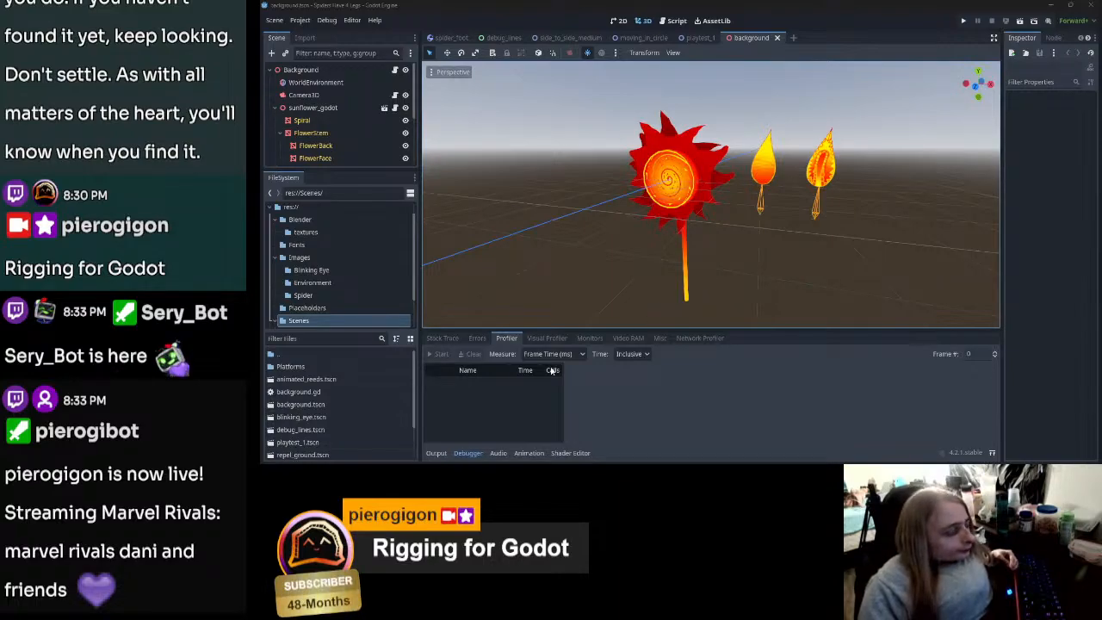
Step: Compare the sunflower and petals in the Godot background scene with the source model in Blender, ending in Blender
mouse_move(508, 469)
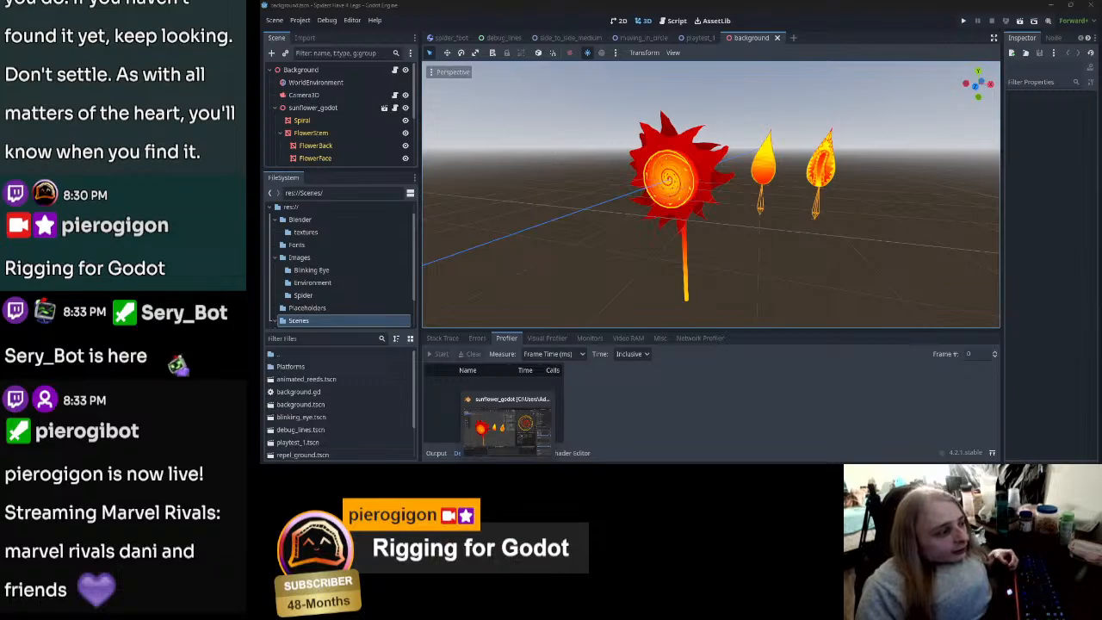
left_click(507, 424)
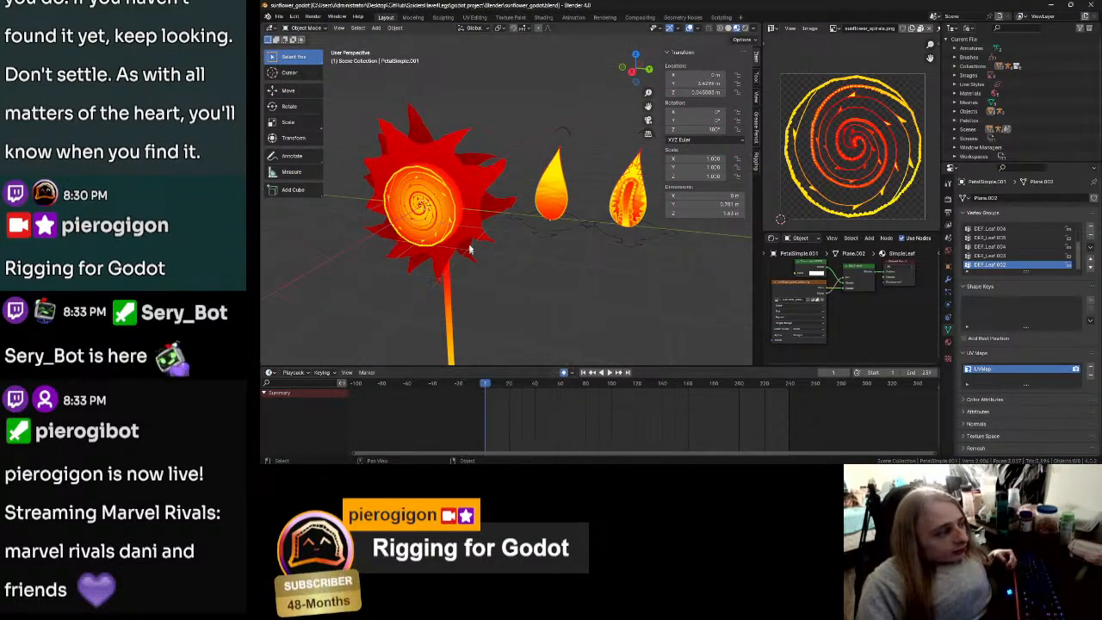
scroll(473, 242, "down", 5)
scroll(472, 241, "up", 3)
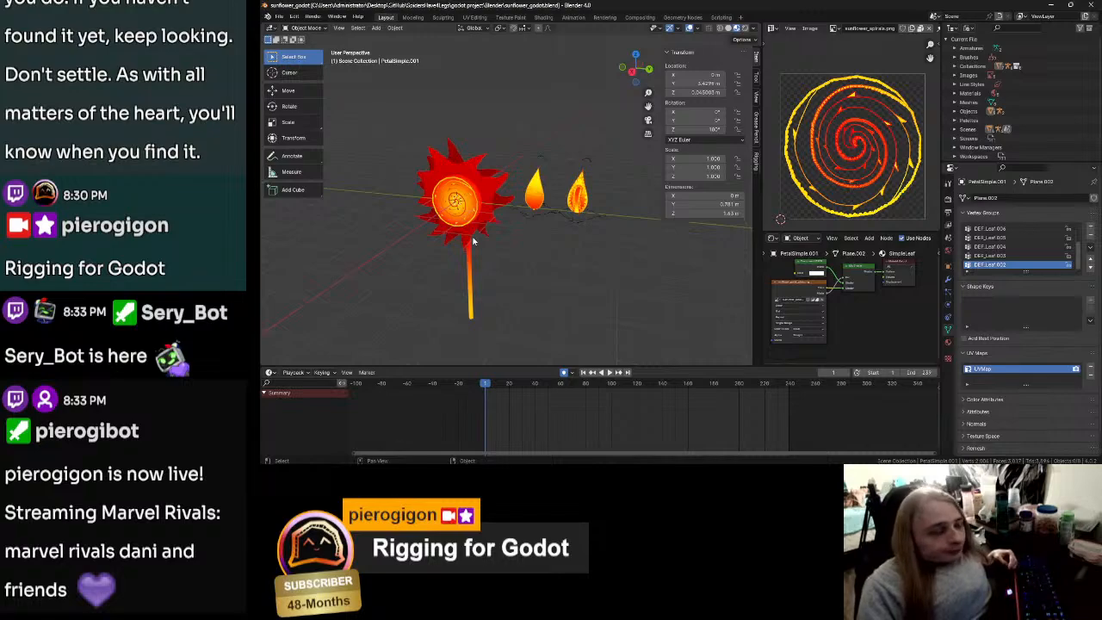
mouse_move(472, 242)
middle_mouse_down()
mouse_move(505, 232)
mouse_move(492, 242)
middle_mouse_up()
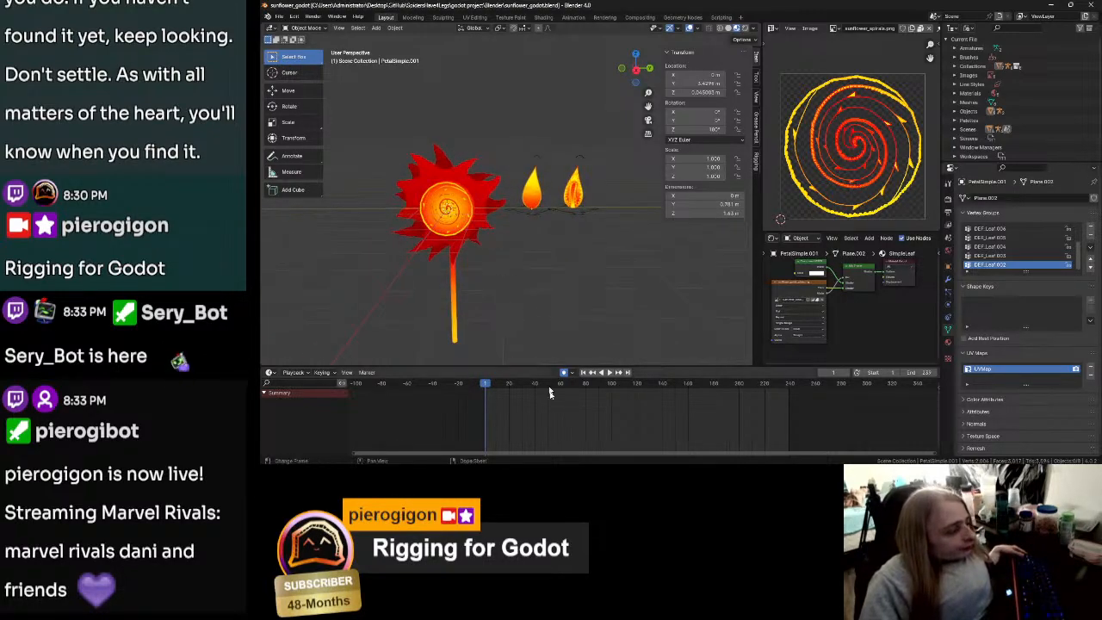
left_click(568, 470)
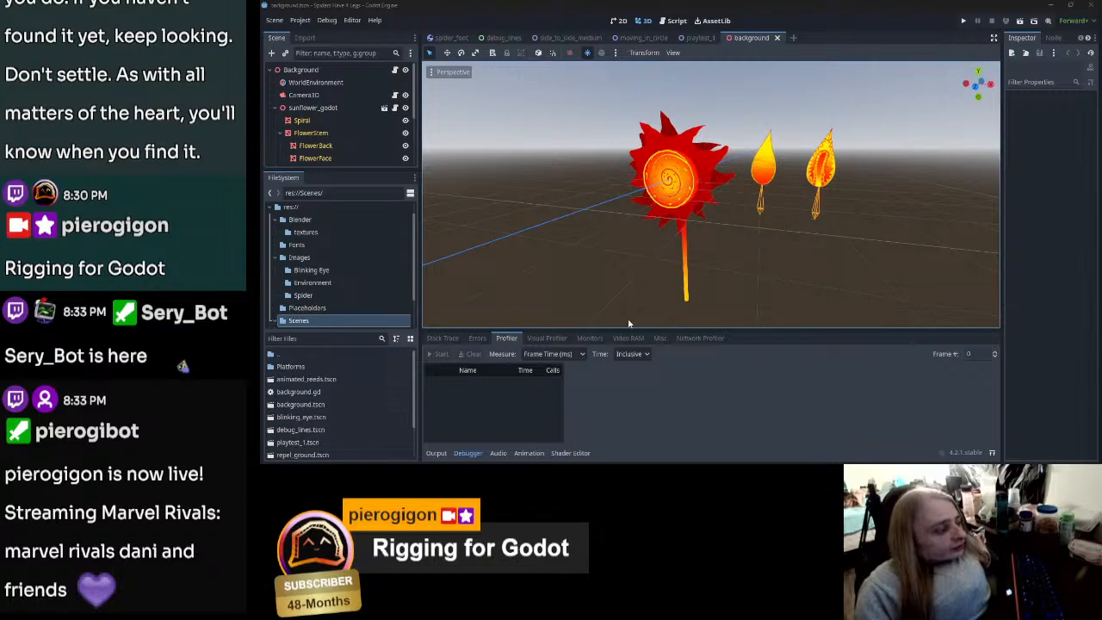
left_click(525, 472)
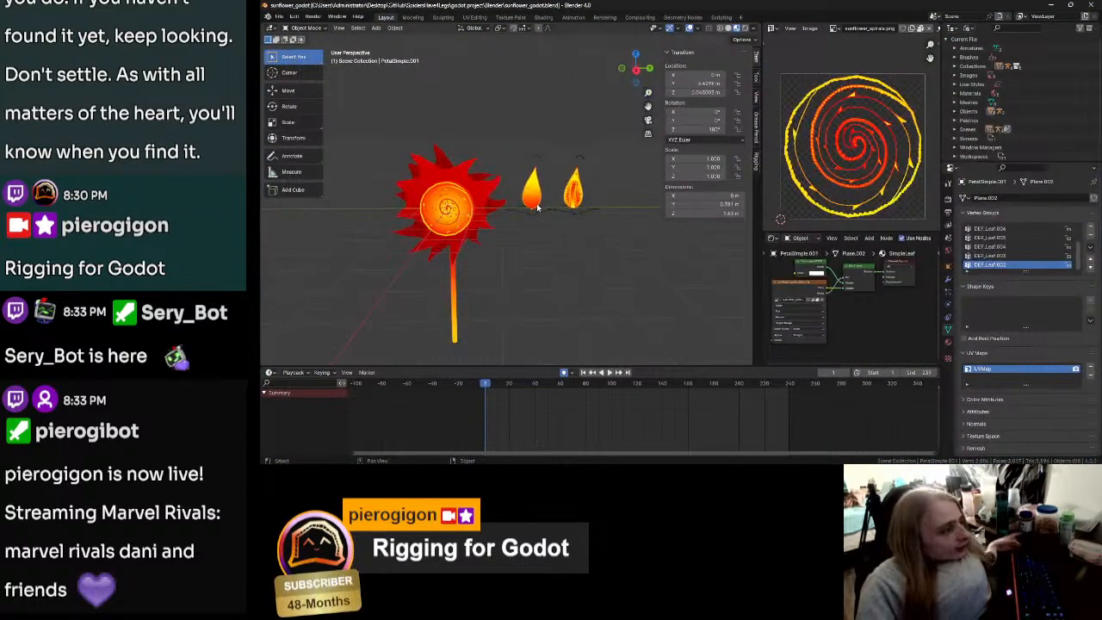
Step: Try rotating the tip control of the simple petal's rig in Pose Mode, cancel the rotation and return to Object Mode
scroll(540, 210, "up", 6)
left_click(604, 265)
middle_click_drag(605, 265, 545, 90)
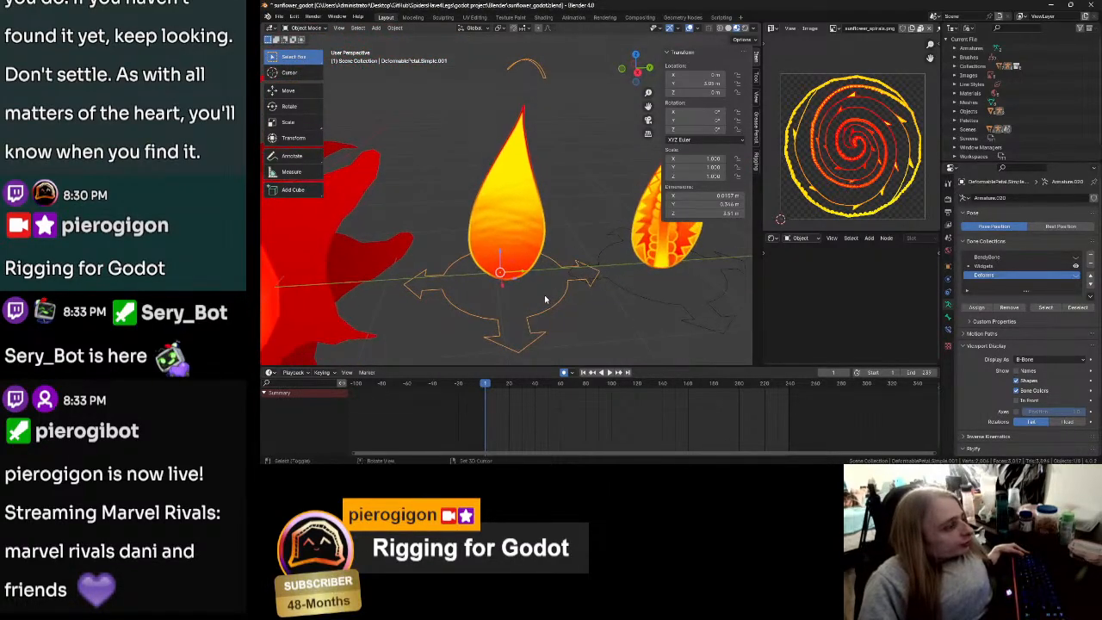
key("ctrl+Tab")
left_click(545, 146)
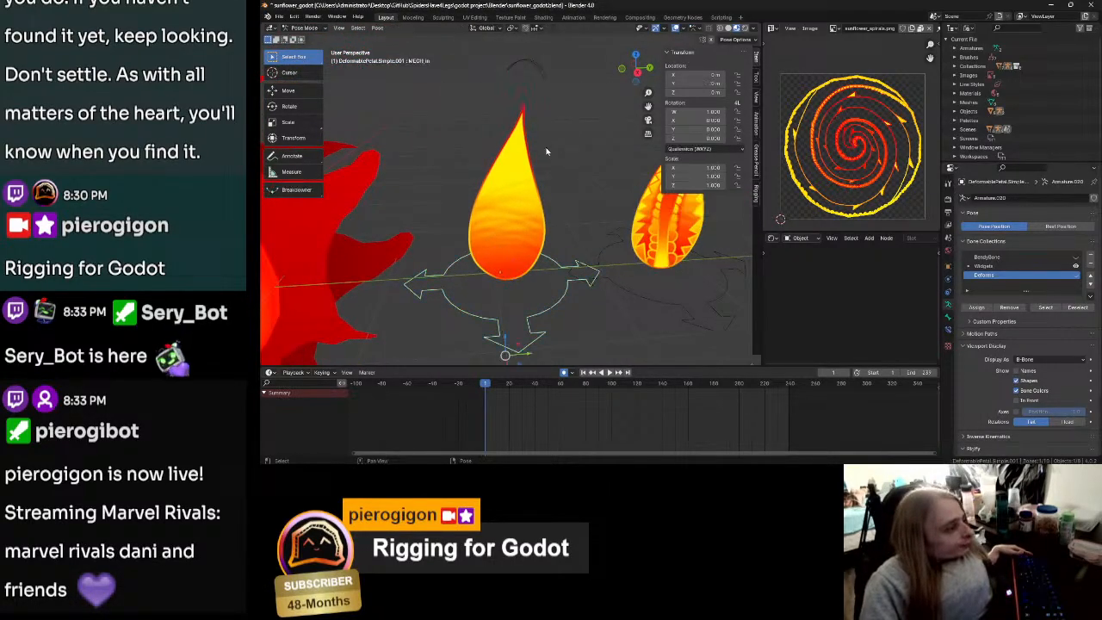
left_click(534, 67)
key("r")
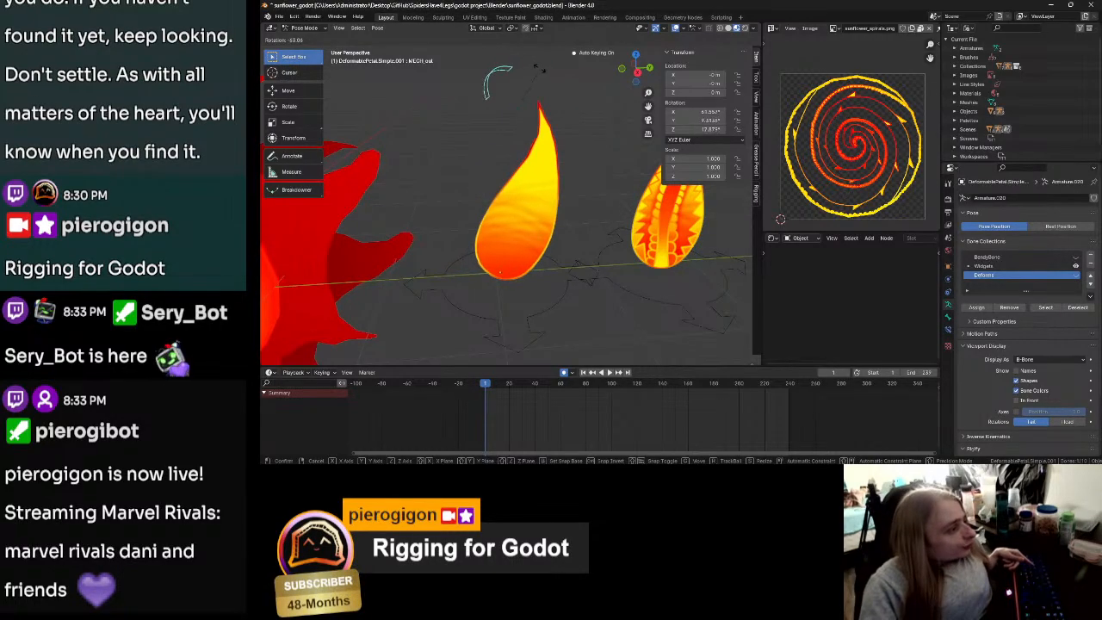
right_click(571, 131)
left_click(580, 137)
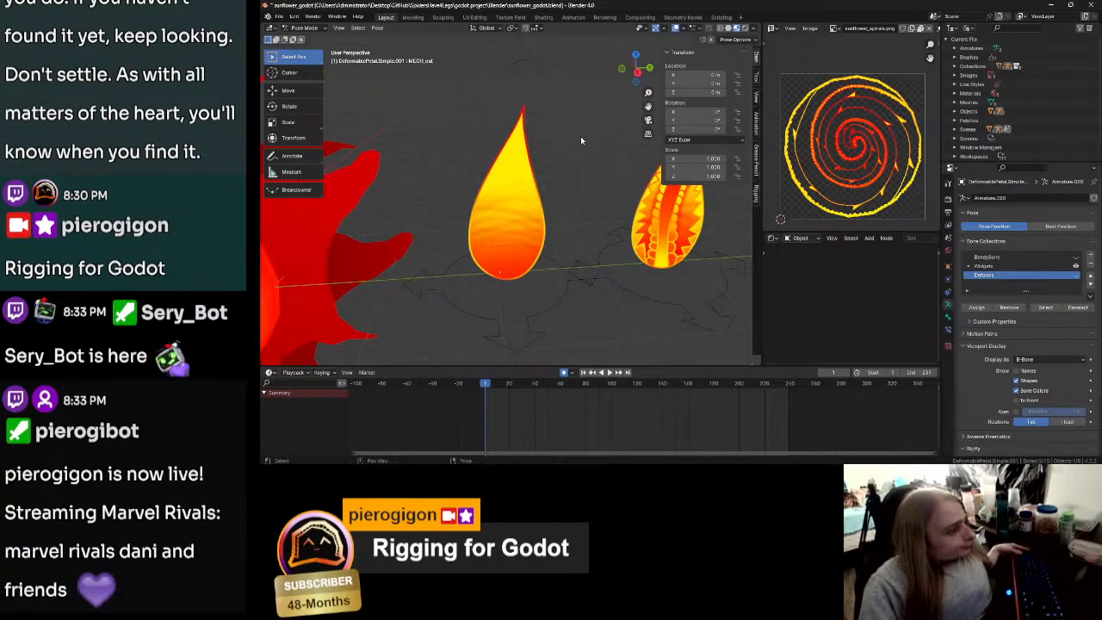
scroll(580, 136, "down", 3)
key("ctrl+Tab")
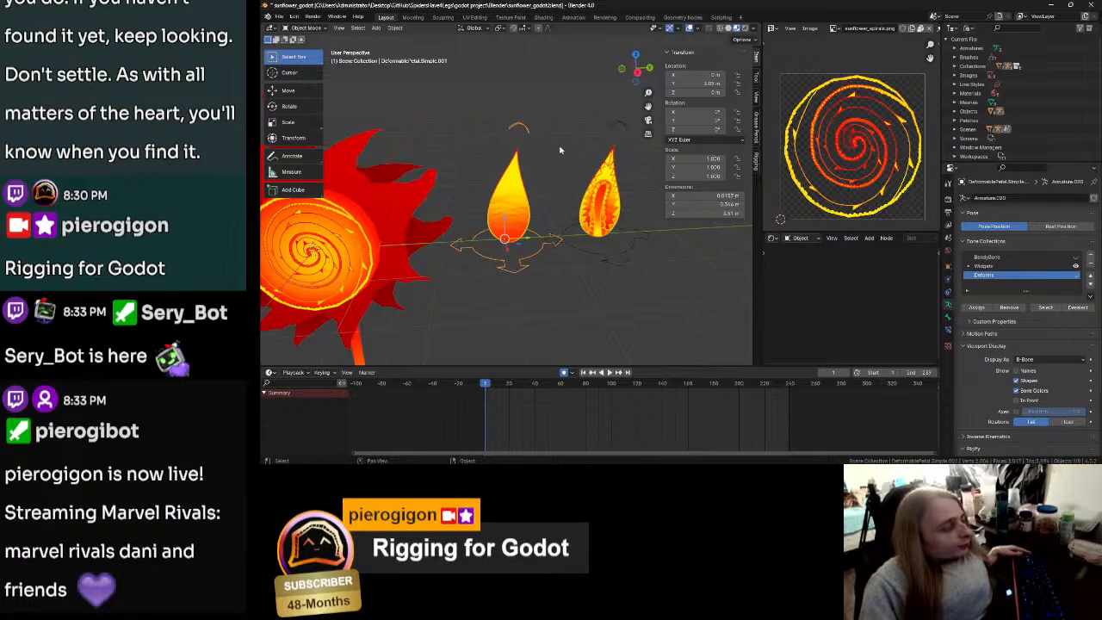
middle_click_drag(568, 174, 555, 164)
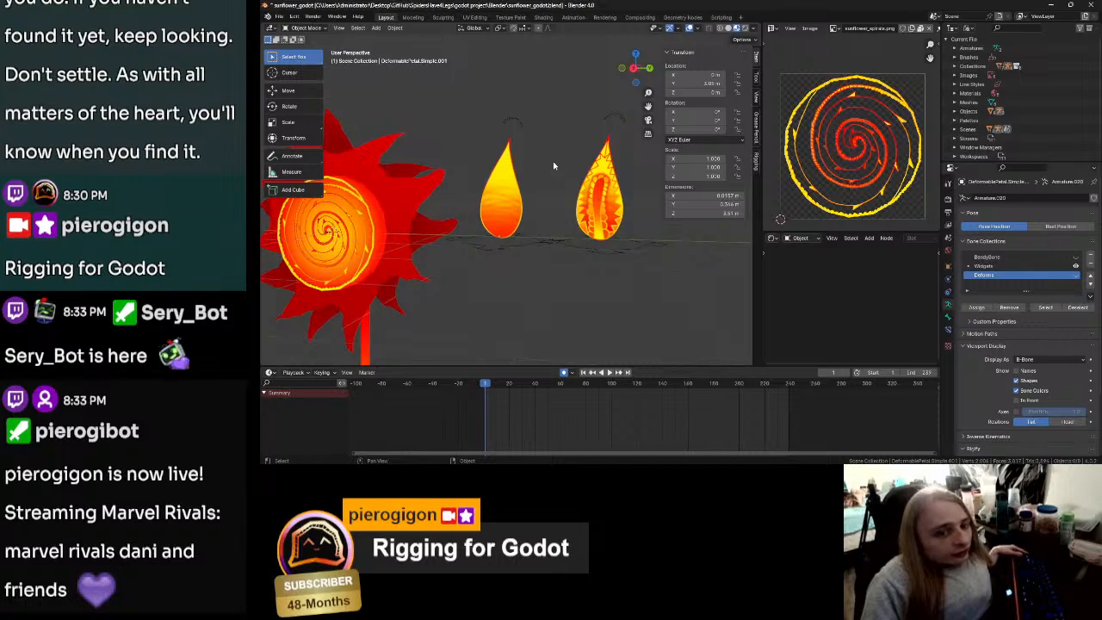
scroll(549, 168, "down", 3)
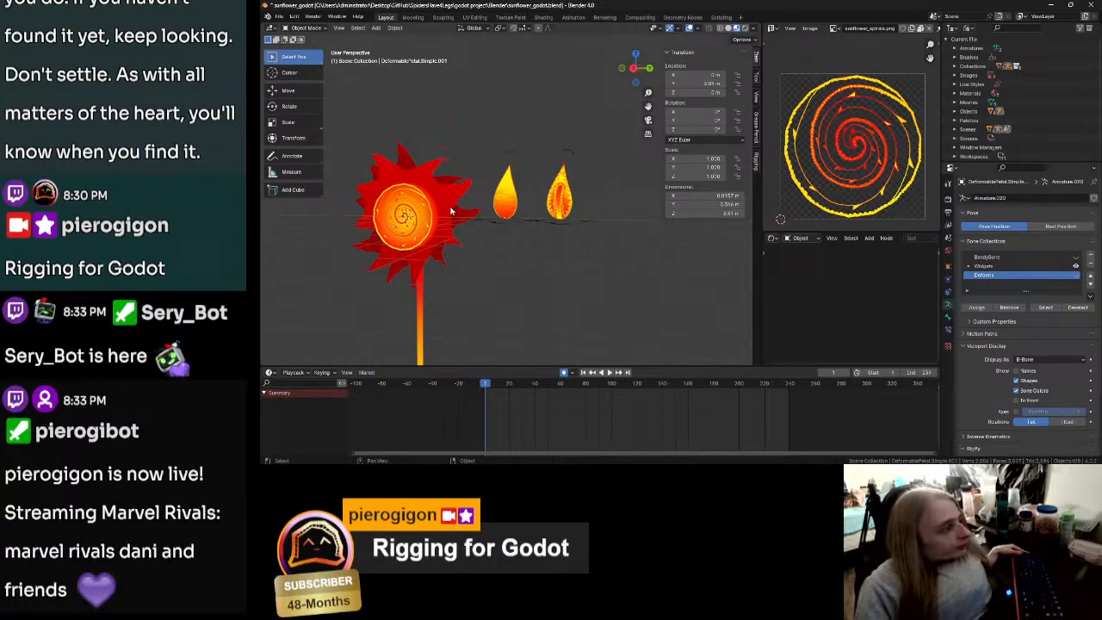
scroll(450, 211, "up", 2)
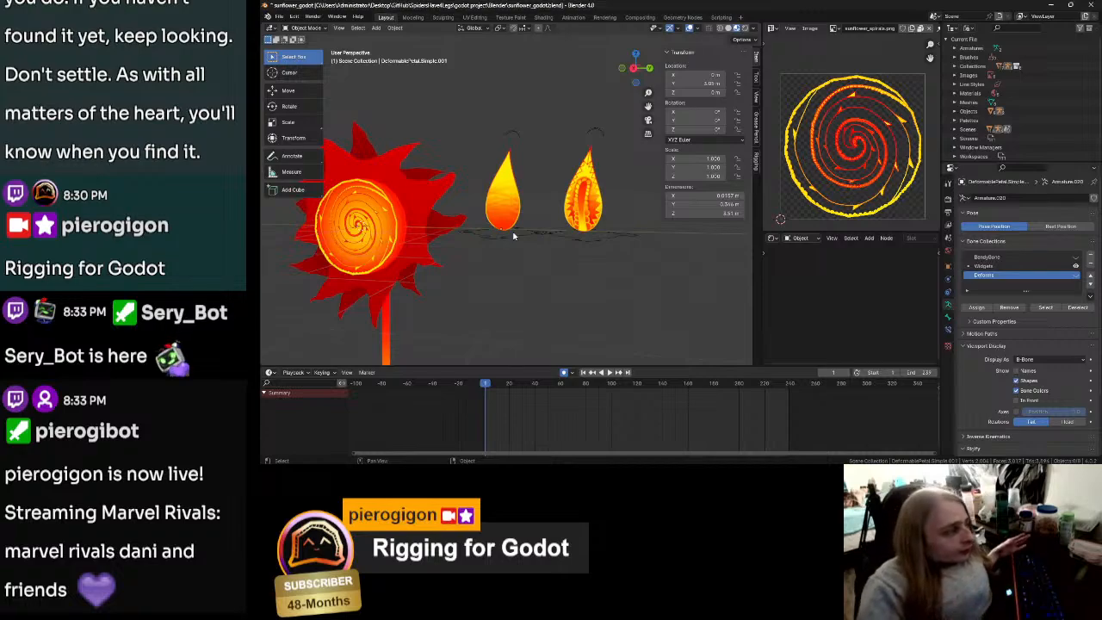
middle_click_drag(546, 221, 592, 230)
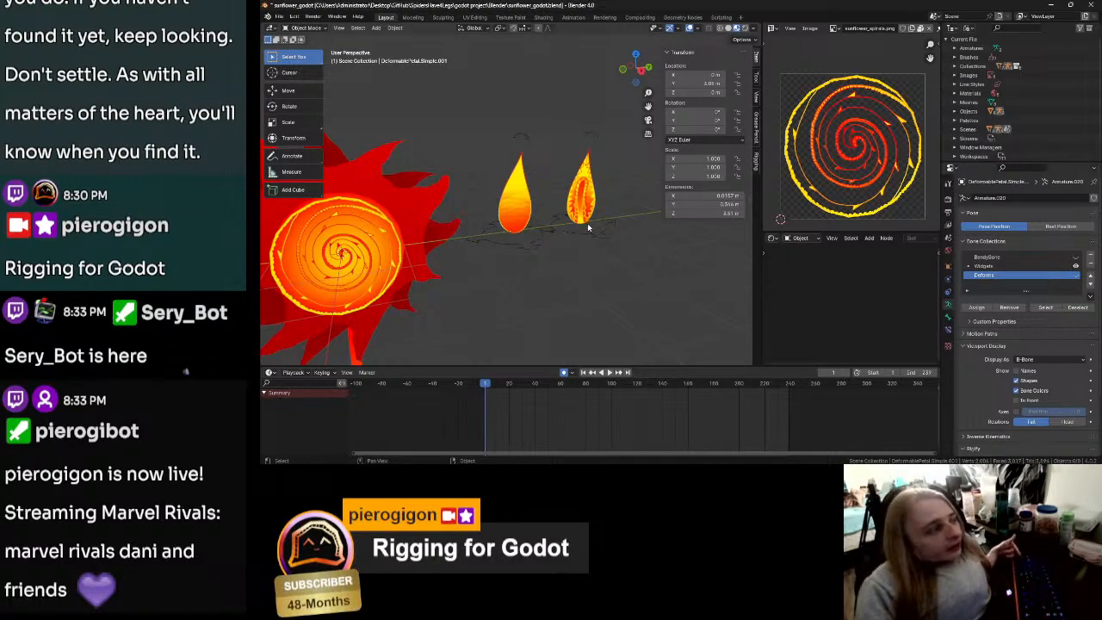
Step: Delete the simple petal's armature, leaving its petal mesh in place
middle_click_drag(616, 222, 596, 251)
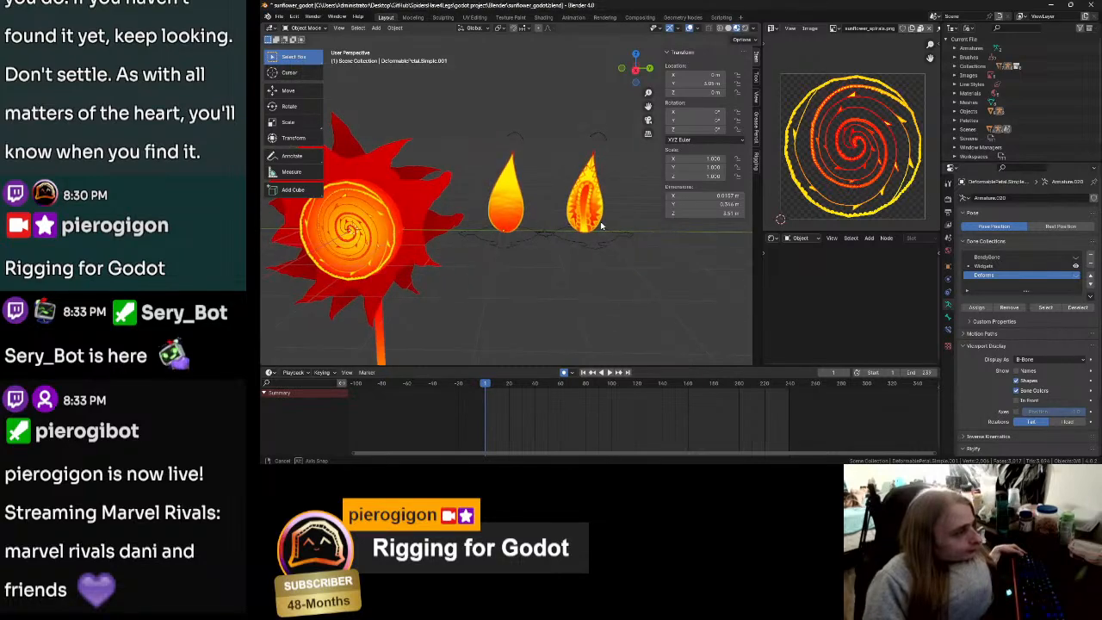
left_click(597, 250)
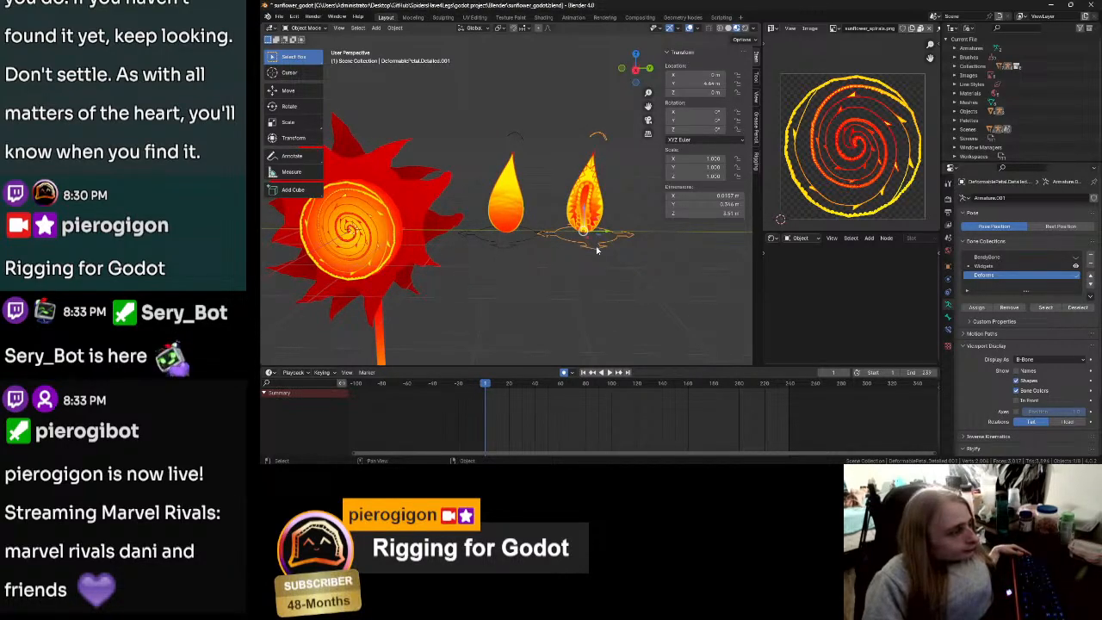
left_click(531, 252, "alt")
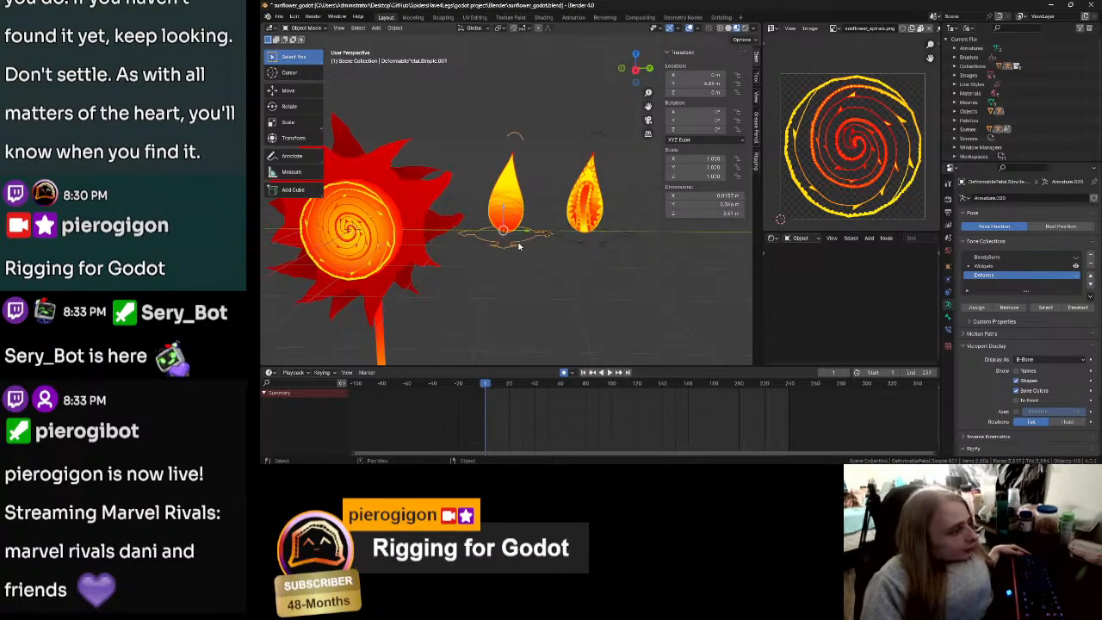
left_click(519, 246)
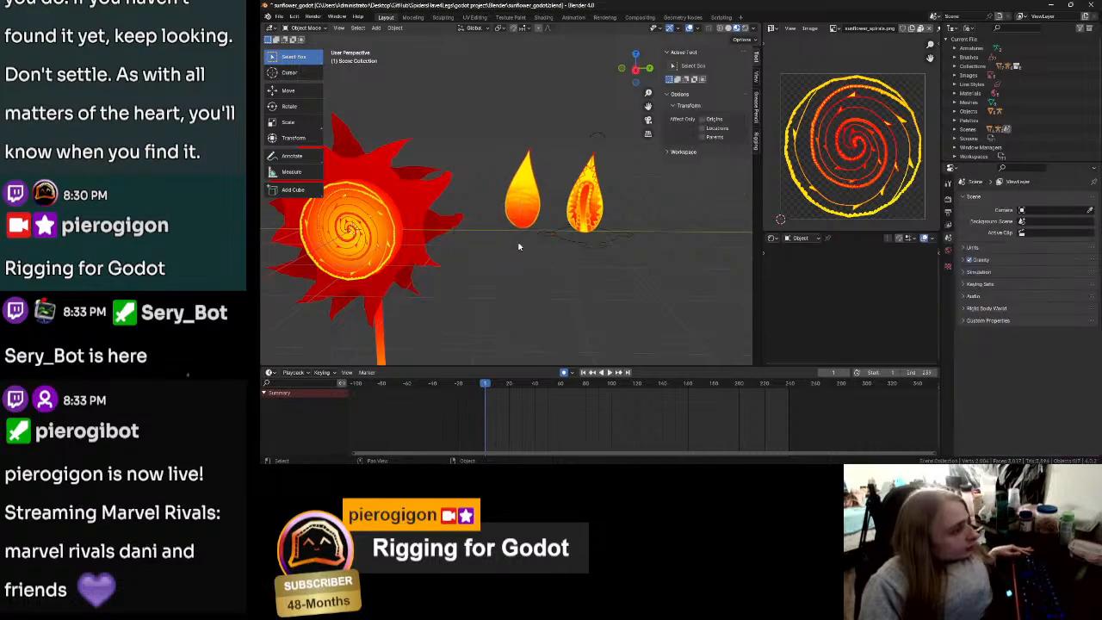
Step: Open the detailed petal's armature in Edit Mode and make its BendyBone and deform bone collections visible
left_click(593, 242)
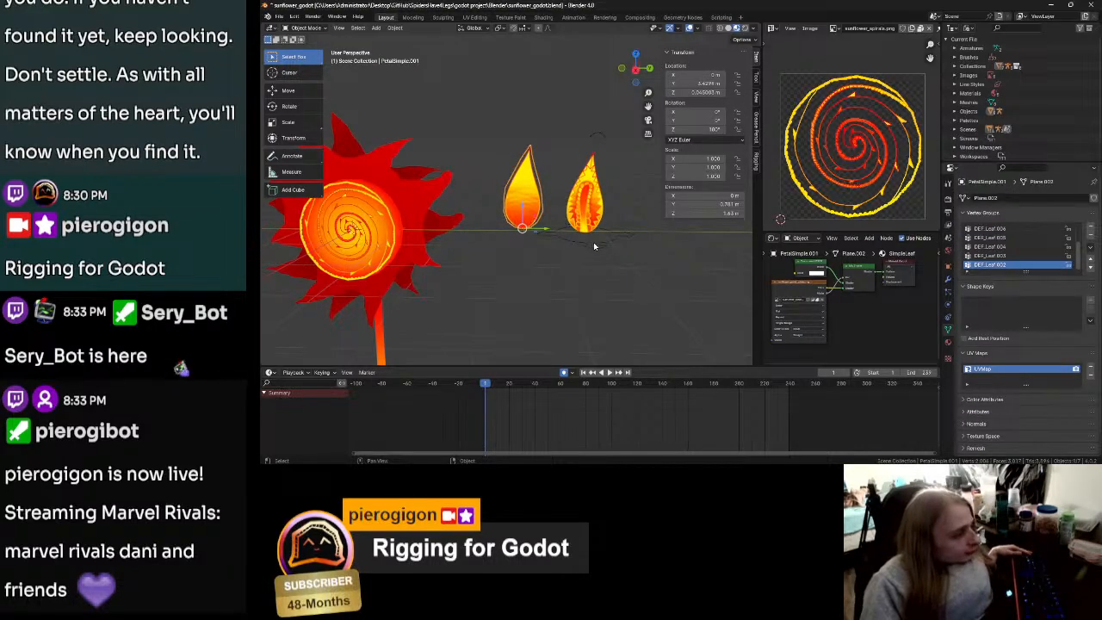
key("ctrl+Tab")
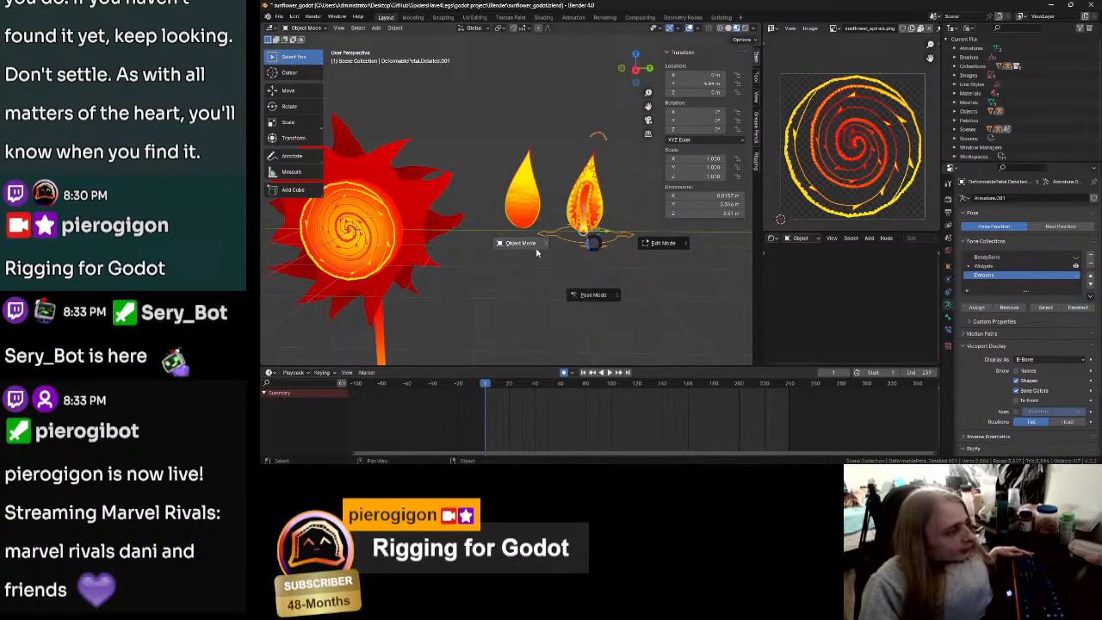
left_click(654, 244)
middle_click_drag(652, 244, 523, 251, "shift")
left_click(1075, 258)
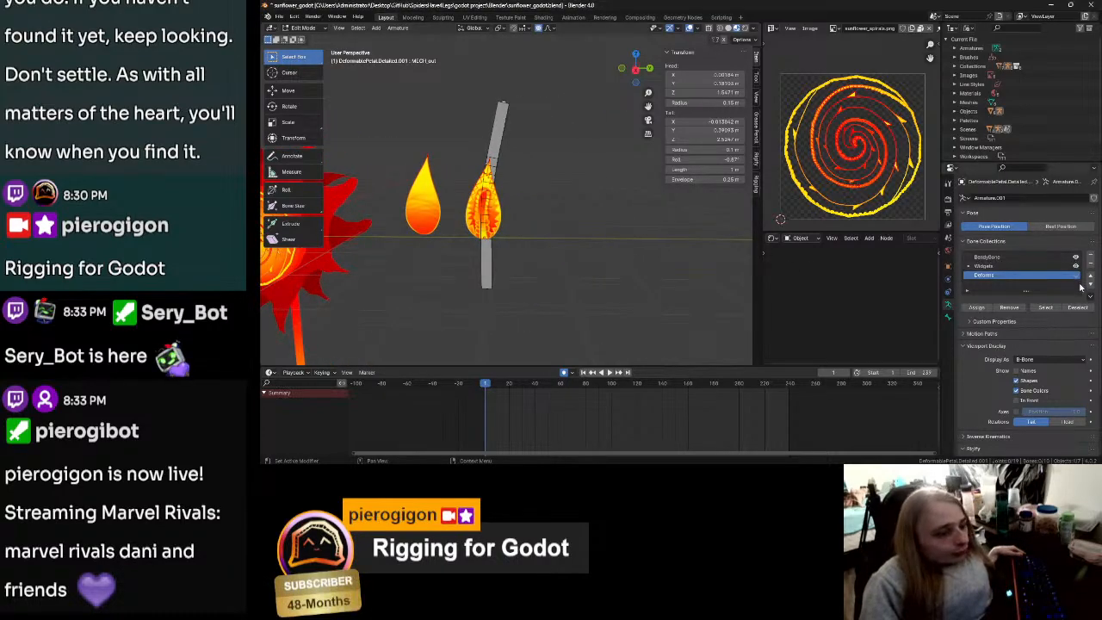
left_click(1075, 276)
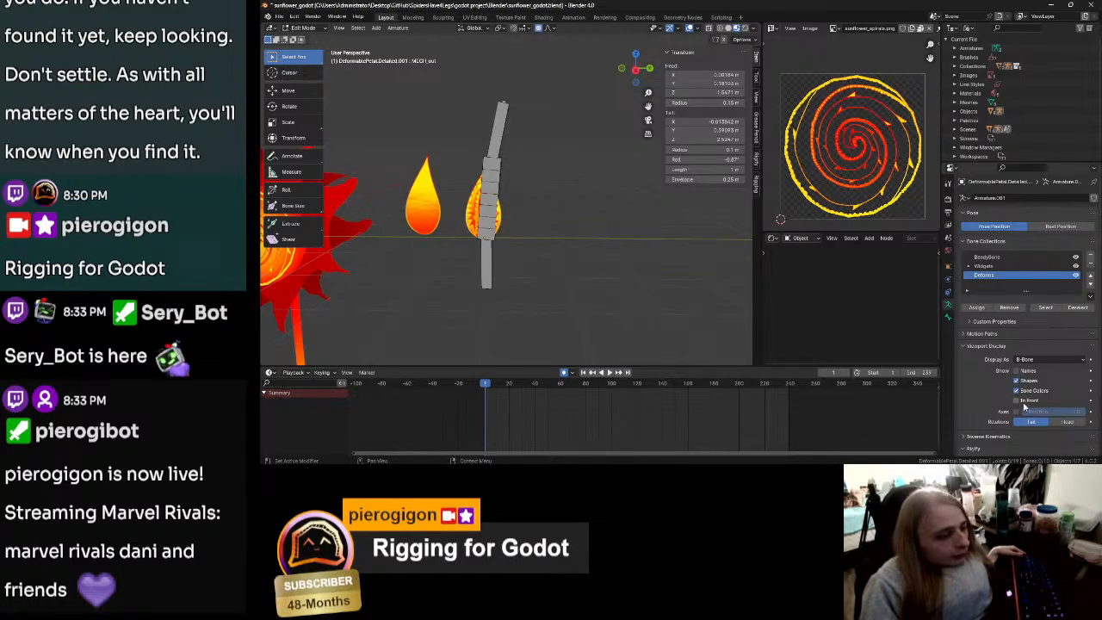
Step: Display the detailed petal's armature In Front, keep the B-Bone display type and turn on X-ray for the viewport
scroll(526, 211, "up", 5)
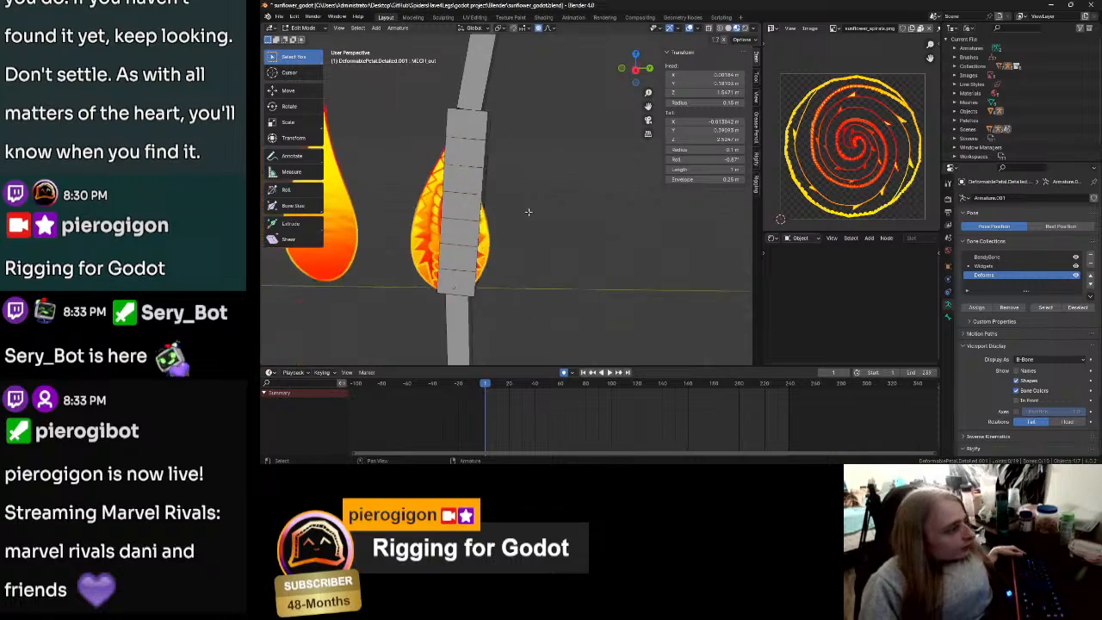
scroll(523, 217, "down", 3)
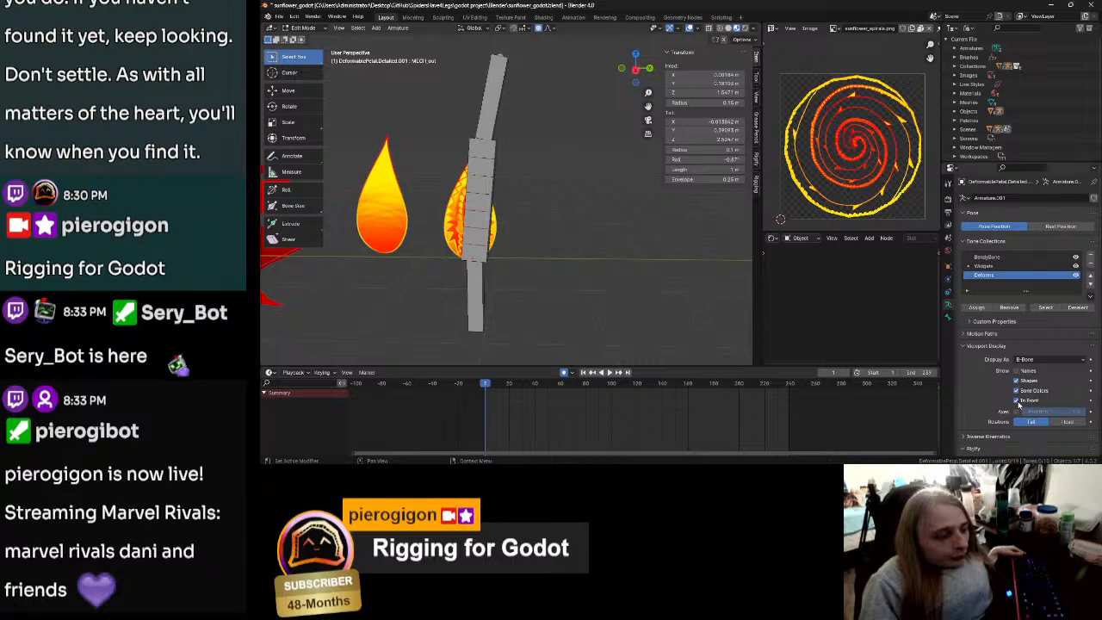
scroll(1007, 401, "down", 2)
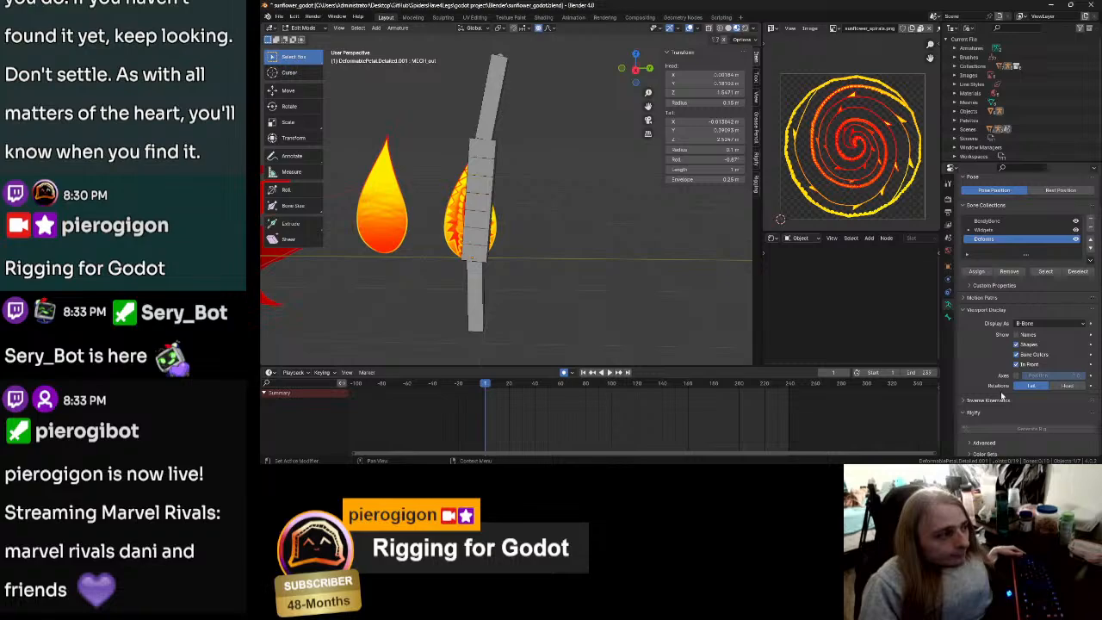
left_click(1035, 323)
left_click(1036, 325)
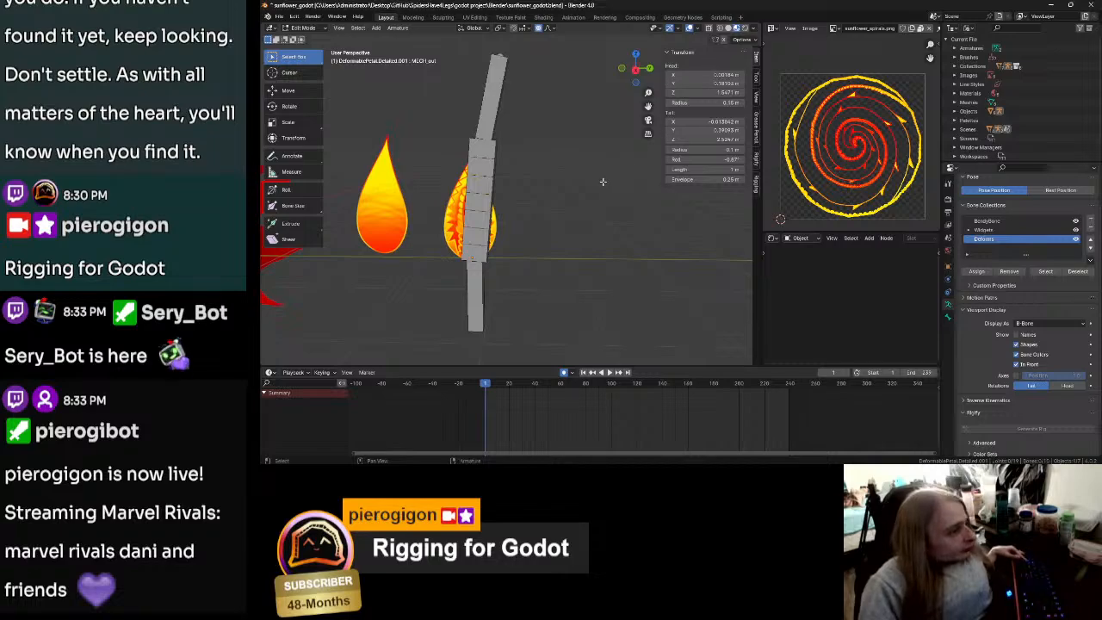
key("z")
left_click(604, 231)
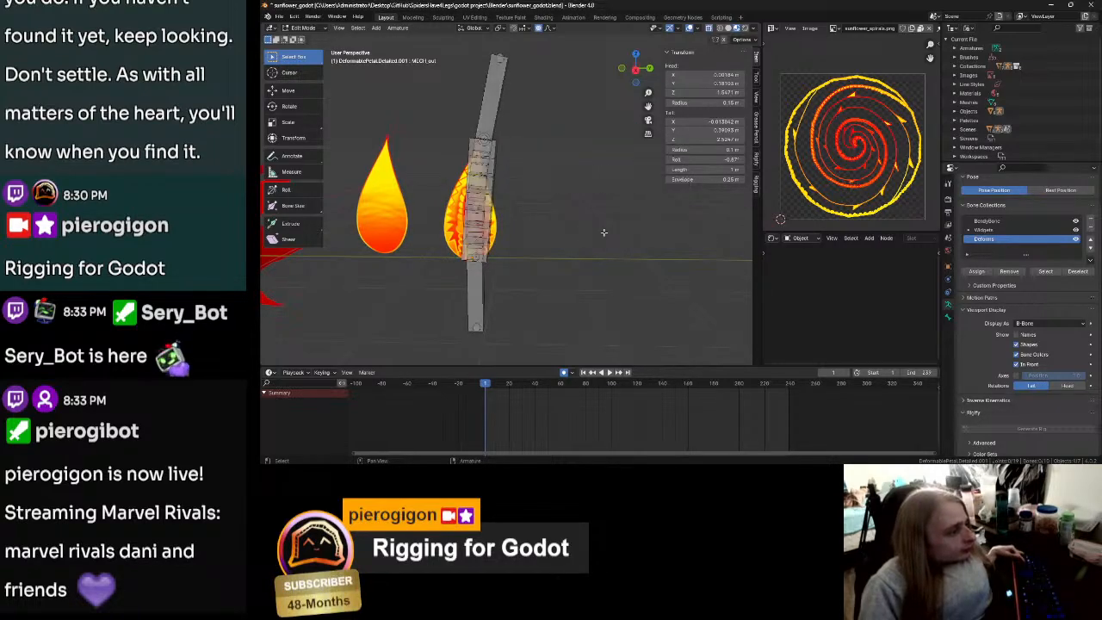
middle_click_drag(549, 259, 638, 252)
scroll(639, 253, "down", 5)
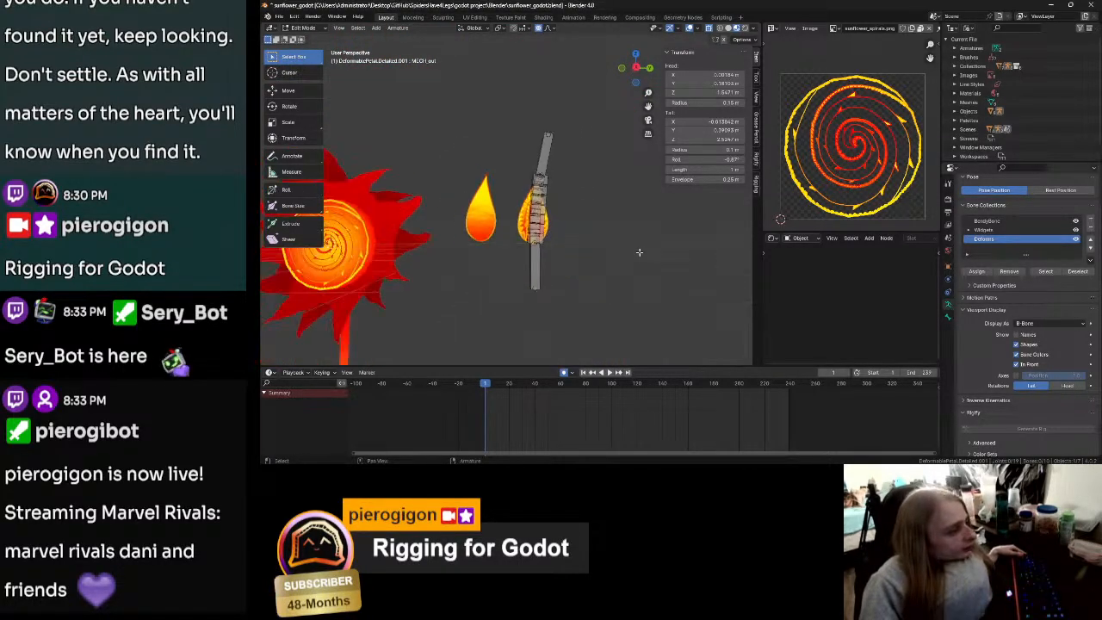
Step: Return to Object Mode and set the detailed petal armature's Y location to 0 m
scroll(638, 252, "up", 3)
key("ctrl+Tab")
left_click(577, 253)
left_click(647, 266)
middle_click_drag(584, 278, 589, 294)
scroll(598, 299, "up", 2)
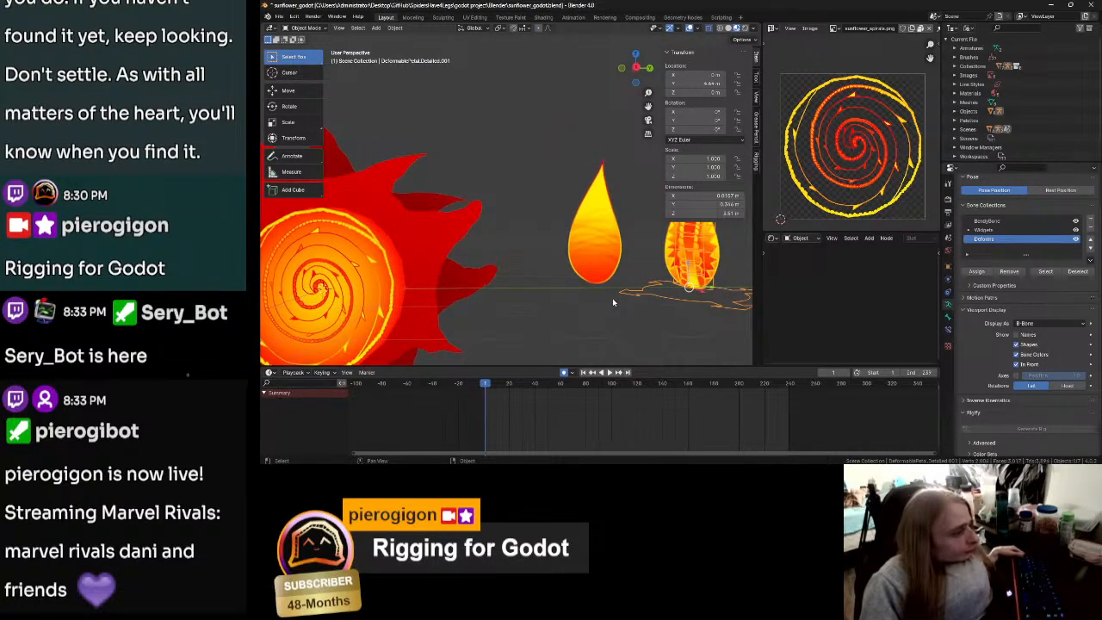
left_click(707, 85)
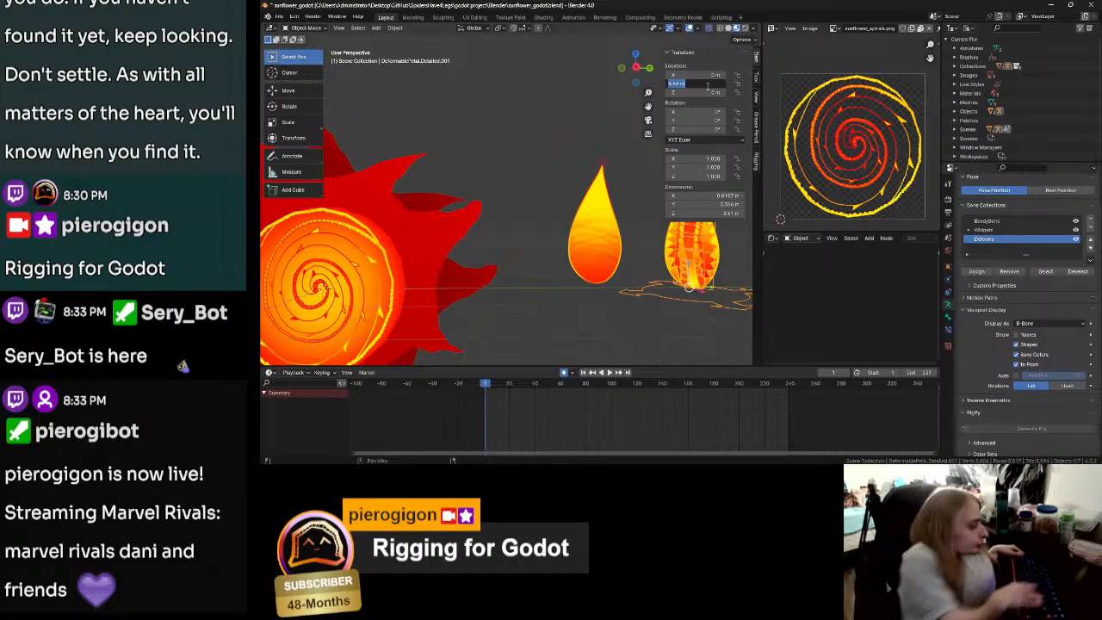
type("0")
key("Return")
middle_click_drag(463, 291, 606, 283, "shift")
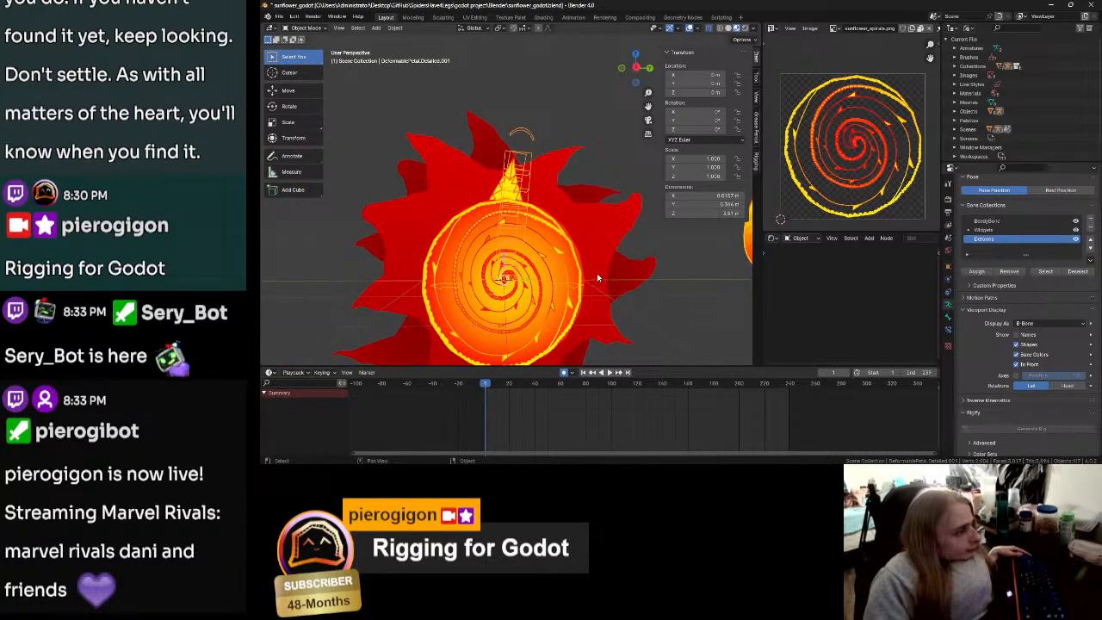
Step: Detach the detailed petal mesh from its armature with Clear Parent
left_click(497, 198)
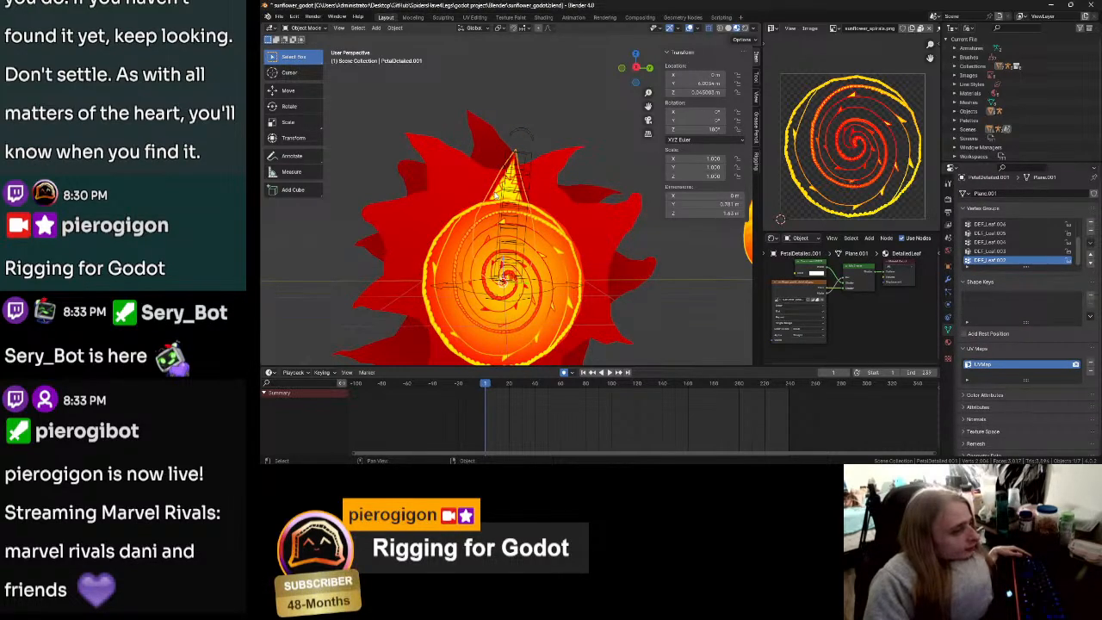
key("alt+p")
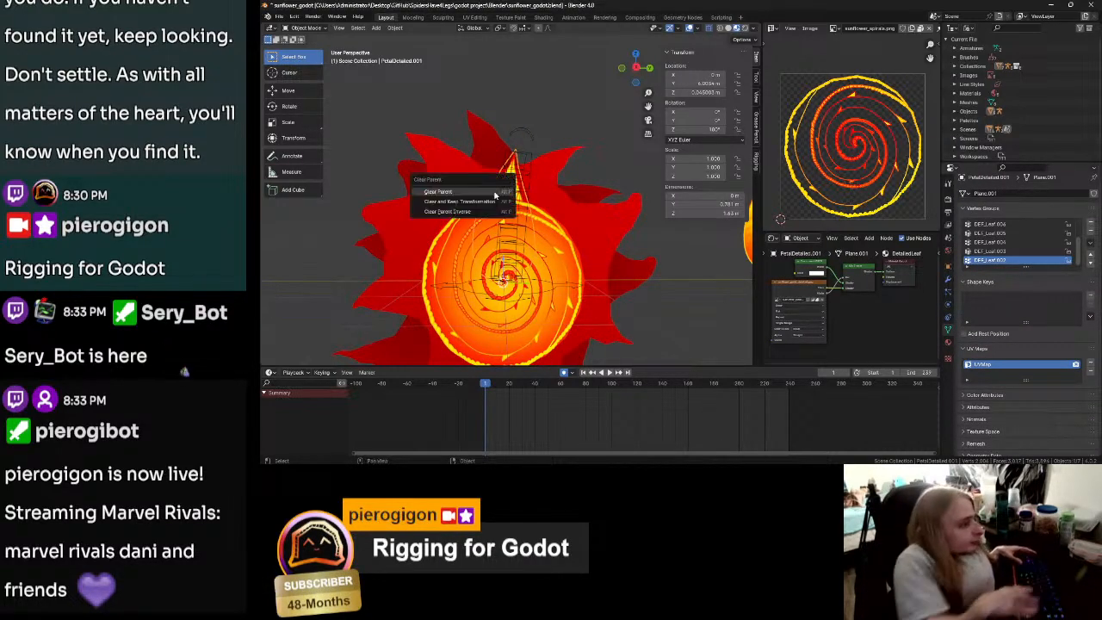
left_click(495, 194)
scroll(673, 257, "down", 8)
scroll(671, 260, "up", 8)
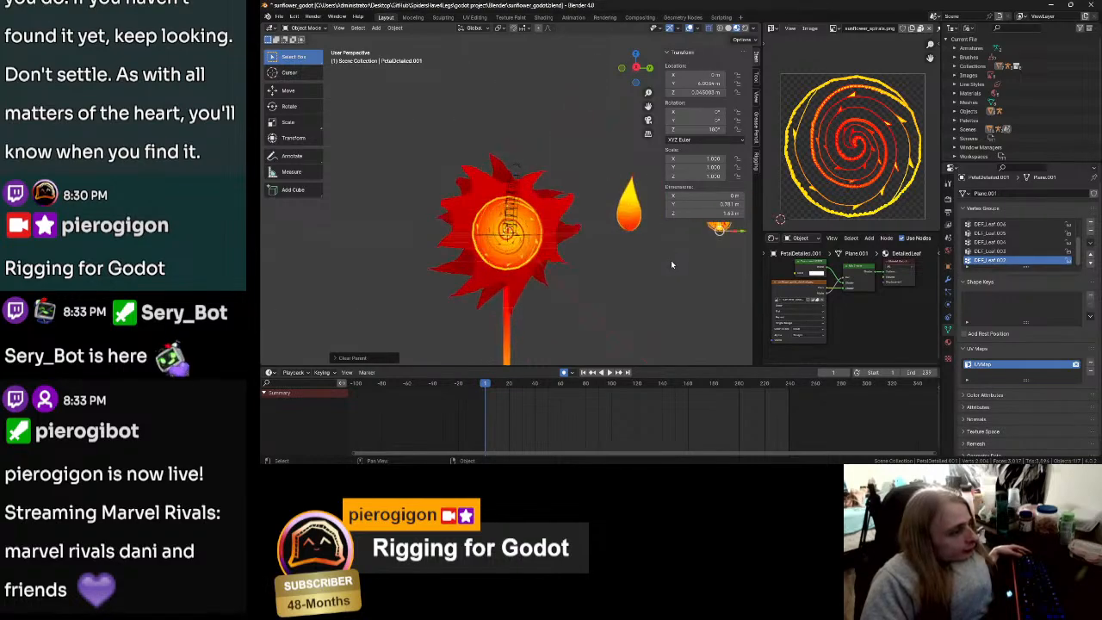
Step: Move all bones of the detailed petal's armature up about 0.97 m along Z in Edit Mode
left_click(535, 274)
key("ctrl+Tab")
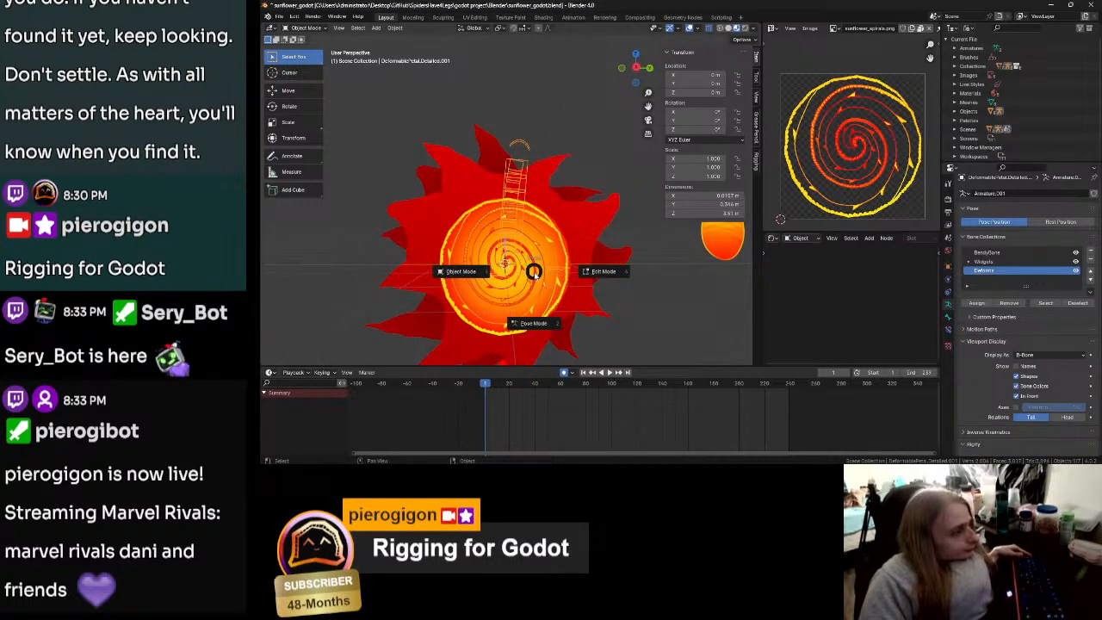
left_click(588, 272)
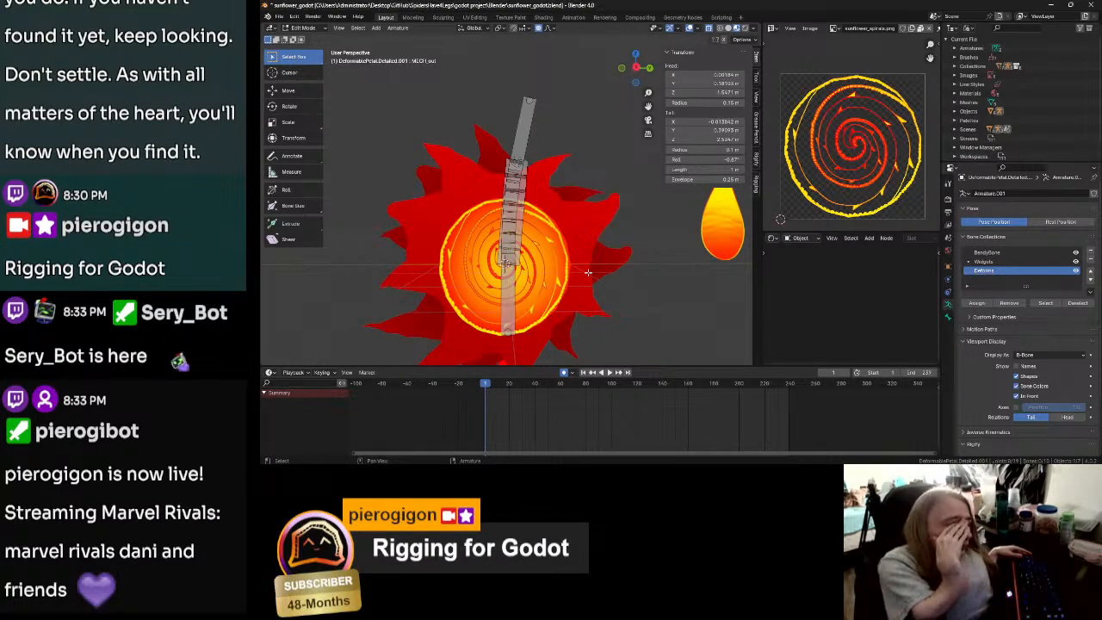
key("a")
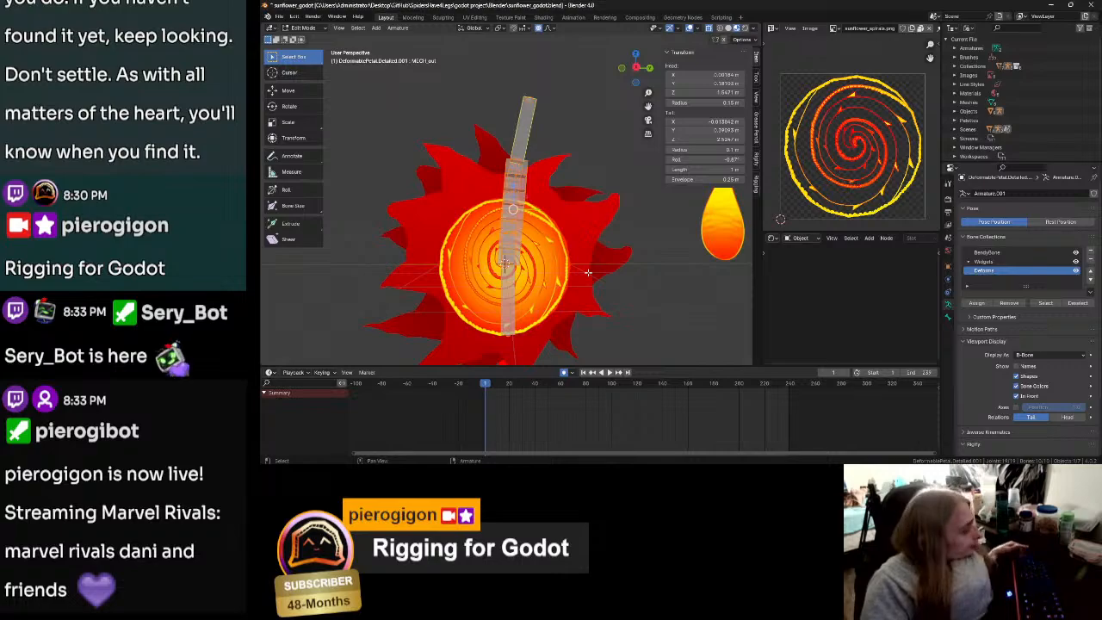
key("g")
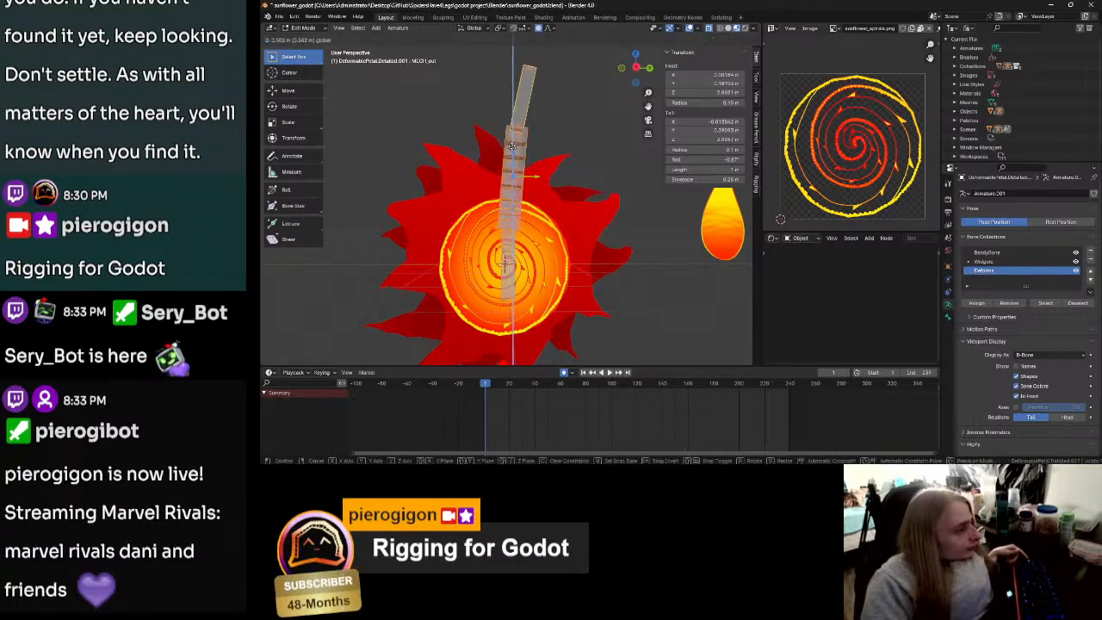
left_click(509, 116)
middle_click_drag(509, 116, 581, 220)
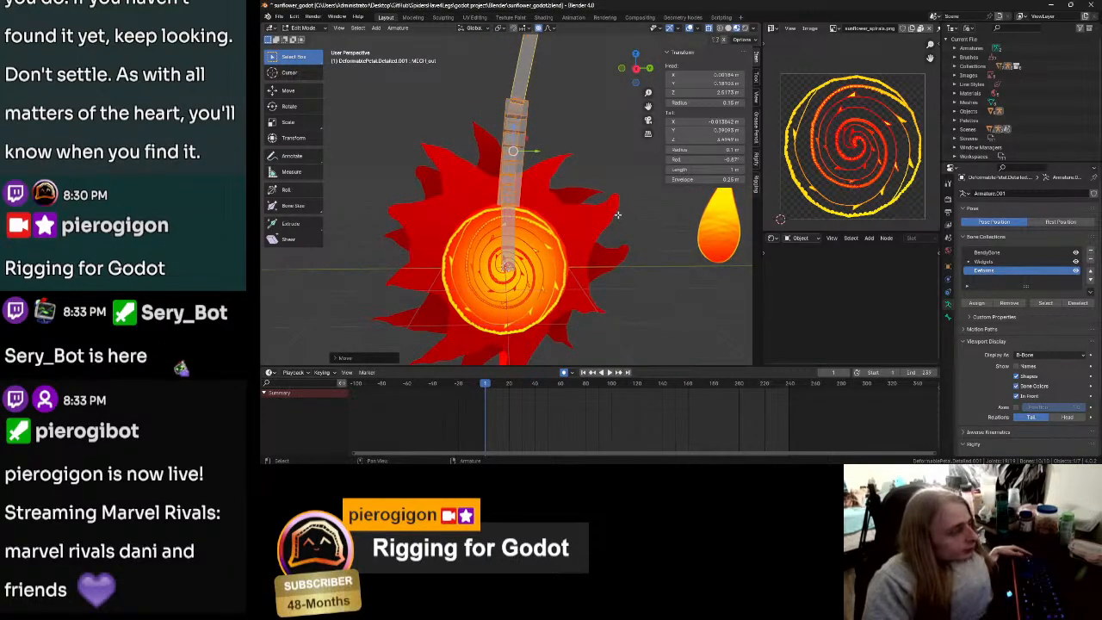
Step: Display the armature's bone names and examine the DEF_Leaf bone chain up close around its base
left_click(1016, 366)
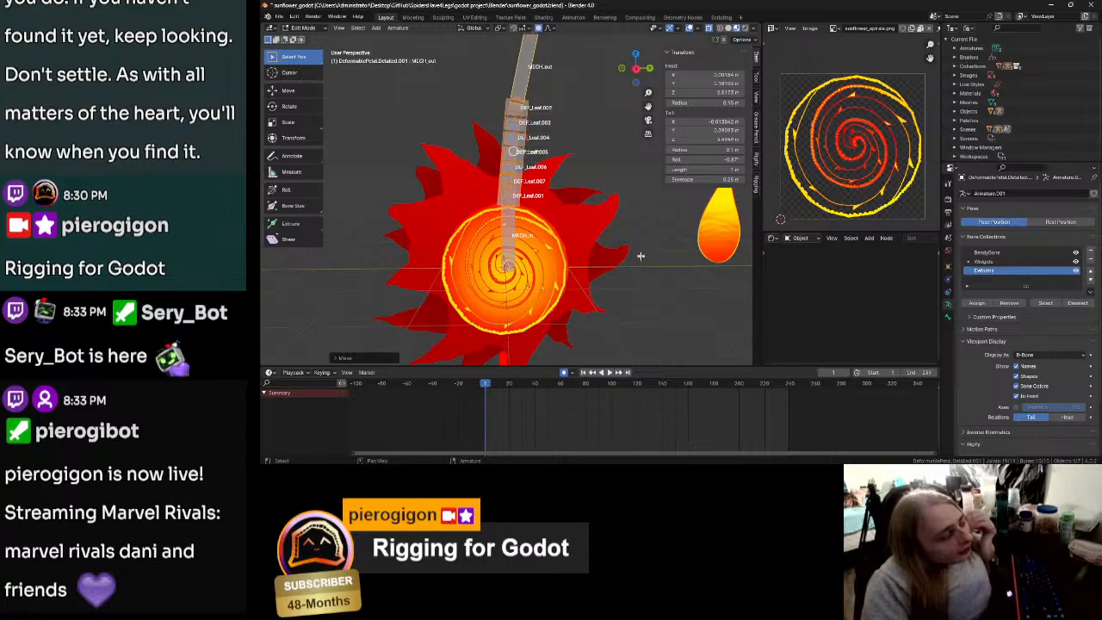
left_click(647, 243)
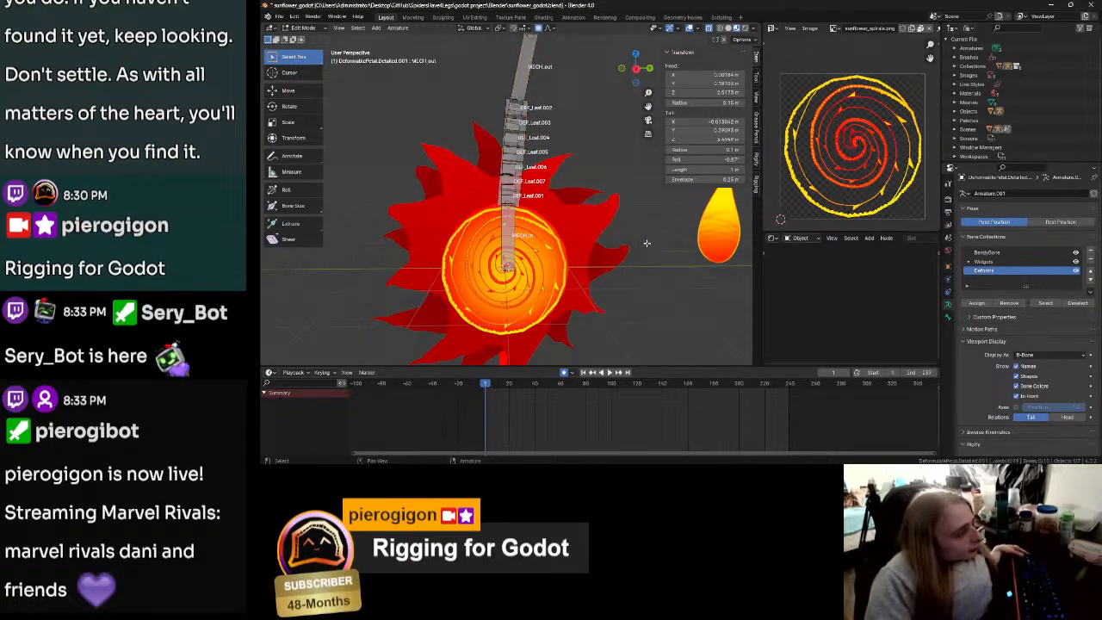
middle_click_drag(657, 251, 643, 270)
left_click(514, 149)
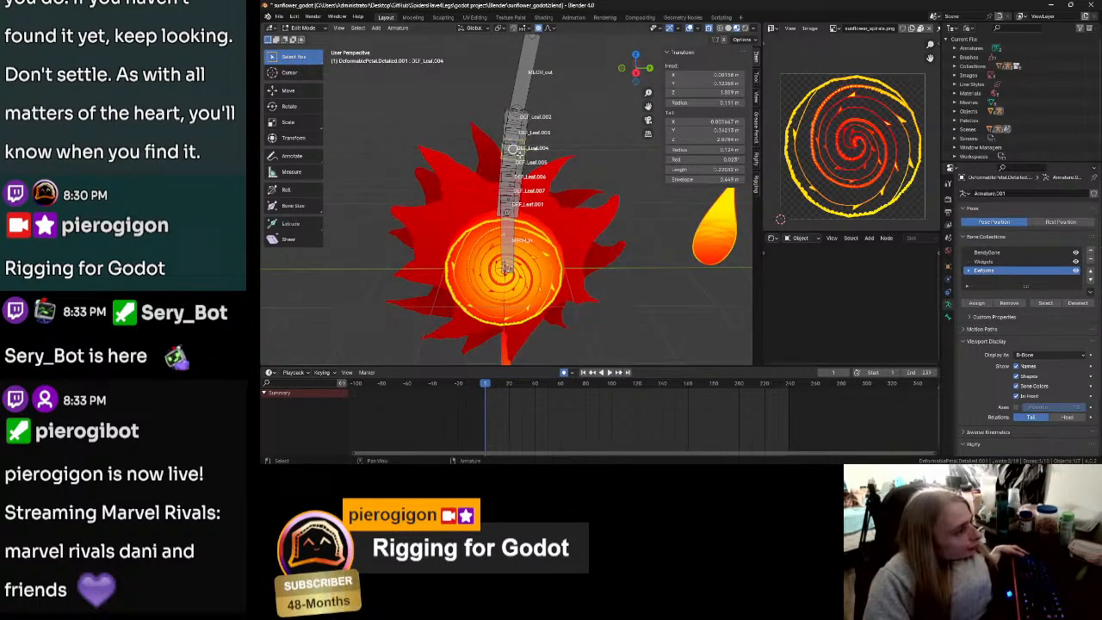
left_click(508, 193)
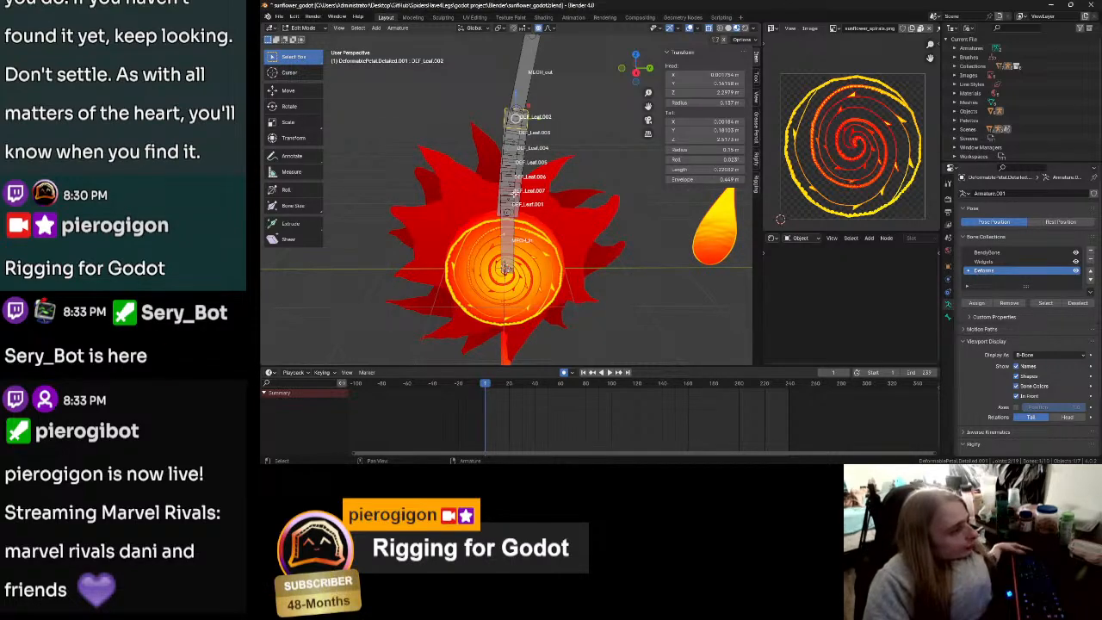
scroll(510, 198, "up", 3)
scroll(506, 228, "up", 4)
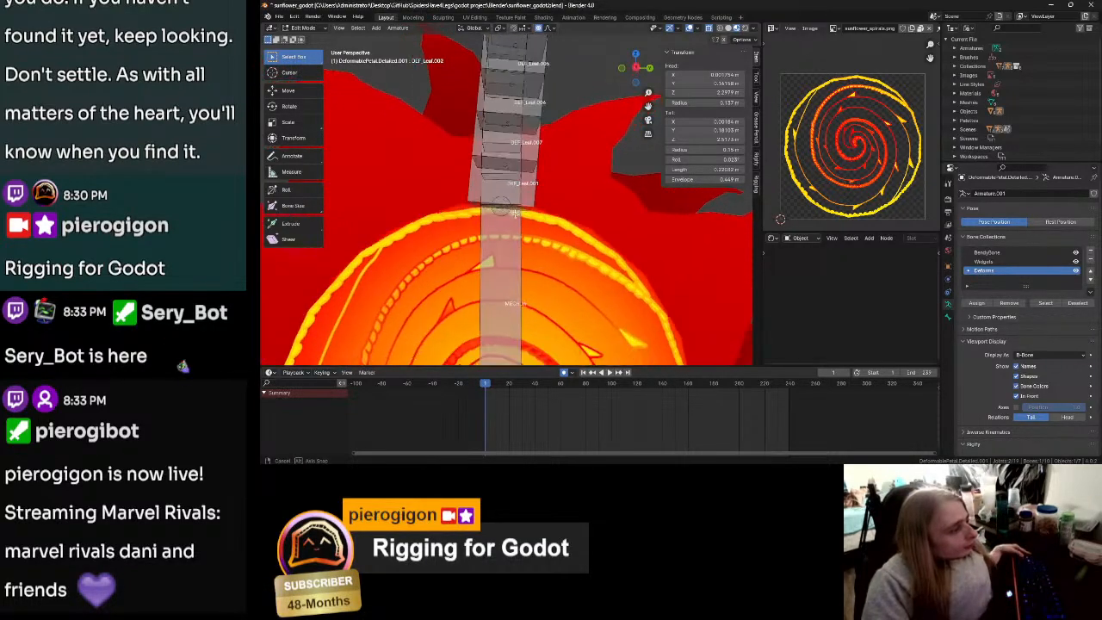
scroll(511, 217, "down", 4)
scroll(511, 217, "down", 3)
middle_click_drag(514, 183, 504, 218)
scroll(502, 214, "up", 4)
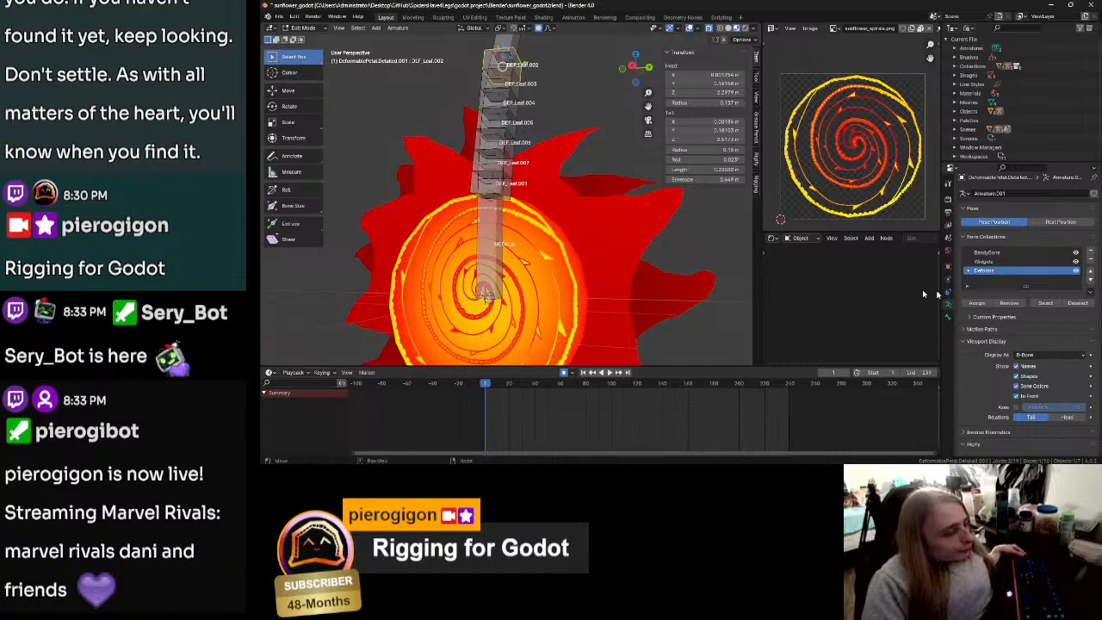
Step: Enlarge the armature's bone collections list and test rotating the MECH_in control bone in Pose Mode
scroll(1012, 270, "down", 1)
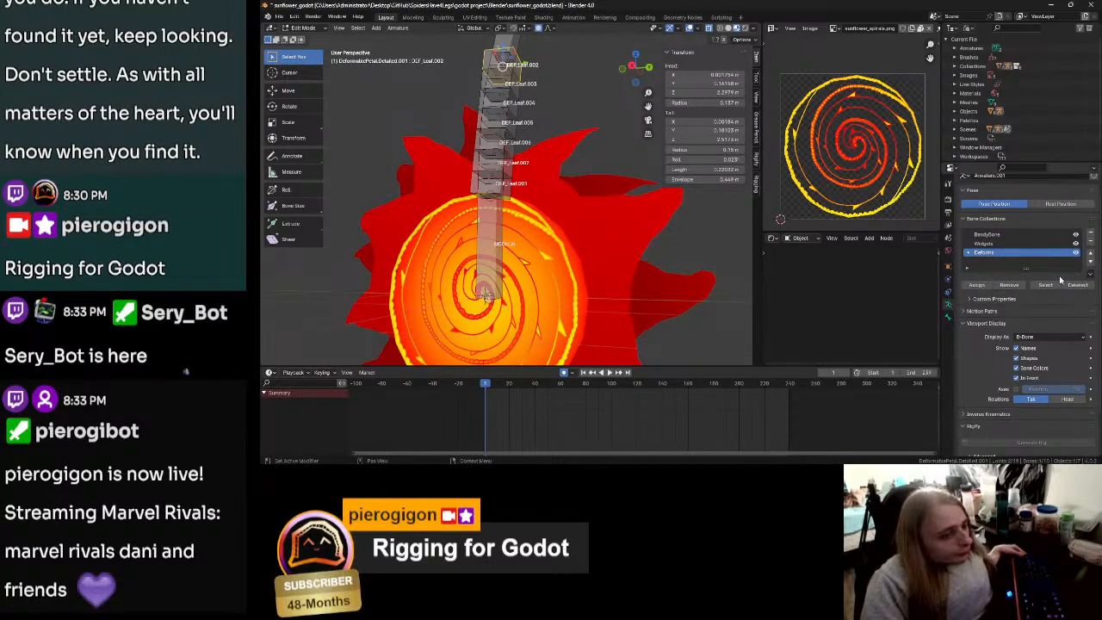
left_click_drag(1024, 266, 1022, 310)
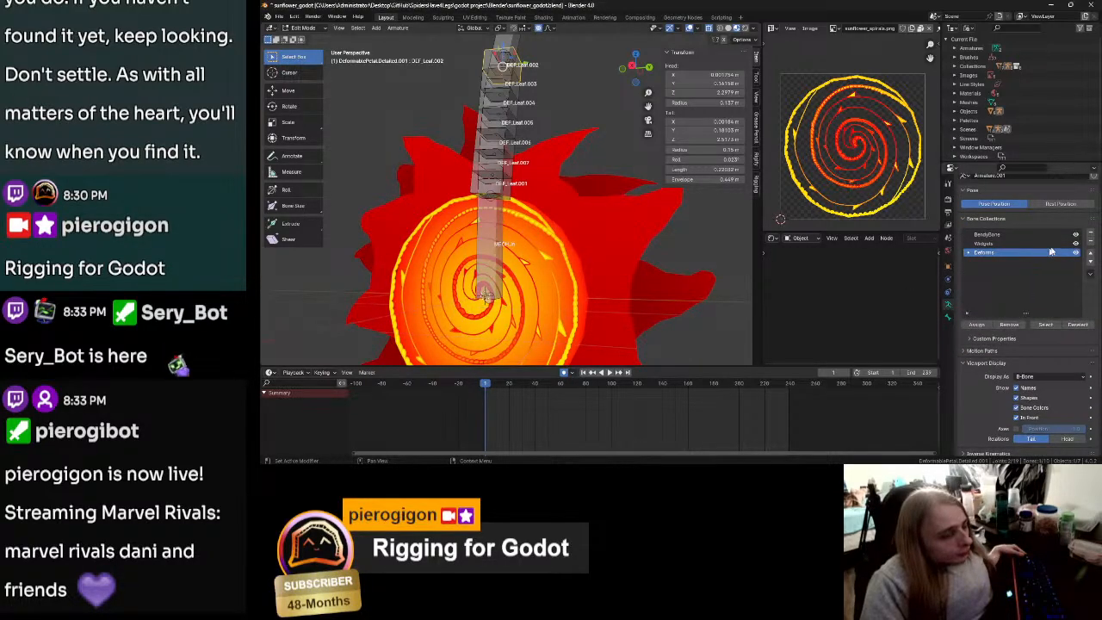
key("ctrl+Tab")
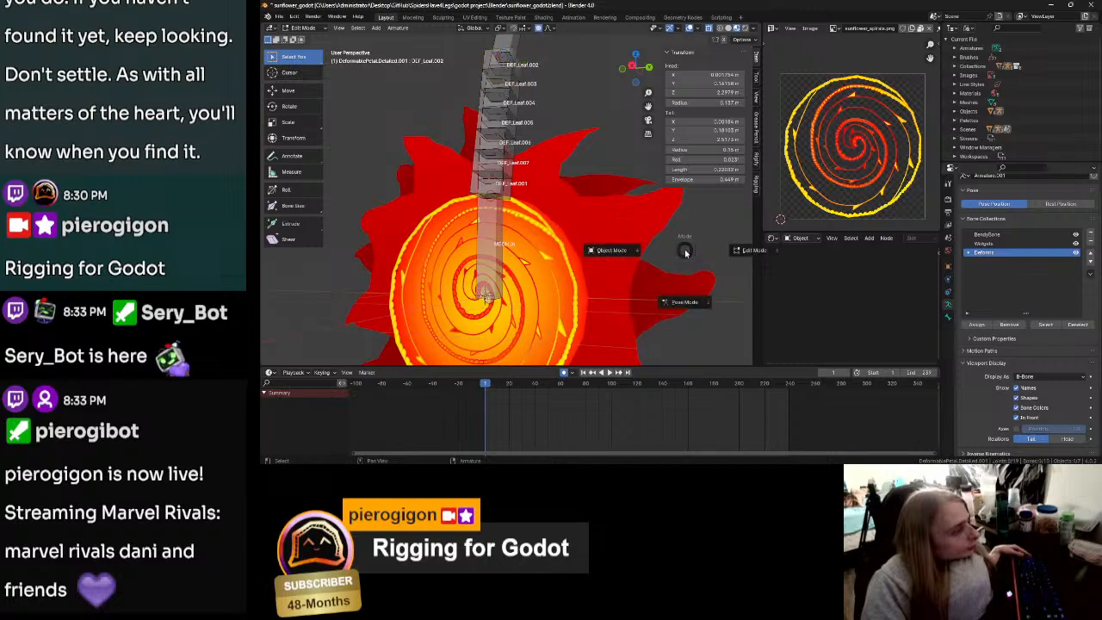
left_click(684, 302)
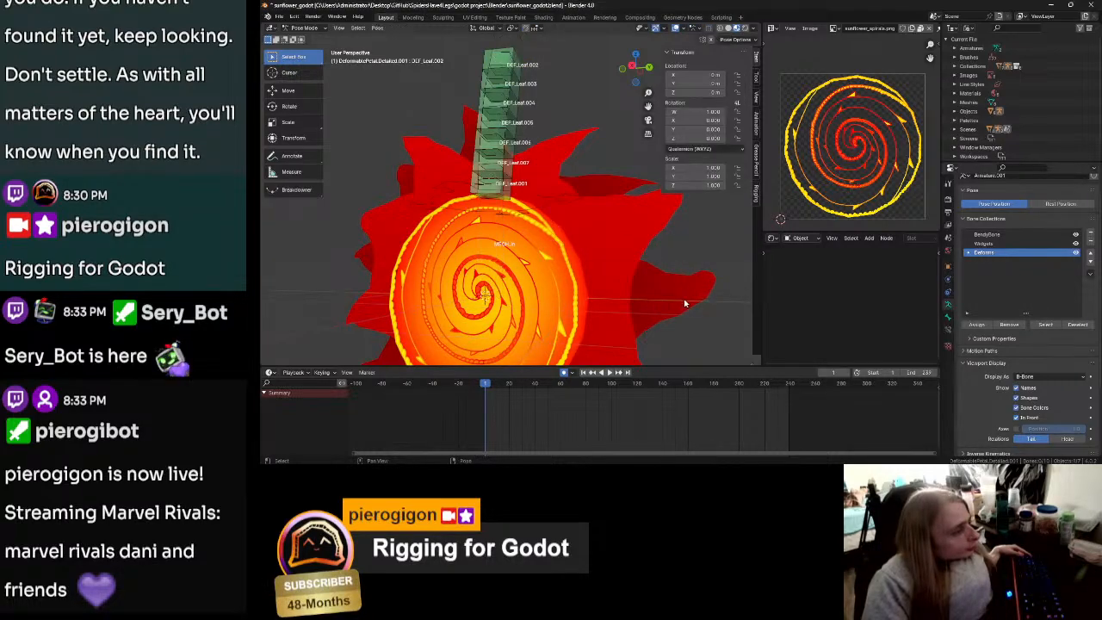
left_click(534, 197)
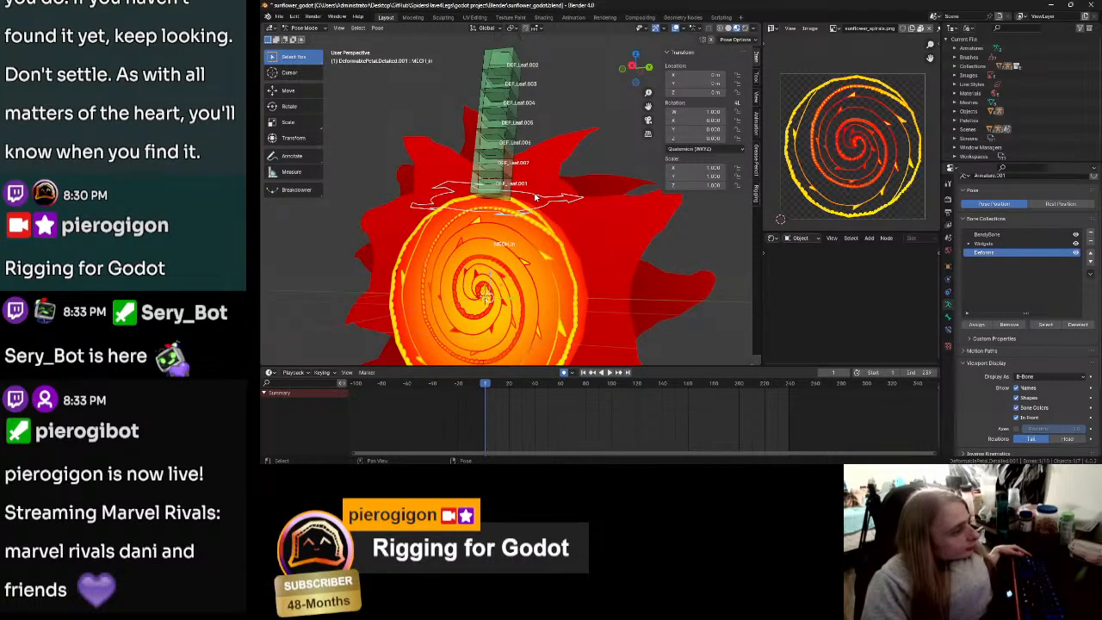
key("r")
middle_click_drag(505, 272, 567, 258)
Step: Duplicate the MECH_in bone in Edit Mode, moving the copy down about 0.51 m along Z, and rename it Root
key("ctrl+Tab")
left_click(627, 252)
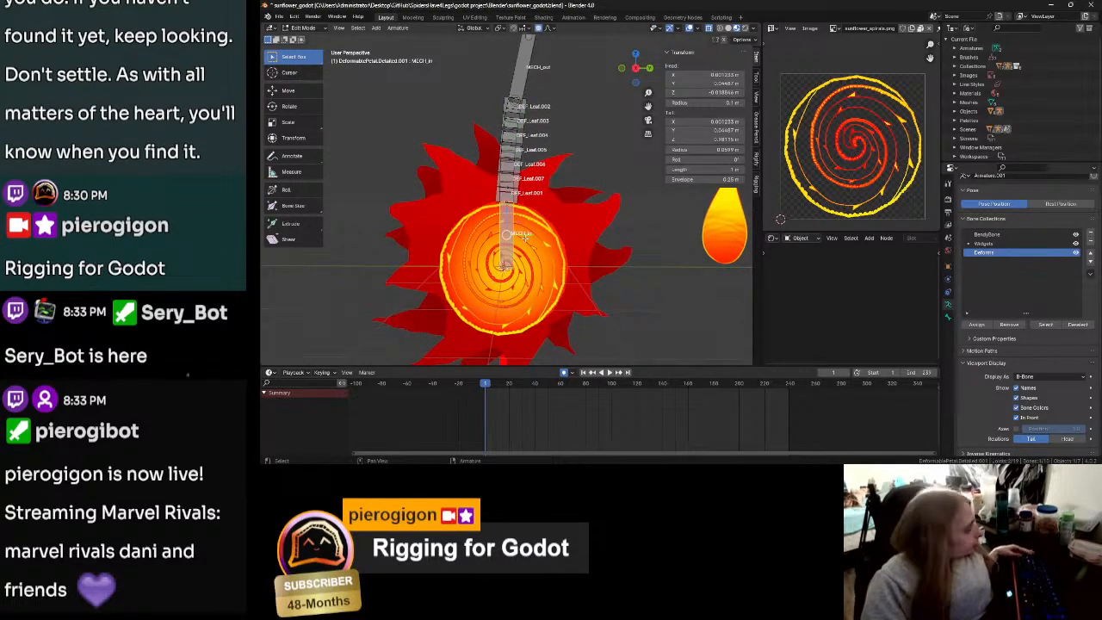
key("g")
key("z")
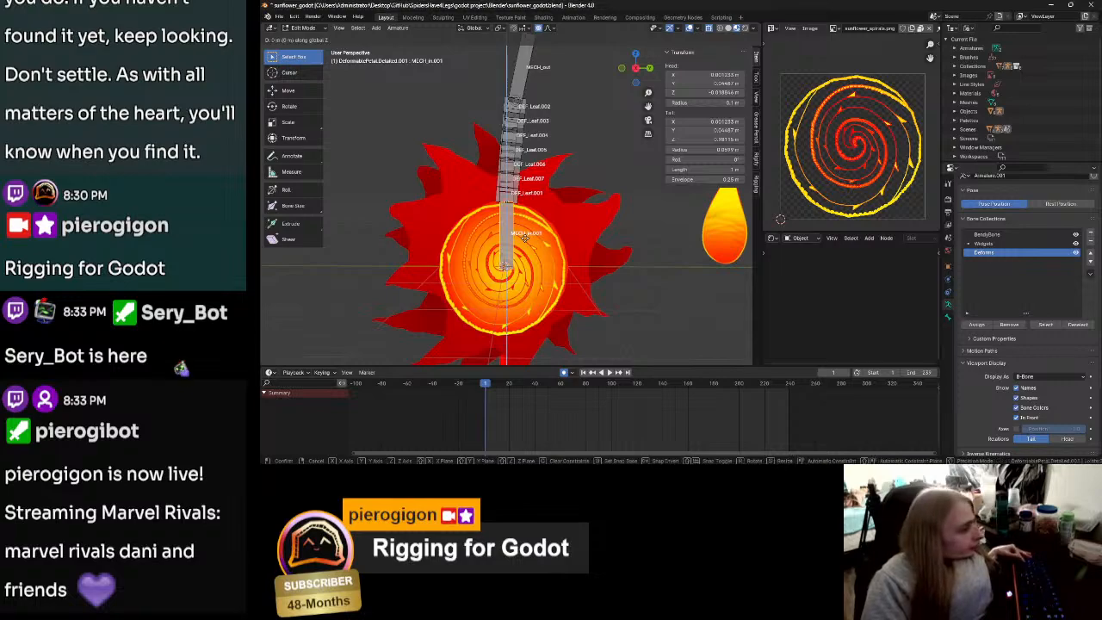
left_click(525, 272)
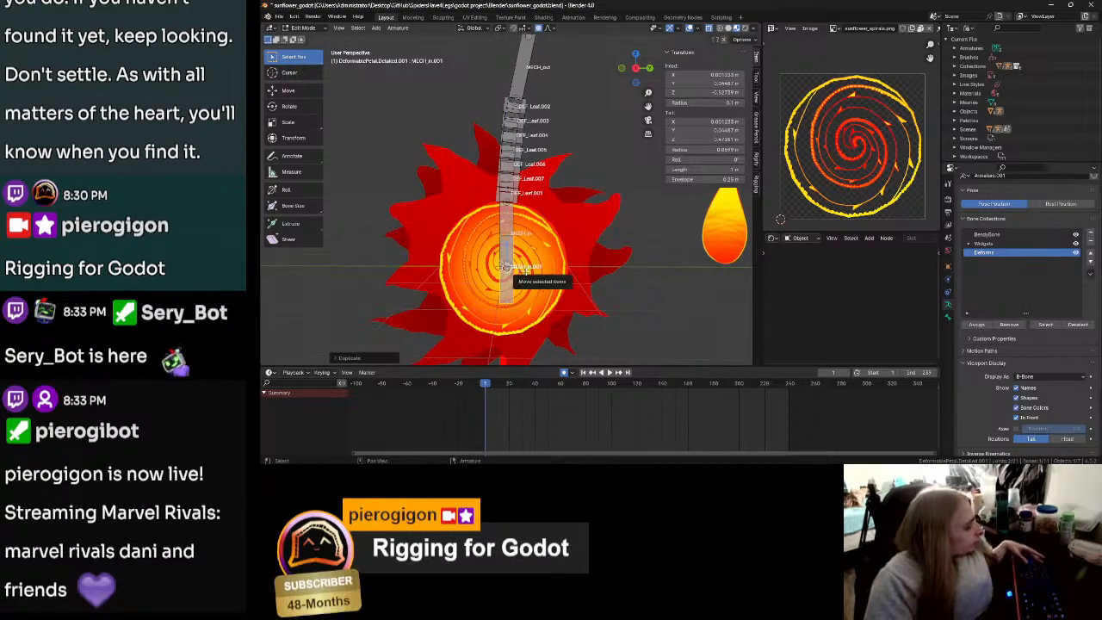
key("F2")
type("Root")
key("Return")
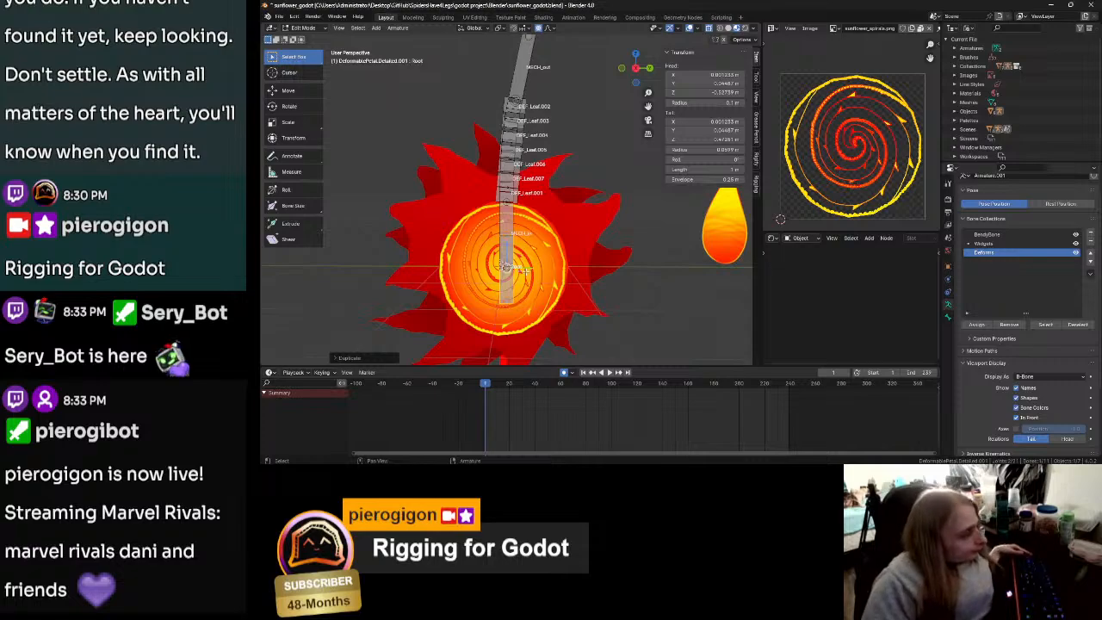
Step: Return to Pose Mode and choose Circle as the Bone Widget shape for the Root bone
key("ctrl+Tab")
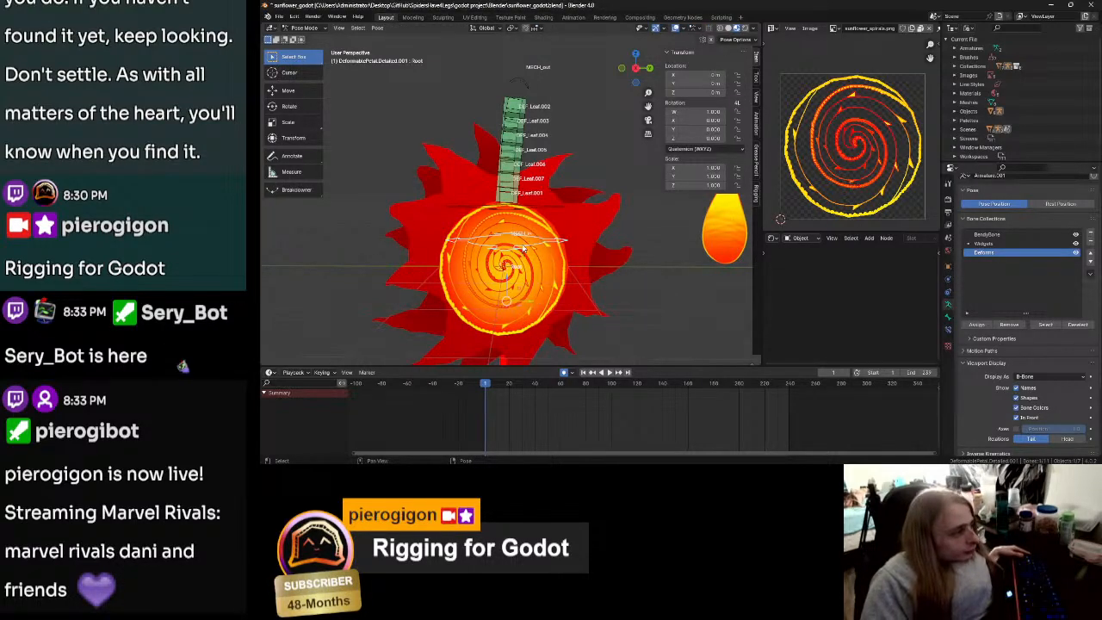
left_click(756, 193)
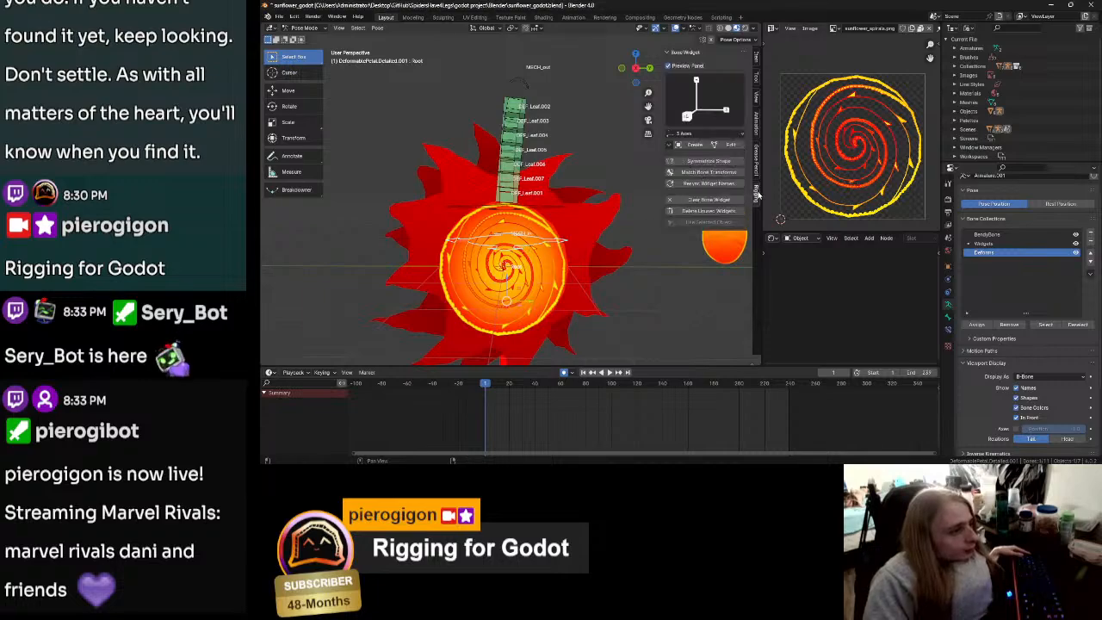
left_click(699, 135)
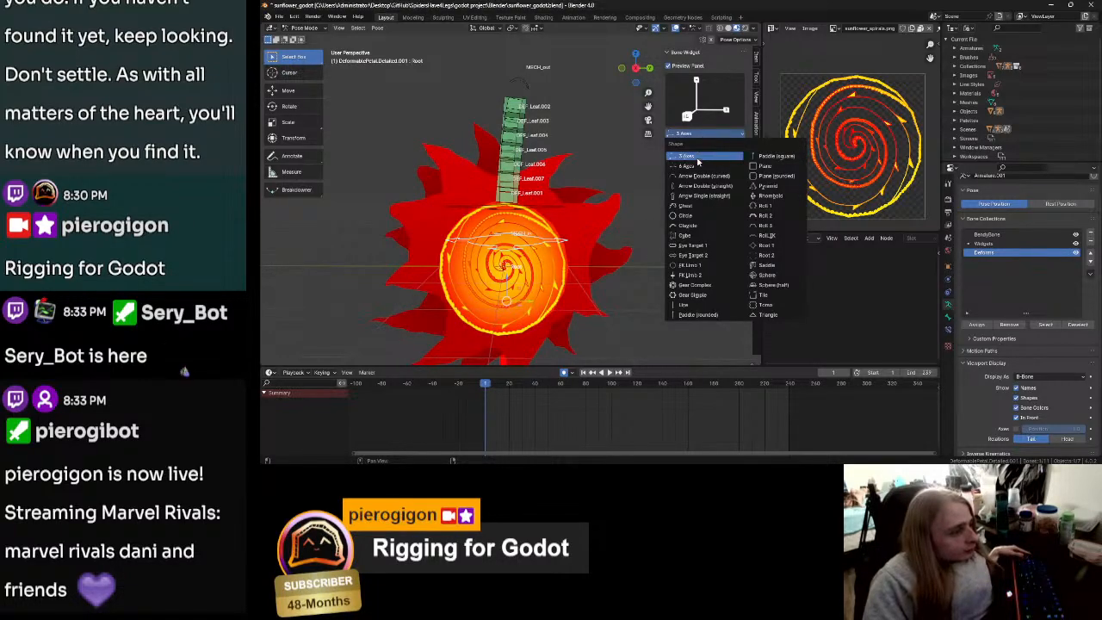
left_click(687, 215)
Step: Try creating the Circle widget on the Root bone, undoing each attempt
left_click(695, 145)
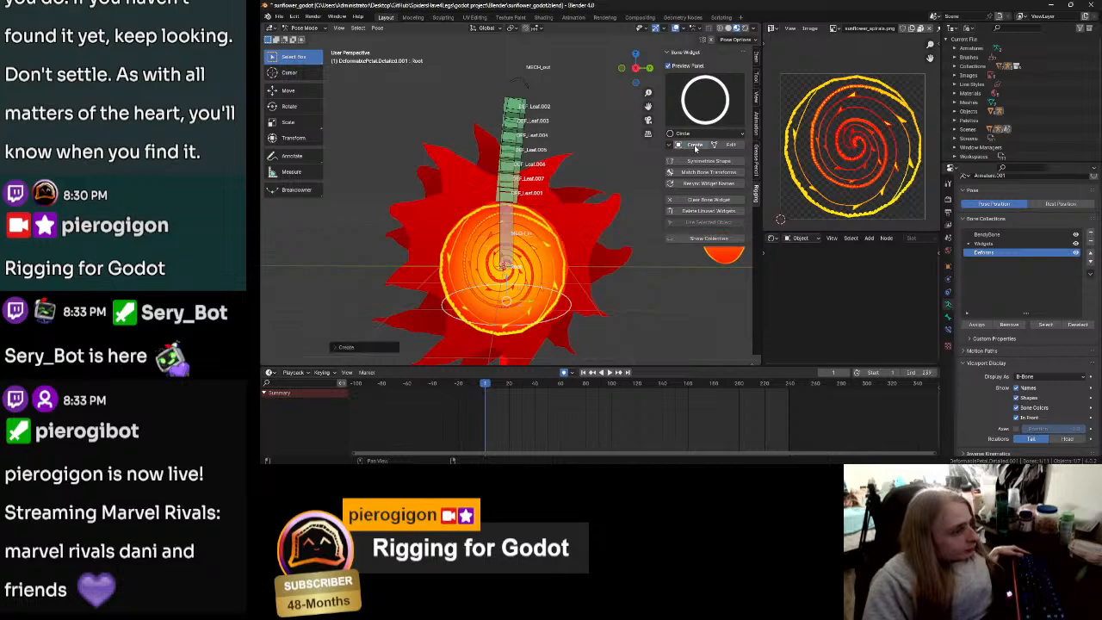
key("ctrl+z")
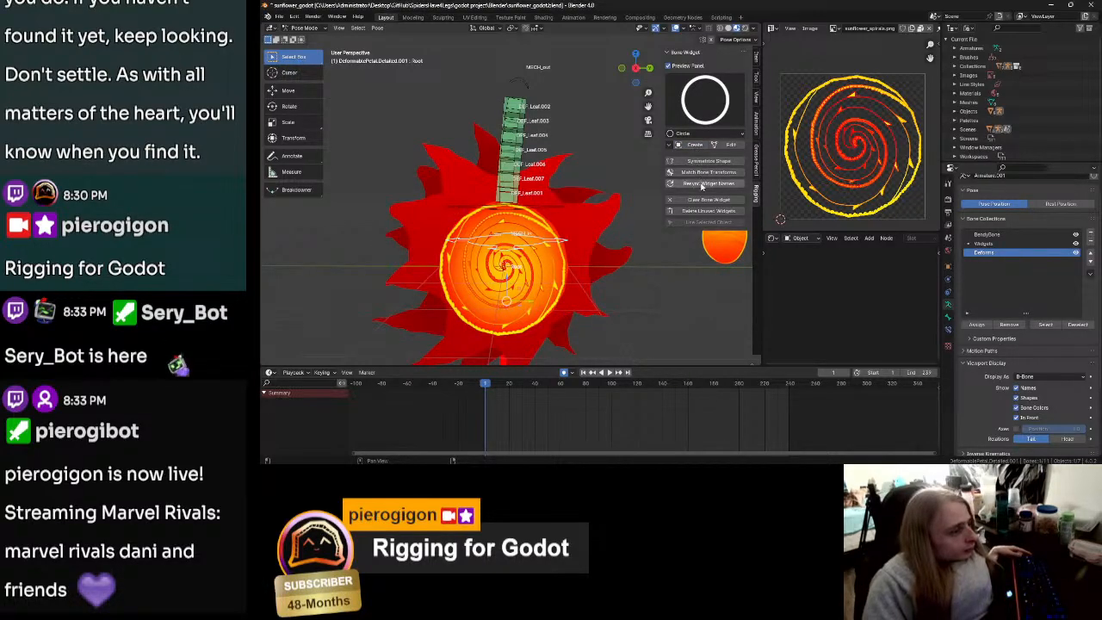
left_click(688, 145)
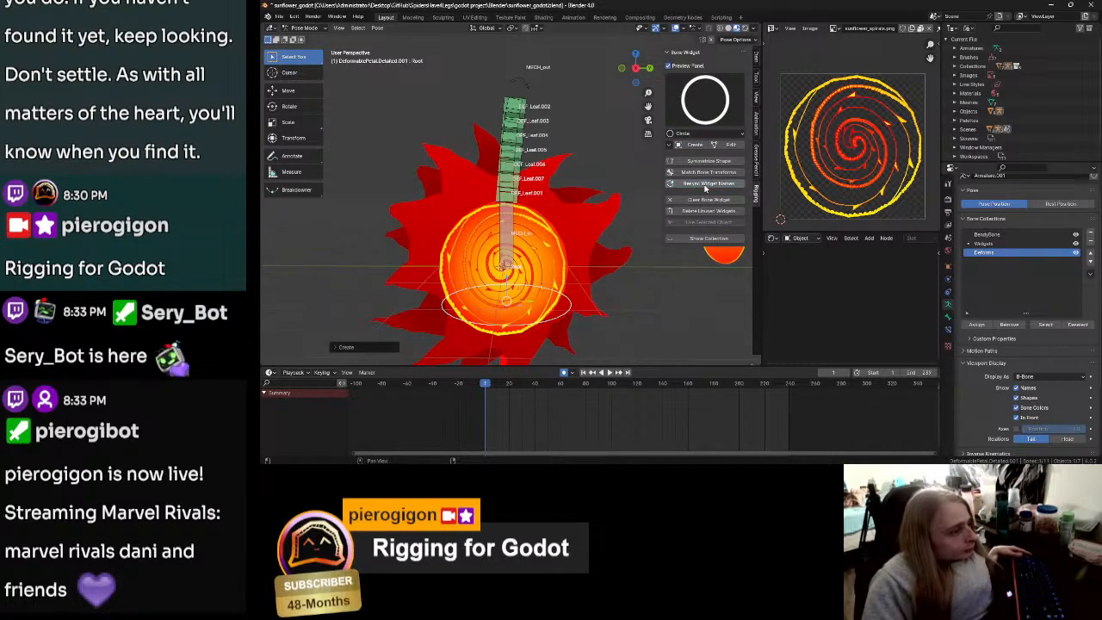
key("ctrl+z")
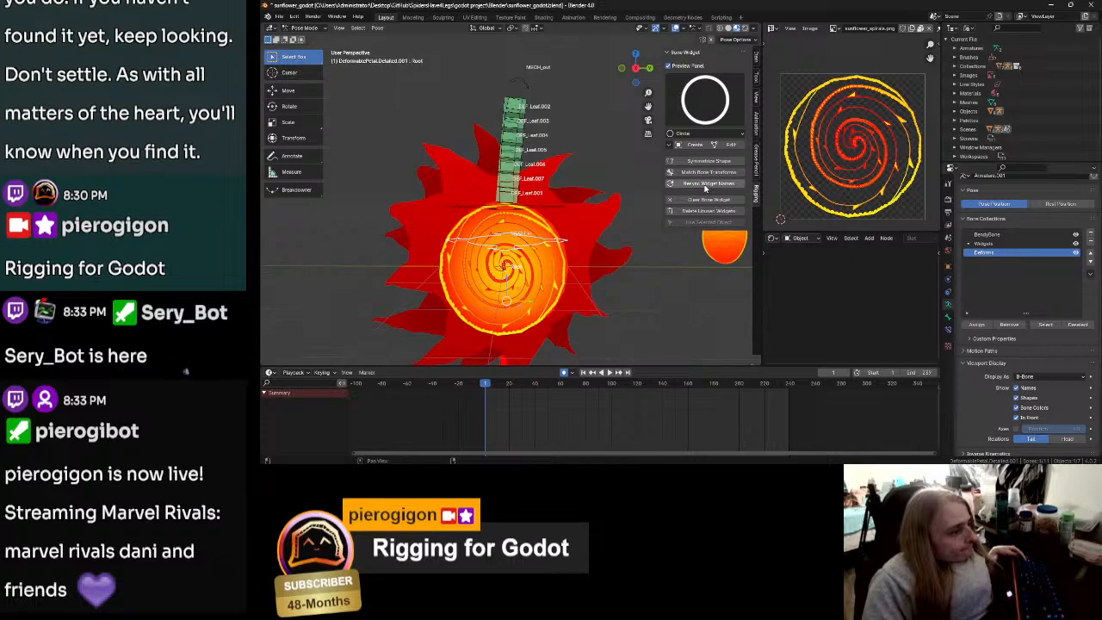
Step: Try deleting the unused bone widgets, then set the Outliner to View Layer and select the WGTS_Armature collection
left_click(708, 211)
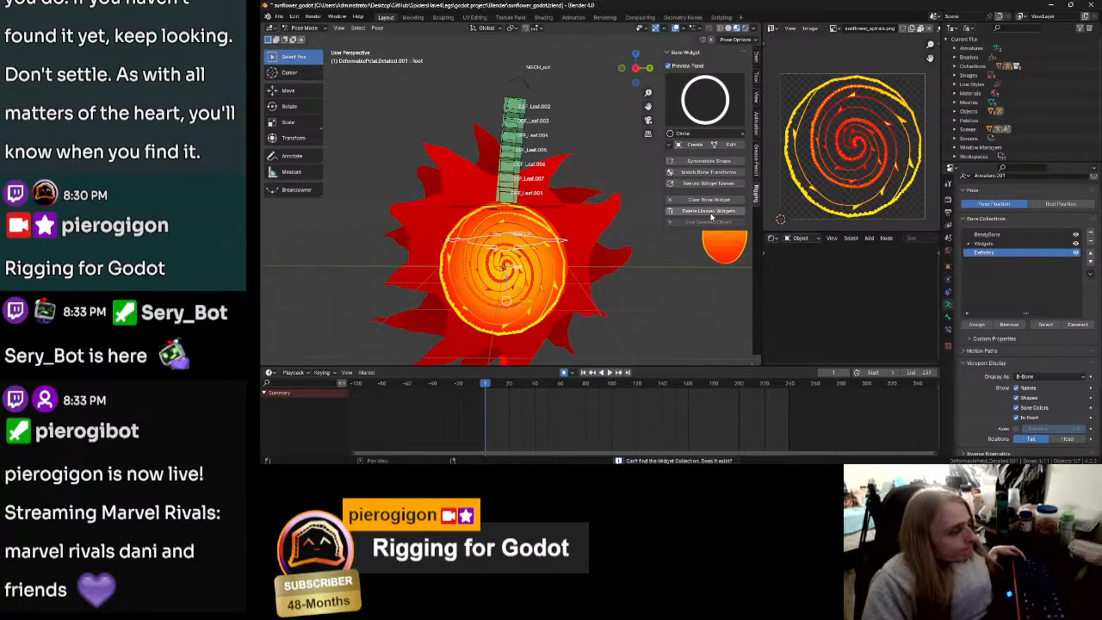
left_click(969, 30)
left_click(981, 60)
scroll(1009, 107, "down", 2)
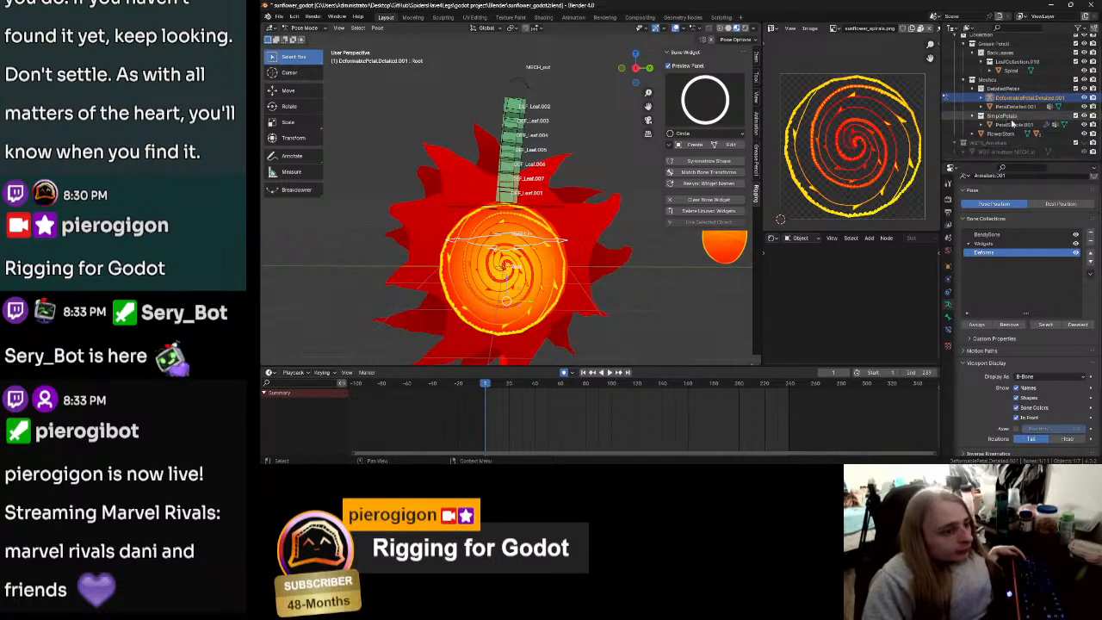
left_click(997, 143)
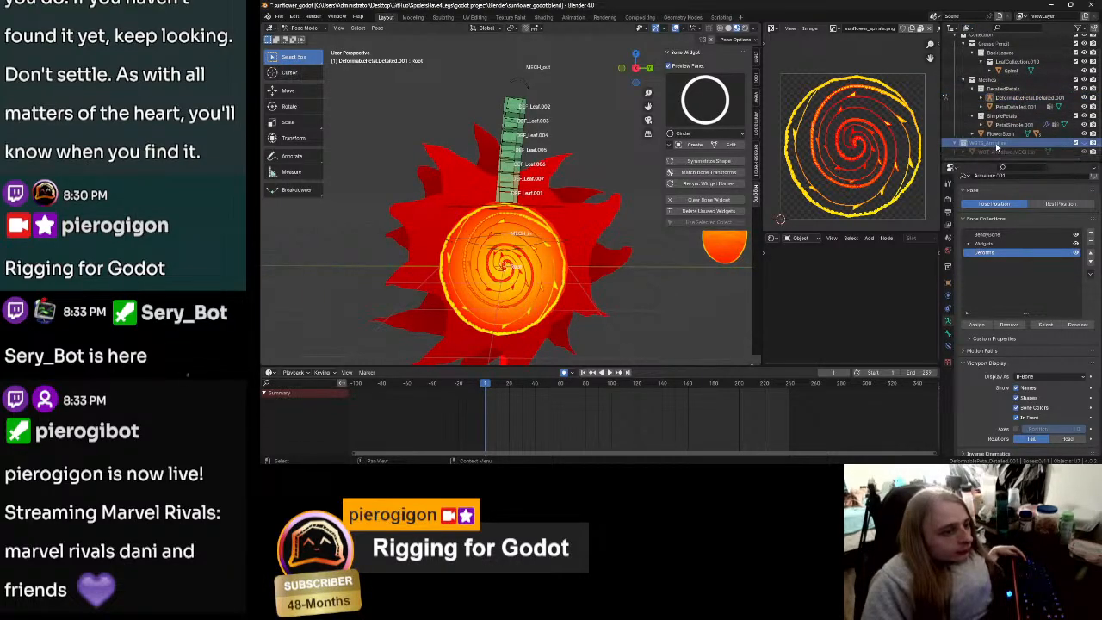
Step: Toggle the WGTS_Armature collection's visibility to check its widget, leaving the collection hidden and selected
left_click(1084, 143)
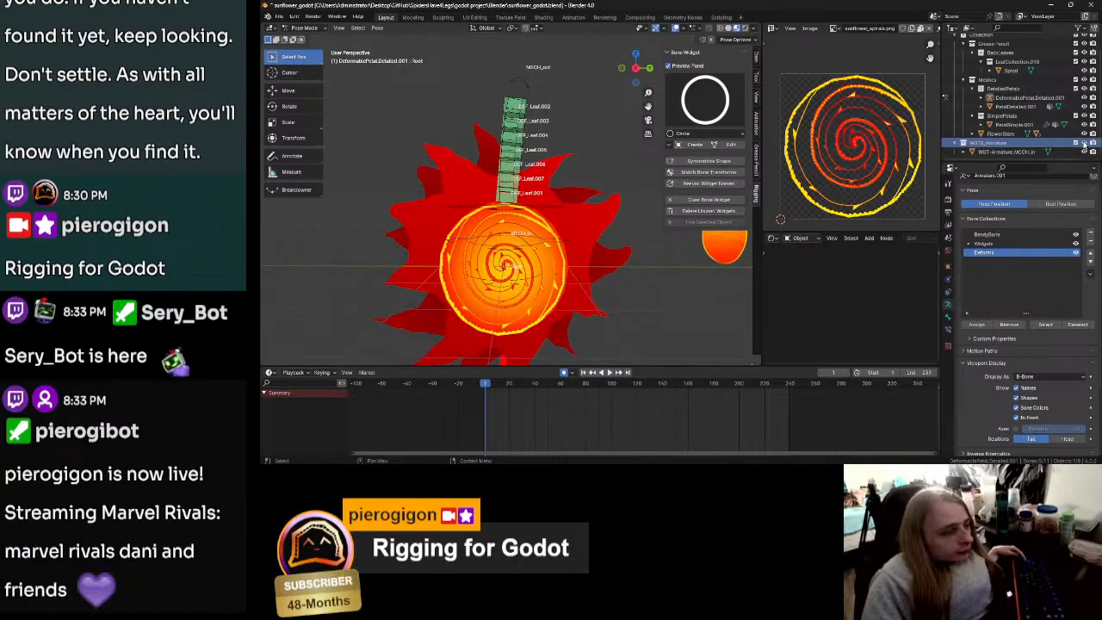
left_click(1084, 143)
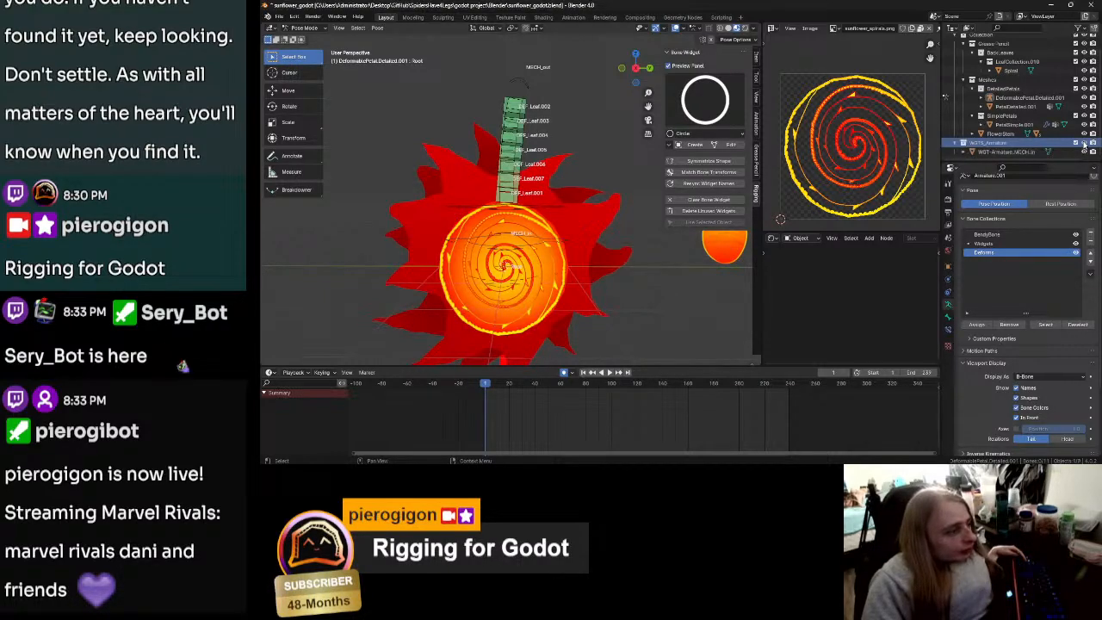
left_click(1083, 144)
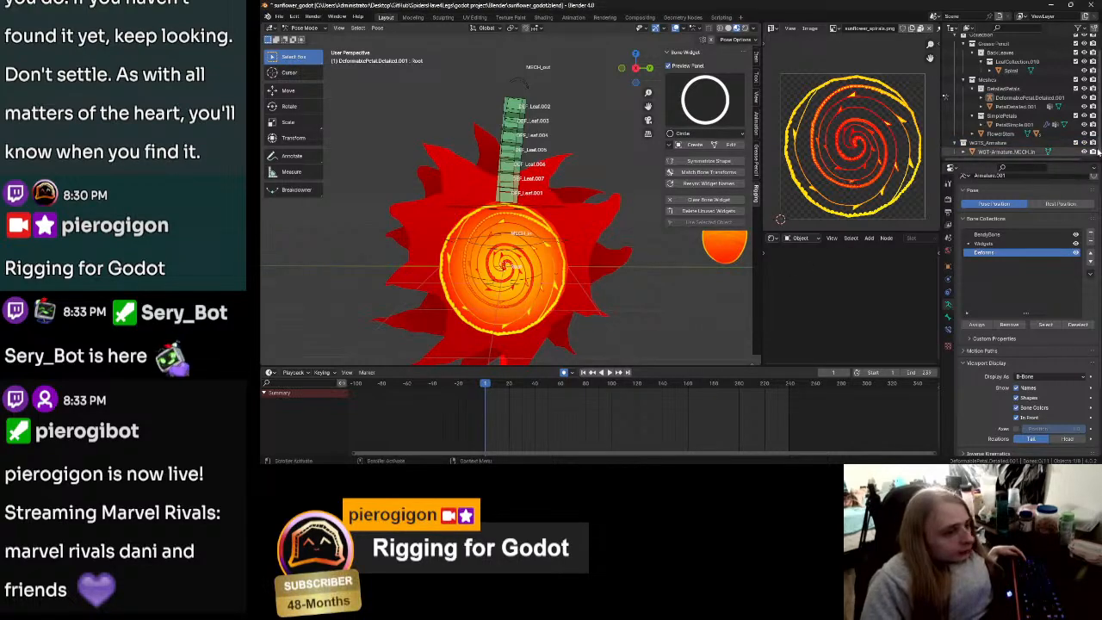
left_click(1083, 144)
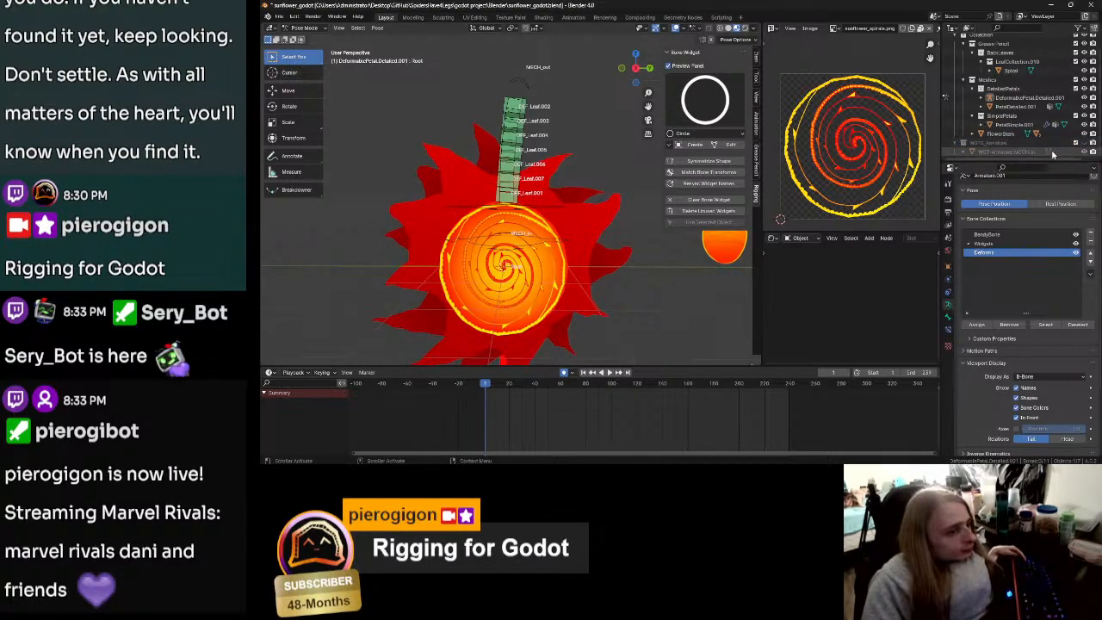
left_click(1011, 144)
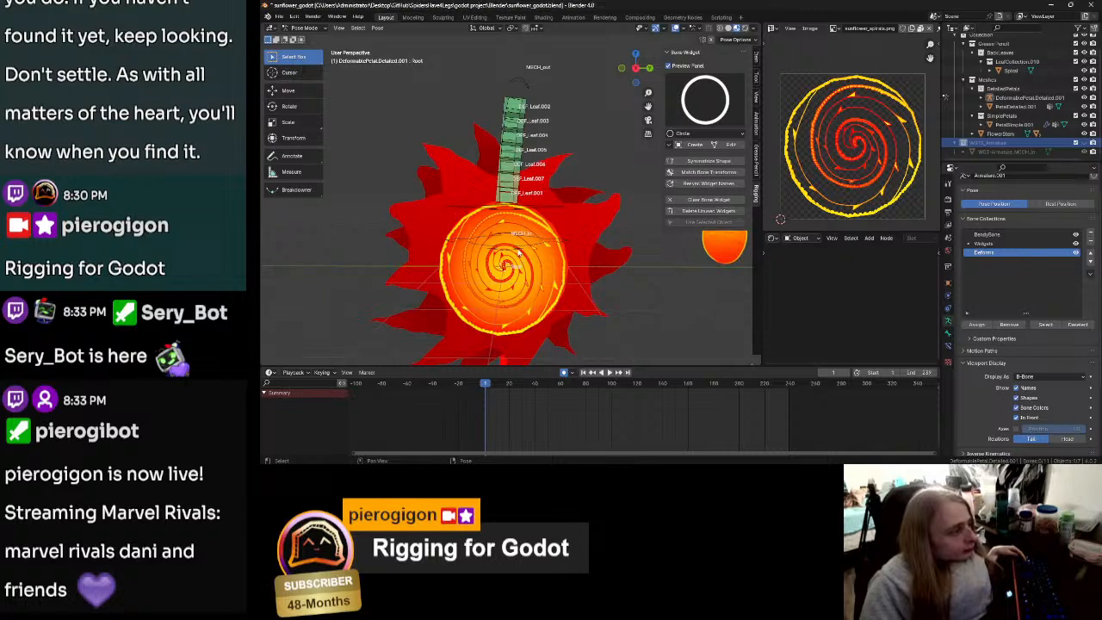
Step: Make the detailed petal armature active again and create the Circle widget on its Root bone
left_click(945, 97)
middle_click_drag(568, 244, 601, 258)
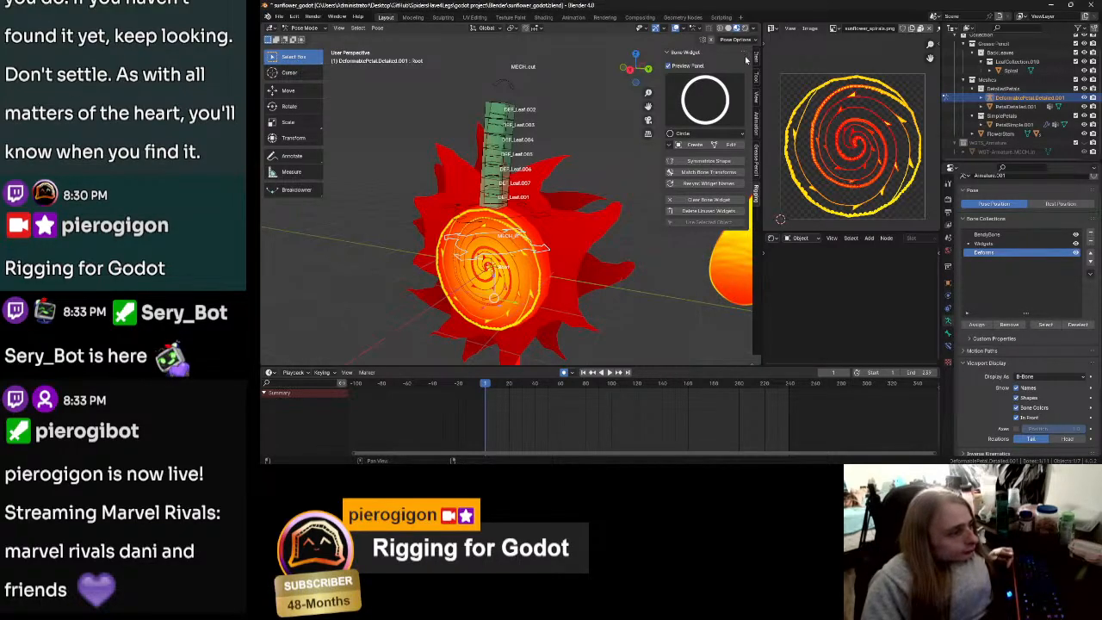
left_click(668, 146)
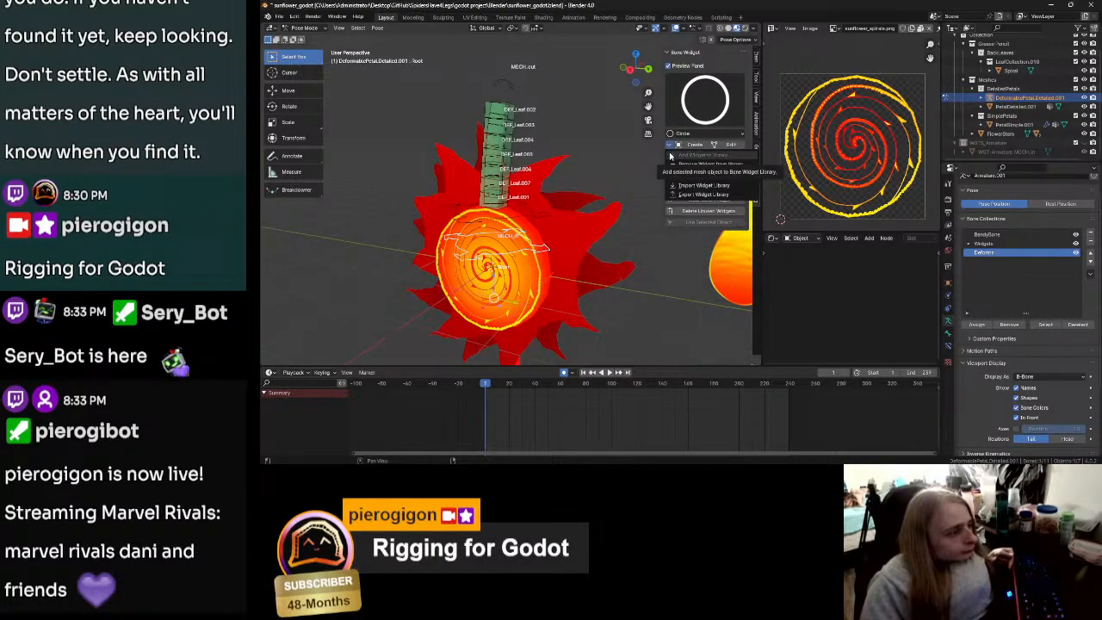
left_click(693, 145)
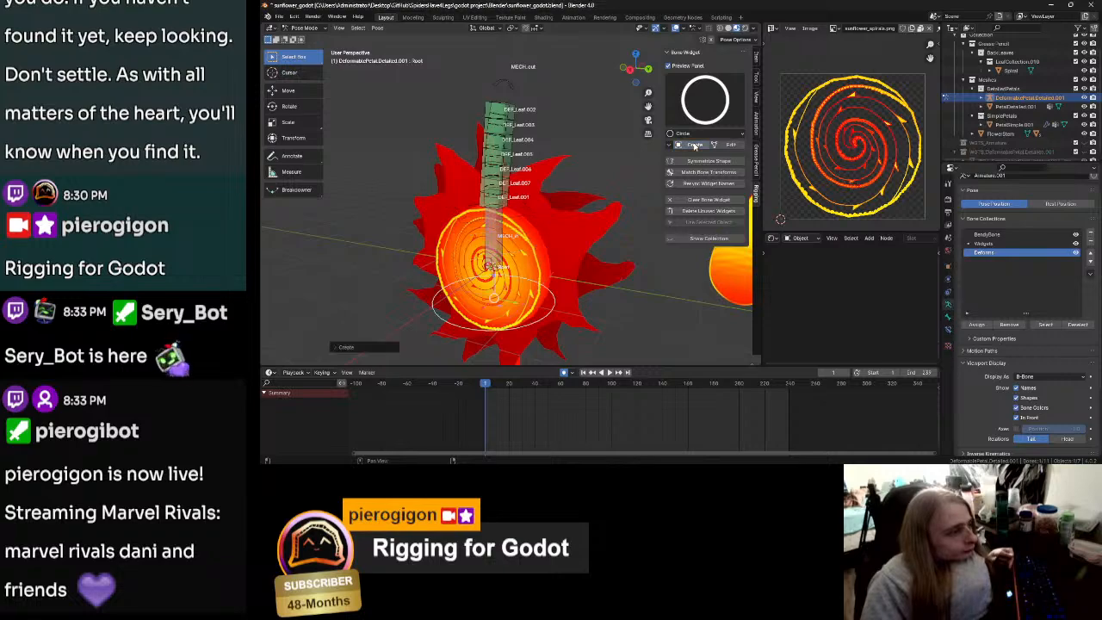
Step: Select the MECH_in bone and create a bone widget on it with the Root 1 shape
left_click(495, 239)
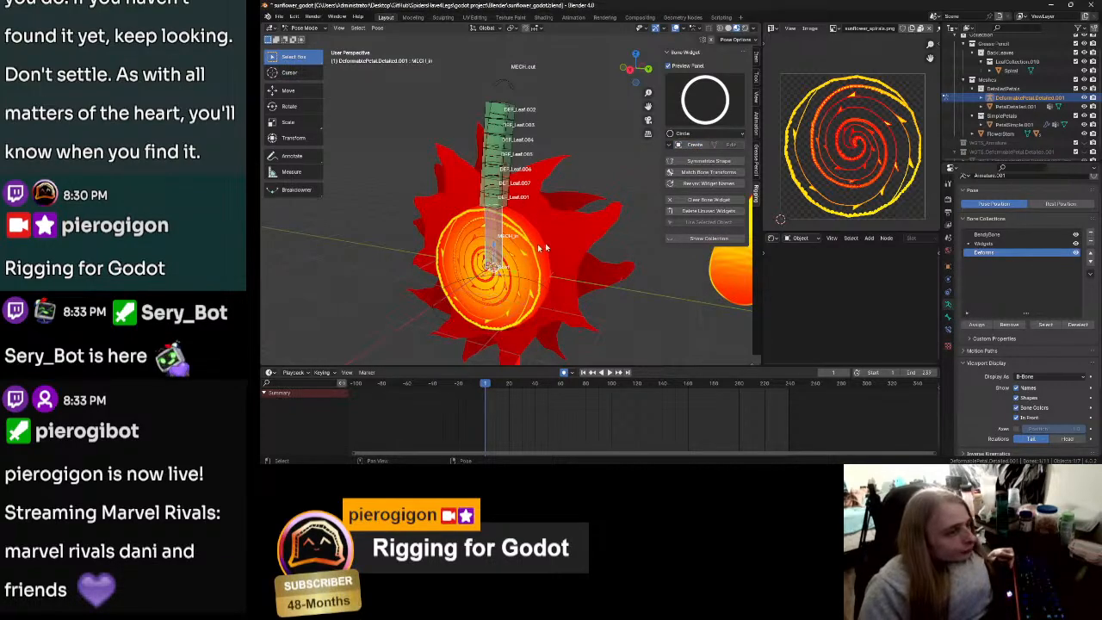
left_click(715, 134)
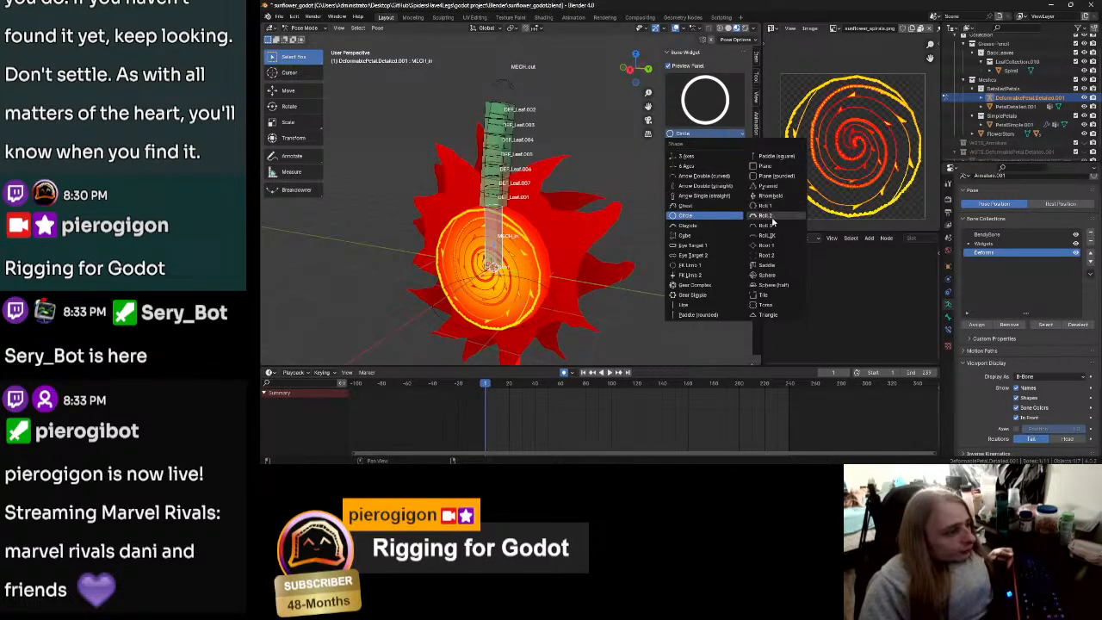
left_click(769, 246)
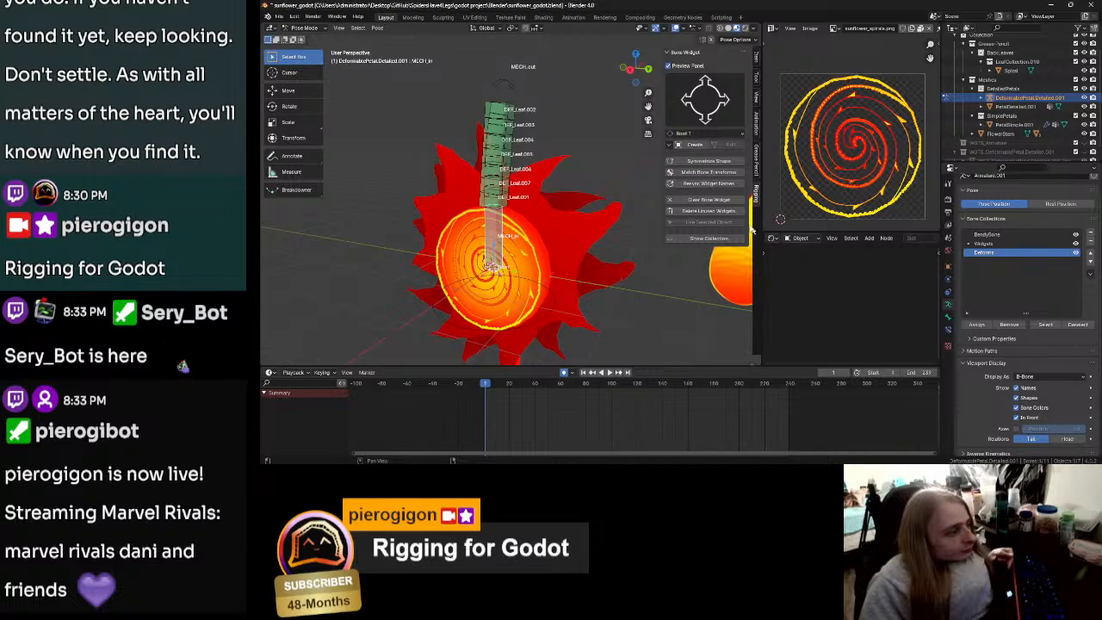
left_click(694, 144)
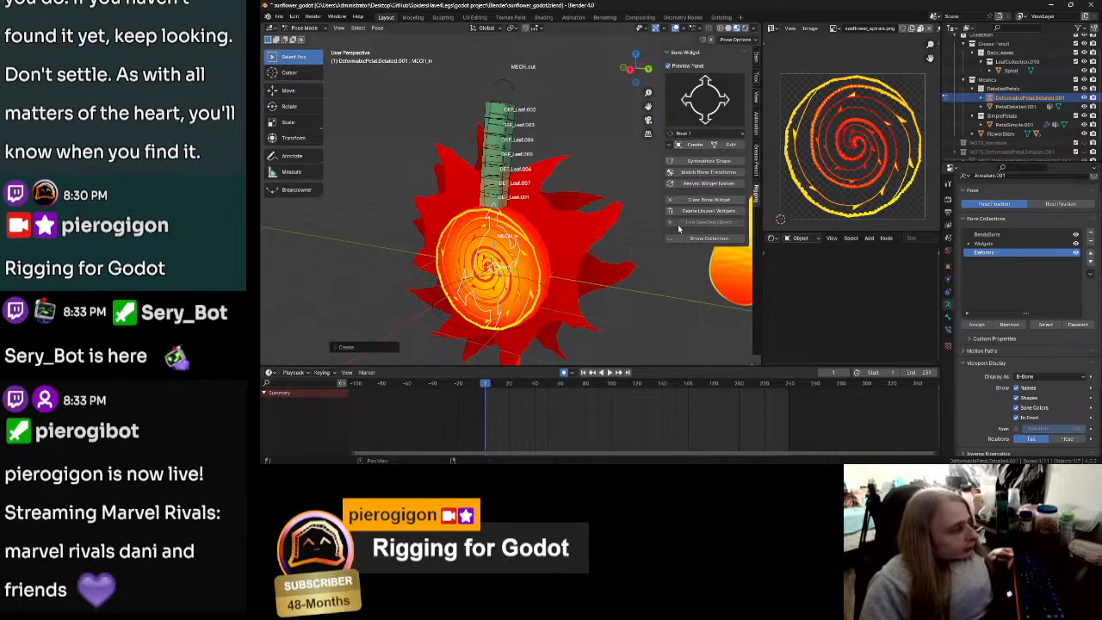
Step: Rotate the MECH_in widget 90° in X, shrink its global size to about 0.34 and increase its slide
left_click(337, 346)
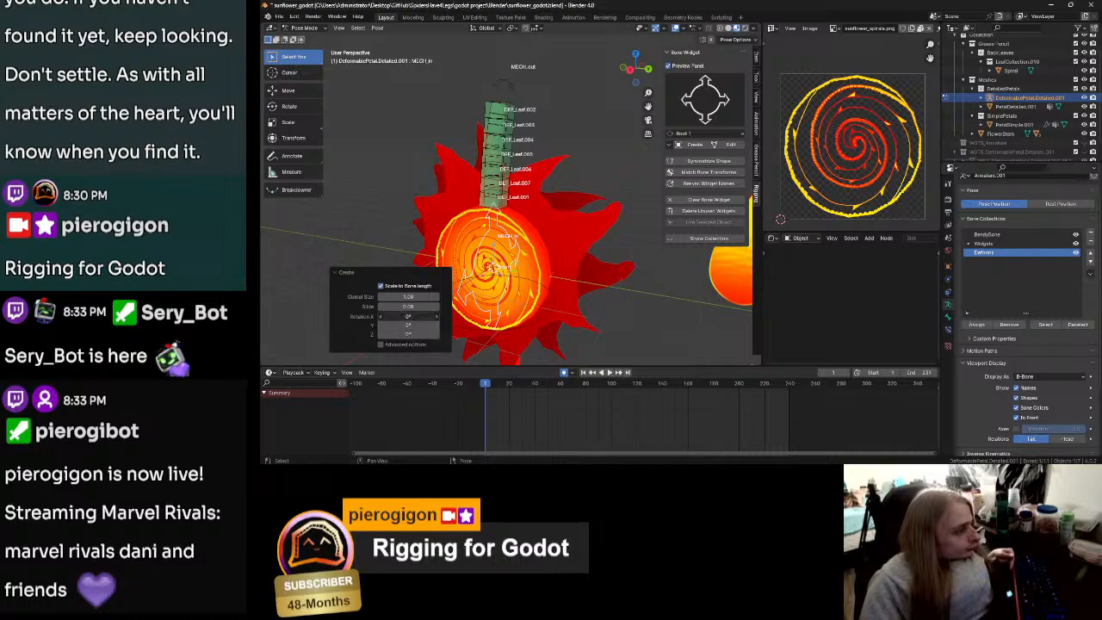
left_click(408, 317)
type("90")
key("Return")
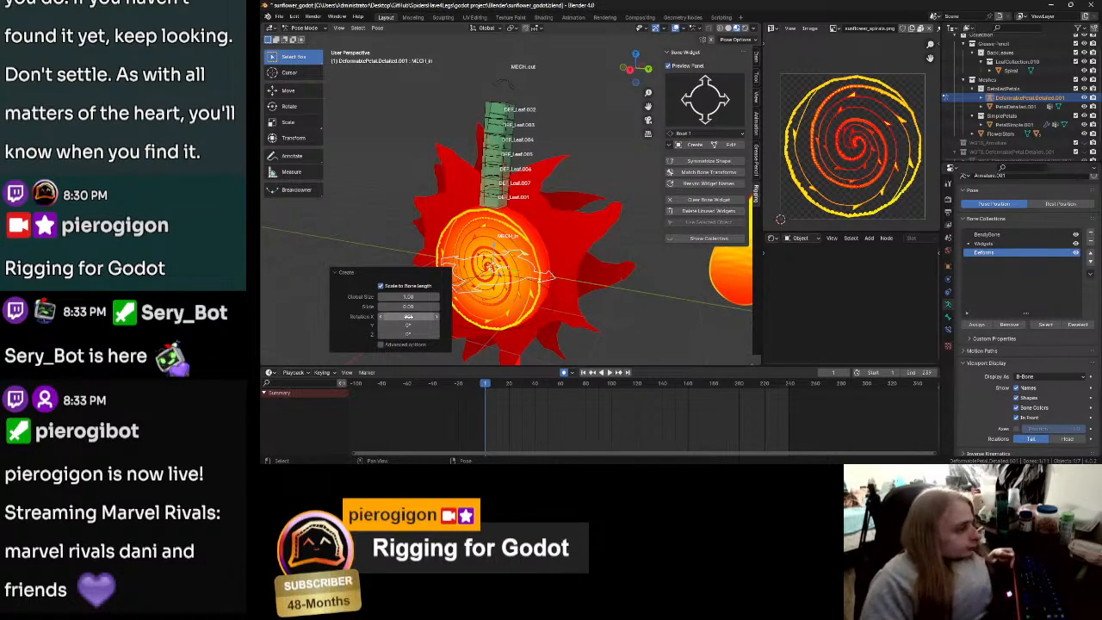
left_click_drag(406, 306, 352, 297)
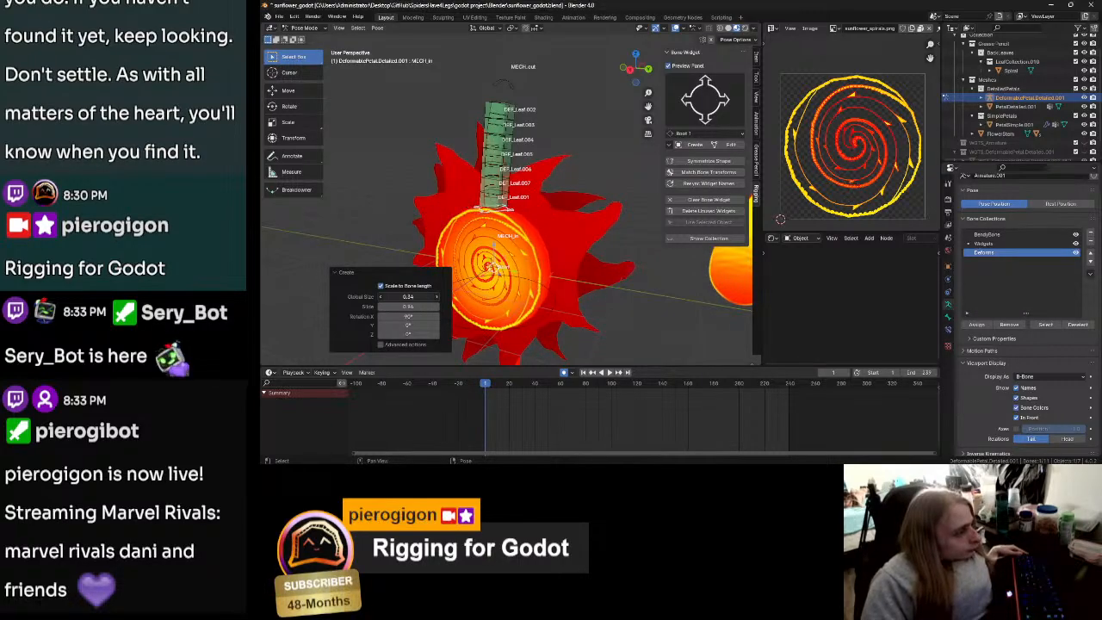
Step: Select the Root bone and create a Circle-shaped widget on it
middle_click_drag(485, 260, 516, 249)
scroll(518, 251, "down", 4)
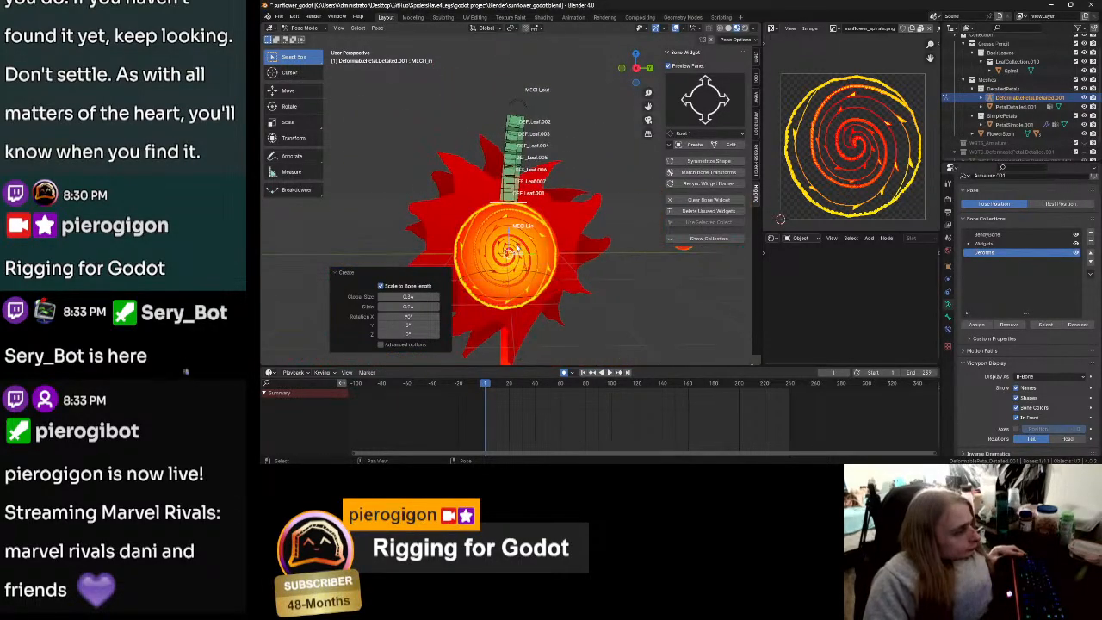
scroll(522, 262, "up", 3)
middle_click_drag(528, 289, 574, 290)
left_click(574, 290)
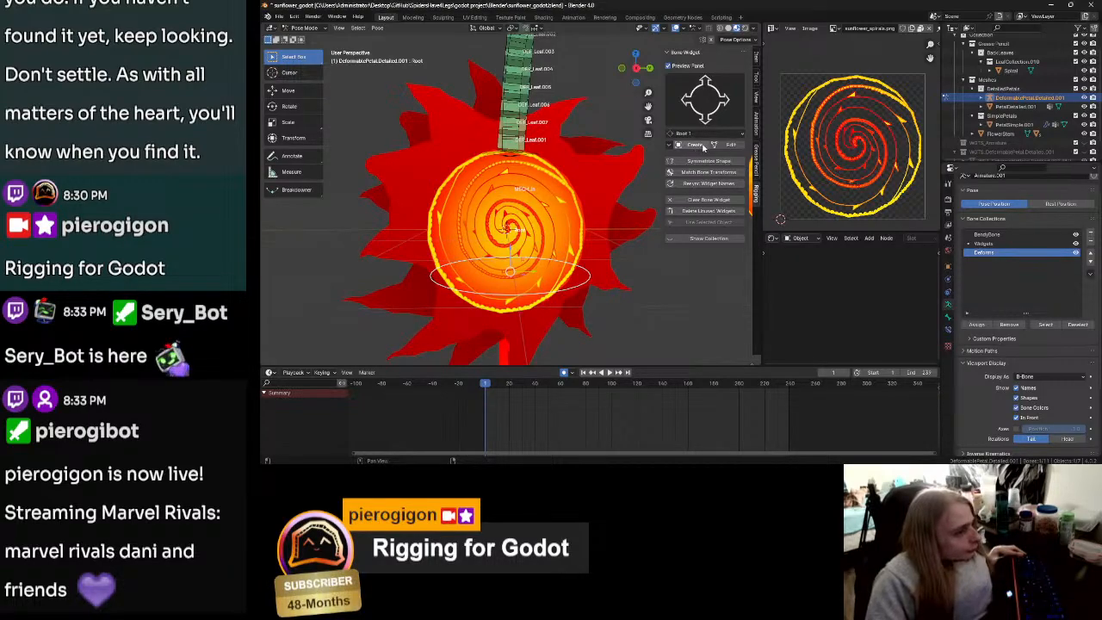
left_click(703, 134)
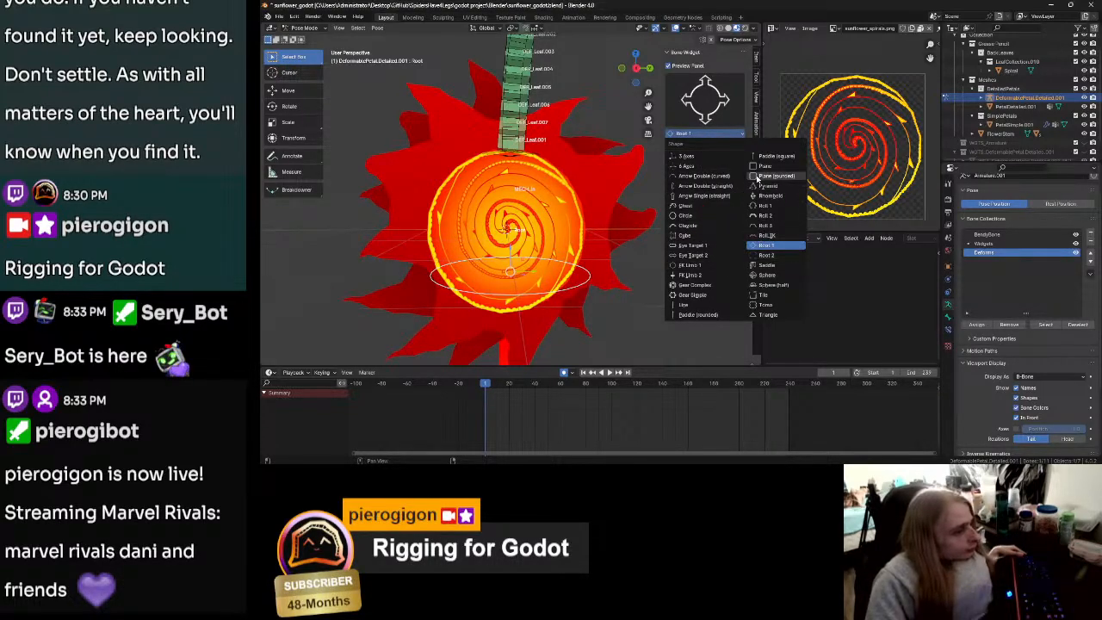
left_click(686, 216)
left_click(693, 145)
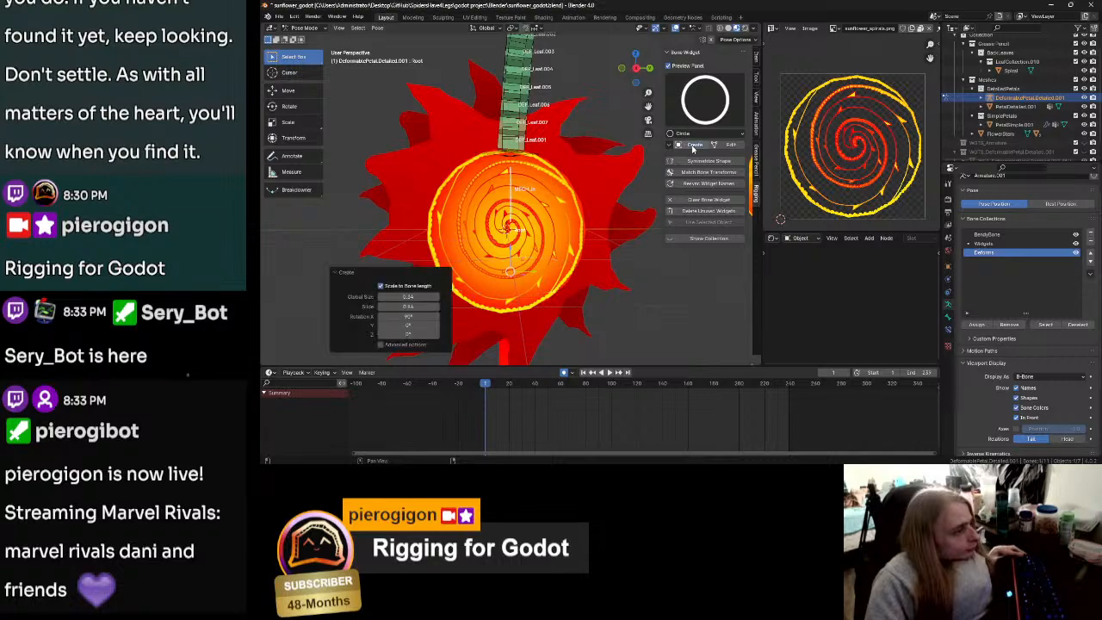
Step: Set the Root bone's Circle widget to a Y rotation of 90°
middle_click_drag(590, 250, 573, 262)
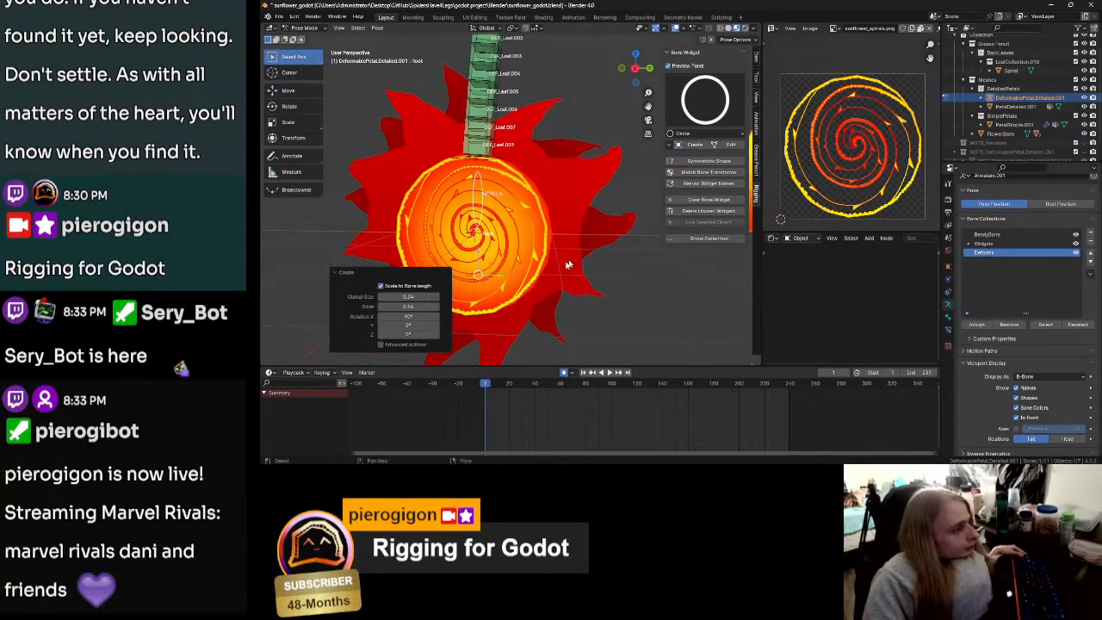
left_click_drag(409, 325, 417, 326)
left_click(408, 326)
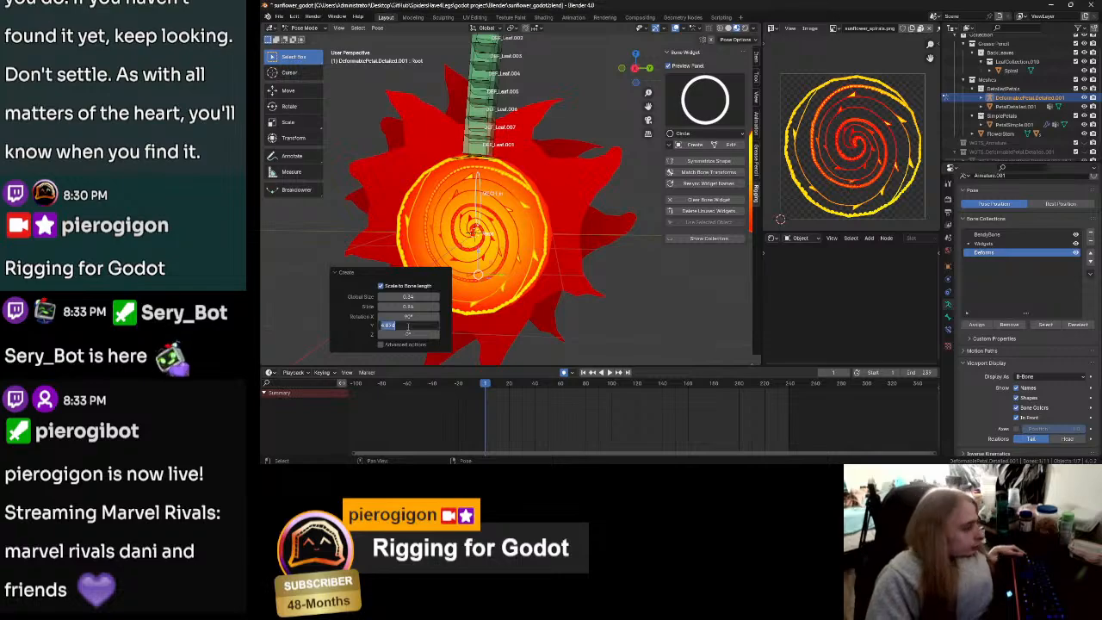
type("90")
key("Return")
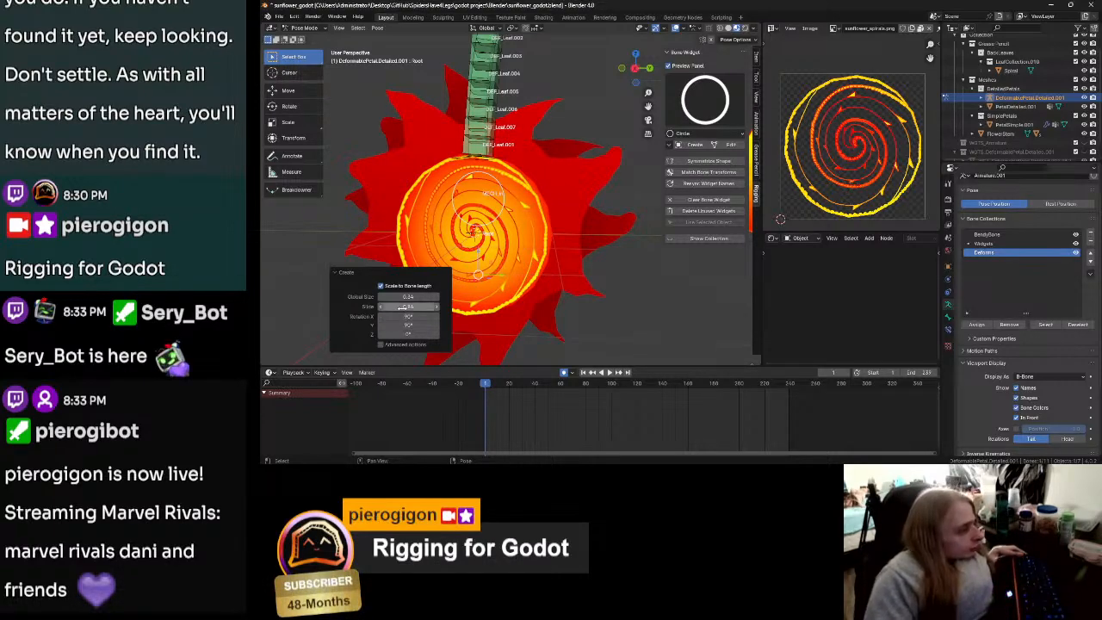
Step: Try the Root bone's Circle widget with an X rotation of 0°, then undo
left_click(406, 315)
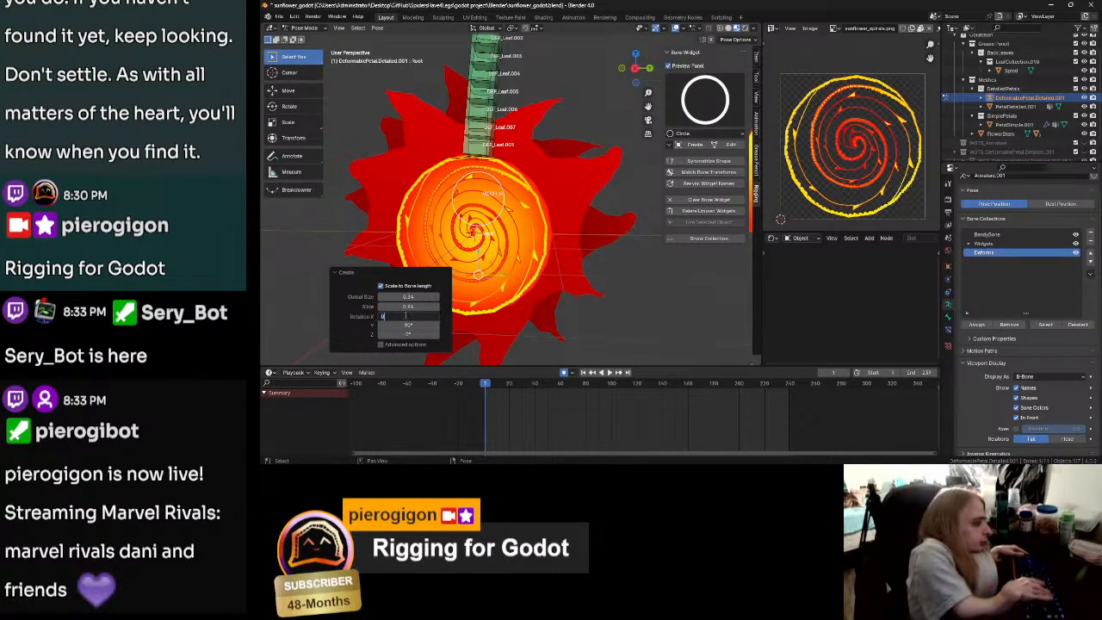
key("Return")
key("ctrl+z")
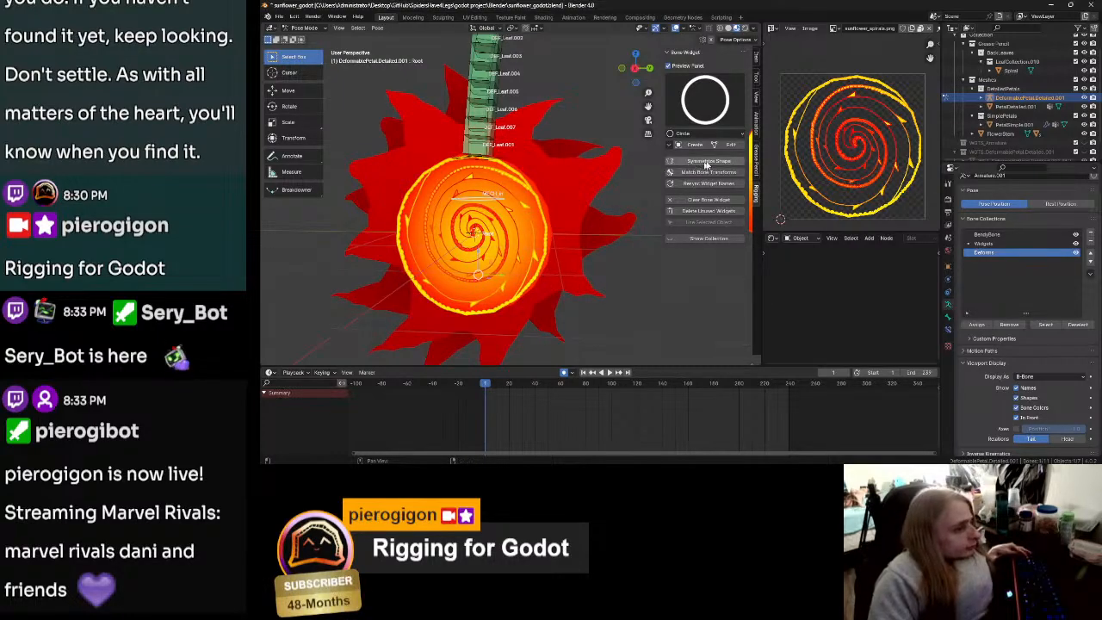
Step: Create the Circle widget on the Root bone again with its X rotation set to 90°
left_click(694, 144)
left_click(415, 315)
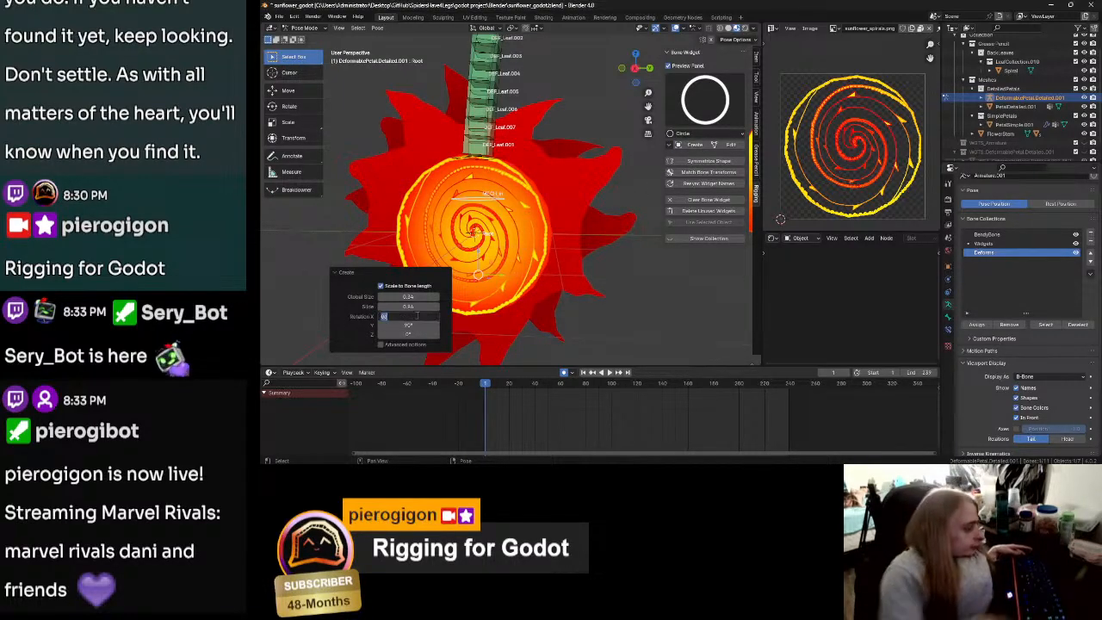
type("9)")
key("Return")
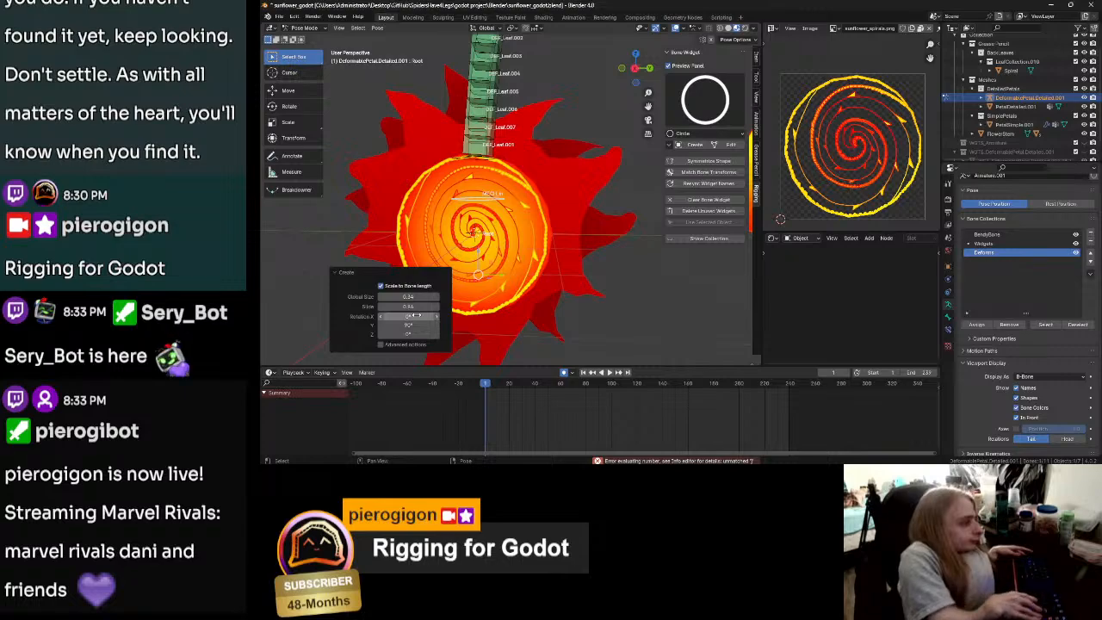
left_click(416, 315)
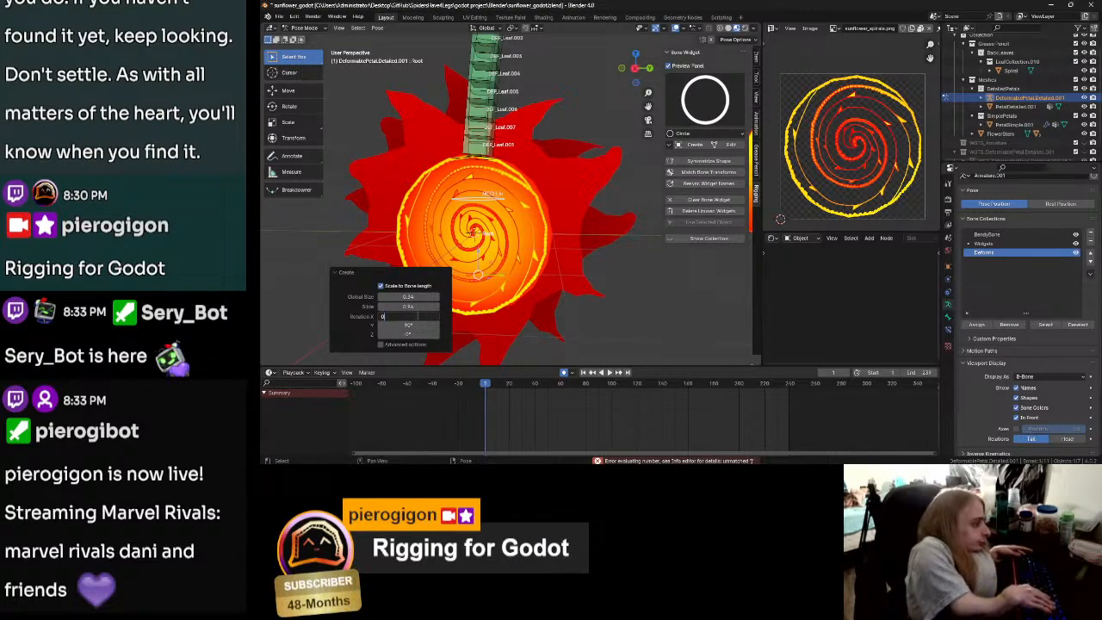
type("90")
key("Return")
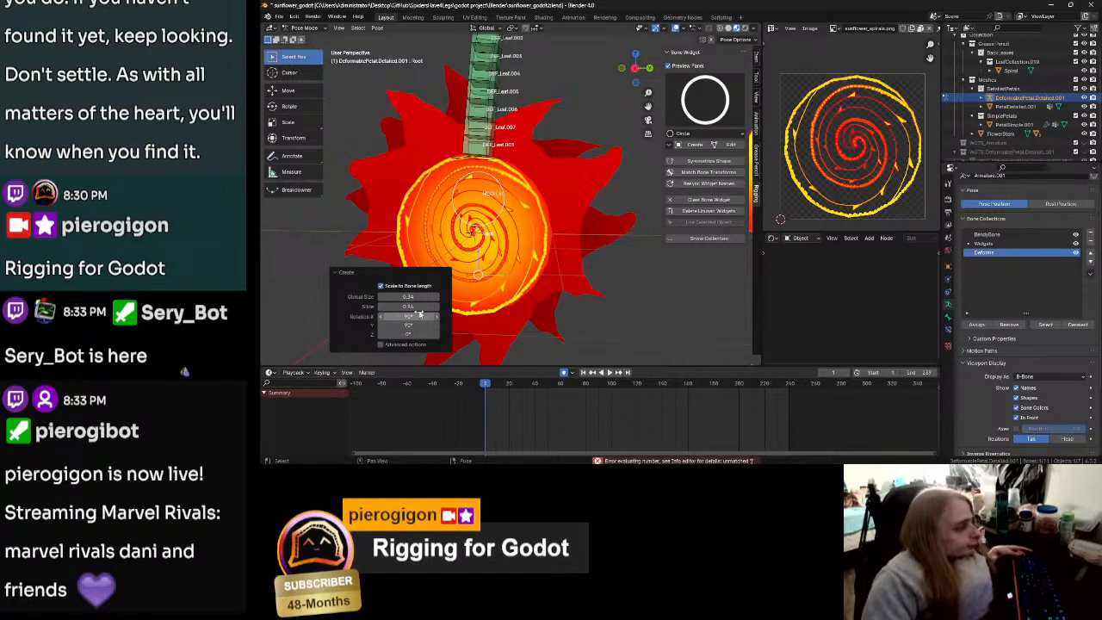
Step: Enlarge the Root bone's Circle widget to a global size of about 0.44 and reset its slide to 0
mouse_move(414, 297)
left_mouse_down()
mouse_move(401, 297)
mouse_move(425, 297)
left_mouse_up()
left_click(419, 307)
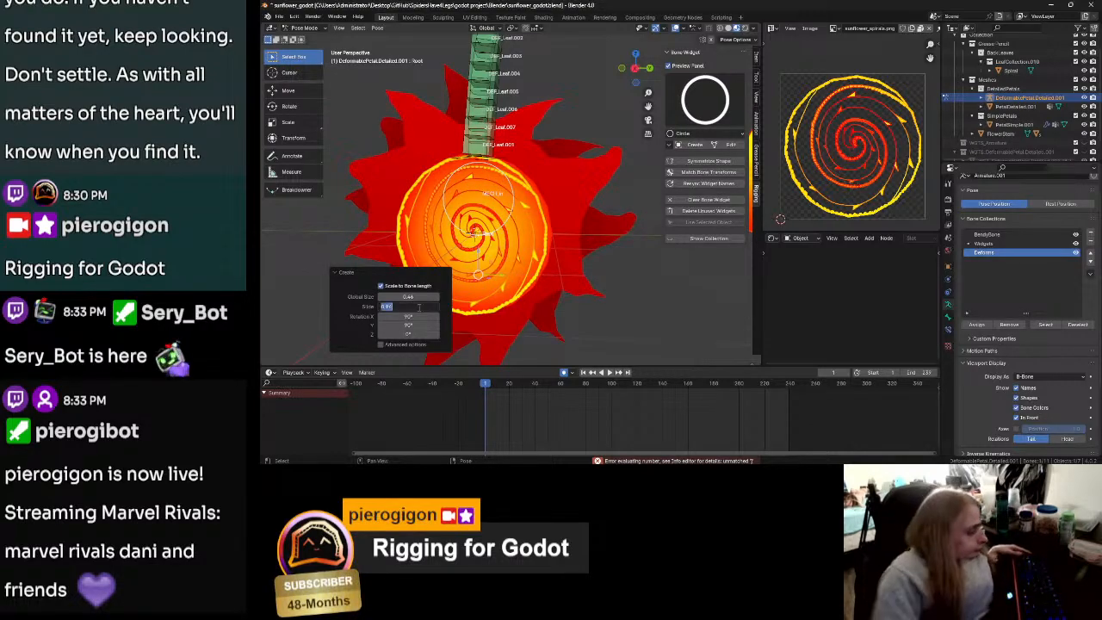
key("Return")
middle_click_drag(430, 309, 473, 310)
left_click(414, 306)
key("Return")
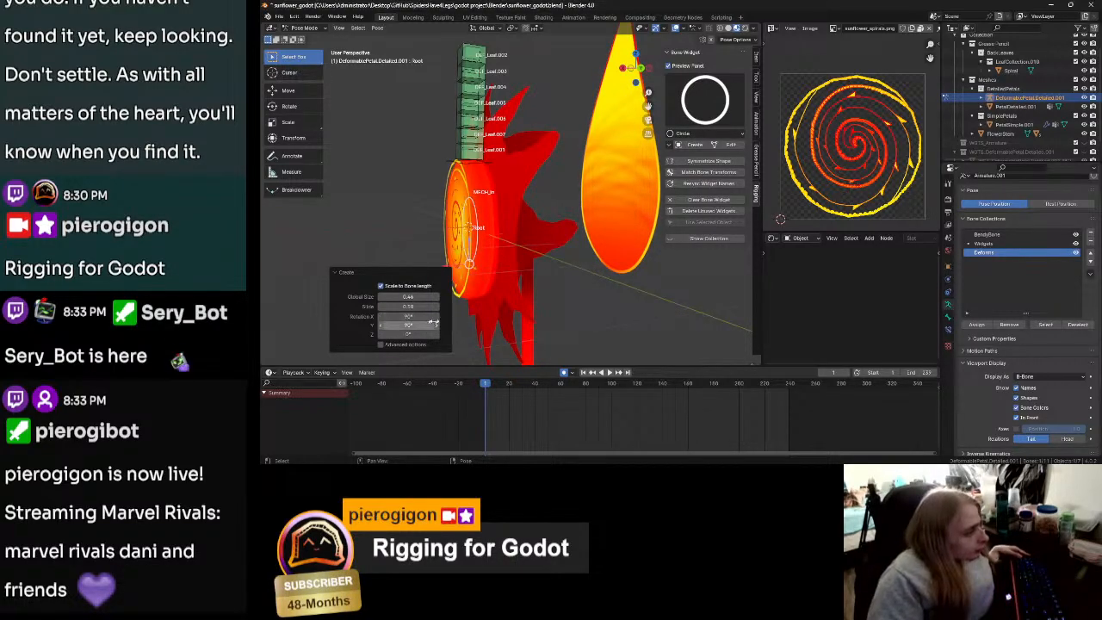
Step: Enable the widget's advanced options and offset the circle to a Slide X of about 0.21
middle_click_drag(489, 289, 524, 298)
left_click(380, 345)
left_click_drag(426, 288, 452, 289)
middle_click_drag(543, 275, 505, 269)
left_click_drag(422, 288, 416, 289)
middle_click_drag(508, 291, 590, 297)
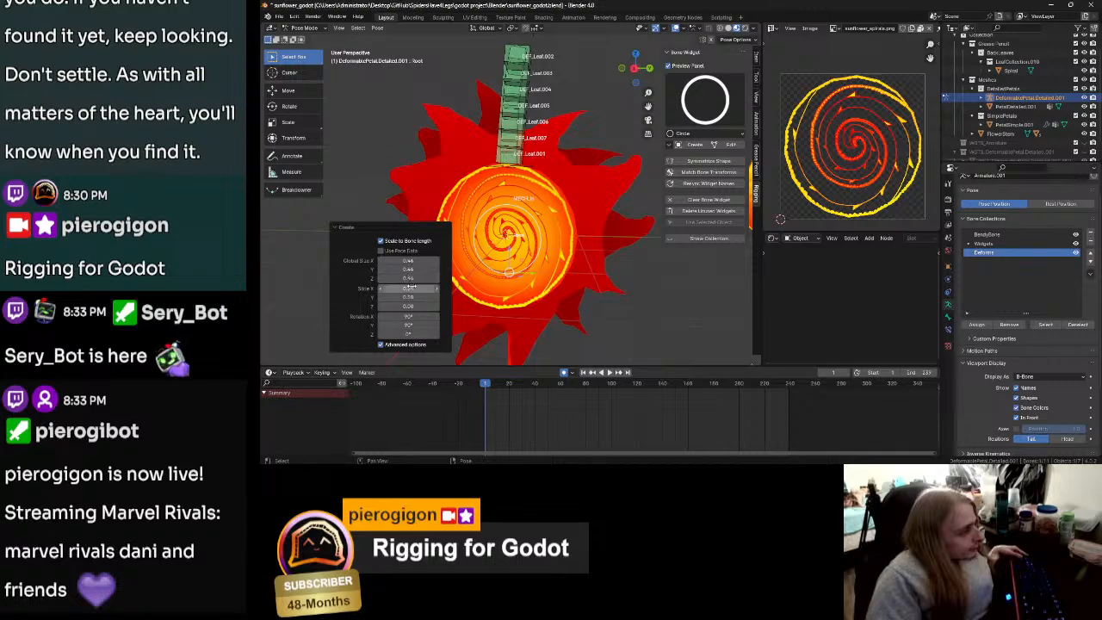
Step: Adjust the Root widget's Slide Z and set its X, Y and Z global size to 1.00 so it surrounds the flower face
left_click_drag(409, 261, 465, 261)
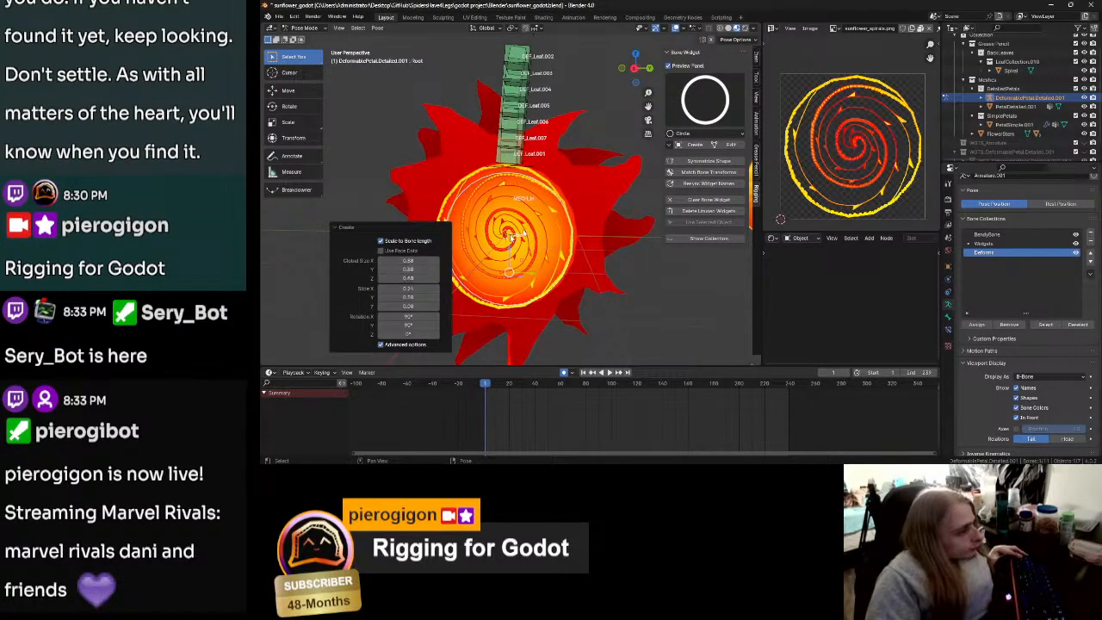
key("KP_3")
scroll(536, 250, "up", 1)
middle_click_drag(524, 273, 568, 262, "shift")
left_click_drag(413, 305, 392, 305)
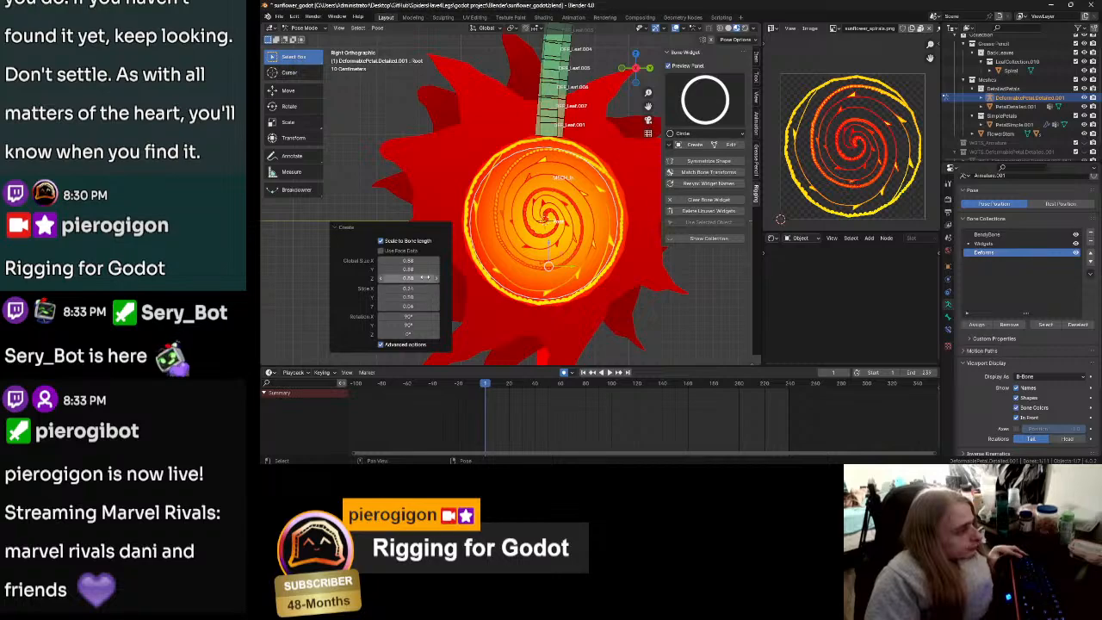
left_click_drag(420, 261, 439, 278)
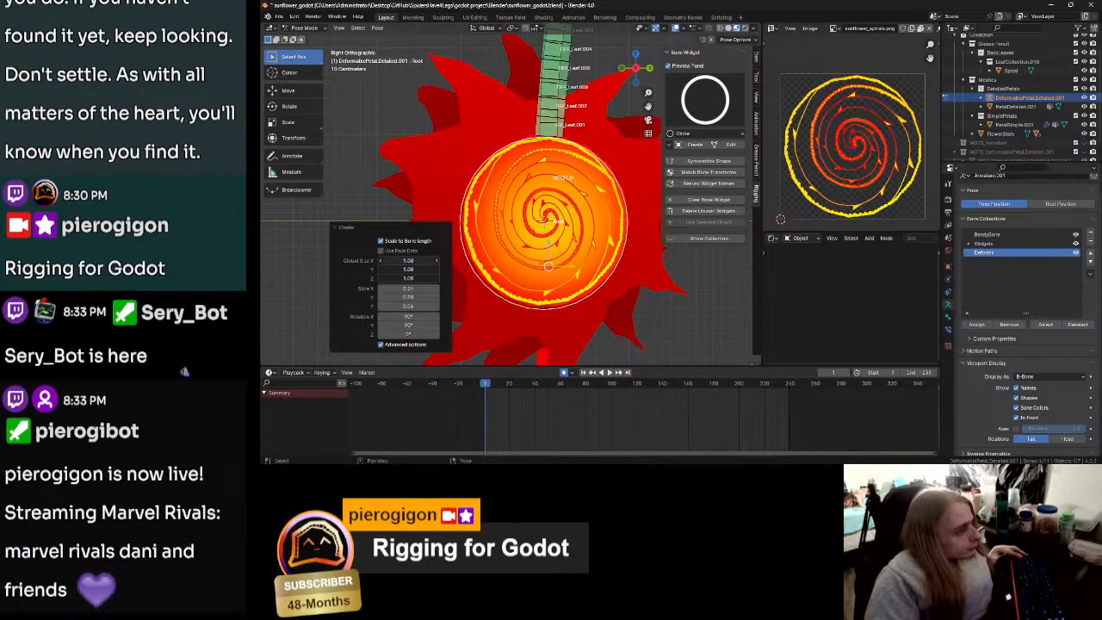
middle_click_drag(652, 297, 552, 281)
scroll(551, 281, "up", 1)
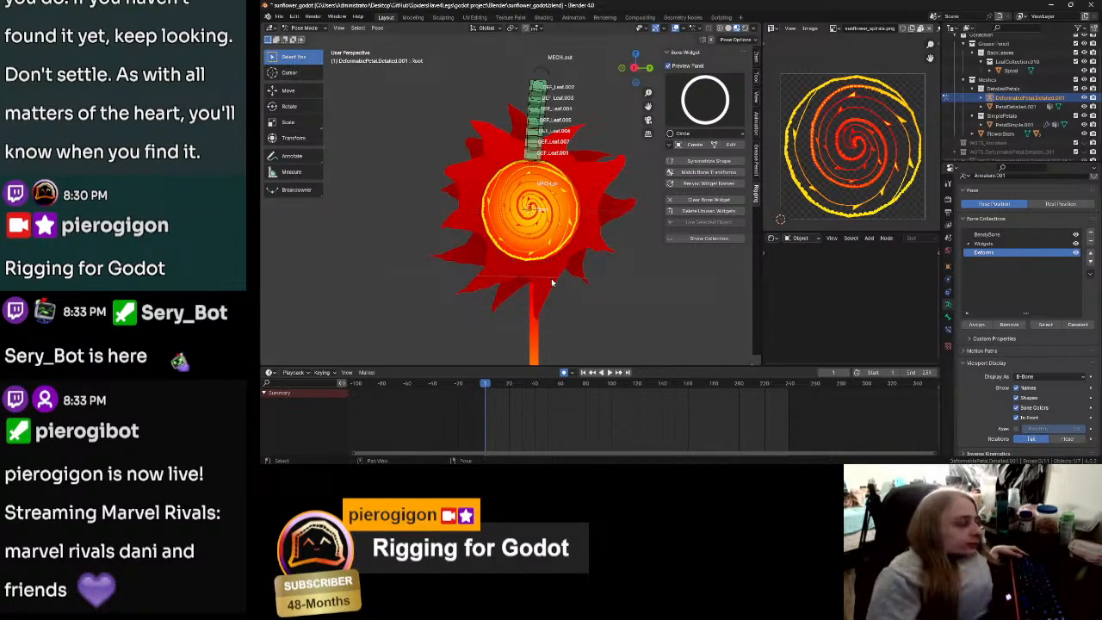
middle_click_drag(552, 282, 499, 288)
scroll(499, 286, "down", 3)
scroll(499, 287, "up", 5)
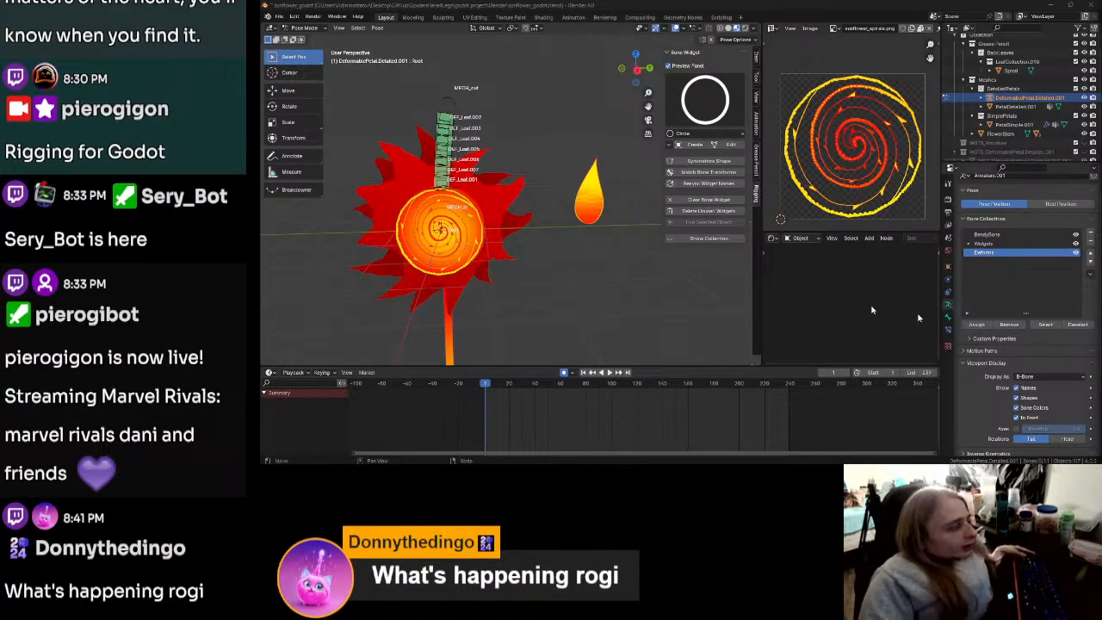
middle_click_drag(539, 268, 601, 246)
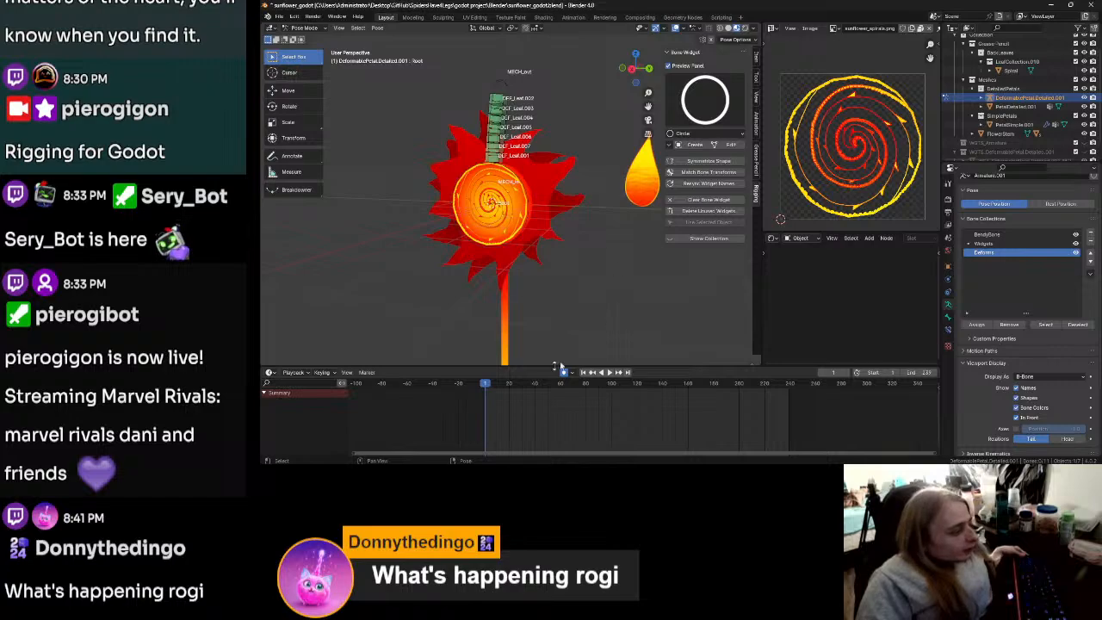
Step: Switch to Godot and examine the imported sunflower and its separate petals in the background scene
key("alt+Tab")
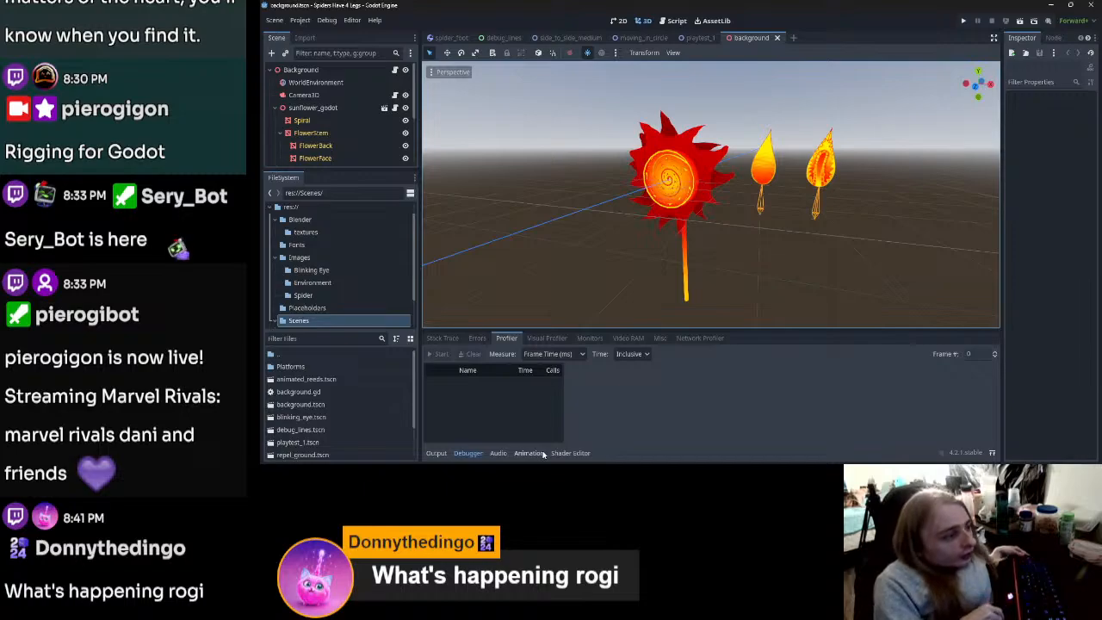
middle_click_drag(757, 233, 573, 299, "shift")
scroll(690, 227, "down", 4)
mouse_move(730, 220)
middle_mouse_down()
mouse_move(648, 250)
mouse_move(689, 247)
mouse_move(721, 227)
middle_mouse_up()
scroll(722, 227, "down", 8)
scroll(721, 224, "up", 5)
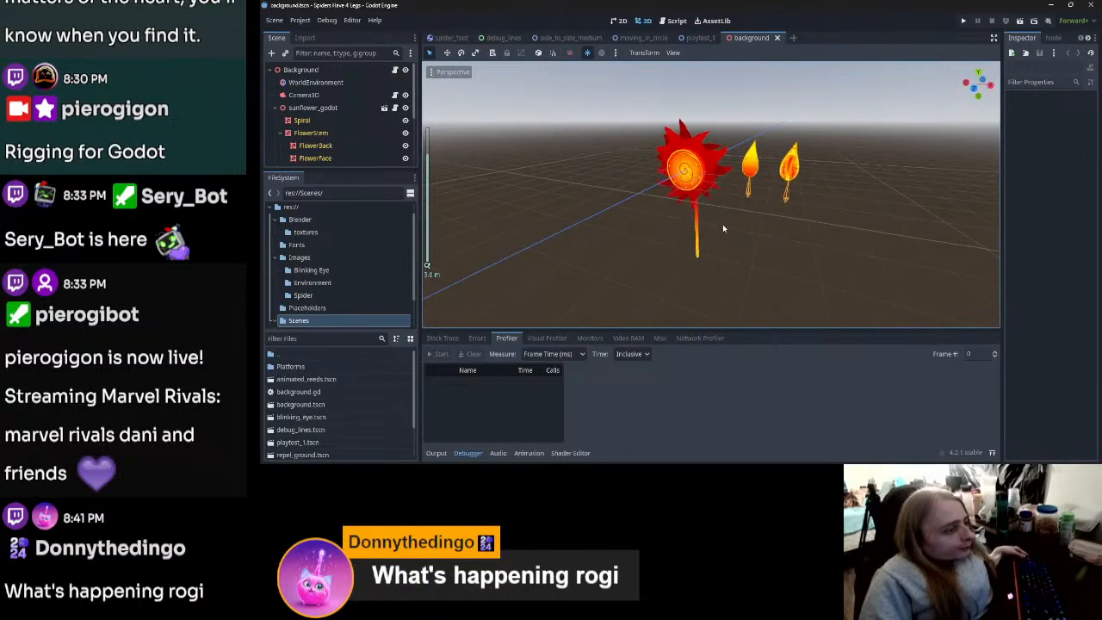
mouse_move(508, 464)
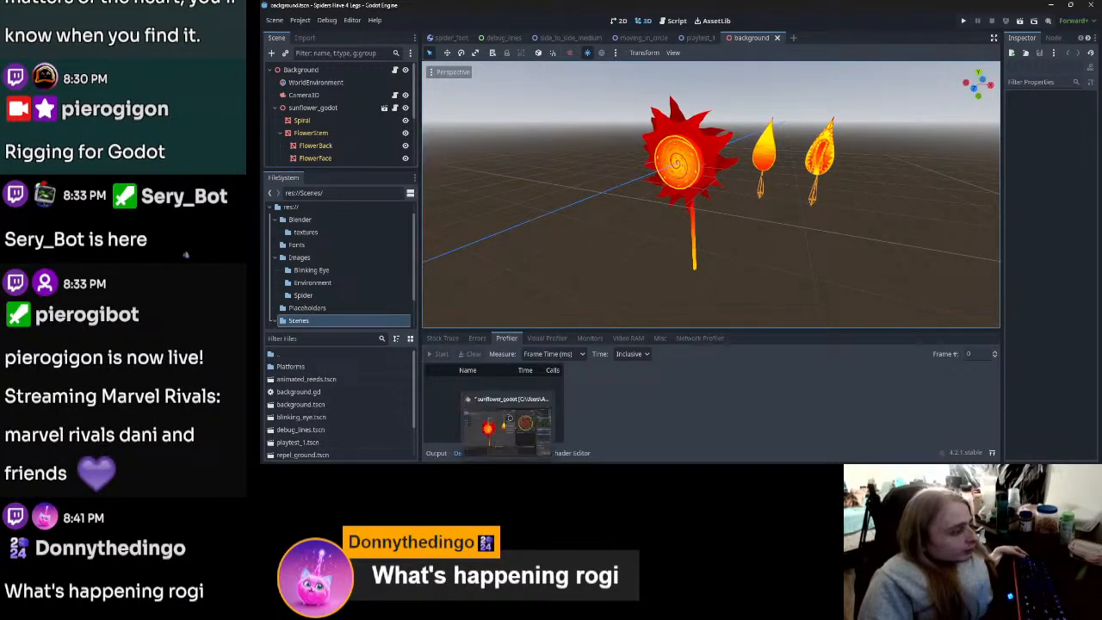
Step: Switch to Blender and examine the simple petal's mesh topology in Edit Mode
left_click(512, 436)
middle_click_drag(628, 254, 589, 262)
key("Tab")
left_click(624, 247)
left_click(653, 260)
left_click(531, 238)
scroll(542, 295, "up", 5)
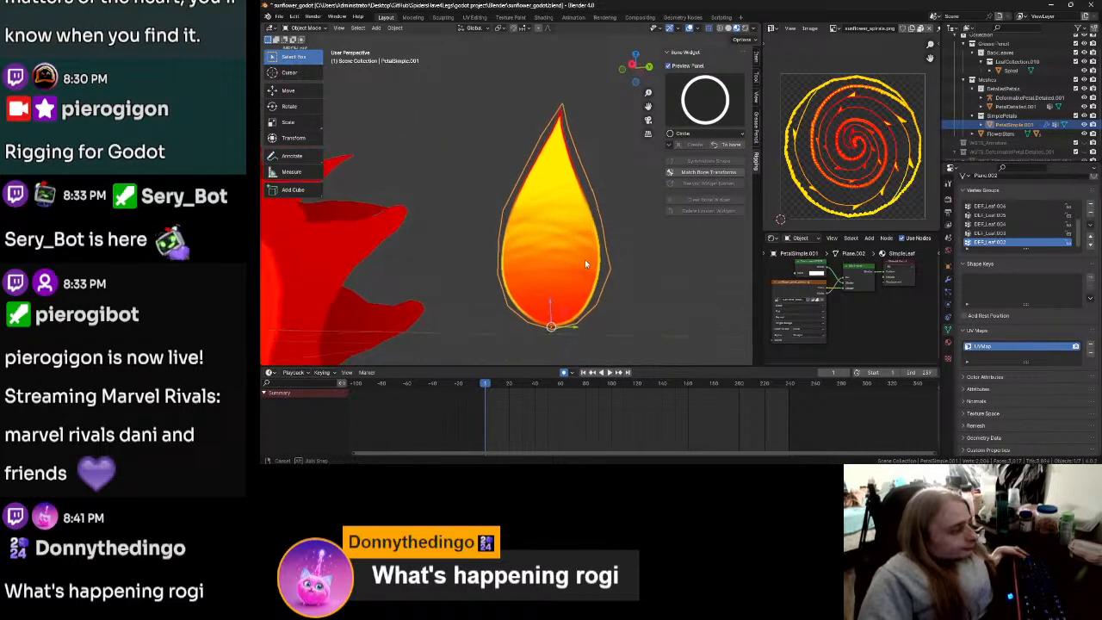
key("Tab")
left_click(666, 266)
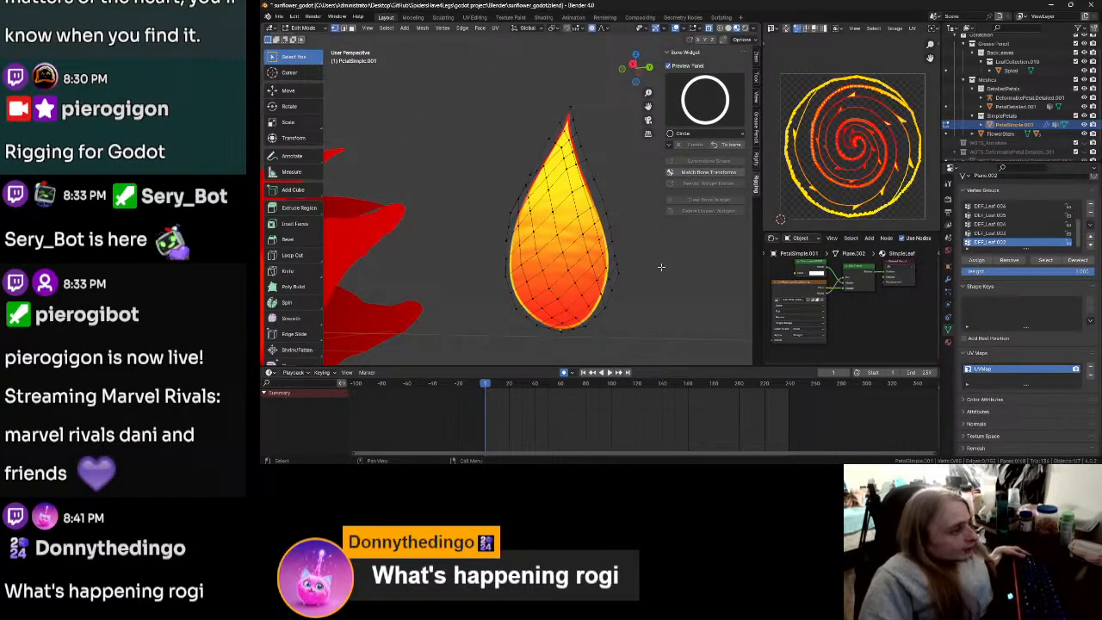
mouse_move(656, 276)
middle_mouse_down()
mouse_move(582, 283)
mouse_move(561, 301)
mouse_move(565, 309)
mouse_move(666, 294)
mouse_move(647, 249)
mouse_move(635, 266)
mouse_move(652, 286)
middle_mouse_up()
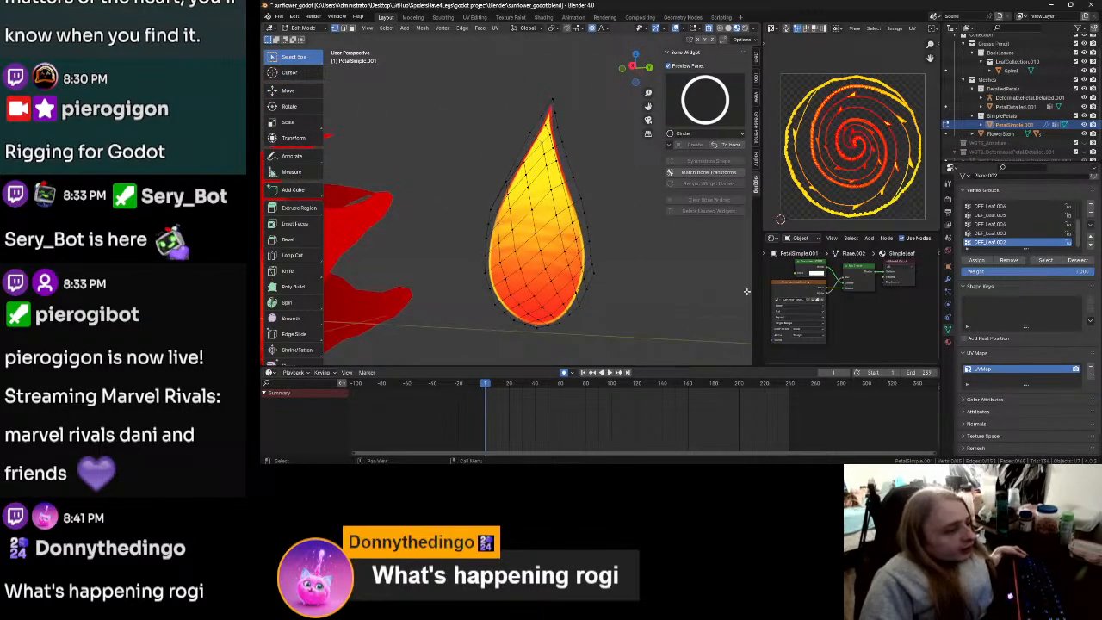
Step: Enlarge the shader node editor and examine the simple petal's SimpleLeaf material nodes
left_click_drag(760, 293, 547, 292)
left_click_drag(776, 232, 774, 111)
scroll(745, 244, "up", 4)
middle_click_drag(746, 245, 766, 258)
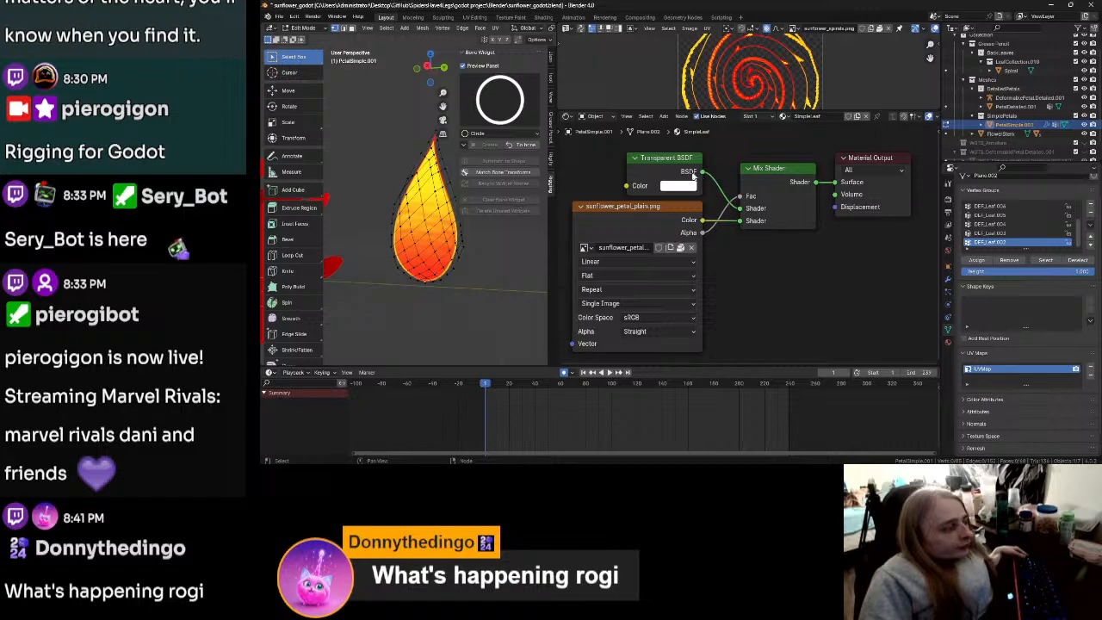
Step: Leave mesh editing on the simple petal and select the FlowerBack object
middle_click_drag(420, 223, 509, 266)
scroll(509, 266, "up", 2)
middle_click_drag(396, 271, 417, 308)
middle_click_drag(556, 283, 435, 275)
left_click(379, 278)
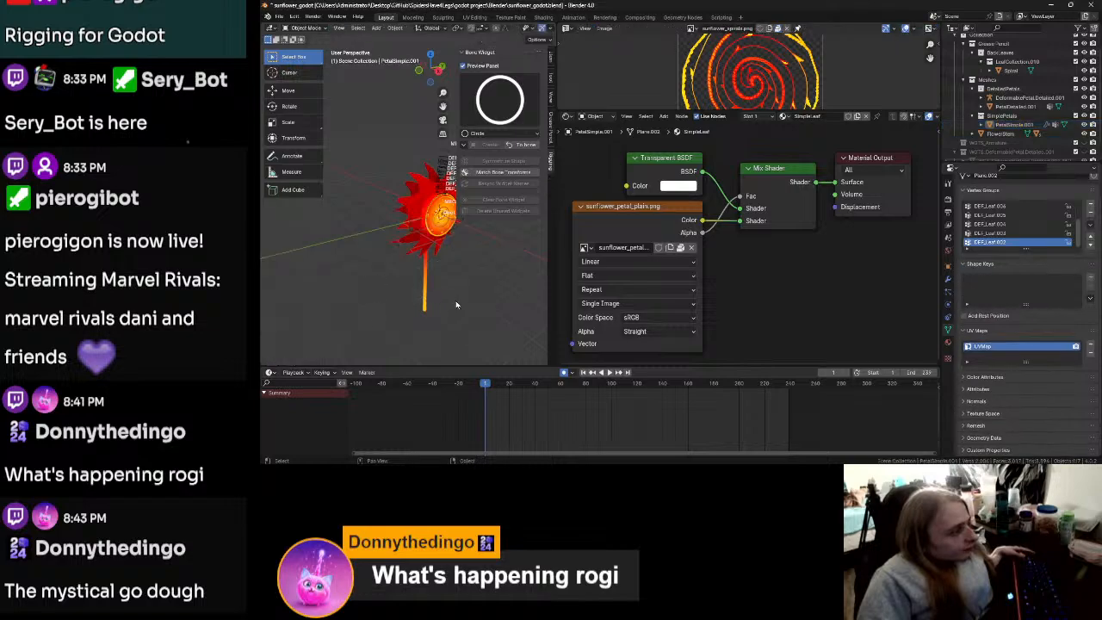
left_click(415, 231)
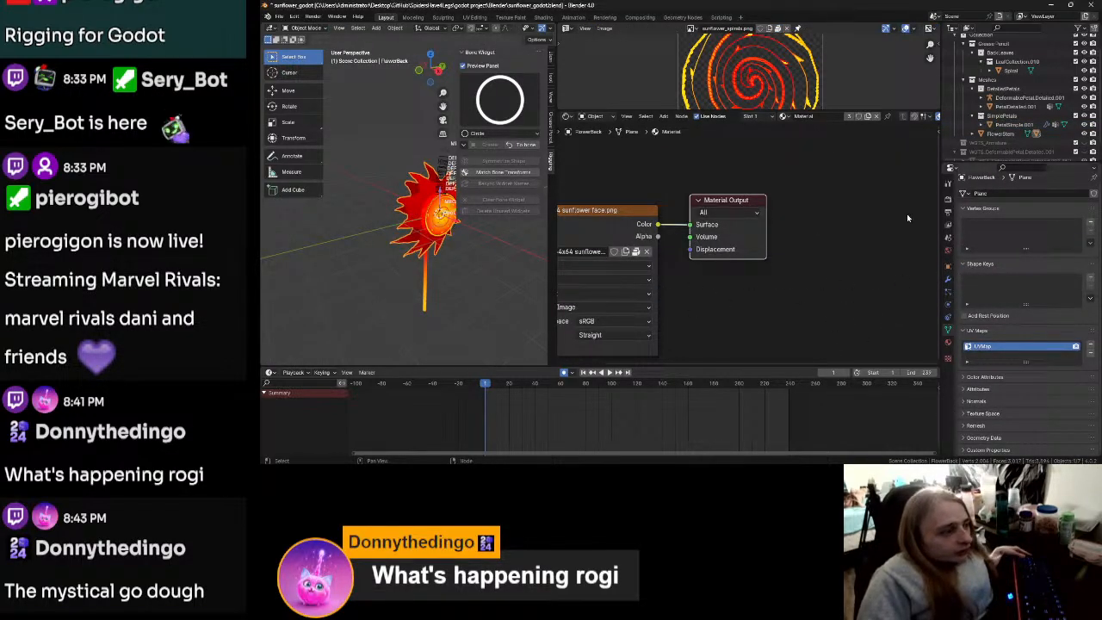
Step: Enlarge the image editor and display the 64x64 sunflower face.png texture, framed large enough to inspect
left_click_drag(803, 112, 799, 255)
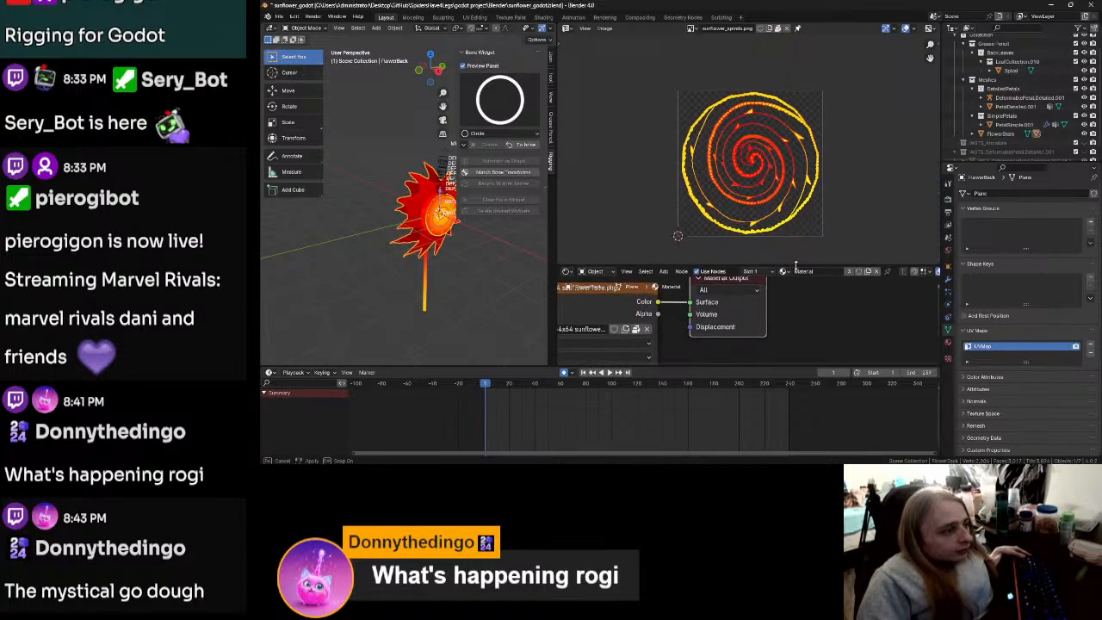
left_click(692, 28)
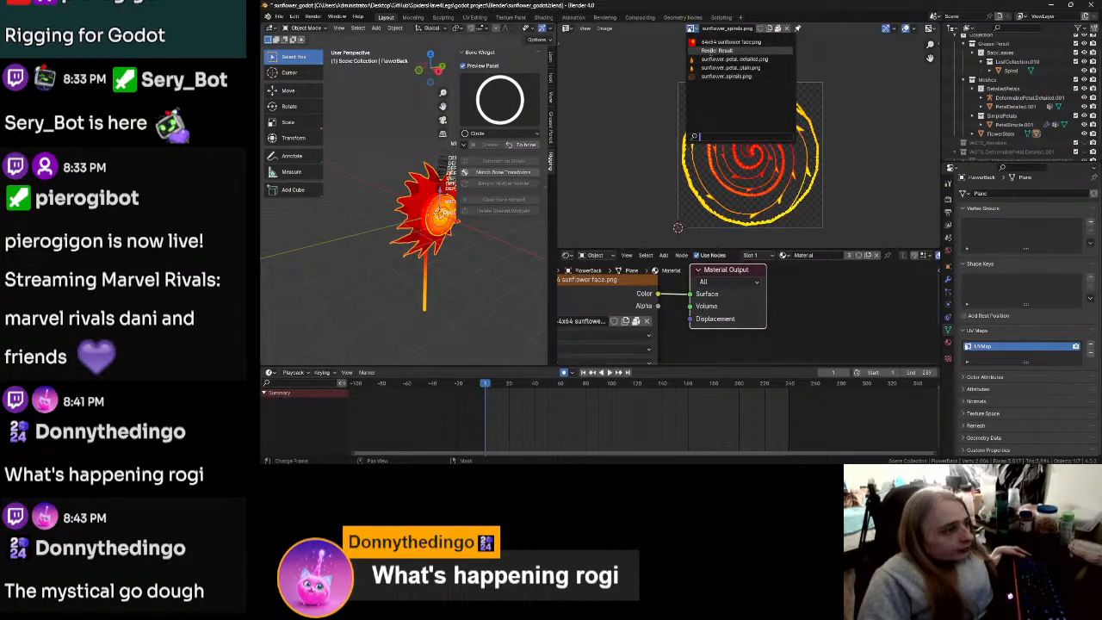
left_click(715, 41)
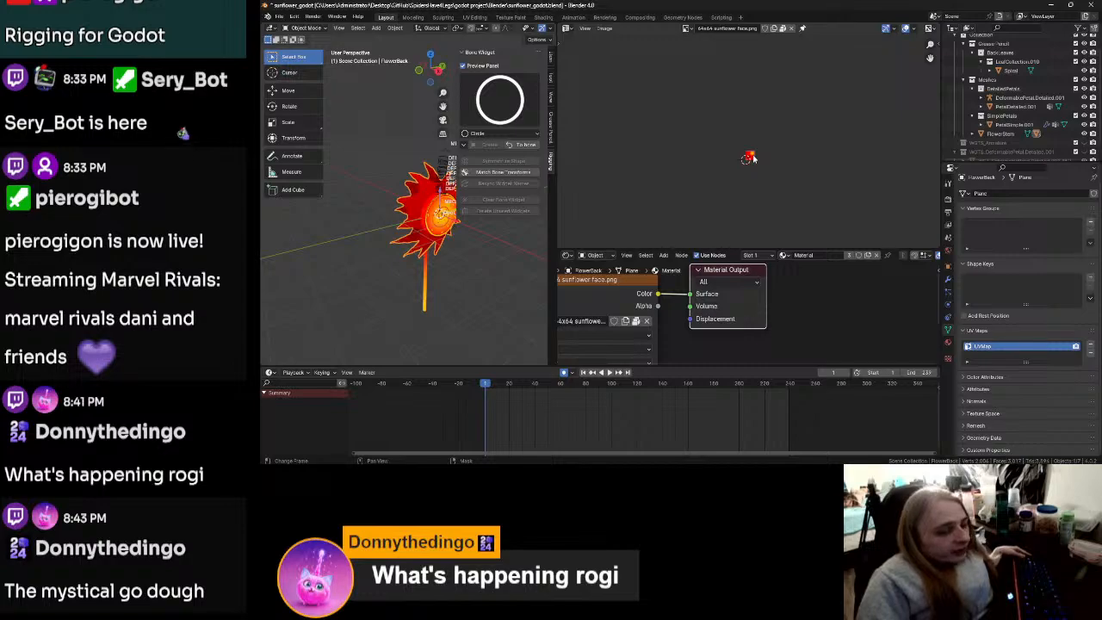
scroll(754, 158, "up", 11)
middle_click_drag(771, 195, 764, 121)
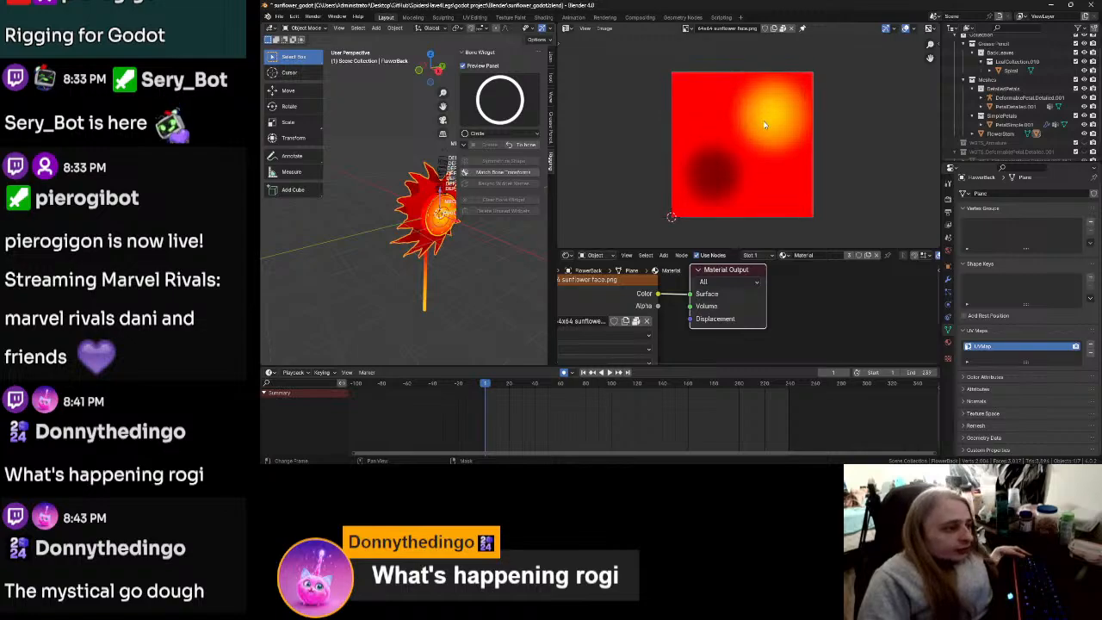
scroll(763, 125, "up", 1)
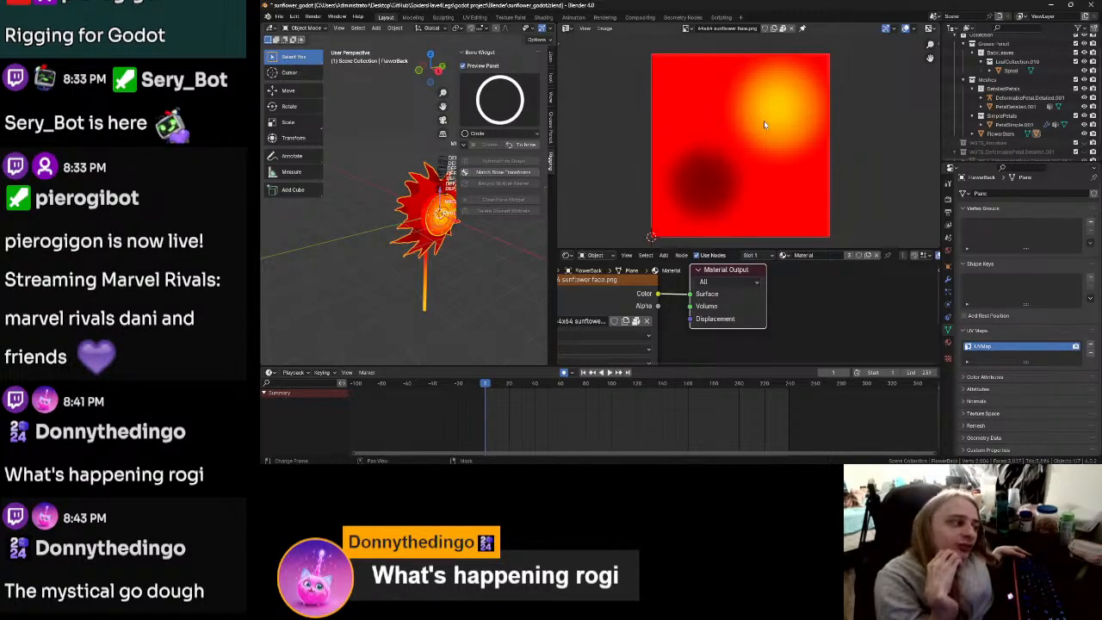
Step: Inspect the sunflower's shading, compare it with the imported version in Godot, and return to Blender
middle_click_drag(507, 224, 450, 275)
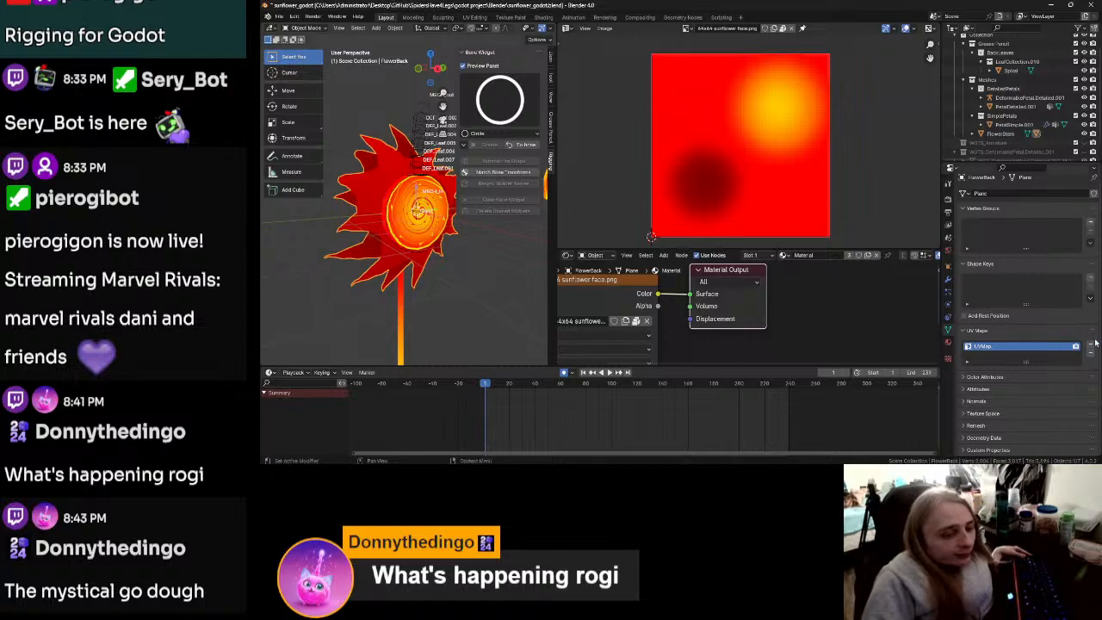
scroll(422, 261, "down", 3)
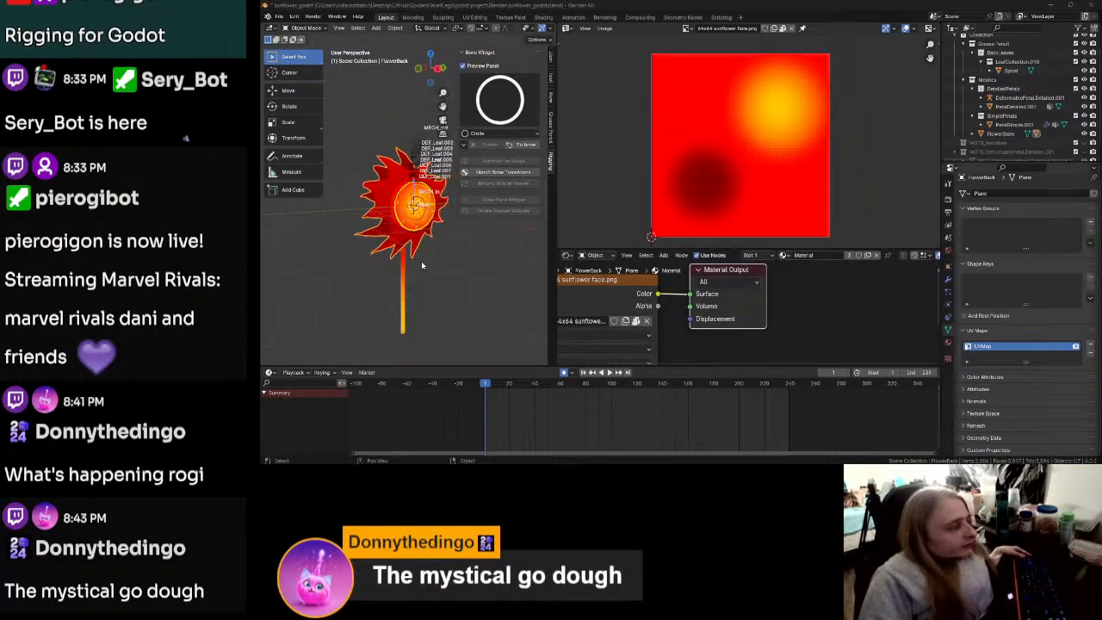
scroll(426, 264, "up", 2)
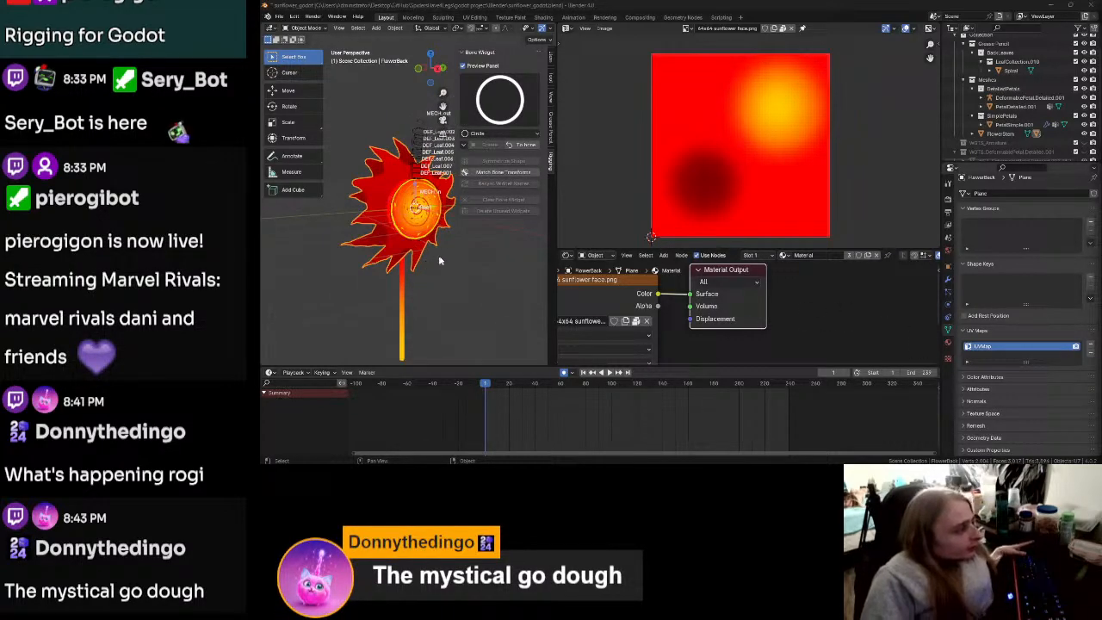
left_click(528, 471)
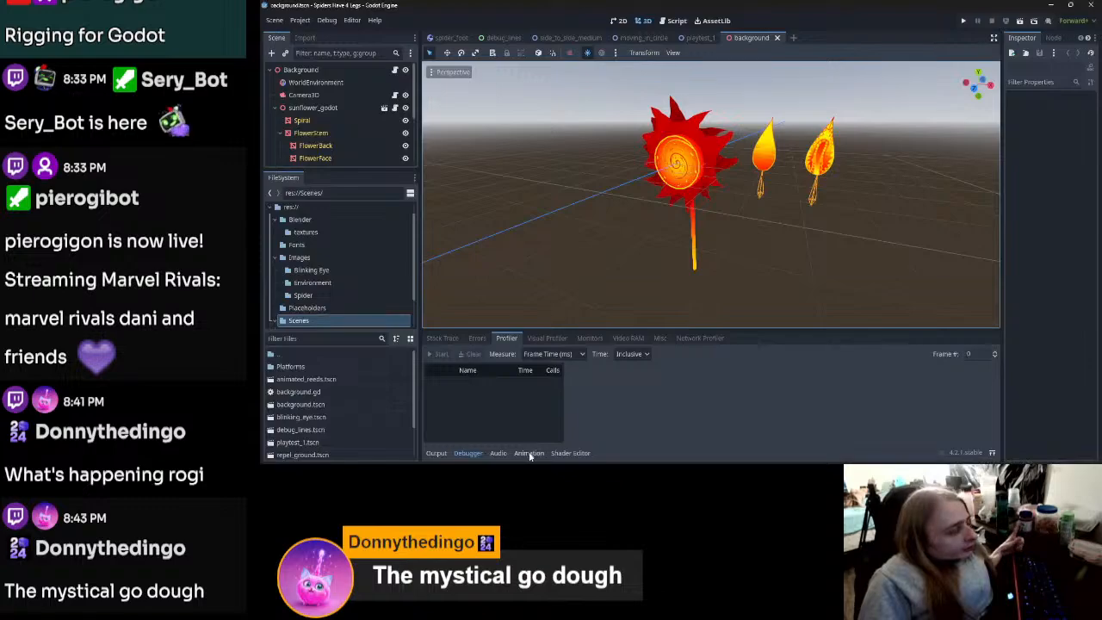
left_click(517, 470)
Step: Widen the 3D viewport to fit the flower face and both separate petals in view
middle_click_drag(502, 274, 456, 297)
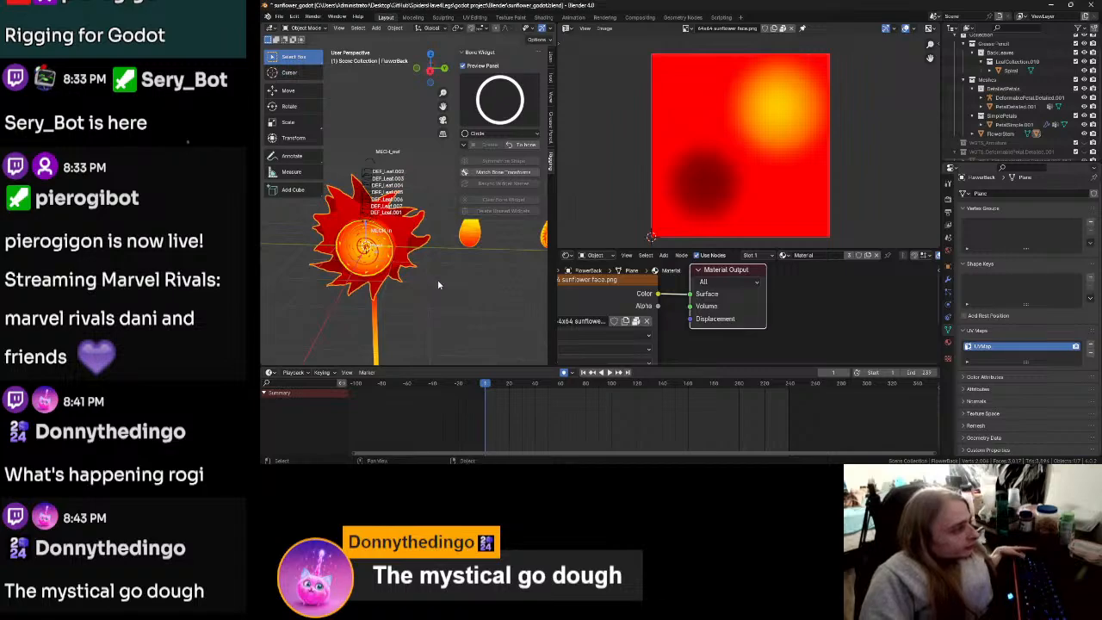
left_click_drag(555, 225, 749, 228)
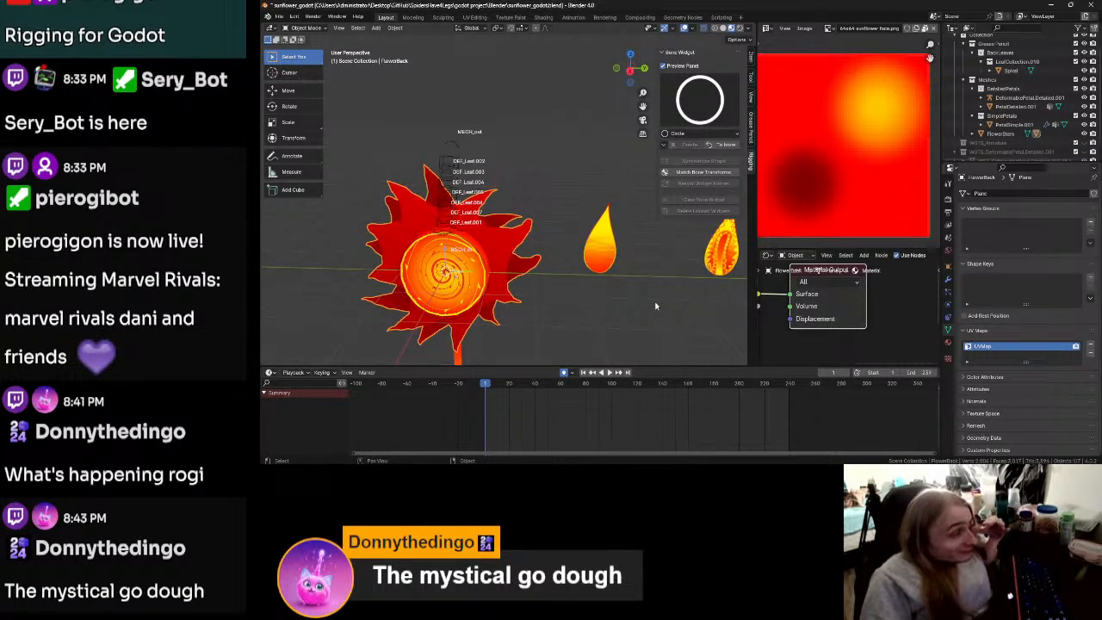
middle_click_drag(600, 310, 573, 274)
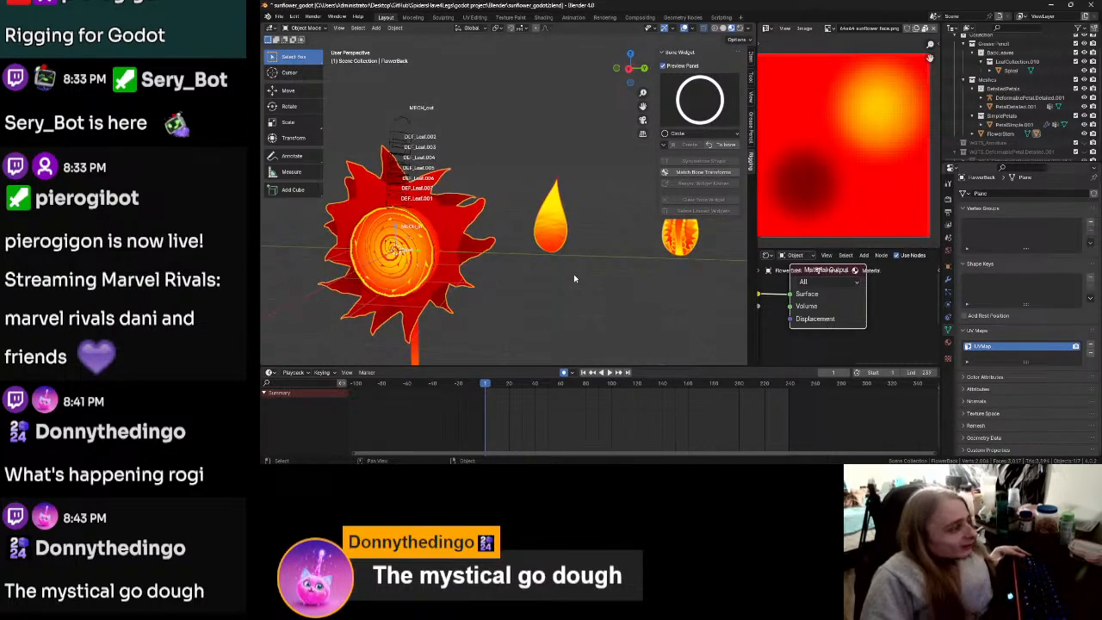
middle_click_drag(466, 312, 480, 320)
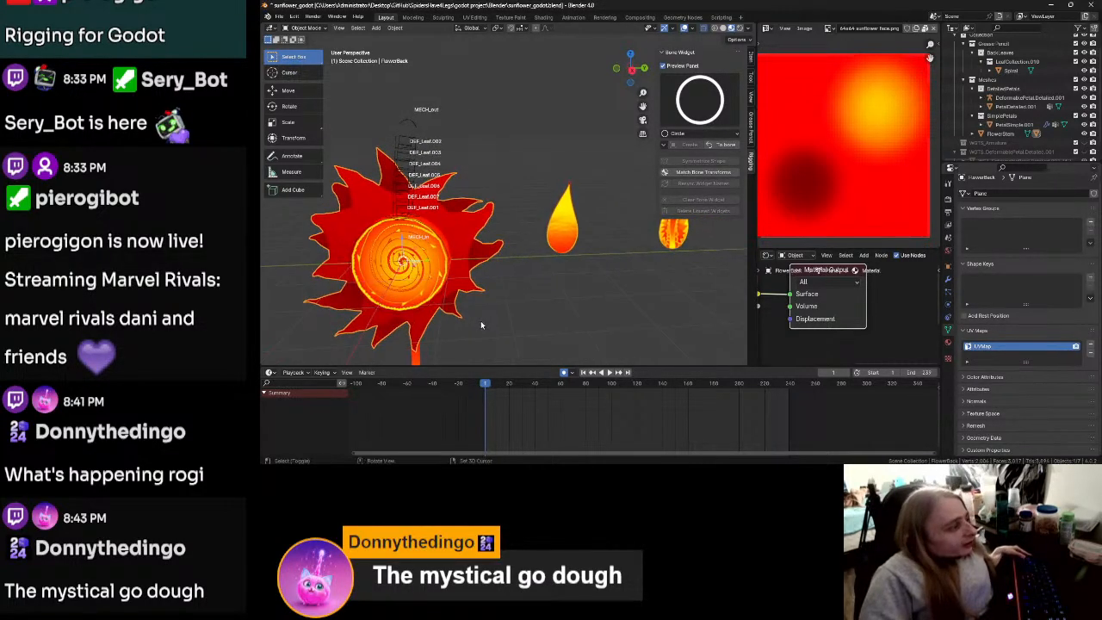
Step: Open the DeformablePetalDetailed.001 armature in Edit Mode and examine its bone chain against the flower face
key("Tab")
left_click(421, 270)
left_click(402, 191)
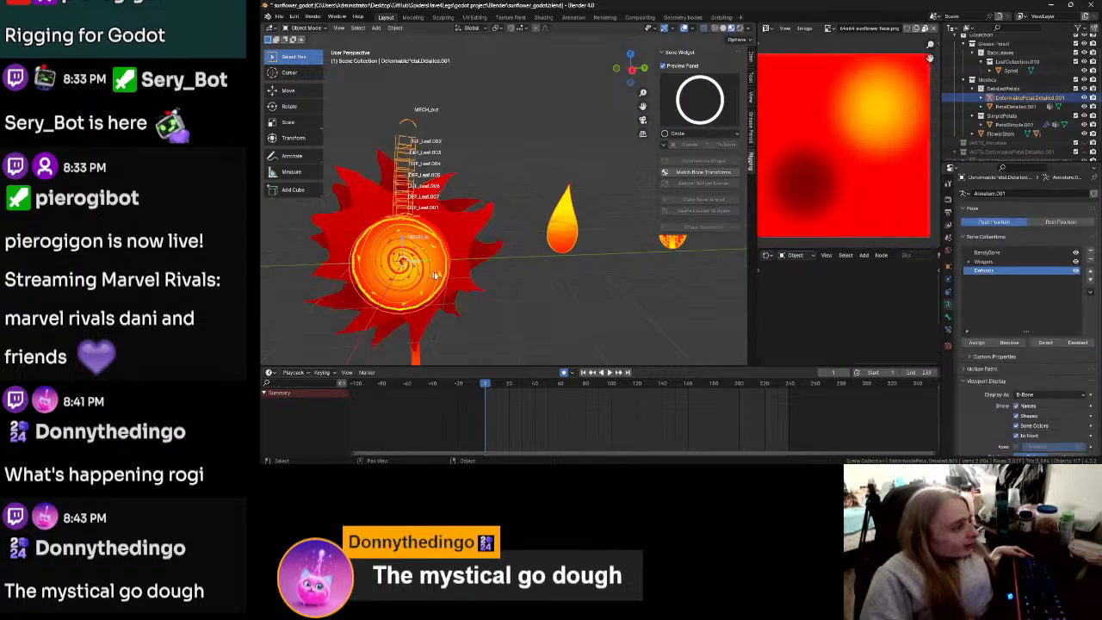
key("Tab")
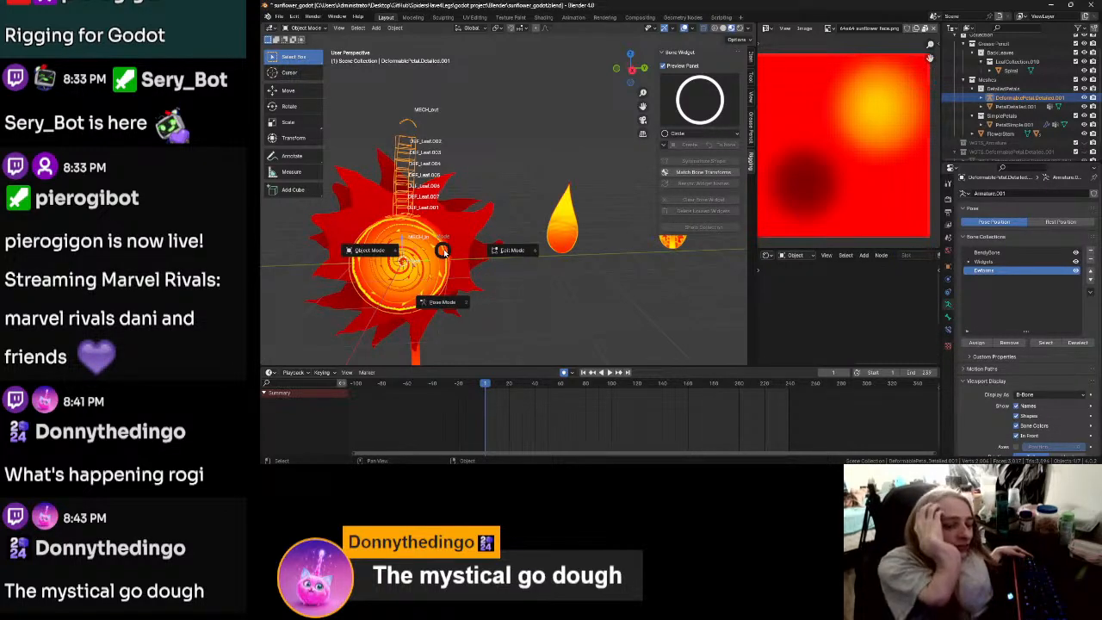
left_click(506, 249)
middle_click_drag(506, 250, 573, 250)
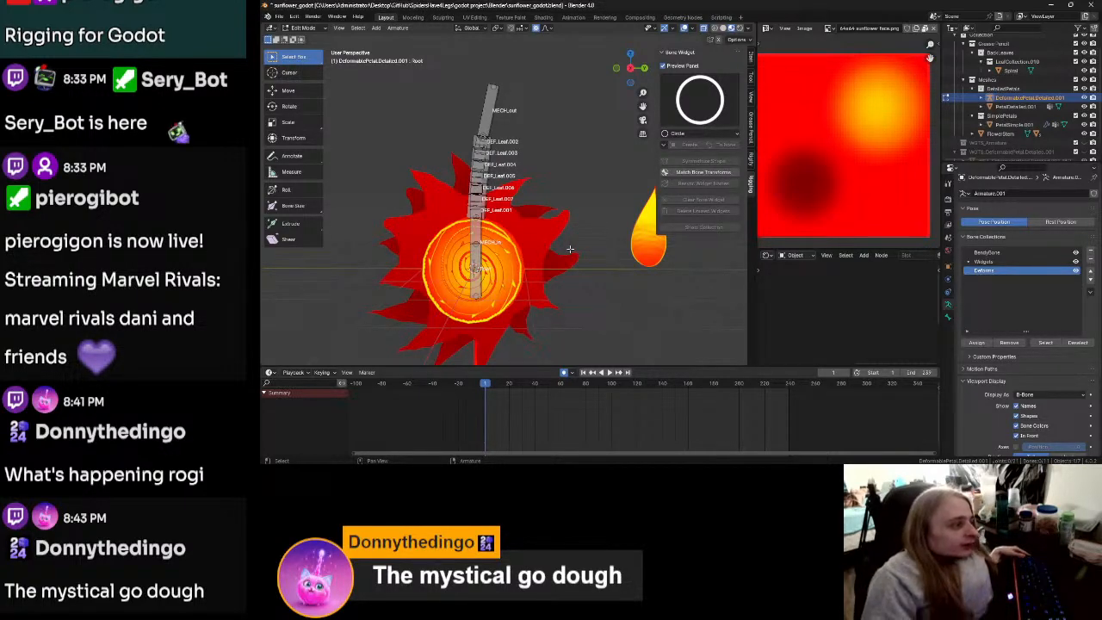
middle_click_drag(621, 272, 612, 285)
middle_click_drag(697, 290, 633, 266)
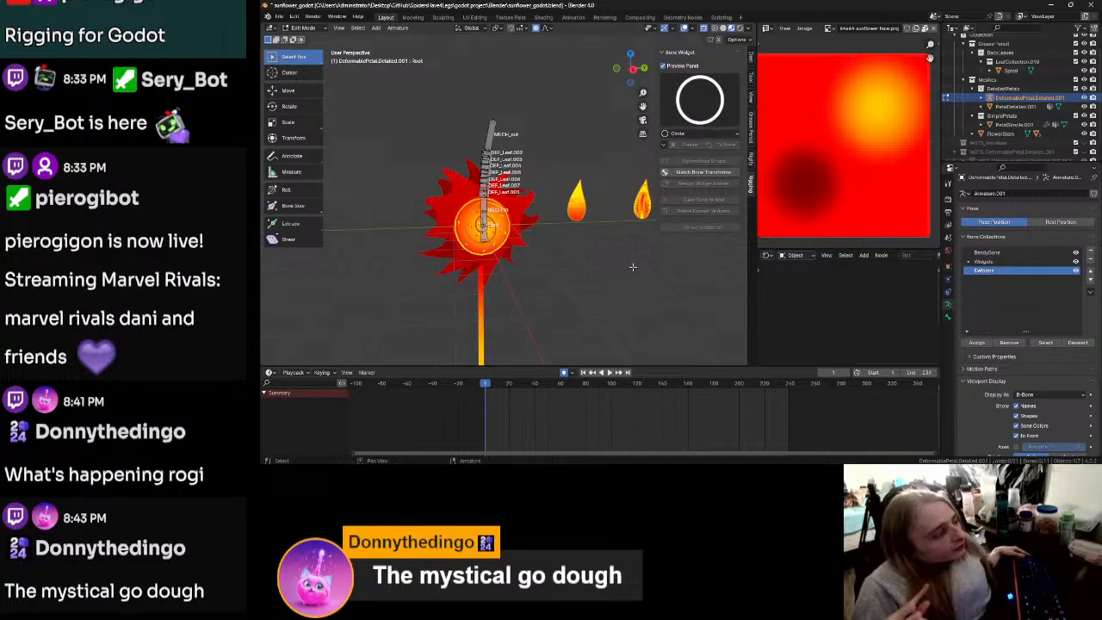
scroll(633, 266, "up", 4)
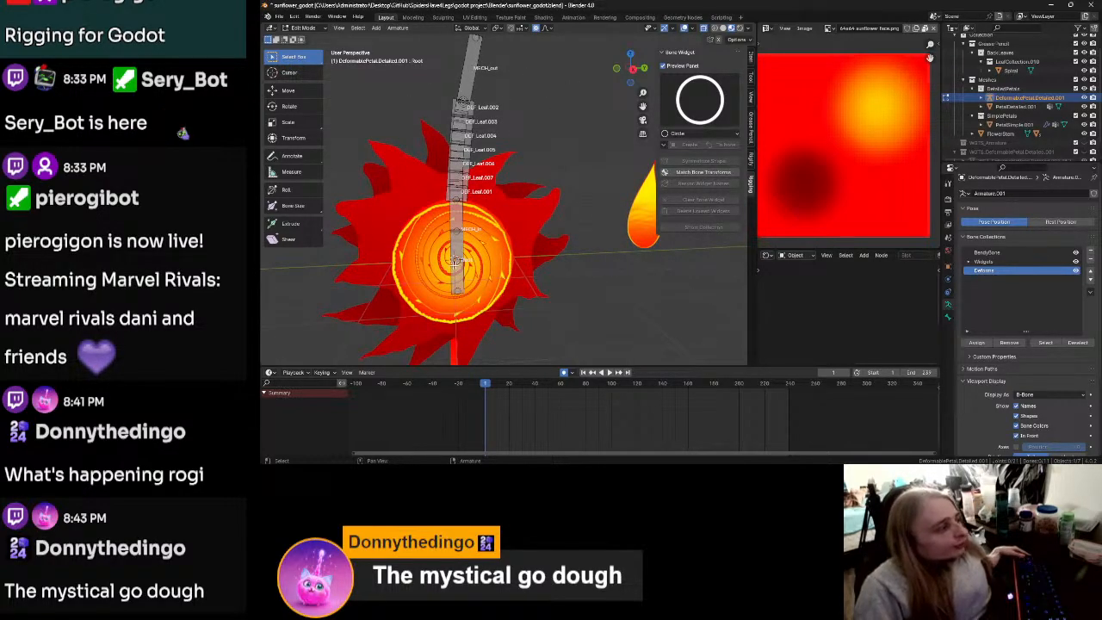
scroll(490, 246, "down", 2)
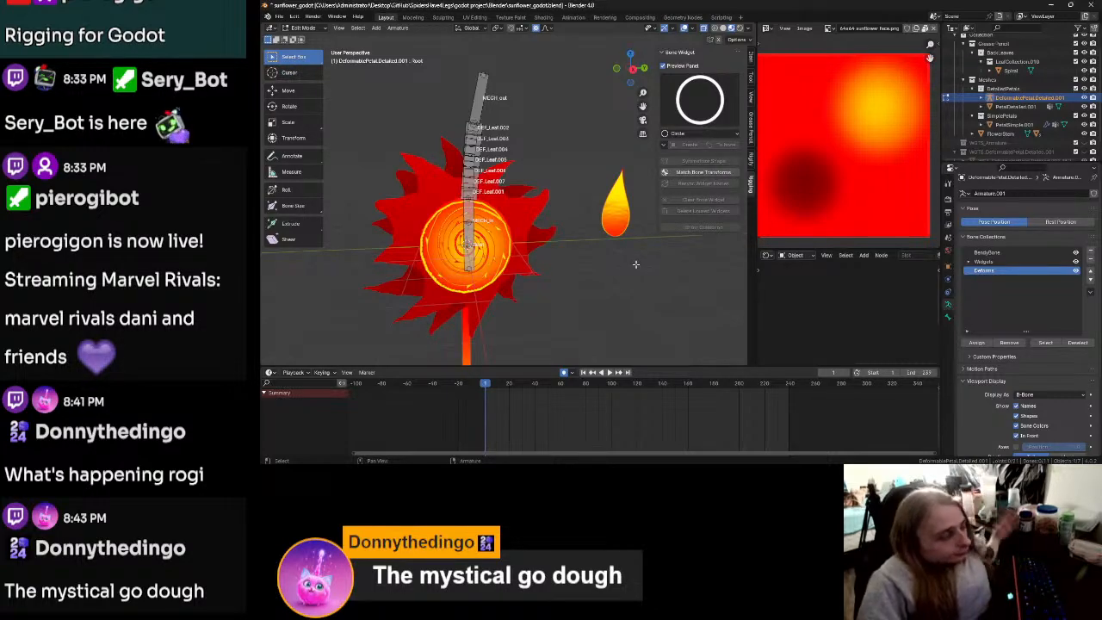
Step: Leave armature editing, hide the sidebar, and move the detailed petal onto its bone chain, about -5.94 m in Y and 0.91 m in Z
middle_click_drag(635, 262, 661, 224)
key("Tab")
left_click(654, 206)
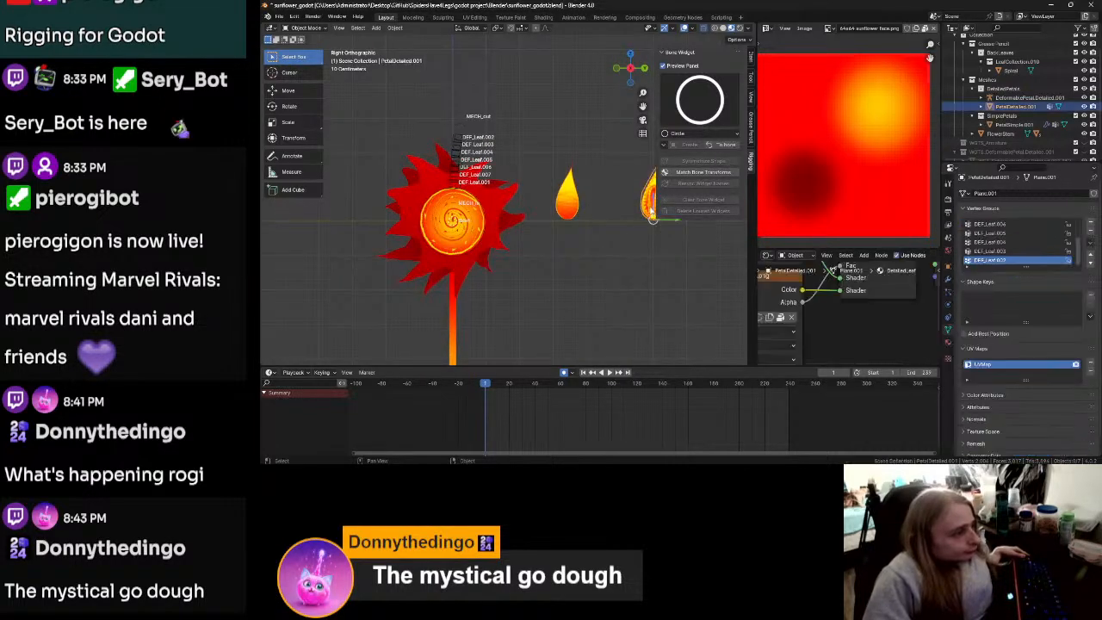
key("n")
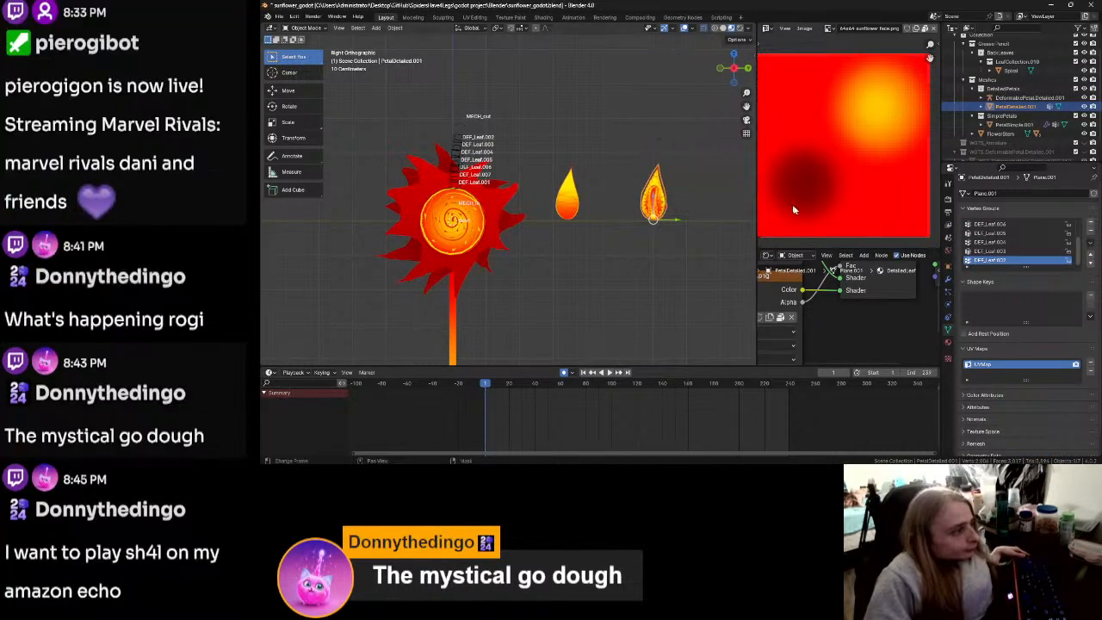
scroll(600, 234, "up", 2)
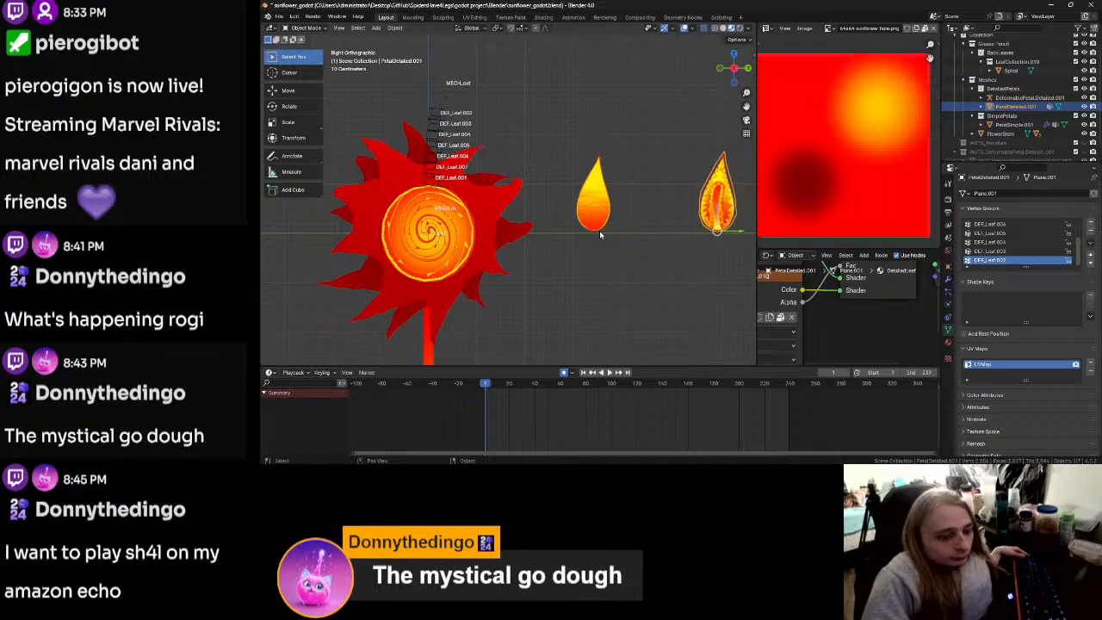
scroll(601, 234, "up", 1)
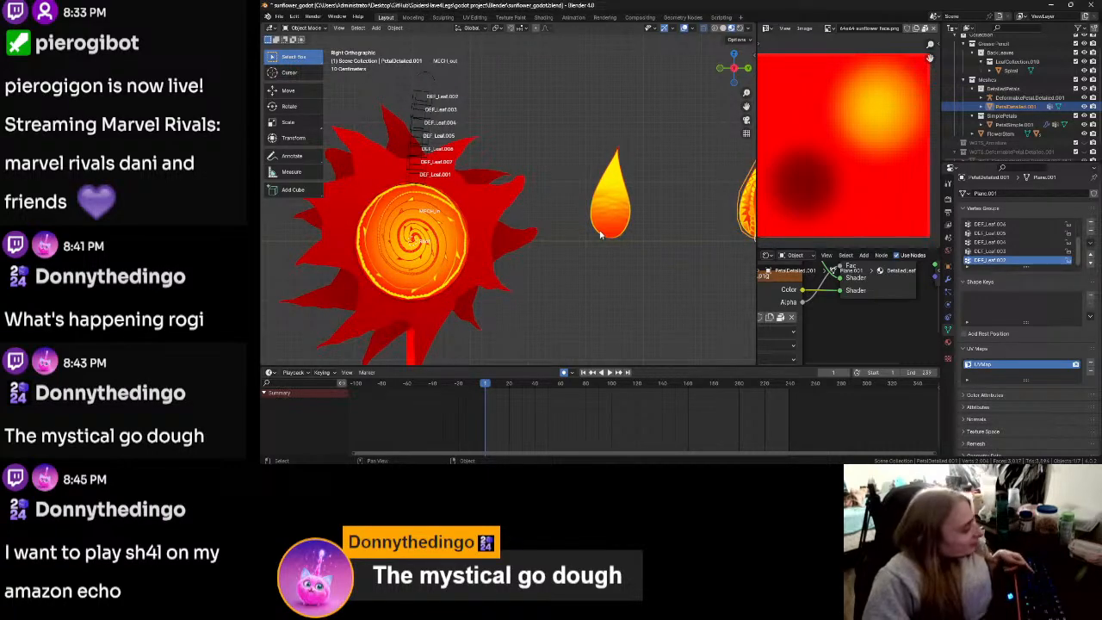
key("g")
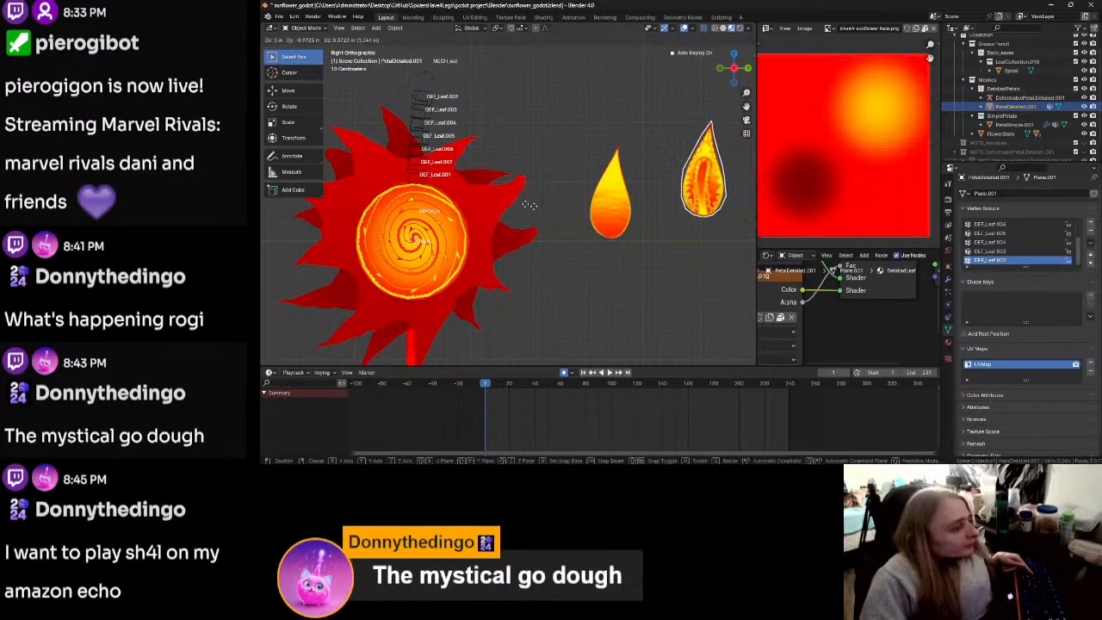
left_click(750, 176)
Step: Switch to a private browser window, search for images of "amazon echo", and return to Blender
mouse_move(413, 471)
left_click(439, 431)
type("amazon echo")
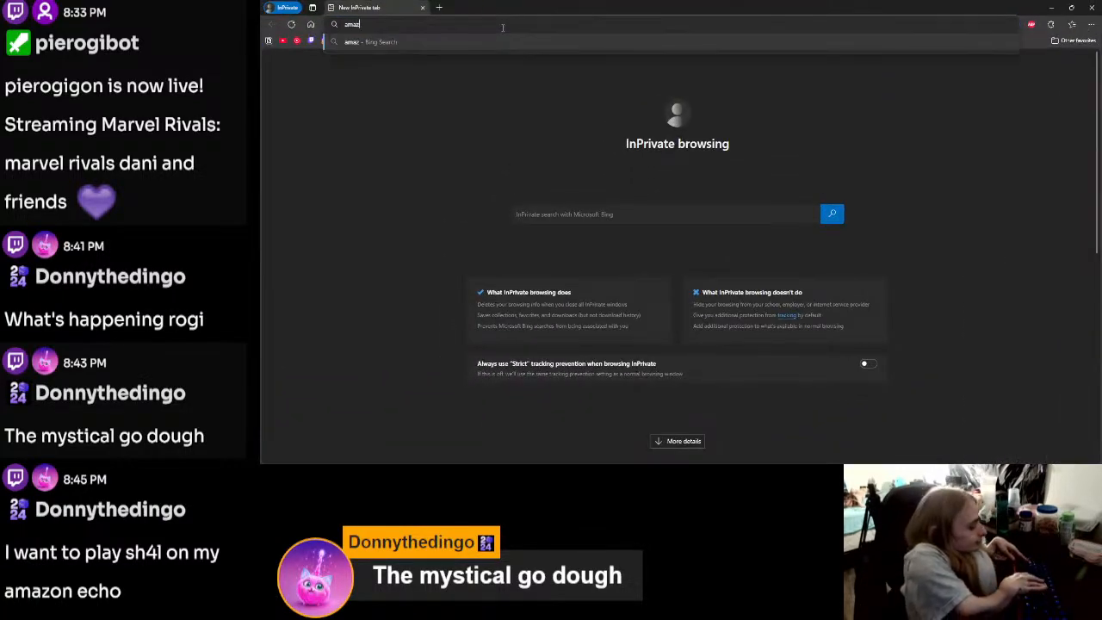
key("Return")
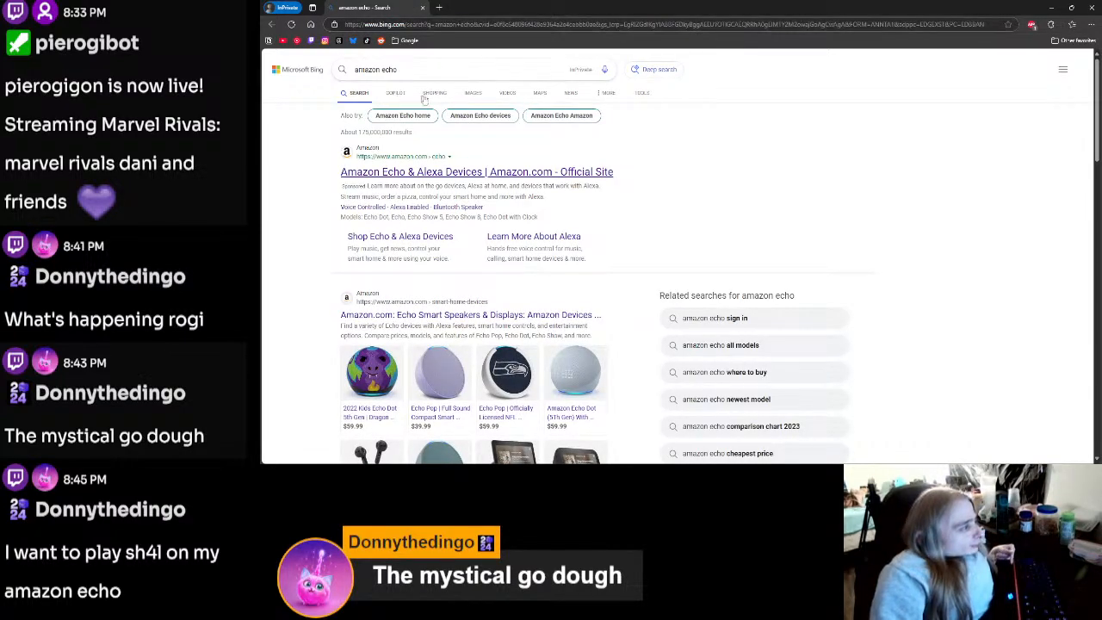
left_click(476, 105)
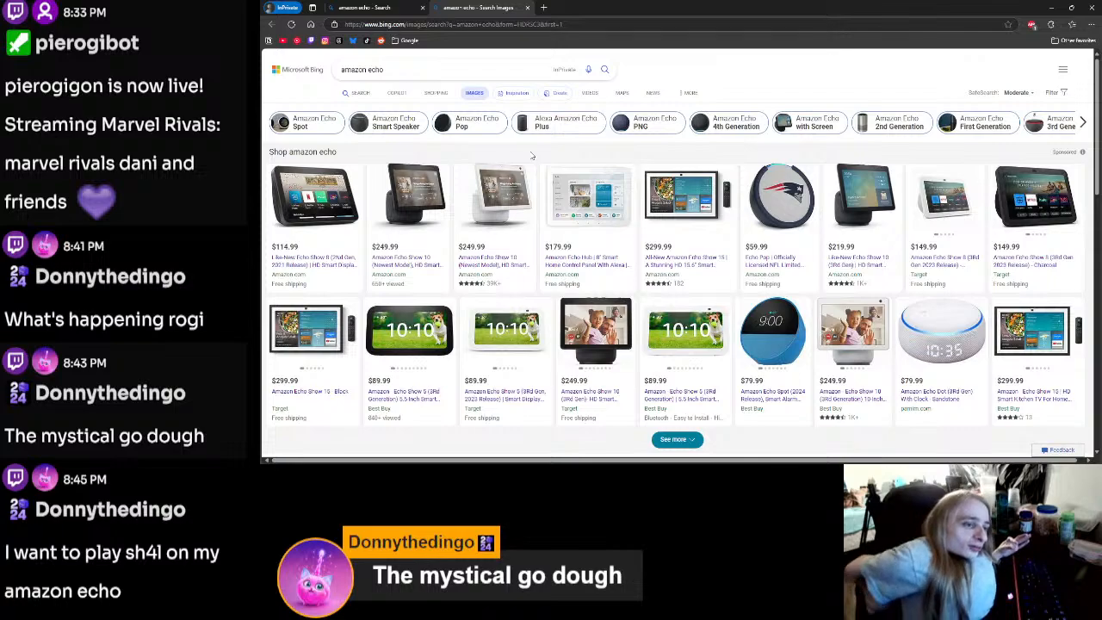
left_click(1050, 7)
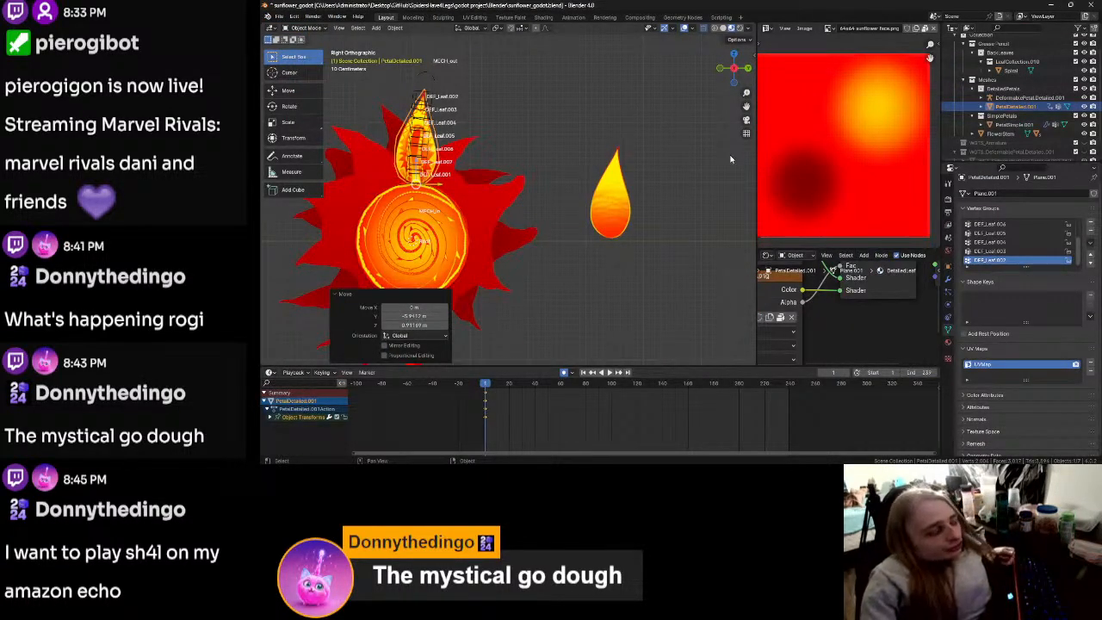
middle_click_drag(611, 246, 728, 267, "shift")
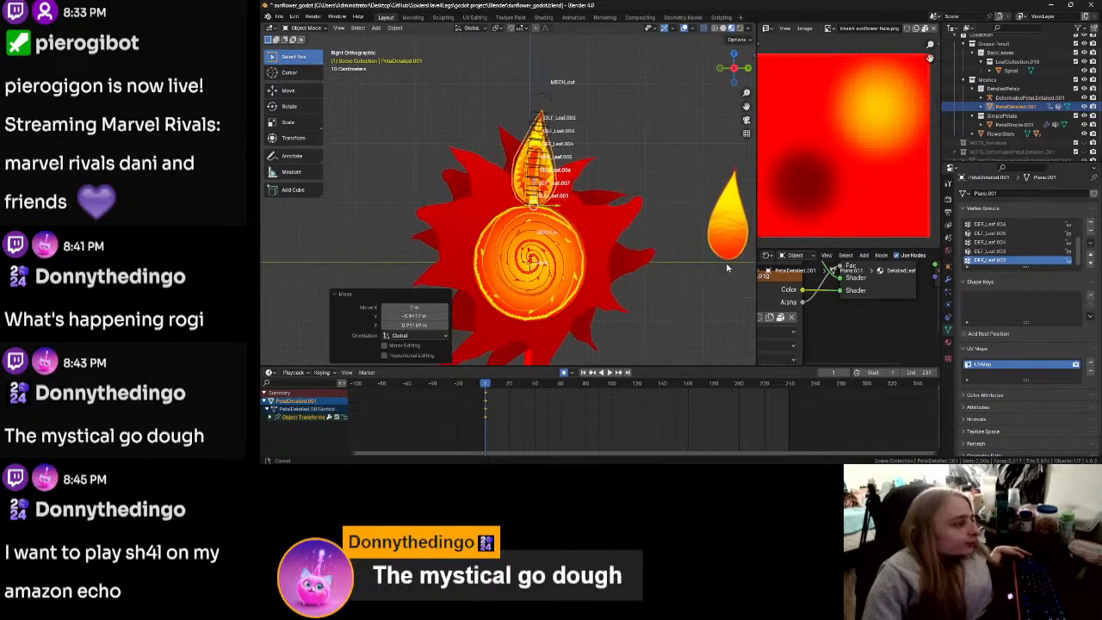
Step: Move the detailed petal forward along X to the front of the flower face and lower it about 0.05 m in Z
scroll(616, 215, "up", 2)
scroll(616, 217, "down", 6)
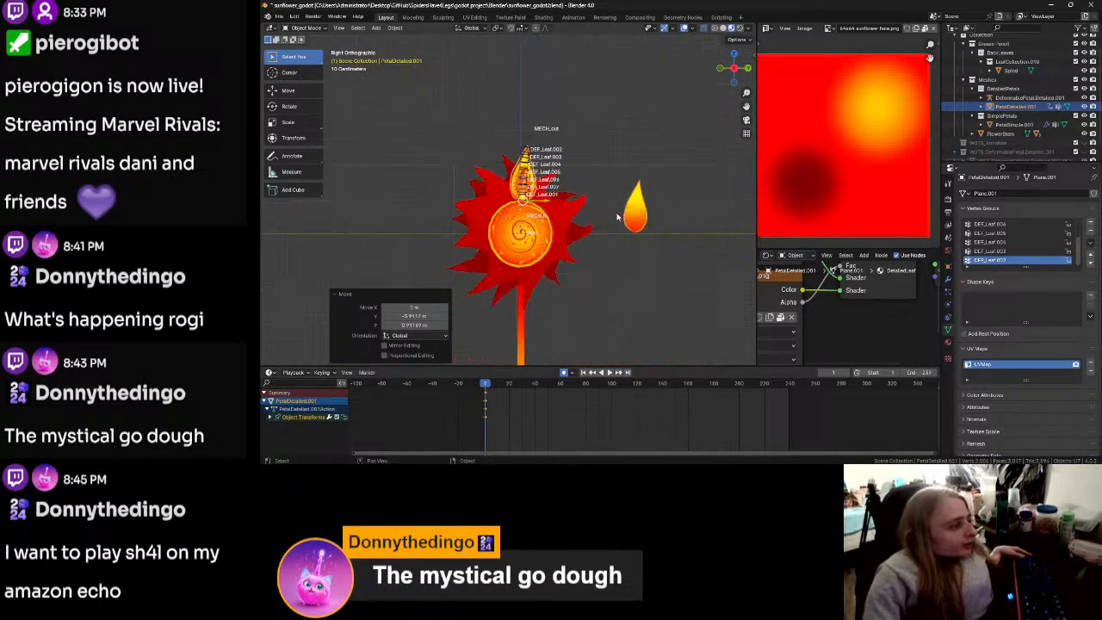
scroll(618, 219, "up", 6)
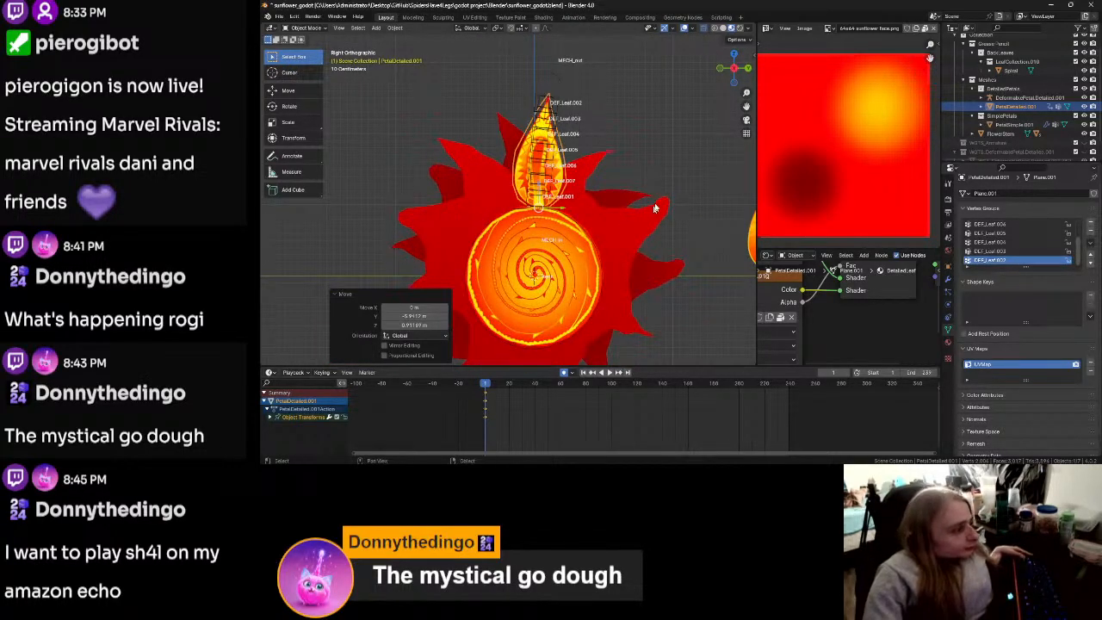
scroll(636, 243, "down", 2)
middle_click_drag(637, 244, 595, 264)
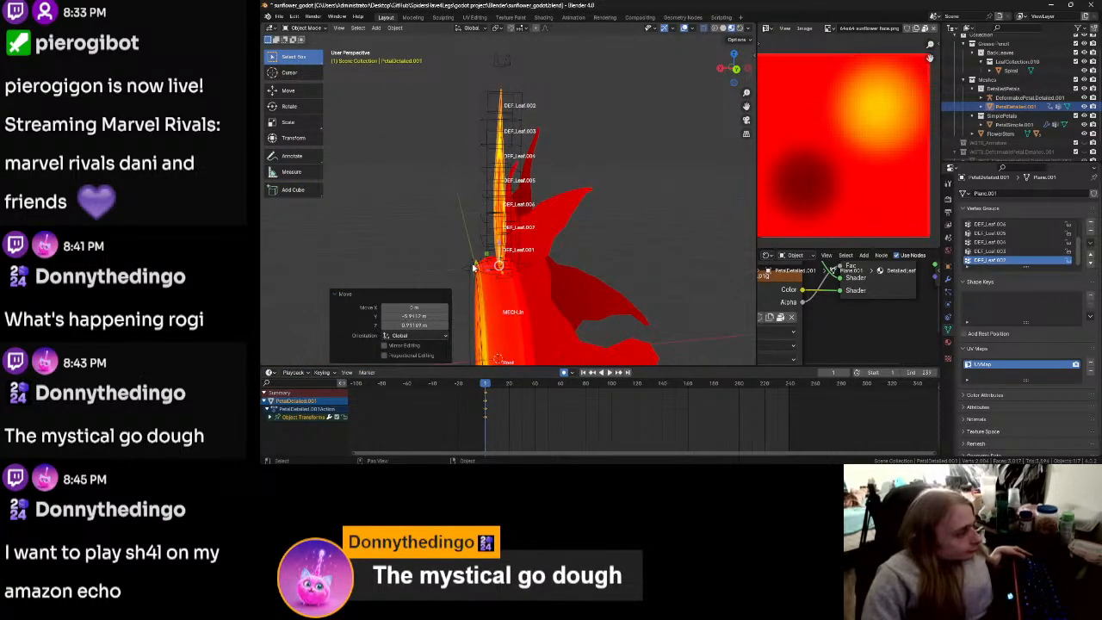
key("g")
key("x")
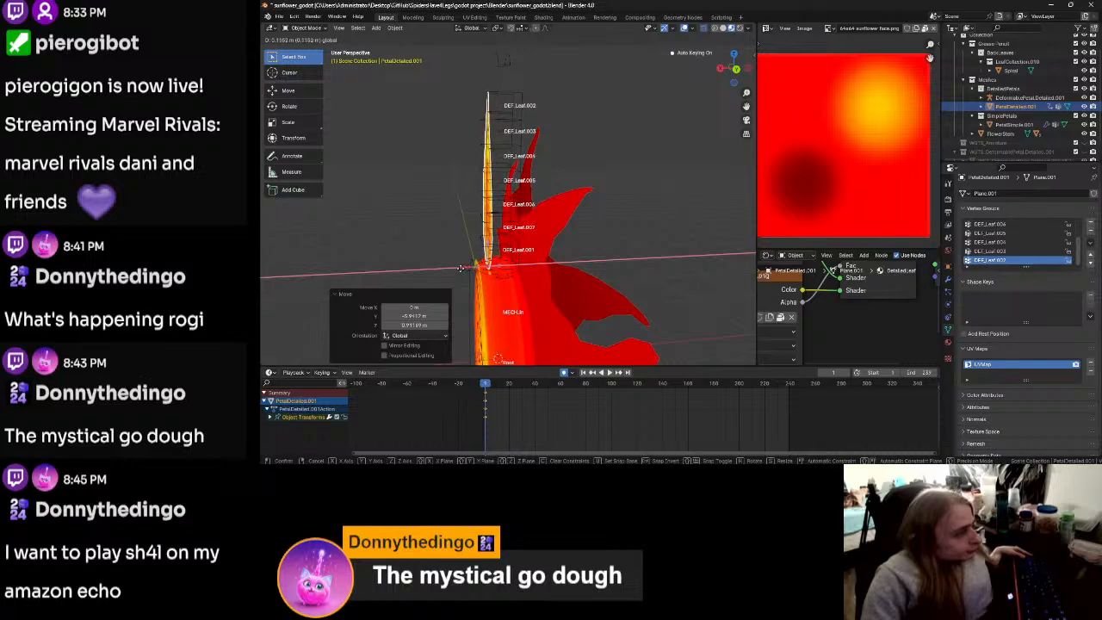
left_click(457, 269)
middle_click_drag(457, 269, 634, 221)
left_click_drag(632, 220, 632, 225)
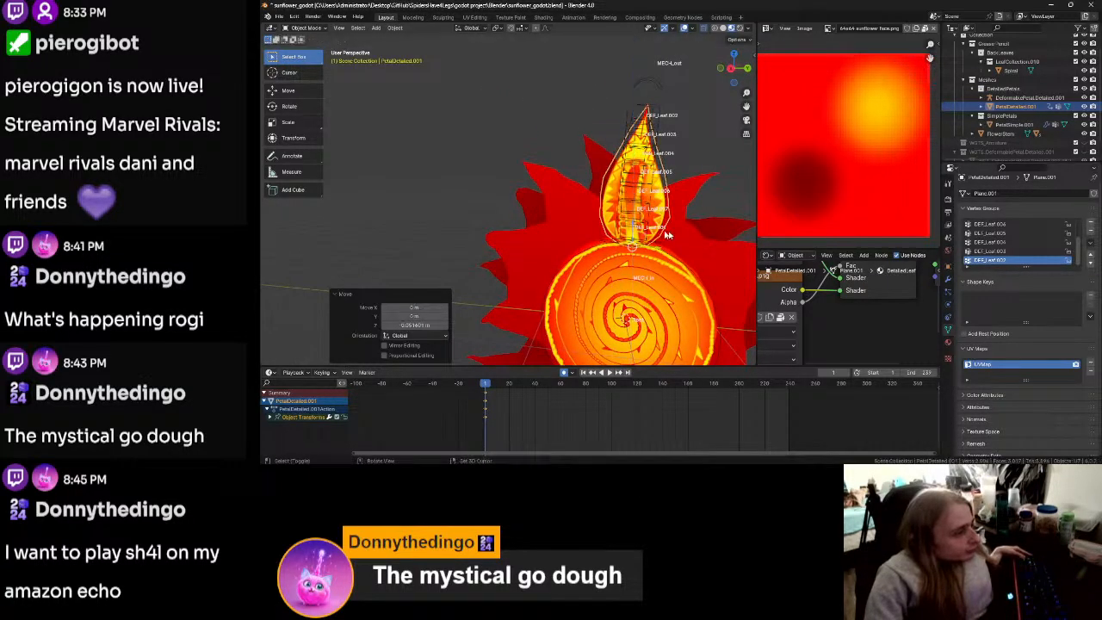
left_click(731, 71)
middle_click_drag(649, 231, 571, 259, "shift")
scroll(566, 297, "up", 1)
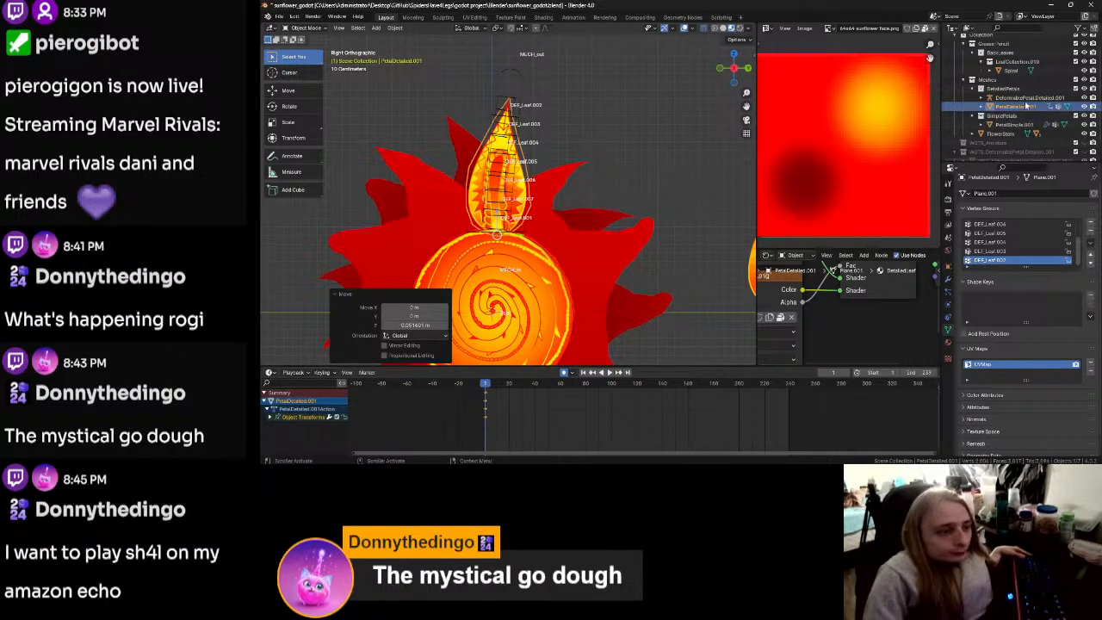
Step: Rename the DetailedPetals collection as DetailedPetals_MESH
left_click(1026, 97)
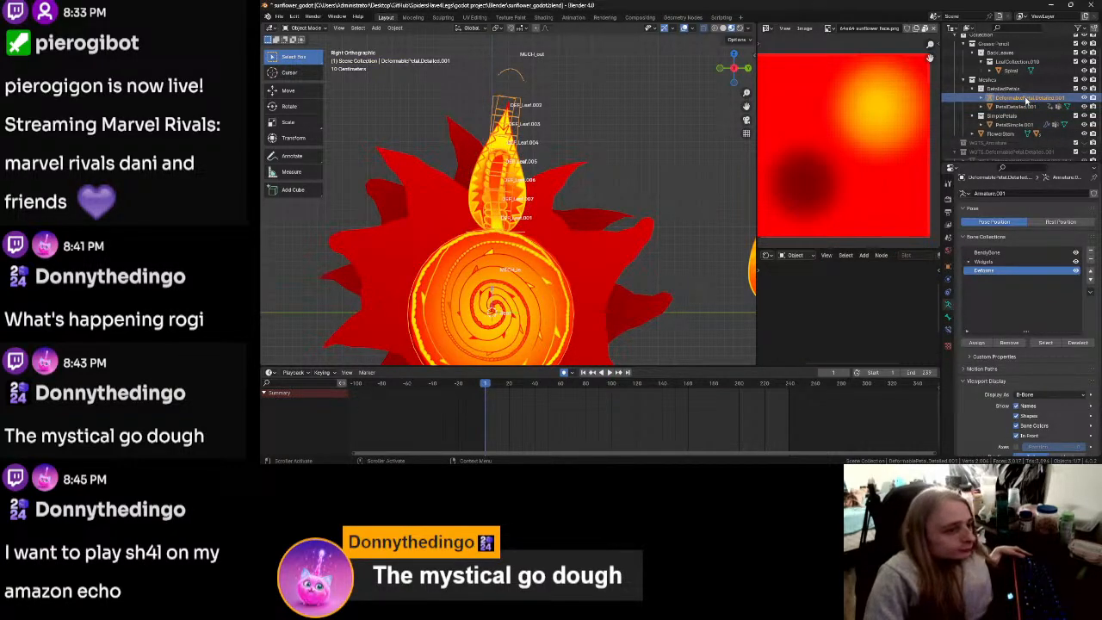
left_click(980, 98)
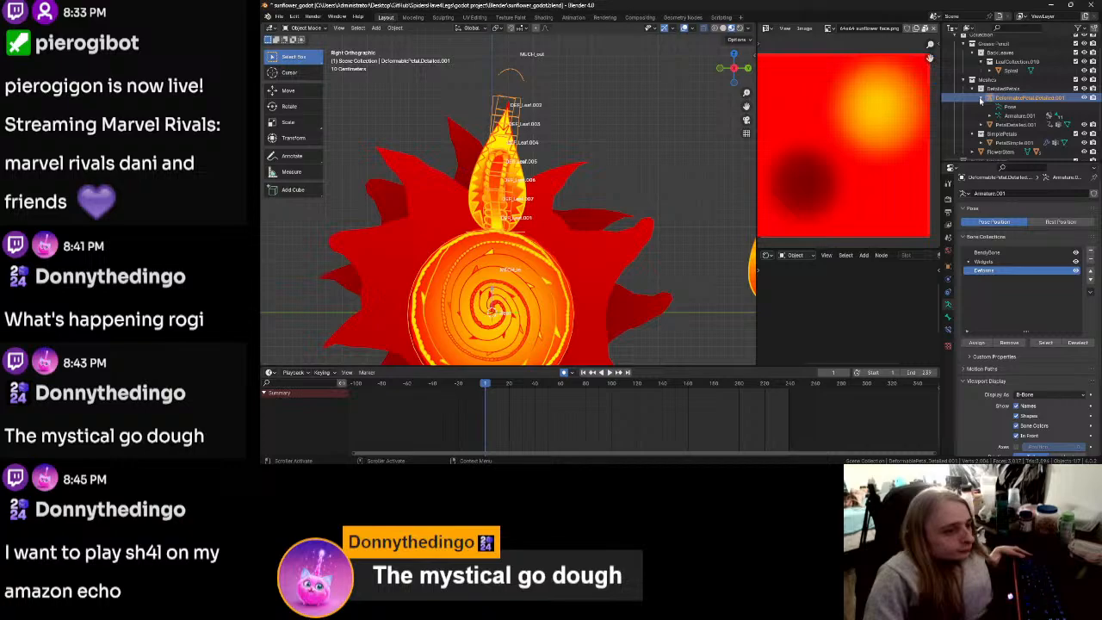
double_click(1018, 97)
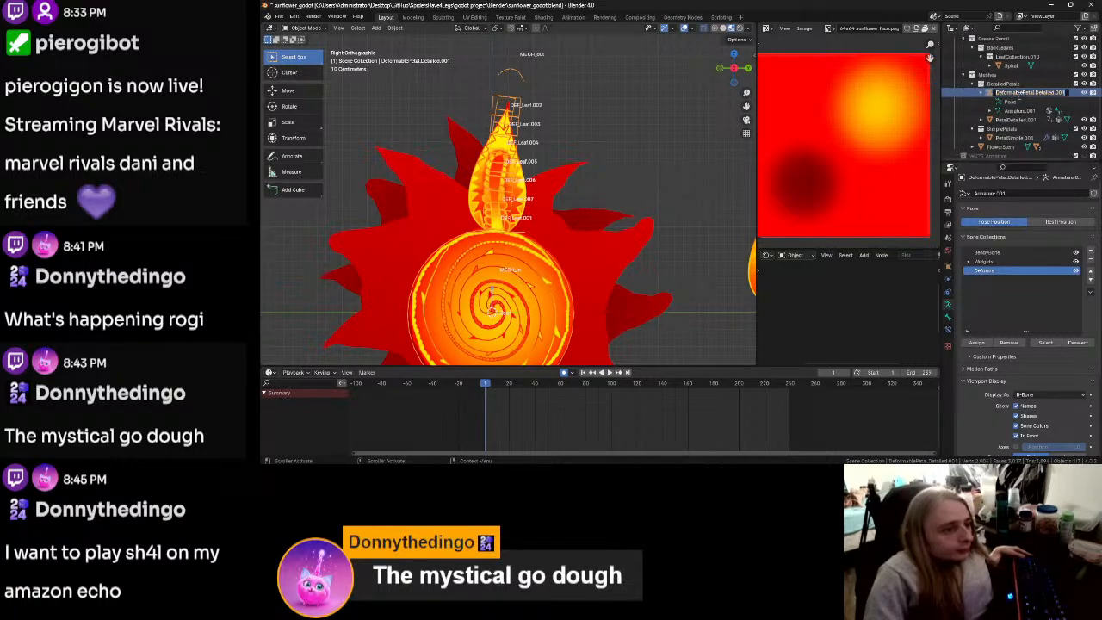
left_click(1017, 84)
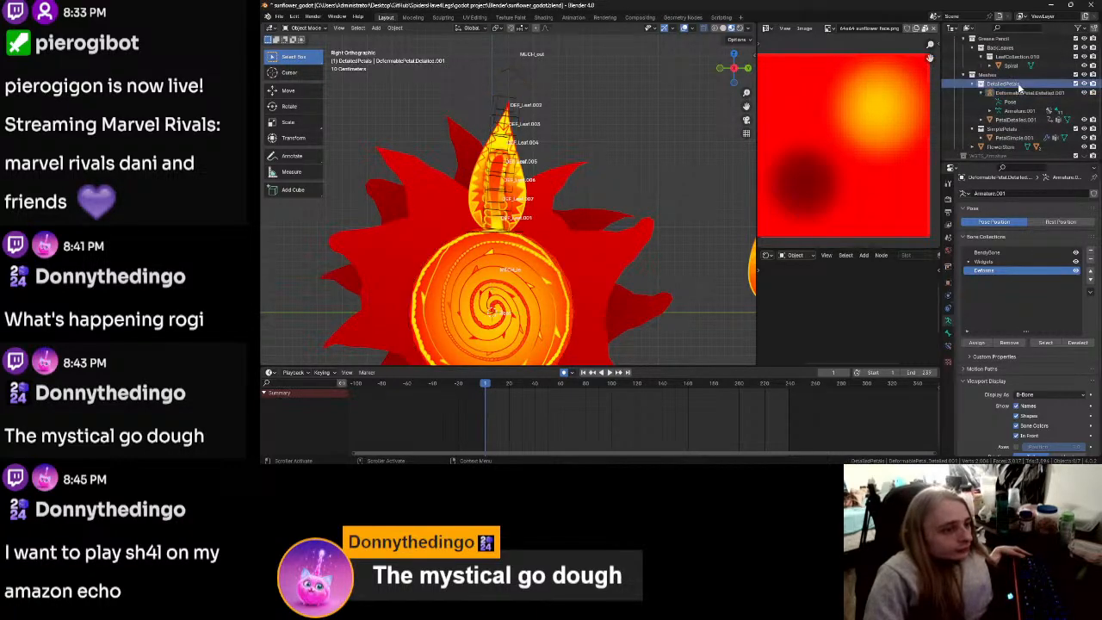
scroll(1027, 86, "up", 1)
double_click(1030, 95)
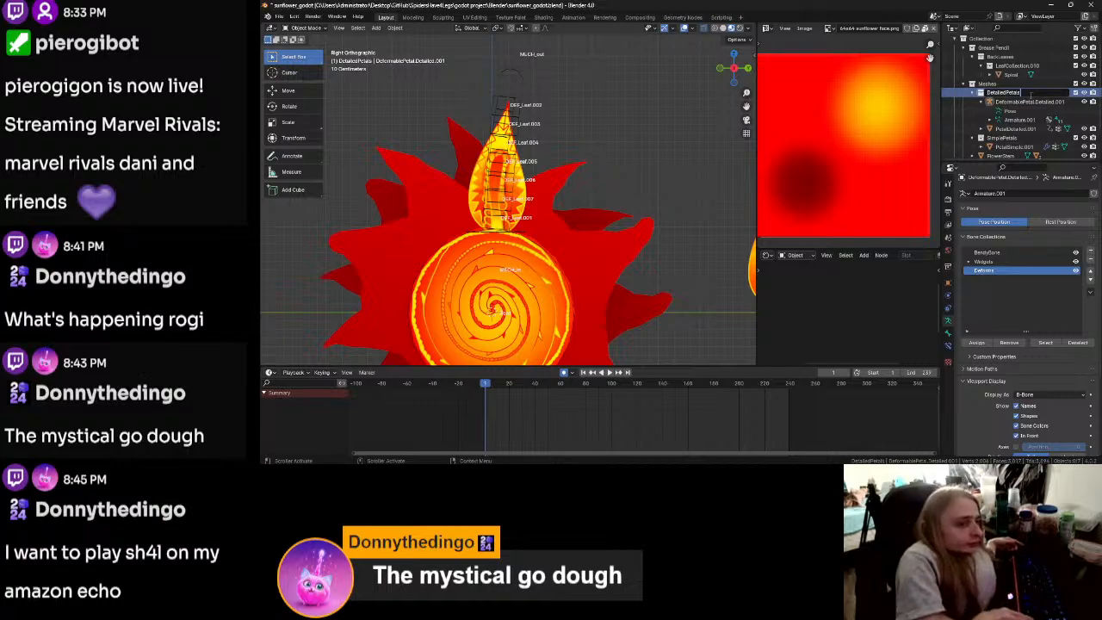
type("_MESH")
key("Return")
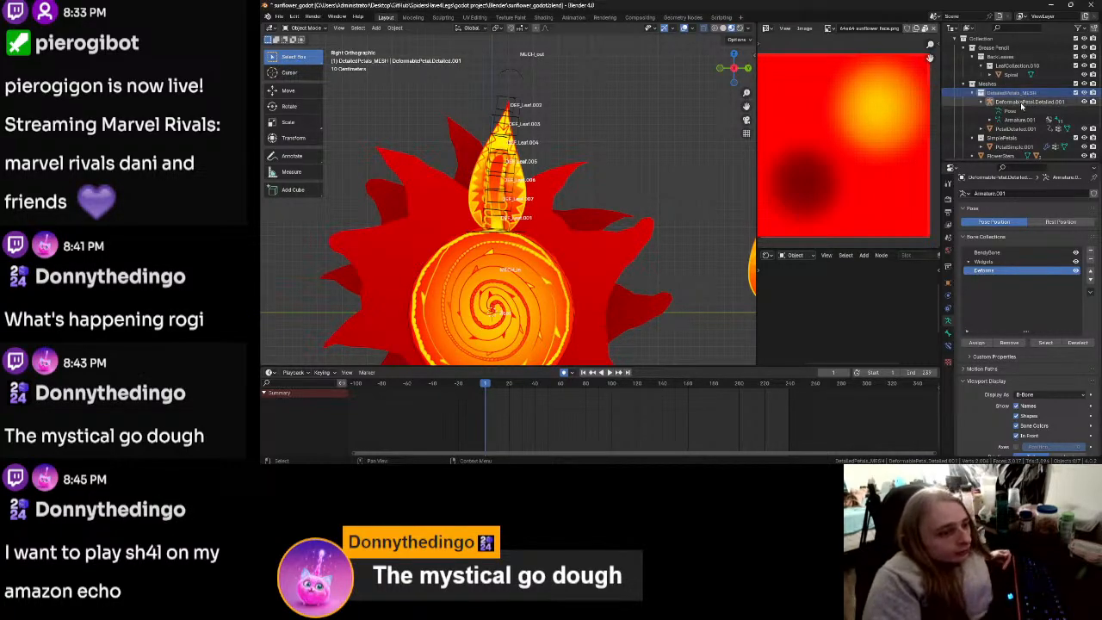
Step: Create a new collection inside the main Collection and name it ARMATURE
left_click_drag(1020, 104, 1019, 102)
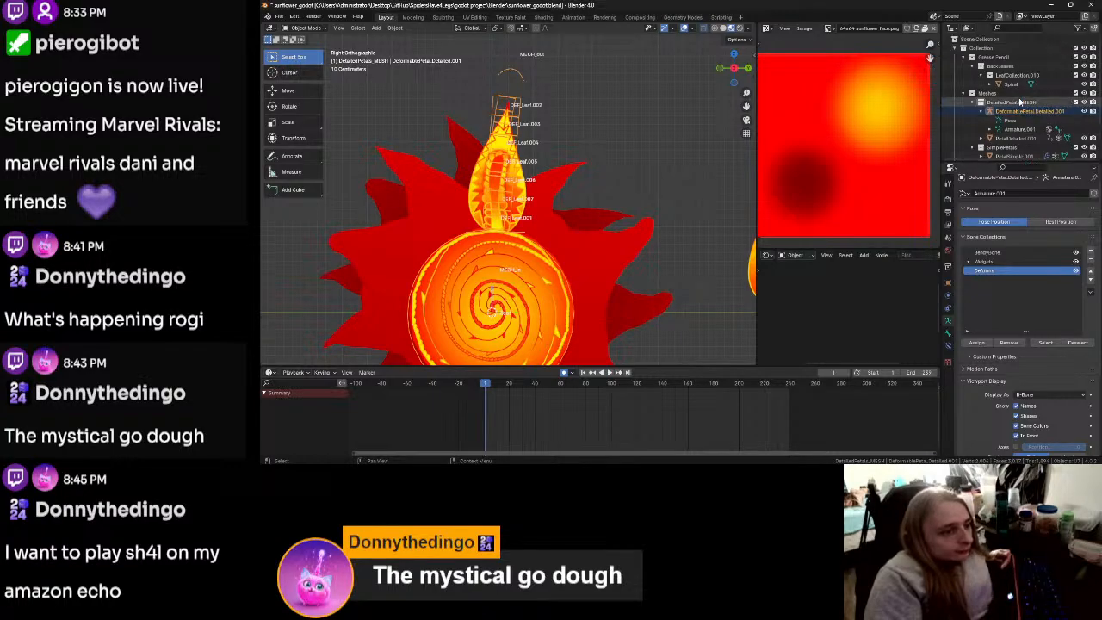
right_click(994, 50)
left_click(991, 50)
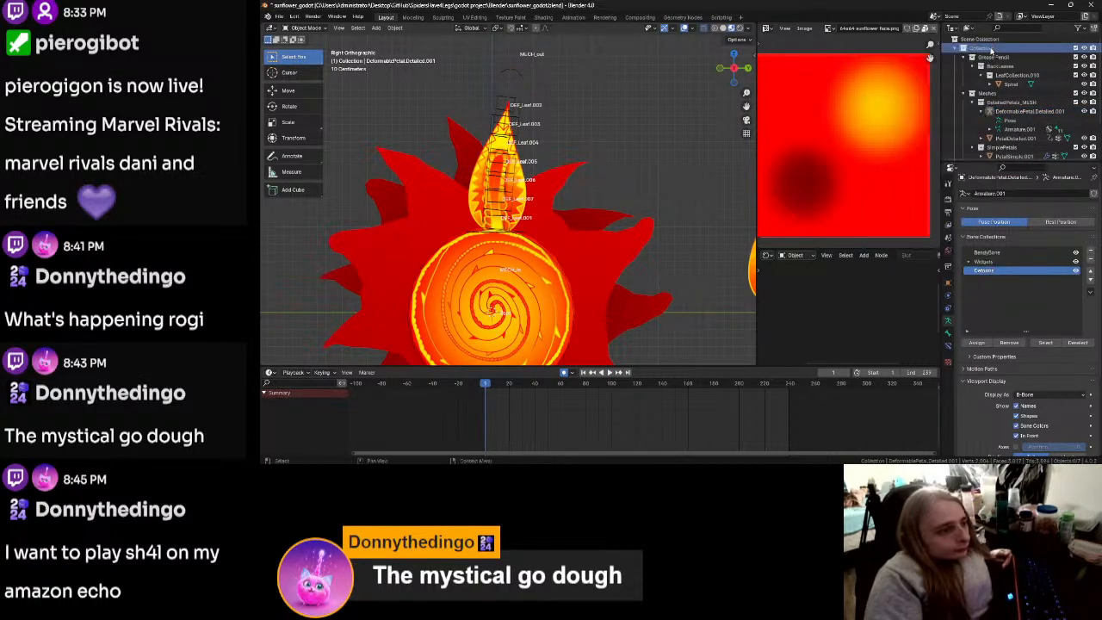
scroll(1005, 105, "down", 4)
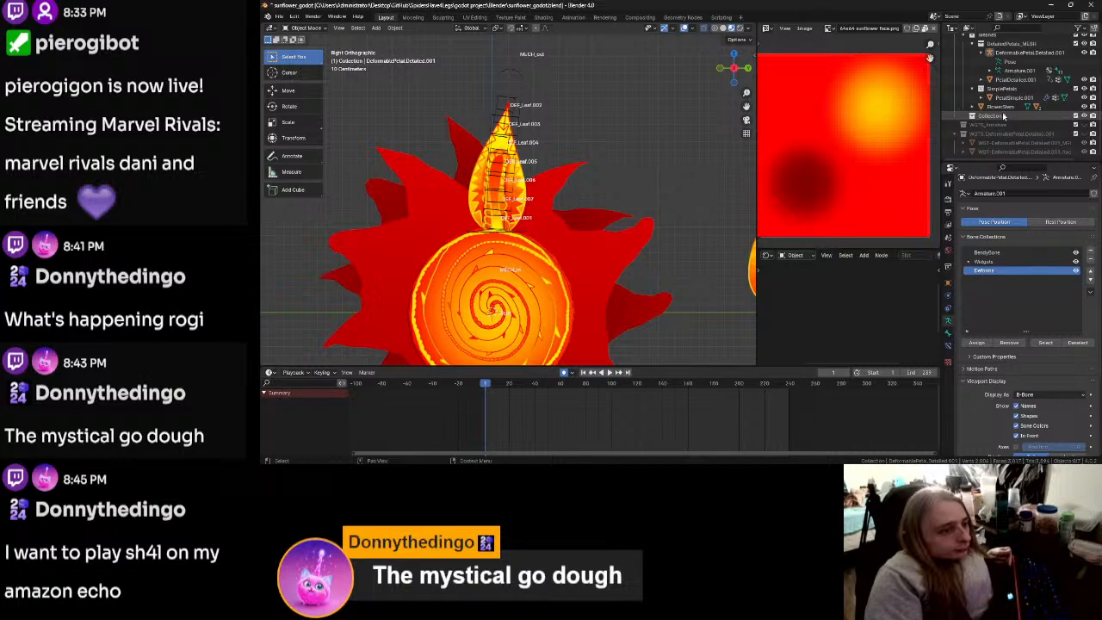
double_click(1003, 116)
type("ARMATURE")
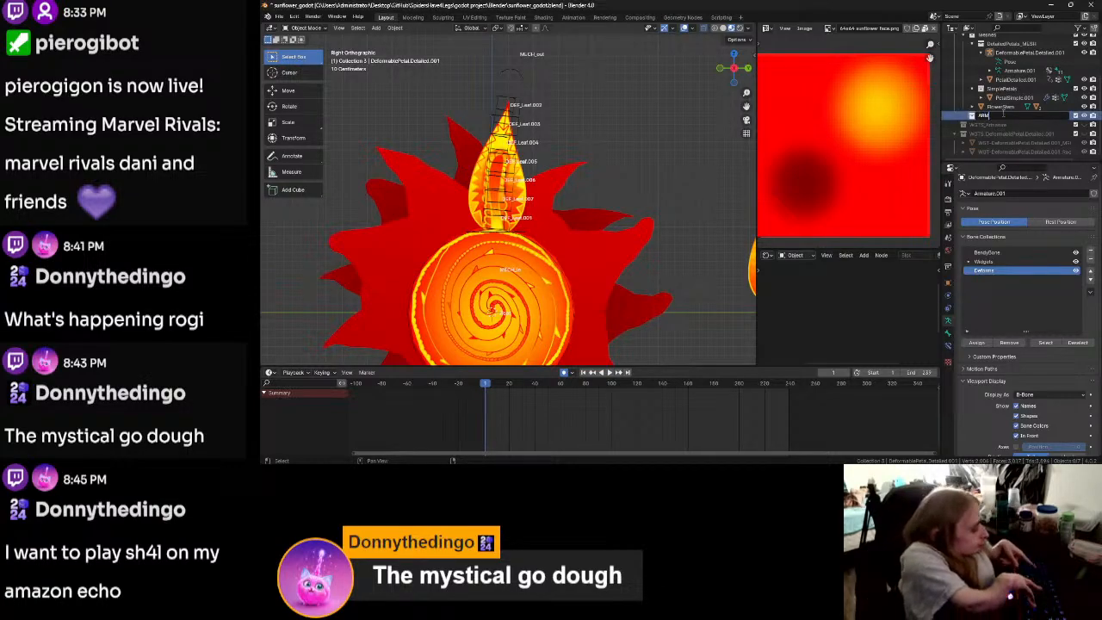
key("Return")
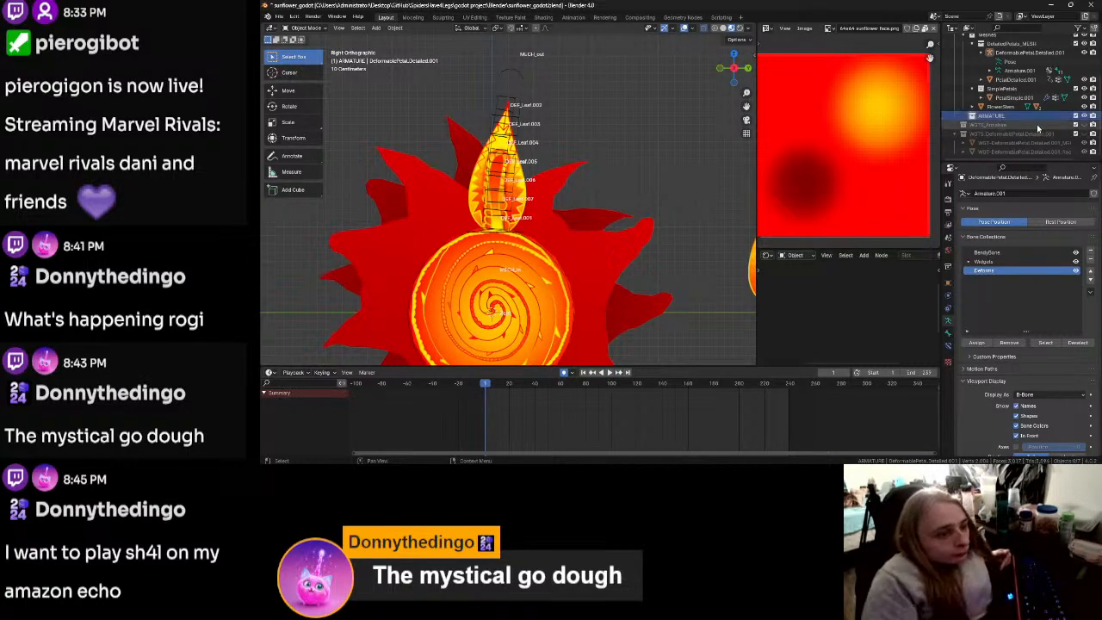
Step: Move the DeformablePetal.Detailed.001 armature into the ARMATURE collection and rename it Sunflower_RIG
scroll(1018, 96, "up", 2)
left_click_drag(1019, 90, 1020, 154)
scroll(1014, 125, "down", 2)
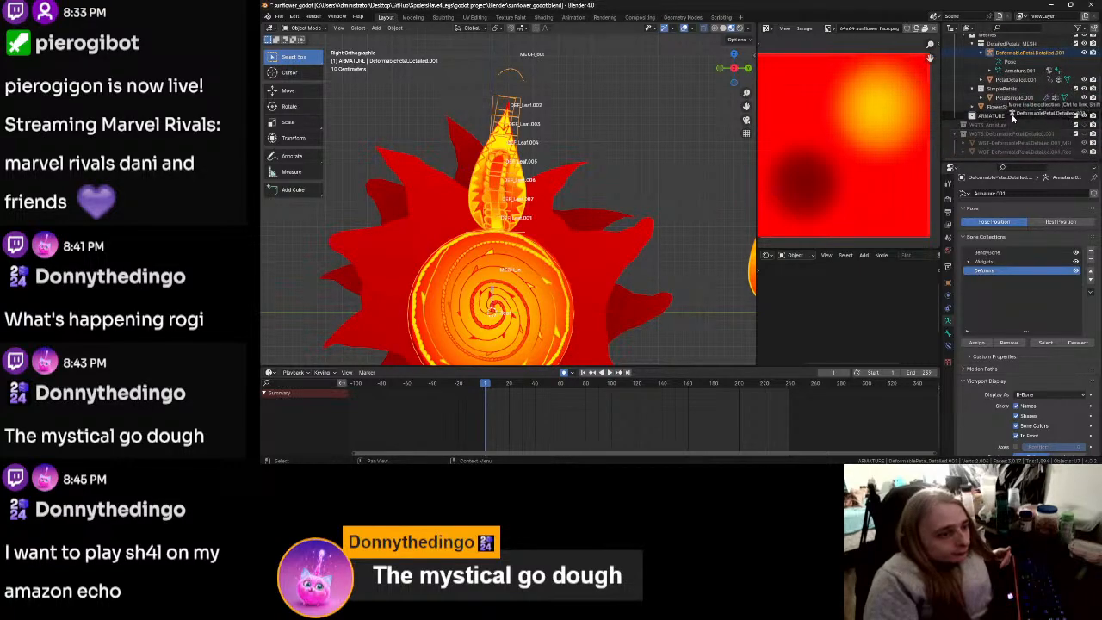
key("F2")
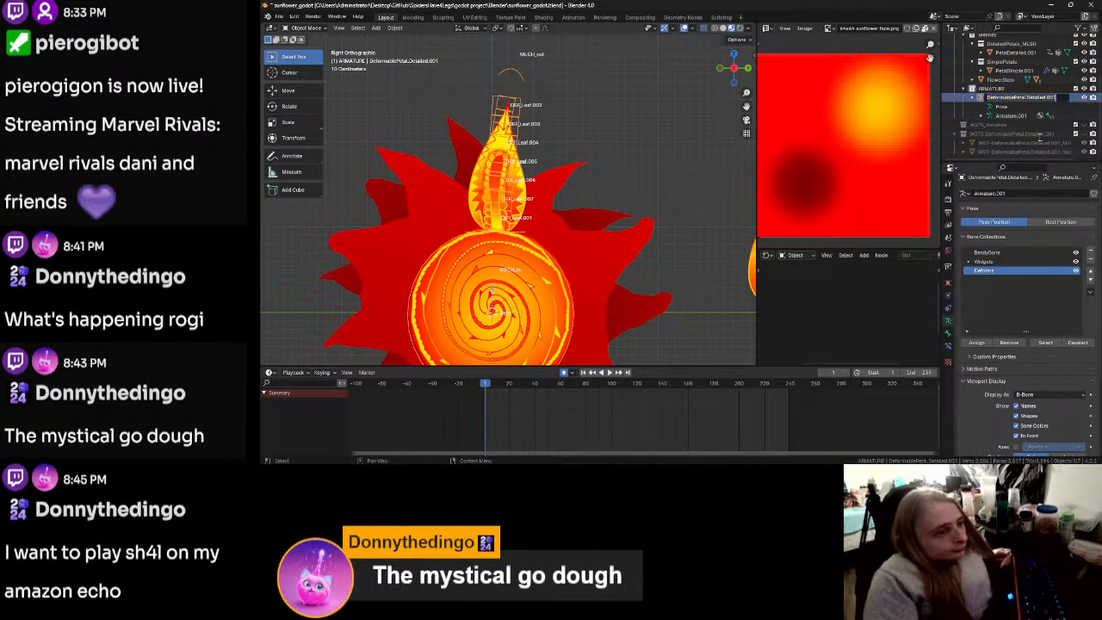
type("S")
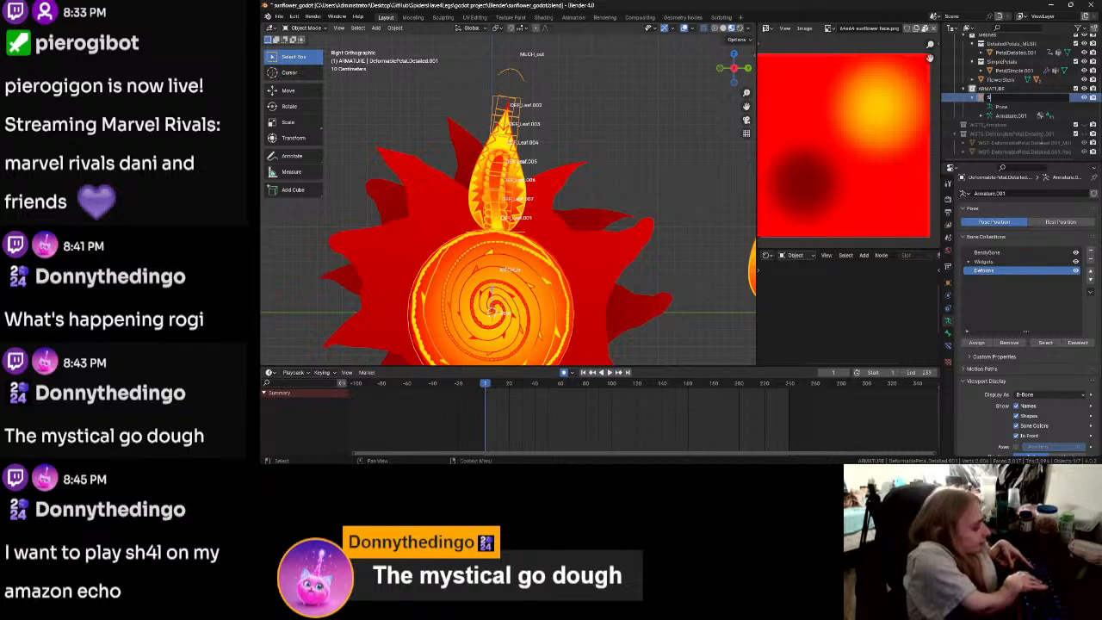
type("unflower_RIG")
key("Return")
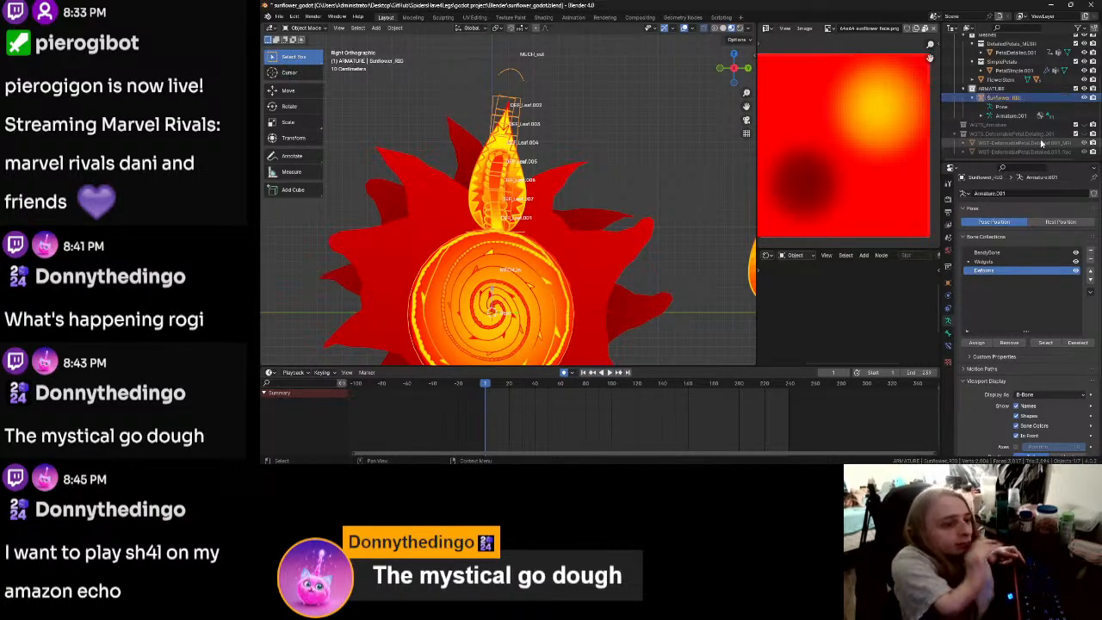
Step: Rename the rig's armature data from Armature.001 to Sunflower_RIG
scroll(1041, 143, "up", 1)
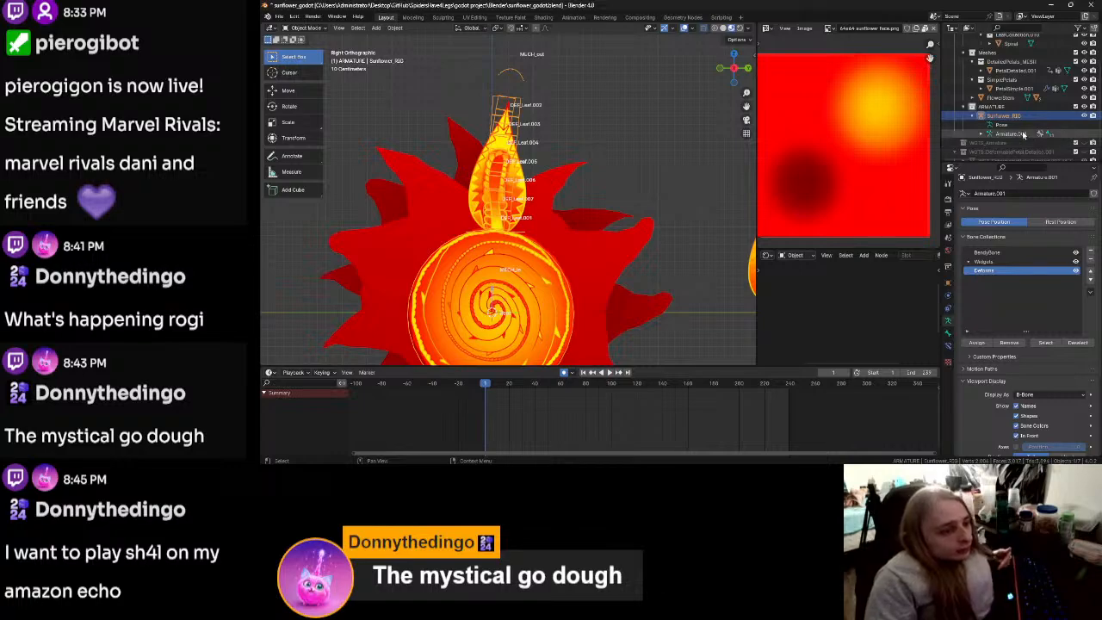
double_click(1023, 134)
scroll(1023, 136, "down", 1)
type("Sunflower_")
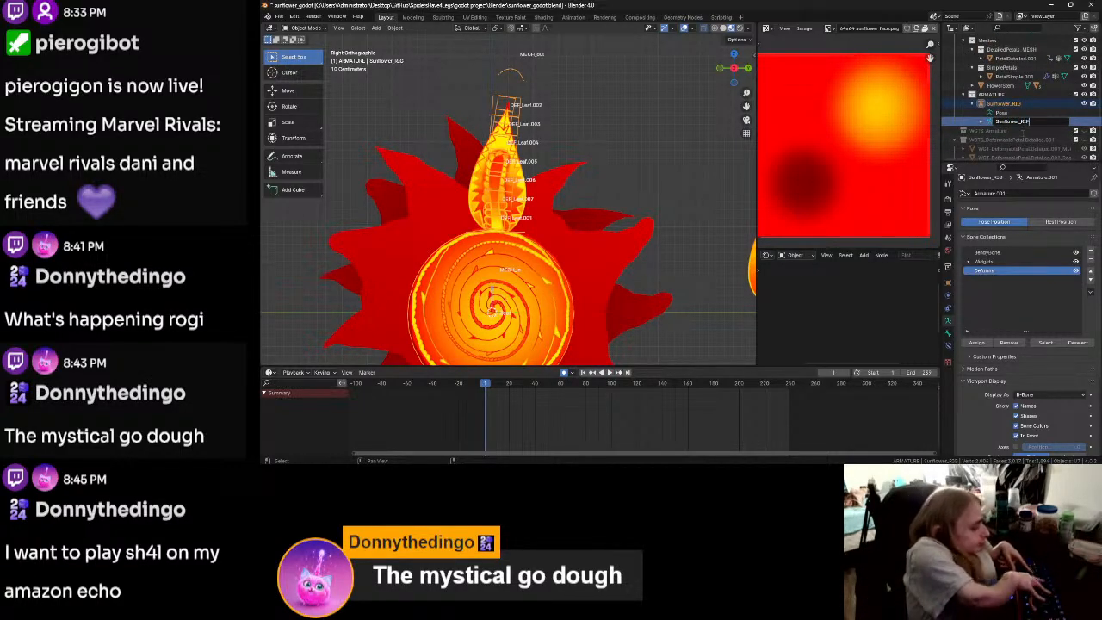
type("RIG")
key("Return")
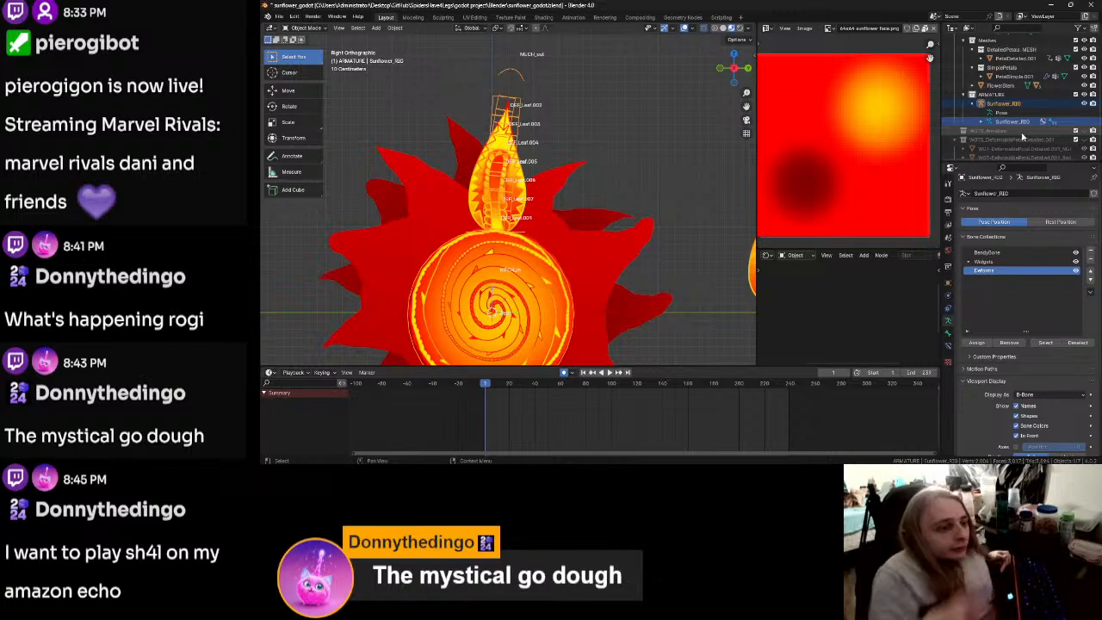
Step: Duplicate the PetalDetailed.001 mesh beside the original in the side view and rotate the copy clockwise to fan outward
scroll(1026, 148, "up", 1)
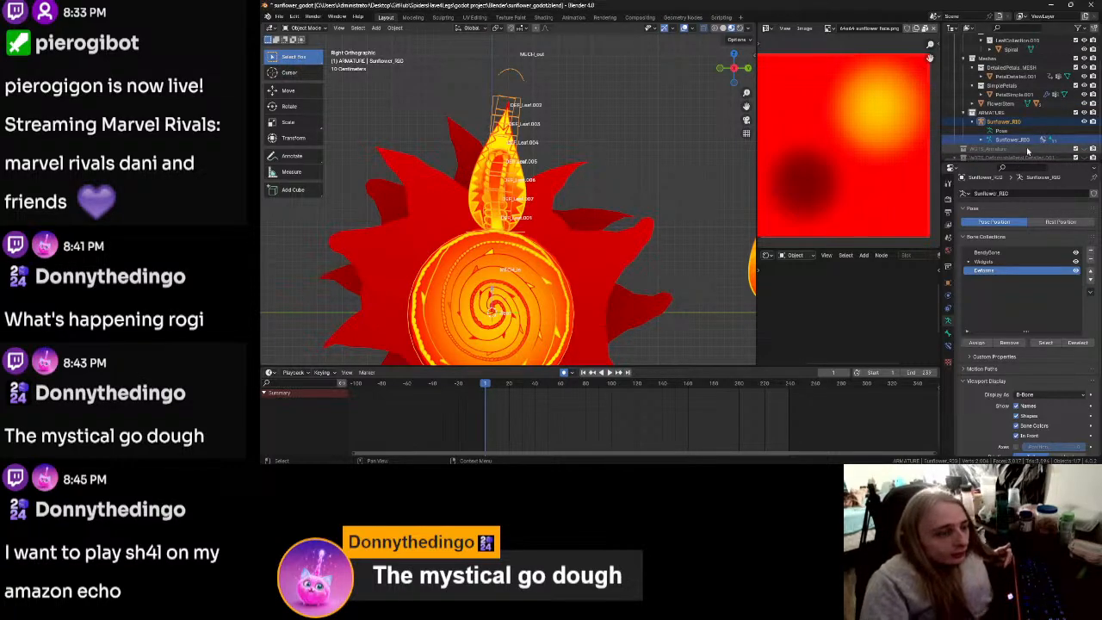
scroll(1026, 152, "up", 2)
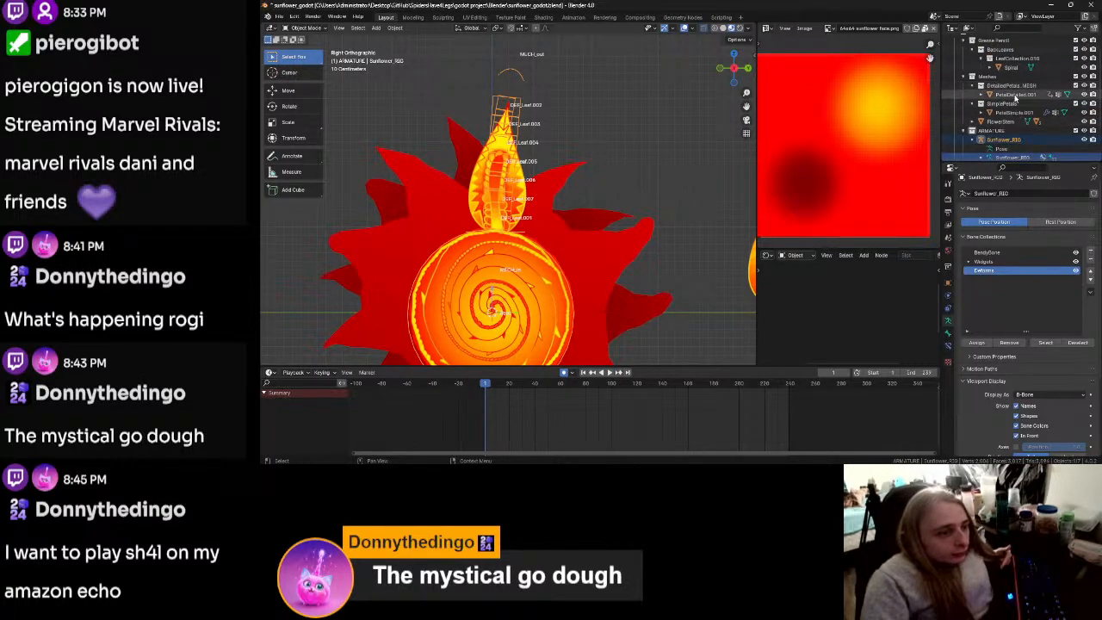
left_click(1015, 94)
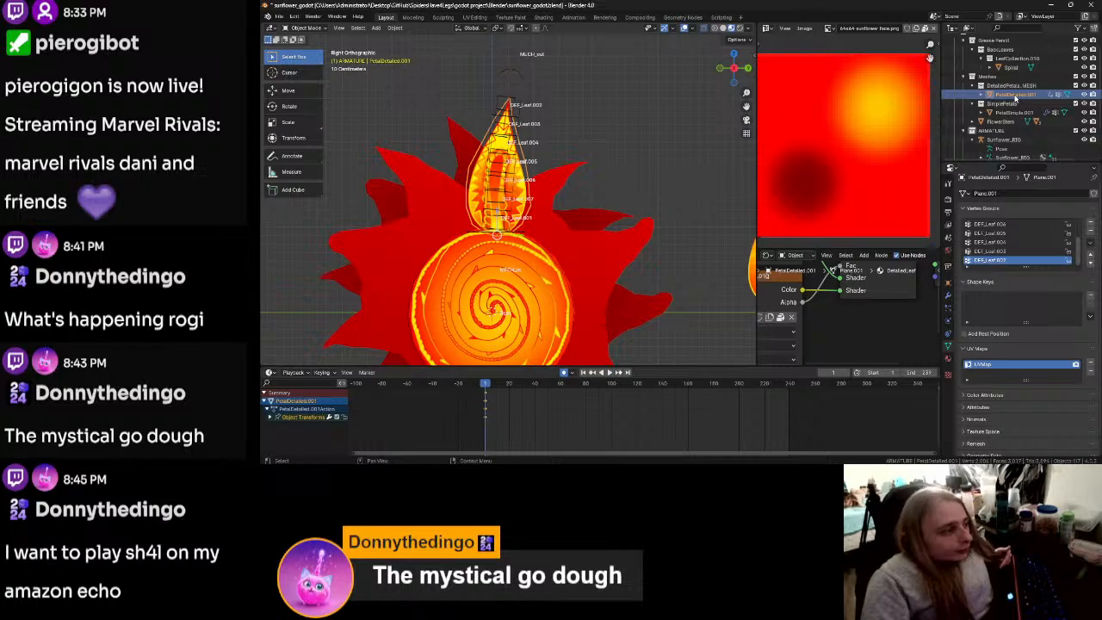
left_click(1020, 113)
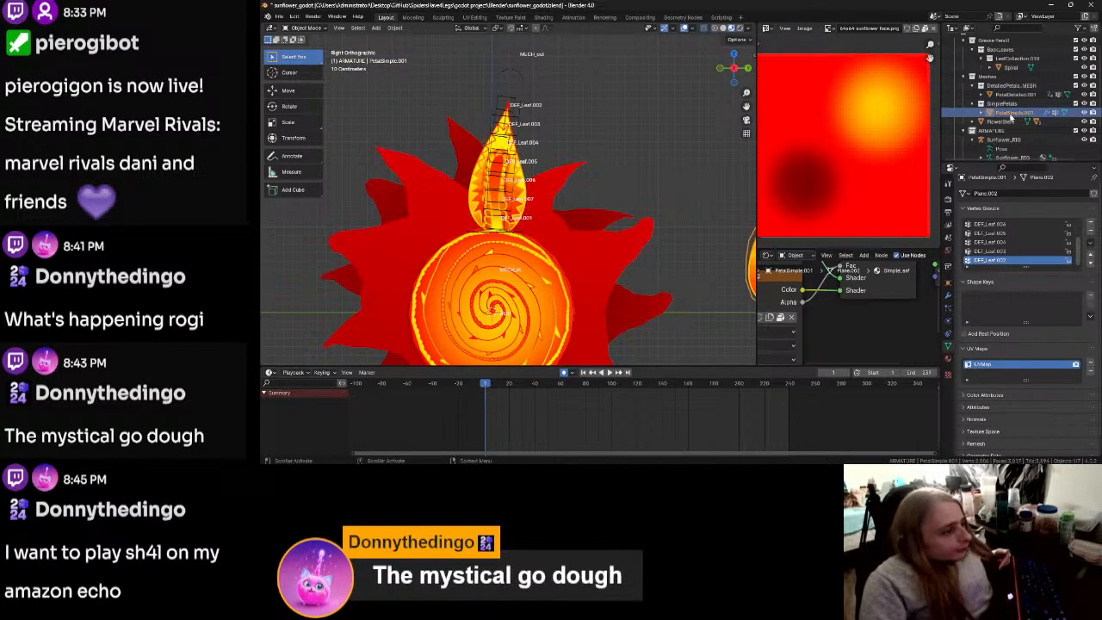
left_click(1007, 95)
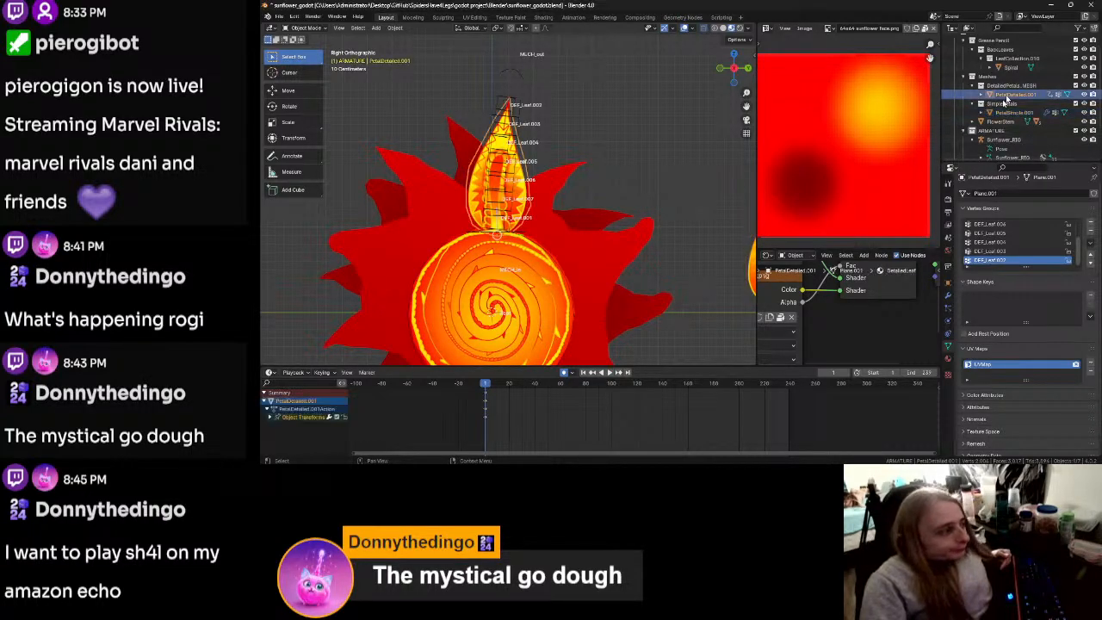
scroll(603, 279, "down", 2)
middle_click_drag(602, 280, 625, 255, "shift")
left_click(734, 72)
left_click(733, 73)
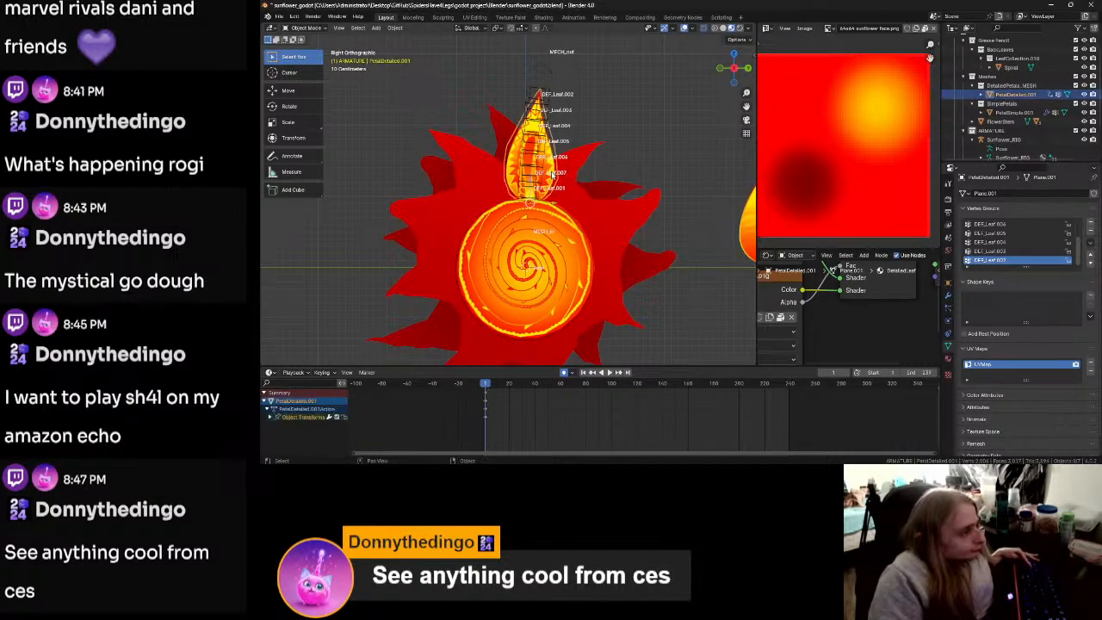
key("shift+d")
left_click(612, 184)
key("r")
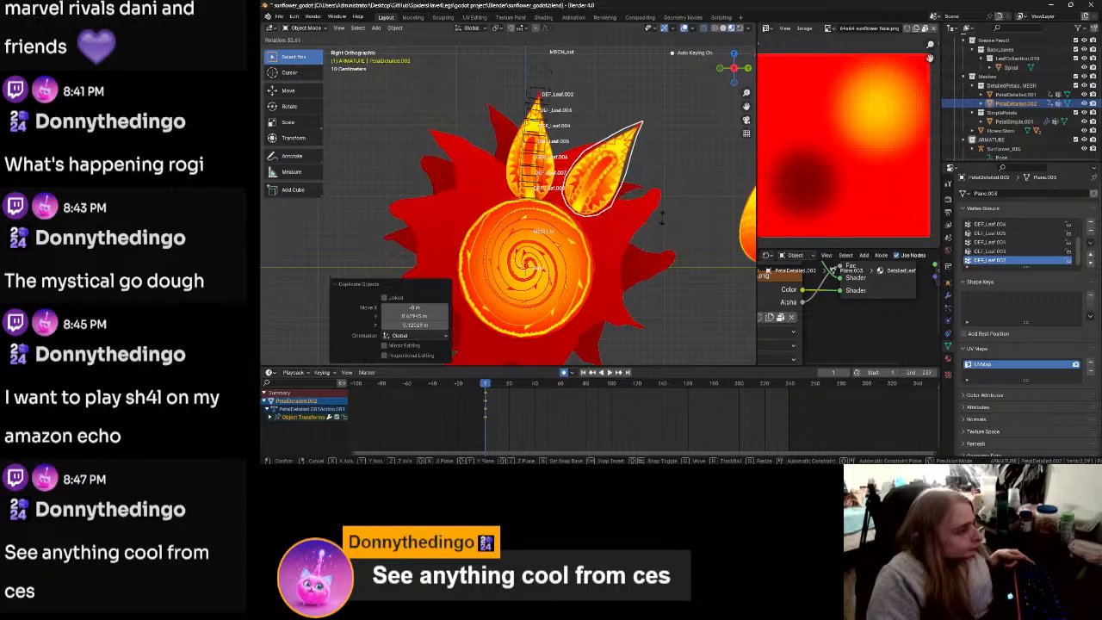
left_click(662, 223)
Step: Move the duplicated petal's base onto the flower face's rim and rotate it back about 5°
key("g")
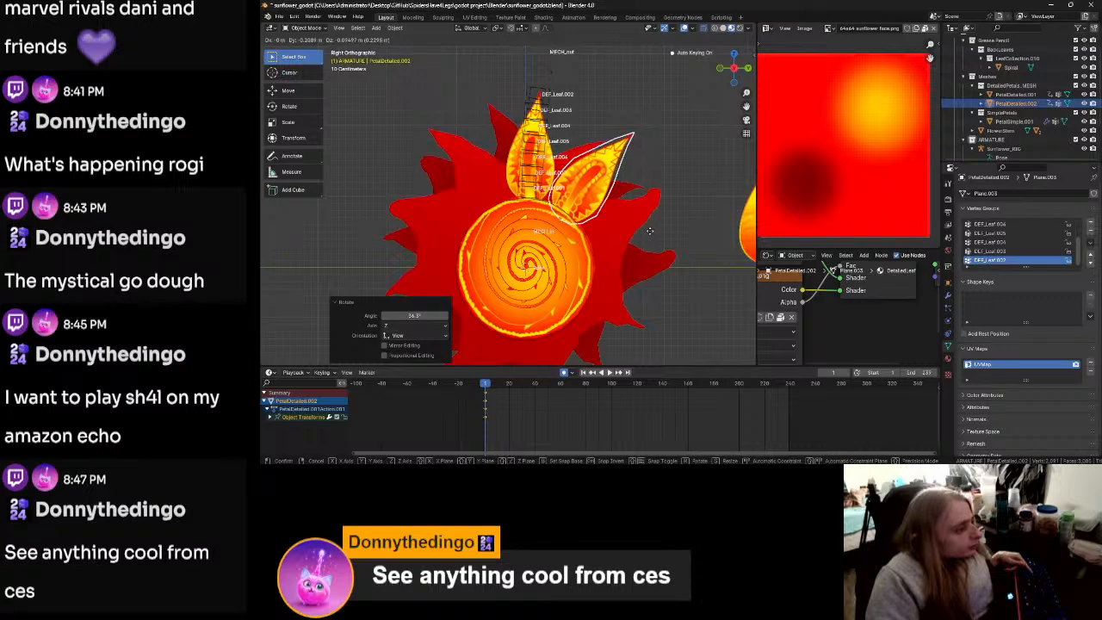
left_click(650, 231)
key("r")
left_click(669, 224)
key("g")
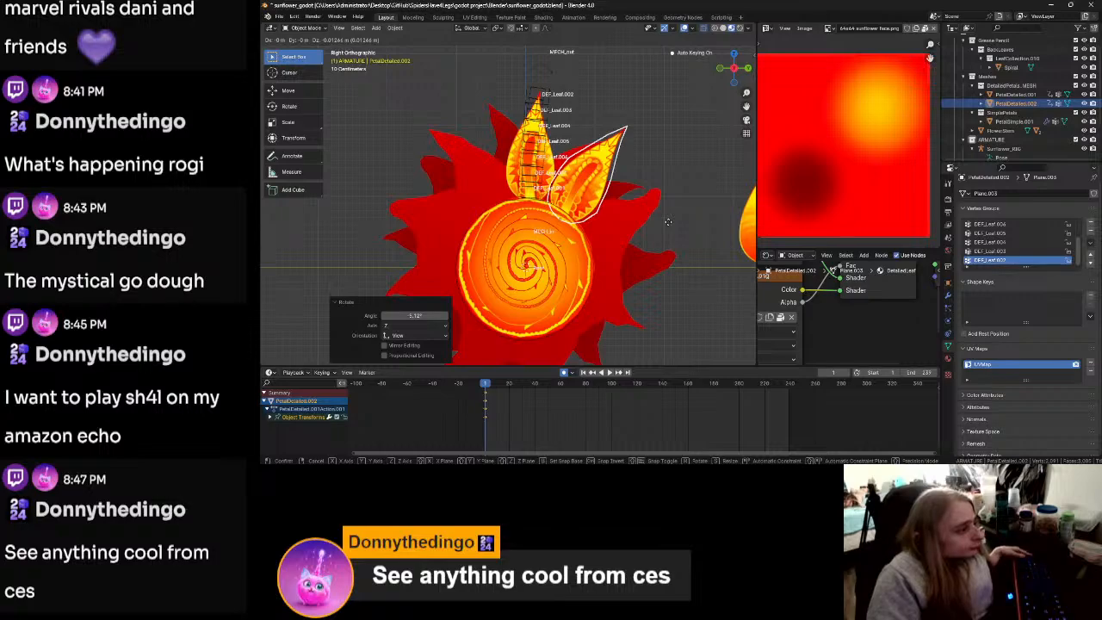
left_click(668, 226)
Step: In the back orthographic view, move the duplicated petal about 0.02 m along X, just in front of the first petal
middle_click_drag(668, 226, 613, 216)
left_click(737, 69)
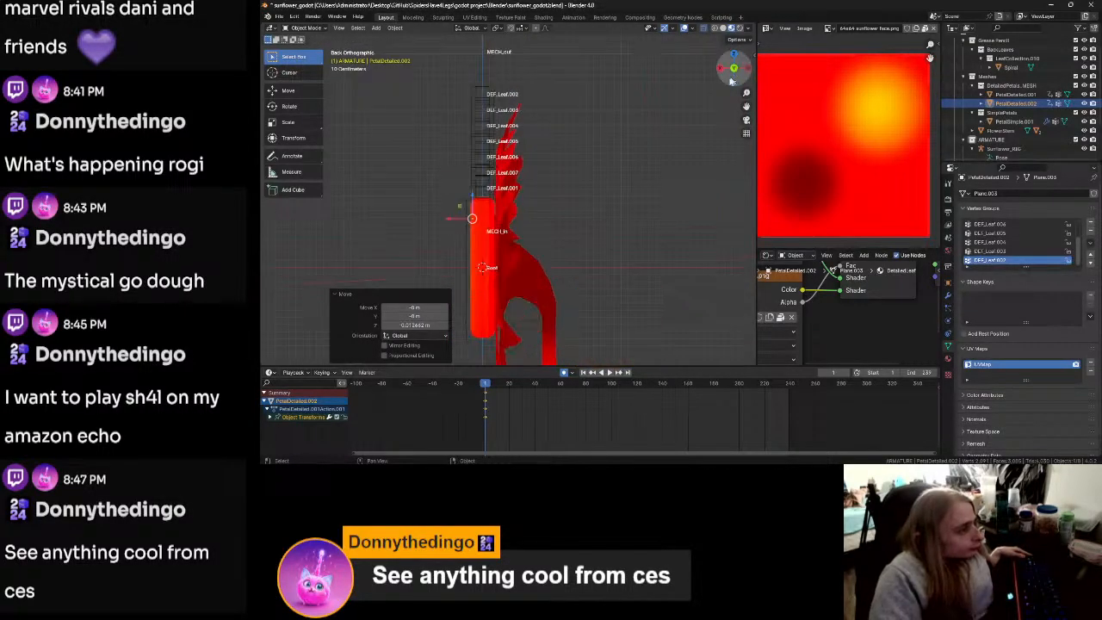
key("g")
key("x")
left_click(448, 221)
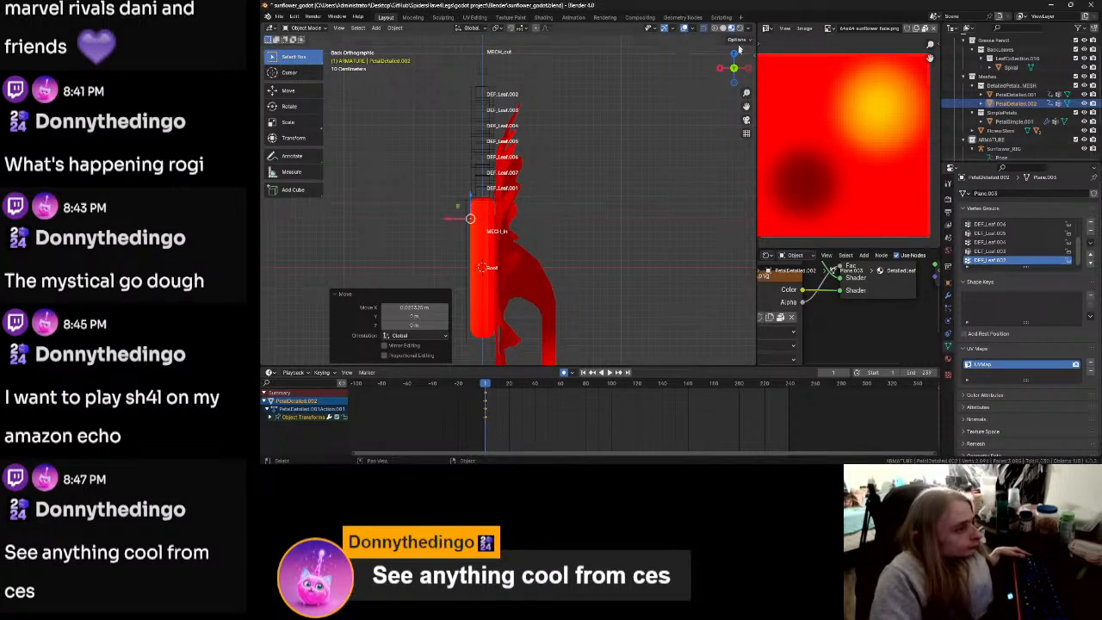
Step: In the right orthographic view, nudge the second detailed petal about -0.02 m along Y and 0.05 m along Z
left_click(720, 68)
scroll(627, 233, "up", 1)
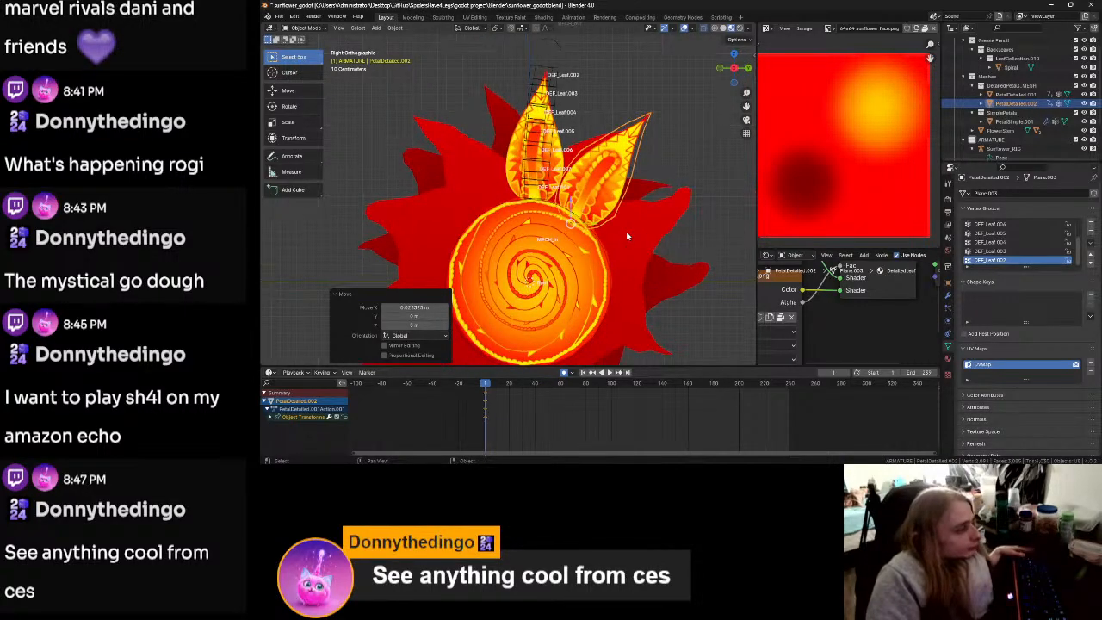
key("g")
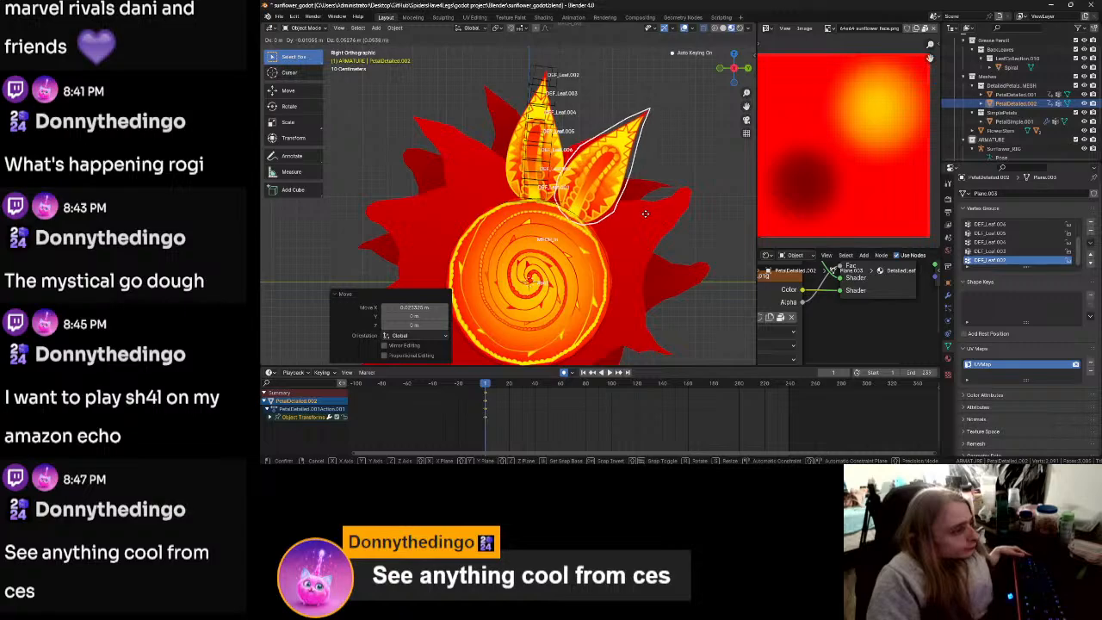
left_click(647, 217)
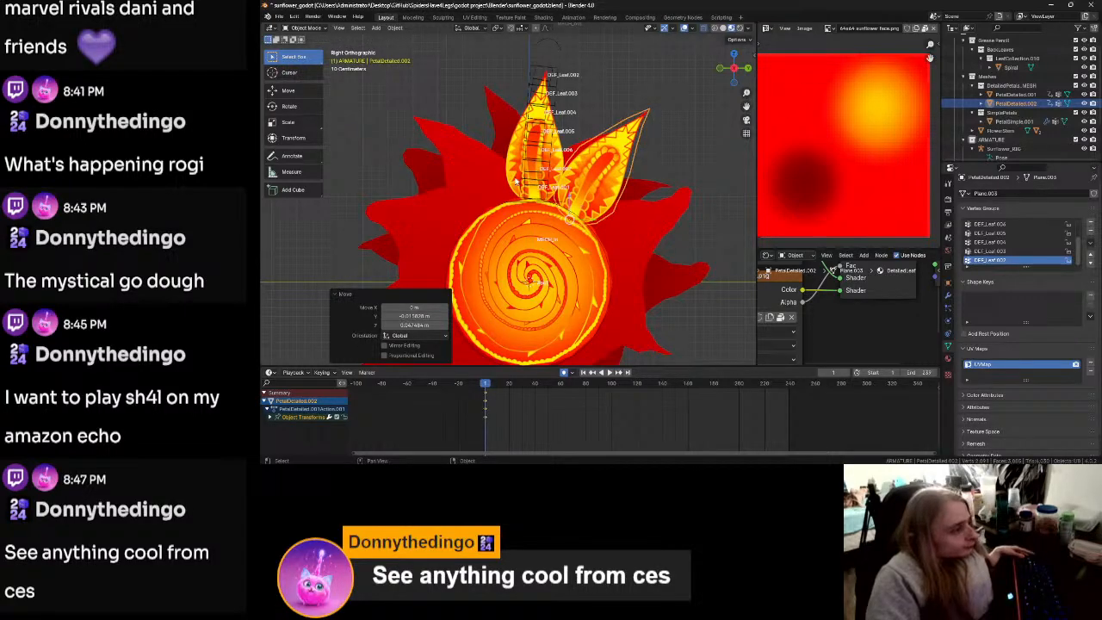
Step: Duplicate the second petal down along the flower face's rim and rotate the copy clockwise about 62°
key("shift+d")
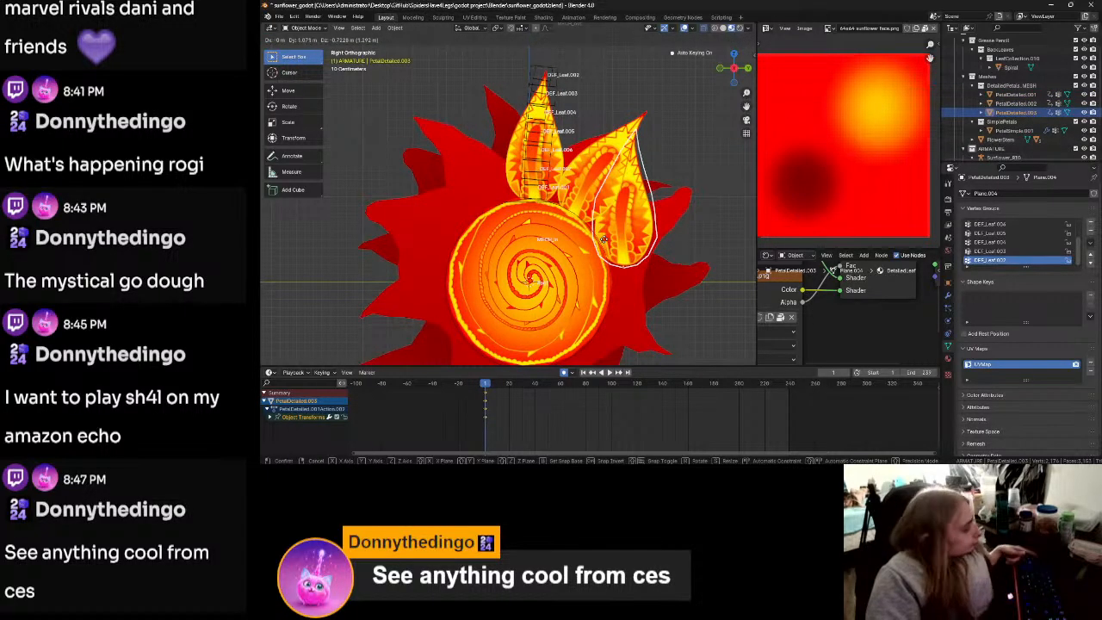
left_click(603, 239)
key("r")
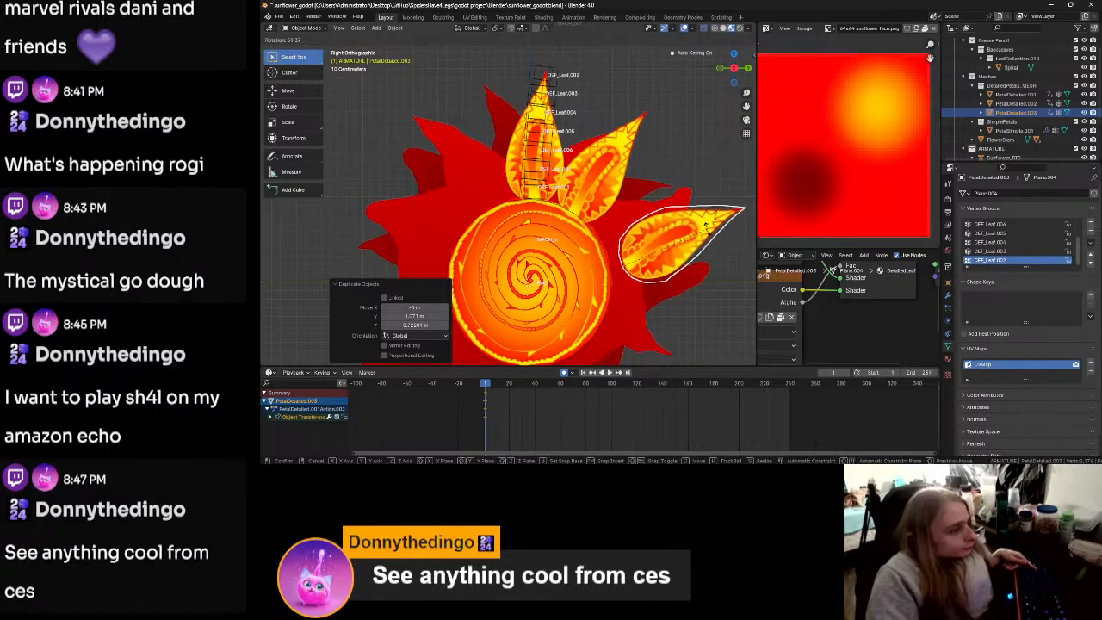
left_click(708, 233)
Step: Move the third petal's base onto the flower face's rim and rotate it slightly back counterclockwise
key("g")
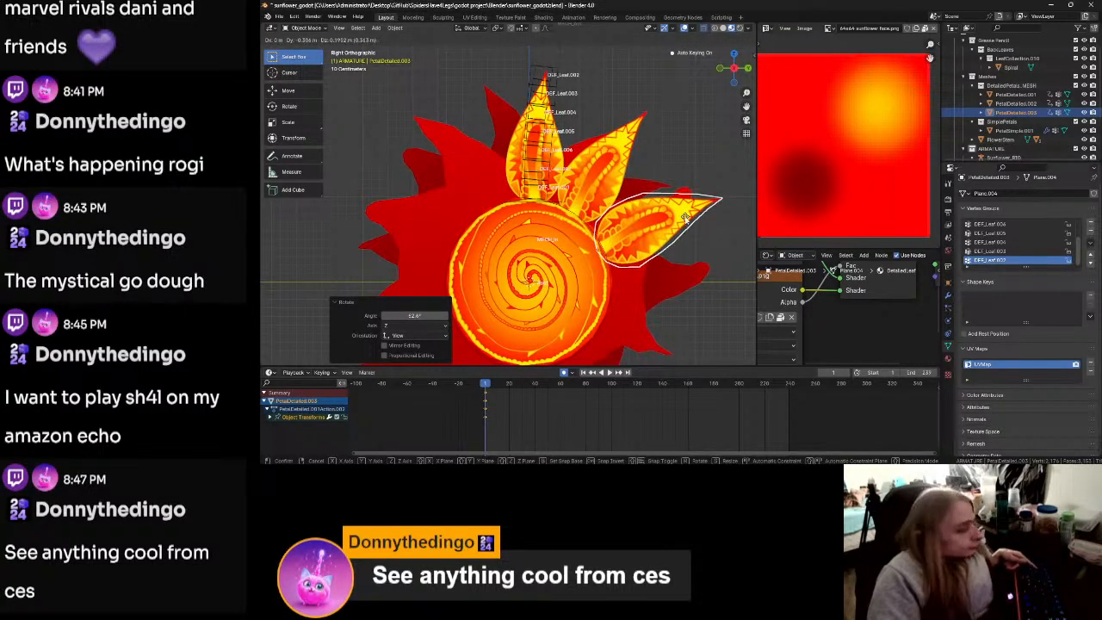
left_click(685, 220)
key("r")
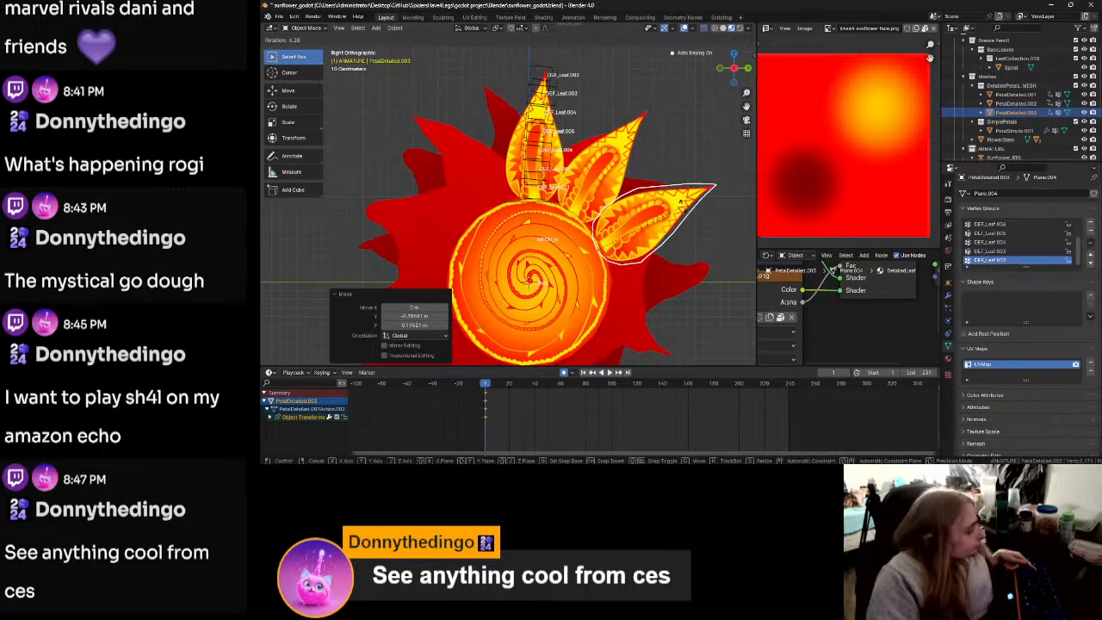
left_click(679, 201)
Step: Duplicate the second petal, place the copy below the third petal and rotate it clockwise to point outward
left_click(607, 165)
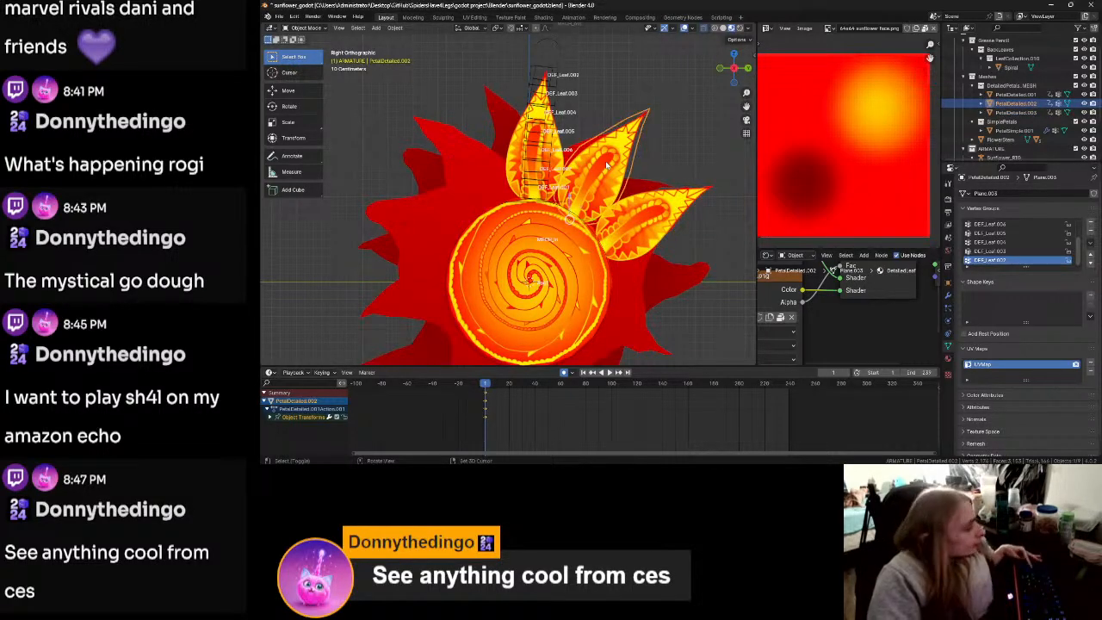
key("shift+d")
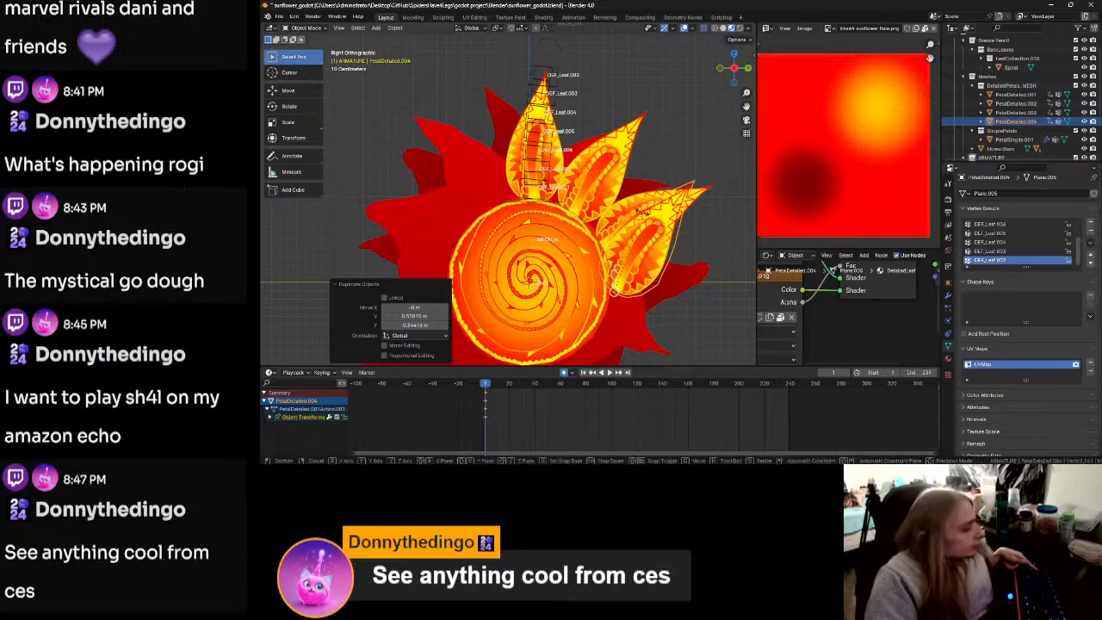
left_click(691, 276)
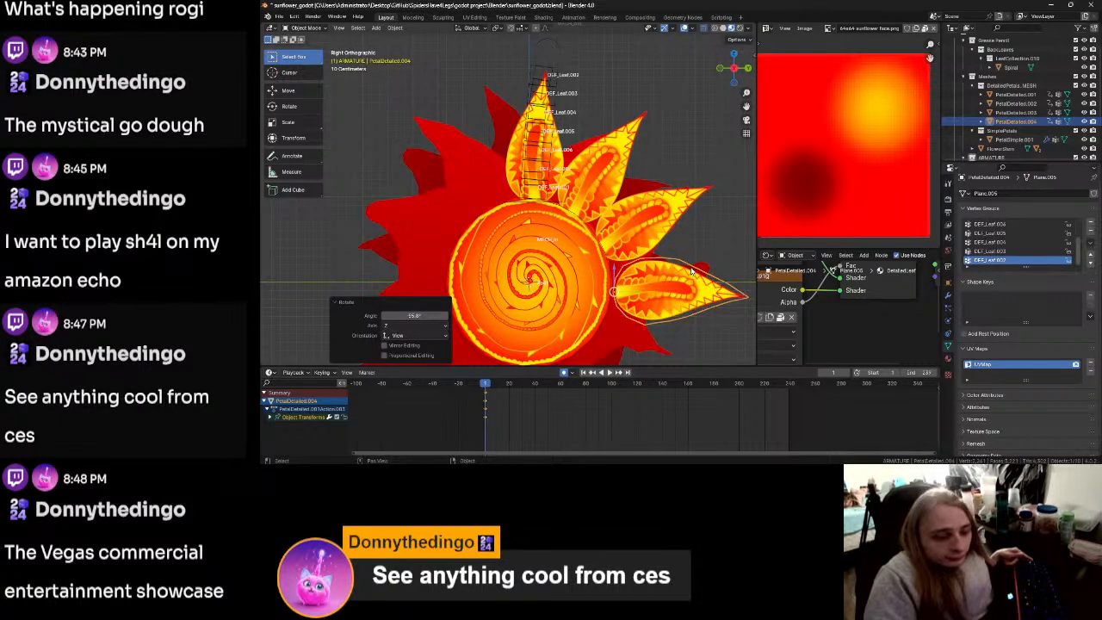
Step: Adjust the fourth petal's rotation slightly and move its base against the flower face's rim
middle_click_drag(691, 272, 649, 227, "shift")
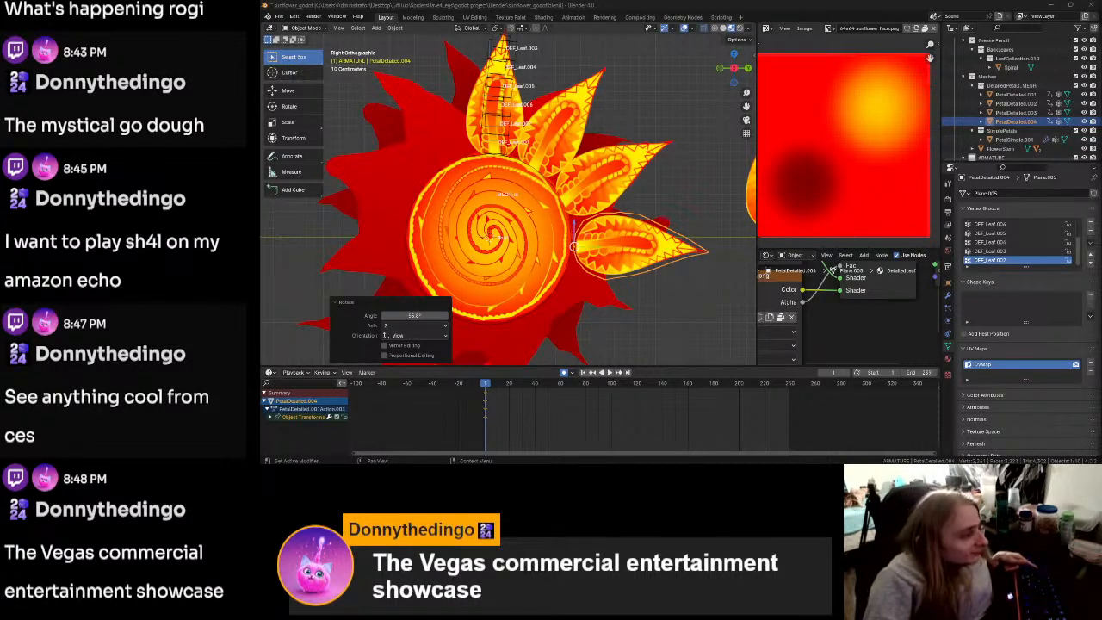
left_click(658, 250)
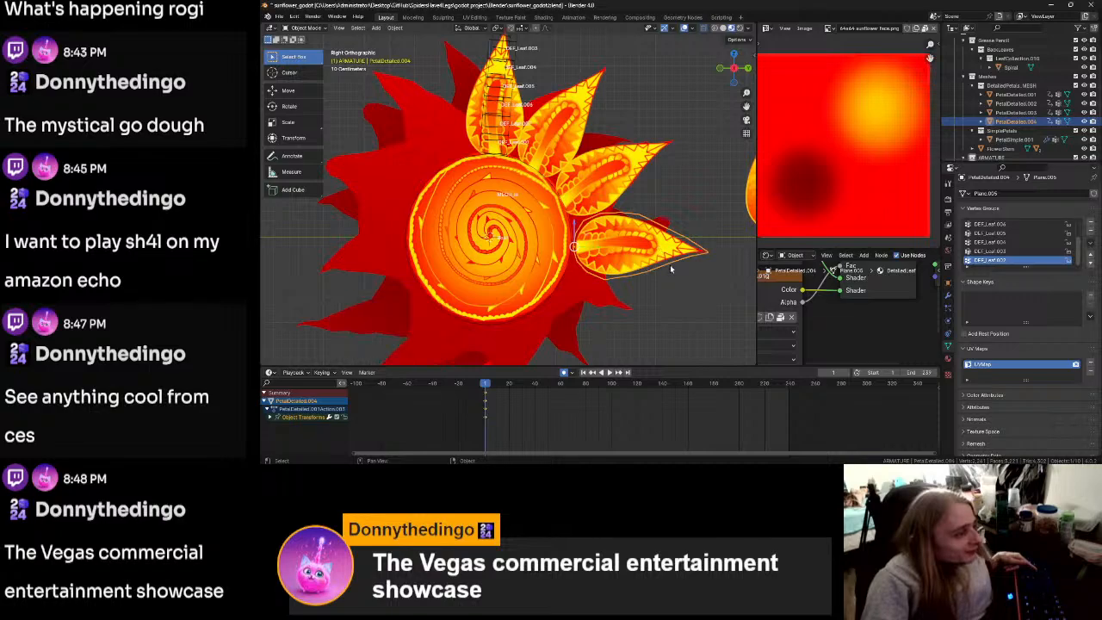
key("r")
left_click(667, 267)
key("g")
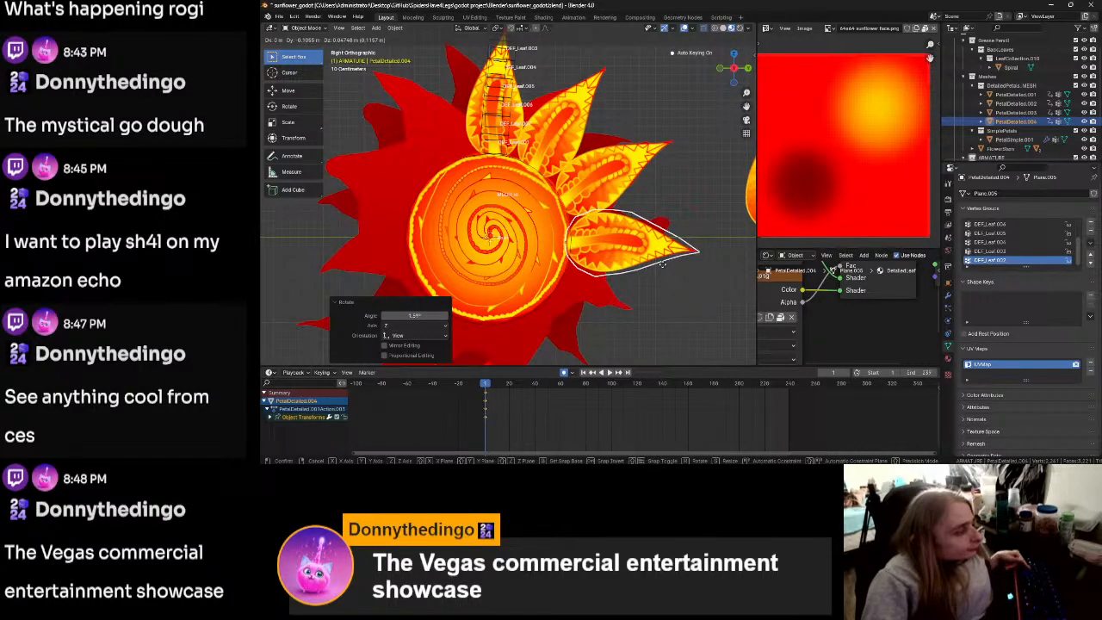
left_click(662, 265)
Step: Select all four detailed petals together and move them about -0.07 m along X
left_click(607, 183, "shift")
left_click(568, 127, "shift")
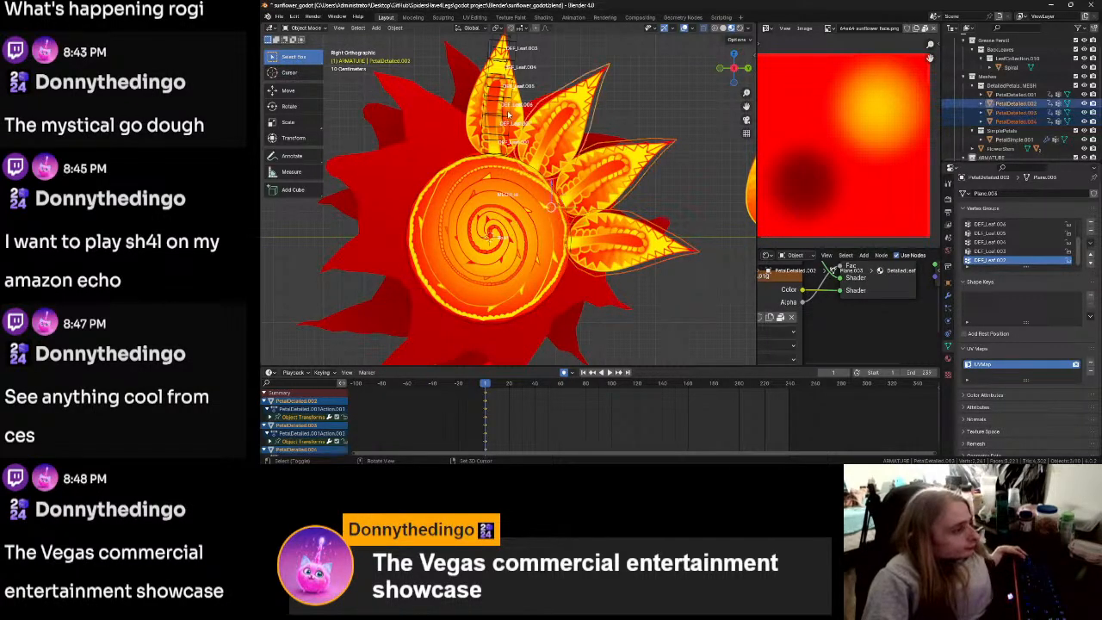
left_click(508, 115, "shift")
middle_click_drag(589, 164, 564, 199)
key("g")
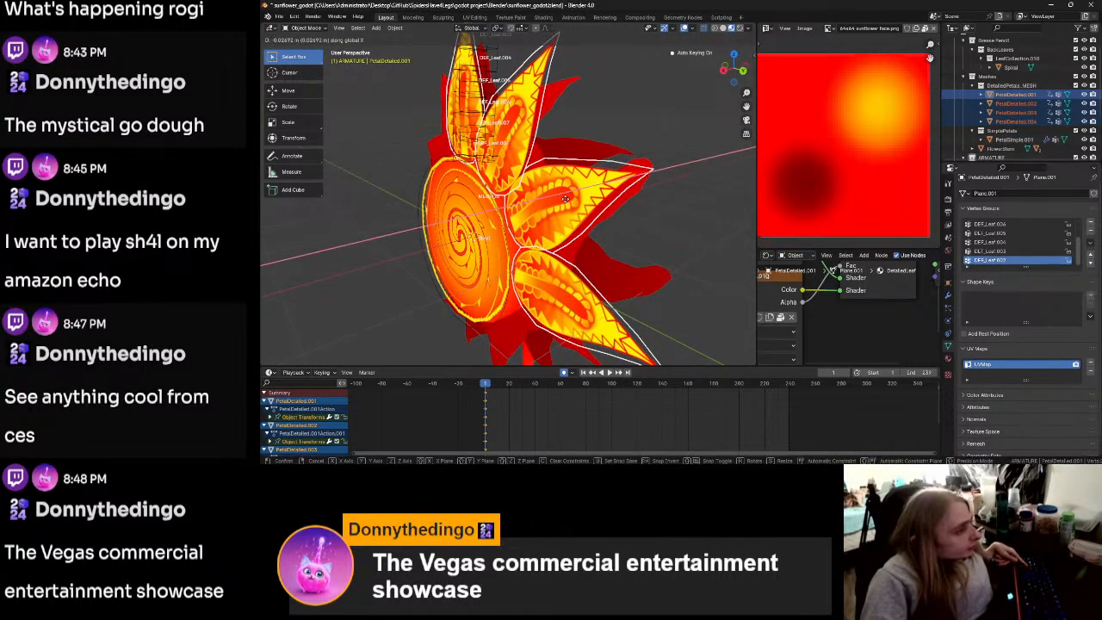
left_click(569, 203)
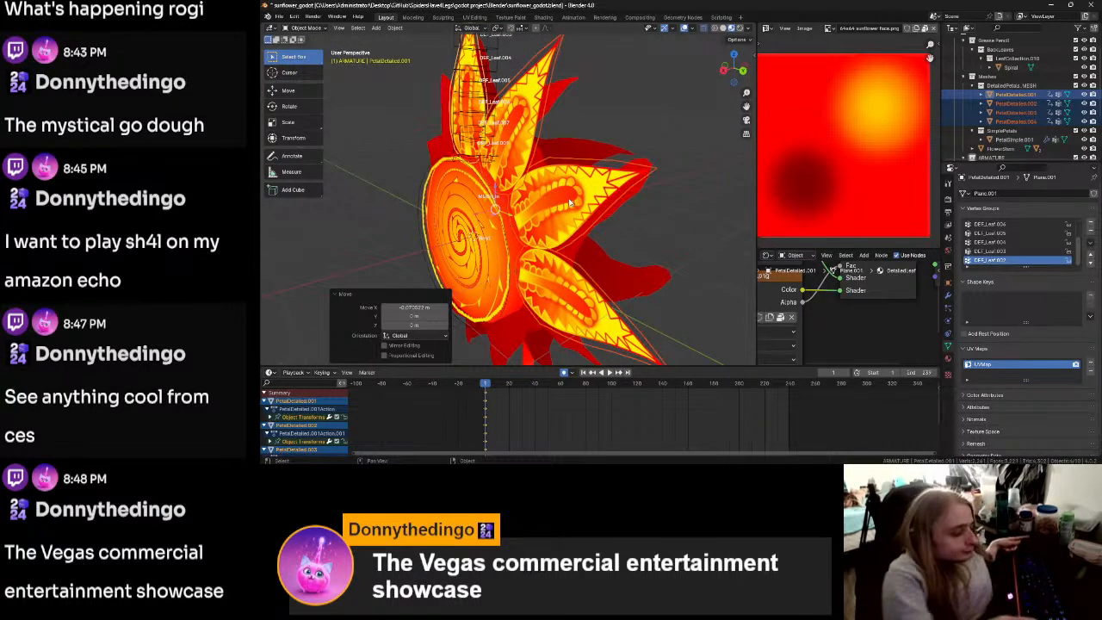
Step: In the right view, duplicate the fourth petal below itself and rotate the copy clockwise about 72°
key("KP_1")
key("KP_3")
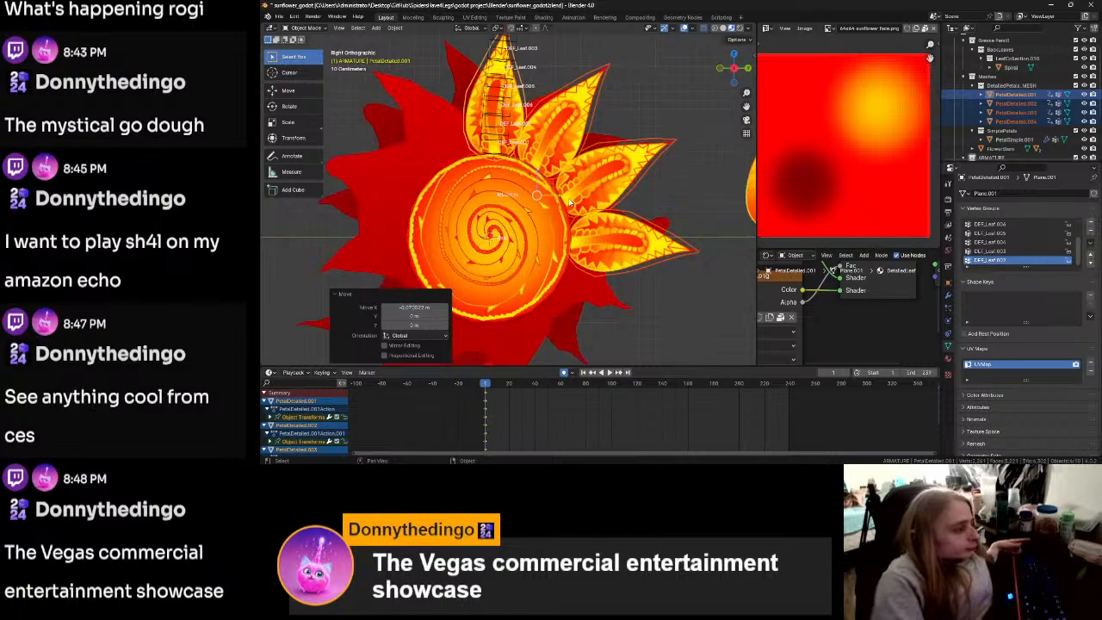
left_click(603, 228)
key("shift+d")
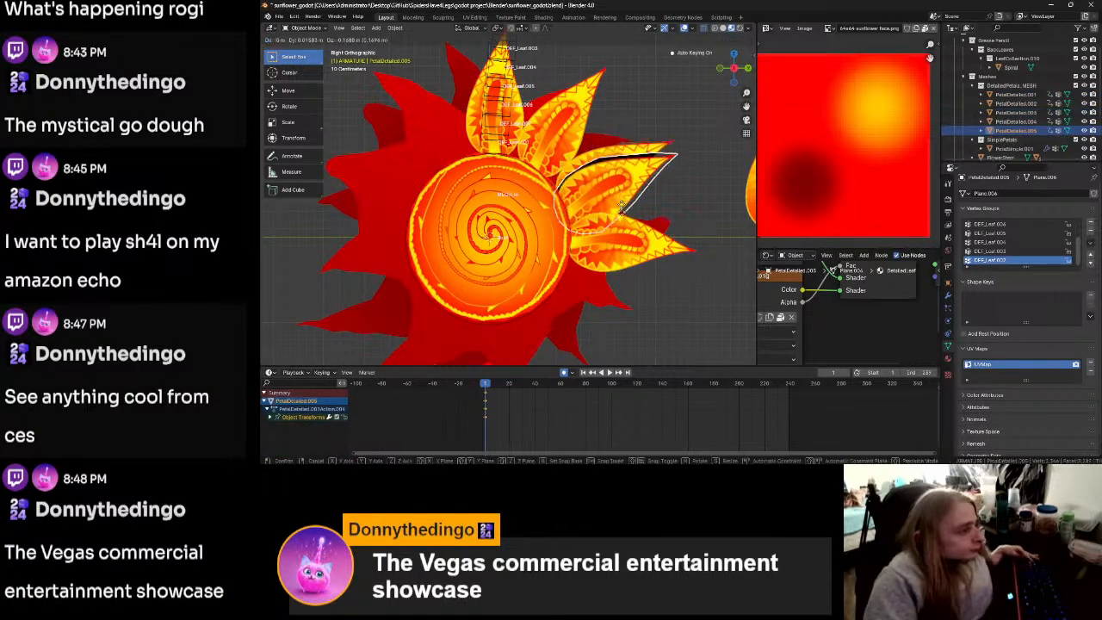
left_click(620, 297)
middle_click_drag(620, 297, 623, 246, "shift")
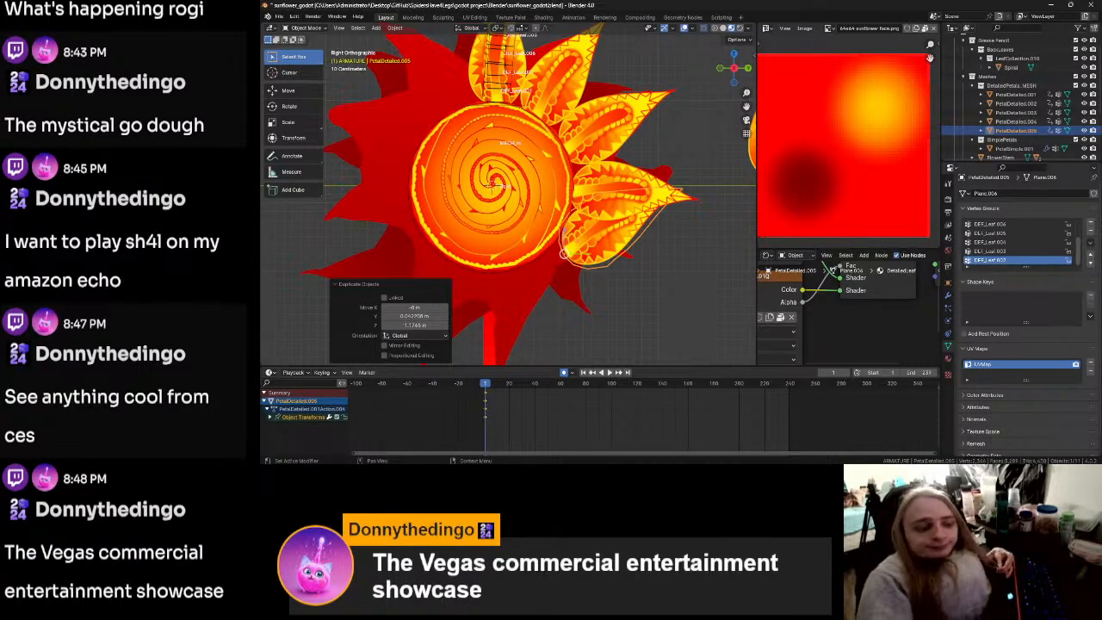
left_click(614, 243)
key("r")
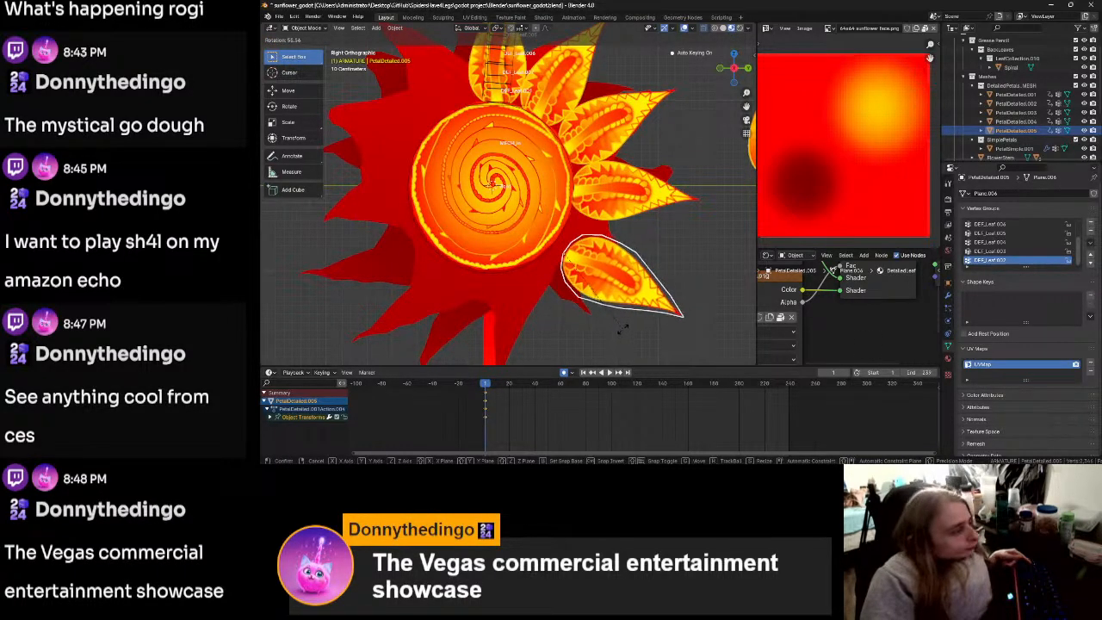
left_click(599, 344)
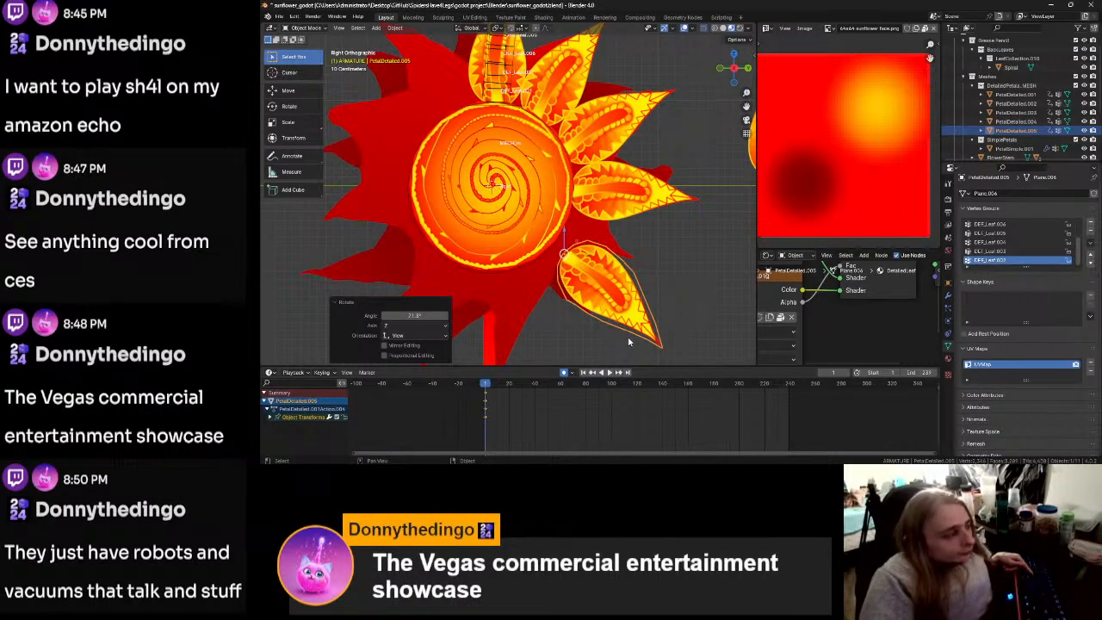
Step: Move the fifth petal up onto the flower face's rim, rotate it slightly back, and nudge it into place
key("g")
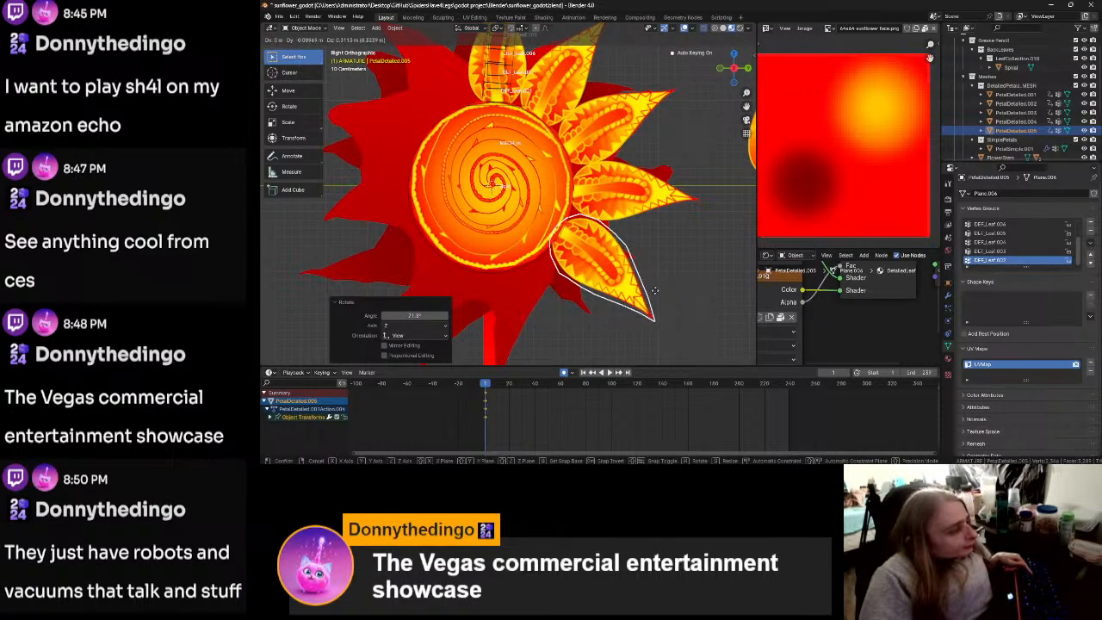
left_click(654, 290)
key("r")
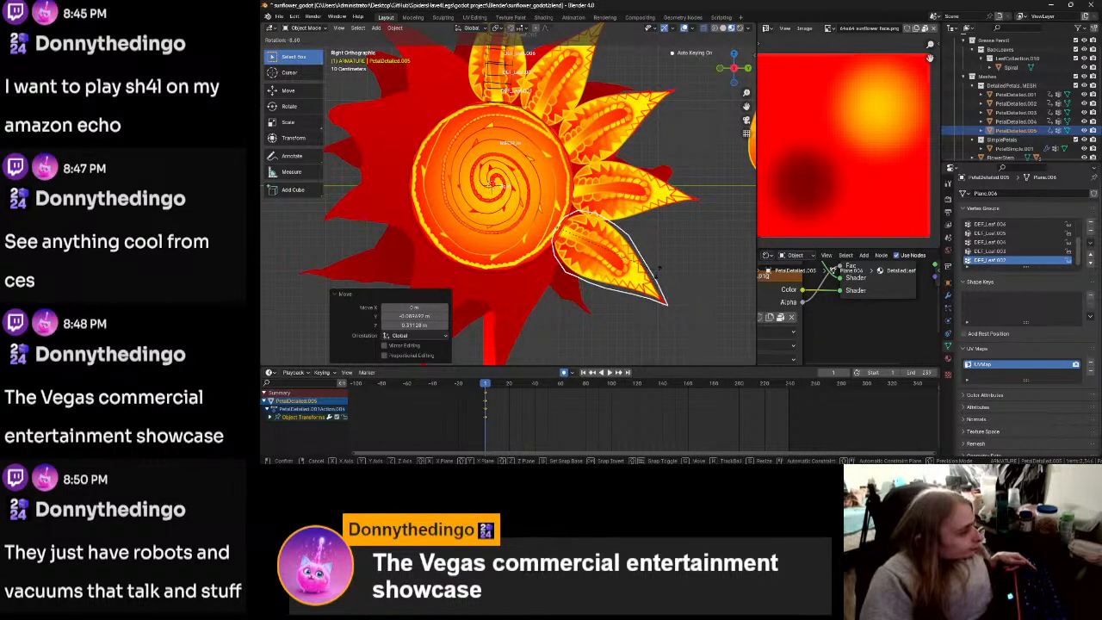
left_click(658, 272)
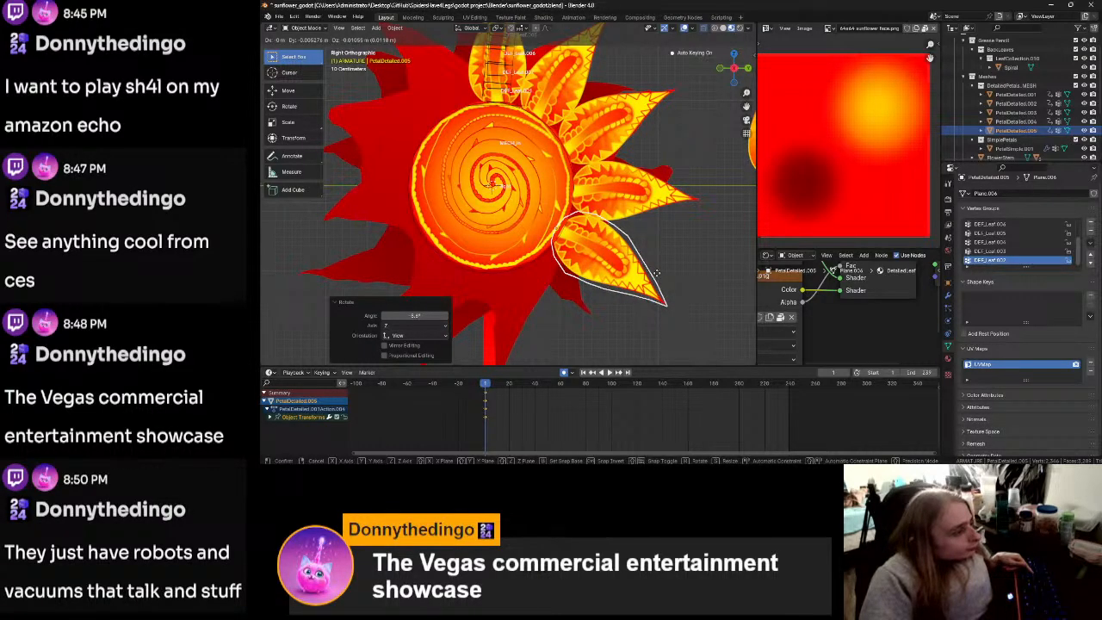
left_click(656, 275)
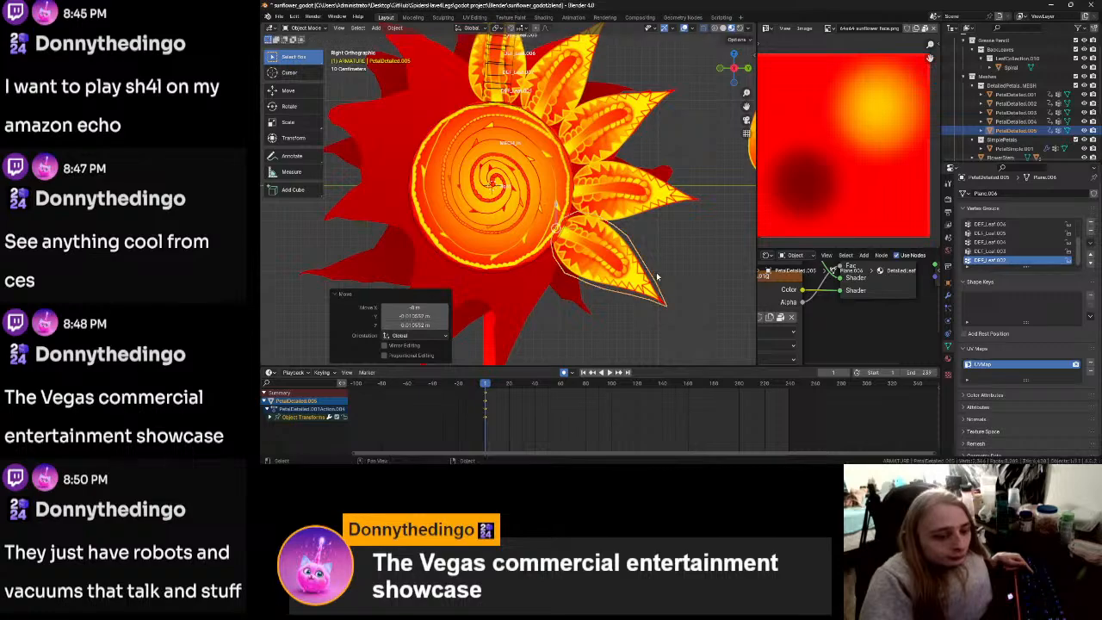
key("shift+d")
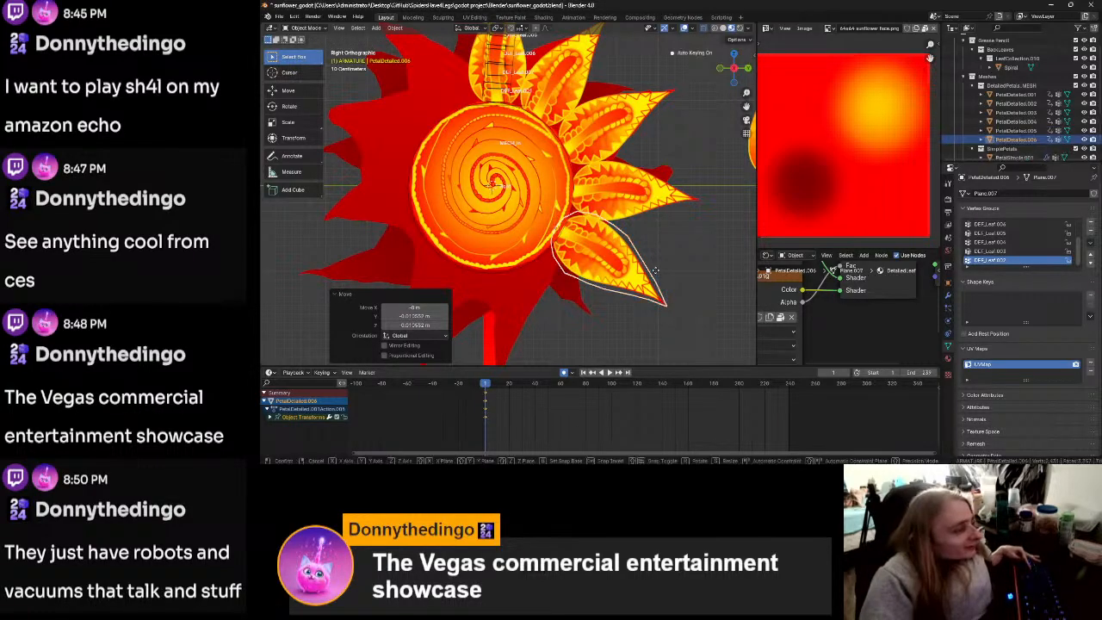
left_click(635, 306)
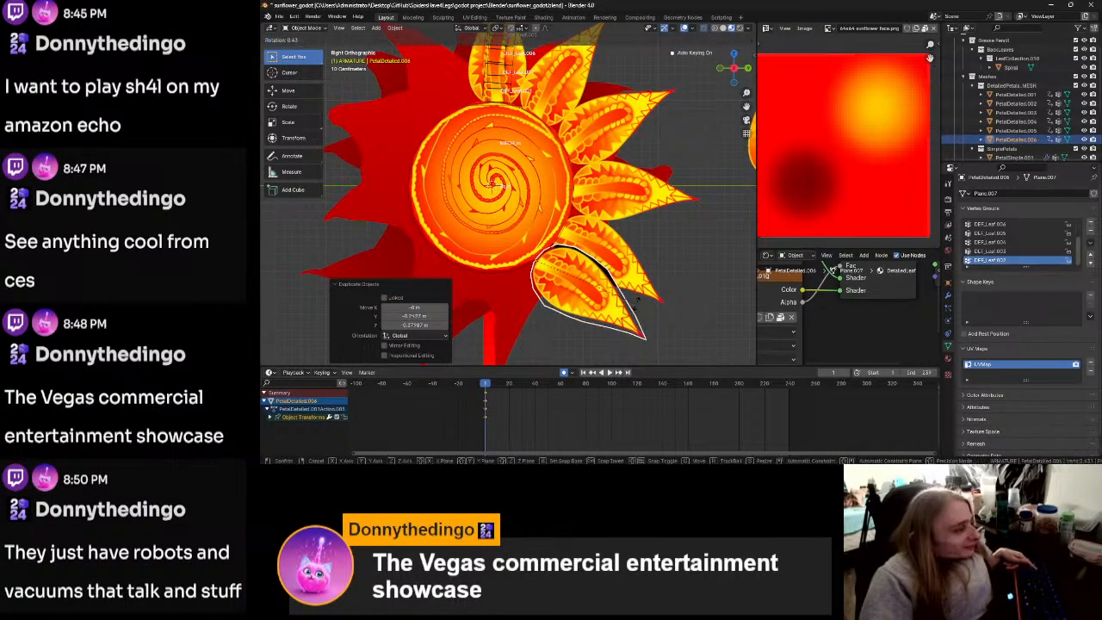
key("ctrl+z")
key("g")
right_click(722, 317)
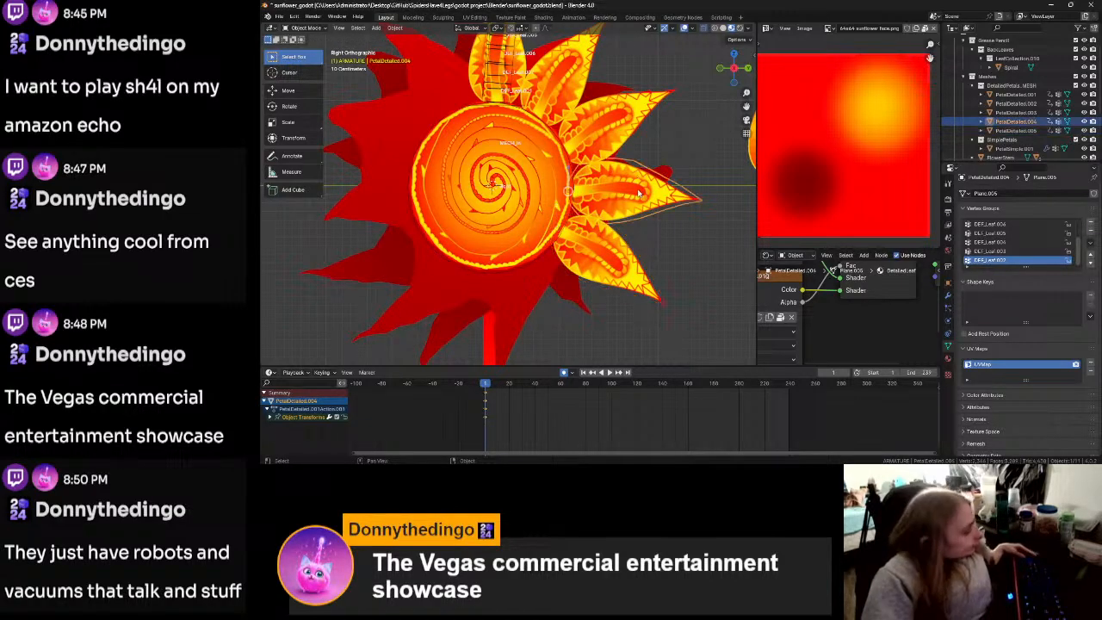
Step: Duplicate the fourth petal below the flower face and rotate the copy clockwise so it points downward
key("shift+d")
left_click(590, 284)
key("r")
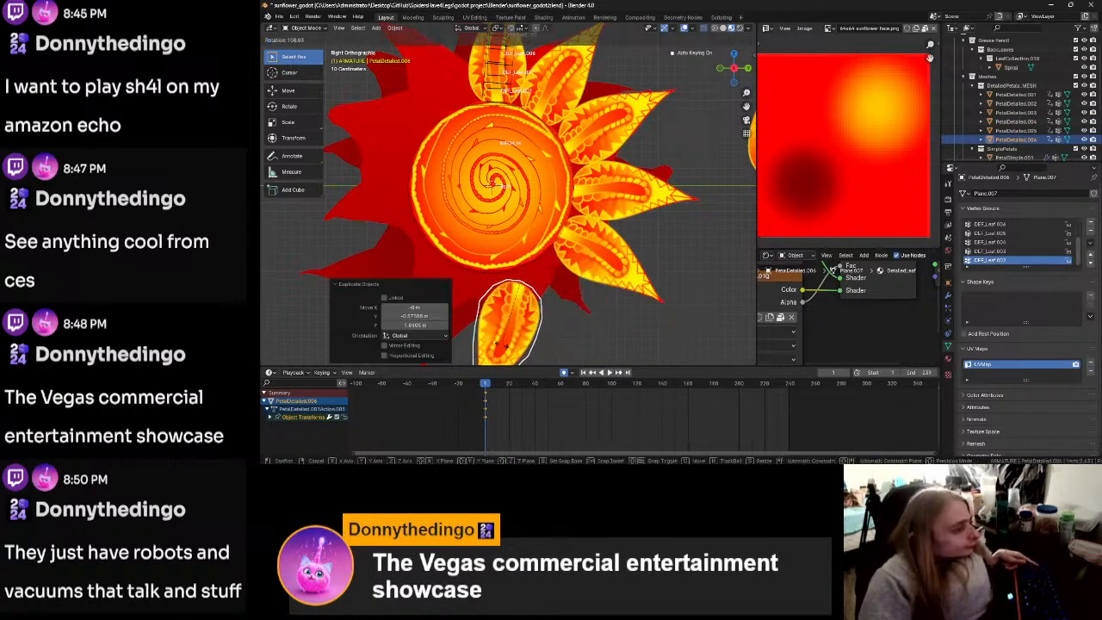
left_click(551, 299)
Step: Move the sixth petal's base up onto the rim beside the fifth petal and rotate it slightly counterclockwise
scroll(550, 298, "down", 1)
scroll(551, 299, "up", 3)
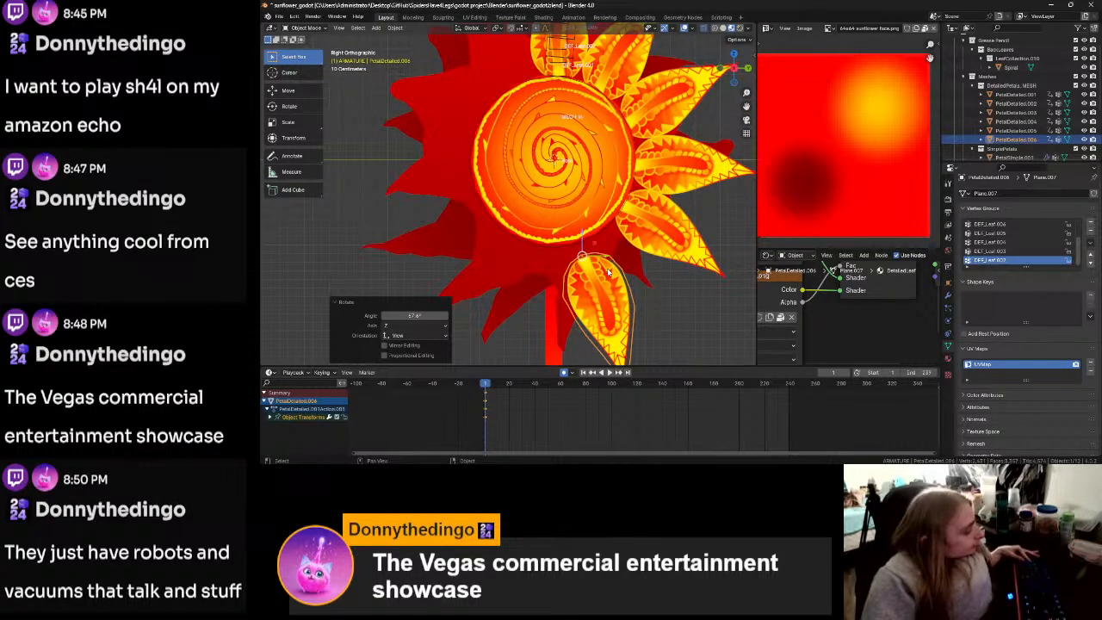
key("g")
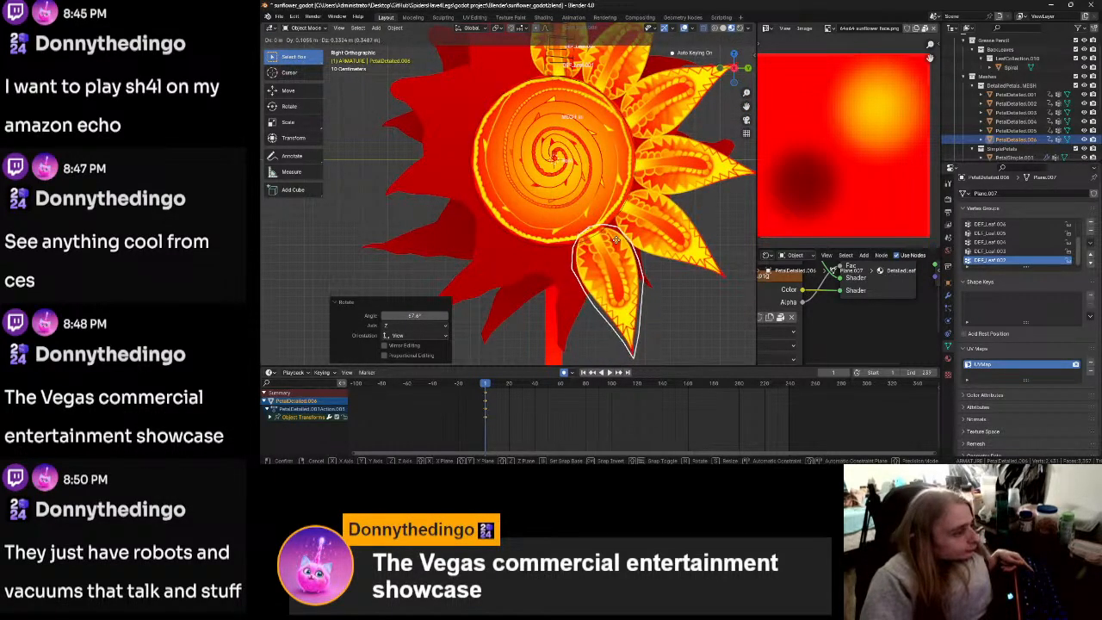
left_click(616, 241)
key("r")
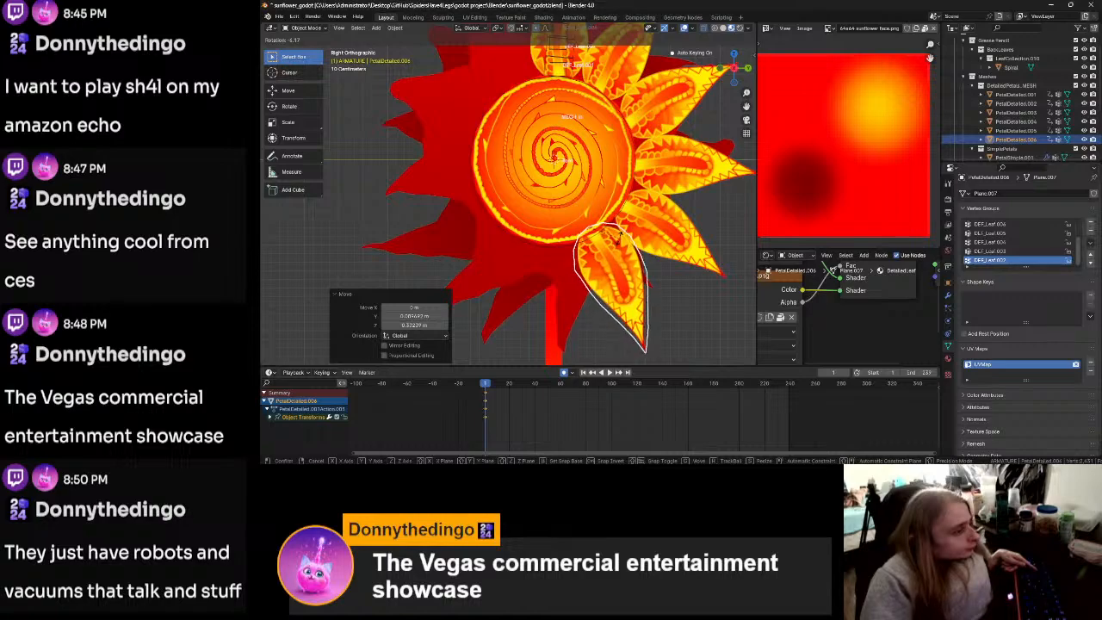
left_click(618, 235)
Step: Duplicate the sixth petal near the bottom of the flower face and rotate the copy clockwise to point downward
key("shift+d")
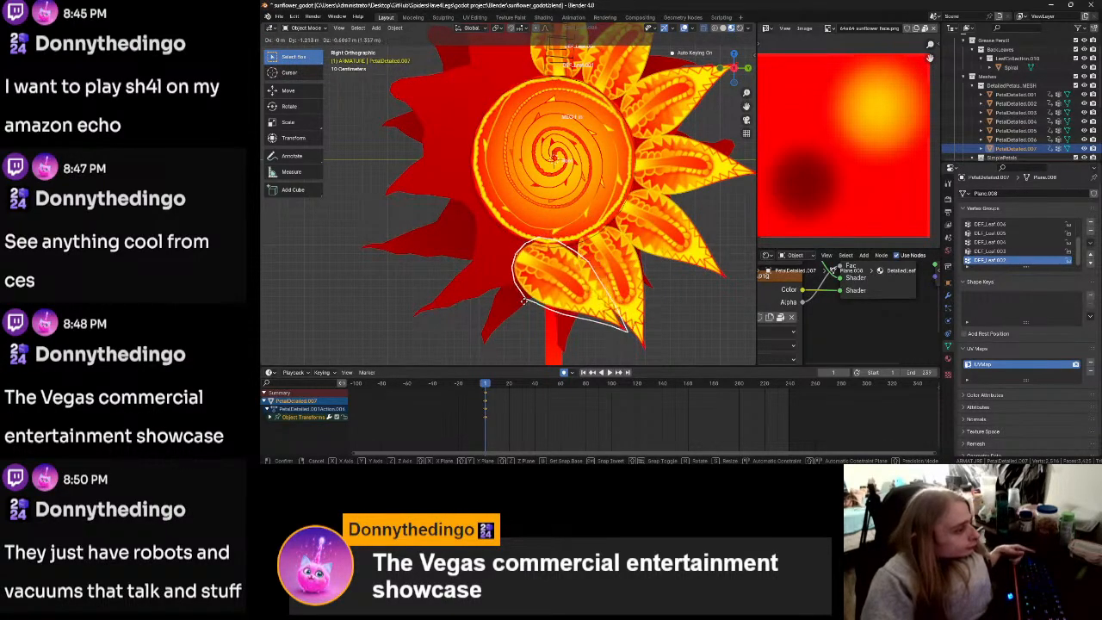
left_click(522, 299)
key("r")
left_click(425, 297)
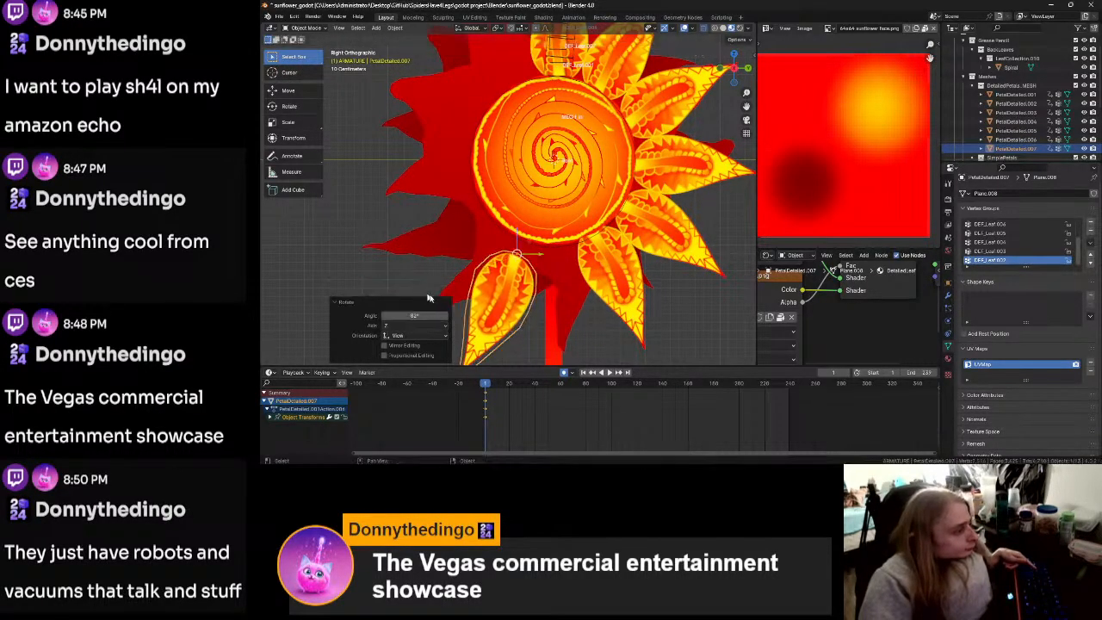
Step: Move the seventh petal onto the bottom rim of the flower face, rotate it about 25° counterclockwise, and nudge it into place
key("g")
left_click(583, 300)
key("r")
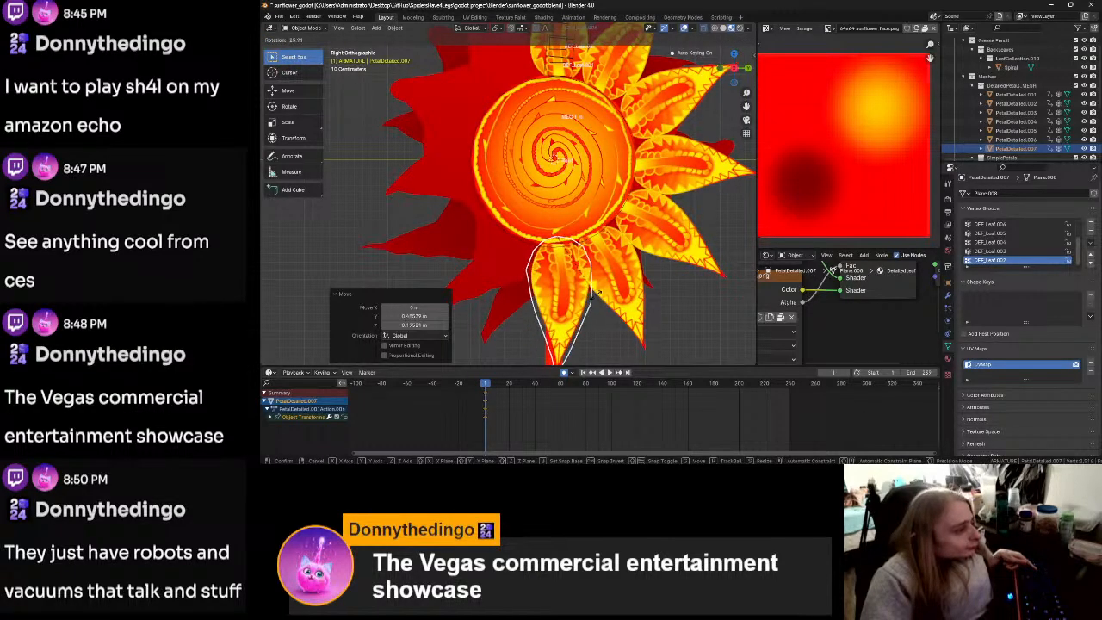
left_click(589, 293)
key("g")
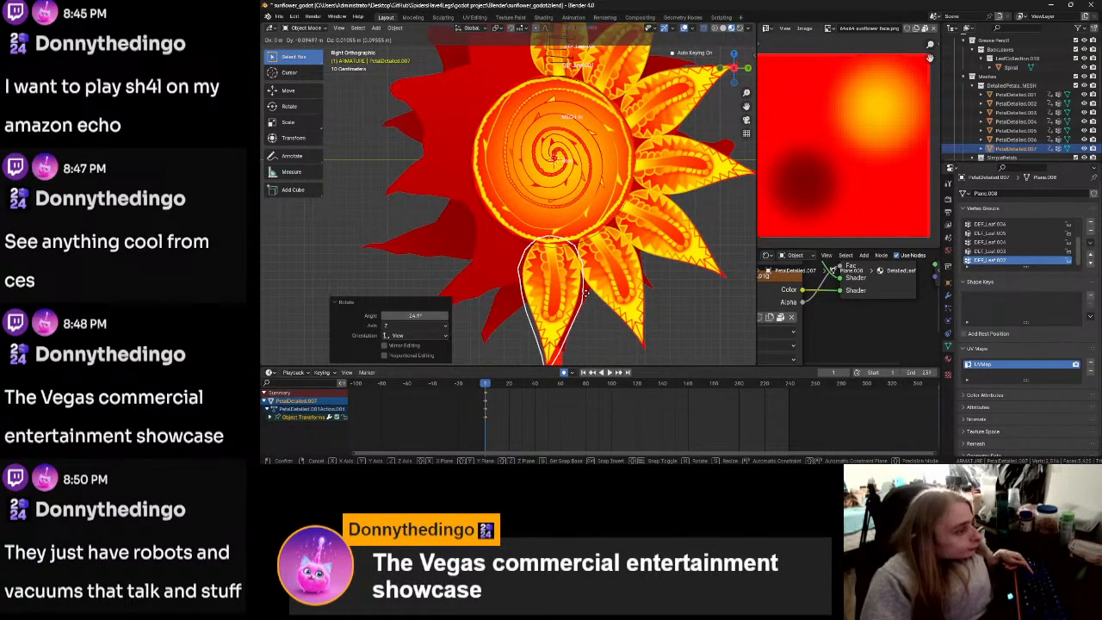
left_click(588, 295)
Step: Duplicate the sixth petal to the lower left of the flower face and rotate the copy clockwise
left_click(609, 295)
key("shift+d")
left_click(508, 282)
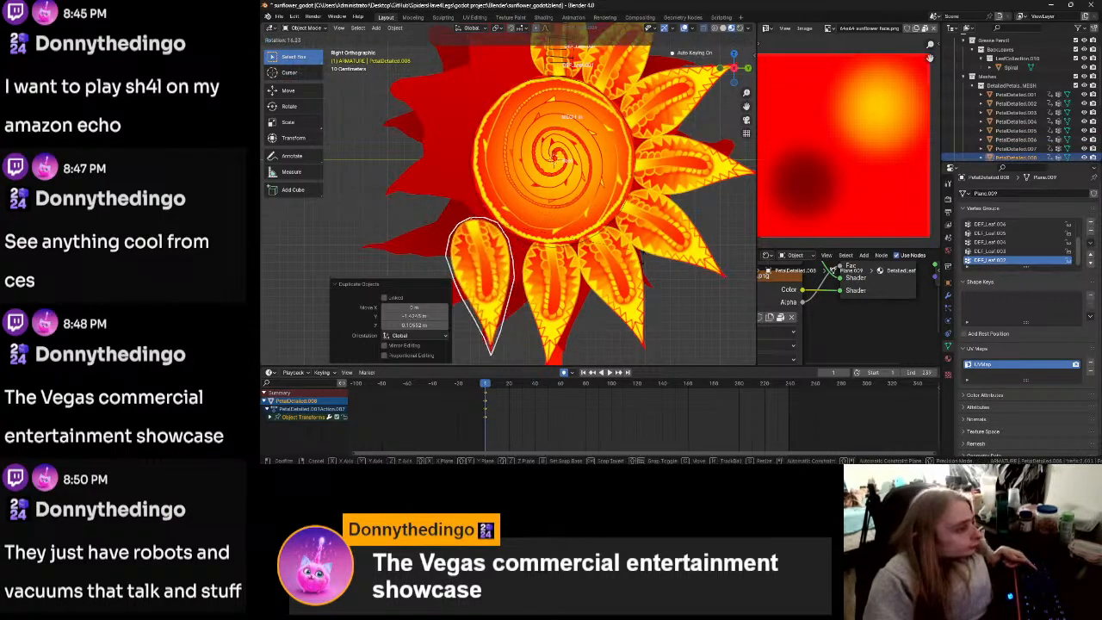
key("r")
left_click(536, 333)
Step: Move the eighth petal's base onto the rim beside the seventh petal and adjust its rotation slightly
key("g")
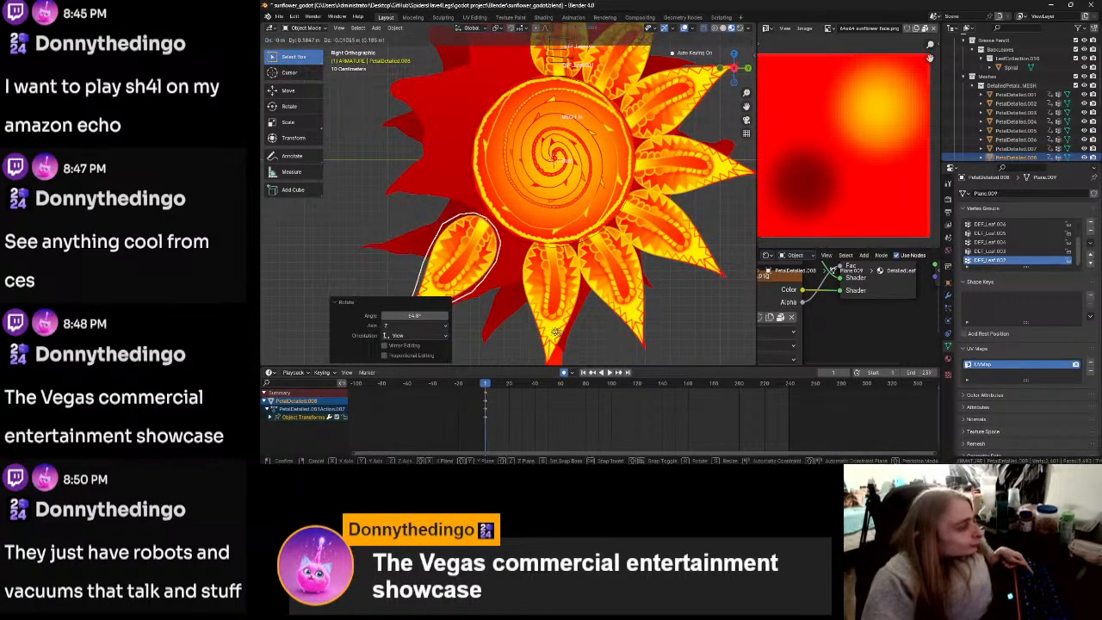
left_click(580, 339)
key("r")
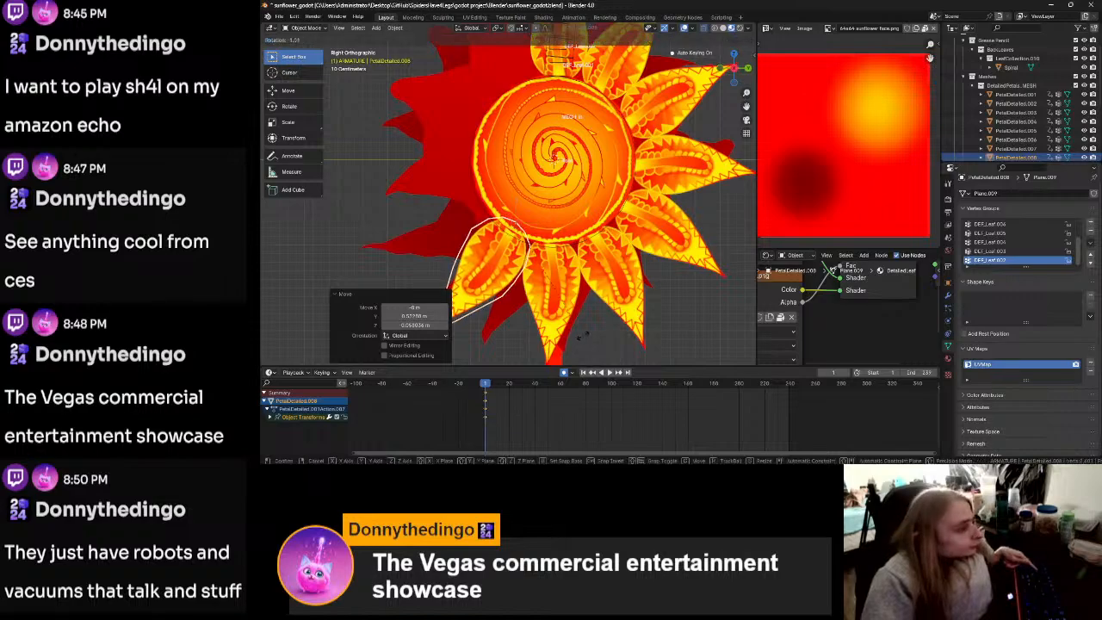
left_click(591, 336)
Step: Duplicate the seventh petal, rotate the copy about 72° clockwise, and move its base onto the rim beside the eighth petal
scroll(590, 337, "down", 2)
mouse_move(590, 336)
middle_mouse_down("shift")
mouse_move(576, 312)
mouse_move(602, 329)
middle_mouse_up("shift")
left_click(555, 287)
key("shift+d")
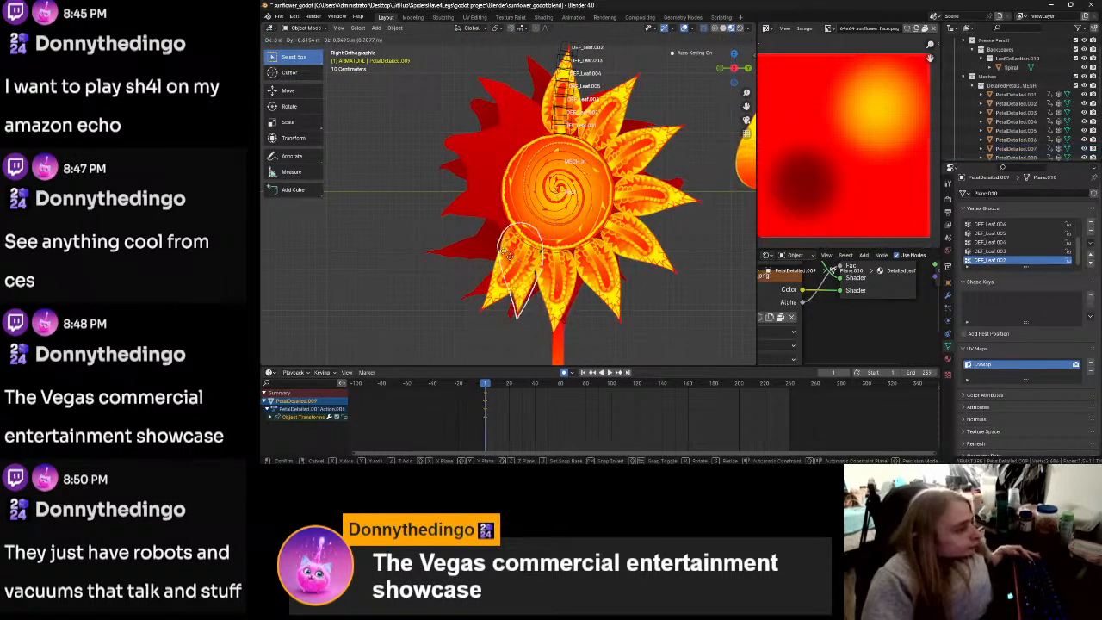
left_click(489, 235)
scroll(527, 238, "up", 3)
key("r")
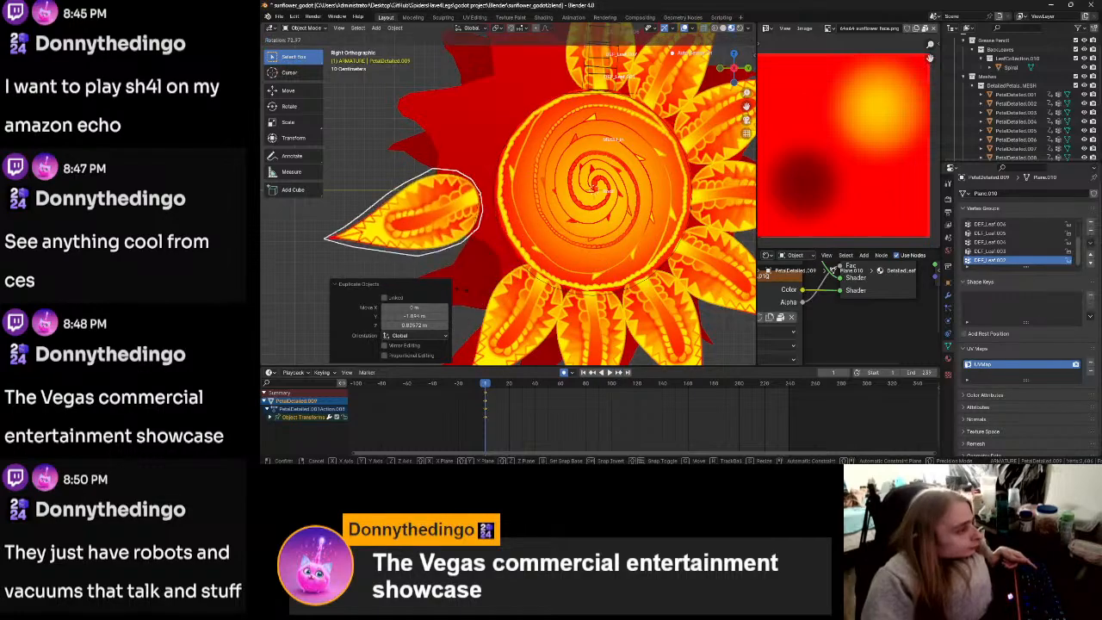
left_click(465, 287)
key("g")
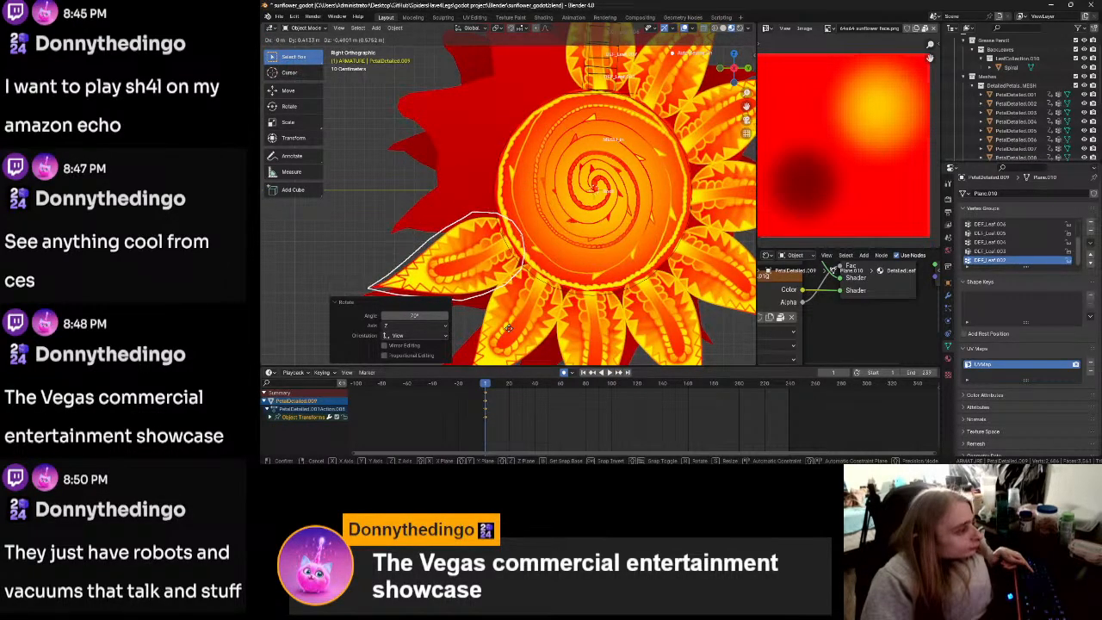
left_click(517, 268)
Step: Duplicate the eighth petal to the upper left of the flower face and rotate the copy clockwise to point outward
scroll(517, 268, "down", 2)
scroll(517, 269, "down", 3)
scroll(518, 271, "up", 2)
left_click(520, 273)
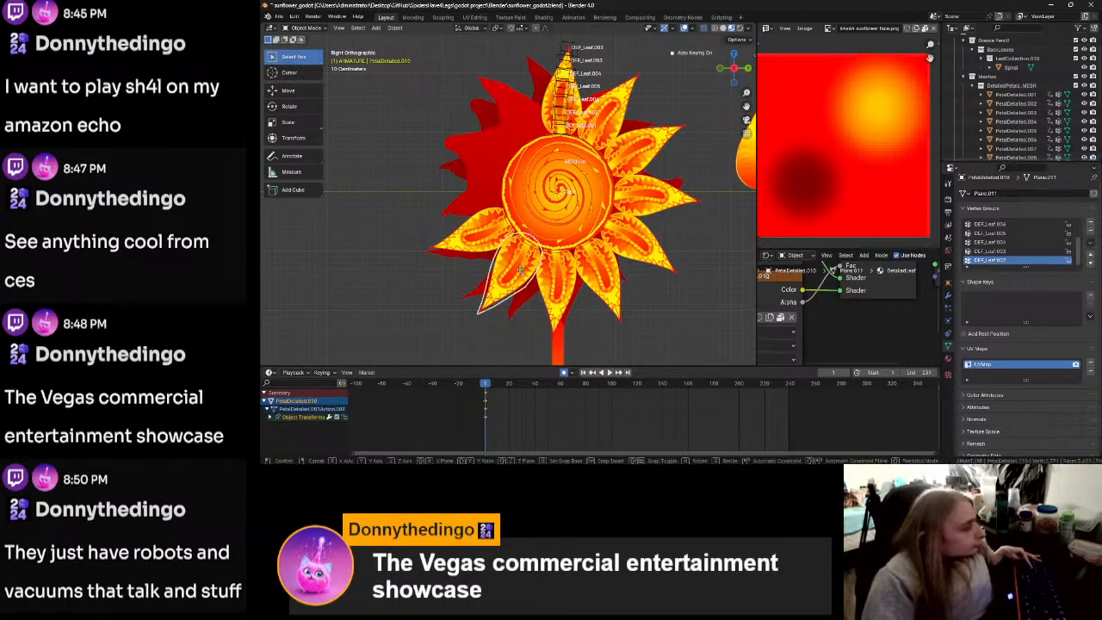
key("shift+d")
left_click(474, 174)
key("r")
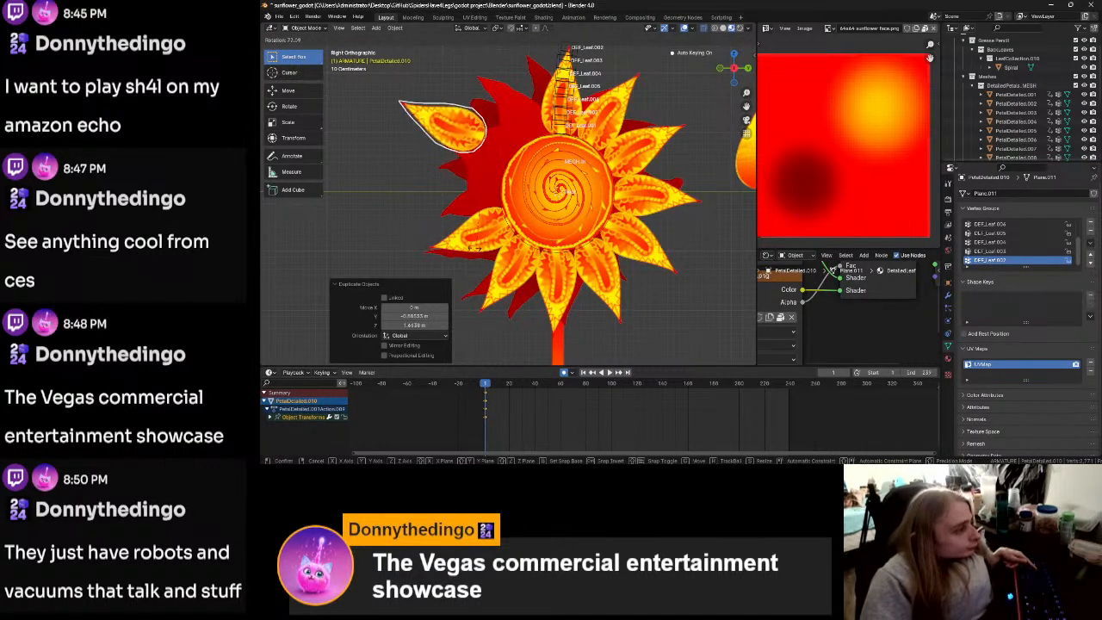
left_click(460, 241)
Step: Move the tenth petal onto the left rim above the ninth, rotate it about 17° counterclockwise, and nudge it into place
key("g")
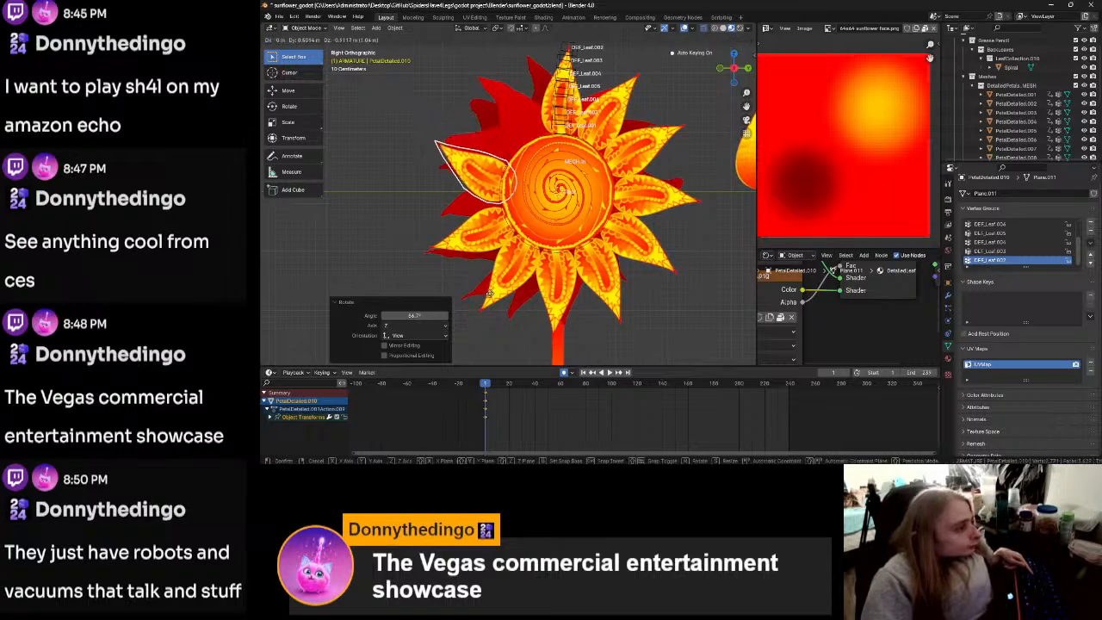
left_click(485, 294)
key("r")
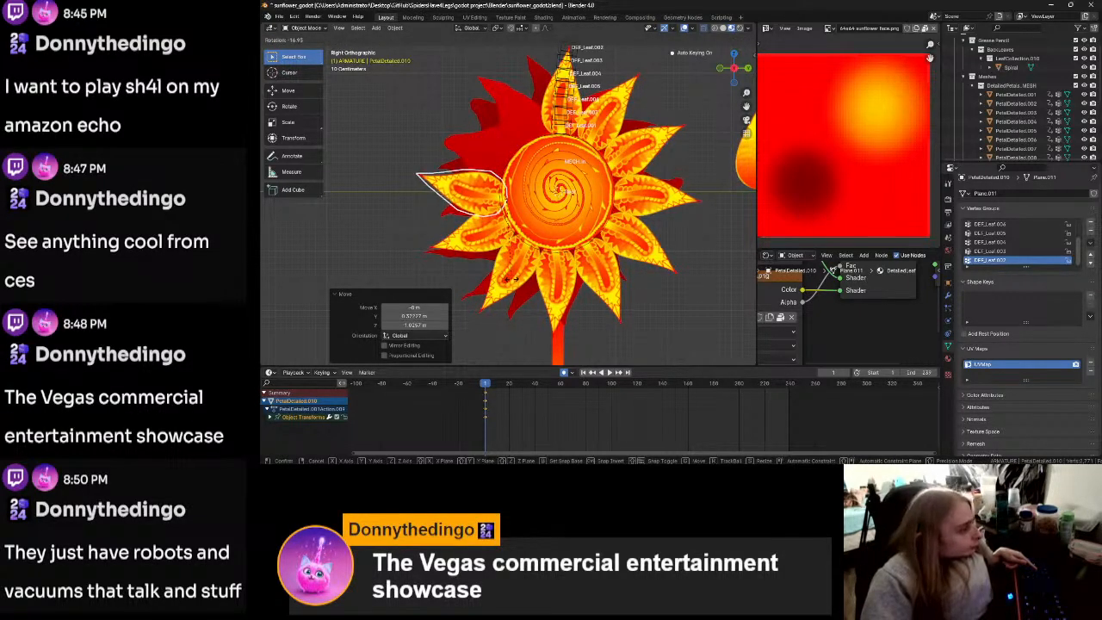
left_click(516, 200)
scroll(520, 184, "up", 2)
key("g")
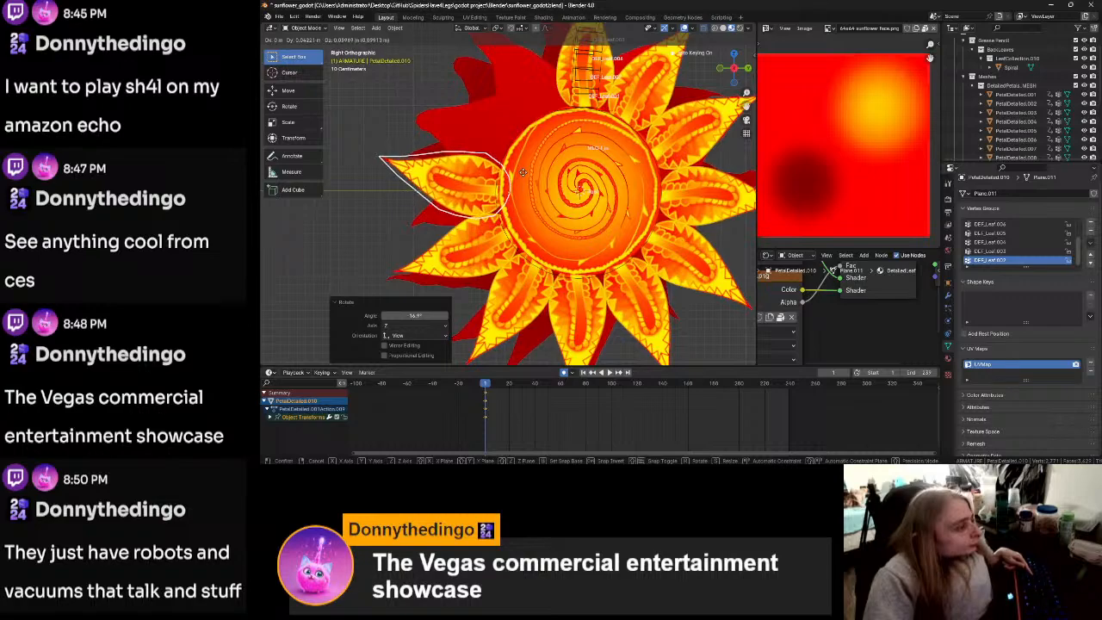
left_click(520, 178)
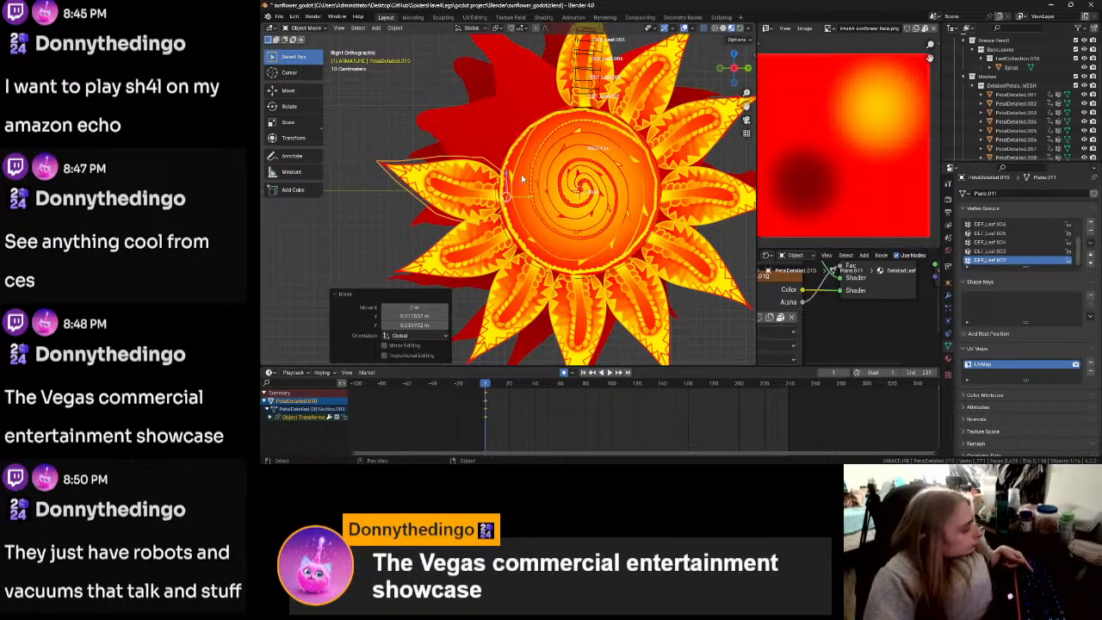
key("g")
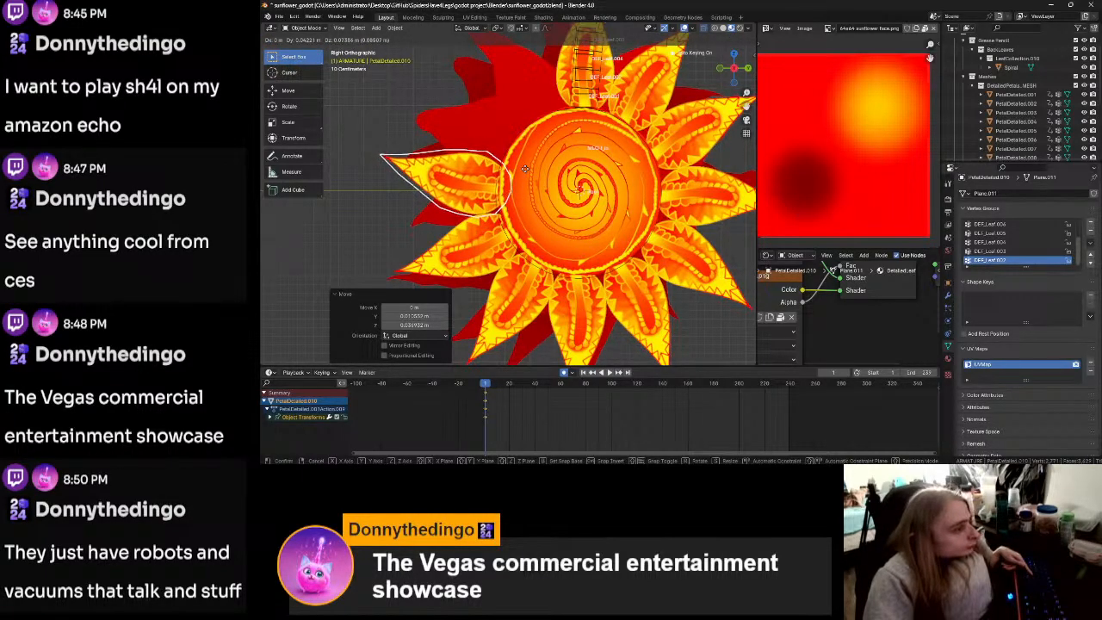
left_click(524, 171)
Step: Duplicate the ninth petal, rotate the copy clockwise, and move its base onto the upper-left rim beside the tenth petal
left_click(475, 245)
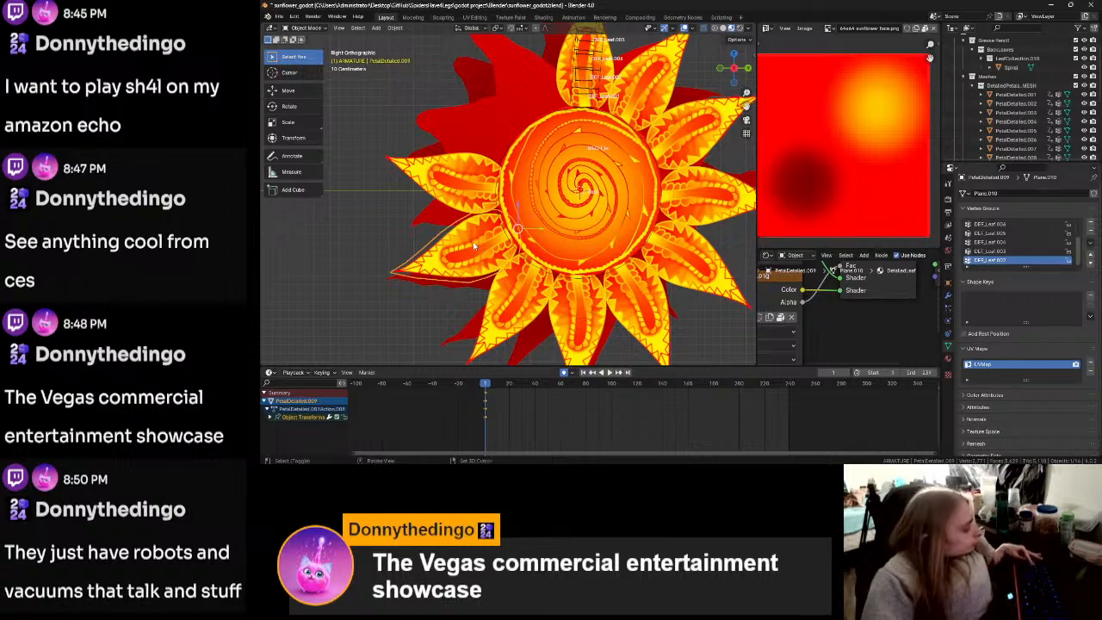
key("shift+d")
left_click(487, 105)
key("r")
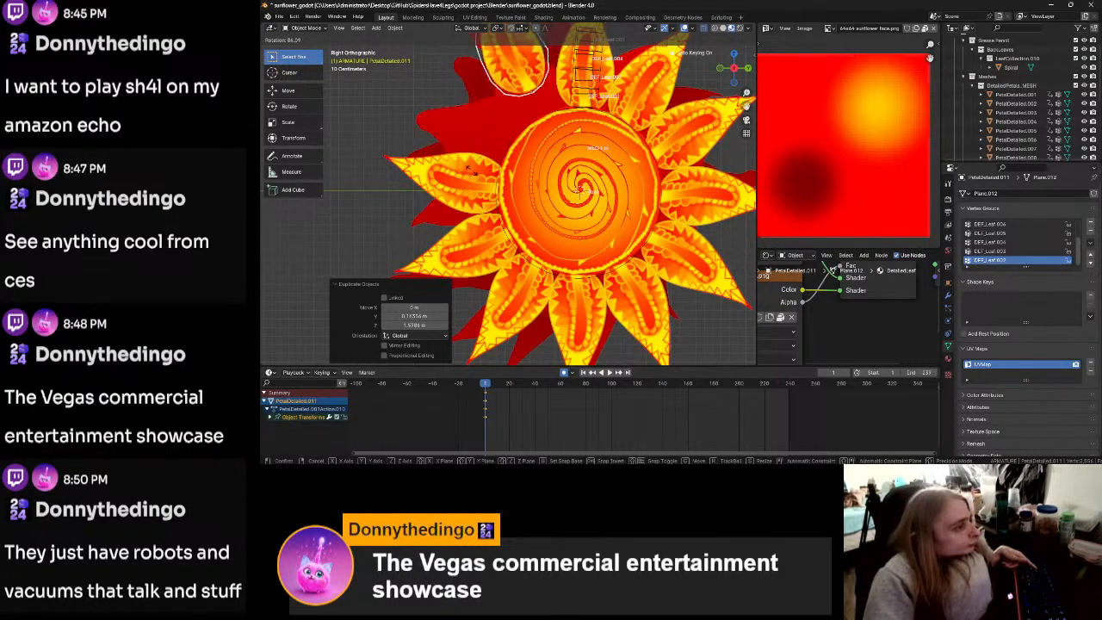
left_click(499, 183)
key("g")
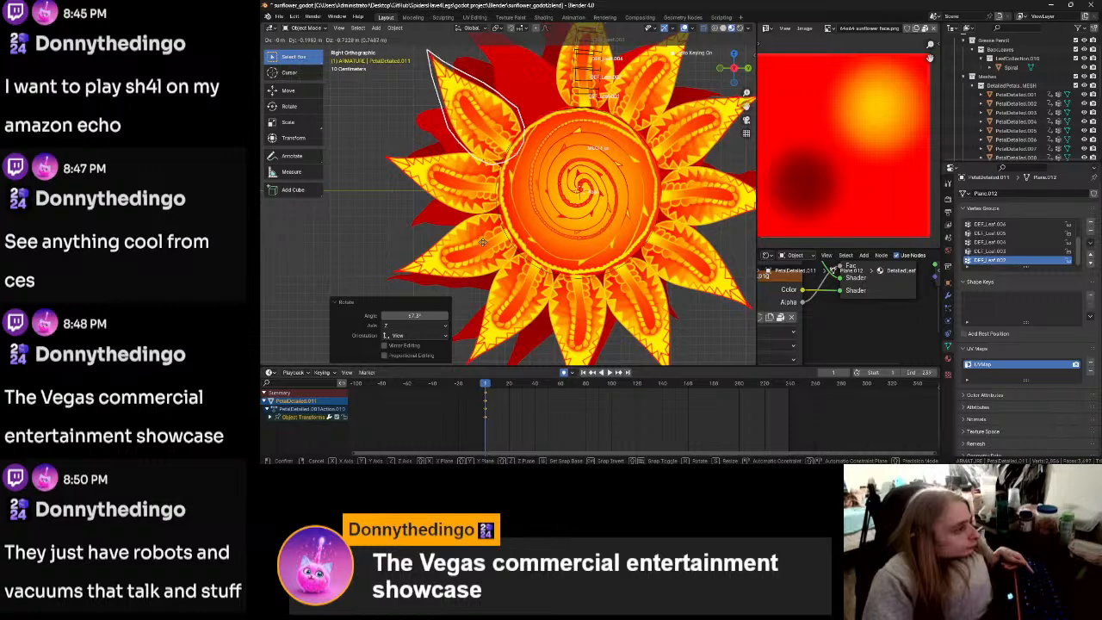
left_click(483, 242)
Step: Duplicate the tenth petal near the last gap in the ring and rotate the copy clockwise to point upward
left_click(466, 194)
key("shift+d")
left_click(523, 113)
key("r")
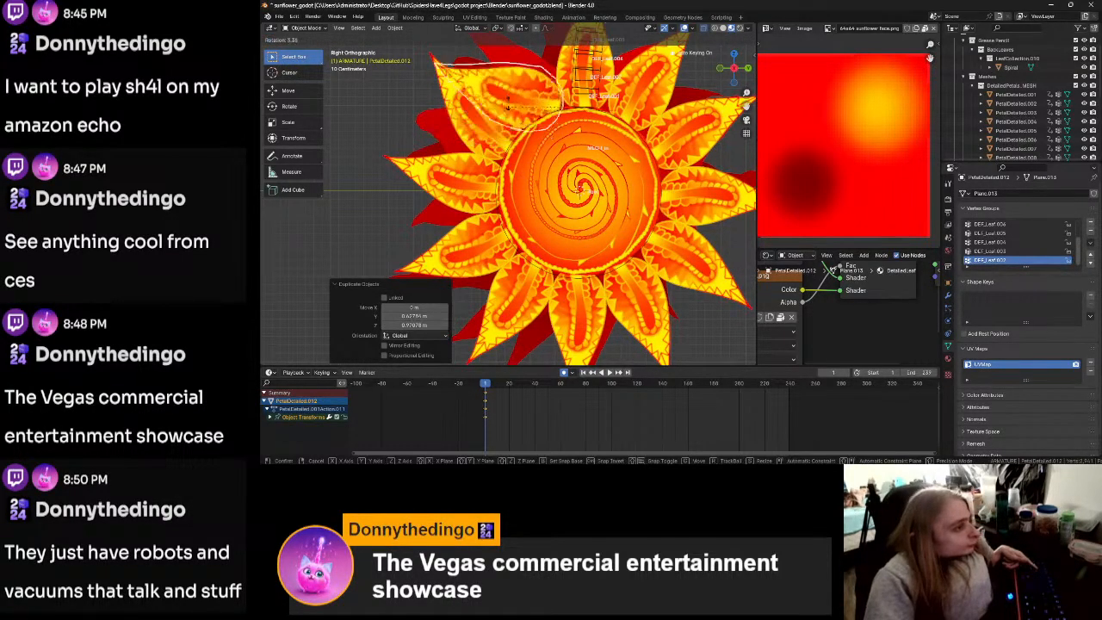
left_click(523, 82)
Step: Move the twelfth petal into the gap beside the top petal, rotate it about 10° counterclockwise, and nudge it into place
key("g")
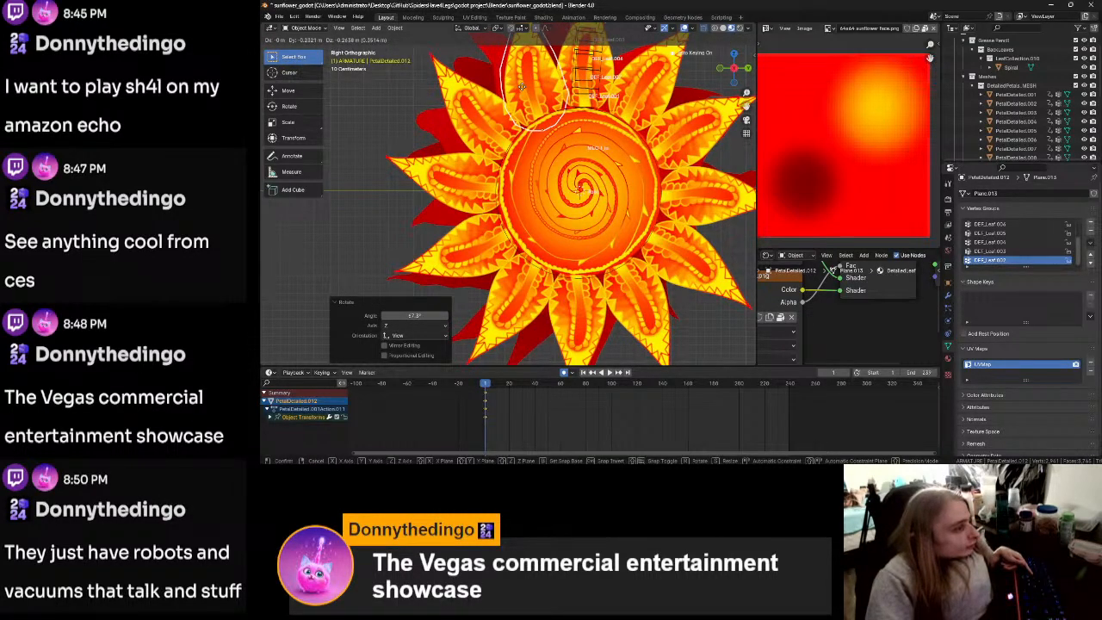
left_click(523, 84)
key("r")
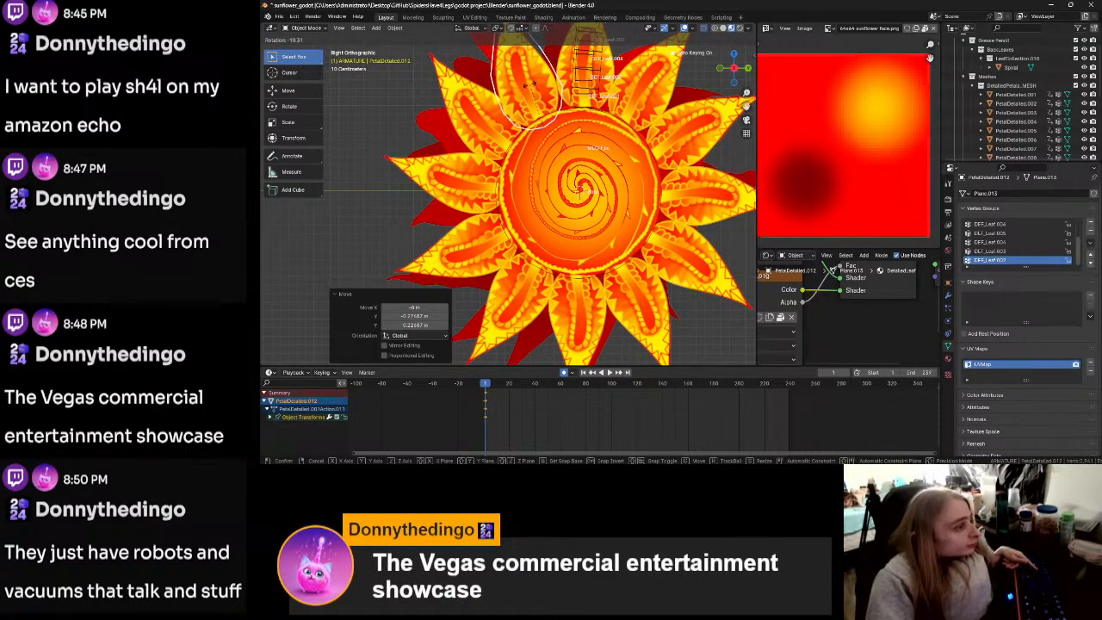
left_click(532, 83)
key("g")
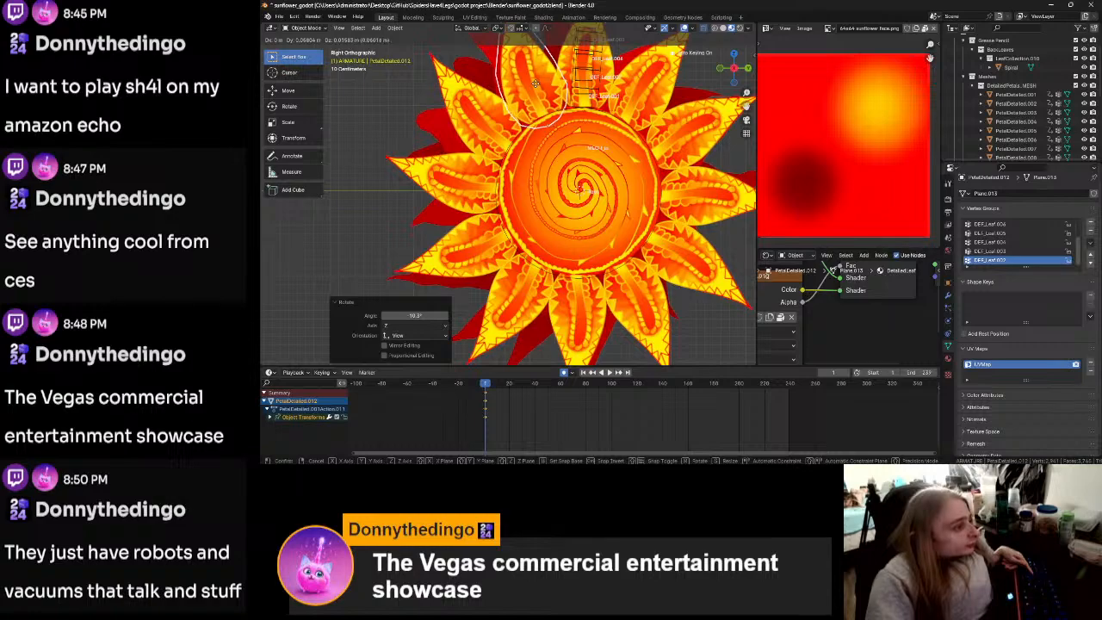
left_click(534, 83)
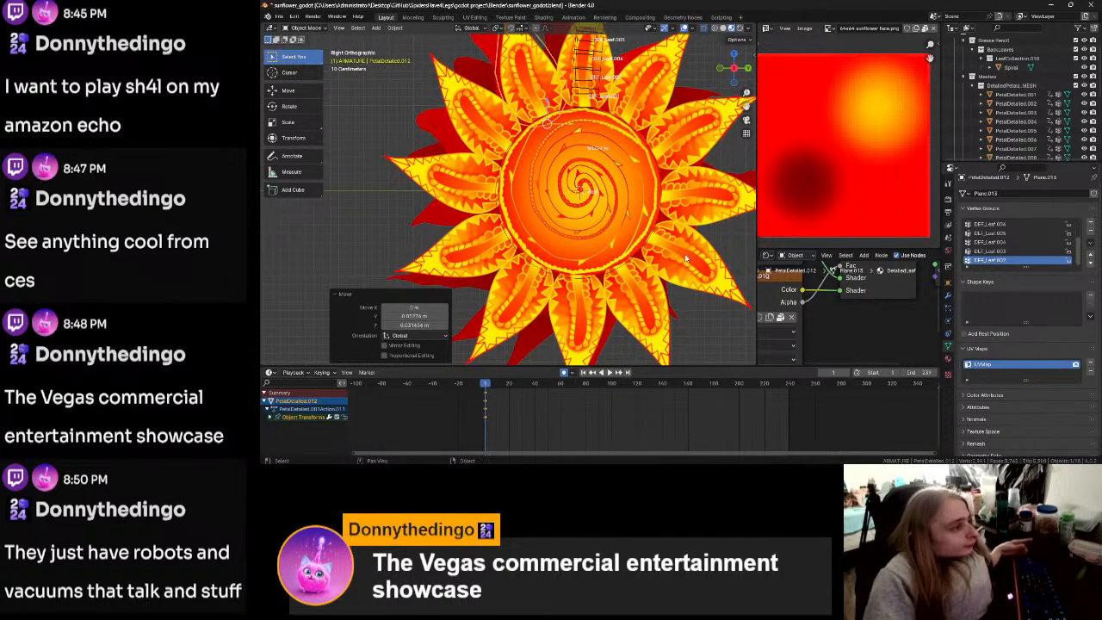
Step: Deselect the petal, collapse the DetailedPetals_MESH collection, and select the PetalSimple.001 object
scroll(555, 267, "down", 5)
left_click(663, 293)
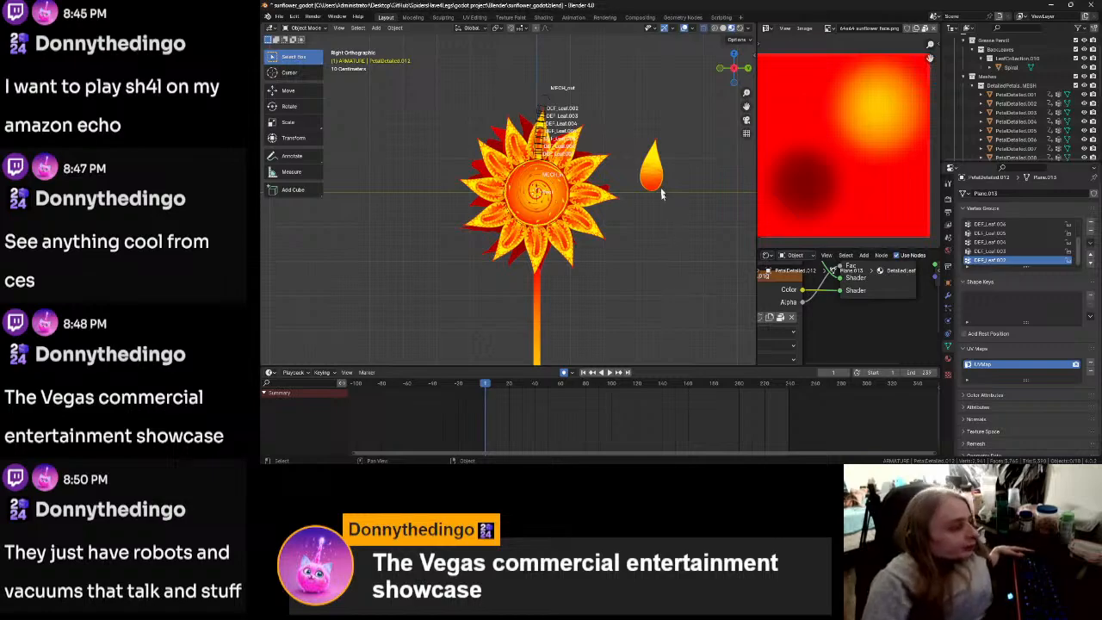
scroll(1005, 118, "down", 4)
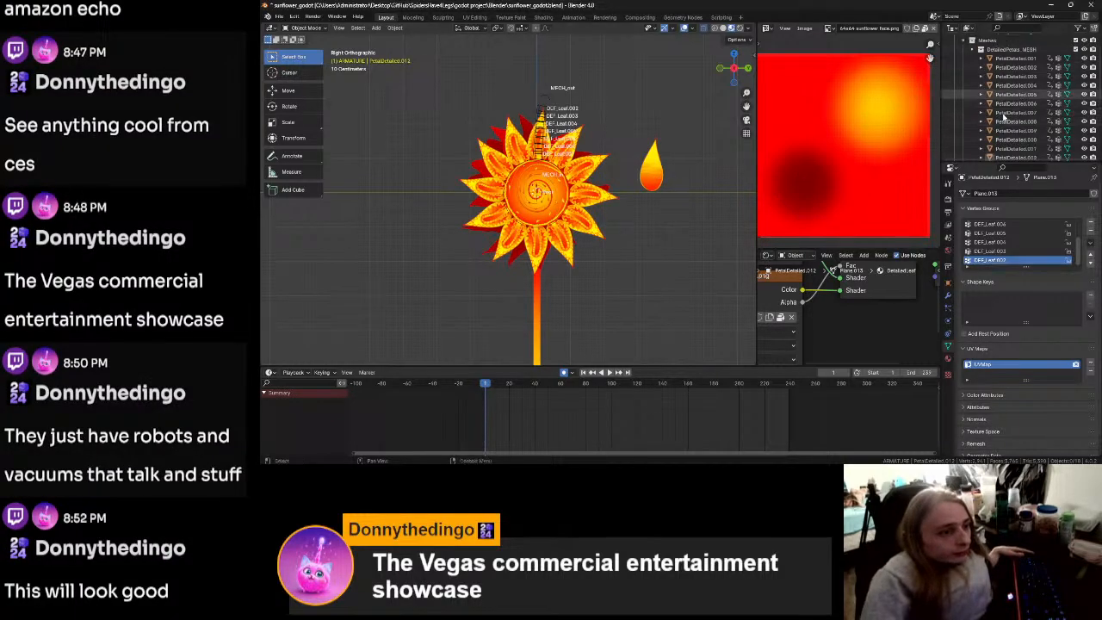
scroll(1004, 117, "up", 3)
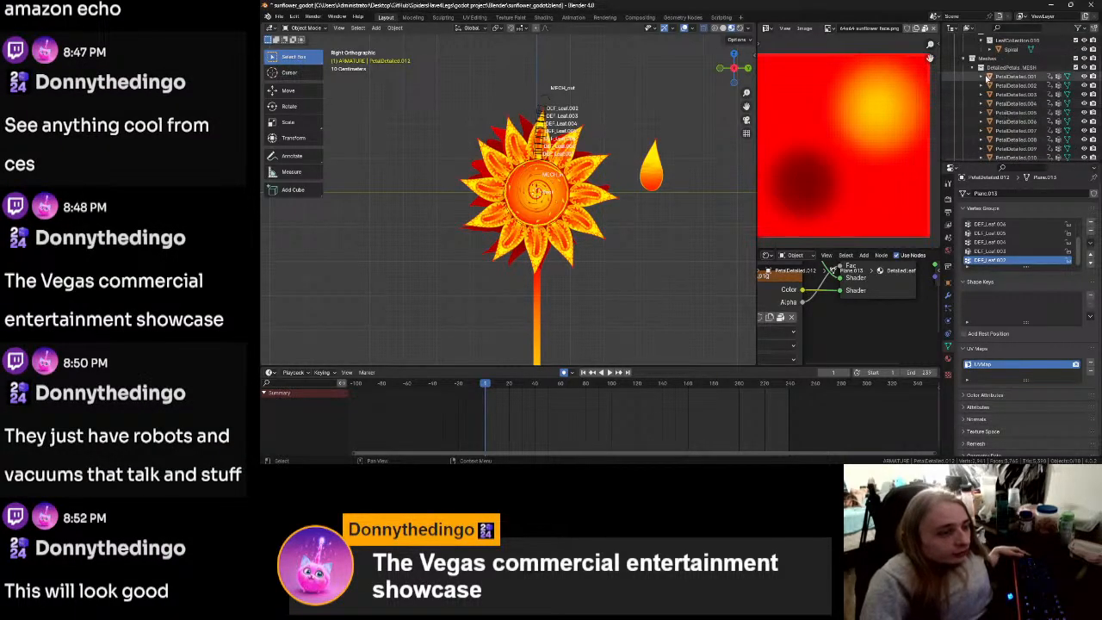
left_click(972, 67)
left_click(1007, 85)
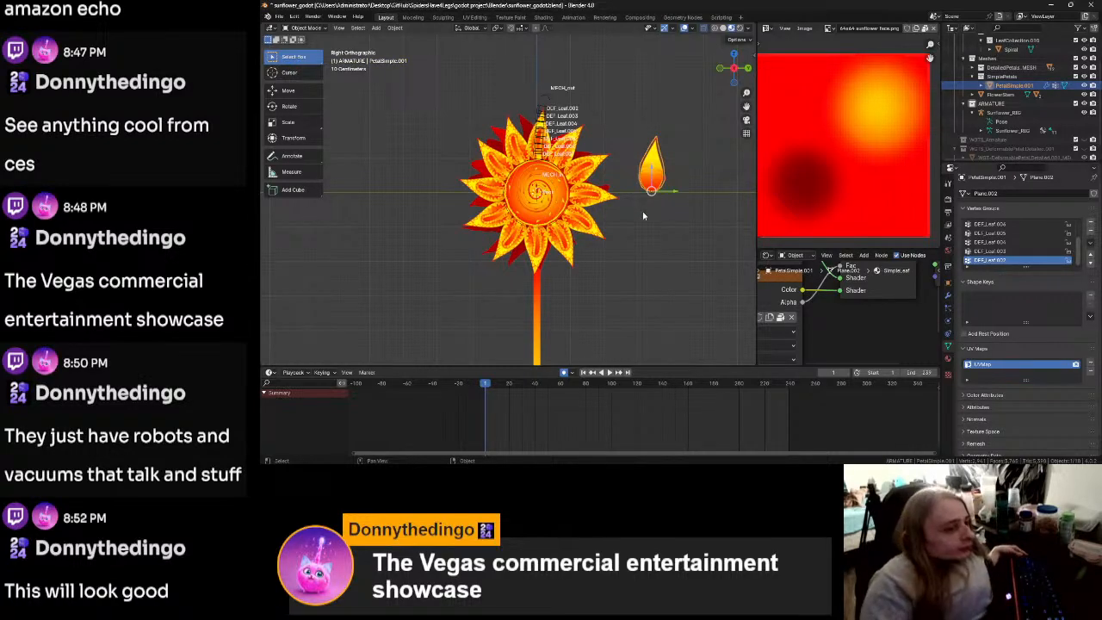
Step: Check the completed ring of petals in perspective and save the Blender file
scroll(643, 216, "up", 4)
middle_click_drag(643, 215, 611, 230)
scroll(611, 230, "down", 4)
scroll(611, 232, "up", 2)
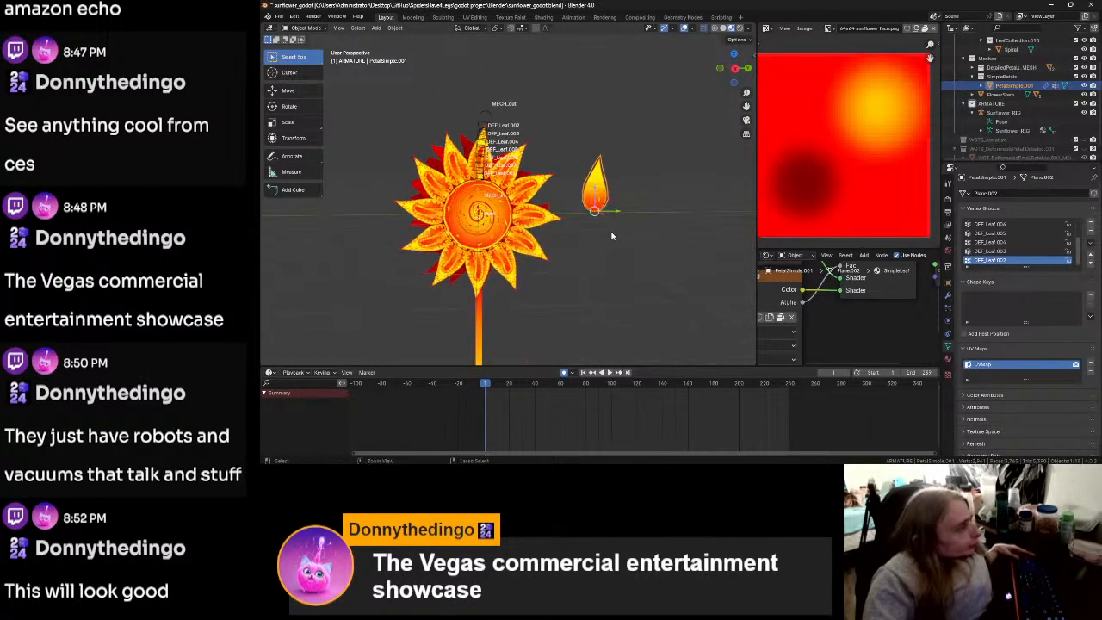
key("ctrl+s")
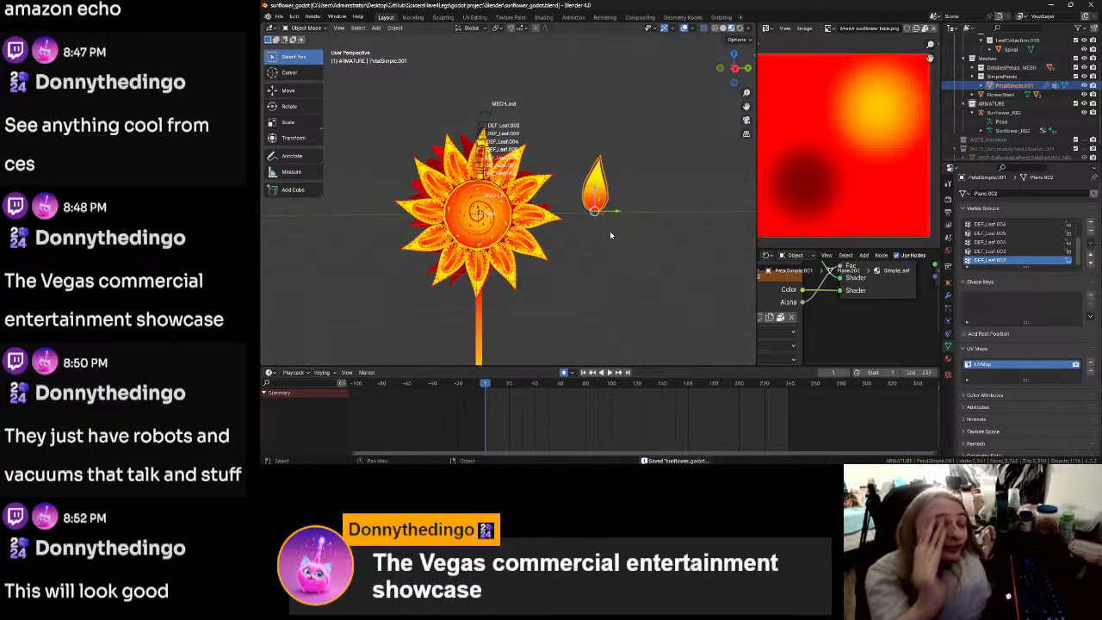
Step: Switch to the web browser and search for "bluesky pierogigon" in a new tab
mouse_move(410, 471)
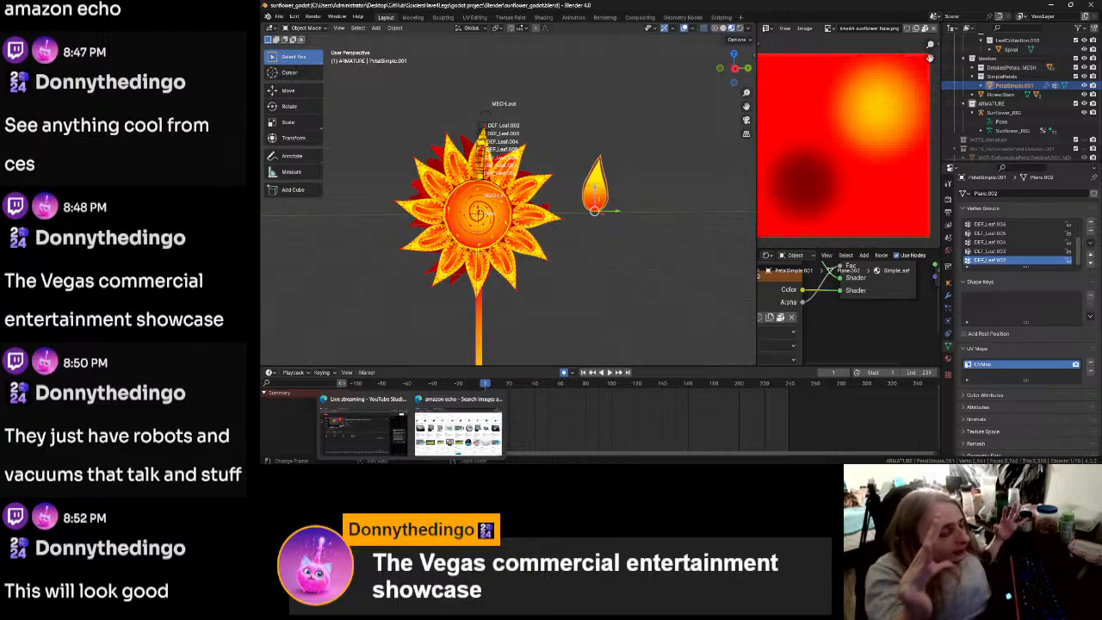
left_click(458, 426)
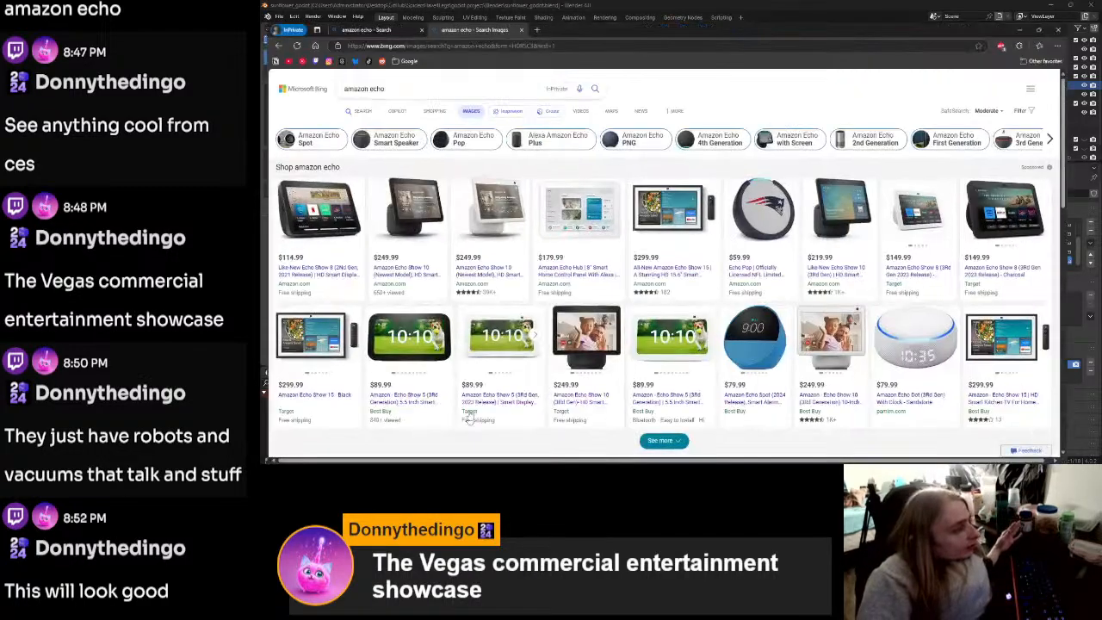
left_click(543, 7)
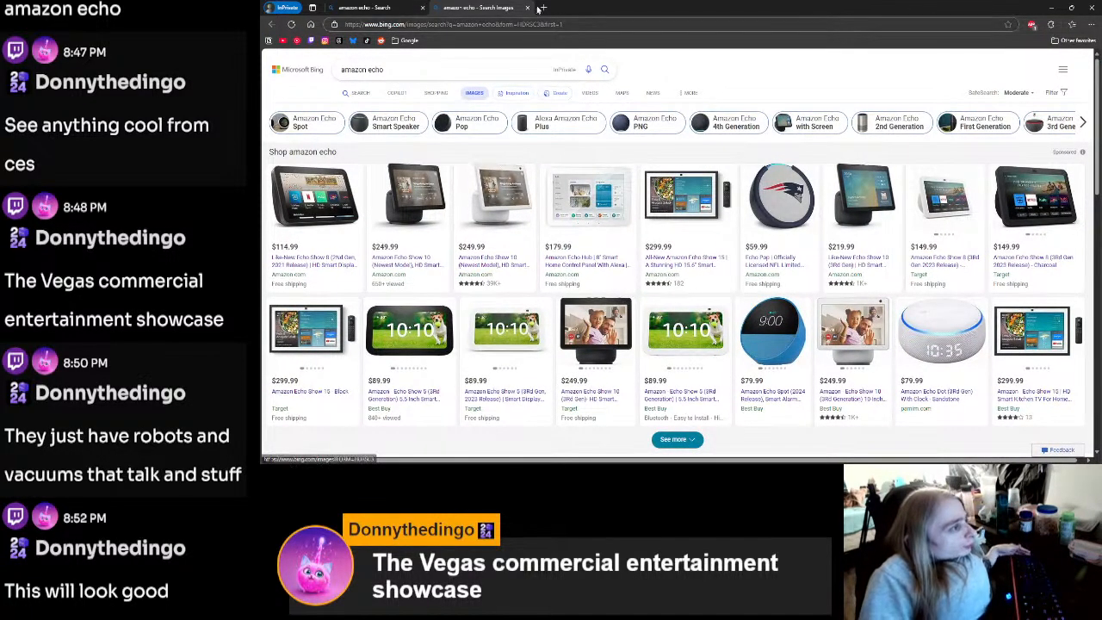
type("biuesky pleo")
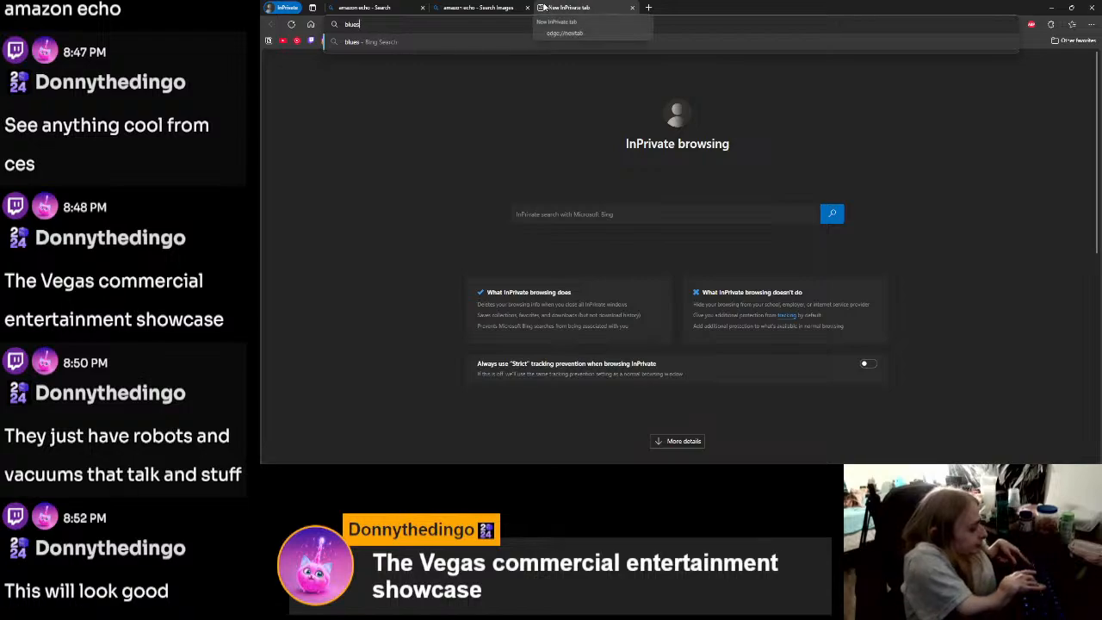
type("gigon")
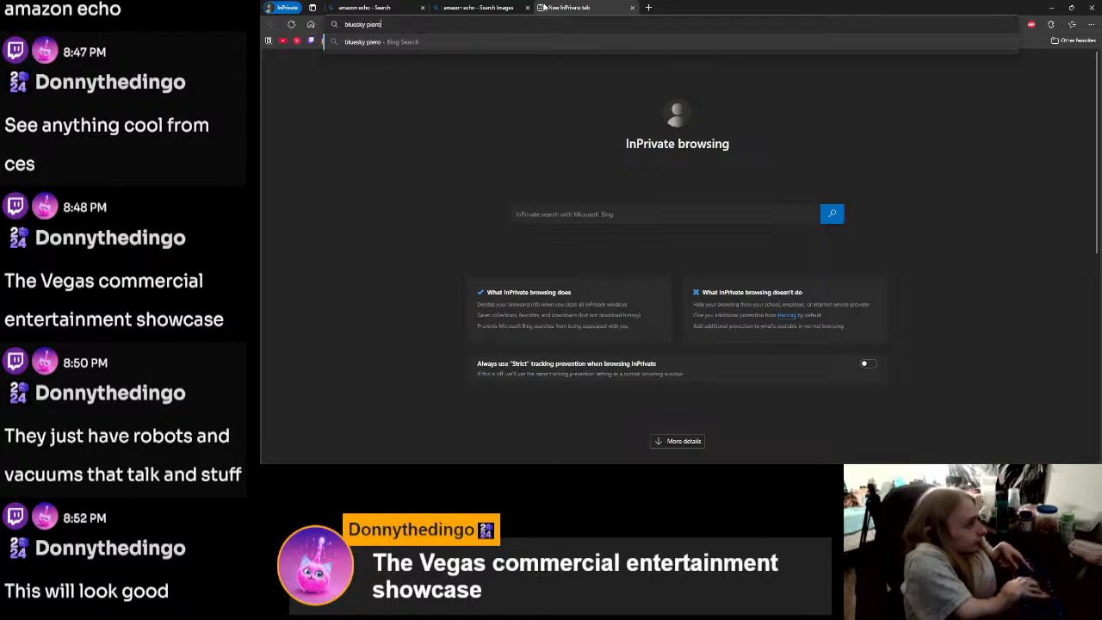
key("Return")
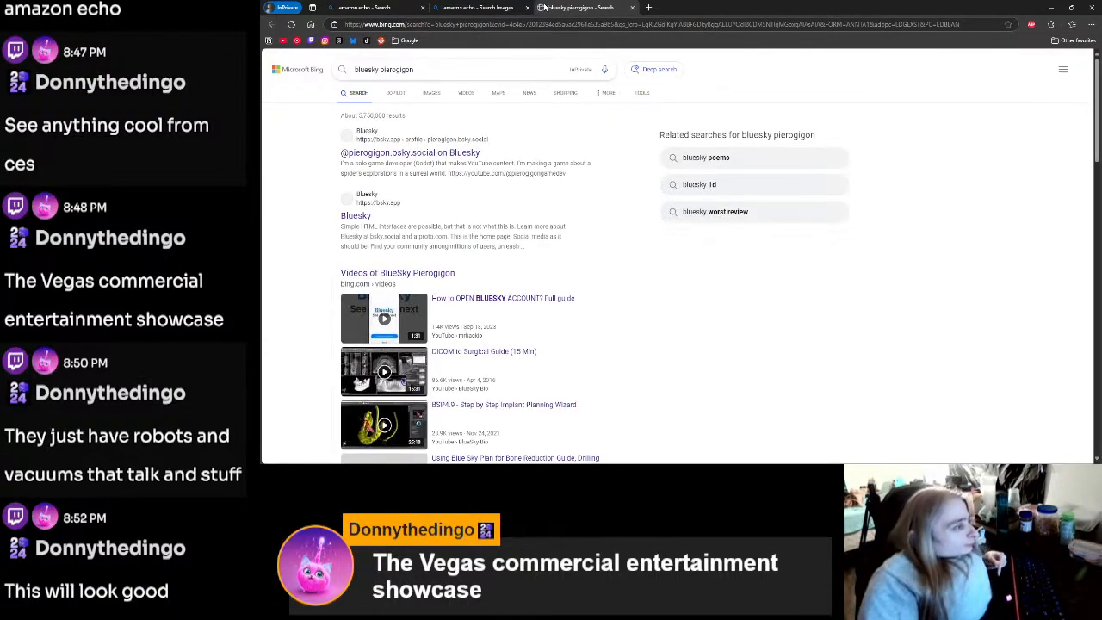
left_click(407, 153)
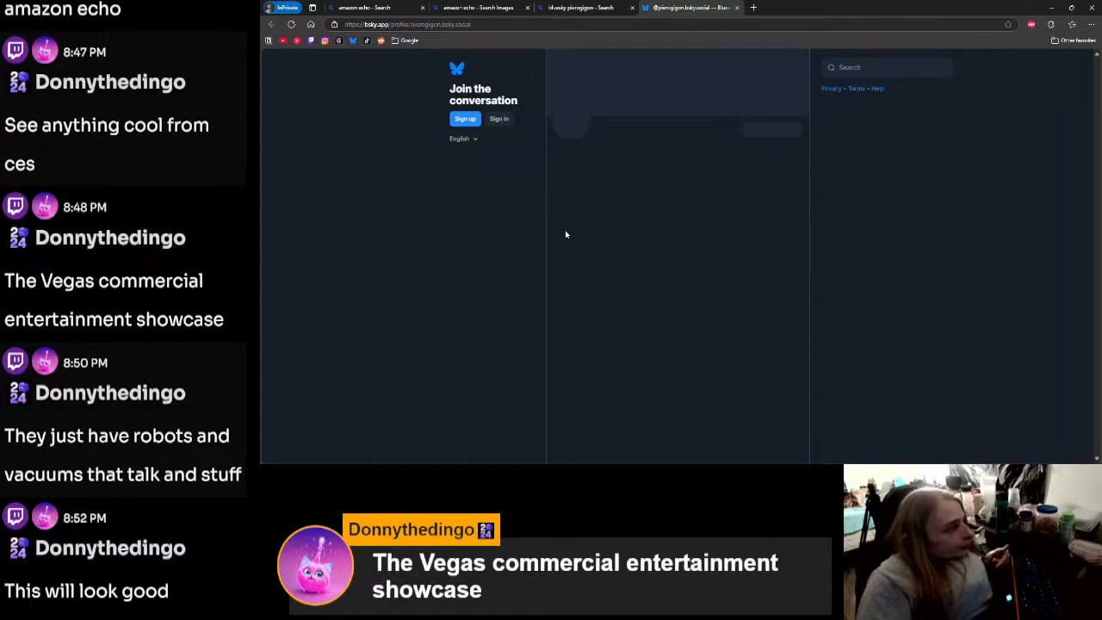
left_click(271, 24)
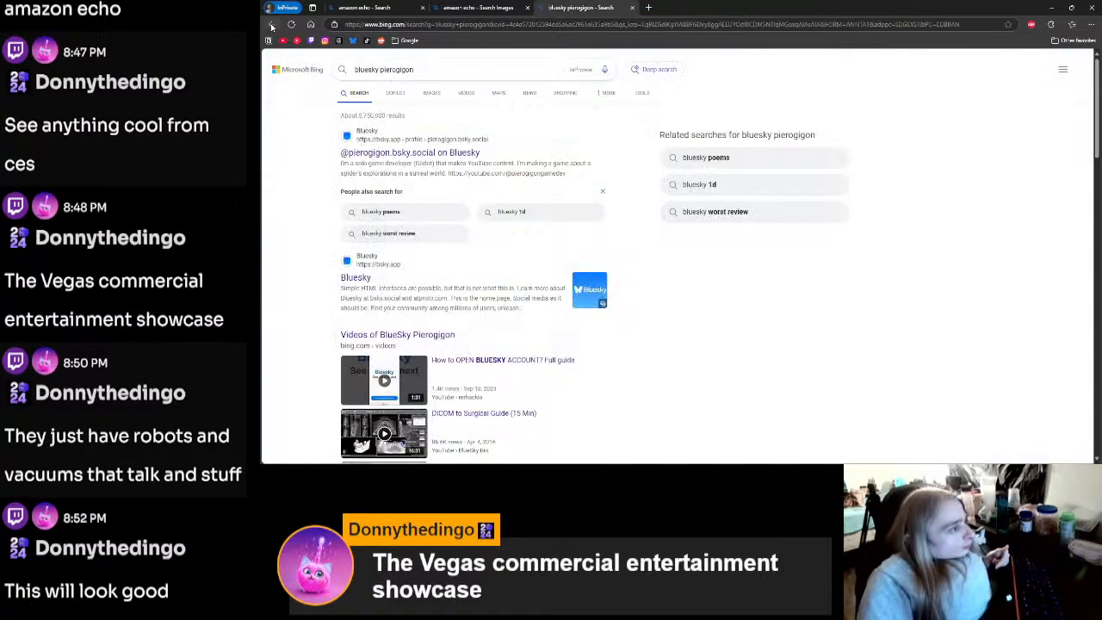
left_click(392, 154)
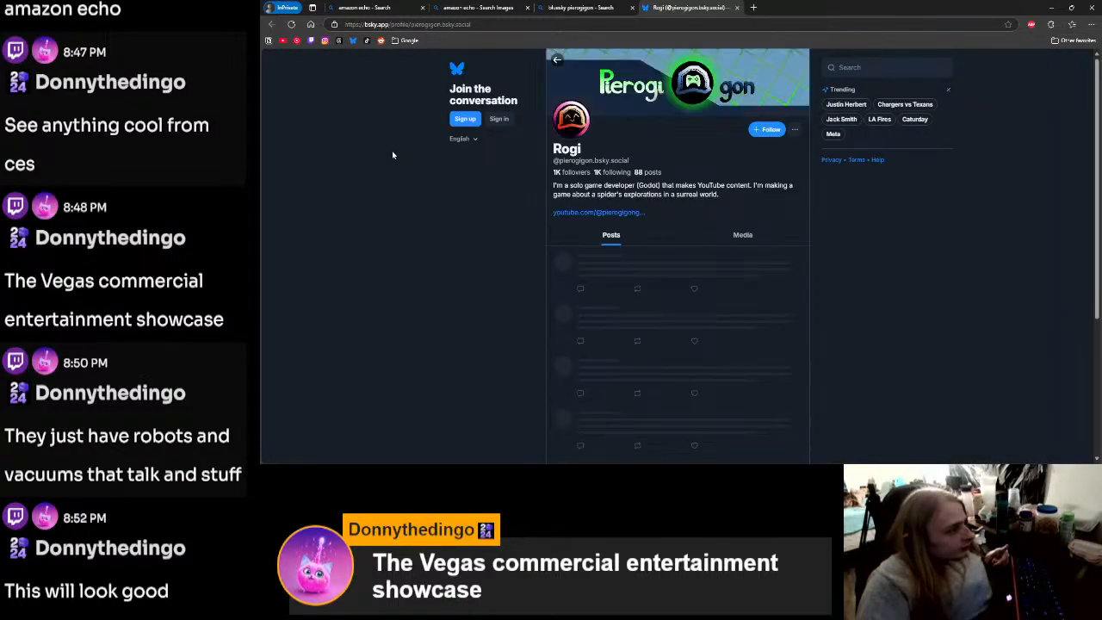
scroll(685, 235, "down", 2)
scroll(687, 232, "down", 15)
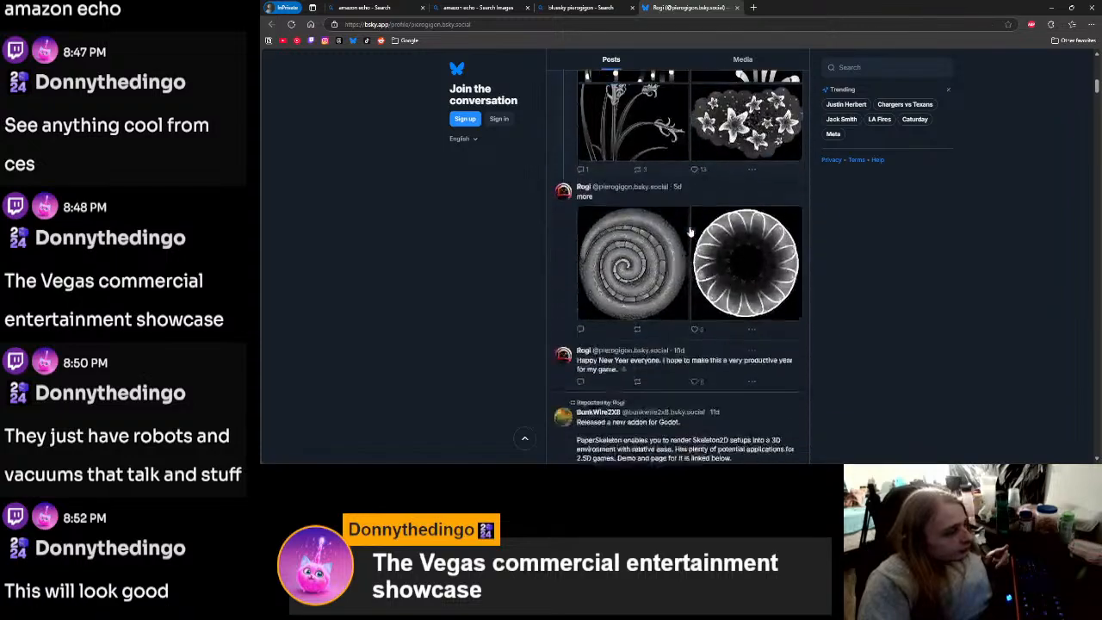
scroll(692, 229, "down", 10)
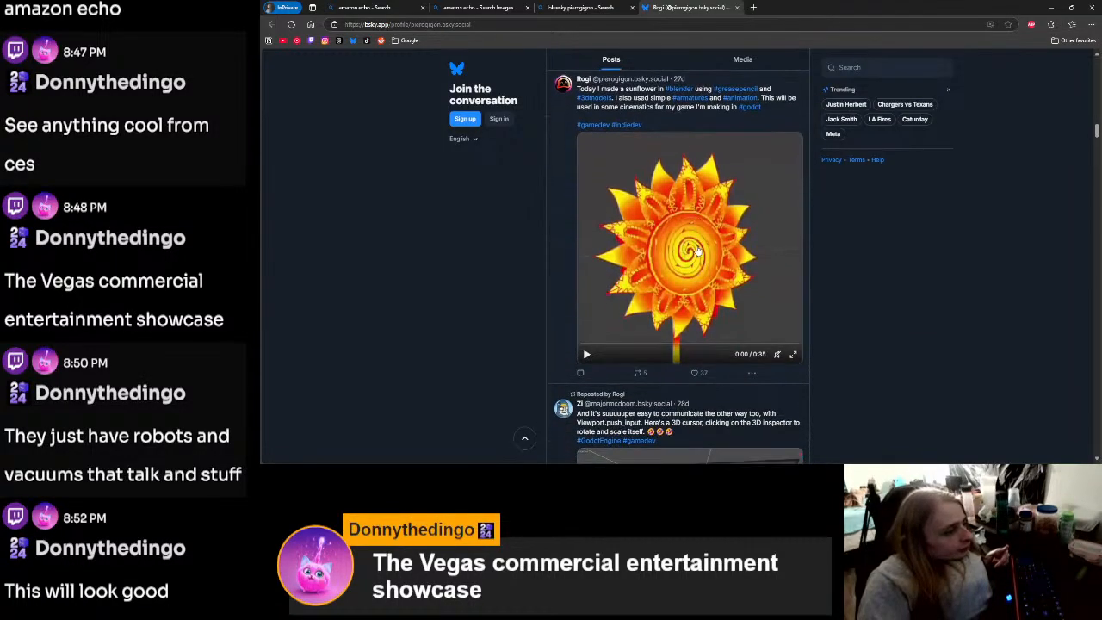
Step: Watch the sunflower post's video in full screen, leave full screen, and pause it
left_click(792, 354)
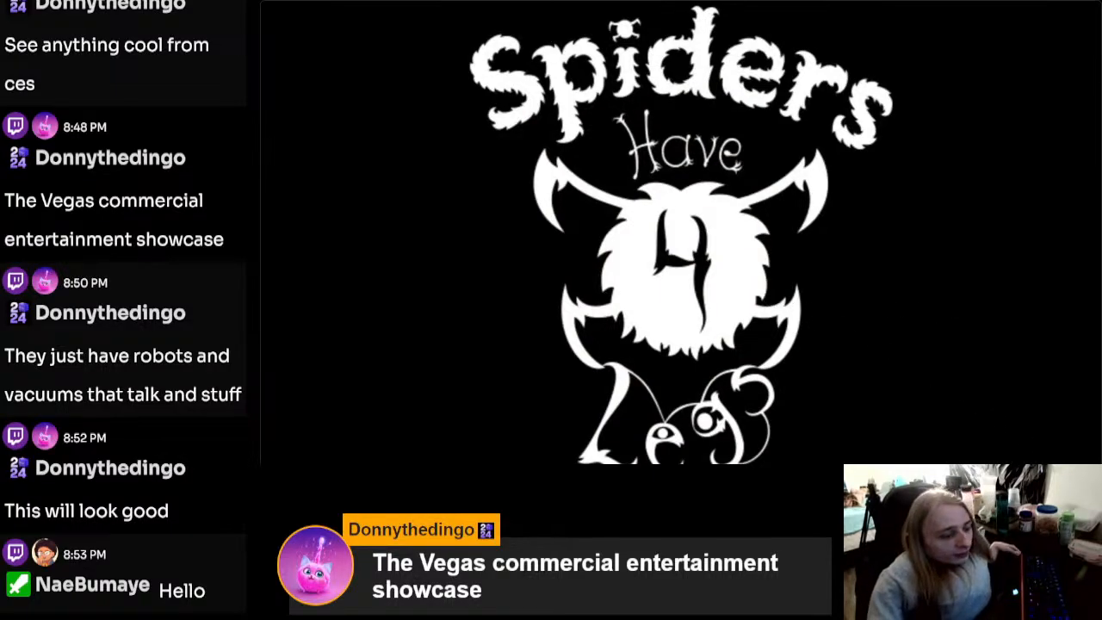
key("Escape")
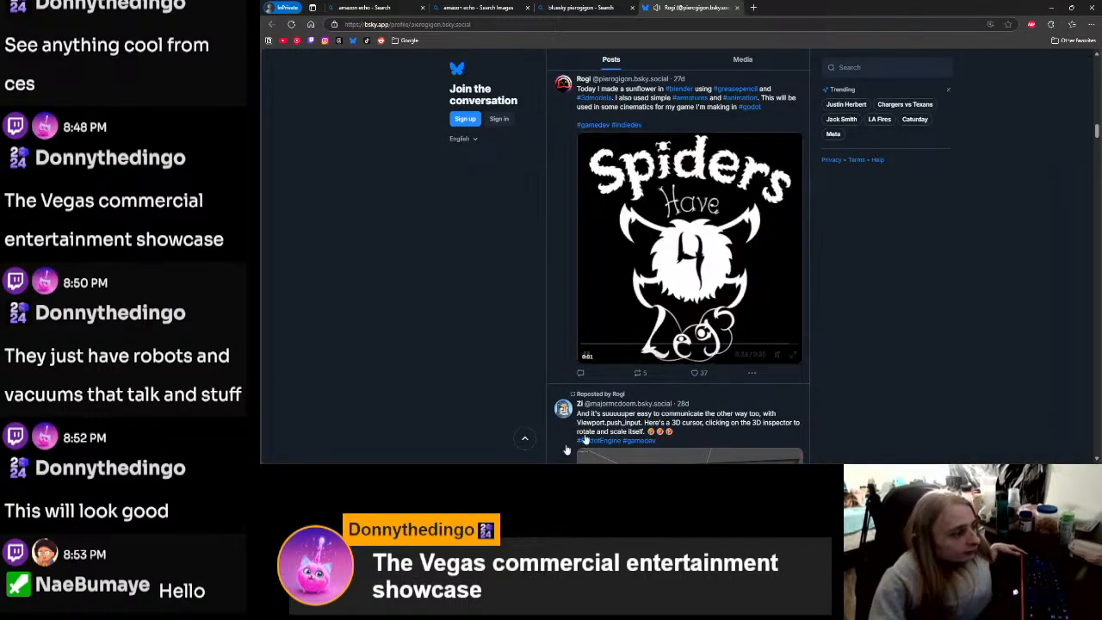
left_click(586, 355)
Step: Switch to Godot and examine the reimported sunflower in the background scene
left_click(529, 471)
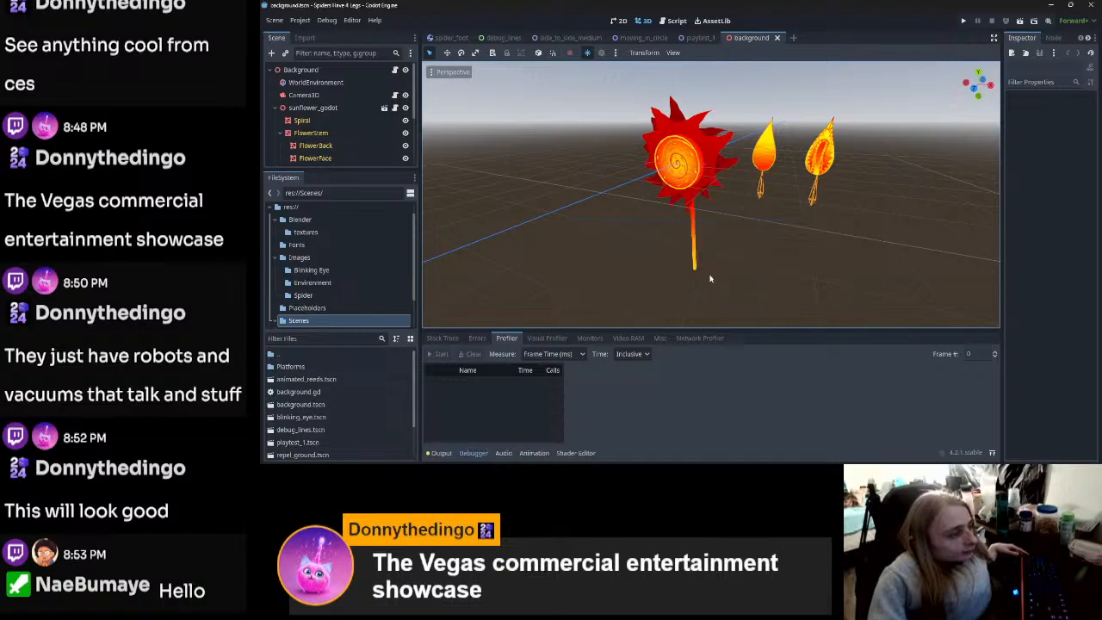
middle_click_drag(715, 227, 595, 369)
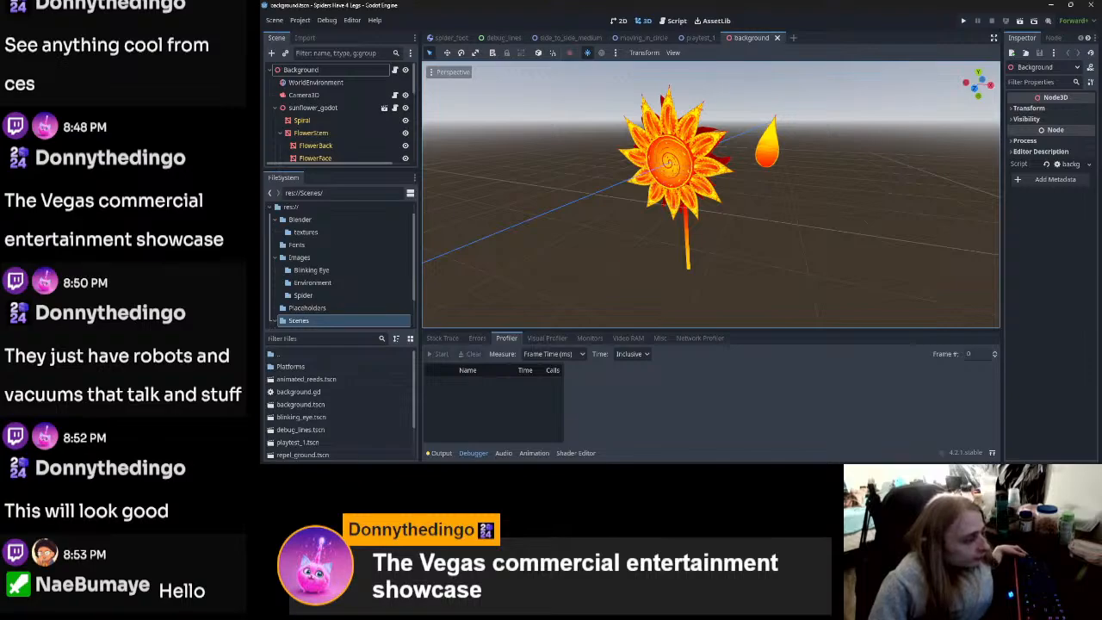
mouse_move(513, 460)
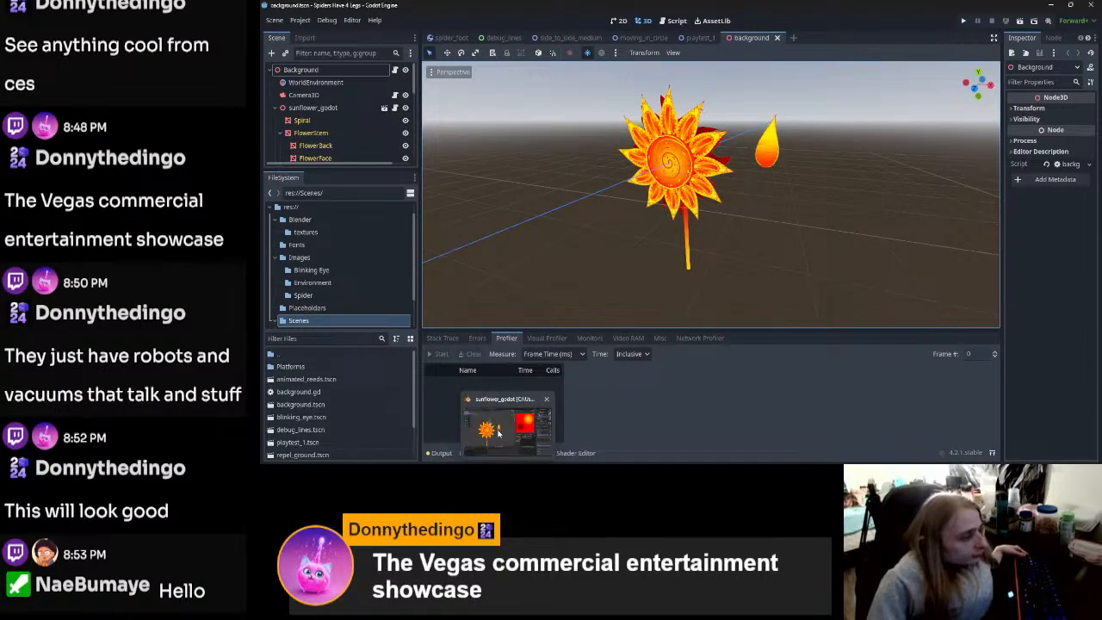
Step: Switch to Blender and enter Edit Mode on PetalSimple.001 to examine the simple petal's mesh up close
left_click(498, 433)
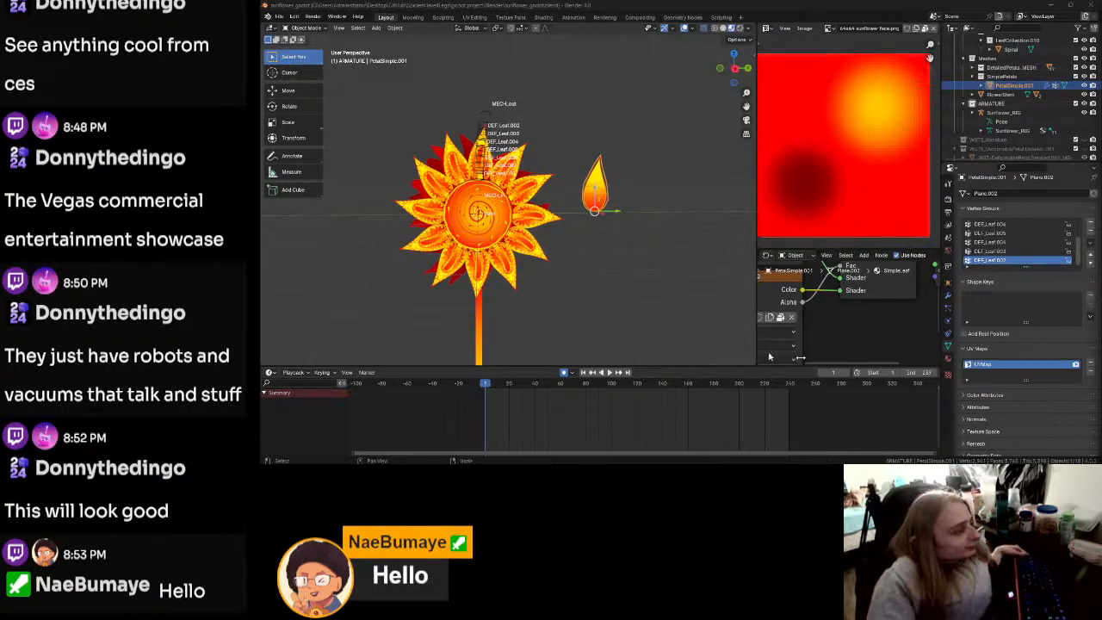
mouse_move(597, 281)
middle_mouse_down()
mouse_move(566, 297)
mouse_move(472, 265)
mouse_move(403, 319)
mouse_move(525, 323)
mouse_move(529, 334)
mouse_move(575, 310)
mouse_move(616, 262)
mouse_move(612, 271)
mouse_move(508, 273)
mouse_move(611, 256)
mouse_move(608, 243)
mouse_move(552, 267)
mouse_move(594, 261)
mouse_move(477, 271)
mouse_move(557, 258)
middle_mouse_up()
scroll(552, 267, "up", 3)
scroll(560, 260, "up", 2)
key("ctrl+Tab")
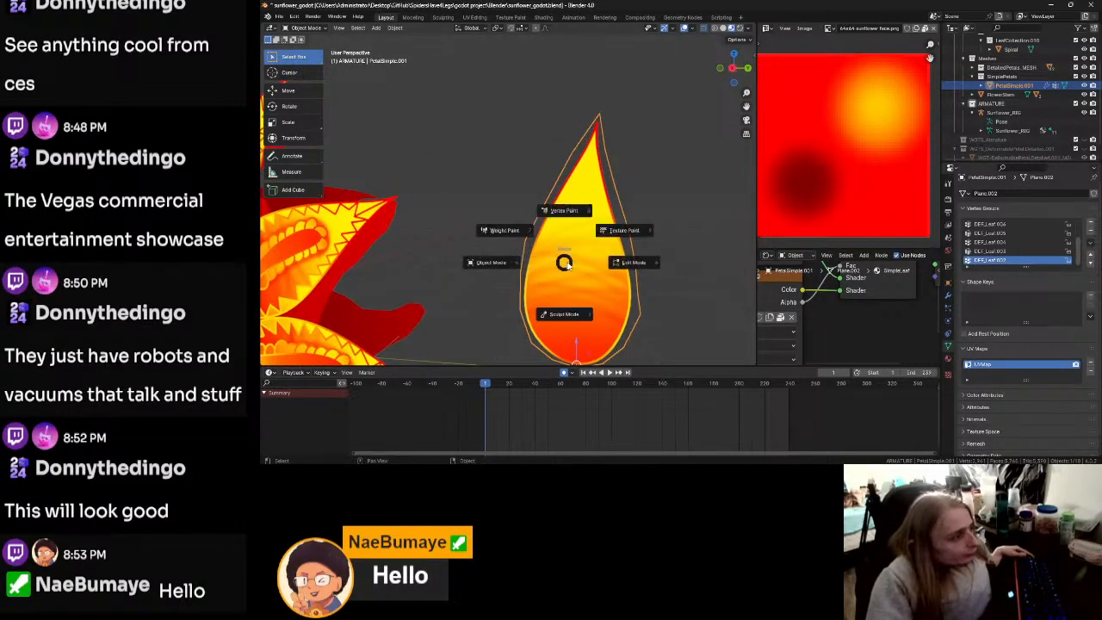
left_click(632, 261)
middle_click_drag(663, 277, 661, 244)
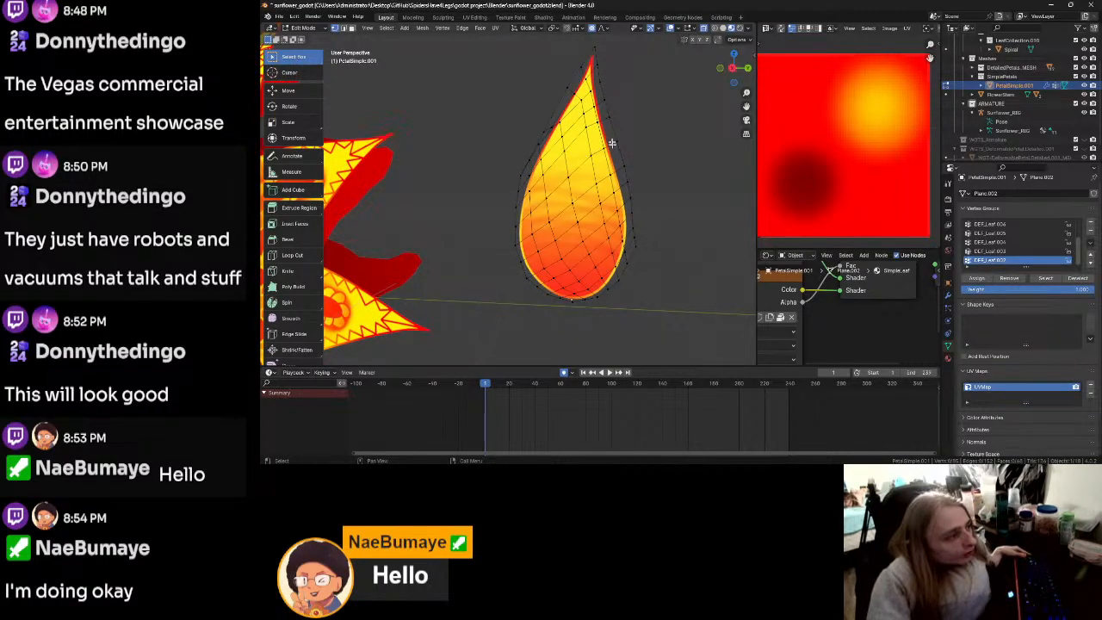
middle_click_drag(624, 247, 641, 228)
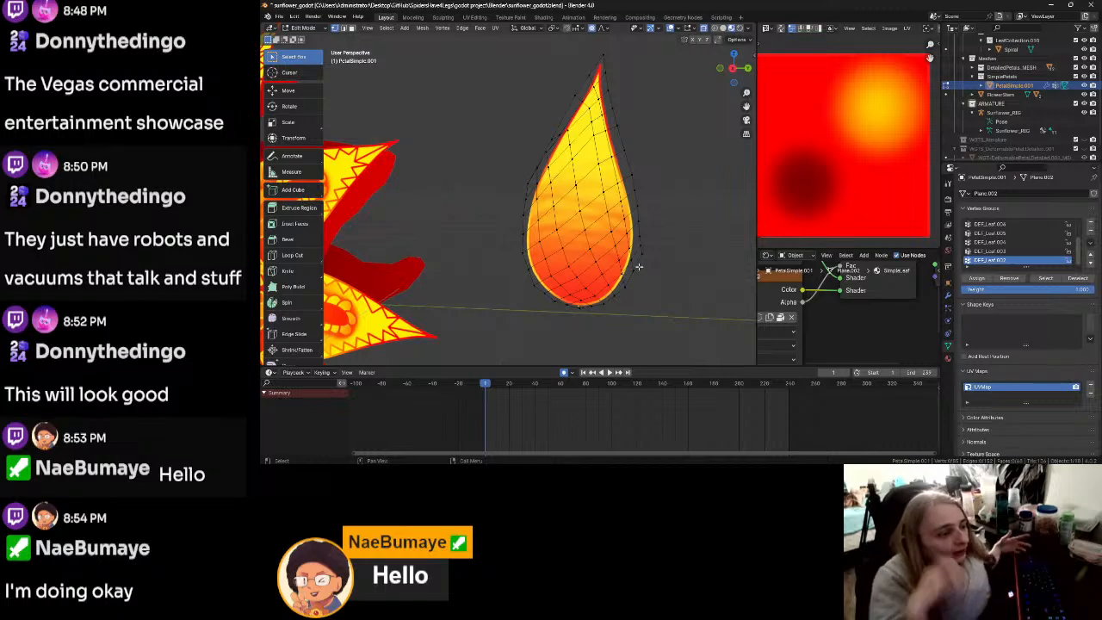
scroll(830, 326, "down", 1)
Step: Enlarge the shader editor to examine the SimpleLeaf material nodes, and restore the editor layout with the image texture in view
left_click_drag(755, 307, 565, 307)
left_click_drag(723, 247, 725, 80)
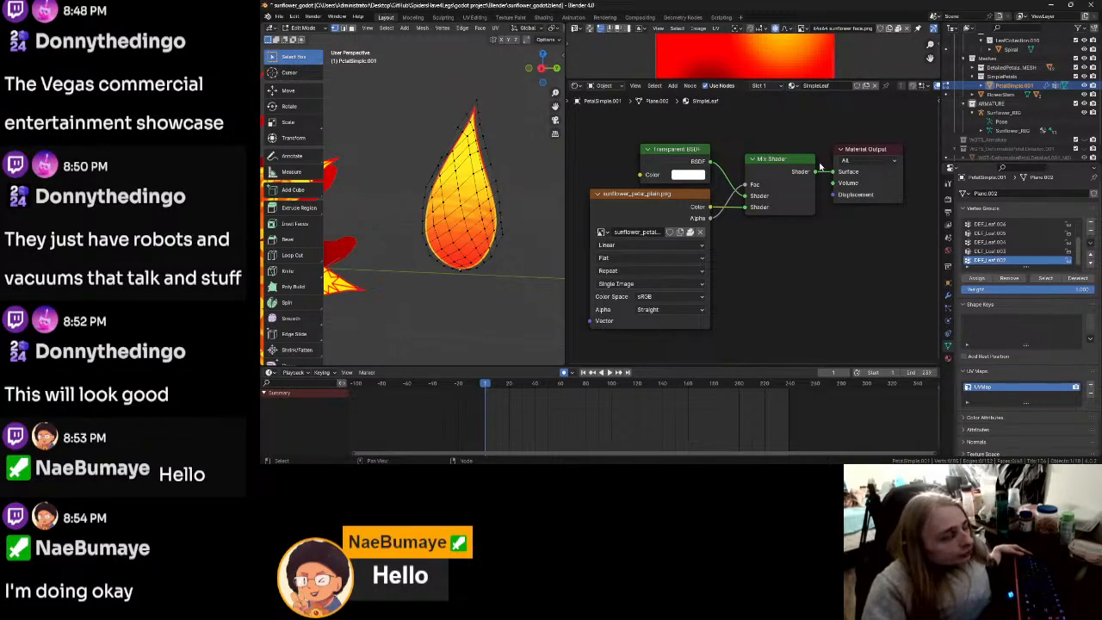
left_click_drag(565, 187, 745, 187)
left_click_drag(835, 80, 826, 270)
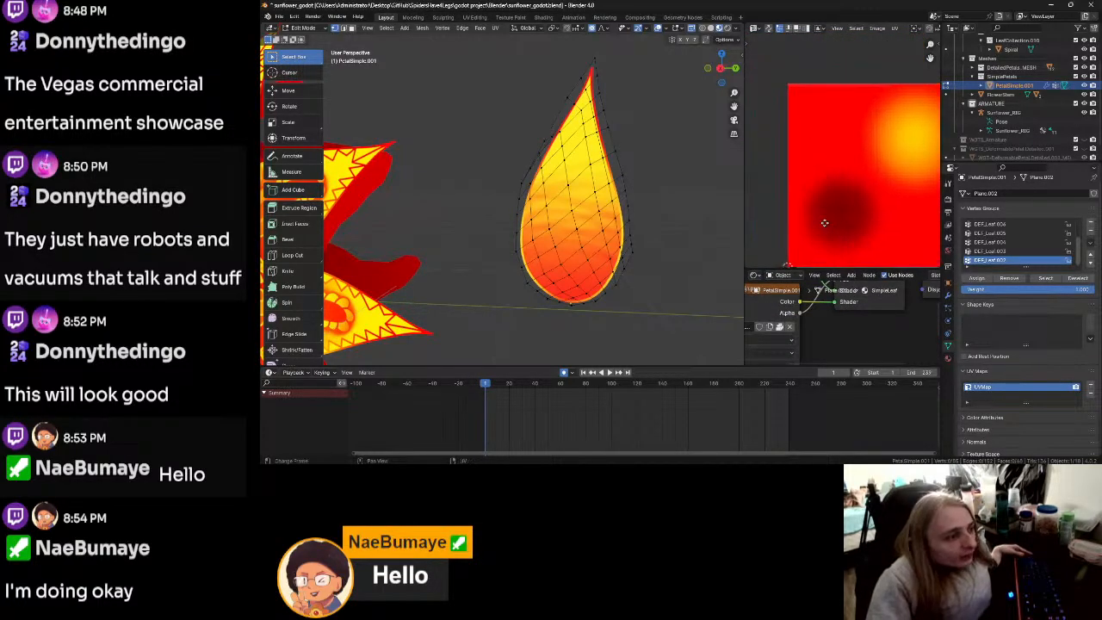
middle_click_drag(824, 223, 783, 212)
scroll(413, 300, "up", 5)
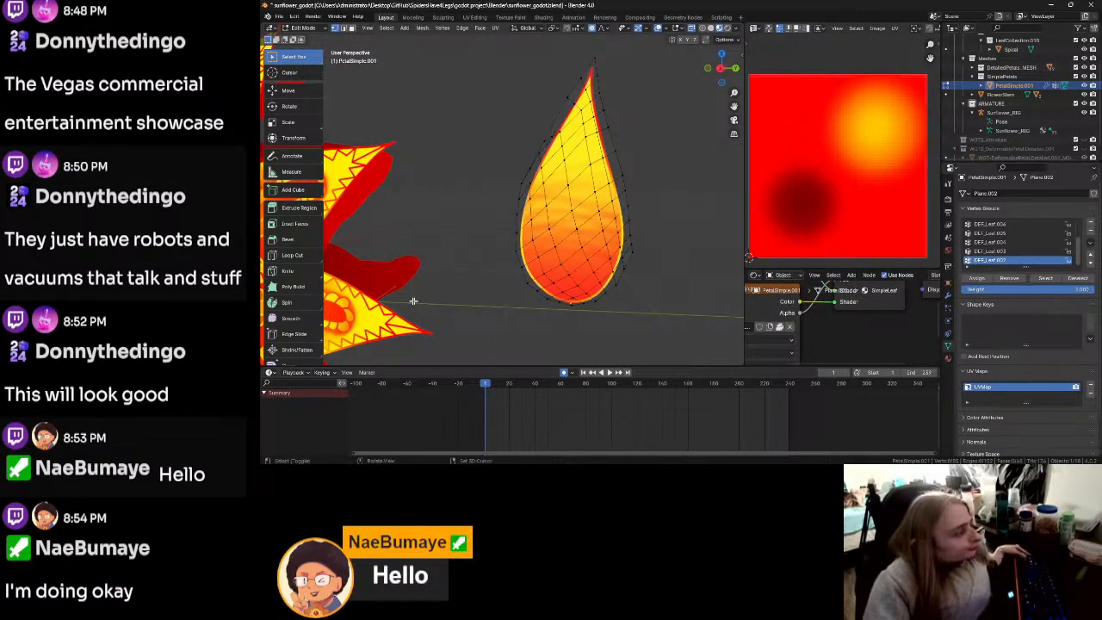
Step: Leave Edit Mode and inspect the flower's stem and back piece from several angles
scroll(504, 288, "down", 10)
middle_click_drag(438, 289, 435, 263)
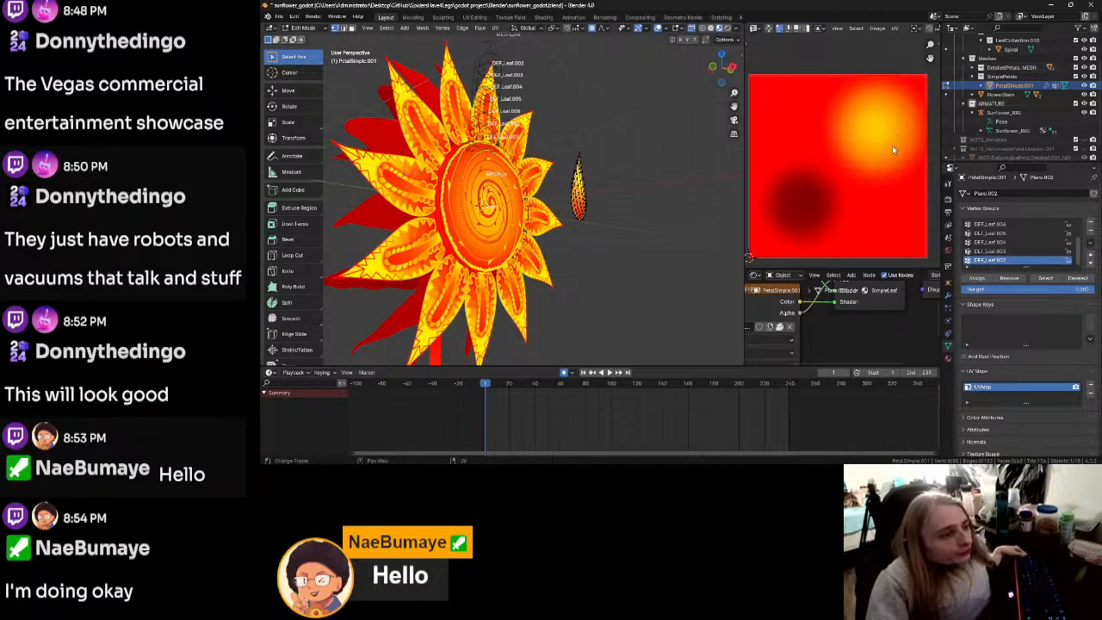
middle_click_drag(516, 258, 471, 252)
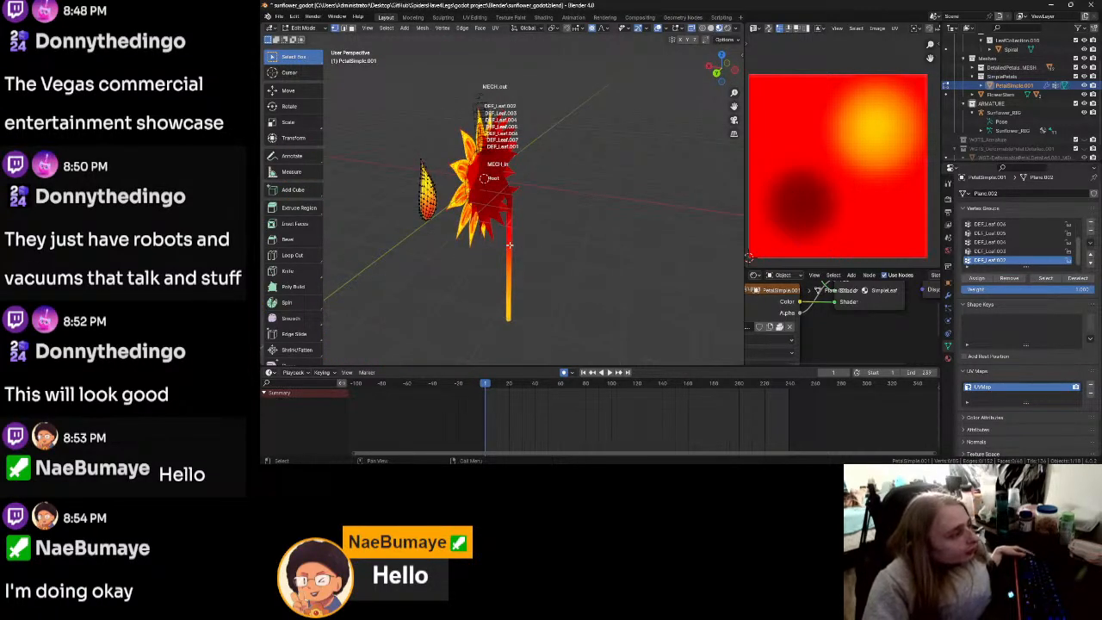
key("Tab")
left_click(515, 257)
middle_click_drag(550, 268, 561, 261)
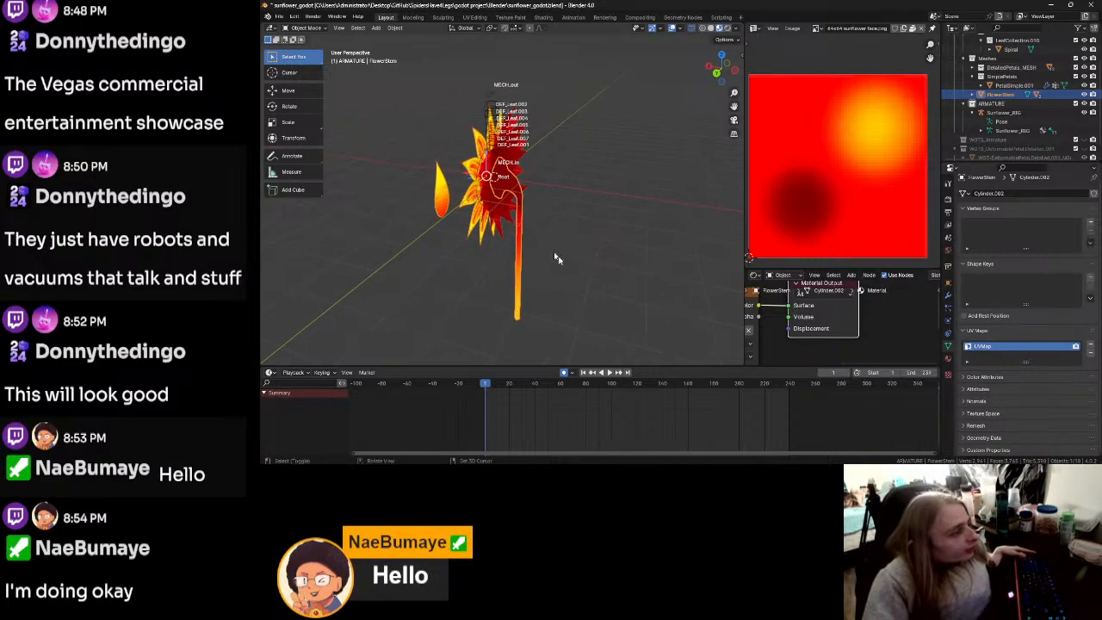
left_click(531, 257)
middle_click_drag(471, 177, 593, 305)
scroll(615, 258, "up", 5)
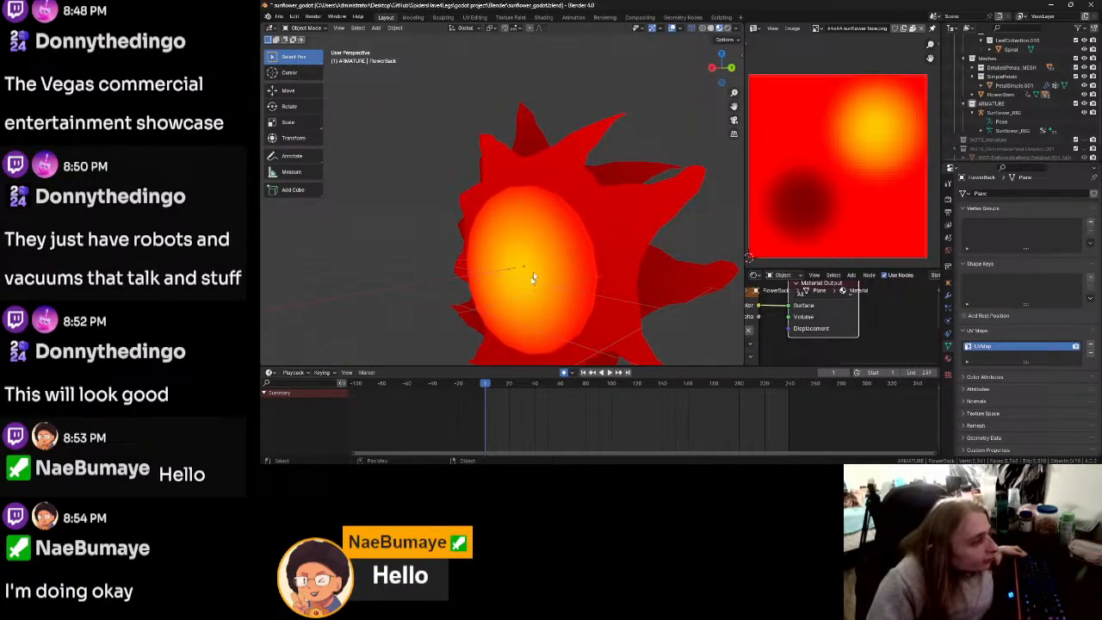
scroll(583, 257, "down", 8)
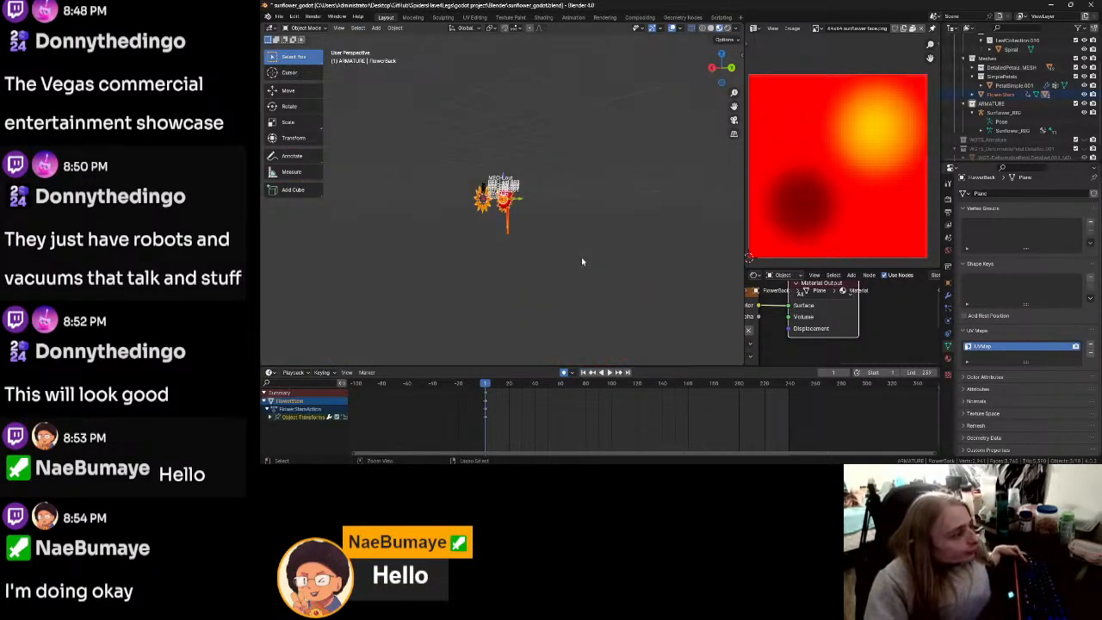
mouse_move(544, 269)
middle_mouse_down()
mouse_move(502, 253)
mouse_move(509, 239)
mouse_move(543, 258)
middle_mouse_up()
scroll(487, 226, "up", 8)
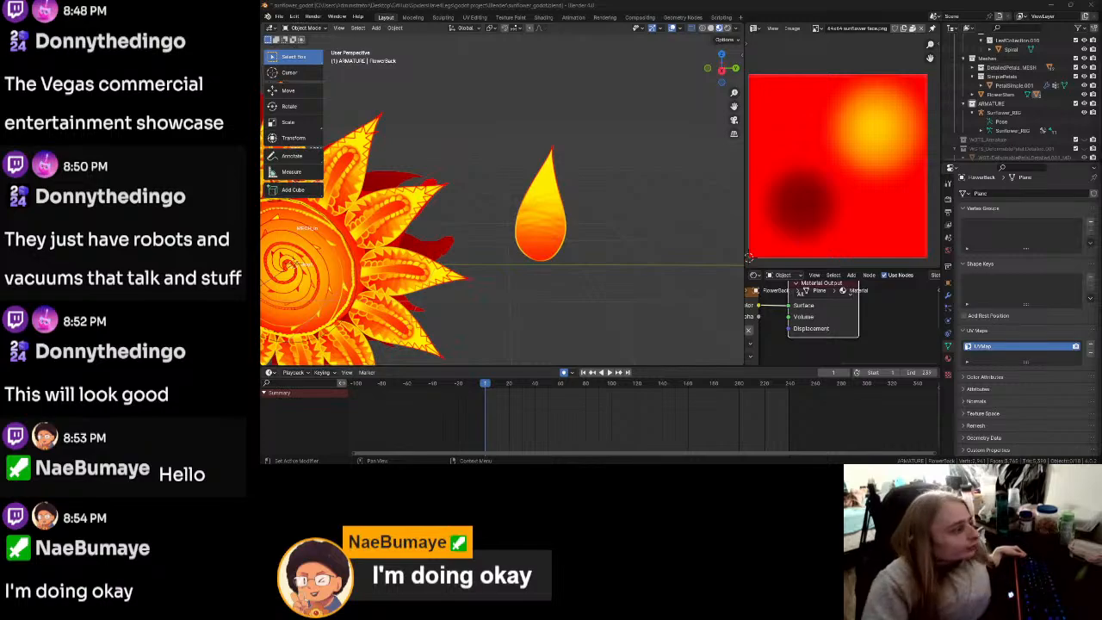
Step: Compare the petal ring with the sunflower in Godot, return to Blender, and save the file
middle_click_drag(396, 252, 502, 226, "shift")
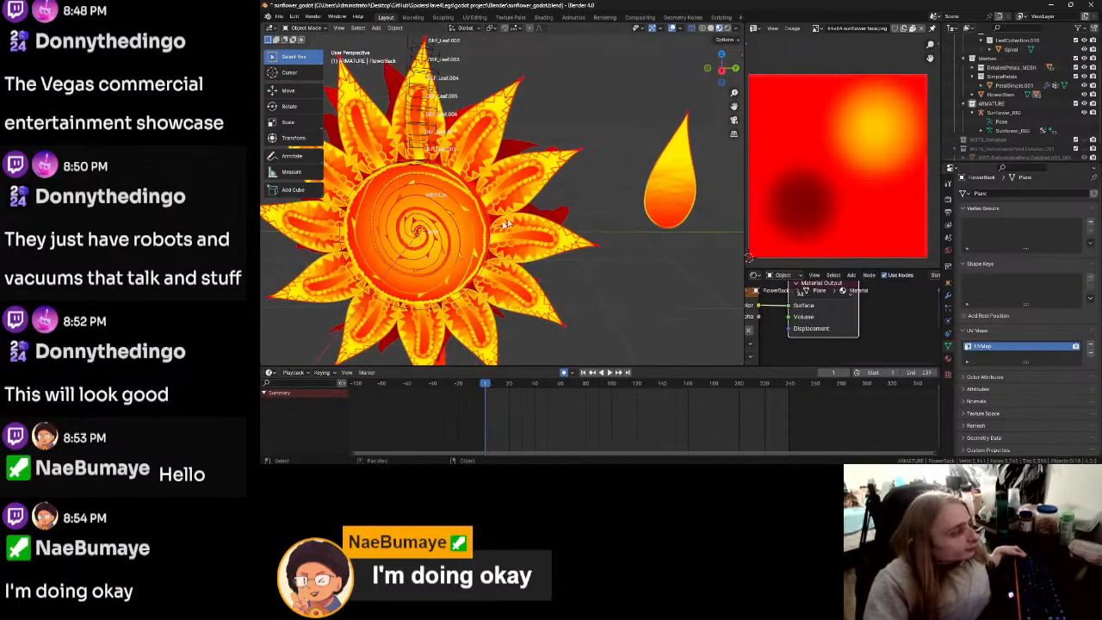
scroll(502, 225, "down", 3)
key("alt+Tab")
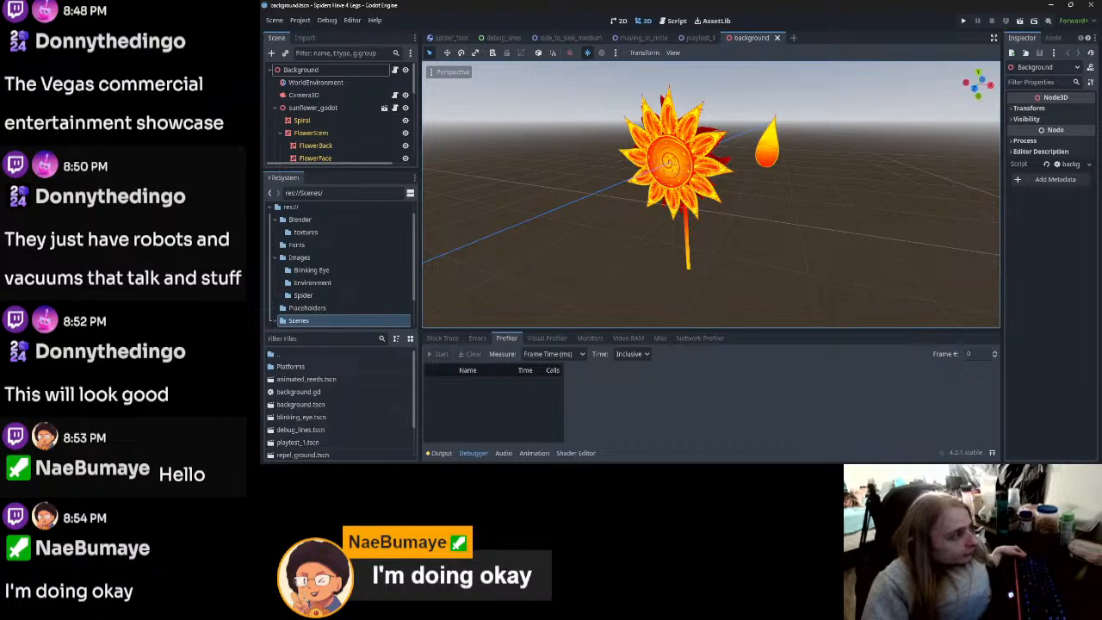
key("alt+Tab")
key("ctrl+s")
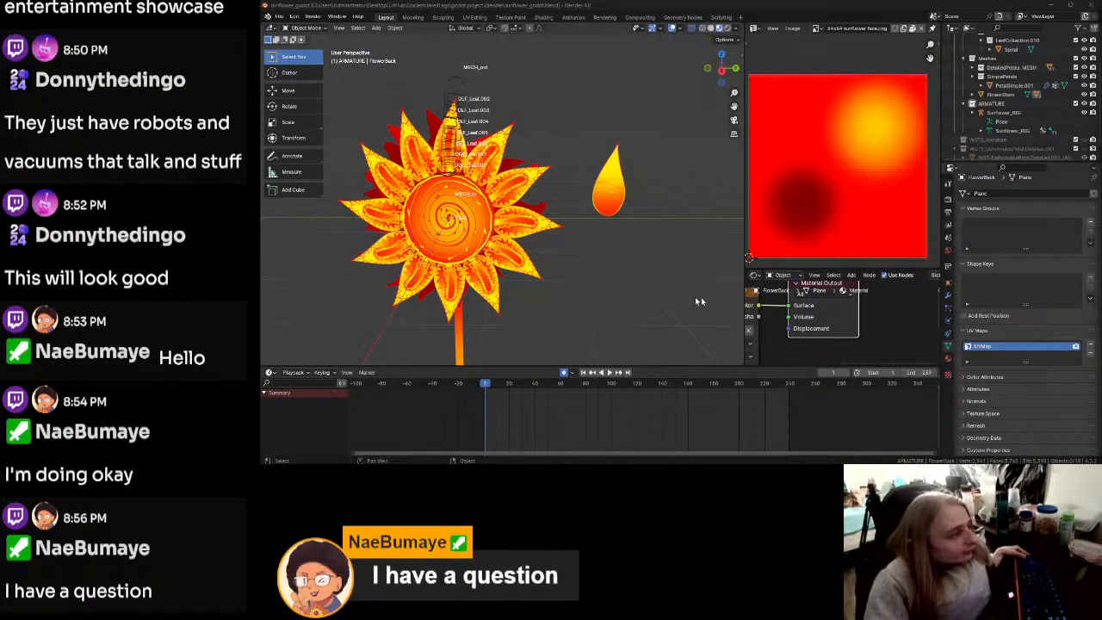
Step: Select the simple petal and move it about -0.07 m along the X axis
scroll(632, 248, "up", 3)
left_click(662, 179)
middle_click_drag(674, 231, 631, 251)
left_click_drag(425, 268, 433, 269)
middle_click_drag(432, 271, 706, 250)
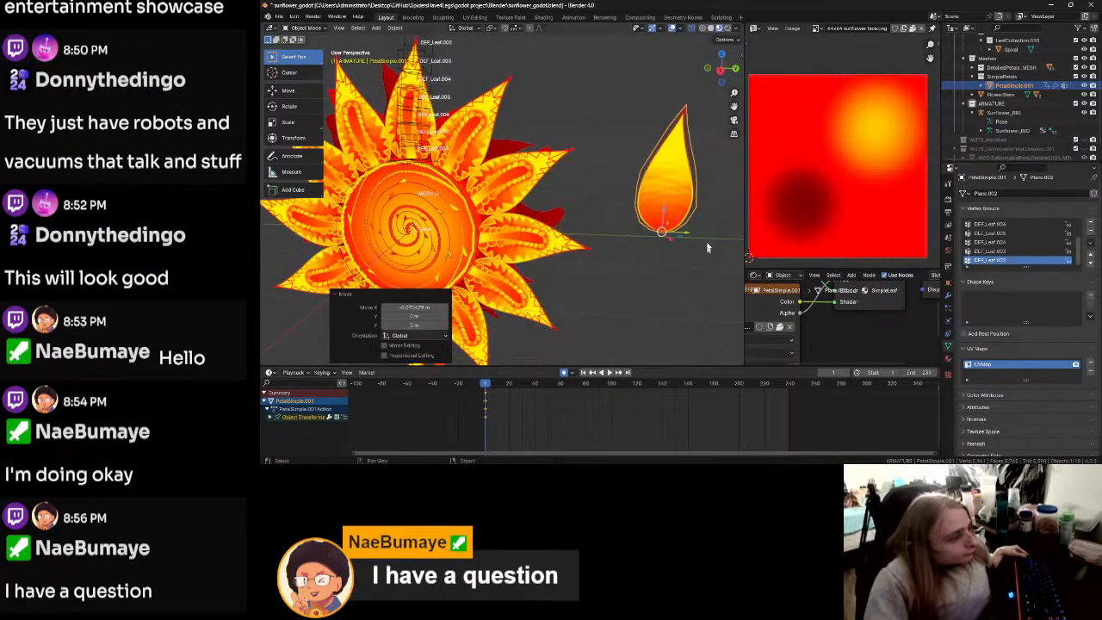
Step: Move the simple petal along Y behind the right-hand detailed petals, and shift it about 0.008 m along X
left_click_drag(688, 235, 525, 232)
middle_click_drag(679, 252, 598, 242)
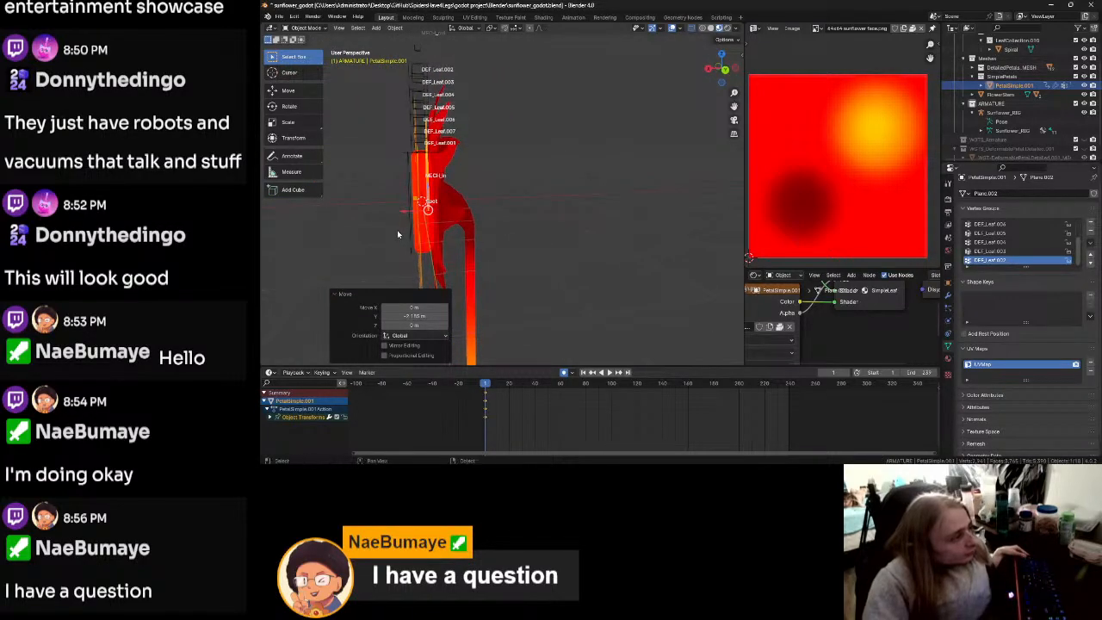
left_click_drag(403, 212, 404, 213)
middle_click_drag(425, 225, 601, 210)
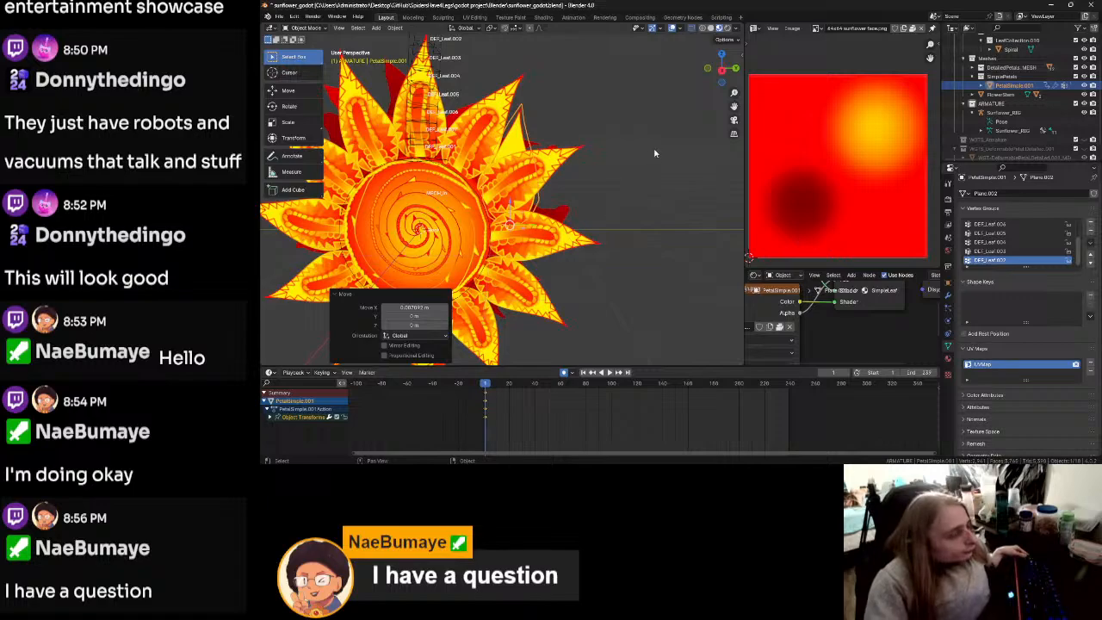
Step: In right orthographic view, rotate the simple petal about 61° clockwise, move it closer to the flower's centre, and turn it slightly further clockwise
left_click(721, 68)
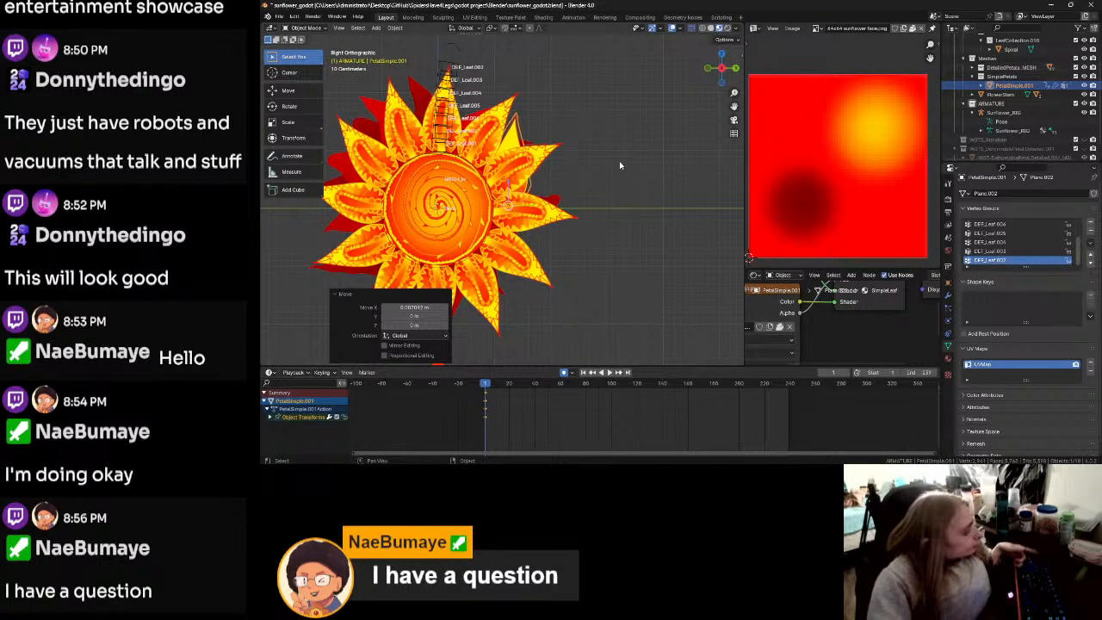
key("r")
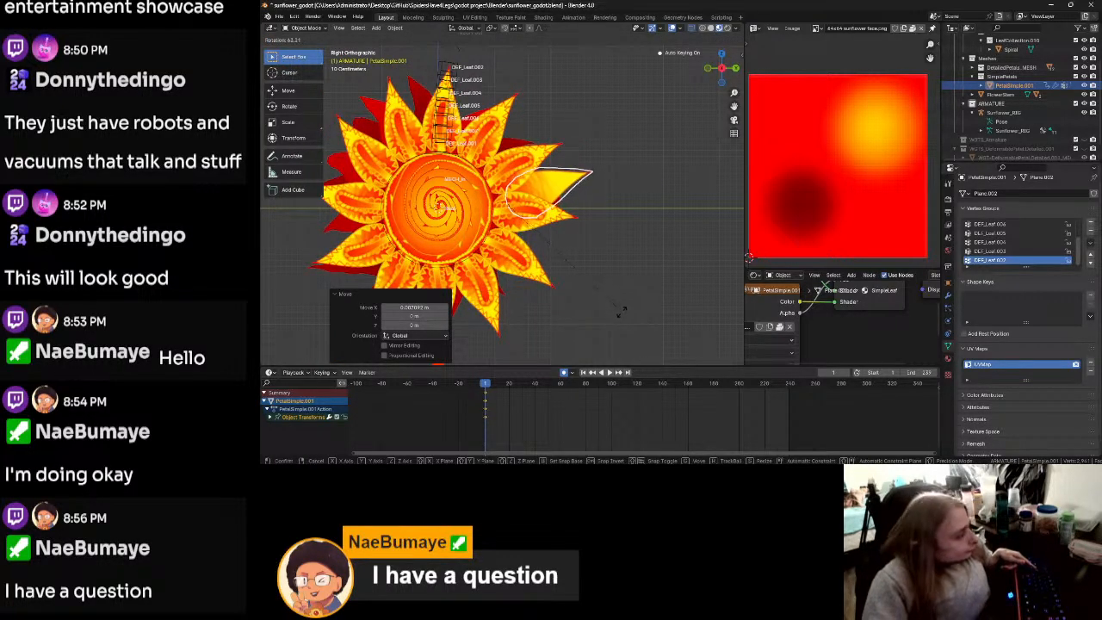
left_click(623, 324)
key("g")
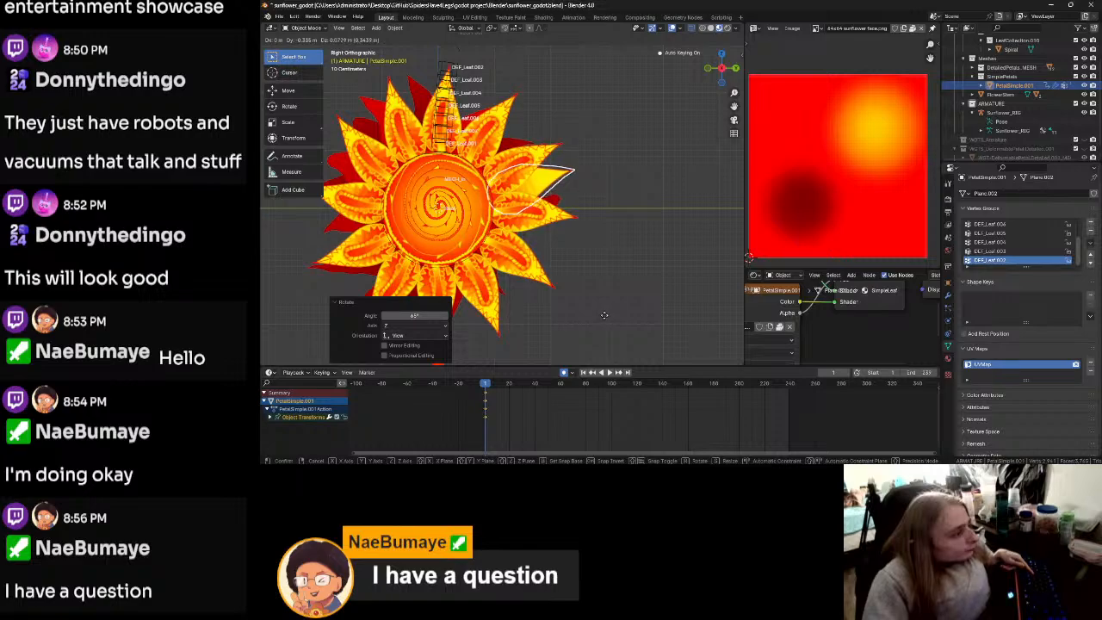
left_click(608, 318)
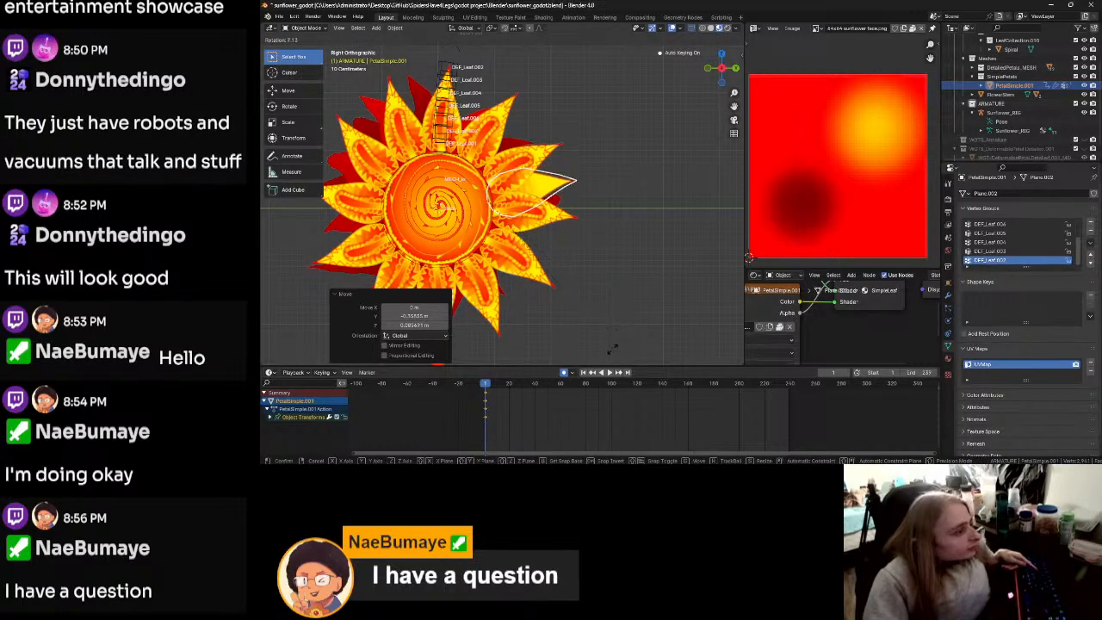
left_click(612, 345)
Step: Move and rotate the simple petal counterclockwise so it fills the gap just clockwise of the topmost detailed petal
middle_click_drag(527, 301, 592, 331, "shift")
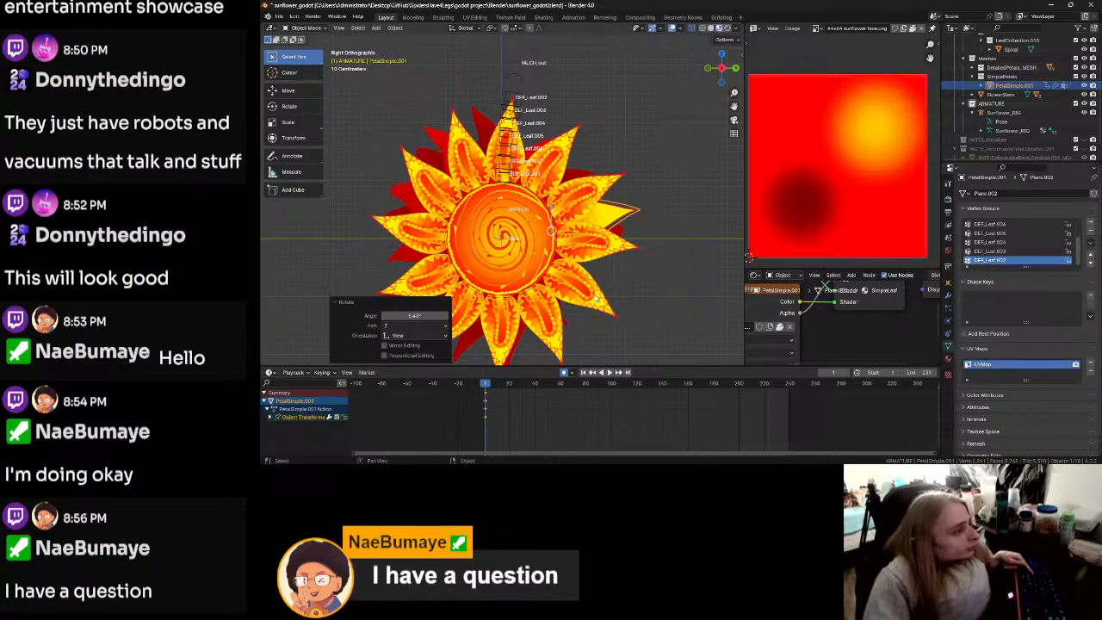
key("g")
left_click(544, 244)
key("r")
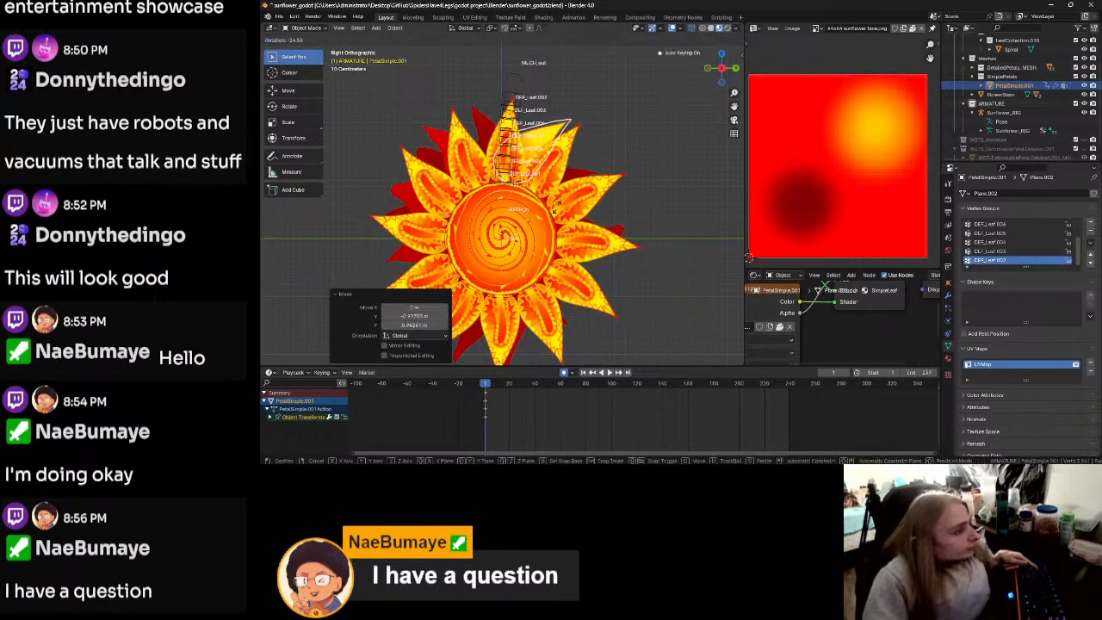
left_click(564, 174)
key("g")
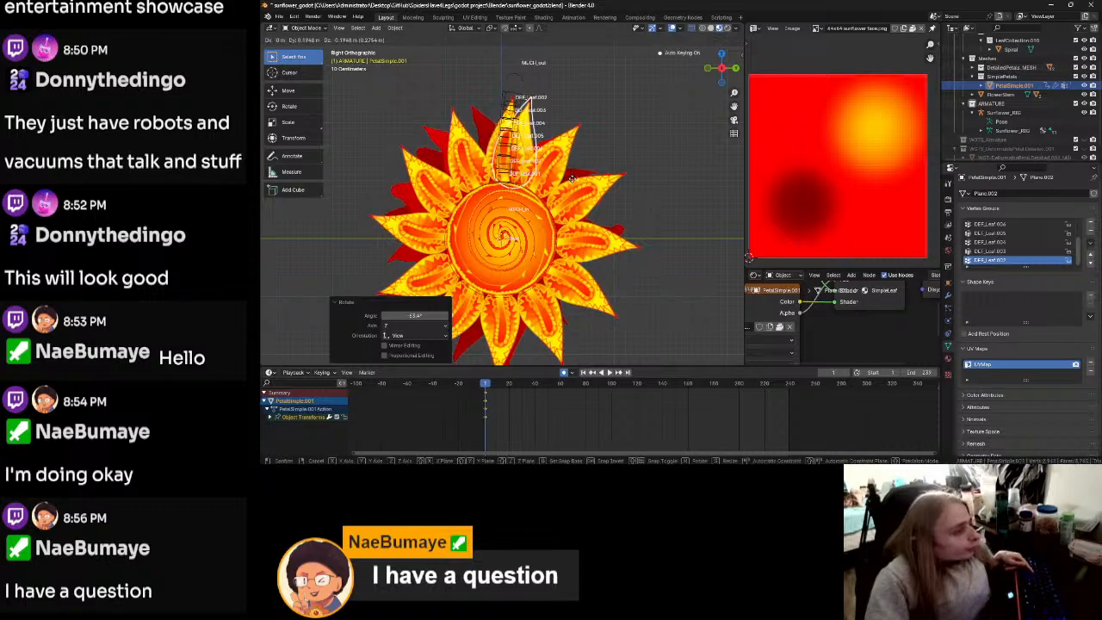
left_click(581, 183)
key("r")
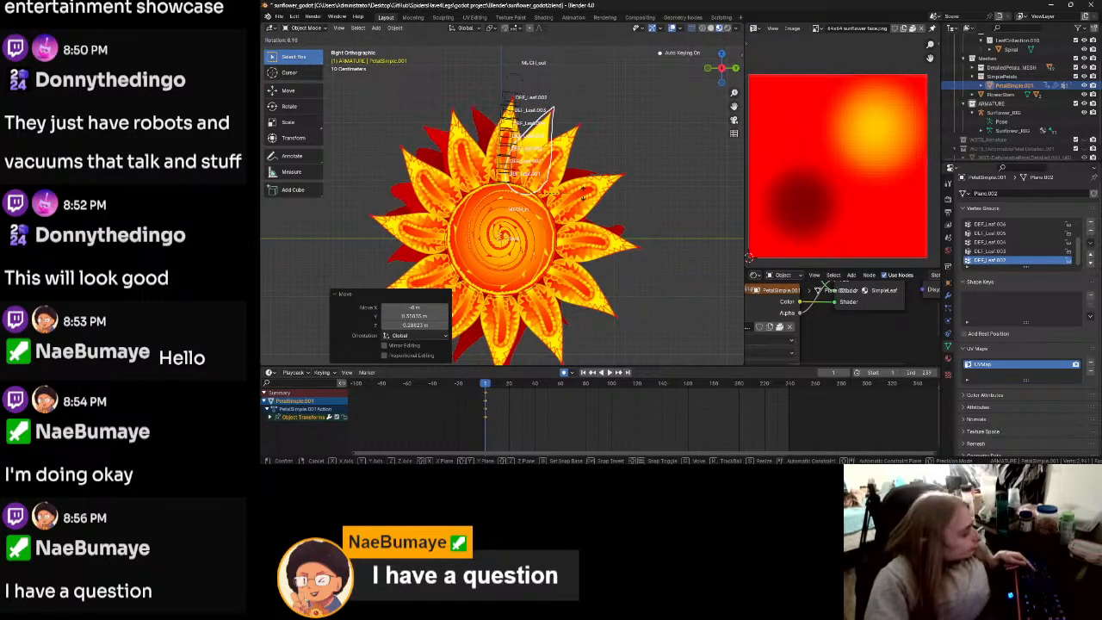
left_click(582, 187)
key("g")
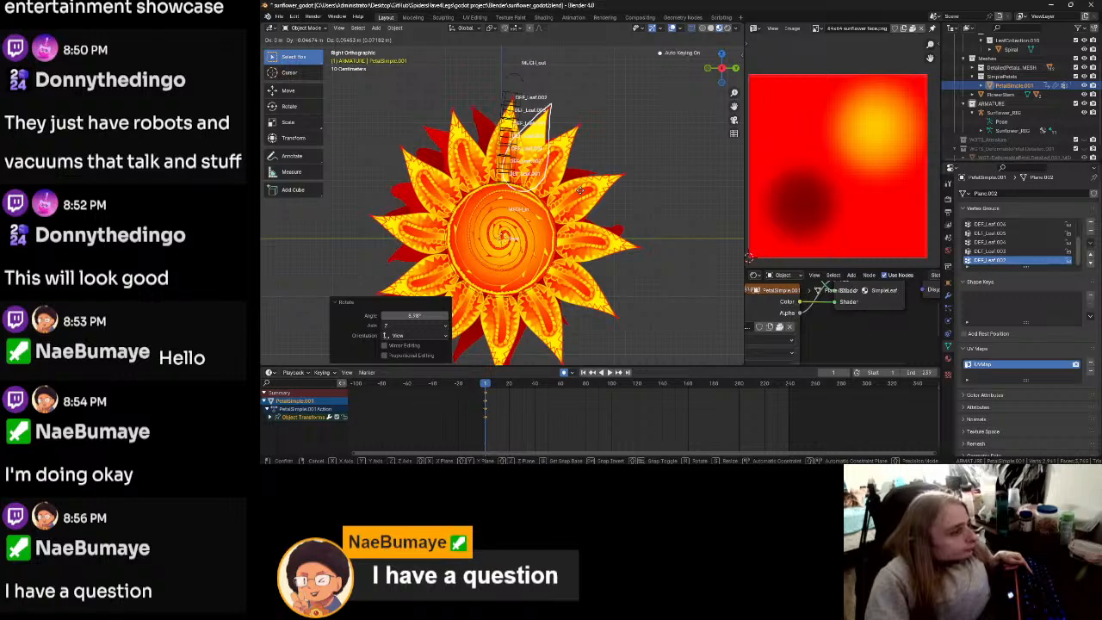
left_click(580, 191)
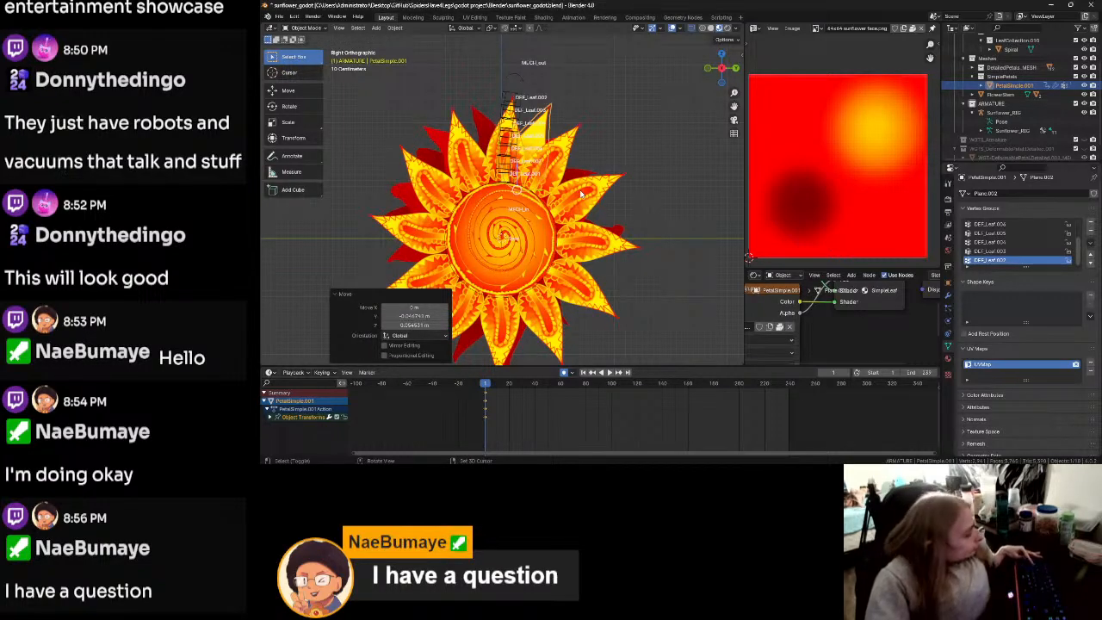
Step: Duplicate the simple petal into the next gap clockwise, rotate it about 36°, fine-tune its position and angle, and save the file
key("shift+d")
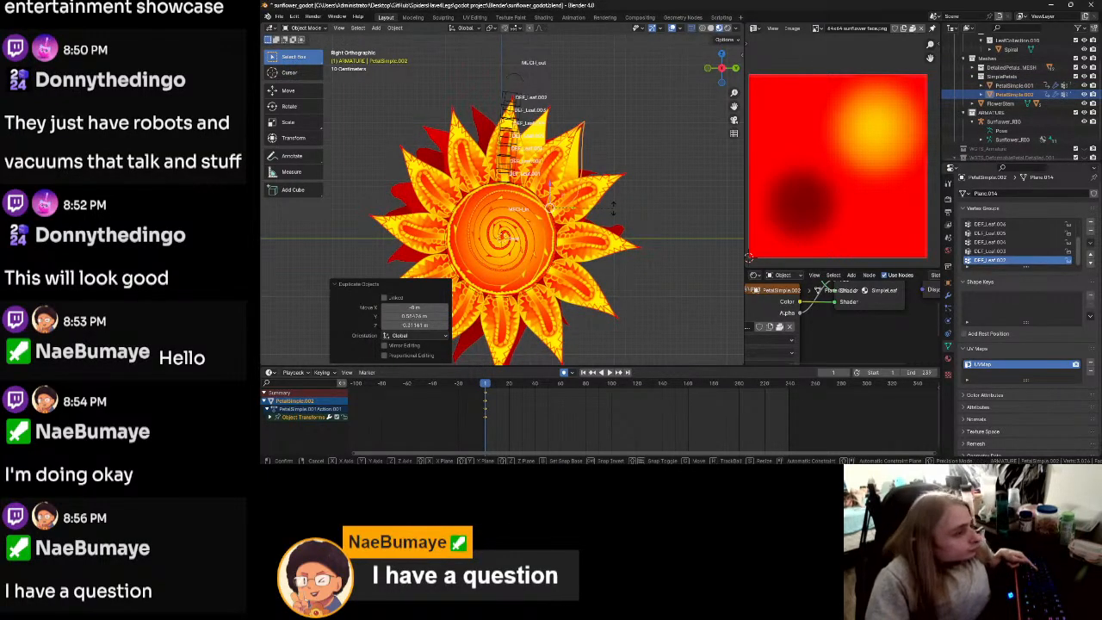
left_click(623, 268)
key("g")
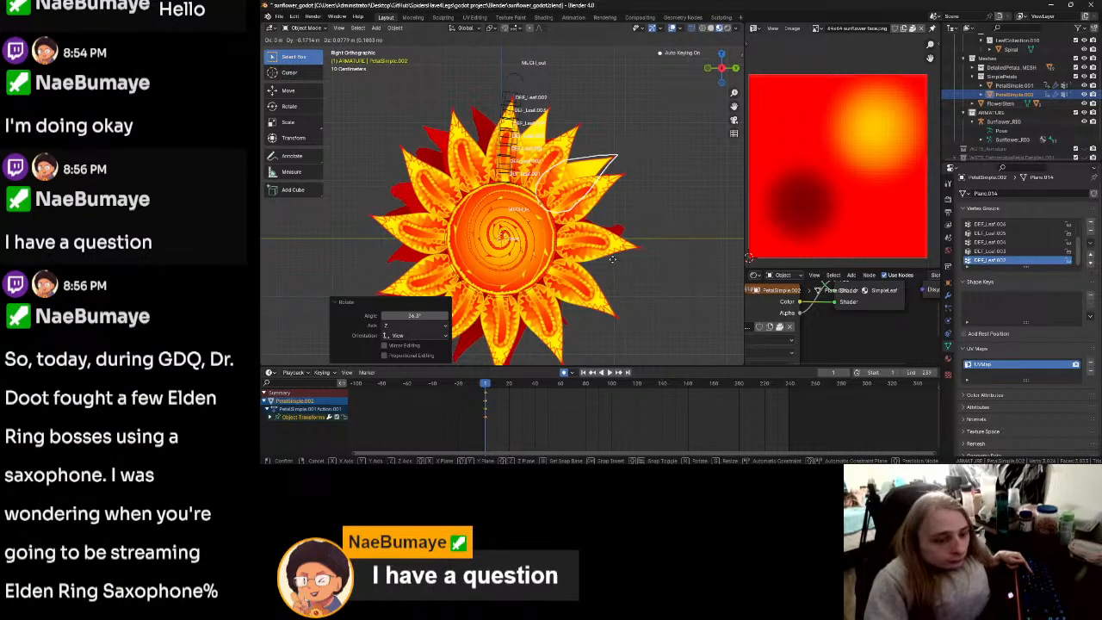
left_click(612, 258)
key("r")
left_click(540, 204)
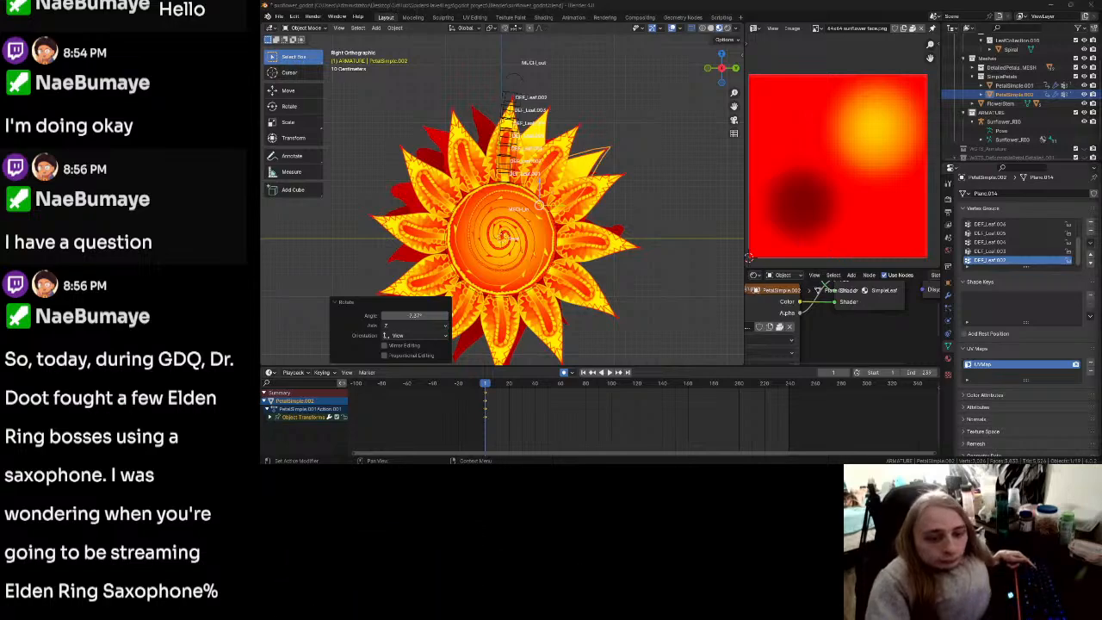
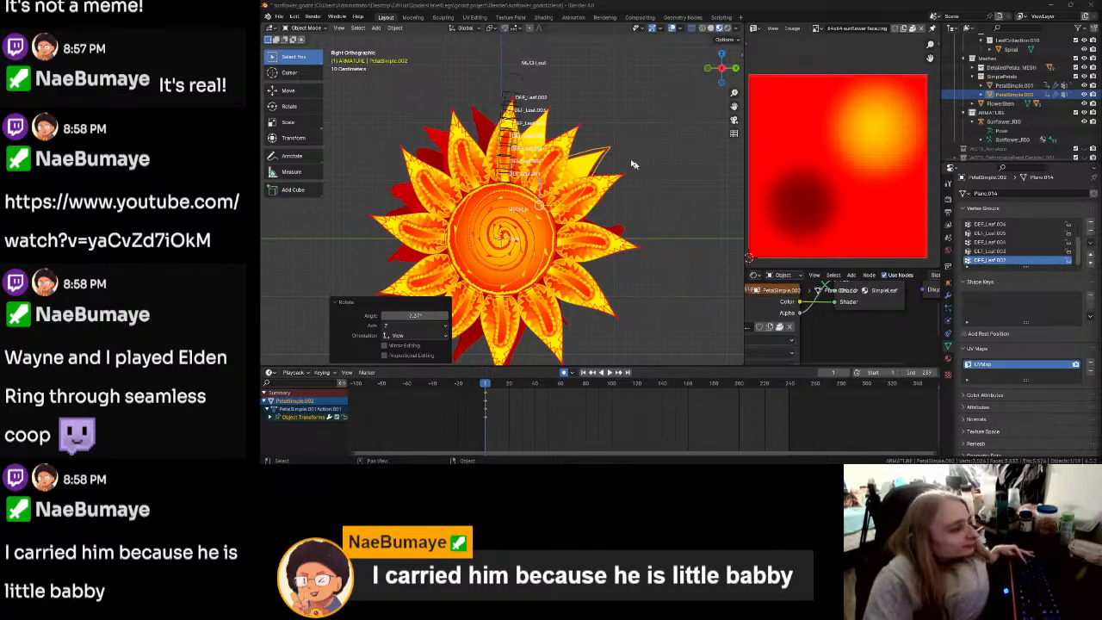
key("ctrl+s")
Step: Duplicate the simple petal again into the gap above the rightmost detailed petal, adjusting its rotation and position to point outward
key("shift+d")
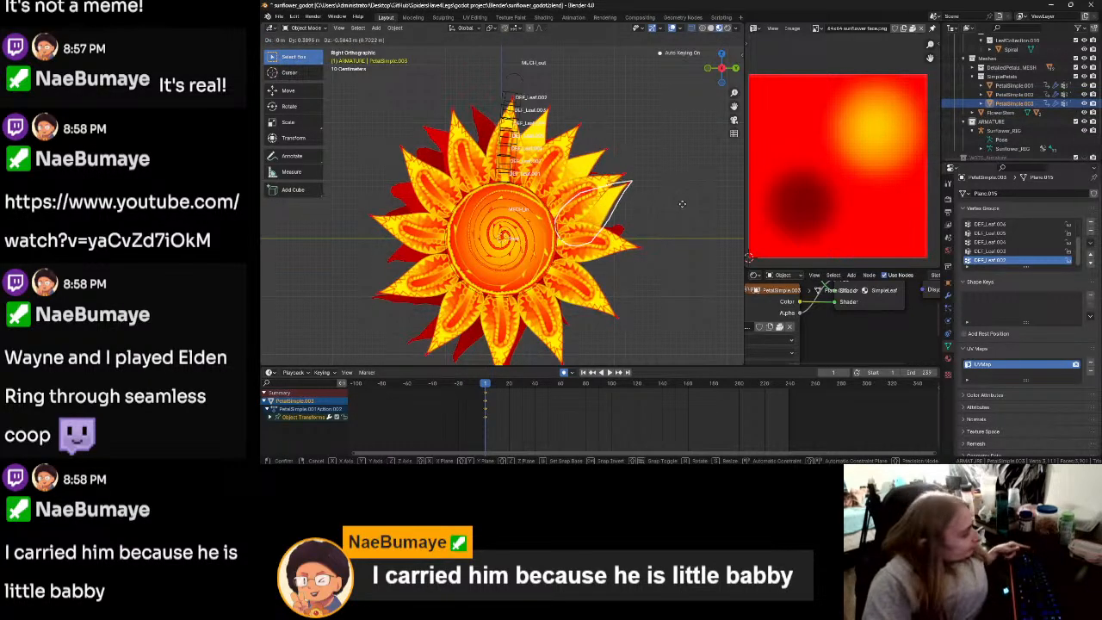
left_click(681, 203)
key("r")
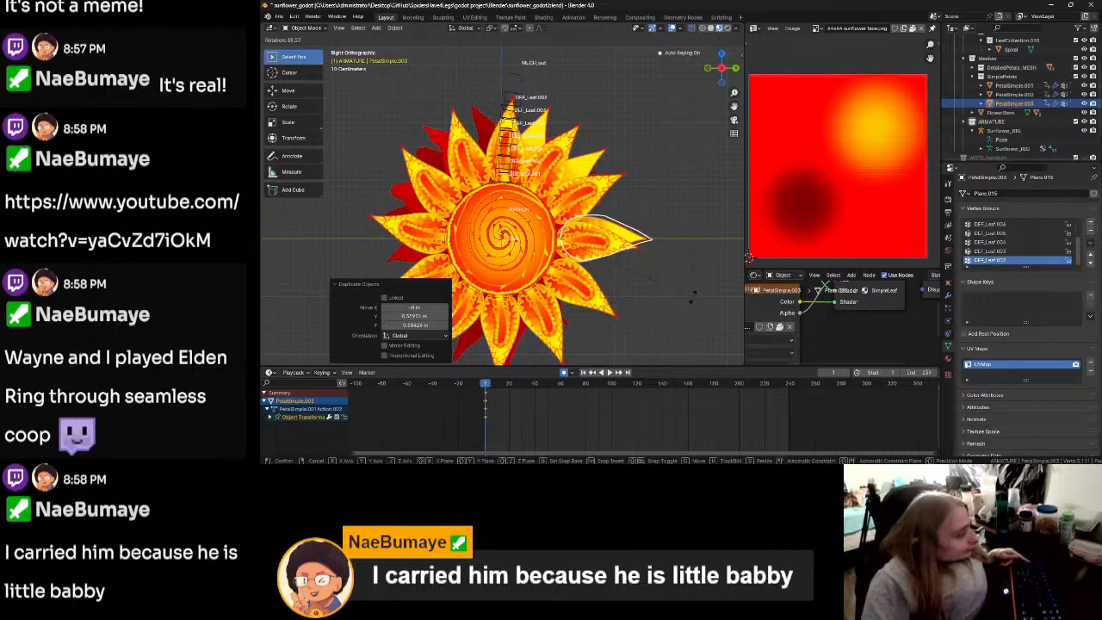
left_click(690, 291)
key("g")
left_click(684, 279)
key("r")
left_click(680, 260)
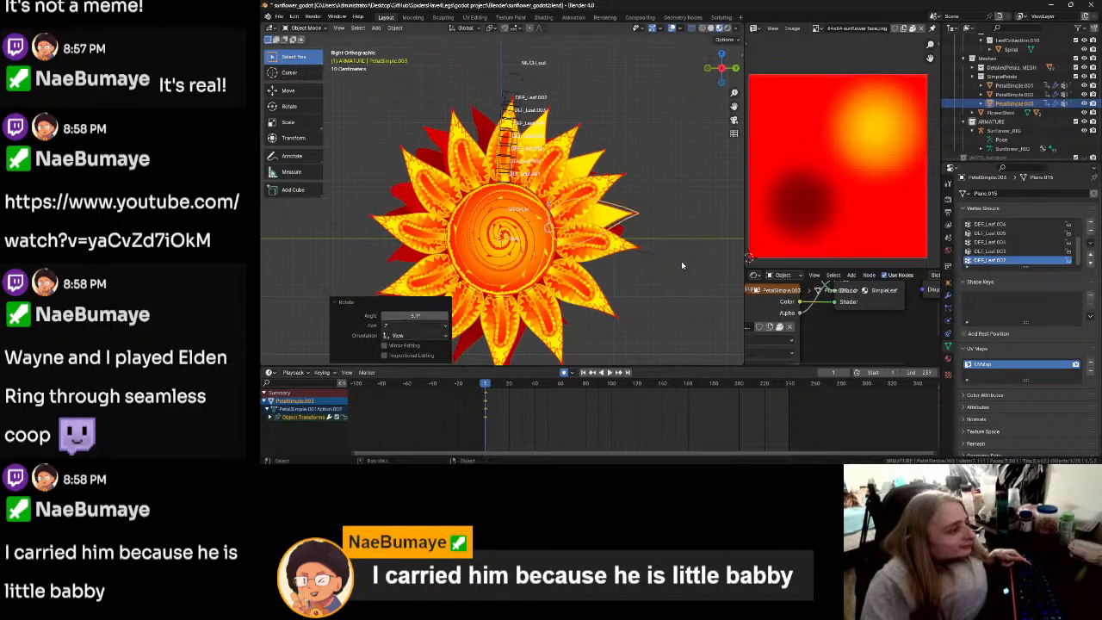
Step: Duplicate the simple petal into the next two gaps below the rightmost detailed petal, rotating the first copy 27° and the second to point outward
key("shift+d")
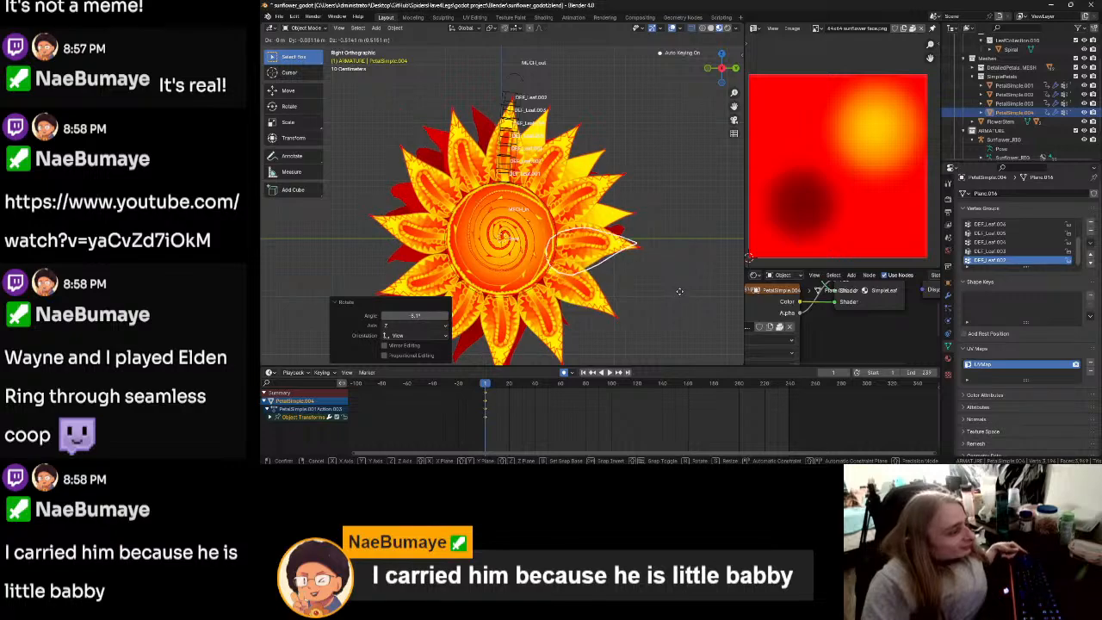
left_click(681, 295)
key("r")
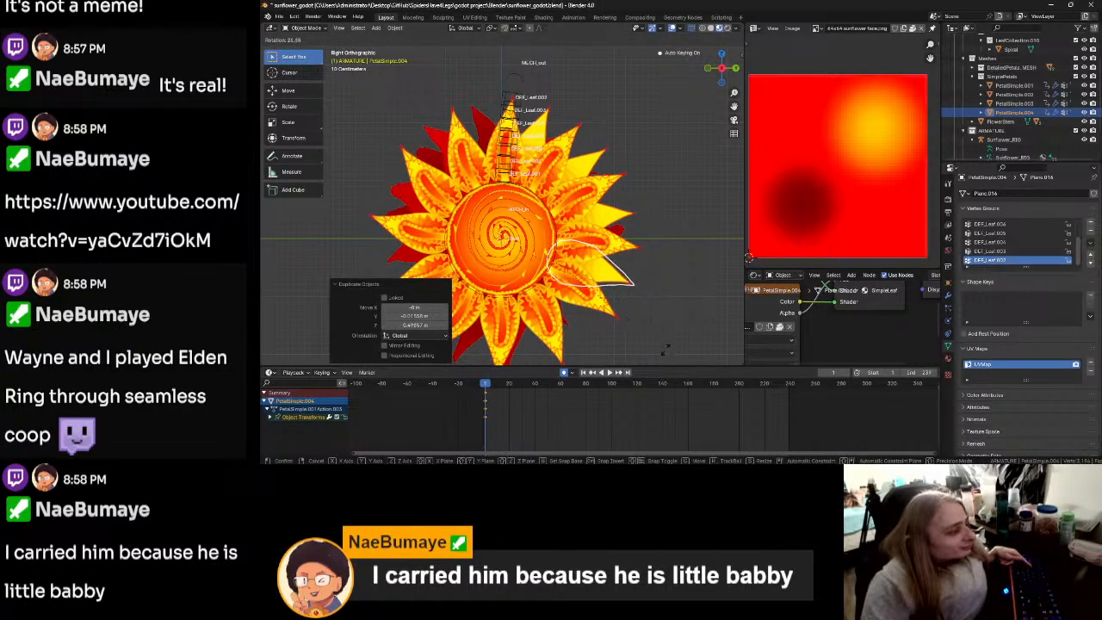
left_click(665, 351)
middle_click_drag(653, 312, 700, 273, "shift")
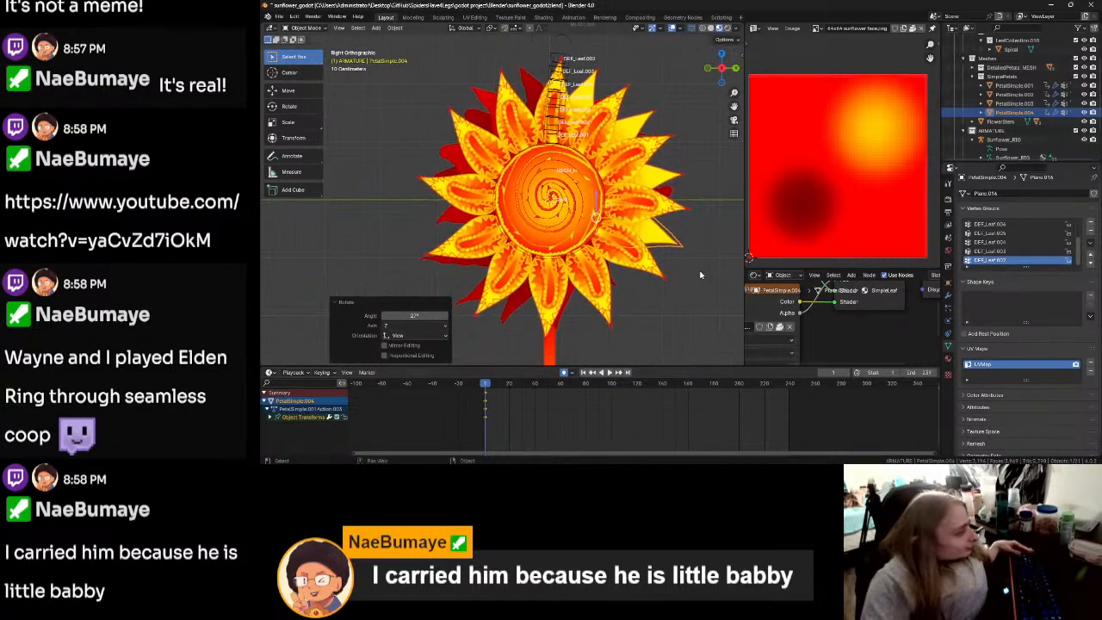
key("shift+d")
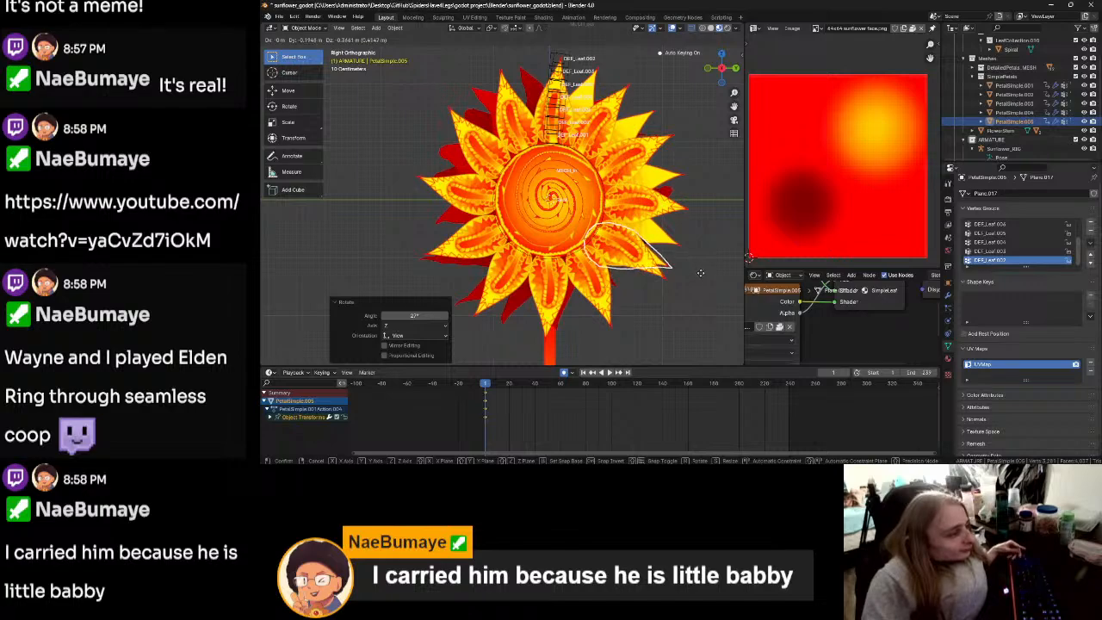
left_click(702, 277)
key("r")
left_click(665, 334)
Step: Duplicate the simple petal into the gap just right of the stem, rotate it to point almost straight down, and nudge it along Y
key("shift+d")
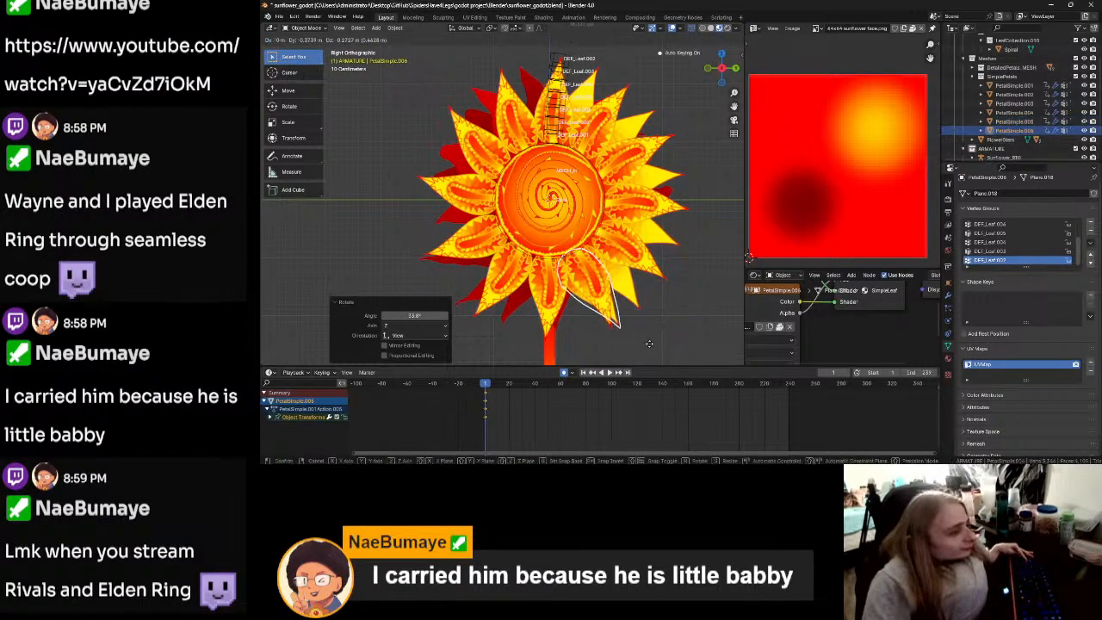
left_click(646, 340)
key("r")
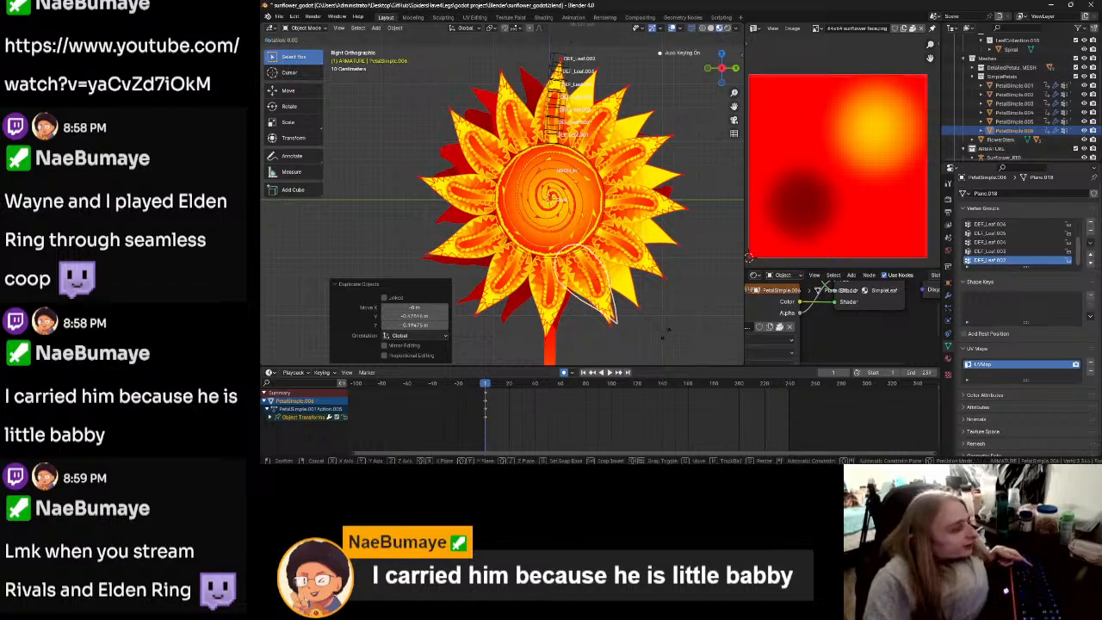
left_click(565, 337)
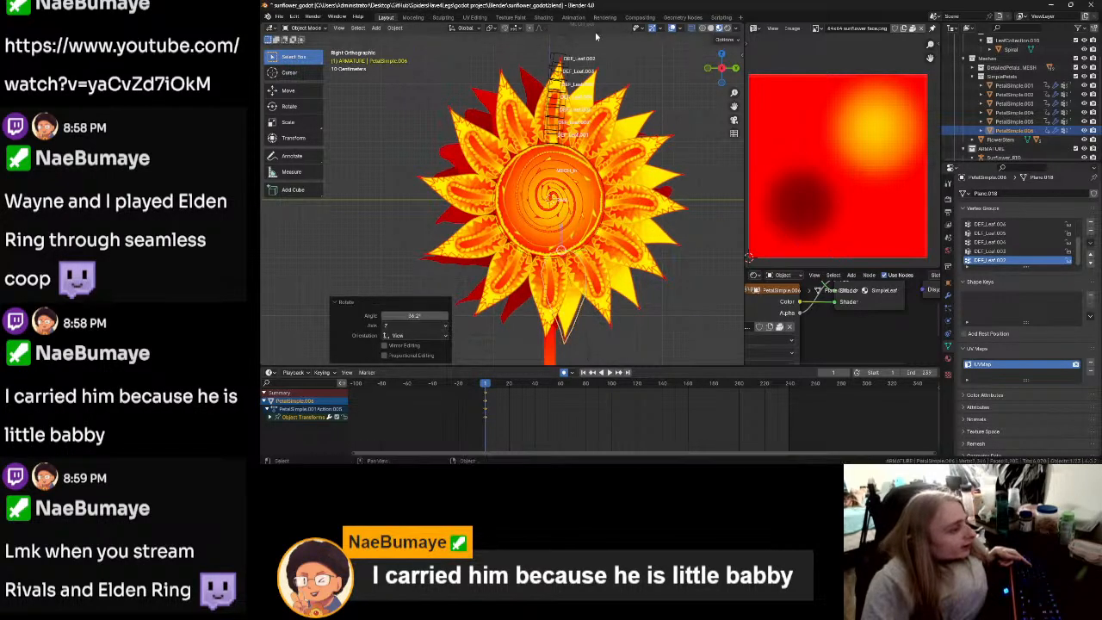
key("g")
left_click(613, 43)
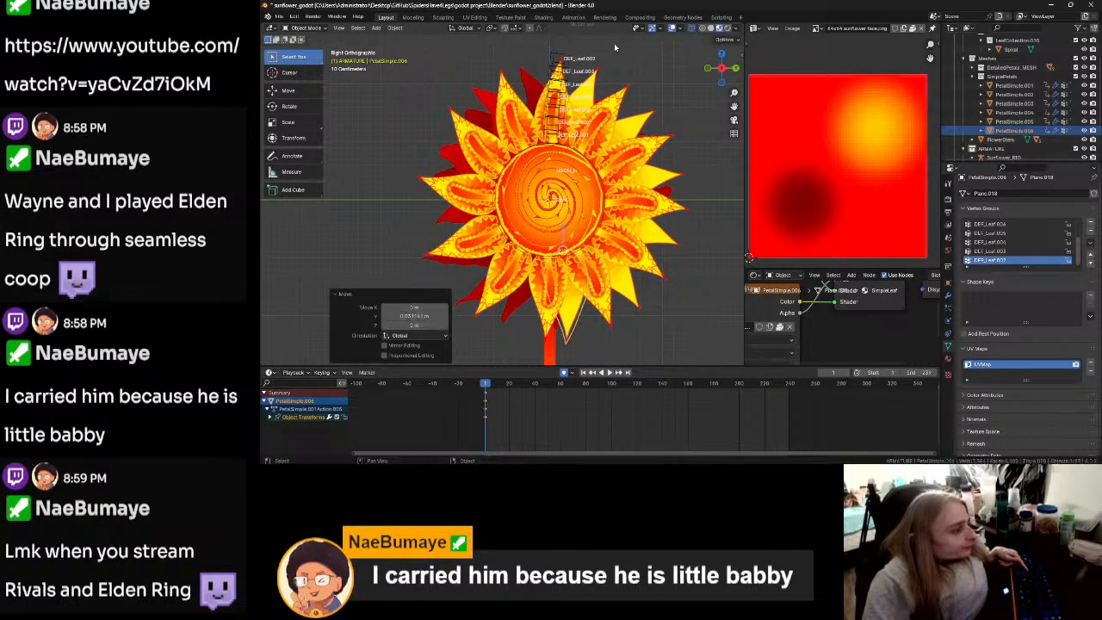
Step: Duplicate the simple petal into the two gaps left of the stem, rotating each copy clockwise to point outward
key("shift+d")
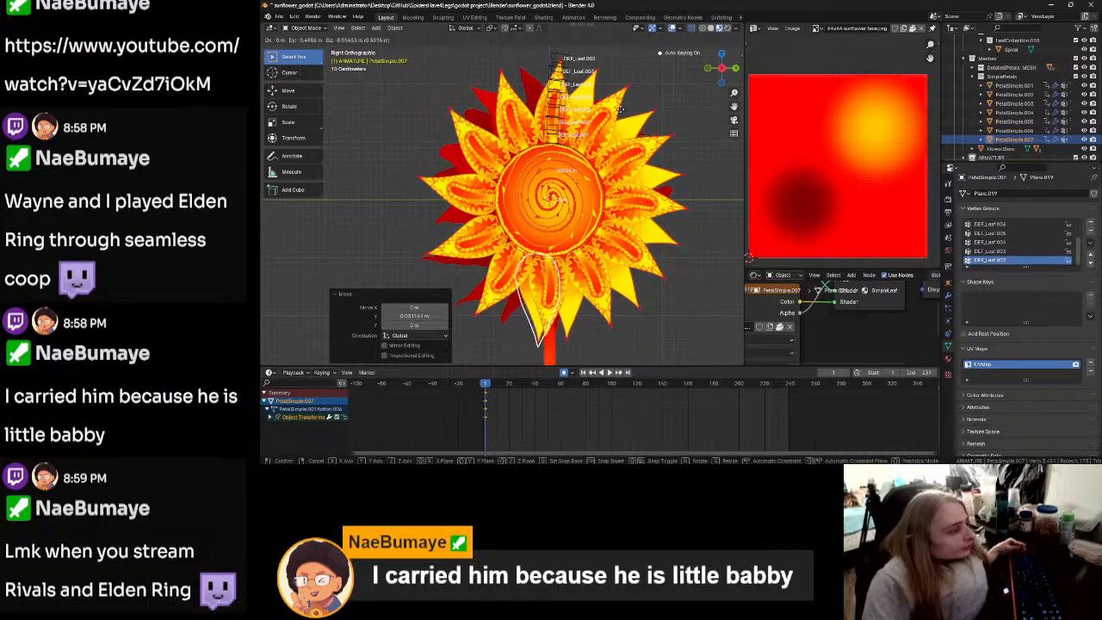
left_click(620, 107)
key("r")
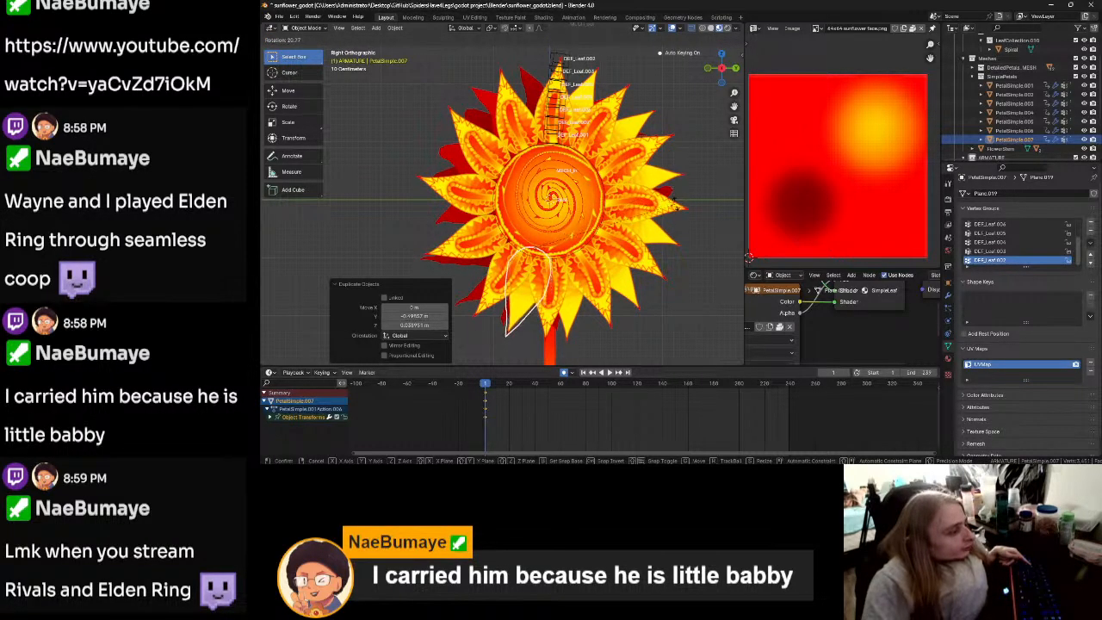
left_click(676, 208)
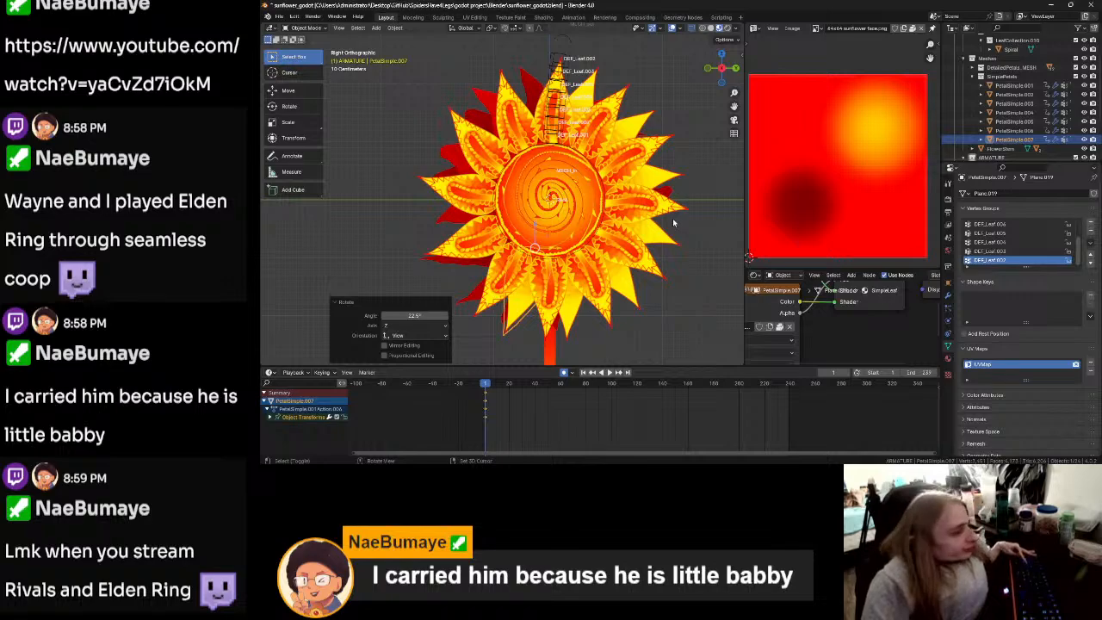
key("shift+d")
left_click(653, 206)
key("r")
left_click(628, 282)
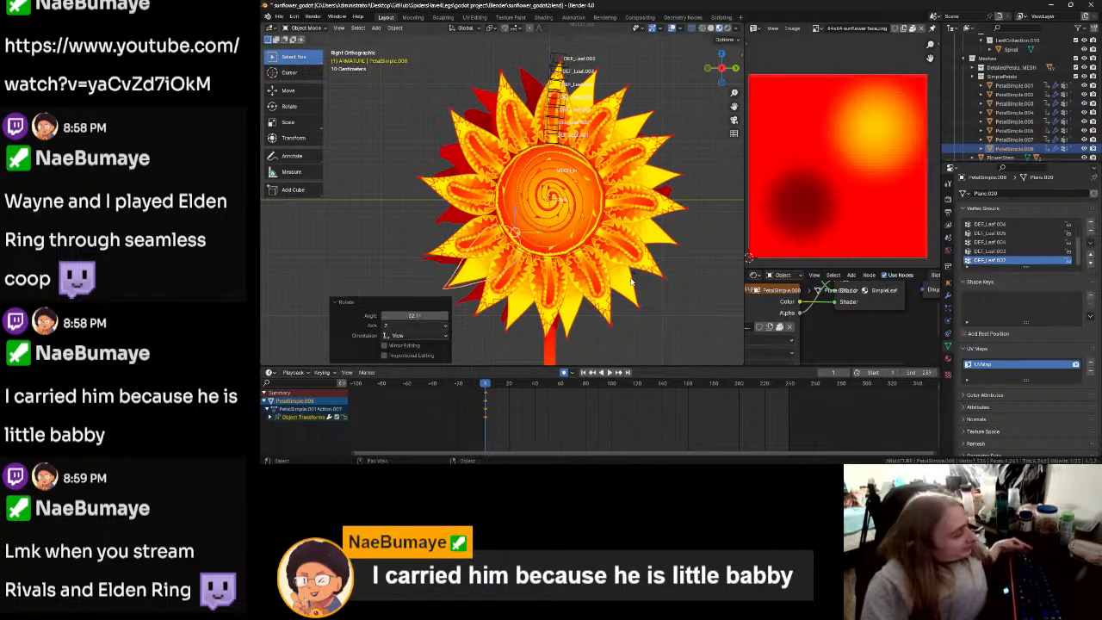
Step: Place two more simple petal copies around the flower's left-hand detailed petal, rotating them clockwise about 29° and 28°
key("shift+d")
left_click(618, 255)
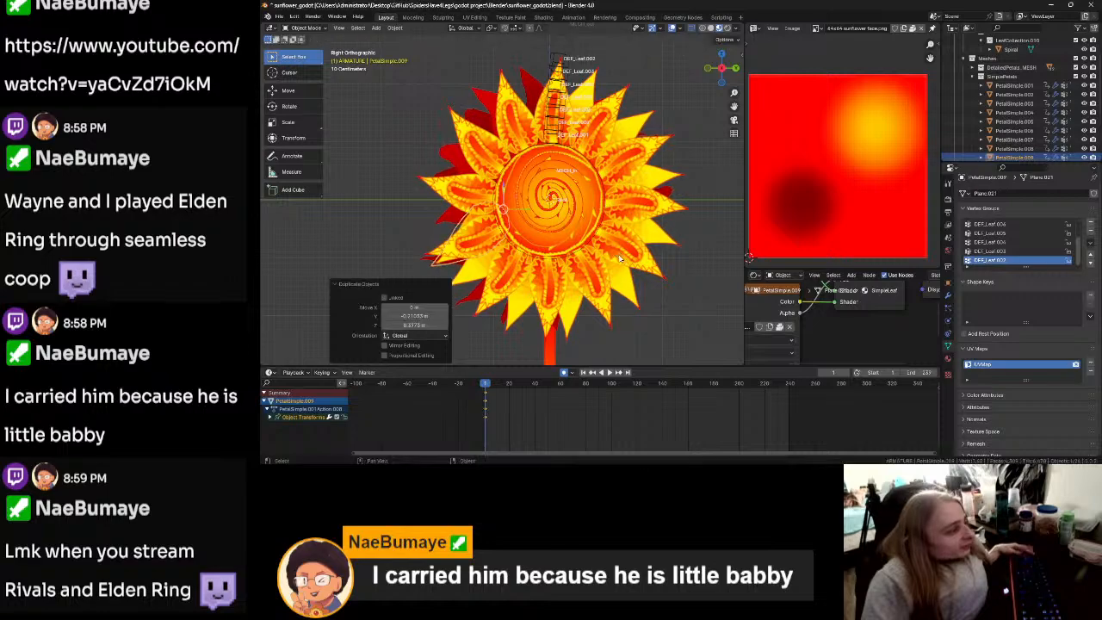
key("r")
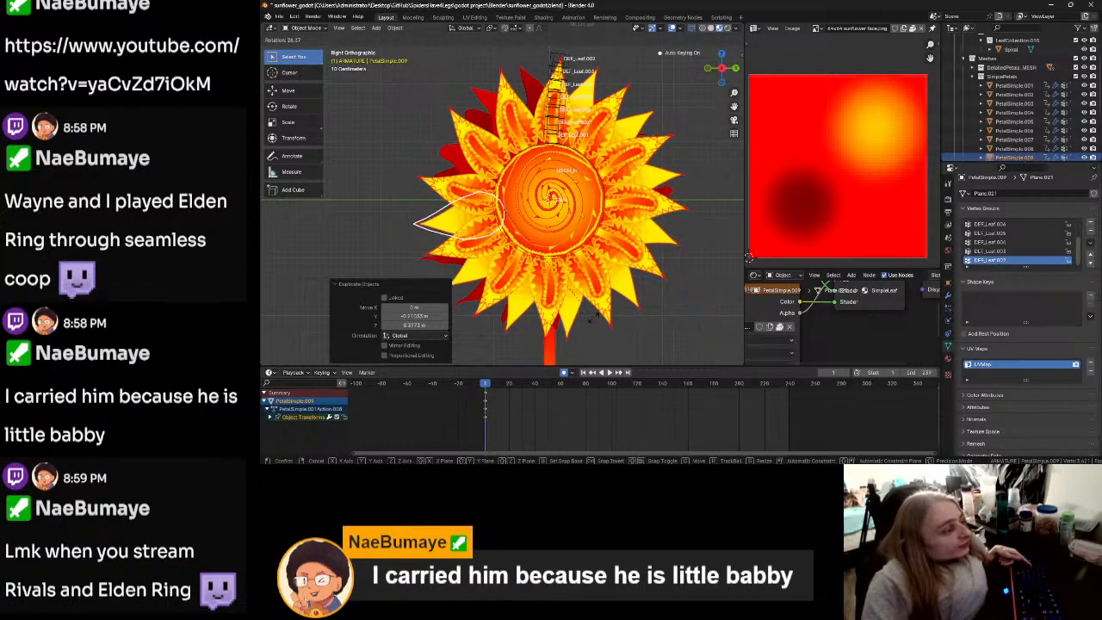
left_click(590, 324)
key("shift+d")
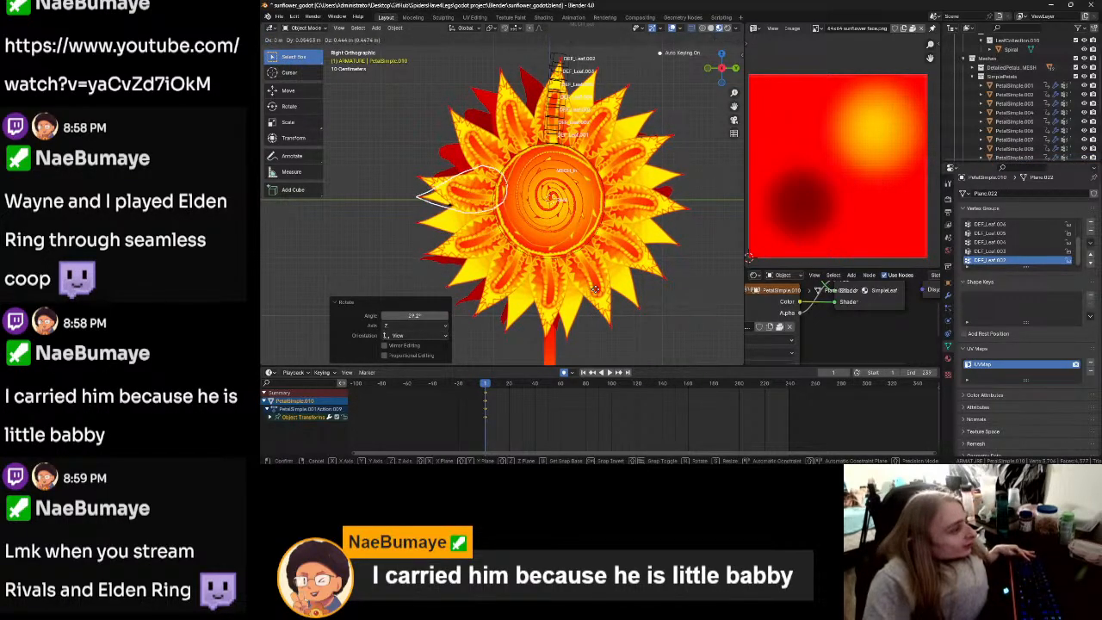
left_click(596, 292)
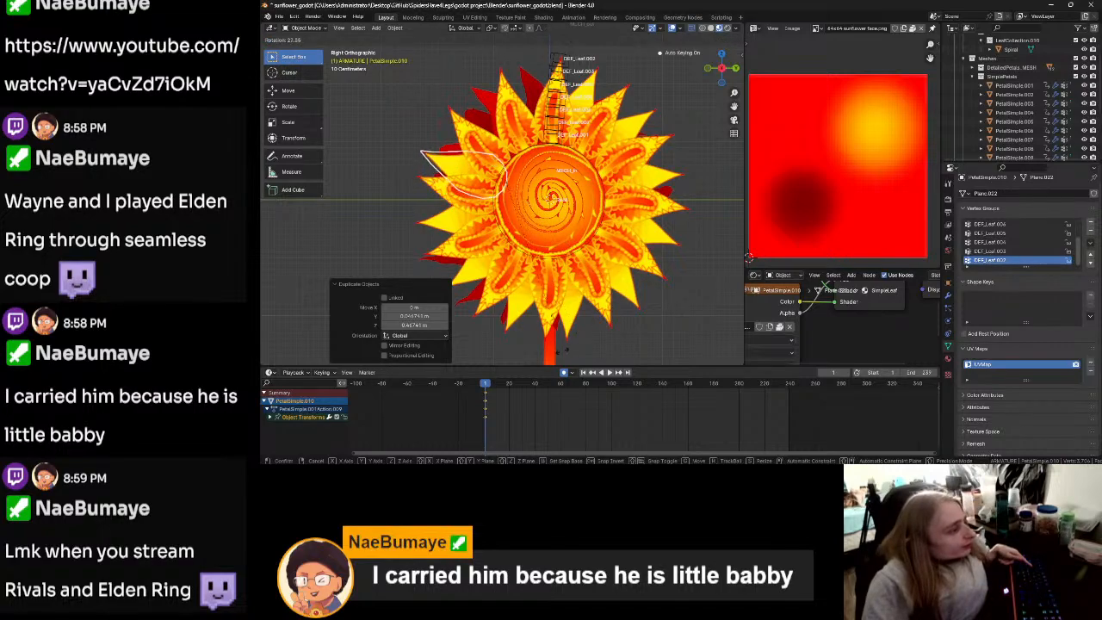
left_click(560, 352)
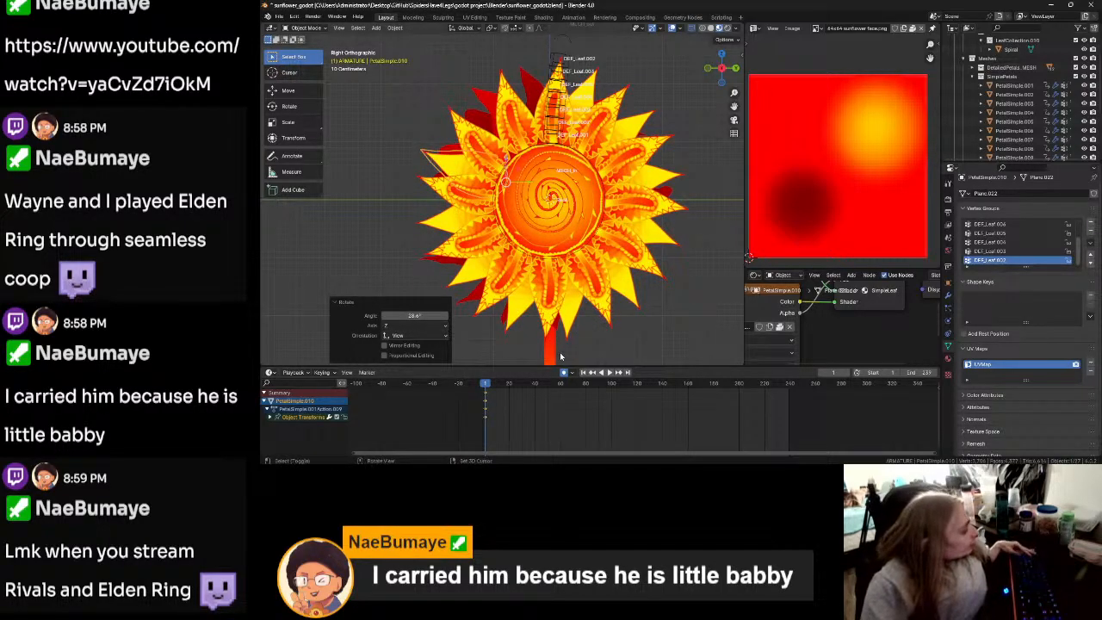
Step: Duplicate the simple petal into the upper-left part of the ring and rotate it about 34° clockwise
key("shift+d")
left_click(581, 332)
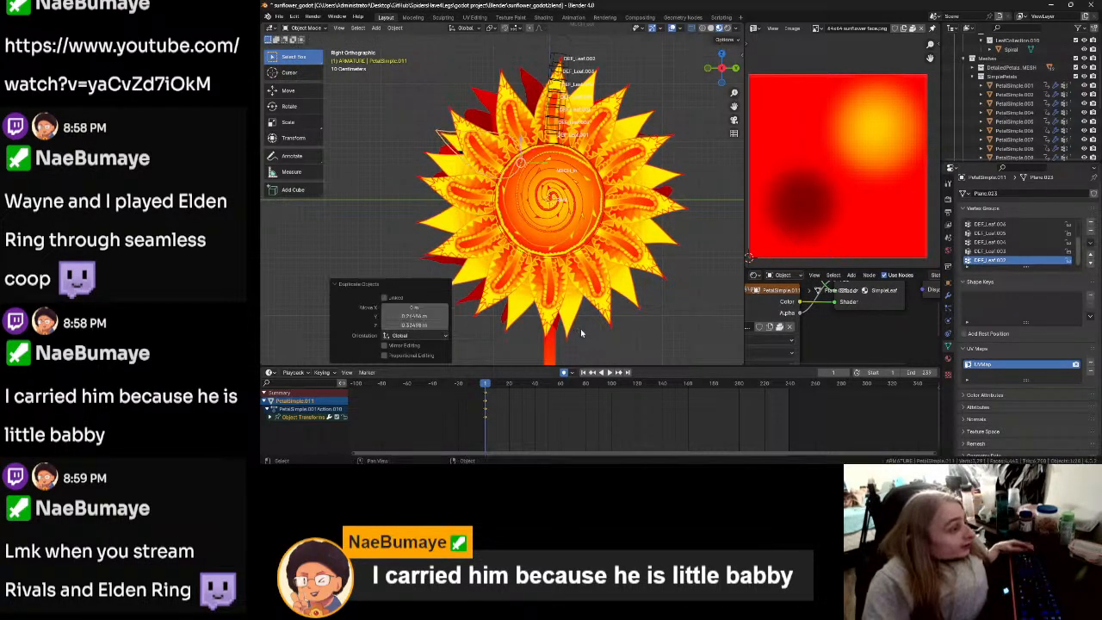
key("r")
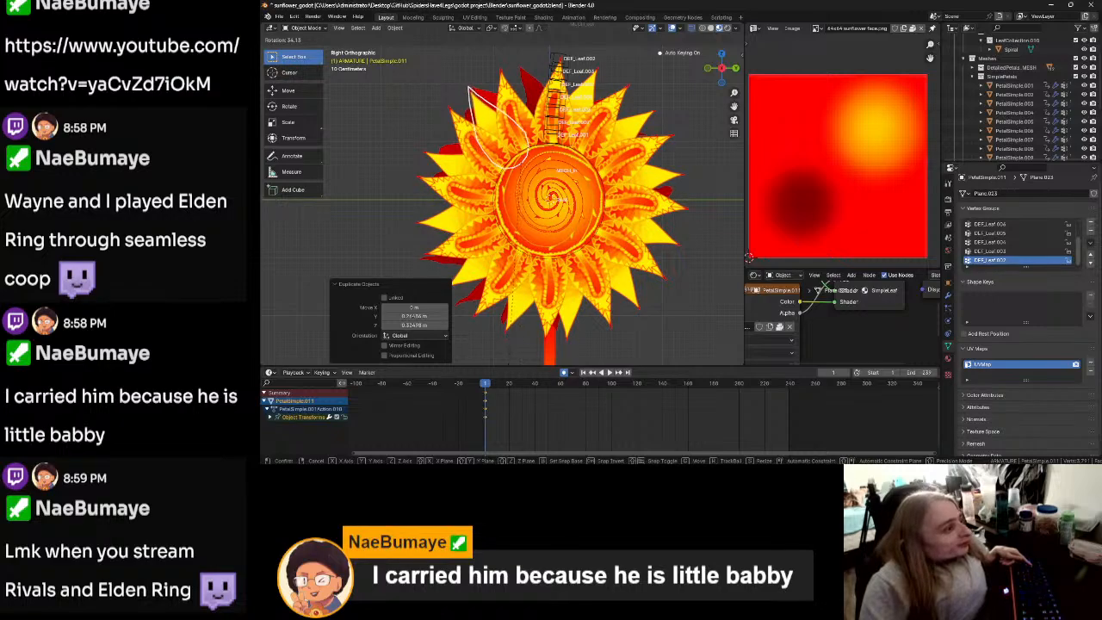
left_click(538, 65)
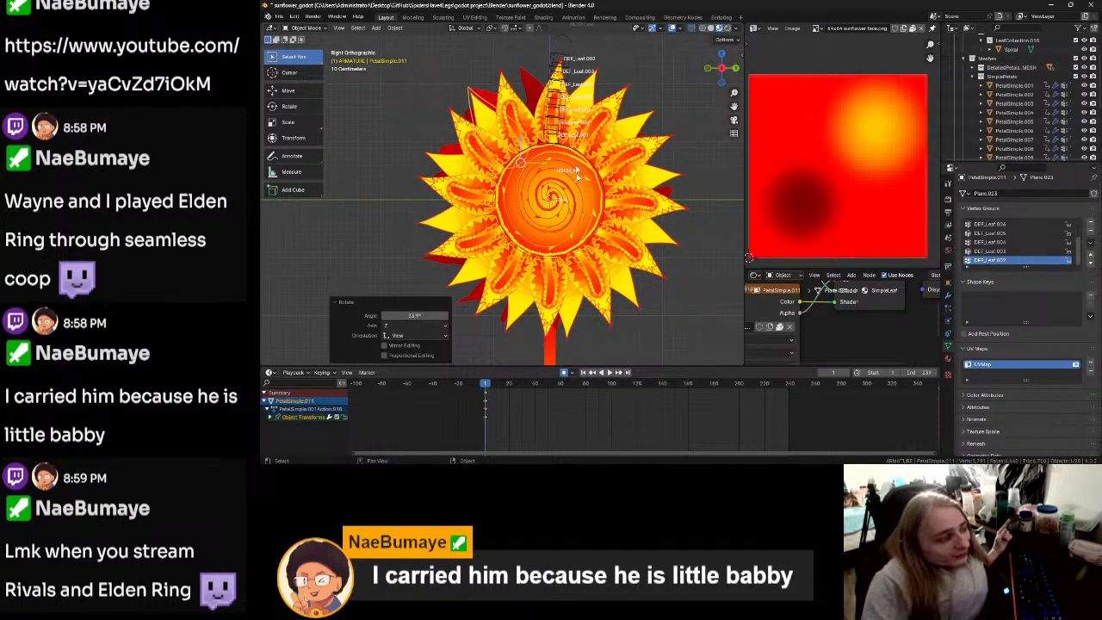
Step: Switch to Godot to check the sunflower in the background scene
mouse_move(527, 471)
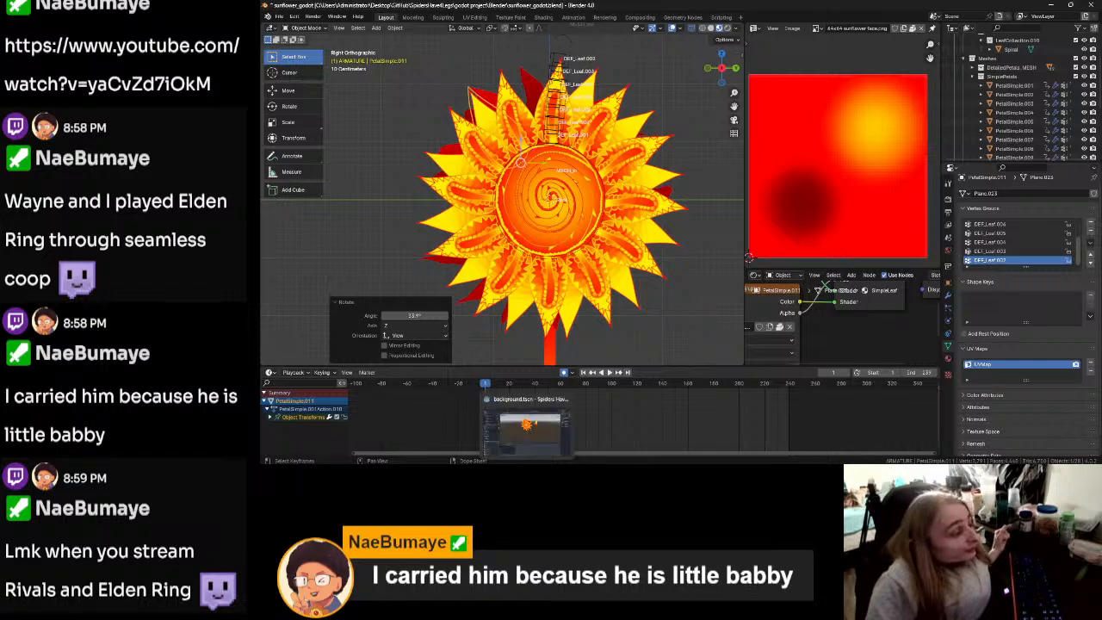
left_click(532, 436)
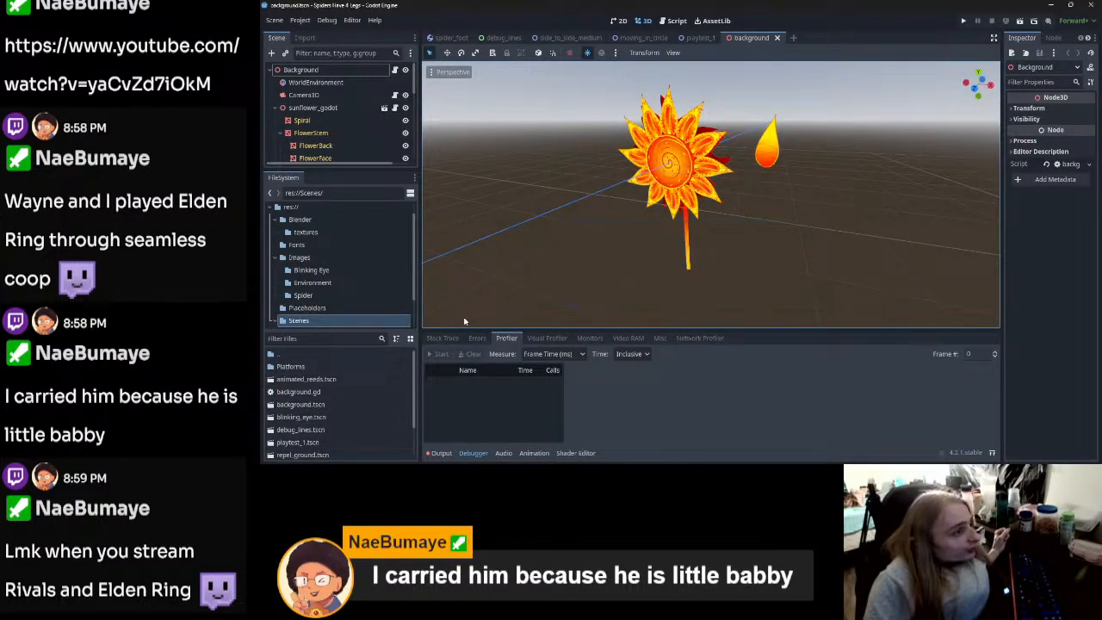
Step: Create a new scene with a 2D root node and add a Sprite2D child node
left_click(793, 38)
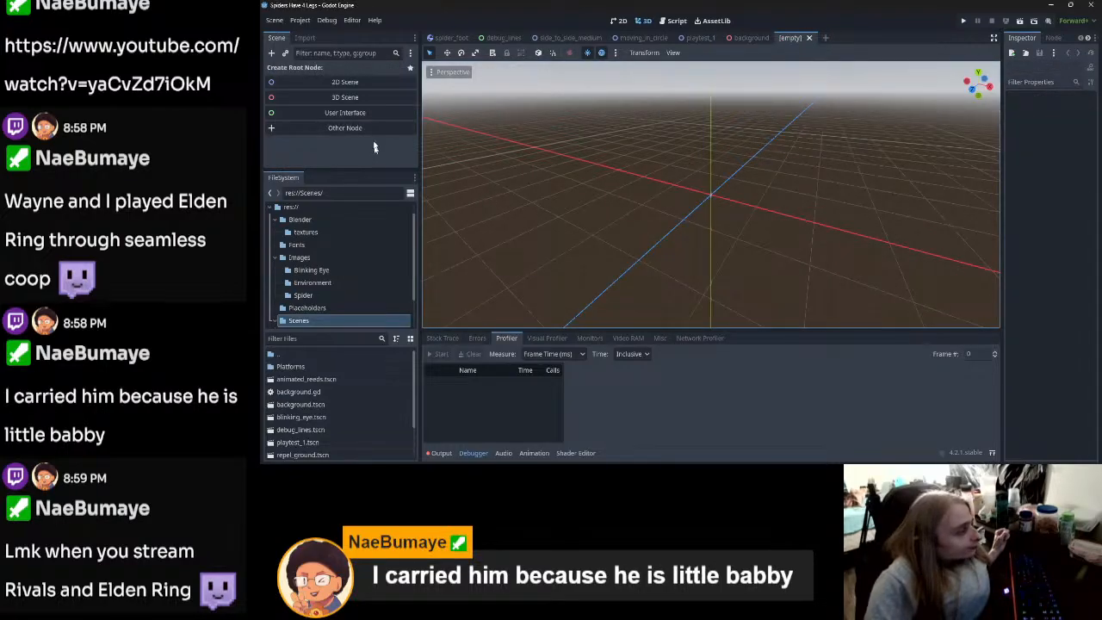
left_click(369, 81)
right_click(360, 74)
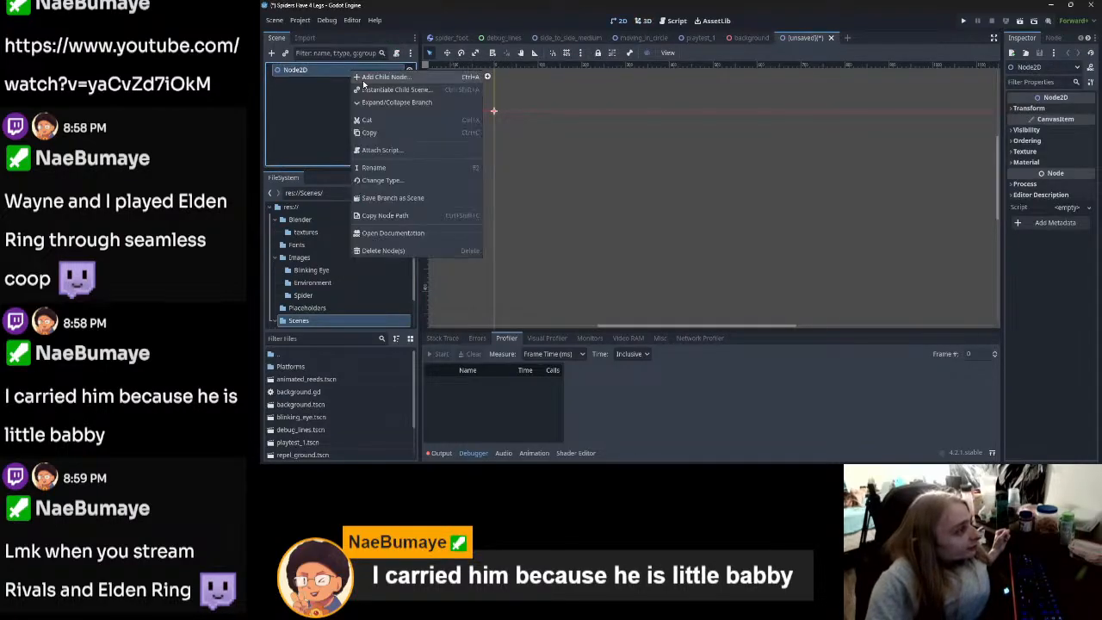
left_click(365, 79)
type("sprite")
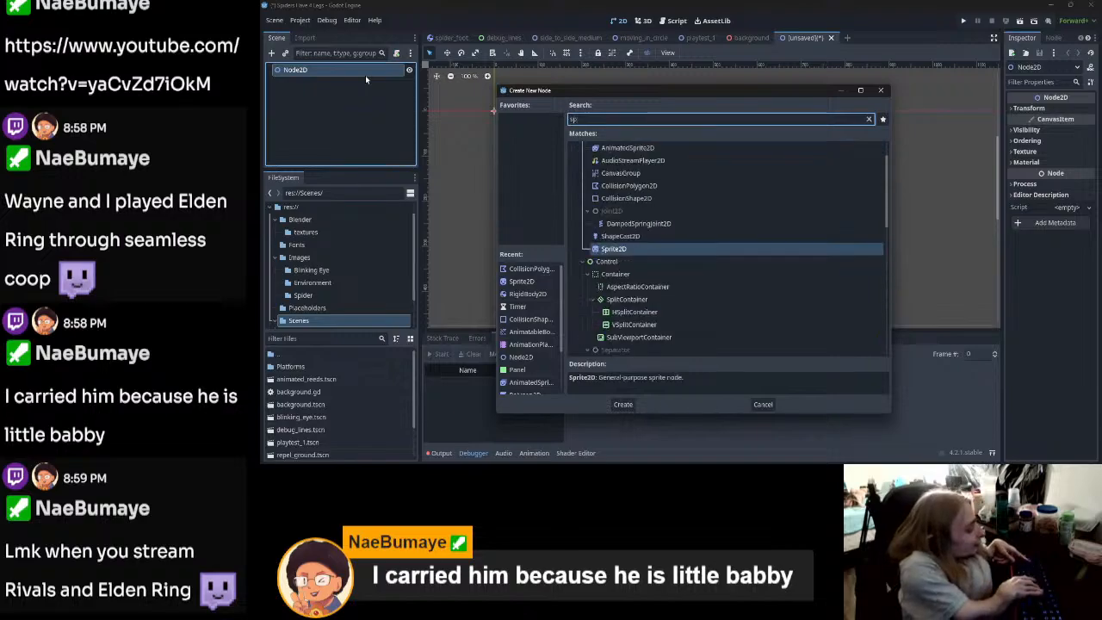
key("Return")
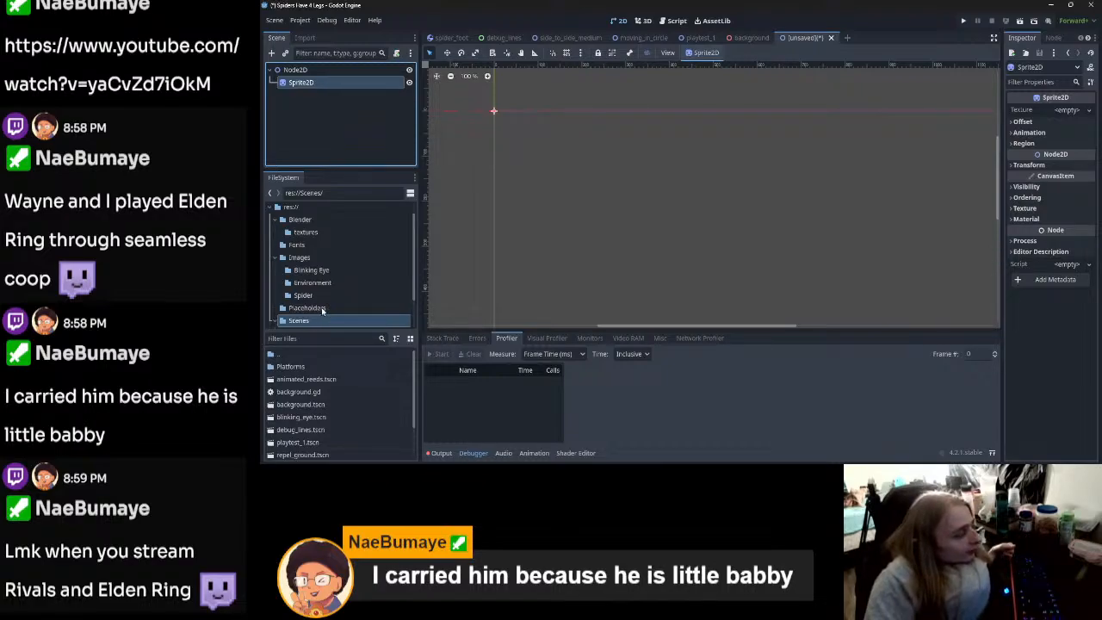
Step: Assign "ground pieces grey level.png" from the Images/Environment folder as the Sprite2D's texture
scroll(328, 294, "down", 1)
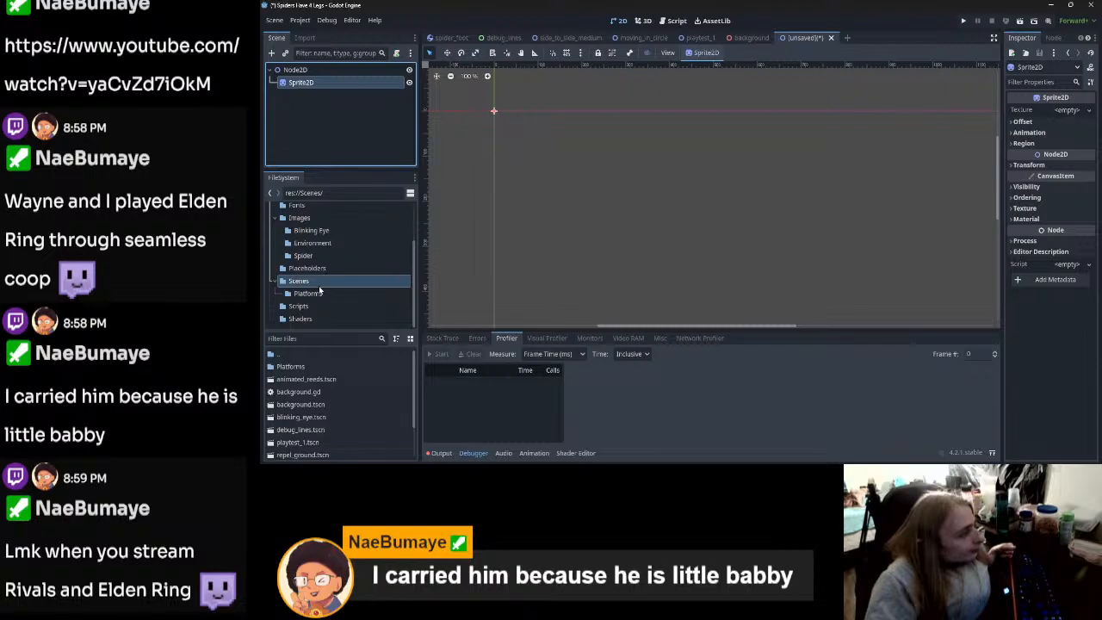
left_click(317, 294)
scroll(318, 294, "up", 3)
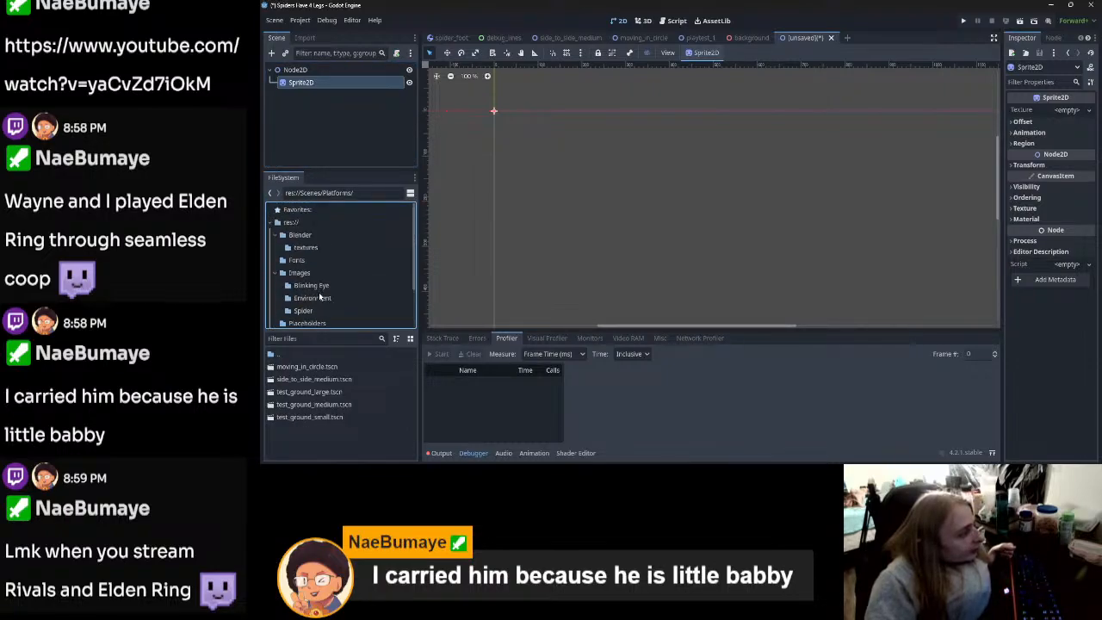
left_click(310, 248)
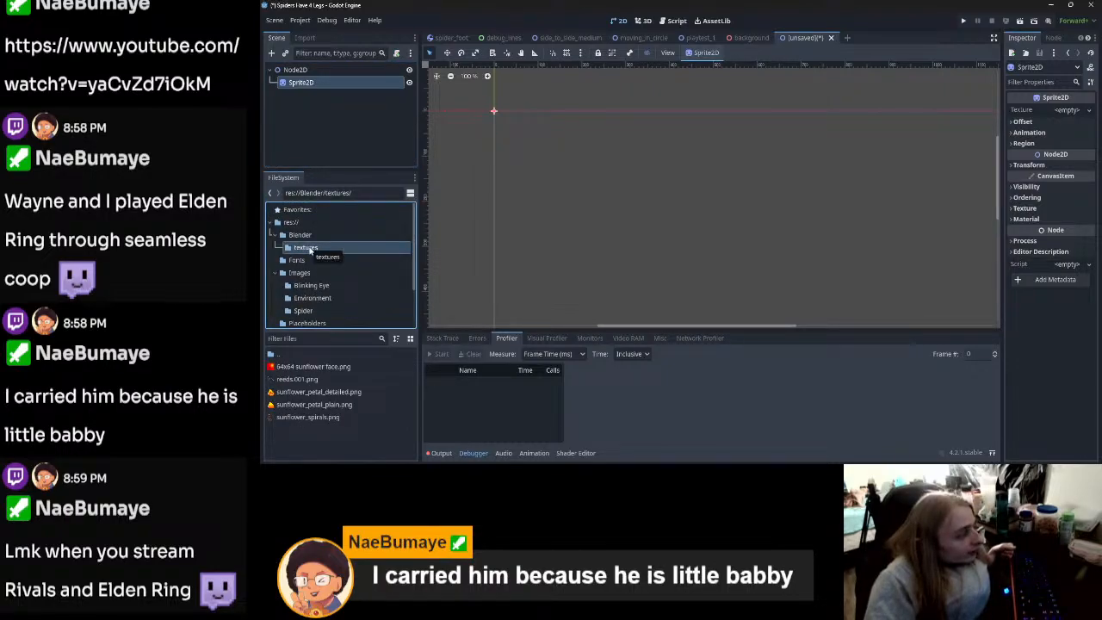
left_click(308, 274)
double_click(302, 378)
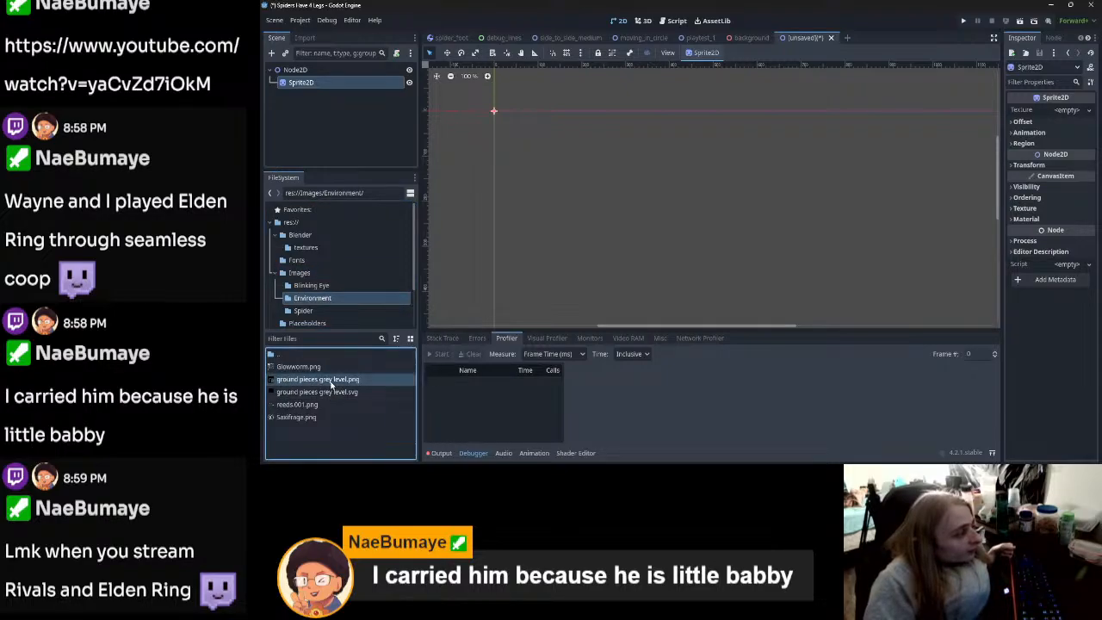
mouse_move(331, 384)
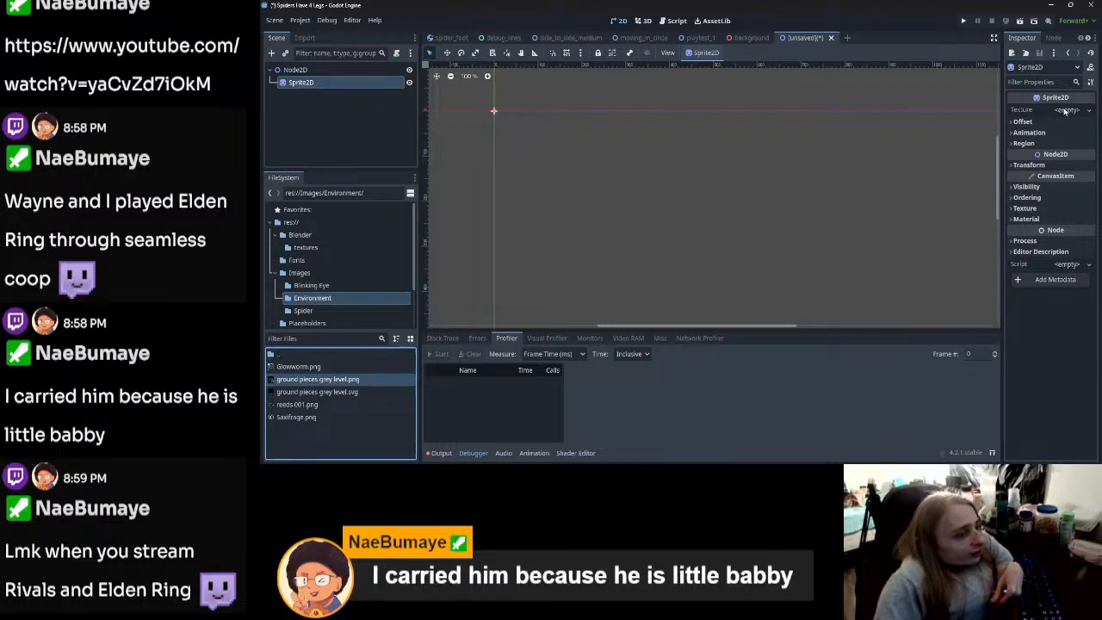
left_click_drag(340, 380, 1067, 113)
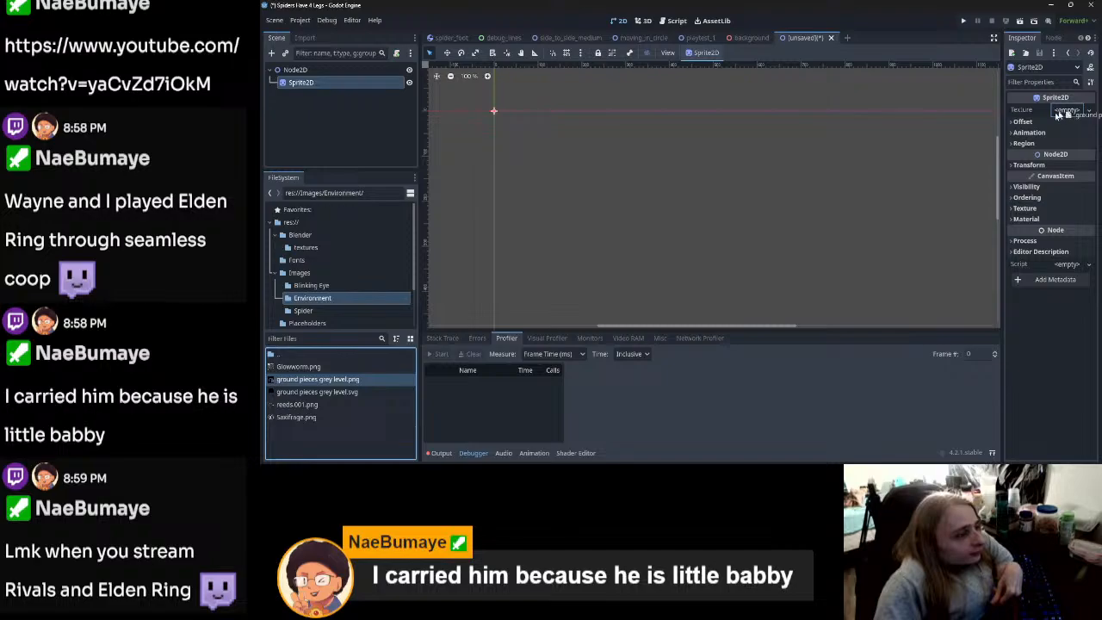
Step: Examine the ground sprite's overall shape and its jagged black edges up close
scroll(597, 197, "down", 10)
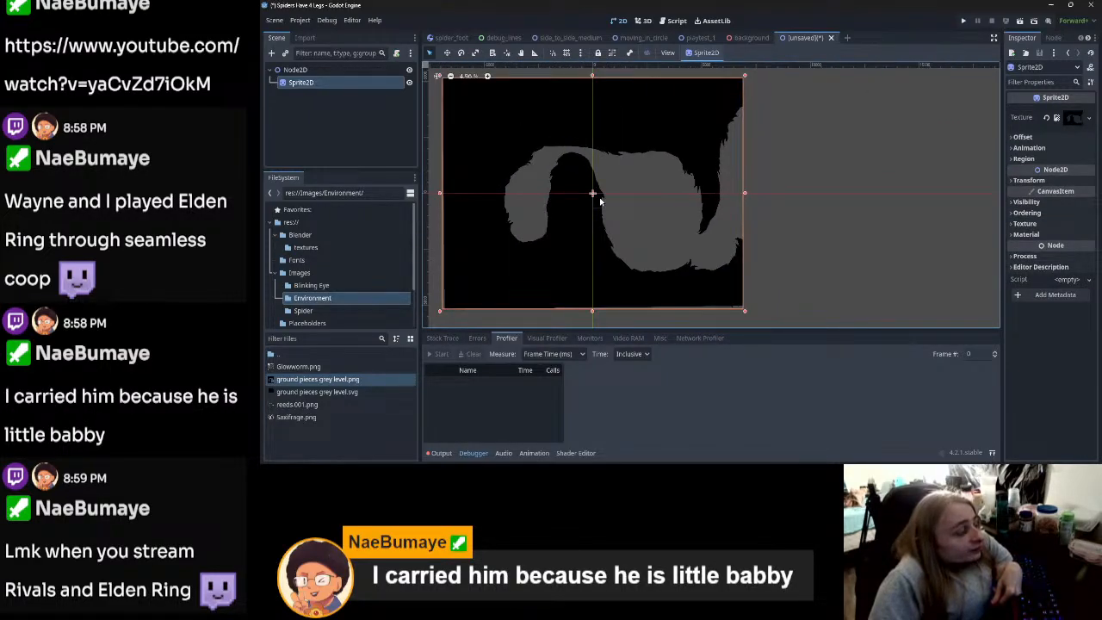
middle_click_drag(619, 210, 690, 218)
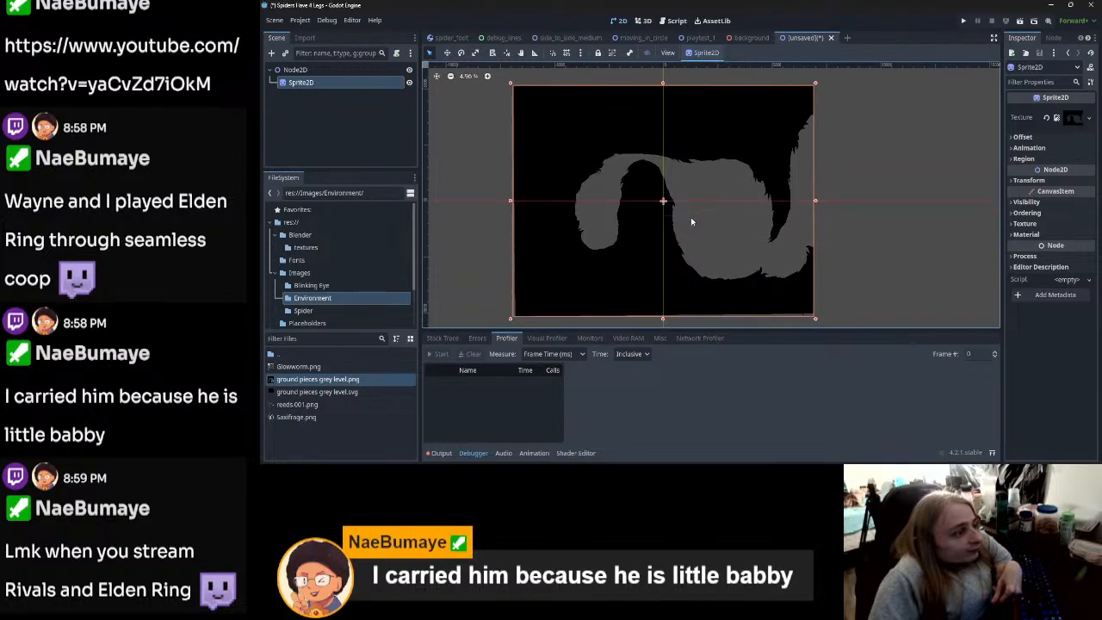
left_click(707, 54)
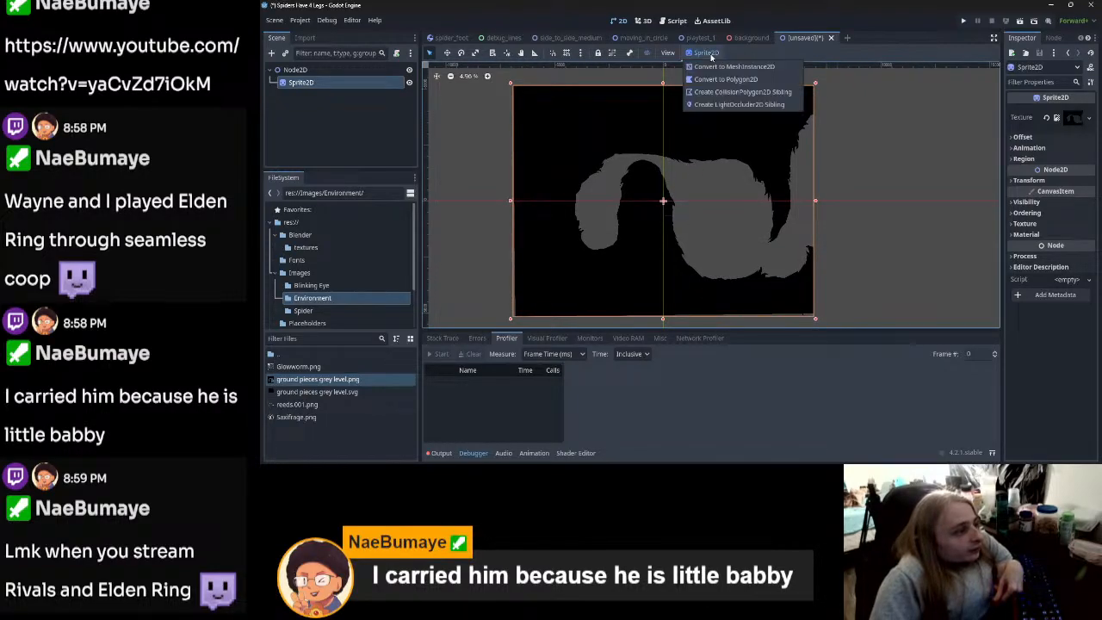
scroll(777, 197, "up", 5)
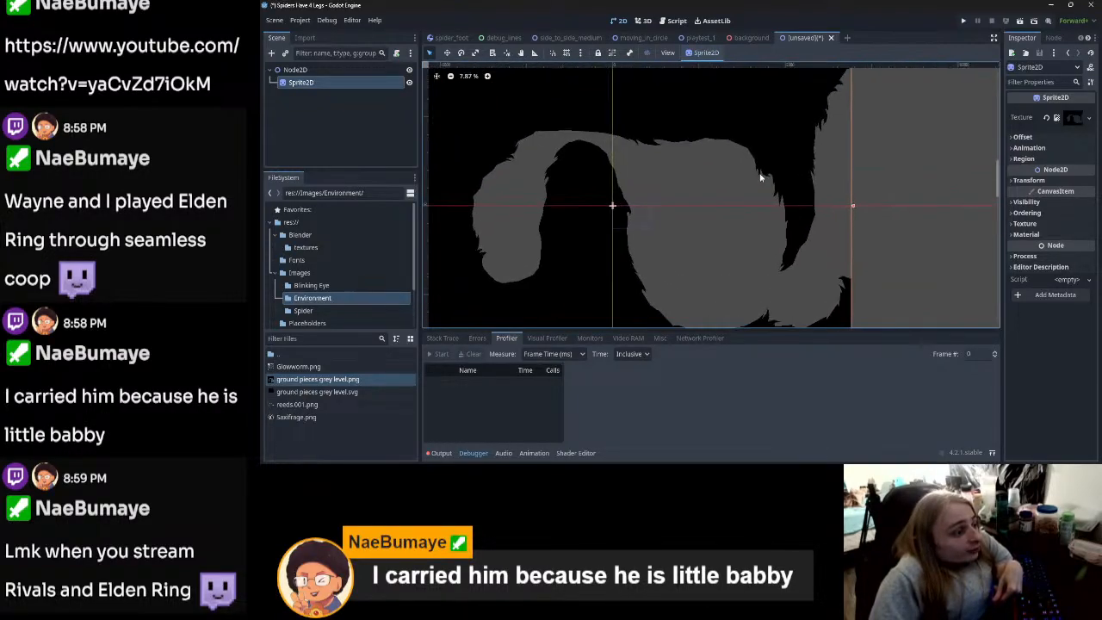
scroll(745, 146, "up", 10)
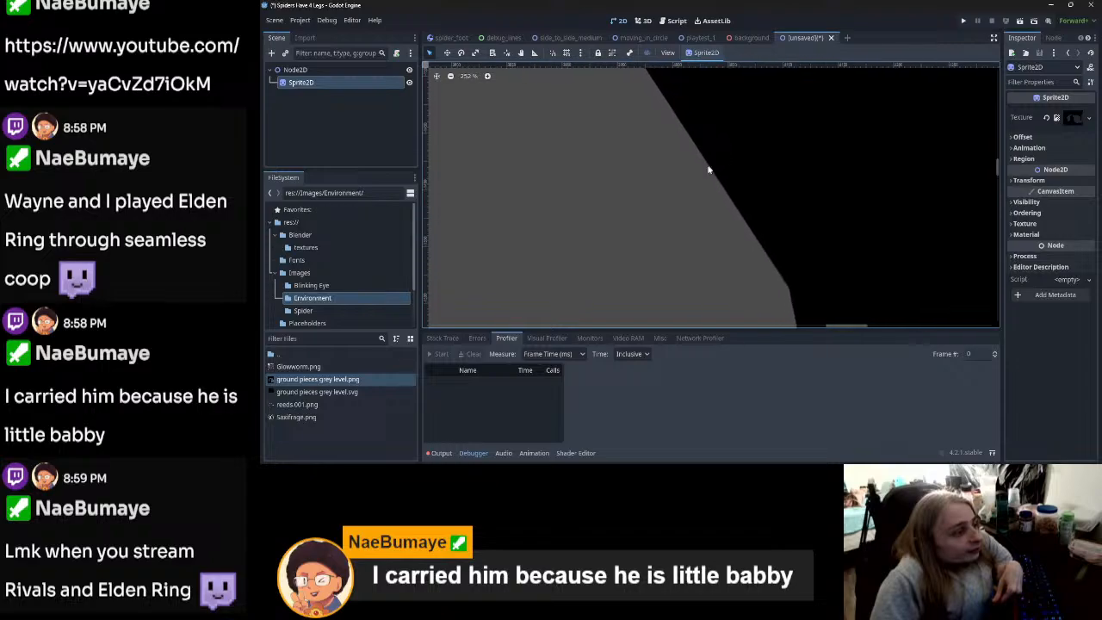
scroll(710, 170, "down", 15)
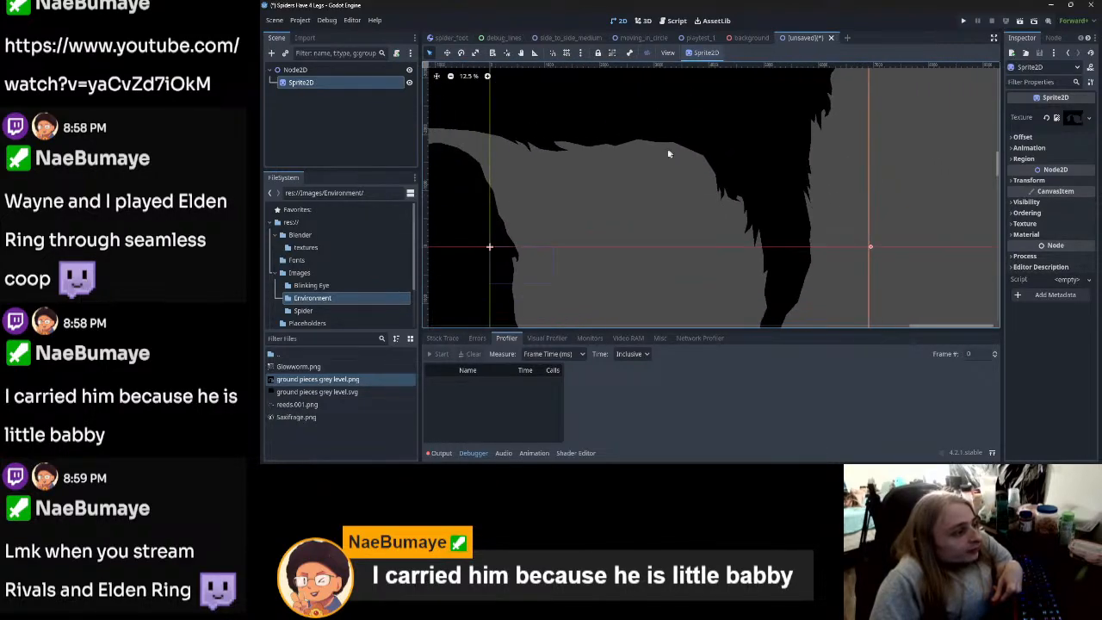
scroll(667, 155, "down", 2)
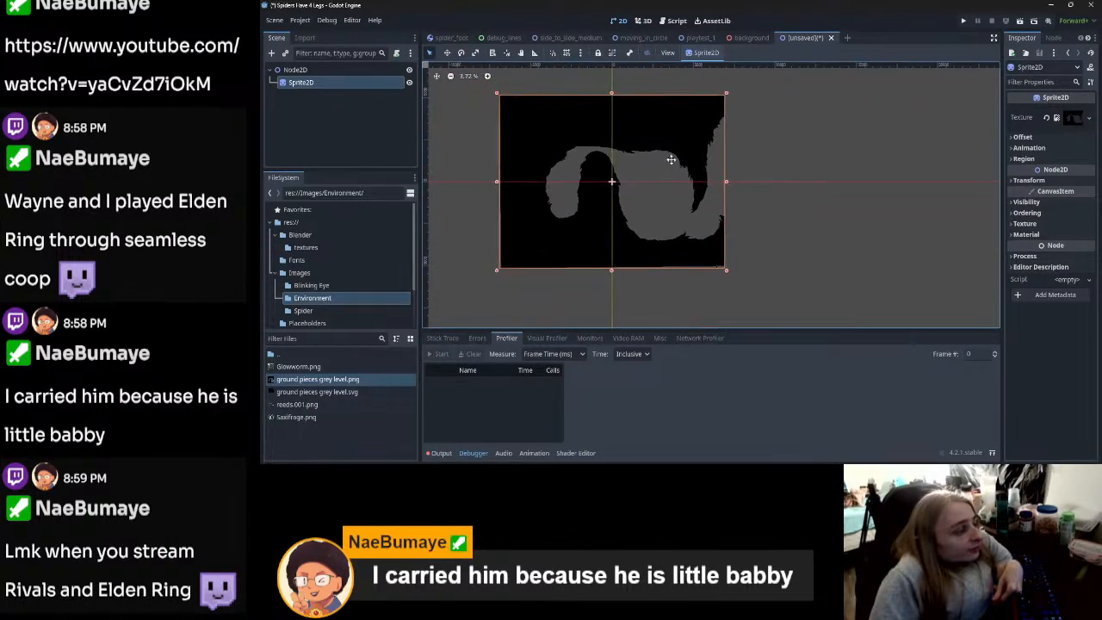
Step: Convert the ground sprite to a Polygon2D, with the outline growth set to 0 pixels
left_click(712, 53)
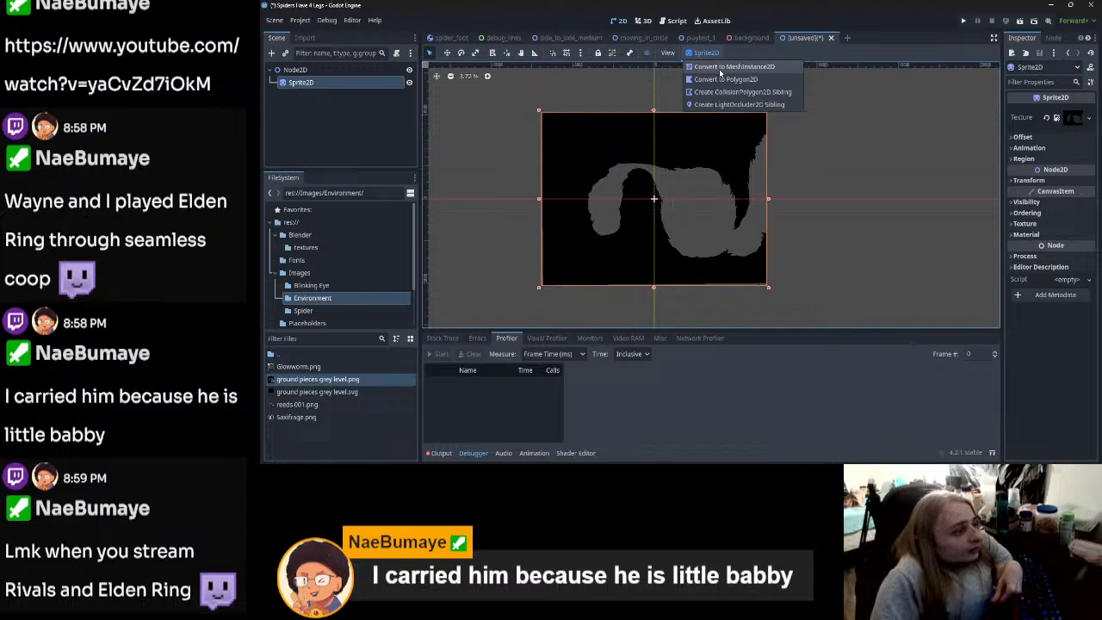
left_click(725, 81)
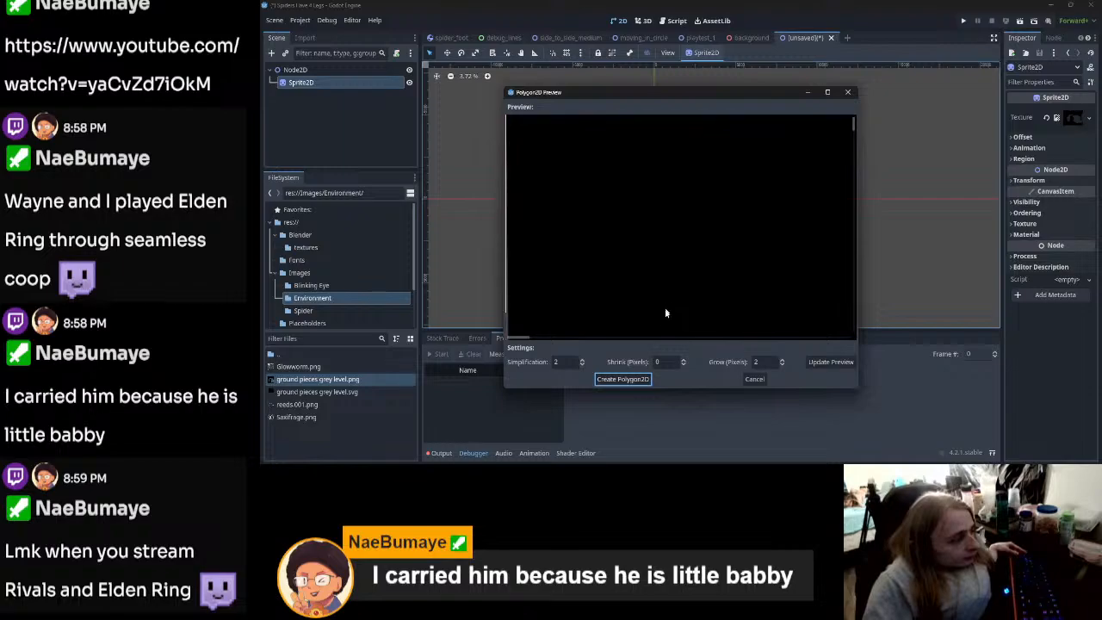
left_click_drag(517, 340, 719, 340)
mouse_move(855, 169)
left_mouse_down()
mouse_move(853, 217)
mouse_move(855, 191)
left_mouse_up()
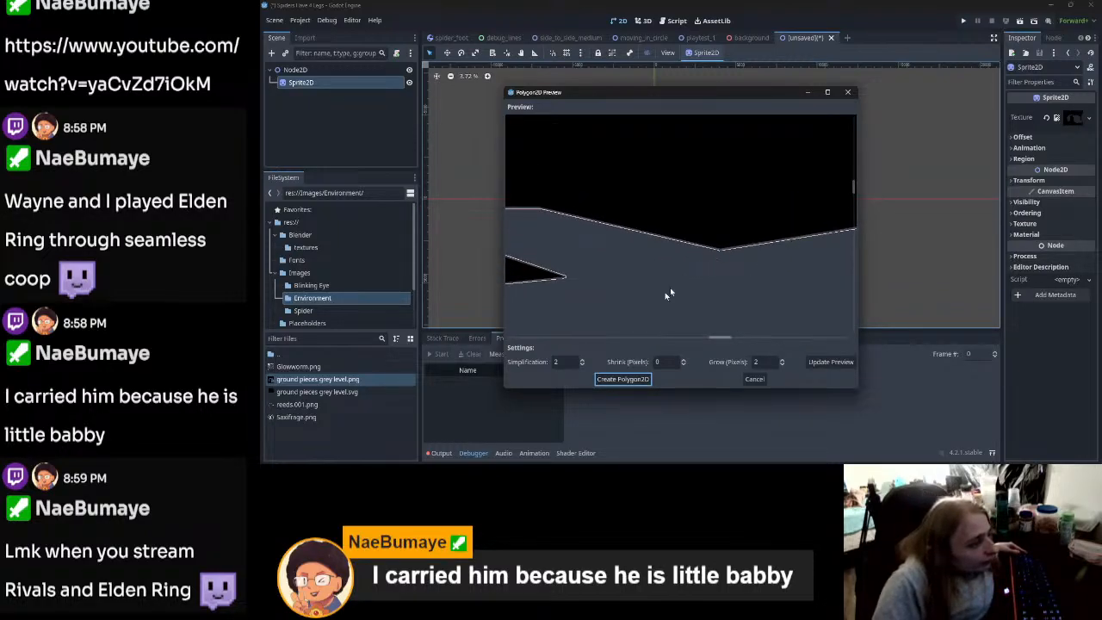
left_click(782, 365)
left_click(782, 365)
left_click(829, 362)
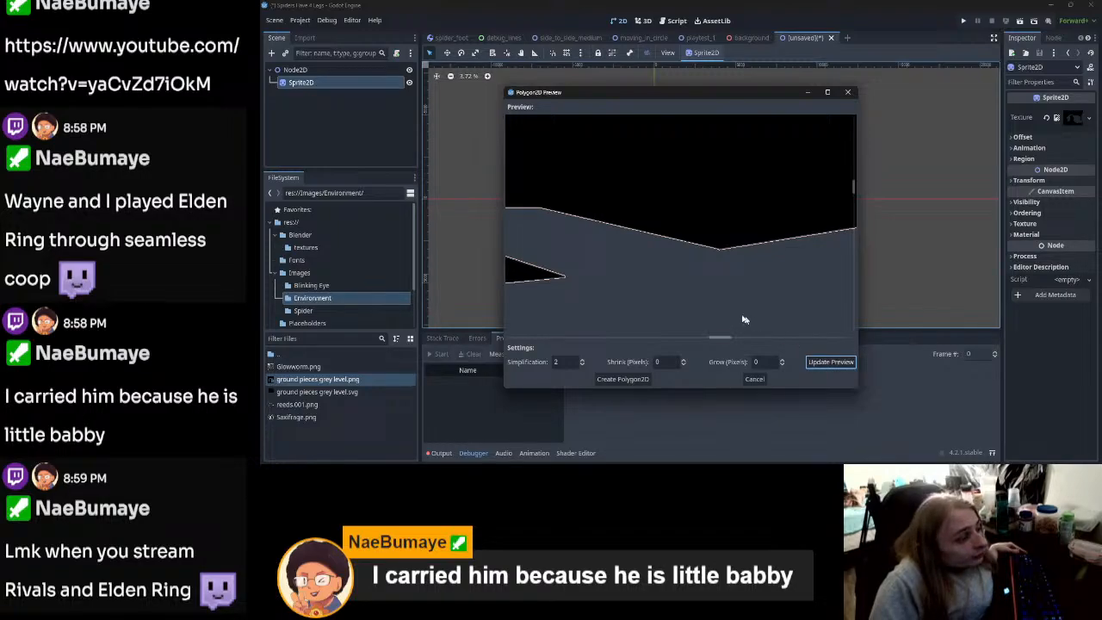
left_click(628, 379)
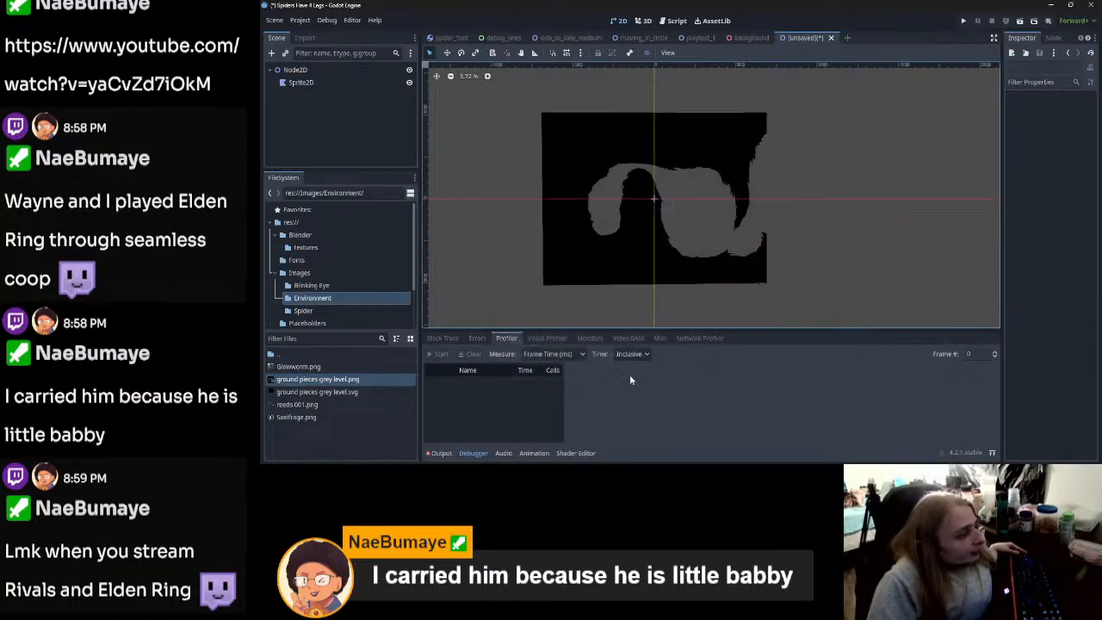
Step: Clear the ground polygon's texture and set its color to black
left_click(604, 254)
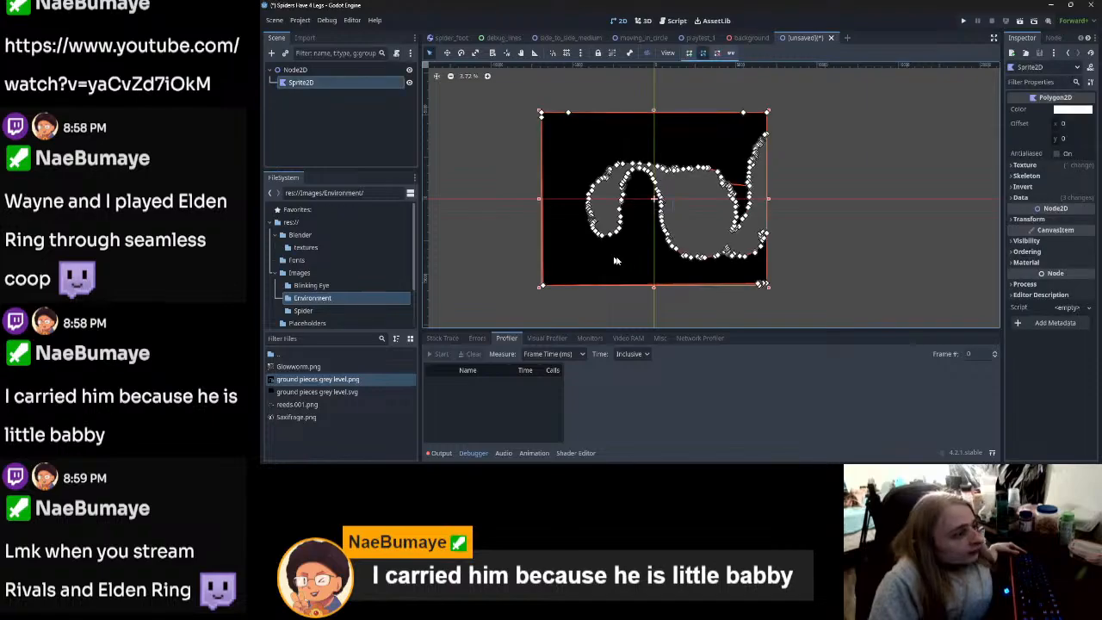
left_click(1045, 165)
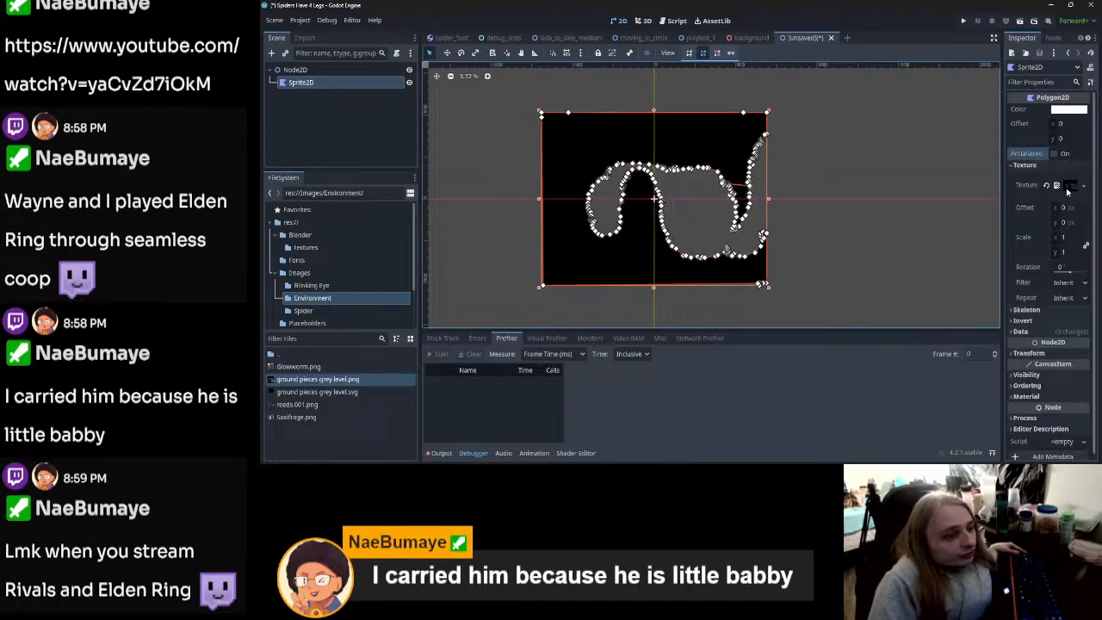
left_click(1048, 186)
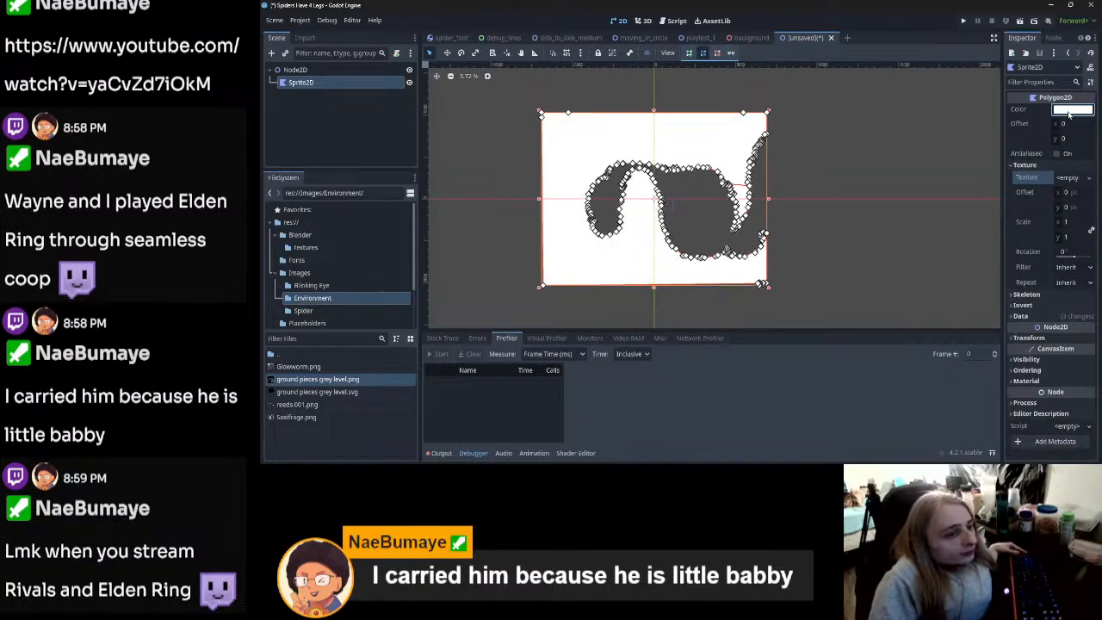
left_click(1071, 109)
left_click(1089, 199)
left_click_drag(1091, 198, 1090, 245)
left_click(891, 219)
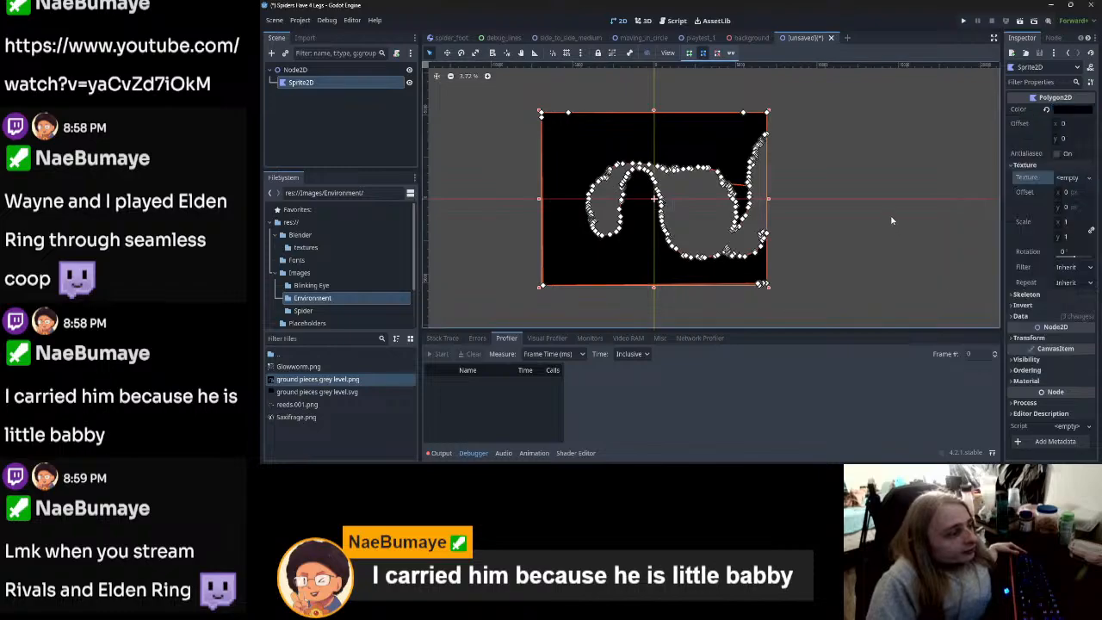
left_click(889, 219)
Step: Inspect the black ground polygon's edges and outline points at different zoom levels
scroll(759, 220, "up", 7)
scroll(759, 223, "up", 10)
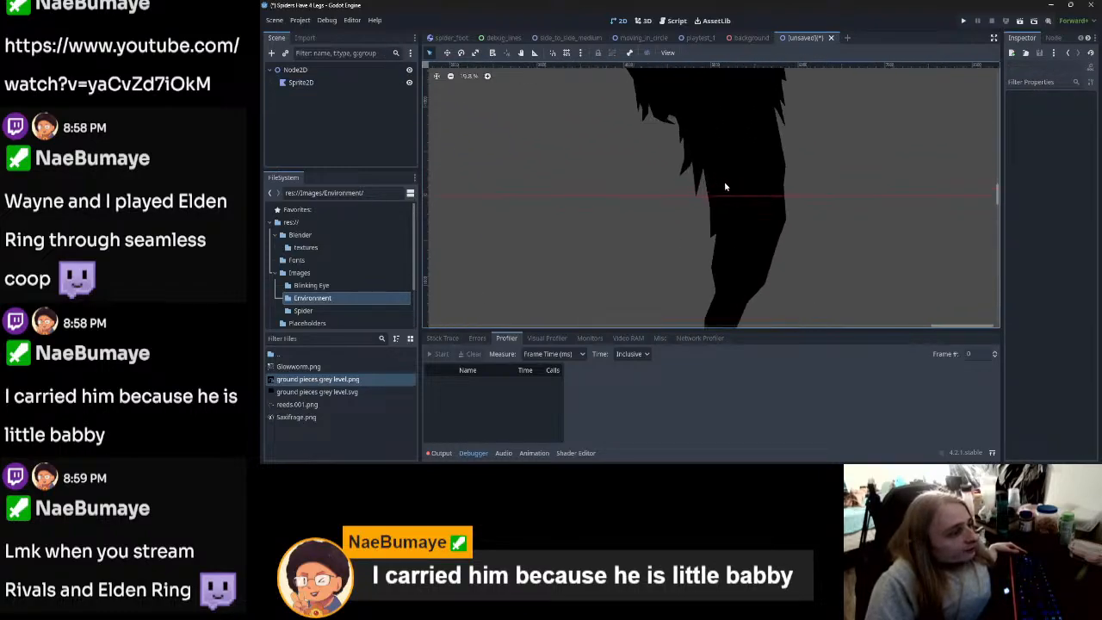
scroll(725, 186, "down", 10)
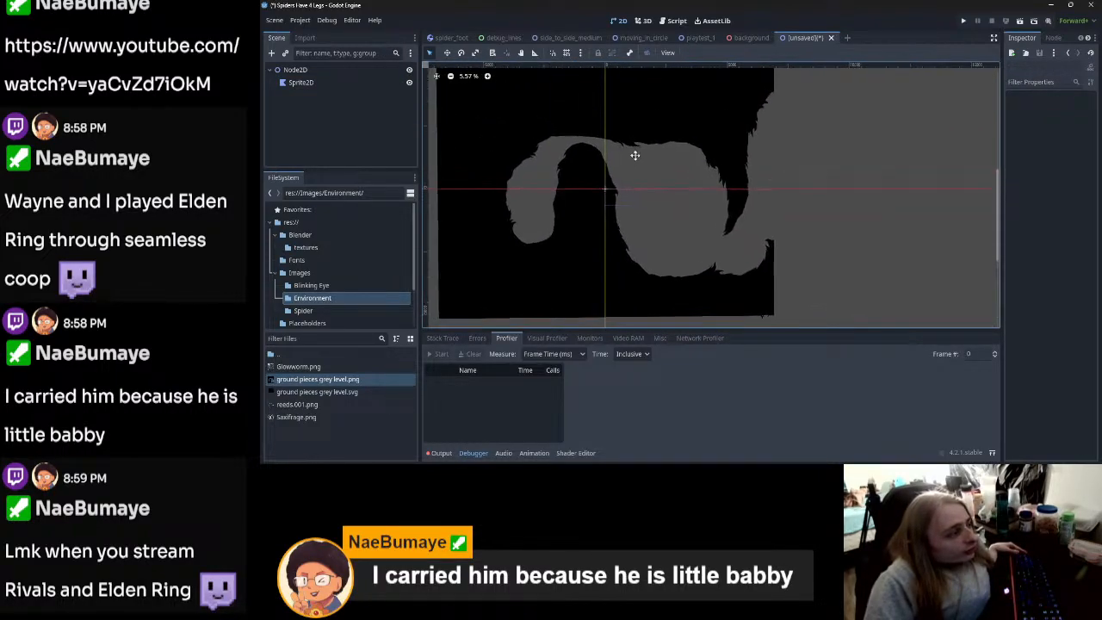
left_click(715, 170)
scroll(724, 230, "up", 4)
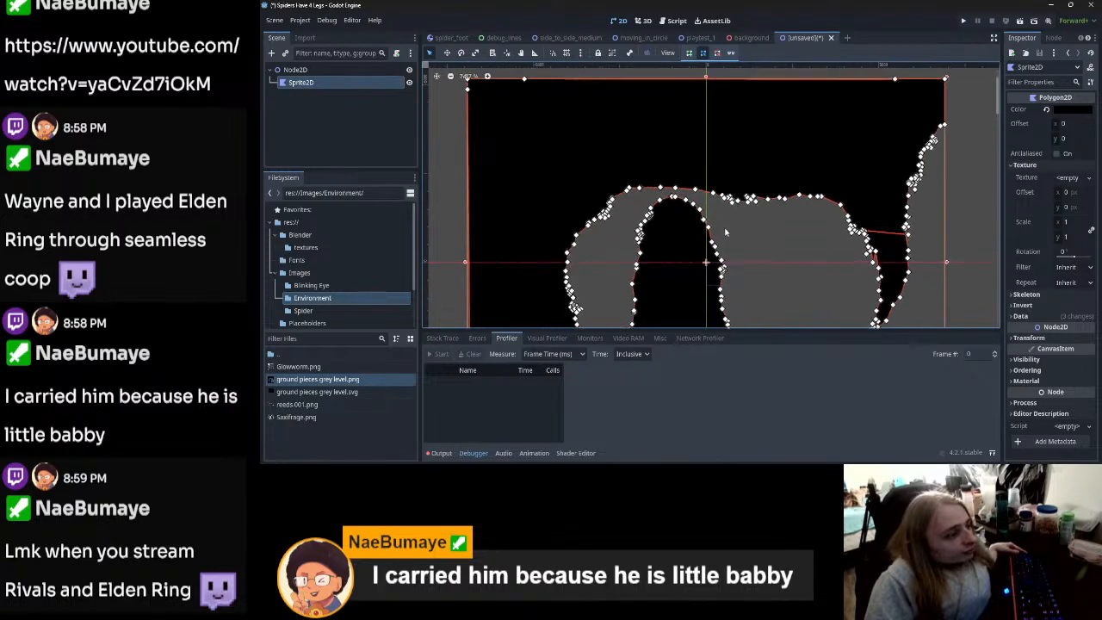
scroll(747, 234, "down", 6)
scroll(714, 204, "up", 1)
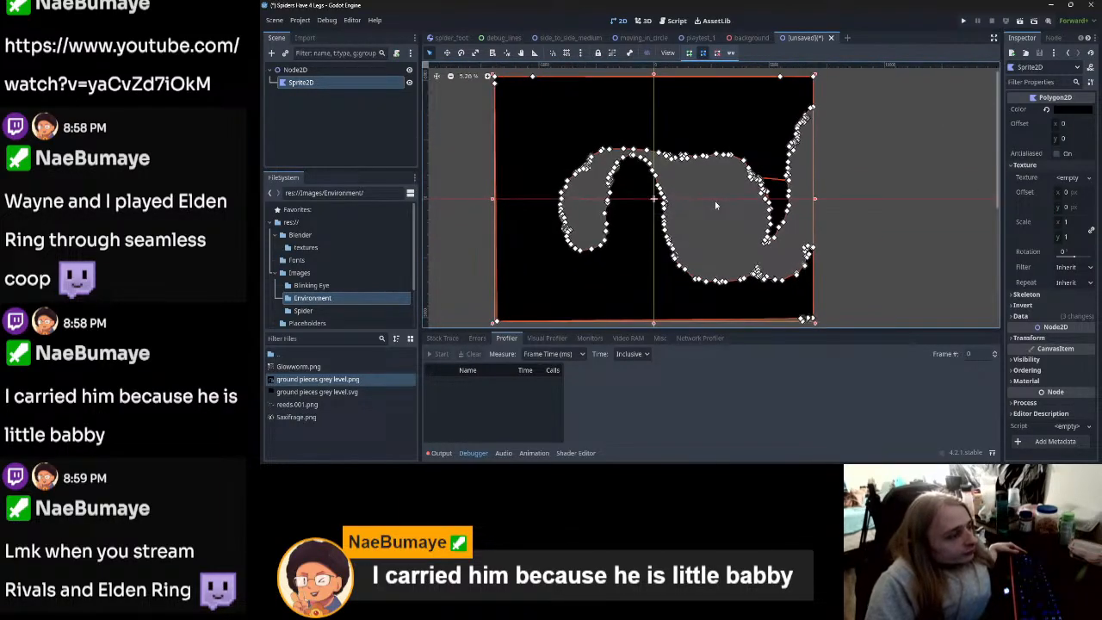
scroll(715, 205, "up", 1)
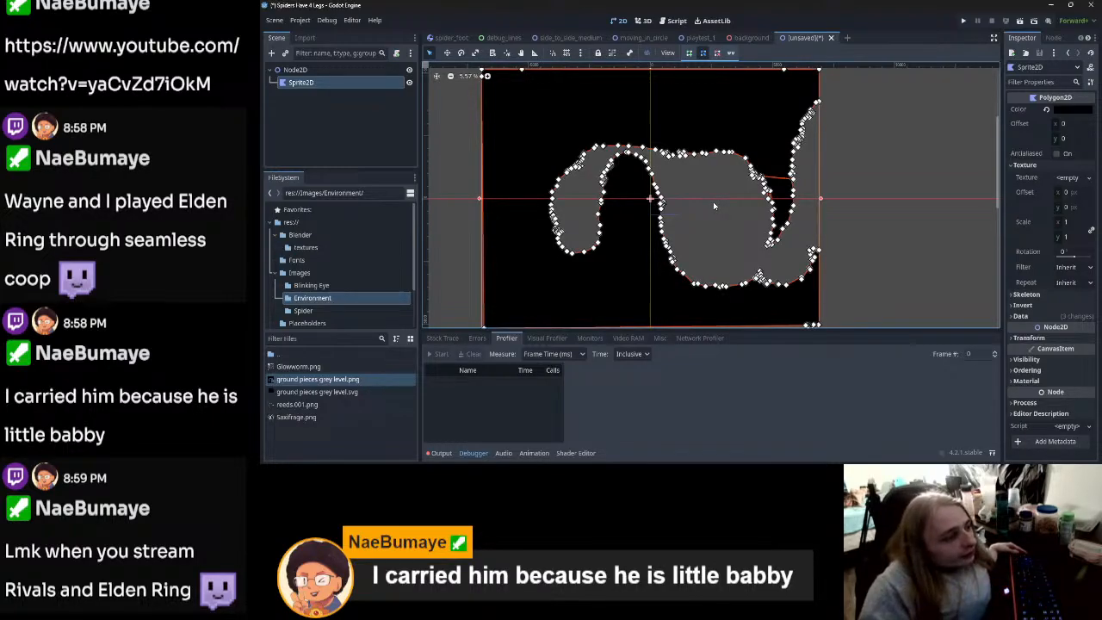
scroll(723, 180, "up", 10)
scroll(721, 169, "down", 12)
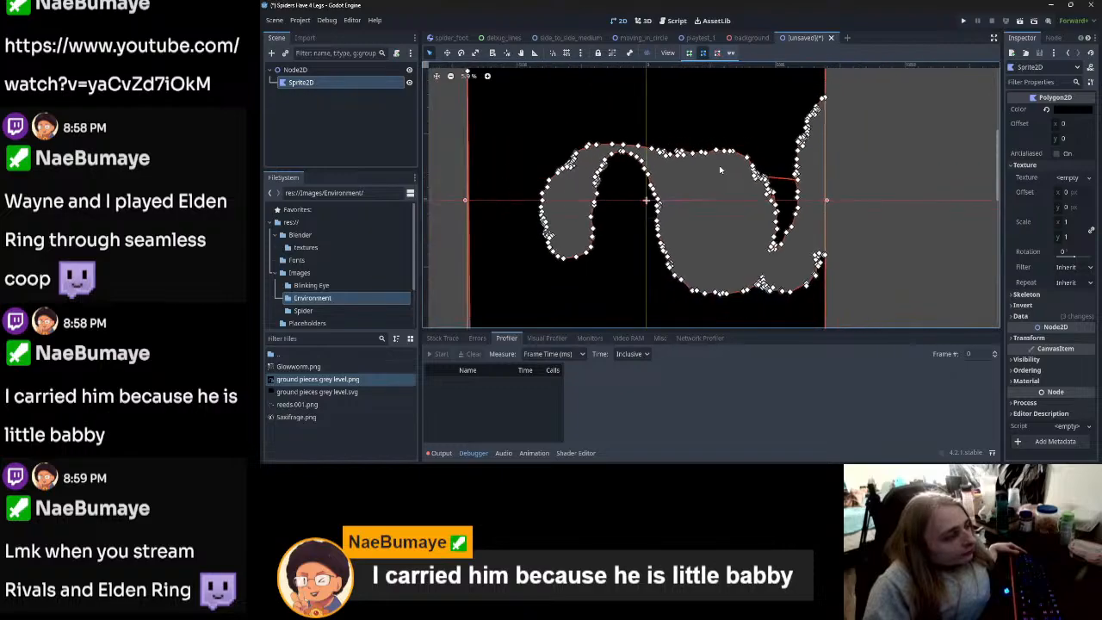
left_click(867, 210)
middle_click_drag(858, 214, 835, 235)
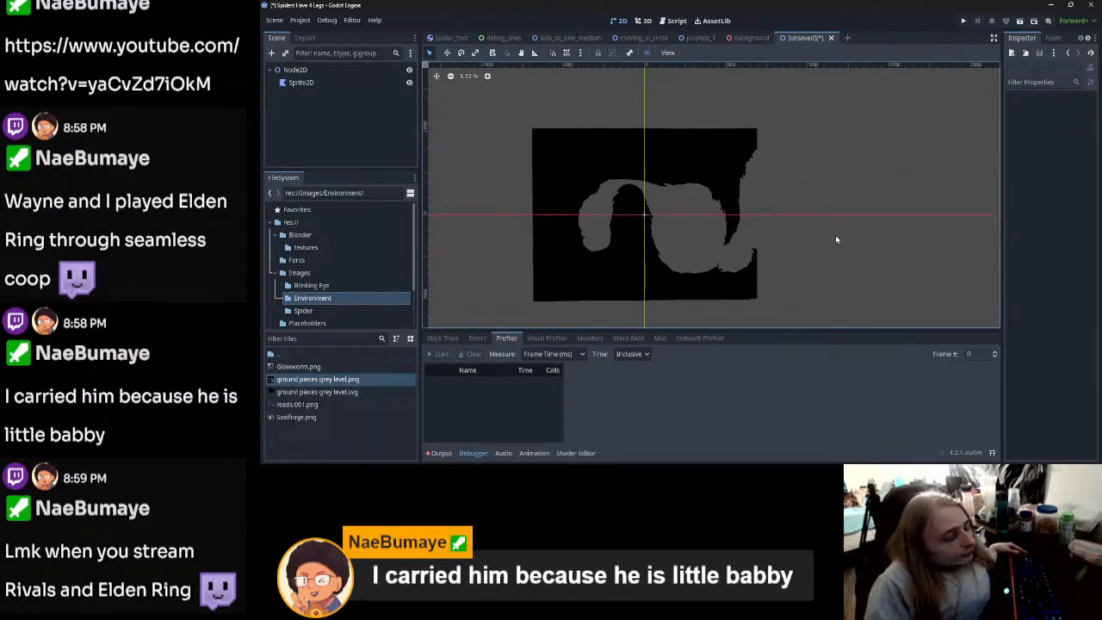
Step: Scale the black ground polygon down to a small fraction of its size and move it closer to the origin
left_click(732, 292)
left_click_drag(758, 303, 562, 147)
scroll(557, 146, "up", 5)
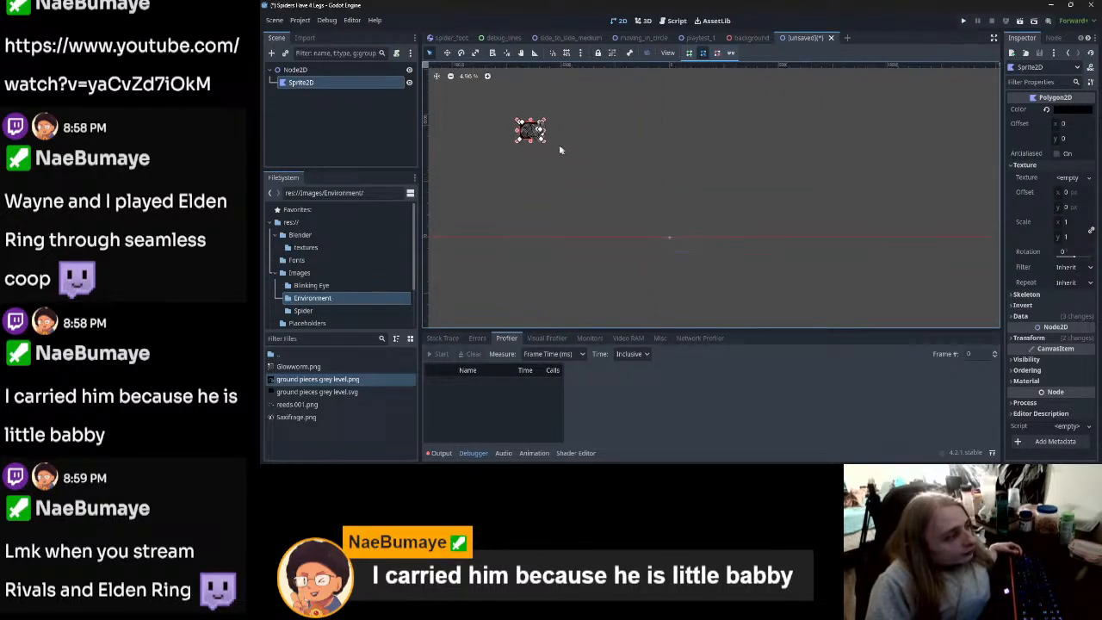
scroll(554, 147, "up", 2)
left_click_drag(482, 126, 754, 265)
middle_click_drag(835, 267, 674, 77)
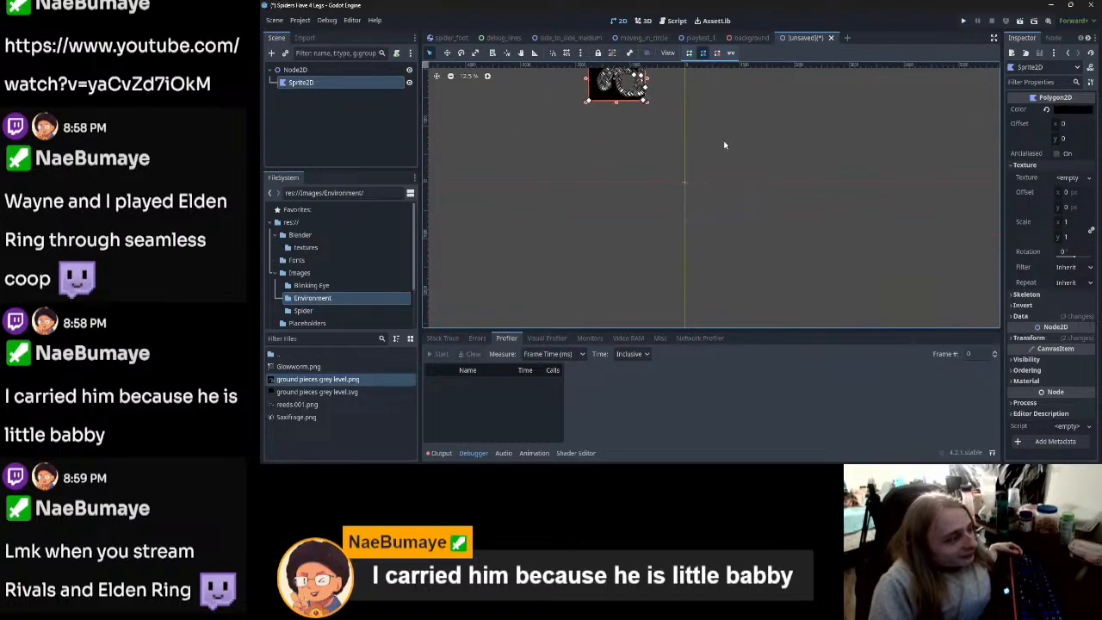
Step: Move the black ground polygon to just below and right of the scene origin
scroll(724, 146, "up", 4)
left_click_drag(576, 88, 700, 240)
scroll(771, 258, "up", 5)
scroll(775, 263, "up", 2)
left_click_drag(745, 238, 695, 186)
left_click_drag(617, 169, 663, 211)
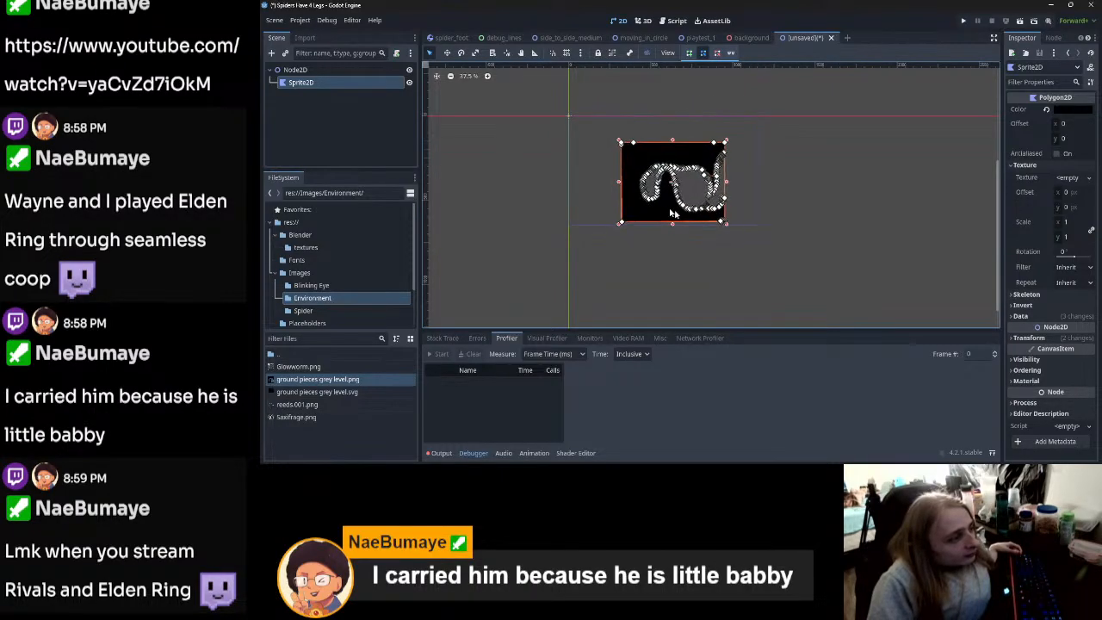
left_click(825, 189)
left_click(1020, 21)
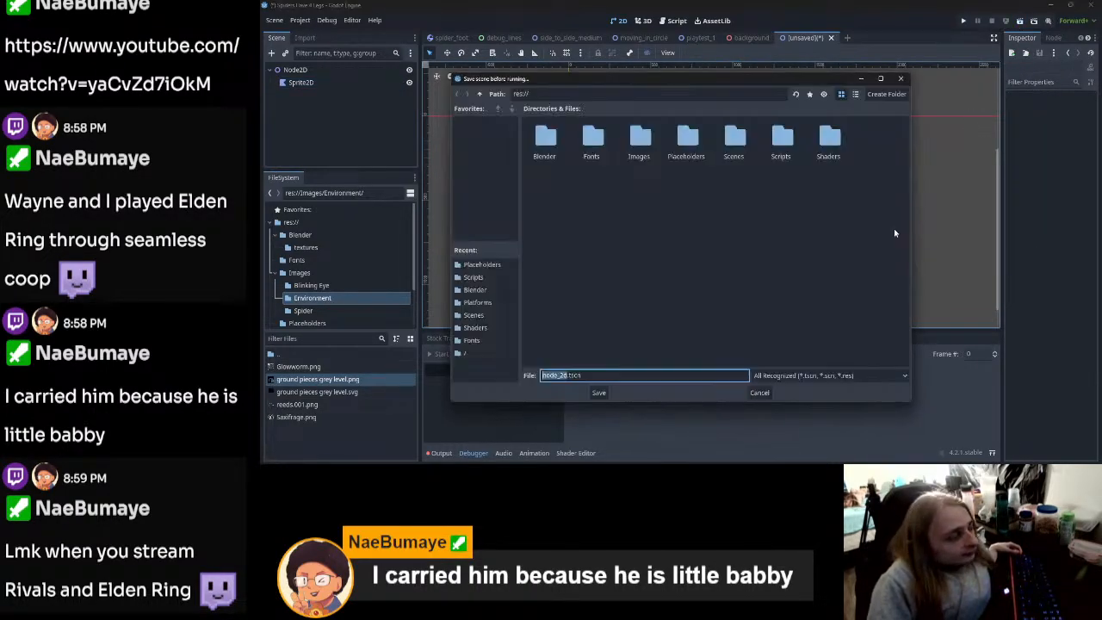
left_click(759, 392)
Step: Align the black ground polygon's top-left corner with the scene origin
scroll(720, 167, "up", 5)
scroll(701, 175, "down", 2)
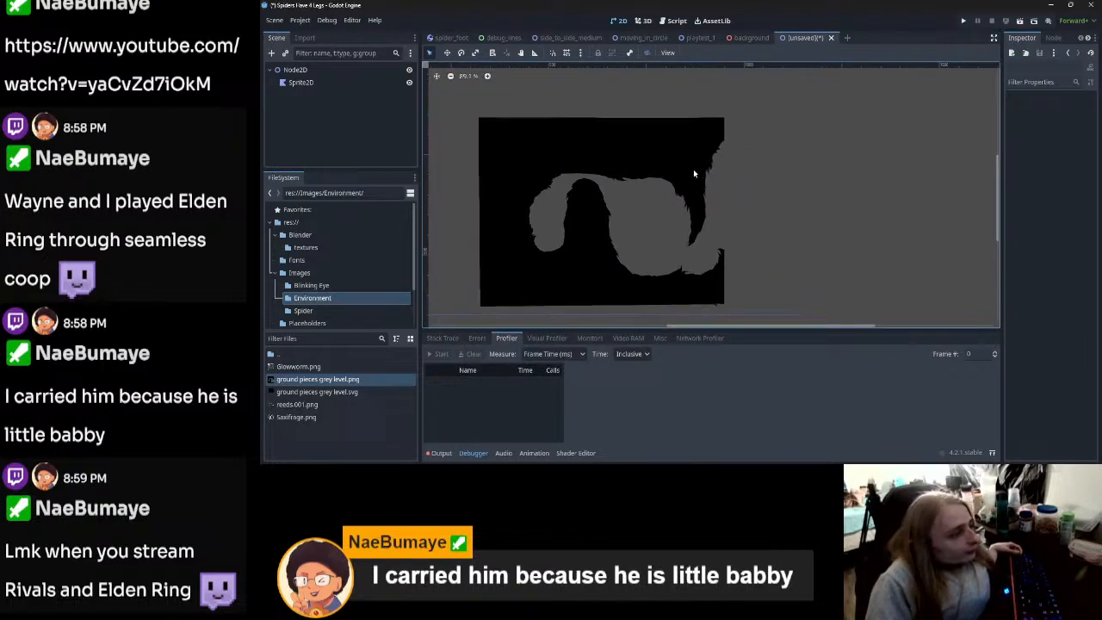
left_click(693, 173)
scroll(693, 172, "down", 1)
left_click_drag(510, 127, 453, 80)
middle_click_drag(536, 135, 660, 194)
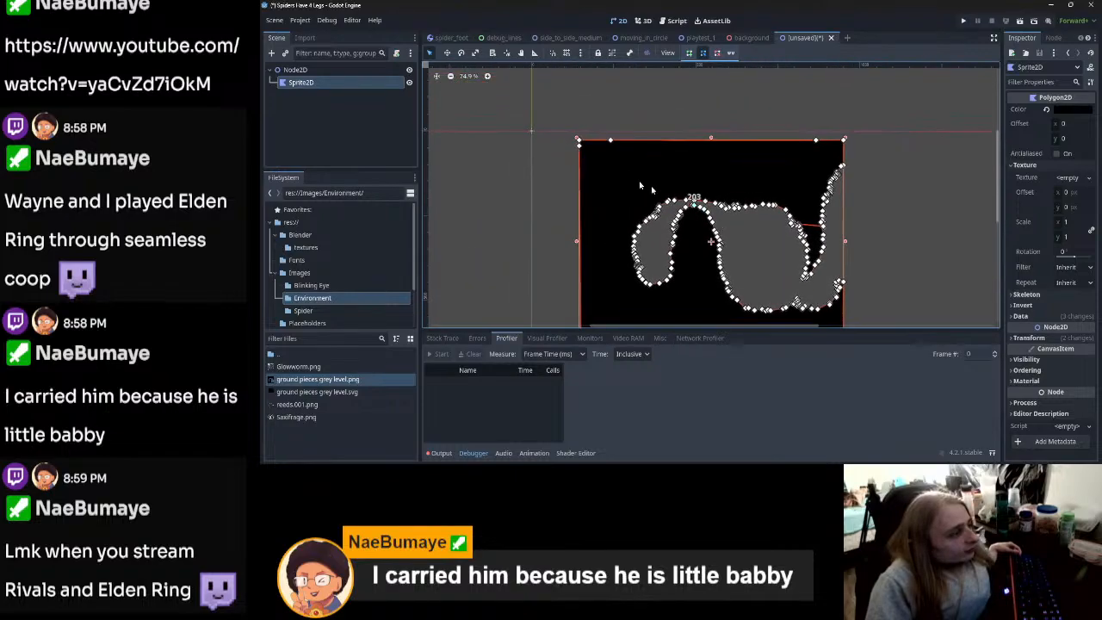
mouse_move(577, 140)
left_mouse_down()
mouse_move(564, 129)
mouse_move(565, 148)
left_mouse_up()
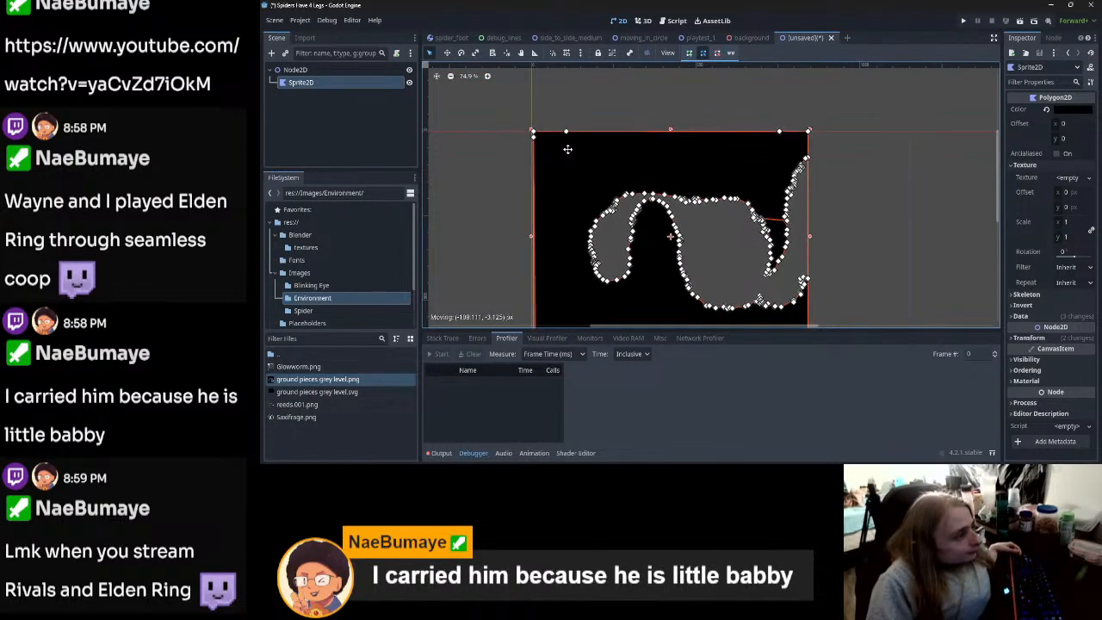
Step: Check the black ground polygon's jagged edges and close its unsaved scene without saving
left_click(843, 177)
scroll(763, 147, "down", 3)
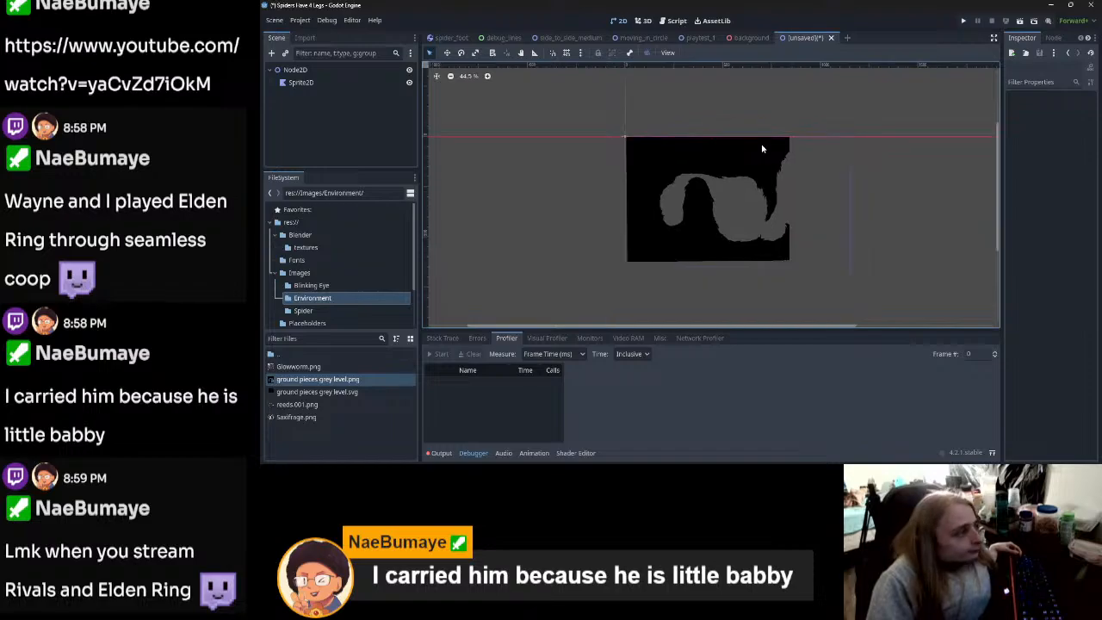
scroll(763, 147, "up", 6)
scroll(765, 147, "down", 4)
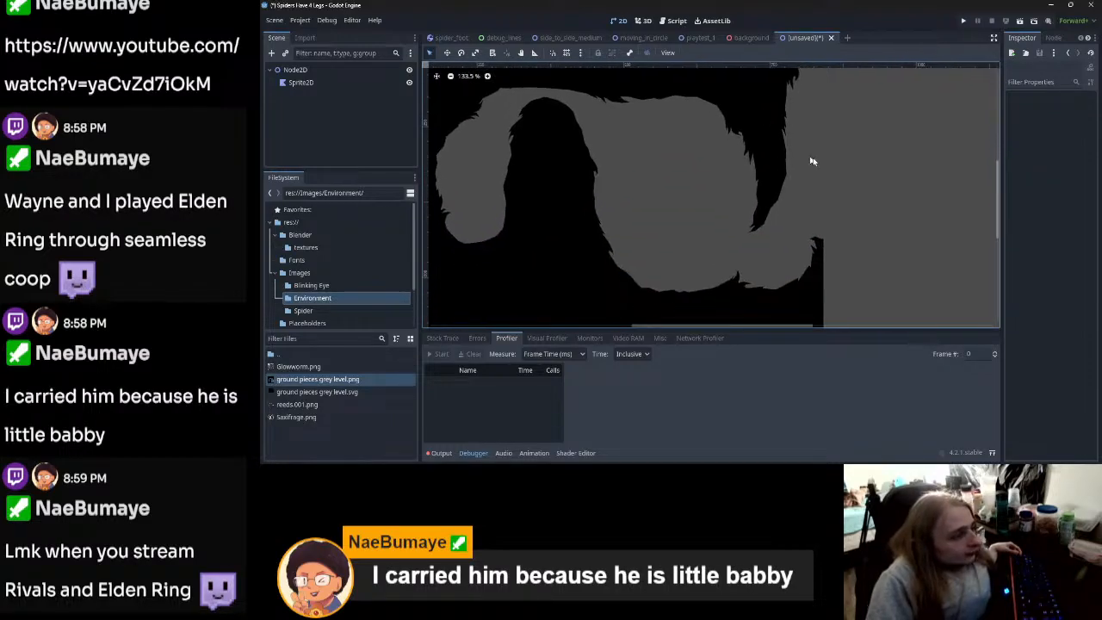
left_click(831, 37)
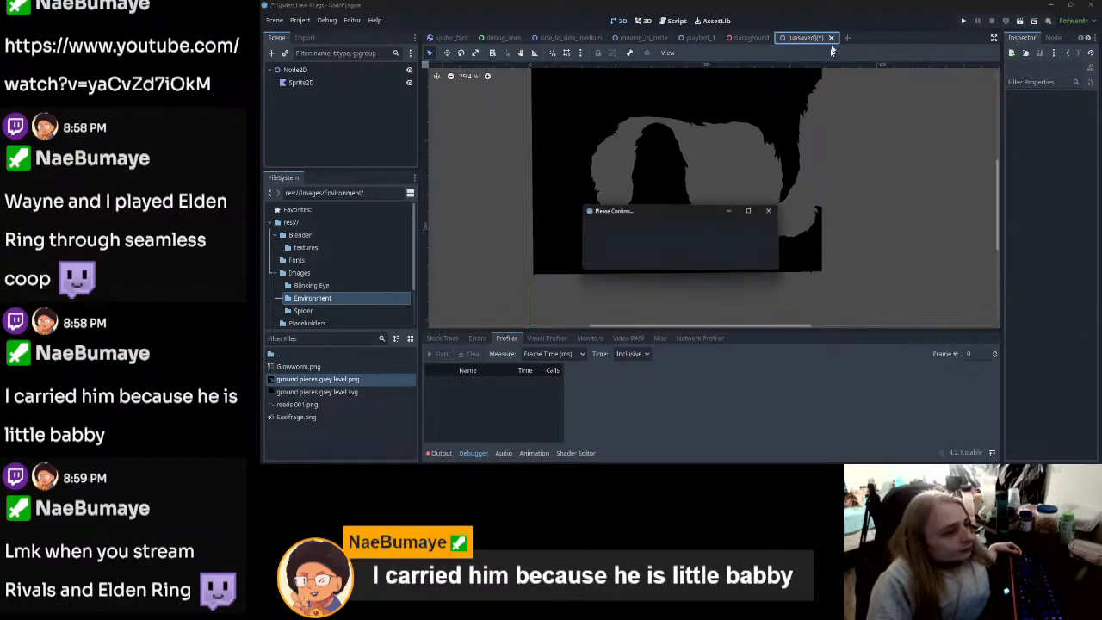
left_click(737, 259)
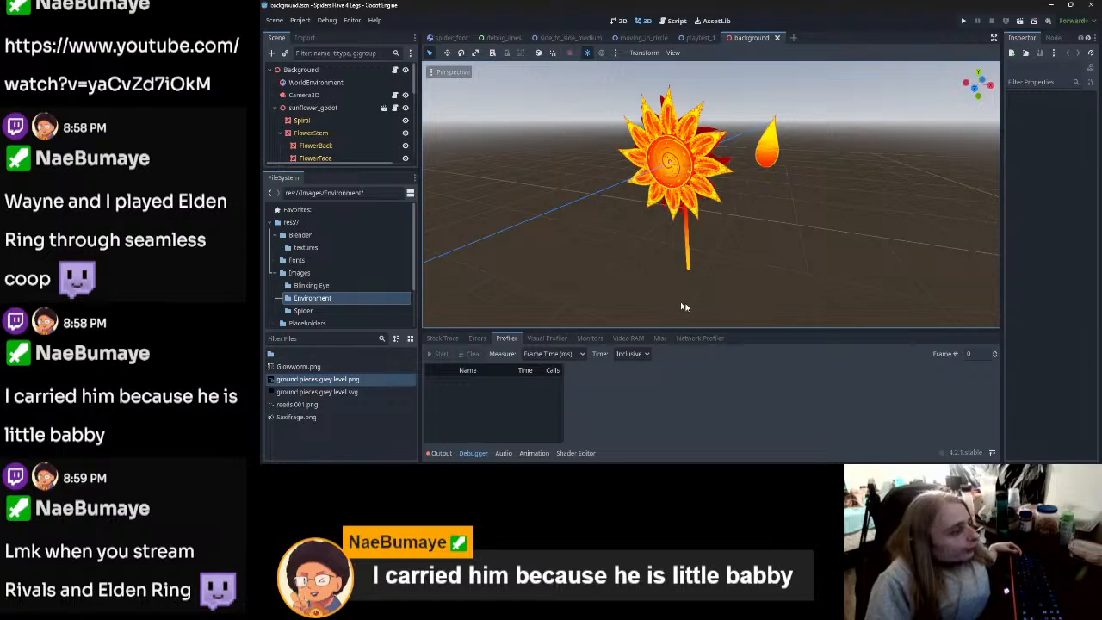
Step: Switch to the sunflower file in Blender and select the simple petal at the flower's upper left
left_click(508, 469)
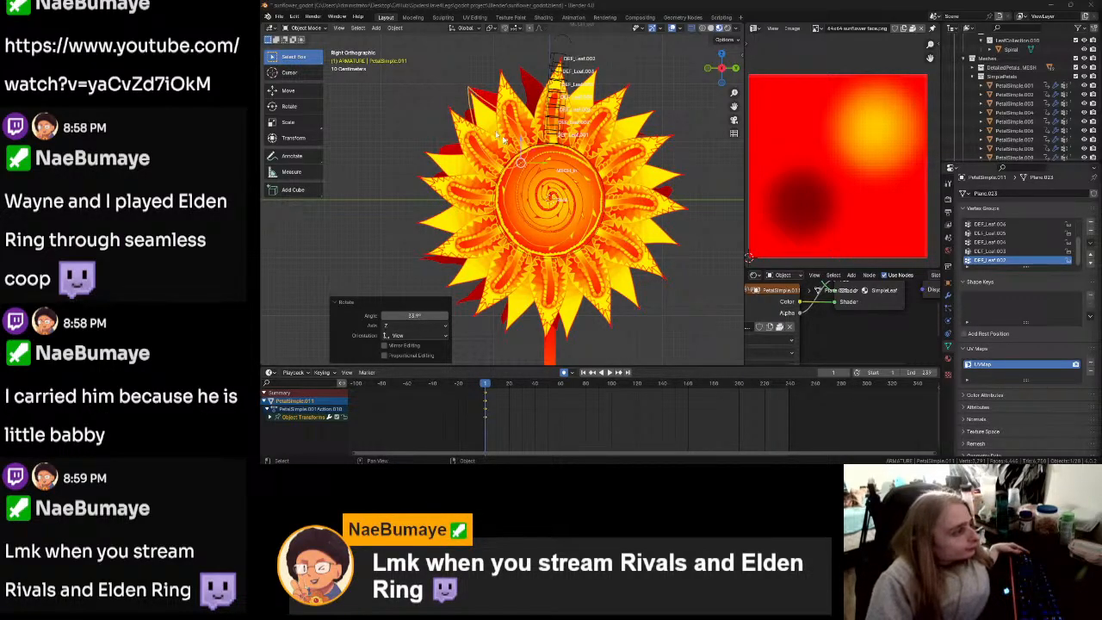
left_click(484, 112)
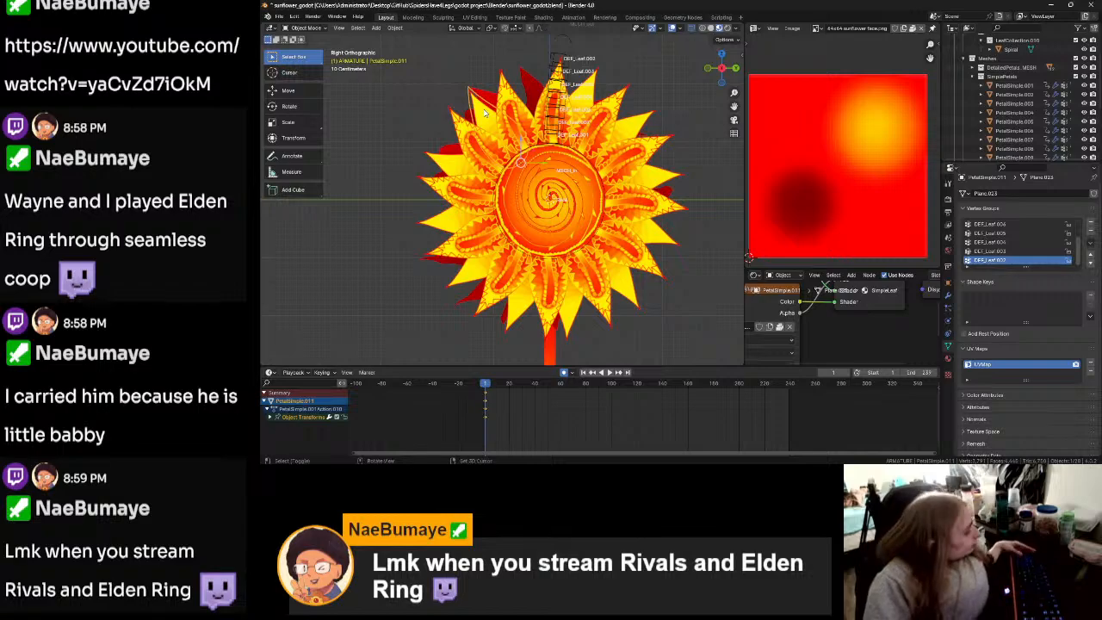
Step: Duplicate the selected simple petal into the next gap clockwise, just beside the top petal, and rotate the copy about 27°
key("shift+d")
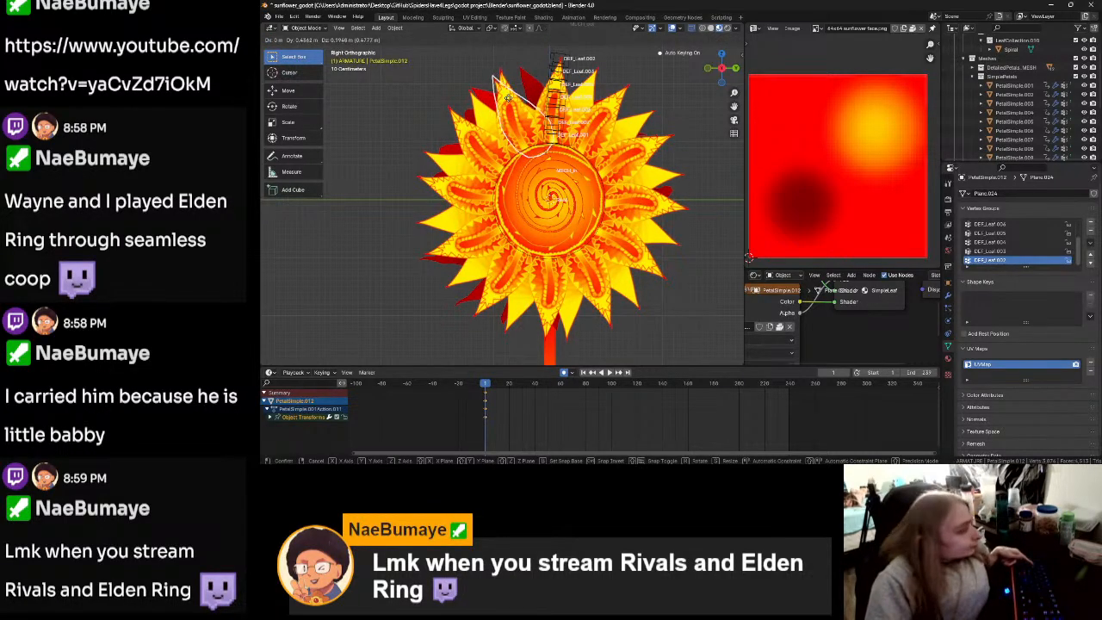
left_click(504, 96)
key("r")
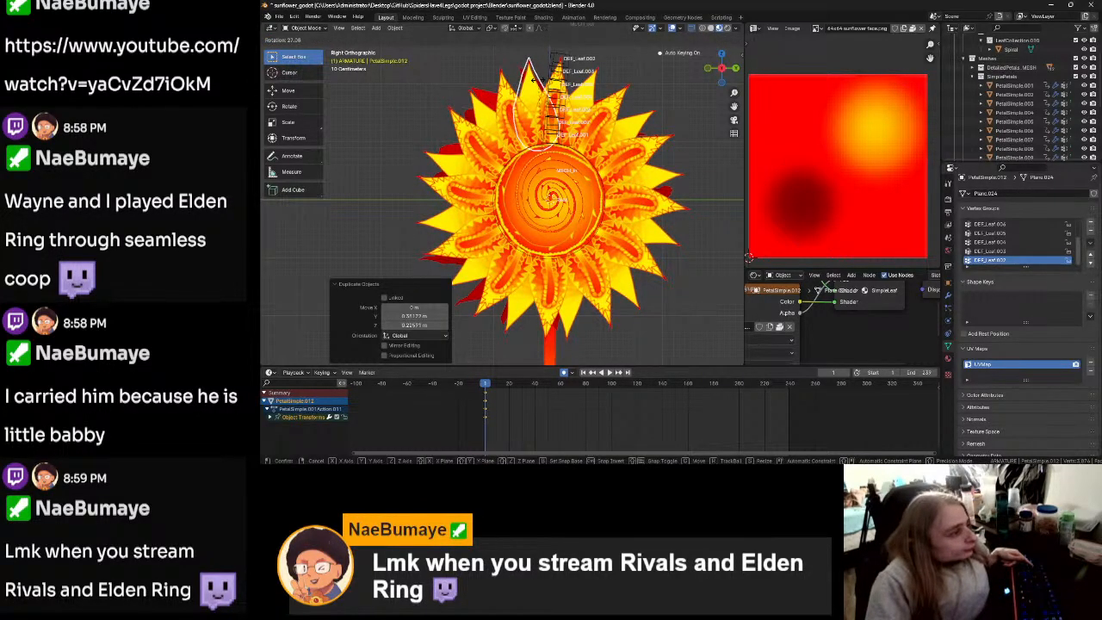
left_click(542, 85)
left_click(712, 199)
middle_click_drag(688, 203, 718, 176)
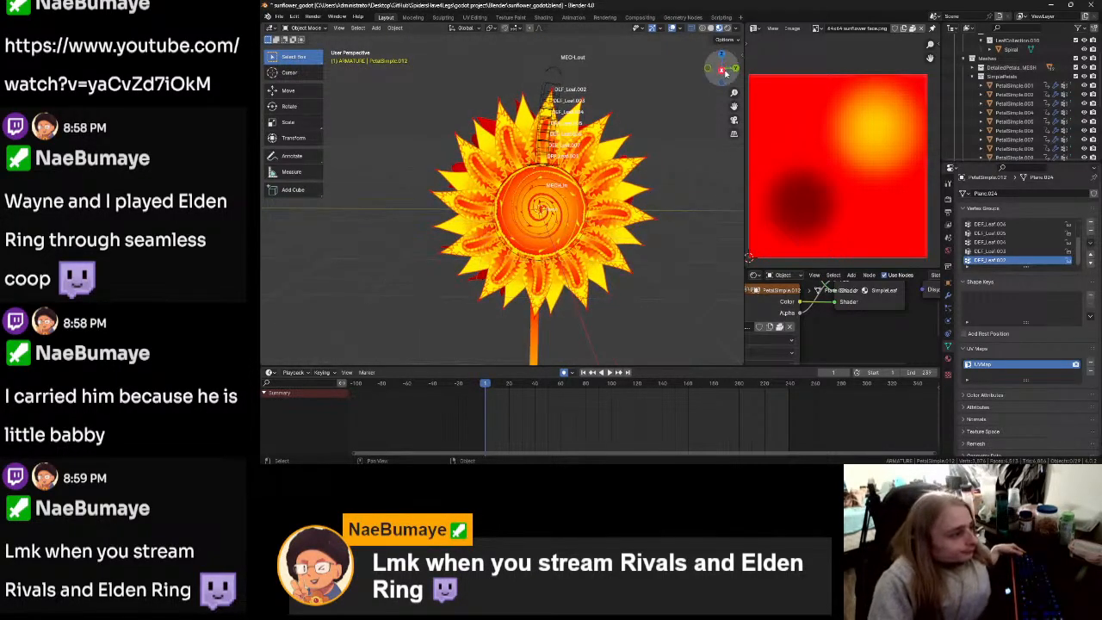
left_click(722, 70)
scroll(664, 185, "up", 3)
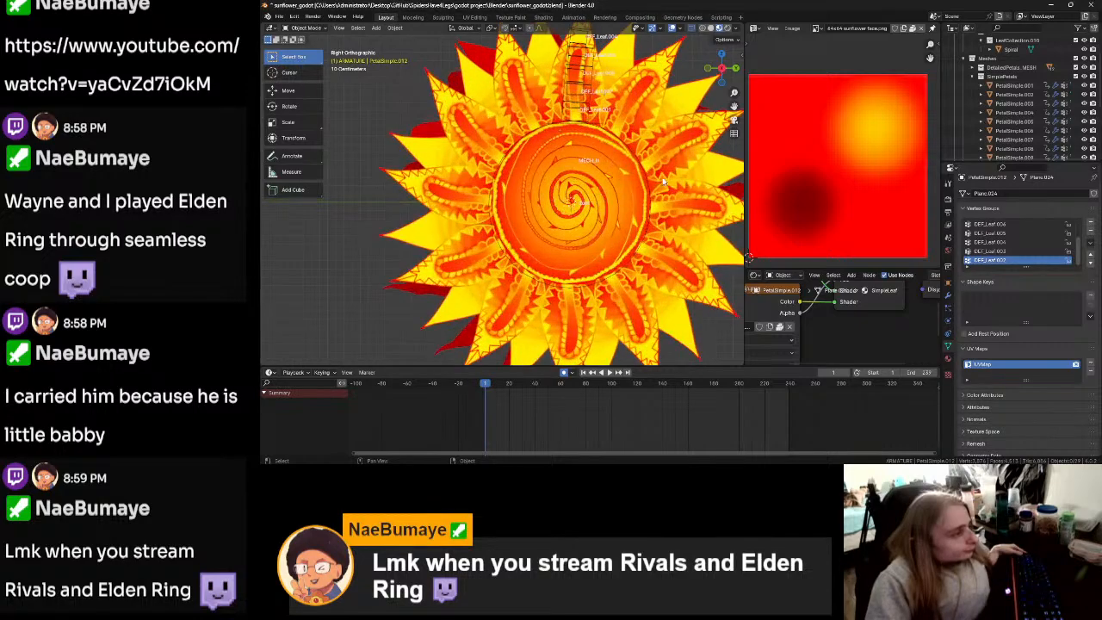
middle_click_drag(661, 182, 632, 227, "shift")
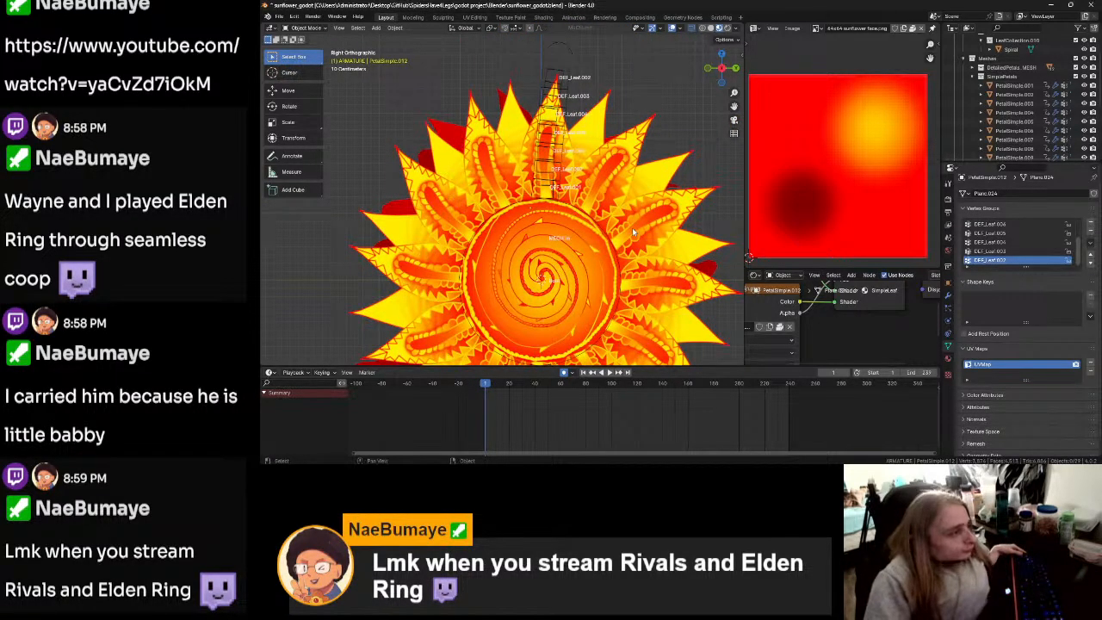
Step: Examine the top detailed petal's mesh and its UV layout in Edit Mode, and return to Object Mode
left_click(567, 161)
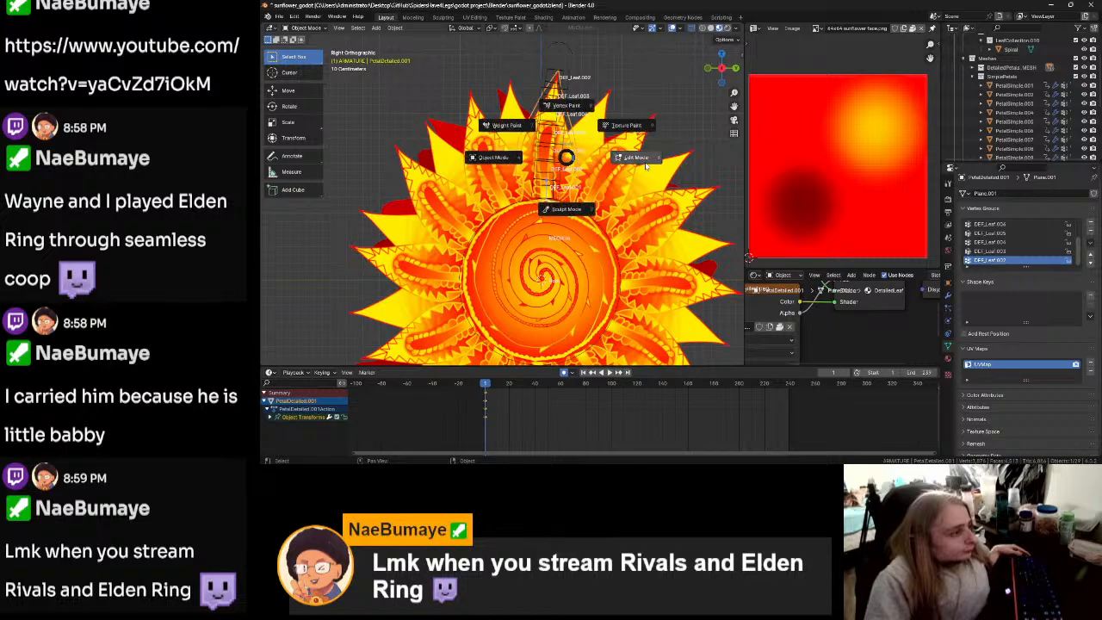
key("Tab")
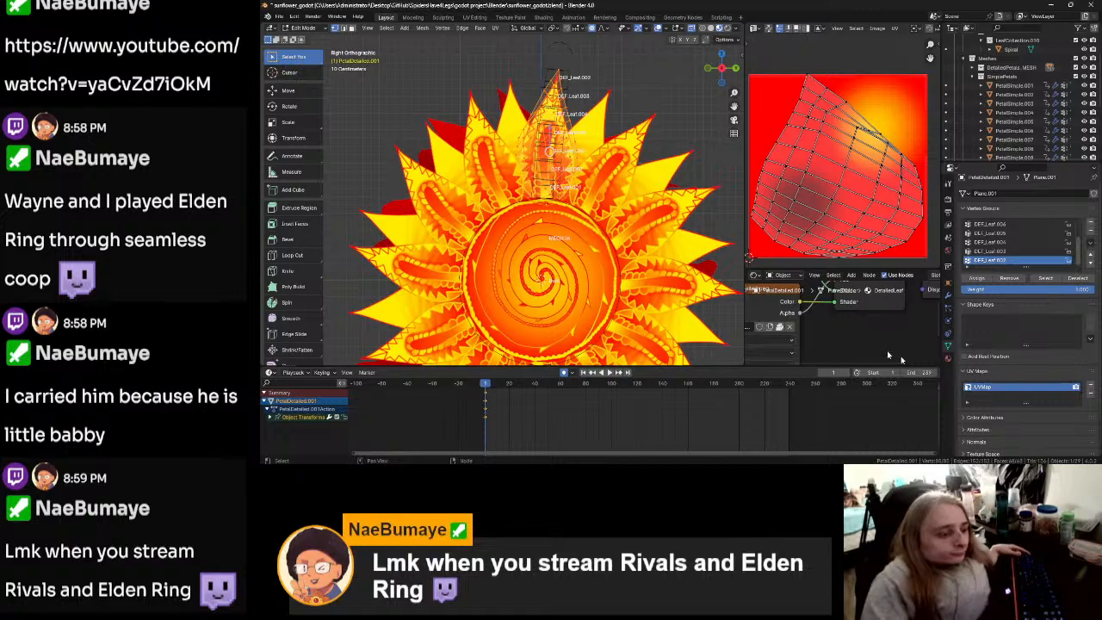
scroll(1024, 387, "down", 2)
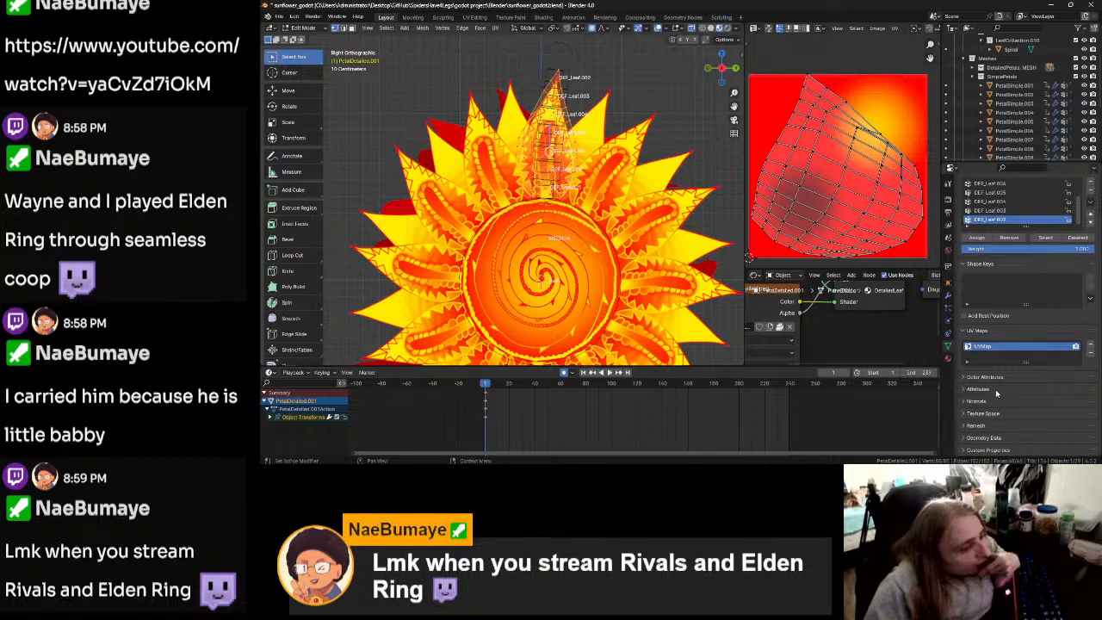
scroll(1002, 412, "up", 2)
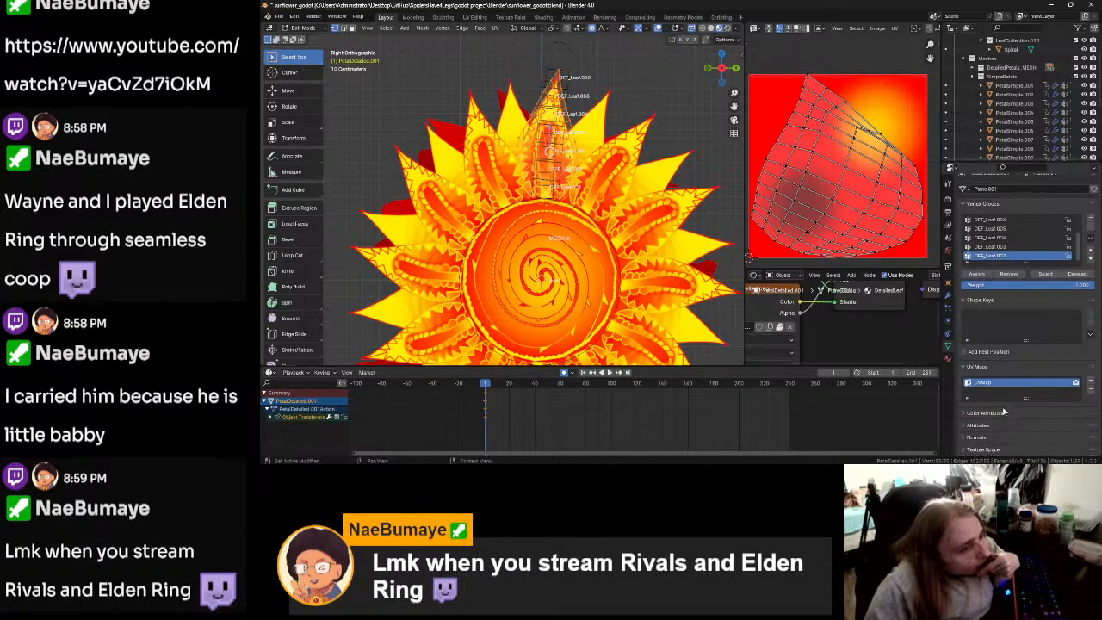
left_click(686, 110)
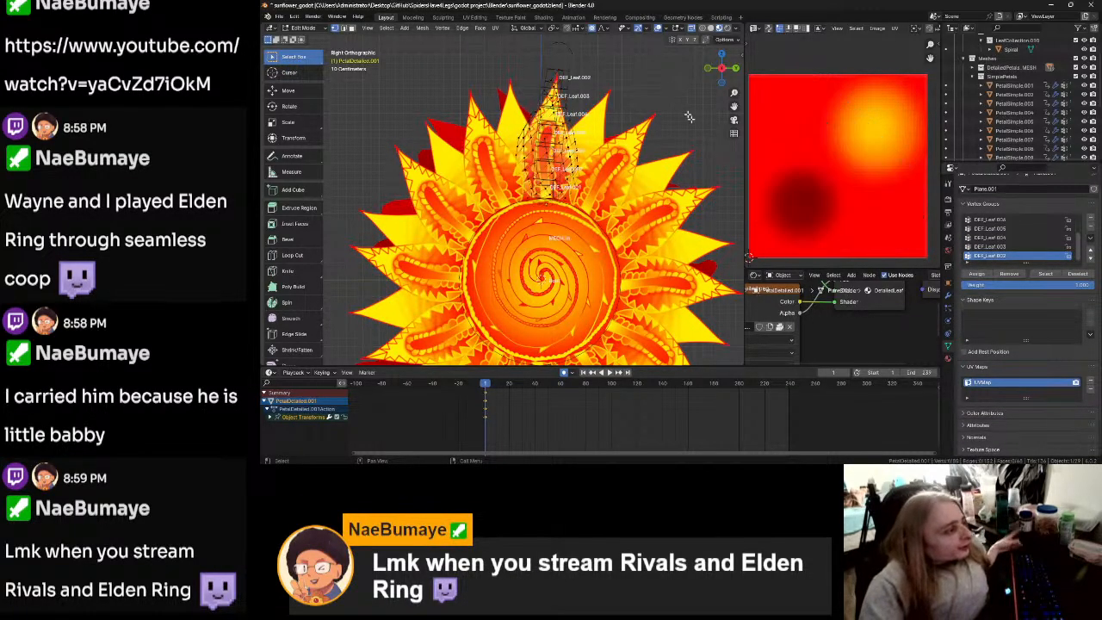
middle_click_drag(717, 154, 628, 184)
middle_click_drag(385, 235, 551, 178)
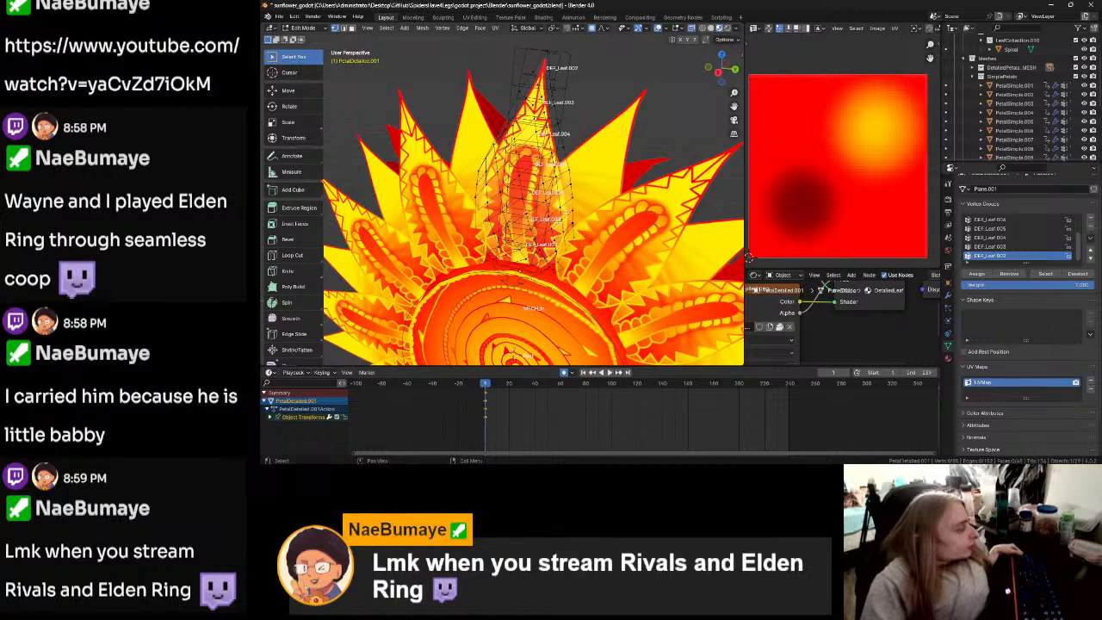
scroll(577, 193, "down", 5)
scroll(577, 194, "up", 5)
scroll(576, 194, "down", 3)
key("ctrl+Tab")
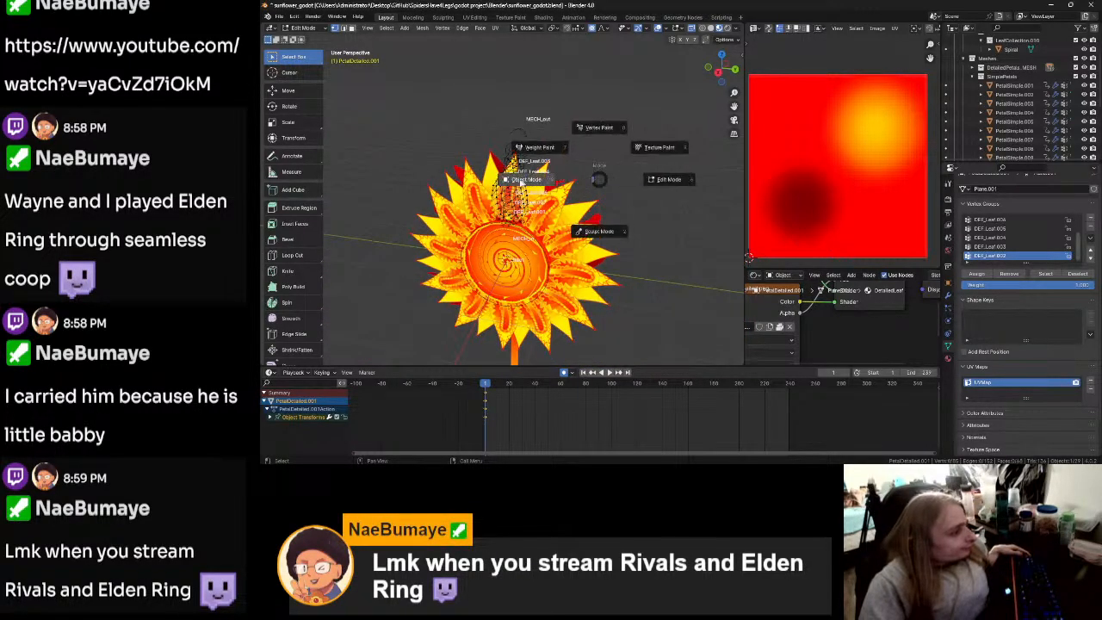
left_click(523, 182)
Step: Enter Edit Mode on the Sunflower_RIG armature and select the top petal's bone chain from MECH_in through MECH_out
left_click(653, 189)
left_click(522, 135)
scroll(528, 146, "up", 5)
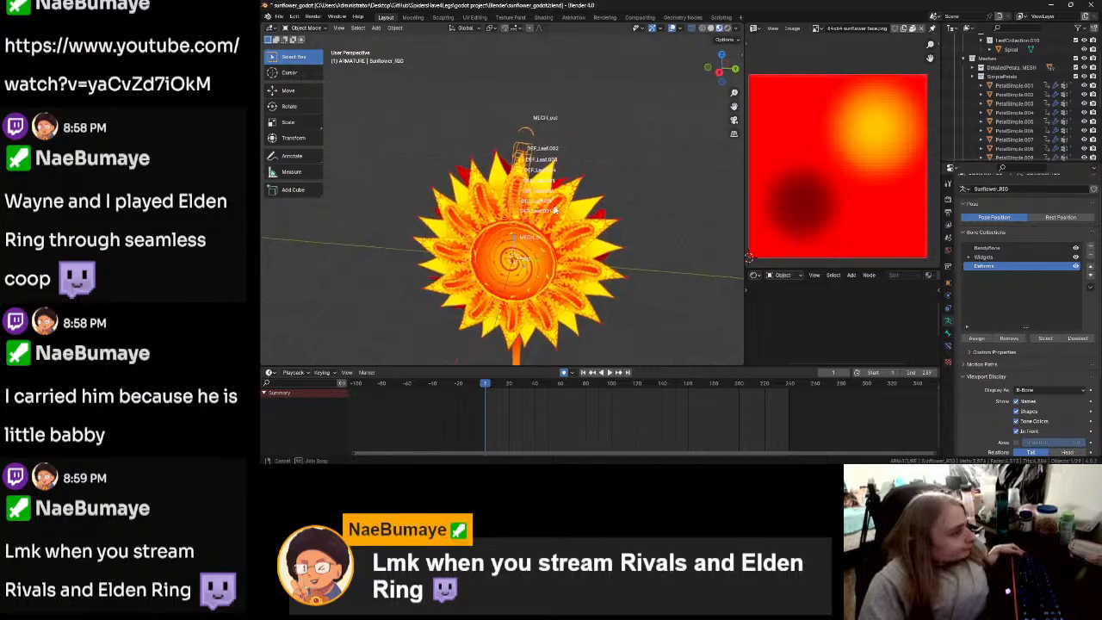
scroll(565, 181, "down", 2)
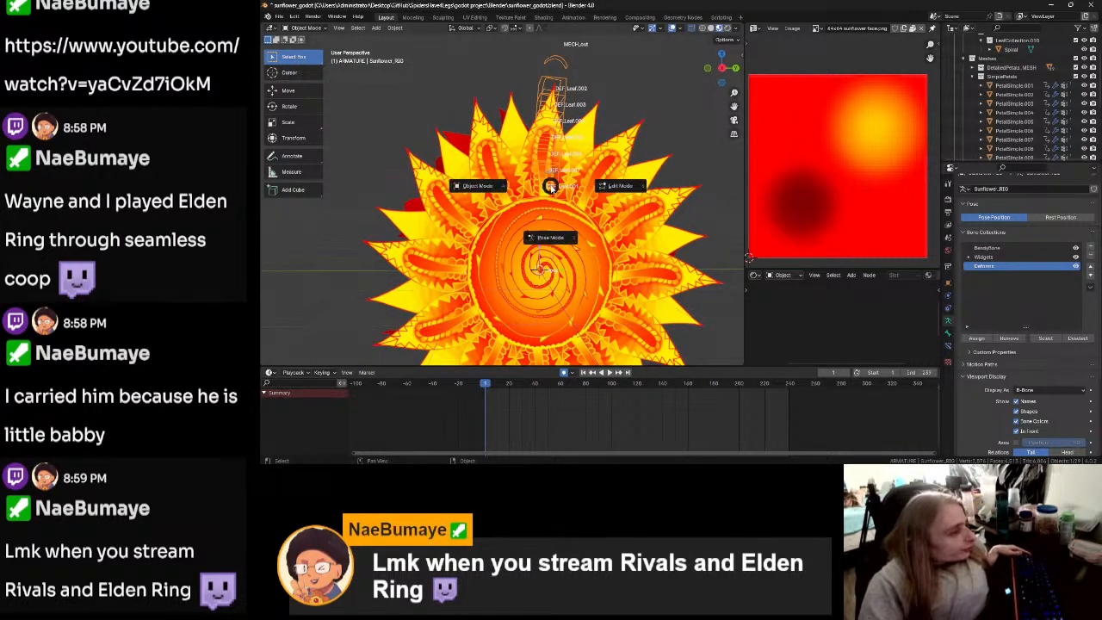
key("Tab")
scroll(619, 186, "down", 4)
scroll(558, 211, "up", 4)
left_click(547, 211)
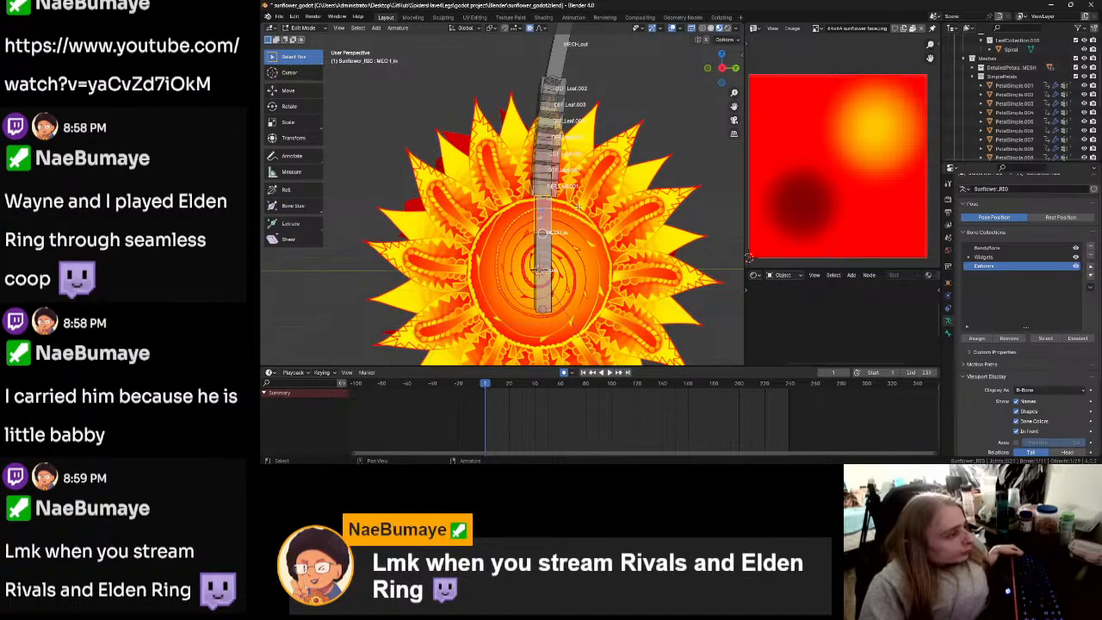
scroll(579, 207, "down", 1)
left_click_drag(583, 36, 513, 205)
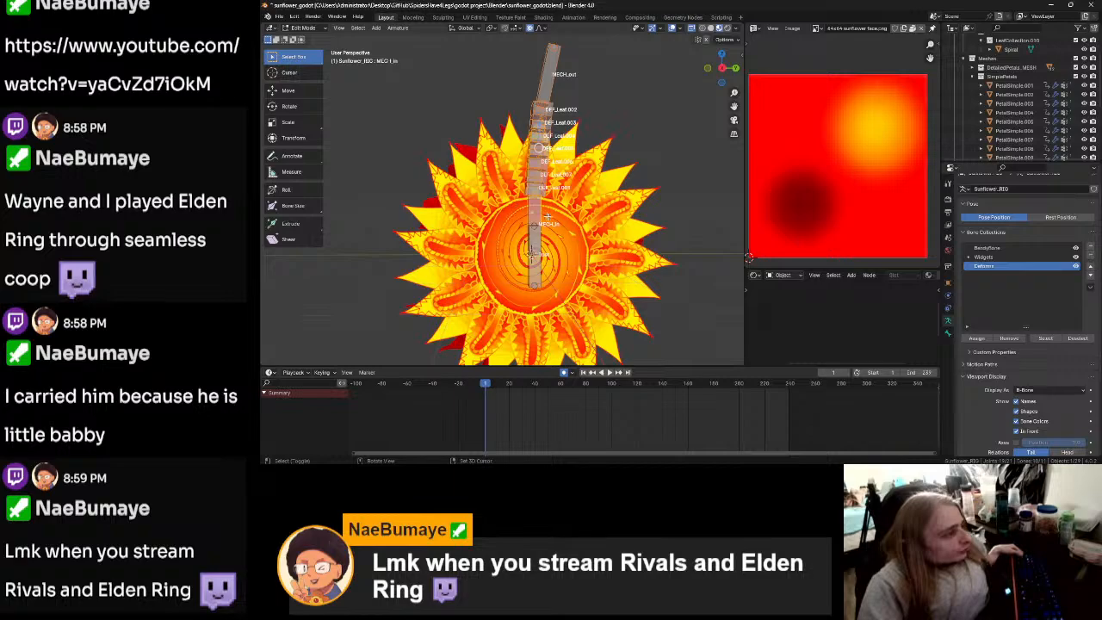
left_click(721, 70)
left_click(721, 69)
scroll(605, 240, "up", 2)
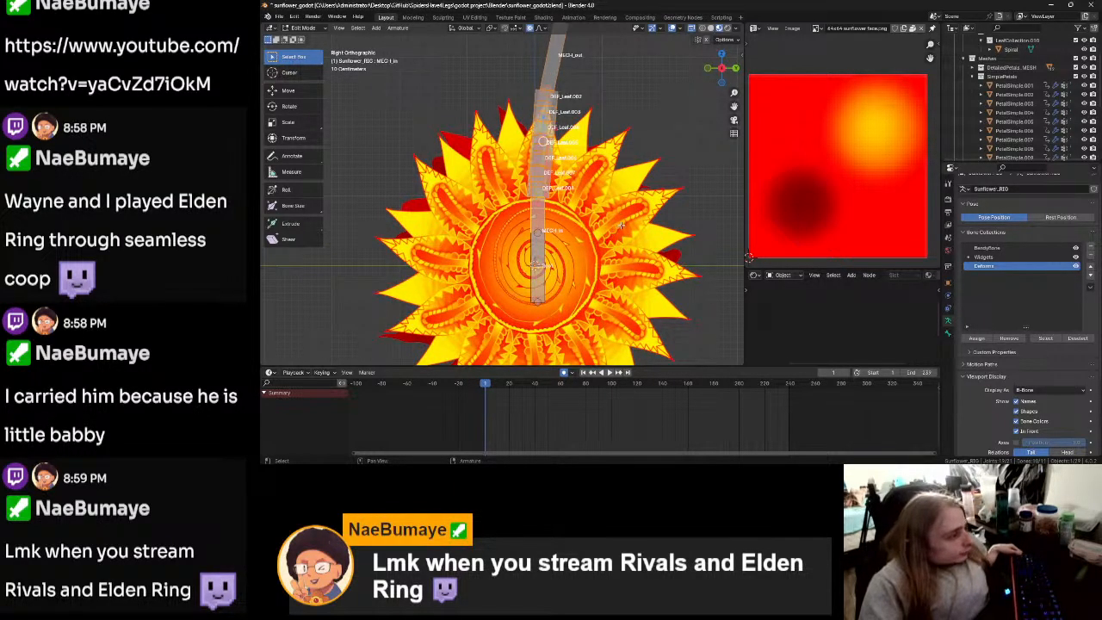
key("shift+d")
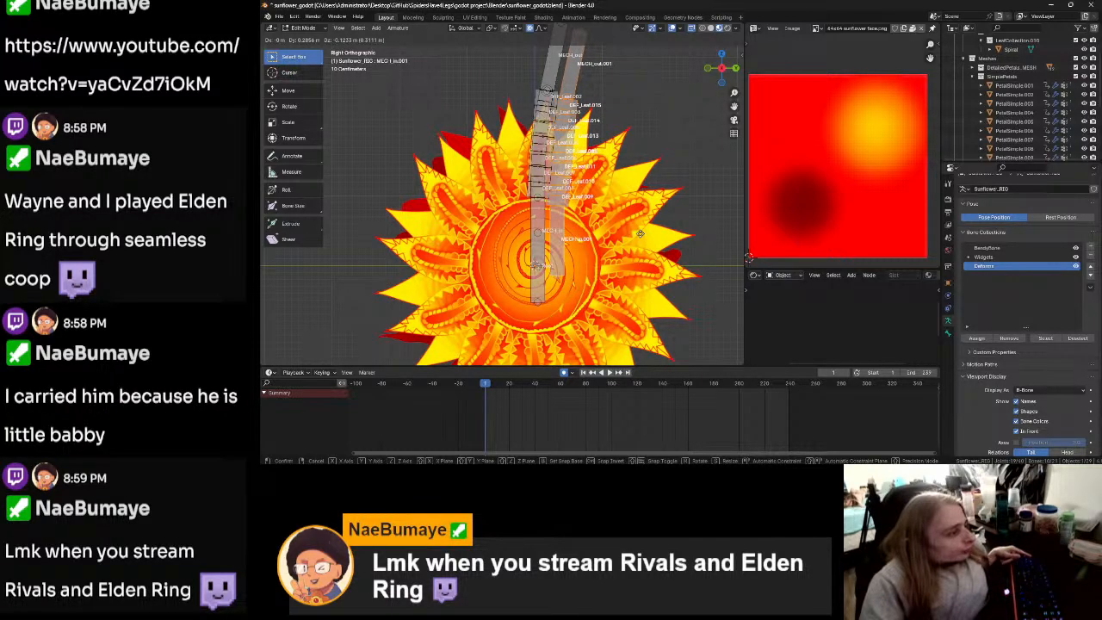
key("Escape")
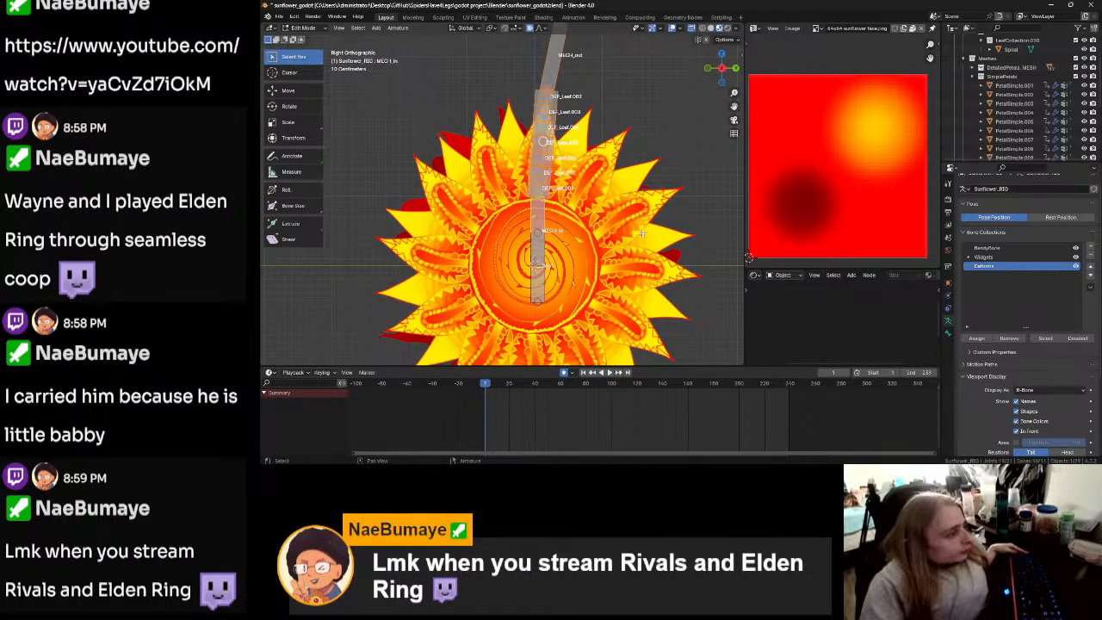
key("g")
right_click(690, 232)
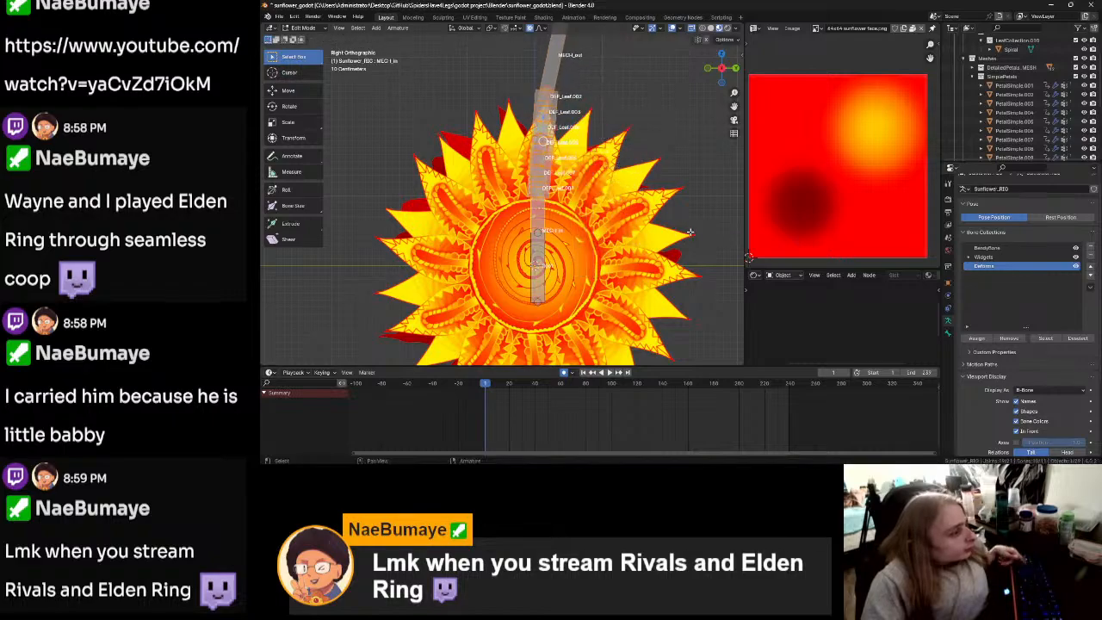
Step: Move the selected petal bone chain about 0.07 m along the X axis
left_click(733, 67)
scroll(455, 231, "up", 3)
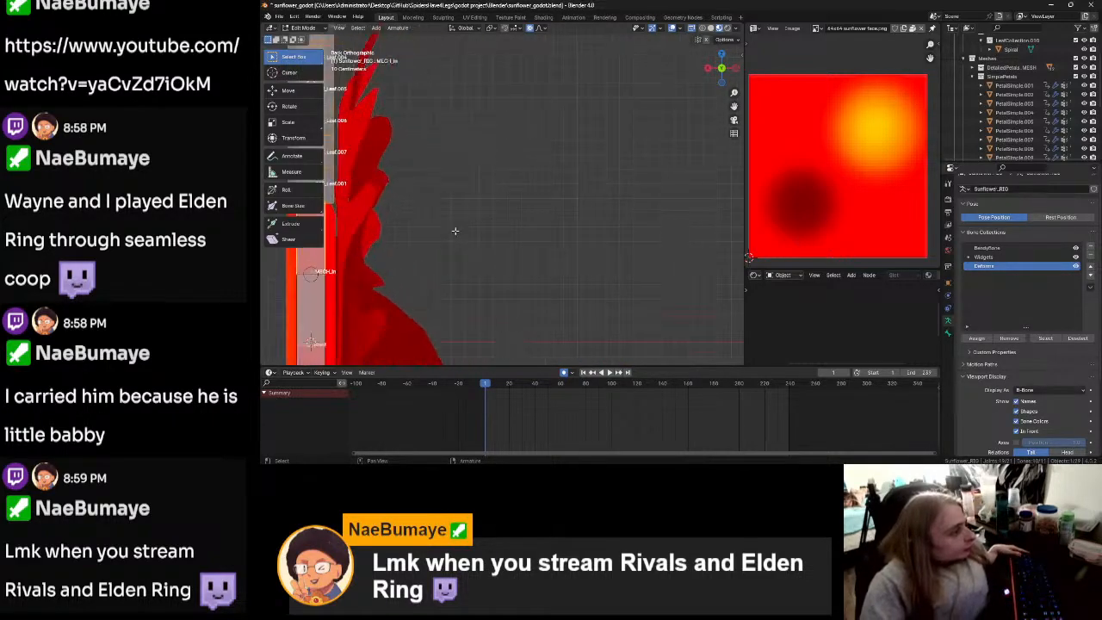
middle_click_drag(386, 244, 603, 277, "shift")
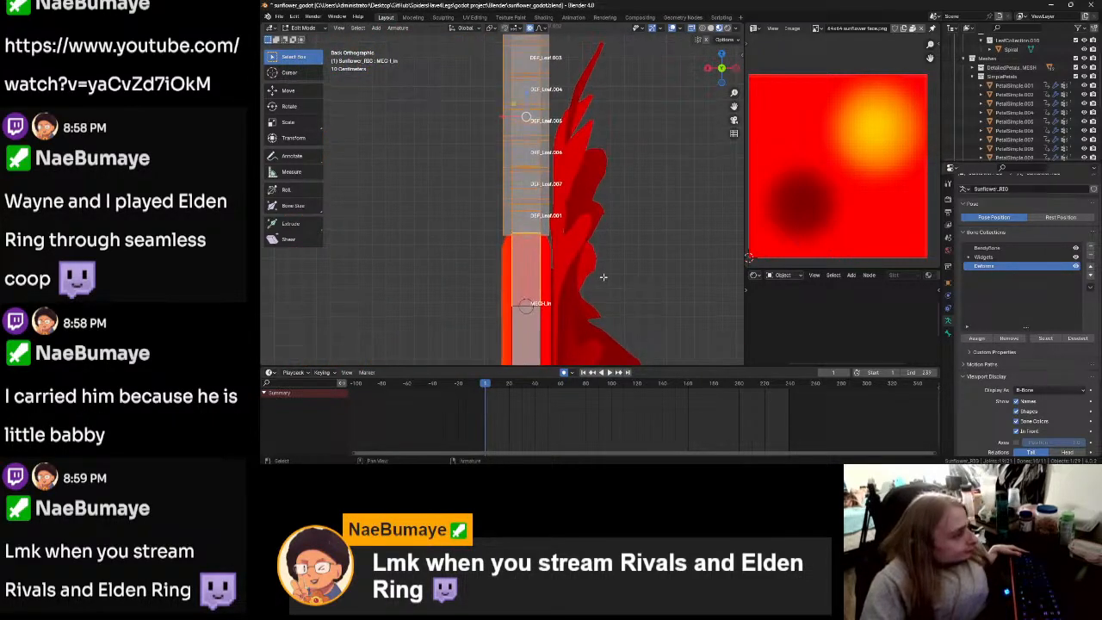
key("g")
key("x")
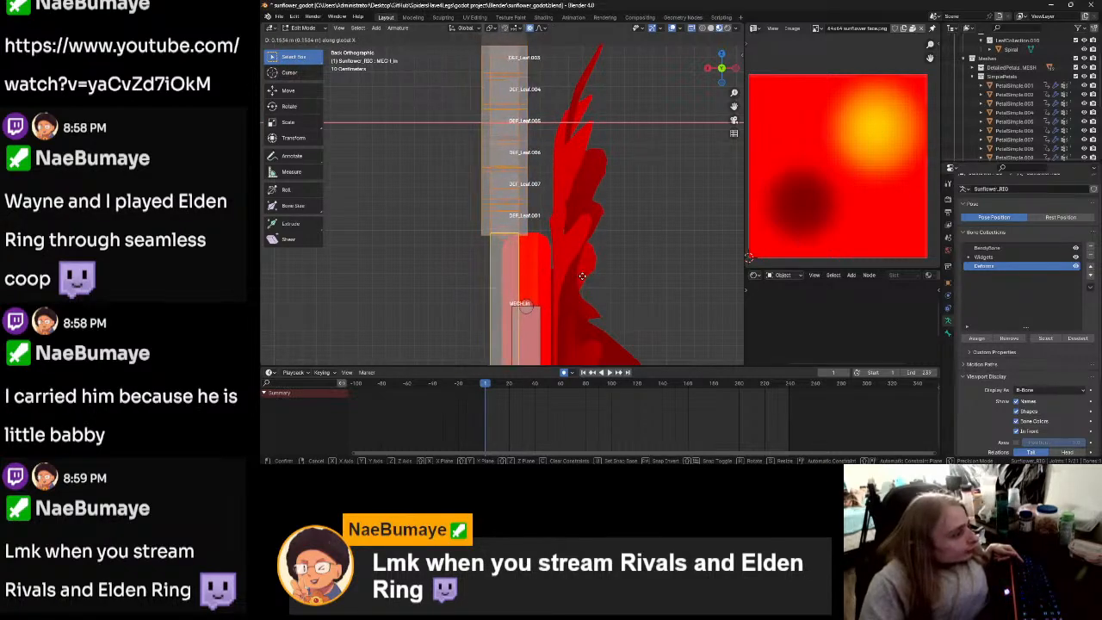
left_click(592, 275)
middle_click_drag(592, 276, 724, 73)
left_click(724, 72)
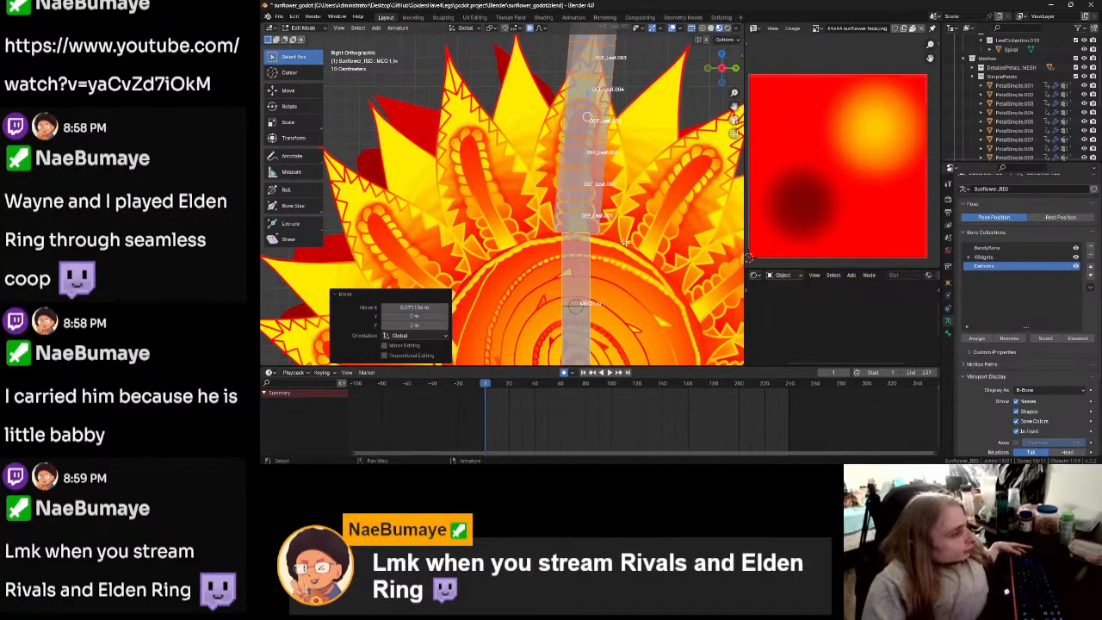
Step: Duplicate the petal bone chain toward the neighbouring petal clockwise and rotate the copy about 13.6°
key("shift+d")
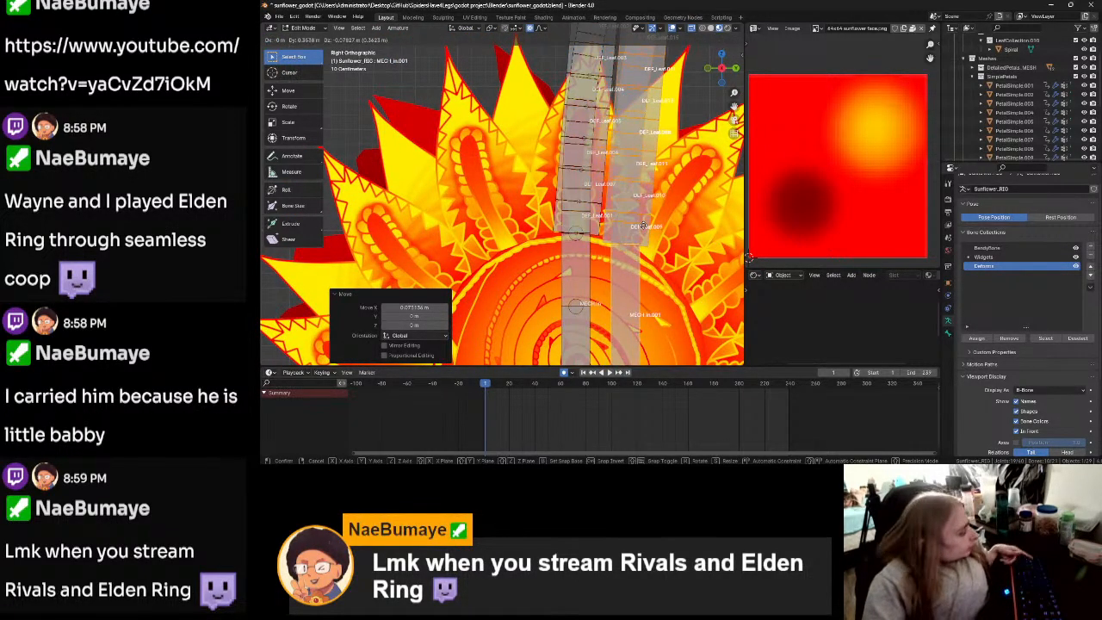
left_click(638, 225)
key("r")
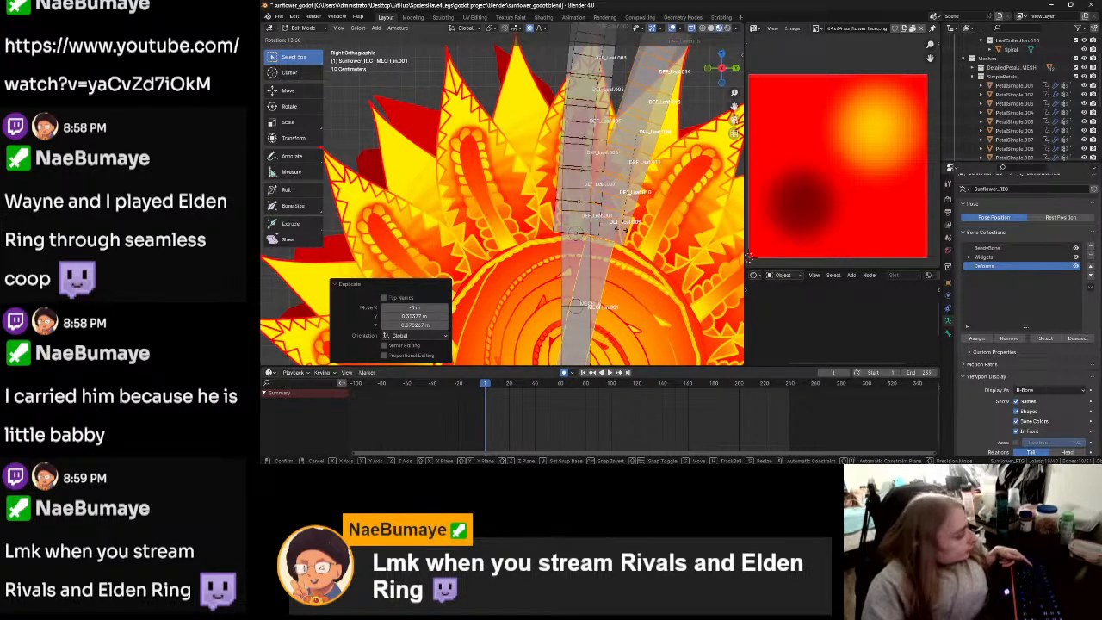
key("Return")
Step: Shift the copied bone chain outward toward its petal and rotate it about 3° more to follow the petal's direction
key("g")
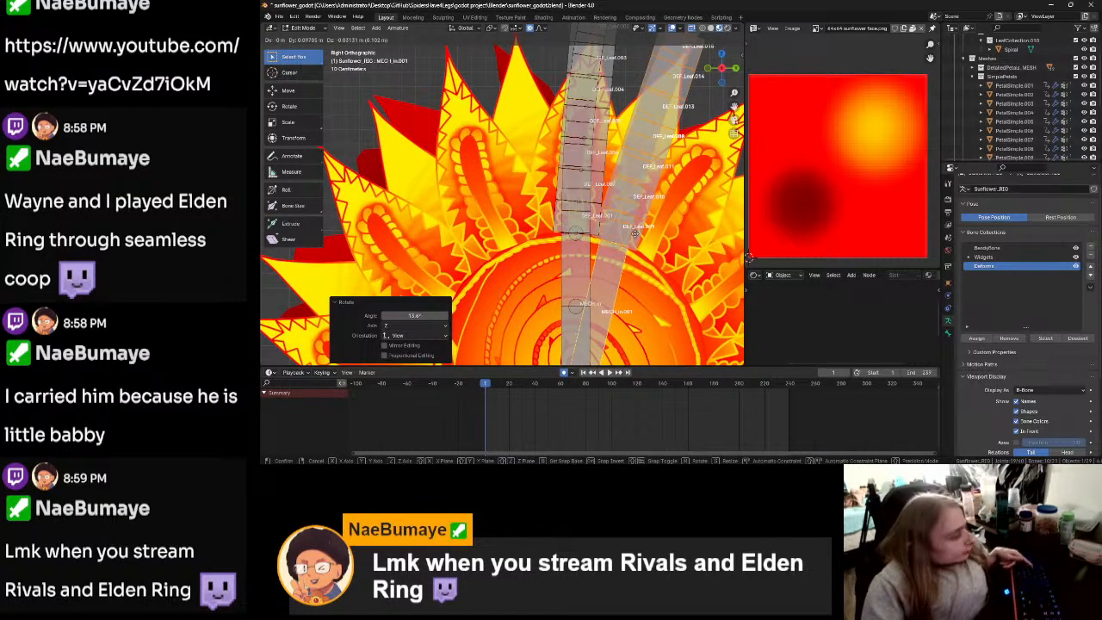
key("Return")
key("r")
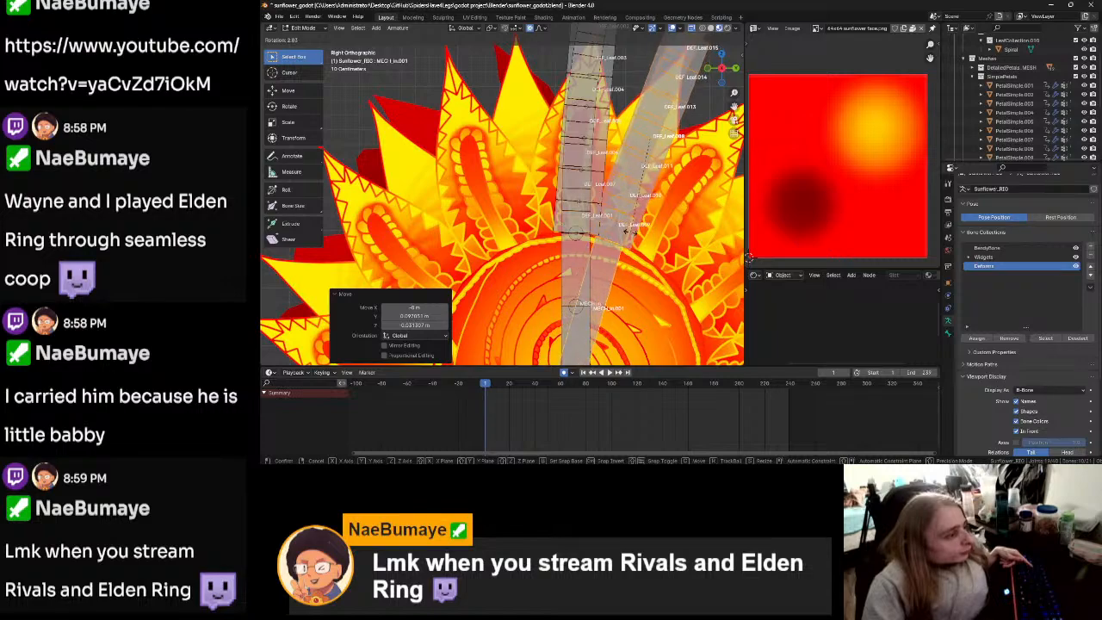
left_click(633, 233)
Step: Move the copied bone chain about -0.11 m along the X axis to match its petal's depth
left_click(735, 69)
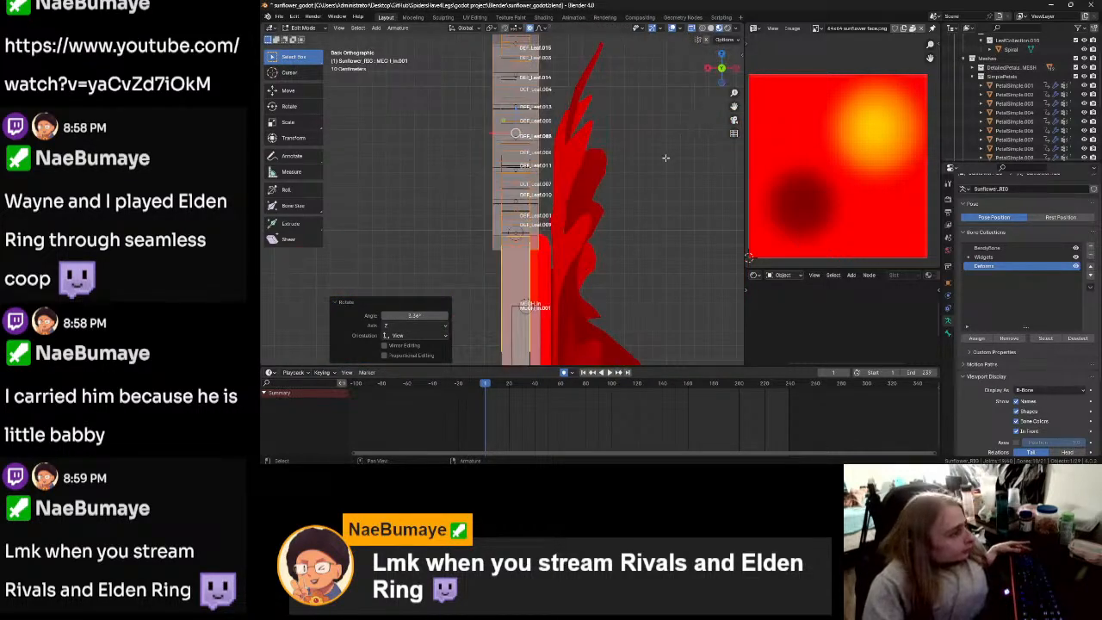
key("g")
key("x")
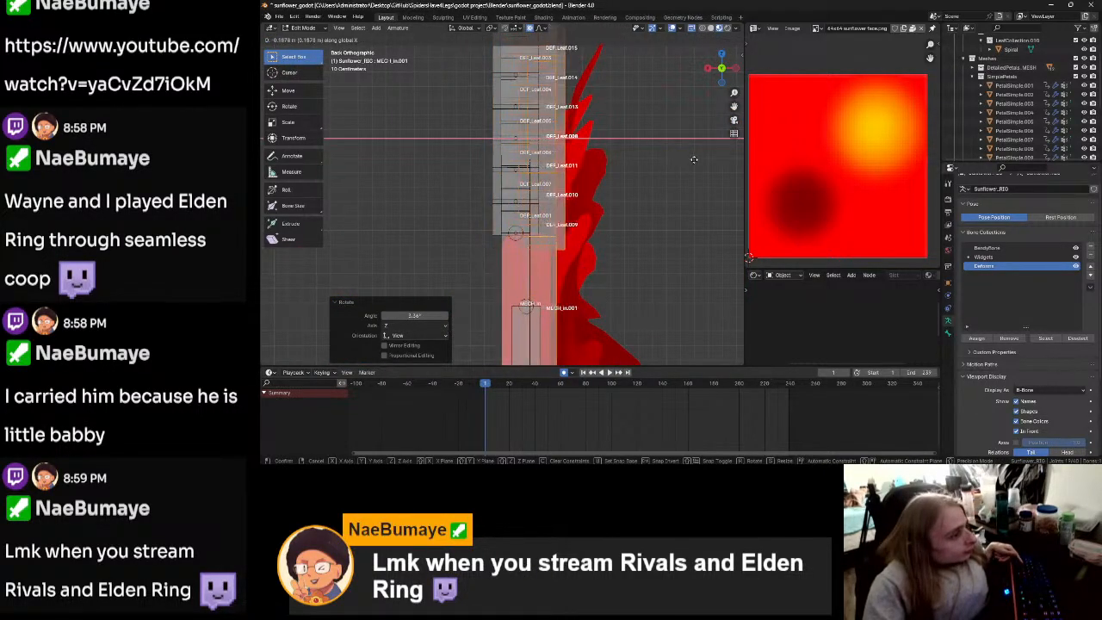
key("Return")
middle_click_drag(629, 180, 658, 130)
left_click(720, 72)
middle_click_drag(656, 198, 459, 187, "shift")
scroll(469, 195, "down", 2)
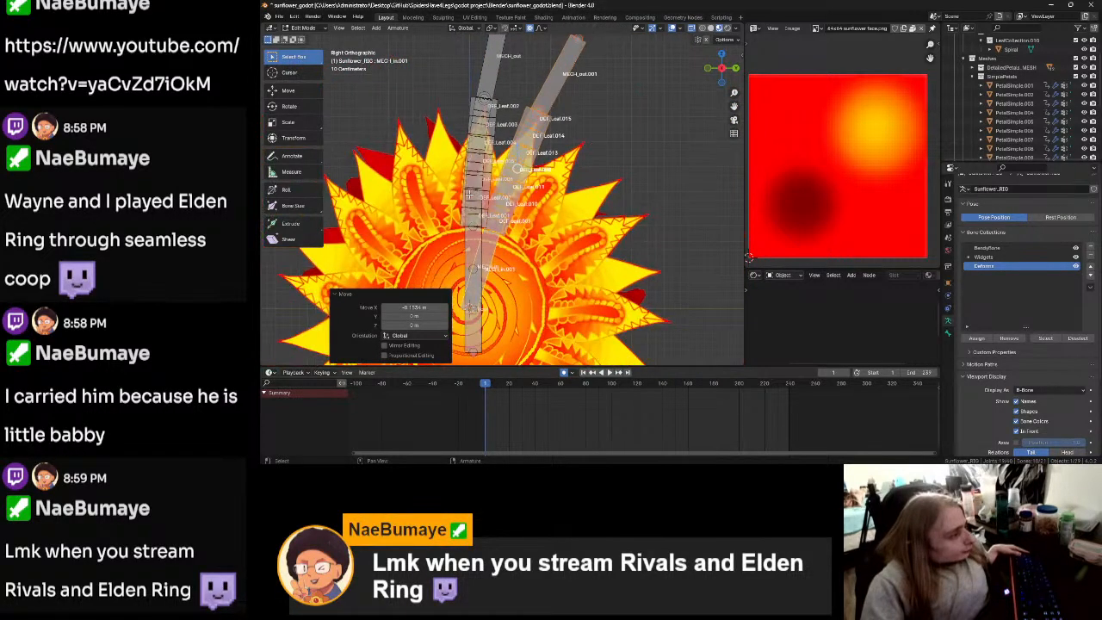
Step: Duplicate the original petal bone chain onto the third petal clockwise and rotate the copy about 23° to follow it
key("ctrl+z")
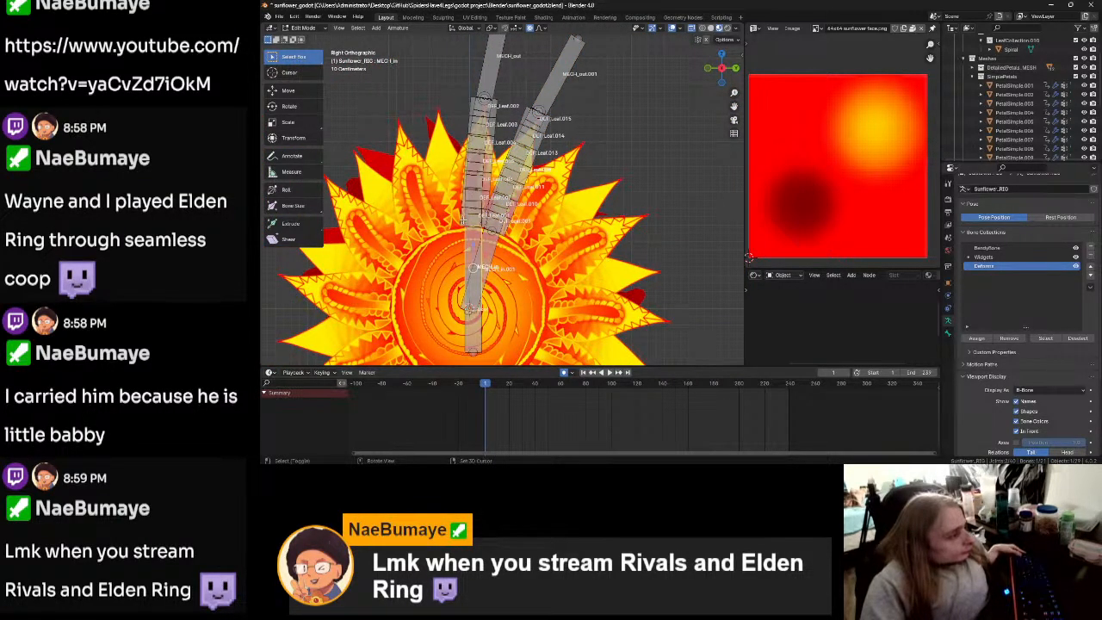
left_click_drag(450, 233, 482, 68, "shift")
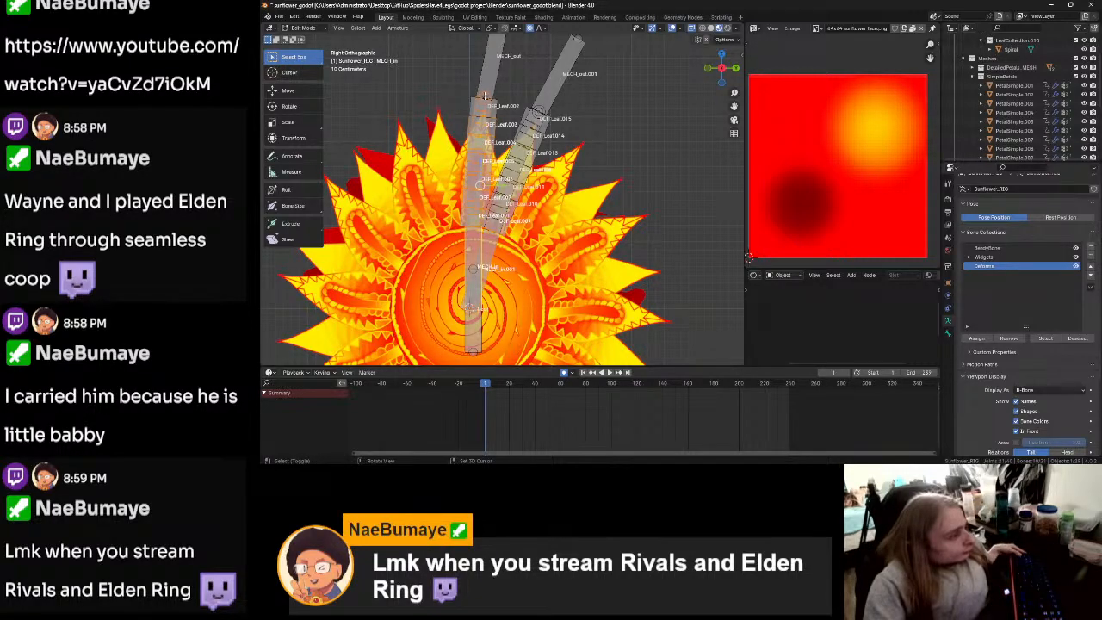
left_click(483, 249, "shift")
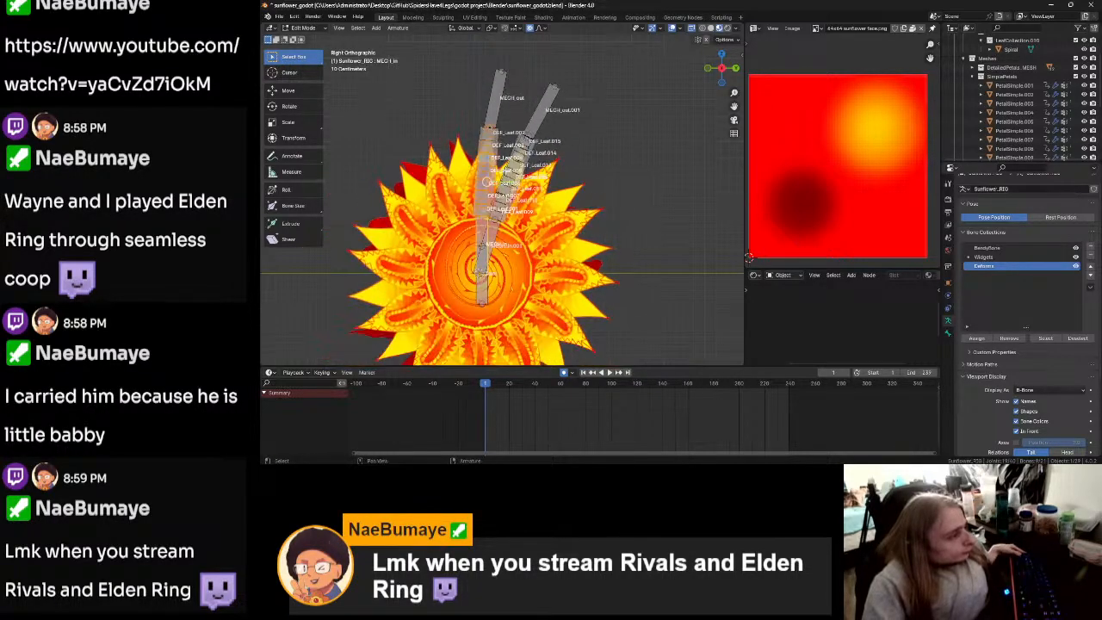
left_click(479, 71, "shift")
scroll(501, 197, "up", 1)
key("g")
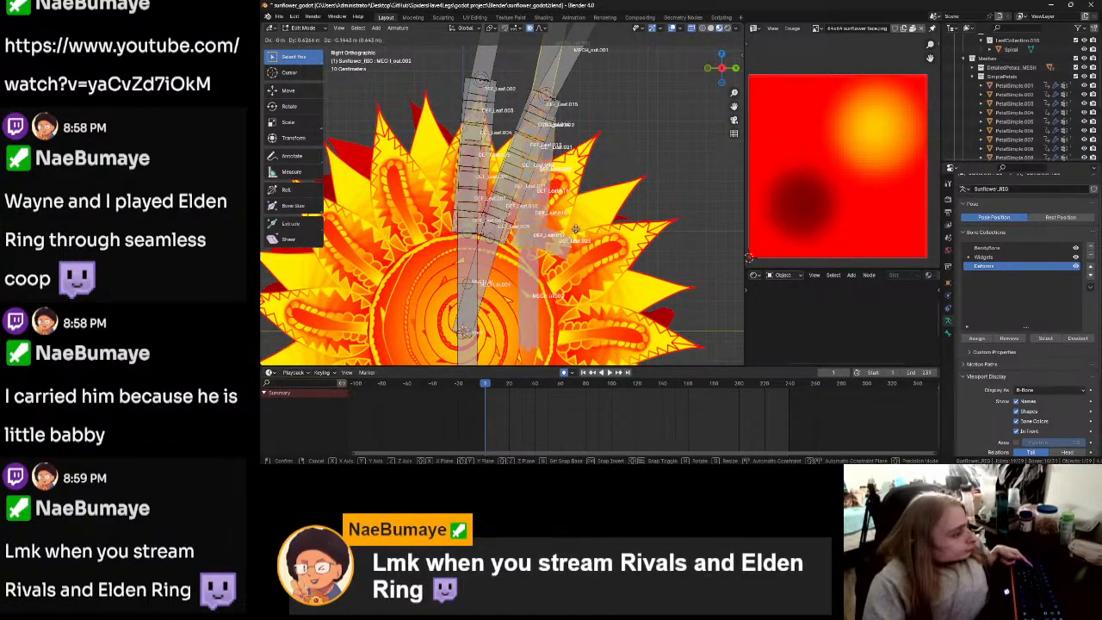
left_click(573, 256)
key("r")
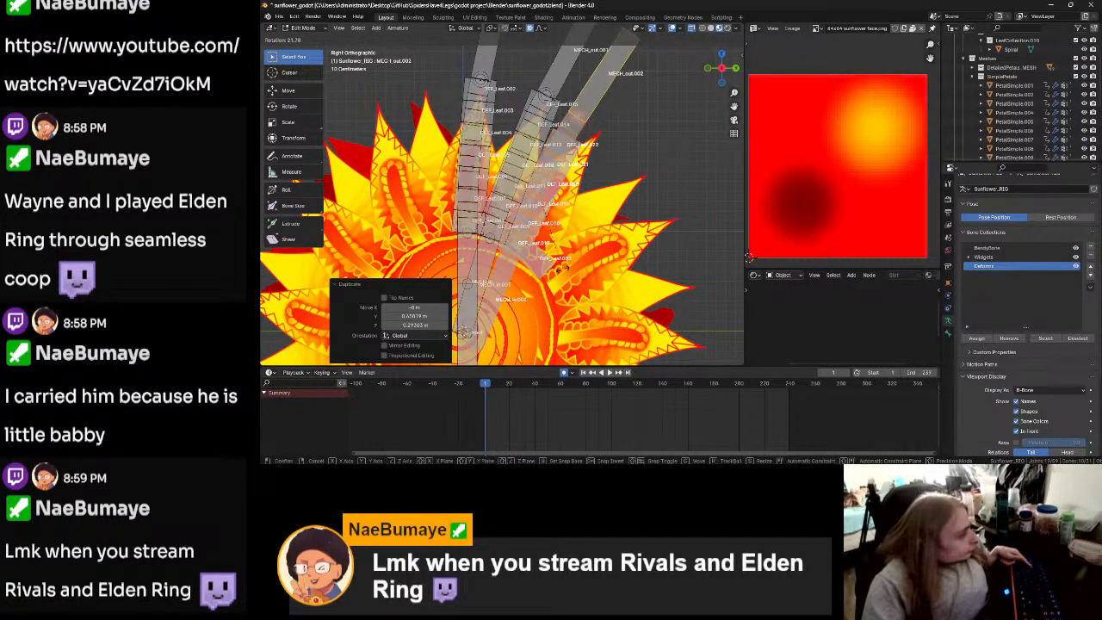
left_click(560, 270)
Step: Nudge the copied bone chain outward over its petal and fine-tune its direction, rotating it about 11.6° and back about 4.3°
key("g")
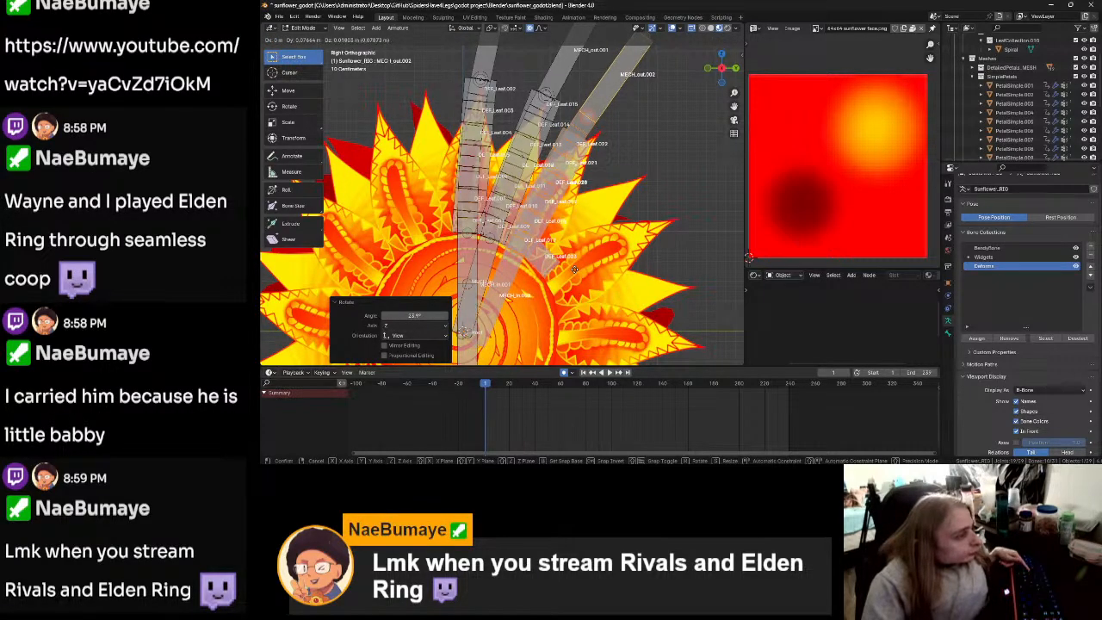
left_click(576, 269)
key("r")
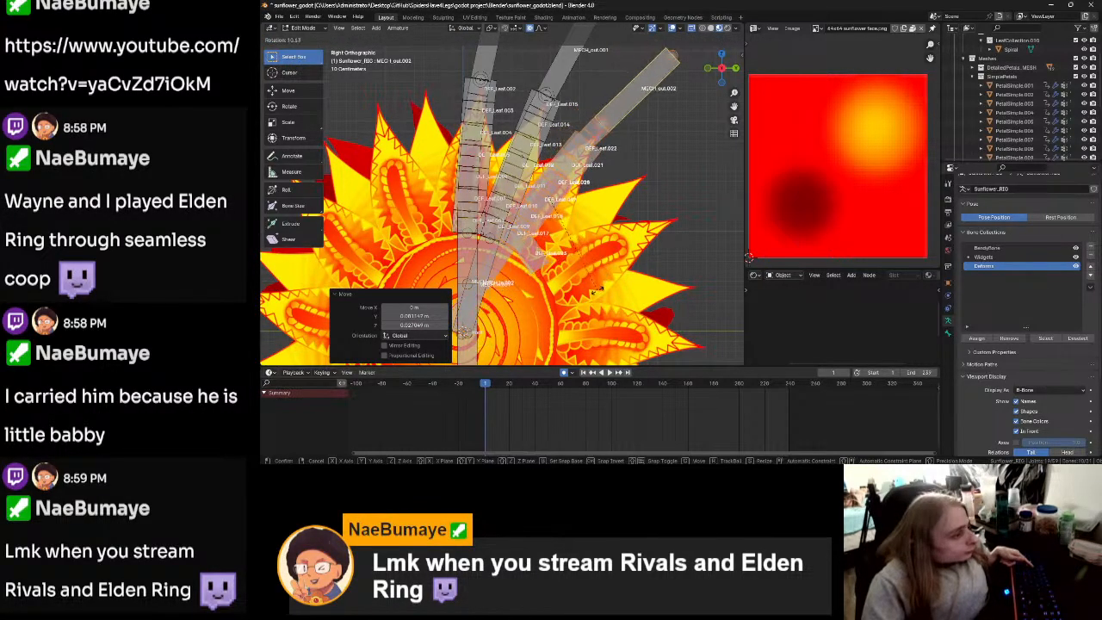
left_click(594, 294)
key("g")
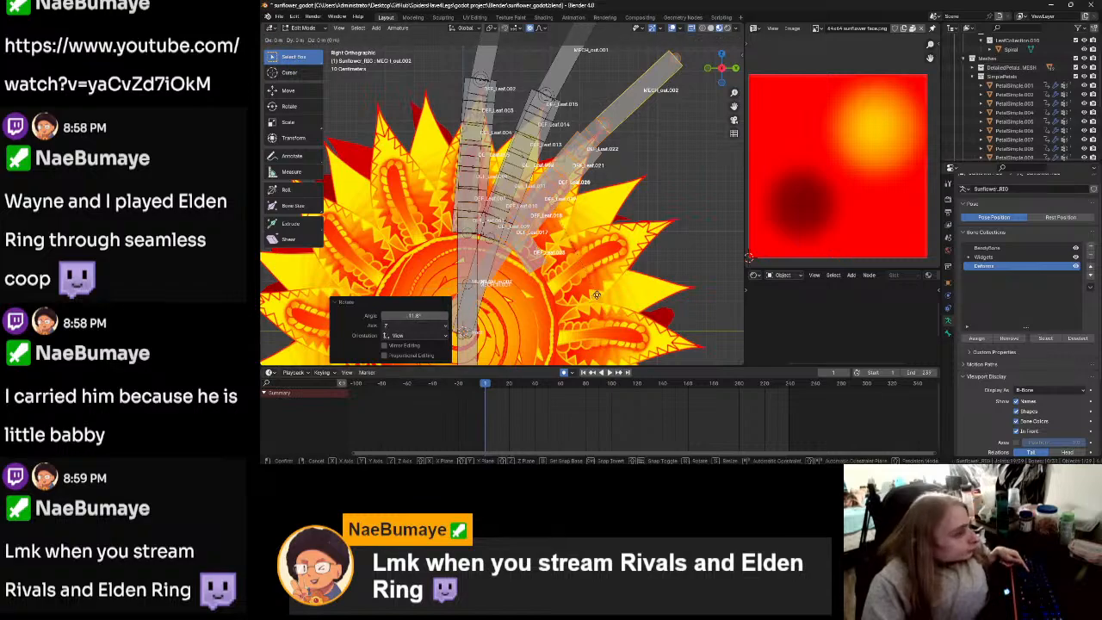
left_click(604, 301)
key("r")
left_click(610, 296)
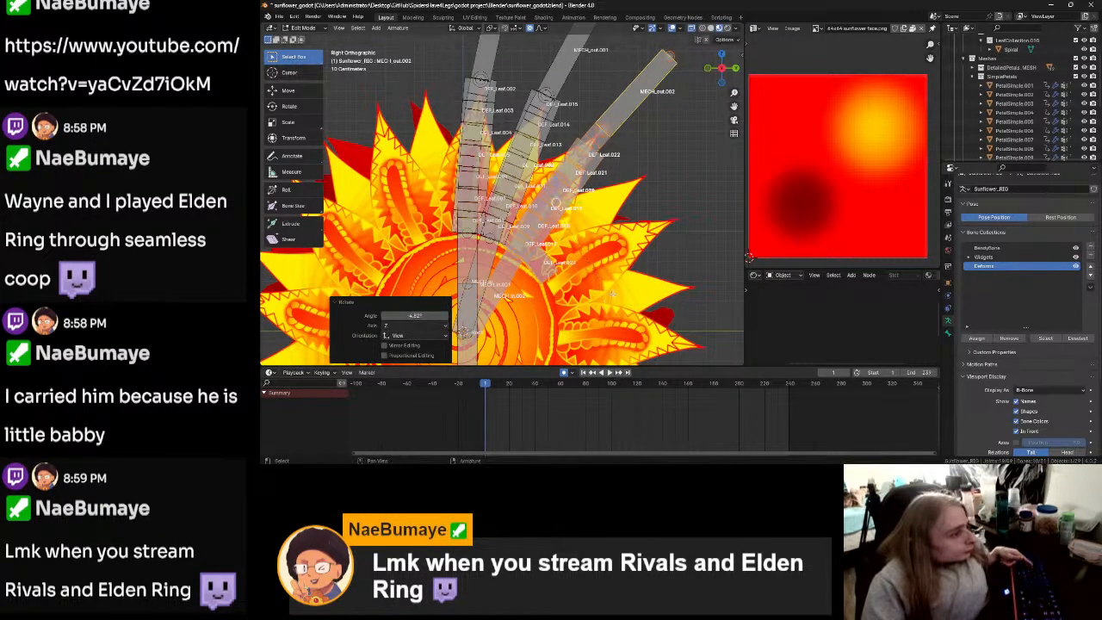
Step: In Object Mode, parent the uppermost detailed petal to the Sunflower_RIG armature with automatic weights
left_click(712, 168)
key("Tab")
left_click(702, 181)
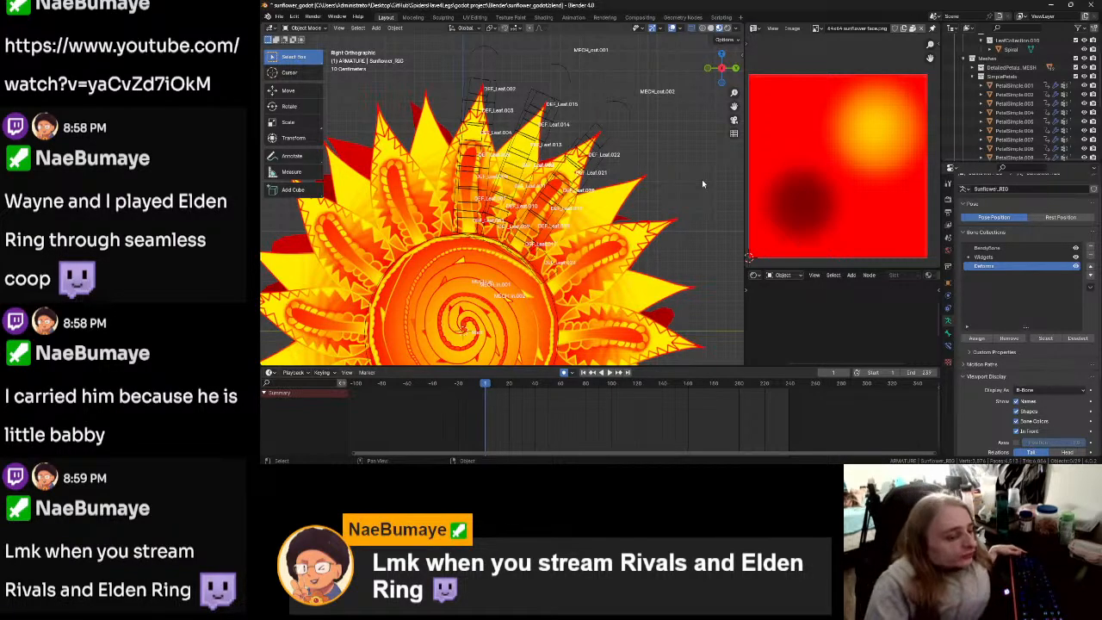
left_click(444, 173)
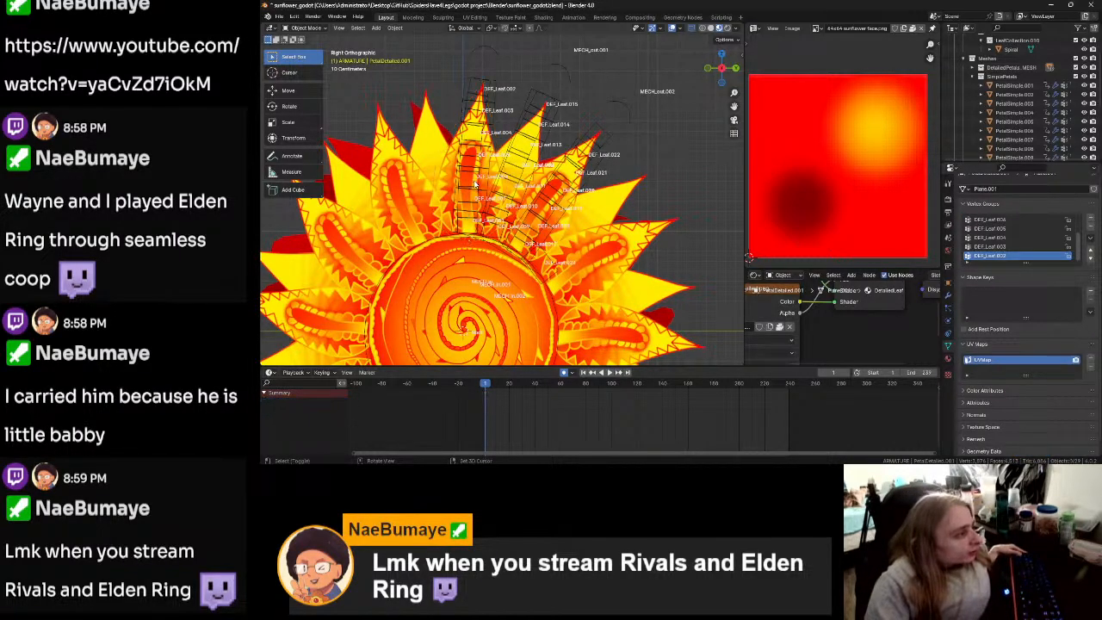
left_click(496, 50, "shift")
key("ctrl+p")
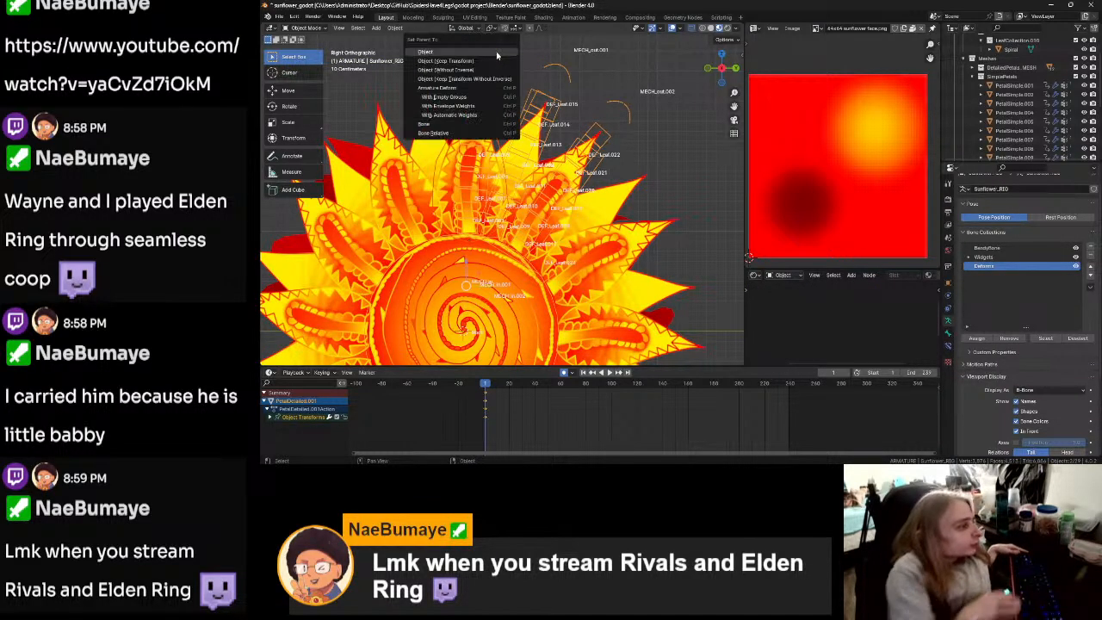
left_click(478, 115)
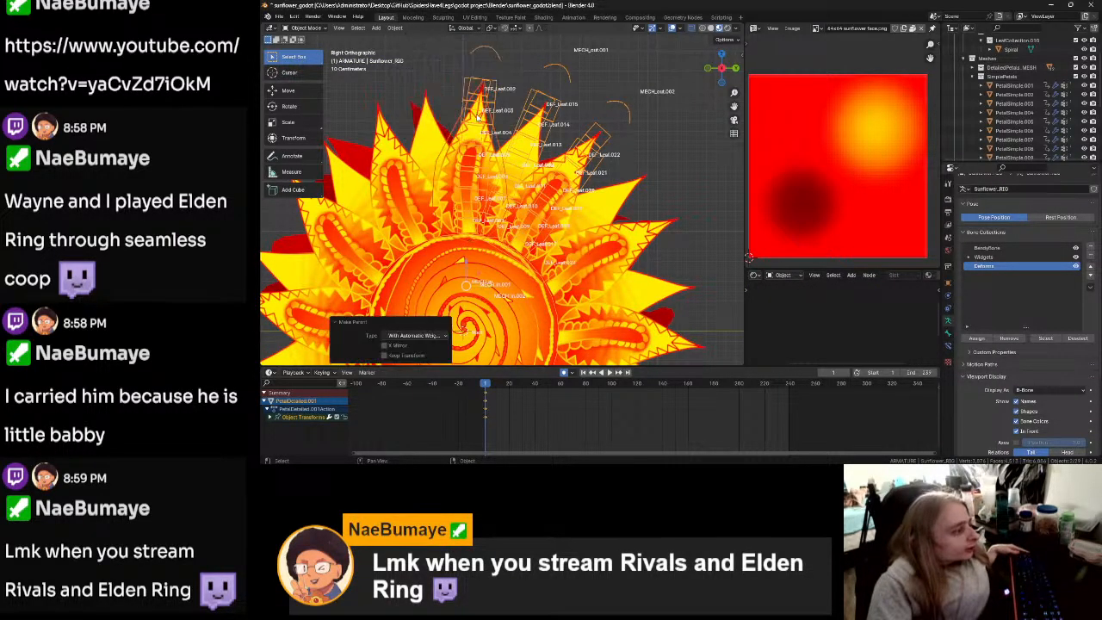
Step: Parent the simple petal PetalSimple.001 to the Sunflower_RIG armature with automatic weights
left_click(506, 153)
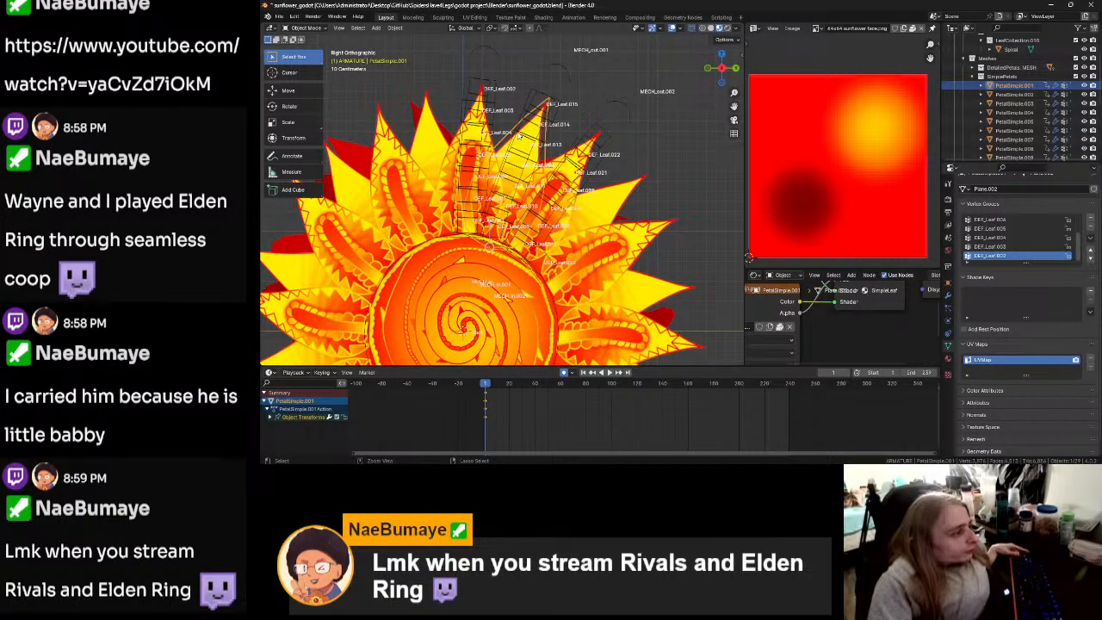
left_click(519, 133, "shift")
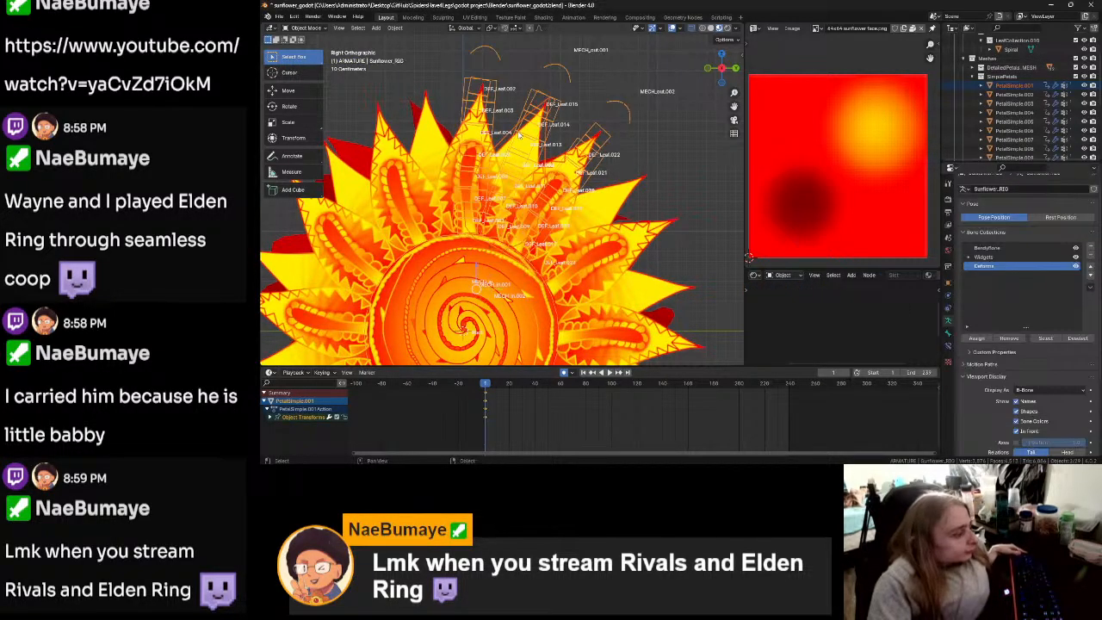
key("ctrl+p")
left_click(519, 134)
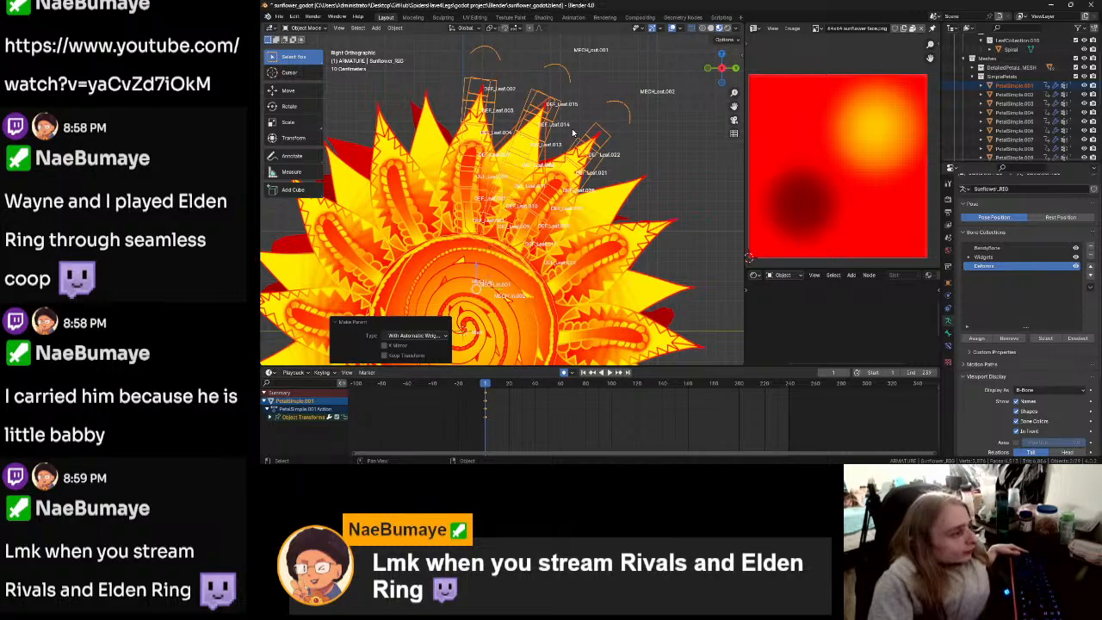
Step: Parent the detailed petal PetalDetailed.002 to the Sunflower_RIG armature with automatic weights
left_click(557, 158)
left_click(558, 161)
left_click(560, 168, "shift")
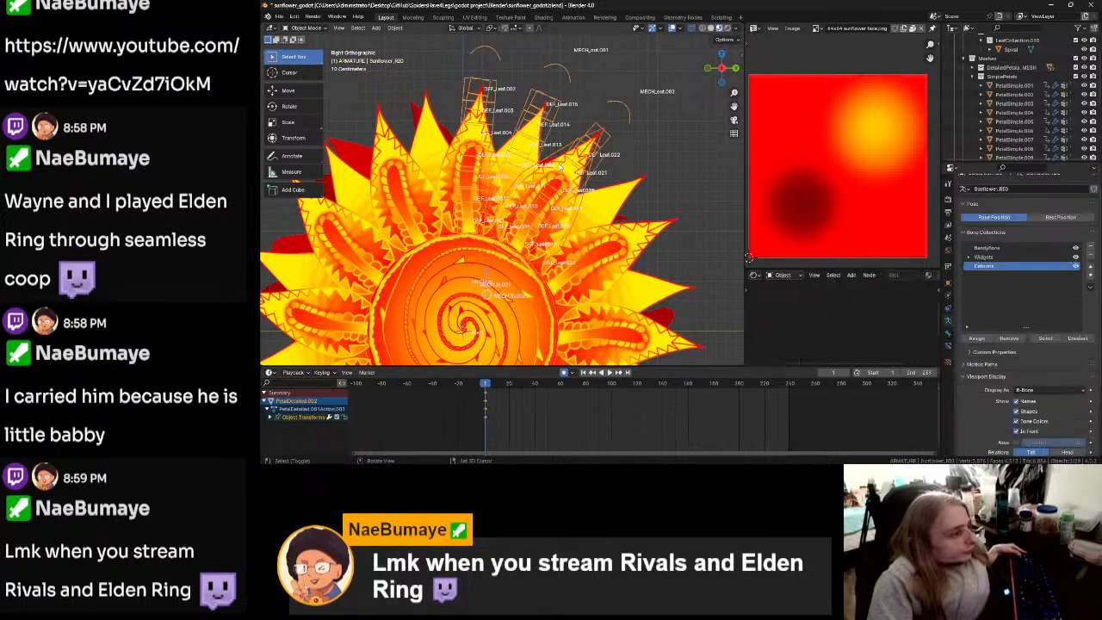
key("ctrl+p")
left_click(560, 165)
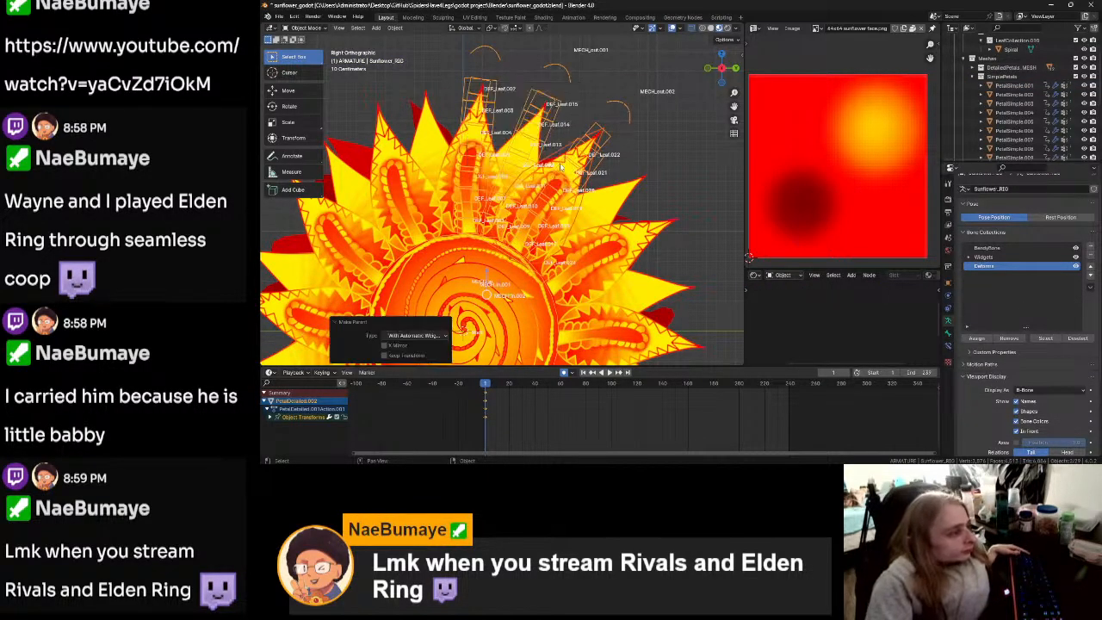
Step: In Pose Mode, test the two copied petal chains by rotating and moving their outer control bones, cancelling each transform
key("ctrl+Tab")
left_click(590, 209)
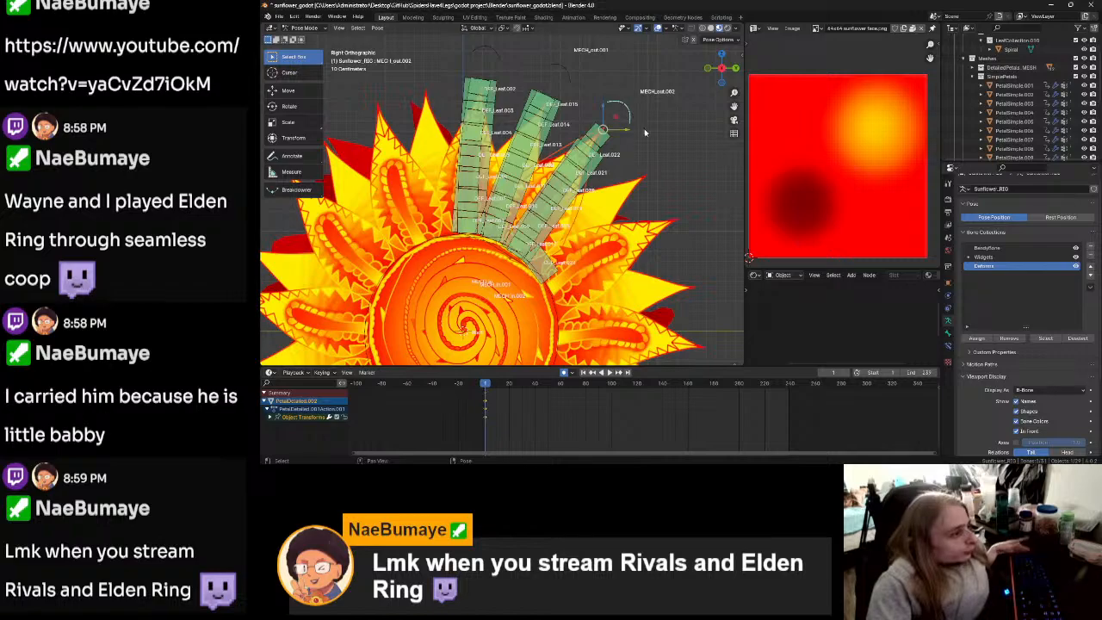
key("r")
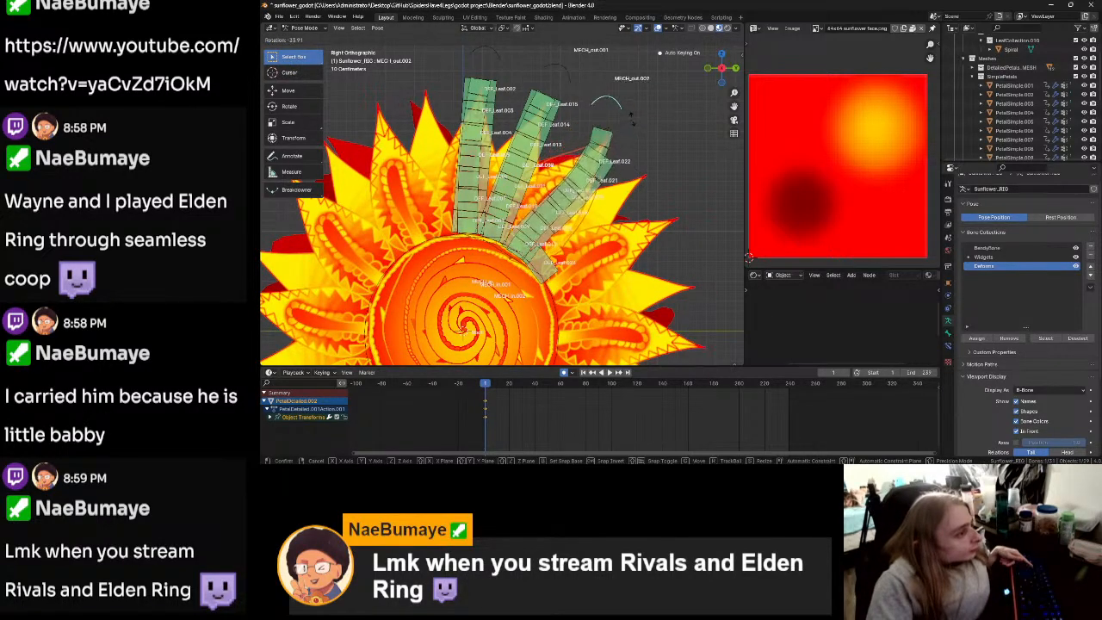
left_click(626, 154)
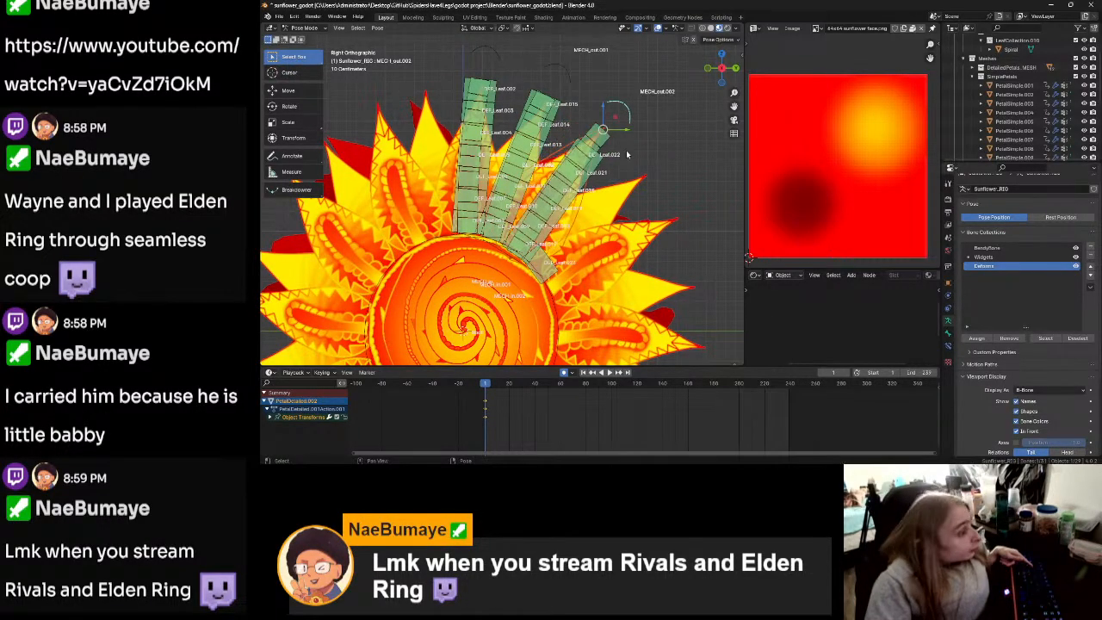
key("g")
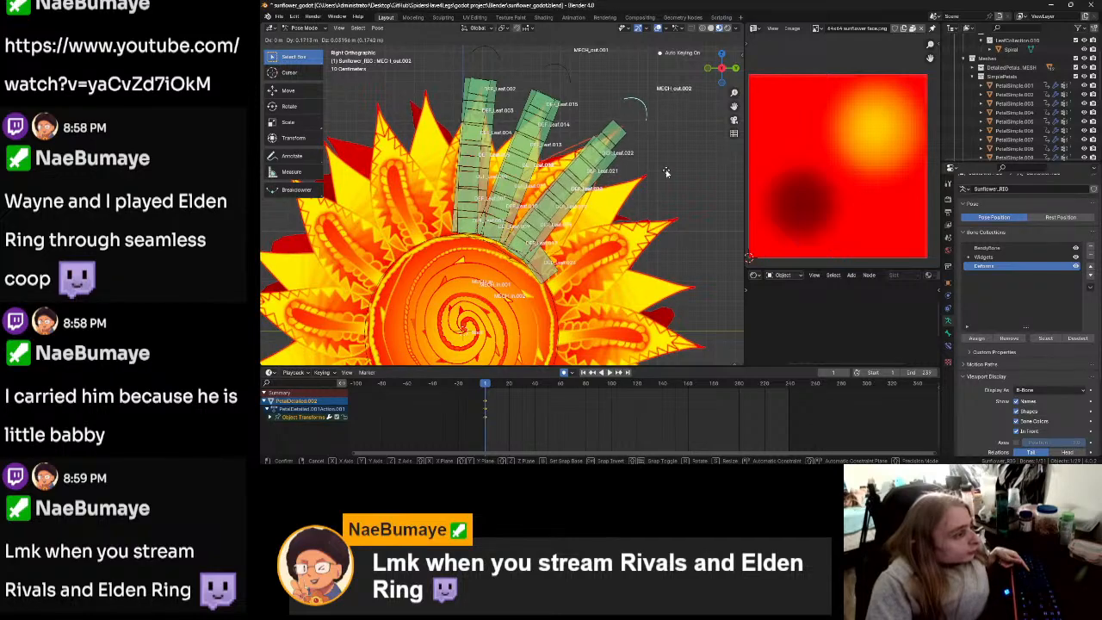
right_click(654, 161)
left_click(564, 82)
key("r")
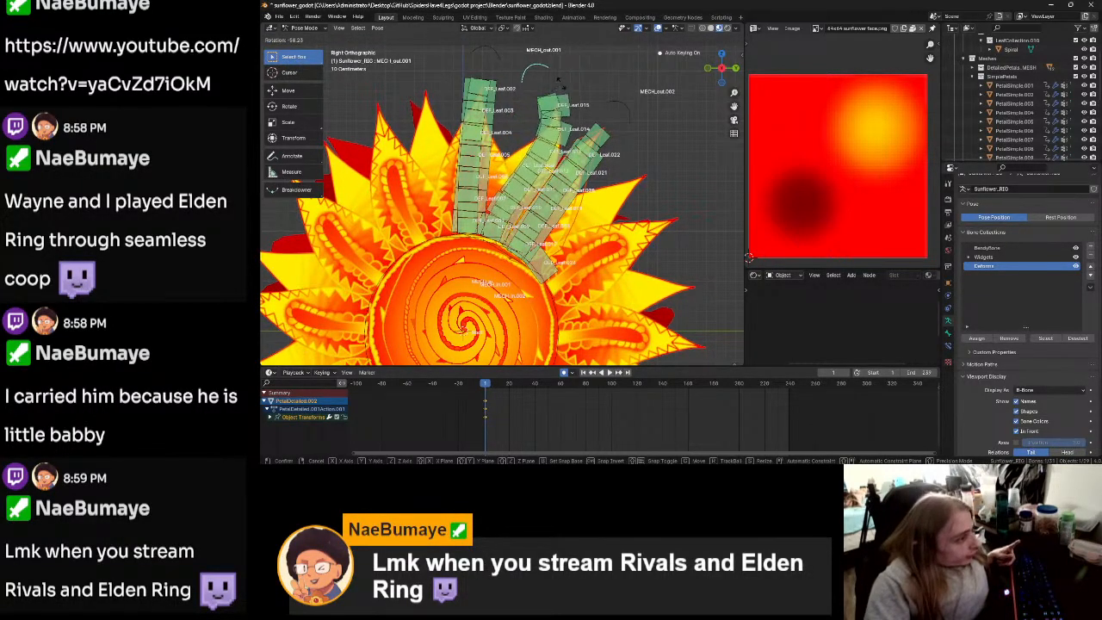
left_click(602, 143)
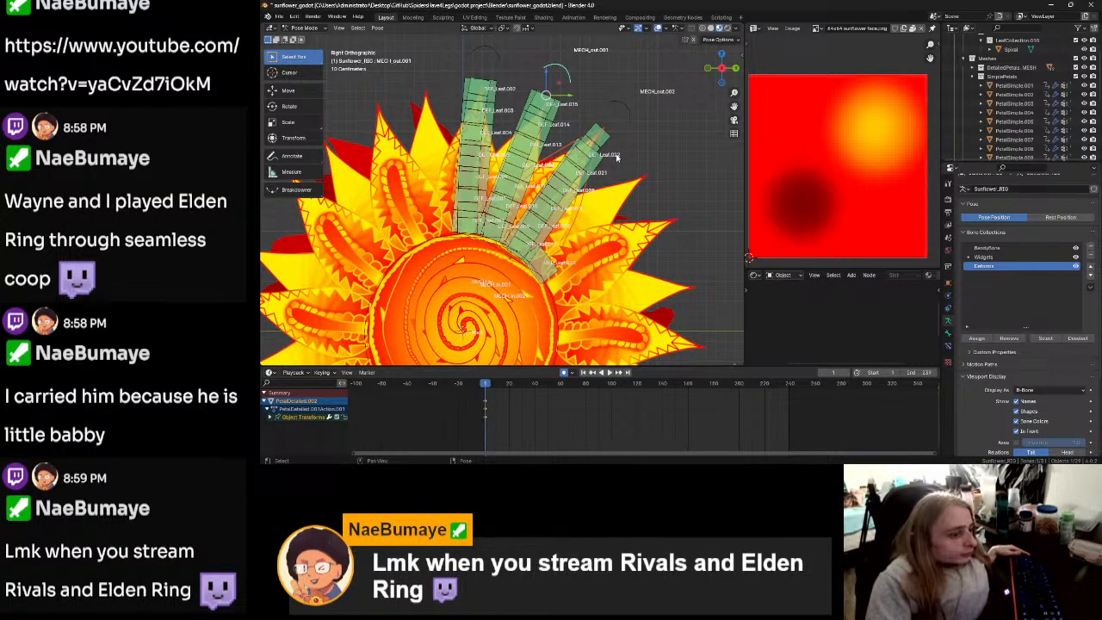
Step: Look through the bone properties of the second chain's outer control bone, MECH_out.001
scroll(981, 300, "down", 2)
scroll(981, 301, "up", 2)
left_click(950, 338)
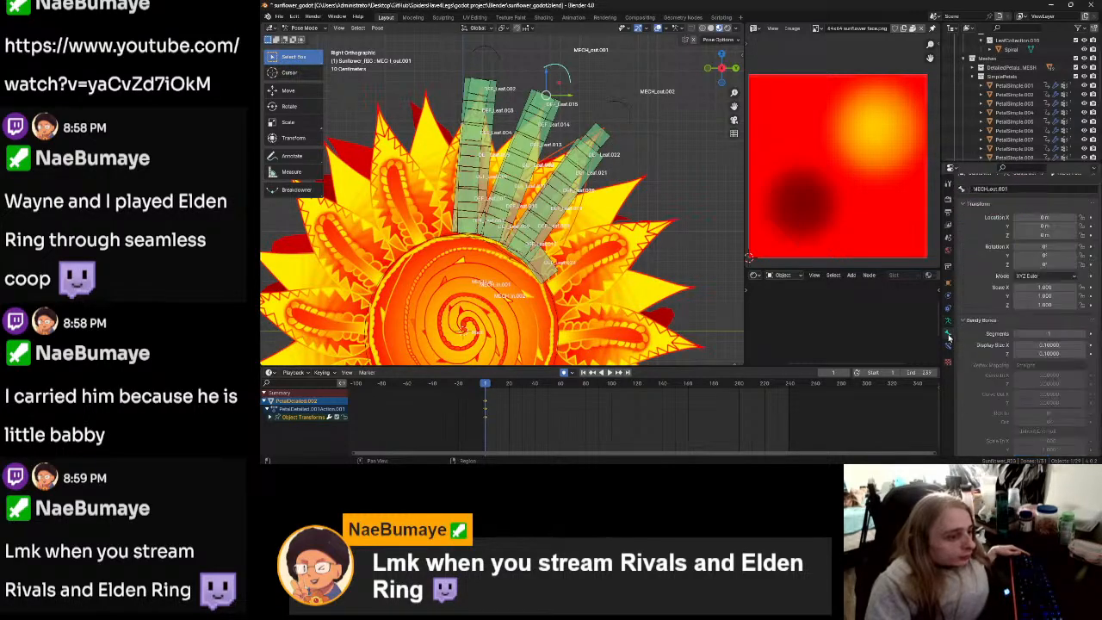
scroll(988, 305, "down", 2)
scroll(986, 303, "up", 3)
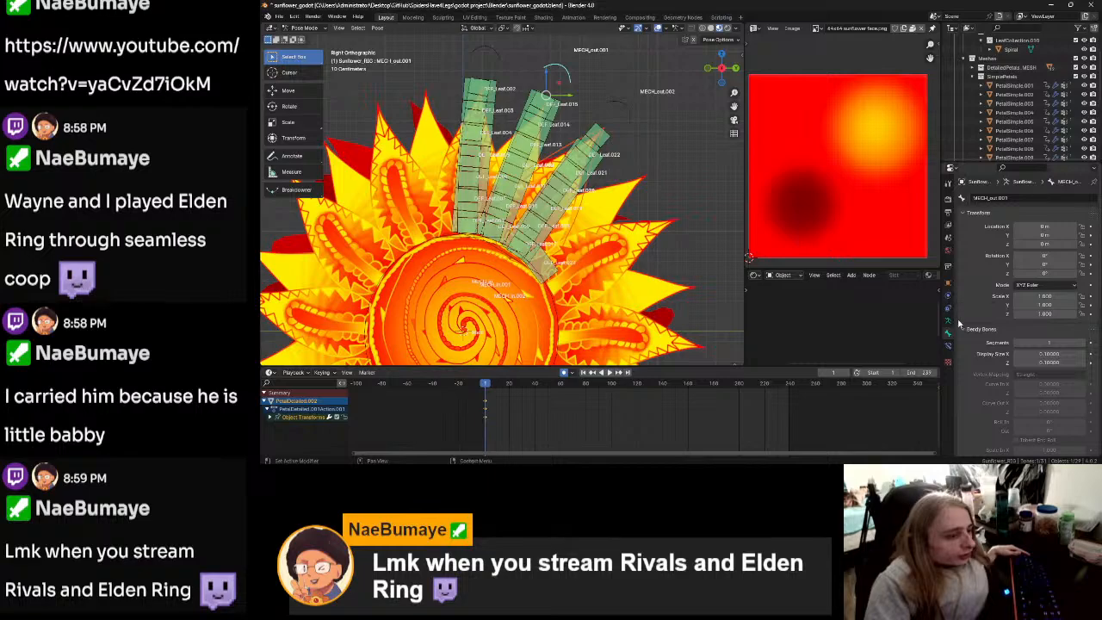
Step: In Object Mode, check PetalDetailed.002's Armature modifier and browse its vertex group choices without assigning one
key("ctrl+Tab")
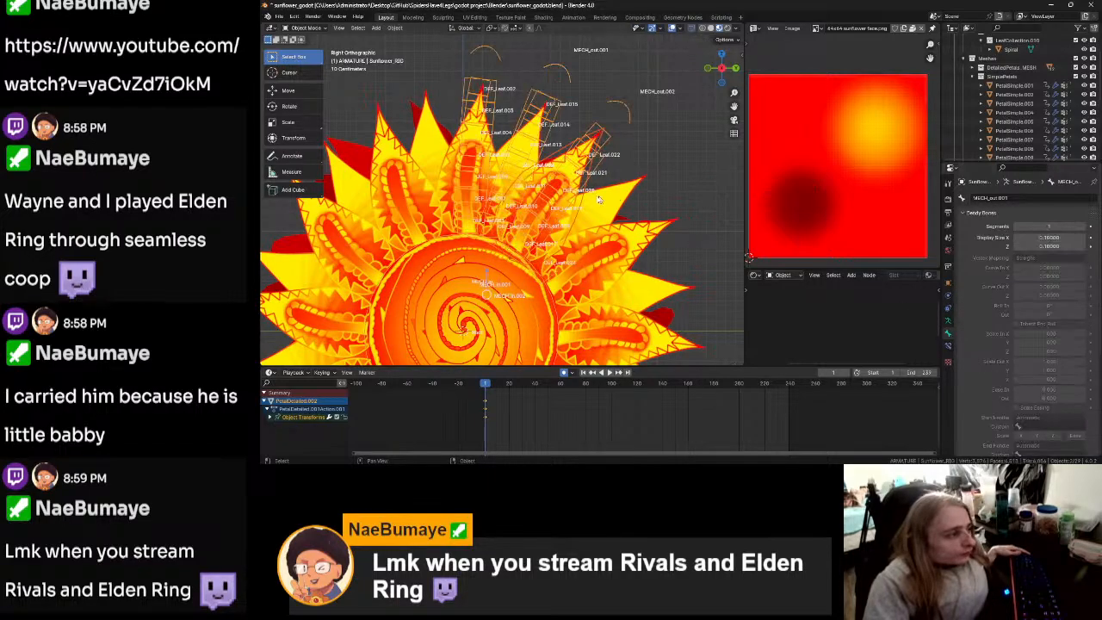
left_click(552, 165)
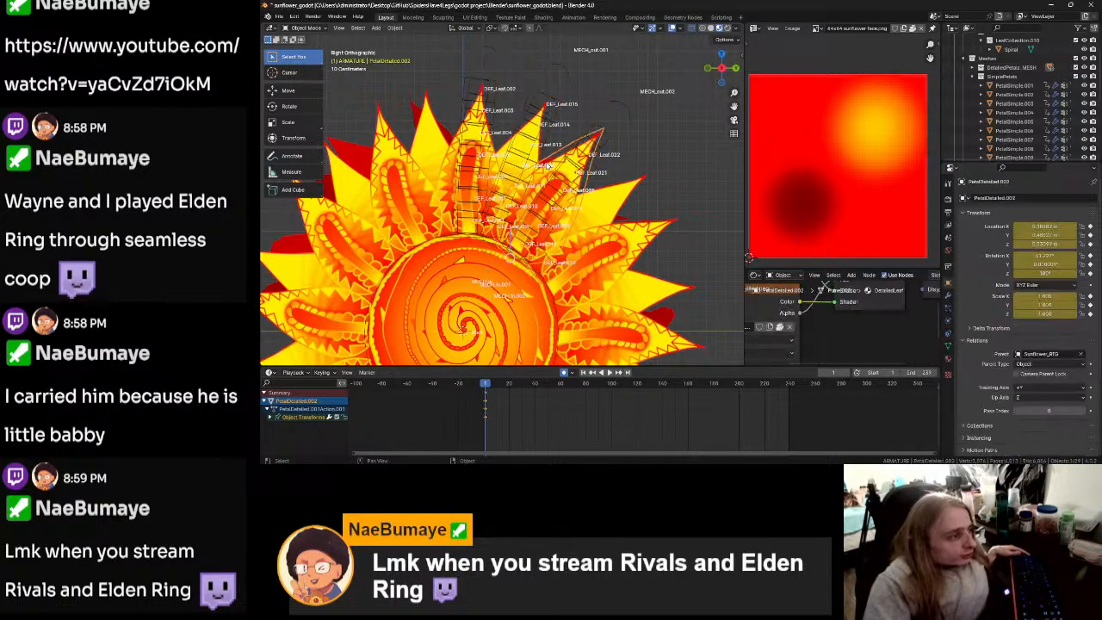
left_click(948, 297)
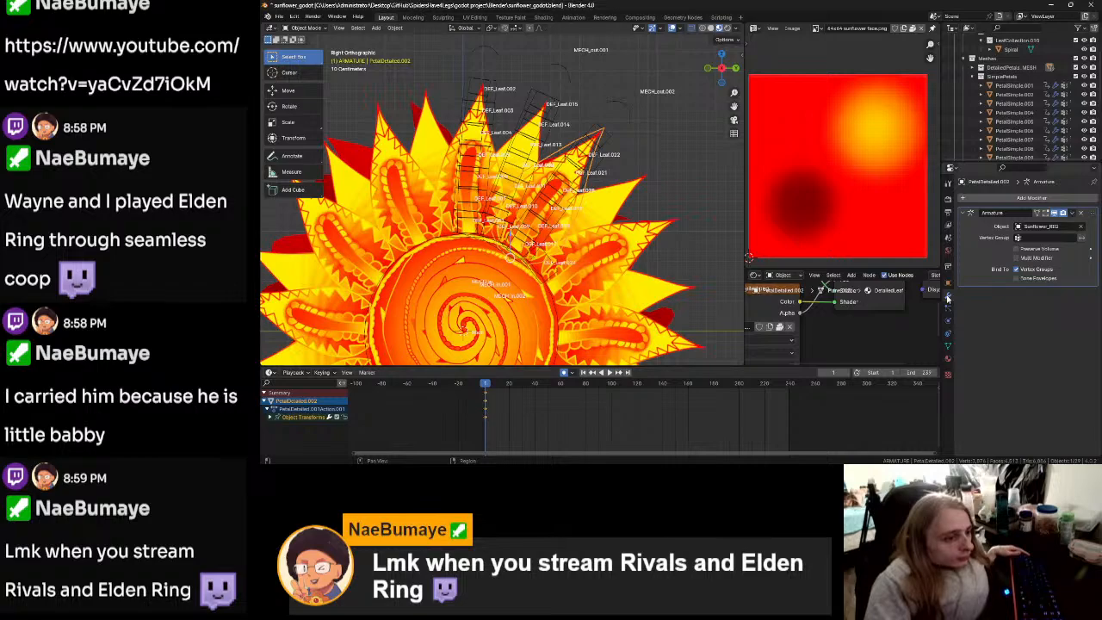
left_click(1035, 237)
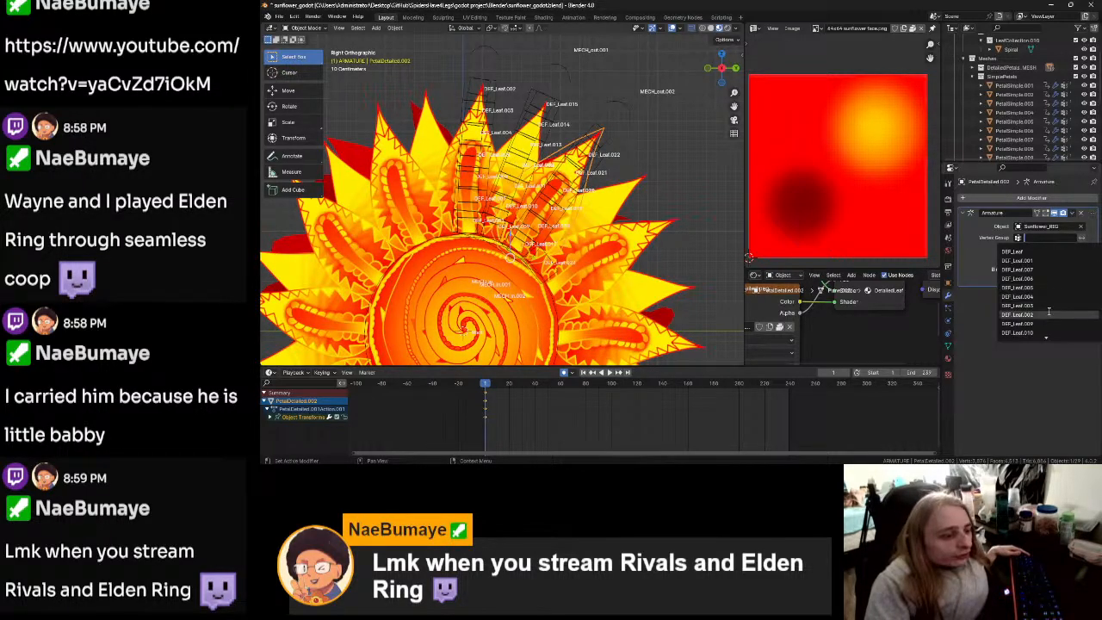
scroll(1042, 317, "down", 3)
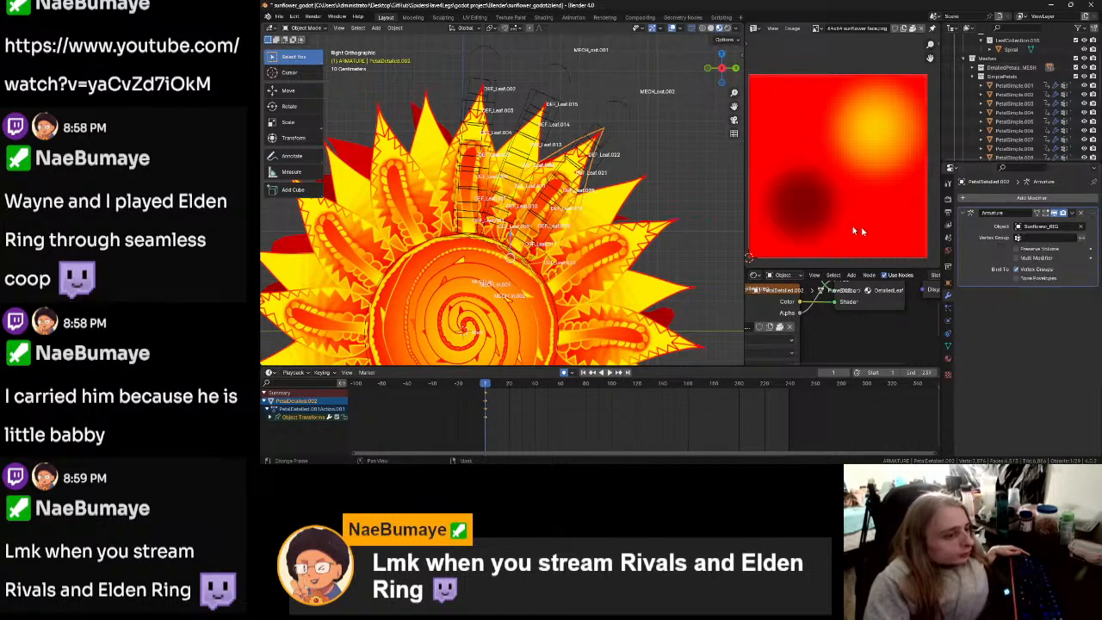
Step: Return the armature to Pose Mode and review MECH_out.001's bone settings, including its relations and bone collections
left_click(513, 154)
key("ctrl+Tab")
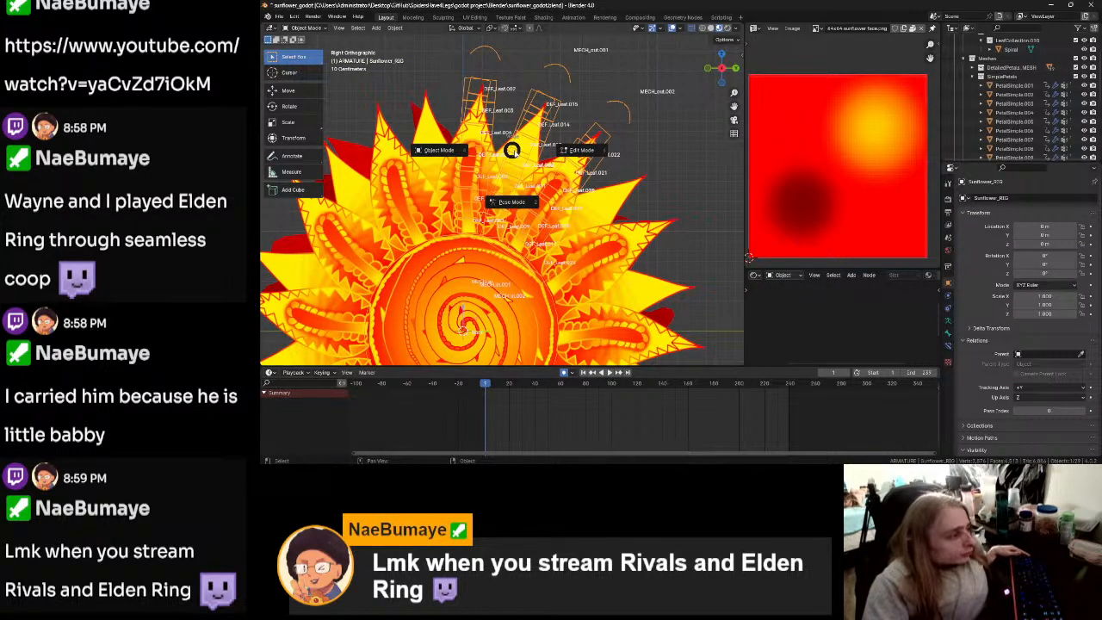
left_click(511, 201)
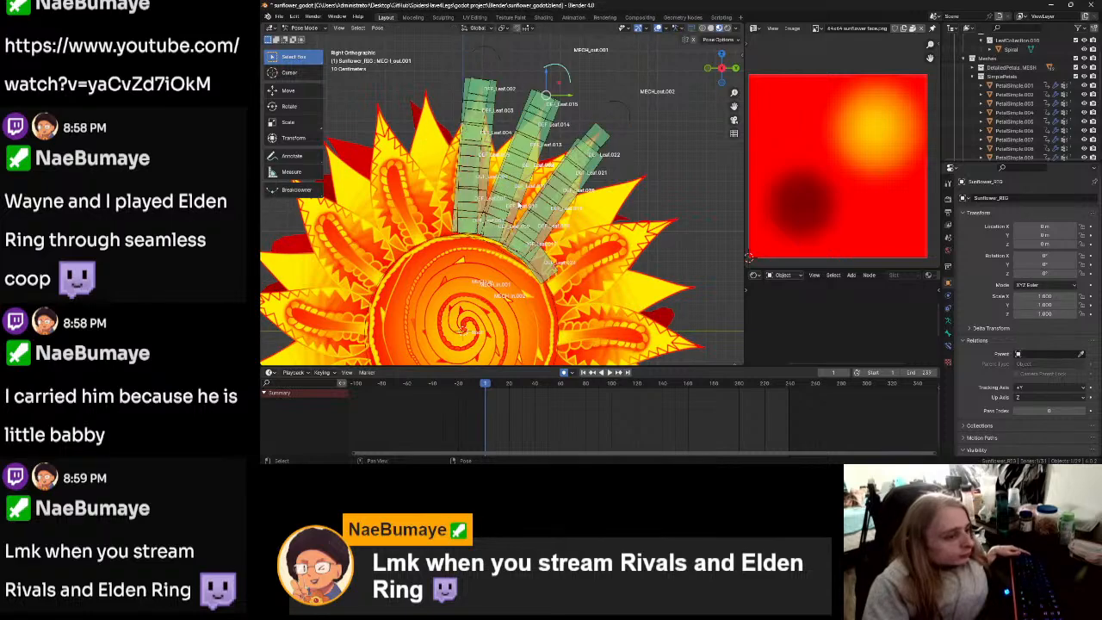
left_click(946, 334)
scroll(999, 335, "down", 5)
scroll(999, 336, "down", 4)
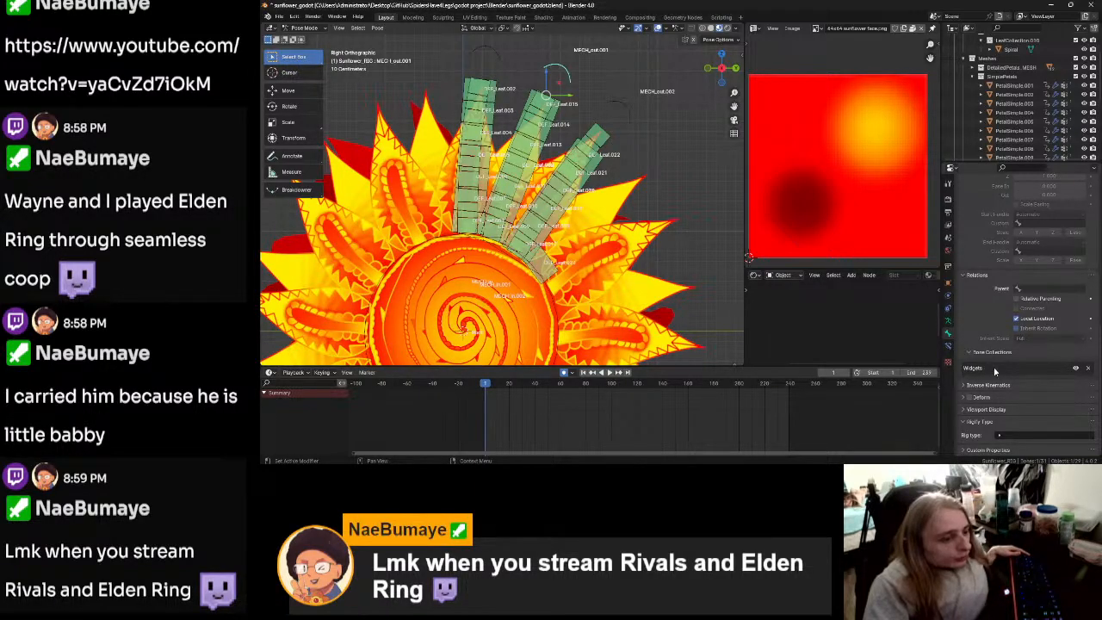
scroll(994, 370, "up", 9)
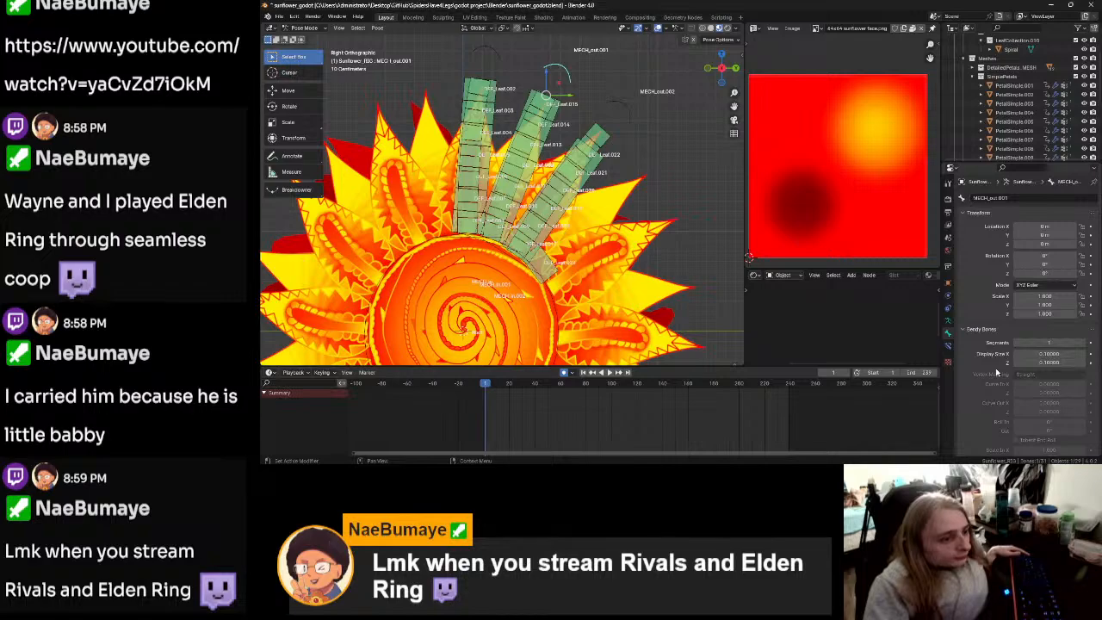
Step: Review the Sunflower_RIG armature's bone collections, viewport display and Rigify settings, plus its object properties
left_click(949, 321)
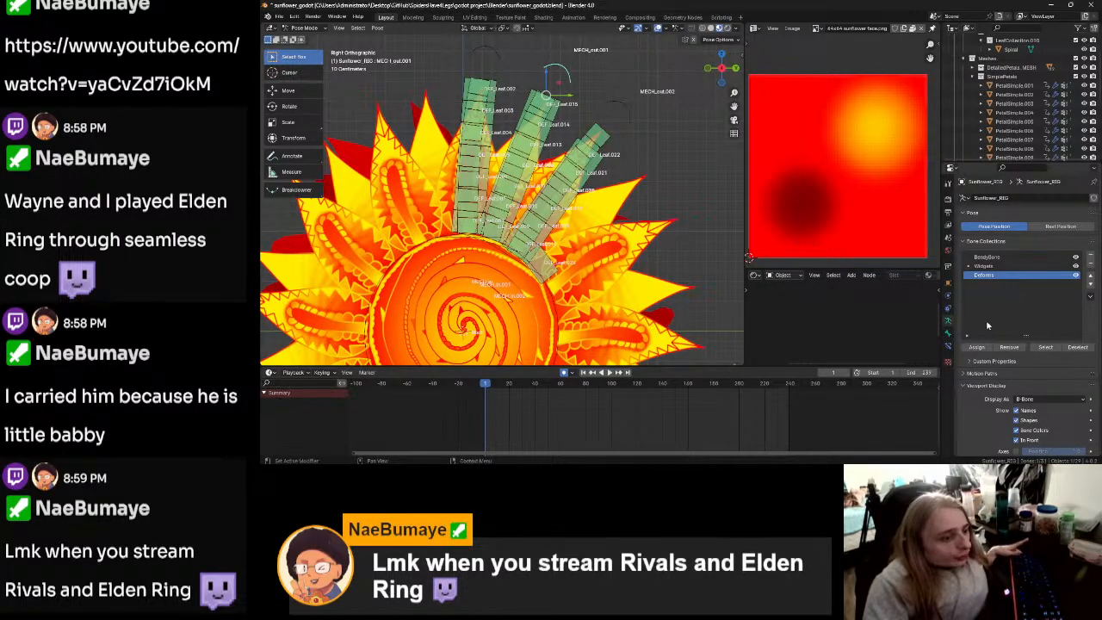
scroll(986, 319, "down", 2)
scroll(987, 324, "down", 4)
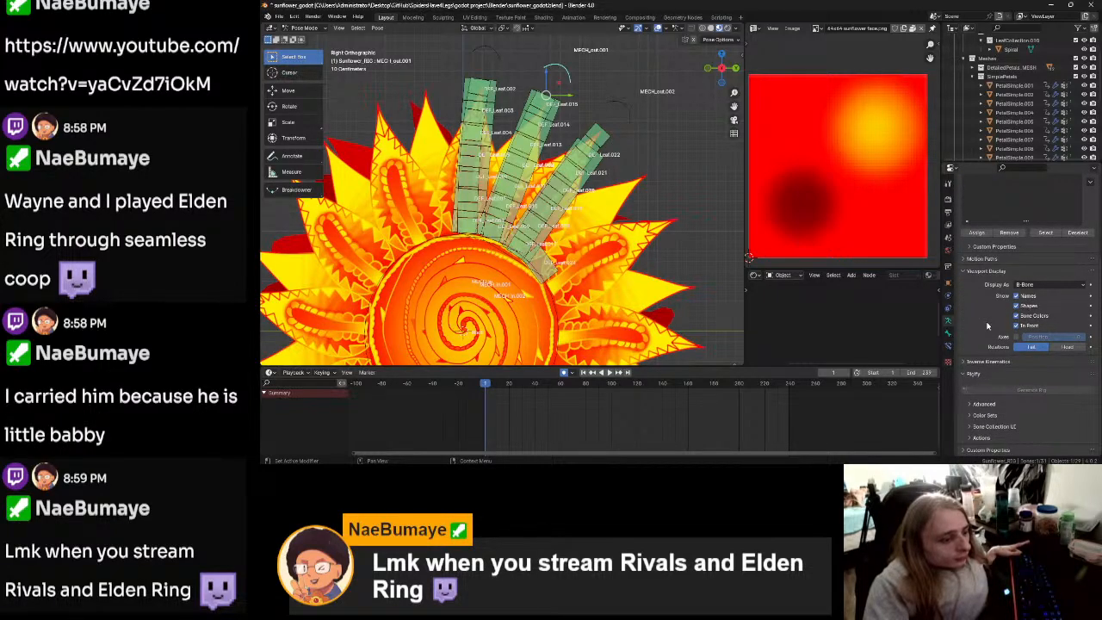
scroll(987, 325, "up", 6)
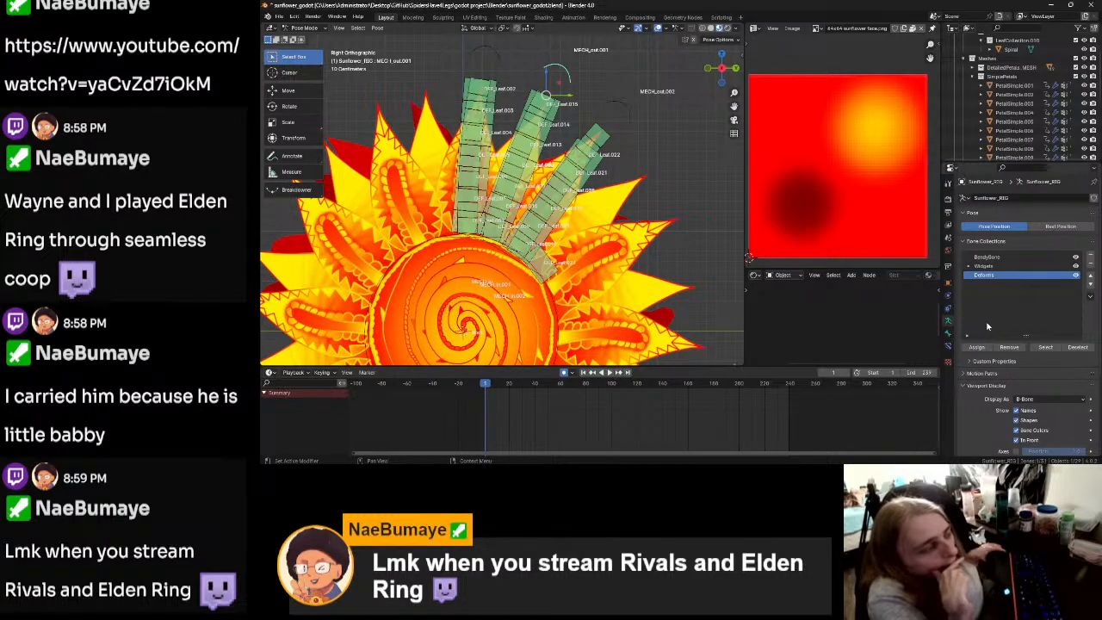
left_click(948, 282)
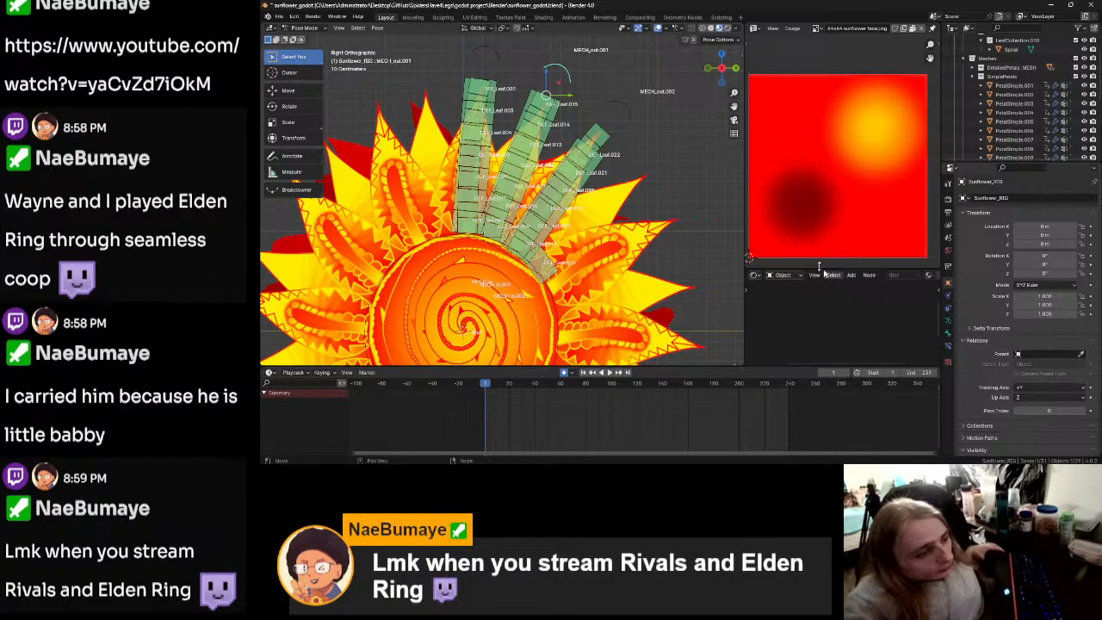
Step: In Object Mode, select the PetalSimple.001 petal, enter Edit Mode with all its vertices selected, and expand its vertex group list to show every group
key("Tab")
key("Tab")
left_click(580, 239)
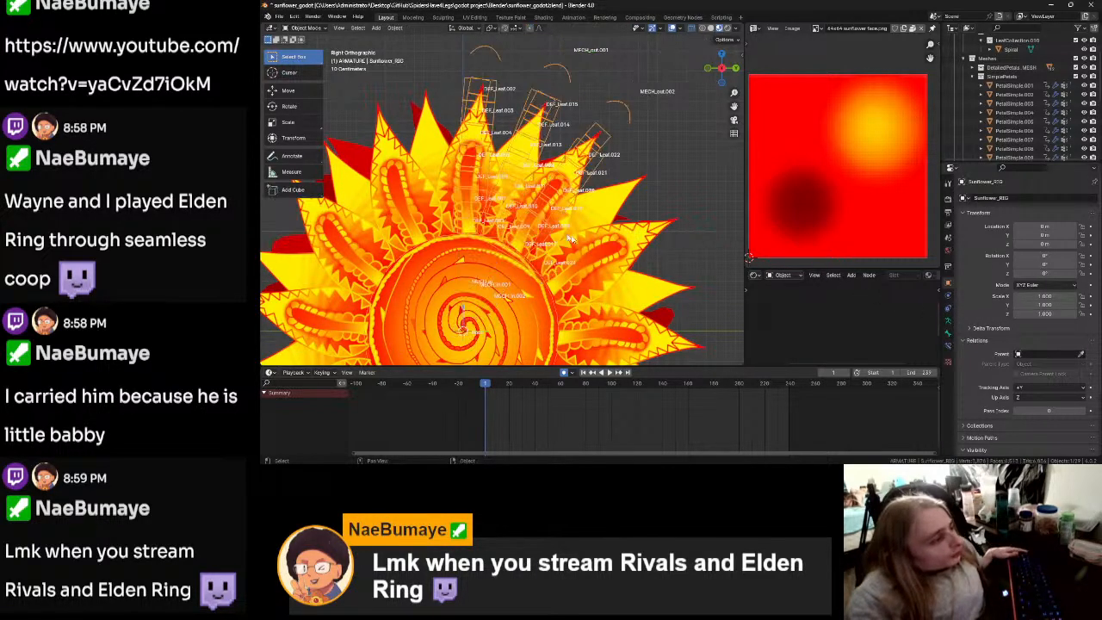
left_click(504, 156)
left_click(505, 154)
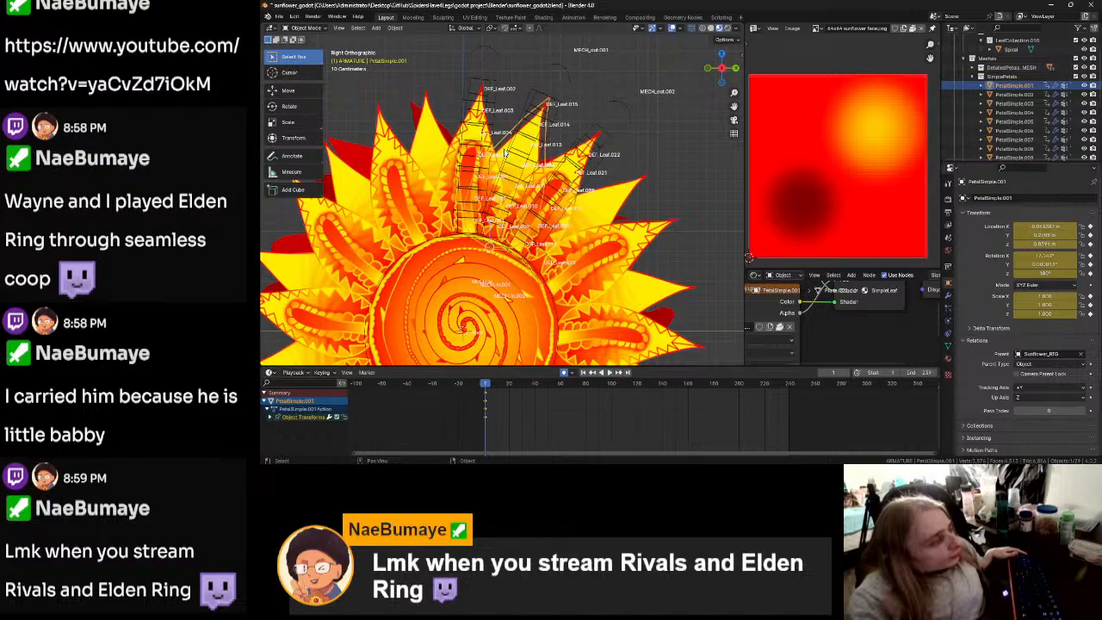
key("Tab")
key("a")
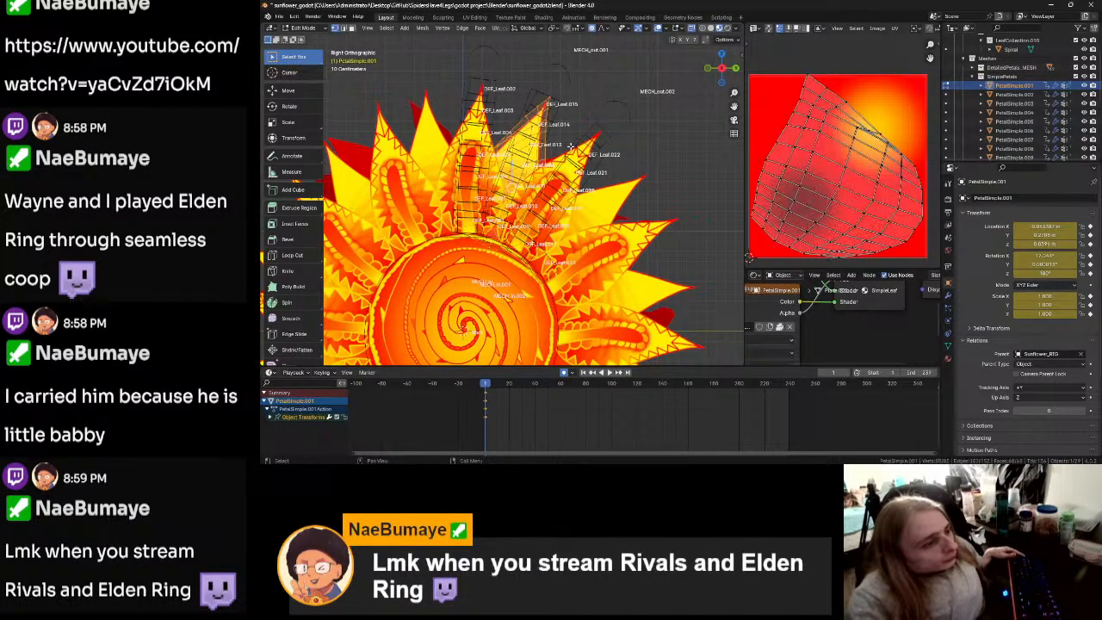
left_click(947, 345)
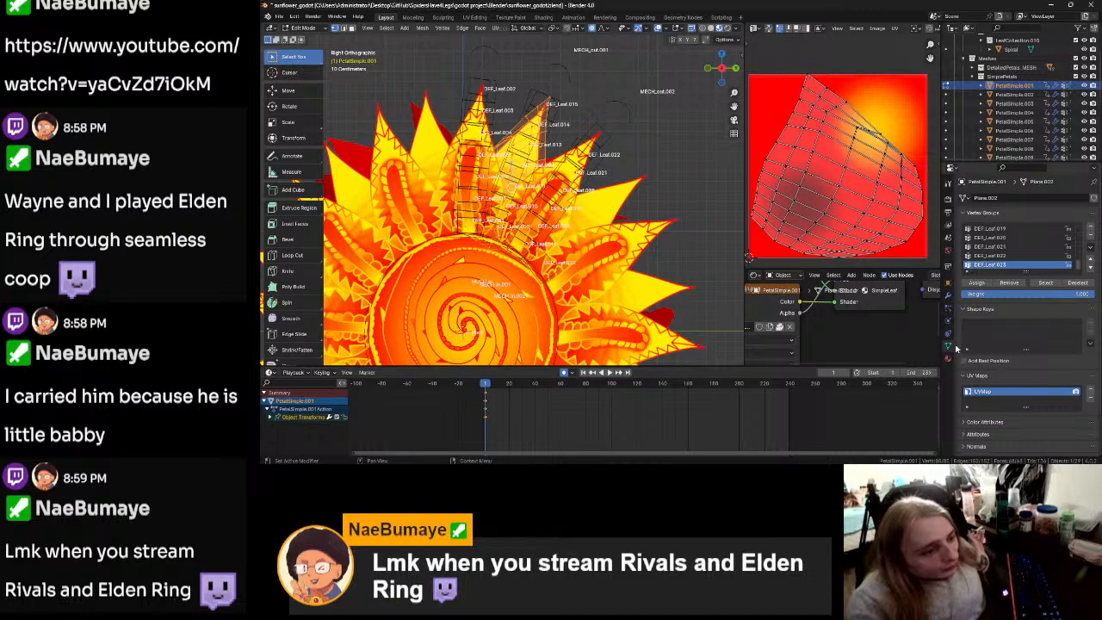
left_click_drag(1026, 270, 1012, 430)
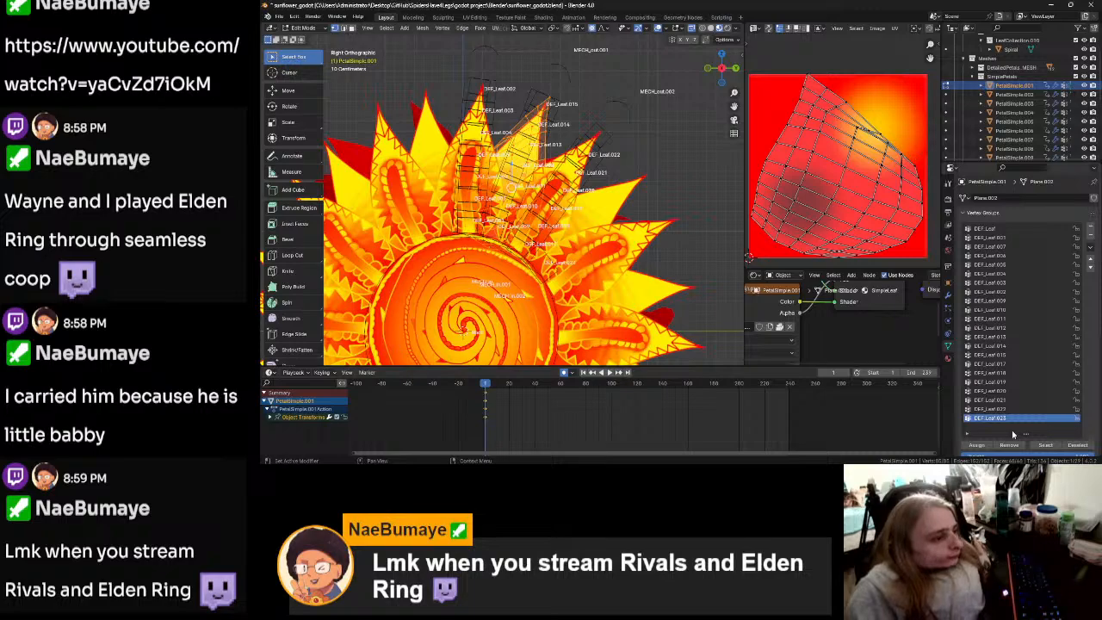
Step: Switch PetalSimple.001 to Weight Paint mode and compare the weights of its DEF_Leaf vertex groups from all three bone chains
key("ctrl+Tab")
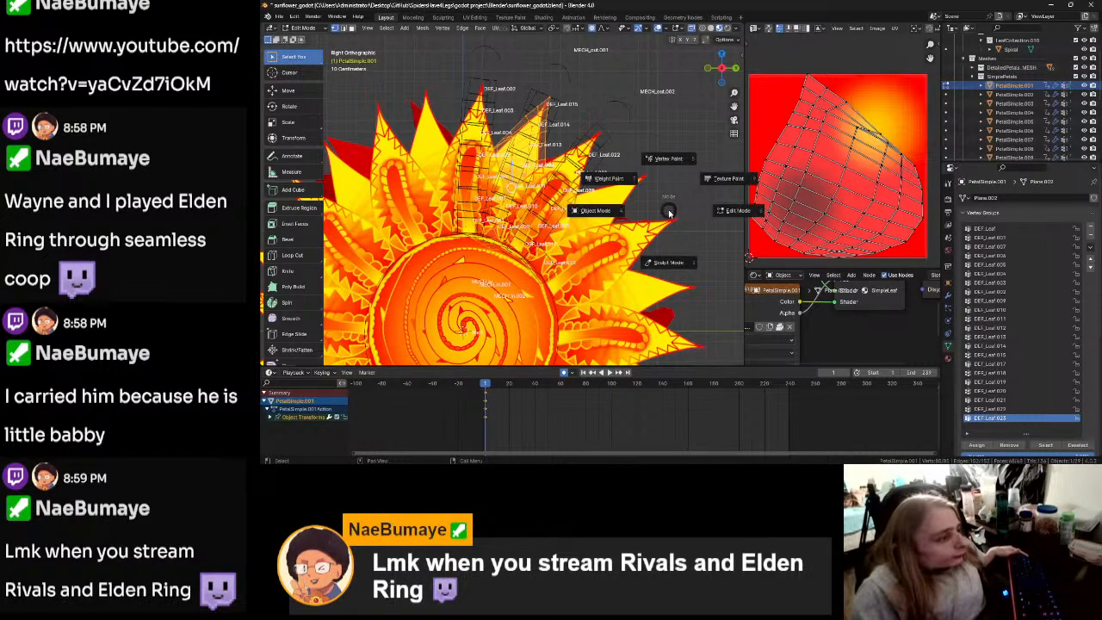
left_click(656, 204)
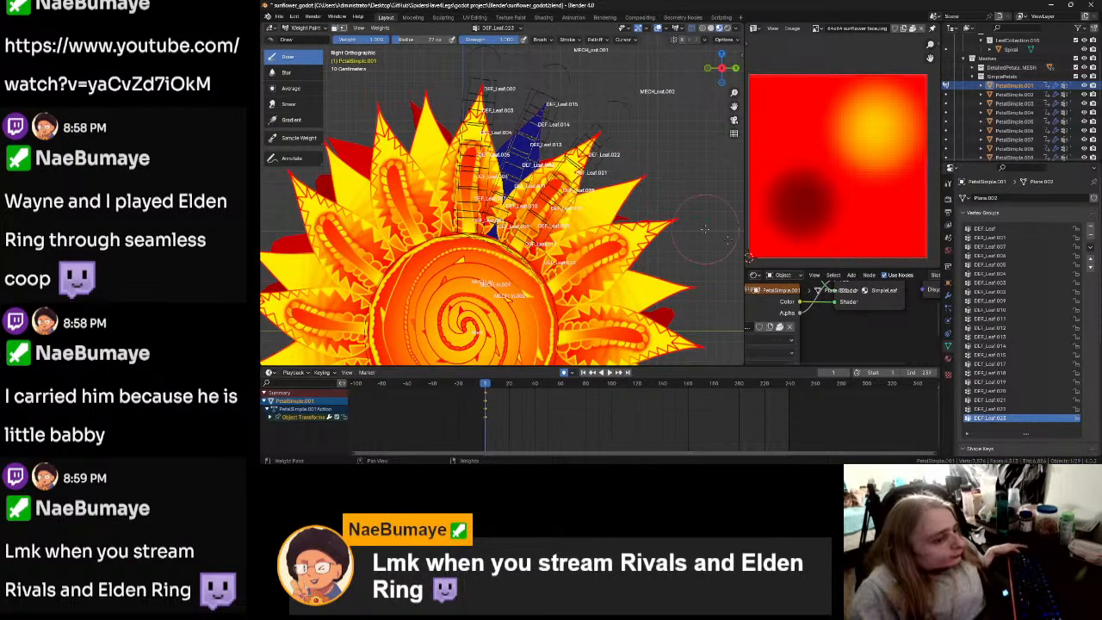
left_click(1004, 400)
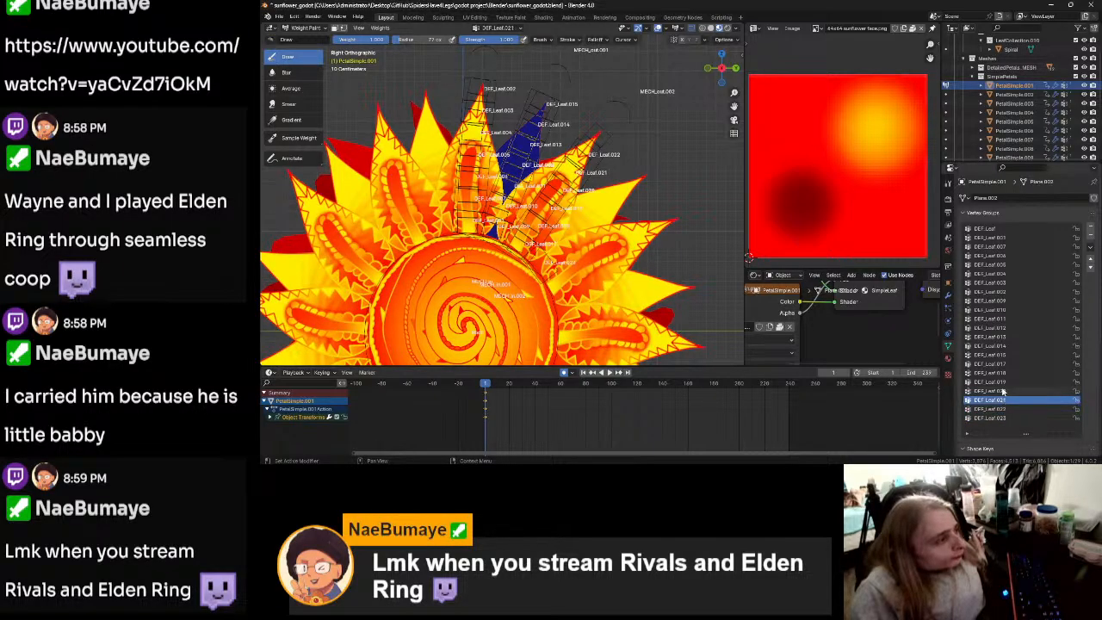
left_click(1003, 392)
left_click(1004, 383)
left_click(1003, 374)
left_click(1003, 364)
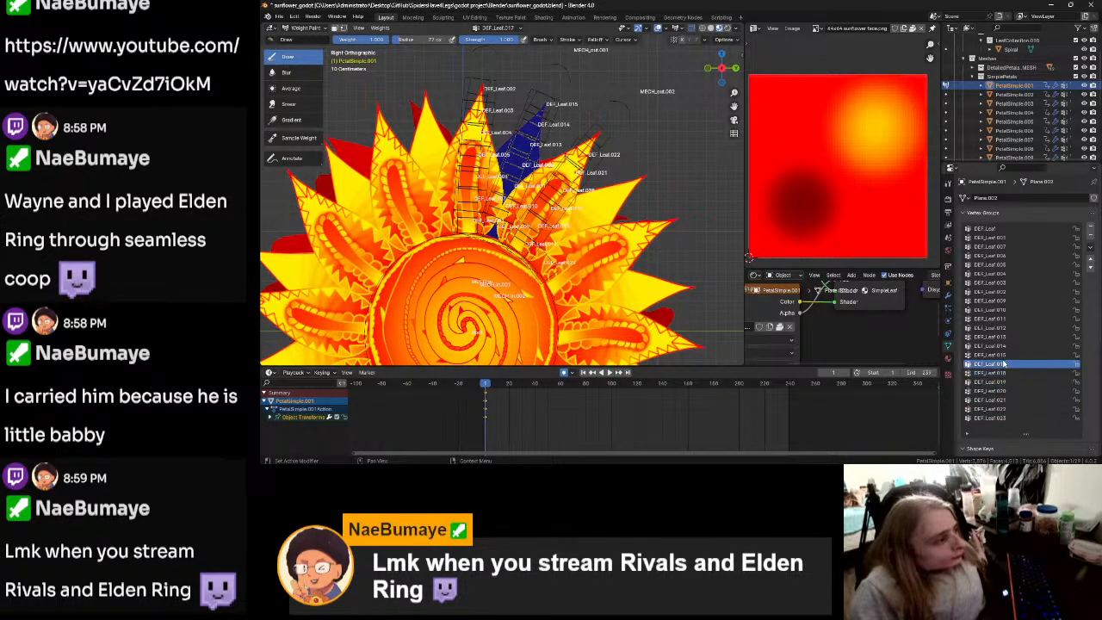
left_click(1004, 347)
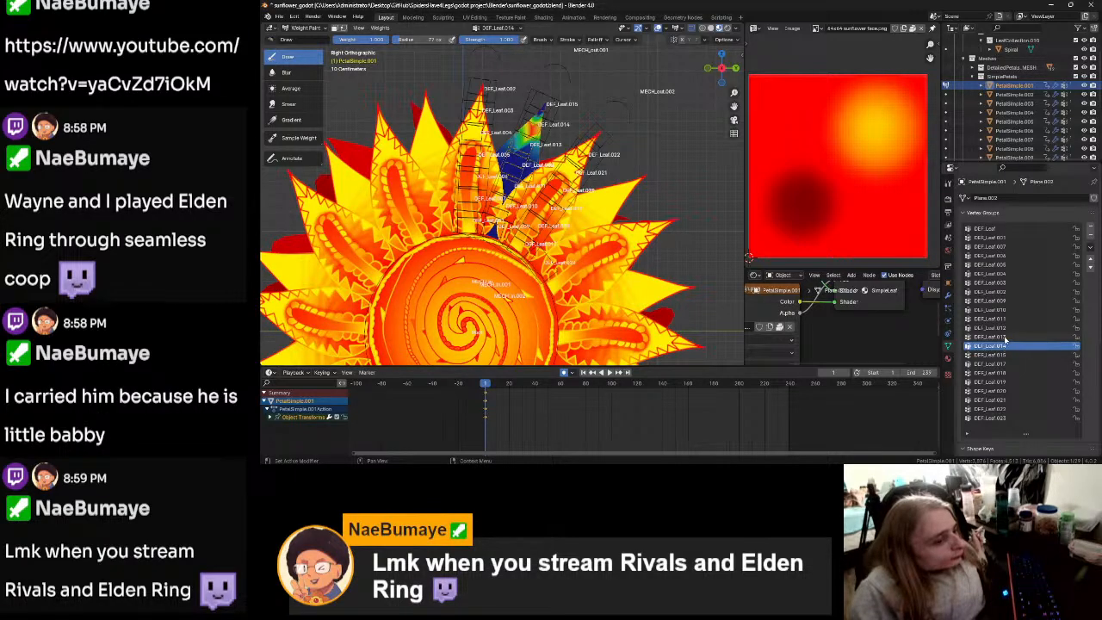
left_click(1004, 338)
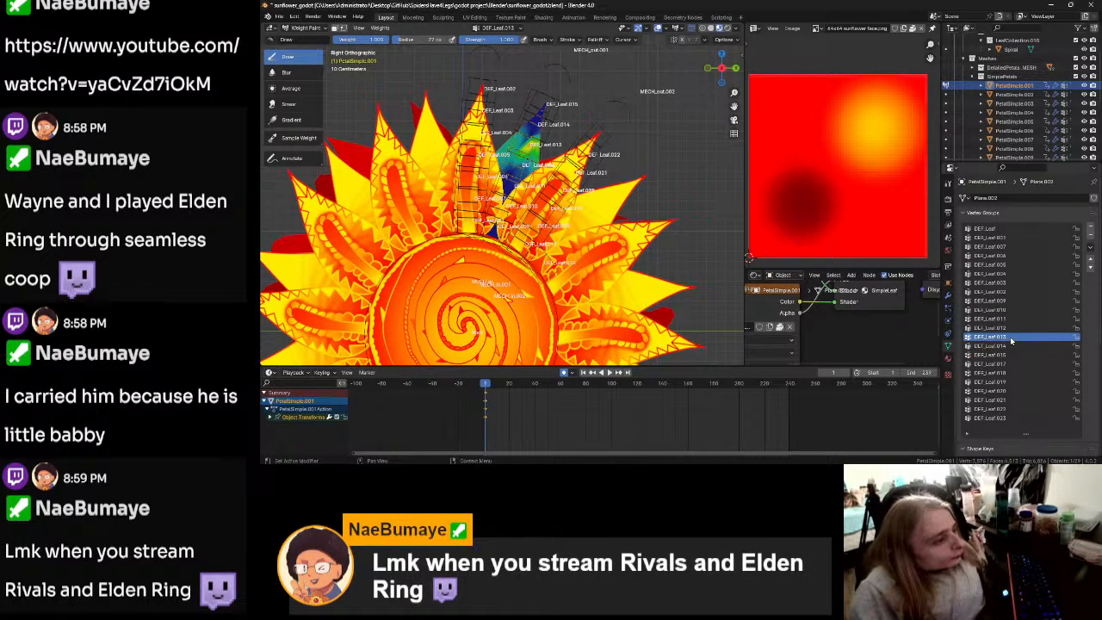
left_click(1009, 331)
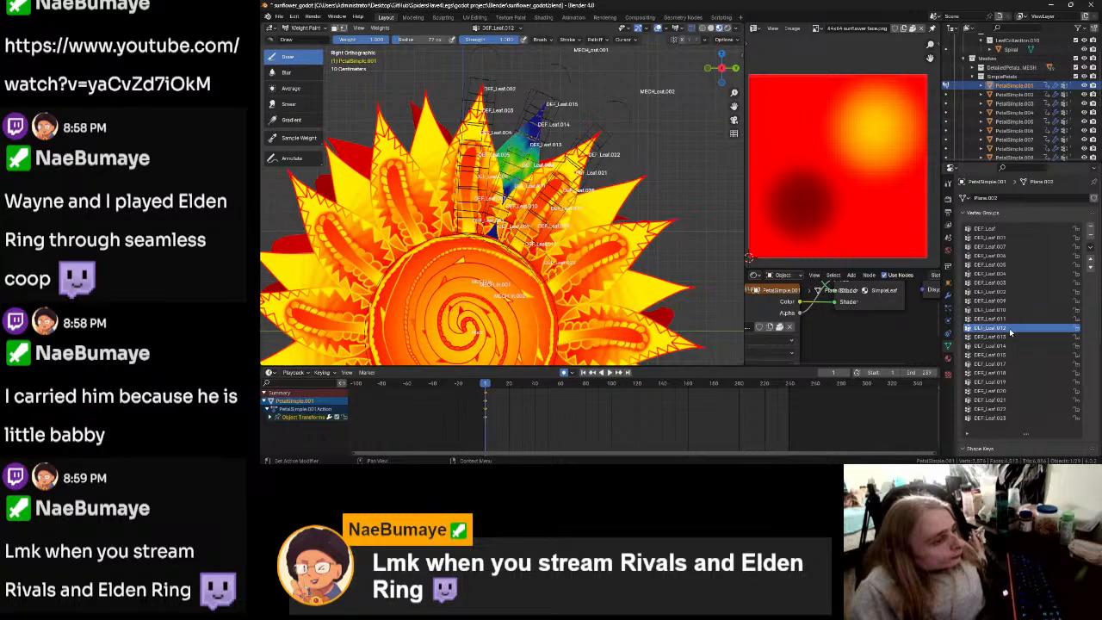
left_click(1011, 267)
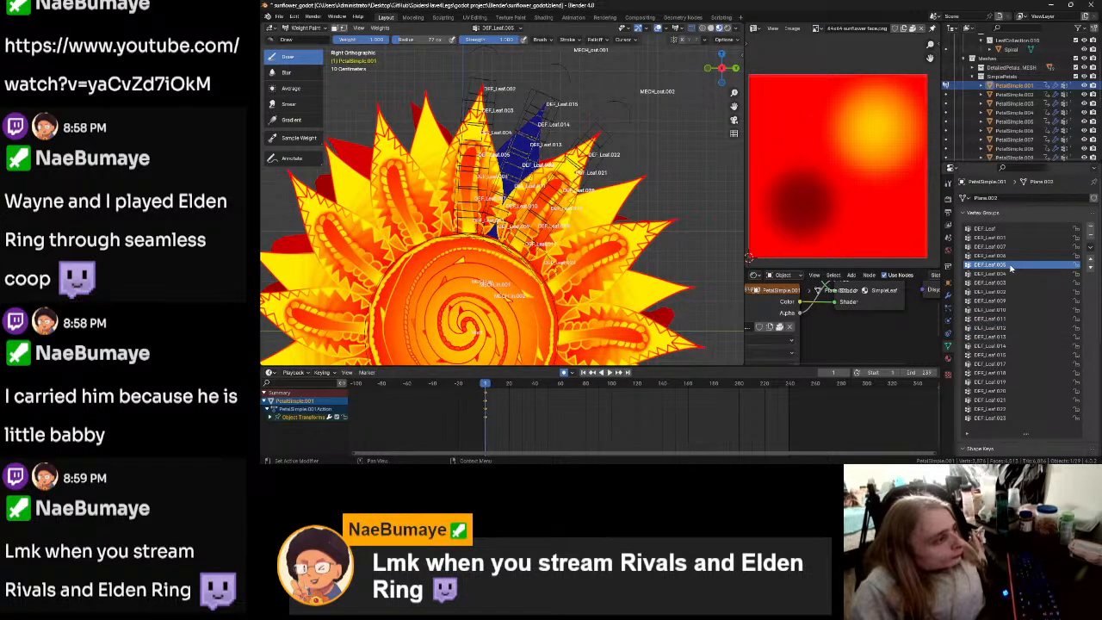
Step: Inspect how the DEF_Leaf vertex group's weights spread over PetalSimple.001 from several close-up angles
mouse_move(516, 258)
middle_mouse_down()
mouse_move(496, 264)
mouse_move(511, 318)
mouse_move(724, 247)
mouse_move(598, 233)
mouse_move(601, 224)
middle_mouse_up()
scroll(512, 320, "up", 4)
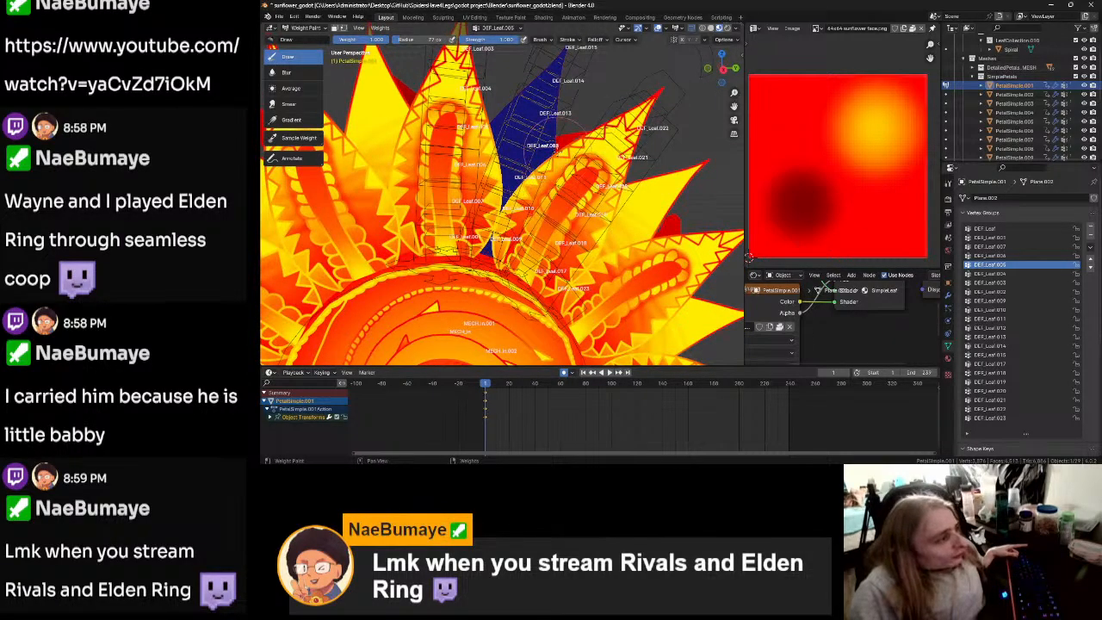
mouse_move(561, 161)
middle_mouse_down()
mouse_move(574, 204)
mouse_move(571, 186)
mouse_move(482, 272)
middle_mouse_up()
scroll(573, 184, "up", 3)
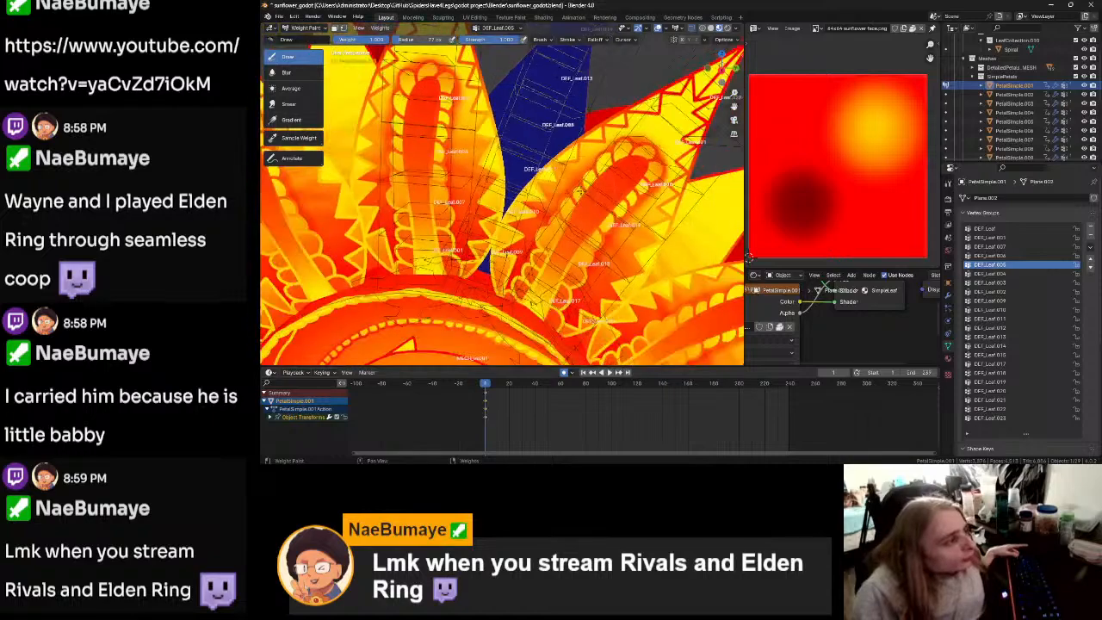
middle_click_drag(578, 191, 576, 211)
left_click(1024, 228)
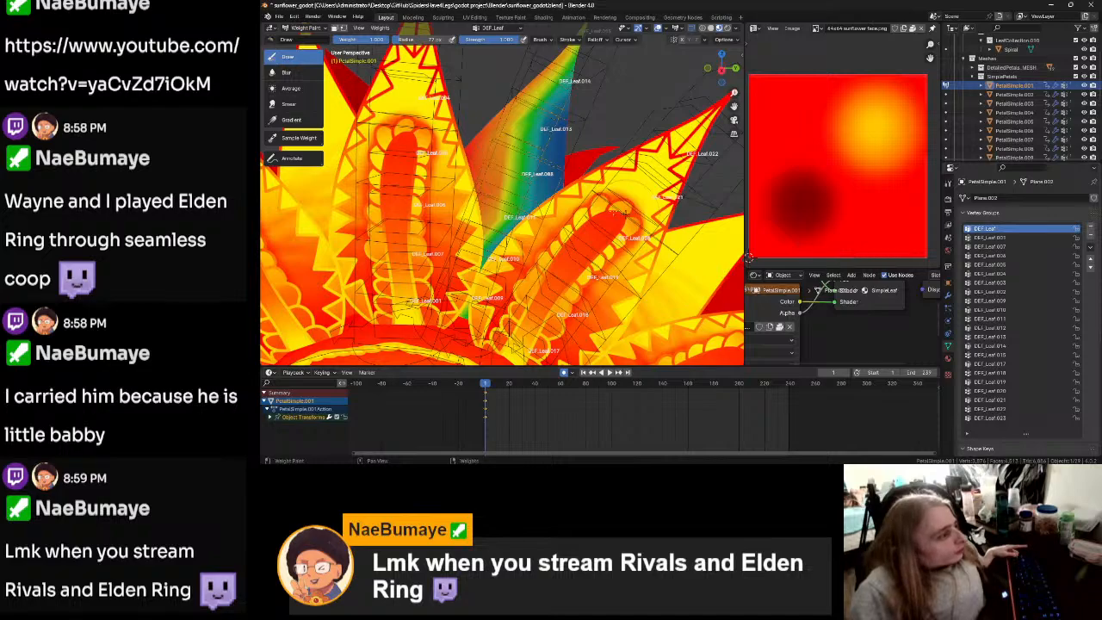
scroll(644, 191, "down", 2)
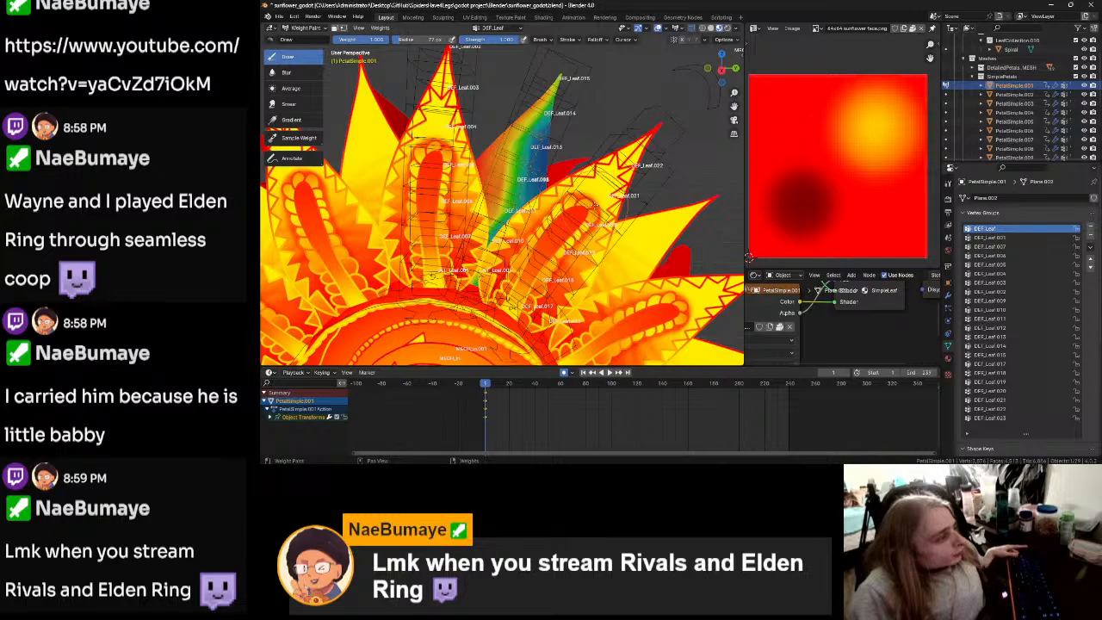
mouse_move(592, 203)
middle_mouse_down()
mouse_move(546, 225)
mouse_move(590, 191)
middle_mouse_up()
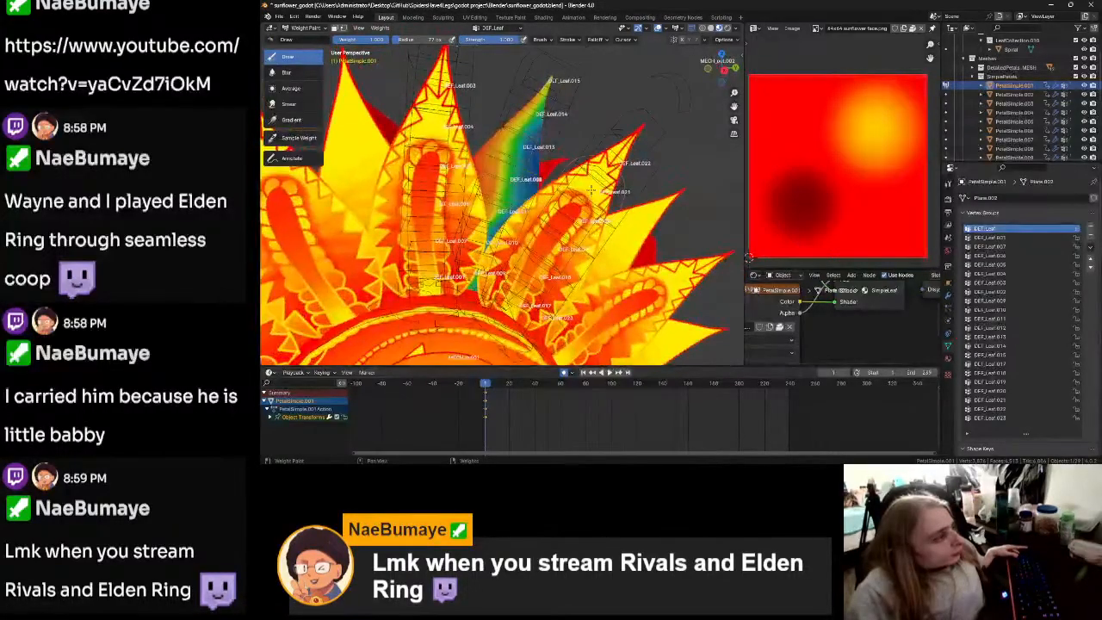
scroll(590, 189, "down", 4)
scroll(590, 191, "up", 3)
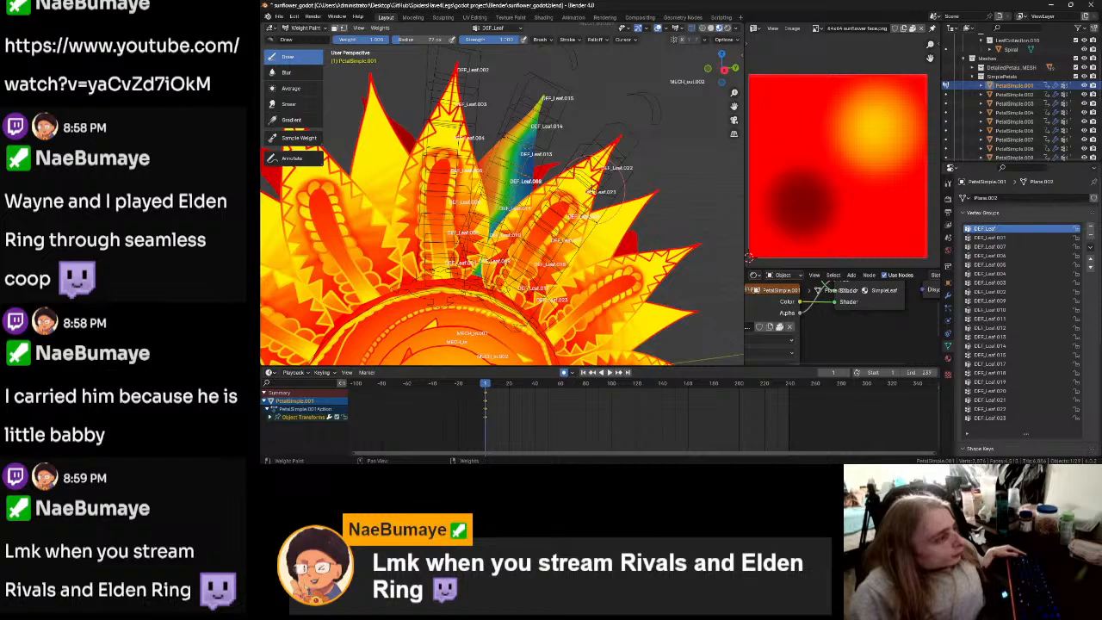
scroll(595, 190, "up", 2)
scroll(594, 185, "up", 2)
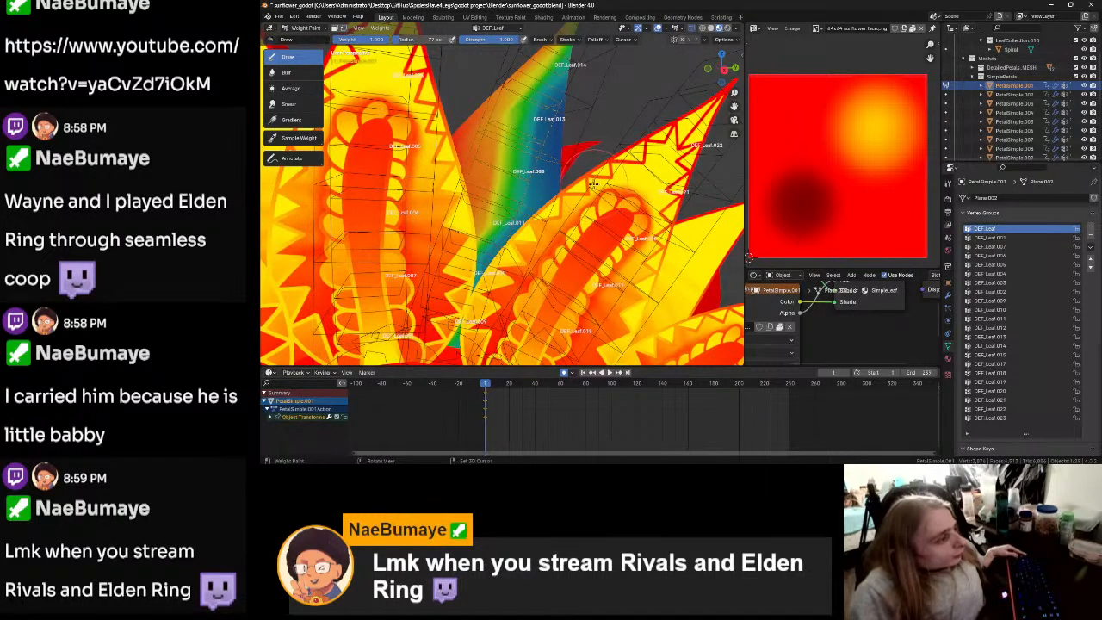
mouse_move(592, 184)
middle_mouse_down()
mouse_move(580, 198)
mouse_move(629, 188)
mouse_move(591, 185)
middle_mouse_up()
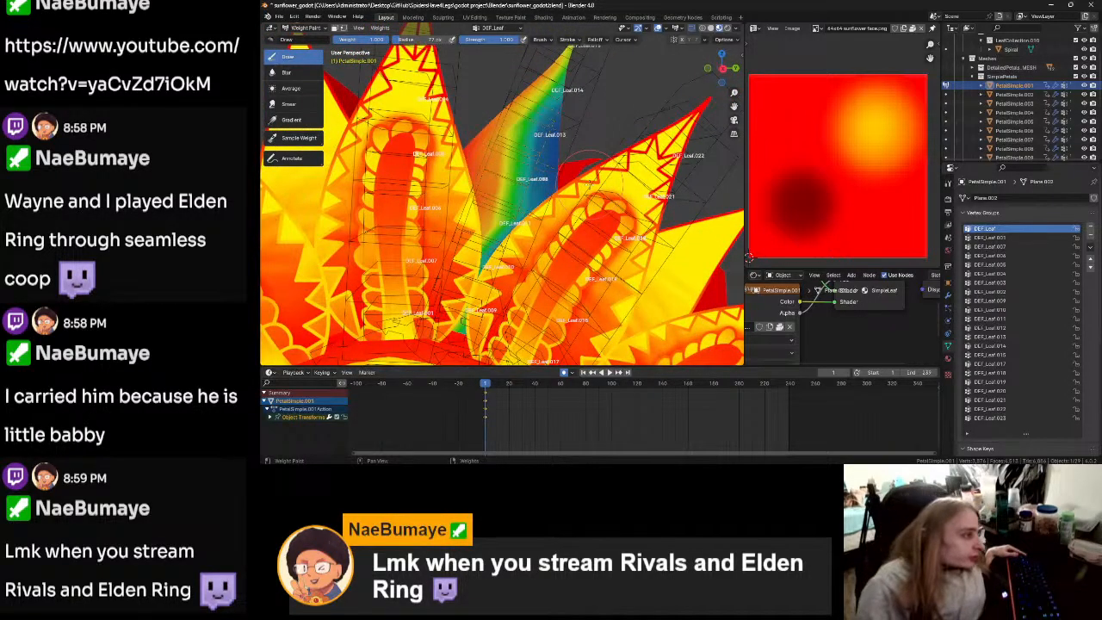
middle_click_drag(588, 168, 579, 206)
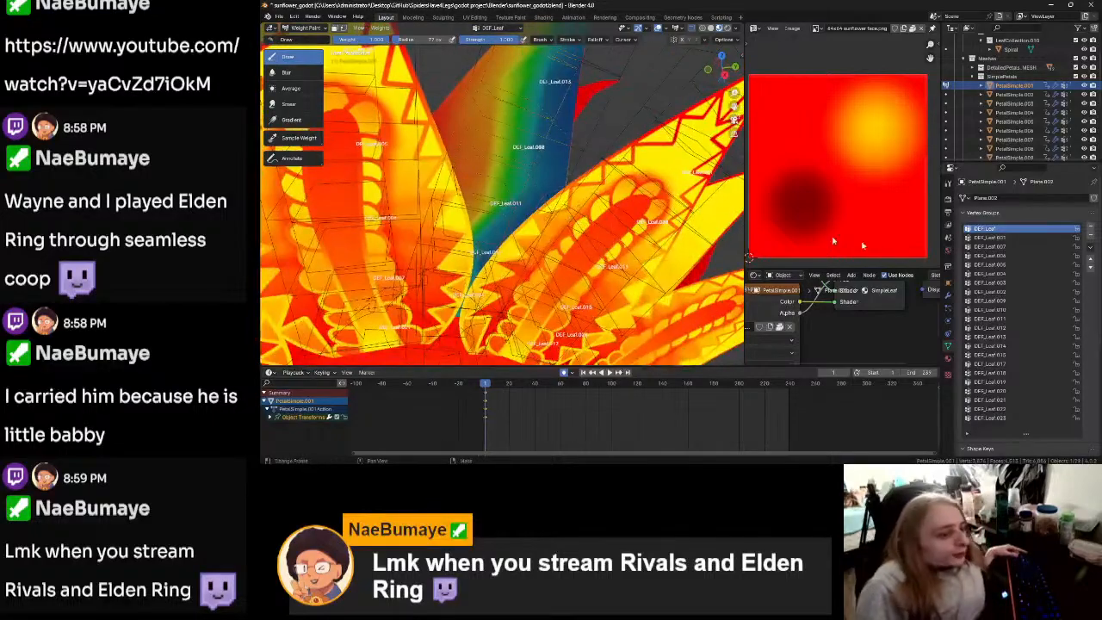
Step: Remove the first chain's vertex groups, DEF_Leaf and DEF_Leaf.001 through DEF_Leaf.007, from PetalSimple.001
left_click(1090, 235)
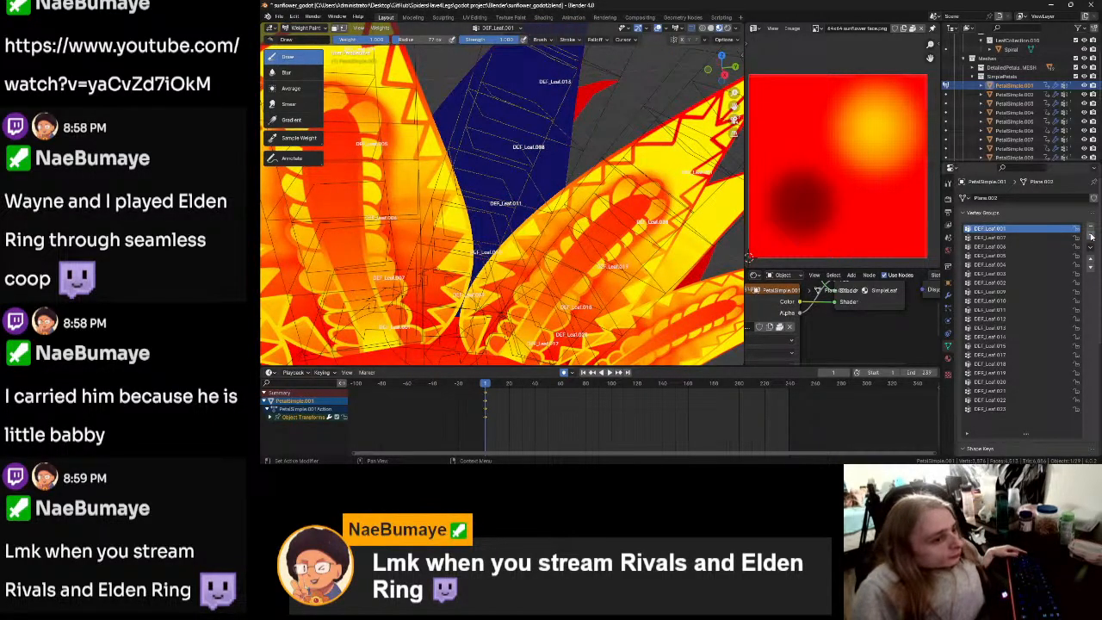
scroll(1004, 272, "down", 5)
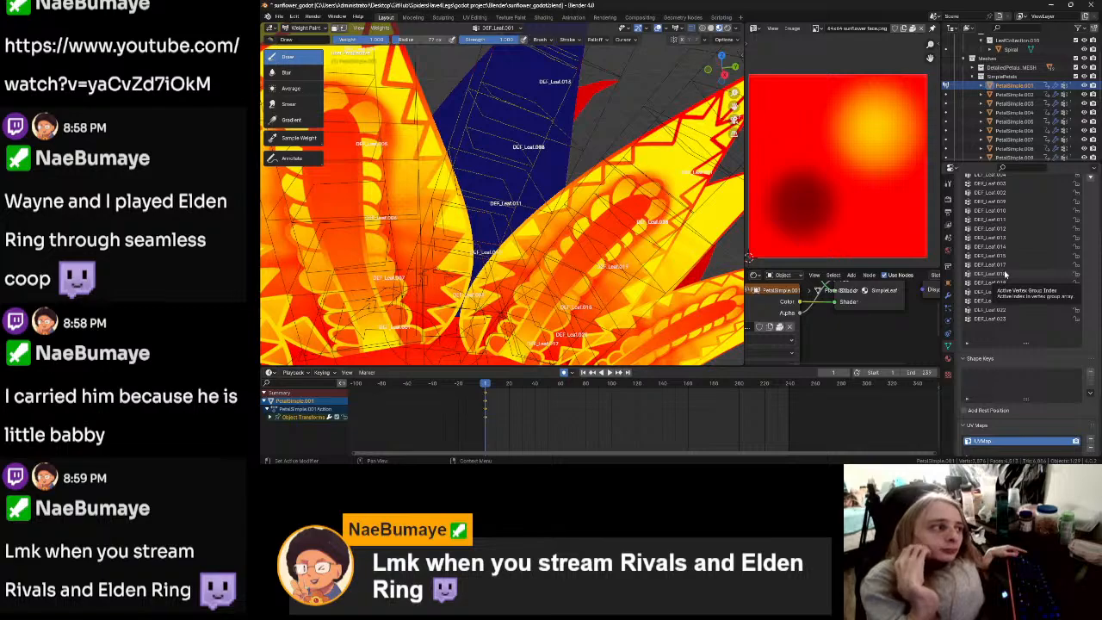
mouse_move(564, 198)
middle_mouse_down()
mouse_move(541, 182)
mouse_move(629, 163)
middle_mouse_up()
scroll(1050, 213, "up", 5)
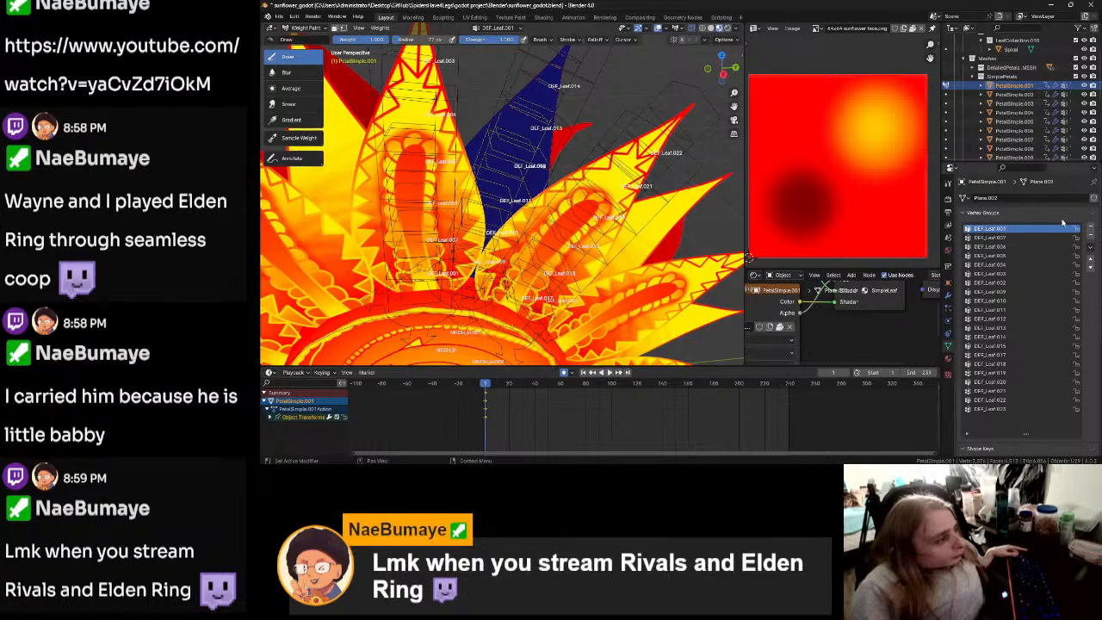
left_click(1090, 238)
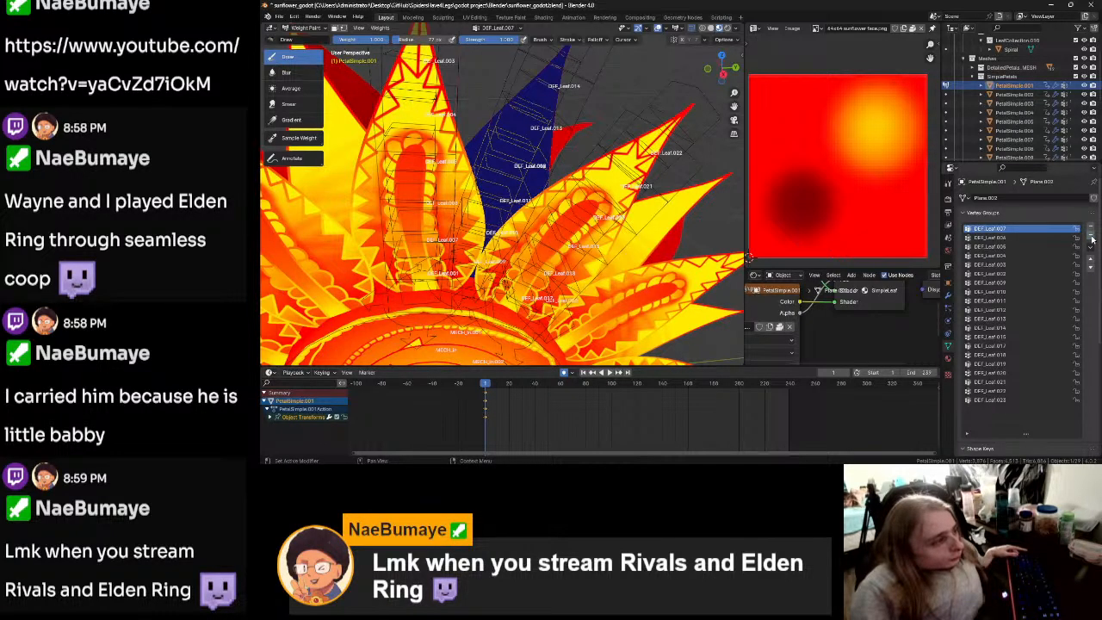
left_click(1091, 238)
left_click(1090, 239)
left_click(1091, 238)
left_click(1090, 239)
left_click(1090, 239)
left_click(1090, 239)
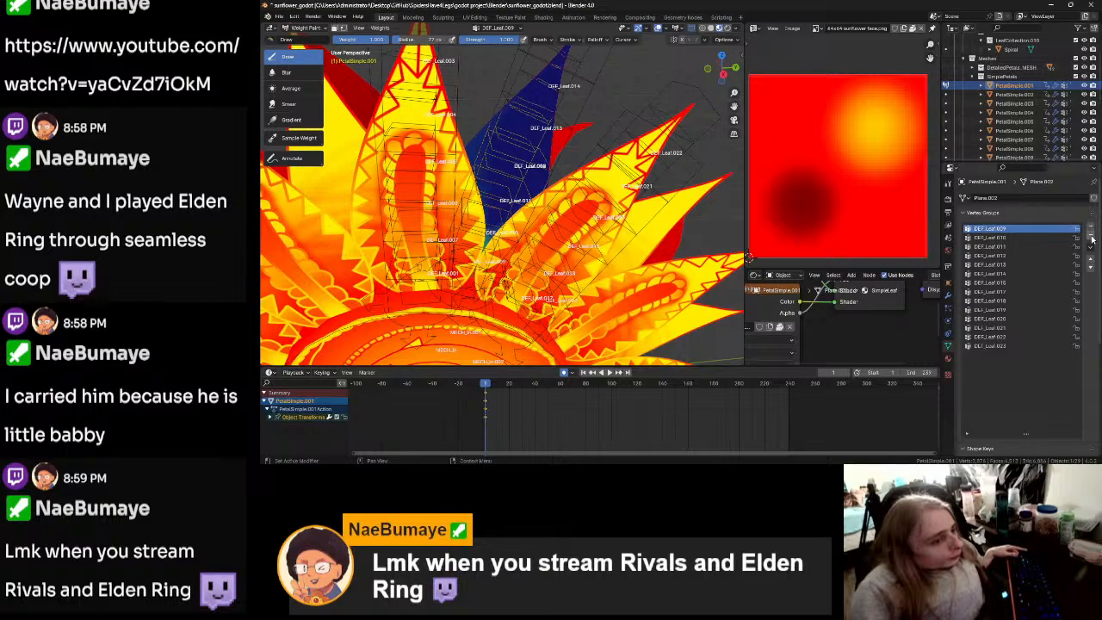
Step: Remove the third chain's vertex groups, DEF_Leaf.017 through DEF_Leaf.023, from PetalSimple.001
left_click(1013, 282)
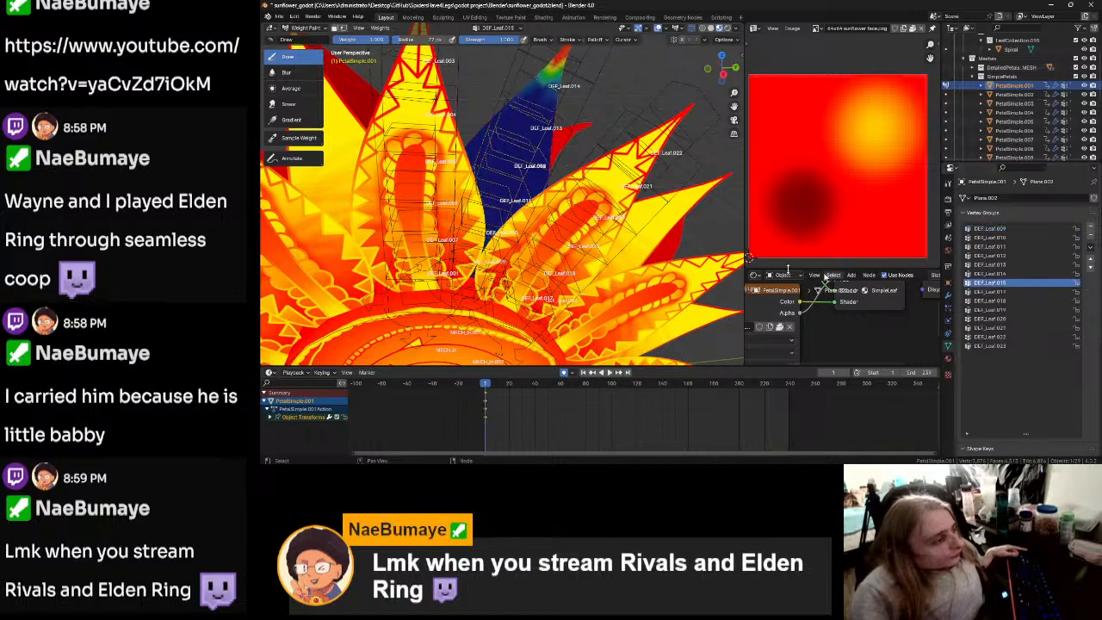
middle_click_drag(661, 238, 653, 252)
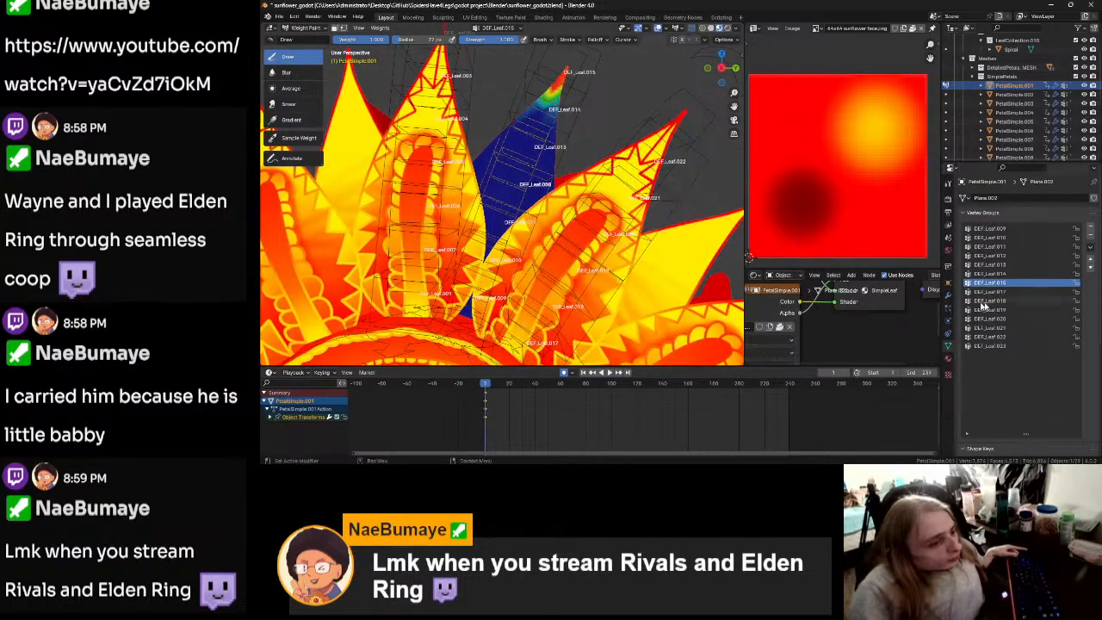
left_click(1009, 294)
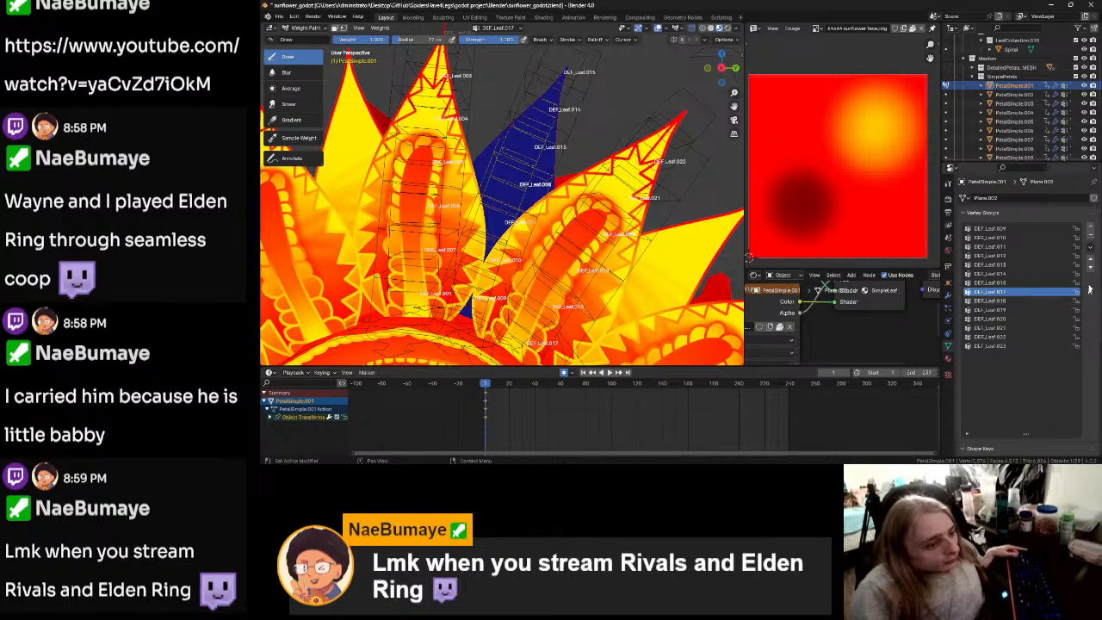
left_click(1090, 237)
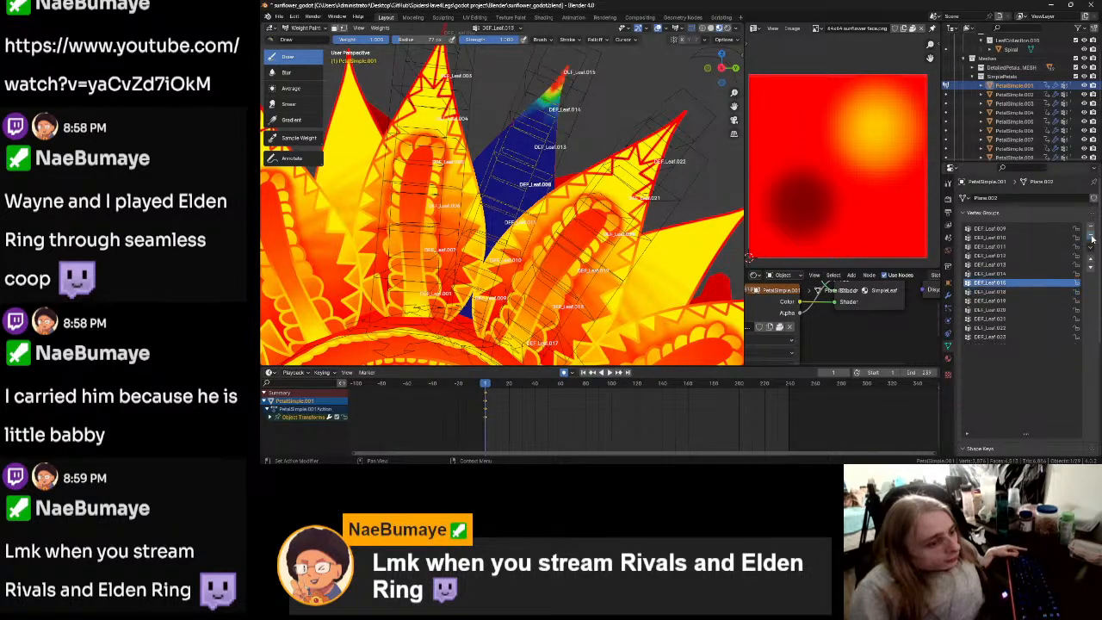
left_click(1007, 336)
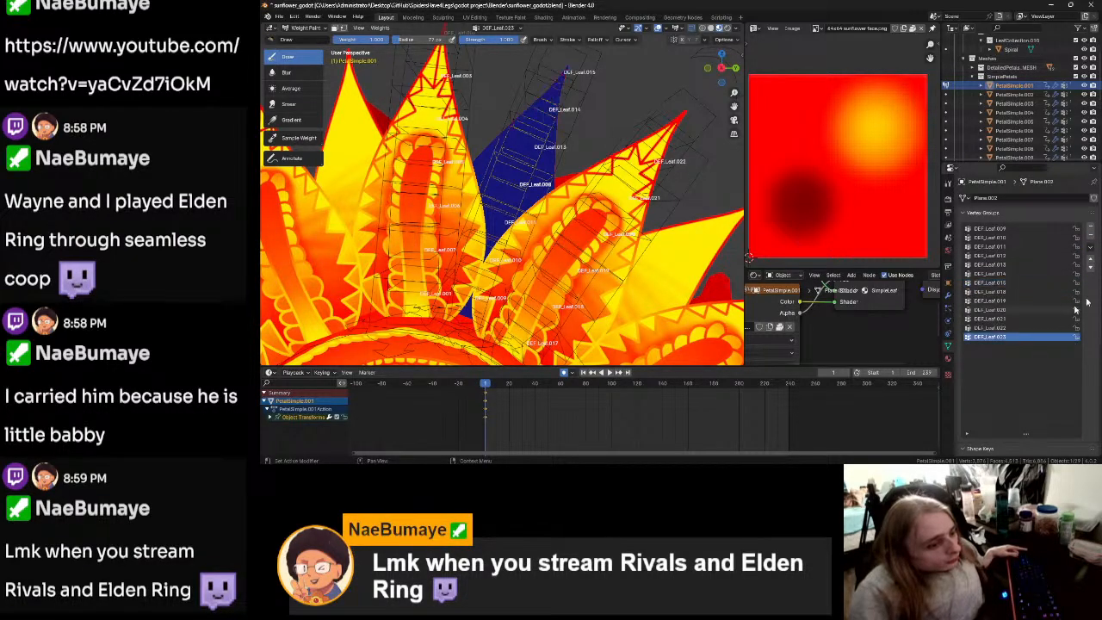
left_click(1090, 237)
left_click(1091, 238)
left_click(1090, 238)
left_click(1090, 237)
left_click(1091, 238)
left_click(1090, 238)
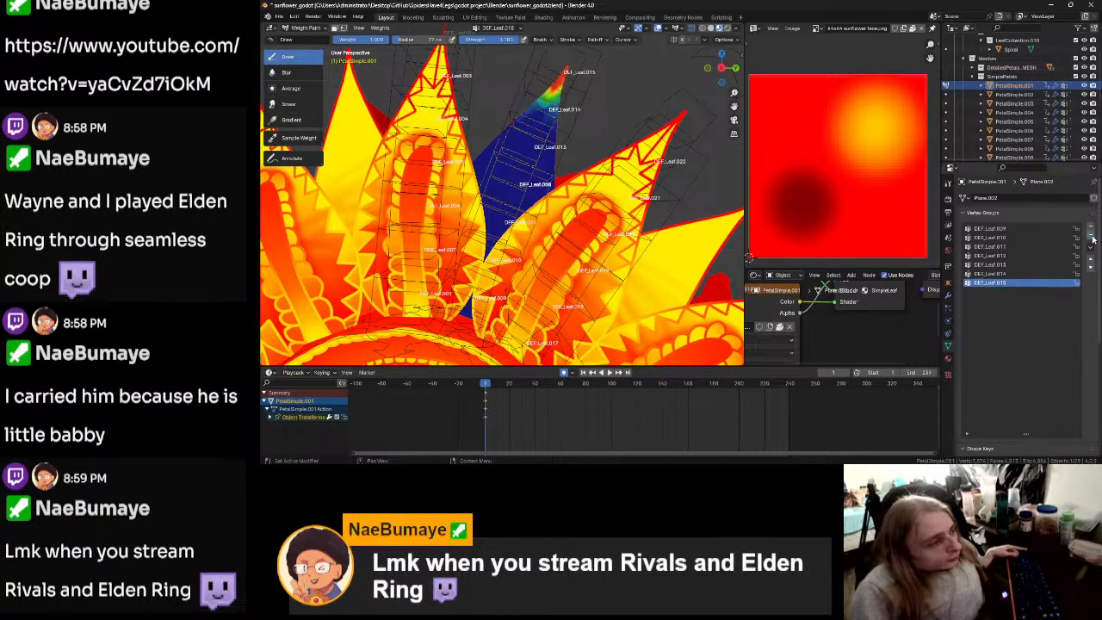
Step: Review PetalSimple.001's weights for the second chain's vertex groups, from DEF_Leaf.014 back to DEF_Leaf.009
left_click(1016, 273)
left_click(1016, 264)
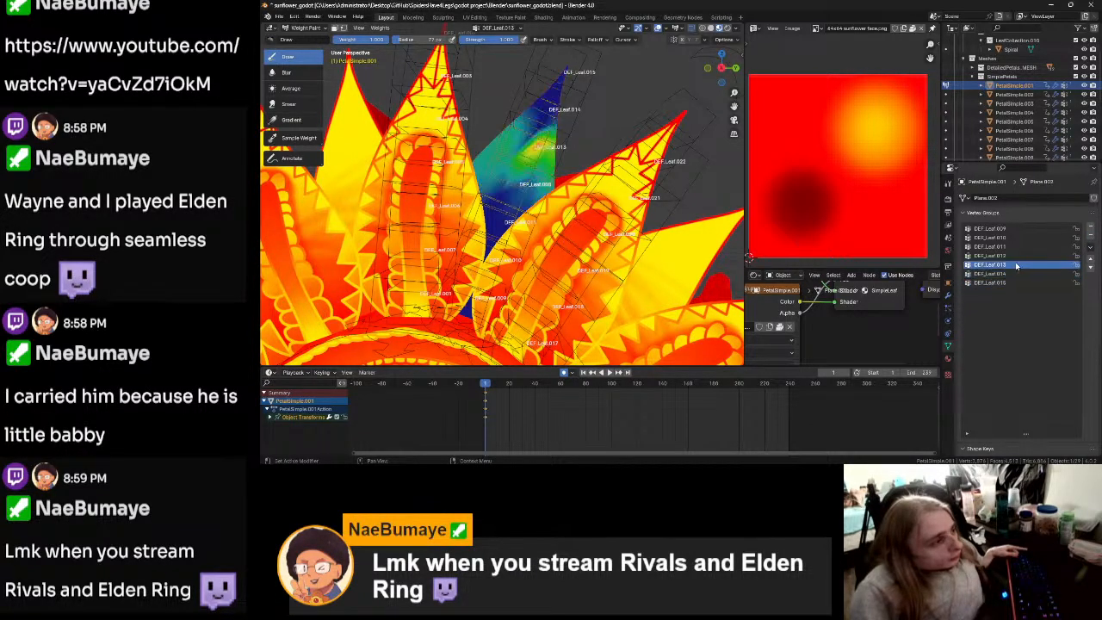
left_click(1017, 256)
left_click(1015, 247)
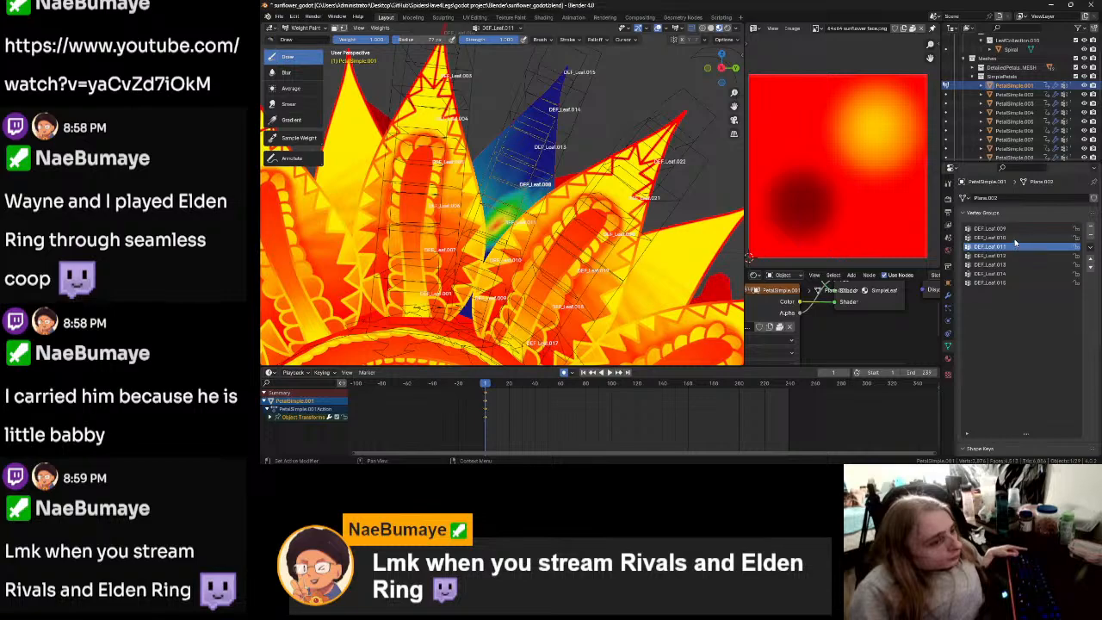
left_click(1015, 238)
left_click(1012, 228)
Step: In the Sunflower_RIG armature's Pose Mode, try rotating the MECH_out.001 and MECH_out.002 control bones to test how the petals deform
key("ctrl+Tab")
left_click(483, 175)
scroll(527, 186, "down", 3)
left_click(562, 86)
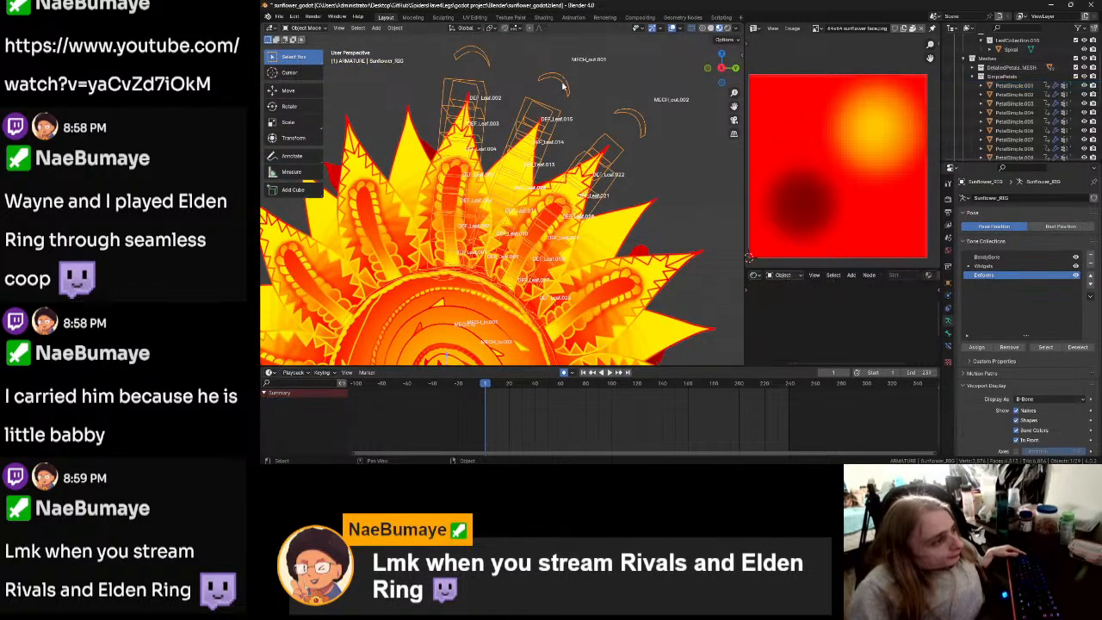
key("ctrl+Tab")
left_click(562, 84)
key("r")
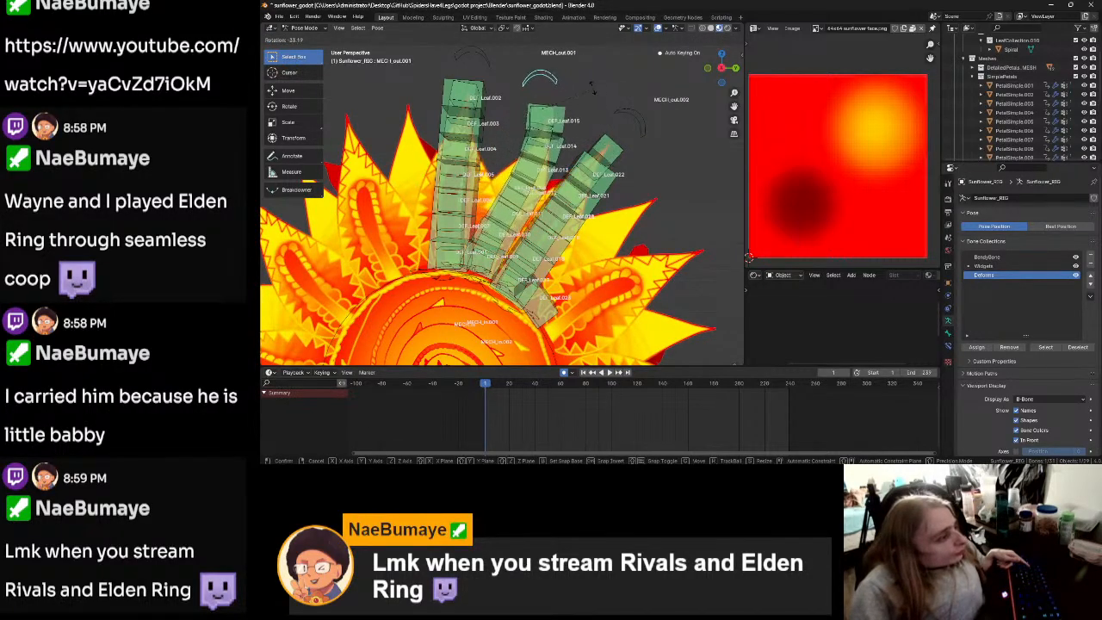
left_click(641, 119)
left_click(641, 124)
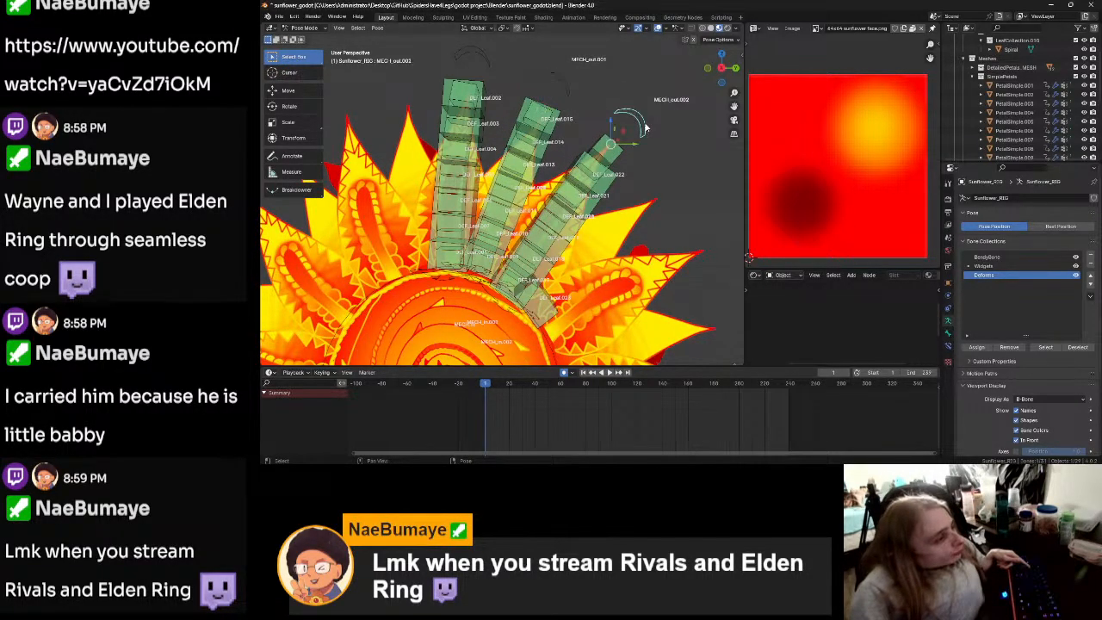
key("r")
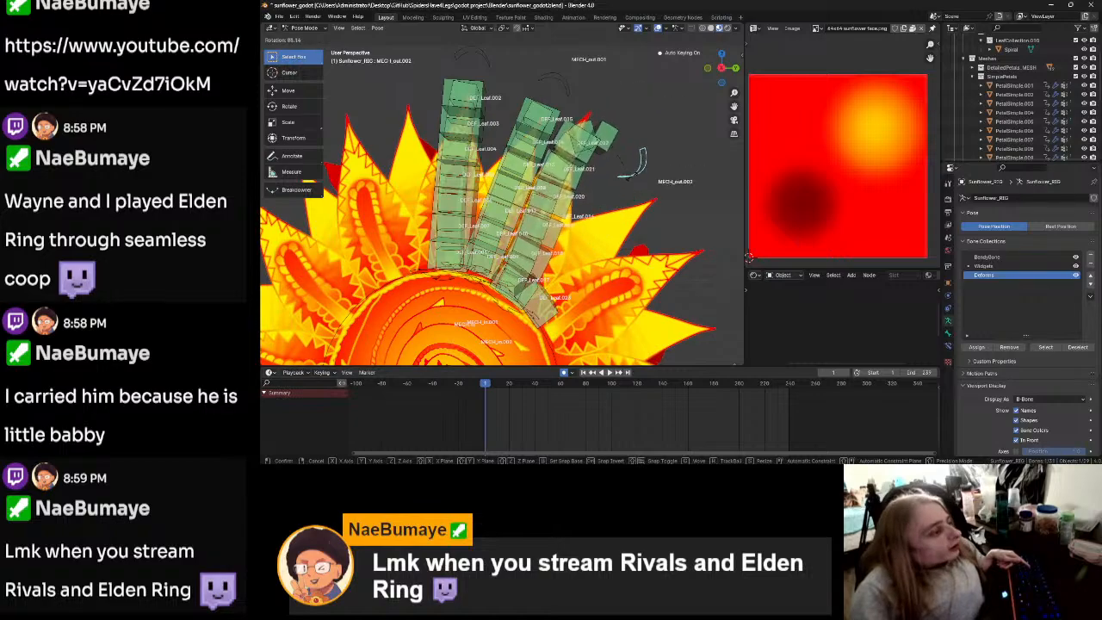
left_click(609, 101)
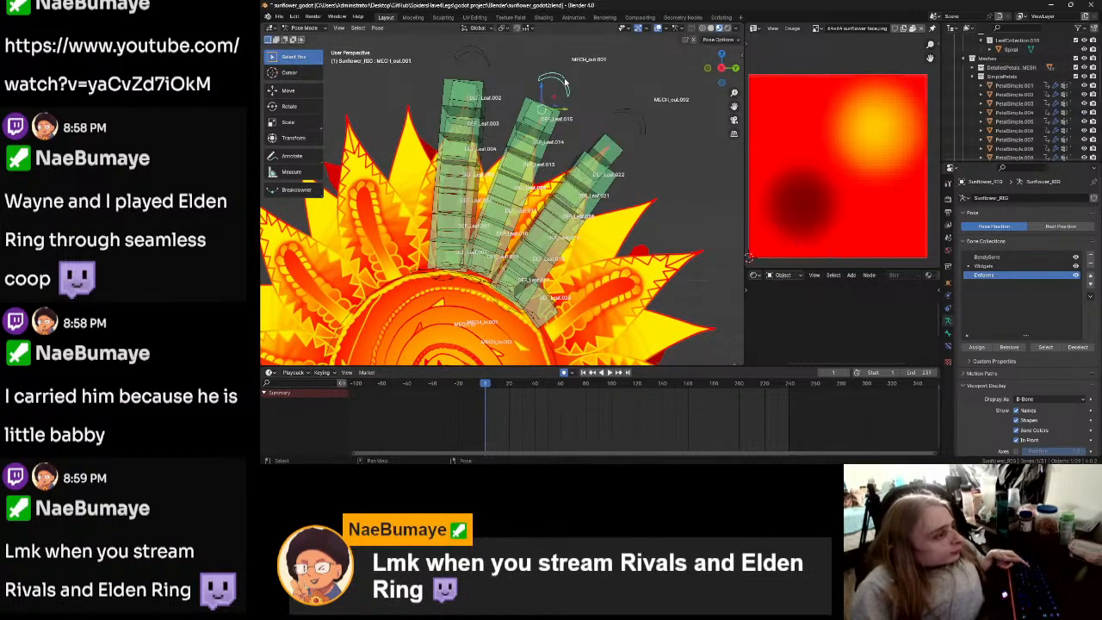
Step: Test-rotate the MECH_out control bone, and try moving and rotating MECH_out.001, cancelling each transform
left_click(472, 54)
key("r")
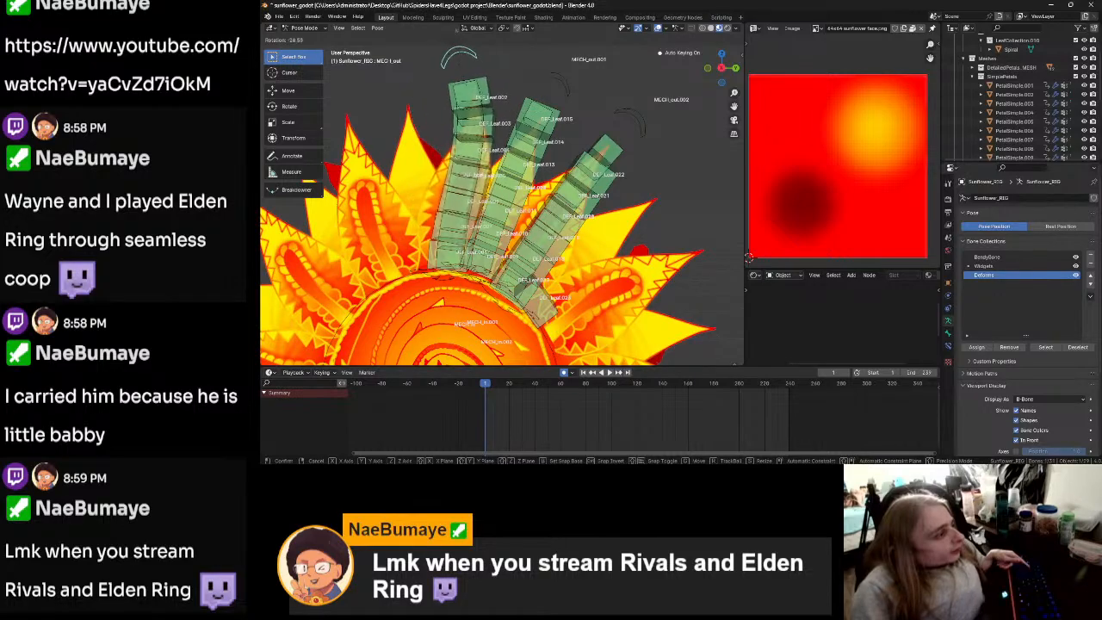
key("Escape")
left_click(559, 85)
key("g")
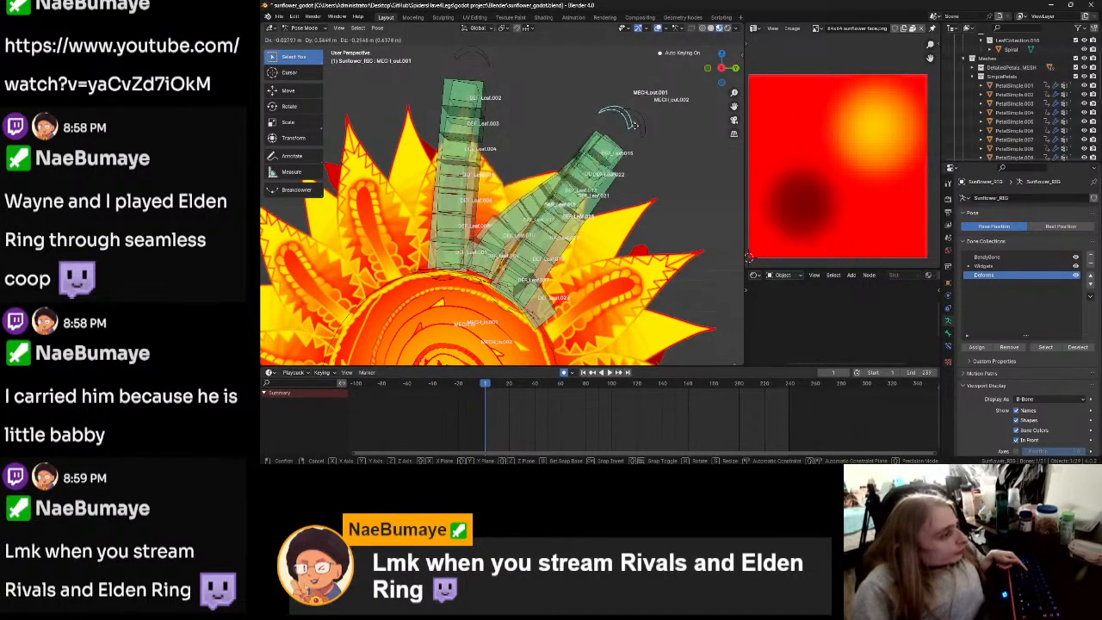
key("Escape")
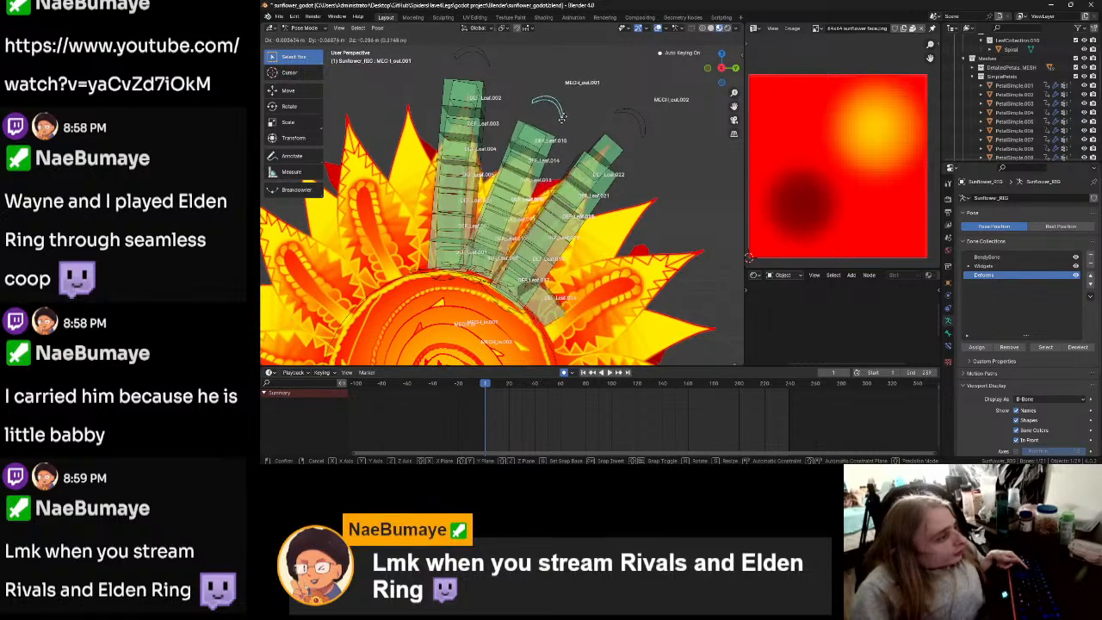
key("r")
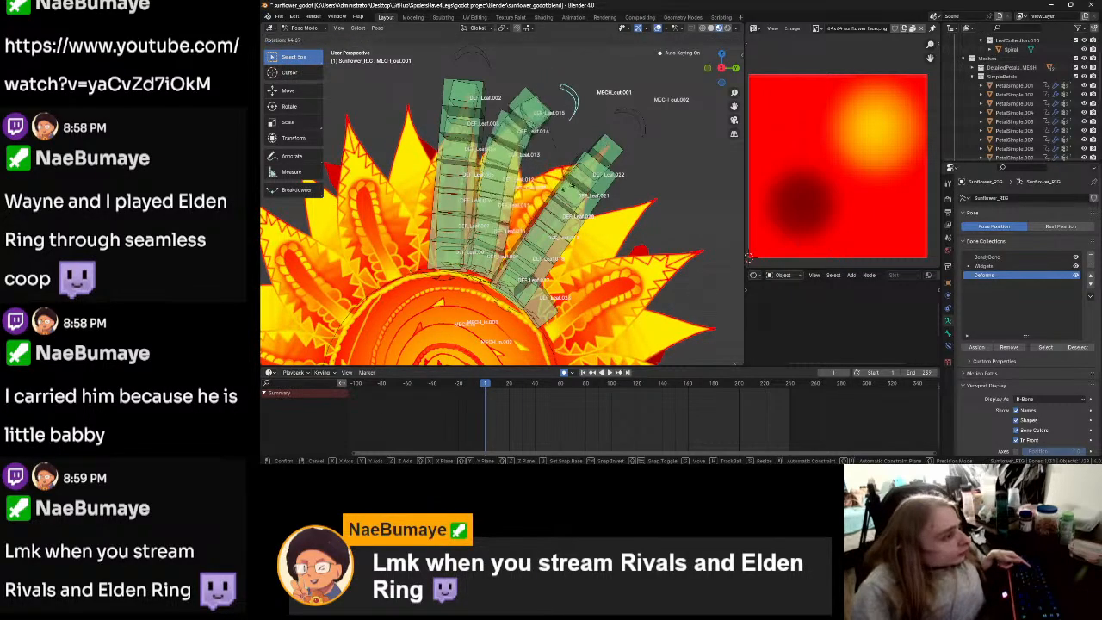
right_click(574, 134)
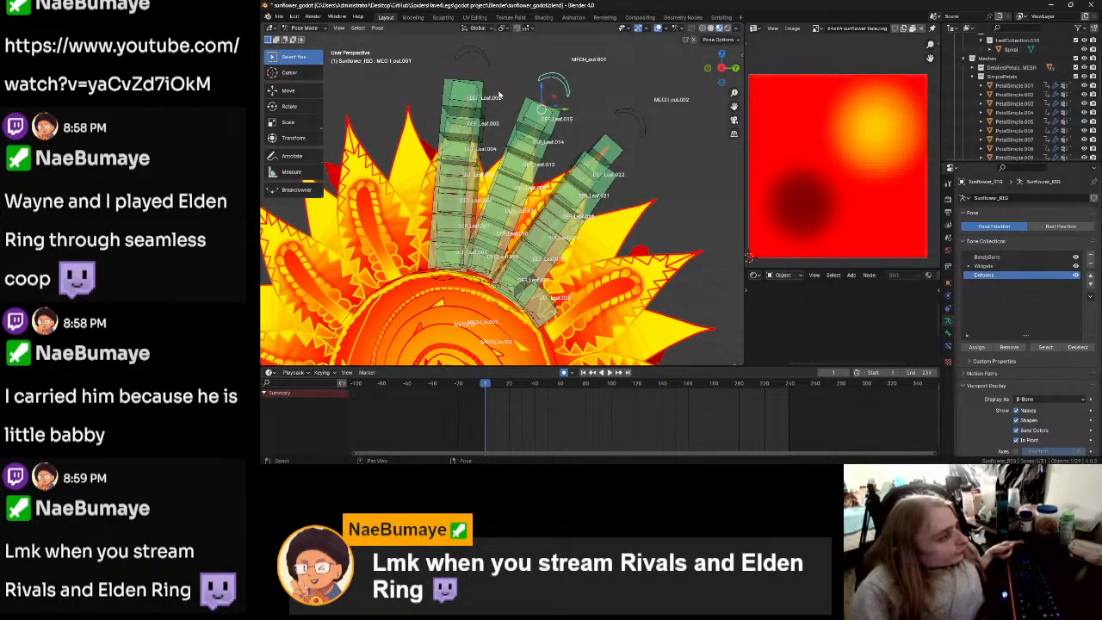
Step: Undo the vertex group removals and the petals' automatic-weight parenting, back to the armature's Edit Mode with MECH_out.002 selected
key("ctrl+Tab")
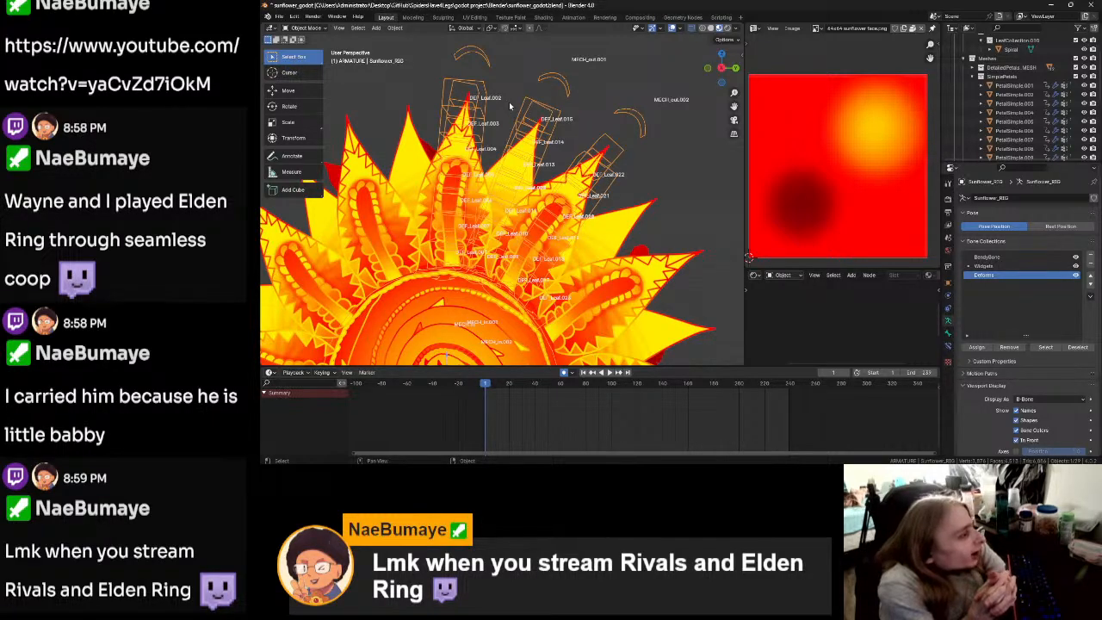
left_click(730, 219)
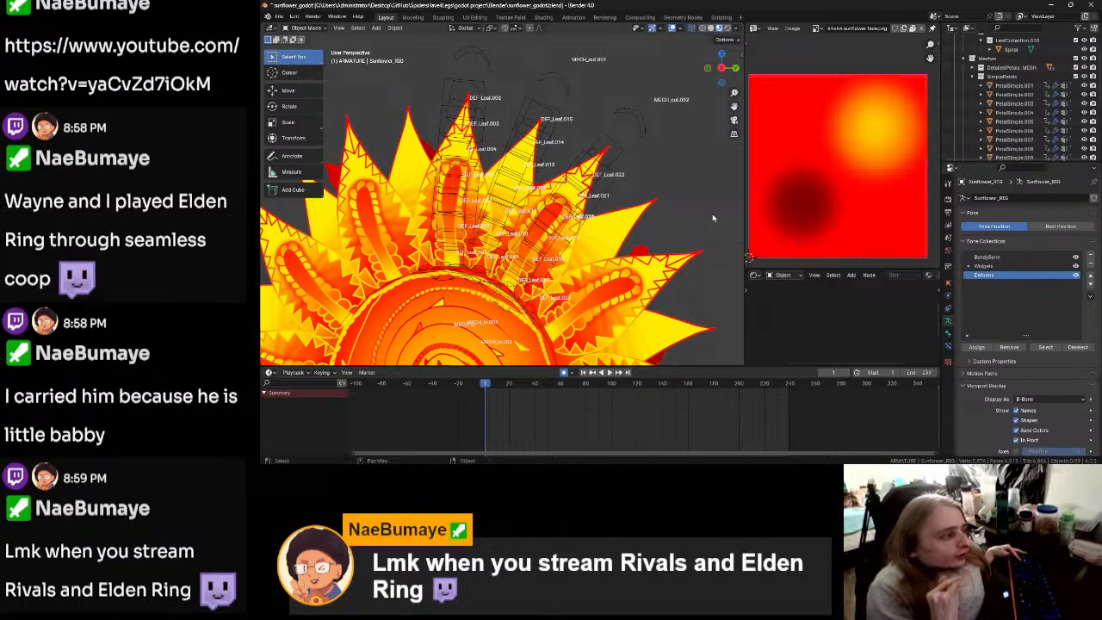
key("ctrl+Tab")
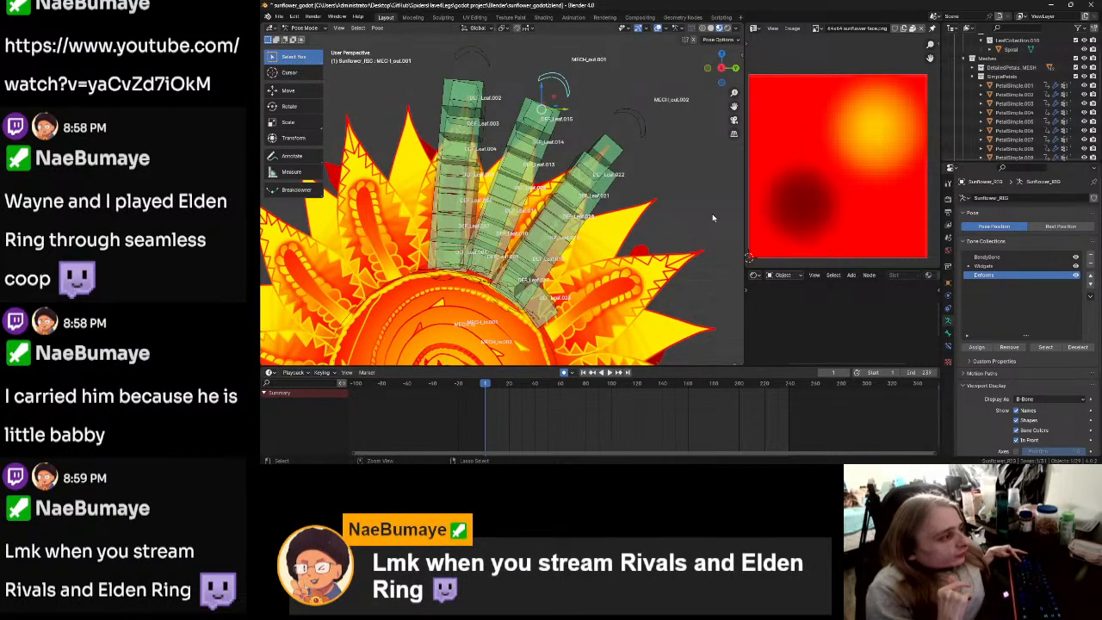
key("ctrl+z")
key("ctrl+z")
key("ctrl+z")
key("ctrl+z")
key("ctrl+z")
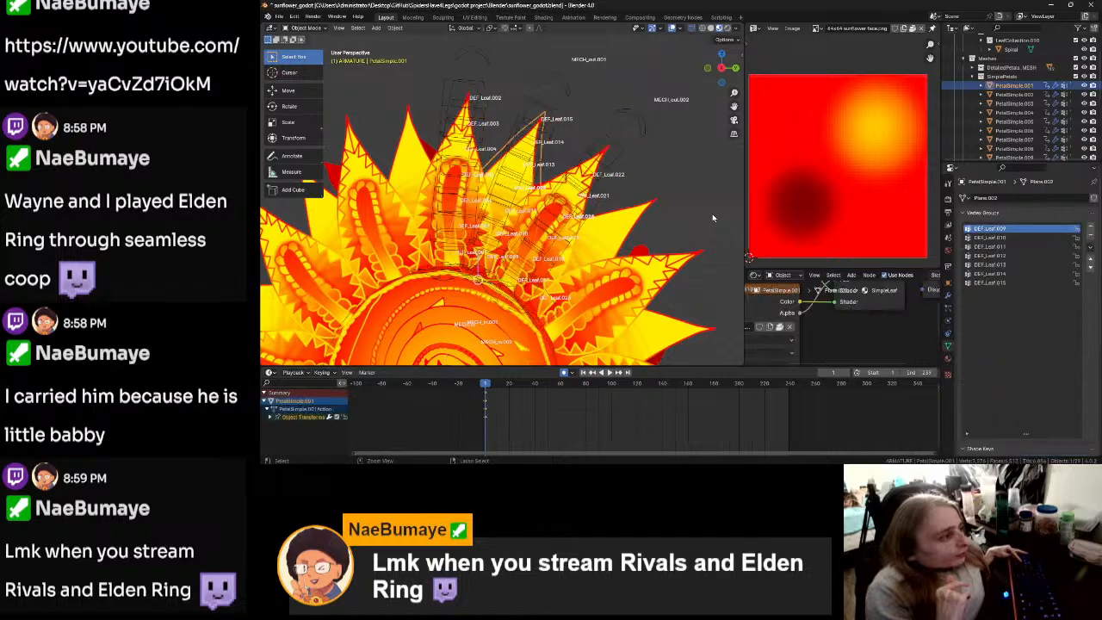
key("ctrl+z")
key("ctrl+z")
key("ctrl+z")
key("ctrl+z")
key("ctrl+z")
key("ctrl+z")
key("ctrl+z")
key("ctrl+z")
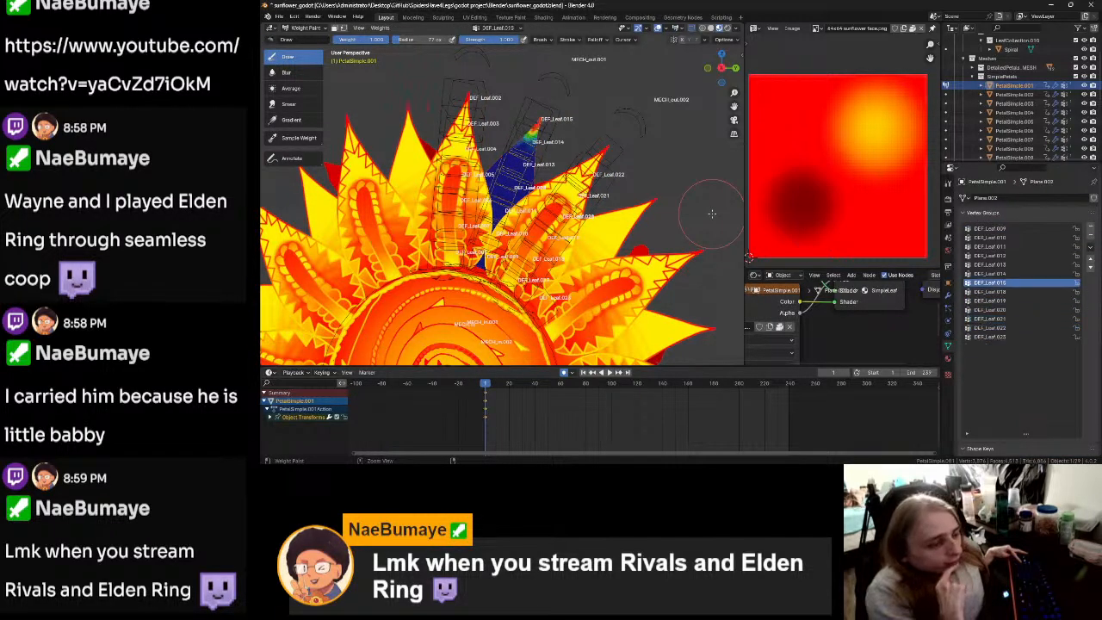
key("ctrl+z")
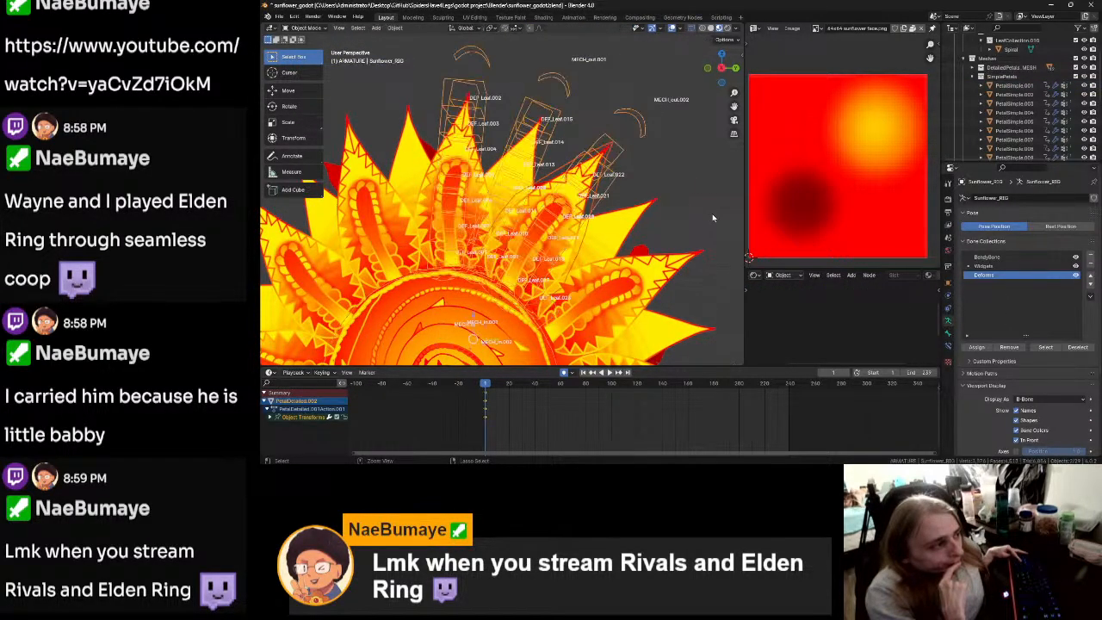
key("ctrl+z")
key("ctrl+z")
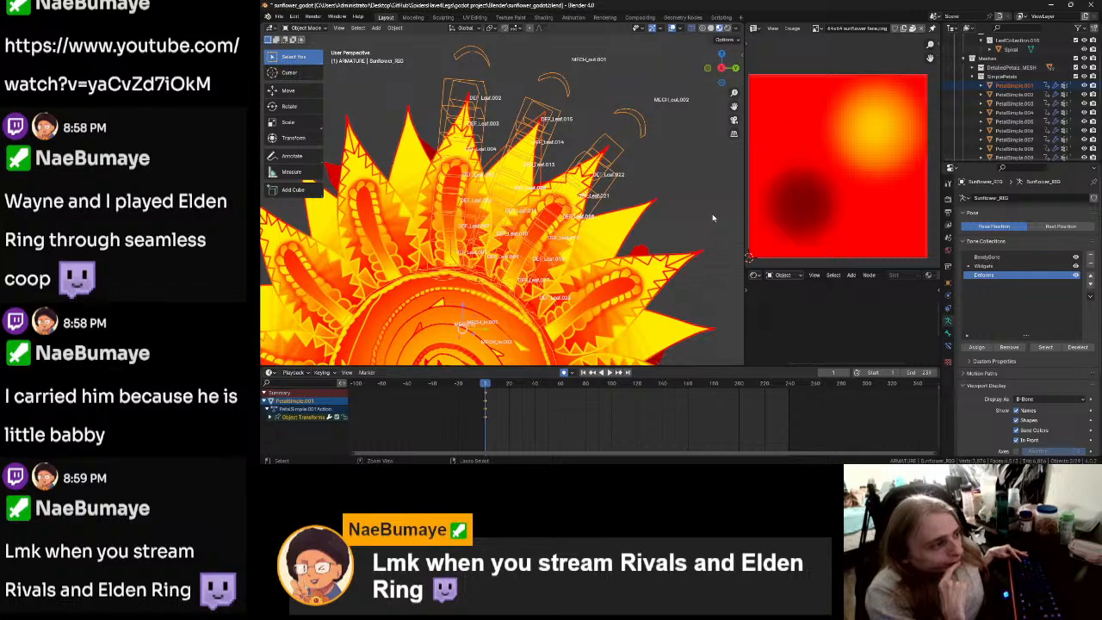
key("ctrl+z")
key("ctrl+z")
key("ctrl+z")
key("ctrl+z")
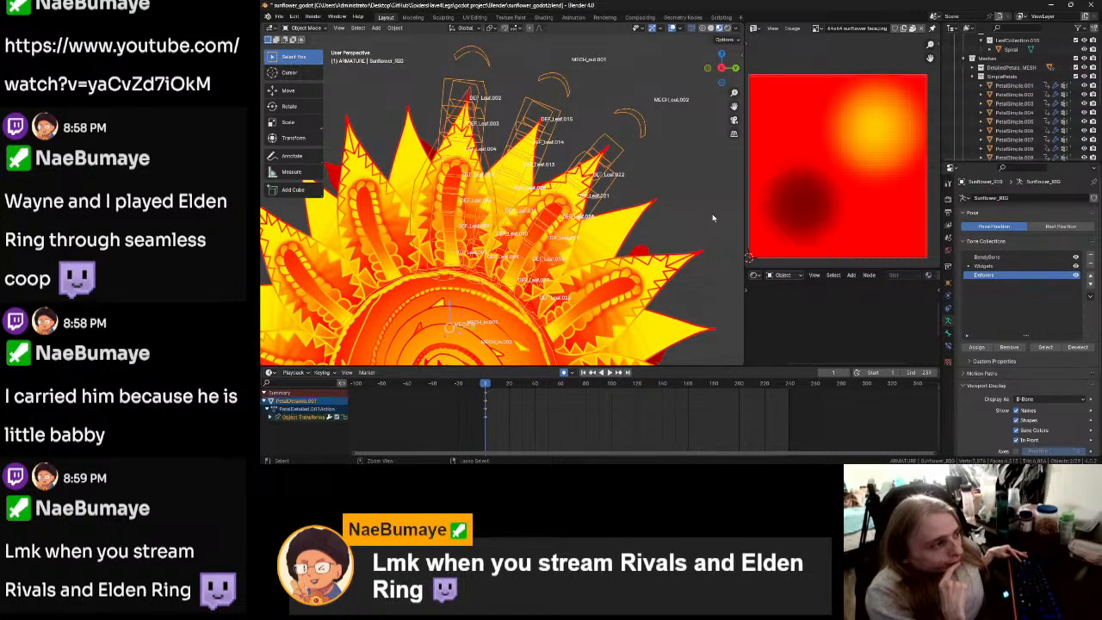
key("ctrl+z")
key("ctrl+z")
key("ctrl+z")
key("ctrl+z")
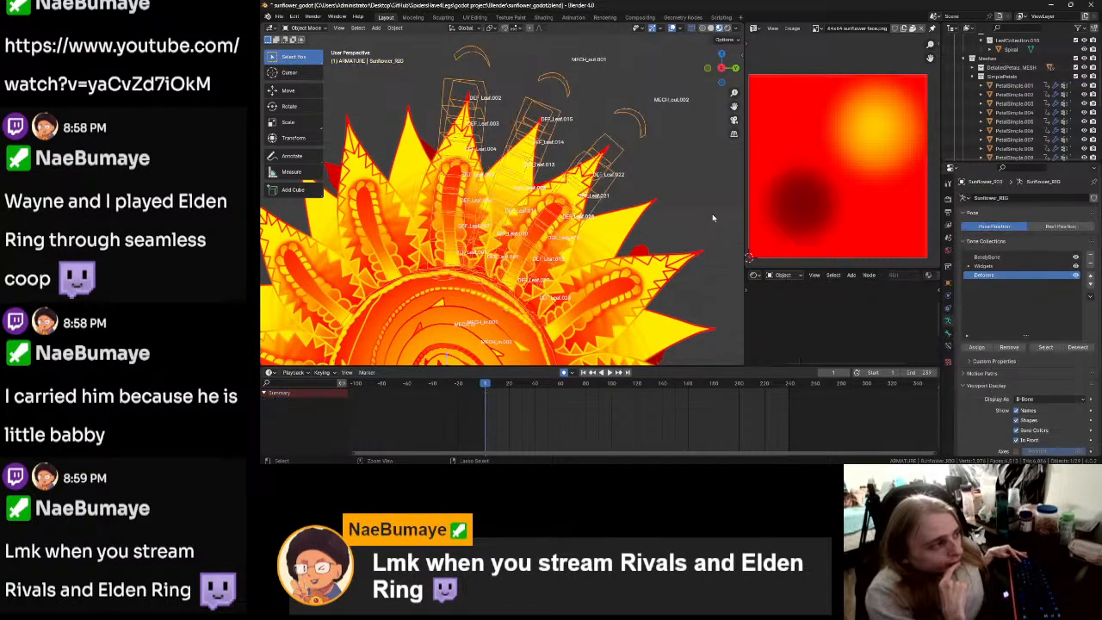
key("ctrl+z")
key("ctrl+z")
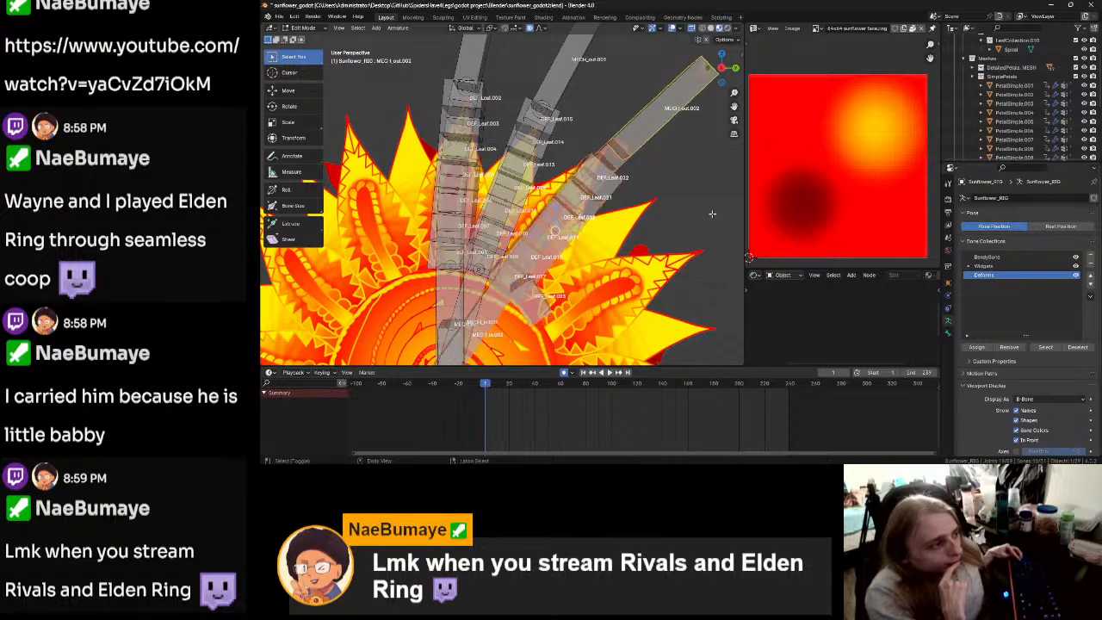
Step: Redo the last few undone operations to return to Object Mode, and deselect everything
key("ctrl+shift+z")
key("ctrl+shift+z")
key("ctrl+shift+z")
left_click(715, 218)
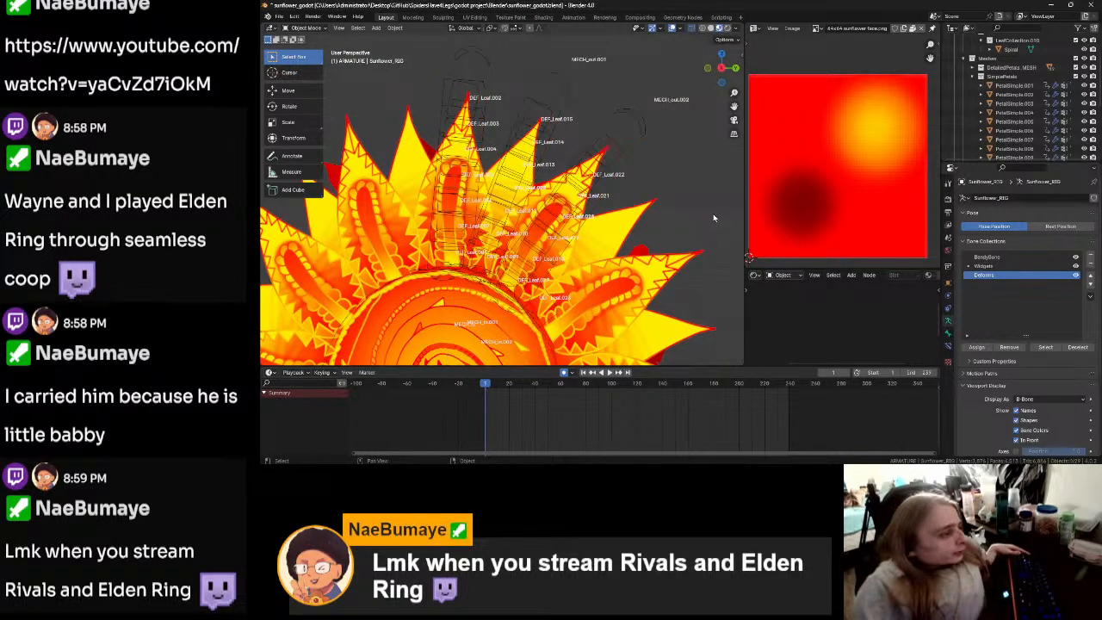
Step: In the Sunflower_RIG armature's Edit Mode, hide the bones of the second and third petal chains so only the first chain stays shown
left_click(428, 185)
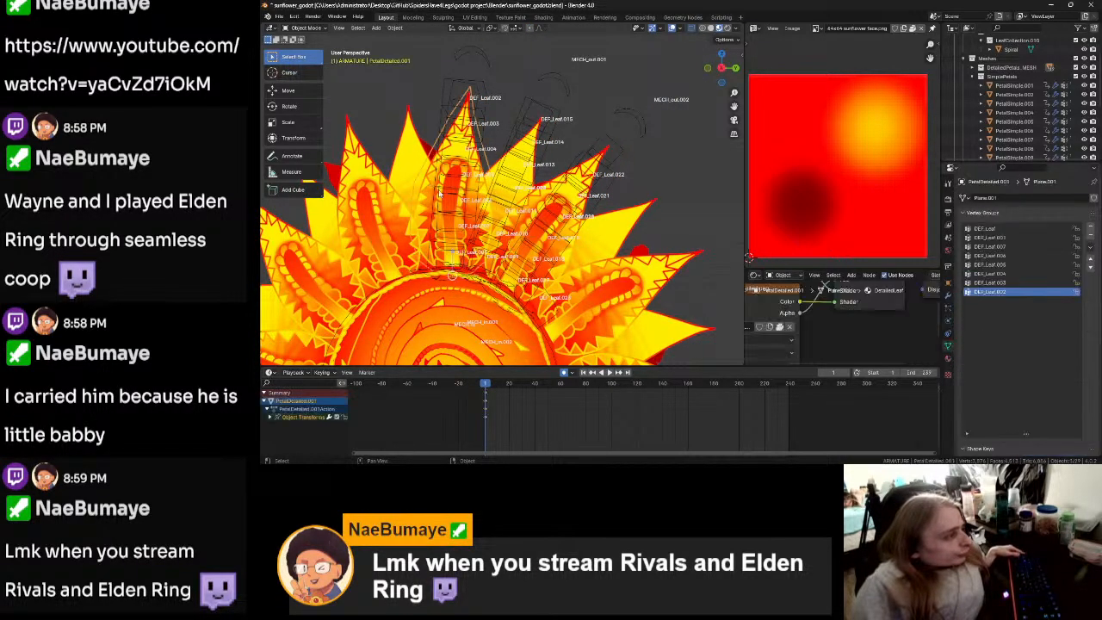
left_click(467, 69)
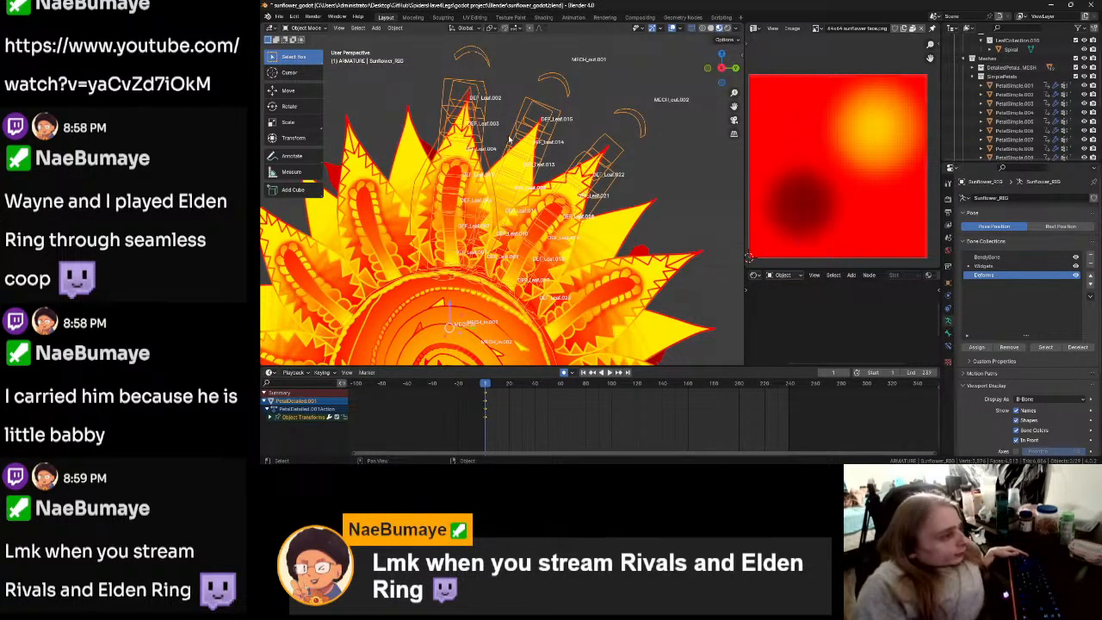
key("Tab")
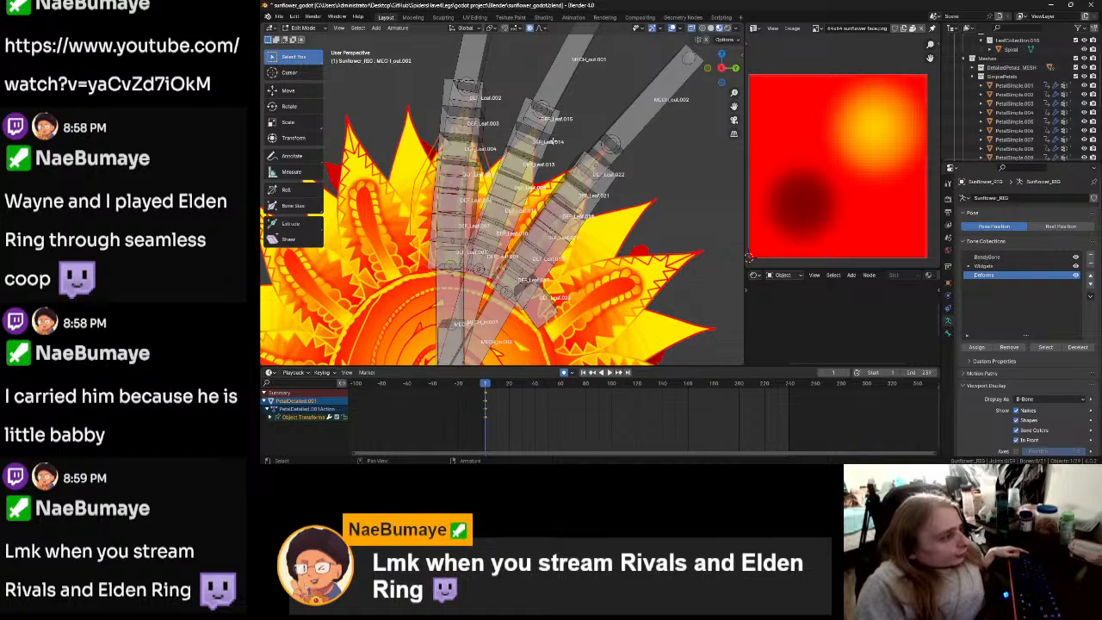
scroll(491, 262, "down", 2)
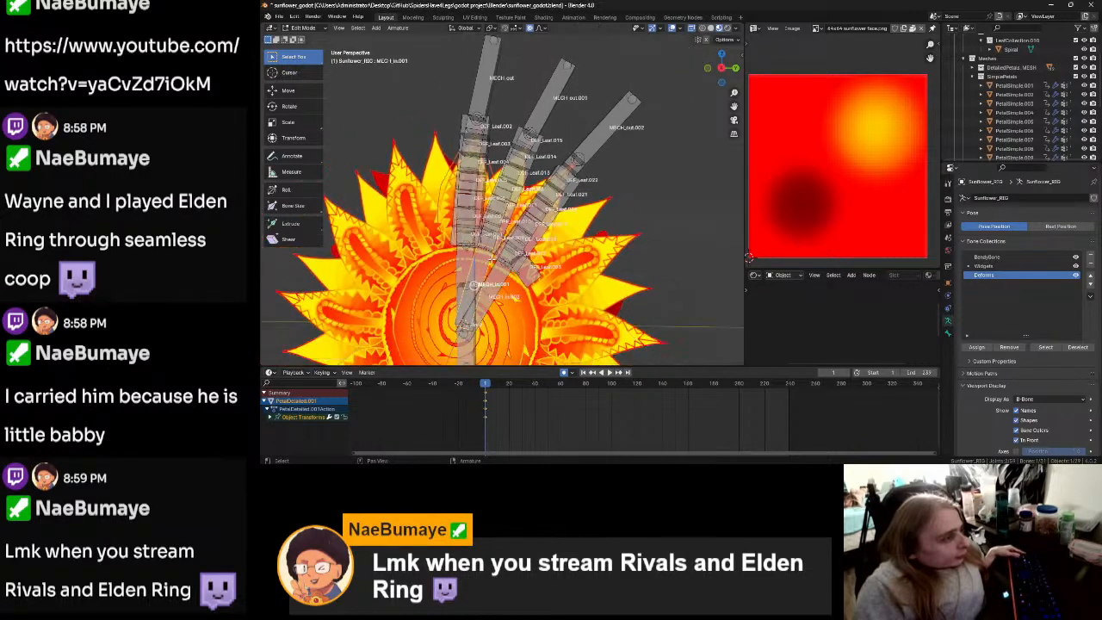
scroll(490, 249, "up", 1)
left_click(493, 249, "shift")
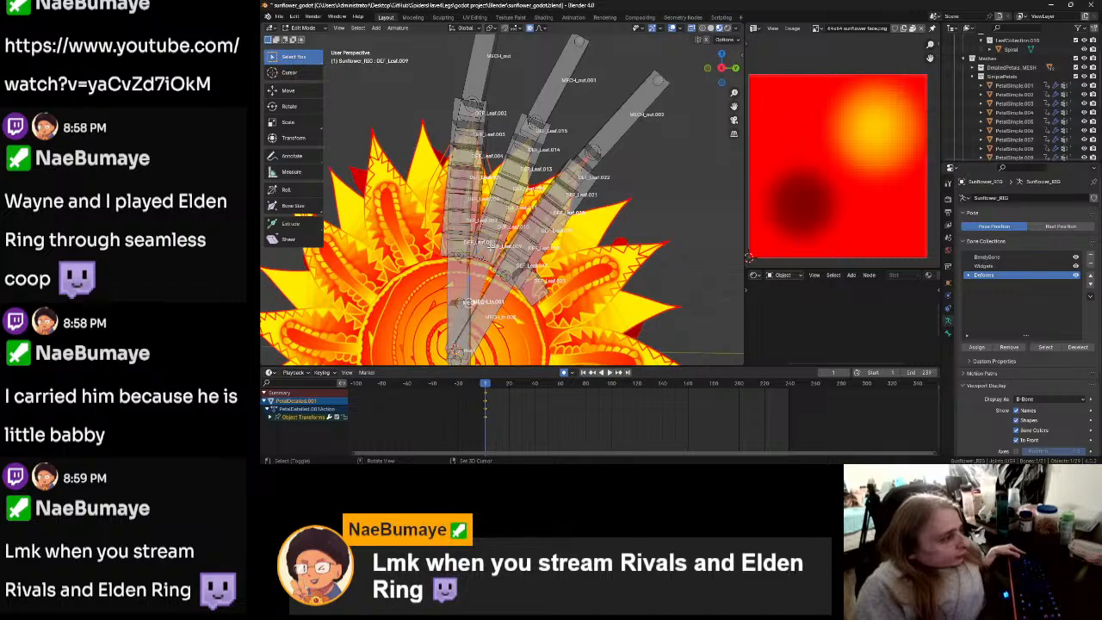
left_click_drag(600, 38, 515, 144)
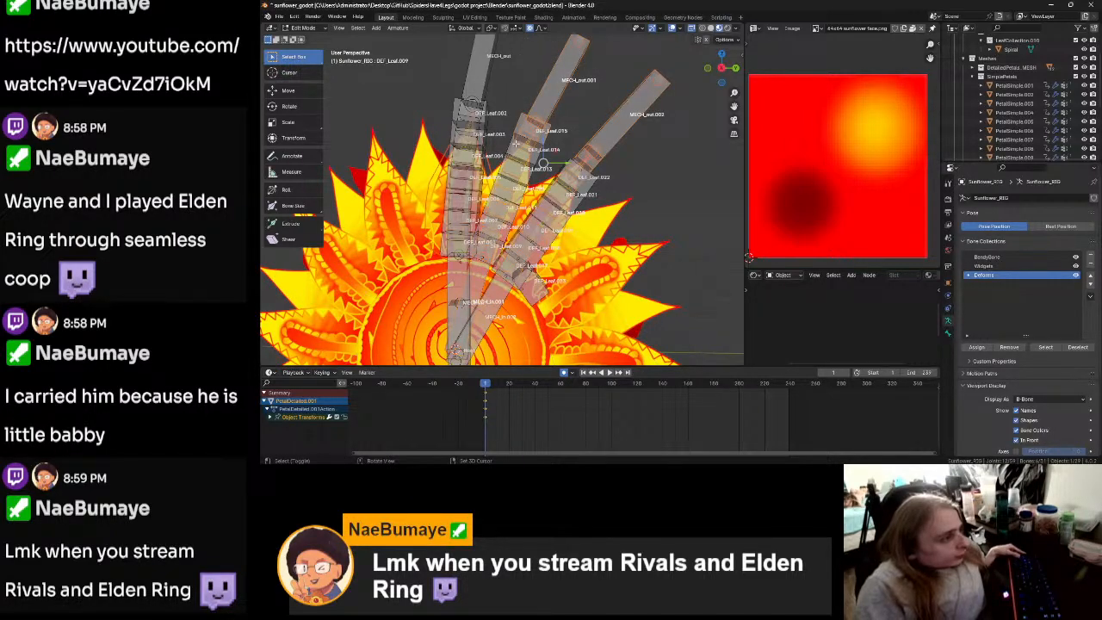
key("h")
left_click_drag(551, 121, 505, 189)
key("h")
key("h")
left_click_drag(604, 152, 487, 307)
key("h")
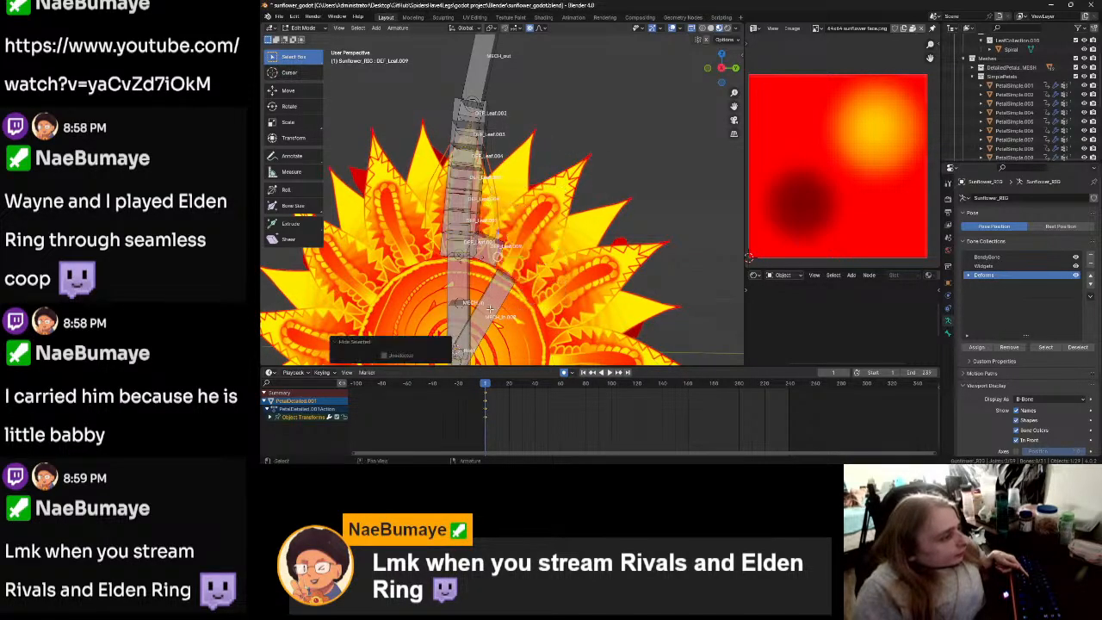
Step: Return to Object Mode and parent the PetalDetailed.001 petal to the Sunflower_RIG armature with automatic weights
scroll(515, 282, "down", 6)
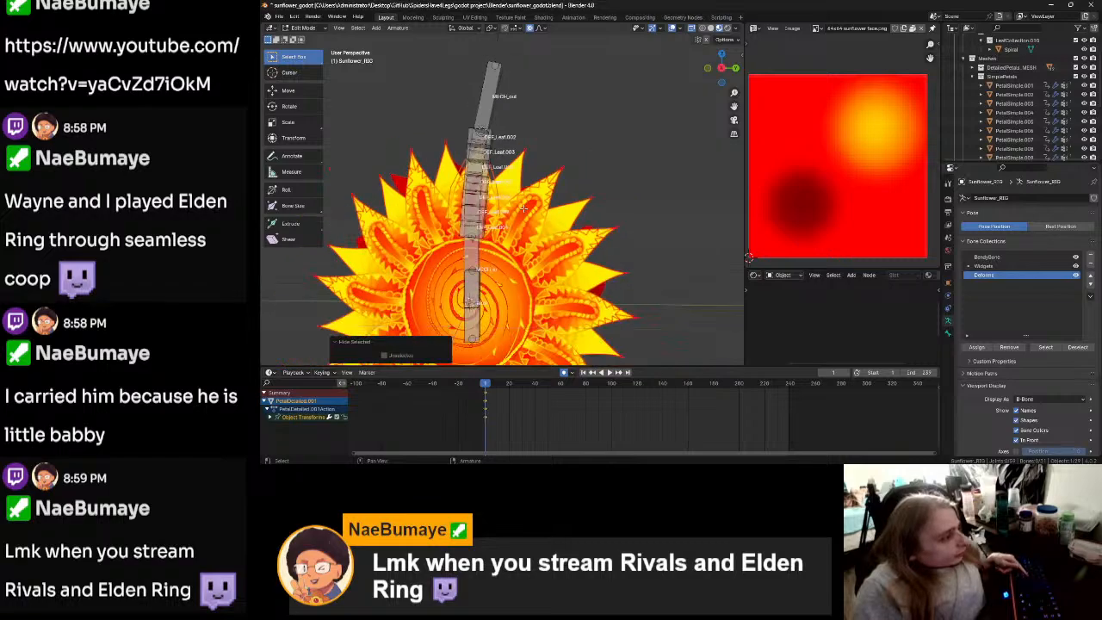
scroll(528, 209, "up", 3)
key("ctrl+Tab")
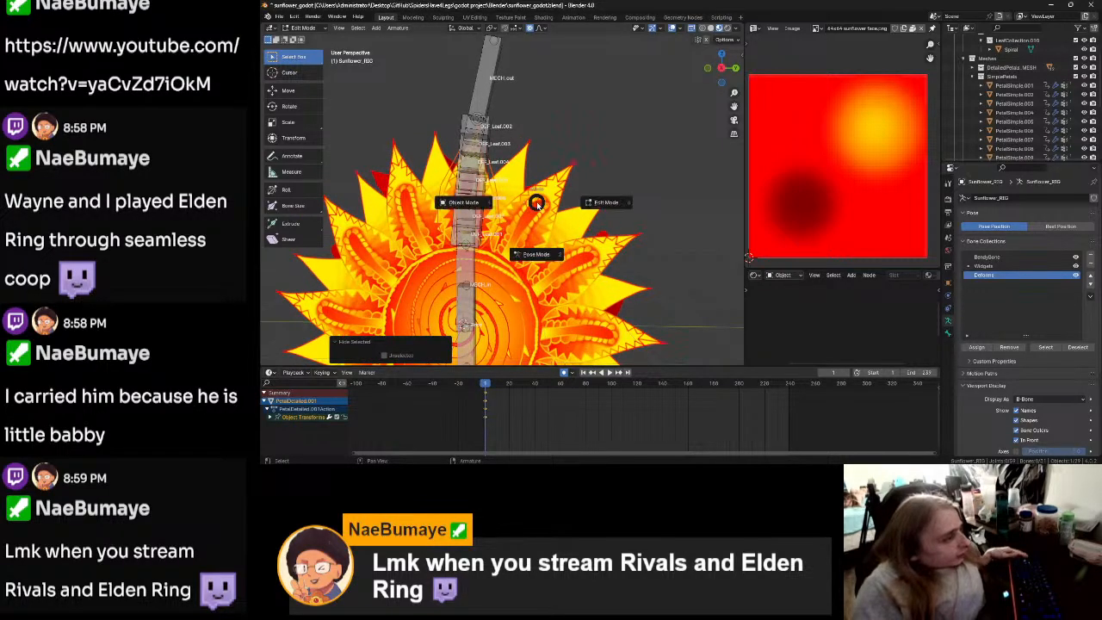
left_click(479, 204)
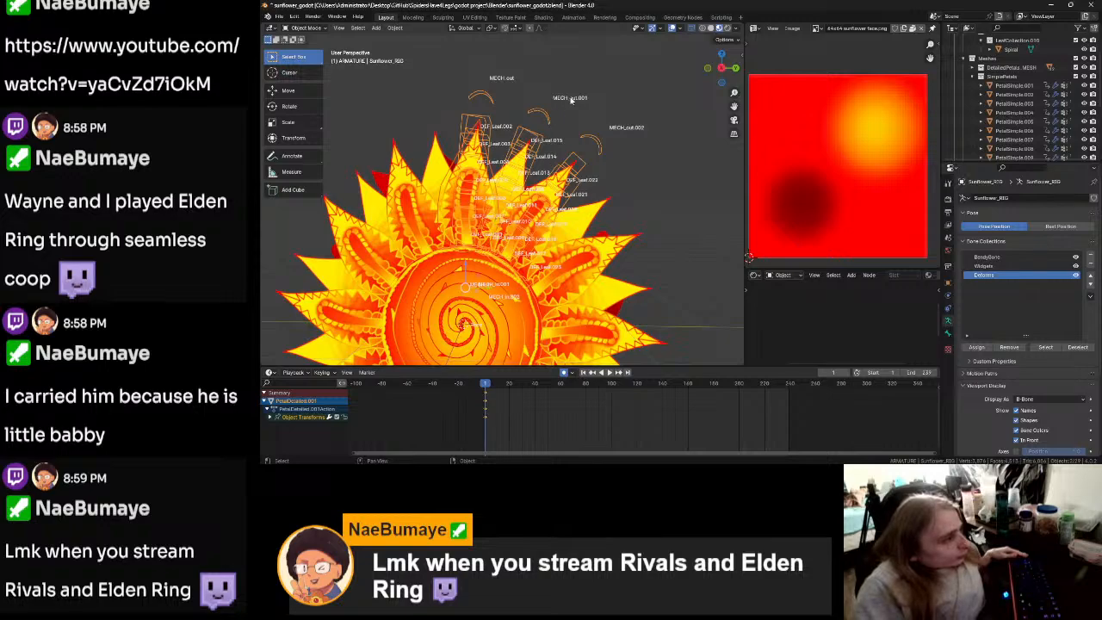
left_click(459, 197)
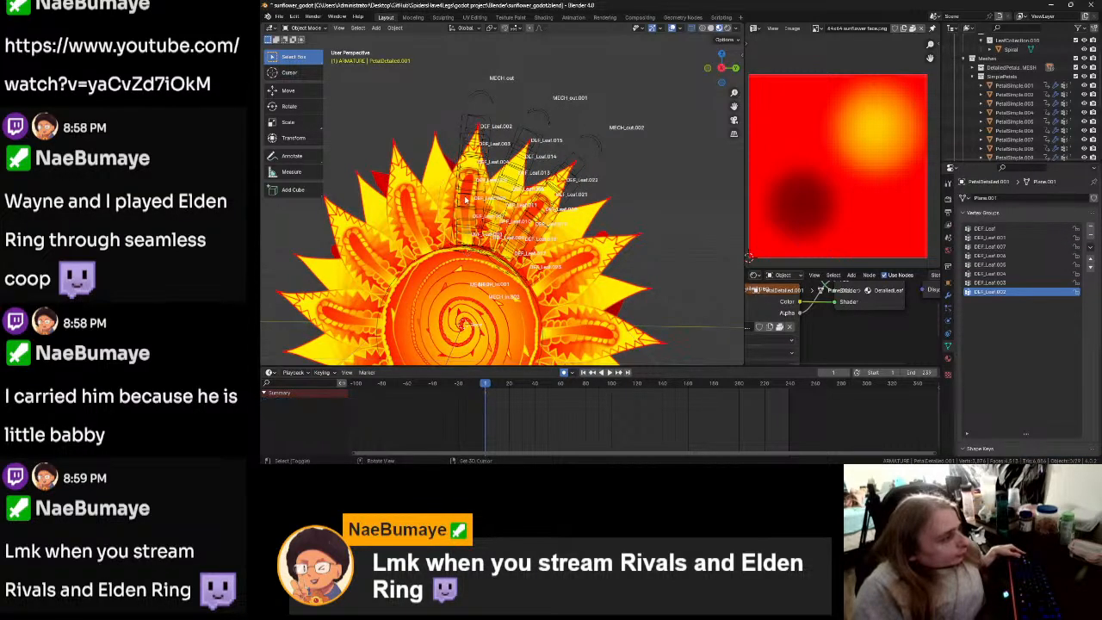
left_click(459, 196)
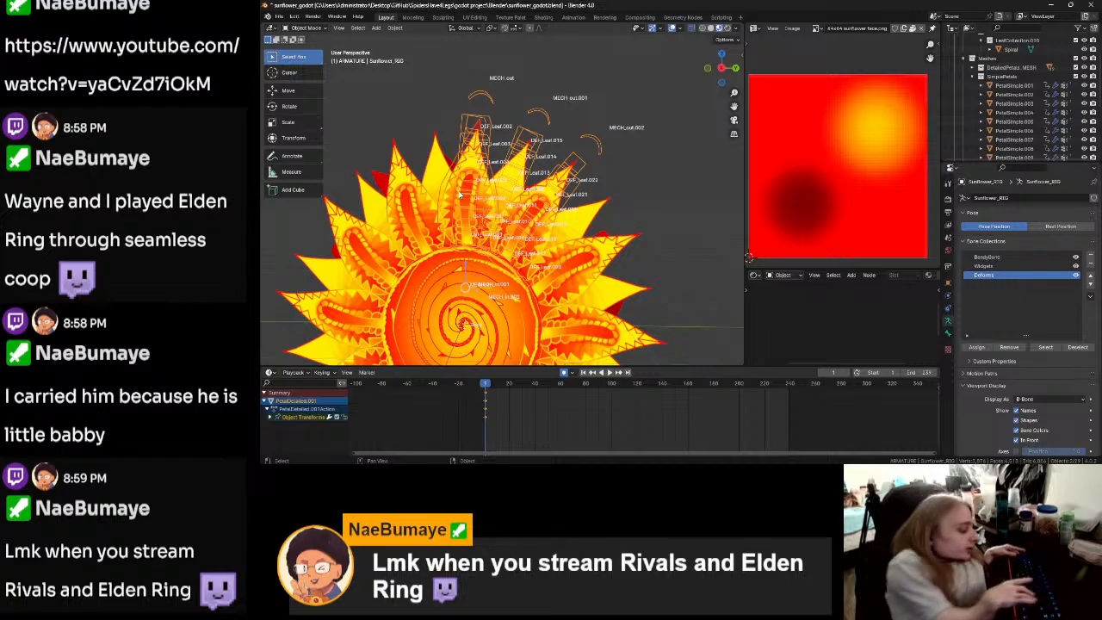
key("ctrl+p")
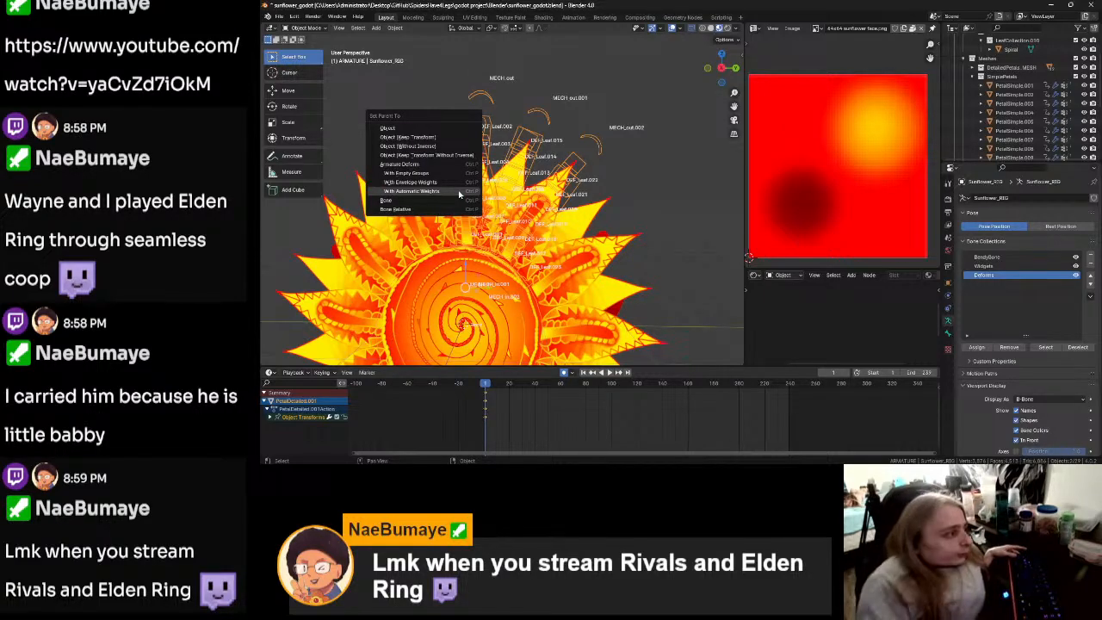
left_click(458, 191)
Step: In Pose Mode, test-rotate the MECH_out.001 and MECH_out control bones, cancelling each rotation
key("ctrl+Tab")
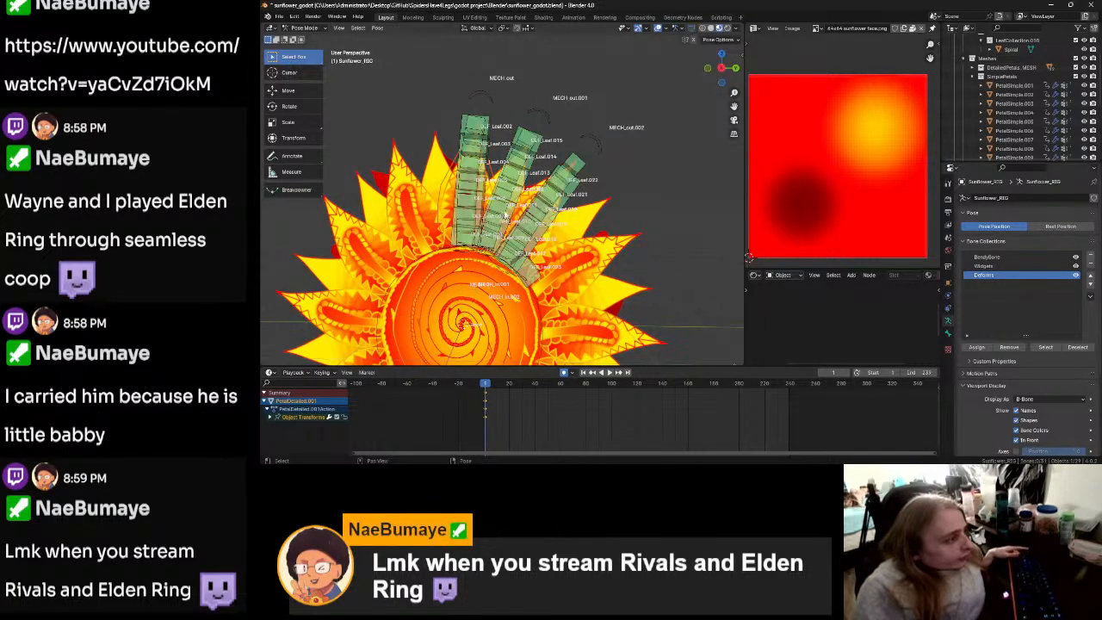
left_click(542, 116)
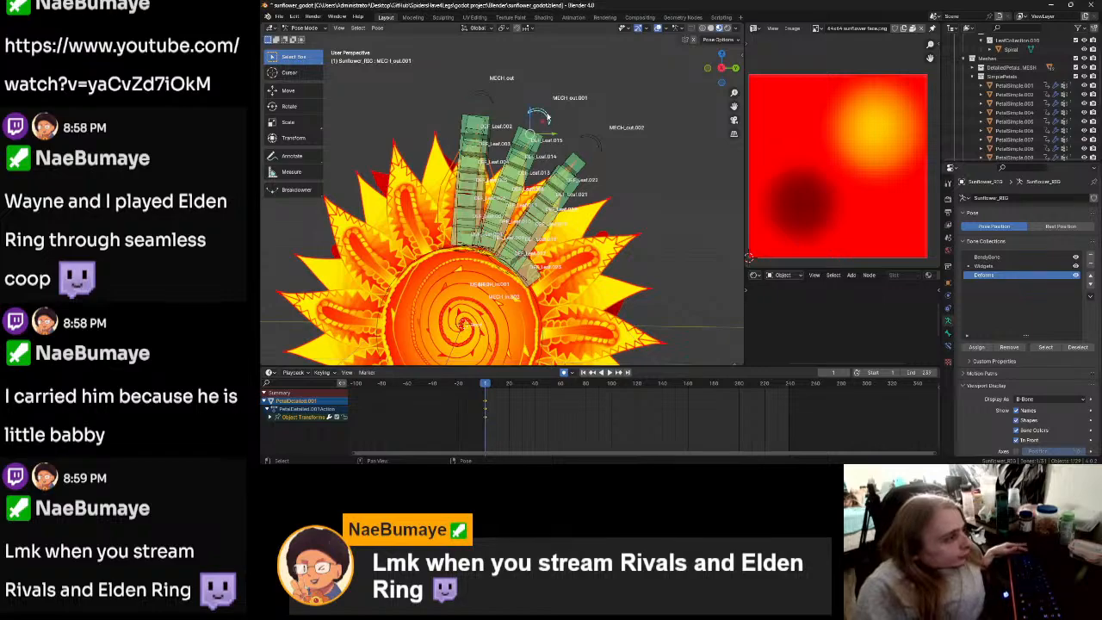
key("r")
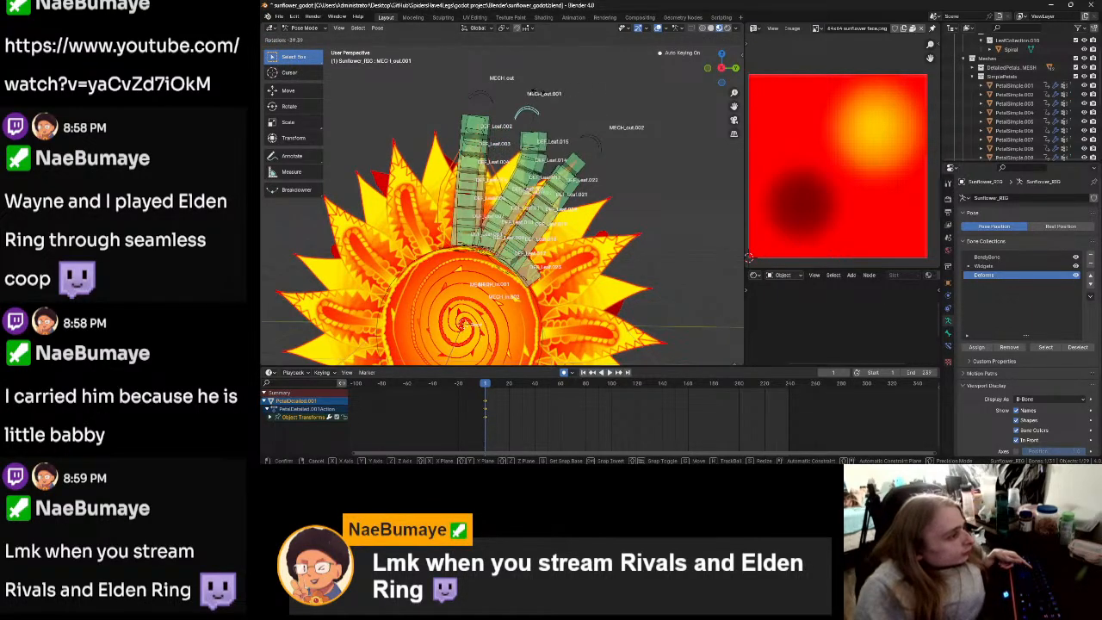
right_click(543, 103)
left_click(490, 99)
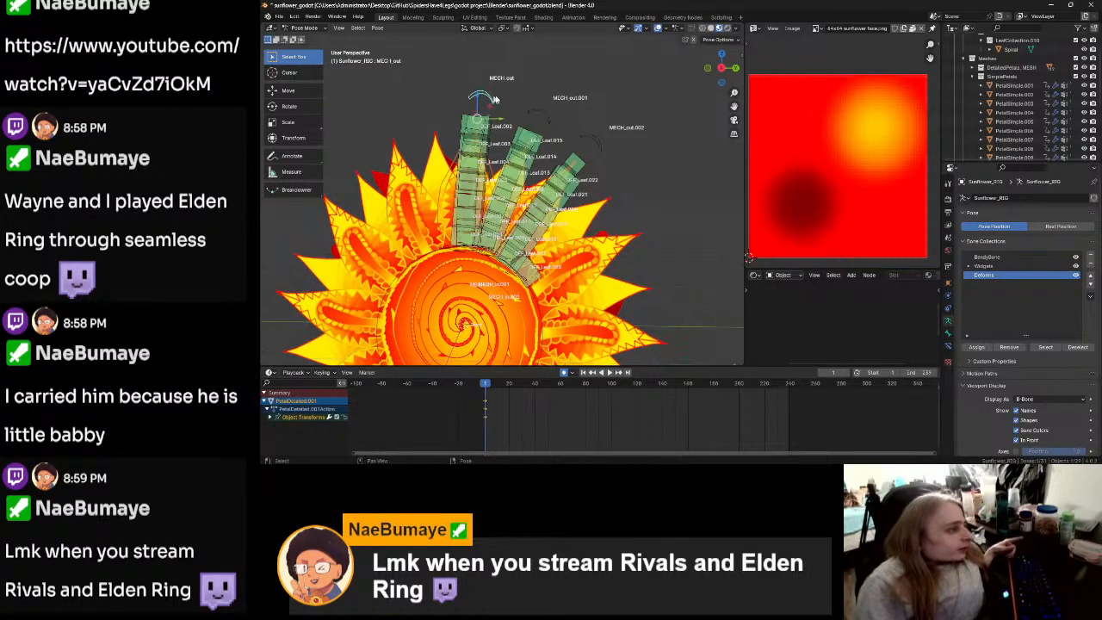
key("r")
right_click(542, 112)
left_click(546, 117)
Step: Undo the petal's automatic-weight parenting and the hiding of the second and third bone chains, back to the armature's Edit Mode
key("ctrl+z")
key("ctrl+z")
key("ctrl+z")
key("ctrl+Tab")
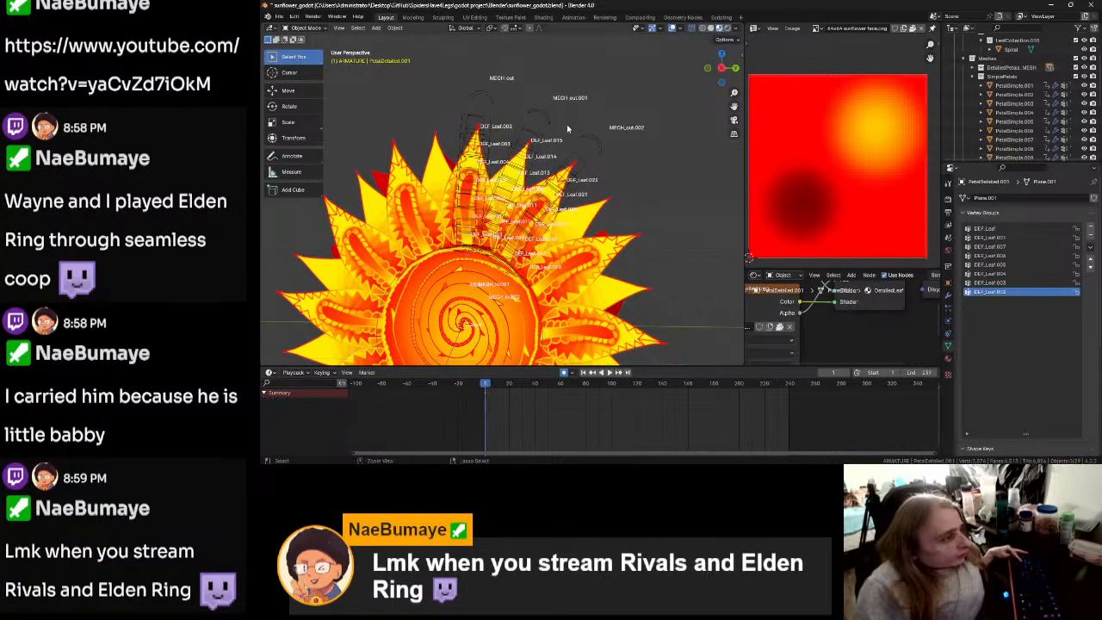
key("Tab")
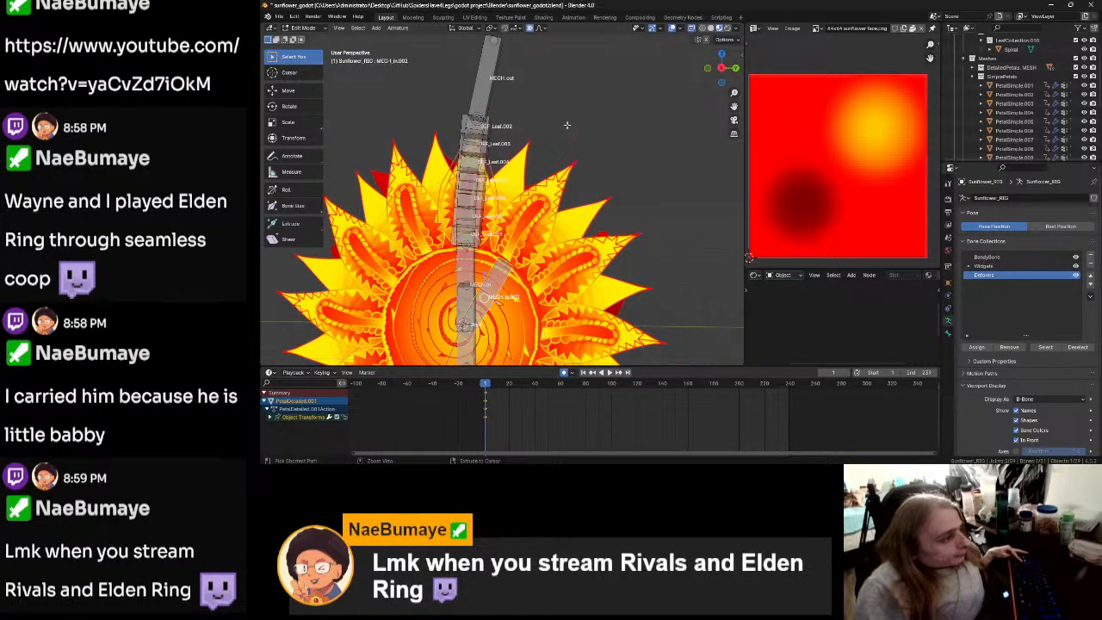
key("ctrl+z")
key("ctrl+z")
key("ctrl+z")
key("ctrl+z")
key("ctrl+z")
key("ctrl+z")
key("ctrl+z")
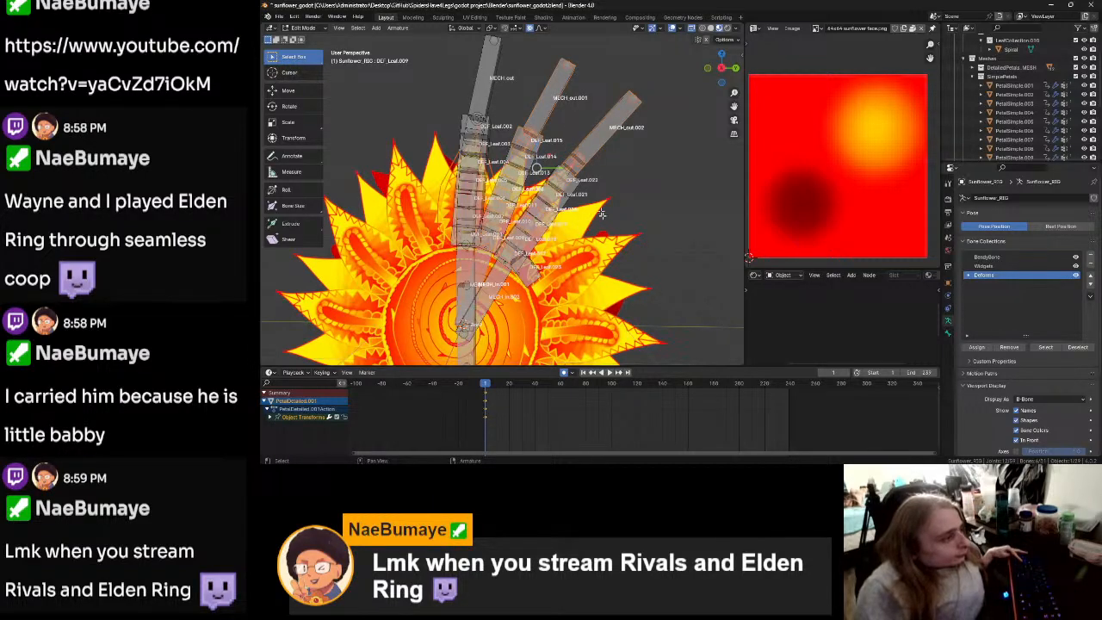
Step: Lasso-select the second and third petal chains including their MECH bones, and set their Deform bone setting to Disable
key("alt+a")
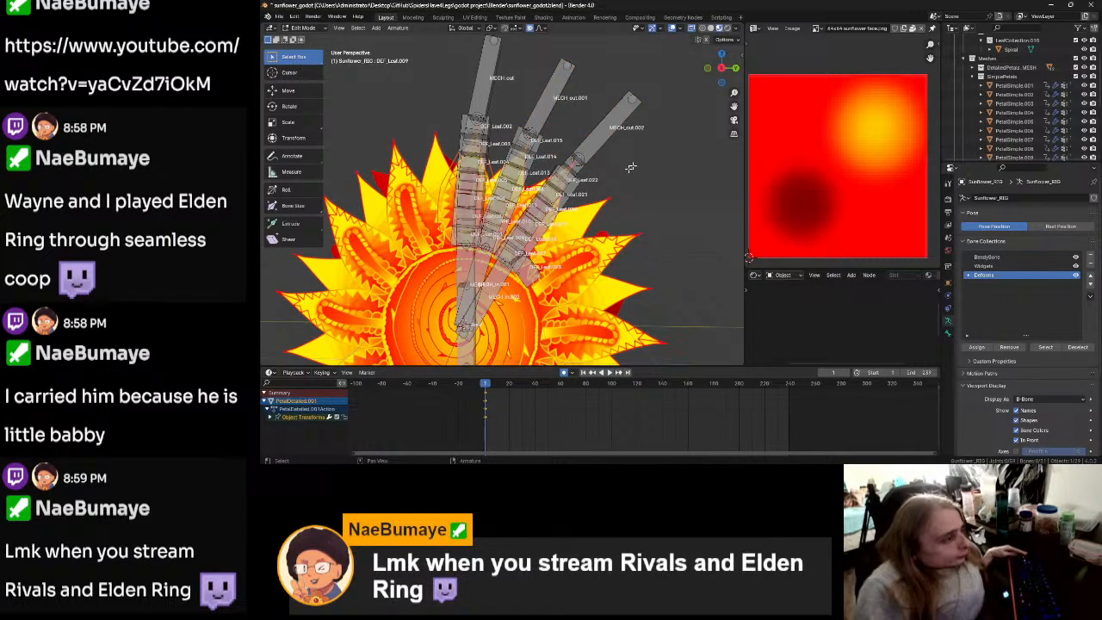
left_click_drag(301, 61, 303, 132)
mouse_move(563, 65)
left_mouse_down()
mouse_move(510, 82)
mouse_move(497, 133)
mouse_move(479, 284)
mouse_move(503, 315)
mouse_move(602, 296)
mouse_move(676, 82)
left_mouse_up()
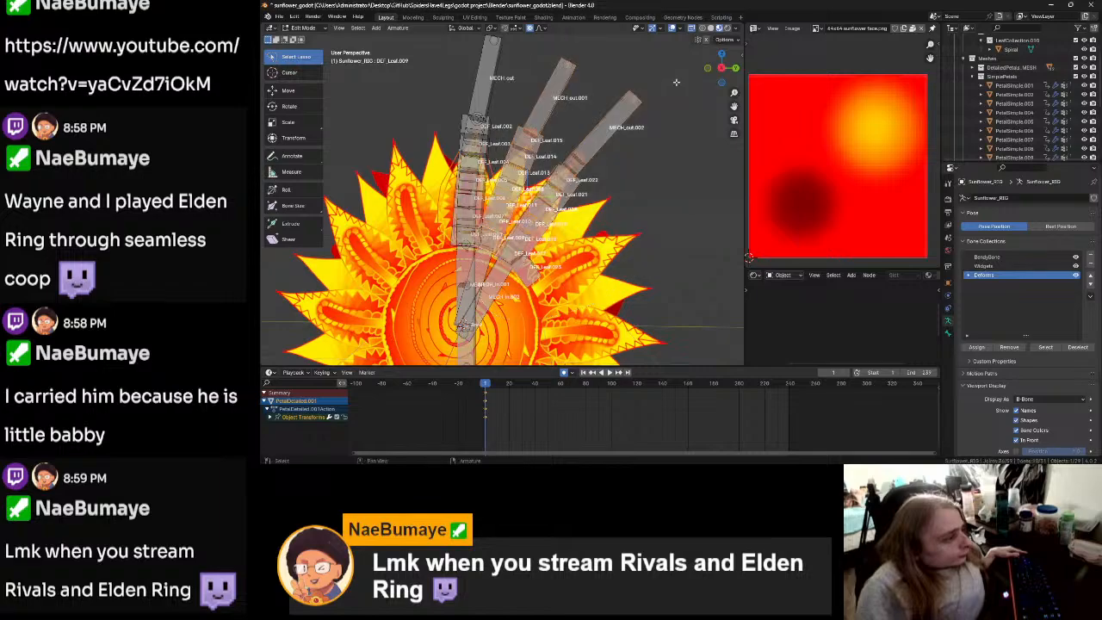
left_click(493, 281, "shift")
left_click(485, 263, "shift")
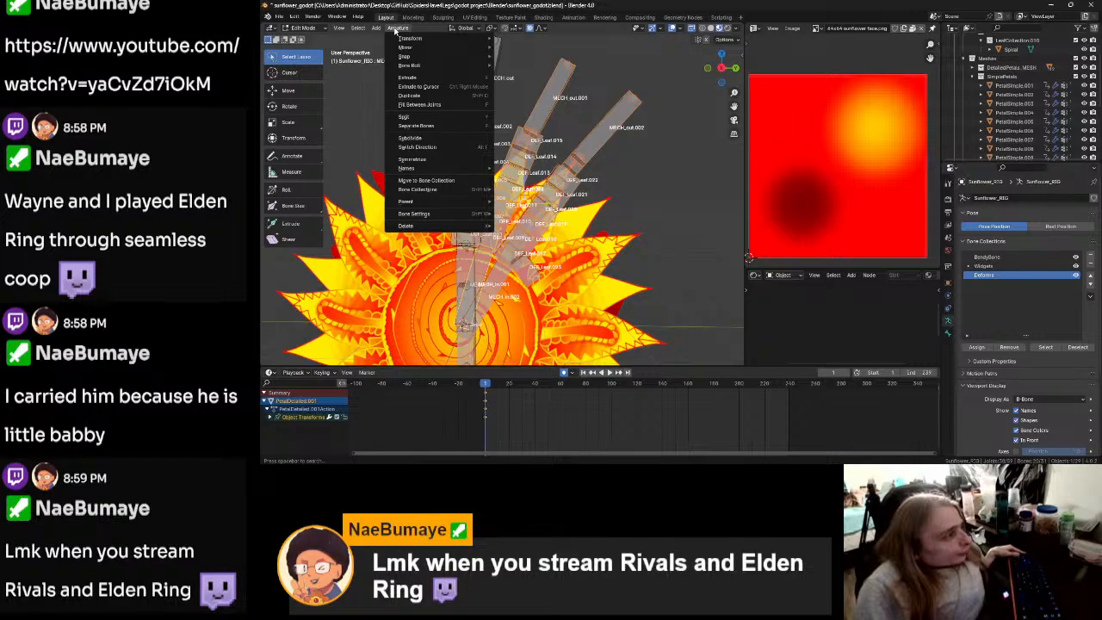
mouse_move(446, 221)
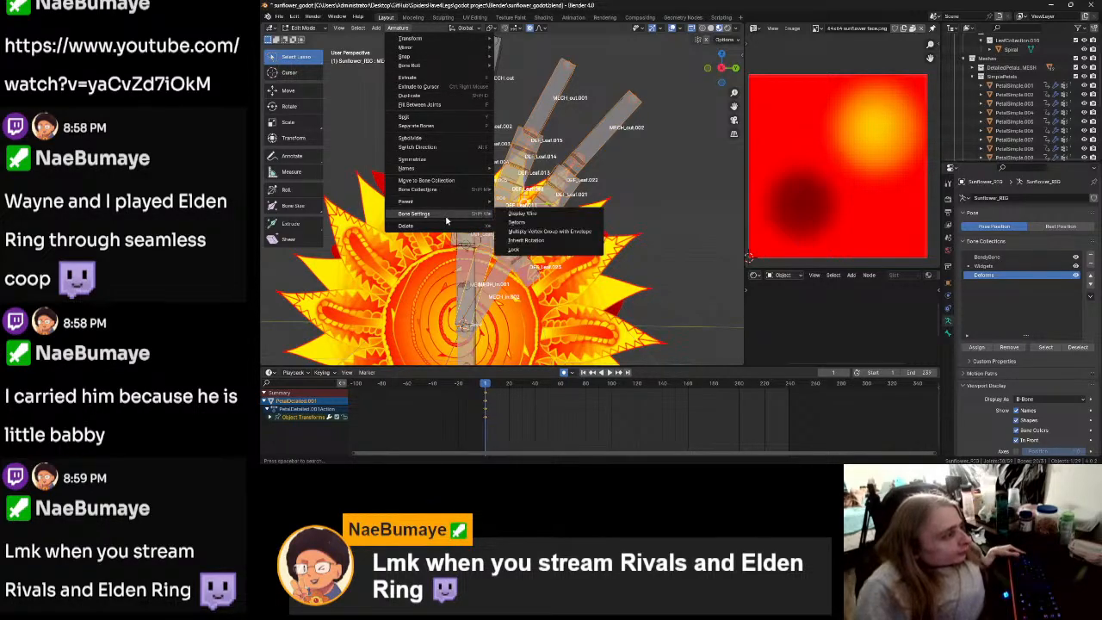
left_click(518, 222)
left_click(411, 355)
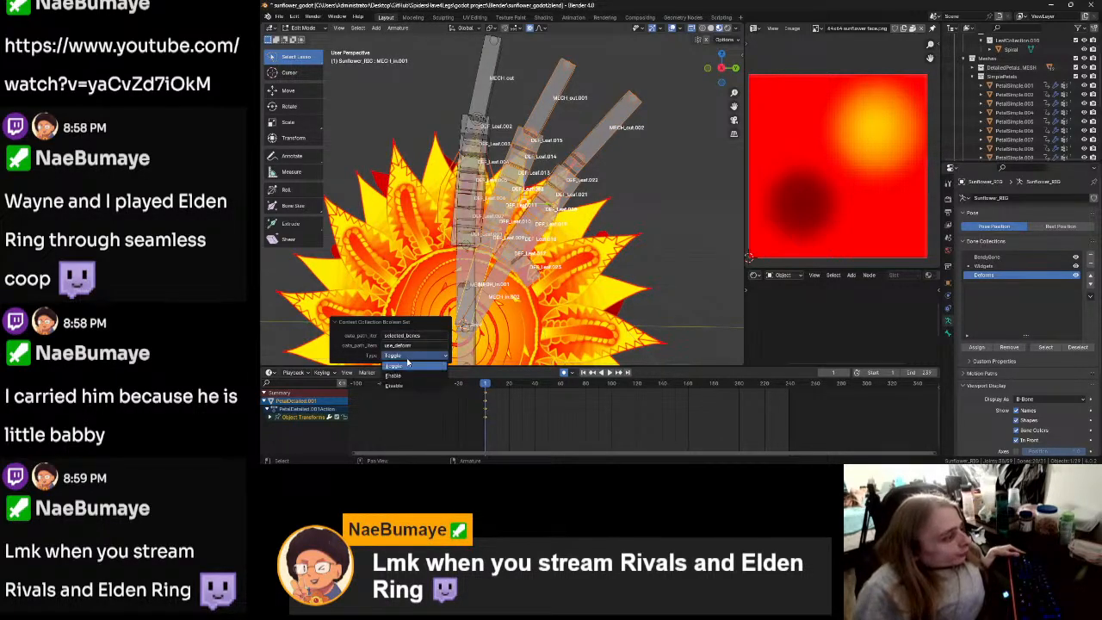
left_click(407, 384)
left_click(654, 207)
Step: In Object Mode, parent the PetalDetailed.001 petal to the Sunflower_RIG armature with automatic weights, using only the first chain's deform bones
key("ctrl+Tab")
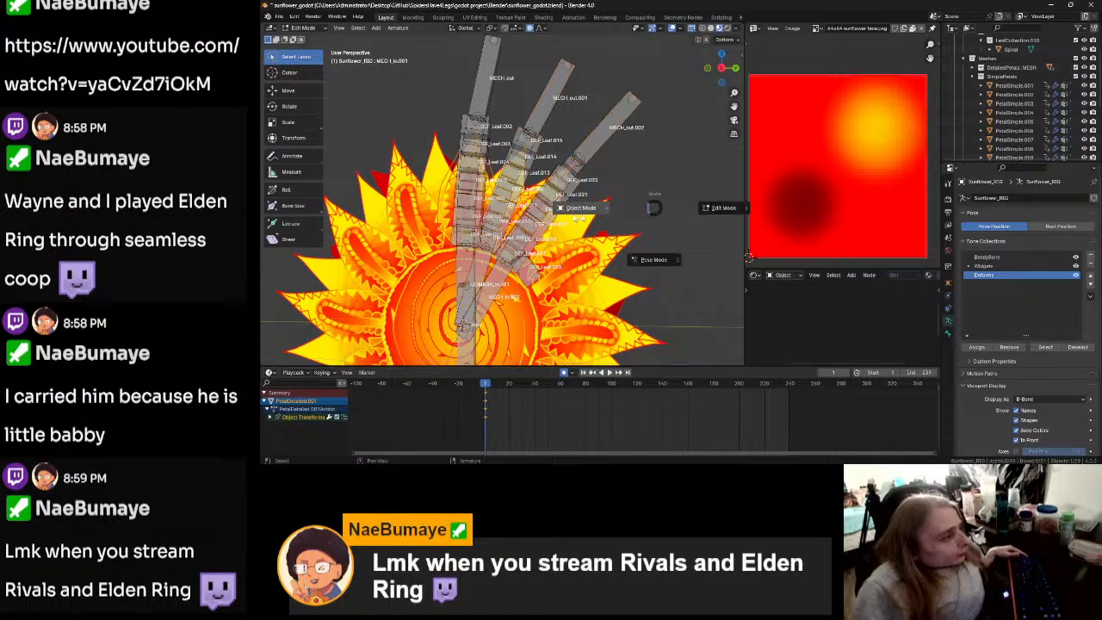
left_click(588, 216)
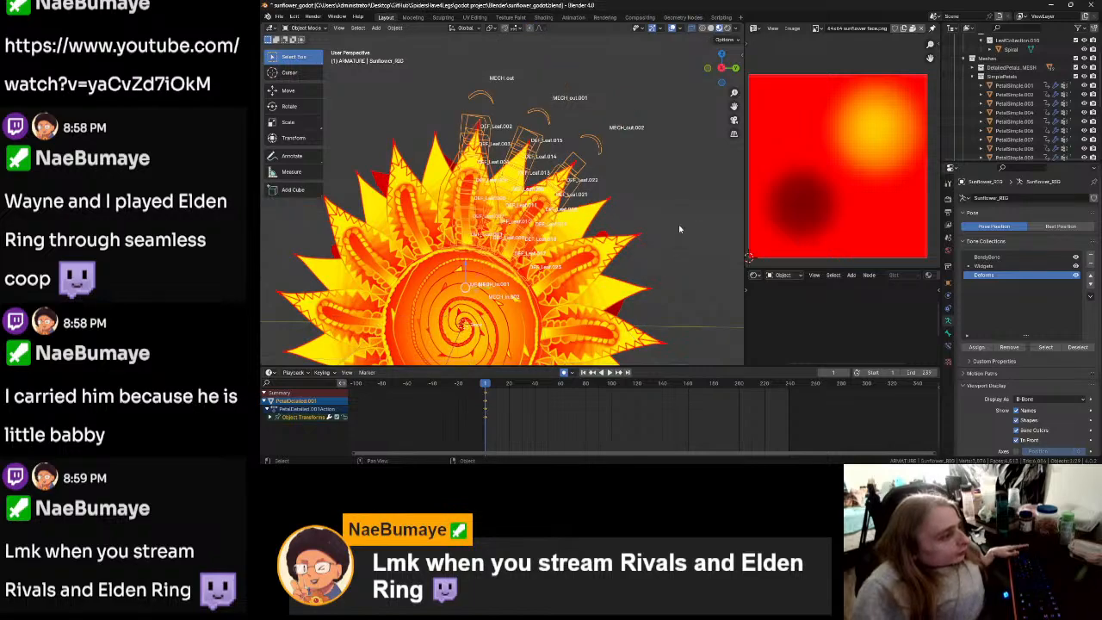
left_click(506, 208)
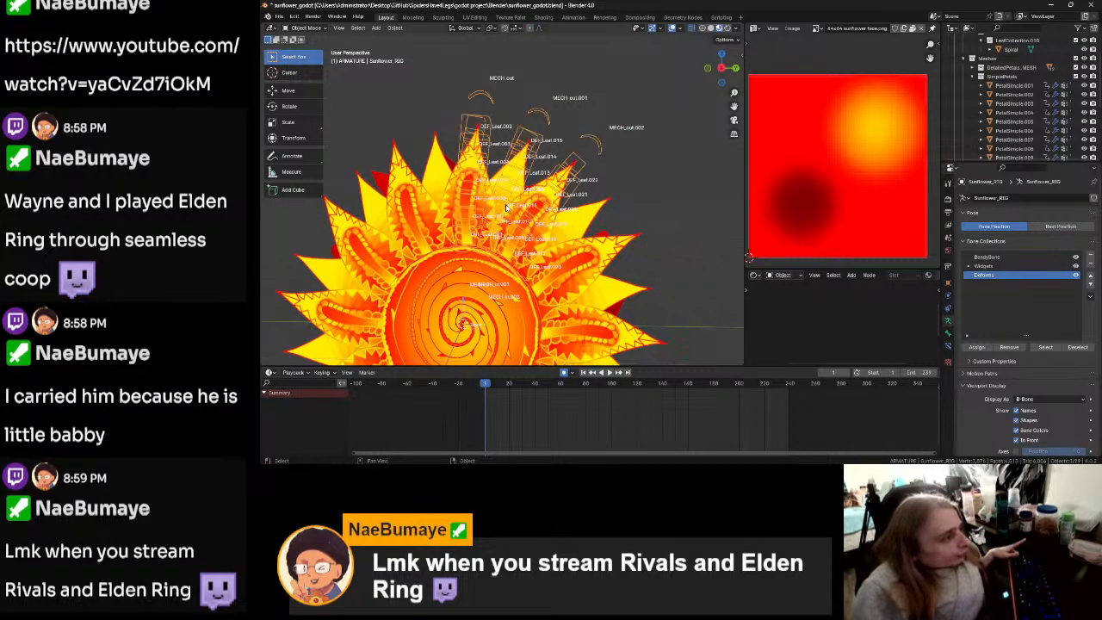
left_click(450, 203)
left_click(469, 198, "shift")
key("ctrl+p")
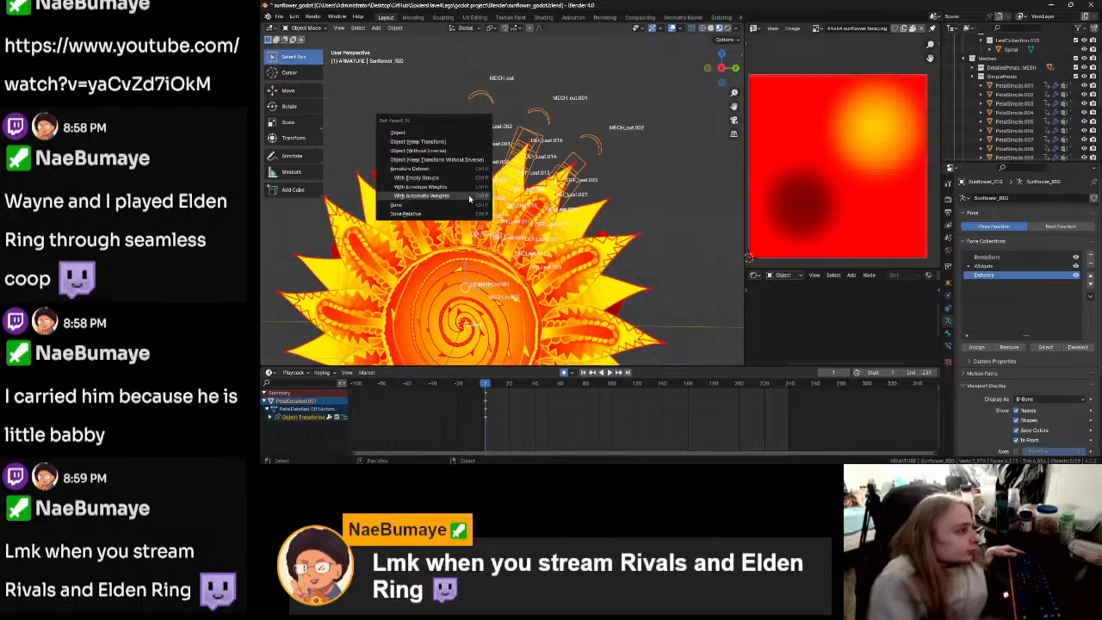
left_click(468, 194)
Step: In Pose Mode, test-rotate the MECH_out control bone to check how the first petal deforms, cancelling the rotation
key("ctrl+Tab")
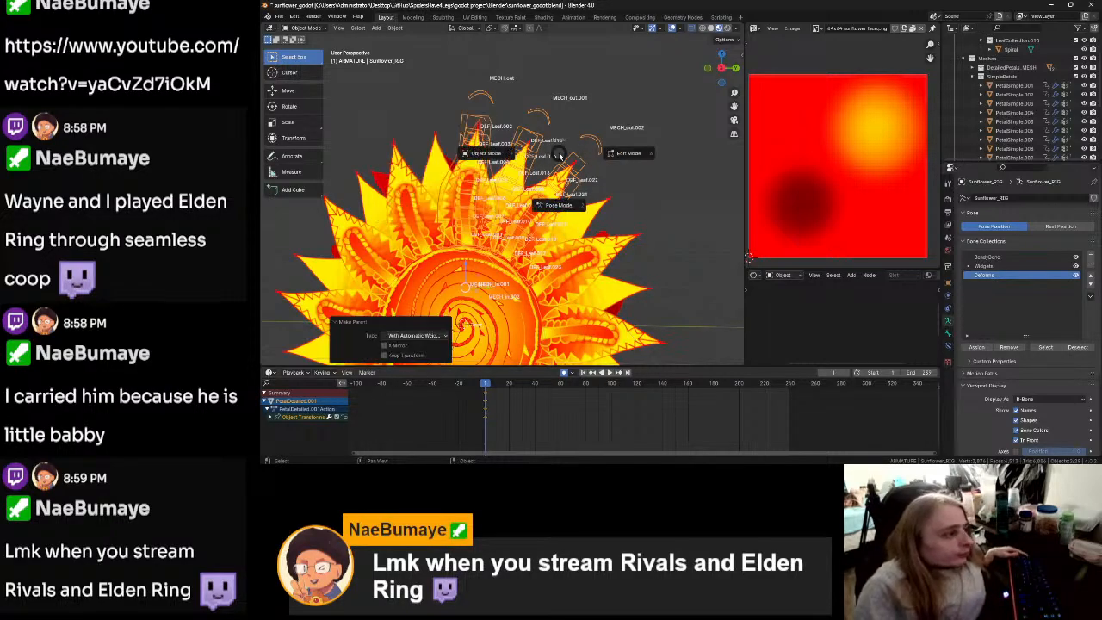
left_click(554, 208)
key("r")
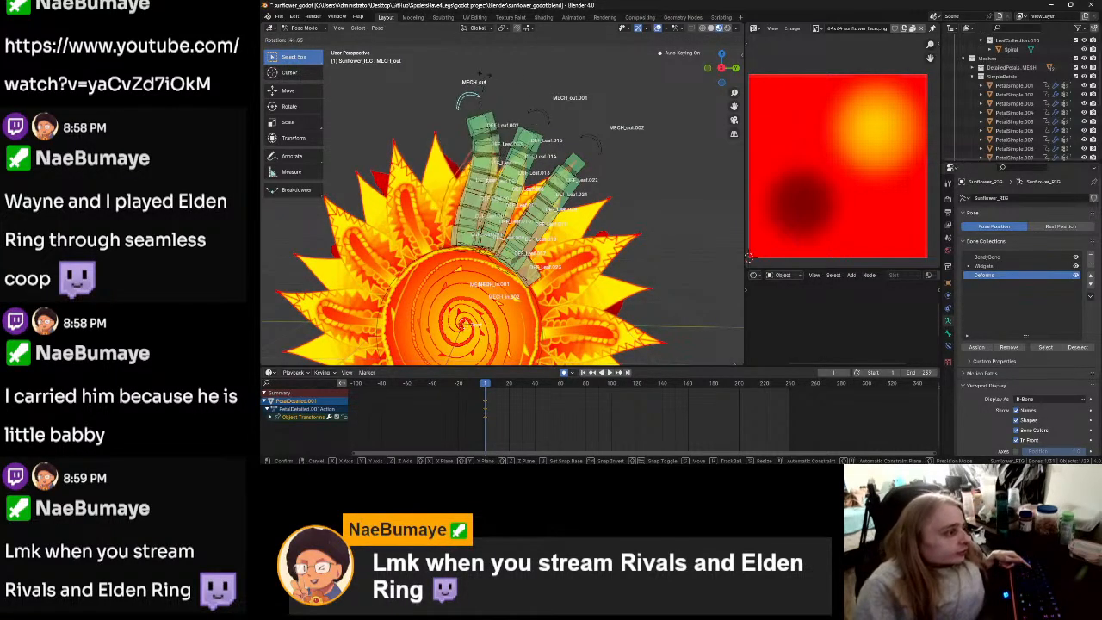
left_click(495, 112)
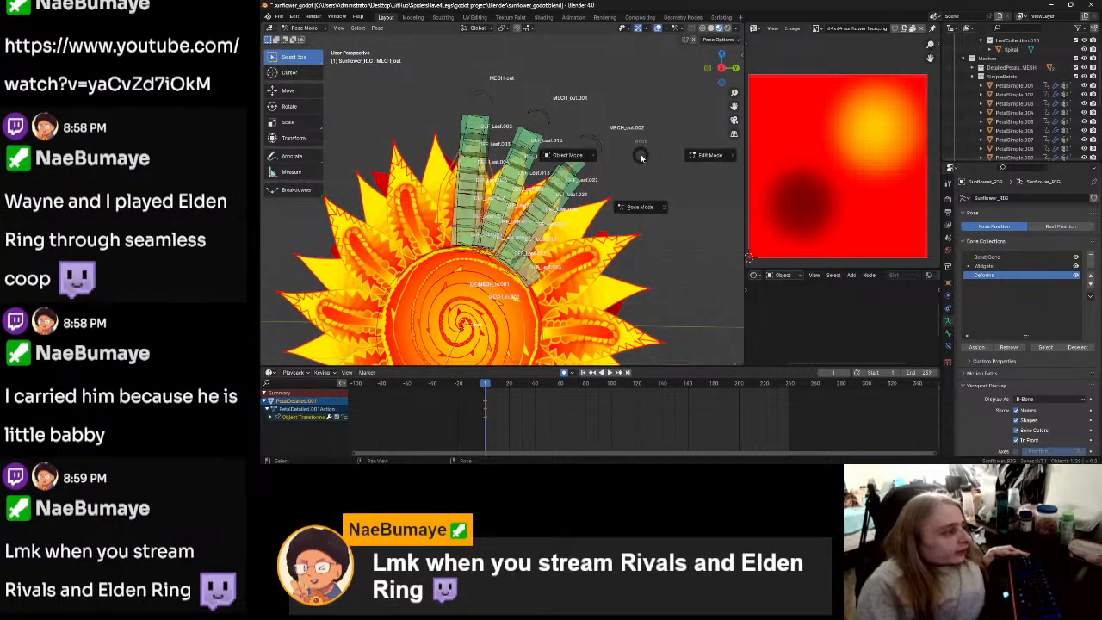
Step: Leave Pose Mode and select the PetalDetailed.001 petal, returning to Object Mode after a brief switch into Texture Paint
key("ctrl+Tab")
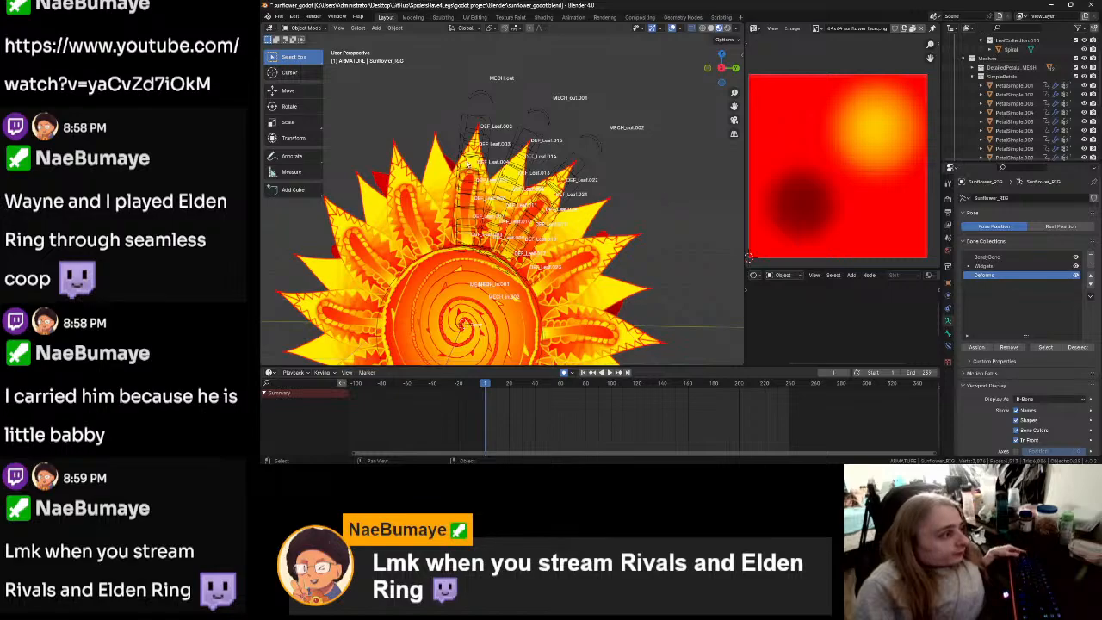
left_click(465, 161)
key("ctrl+Tab")
left_click(489, 135)
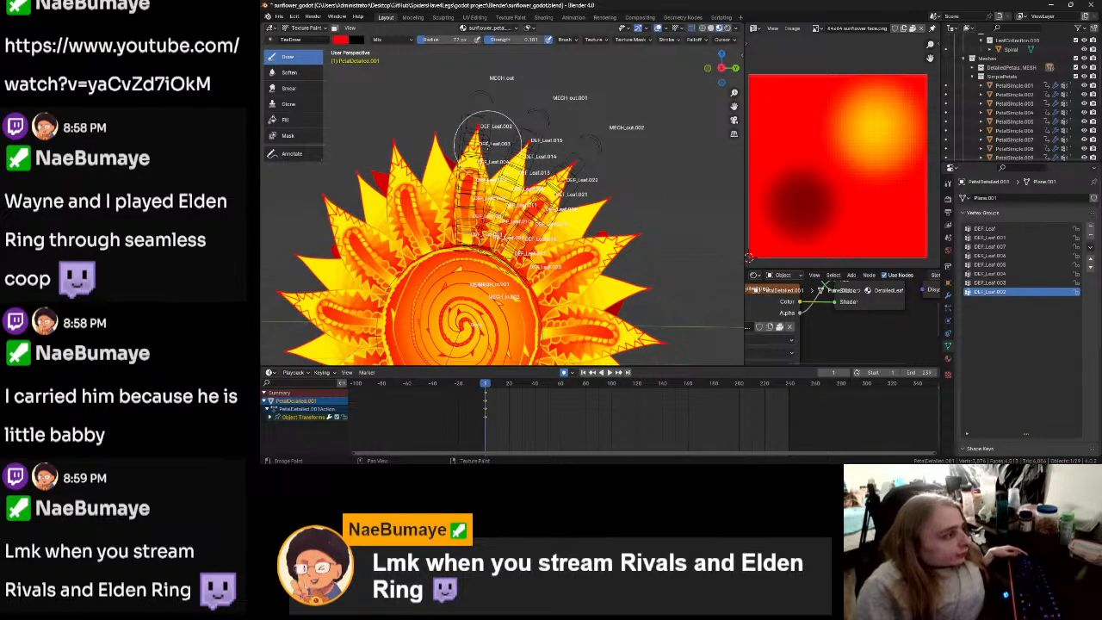
key("ctrl+Tab")
left_click(452, 148)
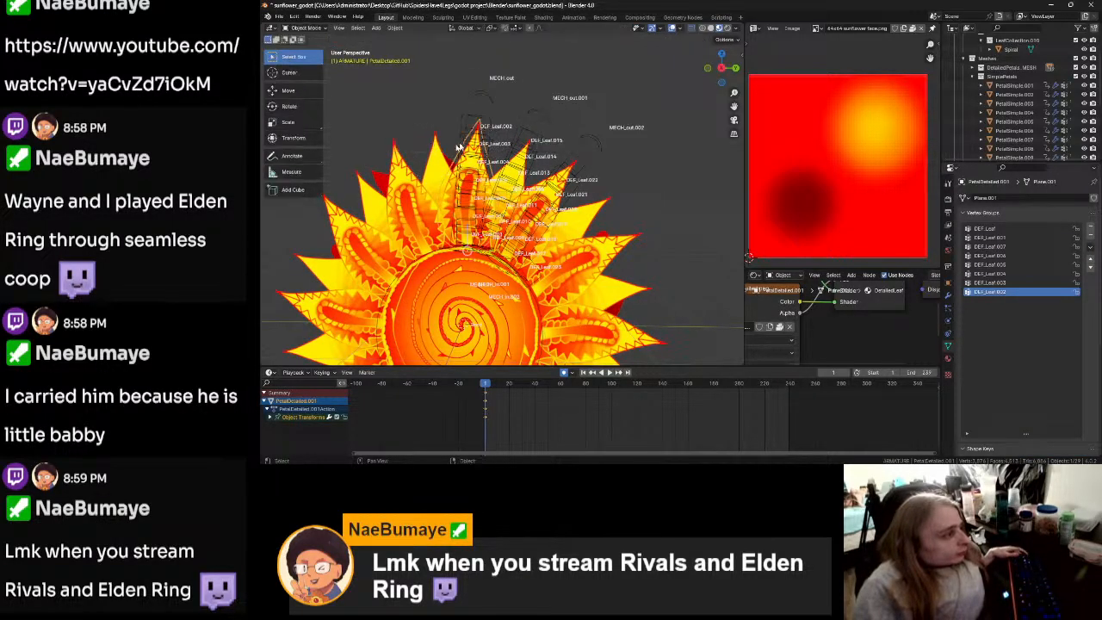
Step: Put Sunflower_RIG in Pose Mode, select the first petal chain with its MECH bones, and set their Deform bone setting to Disable
left_click(483, 130)
key("ctrl+Tab")
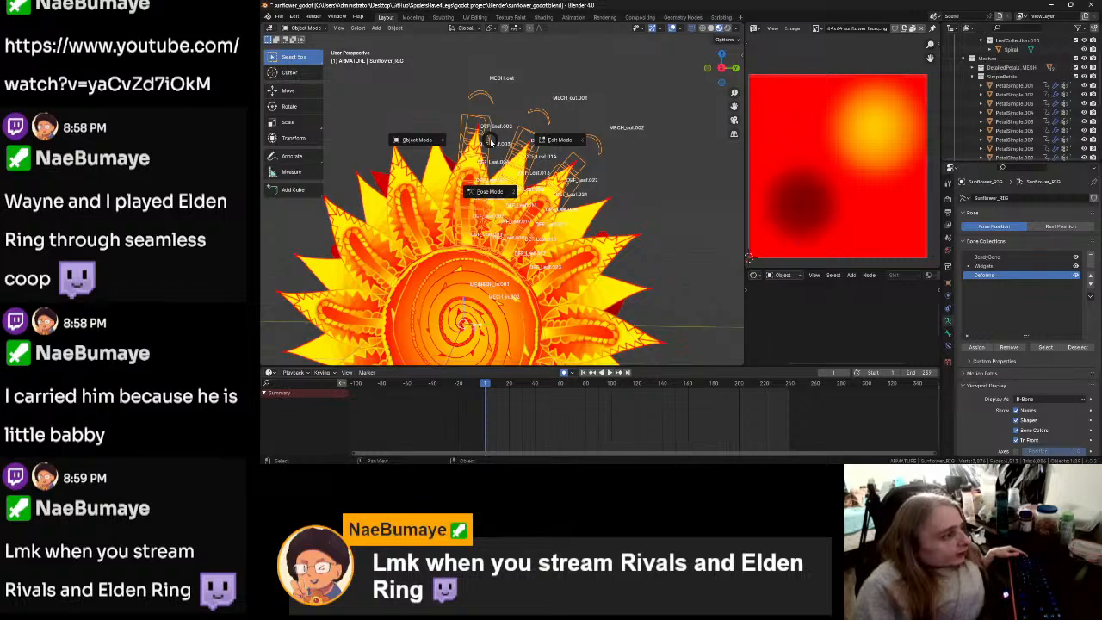
left_click(489, 191)
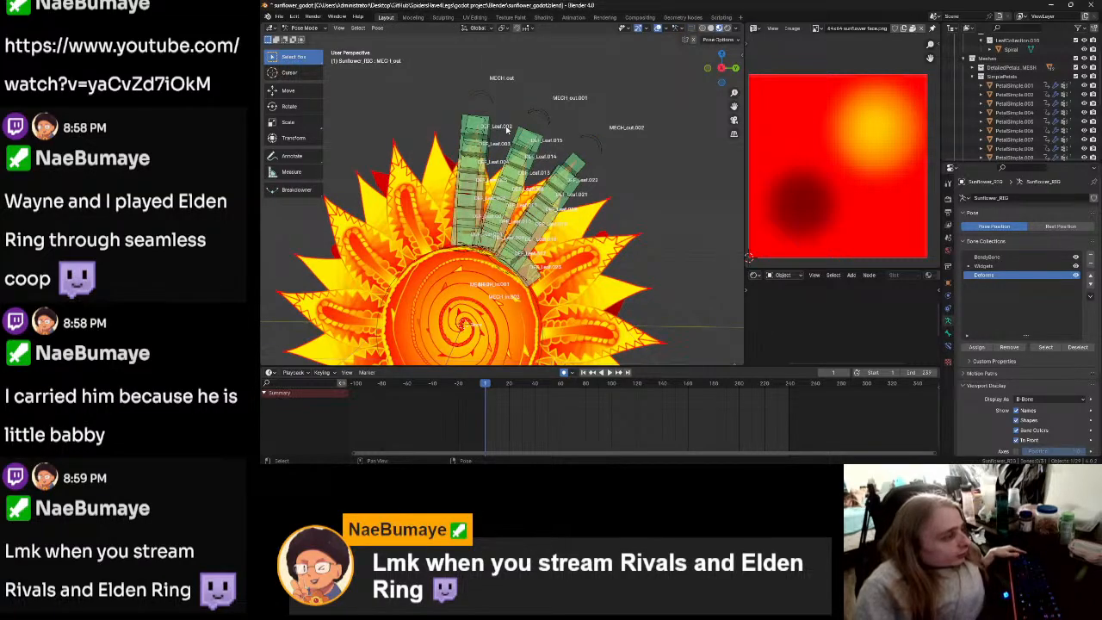
left_click_drag(432, 65, 474, 267)
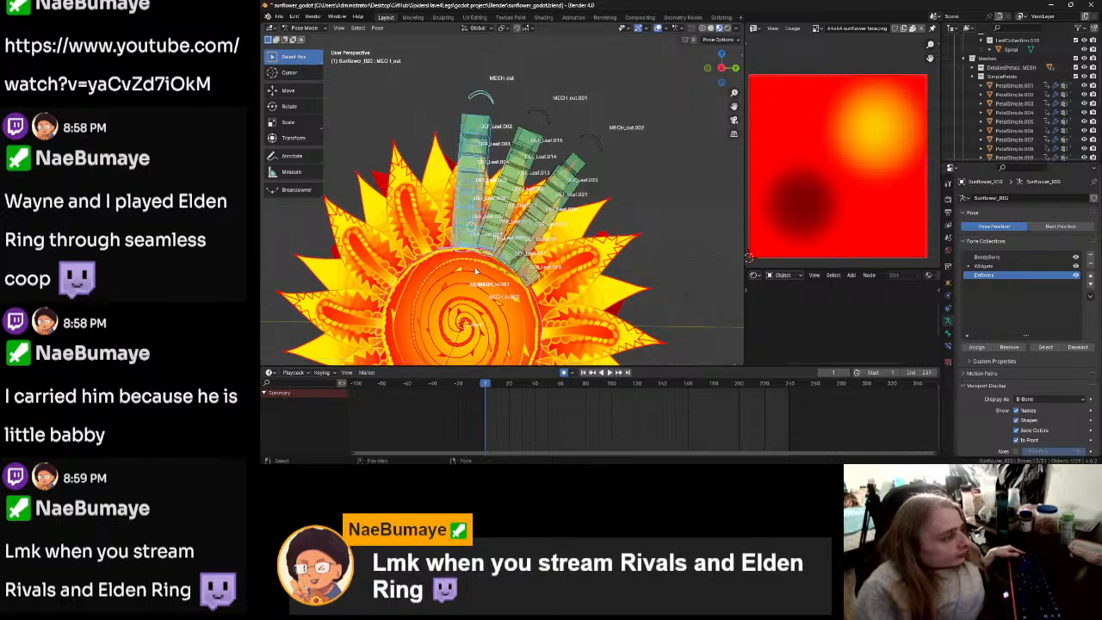
left_click_drag(440, 62, 474, 244)
scroll(472, 250, "up", 4)
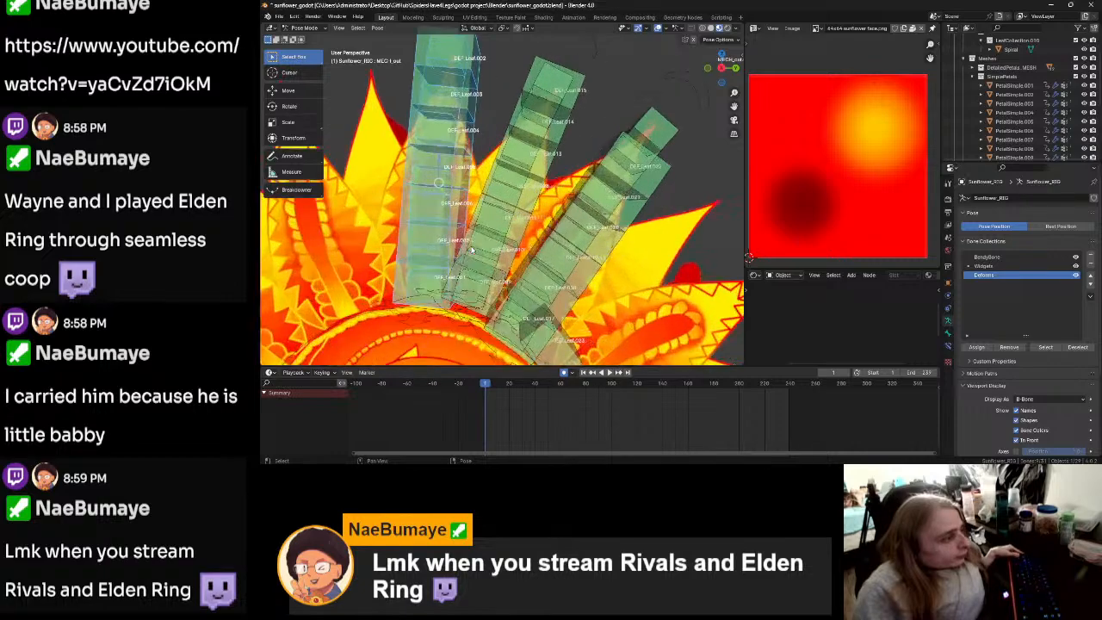
scroll(472, 249, "down", 2)
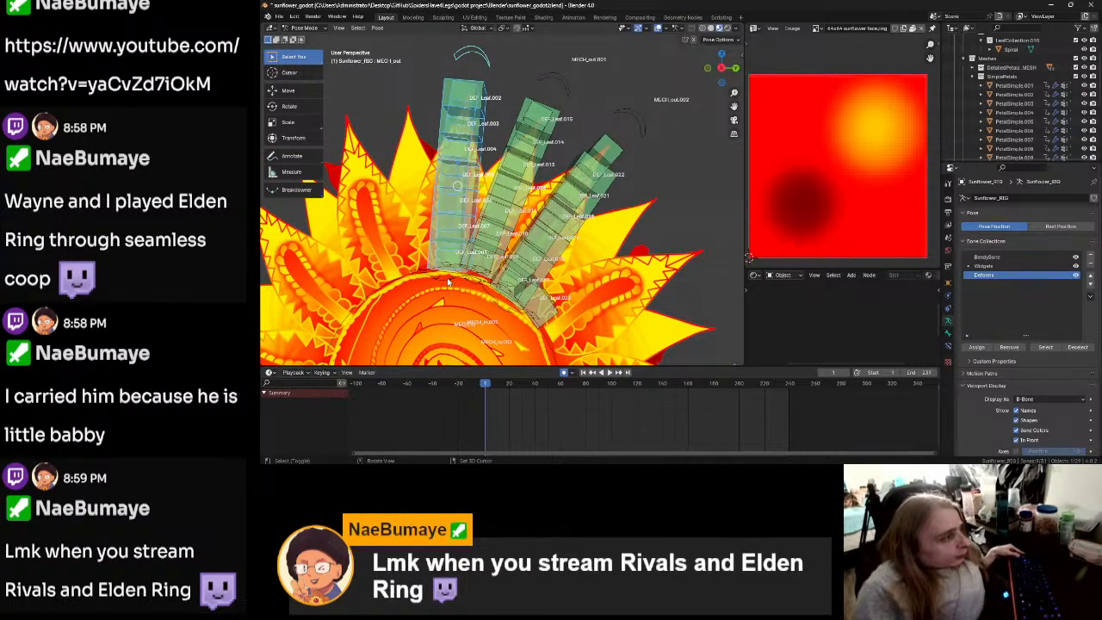
left_click(377, 29)
mouse_move(420, 159)
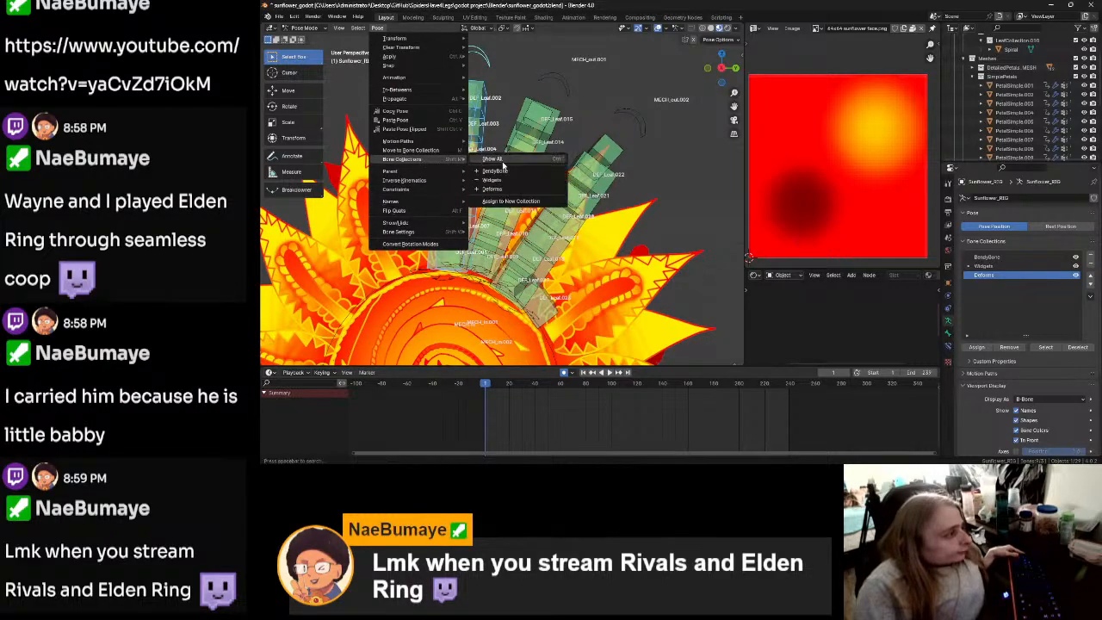
mouse_move(404, 231)
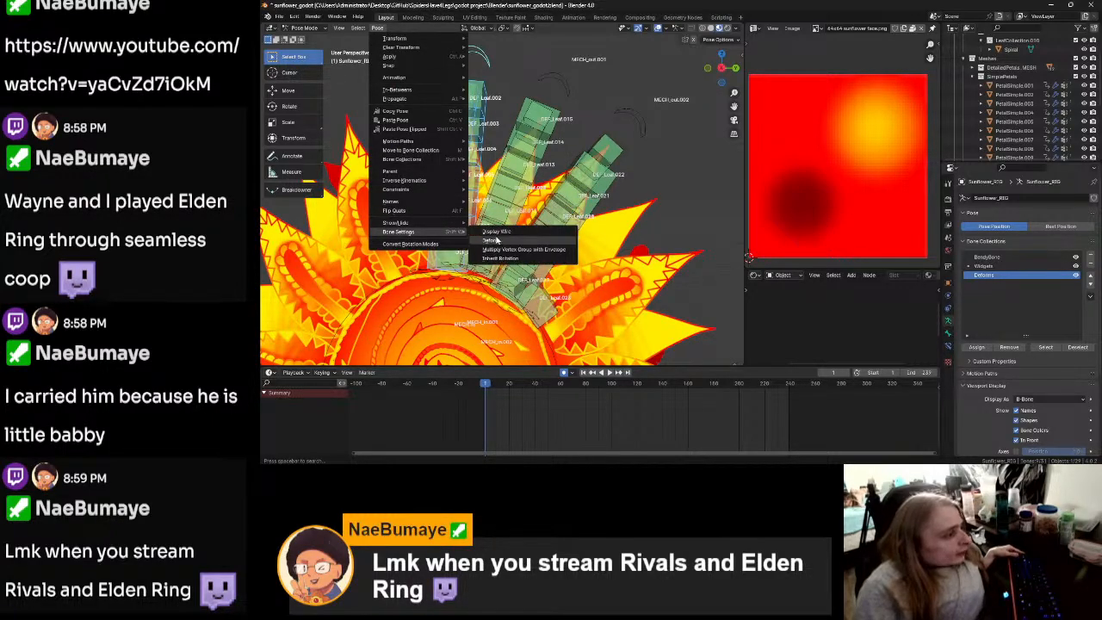
left_click(497, 240)
left_click(423, 344)
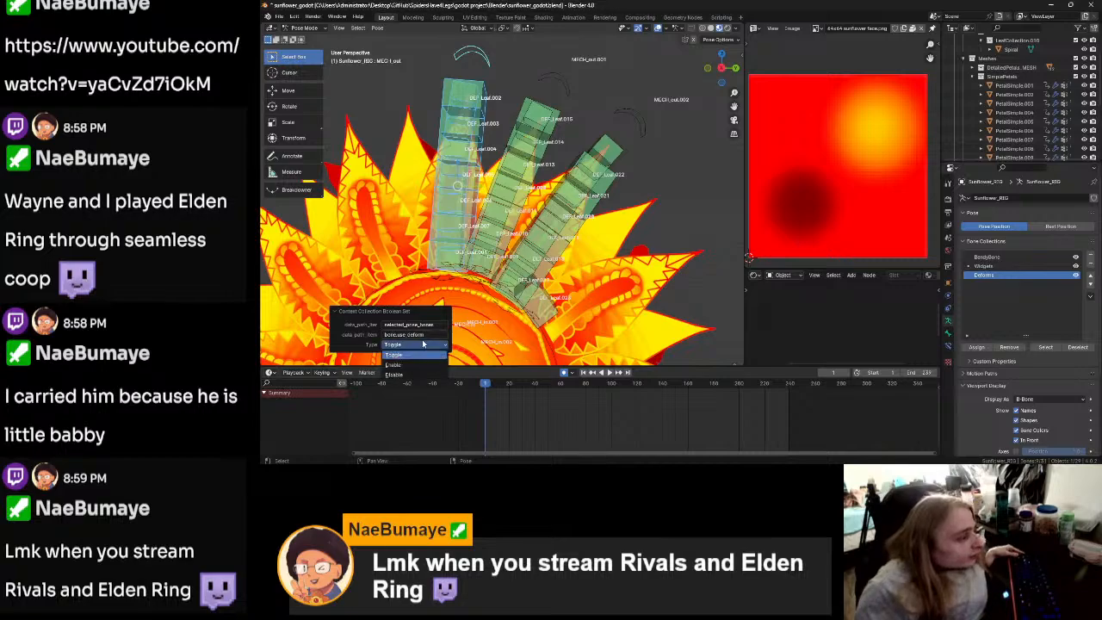
left_click(398, 364)
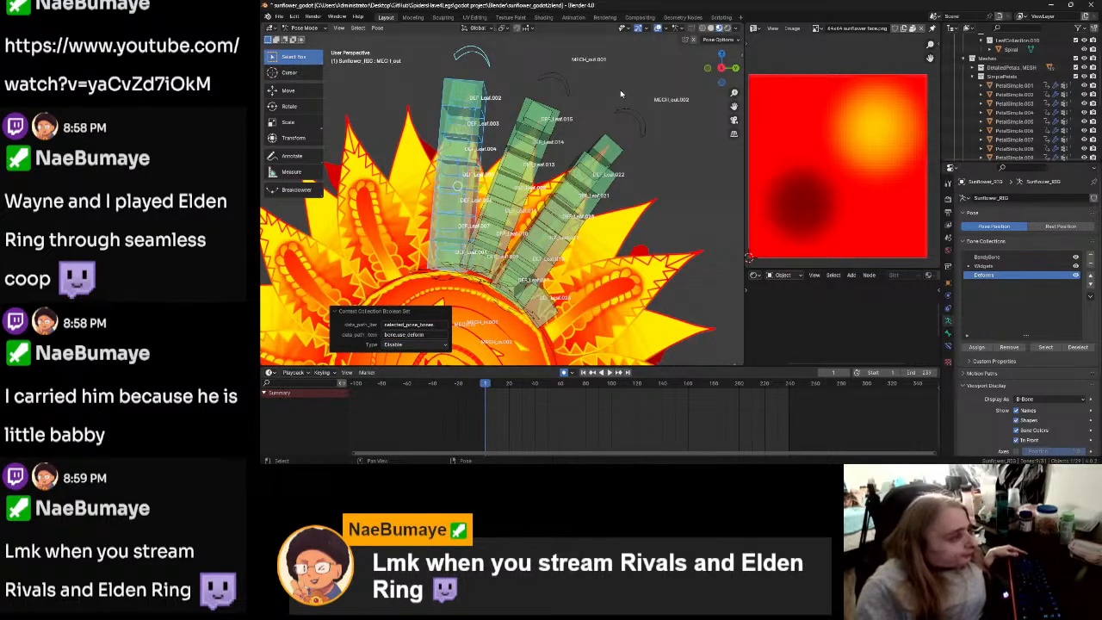
Step: Select the second petal chain's DEF_Leaf bones and set their Deform bone setting to Enable, clearing the selection when done
left_click(558, 114)
left_click(542, 116, "shift")
left_click(535, 139, "shift")
left_click(528, 162, "shift")
left_click(522, 196, "shift")
left_click(514, 221, "shift")
left_click(506, 242, "shift")
left_click(501, 258, "shift")
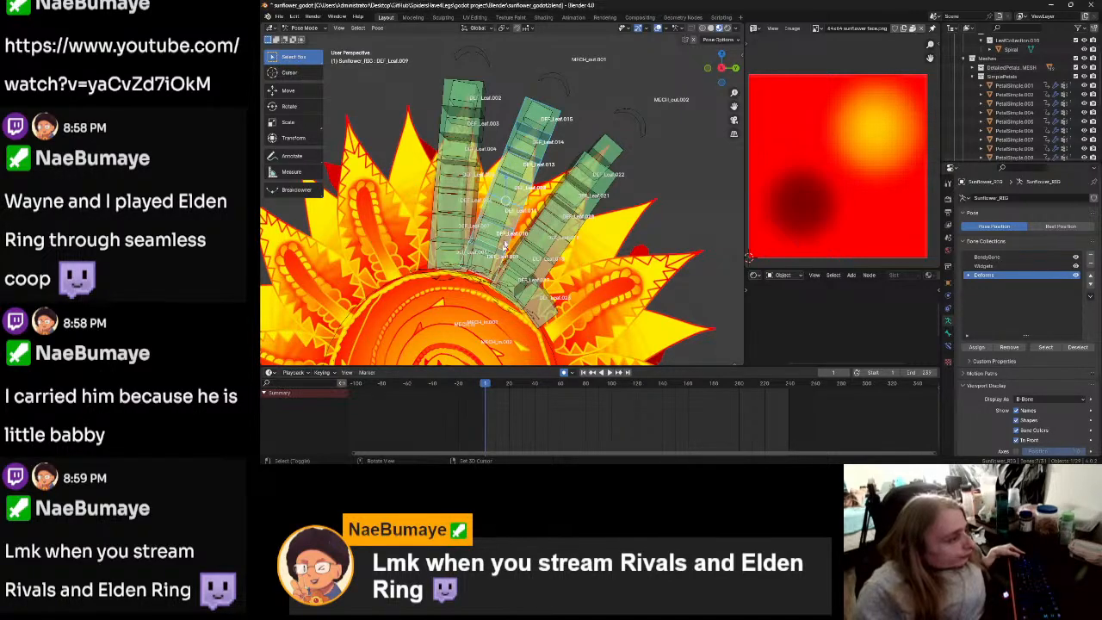
left_click(377, 27)
mouse_move(398, 160)
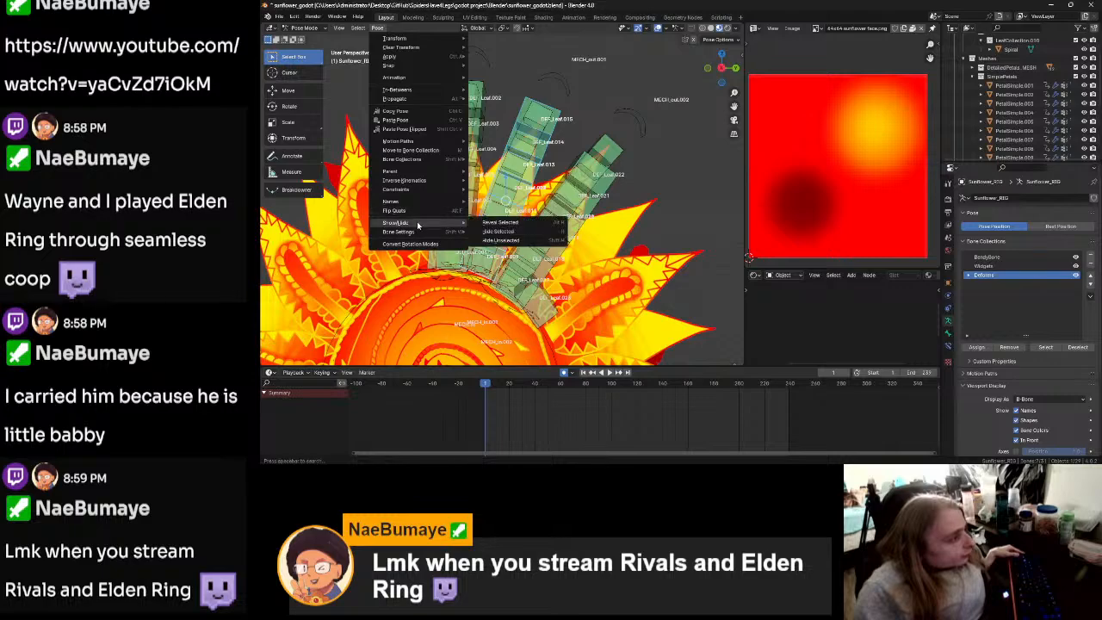
mouse_move(404, 232)
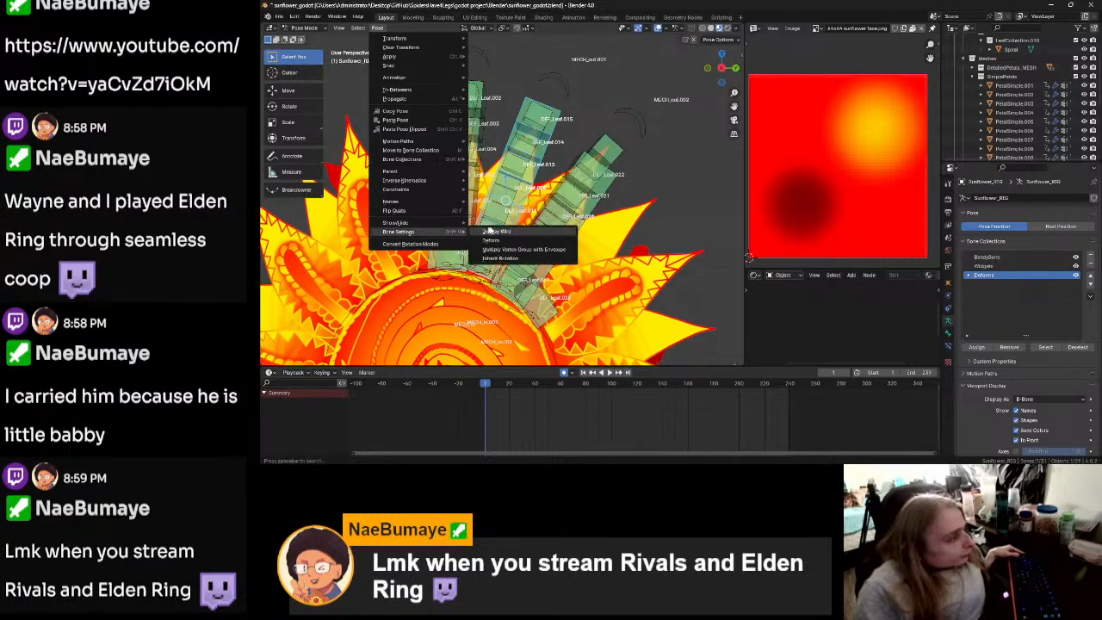
left_click(494, 233)
left_click(411, 344)
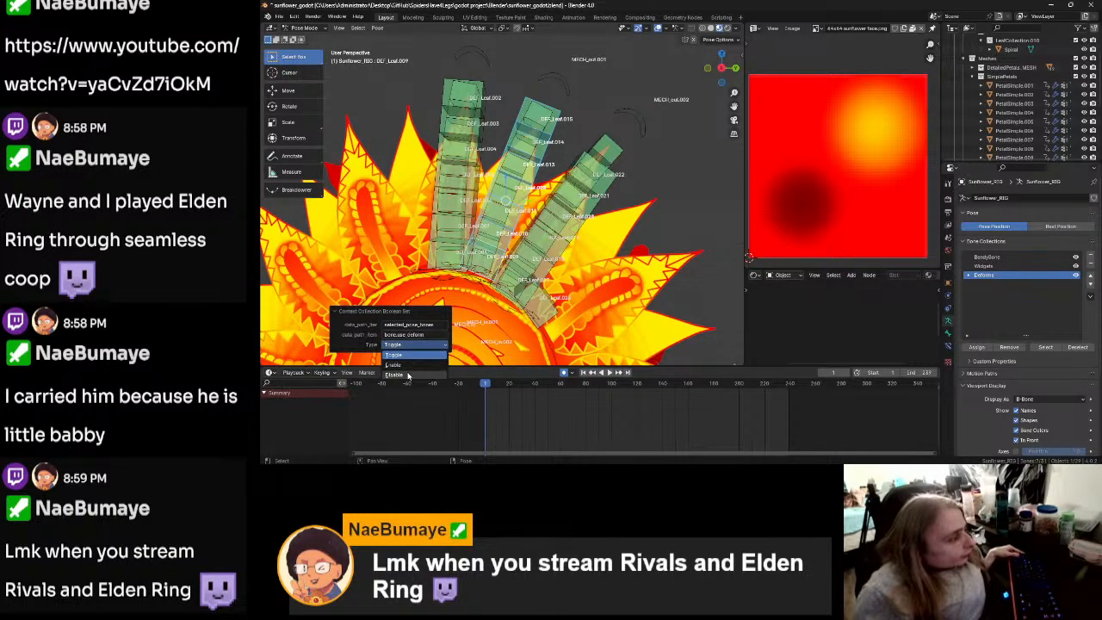
left_click(410, 362)
left_click(623, 70)
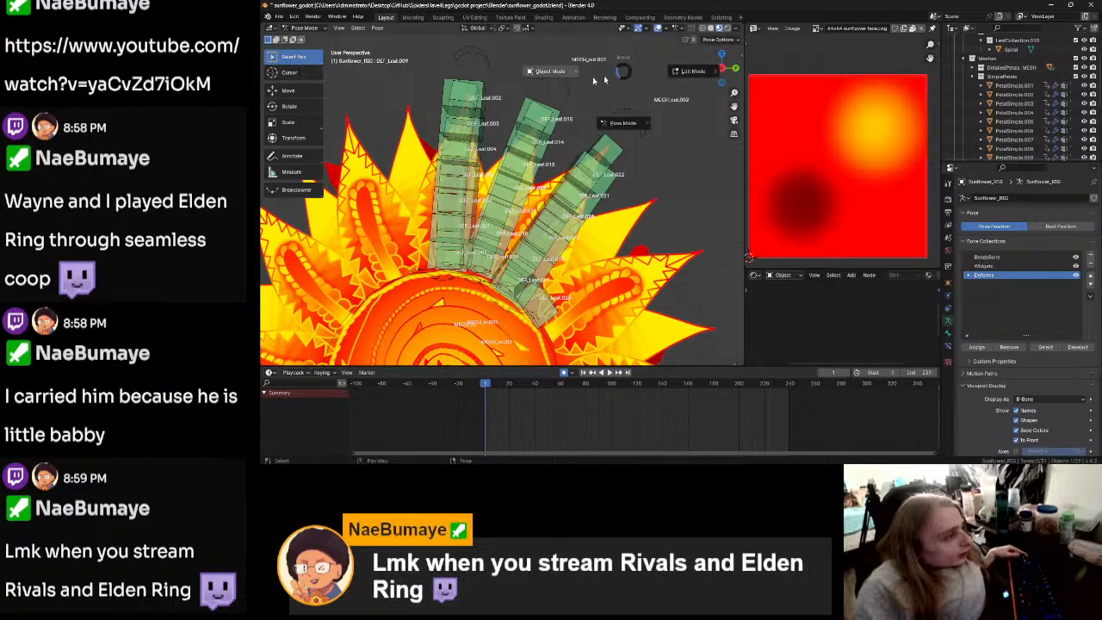
Step: In Object Mode, parent the PetalSimple.001 petal to the Sunflower_RIG armature with automatic weights
key("ctrl+Tab")
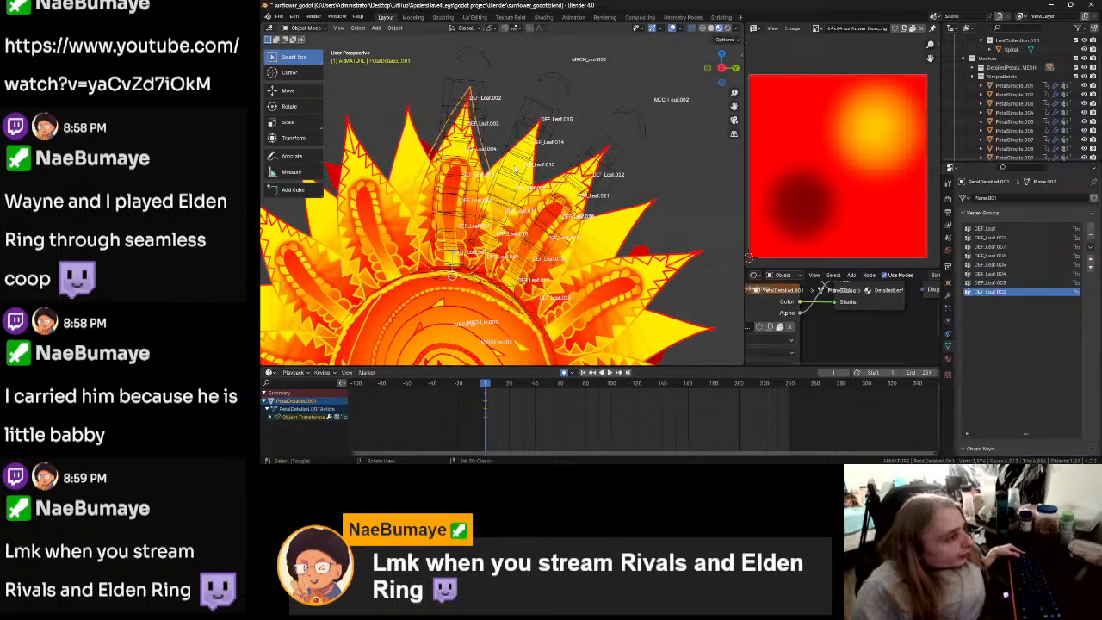
middle_click_drag(501, 174, 507, 178)
left_click(507, 178)
left_click(514, 179, "shift")
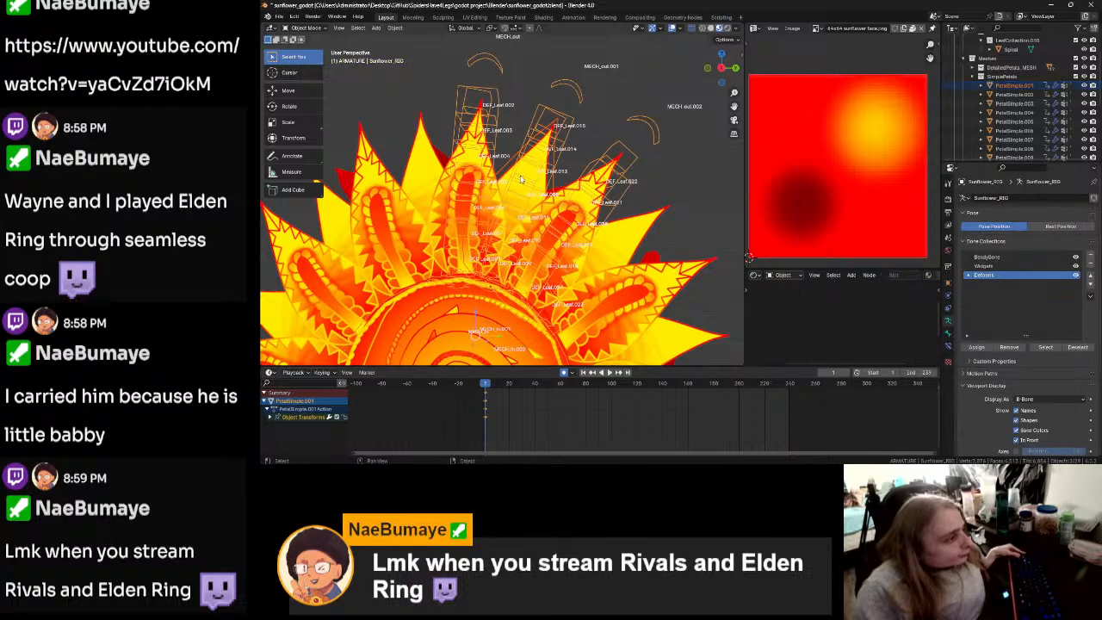
key("ctrl+p")
left_click(521, 177)
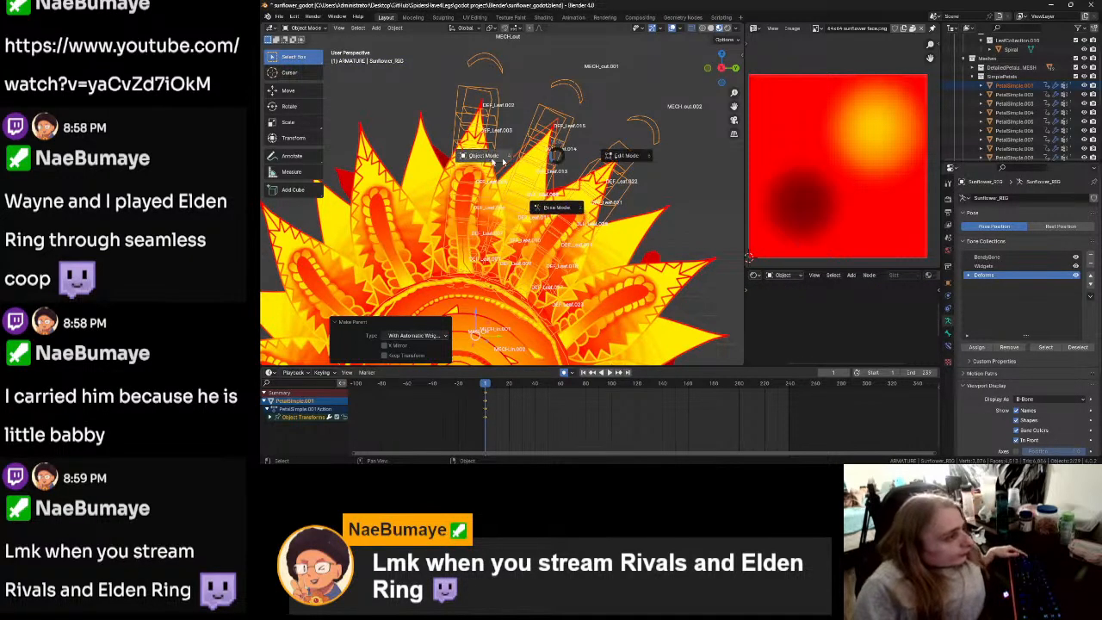
Step: In Pose Mode, test-rotate the MECH_out.001 and MECH_out control bones, cancelling both rotations and returning to Object Mode with nothing selected
key("ctrl+Tab")
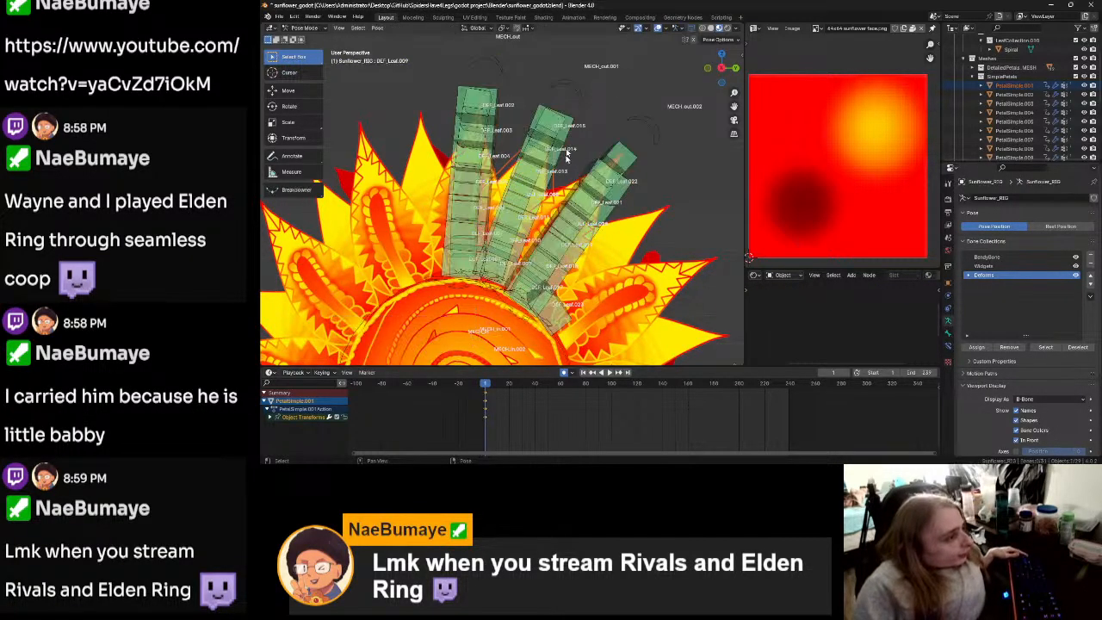
left_click(574, 90)
key("r")
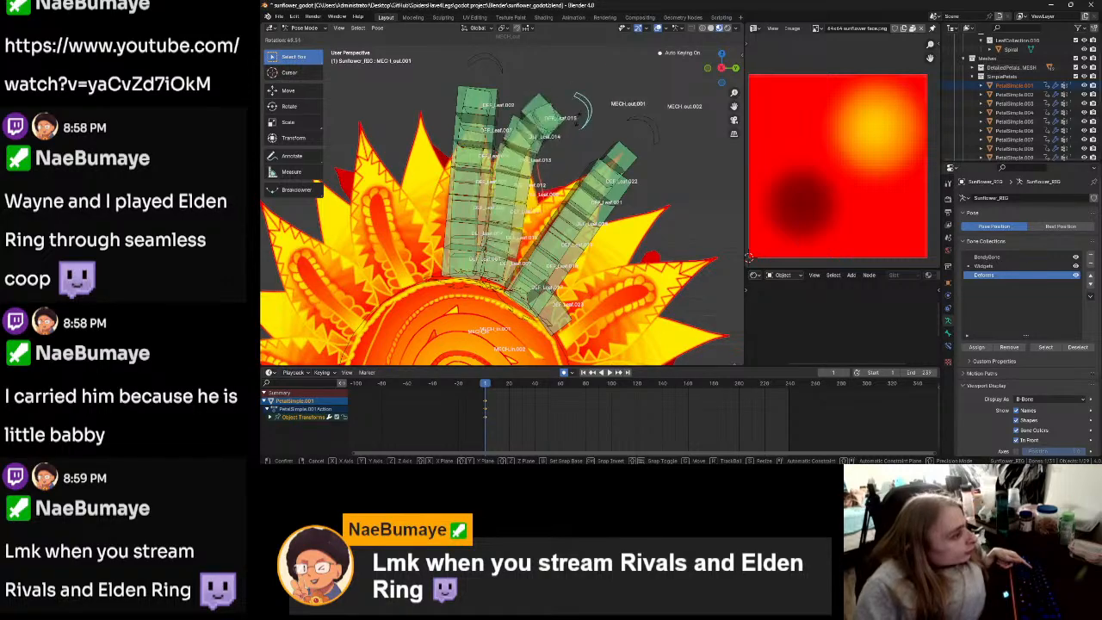
right_click(585, 77)
left_click(499, 69)
key("r")
right_click(519, 65)
key("ctrl+Tab")
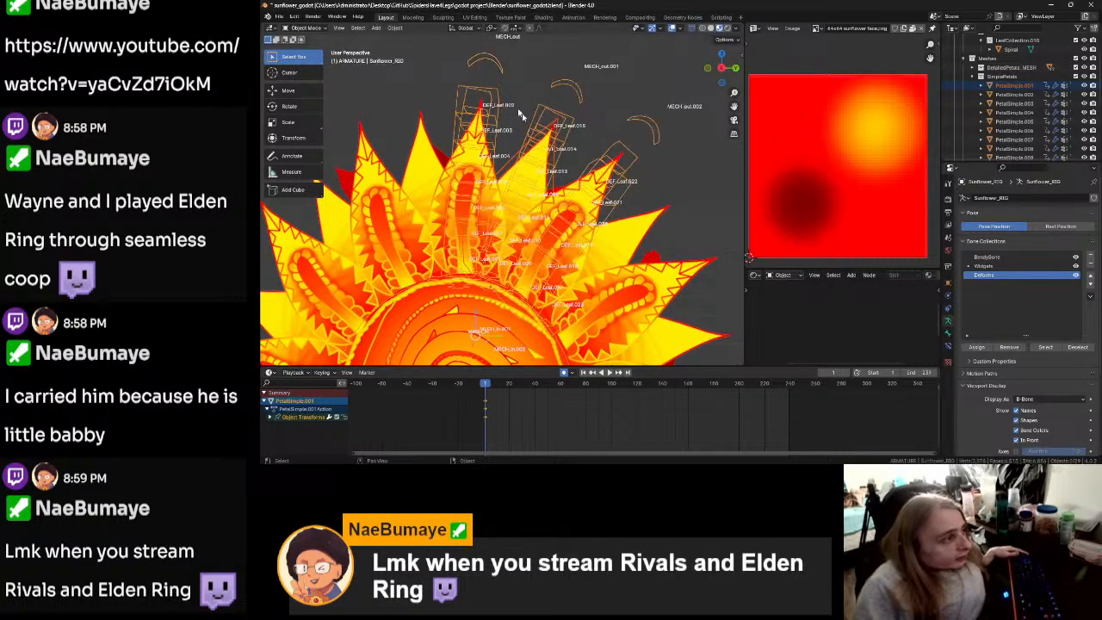
left_click(519, 105)
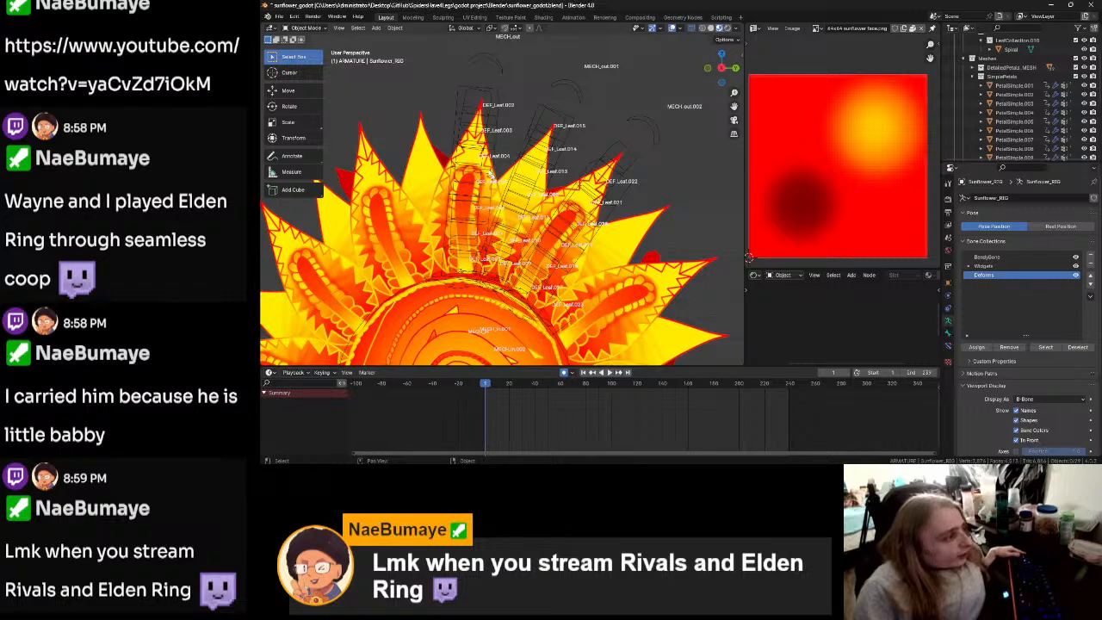
Step: Back in Pose Mode on Sunflower_RIG, select the first petal chain's DEF_Leaf bones and set their Deform bone setting to Enable
left_click(496, 118)
key("ctrl+Tab")
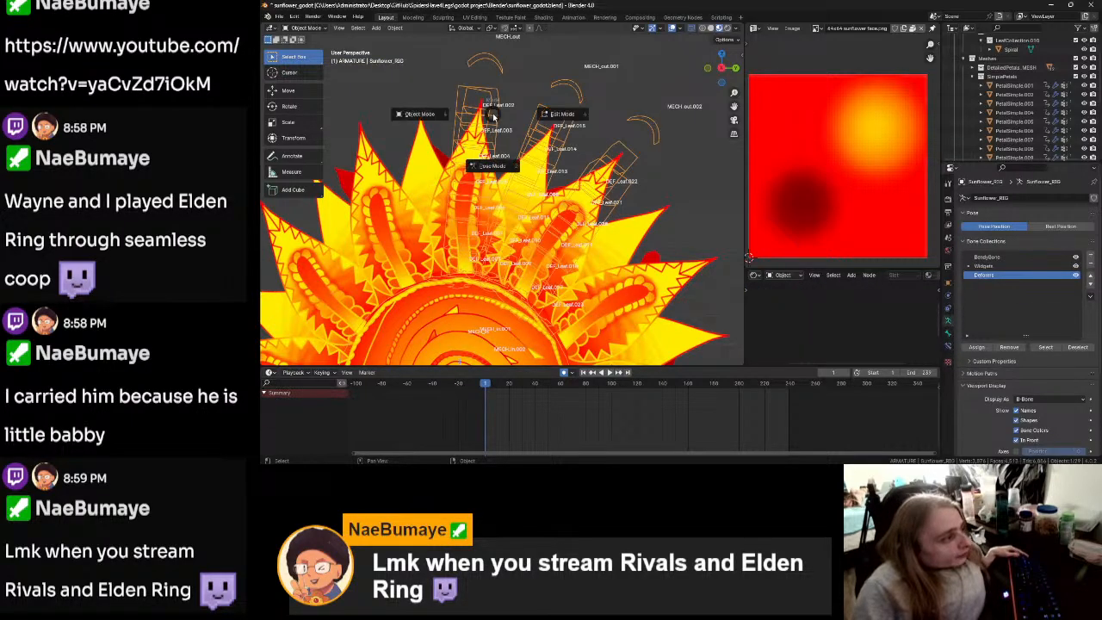
left_click(492, 165)
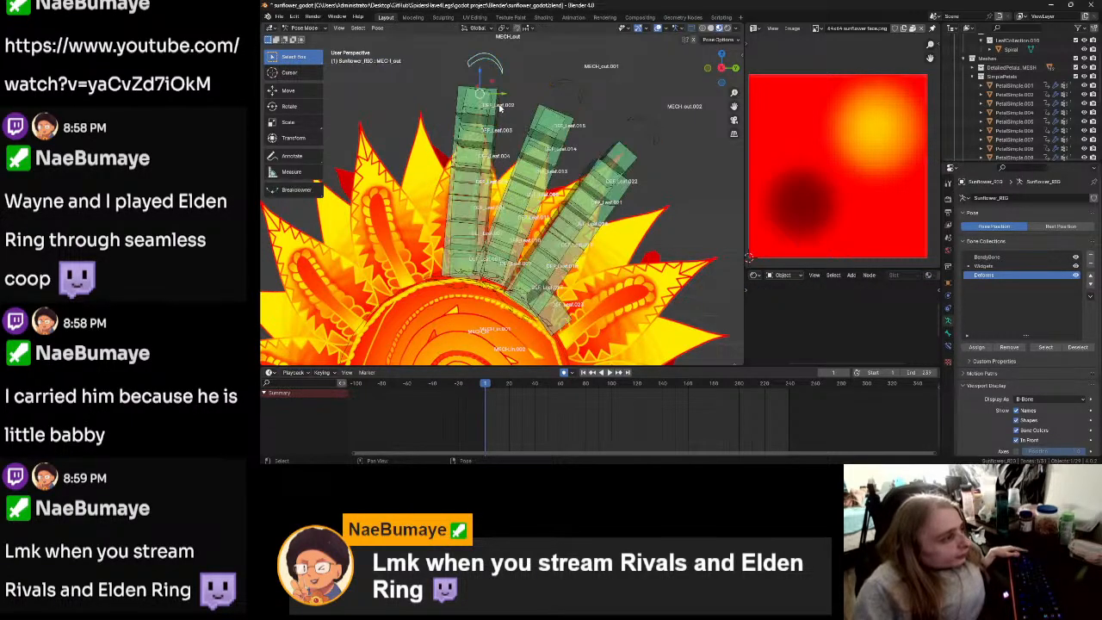
left_click(490, 164, "shift")
left_click(488, 188, "shift")
left_click(485, 212, "shift")
left_click(481, 237, "shift")
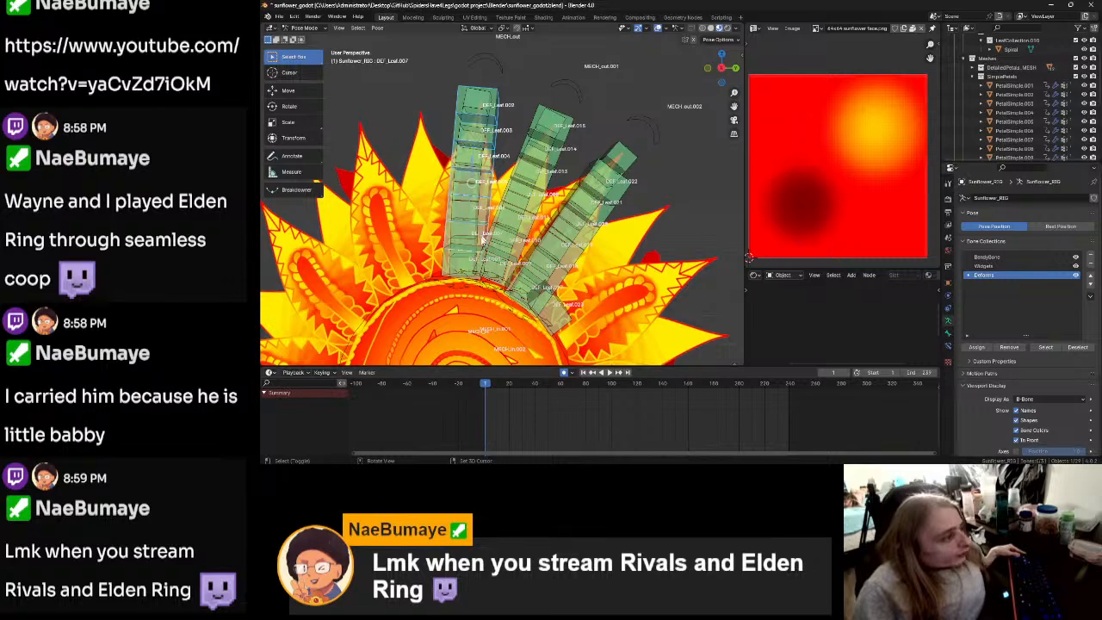
left_click(452, 266, "shift")
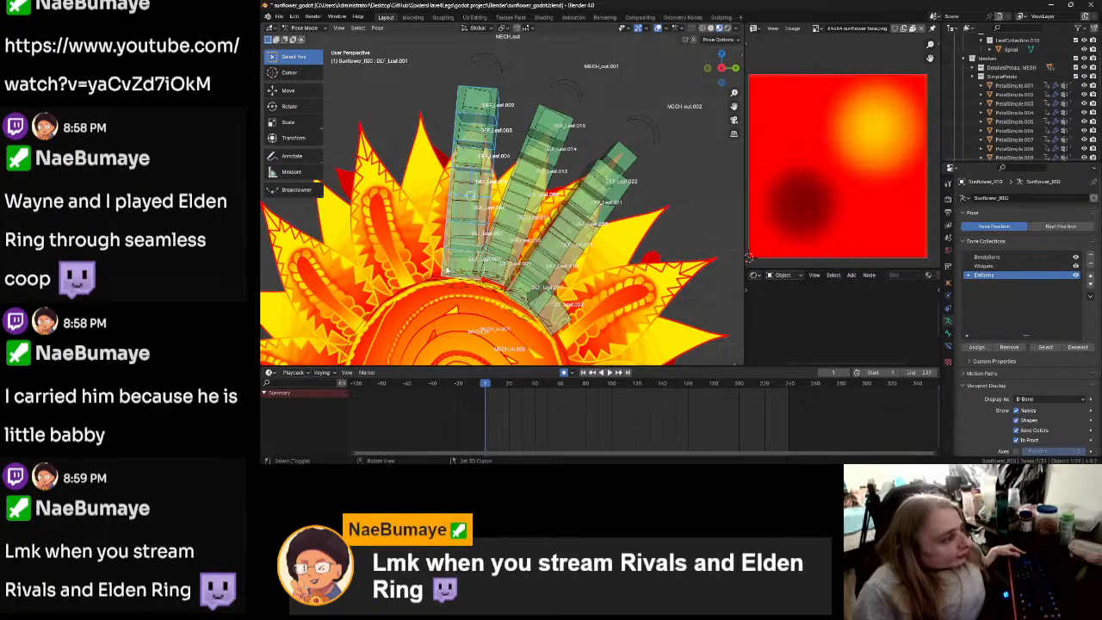
left_click(377, 29)
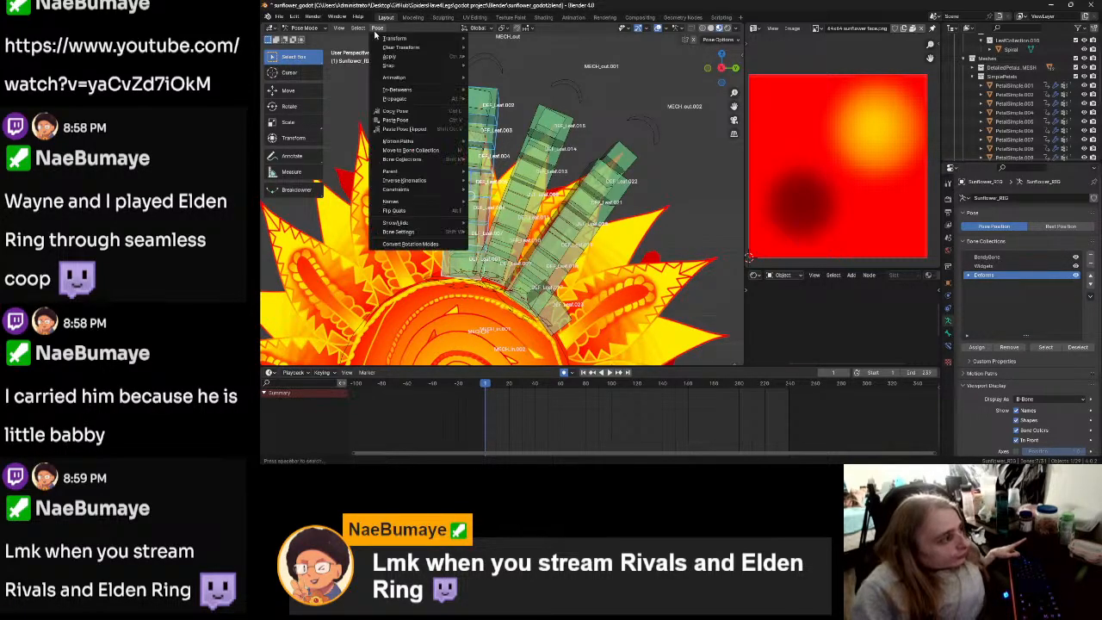
mouse_move(431, 231)
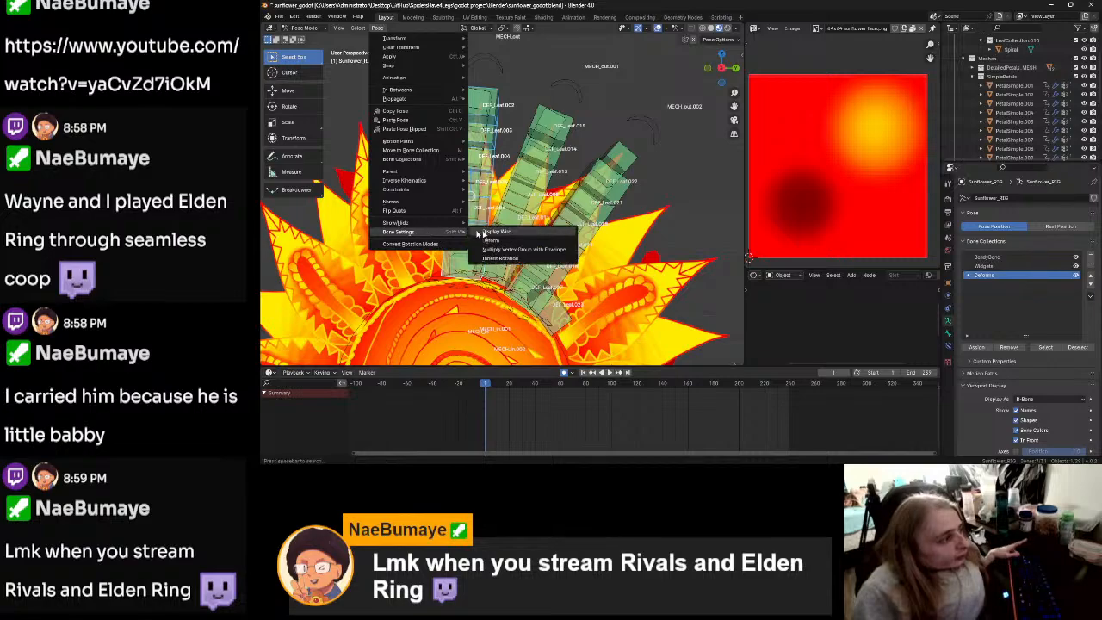
left_click(502, 244)
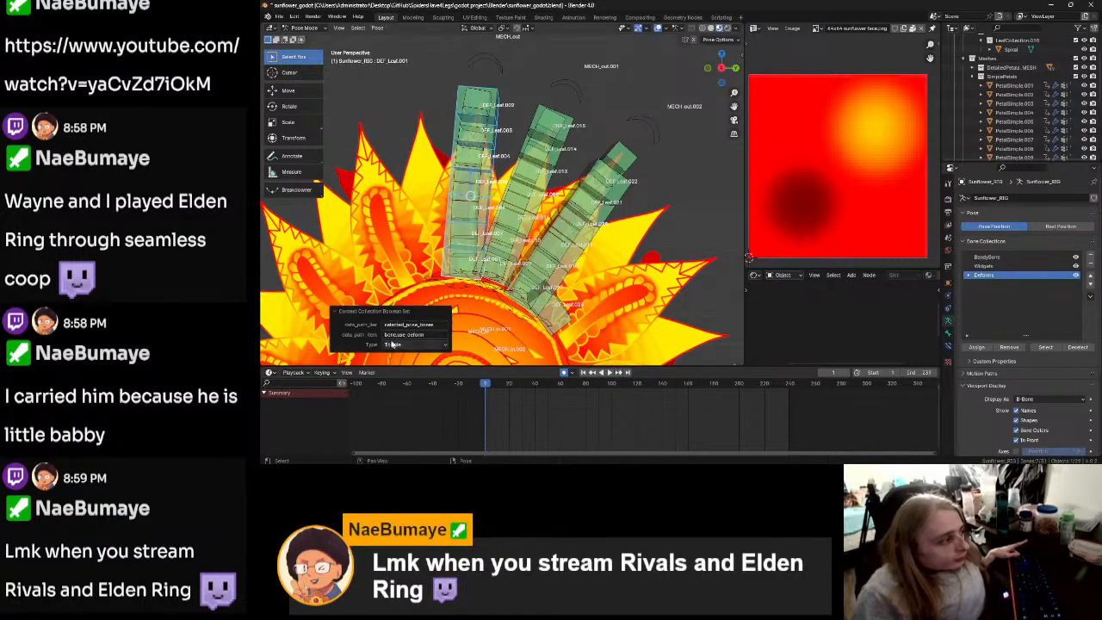
left_click(401, 344)
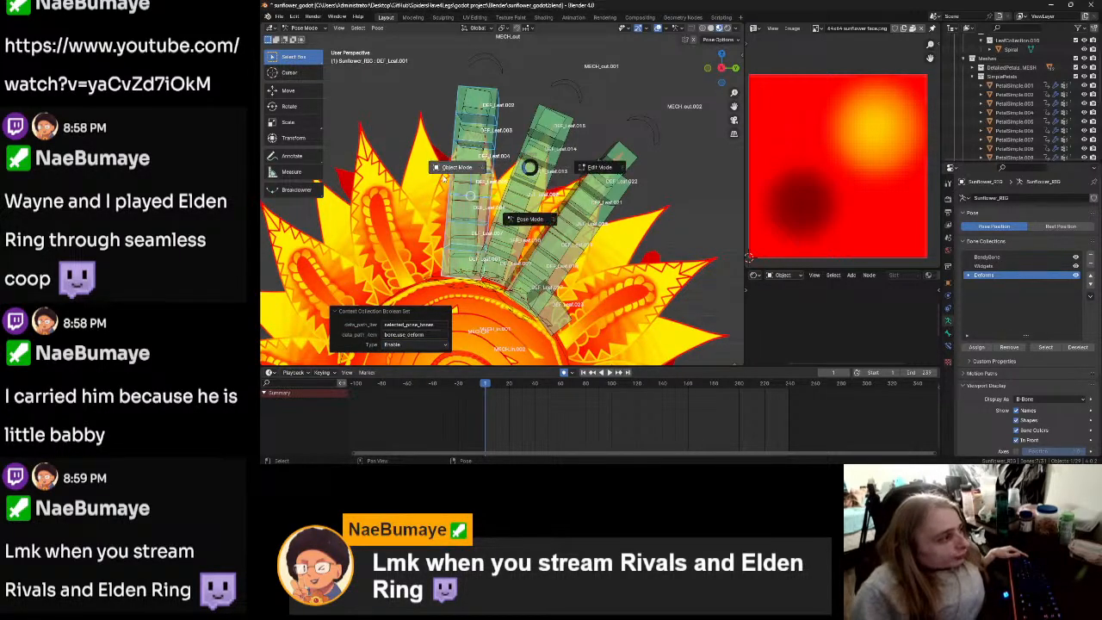
Step: Test-rotate the MECH_out and MECH_out.001 control bones again to compare how both petals deform, leaving their pose unchanged
left_click(508, 56)
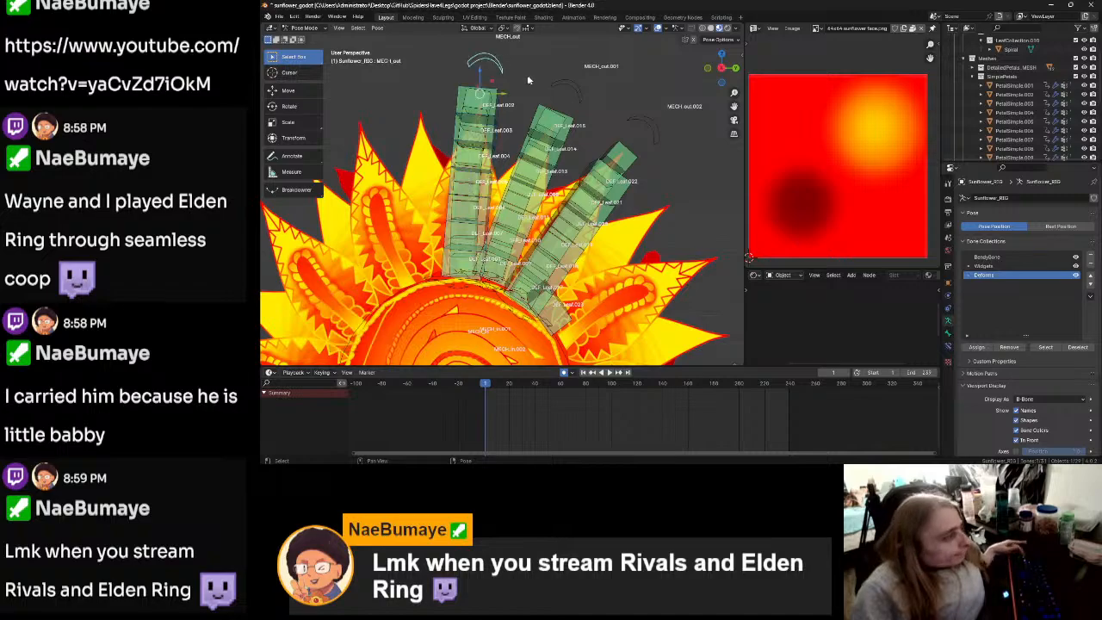
key("r")
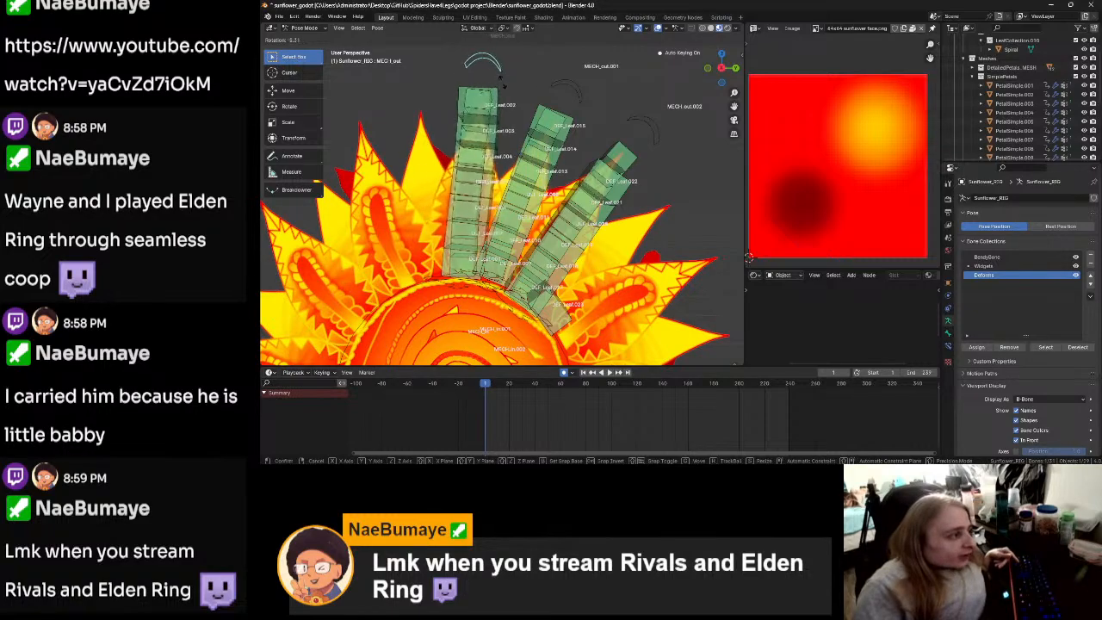
left_click(573, 90)
left_click(573, 90)
key("r")
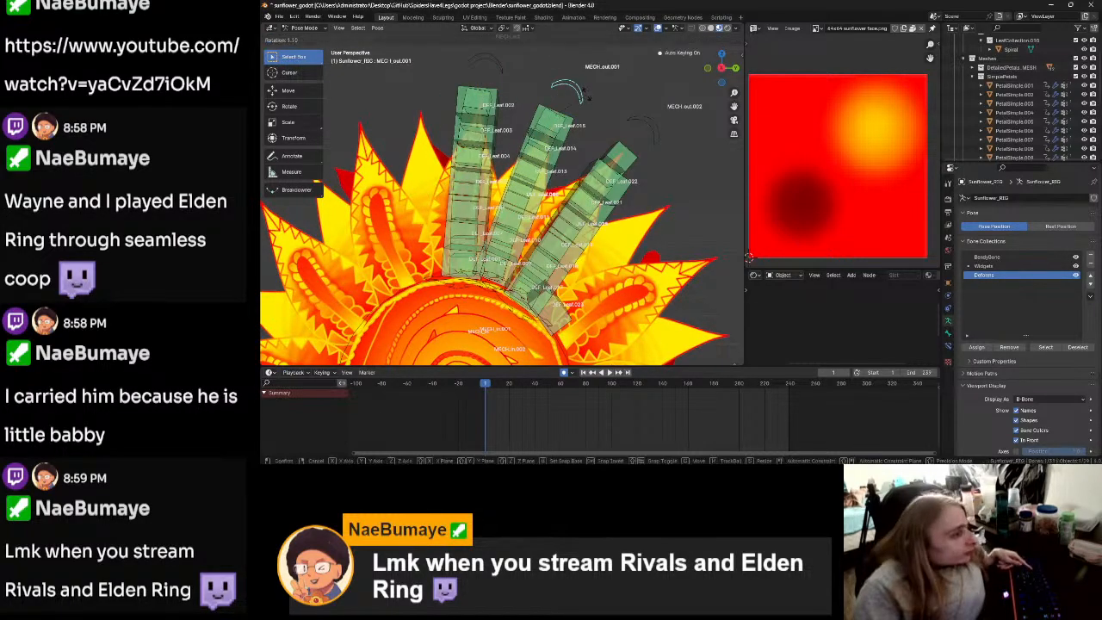
left_click(524, 105)
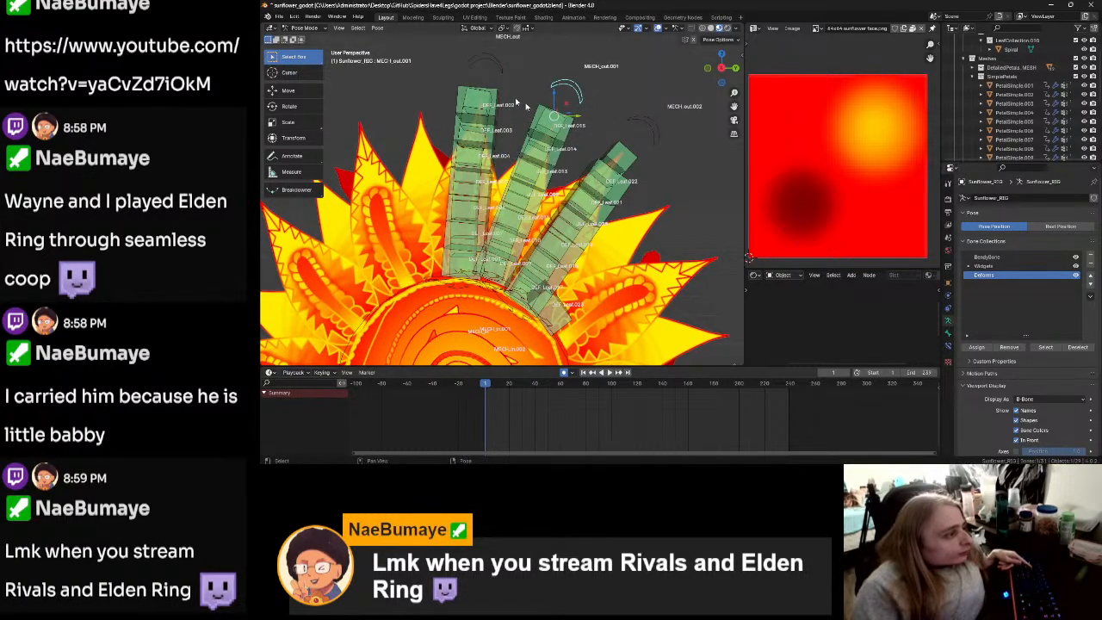
left_click(490, 65)
key("r")
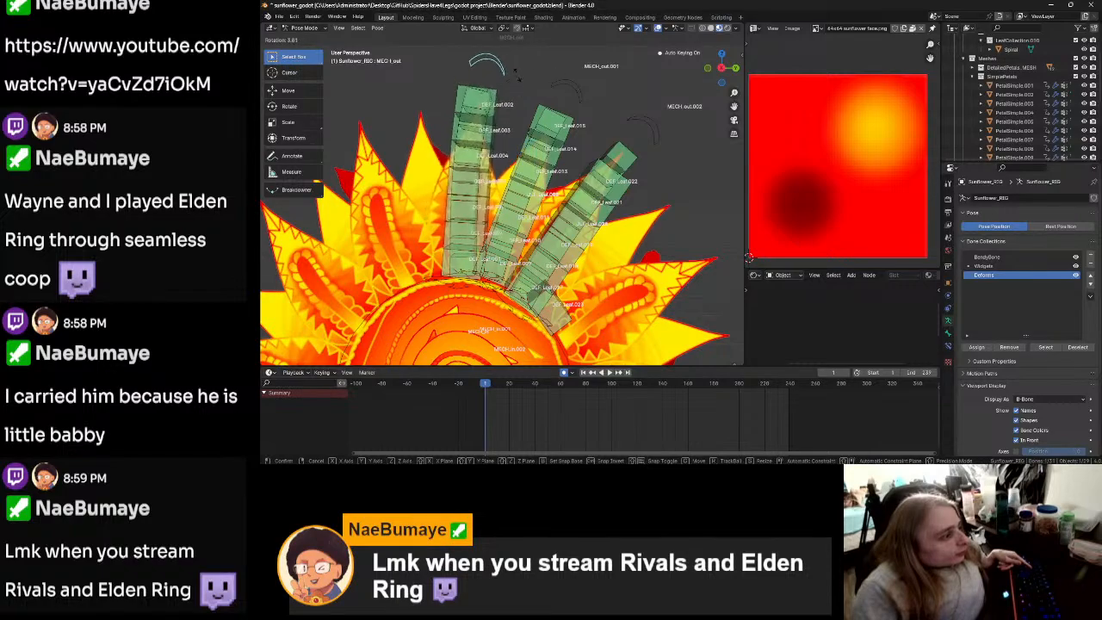
left_click(592, 108)
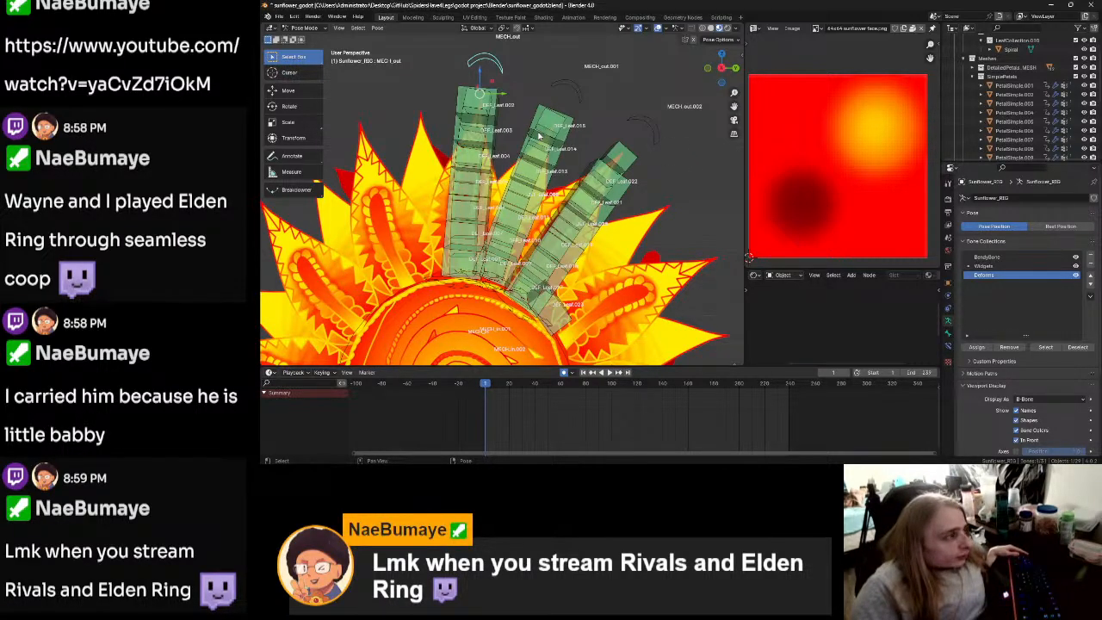
Step: Return the rig to Object Mode and switch to Godot to view the sunflower in the background scene, coming back to Blender
left_click(542, 179)
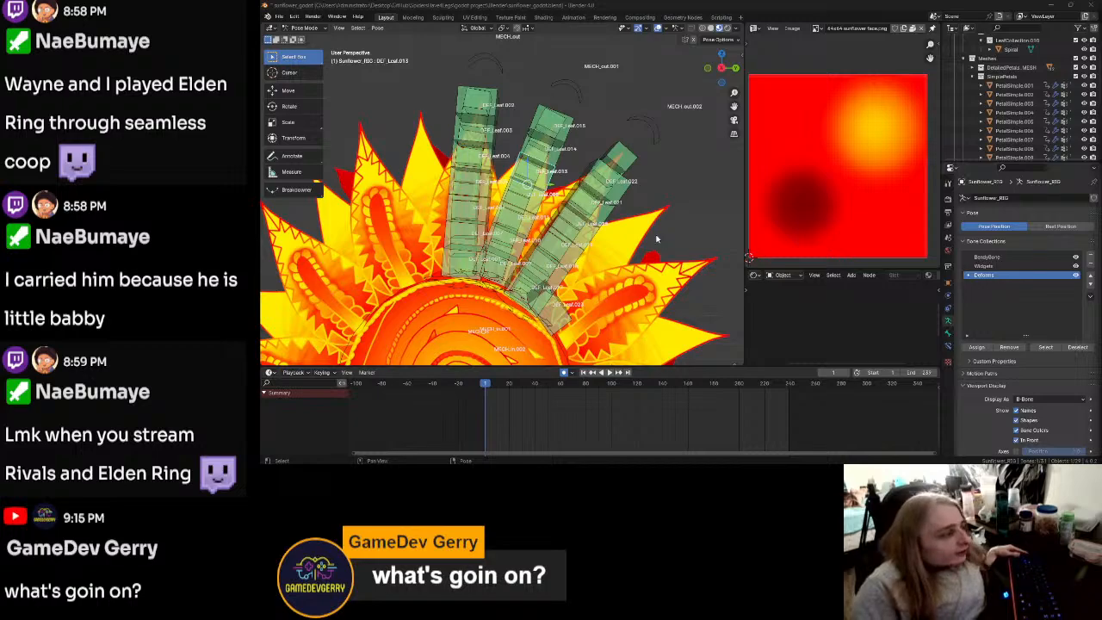
scroll(655, 239, "down", 5)
key("ctrl+Tab")
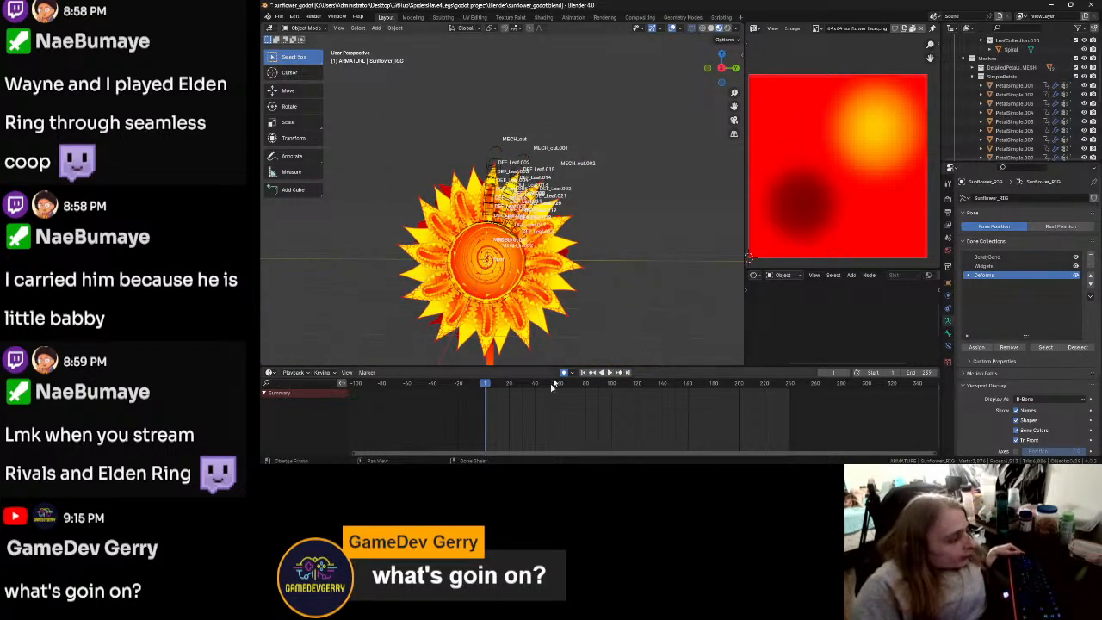
left_click(527, 430)
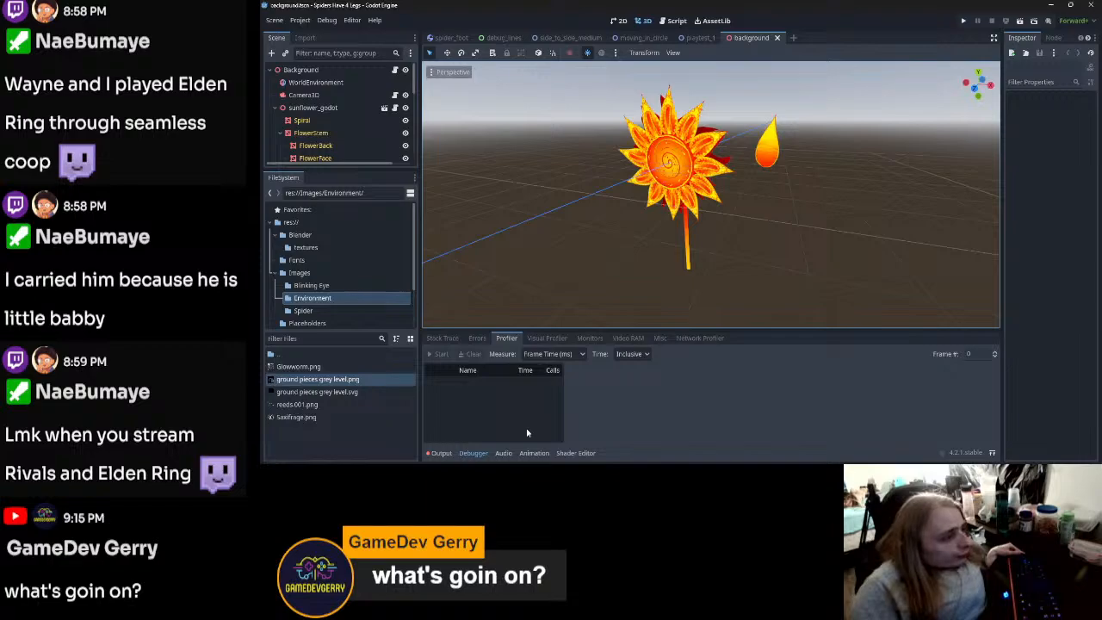
mouse_move(700, 202)
middle_mouse_down()
mouse_move(661, 224)
mouse_move(716, 175)
mouse_move(710, 193)
middle_mouse_up()
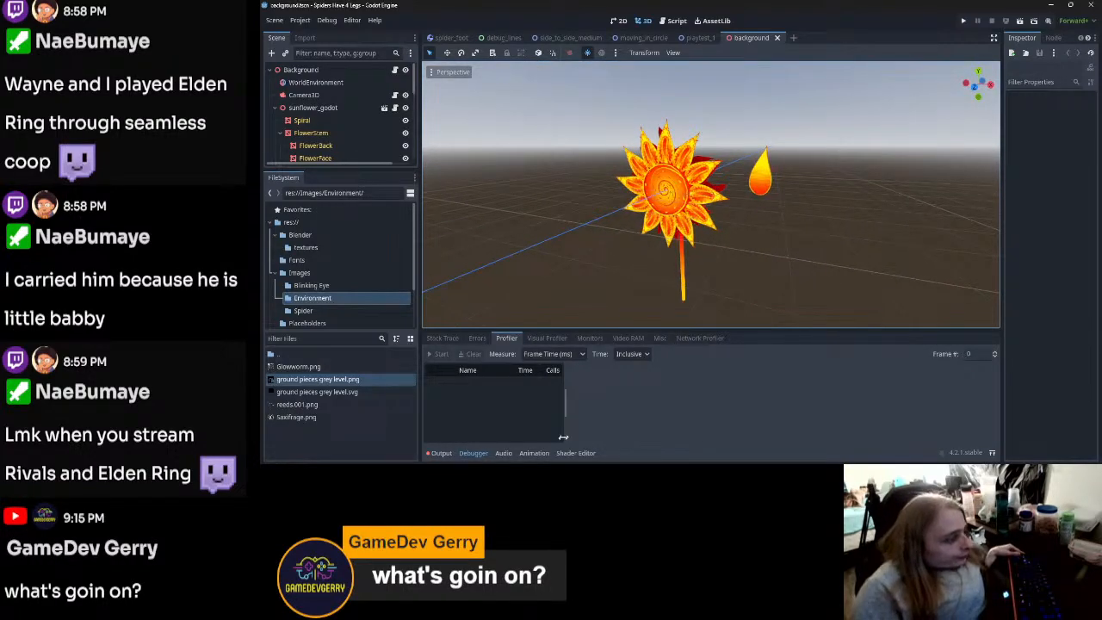
left_click(551, 404)
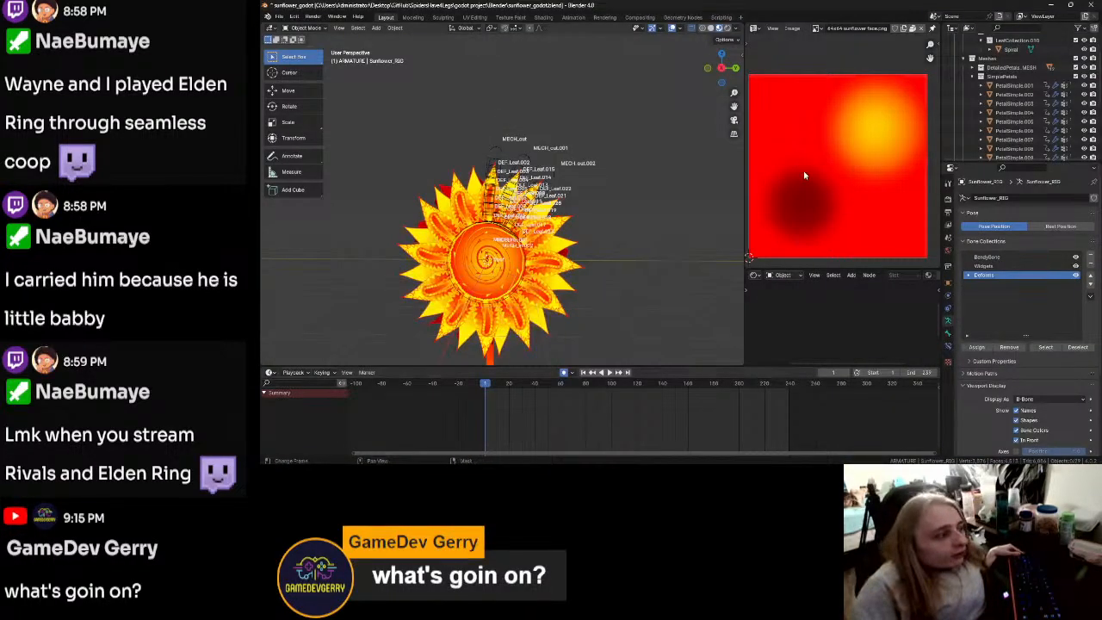
scroll(645, 224, "up", 5)
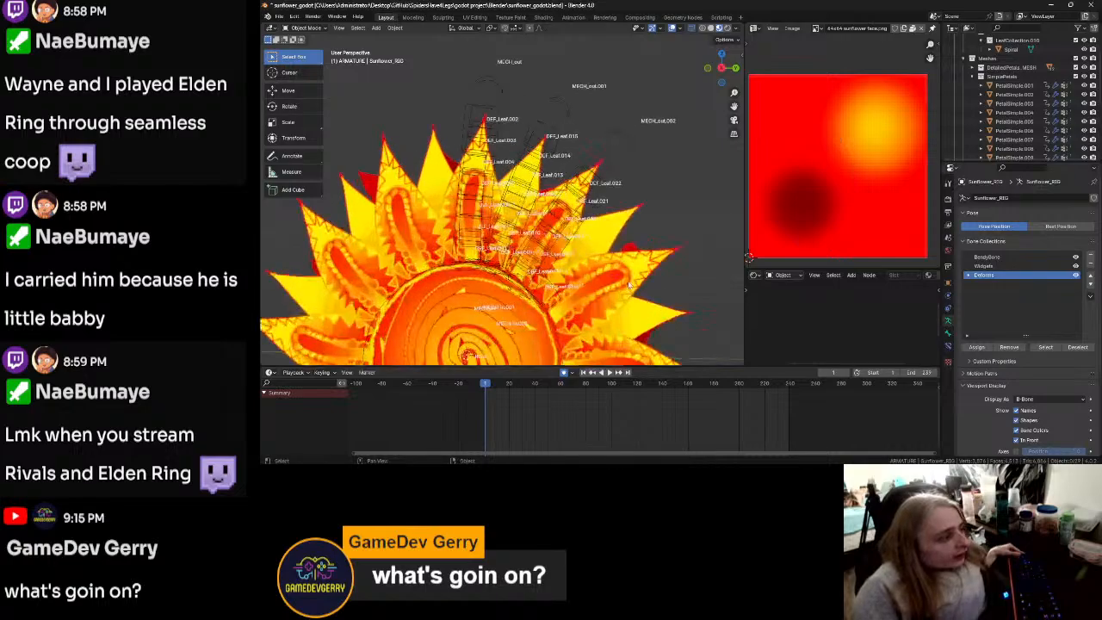
Step: Select the PetalSimple.002 petal, view the flower from other angles, and compare it with the sunflower in Godot before returning to Blender
left_click(671, 222)
middle_click_drag(691, 210, 618, 210)
middle_click_drag(704, 247, 534, 254)
scroll(496, 249, "down", 3)
scroll(496, 250, "up", 1)
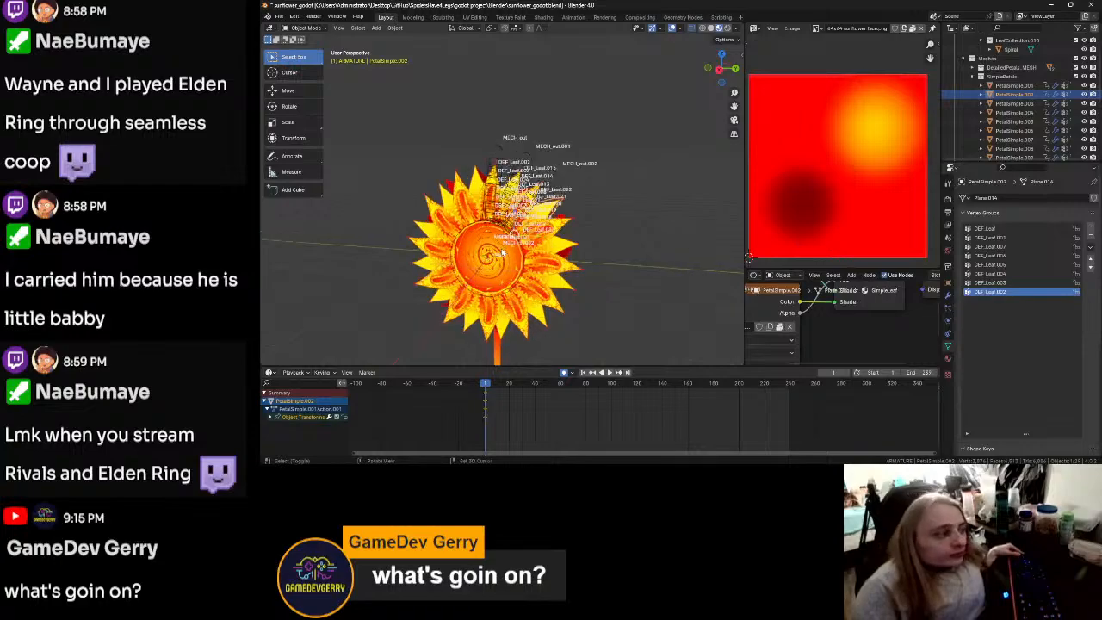
mouse_move(527, 472)
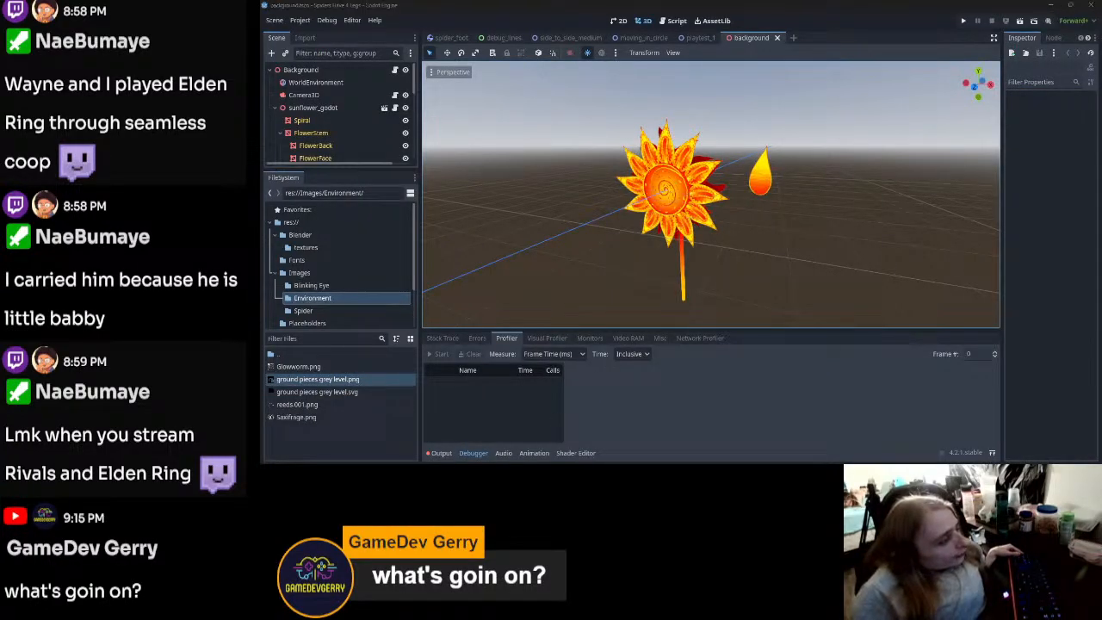
key("alt+Tab")
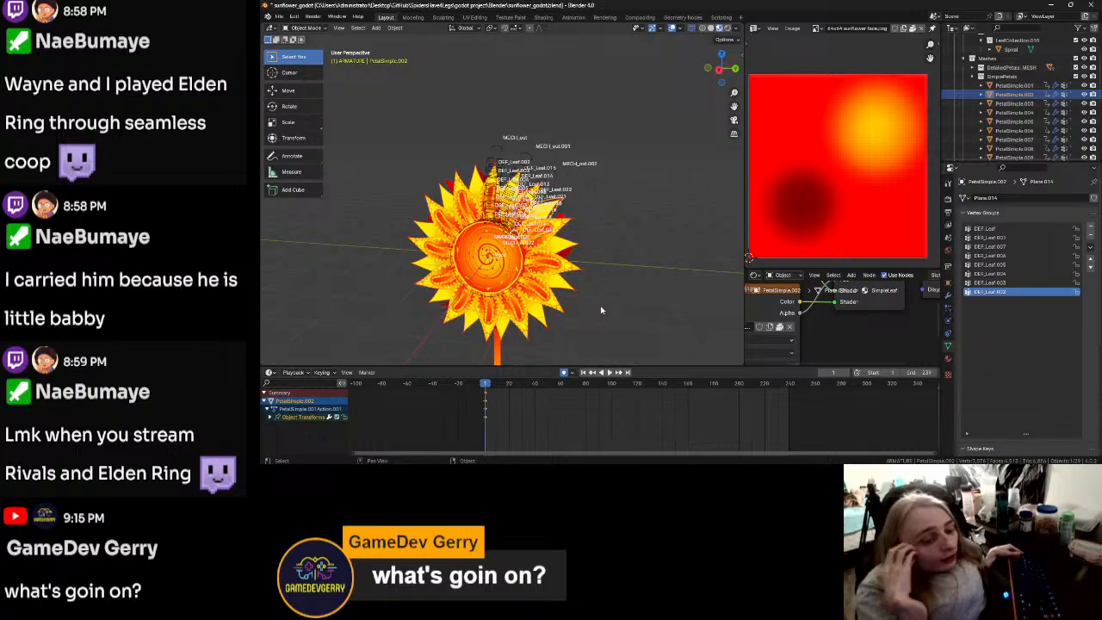
Step: Switch to the browser, watch the Bluesky post's sunflower animation full screen, pause it, and return to Blender
key("alt+Tab")
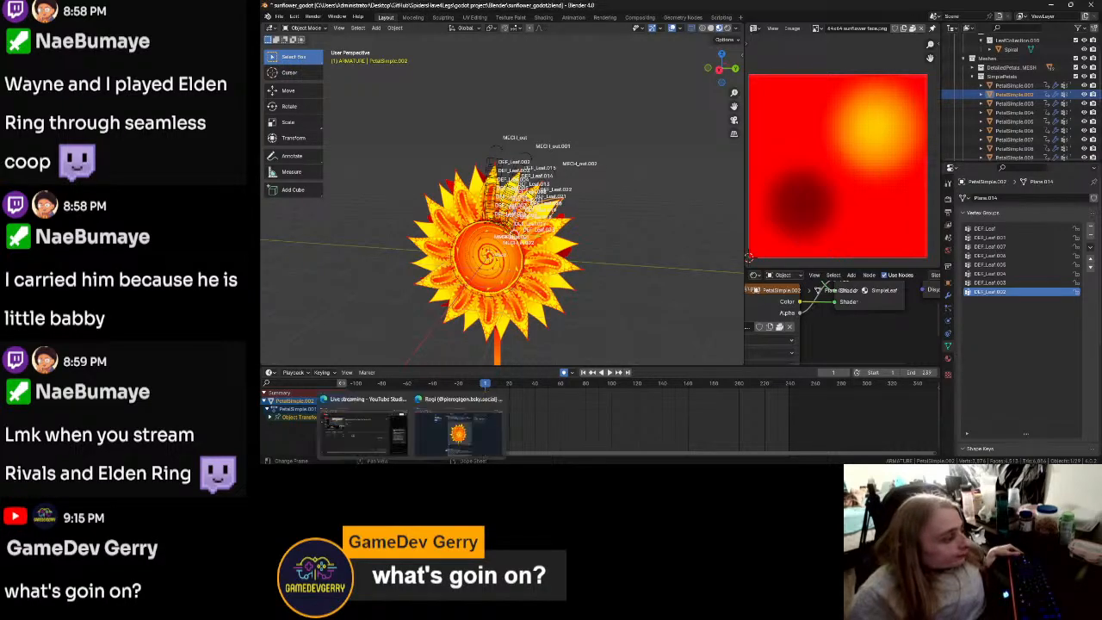
left_click(792, 354)
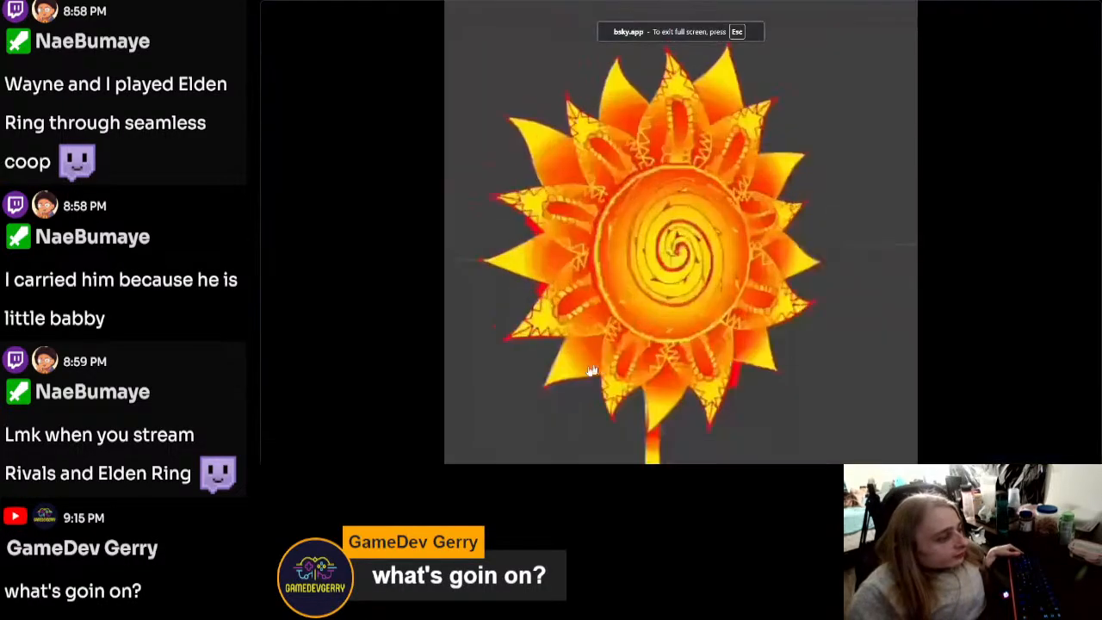
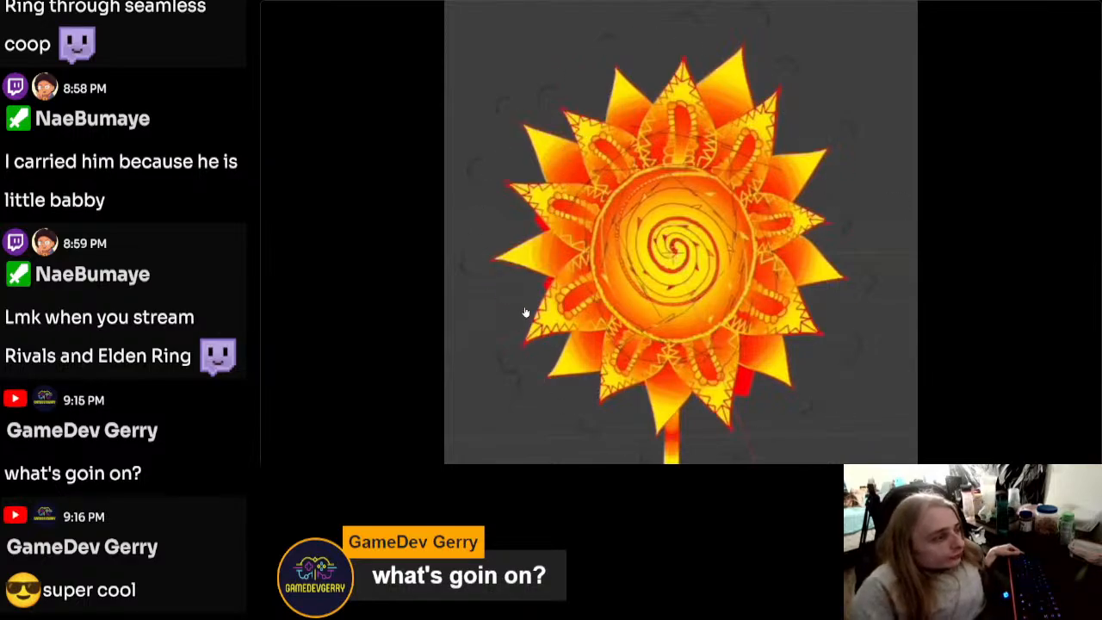
key("Escape")
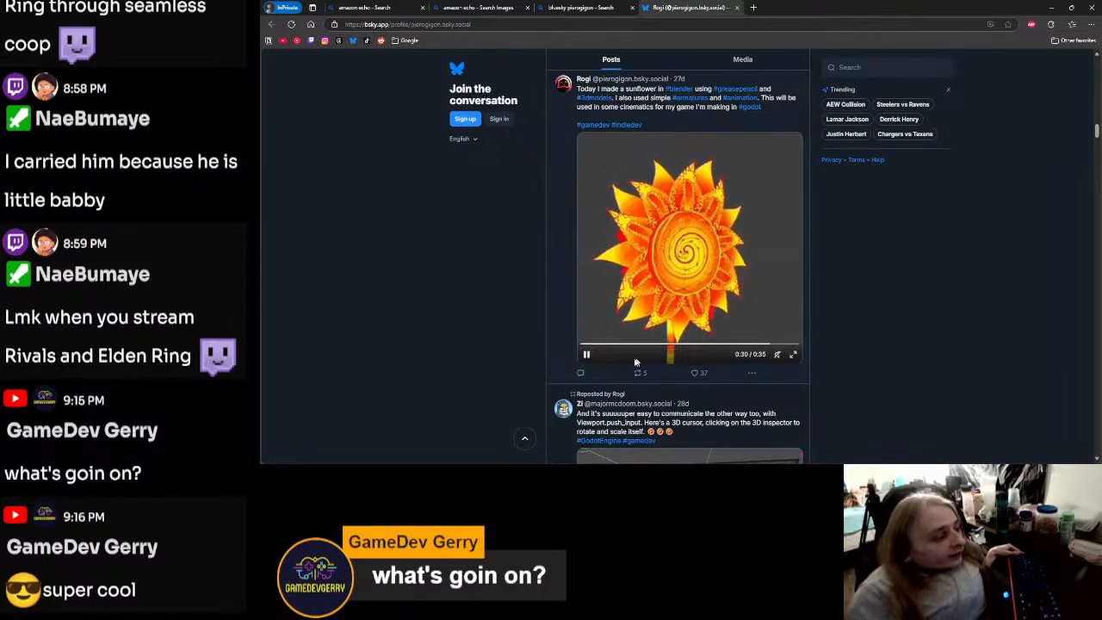
left_click(586, 354)
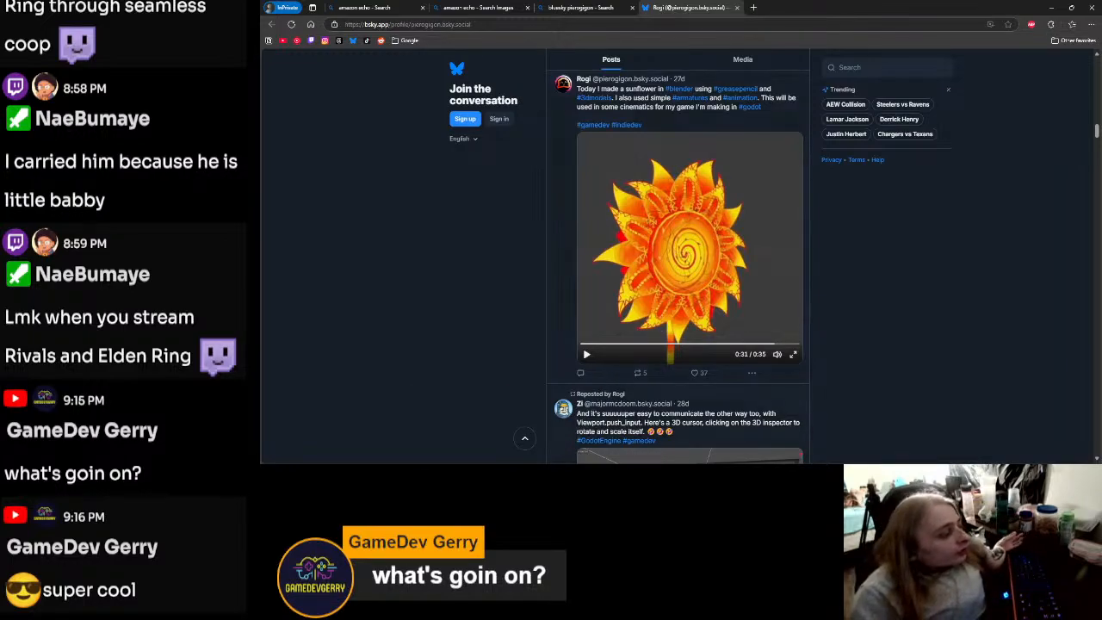
left_click(516, 470)
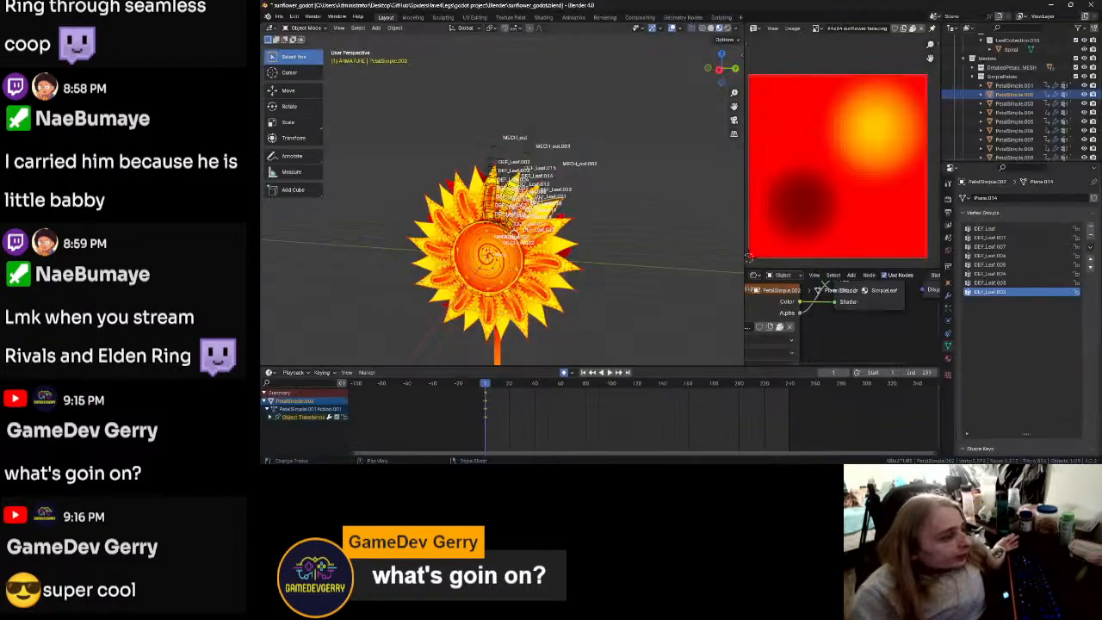
Step: In Edit Mode on Sunflower_RIG, select the second petal's bone chain with its MECH_out.001 control bone and delete it
scroll(611, 307, "up", 2)
middle_click_drag(721, 222, 636, 250)
scroll(639, 236, "down", 3)
scroll(617, 254, "up", 2)
scroll(617, 257, "up", 2)
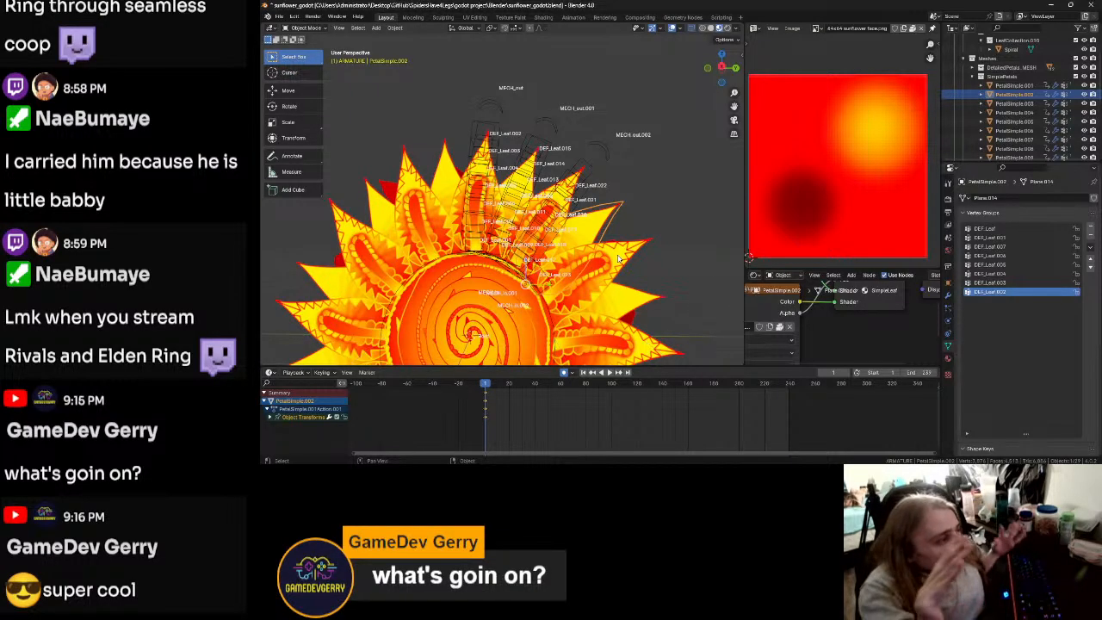
left_click(537, 172)
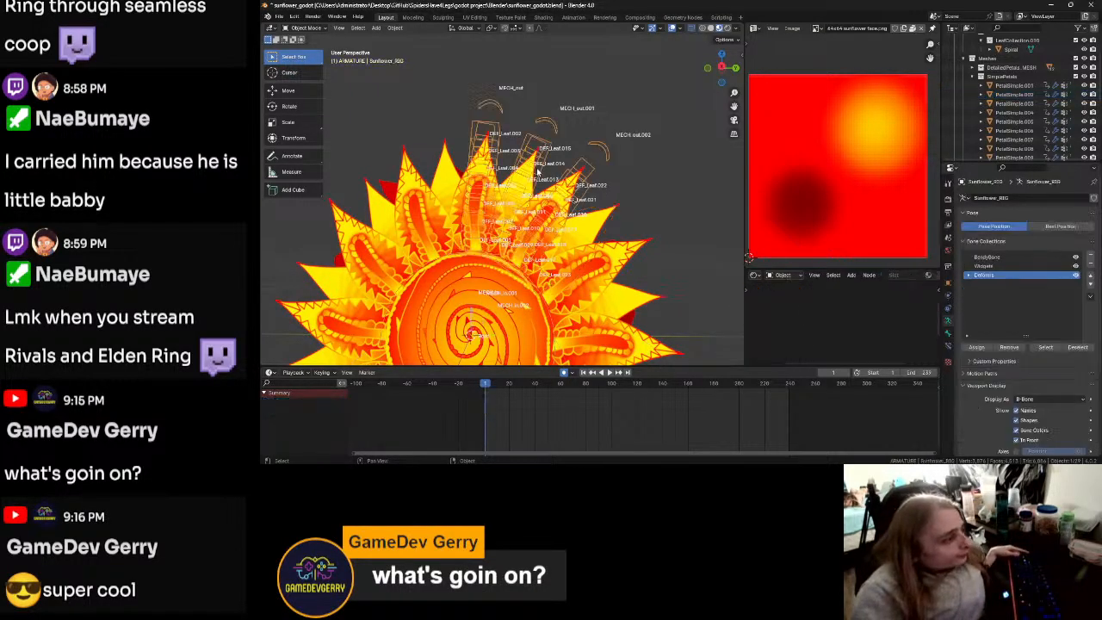
key("Tab")
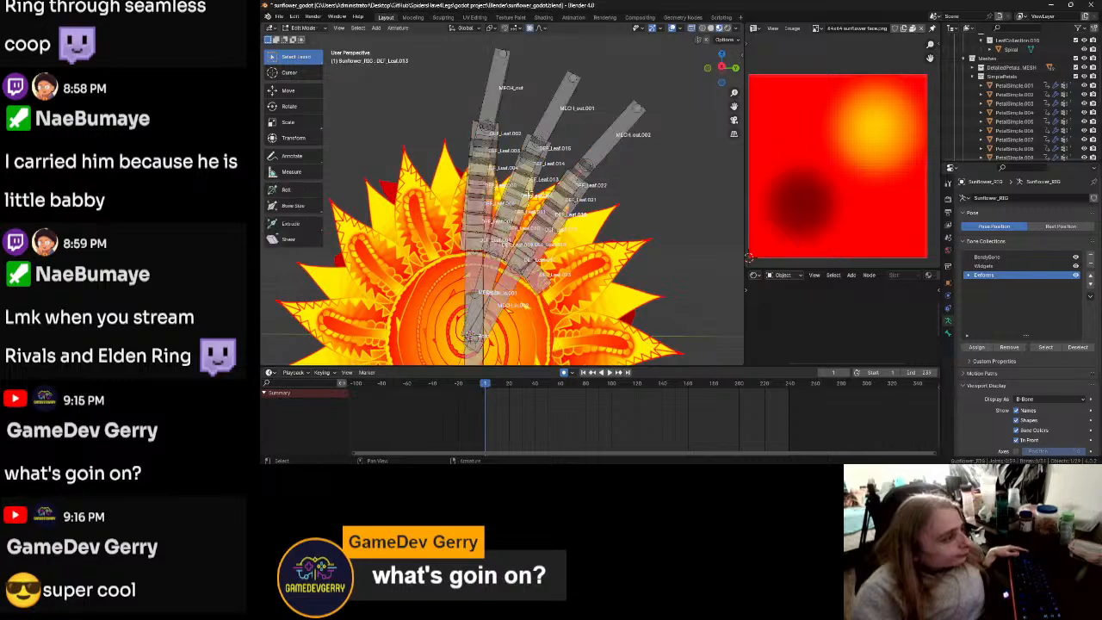
left_click(493, 275)
left_click(501, 250, "shift")
left_click(508, 232, "shift")
left_click(515, 210, "shift")
left_click(520, 196, "shift")
left_click(525, 180, "shift")
left_click(533, 164, "shift")
left_click(542, 148, "shift")
left_click(553, 123, "shift")
key("x")
left_click(538, 148)
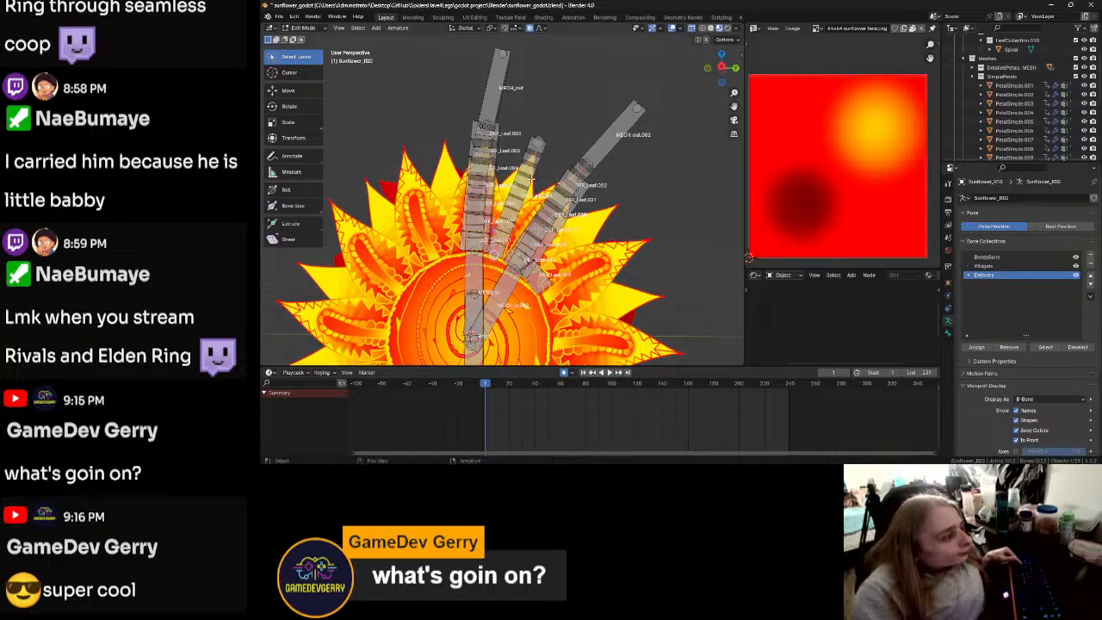
Step: Delete the third petal's bone chain with its MECH_out.002 control bone from Sunflower_RIG and return to Object Mode
left_click(494, 305, "shift")
left_click(524, 261, "shift")
left_click(540, 277, "shift")
left_click(535, 249, "shift")
left_click(543, 233, "shift")
left_click(555, 218, "shift")
left_click(567, 200, "shift")
left_click(580, 181, "shift")
left_click(599, 158, "shift")
key("x")
left_click(599, 166)
key("x")
left_click(577, 183)
scroll(601, 207, "down", 5)
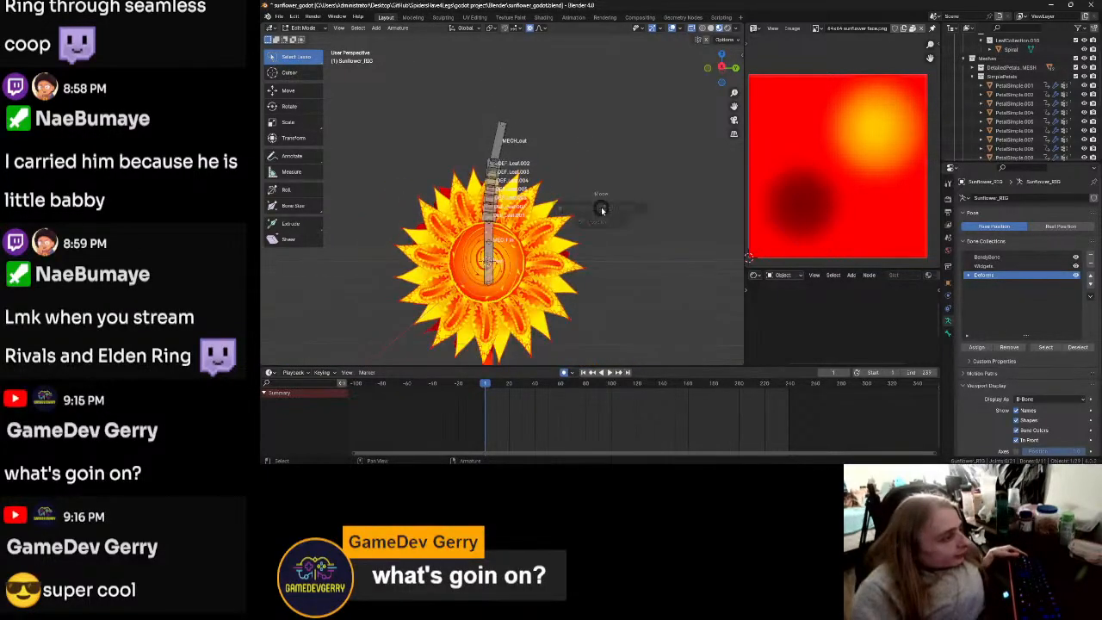
key("Tab")
Step: Select every detailed petal around the flower except PetalDetailed.001 at the top, and delete them
scroll(567, 268, "up", 4)
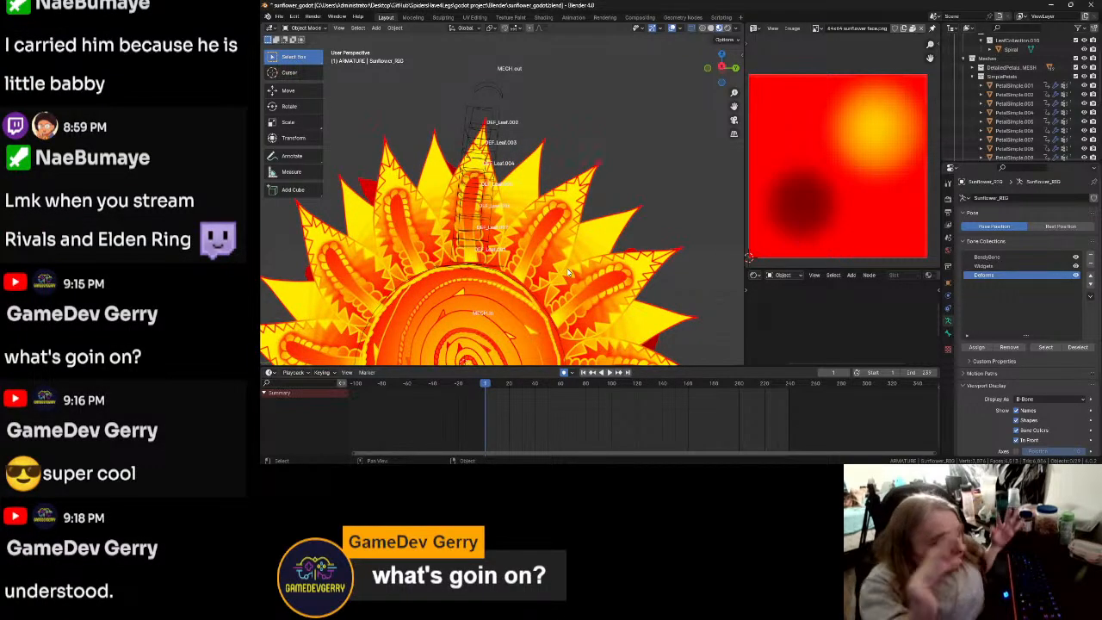
scroll(547, 306, "down", 2)
left_click(588, 330)
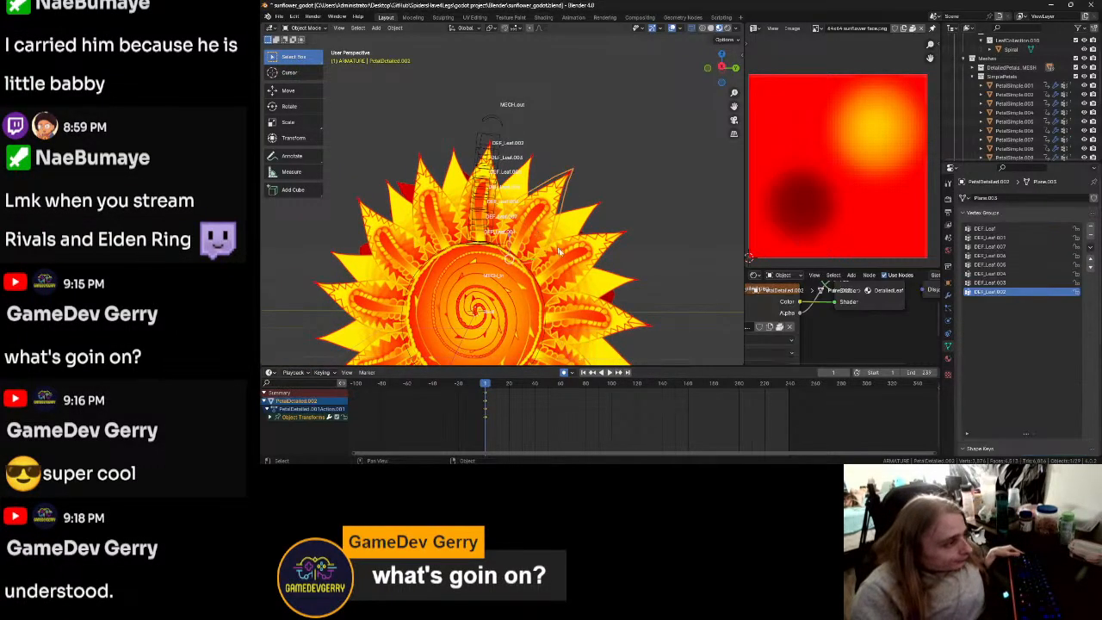
middle_click_drag(588, 331, 636, 237, "shift")
left_click(632, 268, "shift")
left_click(587, 315, "shift")
left_click(516, 336, "shift")
left_click(471, 318, "shift")
left_click(443, 270, "shift")
left_click(429, 207, "shift")
left_click(438, 163, "shift")
left_click(468, 127, "shift")
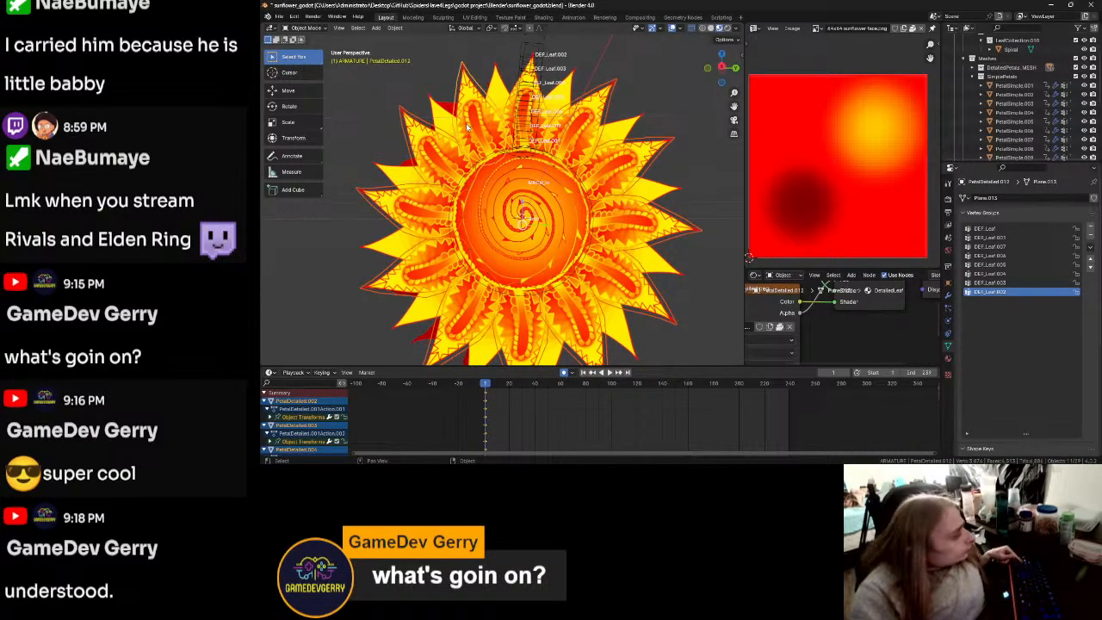
key("x")
left_click(467, 126)
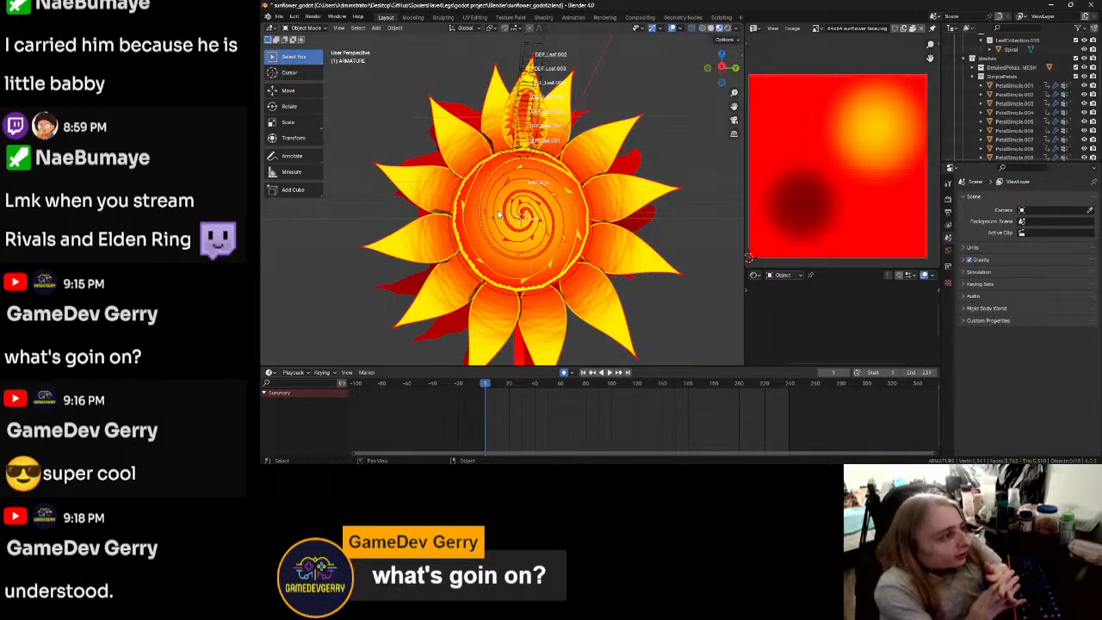
Step: Inspect the DEF_Leaf.002 weights of PetalDetailed.001 in Weight Paint mode and return to Object Mode
left_click(514, 148)
key("ctrl+Tab")
left_click(564, 132)
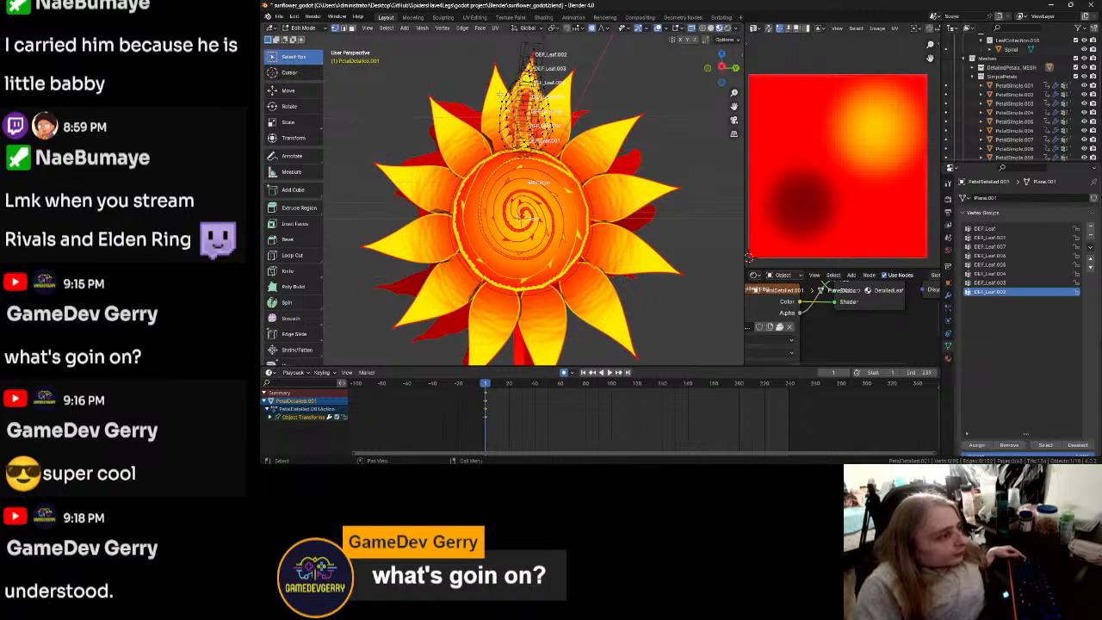
key("ctrl+Tab")
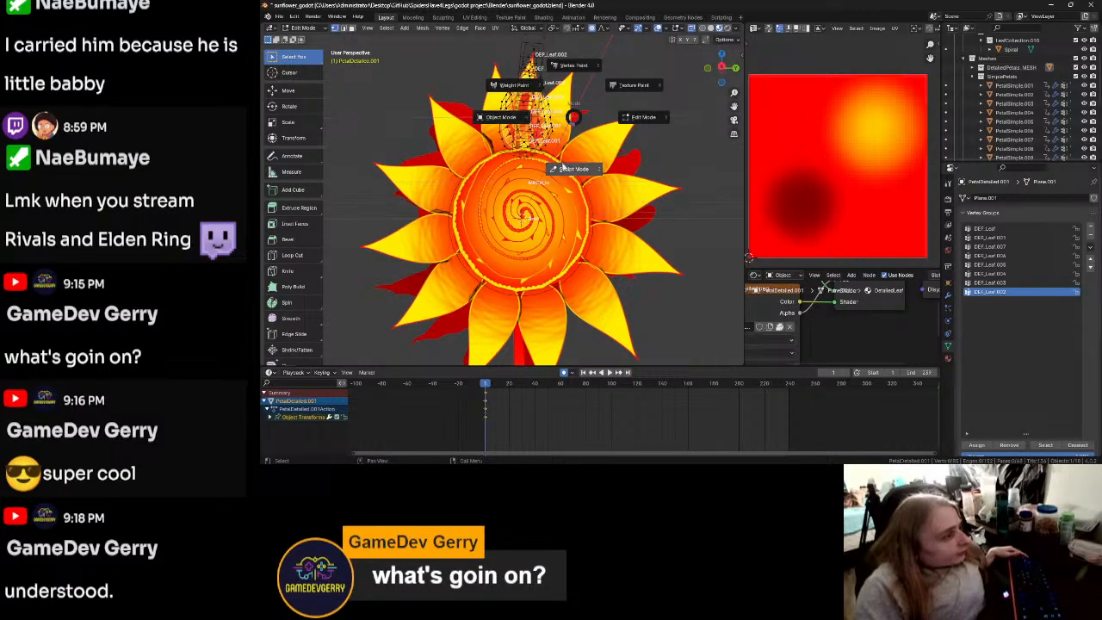
left_click(515, 86)
mouse_move(523, 96)
middle_mouse_down()
mouse_move(519, 129)
mouse_move(542, 207)
mouse_move(578, 239)
middle_mouse_up()
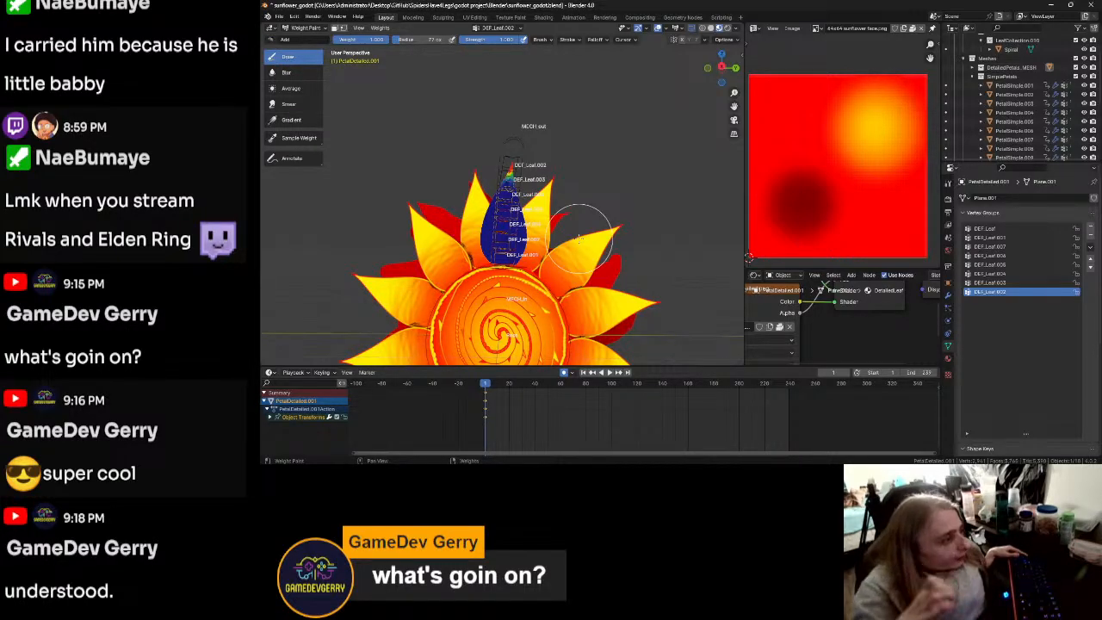
key("ctrl+Tab")
left_click(637, 239)
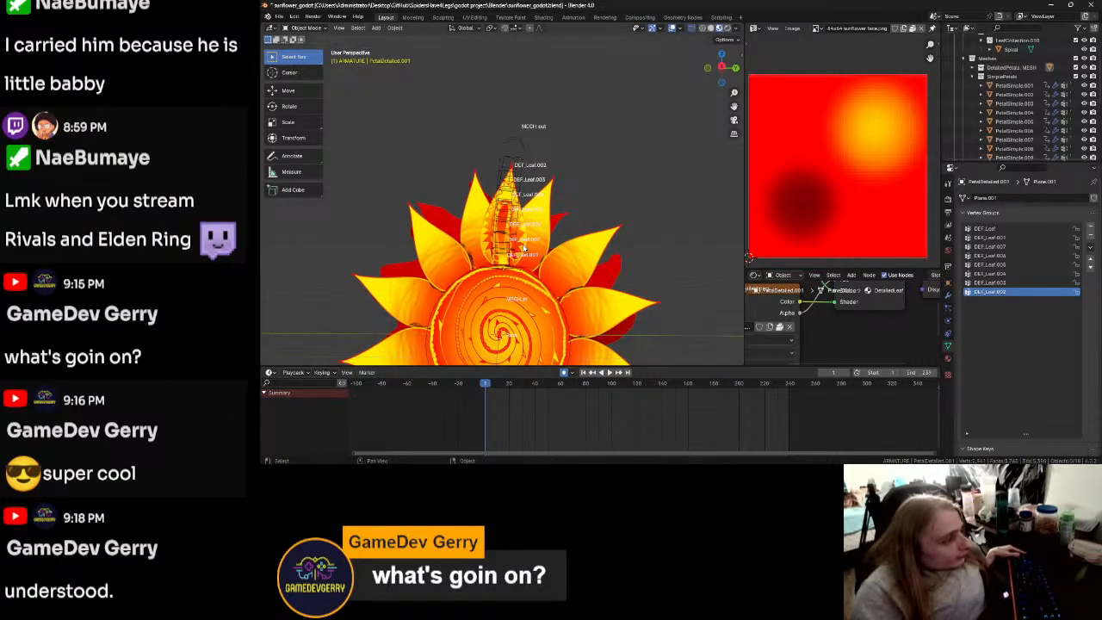
Step: Clear the parent of PetalDetailed.001 and parent it to the Sunflower_RIG armature again with automatic weights
left_click(516, 247)
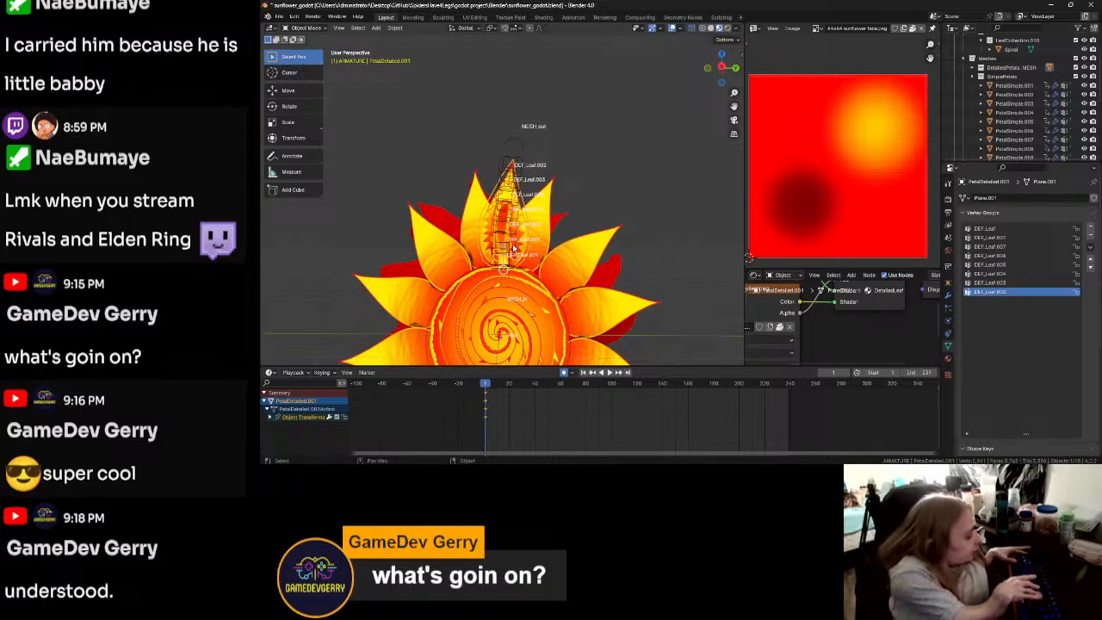
key("alt+p")
left_click(513, 247)
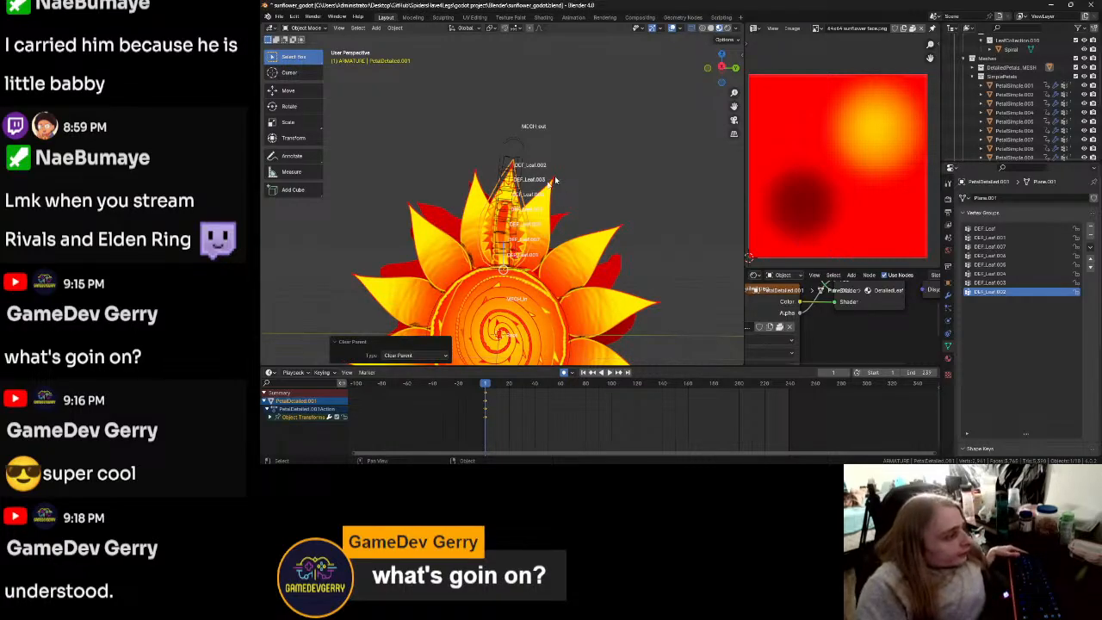
left_click(509, 231)
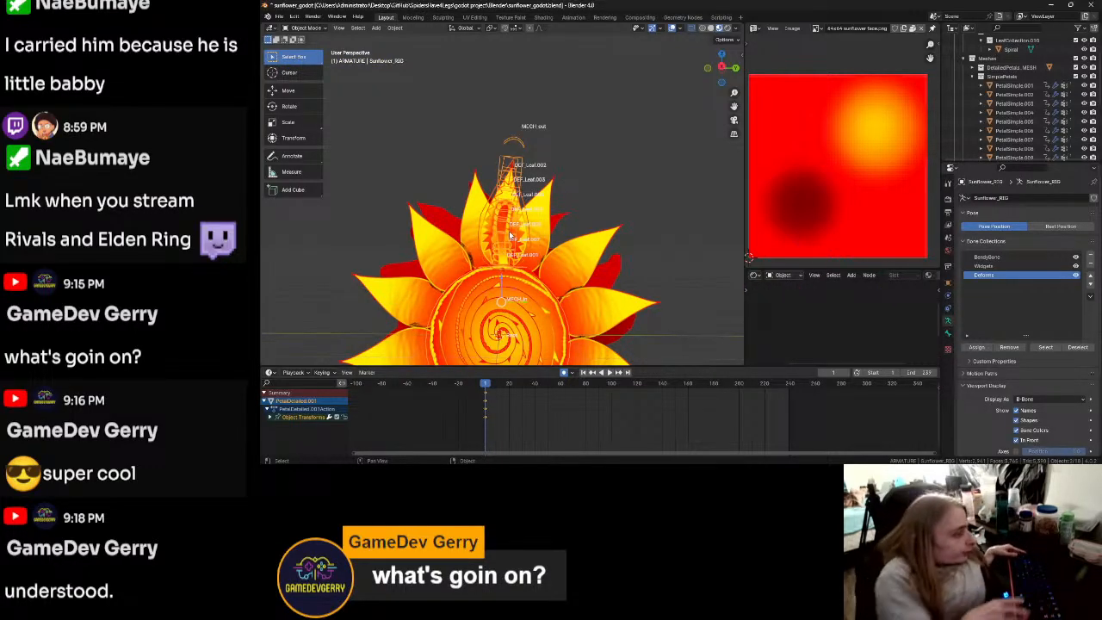
key("ctrl+p")
left_click(508, 231)
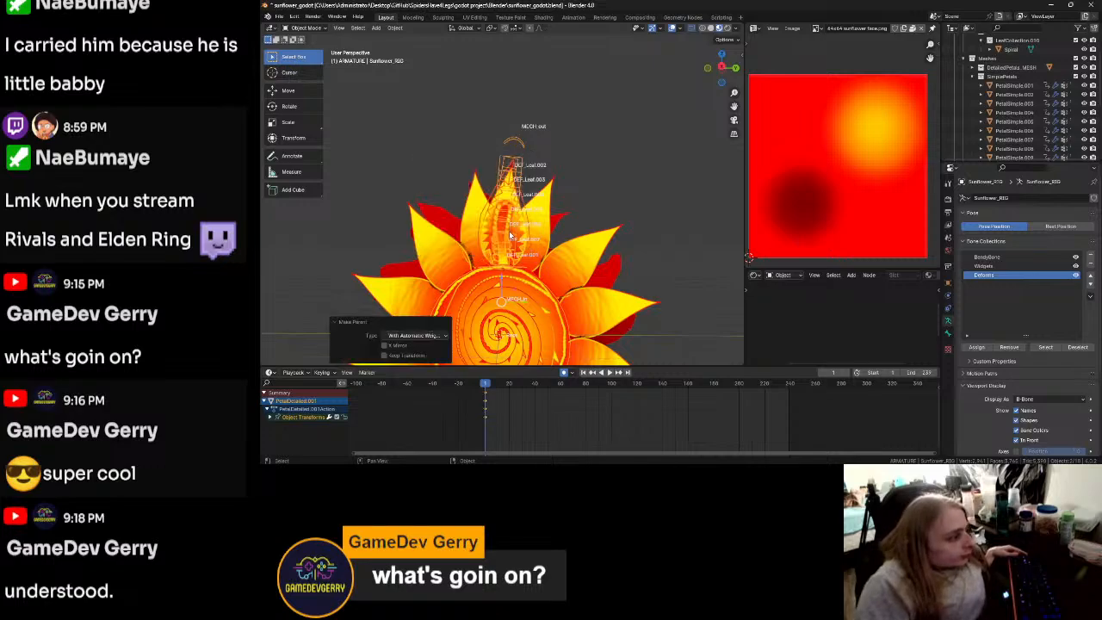
Step: In Pose Mode, test-rotate the MECH_out control bone to check how the detailed petal deforms, cancelling the rotation
key("ctrl+Tab")
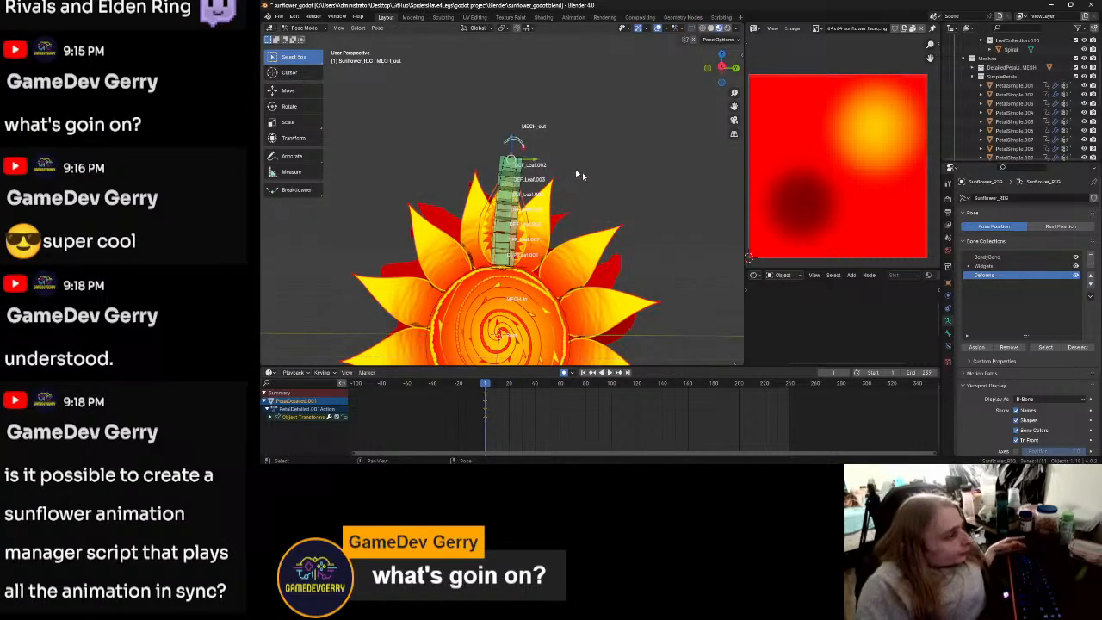
key("r")
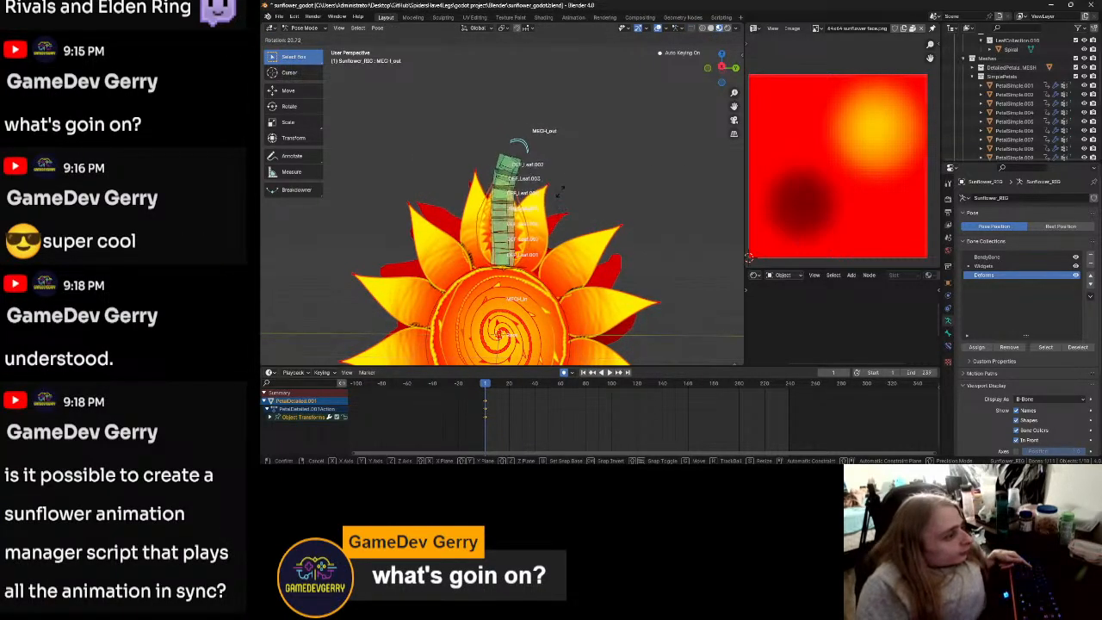
key("Escape")
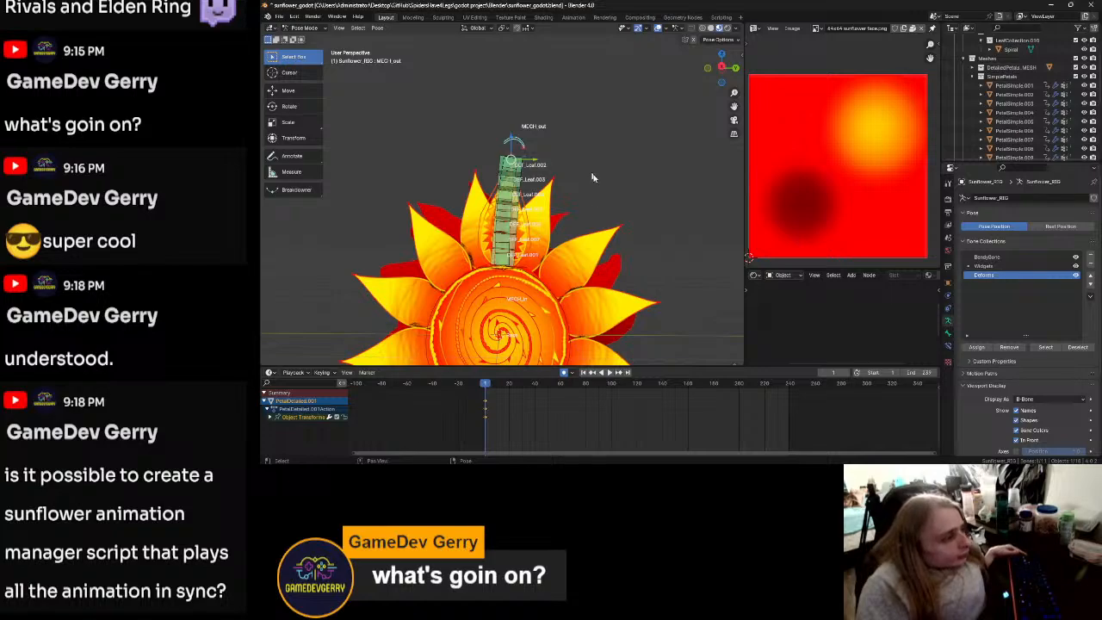
scroll(590, 176, "up", 2)
middle_click_drag(590, 176, 510, 222)
key("ctrl+Tab")
left_click(652, 190)
key("ctrl+z")
key("ctrl+z")
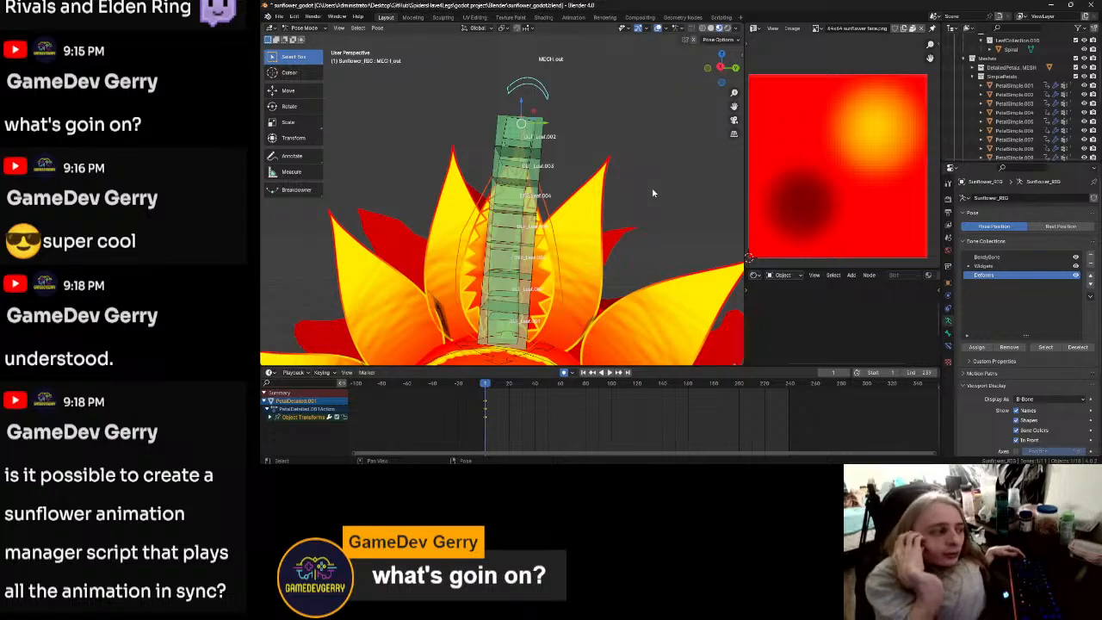
Step: Return to Object Mode and clear the parent of PetalSimple.001 beside the detailed petal
key("ctrl+Tab")
left_click(593, 240)
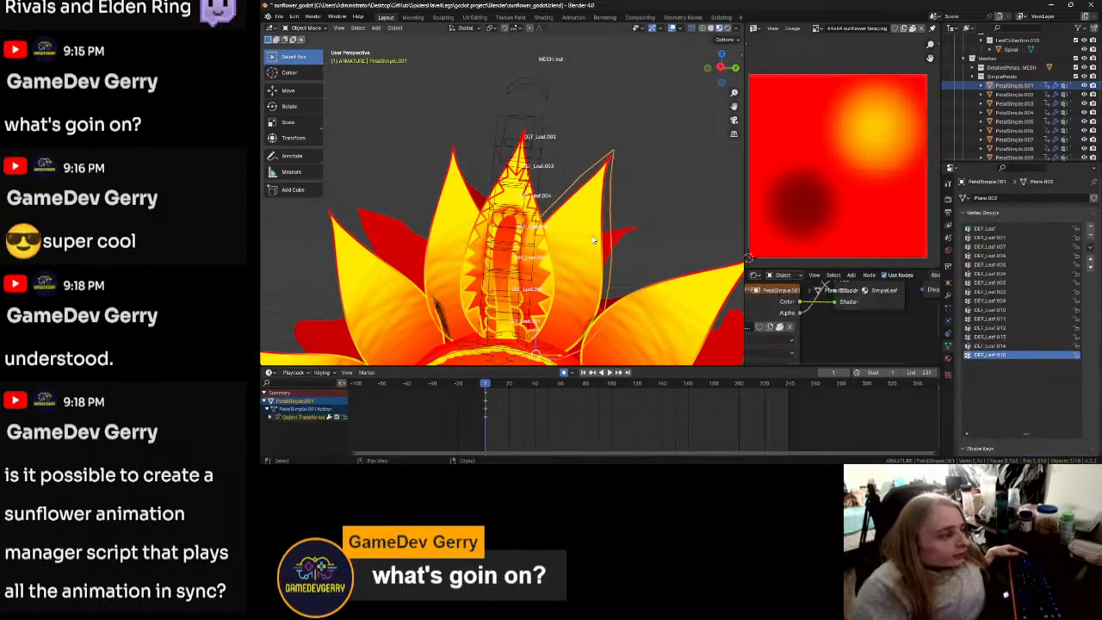
key("alt+p")
left_click(592, 240)
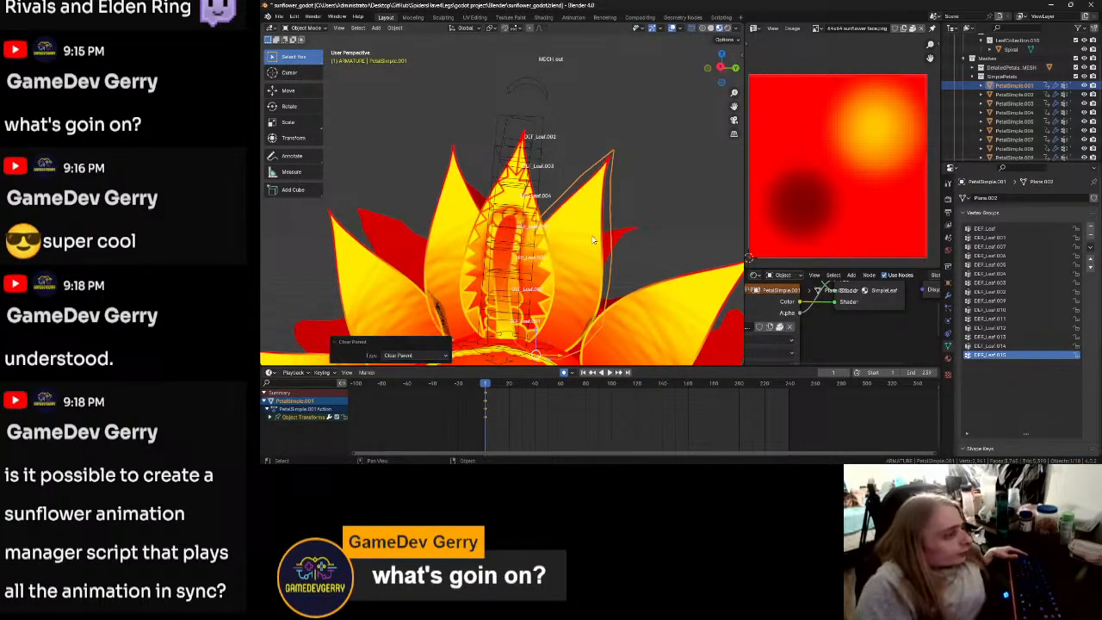
Step: Test-rotate the MECH_out bone of Sunflower_RIG in Pose Mode, cancel the rotation and return to Object Mode
left_click(675, 194)
left_click(517, 239)
left_click(527, 127)
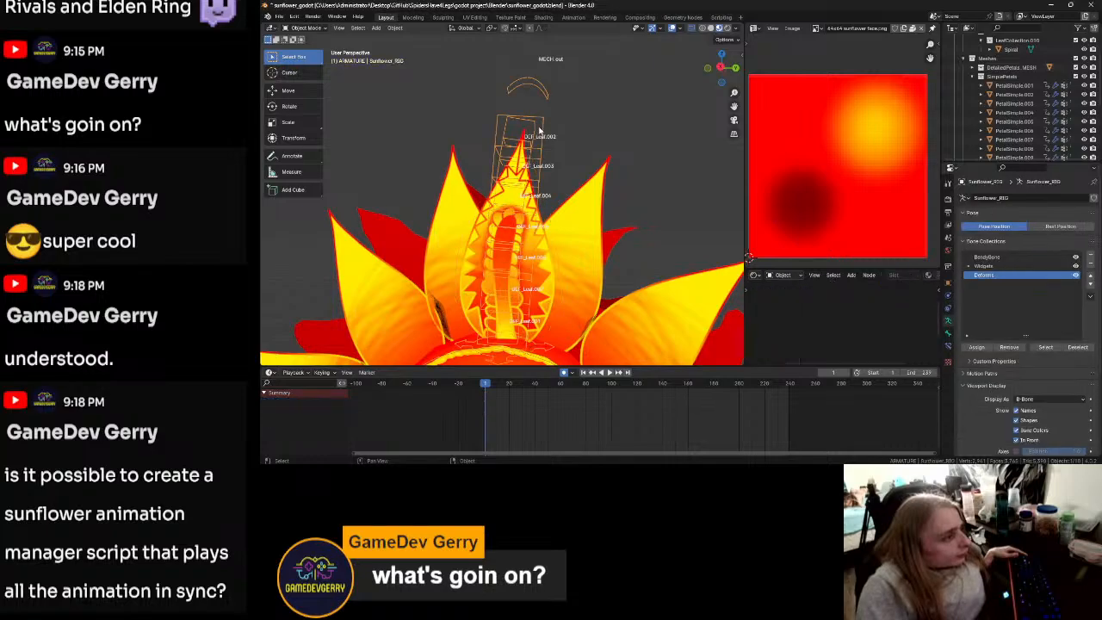
key("ctrl+Tab")
key("r")
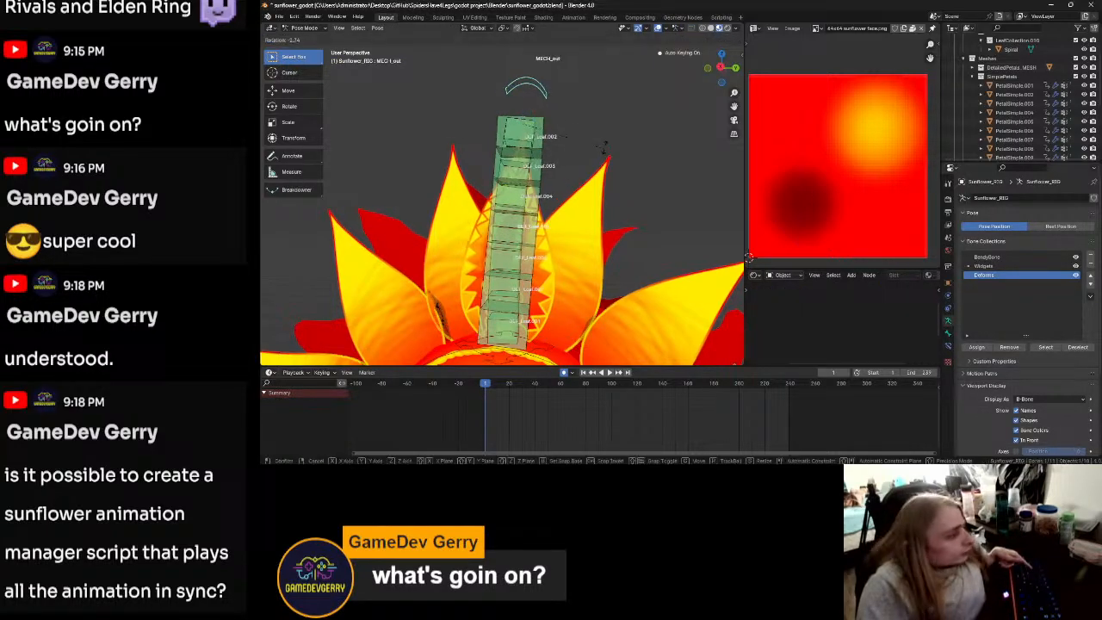
key("Escape")
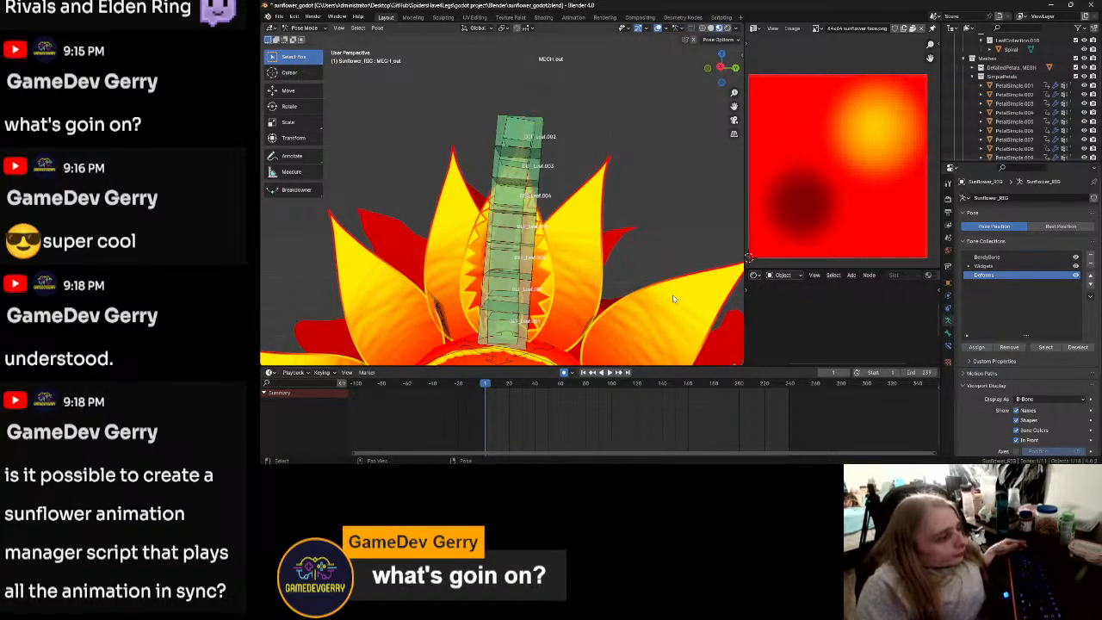
key("ctrl+Tab")
left_click(669, 308)
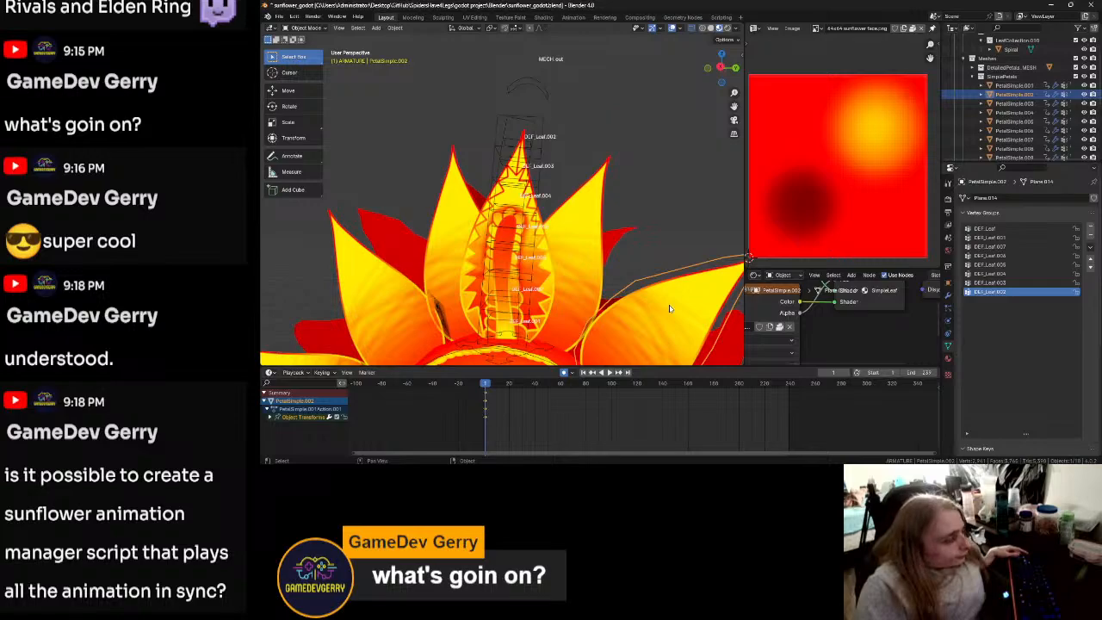
scroll(661, 296, "down", 4)
left_click(621, 315, "shift")
left_click(617, 327, "shift")
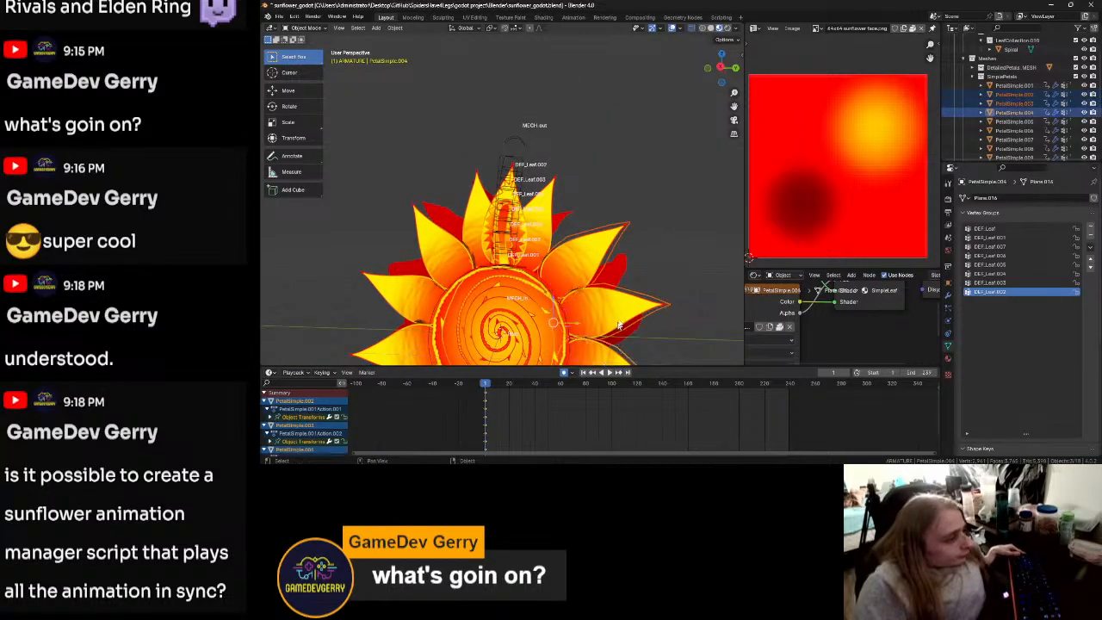
middle_click_drag(617, 327, 661, 211, "shift")
left_click(627, 307, "shift")
left_click(569, 327, "shift")
left_click(506, 322, "shift")
left_click(470, 286, "shift")
left_click(457, 242, "shift")
left_click(461, 176, "shift")
left_click(488, 125, "shift")
left_click(499, 113, "shift")
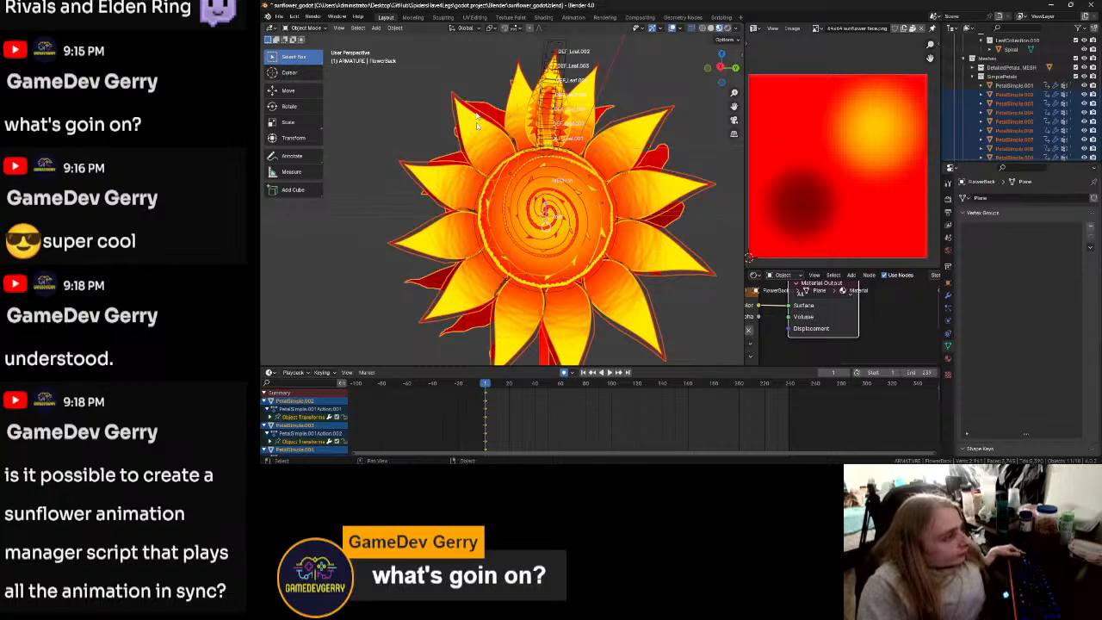
left_click(469, 72)
Step: Select every simple petal around the flower except PetalSimple.001, leaving FlowerBack out, and delete them
left_click(506, 117)
left_click(486, 138, "shift")
left_click(463, 195, "shift")
left_click(458, 256, "shift")
left_click(435, 284, "shift")
left_click(464, 332, "shift")
left_click(531, 340, "shift")
left_click(647, 316, "shift")
left_click(663, 248, "shift")
left_click(650, 183, "shift")
left_click(637, 144, "shift")
key("x")
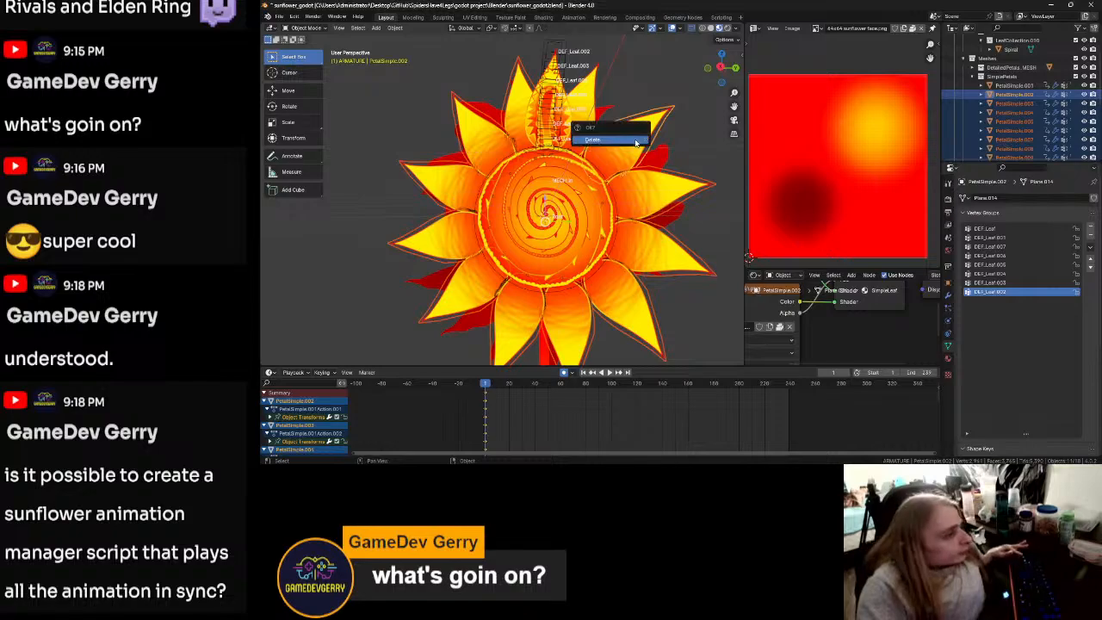
left_click(635, 140)
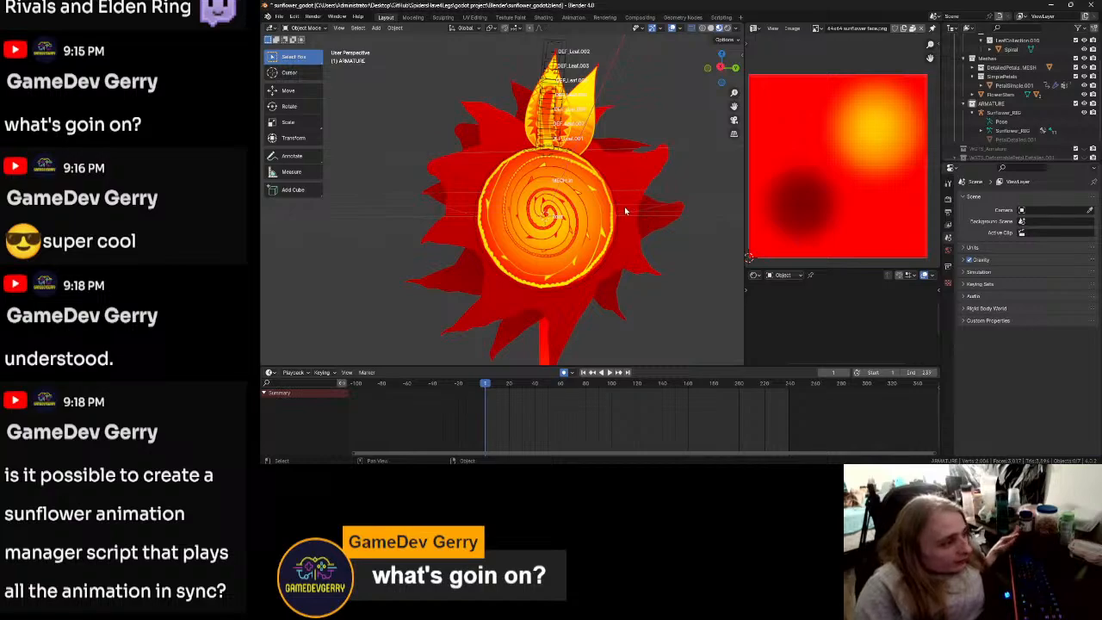
Step: Switch to the right orthographic view and focus on the two remaining petals
middle_click_drag(653, 179, 628, 231)
left_click(721, 68)
left_click(721, 67)
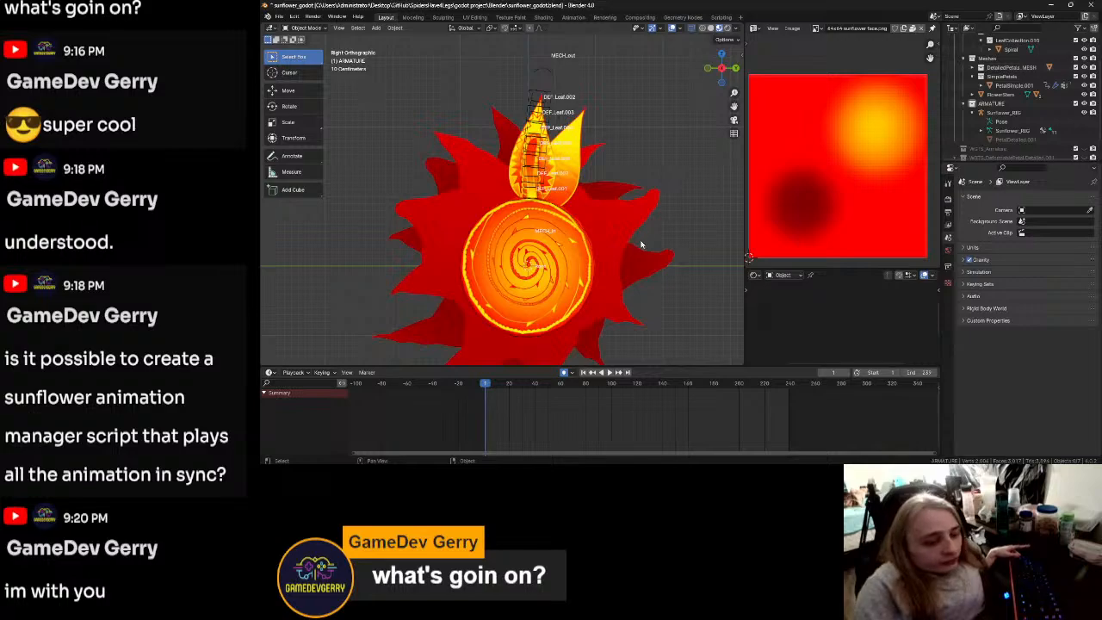
scroll(642, 244, "up", 2)
scroll(641, 245, "up", 1)
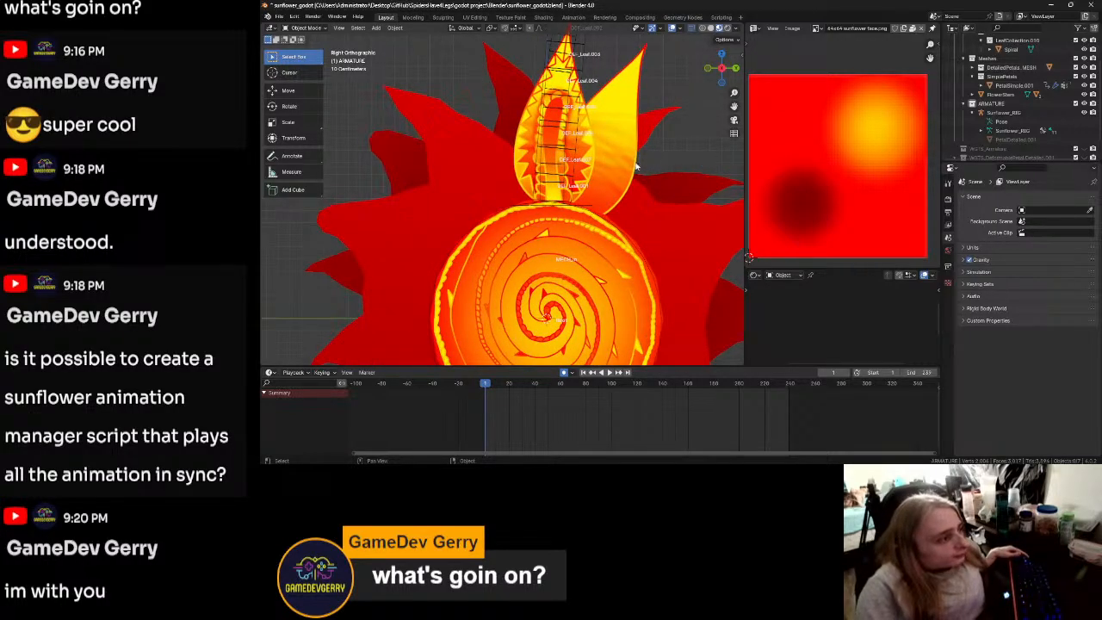
left_click(561, 158)
key("g")
right_click(599, 169)
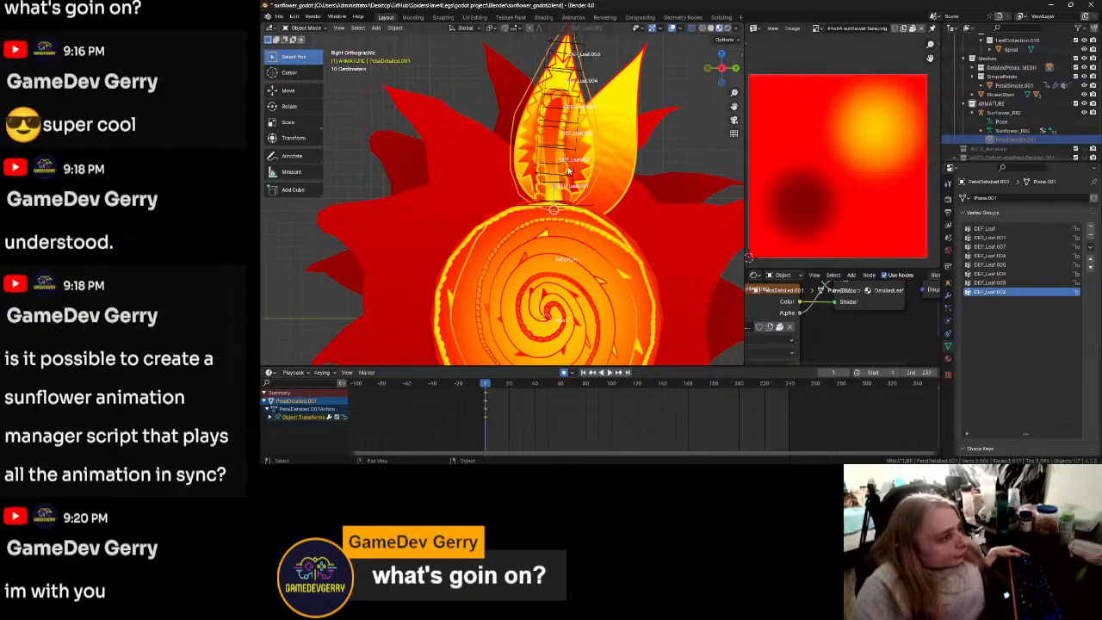
scroll(567, 172, "down", 1)
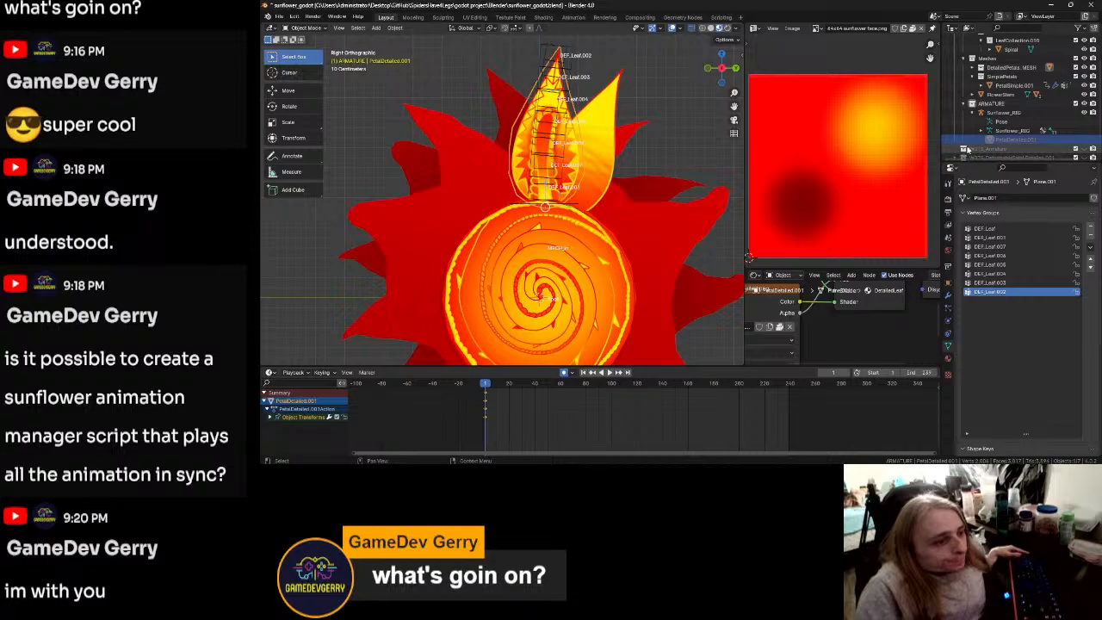
Step: Enter Edit Mode on Sunflower_RIG and select the petal chain bones from MECH_in up through the DEF_Leaf bones to MECH_out
left_click(555, 185)
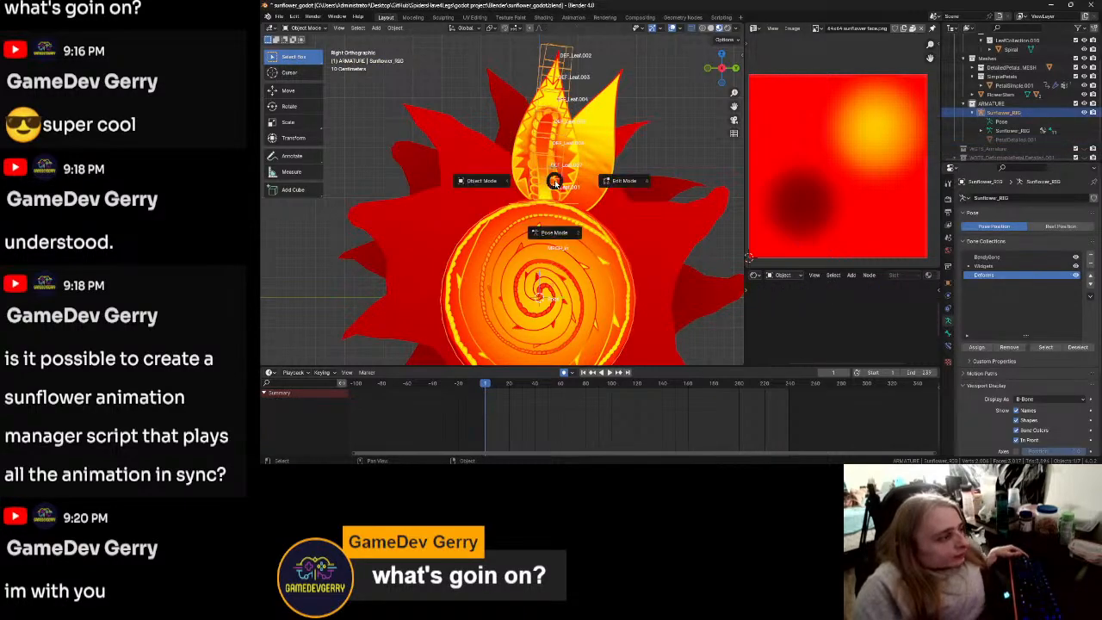
key("Tab")
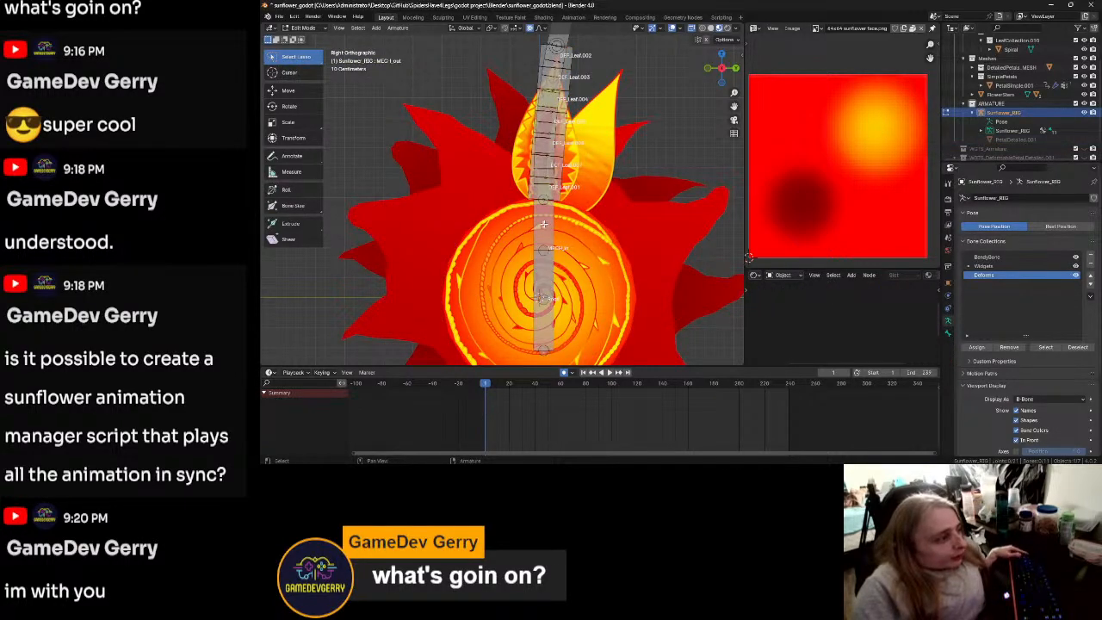
left_click(551, 207)
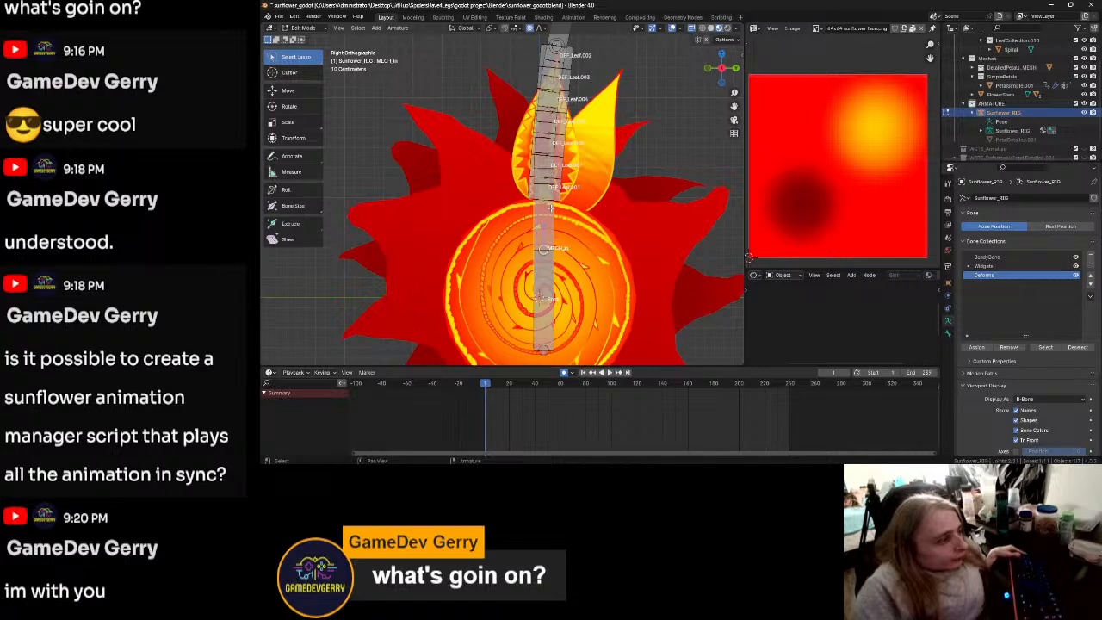
scroll(555, 198, "down", 3)
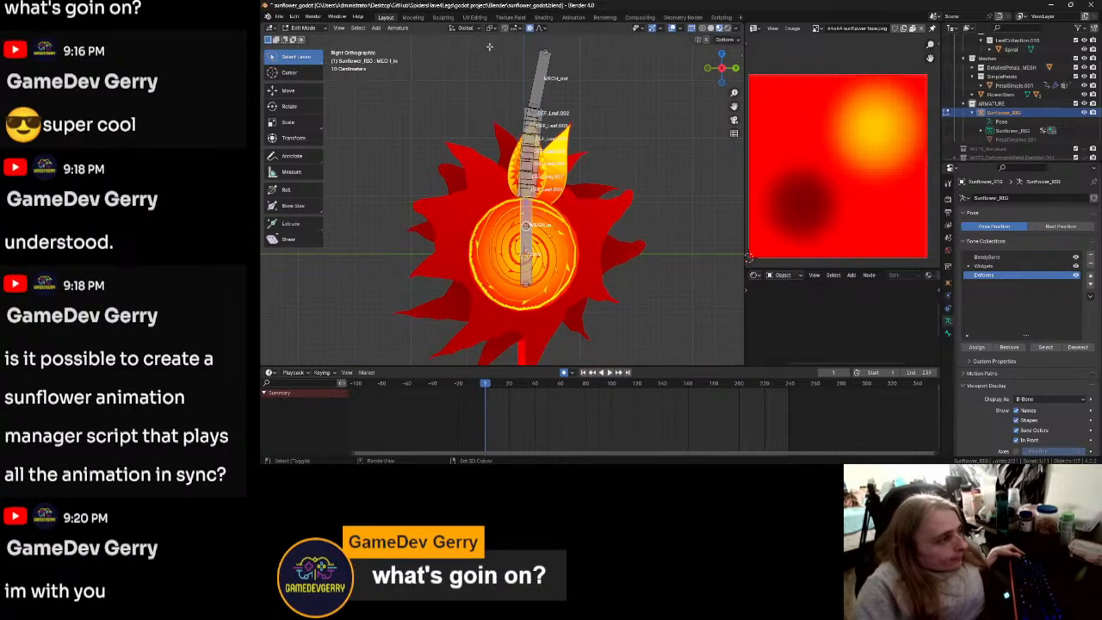
key("g")
left_click_drag(558, 163, 560, 167)
scroll(583, 167, "up", 1)
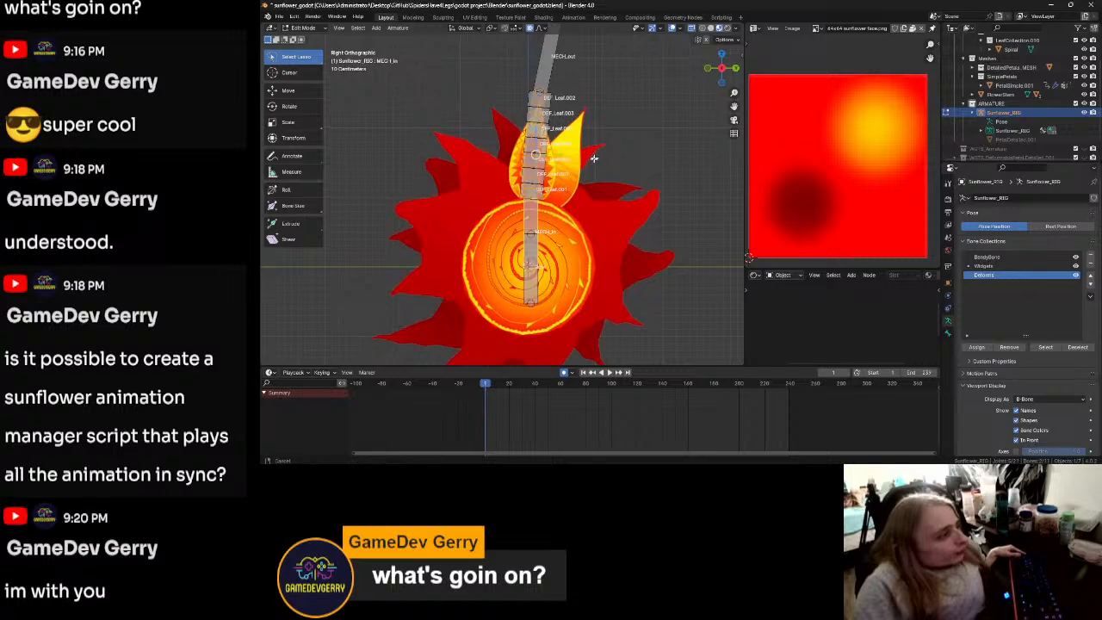
middle_click_drag(595, 156, 583, 201, "shift")
left_click(595, 204)
mouse_move(557, 235)
left_mouse_down()
mouse_move(516, 260)
mouse_move(489, 215)
mouse_move(543, 54)
mouse_move(613, 136)
left_mouse_up()
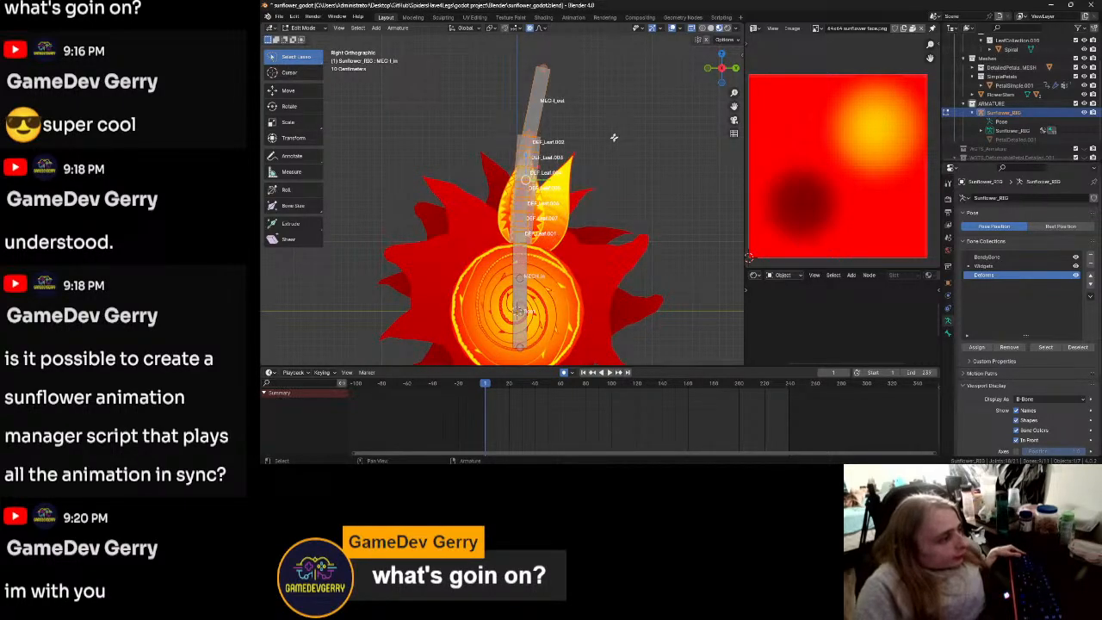
left_click(519, 264, "shift")
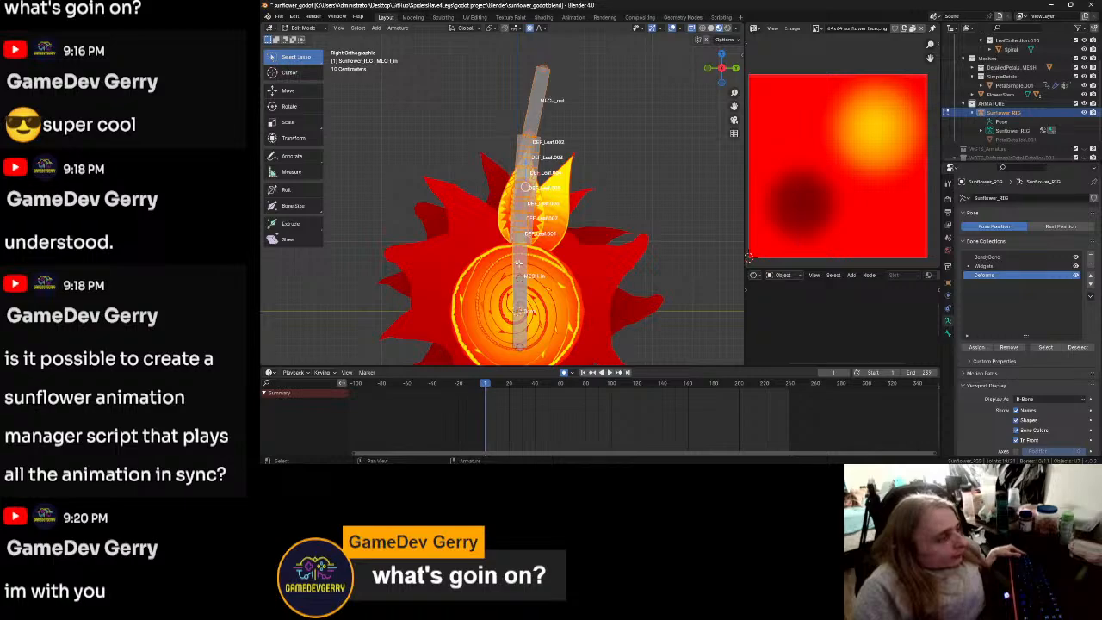
key("ctrl+Tab")
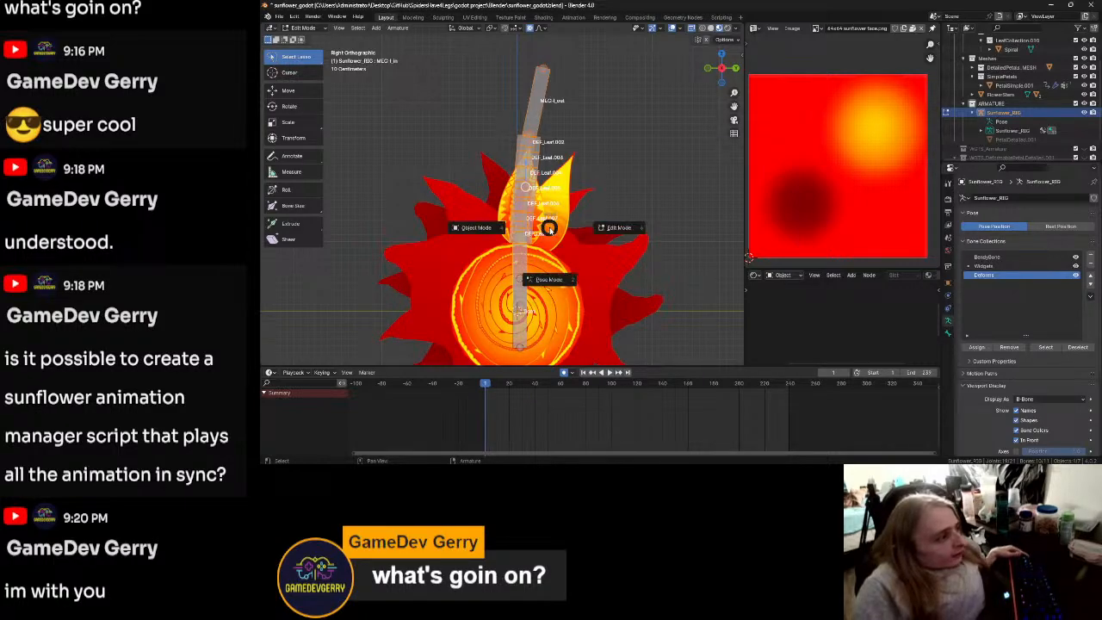
key("Escape")
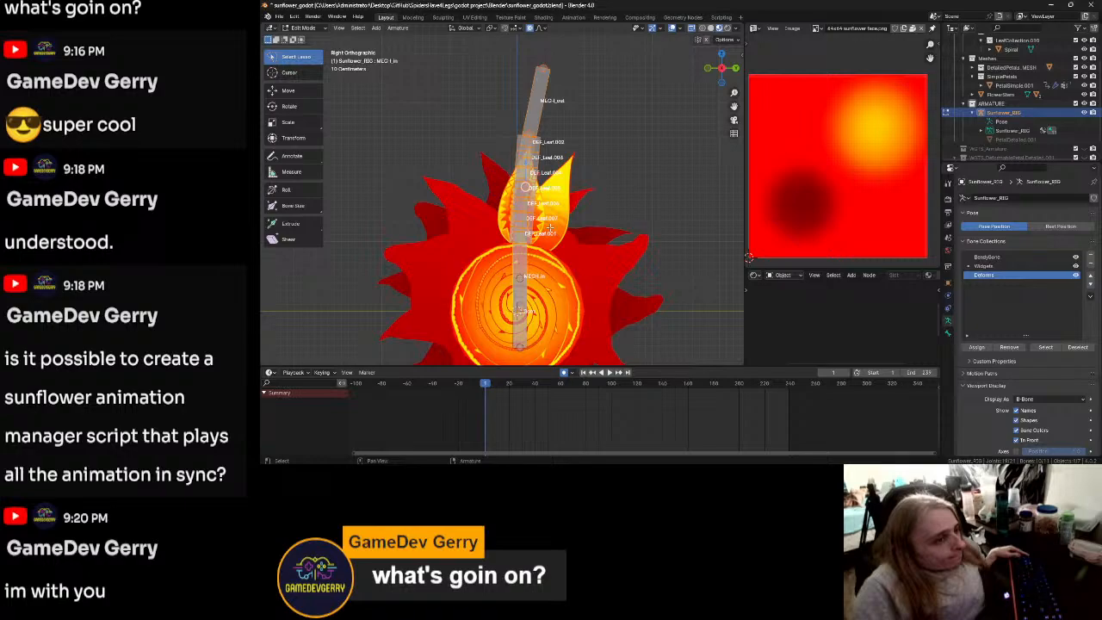
Step: Try to select PetalSimple.001 alongside Sunflower_RIG in Edit Mode, then go back to the armature and reselect the petal chain bones
left_click(1018, 86)
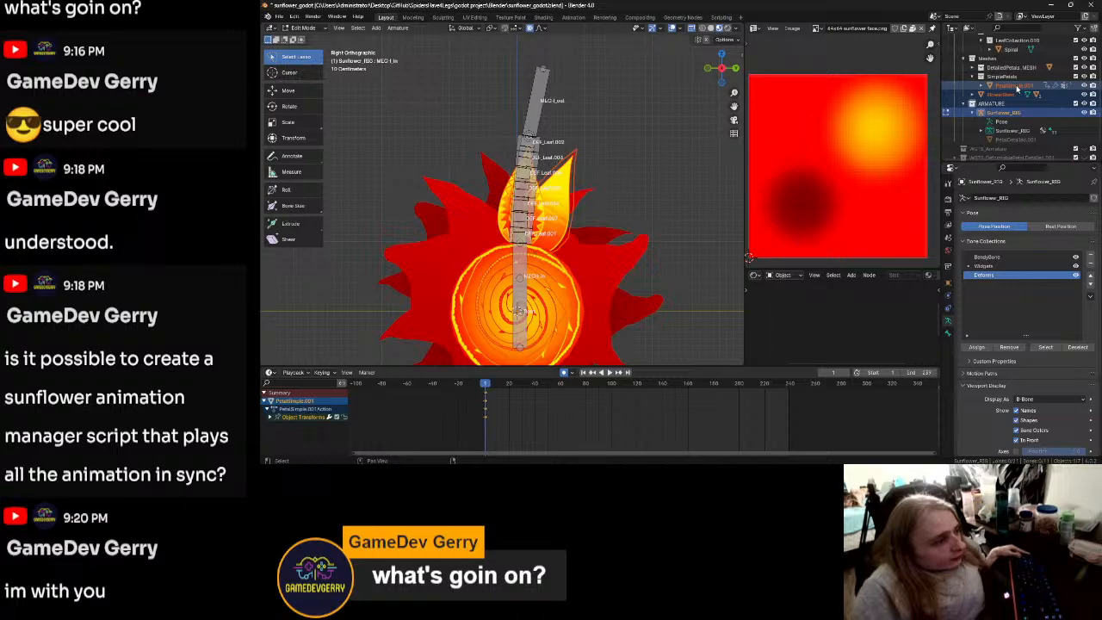
key("ctrl+z")
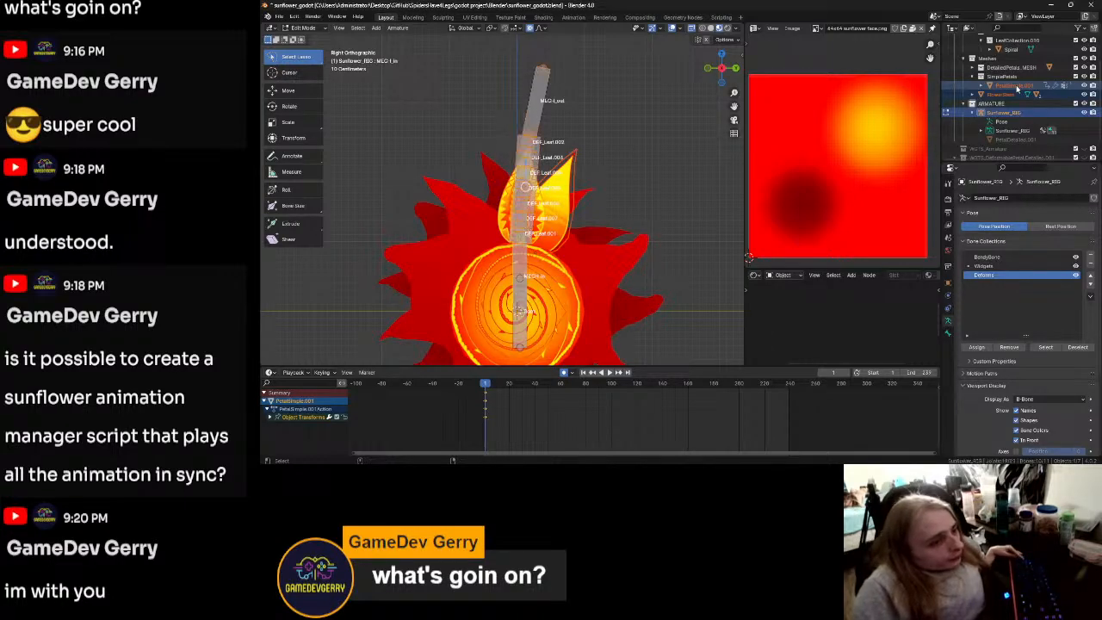
key("ctrl+z")
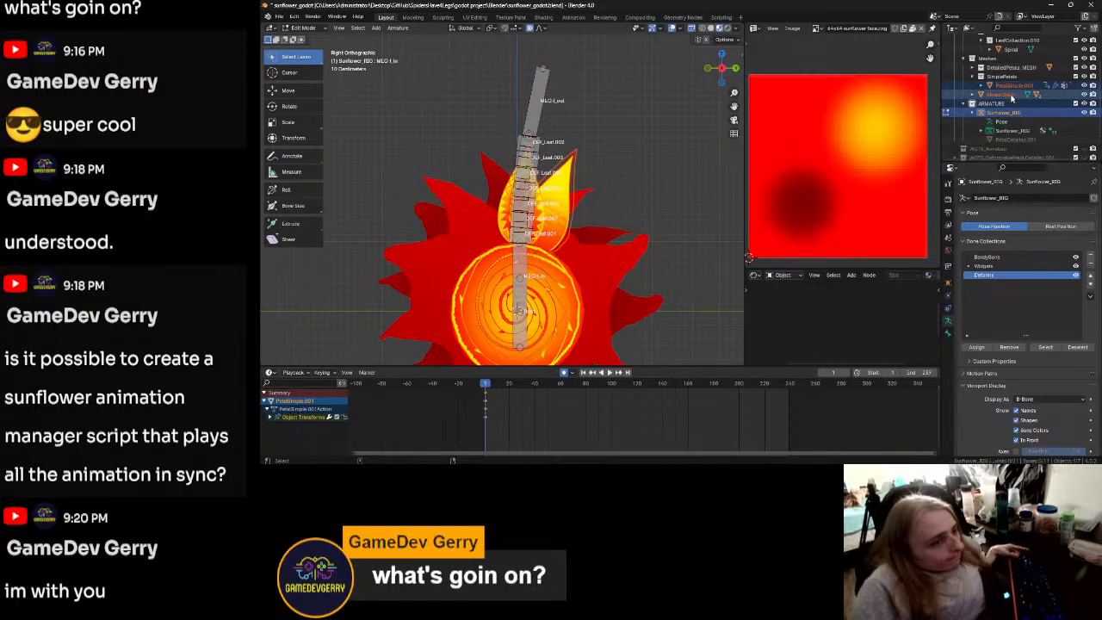
left_click(1011, 95, "ctrl")
left_click(1012, 87, "ctrl")
left_click(1013, 110, "ctrl")
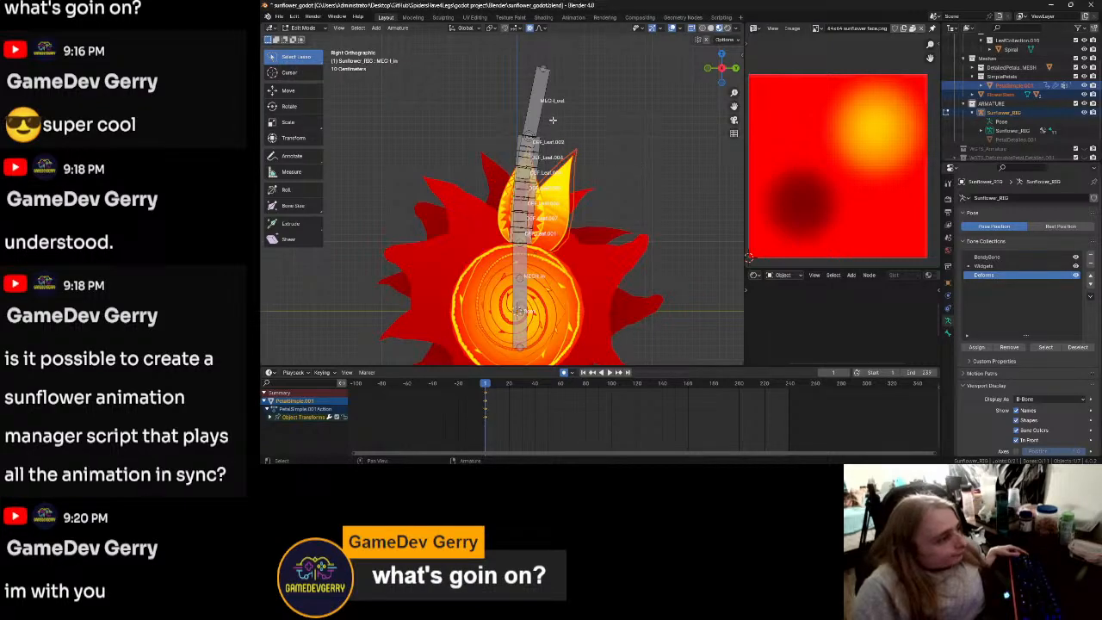
left_click(1007, 94)
left_click(1014, 112)
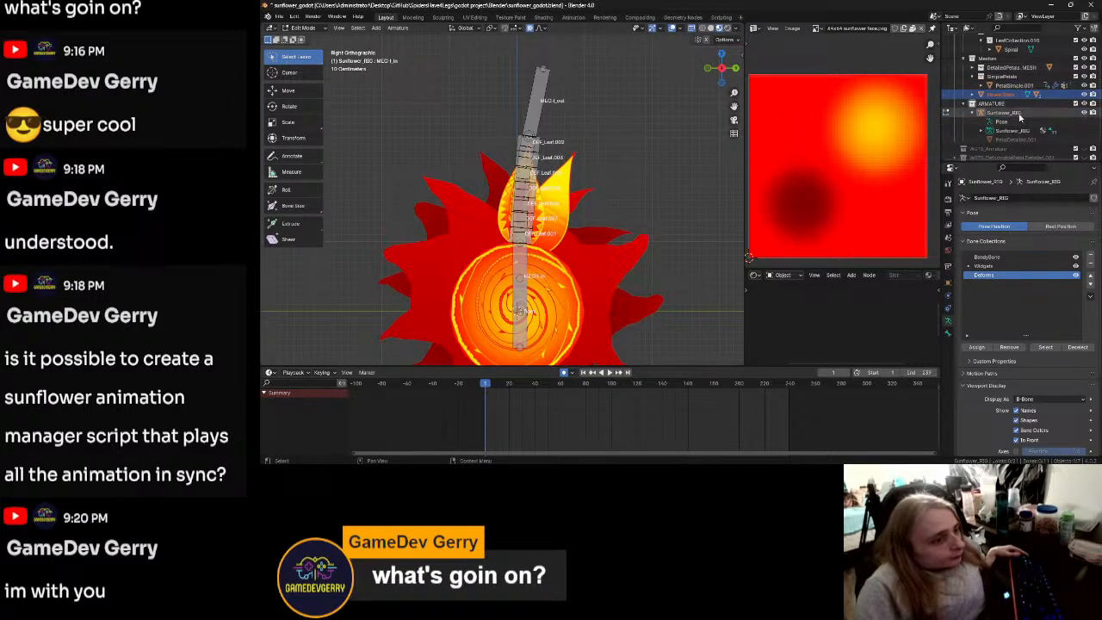
mouse_move(529, 263)
left_mouse_down()
mouse_move(472, 196)
mouse_move(607, 86)
left_mouse_up()
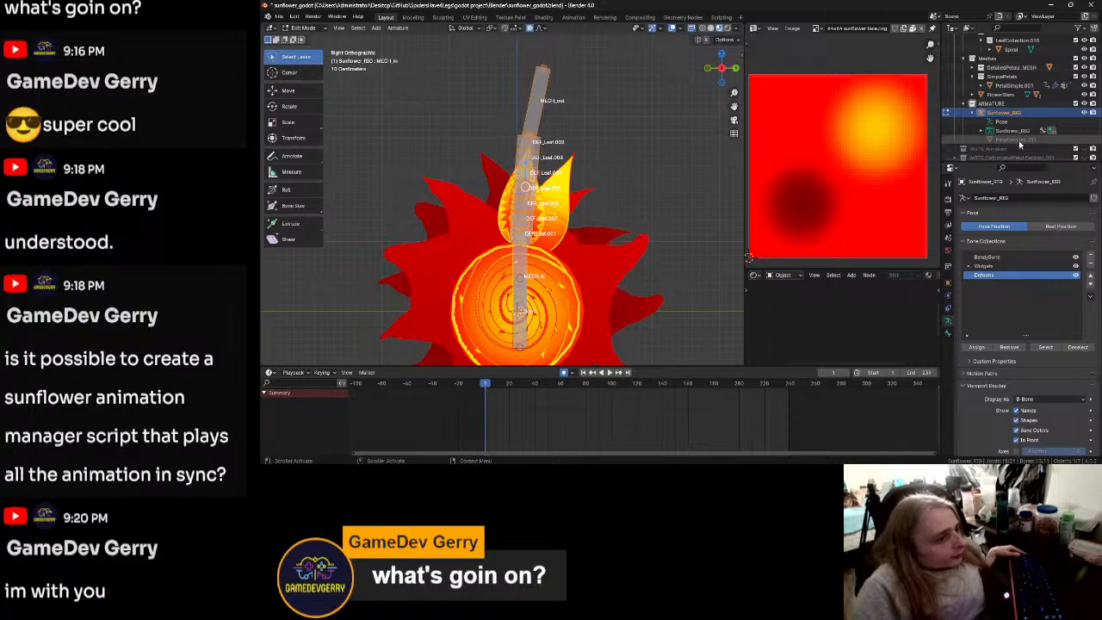
Step: Try to add PetalDetailed.001 to the armature selection, then return to Sunflower_RIG alone with its petal chain bones selected
scroll(1019, 142, "up", 3)
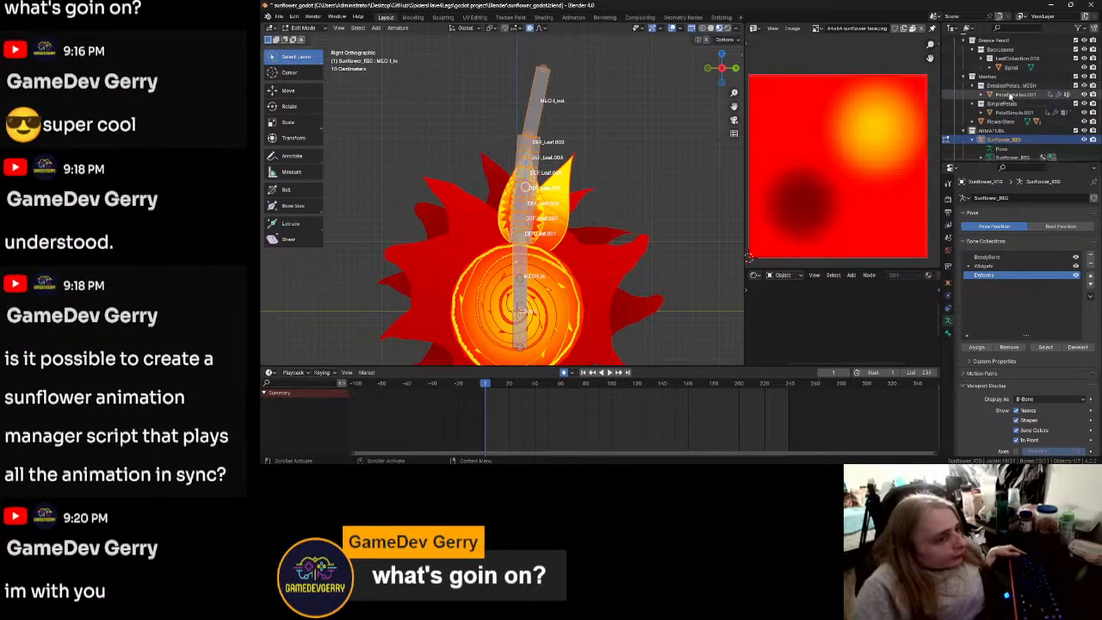
left_click(1011, 94)
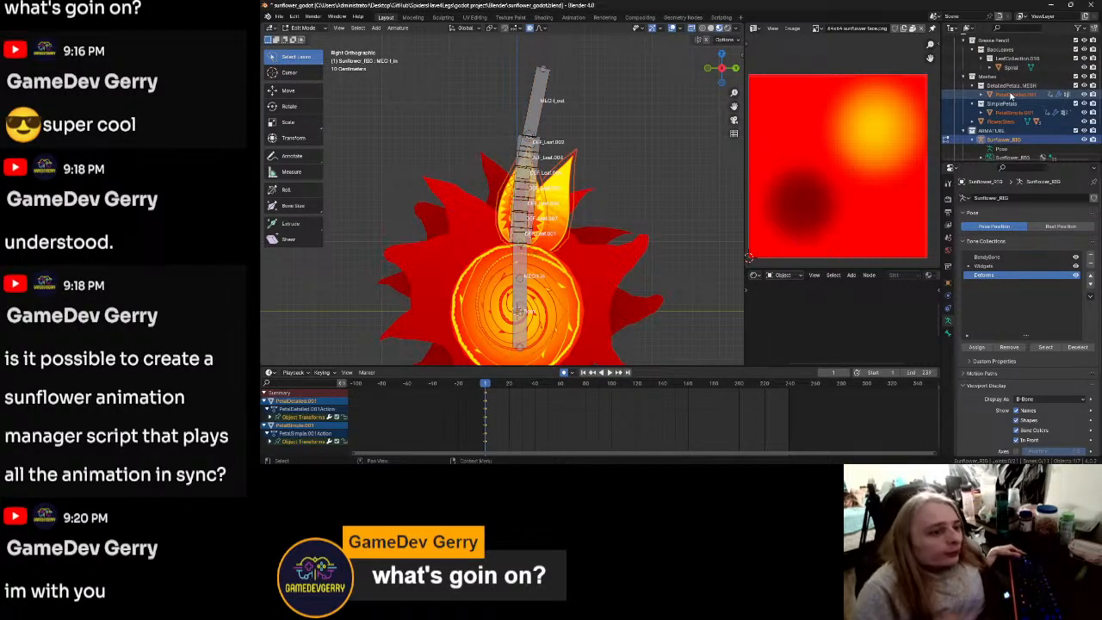
left_click(981, 86)
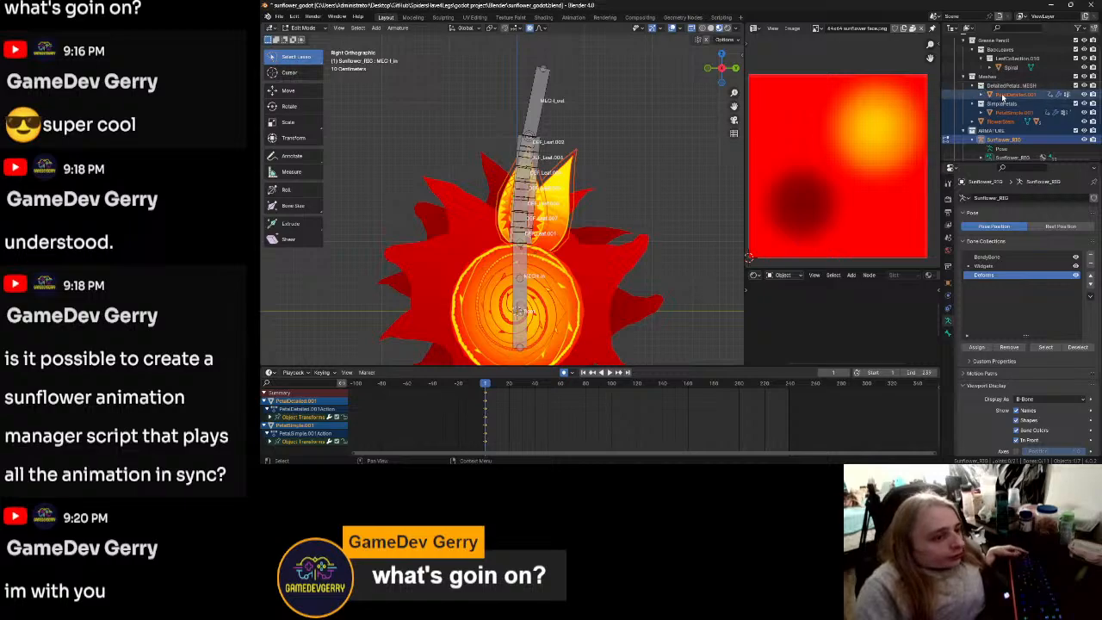
left_click(1007, 95)
left_click(1011, 138)
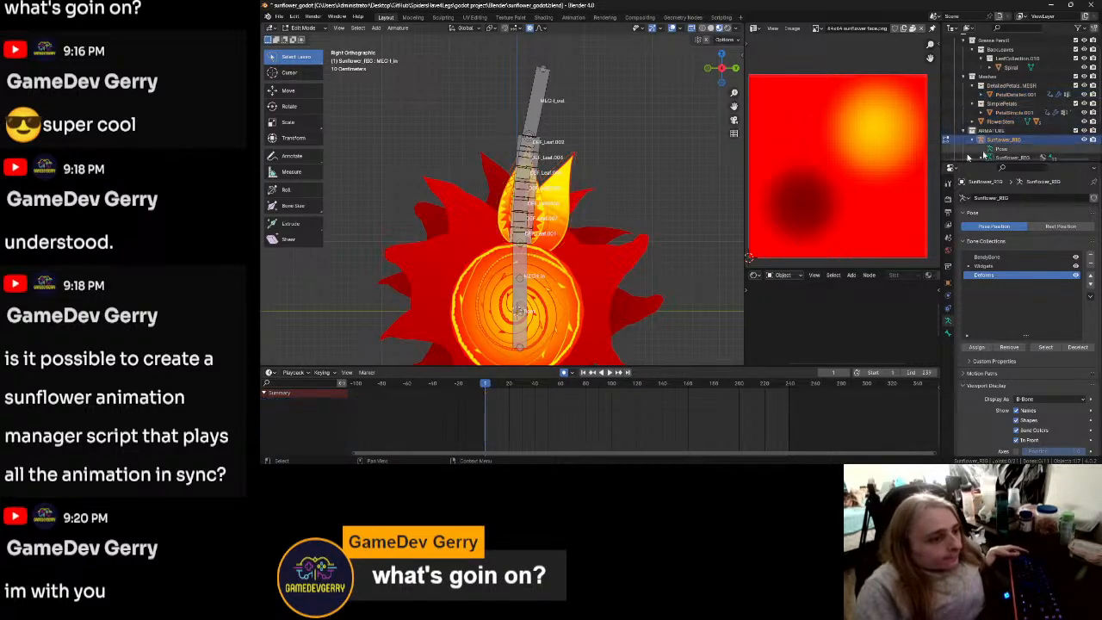
mouse_move(557, 258)
left_mouse_down()
mouse_move(530, 27)
mouse_move(569, 246)
left_mouse_up()
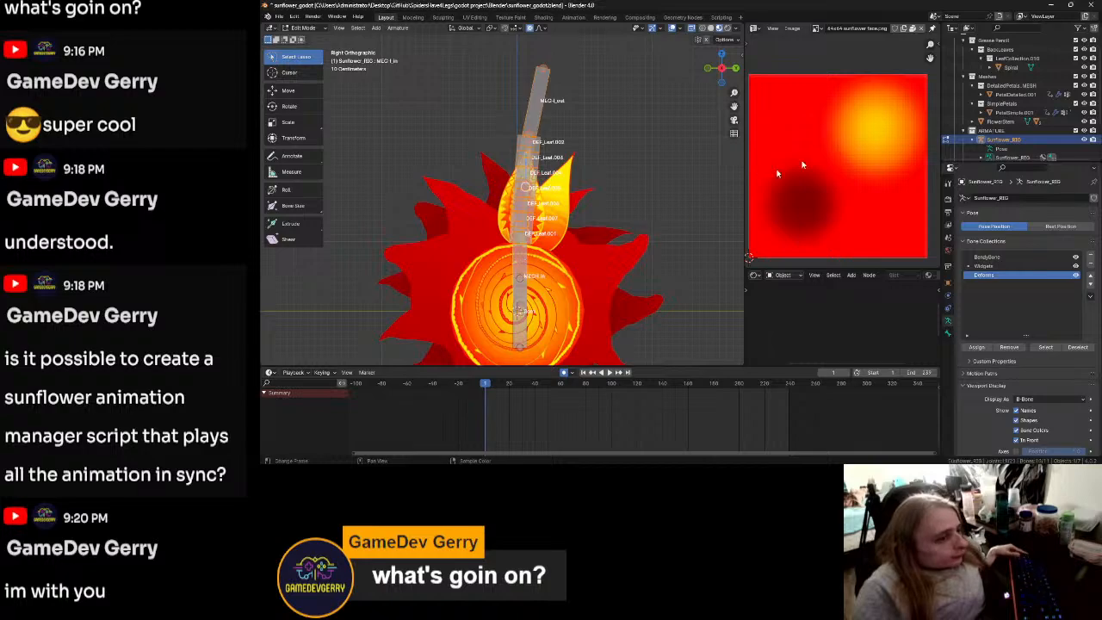
Step: Try to duplicate the petal chain bones of Sunflower_RIG with PetalDetailed.001 added to the selection
left_click(1012, 95)
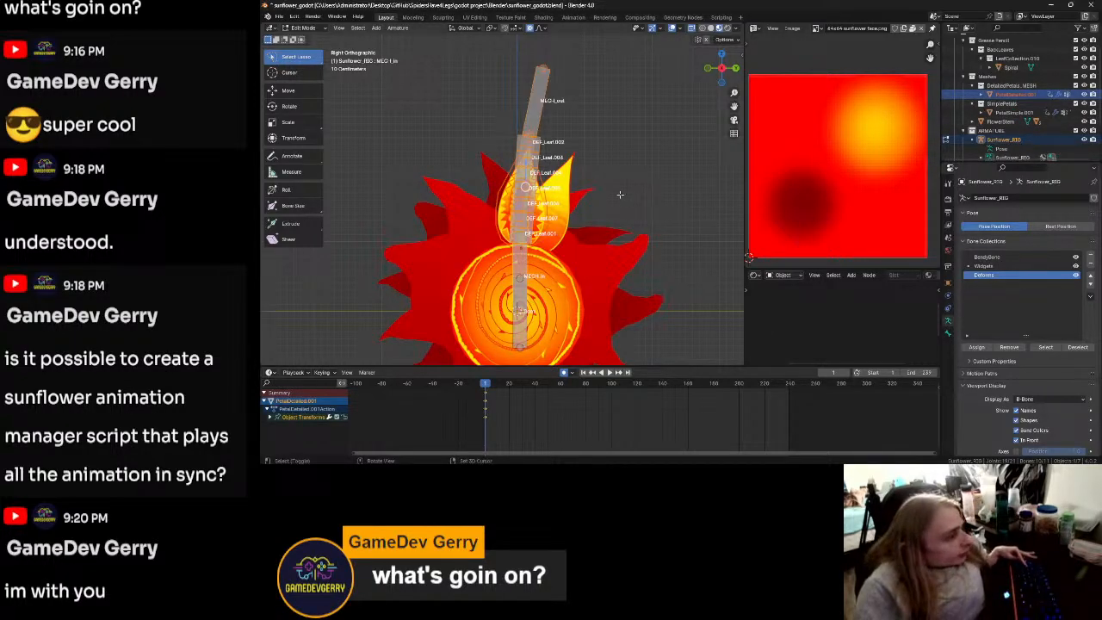
key("shift+d")
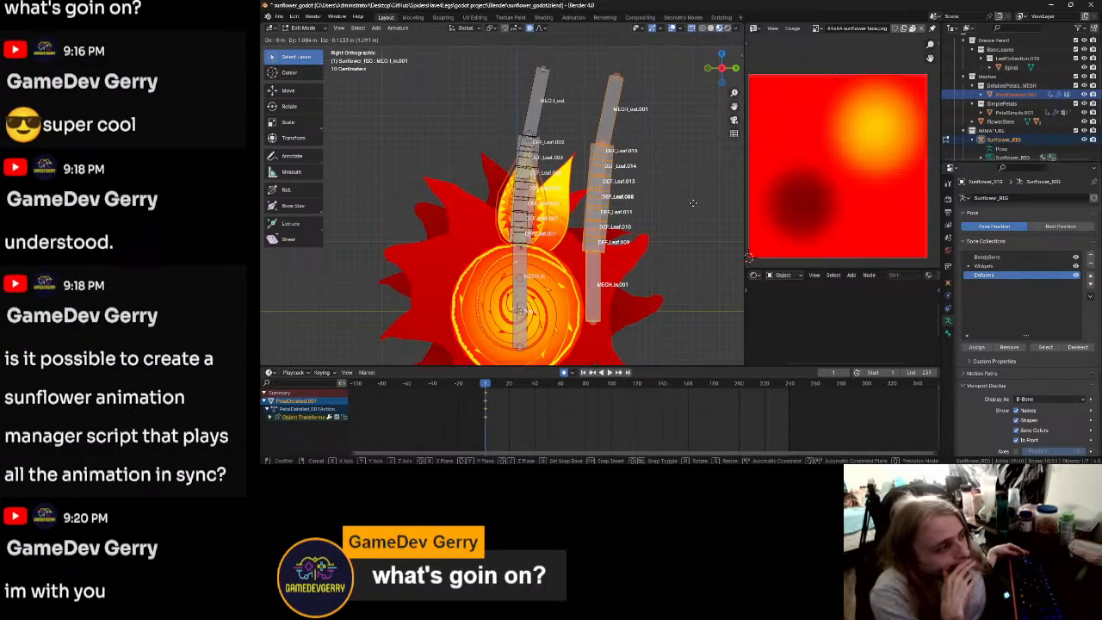
right_click(693, 203)
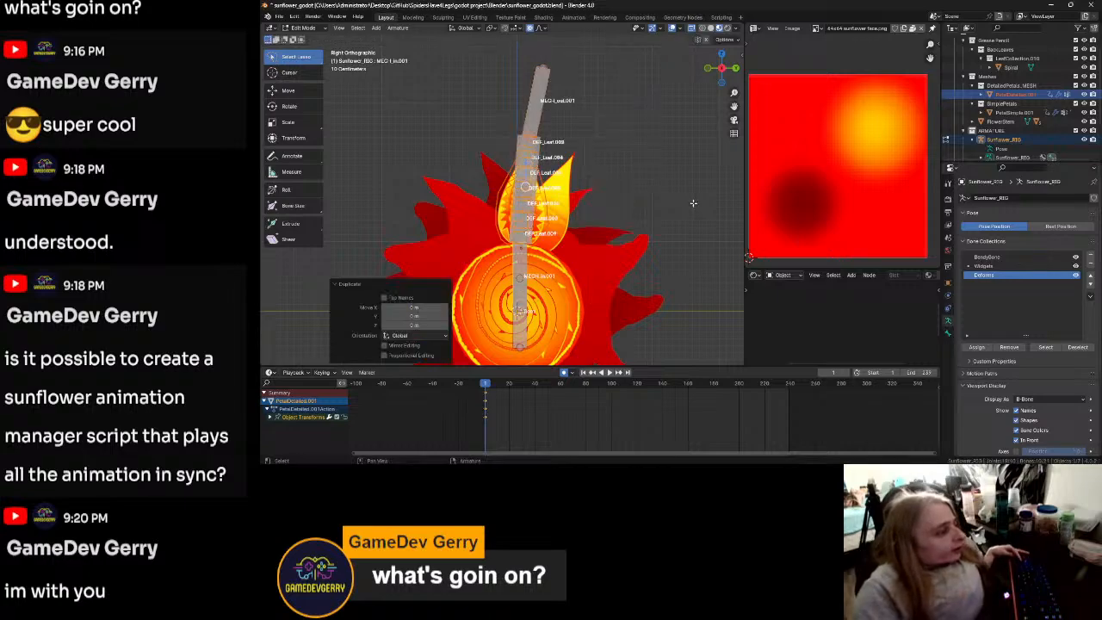
key("ctrl+z")
left_click(677, 211)
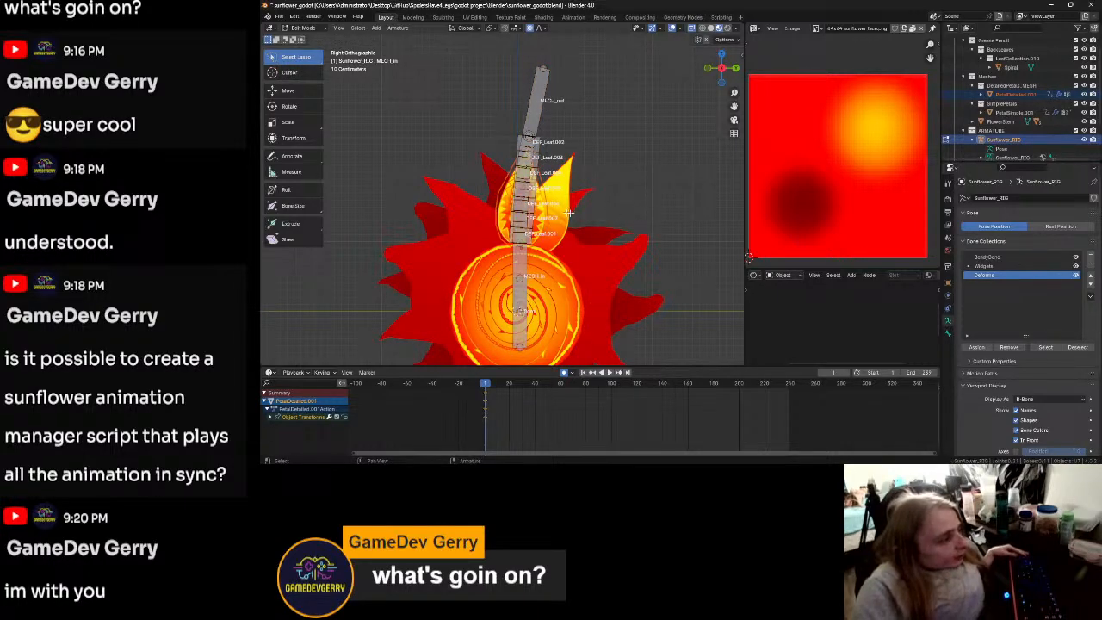
Step: Switch to Object Mode and duplicate the detailed petal PetalDetailed.001, offset 2 m along Y
key("Tab")
left_click(538, 213)
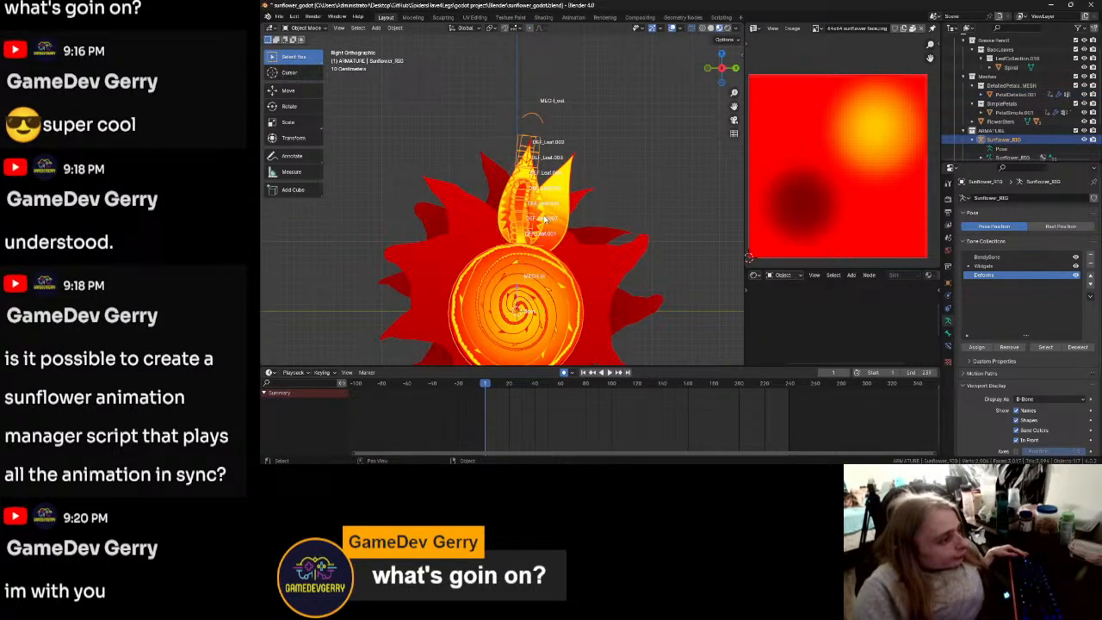
left_click(544, 219)
key("shift+d")
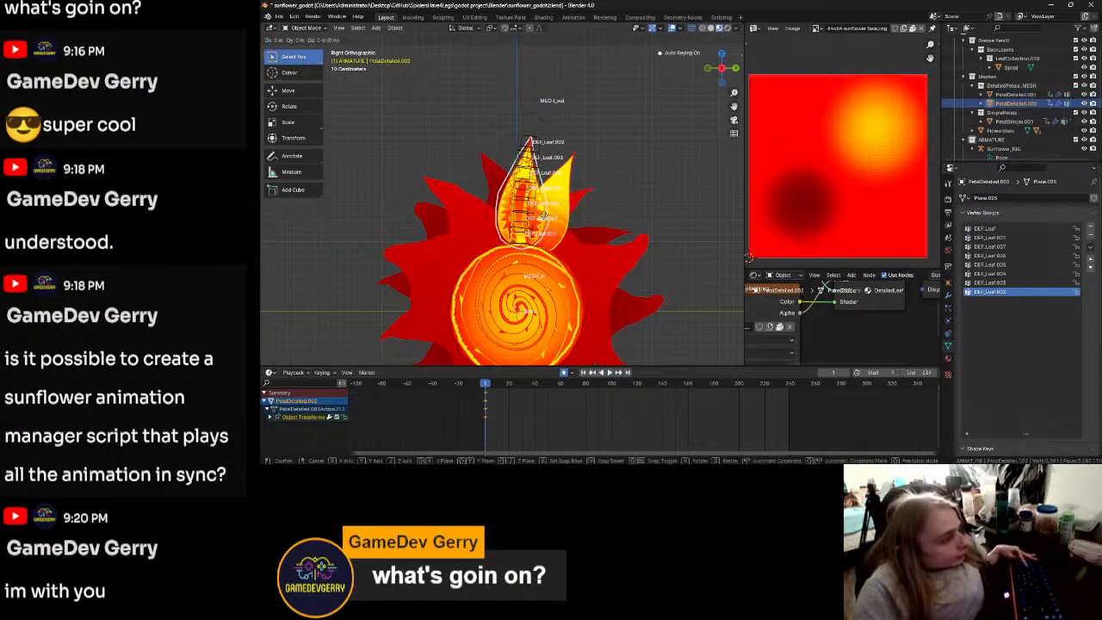
key("x")
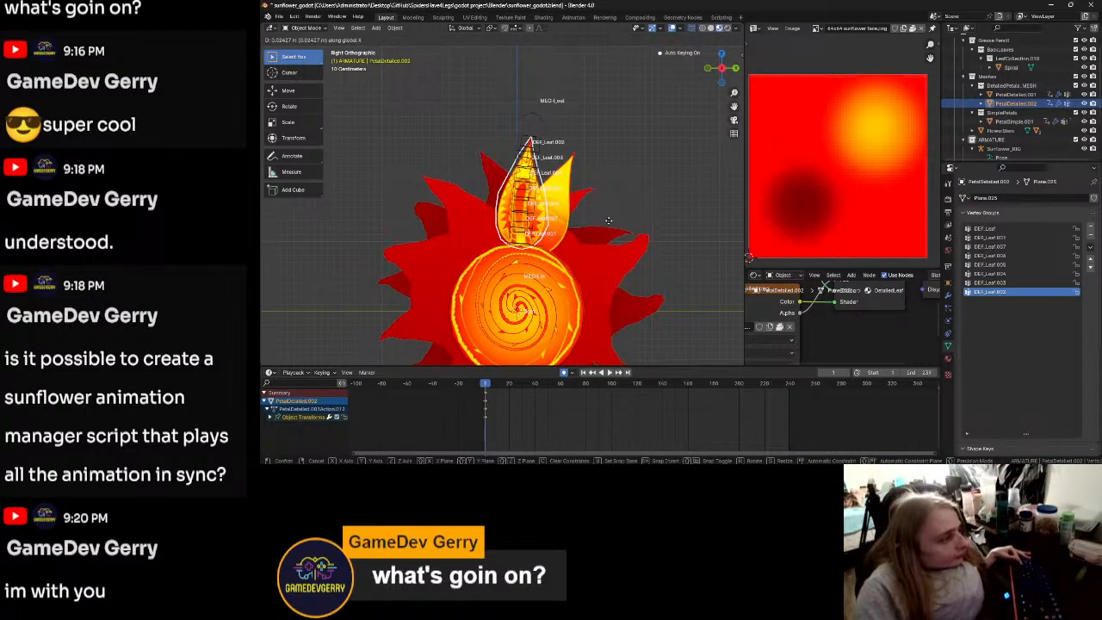
key("y")
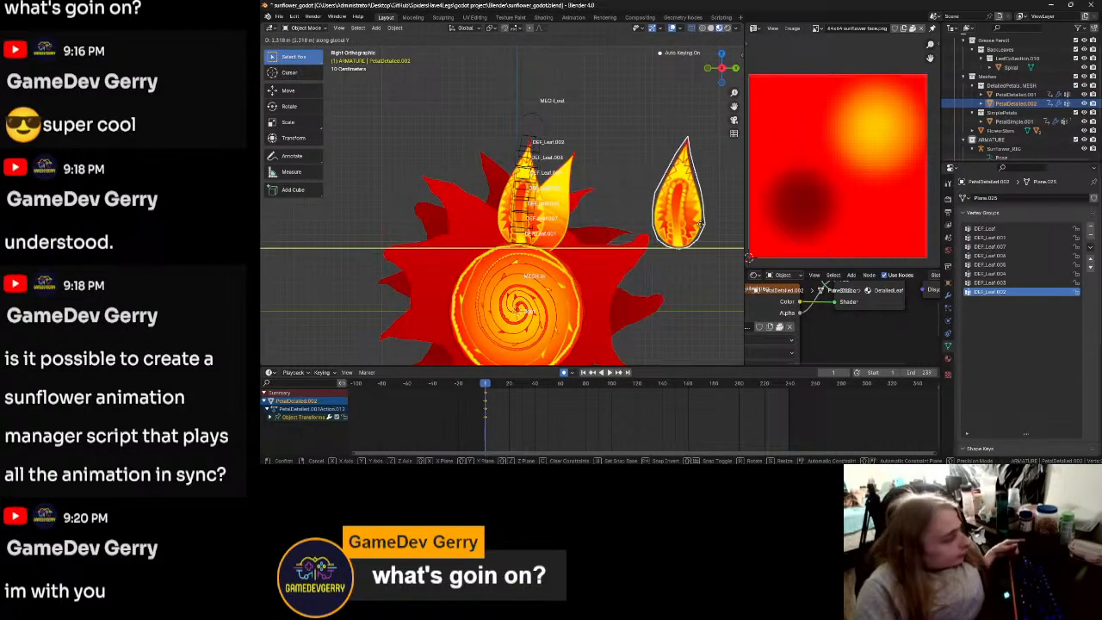
key("2")
key("Return")
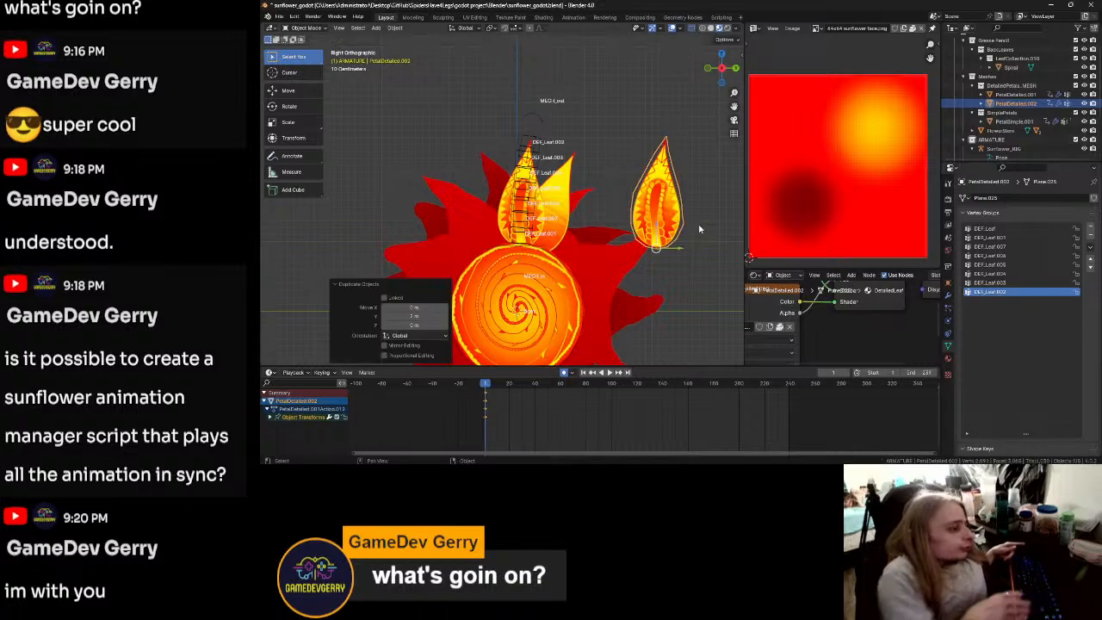
Step: In Edit Mode on Sunflower_RIG, duplicate the petal chain bones from MECH_in to MECH_out, offset 2 m along Y
left_click(519, 244)
left_click(522, 231)
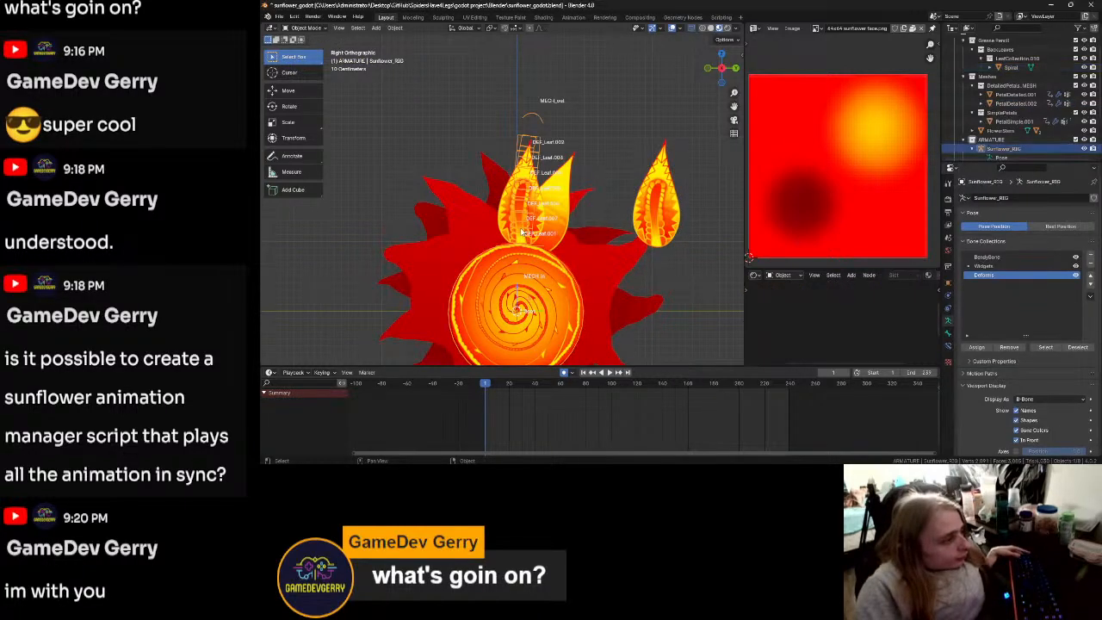
key("Tab")
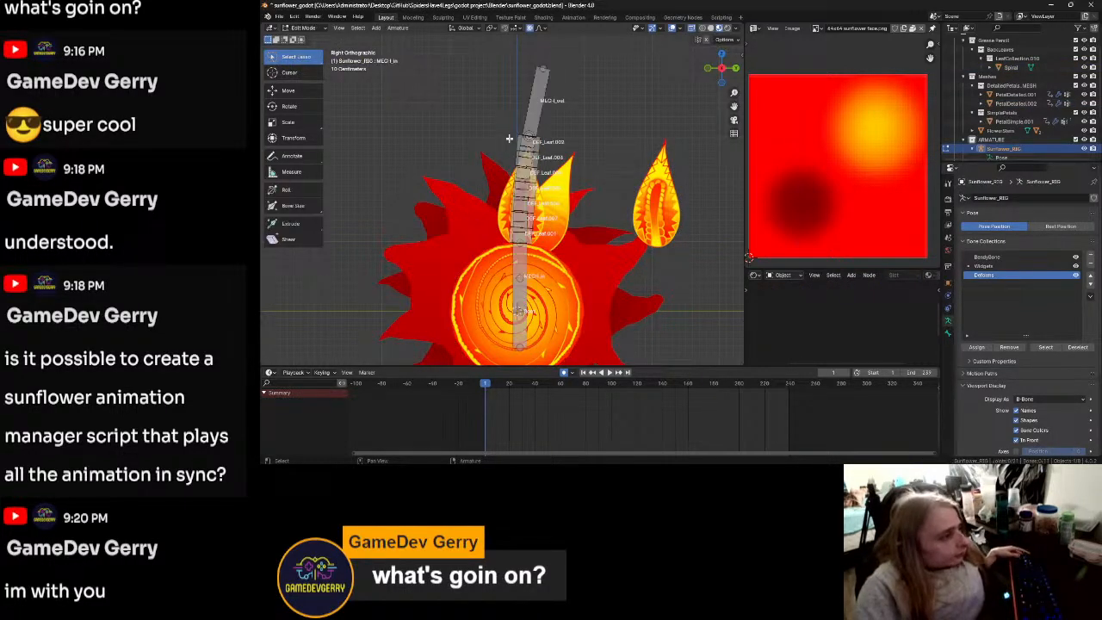
scroll(506, 120, "down", 1)
mouse_move(479, 59)
left_mouse_down()
mouse_move(560, 207)
mouse_move(552, 224)
mouse_move(495, 246)
mouse_move(472, 69)
left_mouse_up()
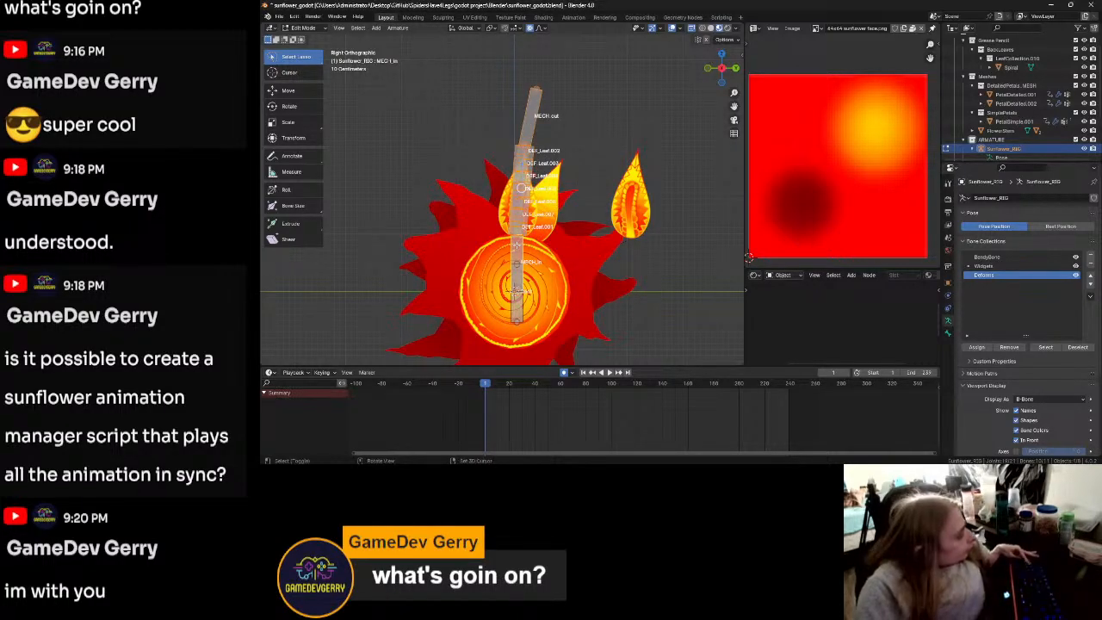
key("shift+d")
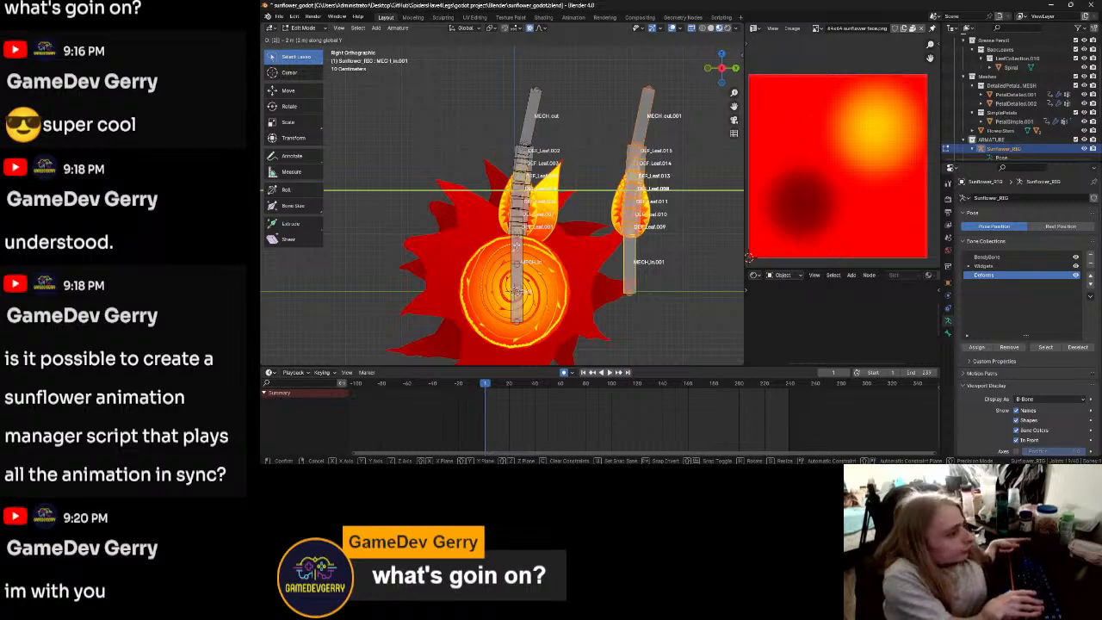
left_click(515, 245)
Step: Return to Object Mode and parent the duplicated petal PetalDetailed.002 to Sunflower_RIG with an armature deform
middle_click_drag(686, 214, 572, 223, "shift")
key("Tab")
left_click(547, 222)
left_click(534, 213)
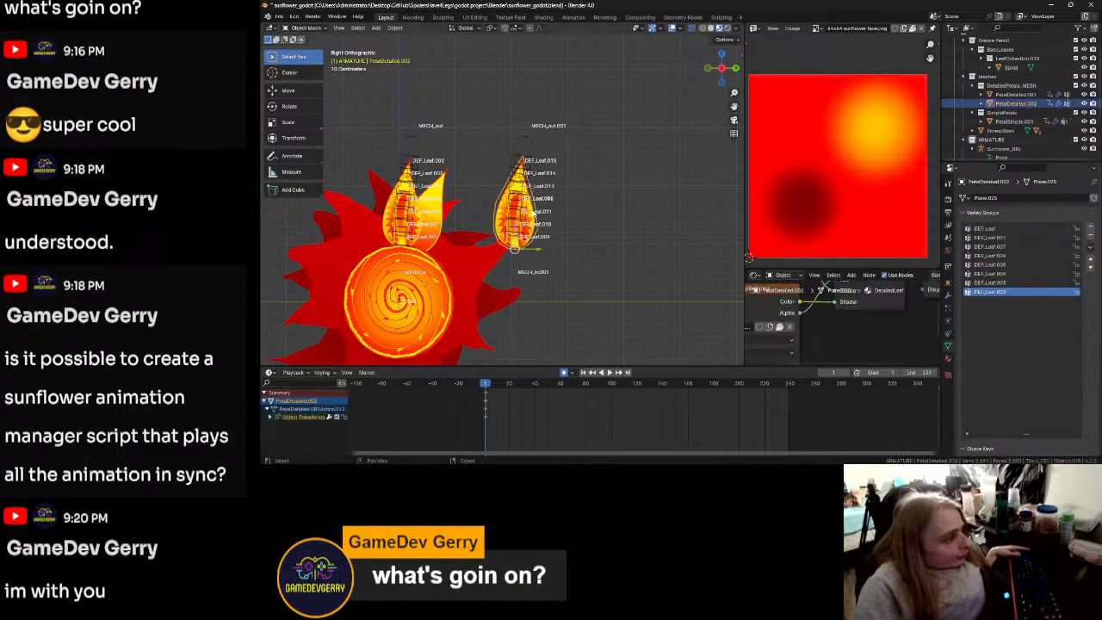
left_click(522, 210)
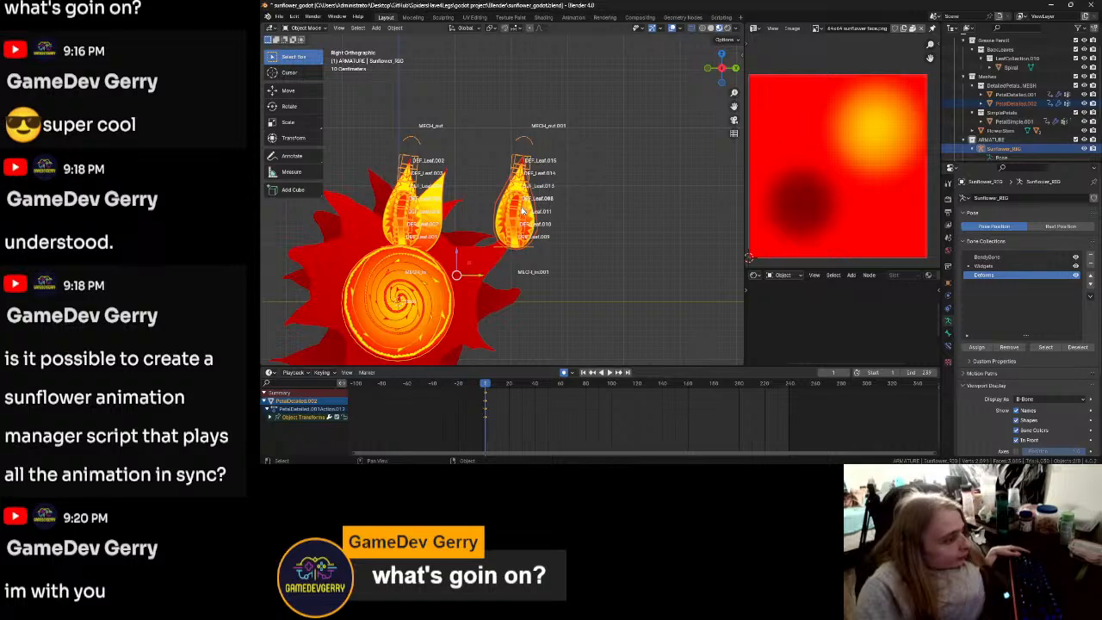
key("ctrl+p")
left_click(522, 209)
left_click(583, 217)
left_click(544, 197)
Step: In Pose Mode, test the duplicated petal's deformation by rotating MECH_out.001 and moving the duplicated chain's bones
key("ctrl+Tab")
left_click(522, 135)
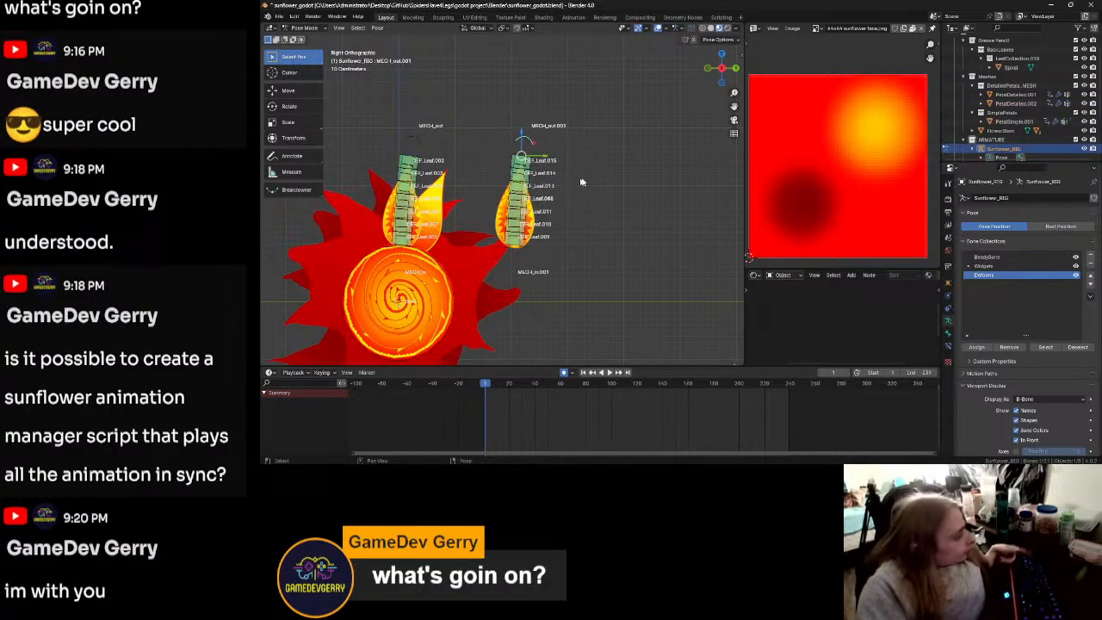
key("r")
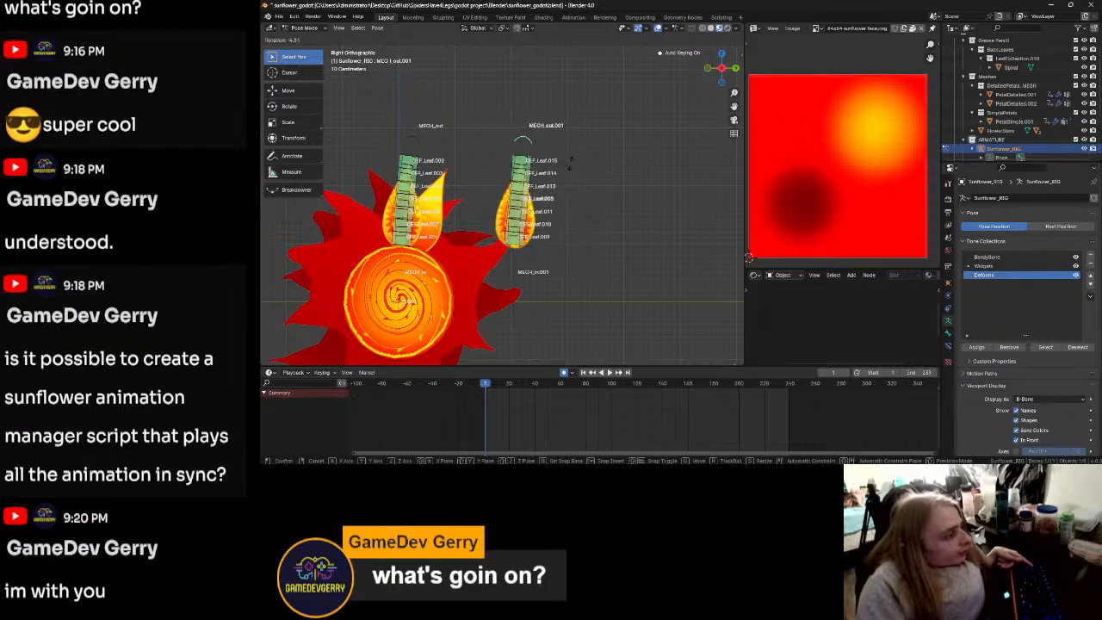
right_click(571, 171)
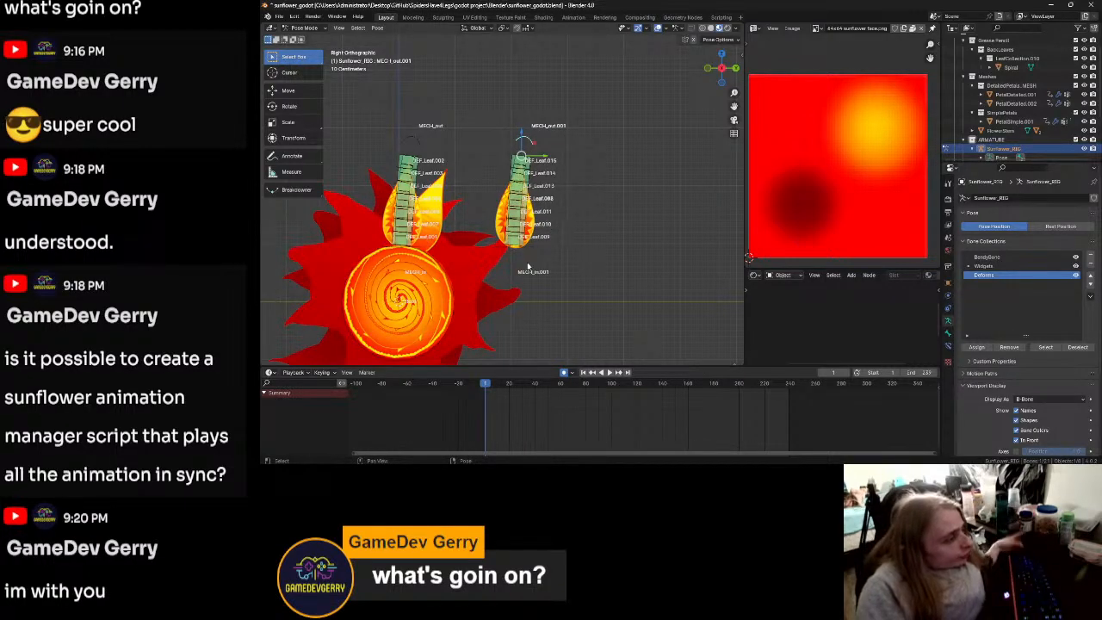
scroll(527, 262, "up", 1)
left_click_drag(572, 89, 506, 273)
key("g")
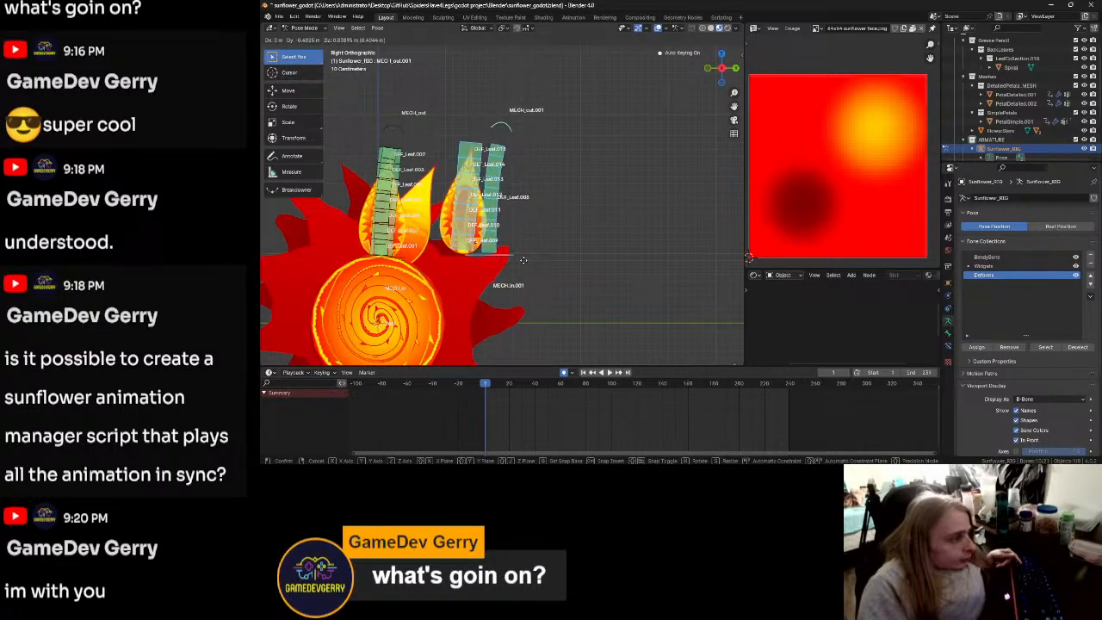
right_click(524, 263)
Step: Move MECH_in.001 and MECH_out.001 beside the original petal on the flower head and rotate them about 30° outward
left_click(535, 263)
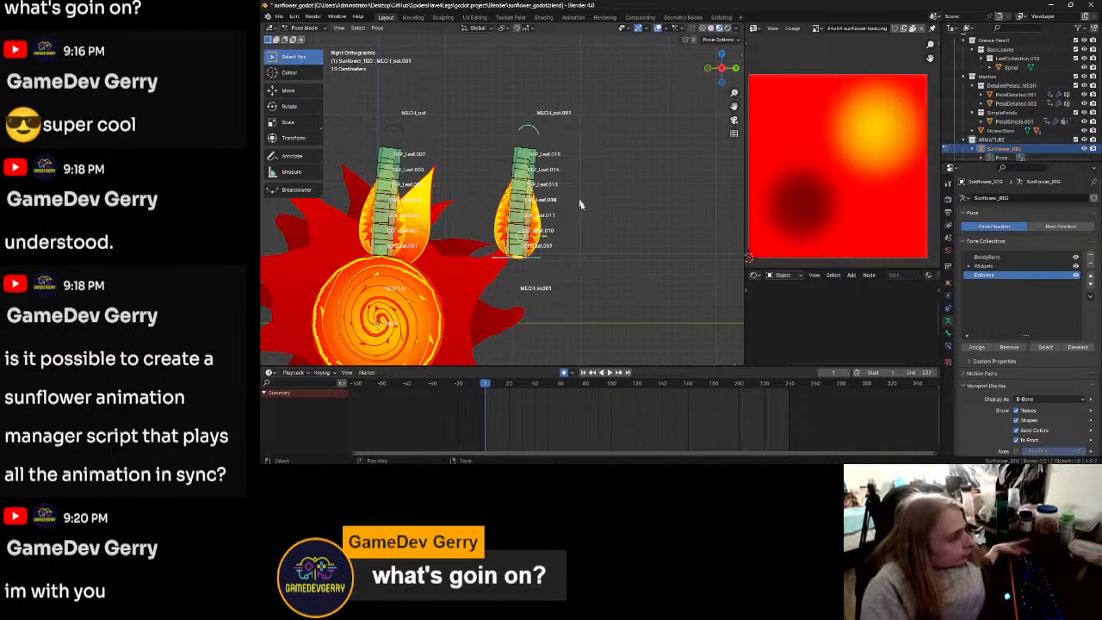
key("g")
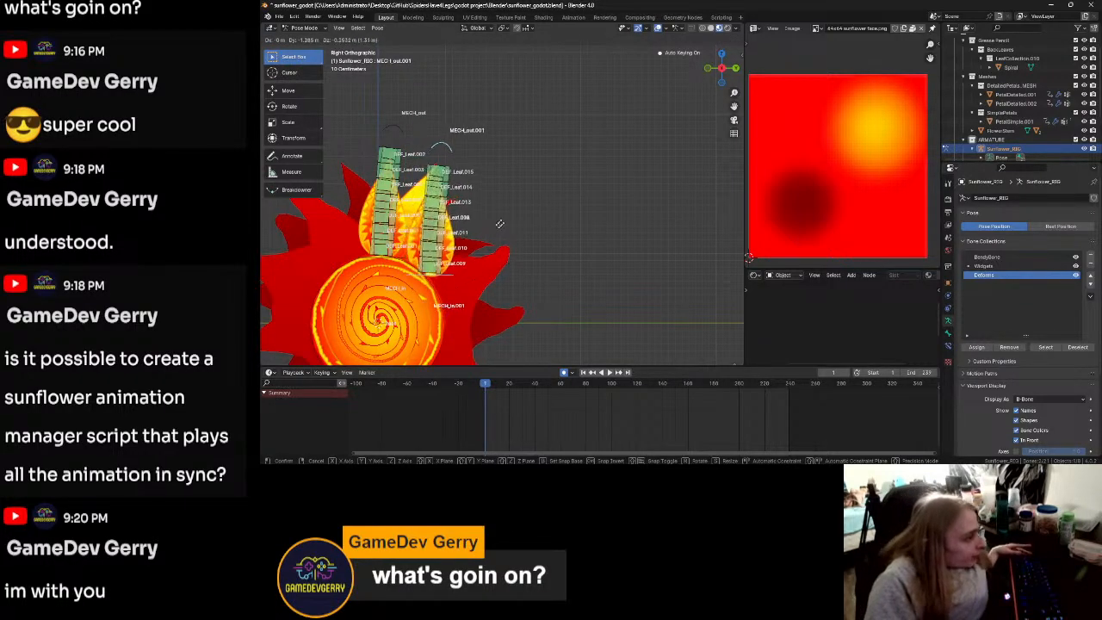
left_click(475, 204)
key("r")
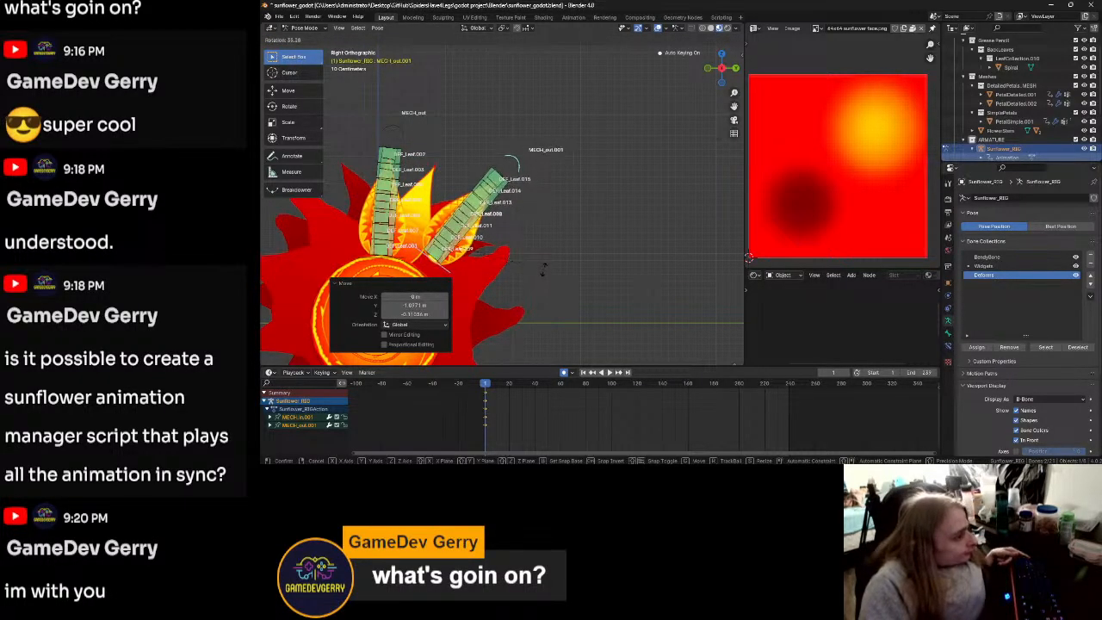
left_click(542, 262)
key("g")
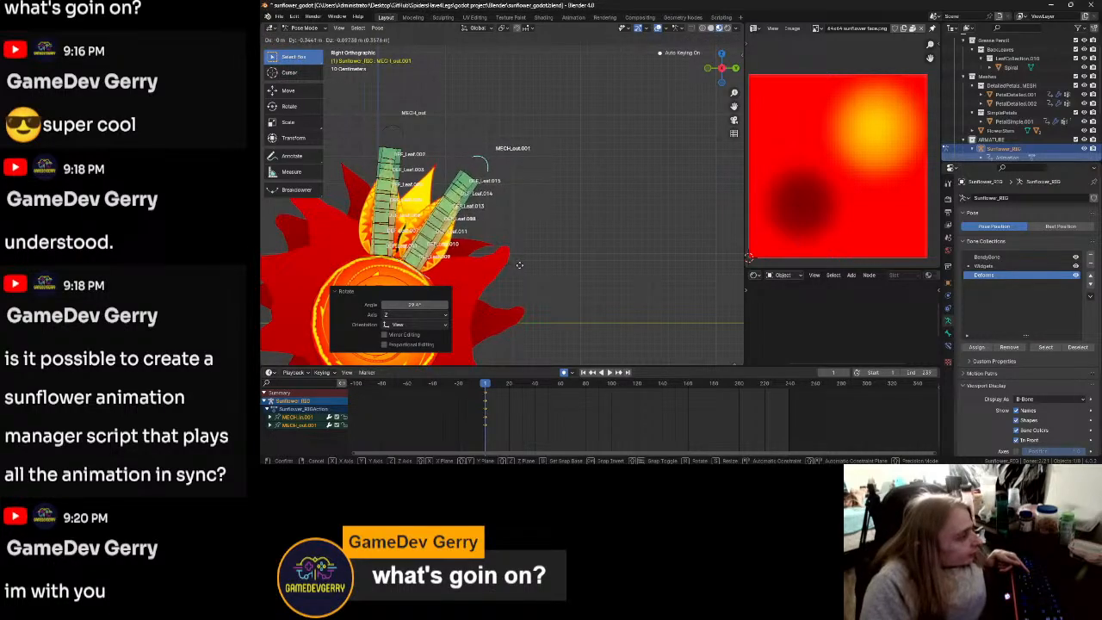
left_click(519, 265)
Step: Shift the duplicated chain's two control bones slightly along X from a perspective view
key("KP_5")
middle_click_drag(558, 263, 452, 250)
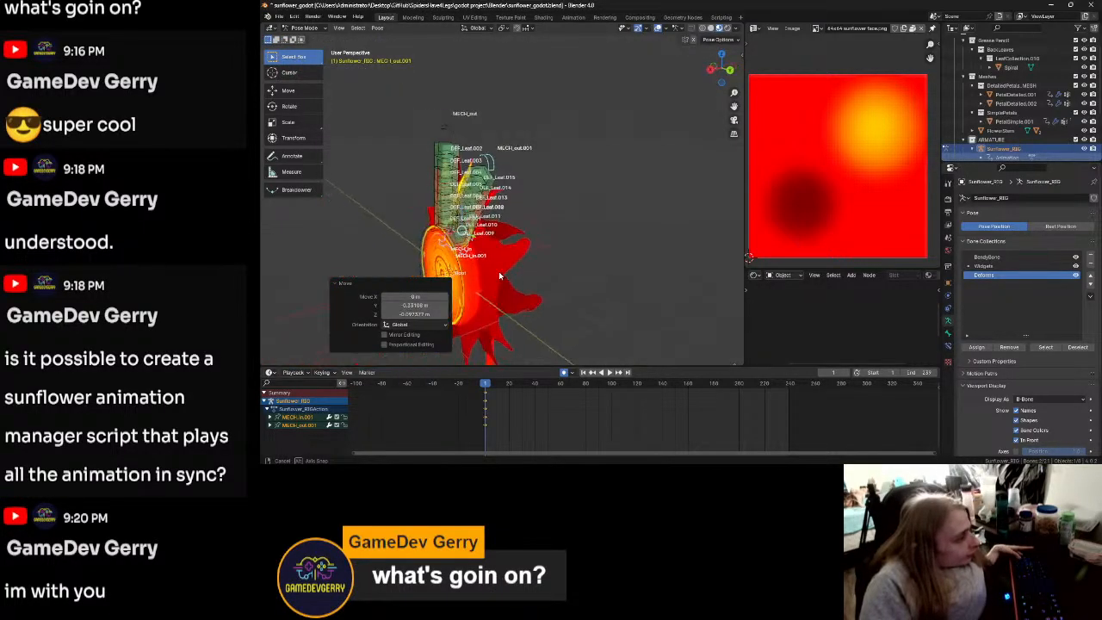
key("g")
key("x")
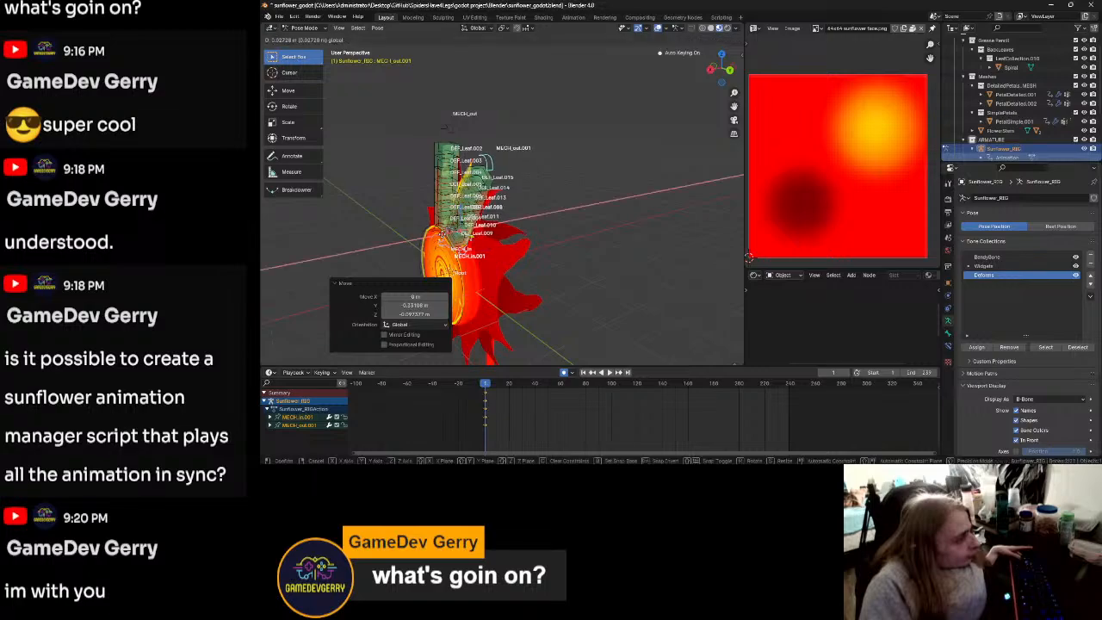
left_click(441, 234)
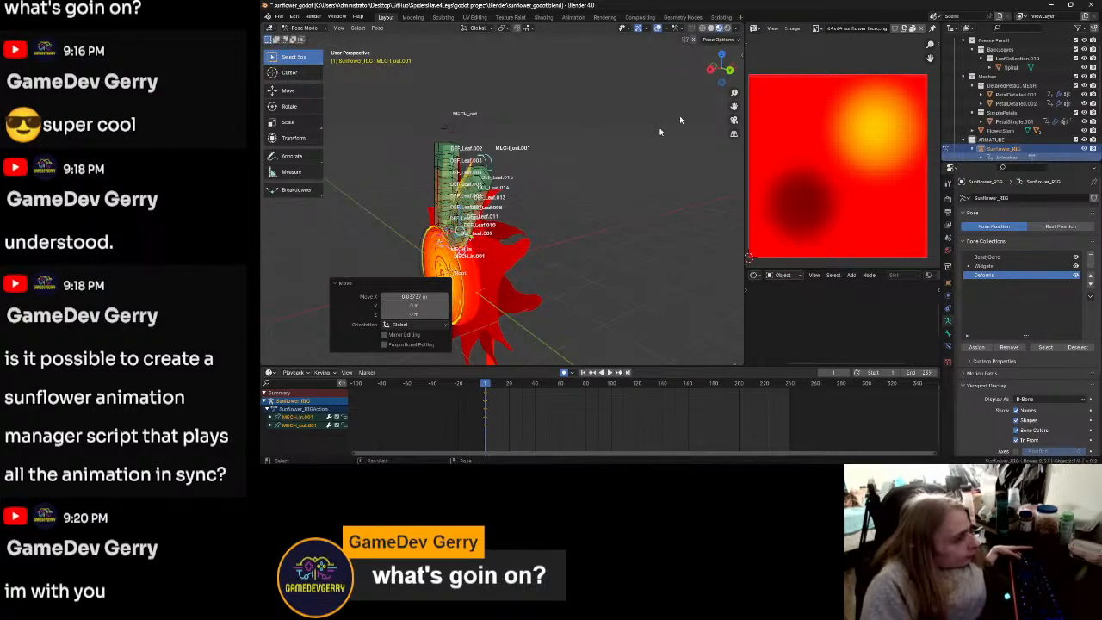
Step: Return to the right orthographic view and test-rotate MECH_out and MECH_out.001 to compare how the two petals bend
left_click(711, 69)
scroll(490, 310, "up", 3)
middle_click_drag(483, 312, 629, 292, "shift")
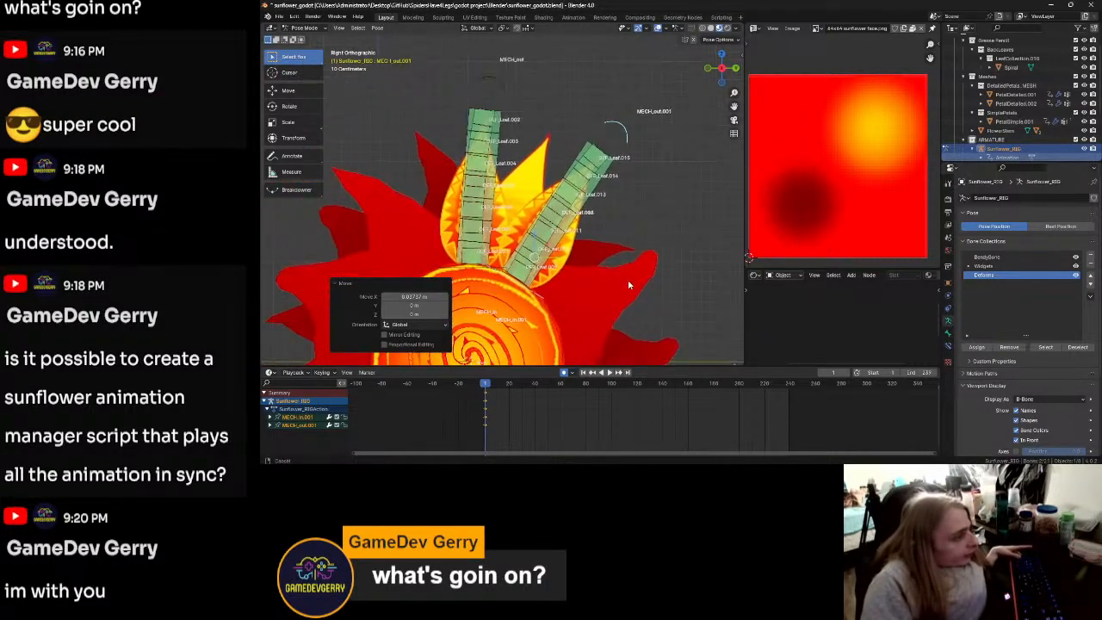
left_click(494, 80)
key("r")
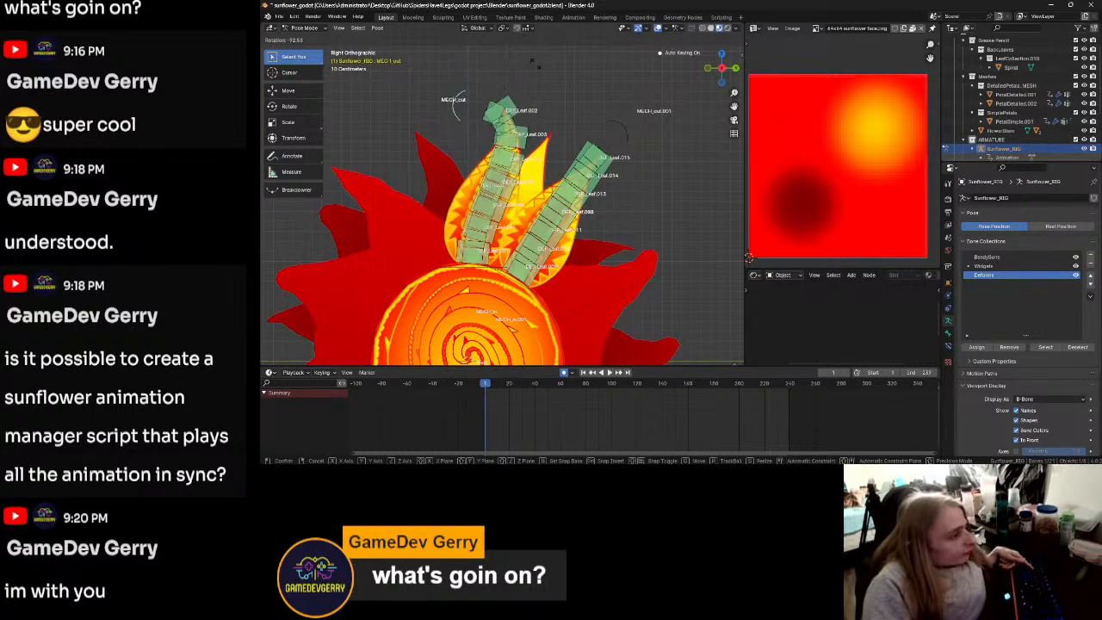
right_click(520, 52)
left_click(631, 141)
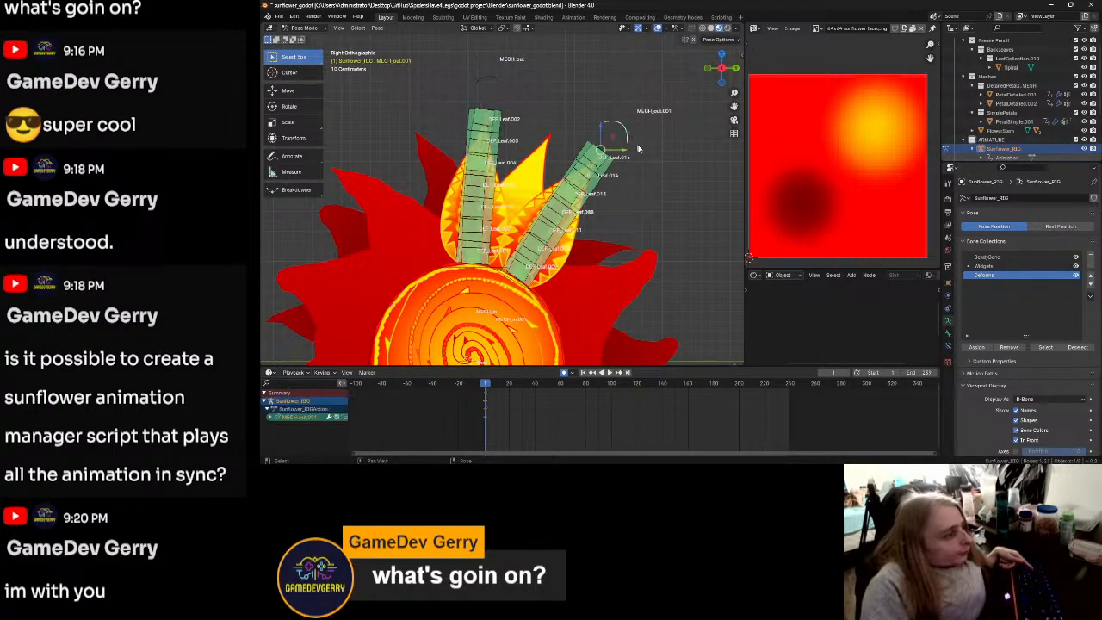
key("r")
right_click(536, 148)
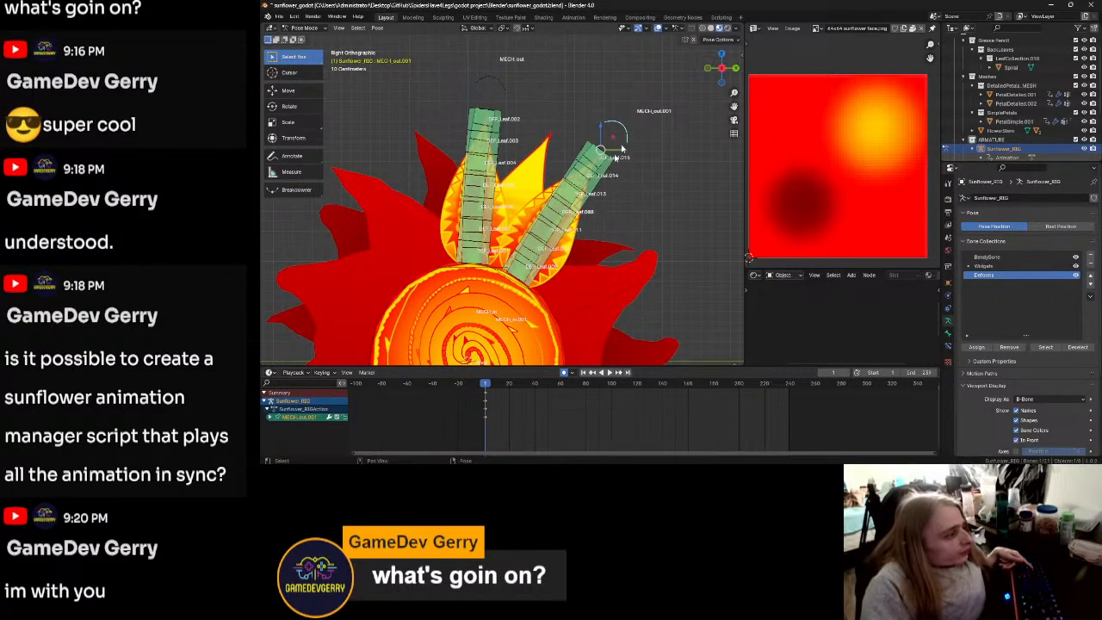
Step: Undo the test posing of the duplicated petal chain and deselect its bones
scroll(649, 250, "down", 3)
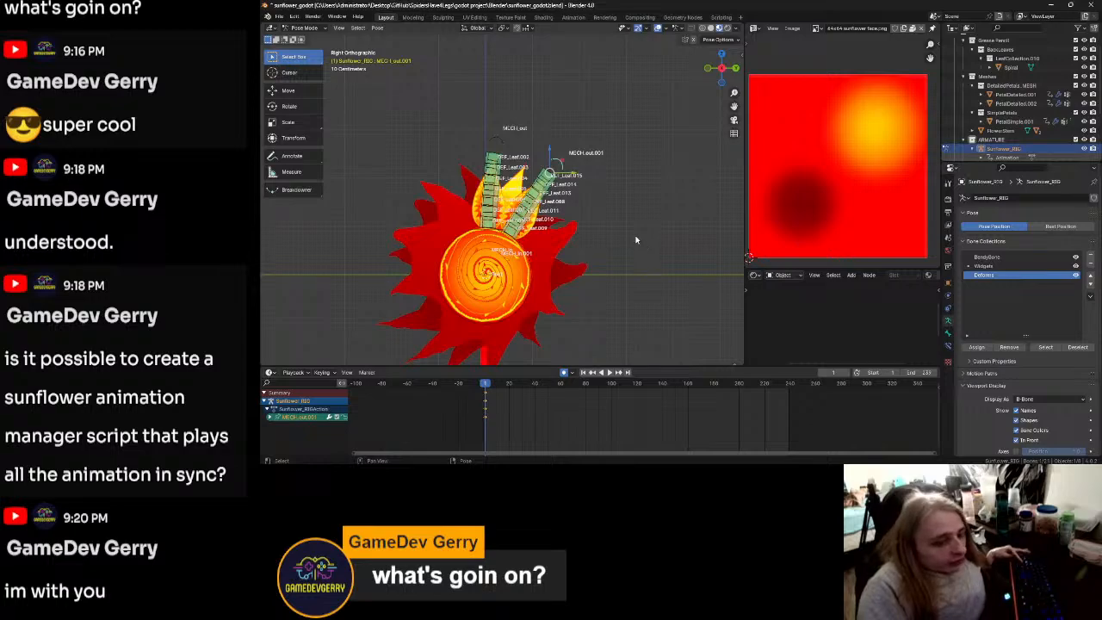
key("ctrl+z")
key("ctrl+z")
key("ctrl+z")
left_click(652, 249)
Step: Switch to Object Mode and duplicate the detailed petal PetalDetailed.002, offset 2 m along Y
key("Tab")
left_click(659, 231)
middle_click_drag(659, 231, 591, 241, "shift")
left_click(527, 228)
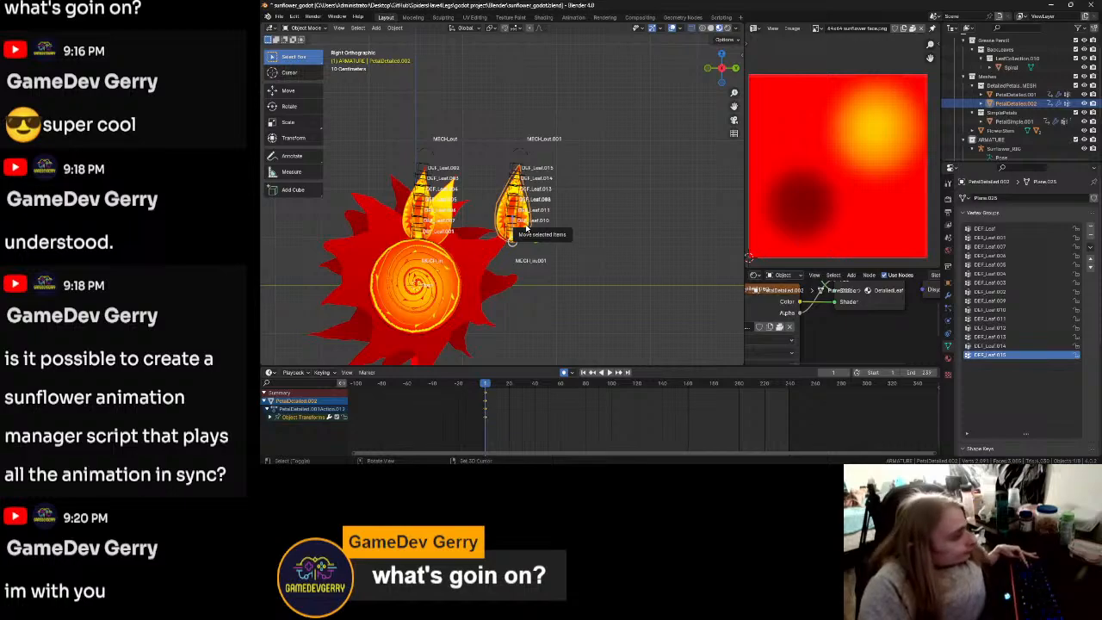
key("shift+d")
key("y")
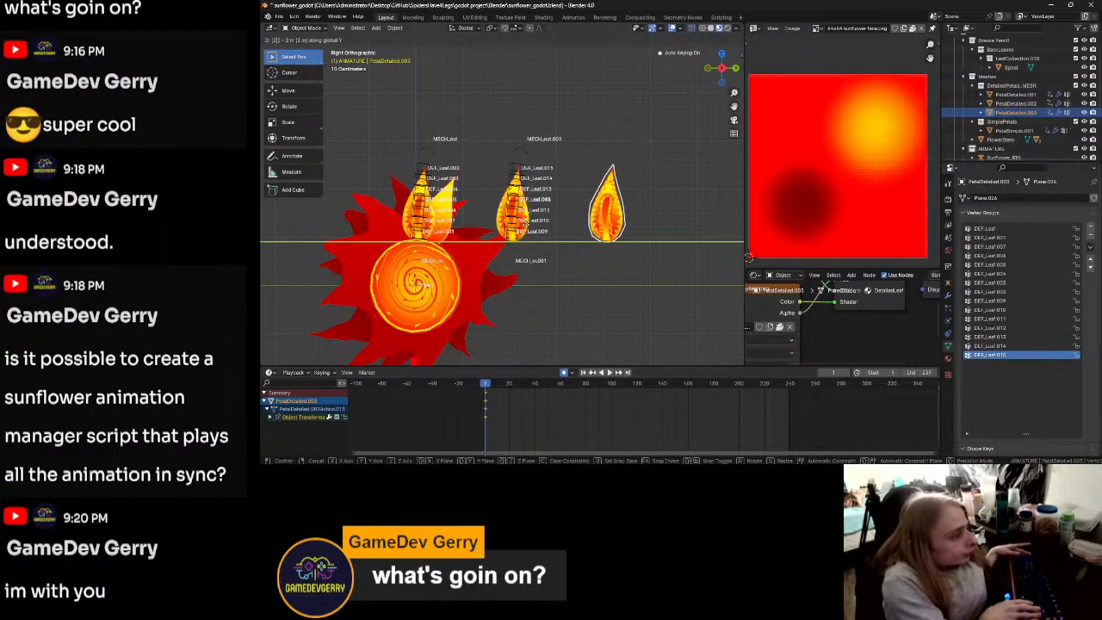
left_click(526, 224)
middle_click_drag(527, 225, 613, 215, "shift")
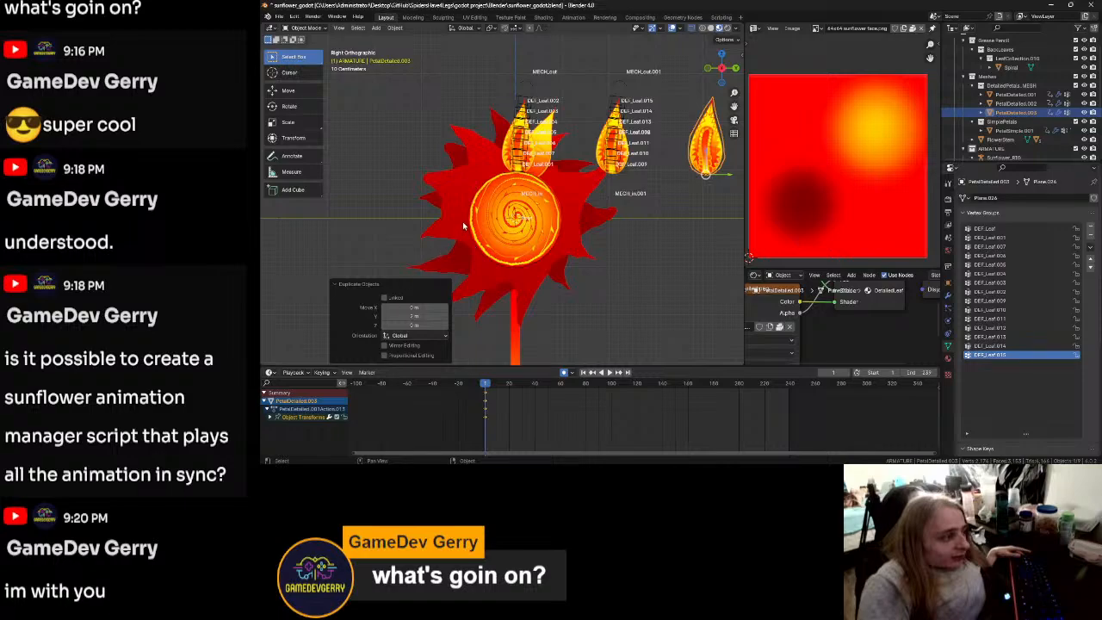
middle_click_drag(693, 223, 510, 272, "shift")
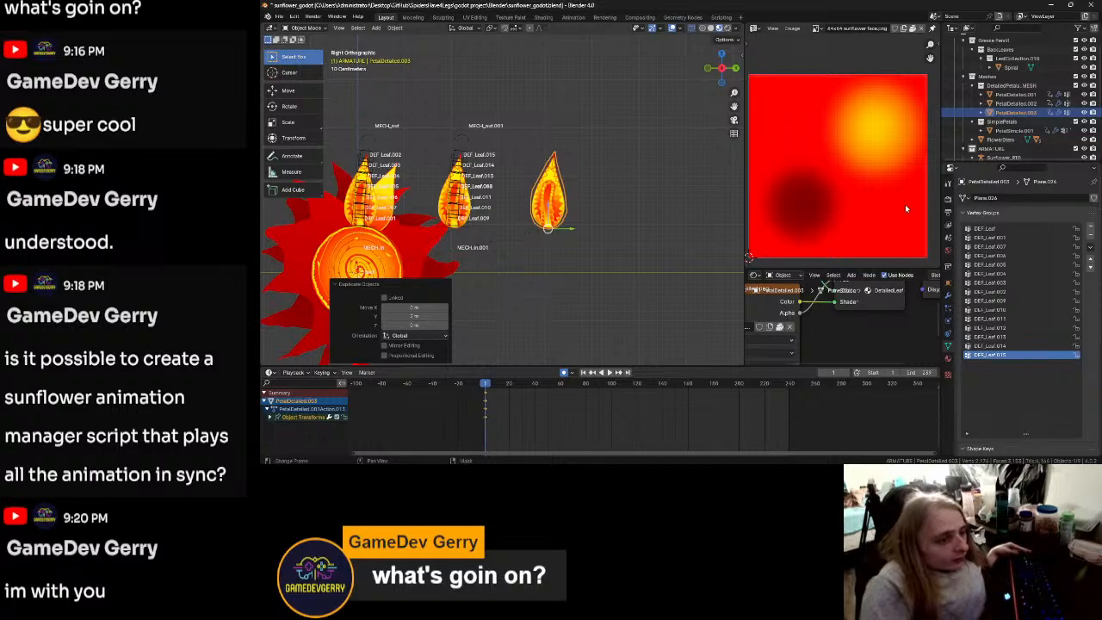
Step: Undo the petal and bone-chain duplications until only the original detailed petal and its bone chain remain
key("ctrl+z")
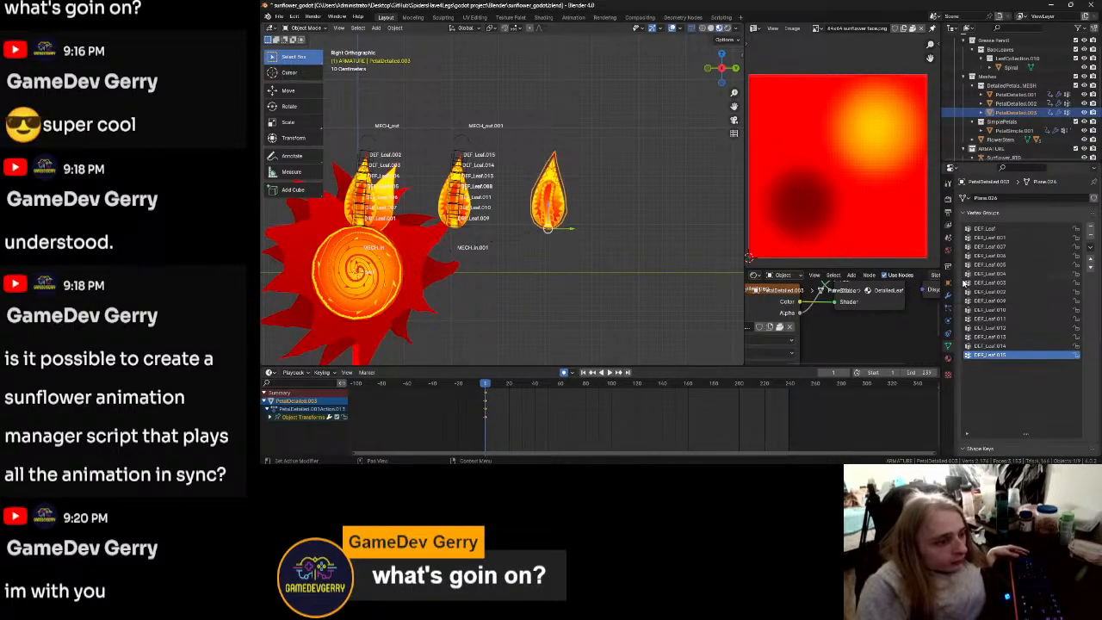
left_click(948, 295)
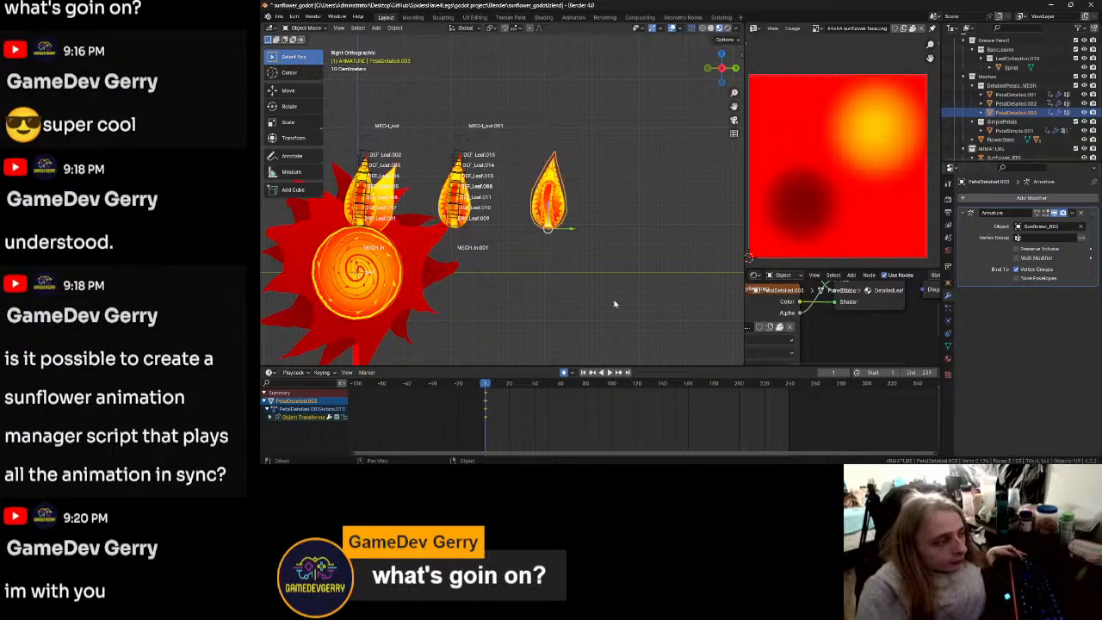
left_click(603, 275)
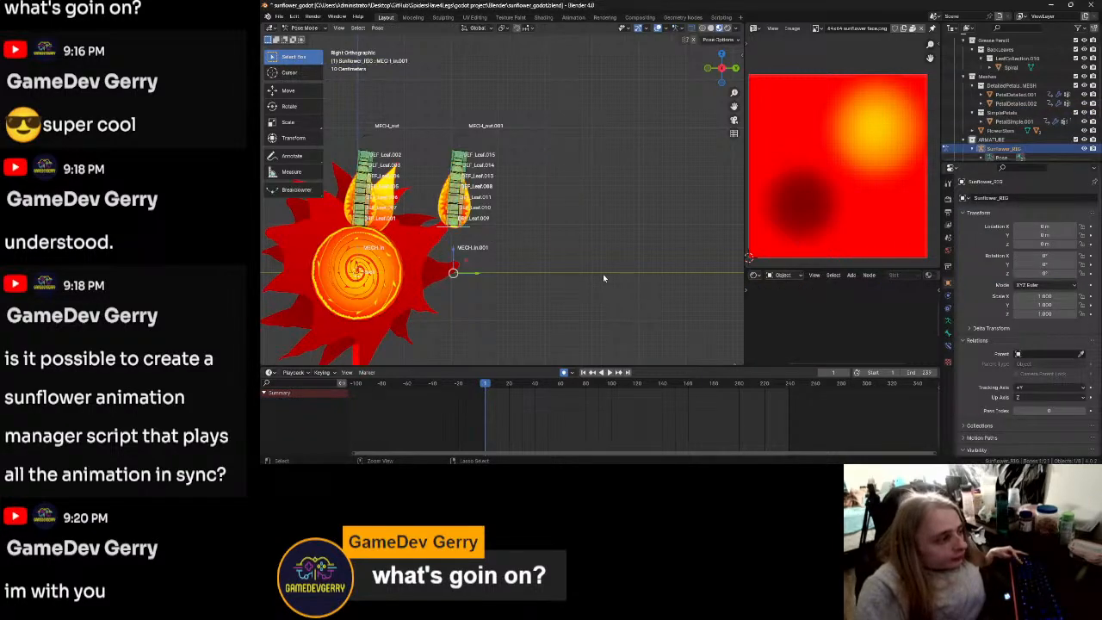
left_click(602, 274)
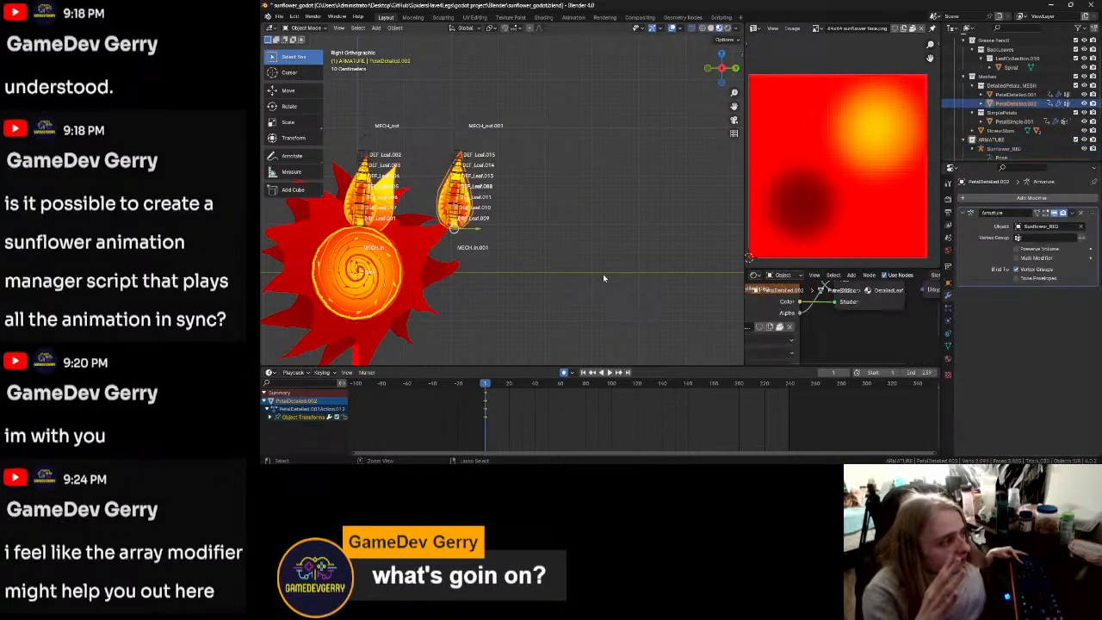
left_click(602, 273)
key("Tab")
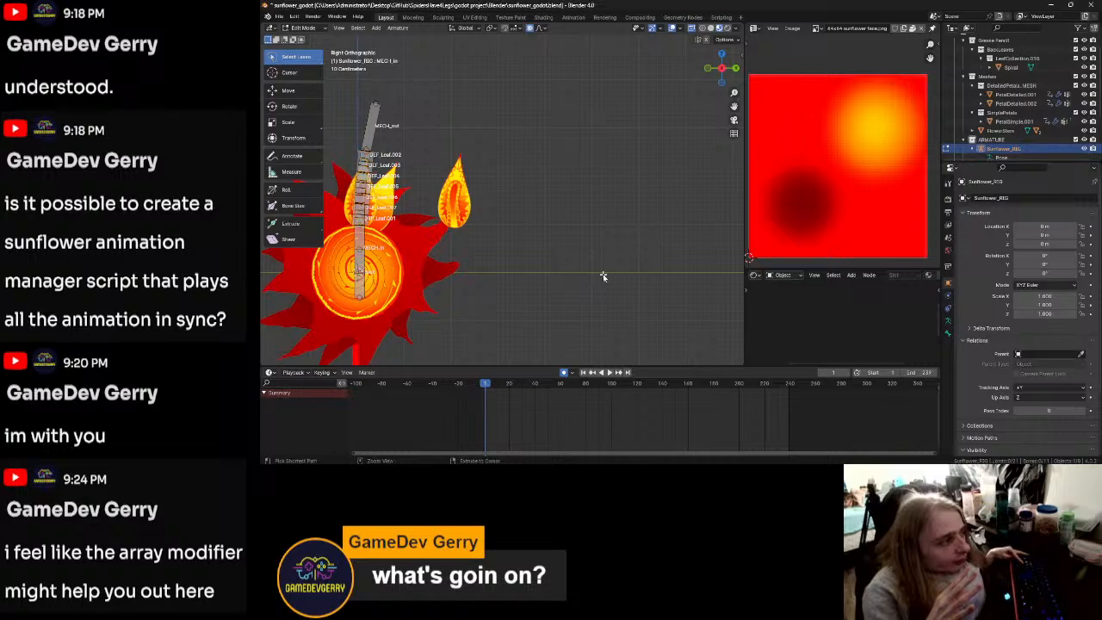
key("Tab")
left_click(602, 274)
left_click(603, 274)
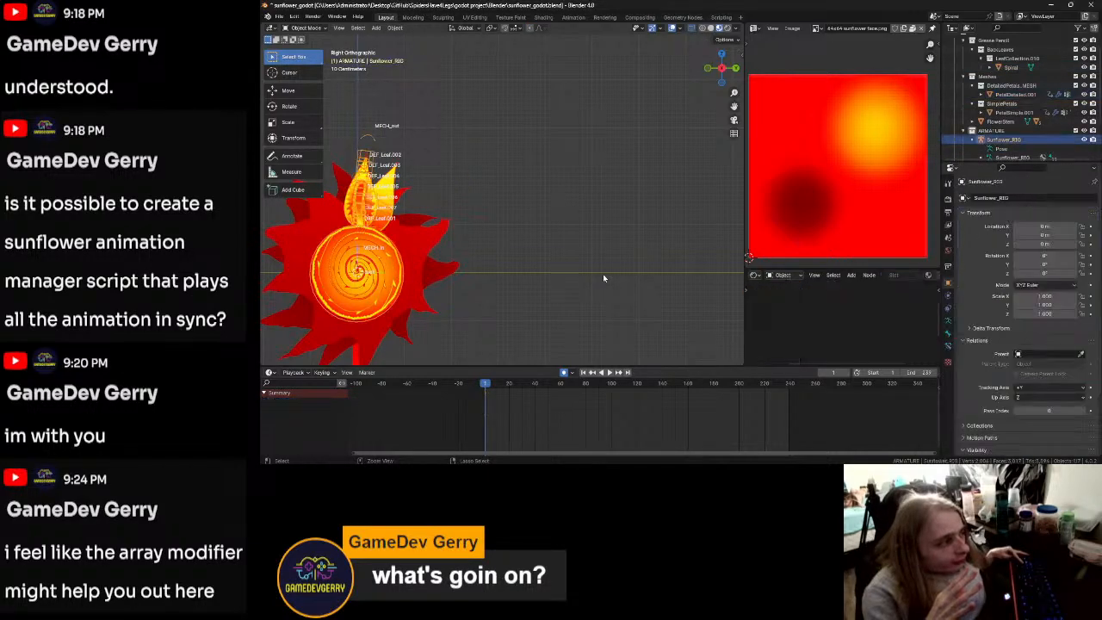
left_click(602, 273)
Step: Select the detailed petal PetalDetailed.001 and clear its parent
middle_click_drag(492, 263, 601, 272, "shift")
scroll(482, 227, "up", 2)
left_click(482, 228)
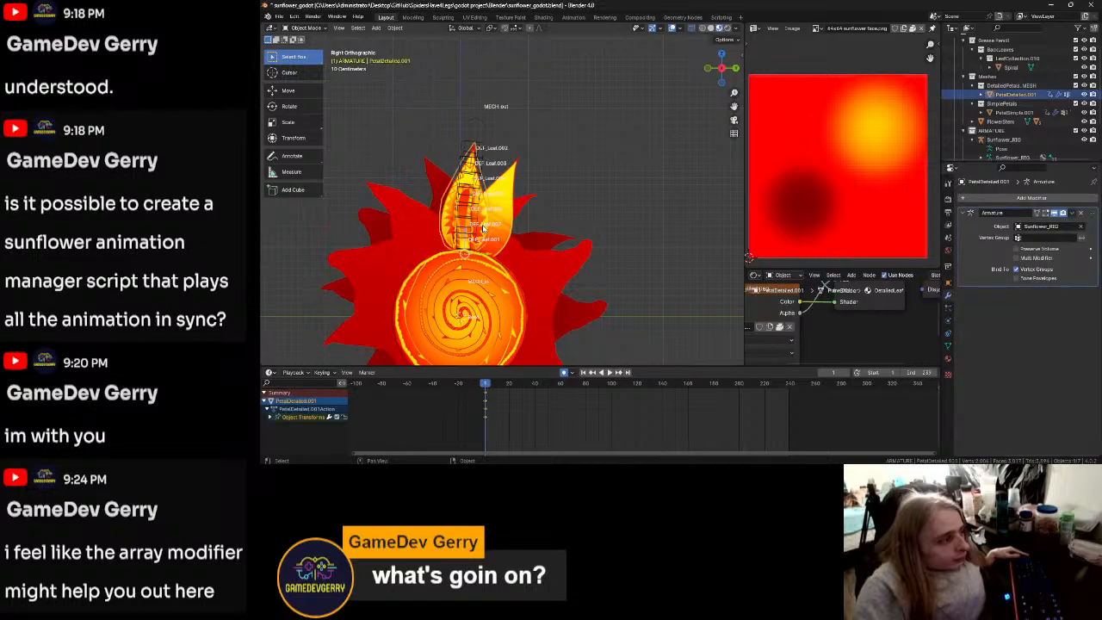
key("alt+p")
left_click(664, 212)
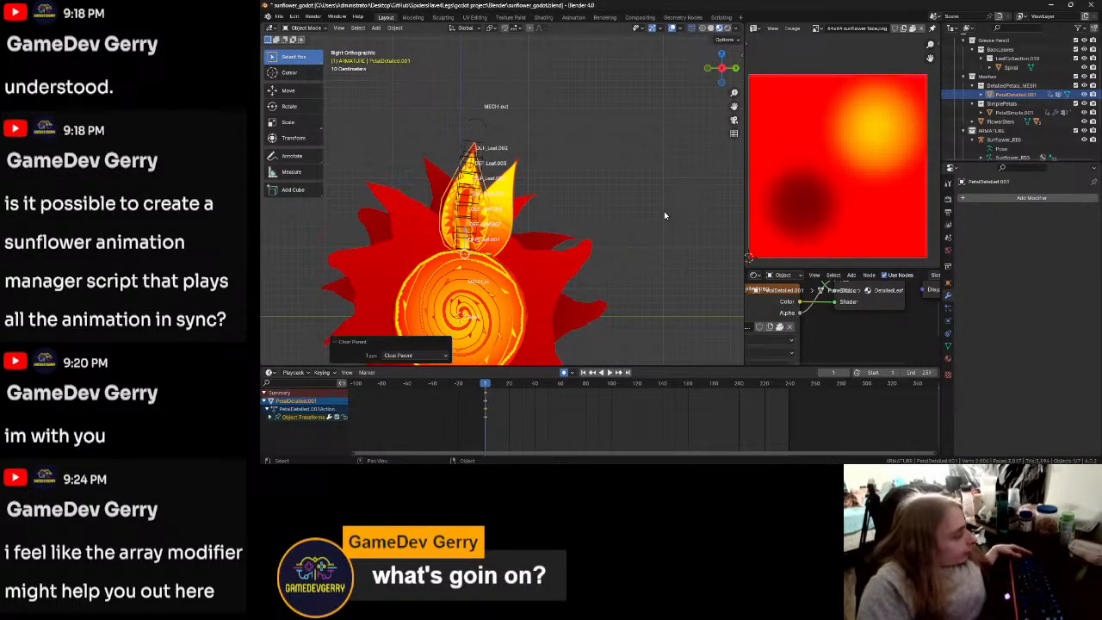
Step: Add an Array modifier to PetalDetailed.001 with a fixed count of 11
left_click(985, 200)
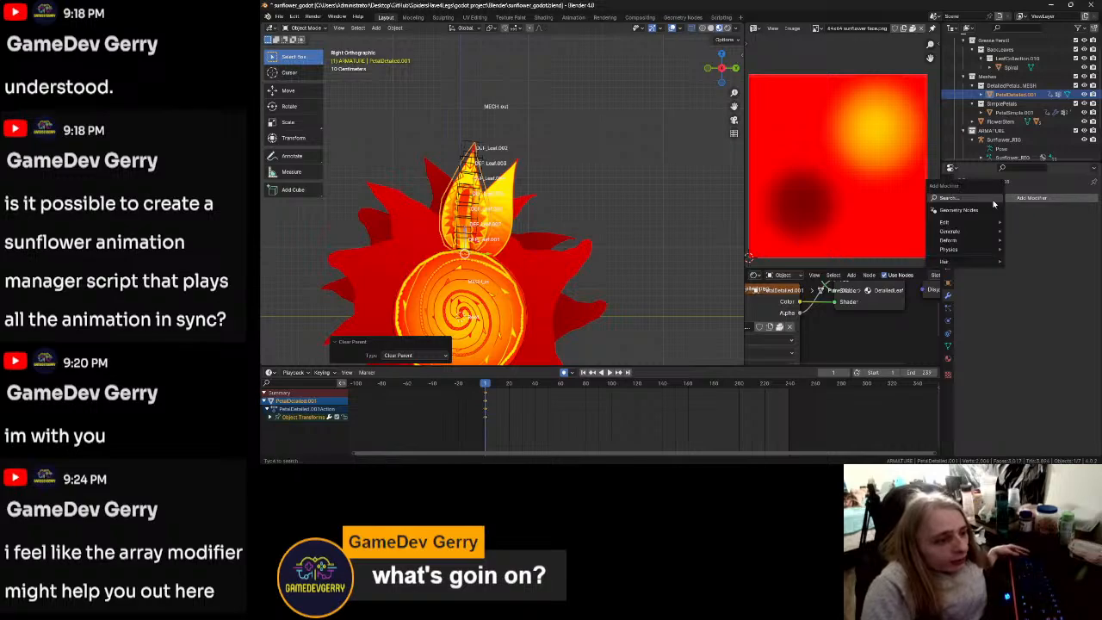
mouse_move(971, 225)
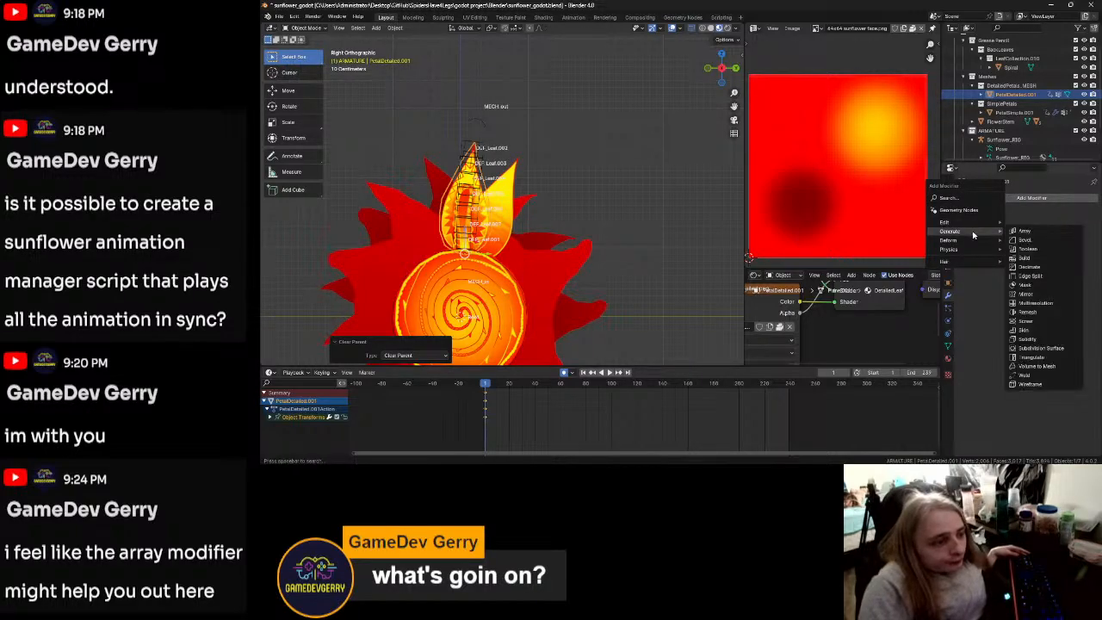
left_click(1033, 234)
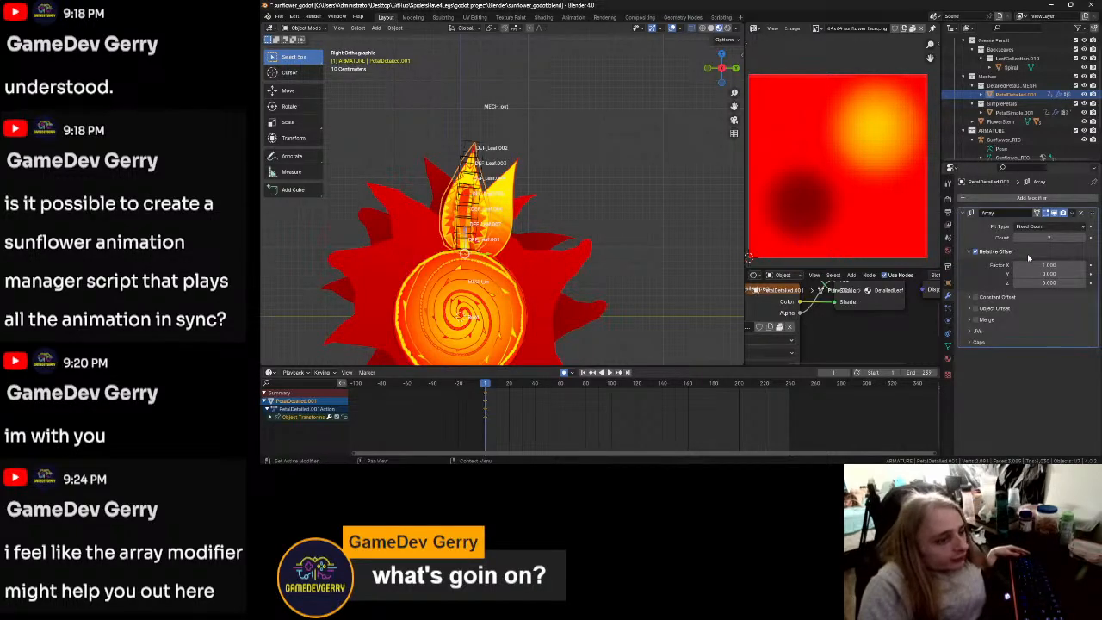
left_click(1083, 240)
left_click_drag(1083, 240, 1095, 239)
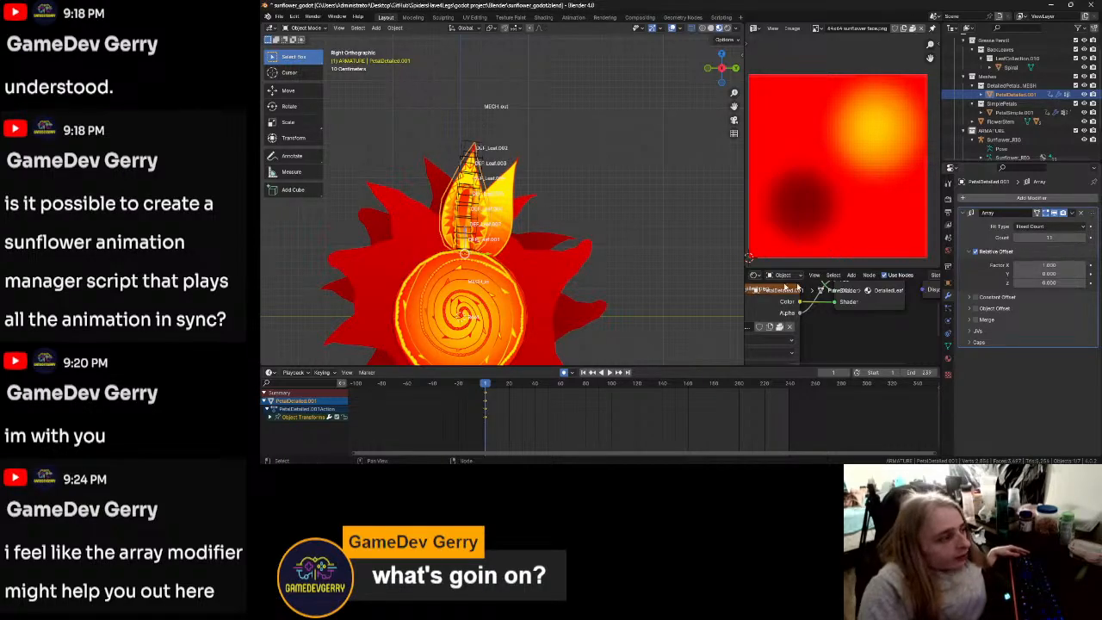
Step: Switch the petal array from relative to constant offset, with distances of 0 m on X and 2 m on Y
middle_click_drag(715, 251, 704, 272)
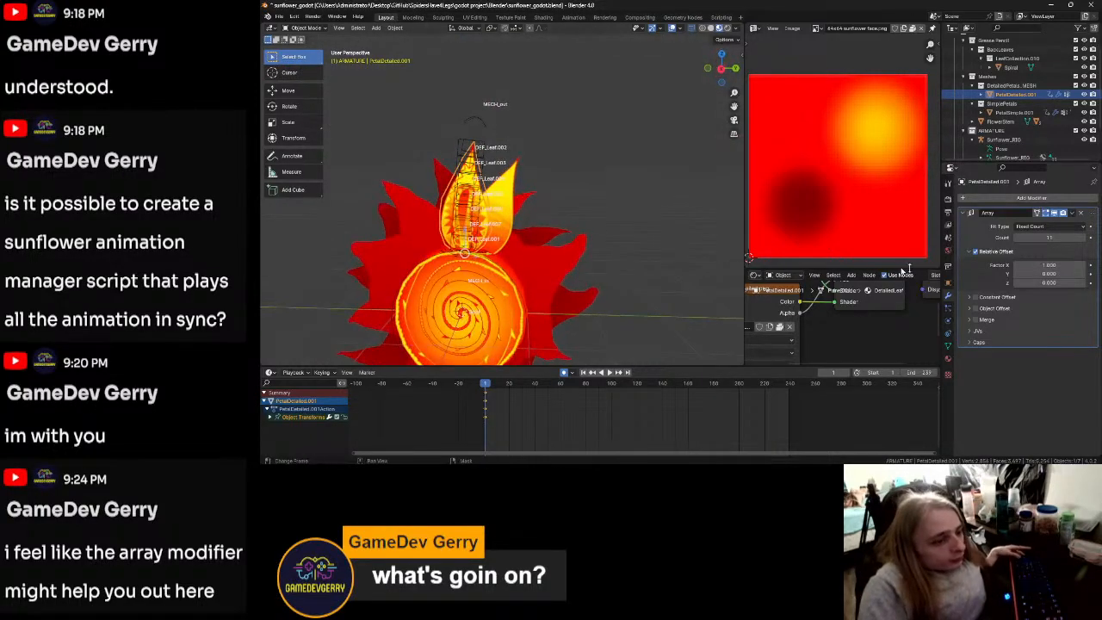
left_click(975, 298)
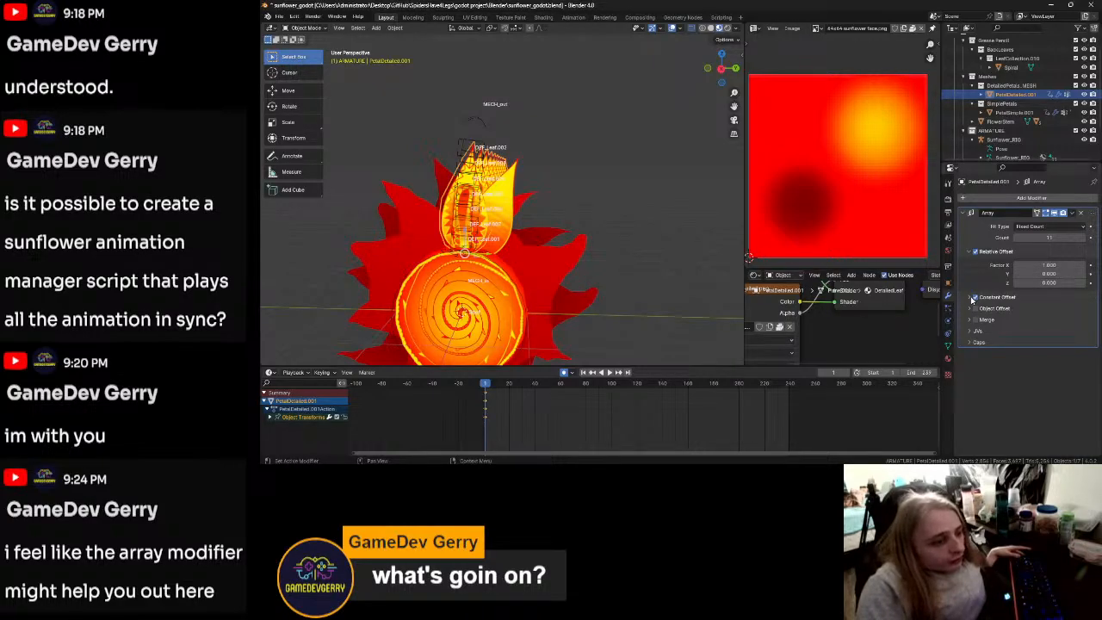
left_click(971, 297)
left_click(975, 251)
left_click(1050, 311)
type("0")
left_click(1051, 320)
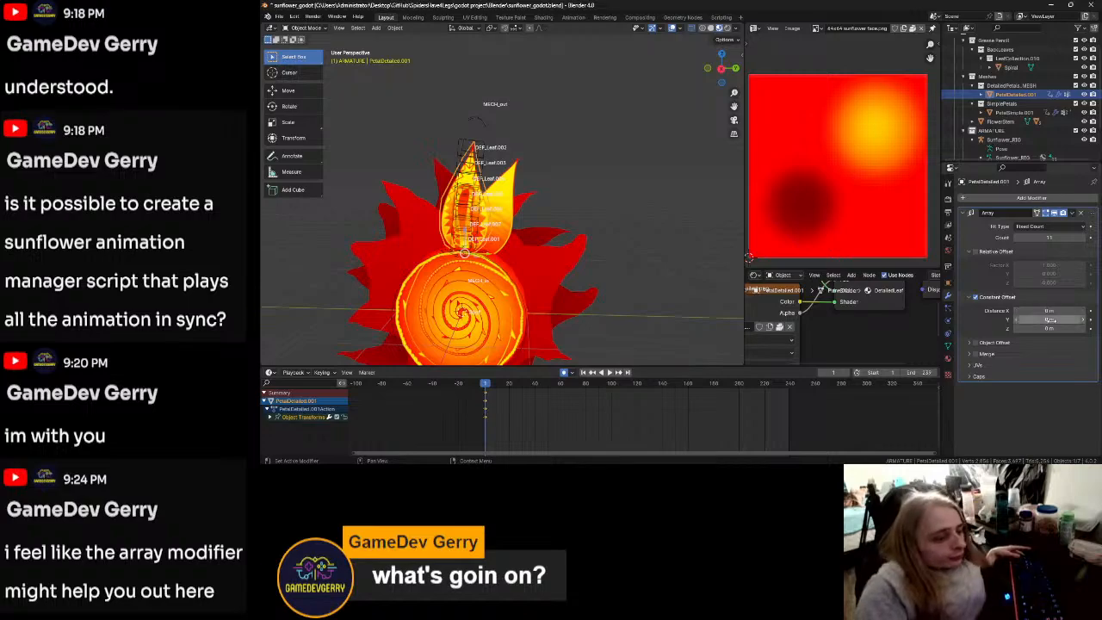
type("2")
key("Return")
Step: Reverse the array's direction by setting its constant Y distance to -2 m
scroll(596, 274, "down", 5)
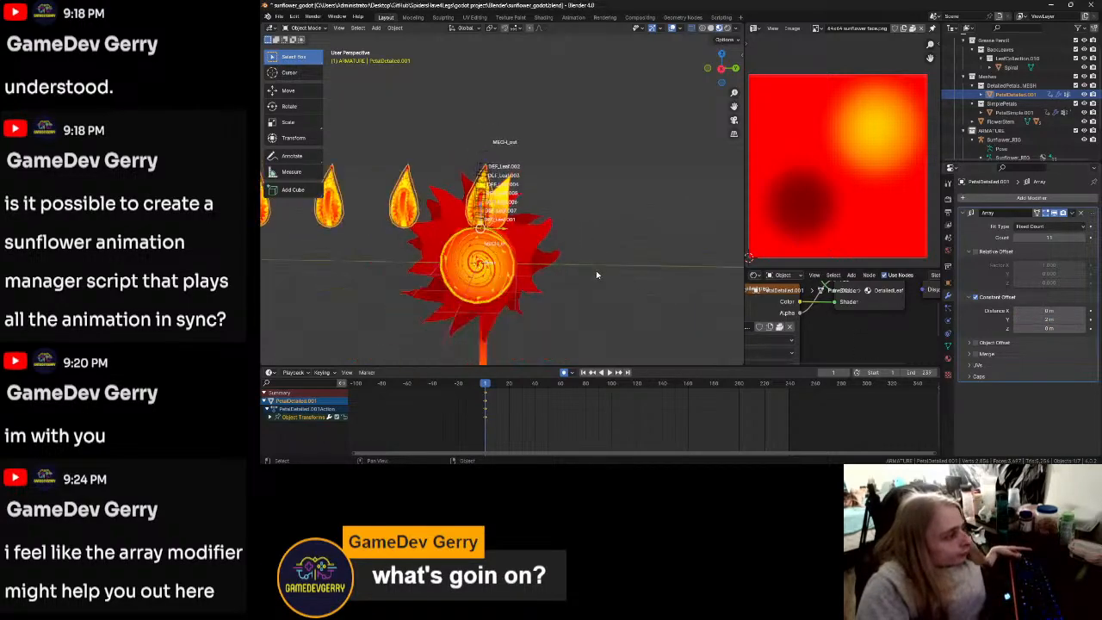
left_click(1037, 319)
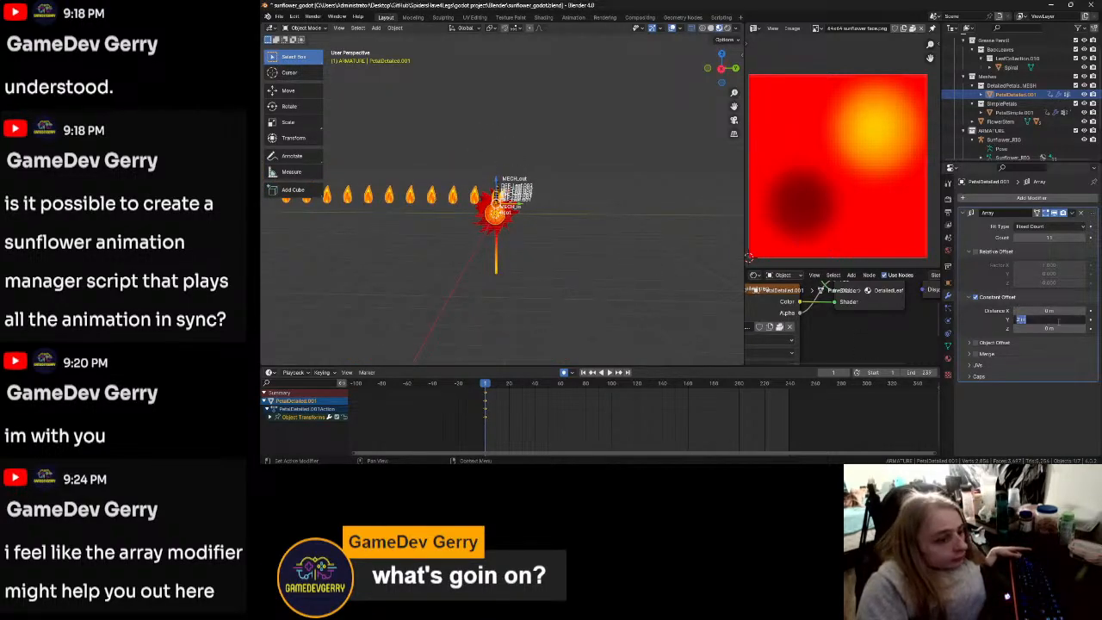
key("Left")
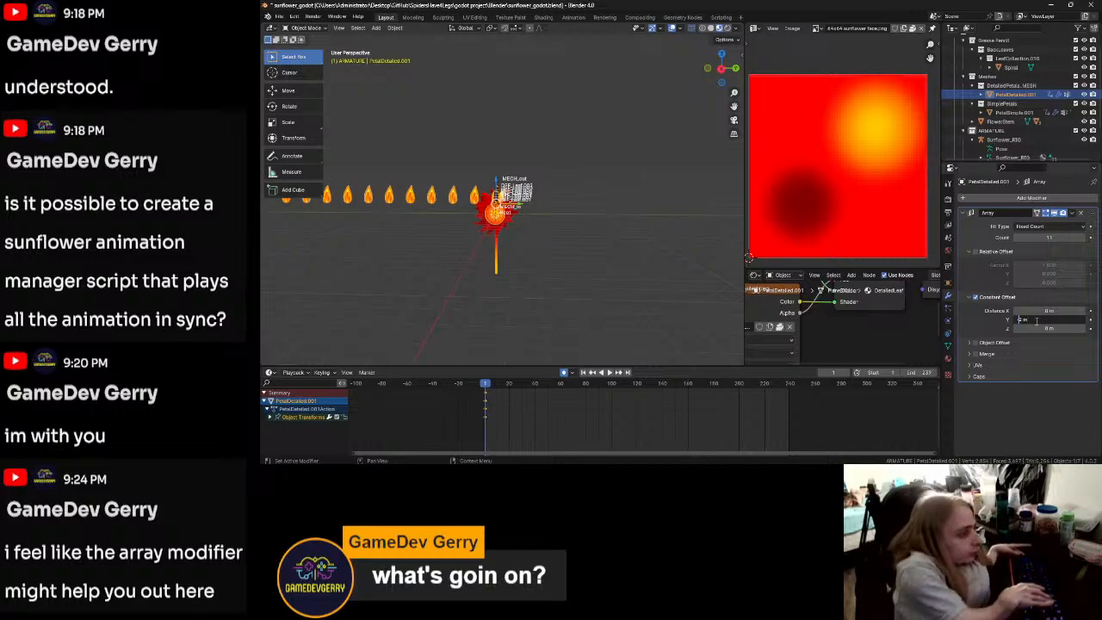
type("-")
key("Return")
Step: Apply the Array modifier on the detailed petal and select the resulting row of petals
left_click(623, 266)
scroll(624, 267, "up", 6)
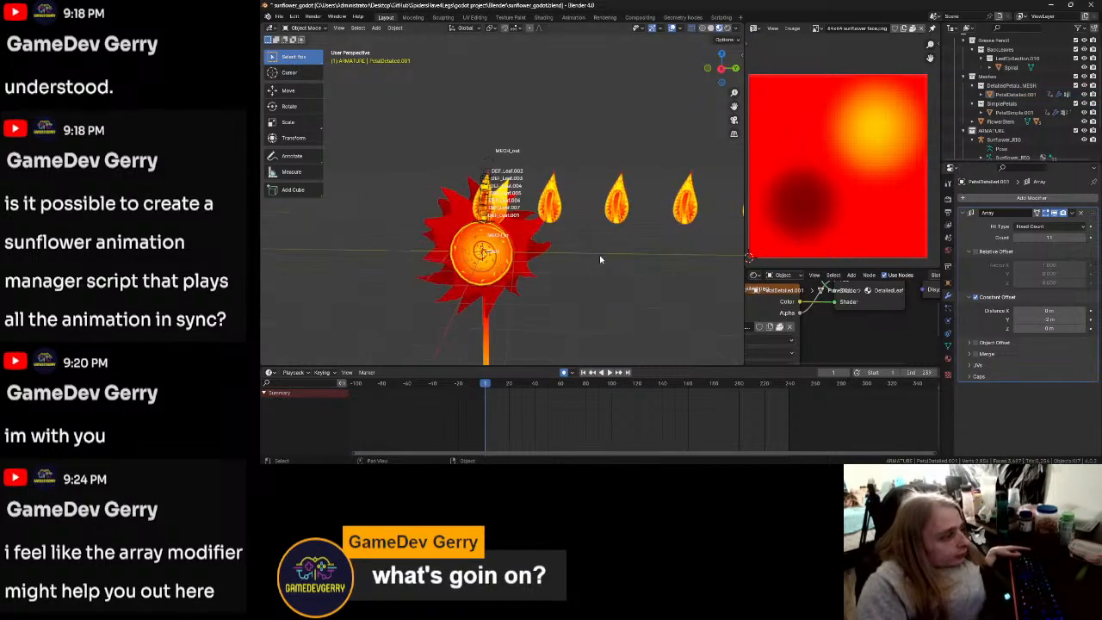
scroll(600, 259, "up", 3)
left_click(1071, 213)
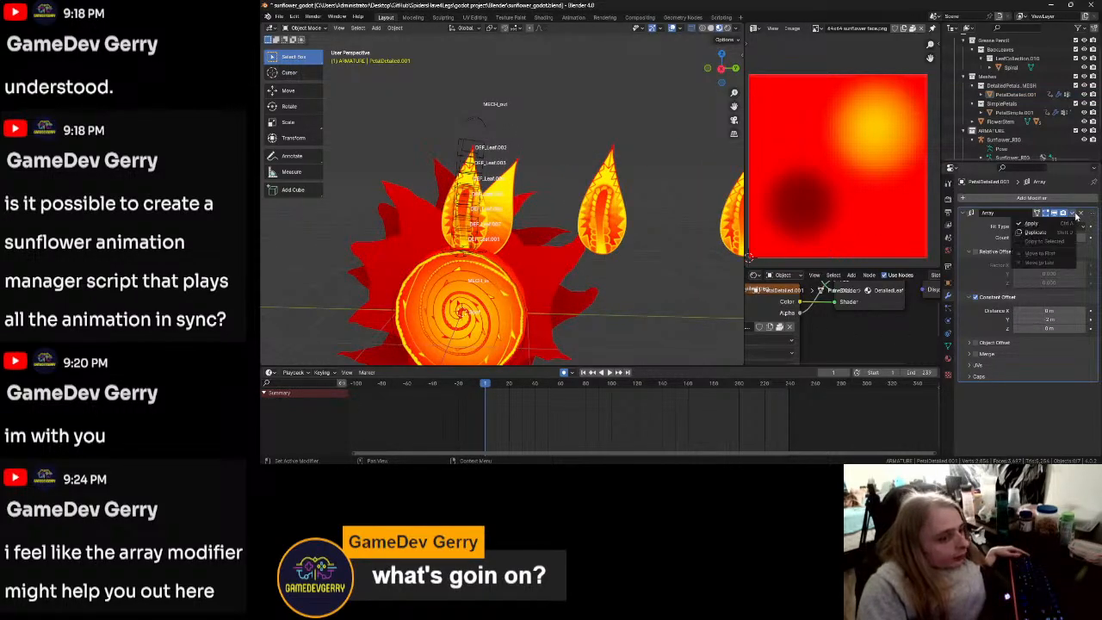
left_click(1058, 223)
left_click(623, 222)
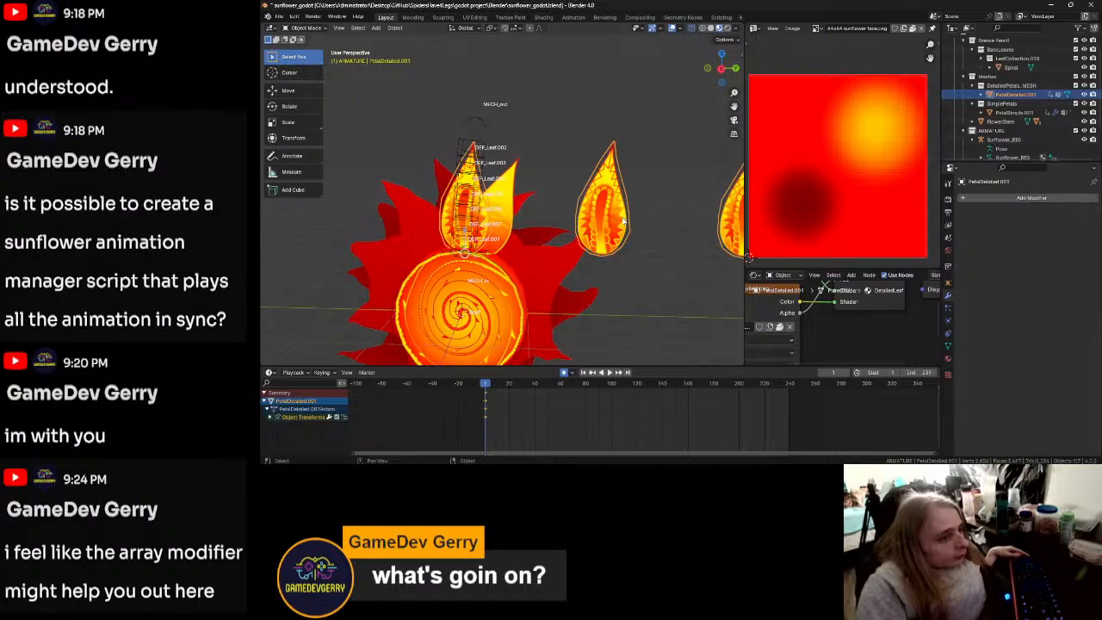
Step: Examine the row of petals against the sunflower head and select Sunflower_RIG to inspect its bone chain
middle_click_drag(693, 207, 605, 207)
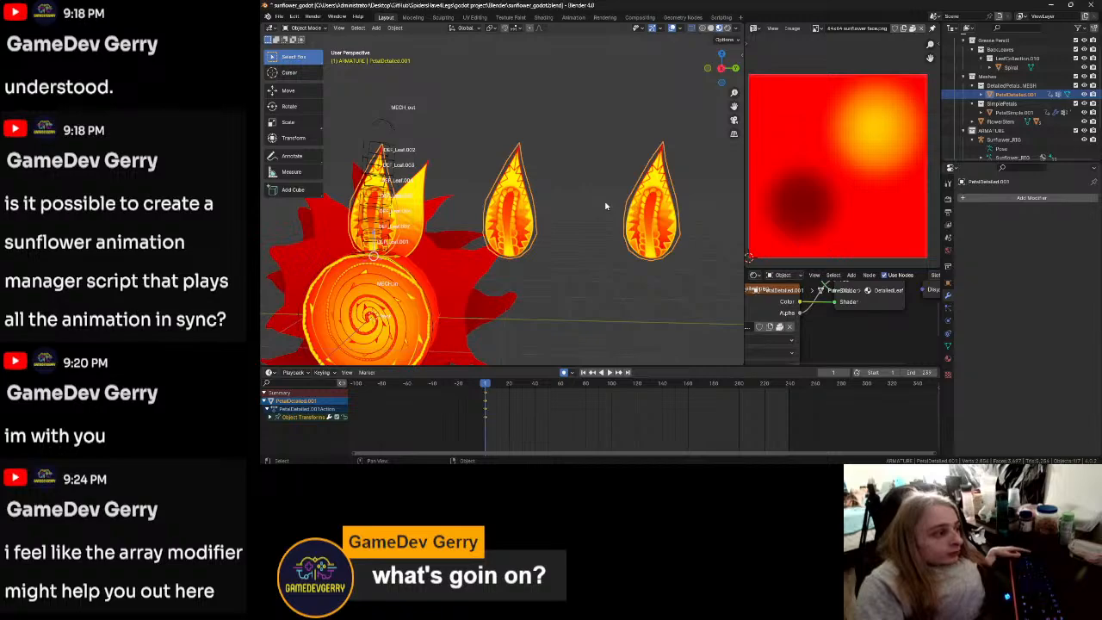
scroll(605, 207, "down", 5)
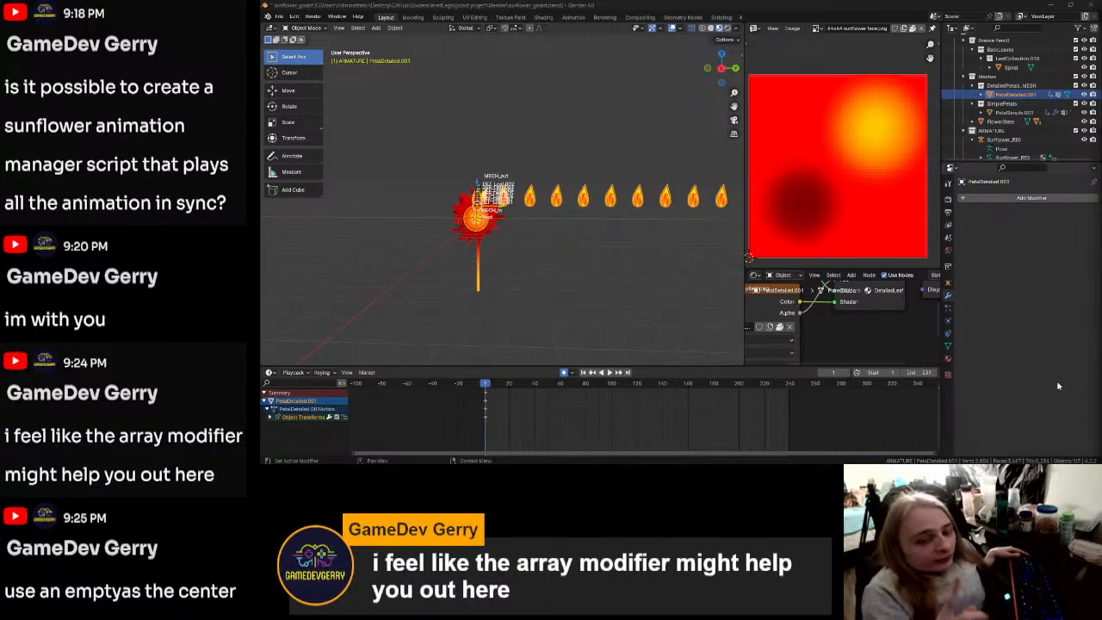
left_click(524, 238)
scroll(524, 238, "up", 5)
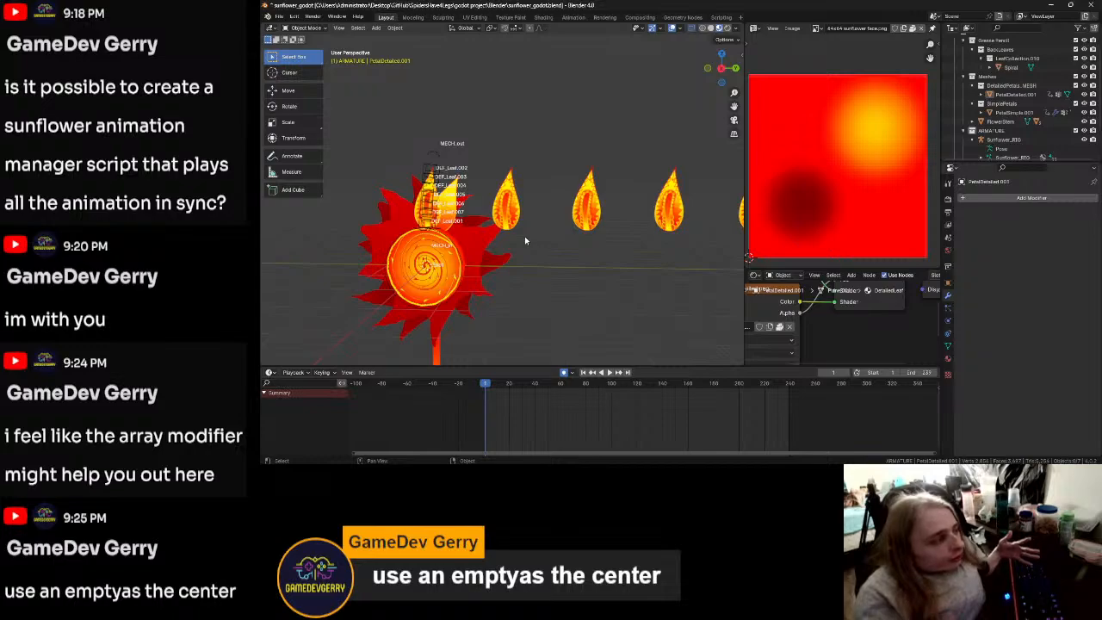
scroll(439, 220, "up", 3)
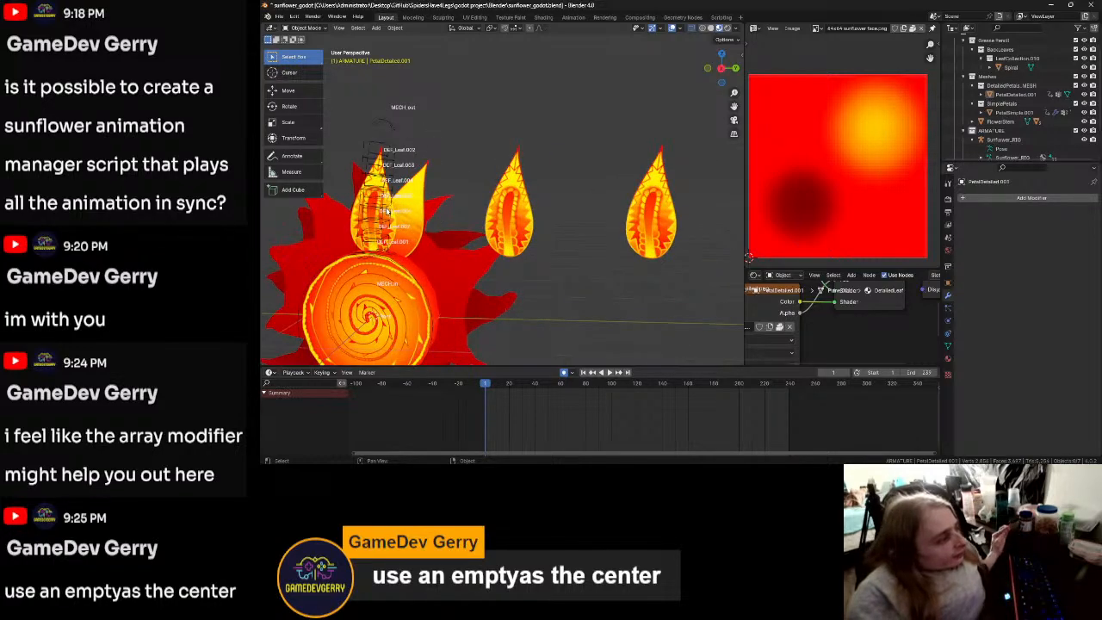
left_click(387, 211)
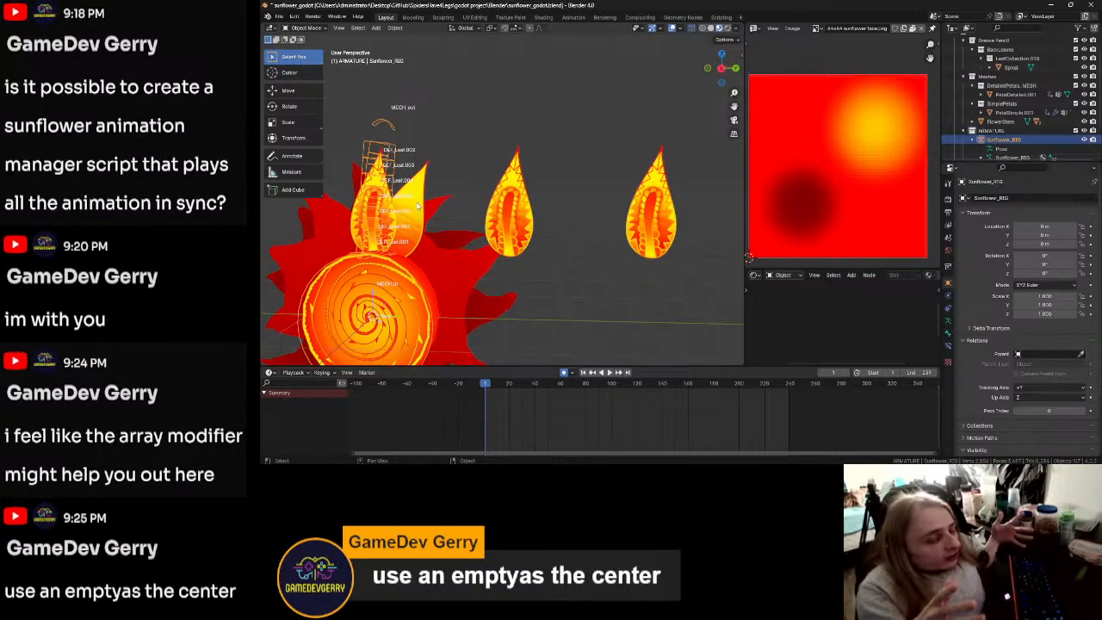
key("KP_Decimal")
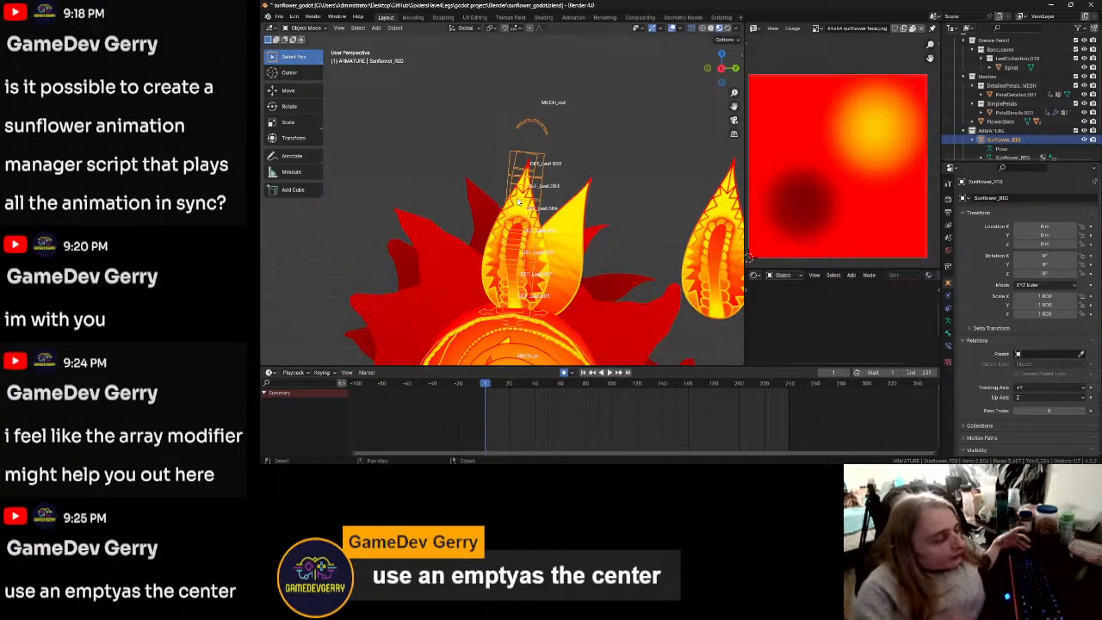
scroll(520, 204, "down", 2)
middle_click_drag(607, 256, 518, 206, "shift")
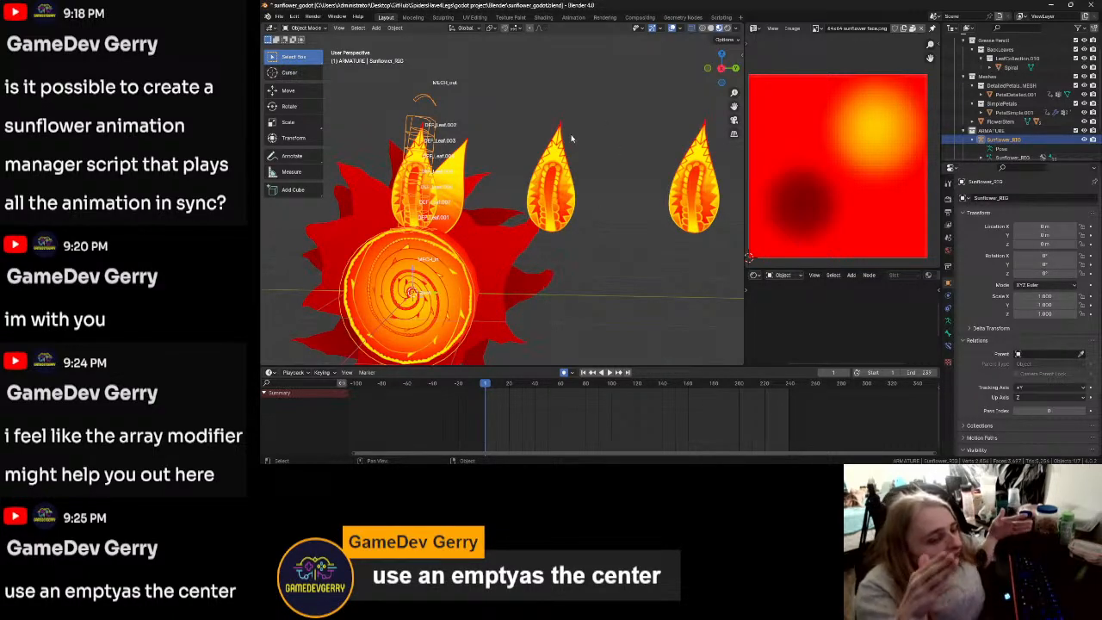
scroll(560, 151, "down", 7)
scroll(575, 182, "up", 1)
middle_click_drag(606, 186, 406, 191, "shift")
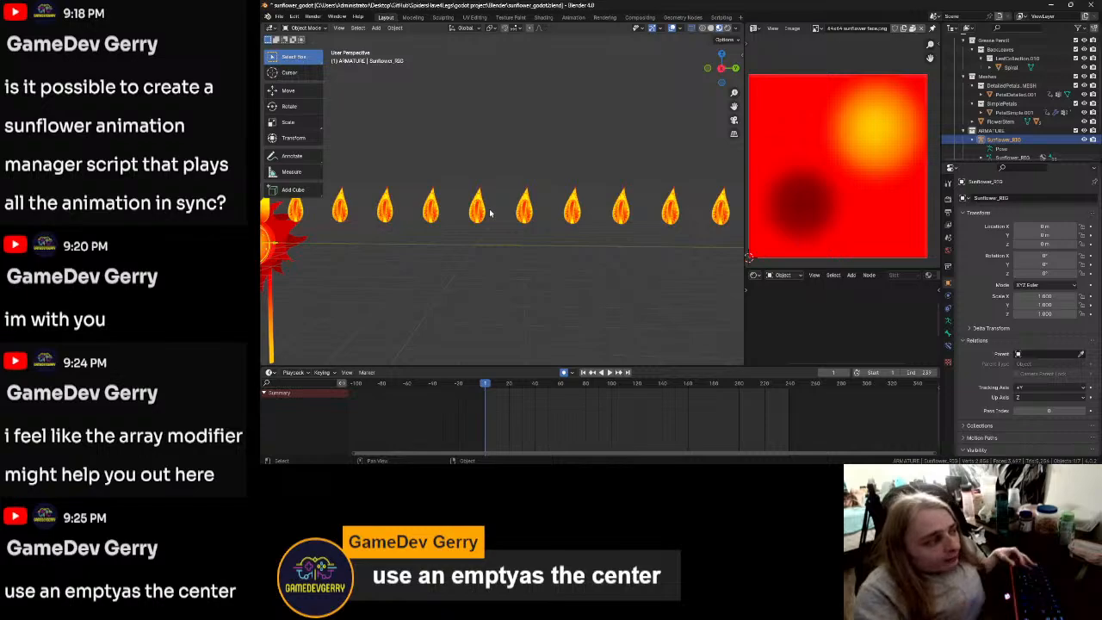
middle_click_drag(342, 233, 456, 210, "shift")
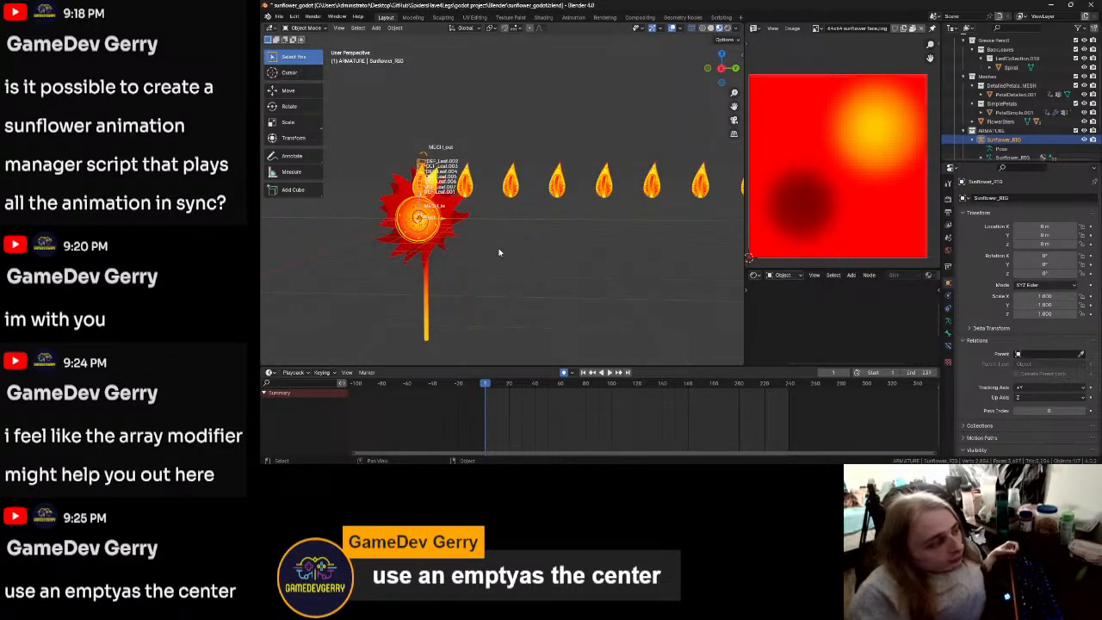
scroll(499, 251, "up", 4)
middle_click_drag(416, 278, 504, 265)
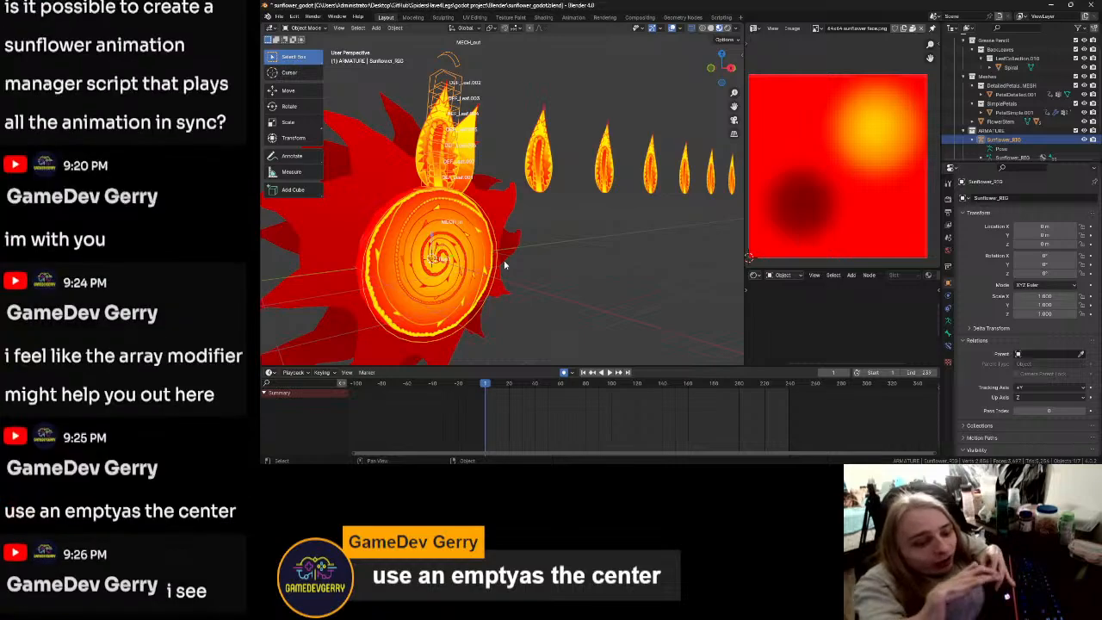
Step: Return to the right orthographic view and enter Edit Mode on Sunflower_RIG
left_click(731, 67)
scroll(530, 289, "up", 2)
middle_click_drag(523, 256, 606, 303, "shift")
left_click(440, 186)
left_click(447, 197)
key("ctrl+Tab")
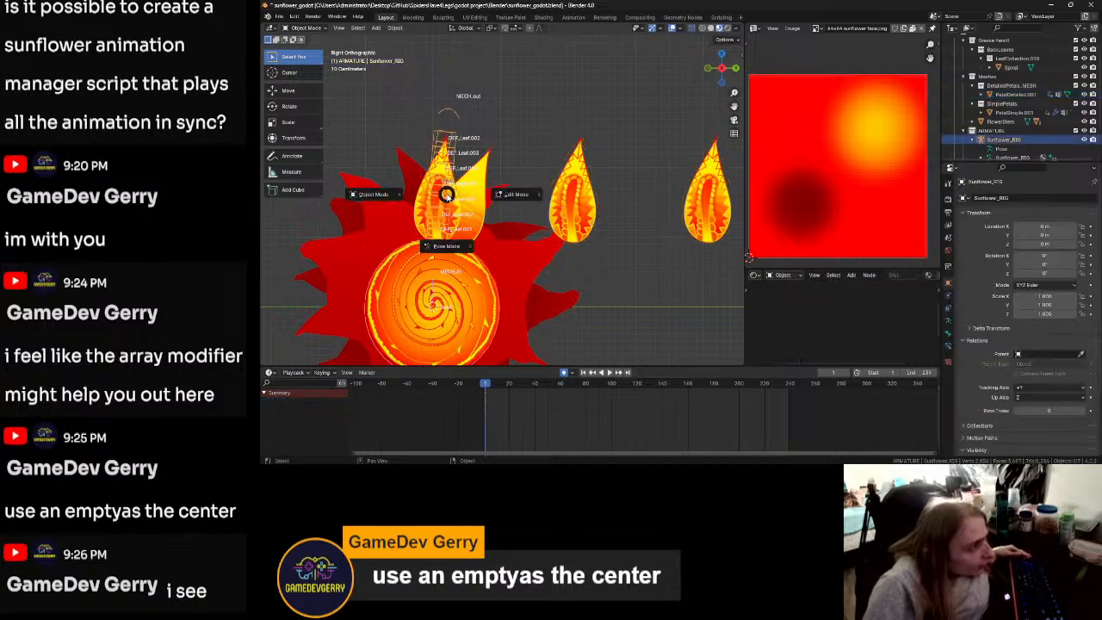
left_click(510, 193)
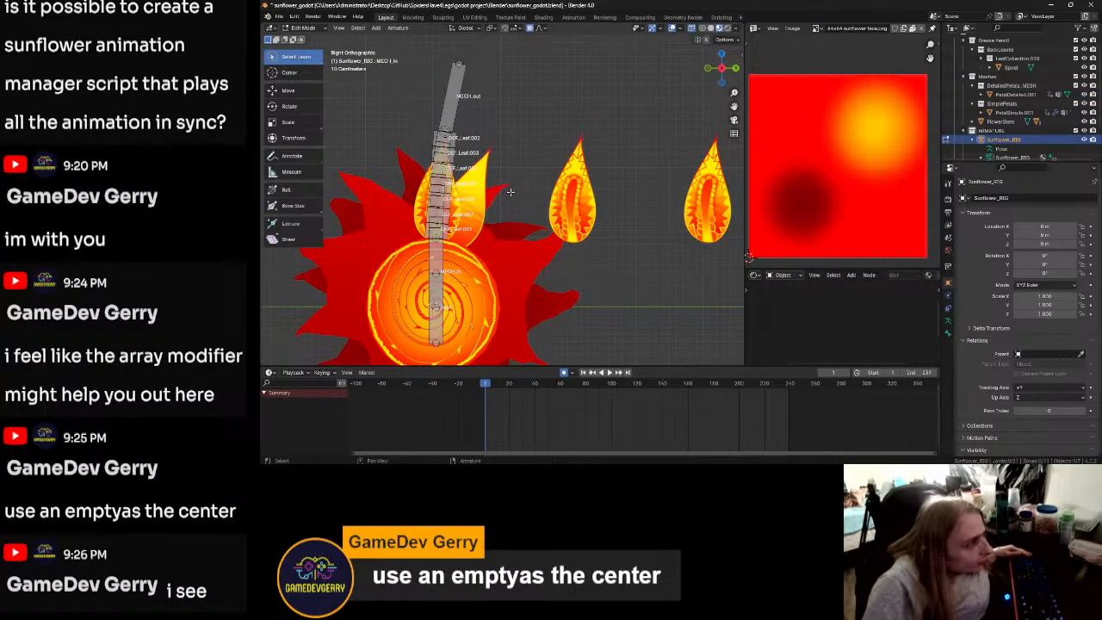
Step: Select the petal's bone chain from MECH_out down to MECH_in and duplicate it, offset 2 m along Y
left_click_drag(310, 60, 313, 97)
left_click_drag(401, 47, 492, 262)
left_click(435, 258, "shift")
key("shift+d")
key("y")
key("2")
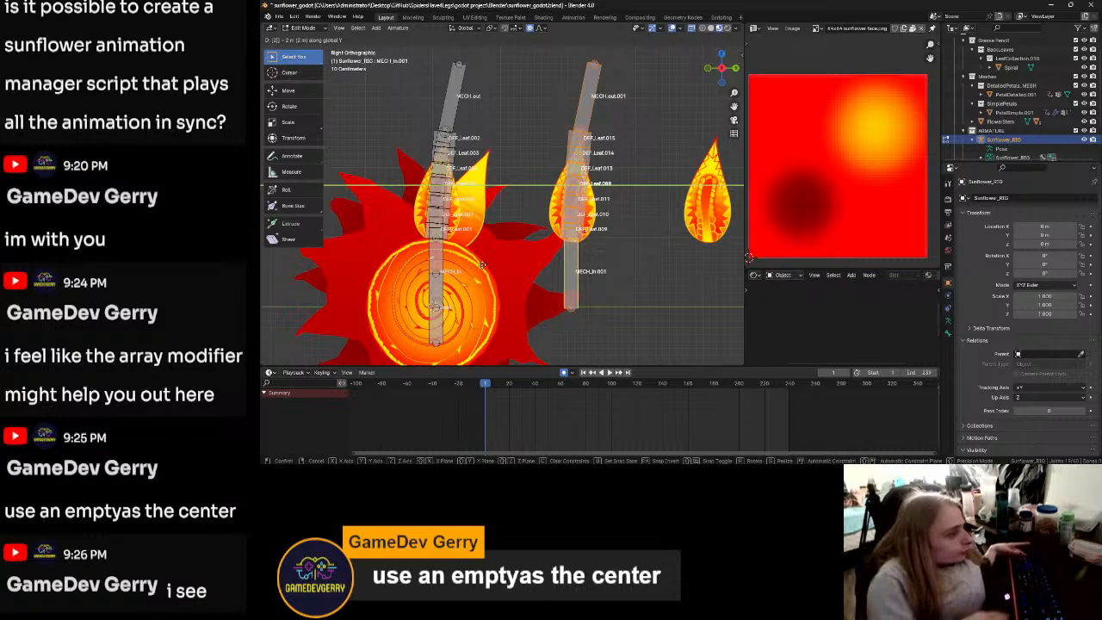
key("Return")
scroll(428, 243, "down", 8)
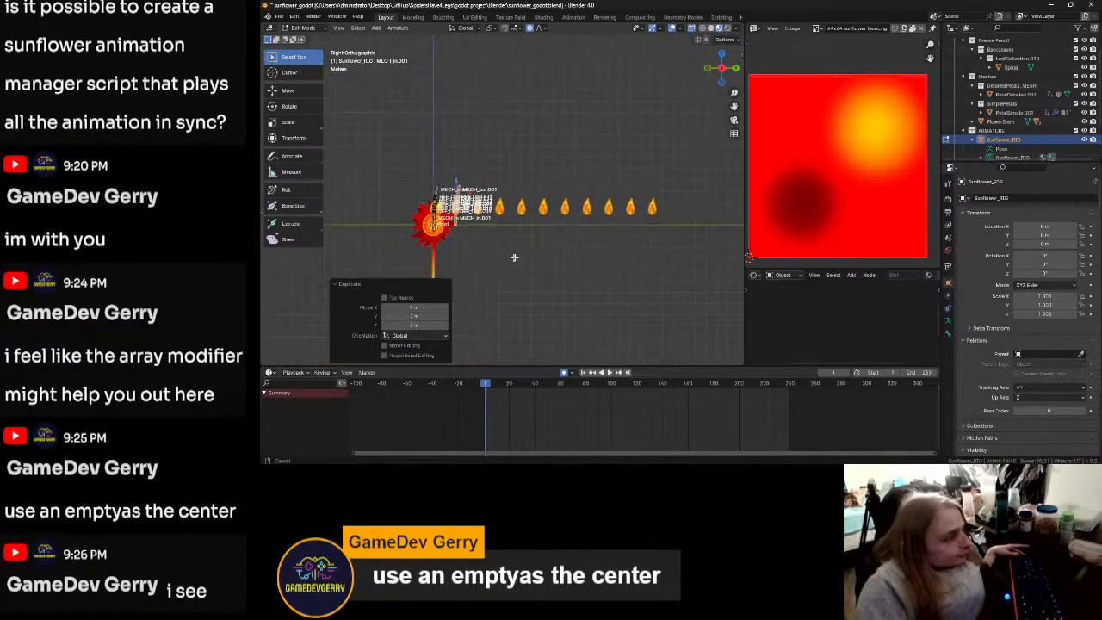
Step: Duplicate the petal's bone chain nine more times, offsetting each copy 2 m along Y, so every petal in the row has a chain
key("shift+r")
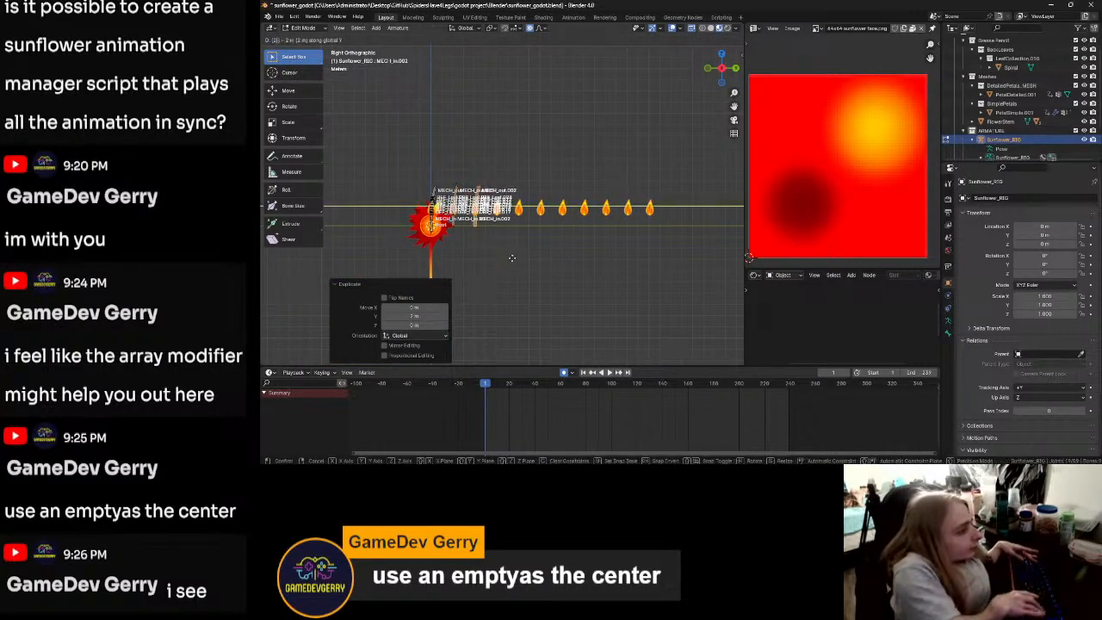
key("shift+d")
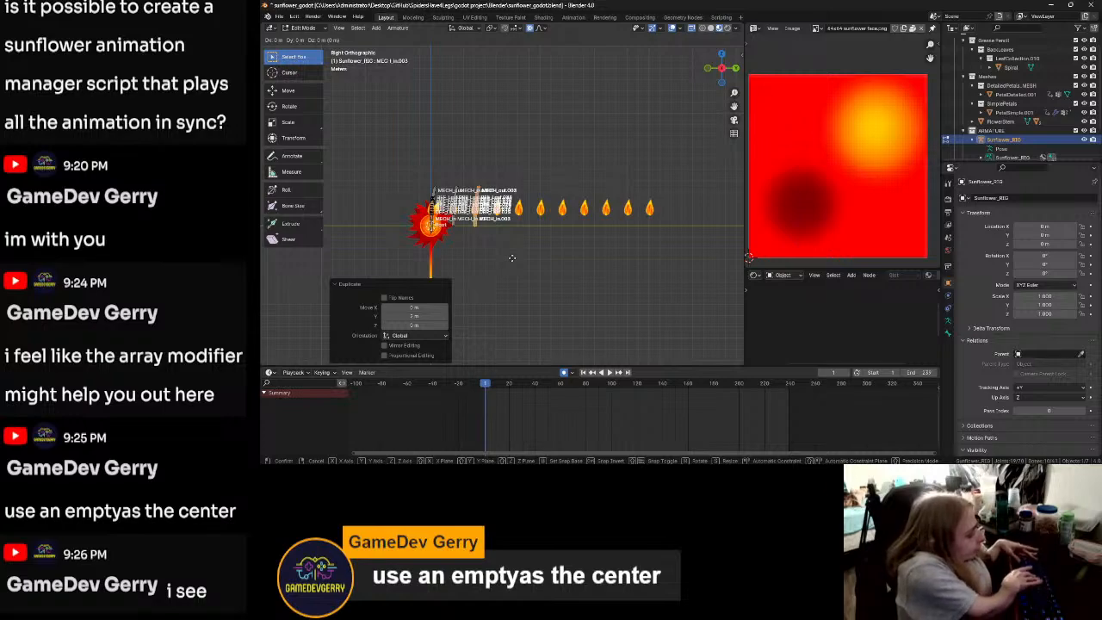
type("y2")
key("Return")
key("shift+d")
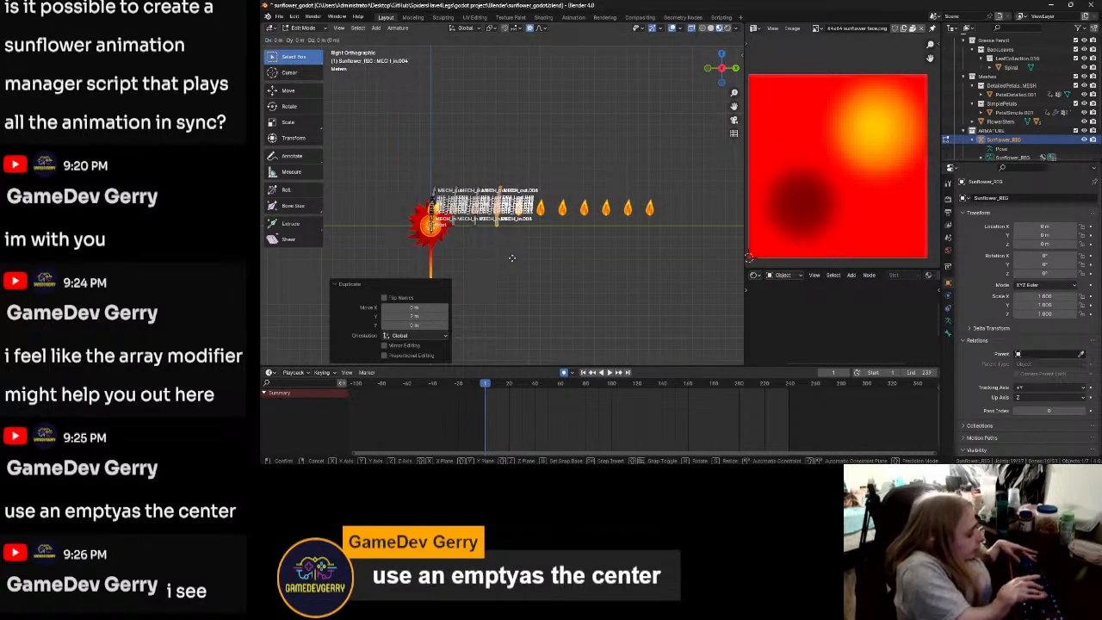
type("y2")
key("Return")
key("shift+d")
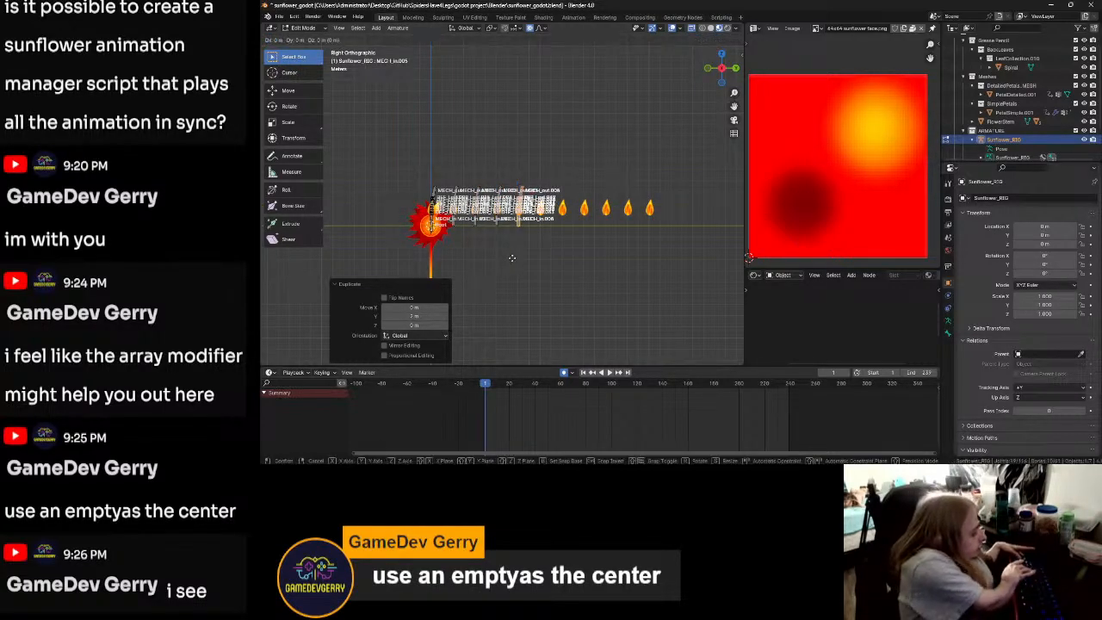
type("y2")
key("Return")
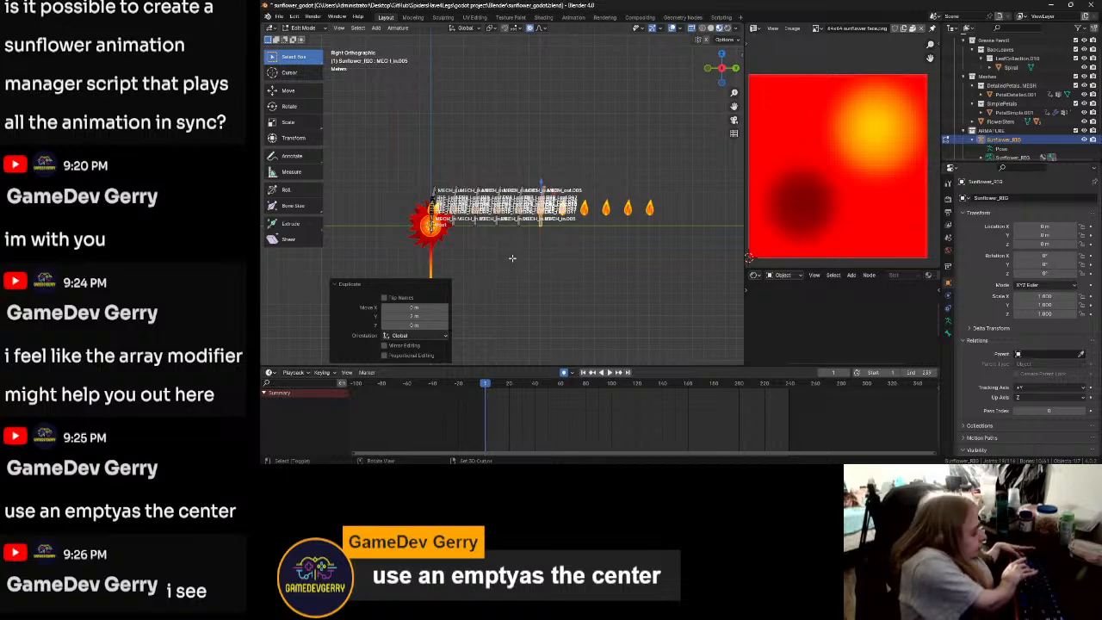
key("shift+d")
type("y2")
key("Return")
key("shift+d")
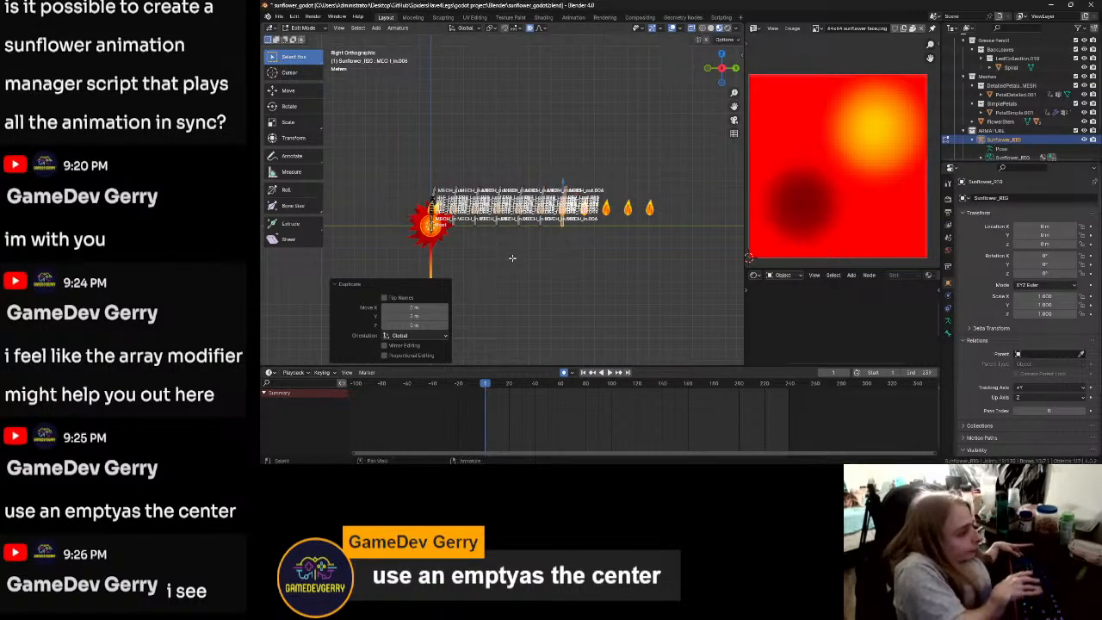
type("y2")
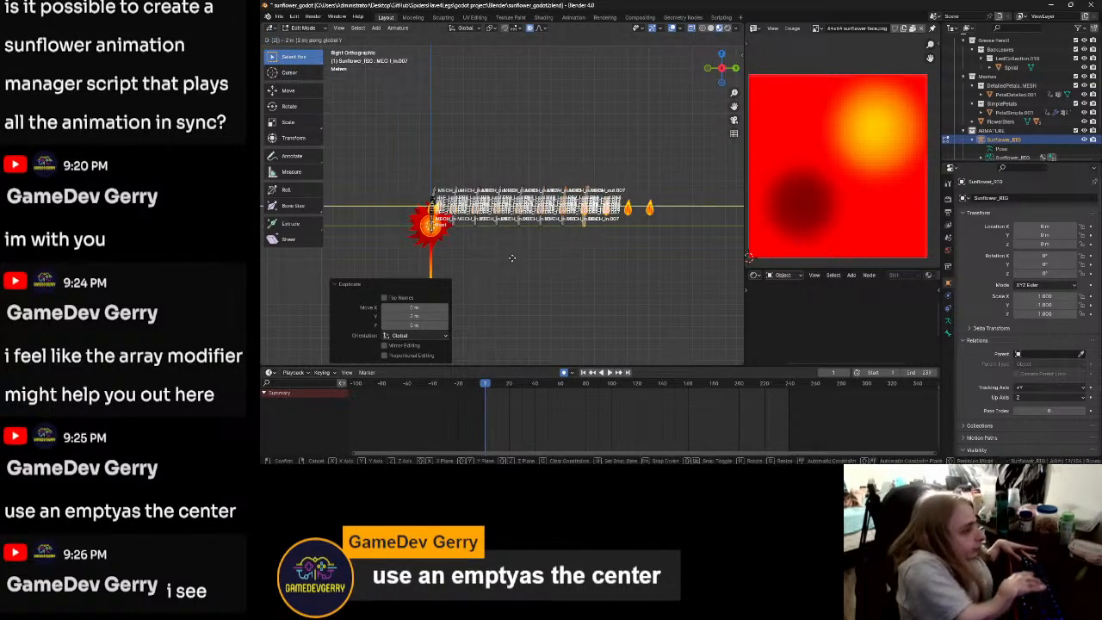
key("Return")
key("shift+d")
type("y")
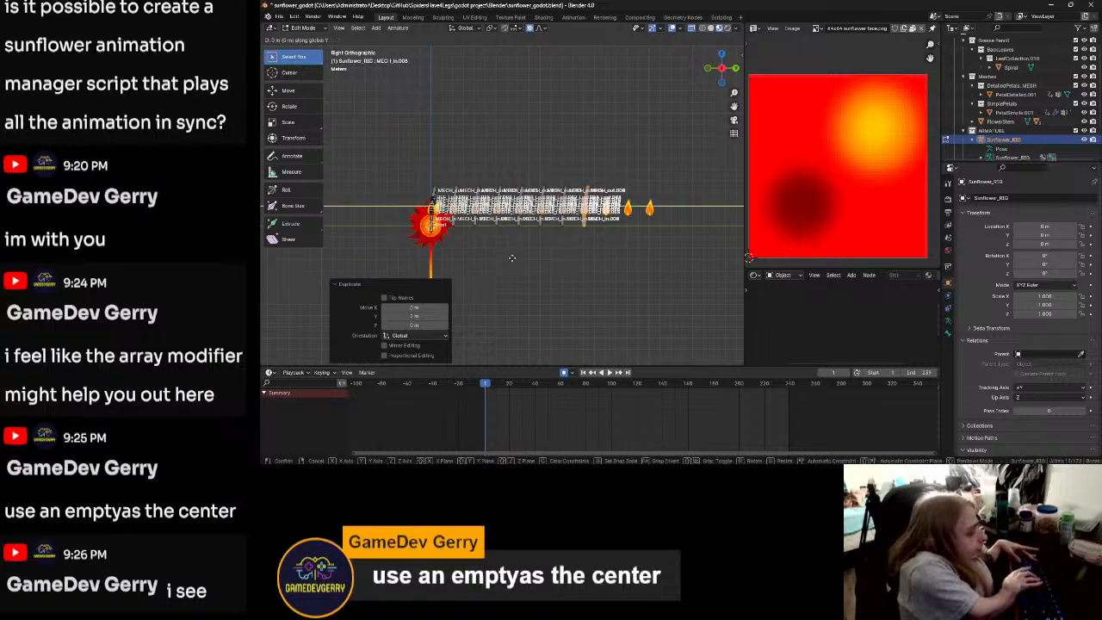
type("2")
key("Return")
key("shift+d")
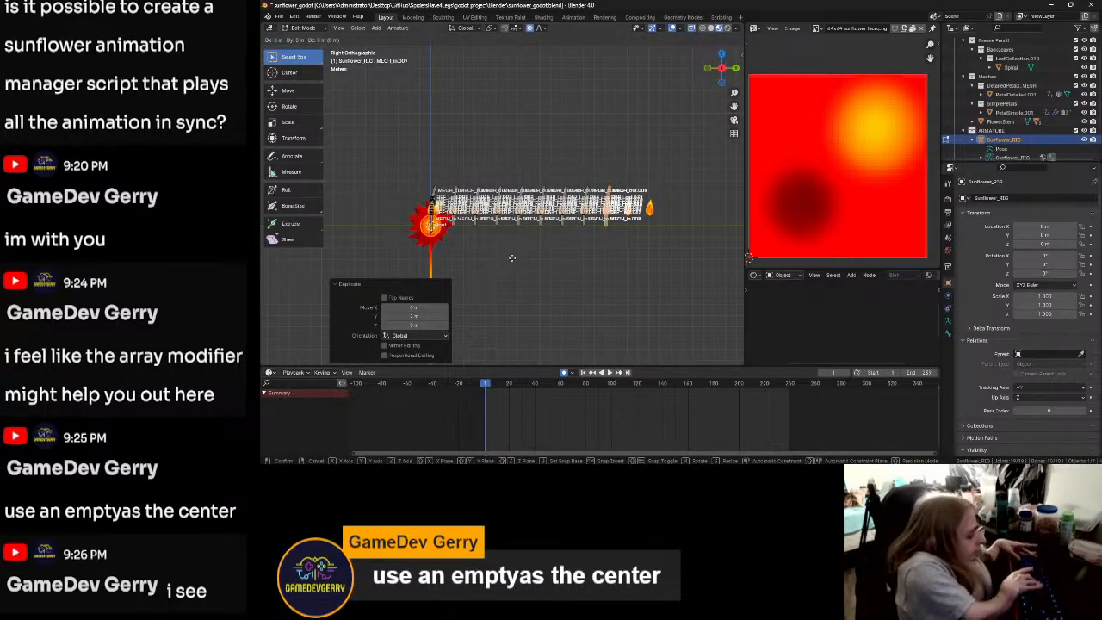
type("y2")
key("Return")
key("shift+d")
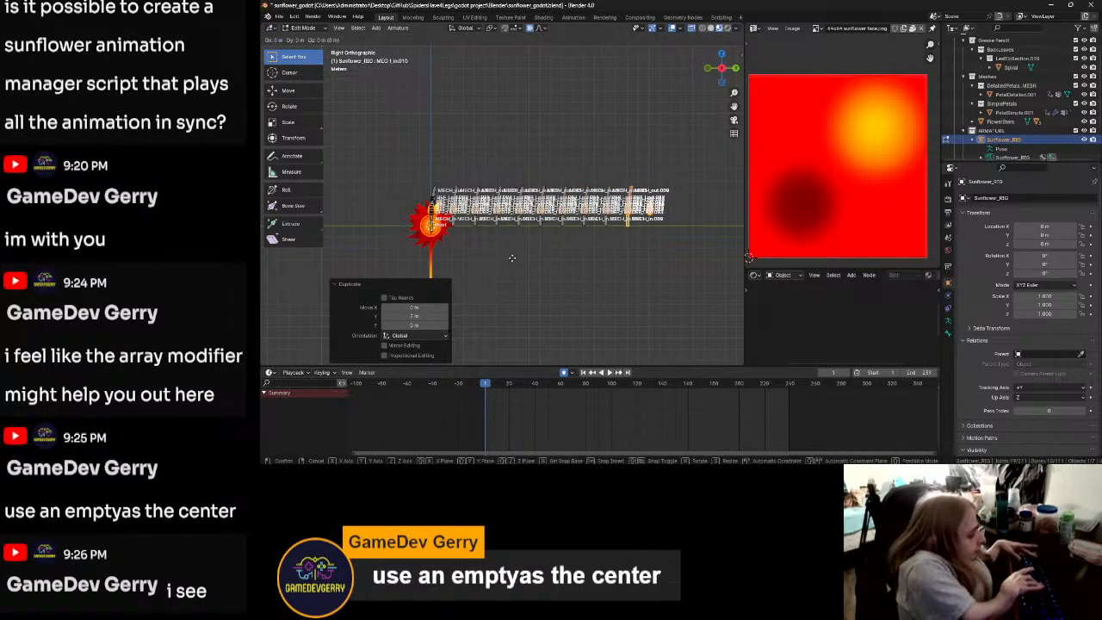
type("y2")
key("Return")
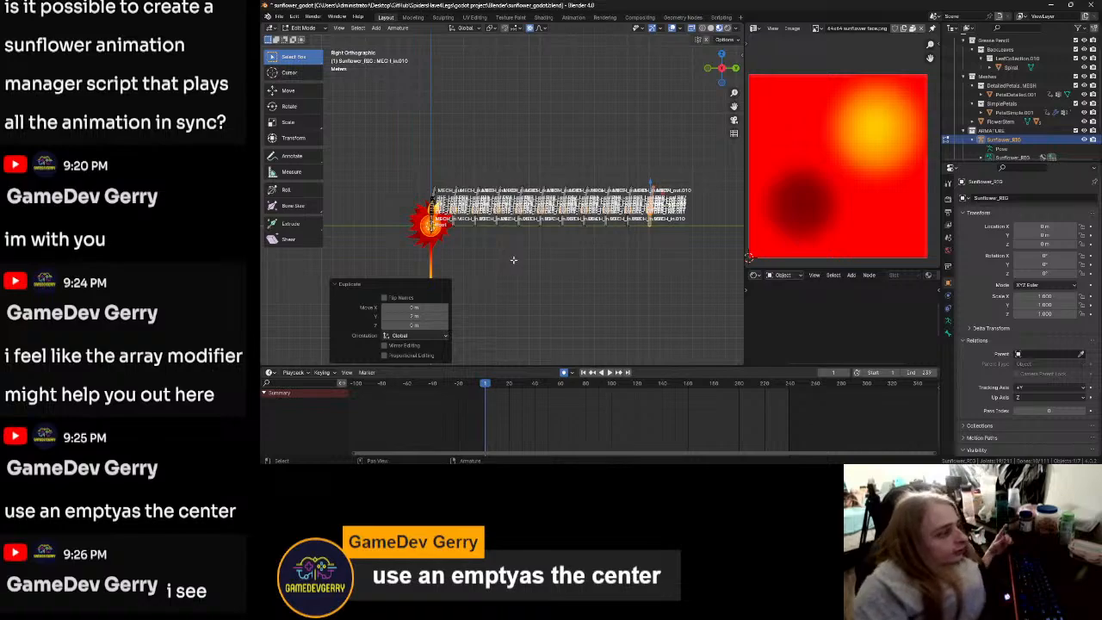
left_click(514, 260)
Step: Switch to Object Mode and parent the PetalDetailed.001 petal row to Sunflower_RIG with automatic weights
scroll(536, 288, "up", 6)
middle_click_drag(488, 305, 602, 246, "shift")
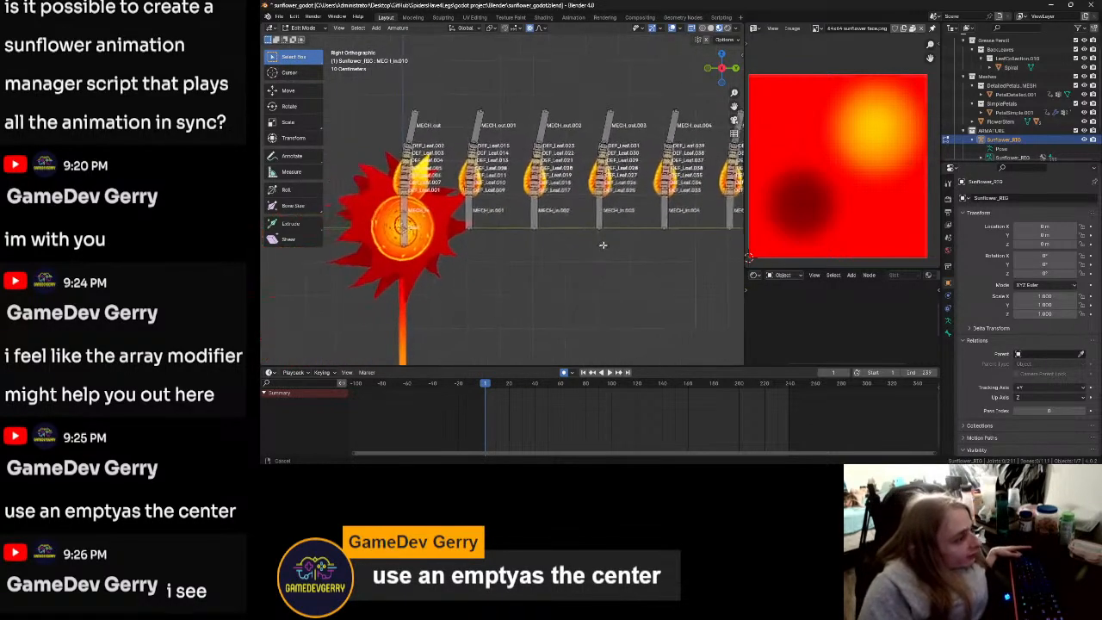
scroll(602, 246, "up", 4)
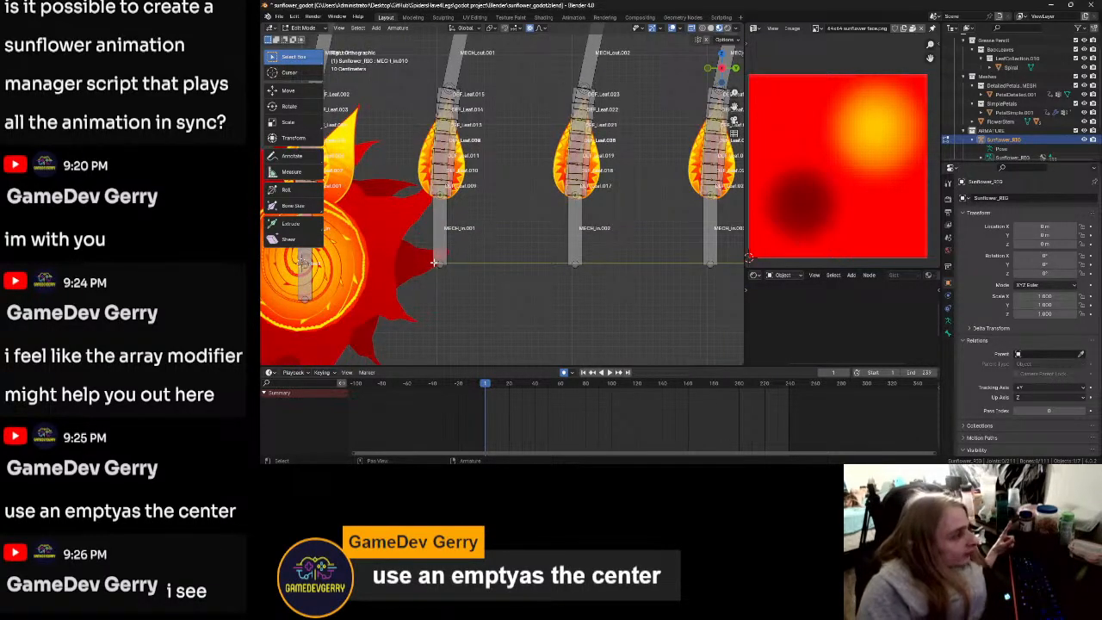
middle_click_drag(434, 262, 548, 322, "shift")
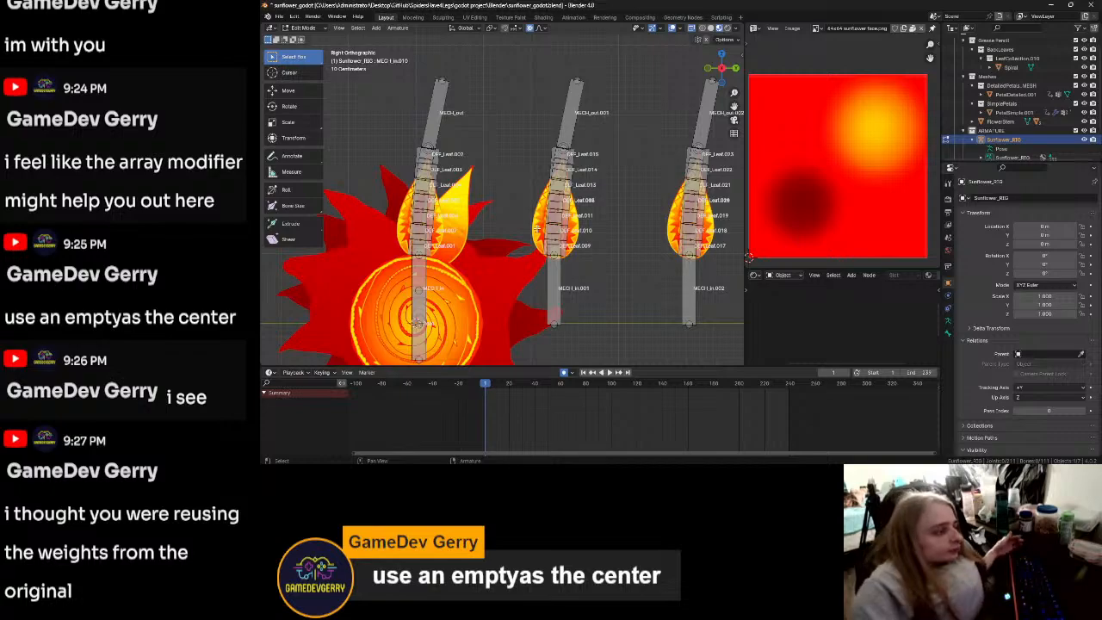
key("ctrl+Tab")
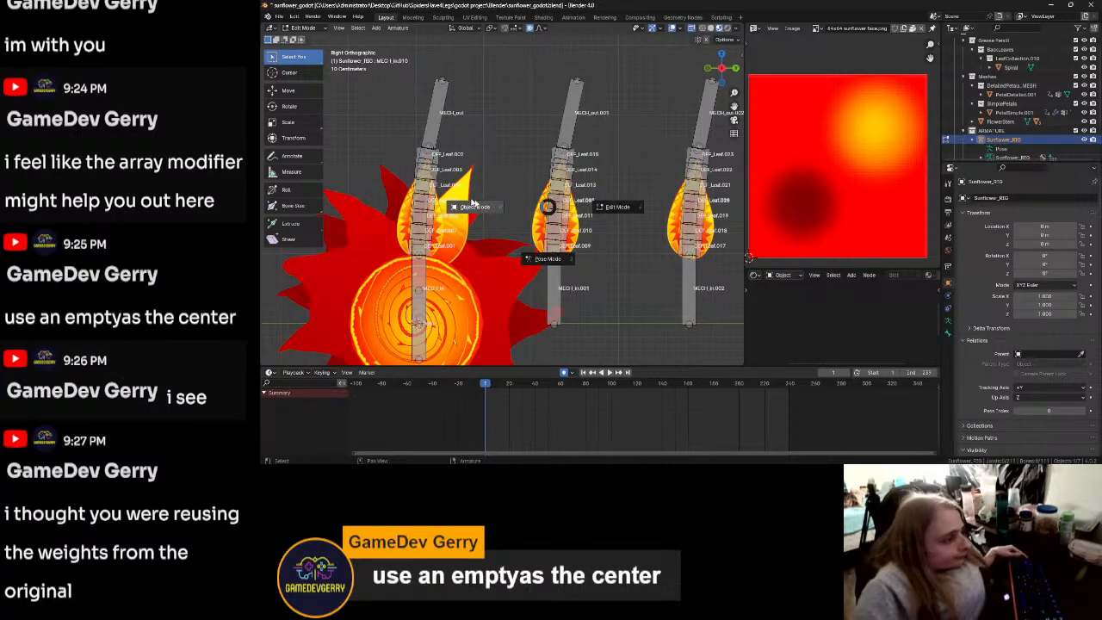
left_click(471, 204)
left_click(440, 230)
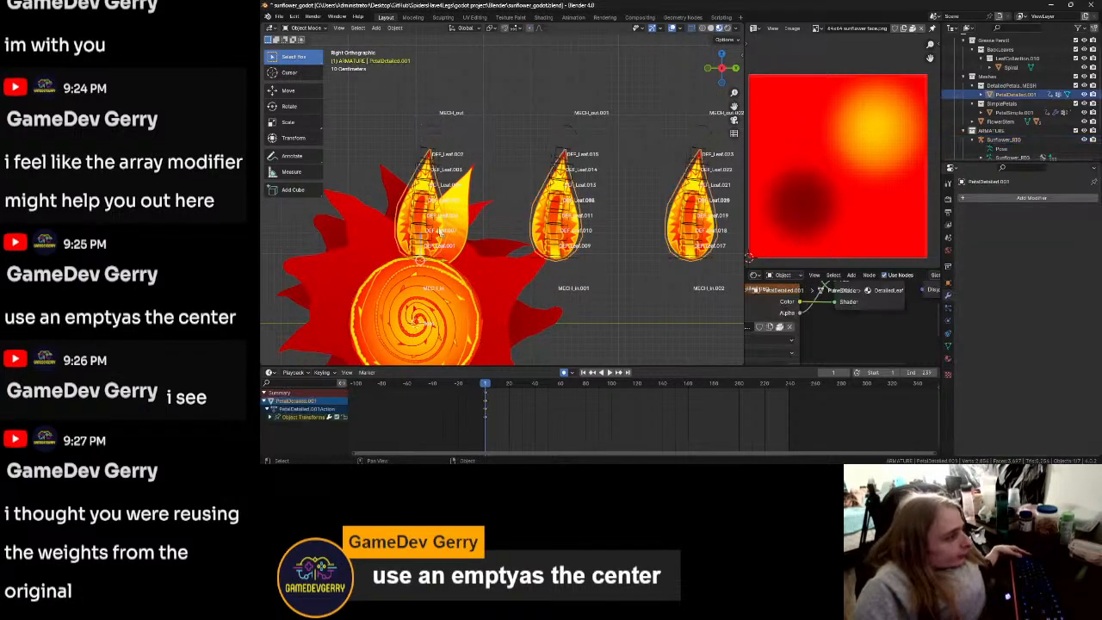
left_click(433, 218)
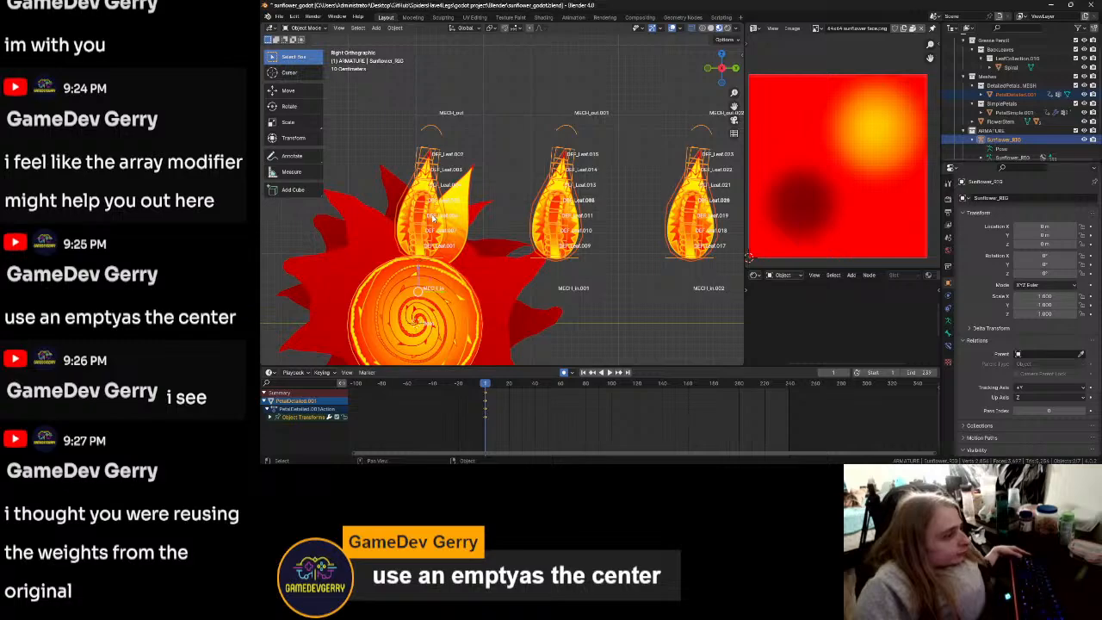
key("ctrl+p")
left_click(503, 187)
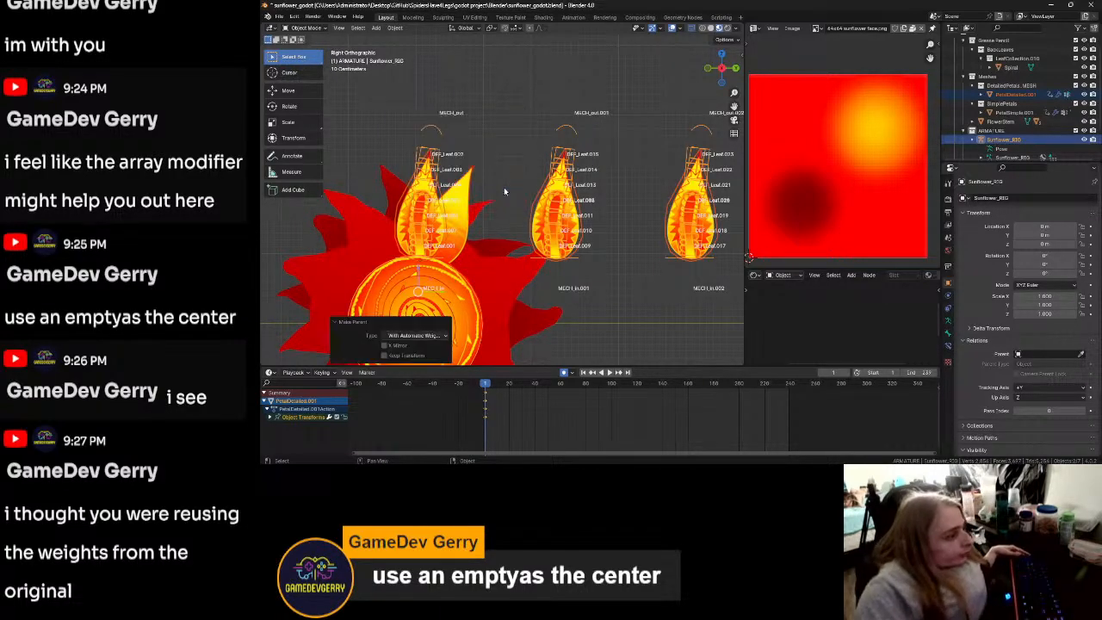
Step: Enter Pose Mode on Sunflower_RIG and test the petal deformation by trial-rotating MECH_out and MECH_out.002, cancelling each rotation
key("ctrl+Tab")
left_click(568, 131)
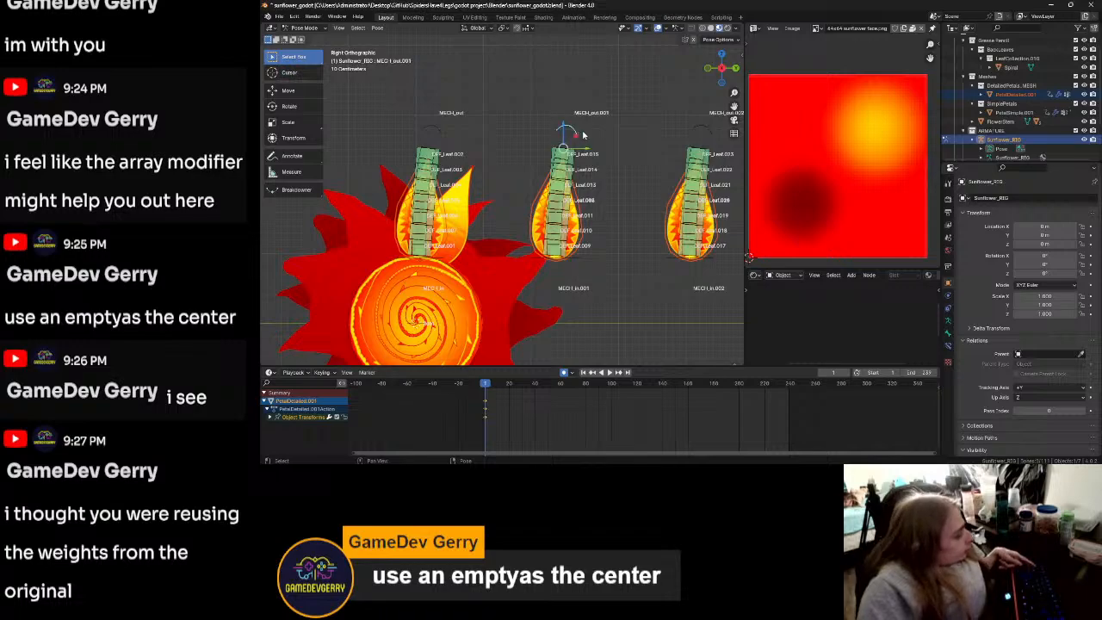
left_click(430, 129)
key("r")
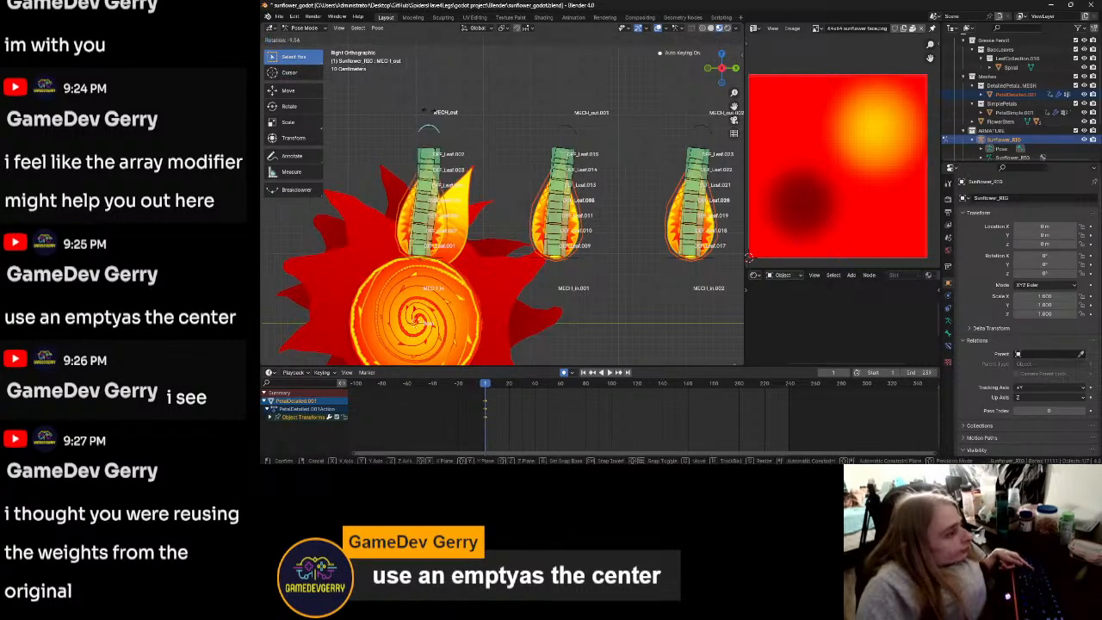
right_click(442, 109)
left_click(691, 131)
key("r")
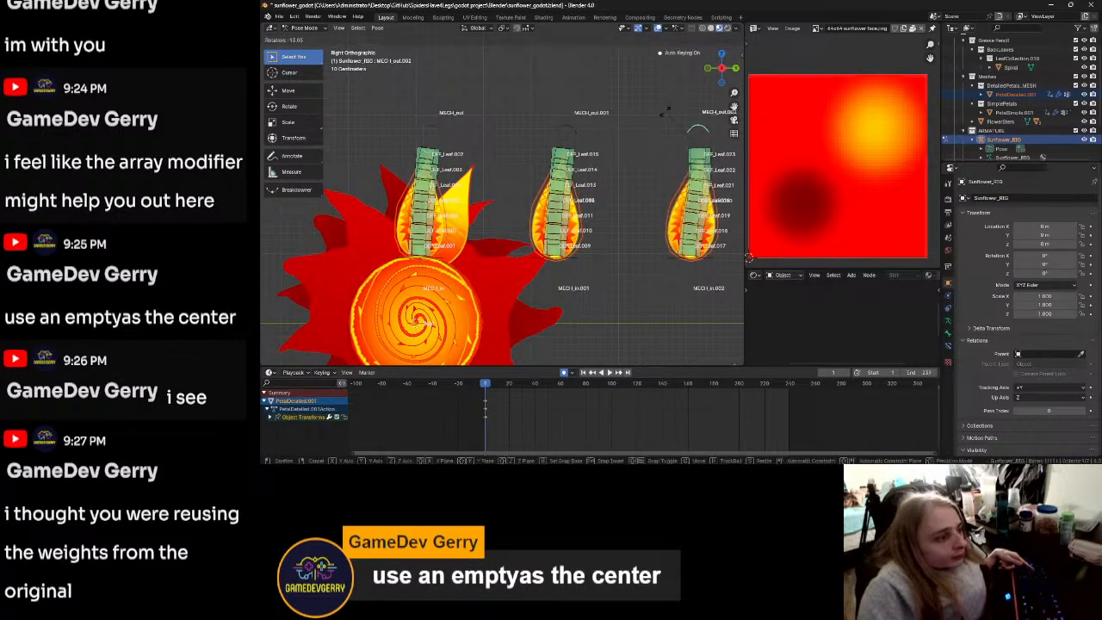
right_click(675, 112)
Step: Move the second petal's MECH_in.001 and MECH_out.001 bones about -1.47 m in Y and -0.21 m in Z toward the flower head and rotate them
left_click(576, 131)
key("g")
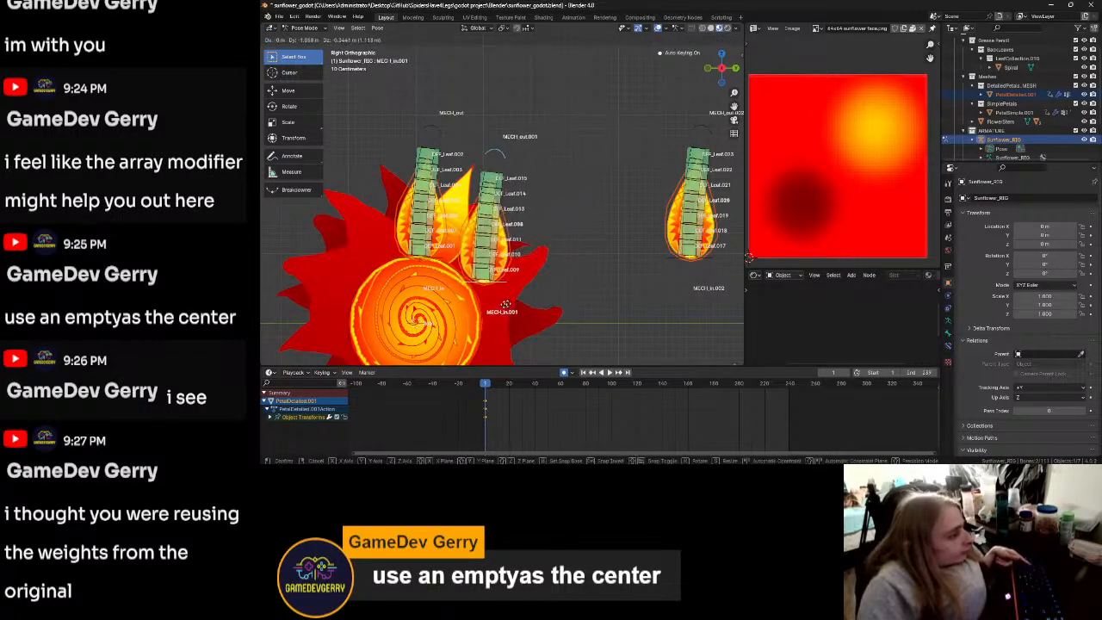
left_click(483, 293)
key("r")
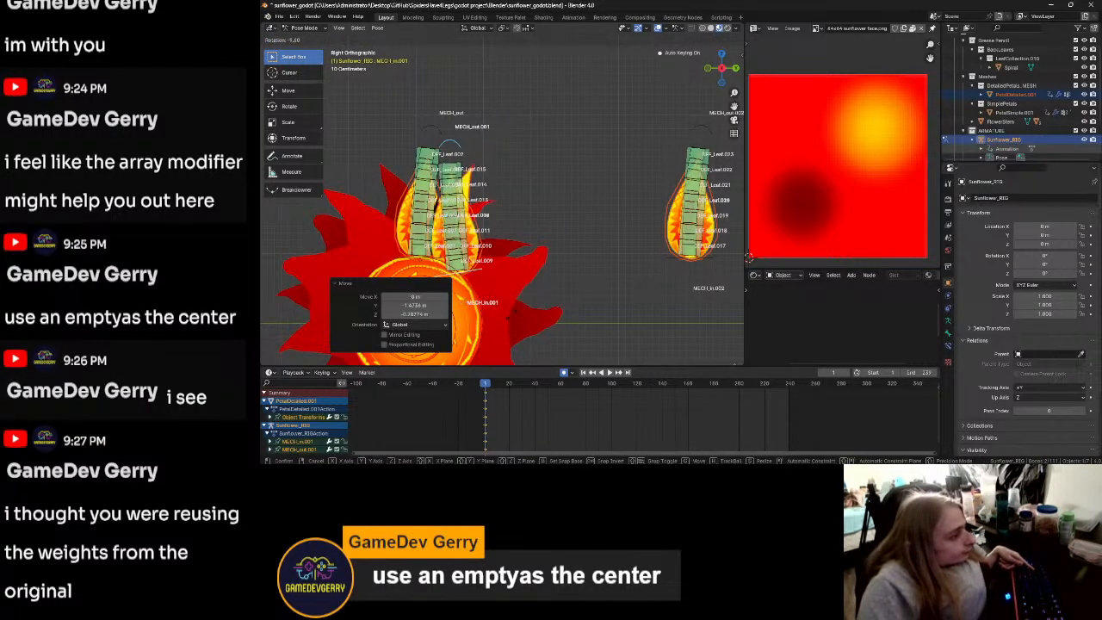
Step: Tilt the second petal's MECH_in.001 and MECH_out.001 controls outward from the flower centre
left_click(471, 319)
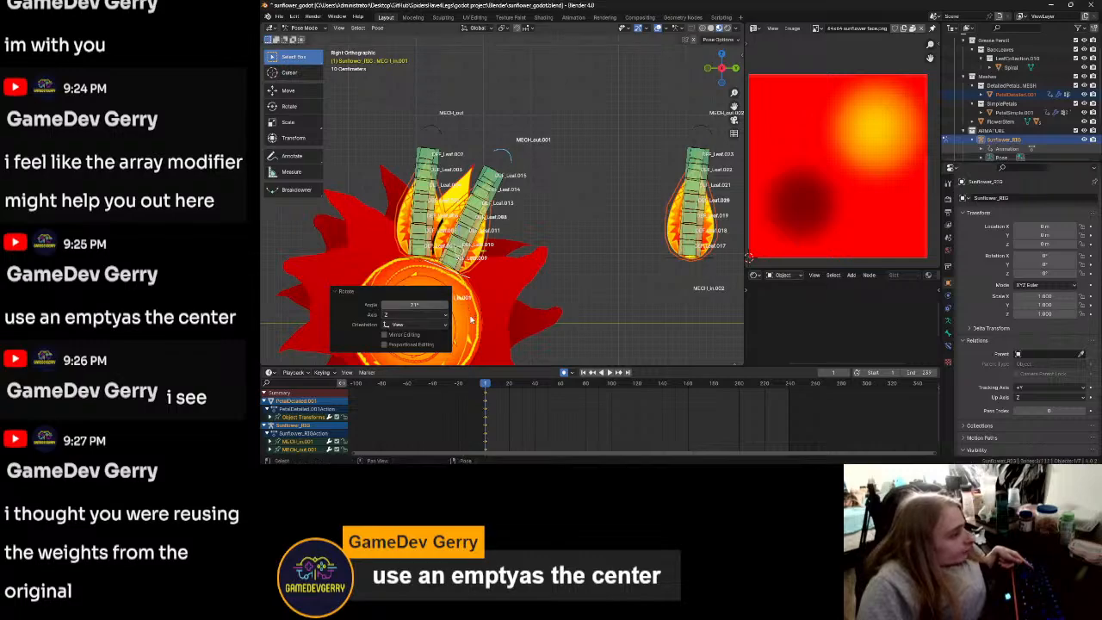
left_click(541, 252)
left_click(505, 153)
key("r")
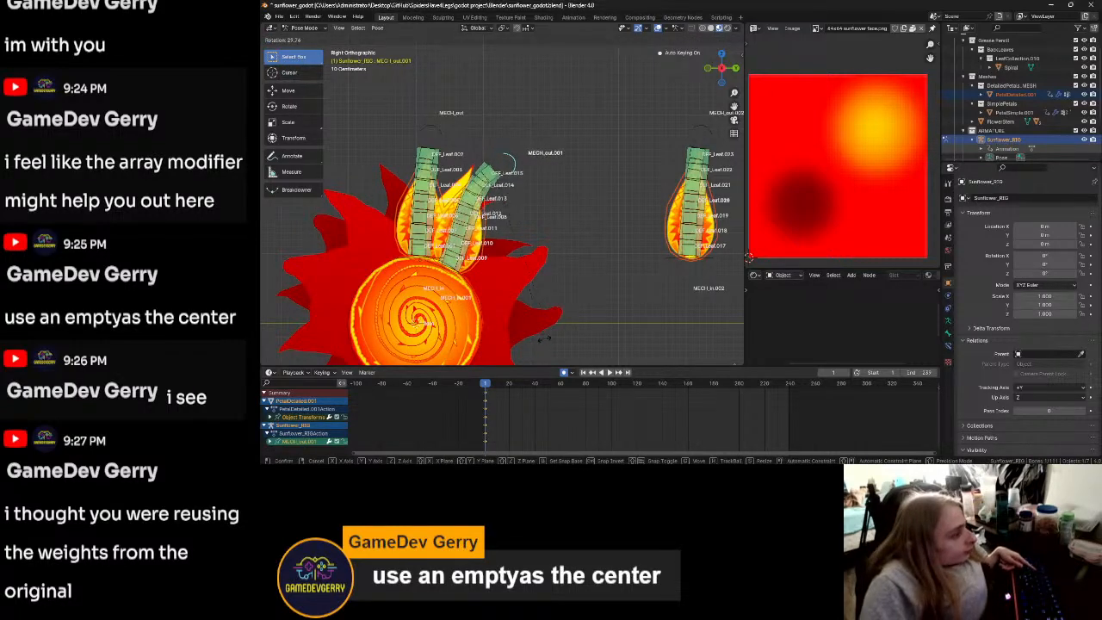
right_click(449, 129)
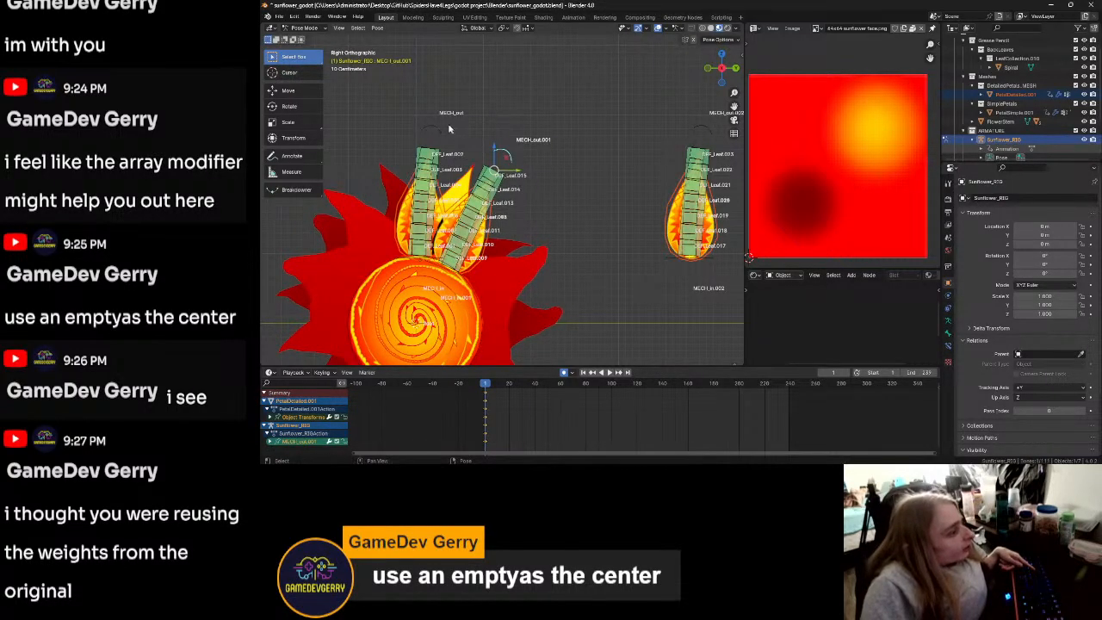
left_click(440, 129)
key("r")
right_click(433, 109)
left_click(582, 258)
Step: Move the MECH_out.001 and MECH_in.001 controls together 0.05 m along the global X axis
left_click(512, 155)
left_click(451, 272, "shift")
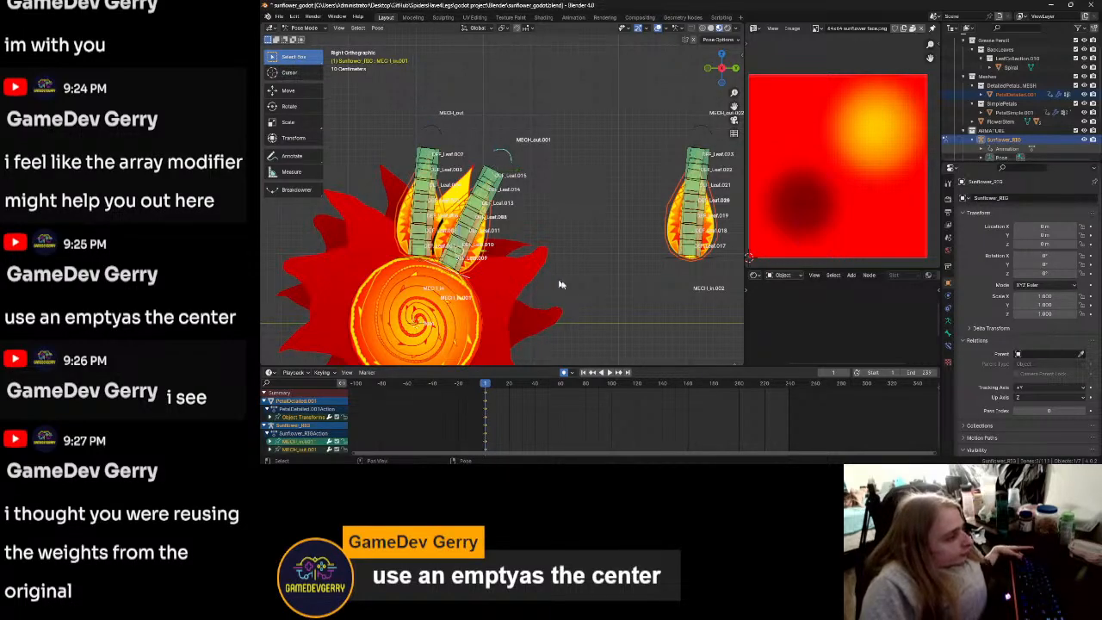
left_click(734, 69)
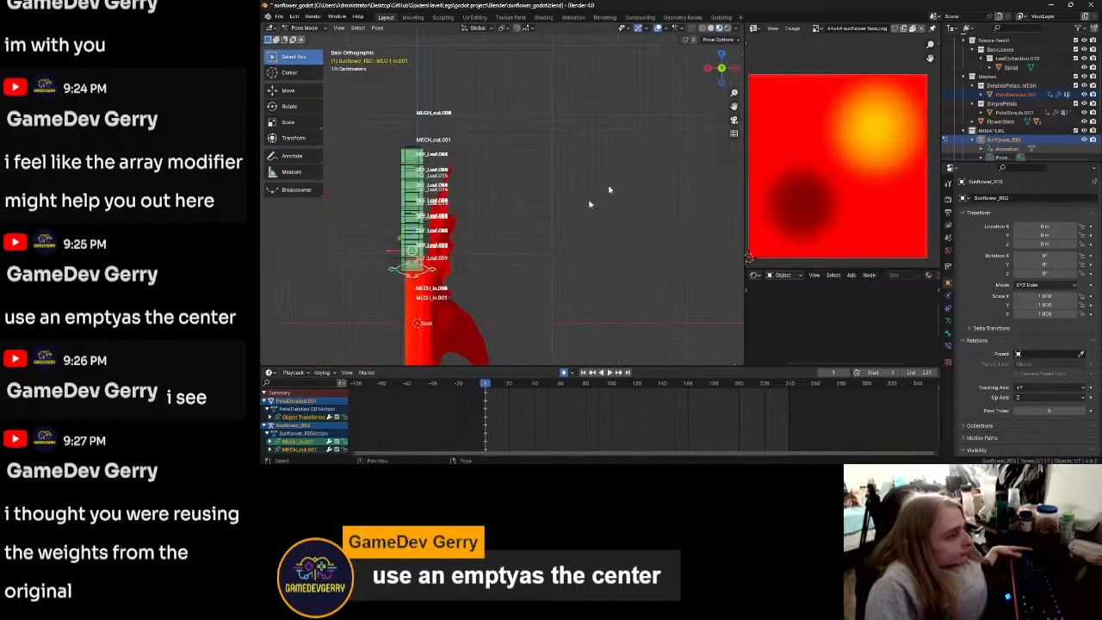
scroll(422, 298, "up", 3)
middle_click_drag(380, 318, 536, 278, "shift")
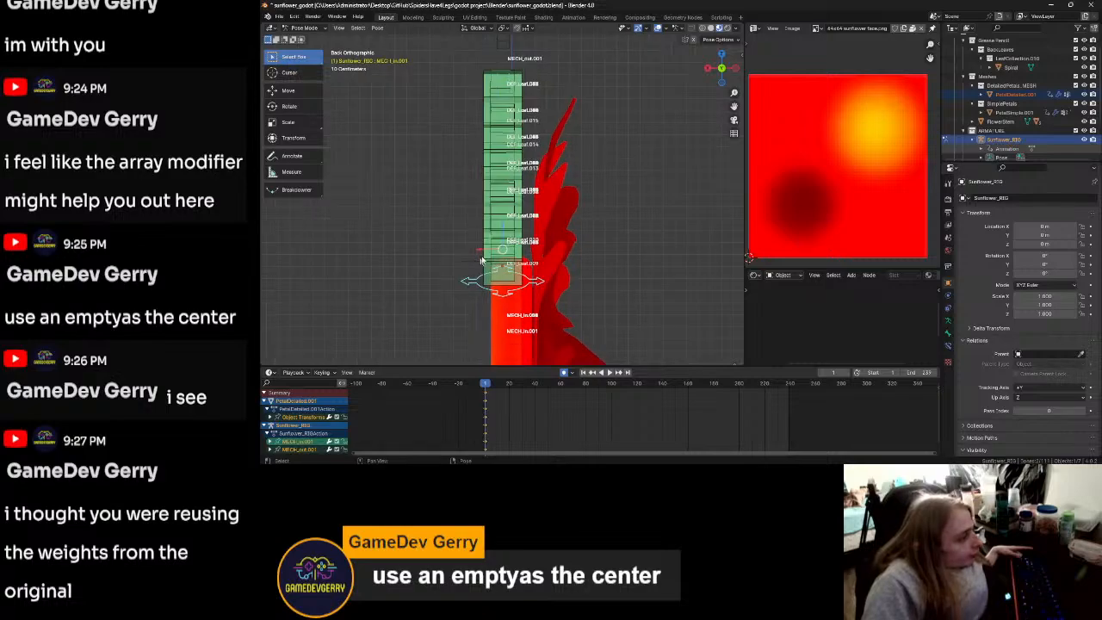
key("g")
key("x")
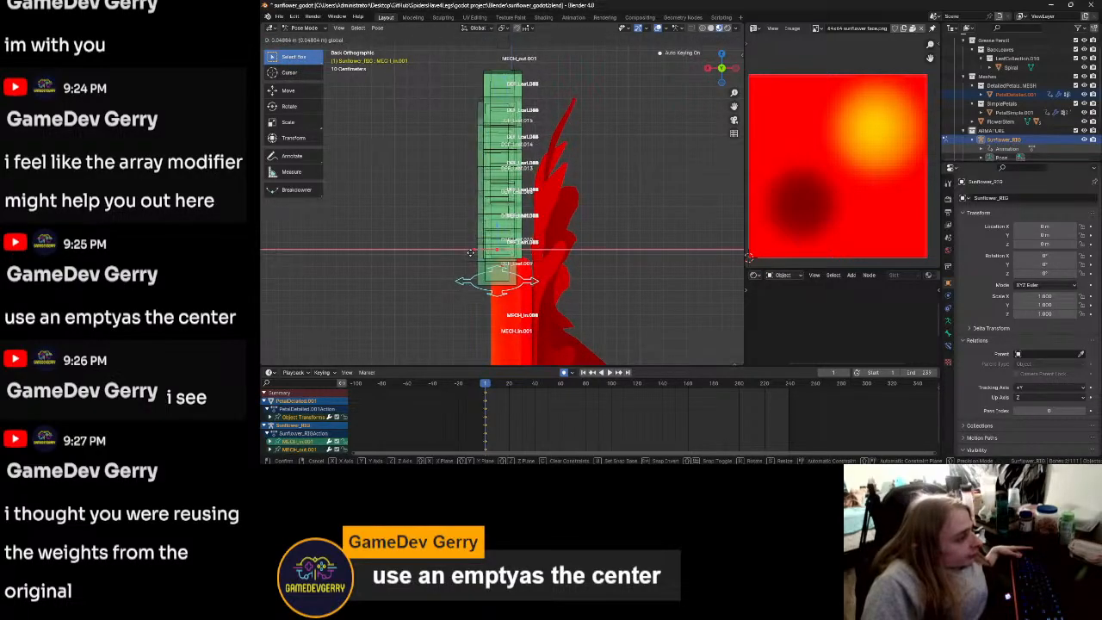
left_click(469, 252)
left_click(433, 297)
type("0.0")
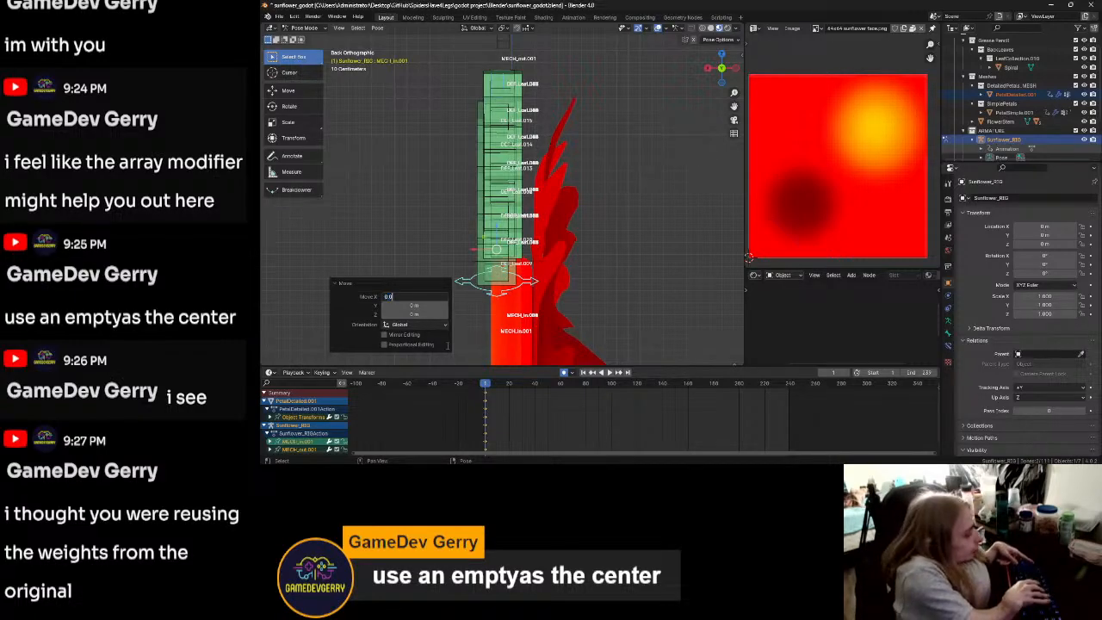
type("5")
key("Return")
Step: Move the MECH_out.003 and MECH_in.003 controls together 0.05 m along the global X axis
middle_click_drag(463, 287, 605, 283)
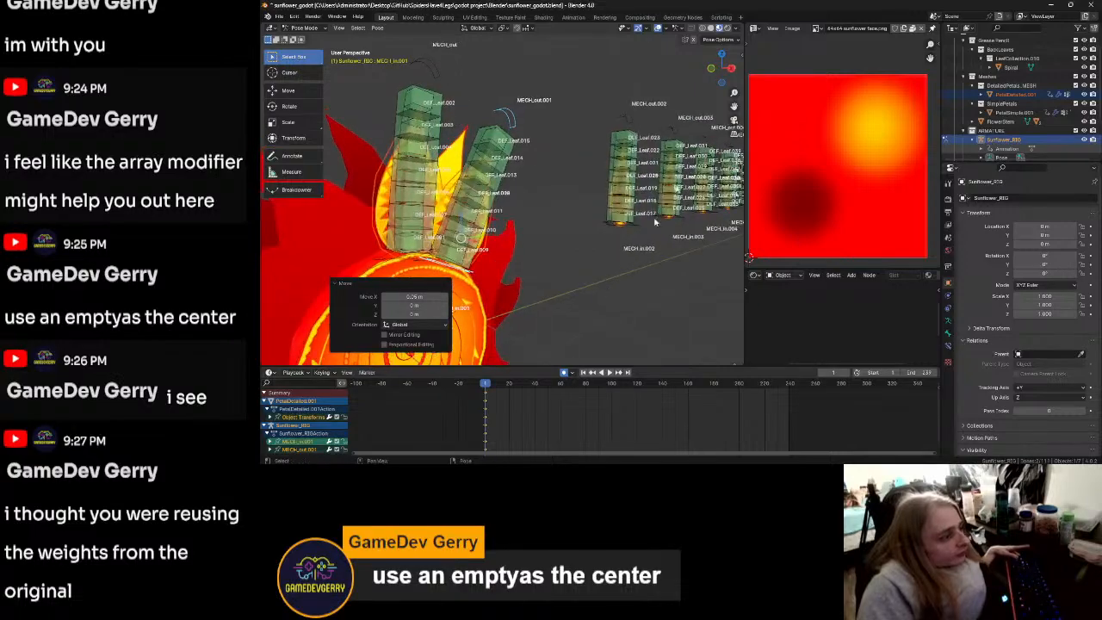
left_click(730, 70)
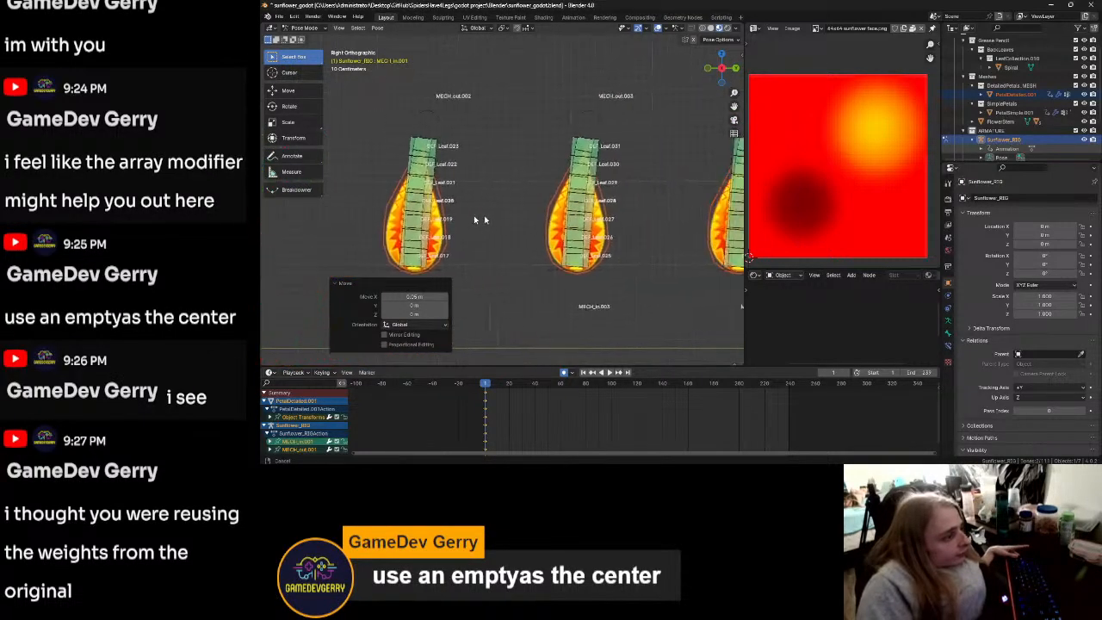
left_click(540, 110)
left_click(538, 268, "shift")
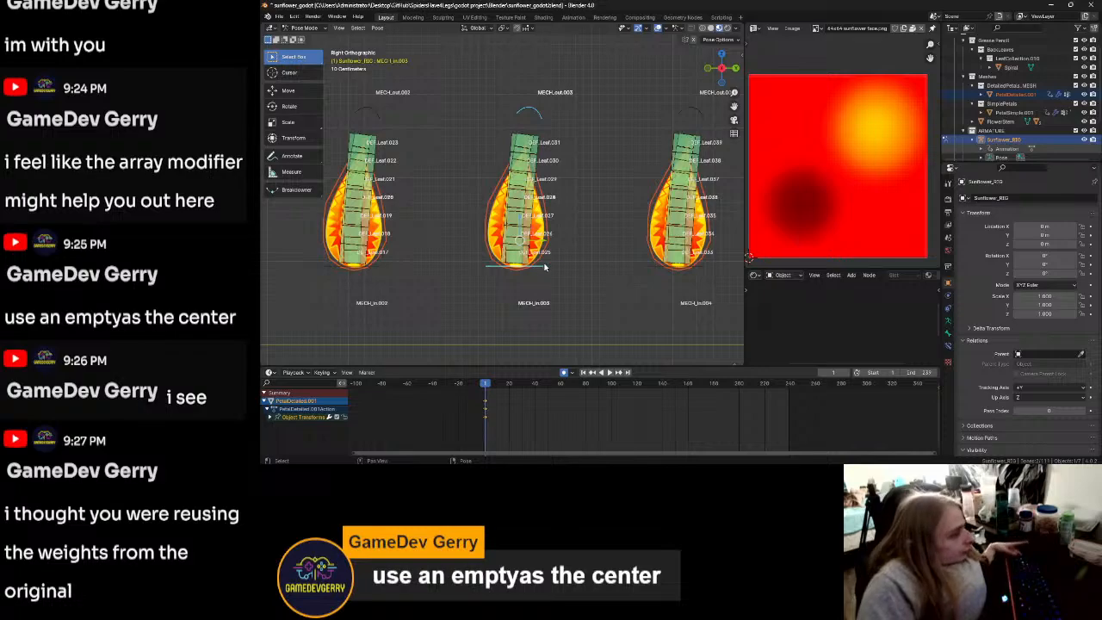
middle_click_drag(589, 256, 520, 269)
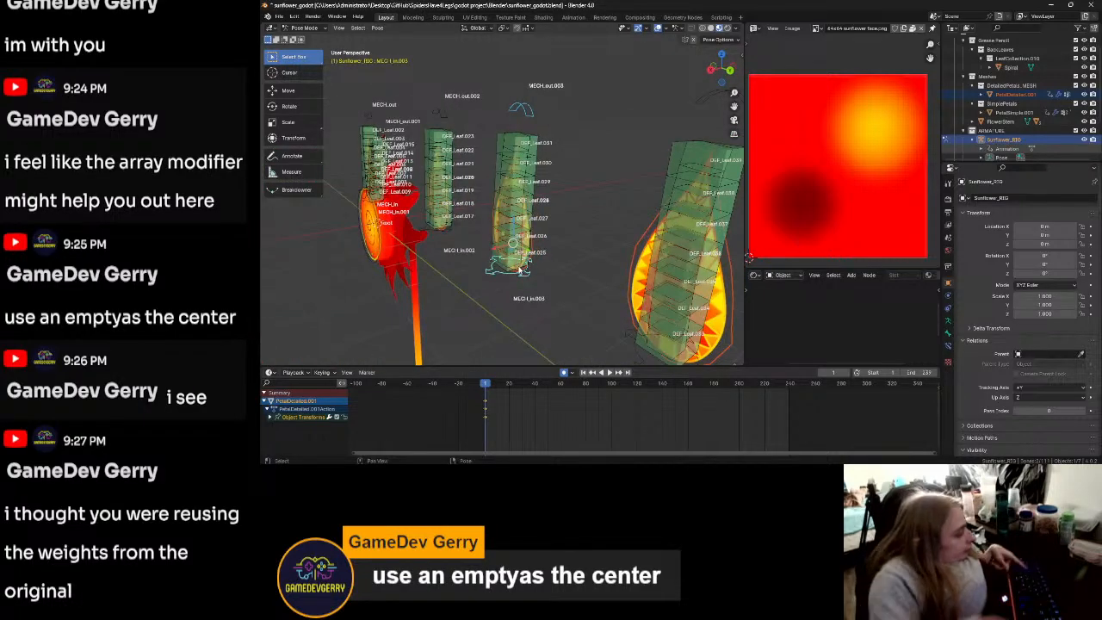
key("g")
key("x")
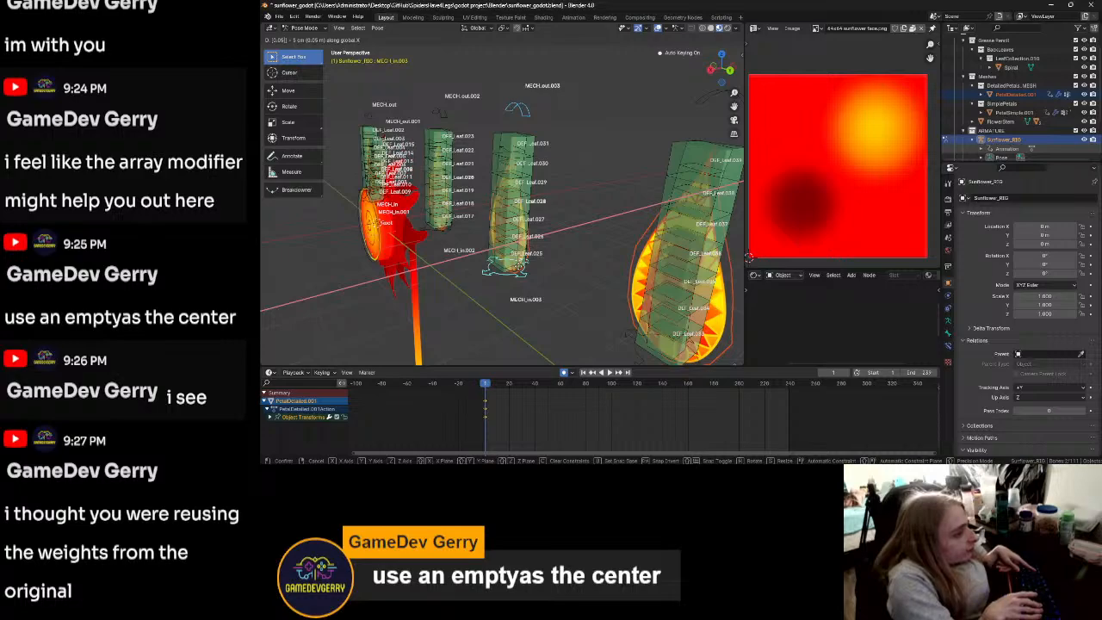
left_click(573, 281)
Step: Offset the MECH_out.005 and MECH_in.005 controls together along the global X axis
middle_click_drag(573, 281, 399, 289)
left_click(604, 157)
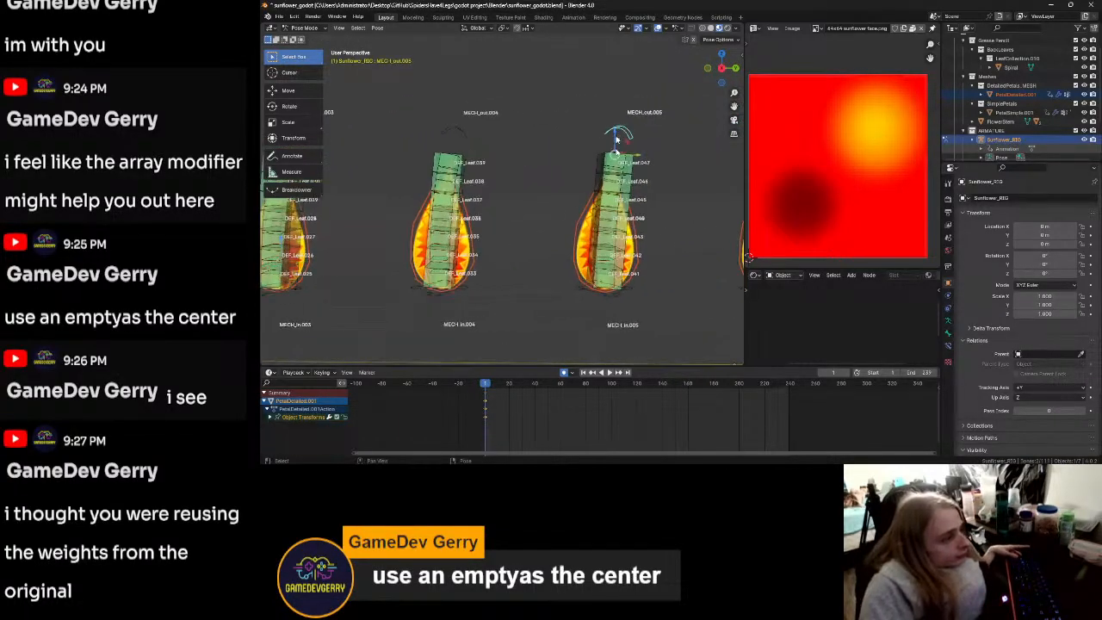
left_click(615, 295)
key("g")
key("x")
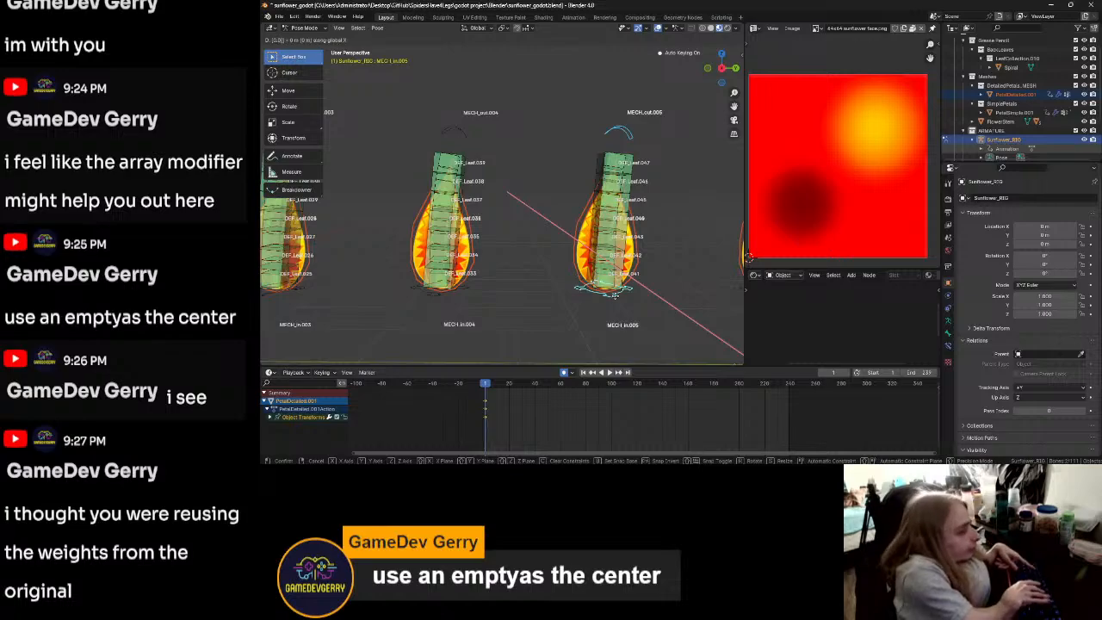
left_click(616, 299)
Step: Move the MECH_out.007 and MECH_in.007 controls together 0.05 m along the global X axis
middle_click_drag(701, 253, 429, 271)
left_click(628, 177)
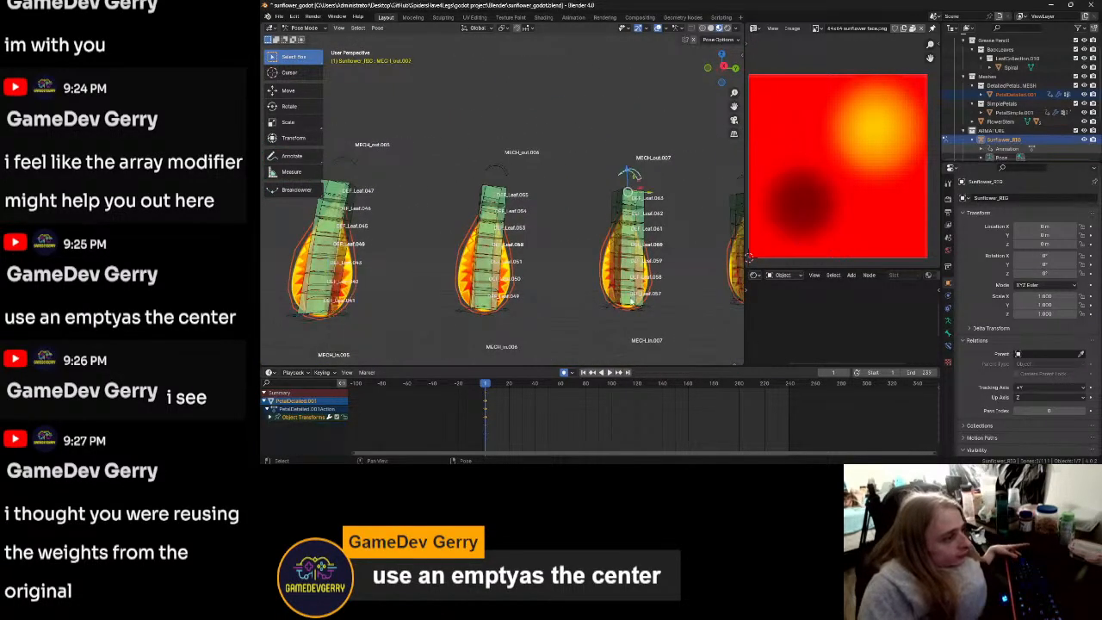
left_click(619, 309, "shift")
left_click(612, 311)
left_click(628, 174, "shift")
type("gx.05")
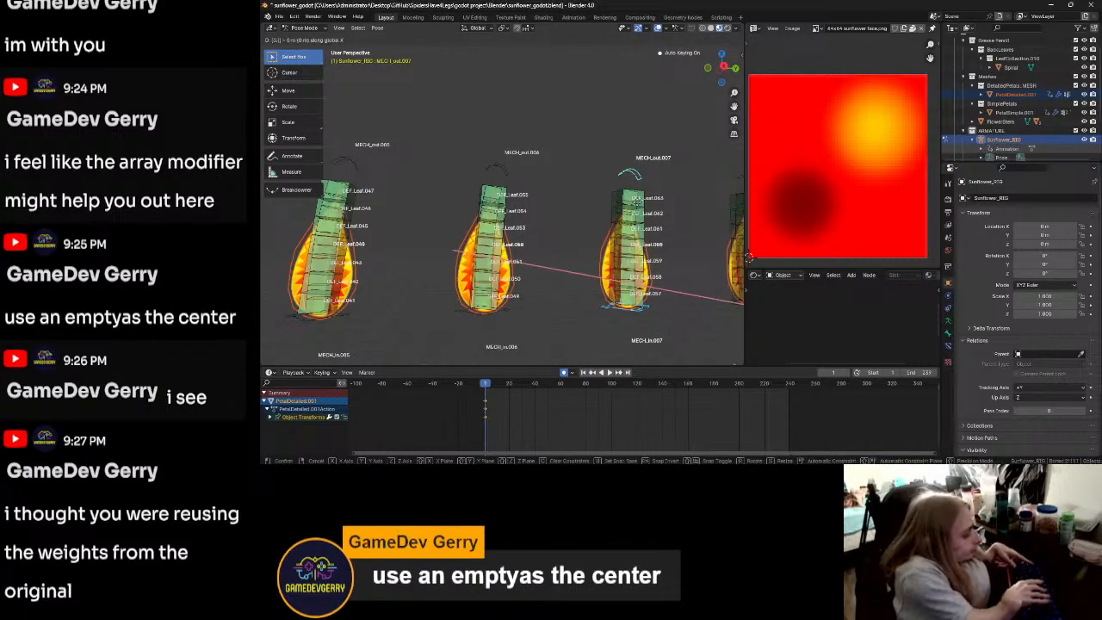
key("Return")
Step: Move the MECH_out.009 and MECH_in.009 controls together 0.05 m along the global X axis
middle_click_drag(697, 234, 557, 208, "shift")
left_click(633, 199)
left_click(607, 319, "shift")
type("gx.05")
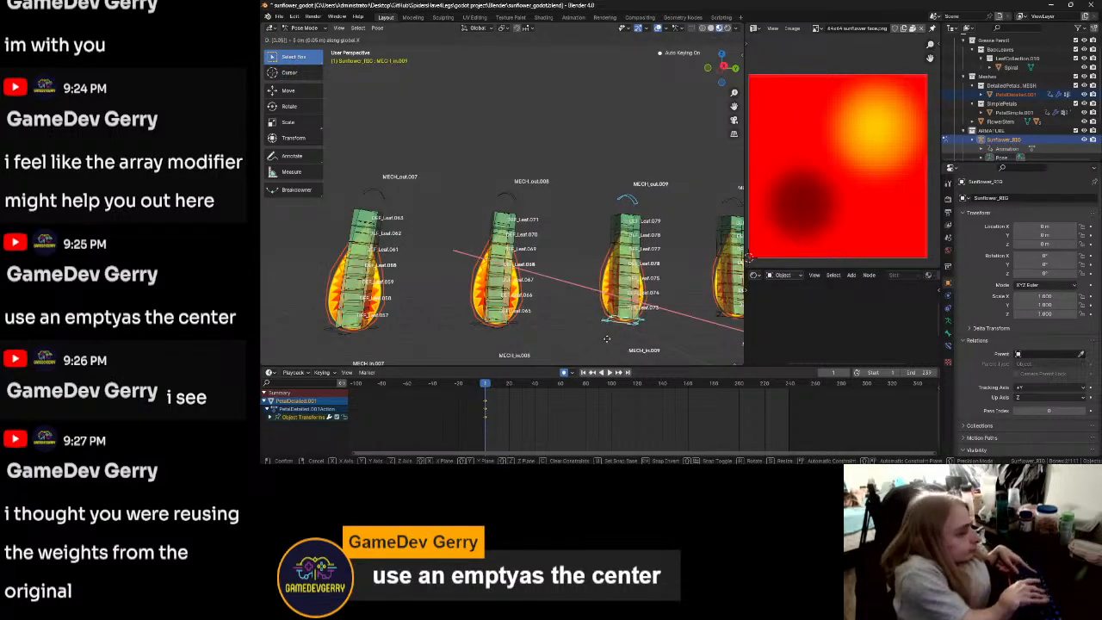
key("Return")
Step: In the right orthographic view, shift the MECH_out.001 and MECH_in.001 controls farther around the disc's rim and rotate them slightly more outward
mouse_move(714, 256)
middle_mouse_down("shift")
mouse_move(592, 241)
mouse_move(699, 254)
middle_mouse_up("shift")
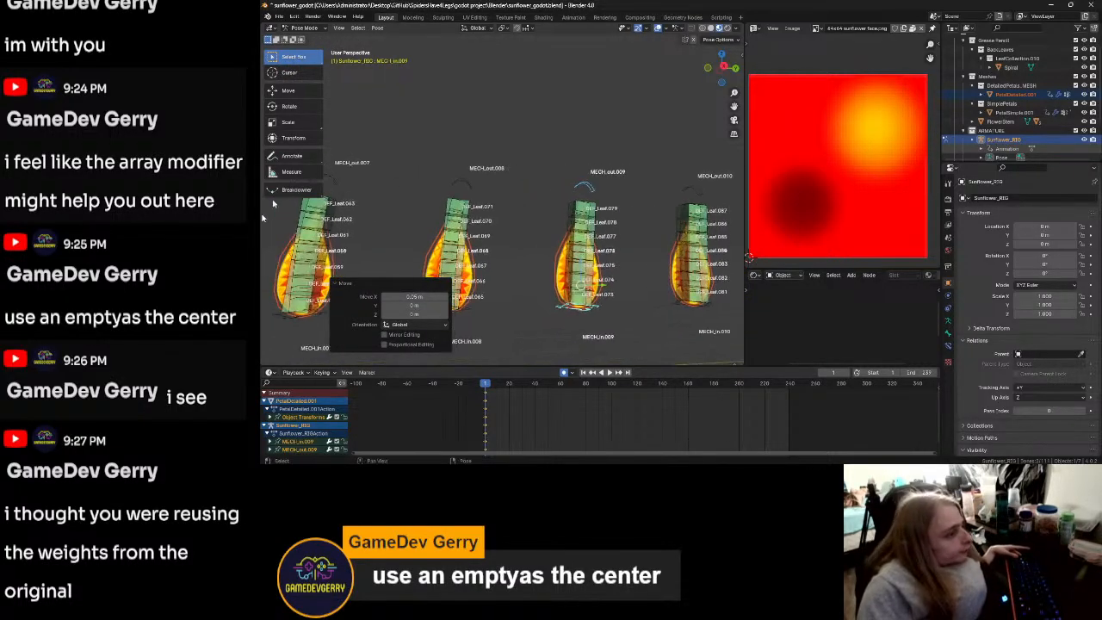
left_click(724, 67)
middle_click_drag(416, 234, 674, 253, "shift")
scroll(635, 254, "up", 6)
middle_click_drag(651, 297, 536, 253, "shift")
scroll(547, 239, "up", 5)
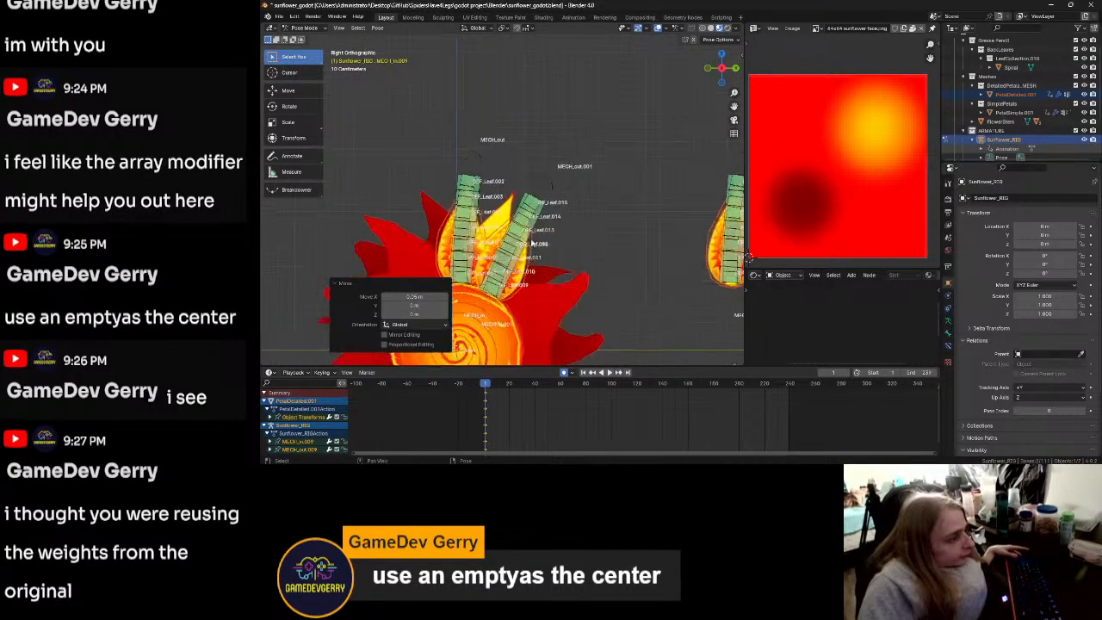
left_click(568, 182)
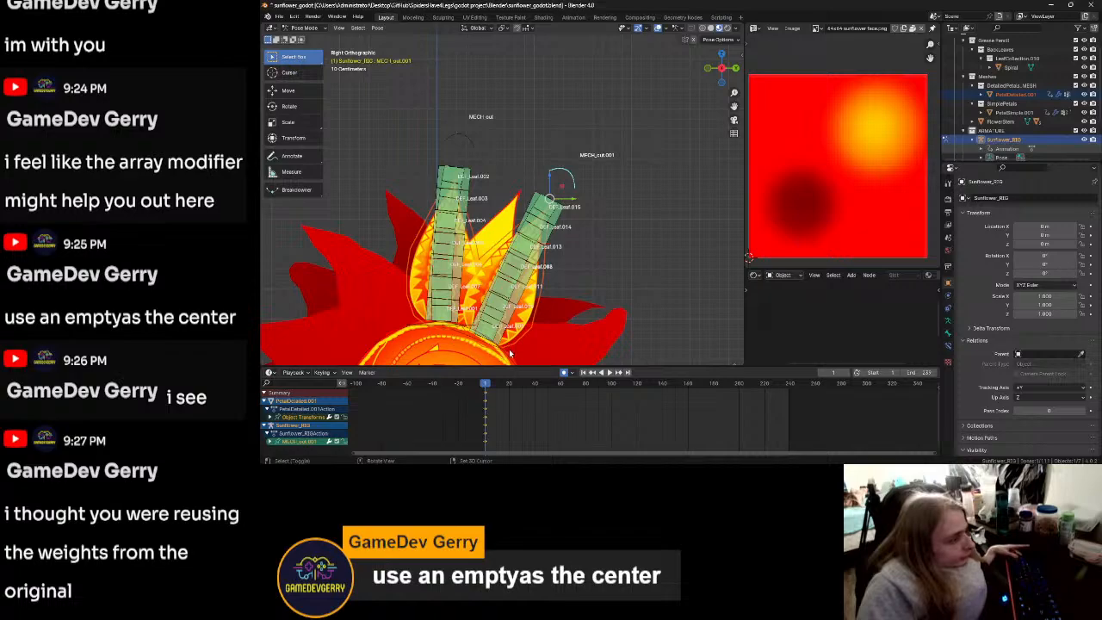
middle_click_drag(518, 327, 506, 268, "shift")
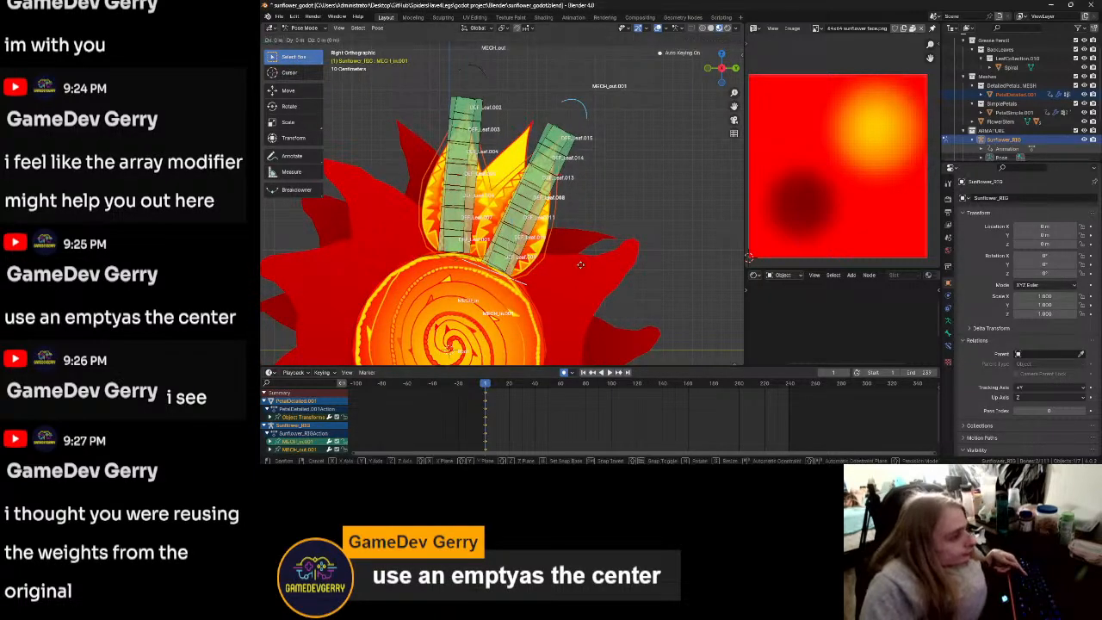
key("g")
key("r")
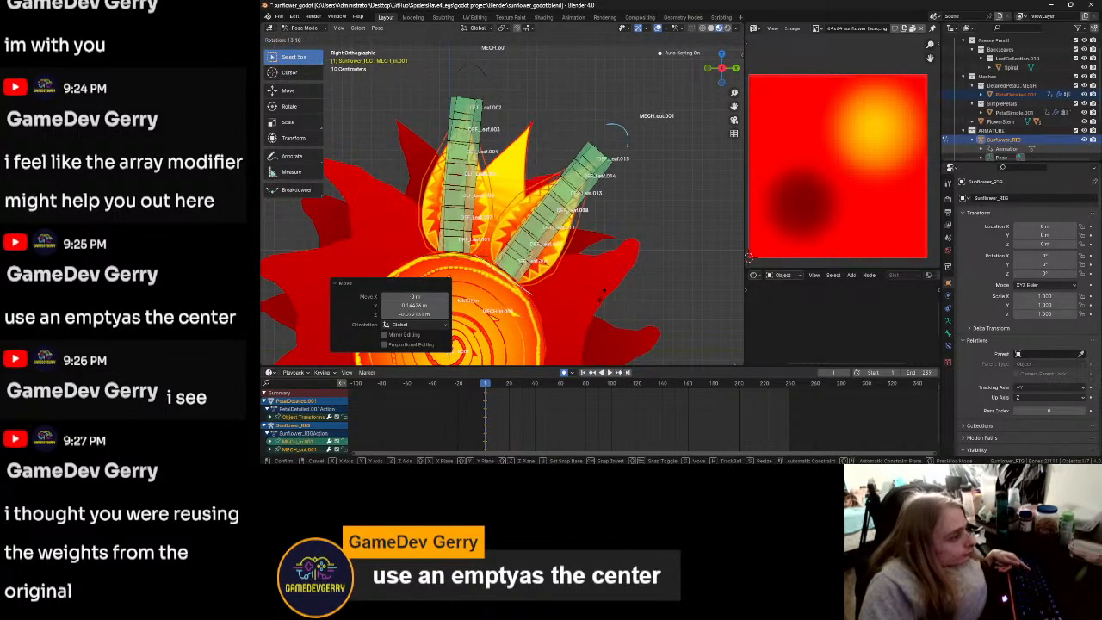
left_click(600, 287)
Step: Fine-tune the position and rotation of the MECH_out.001 and MECH_in.001 controls so the petal's base sits against the disc's rim
key("g")
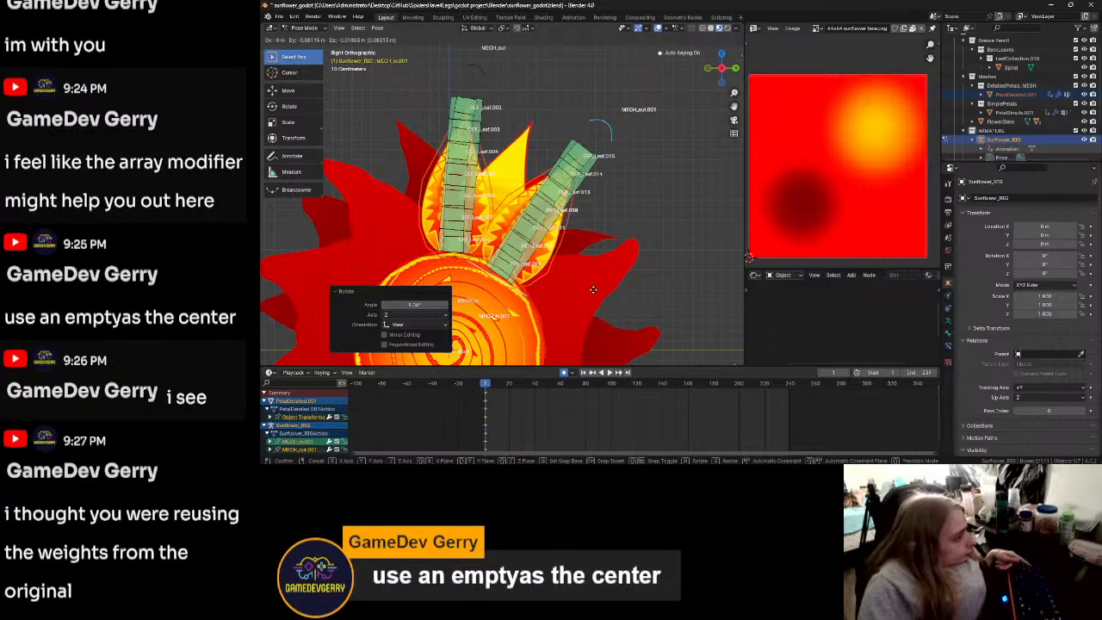
left_click(594, 291)
key("r")
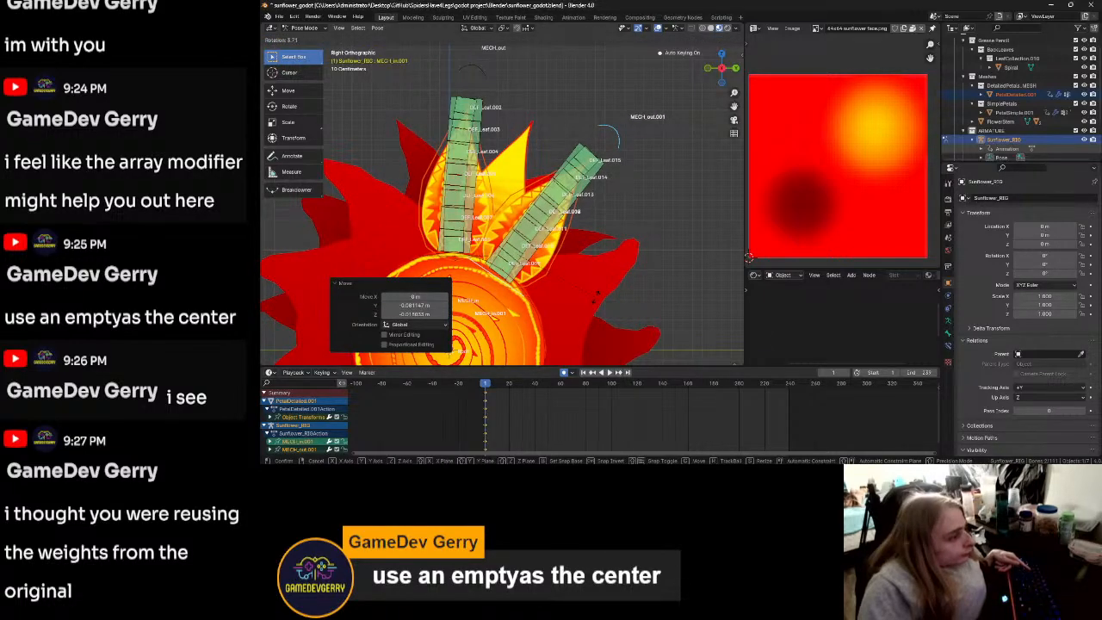
left_click(593, 296)
key("g")
left_click(593, 297)
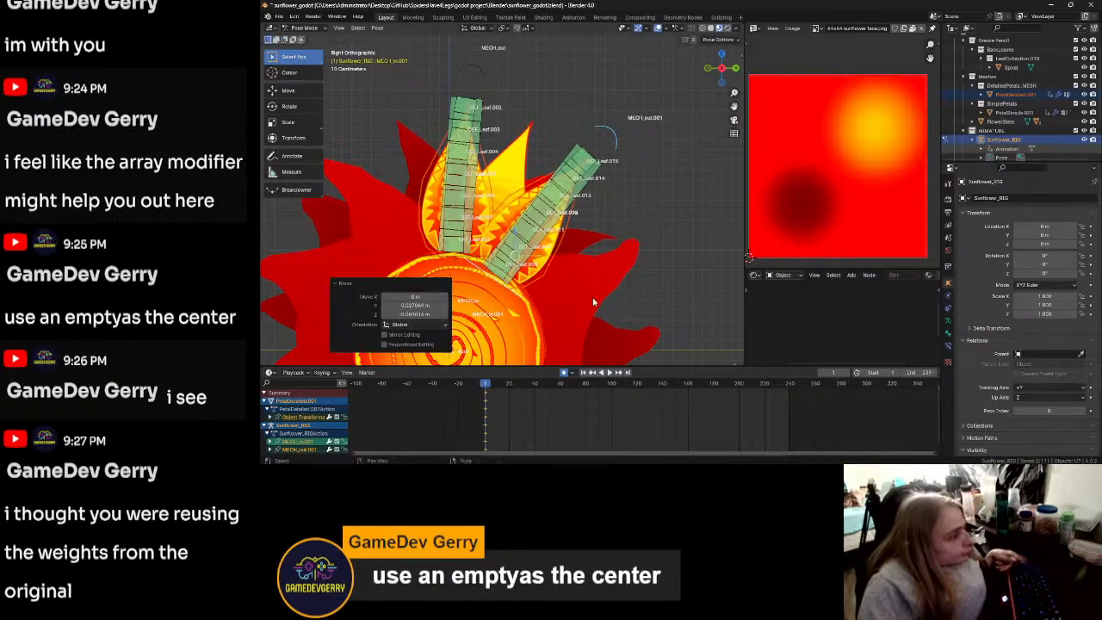
Step: Place the MECH_out.002 and MECH_in.002 petal against the disc's rim beside the second petal, rotated to point outward from the centre
scroll(567, 227, "down", 7)
scroll(567, 228, "up", 3)
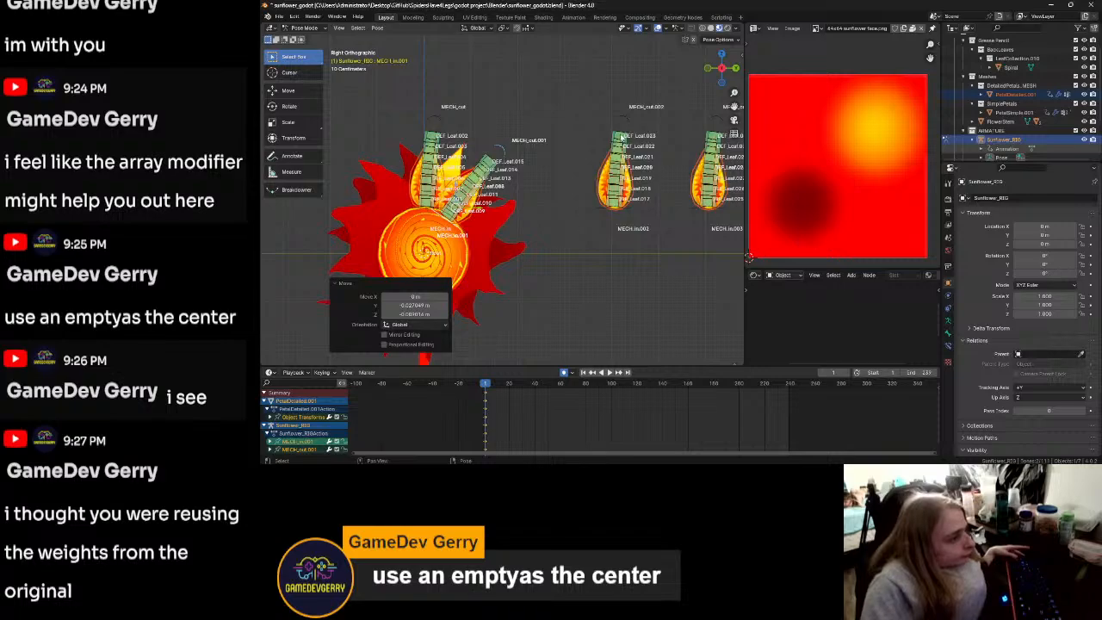
left_click(627, 119)
left_click(613, 212, "shift")
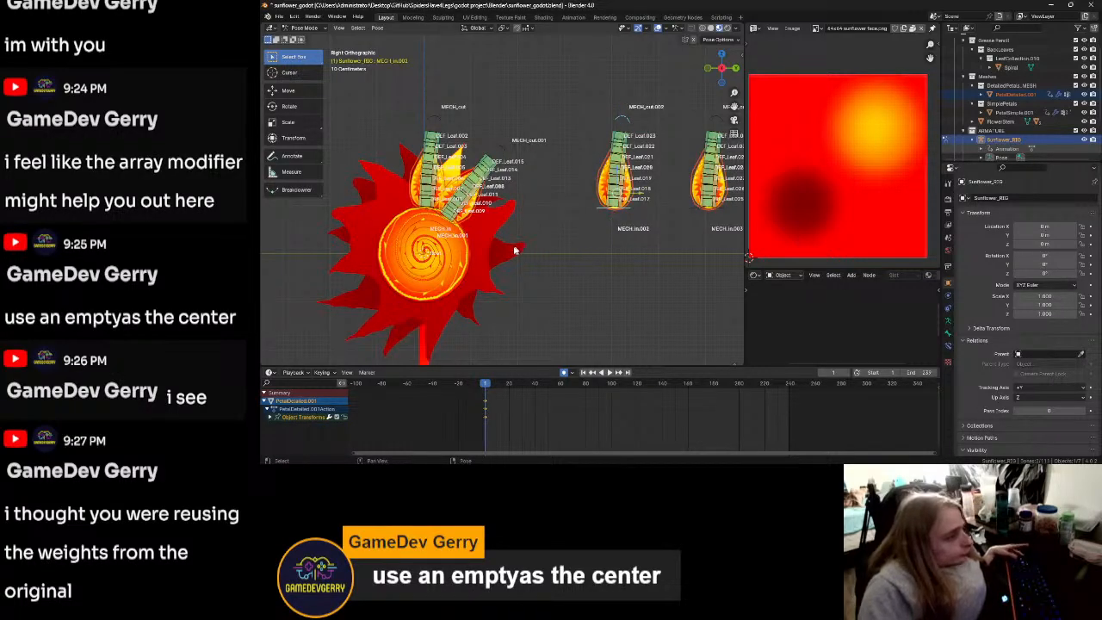
scroll(512, 251, "up", 3)
key("g")
left_click(359, 299)
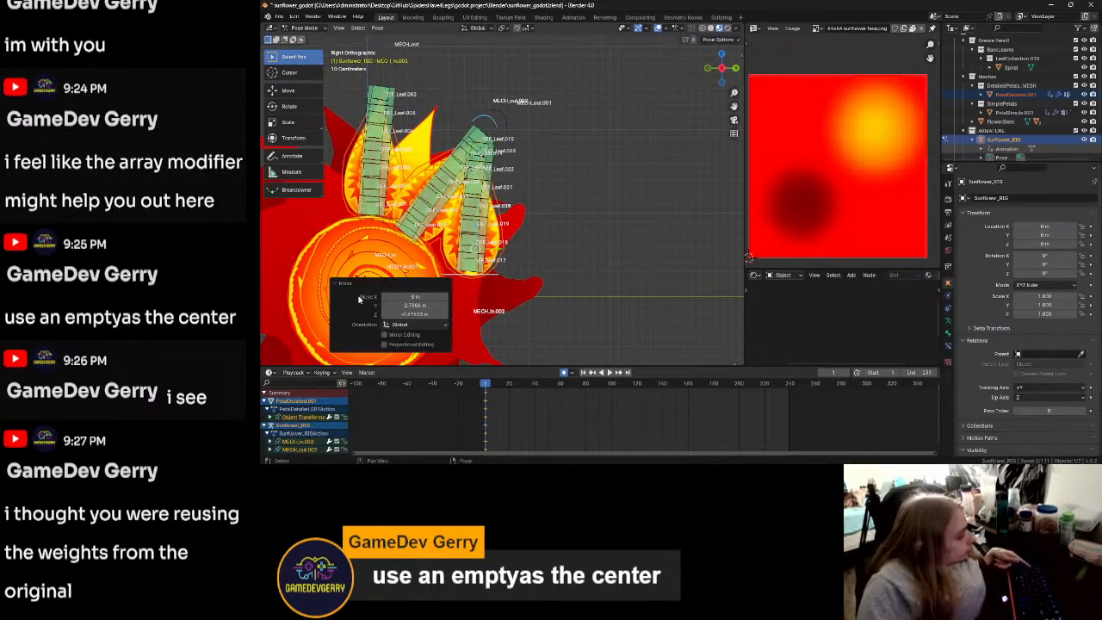
key("r")
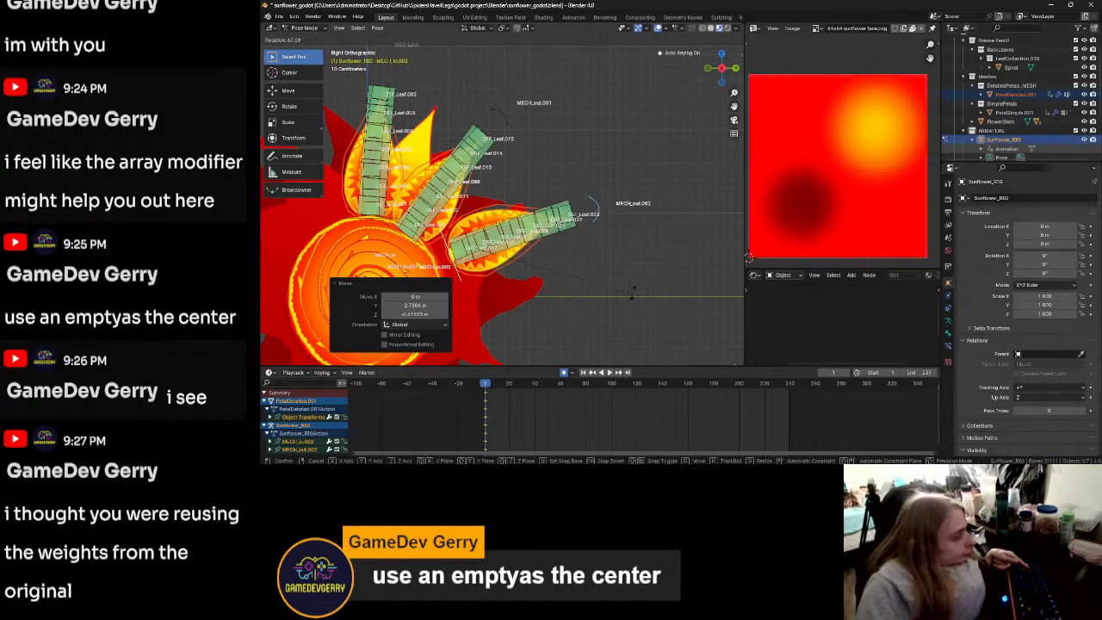
left_click(633, 281)
key("g")
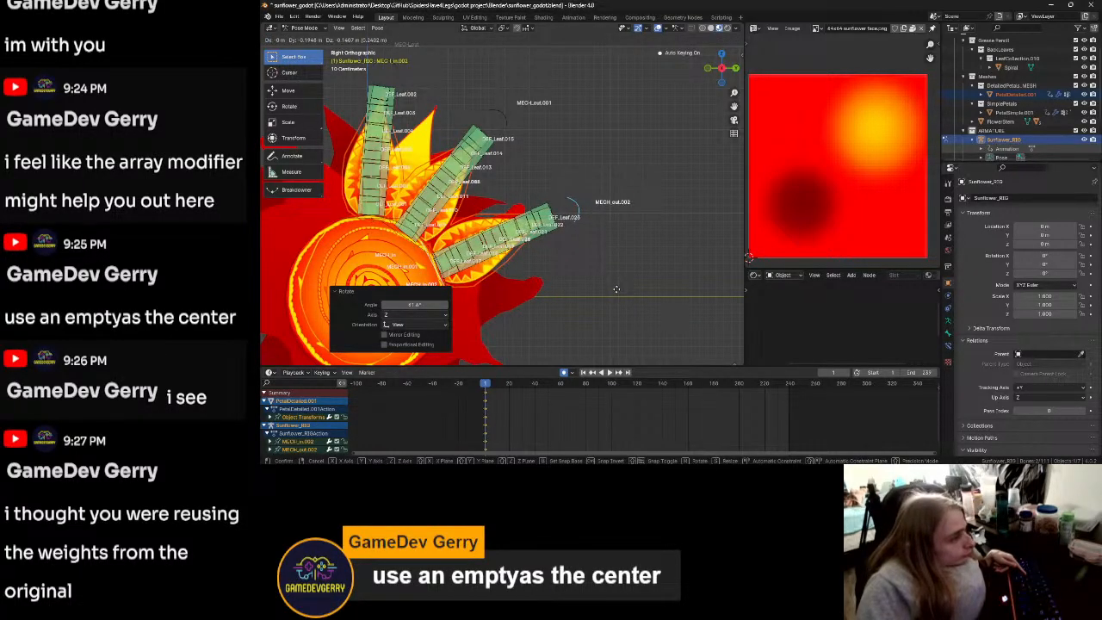
left_click(616, 289)
Step: Bring the MECH_out.003 and MECH_in.003 petal in beside the third petal and rotate it to point almost horizontally outward from the disc
scroll(616, 288, "down", 3)
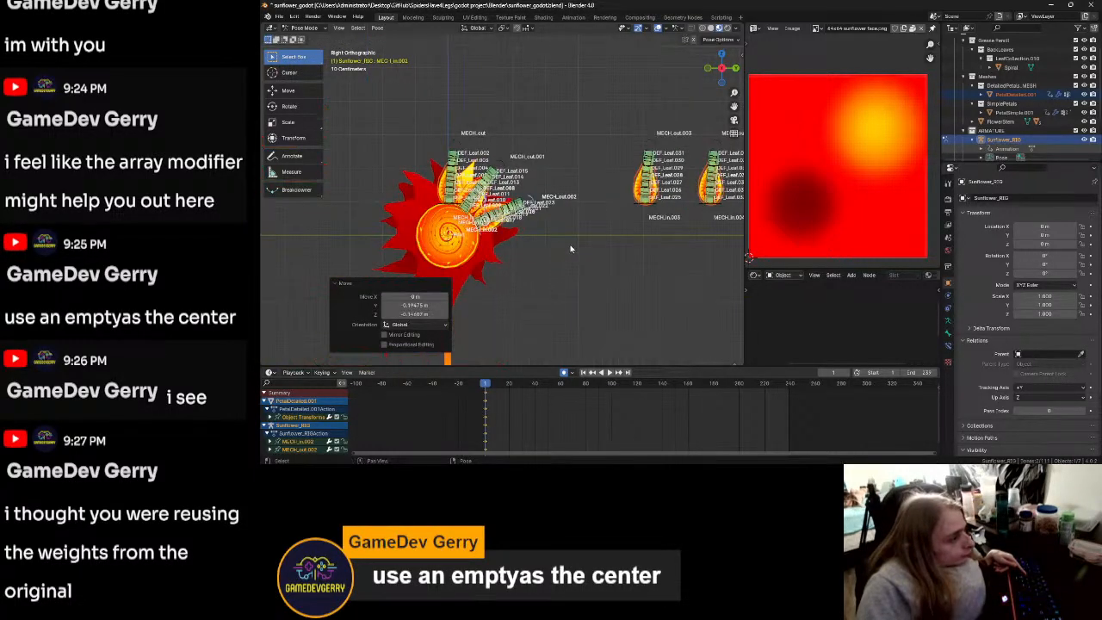
left_click(652, 145)
scroll(603, 258, "up", 3)
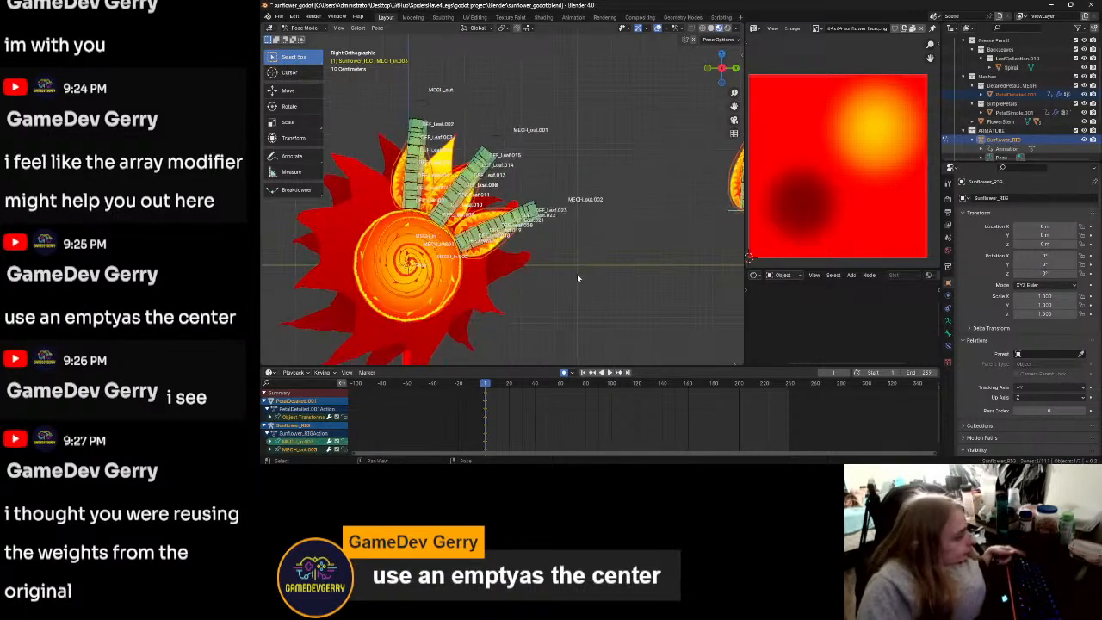
key("g")
left_click(366, 332)
key("r")
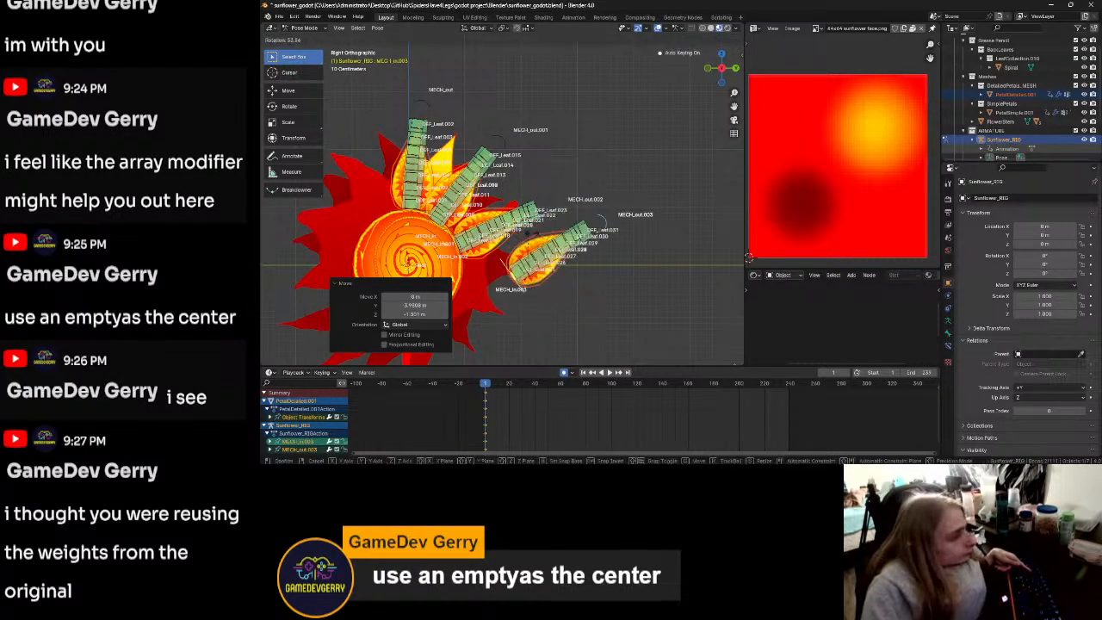
left_click(576, 160)
middle_click_drag(515, 232, 572, 215, "shift")
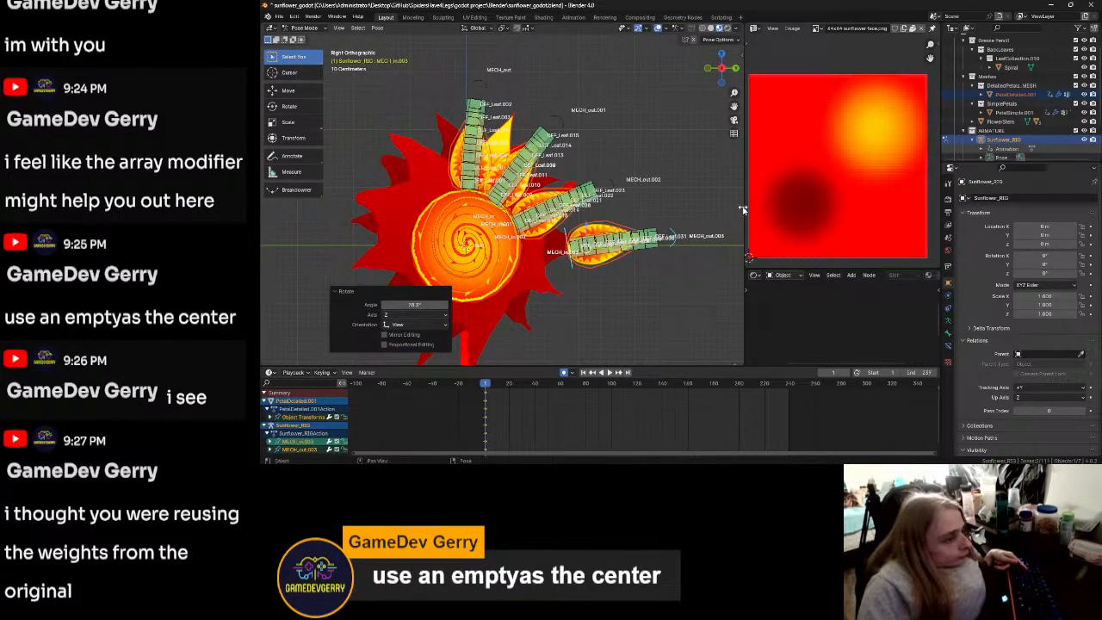
Step: Widen the 3D viewport and fit the MECH_out.003 and MECH_in.003 petal against the disc's rim, tilted slightly downward
left_click_drag(745, 207, 864, 206)
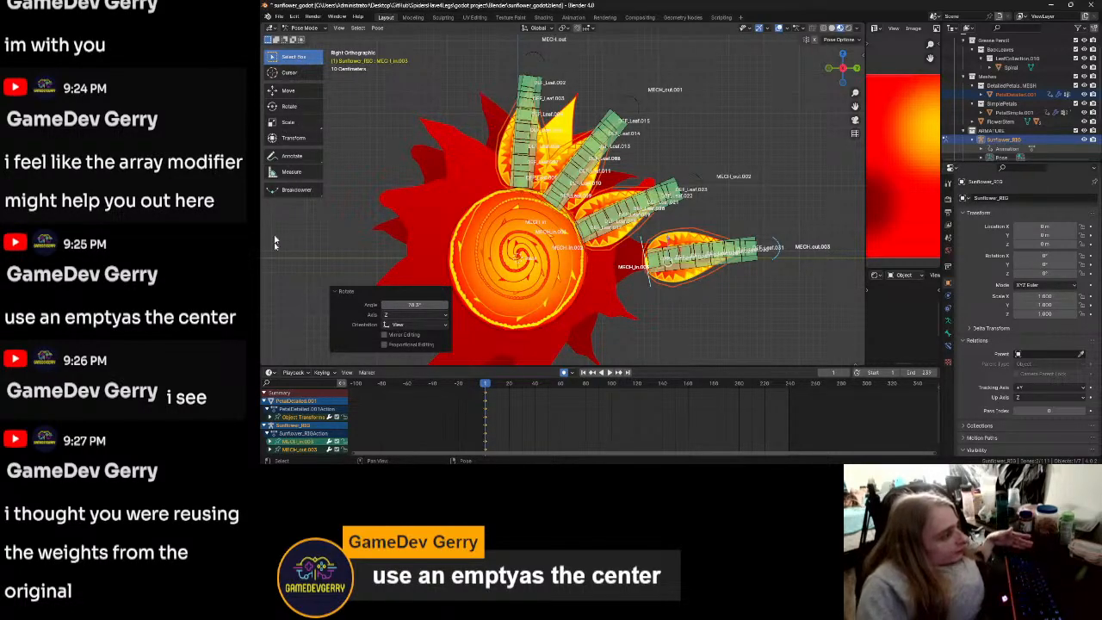
middle_click_drag(597, 286, 619, 262, "shift")
key("g")
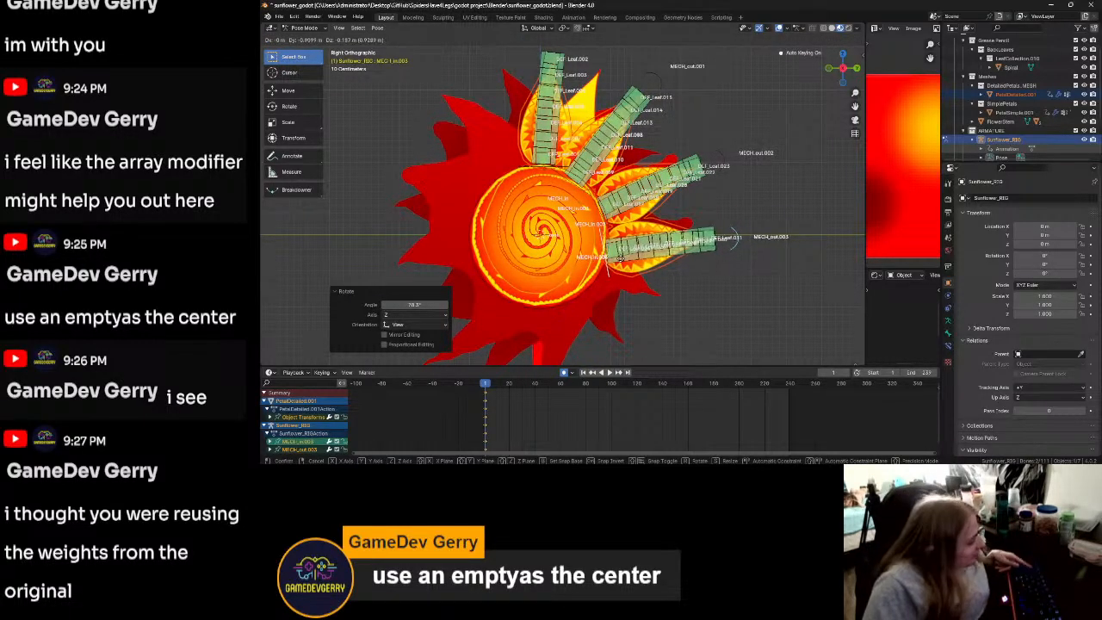
left_click(622, 267)
key("r")
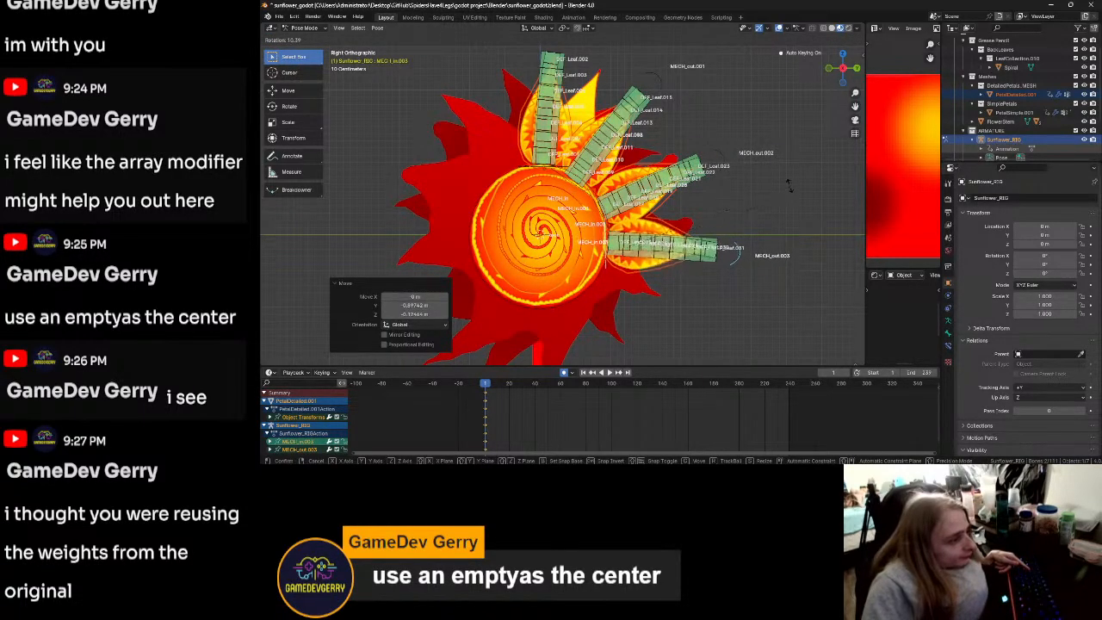
left_click(788, 182)
key("g")
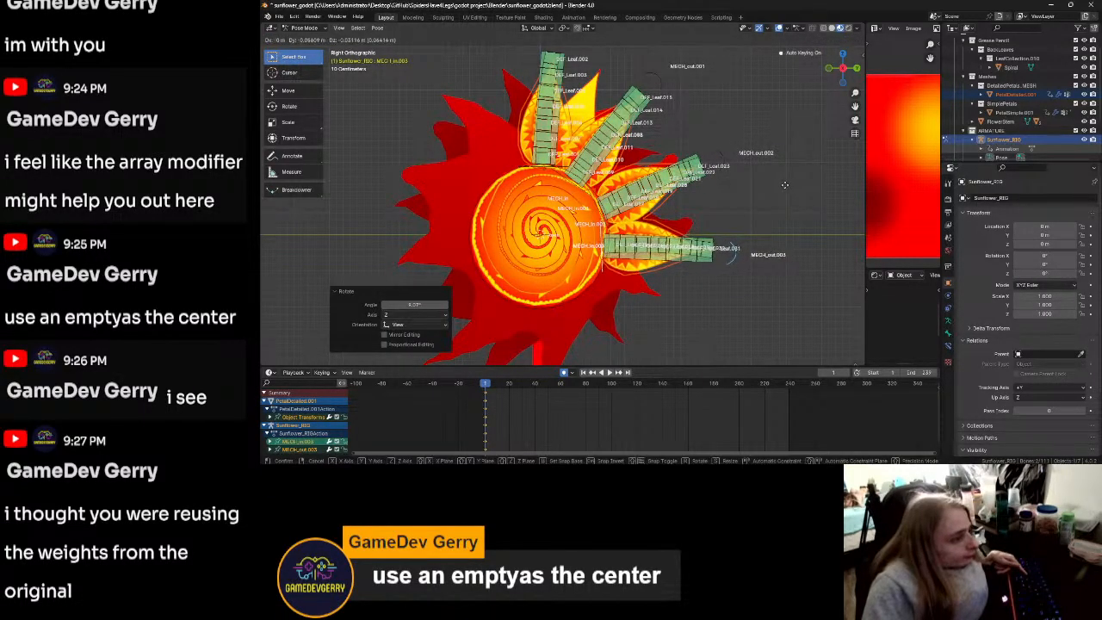
left_click(785, 184)
key("r")
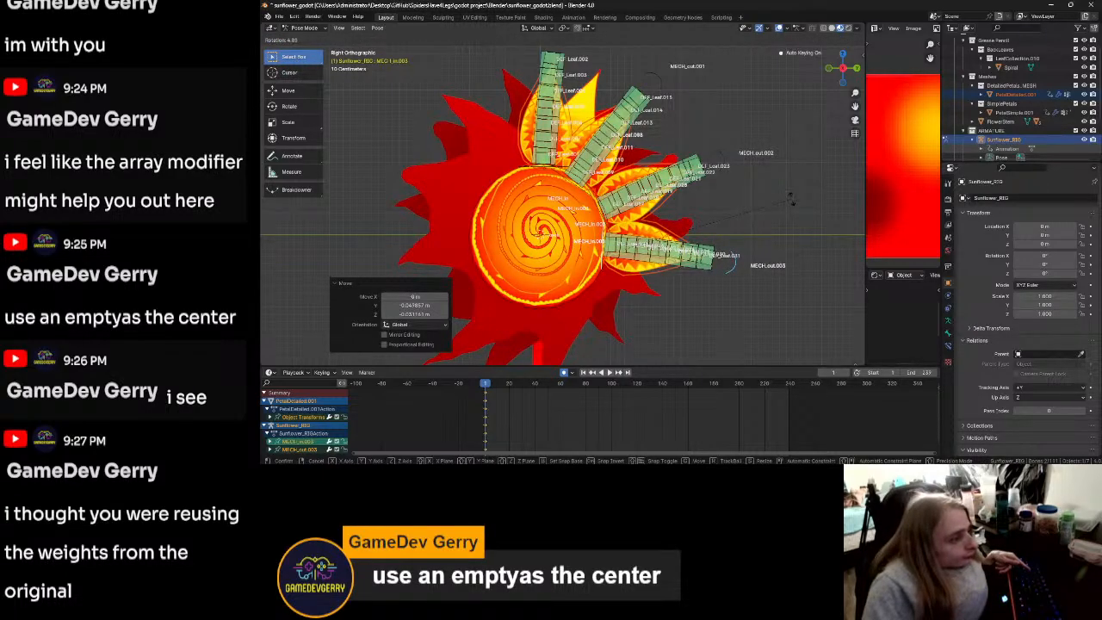
left_click(792, 201)
Step: Nudge the MECH_out.002 and MECH_in.002 controls slightly closer to the disc
left_click(721, 163)
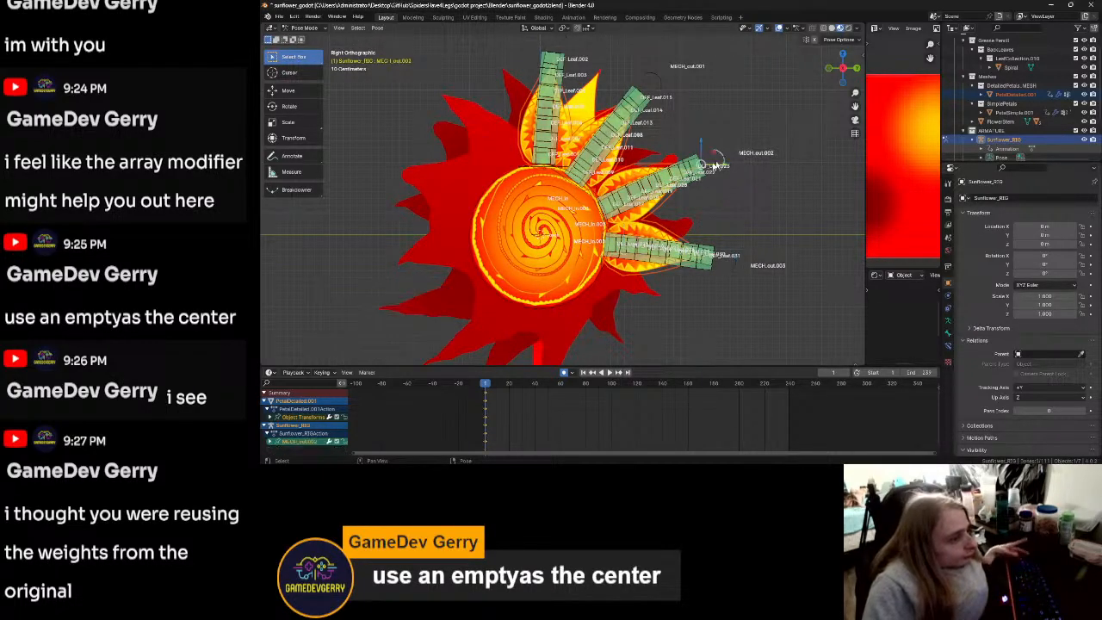
left_click(600, 215, "shift")
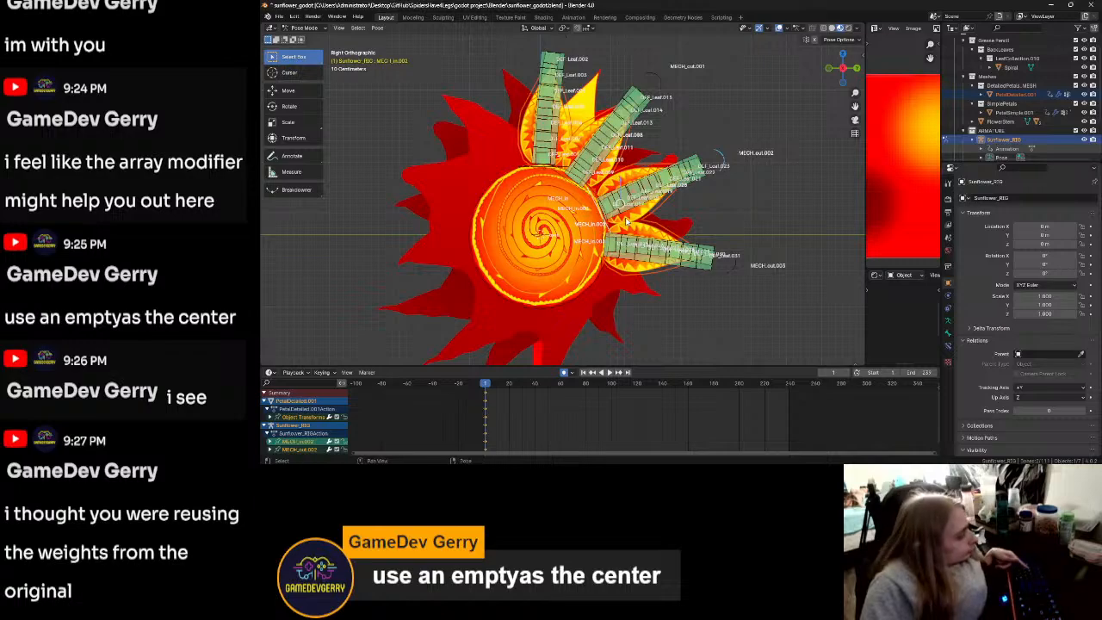
key("g")
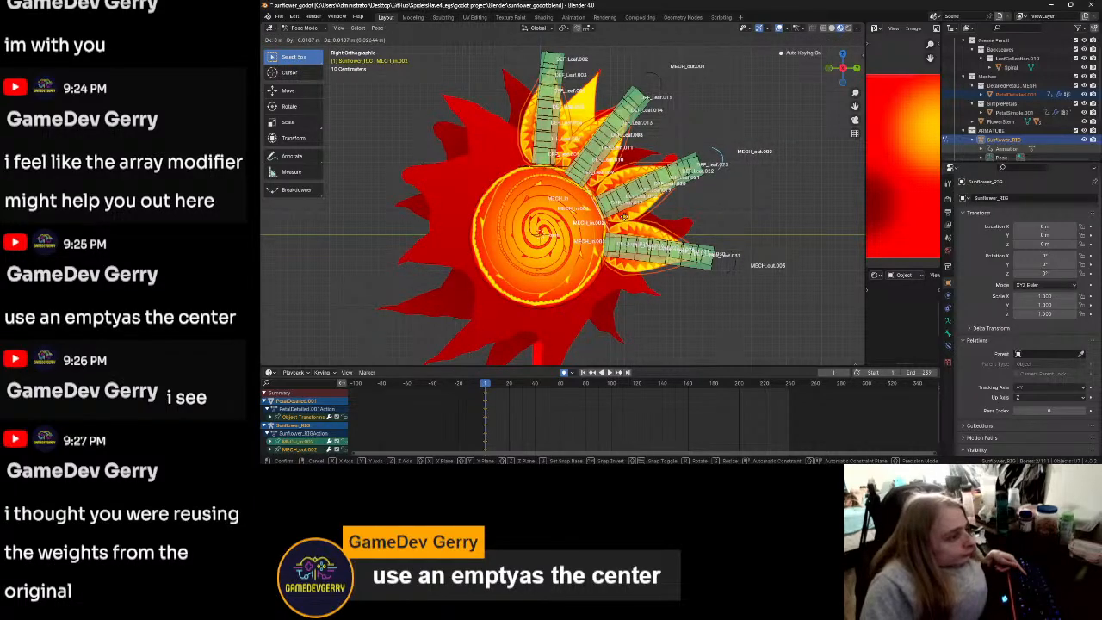
left_click(624, 217)
Step: Bring the MECH_in.004 and MECH_out.004 petal in below the fourth petal and rotate it to point diagonally down and away from the disc
scroll(691, 231, "down", 2)
middle_click_drag(724, 240, 533, 215, "shift")
left_click(761, 203)
left_click(771, 70, "shift")
middle_click_drag(601, 185, 662, 171, "shift")
key("g")
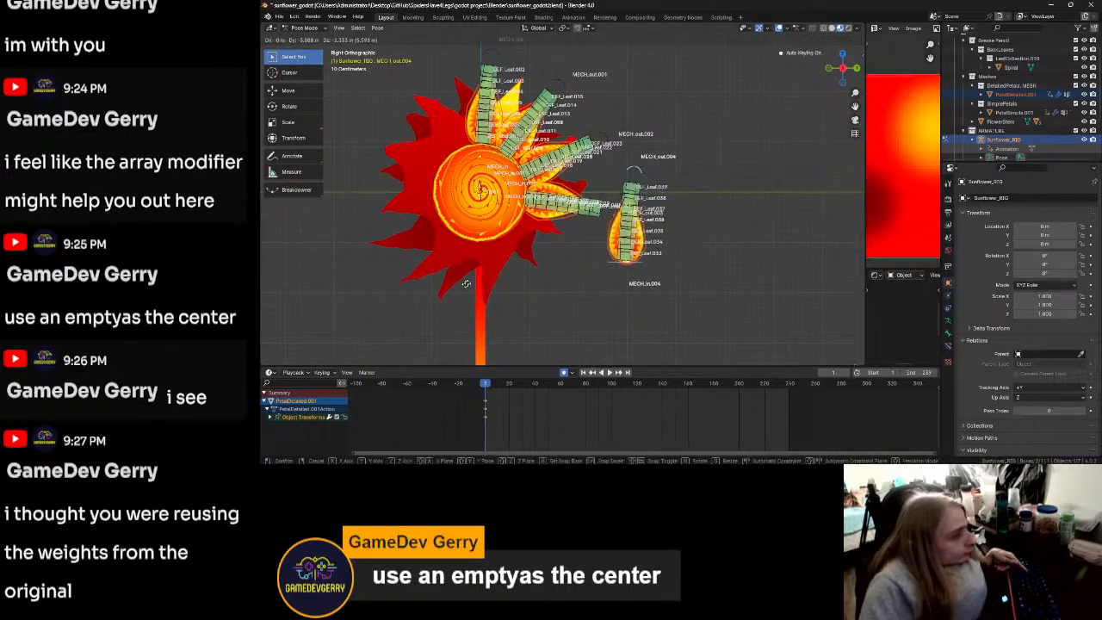
left_click(385, 277)
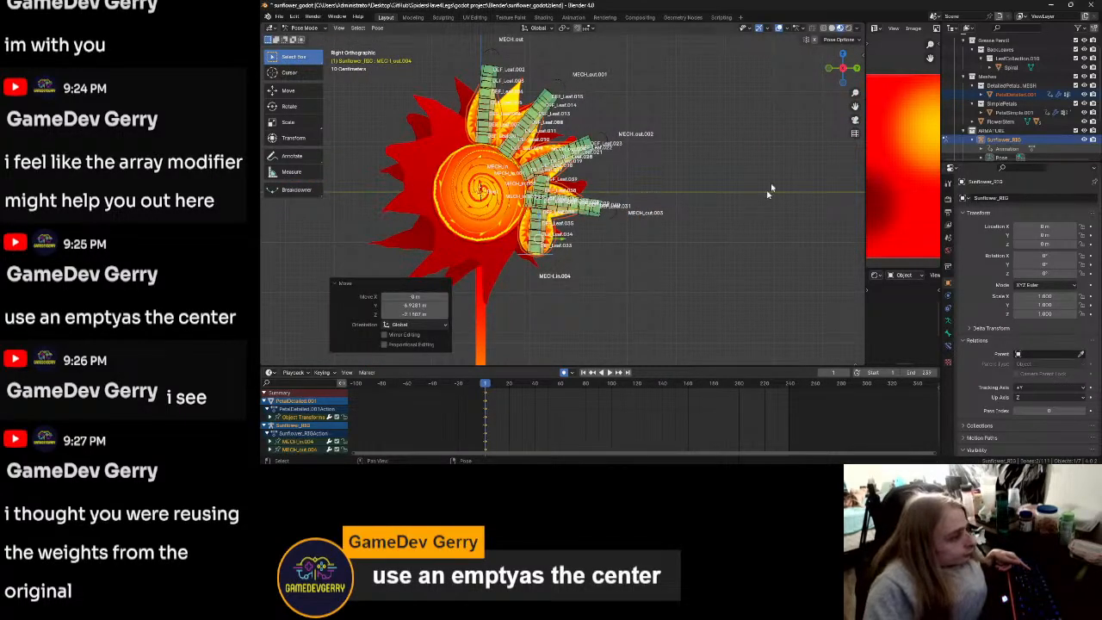
key("r")
left_click(645, 204)
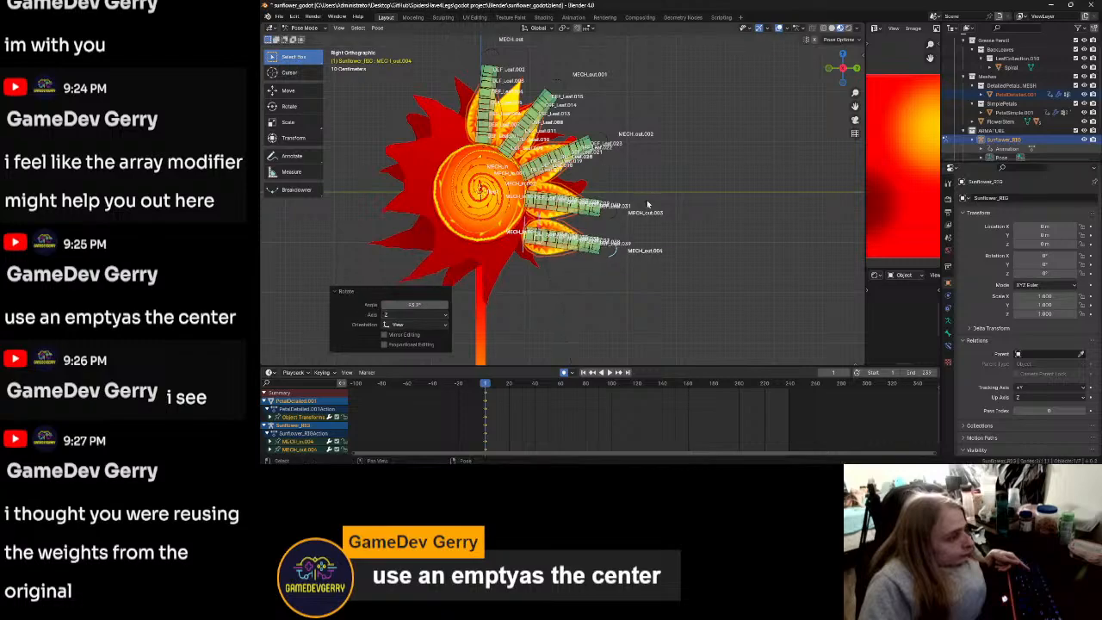
Step: Fine-tune the position and rotation of the MECH_in.004 and MECH_out.004 controls so the petal's base sits against the disc's rim
scroll(628, 240, "up", 3)
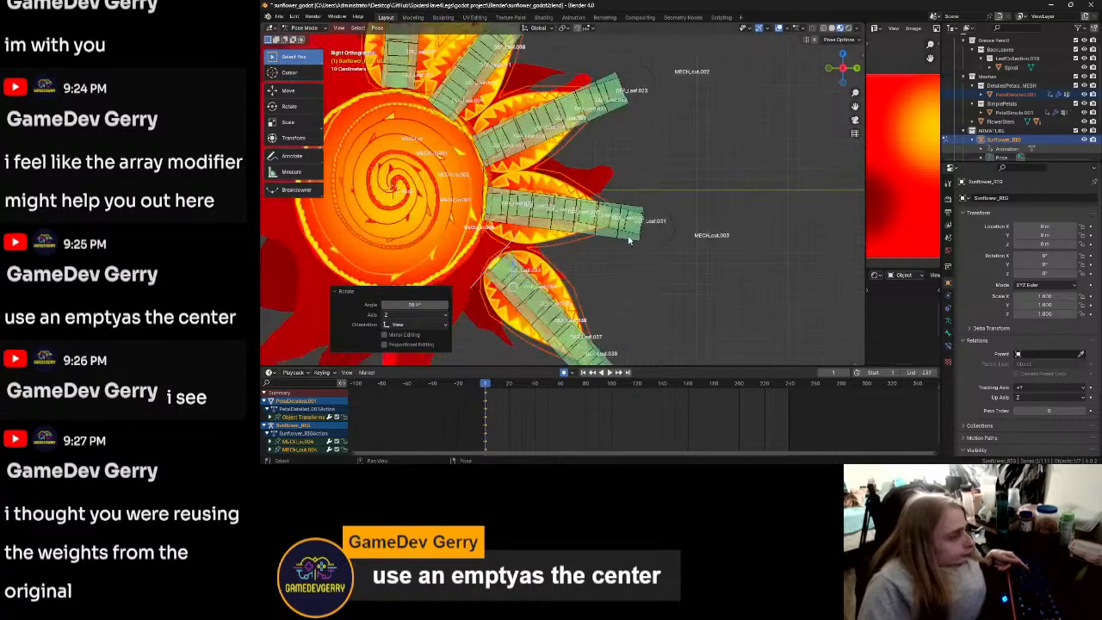
key("g")
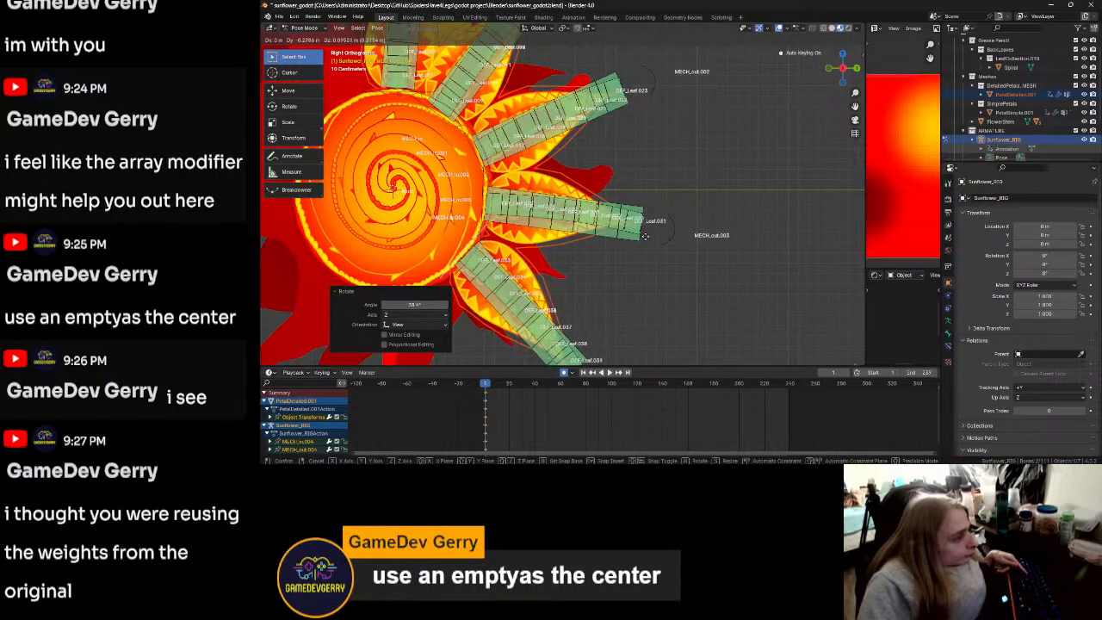
left_click(648, 237)
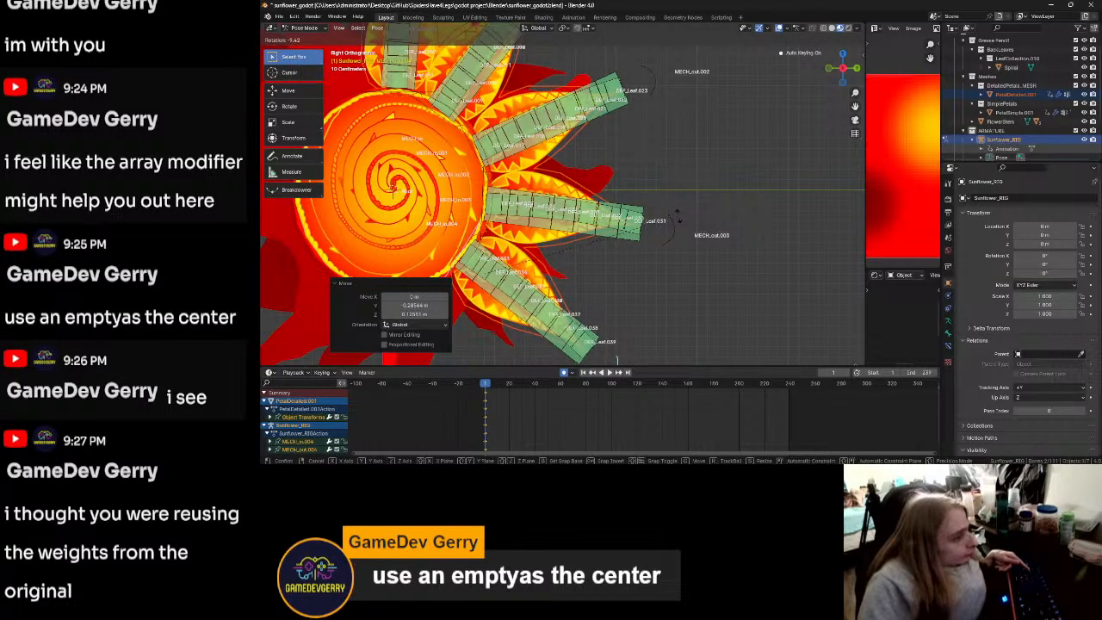
left_click(676, 210)
key("g")
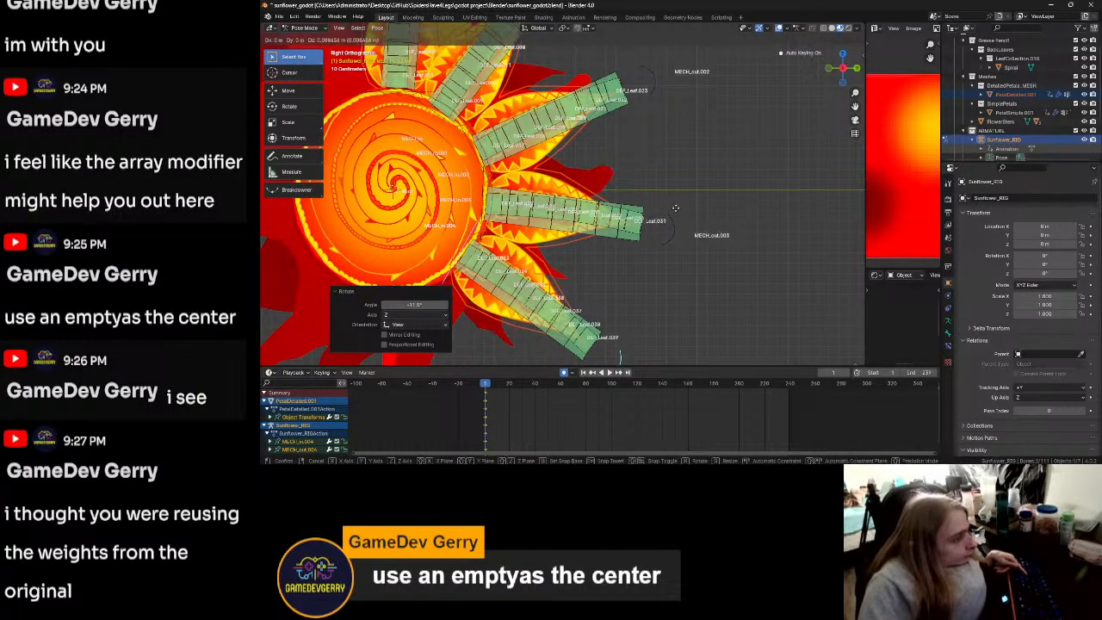
left_click(675, 208)
Step: Bring the MECH_in.005 and MECH_out.005 petal to the disc's lower rim and rotate it to point downward, just beside the stem
scroll(675, 208, "down", 5)
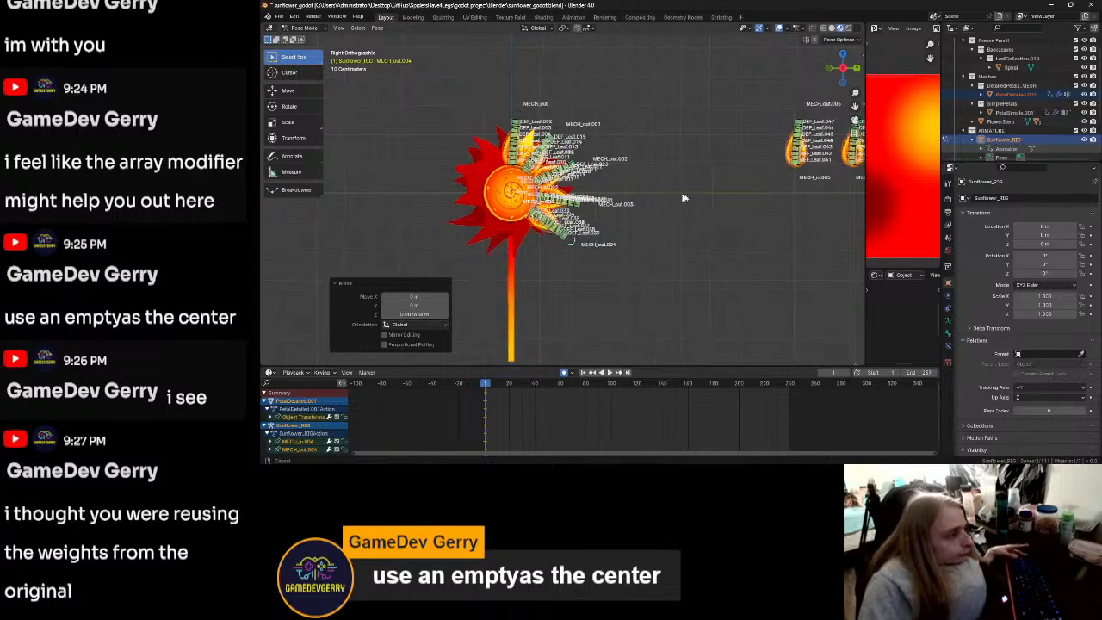
middle_click_drag(689, 231, 572, 232, "shift")
scroll(762, 198, "up", 3)
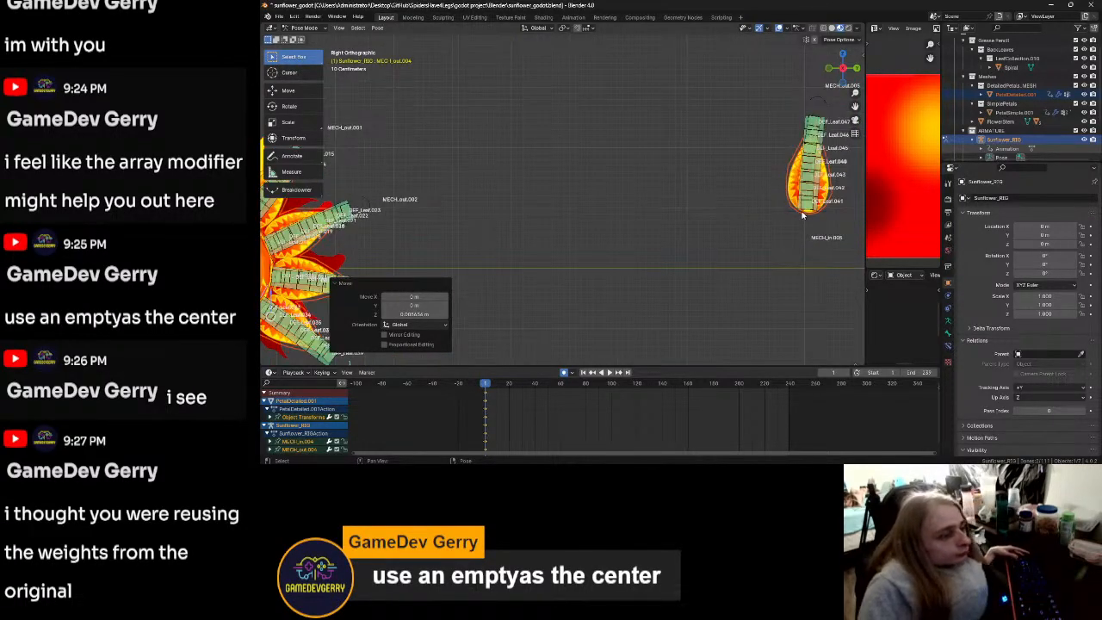
left_click(807, 263)
left_click(819, 104, "shift")
middle_click_drag(499, 241, 680, 191)
middle_click_drag(428, 231, 586, 235)
key("g")
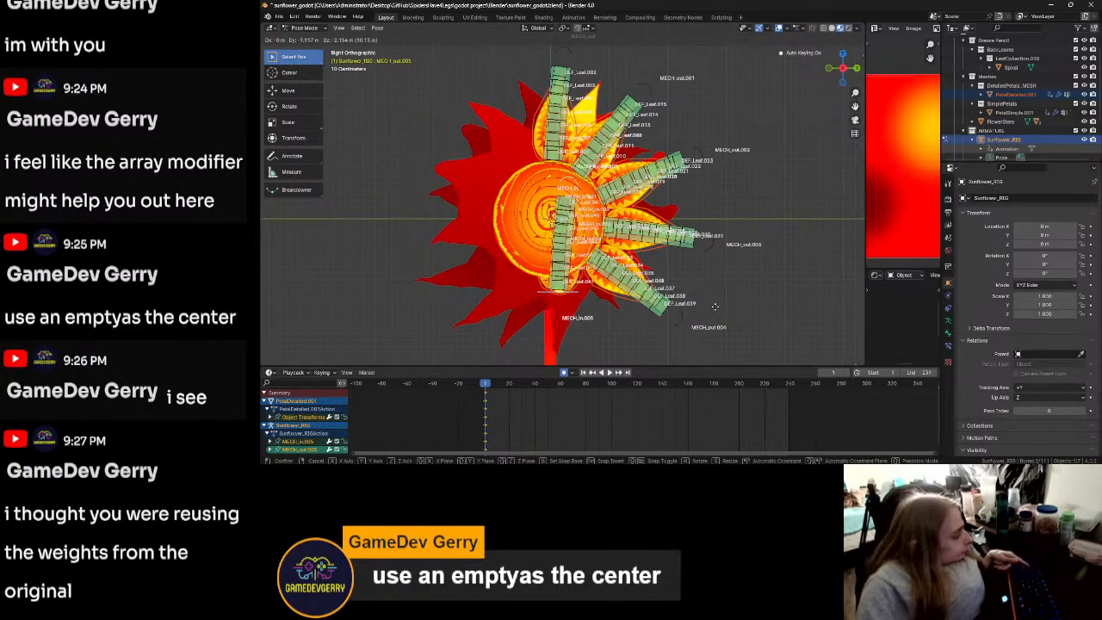
left_click(594, 353)
key("r")
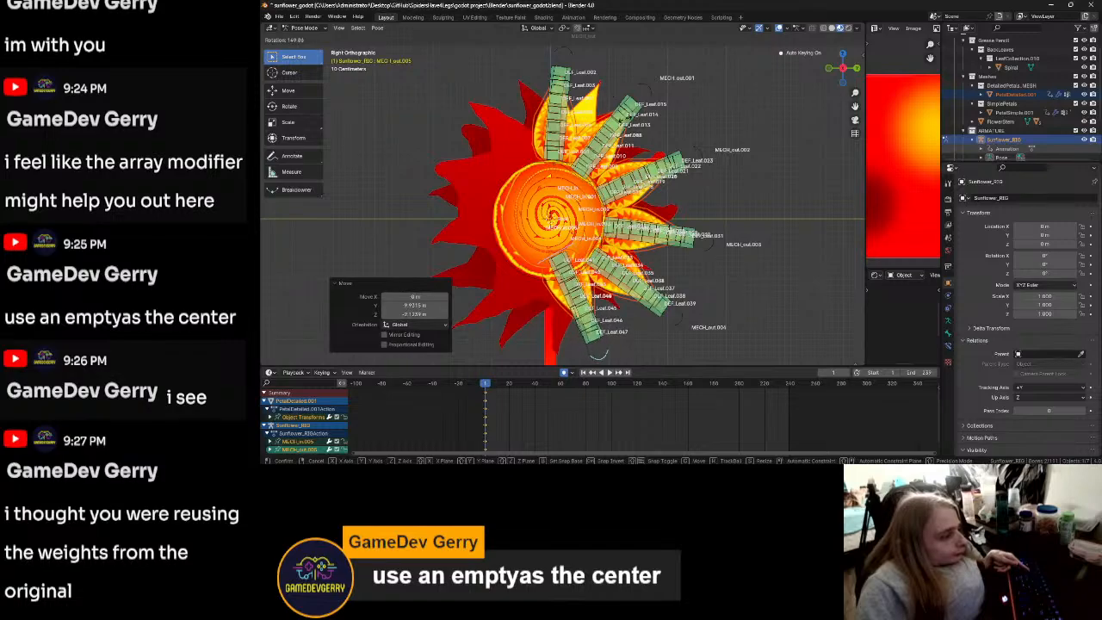
left_click(655, 255)
Step: Shift the MECH_in.005 and MECH_out.005 controls off the disc onto its lower rim and rotate them slightly more outward
scroll(656, 255, "up", 2)
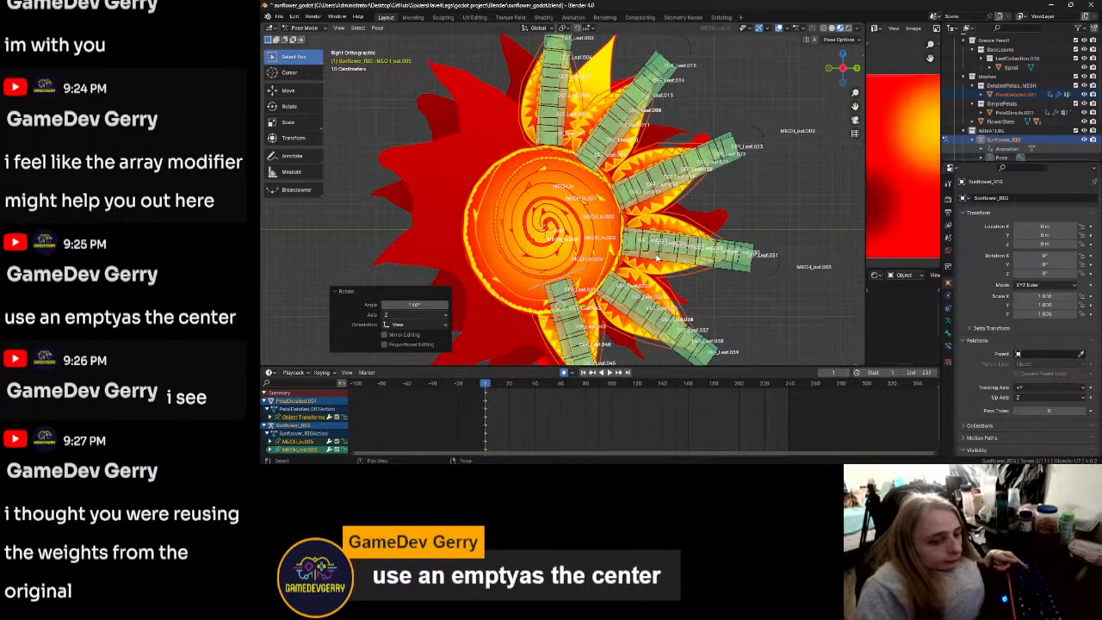
scroll(653, 231, "up", 3)
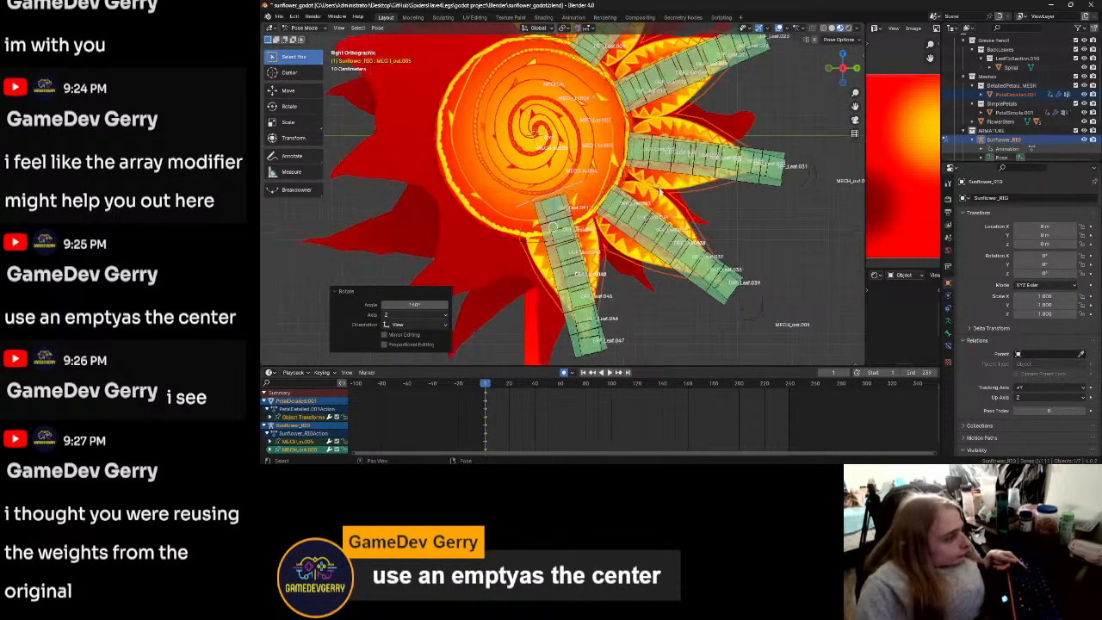
key("g")
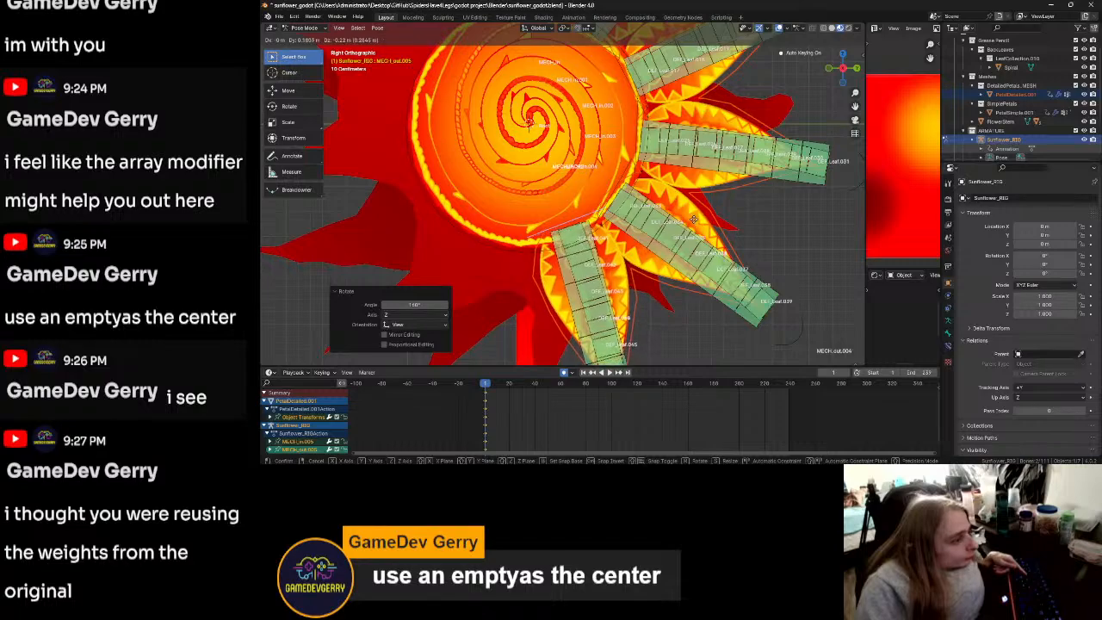
left_click(691, 222)
key("r")
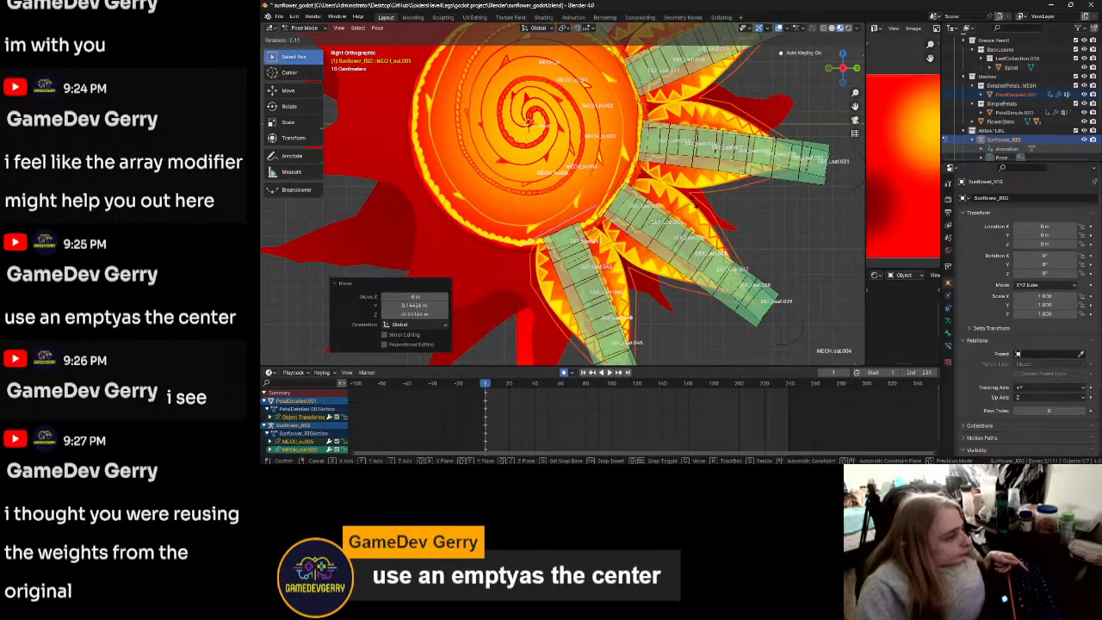
left_click(695, 209)
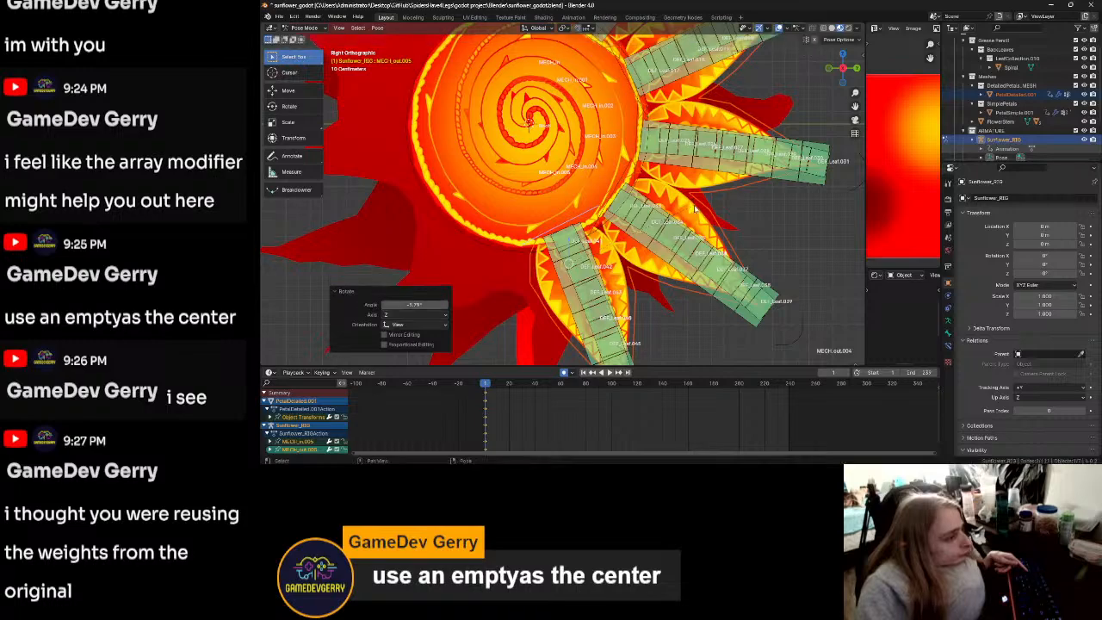
Step: Hide the bone names in the sunflower armature's viewport display
scroll(613, 207, "down", 6)
middle_click_drag(754, 175, 667, 198, "shift")
scroll(421, 224, "up", 5)
scroll(421, 224, "up", 2)
middle_click_drag(440, 232, 698, 219, "shift")
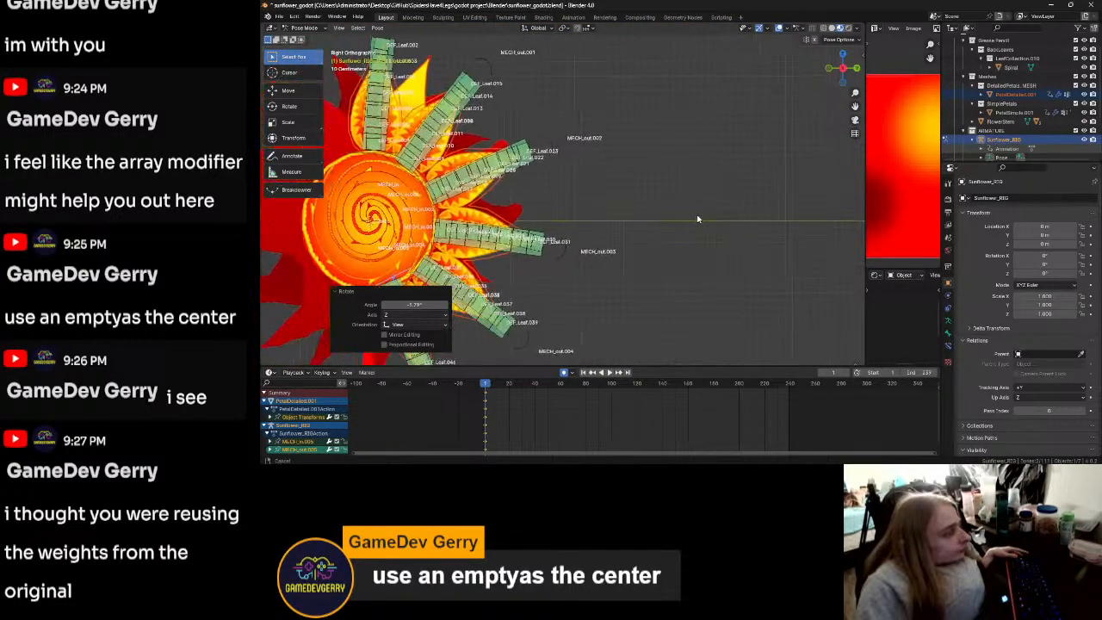
left_click(948, 337)
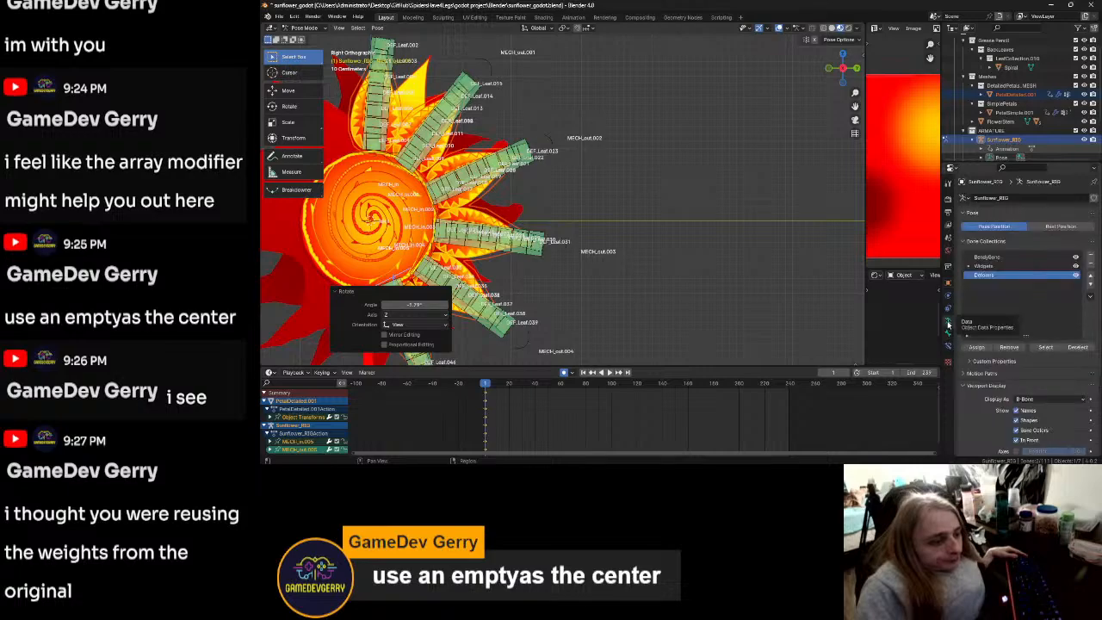
left_click(1015, 411)
Step: Bring the MECH_in.006 and MECH_out.006 petal to the other side of the stem and rotate it to point diagonally down, away from the disc
scroll(696, 229, "down", 6)
scroll(664, 236, "up", 3)
scroll(712, 225, "up", 2)
middle_click_drag(712, 220, 591, 232, "shift")
scroll(727, 255, "up", 2)
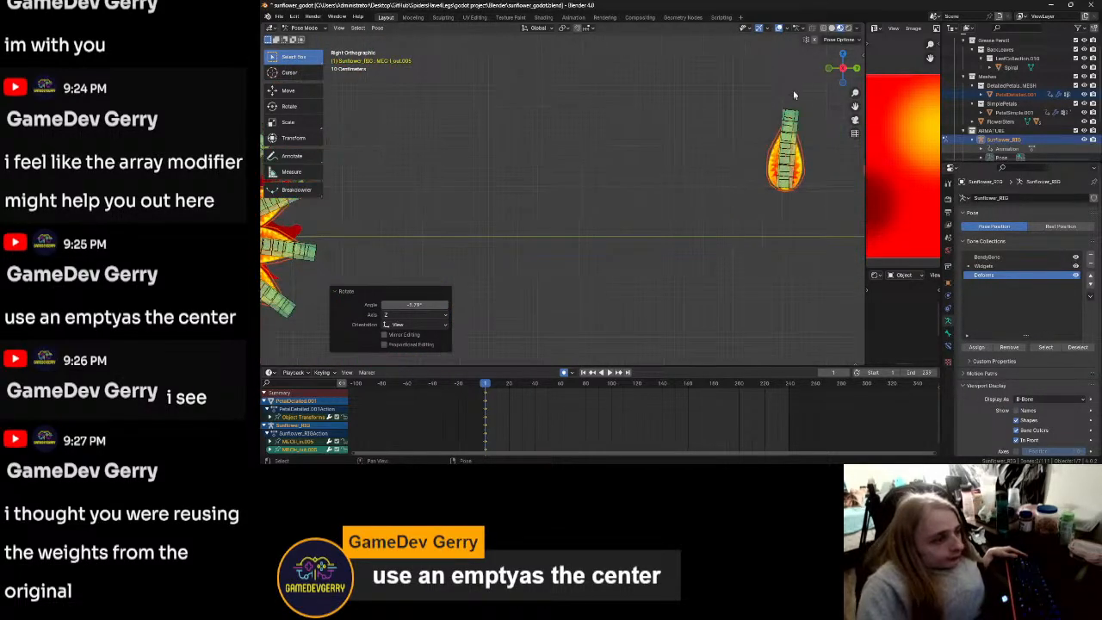
left_click(792, 92)
middle_click_drag(786, 191, 695, 199, "shift")
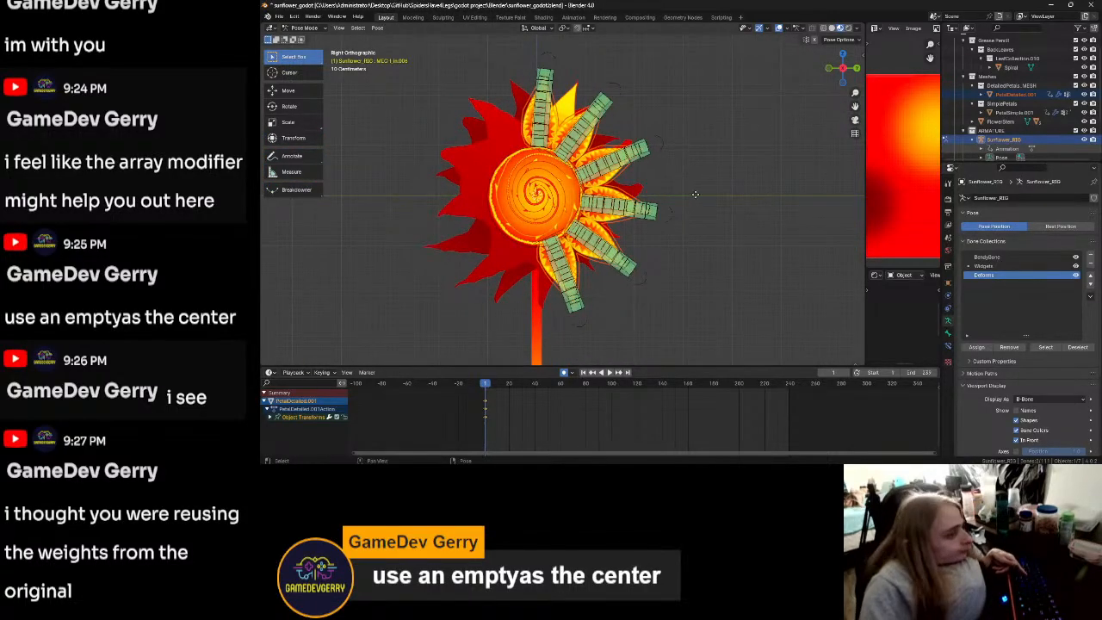
key("g")
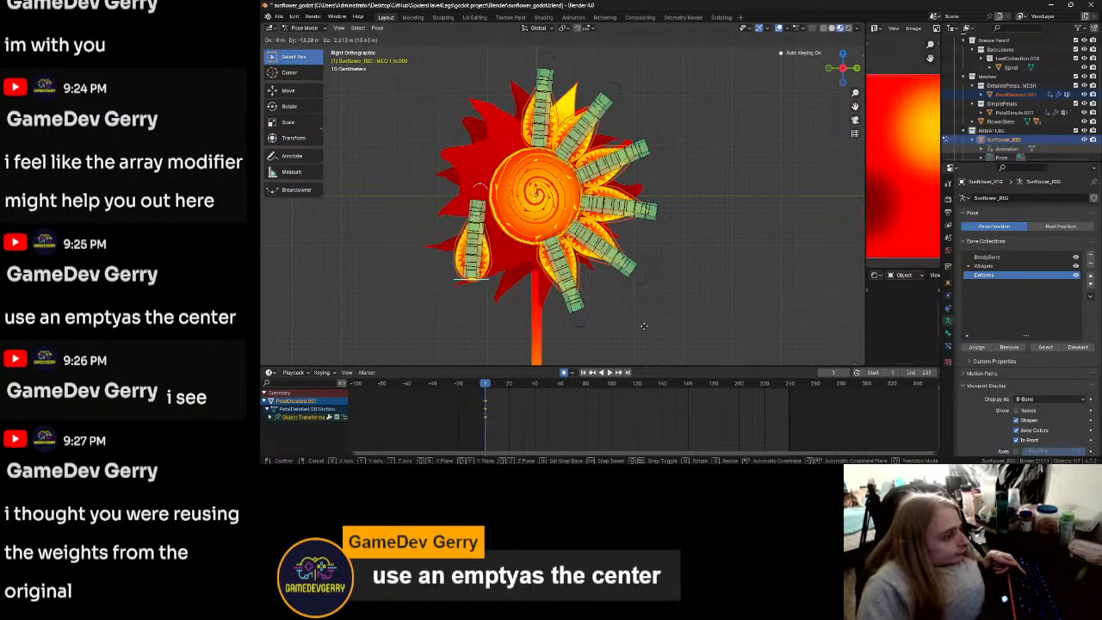
left_click(661, 331)
key("r")
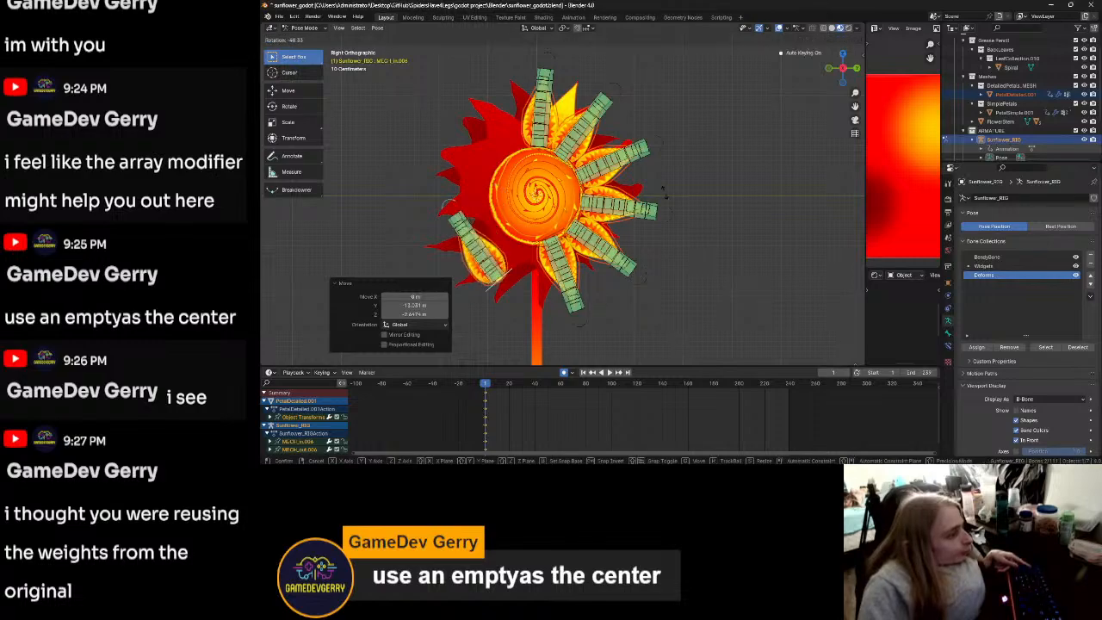
left_click(456, 232)
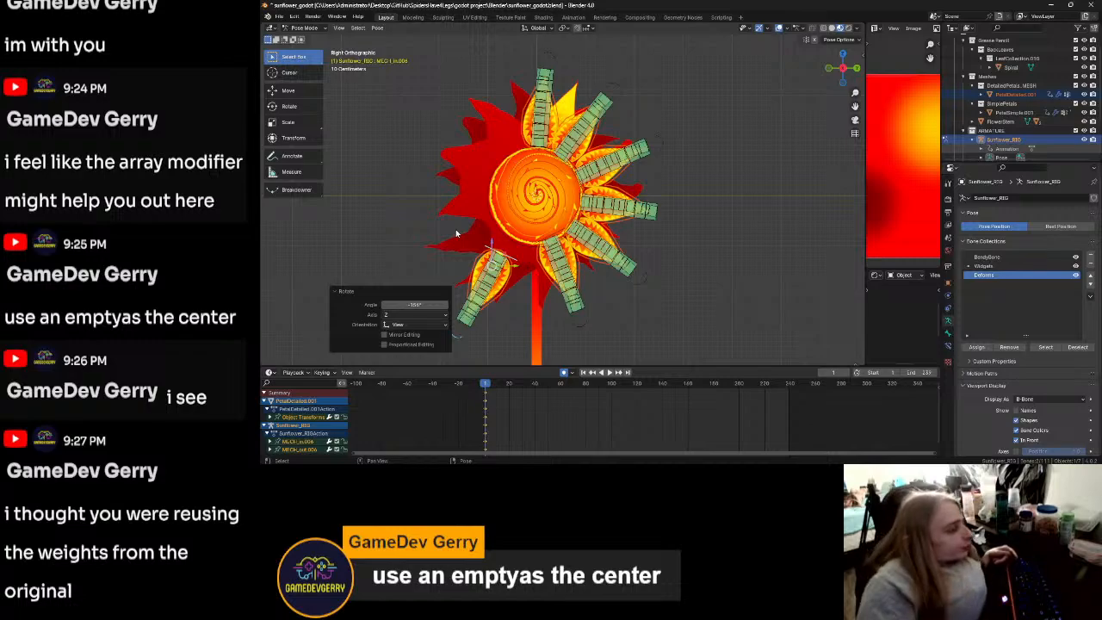
Step: Move the MECH_in.006 and MECH_out.006 petal against the disc's lower rim and rotate it to point more steeply downward beside the stem
scroll(456, 229, "up", 2)
key("g")
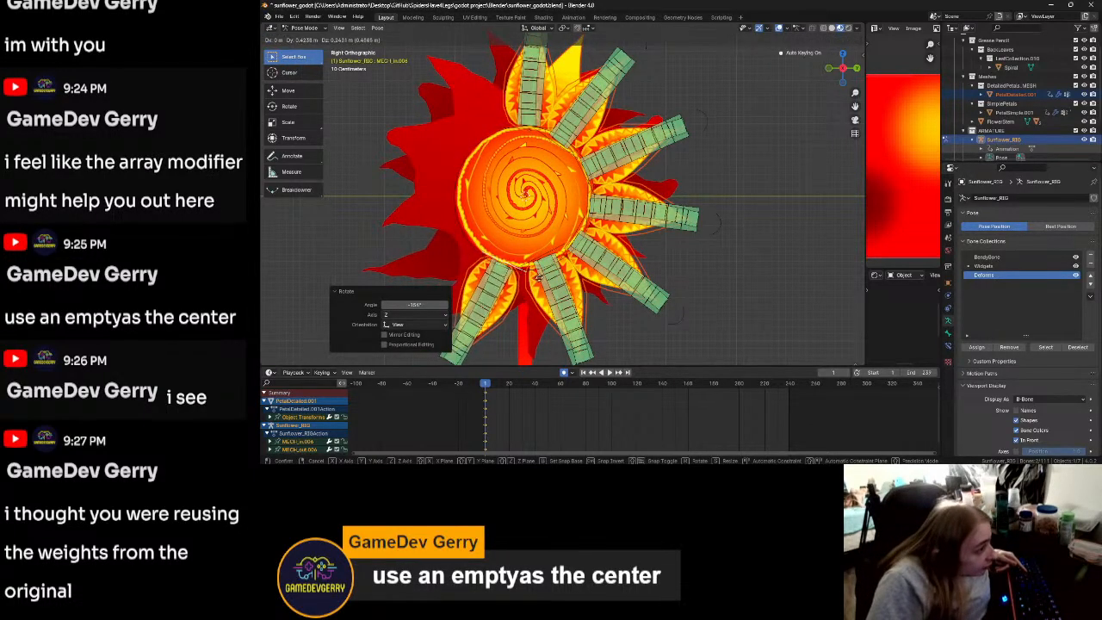
left_click(549, 275)
key("r")
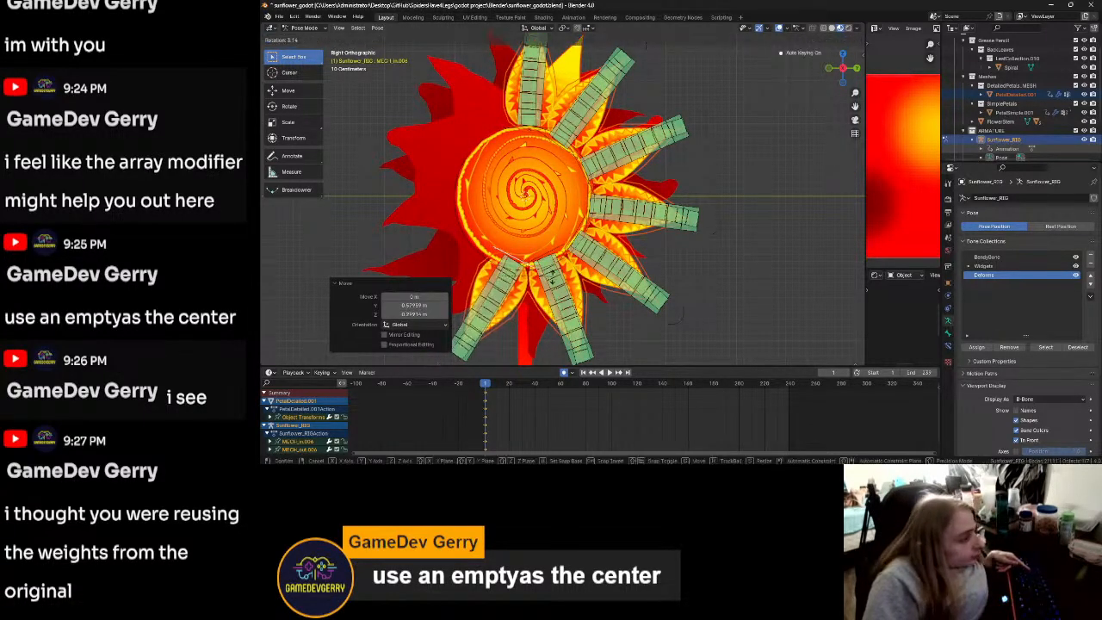
left_click(548, 269)
key("g")
left_click(551, 272)
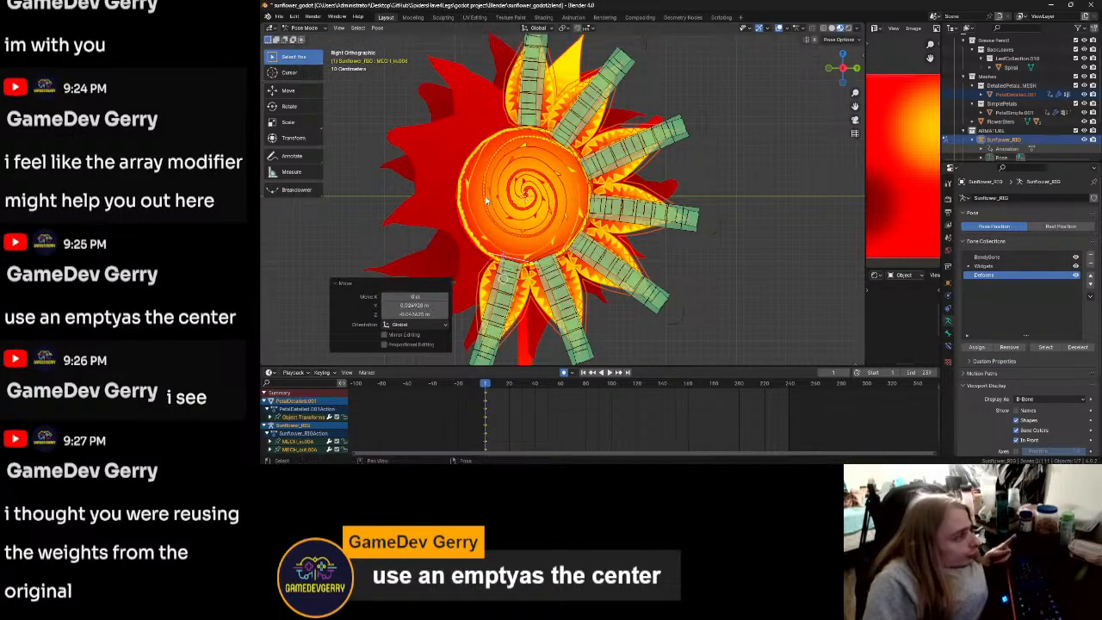
Step: Try to apply the petals' current pose as the rig's rest pose without limiting it to the selection, and undo it
left_click(378, 28)
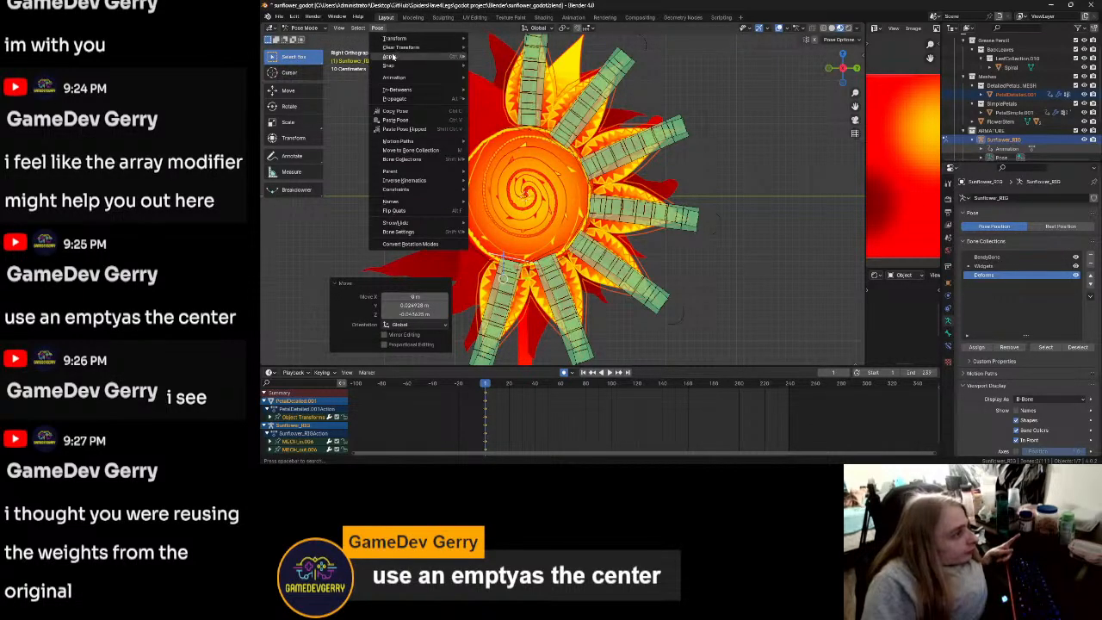
mouse_move(393, 57)
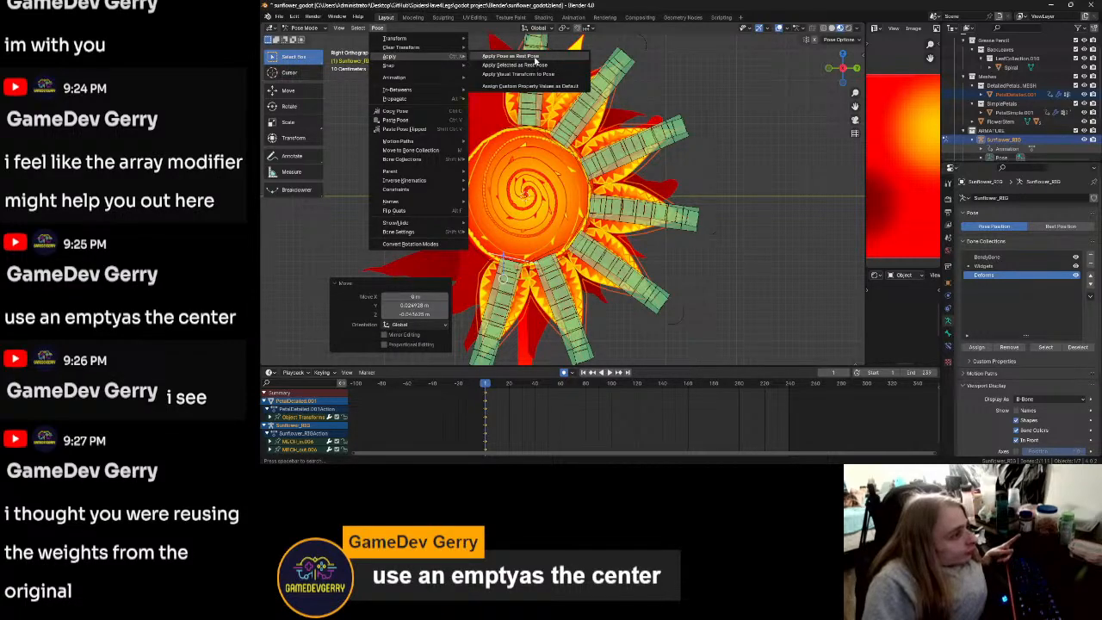
left_click(533, 57)
key("ctrl+z")
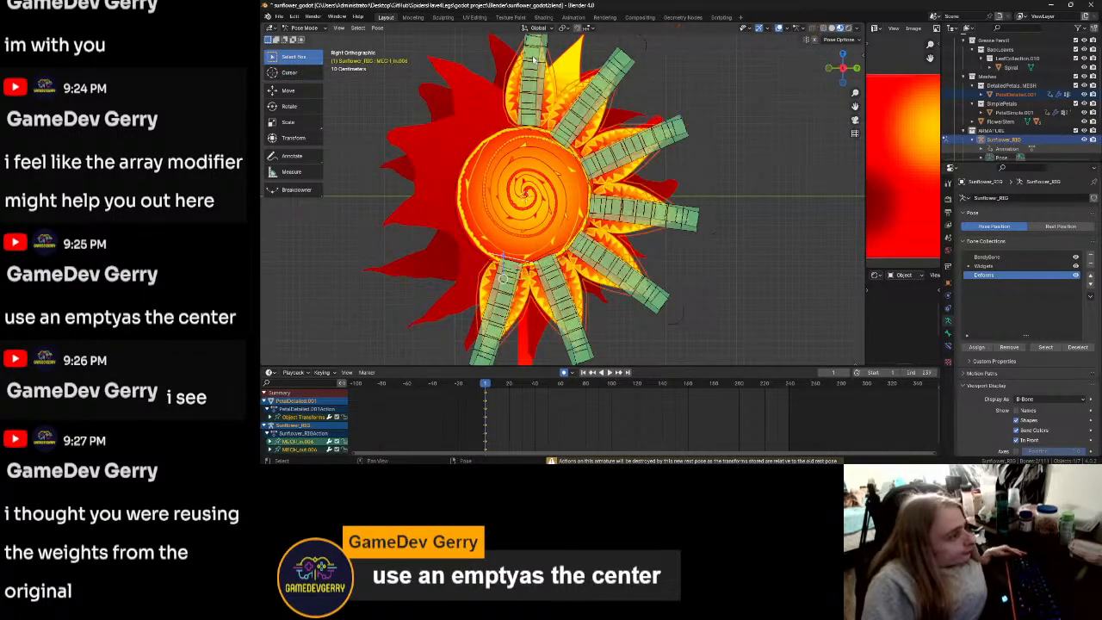
left_click(377, 28)
mouse_move(415, 58)
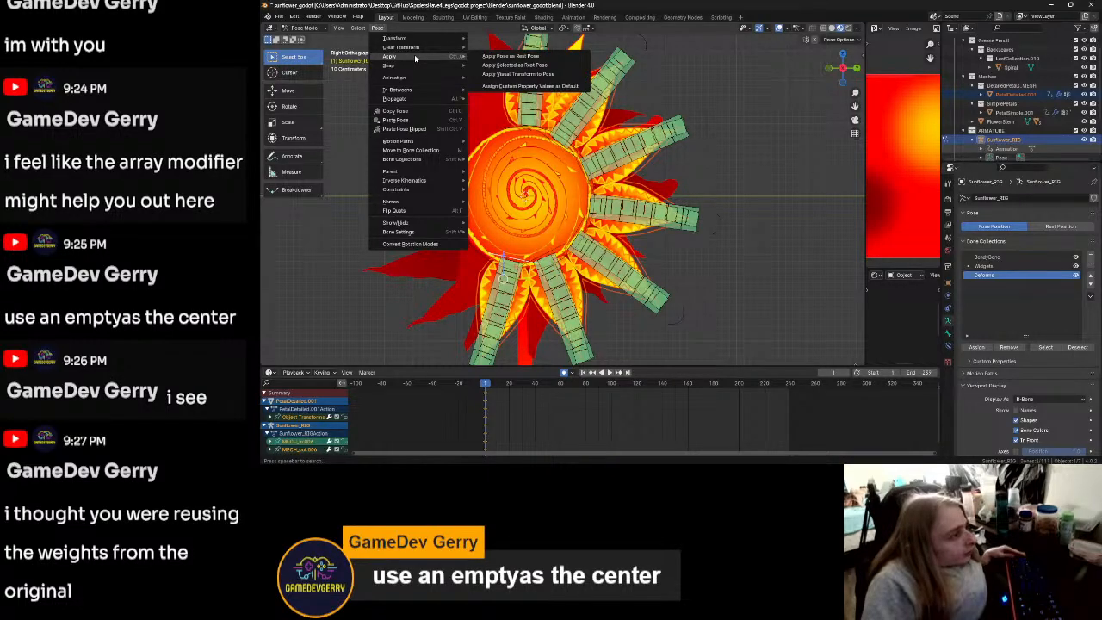
left_click(510, 56)
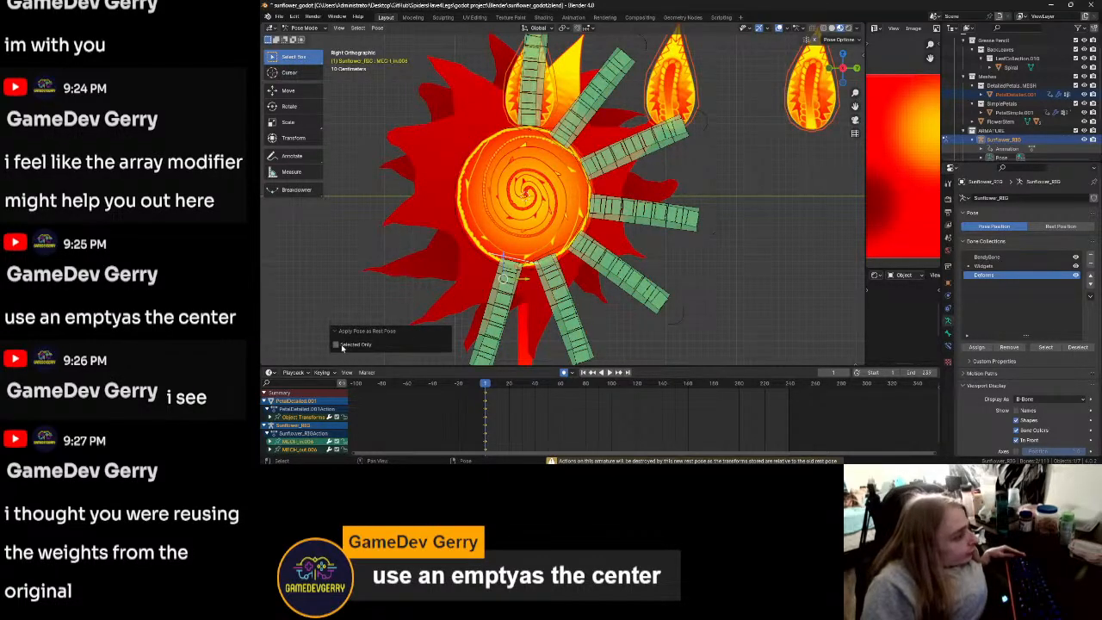
key("ctrl+z")
Step: Apply the visual transform to the pose of the selected MECH_in.006 and MECH_out.006 controls and clear the bone selection
left_click(377, 28)
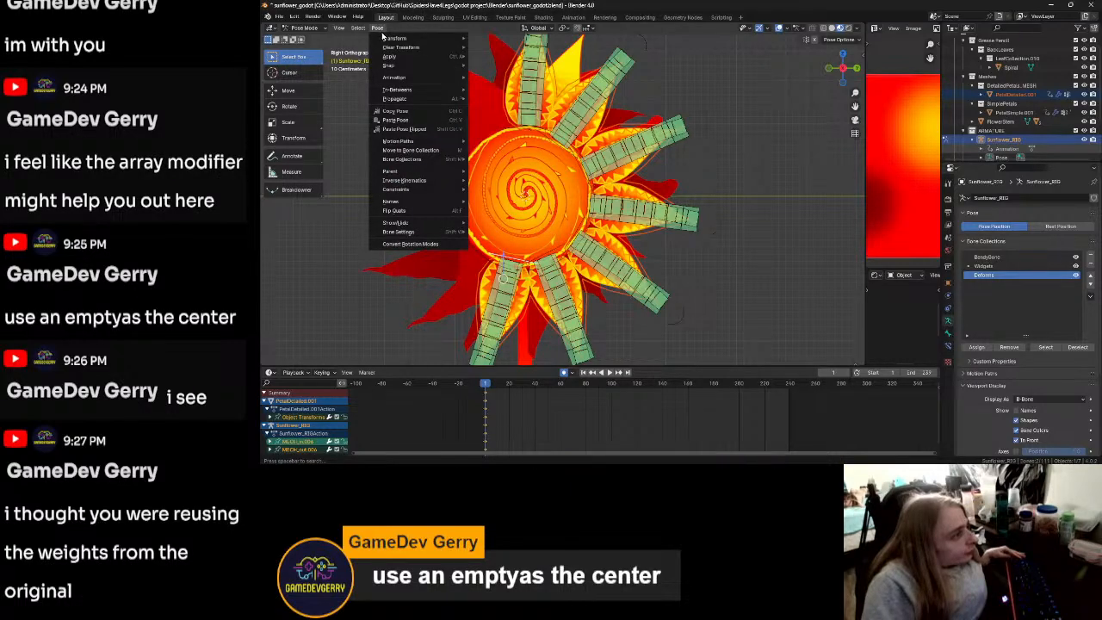
mouse_move(400, 83)
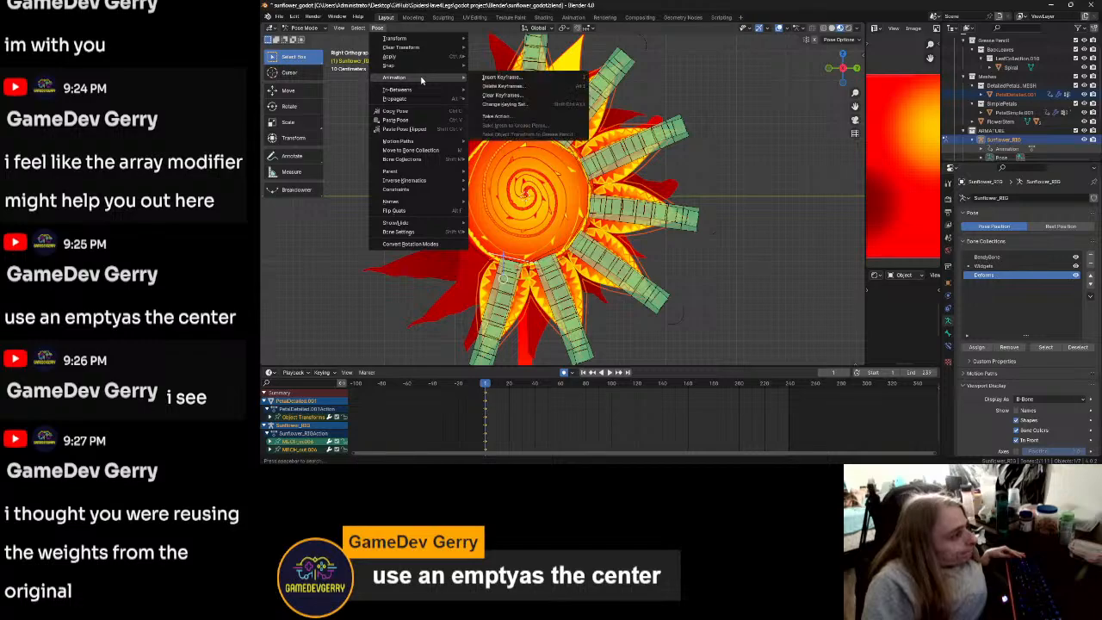
mouse_move(426, 56)
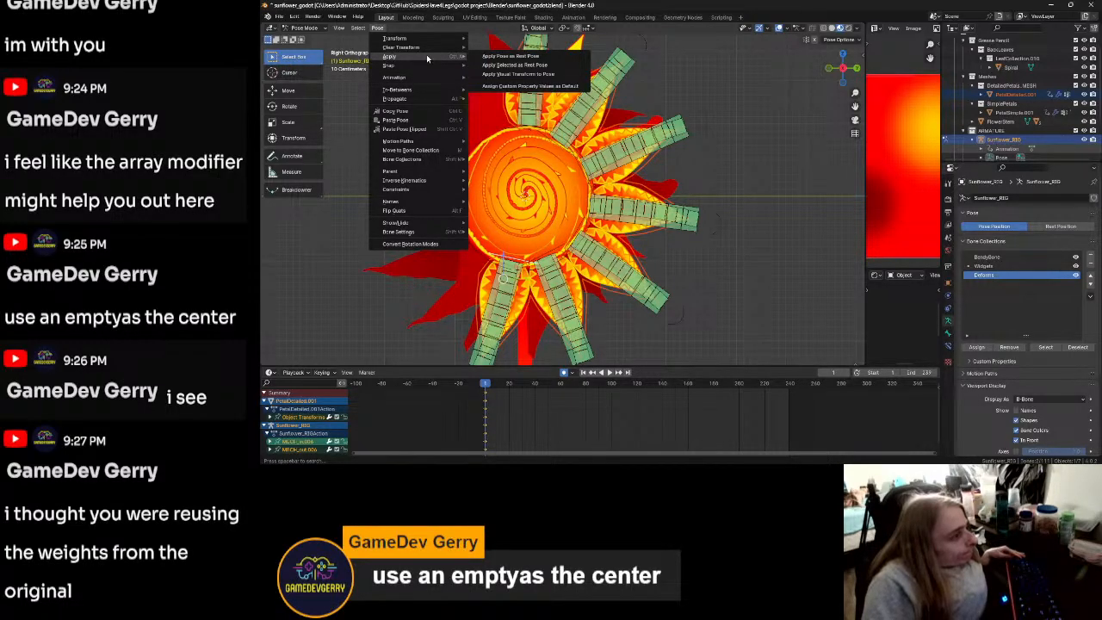
left_click(517, 75)
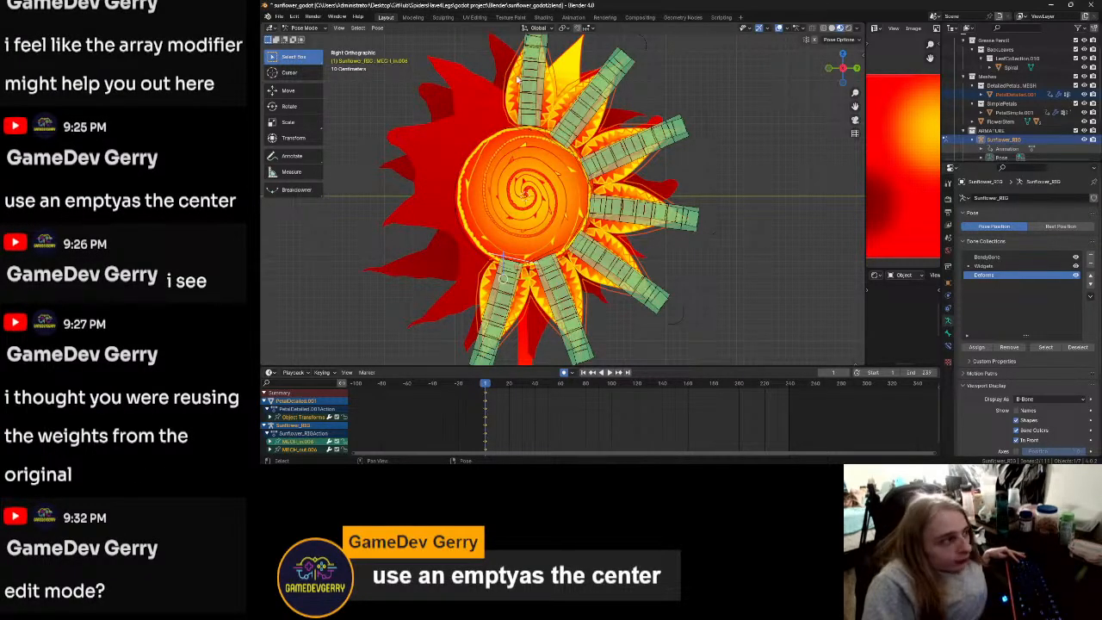
left_click(377, 28)
mouse_move(398, 57)
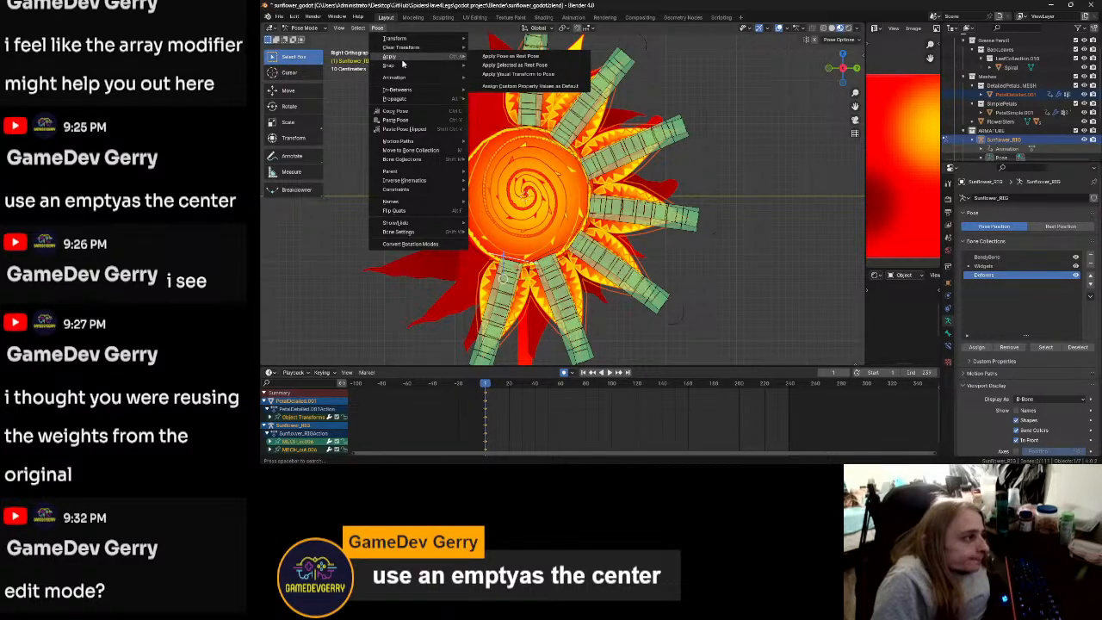
left_click(728, 206)
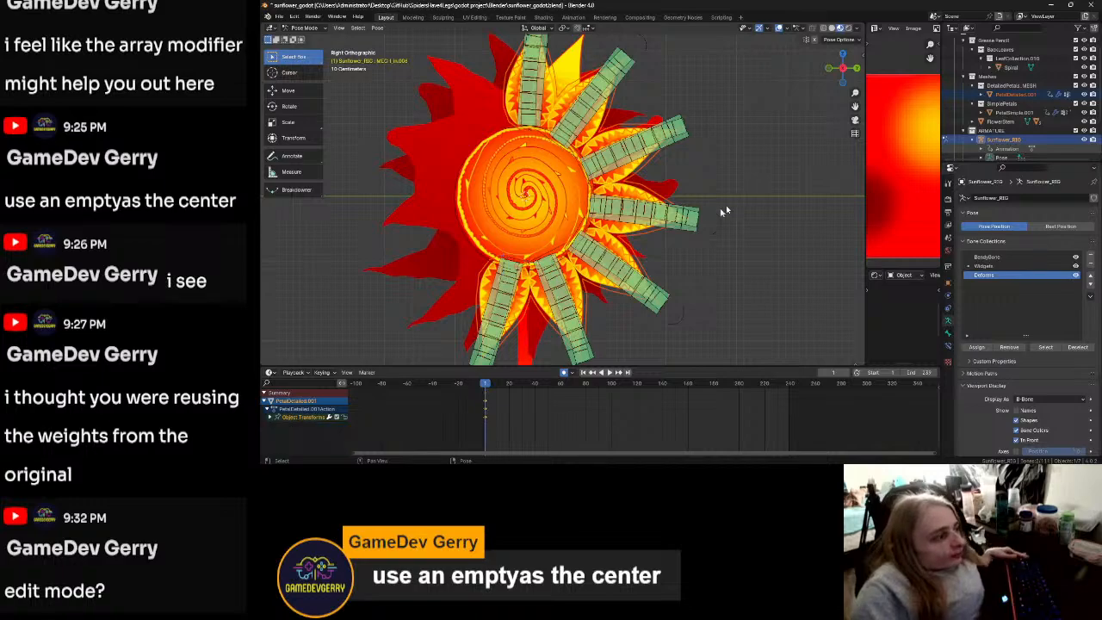
Step: Check the sunflower armature in Edit Mode and return it to Pose Mode
scroll(726, 207, "down", 4)
key("Tab")
left_click(775, 212)
key("ctrl+Tab")
left_click(773, 260)
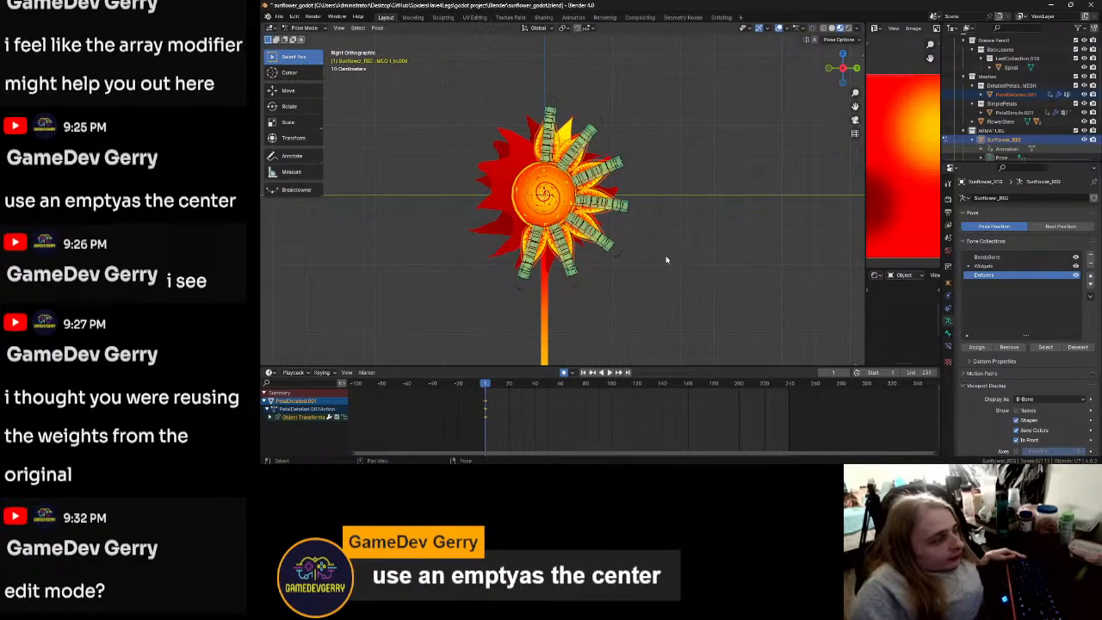
Step: Play the timeline briefly, return to the first frame, and compare the rig's rest position with its pose position
scroll(665, 259, "up", 3)
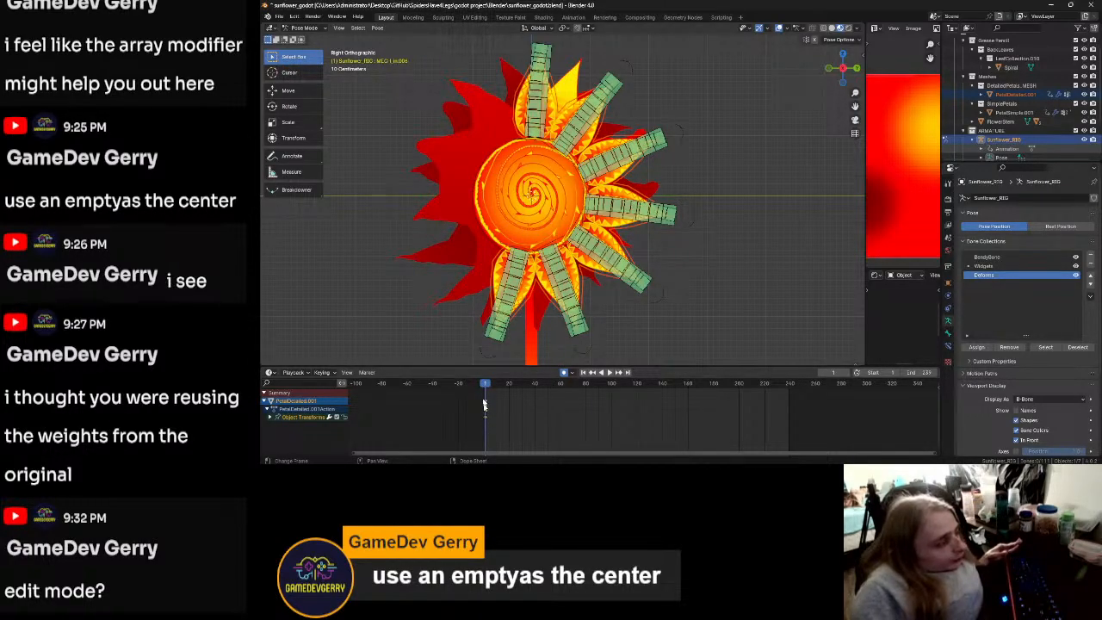
key("space")
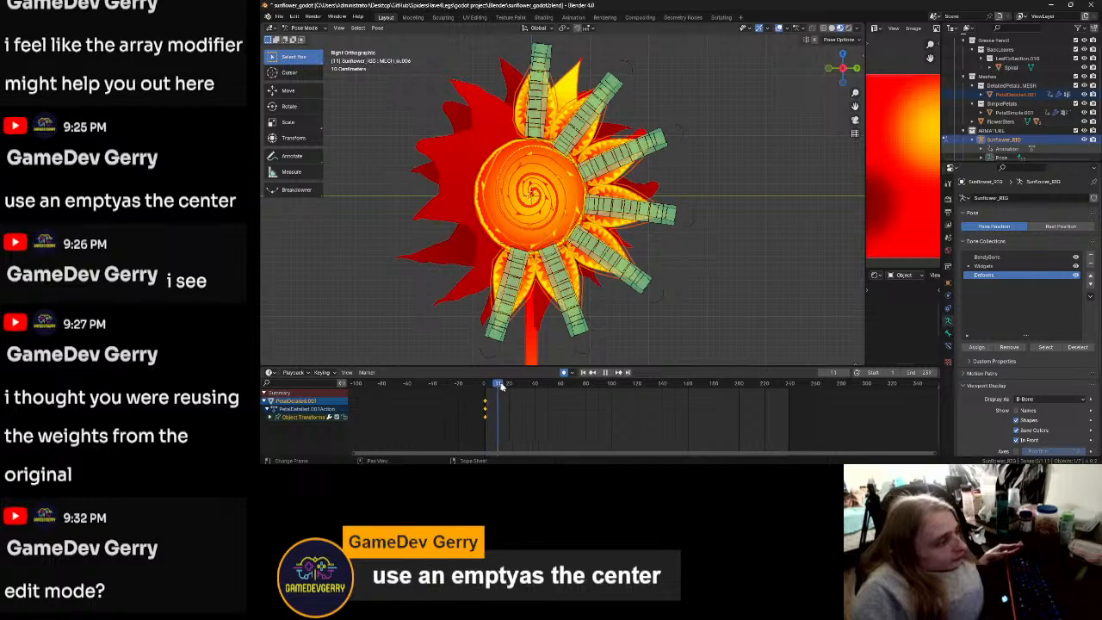
left_click_drag(494, 393, 484, 393)
key("space")
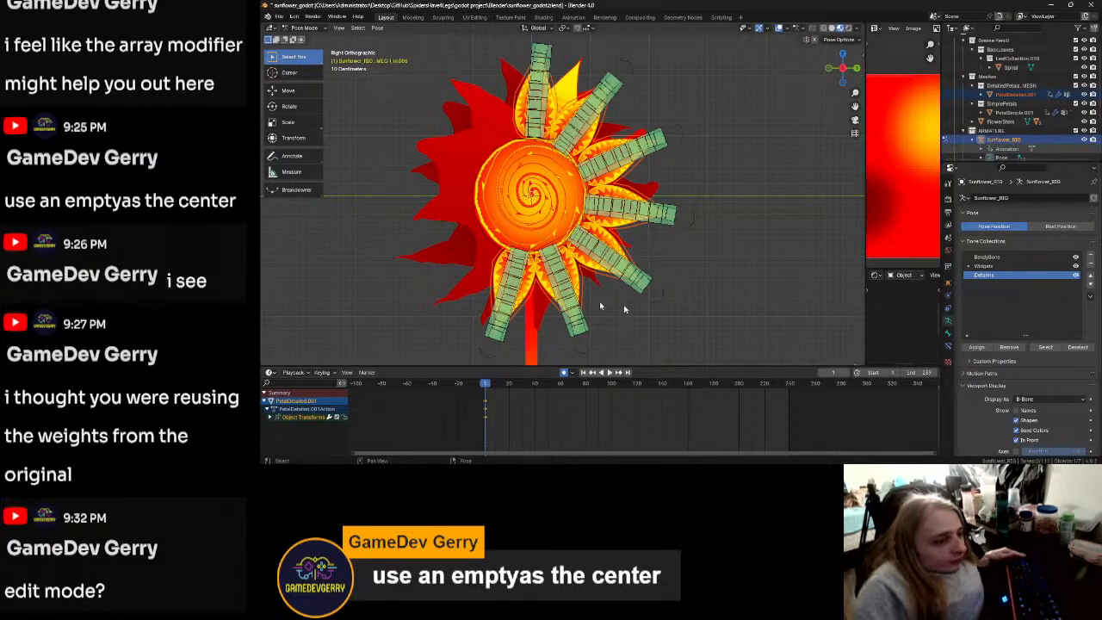
left_click(1061, 226)
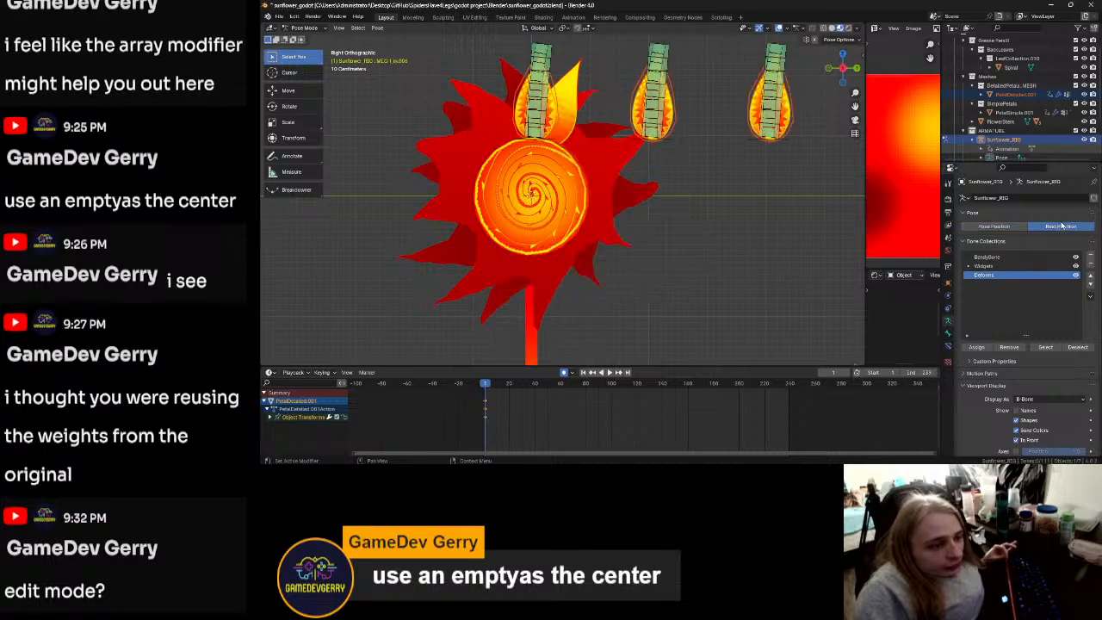
left_click(998, 225)
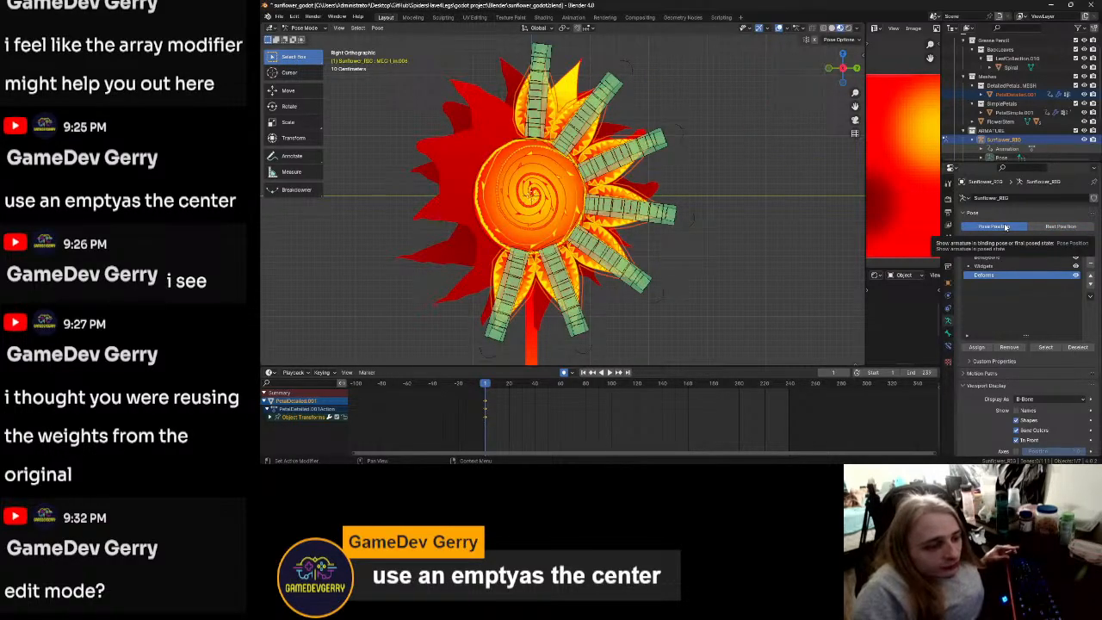
Step: Select all the petal bones around the disc, assign their custom property values as default, and check the rest position against the pose position
scroll(688, 238, "down", 3)
left_click_drag(675, 76, 477, 313)
left_click(376, 28)
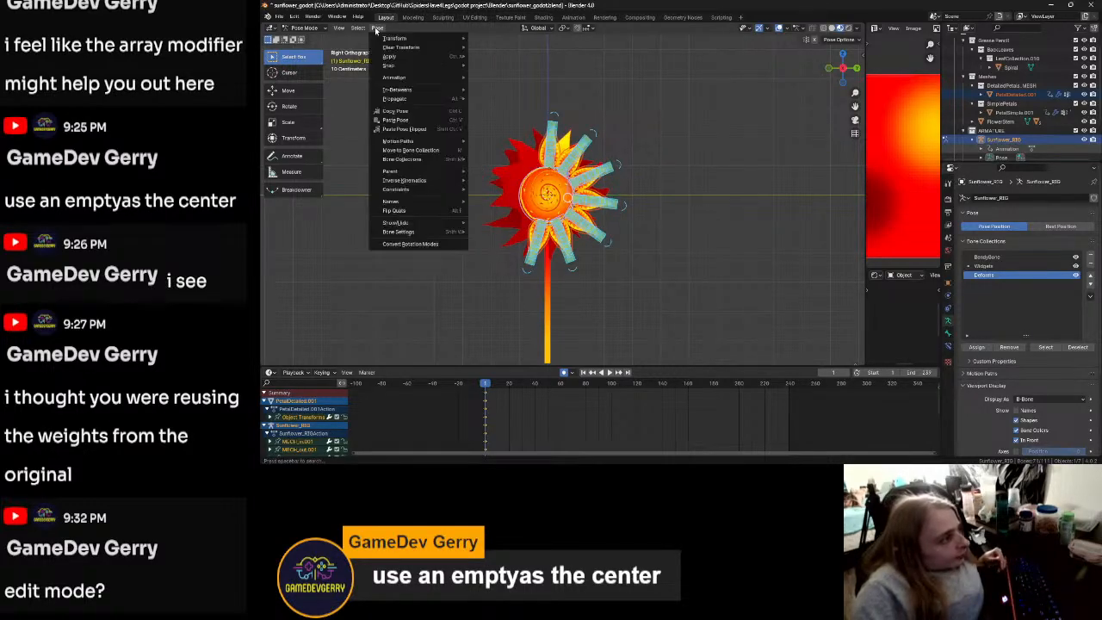
mouse_move(391, 56)
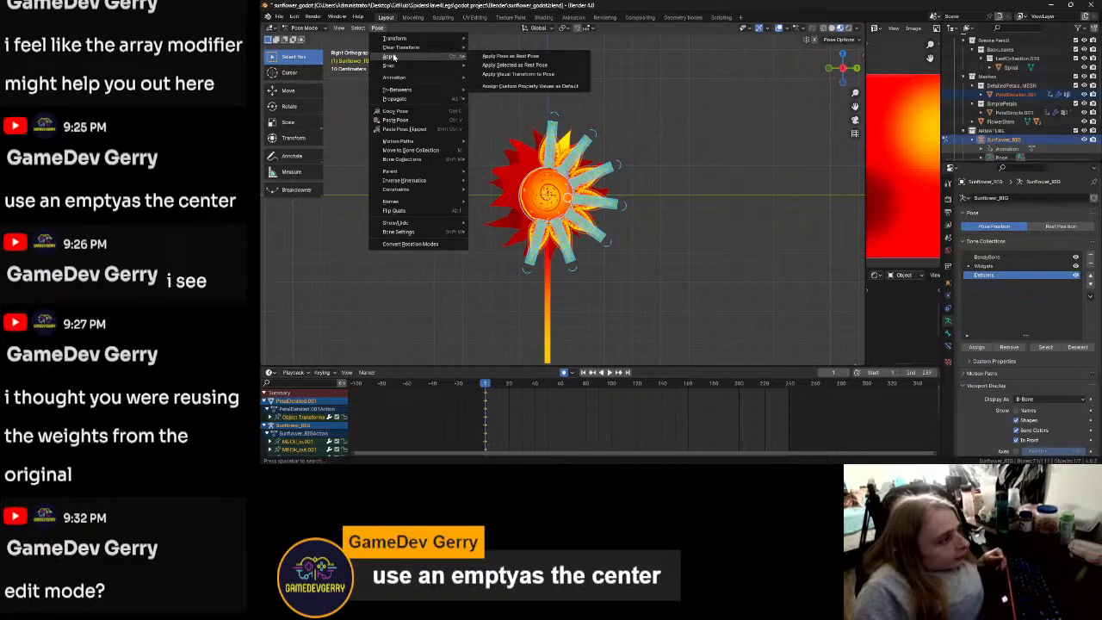
left_click(512, 90)
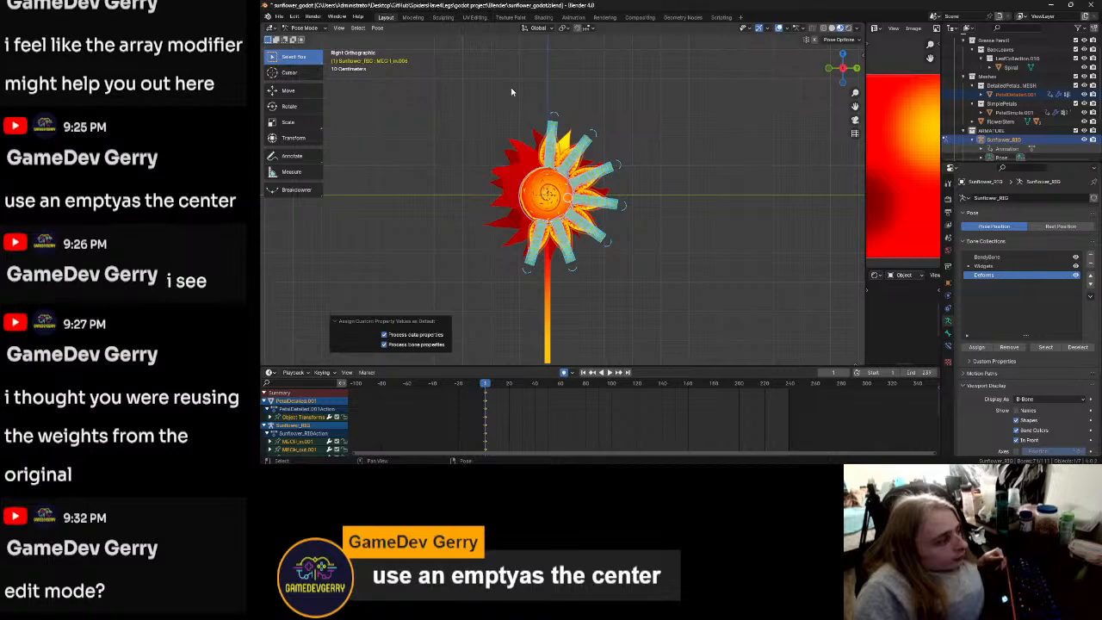
left_click(1061, 226)
left_click(993, 225)
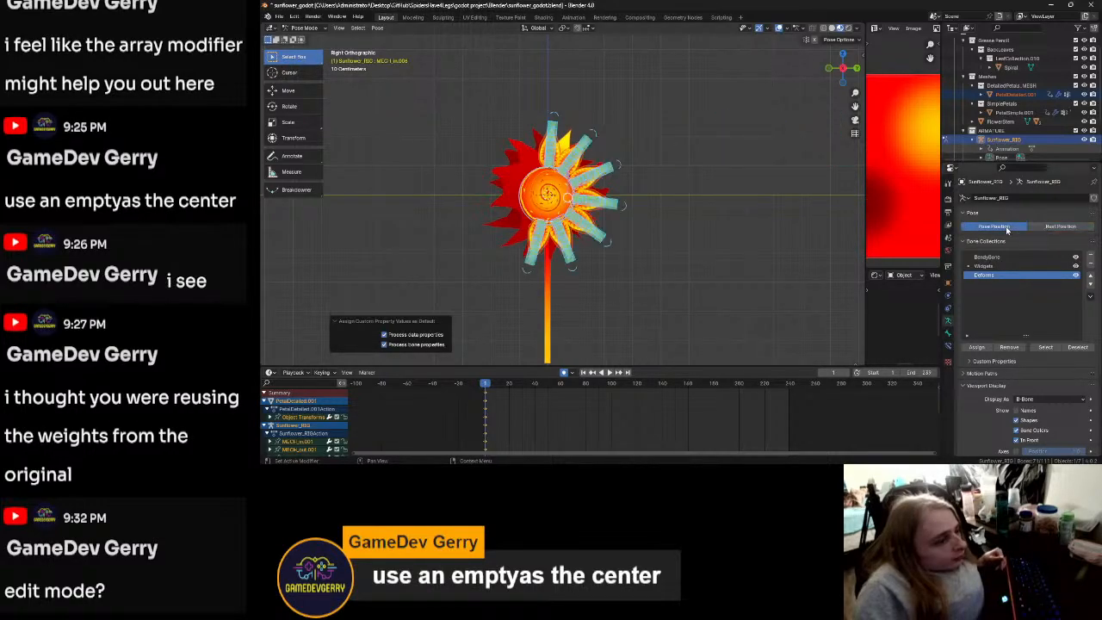
Step: Look through the armature's editing commands, including the Mirror options, in Edit Mode and return to Pose Mode
left_click(377, 28)
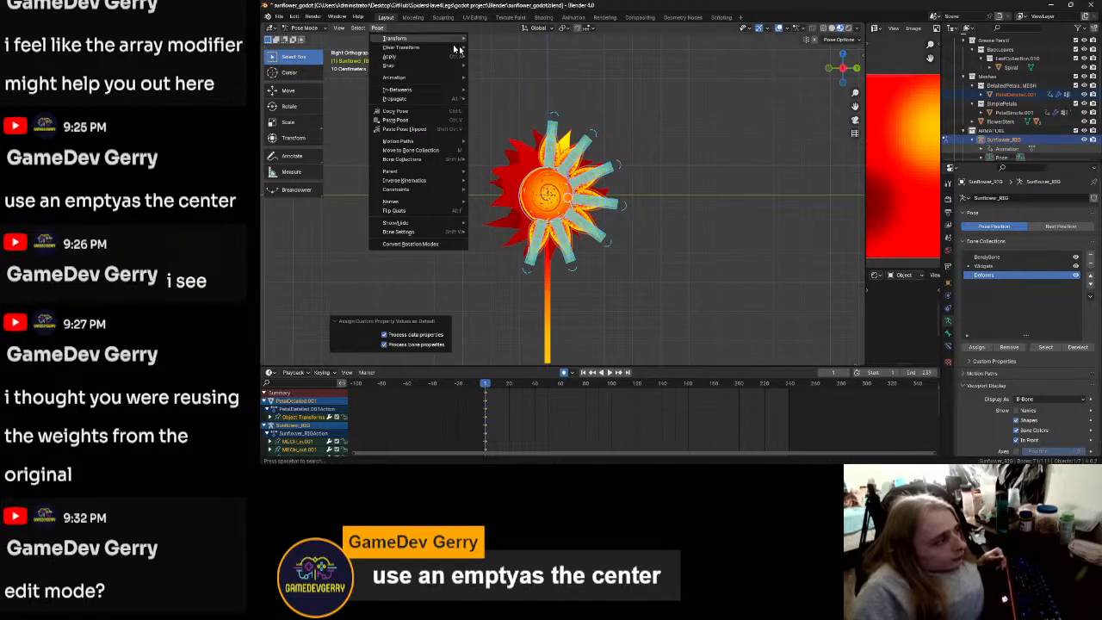
key("Tab")
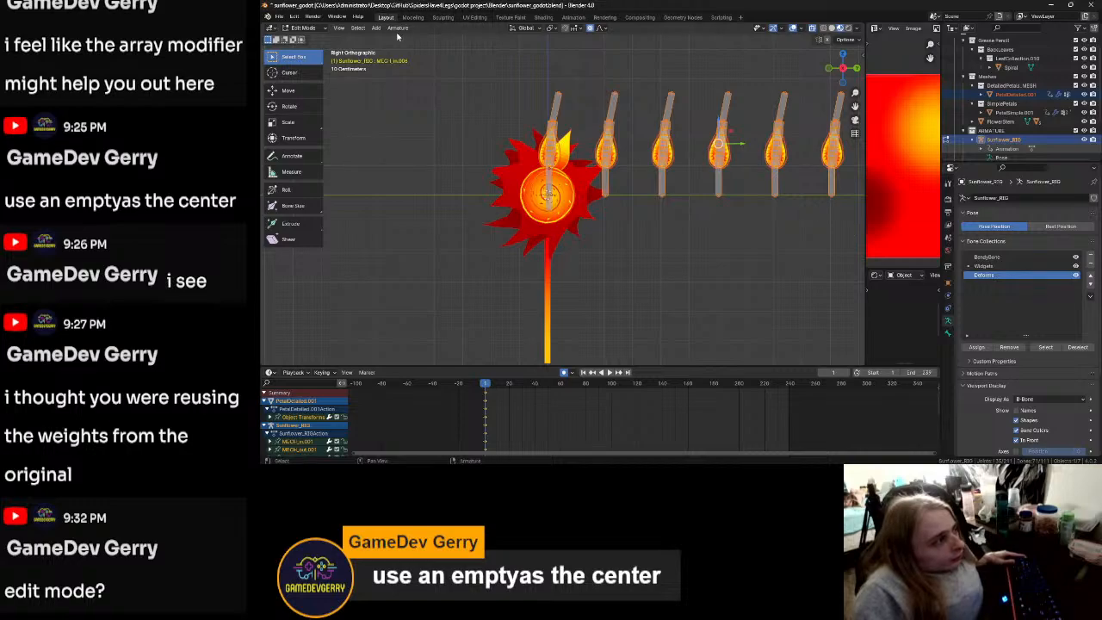
left_click(397, 28)
mouse_move(421, 46)
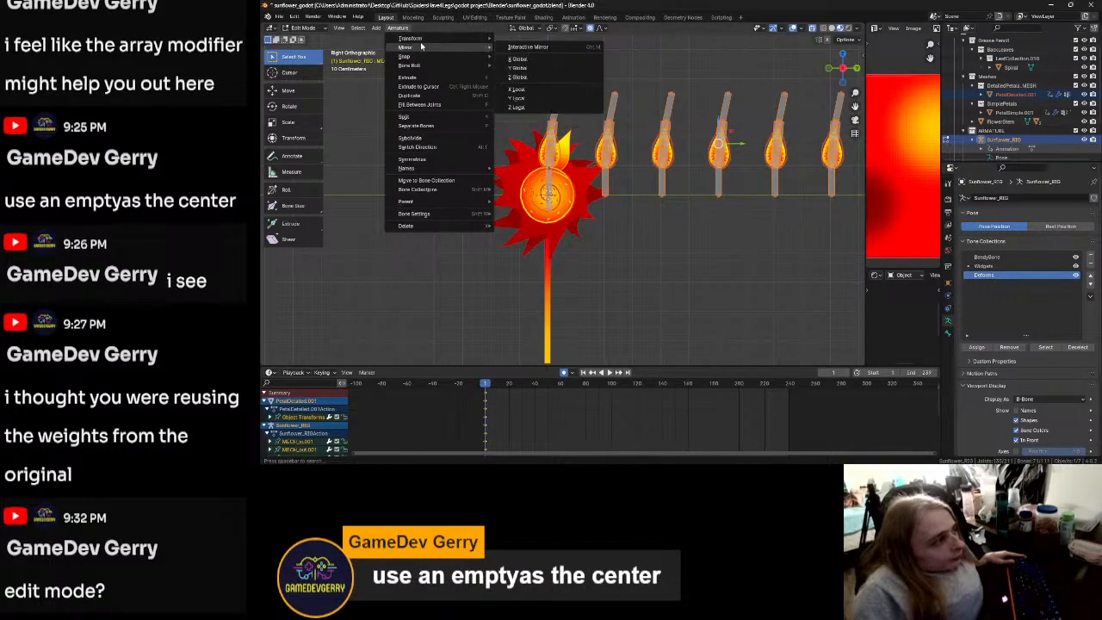
mouse_move(428, 68)
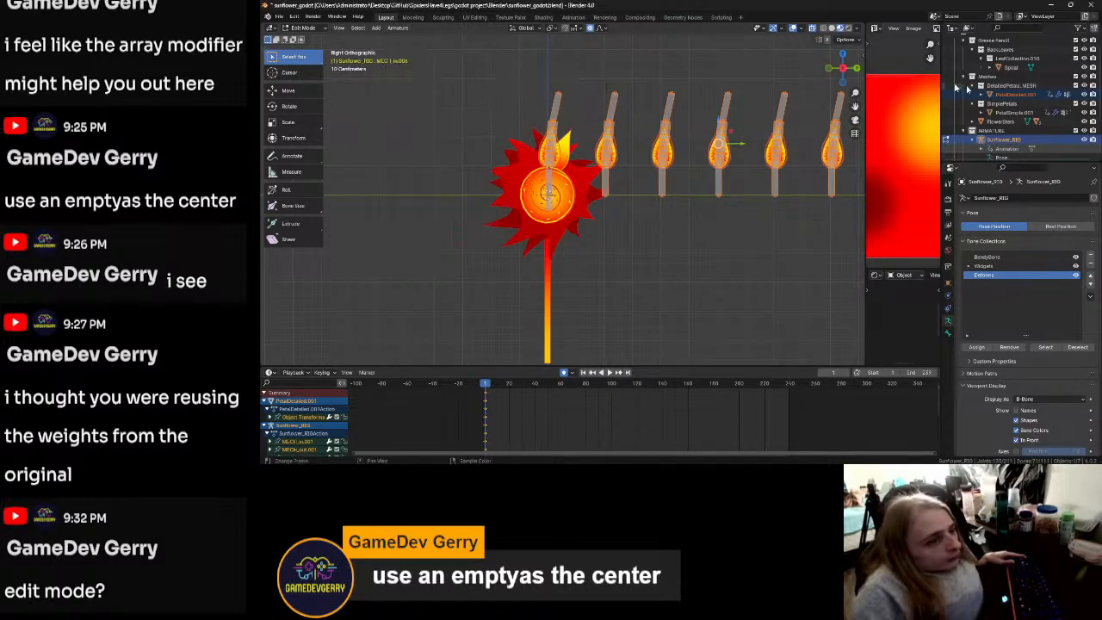
key("ctrl+Tab")
left_click(575, 155)
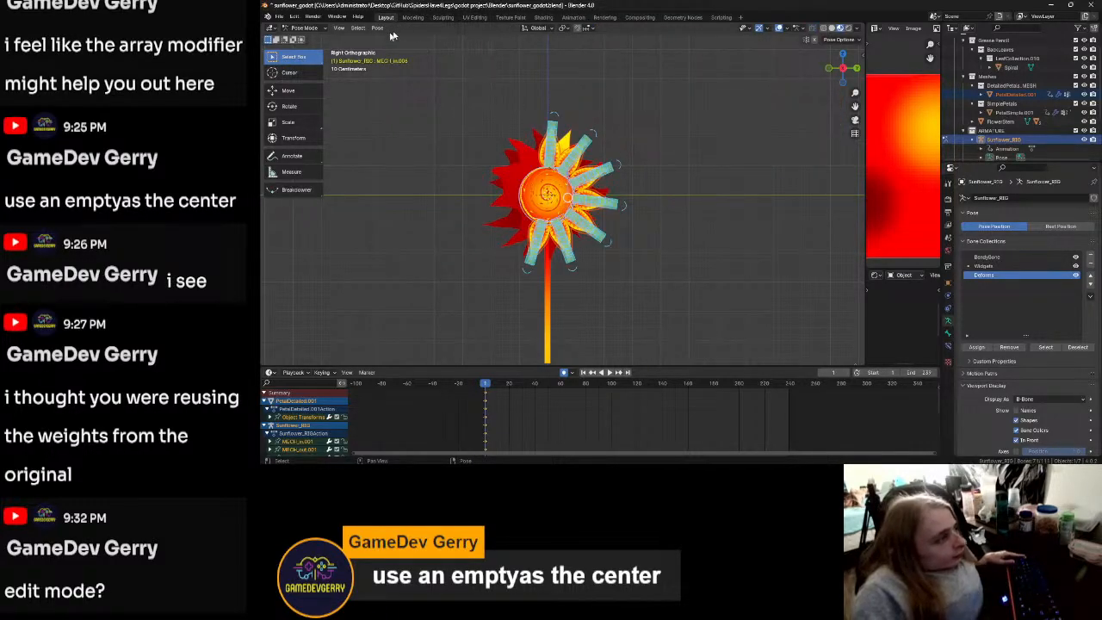
Step: Try to apply the pose as the rest pose with all petal bones selected, and undo it
left_click(377, 28)
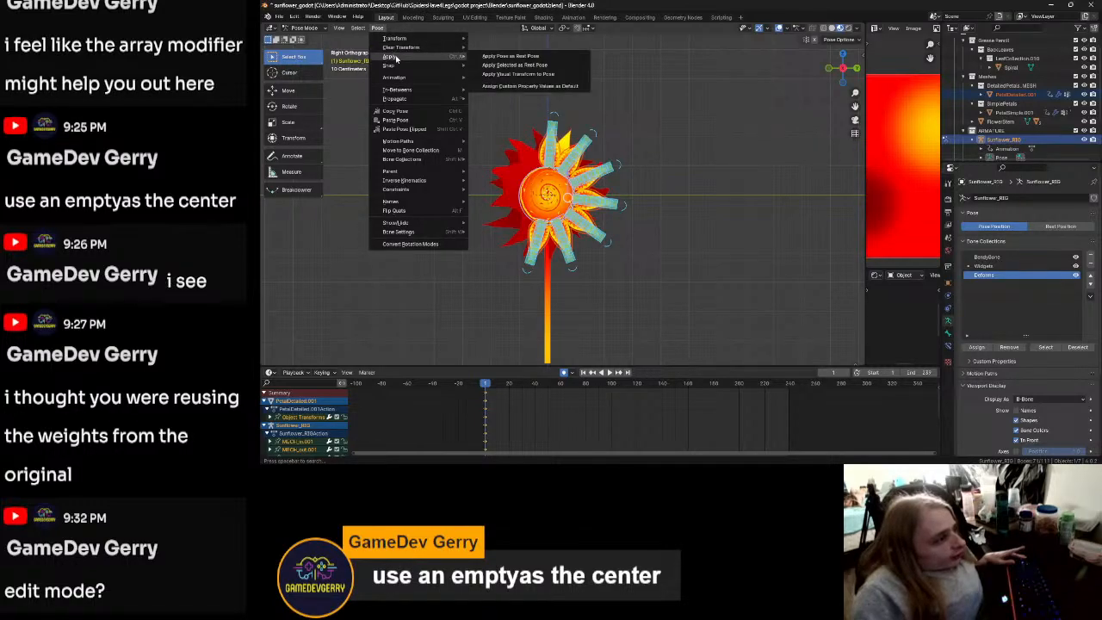
left_click(483, 57)
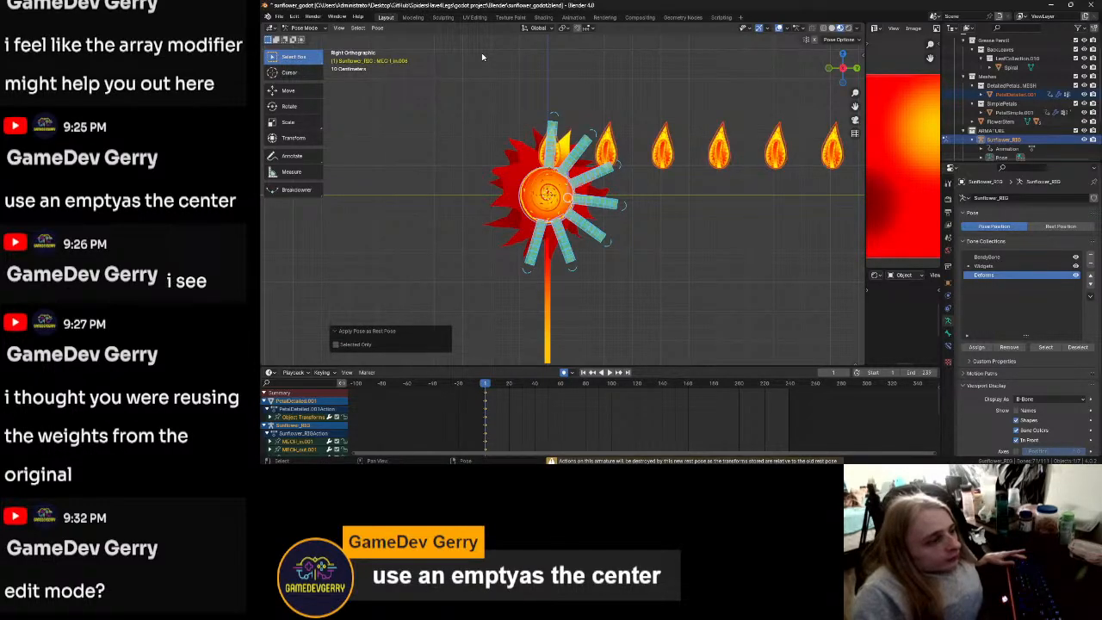
key("ctrl+z")
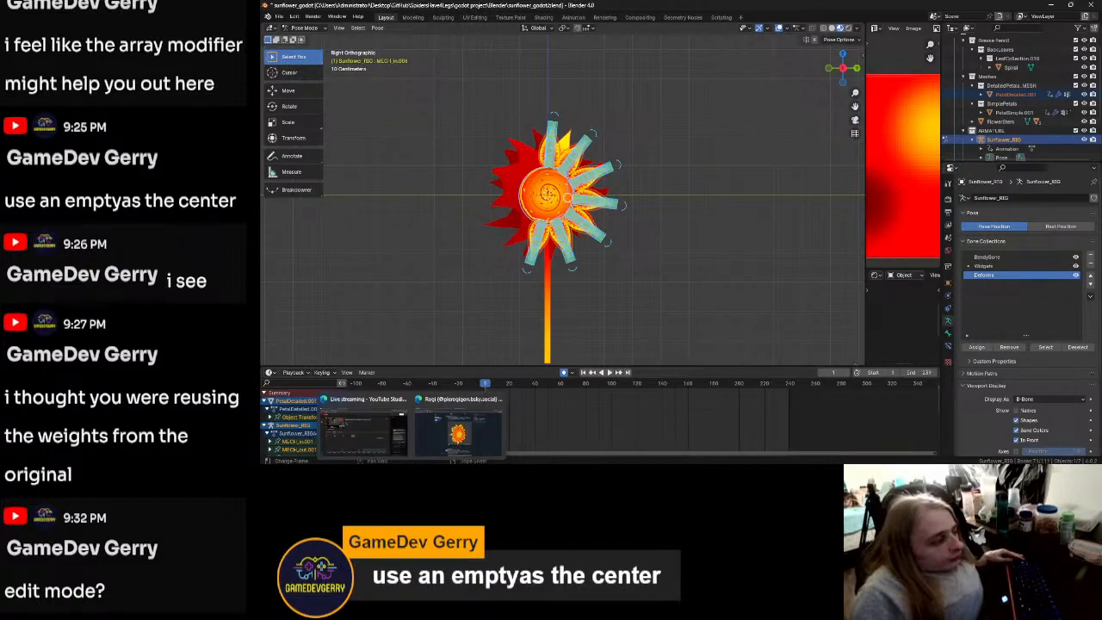
Step: Switch to the web browser and search for "apply pose as rest post keep transforms"
left_click(457, 425)
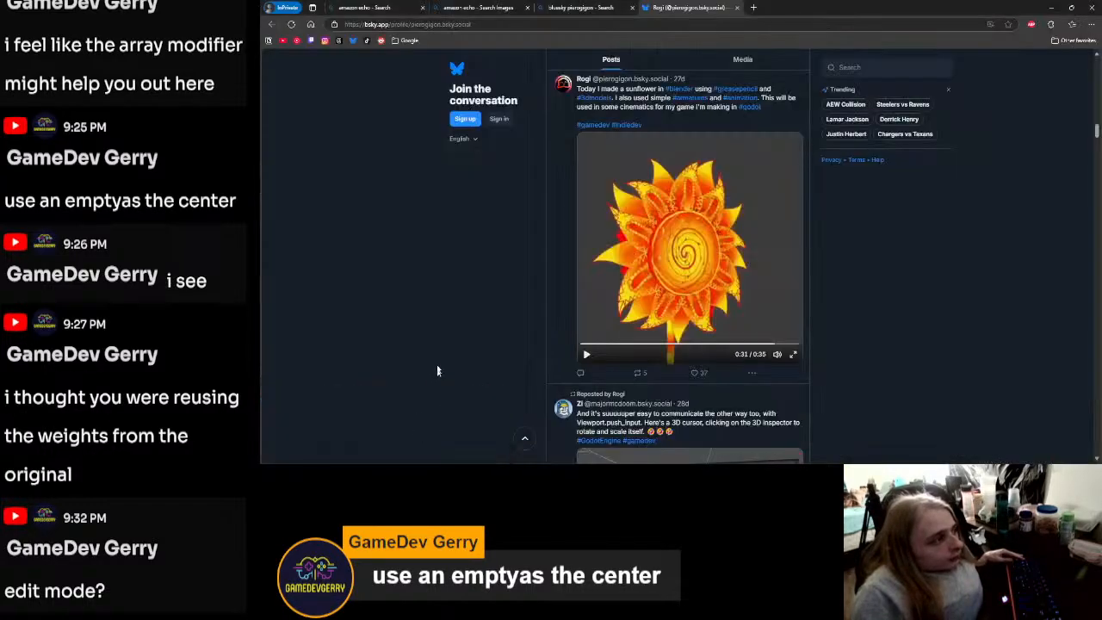
left_click(556, 23)
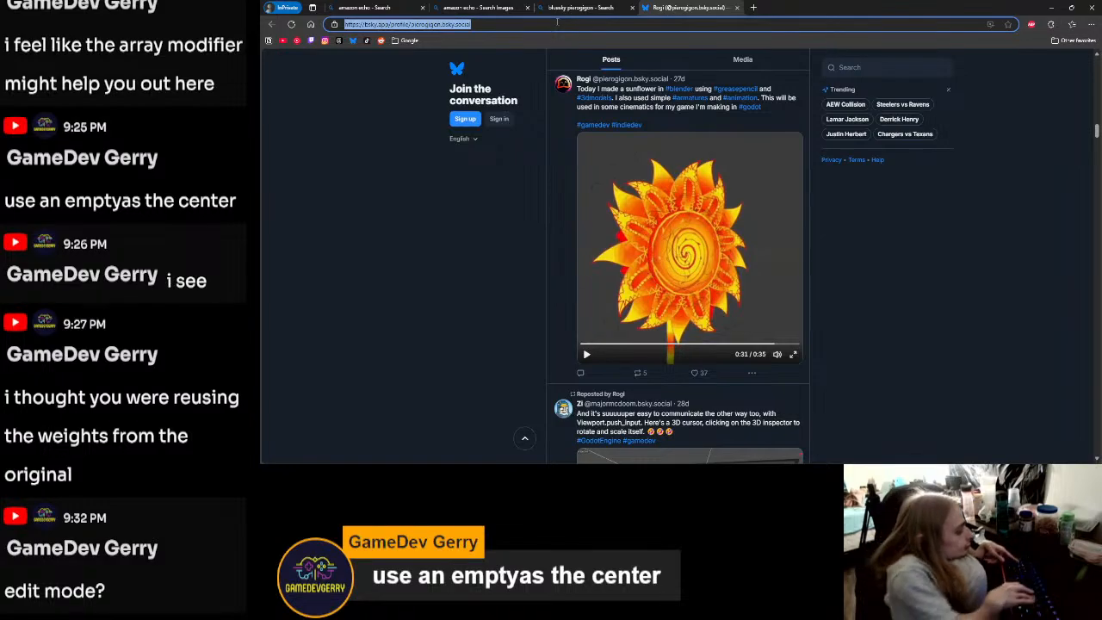
type("apply pose as rest post keep transforms")
key("Return")
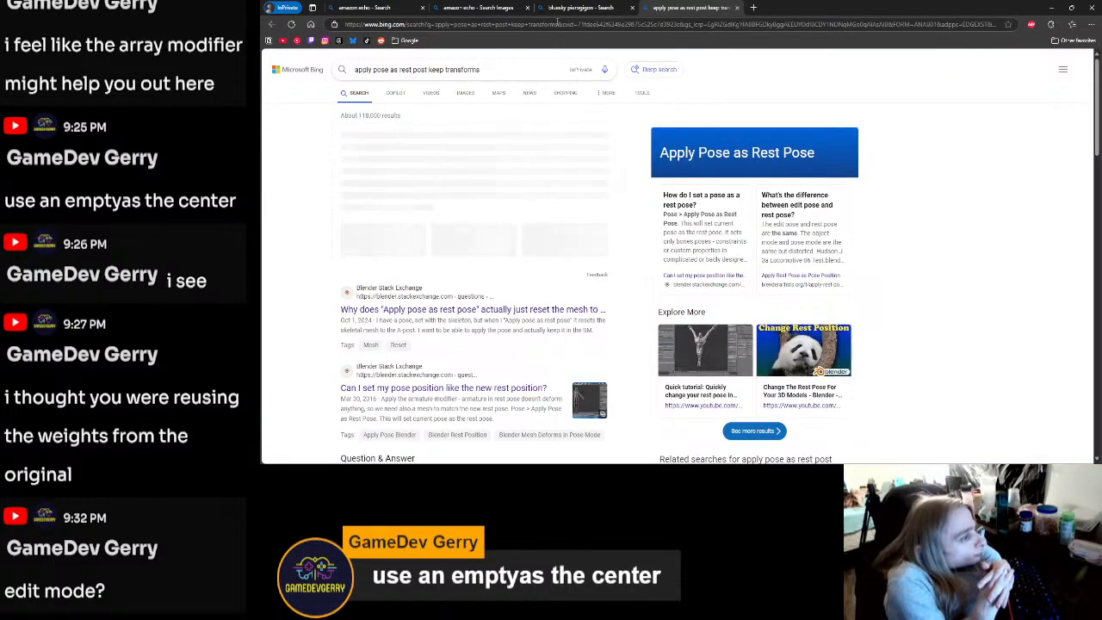
Step: Open the Blender Stack Exchange question about "Apply pose as rest pose" resetting the mesh, read its answer, and return to Blender
left_click(487, 310)
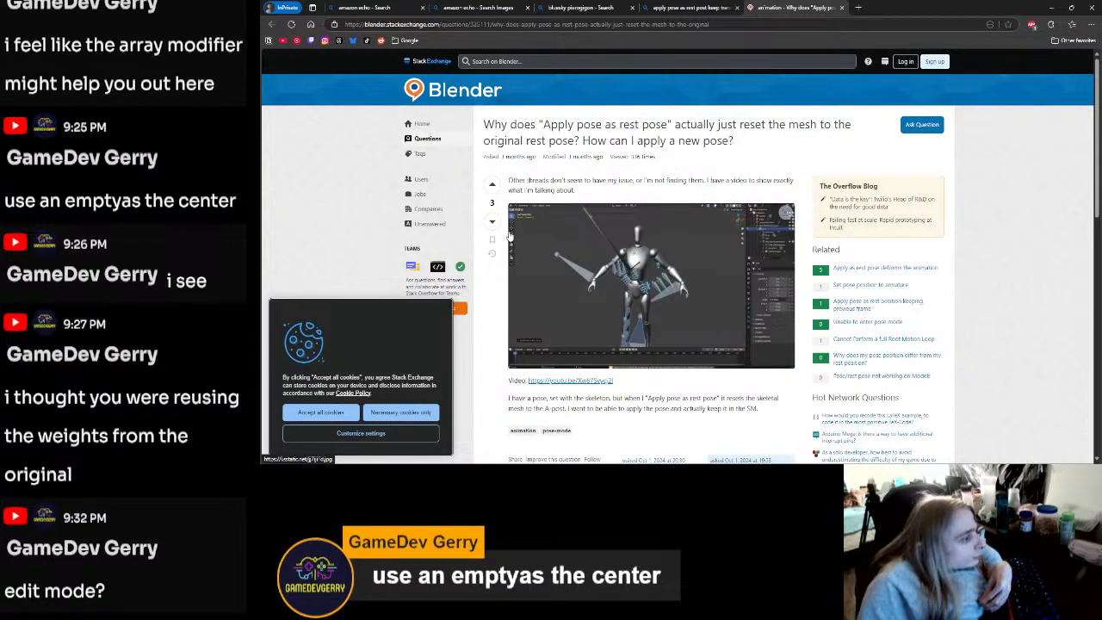
scroll(507, 239, "down", 3)
scroll(495, 241, "down", 1)
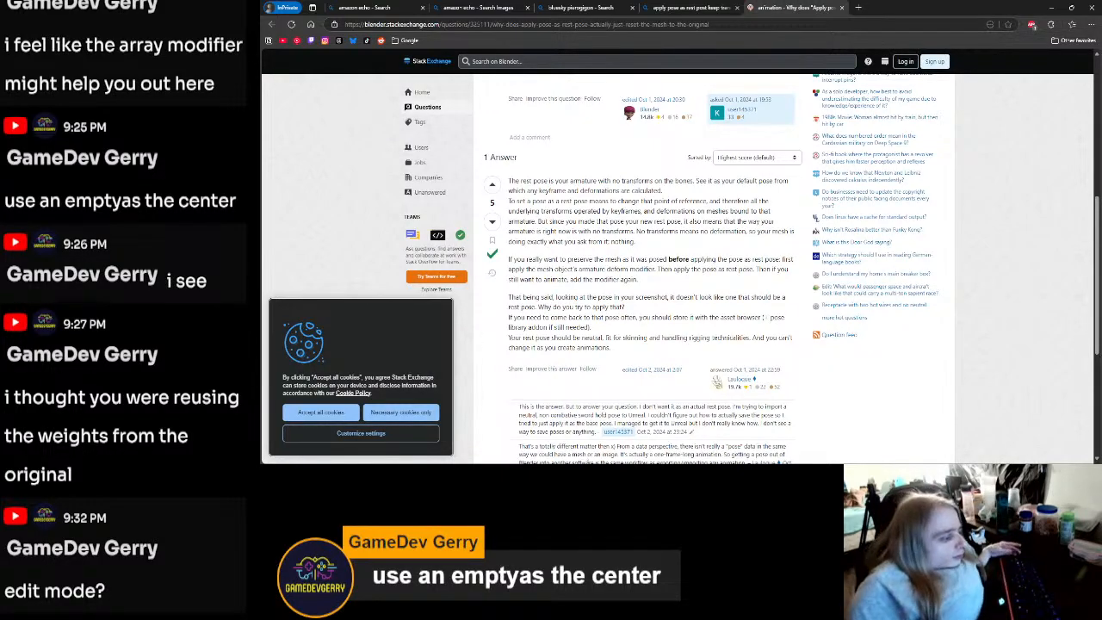
mouse_move(509, 469)
left_click(514, 430)
Step: Try moving the eighth petal's bone chain in the row in the armature's Edit Mode, cancelling the move
middle_click_drag(710, 209, 495, 251, "shift")
key("ctrl+Tab")
left_click(561, 250)
left_click_drag(716, 111, 767, 285)
key("g")
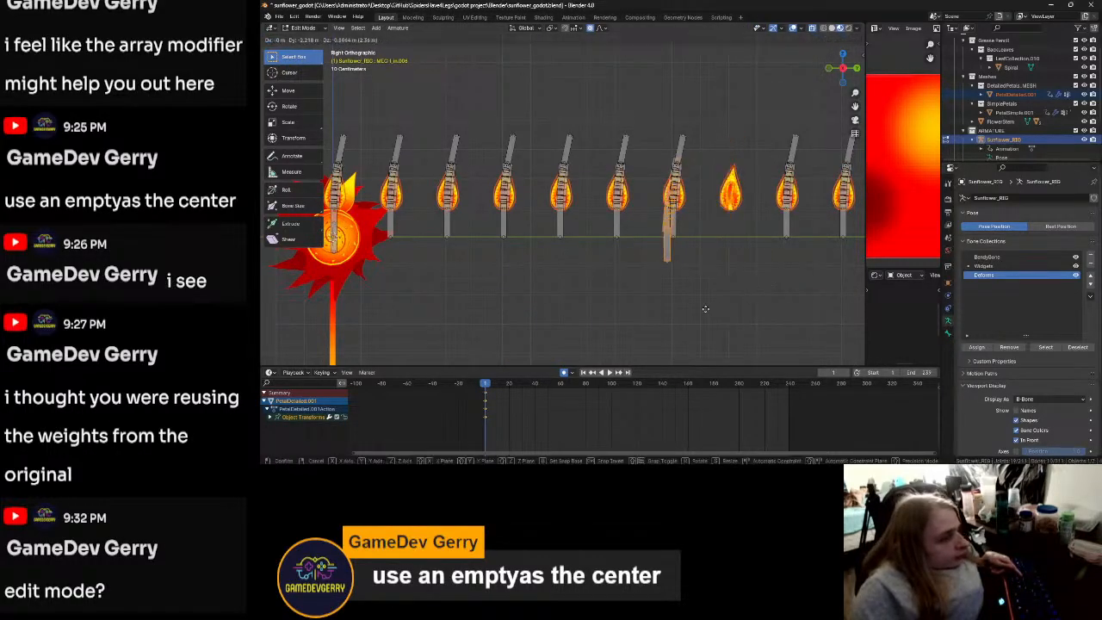
right_click(668, 312)
left_click(632, 297)
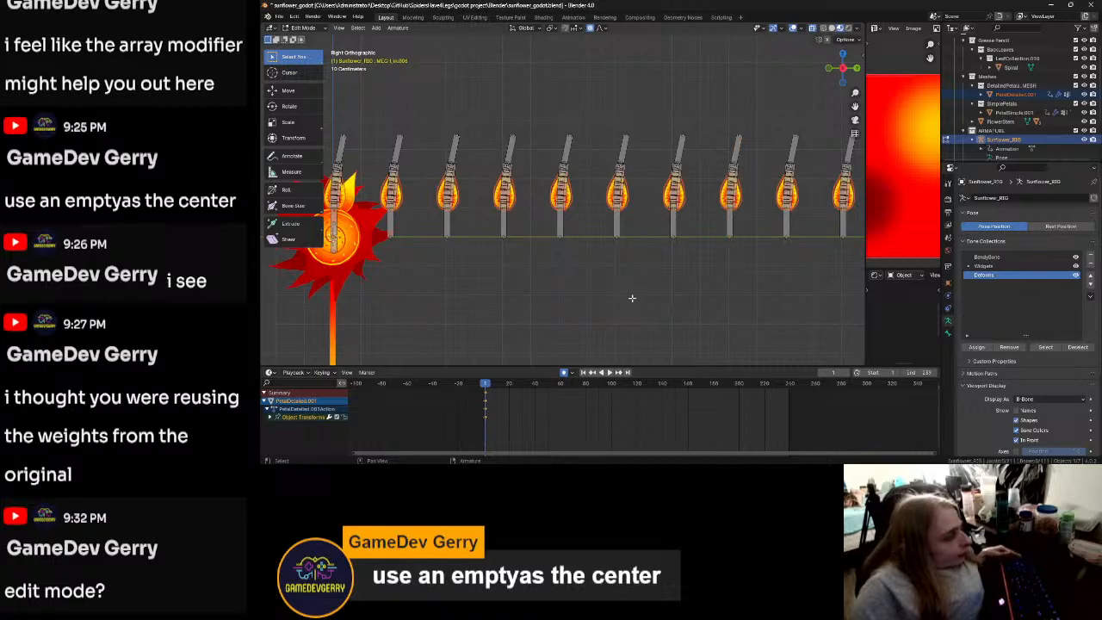
Step: Try moving the ninth petal's bones below the row in Edit Mode, compare in Pose Mode, and undo the move
key("ctrl+Tab")
right_click(632, 298)
mouse_move(699, 105)
left_mouse_down()
mouse_move(797, 297)
mouse_move(764, 106)
left_mouse_up()
left_click(801, 275)
key("g")
left_click(637, 202)
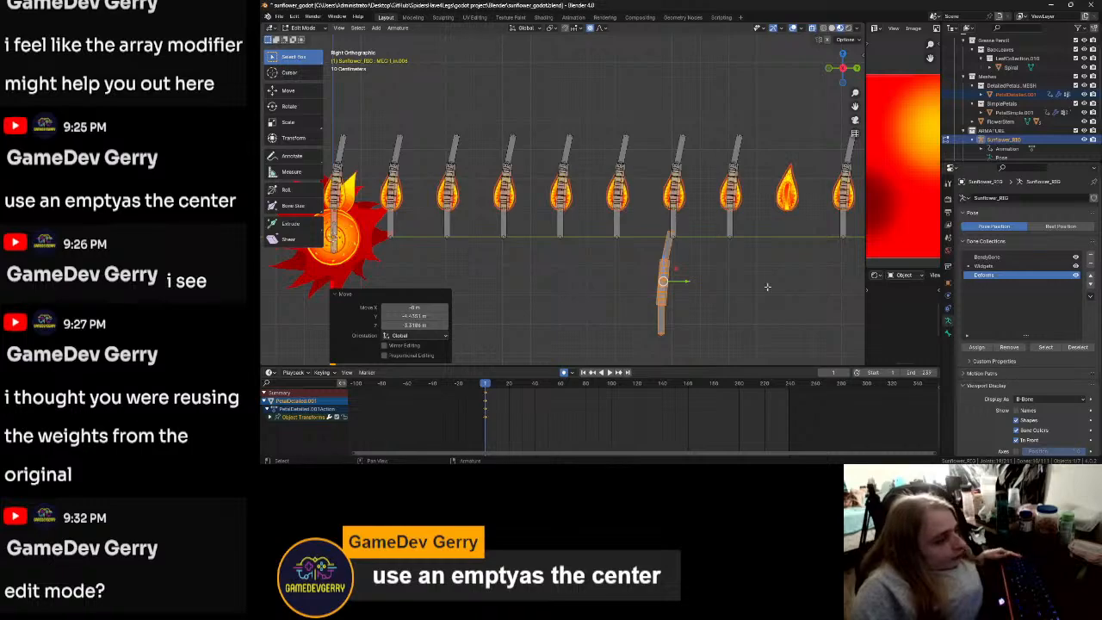
key("ctrl+Tab")
left_click(769, 345)
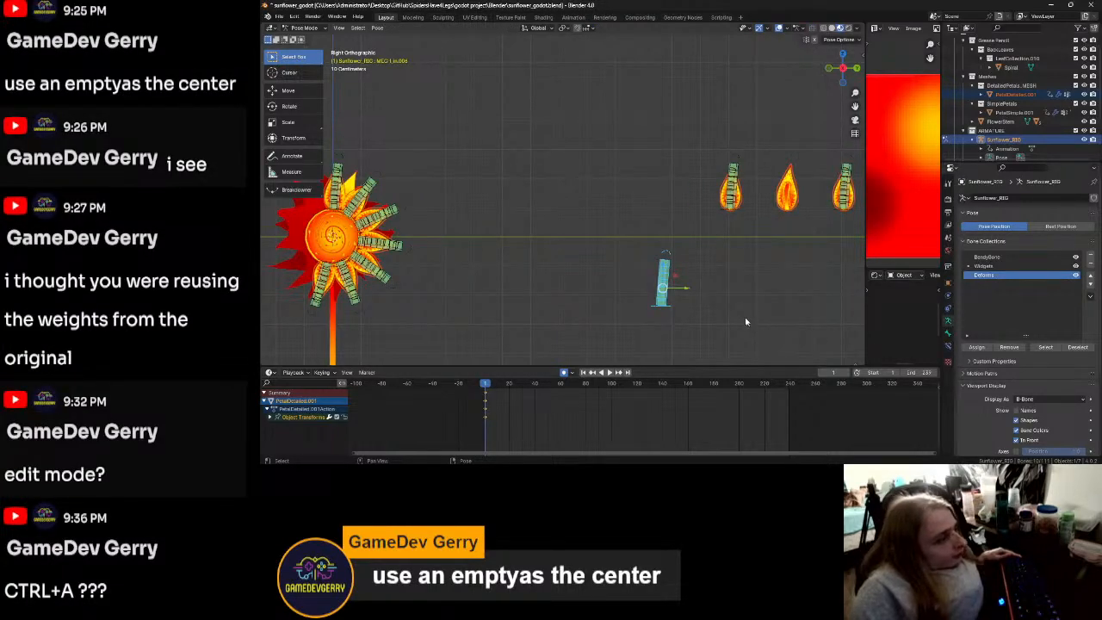
key("Tab")
key("ctrl+z")
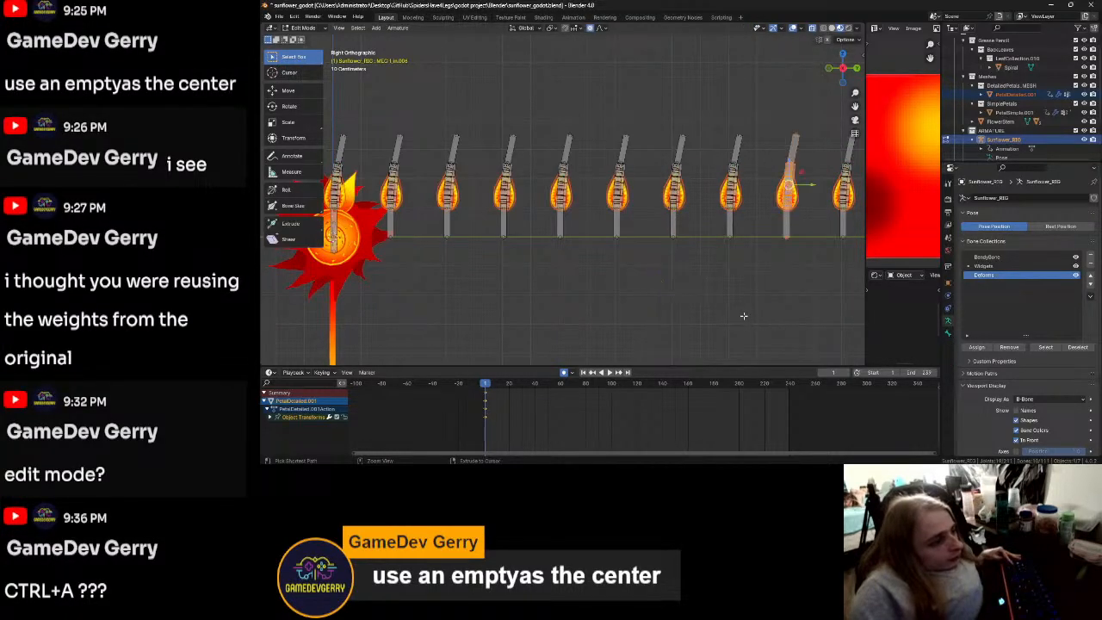
Step: Return the armature to Pose Mode and try to apply the pose as the rest pose with no bones selected
left_click(713, 306)
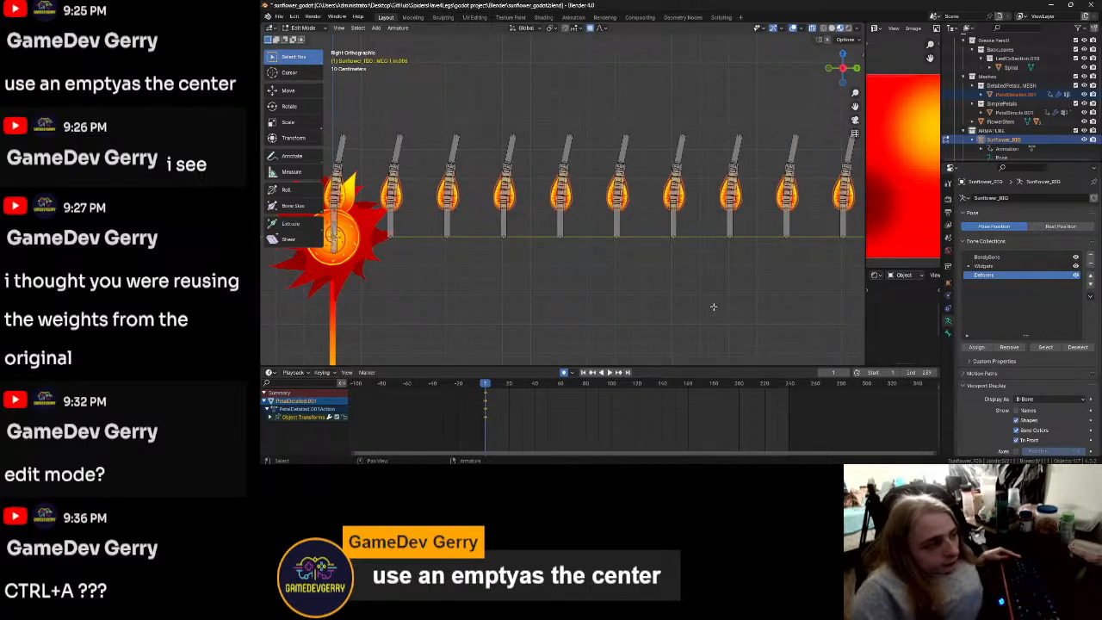
key("ctrl+Tab")
left_click(713, 354)
key("ctrl+a")
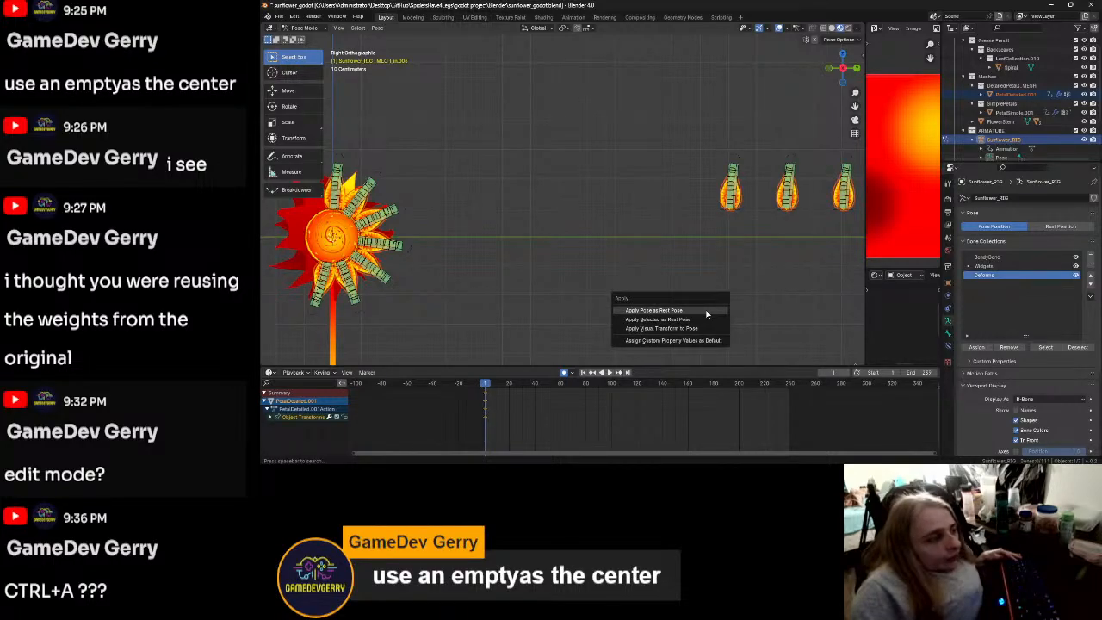
left_click(377, 28)
mouse_move(417, 58)
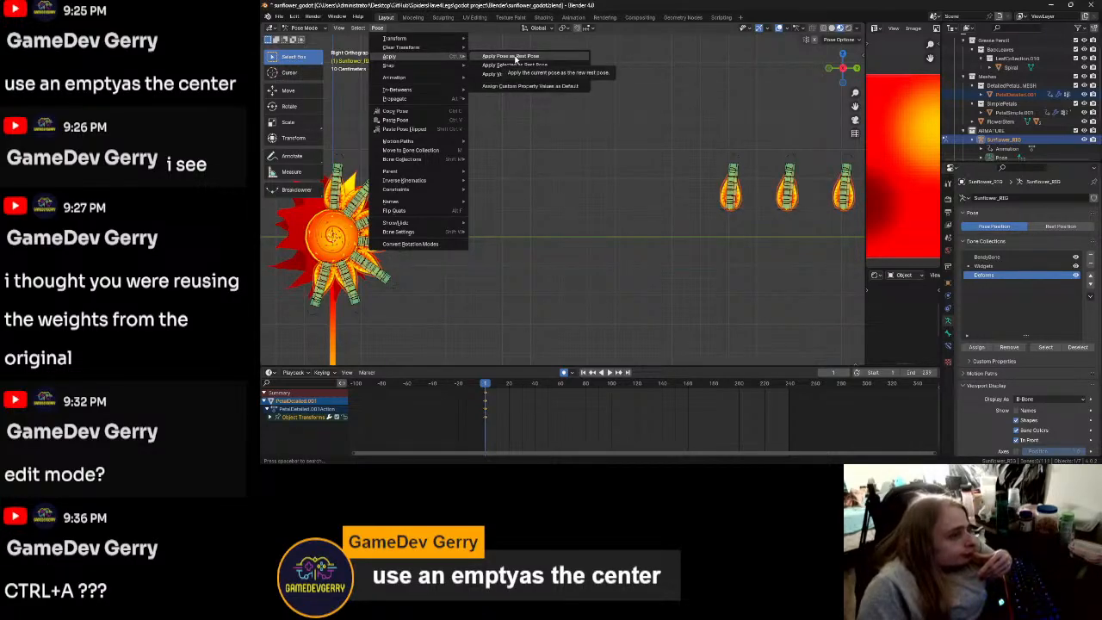
left_click(512, 56)
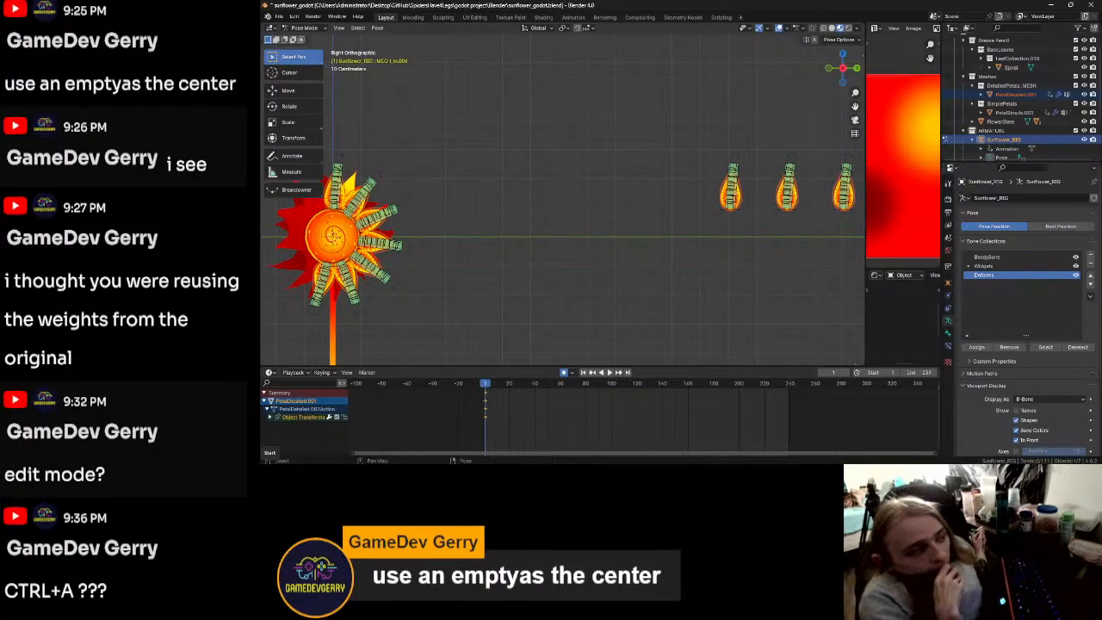
Step: Select all petal bones around the disc and apply their pose as the rest pose
left_click_drag(512, 112, 300, 350)
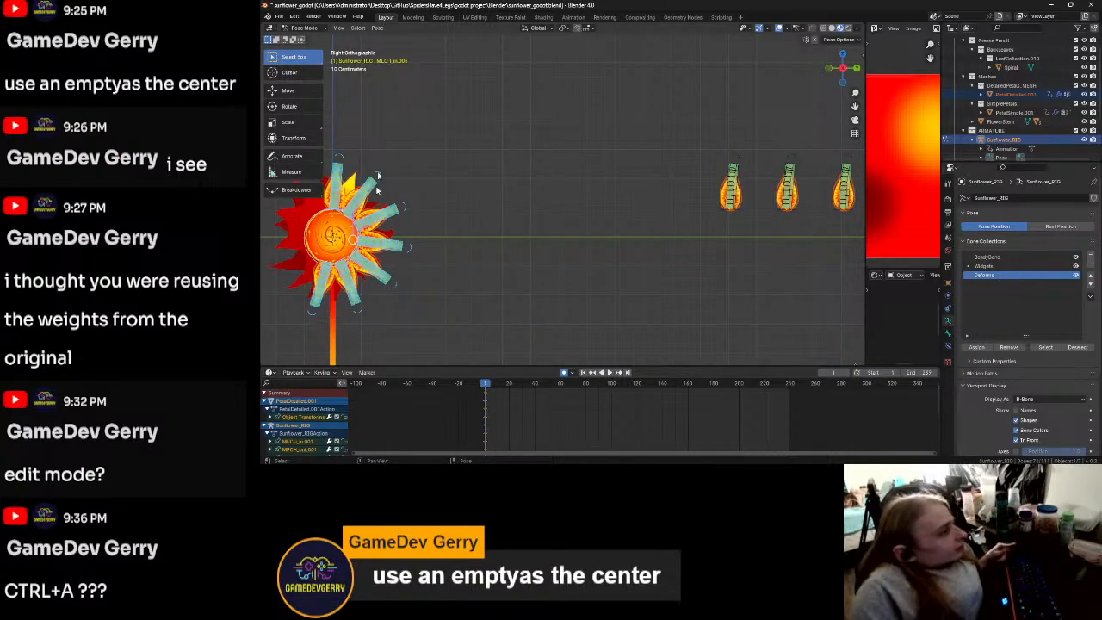
left_click(376, 27)
mouse_move(409, 57)
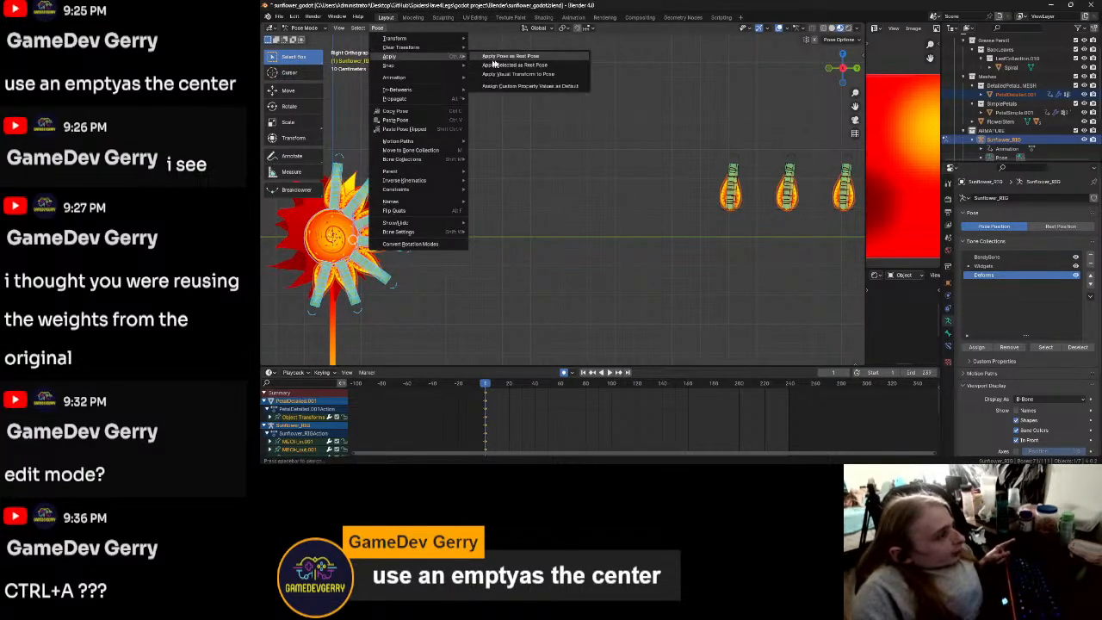
left_click(497, 60)
left_click(406, 210)
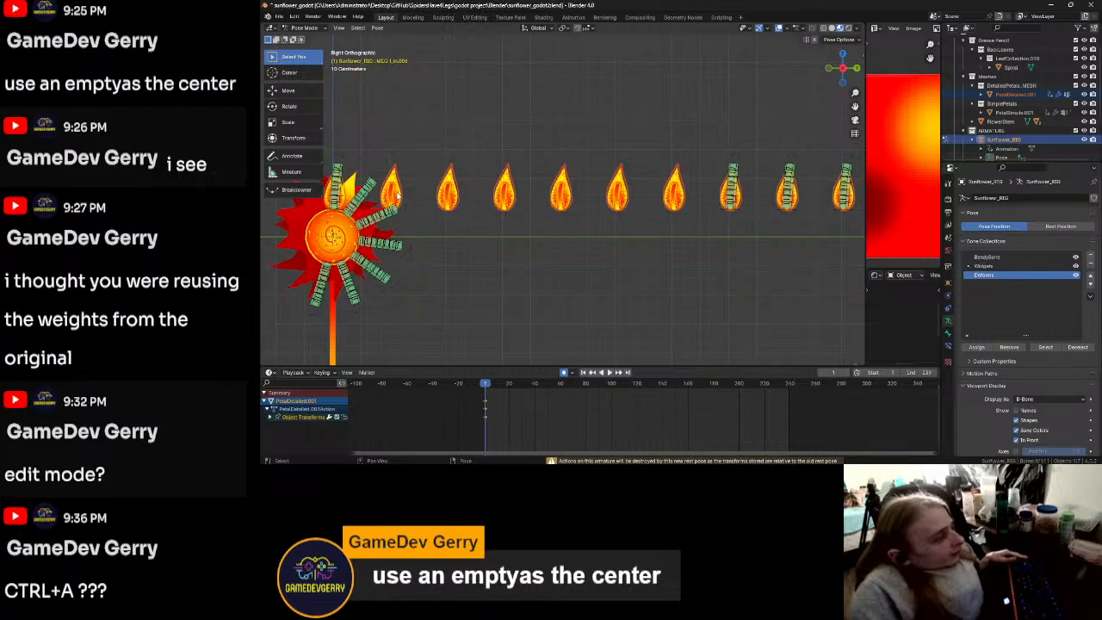
Step: Select the detailed petal mesh in Object Mode and enter its Edit Mode
key("ctrl+Tab")
left_click(398, 191)
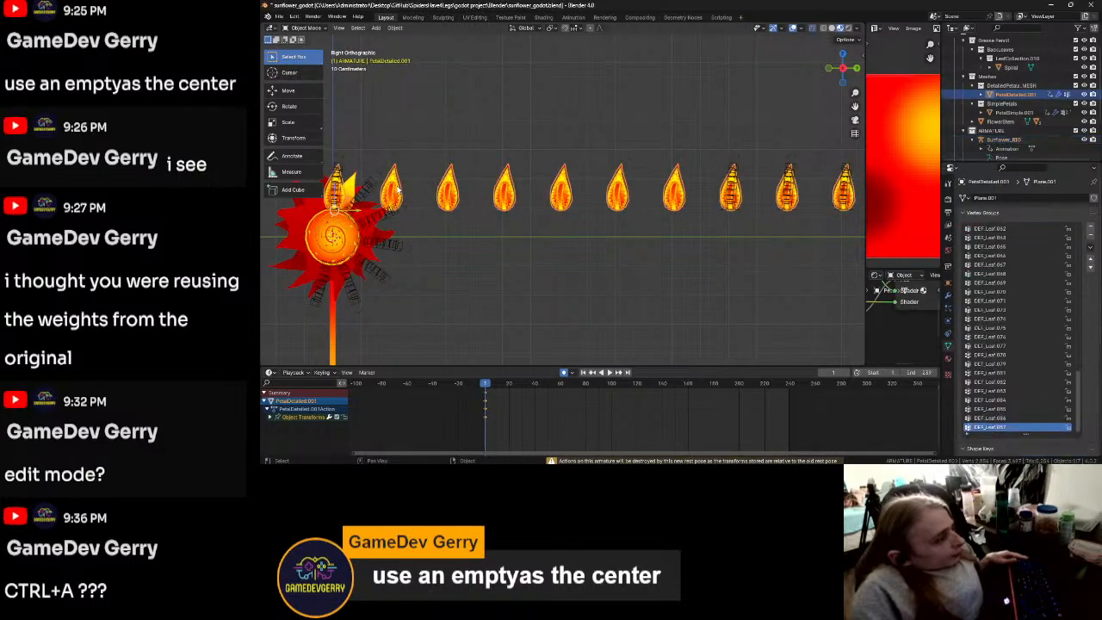
key("g")
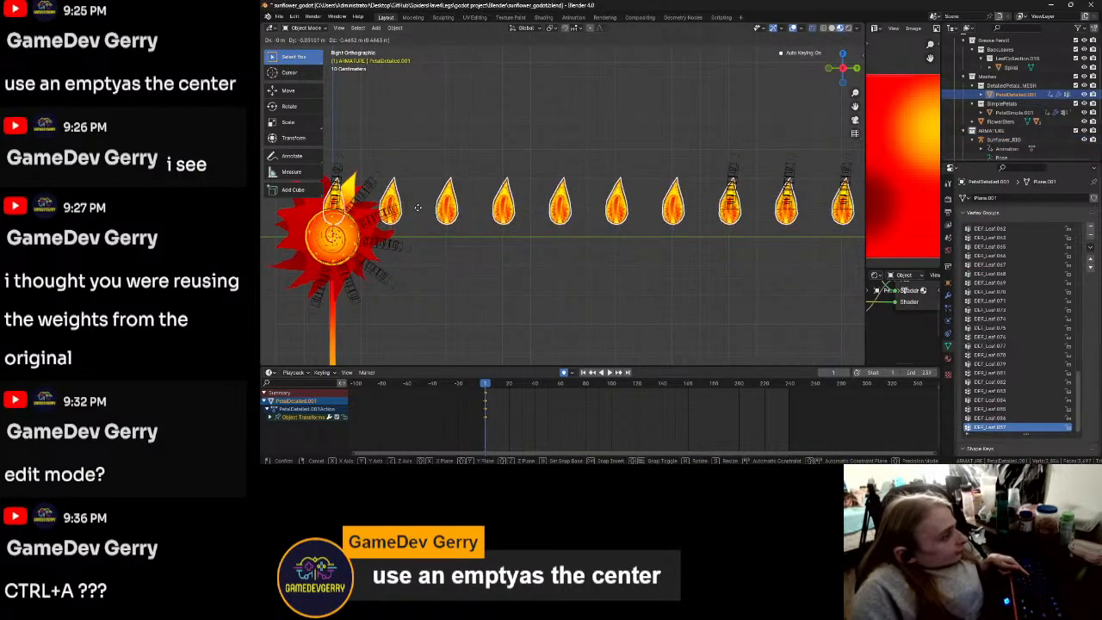
right_click(418, 207)
key("ctrl+Tab")
left_click(486, 203)
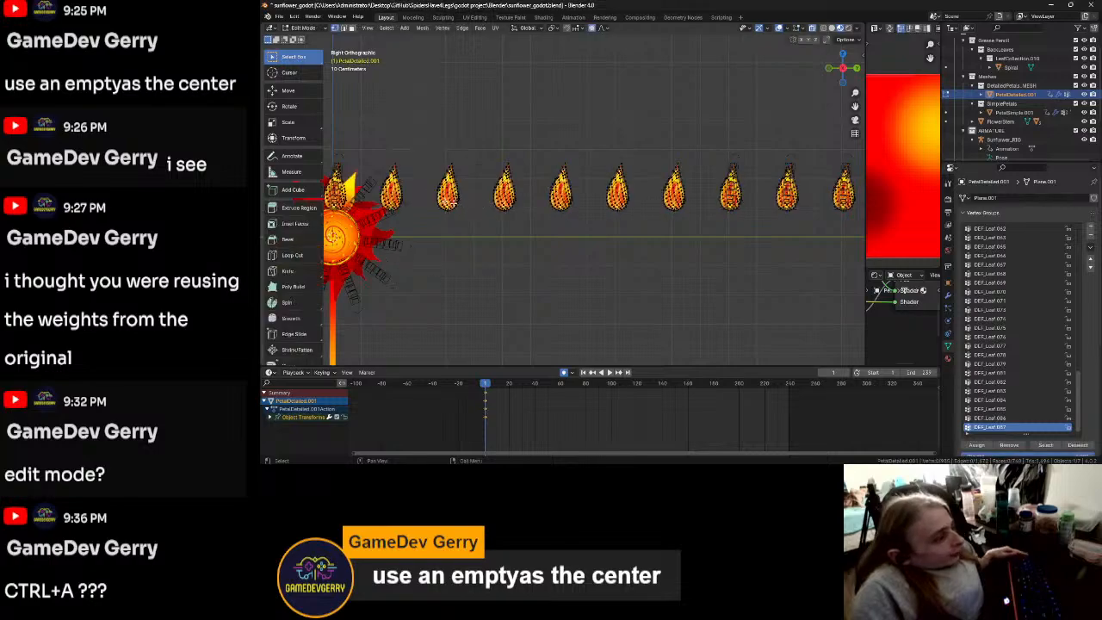
Step: Select the second petal's vertices in the row, then move and rotate them onto the second bone chain at the disc
left_click_drag(419, 146, 370, 217)
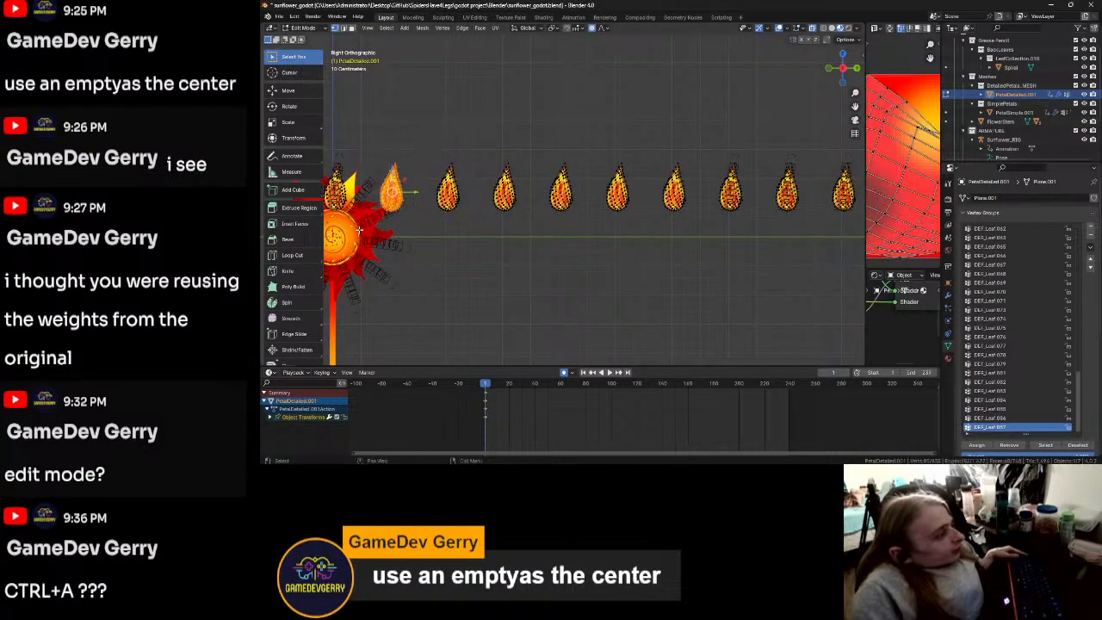
scroll(370, 218, "up", 5)
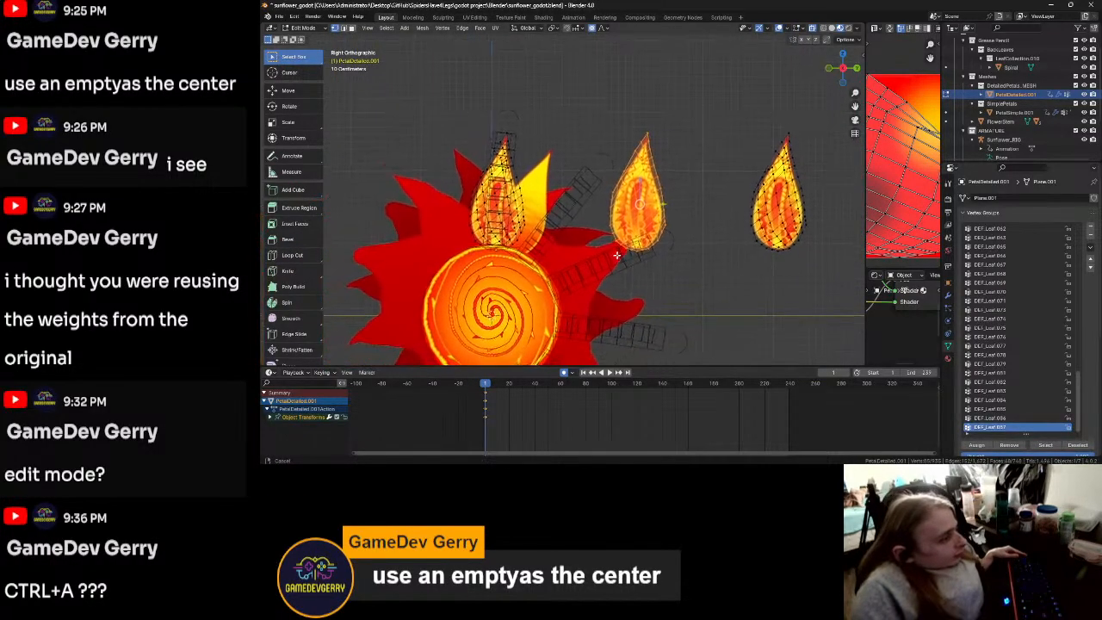
key("g")
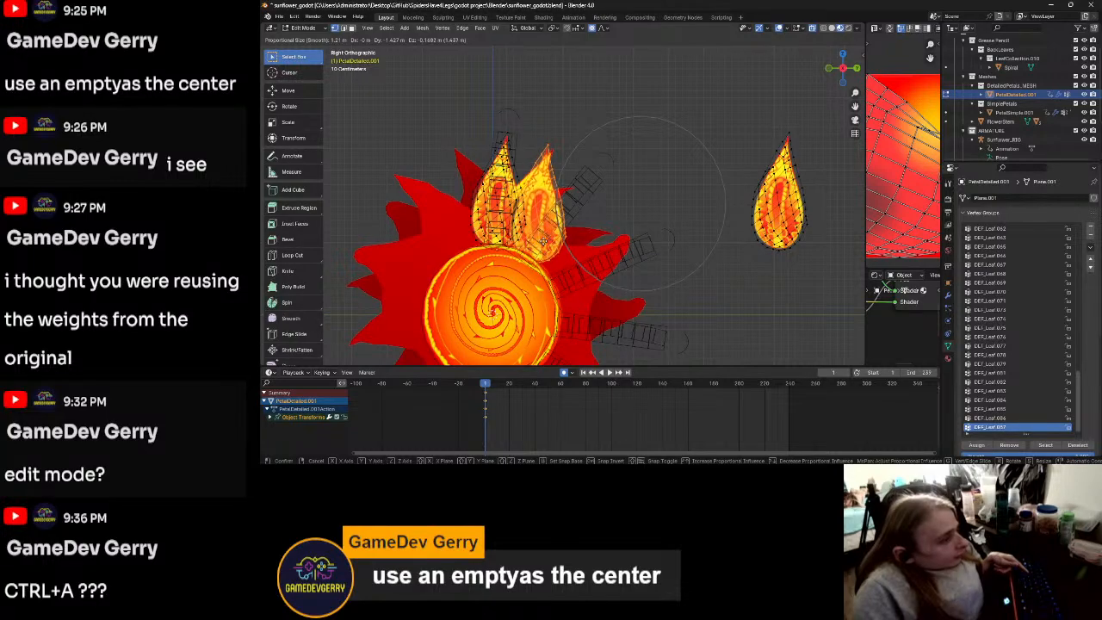
right_click(545, 239)
key("g")
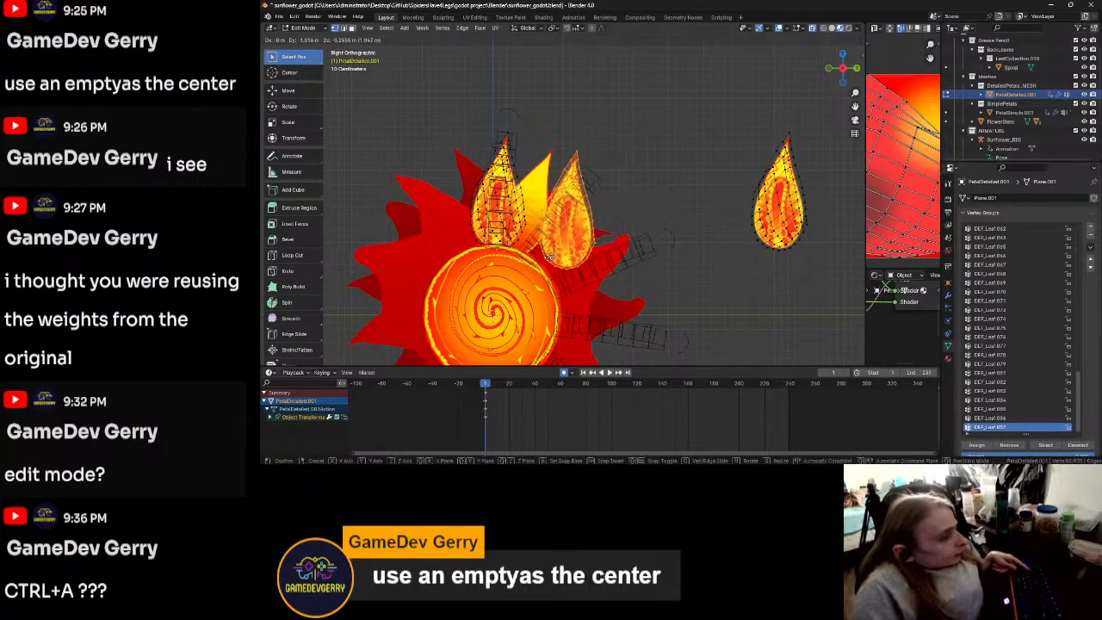
left_click(522, 248)
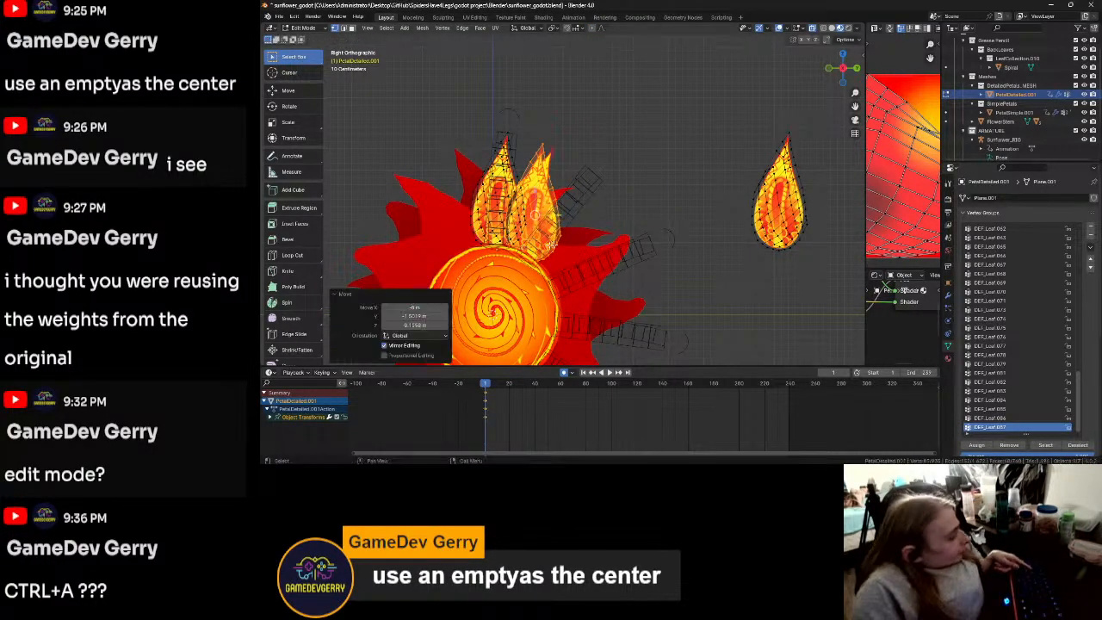
key("r")
left_click(653, 215)
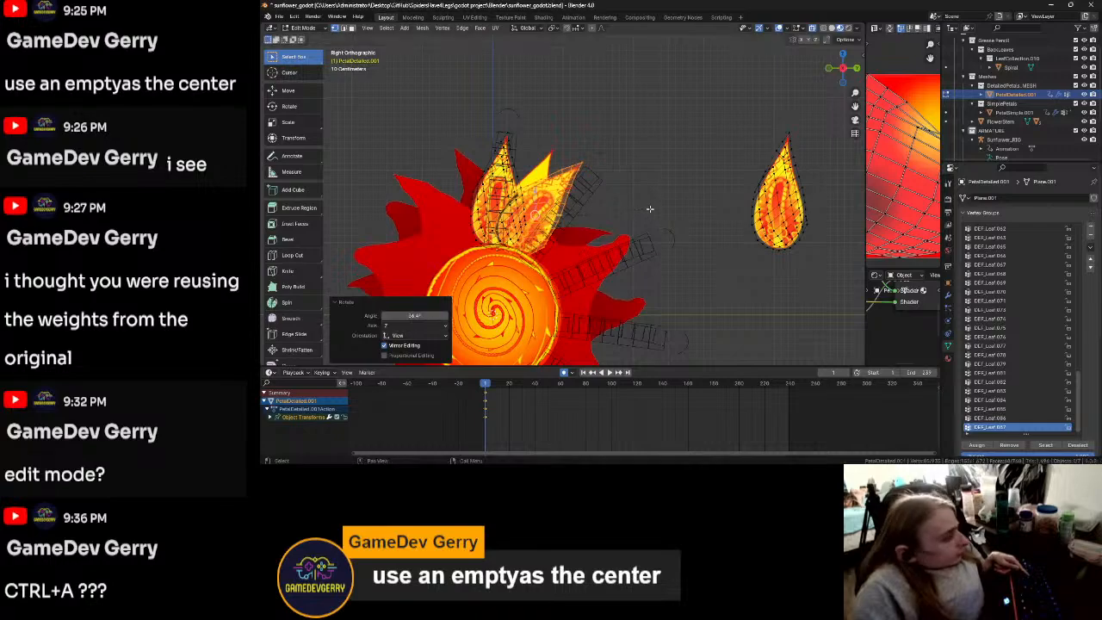
key("g")
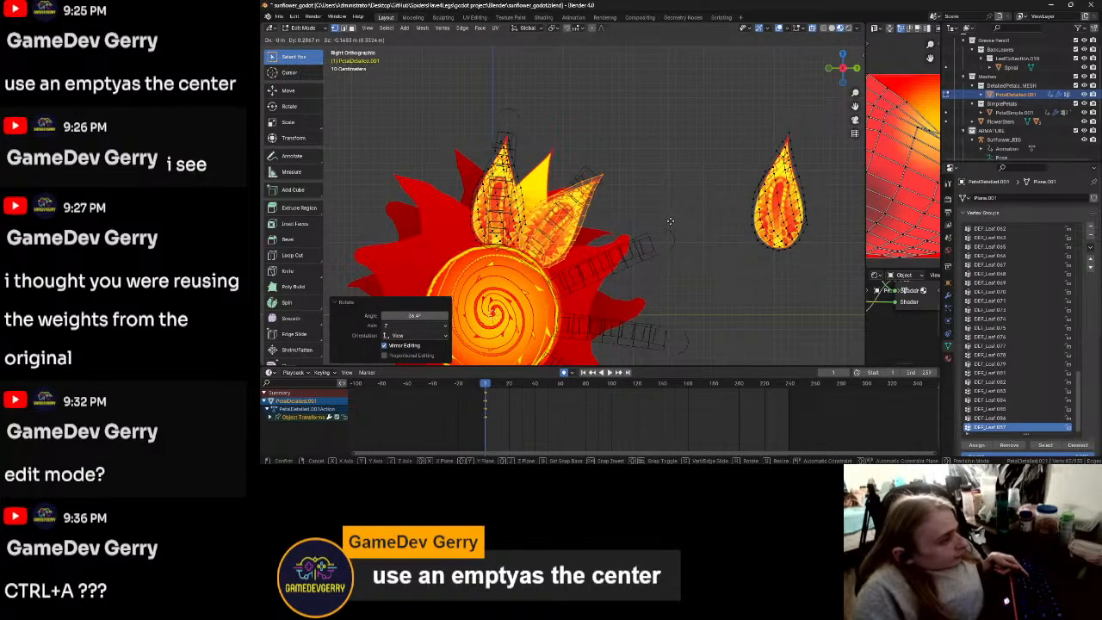
left_click(670, 221)
Step: Test the second petal's deformation by rotating its outer control bone in the armature's Pose Mode
left_click(676, 183)
key("Tab")
left_click(595, 183)
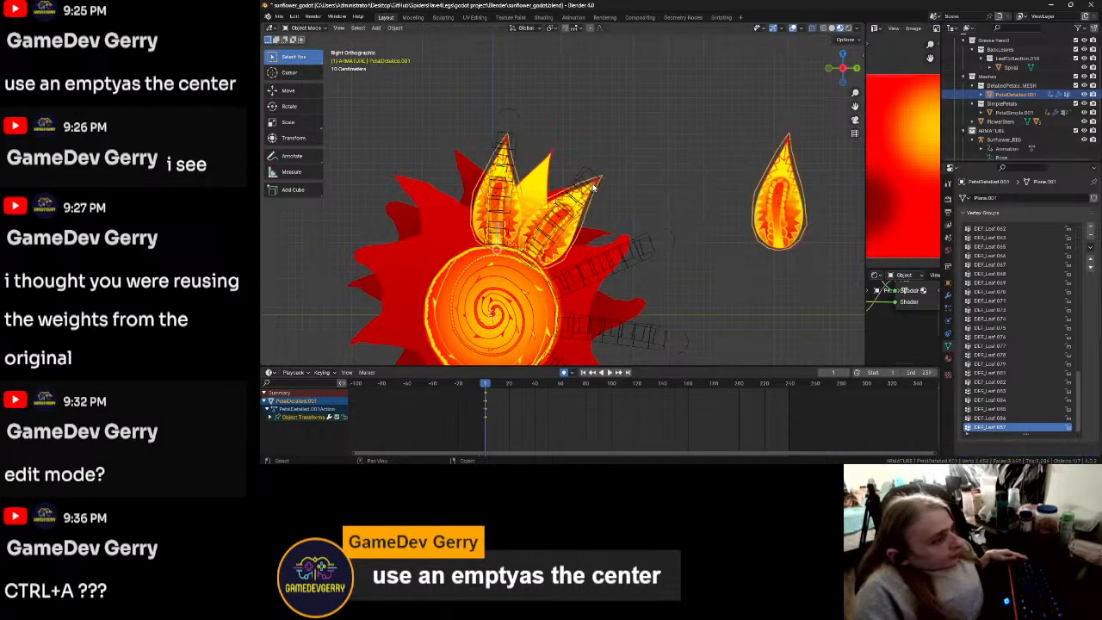
left_click(616, 162)
key("Tab")
left_click(614, 184)
left_click(615, 184)
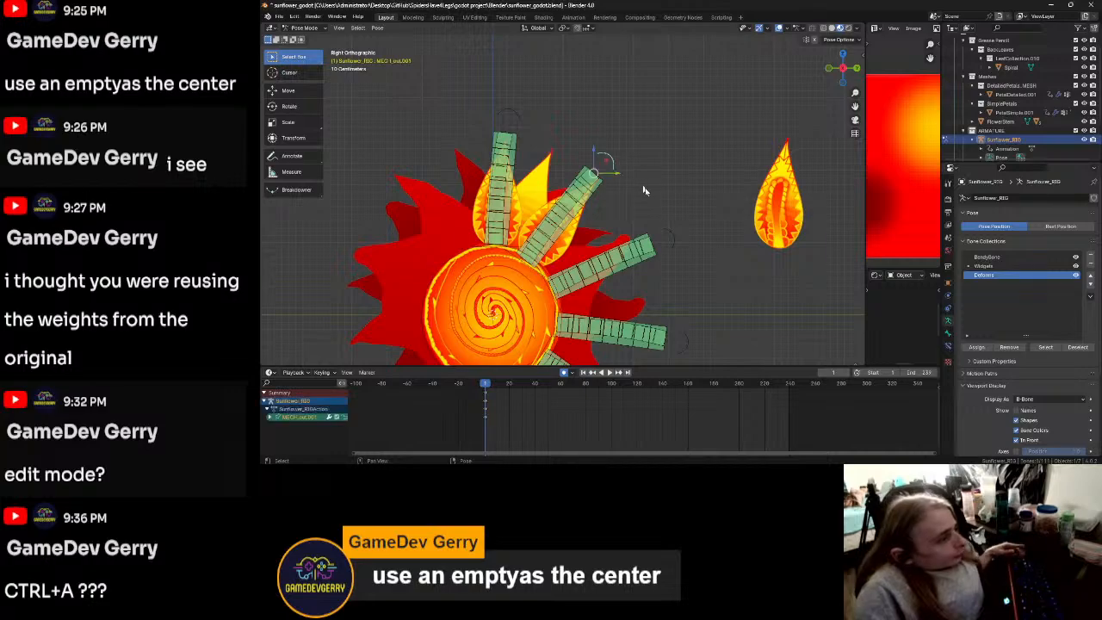
key("r")
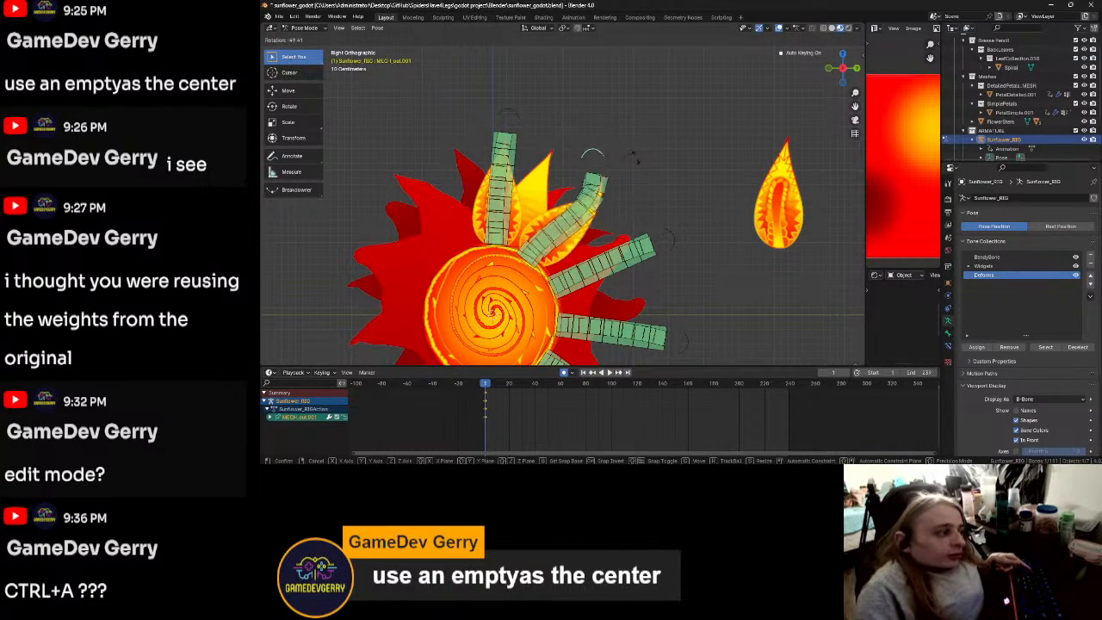
left_click(651, 247)
key("Tab")
left_click(622, 178)
Step: Undo the bone rotation test and the second petal's move and rotation, back to its place in the row
key("ctrl+z")
key("ctrl+z")
key("ctrl+z")
key("ctrl+z")
key("ctrl+z")
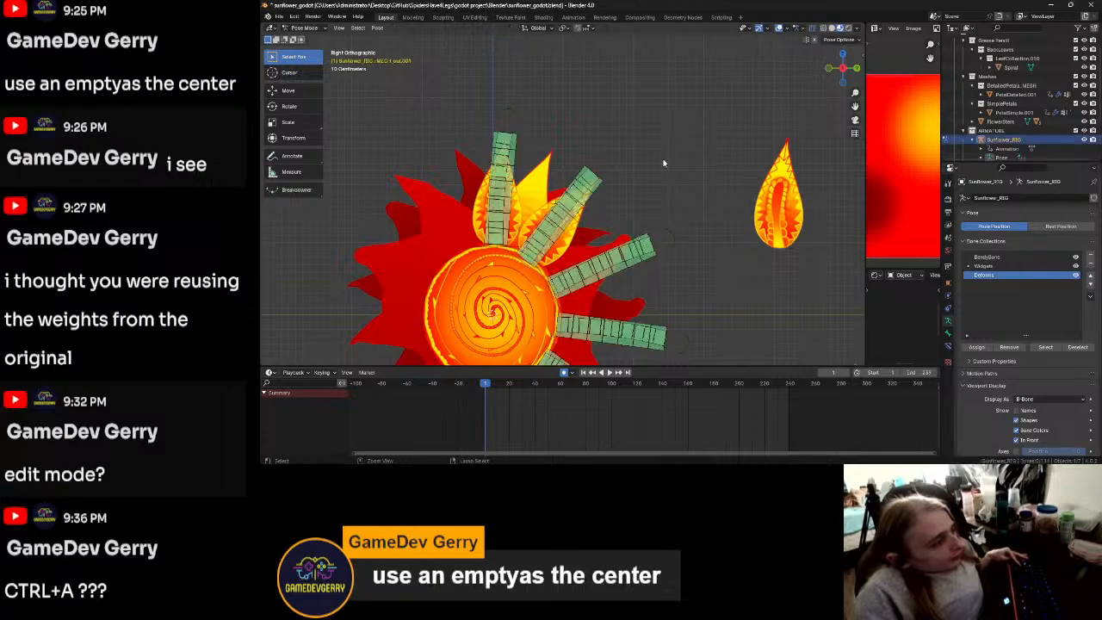
key("ctrl+z")
key("ctrl+z")
key("ctrl+z")
key("ctrl+z")
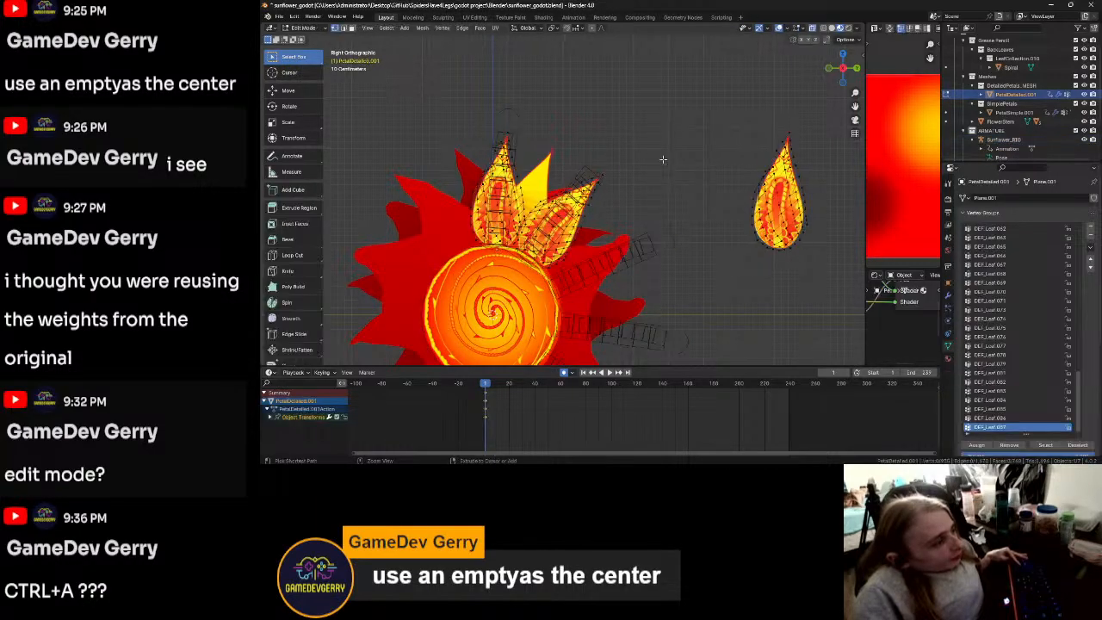
key("ctrl+z")
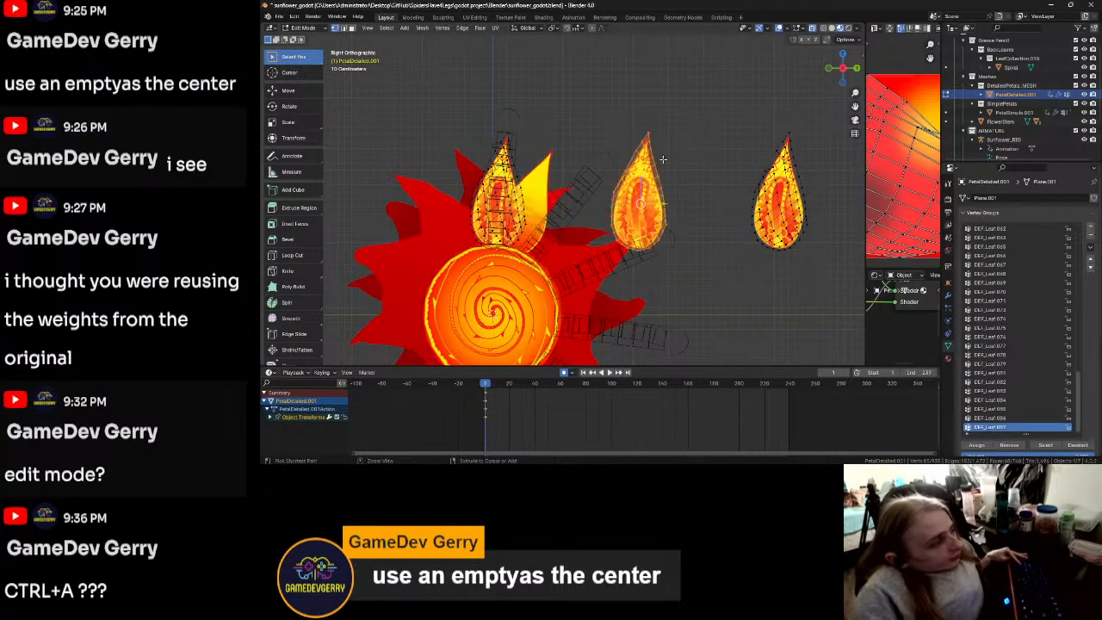
key("ctrl+z")
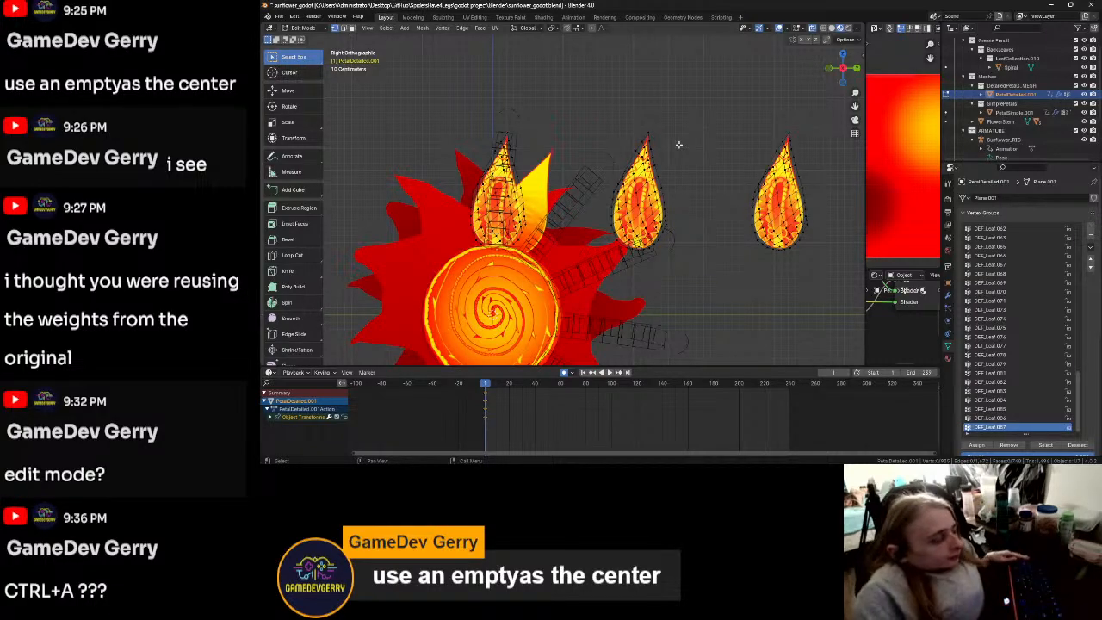
scroll(720, 159, "down", 4)
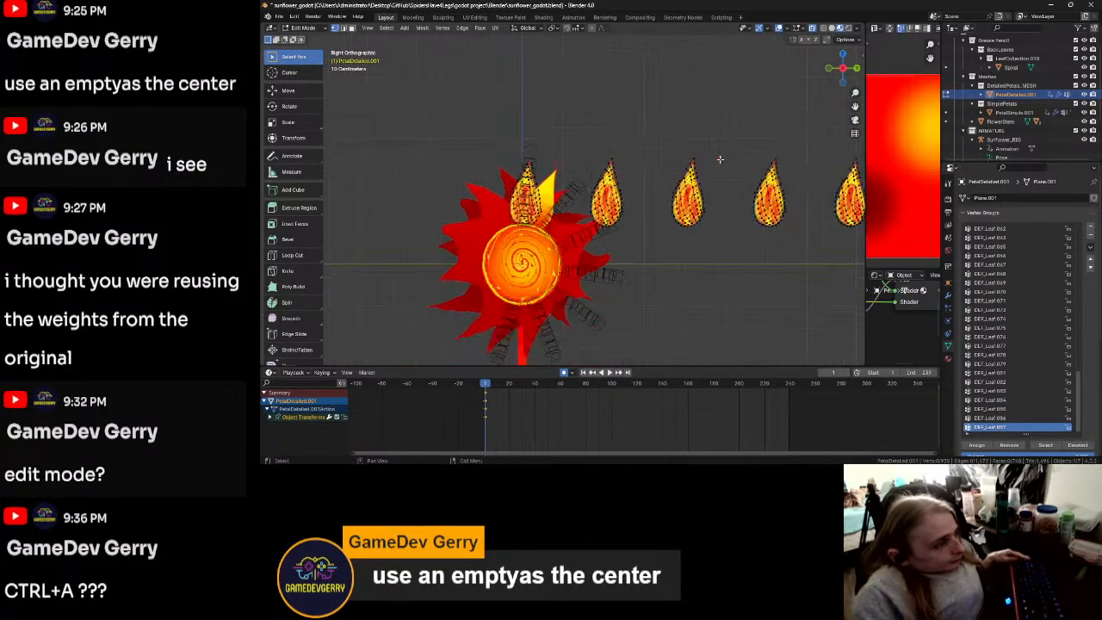
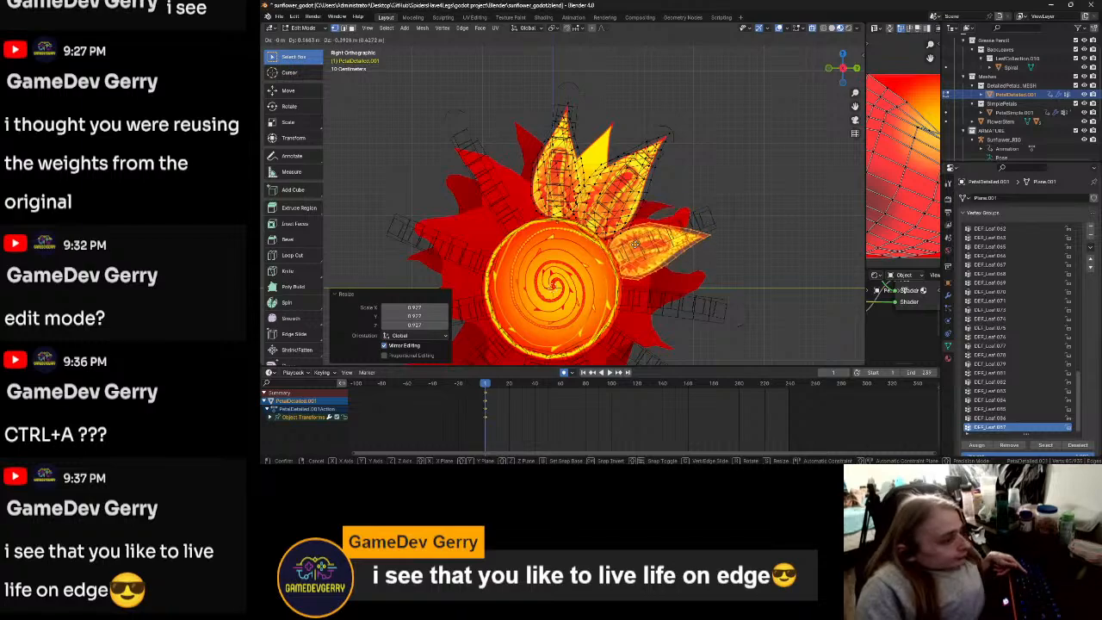
Step: Move and rotate the third petal's vertices to line up with the third bone chain at the disc
left_click(635, 242)
key("r")
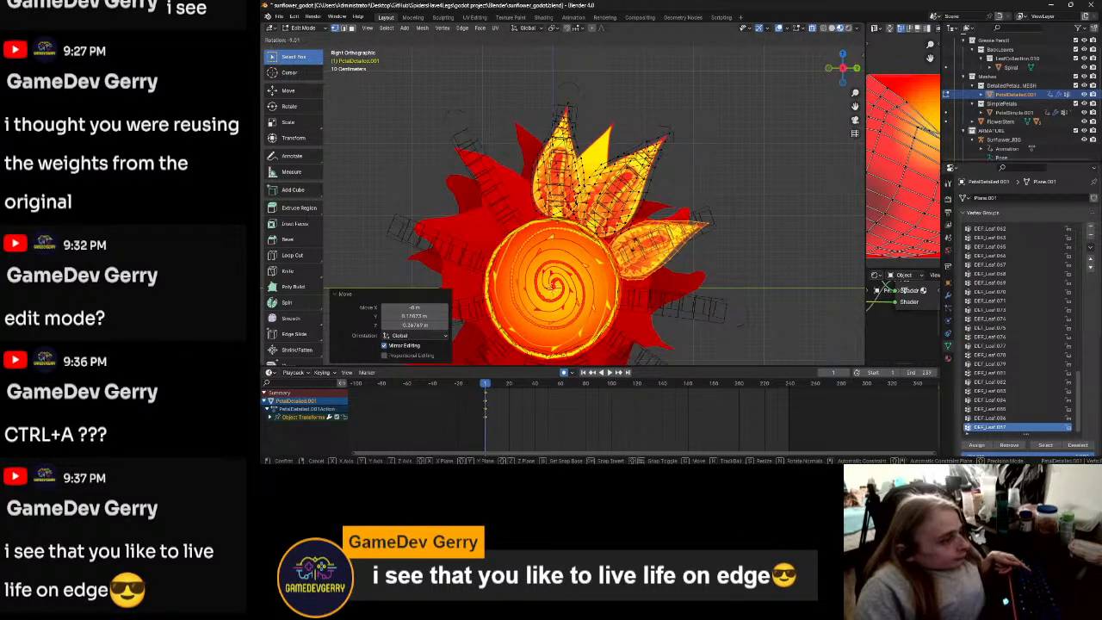
left_click(731, 258)
key("g")
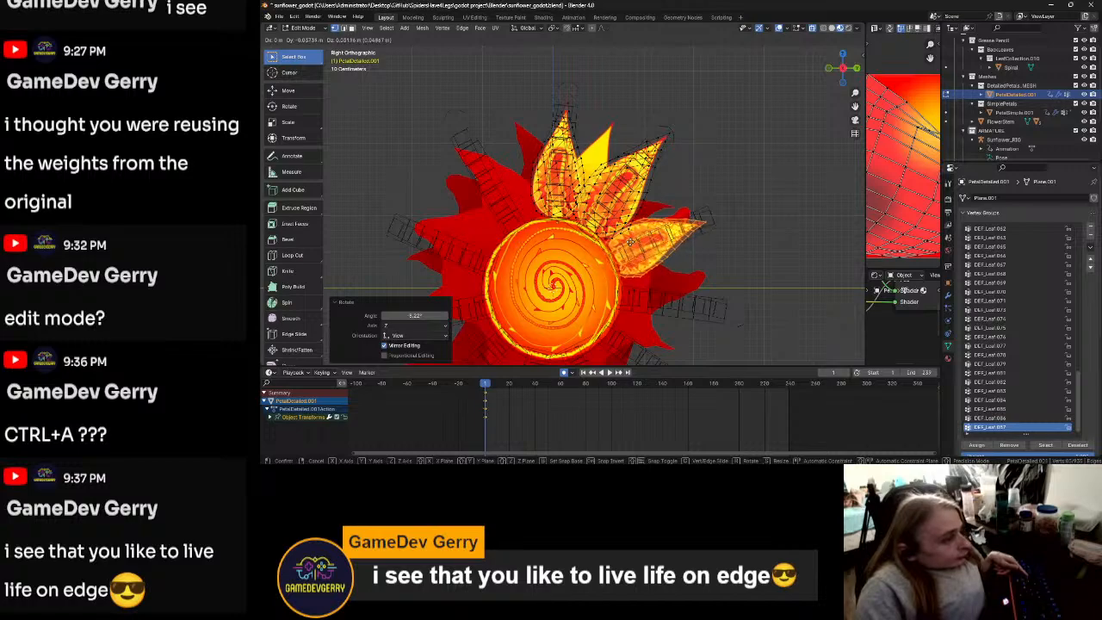
left_click(727, 256)
Step: Select the next petal's vertices in the row, then move and rotate them onto the fourth bone chain around the disc
scroll(728, 256, "down", 5)
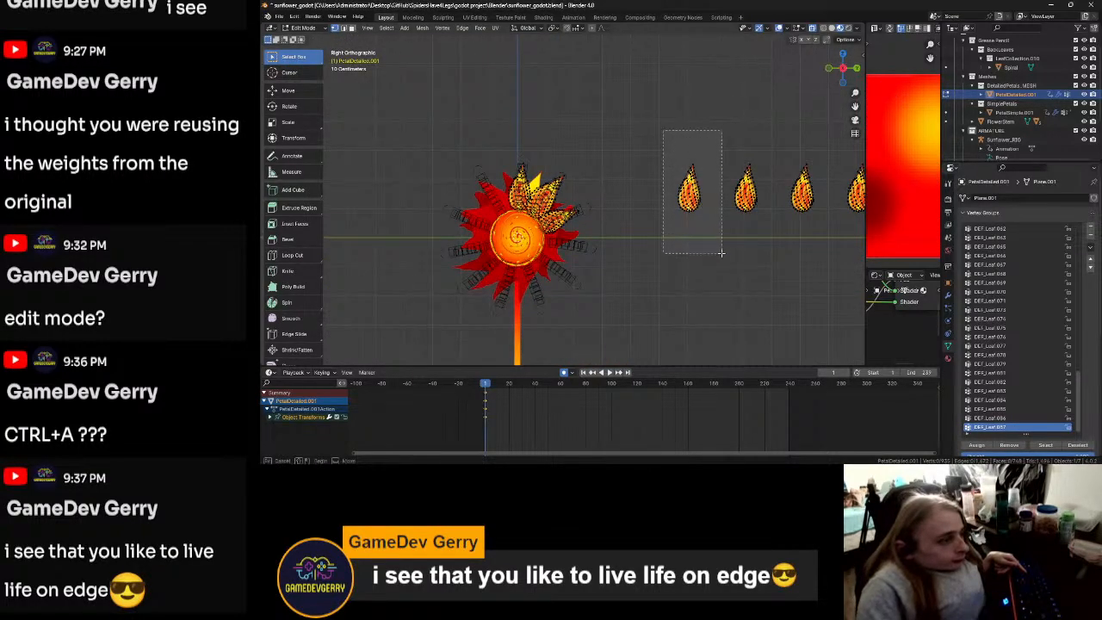
scroll(630, 307, "up", 3)
scroll(630, 307, "up", 4)
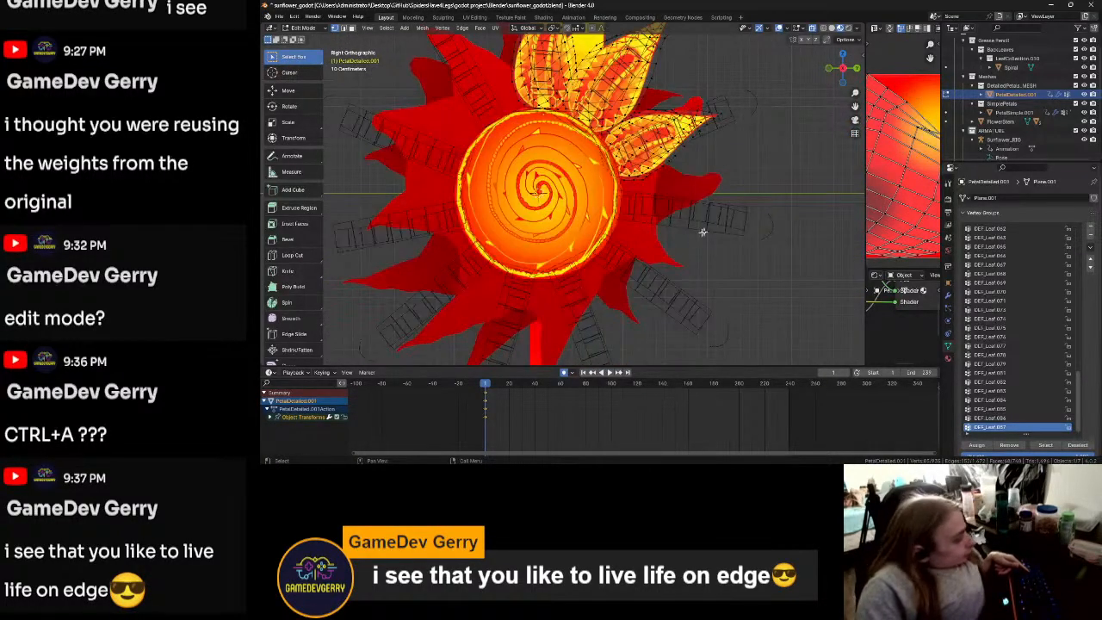
key("g")
left_click(327, 326)
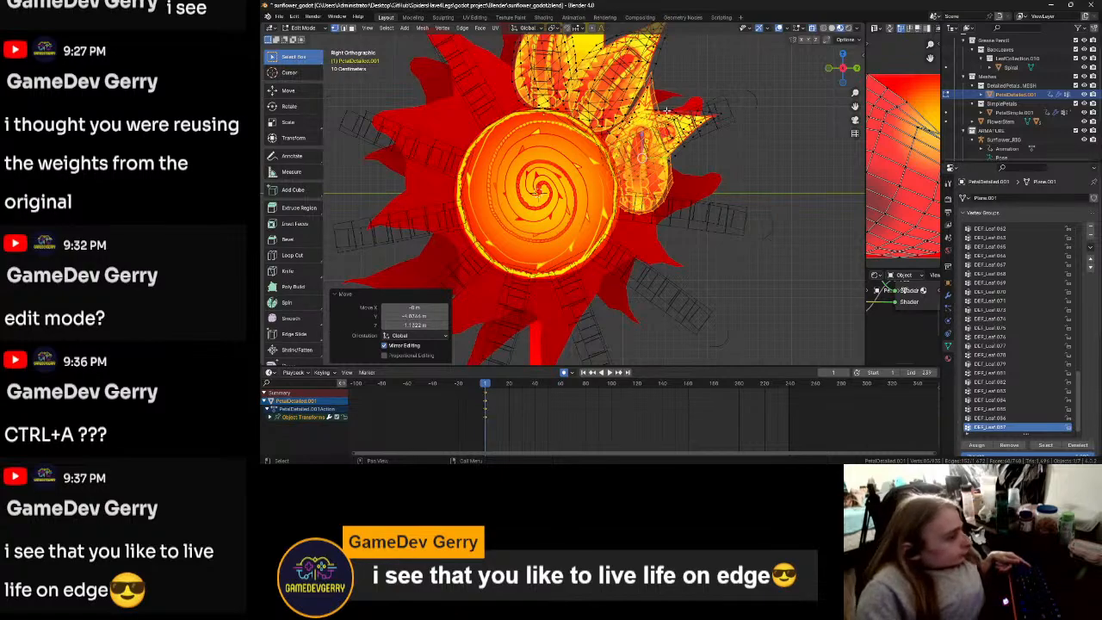
key("r")
left_click(732, 284)
key("g")
left_click(747, 311)
key("r")
left_click(739, 324)
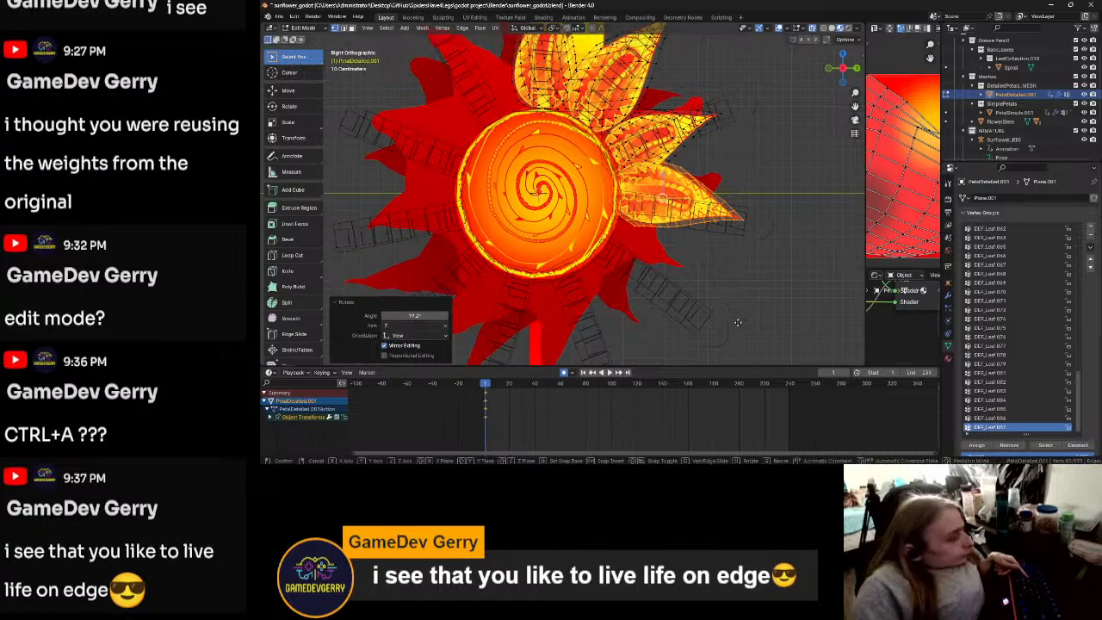
Step: Scale the fourth petal by about 1.071 and nudge it so it covers its bone chain
key("g")
left_click(737, 335)
key("s")
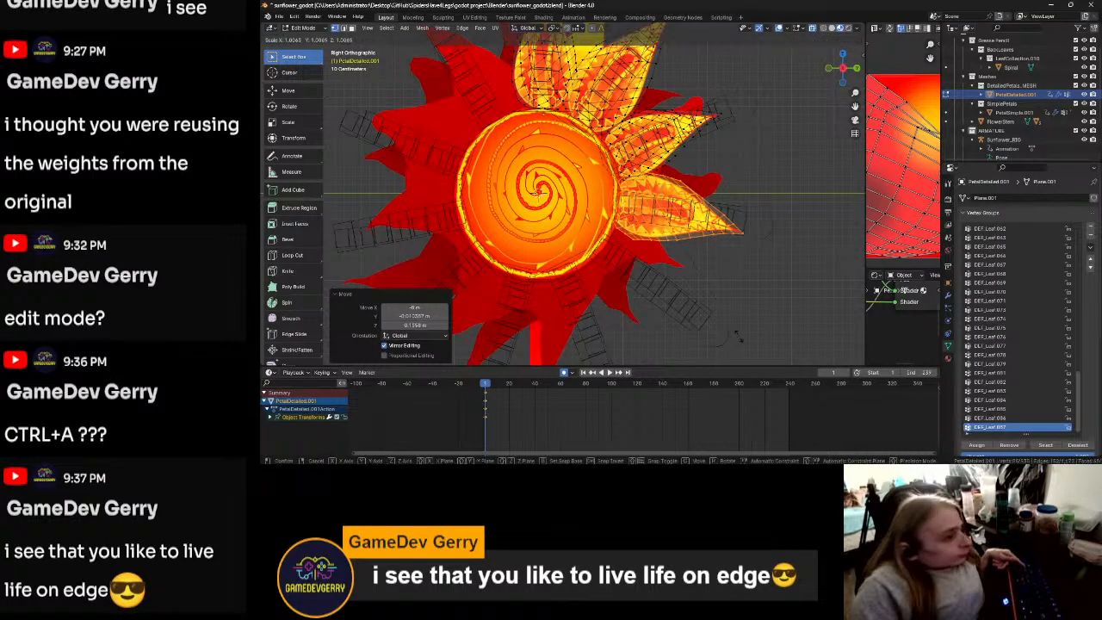
left_click(747, 341)
key("g")
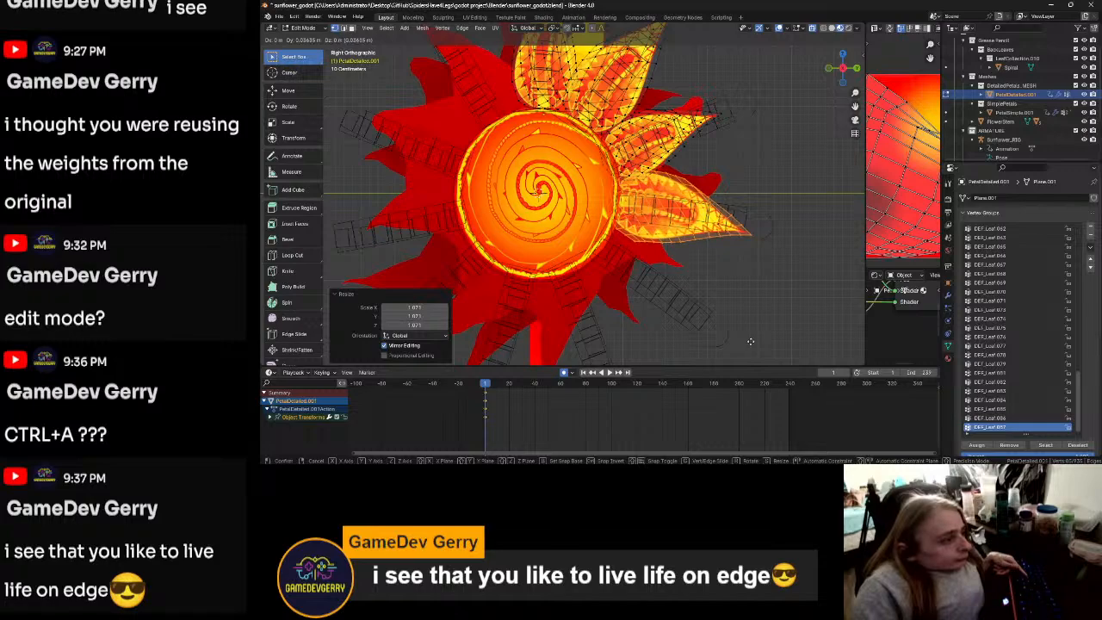
left_click(750, 342)
Step: Select the next petal's vertices in the row, move them to the disc's lower edge and rotate them about 123° to match the fifth bone chain
scroll(622, 217, "down", 5)
middle_click_drag(825, 105, 744, 123, "shift")
left_click_drag(711, 84, 769, 221)
scroll(551, 277, "up", 3)
middle_click_drag(543, 296, 688, 241, "shift")
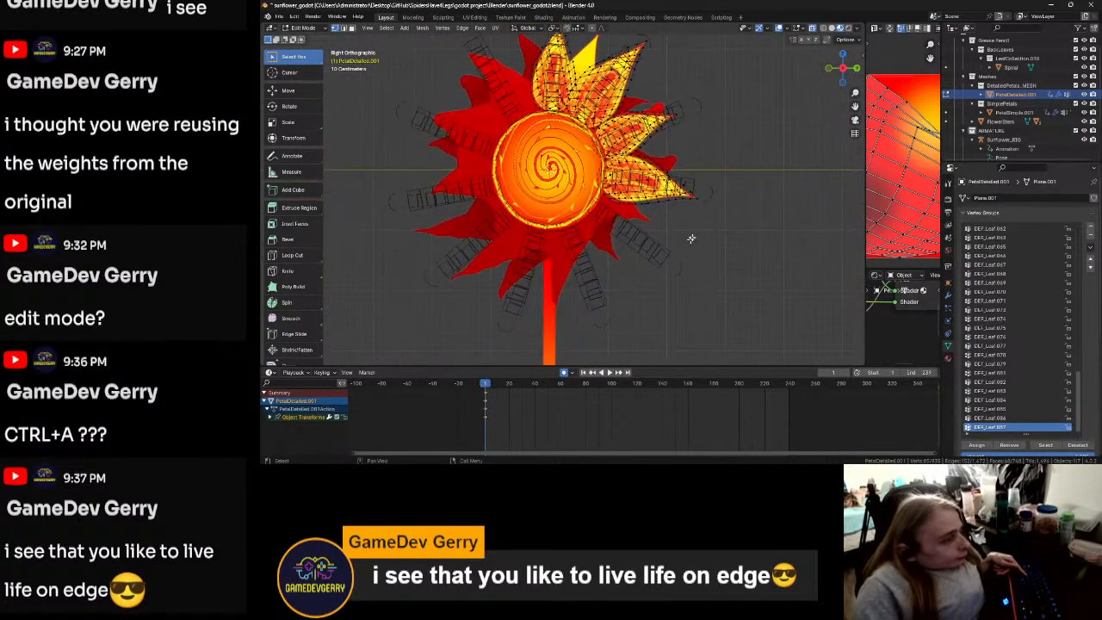
scroll(690, 237, "up", 2)
middle_click_drag(779, 142, 765, 156, "shift")
key("g")
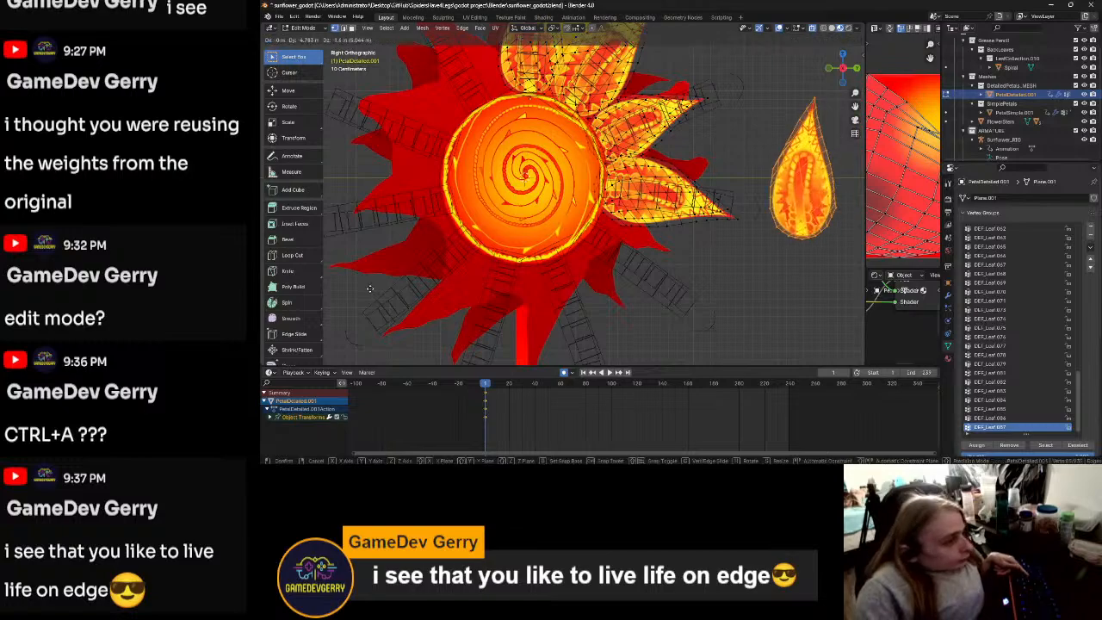
left_click(847, 327)
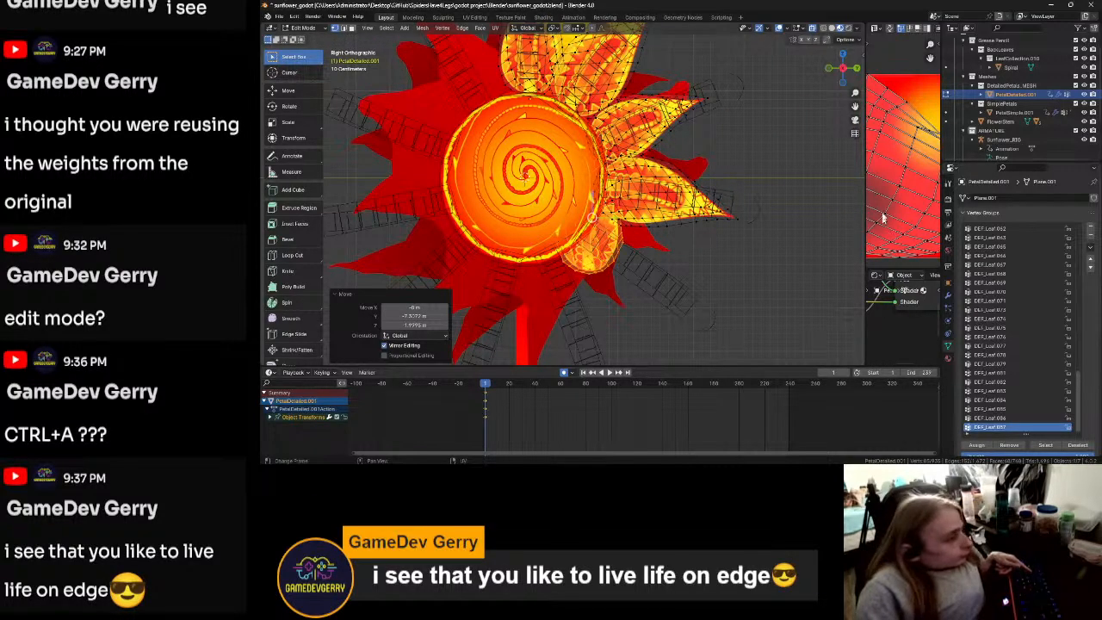
key("r")
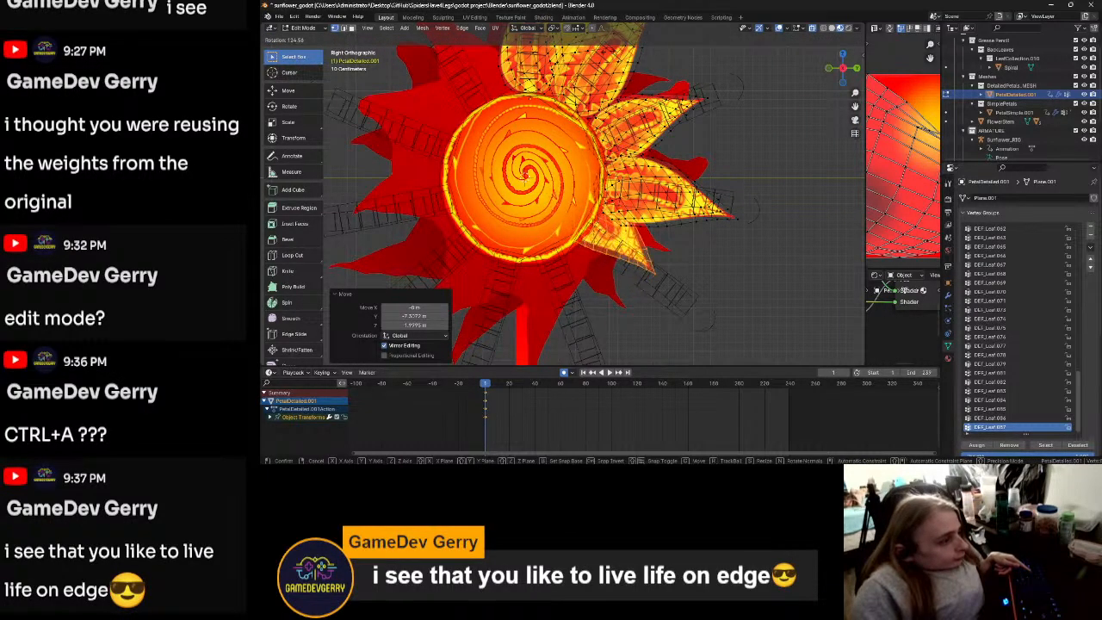
key("Return")
Step: Move the fifth petal outward over its bone chain and scale it by about 0.952
key("g")
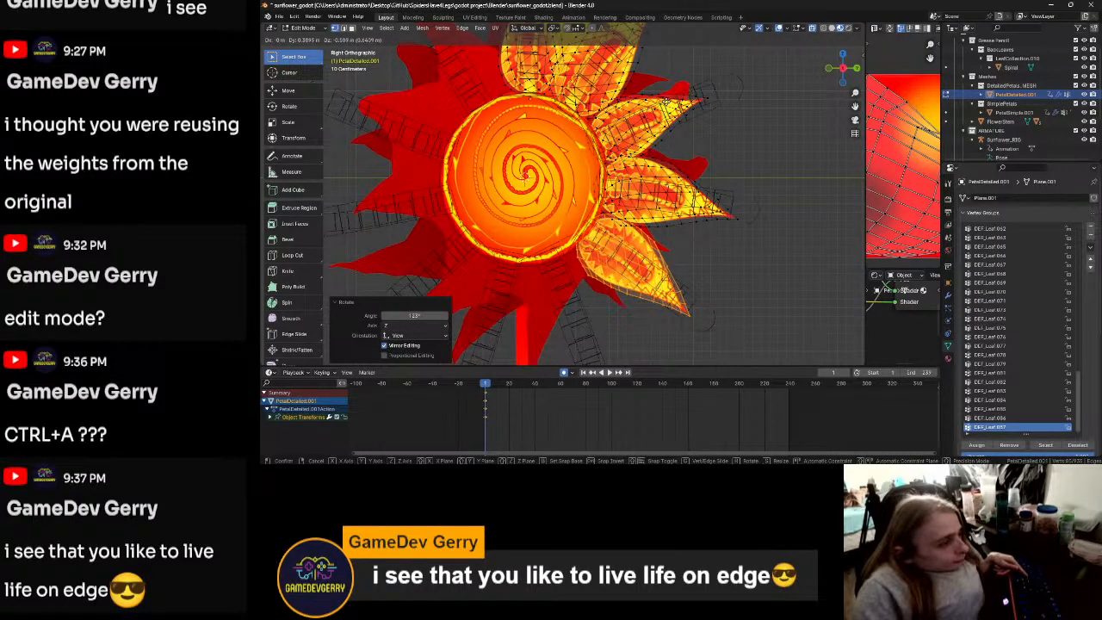
left_click(665, 101)
key("s")
left_click(660, 108)
key("g")
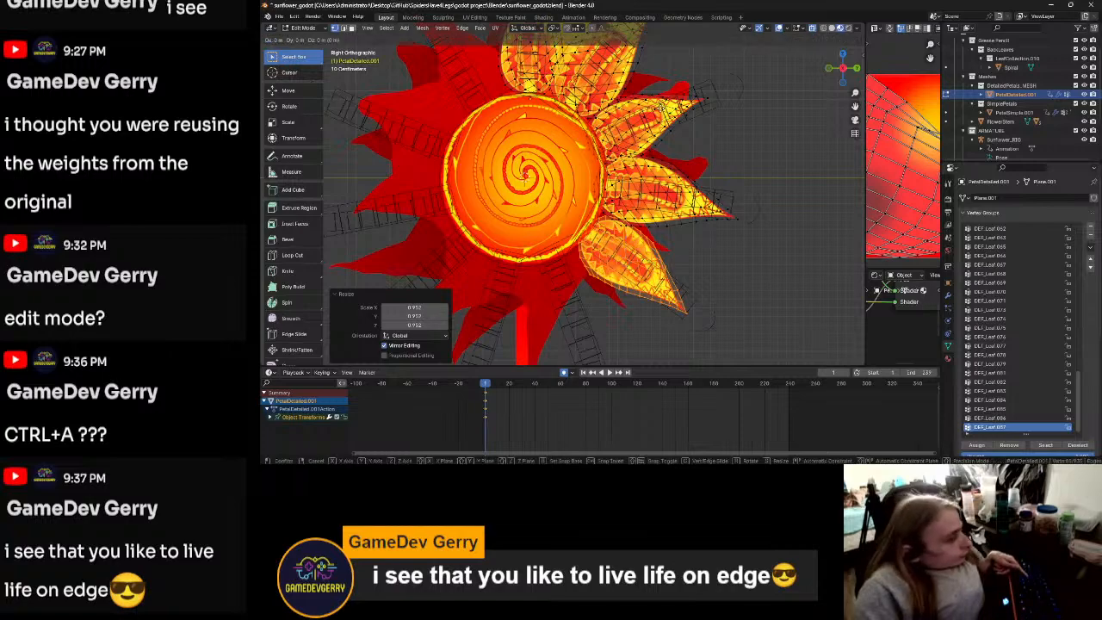
left_click(658, 107)
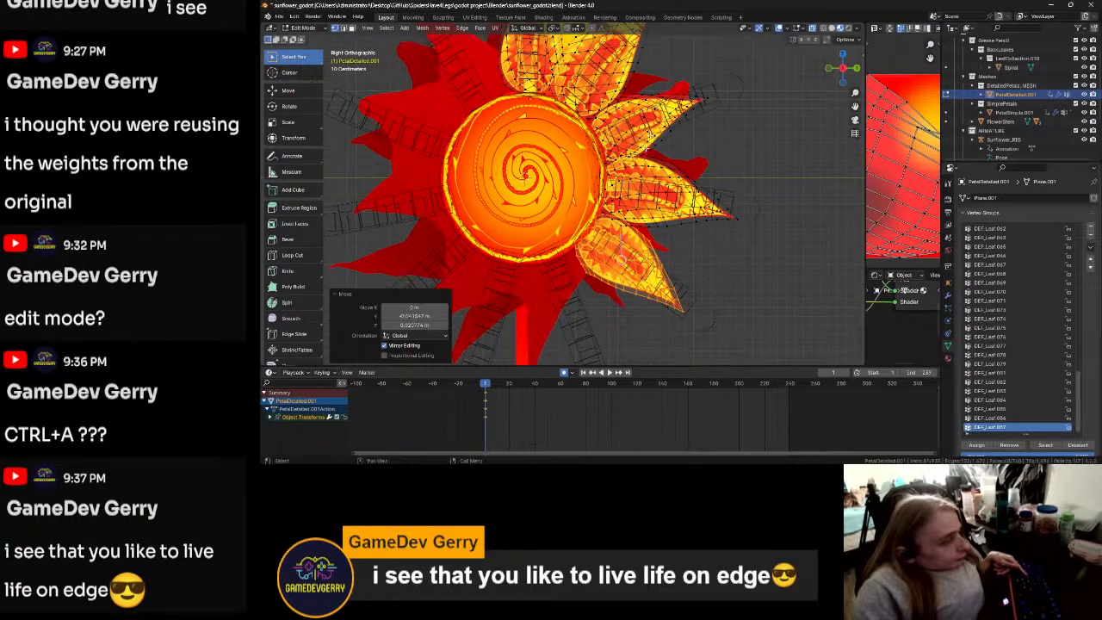
Step: Select the next petal's vertices in the row, move them below the disc and rotate them about 152° to match the sixth bone chain
scroll(660, 121, "down", 6)
middle_click_drag(659, 166, 583, 195, "shift")
left_click_drag(707, 127, 783, 232)
middle_click_drag(583, 232, 655, 211, "shift")
scroll(676, 191, "up", 4)
key("g")
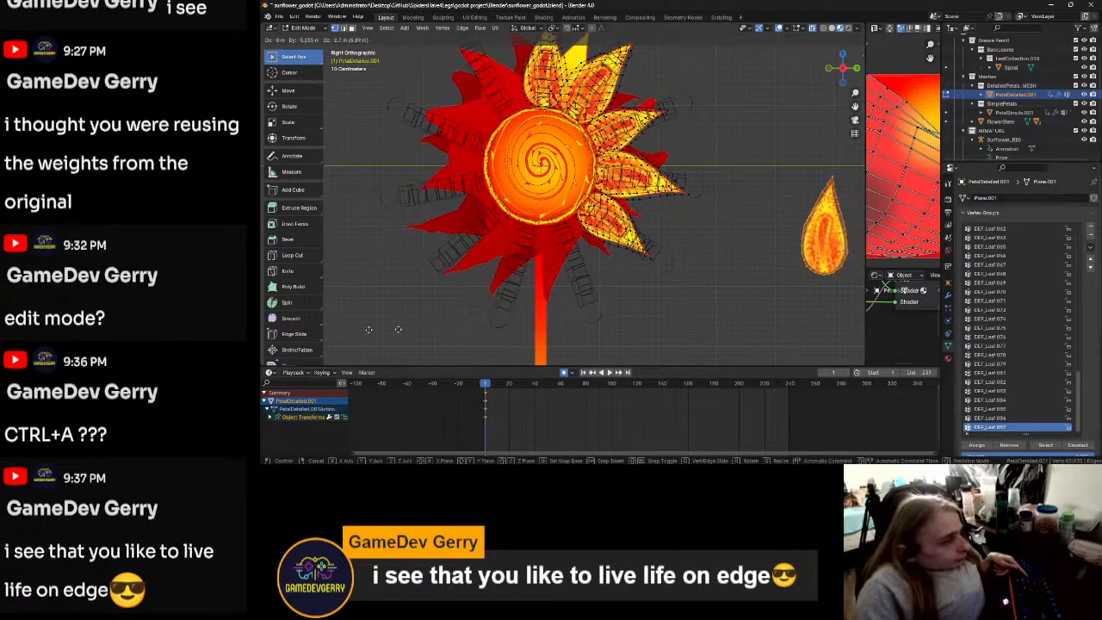
left_click(764, 312)
scroll(677, 280, "up", 2)
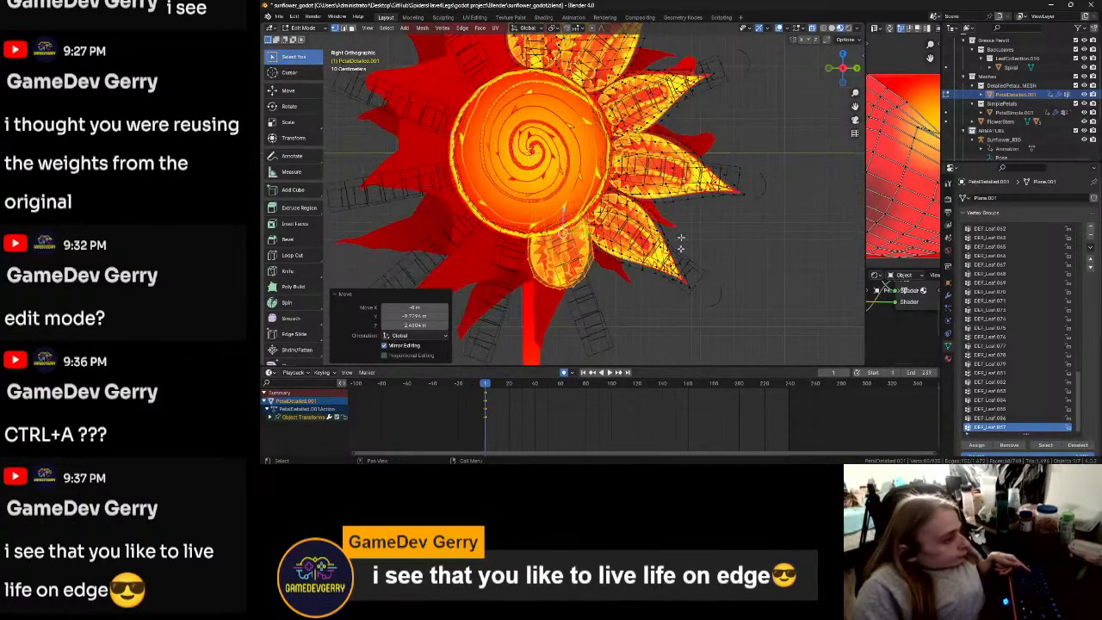
key("r")
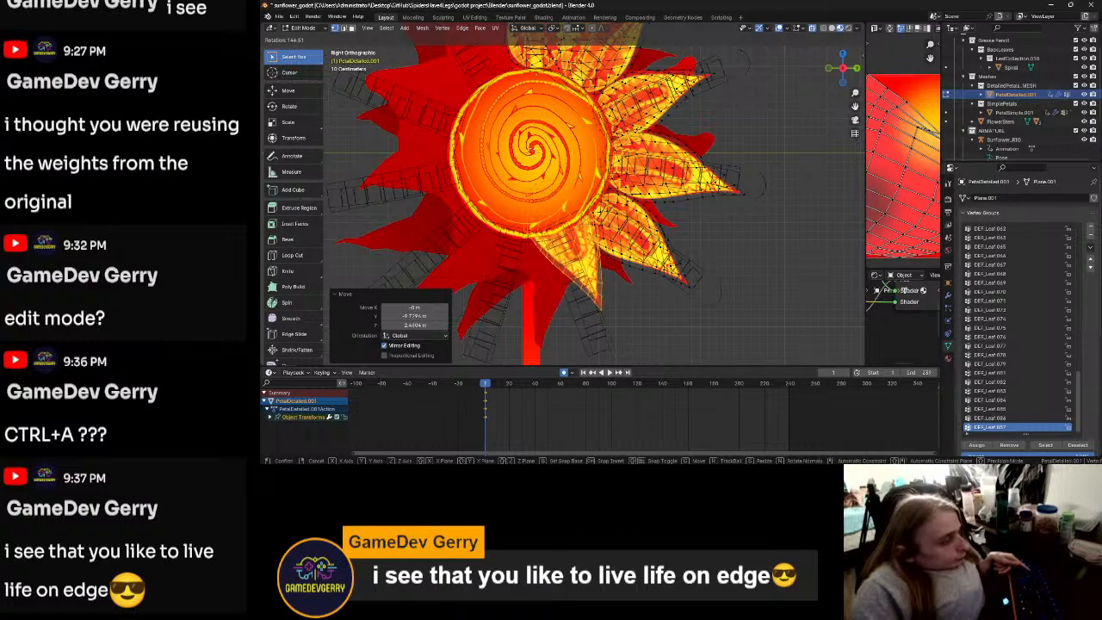
left_click(677, 298)
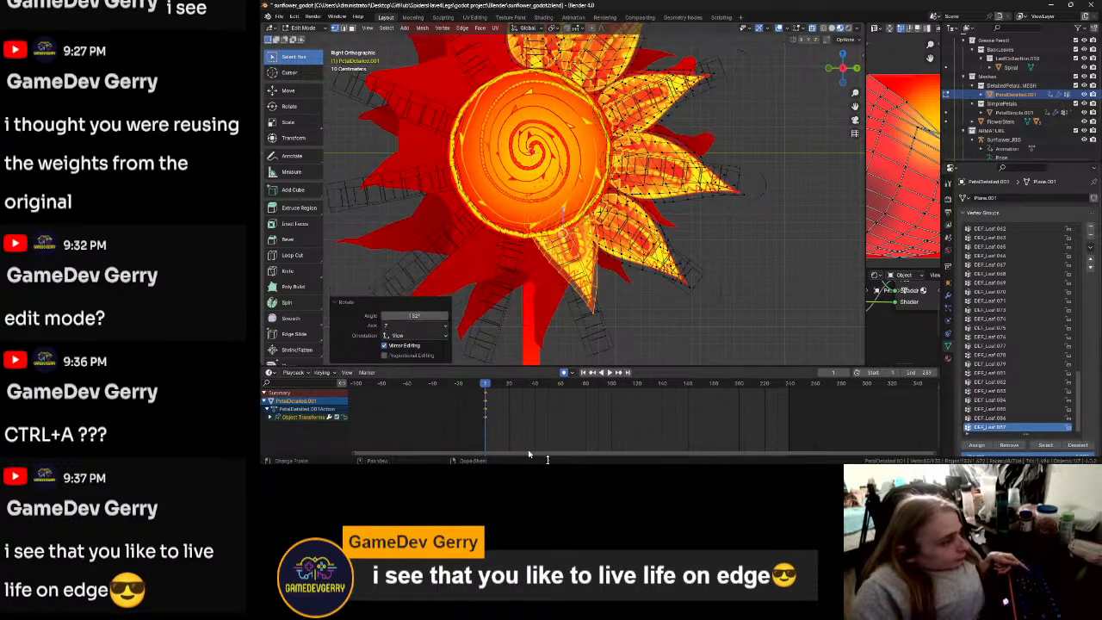
Step: Move the sixth petal outward over its bone chain and scale it by about 1.062
key("g")
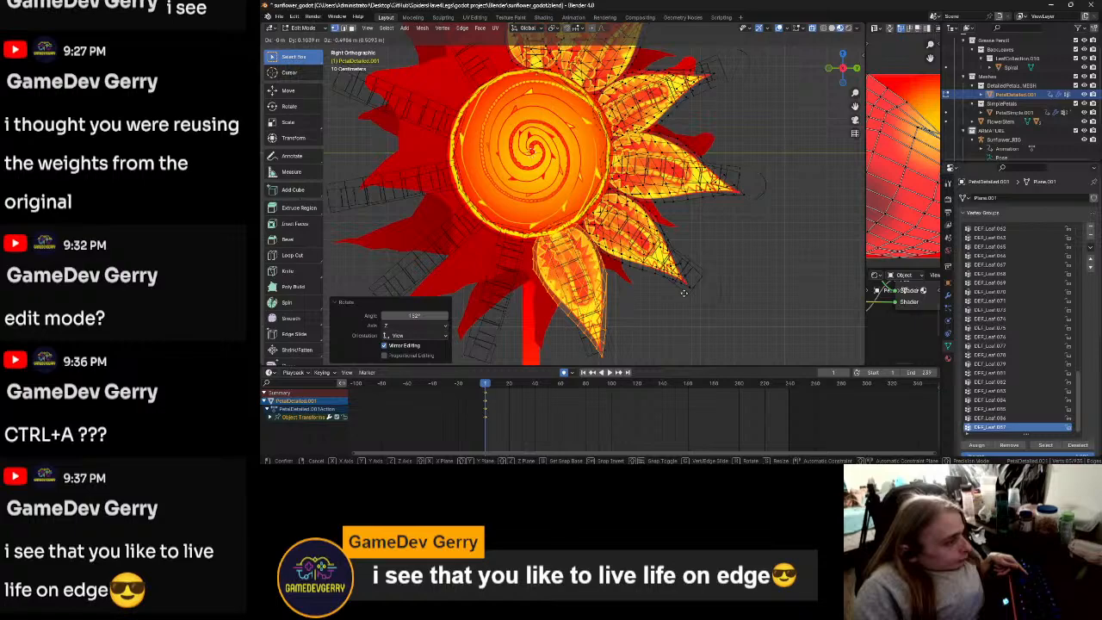
left_click(683, 292)
key("s")
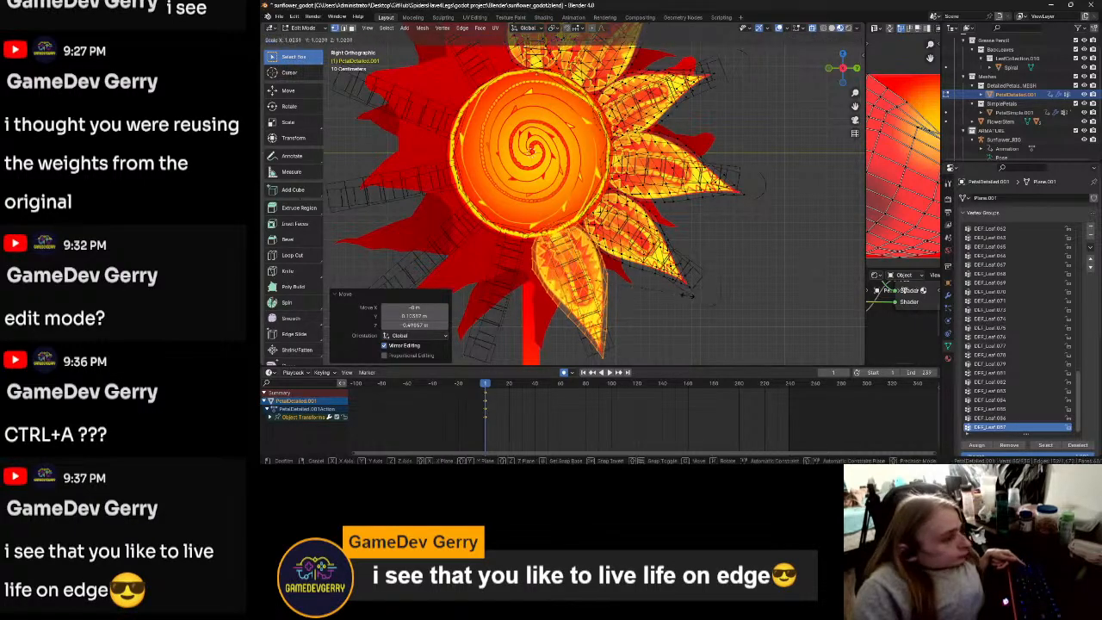
left_click(686, 298)
key("g")
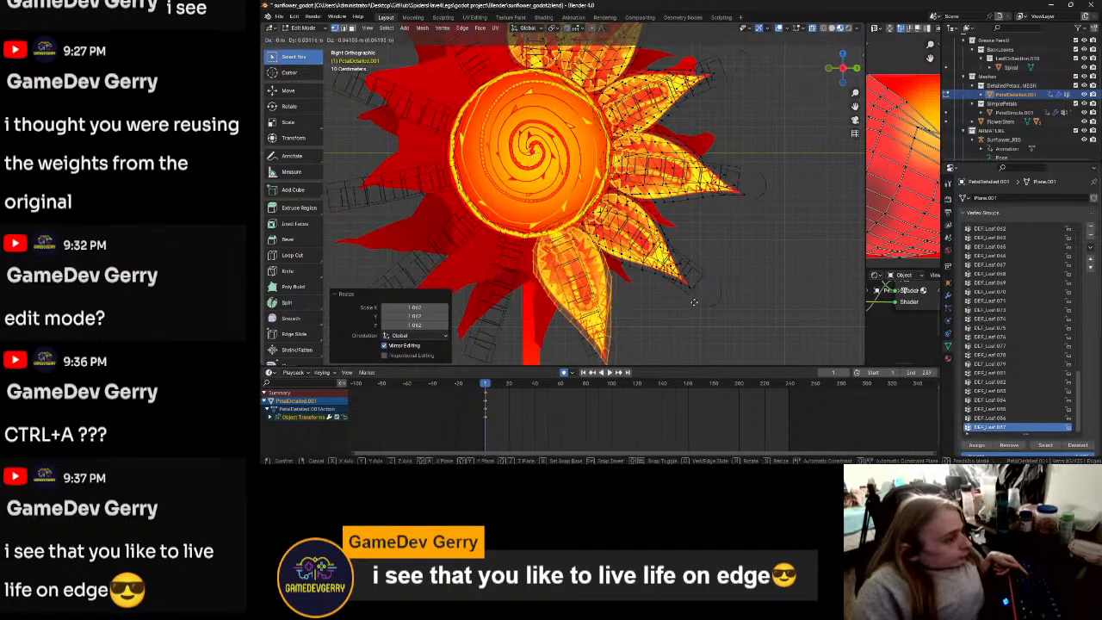
left_click(694, 301)
Step: Test the placed petals' deformation by rotating the fourth petal's outer control bone in the armature's Pose Mode
scroll(709, 267, "down", 4)
key("ctrl+Tab")
left_click(642, 265)
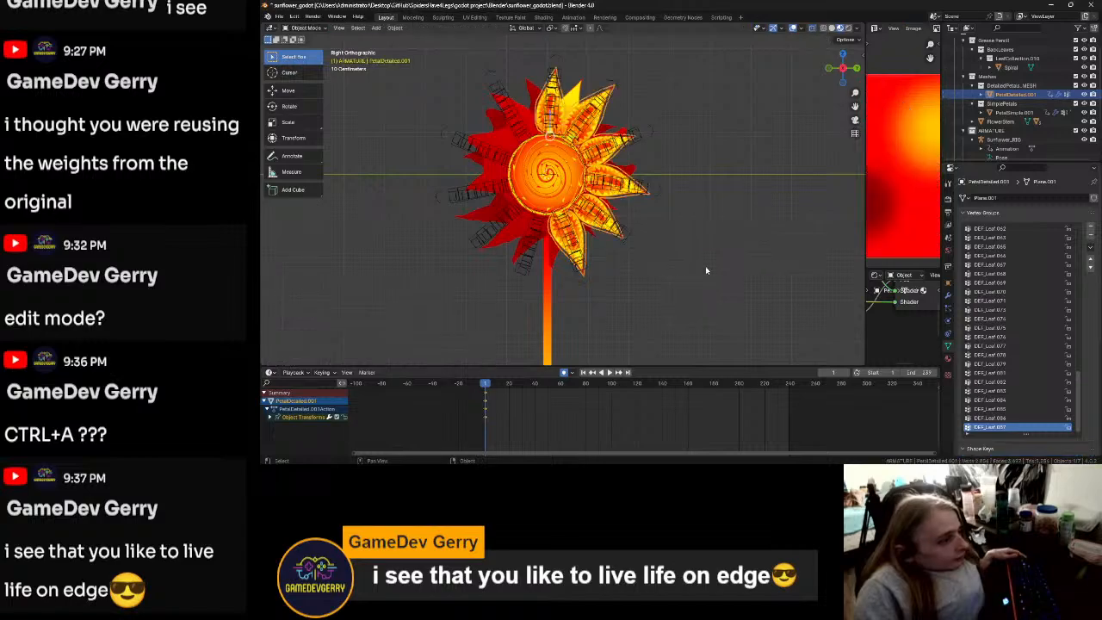
left_click(705, 266)
left_click(657, 135)
key("ctrl+Tab")
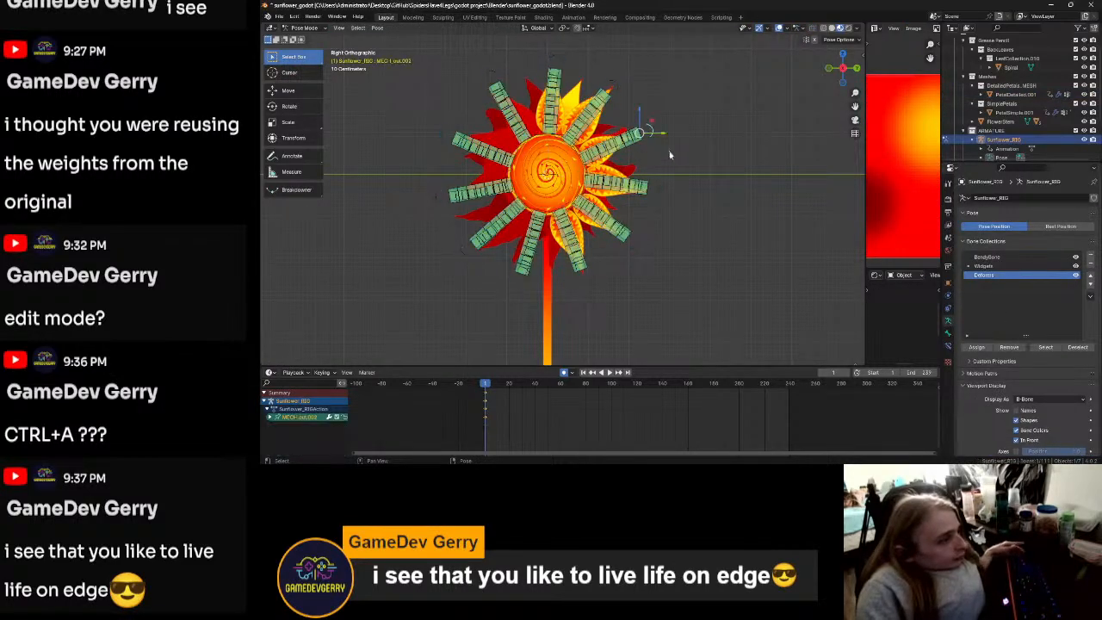
key("a")
key("r")
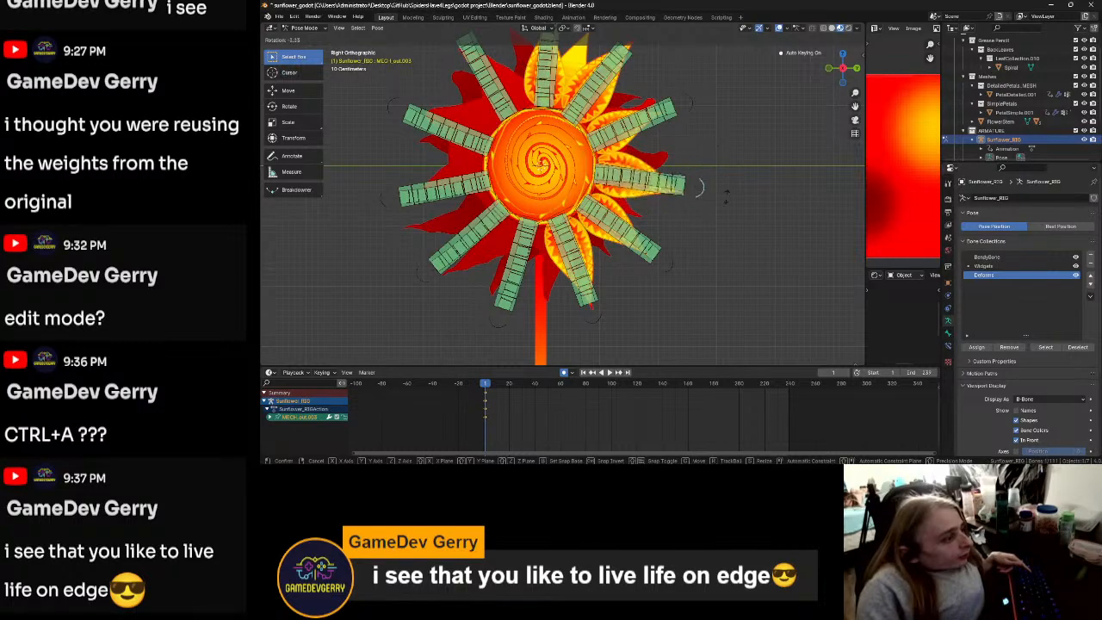
left_click(698, 192)
Step: Return to the detailed petal mesh's Edit Mode and select the vertices of the next petal in the row
scroll(700, 176, "down", 4)
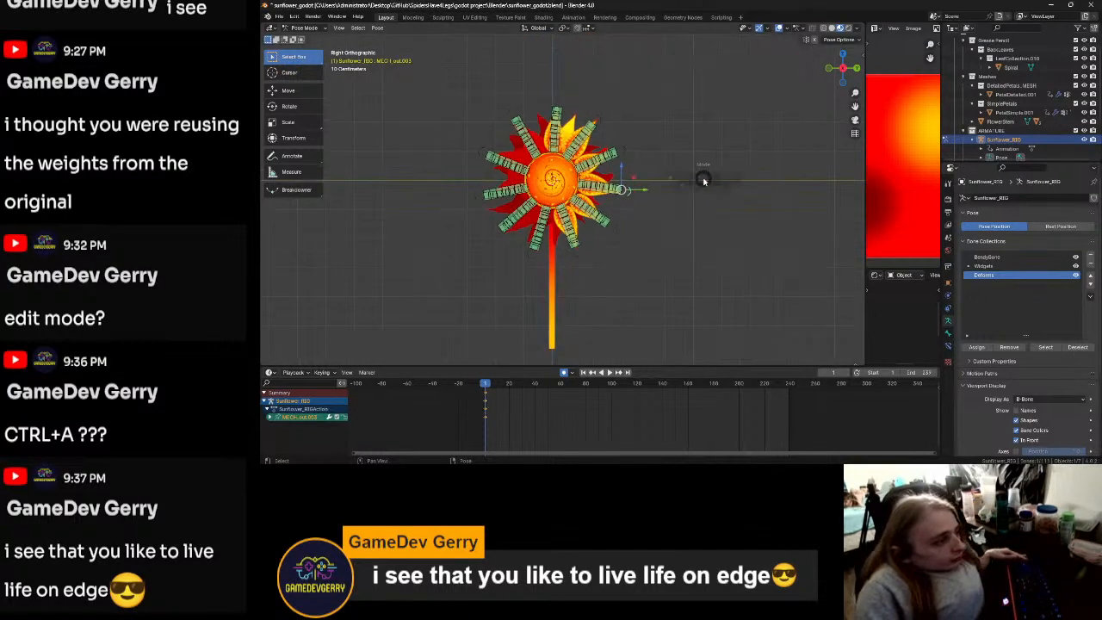
key("ctrl+Tab")
middle_click_drag(757, 206, 590, 233, "shift")
left_click(733, 154)
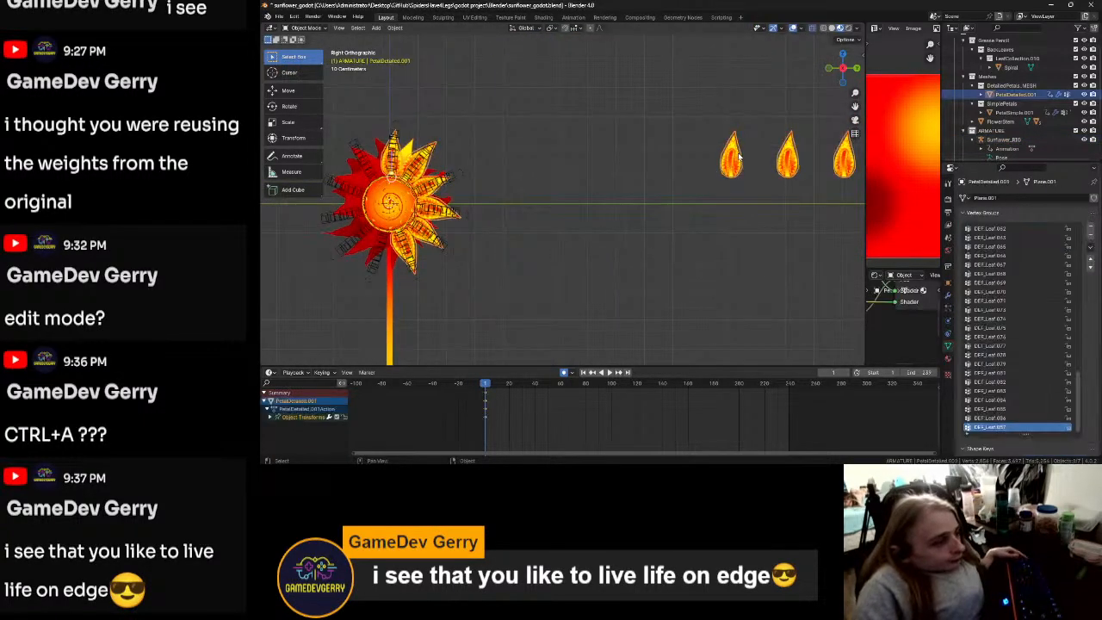
key("ctrl+Tab")
left_click(800, 153)
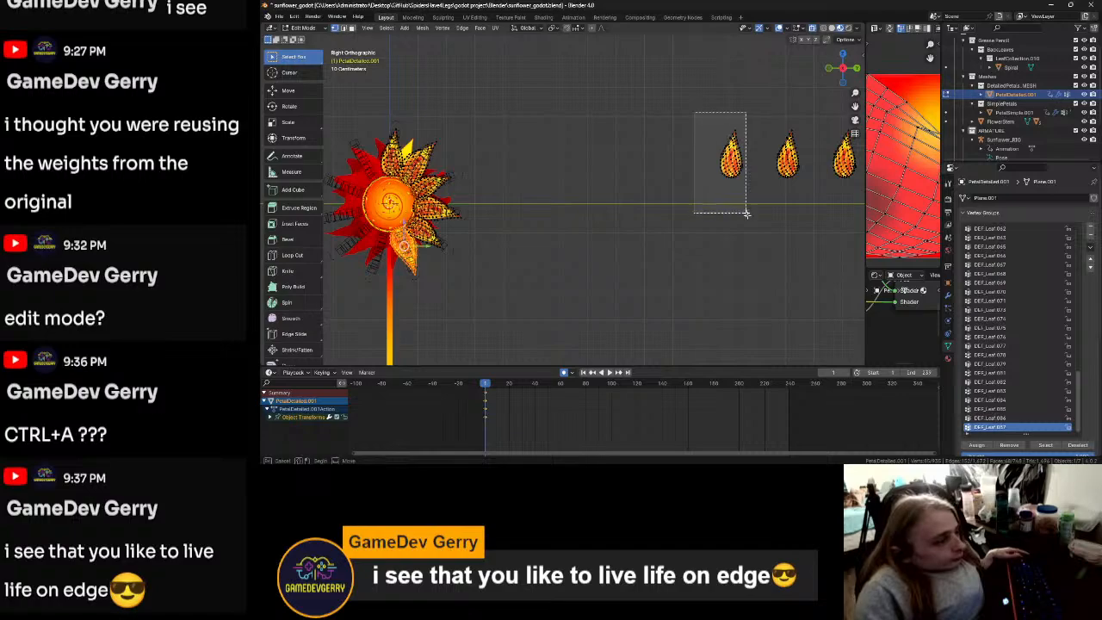
middle_click_drag(639, 236, 797, 220, "shift")
scroll(609, 250, "up", 4)
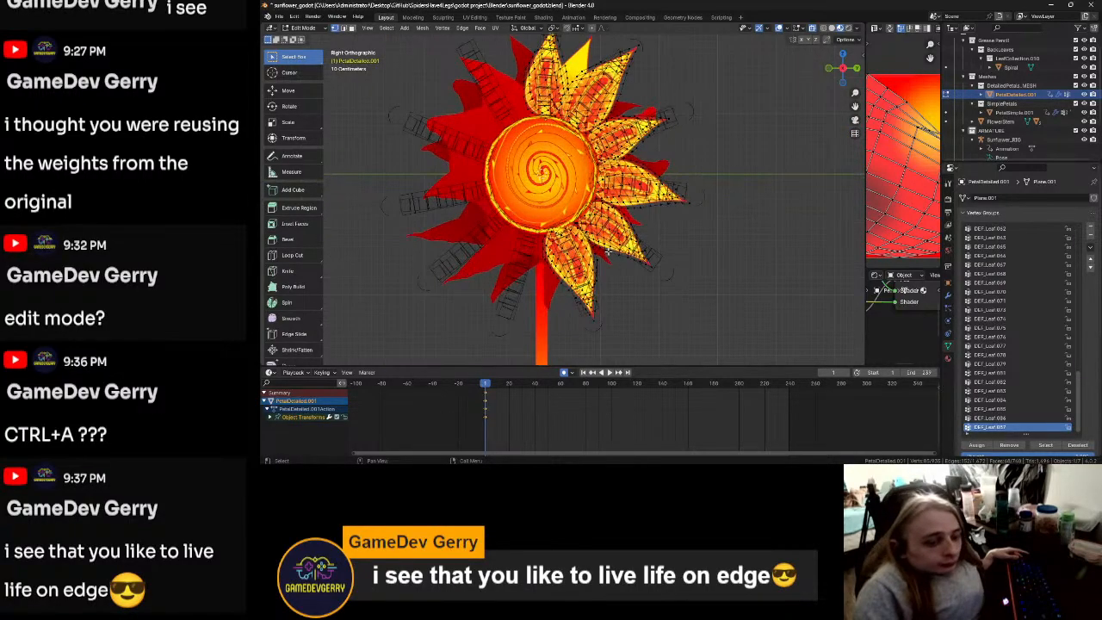
middle_click_drag(668, 252, 702, 212, "shift")
scroll(670, 273, "up", 3)
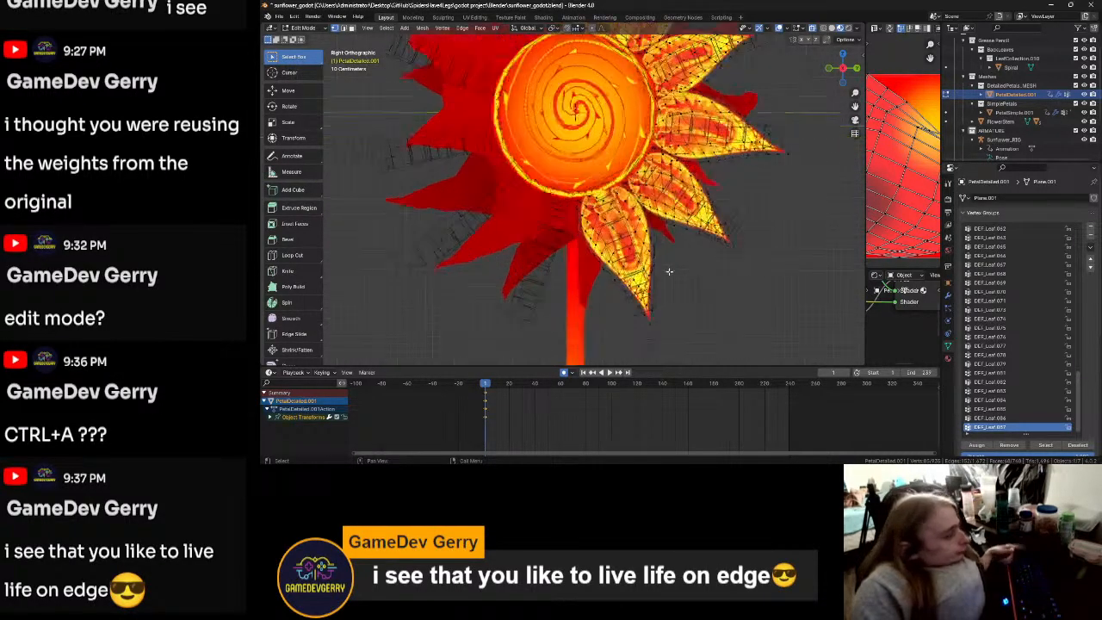
Step: Move the selected seventh petal from the row to below the disc and rotate it about 172° to point outward
key("g")
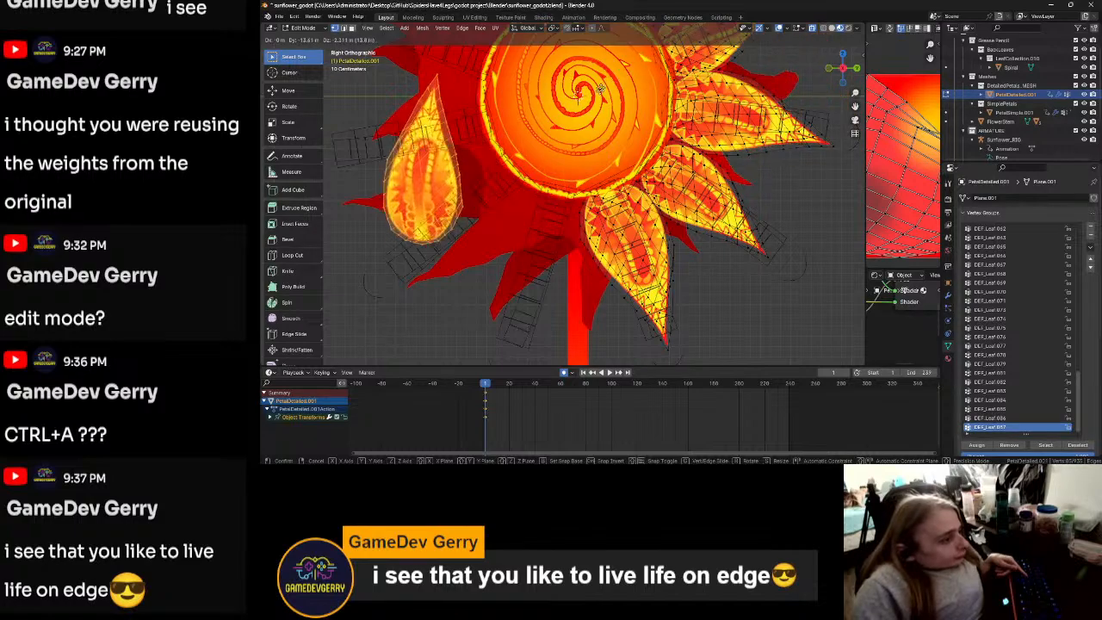
left_click(739, 66)
key("r")
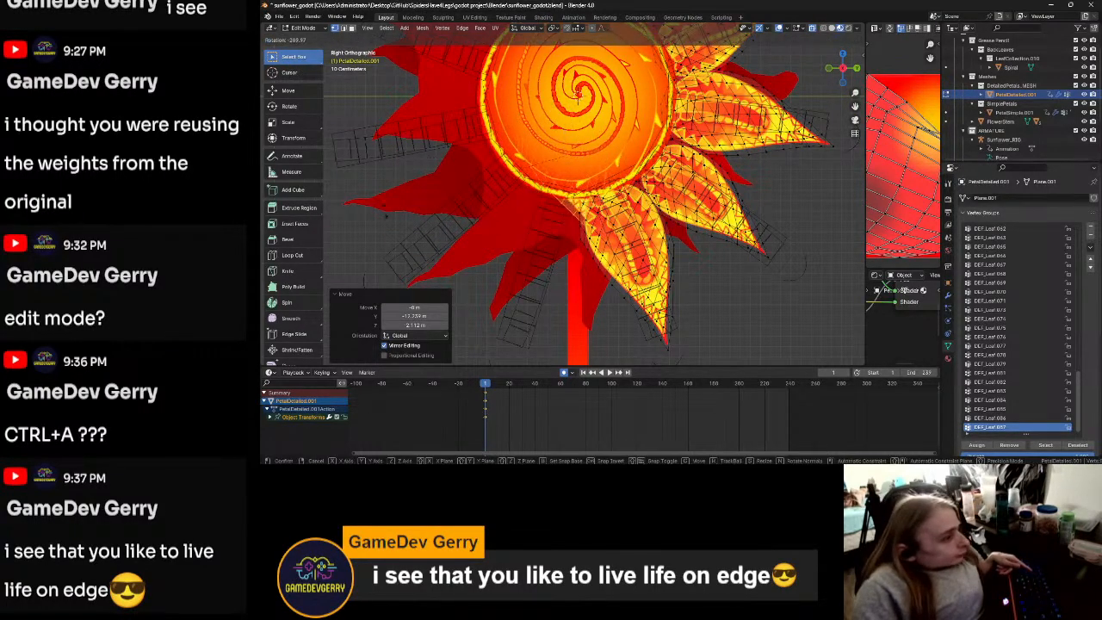
left_click(464, 117)
key("g")
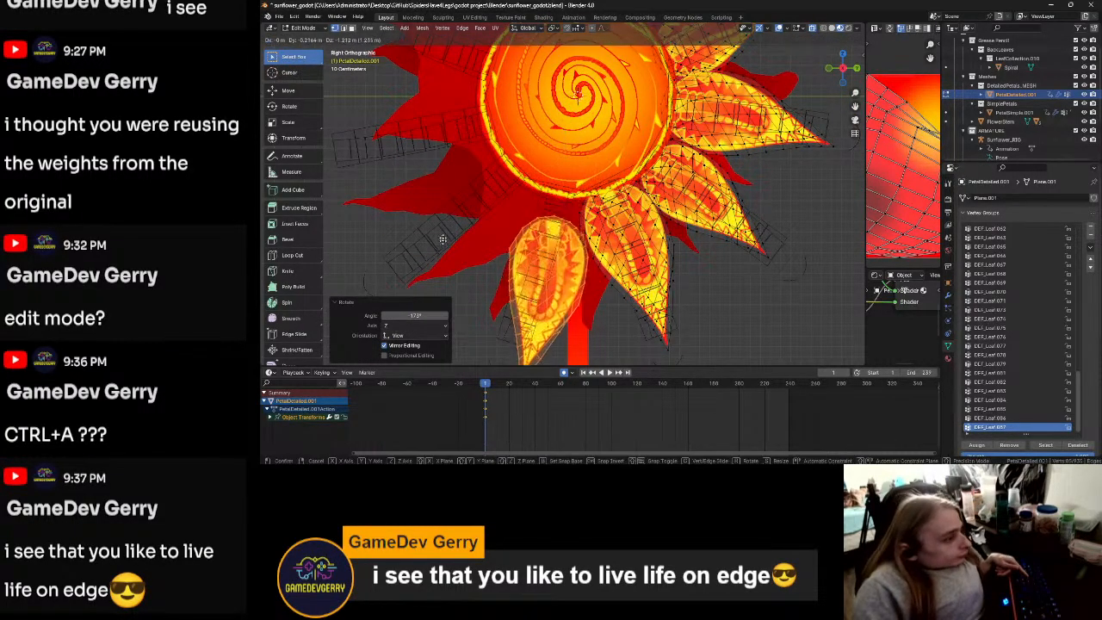
left_click(446, 211)
Step: Fine-tune the seventh petal's angle and position over its bone chain and scale it by about 1.06
key("r")
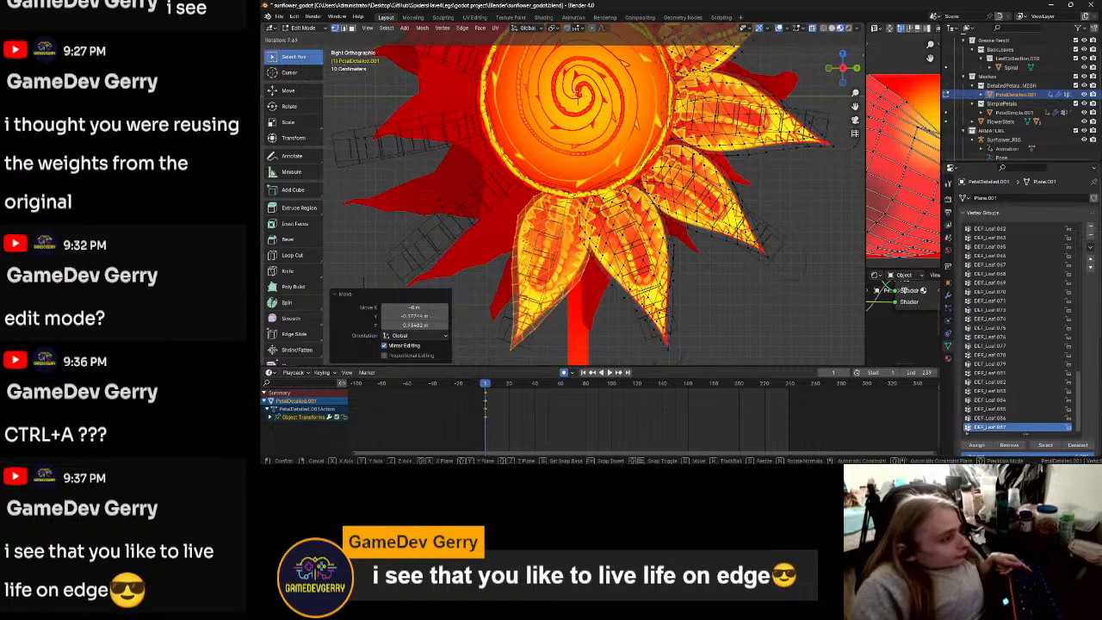
left_click(442, 197)
key("g")
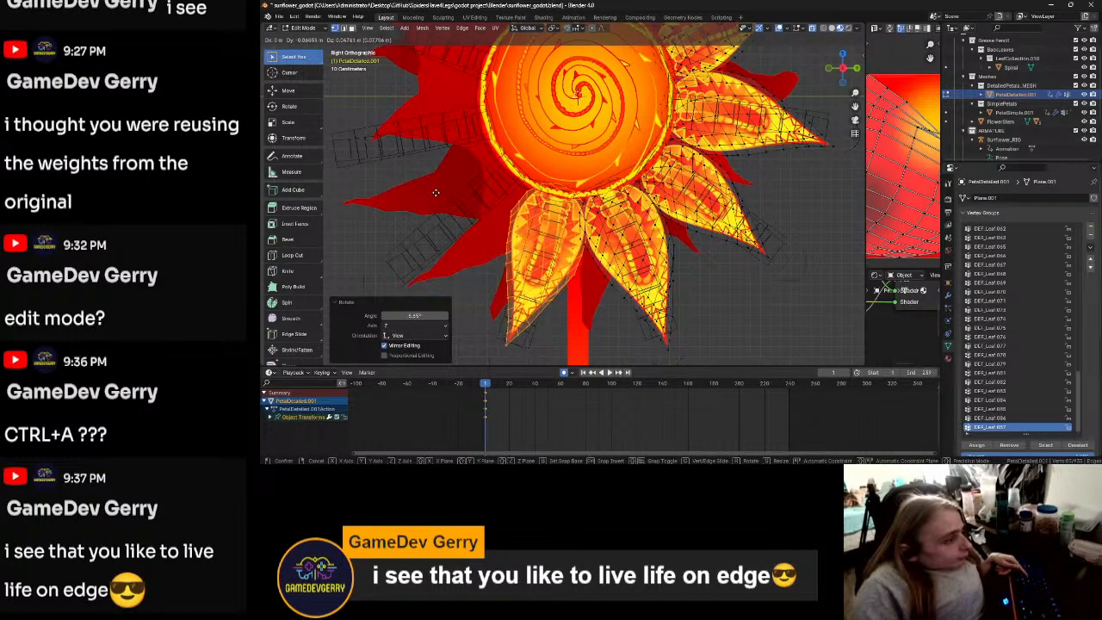
left_click(436, 193)
key("s")
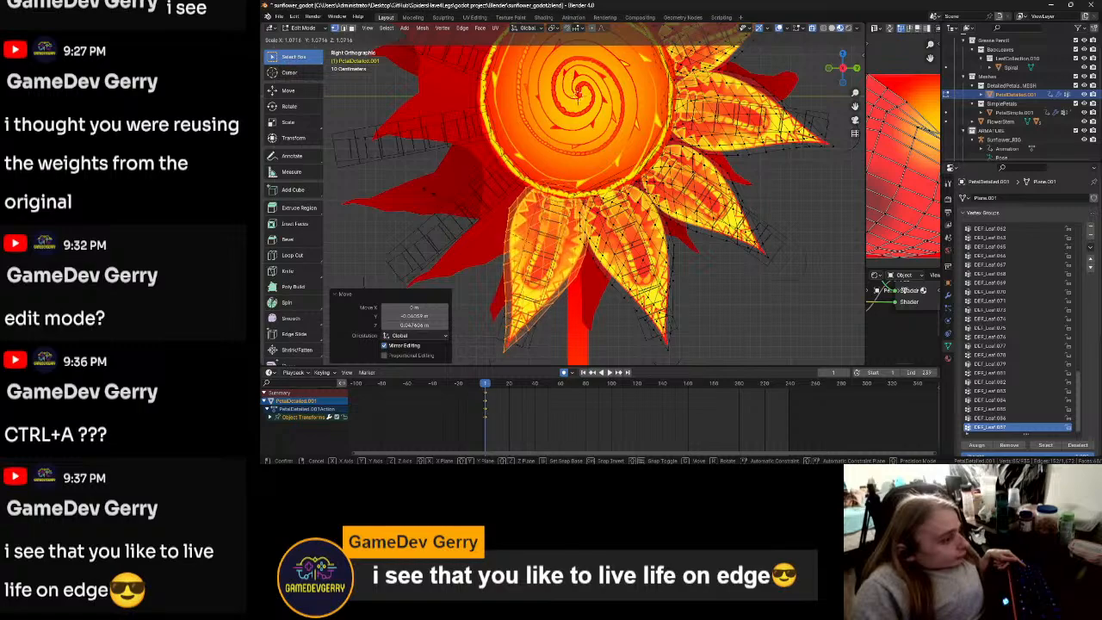
left_click(426, 194)
key("g")
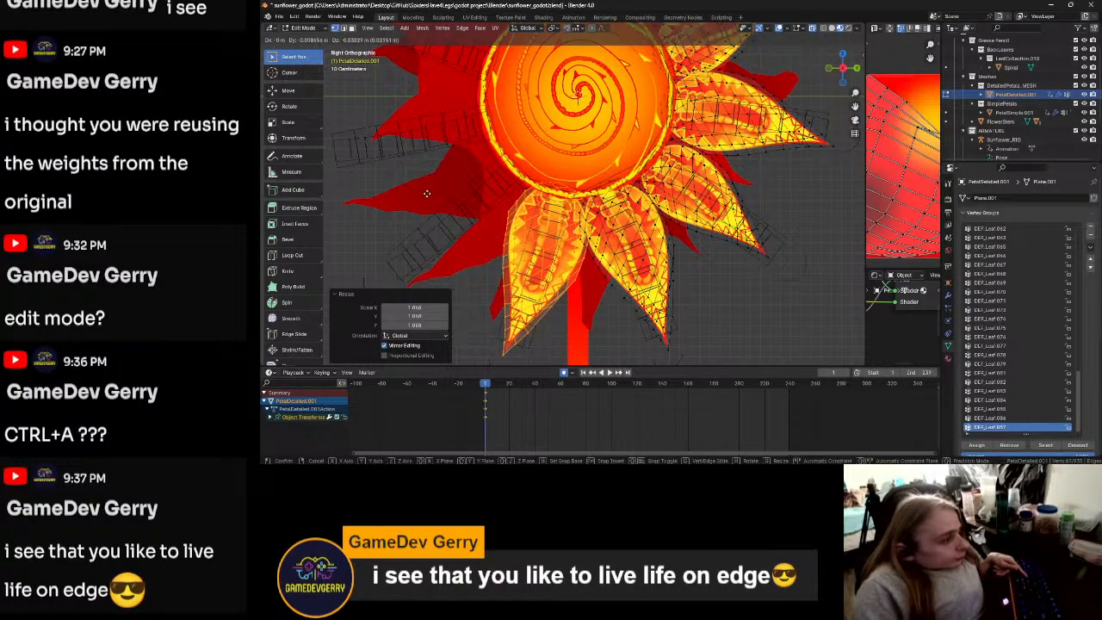
left_click(427, 194)
Step: Select the next petal's vertices in the row, move them to the disc's lower-left side and rotate them about 131°
scroll(427, 194, "down", 6)
middle_click_drag(659, 224, 503, 224, "shift")
middle_click_drag(712, 226, 643, 253, "shift")
left_click_drag(603, 66, 692, 224)
middle_click_drag(555, 267, 698, 285, "shift")
scroll(658, 295, "up", 2)
key("g")
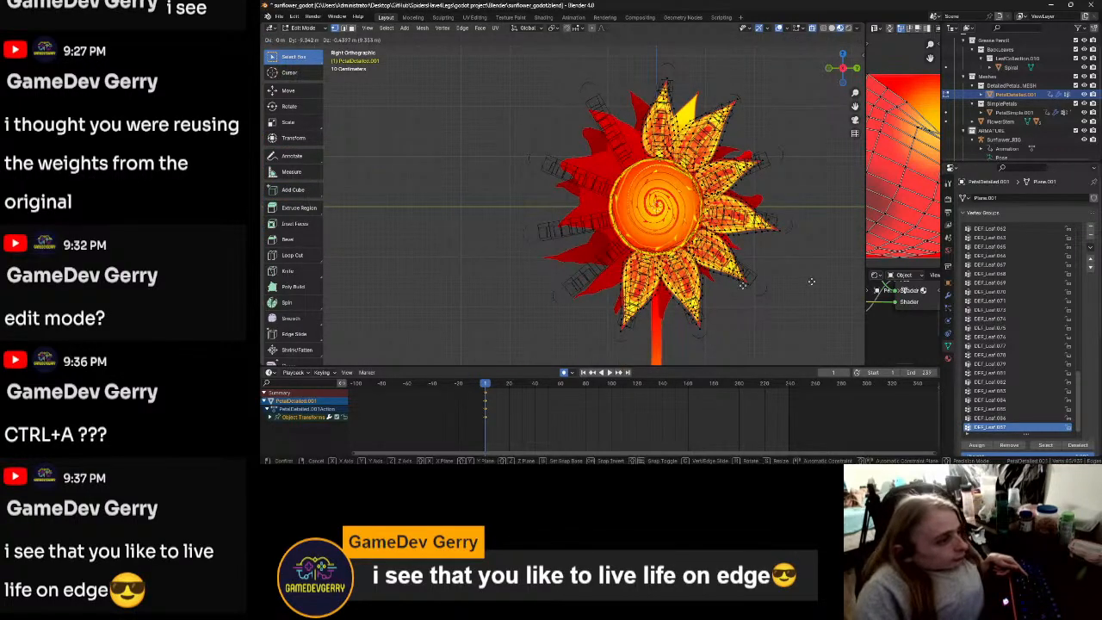
left_click(612, 245)
scroll(612, 249, "up", 2)
scroll(712, 280, "up", 2)
middle_click_drag(757, 327, 652, 258, "shift")
key("r")
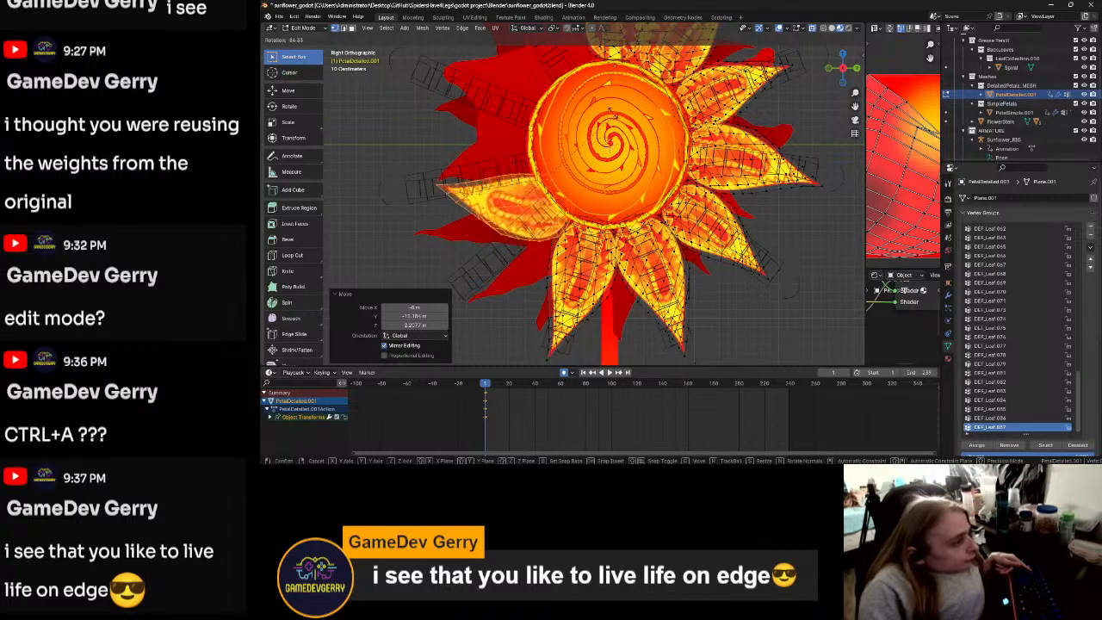
left_click(525, 107)
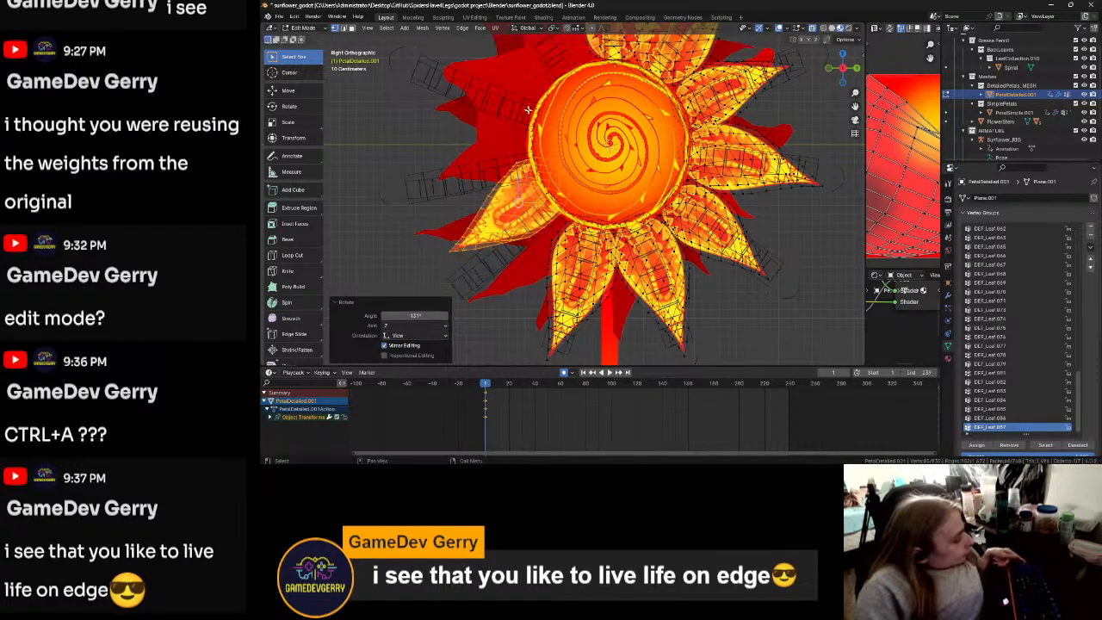
Step: Scale the eighth petal to about 0.87, move it over its bone chain and rotate it about 4° more
key("s")
left_click(626, 208)
scroll(625, 207, "up", 2)
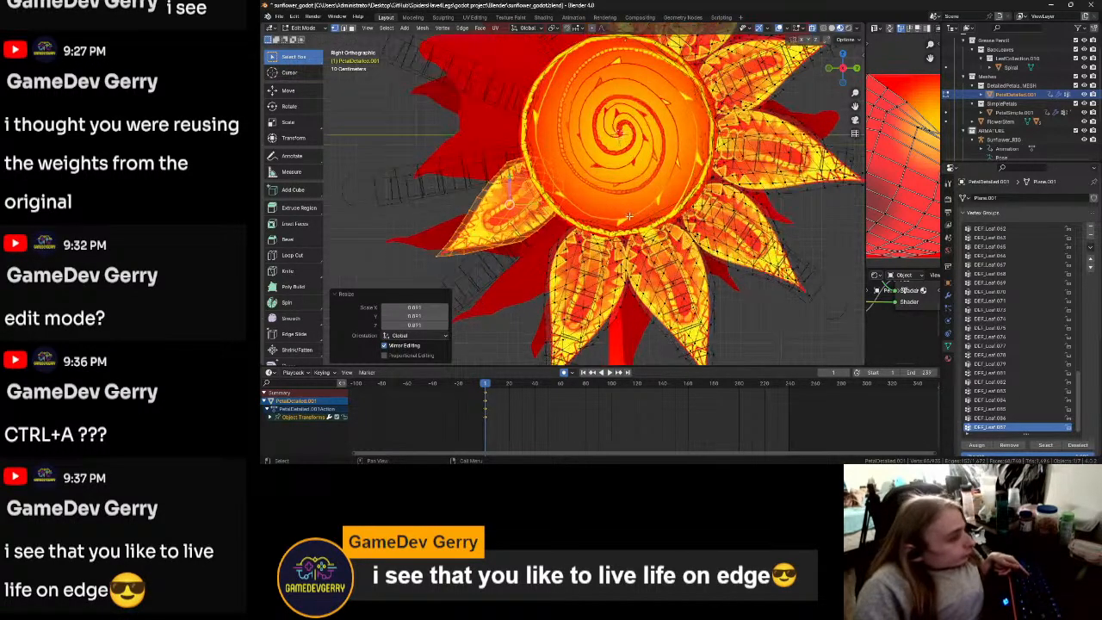
key("g")
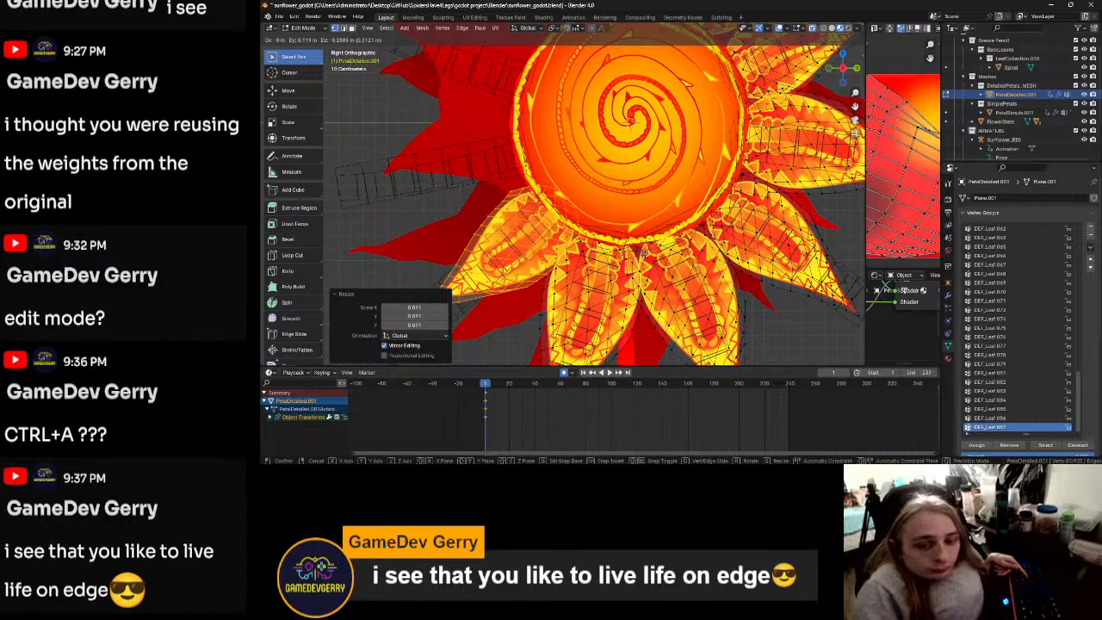
left_click(638, 255)
key("r")
left_click(638, 255)
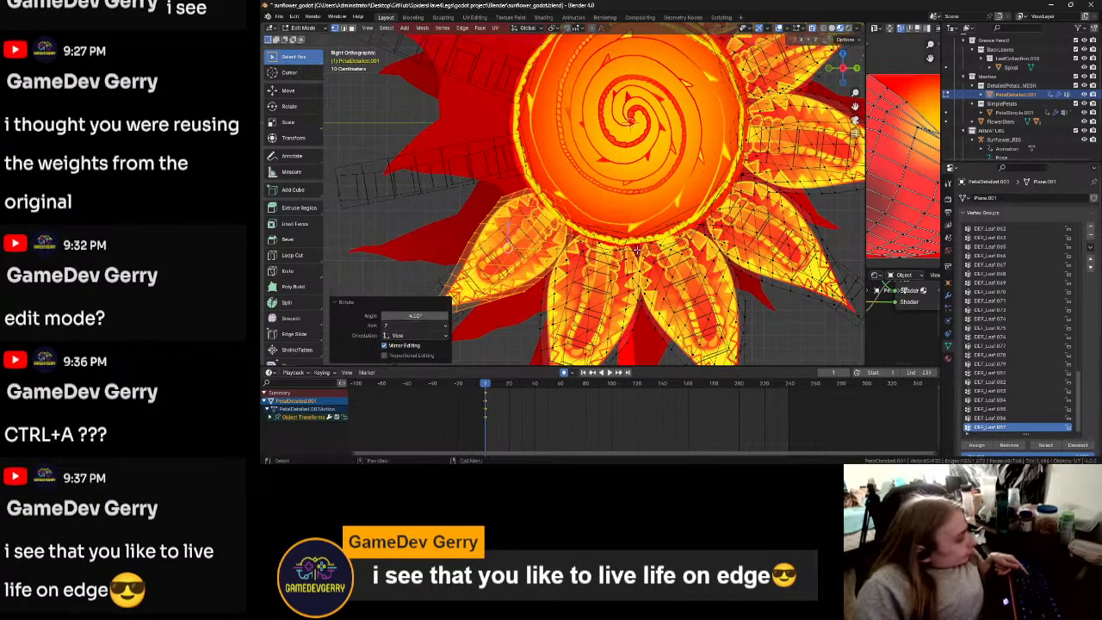
key("g")
left_click(638, 252)
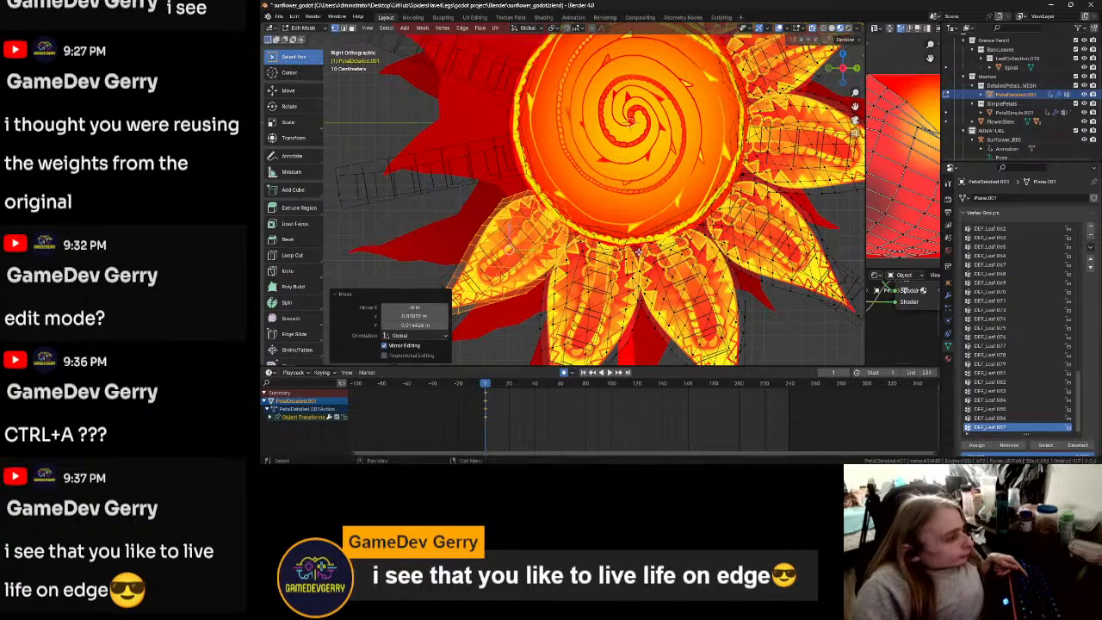
Step: Select the next petal's vertices in the row, move them to the disc's left side and turn the petal to point outward
scroll(680, 253, "down", 6)
scroll(711, 222, "down", 4)
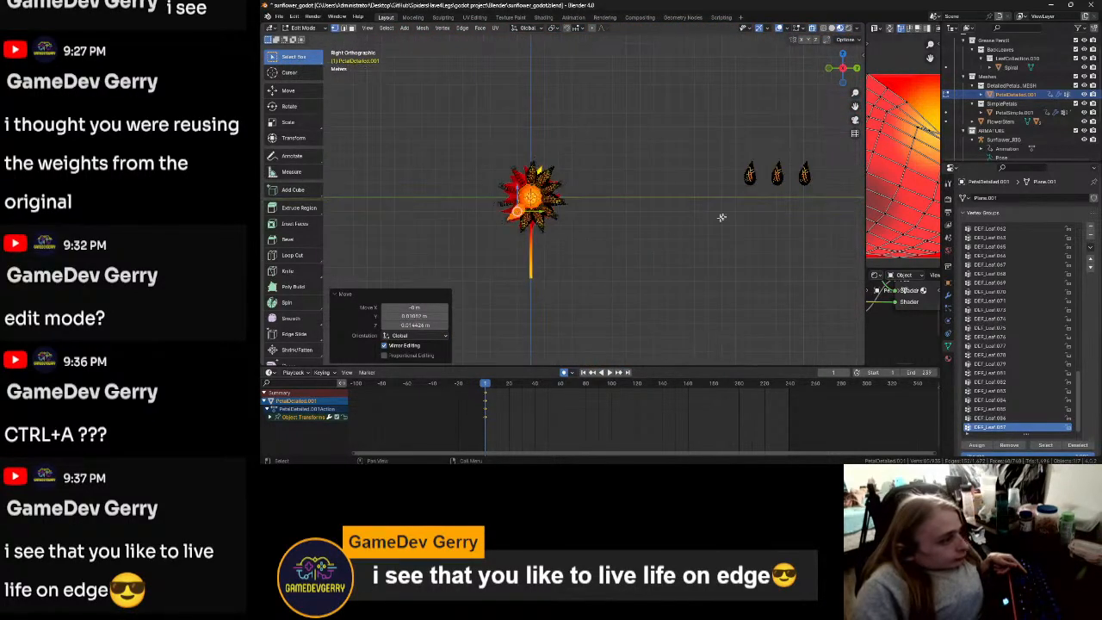
left_click_drag(725, 141, 761, 211)
scroll(590, 226, "up", 7)
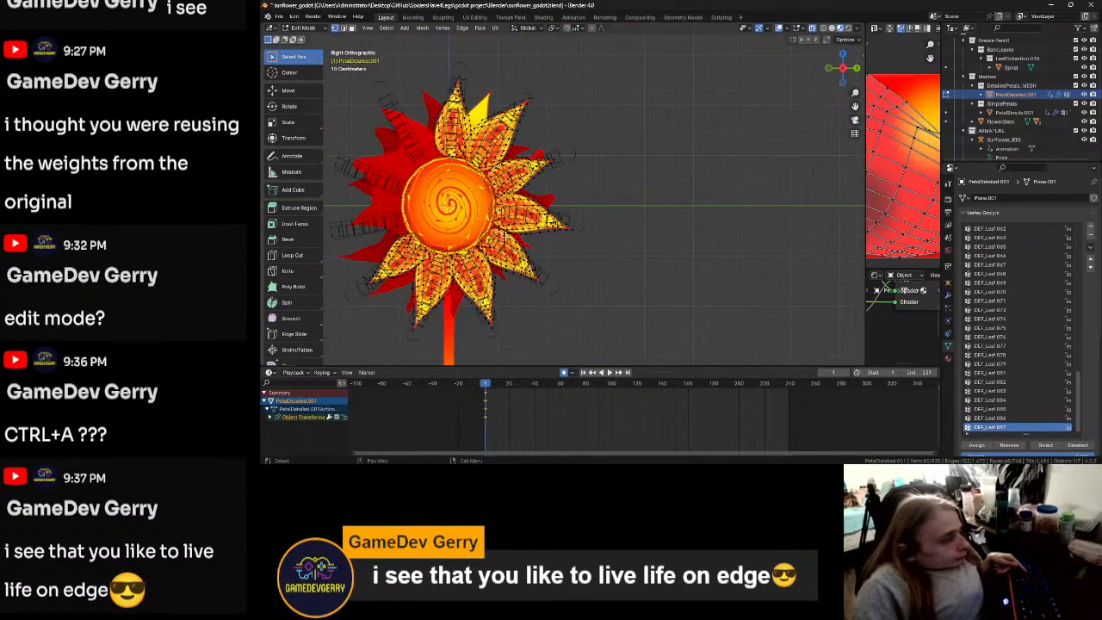
middle_click_drag(511, 237, 679, 242, "shift")
scroll(400, 235, "up", 1)
key("g")
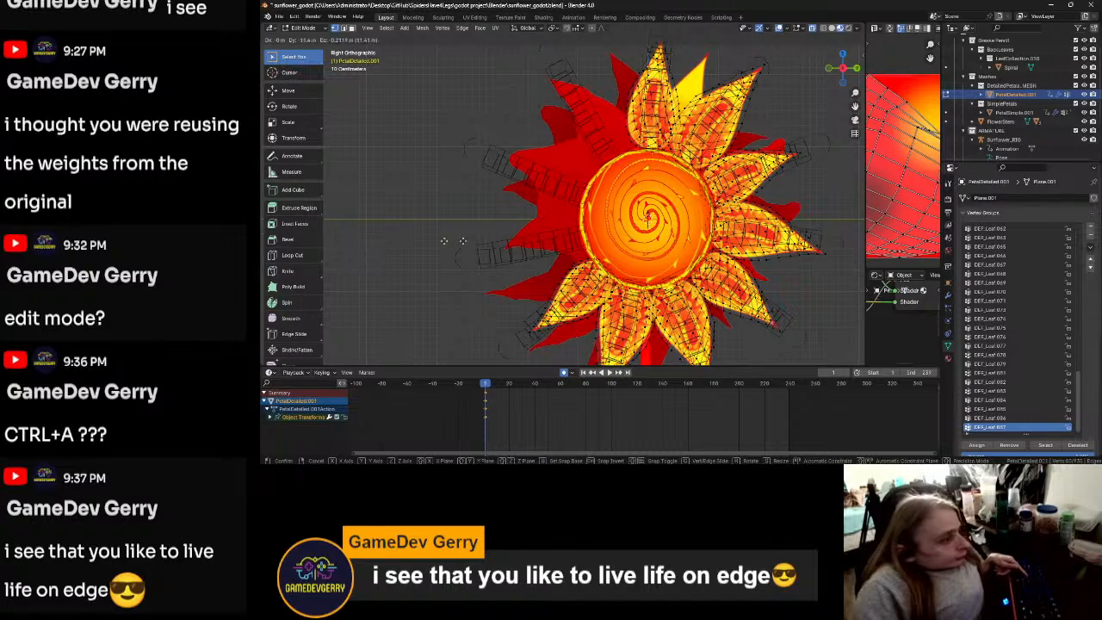
key("Return")
key("r")
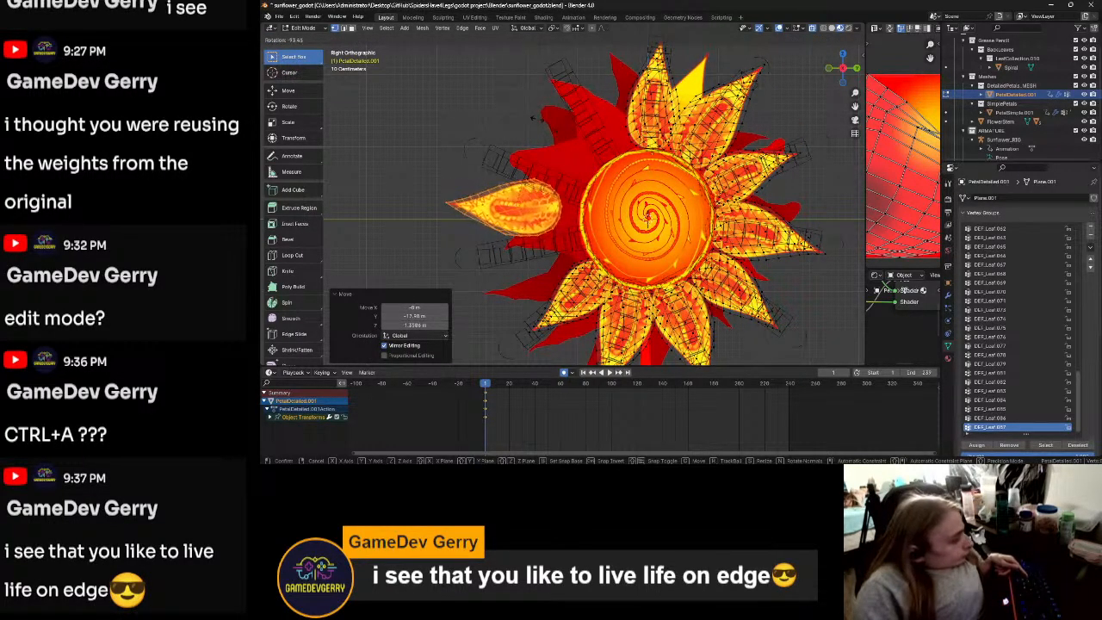
key("Escape")
Step: Align the ninth petal with its bone chain through small rotations and moves, and scale it by about 1.054
scroll(647, 270, "up", 2)
key("r")
left_click(641, 250)
key("g")
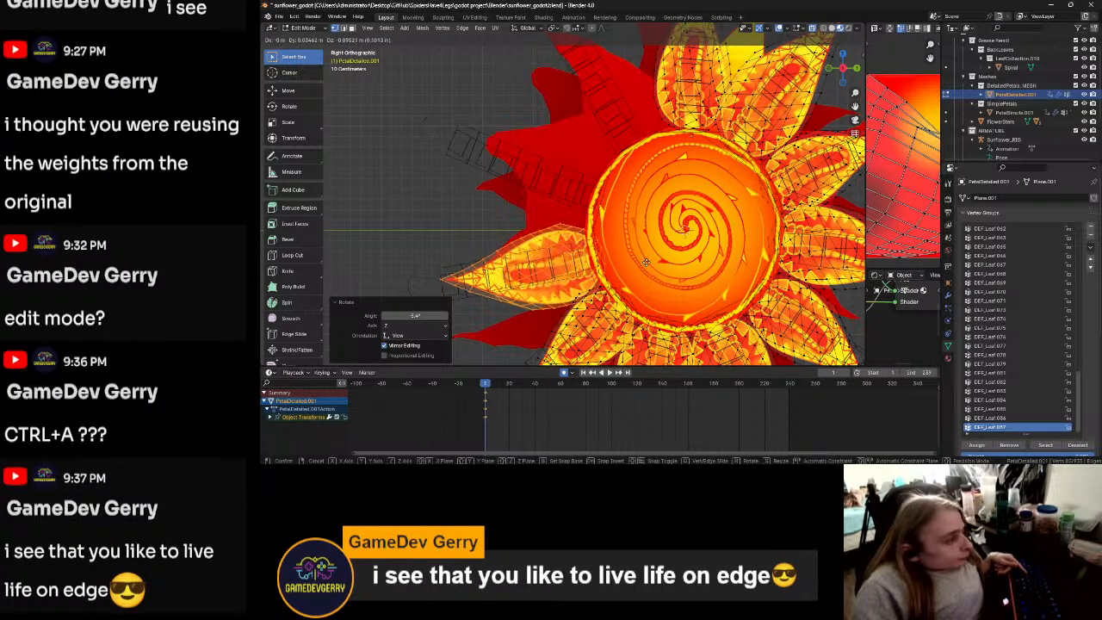
left_click(646, 262)
key("r")
left_click(644, 255)
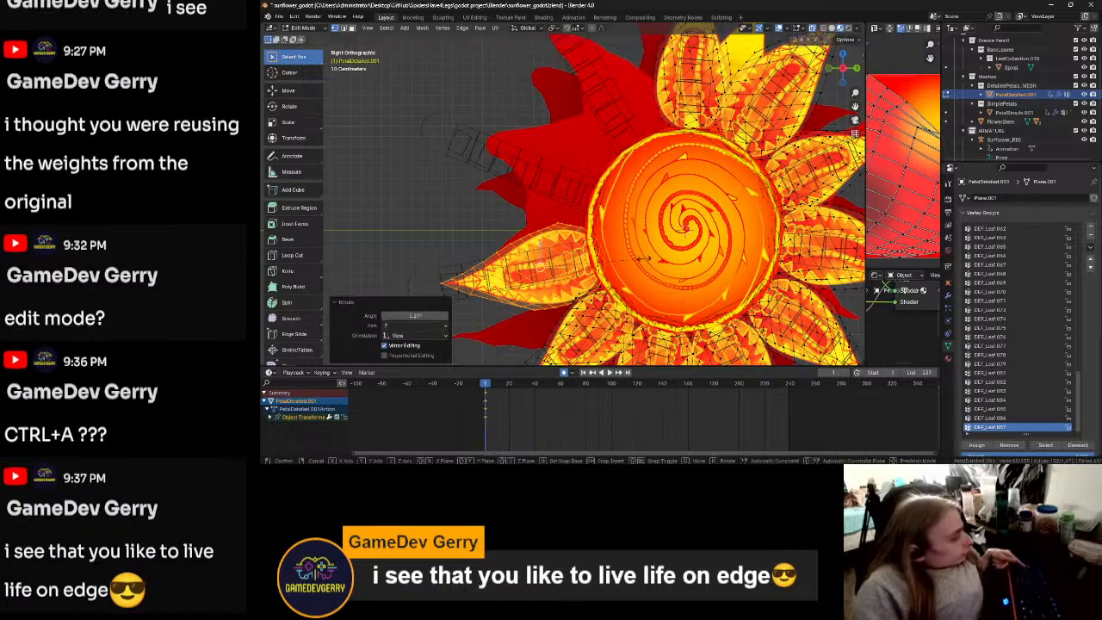
key("s")
left_click(645, 257)
key("g")
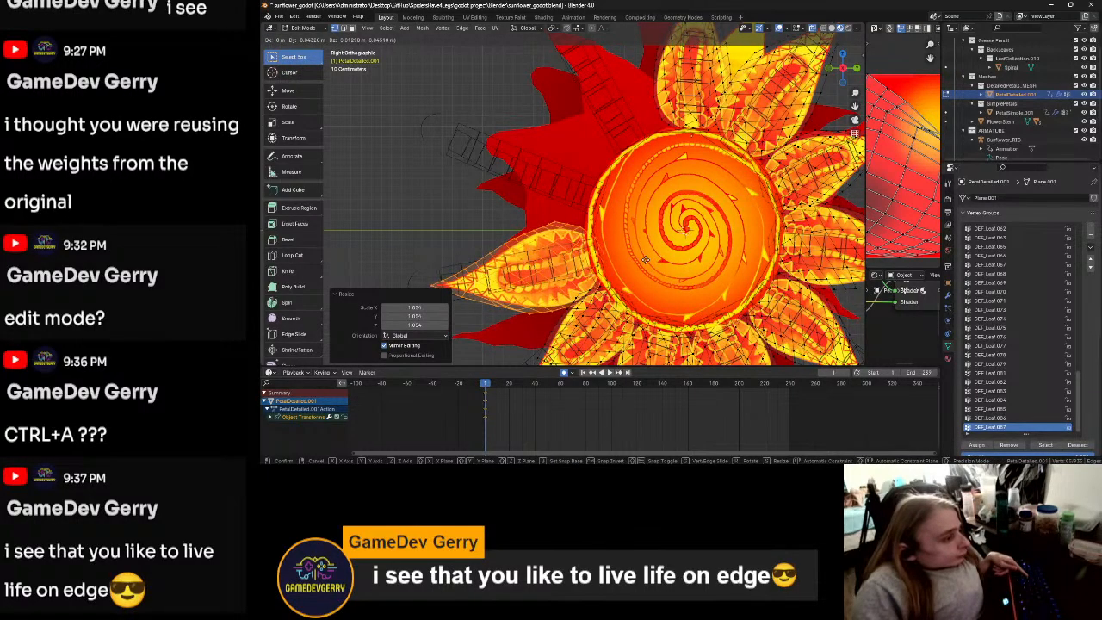
left_click(644, 258)
Step: Select the next petal's vertices in the row, move them to the disc's upper-left side and rotate the petal outward
scroll(628, 249, "down", 5)
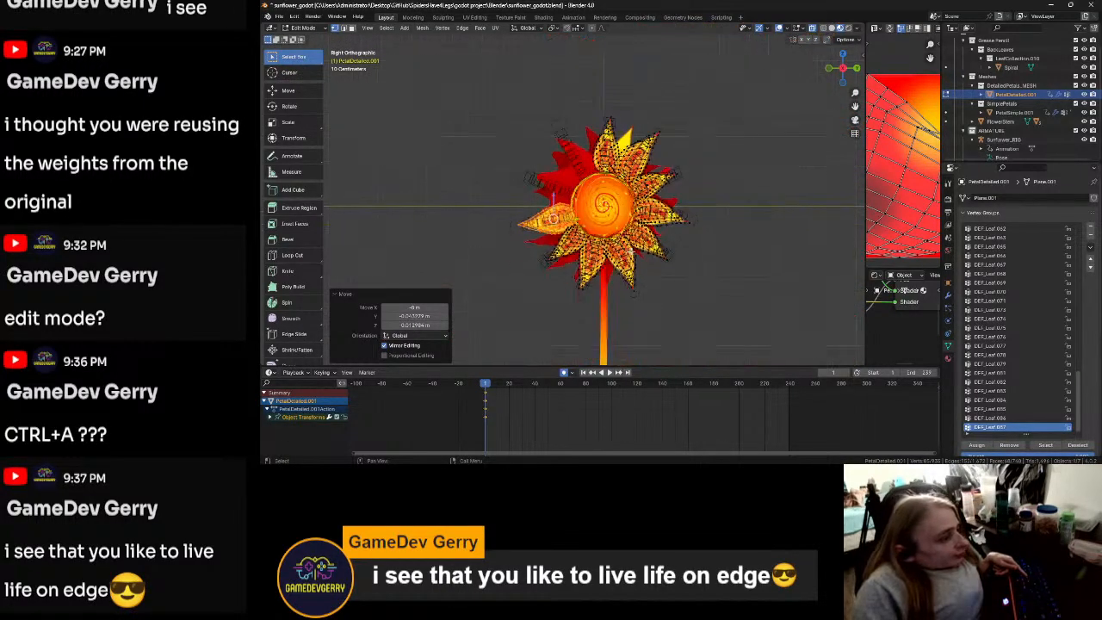
middle_click_drag(727, 236, 579, 234, "shift")
scroll(574, 234, "down", 4)
left_click_drag(776, 137, 821, 210)
scroll(821, 210, "up", 3)
key("g")
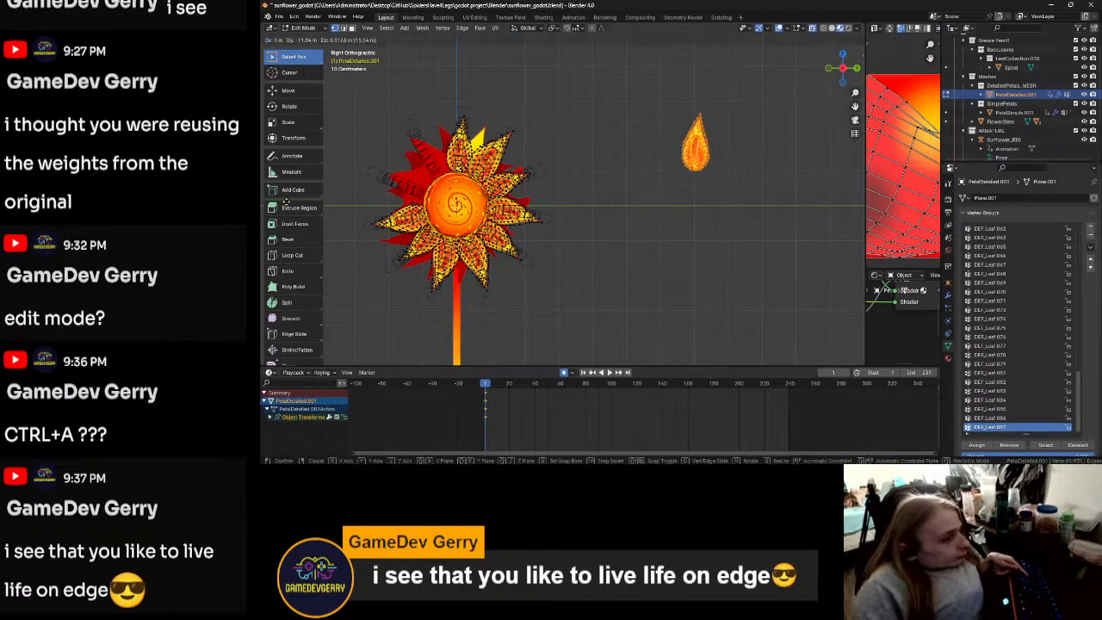
left_click(602, 253)
scroll(585, 277, "up", 4)
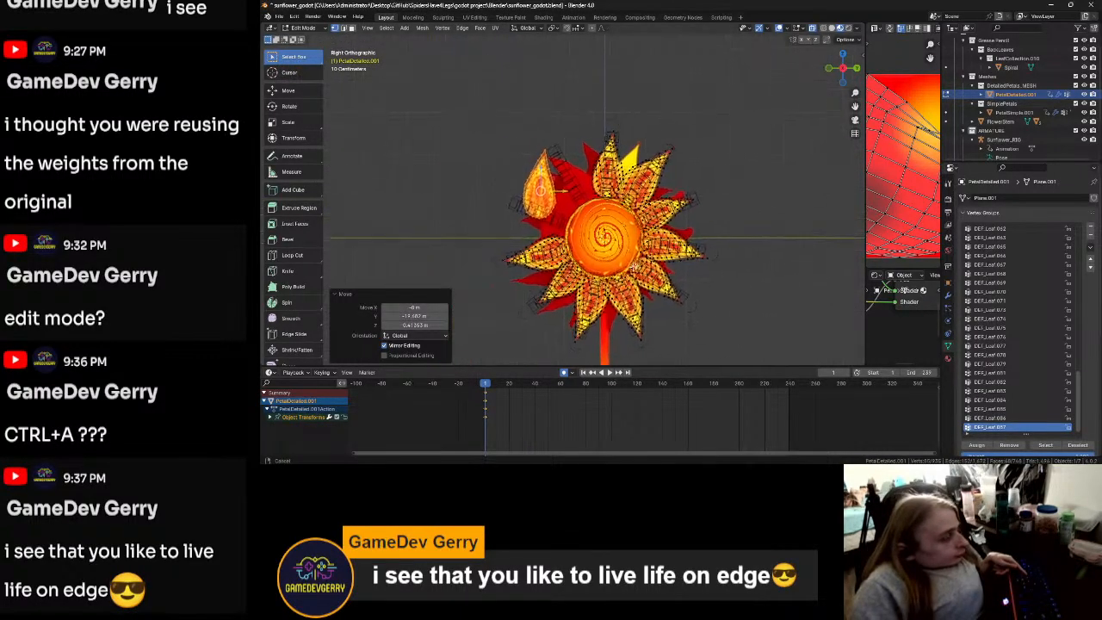
key("r")
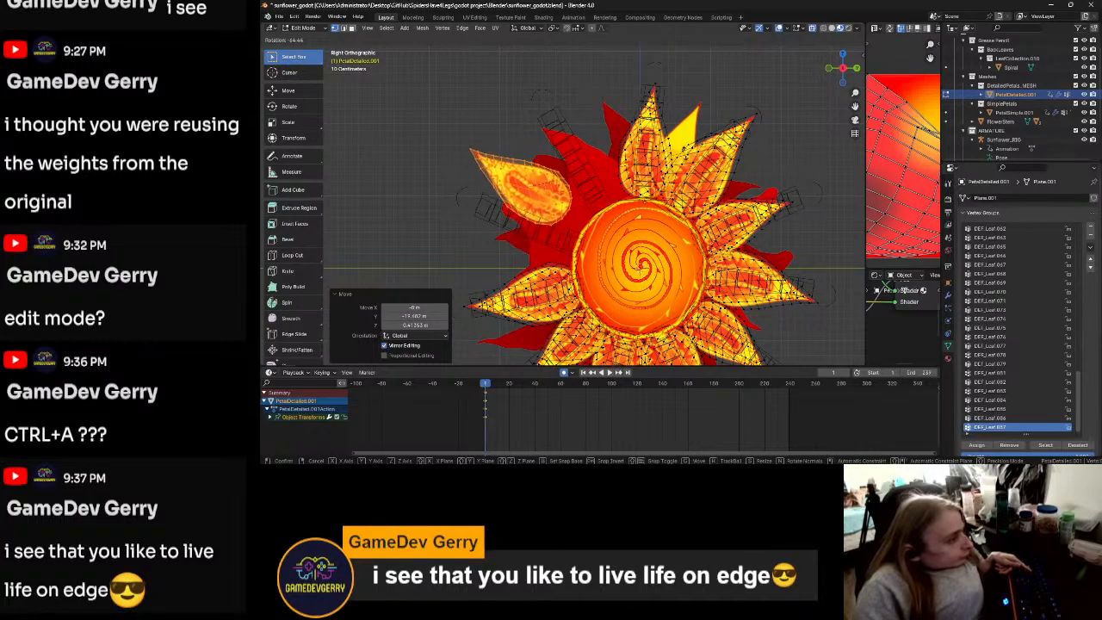
key("Return")
Step: Move the tenth petal in against the disc, rotate it further toward its bone chain and enlarge it slightly
key("g")
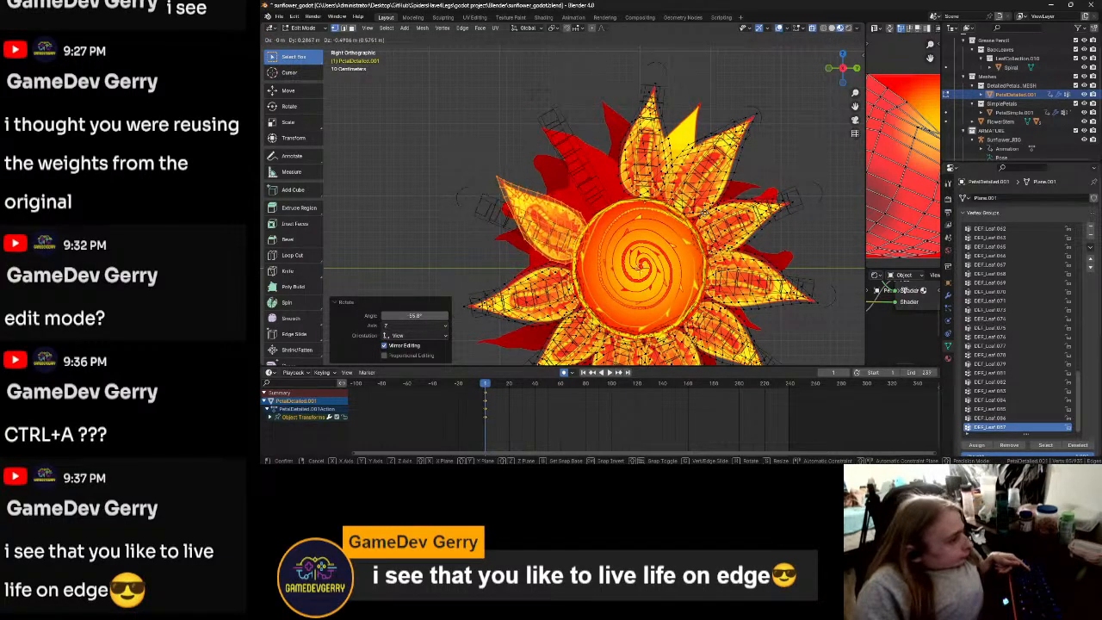
key("Return")
key("r")
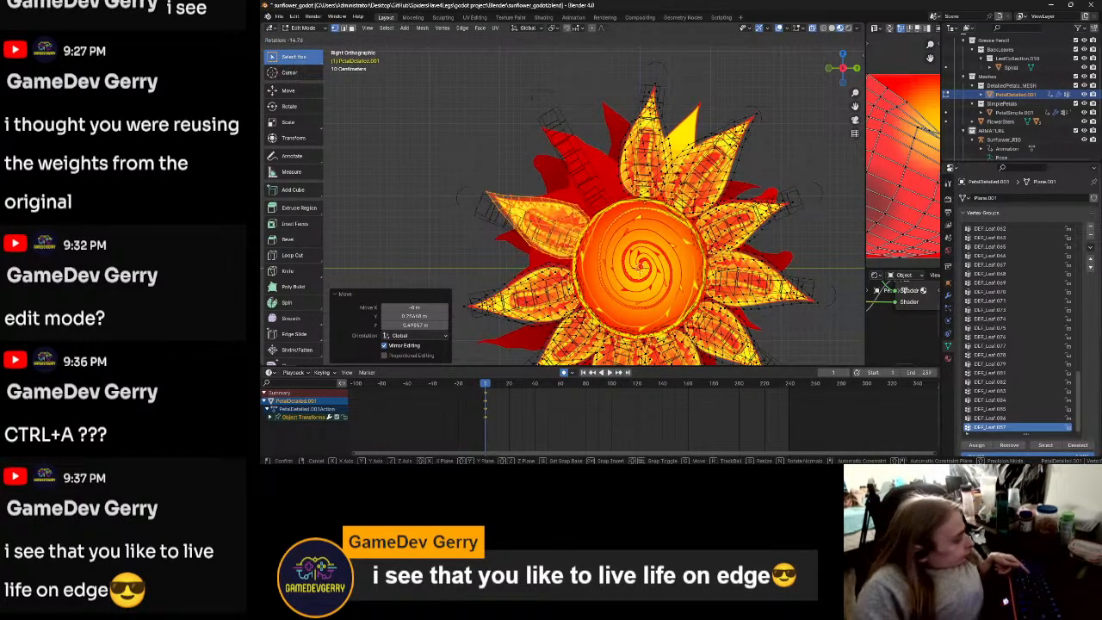
key("Return")
key("g")
key("Return")
key("s")
key("Return")
Step: Shrink the tenth petal slightly and adjust its position and angle to fit over its bone chain
key("g")
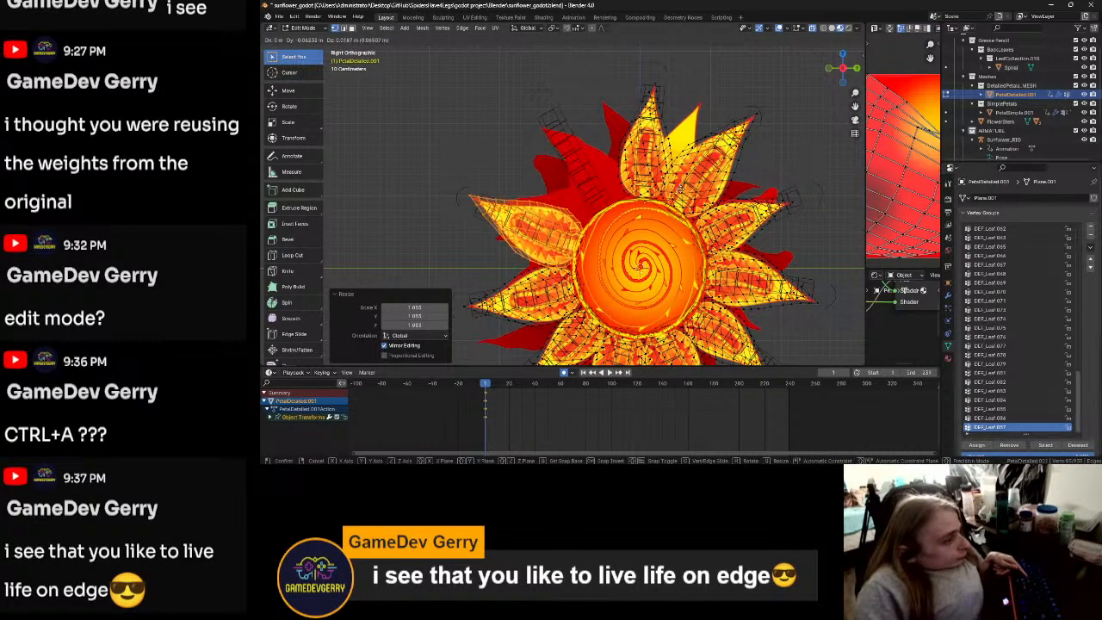
key("Return")
key("s")
key("Return")
key("g")
key("Return")
key("r")
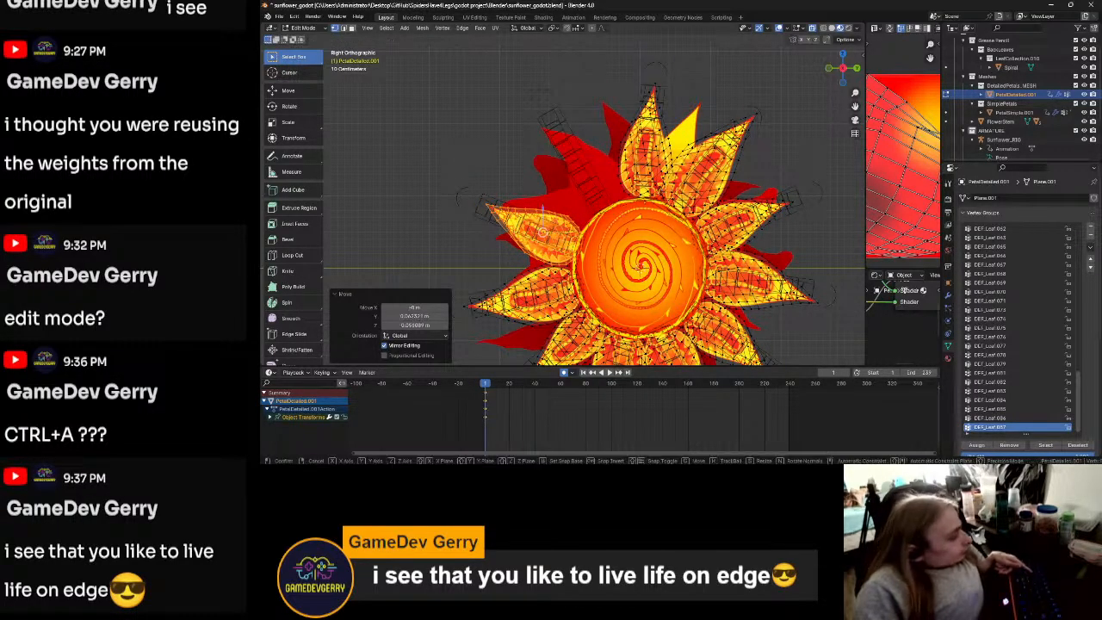
key("Return")
Step: Select the last petal's vertices in the row and move them above the disc, beside the first petal
scroll(594, 219, "down", 5)
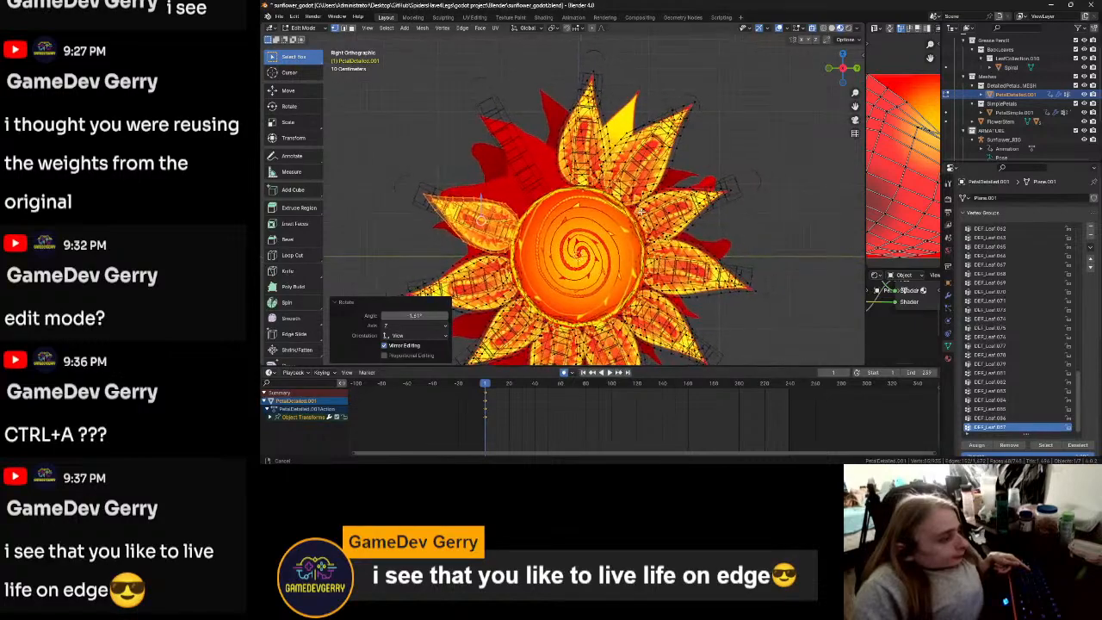
middle_click_drag(698, 205, 352, 212, "shift")
left_click_drag(735, 126, 815, 208)
middle_click_drag(579, 230, 634, 213, "shift")
scroll(639, 217, "up", 4)
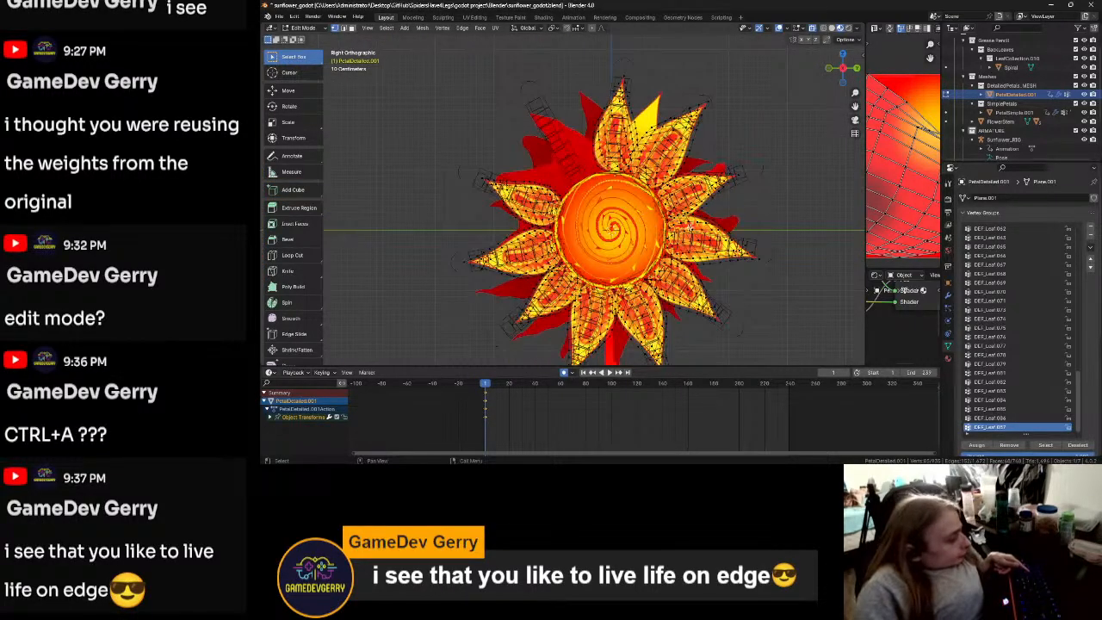
key("g")
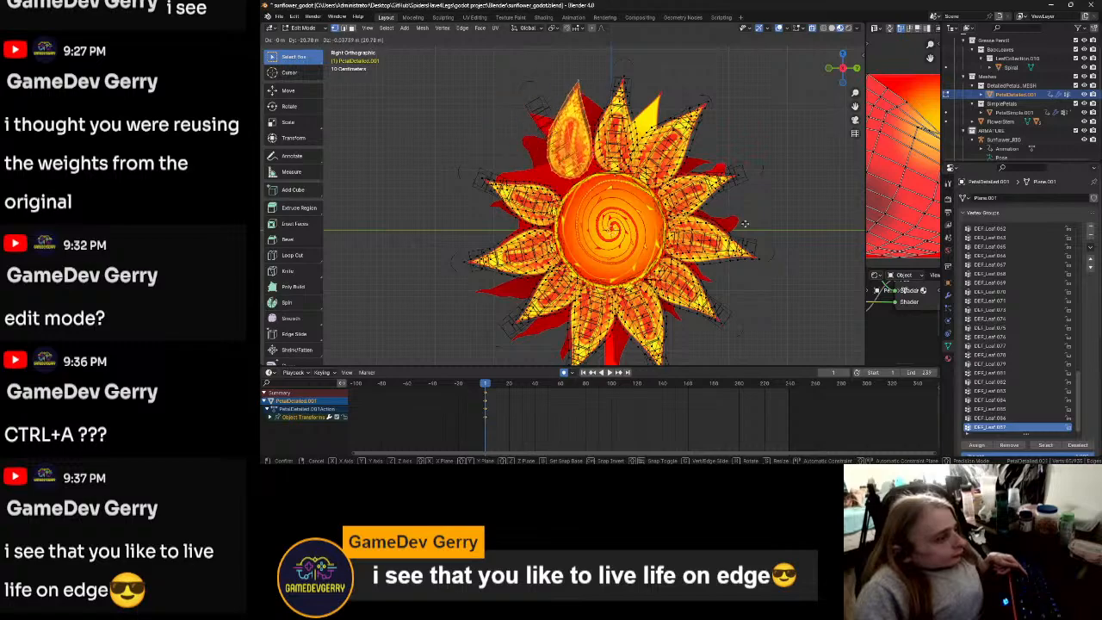
left_click(738, 225)
Step: Enlarge the last petal about 1.16 times, rotate it outward and move it over its bone chain against the disc
scroll(693, 222, "up", 4)
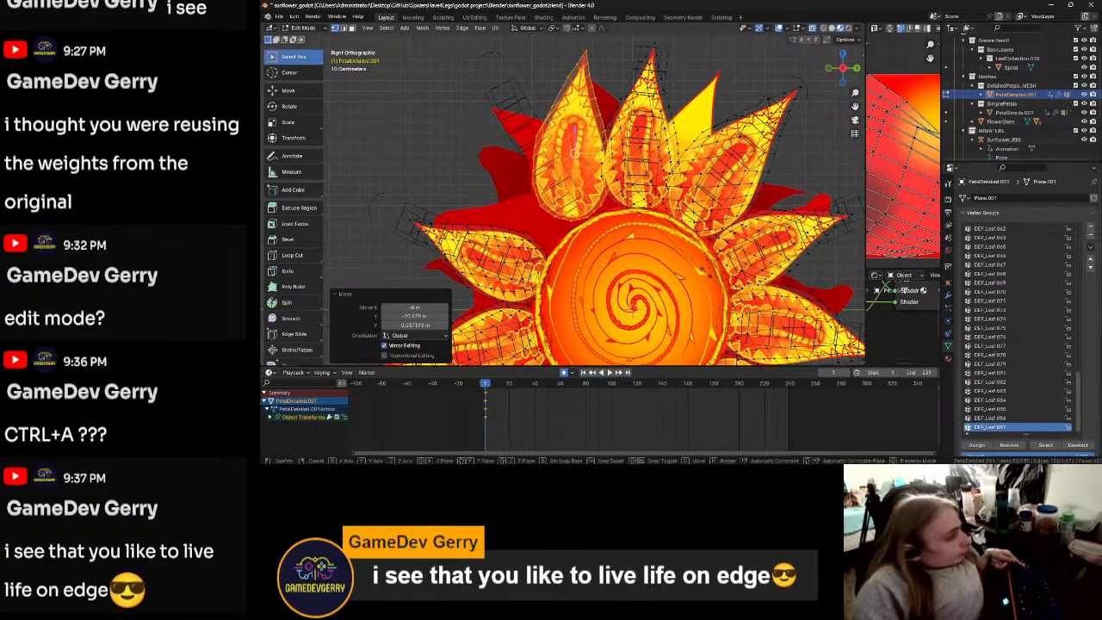
key("s")
left_click(739, 269)
key("r")
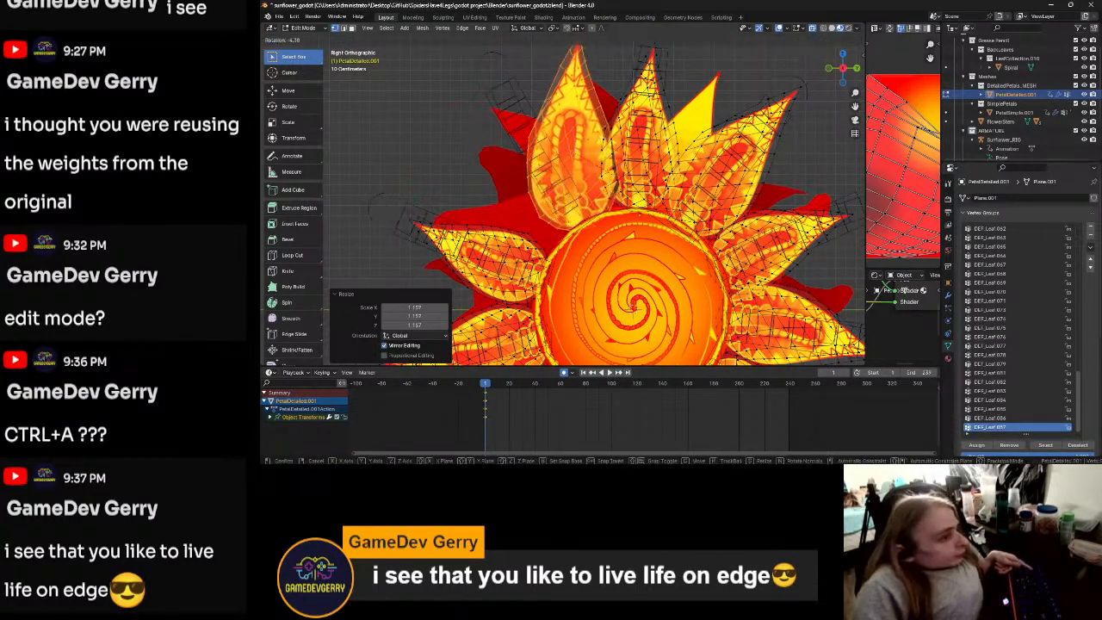
left_click(592, 157)
key("g")
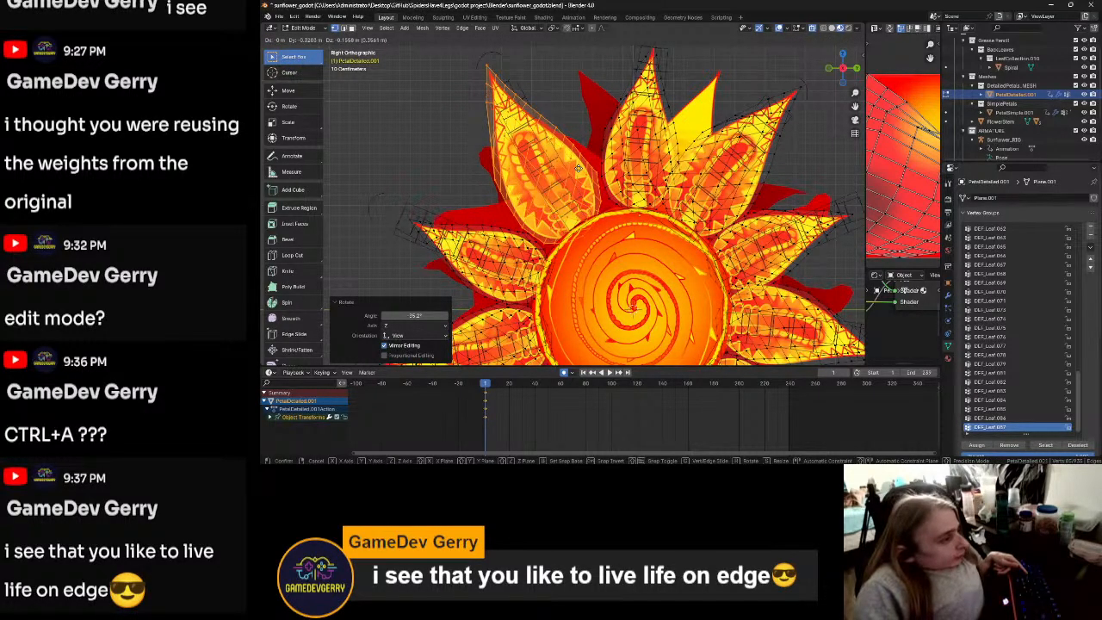
left_click(578, 168)
scroll(592, 234, "down", 3)
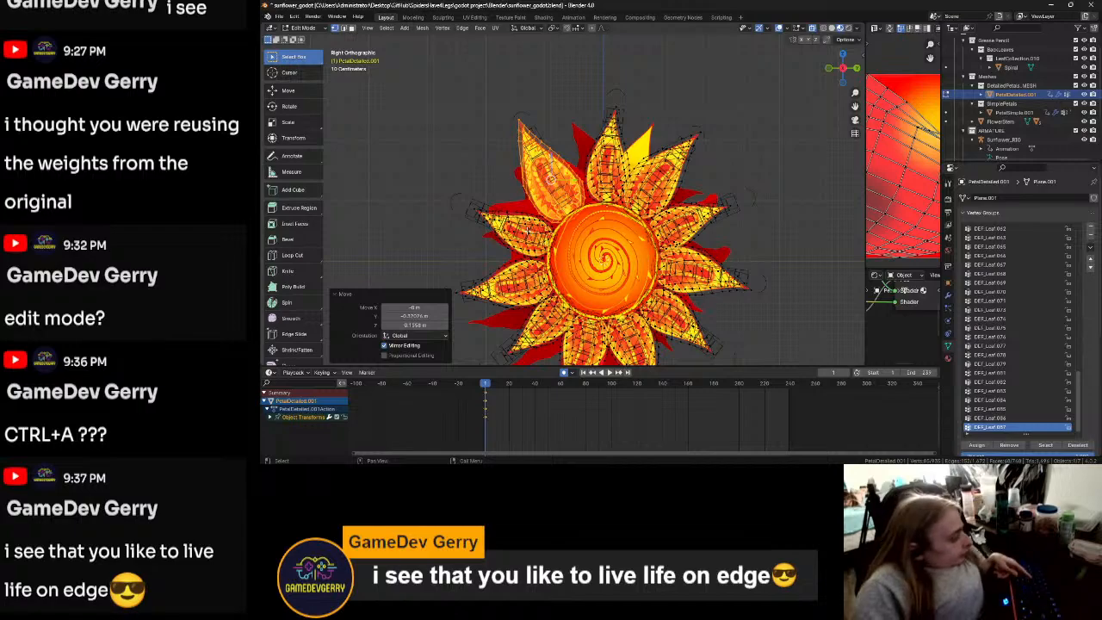
Step: Enlarge the tenth petal in two passes, about 1.14 and 1.11 times, and nudge it to fit its bone chain
key("l")
key("s")
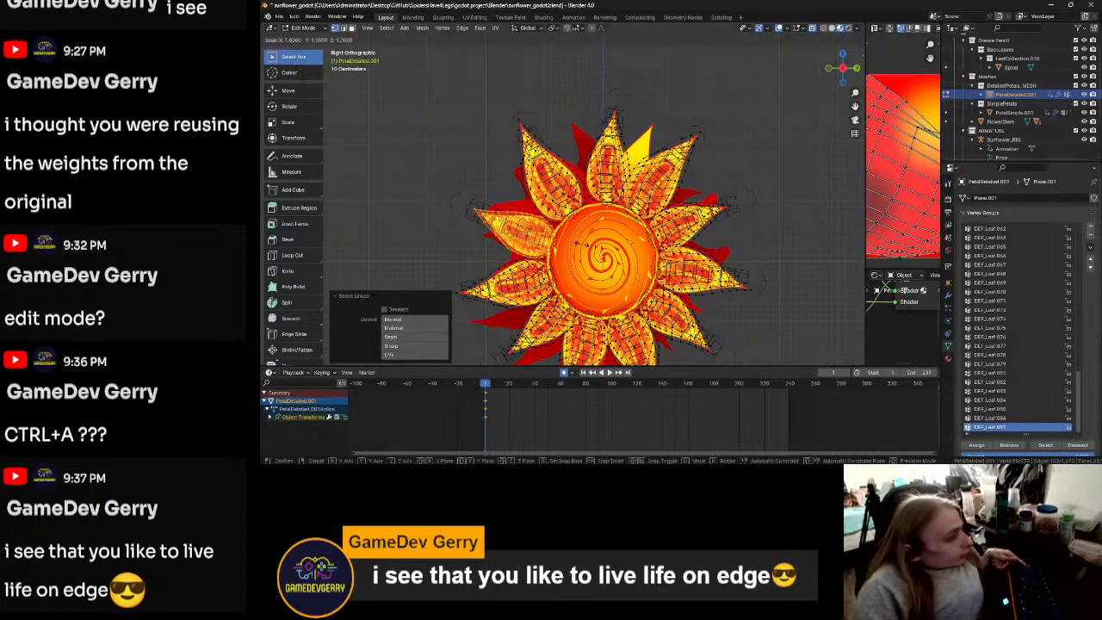
left_click(583, 247)
scroll(586, 251, "up", 1)
scroll(586, 251, "up", 1)
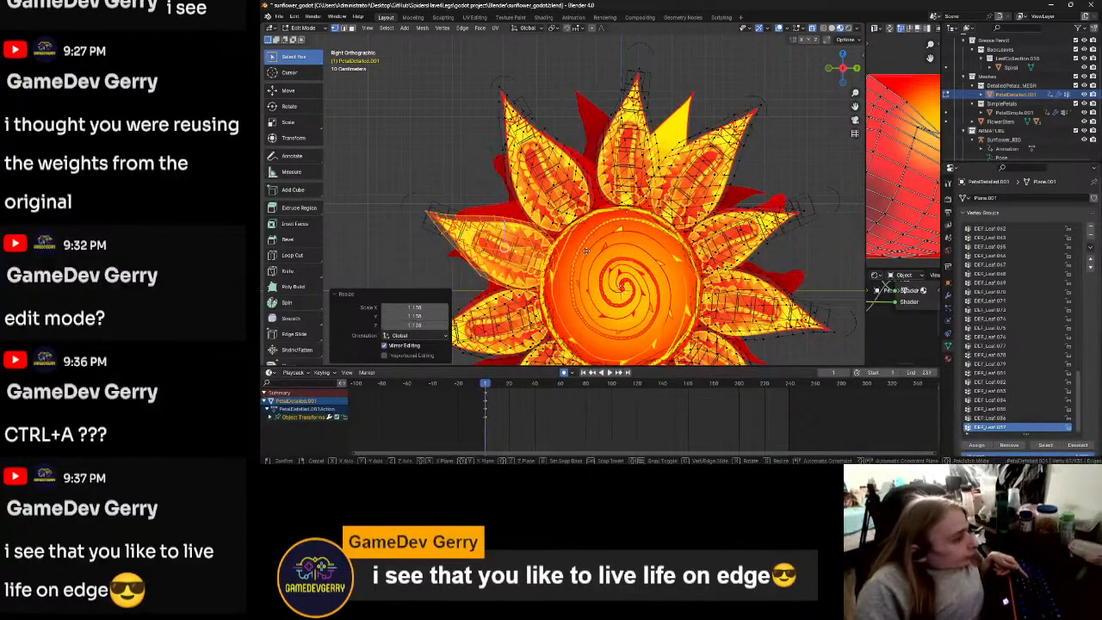
key("g")
left_click(583, 247)
key("s")
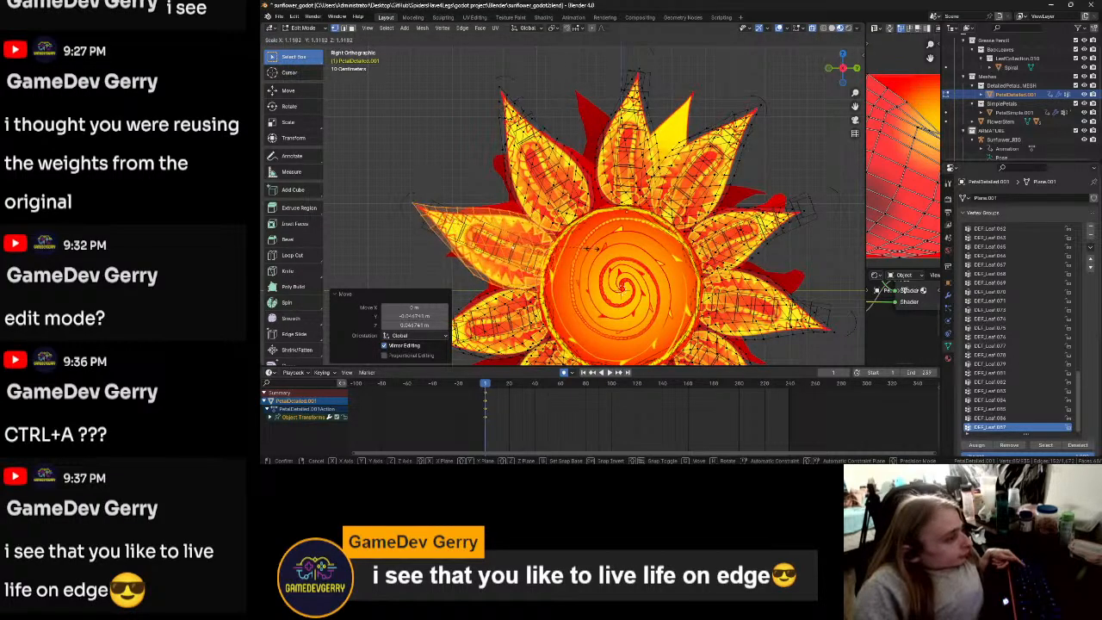
left_click(589, 248)
key("g")
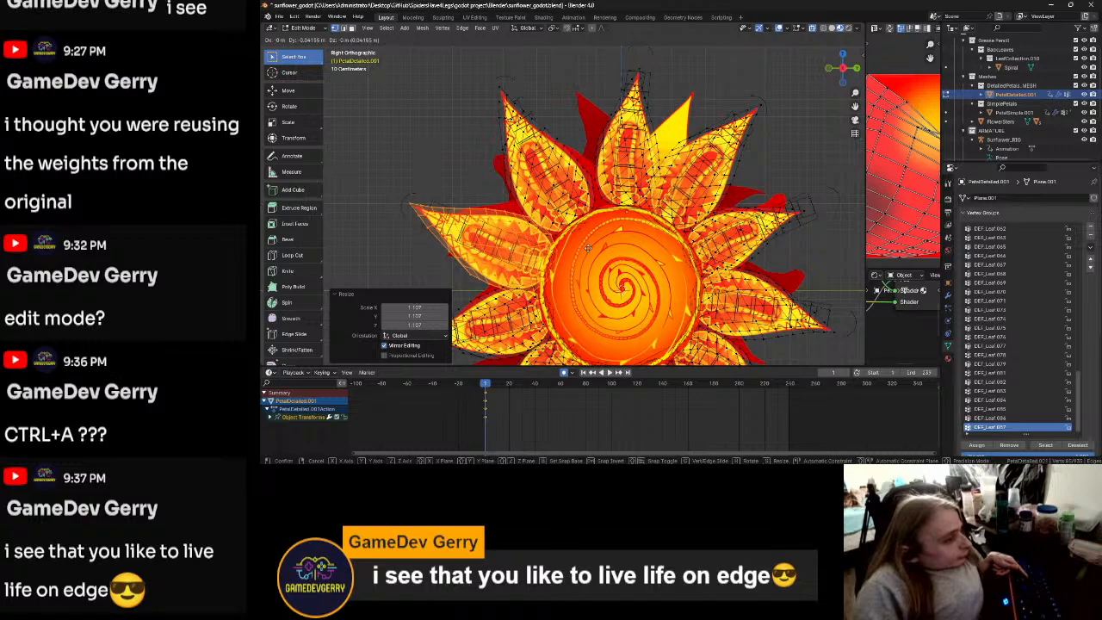
left_click(590, 249)
key("alt+a")
Step: Adjust the top petal's position and angle, enlarge it about 1.17 times and return to Object Mode
key("l")
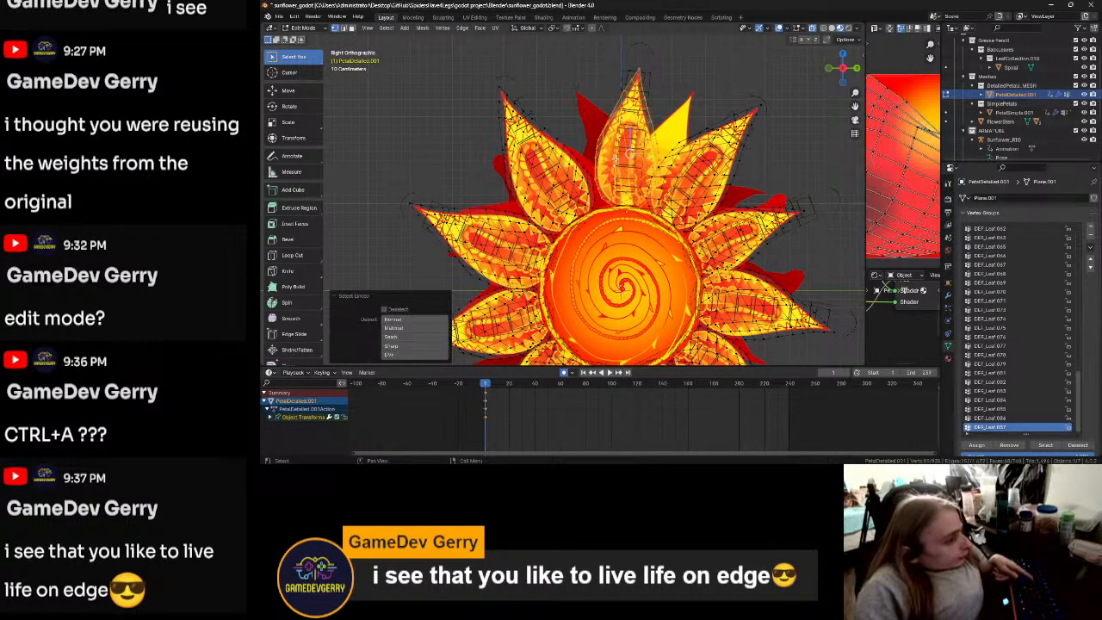
key("g")
left_click(611, 161)
key("s")
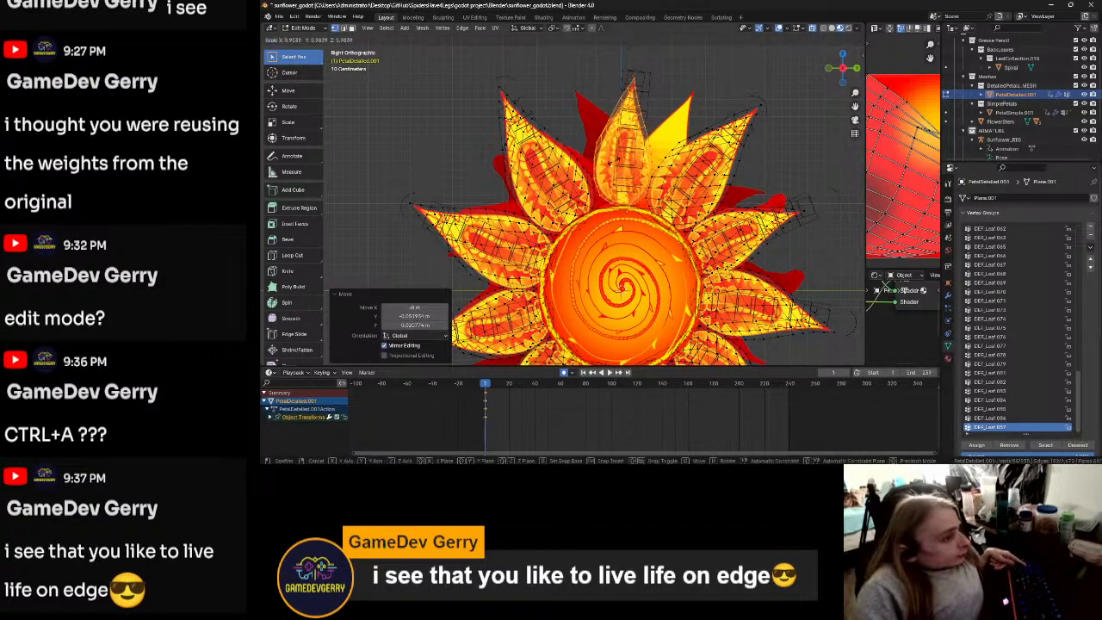
left_click(609, 160)
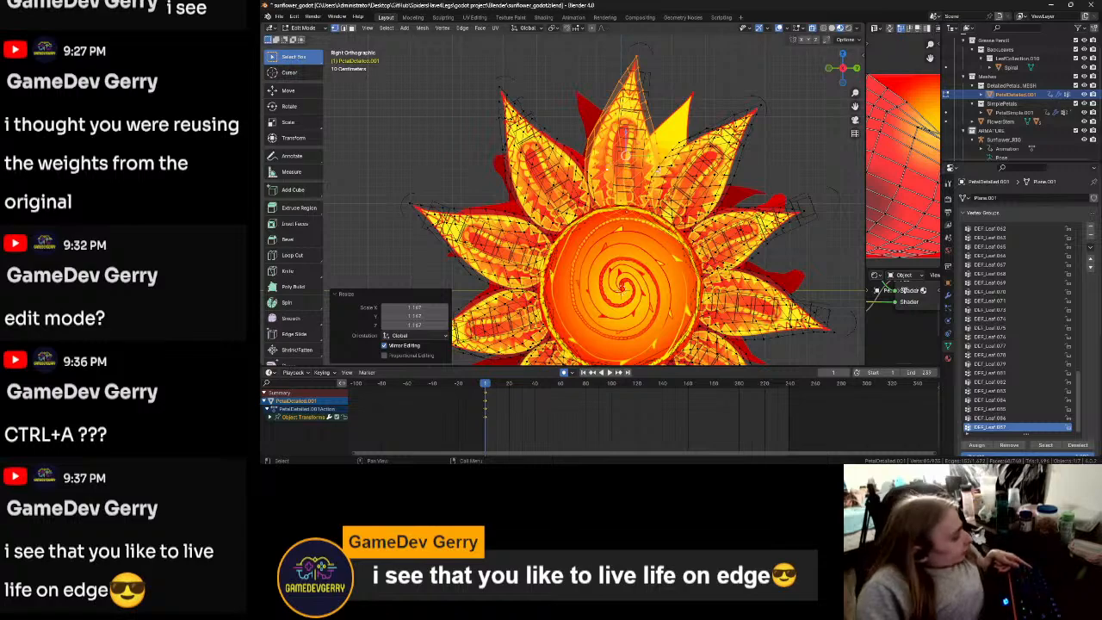
key("r")
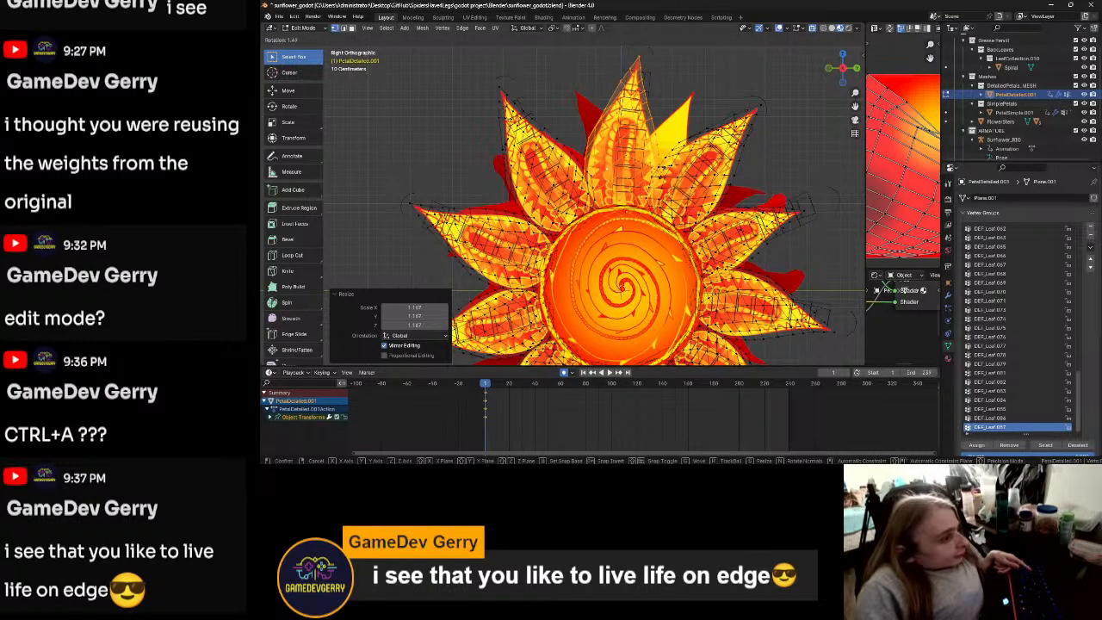
left_click(661, 173)
left_click(726, 91)
key("ctrl+Tab")
left_click(650, 85)
scroll(806, 142, "down", 1)
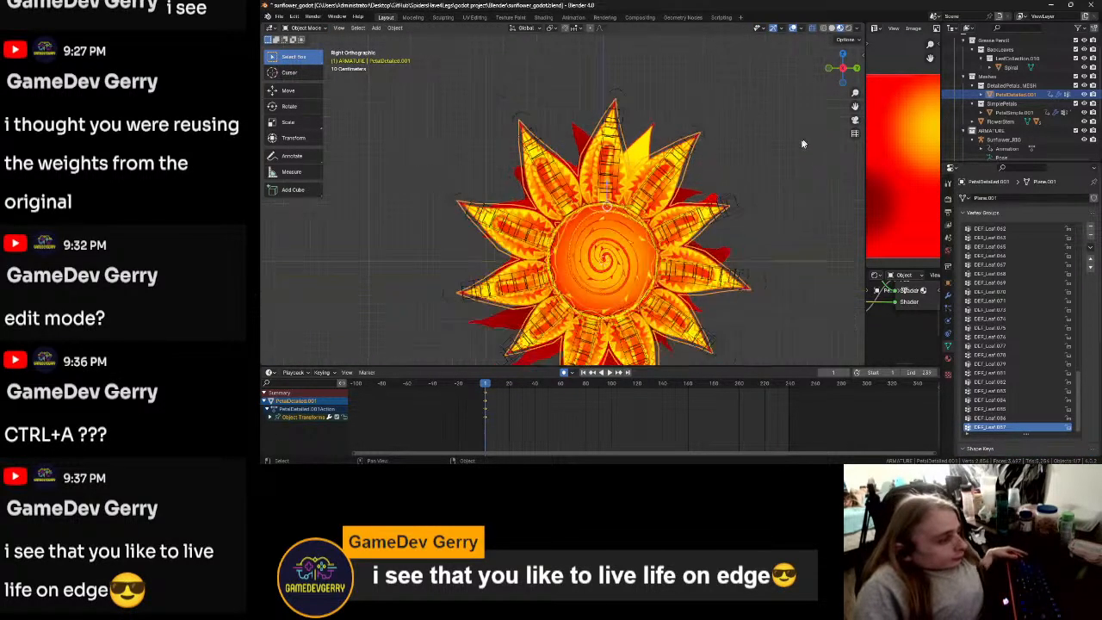
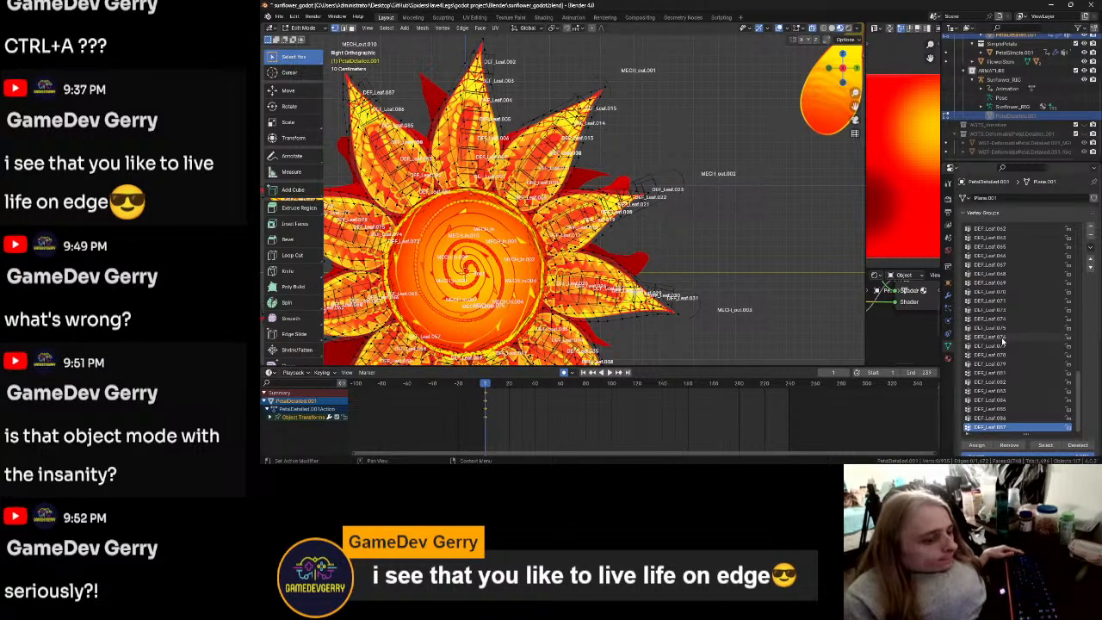
scroll(1006, 346, "up", 1)
scroll(1011, 348, "up", 14)
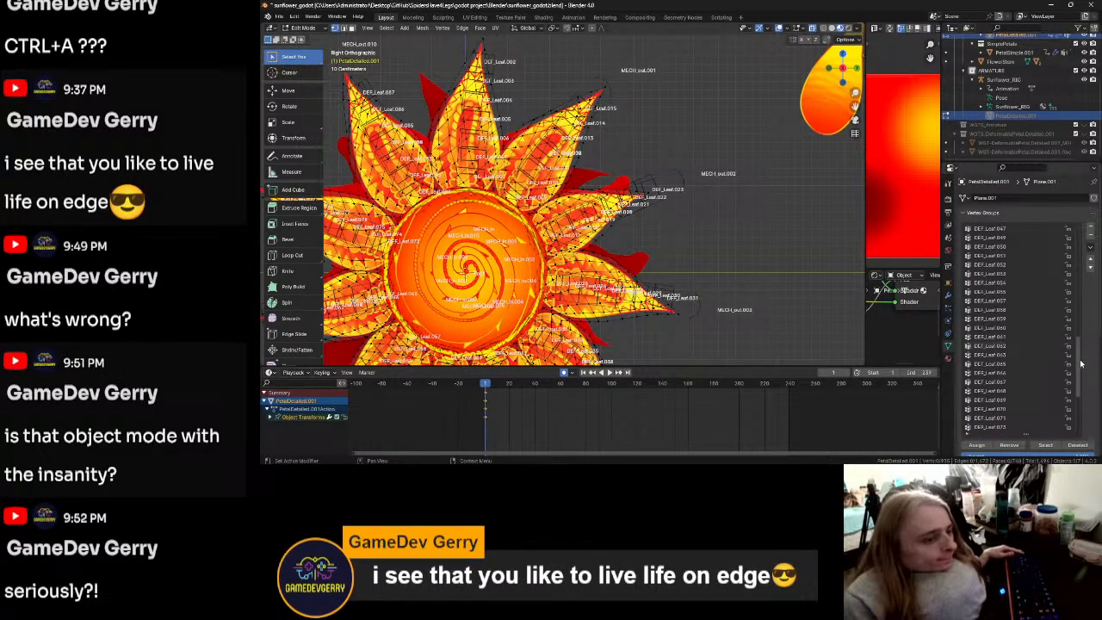
scroll(1057, 366, "down", 15)
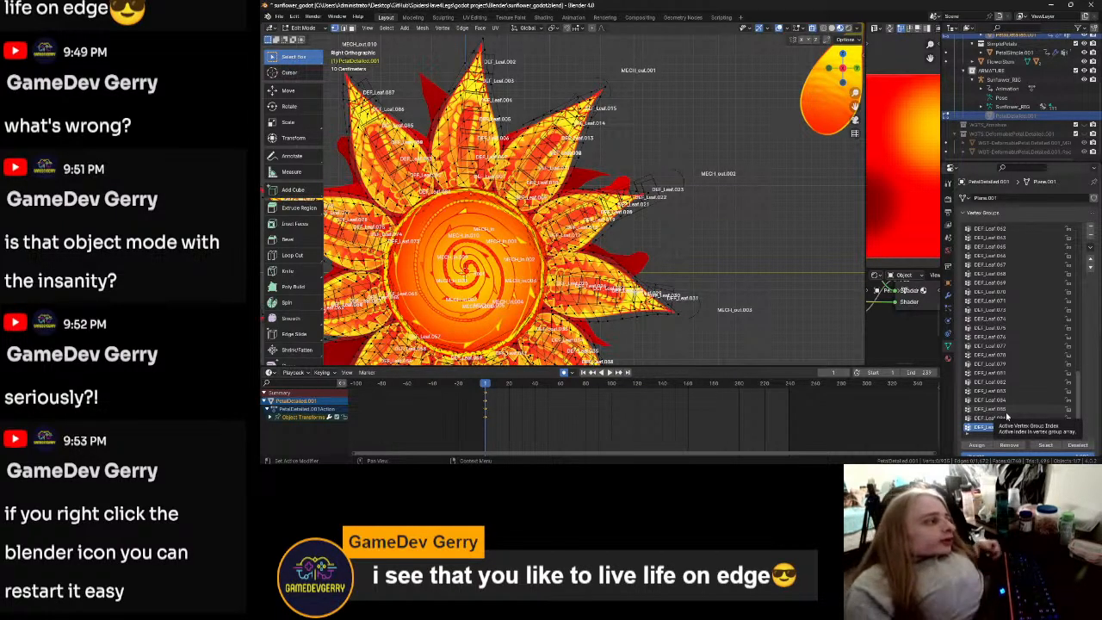
left_click(1092, 5)
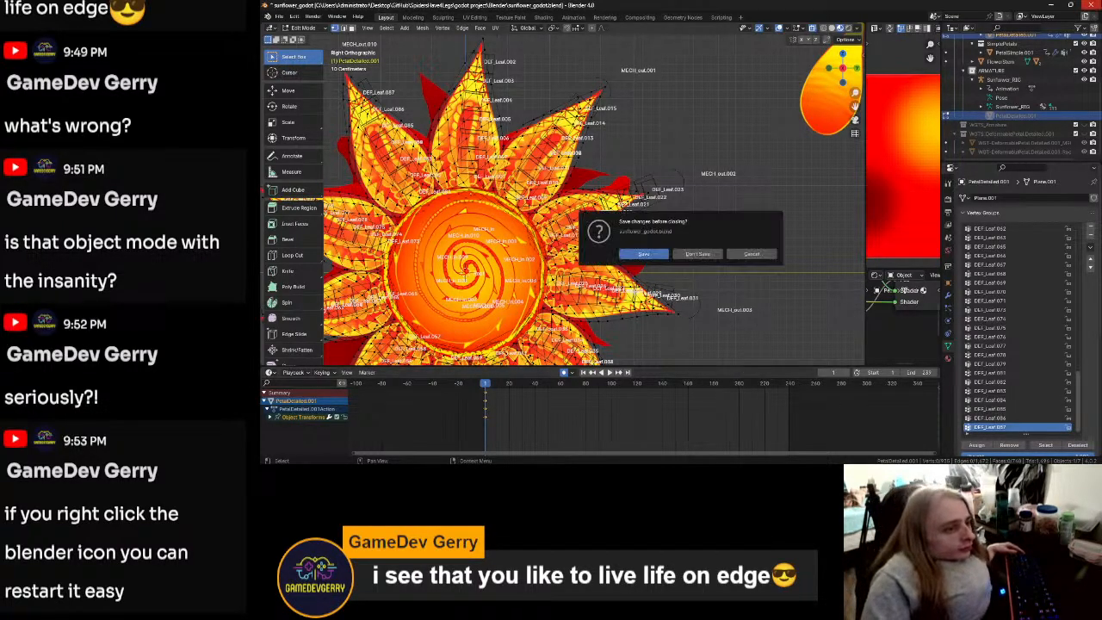
left_click(760, 254)
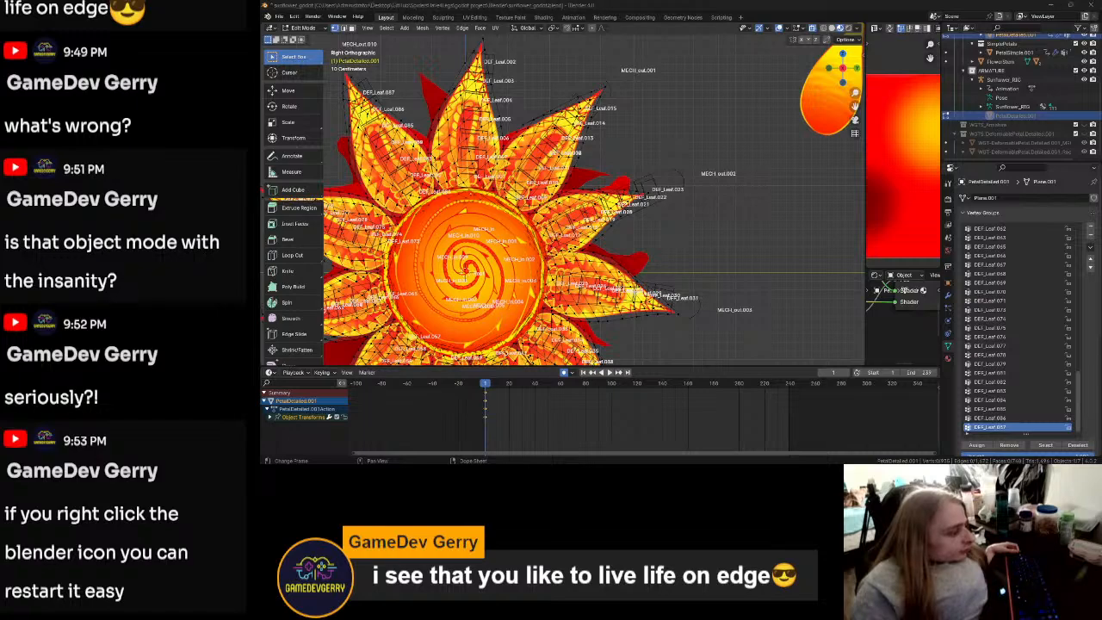
right_click(268, 17)
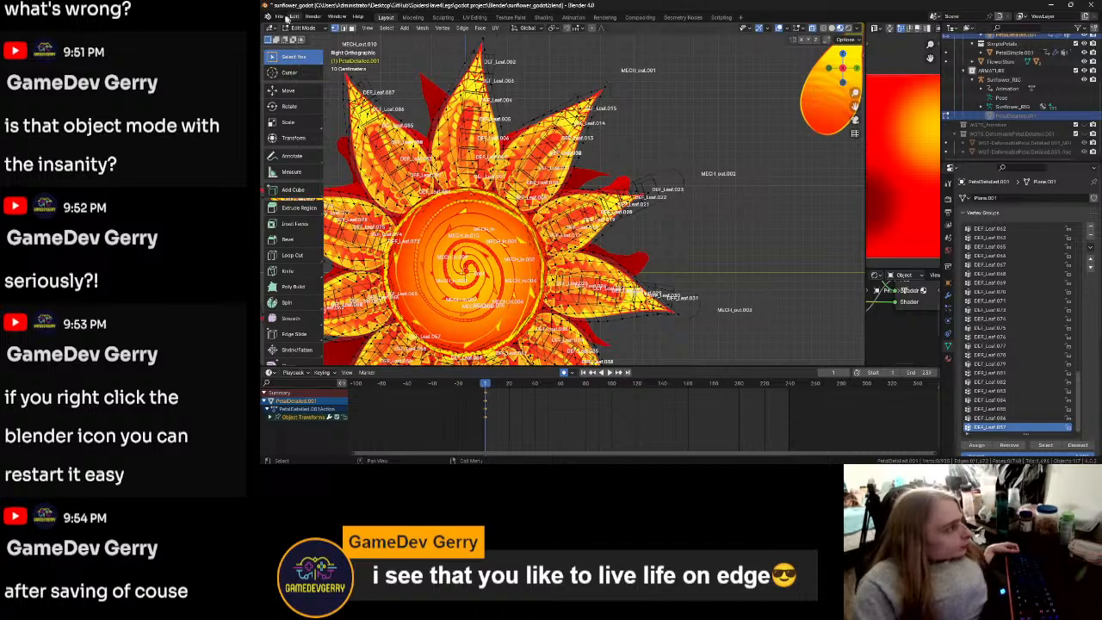
left_click(268, 17)
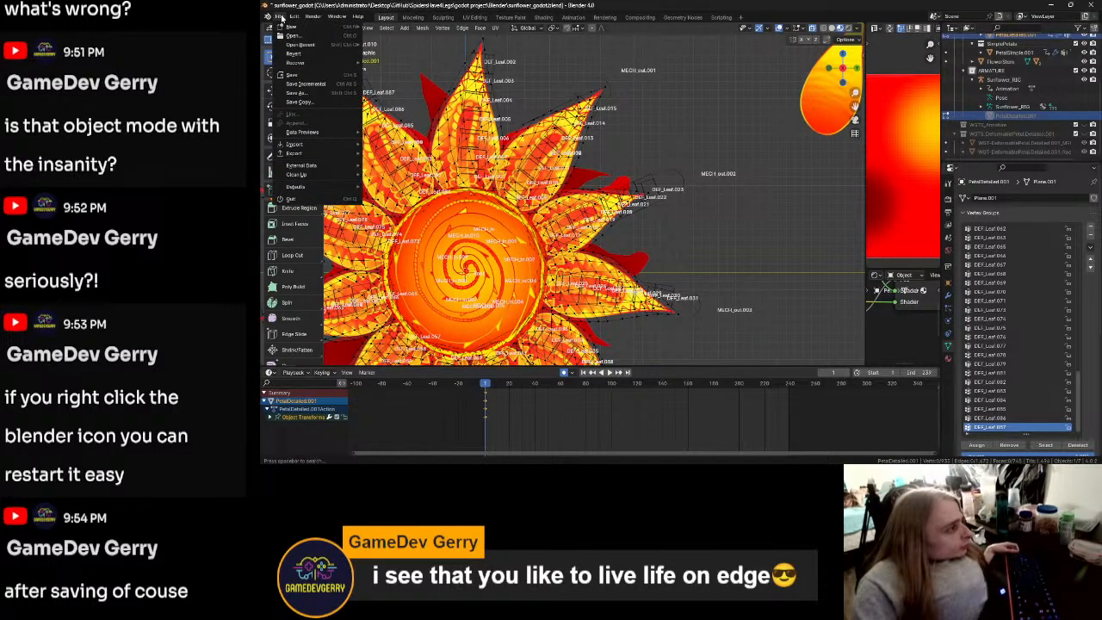
left_click(281, 18)
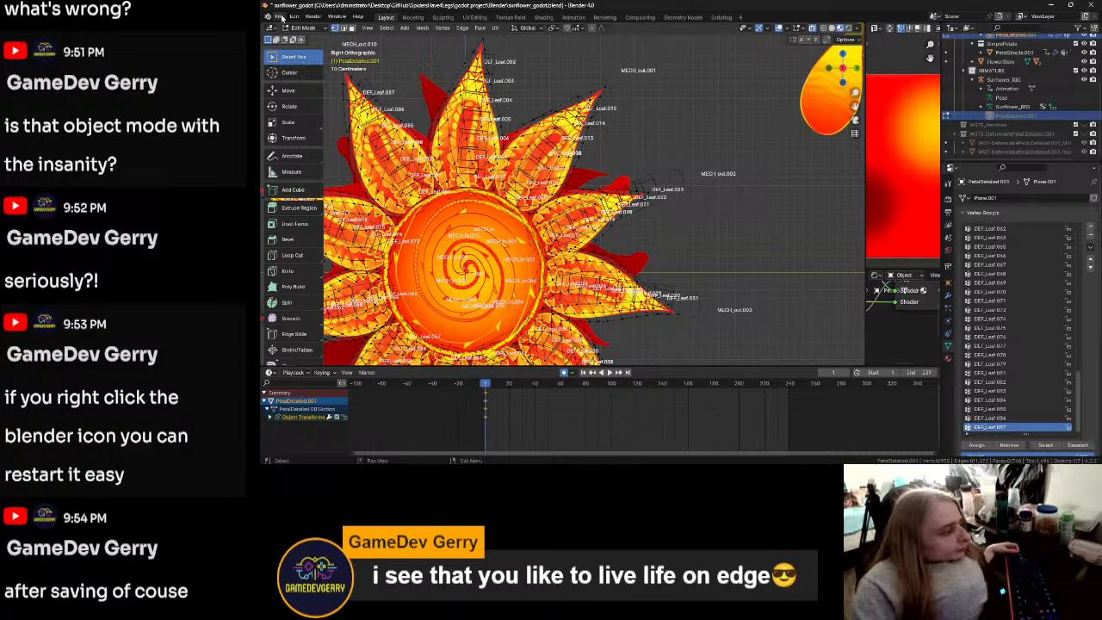
Step: Close sunflower_godot.blend without saving its changes and start Blender again
left_click(1091, 4)
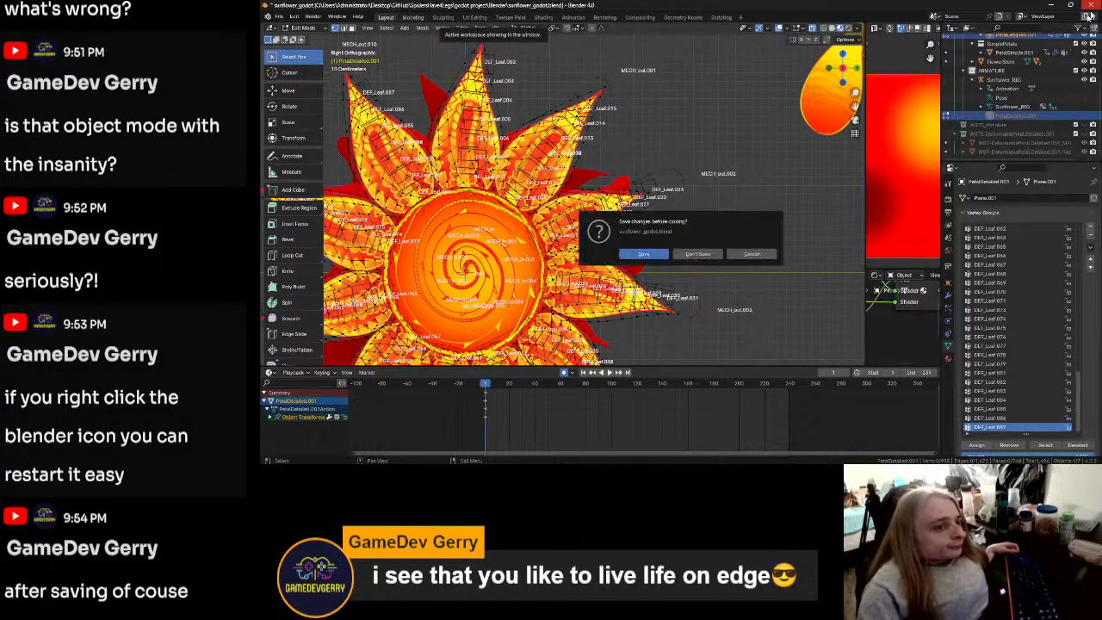
left_click(704, 254)
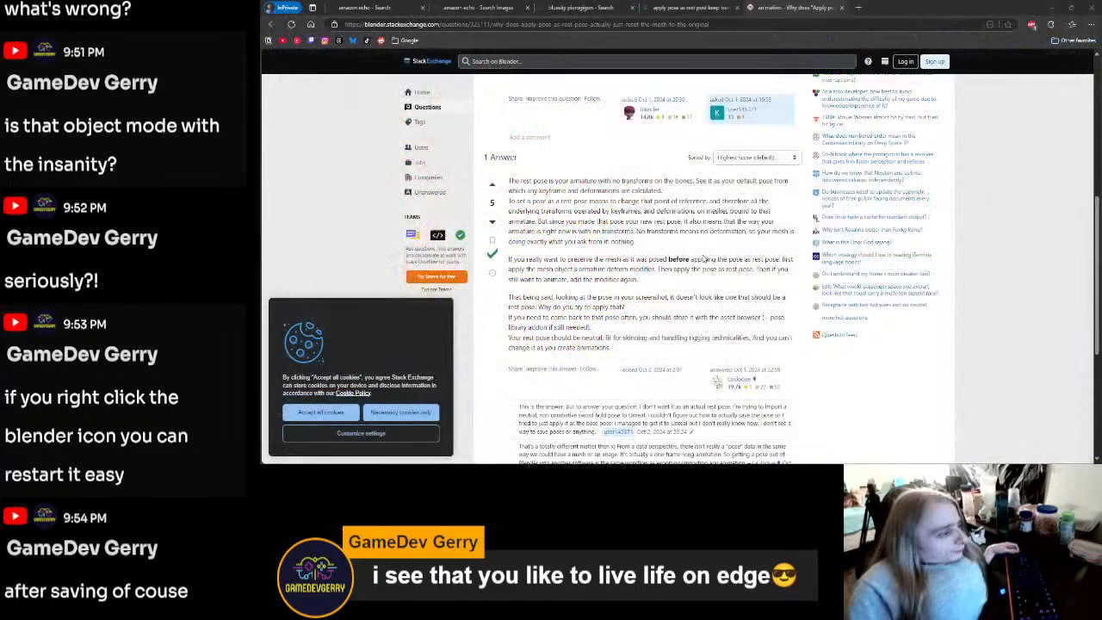
left_click(1053, 5)
double_click(440, 206)
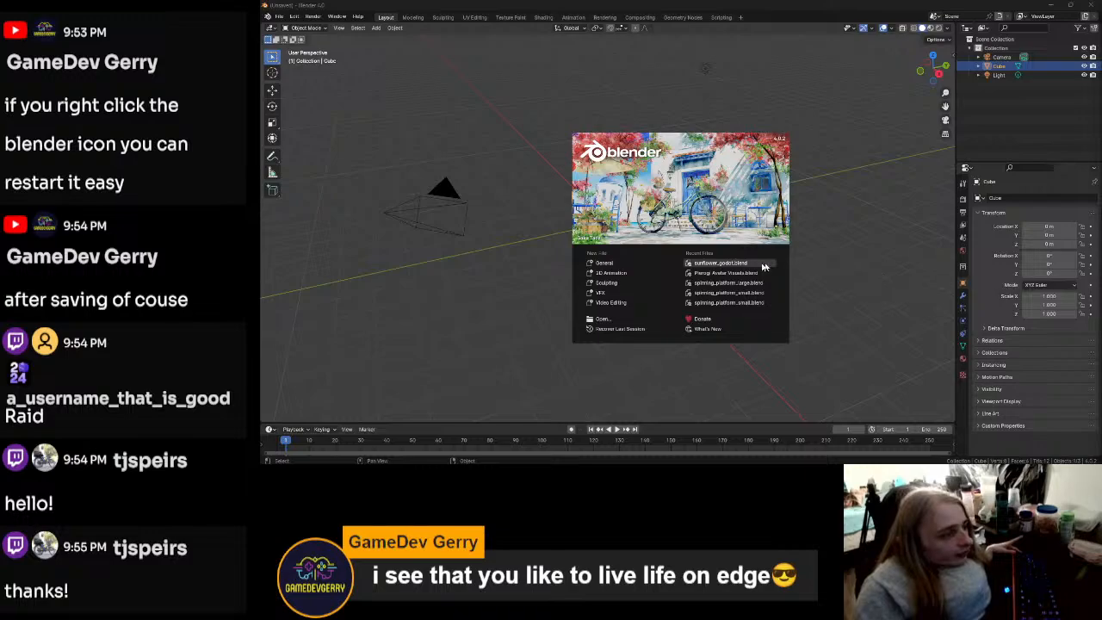
Step: Switch to Godot and view the sunflower in the background scene
left_click(541, 471)
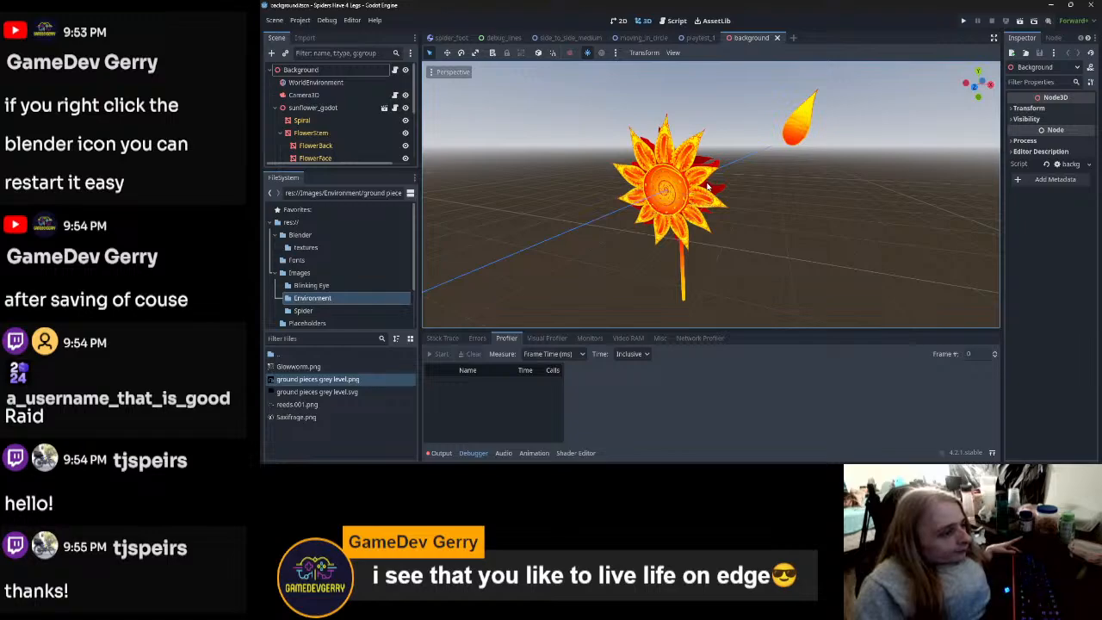
scroll(708, 185, "down", 2)
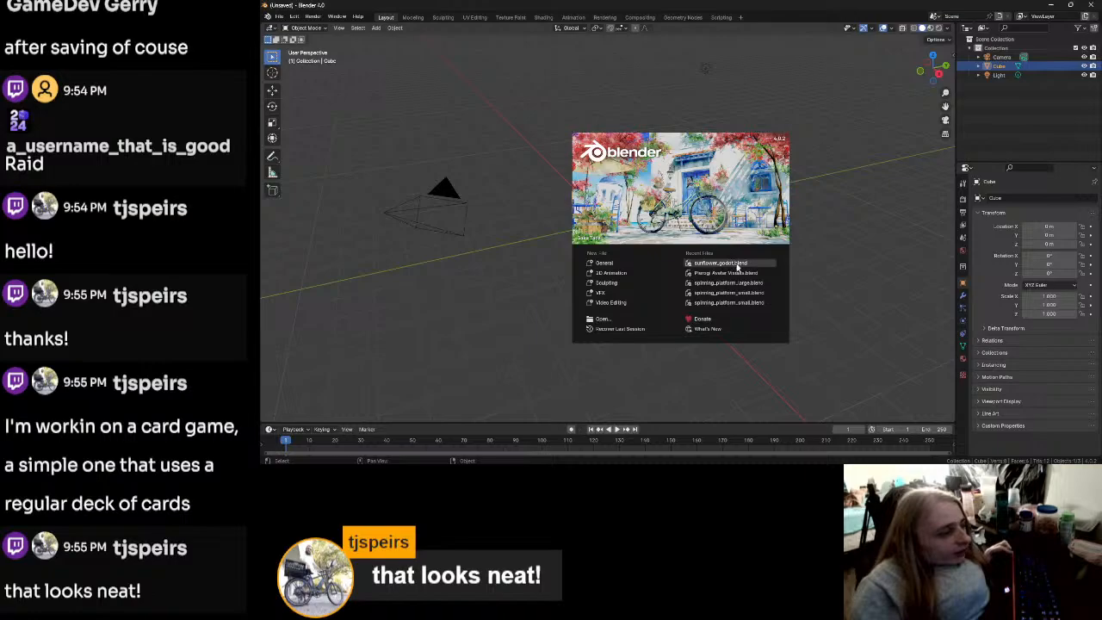
Step: Reopen sunflower_godot.blend in Blender and put the sunflower's armature in Pose Mode
left_click(736, 266)
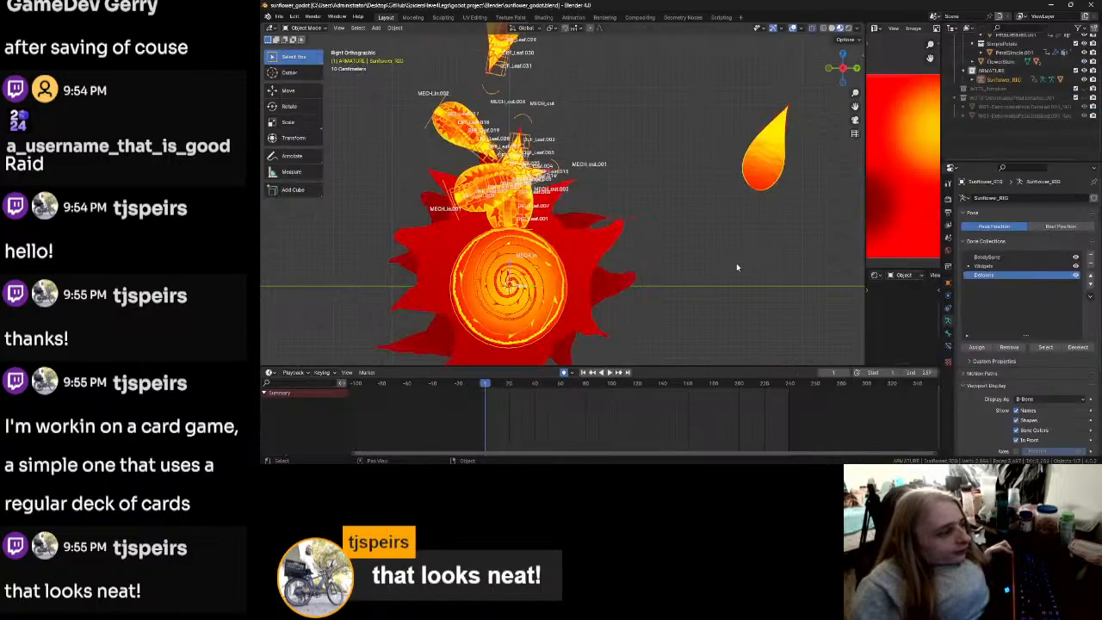
scroll(704, 269, "down", 5)
left_click(687, 261)
key("ctrl+z")
scroll(692, 264, "up", 3)
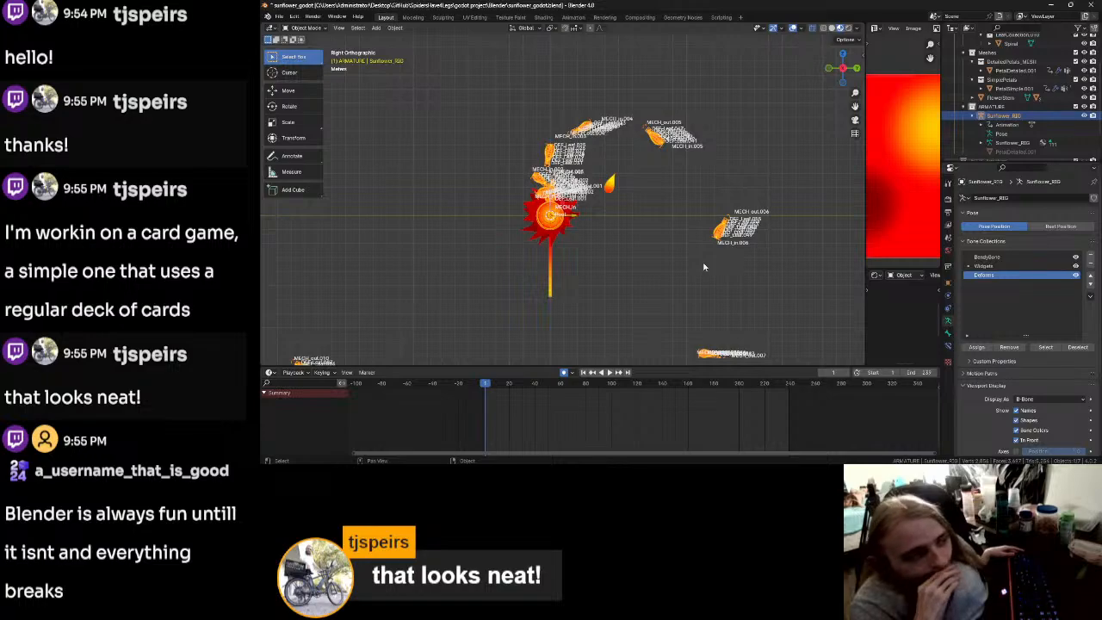
key("Tab")
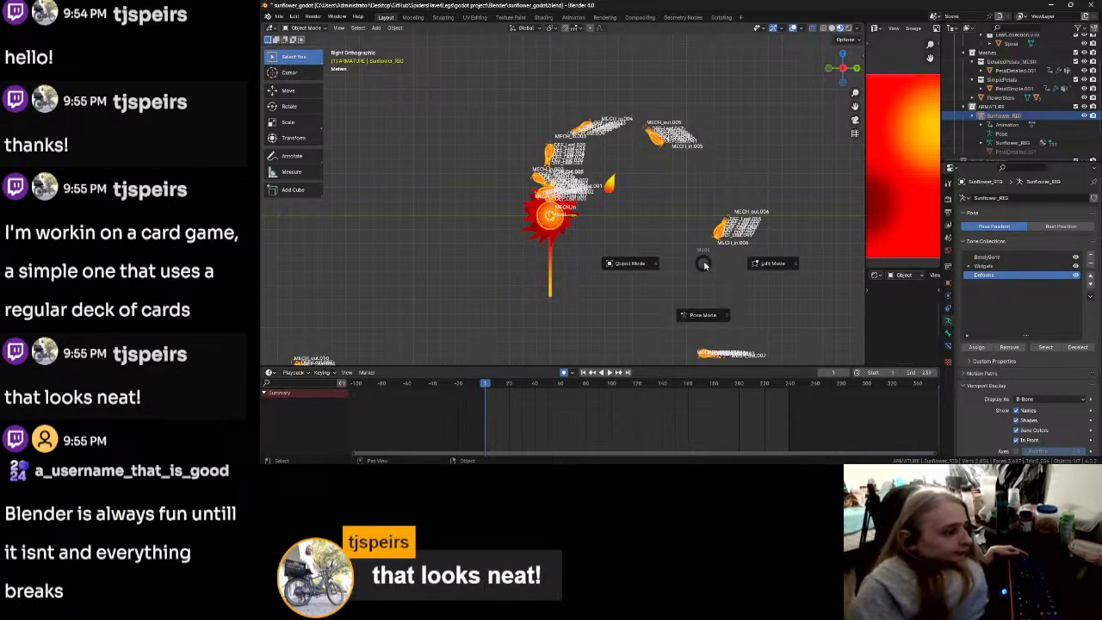
left_click(716, 318)
Step: Frame the detached petal controlled by MECH_out.005 and examine its overlapping deform and control bones
scroll(693, 182, "up", 10)
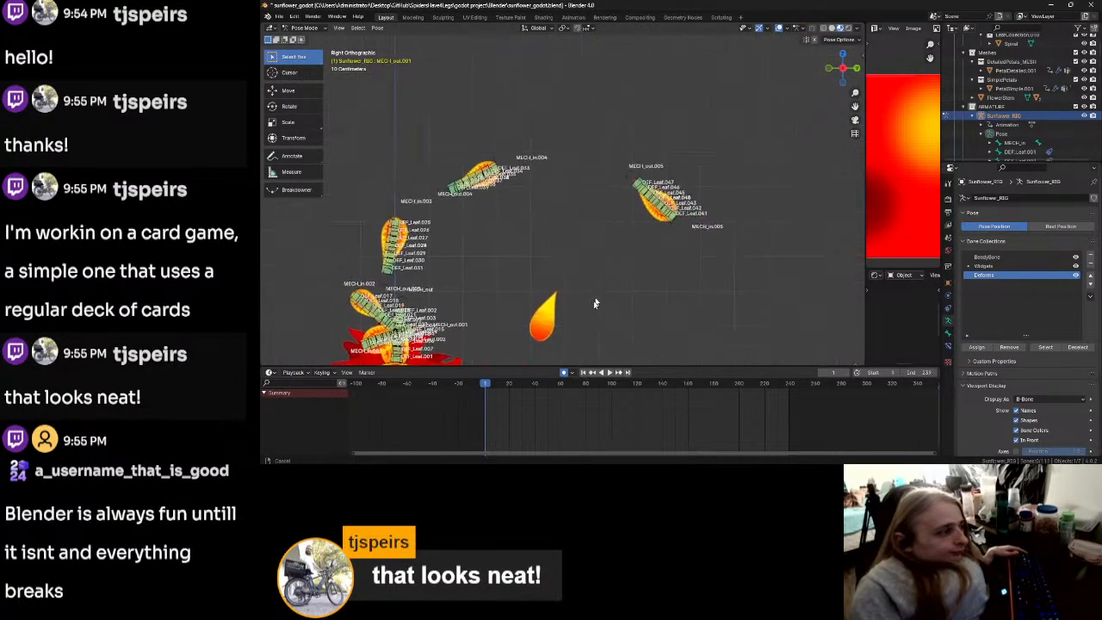
left_click(764, 247)
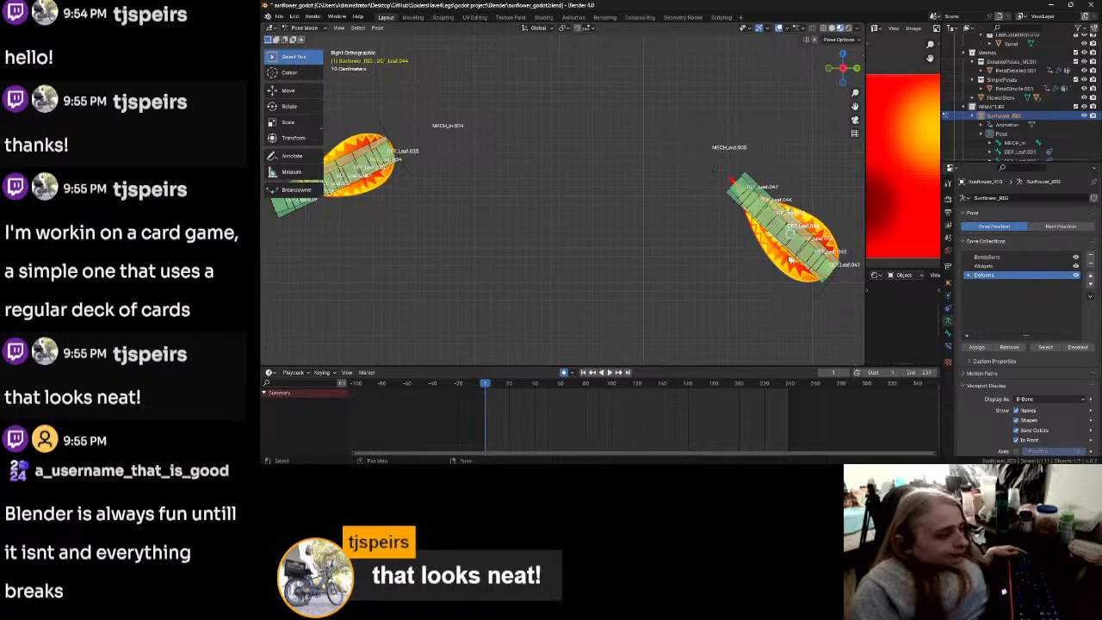
key("KP_Decimal")
scroll(583, 280, "up", 2)
left_click(653, 324)
left_click(650, 301)
left_click(649, 300)
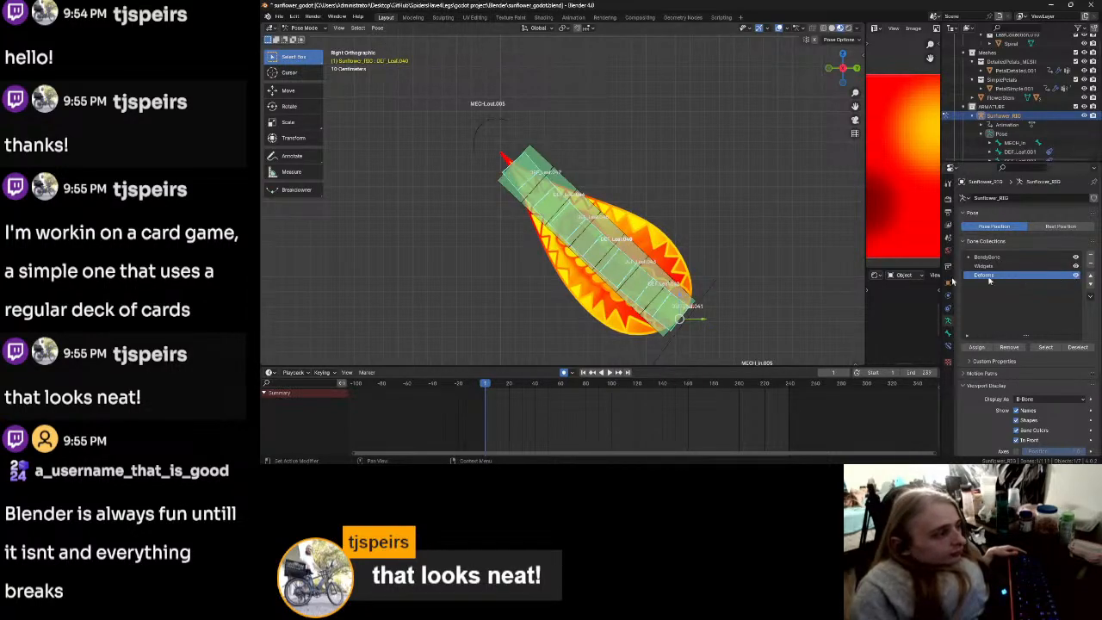
left_click(509, 157)
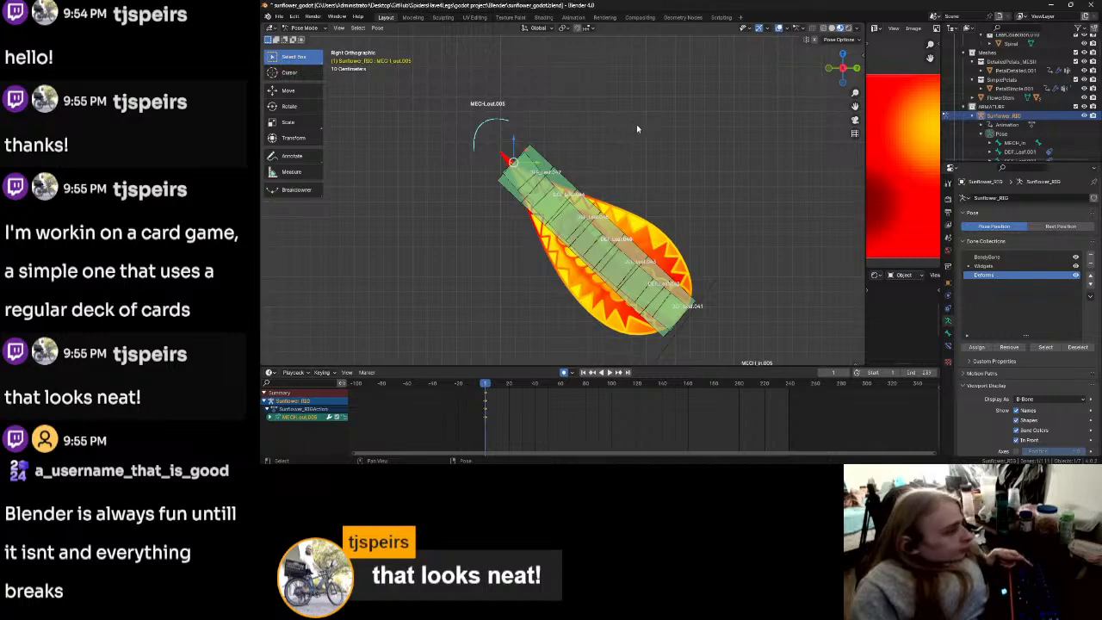
Step: Try clearing all transforms on the seven DEF_Leaf bones of the petal controlled by MECH_out.005, then undo it
left_click(542, 162)
left_click(571, 190, "shift")
left_click(594, 208, "shift")
left_click(615, 229, "shift")
left_click(635, 247, "shift")
left_click(658, 271, "shift")
left_click(684, 296, "shift")
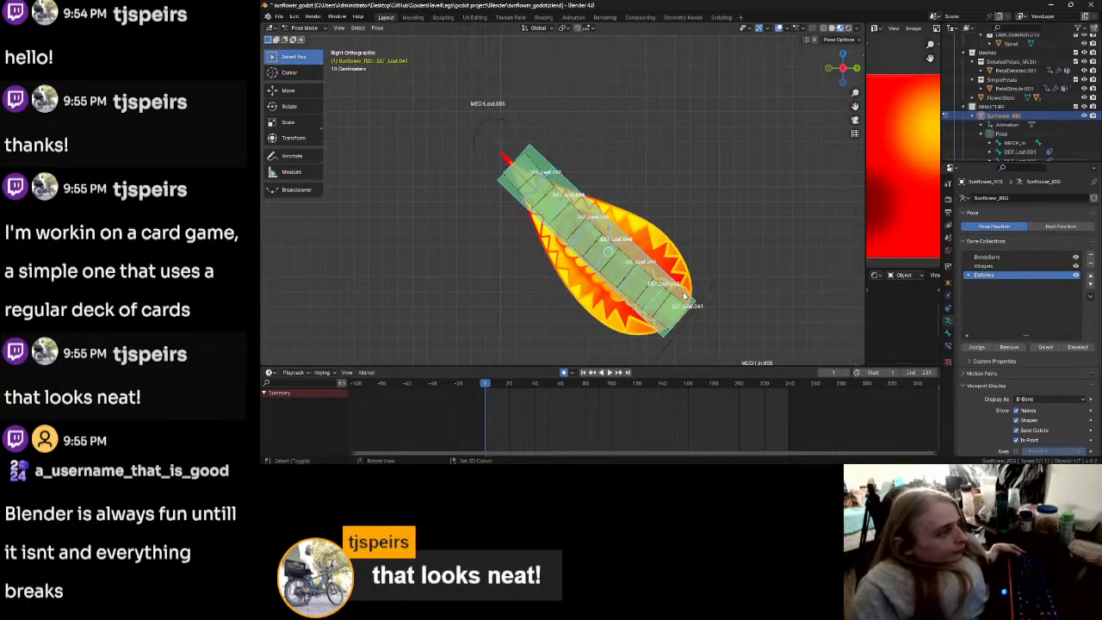
left_click(378, 28)
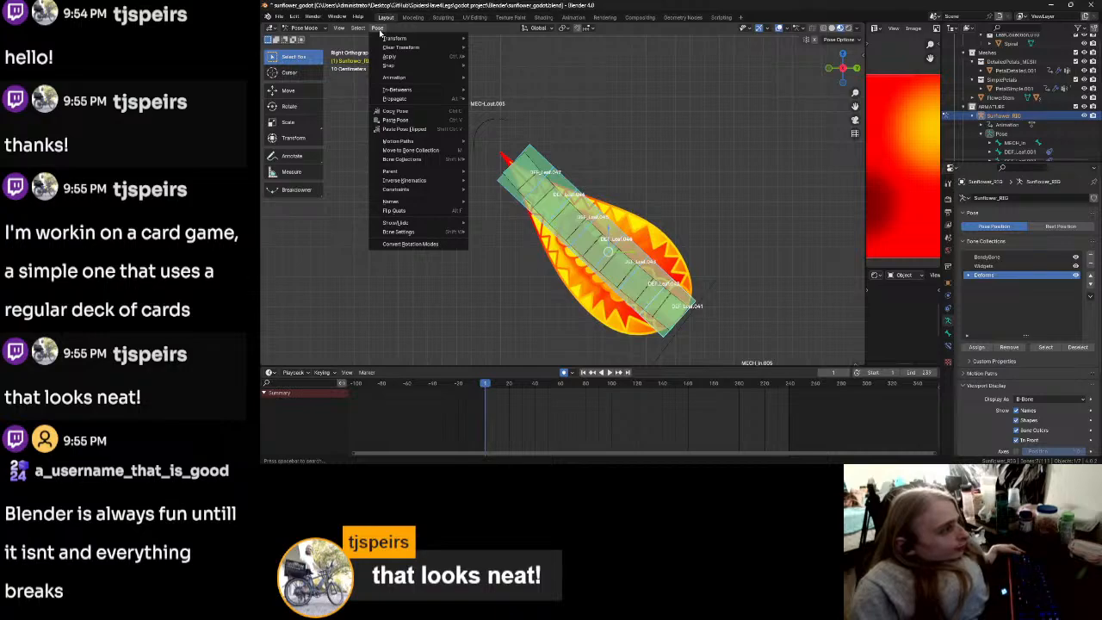
mouse_move(449, 48)
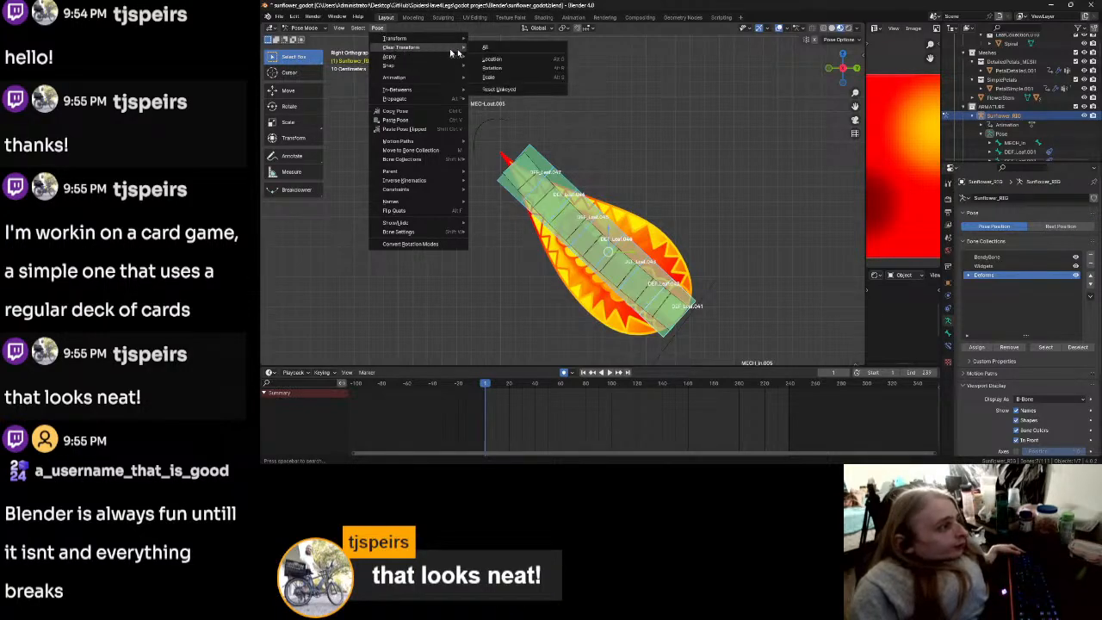
left_click(492, 50)
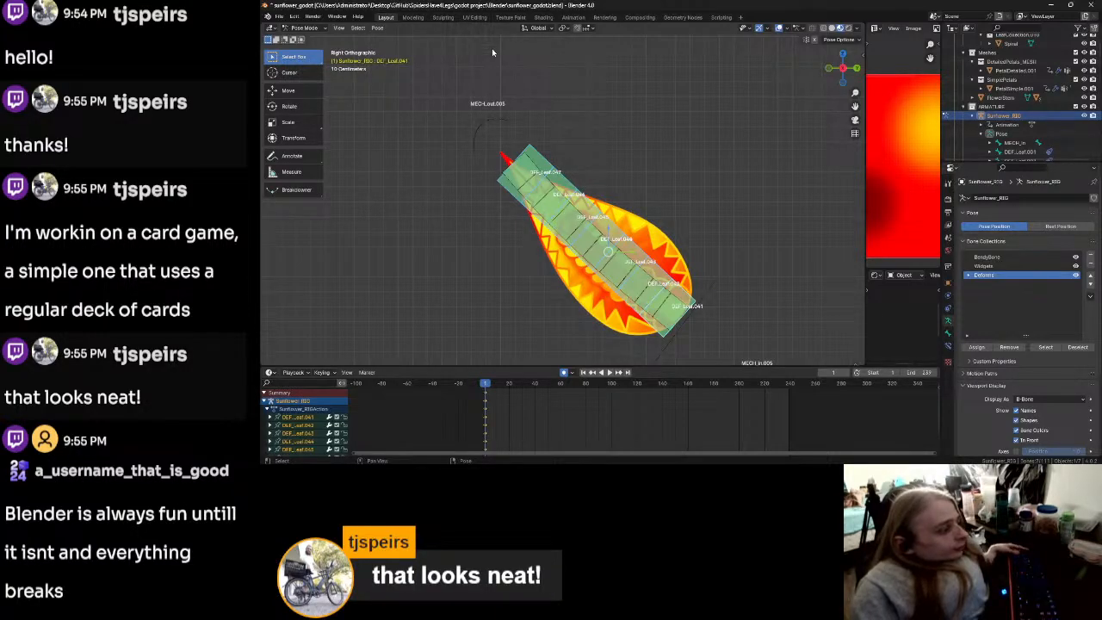
key("ctrl+z")
Step: Try applying the pose of all the sunflower armature's bones as the rest pose, then undo it
scroll(494, 63, "down", 11)
key("a")
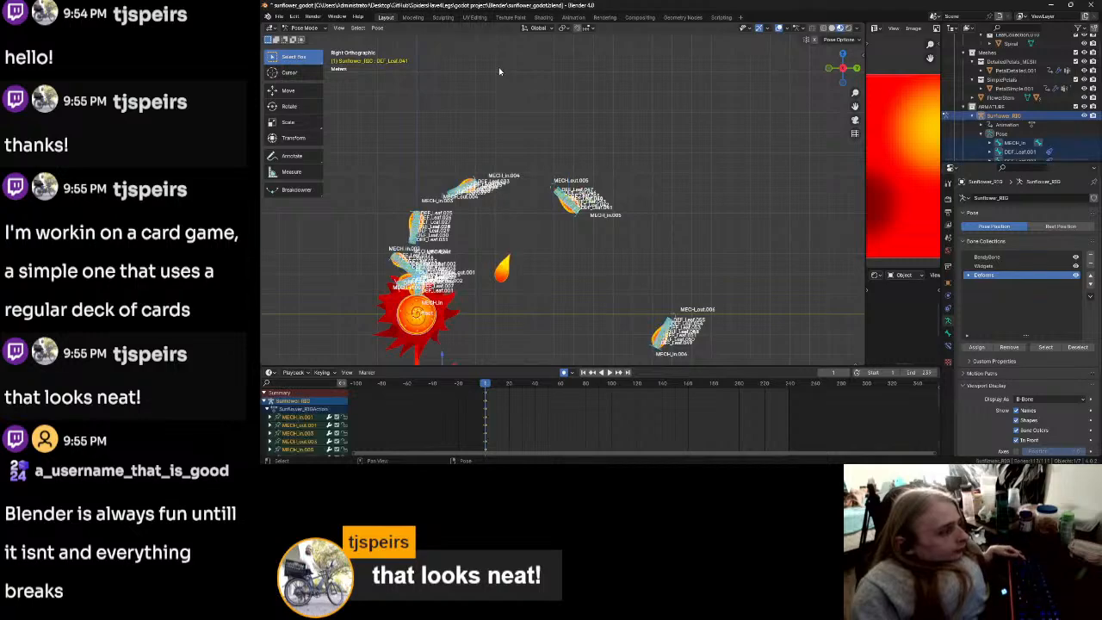
left_click(376, 28)
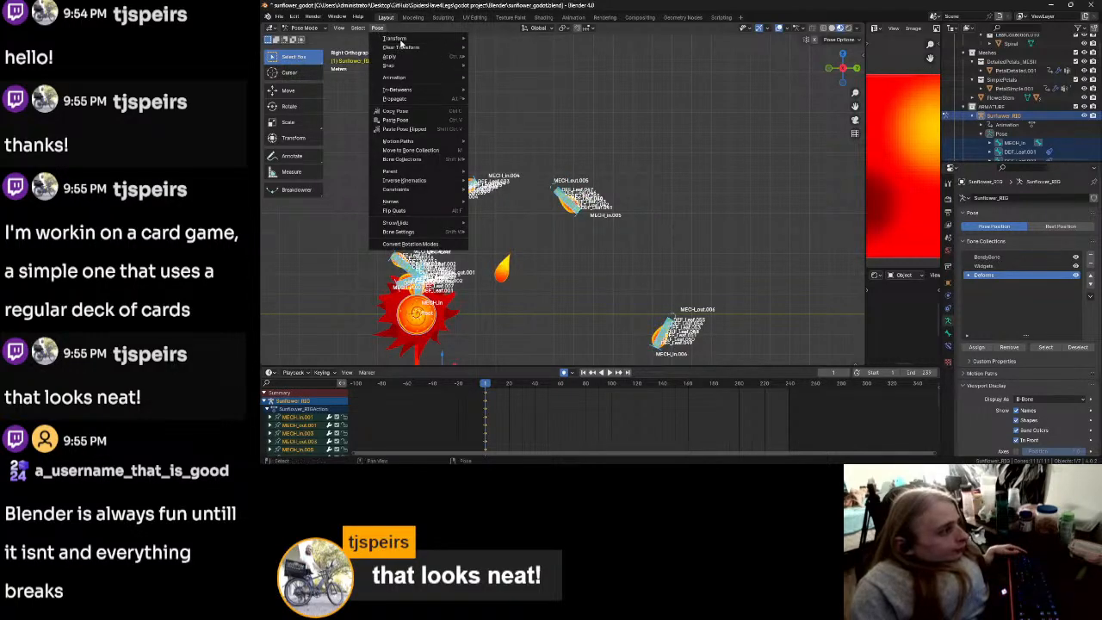
mouse_move(414, 63)
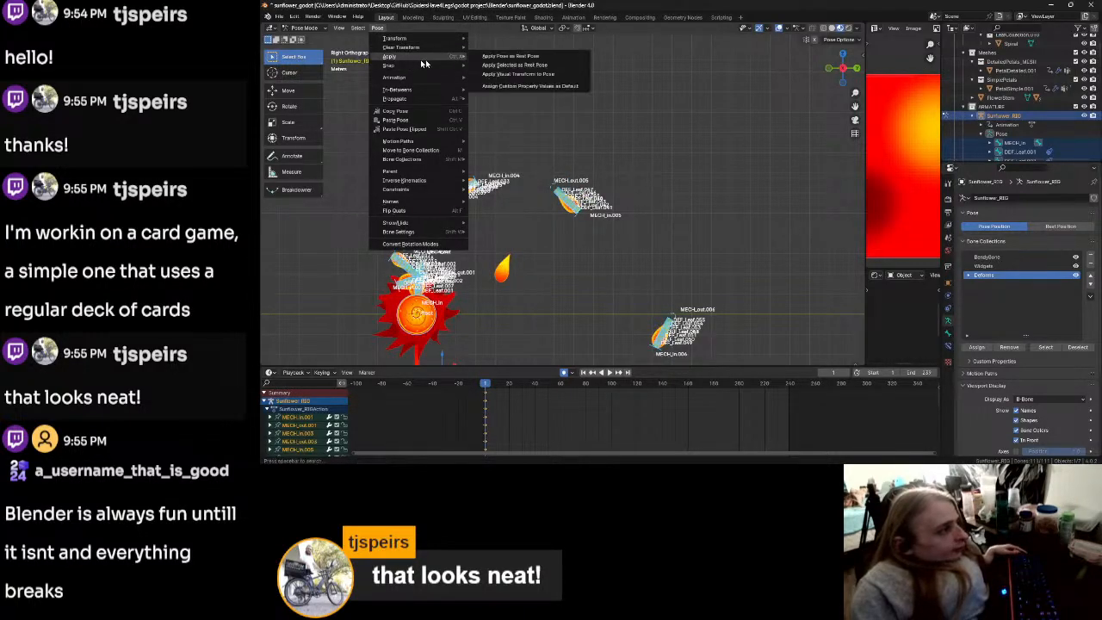
left_click(513, 58)
key("ctrl+z")
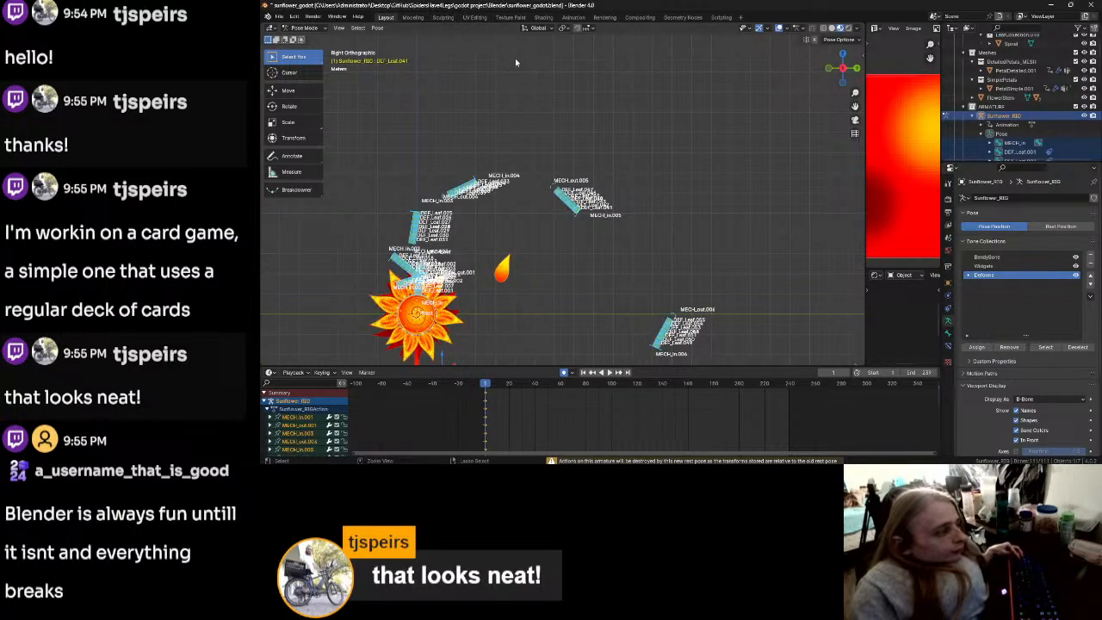
middle_click_drag(494, 165, 653, 39, "shift")
scroll(613, 127, "up", 2)
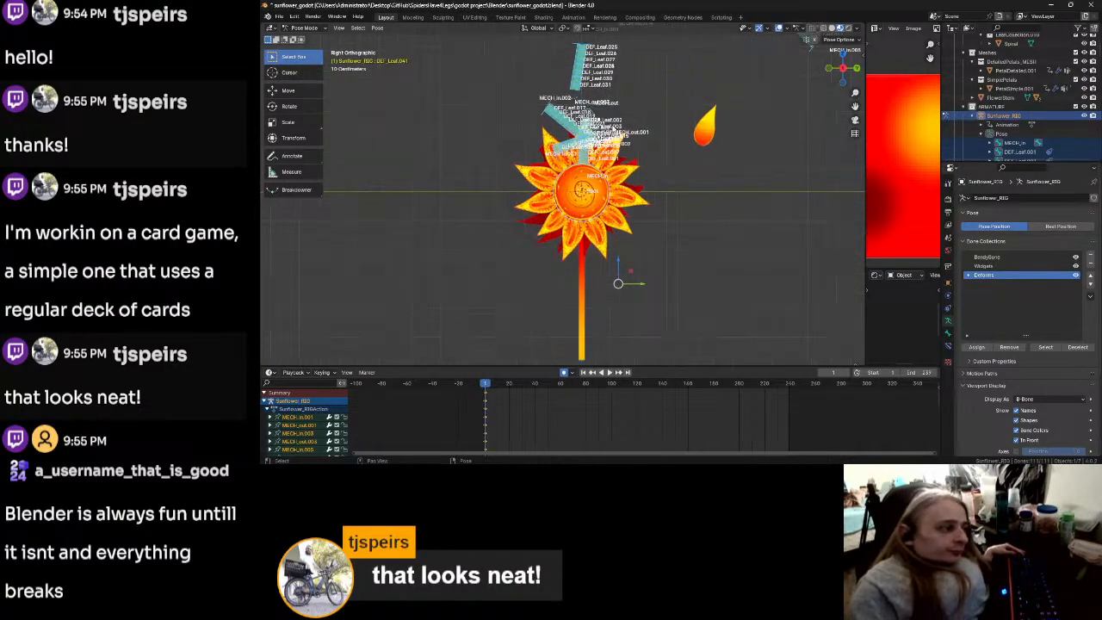
middle_click_drag(633, 98, 554, 177, "shift")
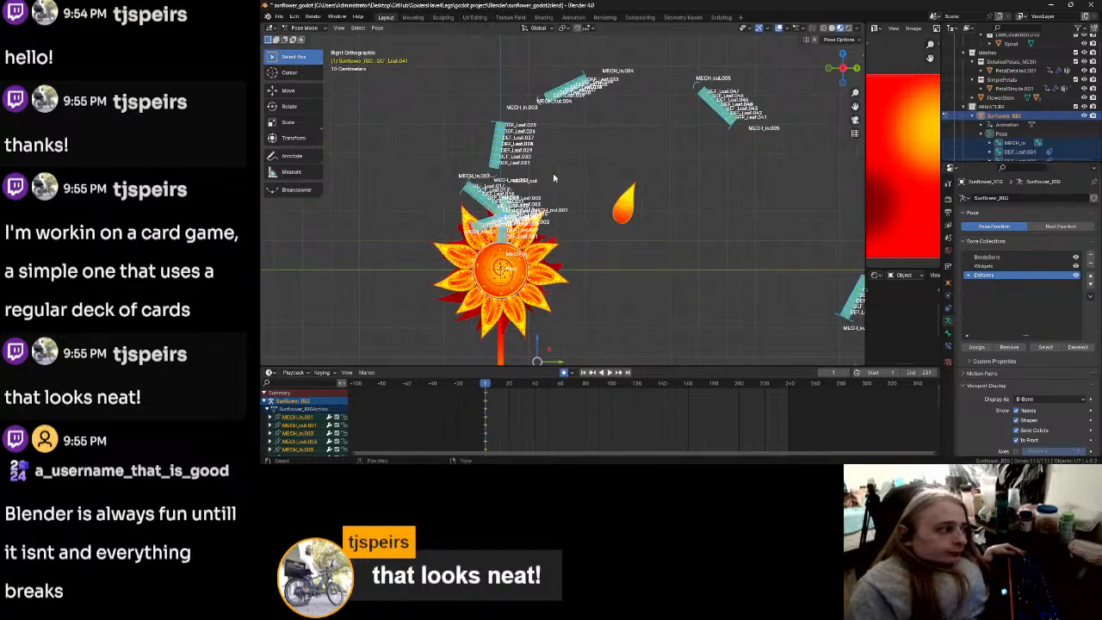
key("ctrl+z")
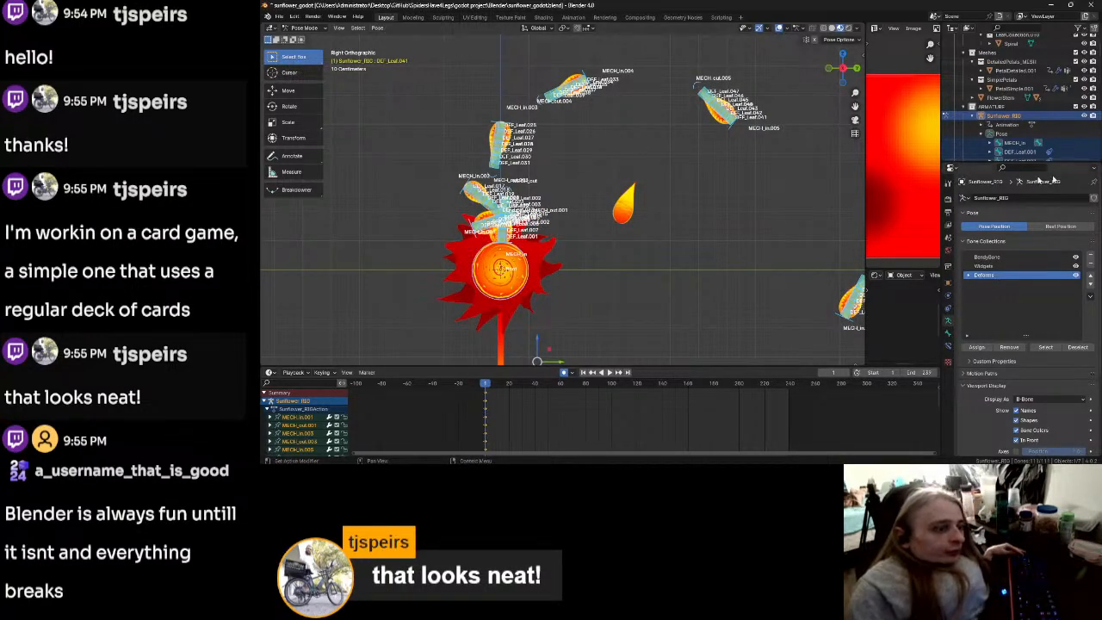
Step: Show the armature in Rest Position and examine how the detailed petals line up with their bone chains
left_click(1058, 226)
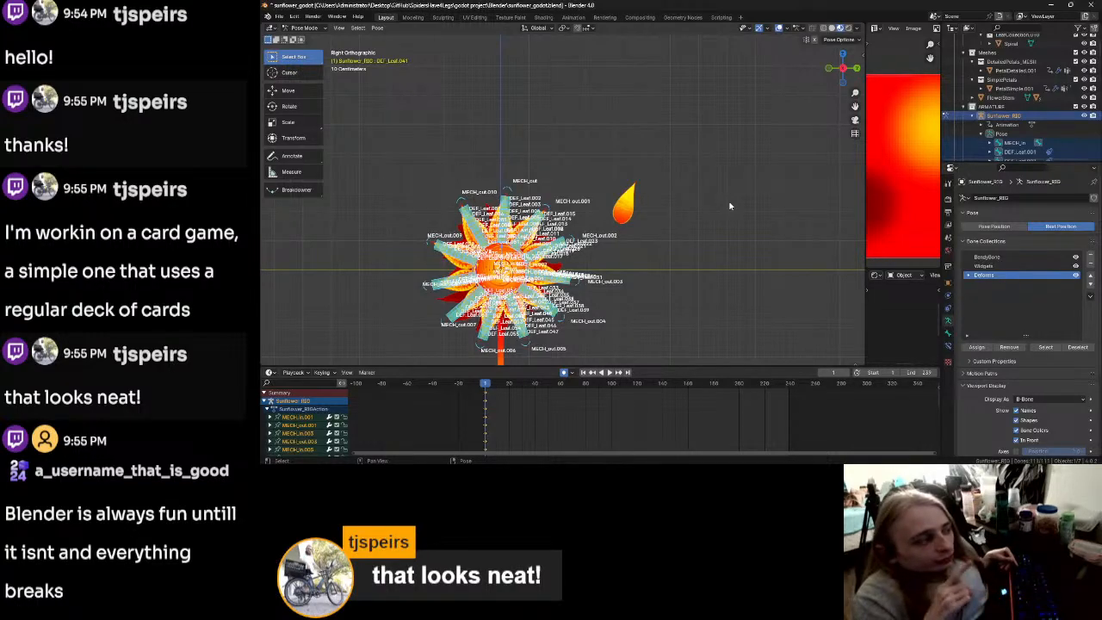
scroll(453, 246, "up", 5)
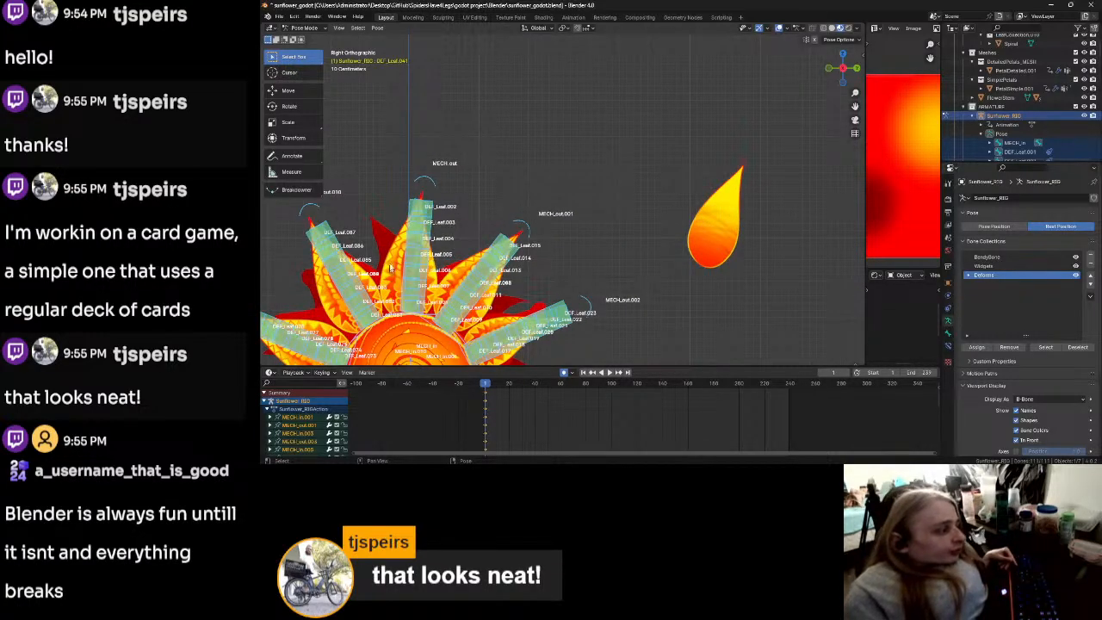
scroll(453, 245, "down", 5)
scroll(464, 260, "down", 2)
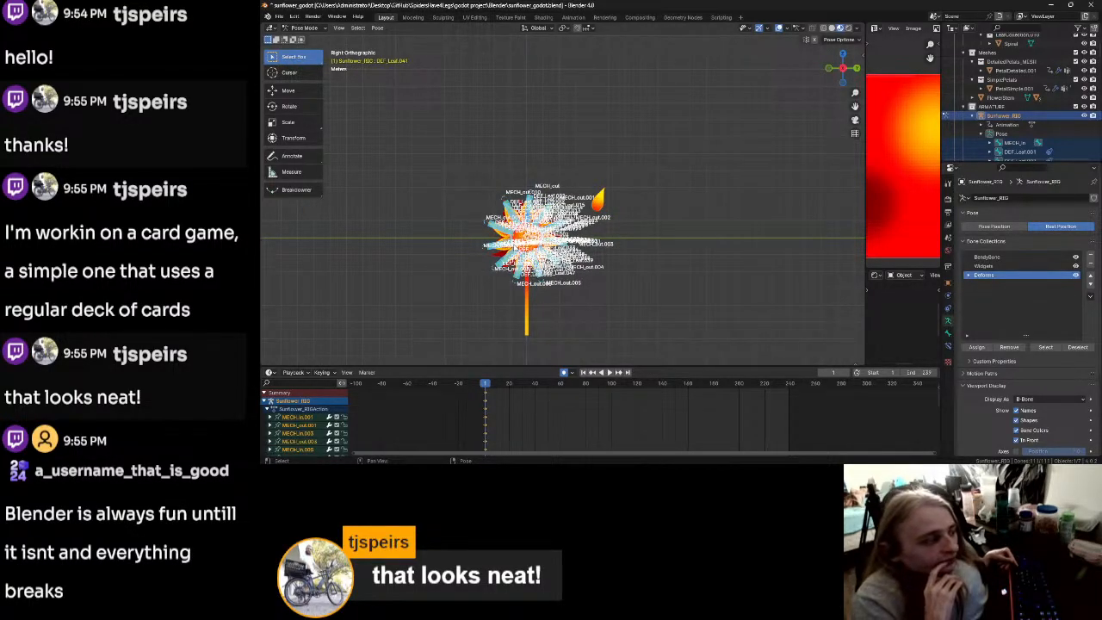
Step: Enlarge the timeline and delete all of the sunflower armature's keyframes at frame 1
left_click_drag(704, 367, 668, 123)
scroll(530, 372, "down", 15)
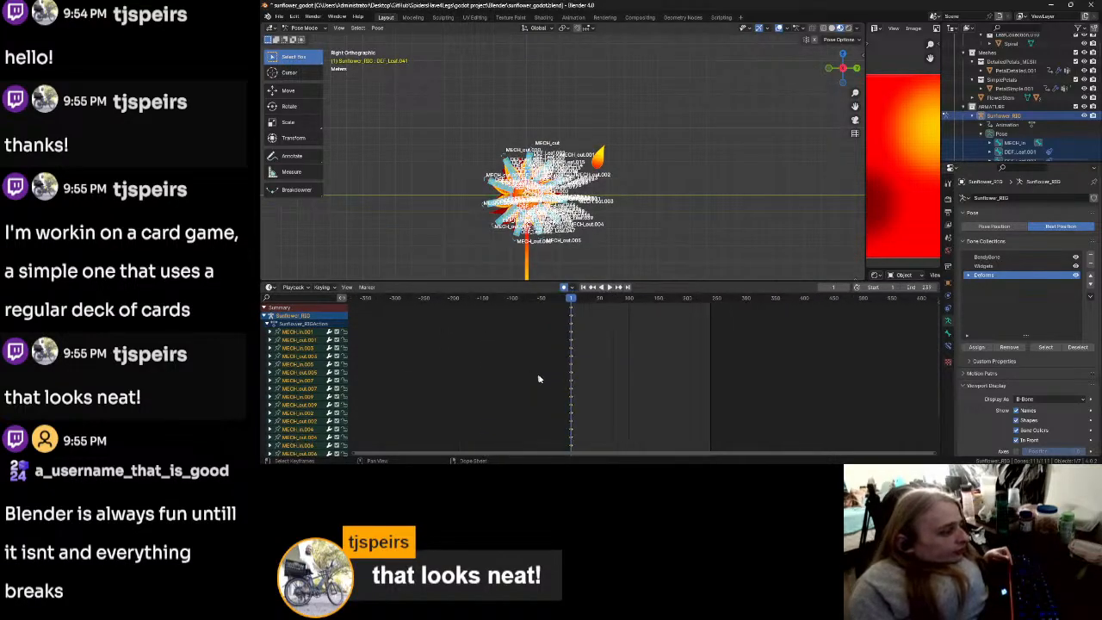
middle_click_drag(622, 380, 616, 433)
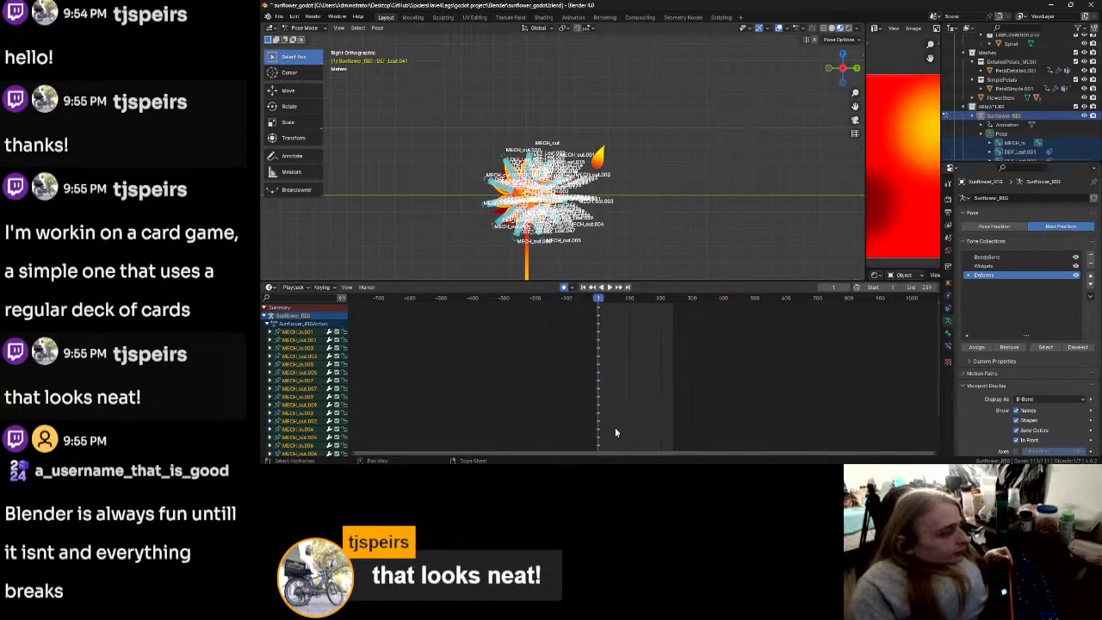
left_click(601, 324)
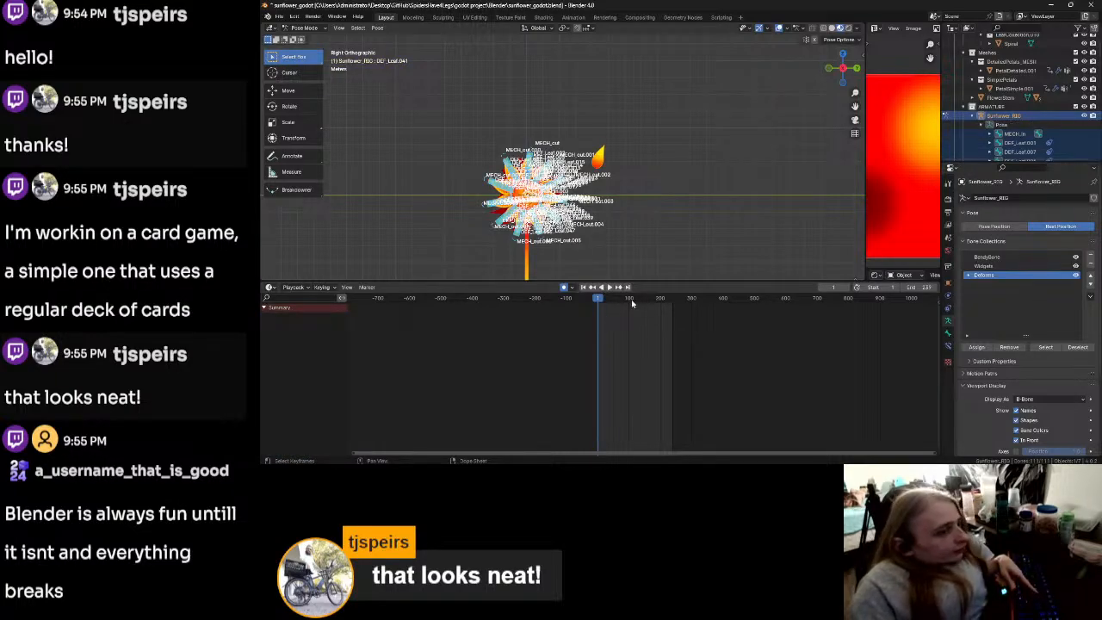
Step: Check the armature in Edit Mode, then try to rotate MECH_out.002 in Pose Mode while Rest Position is enabled
key("ctrl+Tab")
scroll(649, 219, "up", 5)
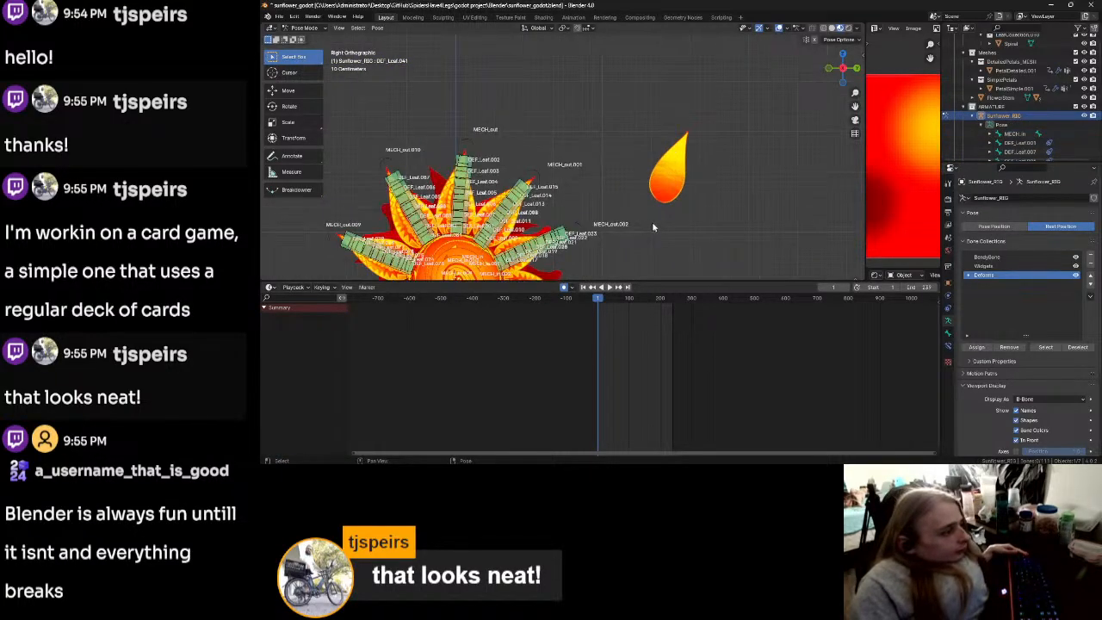
key("Tab")
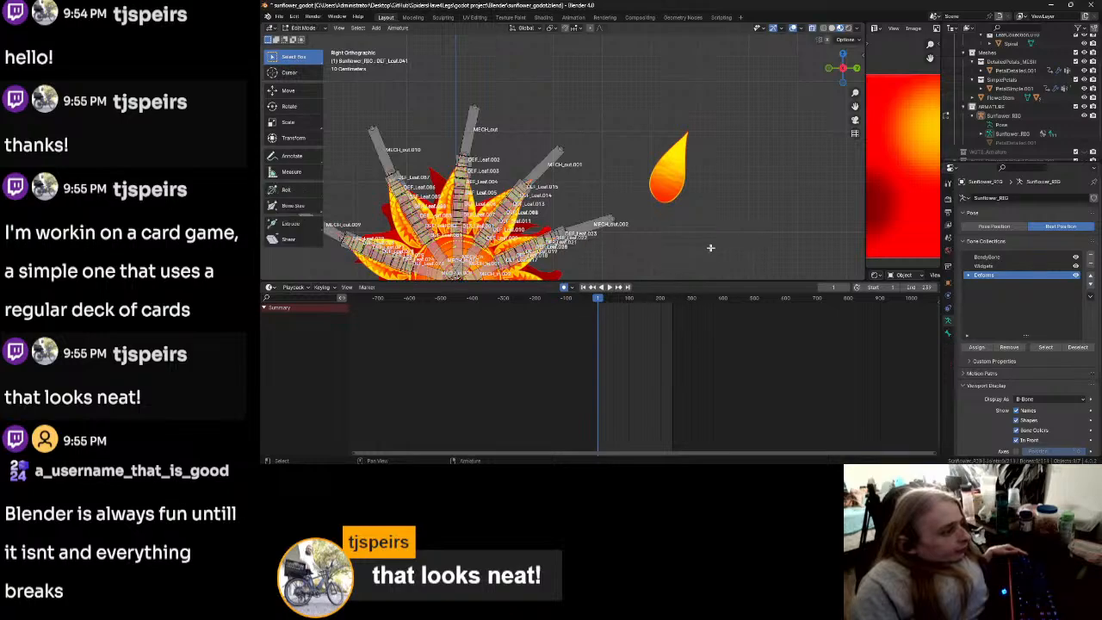
left_click(616, 238)
key("ctrl+Tab")
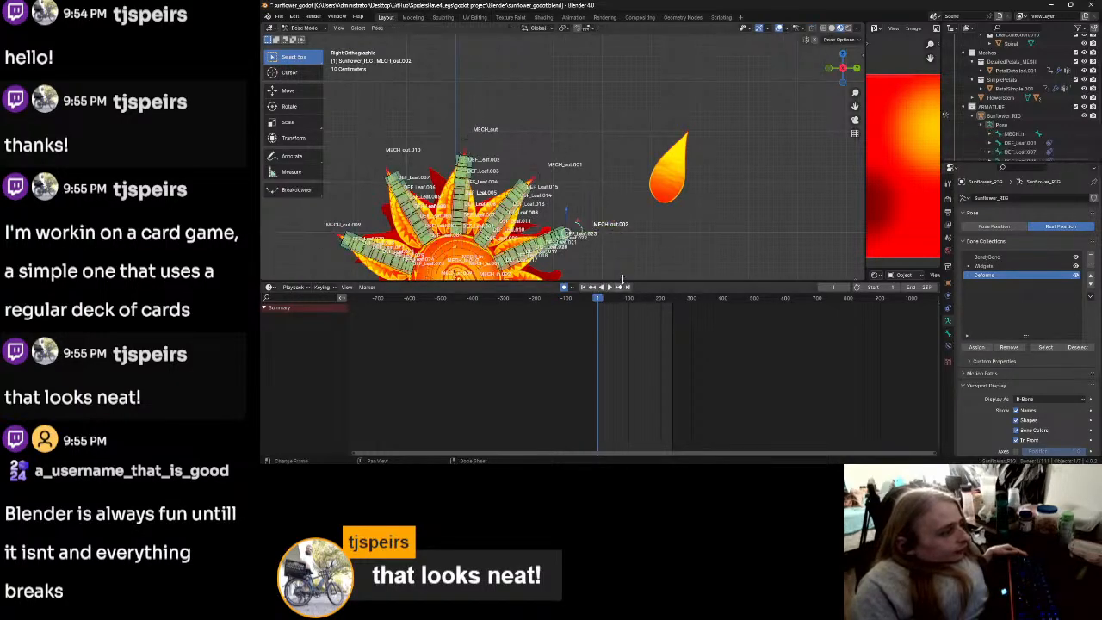
key("r")
key("r")
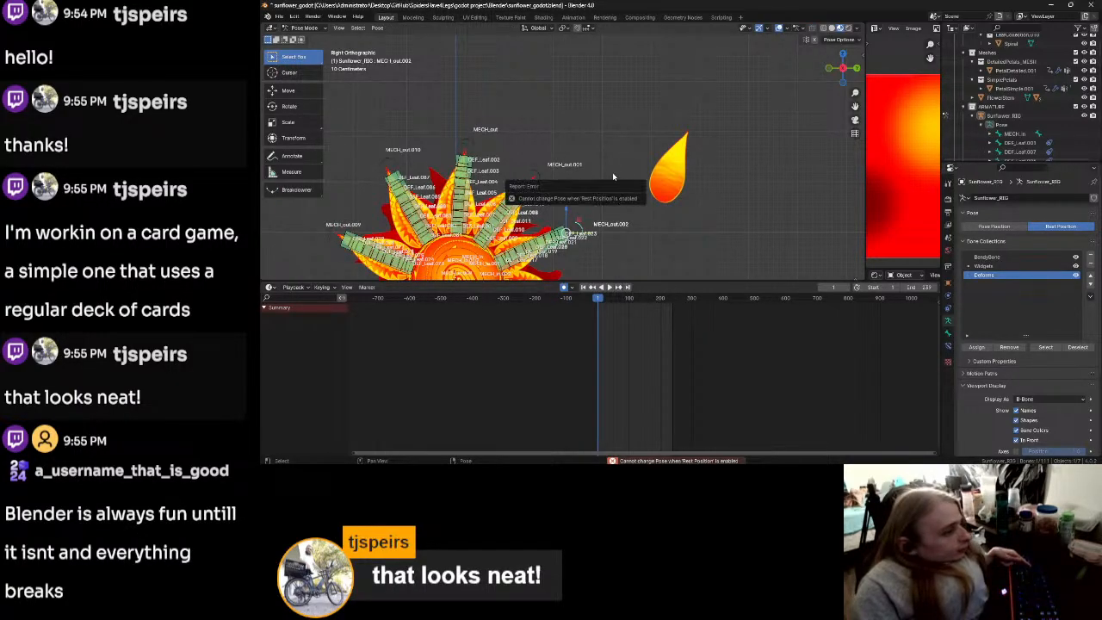
Step: Return the armature to Pose Position and examine how the petals are scattered around the flower head
left_click(992, 226)
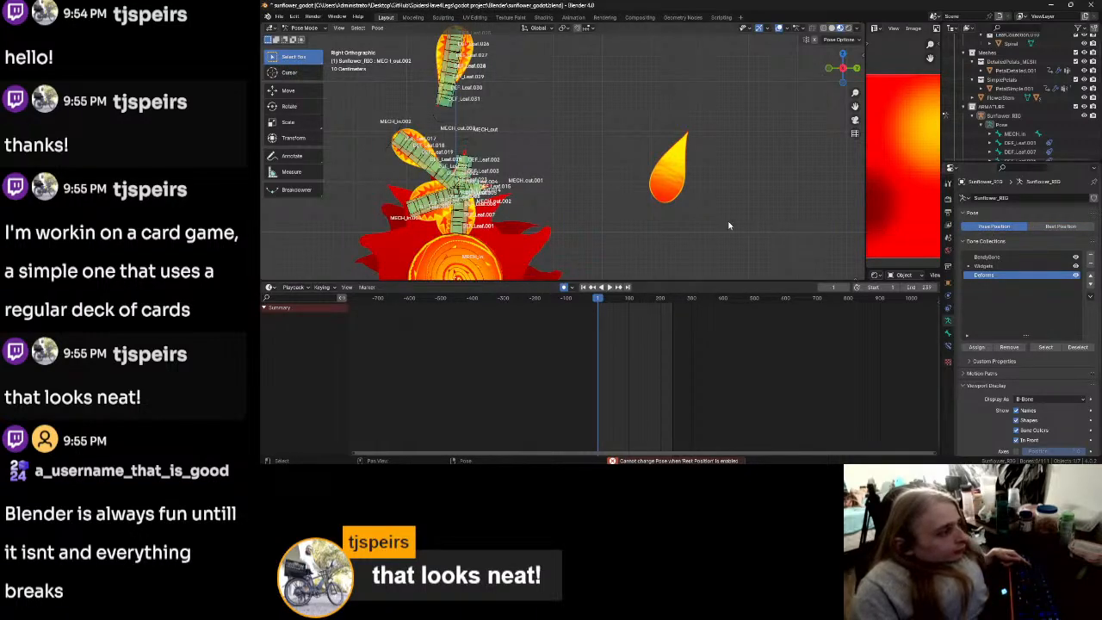
scroll(690, 240, "down", 3)
scroll(691, 240, "down", 3)
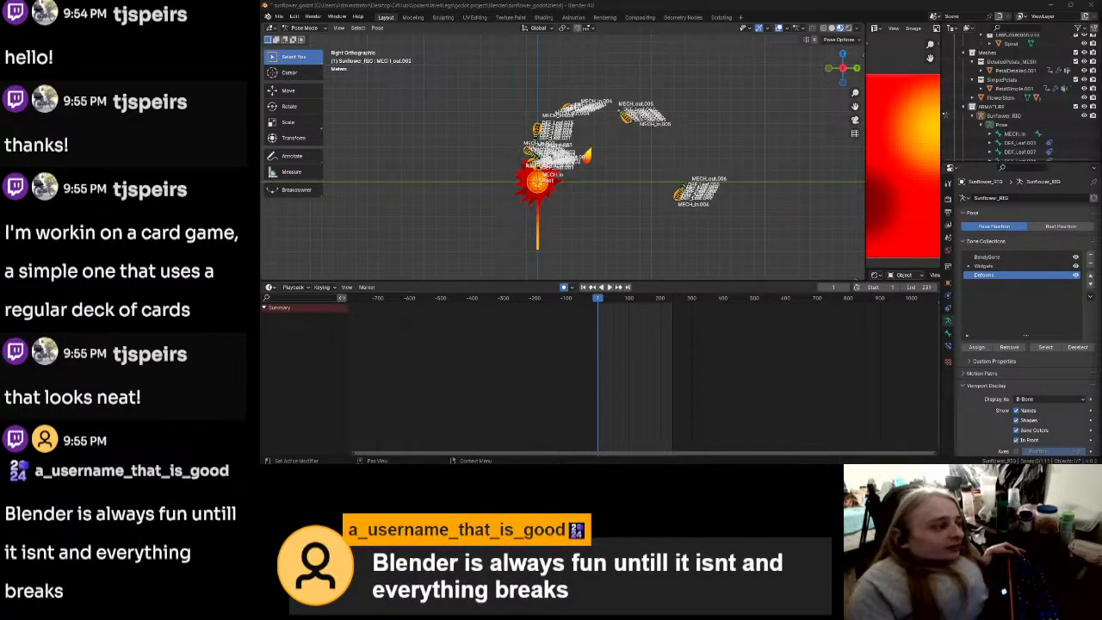
scroll(650, 122, "up", 6)
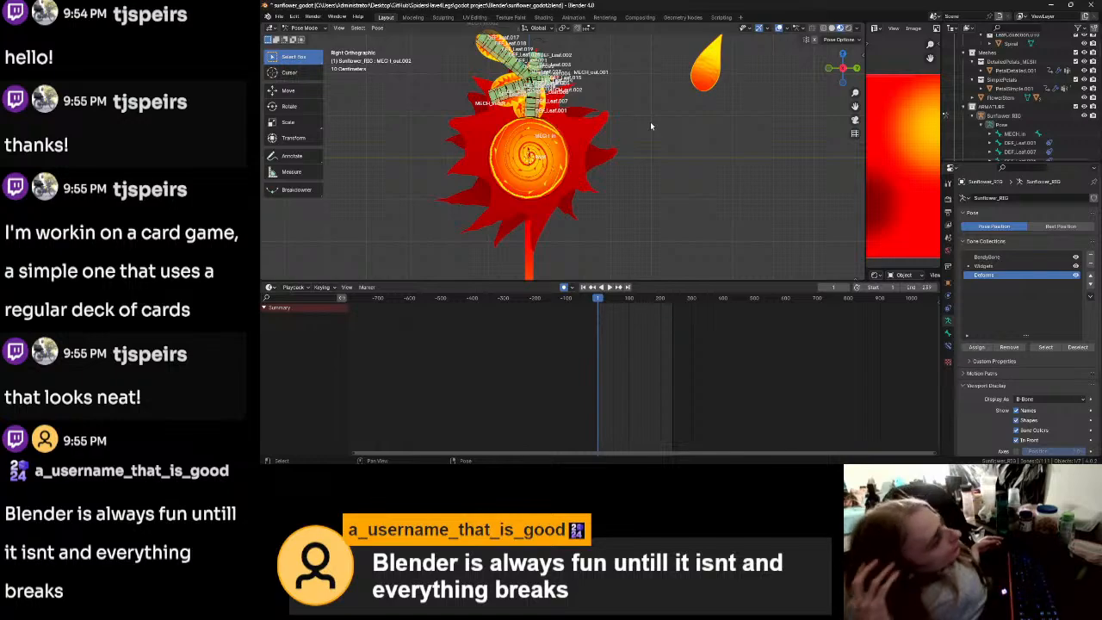
scroll(650, 121, "down", 8)
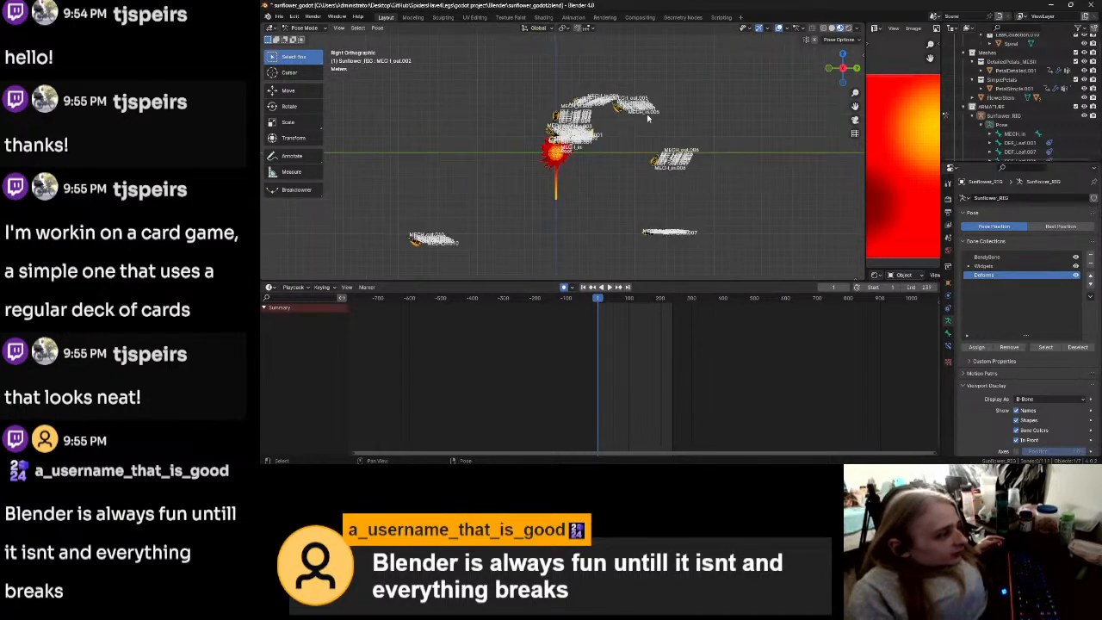
scroll(615, 186, "up", 3)
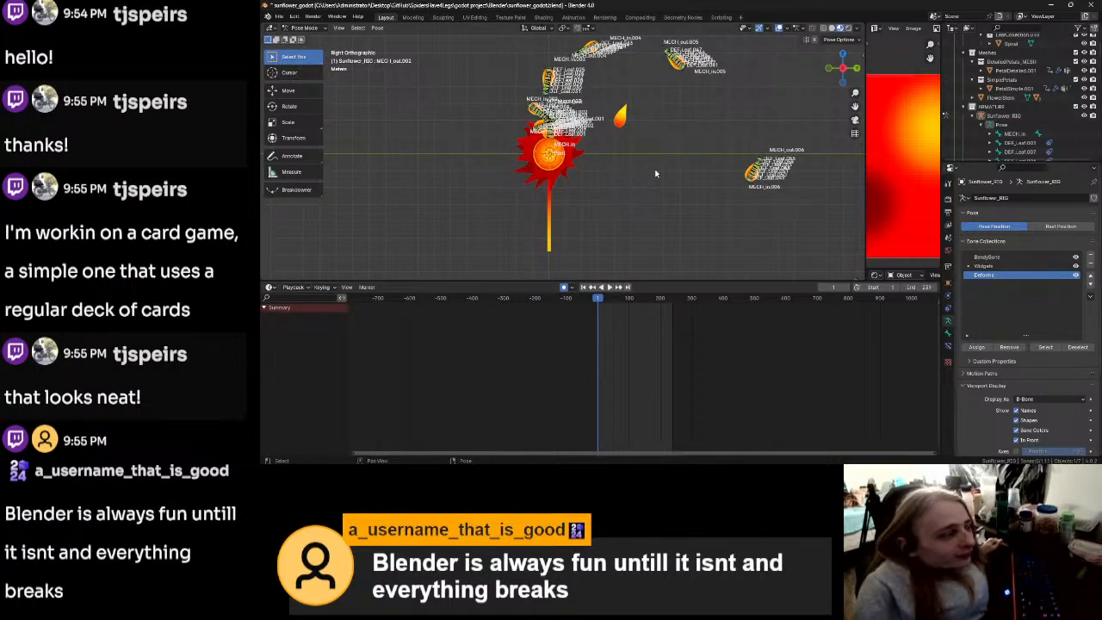
Step: Try applying the visual transform to the pose of all the armature's bones, then undo it
key("a")
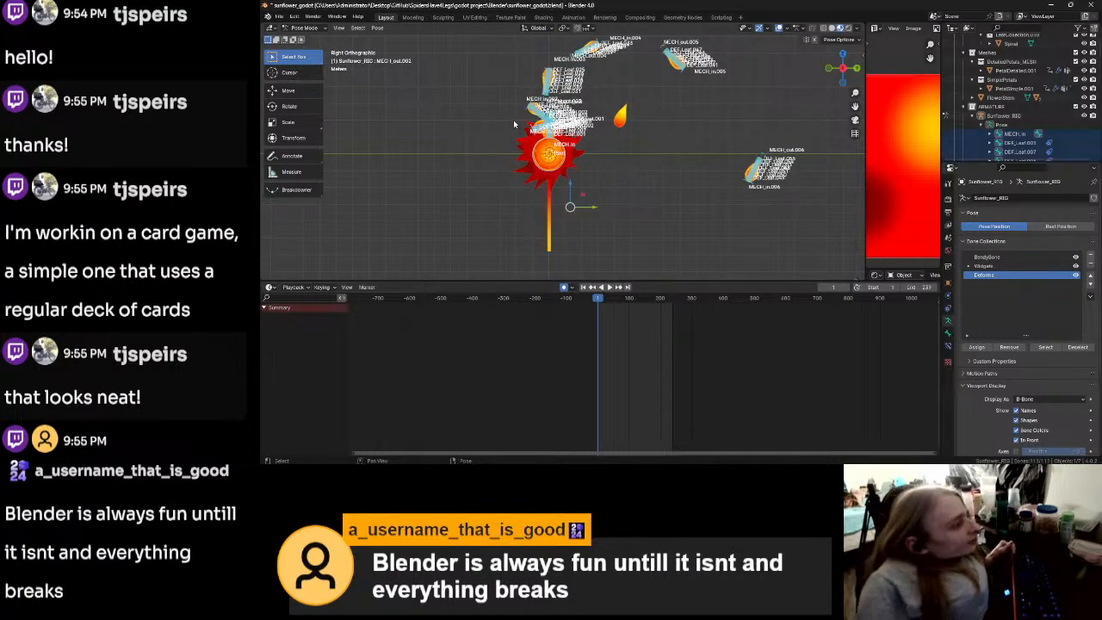
left_click(380, 28)
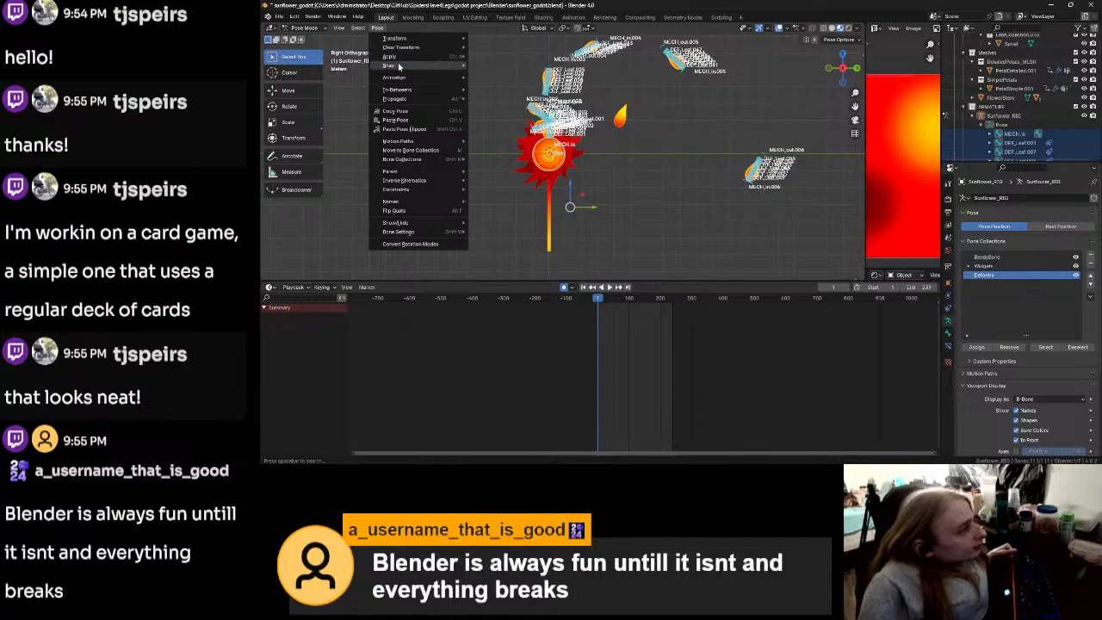
mouse_move(423, 56)
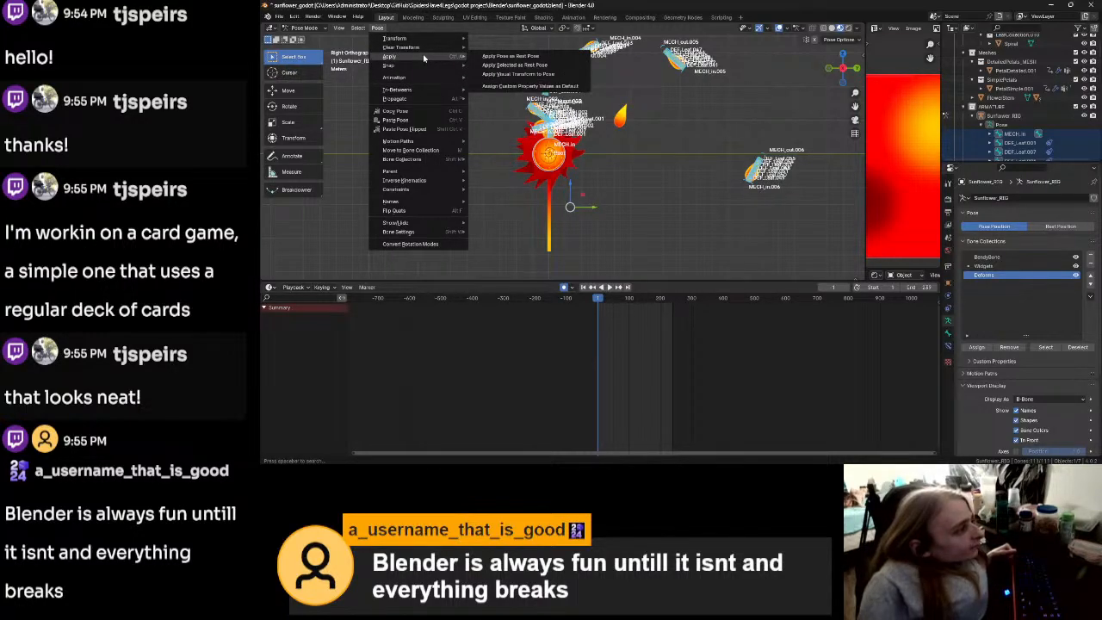
left_click(527, 76)
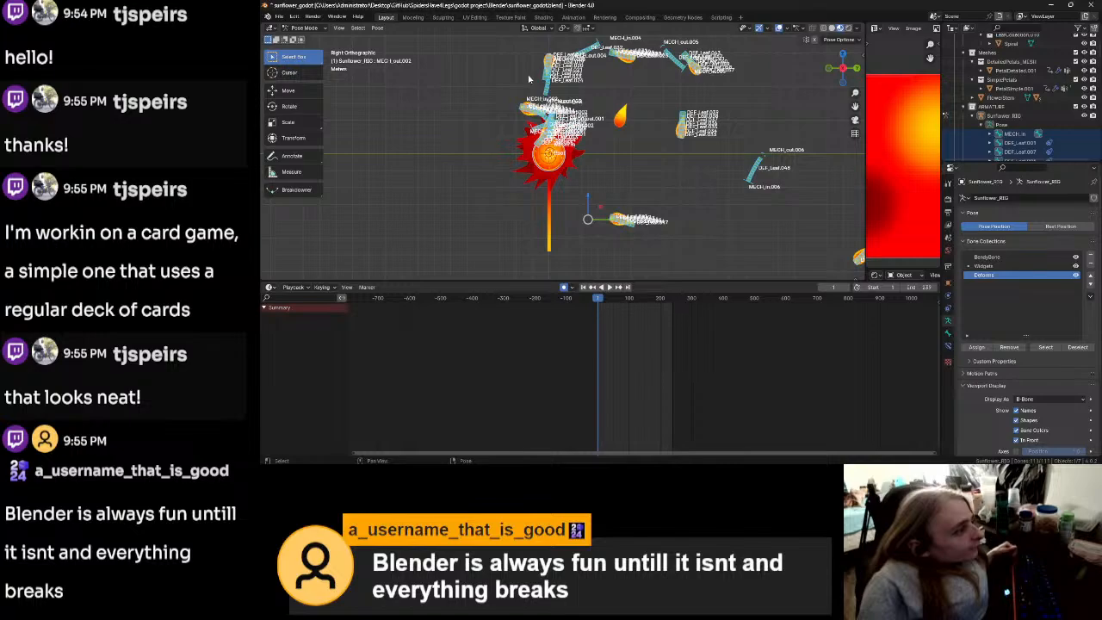
left_click(380, 29)
mouse_move(407, 69)
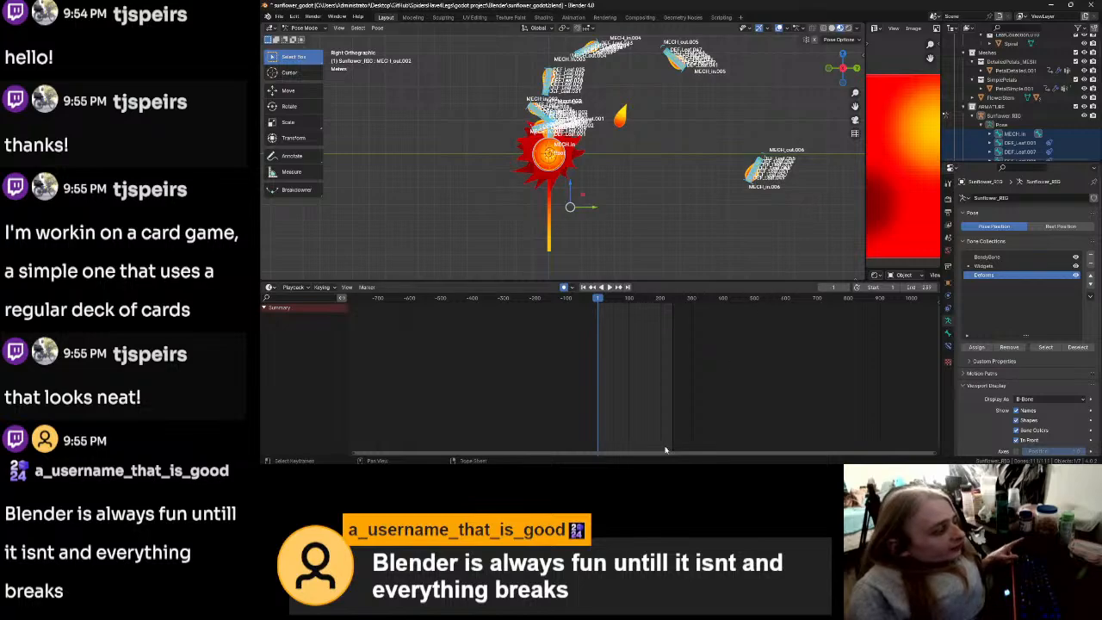
Step: Switch to the web browser, search for "reset to rest pose blender" and read how to reset an armature to its rest position
mouse_move(412, 471)
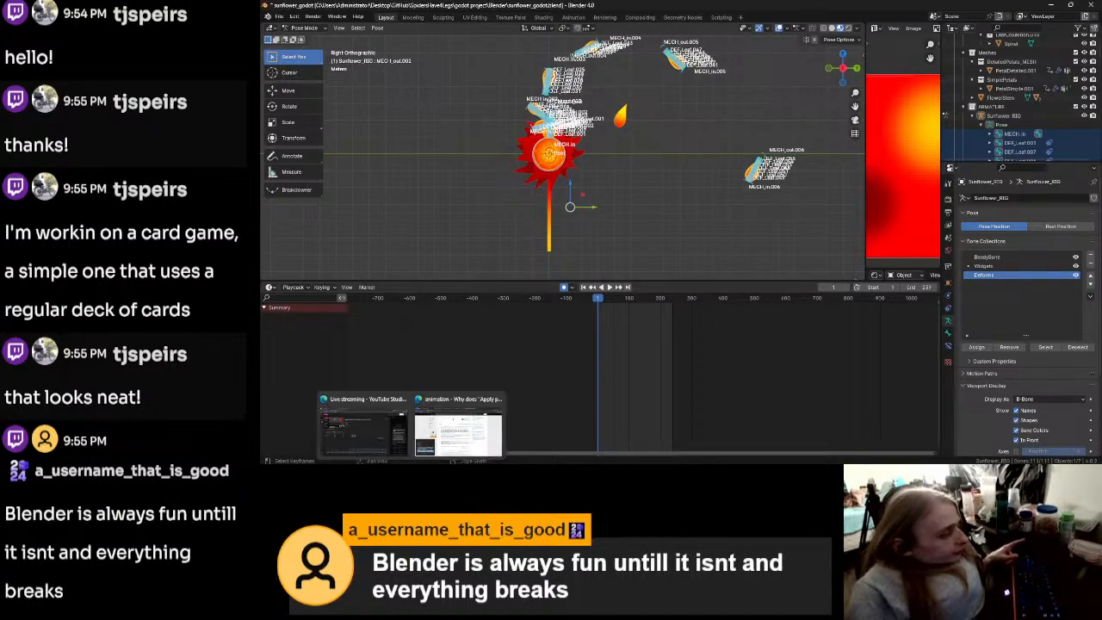
left_click(454, 428)
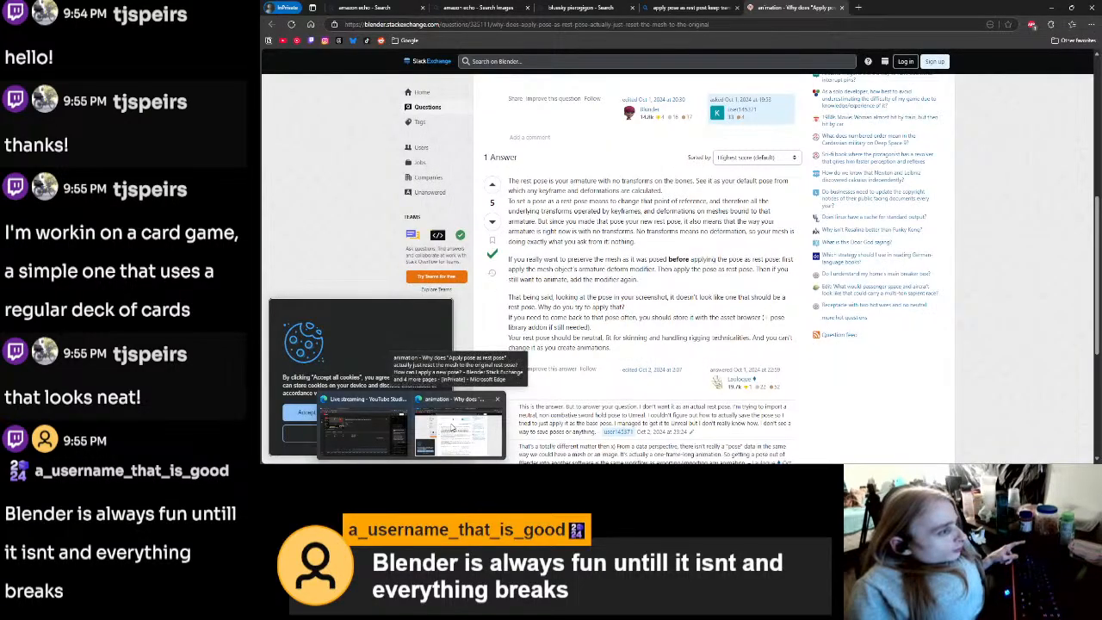
left_click(490, 24)
type("re")
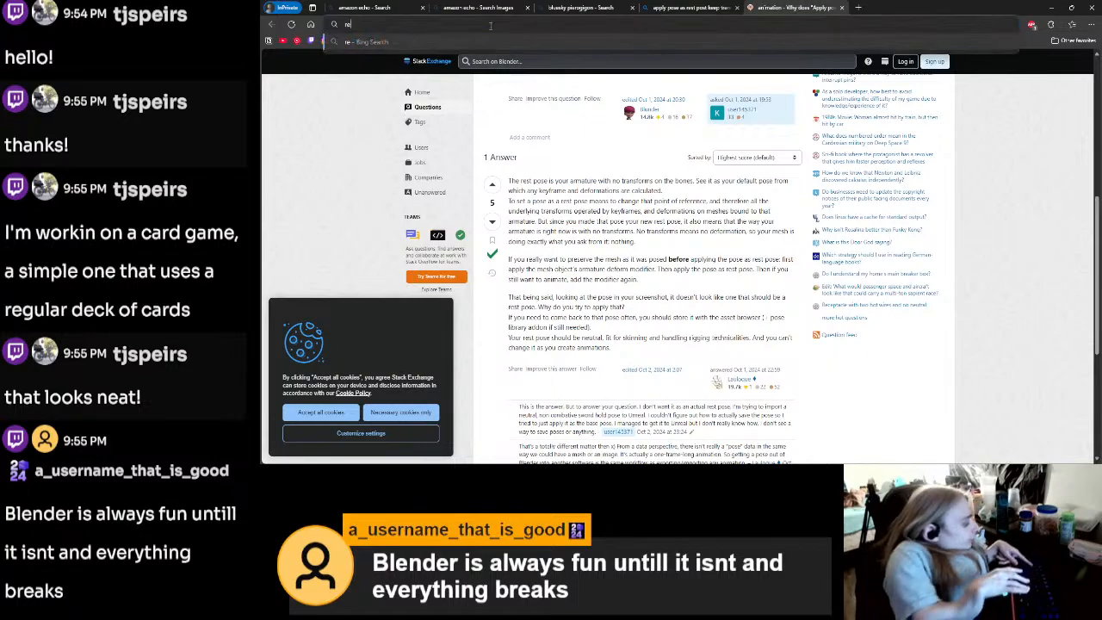
type("set to rest ")
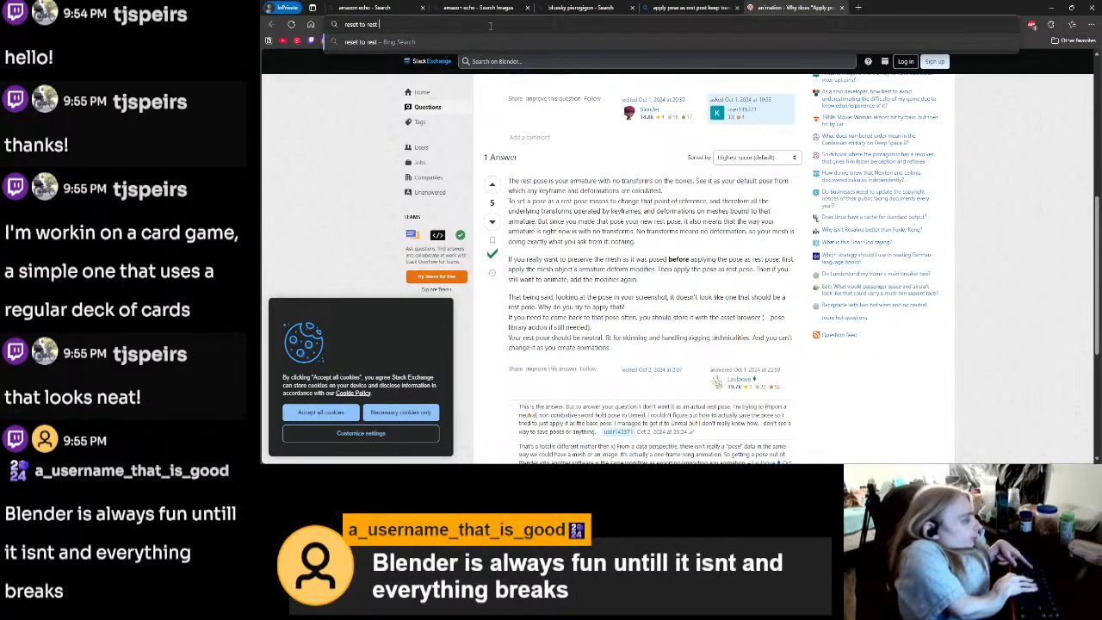
type("pose blender")
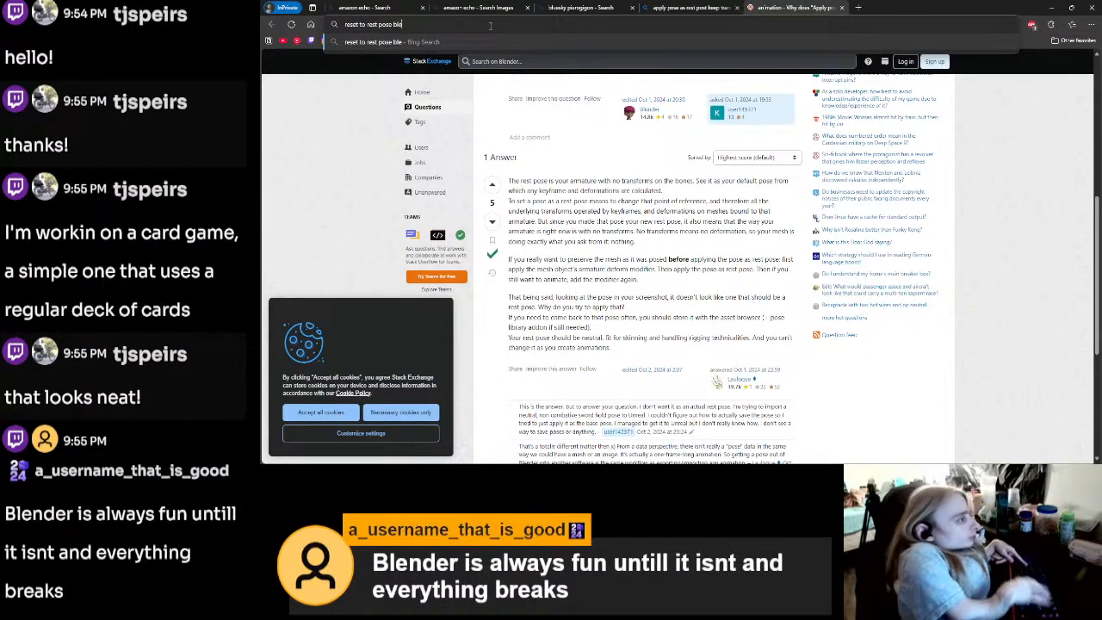
key("Return")
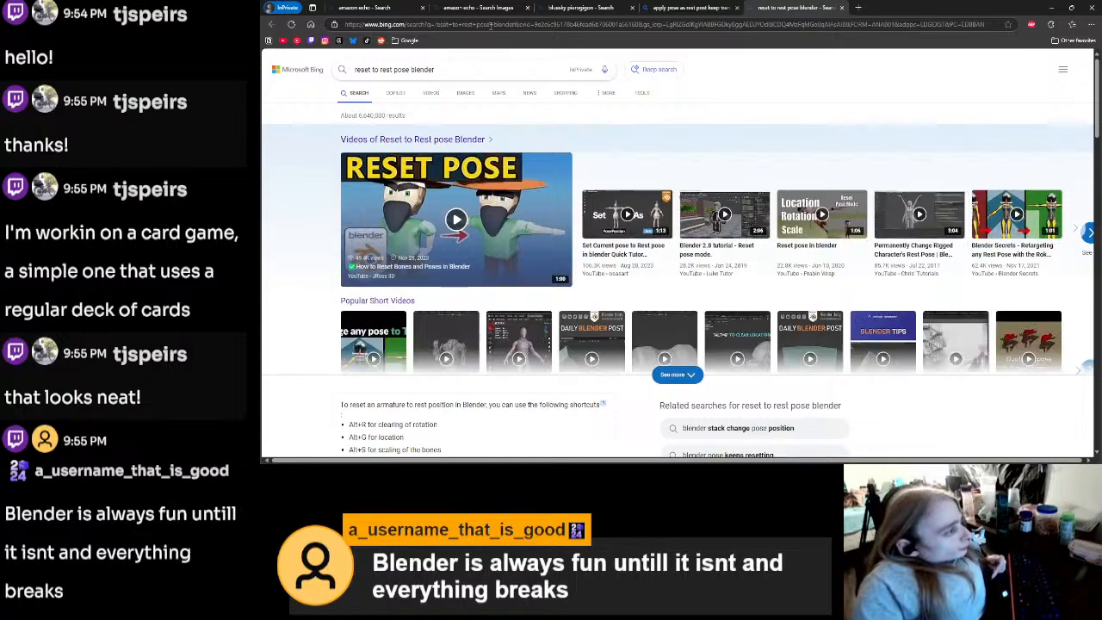
scroll(304, 257, "down", 3)
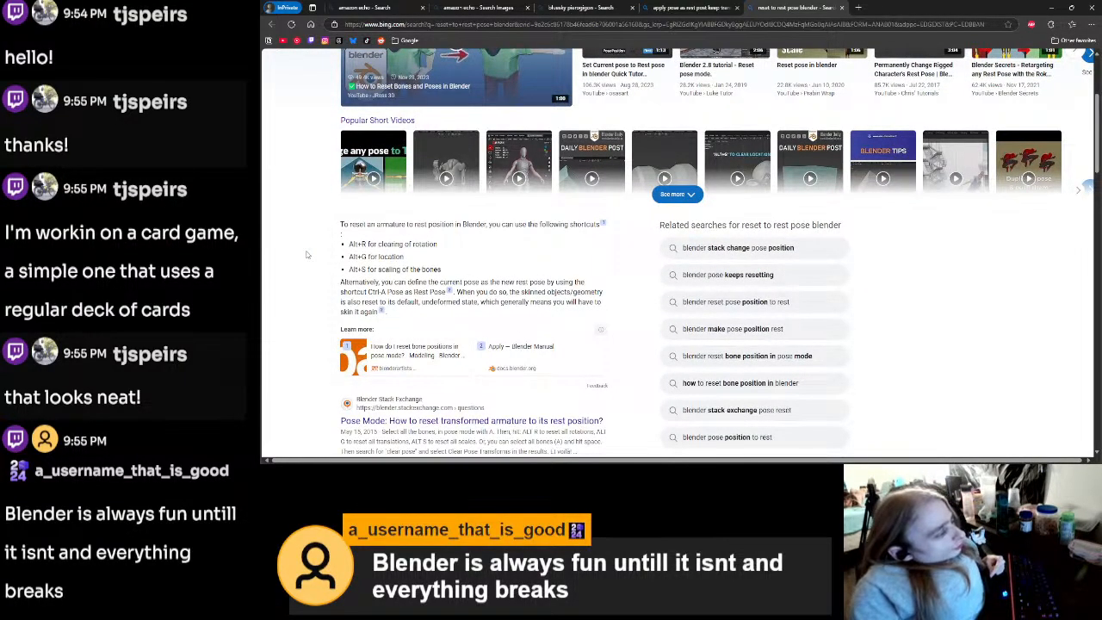
Step: Switch back to Blender and clear the rotation and location of all the sunflower armature's pose bones
key("alt+Tab")
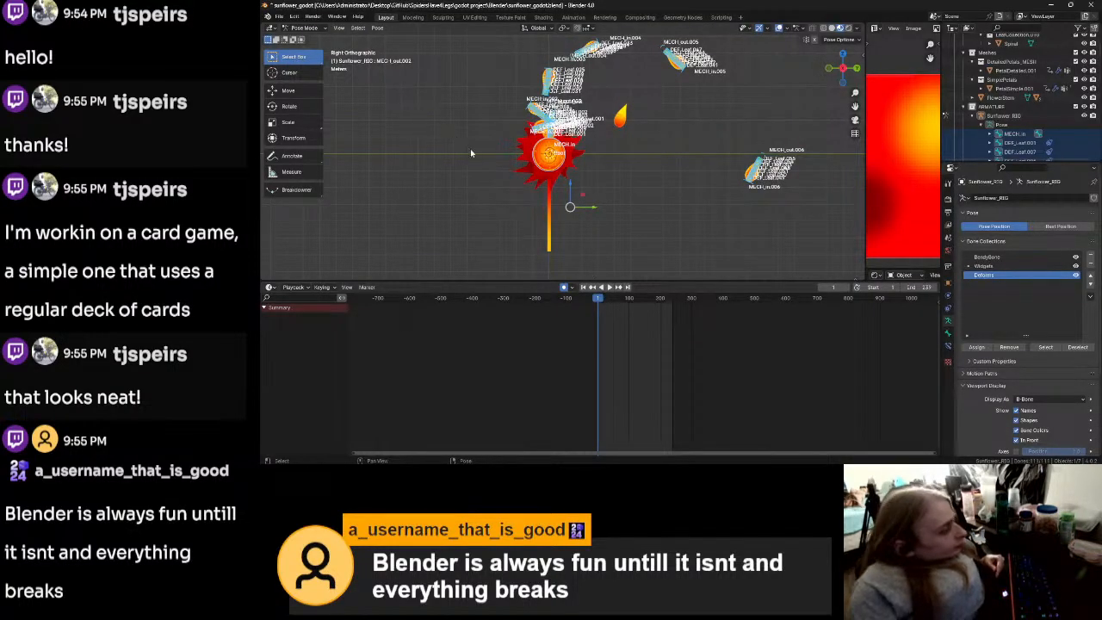
key("alt+r")
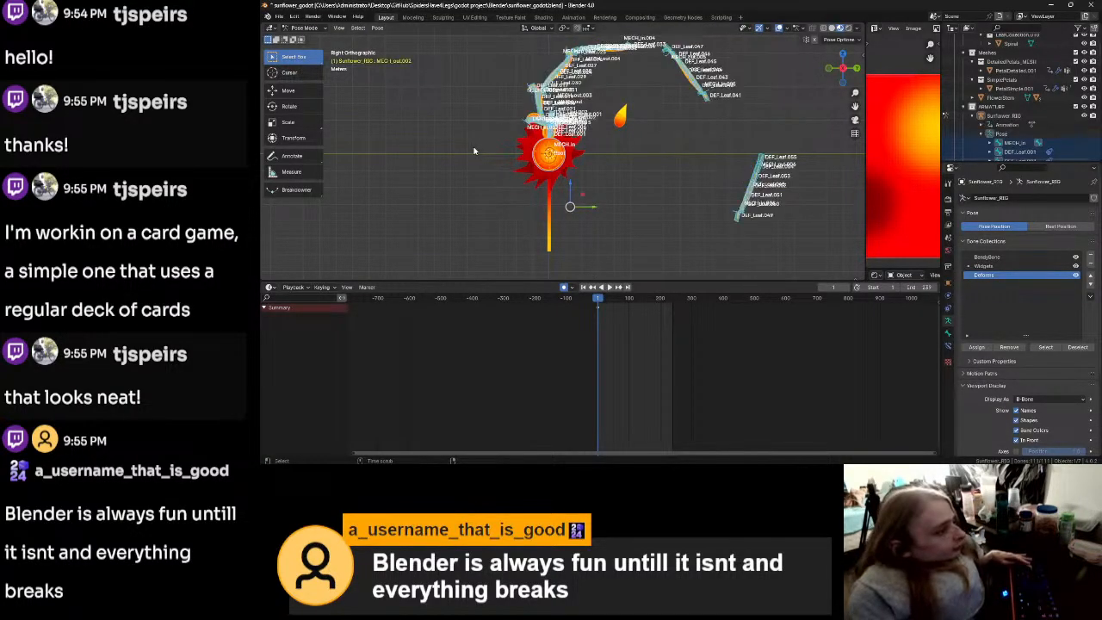
key("alt+g")
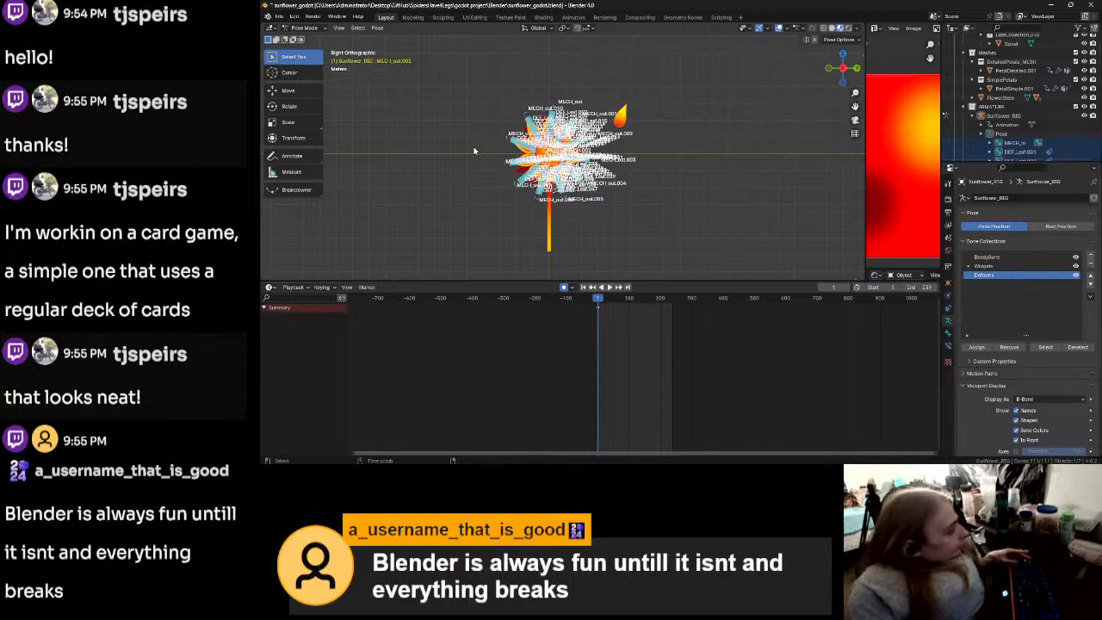
scroll(563, 151, "up", 9)
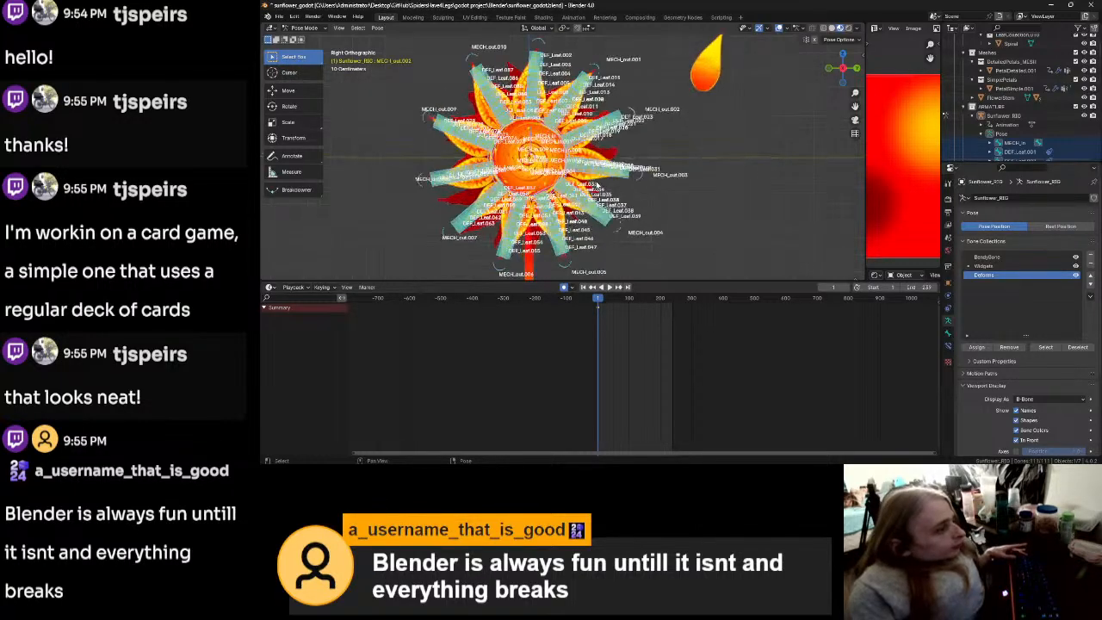
Step: Compare the sunflower armature's bone layout in Edit Mode with its pose in Pose Mode
scroll(564, 153, "down", 4)
scroll(599, 184, "down", 2)
key("Tab")
key("Tab")
left_click(666, 186)
key("Tab")
left_click(762, 190)
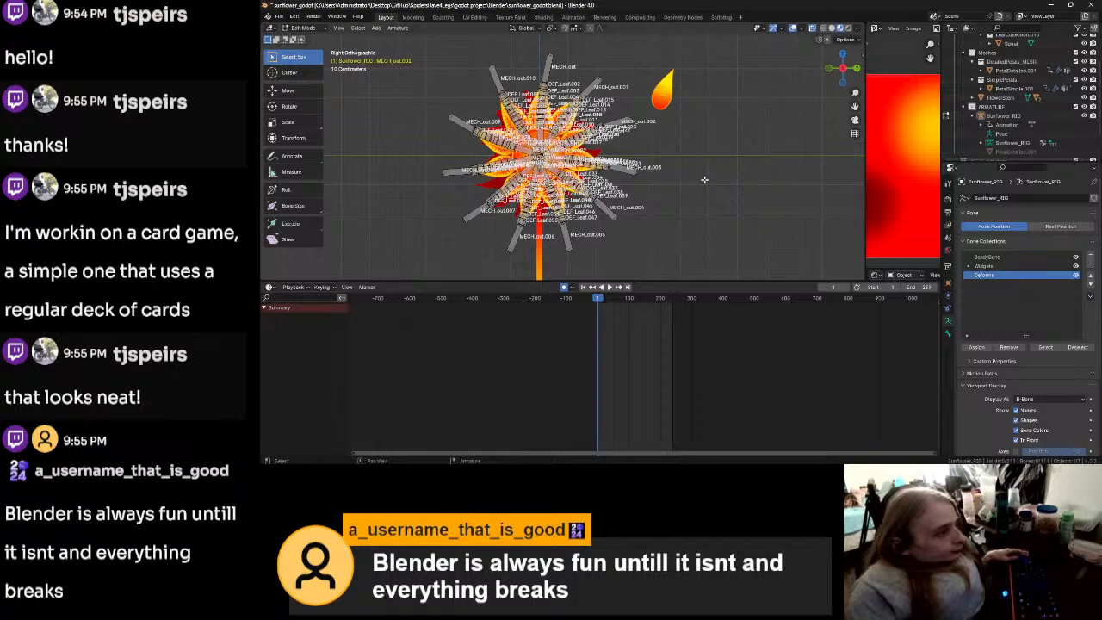
key("Tab")
left_click(632, 178)
key("Tab")
left_click(689, 163)
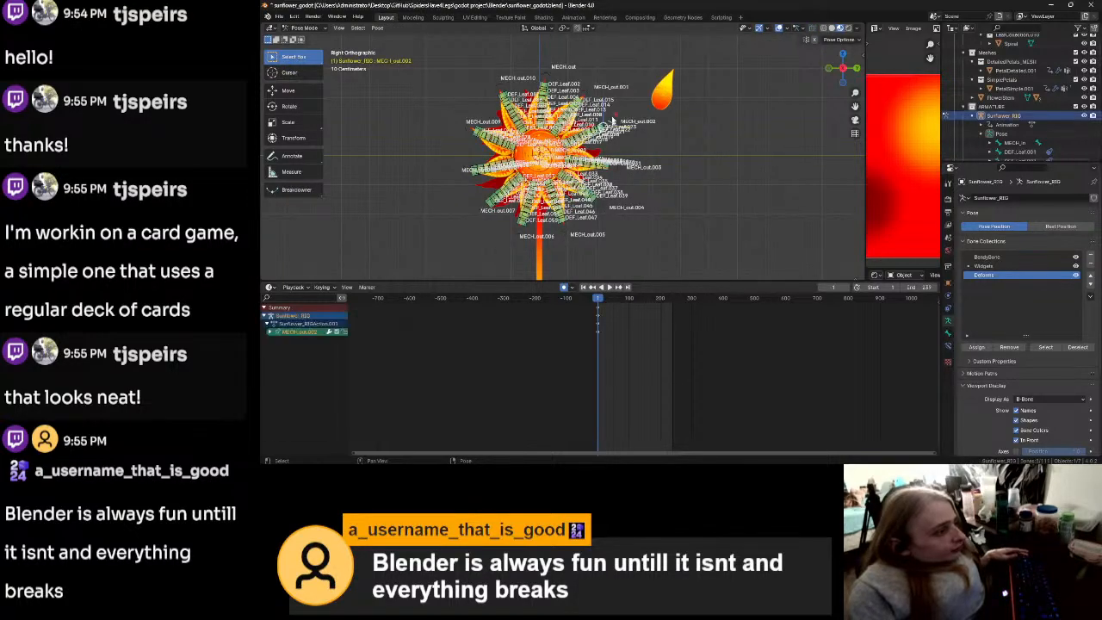
Step: Test the rig by rotating MECH_out.002 in Pose Mode, then undo the rotation
scroll(696, 145, "up", 4)
key("r")
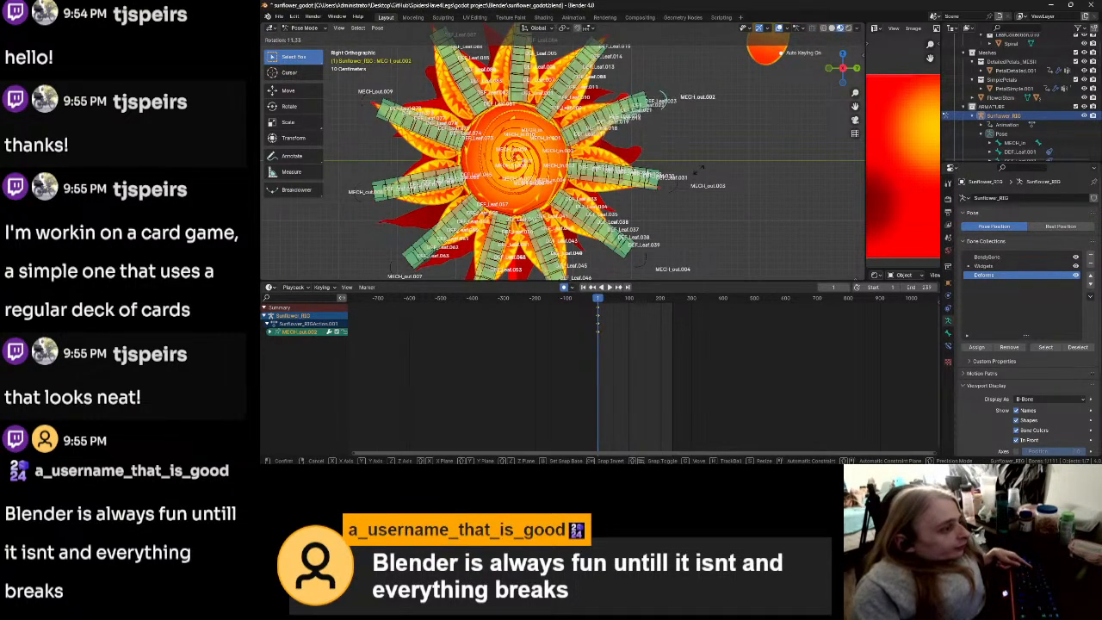
left_click(706, 87)
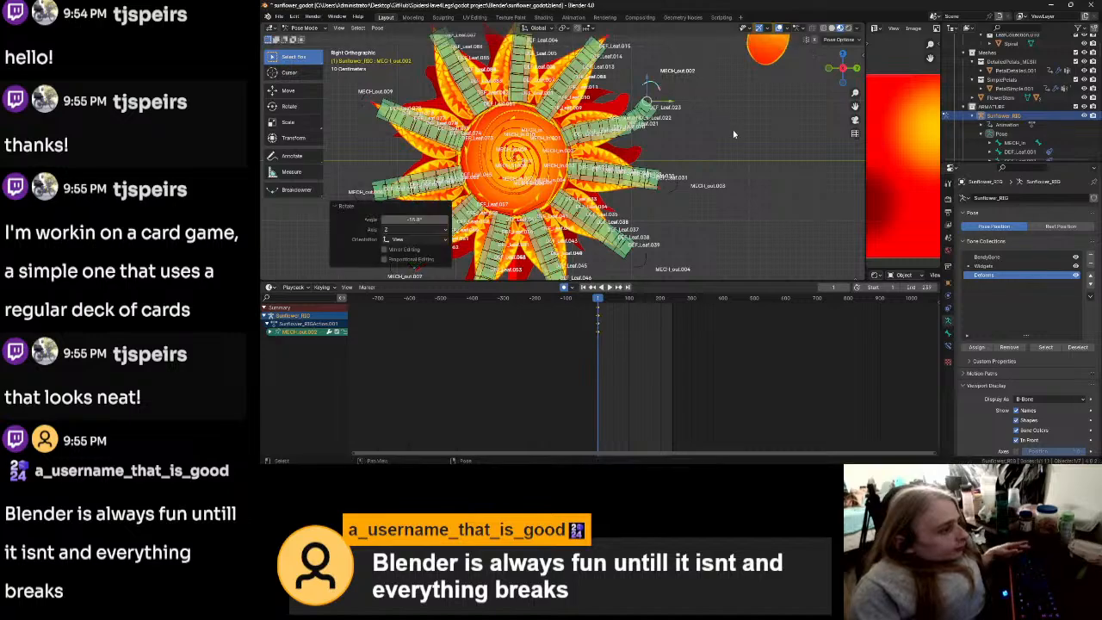
key("Tab")
left_click(664, 134)
key("Tab")
left_click(727, 160)
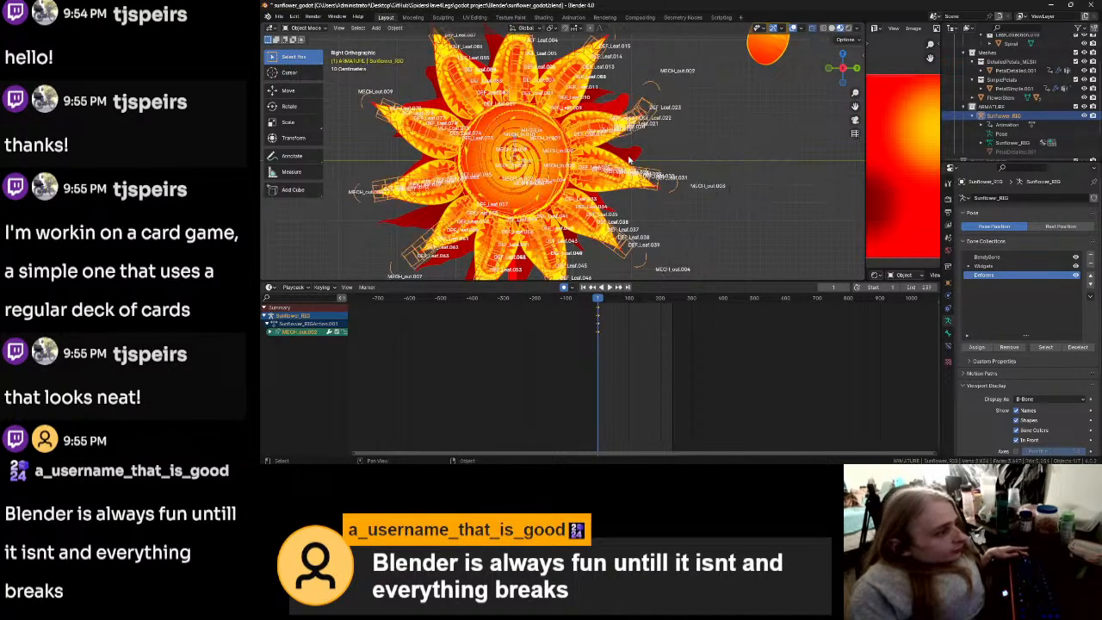
key("ctrl+z")
key("ctrl+z")
key("ctrl+z")
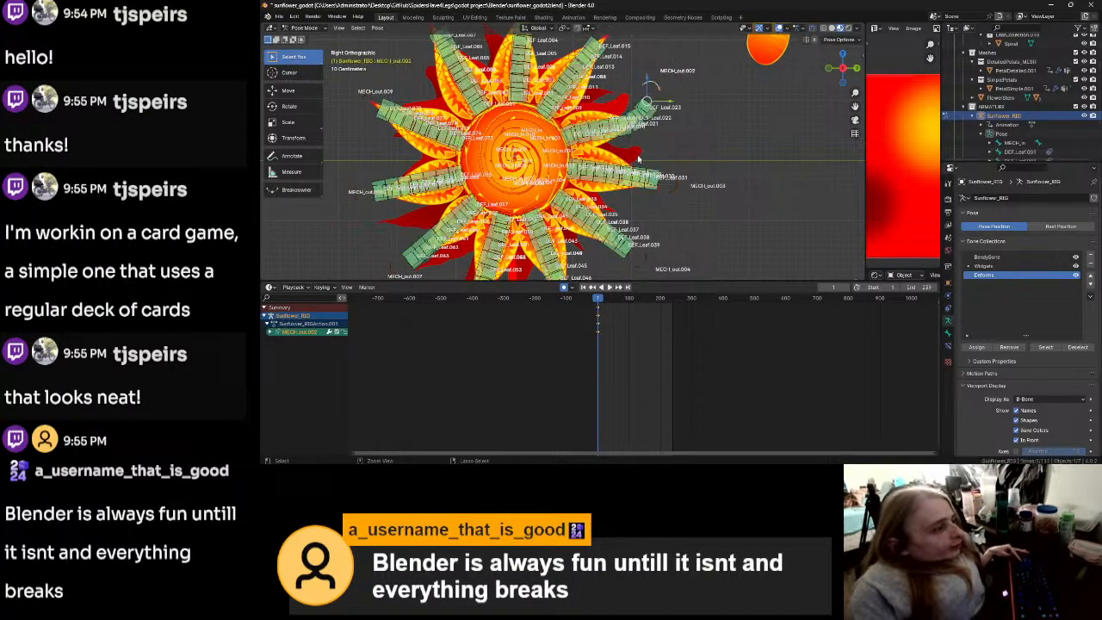
Step: Return the armature to Object Mode and save the sunflower_godot file
left_click(776, 146)
key("Tab")
left_click(661, 160)
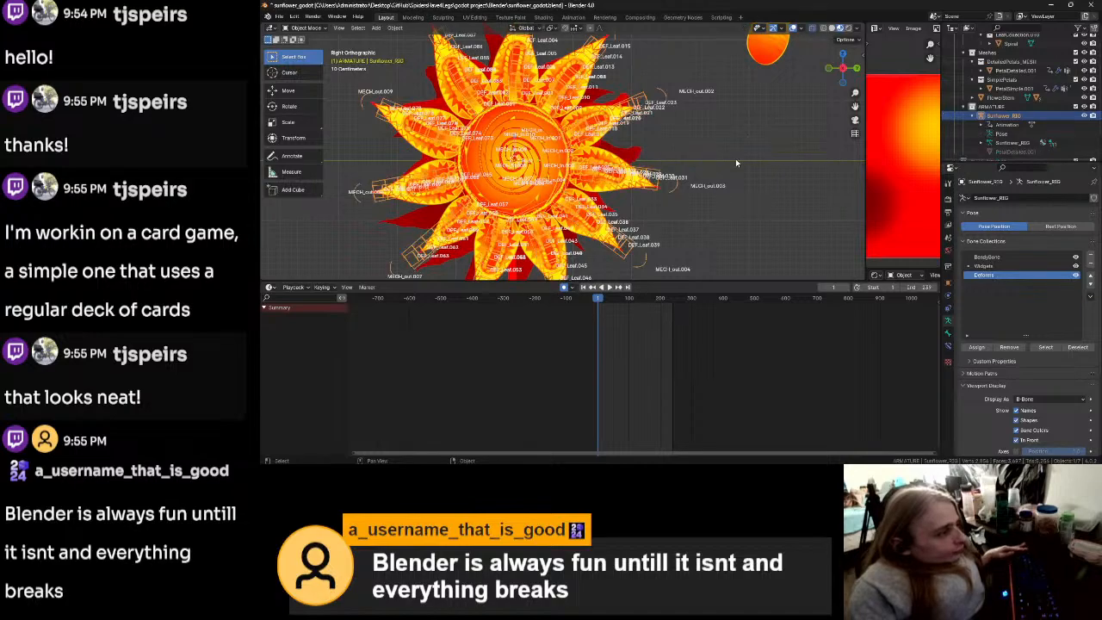
left_click(736, 161)
scroll(737, 163, "down", 4)
key("ctrl+s")
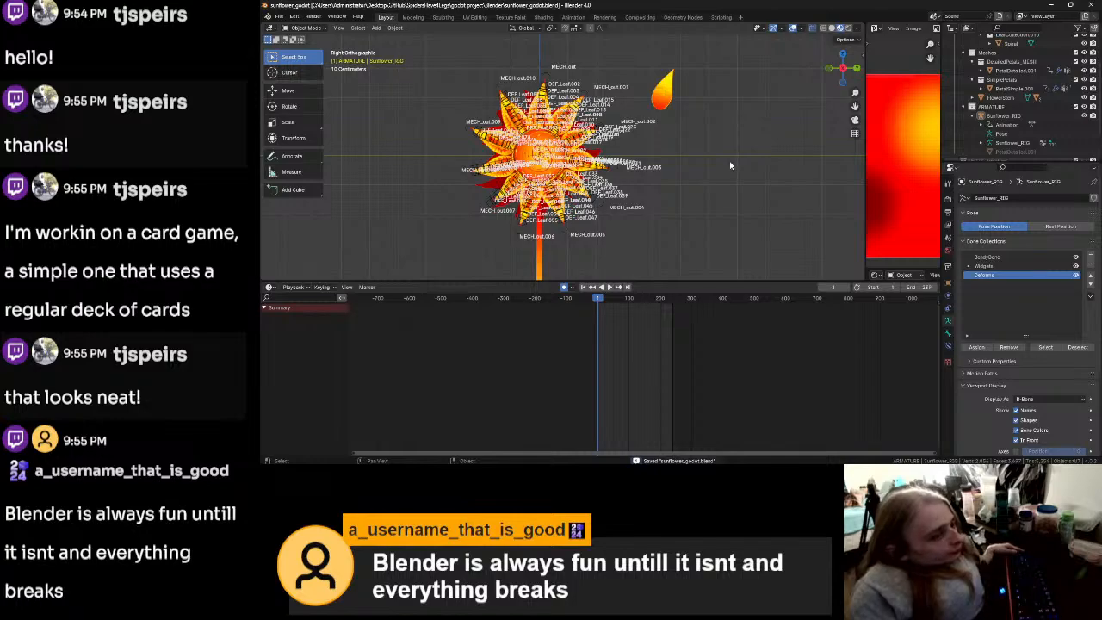
Step: Turn off the display of bone names for the sunflower armature
middle_click_drag(730, 163, 723, 198)
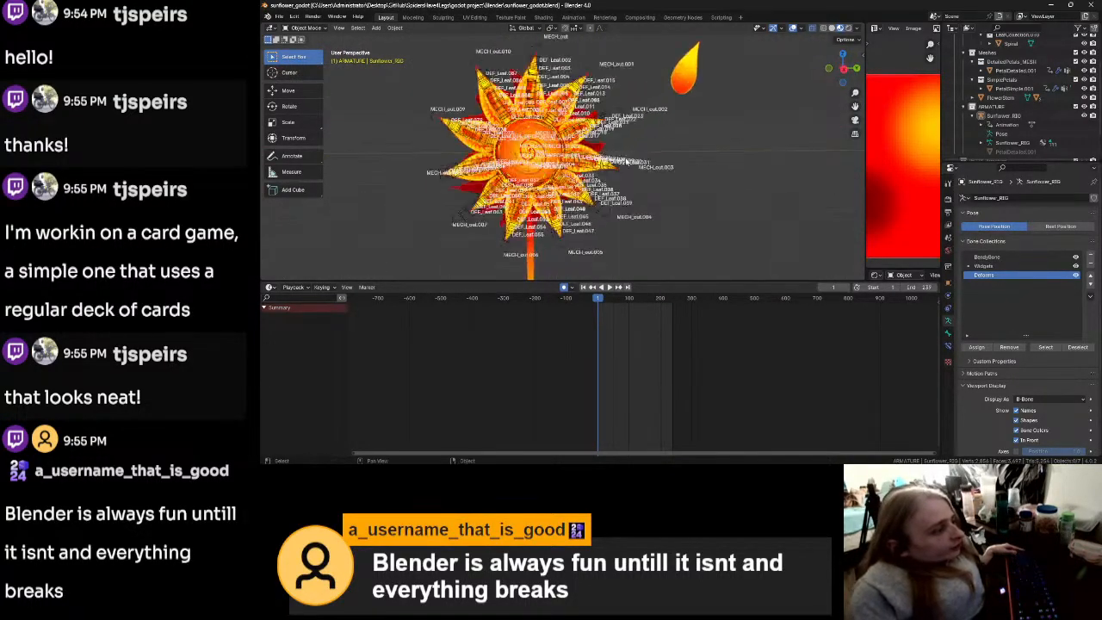
scroll(625, 160, "up", 2)
left_click(618, 102)
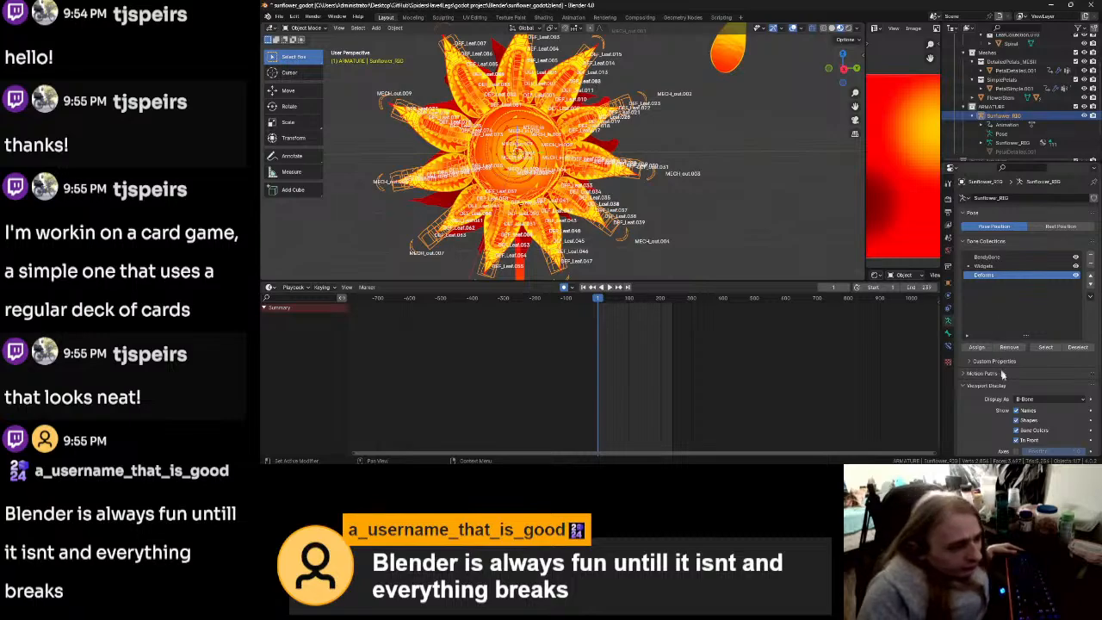
left_click(1016, 411)
left_click(727, 182)
Step: Examine the petals and their bone chains from several angles, ending in the right orthographic view
scroll(752, 190, "down", 2)
scroll(753, 190, "down", 2)
middle_click_drag(742, 148, 738, 184)
key("ctrl+Tab")
left_click(656, 188)
scroll(677, 205, "up", 4)
middle_click_drag(656, 233, 657, 167)
scroll(647, 229, "up", 2)
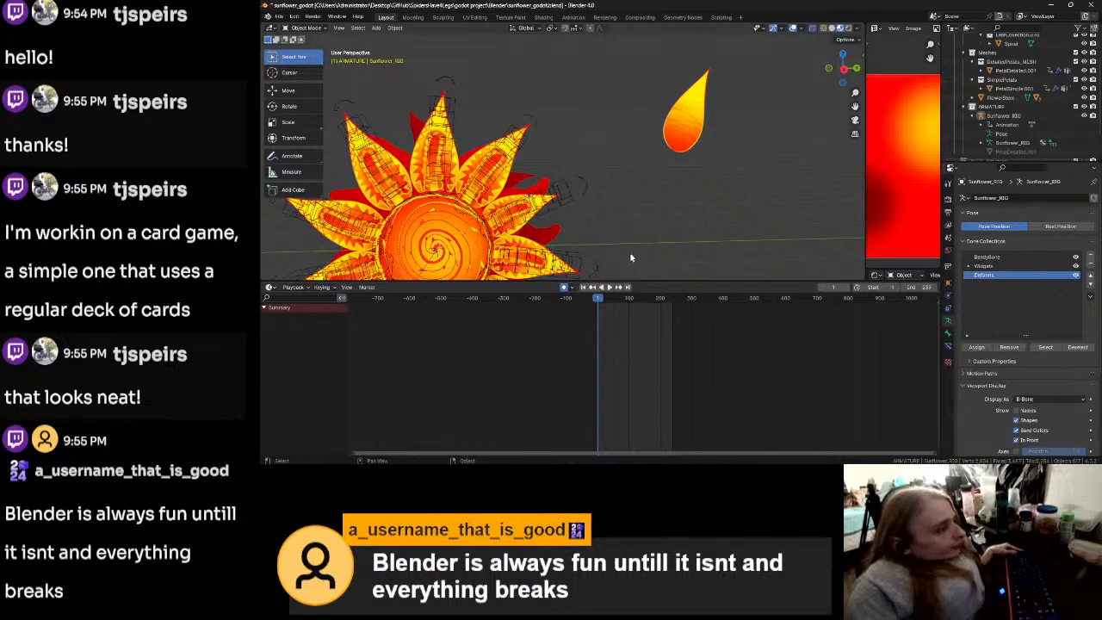
middle_click_drag(629, 253, 669, 215)
left_click(520, 138)
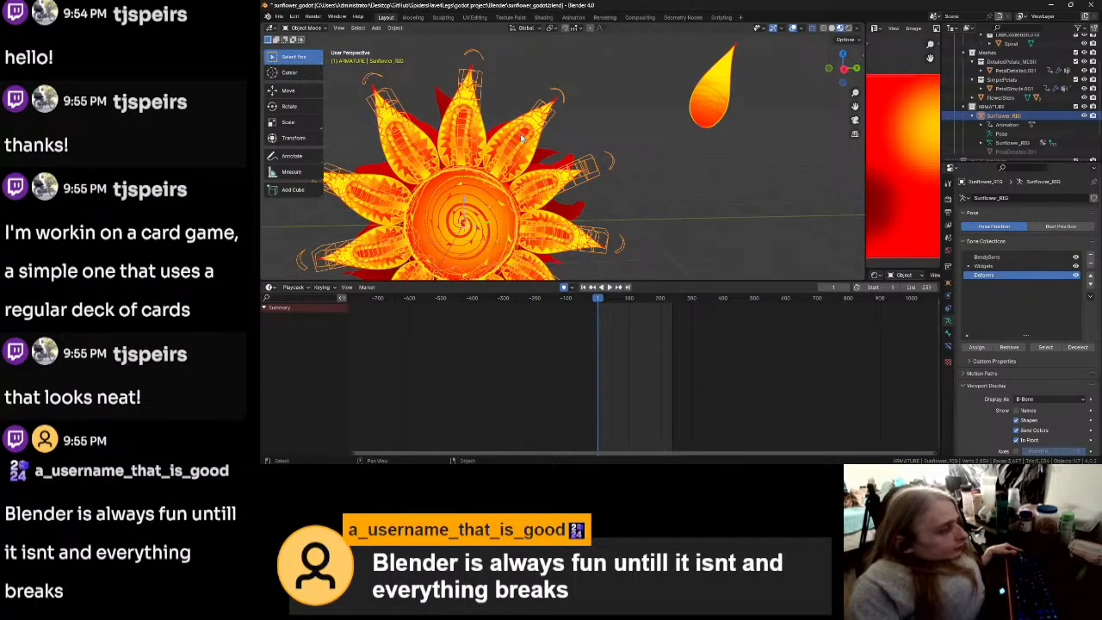
scroll(546, 162, "down", 4)
scroll(568, 188, "up", 3)
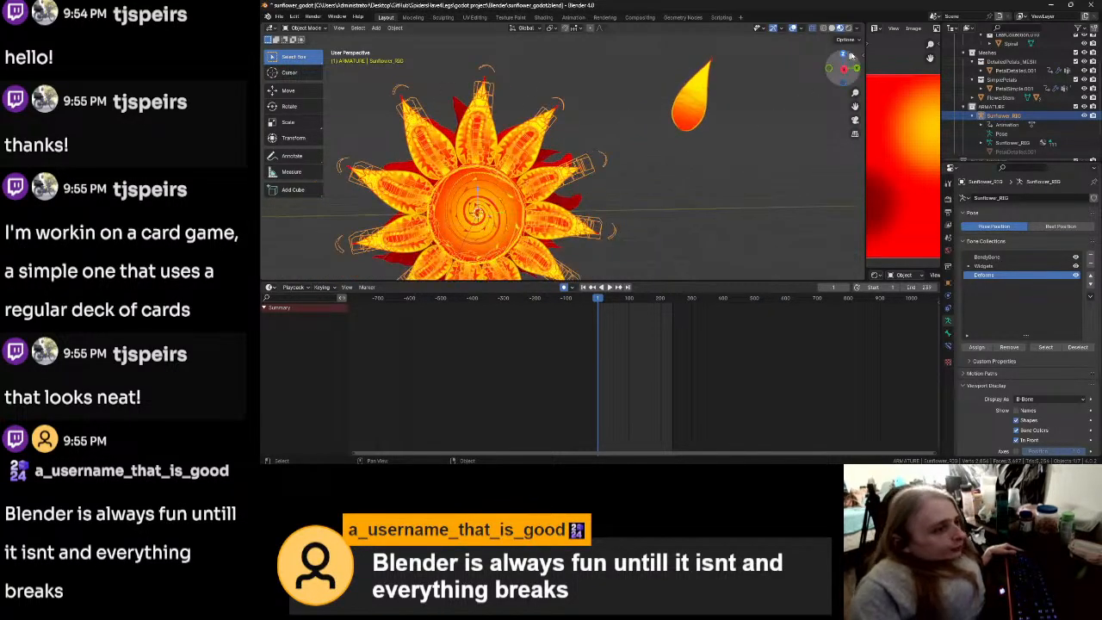
left_click(844, 69)
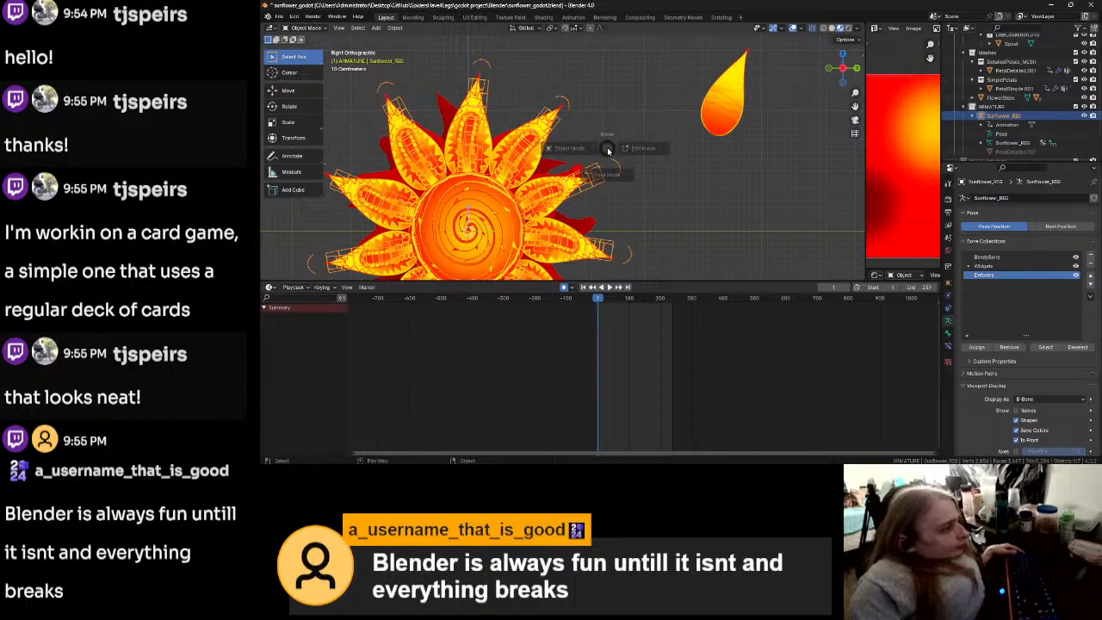
Step: In Edit Mode, duplicate the bone chain of the flower's upper-right petal about 3.58 m along Y and 0.7 m along Z, beside the separate petal
key("Tab")
left_click(495, 197)
key("g")
key("y")
left_click(508, 161)
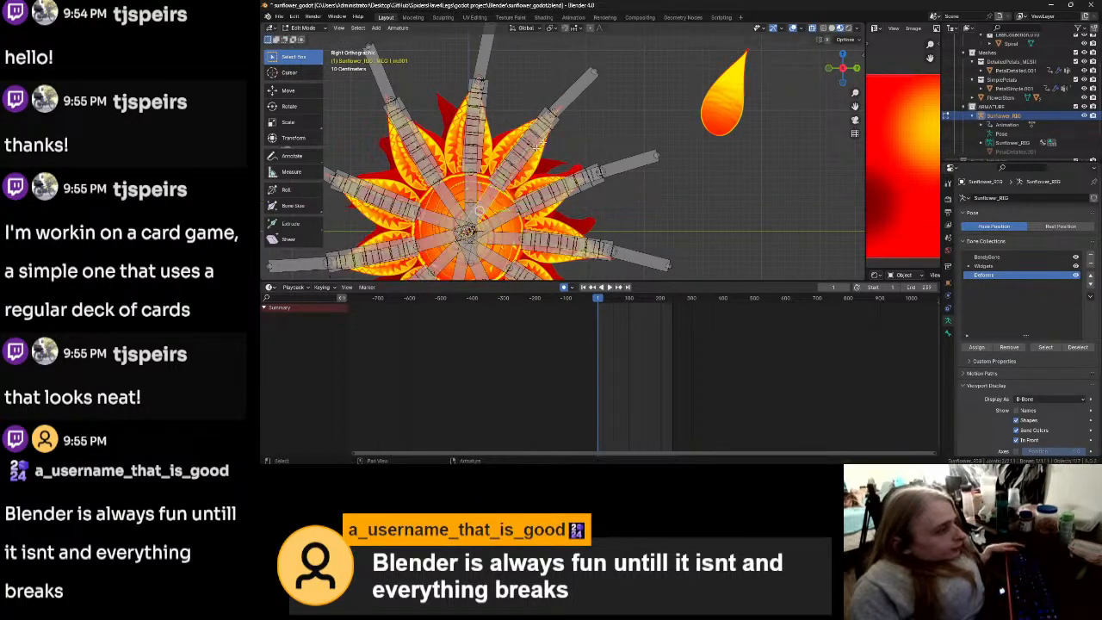
left_click_drag(615, 52, 518, 188)
scroll(527, 148, "down", 1)
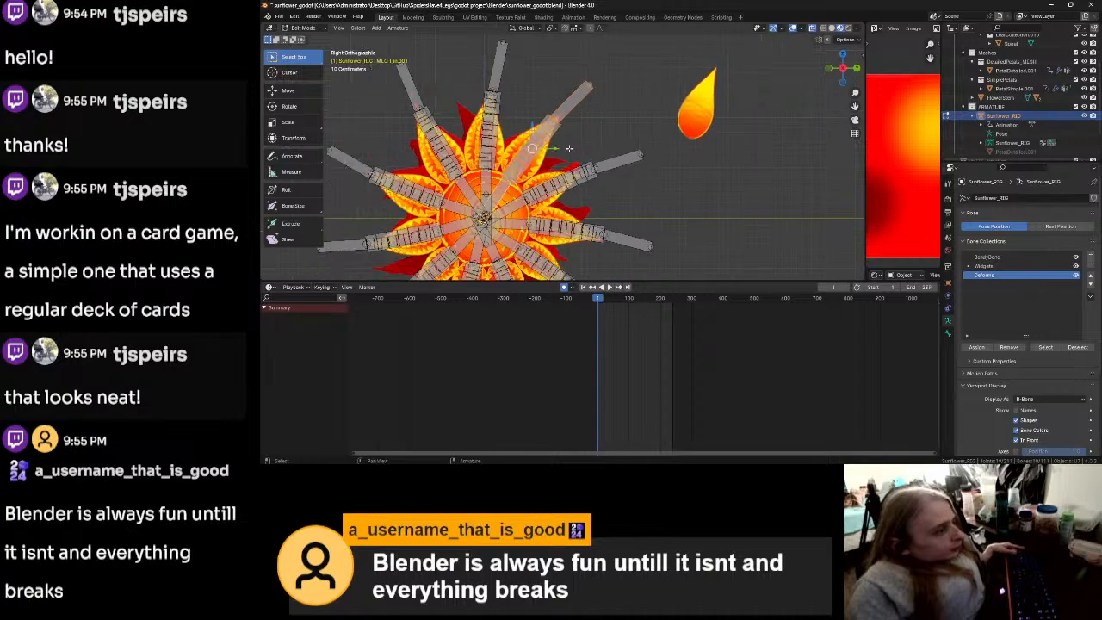
key("g")
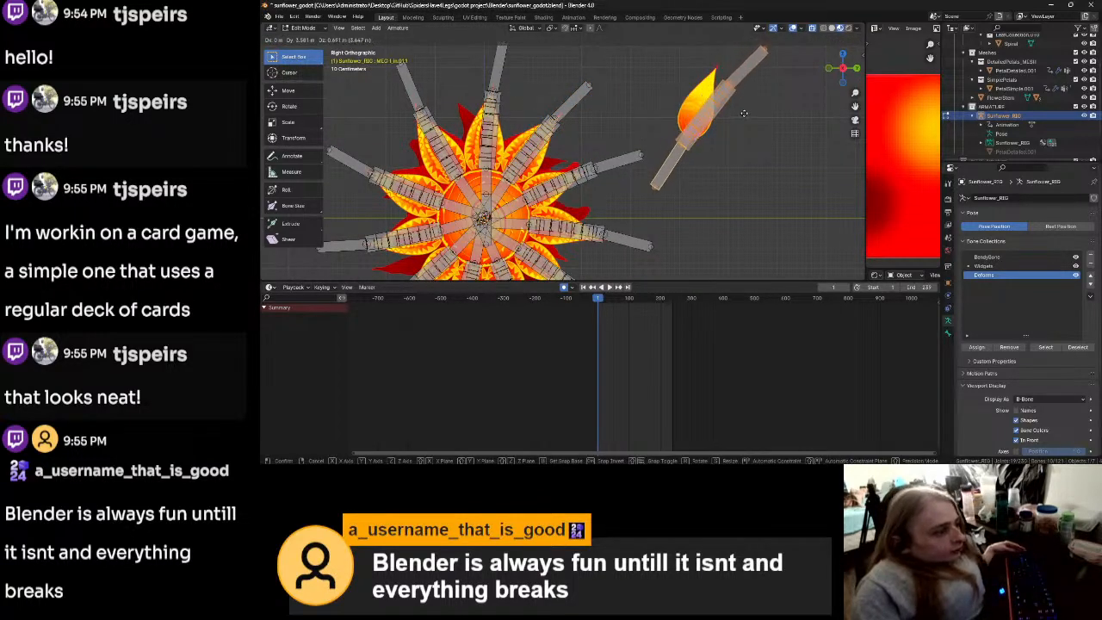
left_click(740, 99)
Step: Rotate and move the duplicated bone chain so it lies along the length of the separate petal
key("r")
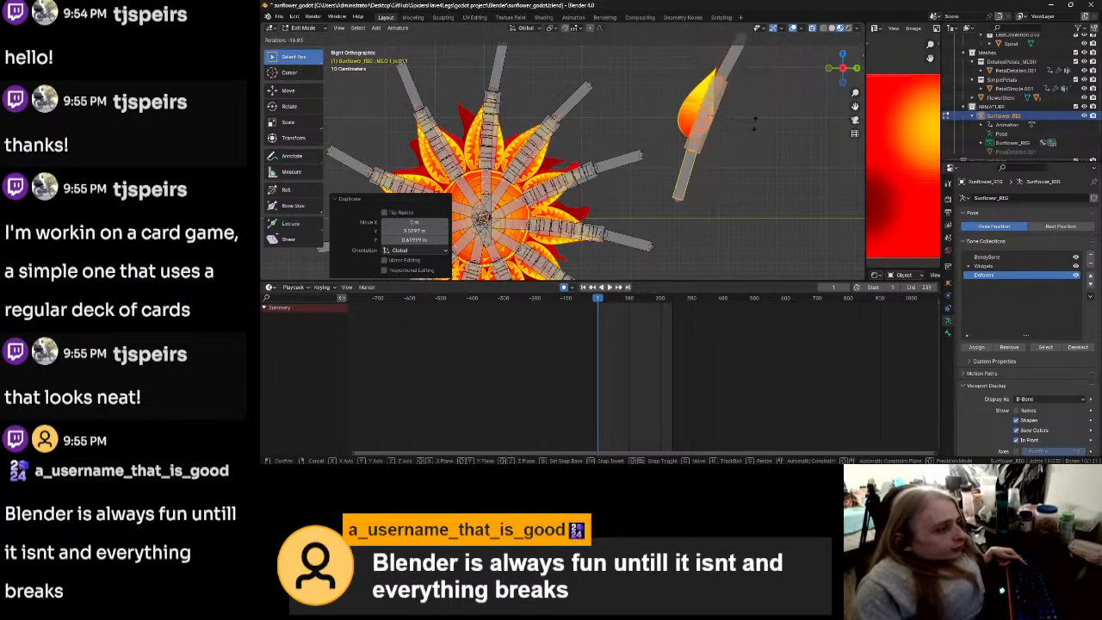
left_click(753, 128)
key("g")
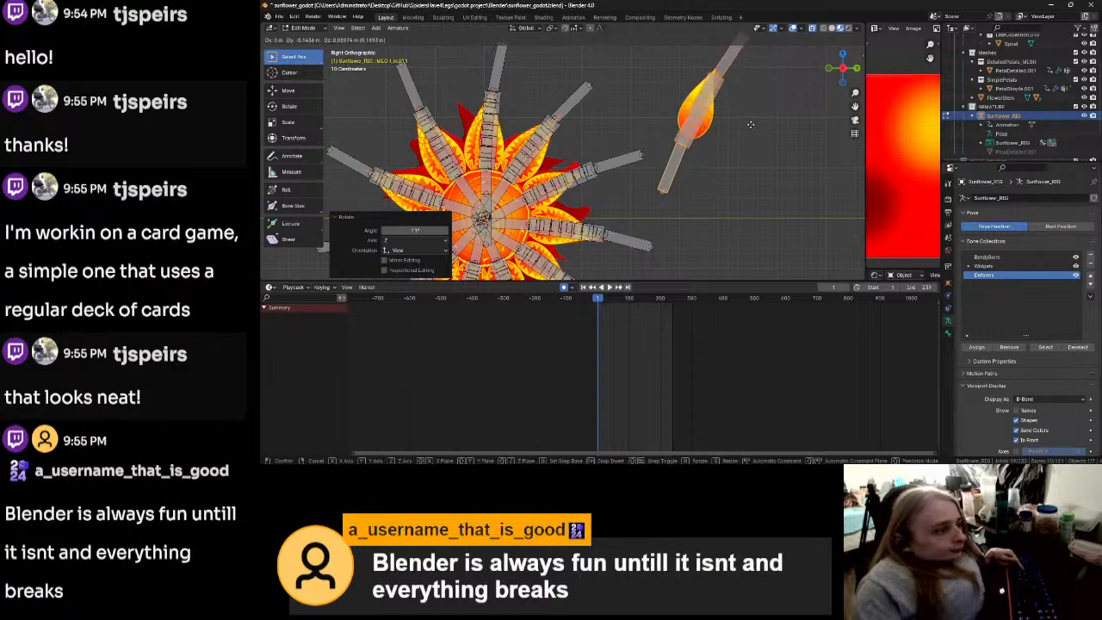
left_click(758, 116)
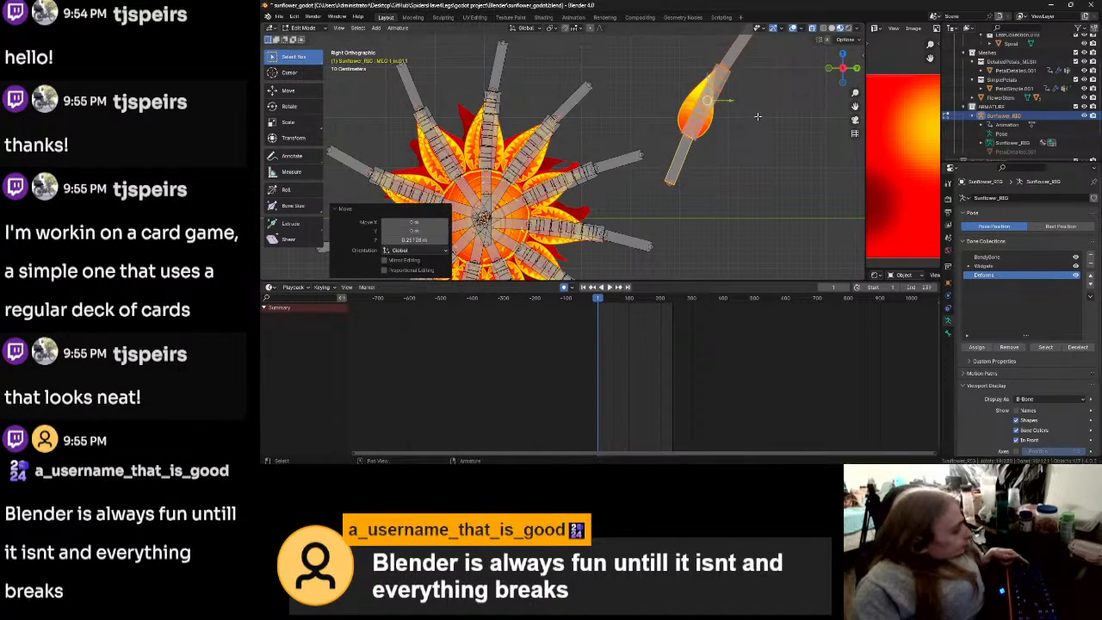
key("r")
left_click(751, 110)
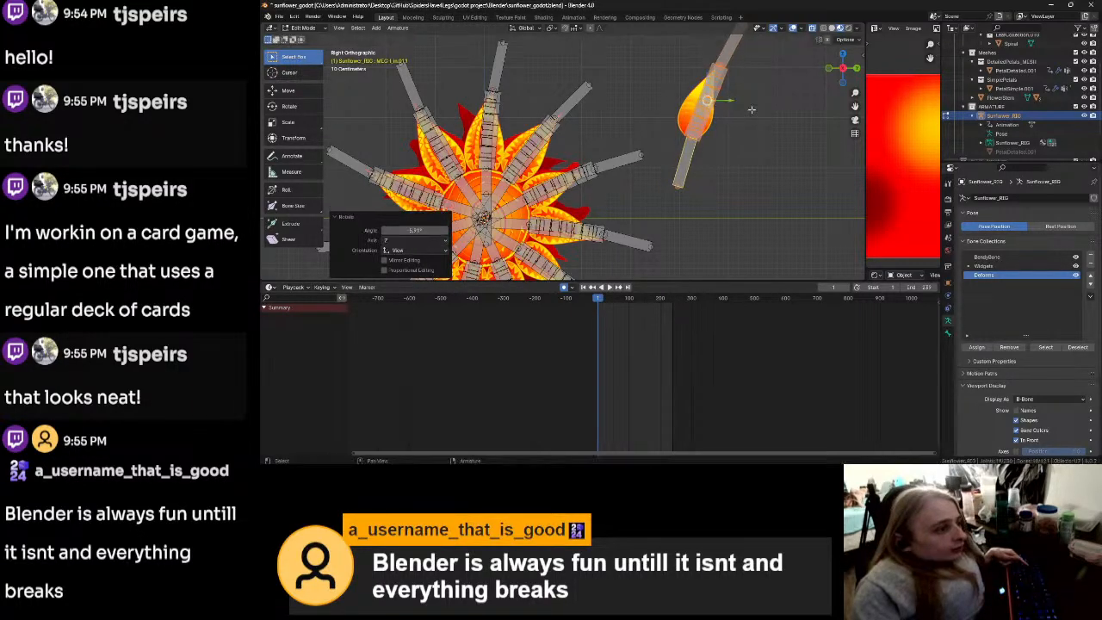
key("shift+d")
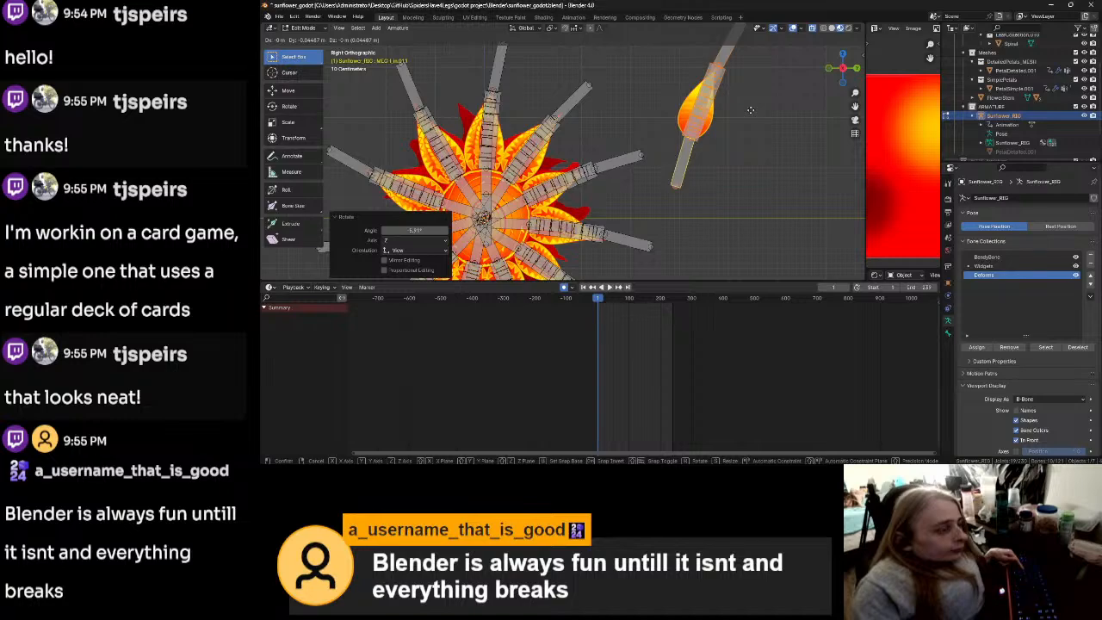
left_click(750, 111)
left_click(772, 151)
Step: Check the duplicated bone chain in Pose Mode, then return the armature to Object Mode
key("ctrl+Tab")
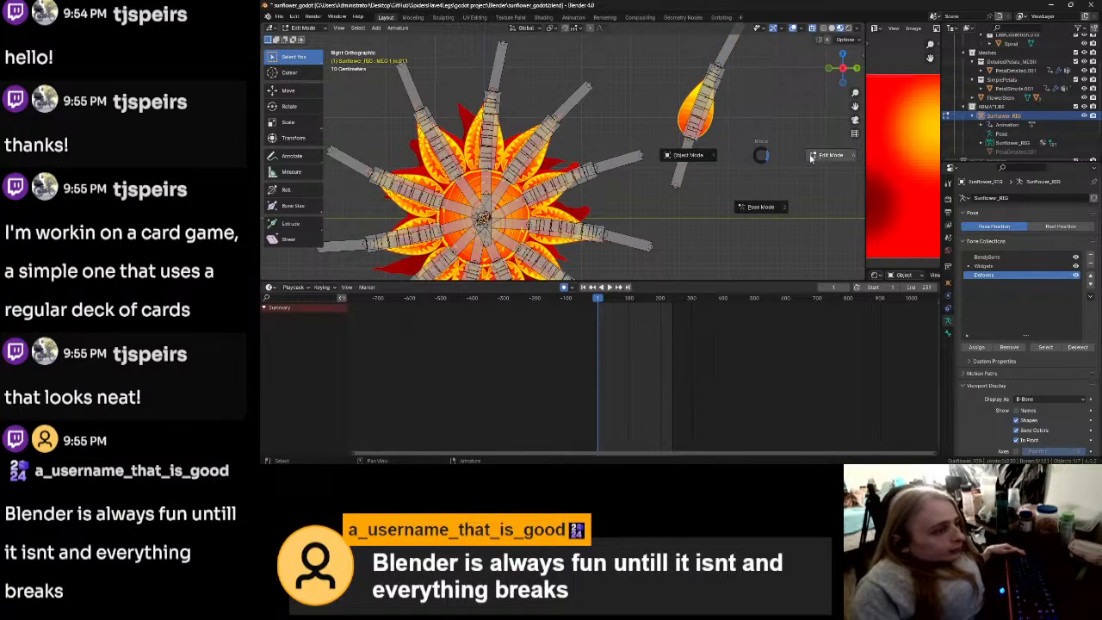
left_click(772, 226)
key("ctrl+Tab")
left_click(723, 192)
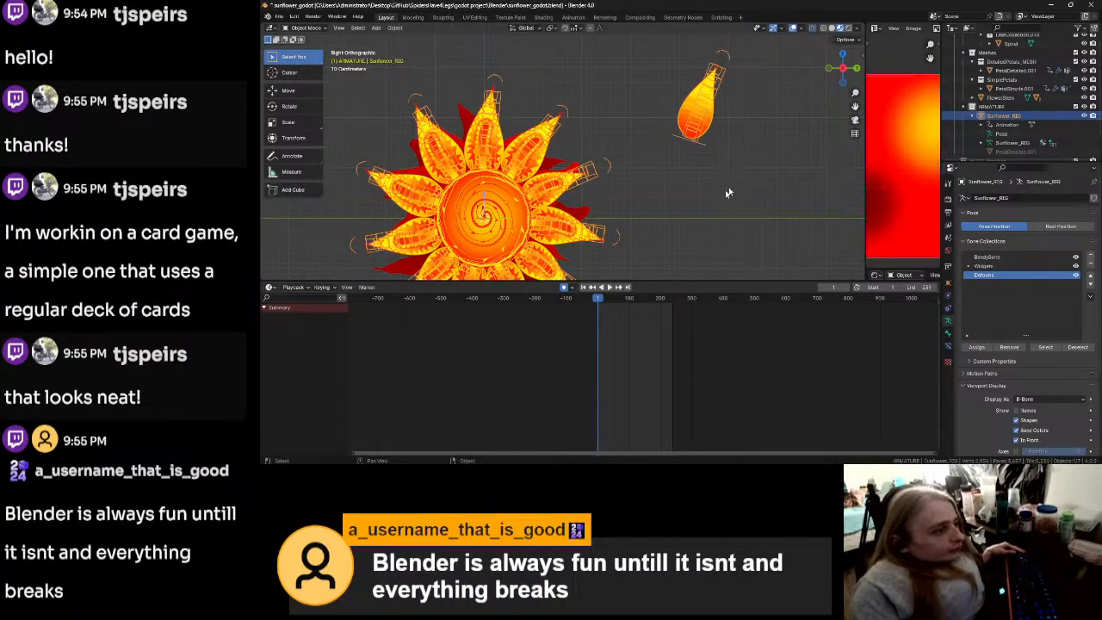
Step: Remove the Armature modifier from the separate petal and clear its parent
middle_click_drag(769, 172, 612, 190, "shift")
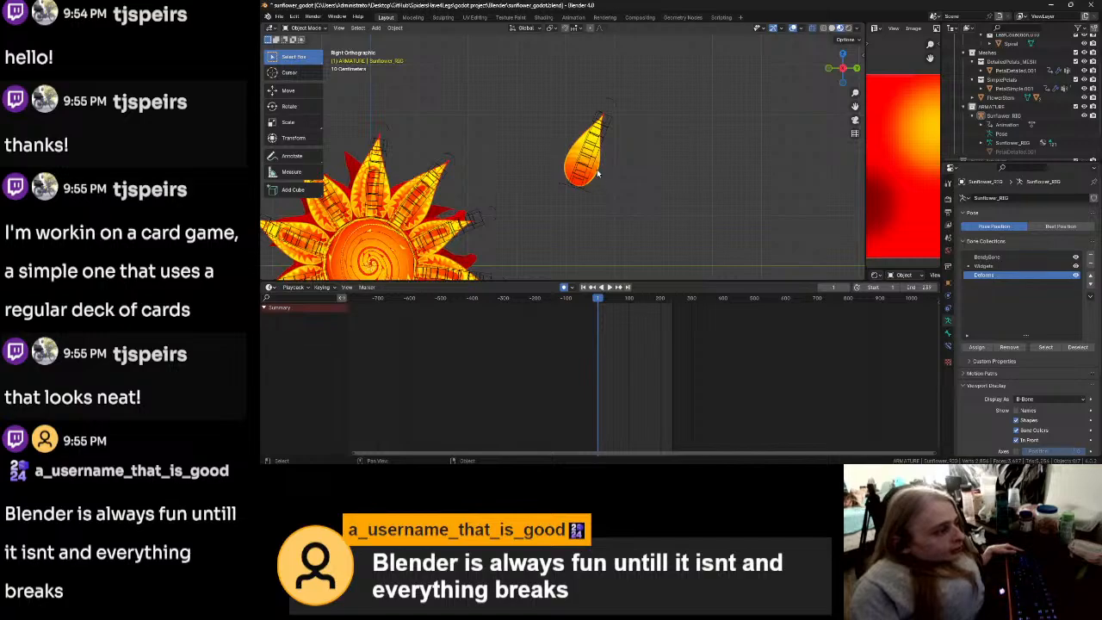
left_click(598, 174)
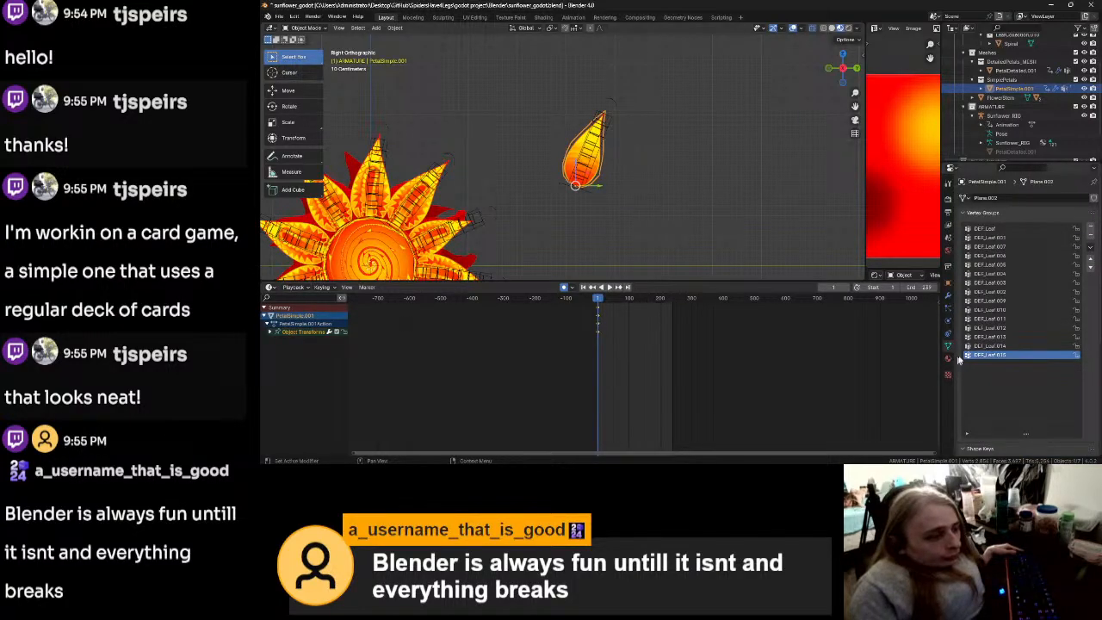
left_click(948, 295)
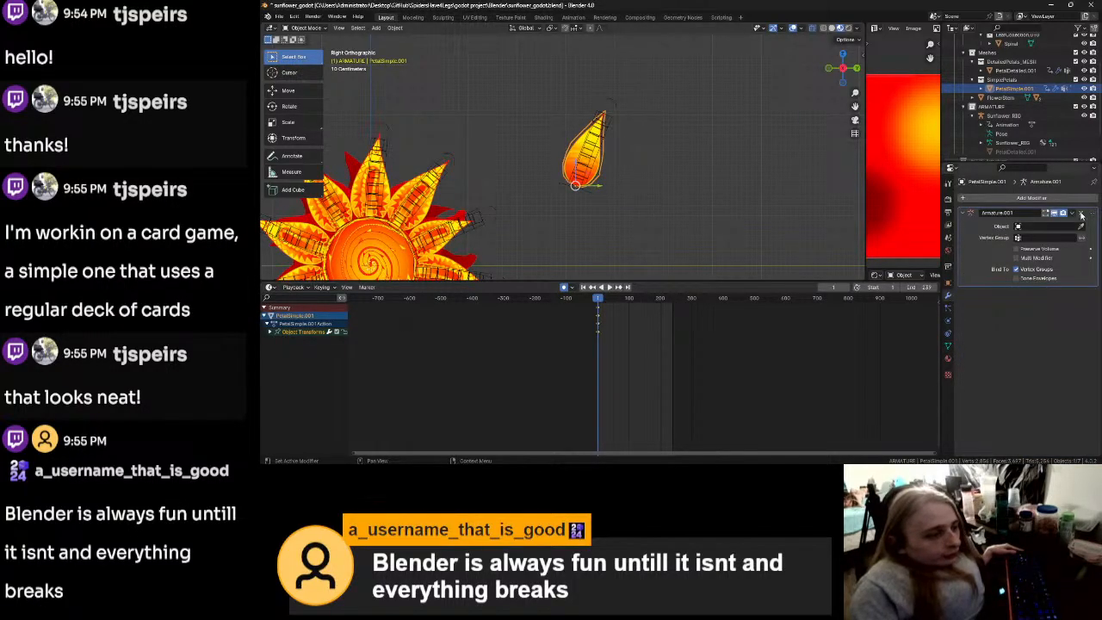
left_click(1080, 214)
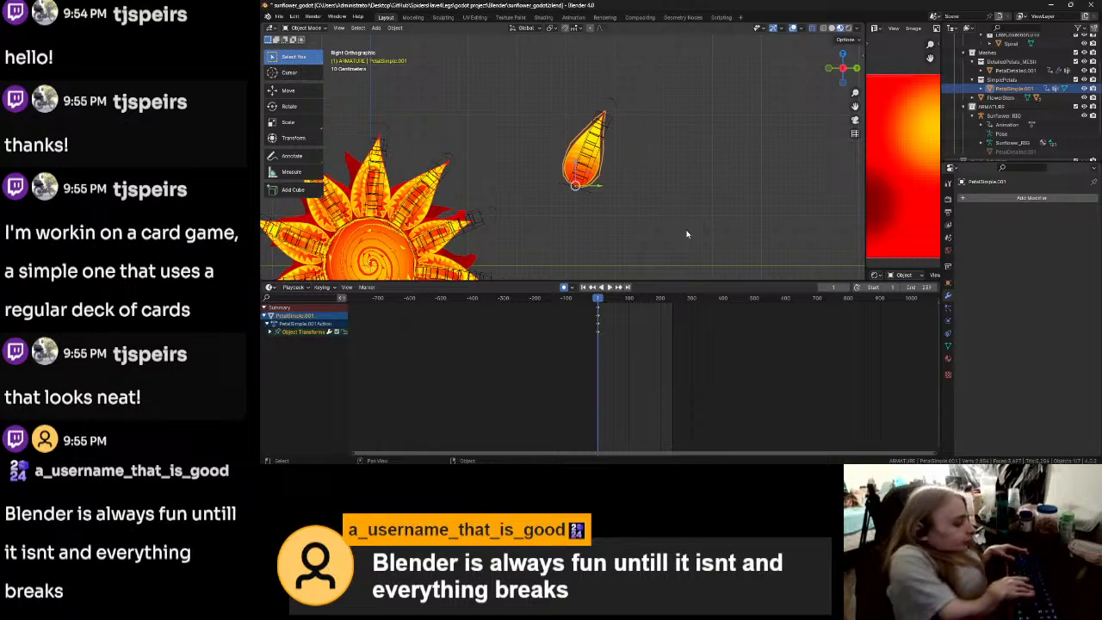
key("alt+p")
left_click(686, 230)
left_click(729, 226)
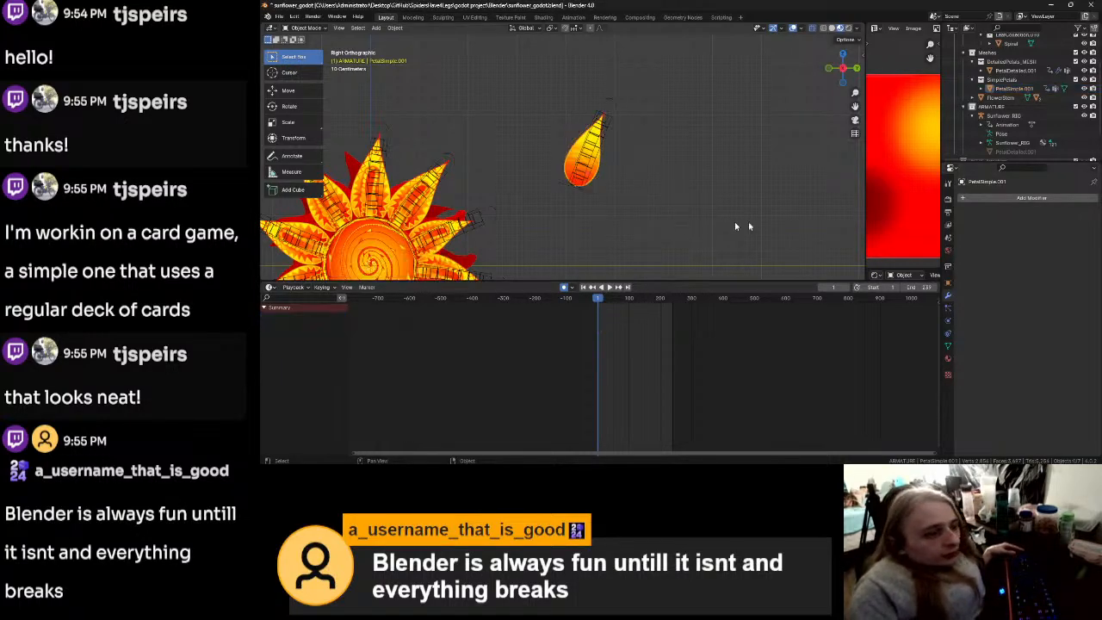
Step: Add an Array modifier to the separate petal using only a constant offset of 0 m in X and -2 m in Y
left_click(594, 175)
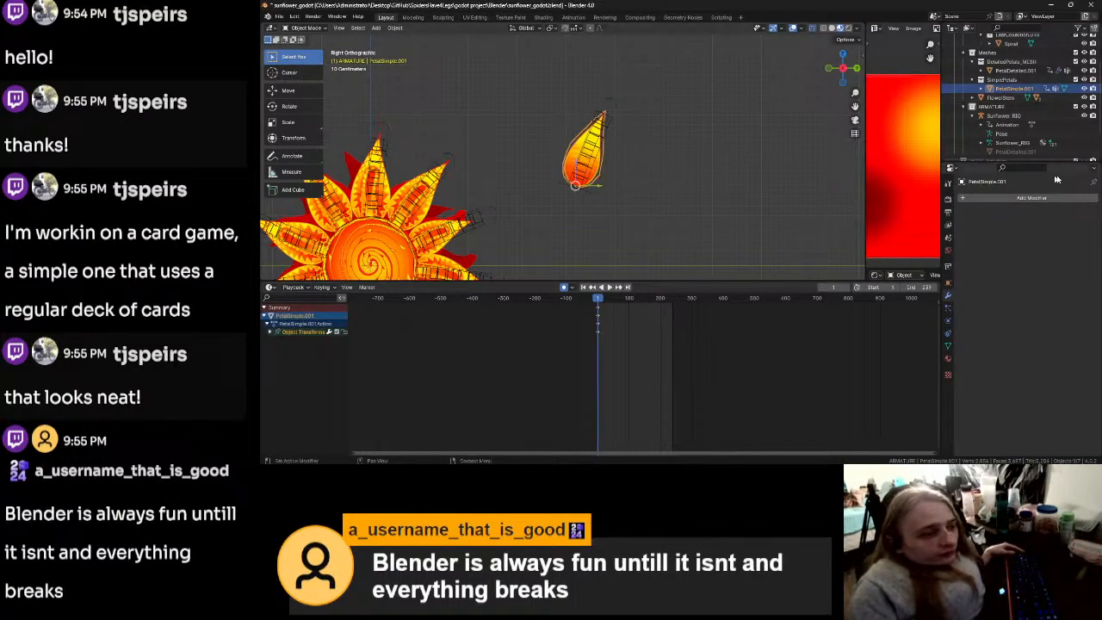
left_click(1031, 198)
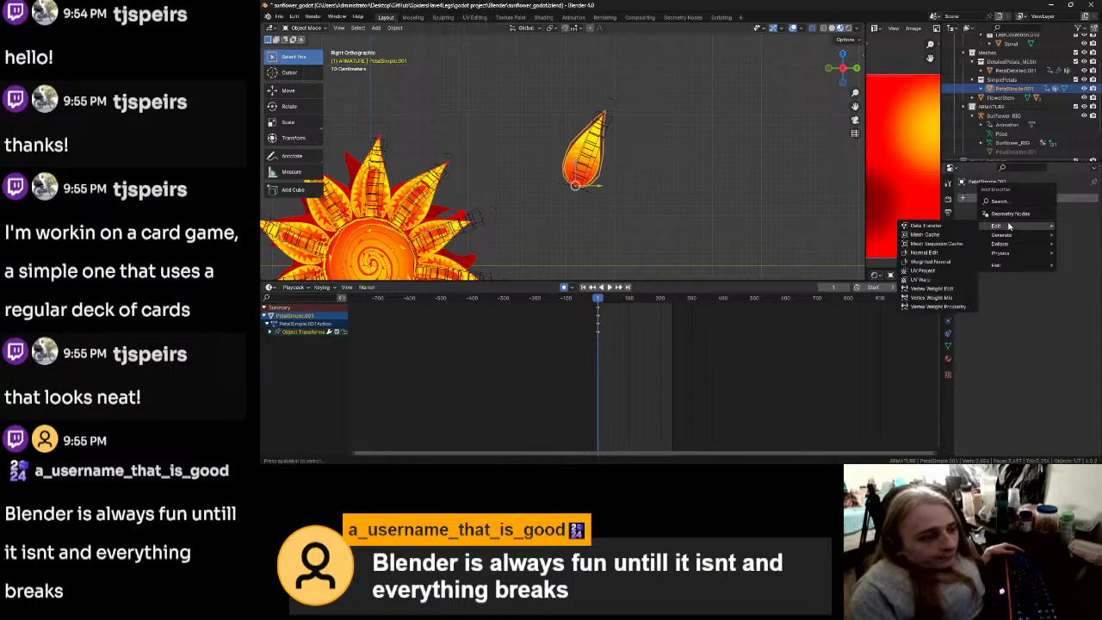
mouse_move(990, 239)
left_click(918, 234)
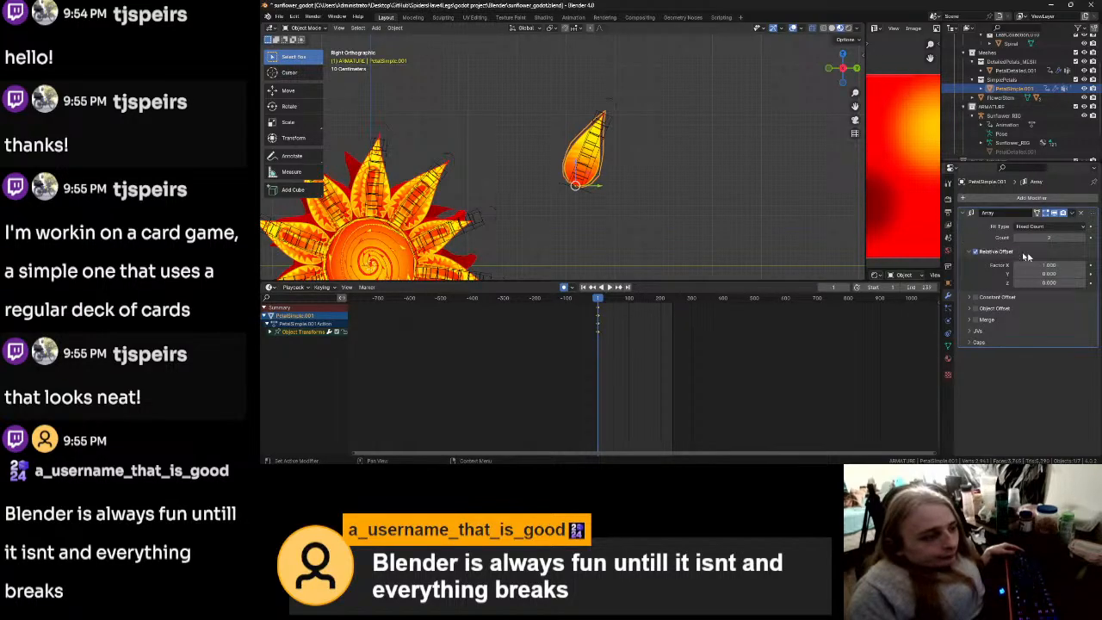
left_click(975, 252)
left_click(975, 297)
left_click(969, 297)
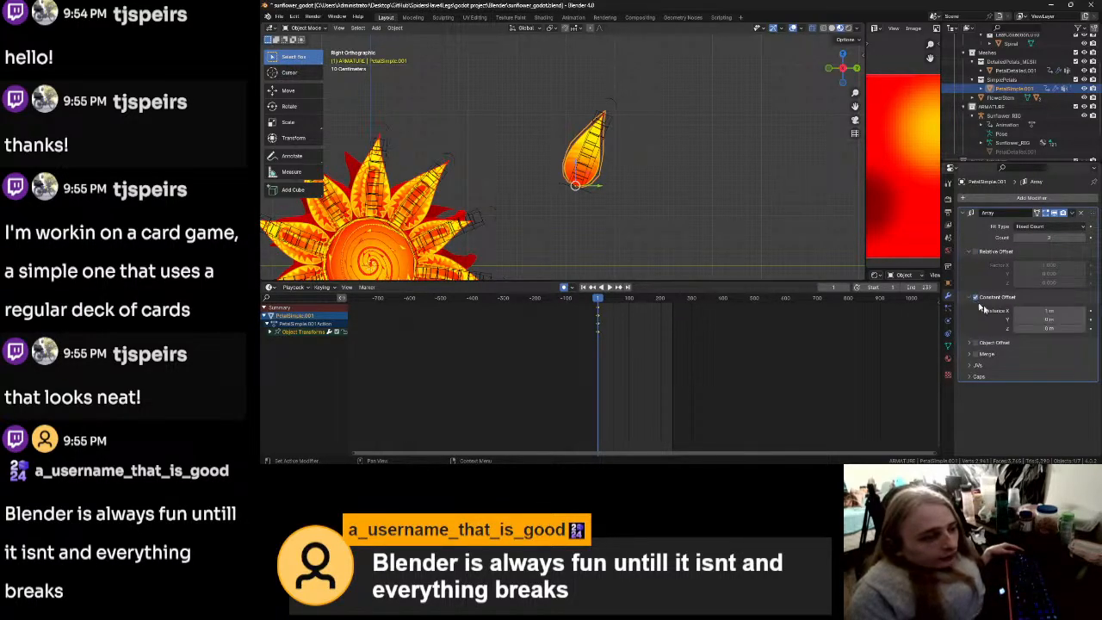
left_click(1049, 311)
type("0")
key("Tab")
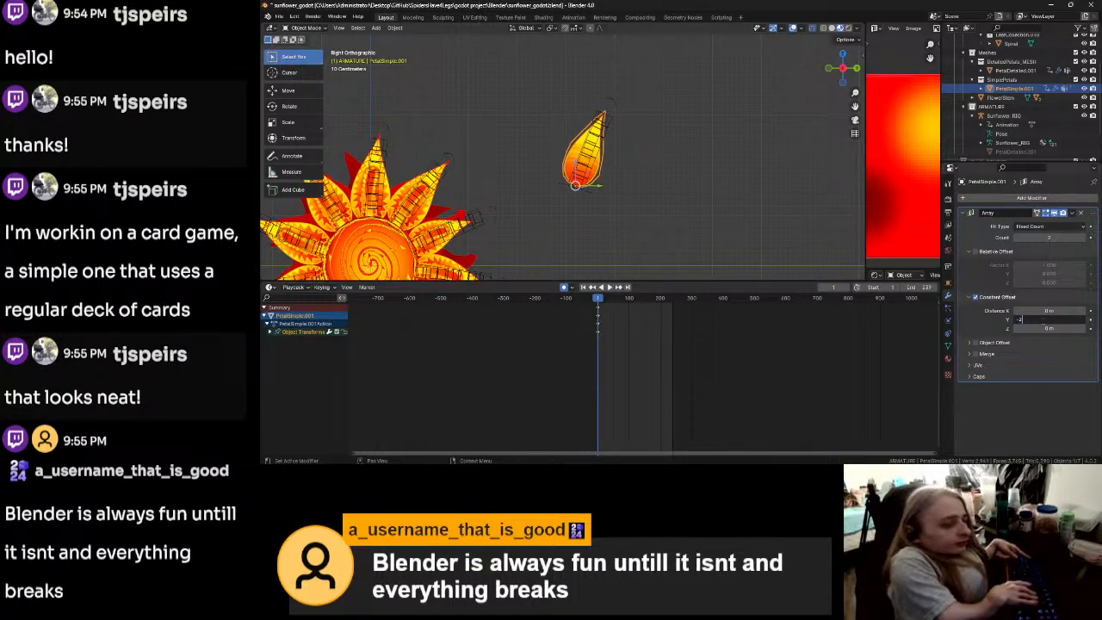
type("-2")
key("Return")
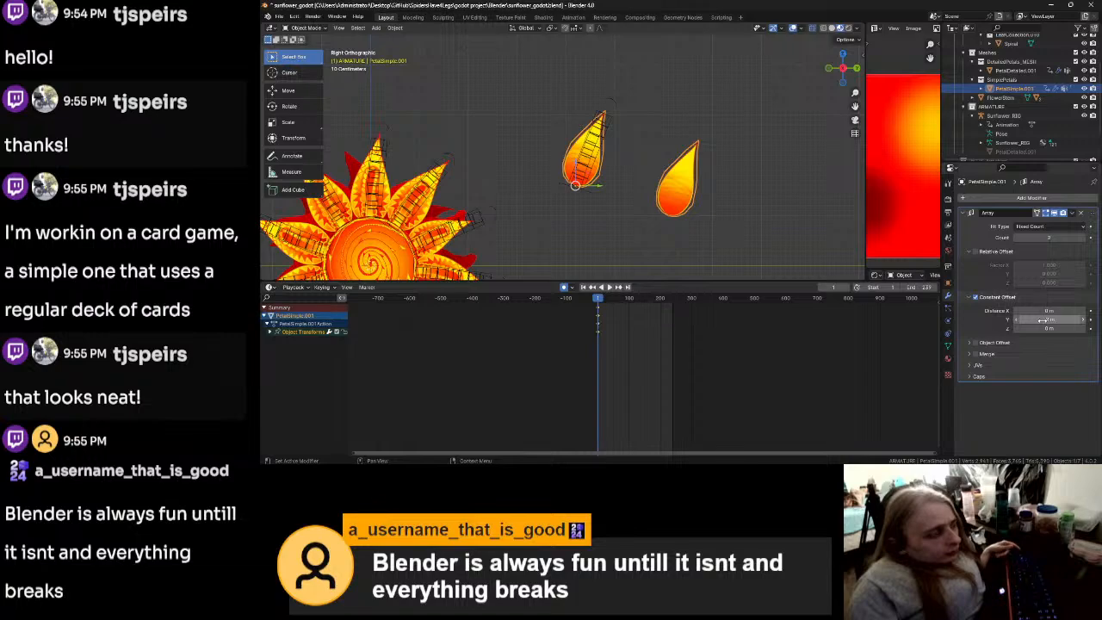
Step: Switch the petal's array from constant to relative offset with a Y factor of -2
scroll(713, 195, "down", 4)
scroll(711, 196, "up", 5)
scroll(718, 200, "up", 1)
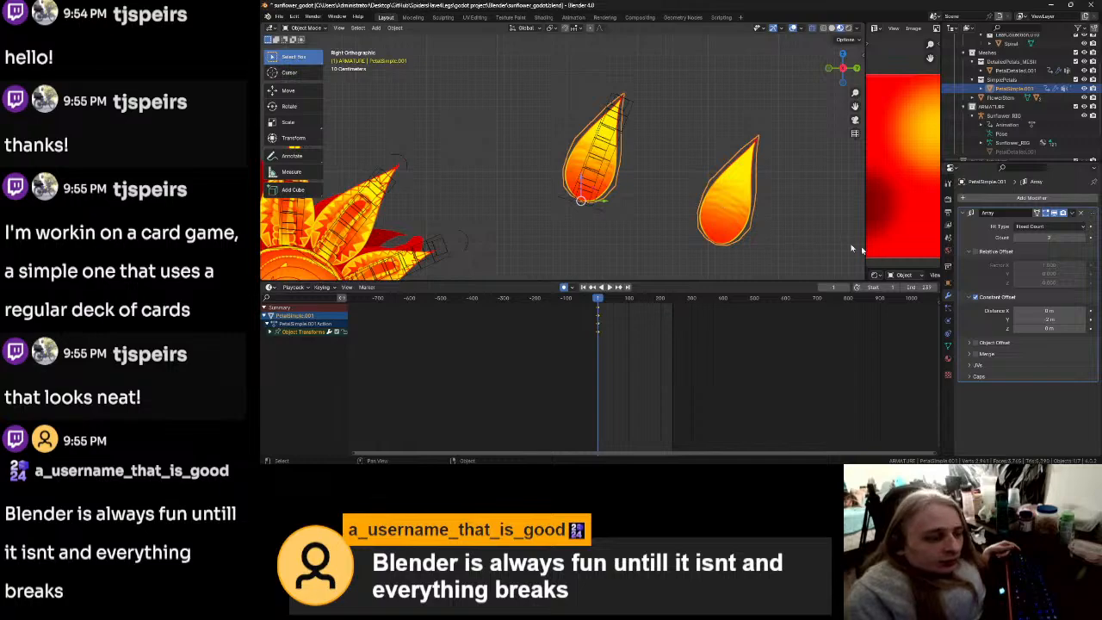
left_click(976, 252)
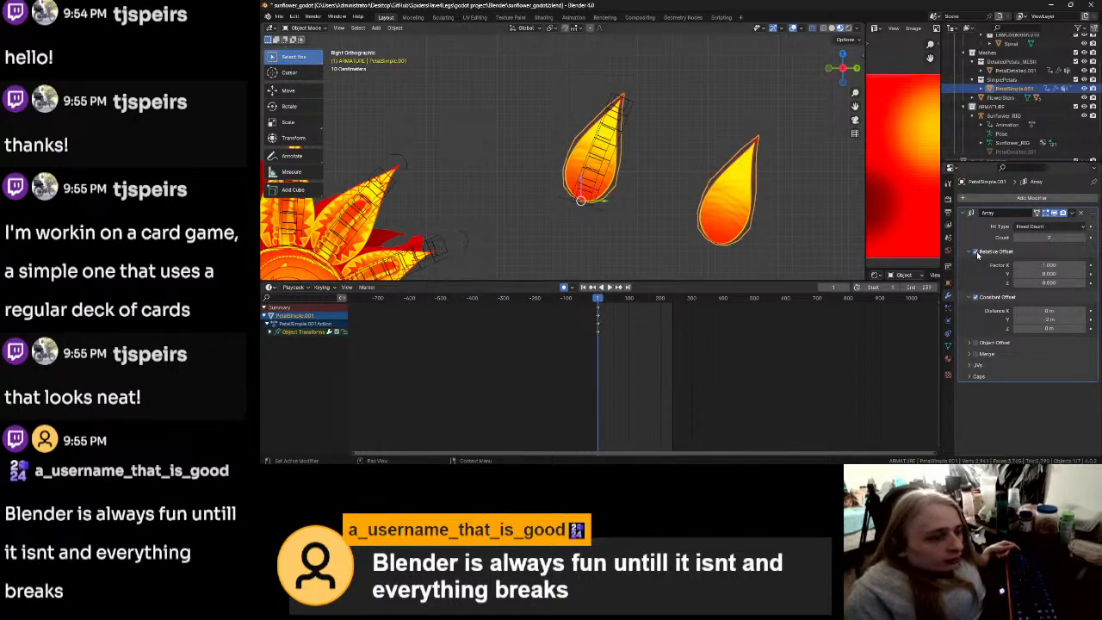
left_click(985, 297)
double_click(1027, 273)
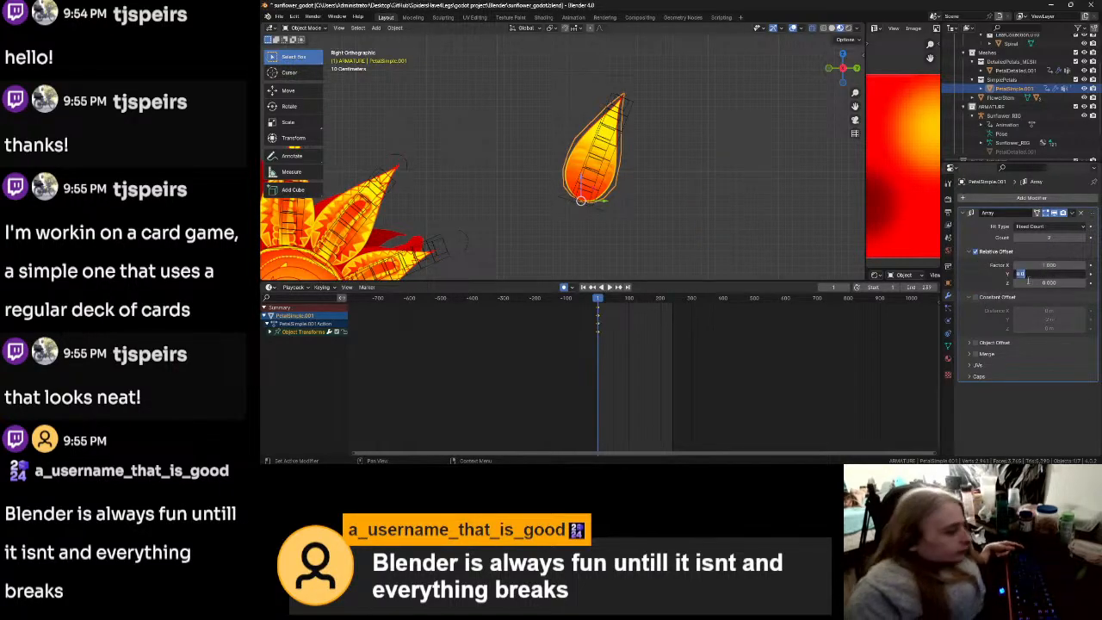
type("-2")
key("Return")
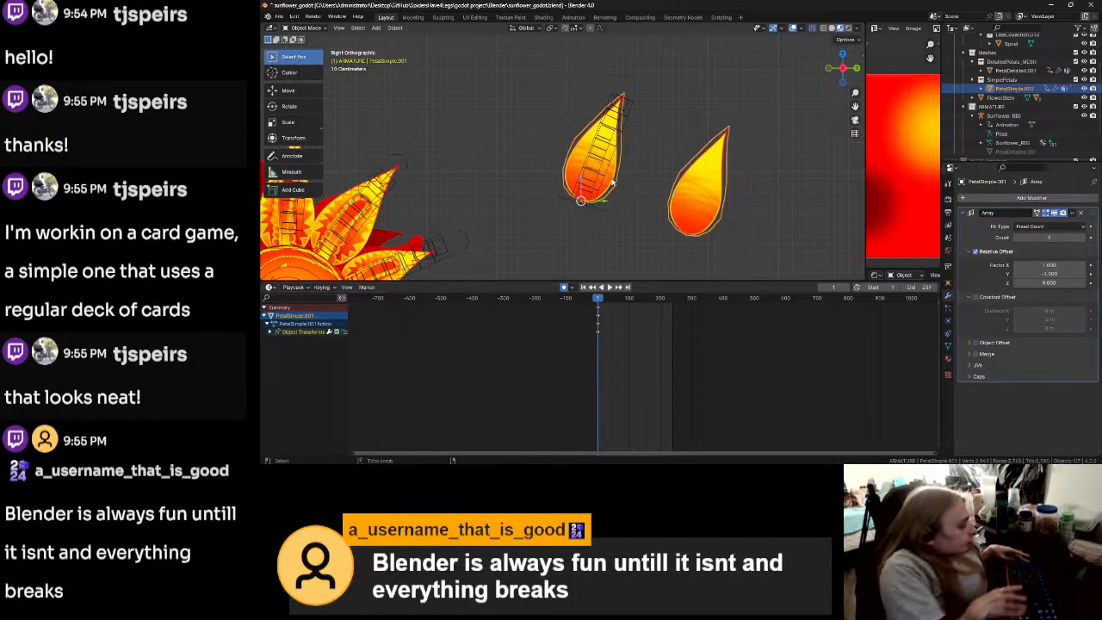
Step: Clear the petal's rotation and set its array's relative offset factors to 0 in X and 2 in Y
key("alt+r")
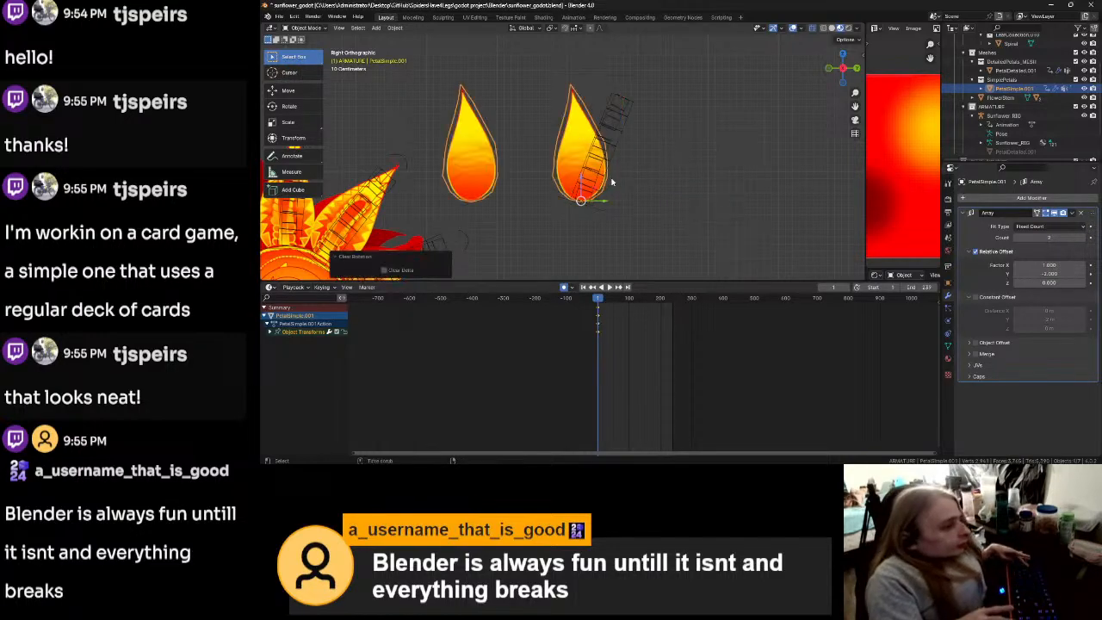
left_click(1034, 265)
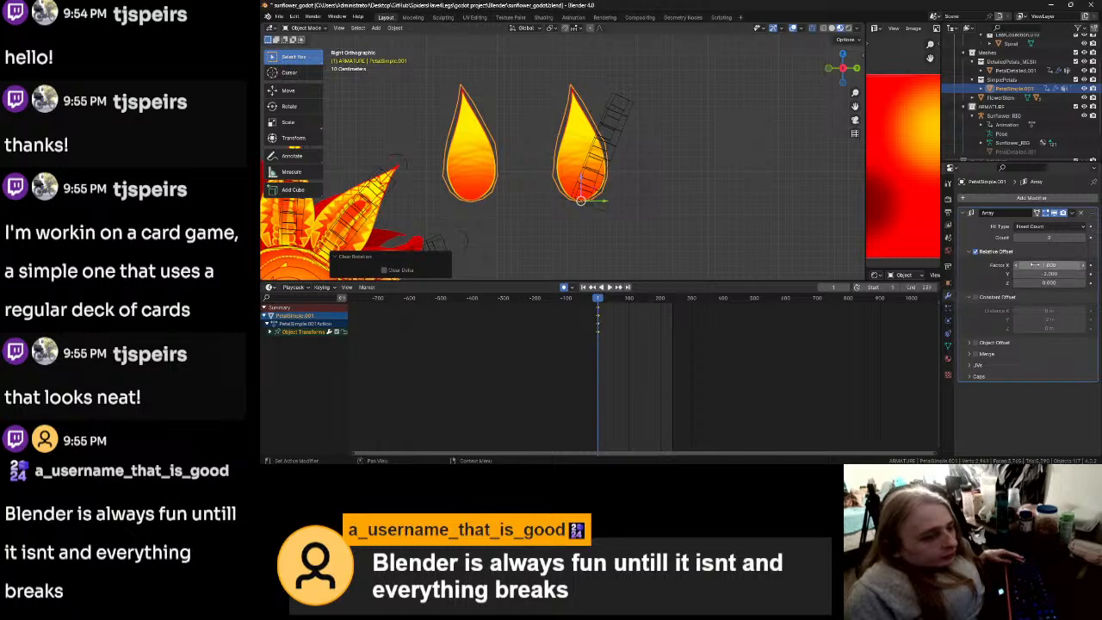
type("0")
left_click(1036, 274)
type("2")
key("Return")
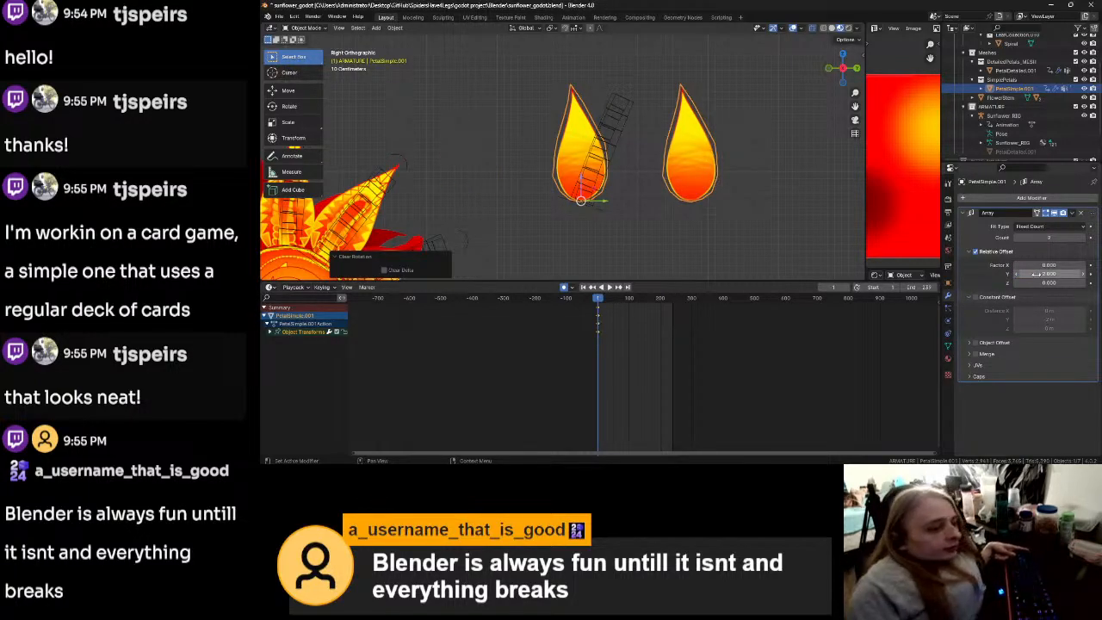
Step: Set the petal array's count to 11
left_click(1047, 237)
type("2")
key("Return")
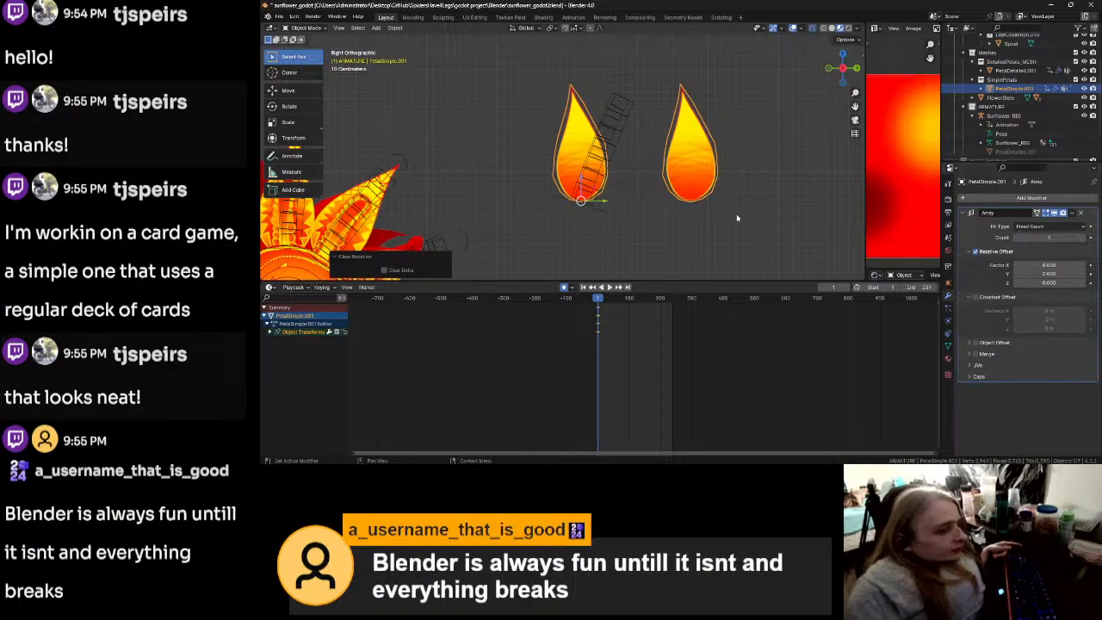
scroll(735, 214, "down", 6)
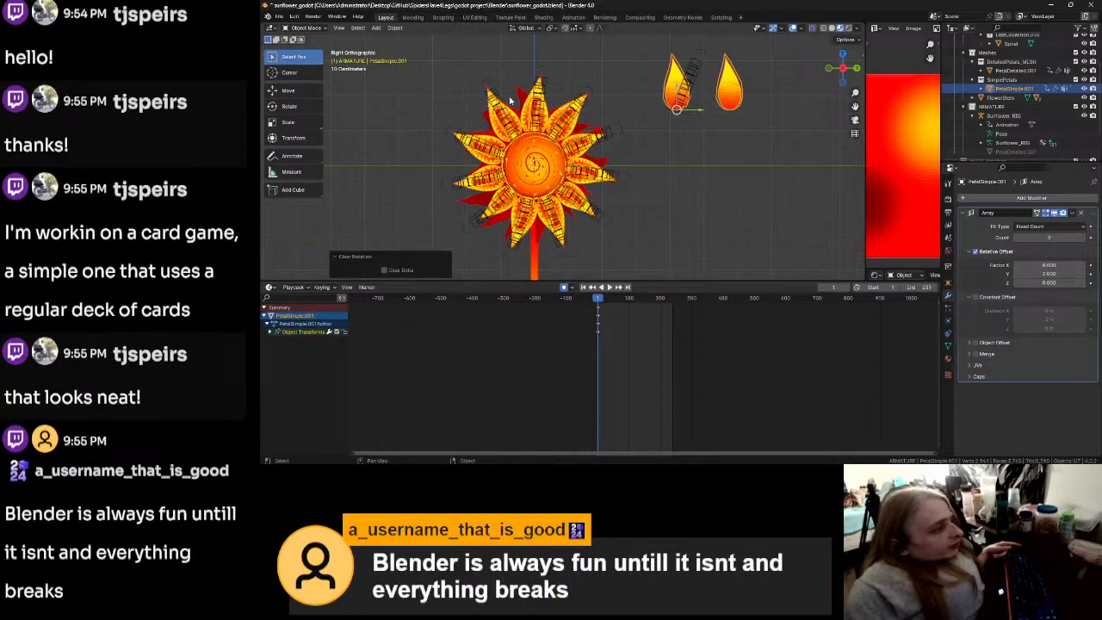
left_click(1066, 237)
type("11")
key("Return")
Step: In the armature's Edit Mode, rotate the duplicated bone chain about 20° to stand upright and move it onto the first petal
left_click(693, 202)
middle_click_drag(781, 155, 652, 259, "shift")
left_click(566, 178)
key("Tab")
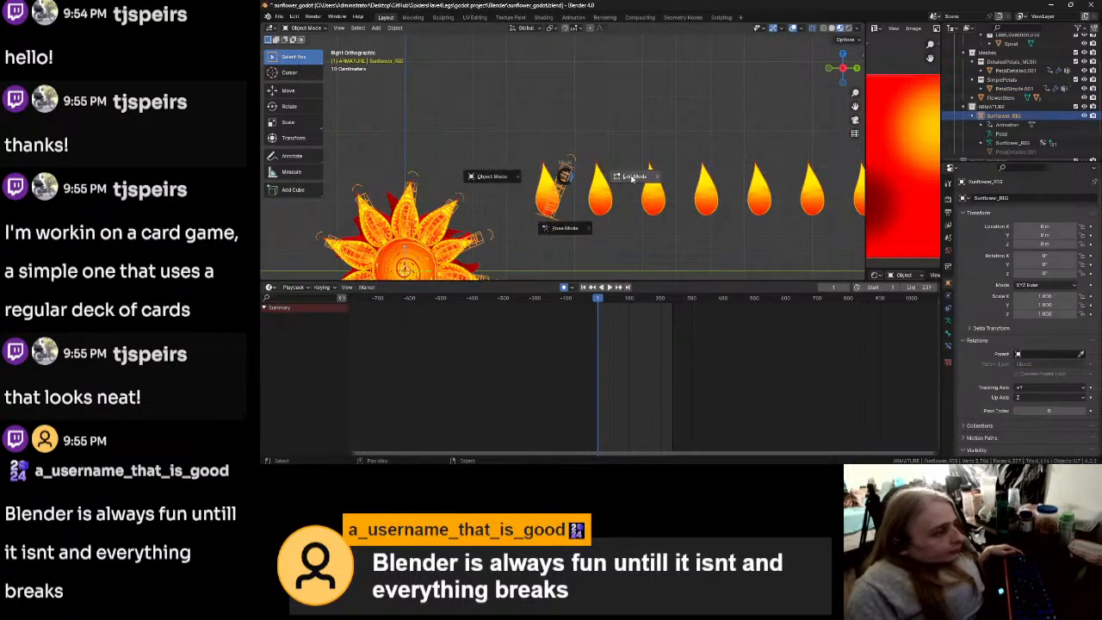
left_click(638, 176)
scroll(597, 248, "up", 1)
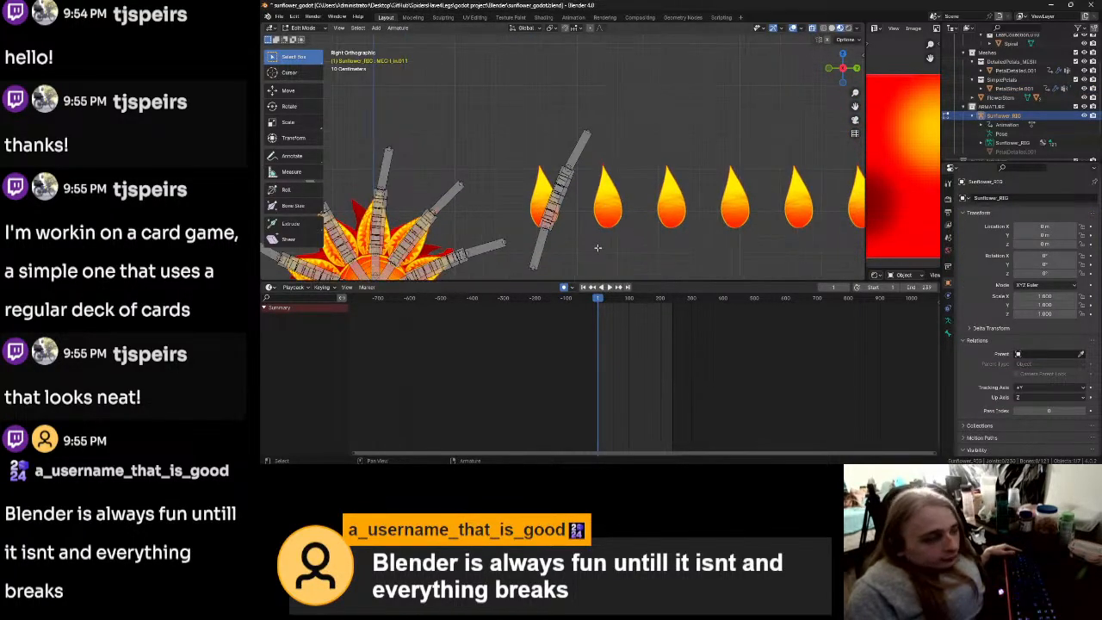
middle_click_drag(597, 248, 625, 216, "shift")
left_click_drag(636, 75, 568, 237)
scroll(600, 226, "up", 1)
key("r")
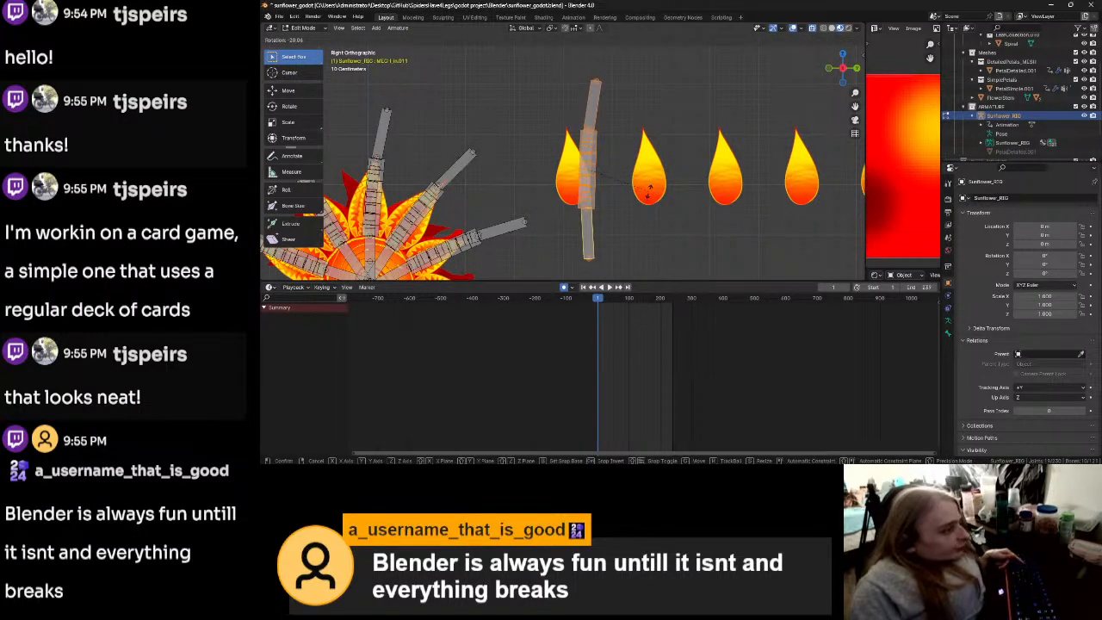
left_click(648, 187)
key("g")
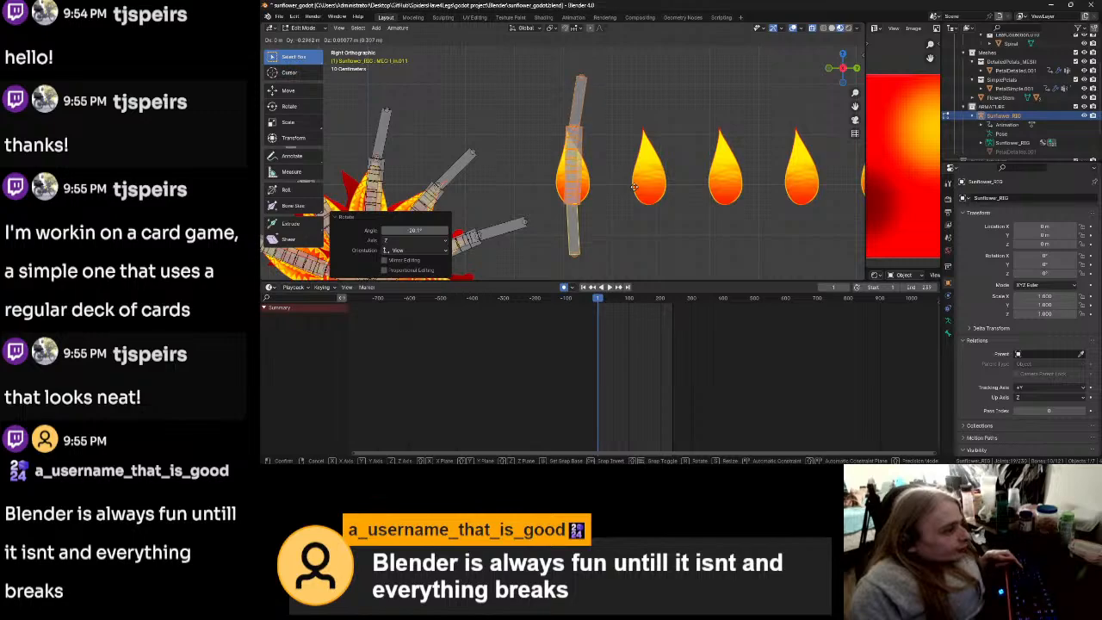
left_click(634, 188)
Step: Fine-tune the bone chain by rotating it about 2.7° and nudging it onto the first petal's centre line
key("r")
left_click(642, 184)
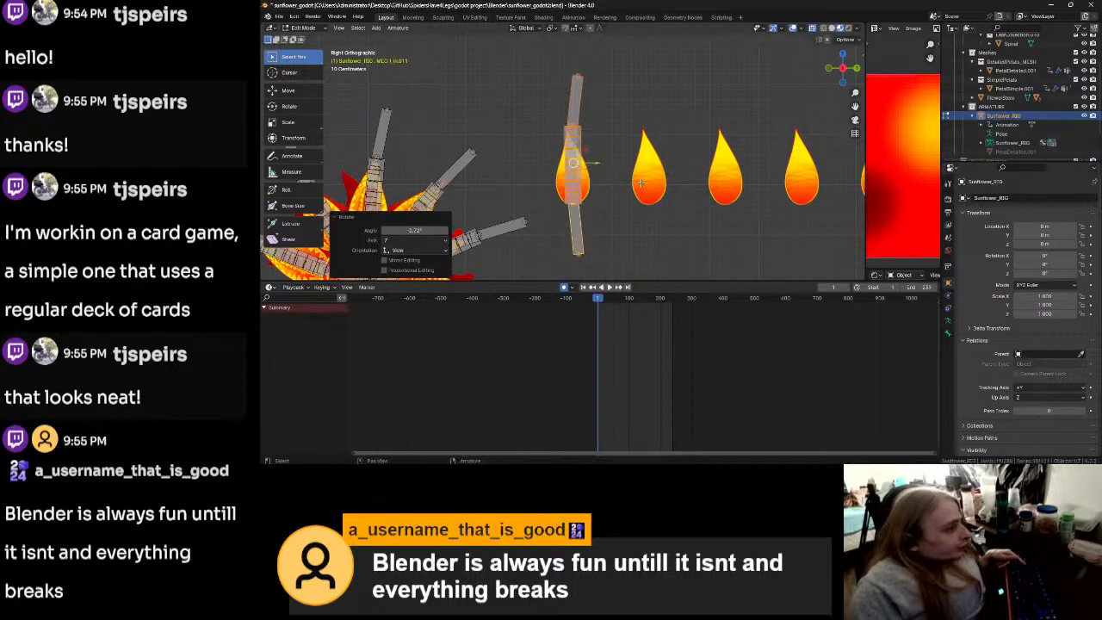
key("g")
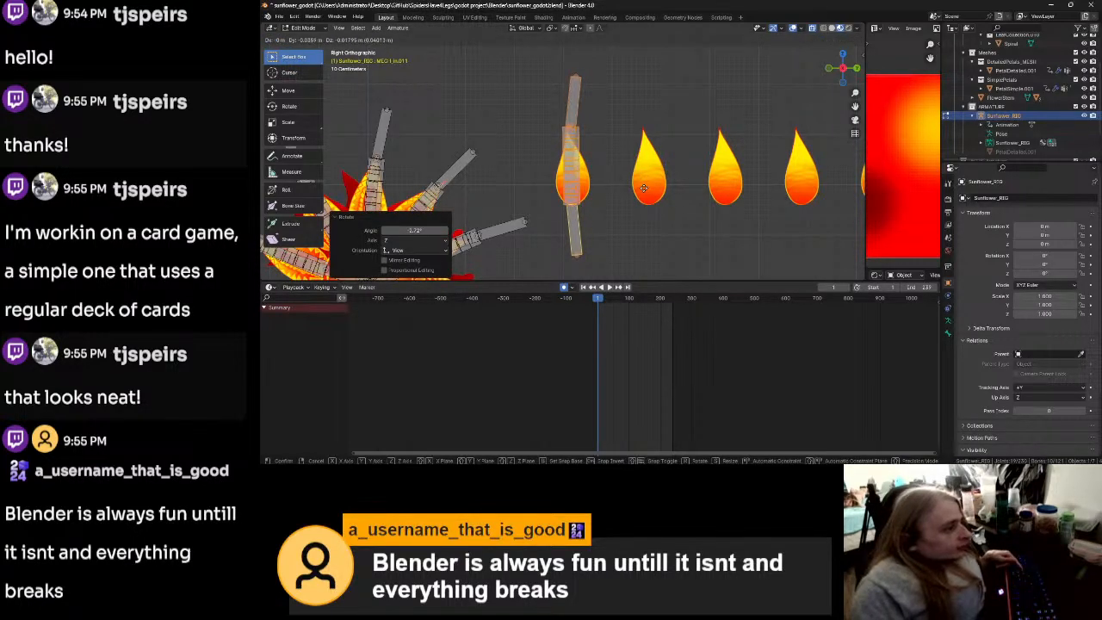
left_click(647, 190)
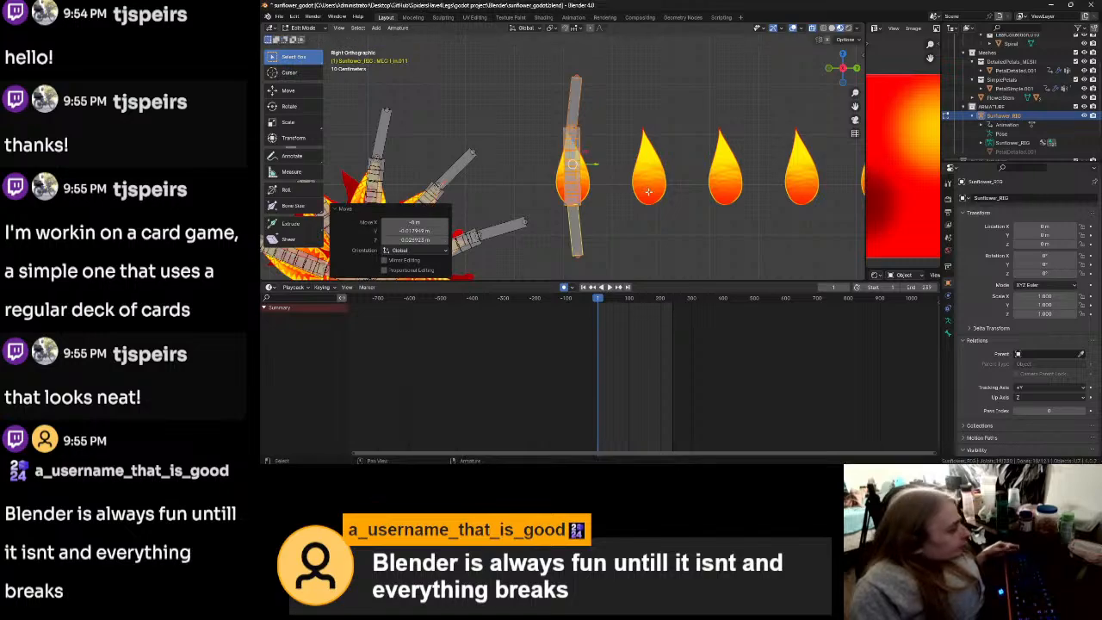
key("shift+d")
key("y")
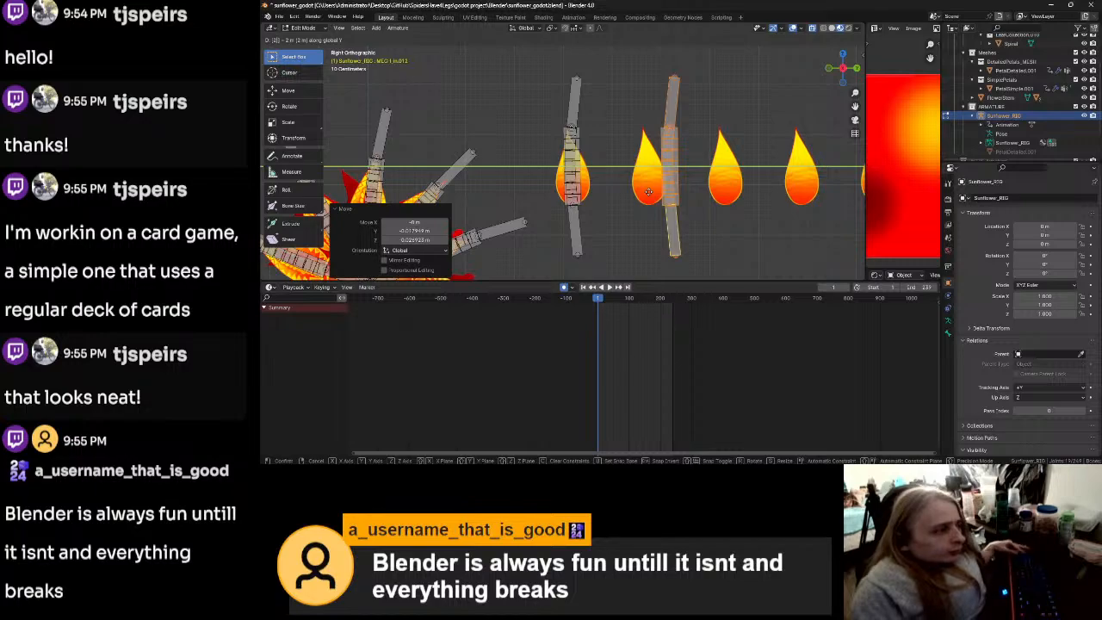
key("Escape")
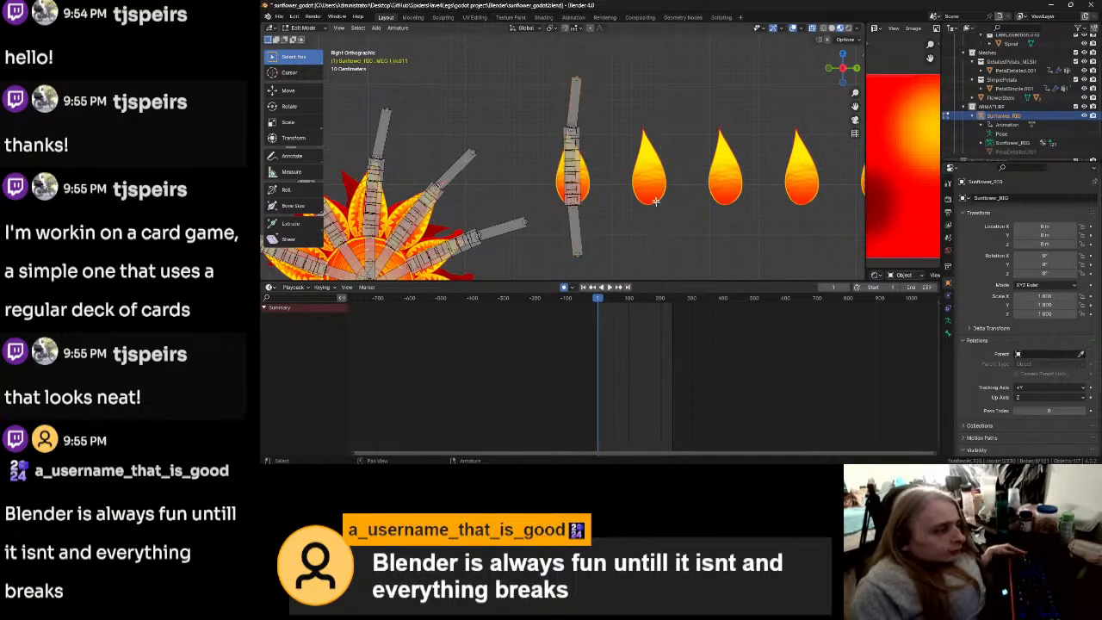
Step: Back in Object Mode, switch the petal array to a constant offset of 2 m in Y and apply the modifier
key("Tab")
left_click(653, 181)
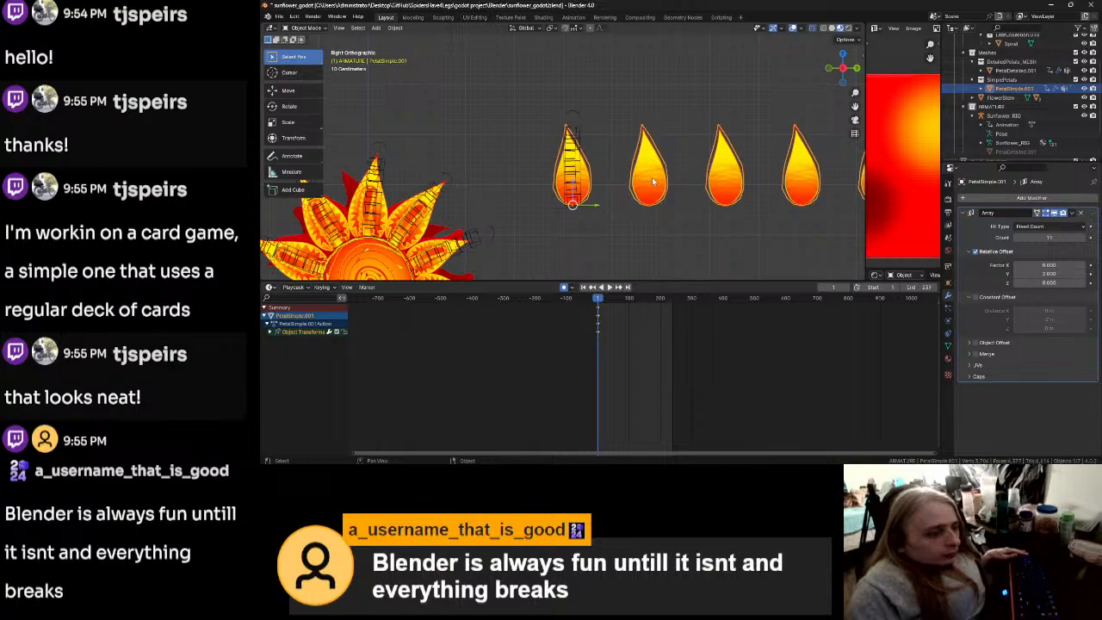
left_click(975, 251)
left_click(975, 297)
left_click(1035, 319)
type("2")
key("Return")
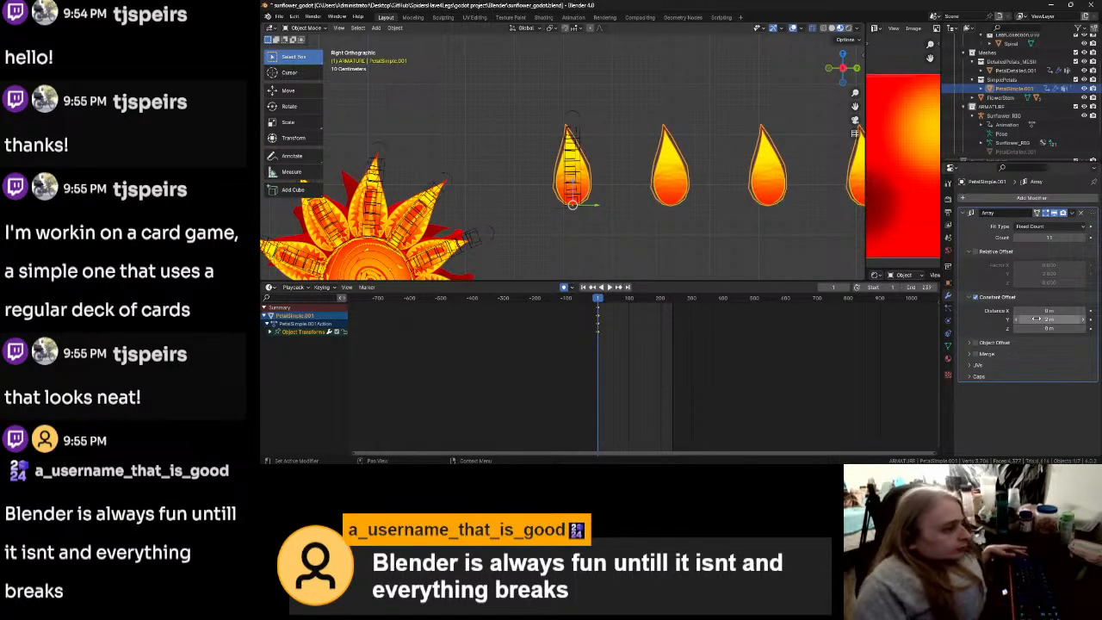
left_click(1072, 213)
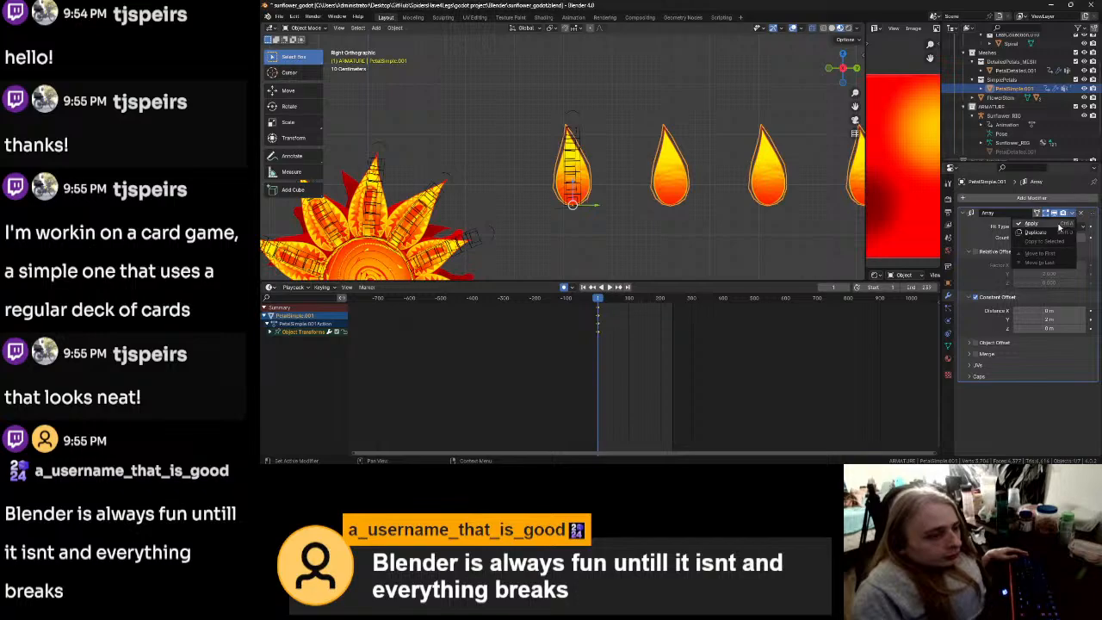
left_click(1060, 225)
Step: In the armature's Edit Mode, select the first petal's whole bone chain and duplicate it 2 m along Y onto the second petal
left_click(570, 182)
key("ctrl+Tab")
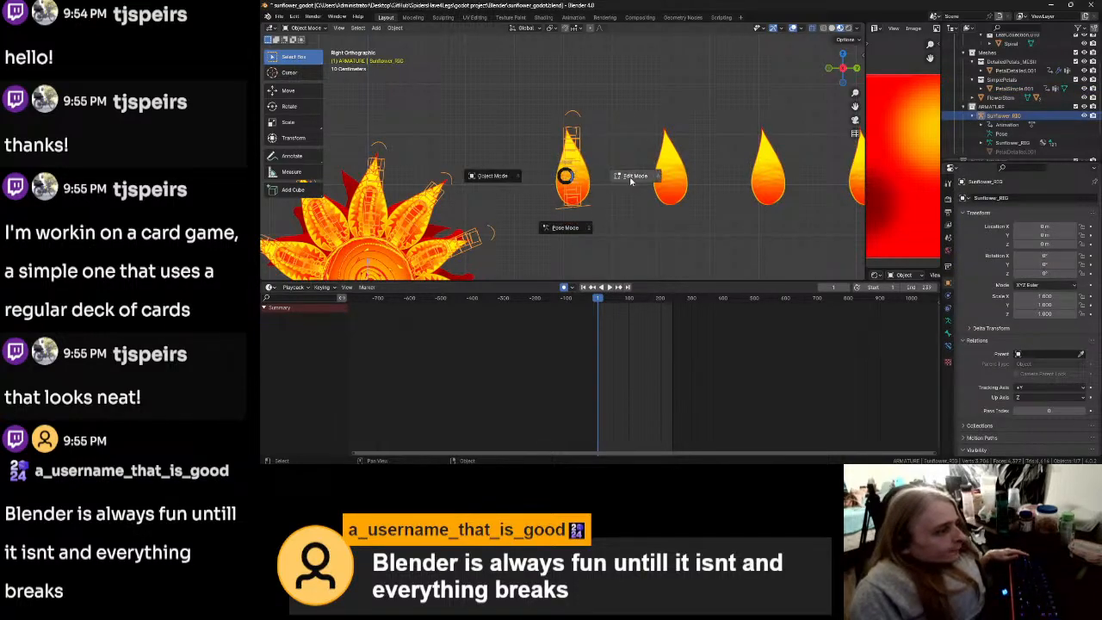
left_click(631, 177)
left_click_drag(604, 55, 552, 267)
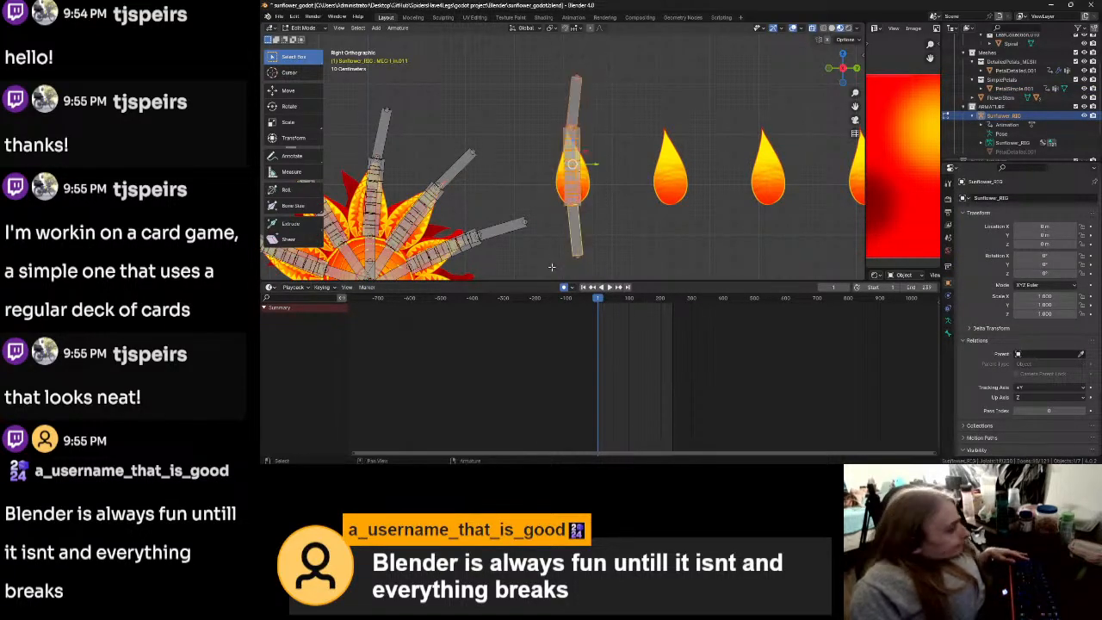
key("shift+d")
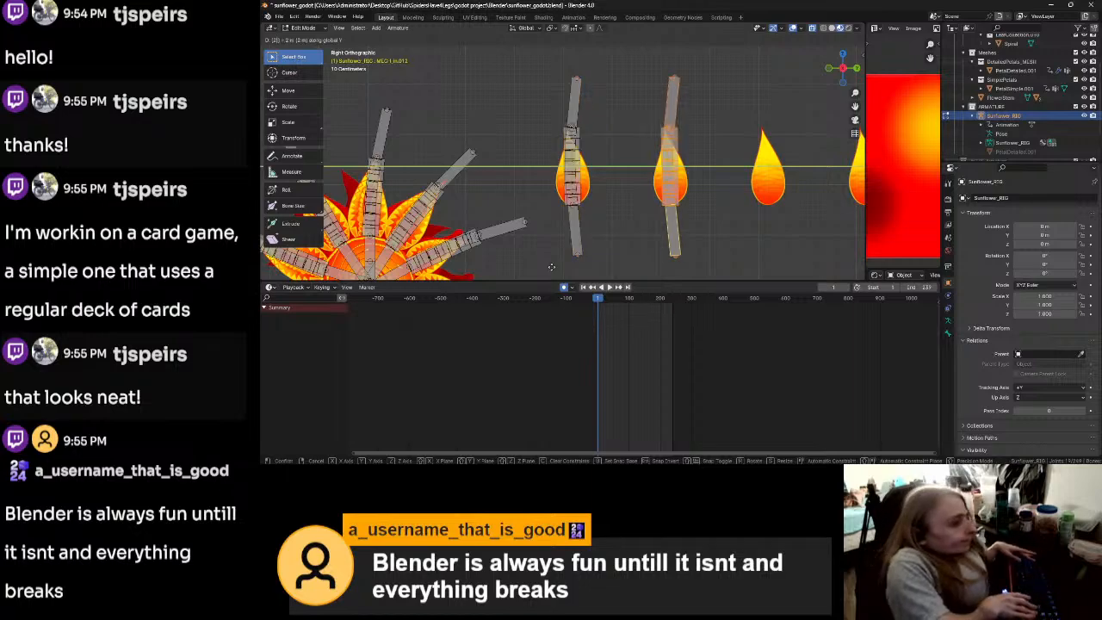
left_click(552, 267)
Step: Duplicate the bone chain onto the third, fourth and fifth petals, offsetting each copy 2 m along Y
scroll(580, 224, "down", 3)
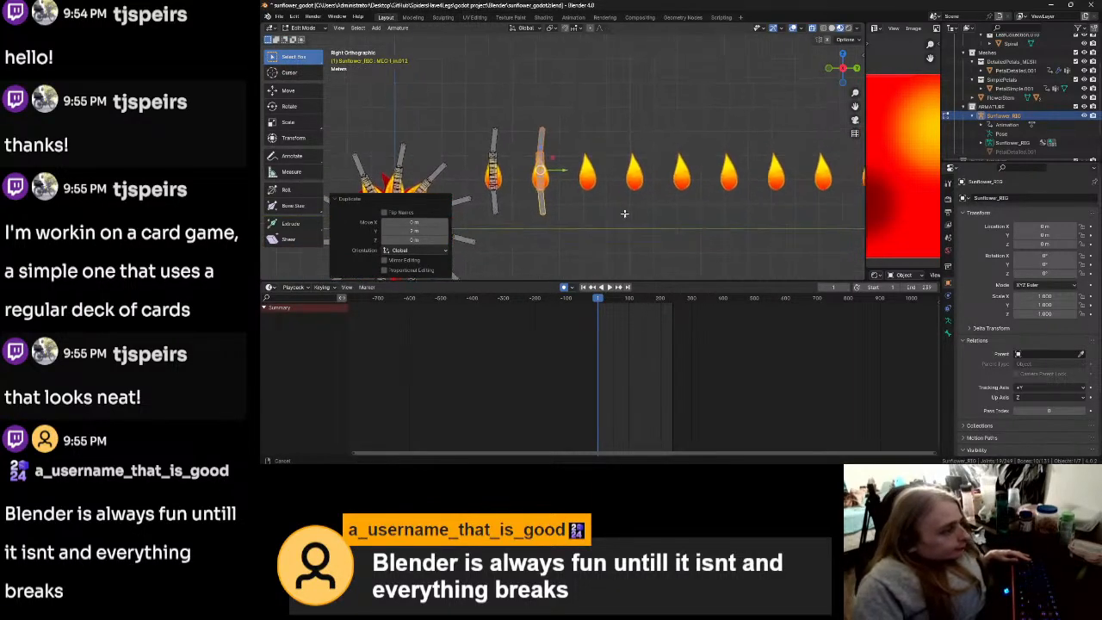
key("shift+d")
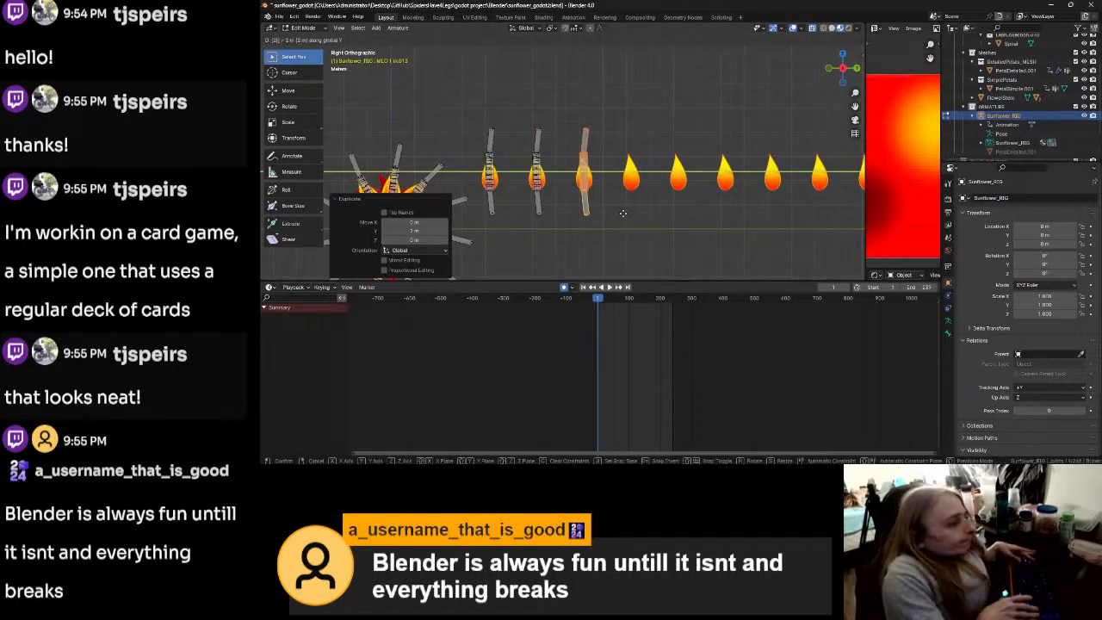
left_click(622, 212)
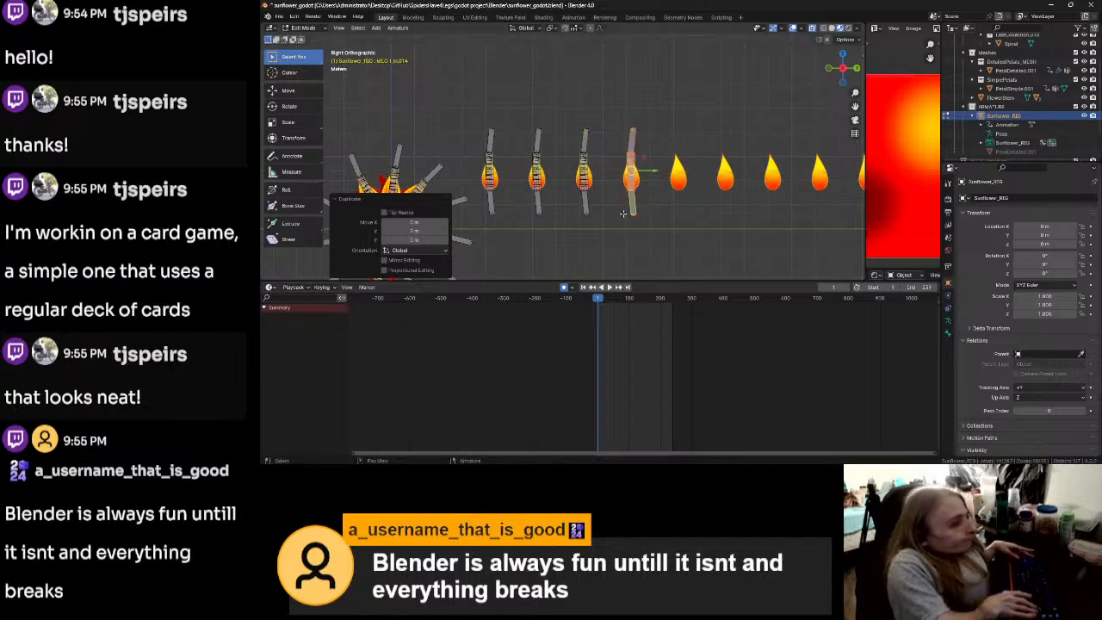
key("shift+d")
key("y")
key("2")
key("Return")
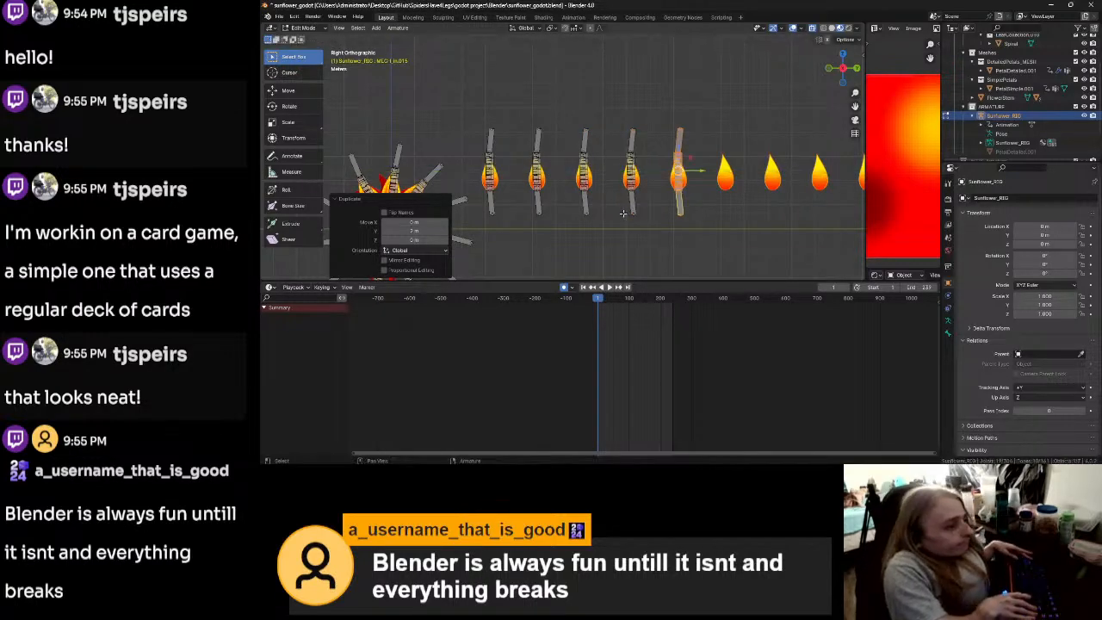
Step: Duplicate the fifth petal's bone chain 2 m along Y onto the sixth petal
key("shift+d")
key("y")
key("Return")
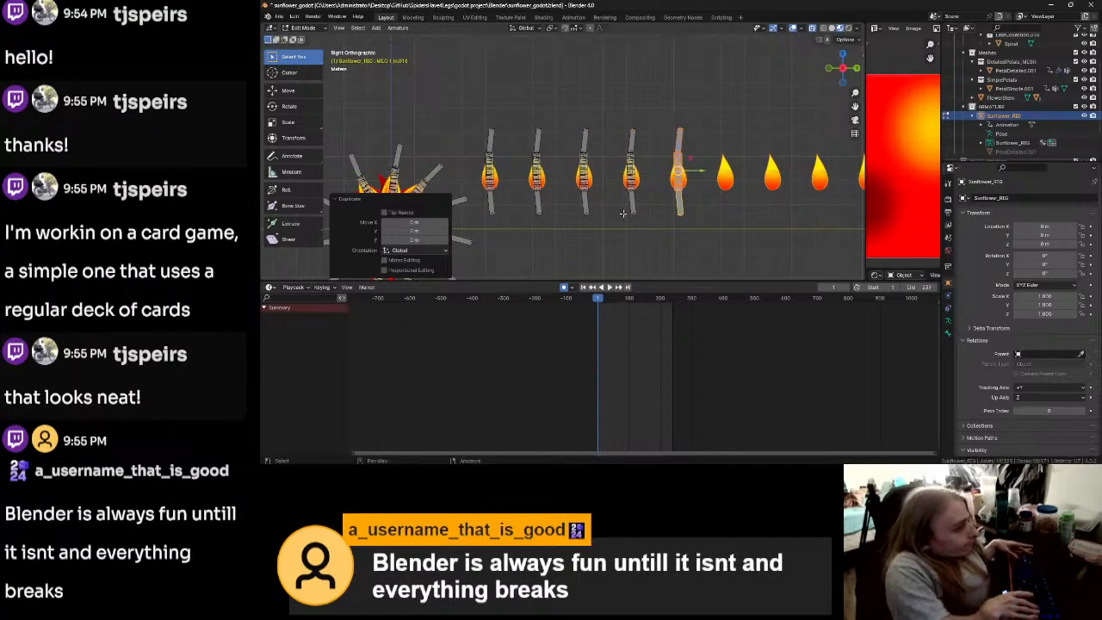
key("shift+d")
key("y")
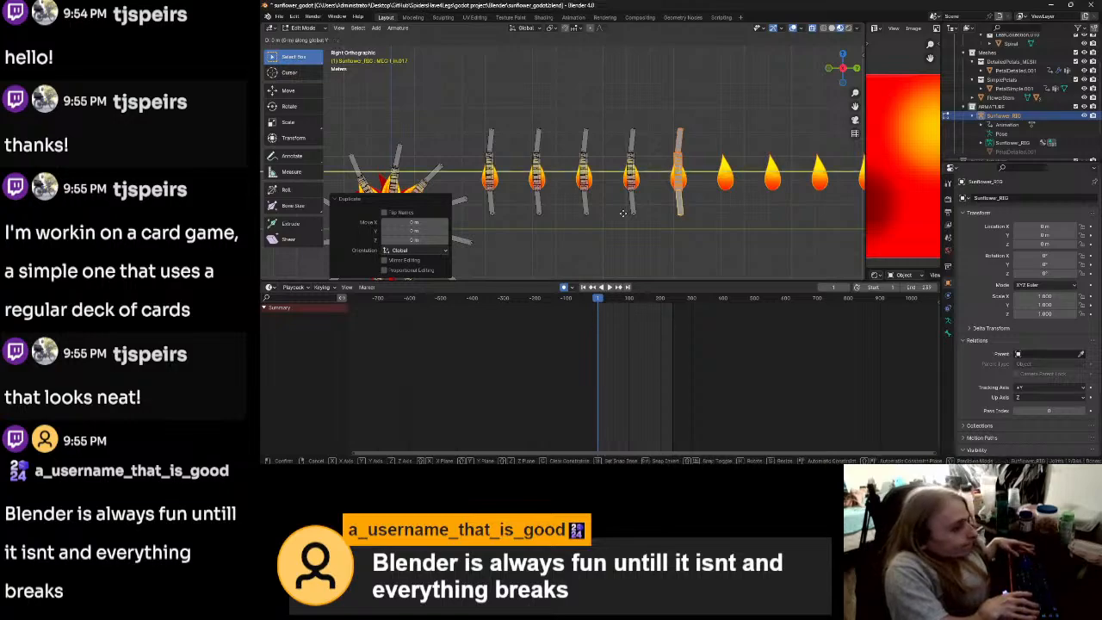
key("Return")
key("shift+d")
key("y")
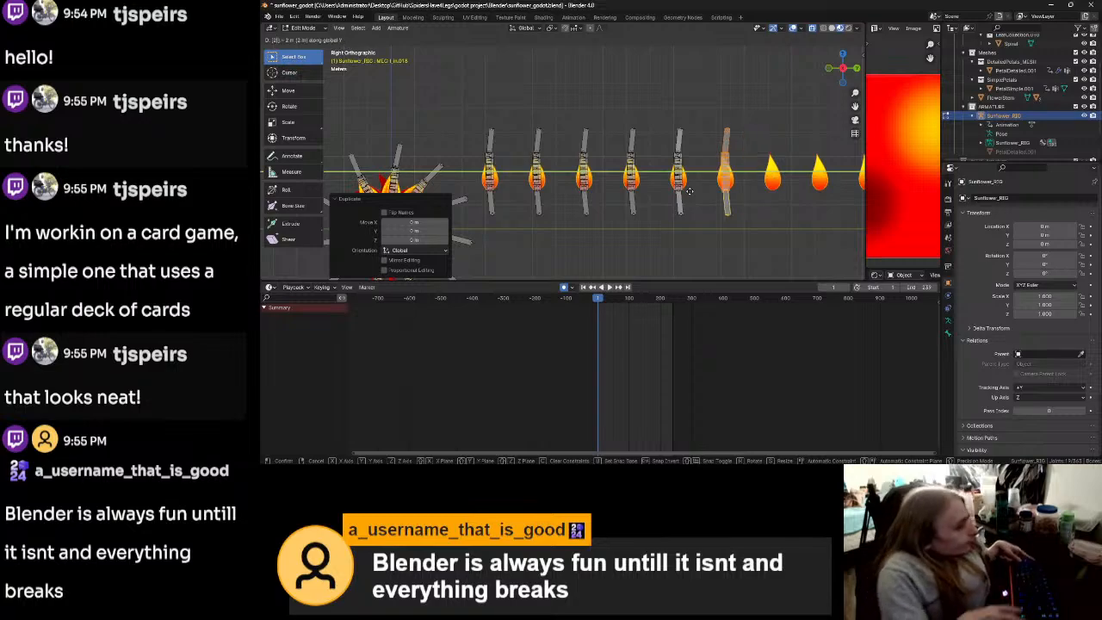
key("Return")
Step: Duplicate the bone chain onto the seventh and eighth petals, offsetting each copy 2 m along Y
key("shift+d")
type("y")
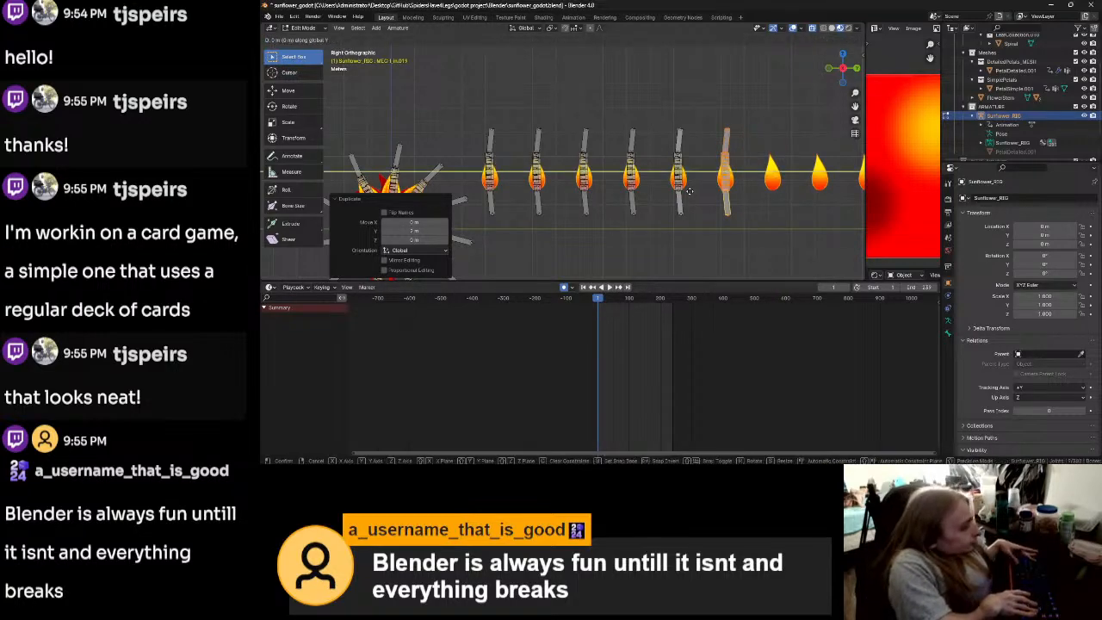
type("2")
key("Return")
key("shift+d")
type("y")
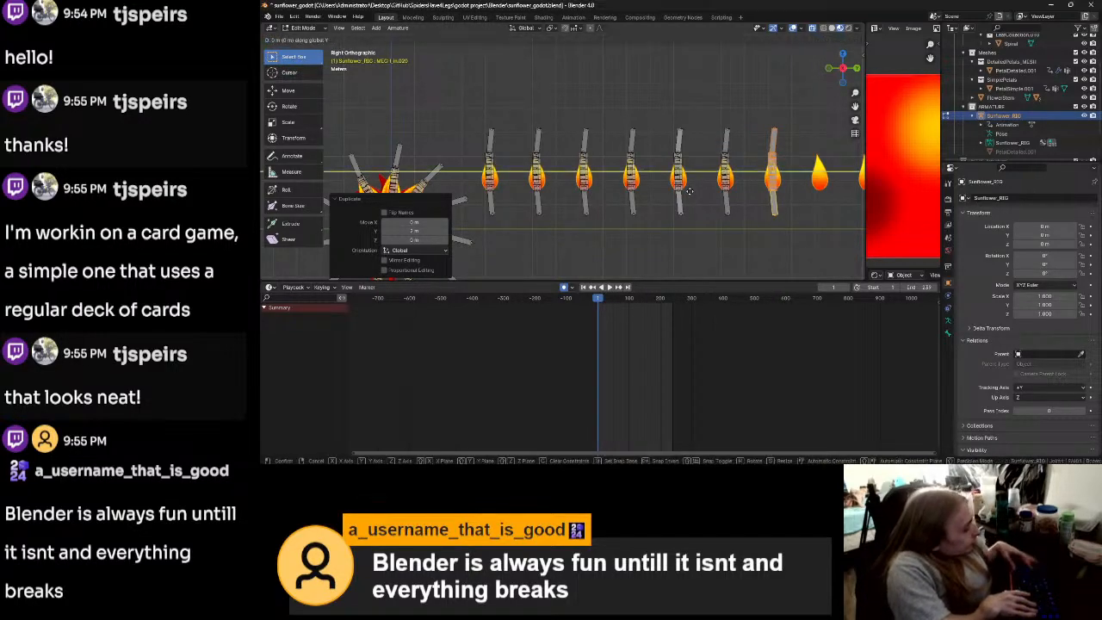
type("2")
key("Return")
Step: Duplicate the bone chain in 2 m Y steps onto the ninth, tenth and eleventh petals, and clear the selection
scroll(685, 189, "down", 4)
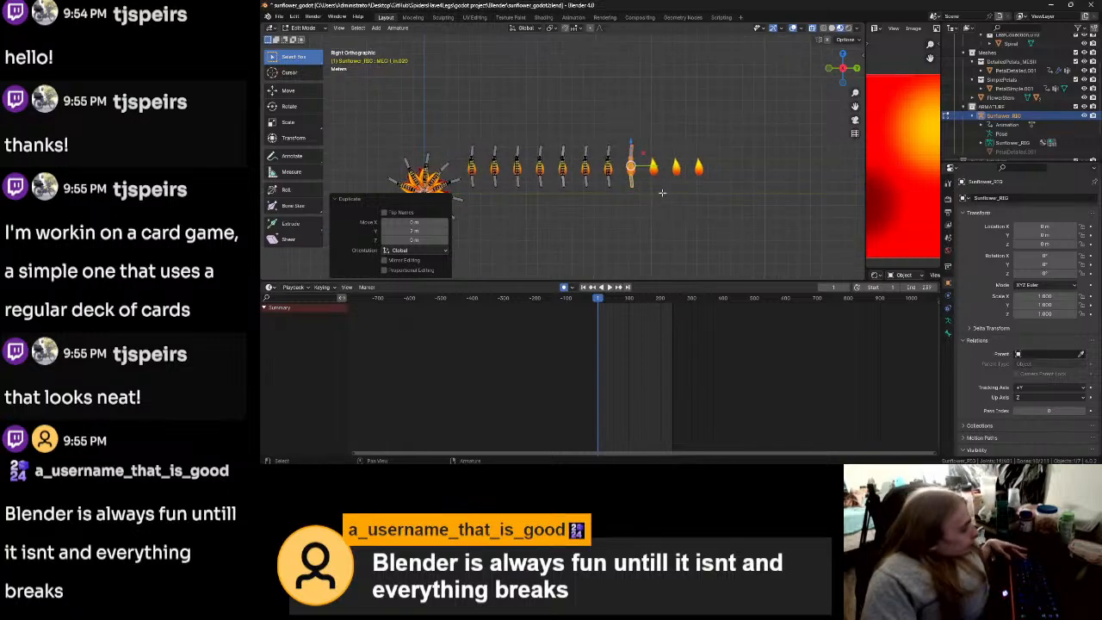
key("shift+d")
key("y")
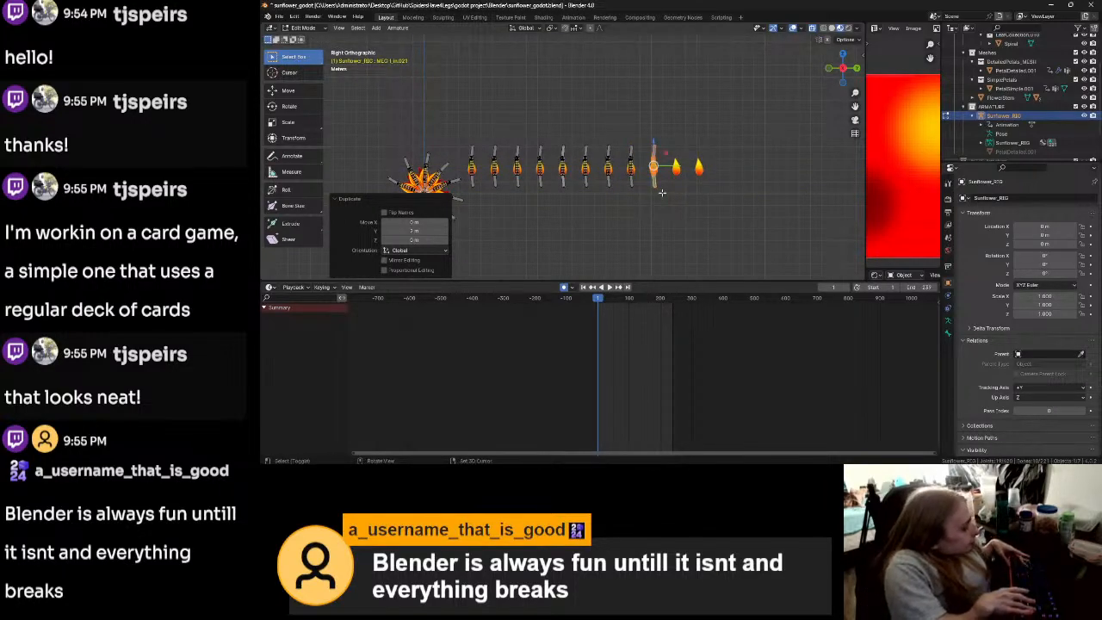
type("2")
key("Return")
key("shift+d")
type("y2")
key("Return")
left_click(578, 239)
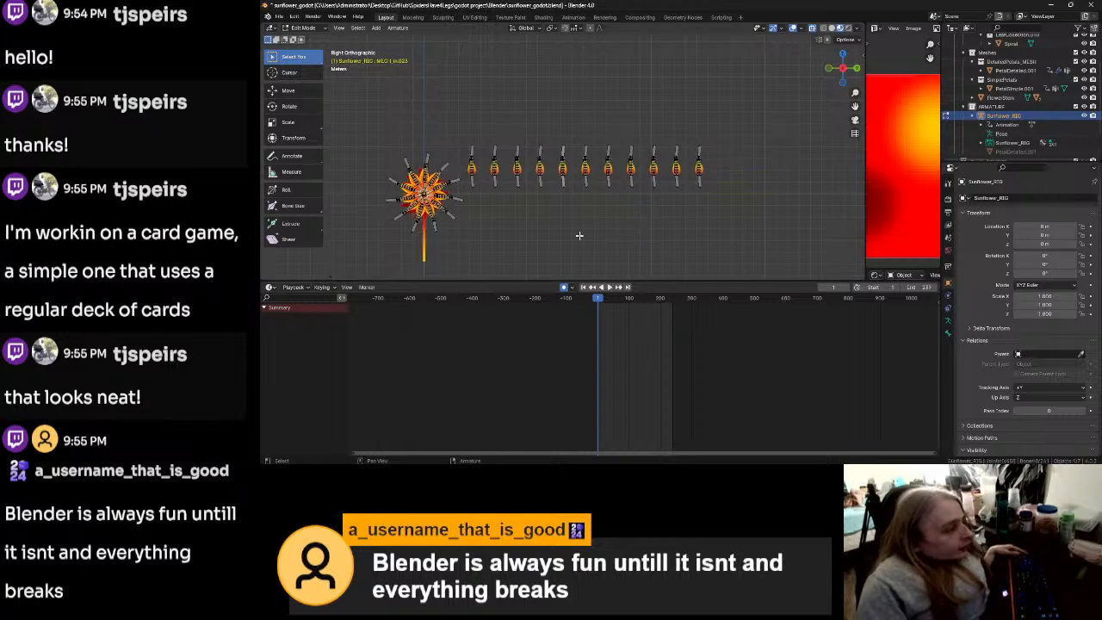
Step: In Object Mode, parent the row of simple petals to the sunflower armature with automatic weights
scroll(583, 234, "up", 2)
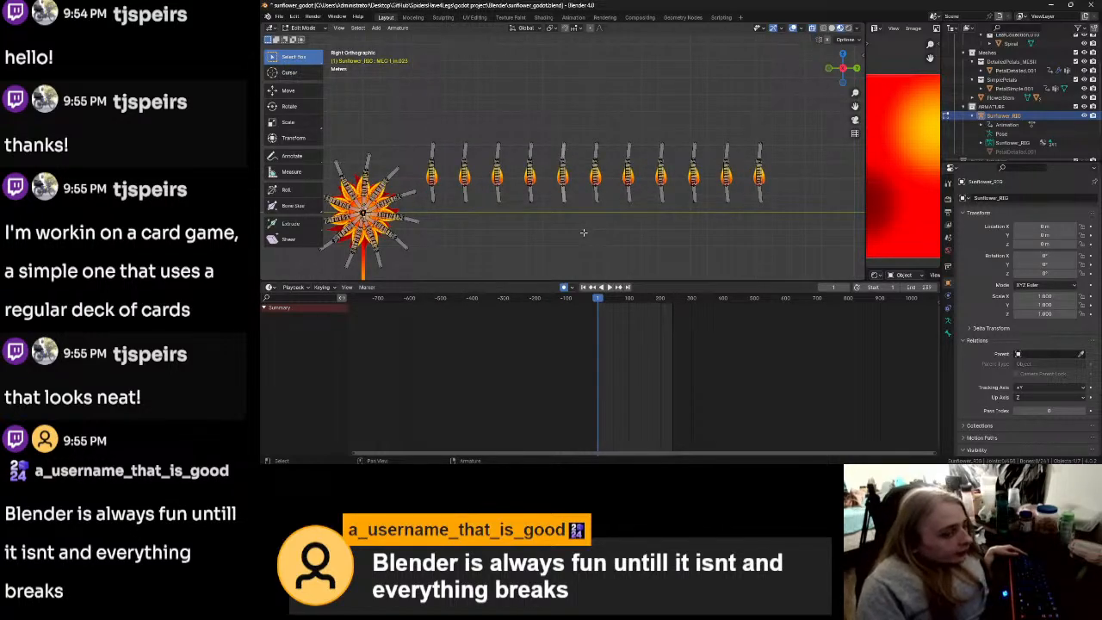
middle_click_drag(541, 245, 634, 224, "shift")
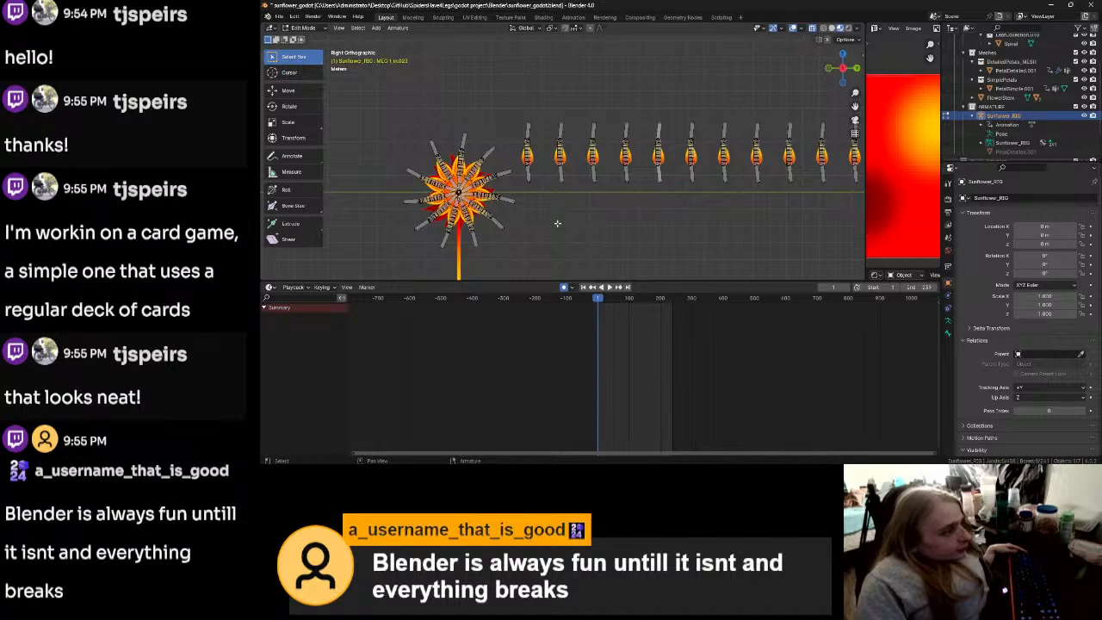
key("Tab")
left_click(528, 155)
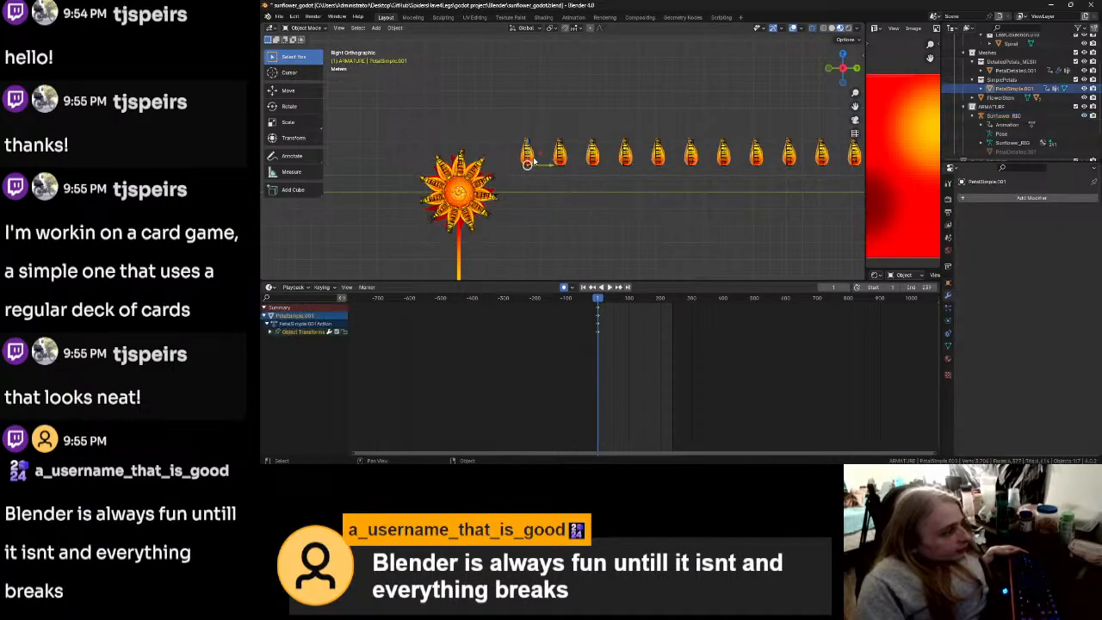
scroll(533, 161, "up", 3)
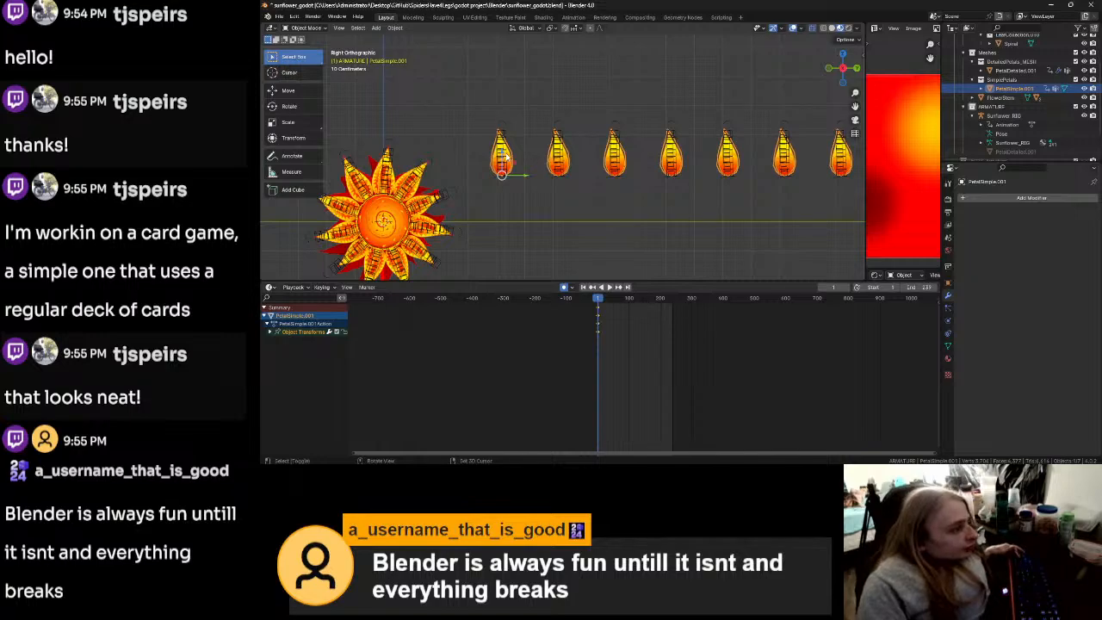
left_click(504, 160)
key("ctrl+p")
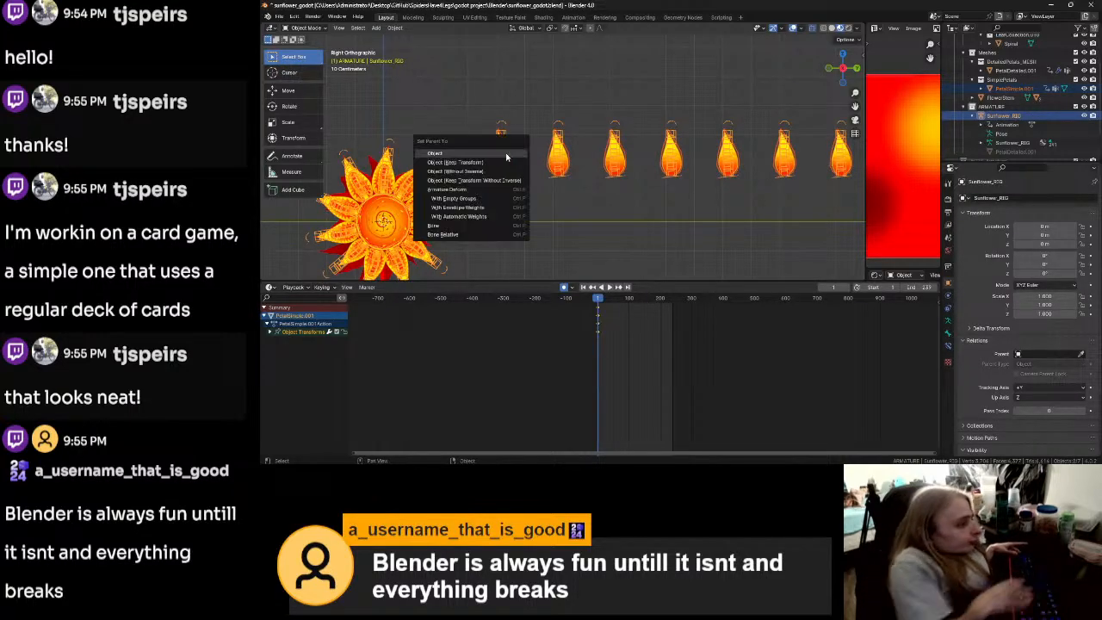
left_click(489, 215)
Step: In Pose Mode, test the deformation by rotating the first and second petals' tip control bones, cancelling each rotation
key("Tab")
left_click(561, 230)
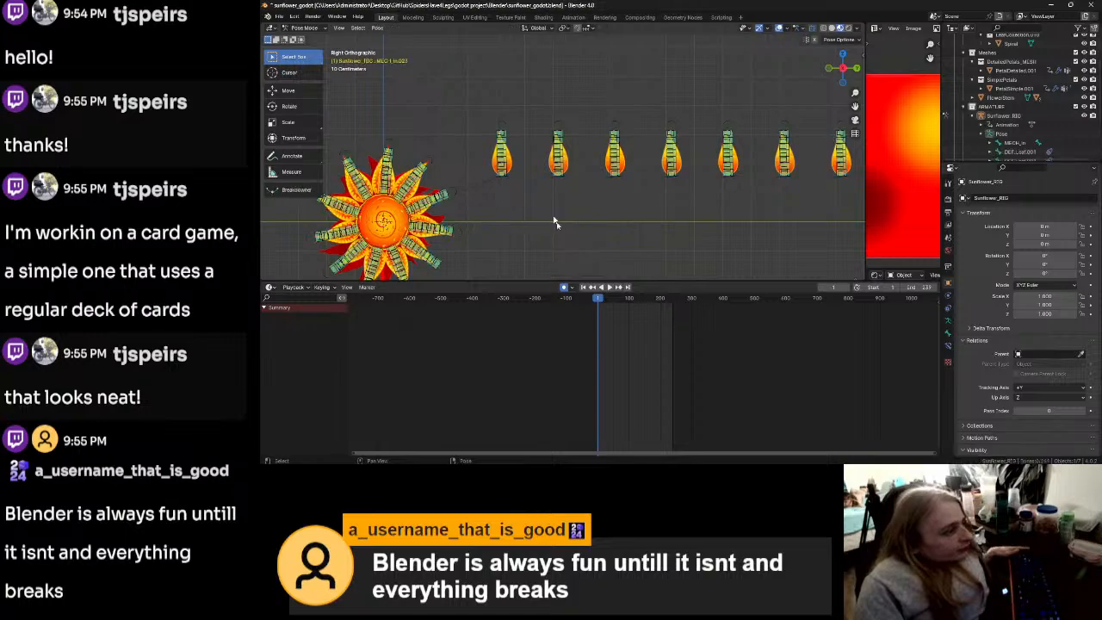
left_click(503, 125)
scroll(521, 130, "up", 3)
key("r")
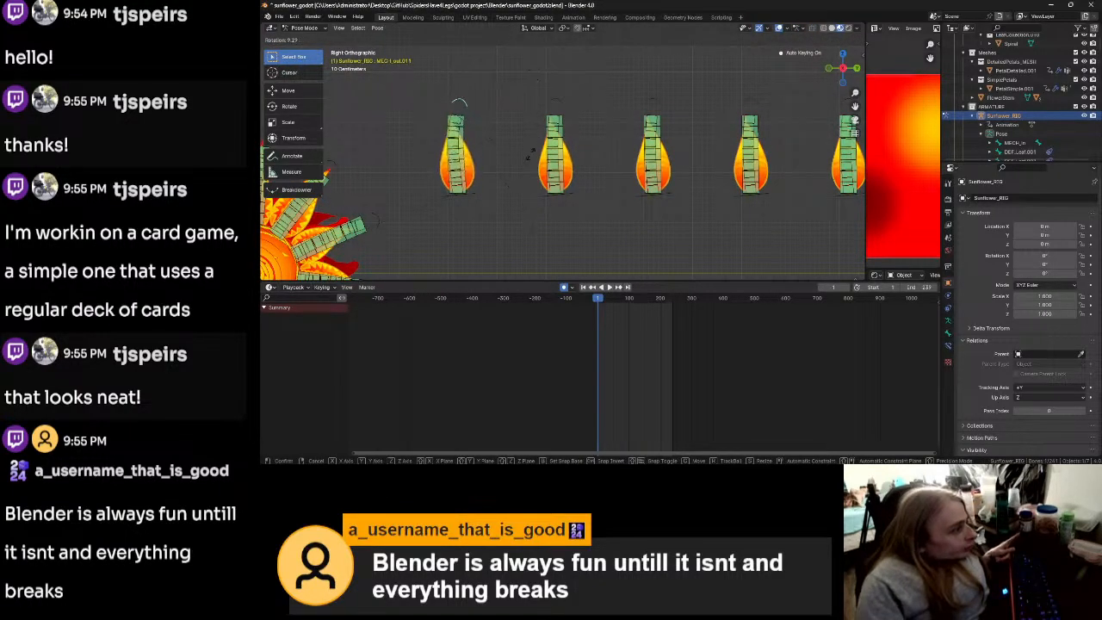
right_click(525, 164)
middle_click_drag(521, 225, 575, 217, "shift")
scroll(613, 222, "down", 2)
scroll(617, 208, "down", 1)
scroll(619, 205, "up", 2)
left_click(590, 142)
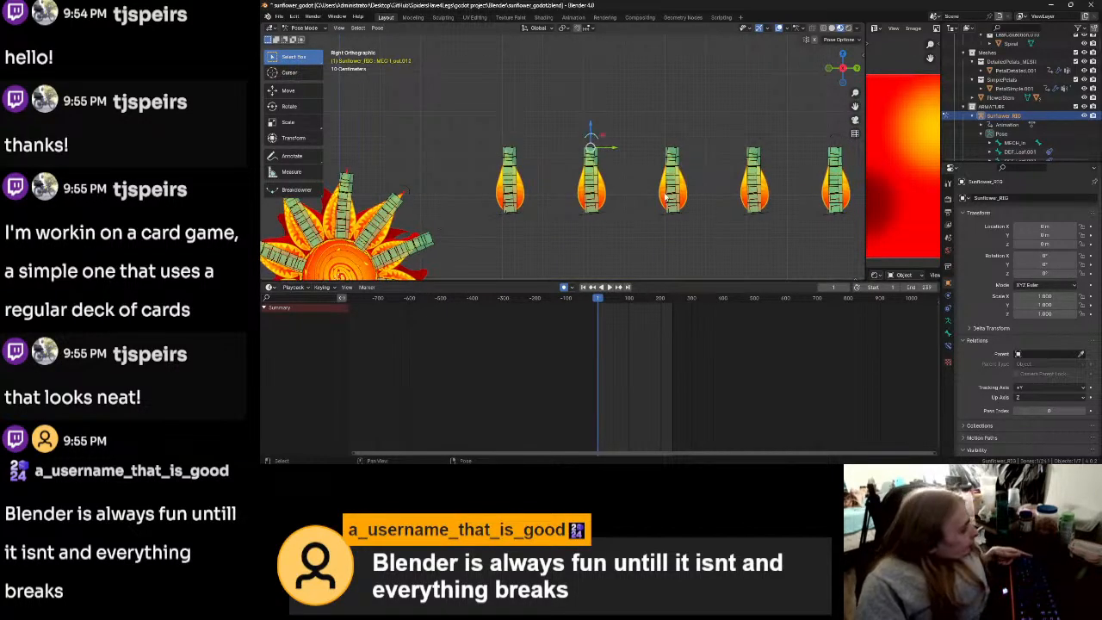
key("r")
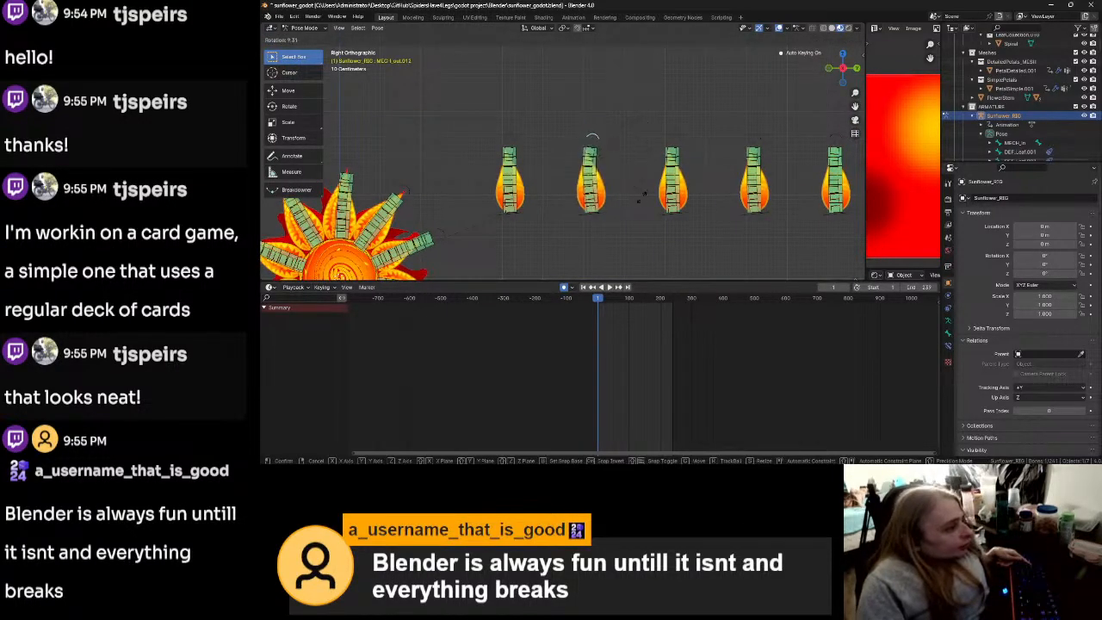
right_click(642, 103)
Step: Examine the first petal's base and tip controls and the flower's own bone chains, and return to Object Mode
scroll(541, 168, "down", 3)
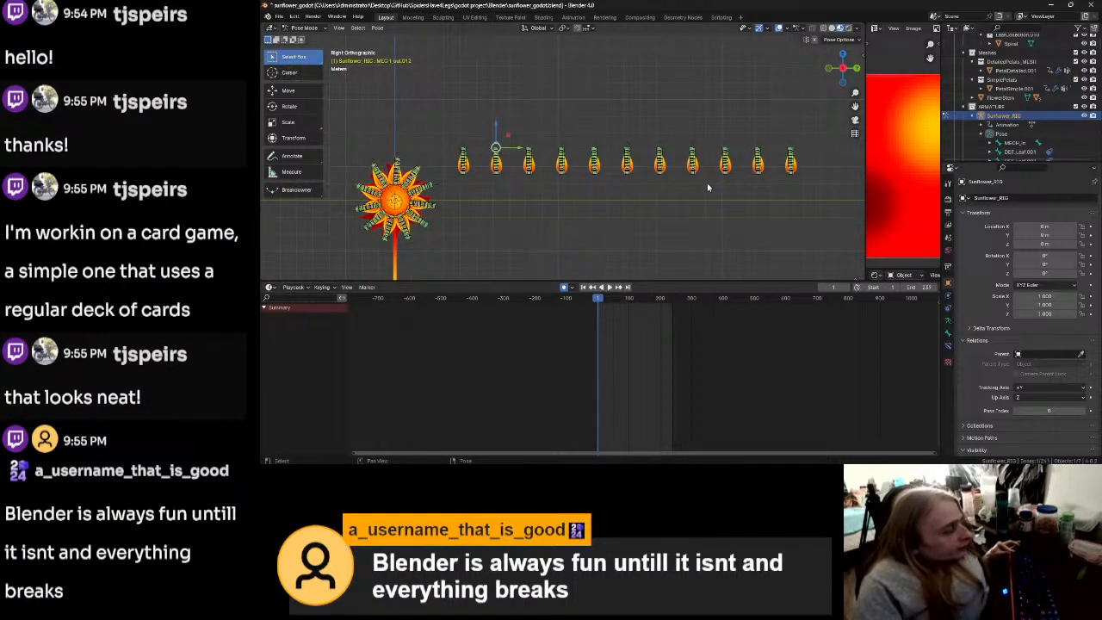
middle_click_drag(578, 197, 622, 198, "shift")
scroll(622, 198, "up", 4)
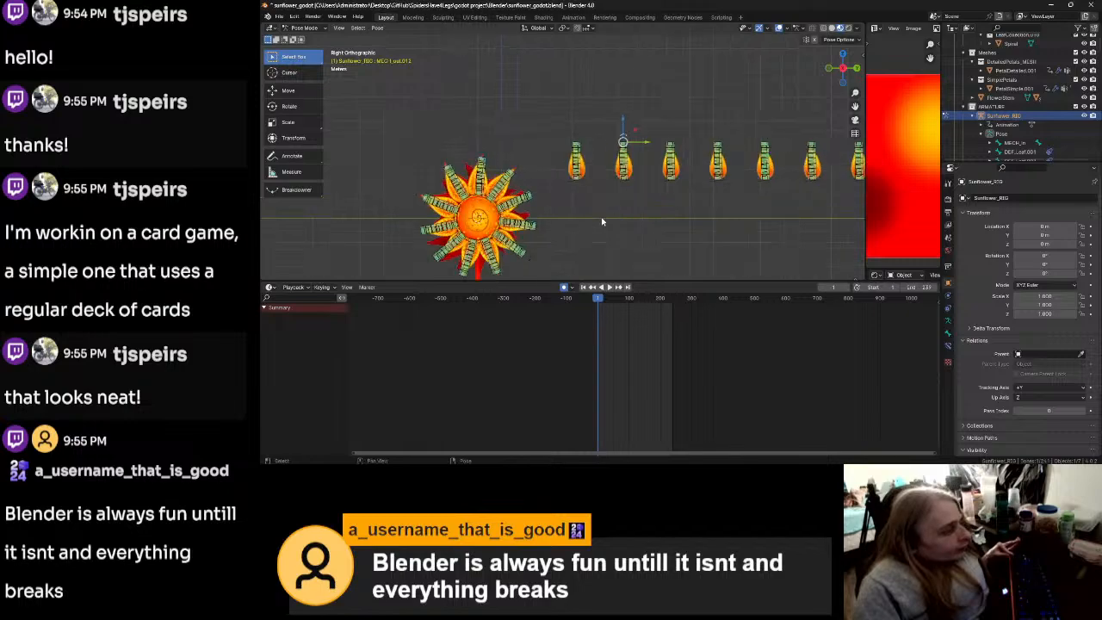
left_click(591, 194)
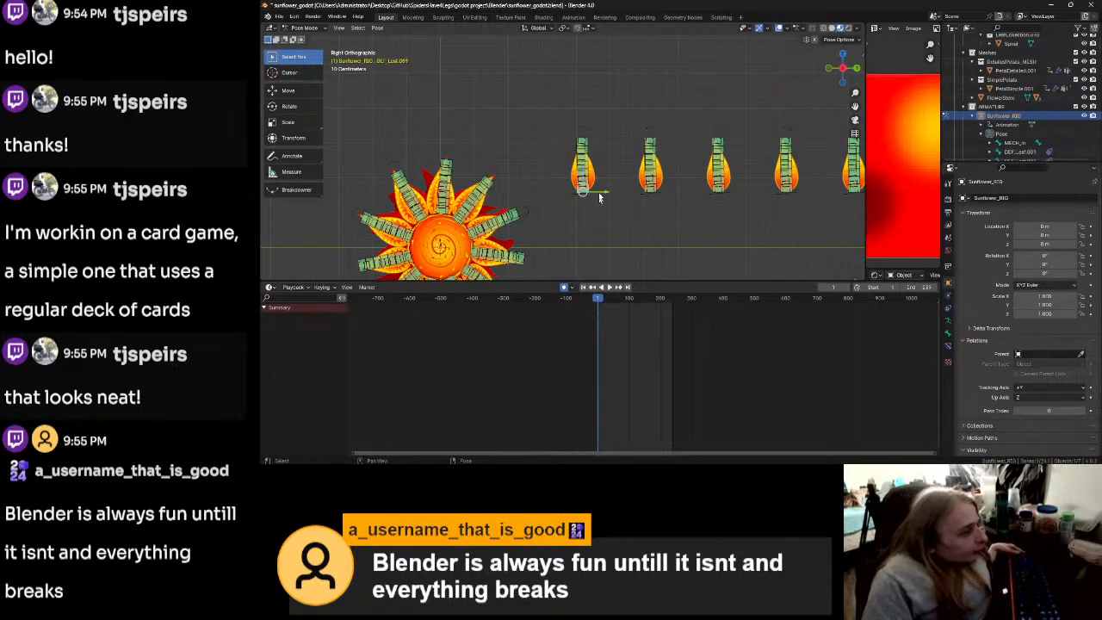
scroll(585, 225, "up", 2)
left_click(580, 212)
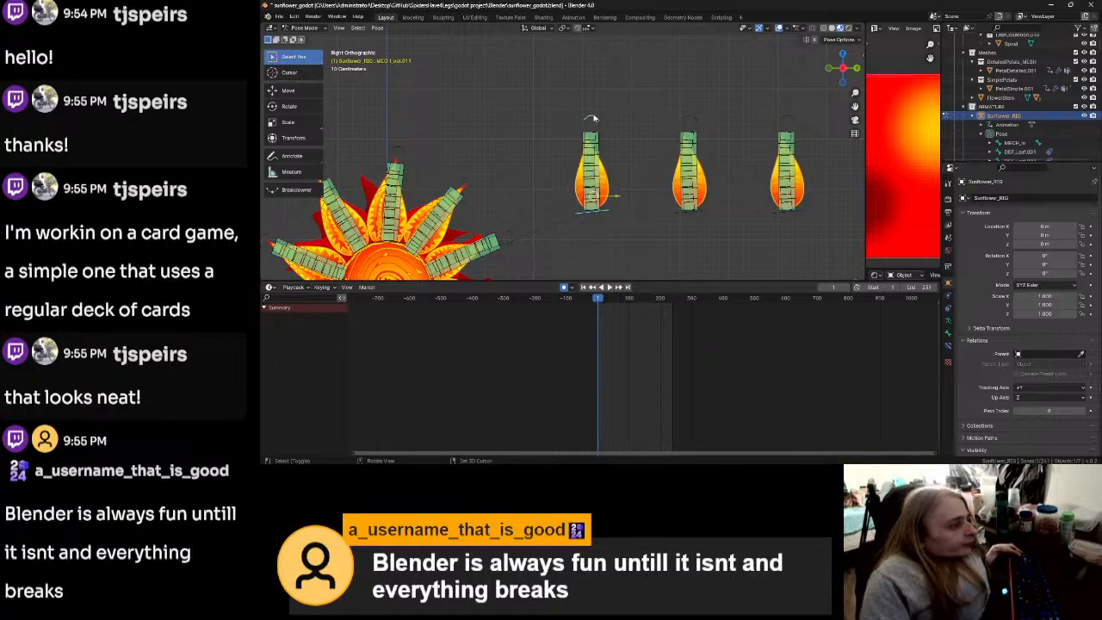
middle_click_drag(640, 222, 692, 137, "shift")
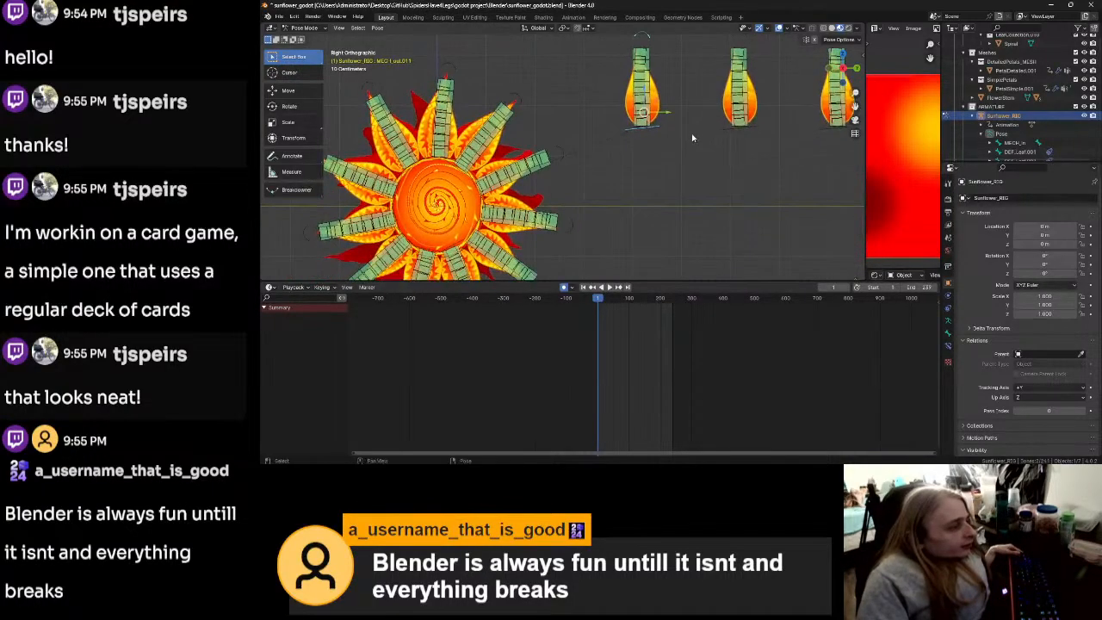
middle_click_drag(623, 169, 698, 126, "shift")
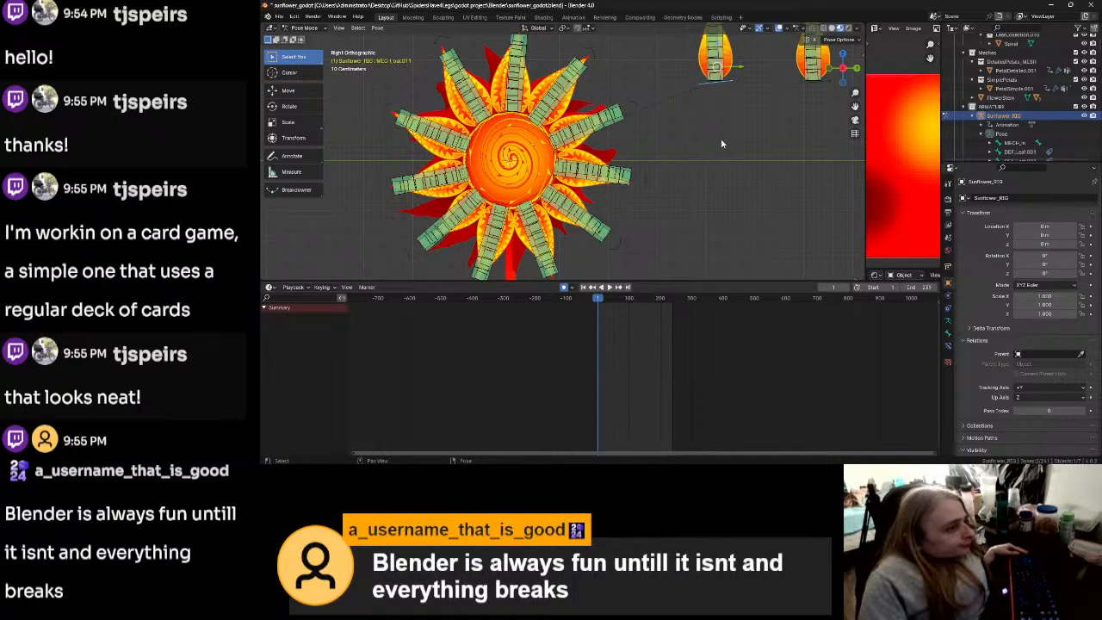
key("ctrl+Tab")
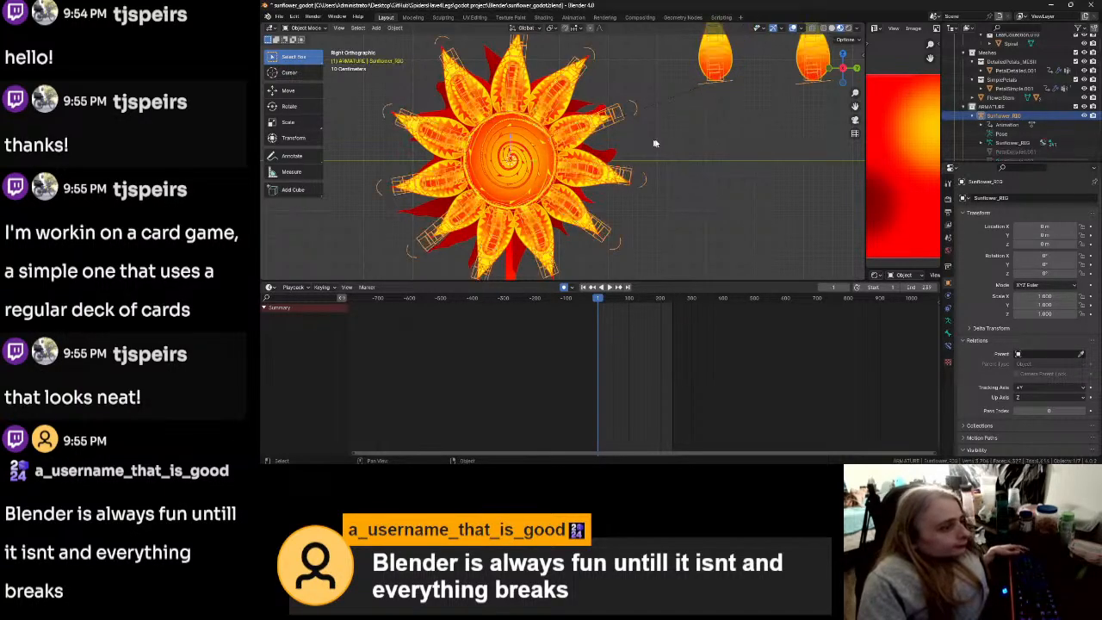
Step: In Edit Mode, select the whole row of simple petals and shift it slightly along negative X in the top view
middle_click_drag(772, 151, 633, 262, "shift")
left_click(575, 172)
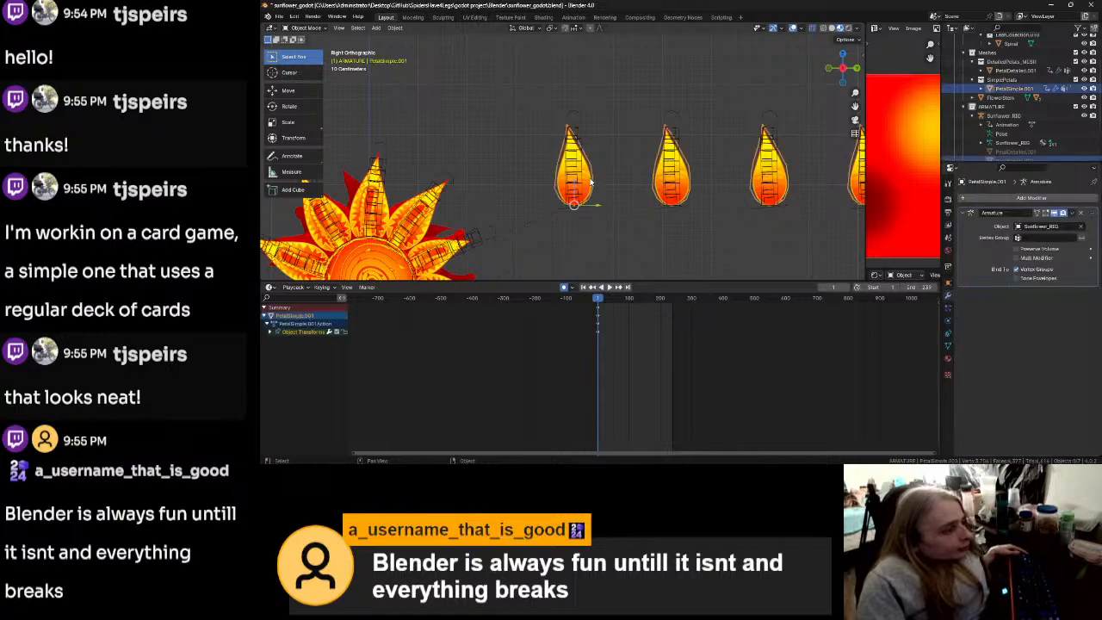
key("ctrl+Tab")
left_click(668, 186)
scroll(577, 138, "down", 6)
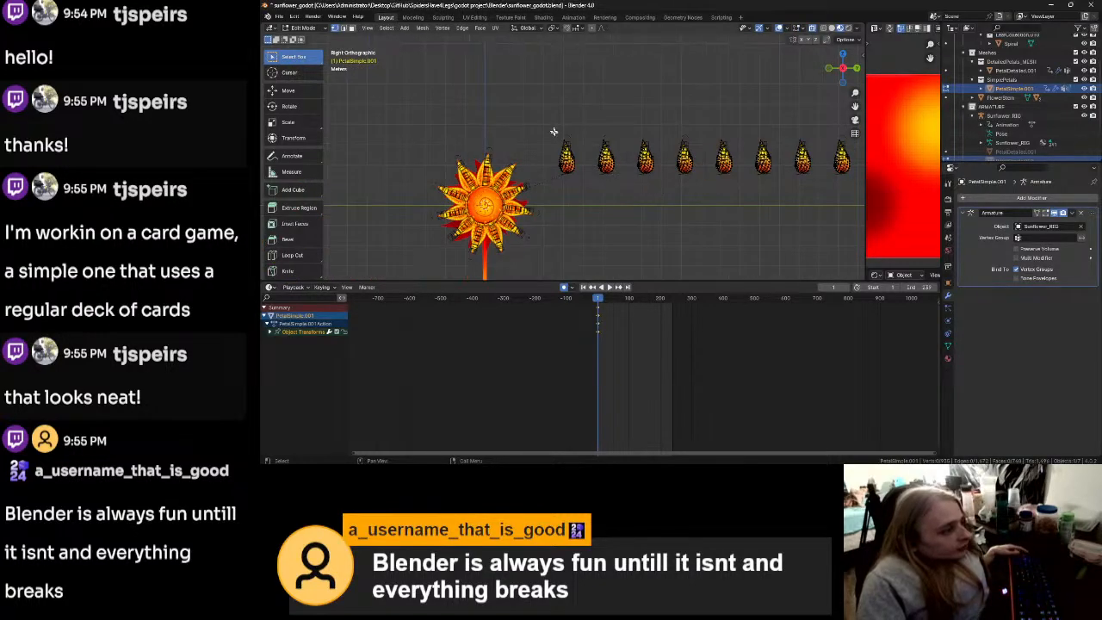
mouse_move(534, 118)
left_mouse_down()
mouse_move(674, 164)
mouse_move(534, 121)
left_mouse_up()
left_click_drag(780, 120, 552, 175)
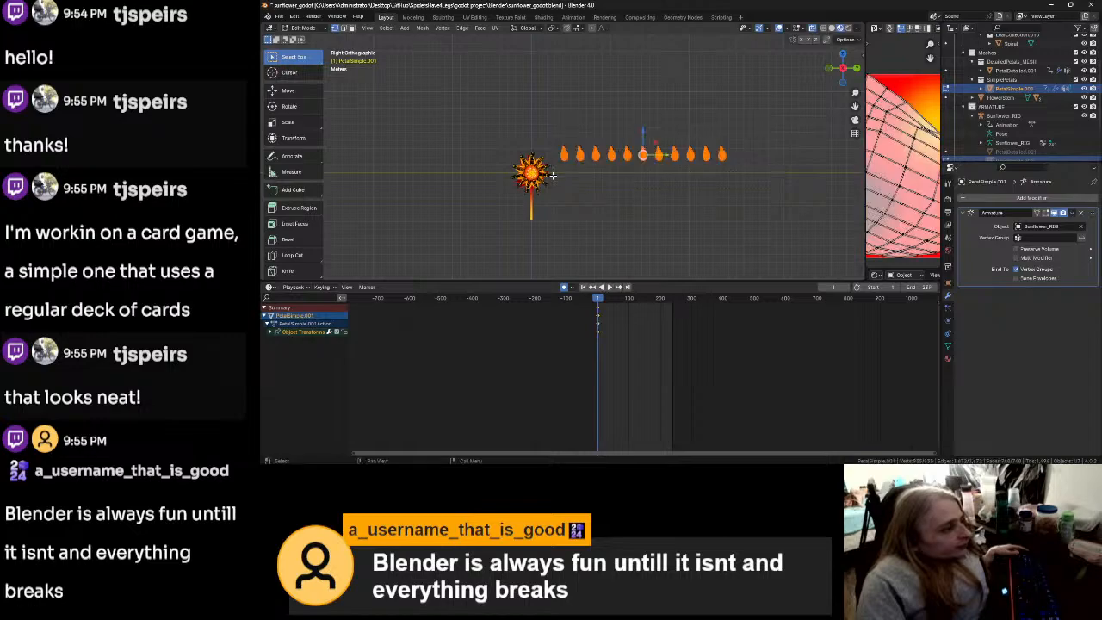
middle_click_drag(686, 189, 614, 73)
left_click(844, 62)
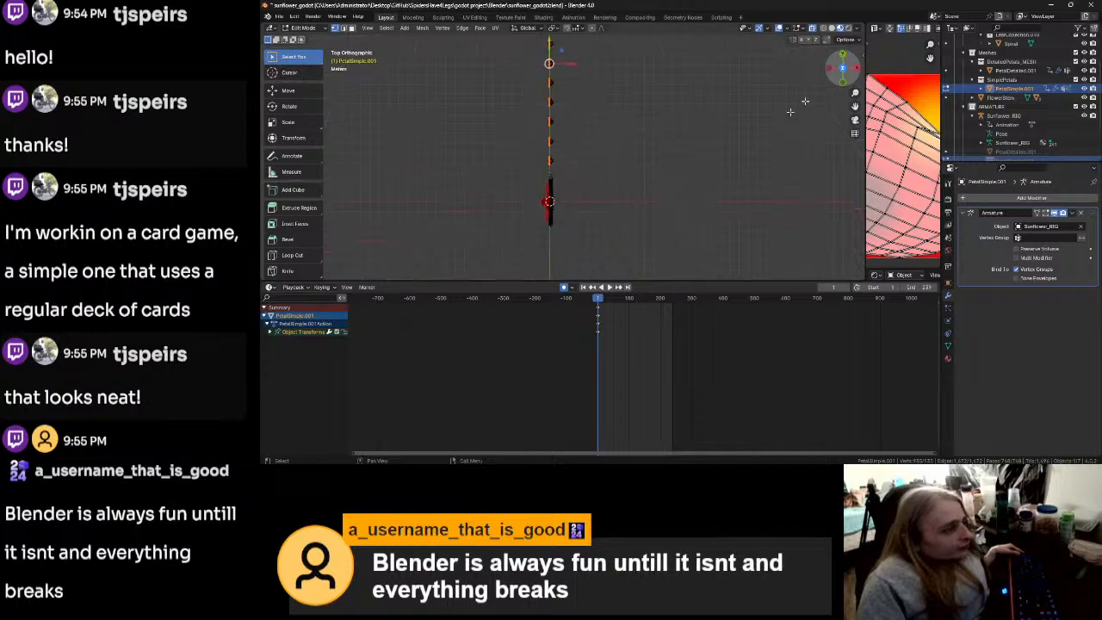
scroll(538, 208, "up", 12)
middle_click_drag(539, 226, 720, 24, "shift")
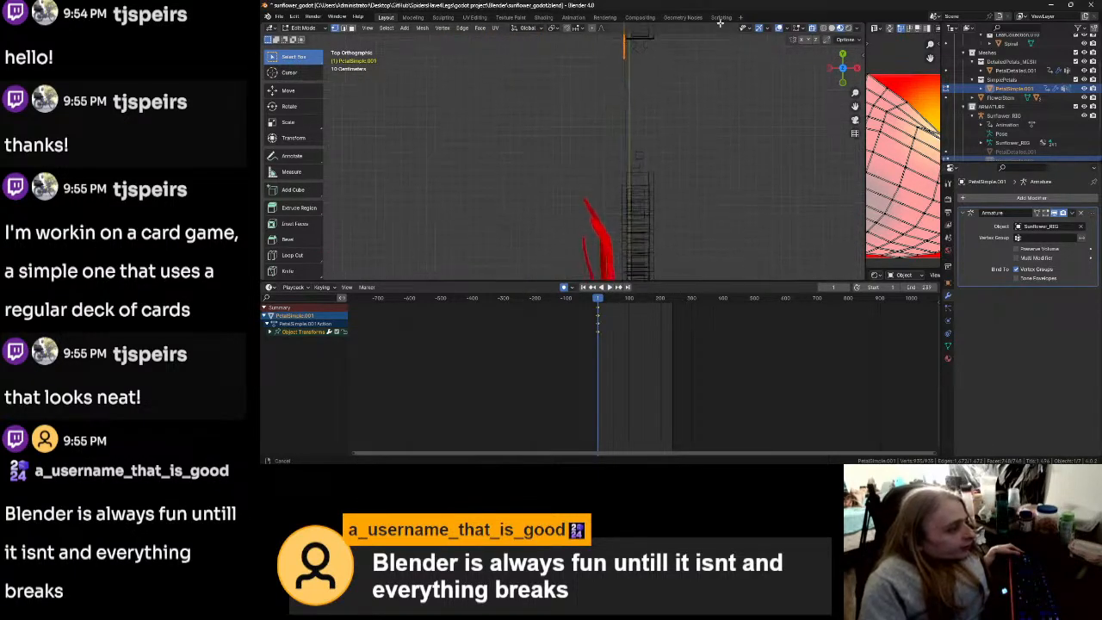
scroll(670, 239, "down", 4)
scroll(663, 220, "up", 1)
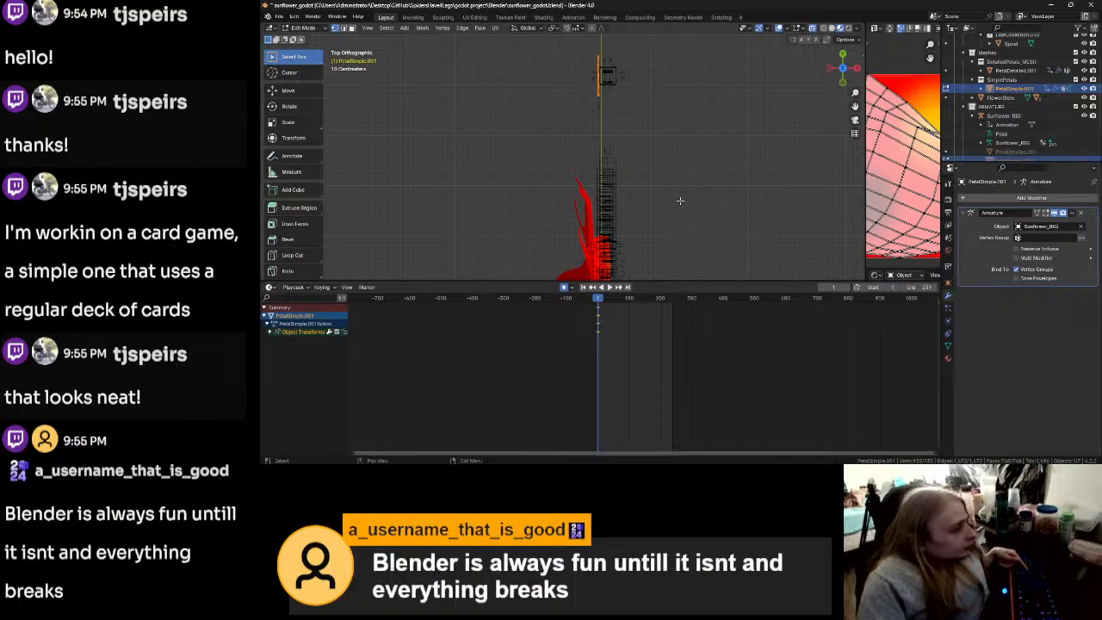
key("g")
key("x")
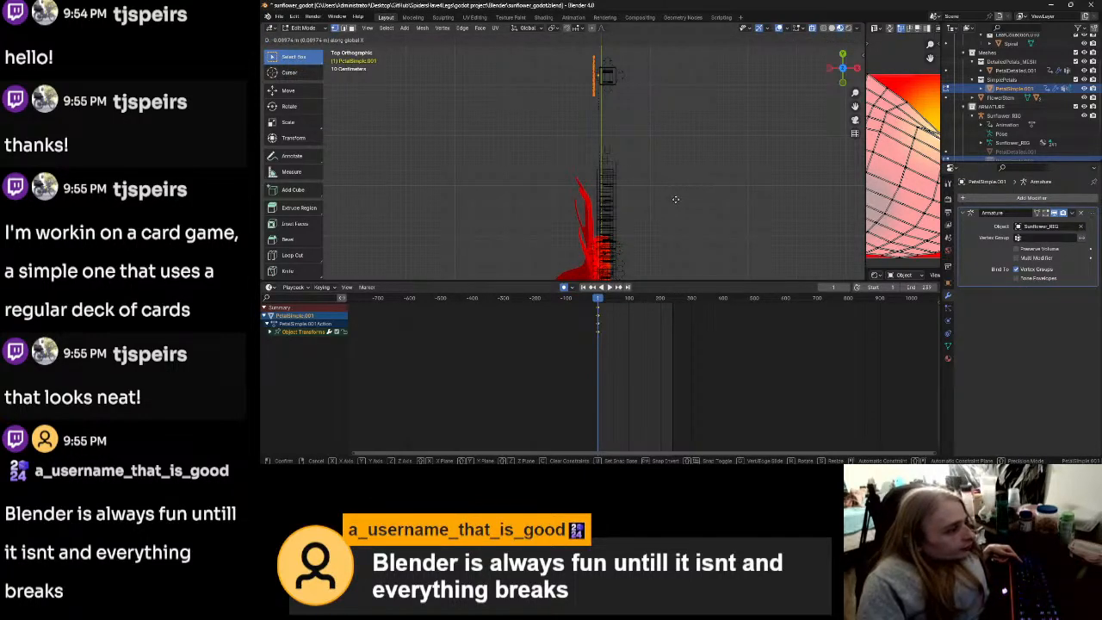
left_click(679, 200)
Step: Return to the right orthographic view of the petal row and leave Edit Mode
middle_click_drag(690, 178, 683, 145)
left_click(849, 64)
scroll(710, 169, "up", 5)
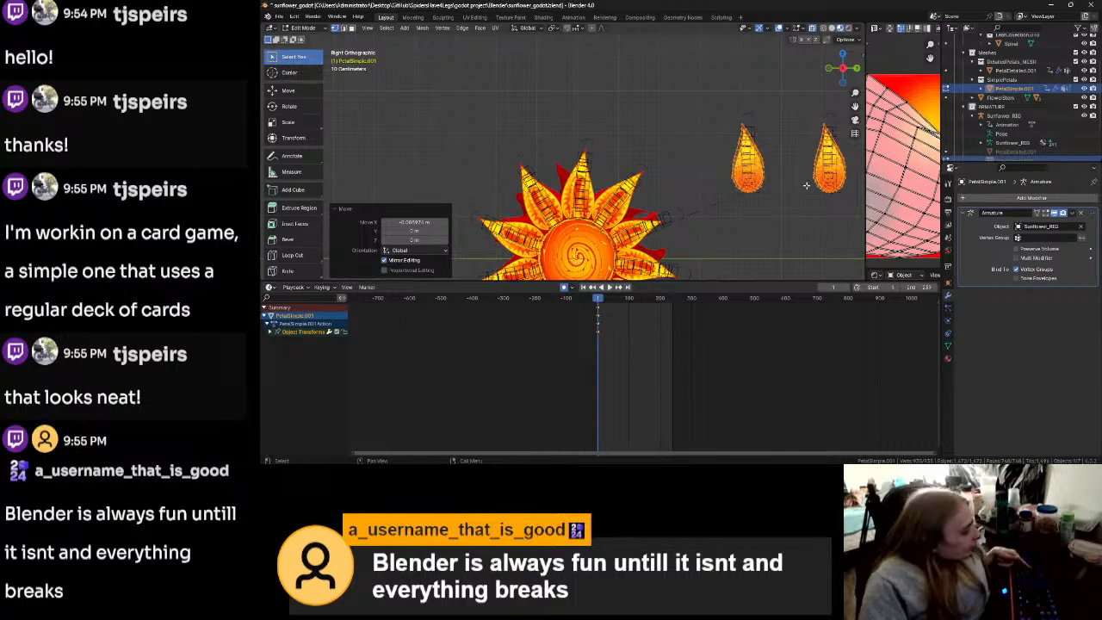
key("g")
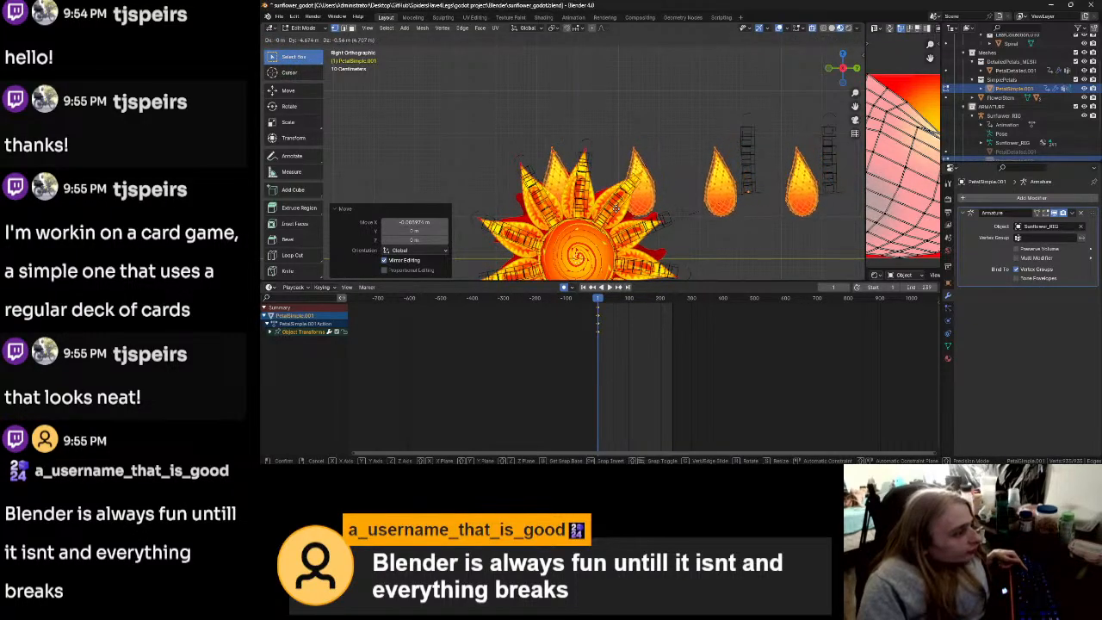
right_click(617, 211)
middle_click_drag(785, 223, 619, 230, "shift")
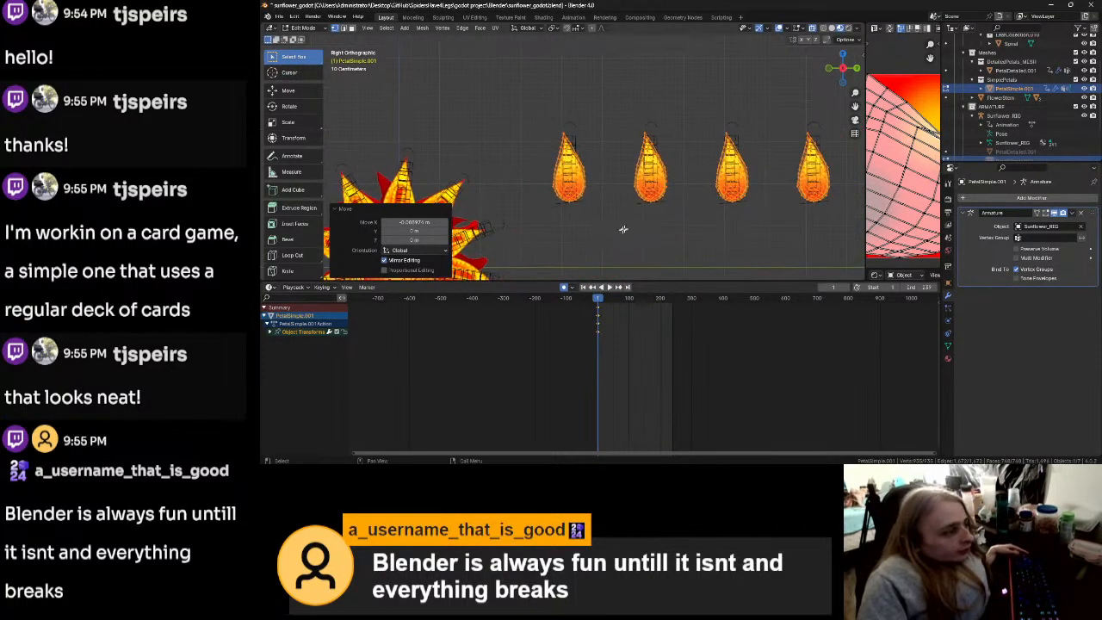
key("Tab")
Step: Put the Sunflower_RIG armature in Pose Mode and select the base and tip control bones of the petal nearest the flower
left_click(573, 227)
scroll(595, 216, "up", 2)
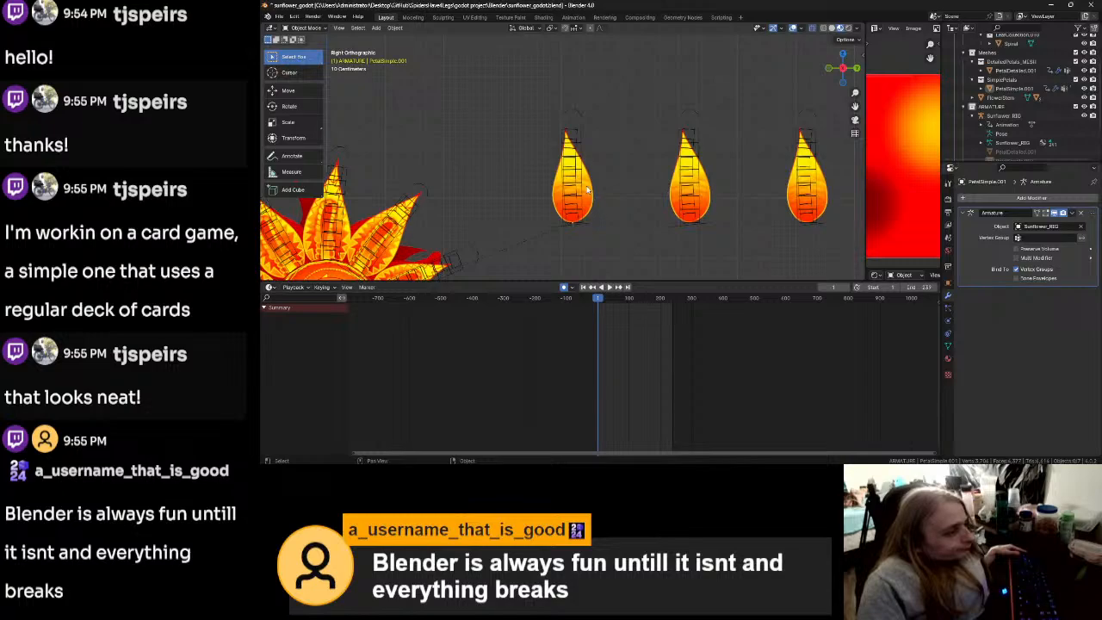
left_click(588, 189)
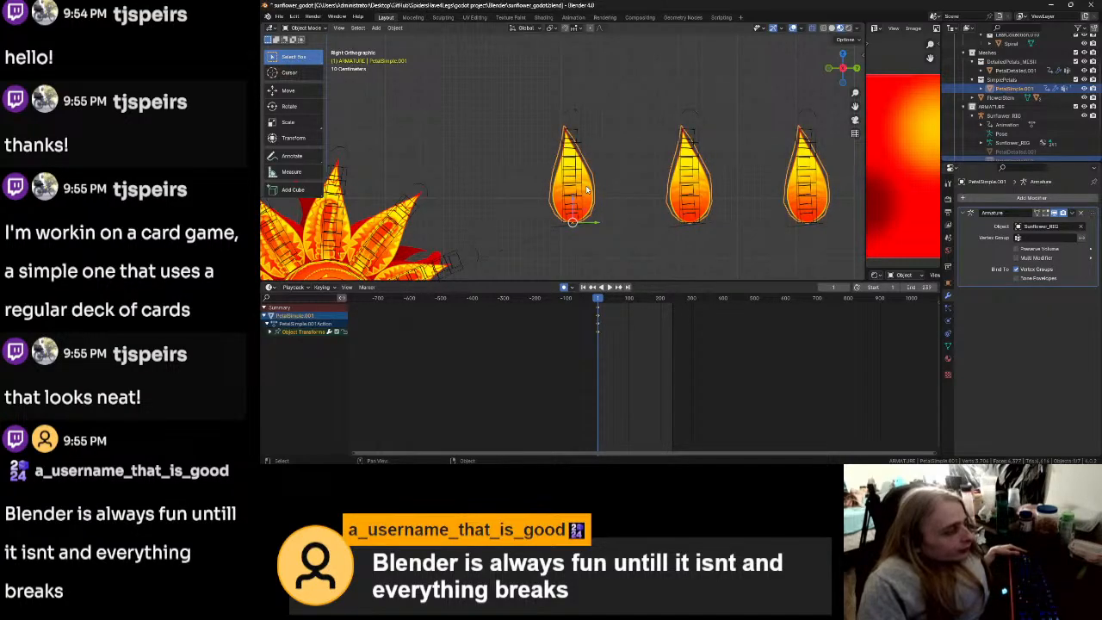
left_click(575, 188)
key("ctrl+Tab")
left_click(574, 241)
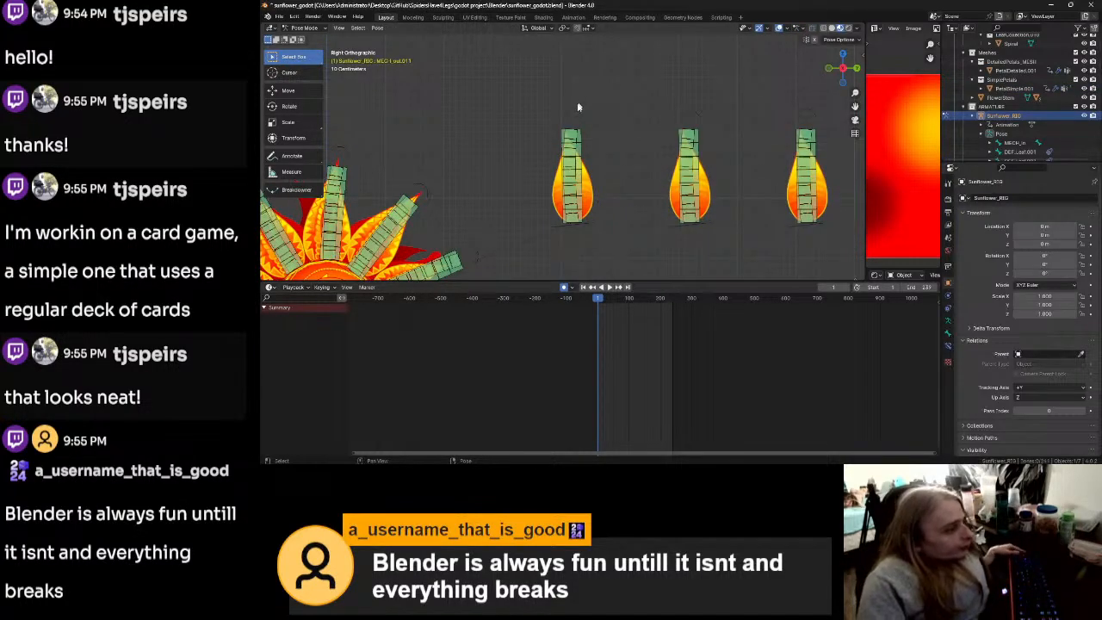
left_click(577, 228)
left_click(584, 221)
Step: Try to place the nearest loose petal on the flower head by moving and rotating its control bones
middle_click_drag(551, 225, 696, 167, "shift")
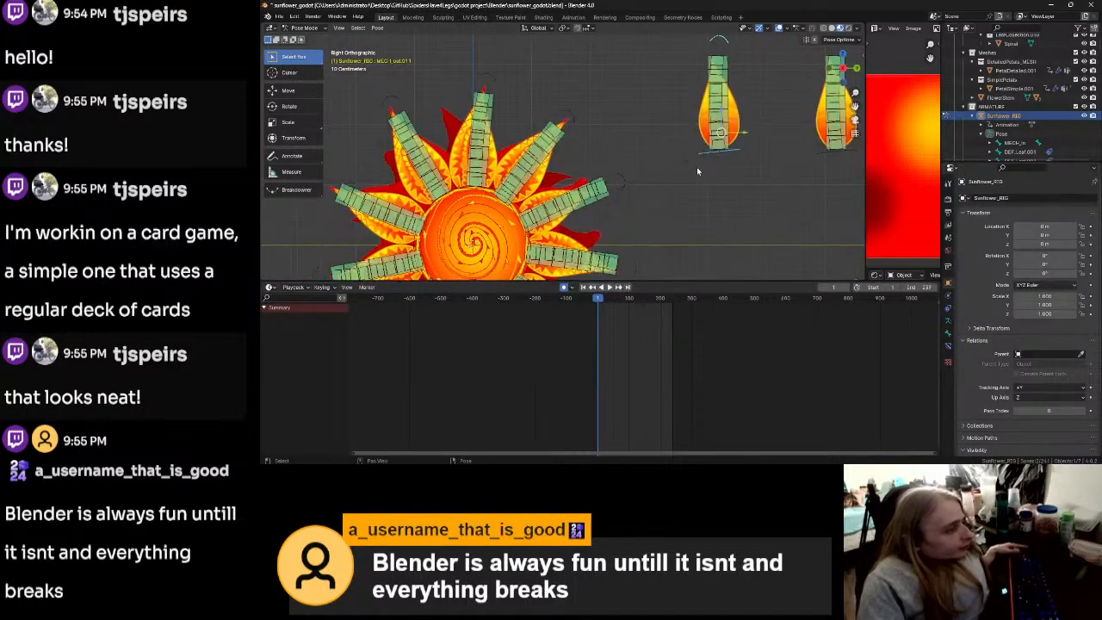
key("g")
left_click(467, 211)
key("r")
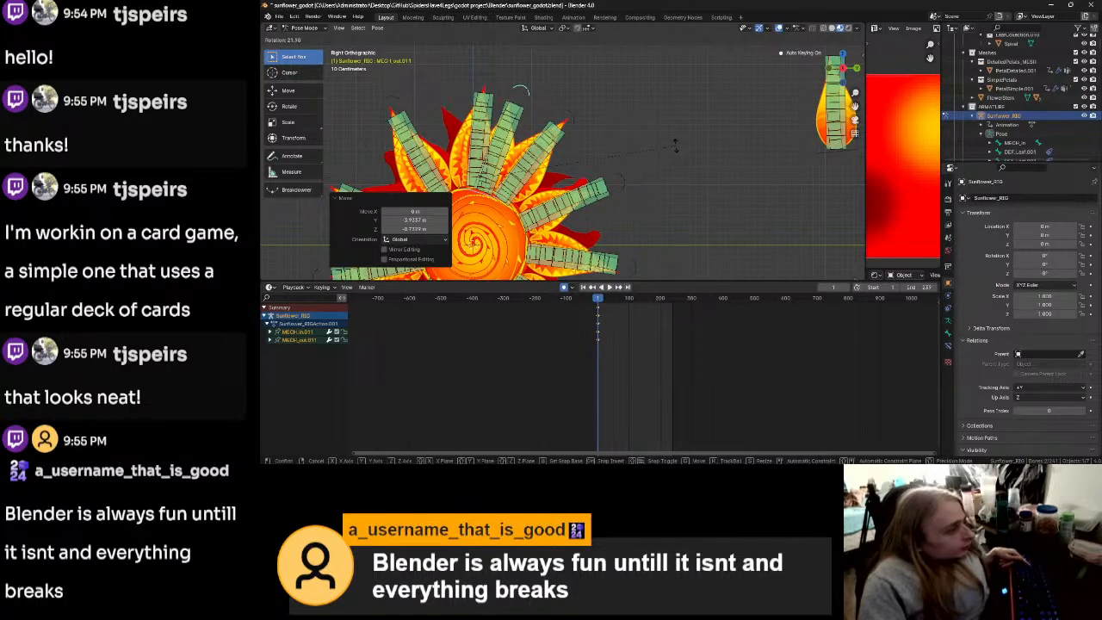
right_click(676, 147)
key("ctrl+z")
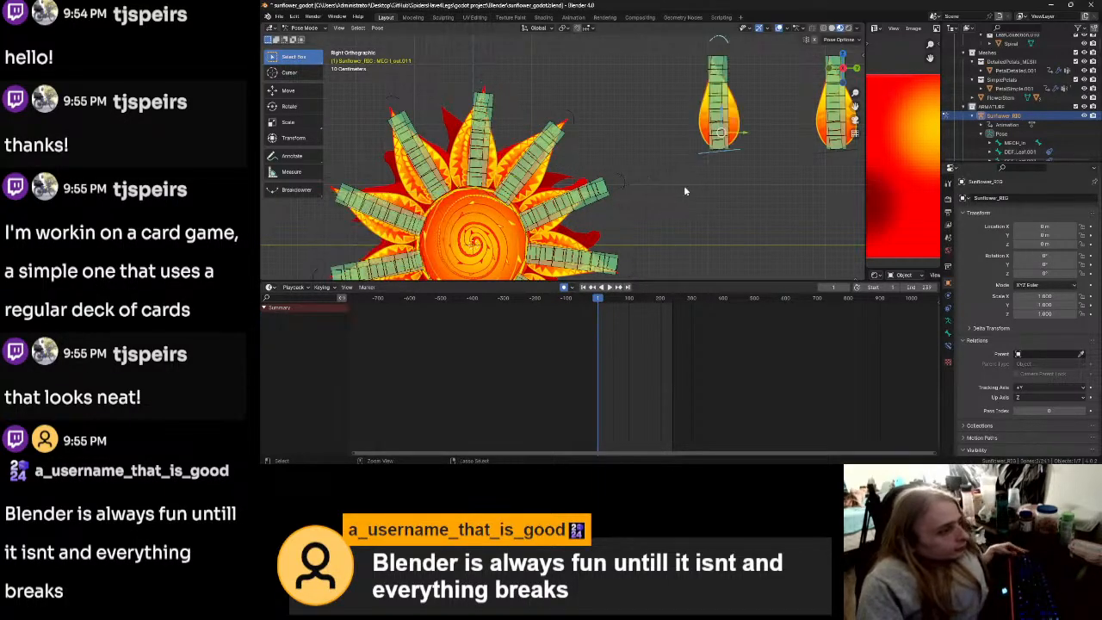
scroll(577, 177, "down", 1)
scroll(575, 176, "down", 1)
scroll(600, 211, "down", 1)
left_click_drag(440, 95, 599, 276)
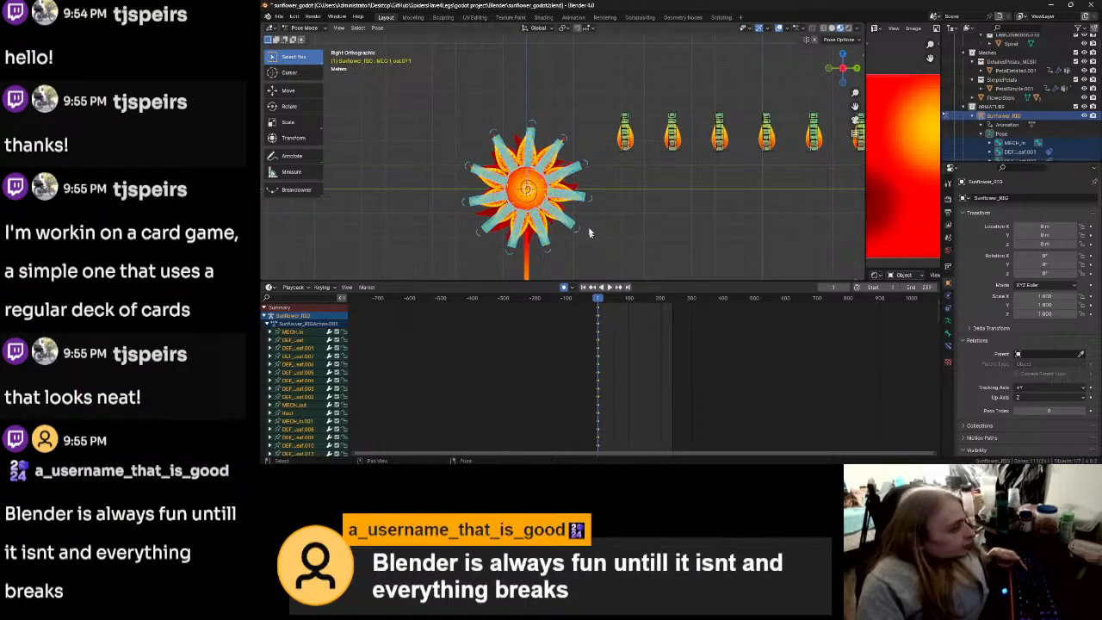
key("g")
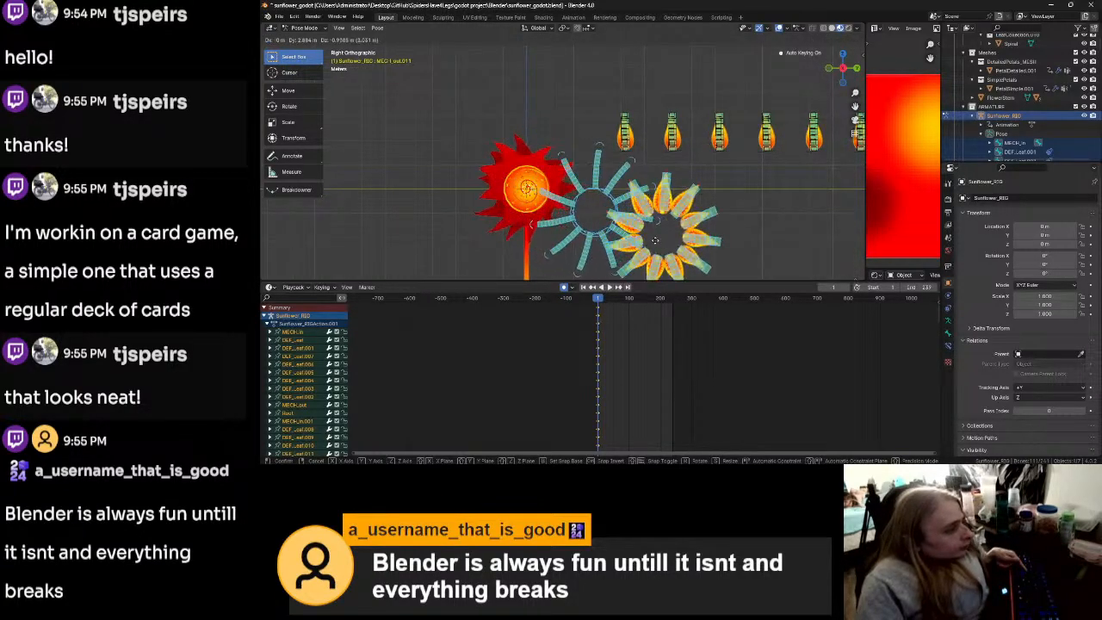
right_click(654, 244)
key("ctrl+z")
Step: Hide all the petal bones on the flower head, leaving the bones of the loose petal row visible
left_click_drag(437, 88, 601, 254)
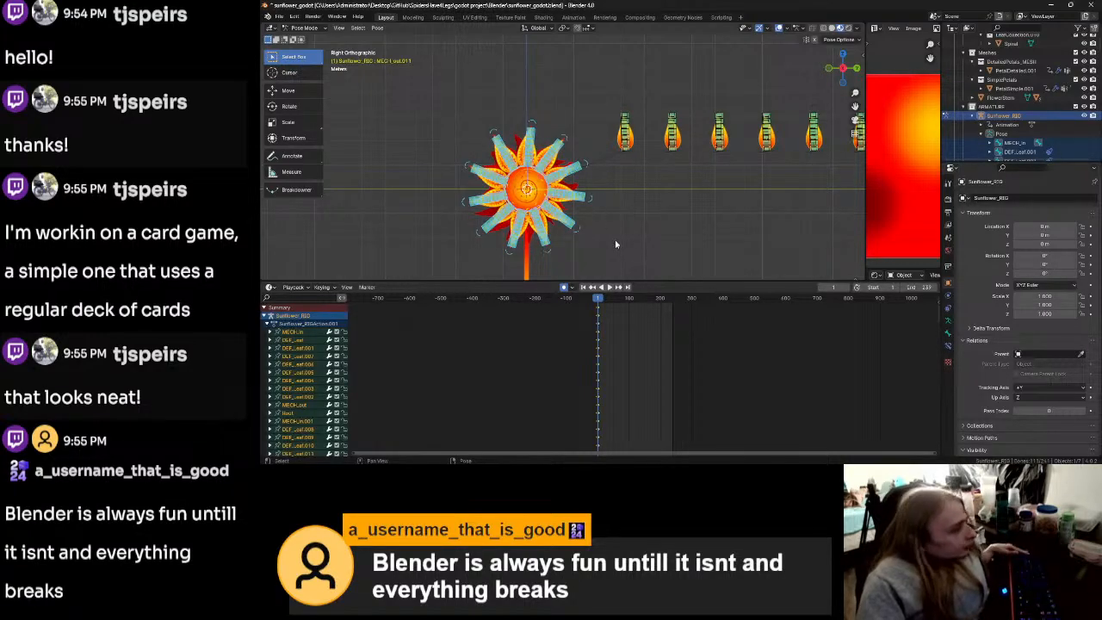
key("Tab")
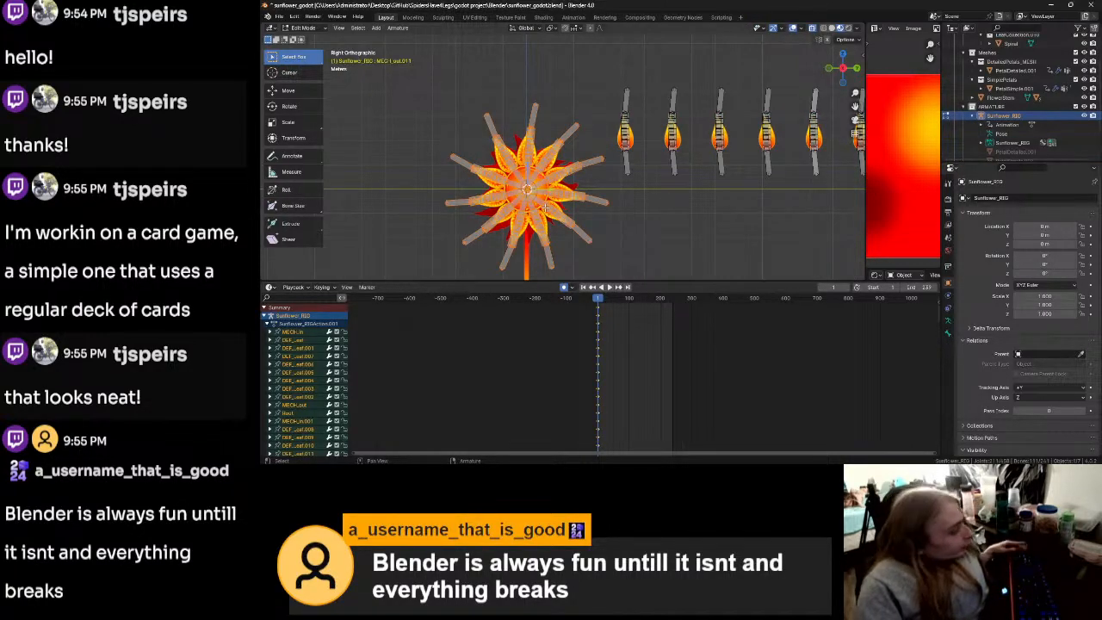
key("h")
key("Tab")
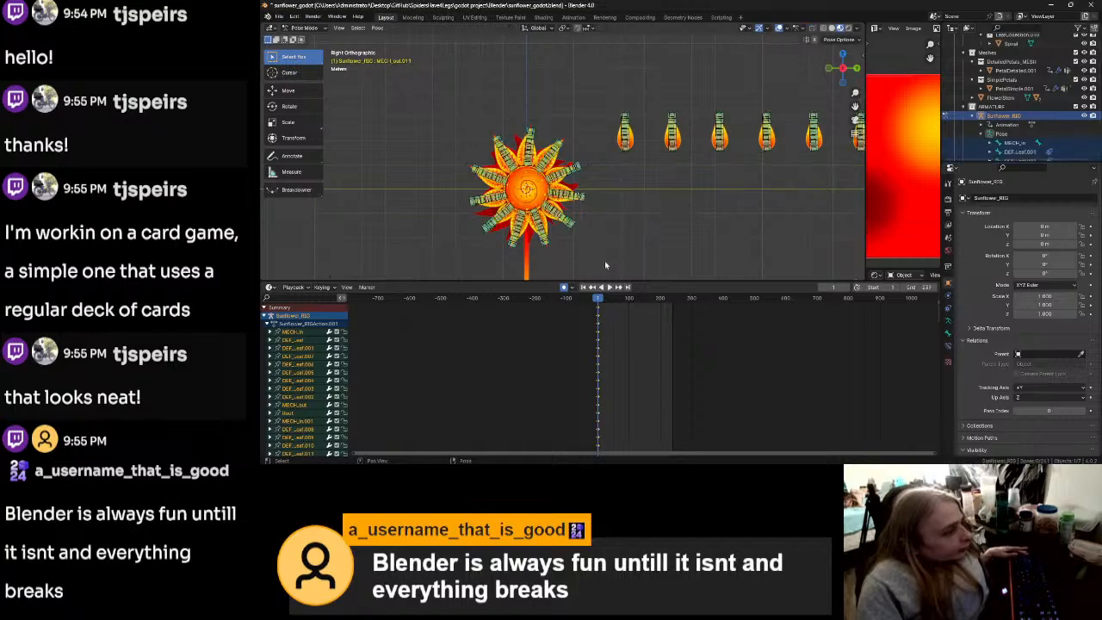
left_click_drag(440, 104, 599, 264)
key("h")
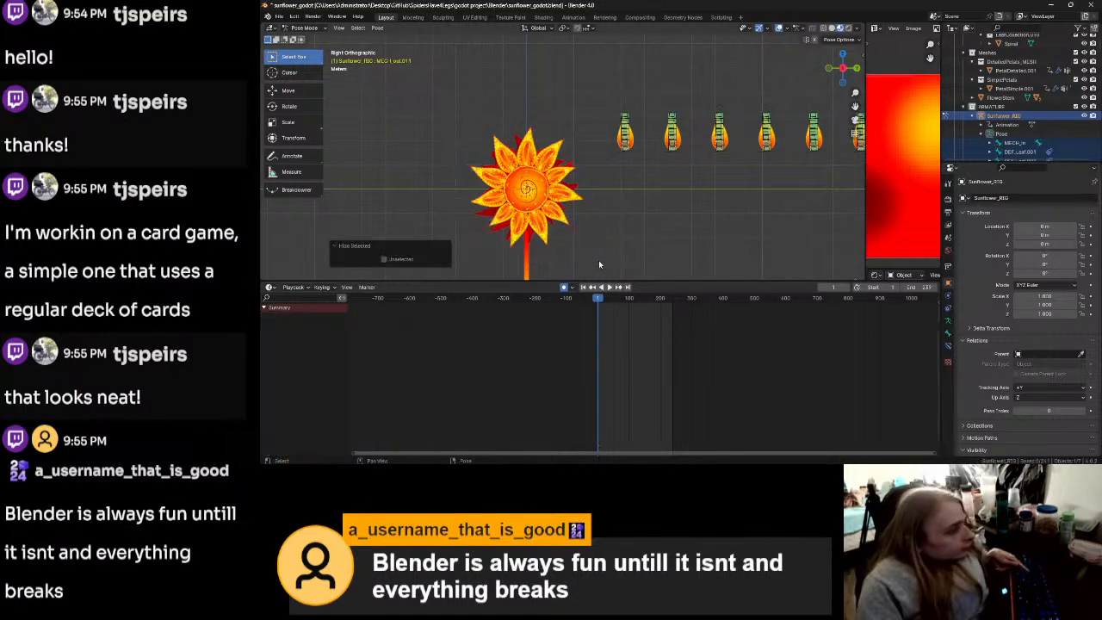
Step: Move the nearest loose petal's control bones into the gap beside the flower head's uppermost petal and rotate them about 22°
middle_click_drag(642, 209, 595, 191, "shift")
scroll(595, 138, "up", 2)
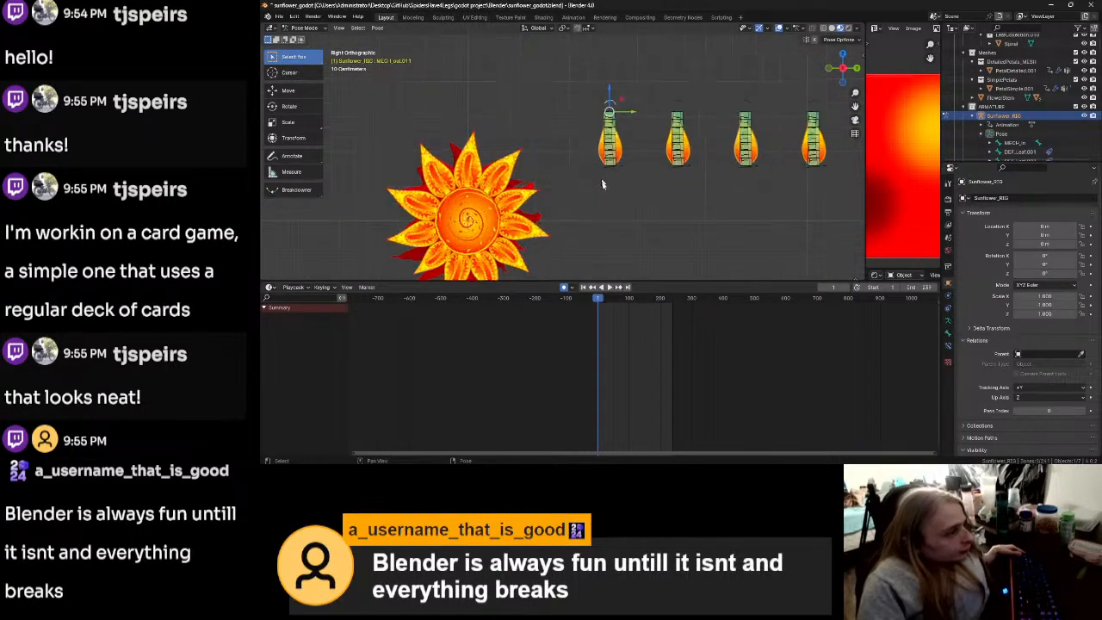
left_click(620, 110)
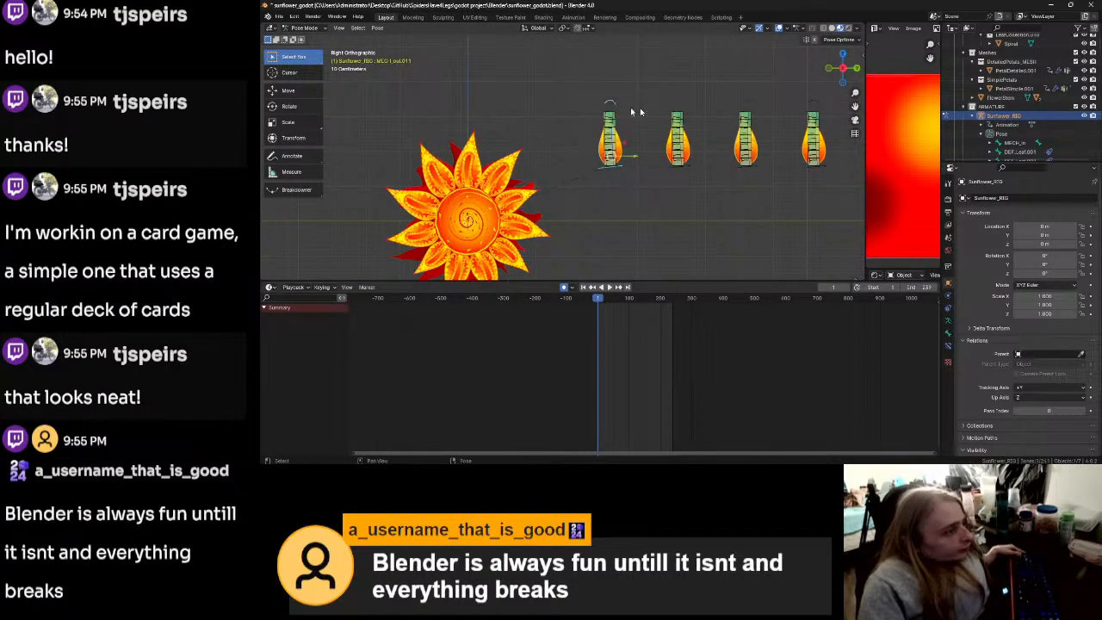
scroll(520, 183, "up", 4)
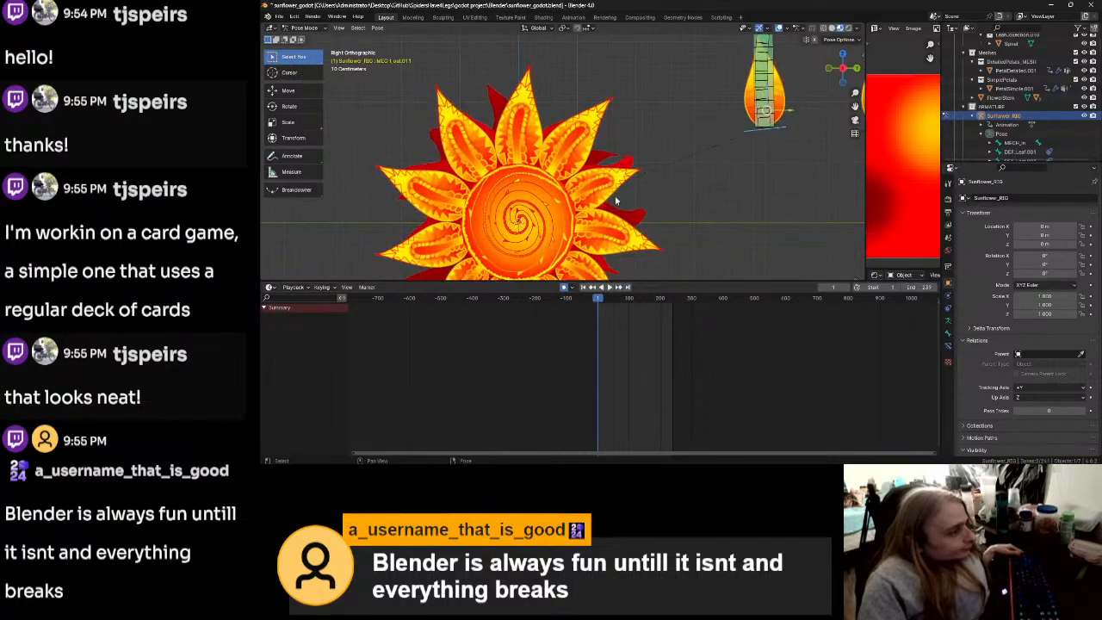
scroll(600, 161, "down", 1)
key("g")
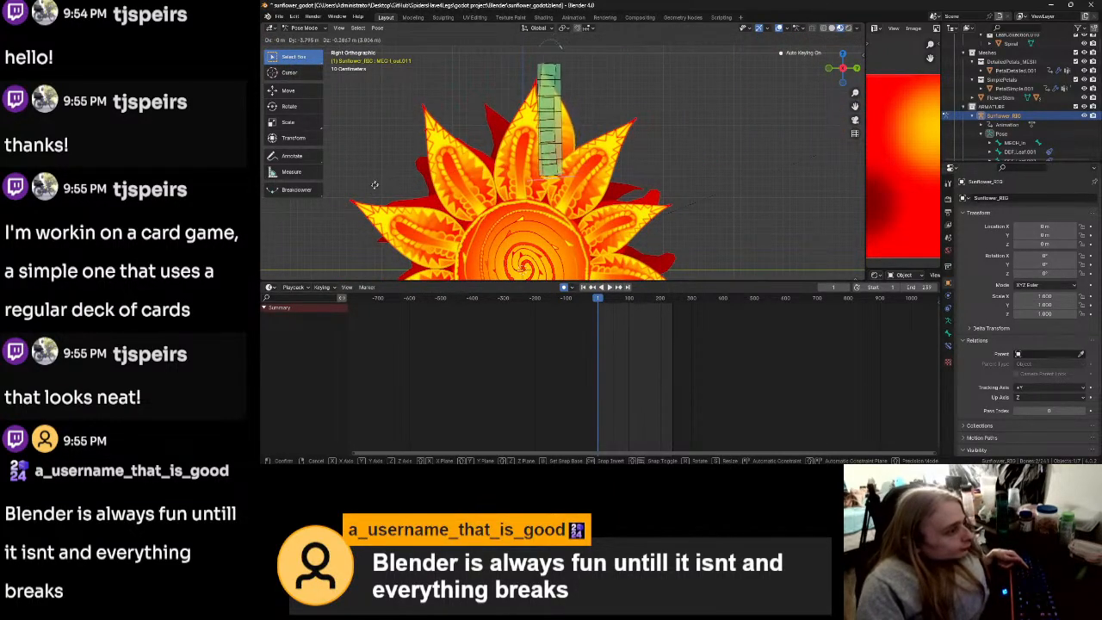
left_click(371, 215)
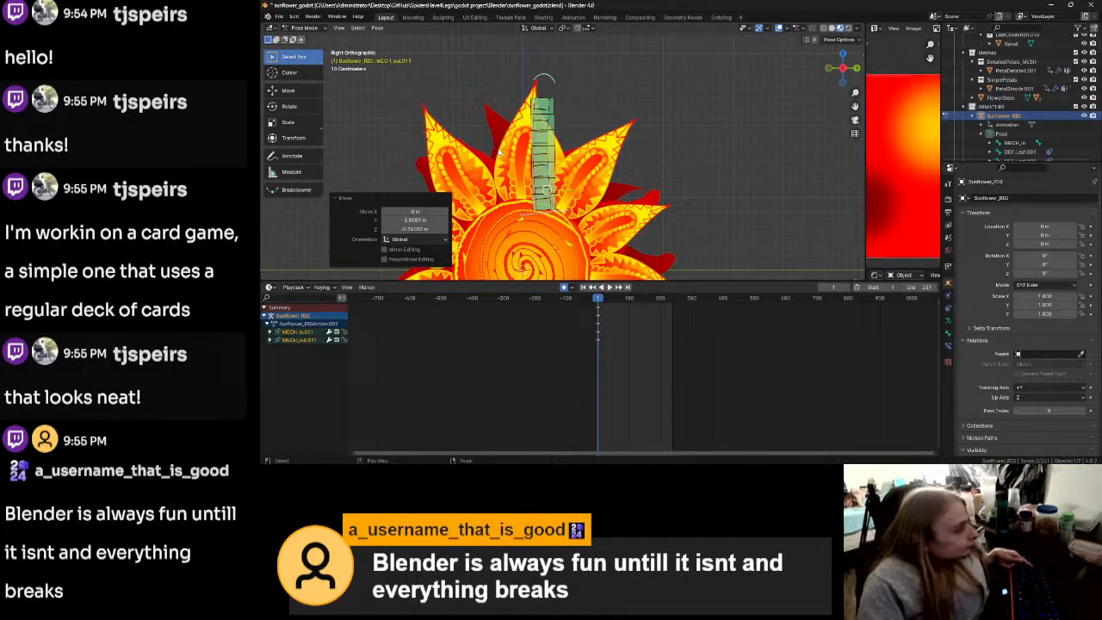
key("r")
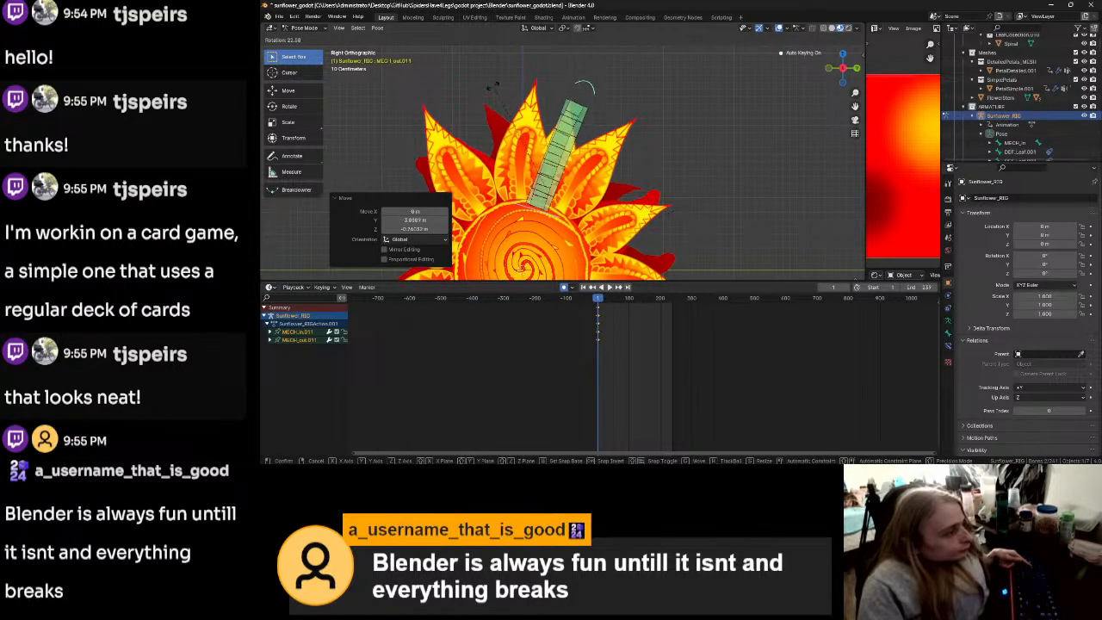
left_click(496, 89)
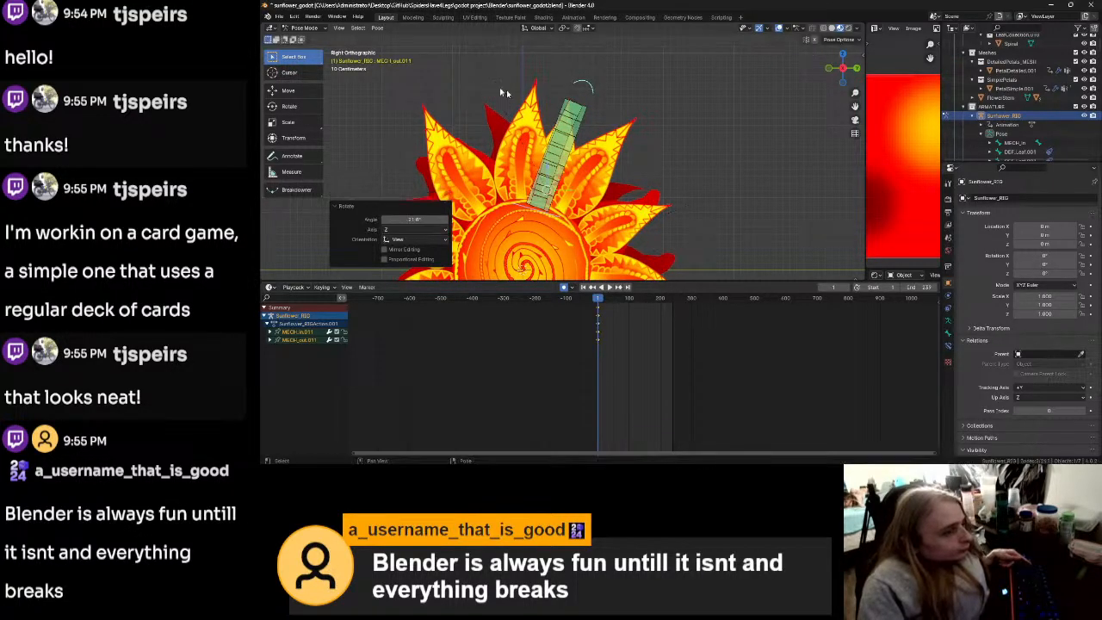
Step: Set the armature's viewport bone display to Wire
left_click(948, 320)
scroll(995, 345, "down", 2)
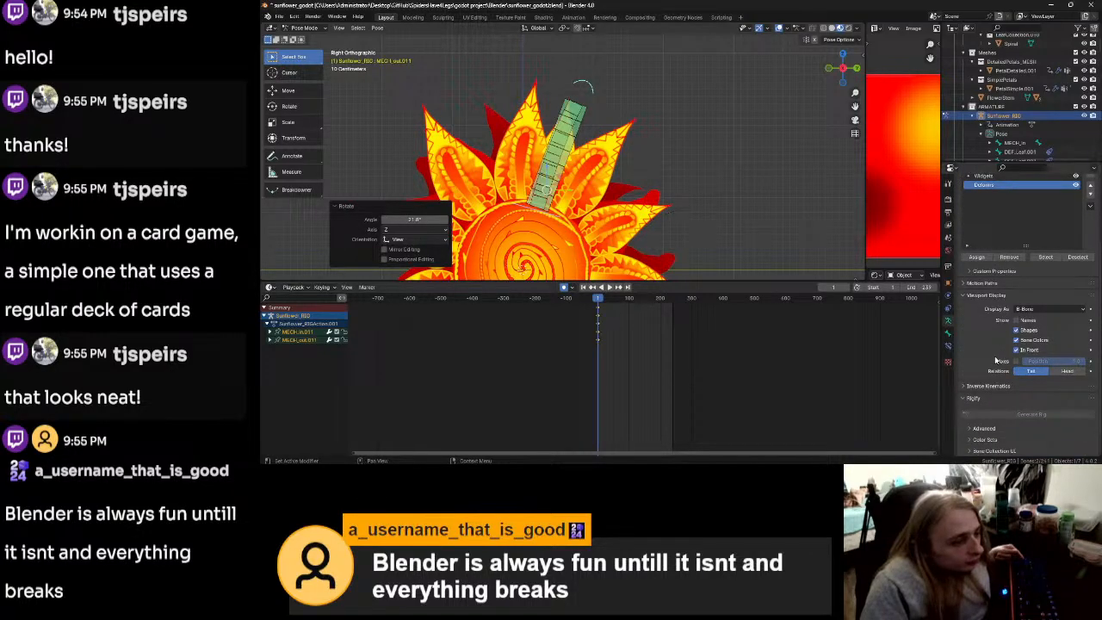
left_click(1038, 311)
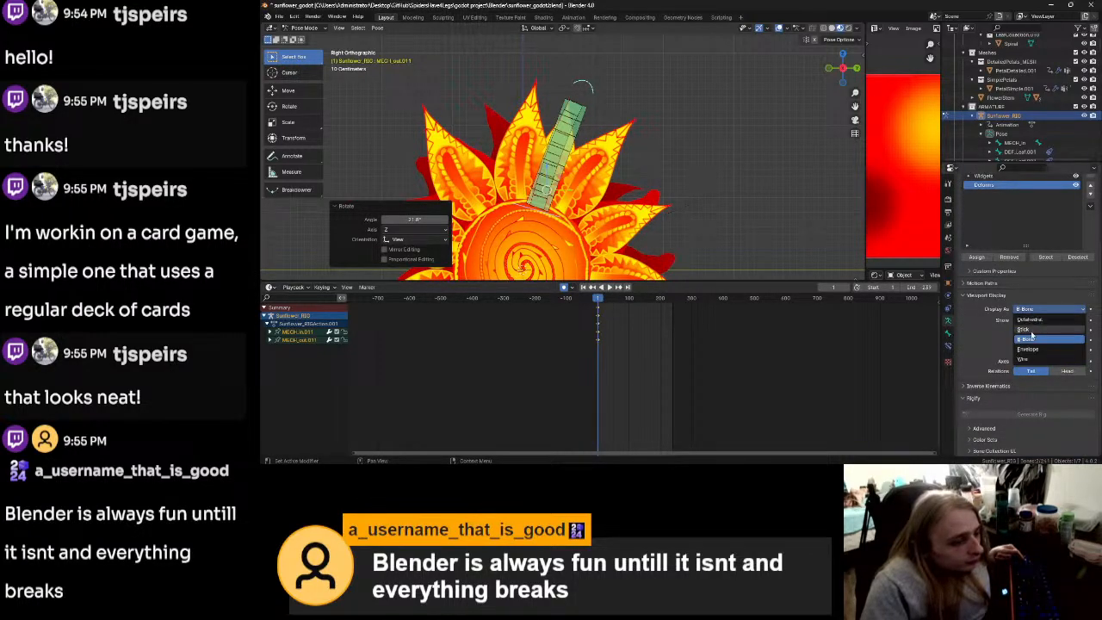
left_click(1032, 330)
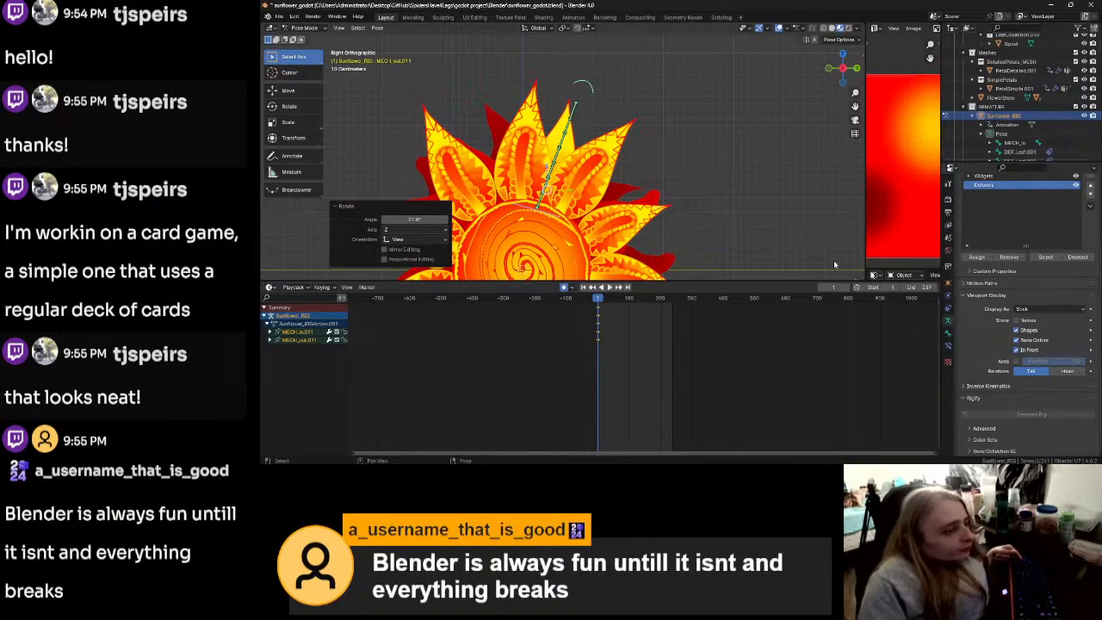
left_click(1045, 308)
left_click(1037, 360)
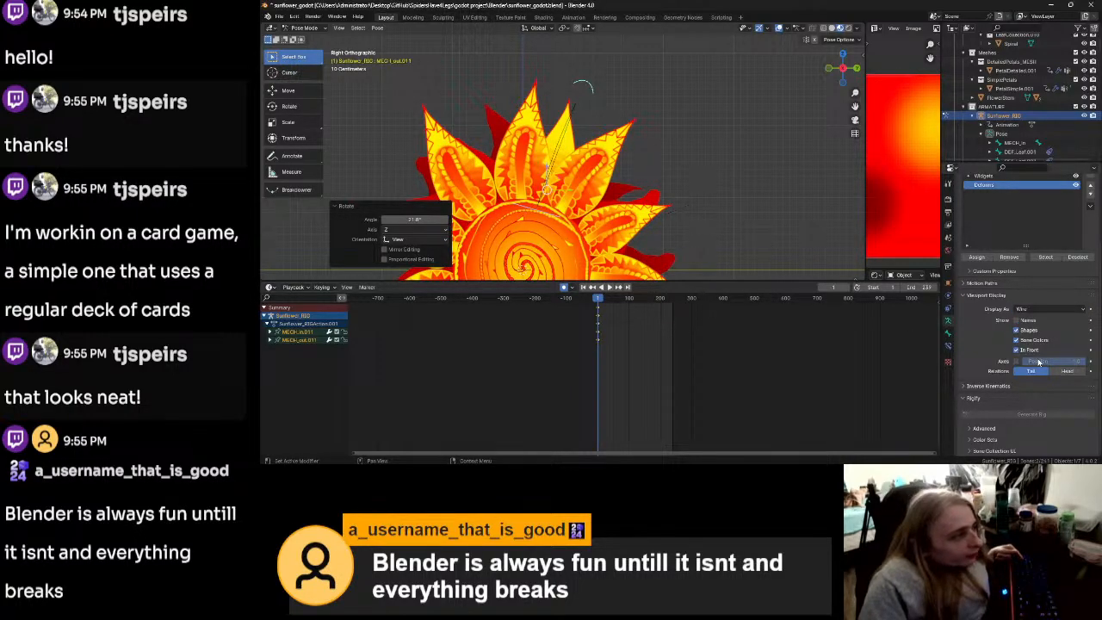
Step: Nudge the placed simple petal's control bones slightly outward within the gap beside the flower head's uppermost petal
scroll(654, 174, "down", 5)
scroll(656, 174, "up", 5)
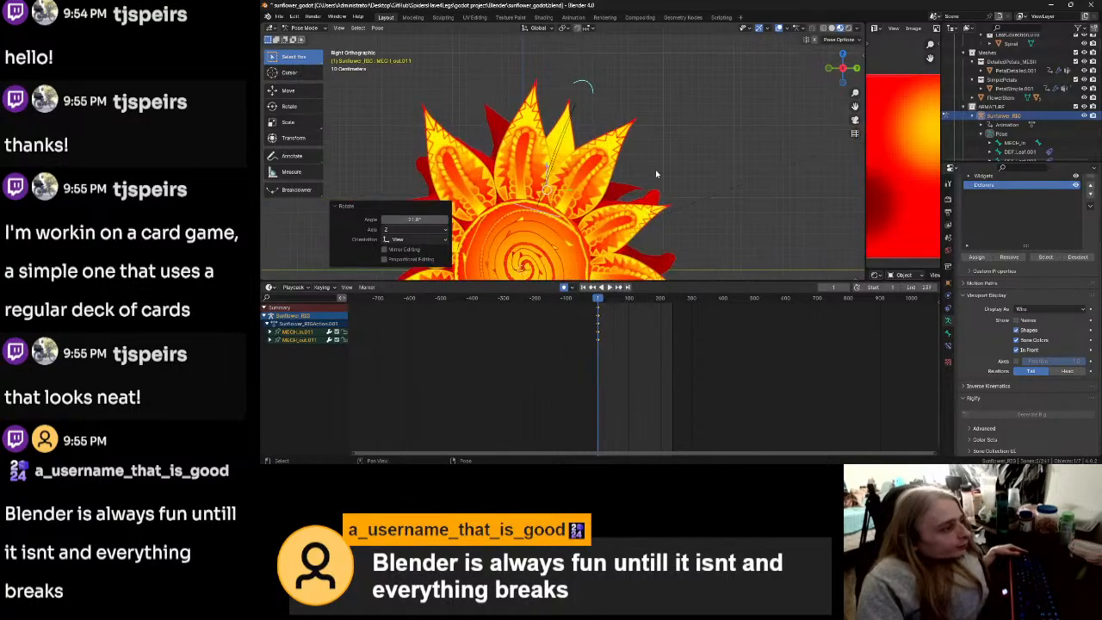
key("g")
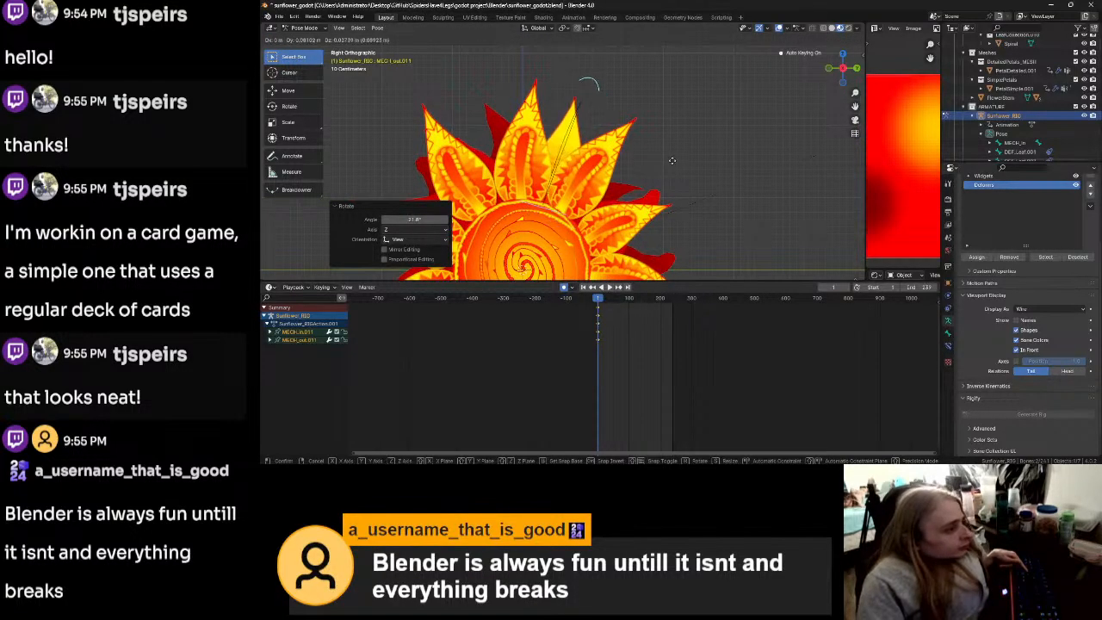
left_click(673, 161)
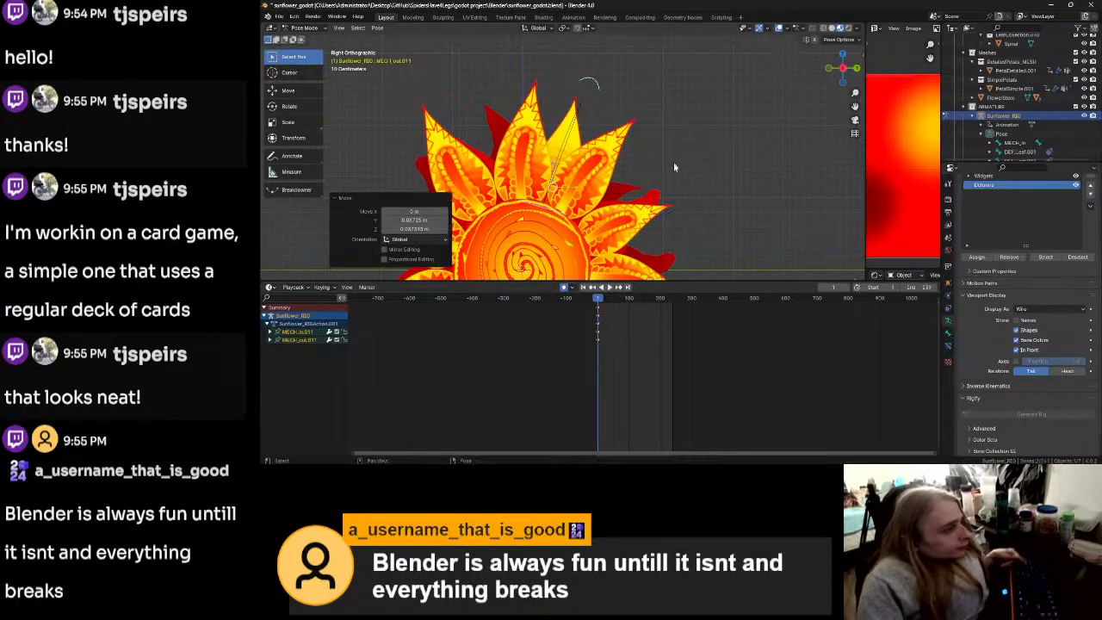
middle_click_drag(672, 161, 603, 163, "shift")
scroll(629, 169, "down", 4)
left_click_drag(691, 64, 751, 179)
scroll(647, 198, "up", 3)
key("g")
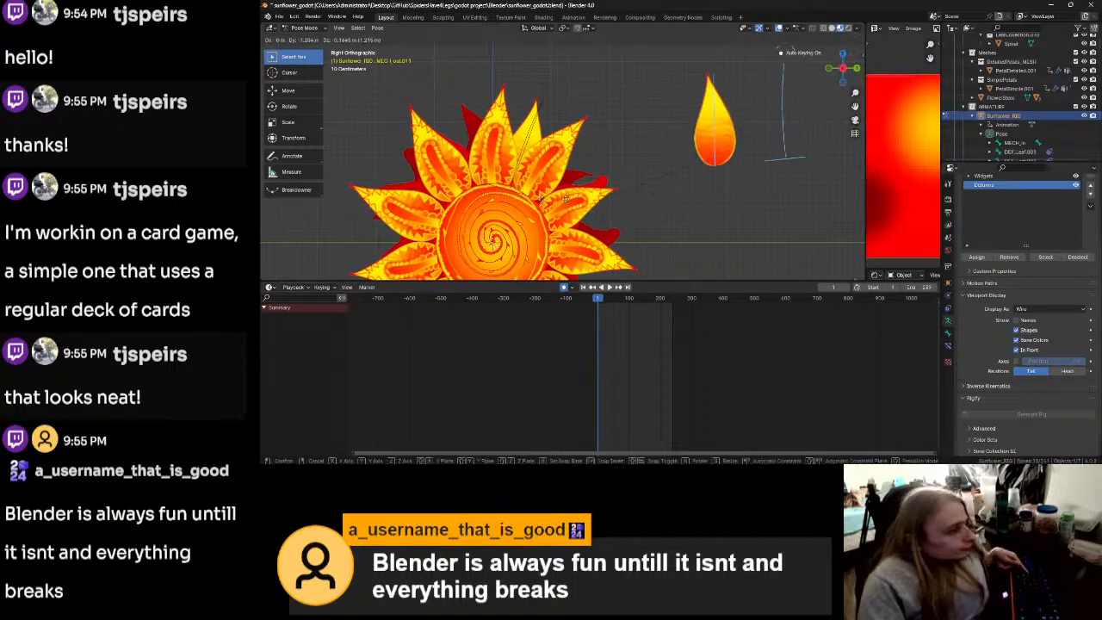
left_click(662, 183)
Step: Move and rotate the nearest loose petal's two control bones so it fills the second gap clockwise from the flower head's uppermost petal
middle_click_drag(679, 219, 703, 105, "shift")
left_click(729, 87)
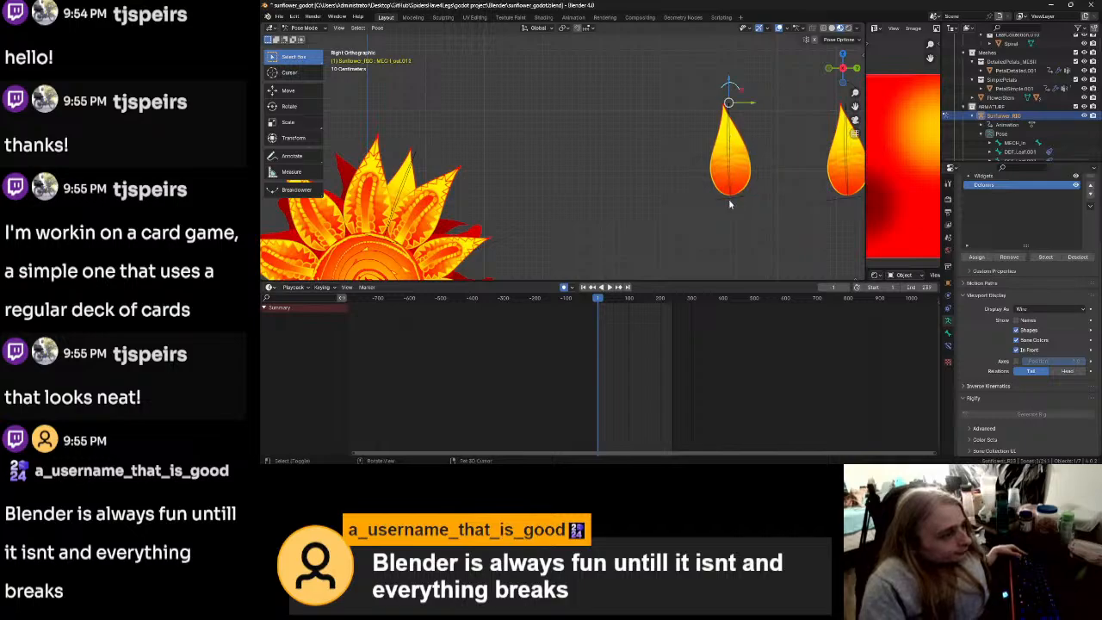
middle_click_drag(560, 239, 671, 191, "shift")
key("g")
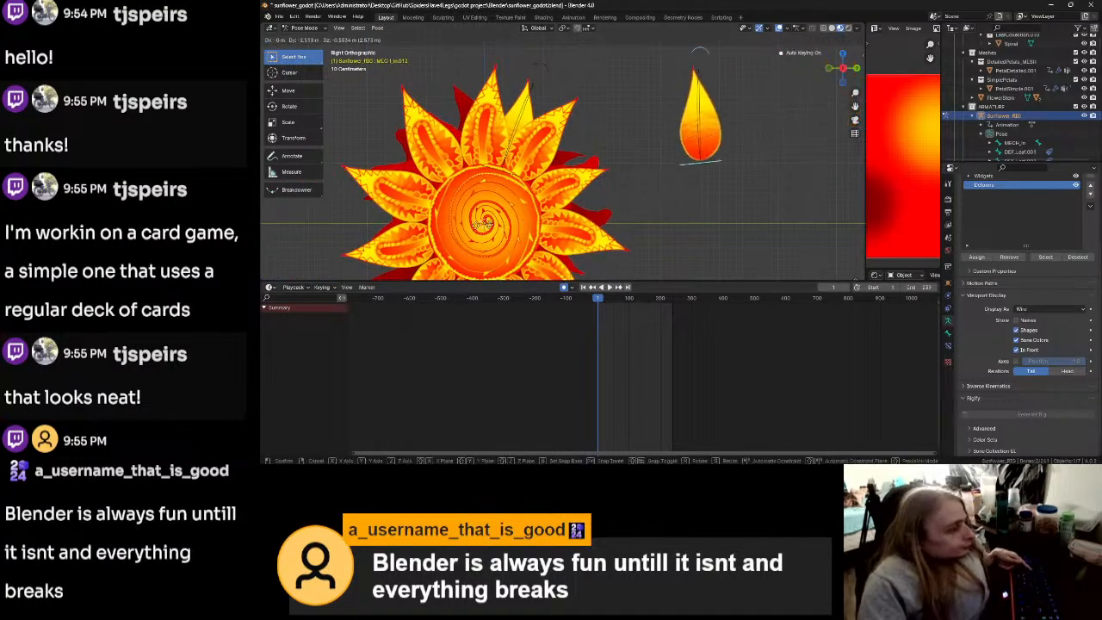
left_click(343, 250)
key("r")
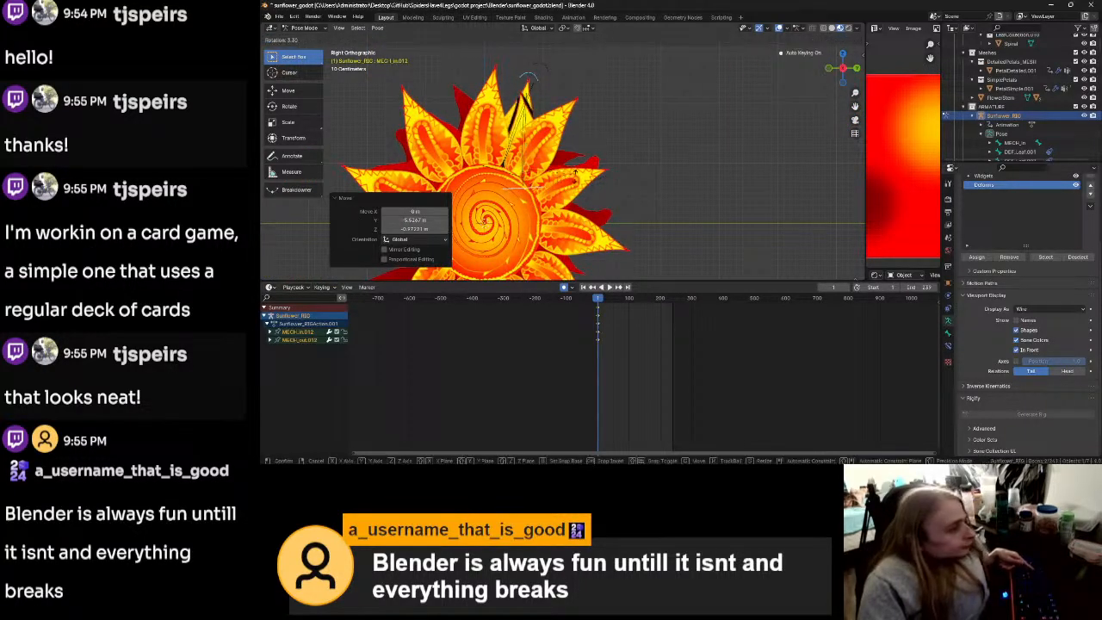
left_click(659, 117)
key("g")
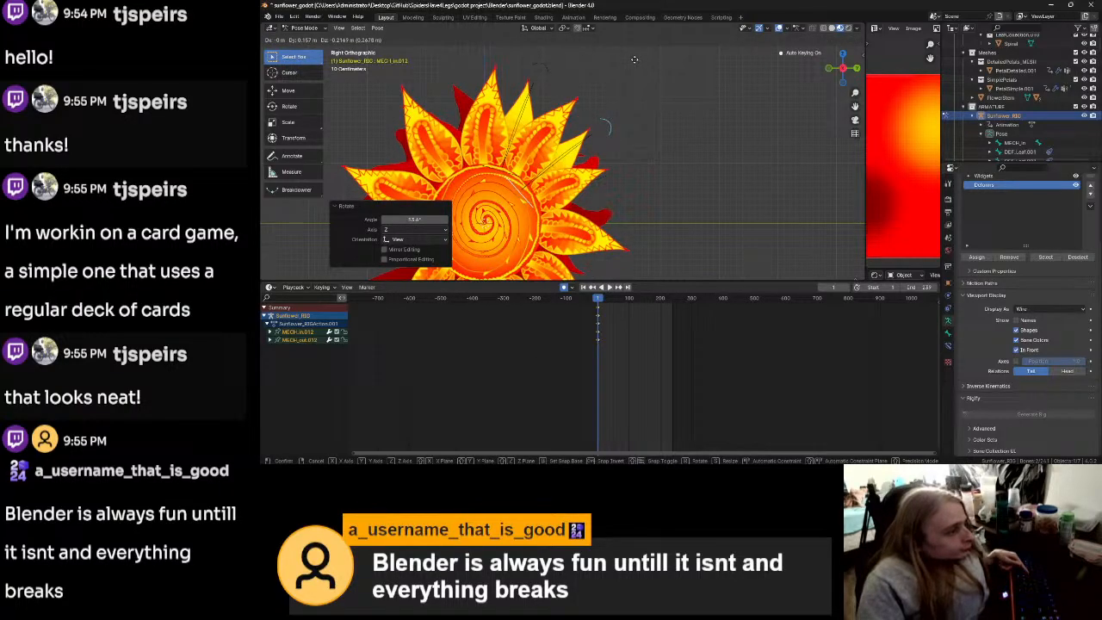
left_click(636, 60)
Step: Move and rotate the next loose petal's two control bones so it fills the third gap clockwise from the flower head's uppermost petal
scroll(664, 58, "down", 3)
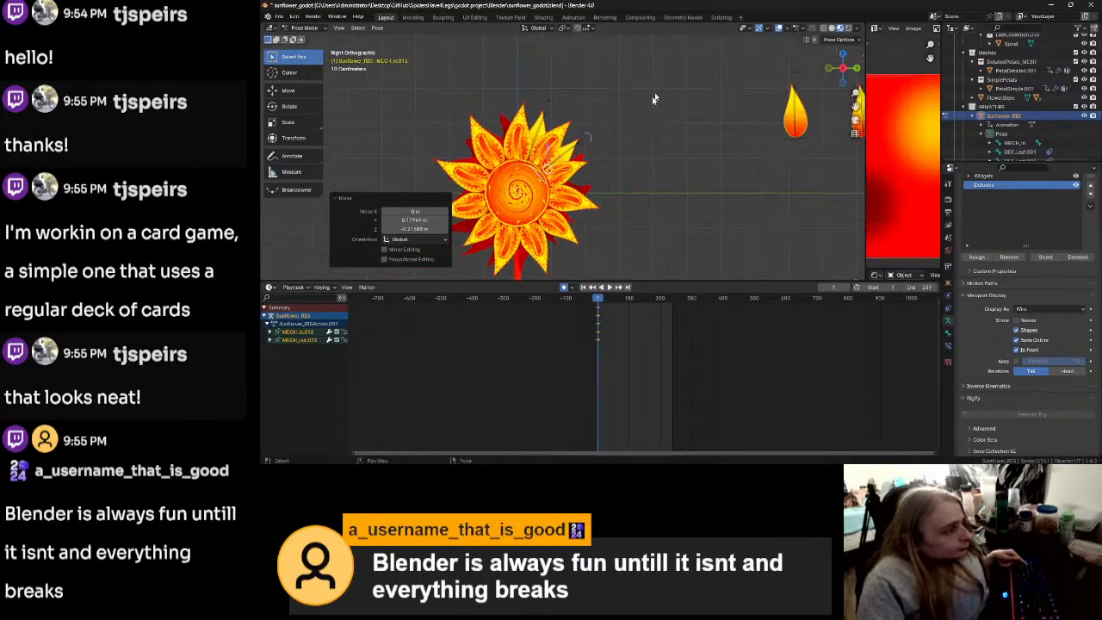
middle_click_drag(657, 95, 628, 114, "shift")
left_click(768, 98)
left_click(775, 161, "shift")
scroll(593, 200, "up", 3)
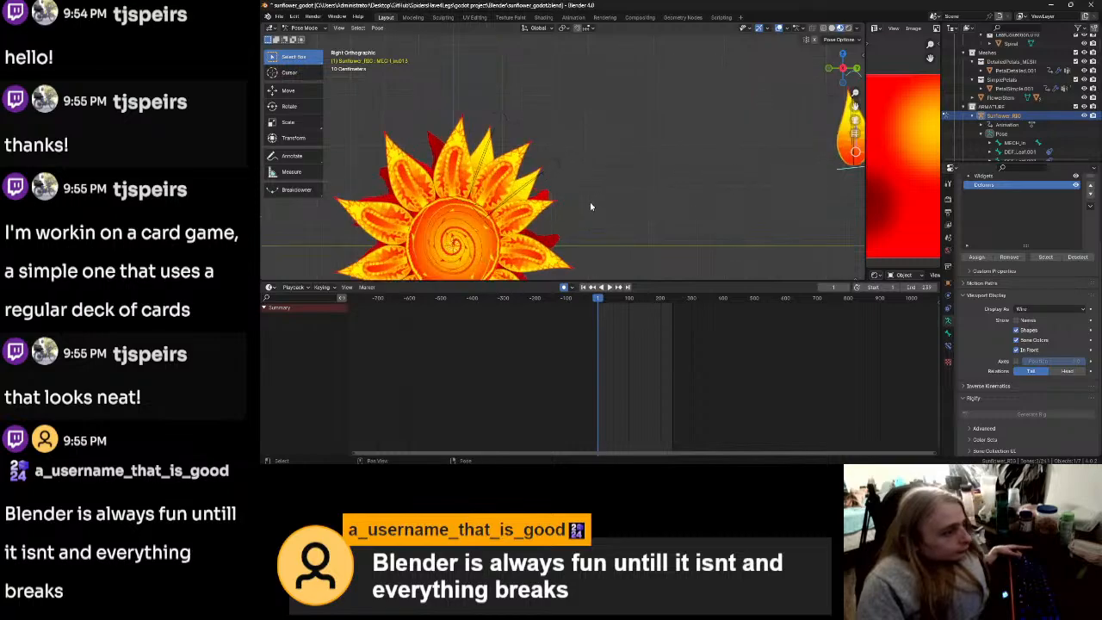
key("g")
left_click(322, 242)
middle_click_drag(628, 209, 681, 136, "shift")
key("r")
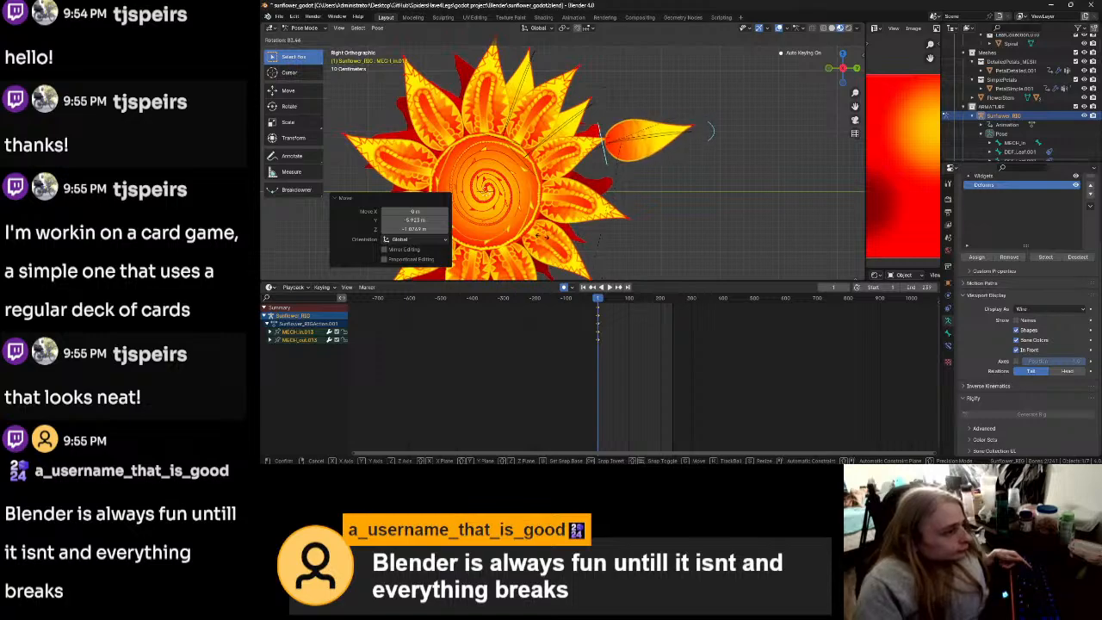
left_click(708, 176)
key("g")
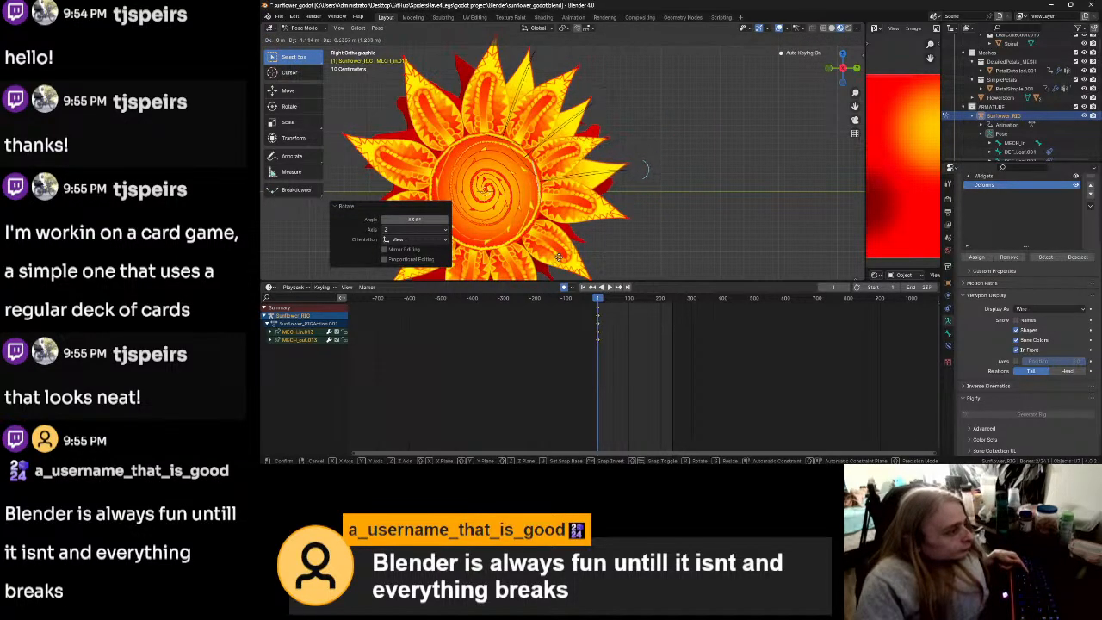
left_click(560, 259)
Step: Bring the next loose petal's control bones beside the flower head's lower side and rotate them to point outward and downward
scroll(627, 170, "down", 4)
mouse_move(717, 182)
middle_mouse_down("shift")
mouse_move(600, 213)
mouse_move(711, 176)
middle_mouse_up("shift")
left_click(699, 103)
left_click(704, 158, "shift")
scroll(628, 222, "up", 2)
key("g")
left_click(381, 255)
key("g")
key("r")
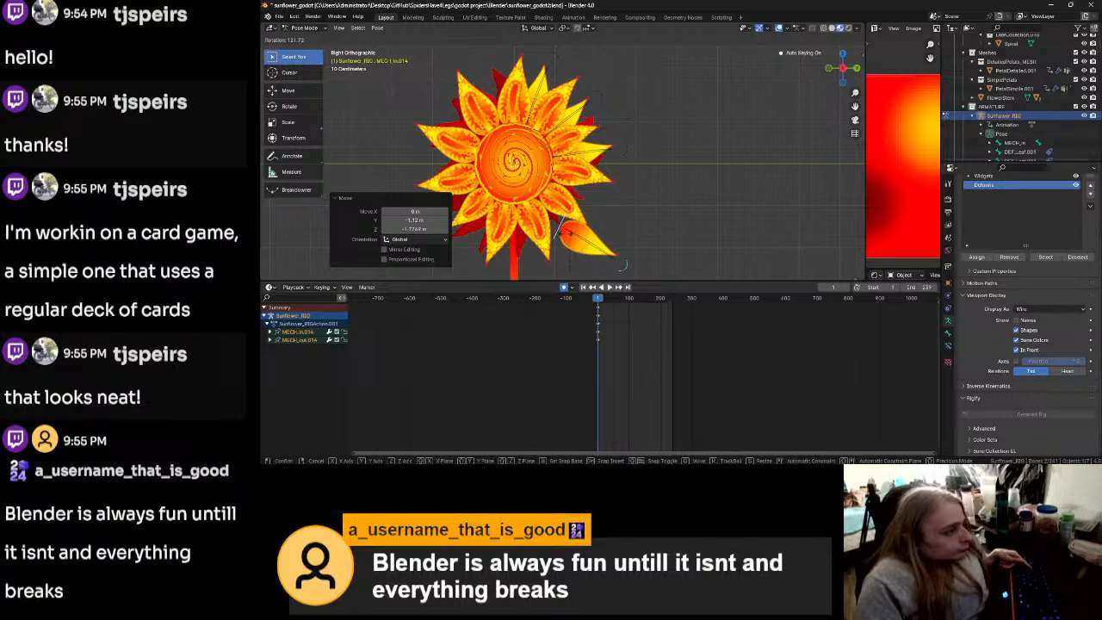
left_click(618, 268)
key("r")
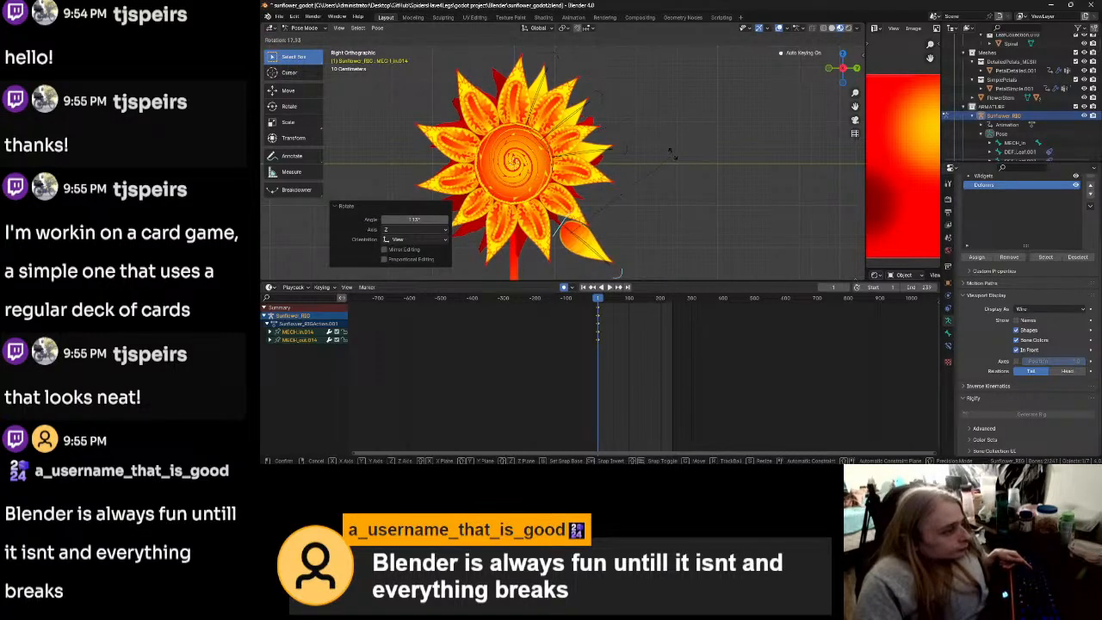
left_click(672, 155)
Step: Move that petal's control bones into the fourth gap clockwise from the uppermost petal and fine-tune their rotation
scroll(618, 188, "up", 1)
scroll(618, 187, "up", 2)
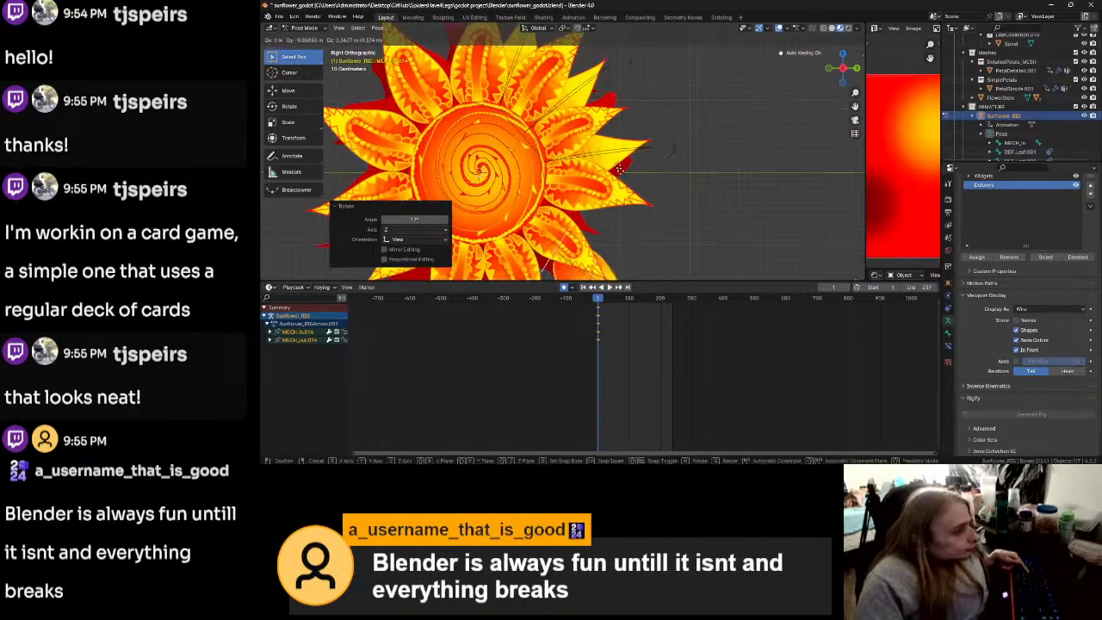
key("g")
left_click(603, 127)
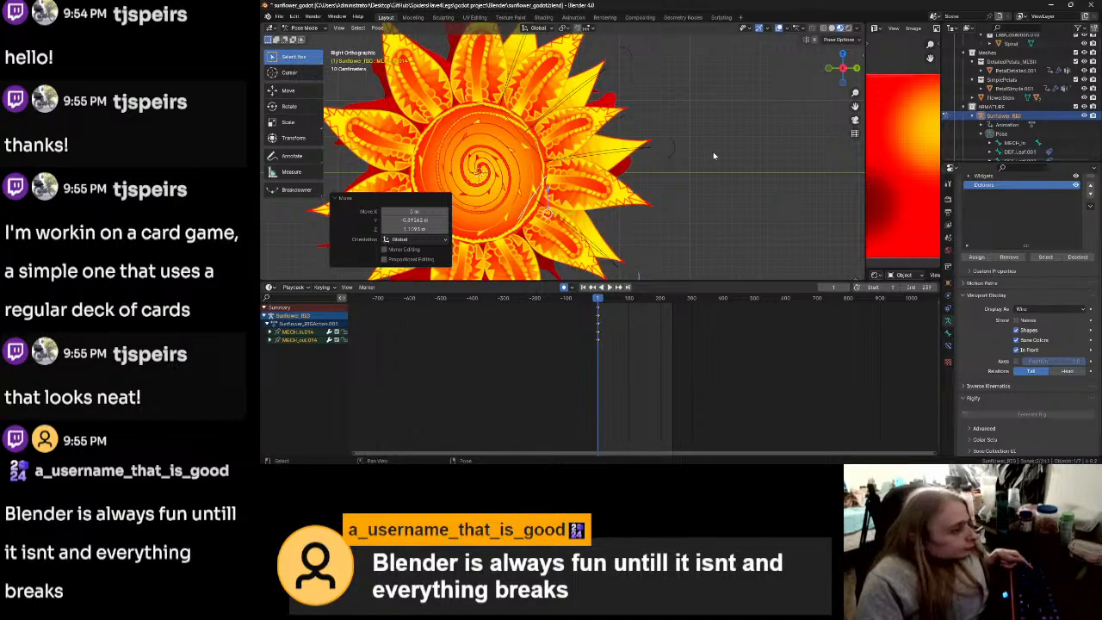
key("r")
left_click(707, 100)
Step: Try to select and move the nearest remaining loose petal's two control bones
scroll(533, 128, "down", 3)
scroll(533, 129, "down", 2)
middle_click_drag(711, 149, 508, 184, "shift")
left_click(620, 132)
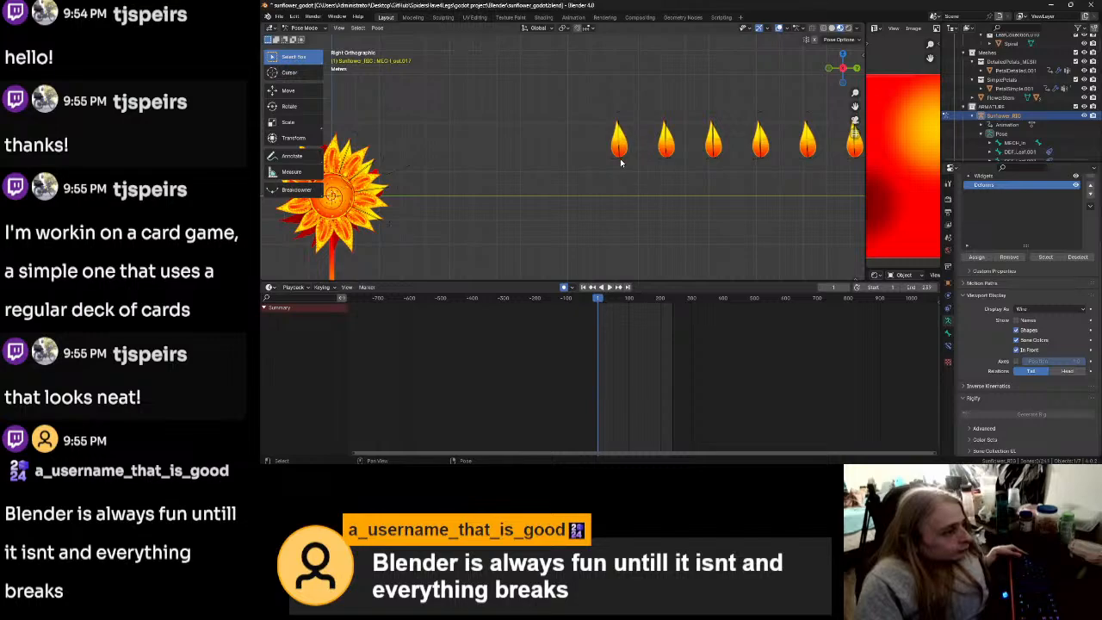
left_click(626, 160)
scroll(691, 168, "up", 5)
left_click(691, 169)
left_click(705, 54, "shift")
scroll(595, 113, "down", 3)
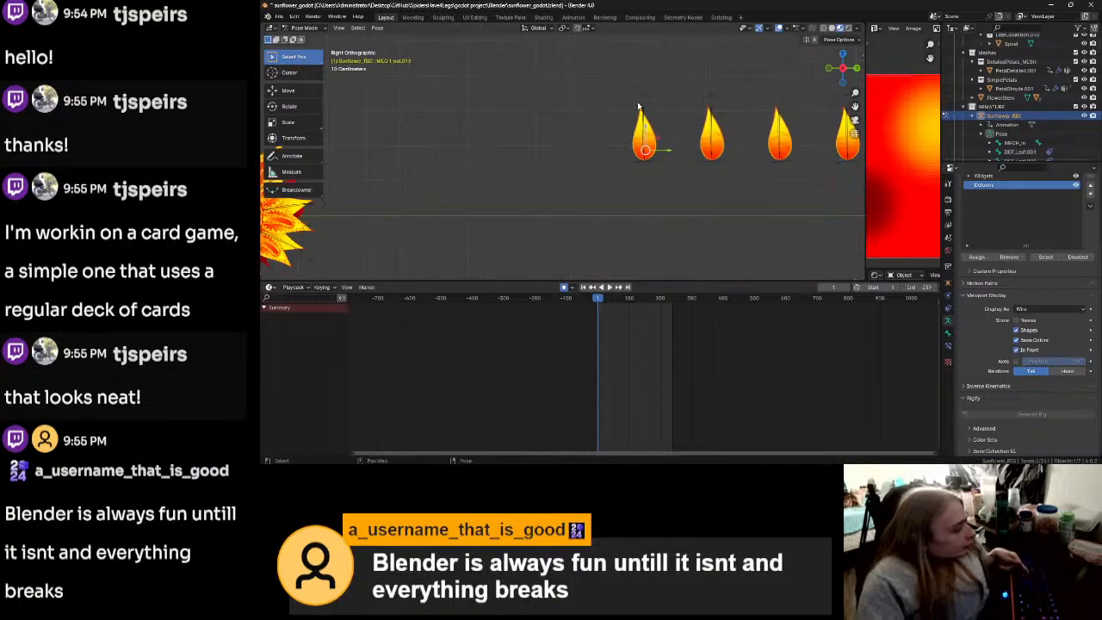
key("g")
key("Escape")
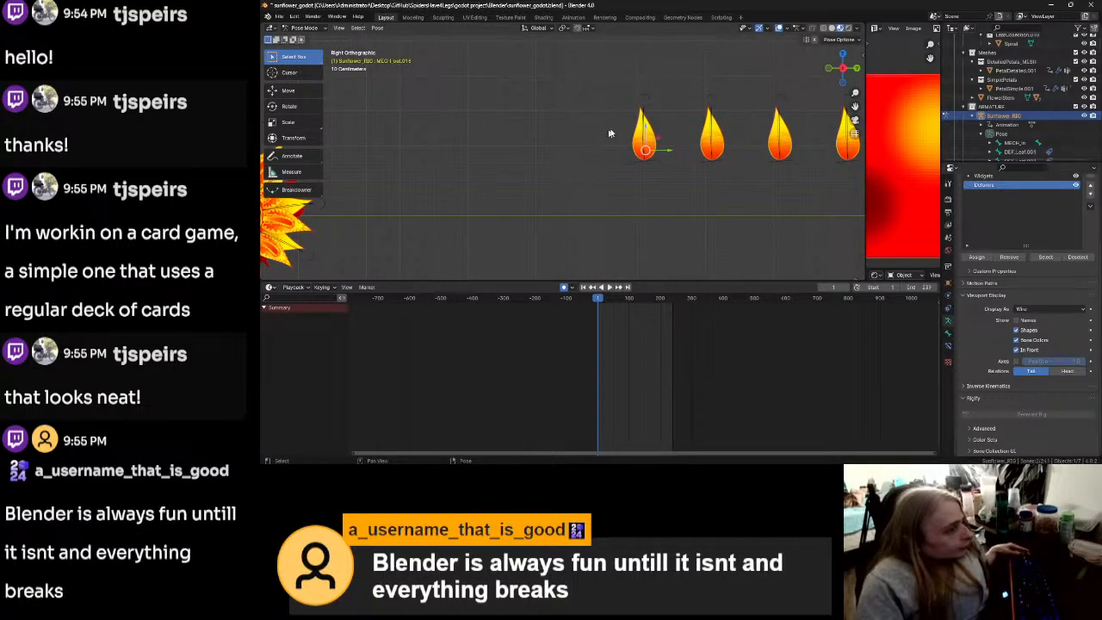
Step: Try moving the inner control bone of the nearest remaining loose petal in the armature's Edit Mode
scroll(615, 136, "up", 3)
key("ctrl+Tab")
left_click(553, 148)
left_click(664, 189)
left_click(707, 166)
key("Tab")
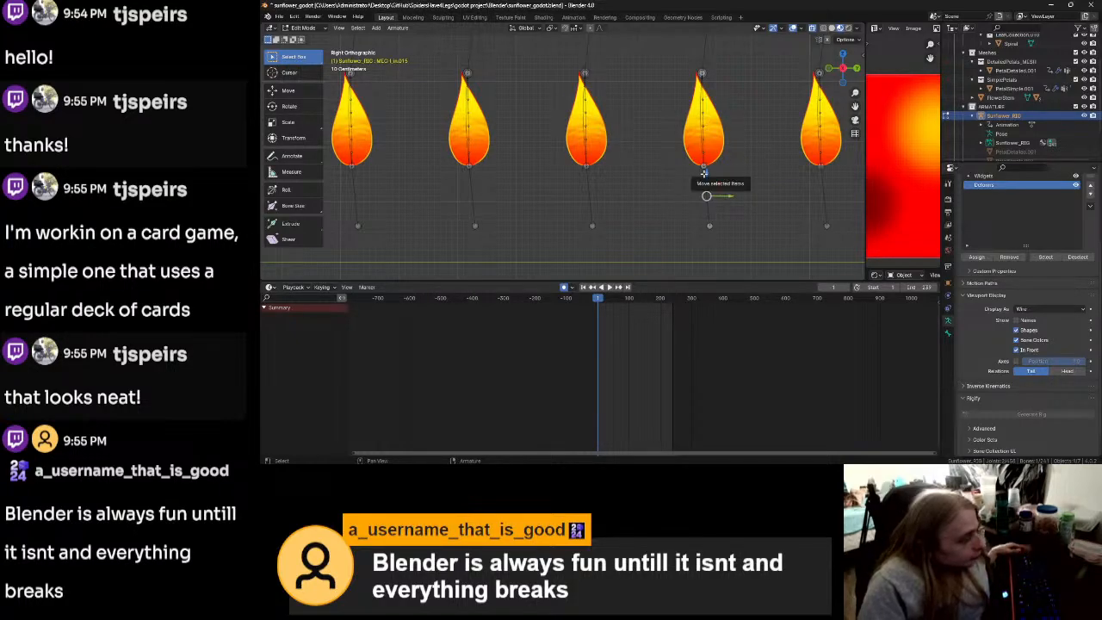
key("g")
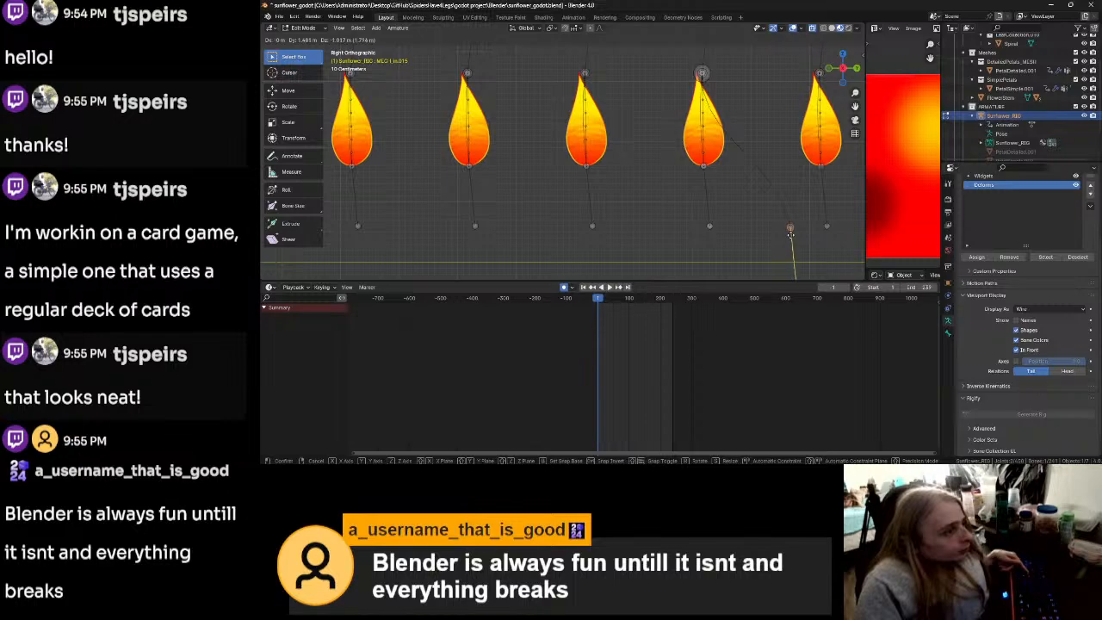
left_click(790, 232)
scroll(706, 193, "down", 4)
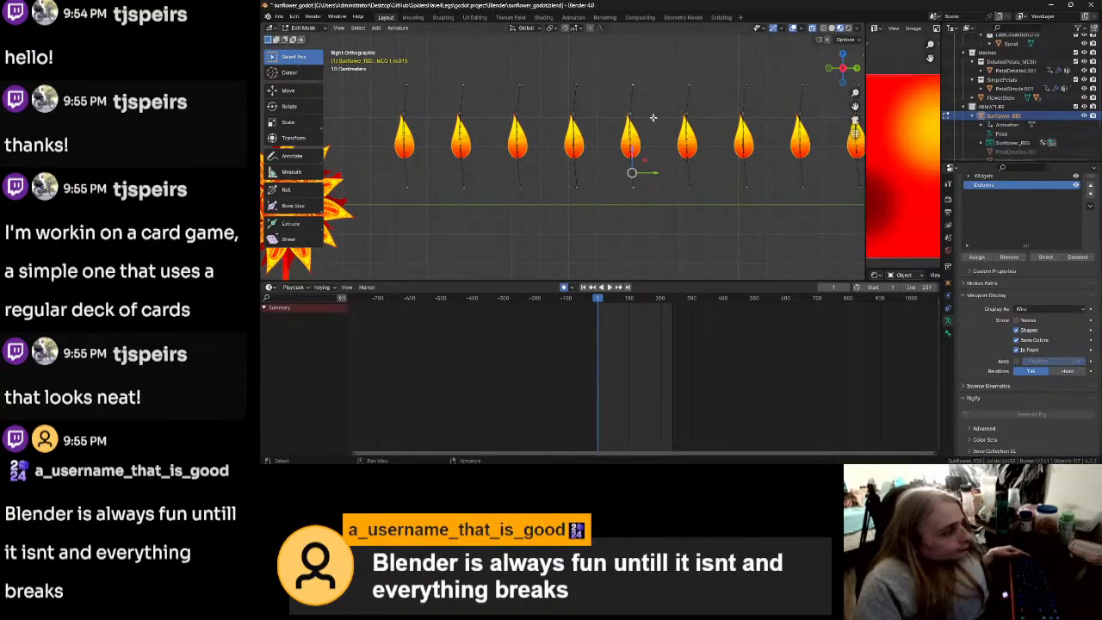
Step: Delete all the bones of the nearest remaining loose petal in the armature's Edit Mode
left_click_drag(605, 64, 652, 212)
key("x")
left_click(652, 213)
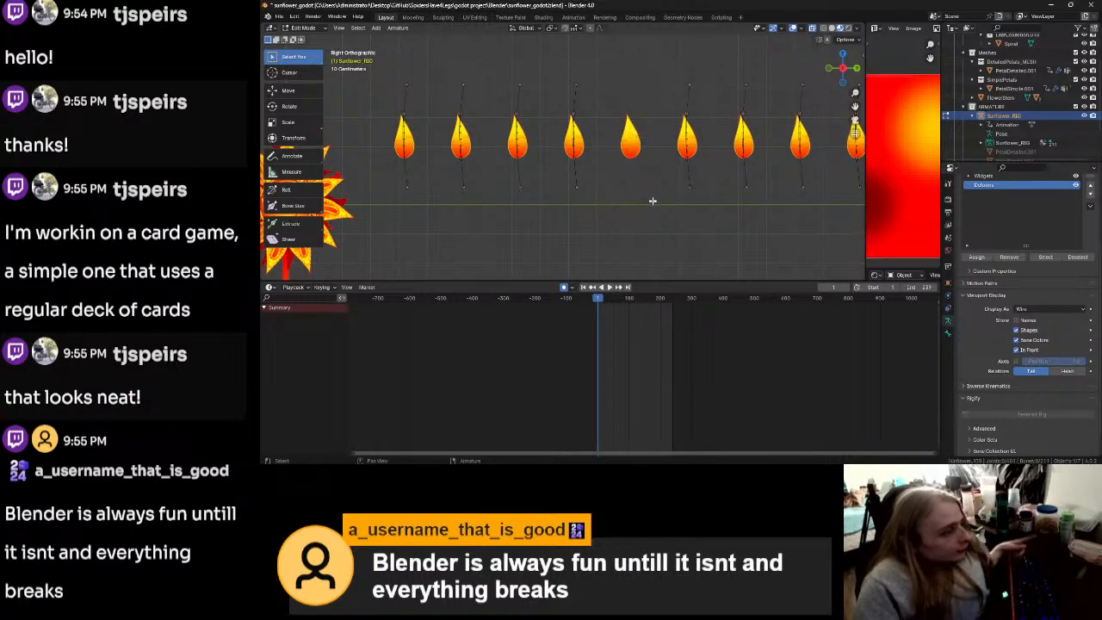
key("Tab")
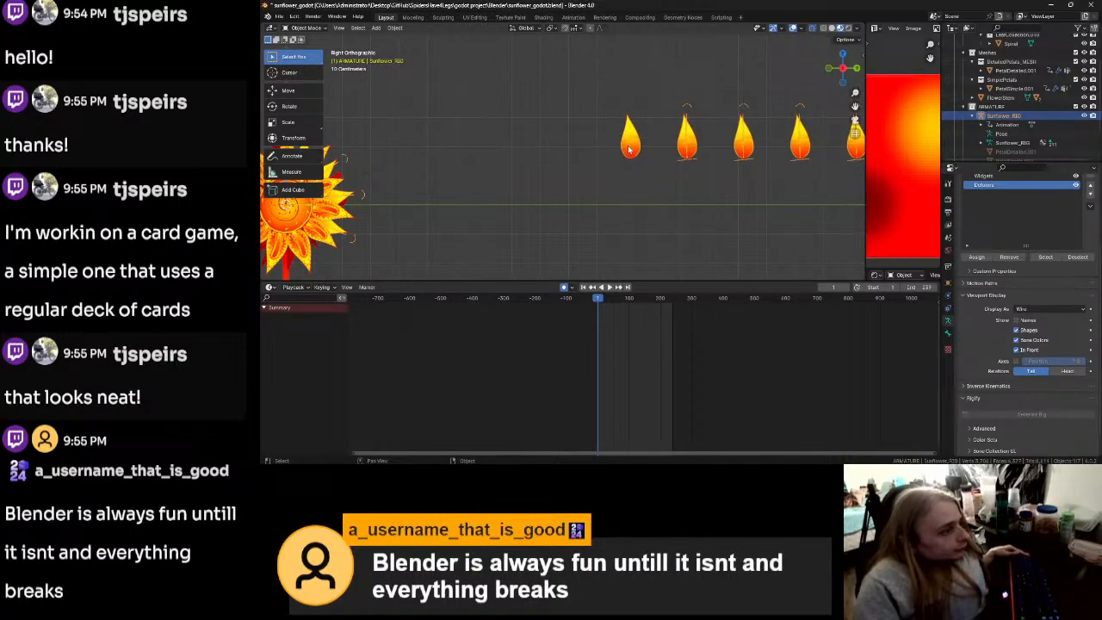
Step: Duplicate the adjacent petal's bone chain in Edit Mode and move the copy 2 m along Y onto the boneless petal
key("Tab")
left_click_drag(602, 66, 556, 205)
key("g")
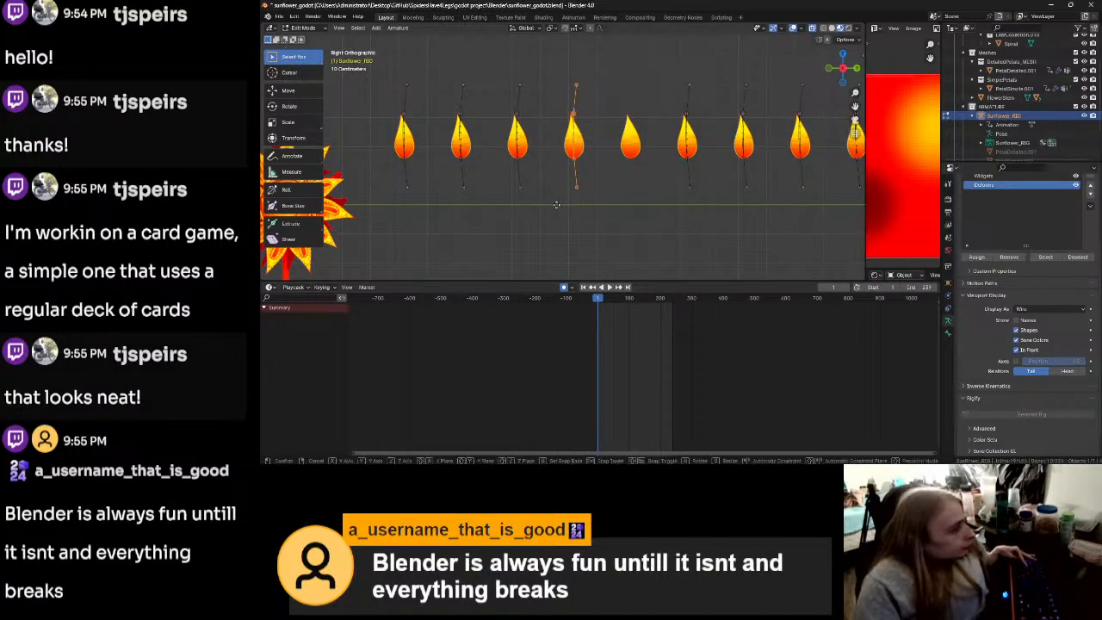
key("y")
key("2")
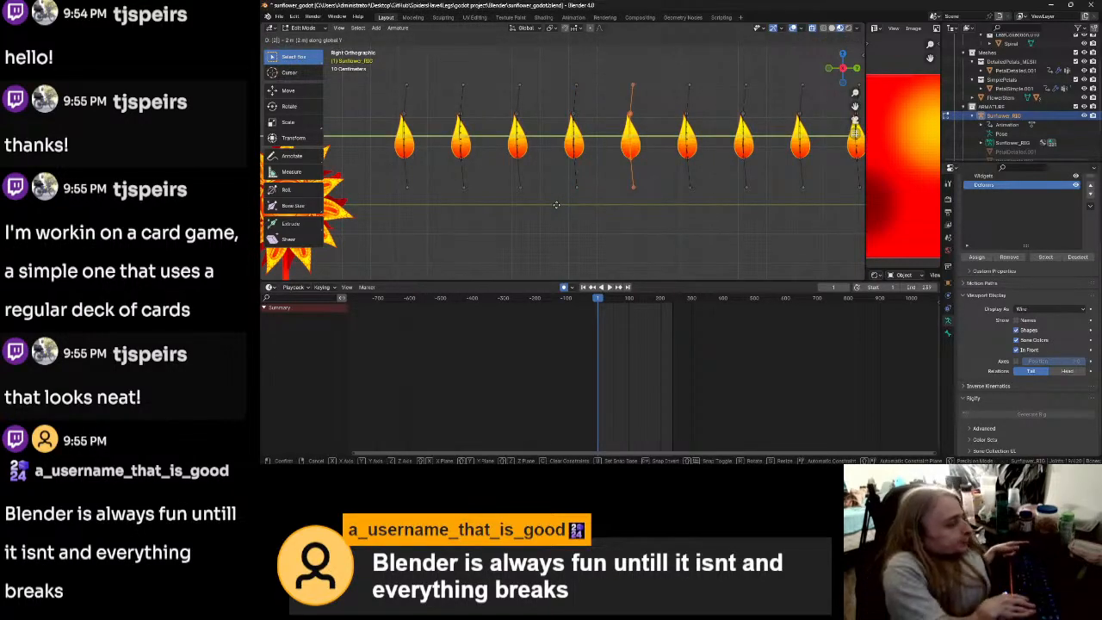
key("Return")
key("Tab")
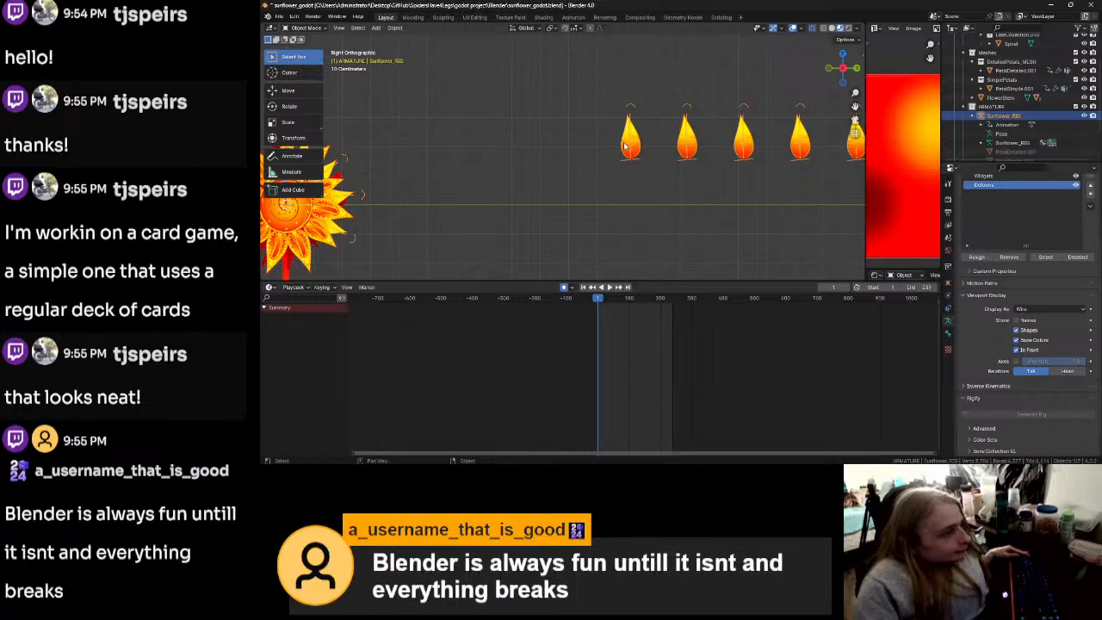
Step: Clear the simple petals mesh's parent and re-parent it to the sunflower armature with automatic weights
left_click(626, 146)
key("alt+p")
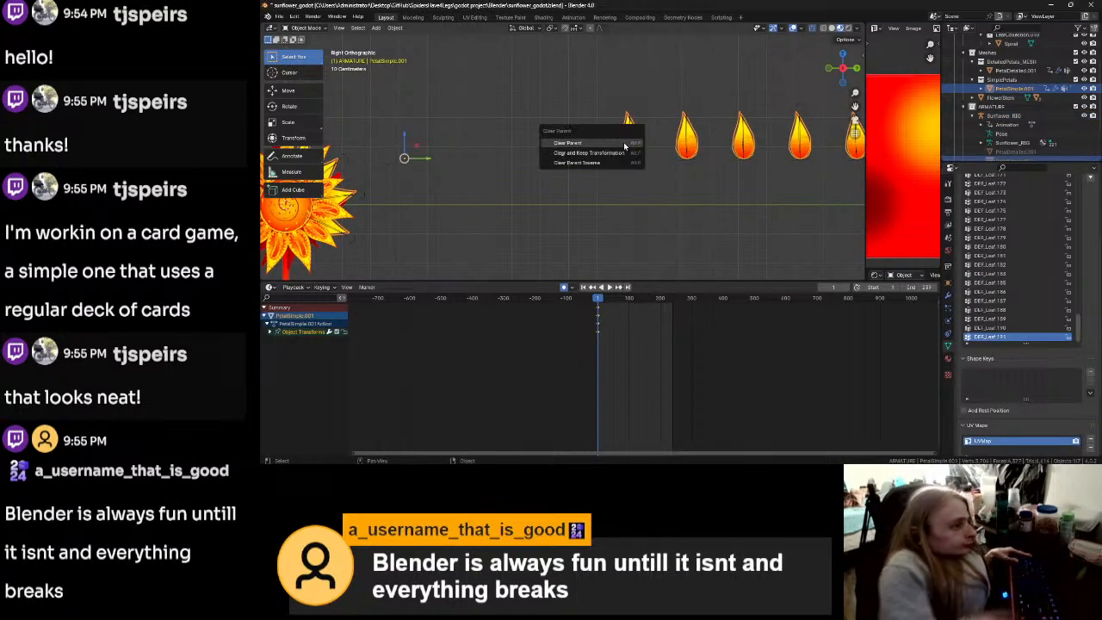
left_click(624, 147)
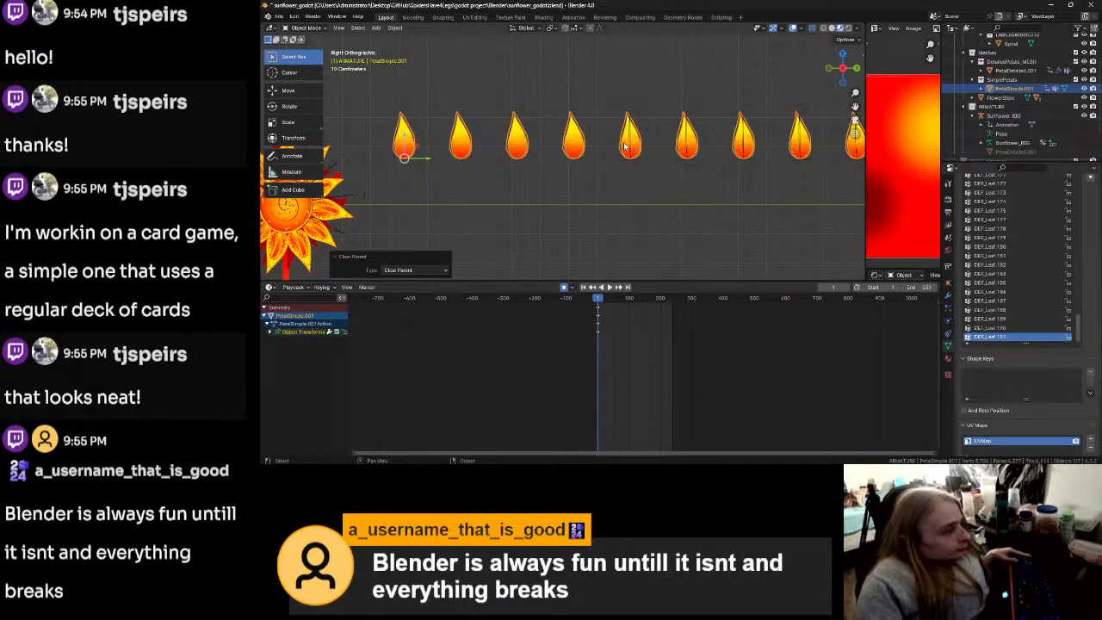
key("alt+a")
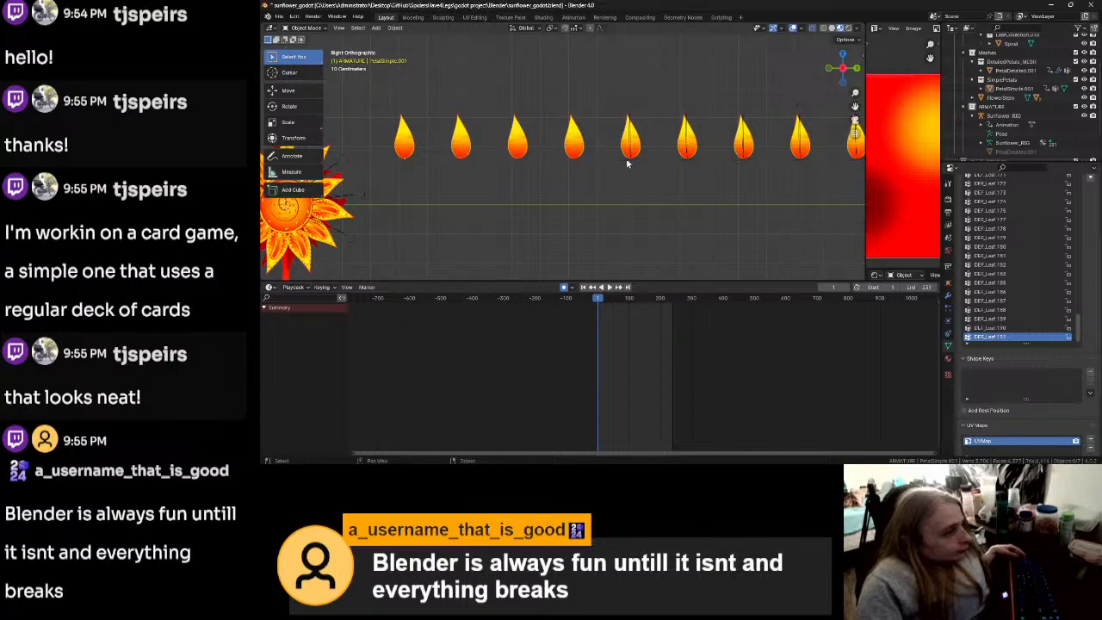
left_click(626, 150, "shift")
left_click(627, 151, "shift")
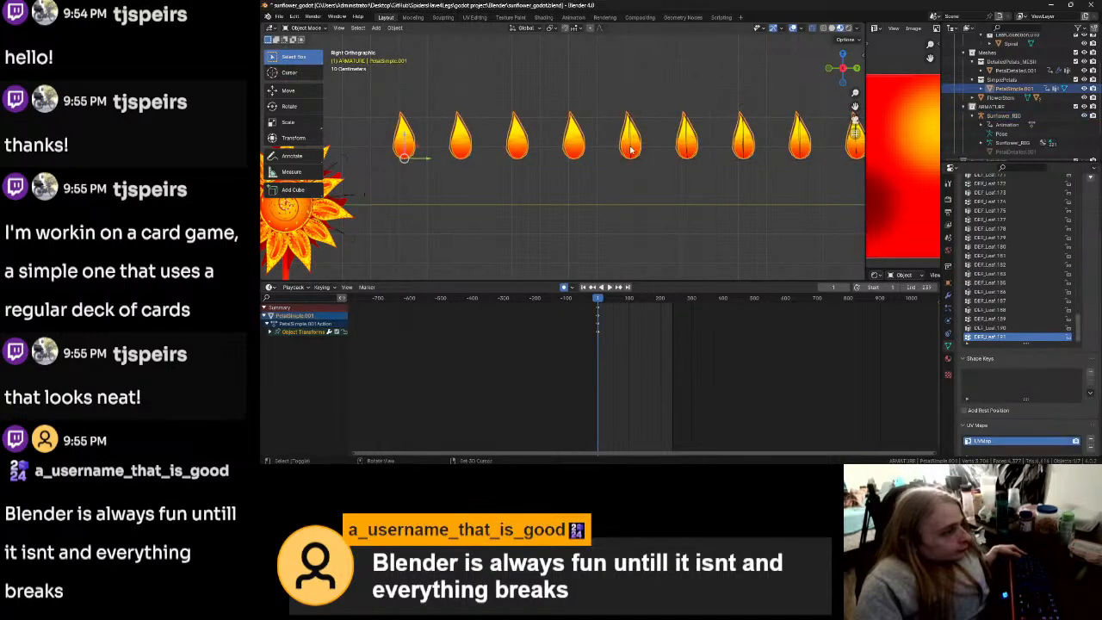
key("ctrl+p")
left_click(629, 151)
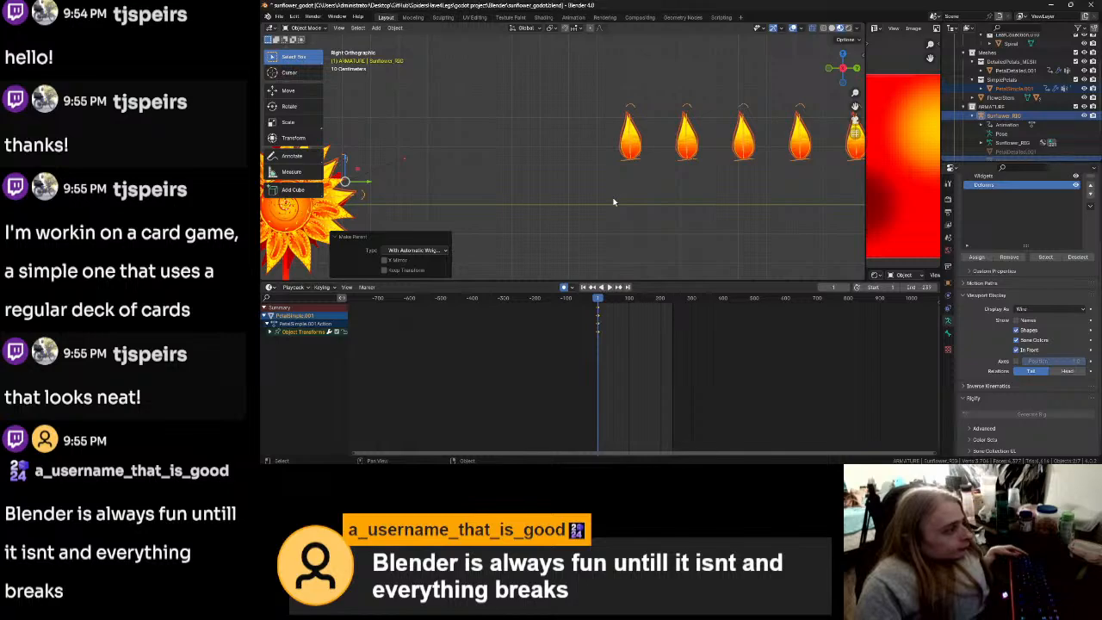
Step: Switch the sunflower armature to Pose Mode and try rotating the outer control bone of the nearest loose petal
key("ctrl+Tab")
left_click(629, 244)
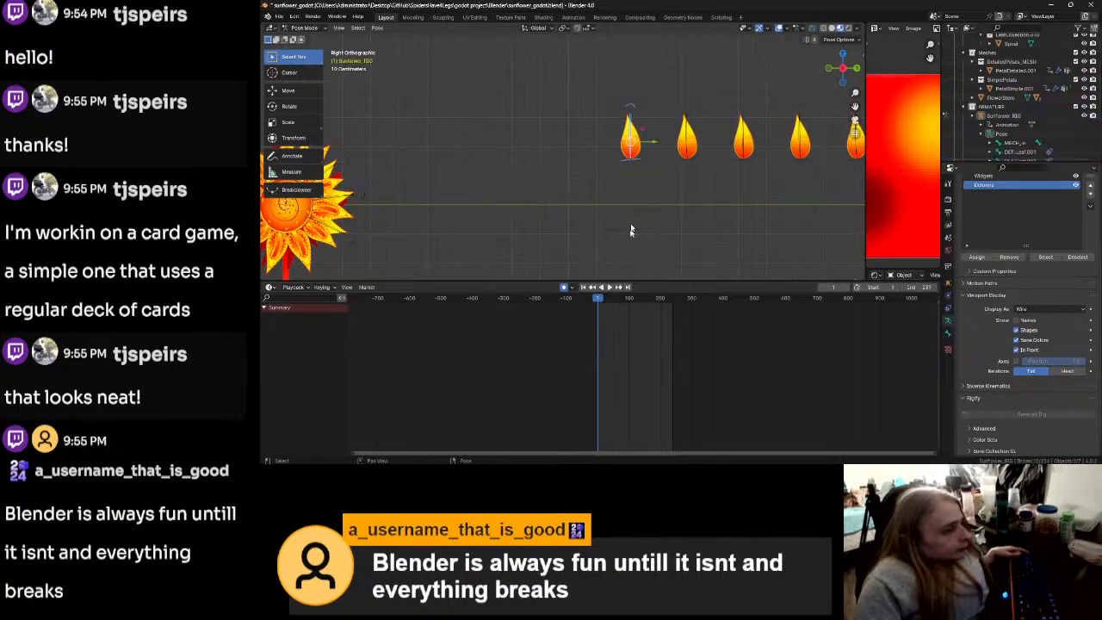
left_click(630, 109)
key("r")
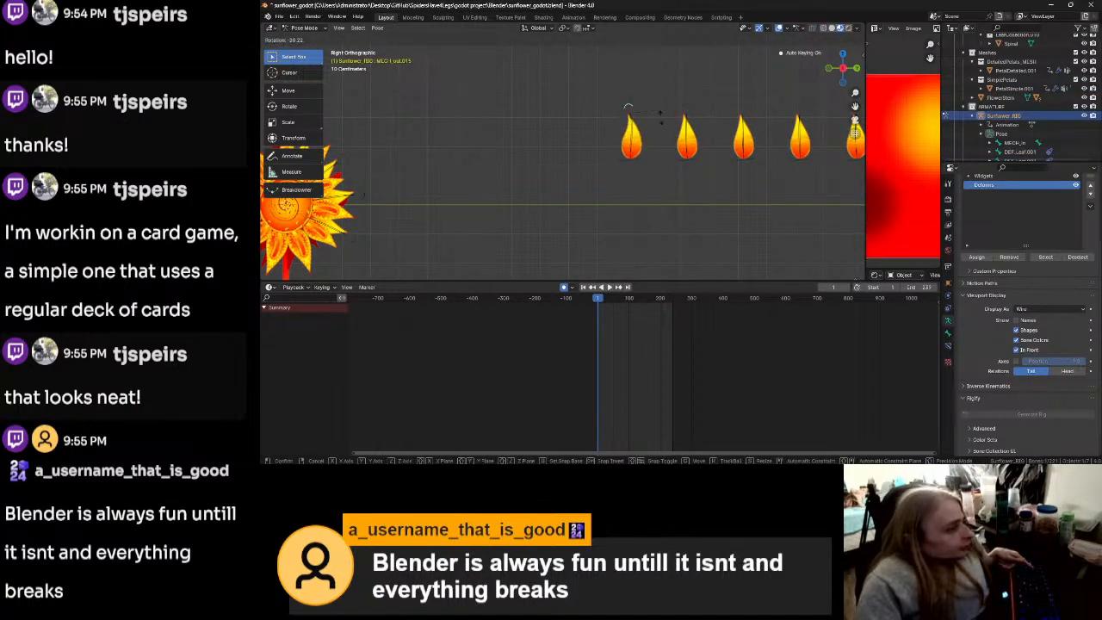
left_click(433, 181)
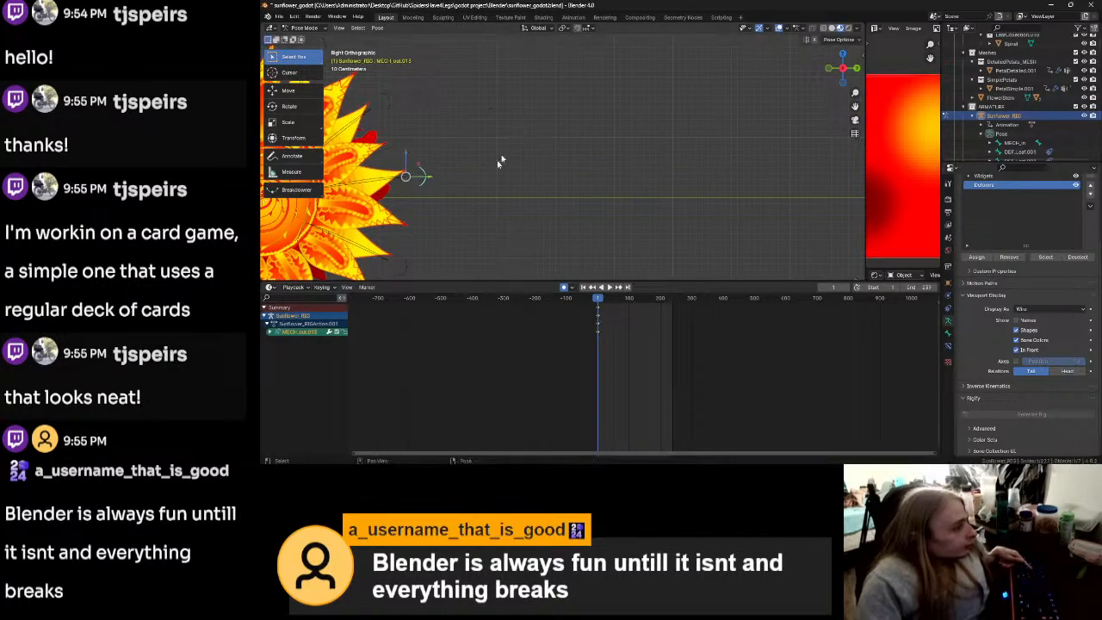
Step: Clear the bone selection and enlarge the 3D viewport by lowering its border with the timeline
left_click_drag(407, 270, 421, 237)
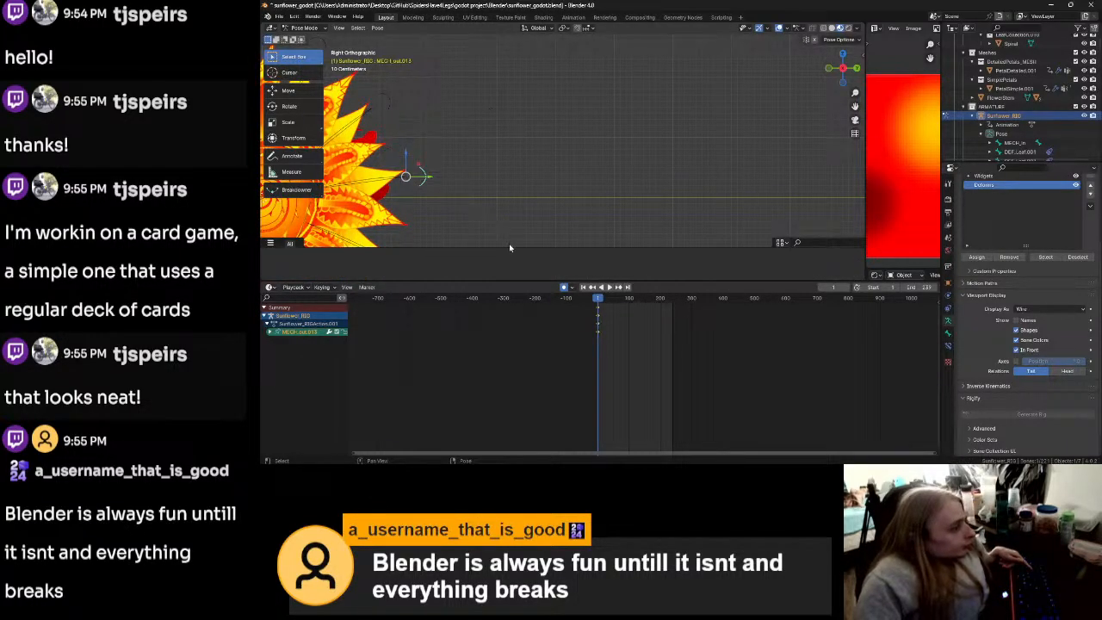
left_click(519, 221)
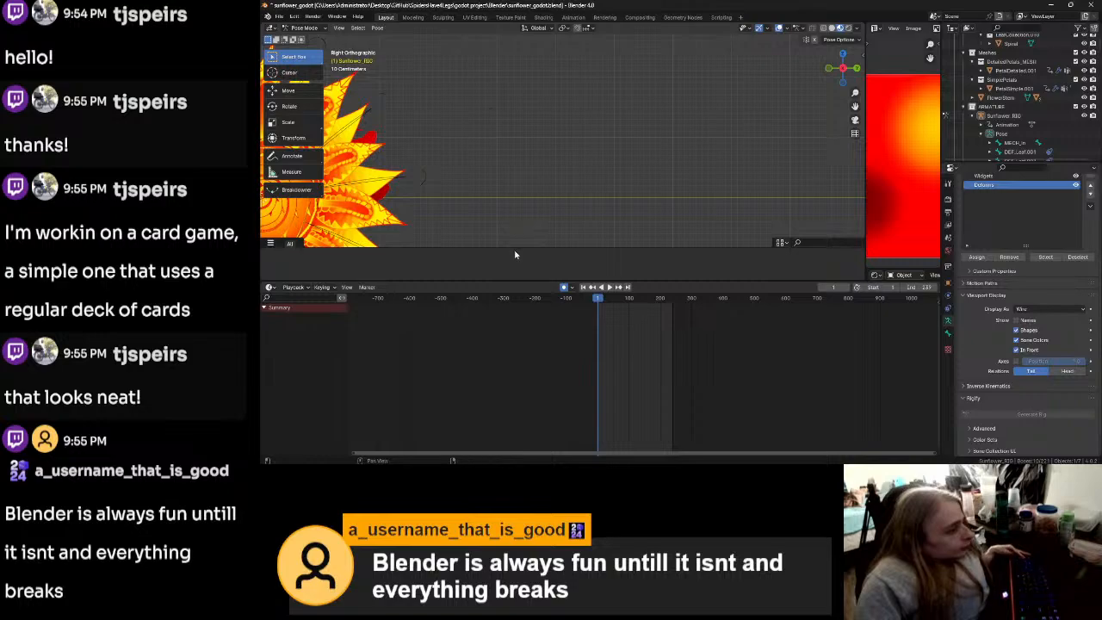
left_click_drag(514, 247, 525, 396)
scroll(585, 265, "down", 8)
scroll(586, 265, "up", 6)
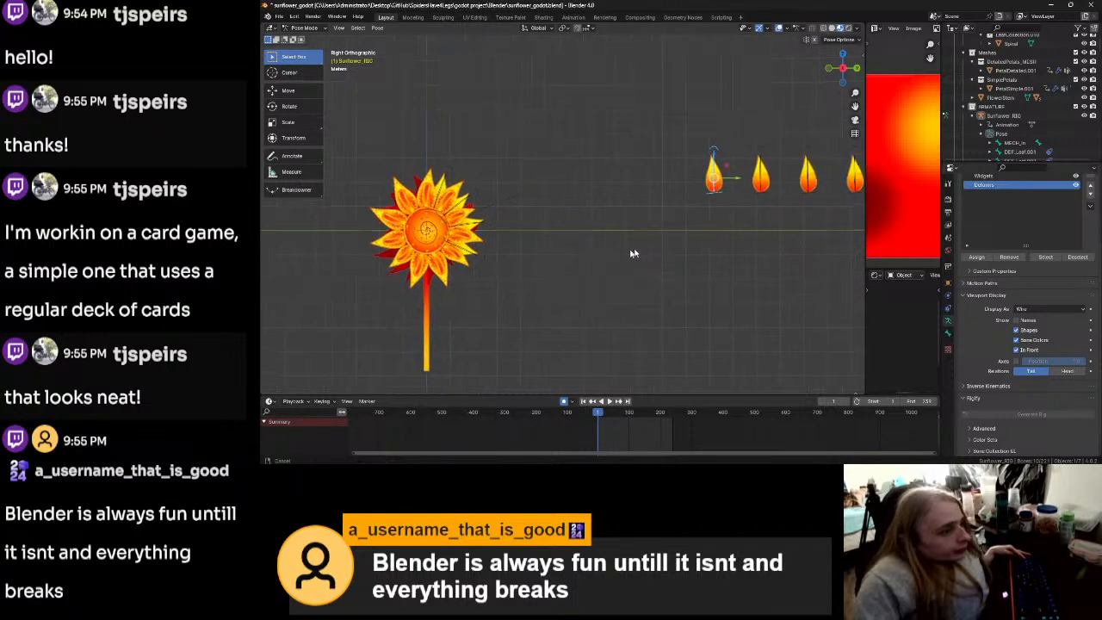
Step: Move the nearest loose petal by both control bones to the flower's lower right, rotate it 142°, and fit it between the detailed petals
left_click(671, 261)
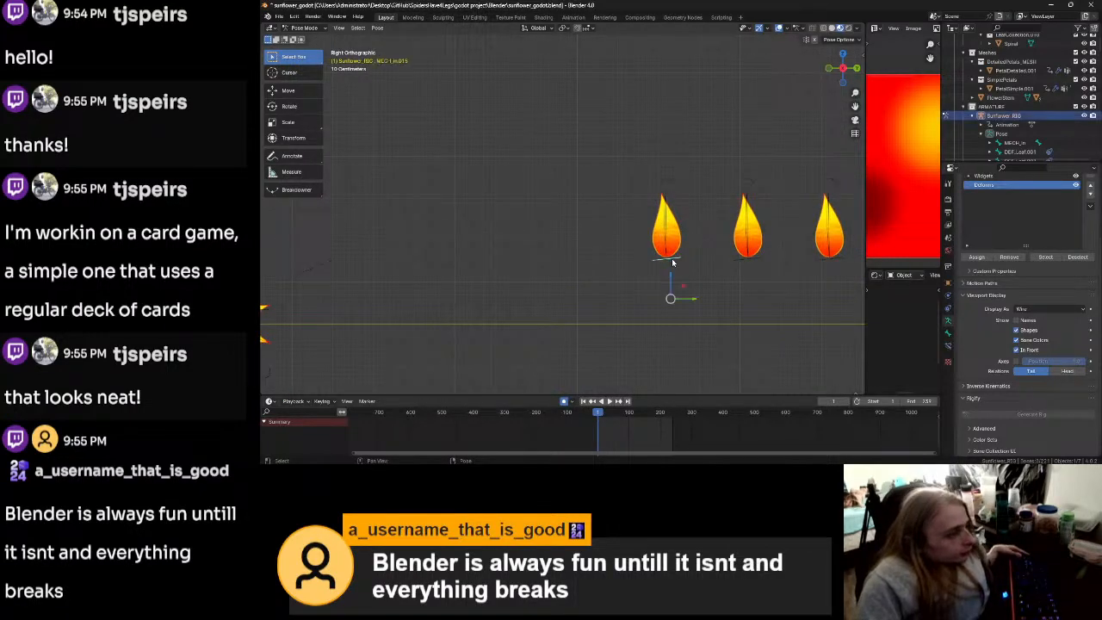
left_click(671, 182, "shift")
middle_click_drag(481, 274, 688, 166)
middle_click_drag(520, 239, 596, 239)
scroll(521, 293, "up", 1)
middle_click_drag(520, 292, 644, 264, "shift")
key("g")
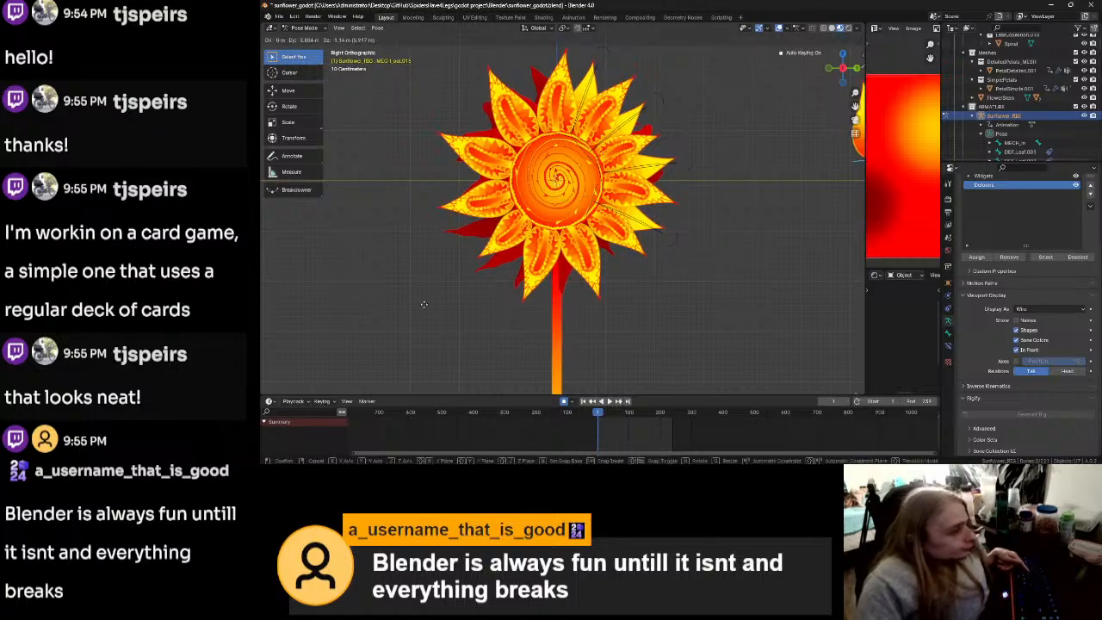
left_click(741, 386)
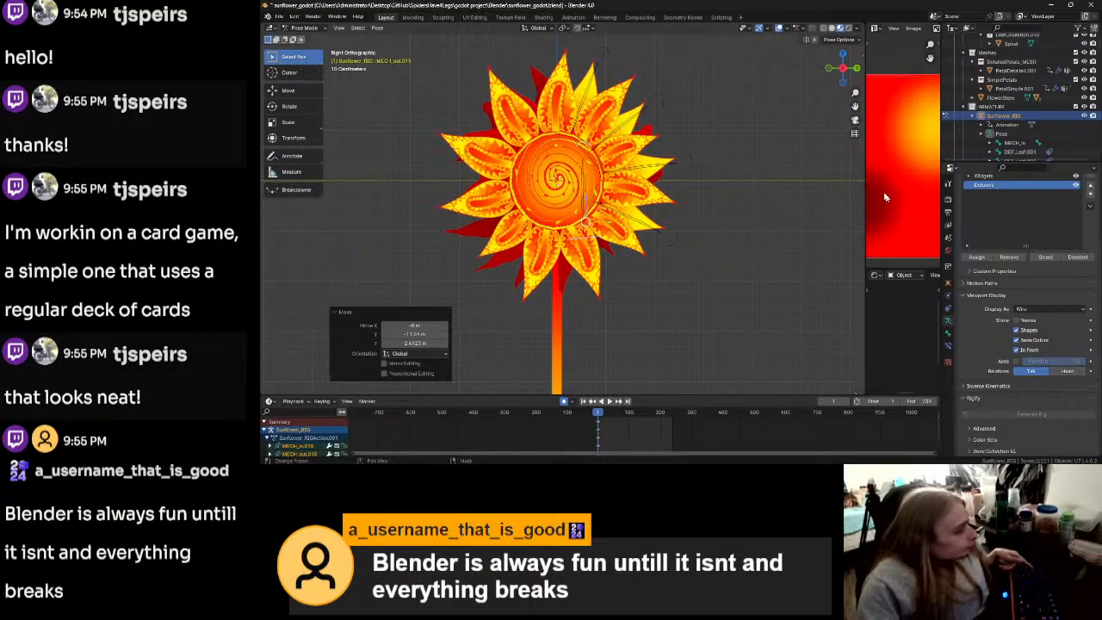
key("r")
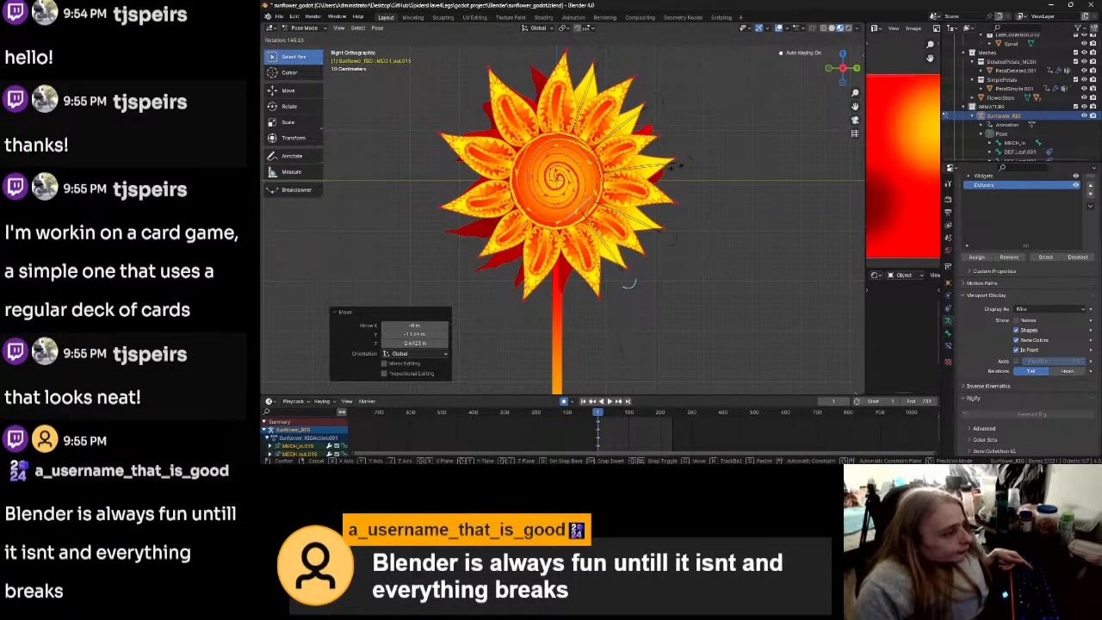
left_click(688, 150)
key("g")
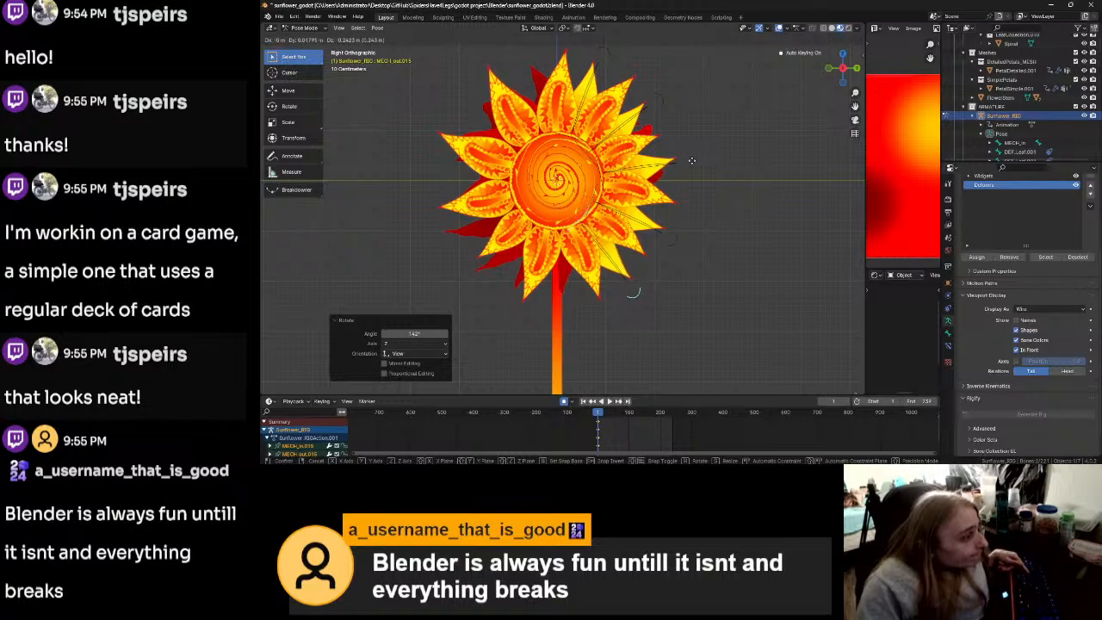
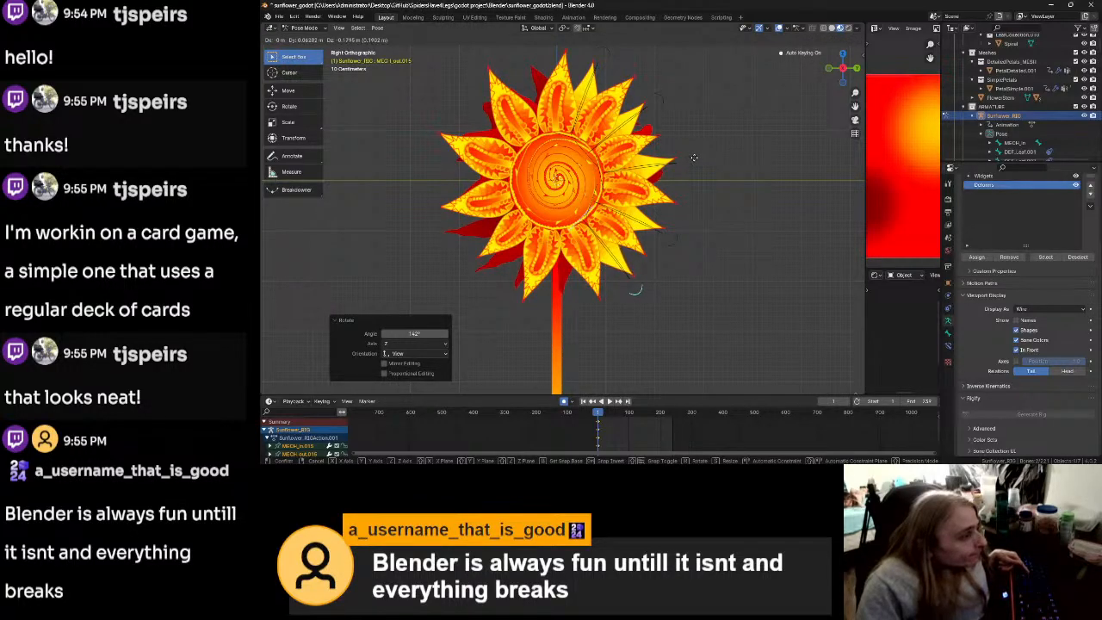
left_click(694, 158)
Step: Move the next loose petal under the flower head, turn its tip downward, and tuck it between the two lowest detailed petals
scroll(680, 173, "down", 4)
scroll(662, 194, "up", 1)
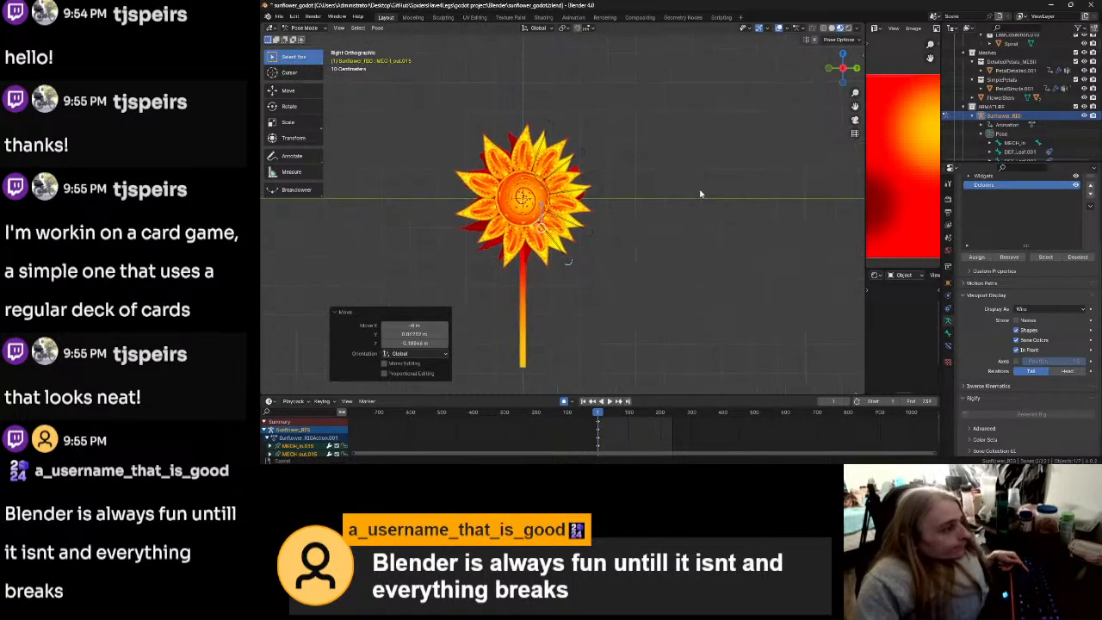
middle_click_drag(659, 204, 567, 220, "shift")
left_click(814, 178)
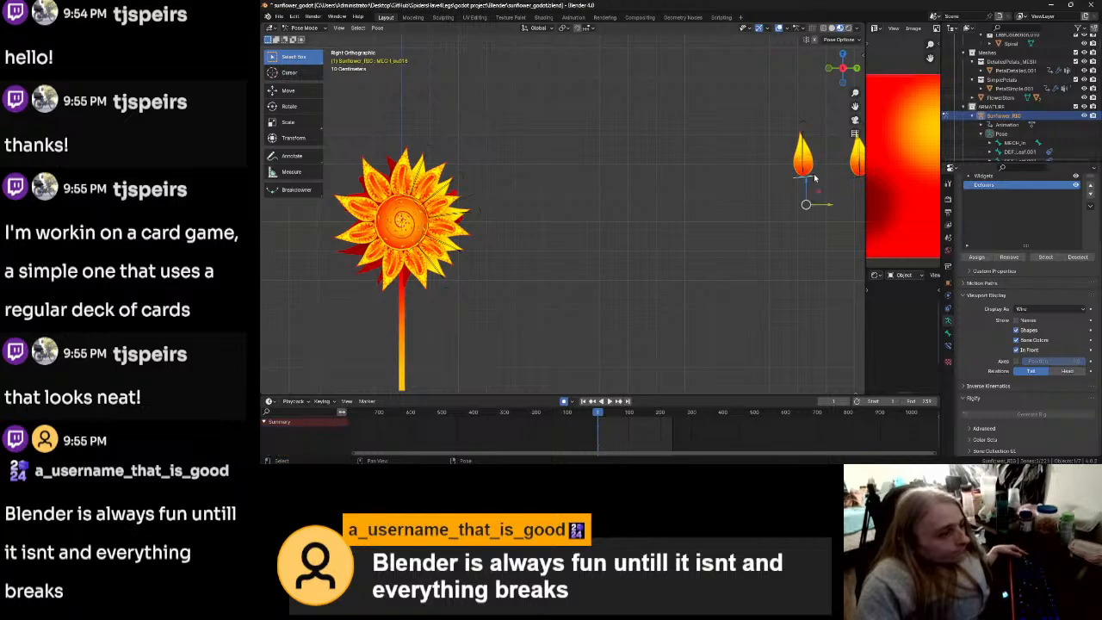
key("g")
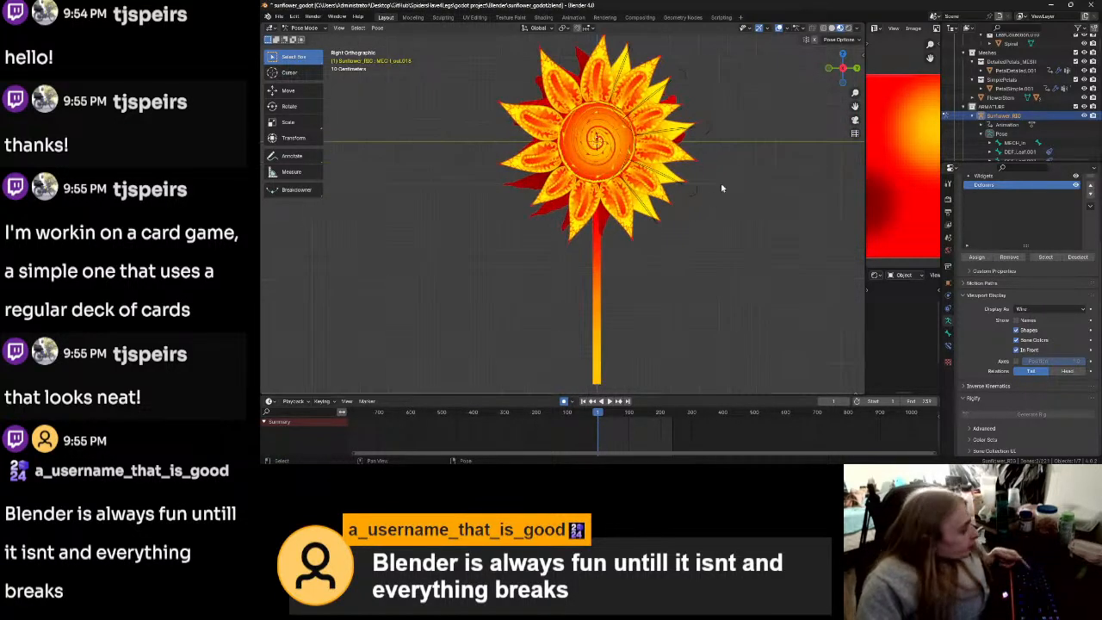
left_click(748, 367)
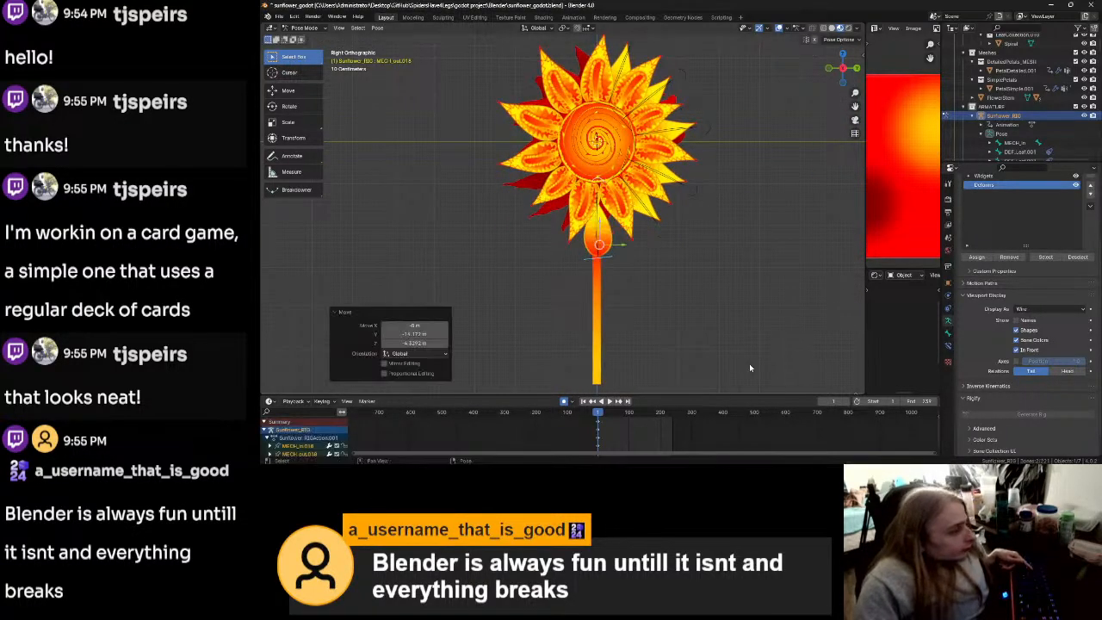
key("r")
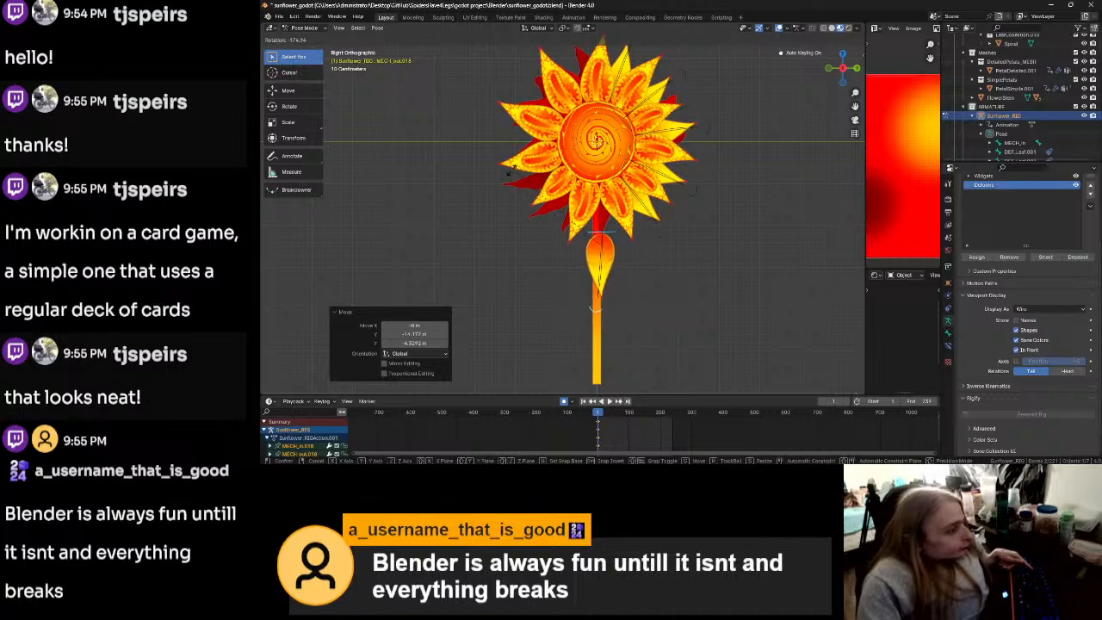
left_click(519, 185)
key("g")
left_click(564, 155)
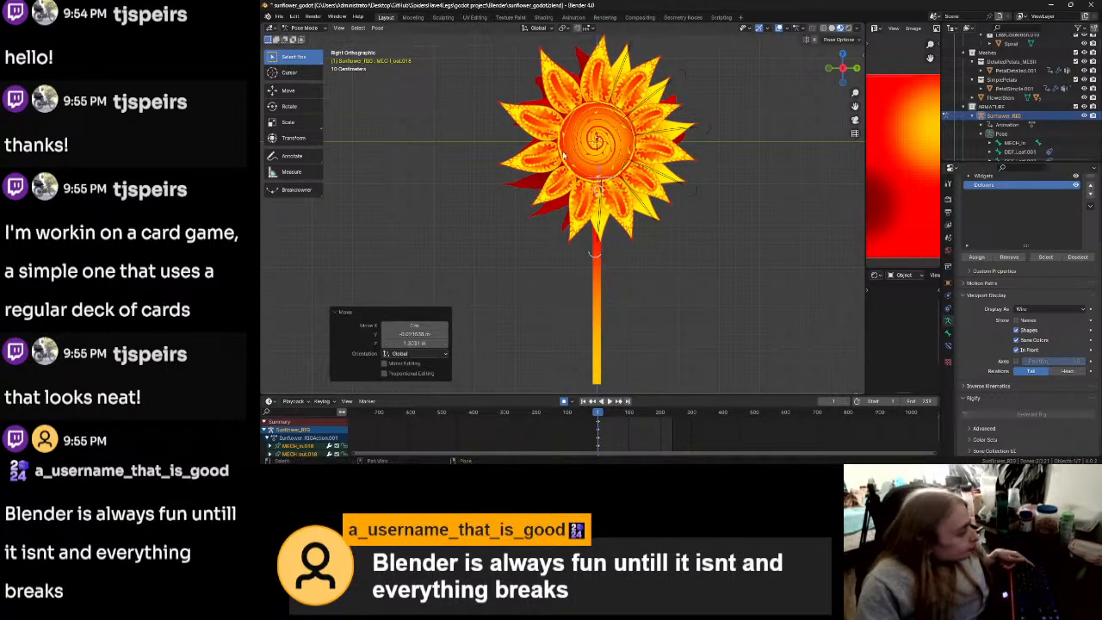
Step: Fine-tune the bottom simple petal by rotating it about 6° and nudging it slightly outward between the detailed petals
key("r")
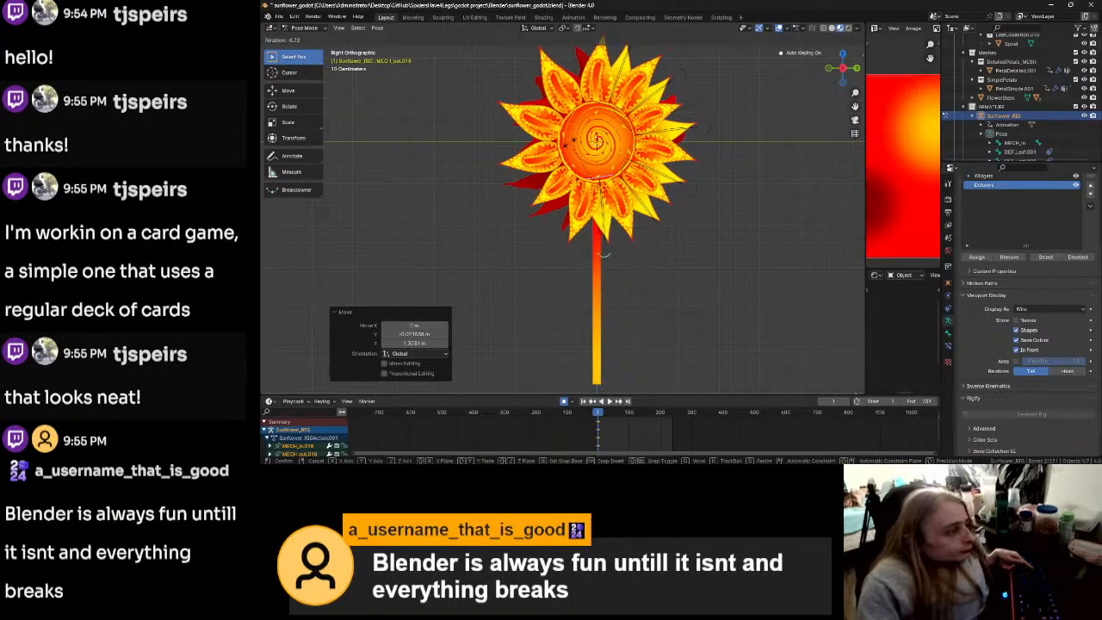
left_click(566, 145)
key("g")
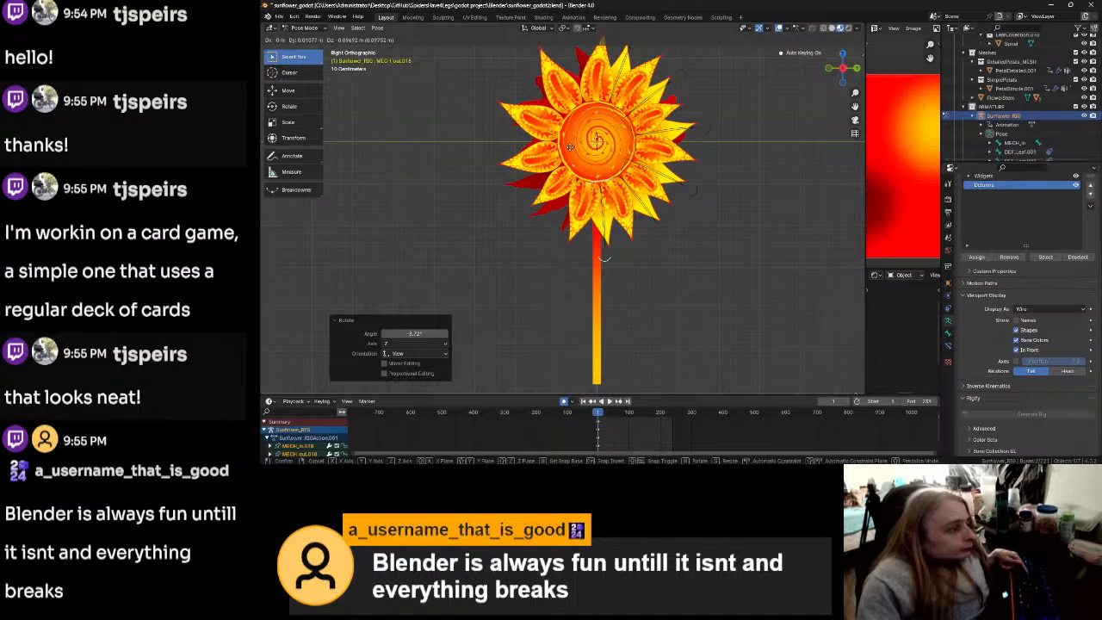
left_click(569, 147)
Step: Move the next loose petal to the flower's lower left, rotate it about 147°, and fit it behind the detailed petals
scroll(657, 226, "down", 4)
middle_click_drag(671, 226, 417, 270, "shift")
left_click(640, 153)
middle_click_drag(487, 243, 721, 228, "shift")
scroll(688, 237, "up", 6)
middle_click_drag(532, 283, 574, 294, "shift")
key("g")
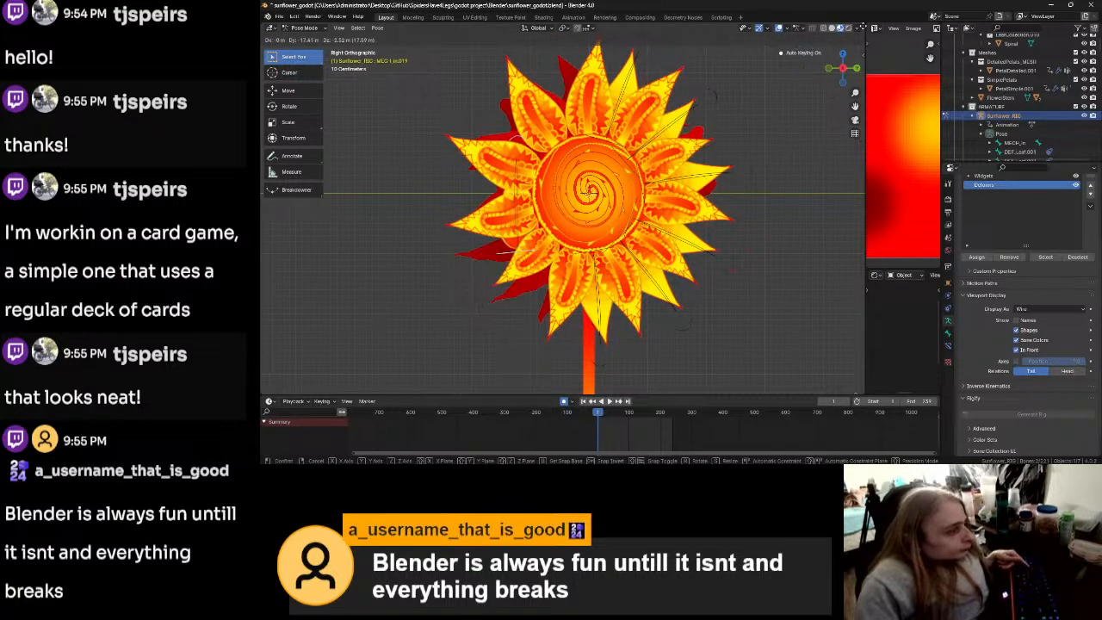
left_click(537, 296)
key("r")
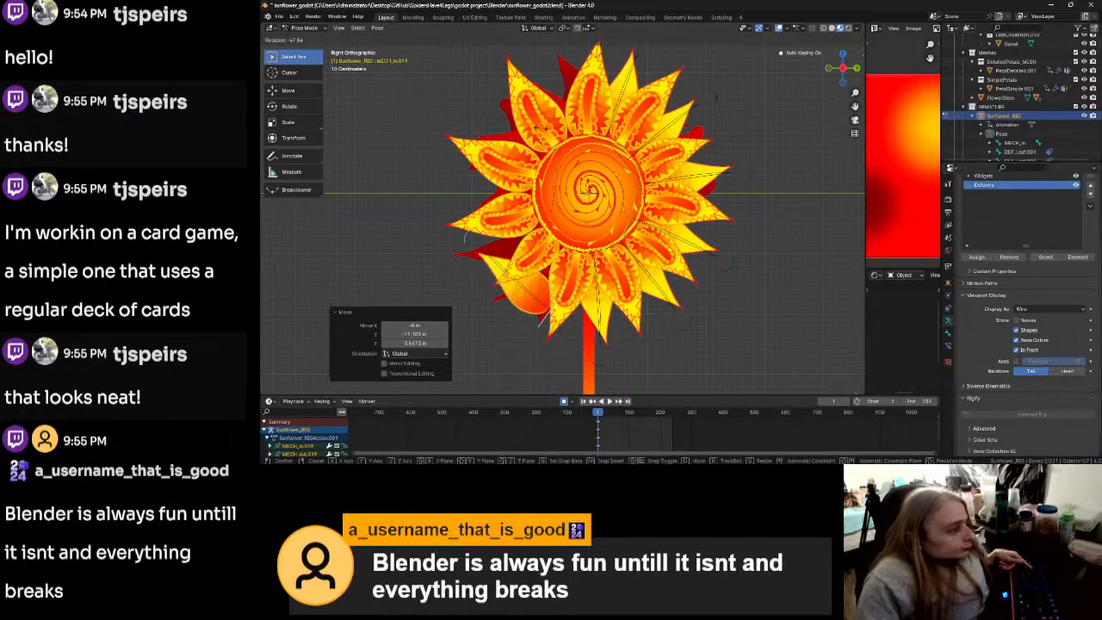
left_click(334, 297)
key("g")
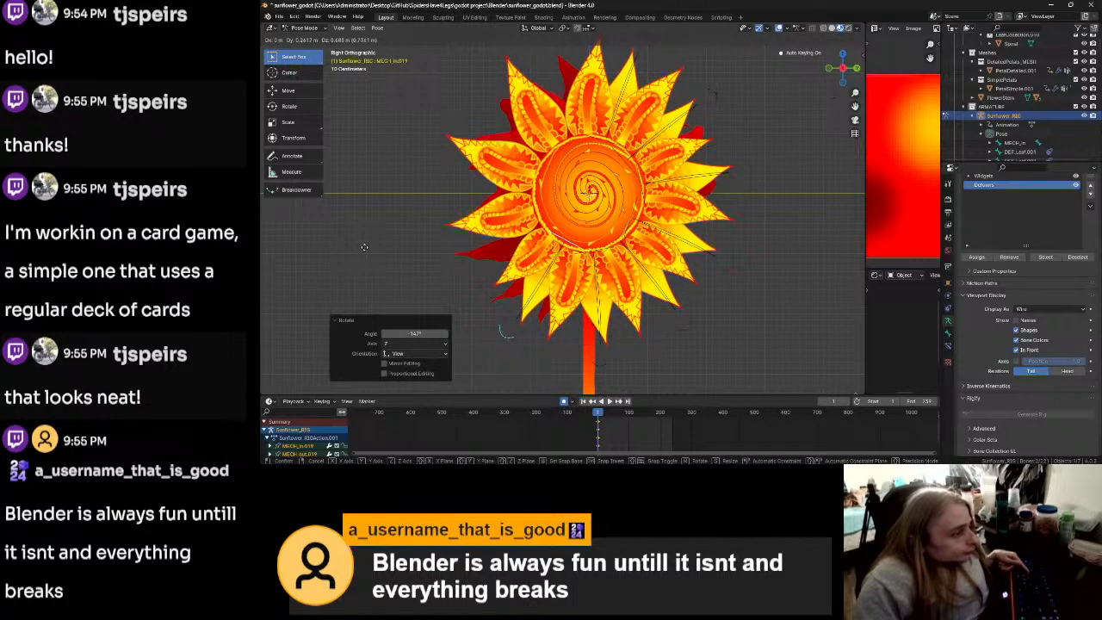
left_click(364, 247)
Step: Select both control bones of the nearest remaining loose petal and move it over to the flower head
scroll(511, 227, "down", 5)
scroll(654, 238, "up", 6)
left_click(733, 162)
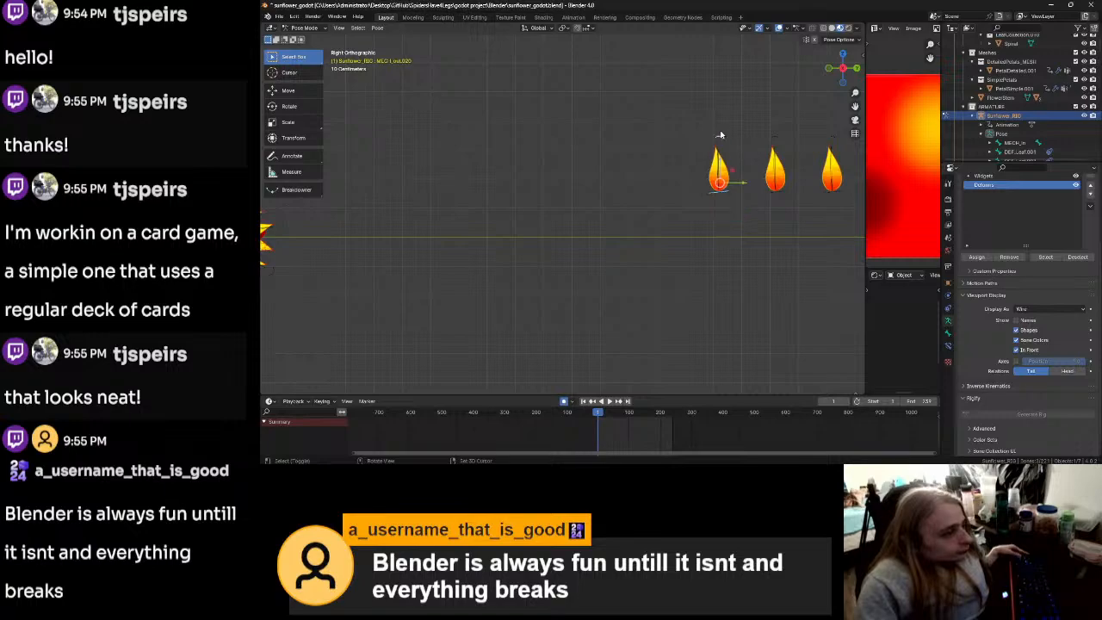
middle_click_drag(336, 262, 805, 283, "shift")
scroll(726, 294, "up", 1)
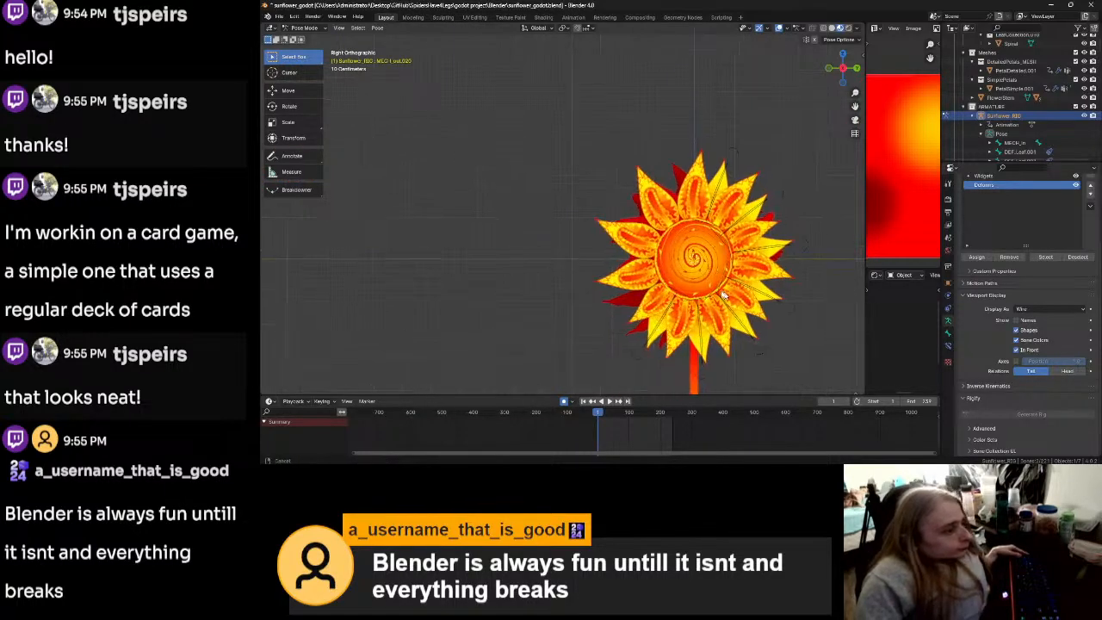
middle_click_drag(727, 293, 597, 229, "shift")
scroll(629, 250, "up", 2)
scroll(629, 250, "up", 1)
key("g")
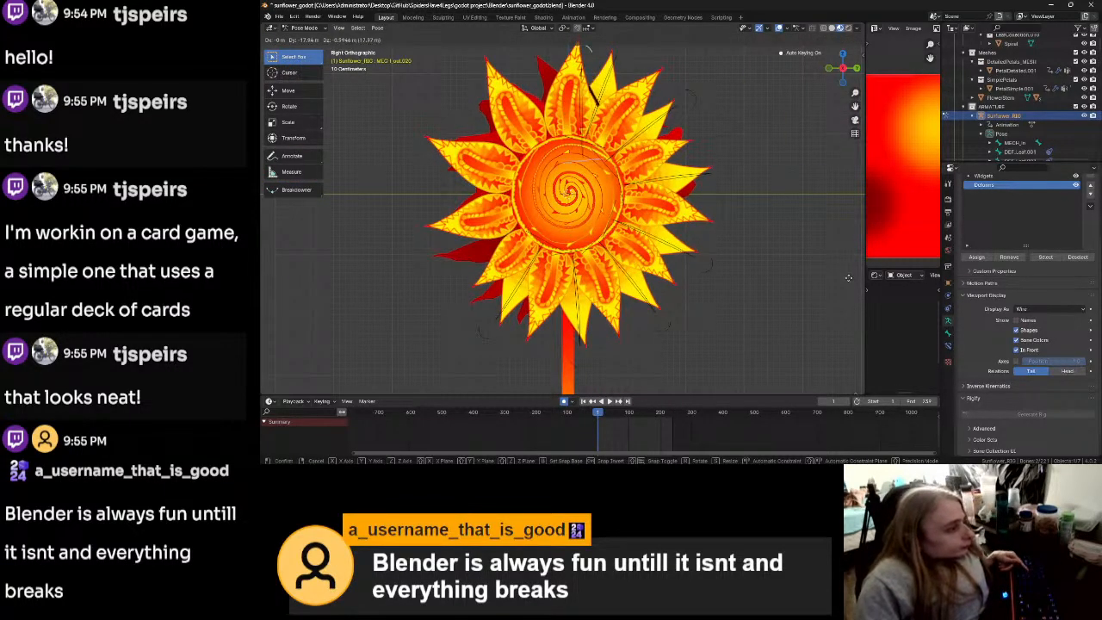
key("Return")
Step: Rotate the moved petal to point outward at the flower's lower left and nudge it into the gap between the detailed petals
key("r")
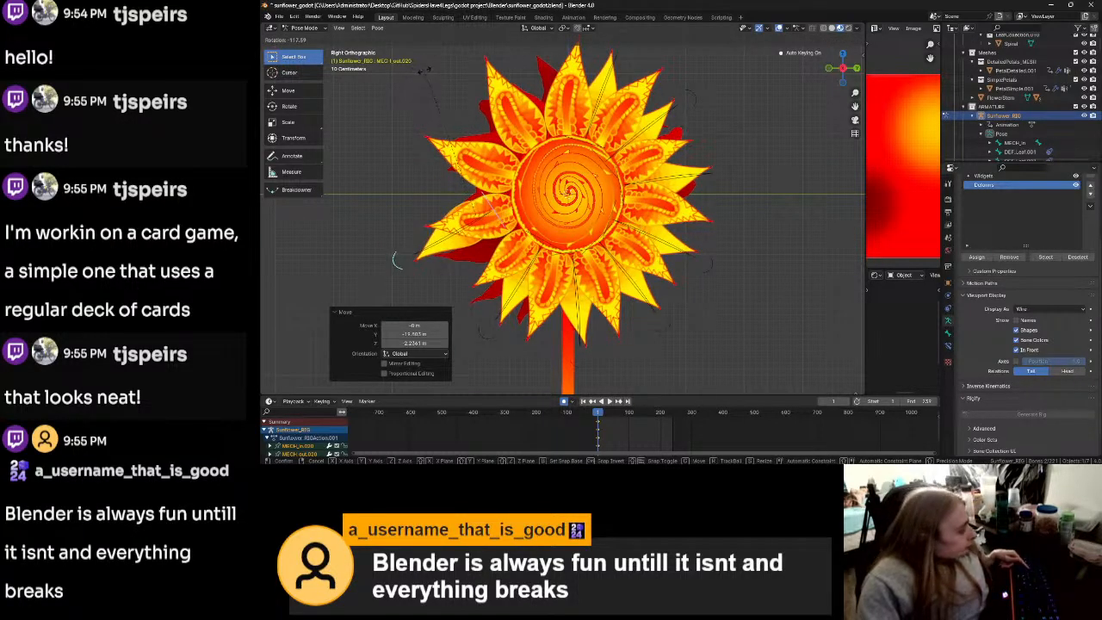
key("Return")
key("g")
key("Return")
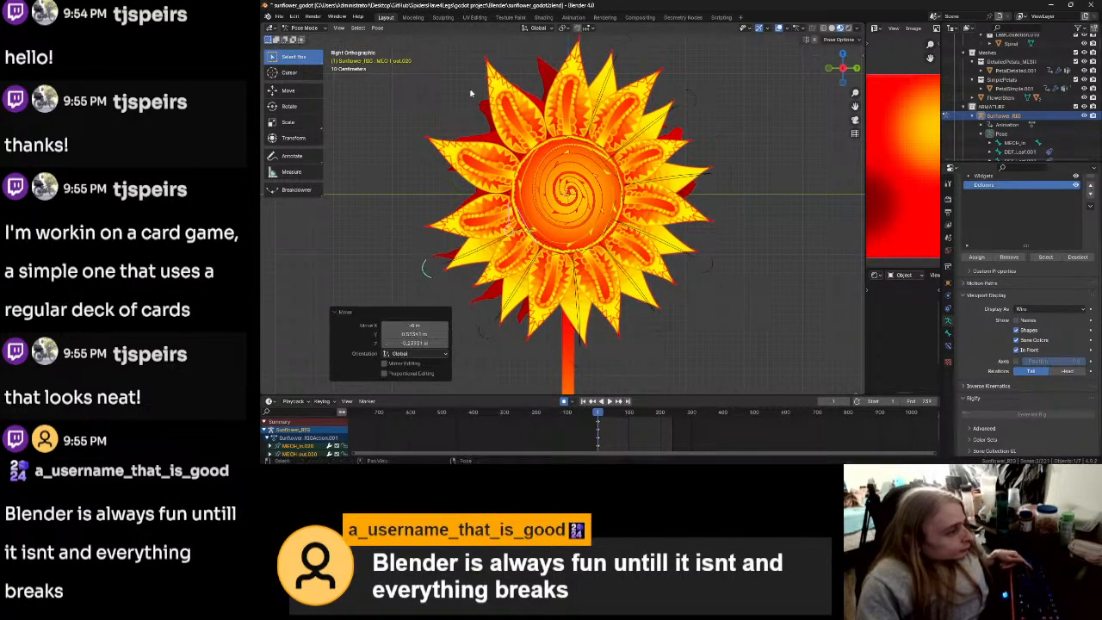
key("r")
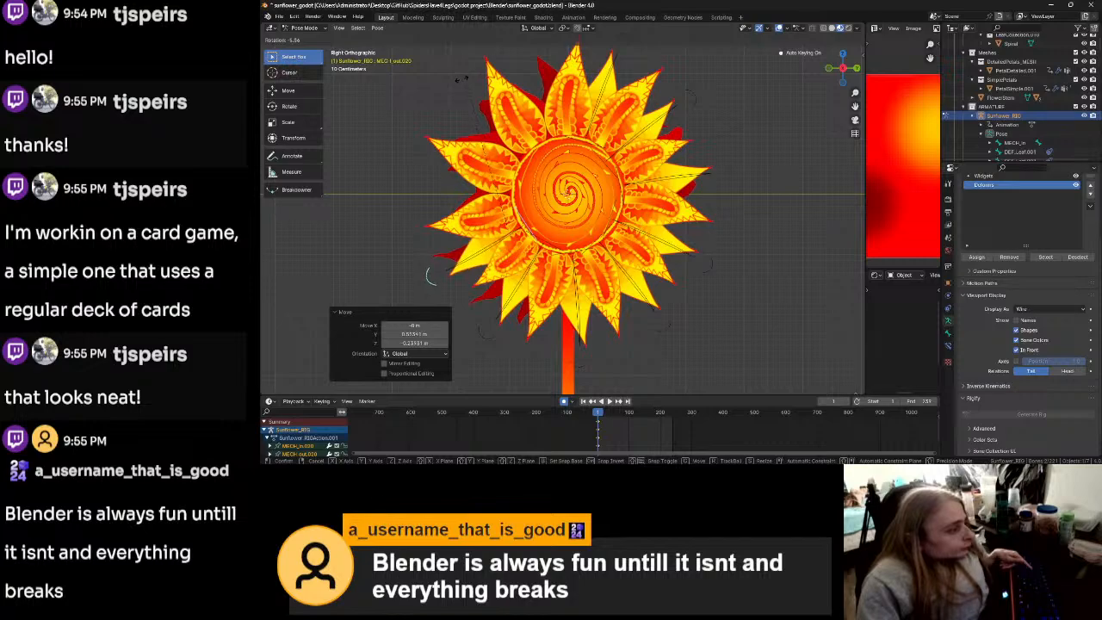
key("Return")
key("g")
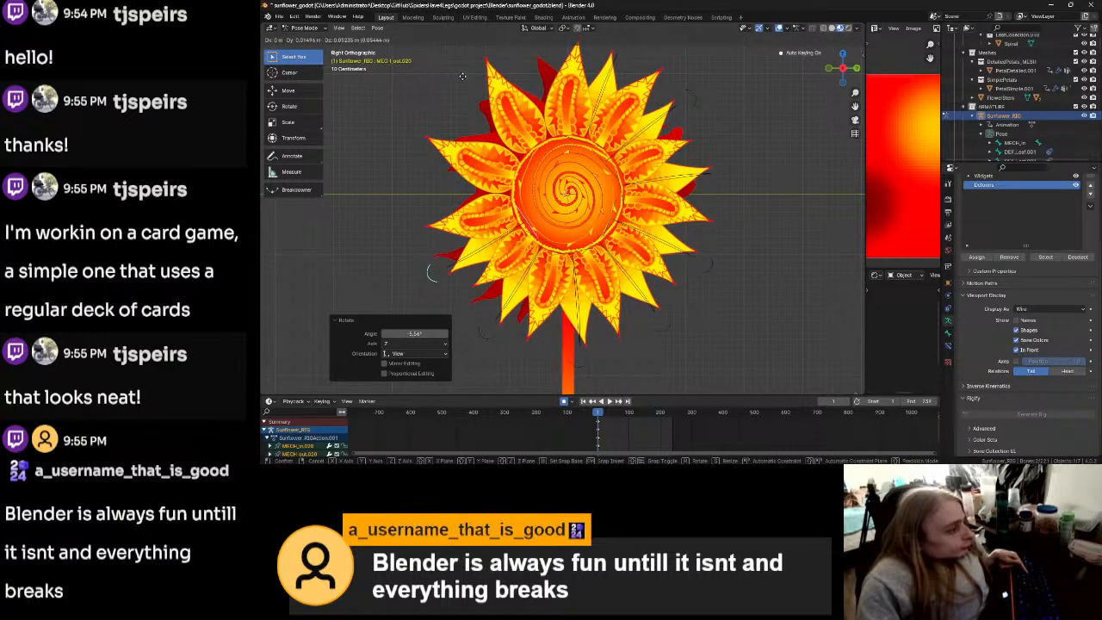
left_click(462, 75)
Step: Select both control bones of the next loose simple petal and move it next to the flower's left side
scroll(603, 142, "down", 5)
middle_click_drag(852, 210, 709, 216, "shift")
left_click(673, 213)
left_click(665, 172, "shift")
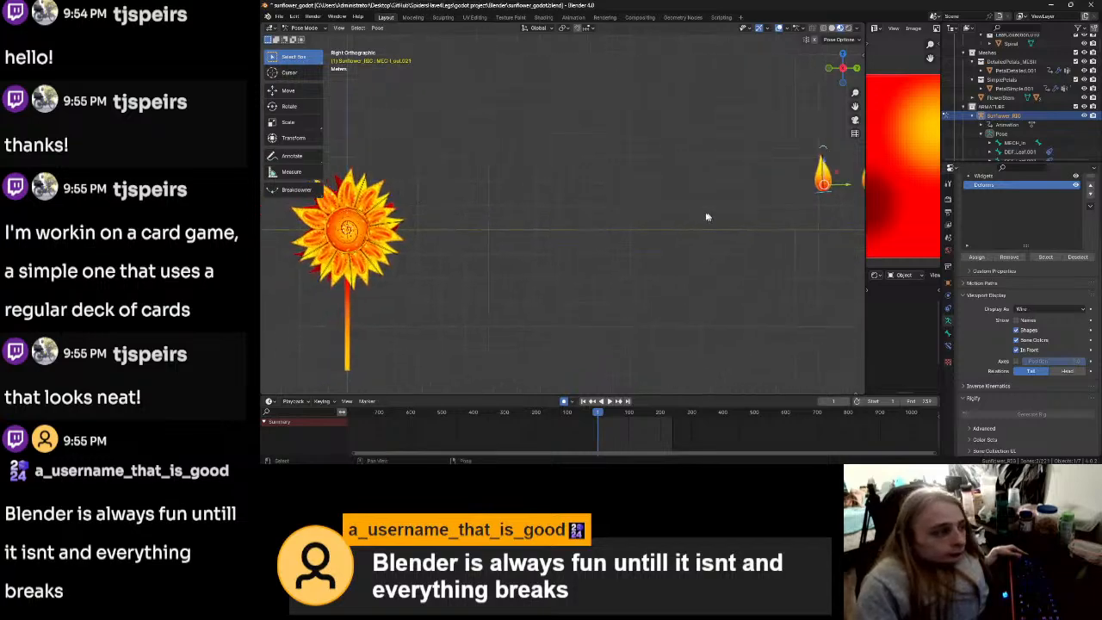
middle_click_drag(605, 246, 737, 239, "shift")
scroll(482, 280, "up", 3)
middle_click_drag(474, 284, 601, 285, "shift")
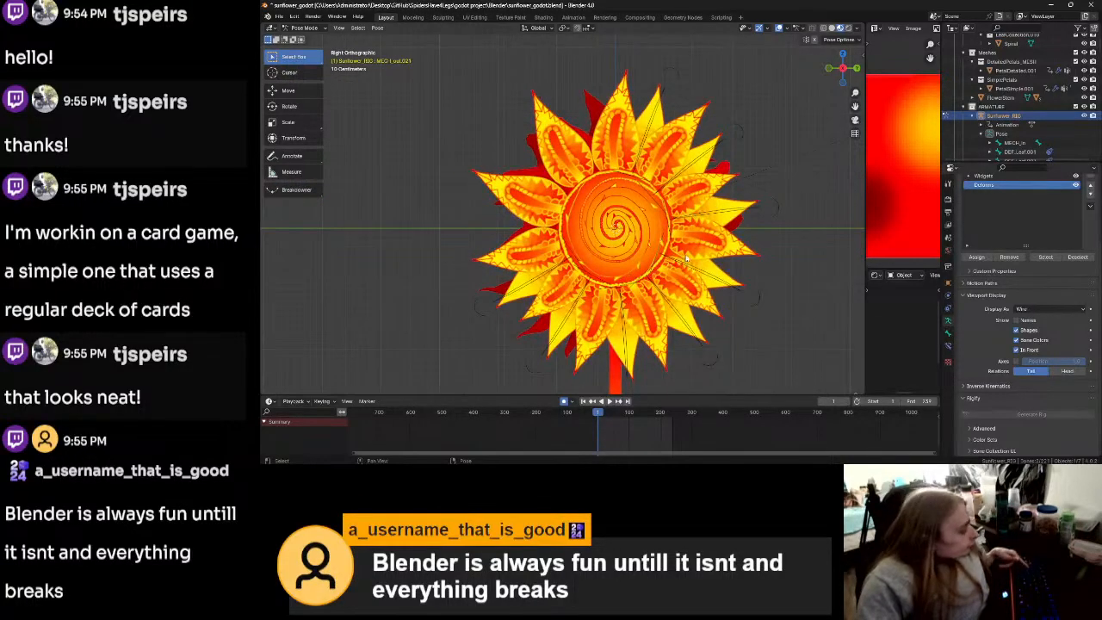
key("g")
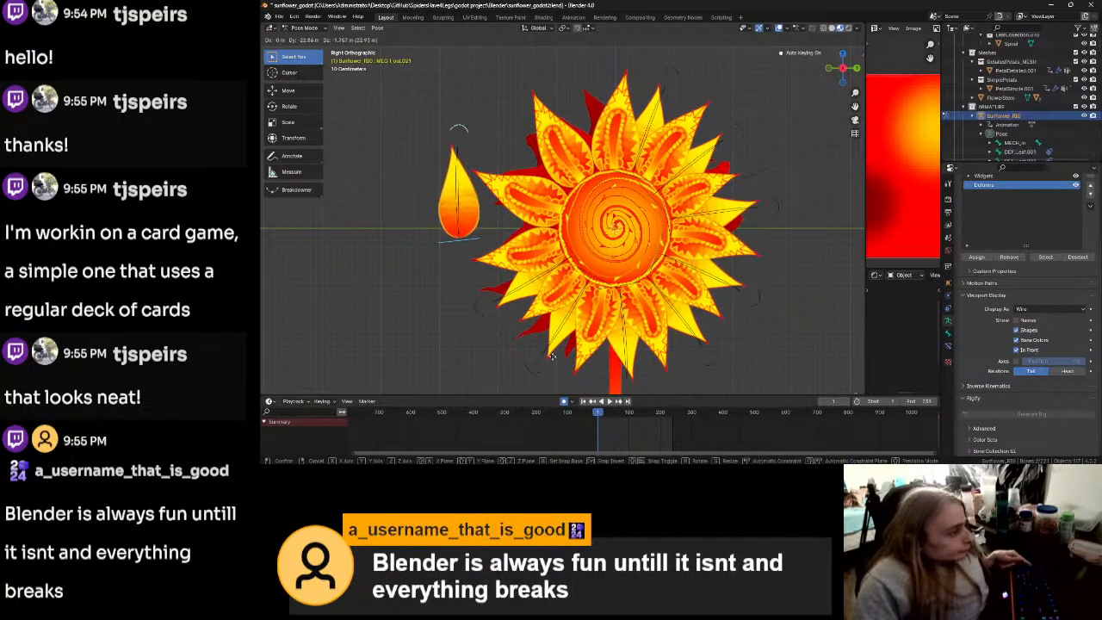
left_click(554, 355)
Step: Rotate this petal about 90° to point left and fit it into the gap between the left detailed petals
key("r")
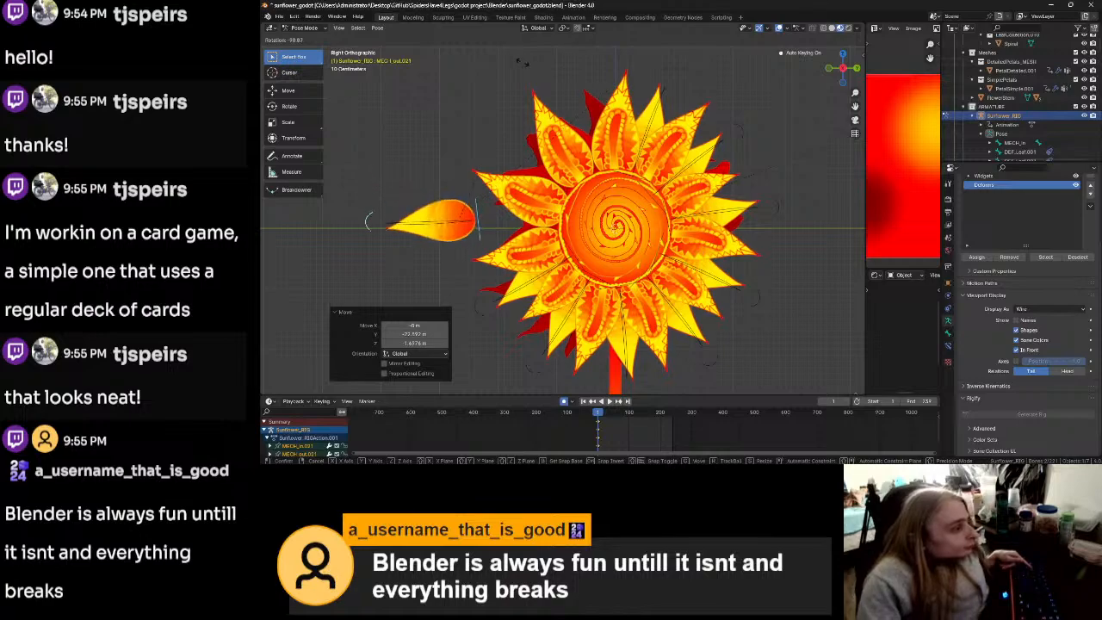
left_click(531, 68)
key("g")
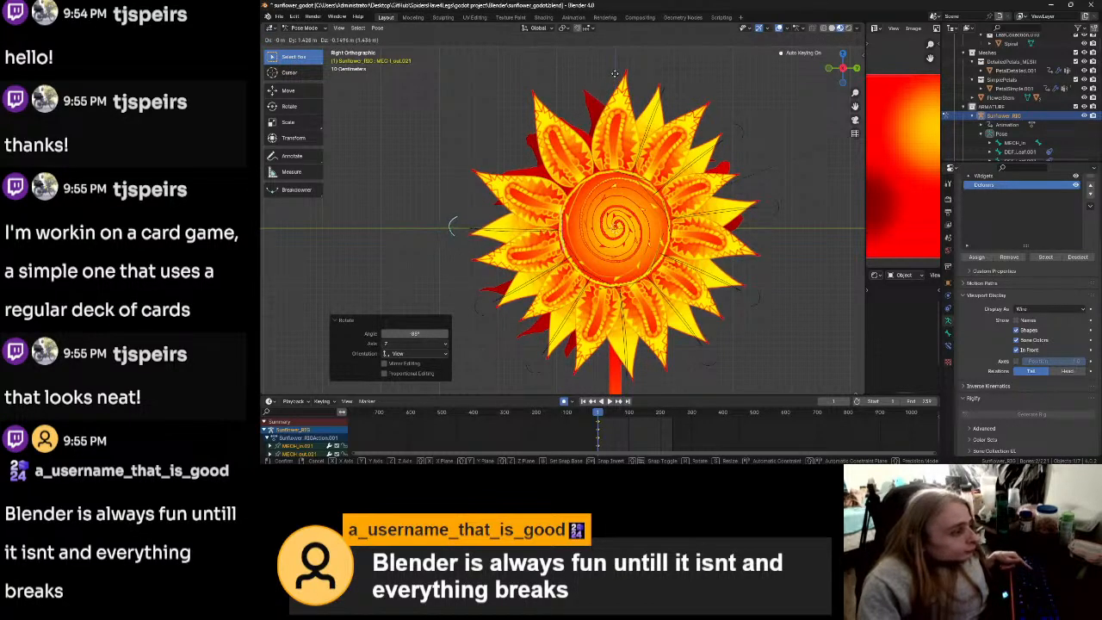
left_click(620, 74)
key("r")
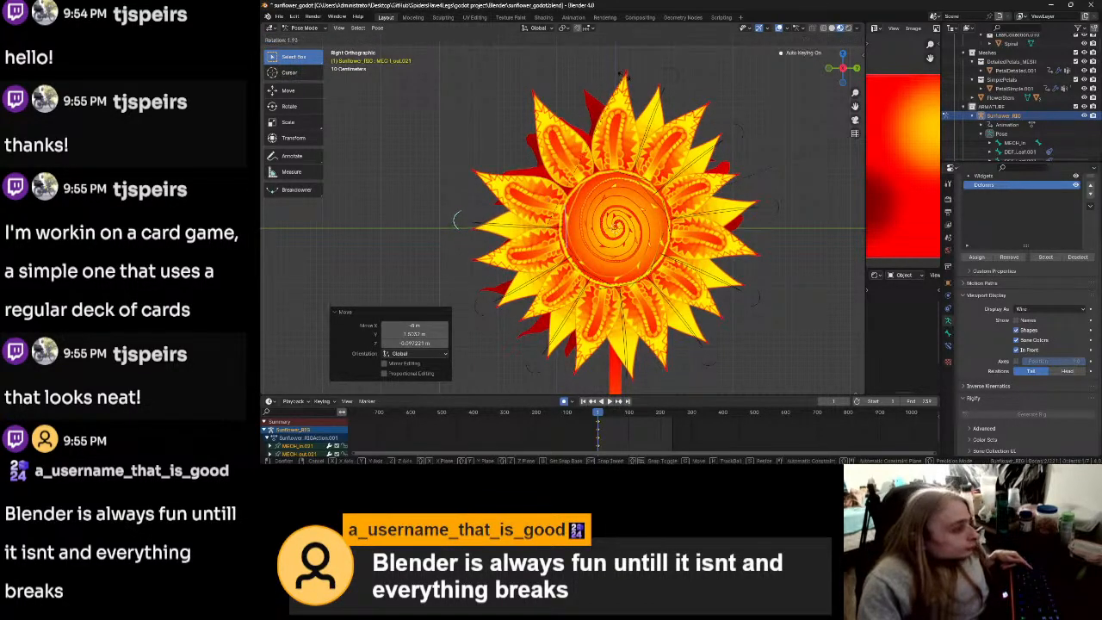
left_click(629, 83)
Step: Select both control bones of the next loose petal and move it to the flower's upper left
middle_click_drag(639, 158, 371, 192, "shift")
scroll(629, 161, "down", 5)
left_click(624, 212)
left_click(616, 172, "shift")
middle_click_drag(418, 223, 768, 226, "shift")
scroll(443, 232, "up", 5)
middle_click_drag(519, 256, 611, 256, "shift")
key("g")
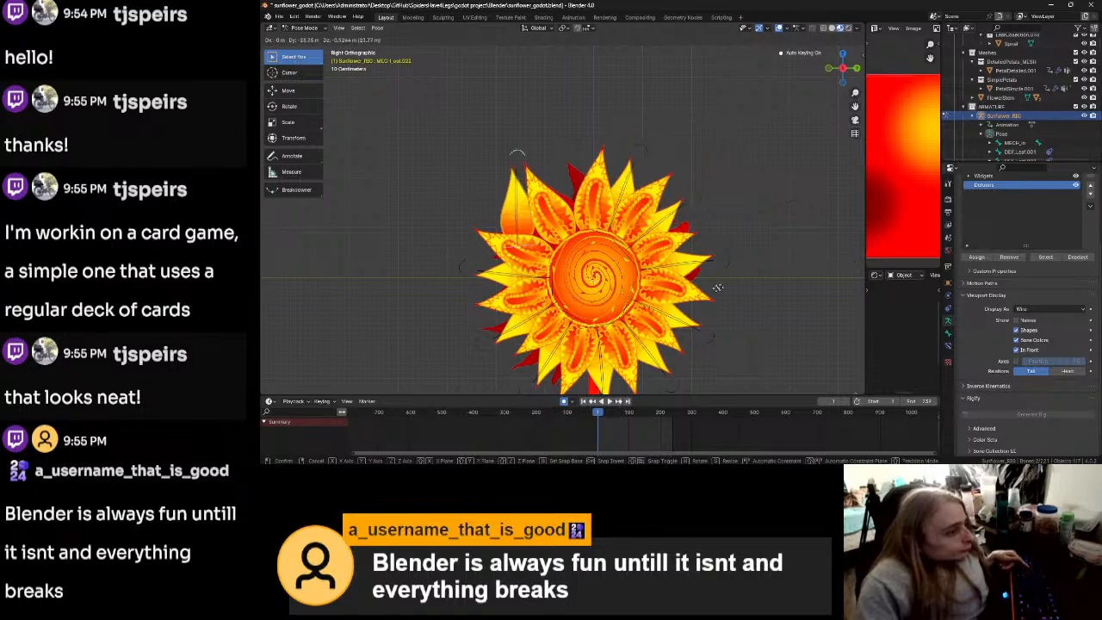
left_click(739, 291)
Step: Rotate the upper-left petal to point outward and nudge it into the gap between the neighbouring detailed petals
key("r")
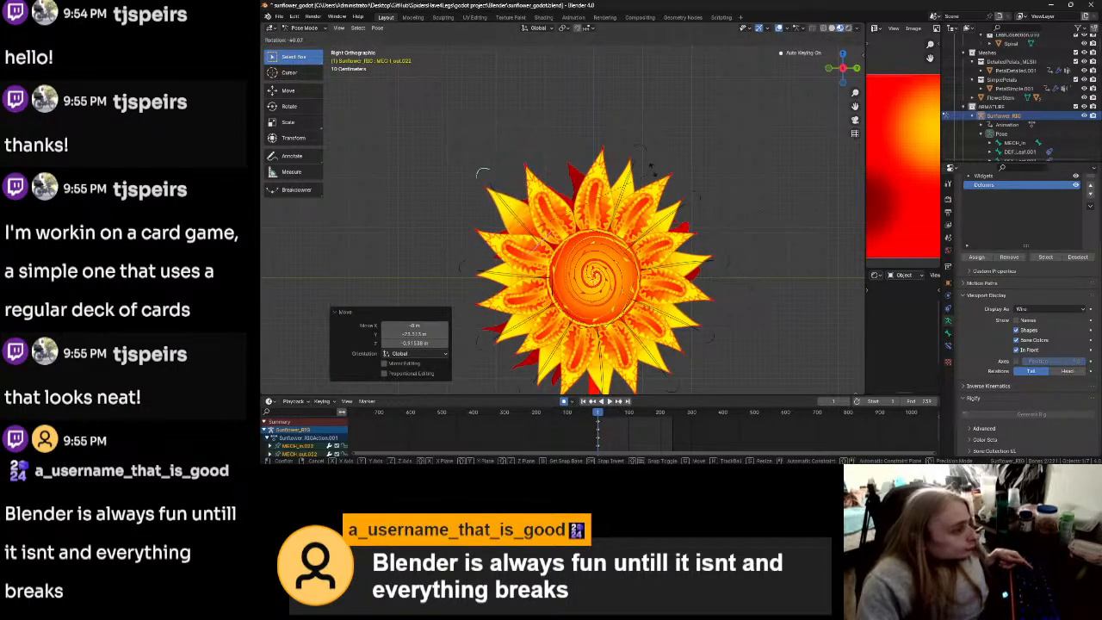
left_click(629, 151)
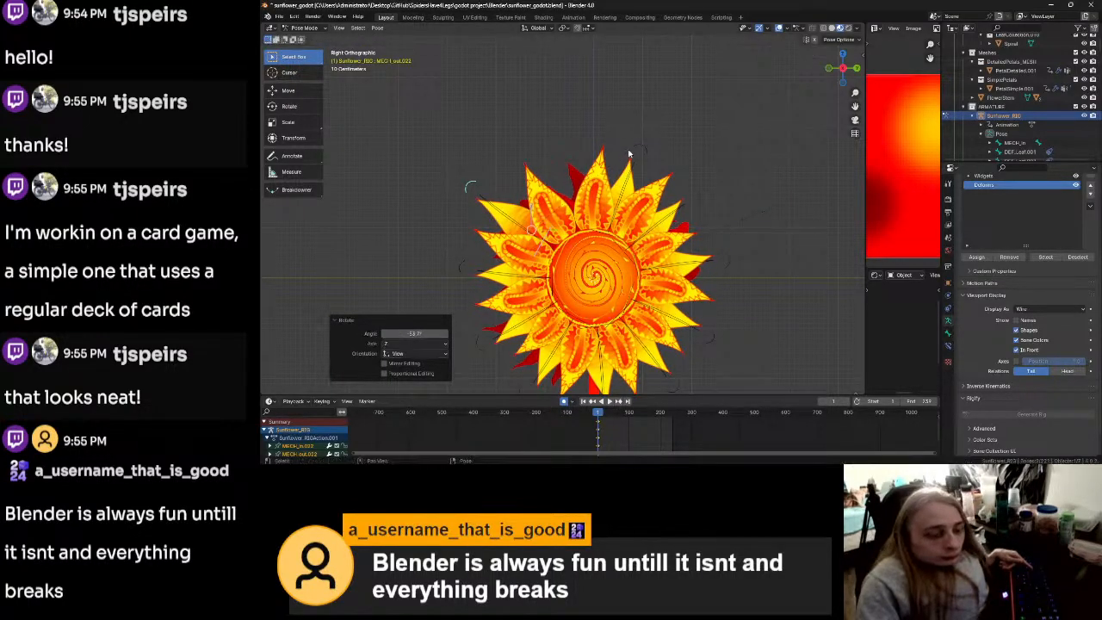
scroll(684, 219, "up", 2)
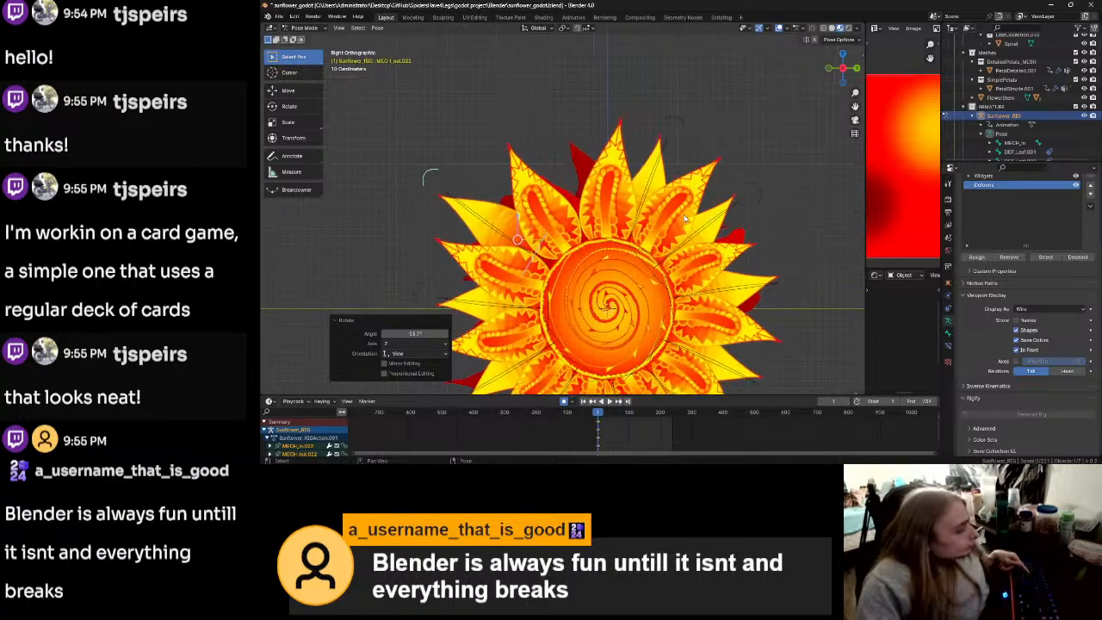
key("g")
left_click(707, 233)
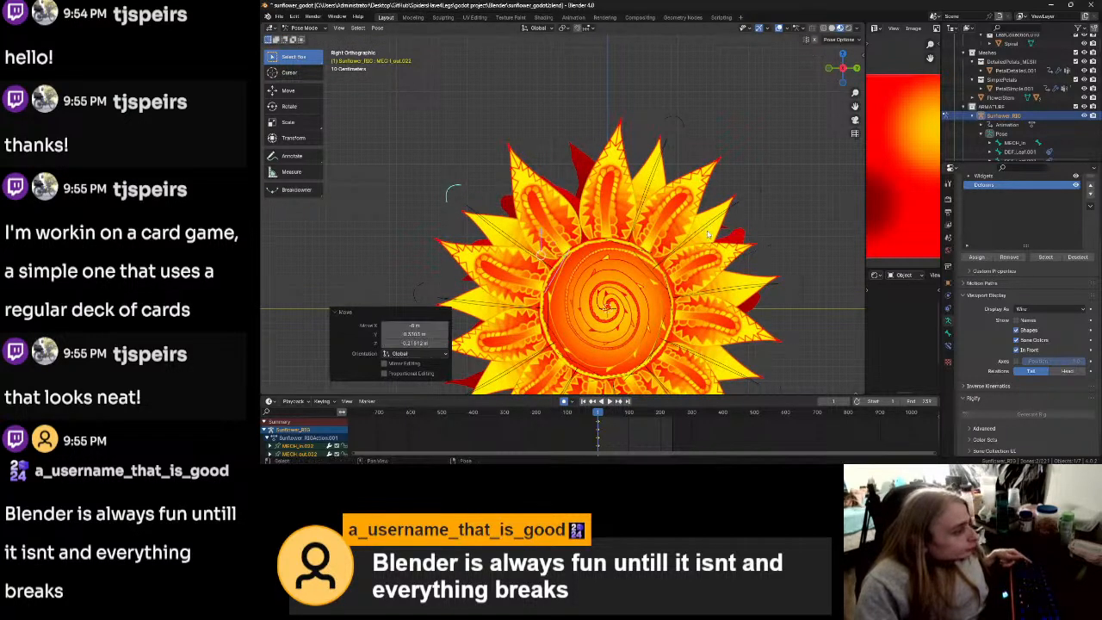
key("r")
left_click(723, 217)
key("g")
left_click(733, 215)
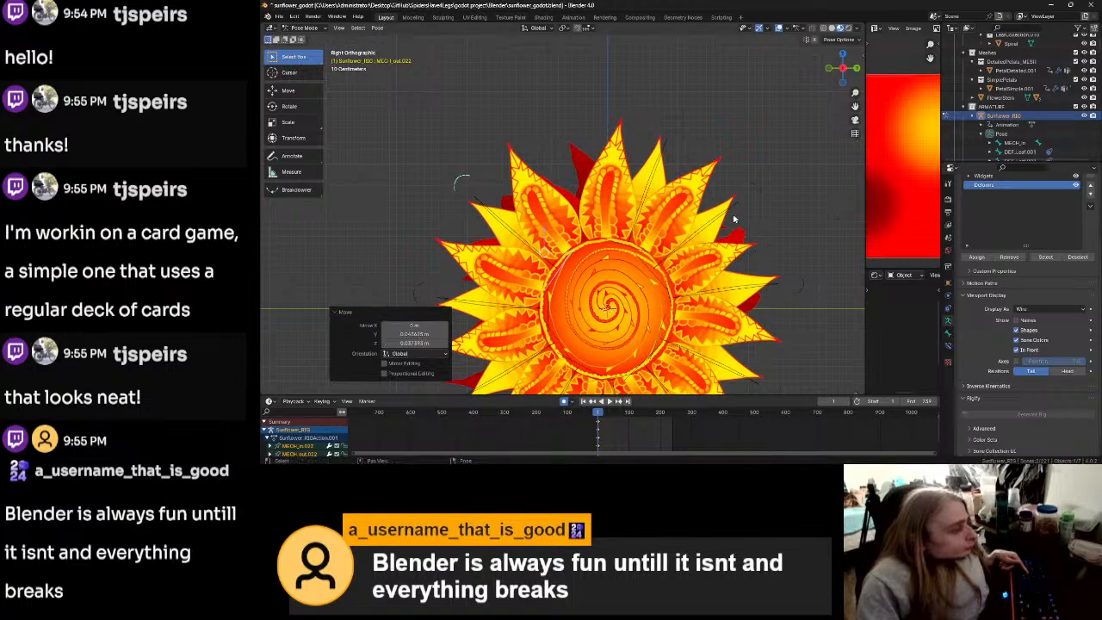
Step: Select the last loose petal's control bones and move it to the top of the flower head
scroll(733, 217, "down", 8)
middle_click_drag(804, 250, 633, 231, "shift")
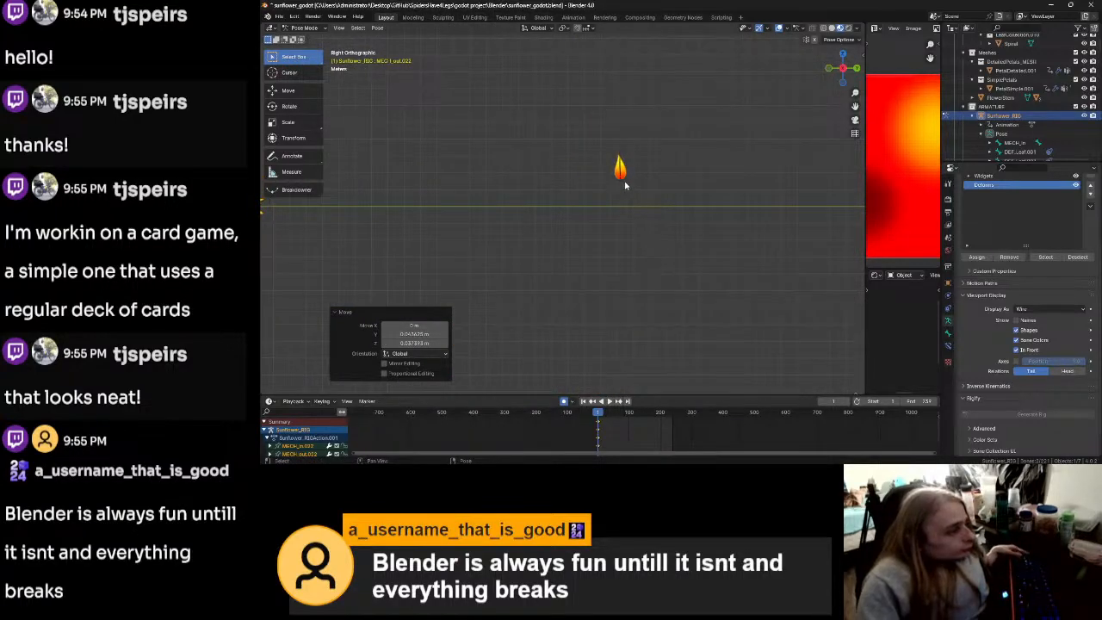
left_click(625, 186)
middle_click_drag(464, 242, 723, 268, "shift")
scroll(492, 272, "up", 7)
middle_click_drag(433, 260, 701, 264, "shift")
key("g")
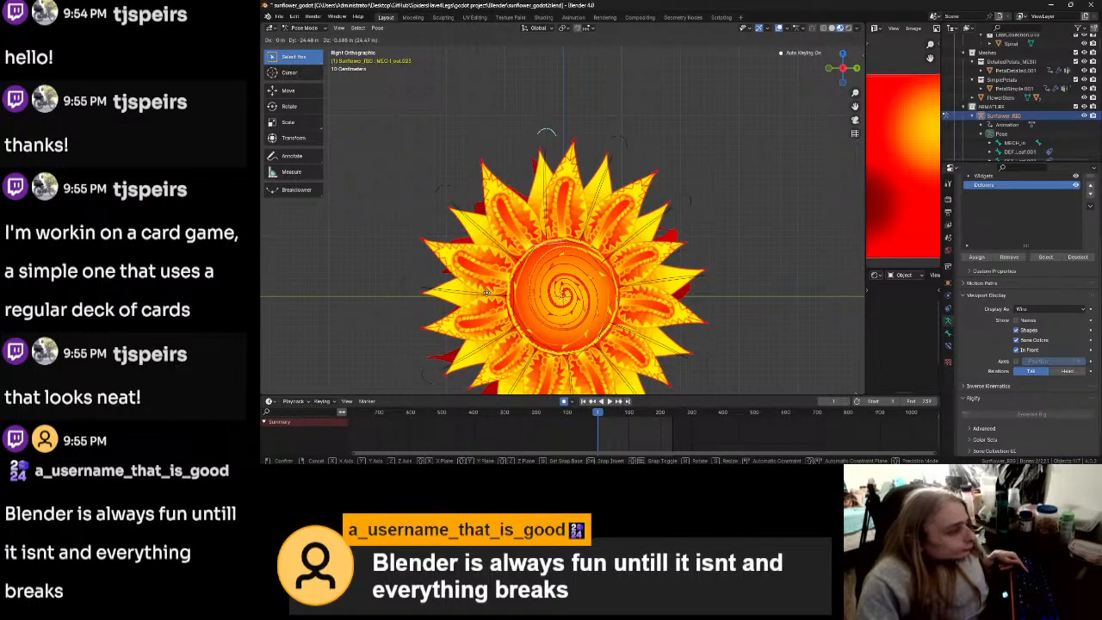
left_click(486, 298)
Step: Rotate the top petal about 15° to the left and nudge it into the gap beside the top detailed petal
key("r")
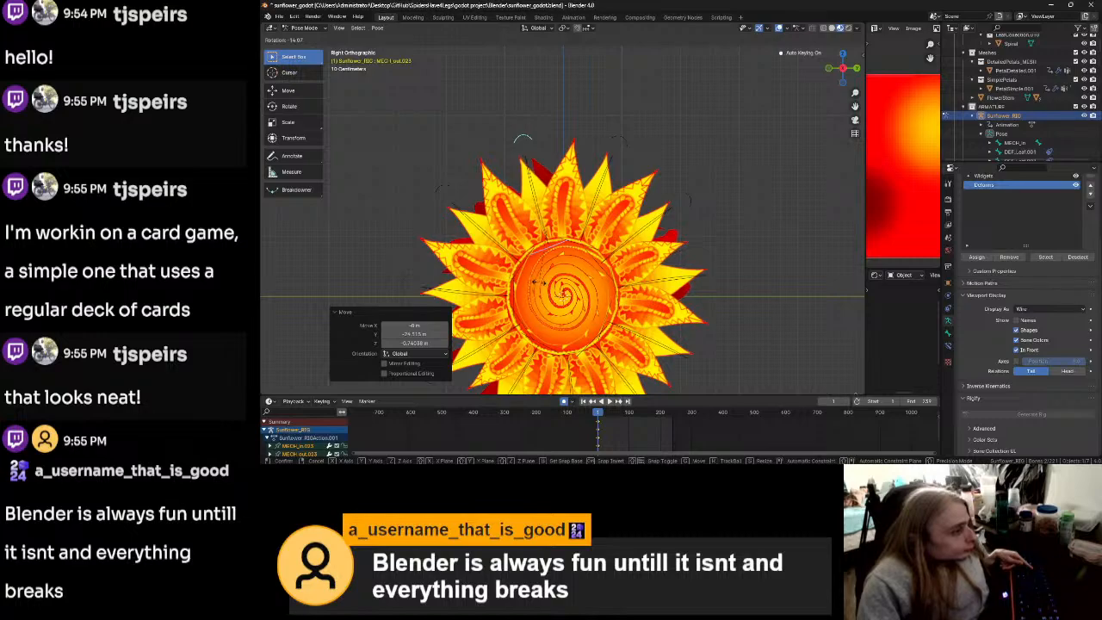
left_click(535, 282)
key("g")
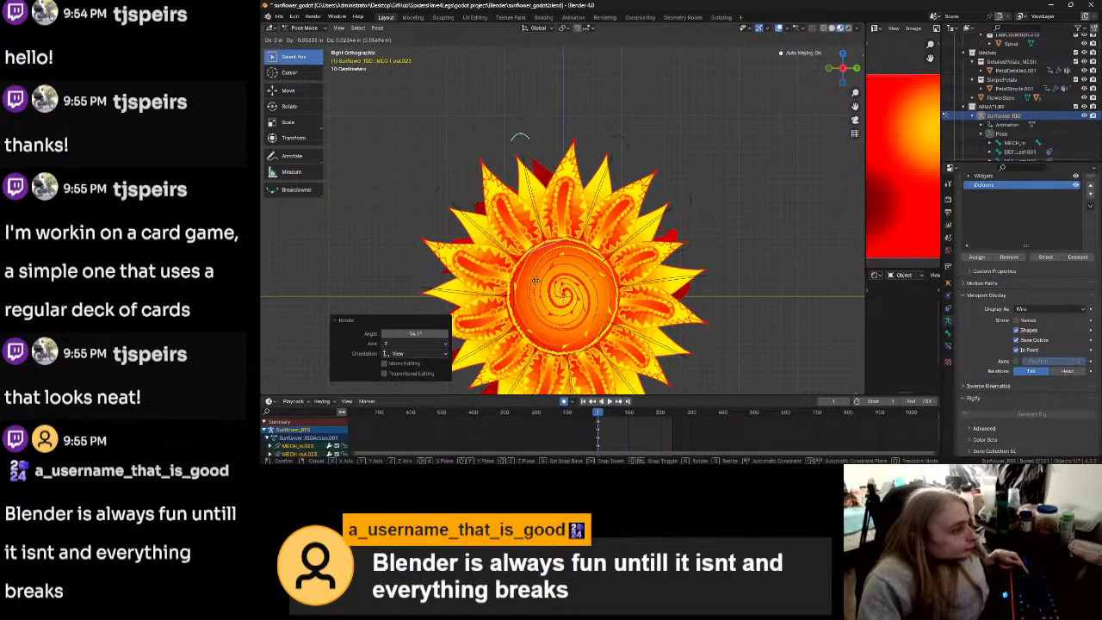
left_click(535, 280)
Step: Select the petals' control bones around the flower and apply their current pose as the rest pose
scroll(582, 270, "down", 6)
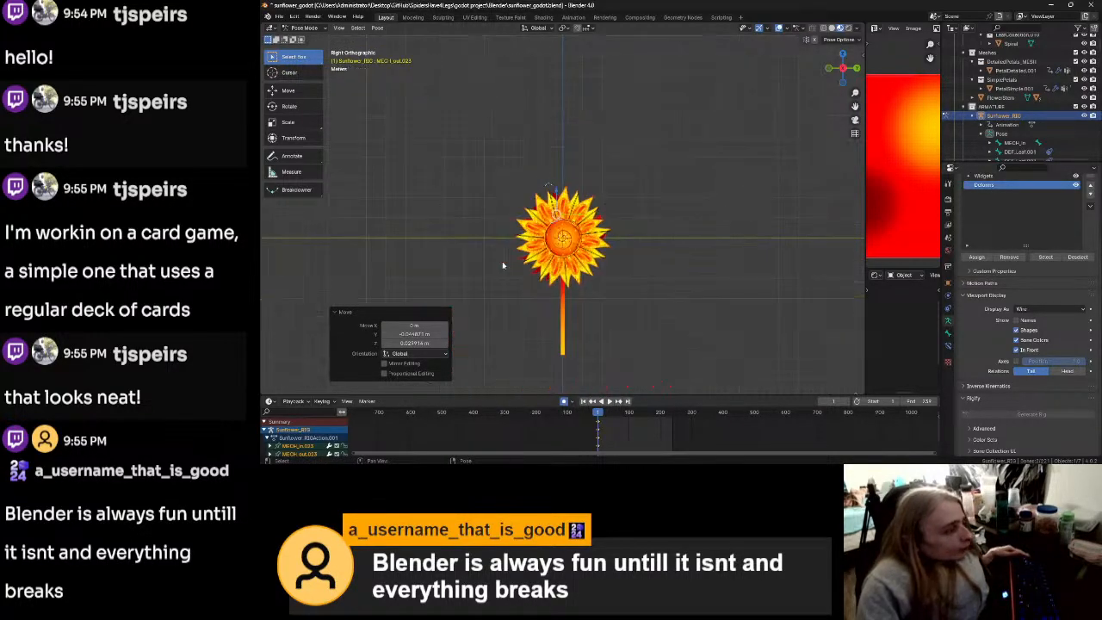
left_click(599, 267)
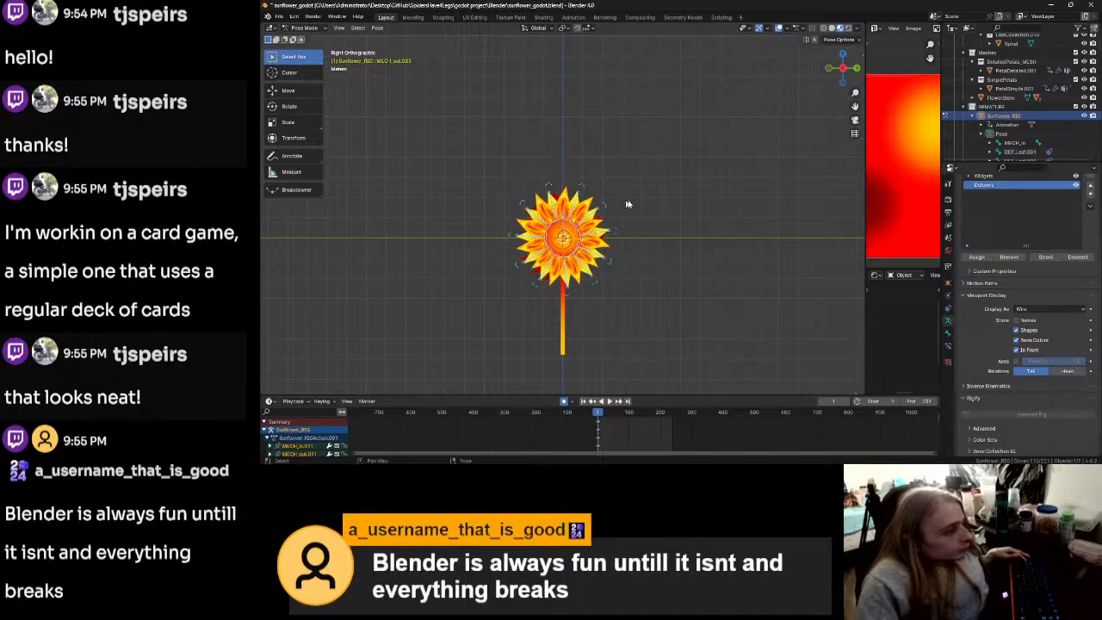
left_click(377, 27)
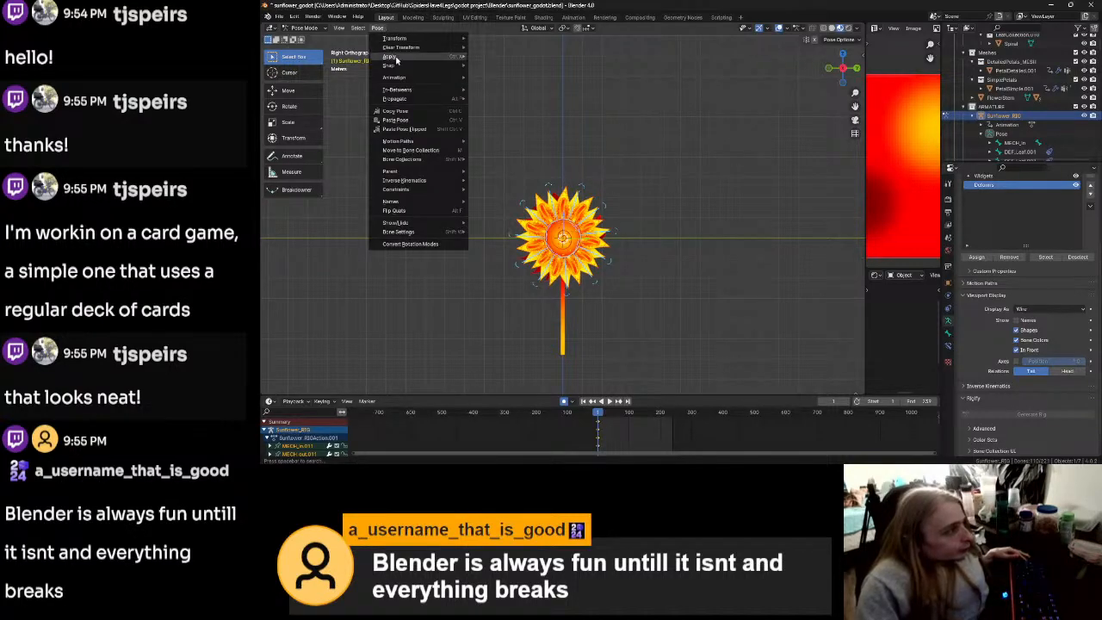
mouse_move(398, 58)
left_click(518, 65)
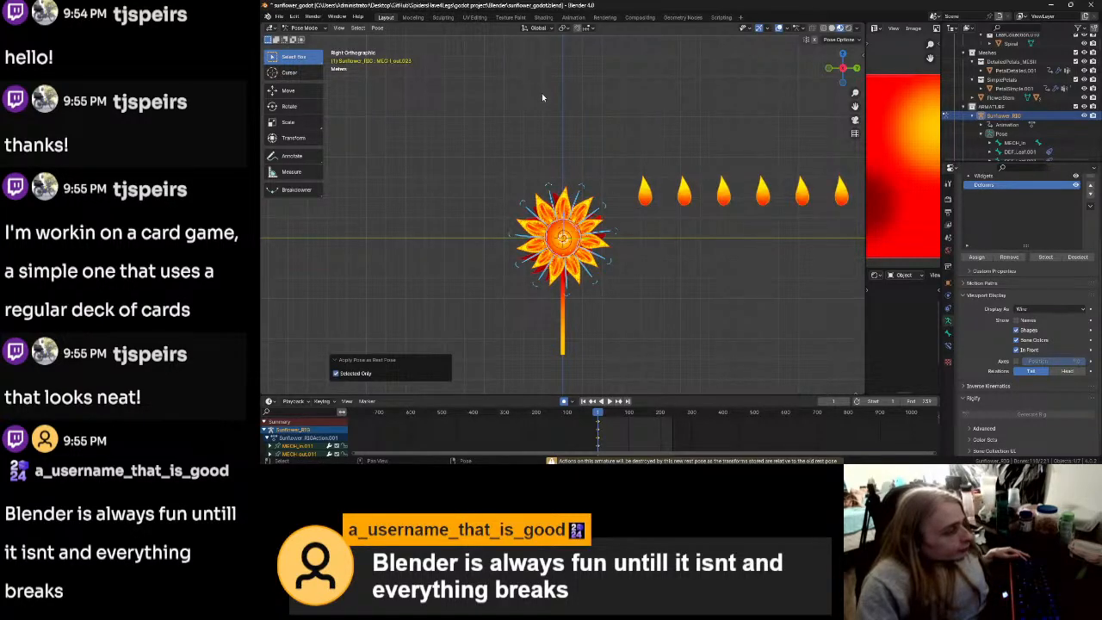
Step: Leave Pose Mode and open the PetalSimple.001 mesh in Edit Mode
key("ctrl+Tab")
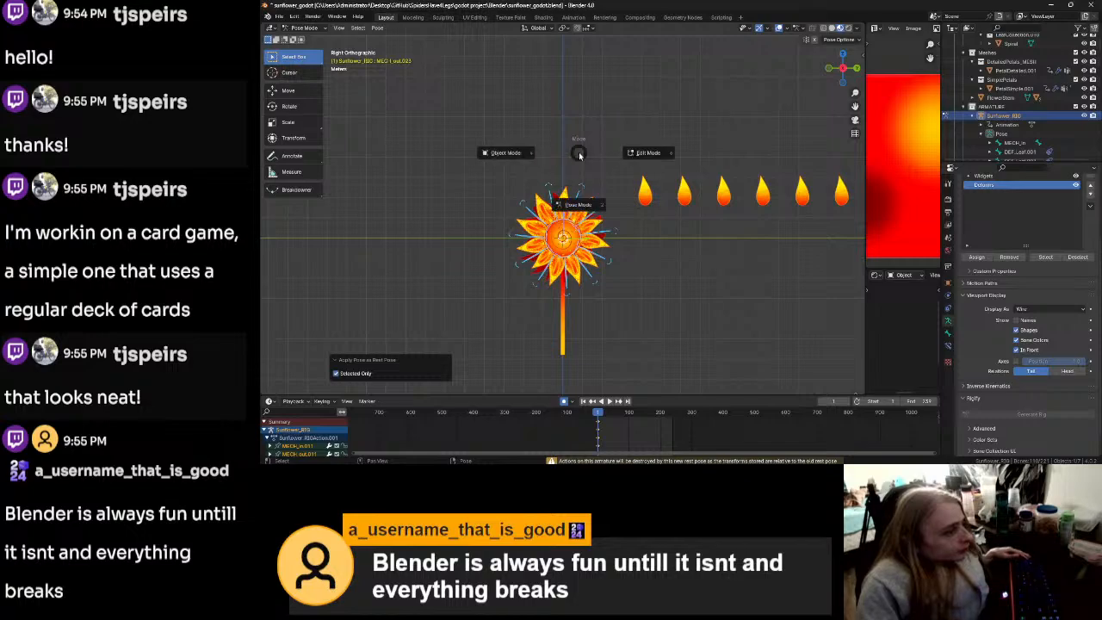
left_click(646, 191)
key("ctrl+Tab")
left_click(707, 199)
scroll(689, 220, "up", 3)
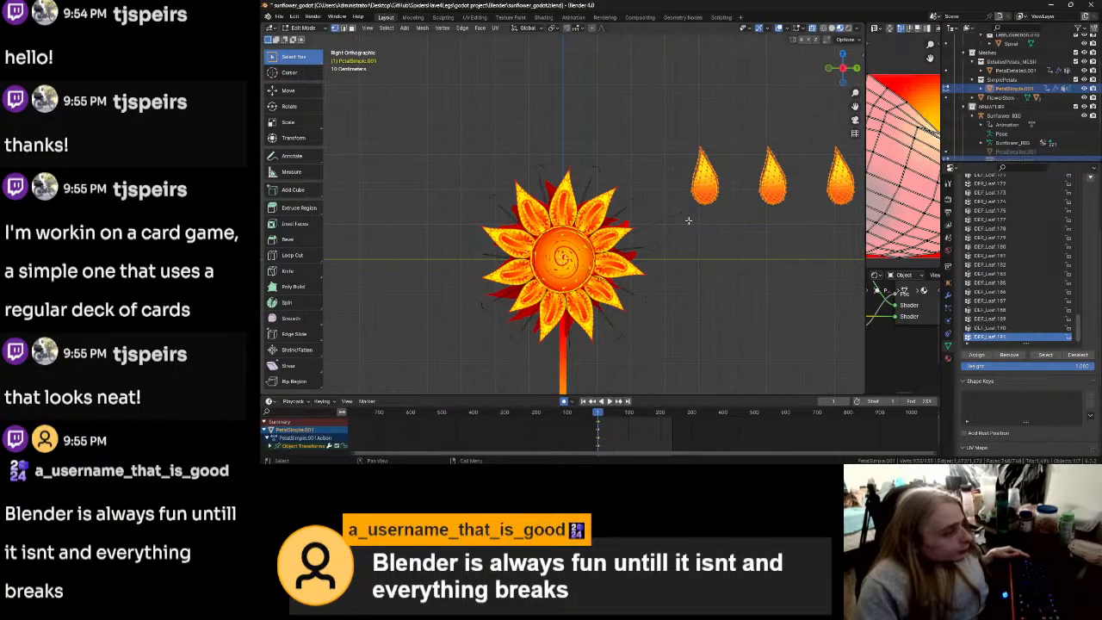
scroll(688, 221, "up", 2)
key("shift+d")
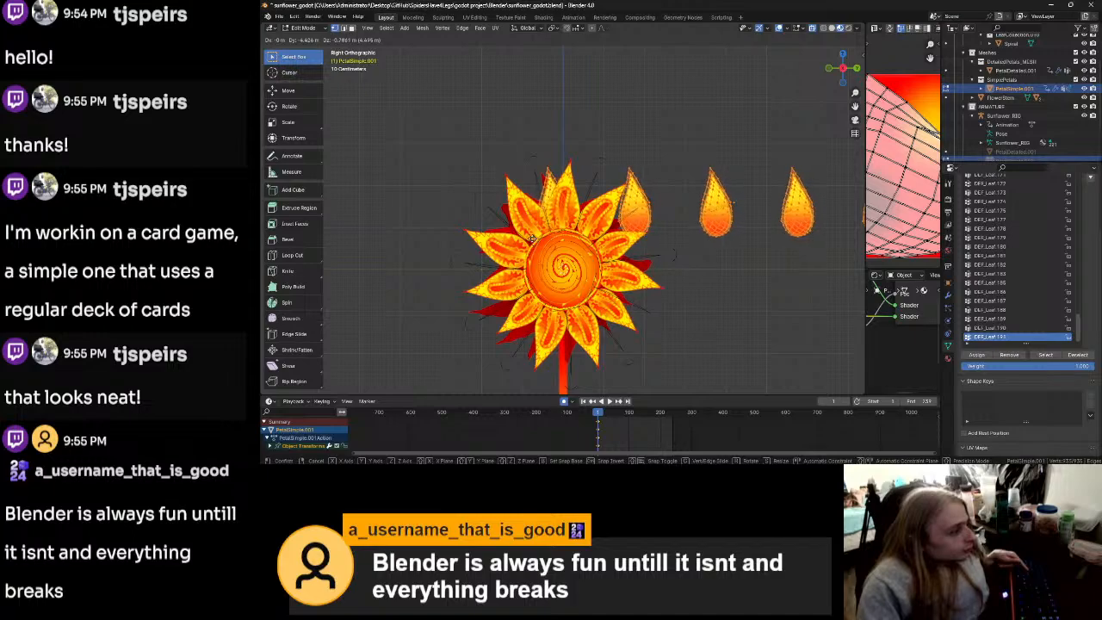
left_click(717, 204)
Step: Select the nearest simple petal's vertices, move them just right of the top detailed petal, and rotate the petal to point outward
left_click_drag(691, 119, 764, 233)
scroll(735, 251, "up", 2)
key("g")
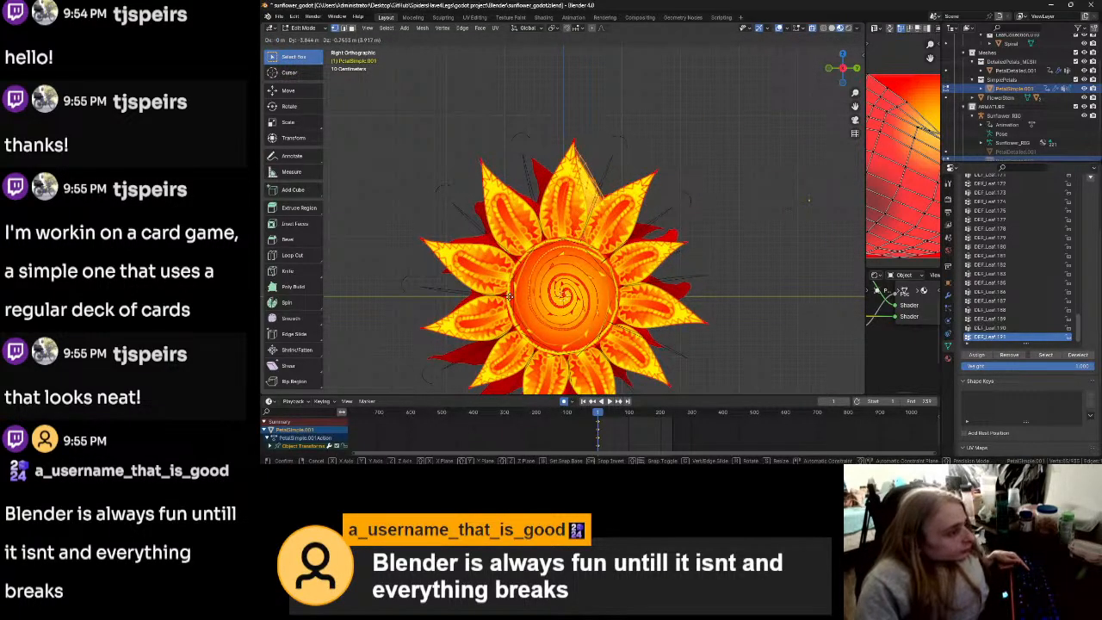
left_click(647, 207)
key("r")
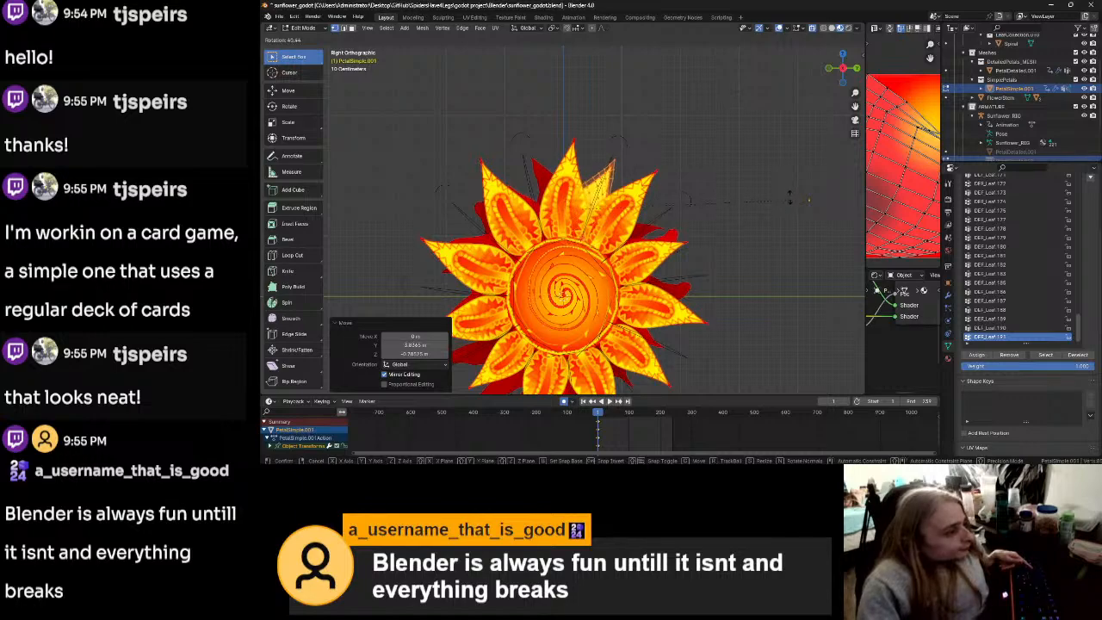
left_click(790, 179)
Step: Fine-tune this petal in the gap right of the top detailed petal by nudging it and rotating it back about 7°
key("g")
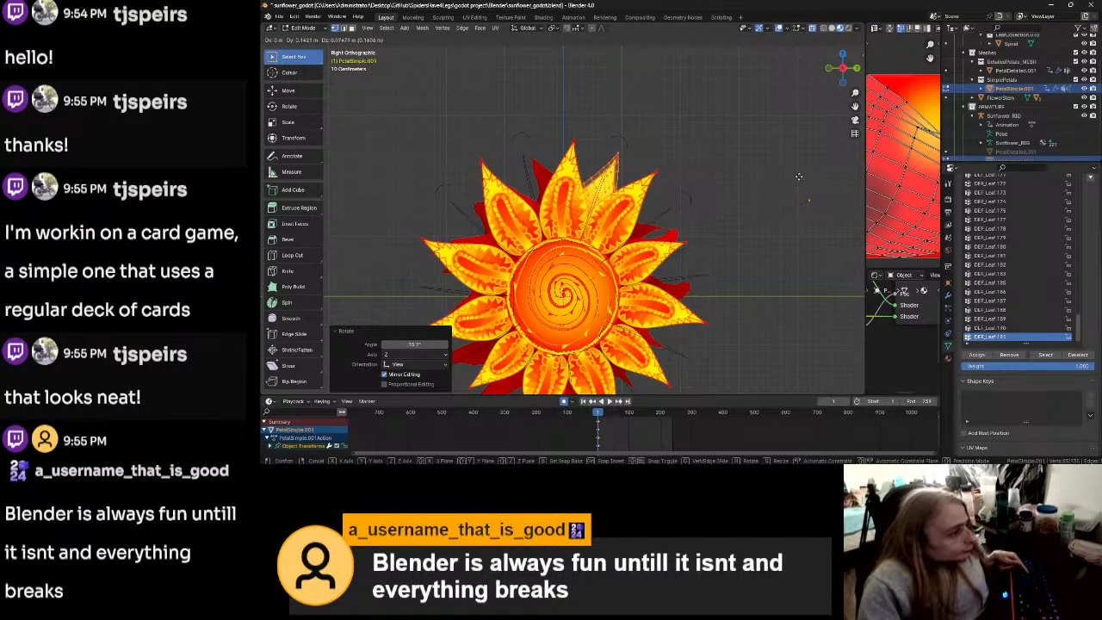
left_click(800, 179)
key("r")
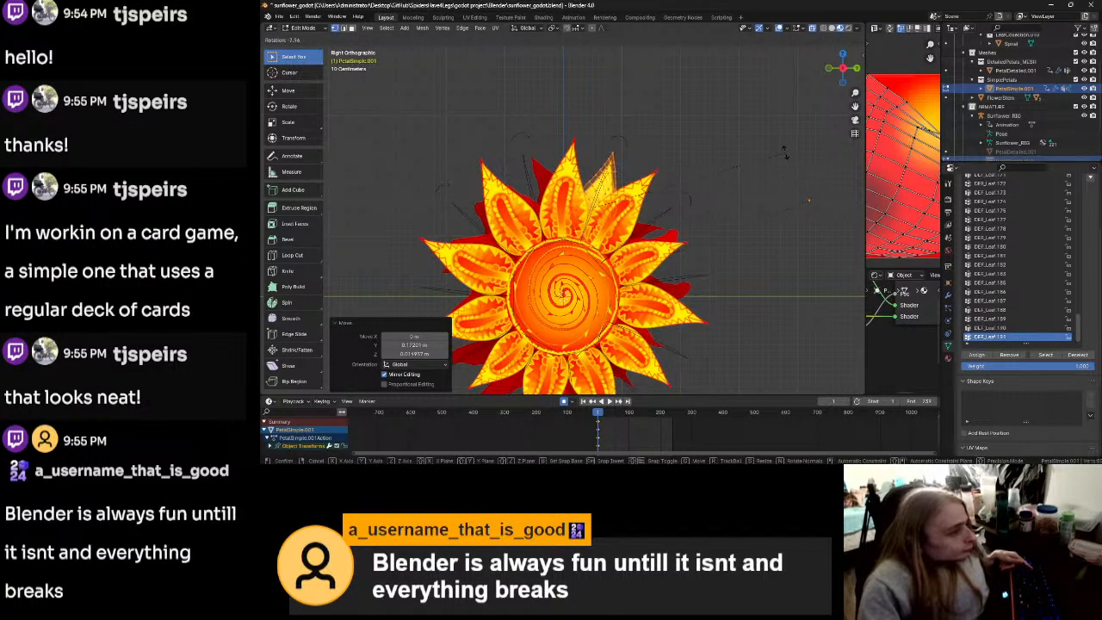
left_click(784, 152)
key("g")
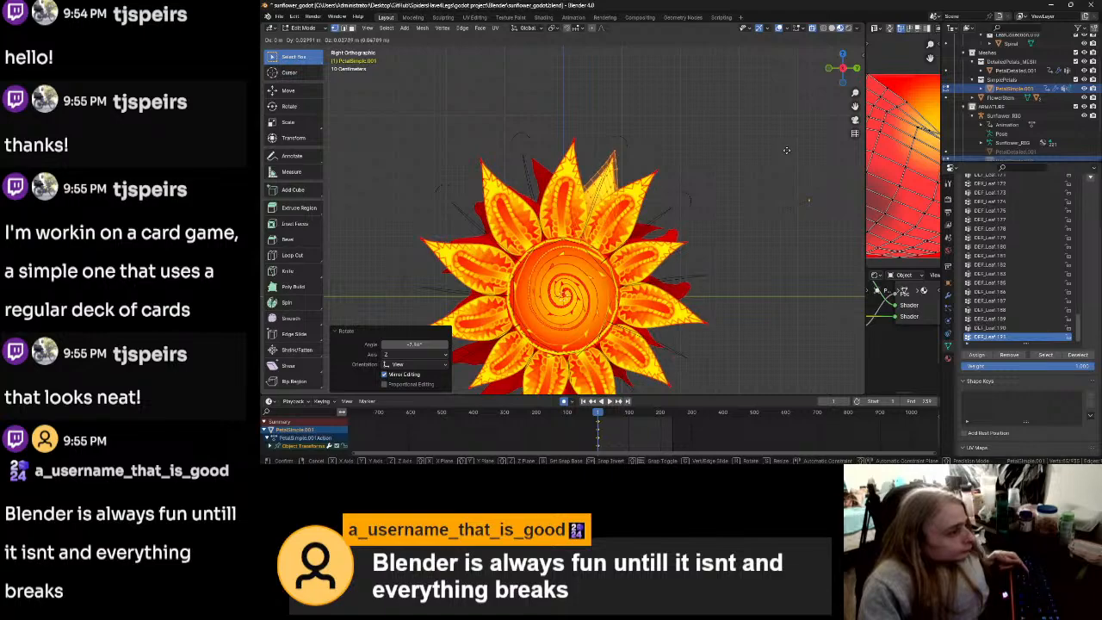
left_click(785, 150)
Step: Select the next simple petal's vertices and move them to the flower's upper right
scroll(671, 193, "down", 3)
middle_click_drag(711, 205, 667, 200, "shift")
left_click_drag(686, 130, 754, 233)
scroll(672, 238, "up", 1)
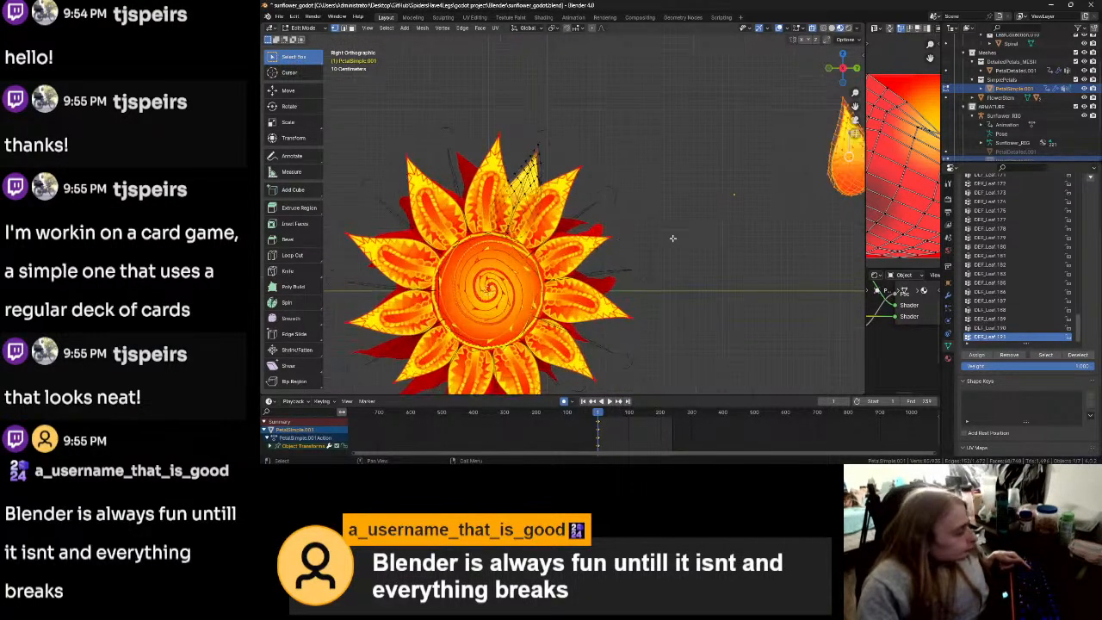
key("g")
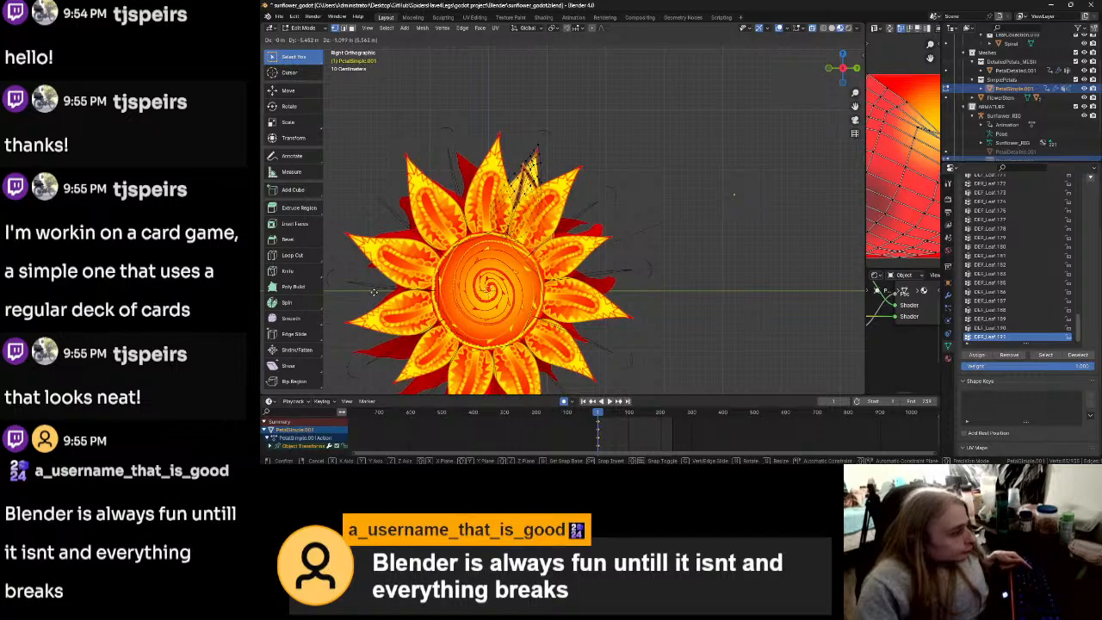
left_click(373, 292)
Step: Rotate the upper-right petal about 52°, nudge it between the detailed petals, and rotate it about 7° further
key("r")
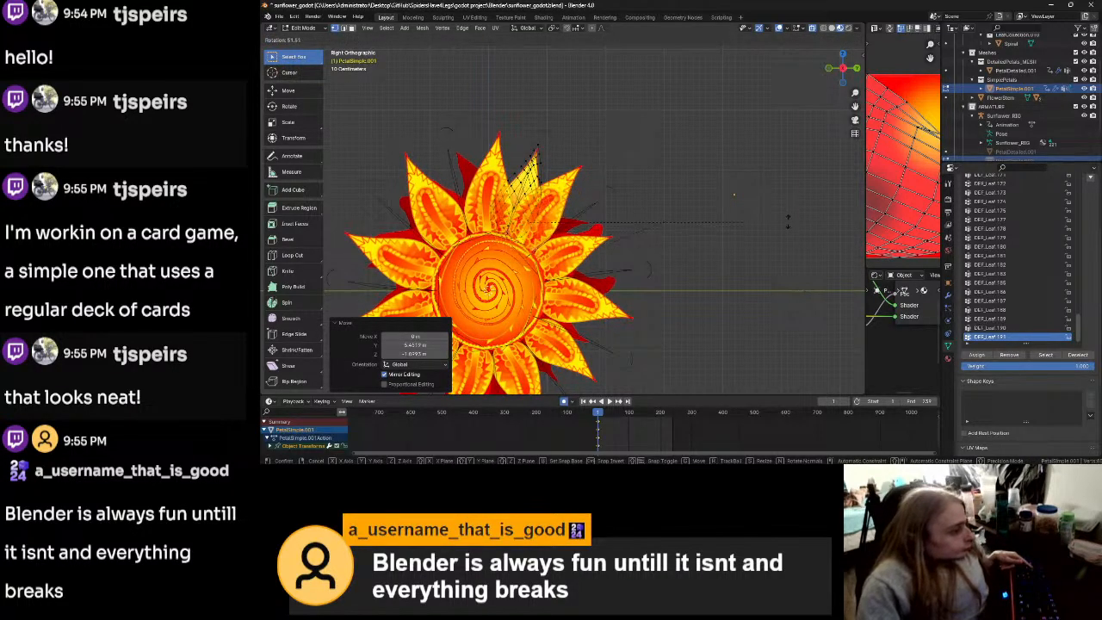
left_click(788, 220)
key("g")
left_click(816, 236)
key("r")
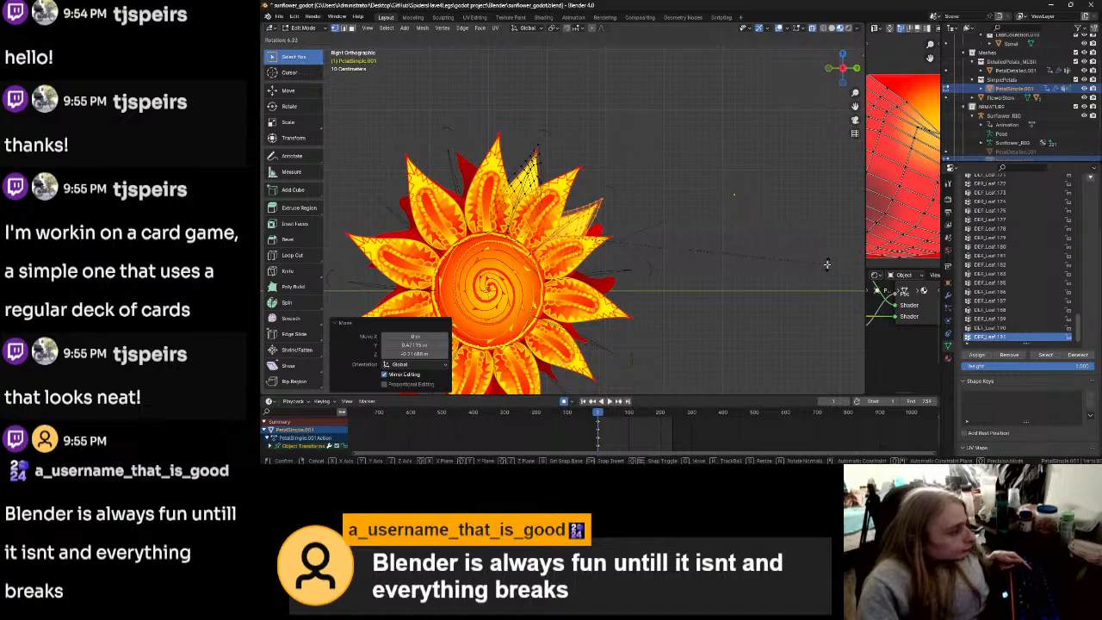
left_click(826, 264)
Step: Select the third simple petal's vertices and move them to the flower's right side
scroll(697, 254, "down", 4)
left_click_drag(732, 138, 779, 248)
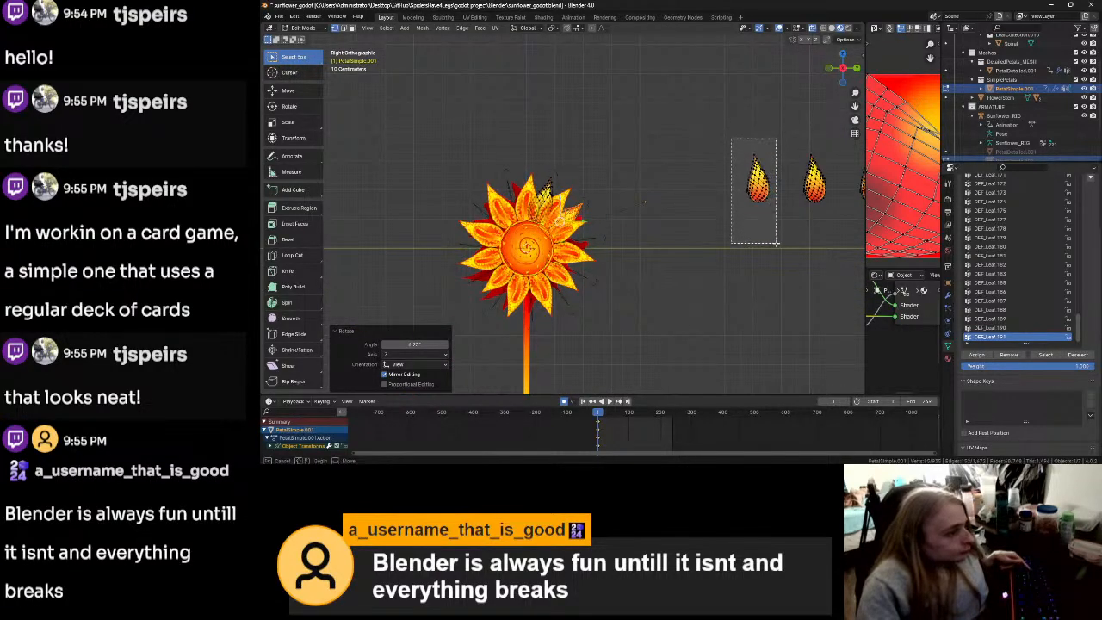
scroll(706, 259, "up", 3)
key("g")
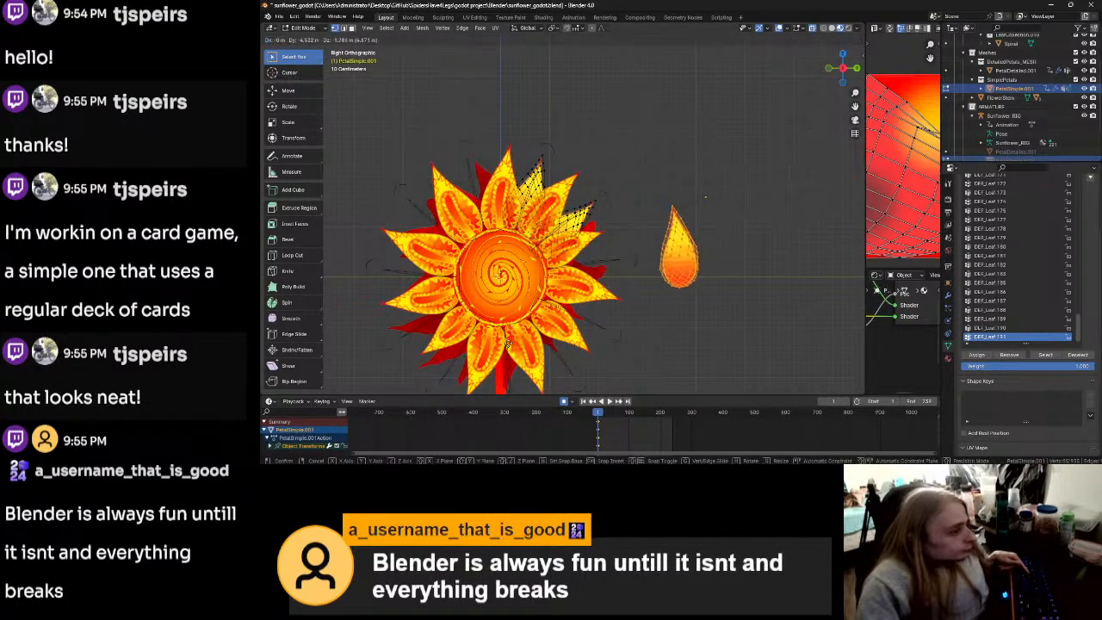
left_click(611, 237)
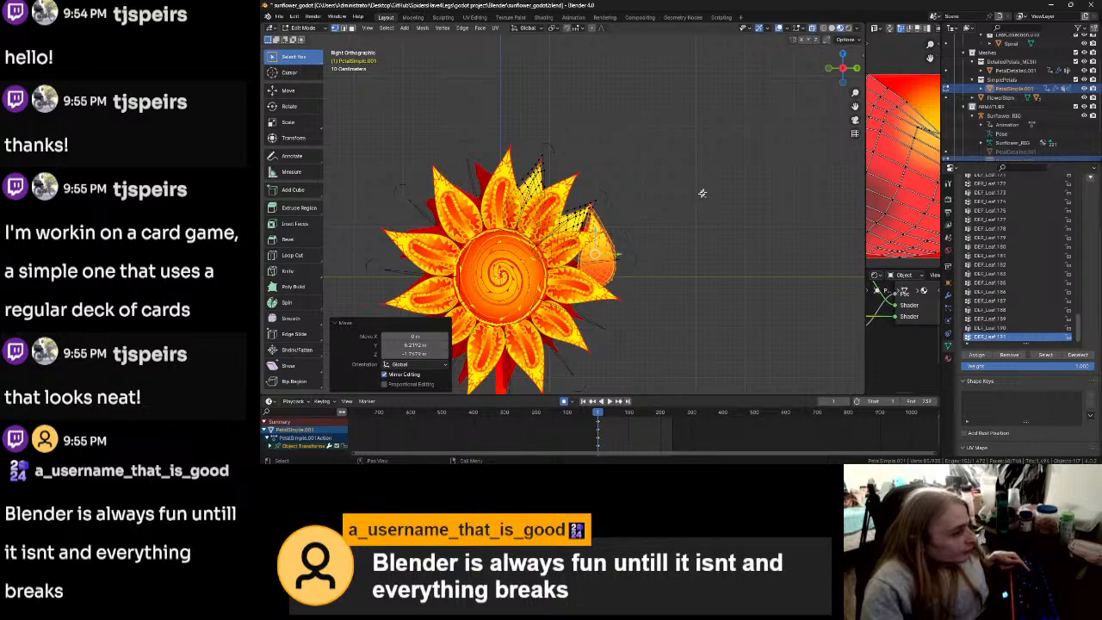
Step: Rotate the simple petal on the flower's right side about 85°, move it into the petal gap, and rotate it about 11° further
key("r")
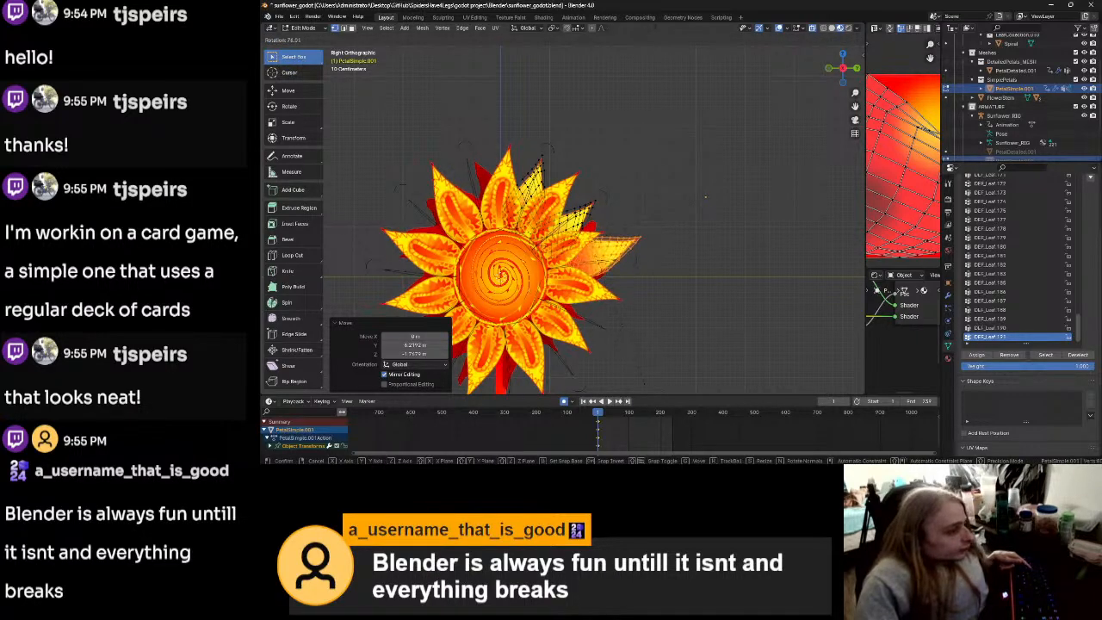
left_click(637, 82)
key("g")
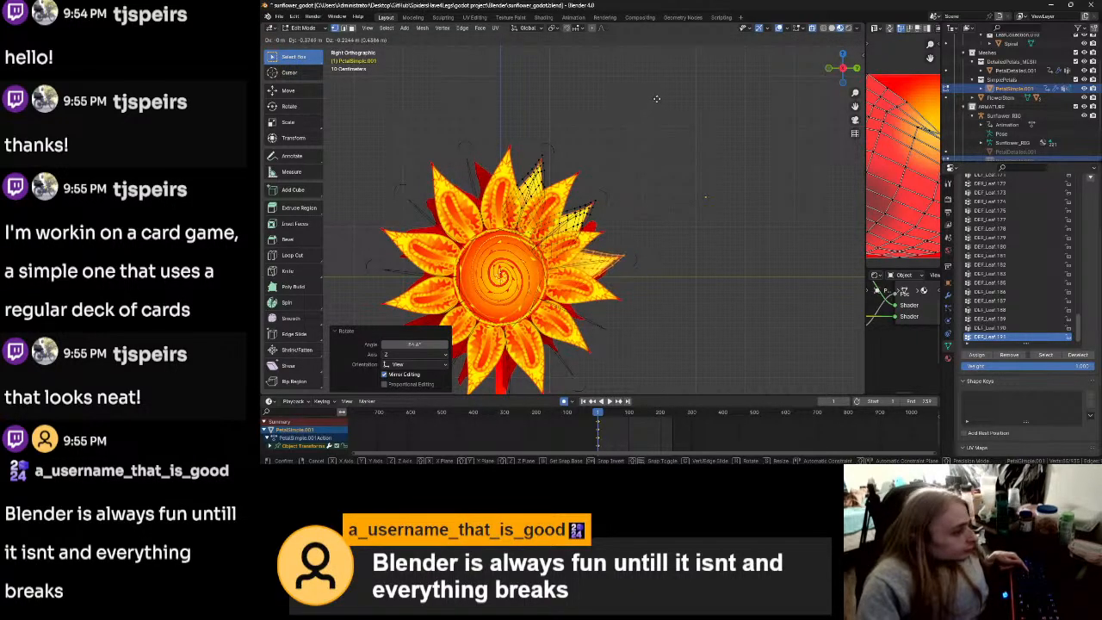
left_click(654, 98)
key("r")
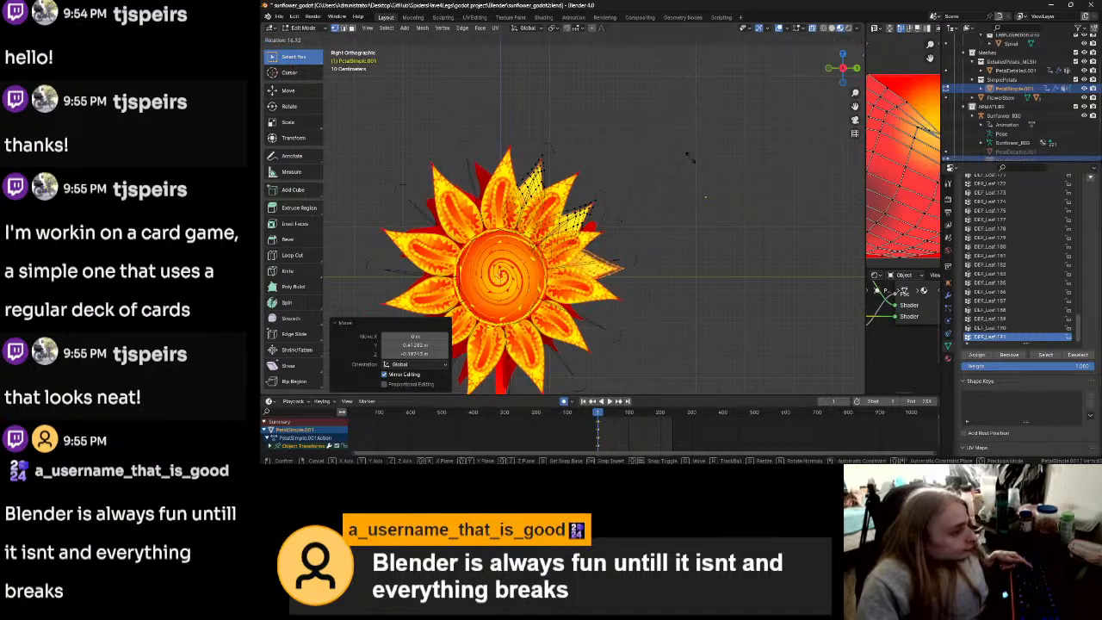
left_click(688, 133)
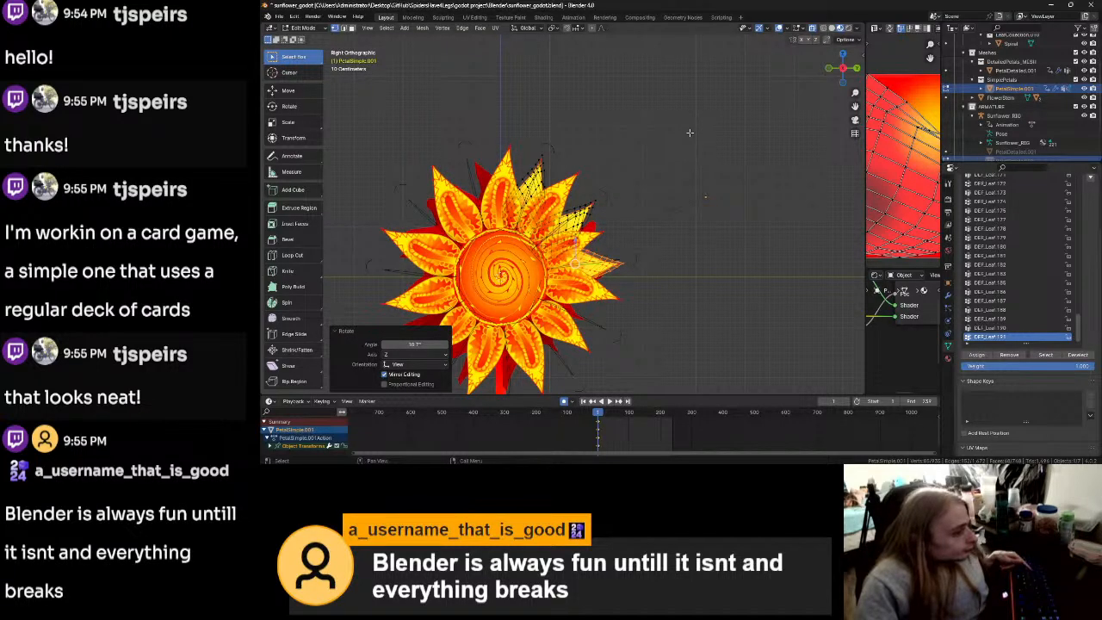
Step: Fine-tune the right-side petal between the detailed petals by nudging it and rotating it back about 5°
key("g")
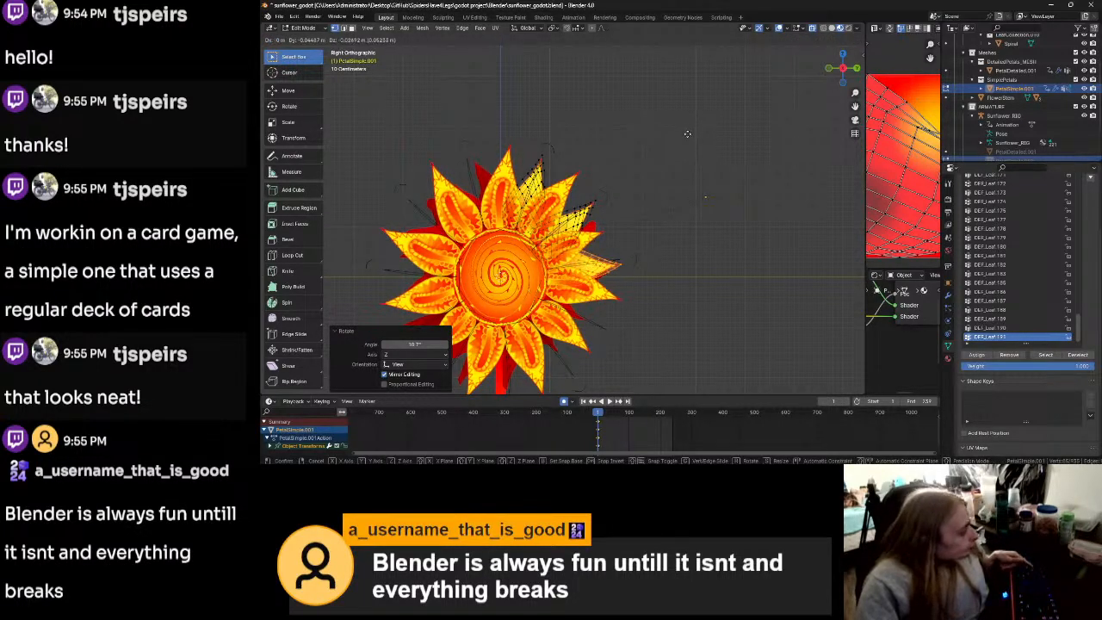
left_click(687, 133)
key("r")
left_click(685, 112)
key("g")
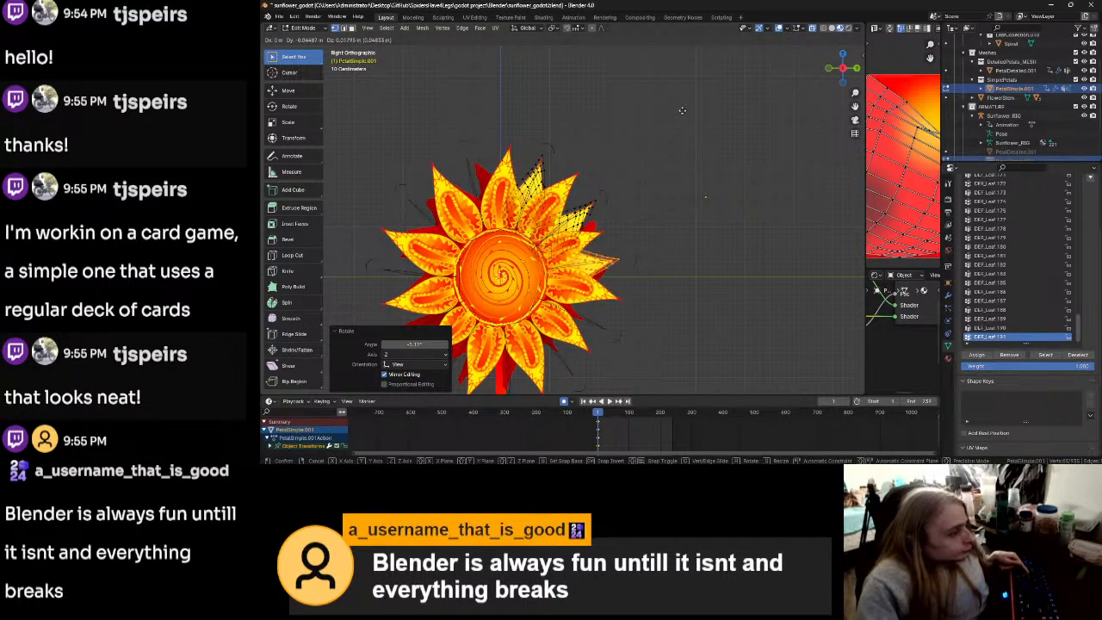
left_click(684, 111)
Step: Select the fourth simple petal's vertices and move them to the flower's lower right
scroll(686, 116, "down", 4)
left_click_drag(743, 149, 789, 221)
scroll(620, 232, "up", 6)
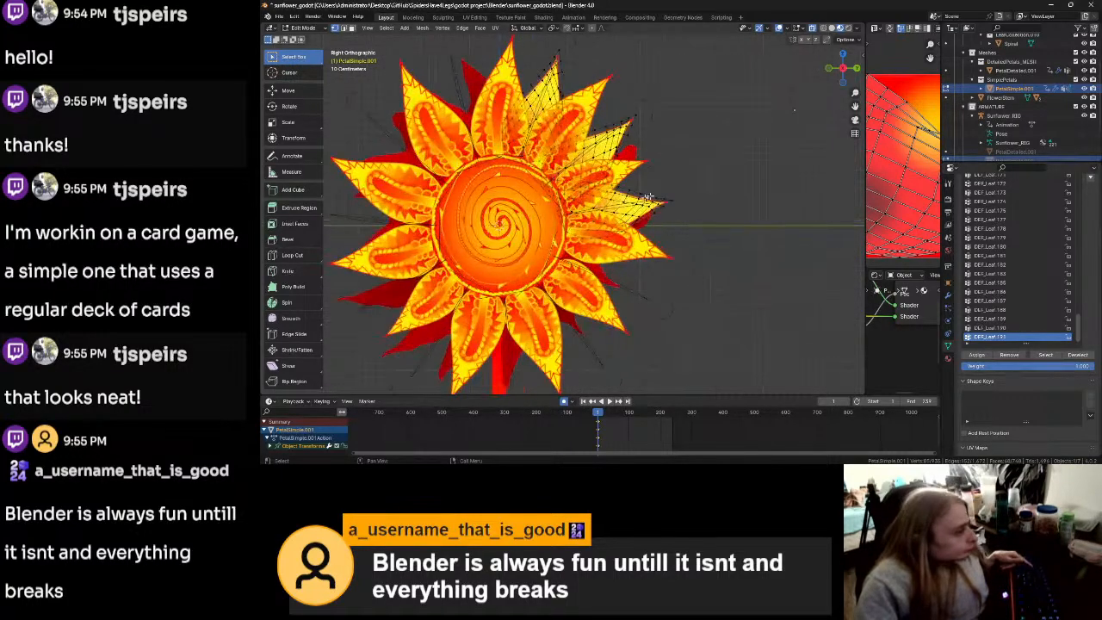
key("g")
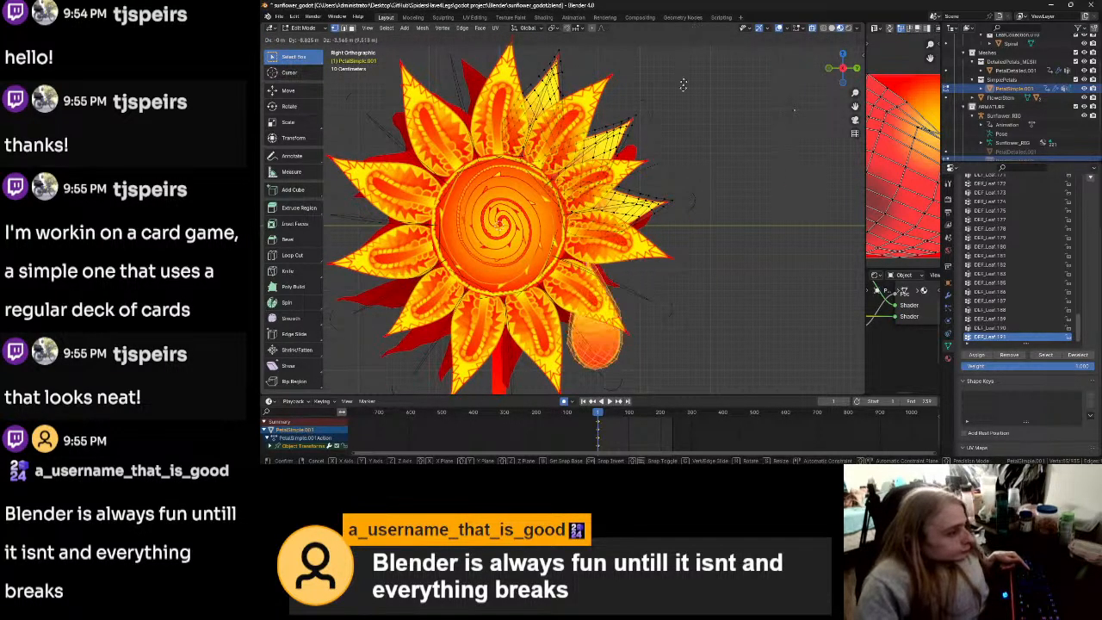
left_click(679, 83)
Step: Rotate the lower-right petal about 127°, move it up between the detailed petals, and fine-tune it with a slight back-rotation and nudge
key("r")
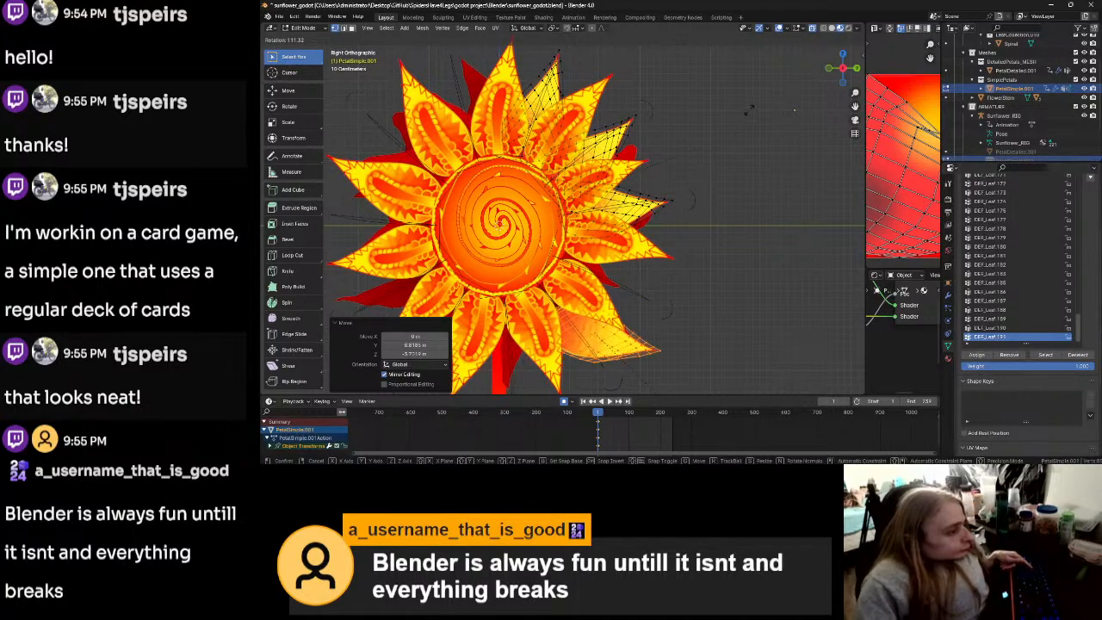
left_click(767, 270)
key("g")
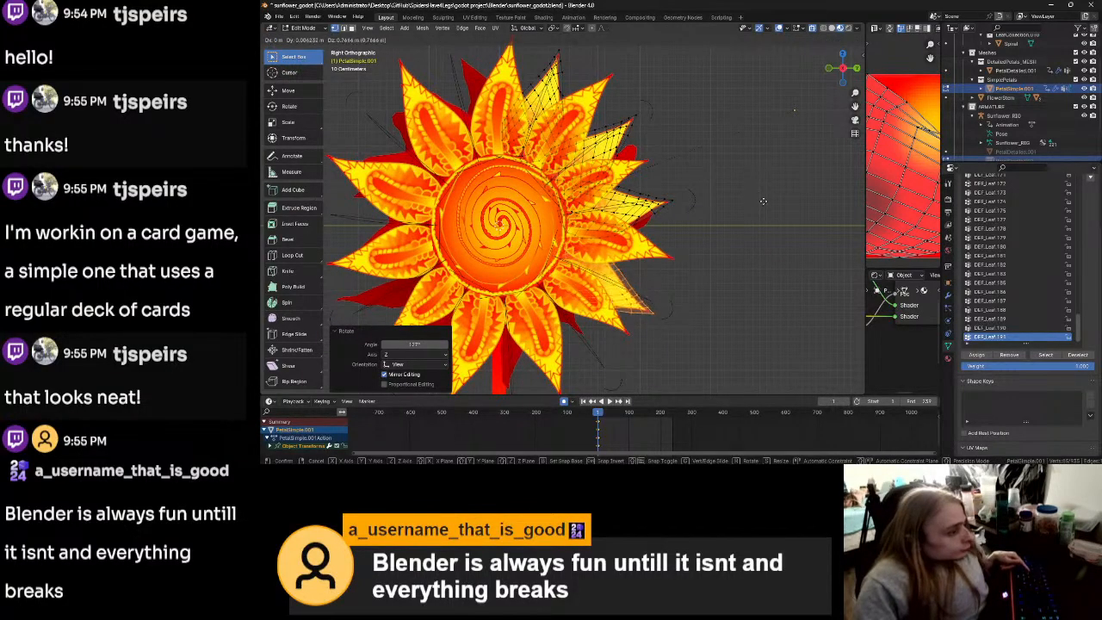
left_click(764, 199)
key("r")
left_click(765, 152)
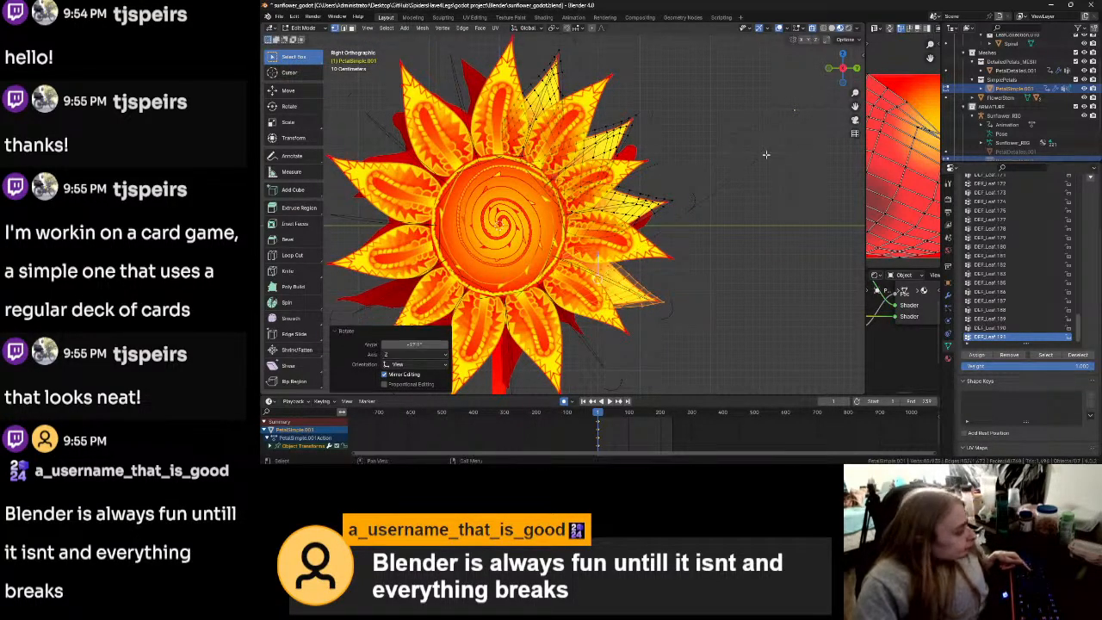
key("g")
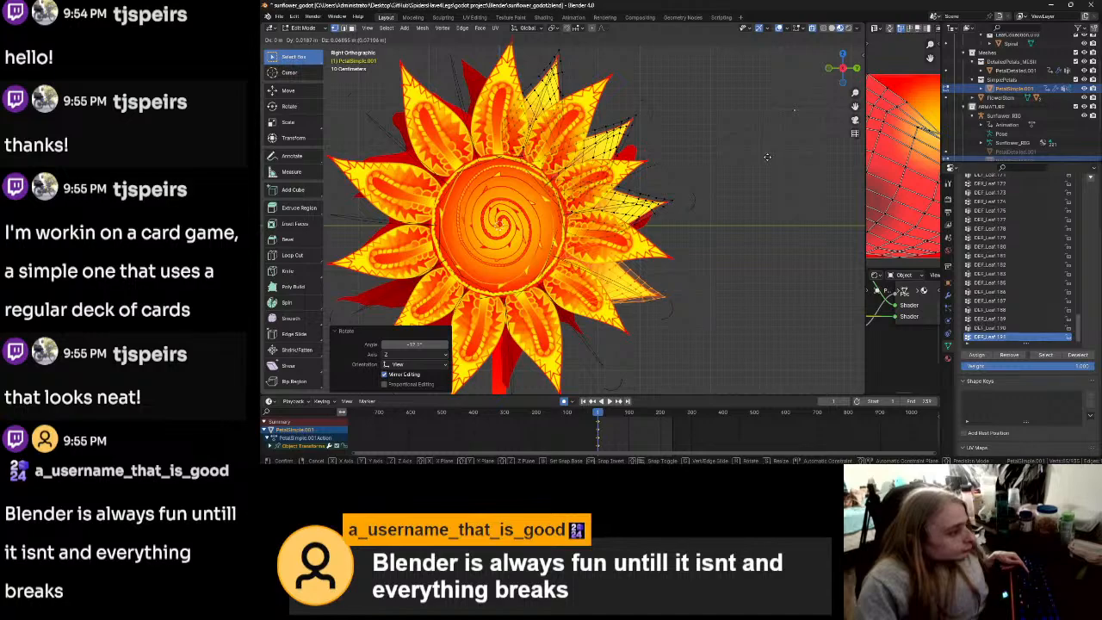
left_click(766, 156)
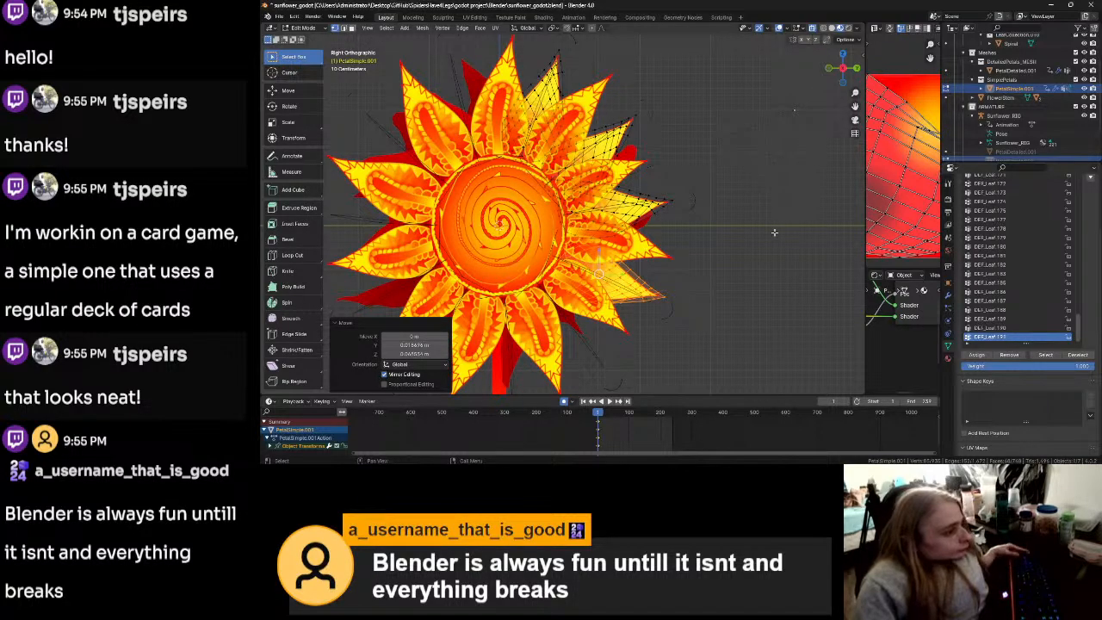
Step: Select the vertices of the spare simple petal nearest to the flower
scroll(706, 190, "down", 5)
middle_click_drag(711, 187, 535, 182, "shift")
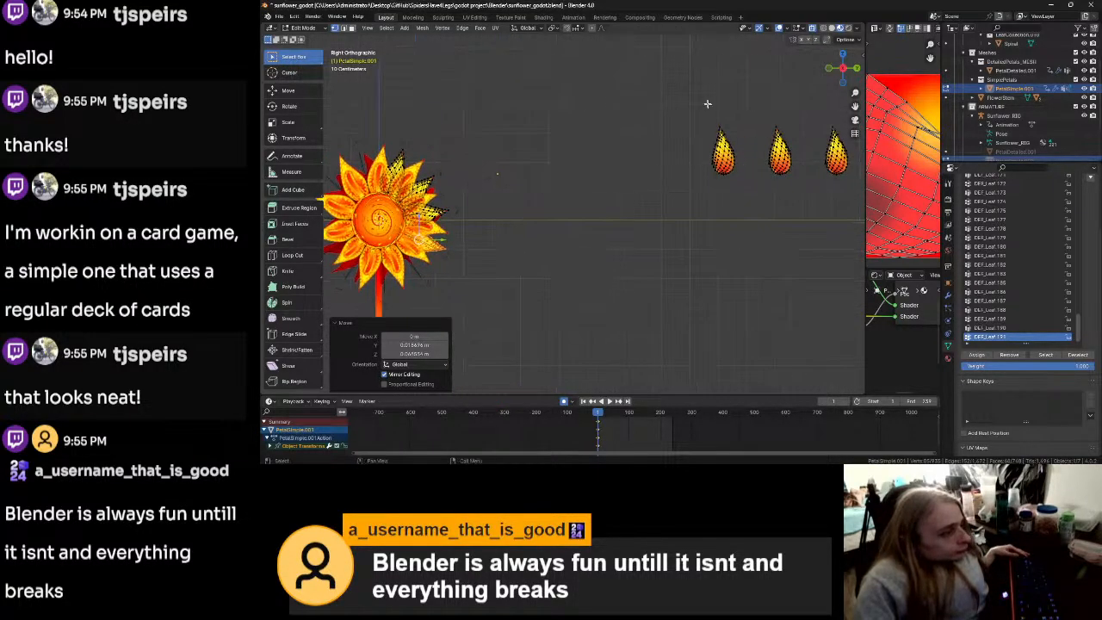
left_click_drag(695, 103, 746, 195)
middle_click_drag(613, 206, 754, 200, "shift")
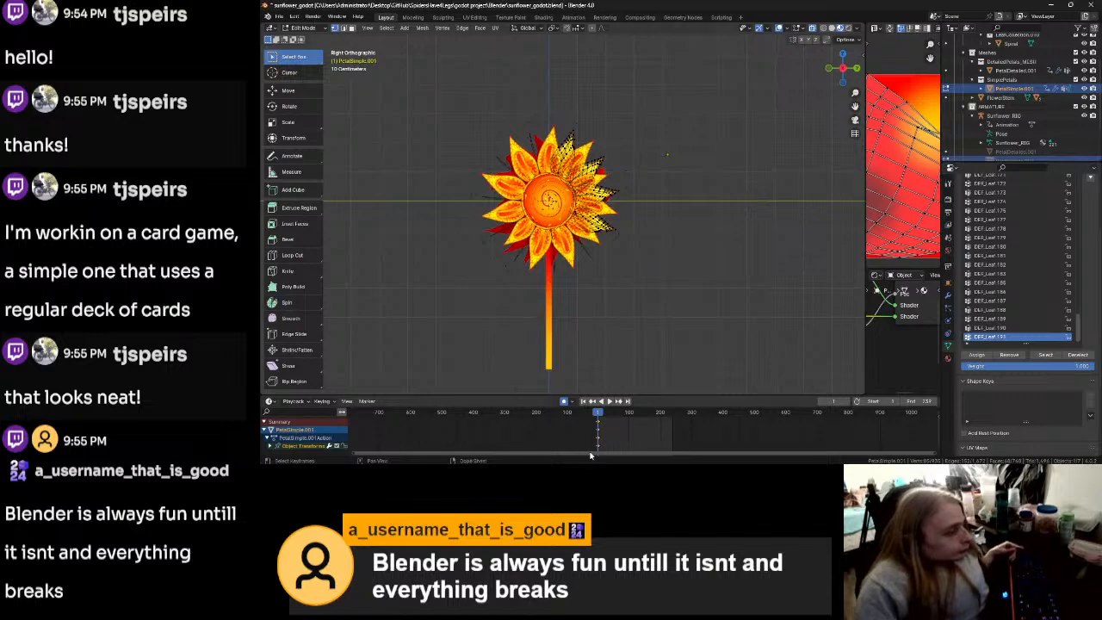
Step: Check the sunflower scene in Godot, return to Blender, and save sunflower_godot.blend
key("alt+Tab")
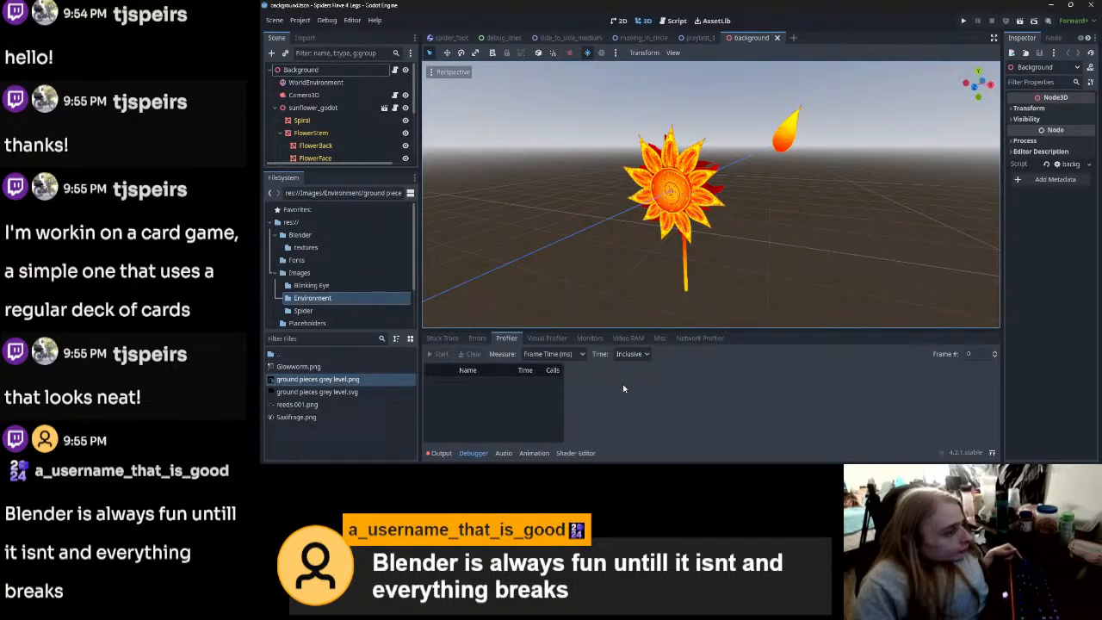
scroll(685, 245, "down", 3)
scroll(686, 242, "up", 3)
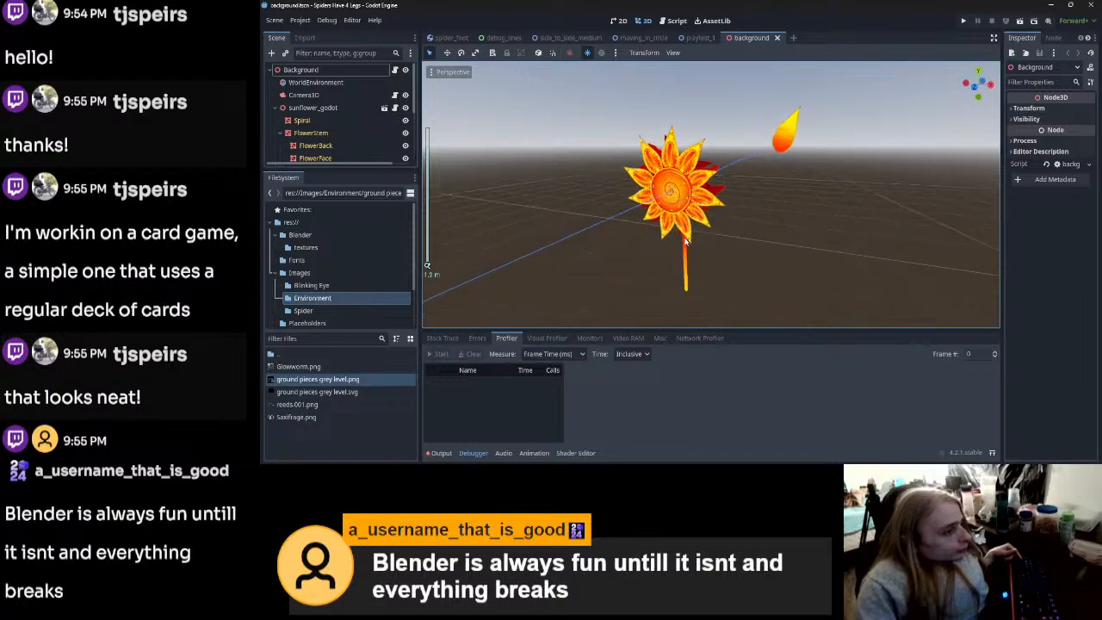
key("alt+Tab")
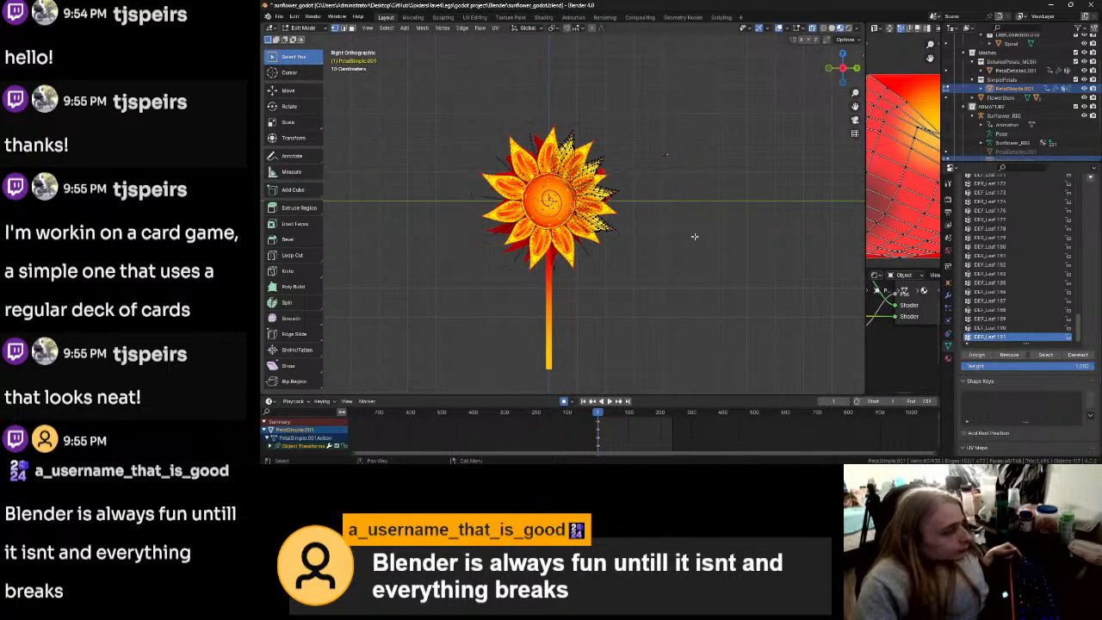
key("ctrl+s")
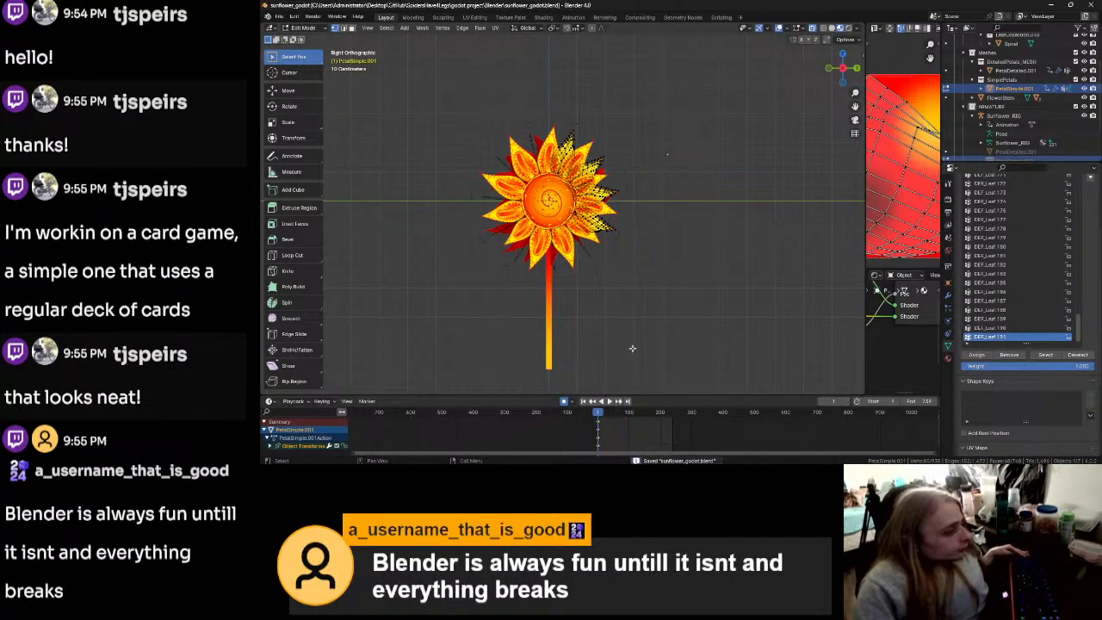
Step: Switch to Godot and examine the reimported sunflower's petals from near and far and from different angles
key("alt+Tab")
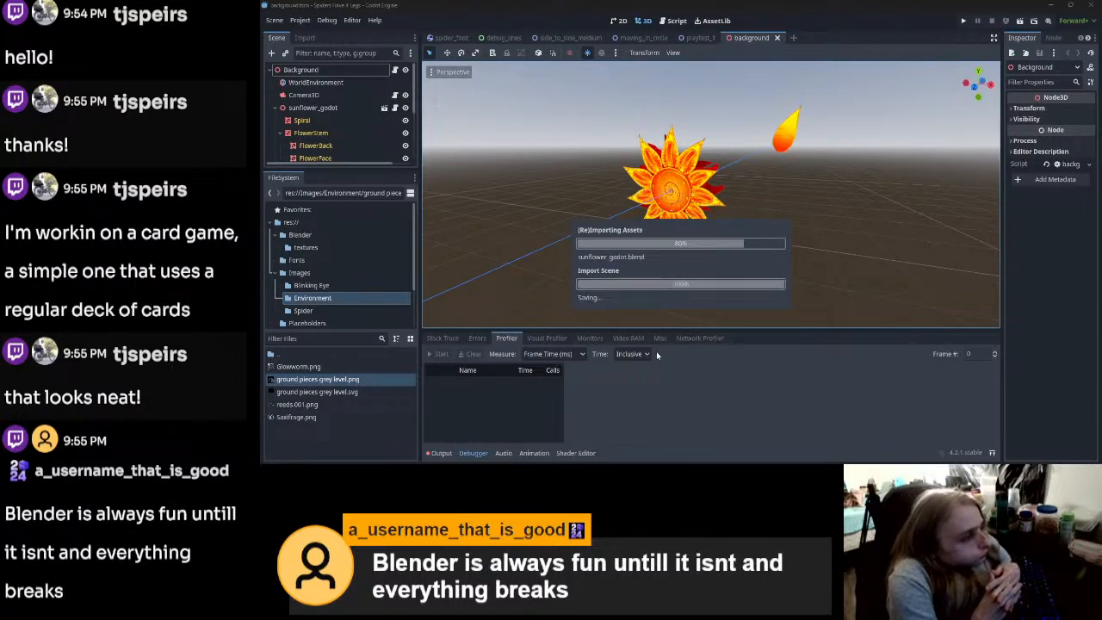
scroll(774, 224, "down", 5)
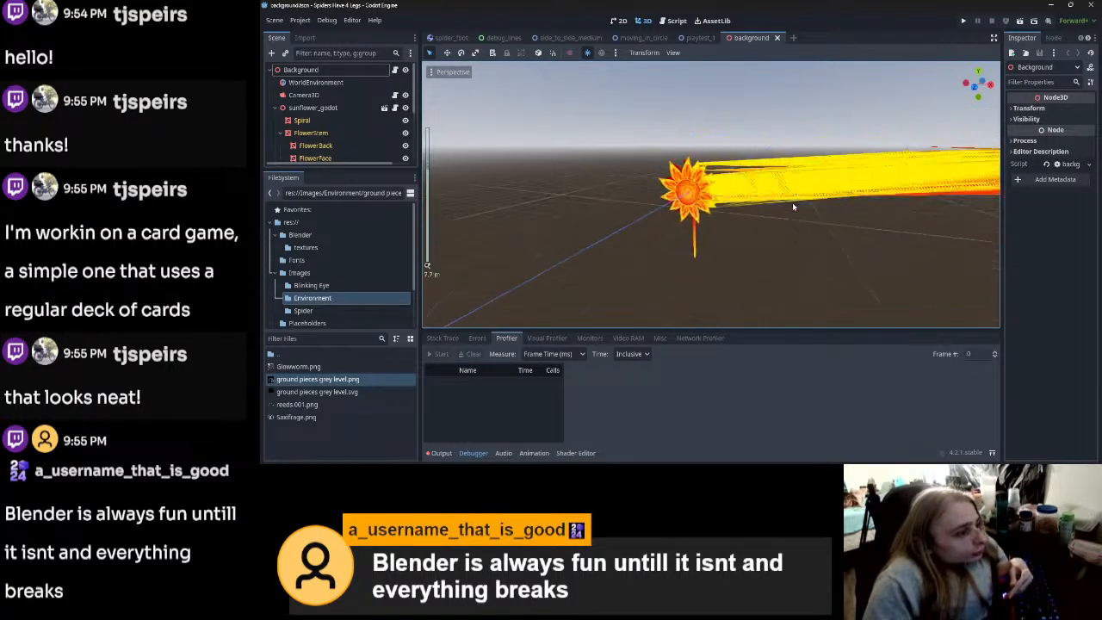
middle_click_drag(811, 202, 861, 204)
scroll(693, 206, "up", 15)
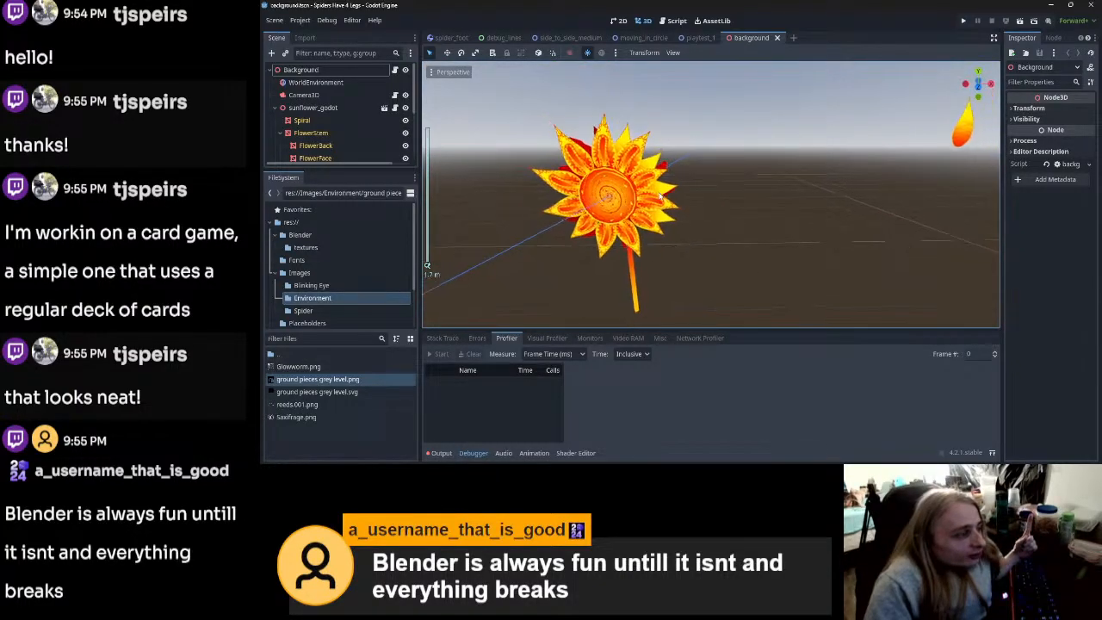
scroll(664, 198, "down", 12)
scroll(747, 207, "up", 12)
scroll(752, 213, "up", 6)
scroll(752, 211, "down", 9)
scroll(751, 211, "down", 5)
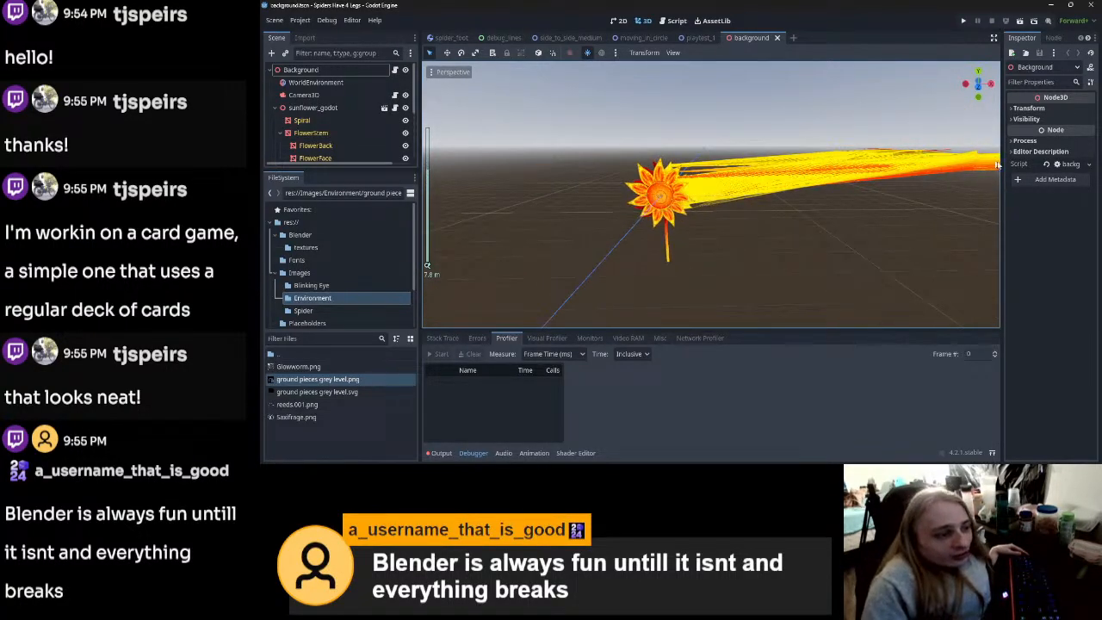
scroll(738, 207, "up", 8)
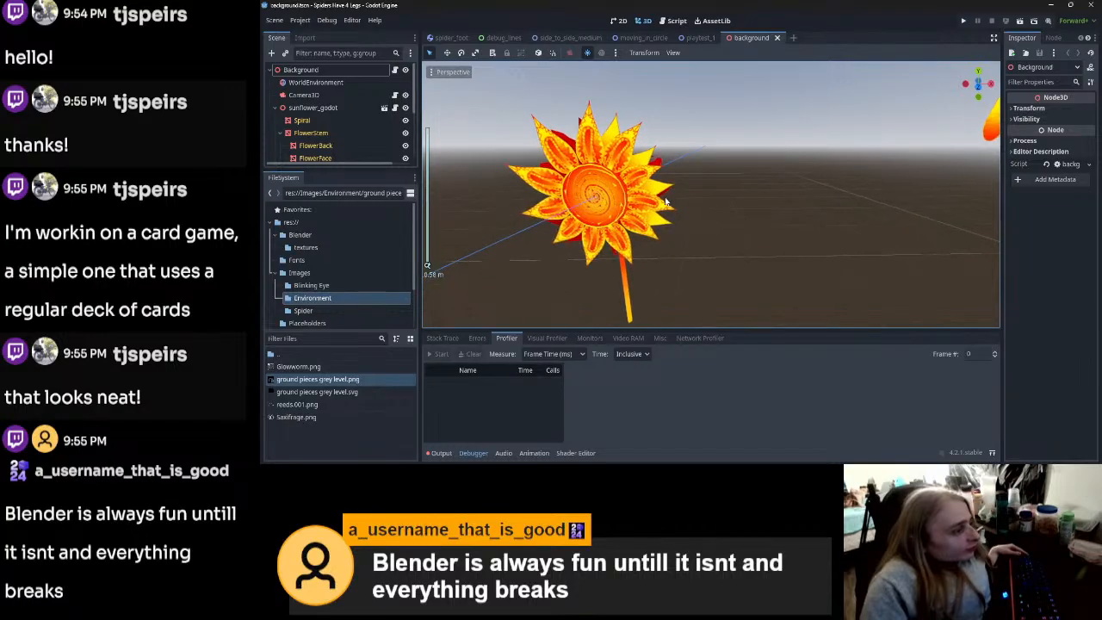
mouse_move(739, 207)
middle_mouse_down()
mouse_move(665, 205)
mouse_move(727, 204)
mouse_move(691, 198)
mouse_move(695, 178)
mouse_move(726, 185)
mouse_move(663, 239)
mouse_move(712, 222)
mouse_move(678, 227)
middle_mouse_up()
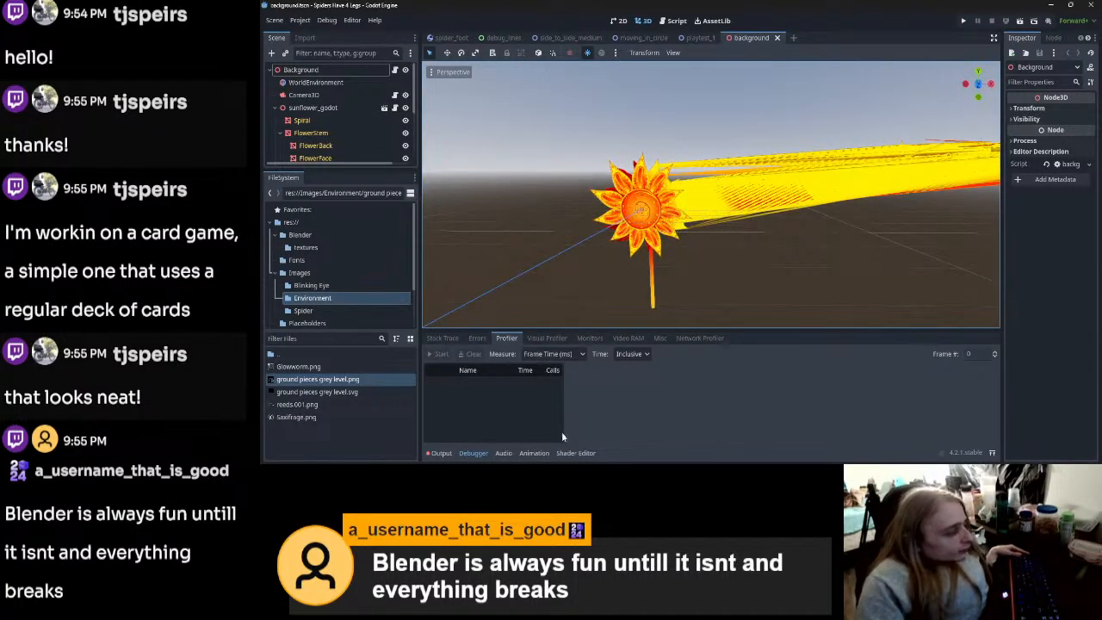
Step: Return to Blender and move the selected simple petal below the previously placed one, at the flower's lower right
key("alt+Tab")
middle_click_drag(687, 275, 522, 294, "shift")
middle_click_drag(606, 256, 698, 275, "shift")
scroll(698, 276, "up", 6)
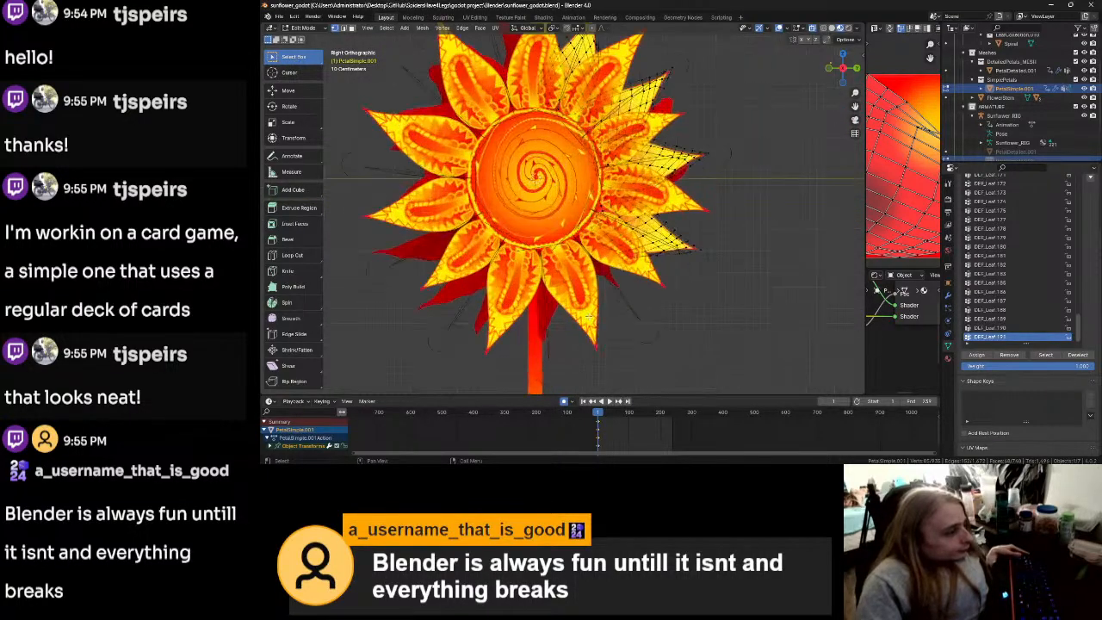
key("g")
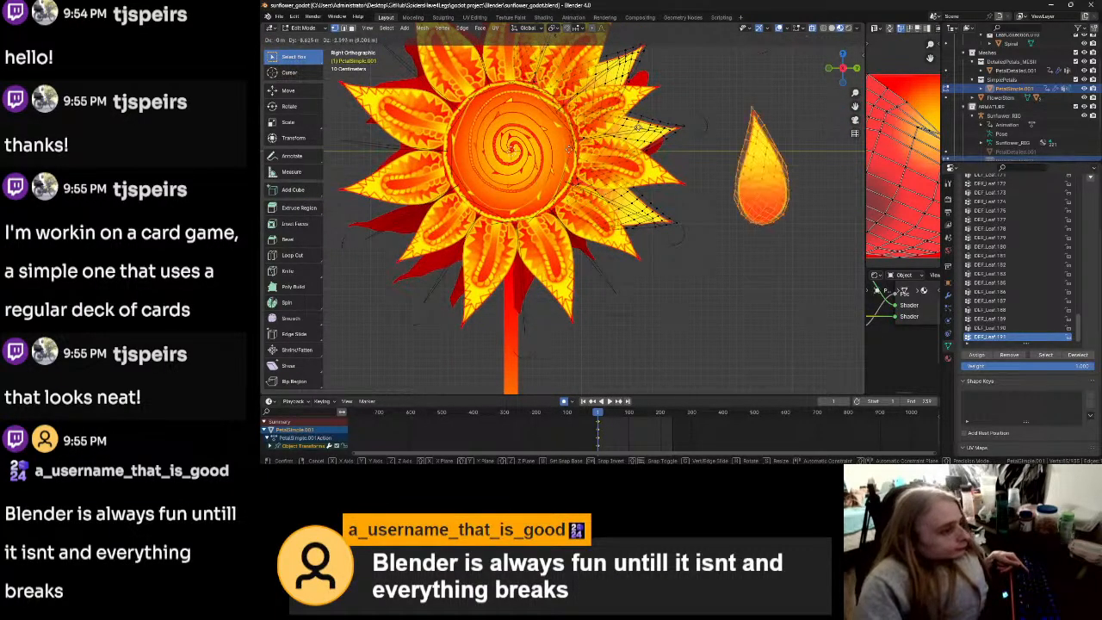
left_click(580, 176)
Step: Rotate this petal about 150°, move it into the gap between the lower detailed petals, and fine-tune its angle and position
key("r")
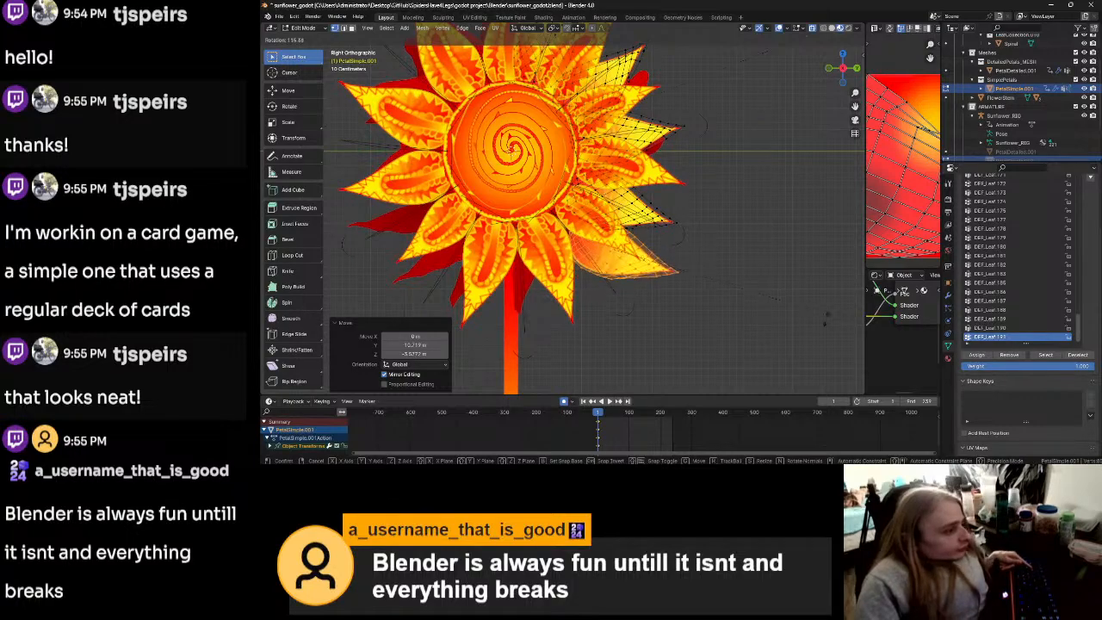
left_click(720, 386)
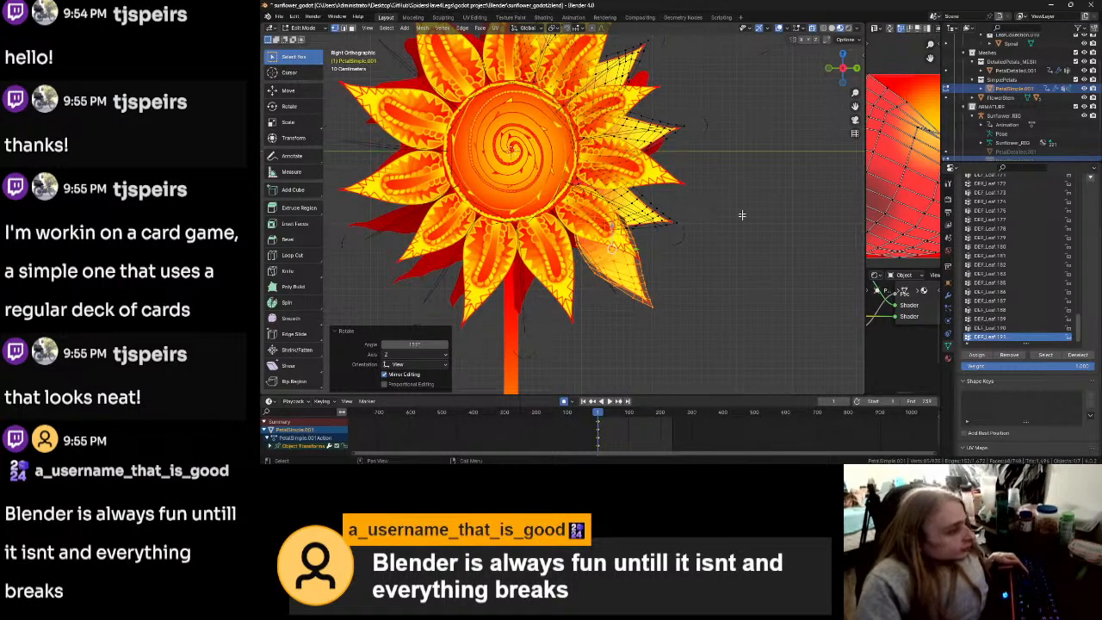
key("g")
left_click(695, 226)
key("r")
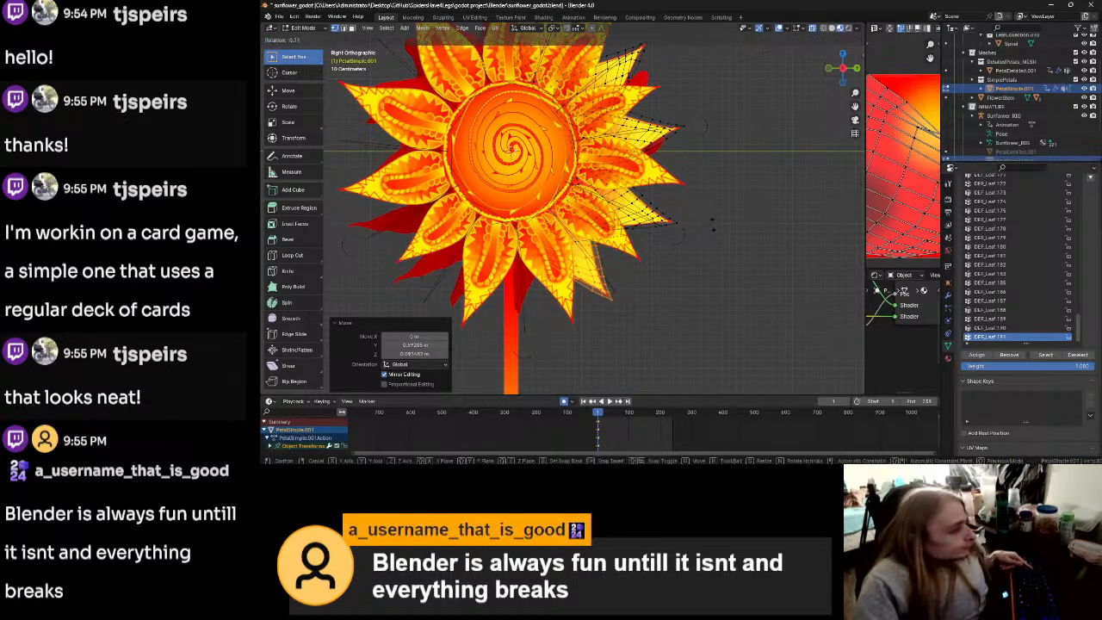
left_click(722, 203)
key("g")
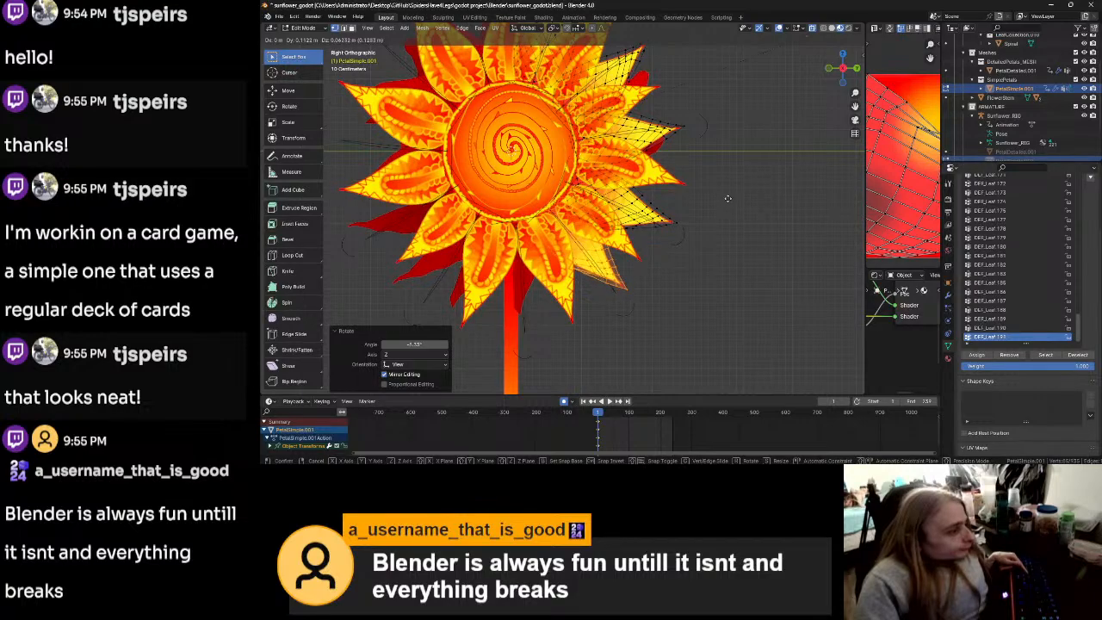
left_click(727, 199)
Step: Select the next simple petal's vertices and move them beneath the flower head, over the top of the stem
scroll(724, 209, "down", 6)
middle_click_drag(726, 210, 566, 227, "shift")
left_click_drag(682, 113, 732, 202)
key("g")
left_click(375, 330)
Step: Flip the bottom petal to point down the stem and move it up between the two lowest detailed petals
middle_click_drag(397, 274, 640, 287, "shift")
scroll(640, 286, "up", 2)
scroll(640, 287, "up", 4)
scroll(641, 286, "down", 1)
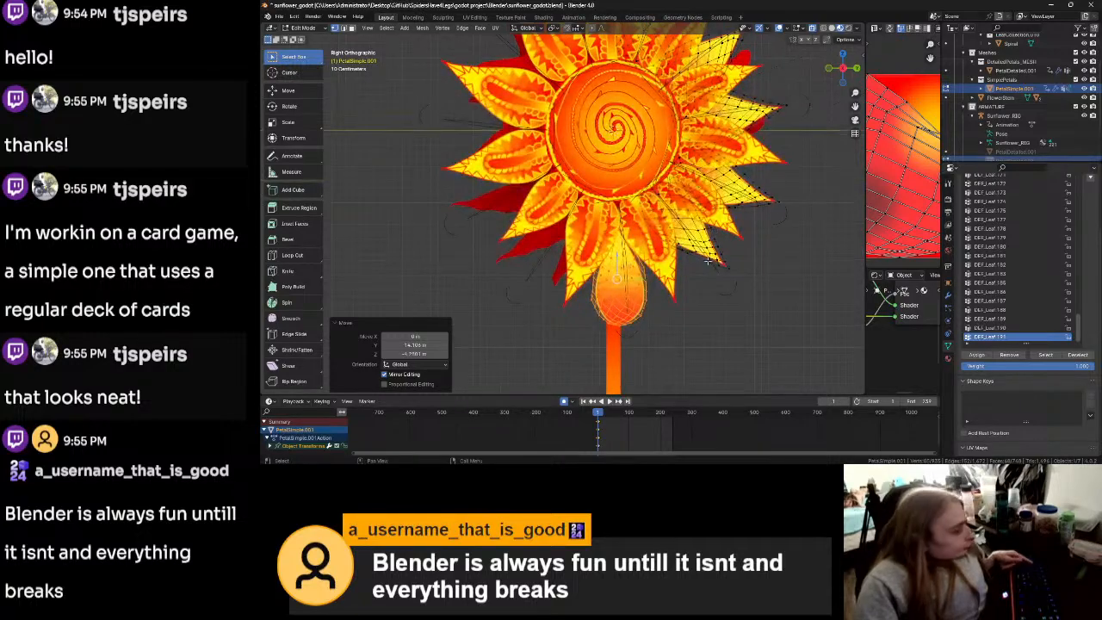
key("r")
left_click(493, 303)
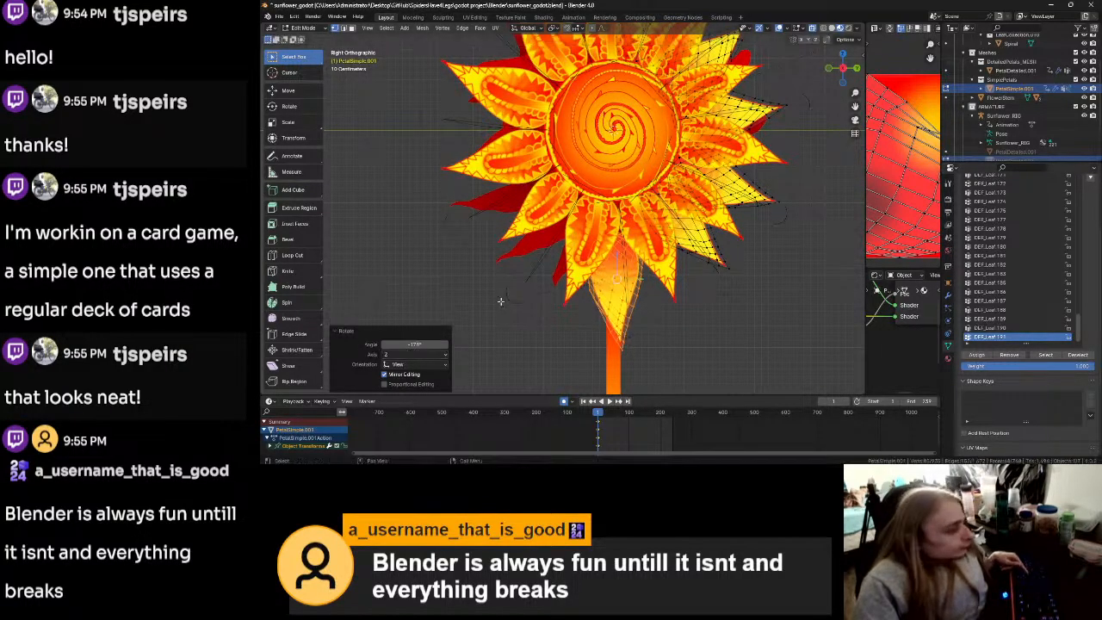
key("g")
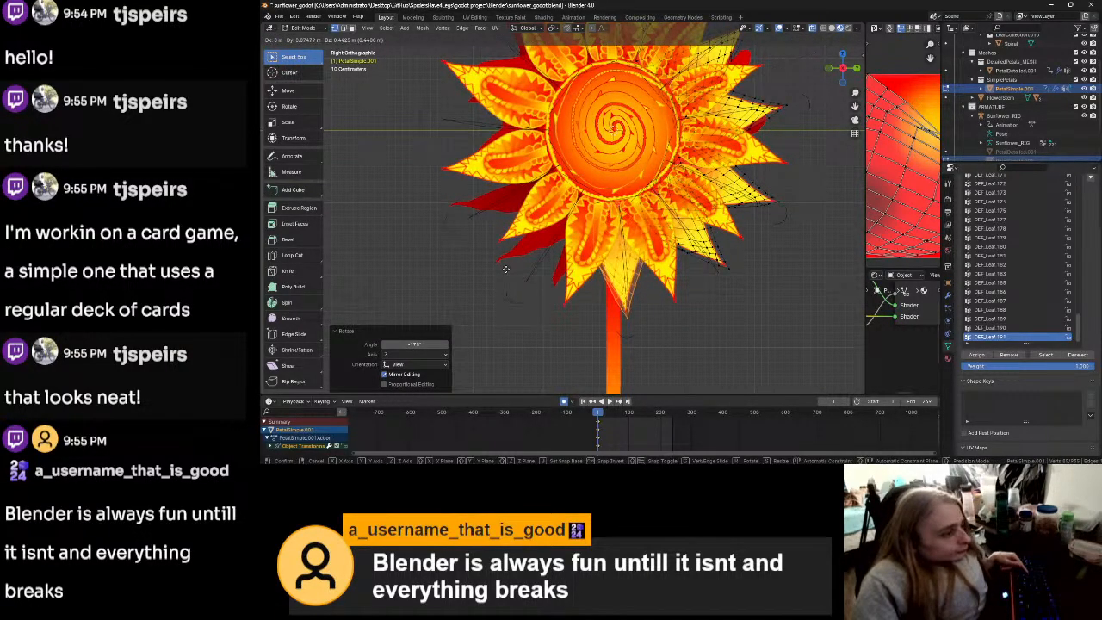
left_click(505, 266)
Step: Select the next simple petal's vertices and move them to the flower head's lower-left edge
scroll(716, 251, "down", 4)
middle_click_drag(718, 251, 446, 304, "shift")
middle_click_drag(694, 225, 424, 261, "shift")
left_click_drag(558, 116, 633, 221)
middle_click_drag(491, 293, 785, 247, "shift")
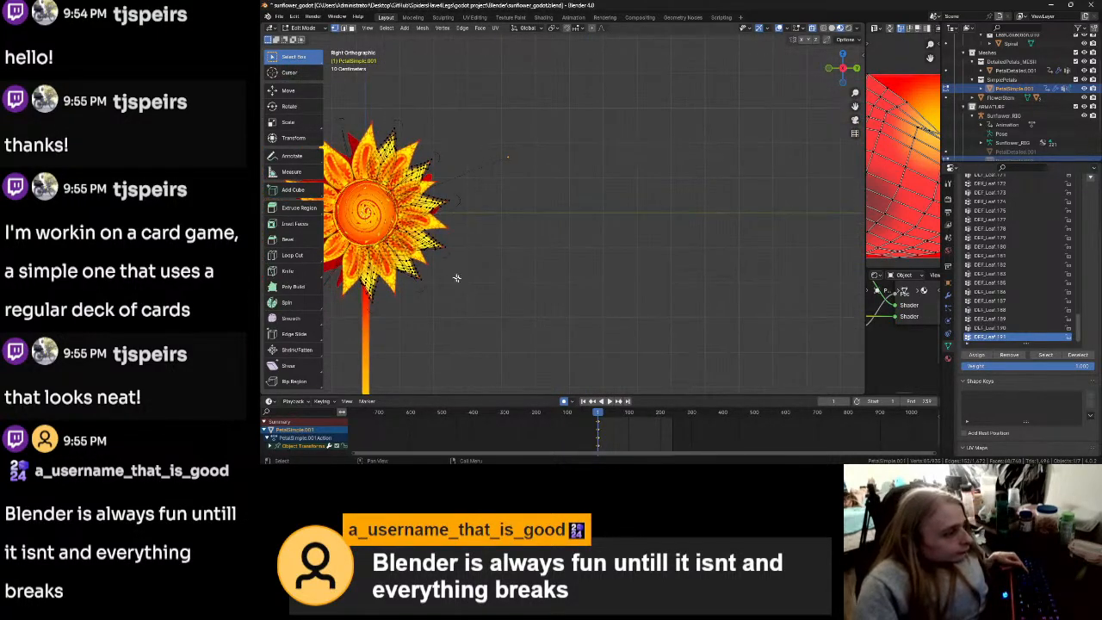
middle_click_drag(466, 264, 716, 274, "shift")
key("g")
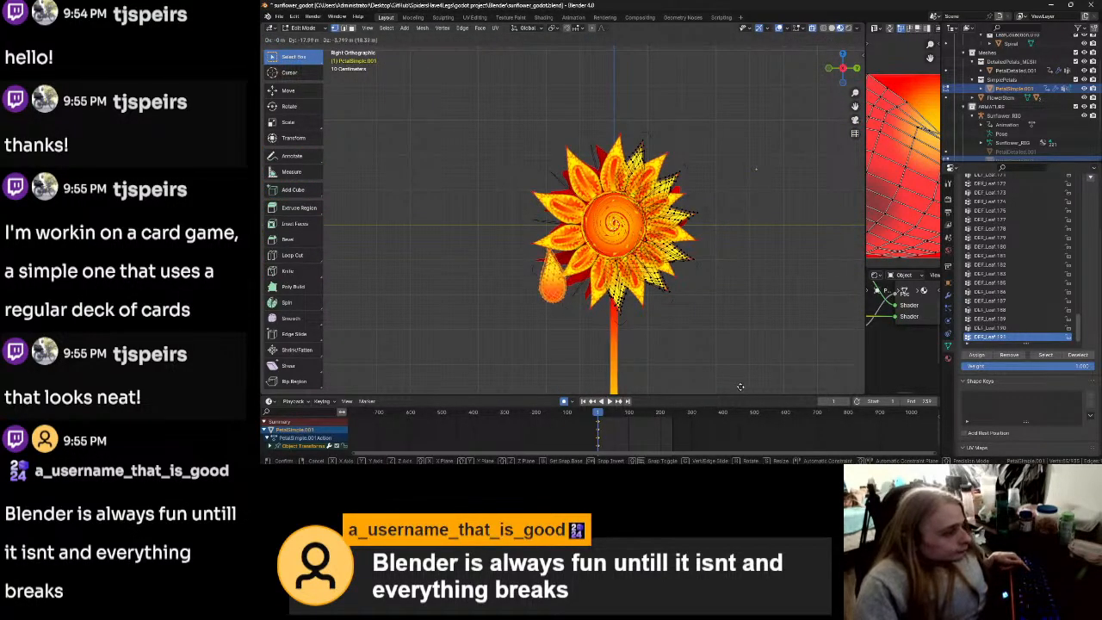
left_click(742, 387)
Step: Rotate this petal to point down-left, move it into the gap between the lower-left detailed petals, and fine-tune its angle and position
key("r")
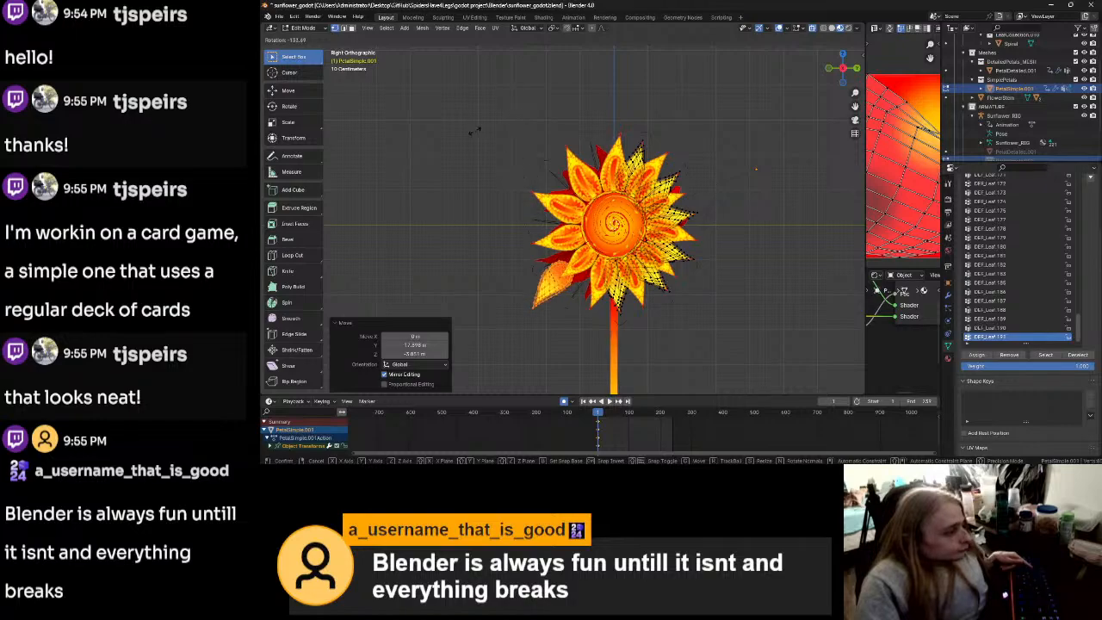
left_click(584, 246)
scroll(584, 245, "up", 2)
key("g")
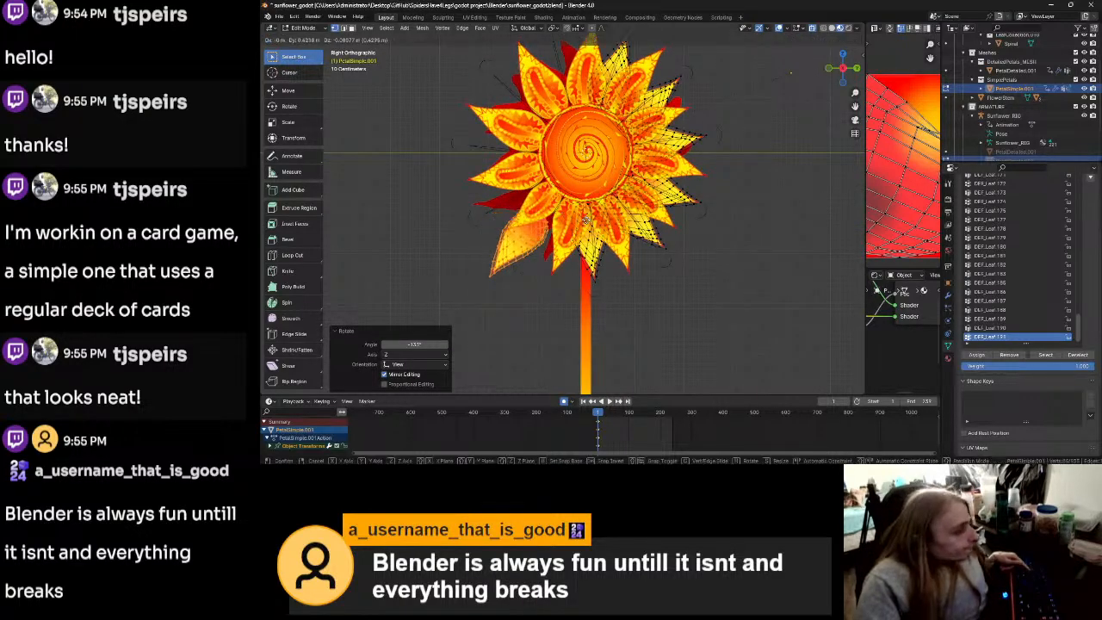
left_click(608, 198)
key("r")
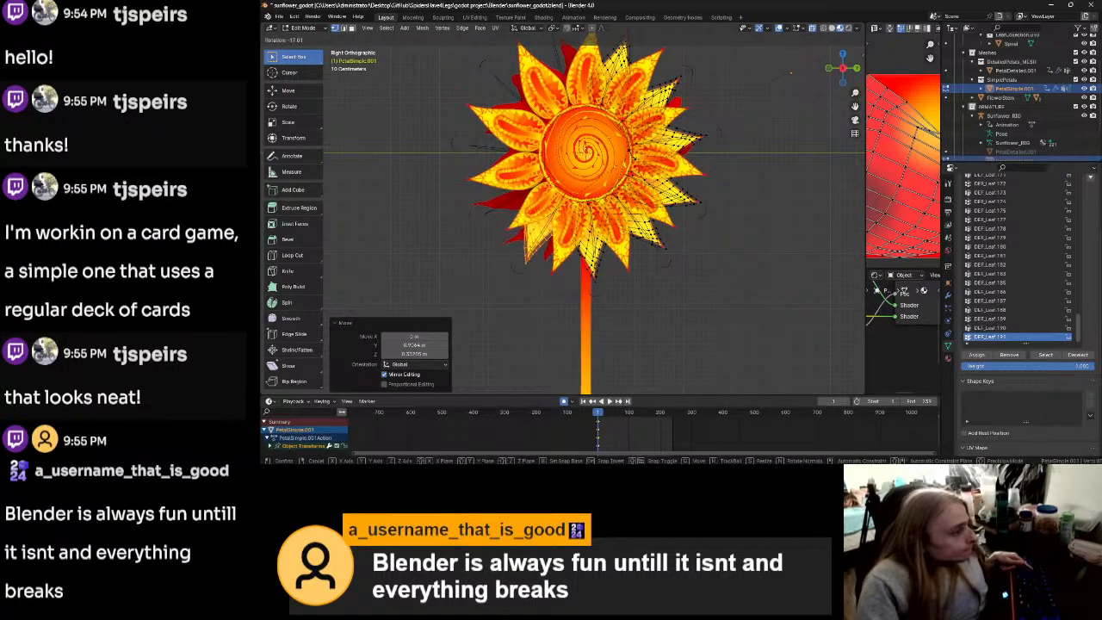
left_click(637, 162)
key("g")
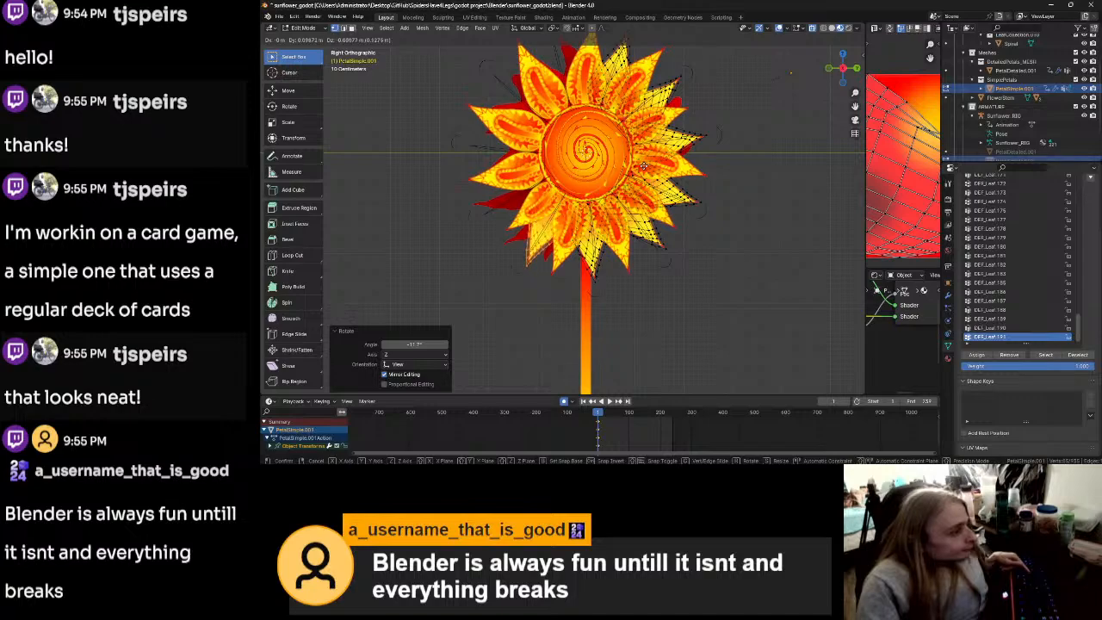
left_click(544, 219)
Step: Select another simple petal from the remaining row and move it to the flower head's left side, just above the previously placed petal
scroll(544, 219, "down", 6)
middle_click_drag(674, 197, 480, 235, "shift")
left_click_drag(602, 165, 648, 231)
middle_click_drag(526, 242, 723, 253, "shift")
scroll(583, 291, "up", 5)
middle_click_drag(606, 312, 608, 241, "shift")
scroll(608, 233, "down", 5)
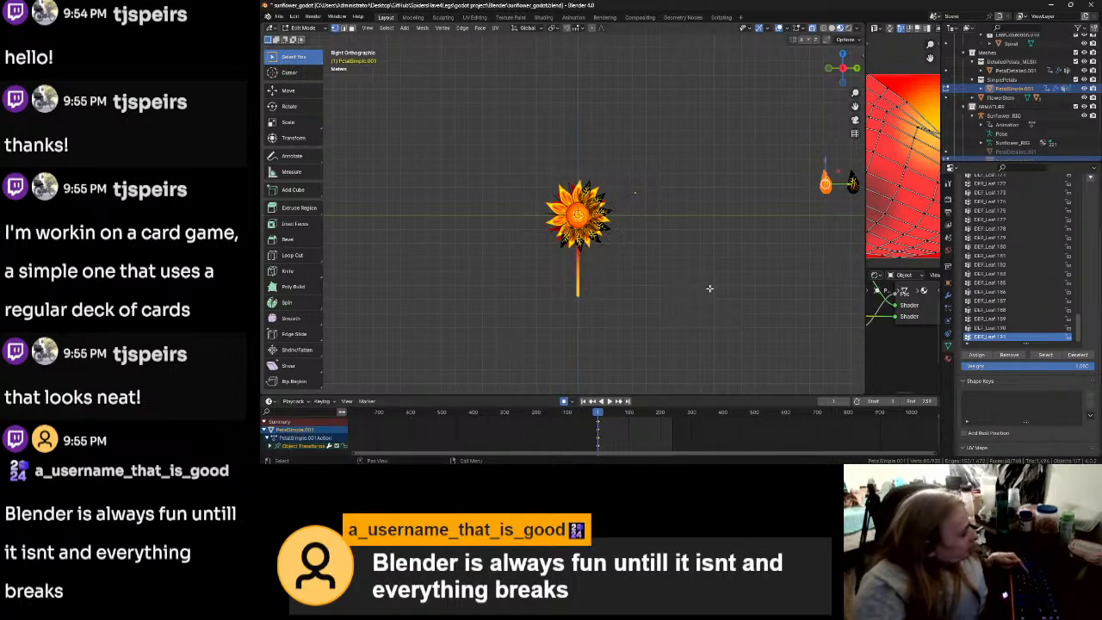
key("g")
left_click(441, 337)
Step: Turn the petal's tip down-left, slide it into the next gap above the last placed petal, and refine its angle and position
scroll(516, 312, "up", 6)
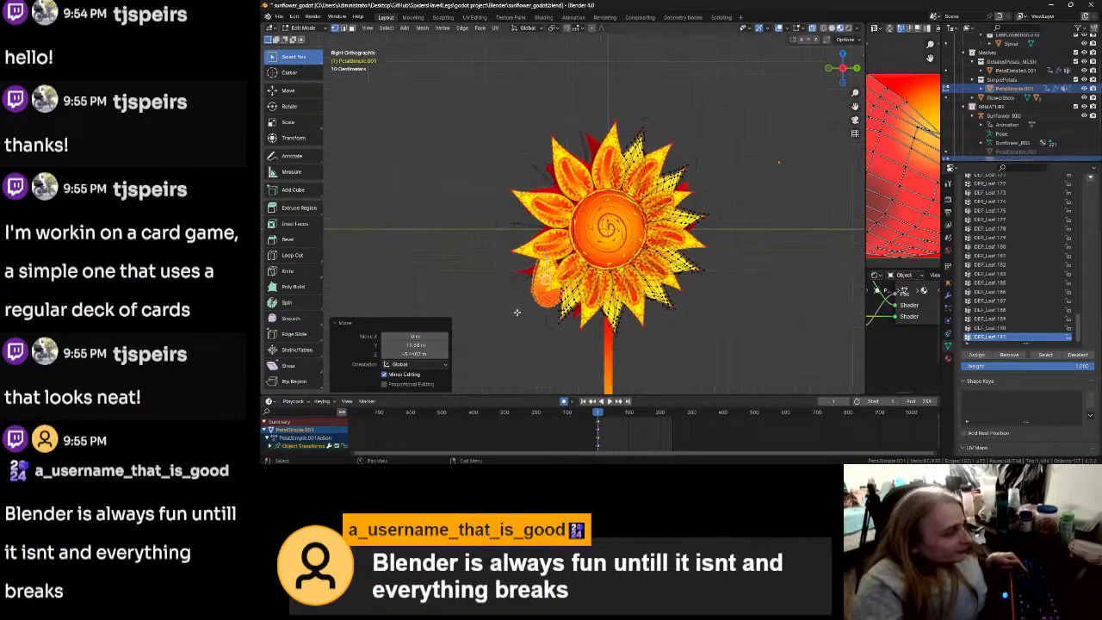
scroll(516, 313, "up", 4)
scroll(590, 255, "down", 8)
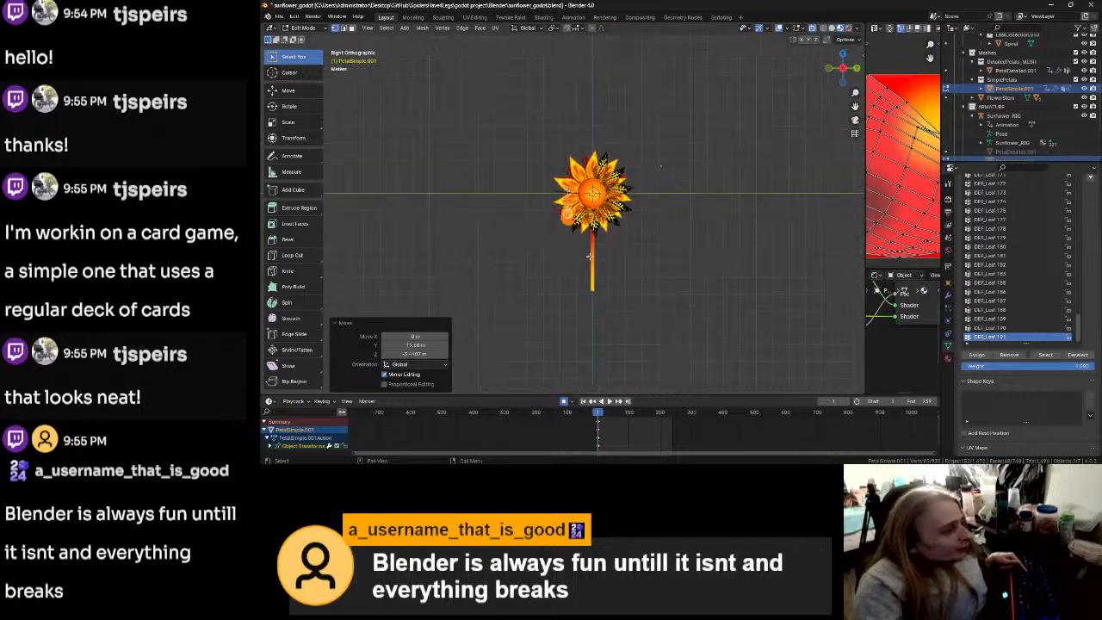
scroll(598, 220, "up", 5)
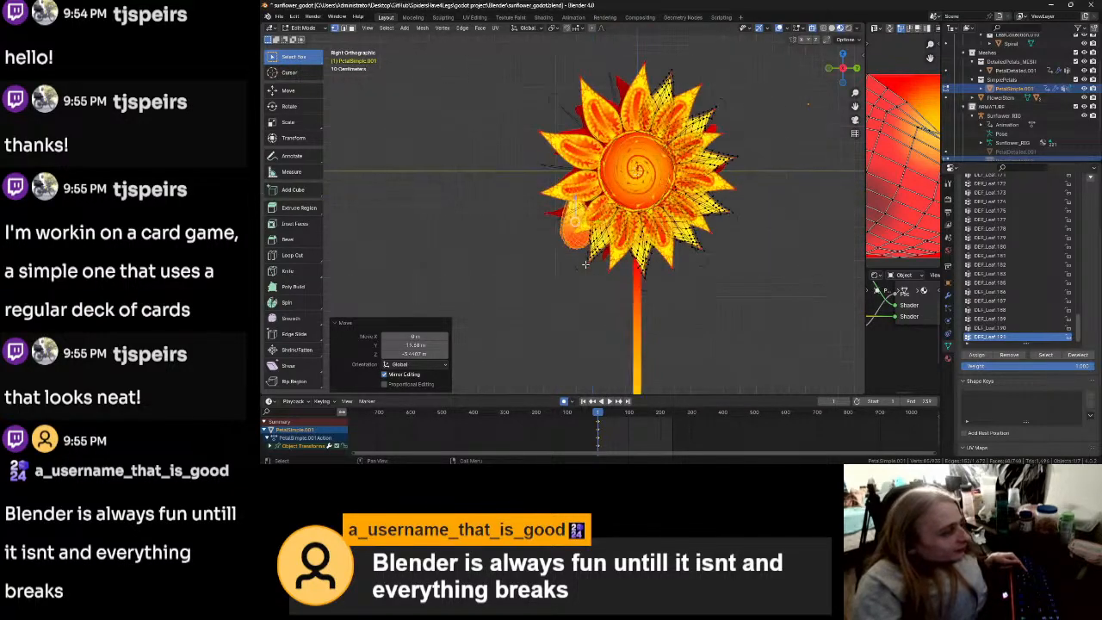
key("r")
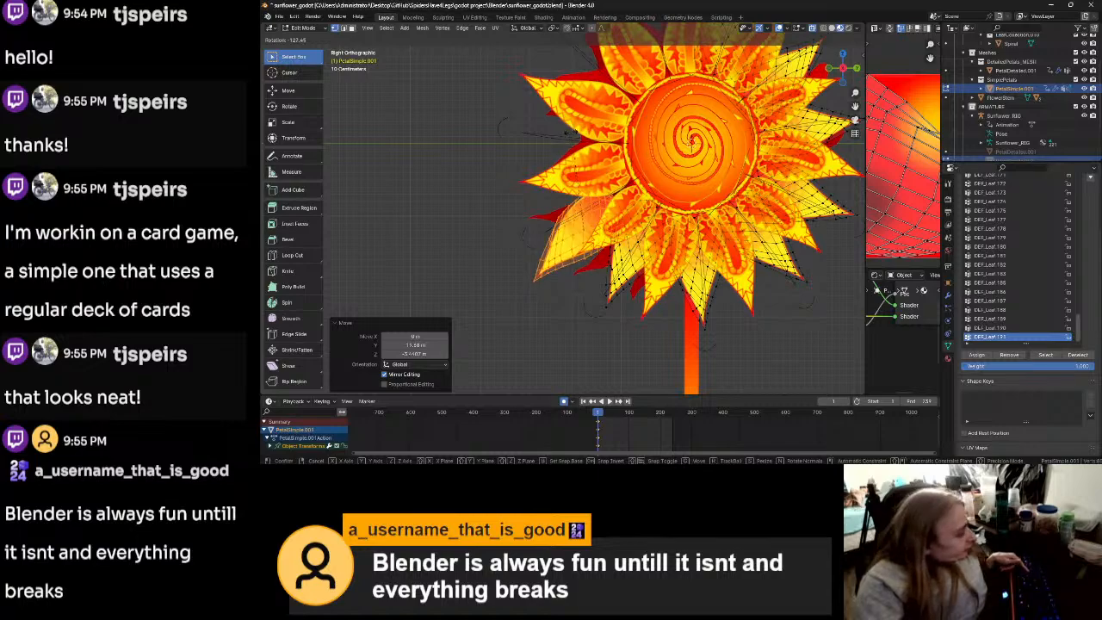
left_click(570, 157)
key("g")
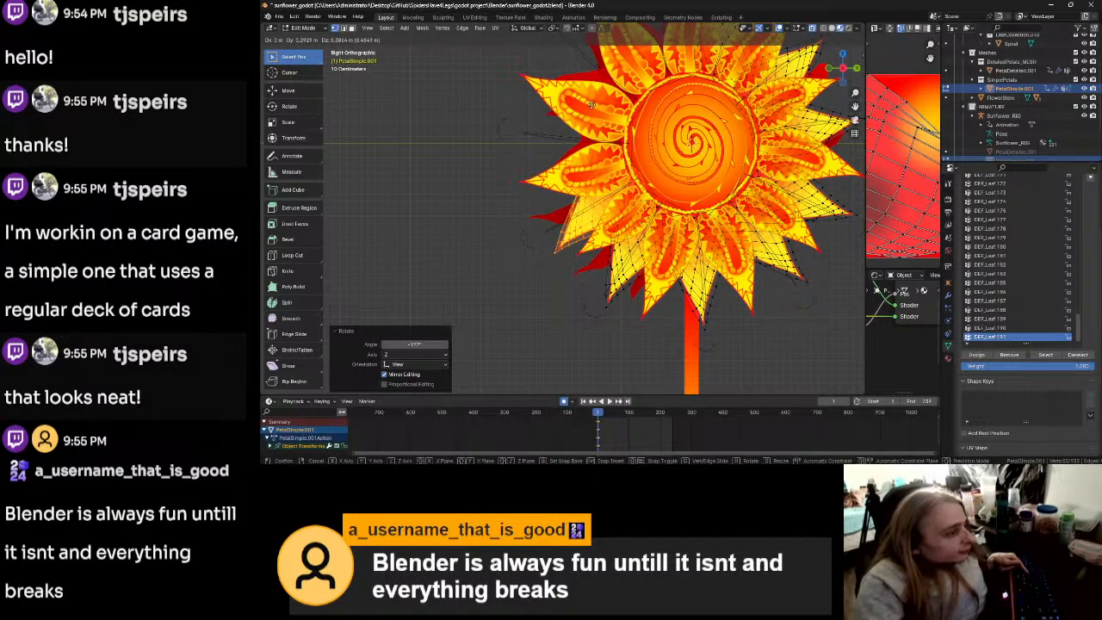
left_click(592, 104)
key("r")
left_click(642, 148)
key("g")
left_click(642, 152)
Step: Select the following simple petal and place it in the empty space left of the flower head
scroll(547, 230, "down", 5)
middle_click_drag(695, 258, 599, 255, "shift")
scroll(612, 266, "down", 5)
left_click_drag(639, 152, 675, 212)
middle_click_drag(519, 248, 719, 268, "shift")
scroll(643, 280, "up", 6)
middle_click_drag(768, 315, 635, 284, "shift")
scroll(635, 284, "up", 3)
key("g")
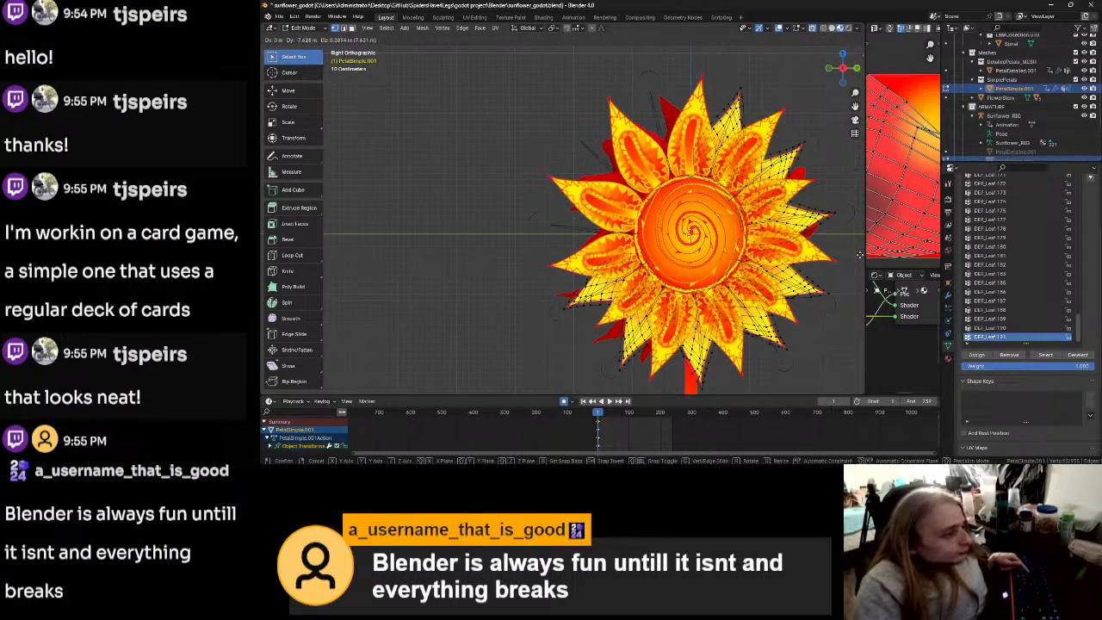
left_click(547, 375)
Step: Rotate the petal so its tip points left, and move it between the two leftmost detailed petals
key("r")
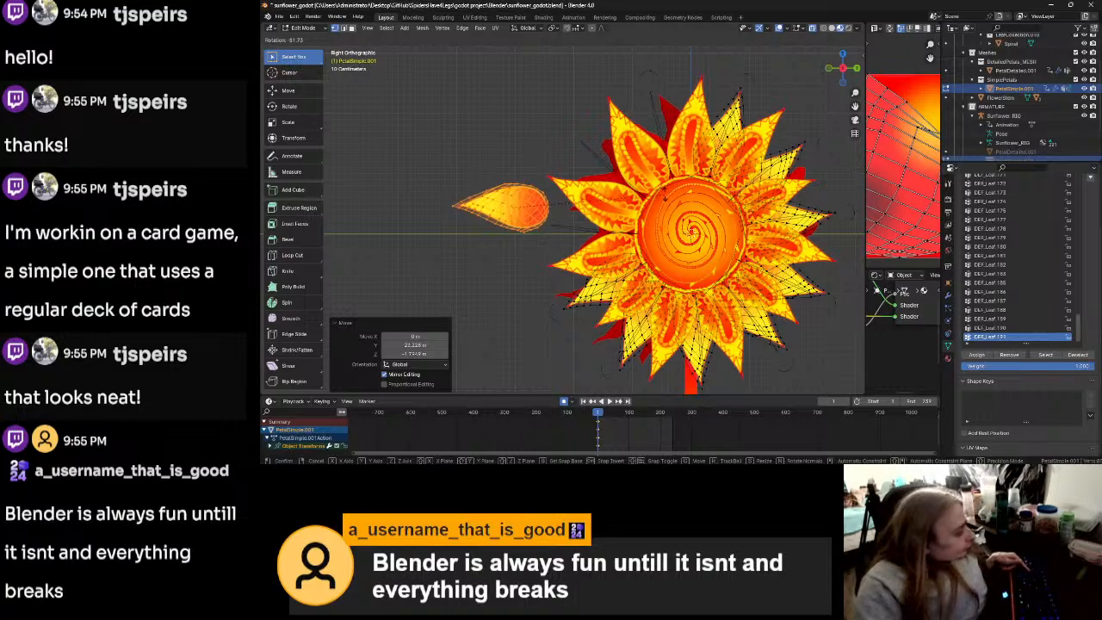
left_click(664, 199)
key("g")
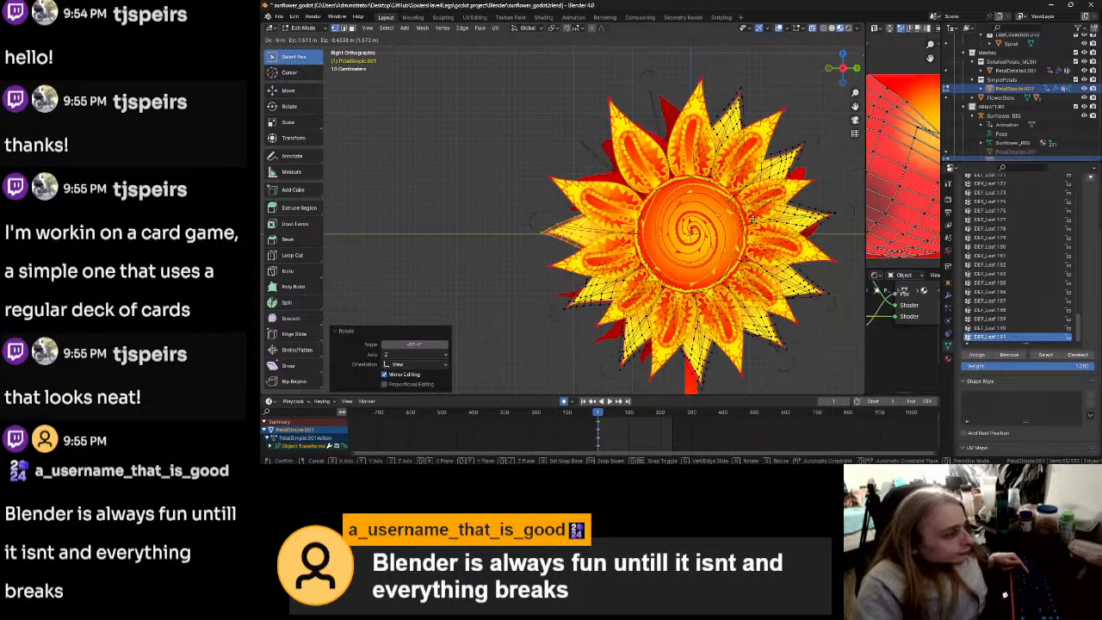
left_click(752, 221)
Step: Select the nearer of the two remaining simple petals and move it to the flower head's upper-left side
middle_click_drag(788, 244, 535, 248, "shift")
scroll(625, 243, "down", 6)
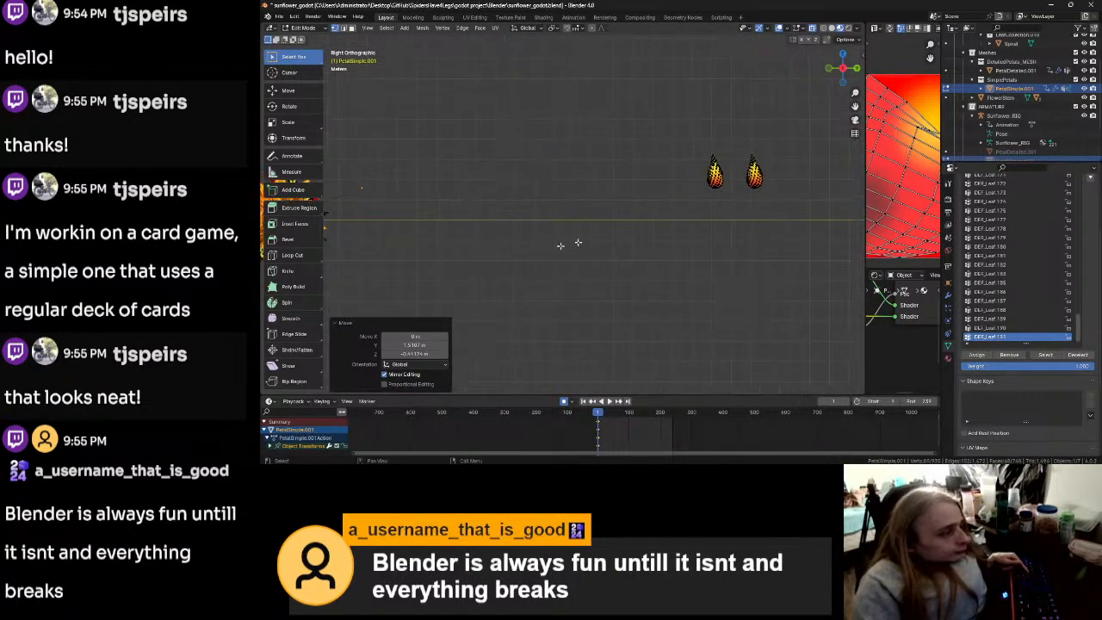
left_click_drag(689, 147, 744, 213)
key("g")
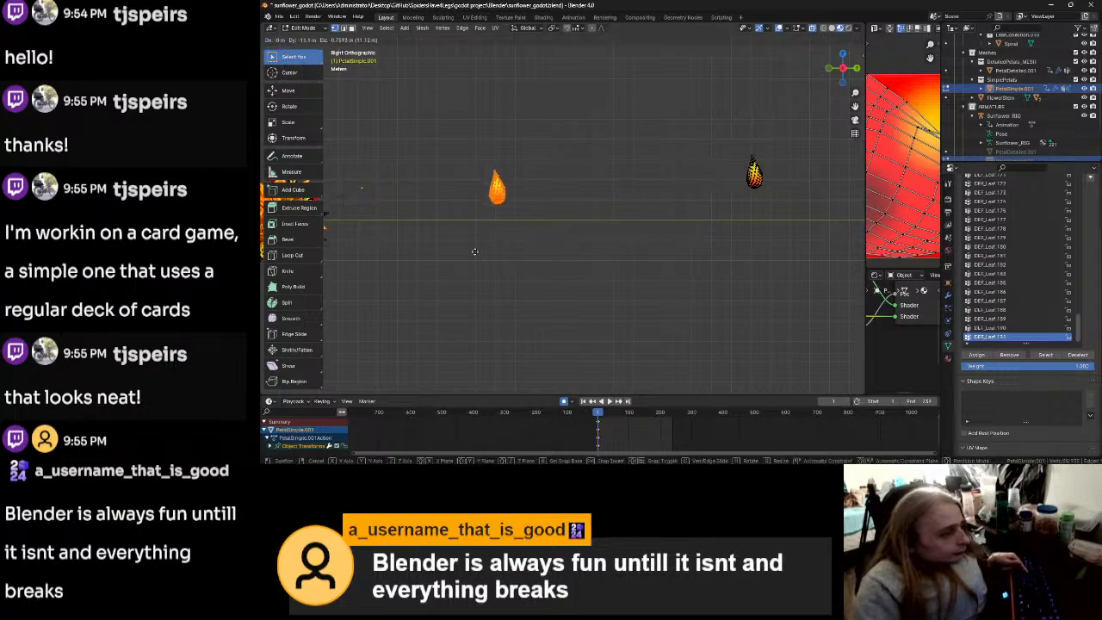
left_click(342, 253)
middle_click_drag(361, 266, 657, 285, "shift")
scroll(650, 286, "up", 5)
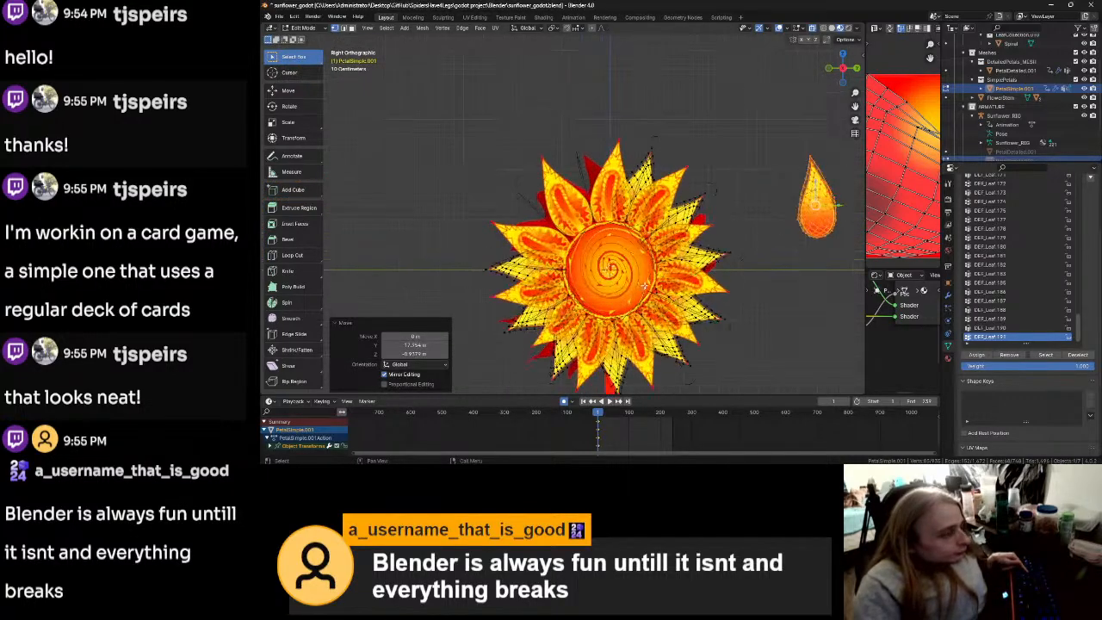
key("g")
left_click(430, 282)
Step: Tilt the petal to point up-left and fit it into the gap between the upper-left detailed petals
key("r")
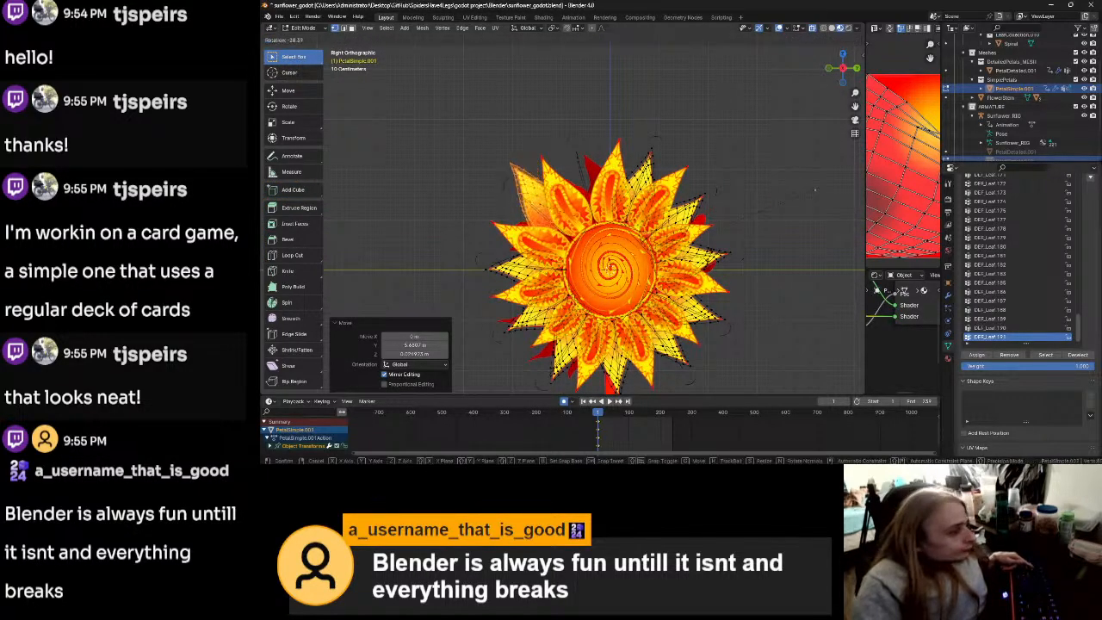
left_click(815, 189)
key("g")
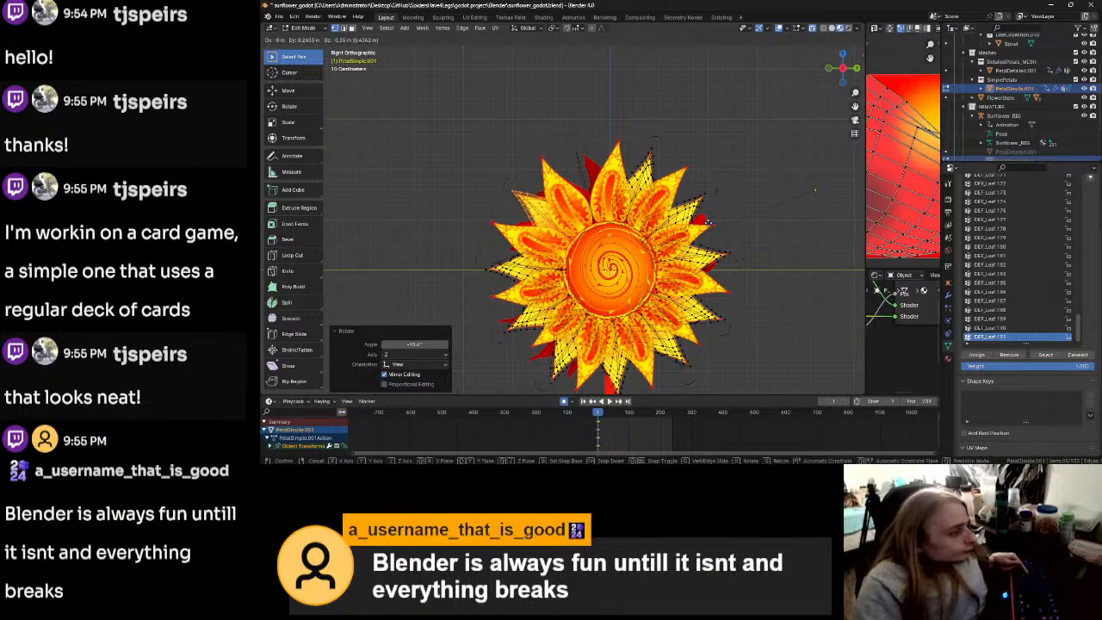
left_click(708, 225)
Step: Select the last remaining simple petal and move it into the gap just left of the topmost detailed petal
scroll(746, 259, "down", 4)
middle_click_drag(804, 203, 644, 178, "shift")
left_click_drag(650, 173, 718, 236)
middle_click_drag(331, 311, 577, 318, "shift")
scroll(485, 296, "up", 4)
middle_click_drag(522, 310, 564, 248, "shift")
scroll(668, 262, "up", 3)
key("g")
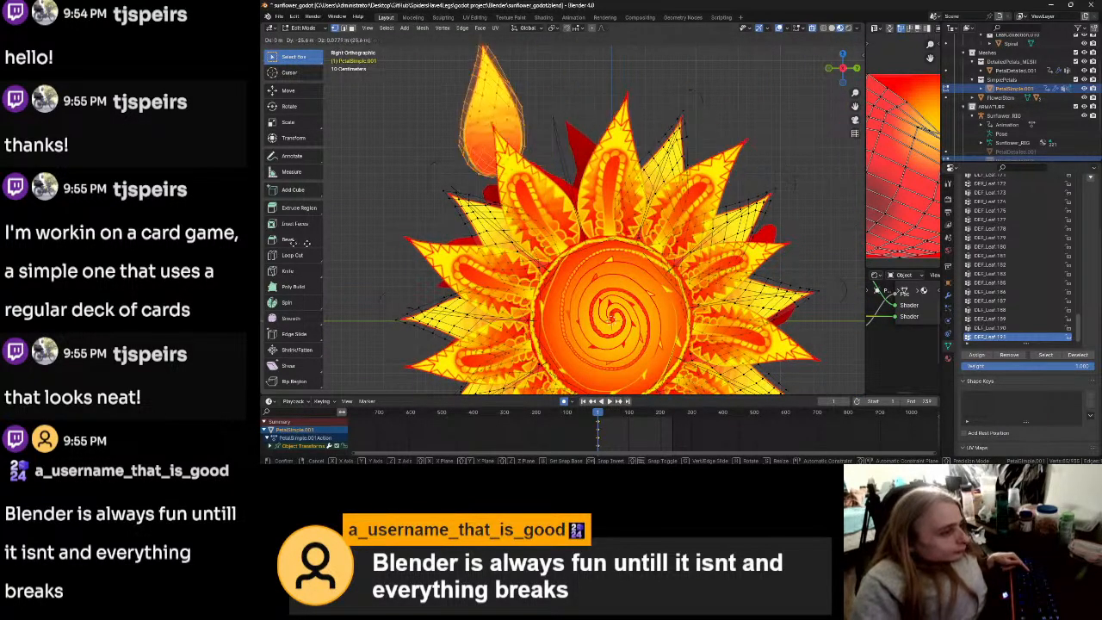
left_click(431, 319)
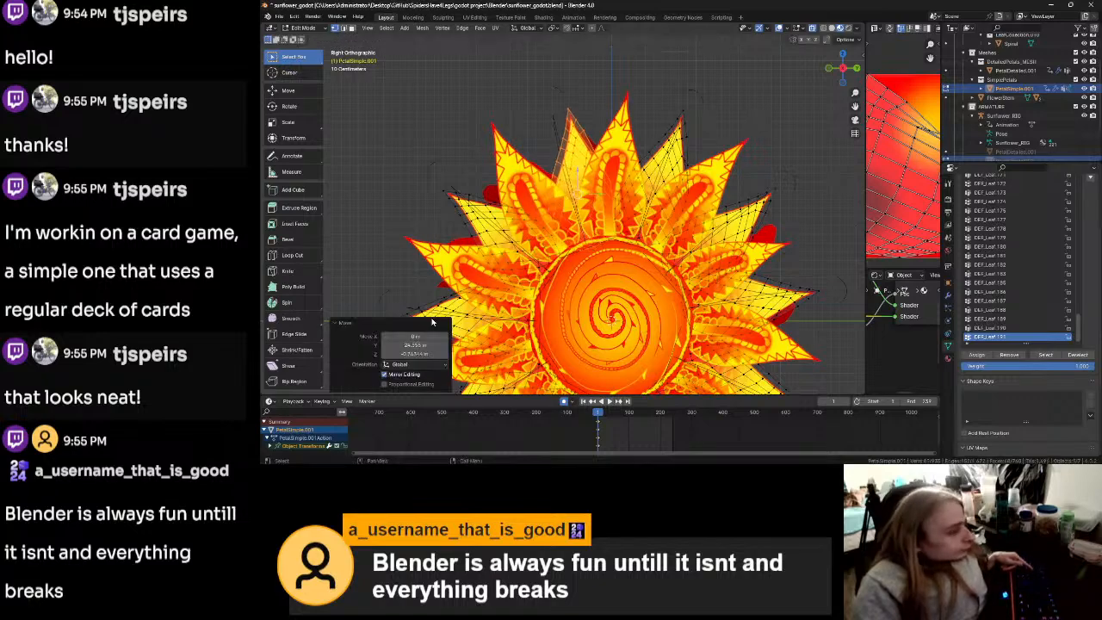
Step: Tilt the last petal slightly left and nudge it to center it in its gap
key("r")
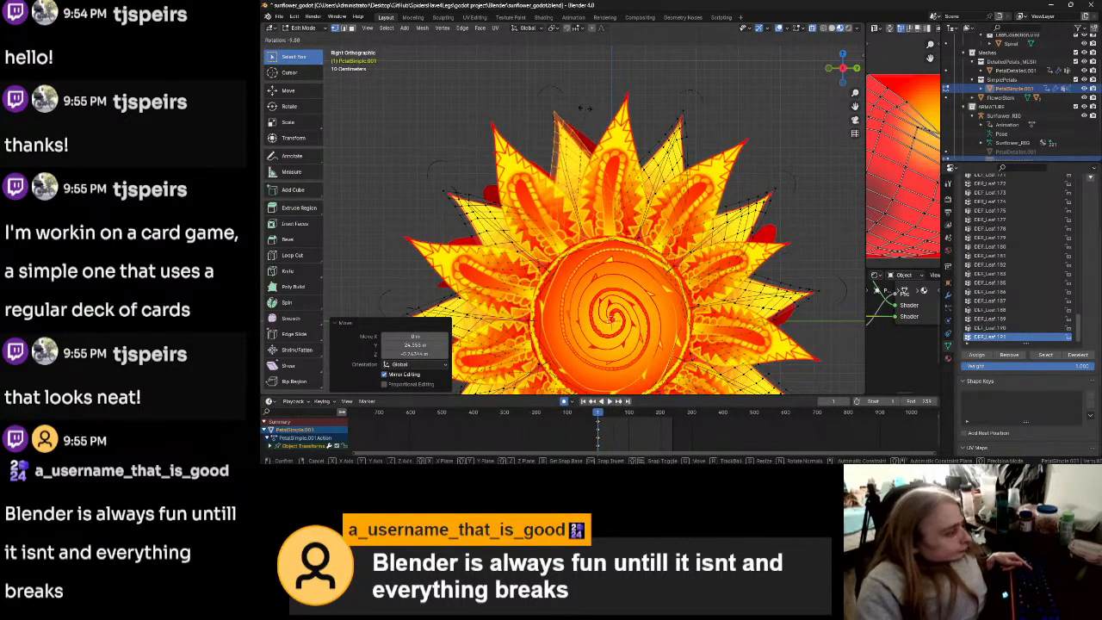
left_click(578, 105)
key("g")
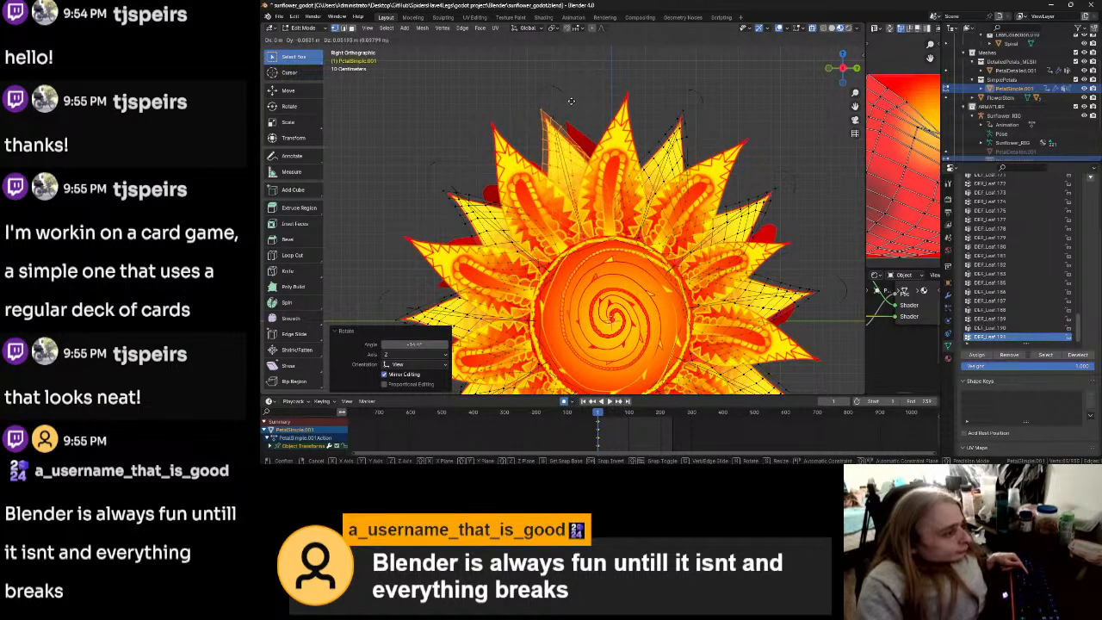
left_click(577, 104)
Step: Return the simple petal mesh to Object Mode and select the sunflower rig
key("Tab")
scroll(722, 197, "down", 5)
key("Tab")
key("Tab")
left_click(678, 215)
key("Tab")
left_click(722, 268)
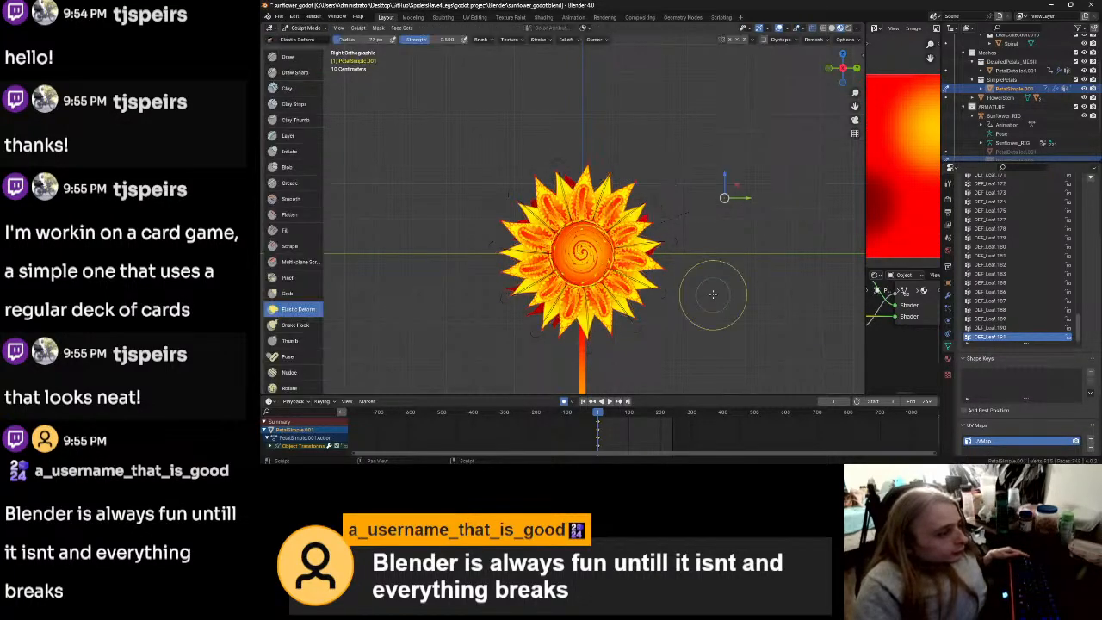
key("Tab")
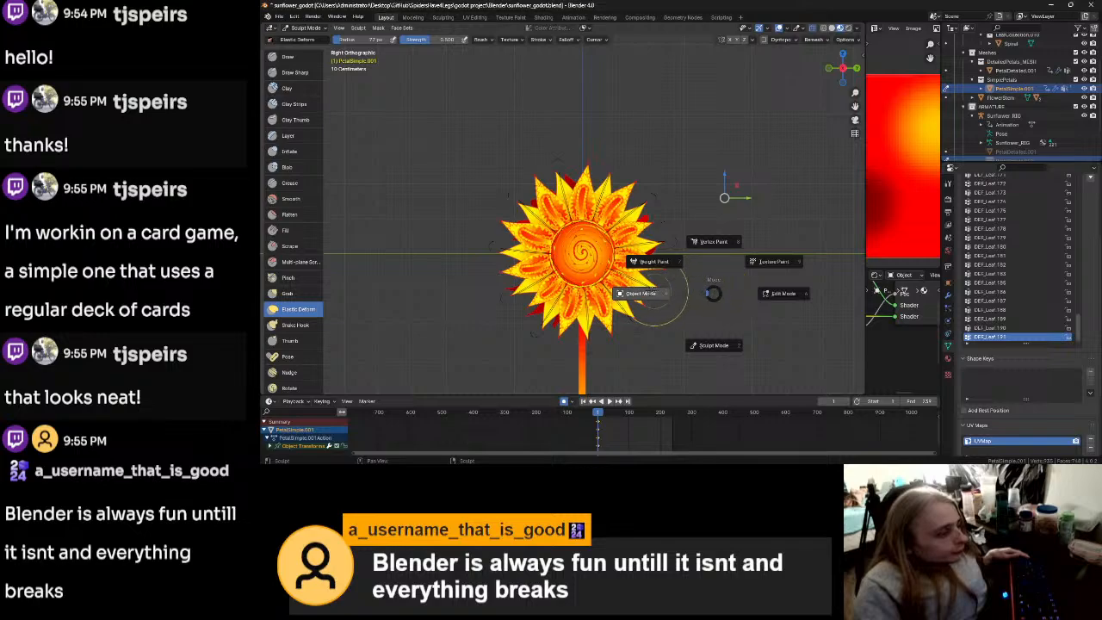
left_click(640, 293)
left_click(675, 241)
Step: Put the sunflower rig in Pose Mode and clear the rotation and location of its selected bones
key("Tab")
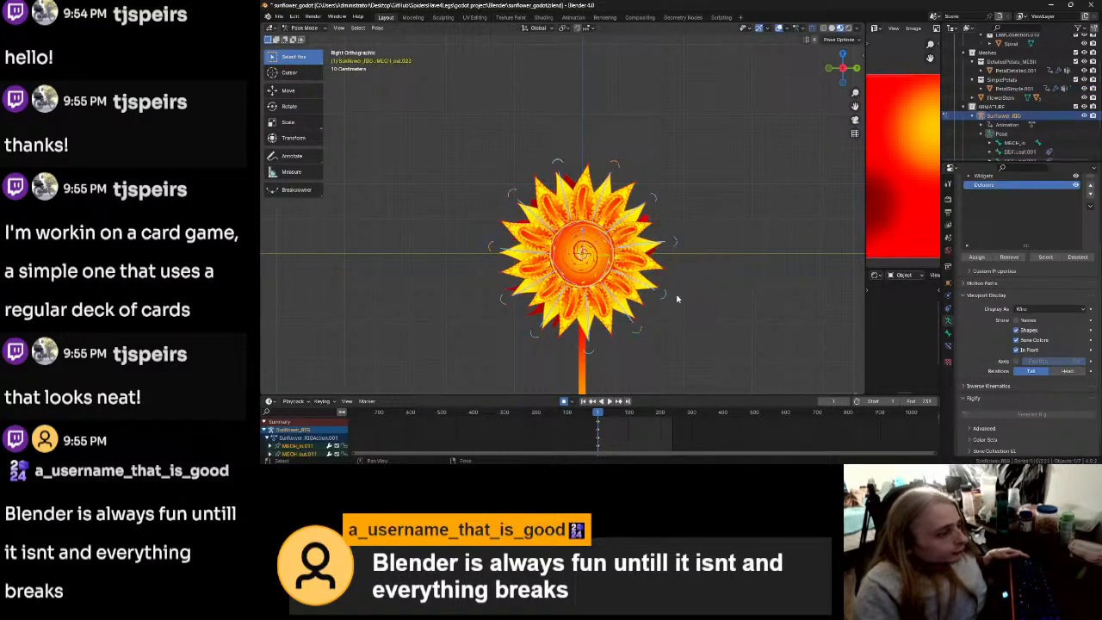
left_click(719, 272)
key("Tab")
left_click(728, 348)
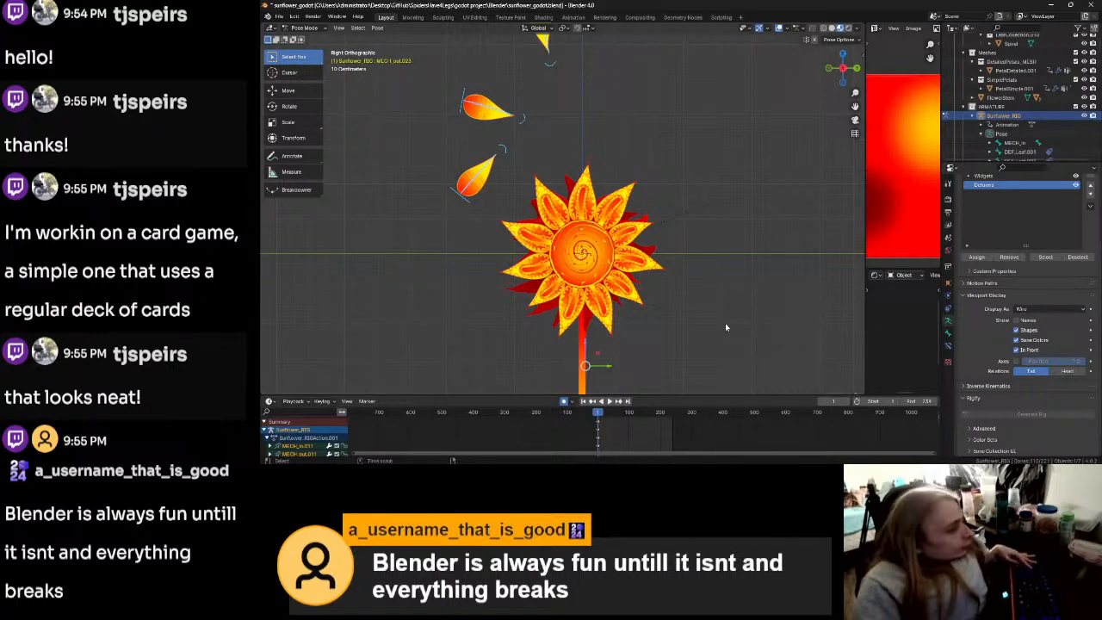
key("alt+r")
key("alt+g")
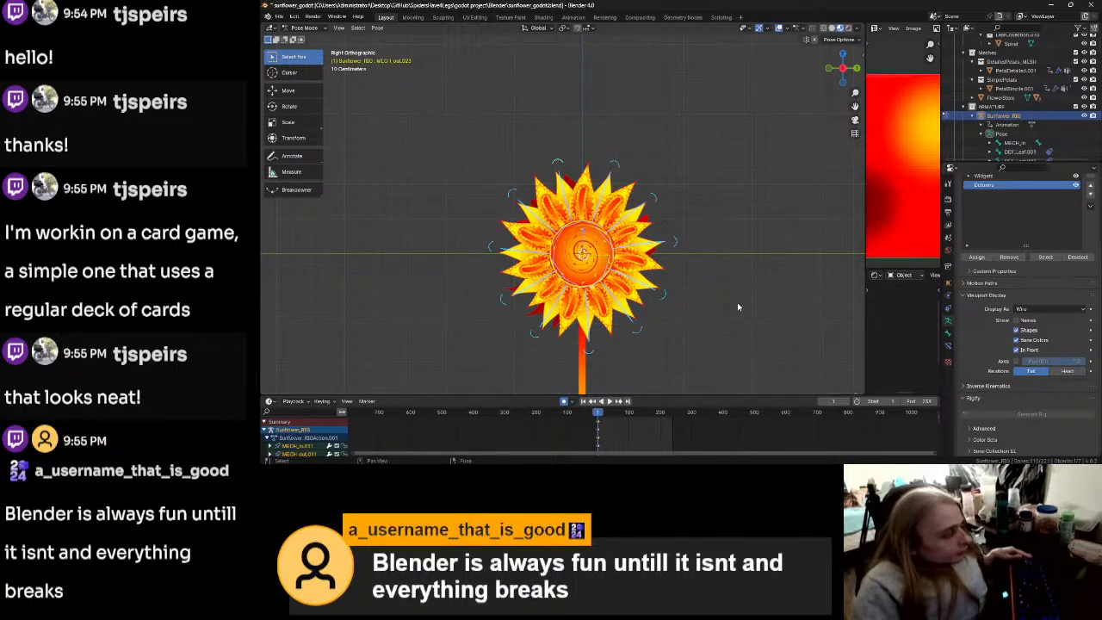
Step: Return to Object Mode to inspect the petal arrangement, and open the sunflower rig in Edit Mode
key("ctrl+Tab")
left_click(688, 303)
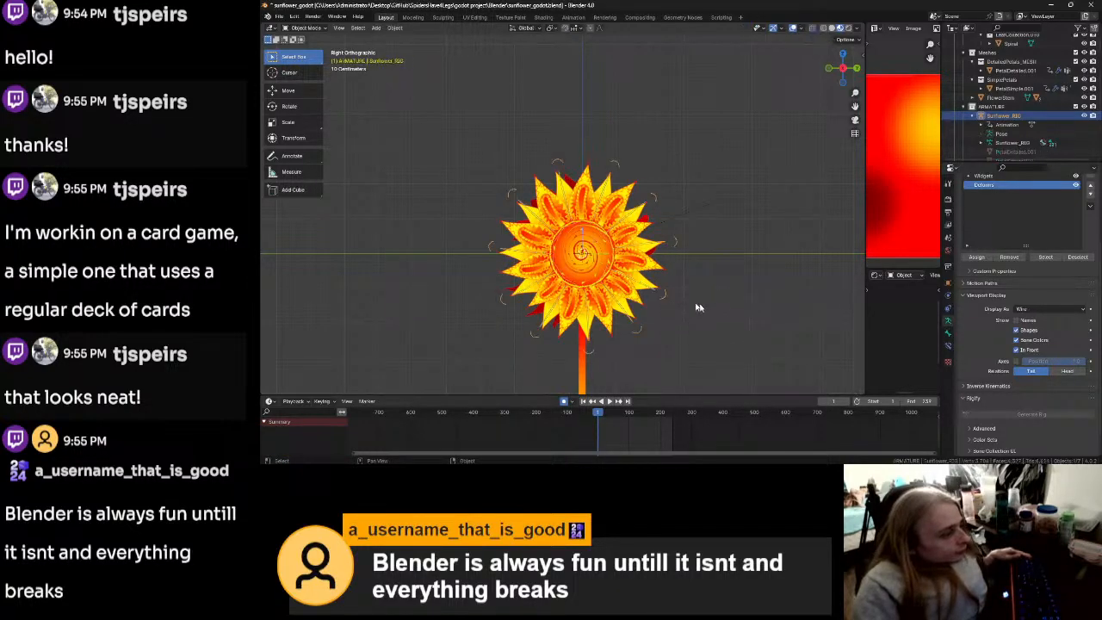
scroll(716, 303, "up", 3)
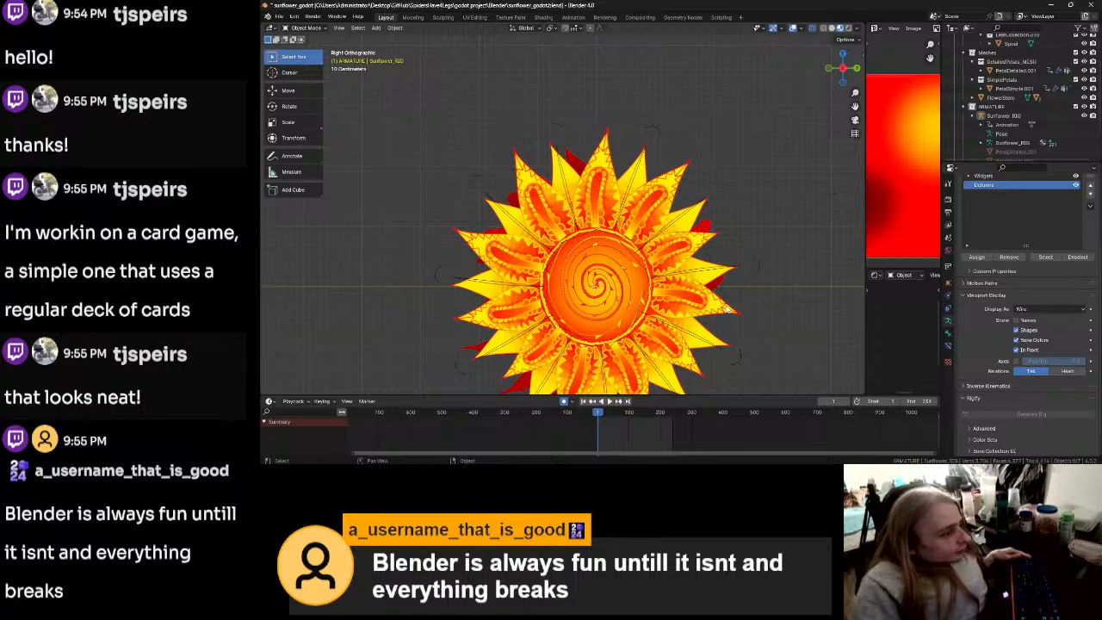
scroll(716, 301, "down", 4)
scroll(716, 301, "up", 3)
scroll(715, 295, "down", 2)
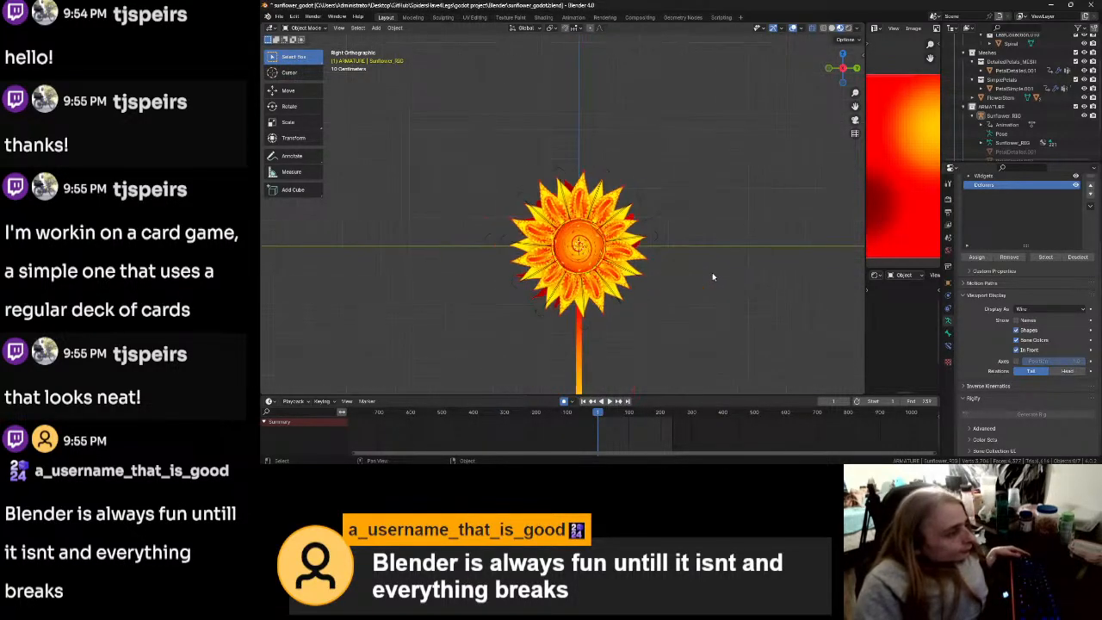
scroll(717, 288, "up", 2)
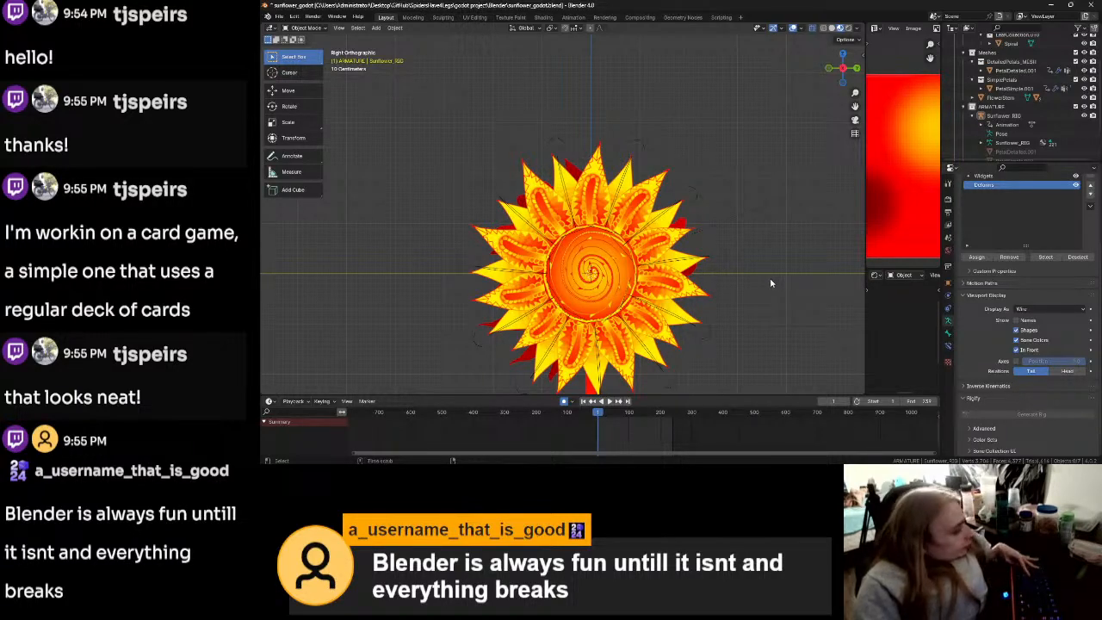
left_click(723, 256)
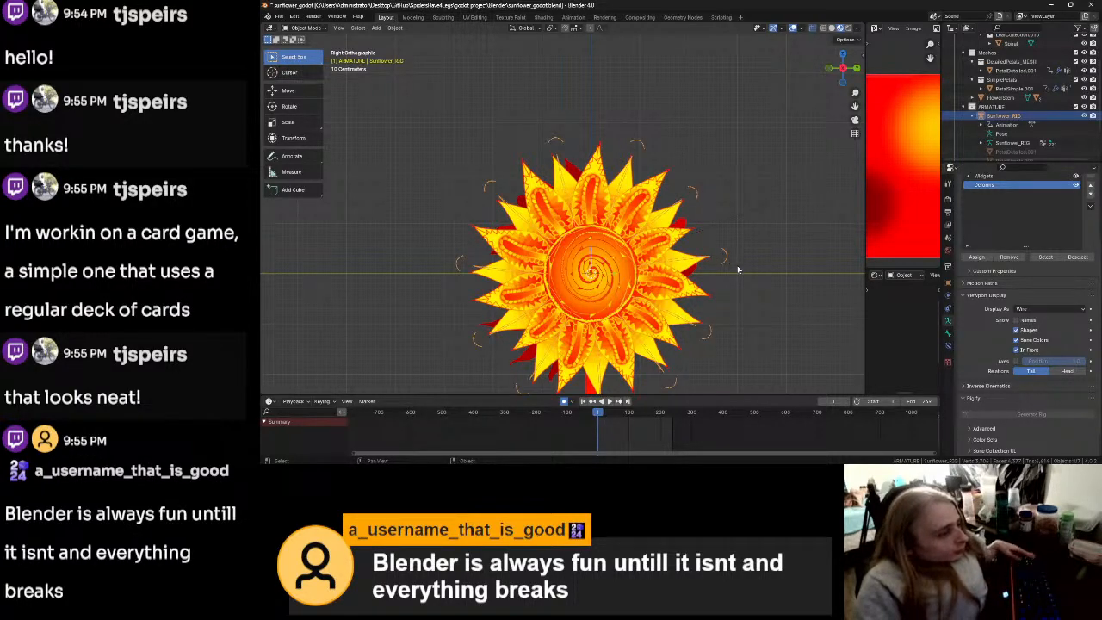
key("Tab")
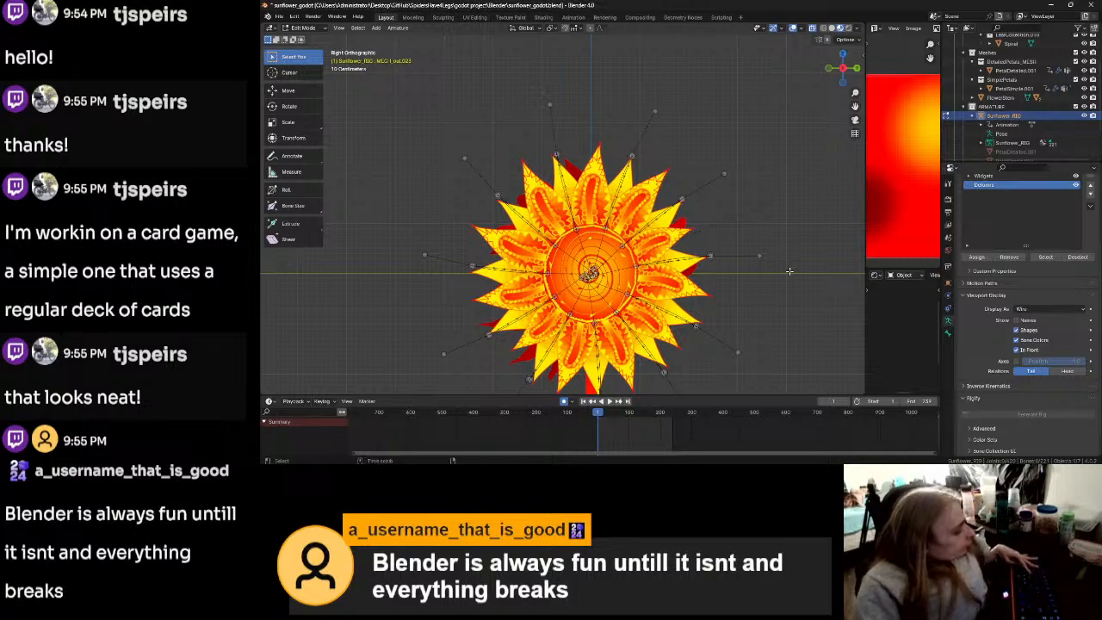
Step: Reveal the sunflower rig's hidden bones in Edit Mode and toggle the mode to check the rig against the petals
key("alt+h")
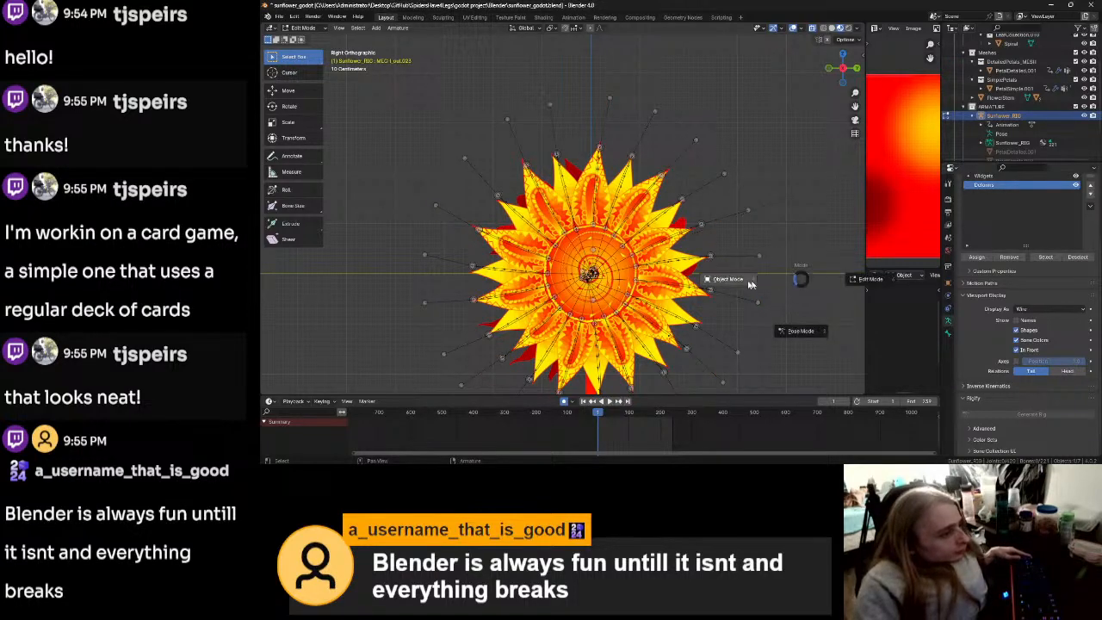
key("Tab")
left_click(783, 294)
key("Tab")
left_click(796, 281)
Step: Change the sunflower rig's viewport display to B-Bone
mouse_move(794, 278)
middle_mouse_down("shift")
mouse_move(745, 226)
mouse_move(755, 263)
mouse_move(686, 295)
mouse_move(605, 311)
mouse_move(626, 323)
mouse_move(757, 265)
mouse_move(784, 266)
middle_mouse_up("shift")
scroll(745, 226, "up", 4)
scroll(782, 265, "down", 5)
middle_click_drag(682, 276, 732, 298)
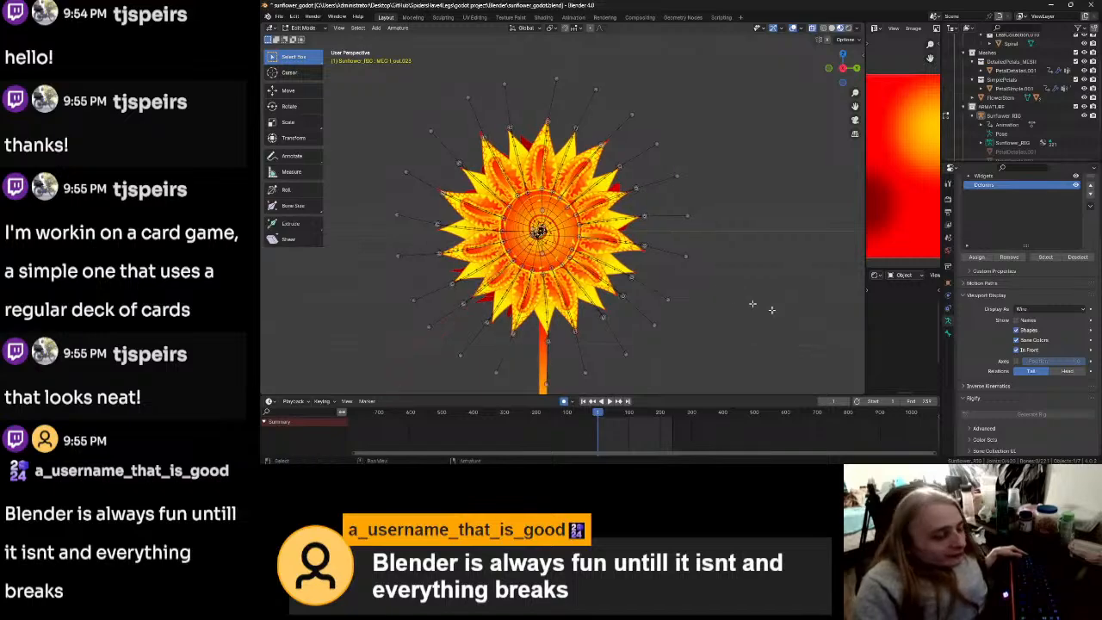
left_click(1027, 310)
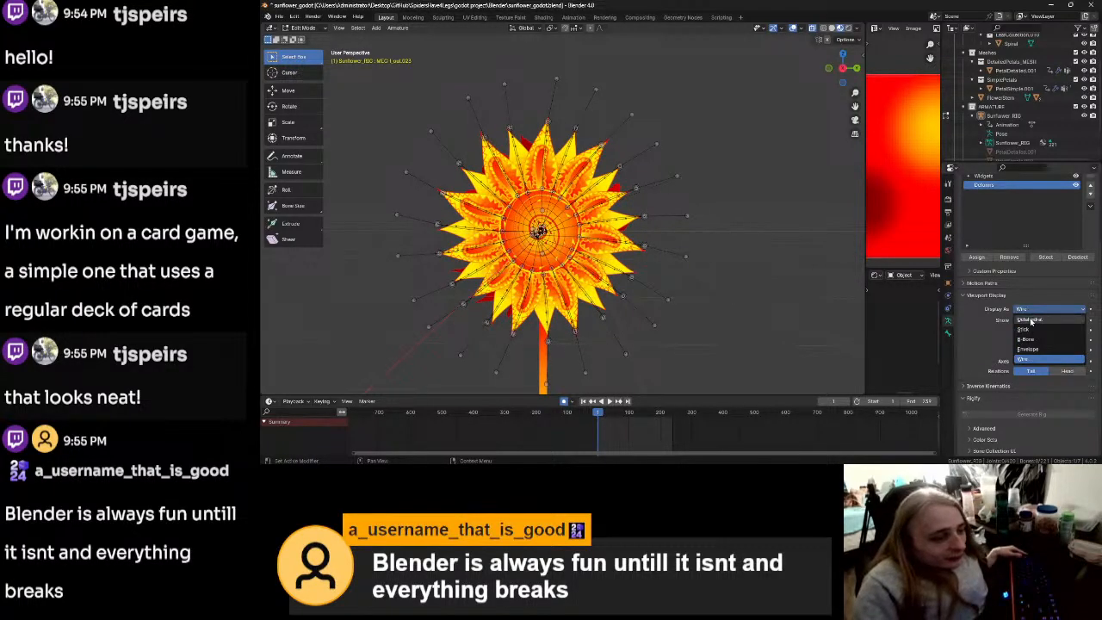
left_click(1027, 340)
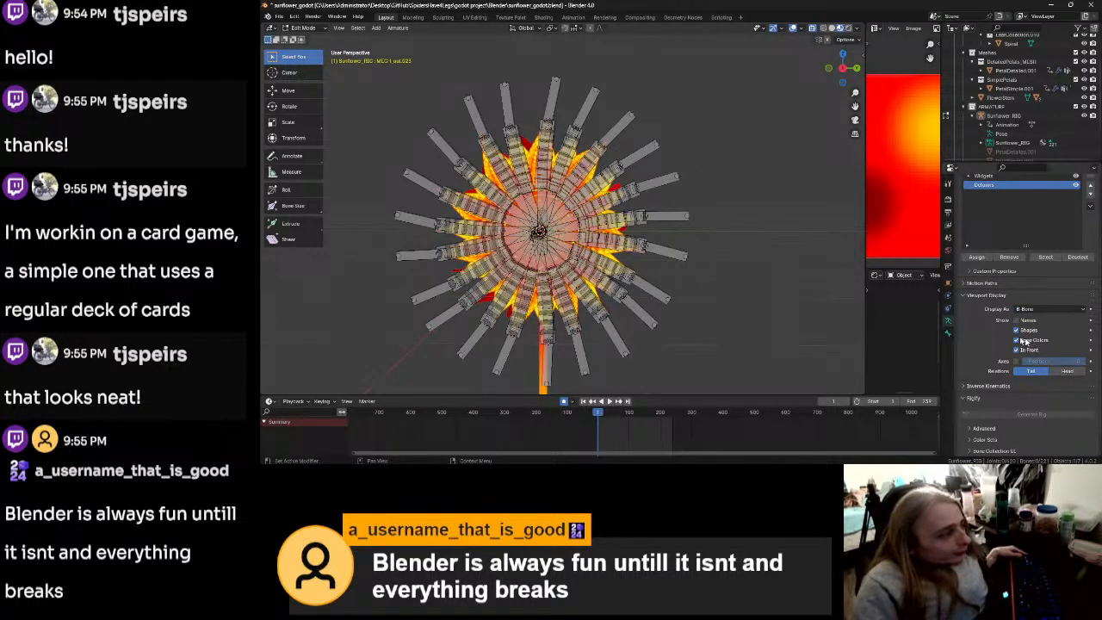
Step: Put the sunflower rig in Pose Mode, reveal its hidden bones, and return to Object Mode
middle_click_drag(769, 309, 707, 310)
key("ctrl+Tab")
left_click(739, 357)
key("alt+h")
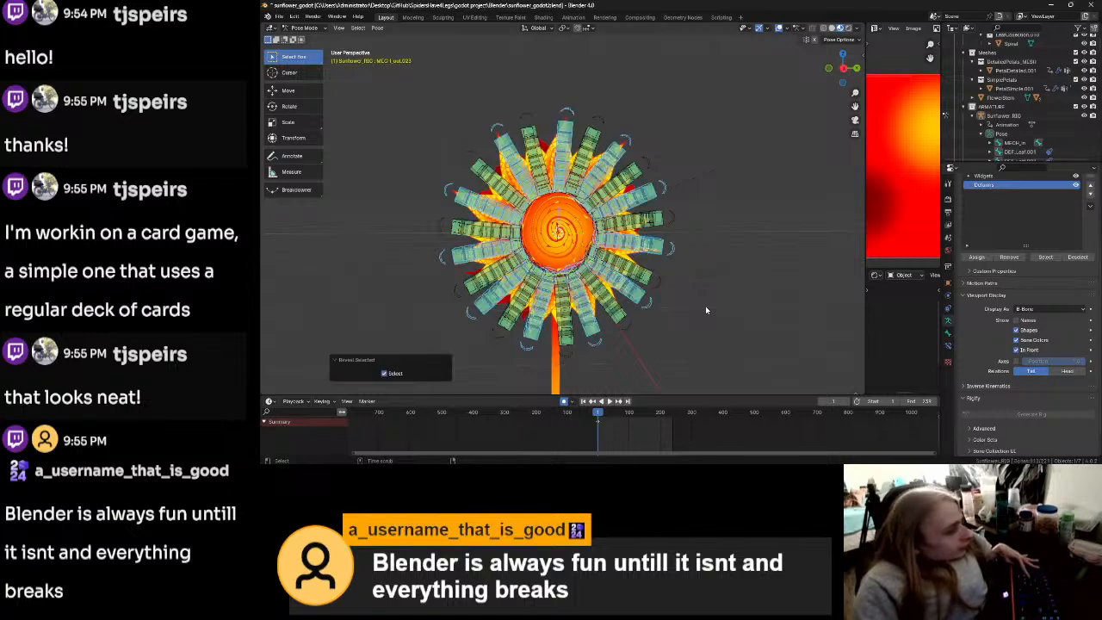
left_click(725, 299)
key("ctrl+Tab")
left_click(694, 292)
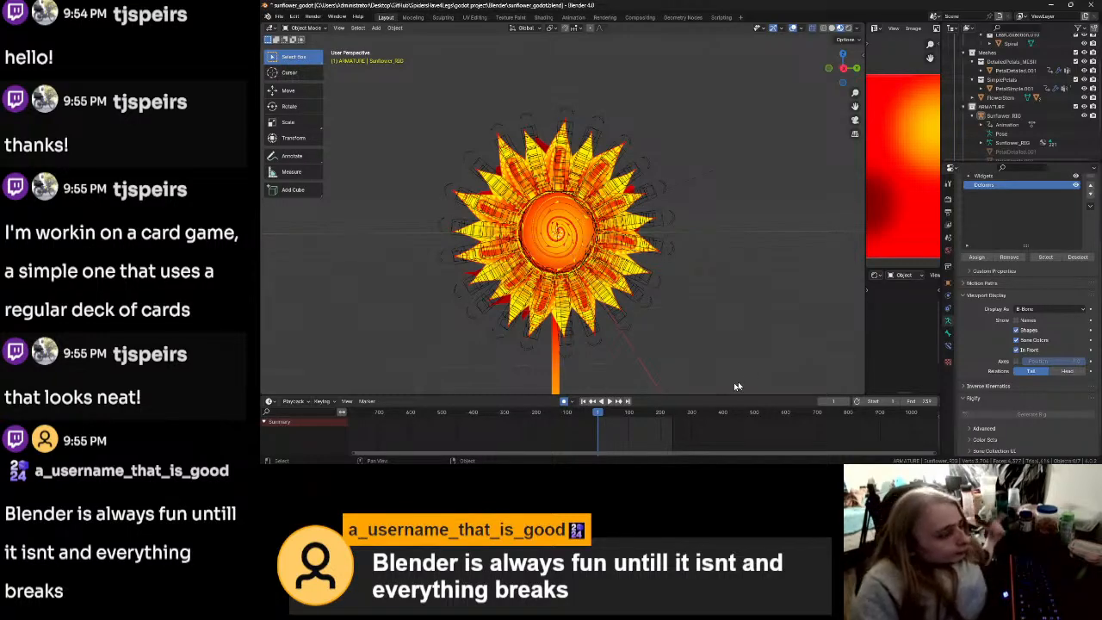
Step: Enlarge the timeline area with its frame range spread out, and save the sunflower file
left_click_drag(709, 394, 705, 299)
middle_click_drag(615, 359, 714, 363, "ctrl")
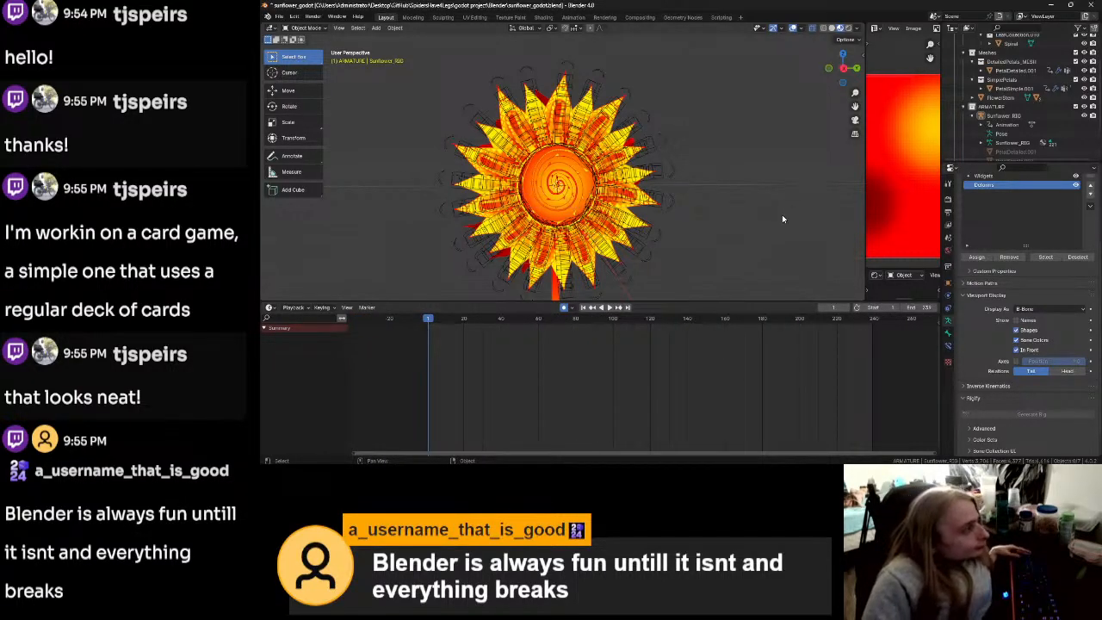
key("ctrl+s")
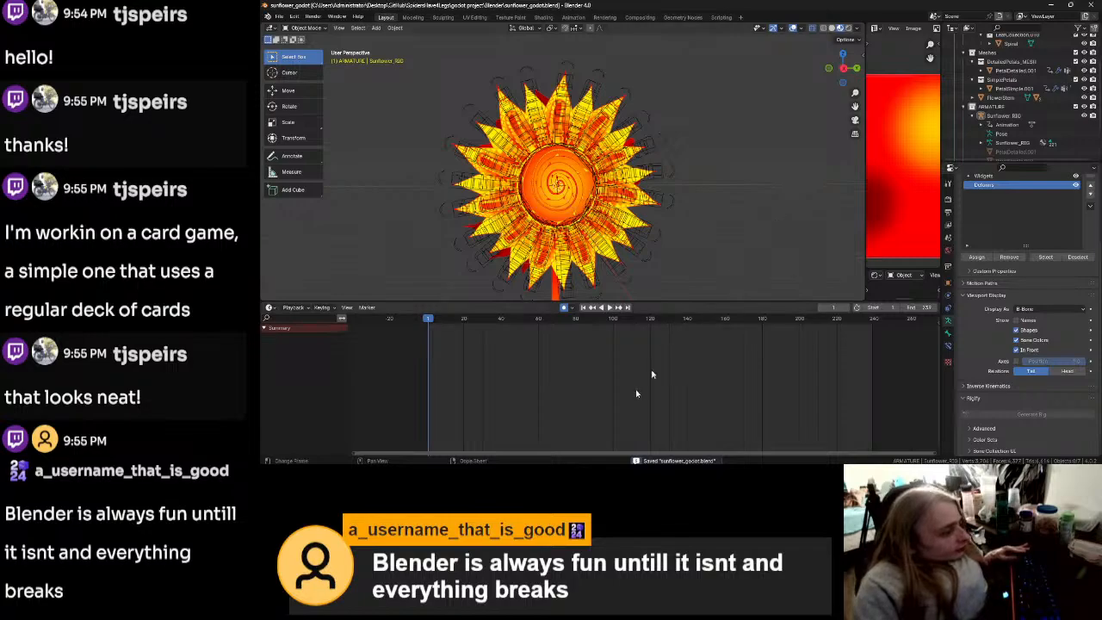
Step: Switch to Godot and inspect the sunflower's petals up close from several angles
key("alt+Tab")
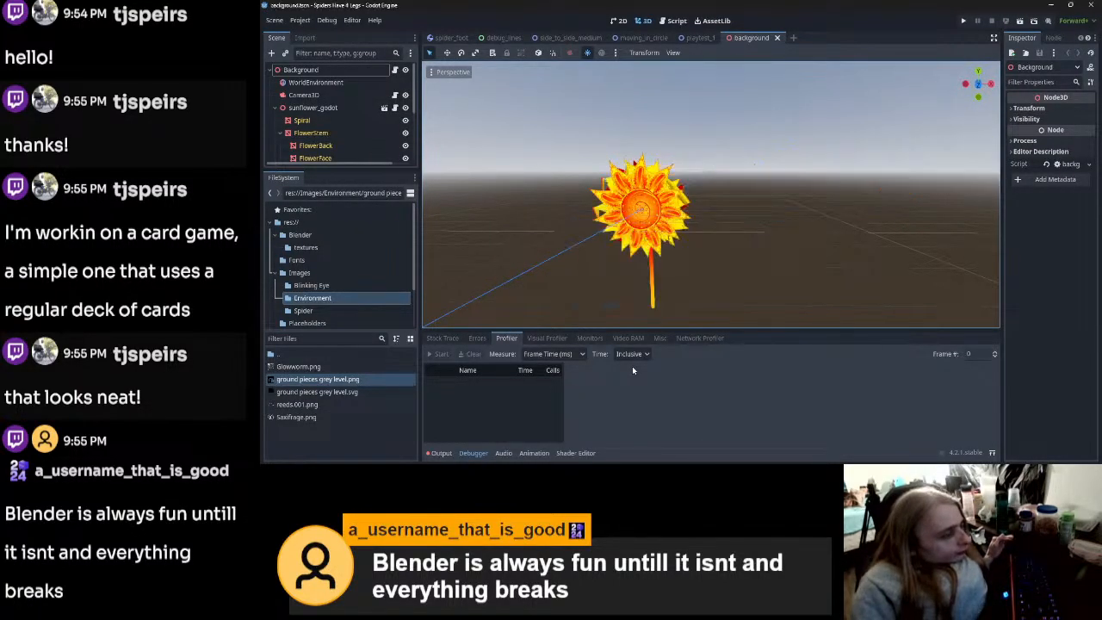
scroll(637, 241, "up", 10)
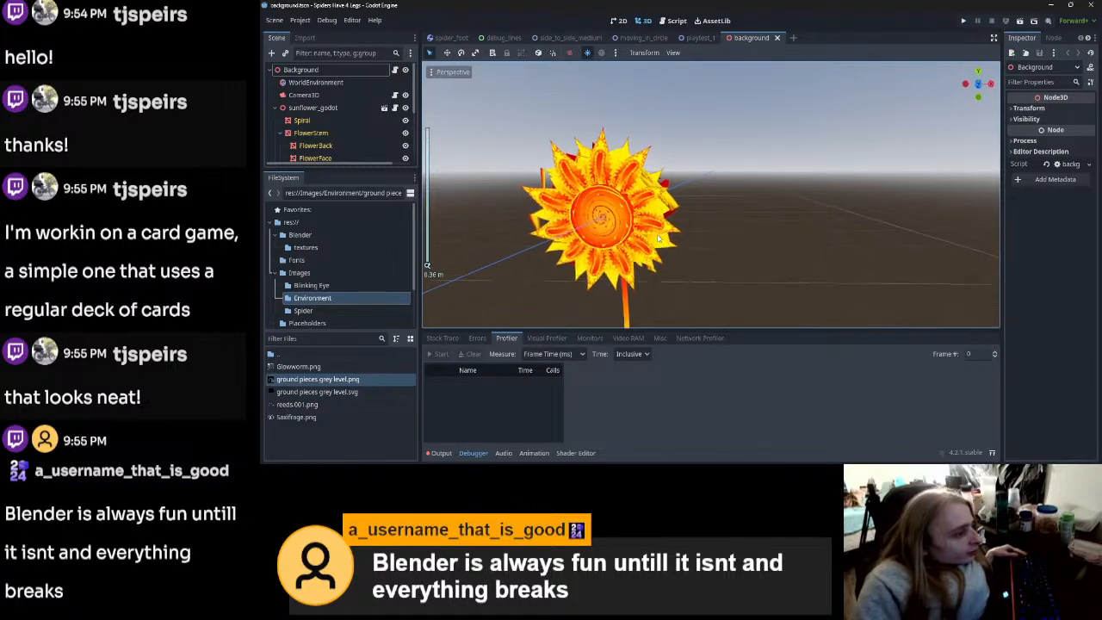
middle_click_drag(587, 233, 794, 242)
scroll(718, 236, "down", 20)
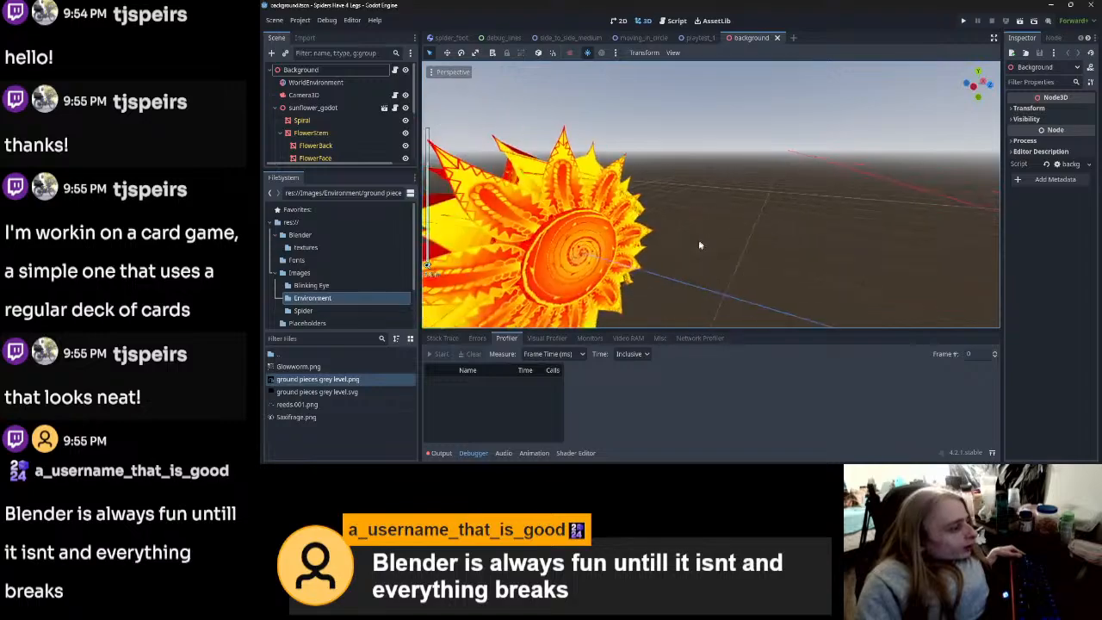
middle_click_drag(695, 259, 644, 232)
scroll(637, 224, "up", 5)
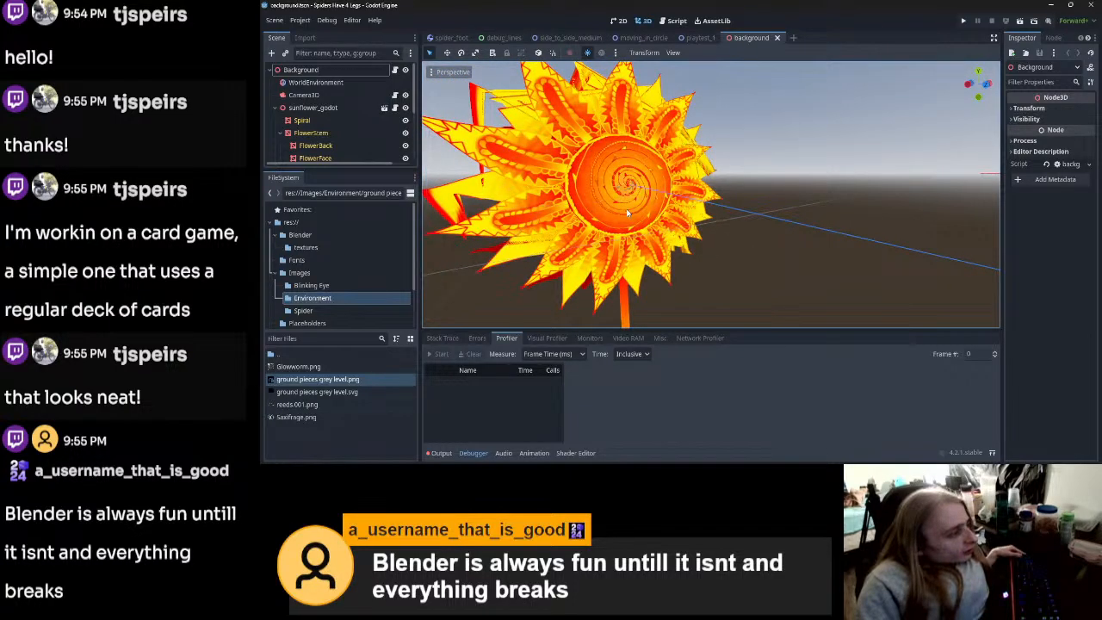
Step: Switch back to Blender, put the rig in Pose Mode, and compare its Rest Position with its Pose Position
key("alt+Tab")
key("ctrl+Tab")
left_click(744, 274)
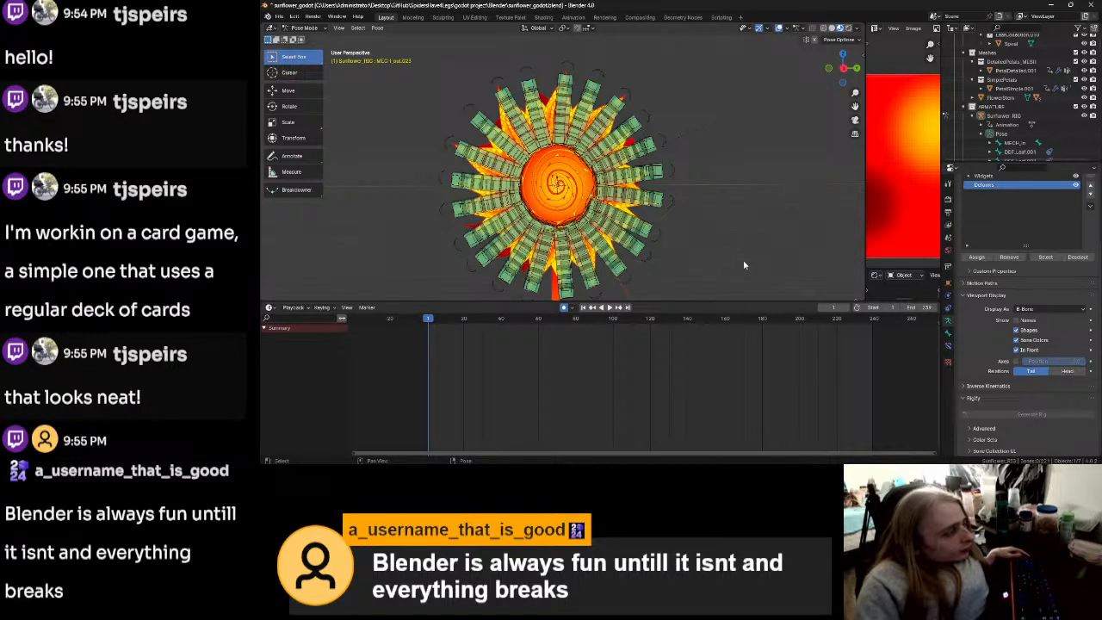
scroll(1024, 258, "up", 3)
left_click(1058, 226)
left_click(1008, 228)
left_click(1048, 229)
left_click(1020, 227)
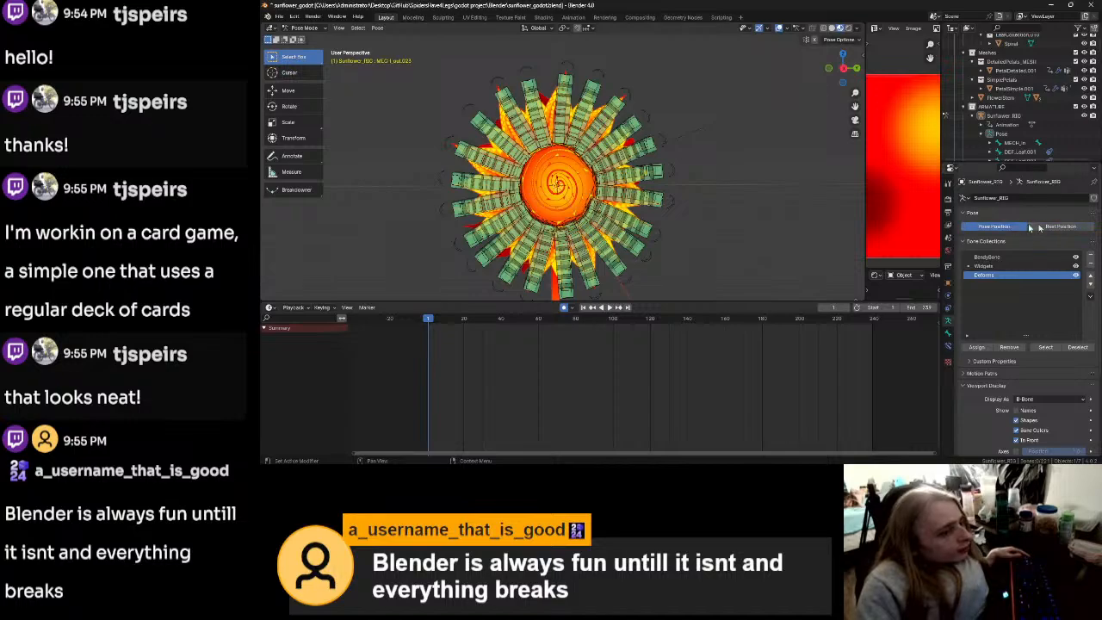
Step: Return to Object Mode and hide the PetalDetailed.001 mesh to inspect the simple petals
key("ctrl+Tab")
mouse_move(804, 183)
middle_mouse_down()
mouse_move(731, 194)
mouse_move(807, 207)
mouse_move(805, 194)
middle_mouse_up()
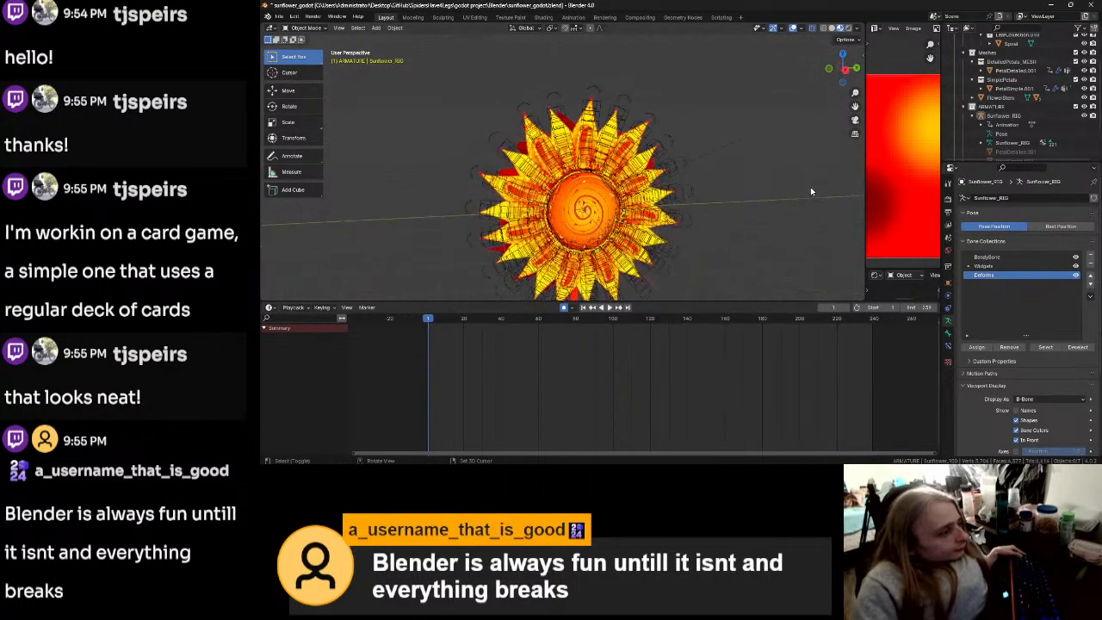
left_click(1025, 72)
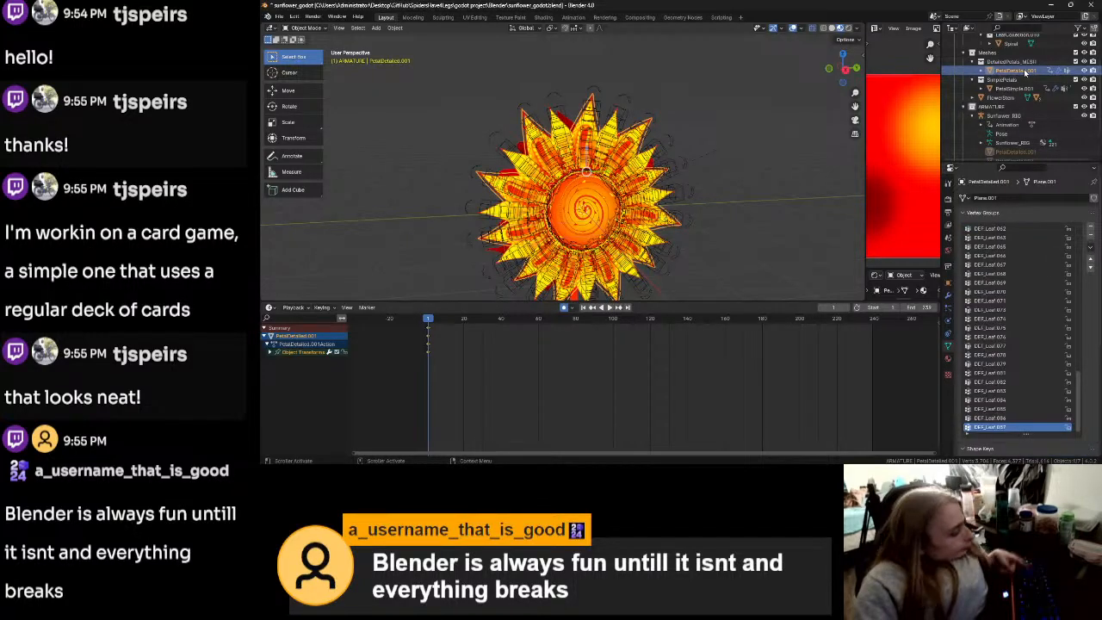
left_click(762, 115)
scroll(729, 178, "up", 3)
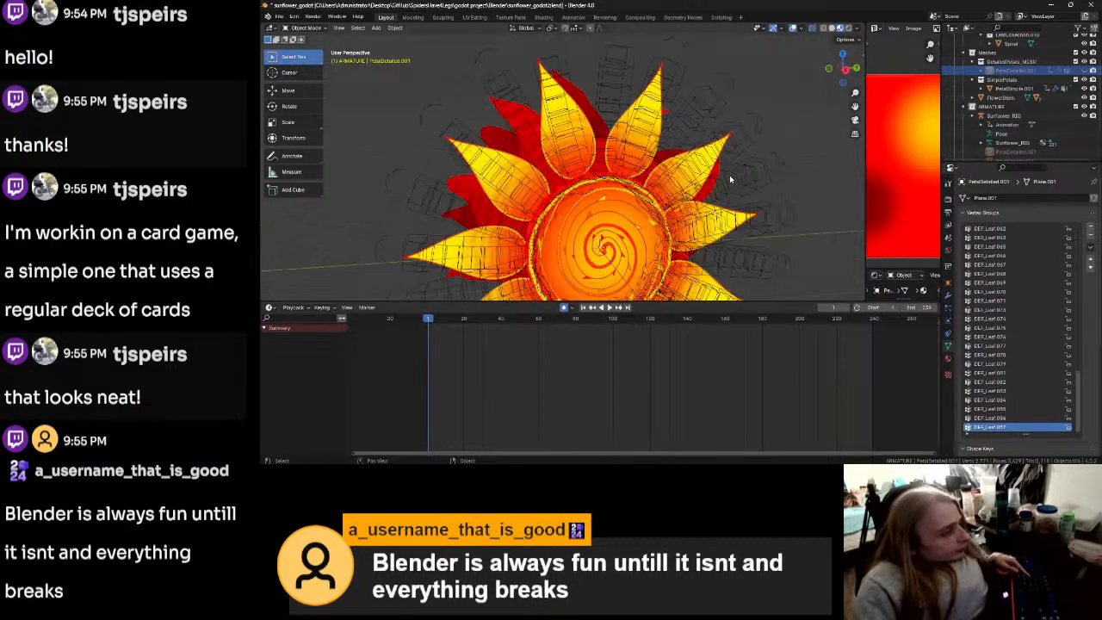
middle_click_drag(826, 110, 760, 162)
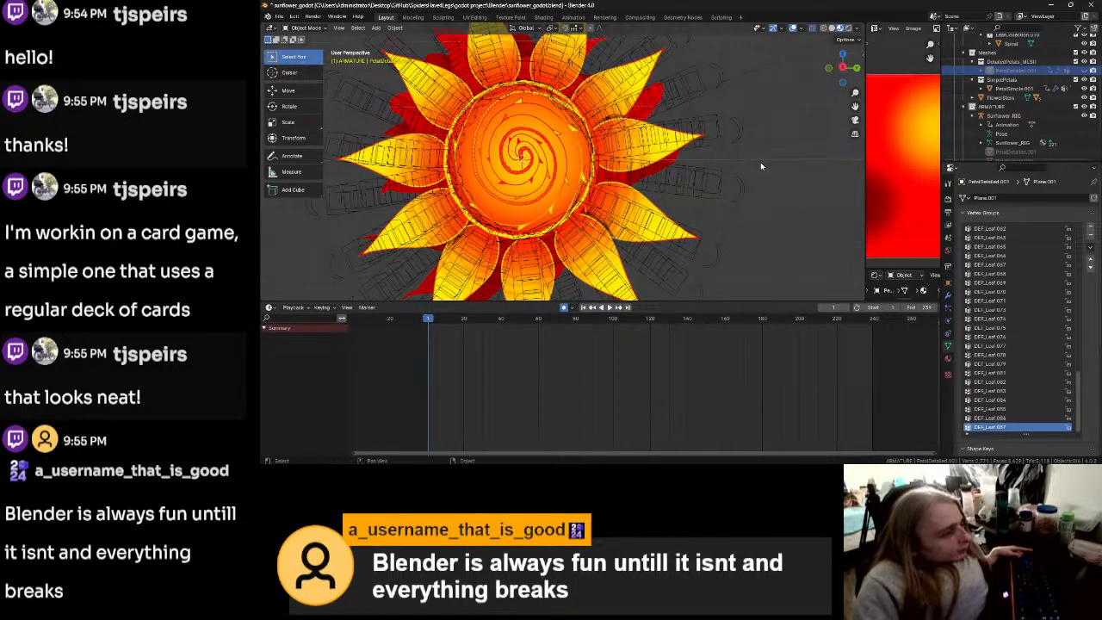
Step: Select the sunflower rig and put it in Pose Mode to compare its bones with the simple petals
scroll(760, 162, "down", 3)
left_click(626, 144)
key("Tab")
left_click(657, 220)
scroll(663, 216, "up", 3)
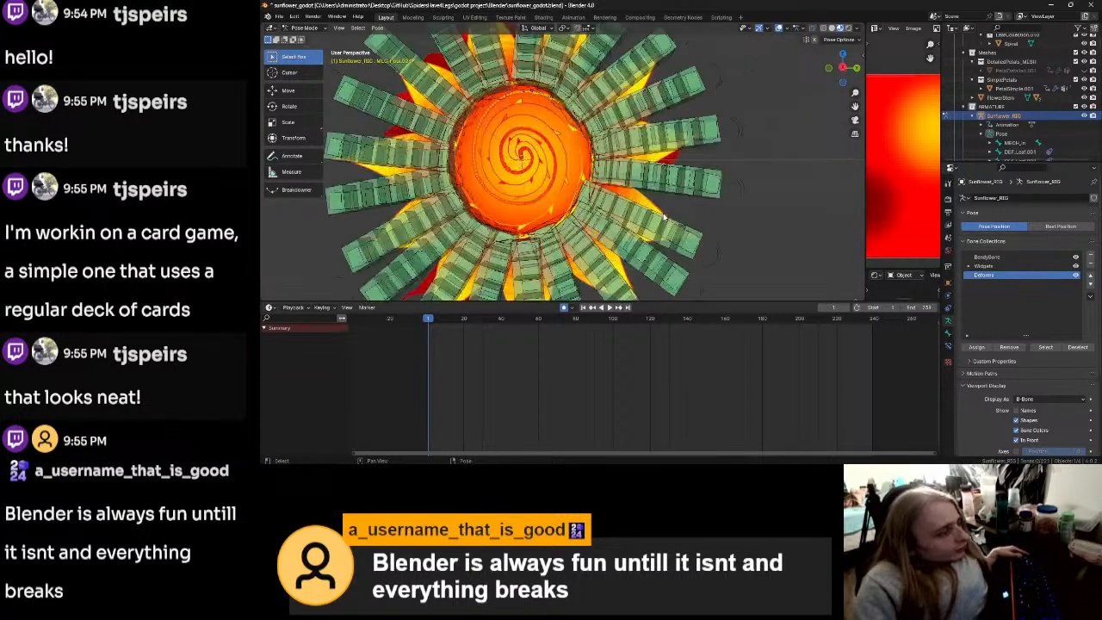
scroll(662, 217, "down", 2)
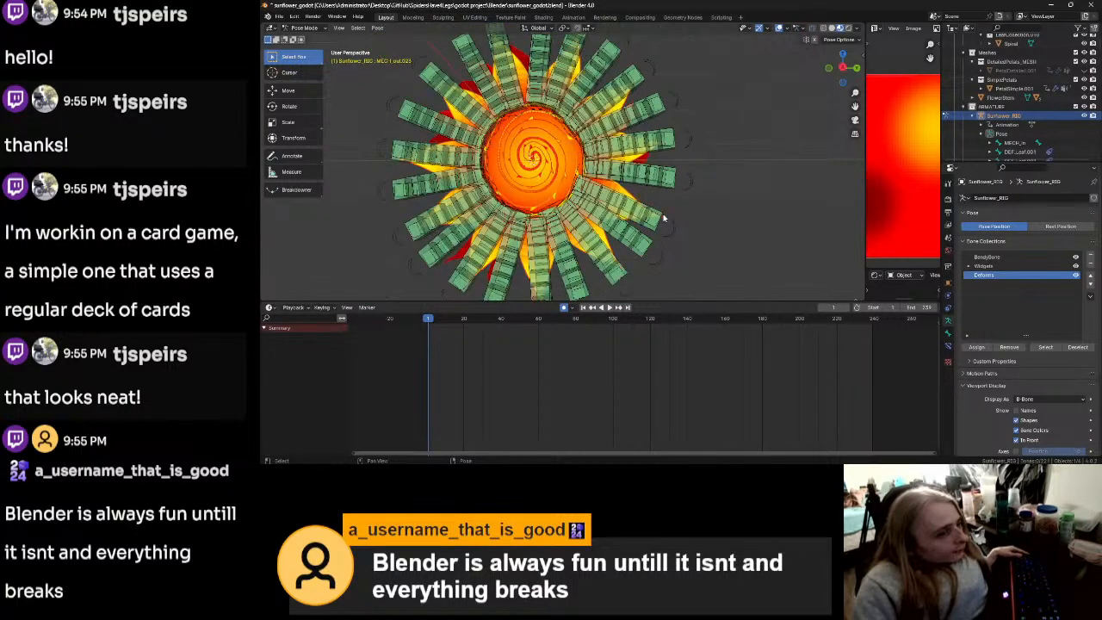
Step: Look through the rig's pose bones in the scene hierarchy and view the petal bones from another angle
scroll(1013, 128, "down", 5)
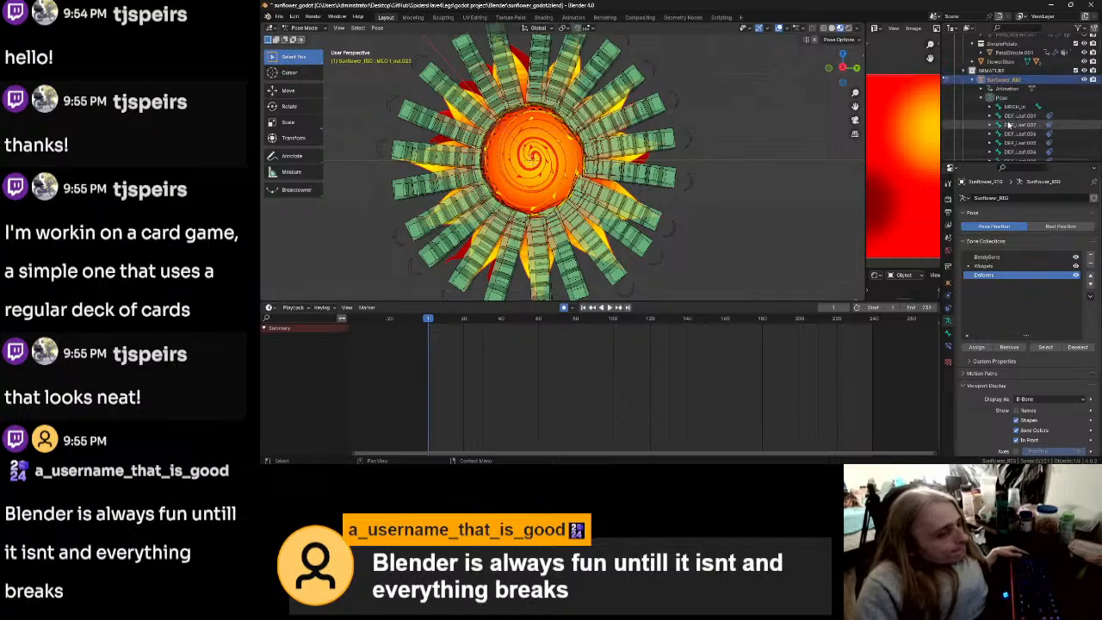
scroll(1013, 128, "up", 4)
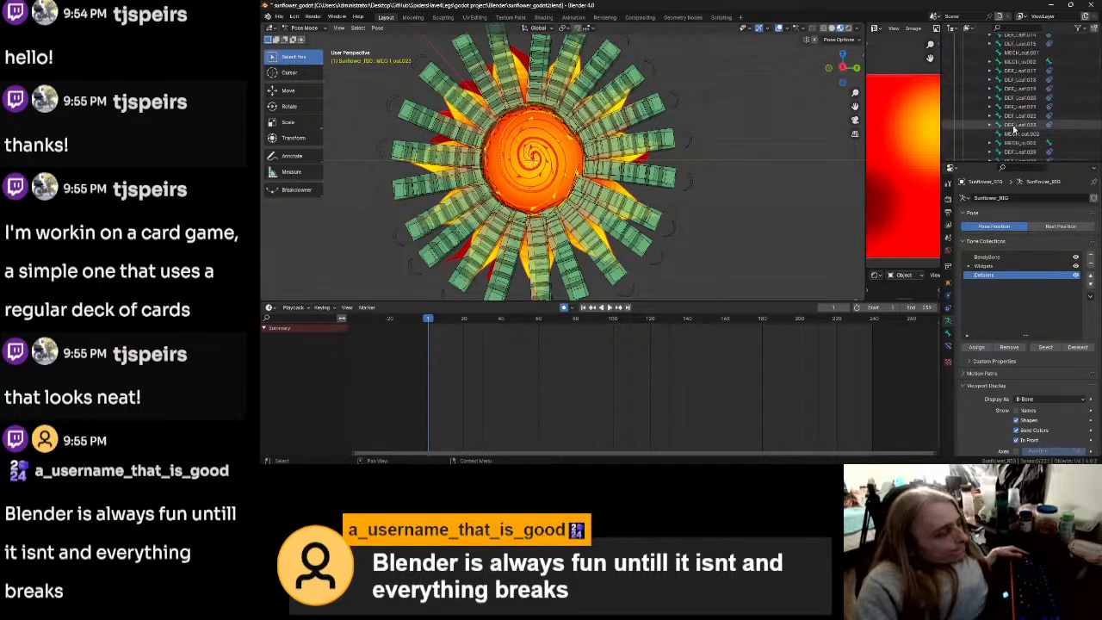
scroll(796, 196, "down", 3)
scroll(761, 172, "up", 7)
middle_click_drag(787, 148, 779, 163)
scroll(767, 154, "down", 4)
scroll(769, 163, "up", 2)
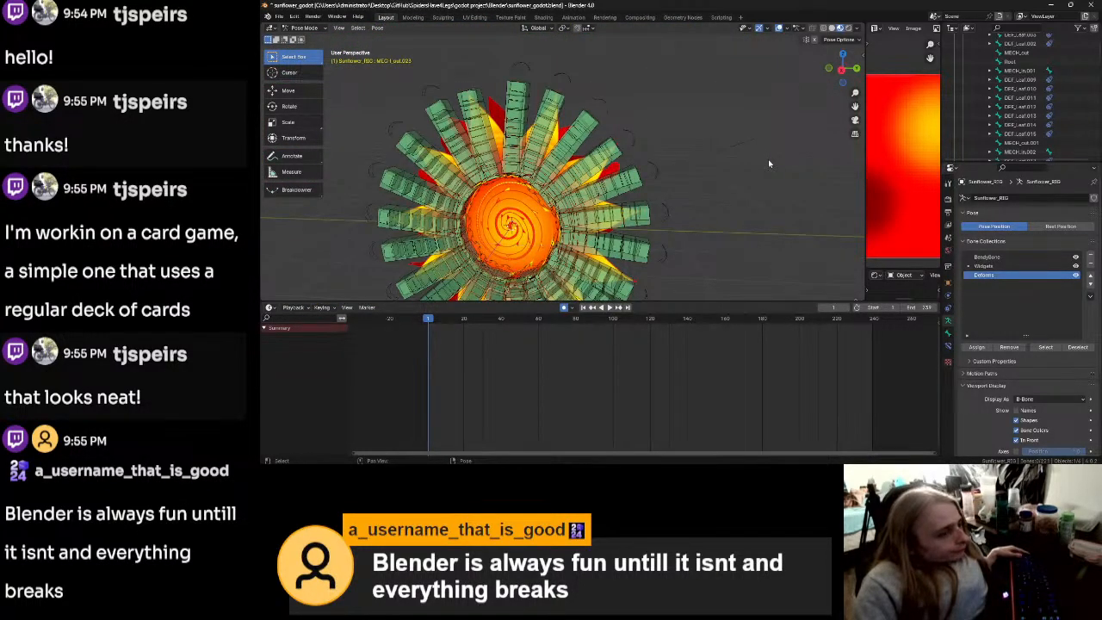
Step: Open the sunflower rig in Edit Mode and unhide the PetalDetailed.001 mesh
key("ctrl+Tab")
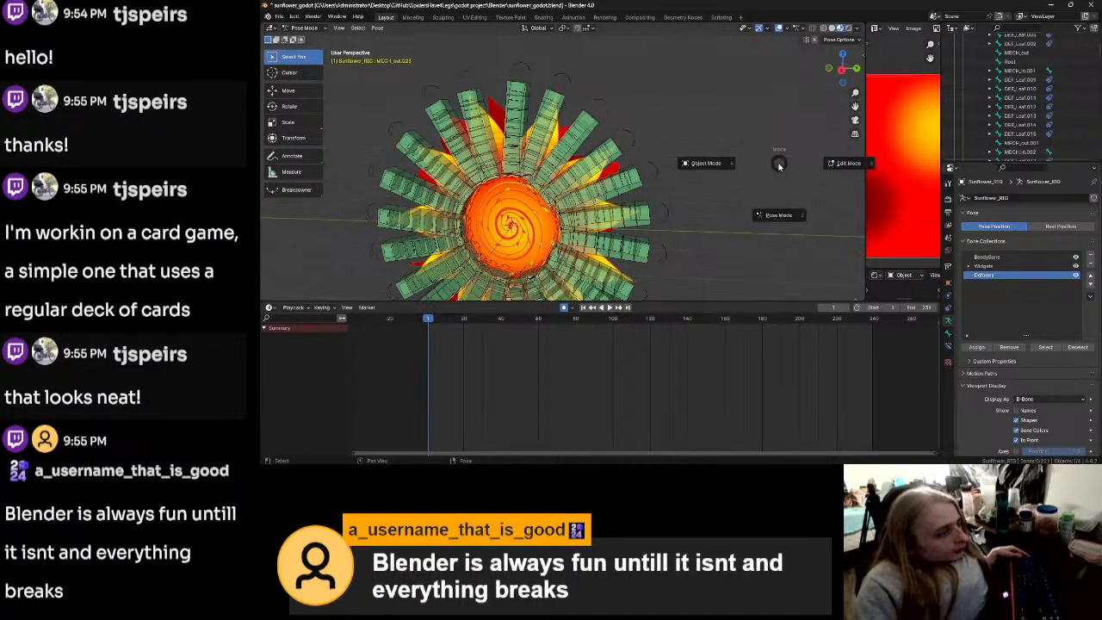
left_click(837, 162)
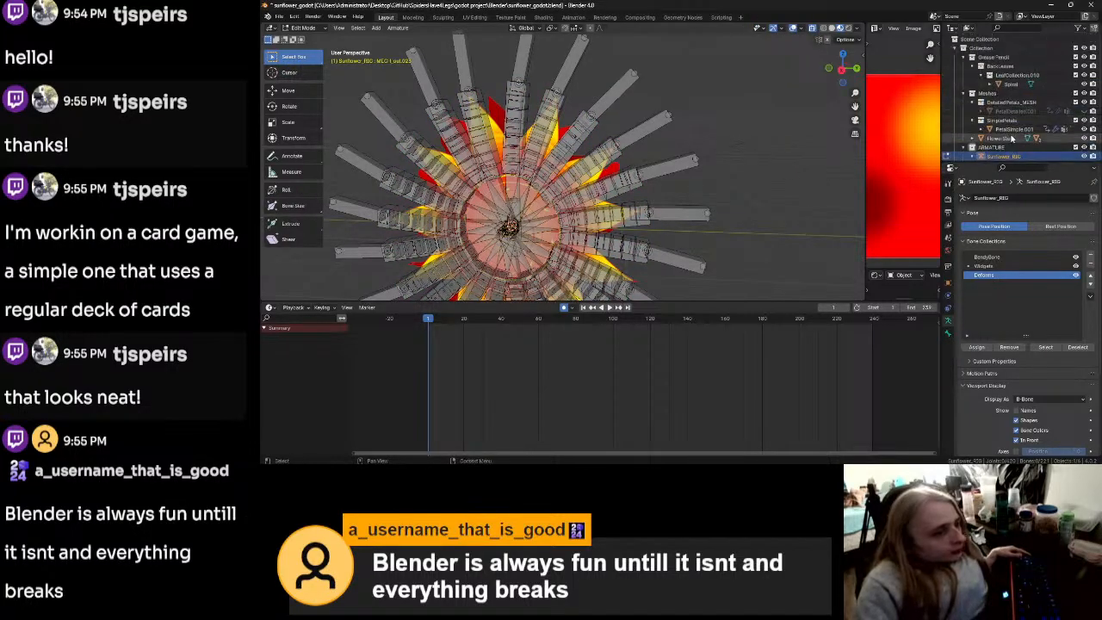
left_click(1087, 111)
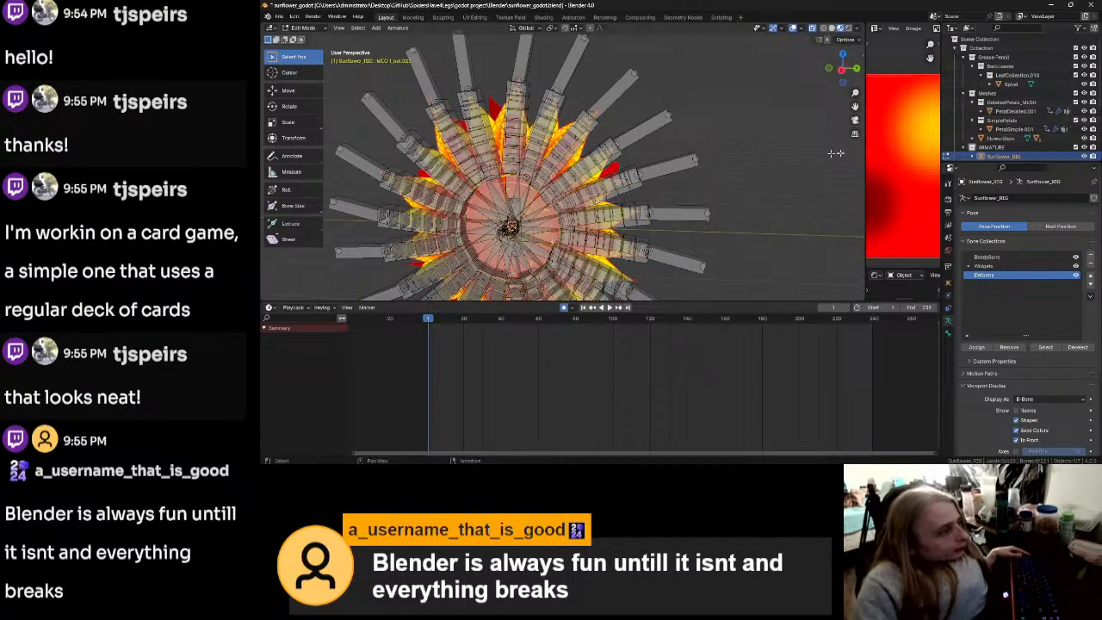
middle_click_drag(640, 145, 660, 141)
scroll(658, 141, "down", 6)
scroll(649, 140, "up", 3)
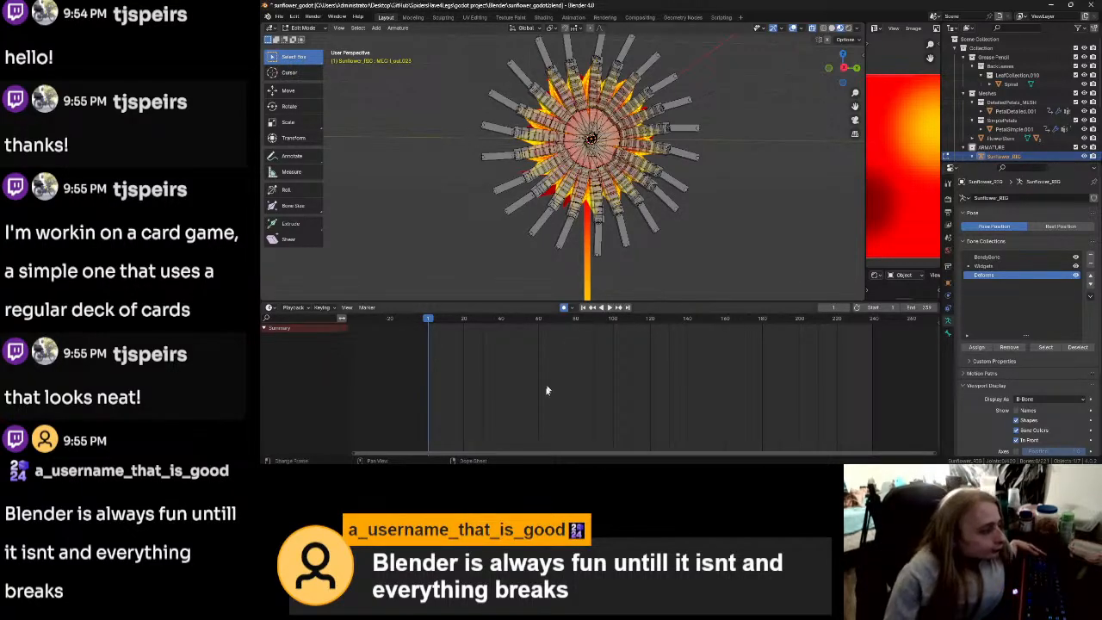
Step: Switch to Godot and examine the imported sunflower from near and far
key("alt+Tab")
middle_click_drag(609, 204, 580, 265)
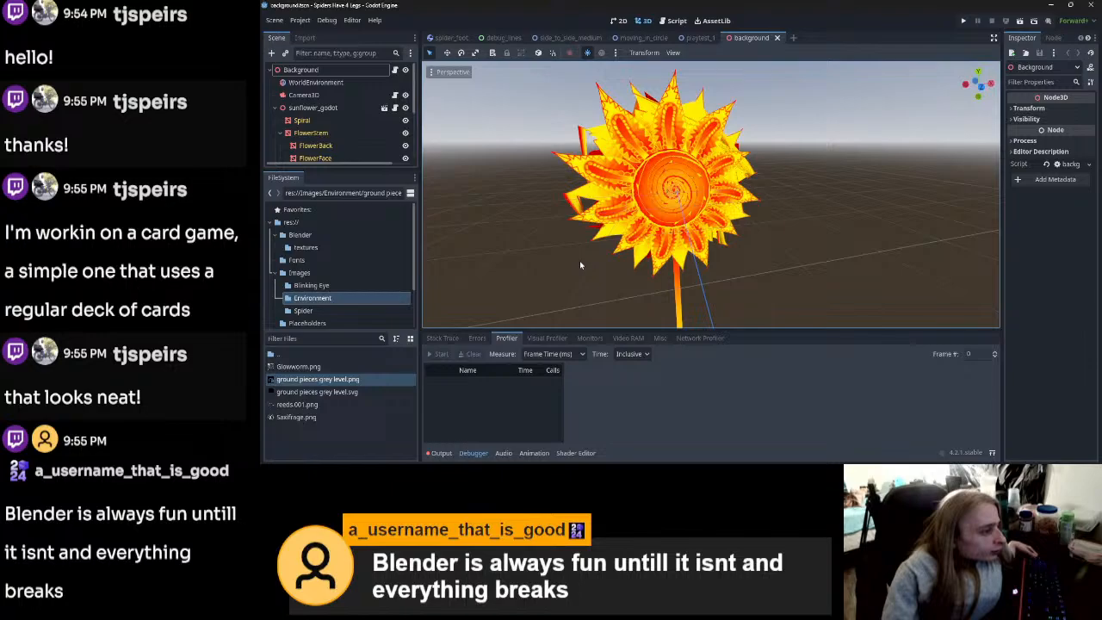
scroll(579, 260, "down", 10)
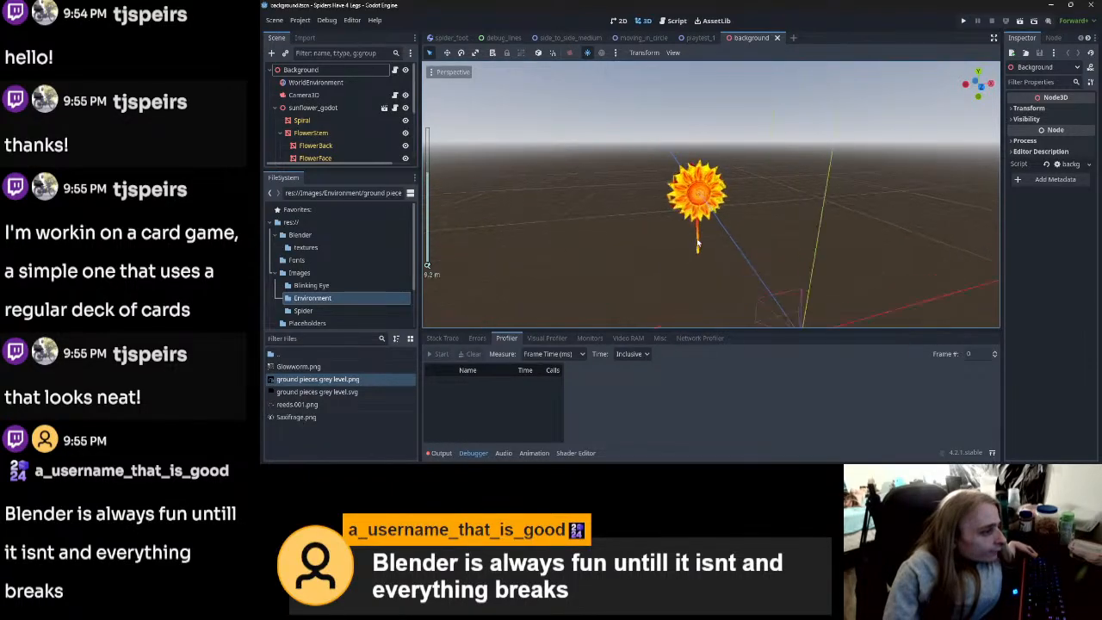
scroll(697, 244, "up", 15)
scroll(696, 241, "down", 5)
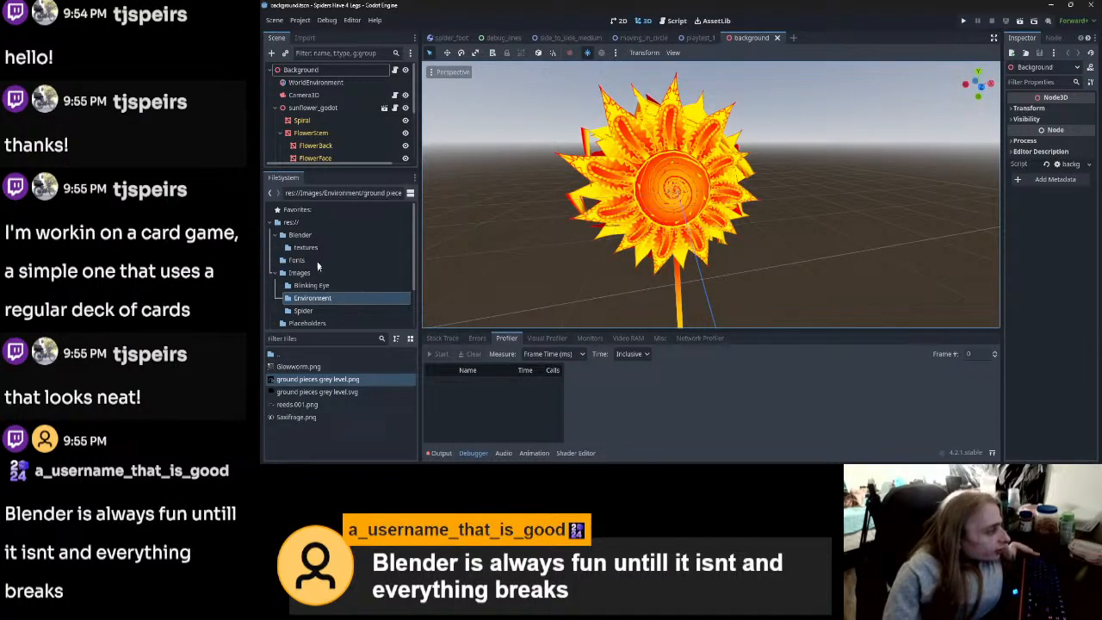
Step: Open the advanced import settings for sunflower_godot.blend from the Blender folder and look through the scene's import options
double_click(316, 237)
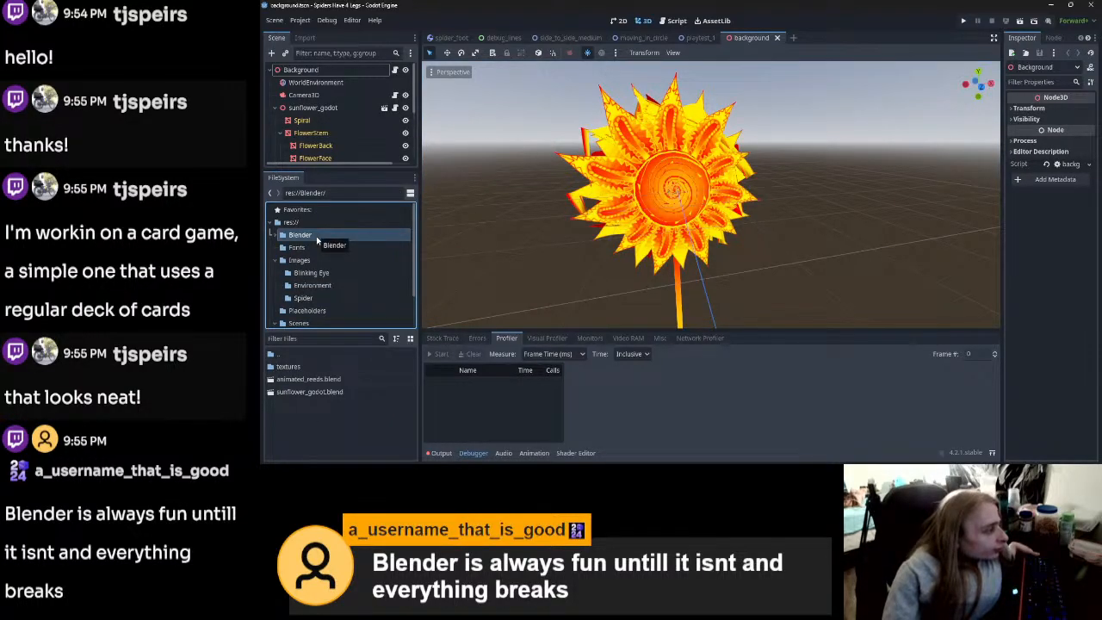
double_click(323, 392)
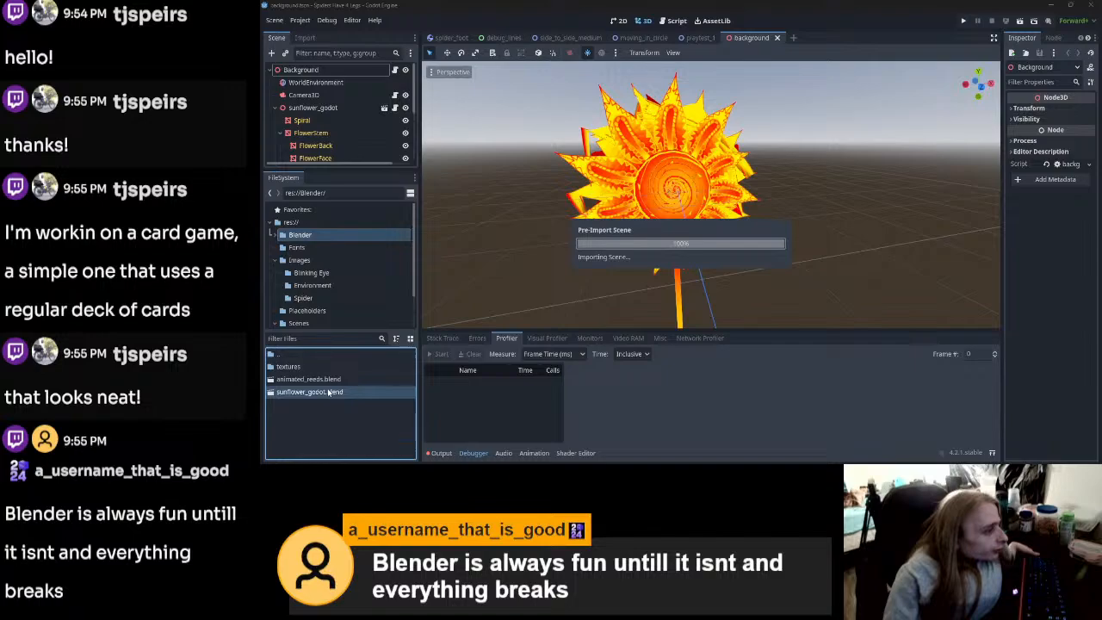
double_click(328, 392)
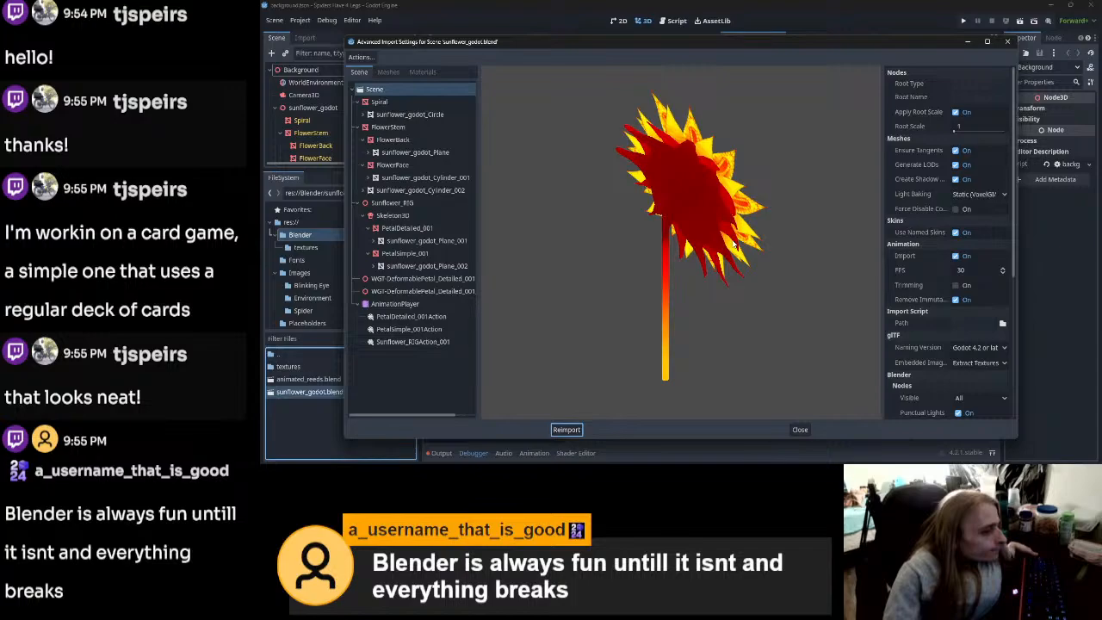
scroll(938, 277, "down", 2)
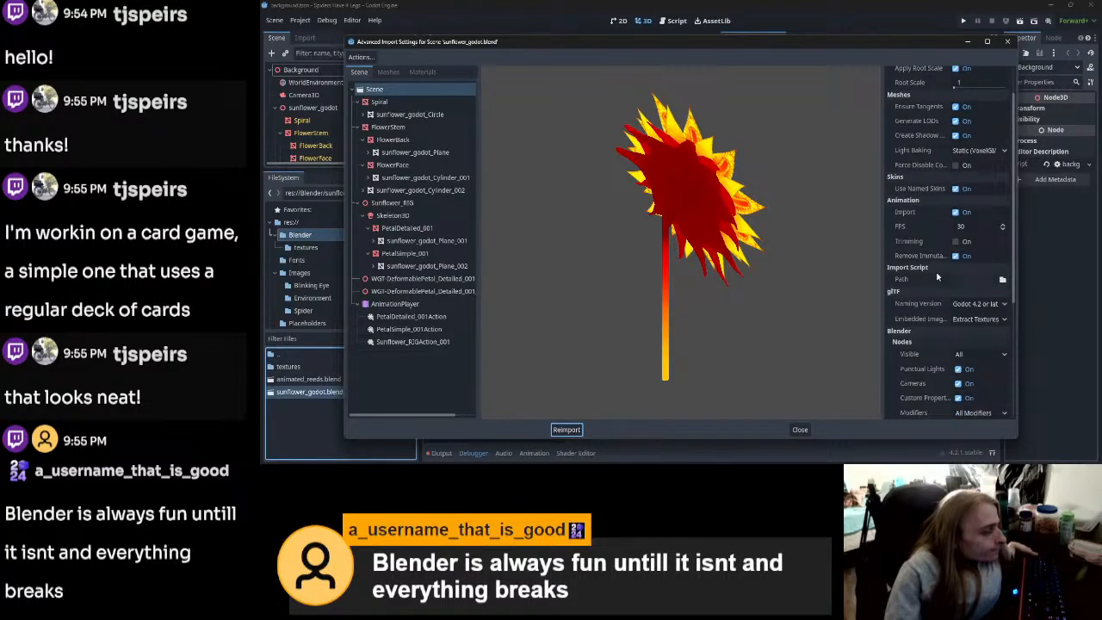
scroll(938, 276, "down", 6)
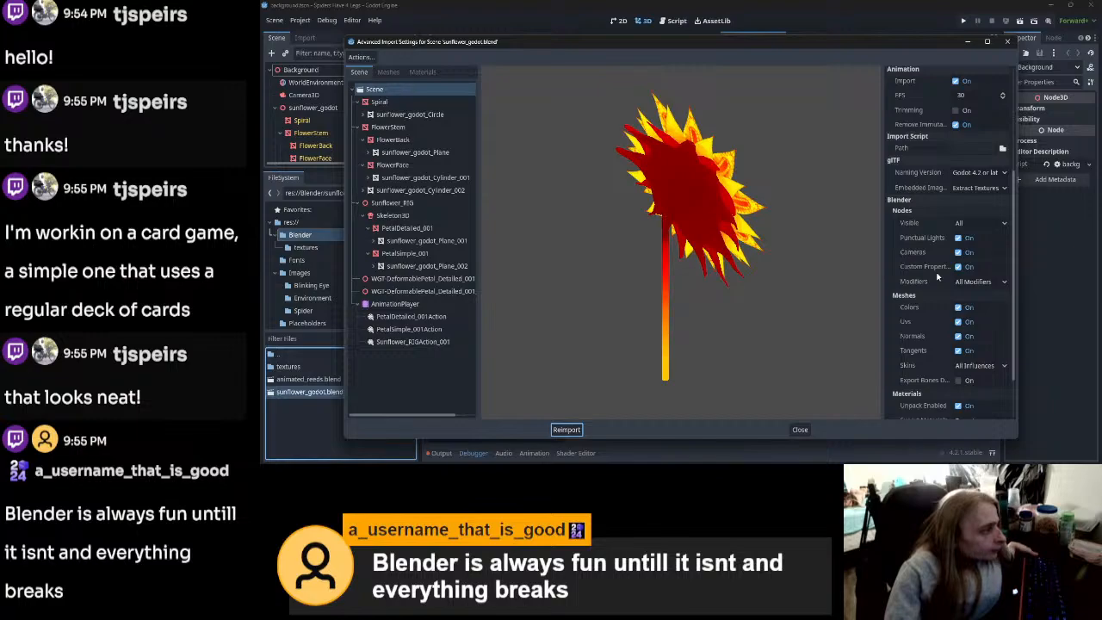
Step: Preview the PetalSimple_001 node and its sunflower_godot_Plane_002 mesh, then close the import settings without reimporting
left_click(421, 257)
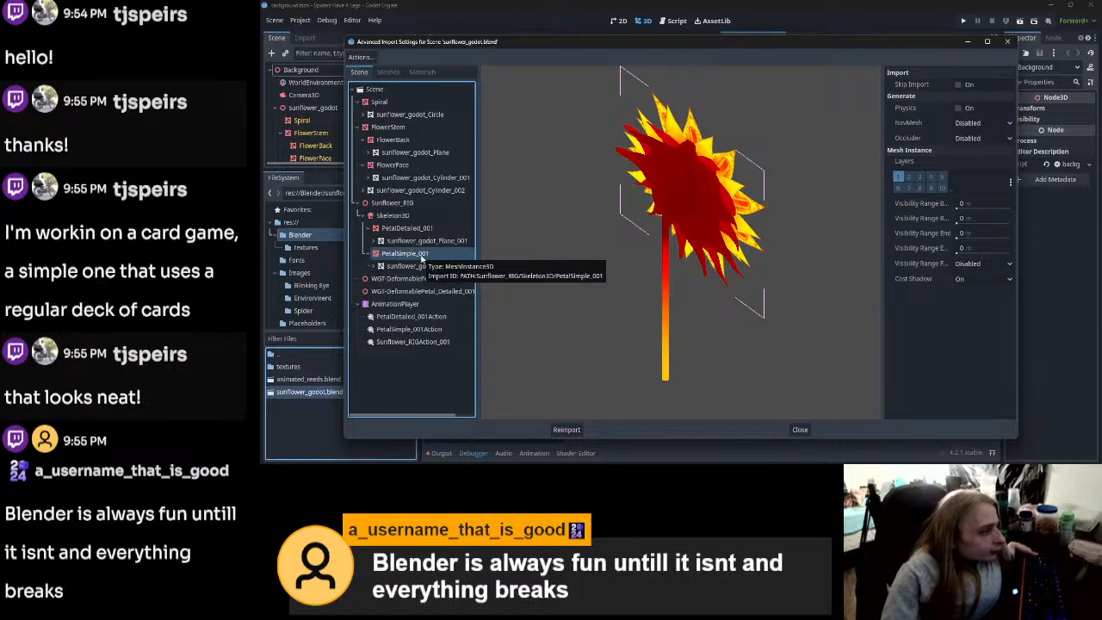
left_click(424, 267)
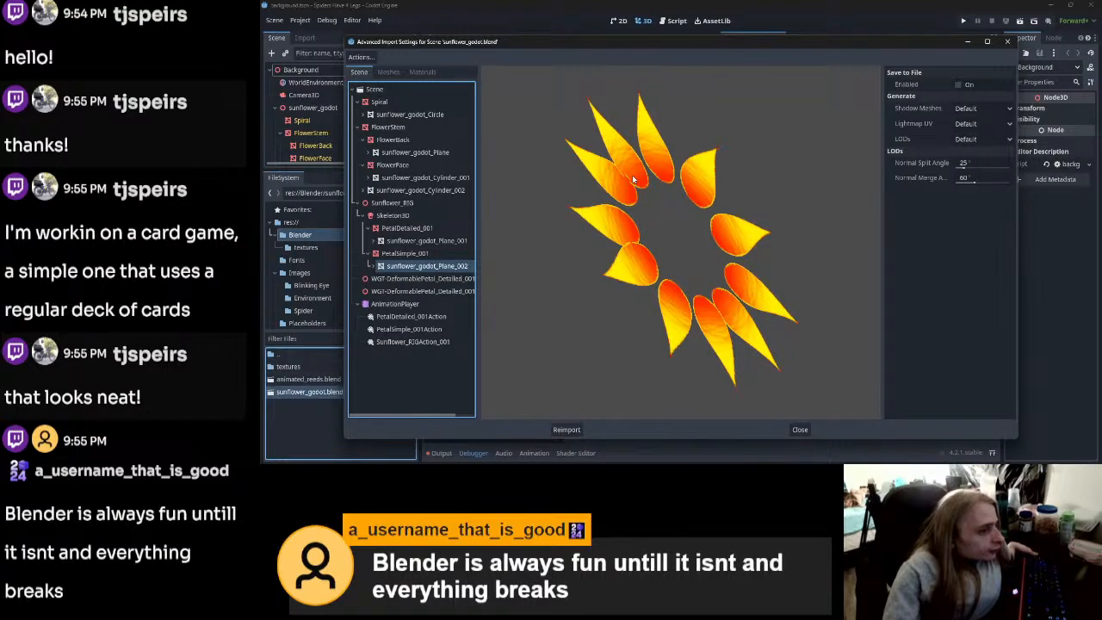
left_click(798, 430)
Step: Close Godot and reopen the Spiders Have 4 Legs project from the Project Manager
key("alt+Tab")
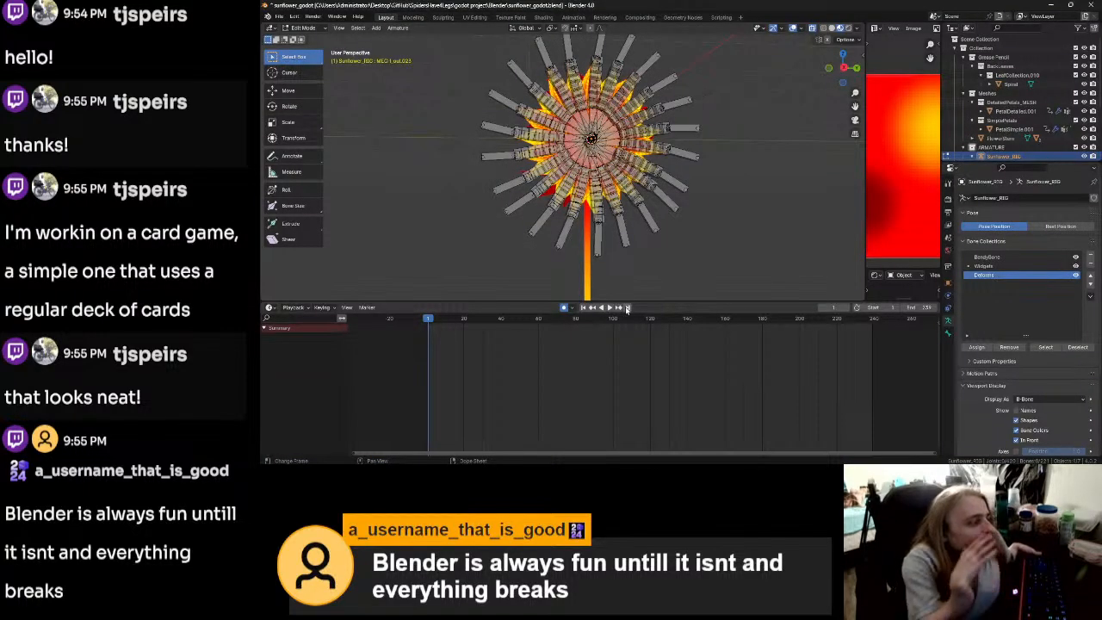
key("alt+Tab")
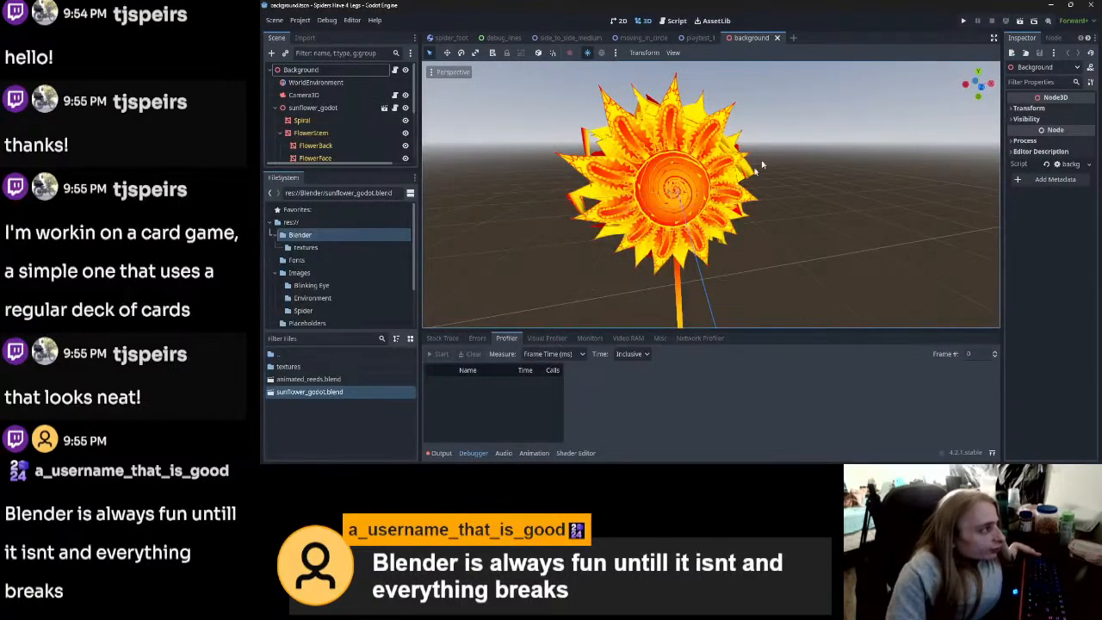
left_click(1086, 6)
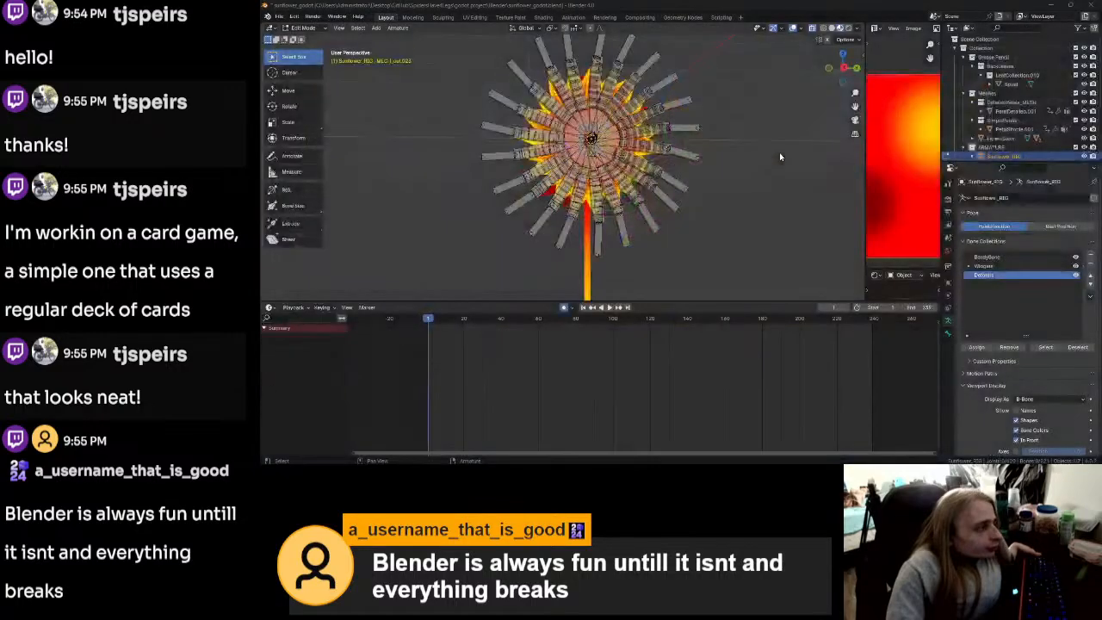
left_click(1051, 5)
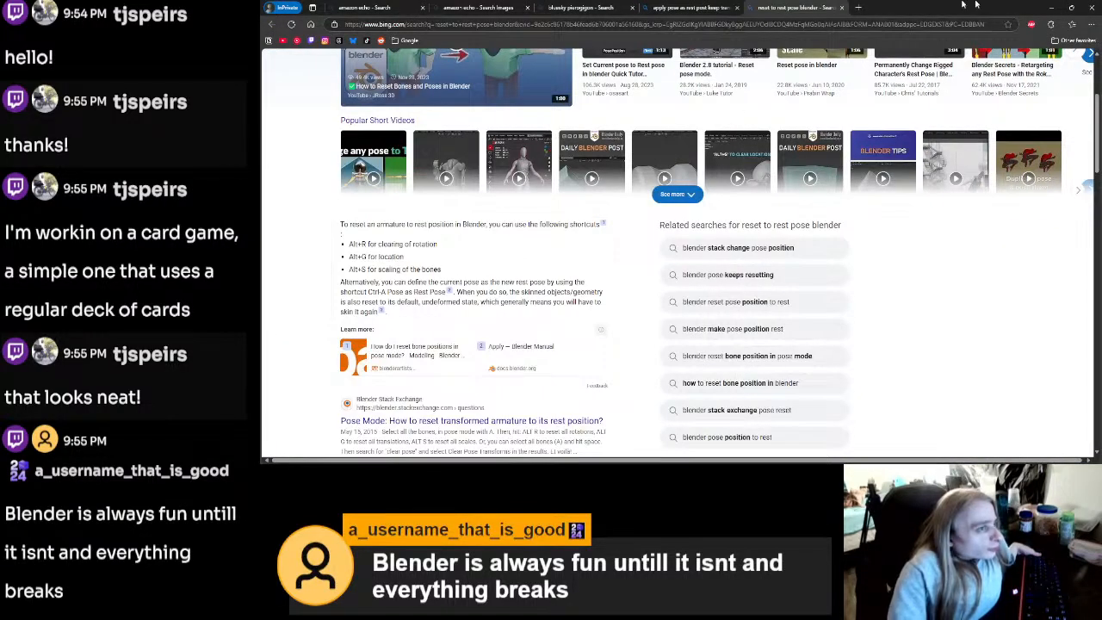
left_click(1048, 6)
double_click(379, 199)
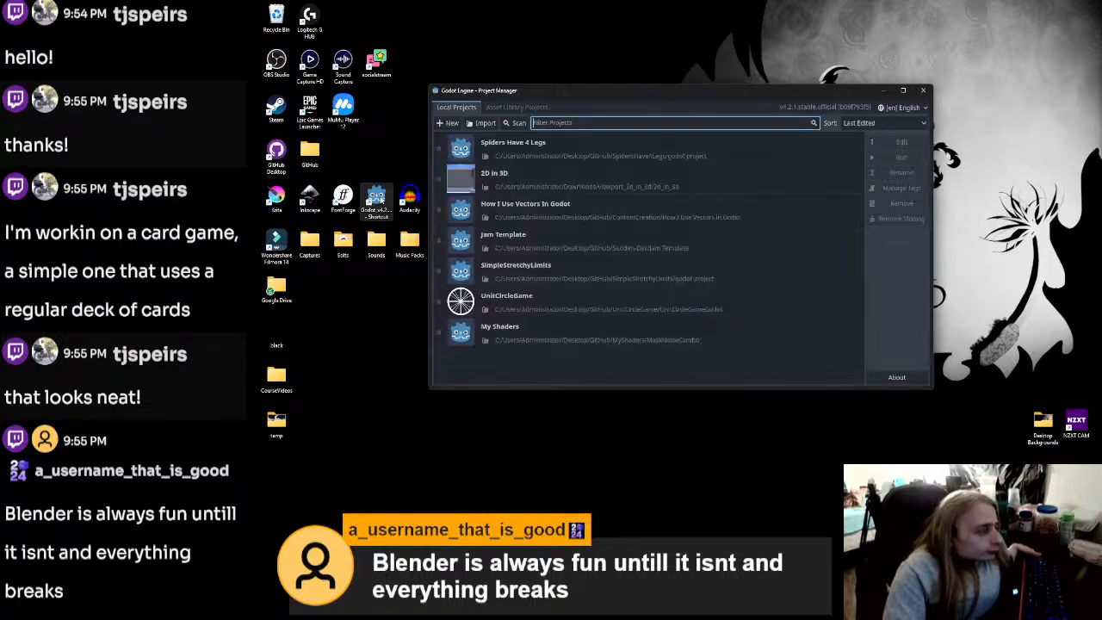
double_click(553, 155)
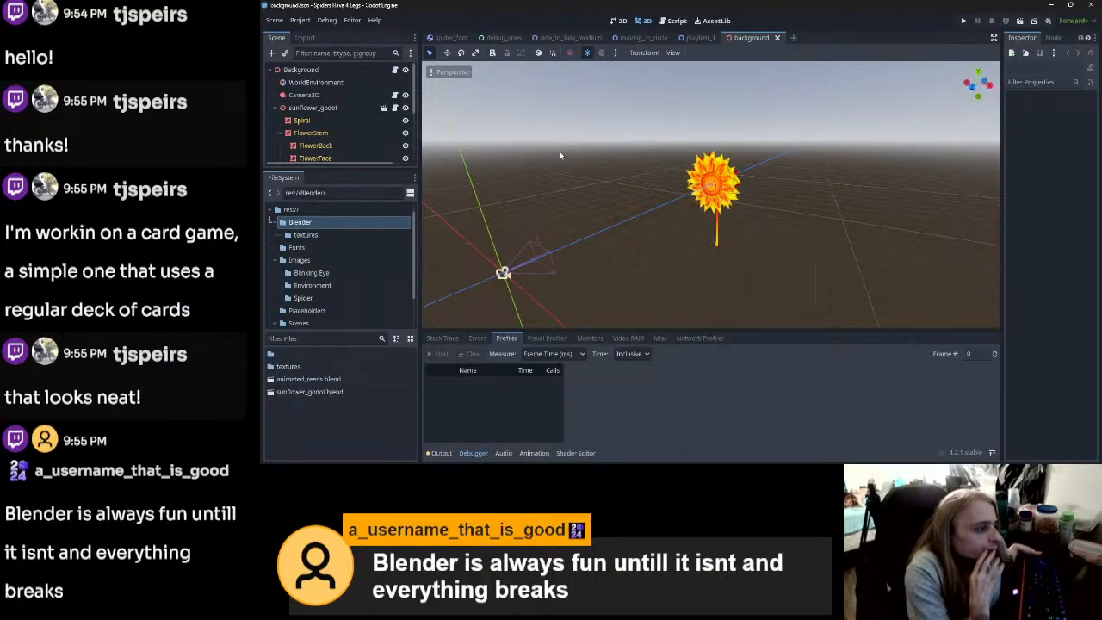
scroll(724, 218, "up", 5)
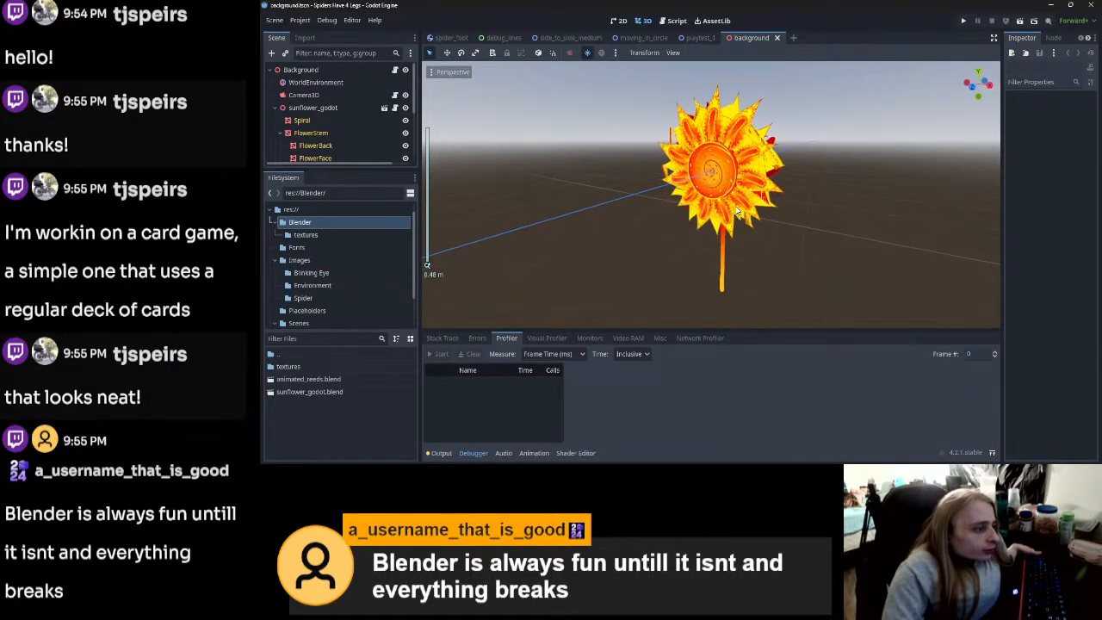
Step: Switch to Blender, toggle the rig's In Front display, and inspect the petal bones up close
key("alt+Tab")
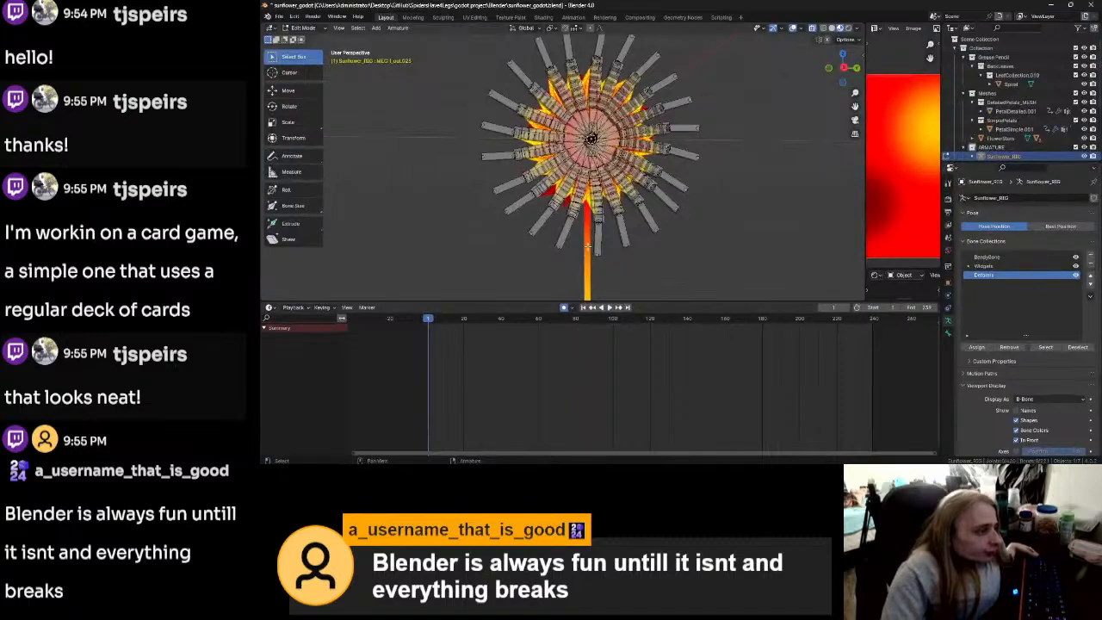
scroll(609, 250, "up", 4)
middle_click_drag(612, 253, 670, 271)
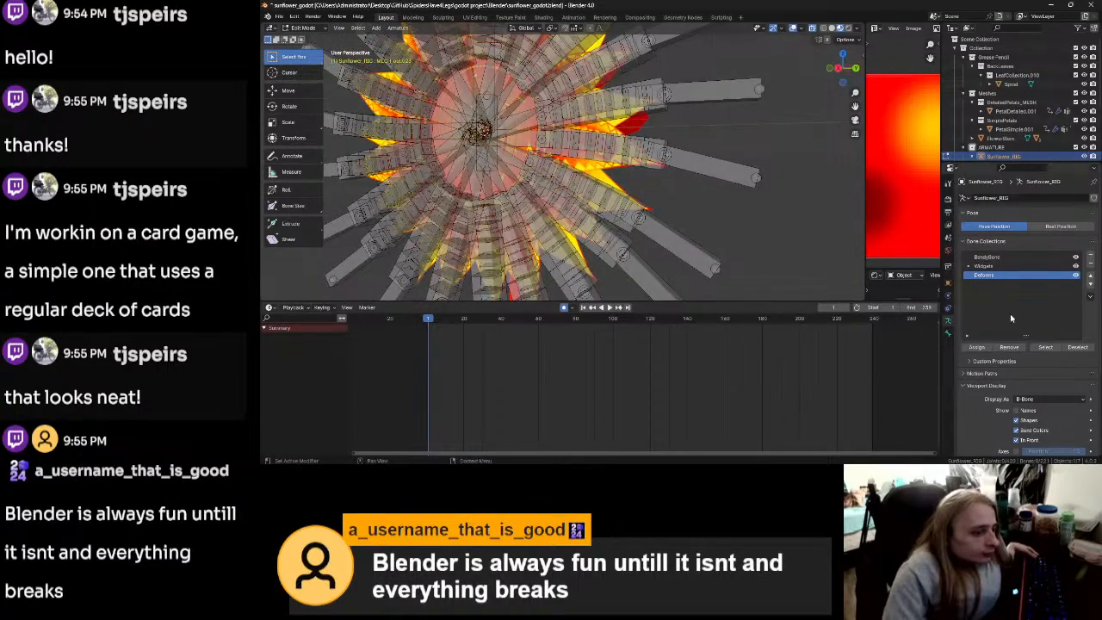
scroll(1035, 312, "down", 3)
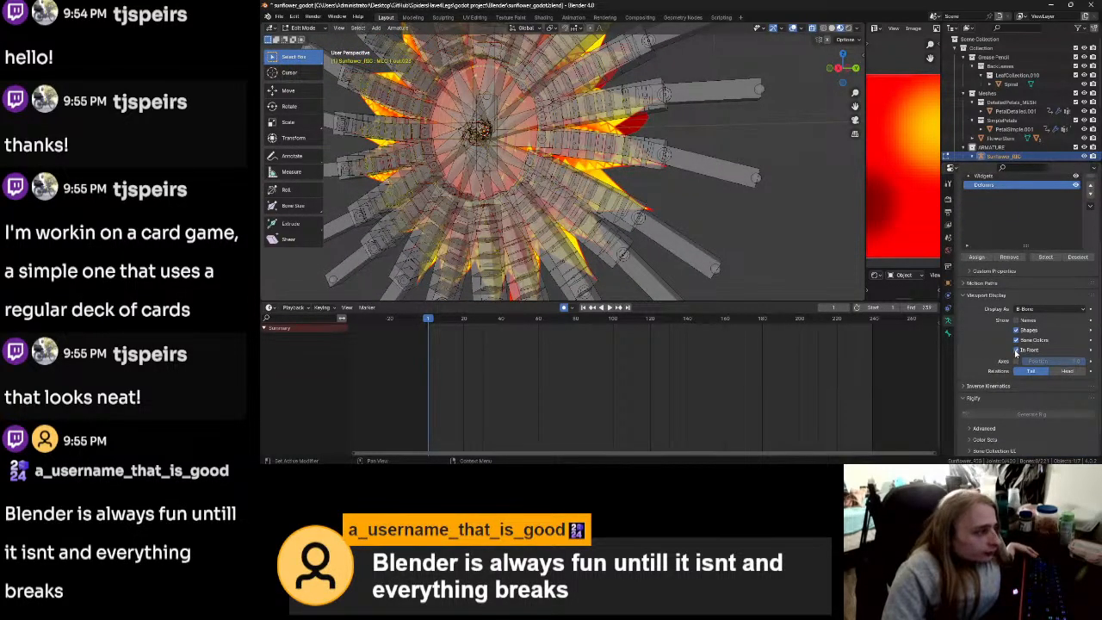
left_click(1015, 351)
middle_click_drag(691, 207, 689, 231)
Step: Hide the detailed petals' bones in Pose Mode and return the rig to Object Mode
key("ctrl+Tab")
scroll(688, 232, "down", 7)
key("ctrl+Tab")
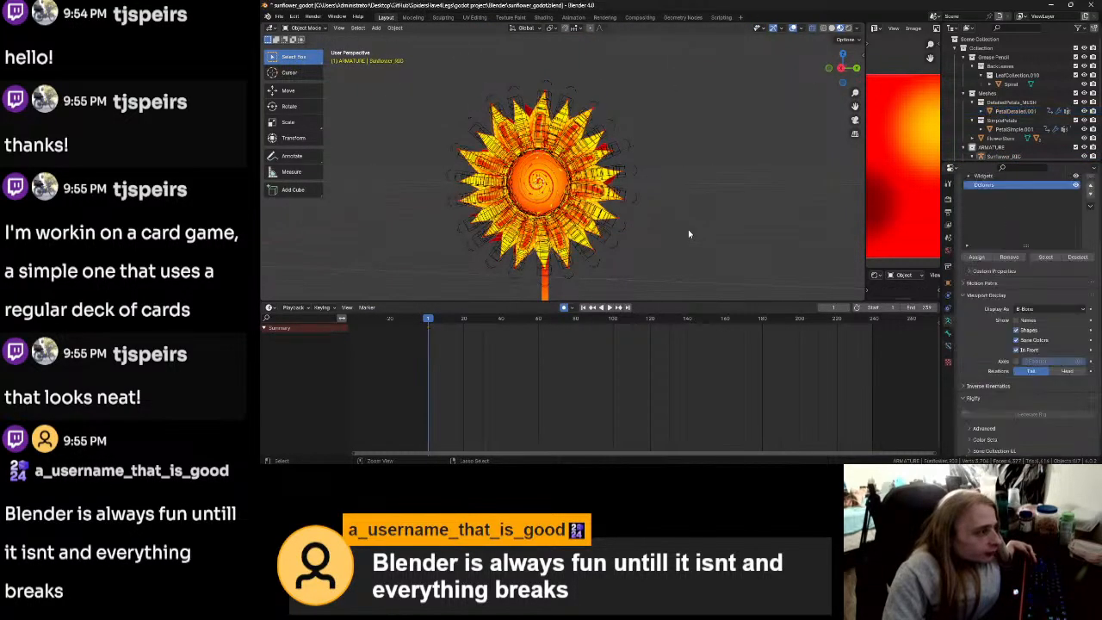
key("ctrl+Tab")
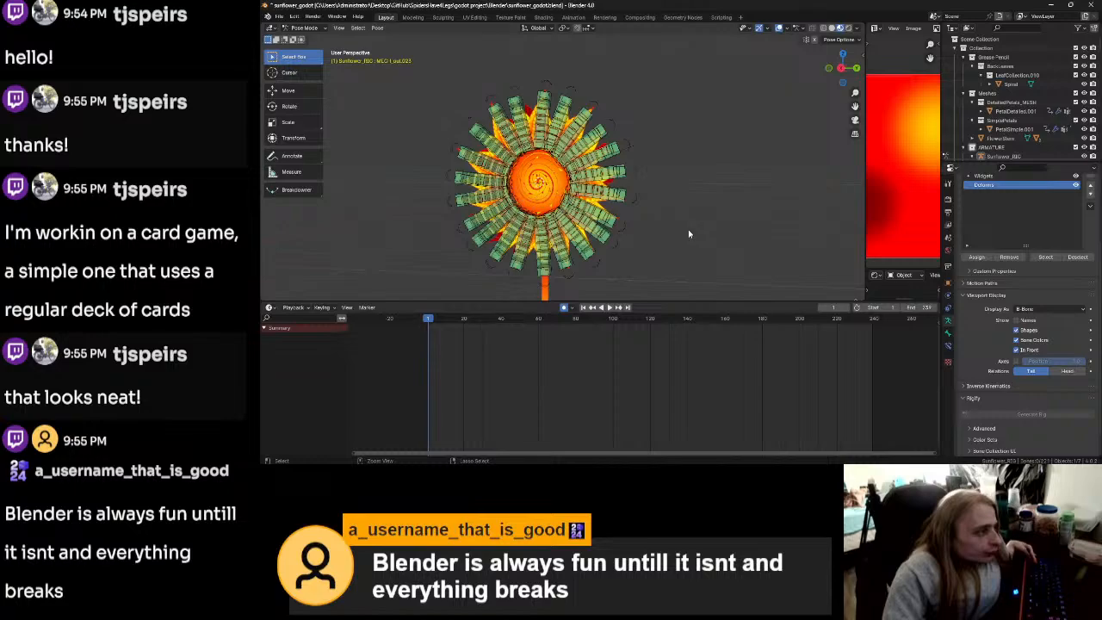
key("ctrl+Tab")
key("ctrl+Tab")
key("a")
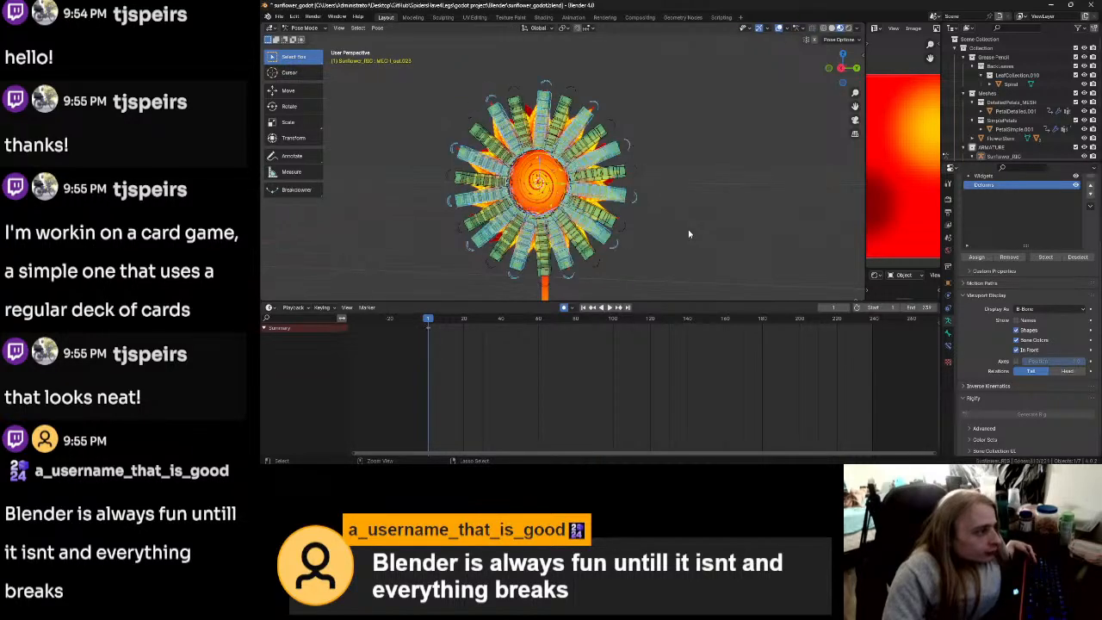
key("alt+a")
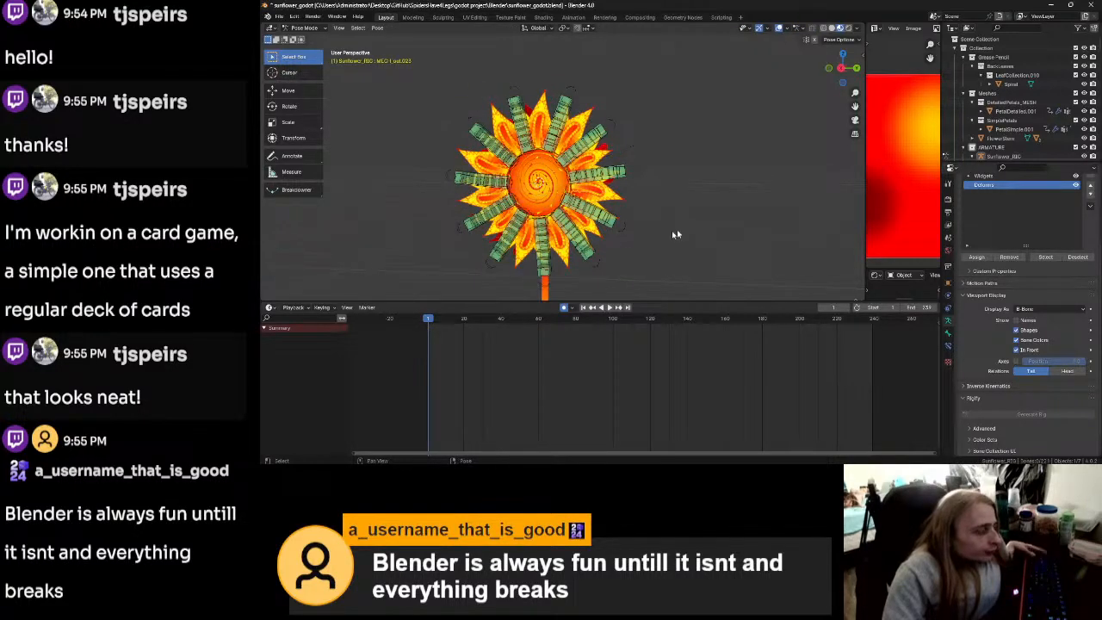
key("r")
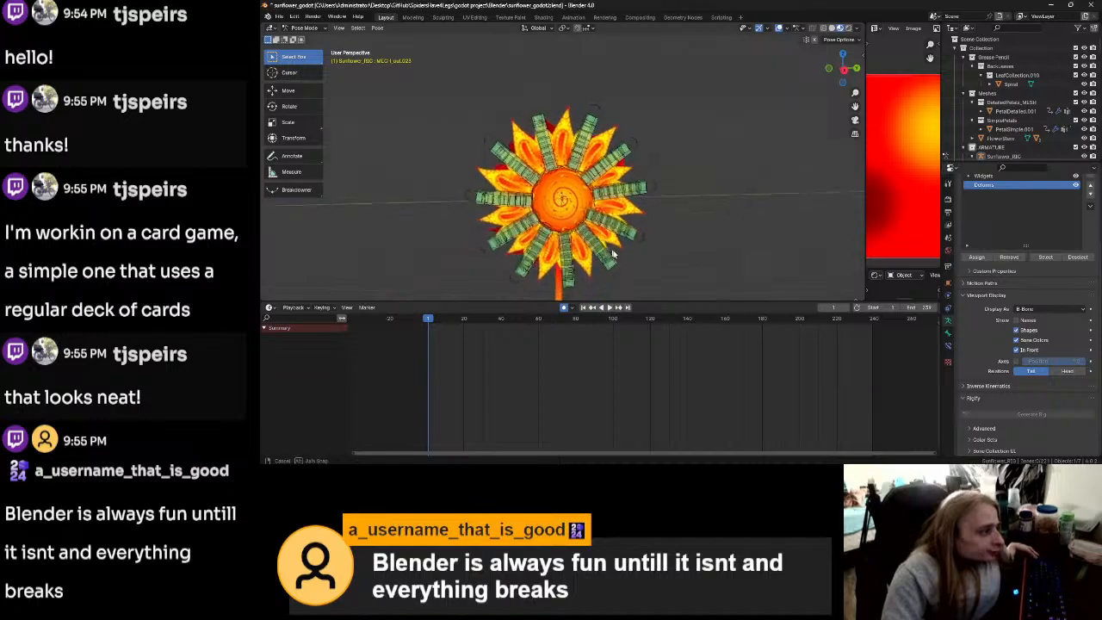
middle_click_drag(609, 251, 649, 264)
key("ctrl+Tab")
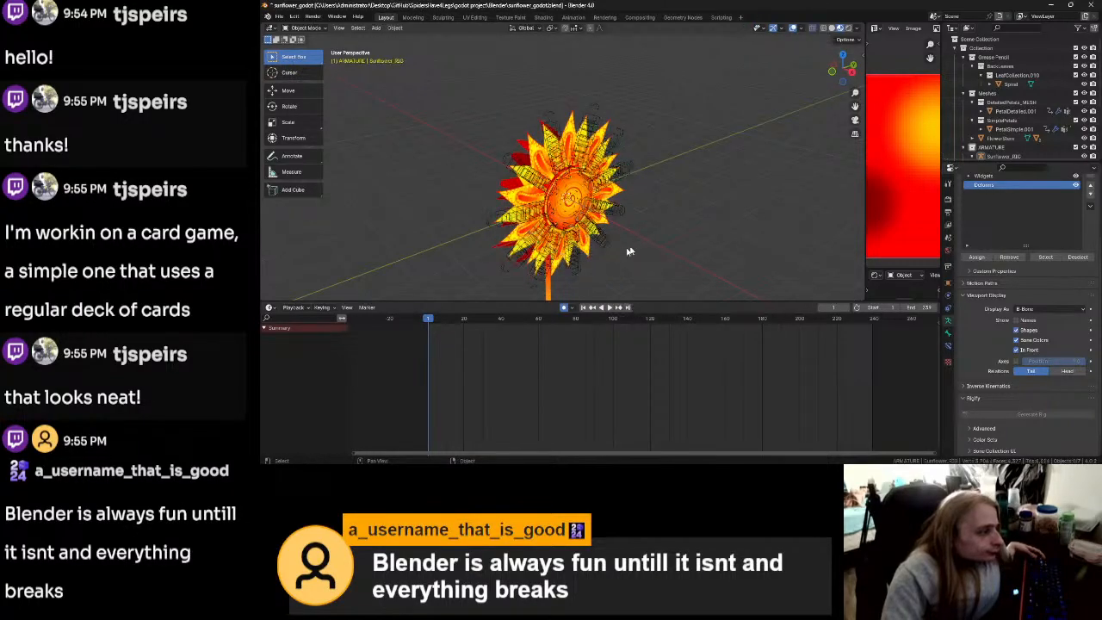
Step: Nudge the PetalSimple.001 mesh slightly along the X axis and save the sunflower_godot.blend file
middle_click_drag(624, 252, 555, 191)
left_click(547, 194)
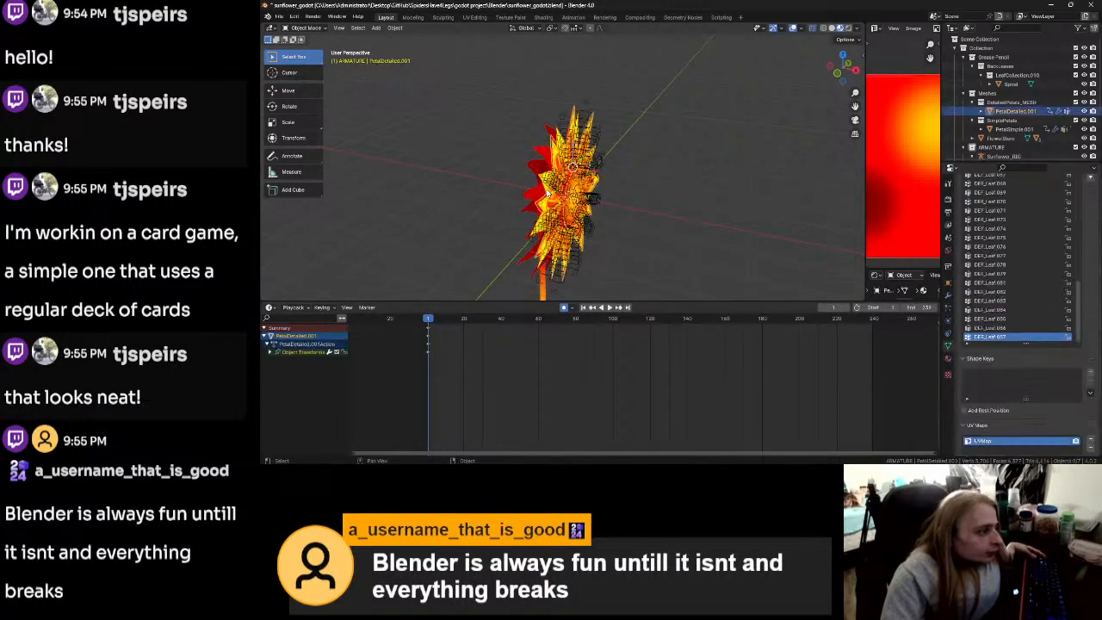
middle_click_drag(602, 200, 617, 202)
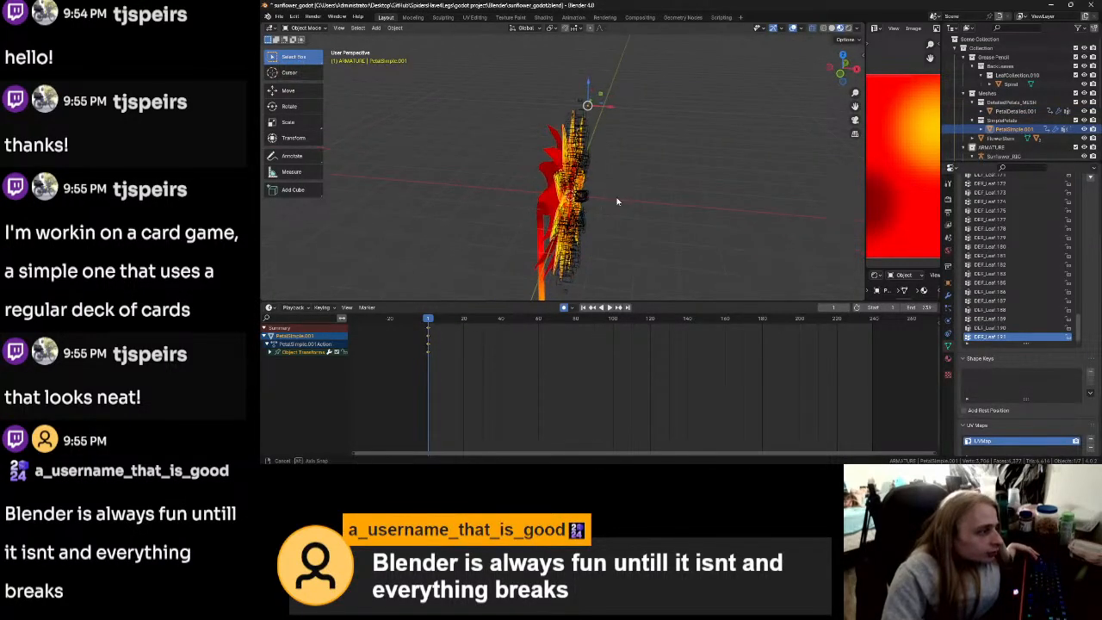
left_click_drag(611, 108, 611, 110)
left_click(674, 198)
middle_click_drag(675, 198, 588, 176)
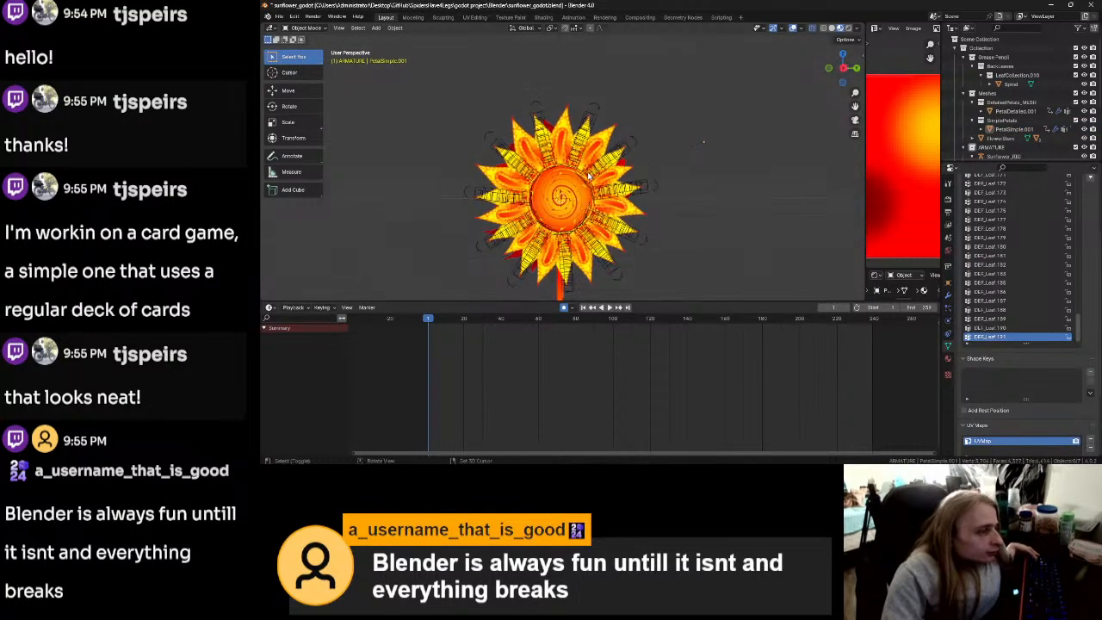
key("ctrl+s")
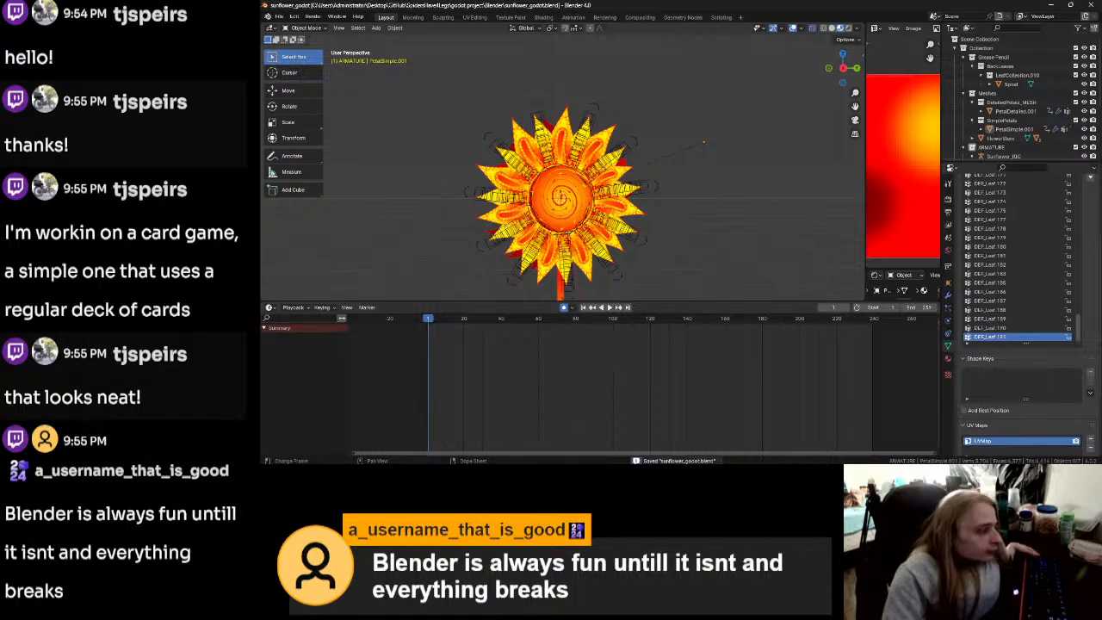
Step: Switch to Godot and examine the imported sunflower's petals from several angles, near and far
key("alt+Tab")
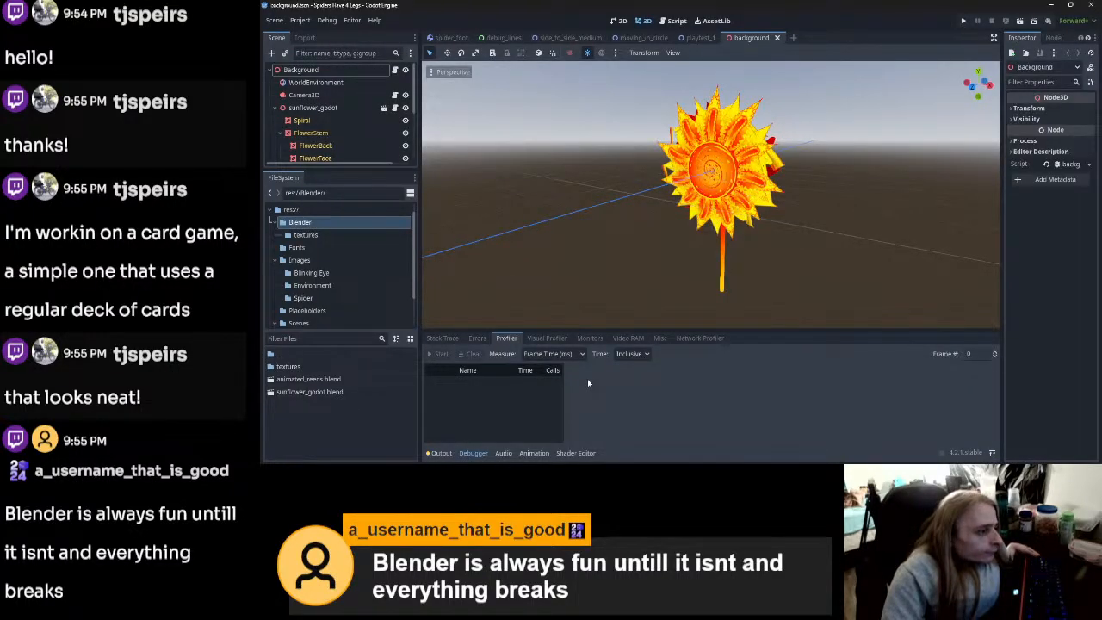
middle_click_drag(761, 195, 487, 246)
scroll(642, 250, "up", 5)
scroll(561, 248, "down", 4)
scroll(534, 258, "up", 8)
scroll(618, 273, "down", 10)
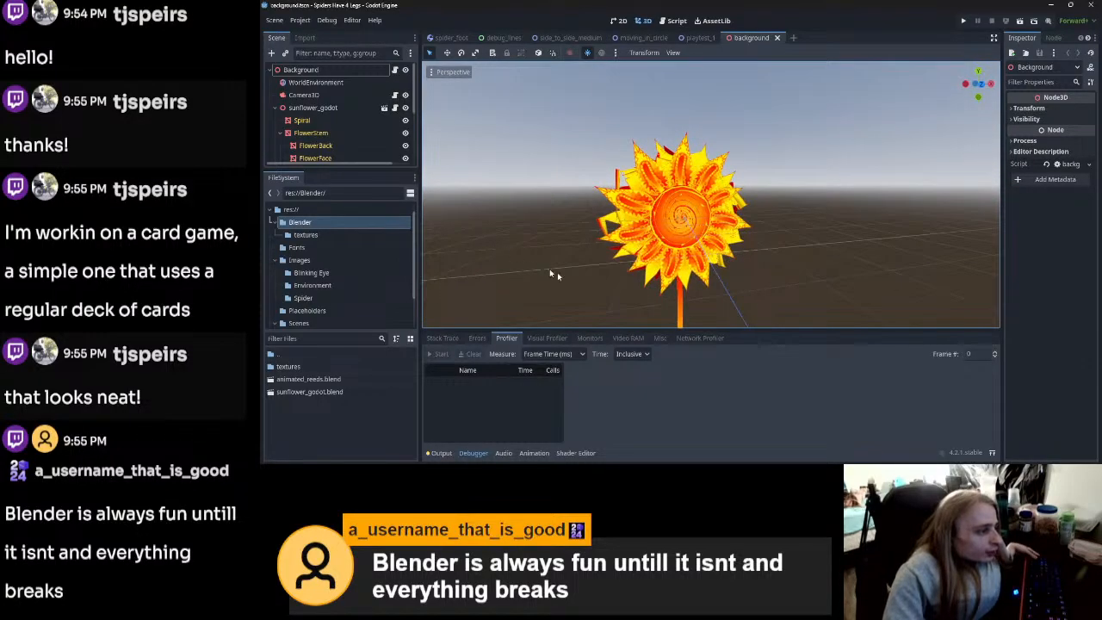
middle_click_drag(652, 275, 627, 270)
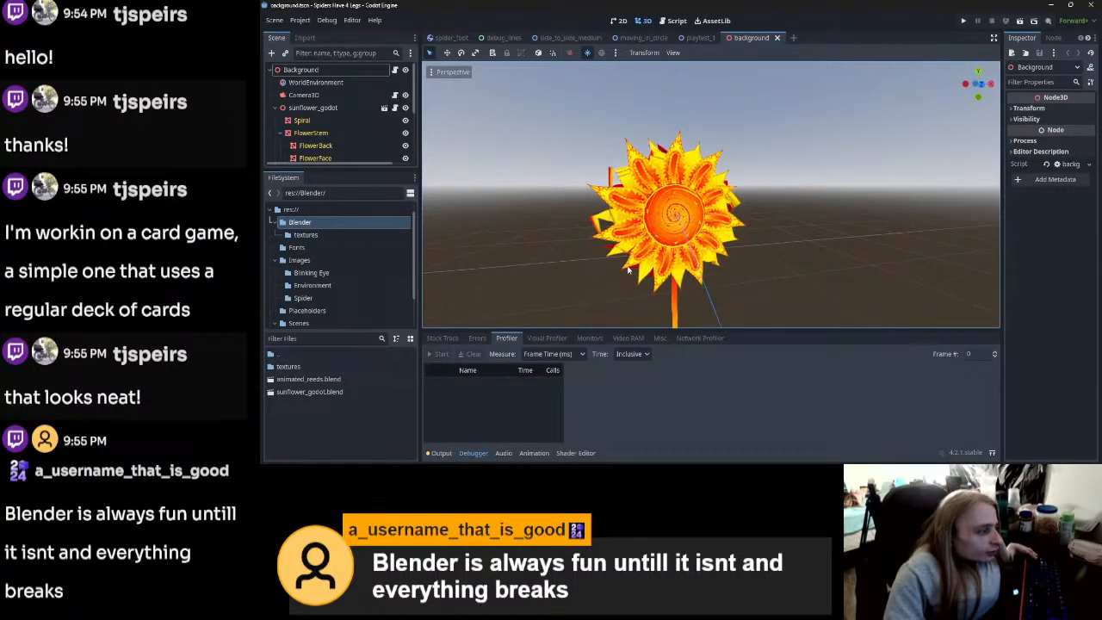
scroll(639, 273, "up", 9)
scroll(645, 274, "down", 1)
middle_click_drag(646, 274, 713, 266)
middle_click_drag(768, 243, 635, 384)
Step: Switch to Blender and hide the DetailedPetals_MESH collection
key("alt+Tab")
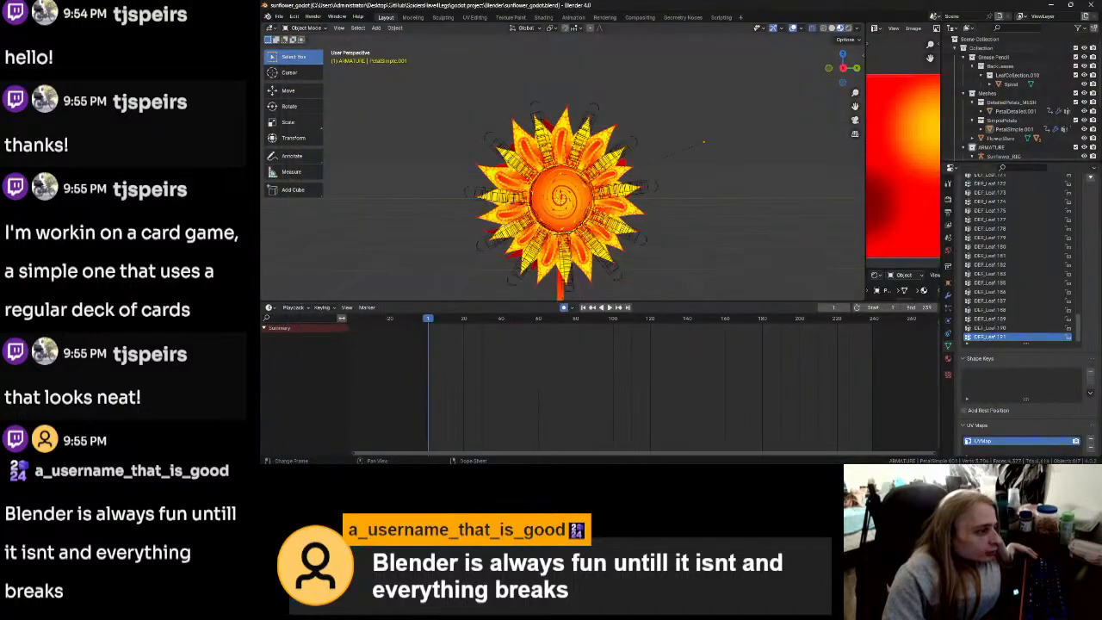
scroll(721, 231, "up", 5)
scroll(728, 227, "down", 6)
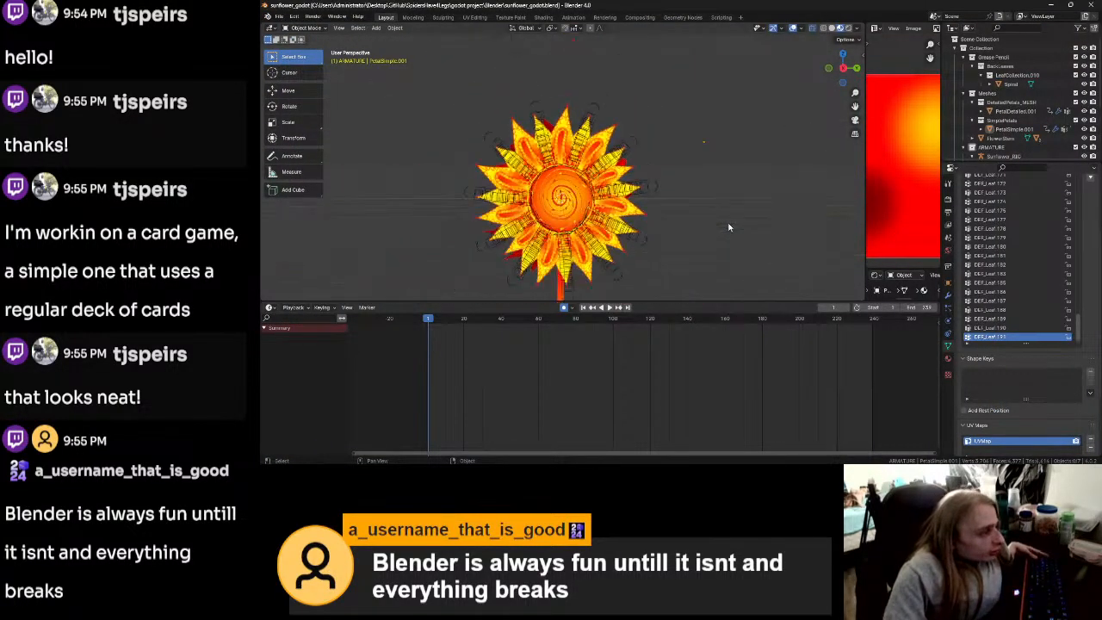
scroll(728, 227, "up", 1)
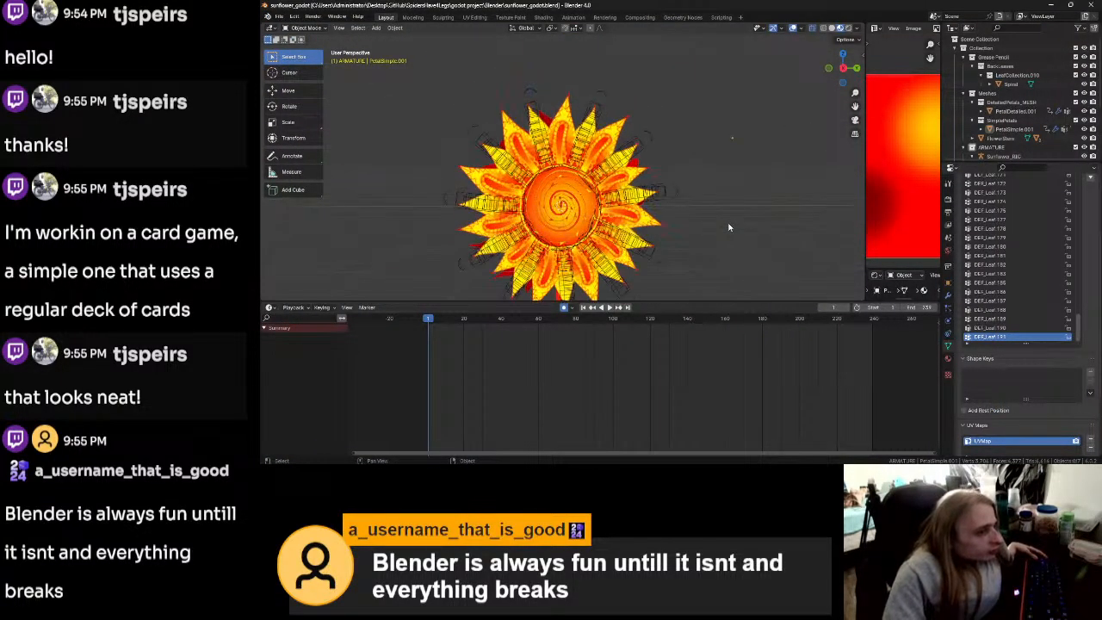
left_click(1083, 101)
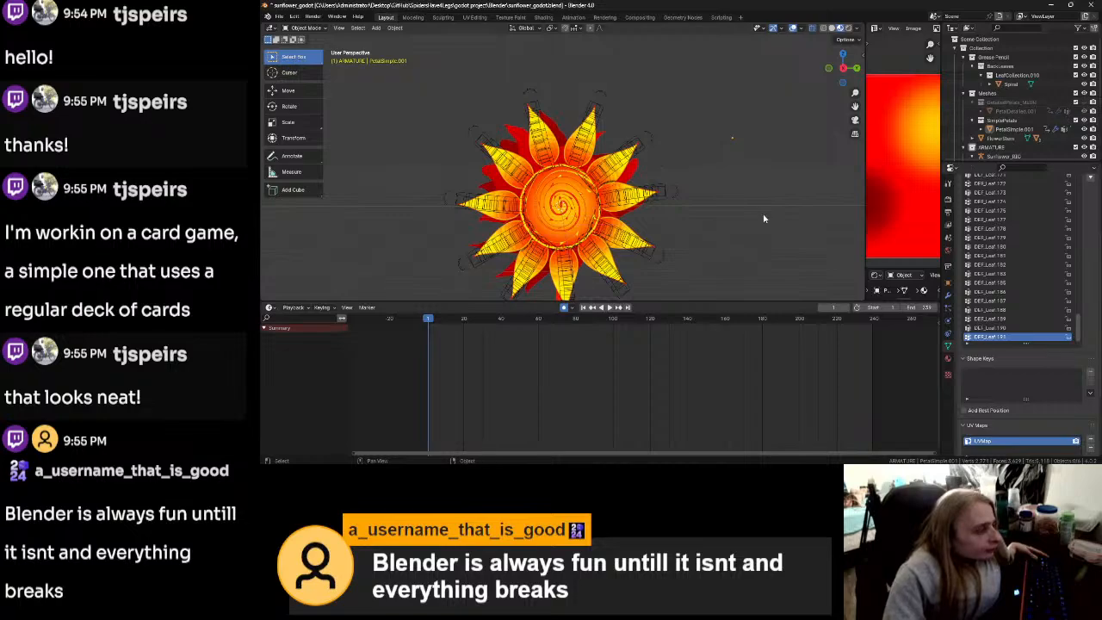
Step: Inspect the sunflower rig's petal bones from the right orthographic view in Pose and Edit Mode, then return to Object Mode
scroll(750, 221, "up", 2)
left_click(646, 160)
key("Tab")
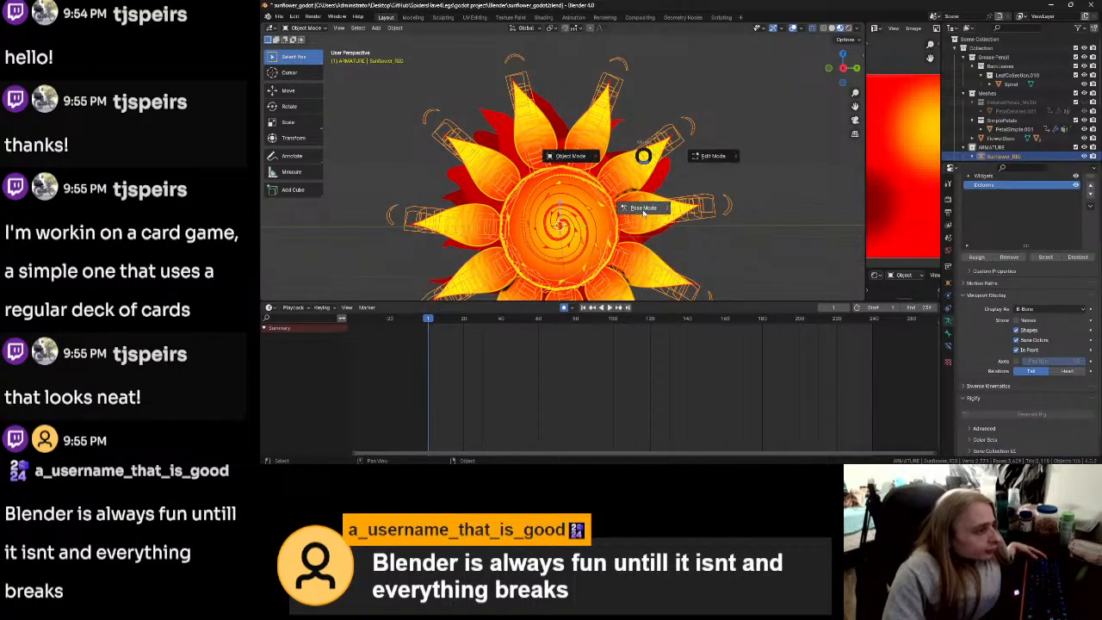
left_click(644, 209)
left_click(844, 70)
scroll(669, 208, "up", 1)
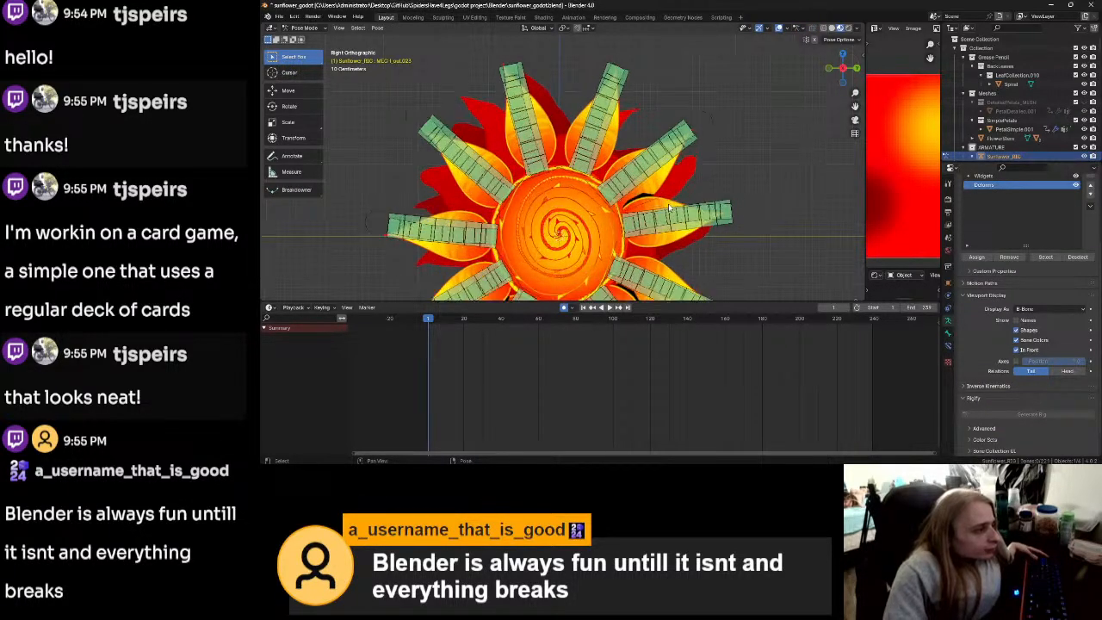
scroll(670, 207, "down", 2)
middle_click_drag(703, 240, 683, 186, "shift")
key("Tab")
left_click(759, 185)
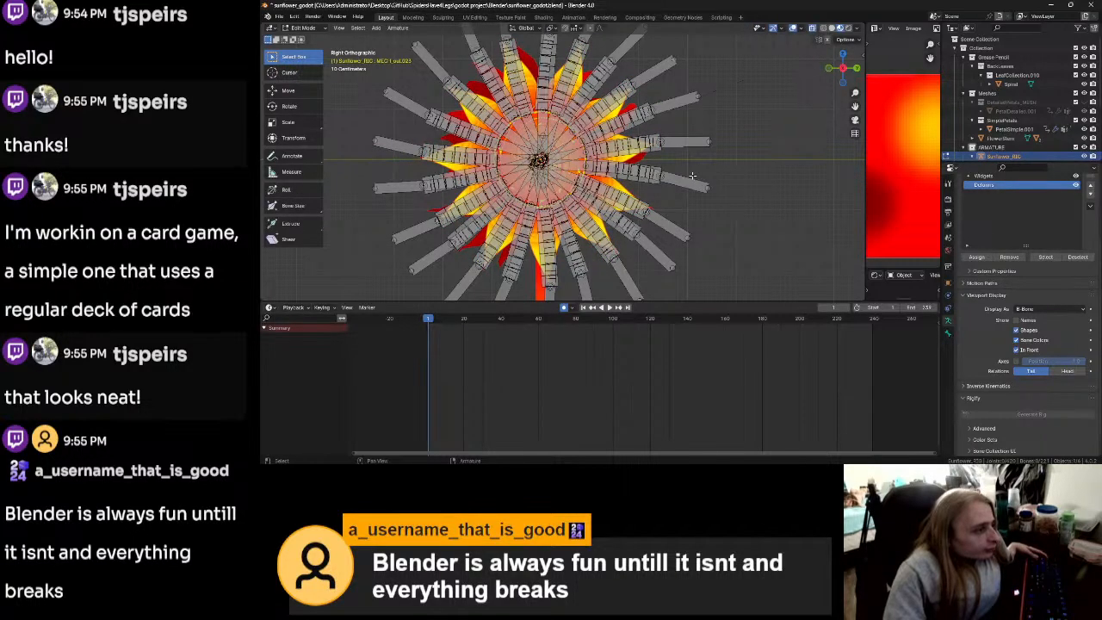
key("Tab")
left_click(654, 193)
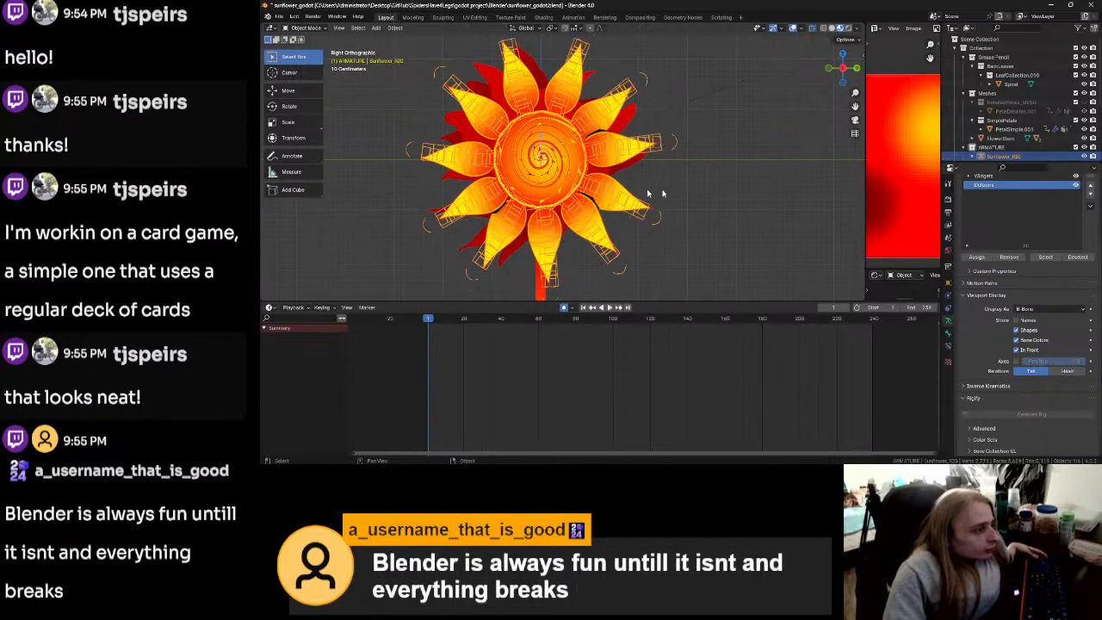
Step: Select the linked geometry of several individual petals around the flower in the PetalSimple.001 mesh in Edit Mode
left_click(605, 167)
key("Tab")
left_click(693, 172)
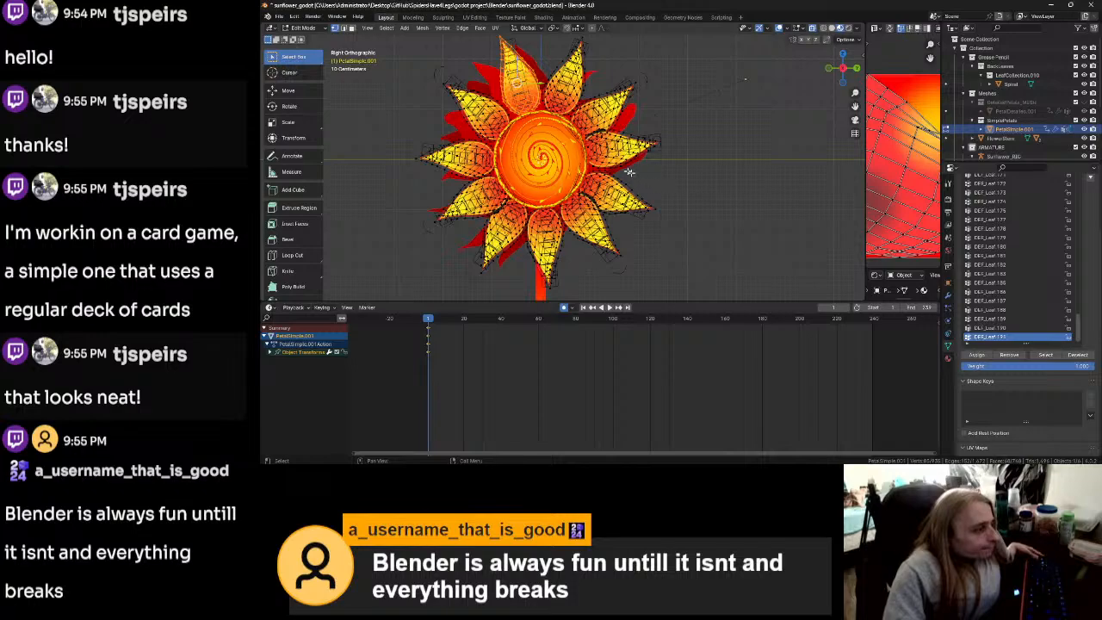
key("l")
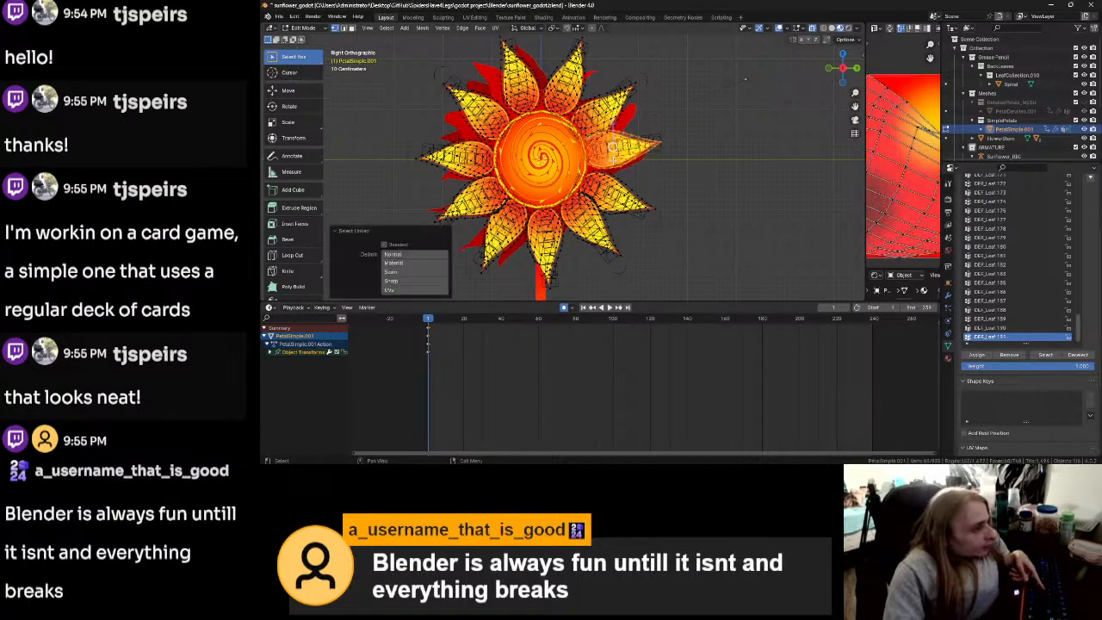
key("l")
key("l")
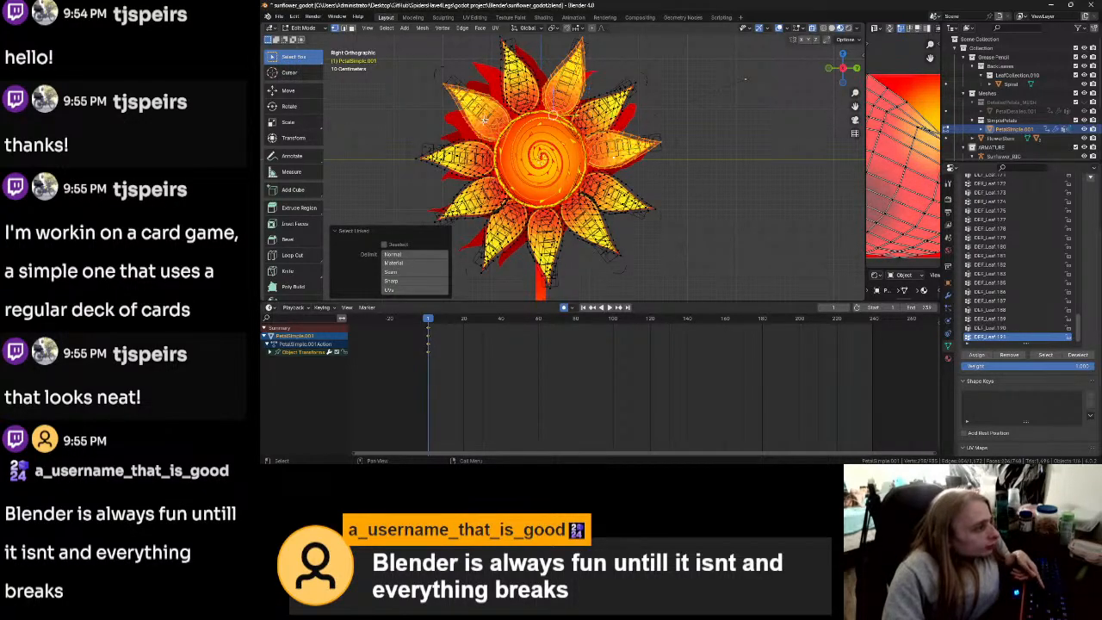
key("l")
key("l")
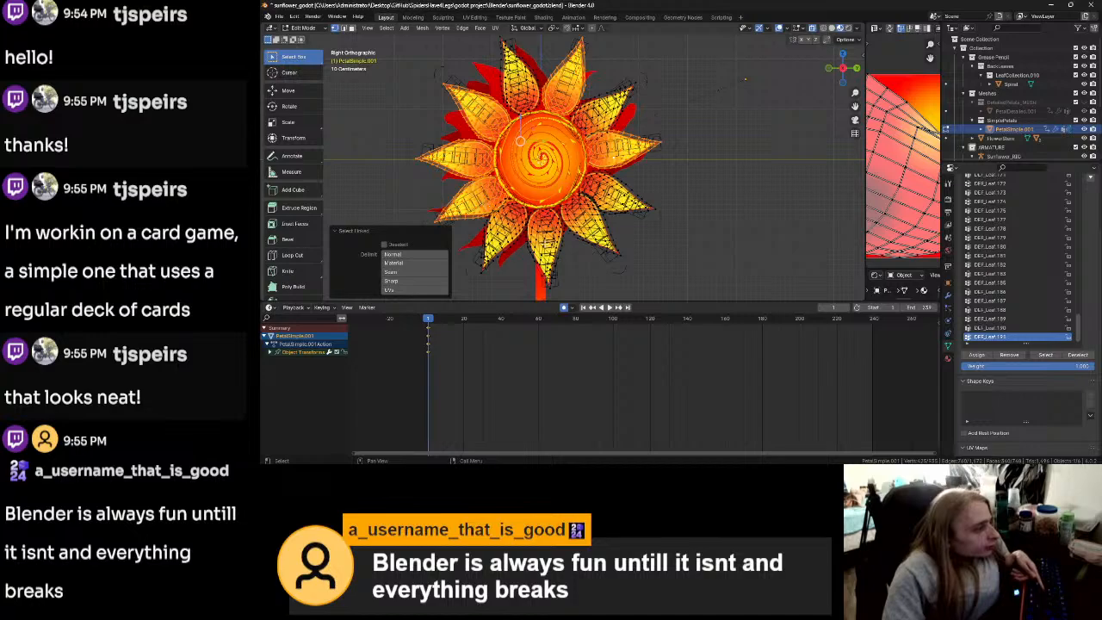
key("l")
key("ctrl+z")
key("ctrl+z")
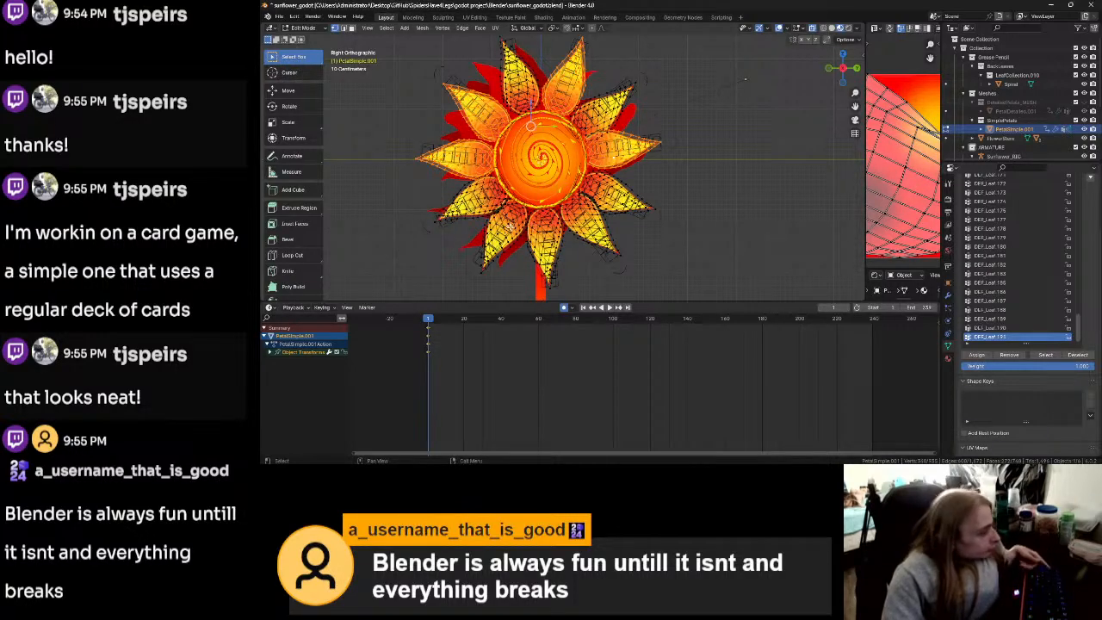
key("l")
key("l")
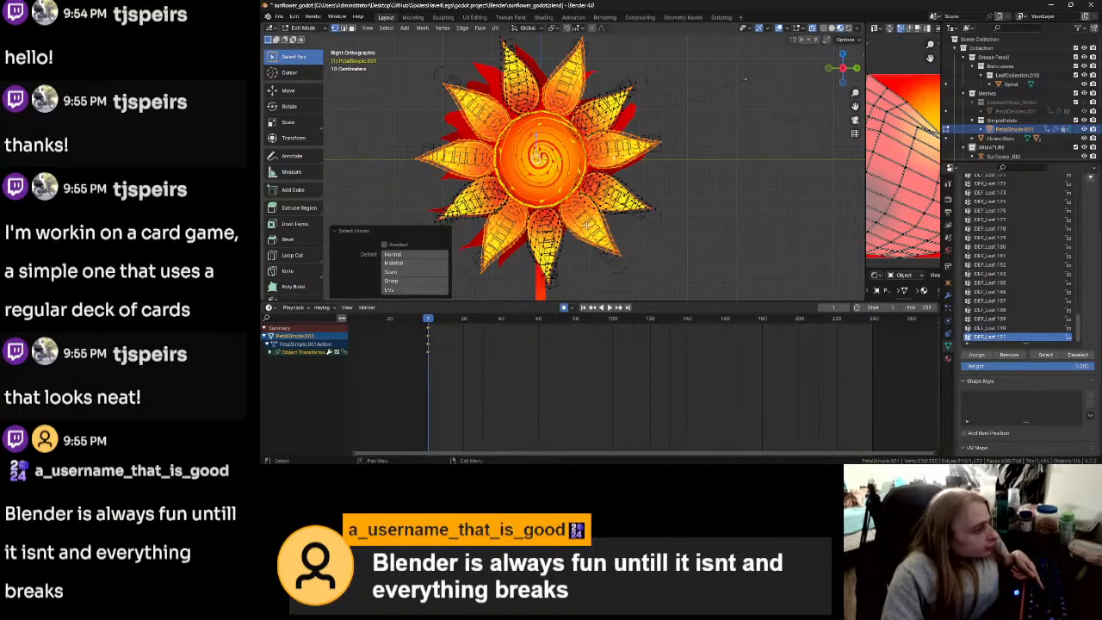
Step: Move the selected petals of PetalSimple.001 by 0.05 m along the X axis
middle_click_drag(679, 192, 604, 218)
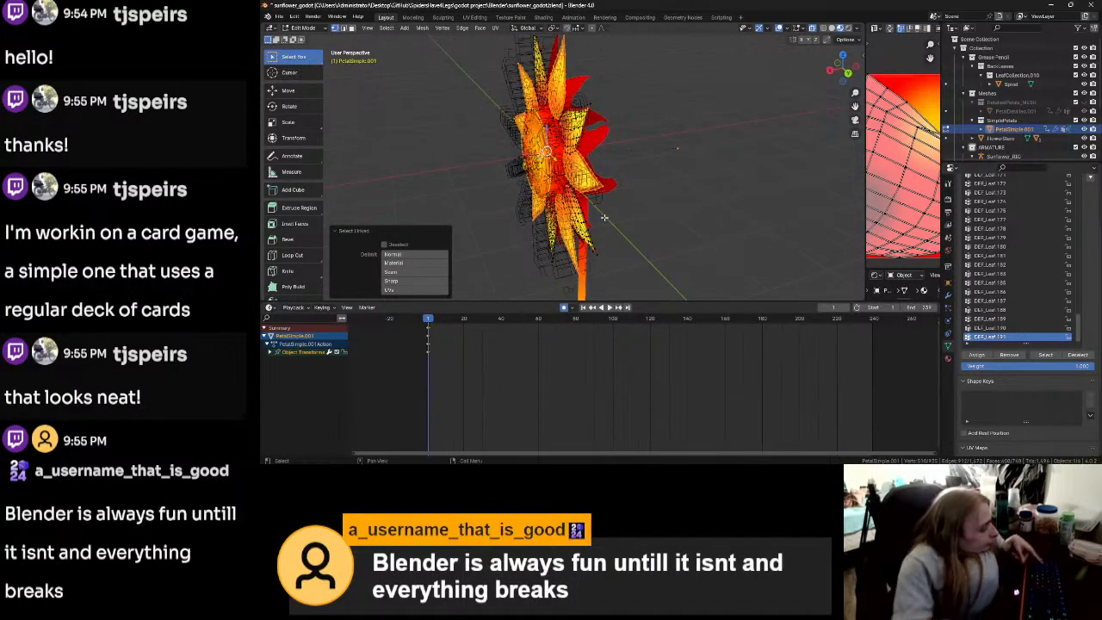
key("g")
key("x")
type(".5")
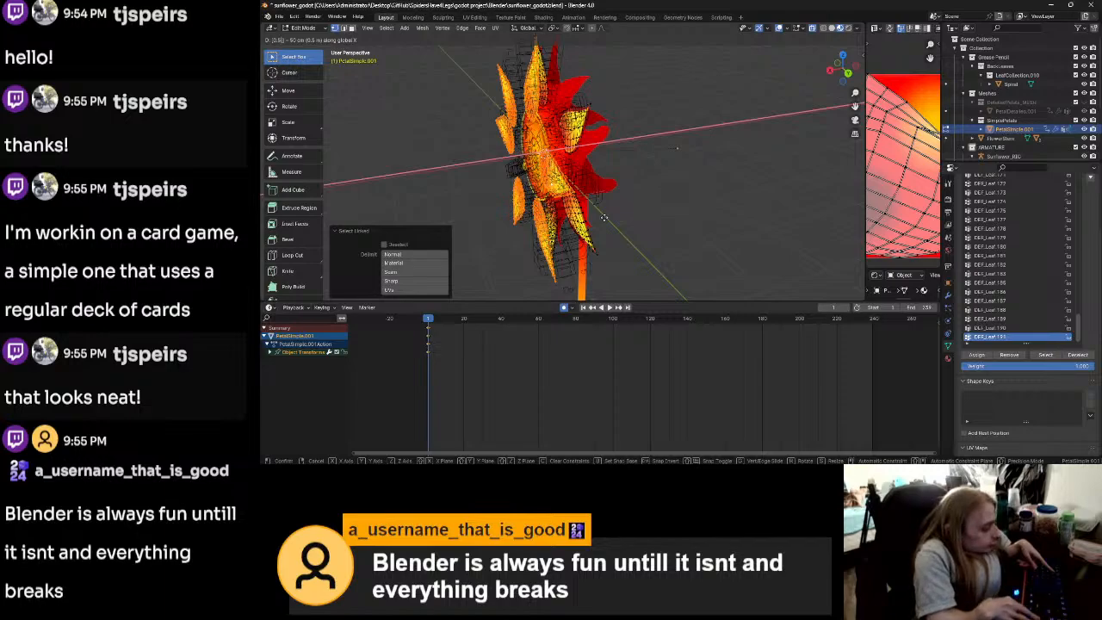
key("BackSpace")
type("05")
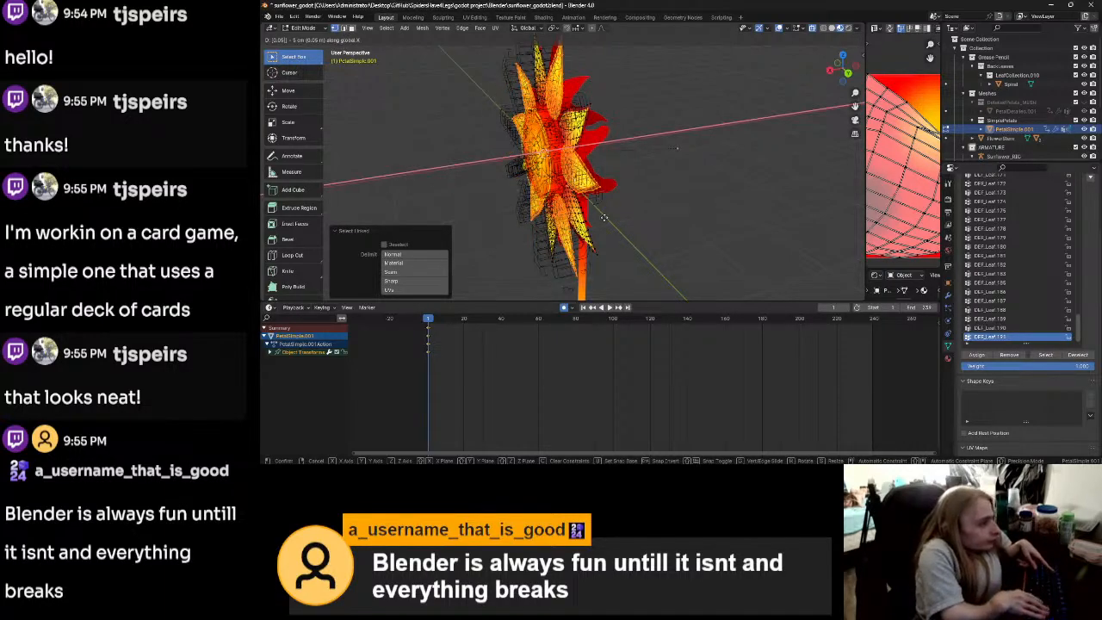
key("Return")
Step: Return PetalSimple.001 to Object Mode and save the sunflower_godot.blend file
key("ctrl+Tab")
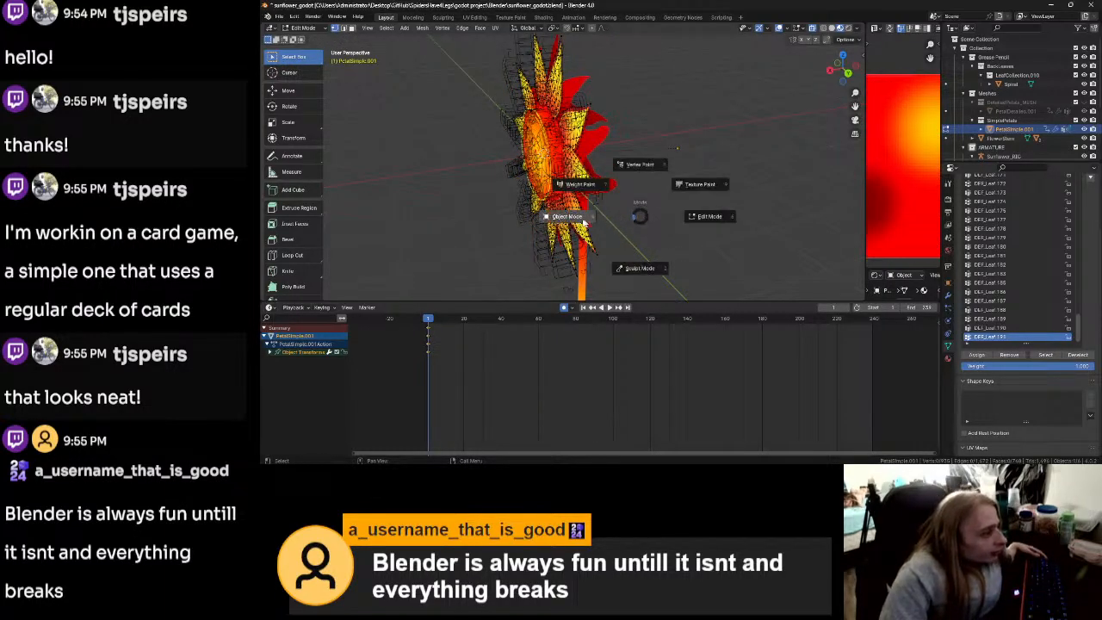
left_click(583, 222)
middle_click_drag(648, 229, 729, 198)
key("ctrl+s")
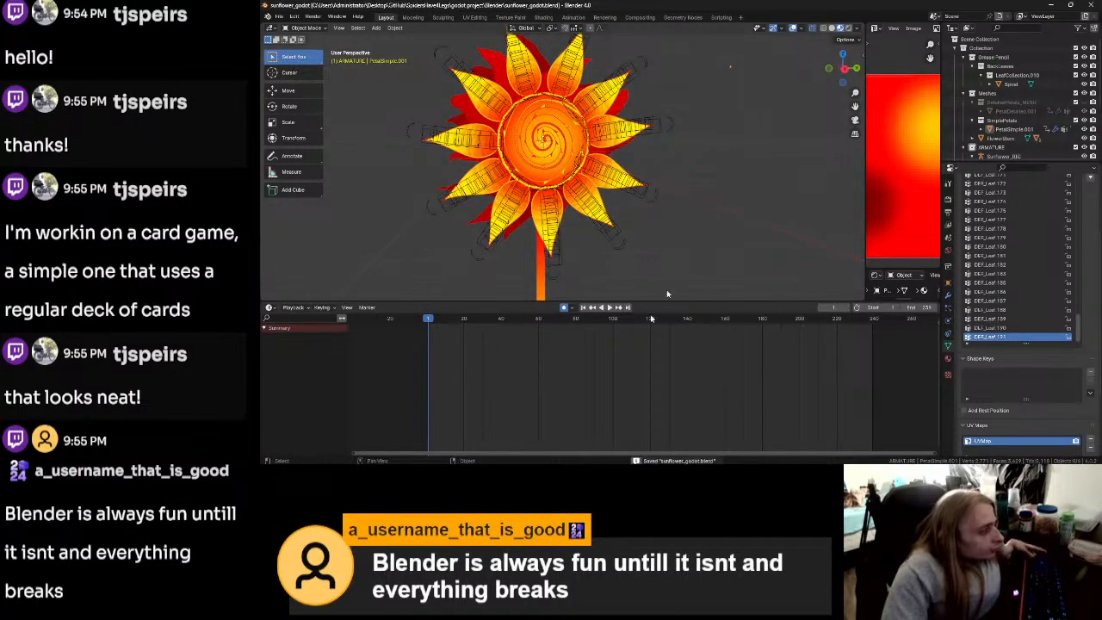
Step: Switch to Godot and examine the reimported sunflower's petals from the side and front
key("alt+Tab")
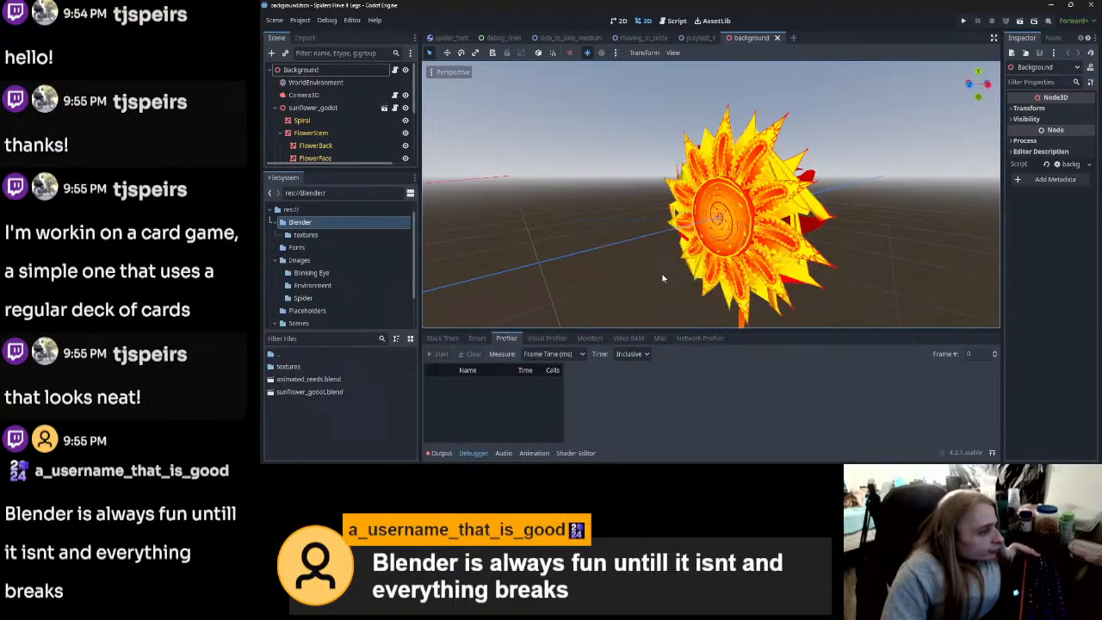
middle_click_drag(783, 235, 724, 221)
scroll(605, 251, "down", 15)
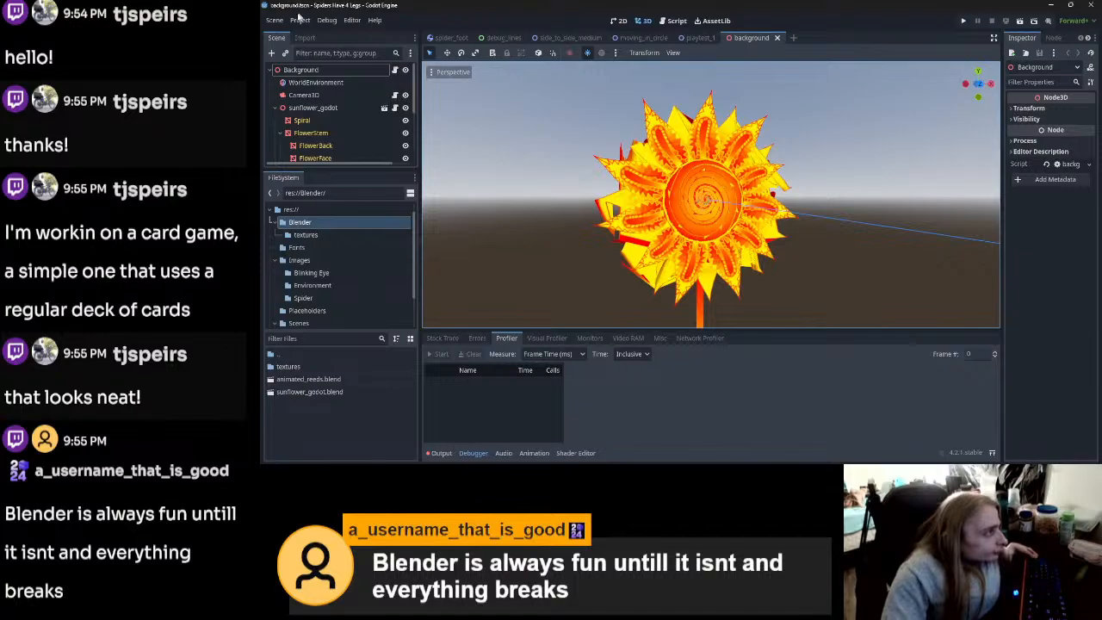
Step: Open Godot's Project Settings and review the Textures options in the Rendering category
left_click(299, 22)
left_click(310, 37)
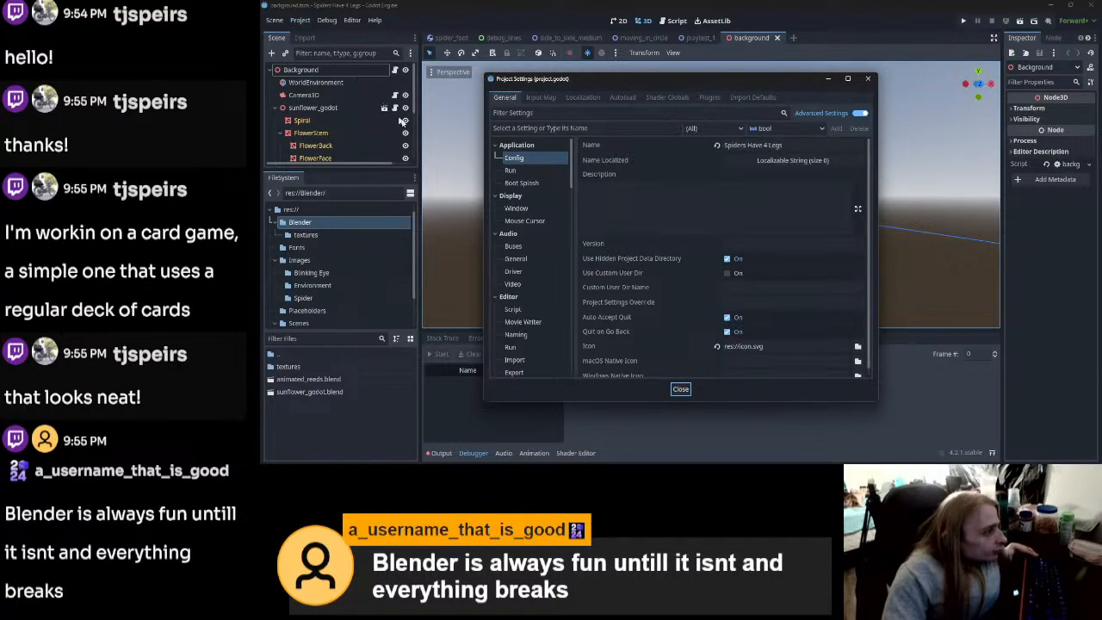
left_click(517, 197)
left_click(517, 197)
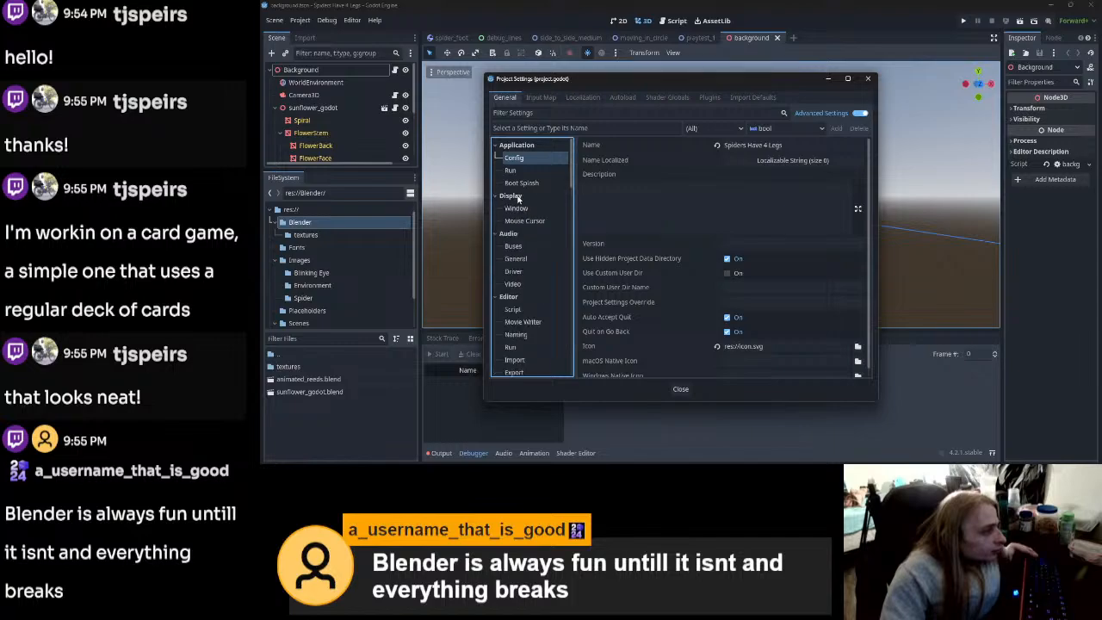
scroll(519, 212, "down", 5)
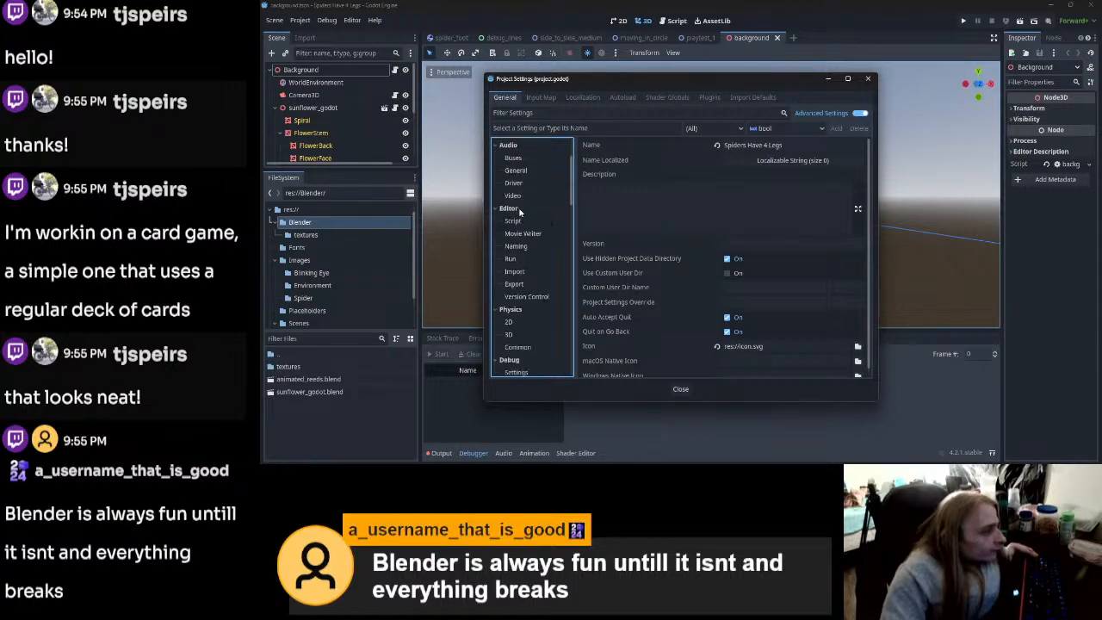
scroll(519, 211, "down", 3)
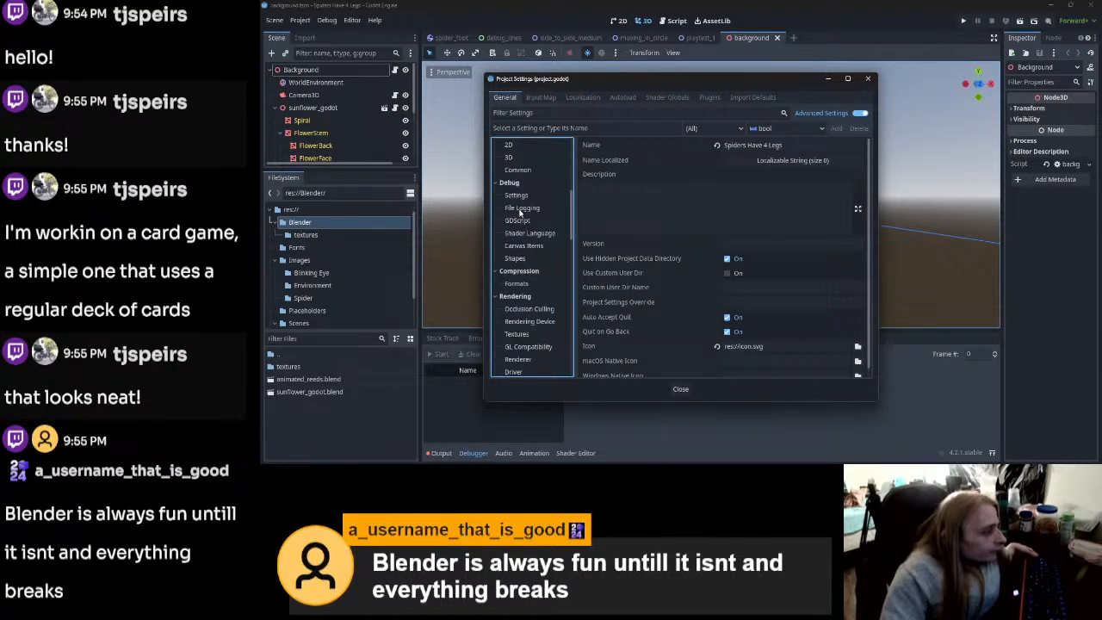
scroll(520, 212, "down", 2)
scroll(520, 212, "down", 1)
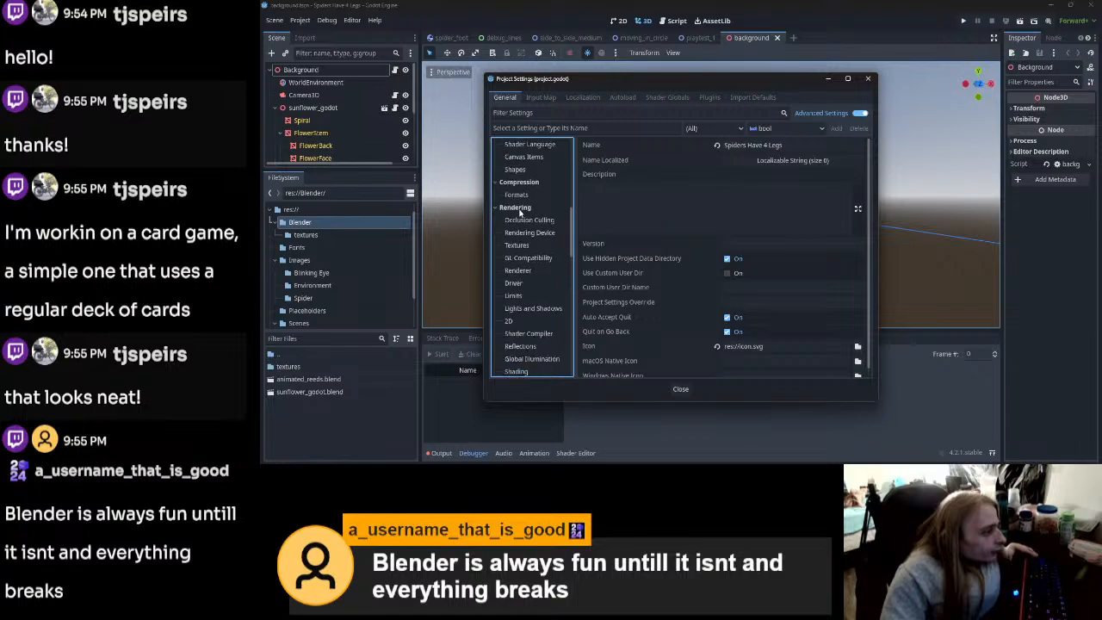
left_click(526, 249)
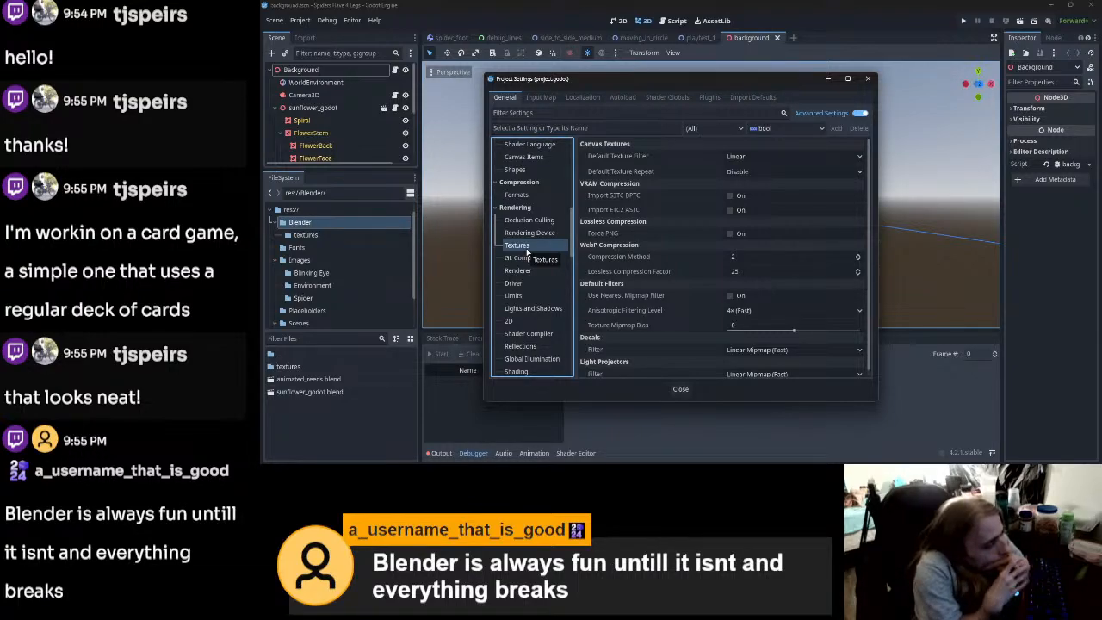
scroll(645, 277, "down", 1)
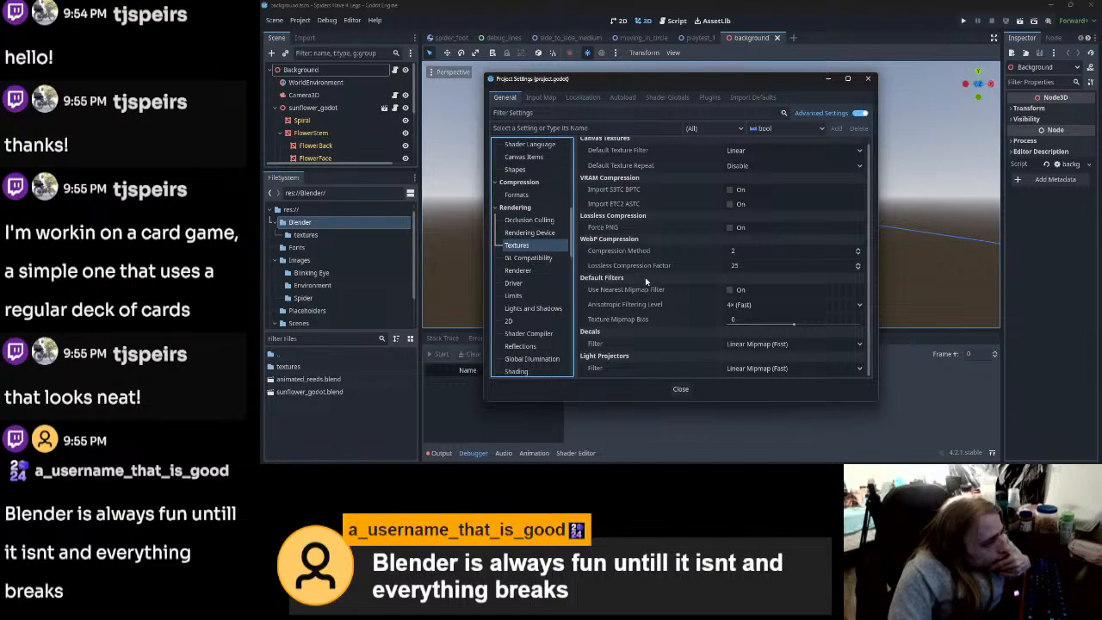
Step: Review the Renderer and Environment options in the Rendering category, and the Rendering options under Internationalization
left_click(530, 271)
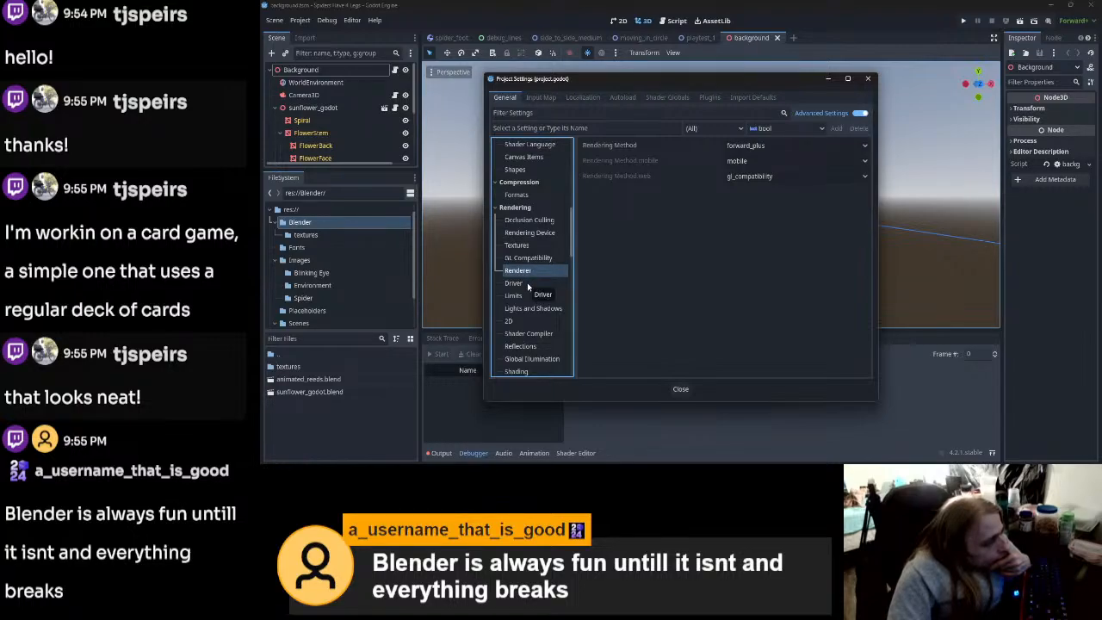
scroll(526, 282, "down", 1)
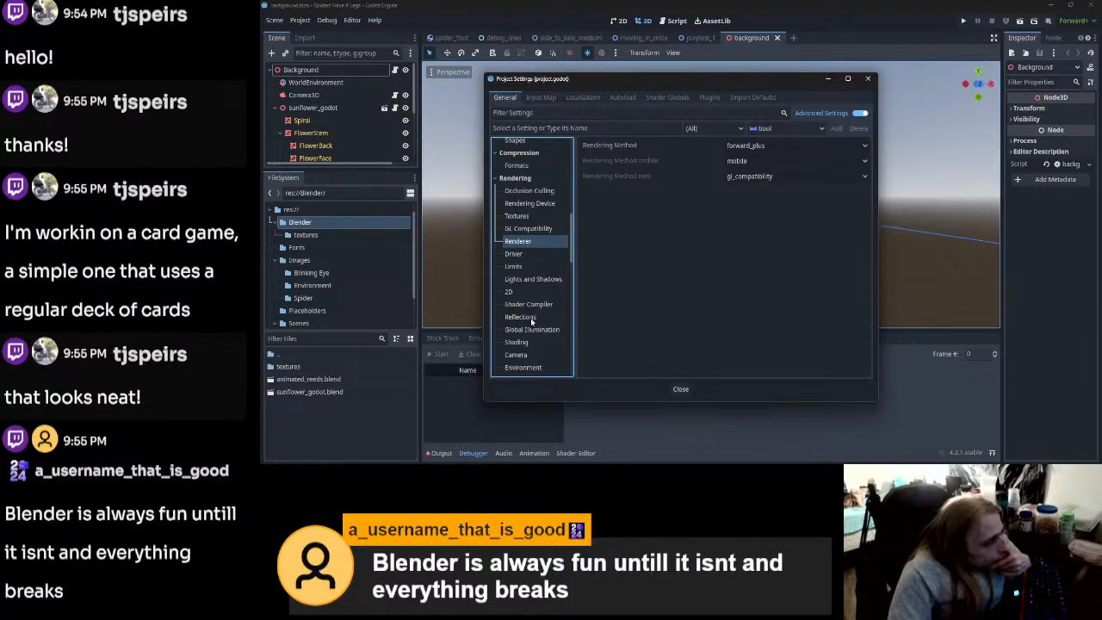
scroll(530, 318, "down", 1)
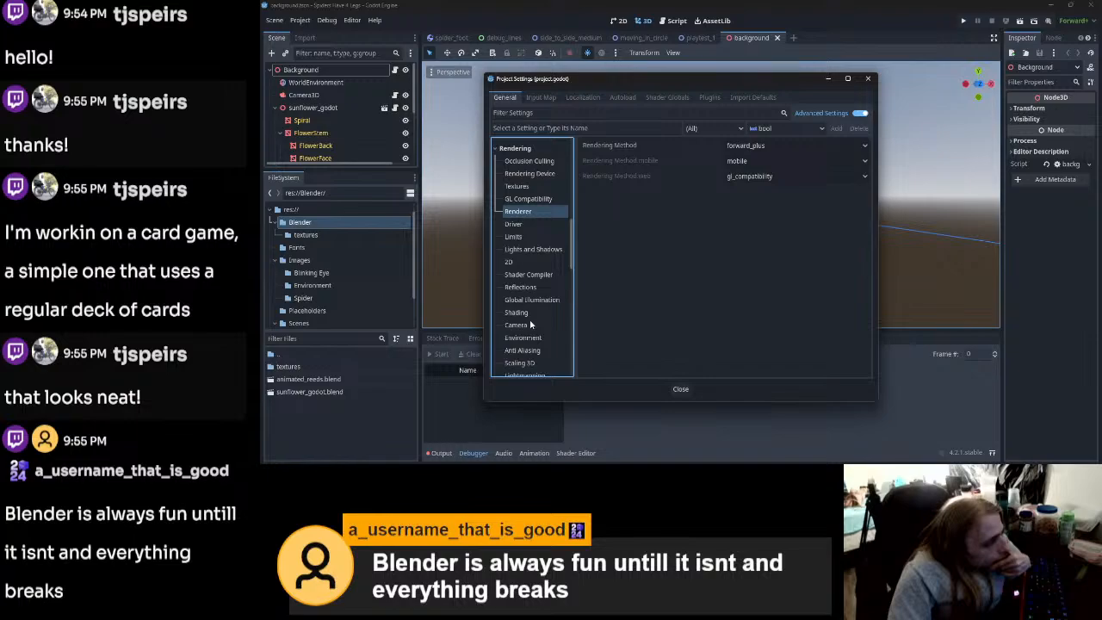
scroll(530, 323, "down", 1)
left_click(531, 309)
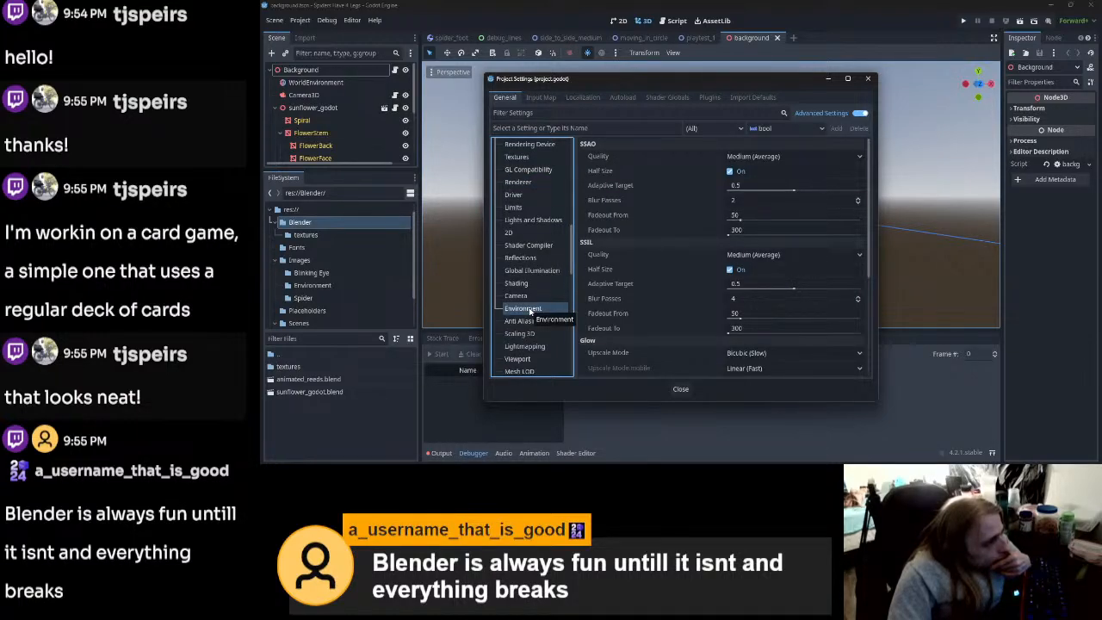
scroll(530, 312, "down", 1)
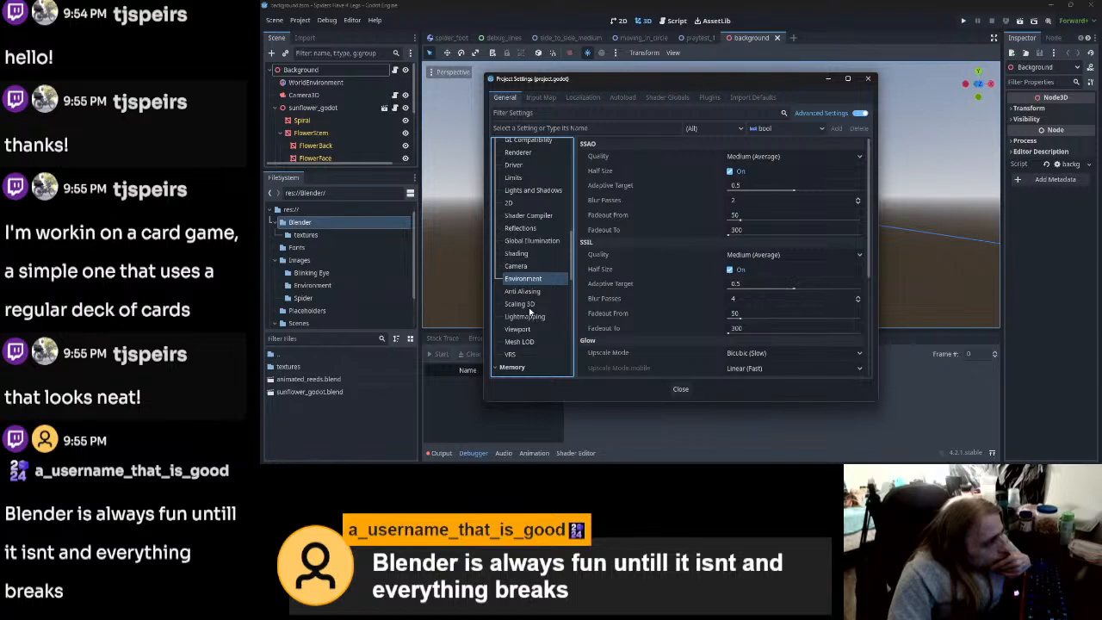
scroll(530, 311, "down", 2)
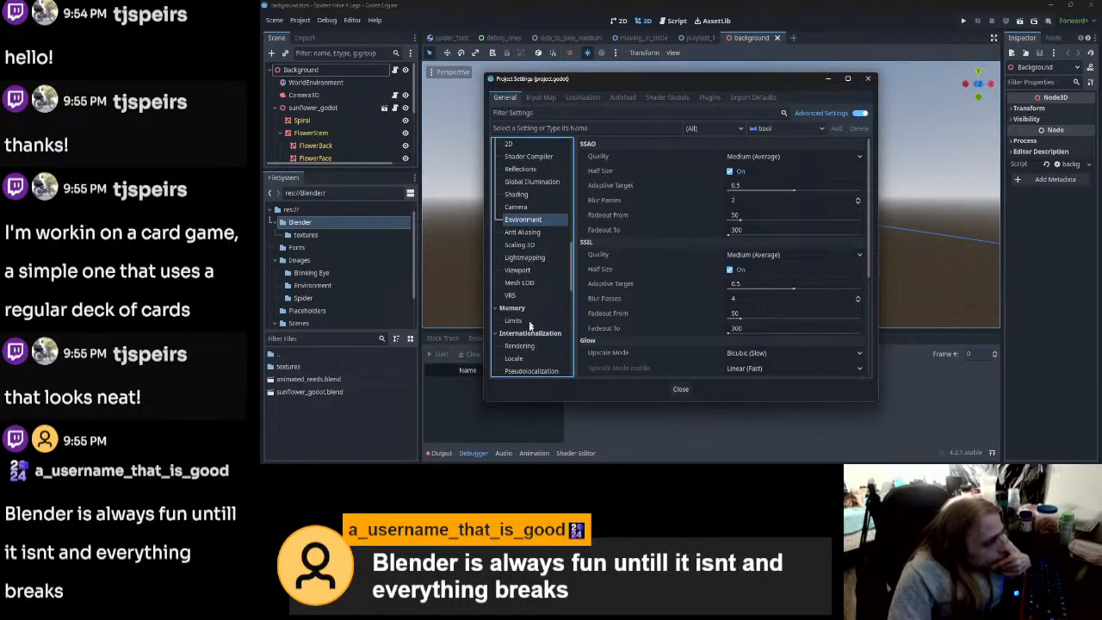
left_click(532, 346)
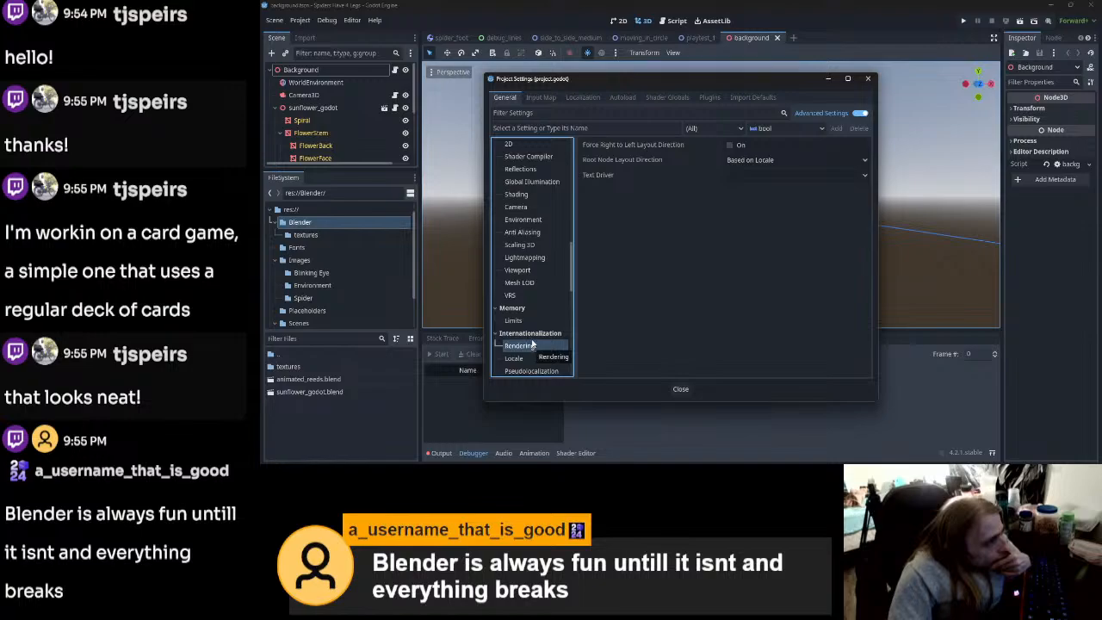
Step: Review the Import options in the Editor category of the Project Settings
scroll(532, 343, "up", 5)
scroll(533, 335, "up", 5)
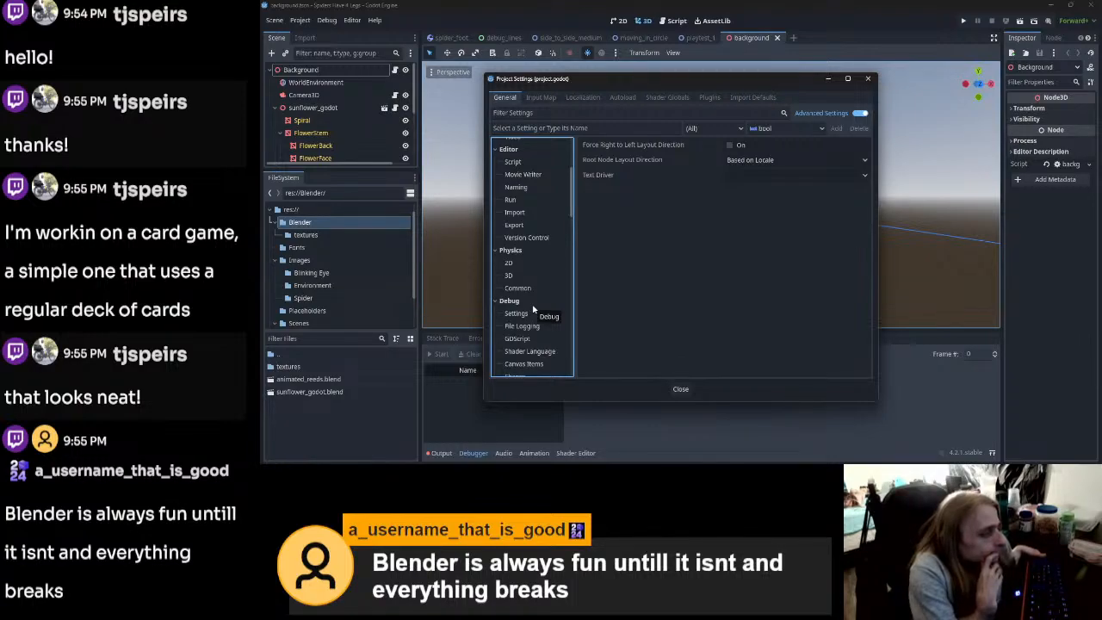
left_click(534, 213)
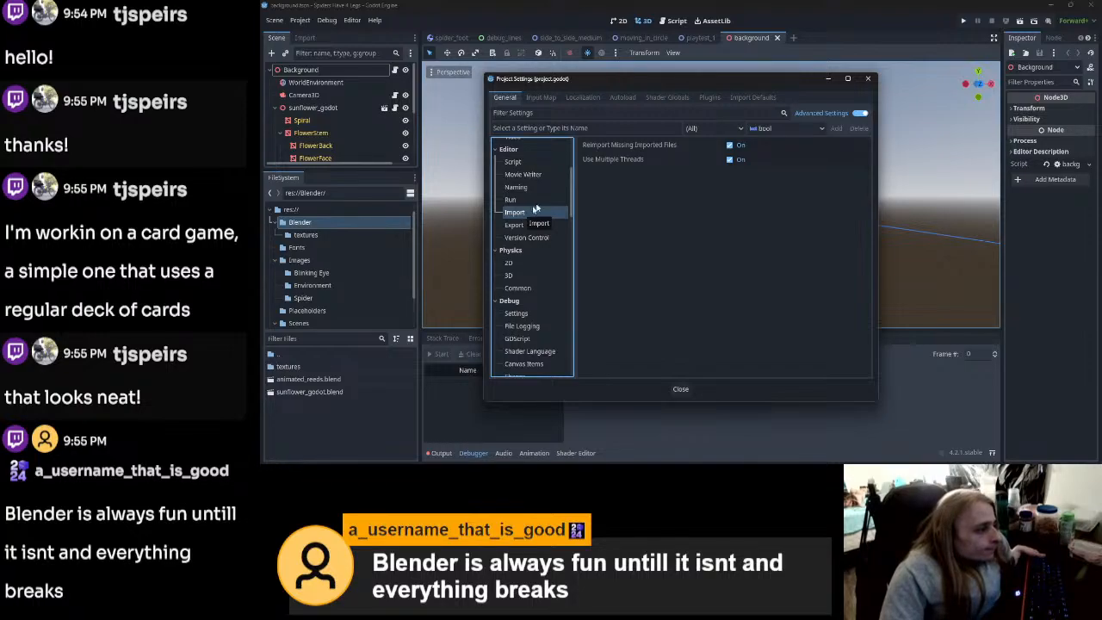
mouse_move(600, 159)
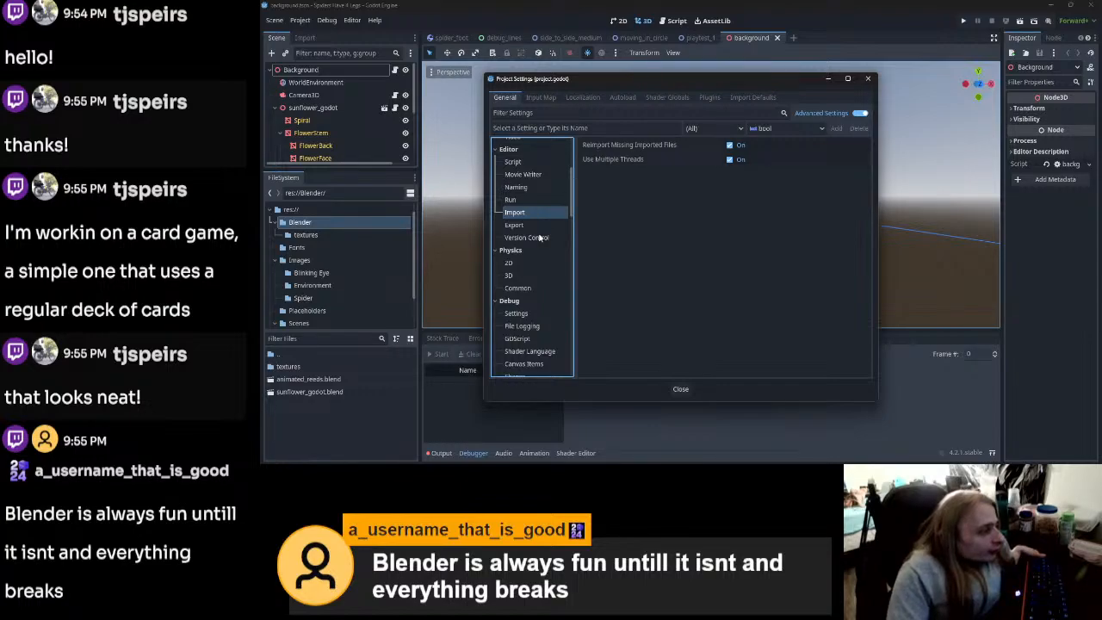
Step: Enable Always on Top in the Window settings of the Display category
scroll(521, 288, "up", 5)
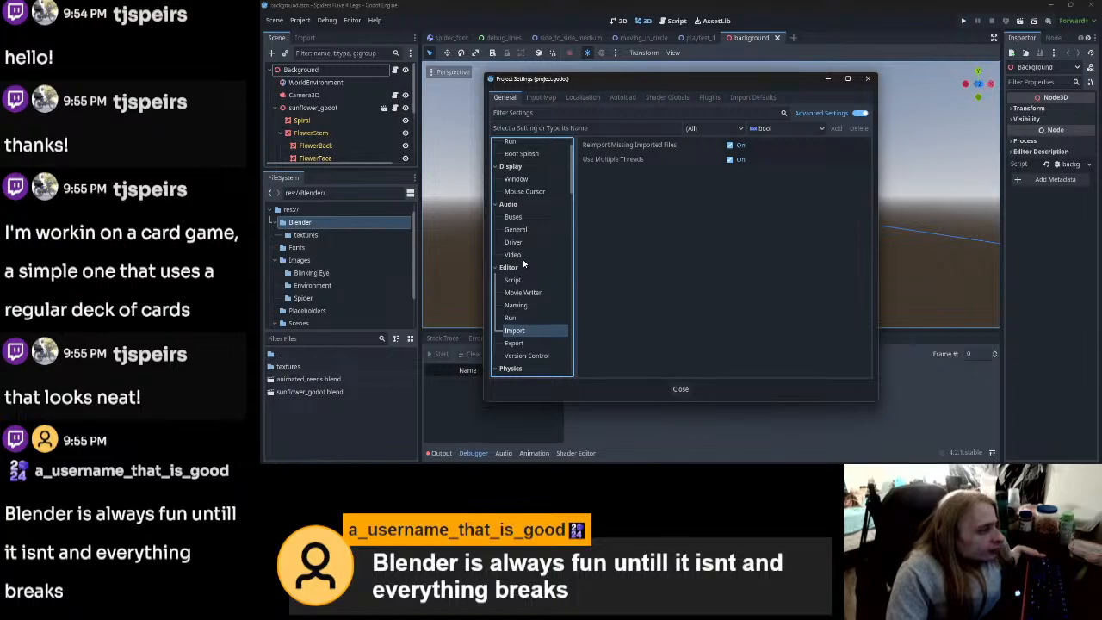
scroll(523, 261, "up", 1)
left_click(520, 208)
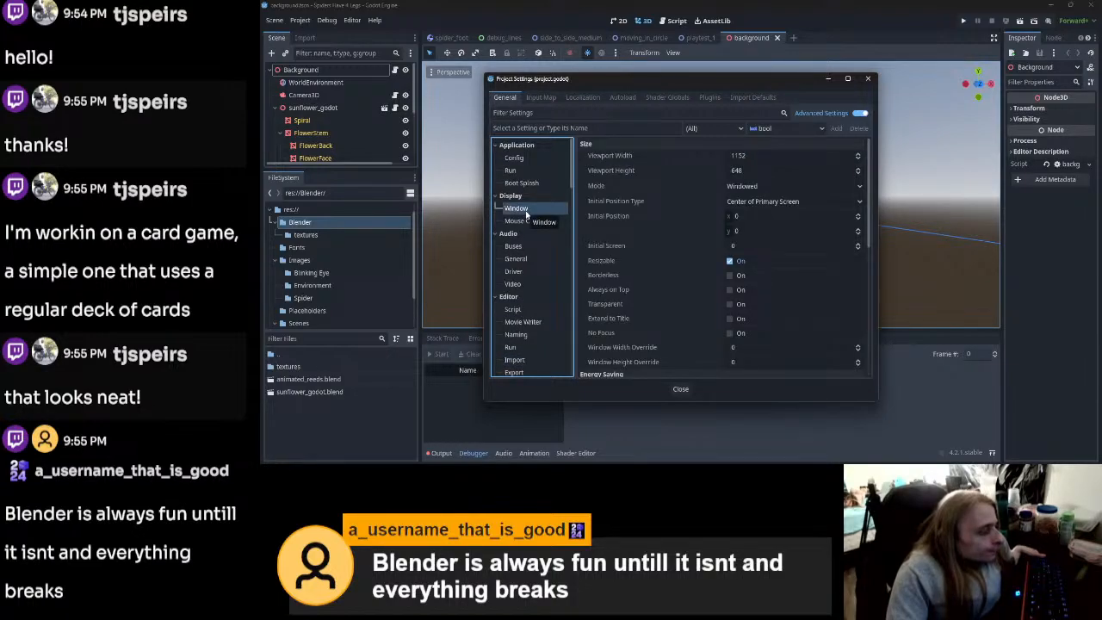
scroll(621, 265, "down", 2)
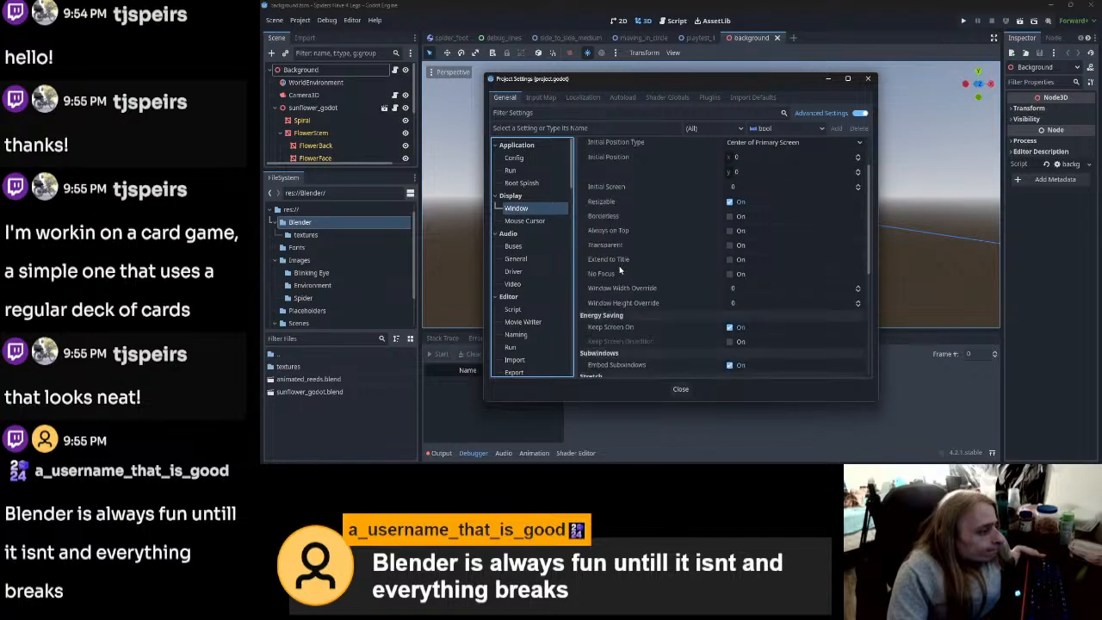
left_click(730, 231)
Step: Review the remaining Window options, including Stretch, DPI, Per Pixel Transparency, Handheld and V-Sync
scroll(650, 251, "down", 2)
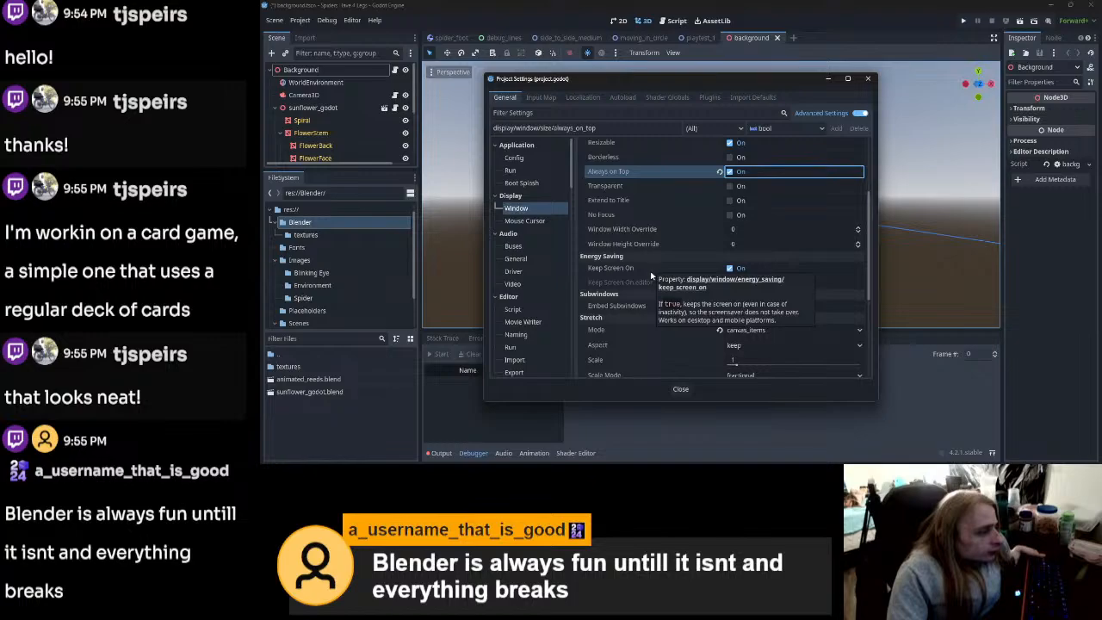
scroll(650, 276, "down", 3)
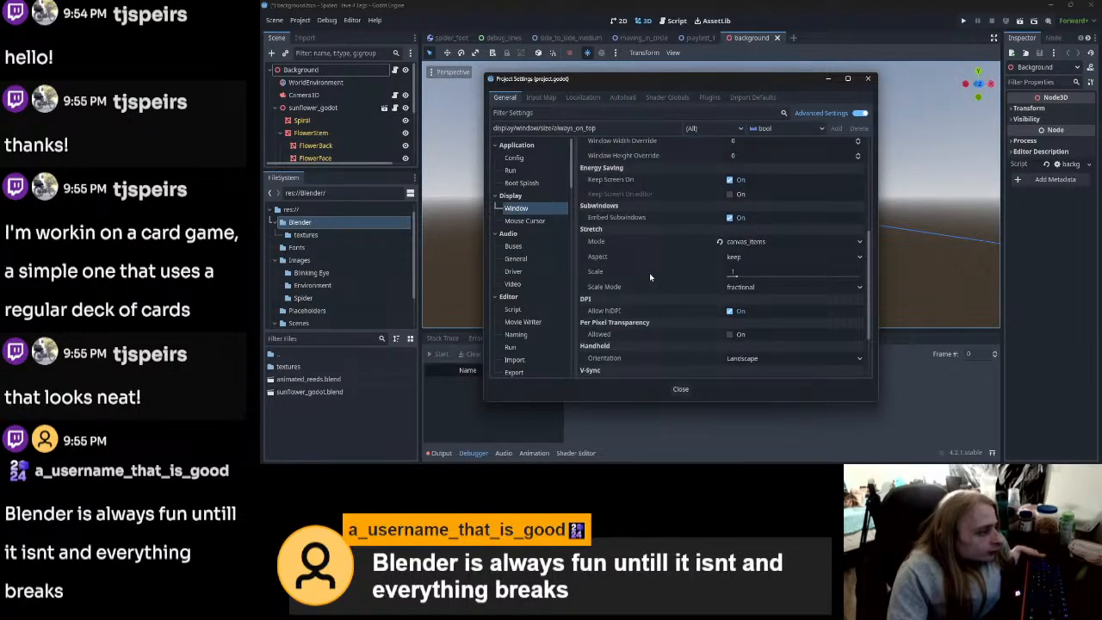
scroll(649, 277, "down", 1)
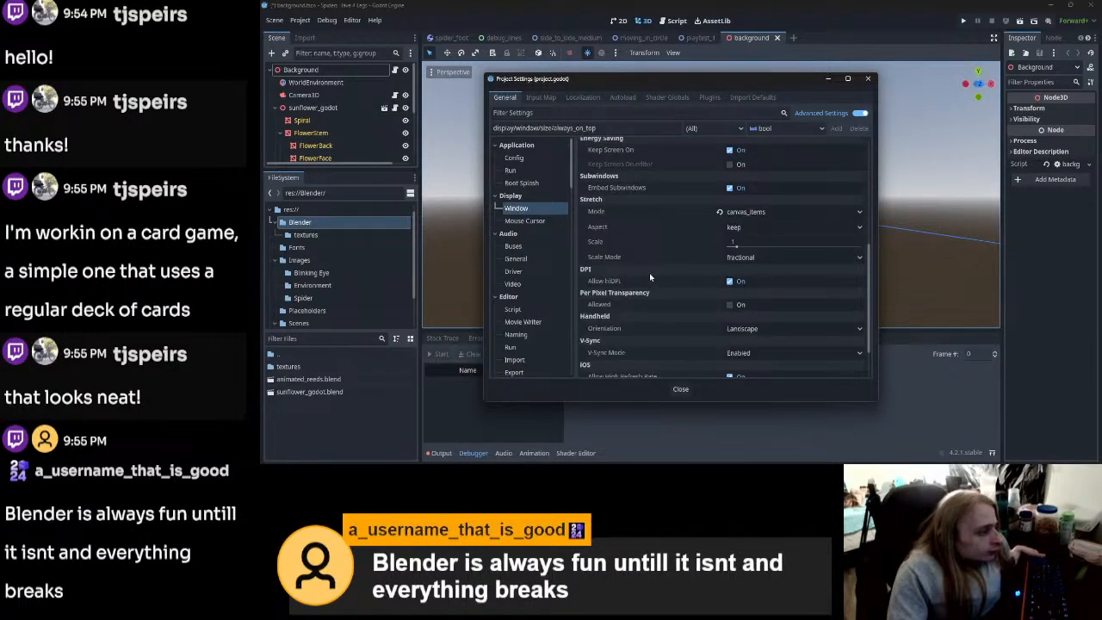
scroll(649, 274, "down", 1)
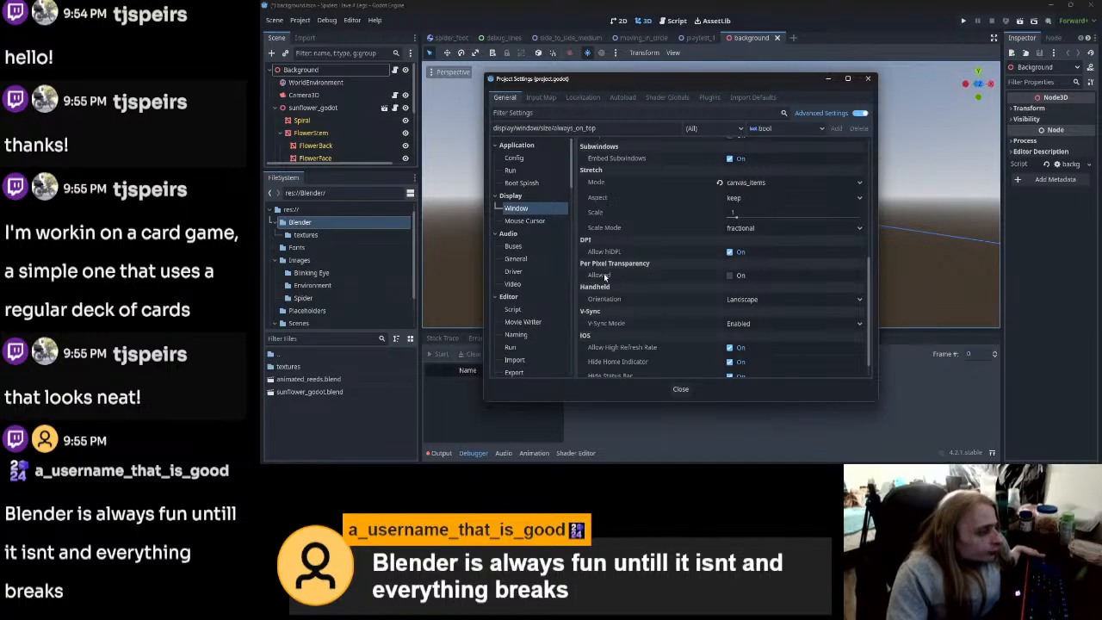
mouse_move(604, 273)
scroll(609, 302, "down", 1)
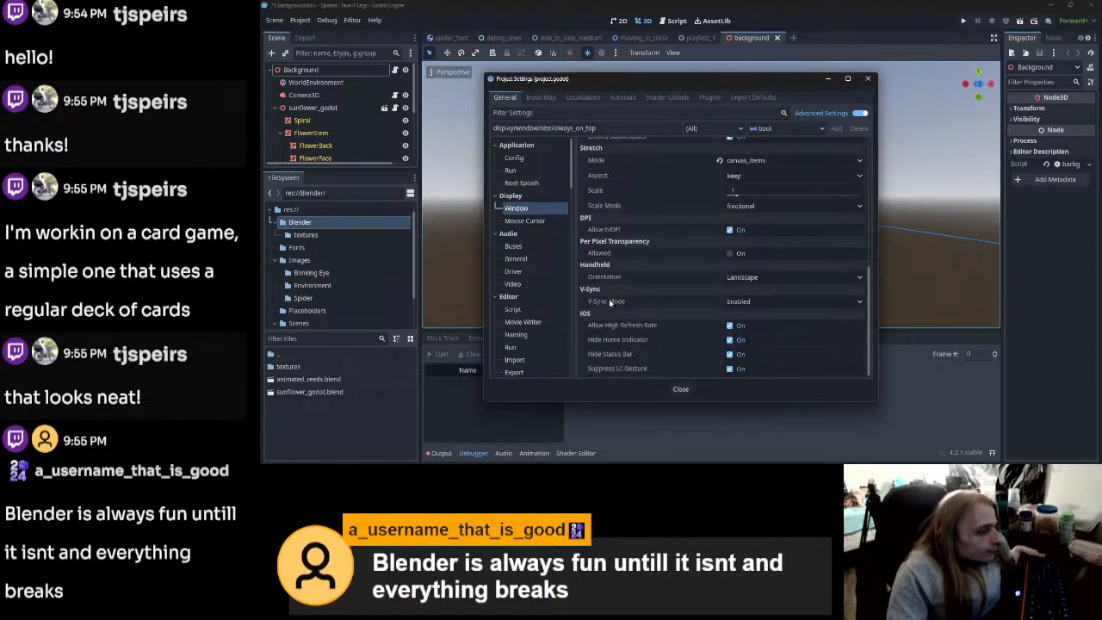
scroll(609, 302, "up", 10)
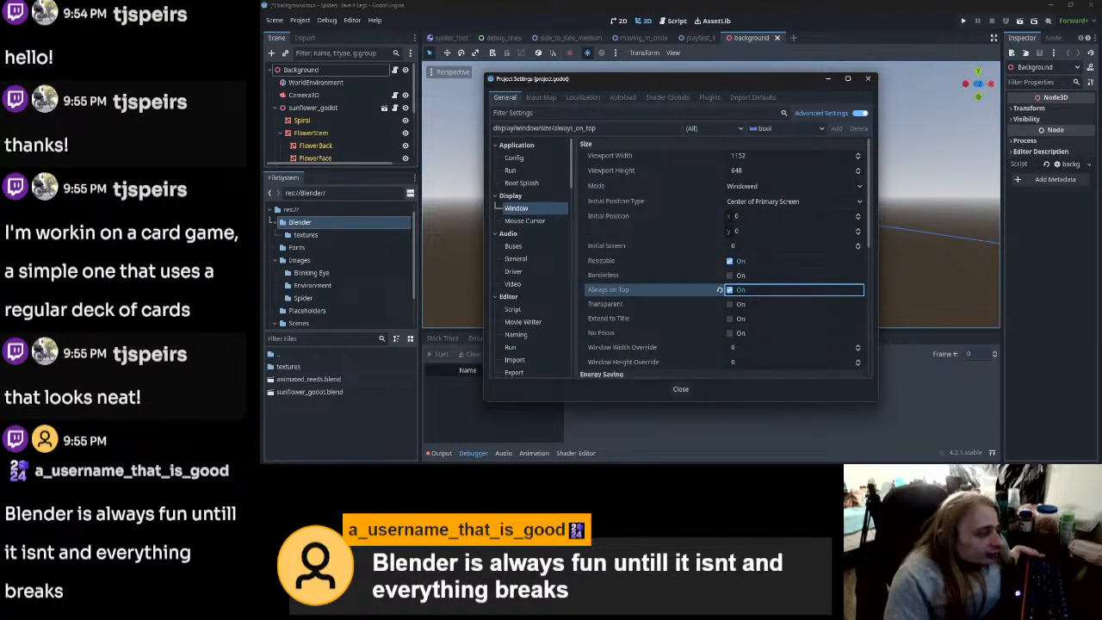
Step: Switch to Blender and select the PetalSimple.001 petal mesh
key("alt+Tab")
key("alt+Tab")
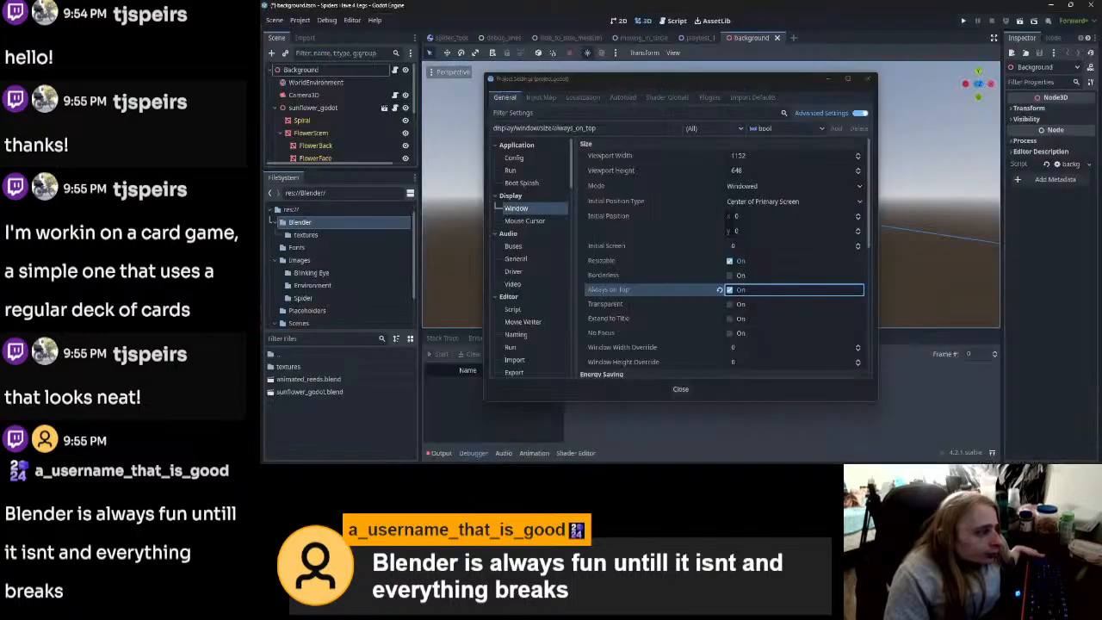
key("alt+Tab")
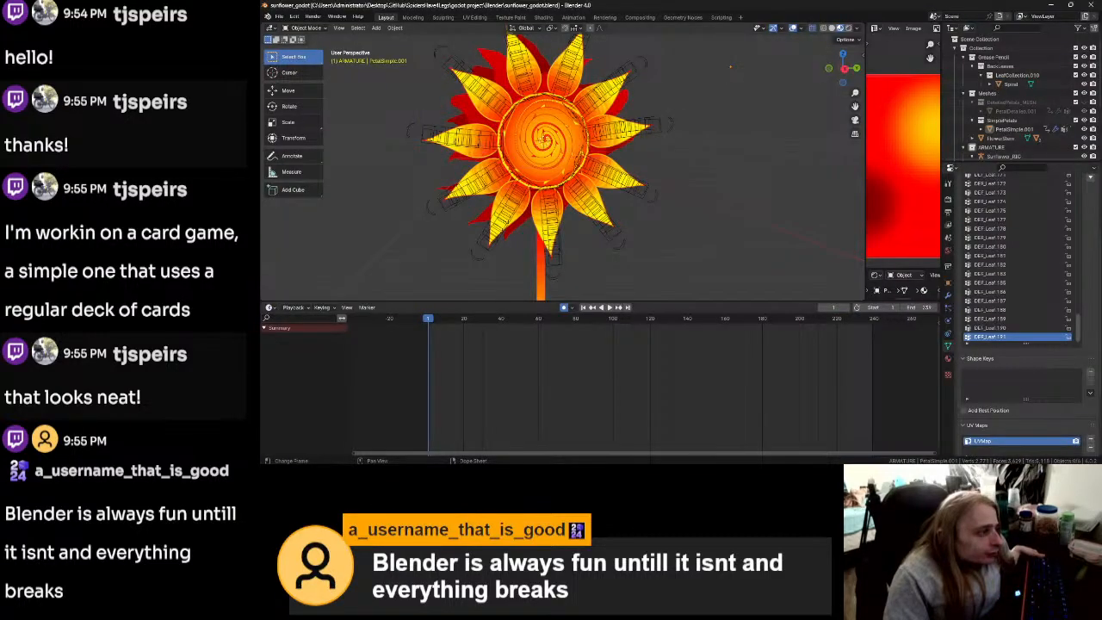
mouse_move(685, 233)
middle_mouse_down()
mouse_move(575, 247)
mouse_move(659, 273)
mouse_move(685, 223)
middle_mouse_up()
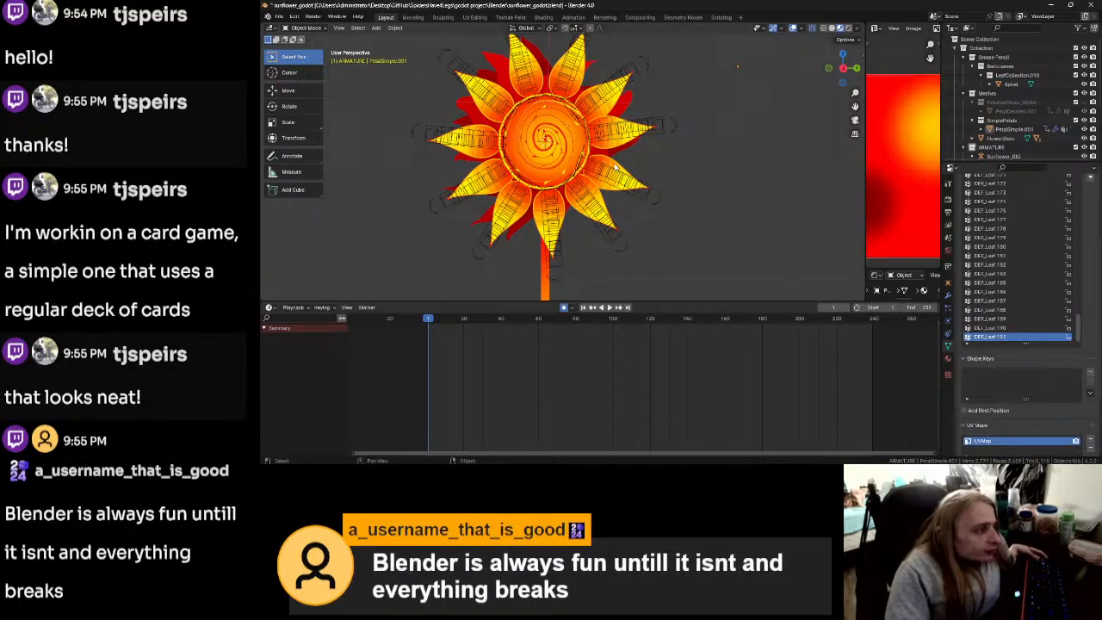
left_click(650, 194)
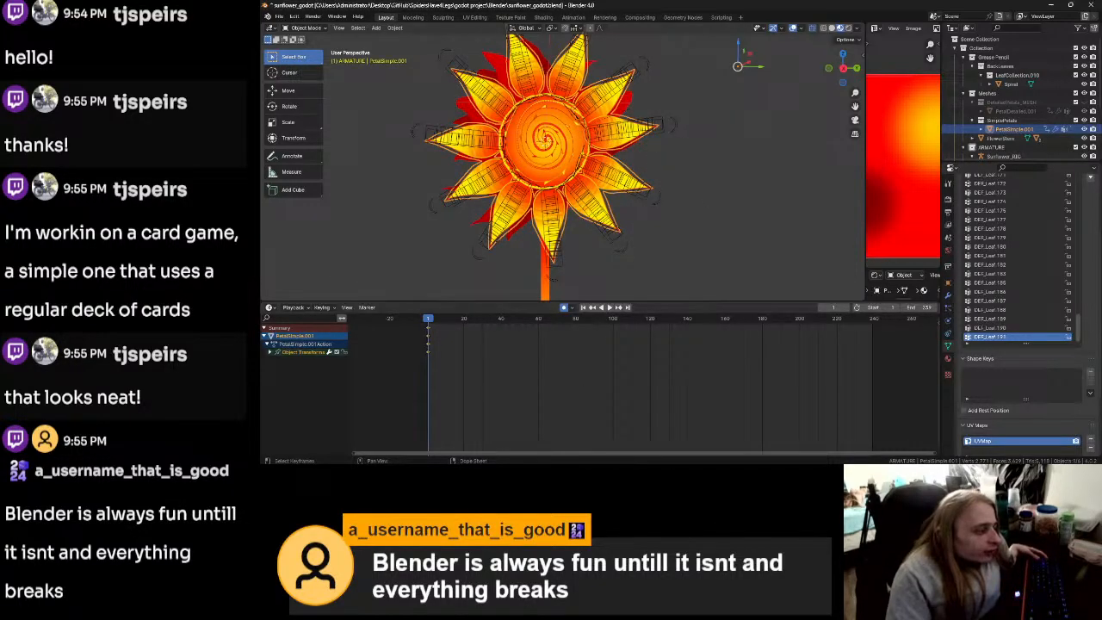
Step: Switch to Godot, close the Project Settings and inspect the sunflower from another angle
key("alt+Tab")
left_click(867, 79)
middle_click_drag(781, 218, 714, 264)
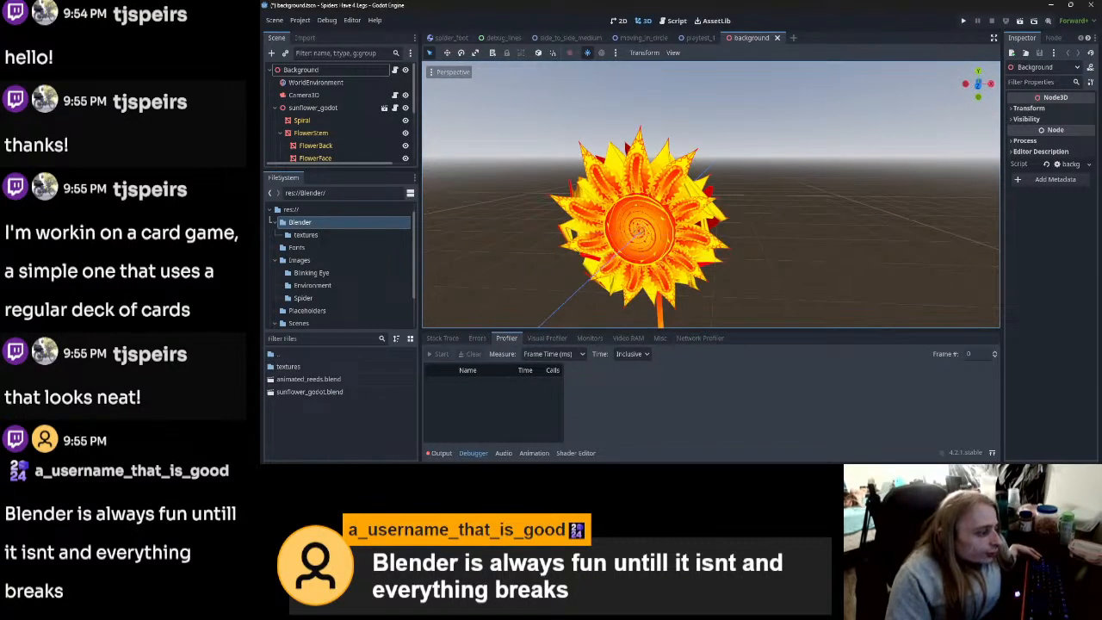
Step: In Blender, move the entire PetalSimple.001 mesh 0.5 m along the X axis in Edit Mode and save sunflower_godot.blend
key("alt+Tab")
middle_click_drag(720, 238, 680, 241)
key("Tab")
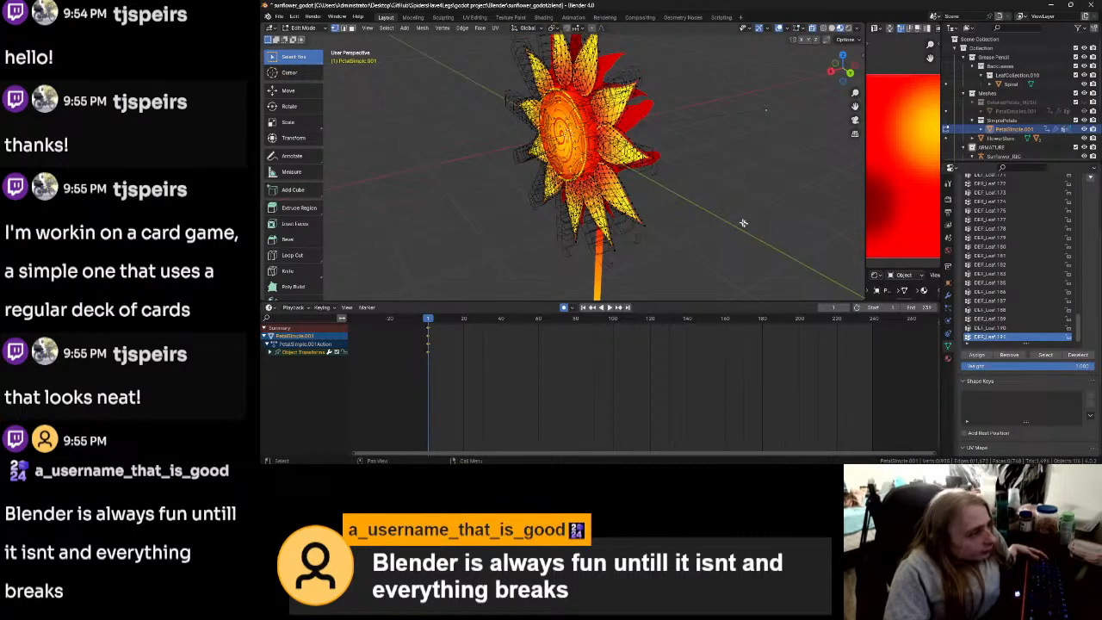
key("a")
type("g")
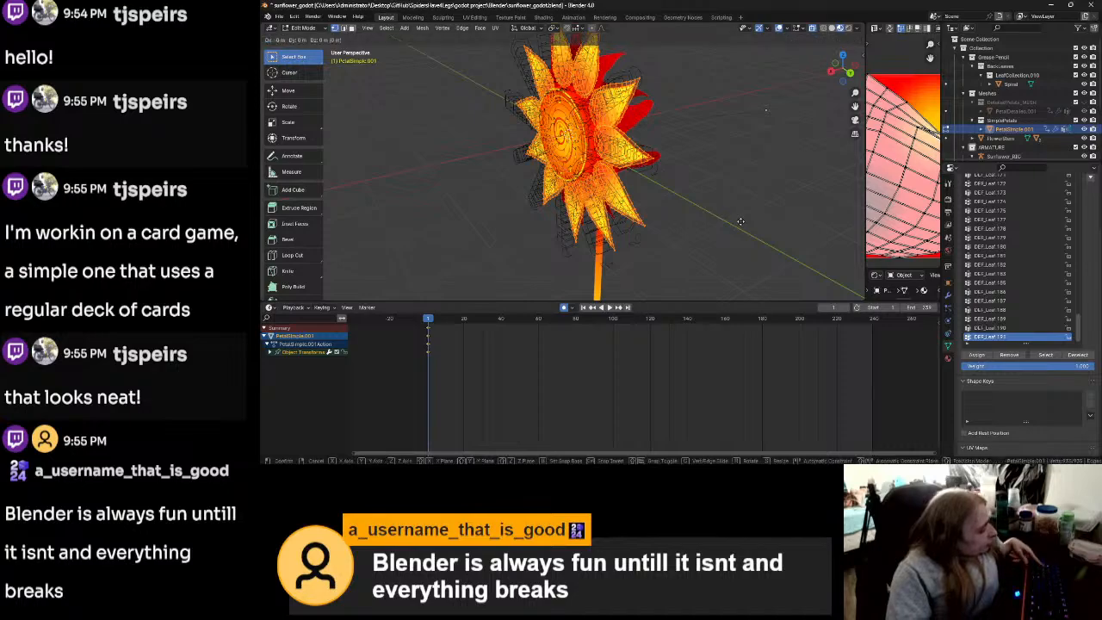
type("x0.5")
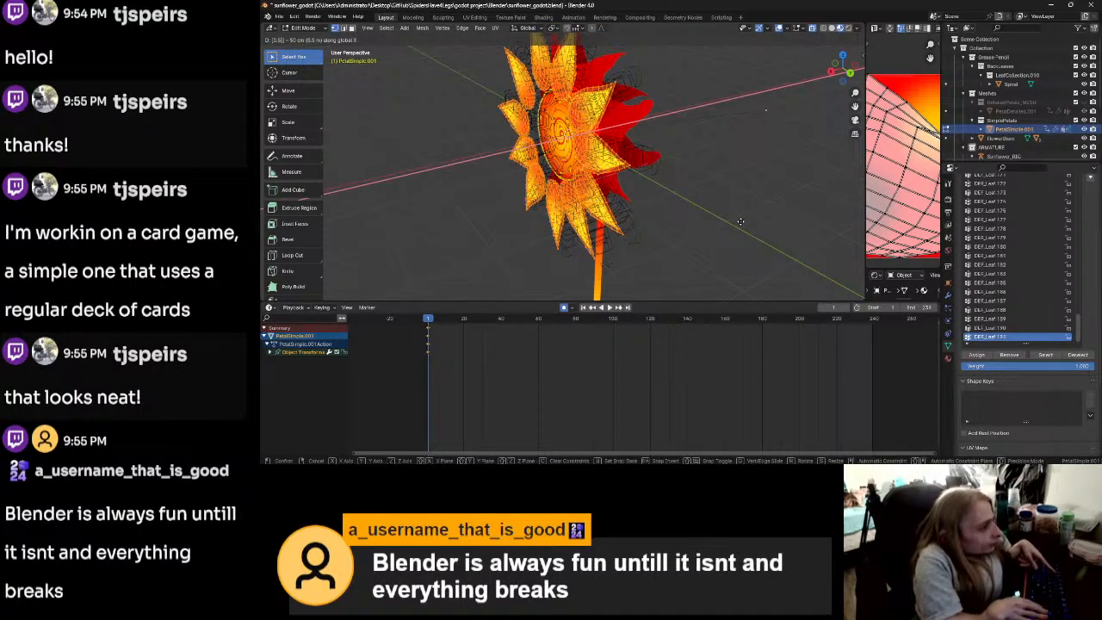
key("Return")
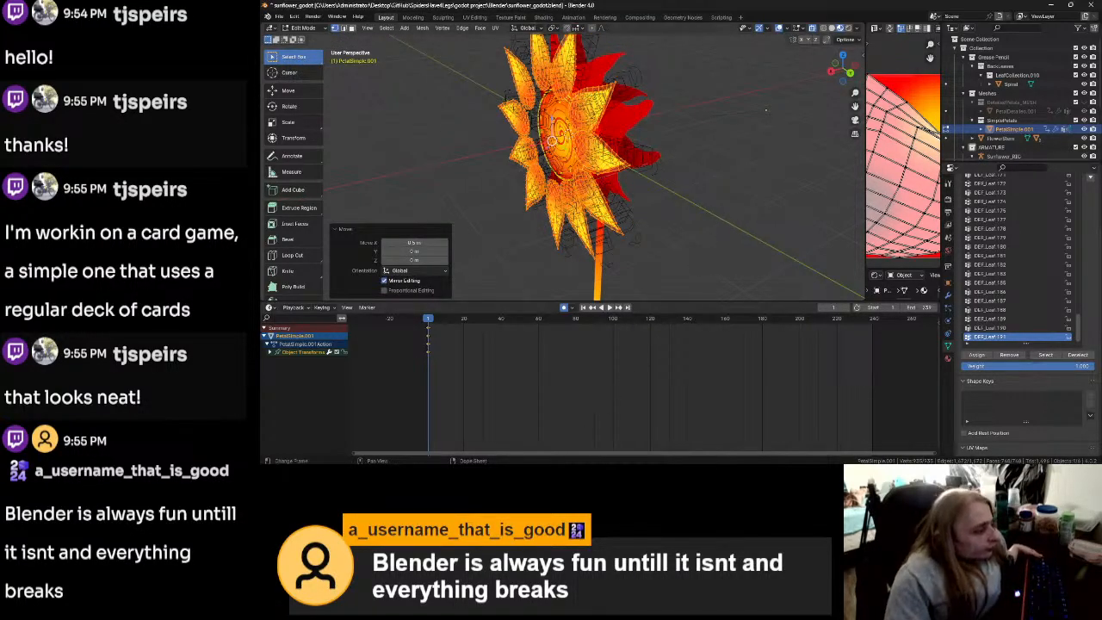
key("alt+Tab")
key("alt+Tab")
key("ctrl+s")
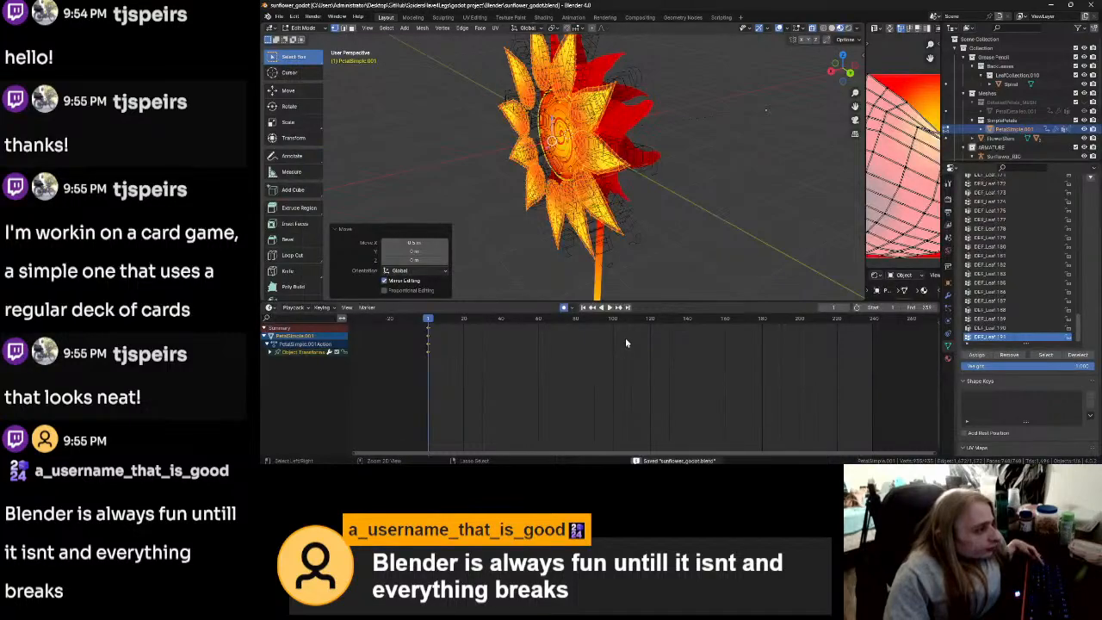
Step: Switch to Godot and examine the reimported sunflower's petals from several angles and up close
key("alt+Tab")
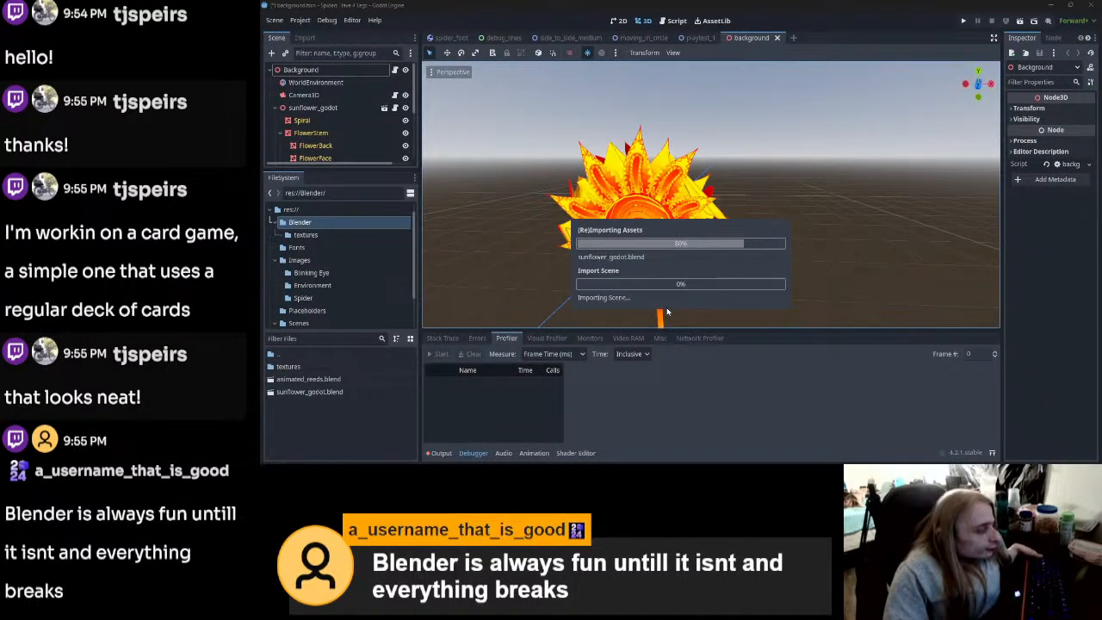
middle_click_drag(744, 270, 776, 238)
scroll(751, 267, "up", 4)
middle_click_drag(611, 282, 640, 263)
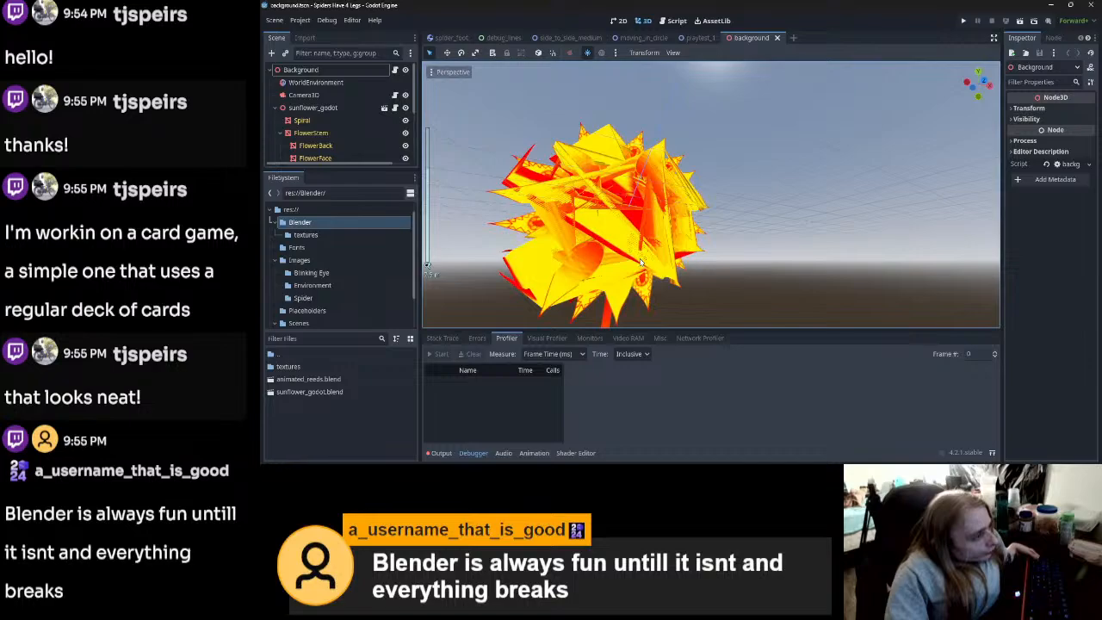
scroll(640, 263, "up", 6)
scroll(640, 262, "down", 2)
Step: Switch to Blender and move only the right-hand petal of the PetalSimple.001 mesh about 0.1 m downward
key("alt+Tab")
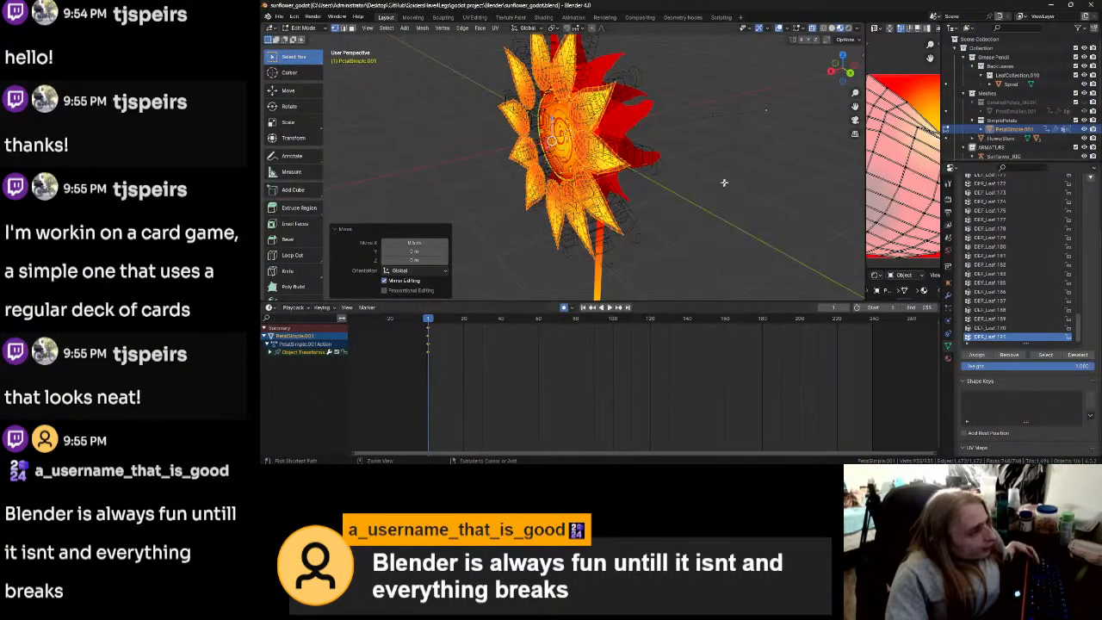
middle_click_drag(747, 194, 708, 229)
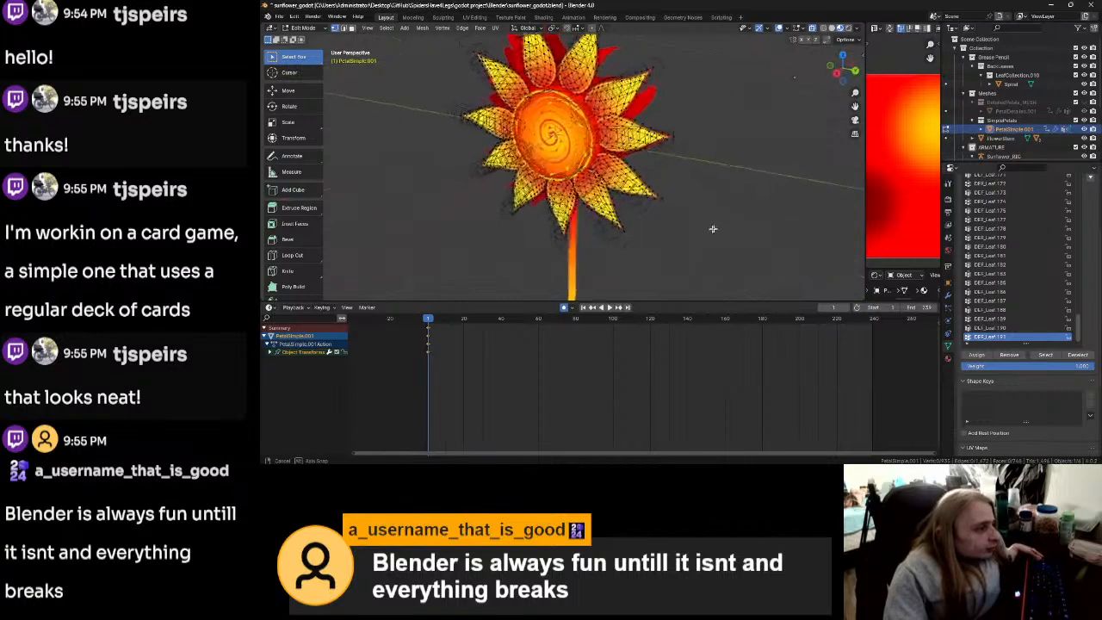
scroll(695, 185, "up", 3)
key("a")
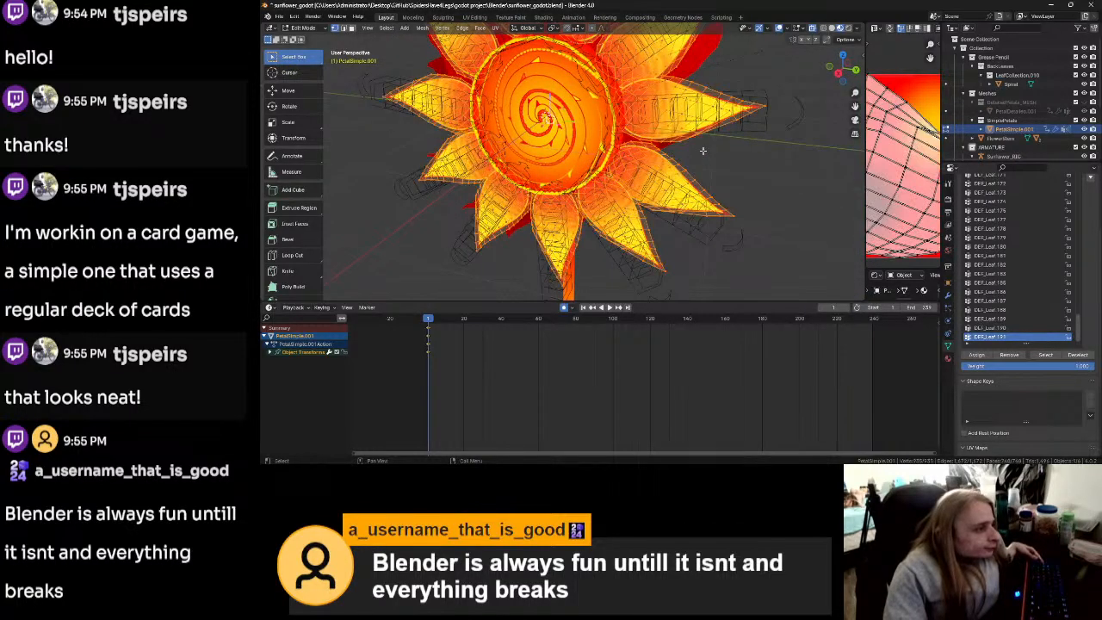
middle_click_drag(702, 151, 676, 201)
key("1")
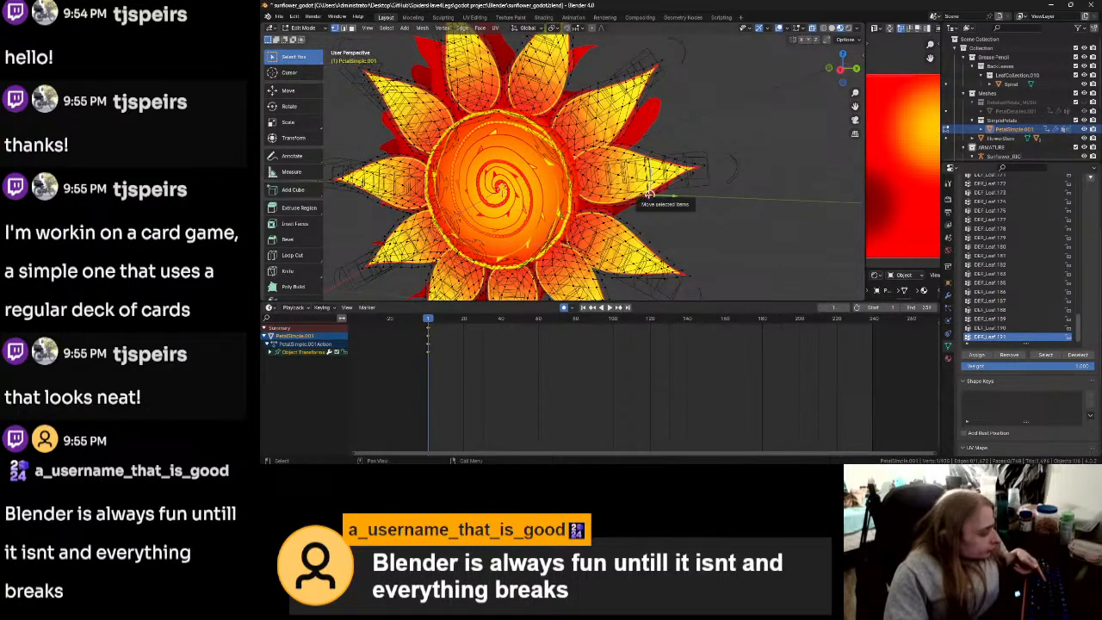
key("l")
key("g")
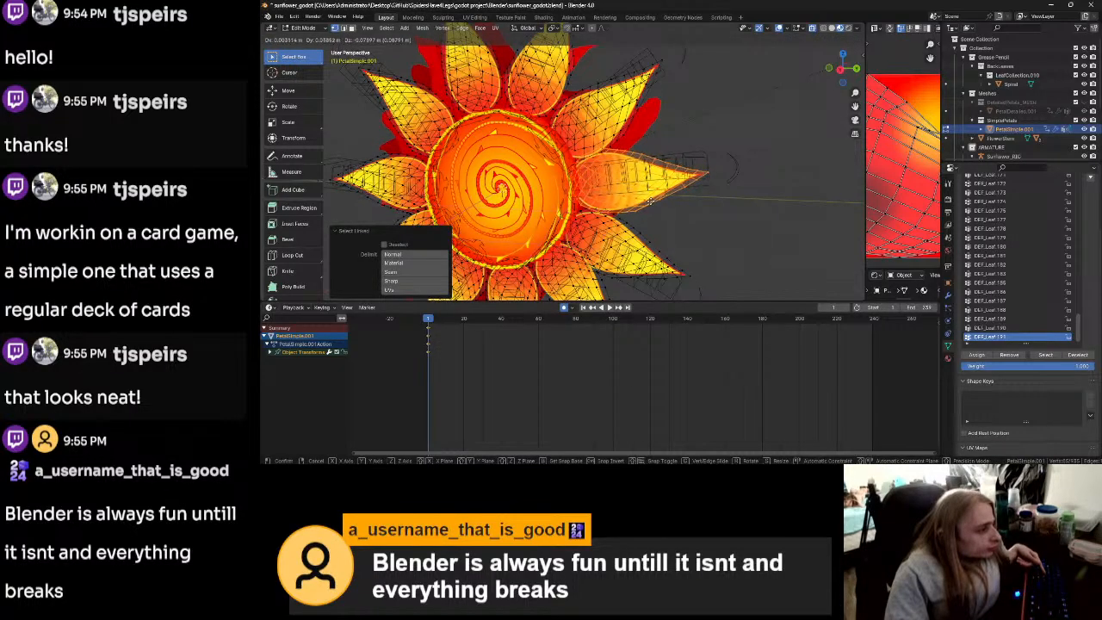
left_click(649, 200)
Step: Nudge the lower-right petal and the petal over the stem slightly toward negative Y, each as its own linked piece
middle_click_drag(651, 200, 755, 102, "shift")
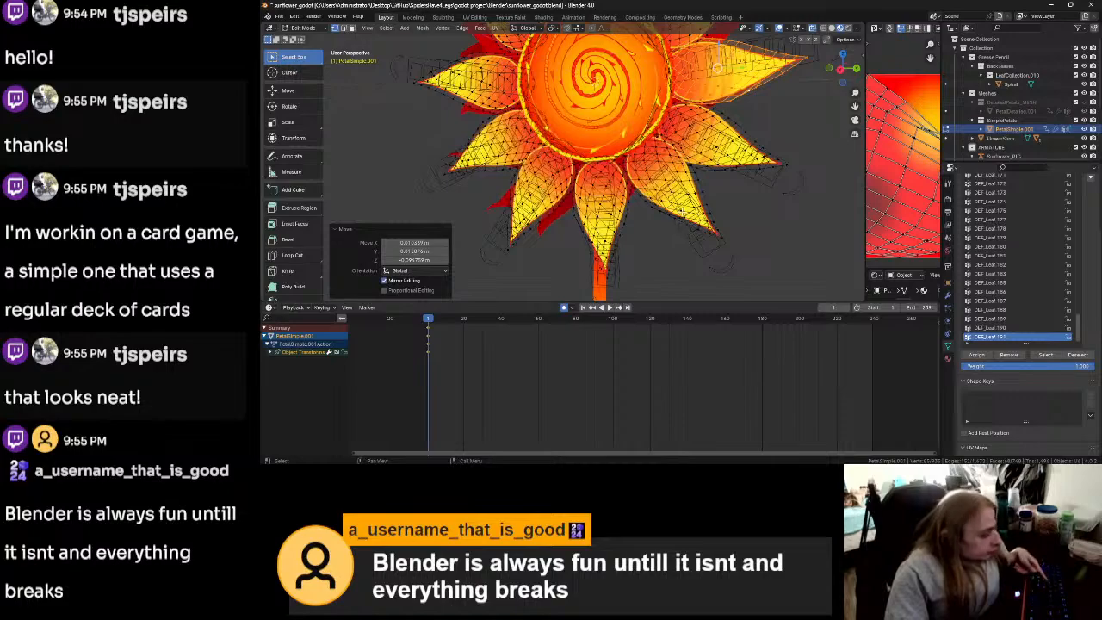
key("l")
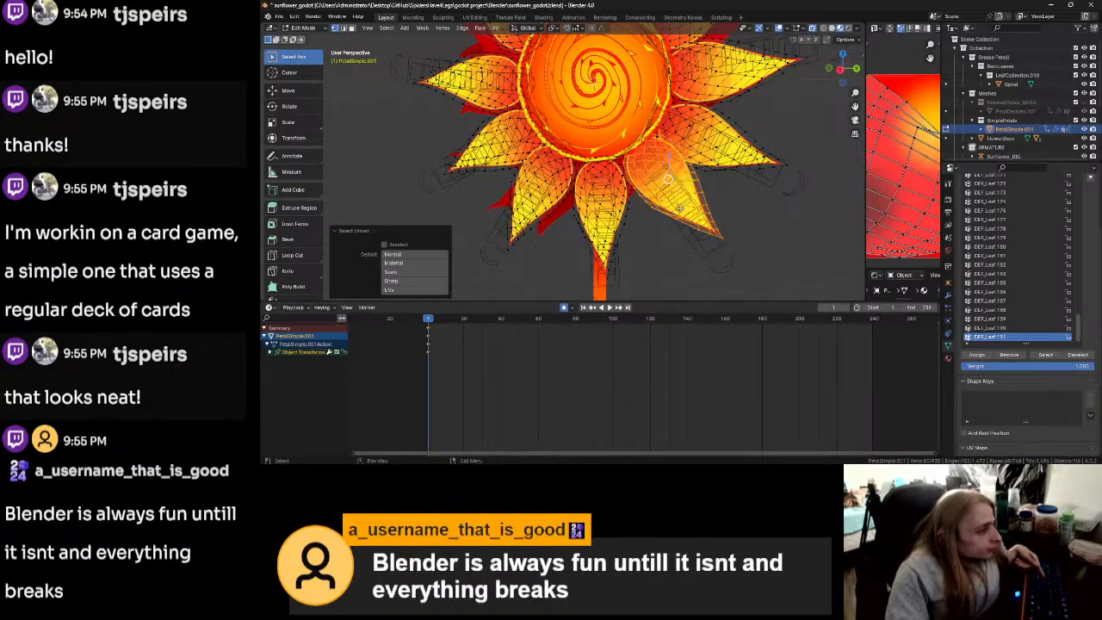
key("g")
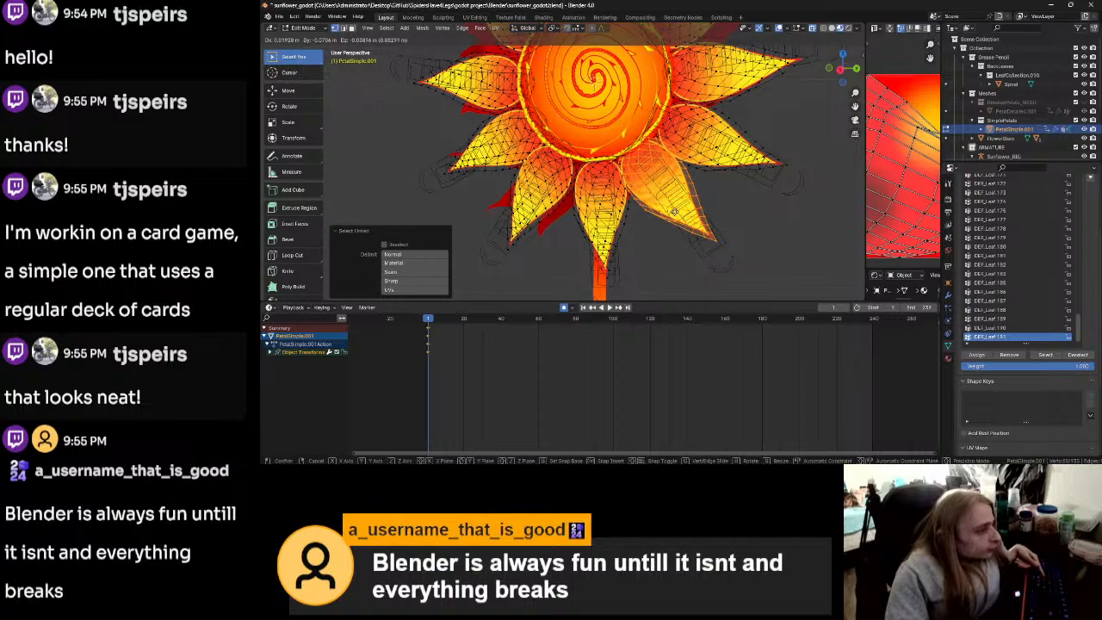
left_click(661, 213)
left_click(611, 218)
key("l")
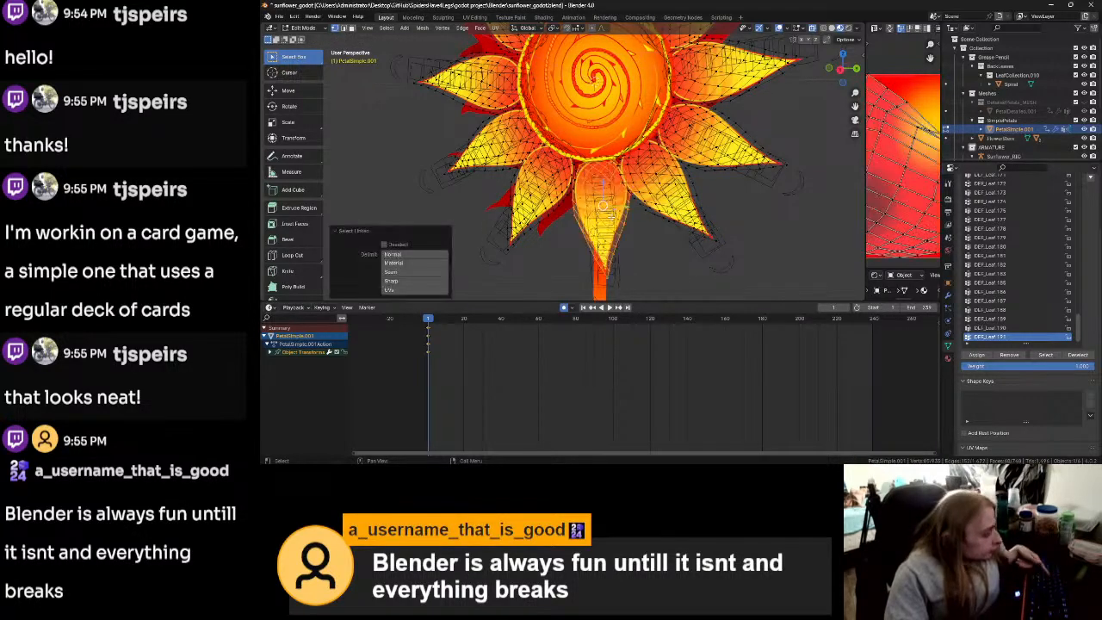
key("g")
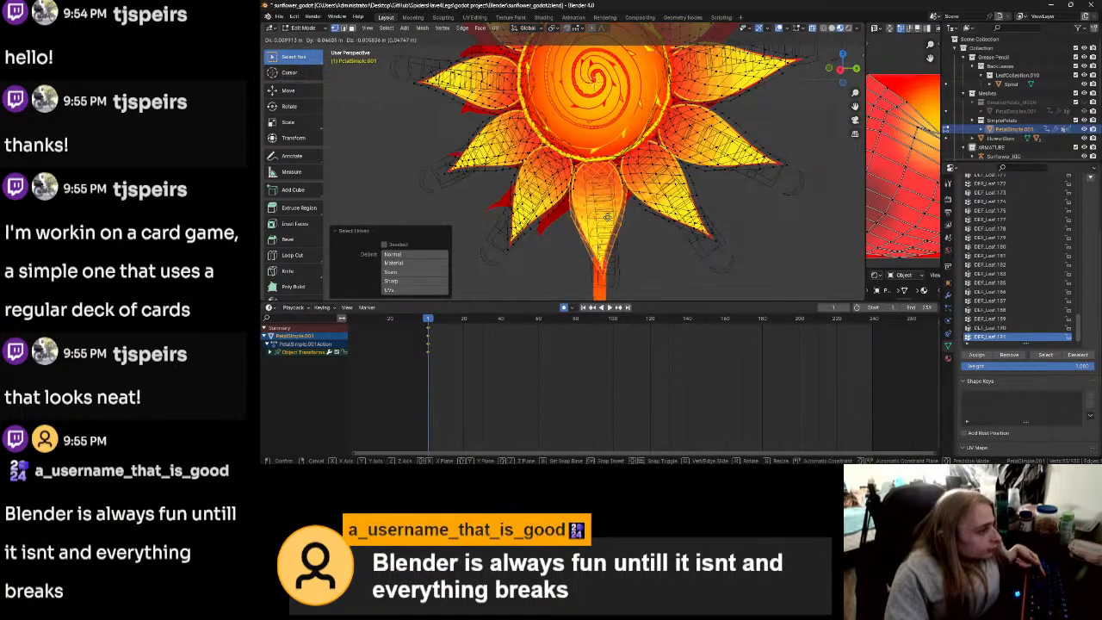
left_click(606, 220)
Step: Align the view to Right Orthographic and move the right-hand petal about 0.1 m further down
middle_click_drag(636, 224, 801, 261, "shift")
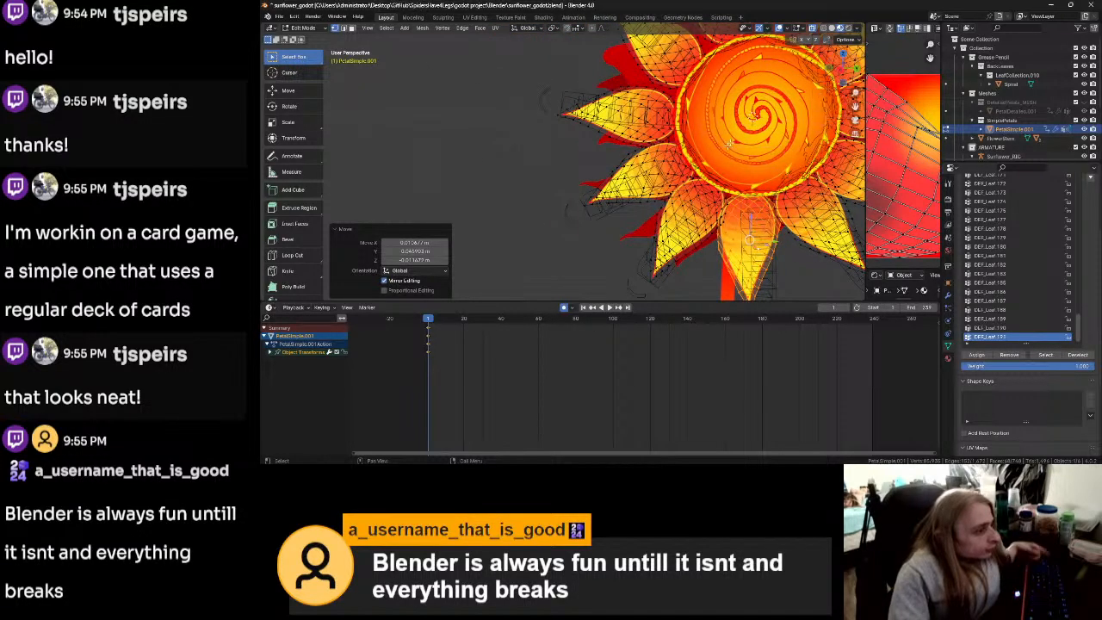
left_click(764, 250)
key("l")
middle_click_drag(737, 184, 614, 208)
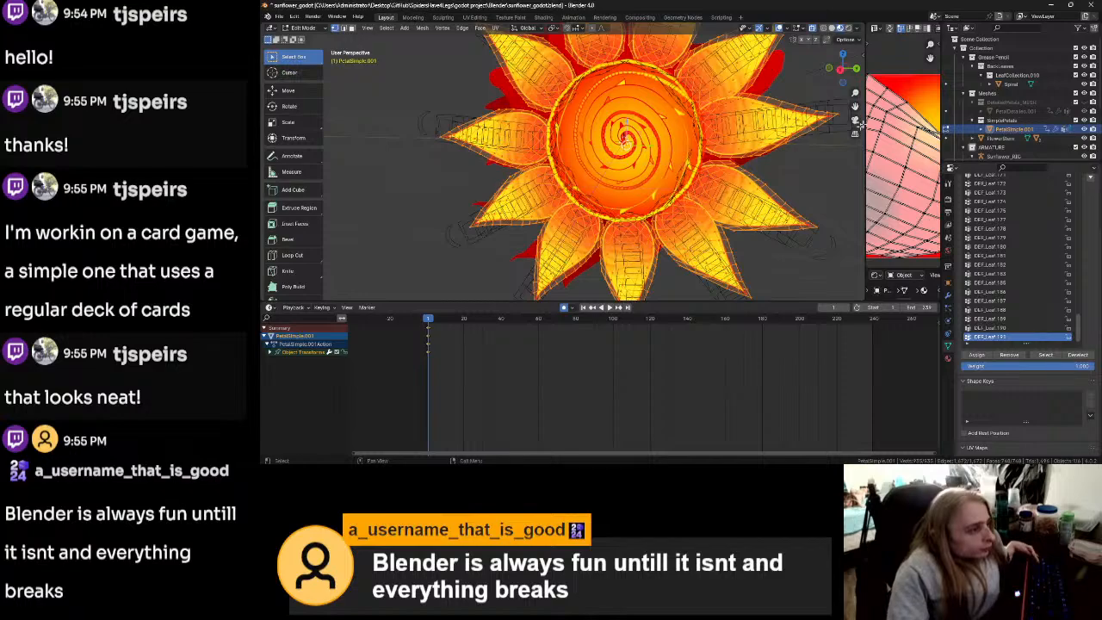
left_click(840, 70)
key("alt+a")
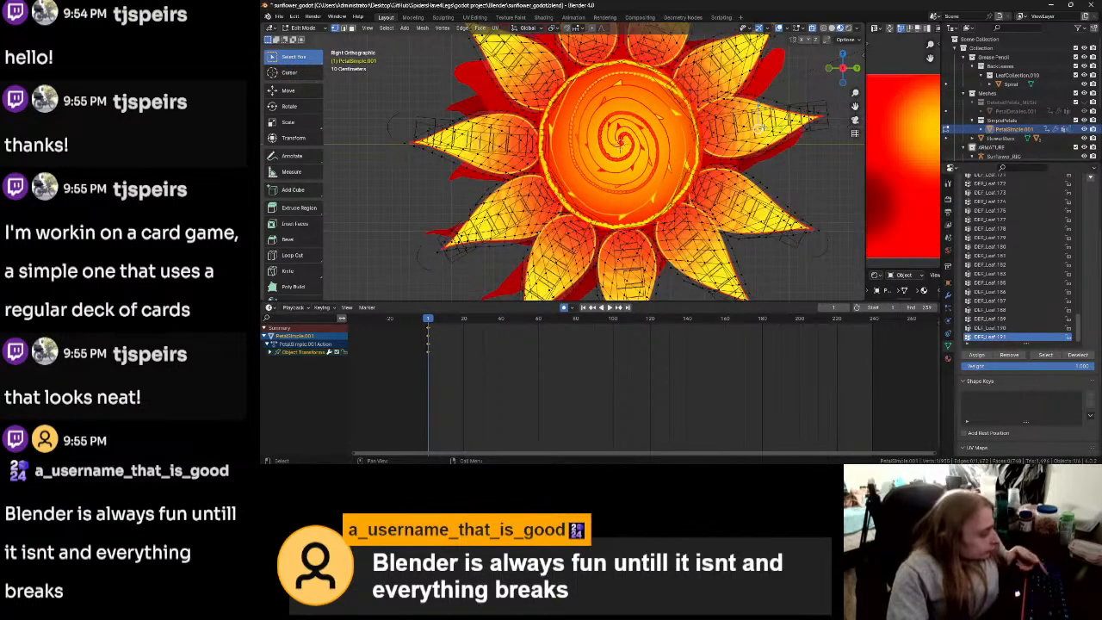
key("l")
key("g")
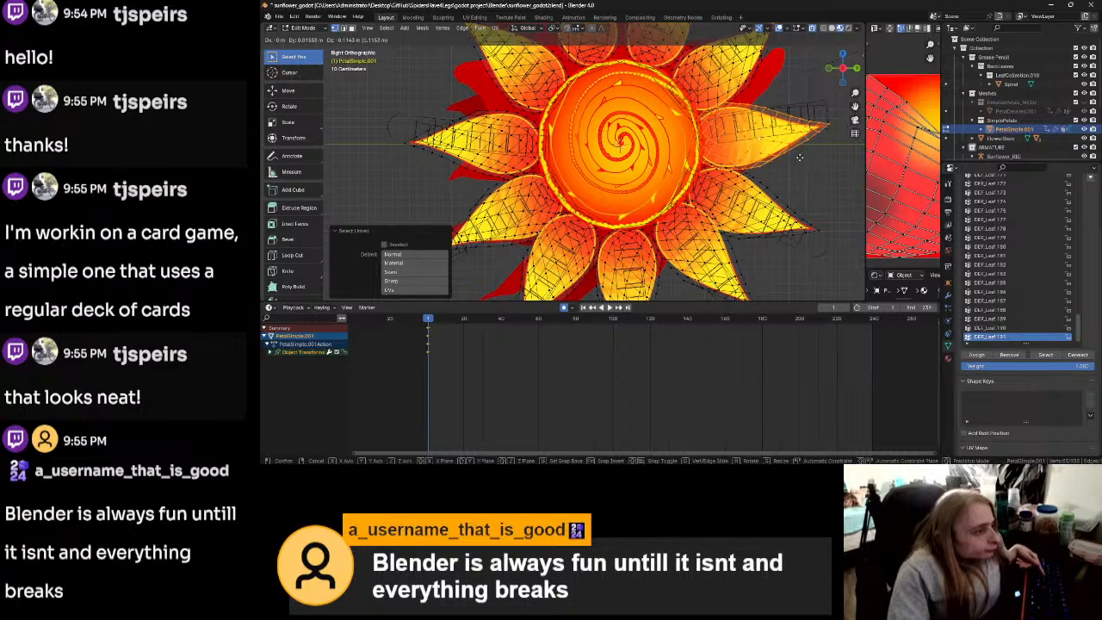
left_click(798, 156)
Step: Move the lower-right petal about 0.1 m and the lower-left petal about 0.06 m toward the petal over the stem
key("alt+a")
key("l")
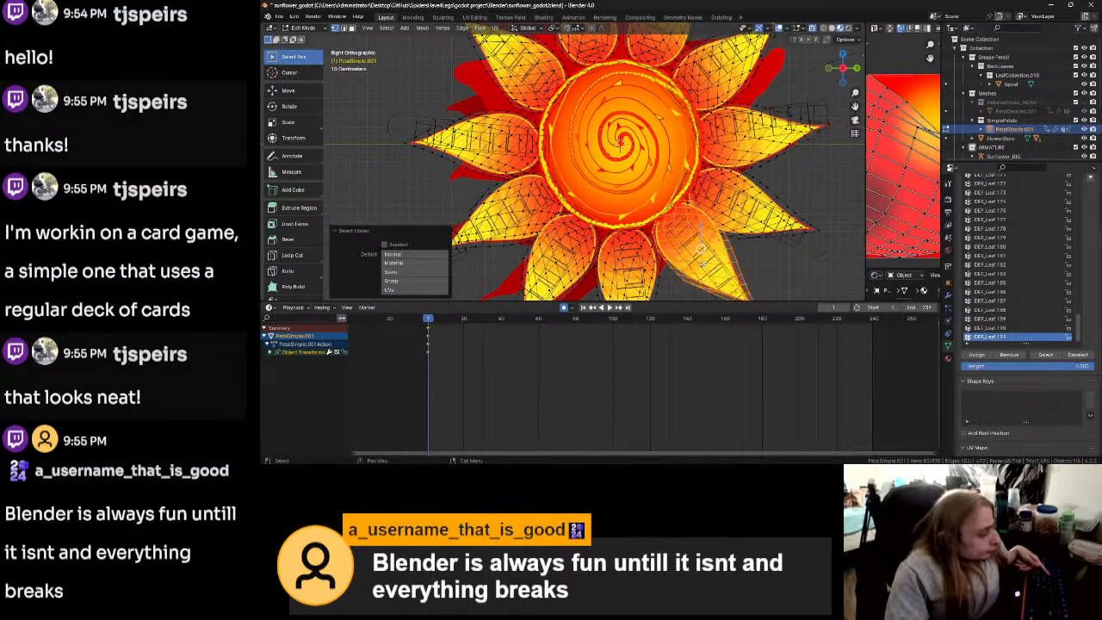
key("g")
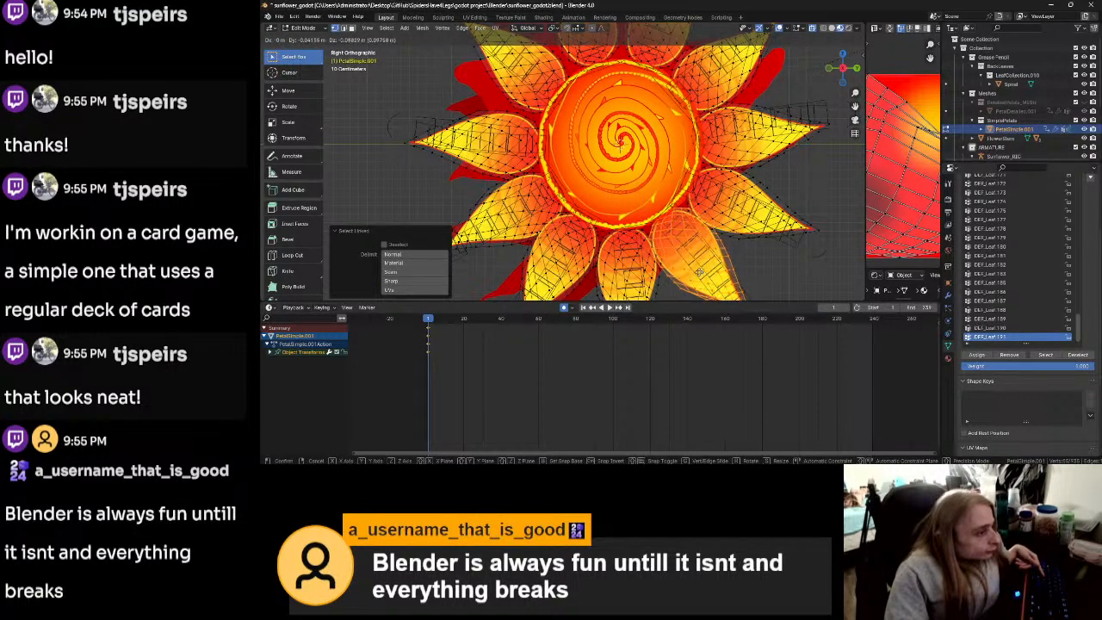
left_click(698, 272)
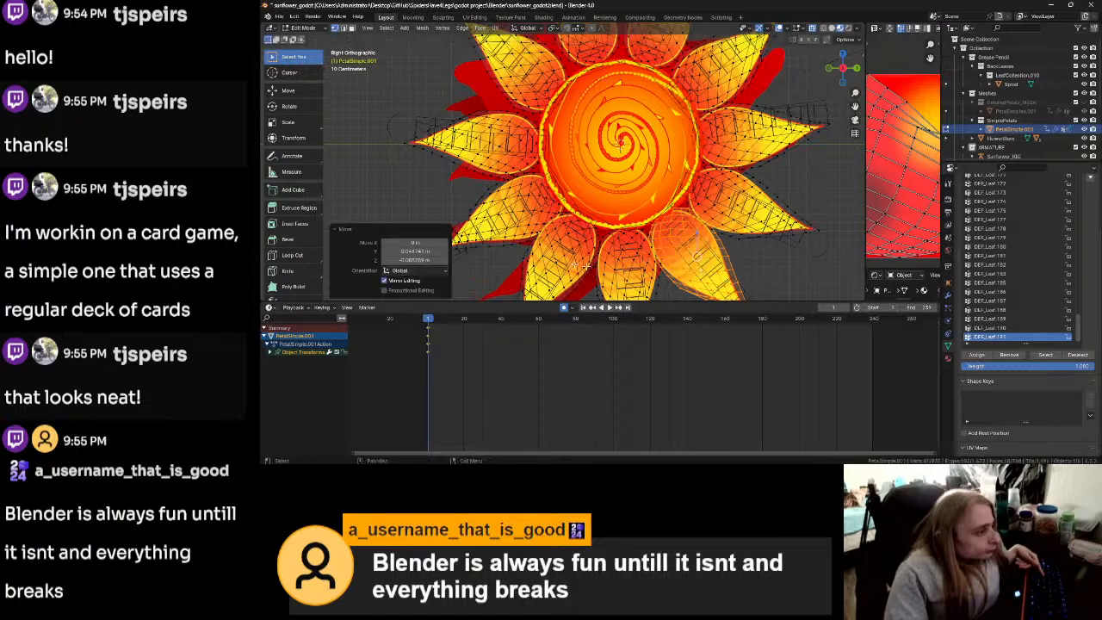
key("alt+a")
key("l")
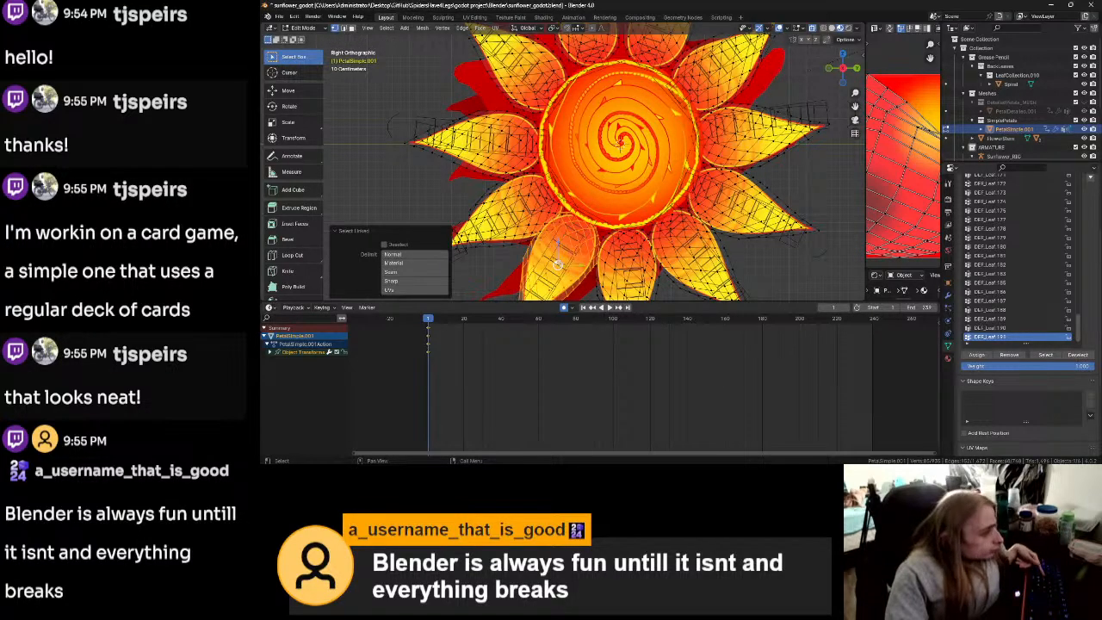
key("g")
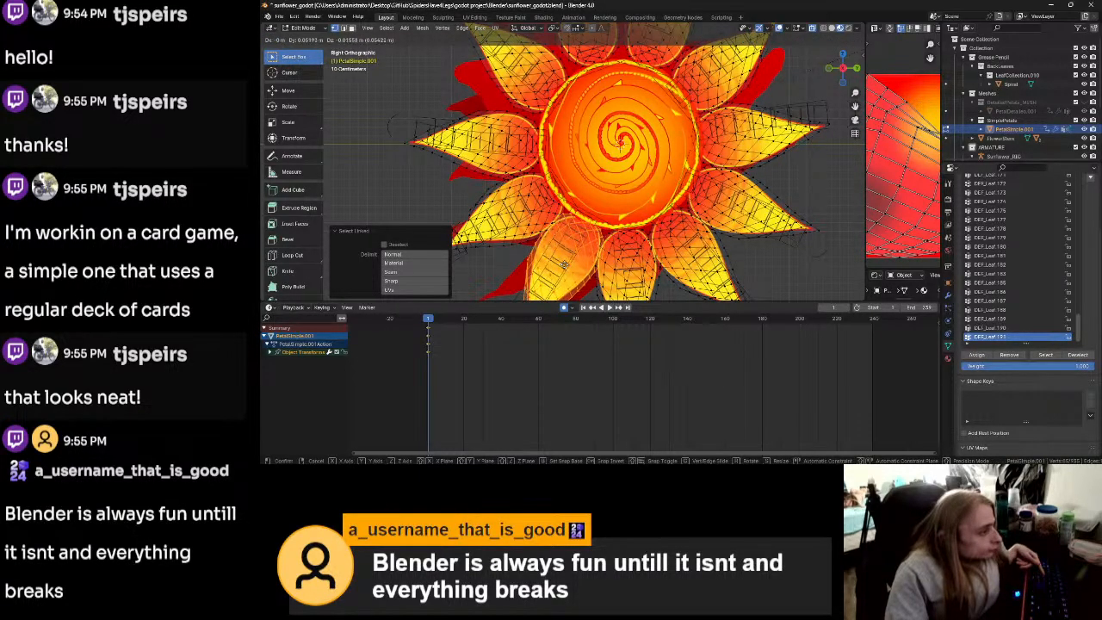
left_click(564, 264)
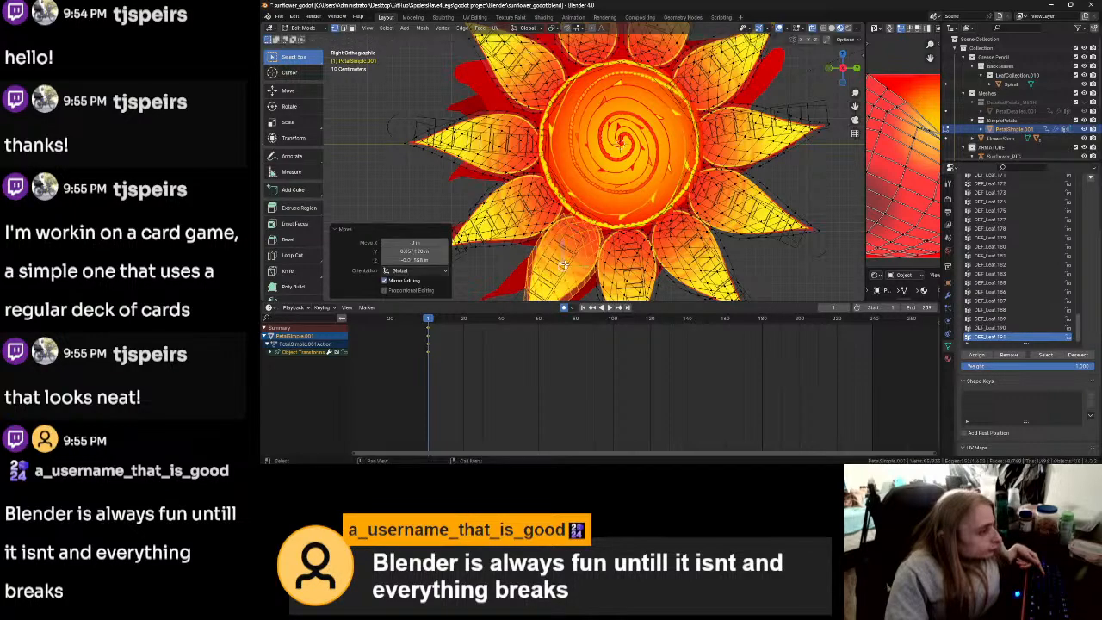
Step: Nudge the left-hand petal slightly and shift the petal just left of the flower's top down toward the center
left_click(518, 162)
key("l")
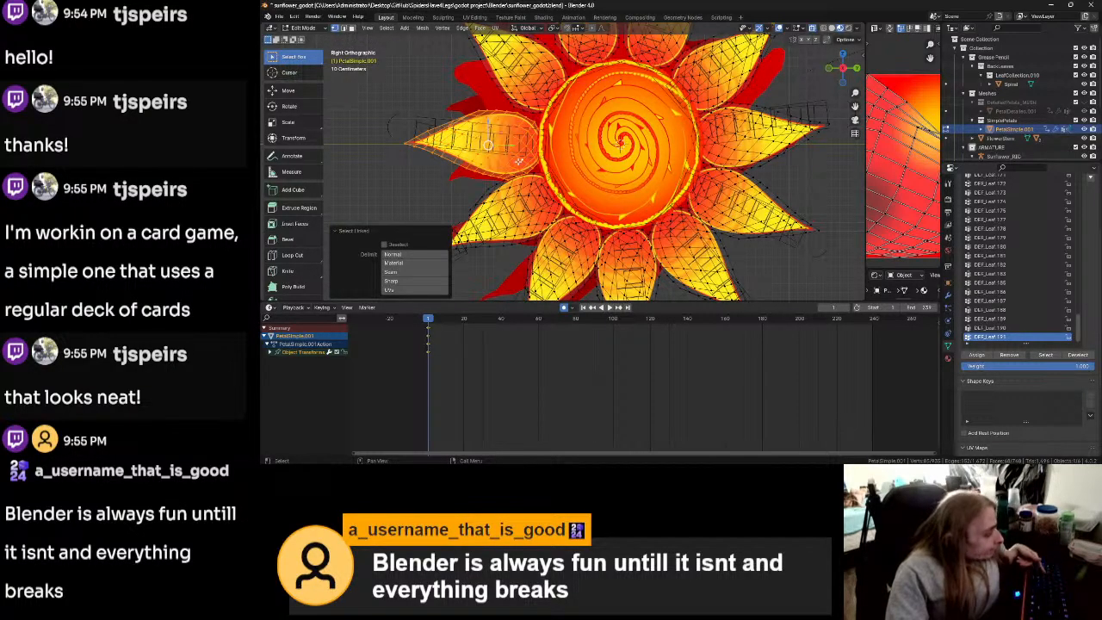
key("g")
left_click(520, 158)
middle_click_drag(596, 53, 540, 147, "shift")
left_click(539, 136)
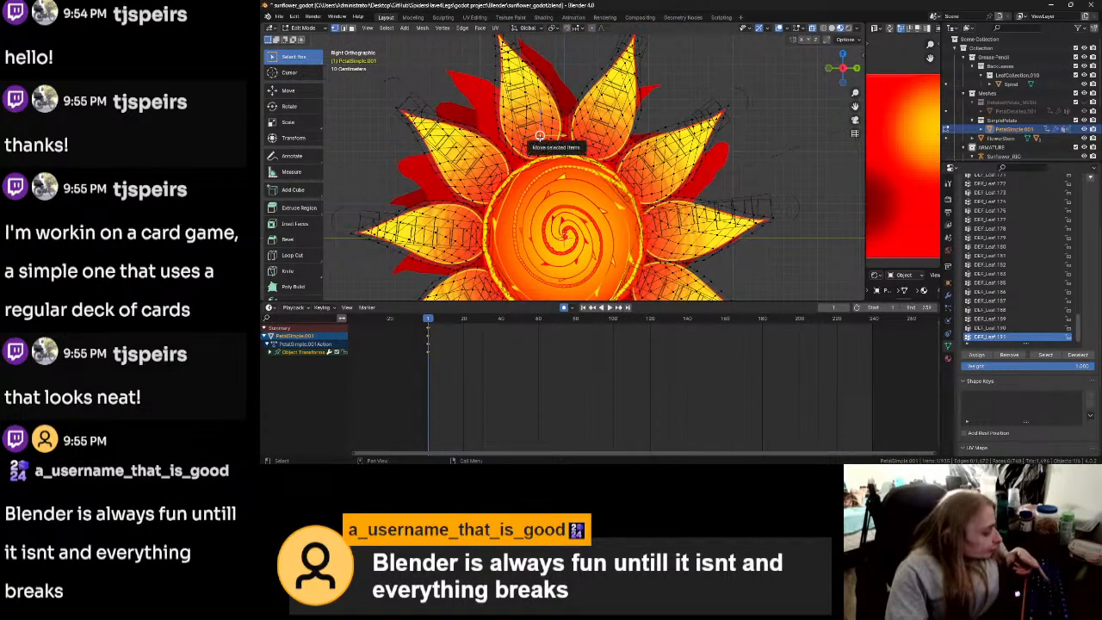
key("l")
key("g")
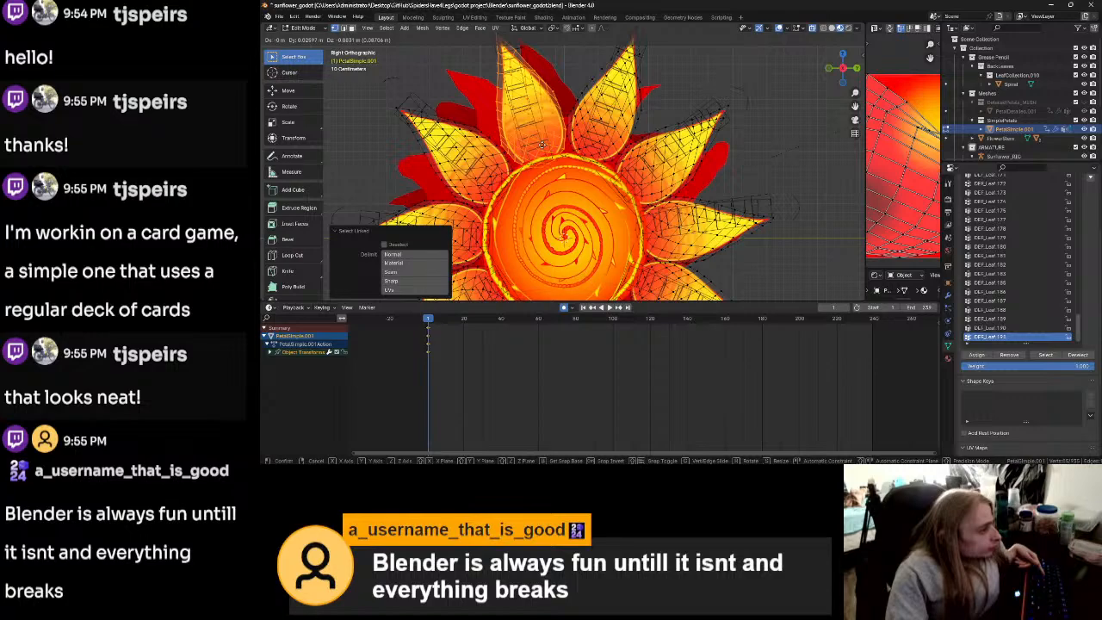
left_click(547, 148)
Step: Return to Object Mode and save sunflower_godot.blend with the shifted petals
scroll(548, 147, "down", 4)
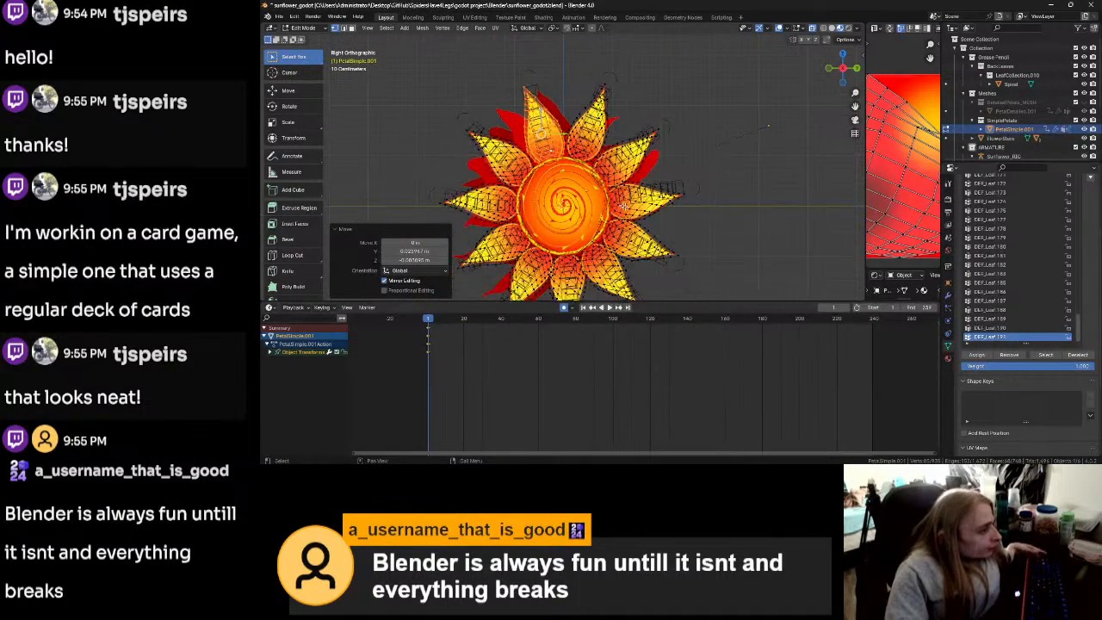
key("ctrl+Tab")
left_click(686, 255)
left_click(748, 255)
middle_click_drag(688, 267, 706, 198, "shift")
left_click(561, 470)
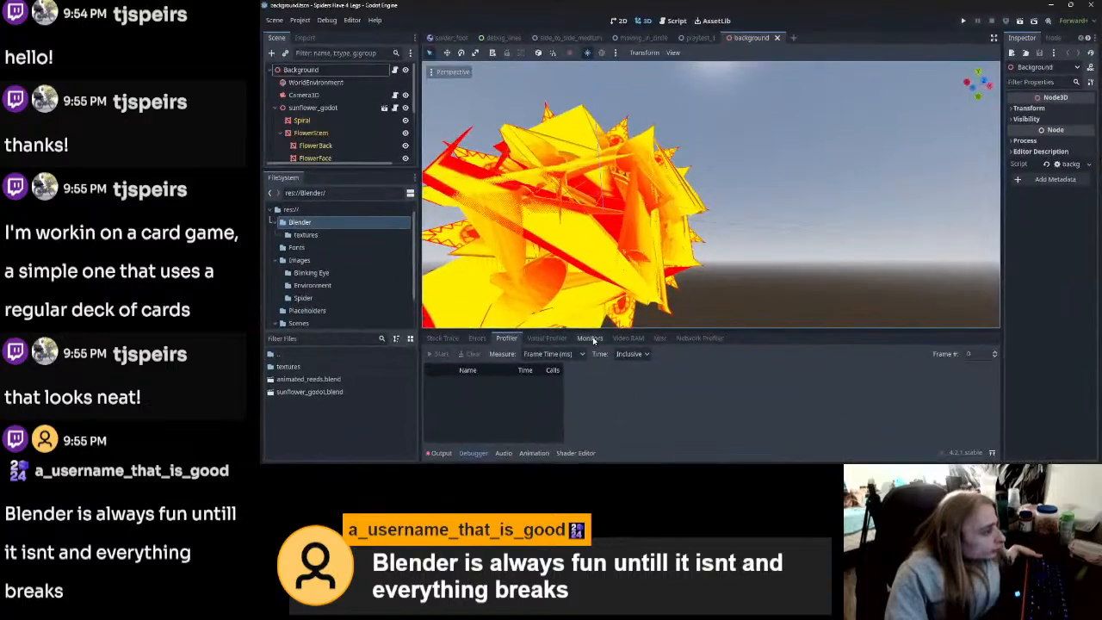
left_click(585, 471)
key("ctrl+s")
Step: Switch to Godot, let sunflower_godot.blend reimport and examine the petals from several distances and angles
left_click(560, 470)
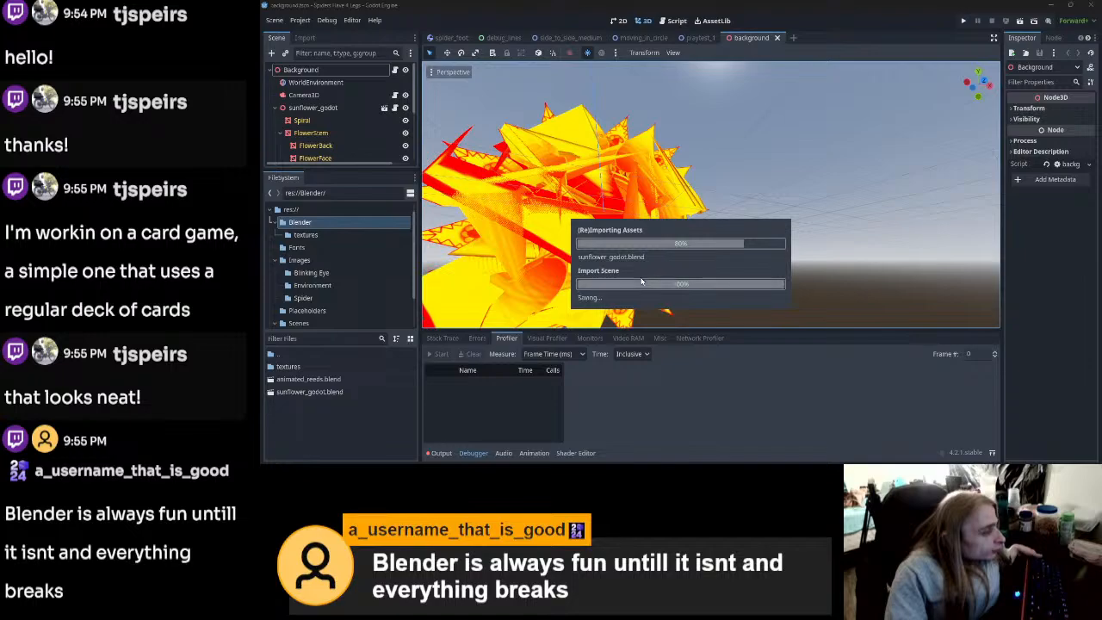
middle_click_drag(684, 263, 785, 241, "shift")
scroll(660, 259, "down", 8)
scroll(721, 247, "up", 12)
scroll(869, 248, "down", 3)
middle_click_drag(940, 255, 978, 253)
middle_click_drag(747, 233, 654, 254)
Step: Switch to Blender and try scaling the right-hand petal of PetalSimple.001 down to about 0.81 in Edit Mode
key("alt+Tab")
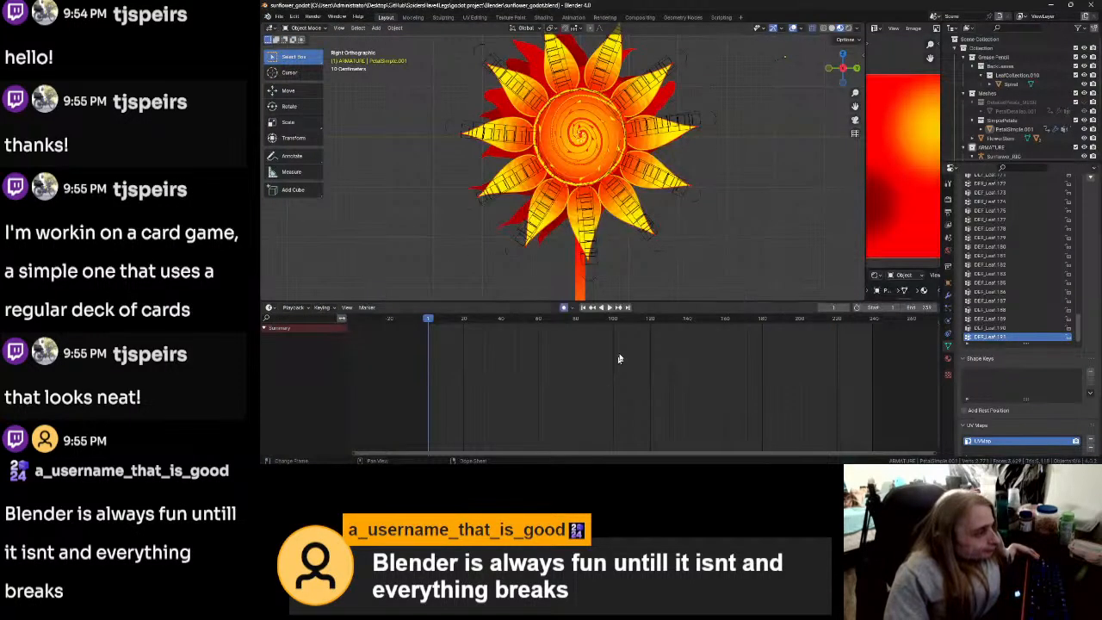
key("Tab")
scroll(688, 203, "up", 2)
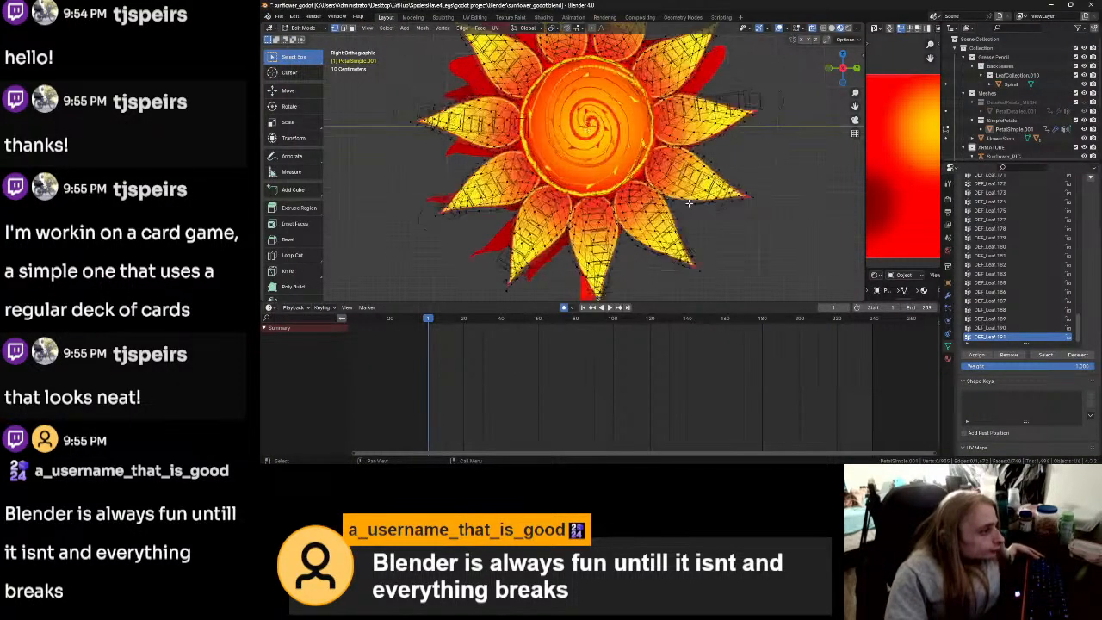
scroll(688, 203, "up", 1)
middle_click_drag(716, 160, 679, 236, "shift")
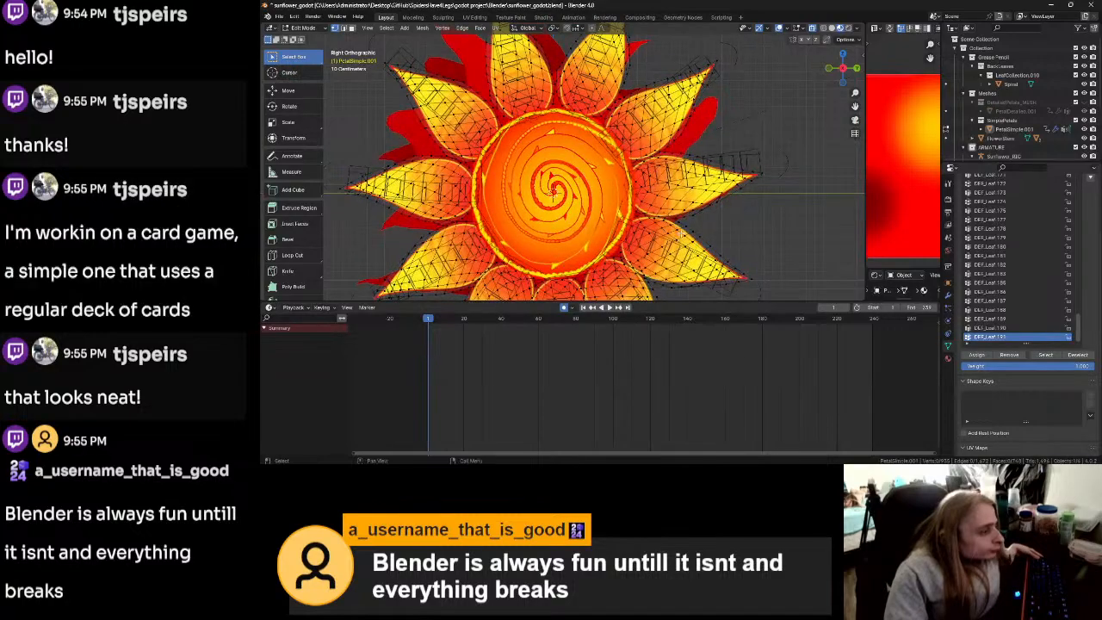
key("ctrl+l")
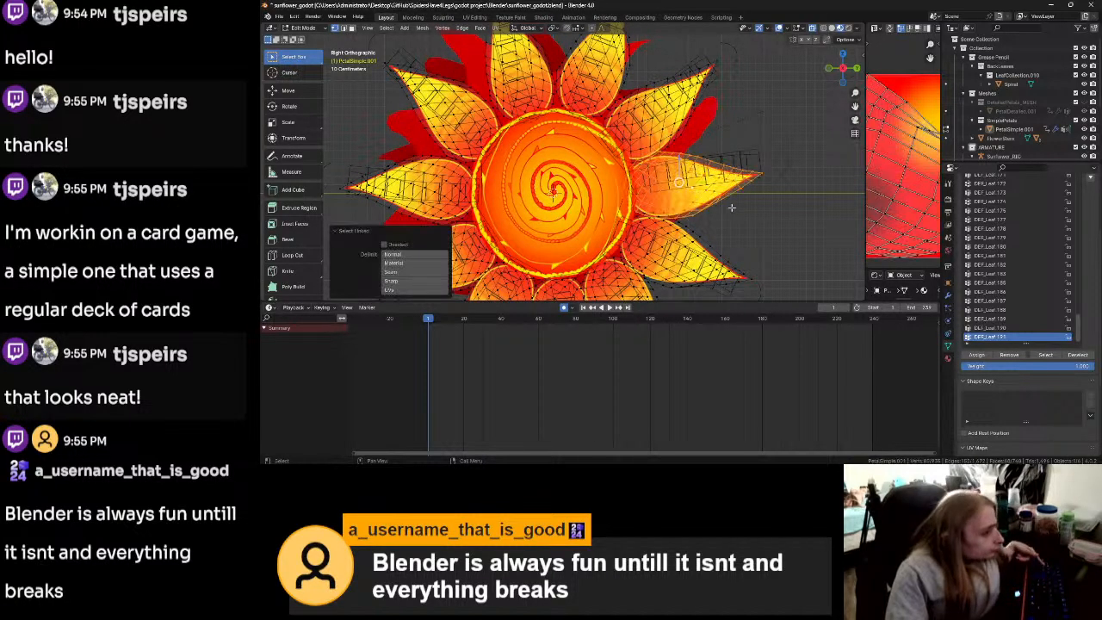
key("s")
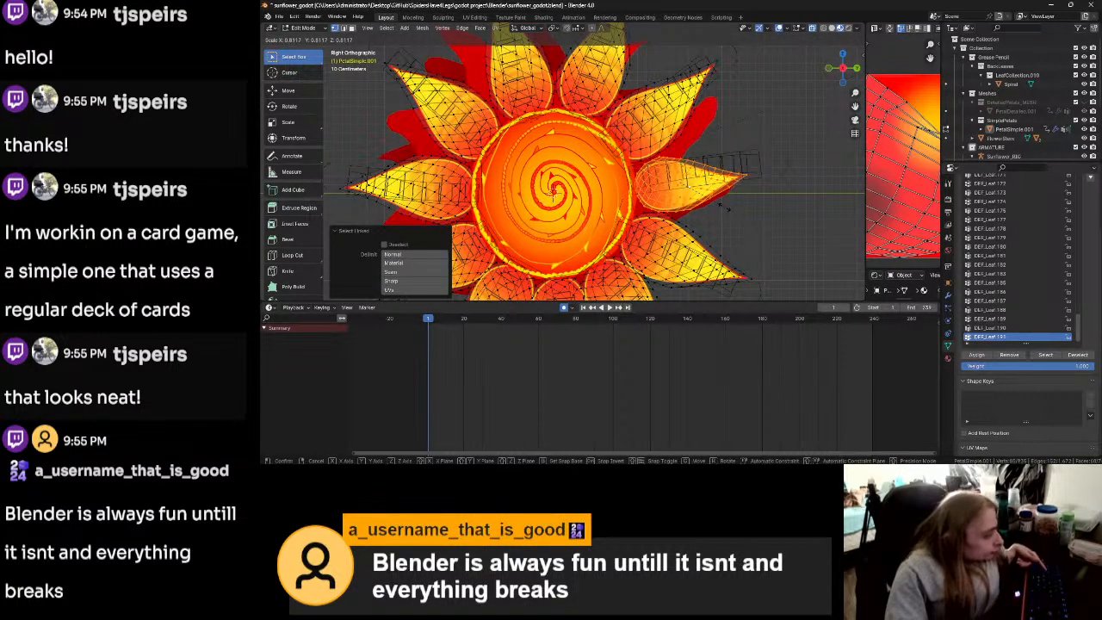
left_click(724, 209)
key("g")
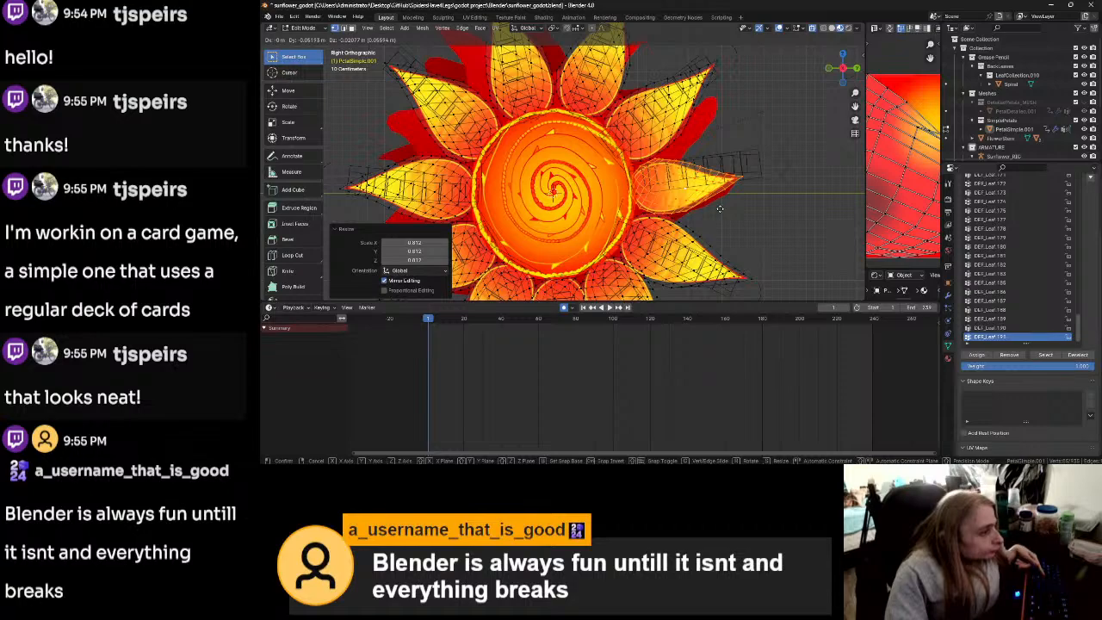
right_click(719, 209)
key("ctrl+z")
left_click(767, 207)
Step: Return to Object Mode and hide the PetalSimple.001 mesh in the viewport
key("ctrl+Tab")
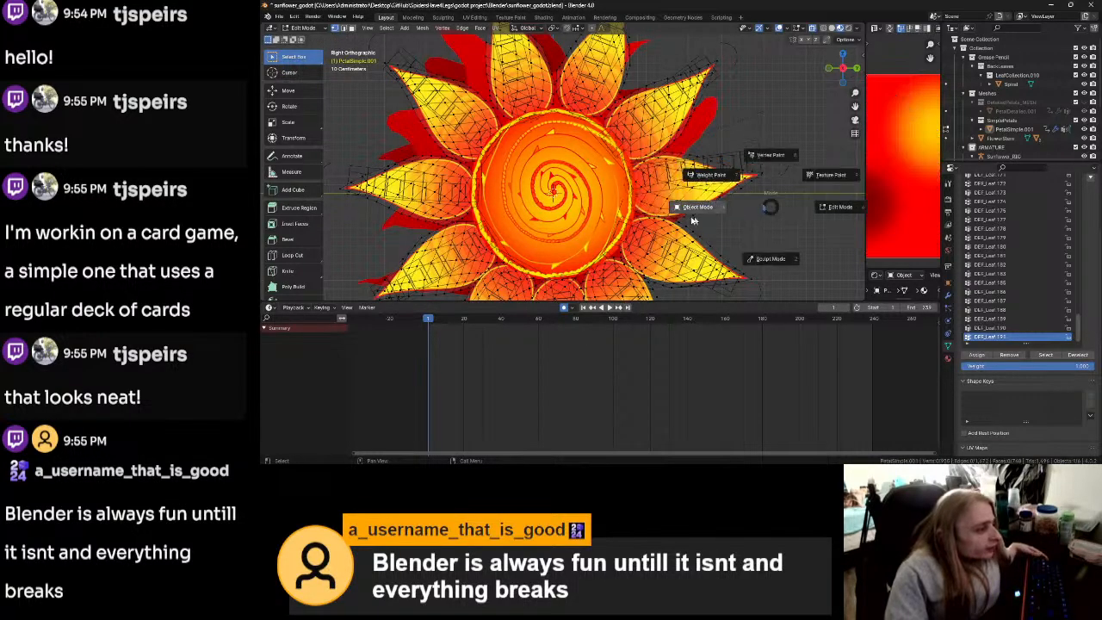
left_click(698, 208)
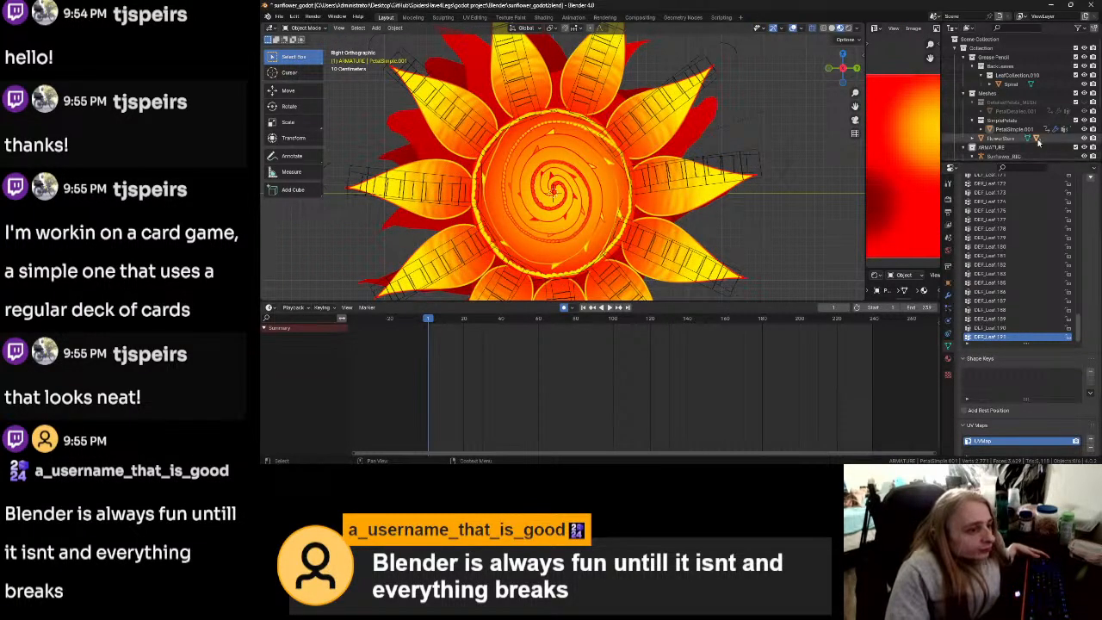
left_click(1083, 129)
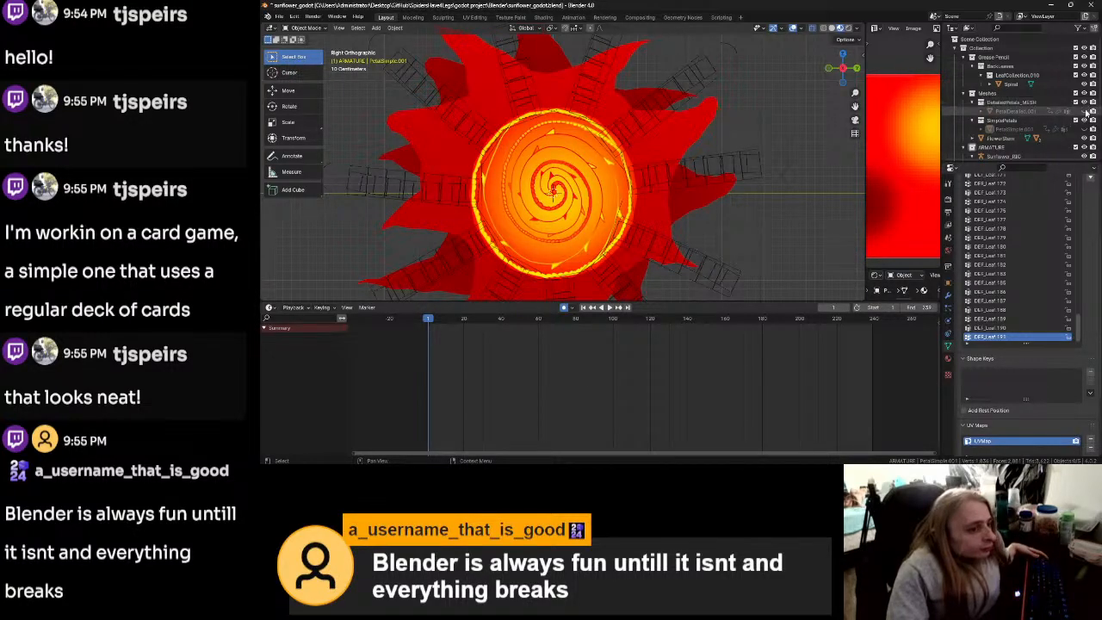
Step: Unhide the PetalDetailed.001 mesh in the viewport and put it into Edit Mode
left_click(1084, 111)
left_click(699, 139)
key("ctrl+Tab")
left_click(749, 135)
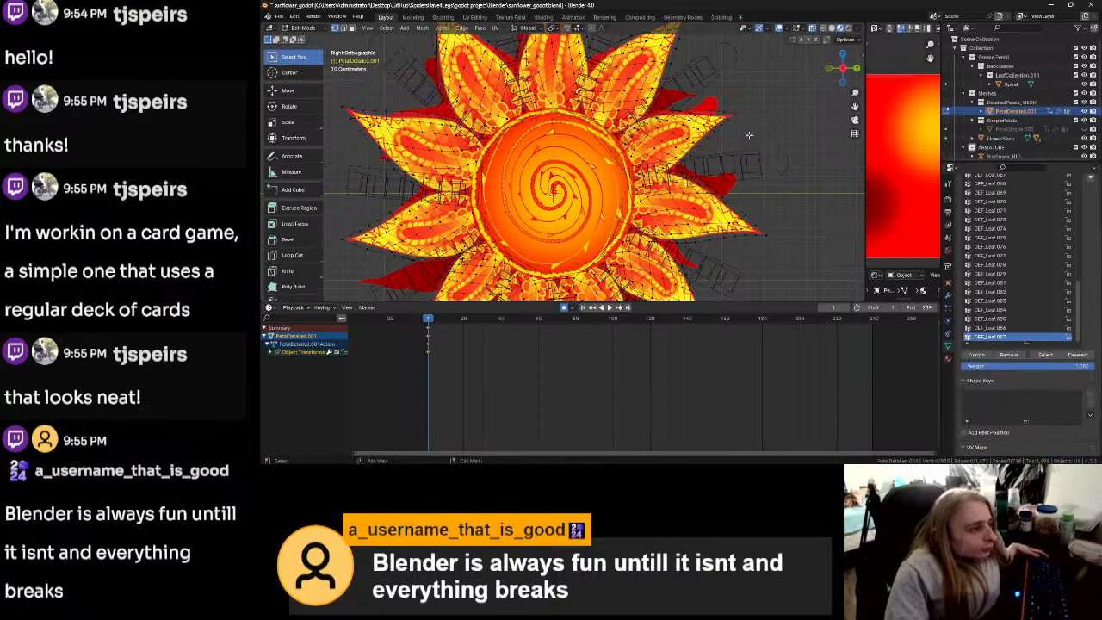
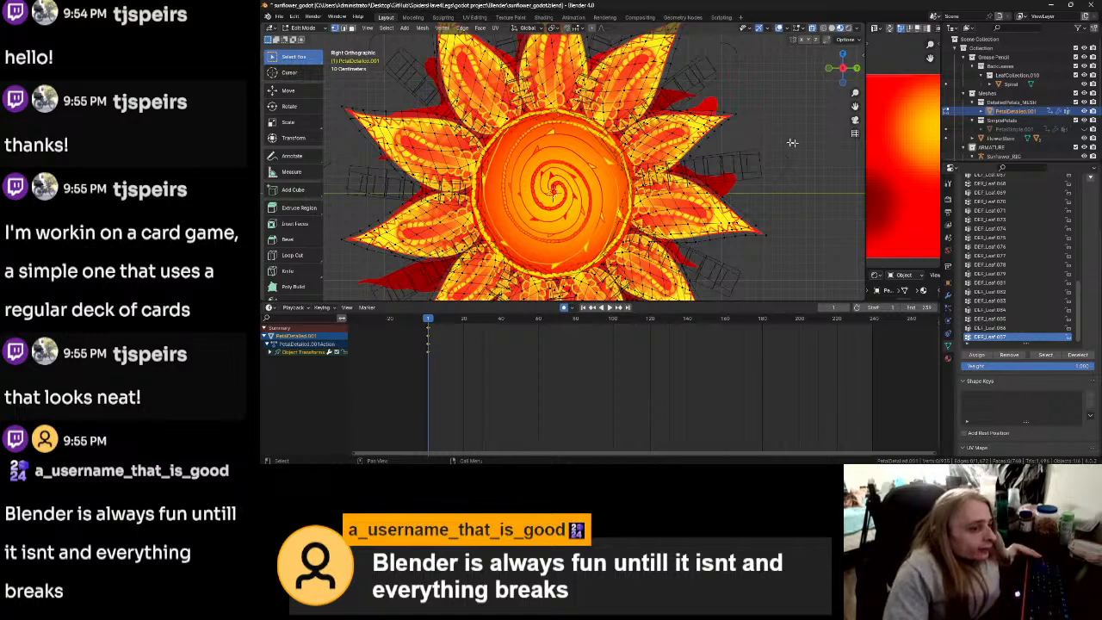
Step: Expand PetalSimple.001 and PetalDetailed.001 in the outliner to compare their animation, mesh data, modifiers and vertex groups
left_click(979, 129)
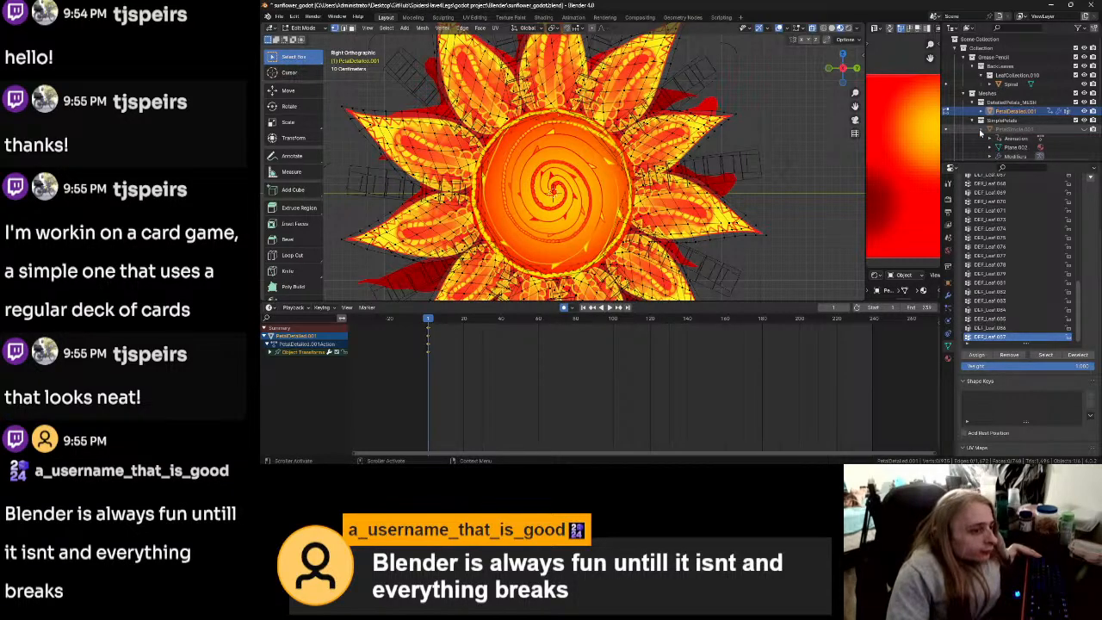
scroll(980, 131, "down", 1)
left_click(982, 92)
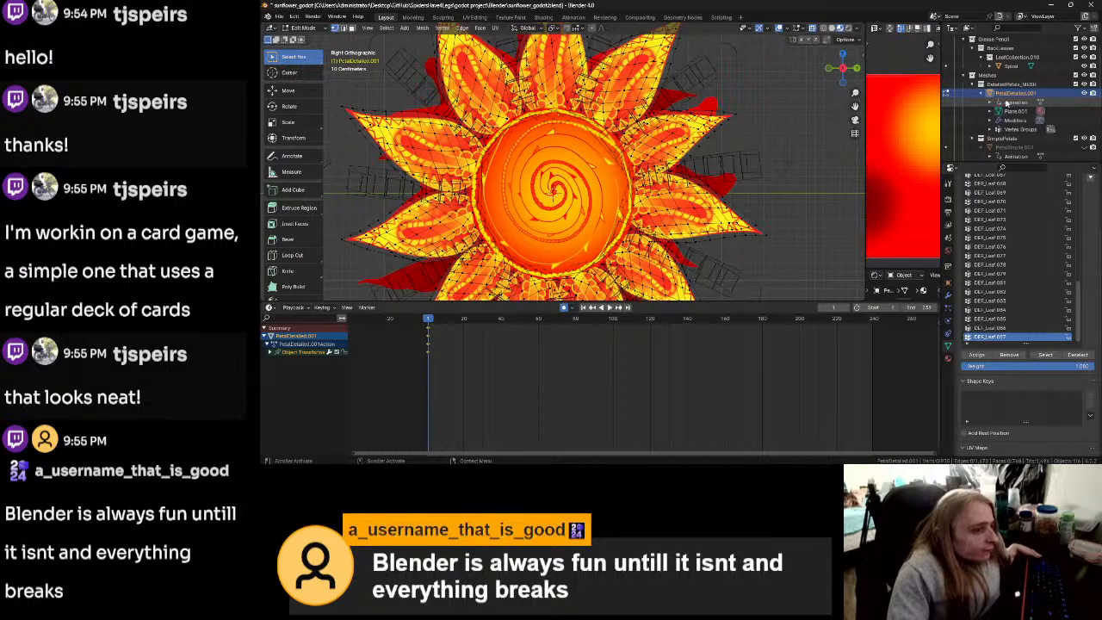
Step: Return to Object Mode and unhide PetalSimple.001 to view both petal layers together
key("Tab")
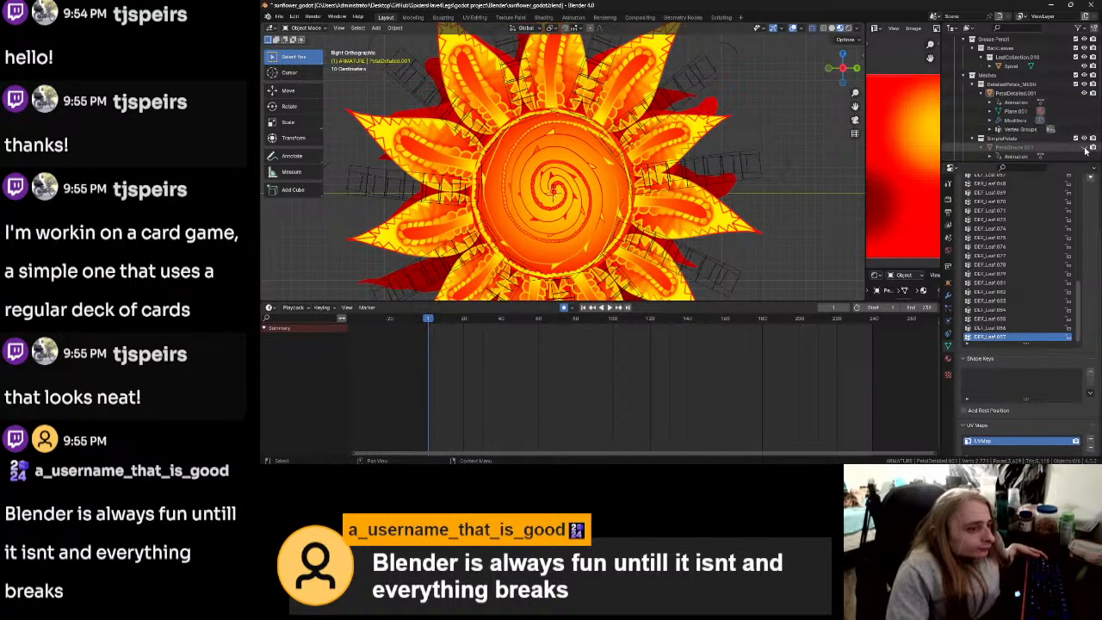
scroll(741, 190, "down", 5)
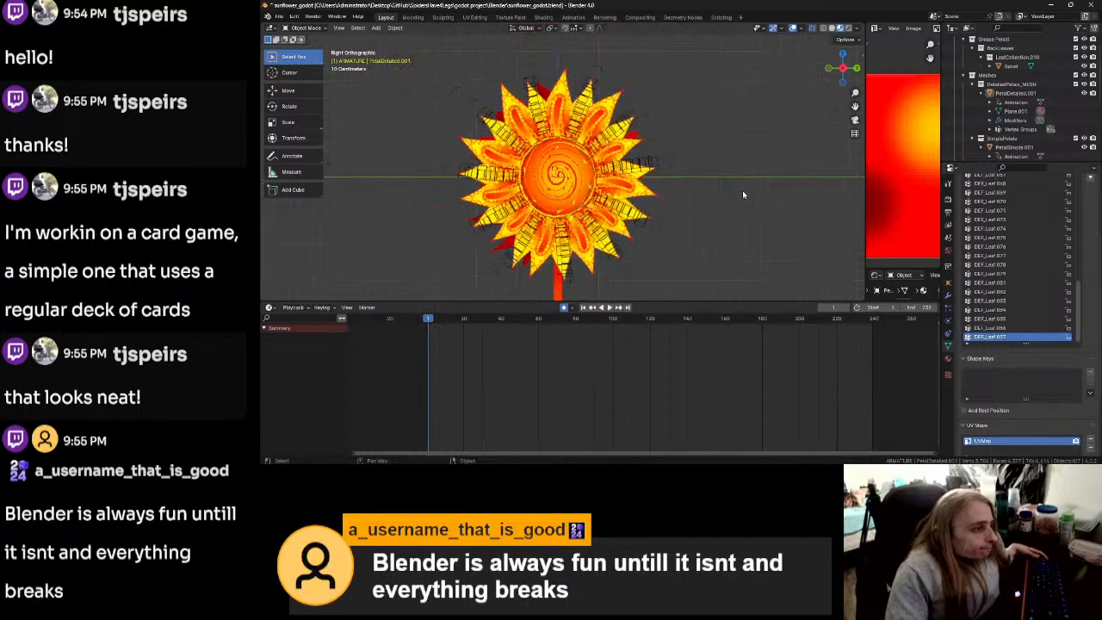
Step: Check the sunflower's animation playback from several angles and save the sunflower_godot blend file
scroll(742, 195, "up", 2)
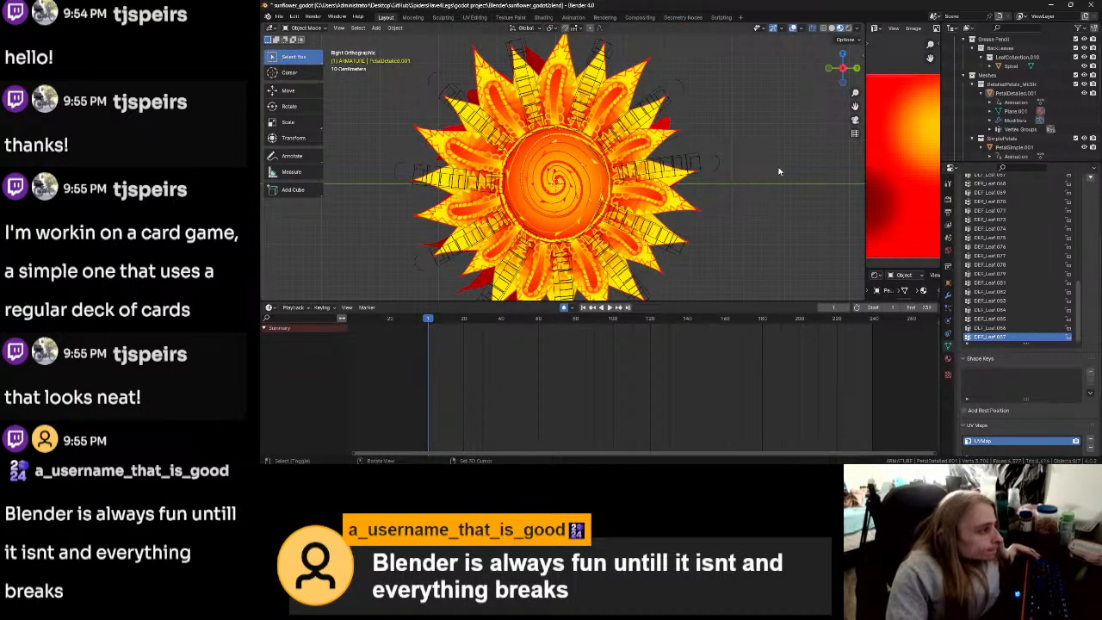
middle_click_drag(741, 194, 773, 168)
key("space")
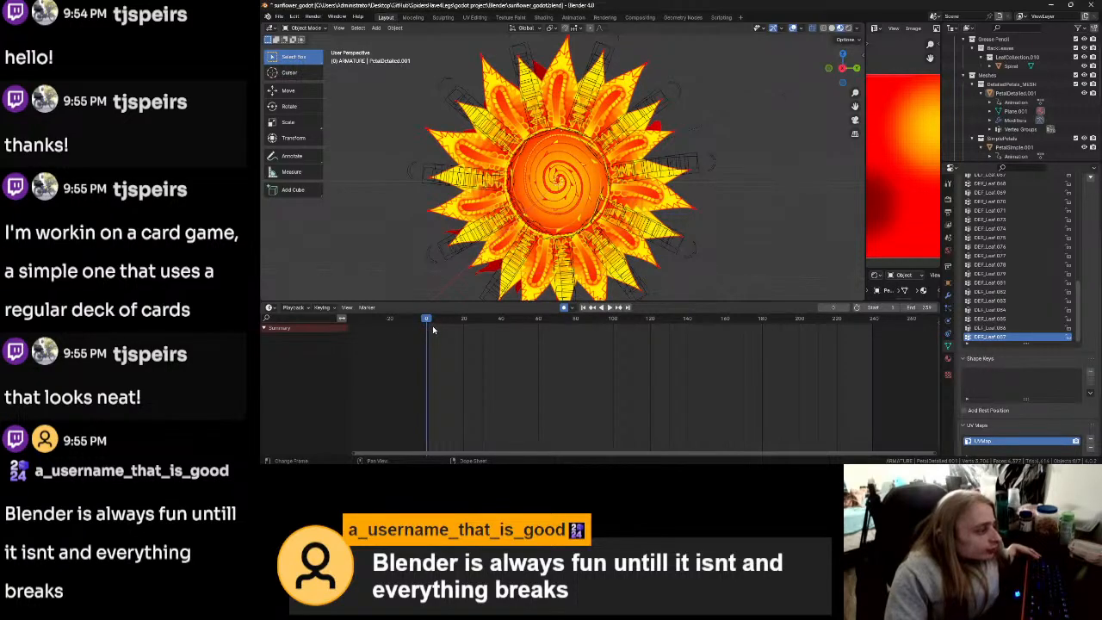
key("space")
key("Escape")
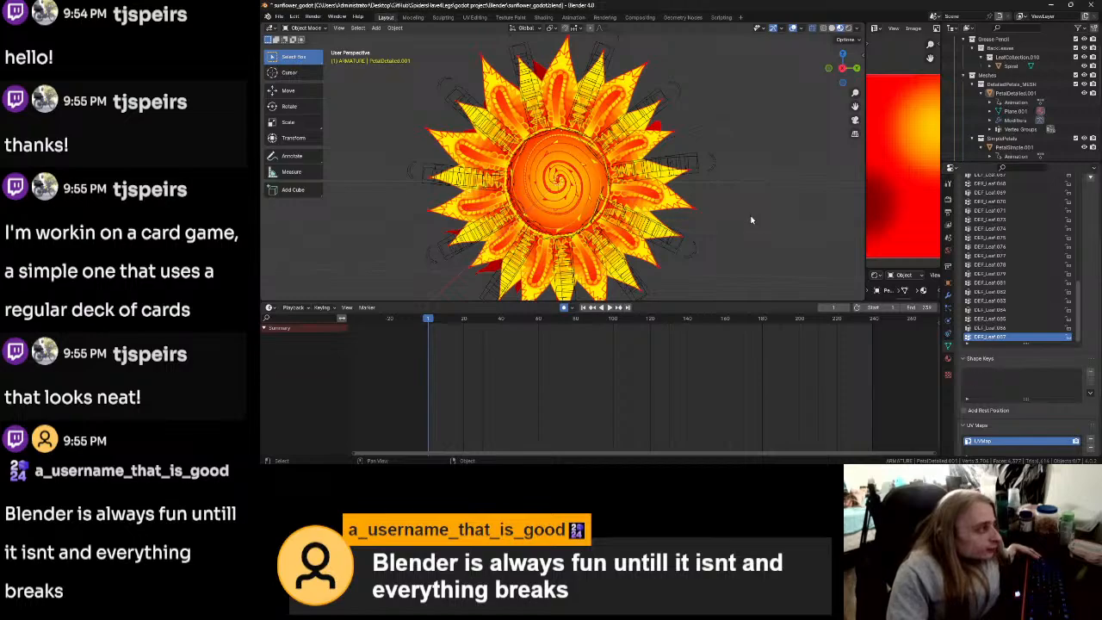
middle_click_drag(769, 218, 793, 200)
key("ctrl+s")
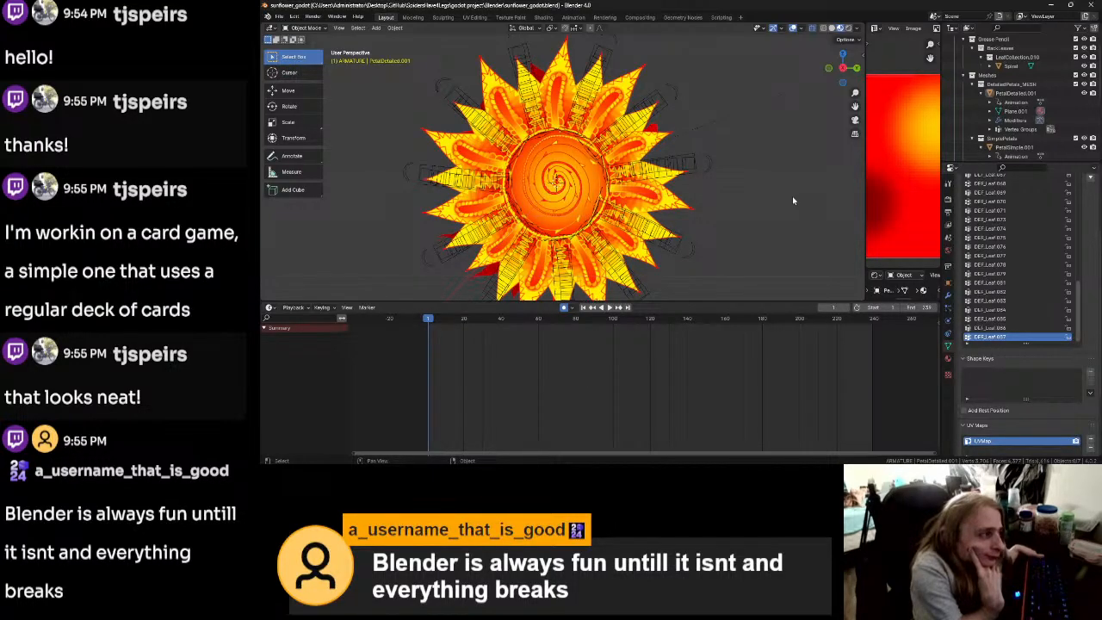
Step: Switch to Godot and inspect the re-imported sunflower model in the background scene up close and from a distance
left_click(603, 471)
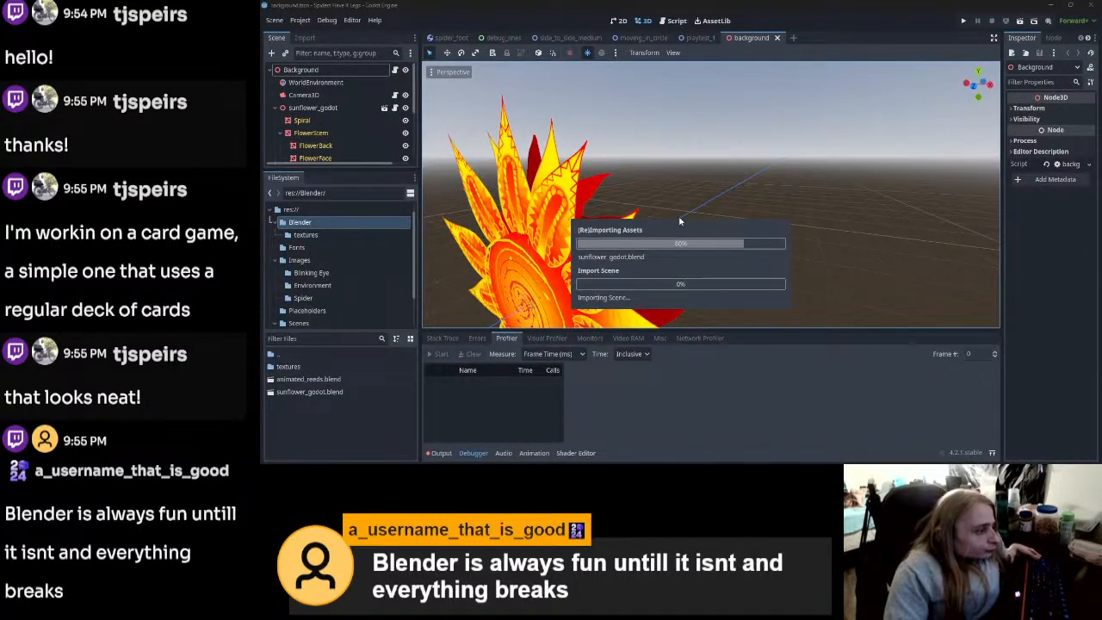
scroll(682, 209, "down", 3)
scroll(673, 252, "up", 6)
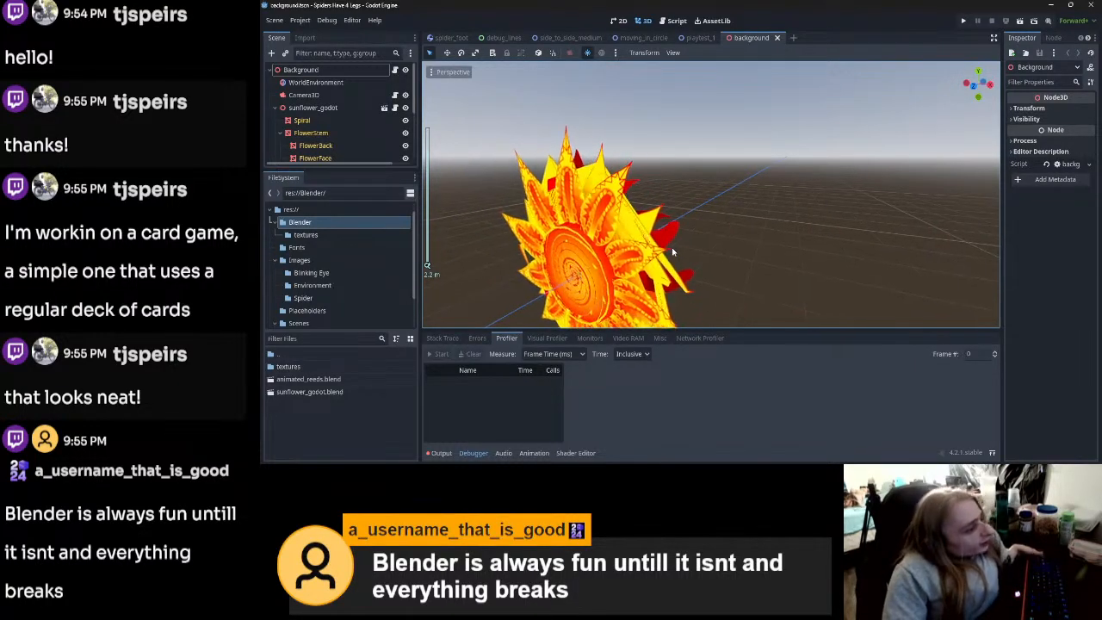
scroll(673, 251, "down", 5)
scroll(673, 253, "down", 1)
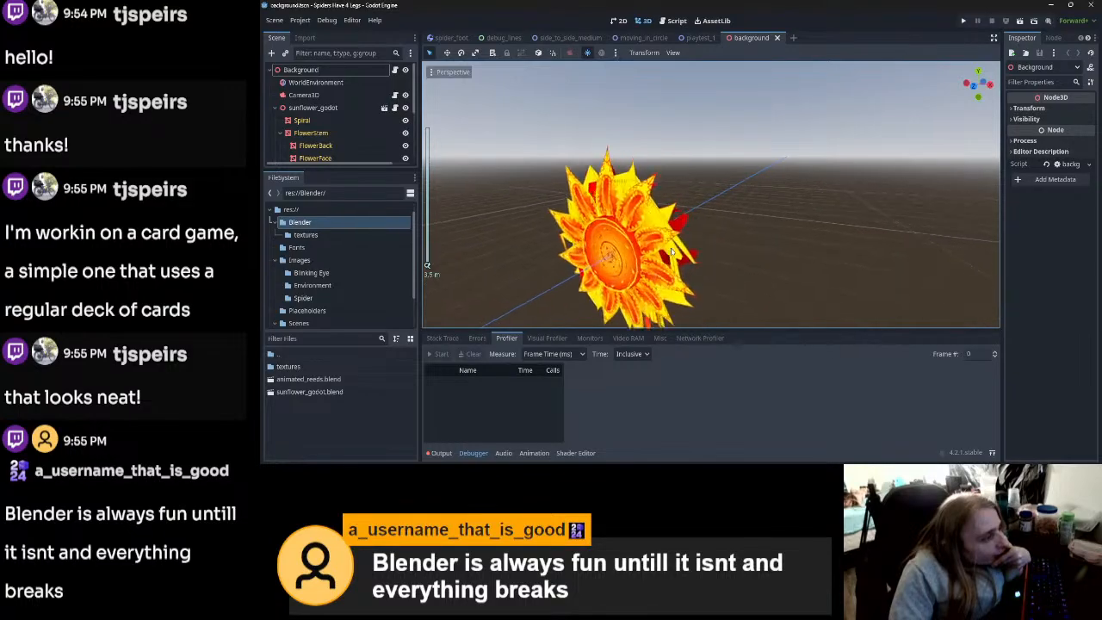
scroll(671, 248, "up", 7)
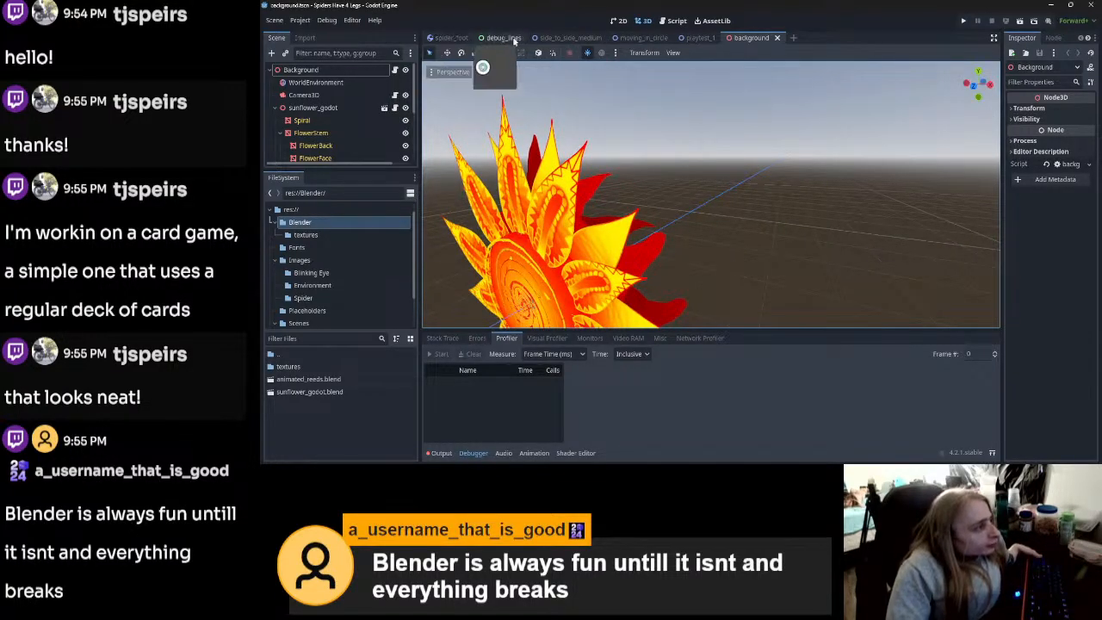
Step: Run the project from the playtest_1 scene and move the spider over the short pillar to the floating platform, checking the background sunflower
left_click(695, 39)
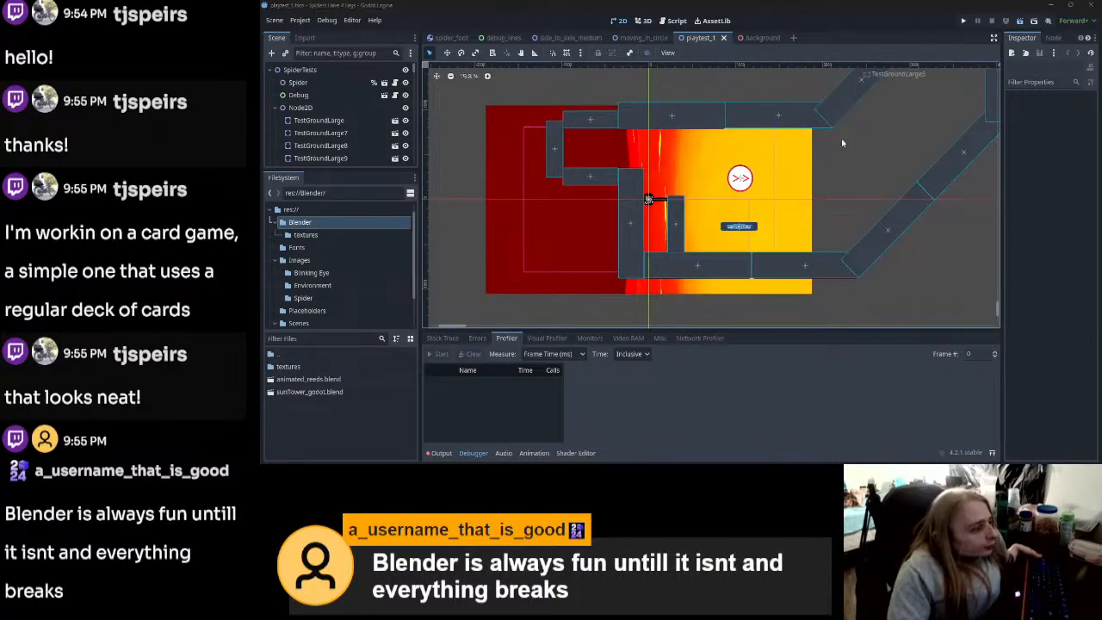
key("F5")
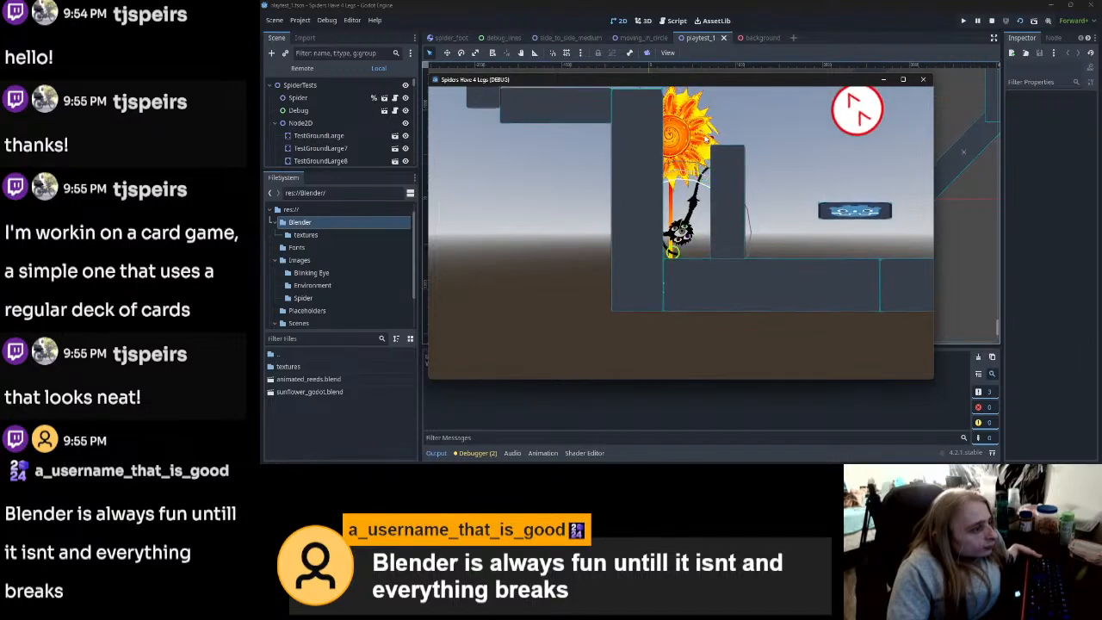
left_click(619, 147)
left_click(703, 107)
left_click(629, 217)
left_click(600, 229)
left_click(721, 249)
left_click(694, 158)
left_click(728, 184)
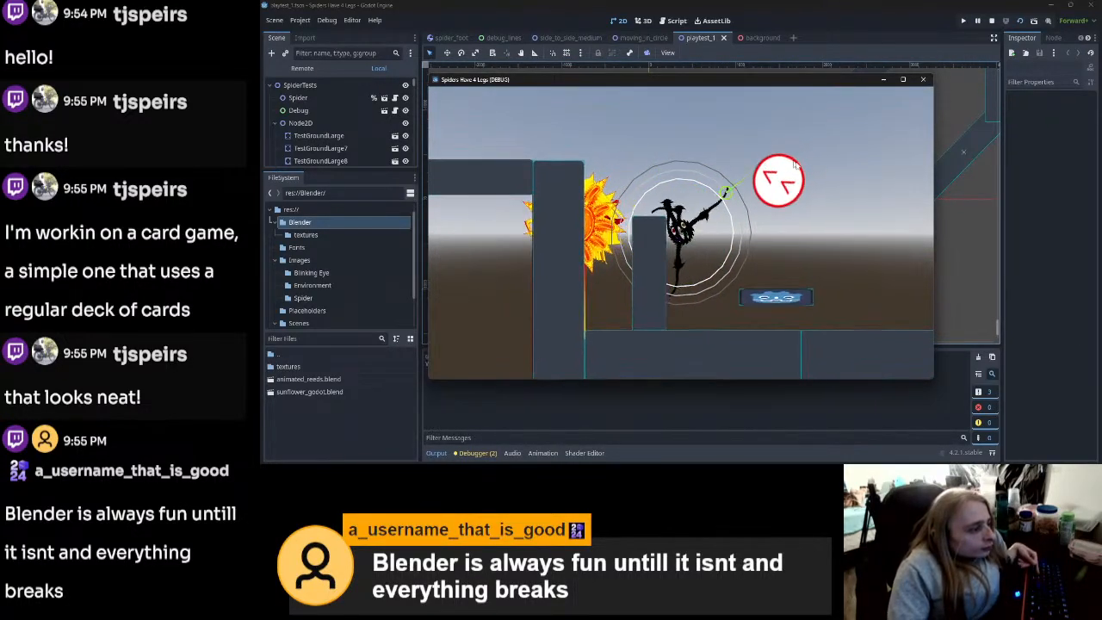
left_click(757, 239)
left_click(721, 245)
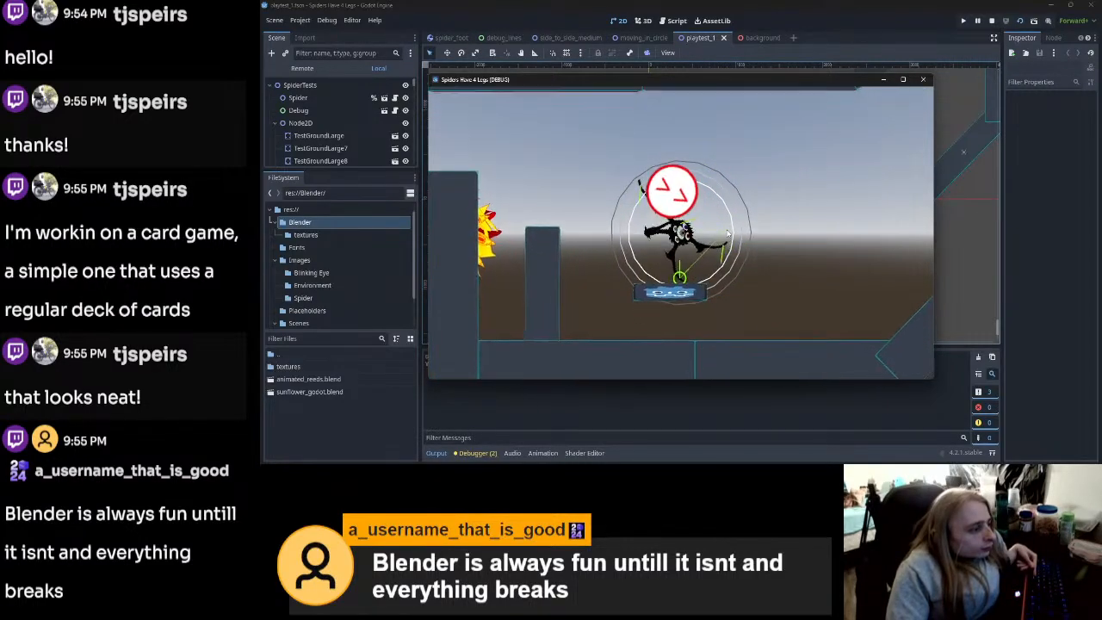
left_click(771, 125)
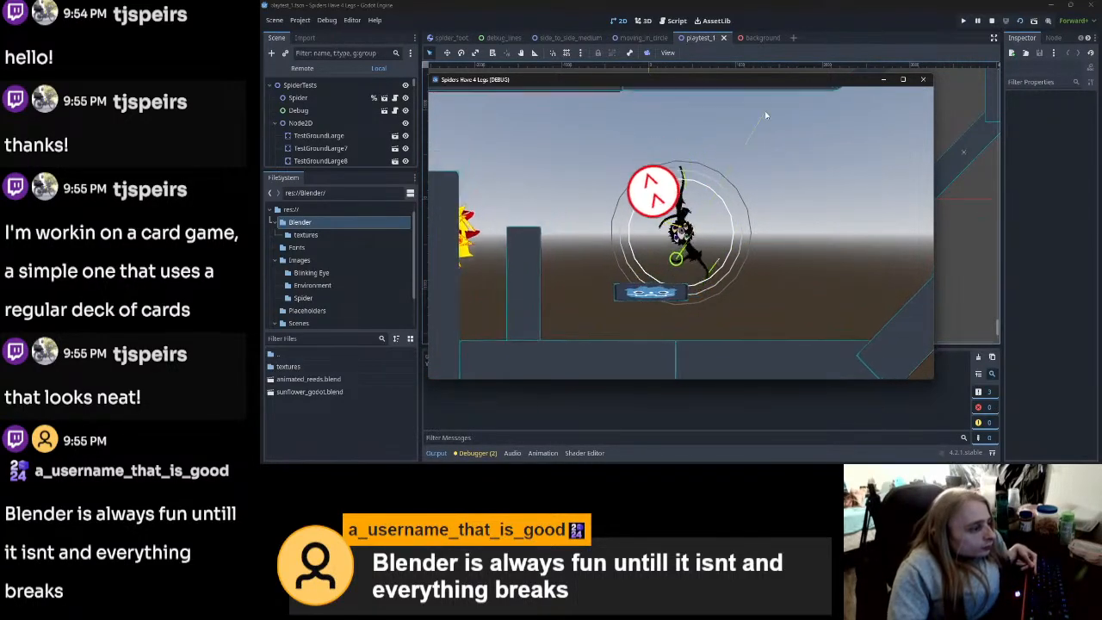
left_click(642, 113)
left_click(576, 94)
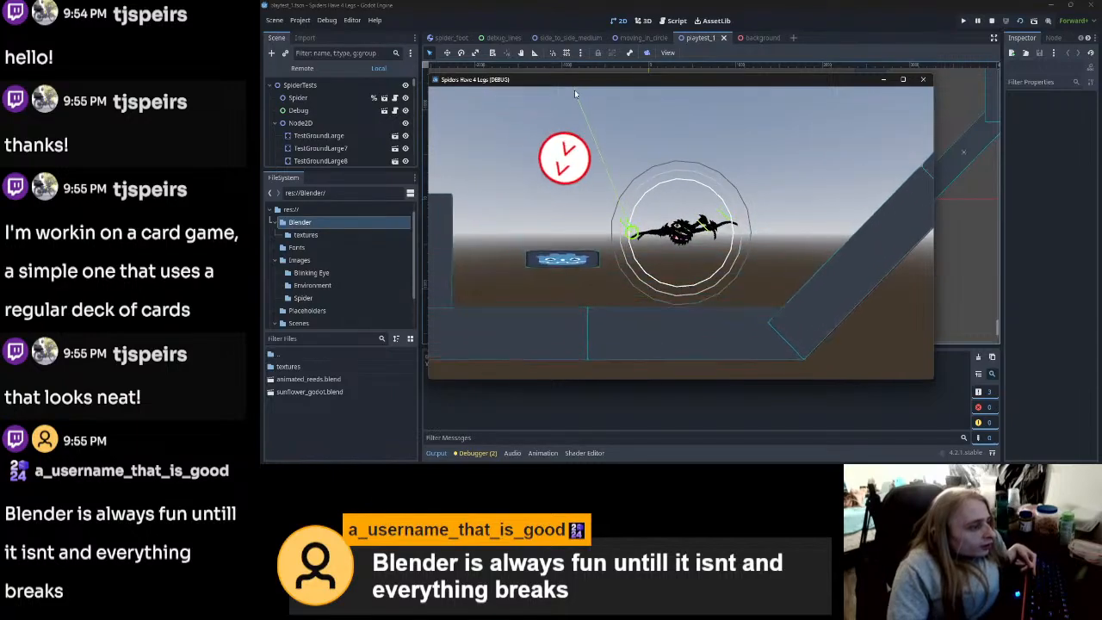
left_click(576, 91)
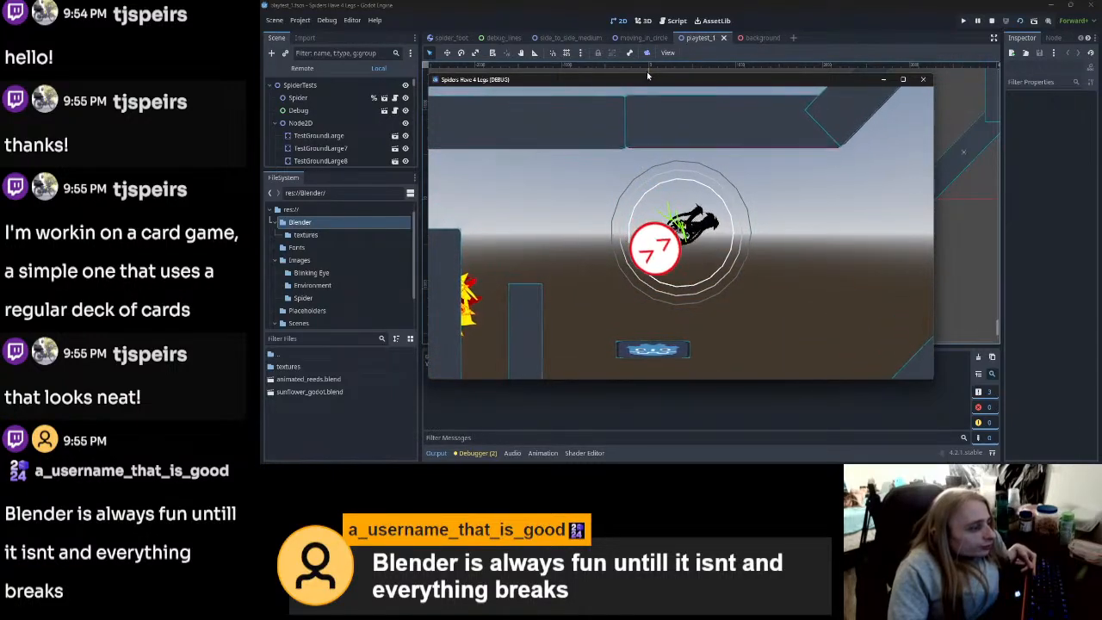
Step: Bring the spider back to the gap in front of the sunflower, climb the short pillar, and close the game
left_click(642, 91)
left_click(564, 275)
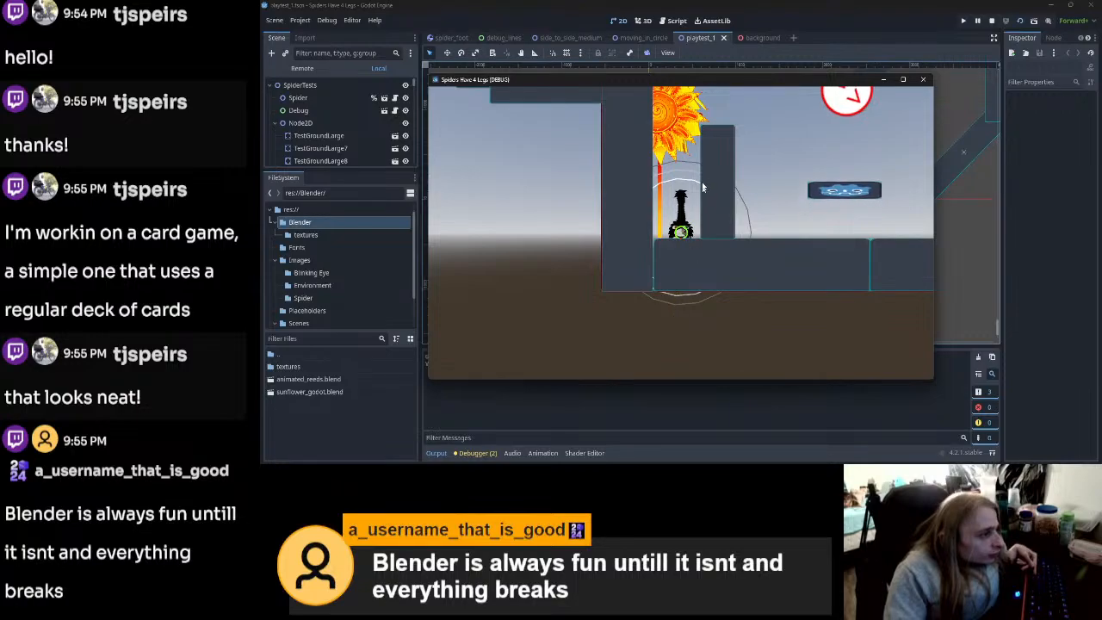
left_click(622, 153)
left_click(730, 206)
left_click(698, 113)
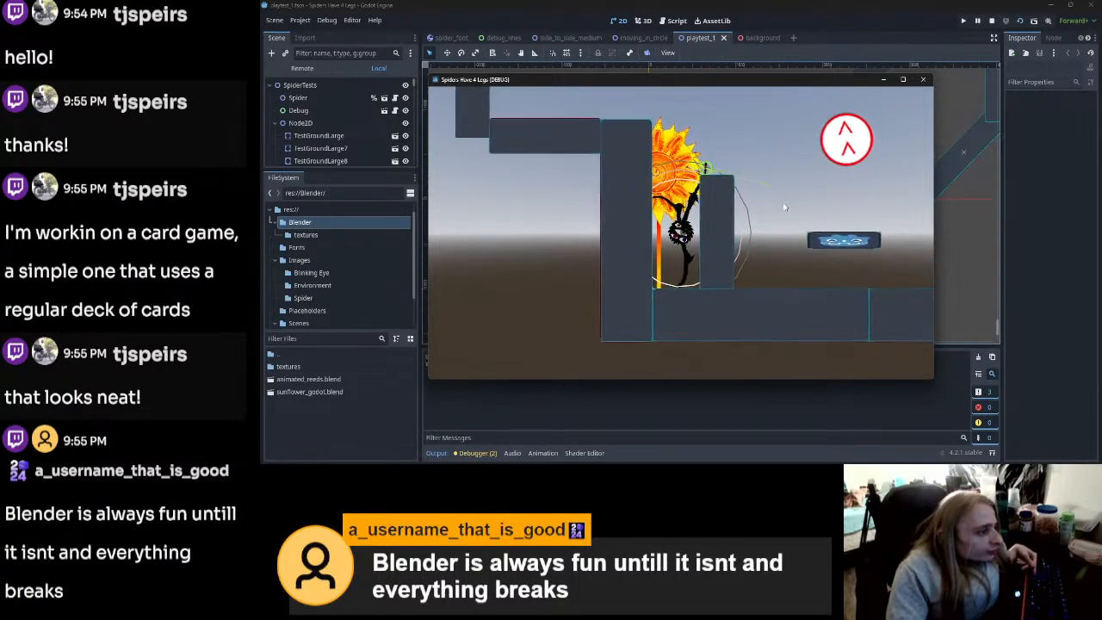
left_click(718, 152)
left_click(715, 286)
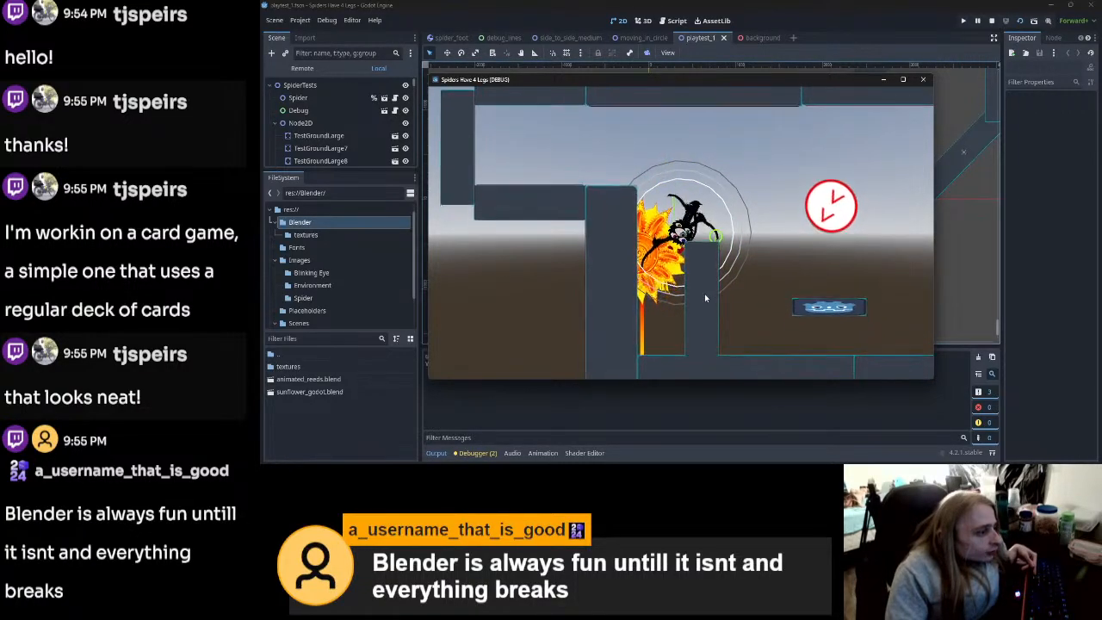
left_click(705, 295)
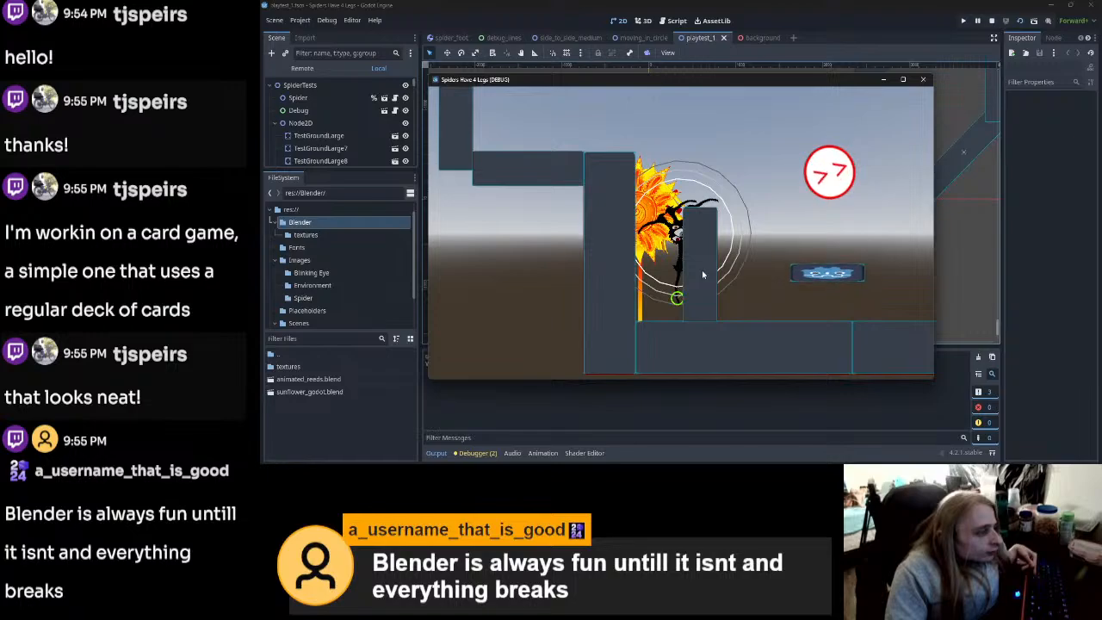
left_click(921, 81)
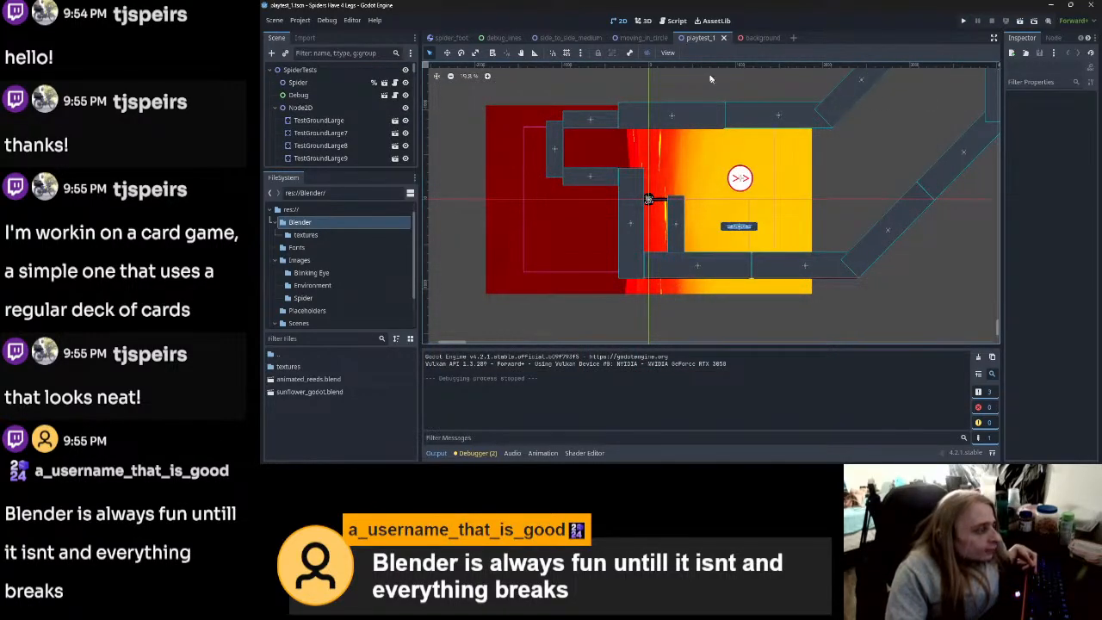
Step: Examine the Visibility Range and Visibility properties of the PetalSimple_001 mesh in the background scene
left_click(757, 39)
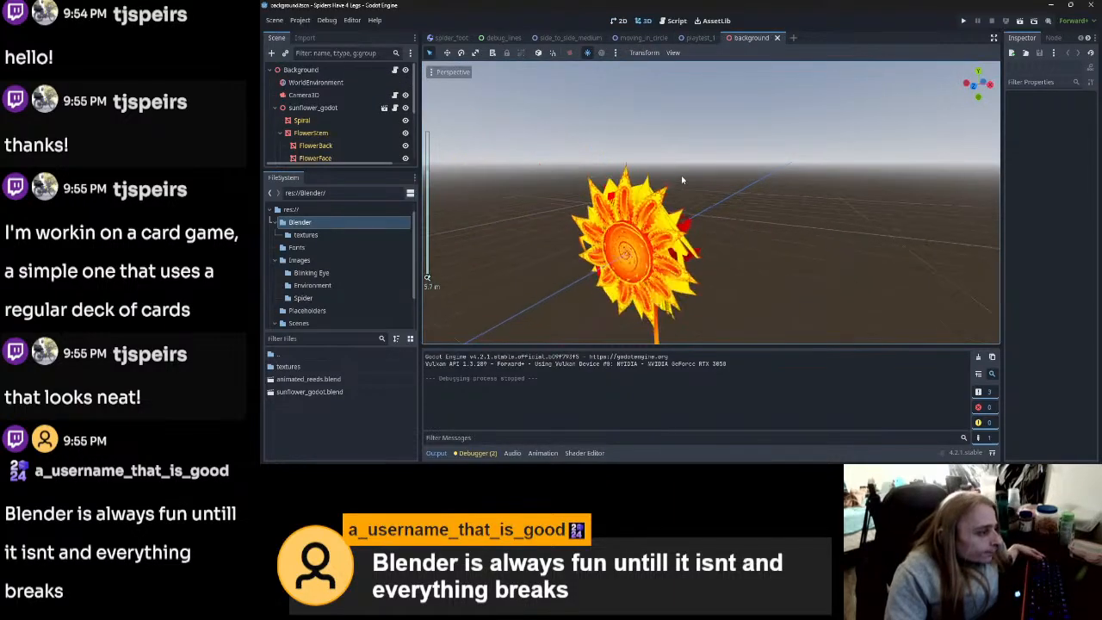
left_click(664, 223)
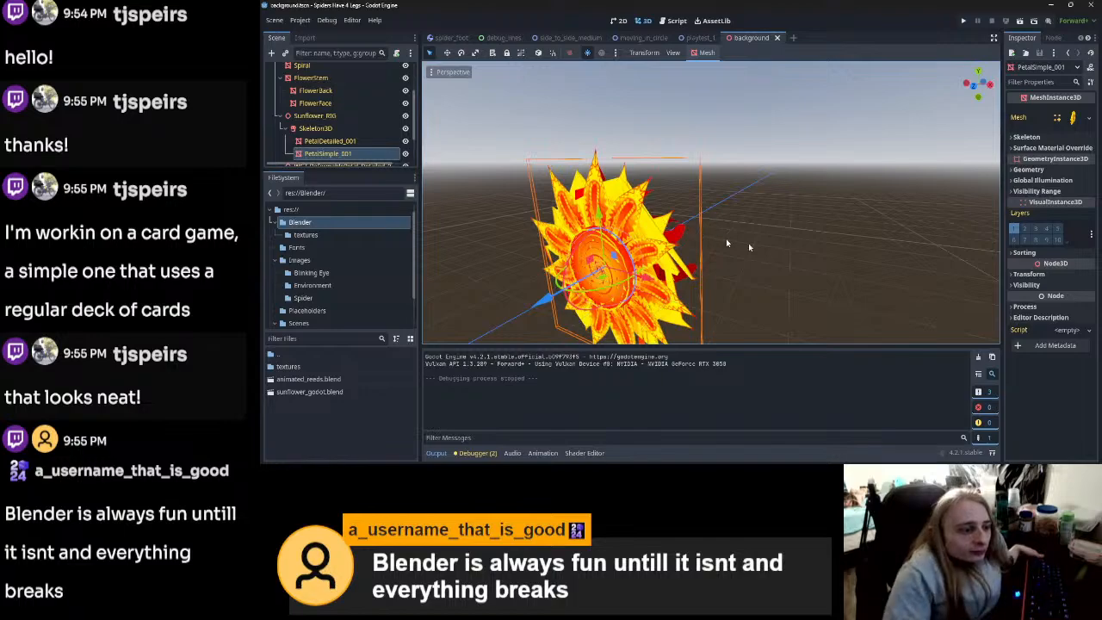
left_click(1021, 191)
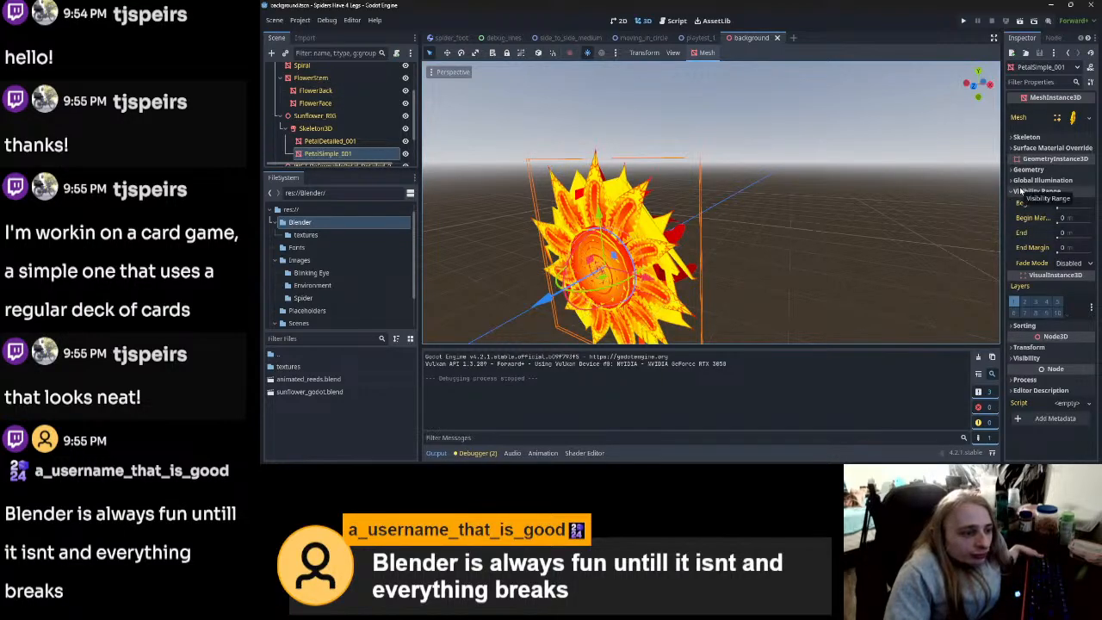
mouse_move(1022, 204)
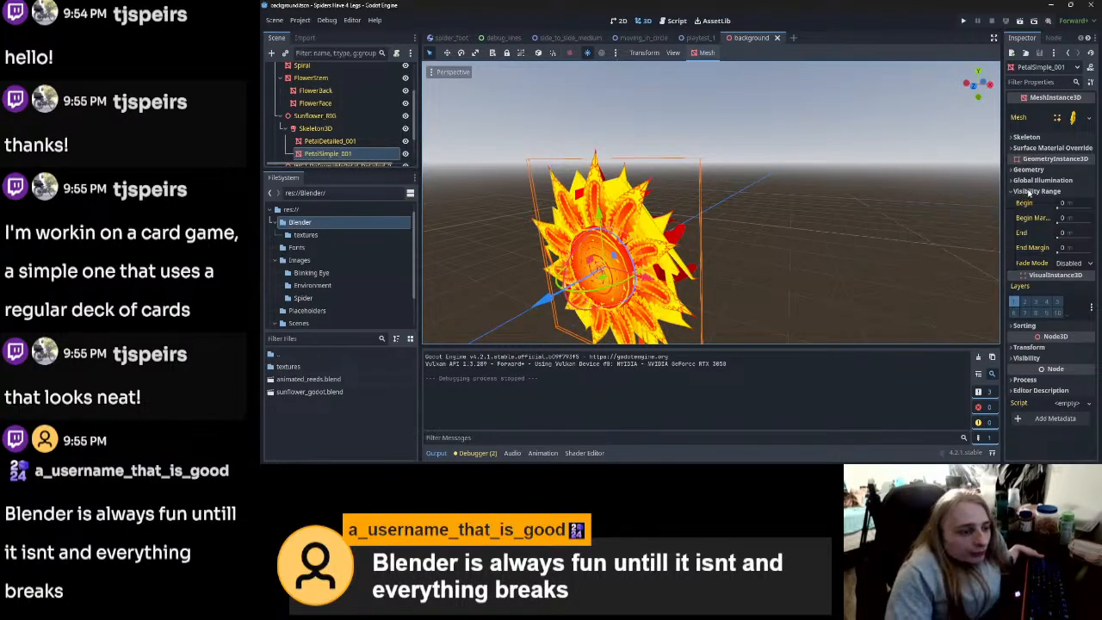
left_click(1028, 191)
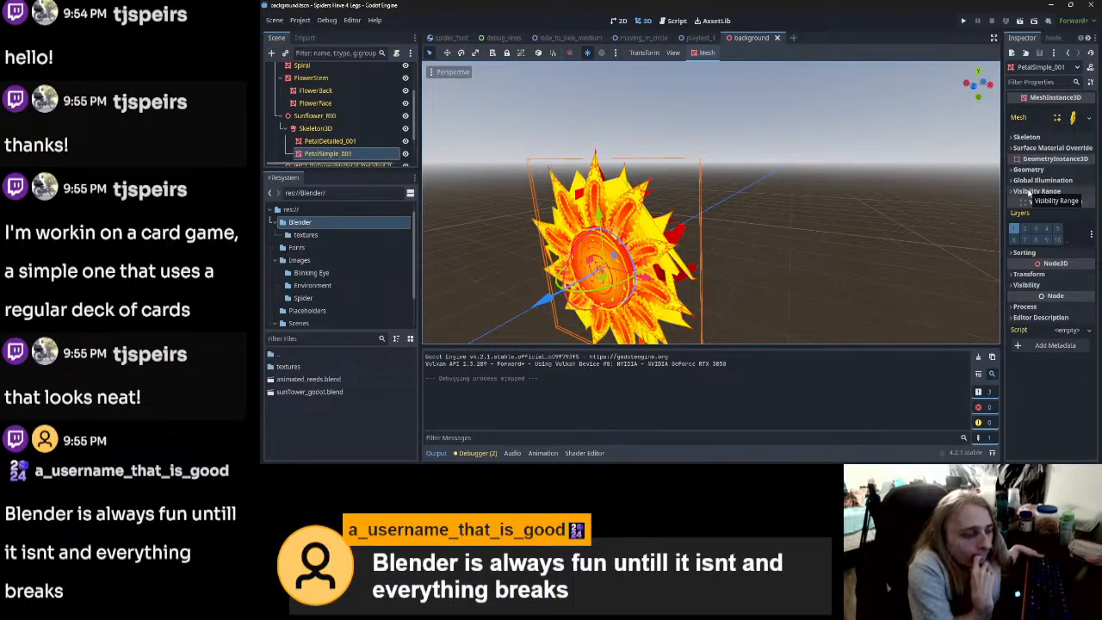
left_click(1037, 285)
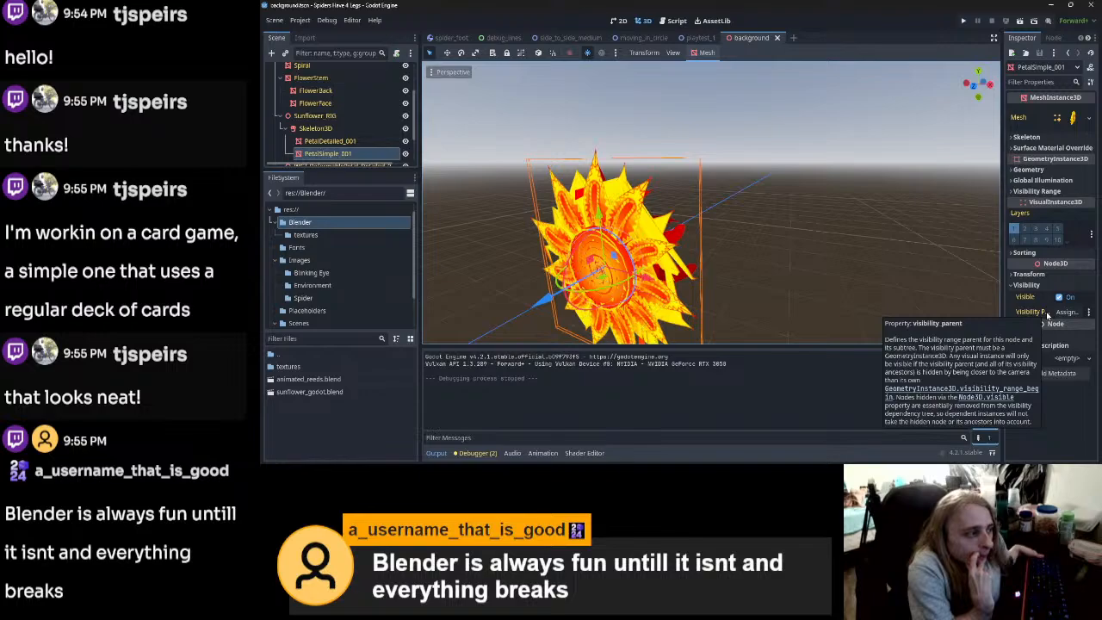
scroll(706, 237, "down", 8)
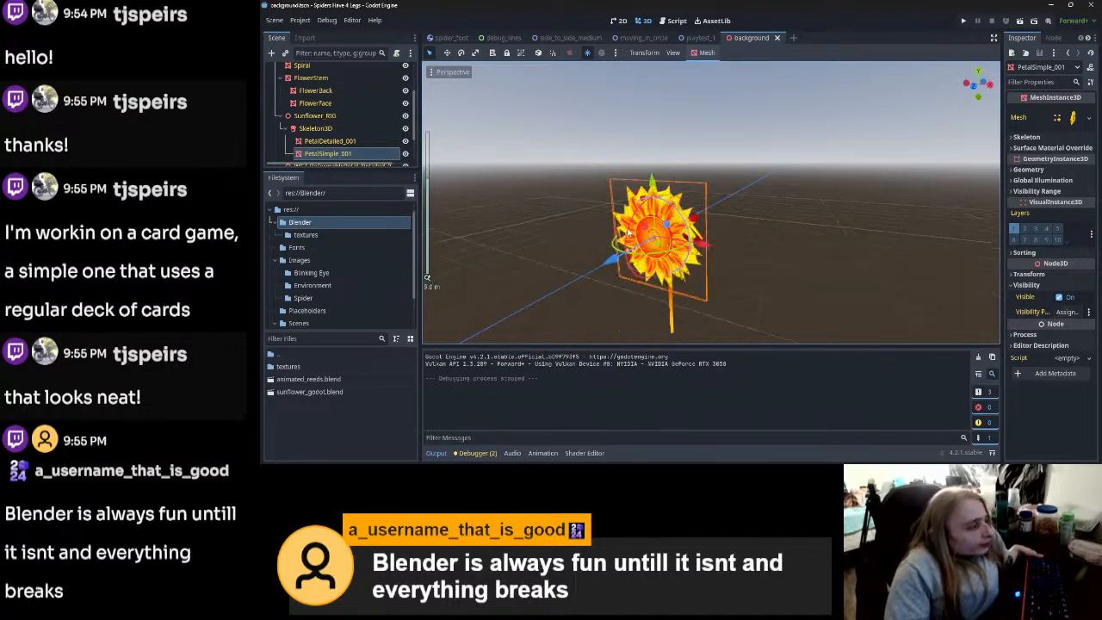
scroll(706, 237, "up", 8)
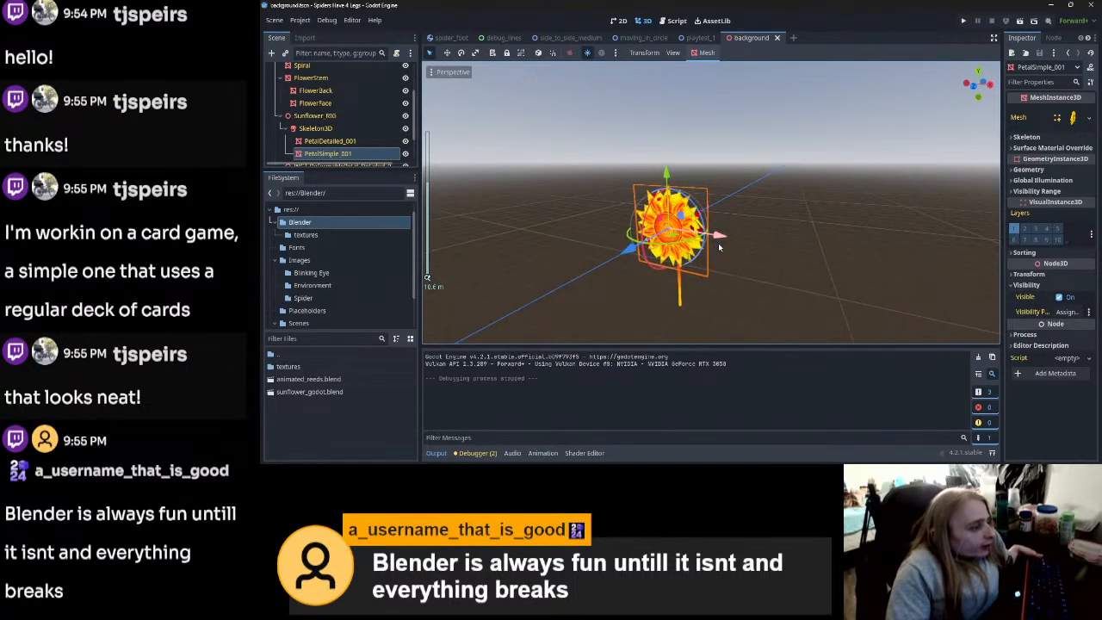
left_click(772, 265)
scroll(372, 142, "up", 3)
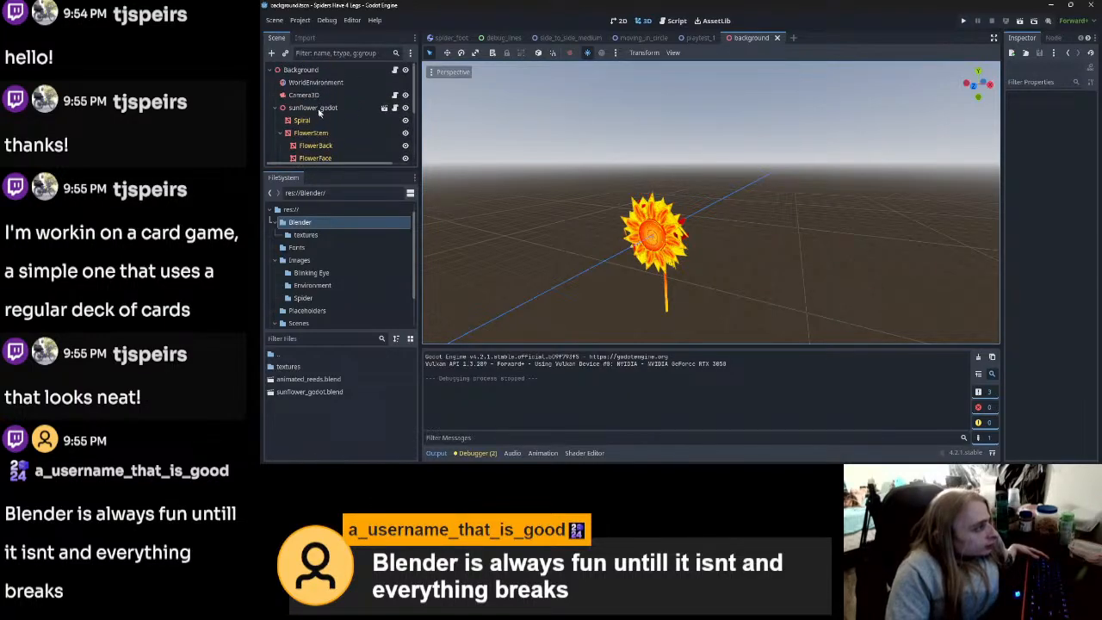
Step: Reposition the sunflower_godot node in the background scene
left_click(319, 109)
left_click_drag(608, 261, 663, 260)
scroll(686, 284, "up", 10)
scroll(688, 284, "down", 4)
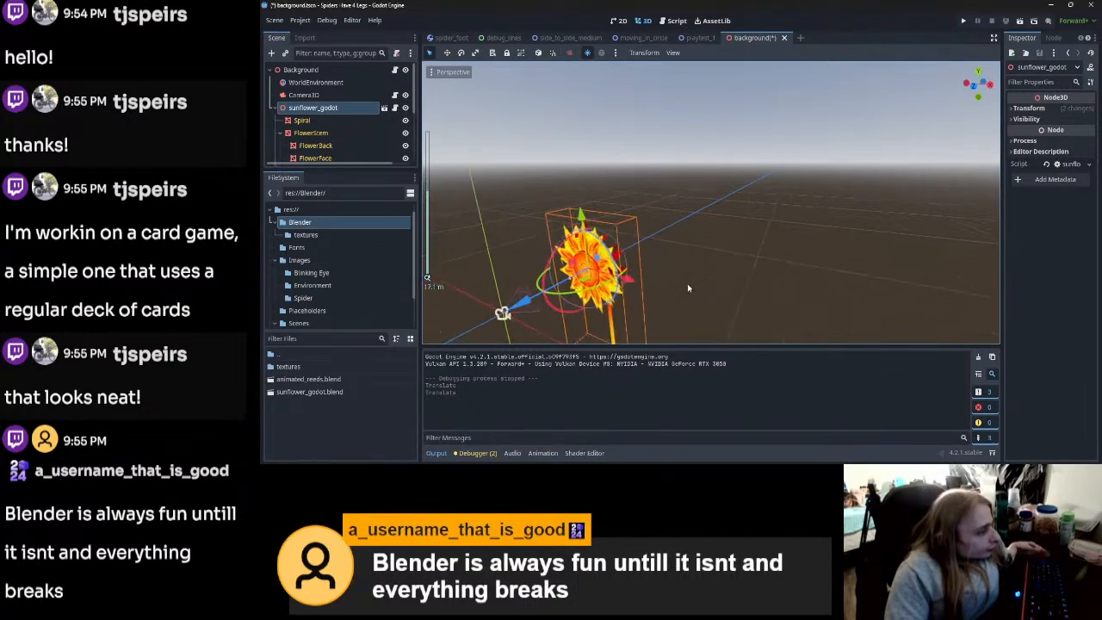
Step: Enlarge the sunflower_godot node with the Scale tool
left_click(472, 53)
left_click_drag(700, 175, 667, 213)
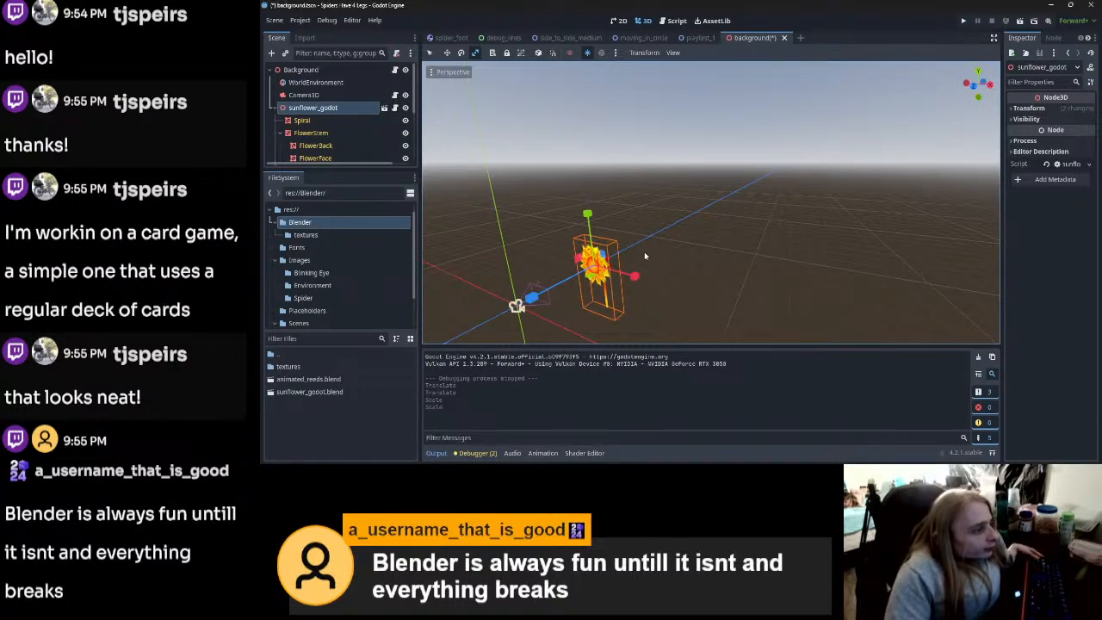
left_click(634, 275)
scroll(635, 275, "up", 12)
middle_click_drag(646, 273, 807, 191, "shift")
left_click_drag(561, 138, 361, 284)
scroll(602, 241, "down", 15)
left_click_drag(749, 203, 1003, 108)
scroll(938, 136, "down", 10)
middle_click_drag(873, 164, 754, 219)
scroll(754, 219, "up", 15)
scroll(753, 220, "down", 10)
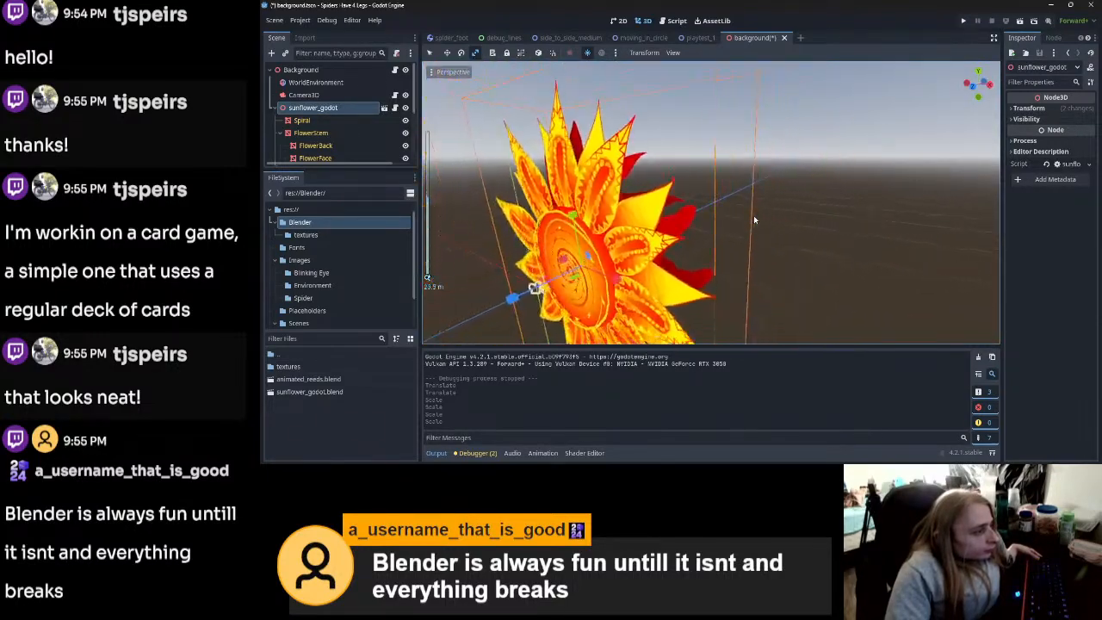
key("ctrl+z")
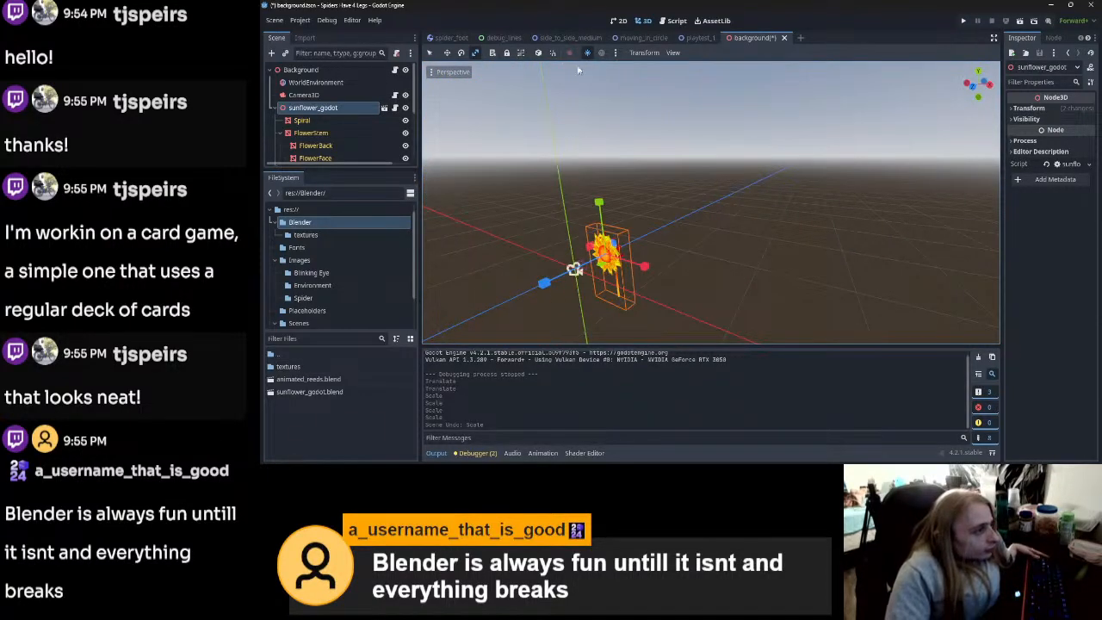
Step: Playtest the playtest_1 scene and climb the spider up the gap between the tall wall and the short pillar
left_click(697, 37)
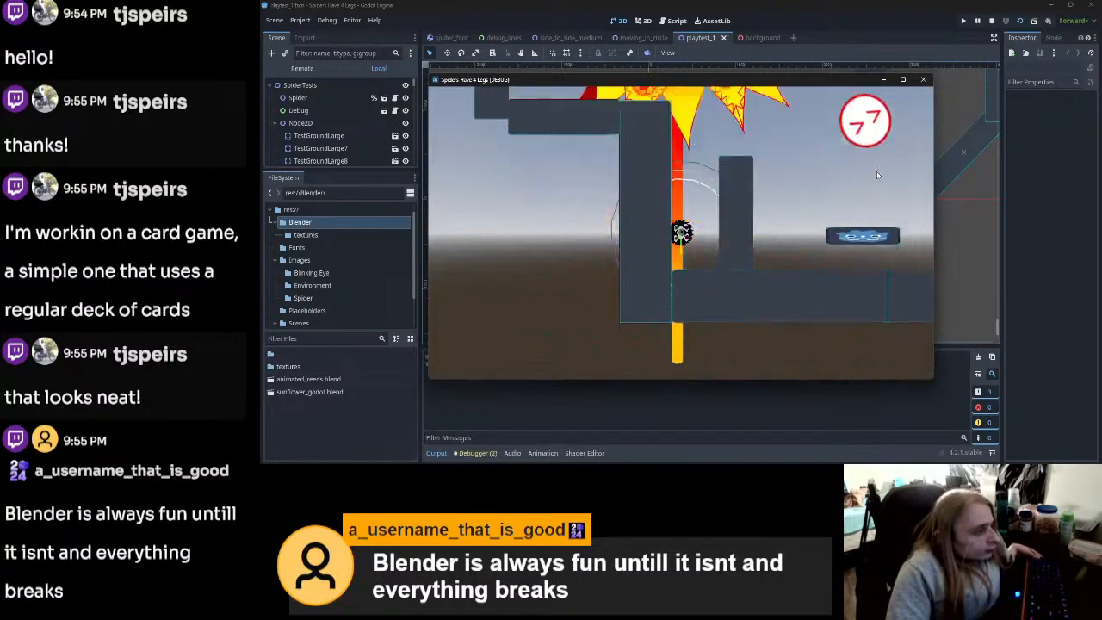
left_click(717, 110)
left_click(711, 115)
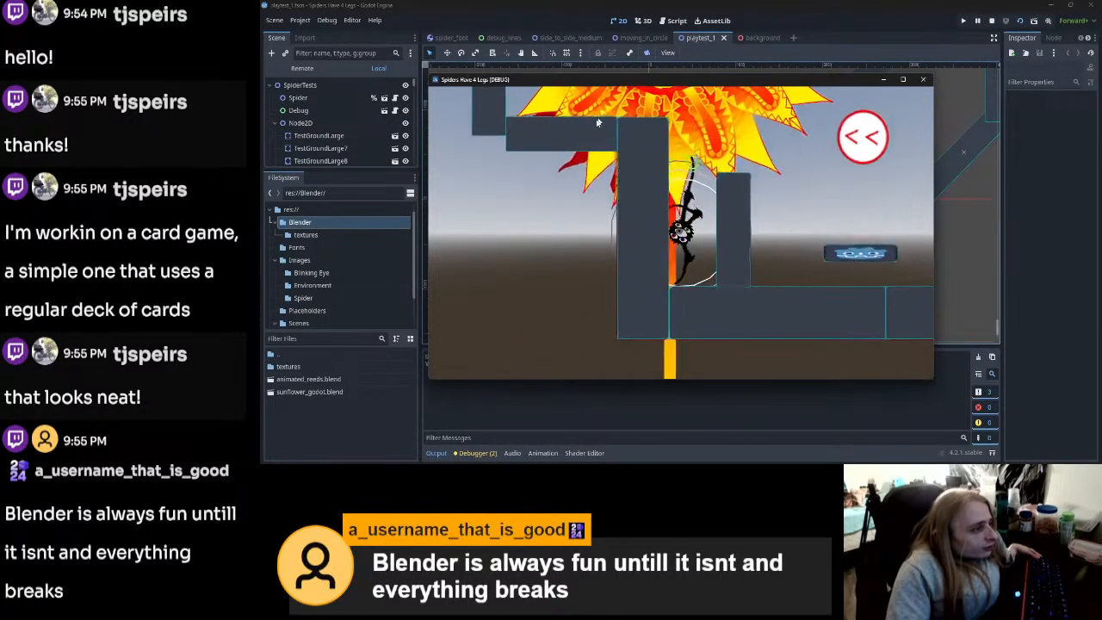
left_click(687, 99)
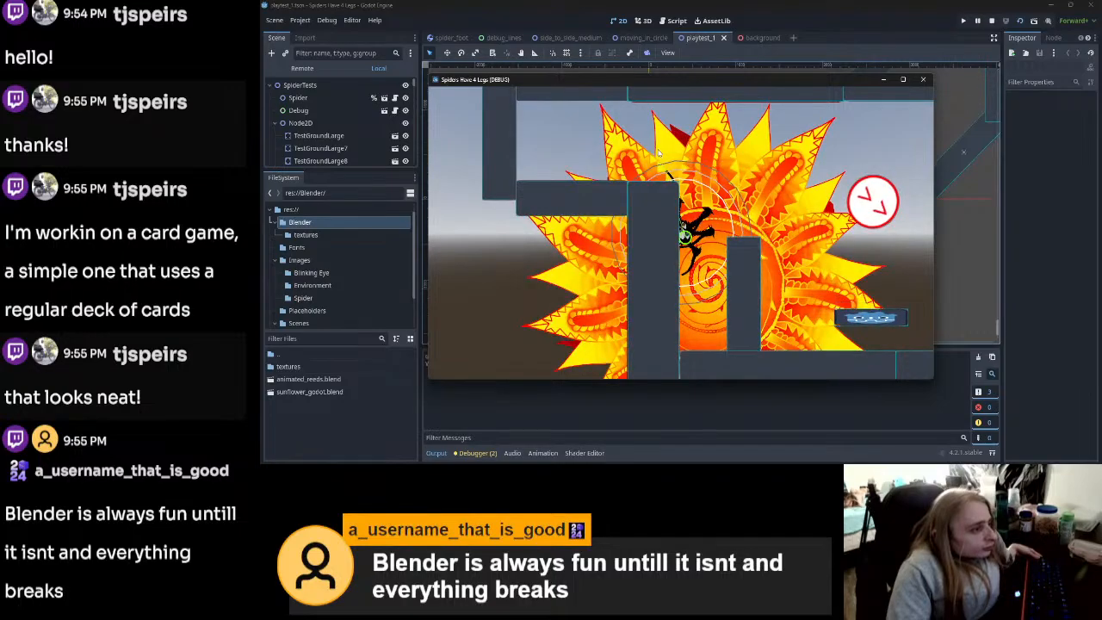
left_click(738, 181)
left_click(773, 266)
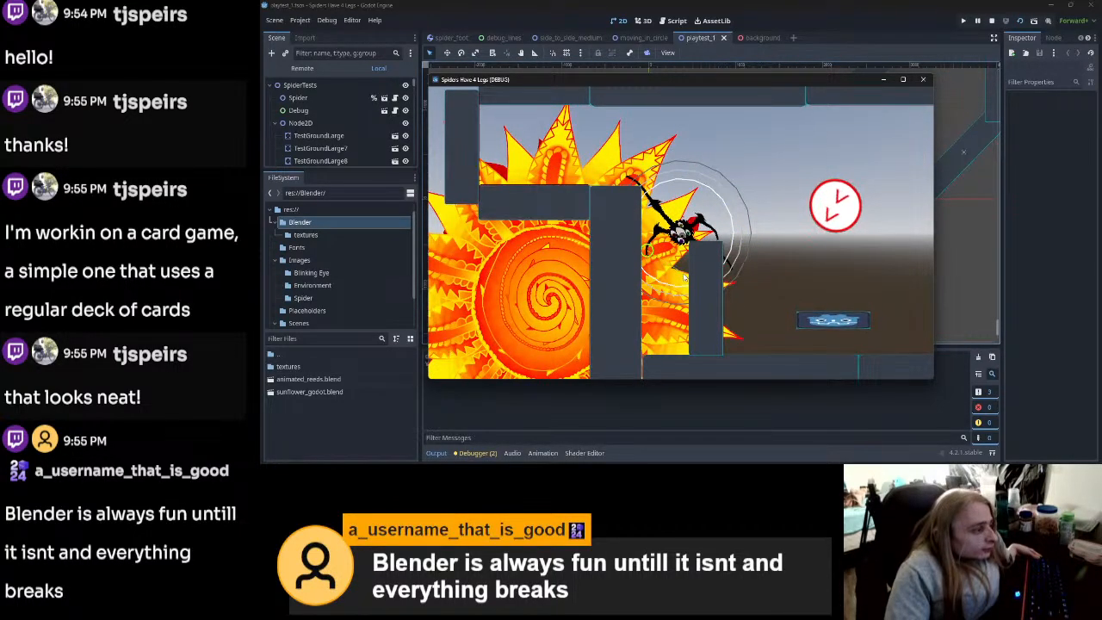
Step: Move the spider over the short pillar and back into the gap in front of the sunflower, and close the game
left_click(742, 246)
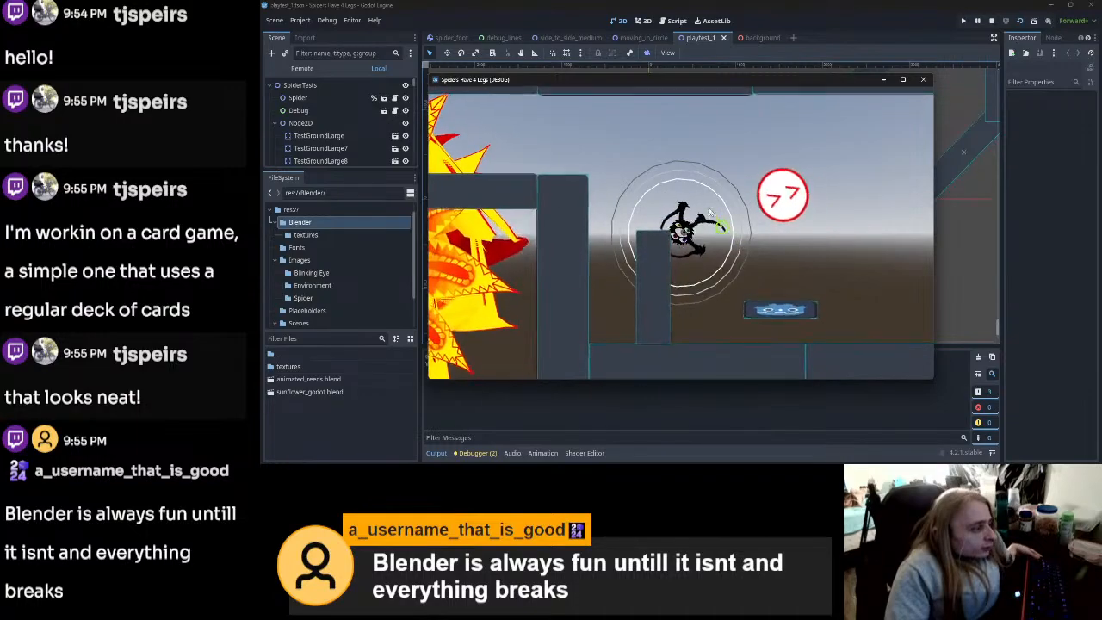
left_click(611, 224)
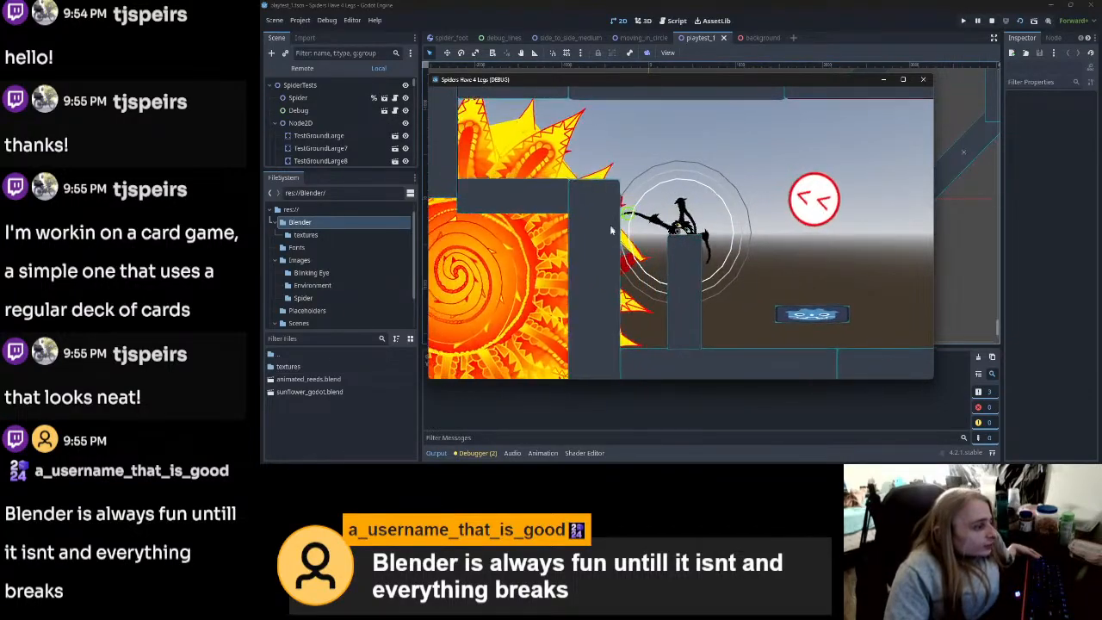
left_click(617, 131)
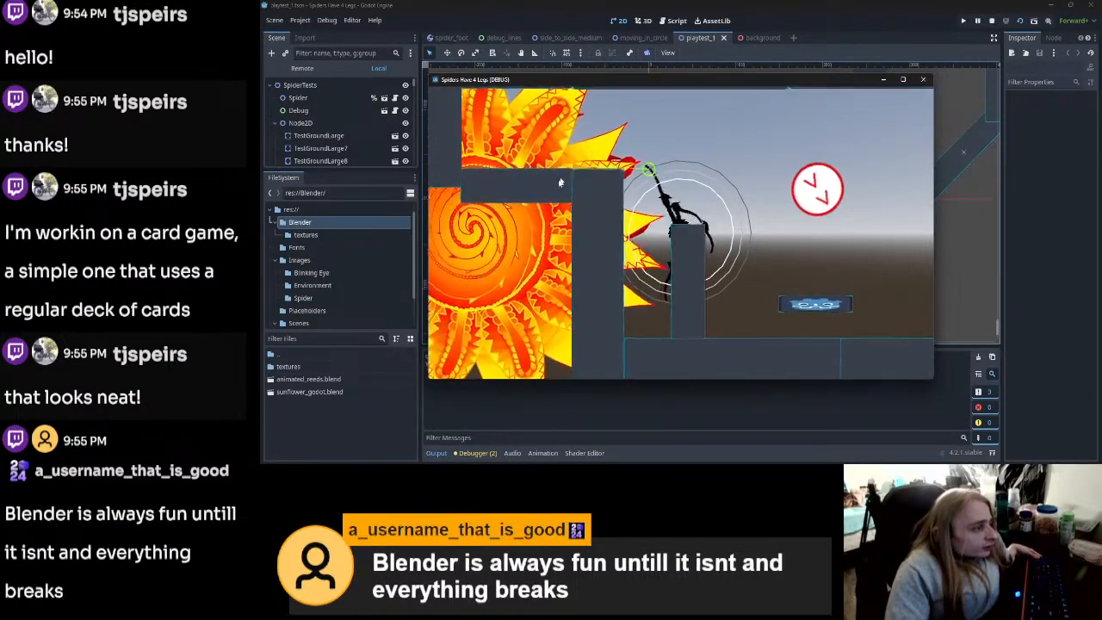
left_click(604, 177)
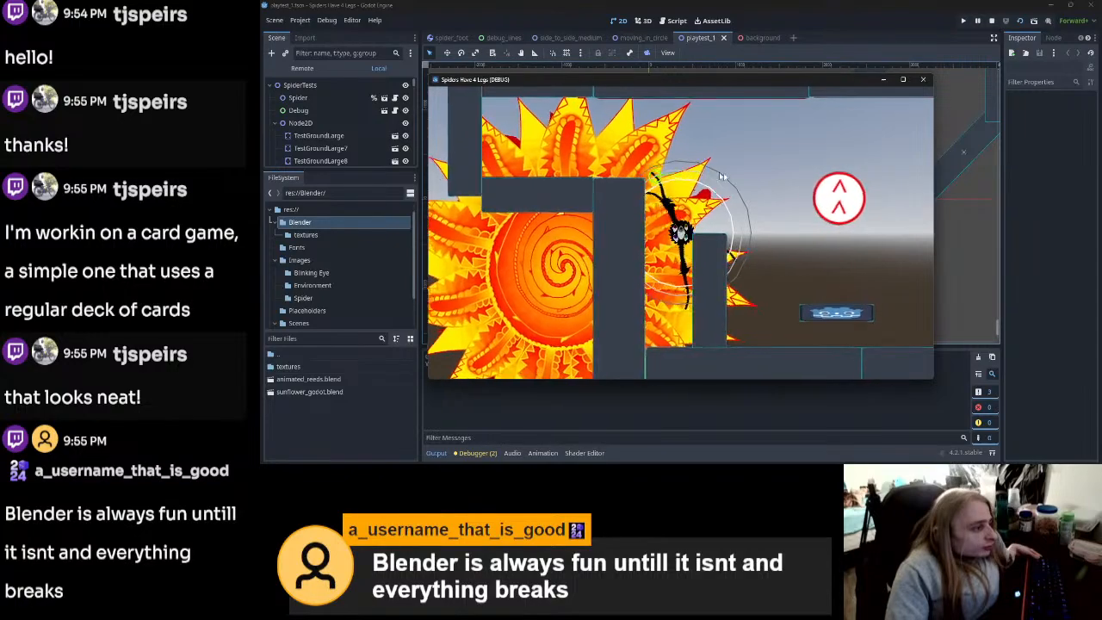
left_click(779, 215)
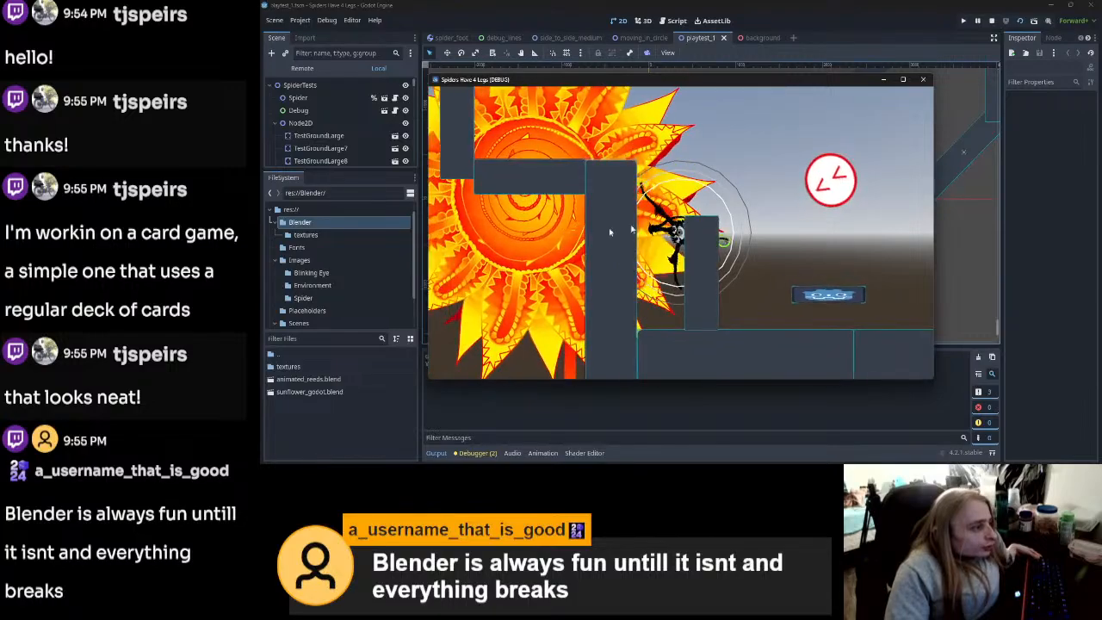
left_click(922, 80)
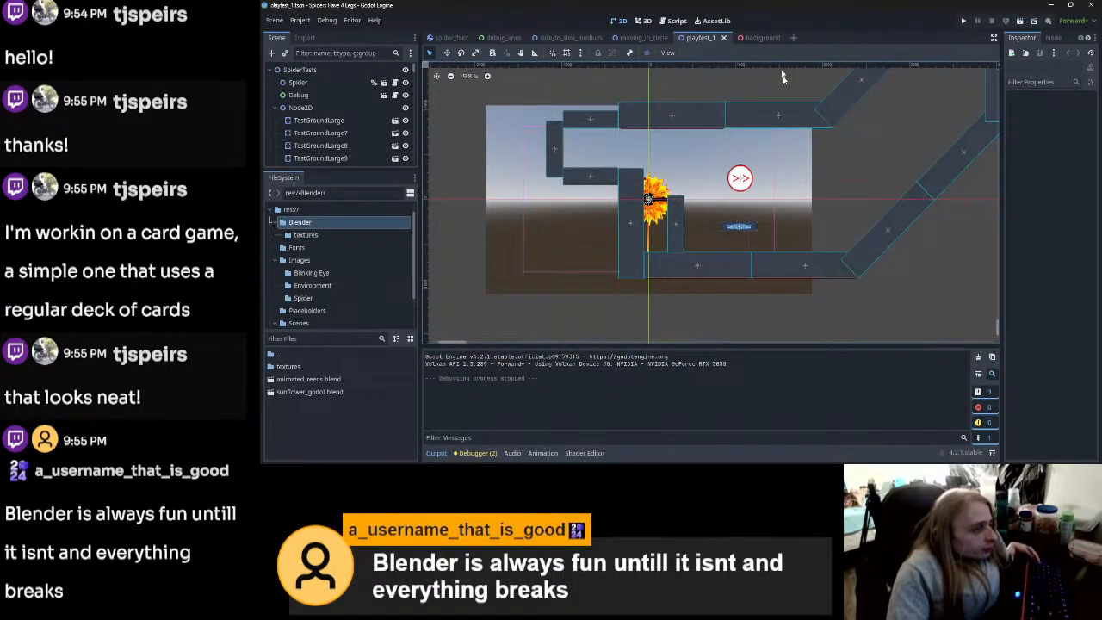
Step: Undo all the scale and translate changes made to the sunflower_godot node in the background scene
left_click(757, 37)
key("ctrl+z")
key("ctrl+z")
key("ctrl+z")
key("ctrl+z")
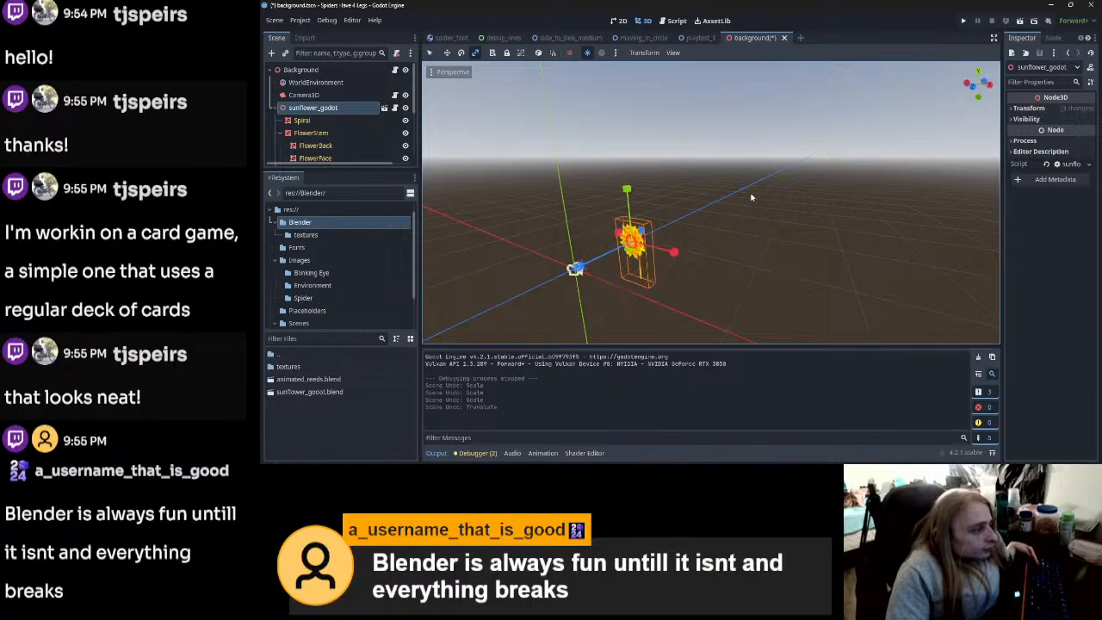
key("ctrl+z")
key("ctrl+z")
key("ctrl+z")
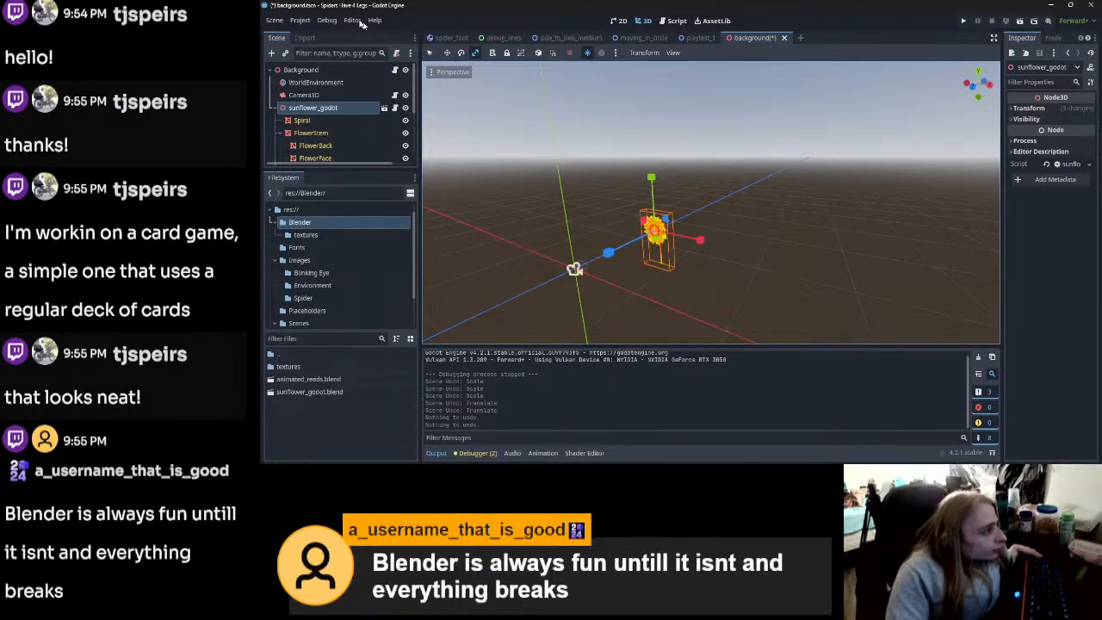
Step: Enable Long Distance Matching for Zstd compression in the project settings
left_click(301, 20)
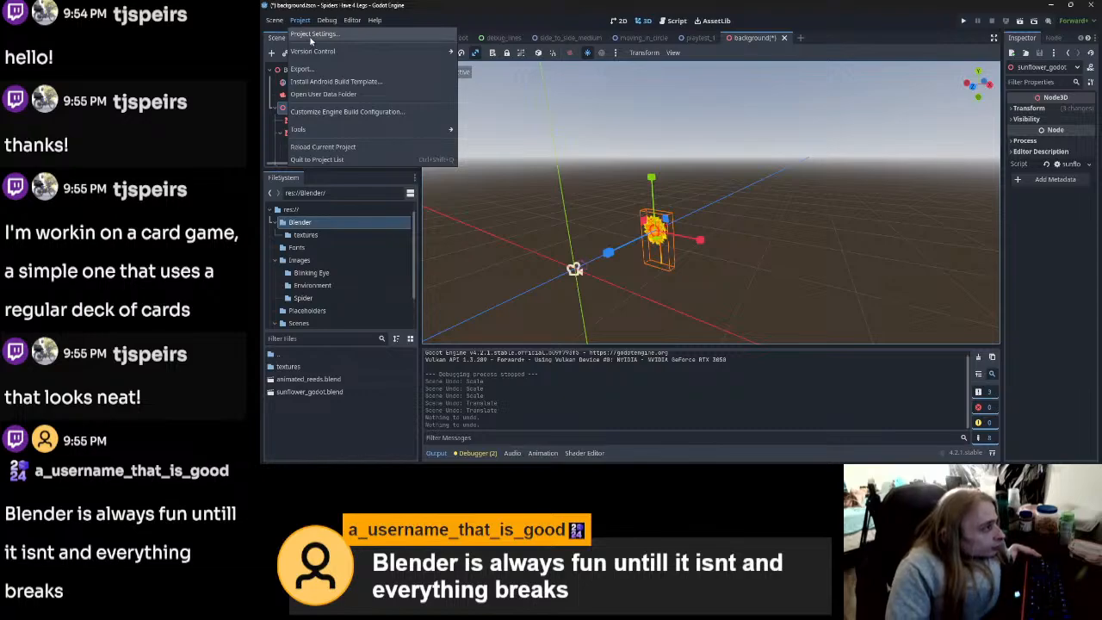
left_click(311, 34)
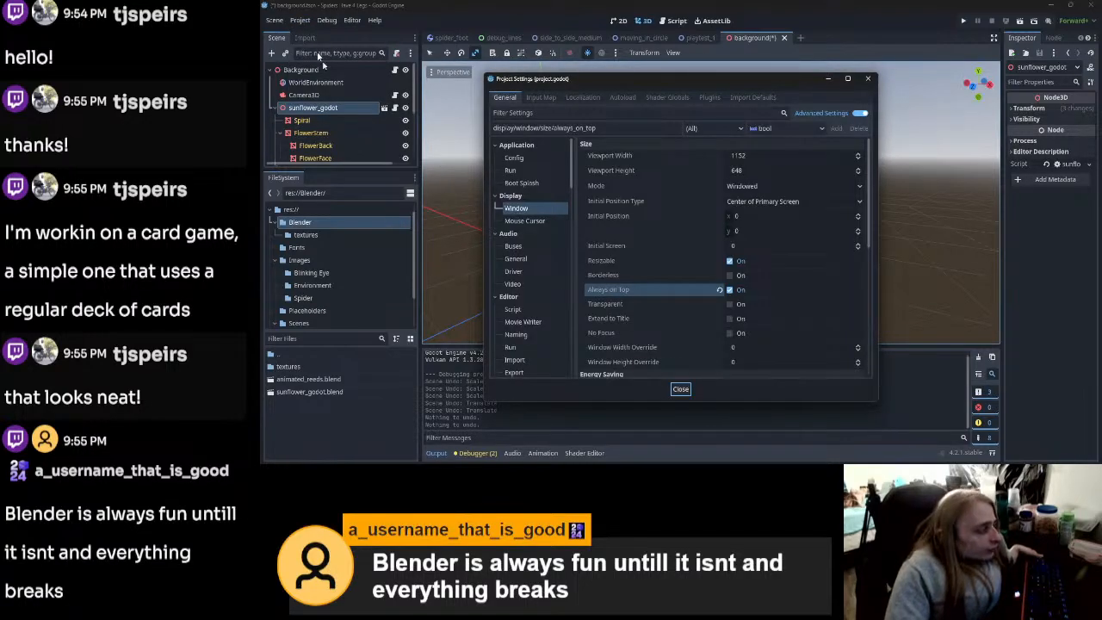
scroll(529, 248, "down", 3)
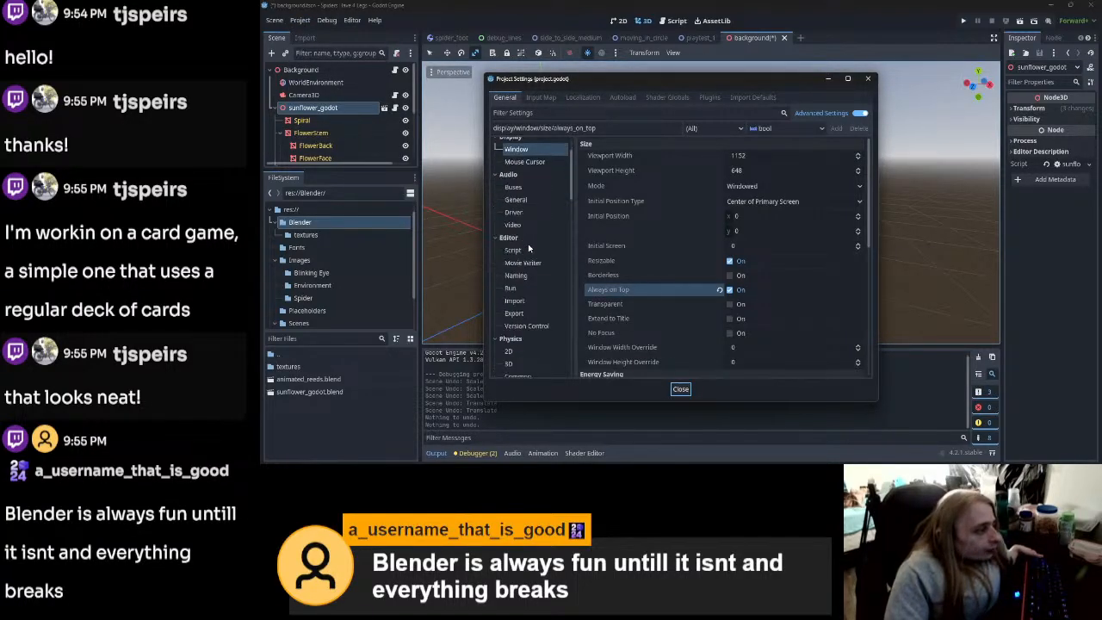
scroll(529, 248, "down", 7)
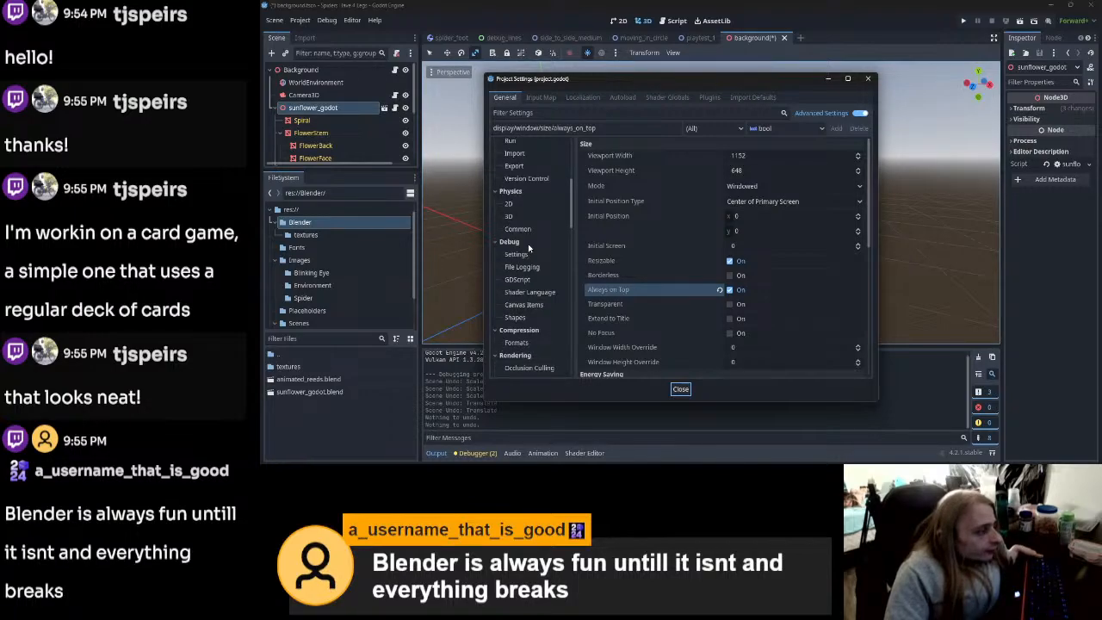
scroll(528, 247, "down", 1)
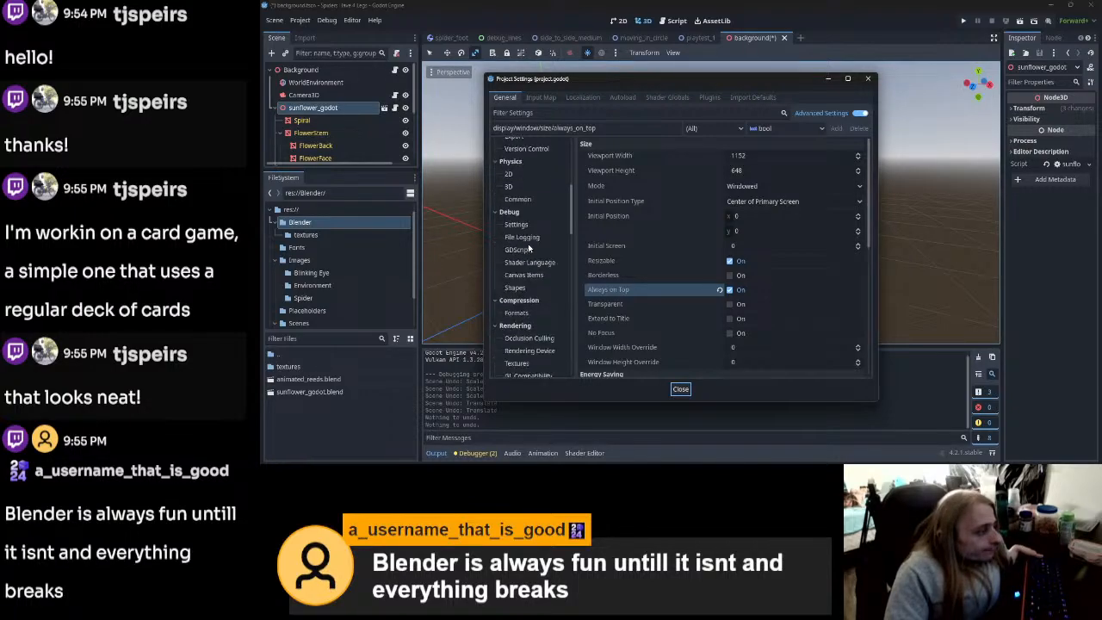
left_click(528, 312)
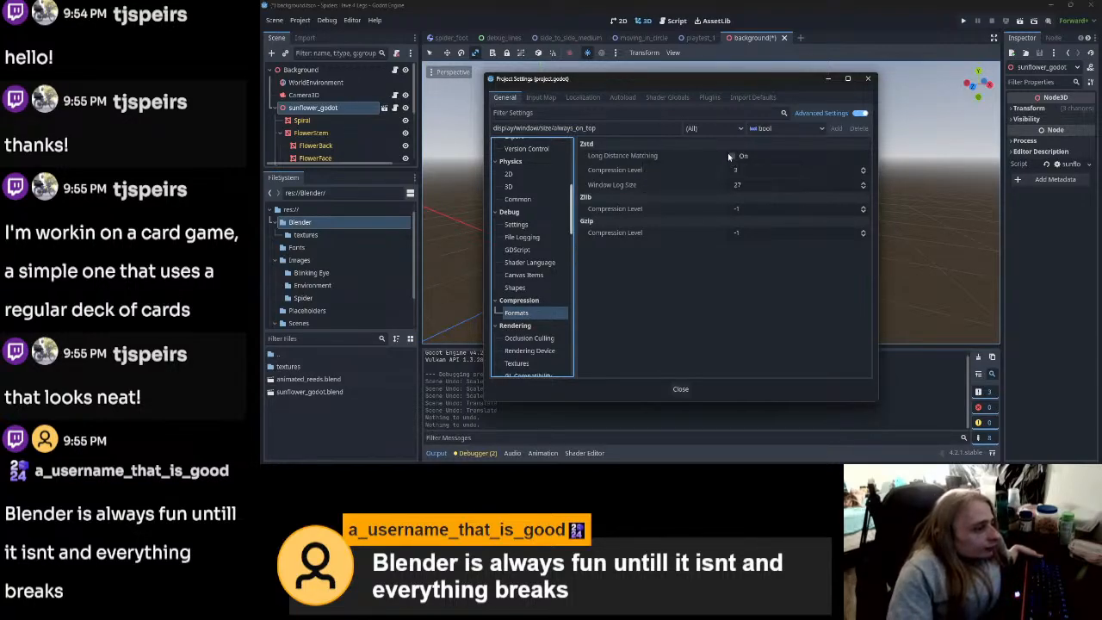
left_click(733, 156)
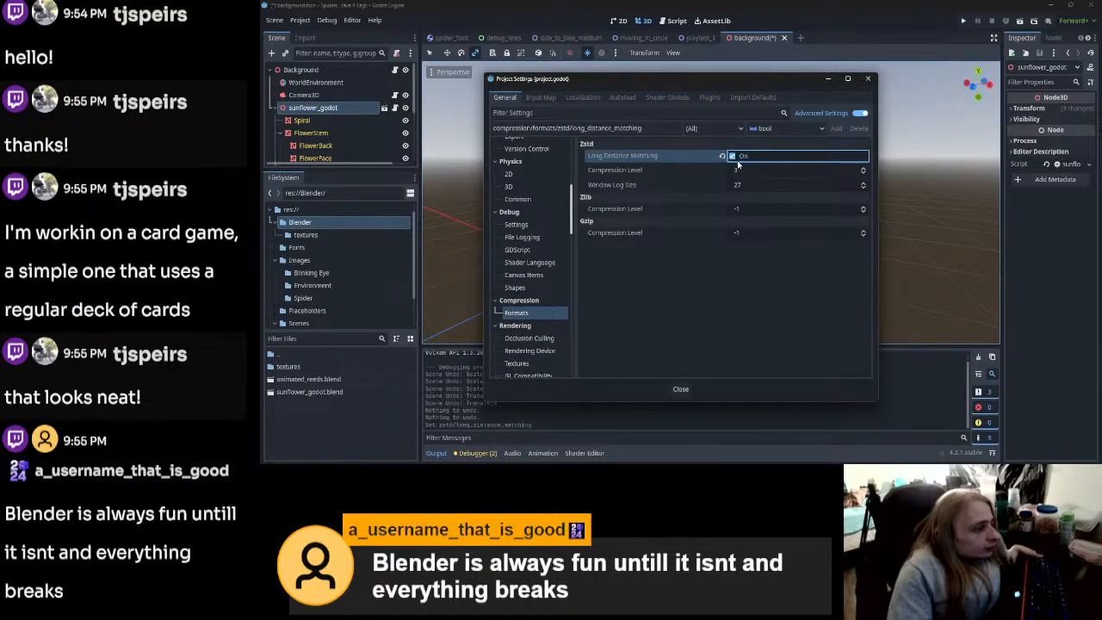
left_click(939, 141)
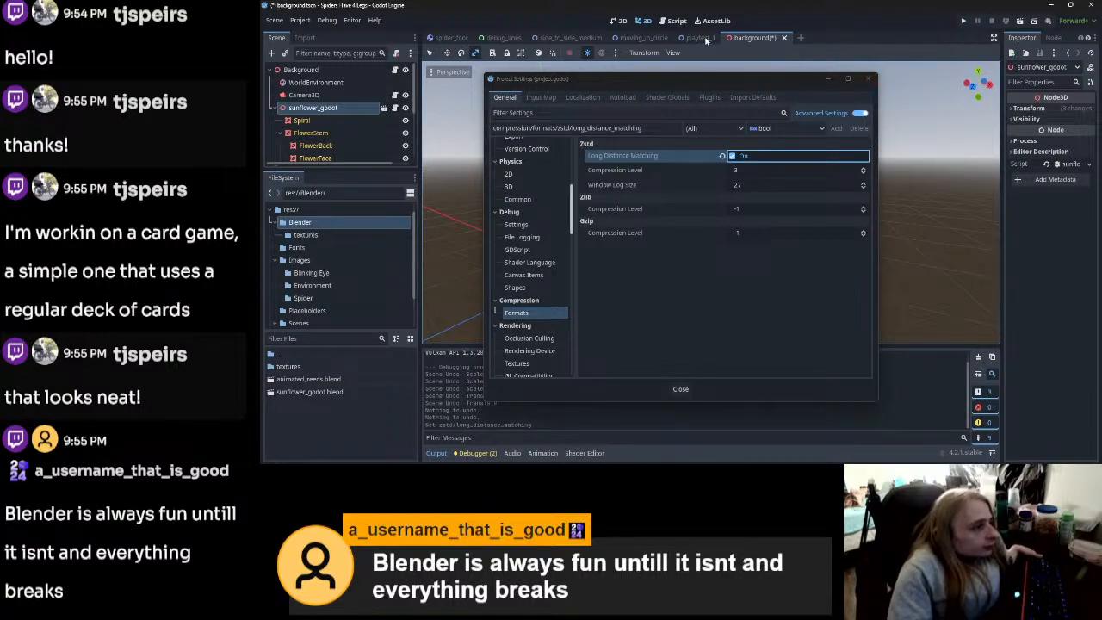
left_click(680, 389)
Step: Run the playtest_1 scene to test the compression setting and close the game
left_click(697, 37)
left_click(1020, 21)
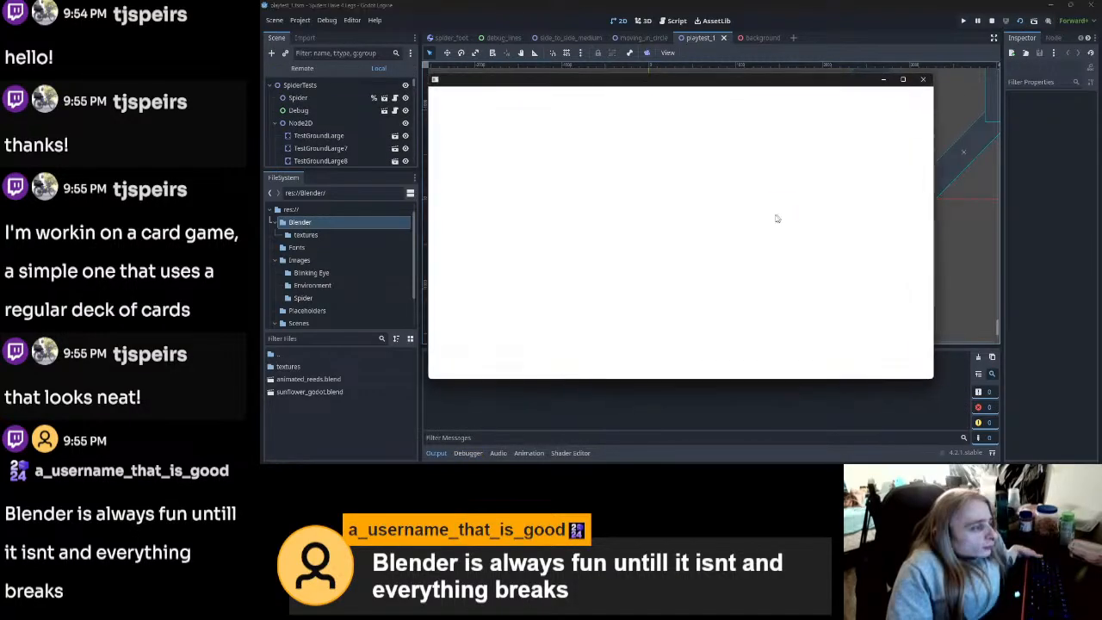
left_click(922, 80)
Step: Turn Zstd Long Distance Matching off in the project settings
left_click(299, 20)
left_click(327, 54)
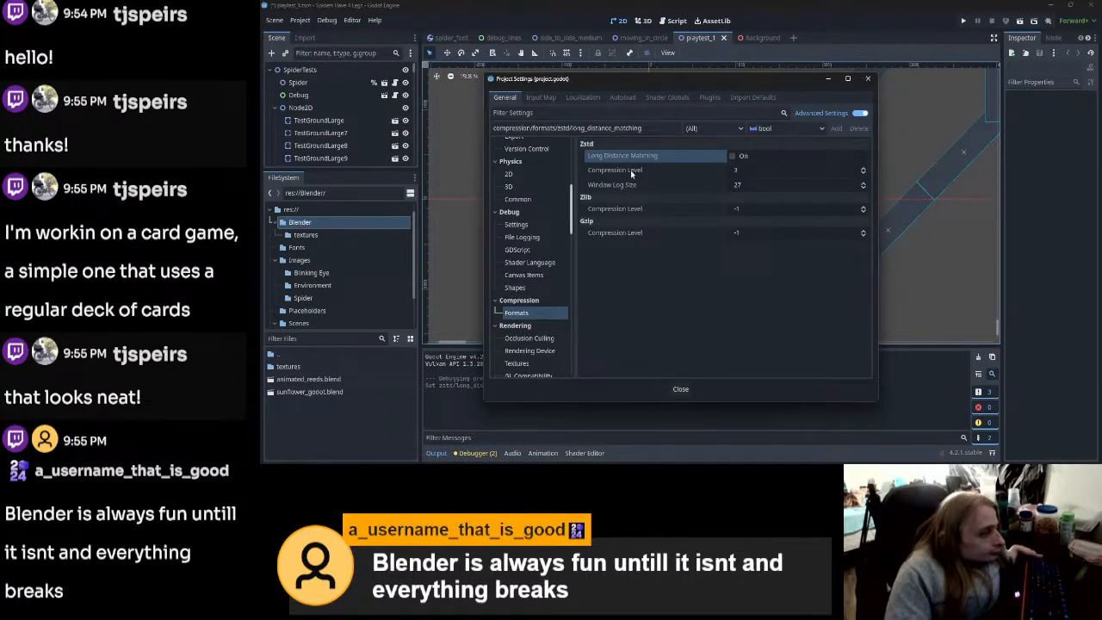
mouse_move(633, 156)
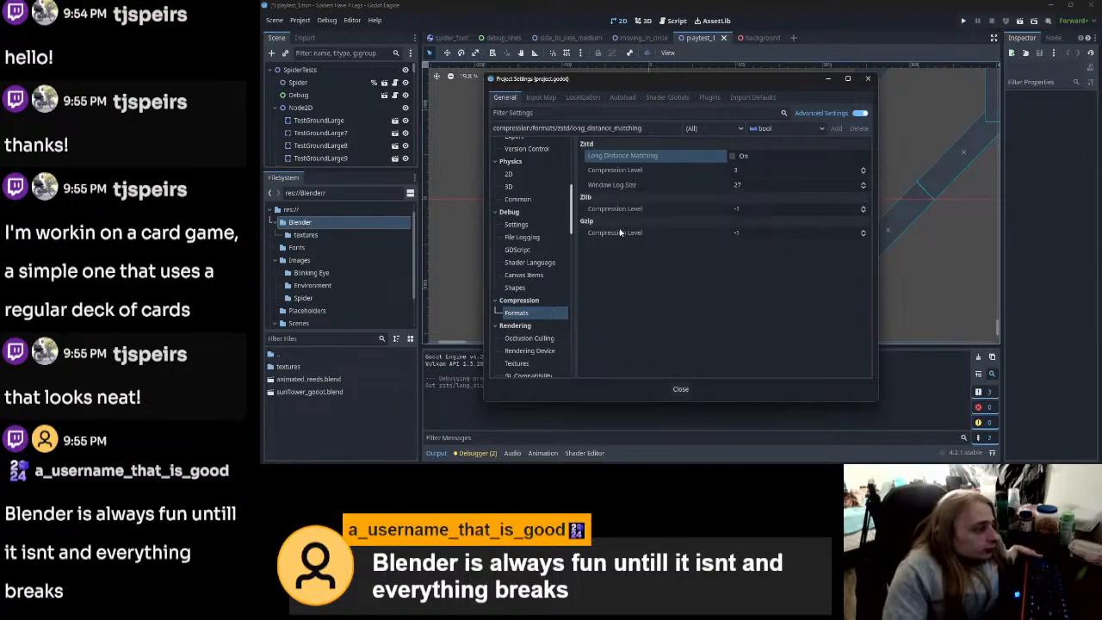
Step: Examine the Occlusion Culling options among the project's rendering settings, including BVH Build Quality
scroll(531, 325, "down", 2)
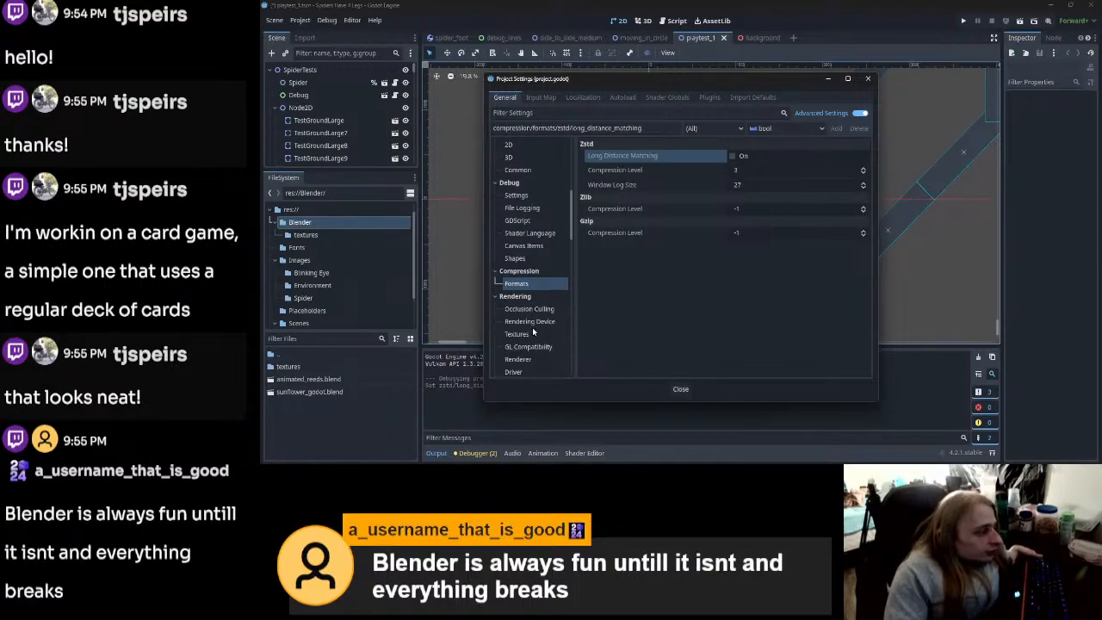
left_click(535, 280)
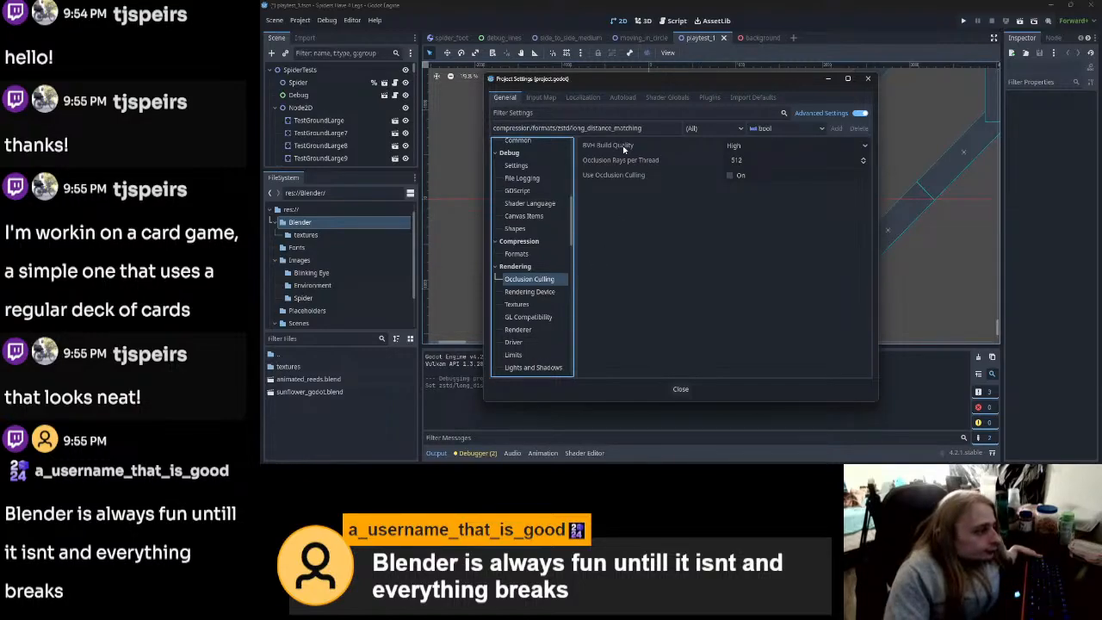
mouse_move(624, 149)
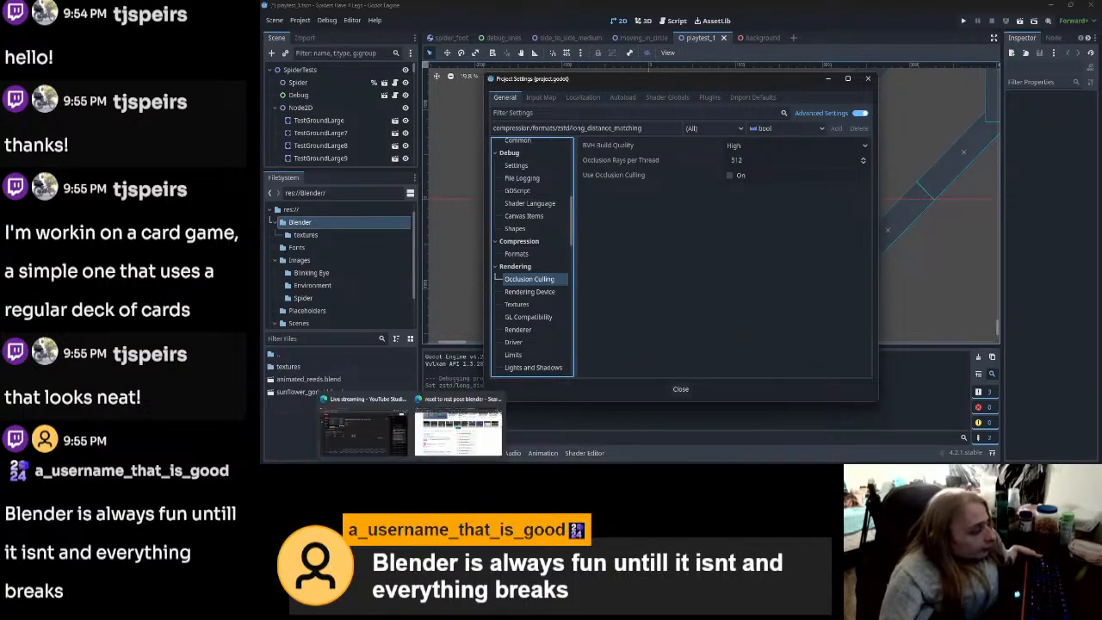
Step: Switch to the private browser window and close all its tabs except the amazon echo web search
left_click(461, 423)
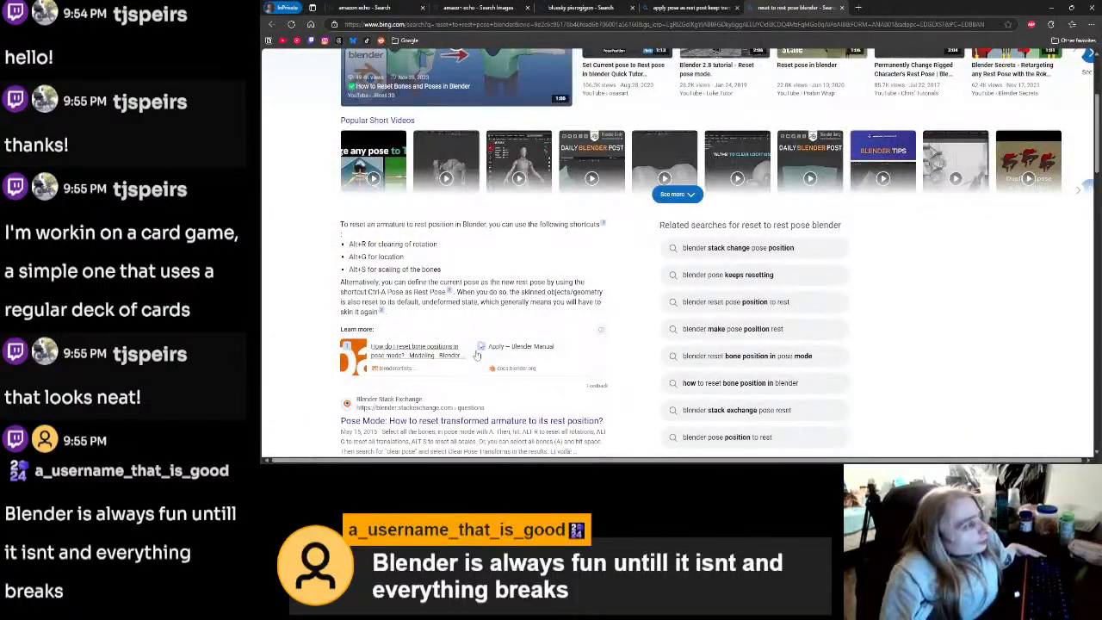
left_click(843, 7)
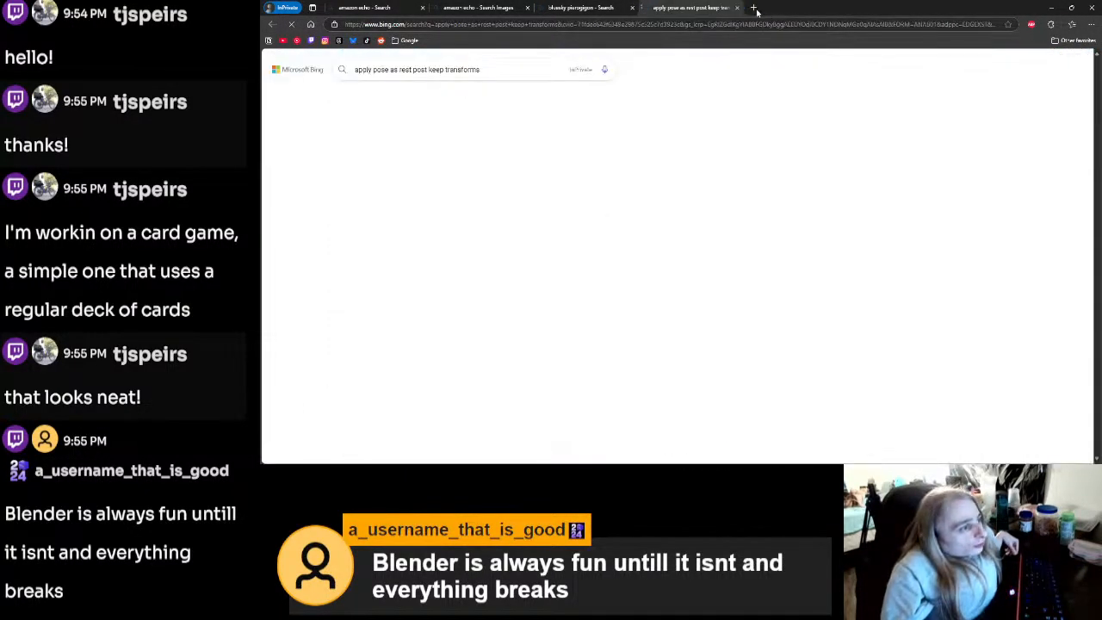
left_click(736, 8)
left_click(632, 8)
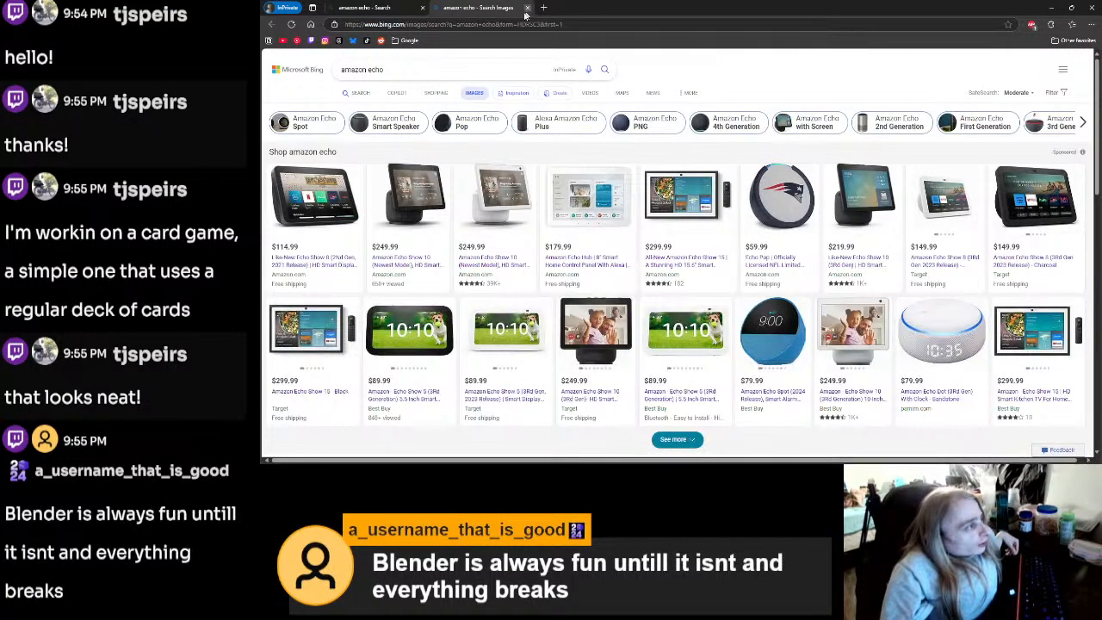
left_click(526, 8)
Step: Search the web for "what is occlusion culling", read the explanation, and return to Godot's project settings
left_click(488, 24)
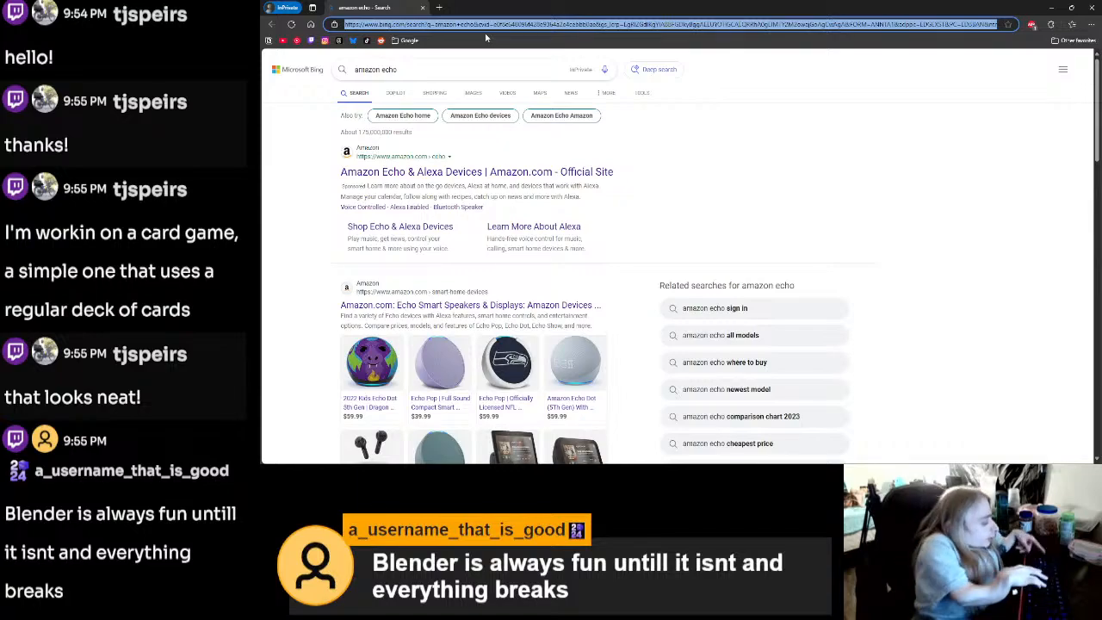
type("what is oc")
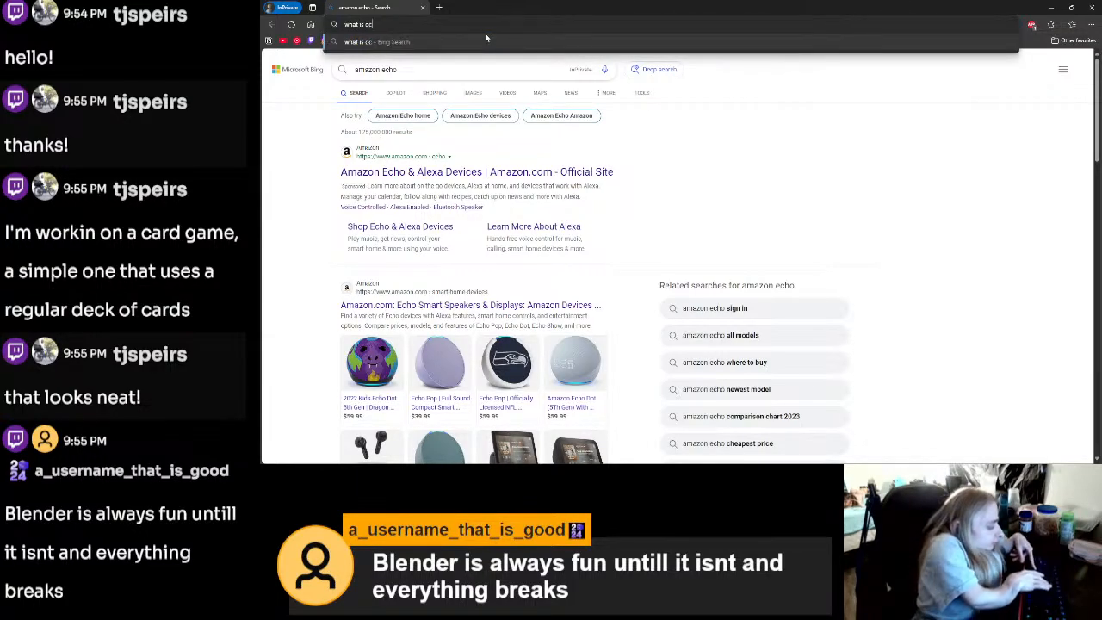
type("clusion cu")
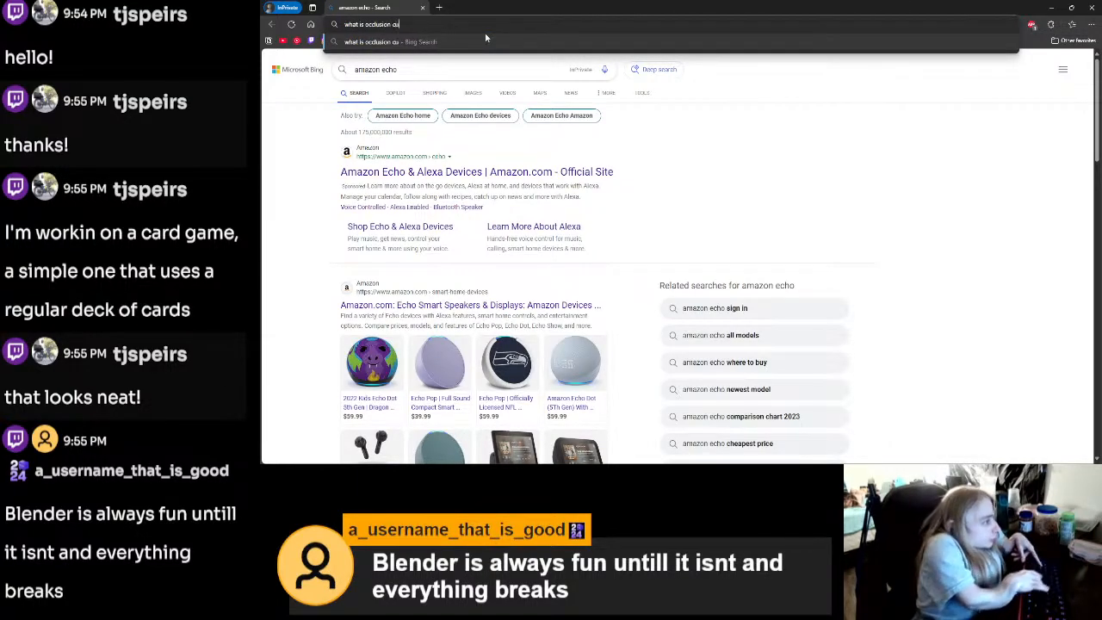
type("lling")
key("Return")
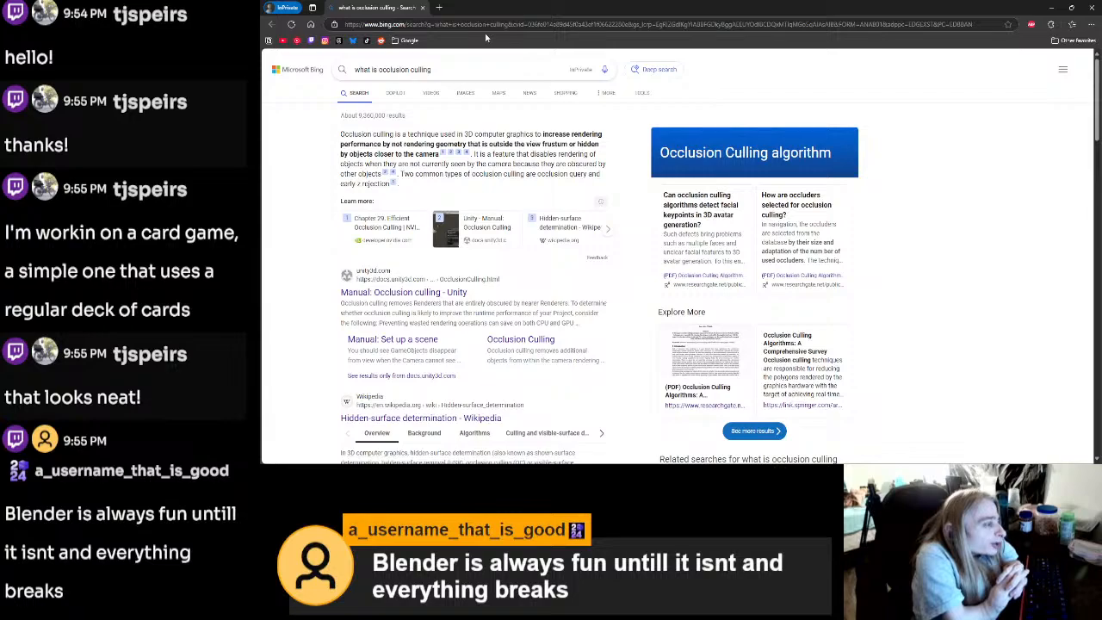
left_click(551, 445)
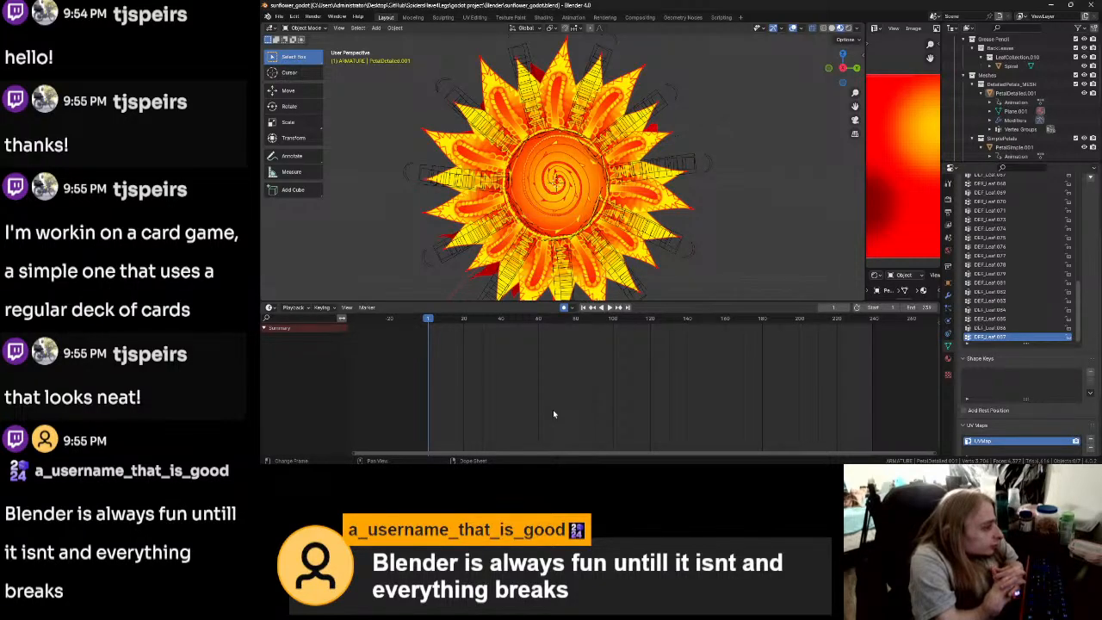
key("alt+Tab")
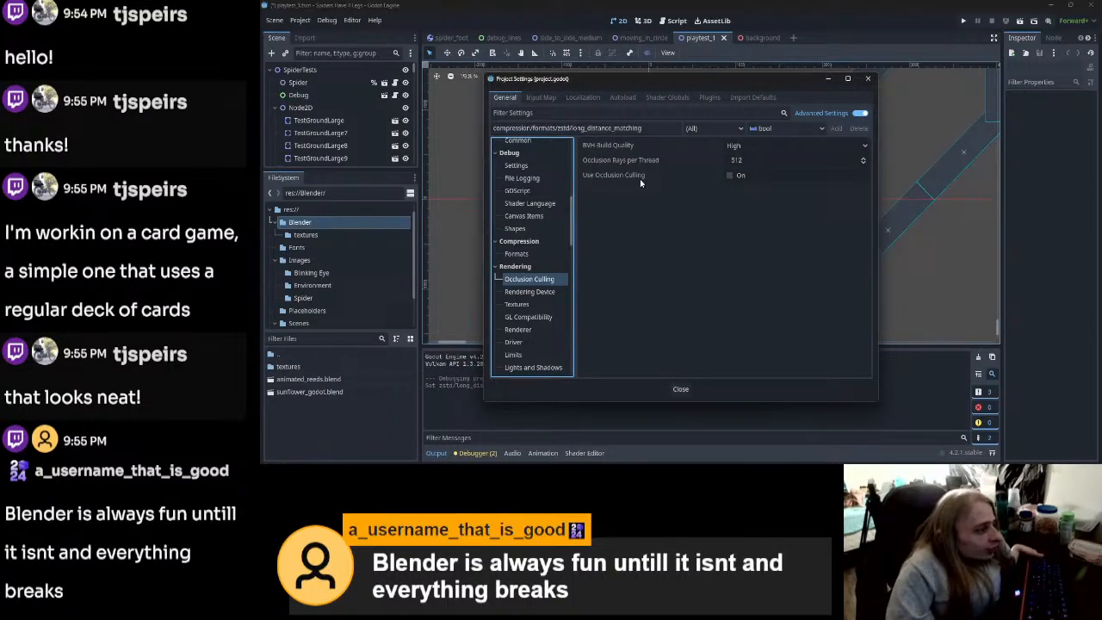
Step: Turn on Use Occlusion Culling in the project's rendering settings and playtest the level with the sunflower background
mouse_move(639, 176)
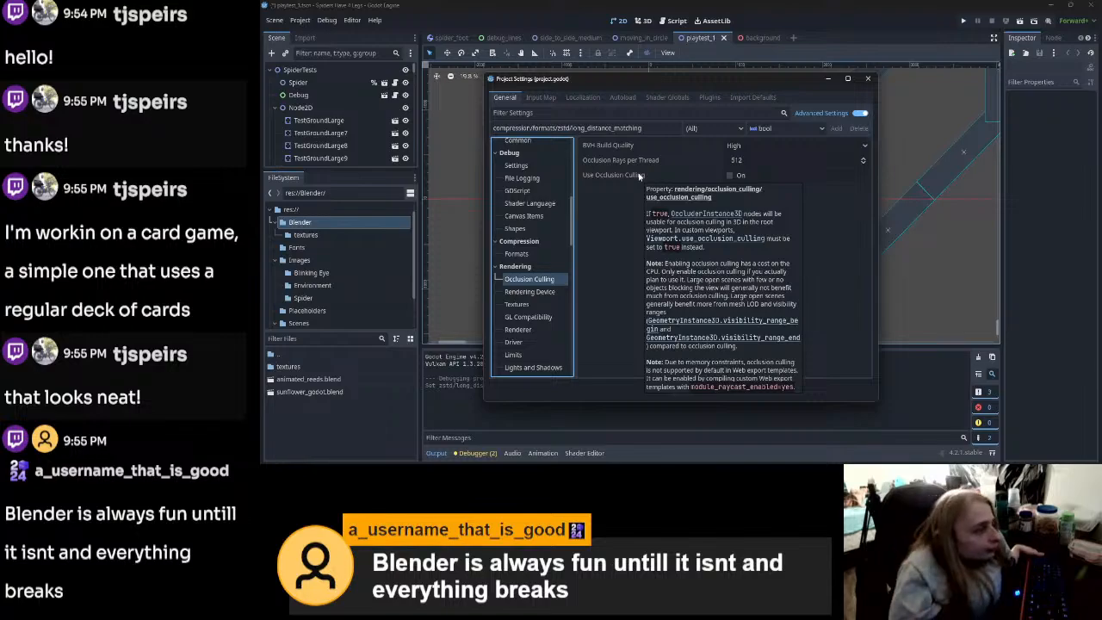
left_click(530, 294)
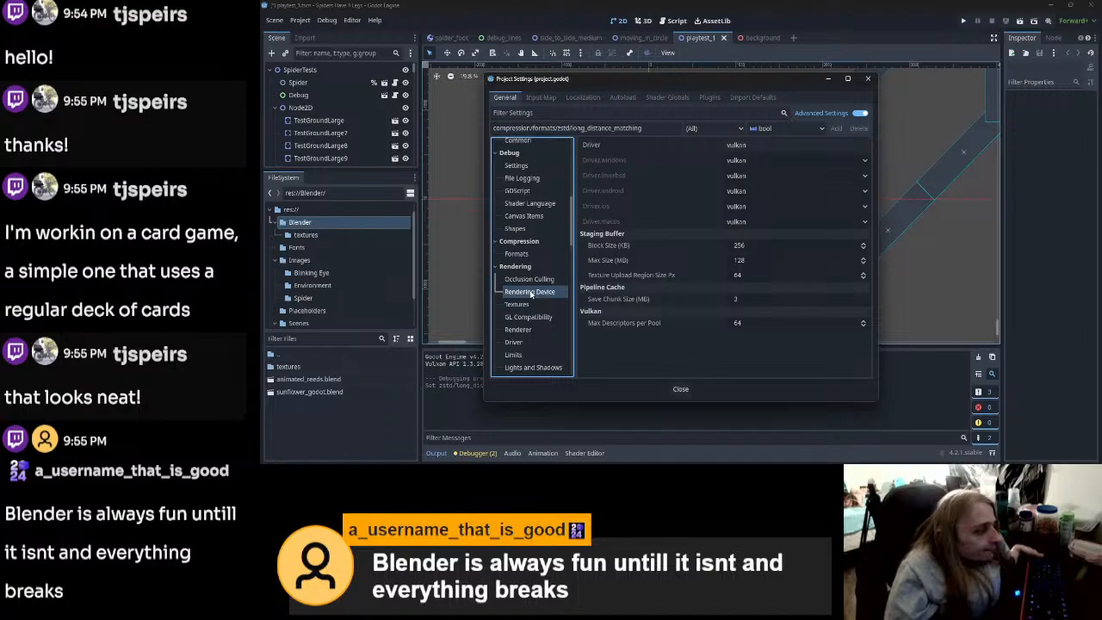
left_click(539, 267)
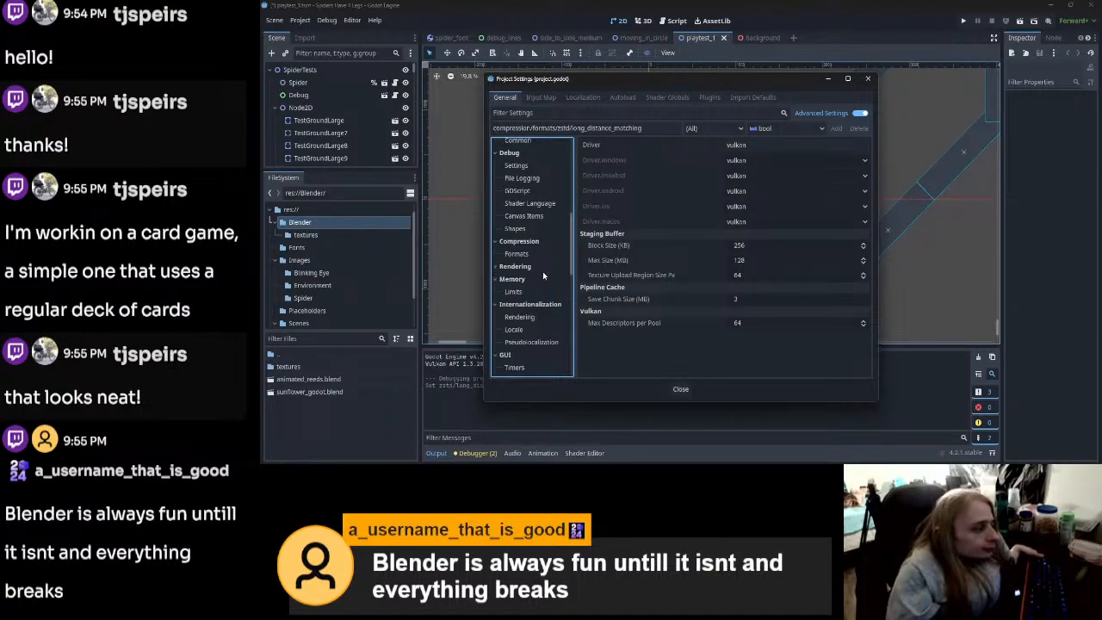
left_click(528, 304)
left_click(527, 267)
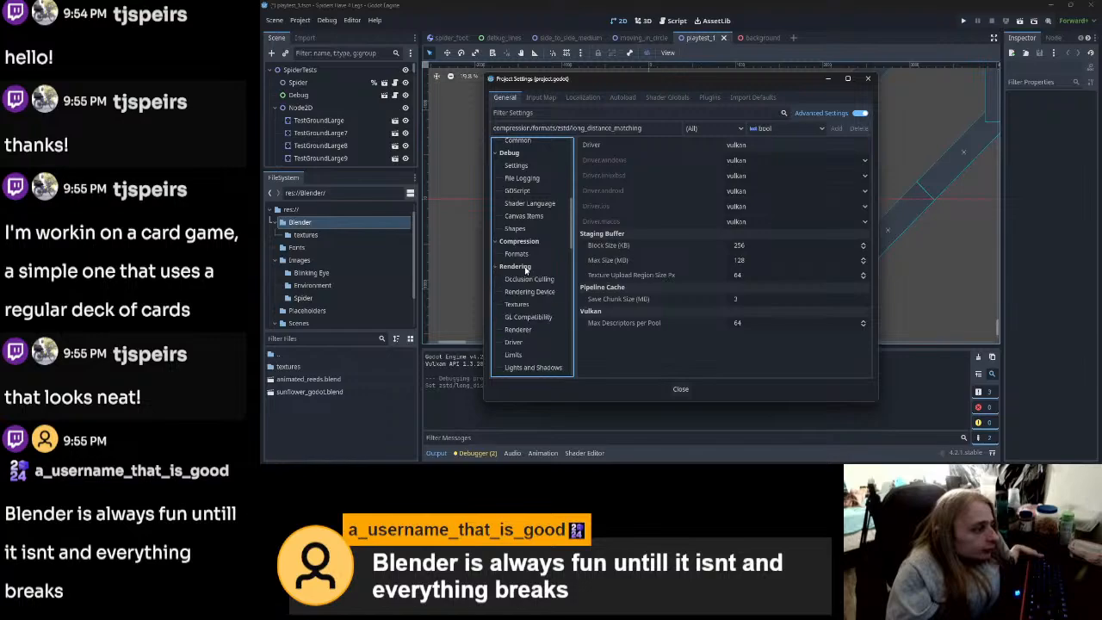
left_click(528, 280)
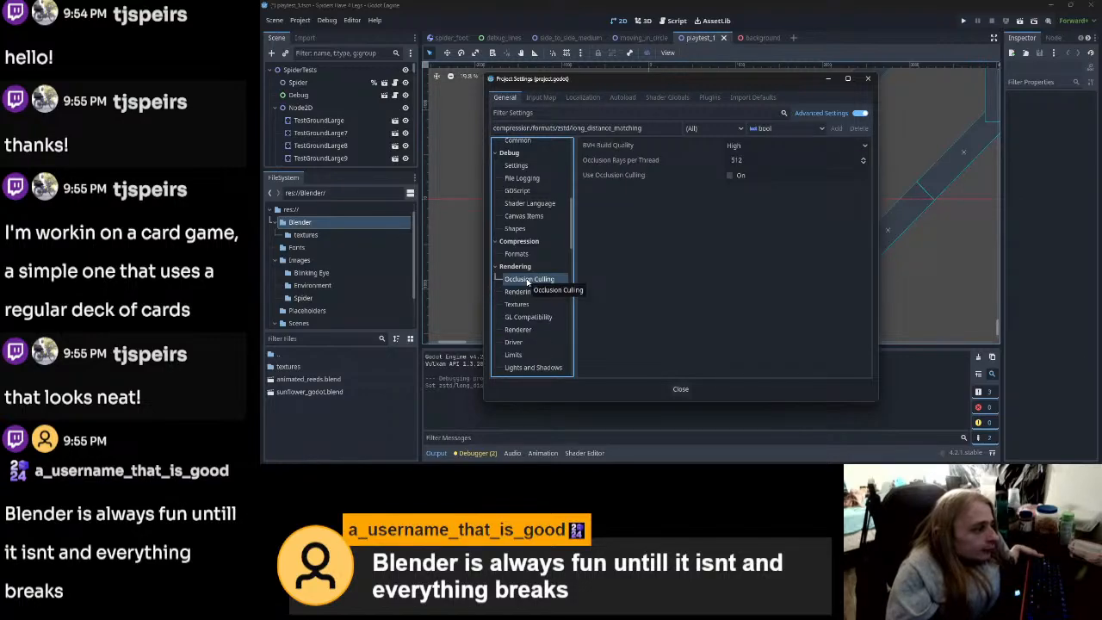
left_click(729, 176)
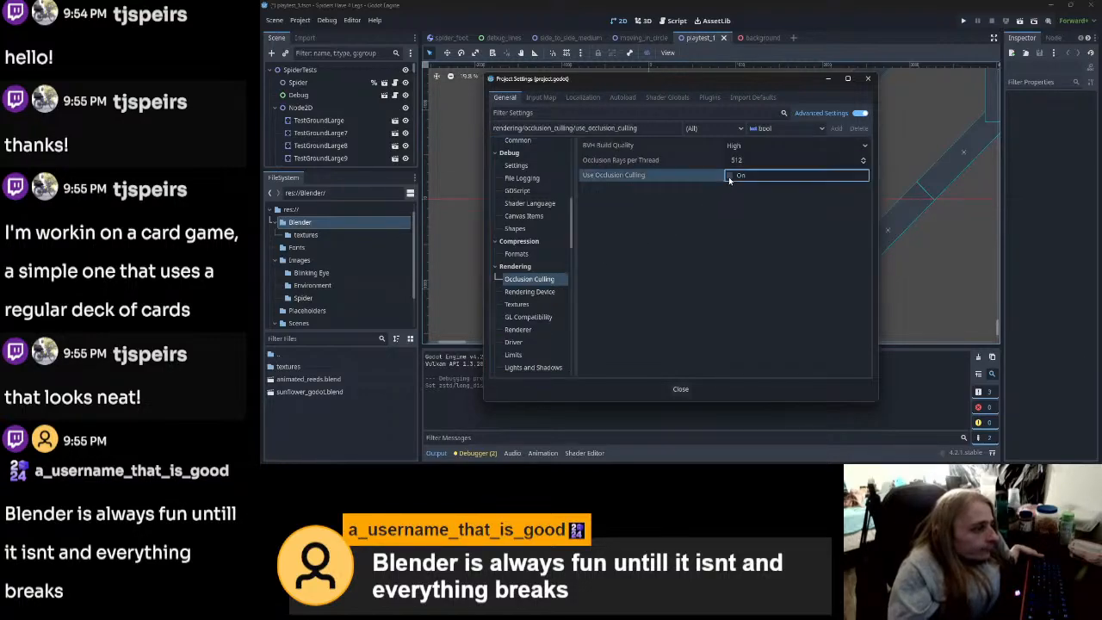
left_click(680, 388)
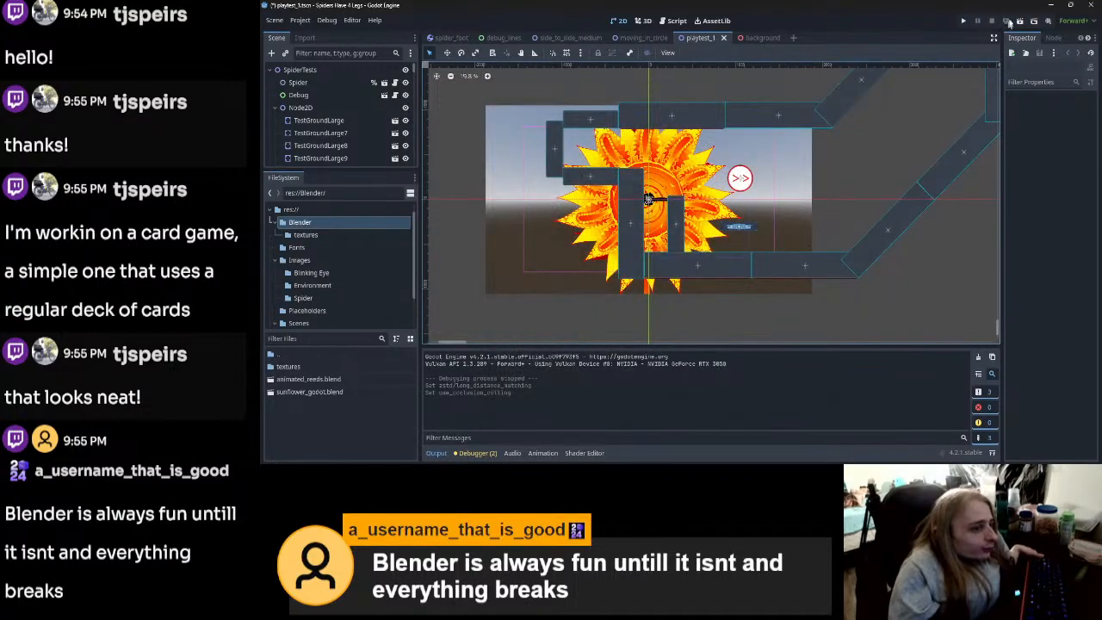
key("F5")
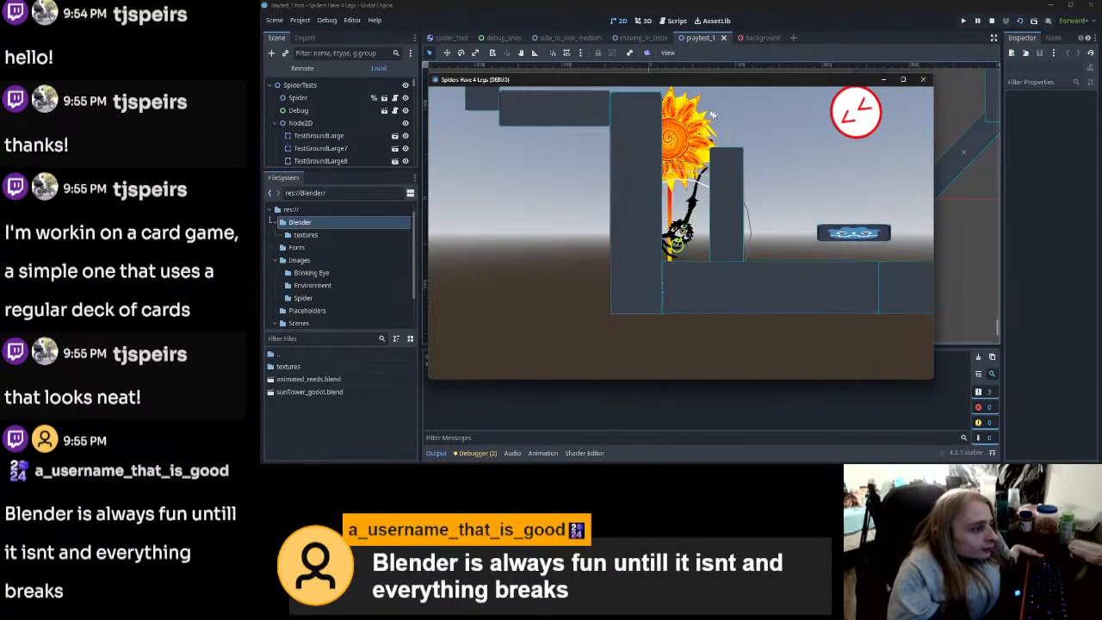
left_click(929, 78)
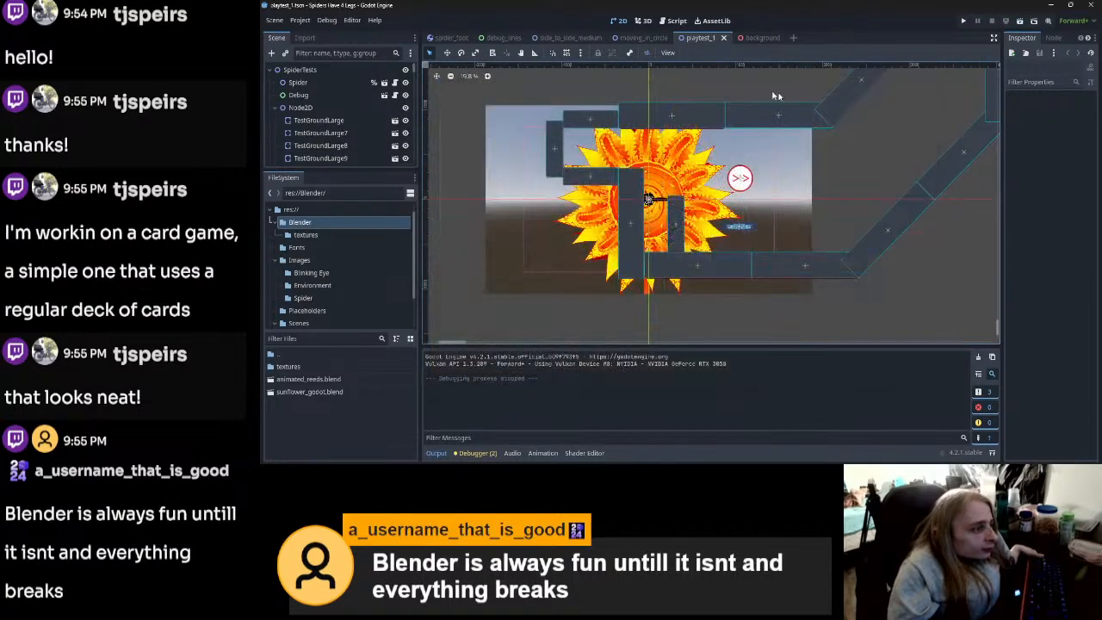
Step: Turn Use Occlusion Culling back off in the project settings
left_click(301, 20)
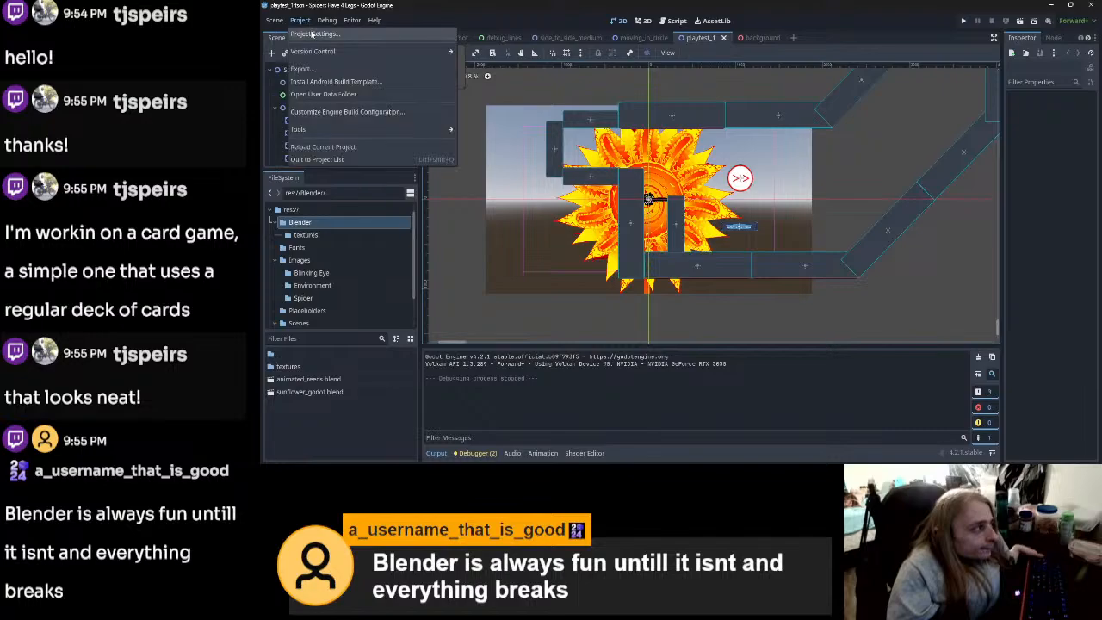
left_click(314, 36)
left_click(729, 174)
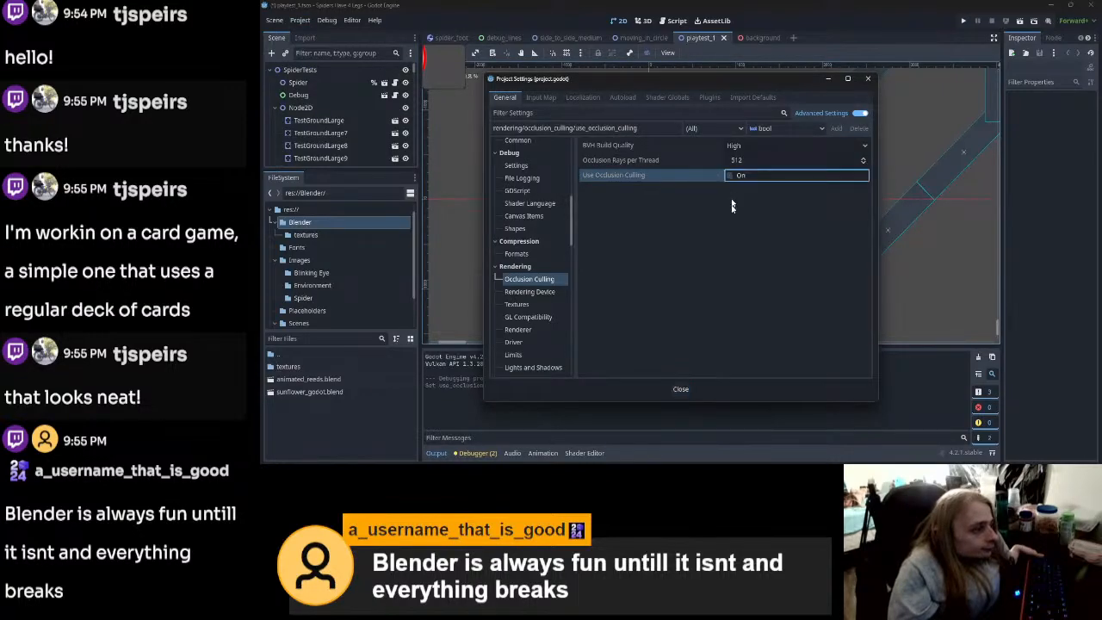
Step: Examine the project's Rendering Device, Textures, Renderer, Driver and Limits rendering settings, including WebP Compression Method and Rendering Method, and close the settings
left_click(529, 292)
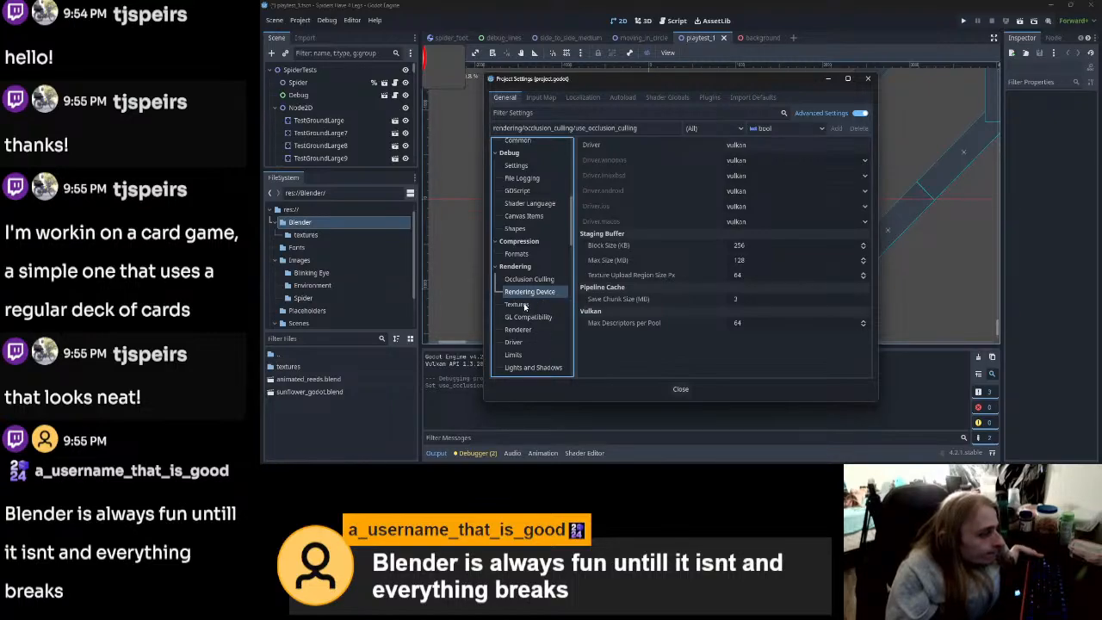
left_click(522, 306)
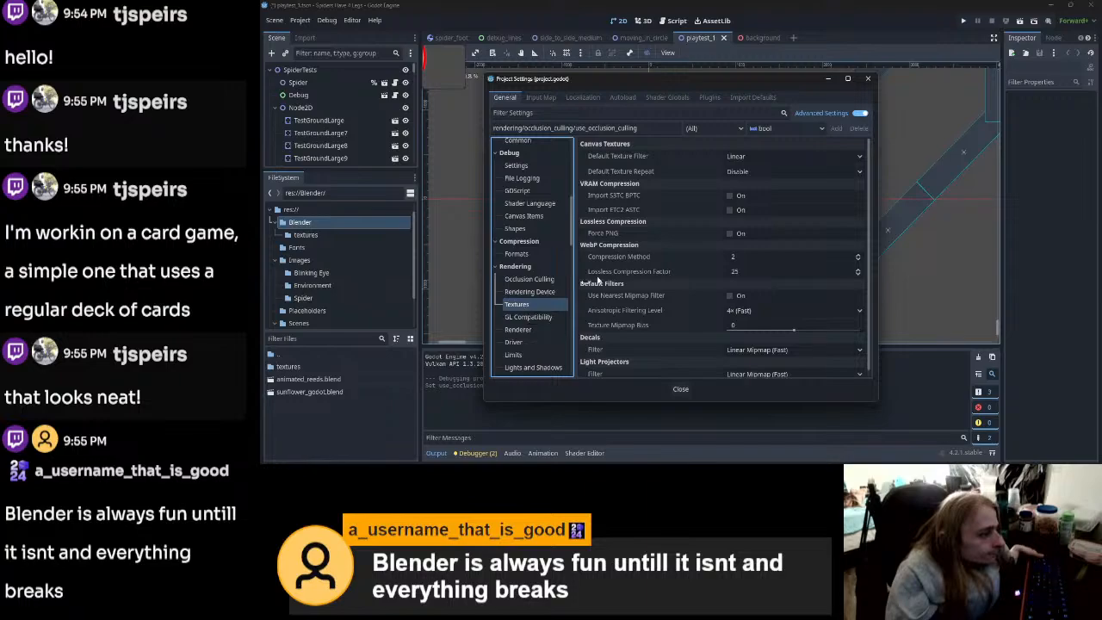
mouse_move(627, 257)
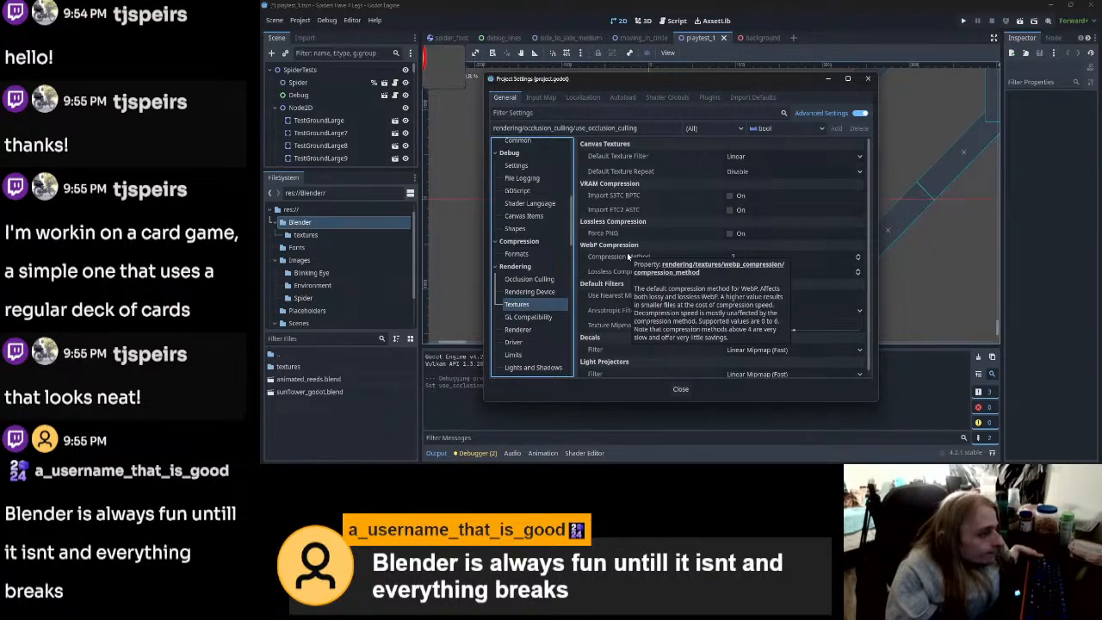
scroll(594, 275, "down", 1)
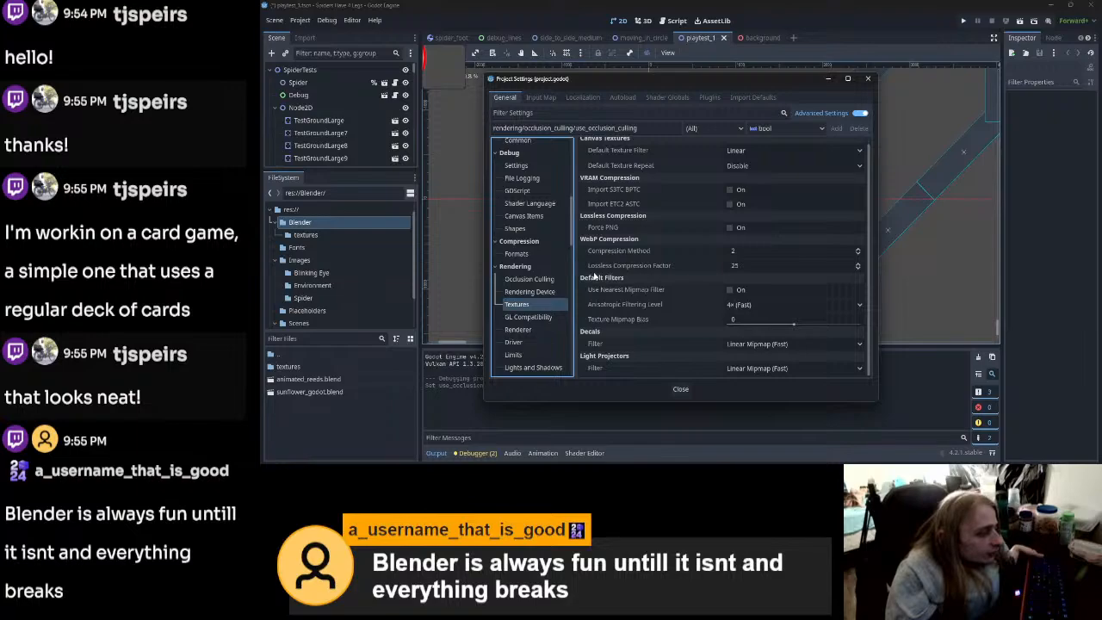
left_click(525, 330)
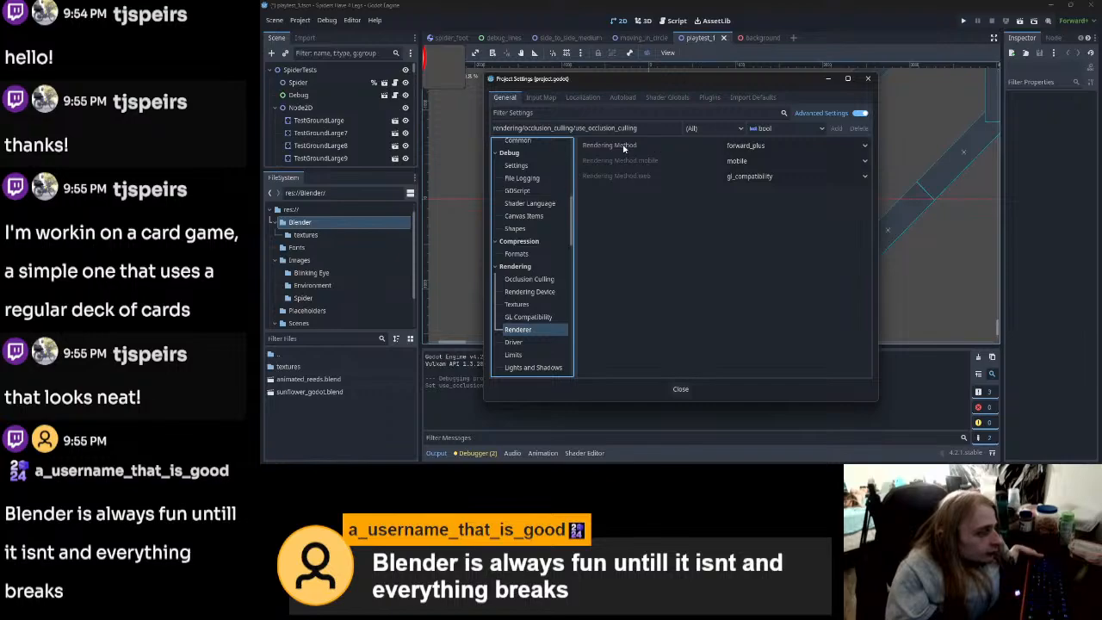
mouse_move(624, 149)
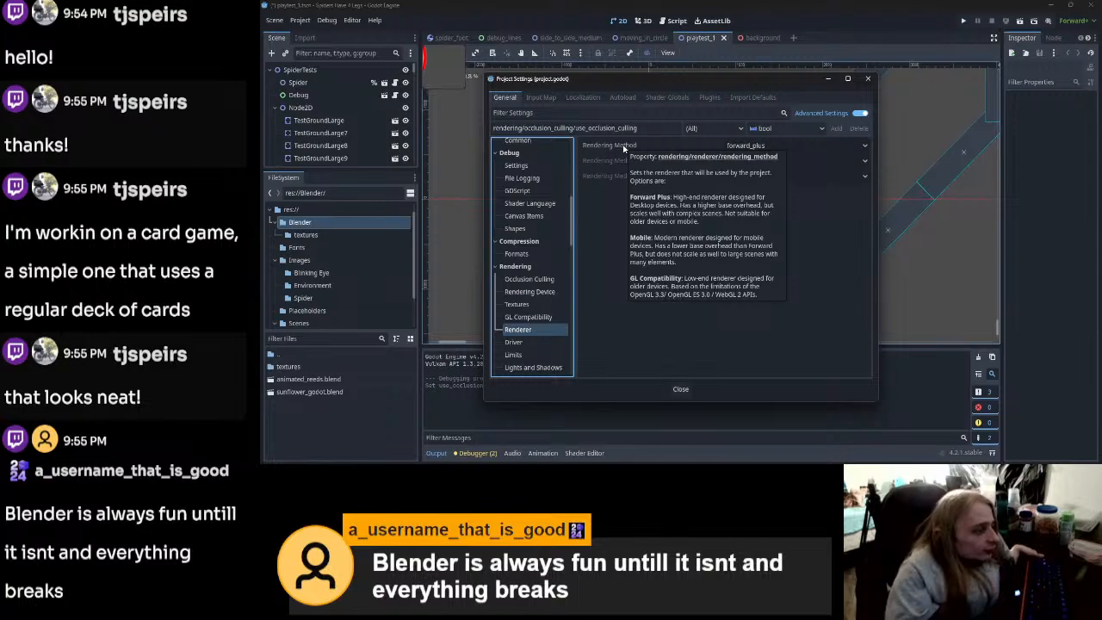
scroll(534, 252, "down", 1)
scroll(533, 252, "down", 2)
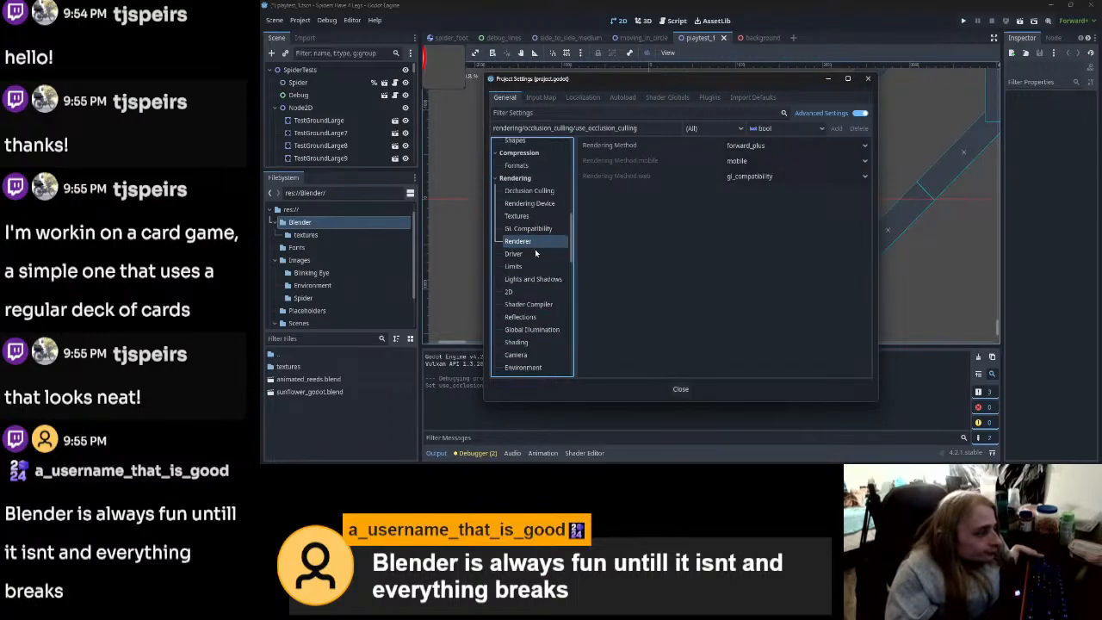
left_click(531, 254)
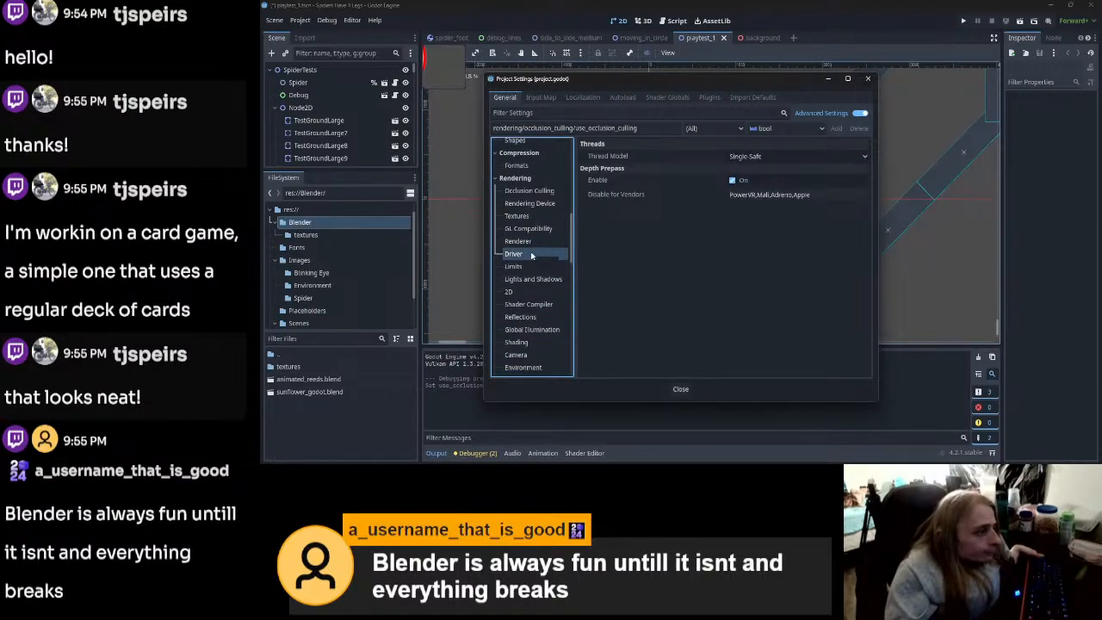
left_click(529, 267)
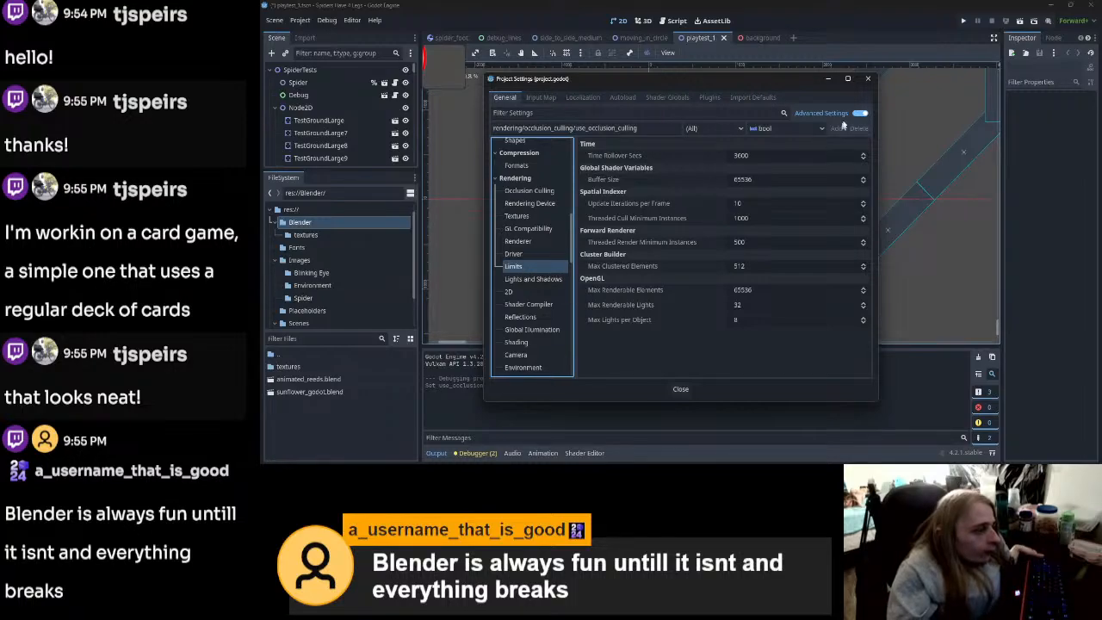
left_click(867, 79)
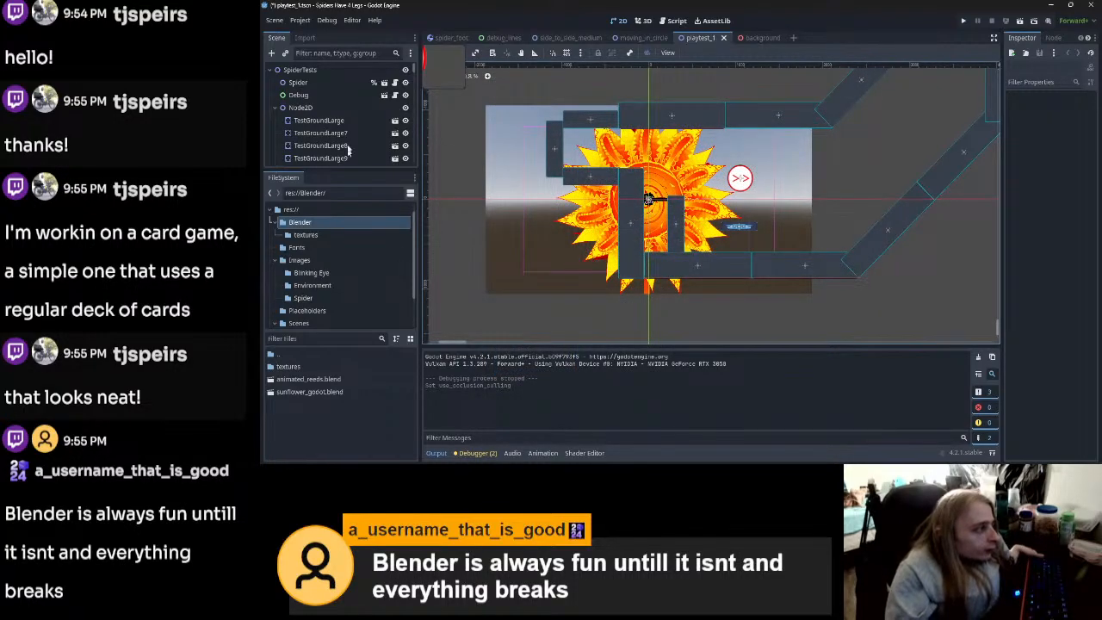
Step: Turn on Ignore Occlusion Culling for the sunflower's PetalSimple_001 mesh in the background scene and save the scene
scroll(348, 138, "down", 5)
scroll(350, 141, "up", 5)
left_click(751, 40)
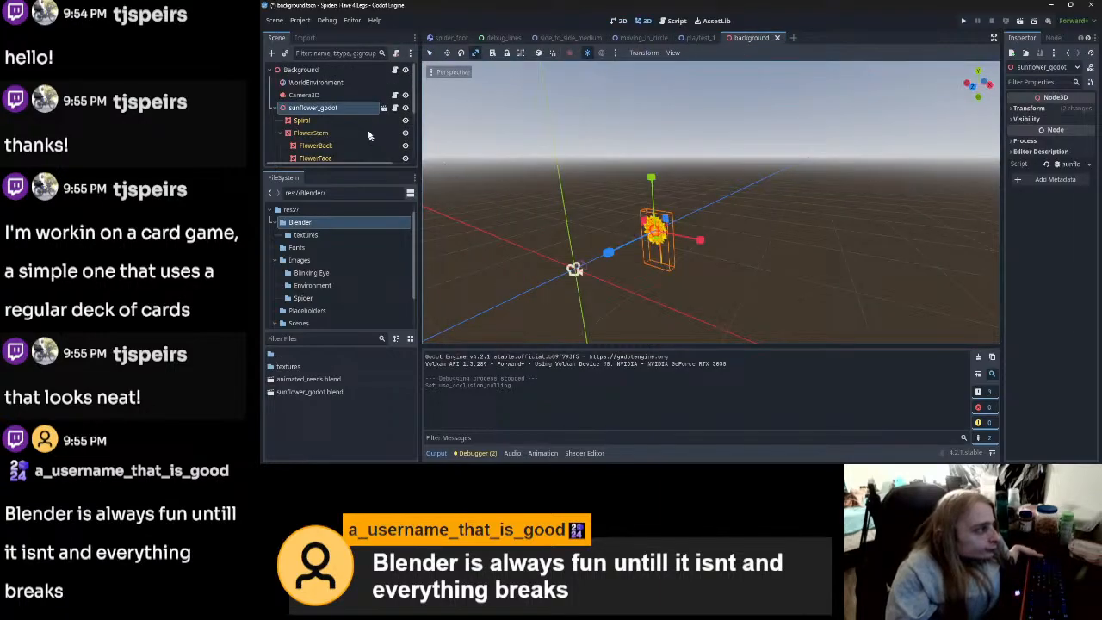
scroll(309, 122, "down", 3)
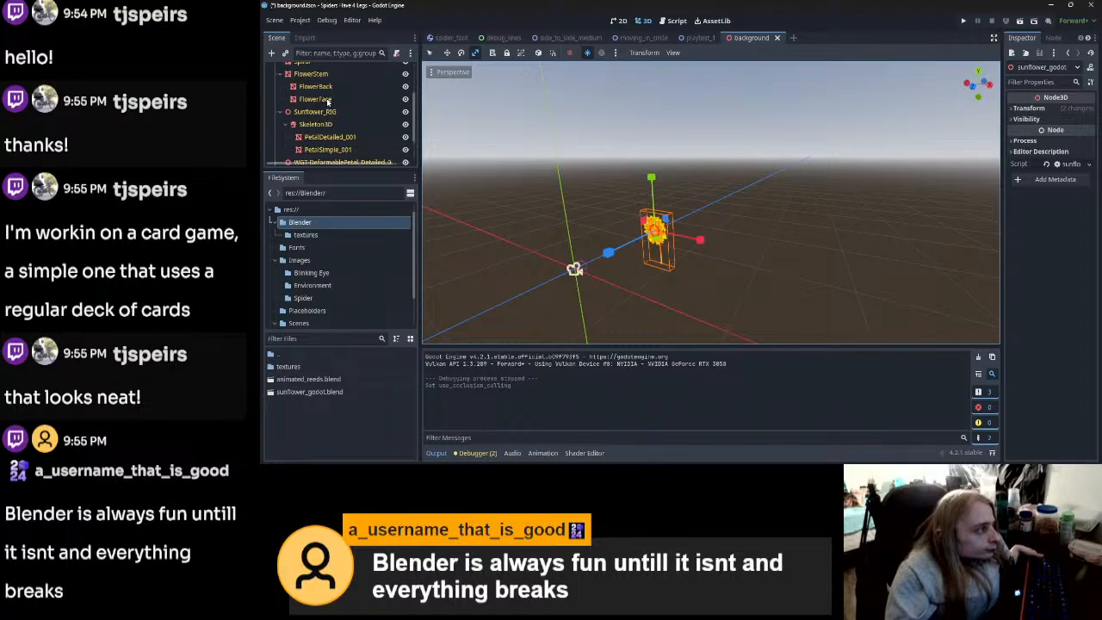
left_click(327, 102)
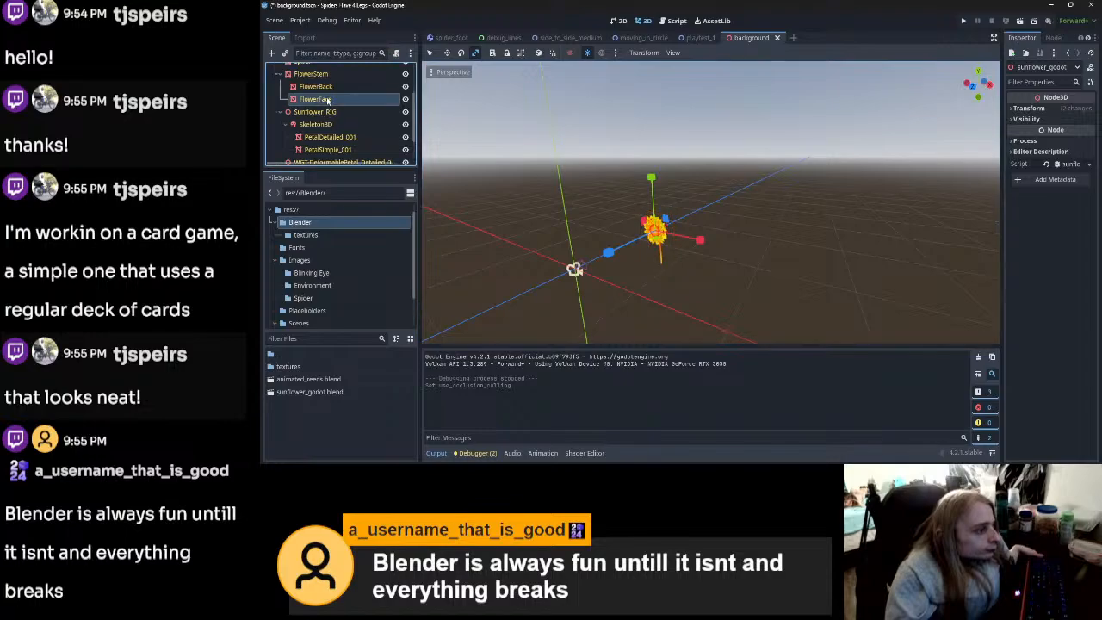
left_click(339, 152)
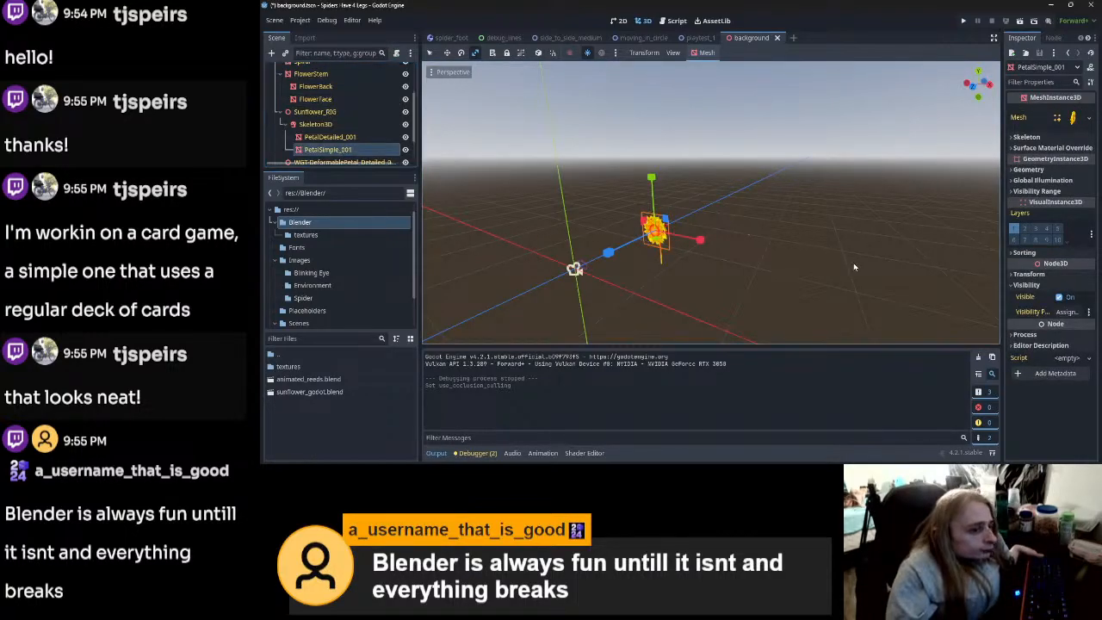
left_click(1035, 171)
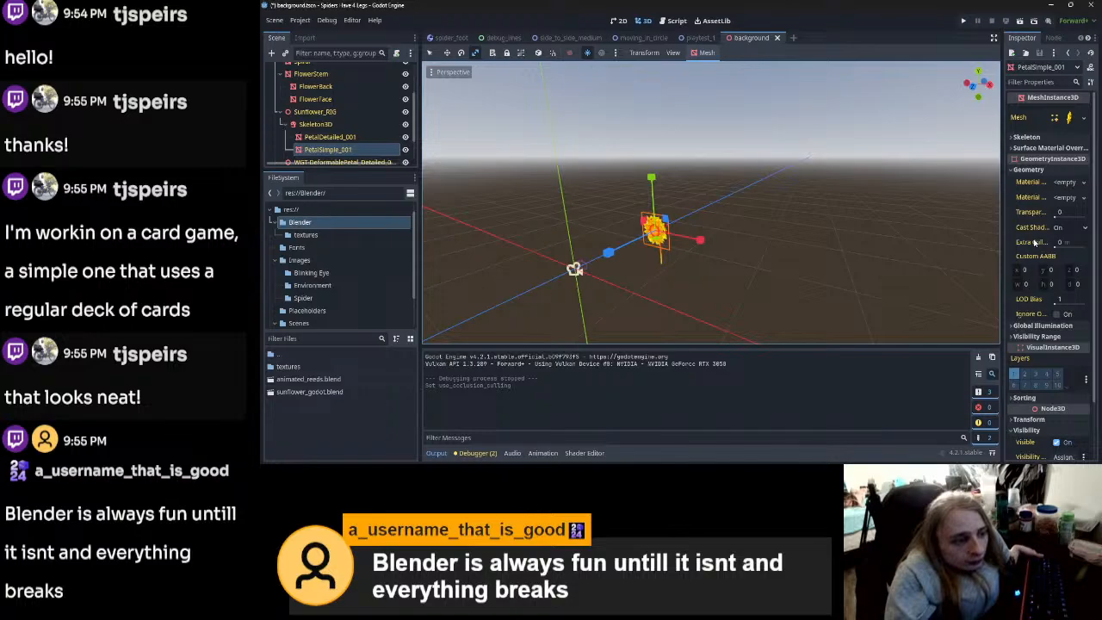
mouse_move(1033, 243)
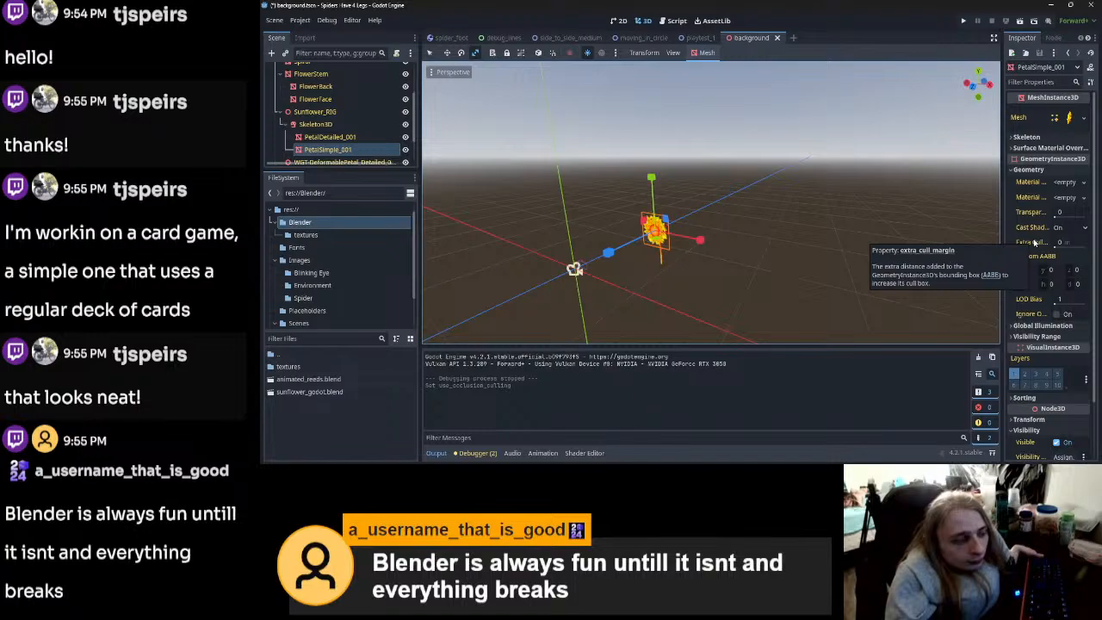
left_click(1056, 314)
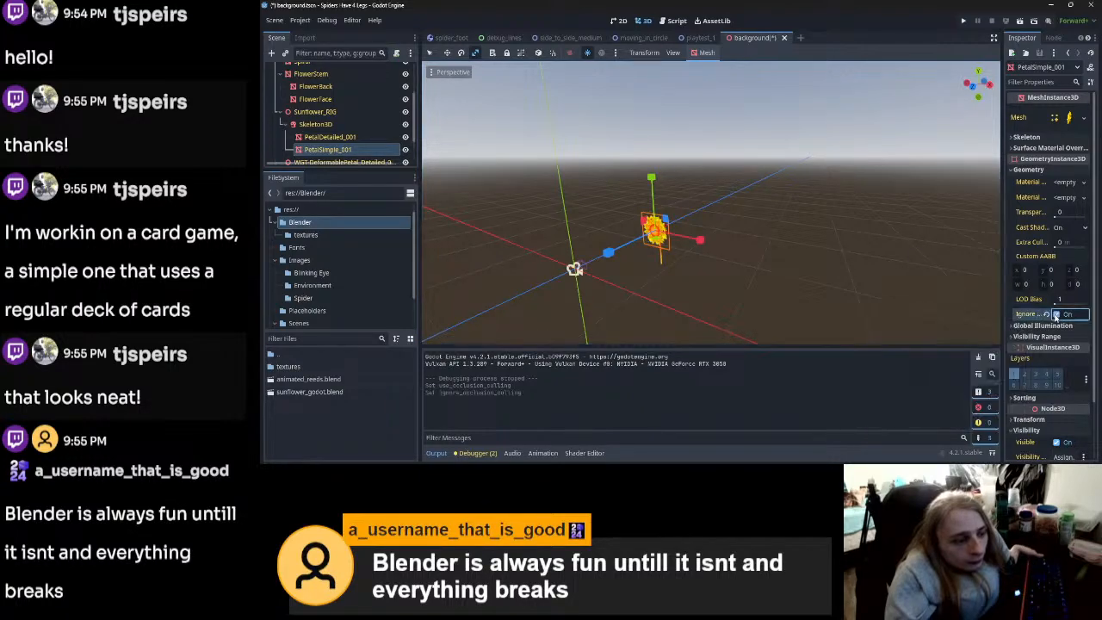
key("ctrl+s")
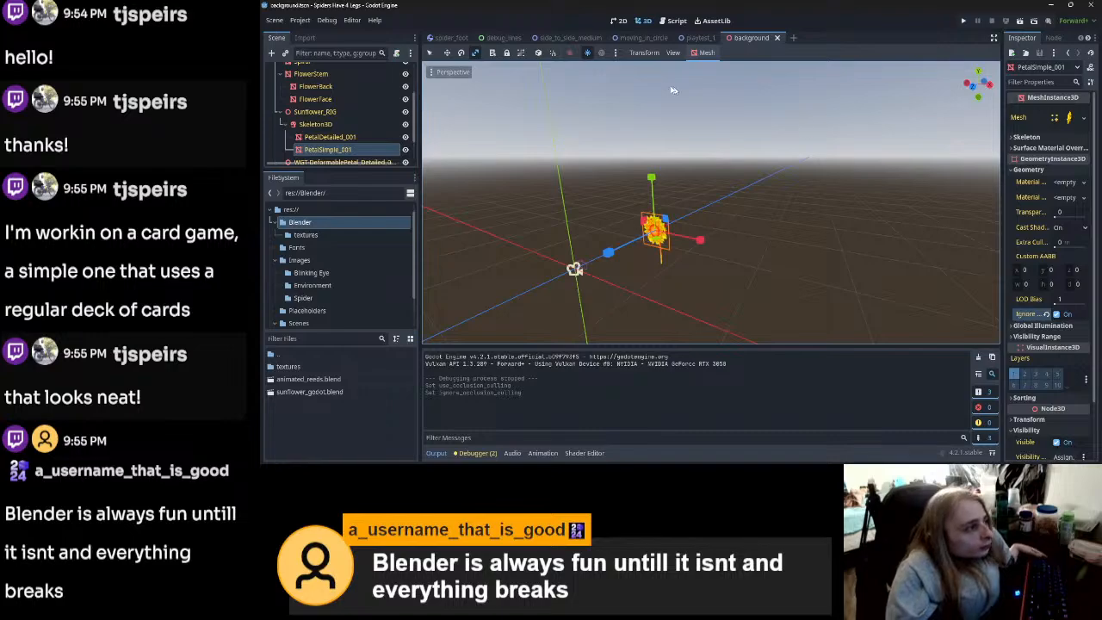
Step: Set the LOD Bias of the PetalSimple_001 mesh to 5
scroll(642, 252, "up", 5)
middle_click_drag(596, 253, 955, 269)
scroll(618, 237, "down", 8)
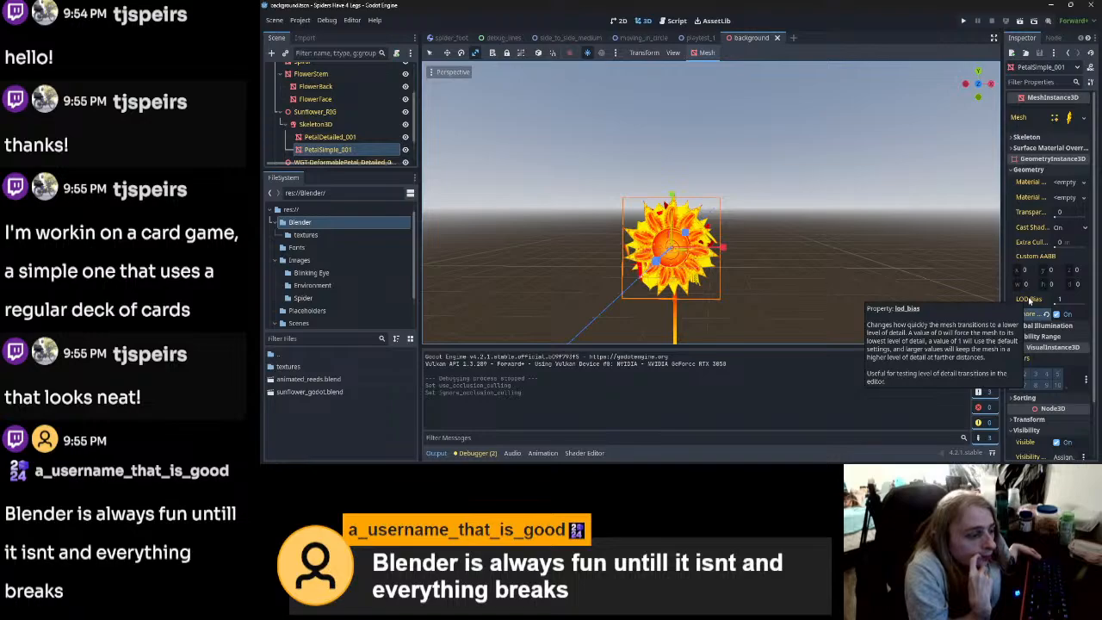
left_click(1065, 299)
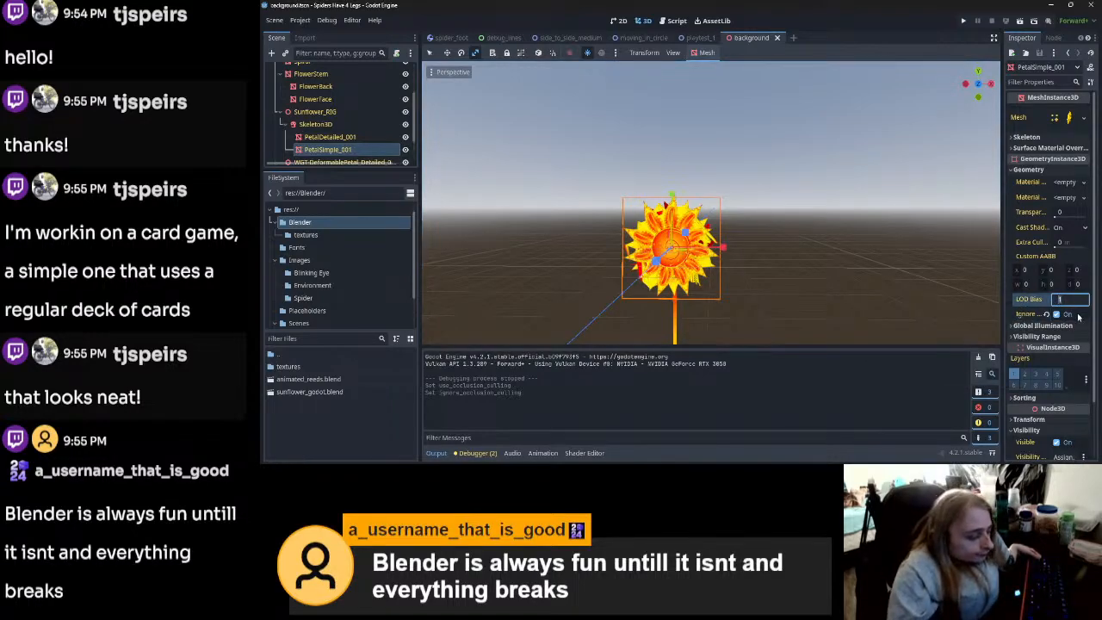
key("Return")
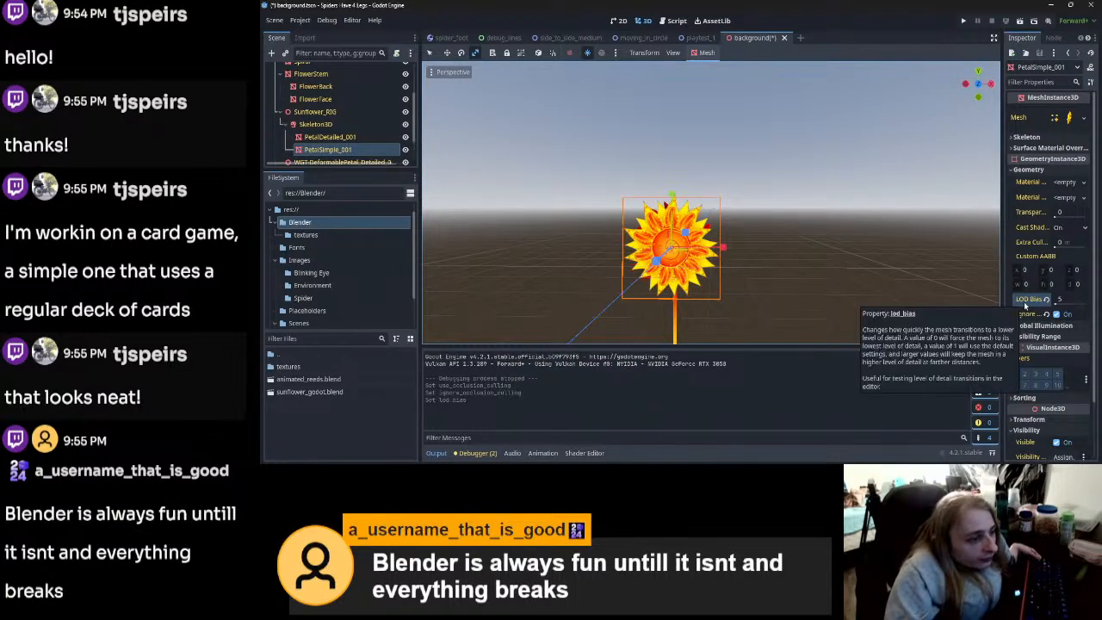
Step: Set the LOD Bias of the PetalSimple_001 mesh to 50 and check the petals from near and far
scroll(666, 250, "up", 5)
scroll(662, 252, "down", 7)
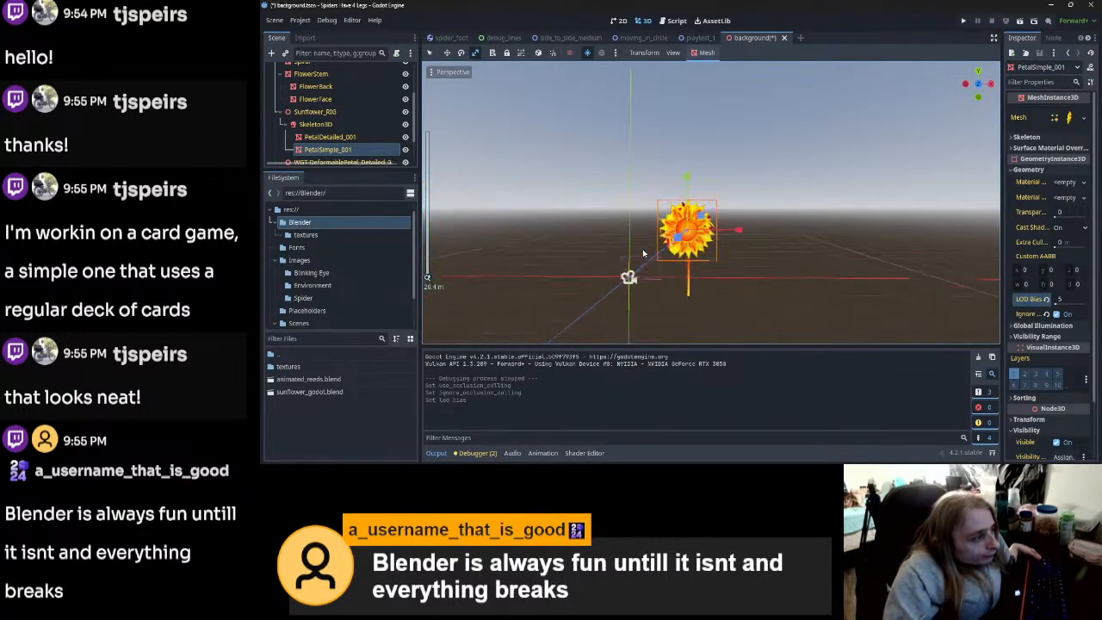
scroll(662, 252, "up", 4)
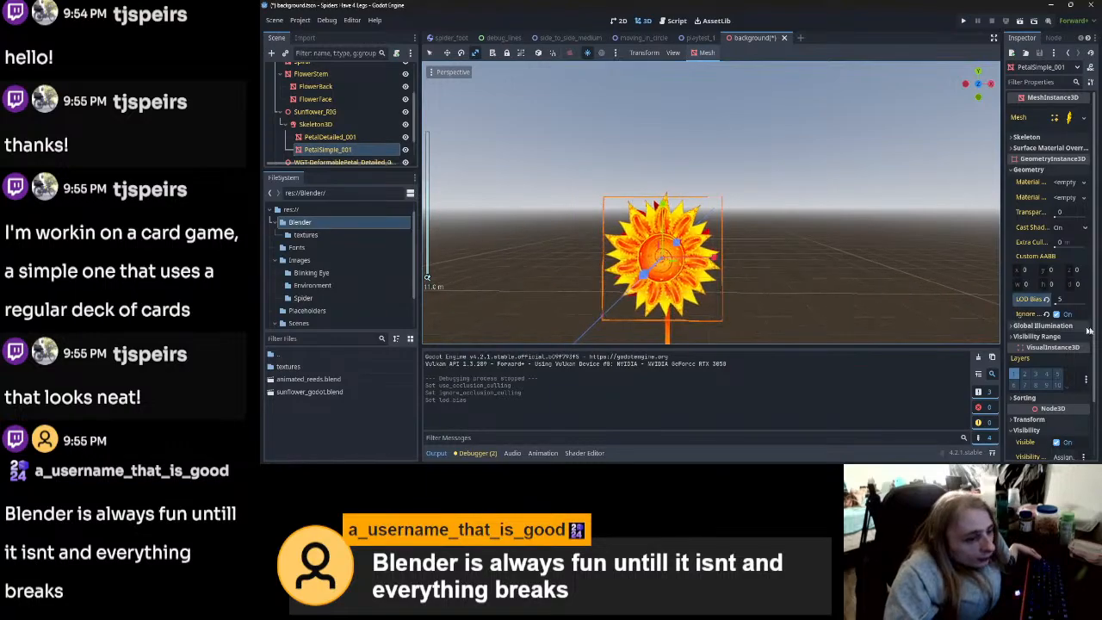
left_click(1061, 300)
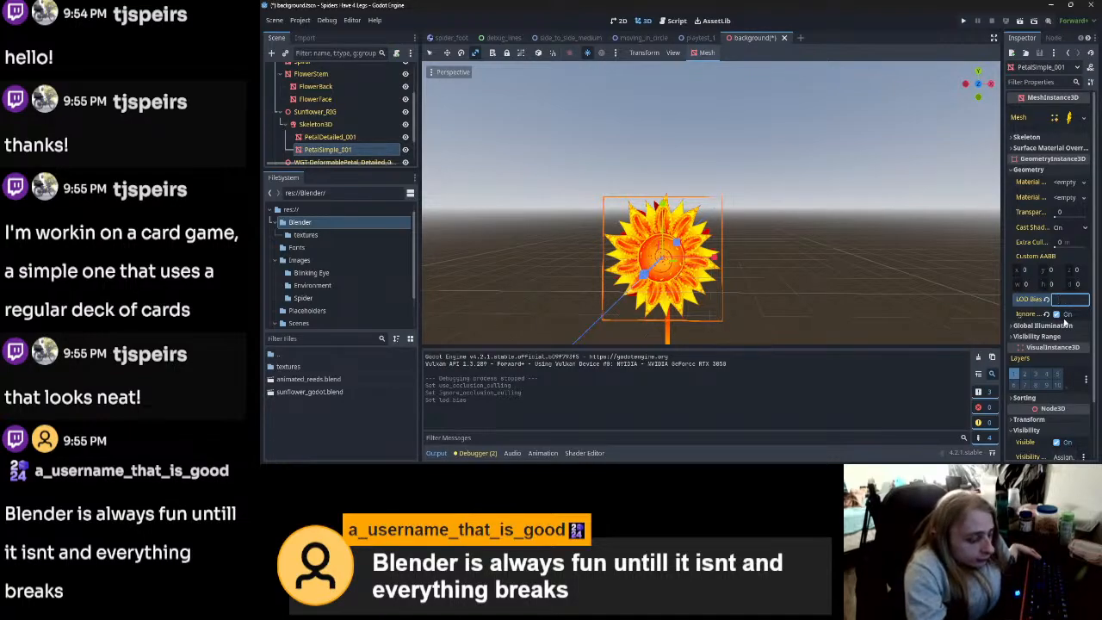
key("Return")
scroll(713, 275, "down", 6)
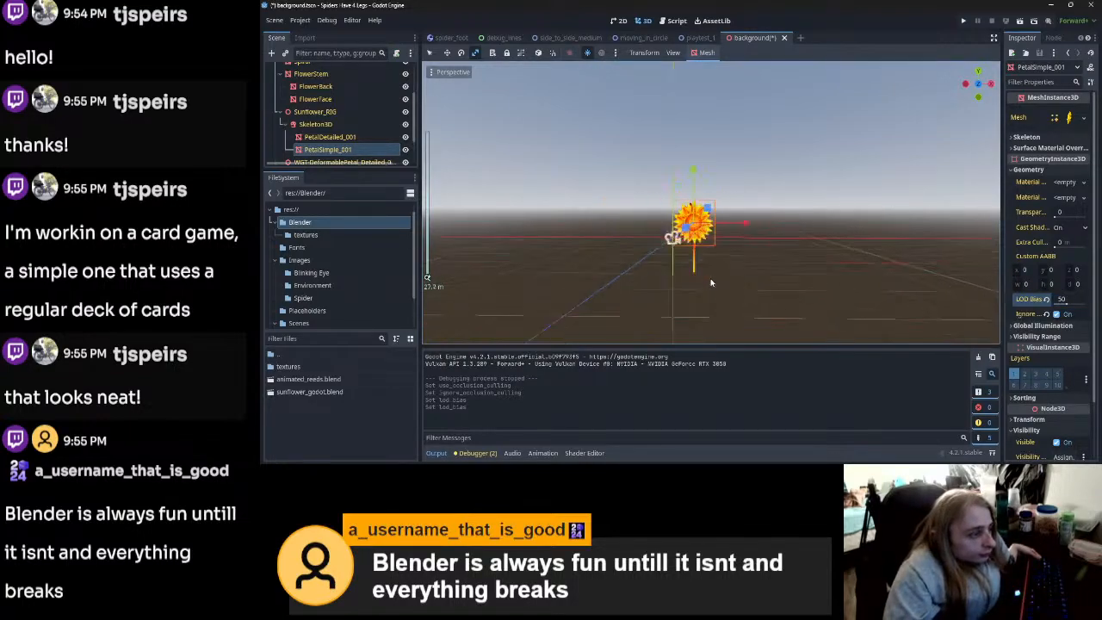
scroll(714, 279, "down", 4)
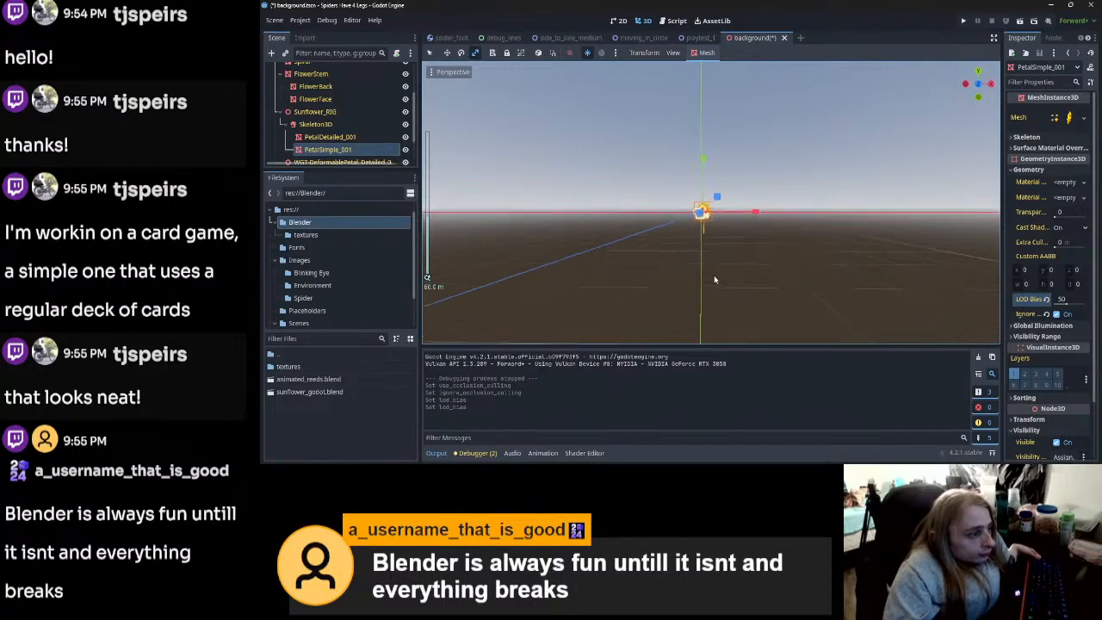
scroll(735, 265, "up", 3)
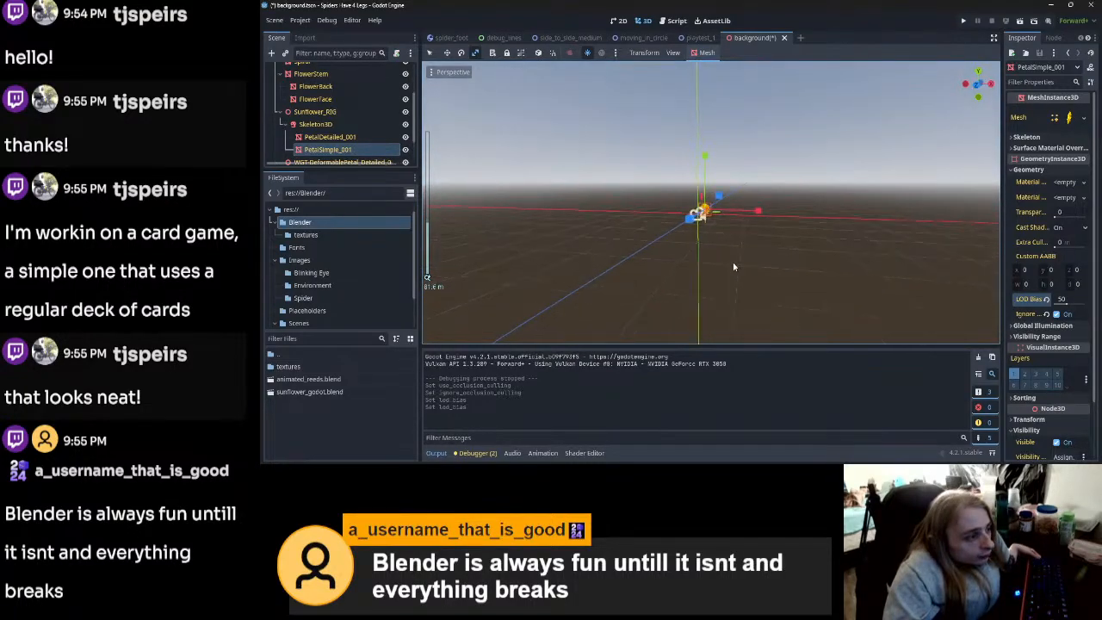
scroll(733, 267, "down", 3)
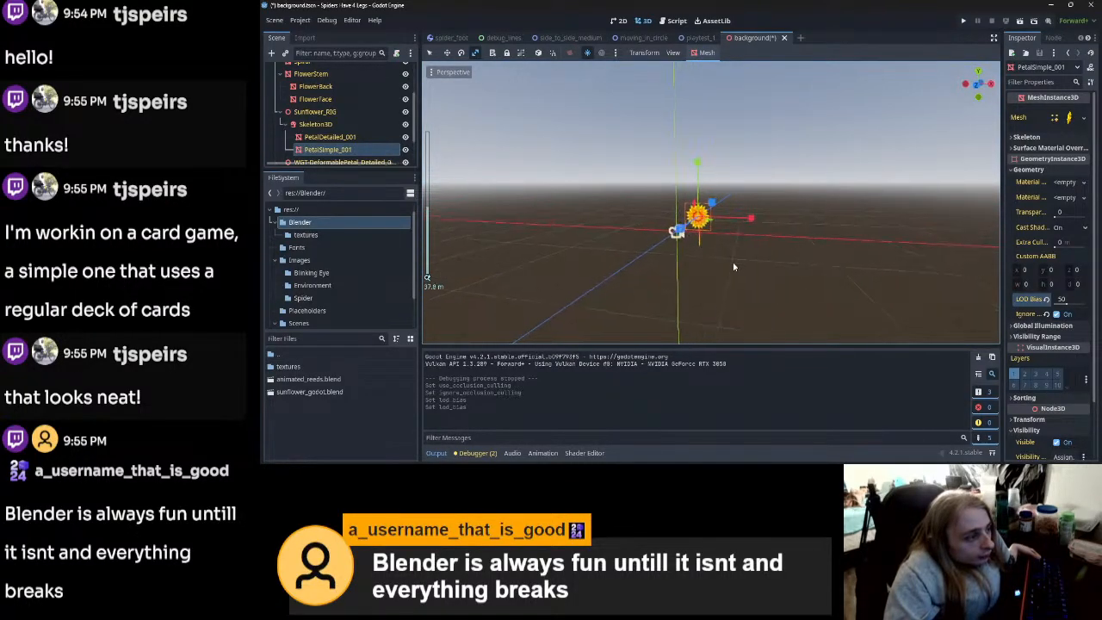
scroll(733, 267, "up", 1)
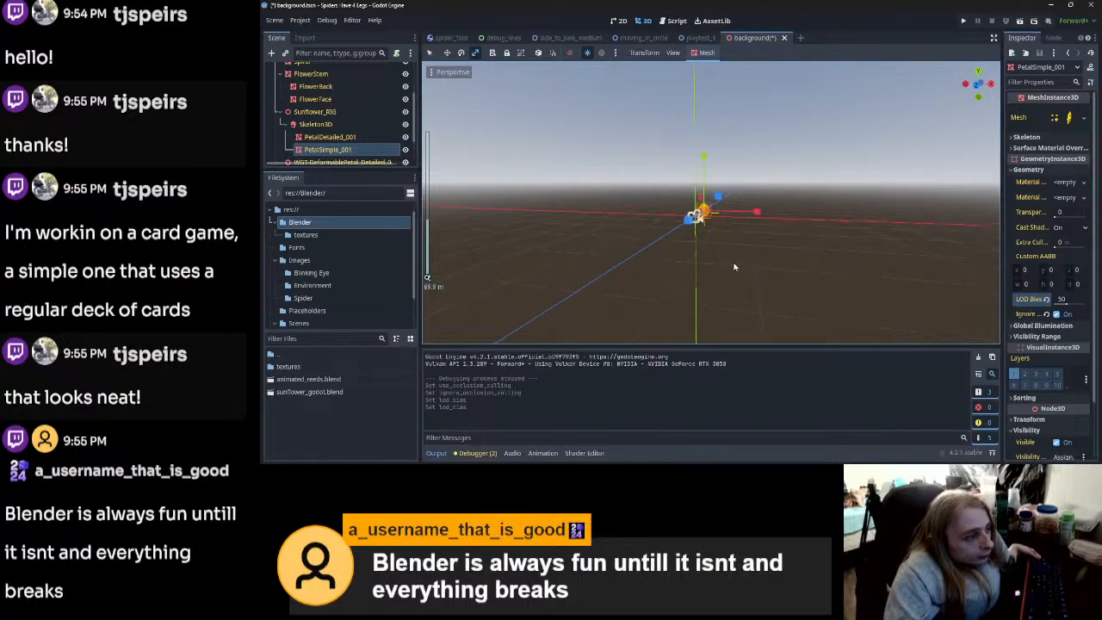
Step: Try an LOD Bias of 30 on the PetalSimple_001 mesh and compare the petals at several viewing distances
left_click(1067, 300)
type("30")
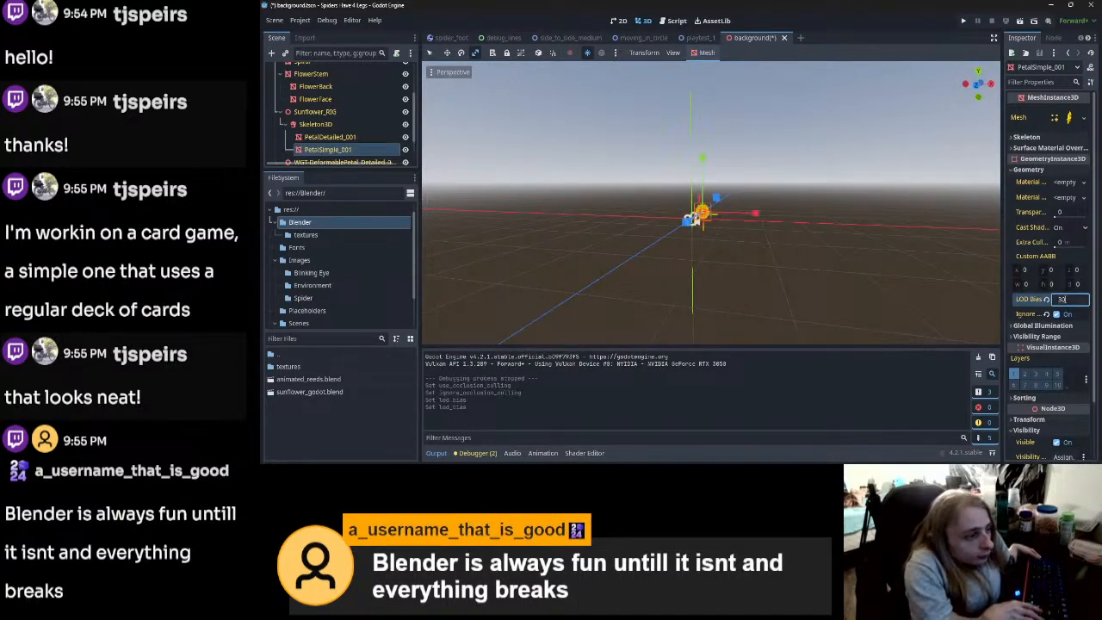
key("Return")
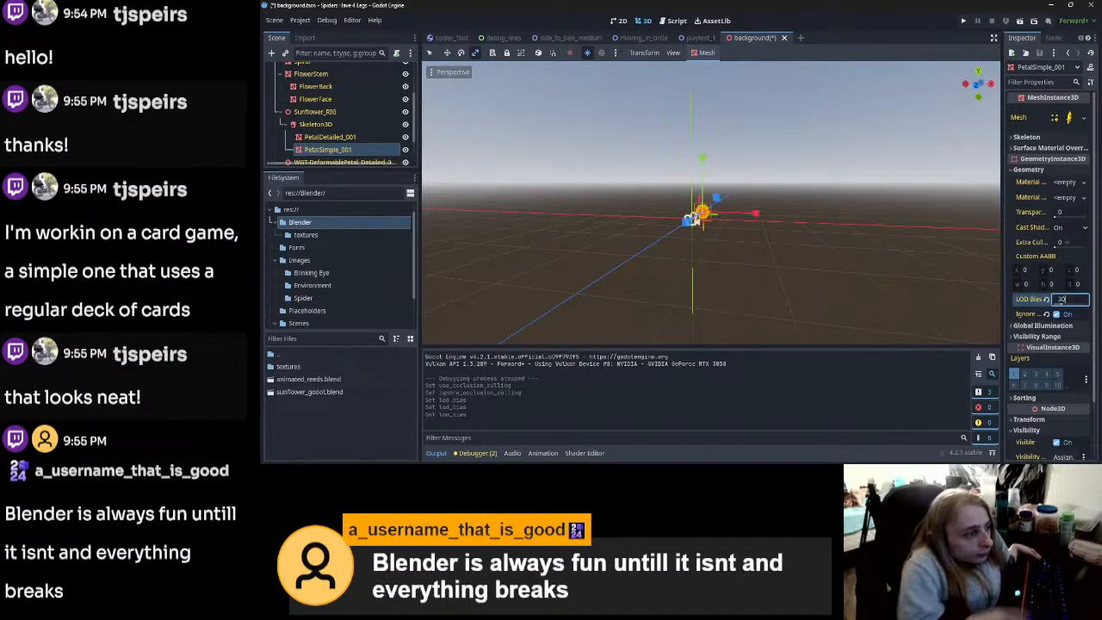
scroll(785, 281, "up", 5)
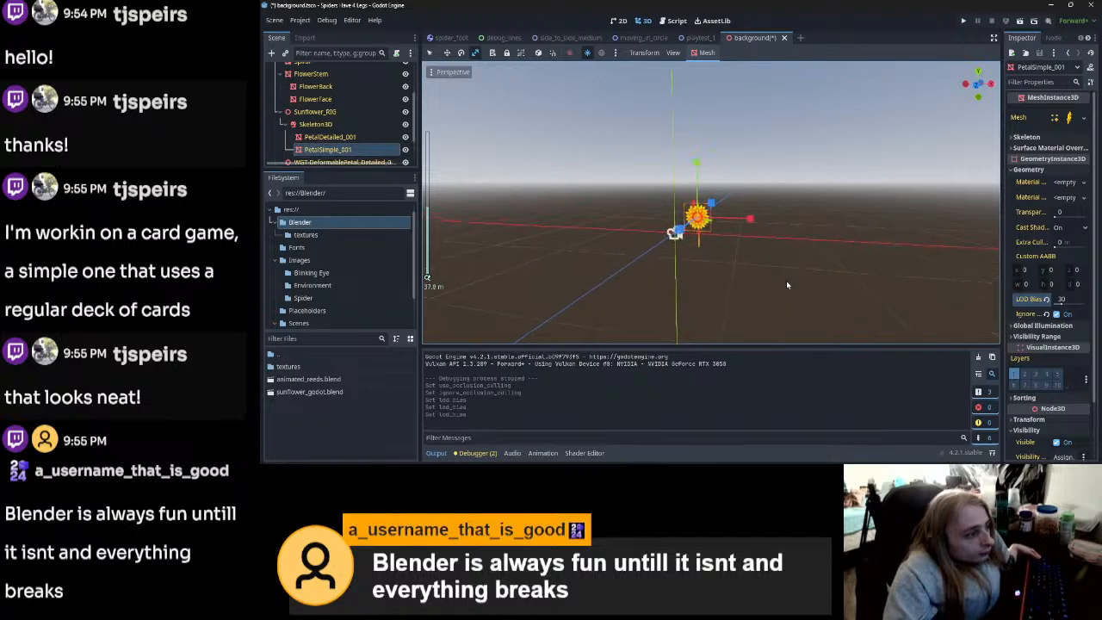
scroll(786, 280, "down", 5)
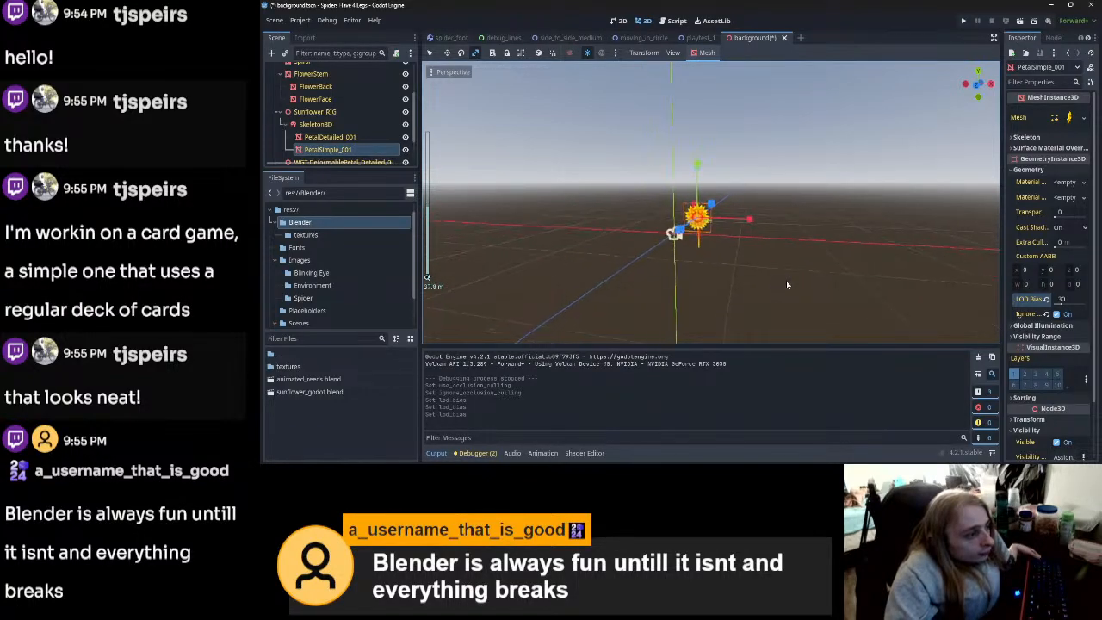
scroll(787, 283, "up", 5)
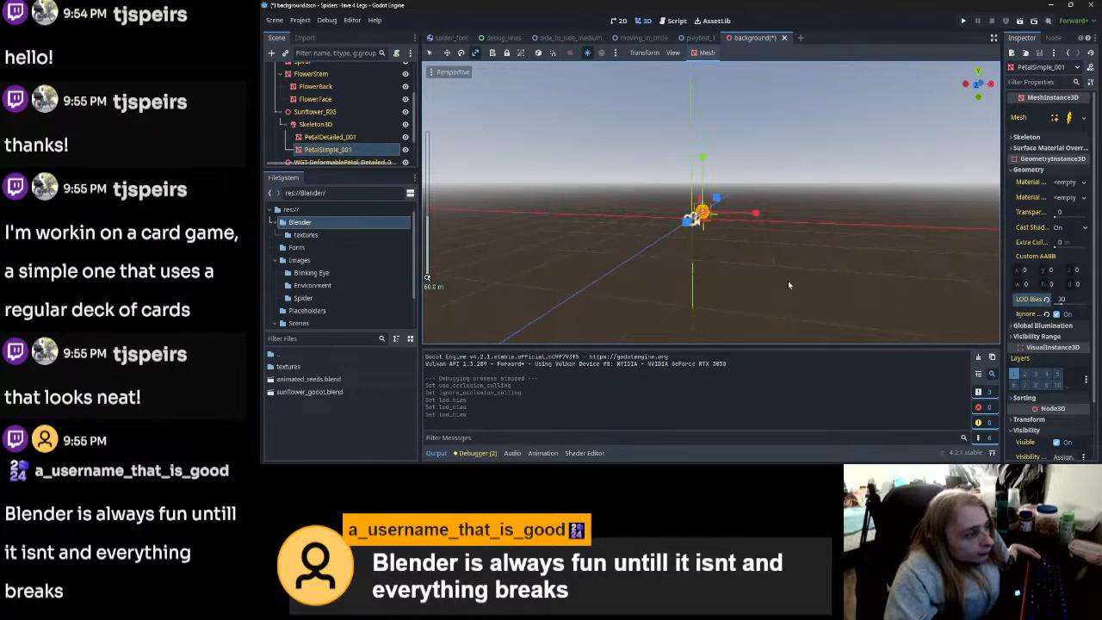
Step: Lower the LOD Bias of the PetalSimple_001 mesh to 20 and inspect the petals at different distances
left_click(1071, 300)
type("20")
key("Return")
scroll(713, 250, "down", 6)
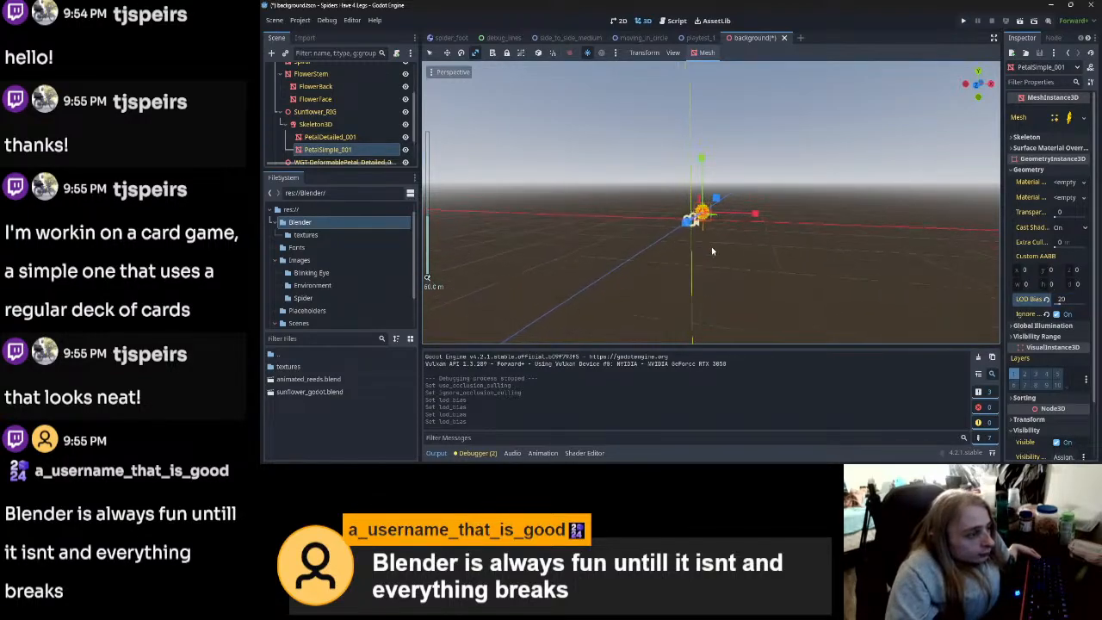
scroll(712, 250, "up", 5)
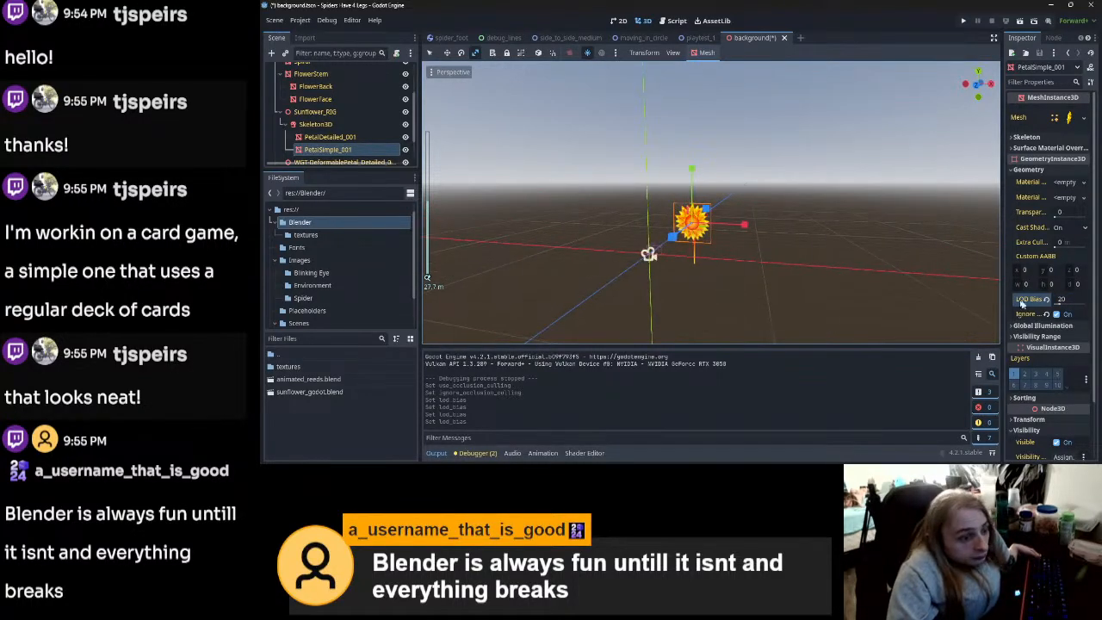
Step: Try an LOD Bias of 10 on the PetalSimple_001 mesh and check the petals up close and farther away
left_click(1067, 298)
key("Return")
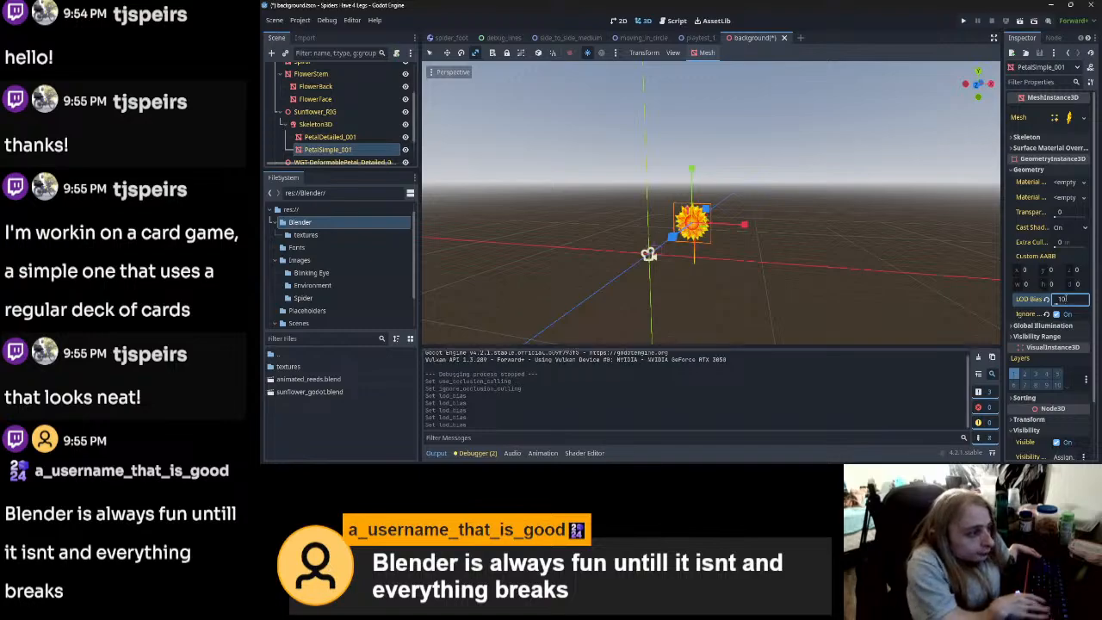
scroll(751, 285, "up", 3)
scroll(751, 285, "down", 3)
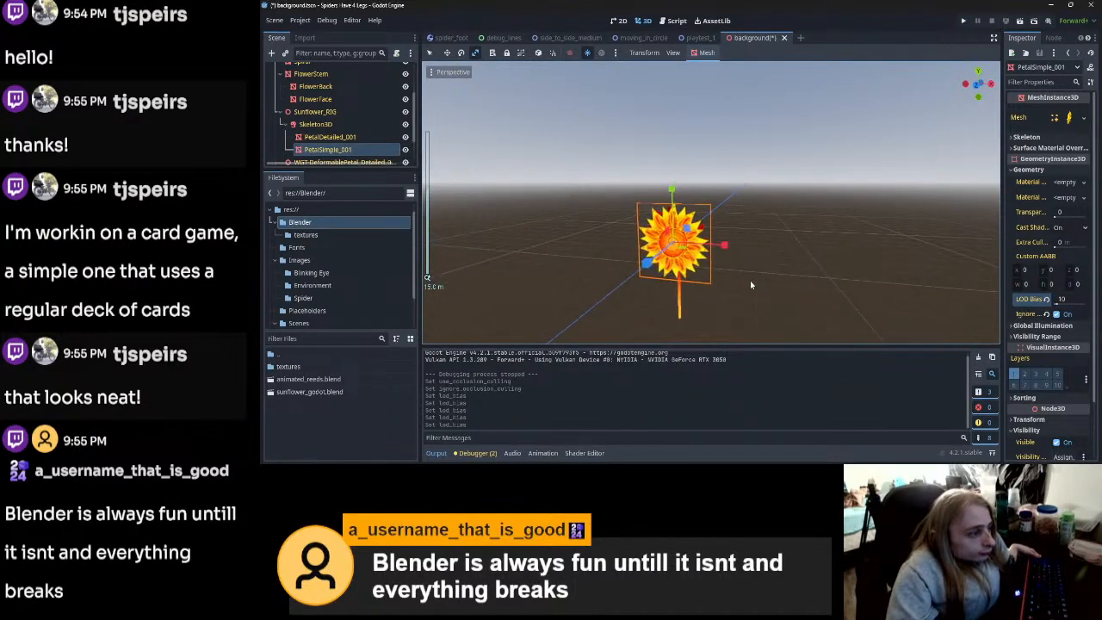
scroll(750, 285, "up", 2)
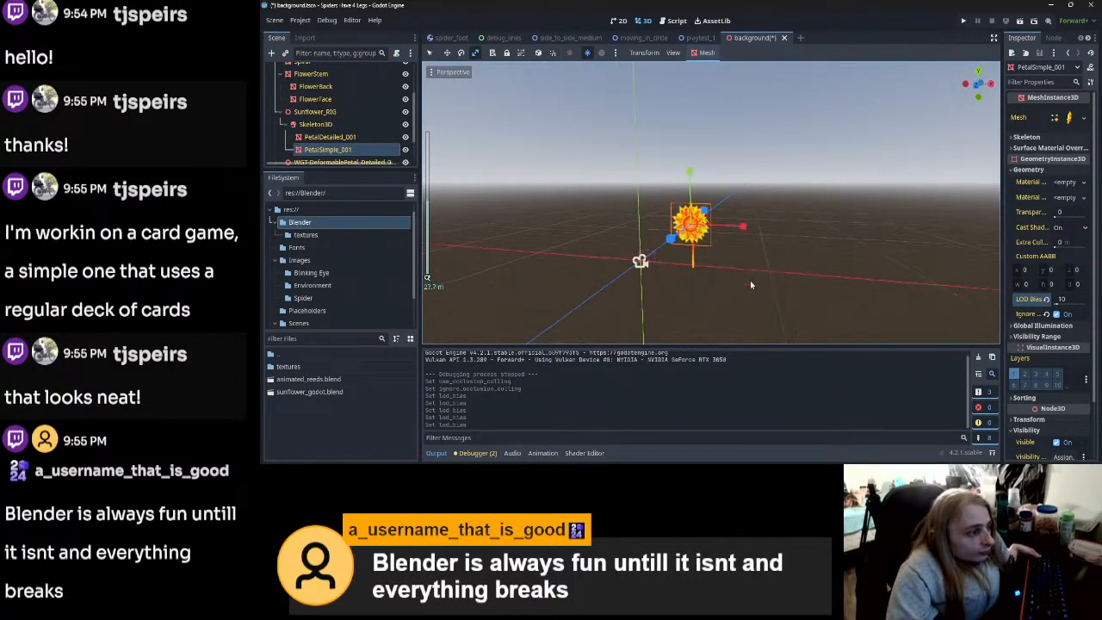
Step: Set the LOD Bias of the PetalSimple_001 mesh to 15 and save the background scene
left_click(1064, 299)
type("15")
key("Return")
key("ctrl+s")
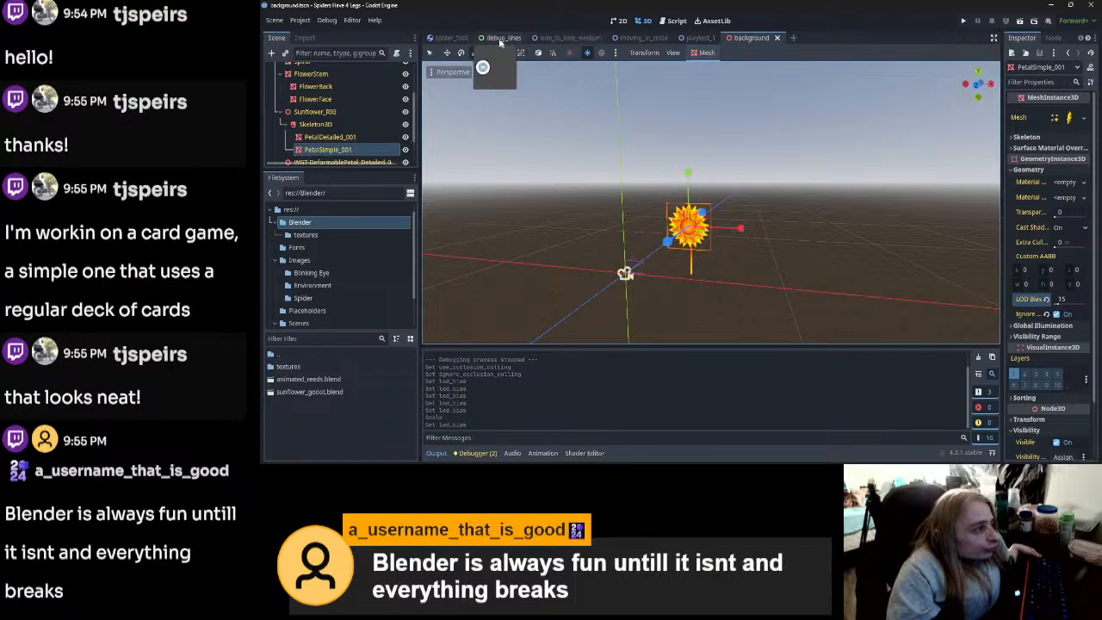
Step: Run the playtest_1 scene, move the spider around the level to check the sunflower in the background, and close the game
left_click(699, 37)
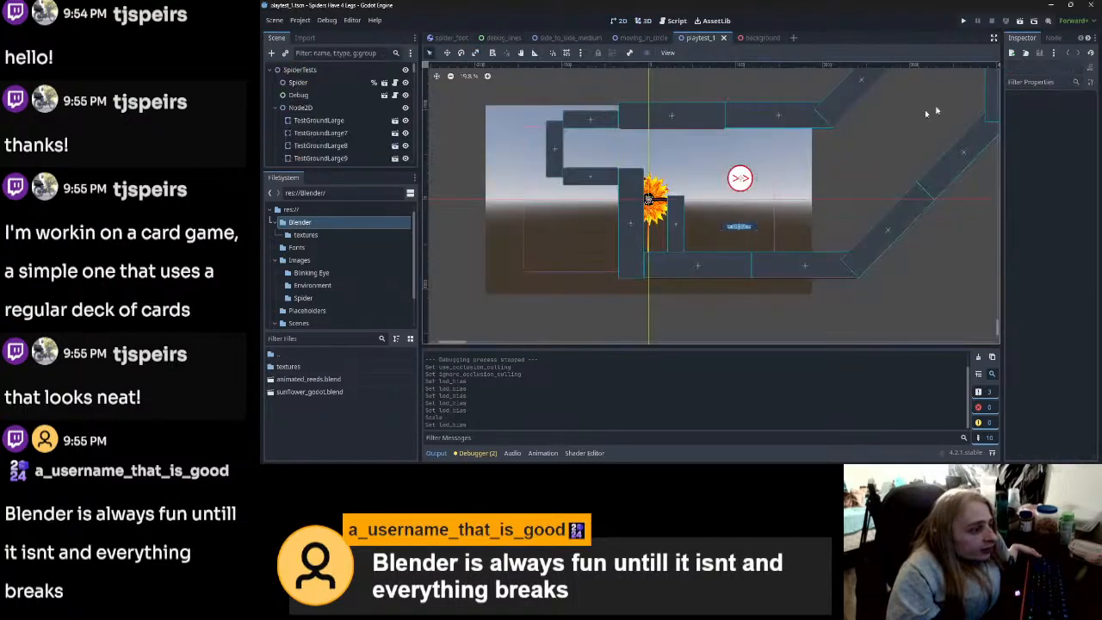
left_click(1020, 23)
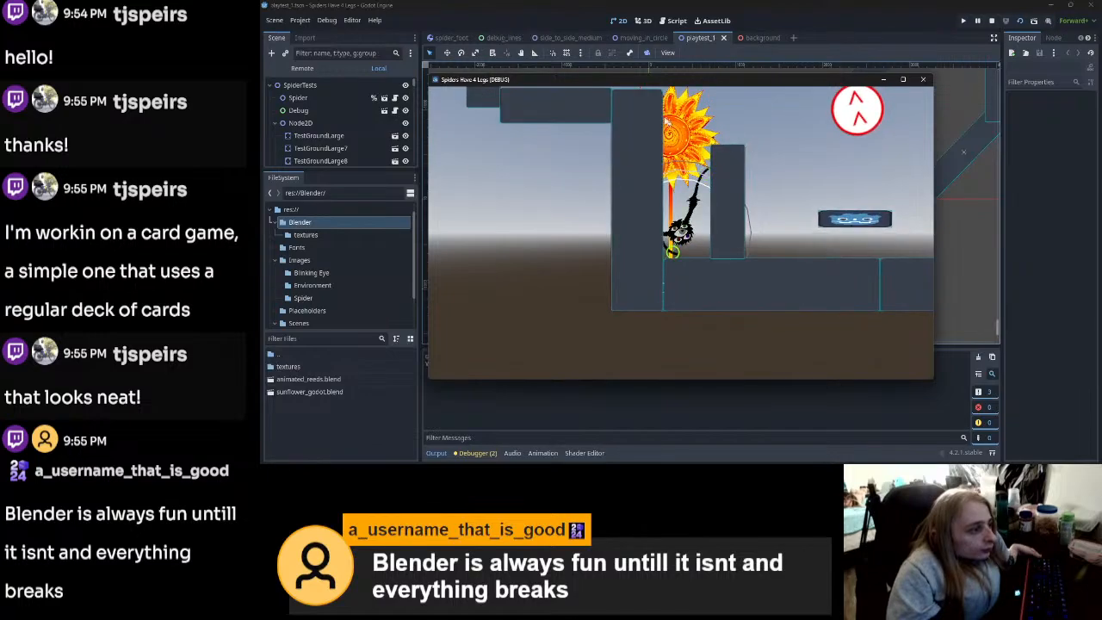
mouse_move(611, 137)
left_mouse_down()
mouse_move(738, 118)
mouse_move(624, 169)
mouse_move(713, 108)
mouse_move(615, 211)
mouse_move(777, 206)
mouse_move(713, 148)
mouse_move(605, 256)
mouse_move(838, 230)
mouse_move(680, 140)
mouse_move(800, 201)
mouse_move(774, 231)
mouse_move(695, 147)
mouse_move(784, 234)
mouse_move(745, 123)
mouse_move(698, 117)
mouse_move(723, 145)
mouse_move(667, 117)
mouse_move(584, 196)
mouse_move(585, 176)
mouse_move(588, 203)
left_mouse_up()
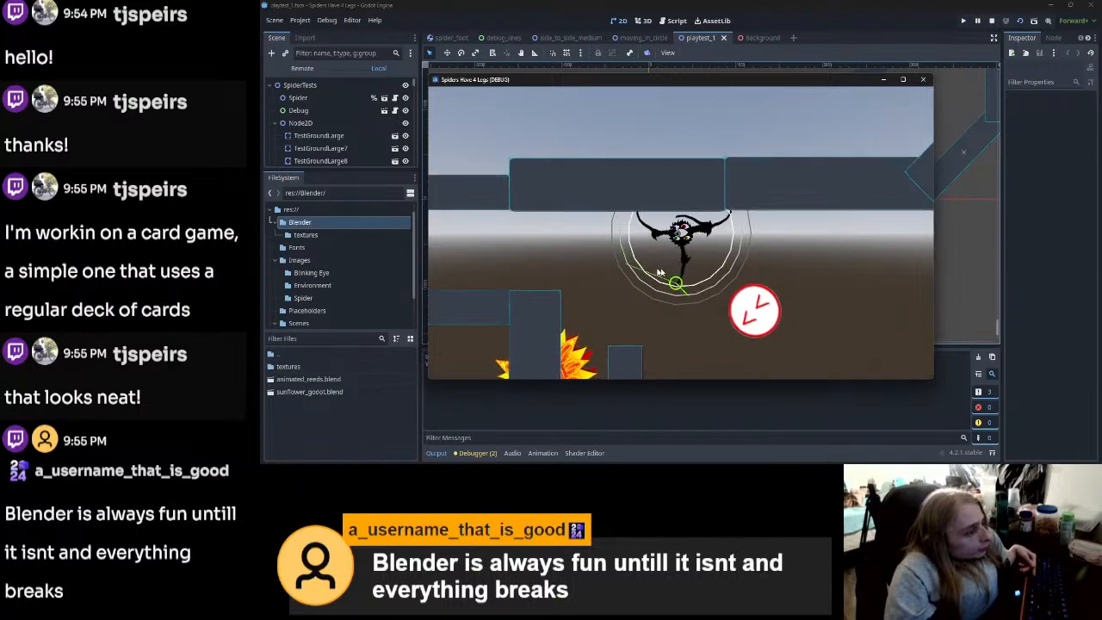
mouse_move(592, 251)
left_mouse_down()
mouse_move(644, 267)
mouse_move(678, 373)
mouse_move(688, 371)
mouse_move(644, 175)
mouse_move(762, 248)
mouse_move(745, 244)
mouse_move(689, 100)
mouse_move(614, 150)
mouse_move(741, 139)
mouse_move(706, 206)
mouse_move(661, 178)
mouse_move(706, 250)
mouse_move(679, 138)
mouse_move(669, 165)
mouse_move(715, 297)
mouse_move(689, 124)
mouse_move(716, 243)
mouse_move(717, 147)
mouse_move(611, 168)
mouse_move(703, 248)
mouse_move(691, 129)
mouse_move(598, 209)
mouse_move(765, 232)
mouse_move(627, 136)
mouse_move(638, 196)
mouse_move(652, 202)
left_mouse_up()
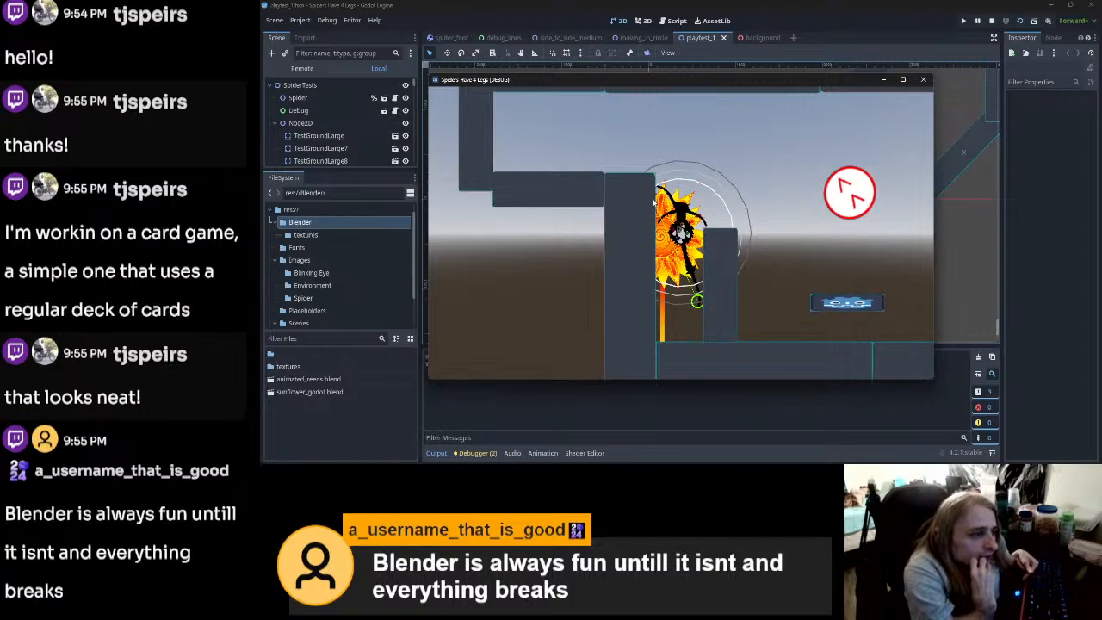
left_click(923, 82)
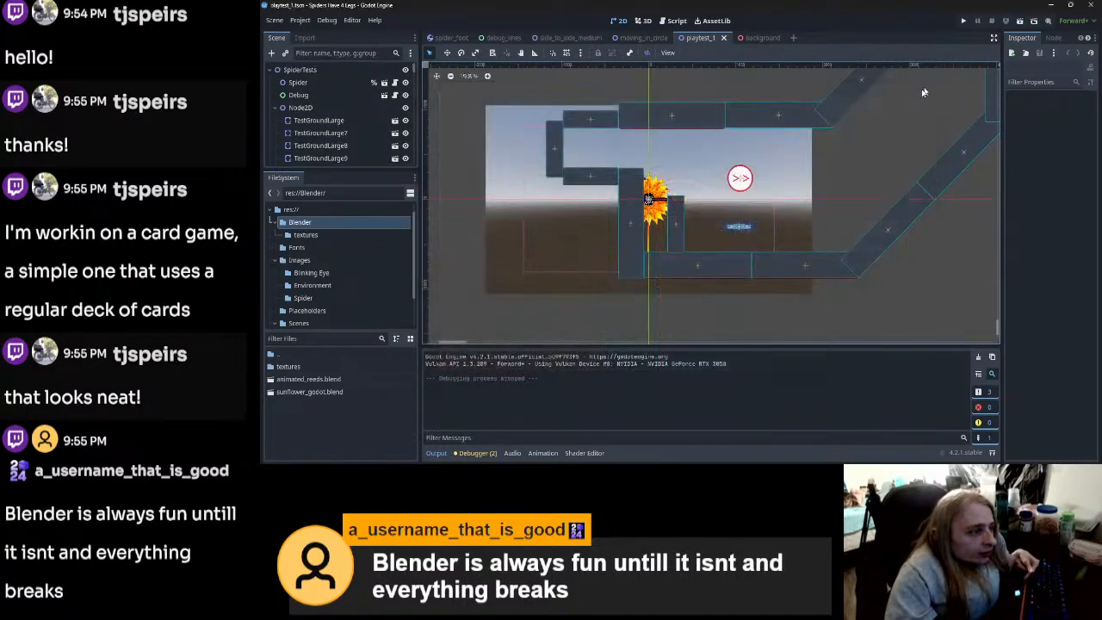
scroll(691, 232, "up", 4)
scroll(695, 234, "down", 2)
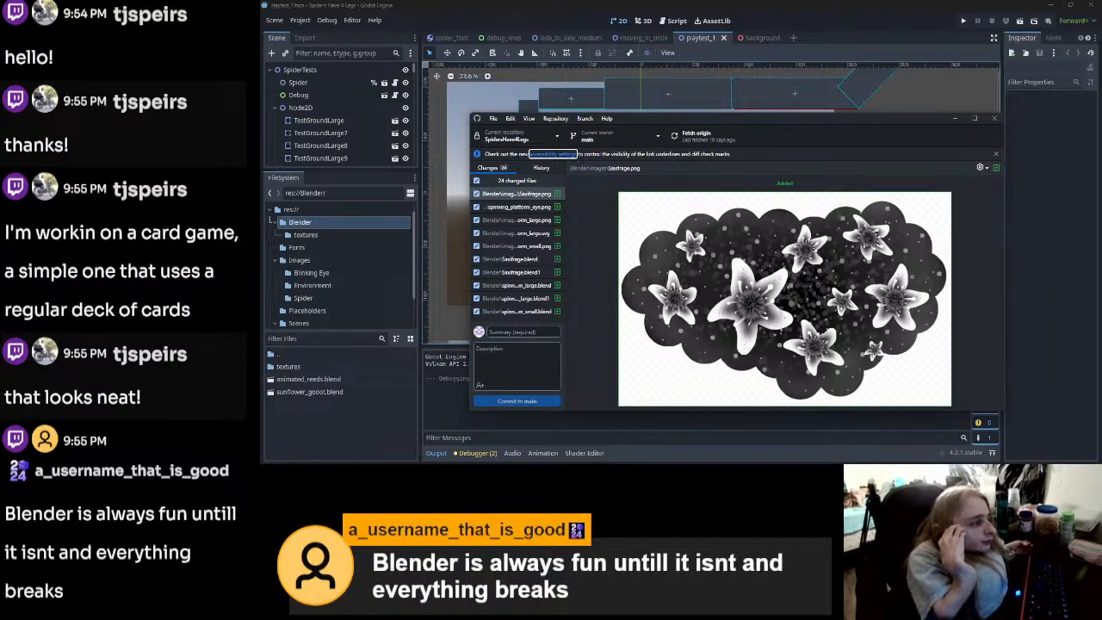
Step: In GitHub Desktop, review the changed files of the SpidersHave4Legs repository, including the Saxifrage and spinning platform images and Blender files
scroll(525, 284, "down", 5)
scroll(529, 316, "up", 5)
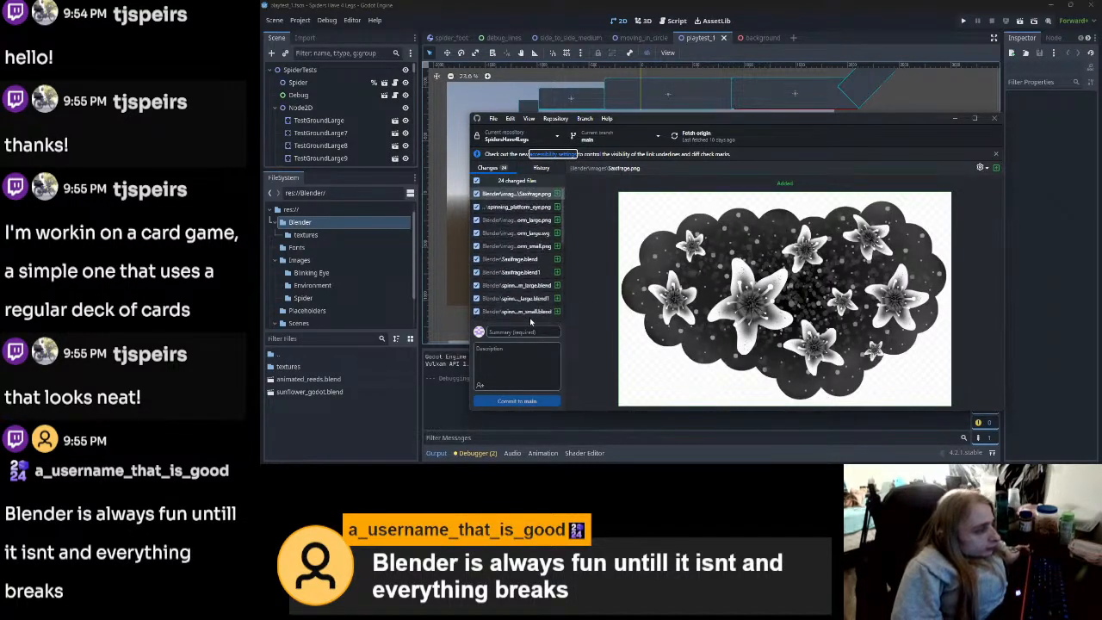
left_click(530, 208)
left_click(531, 219)
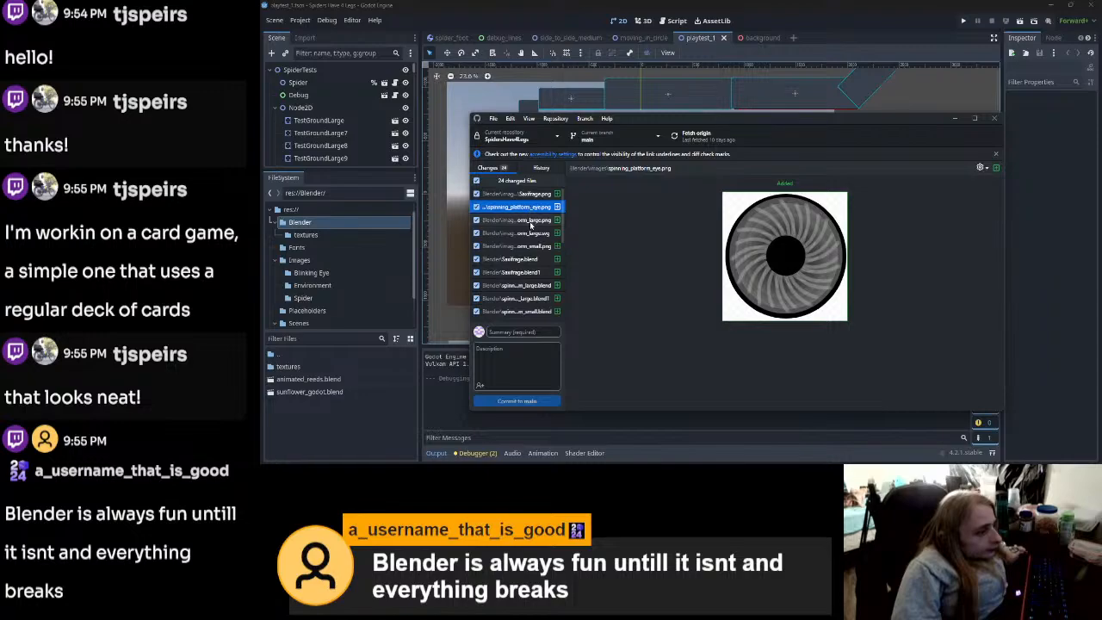
left_click(533, 233)
left_click(533, 247)
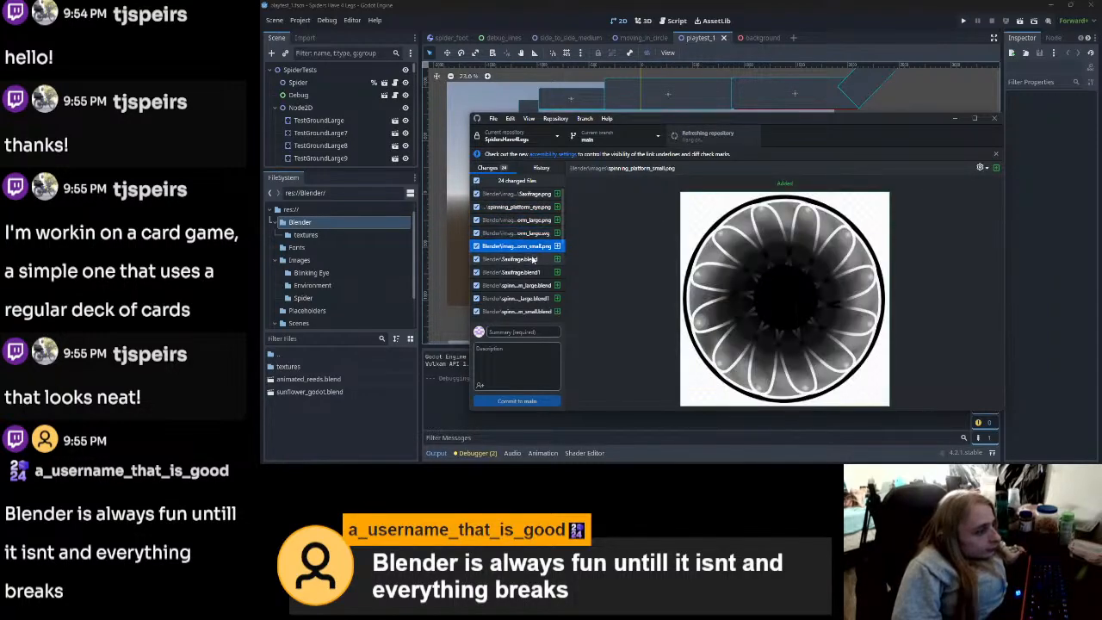
left_click(534, 259)
left_click(534, 272)
left_click(533, 285)
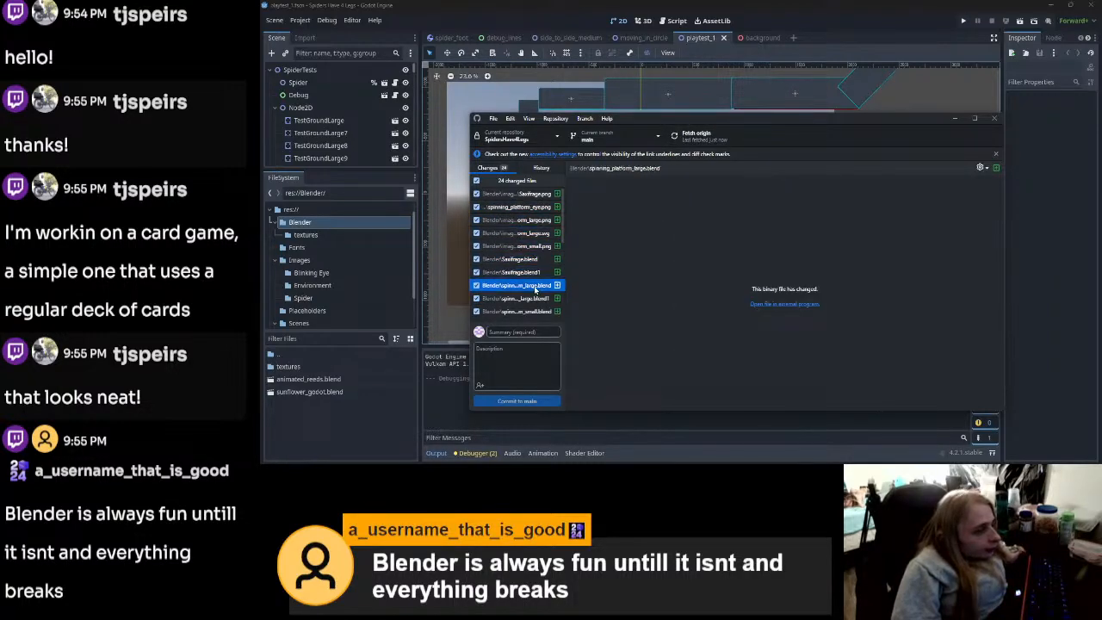
left_click(535, 298)
left_click(537, 311)
scroll(537, 305, "down", 3)
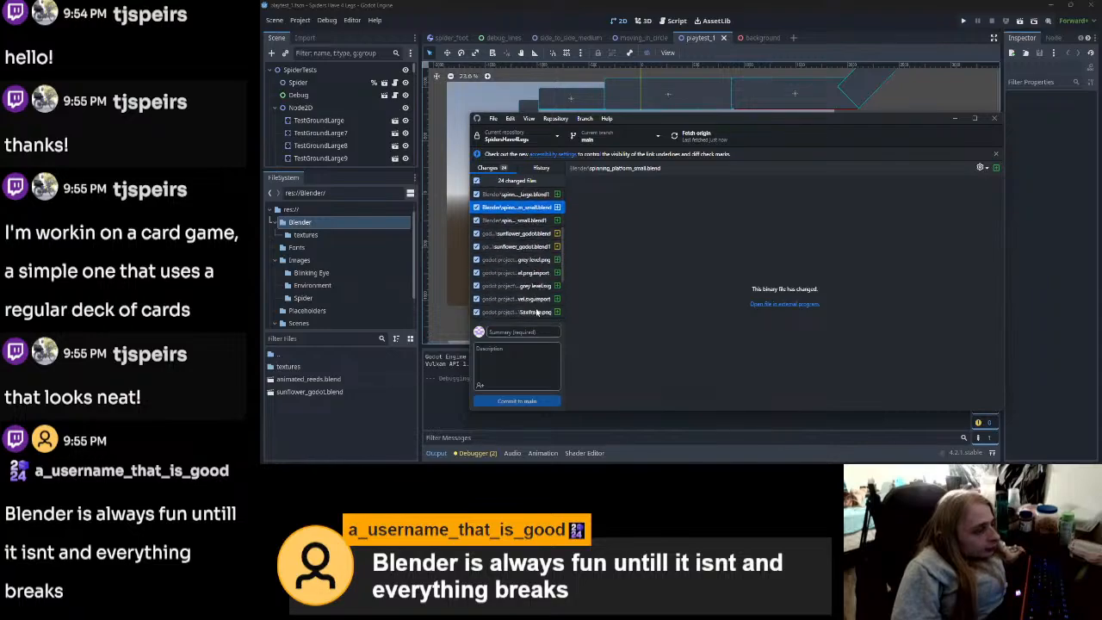
Step: Enter the commit summary "added some art, sunflower is fully rigged."
left_click(534, 332)
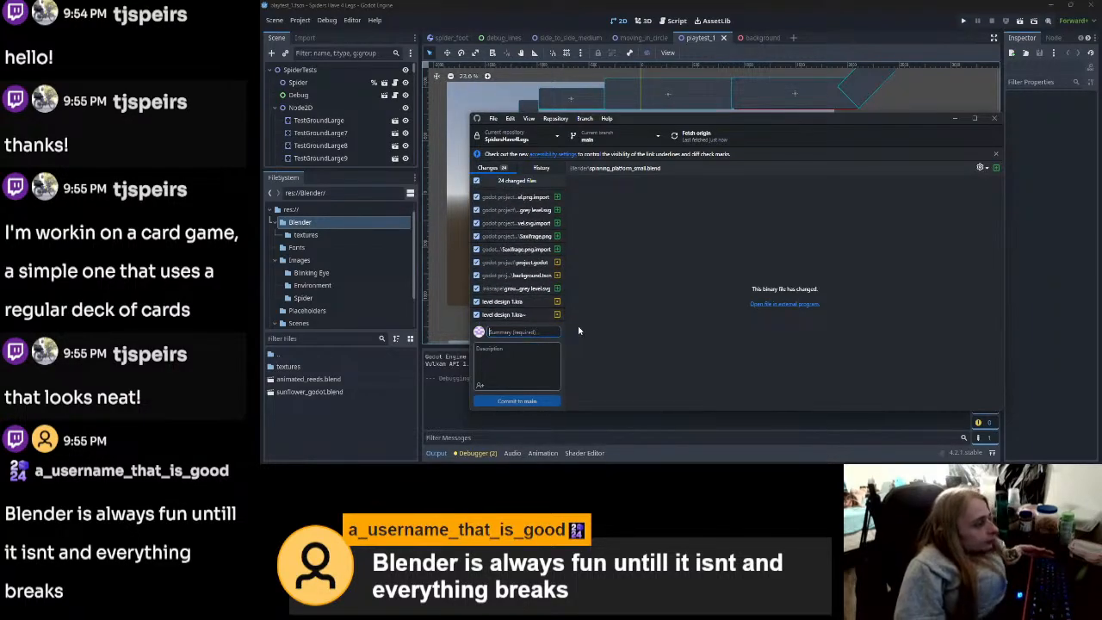
type("added some art,")
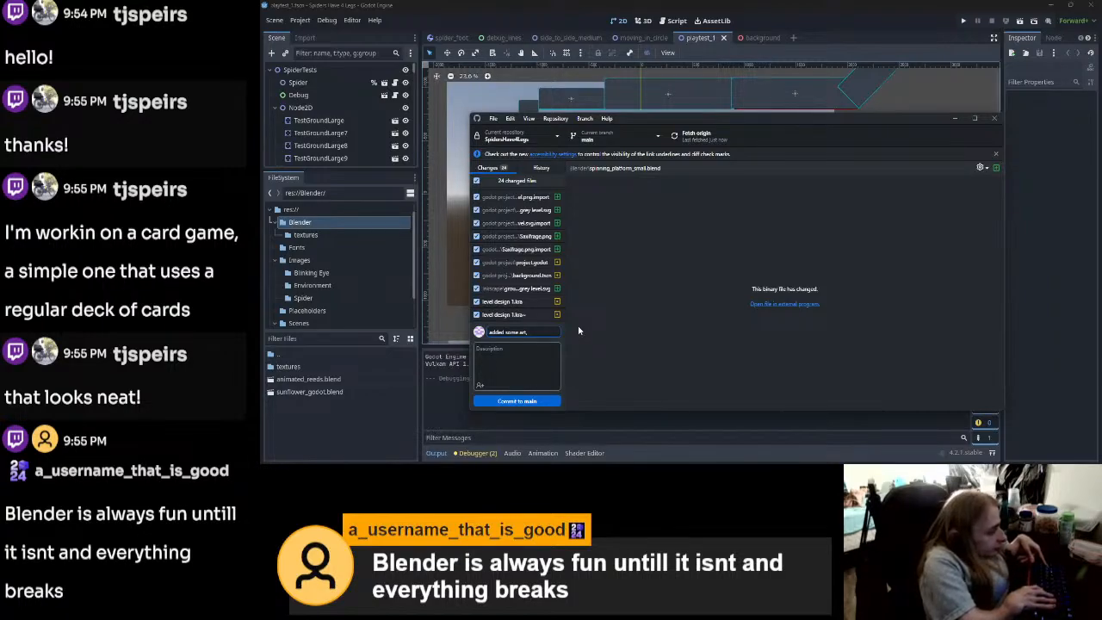
type(" sunflowe")
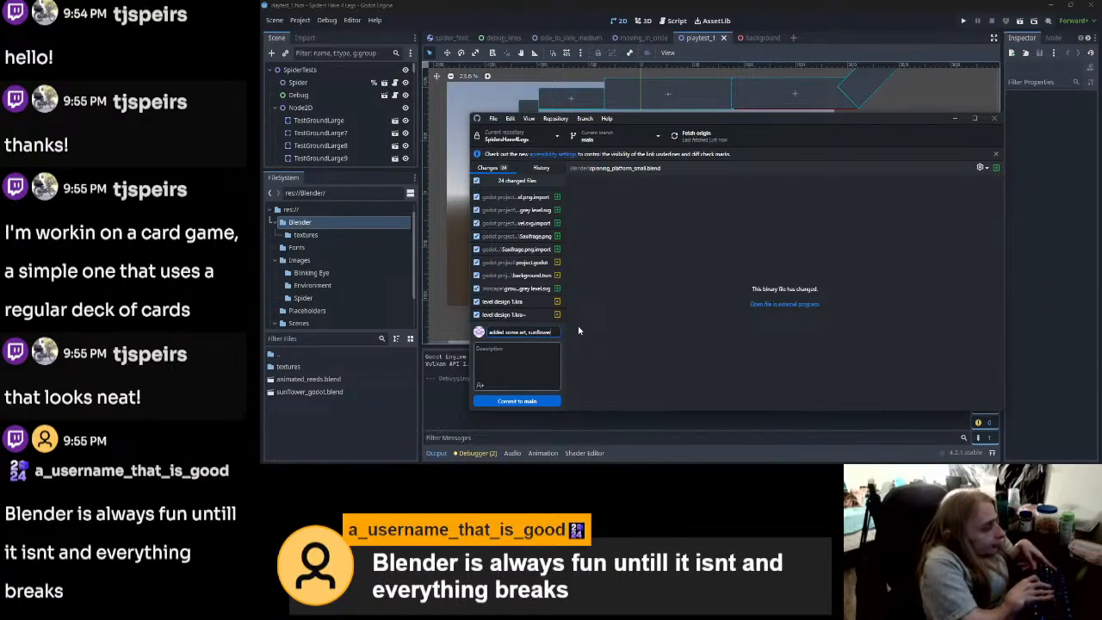
type("r is fully rigged.")
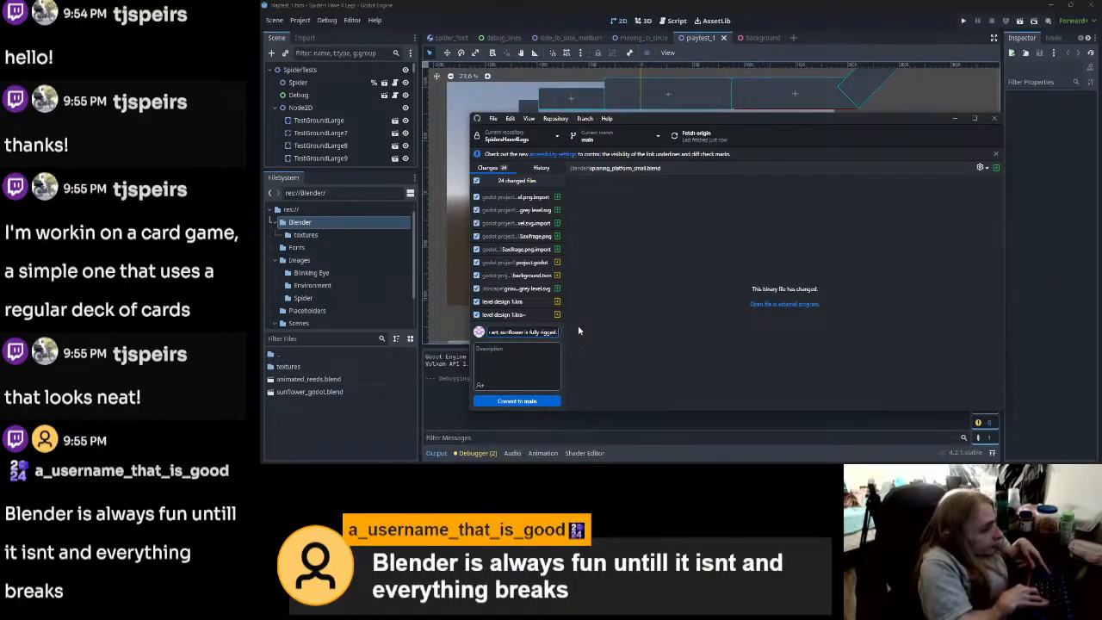
key("Tab")
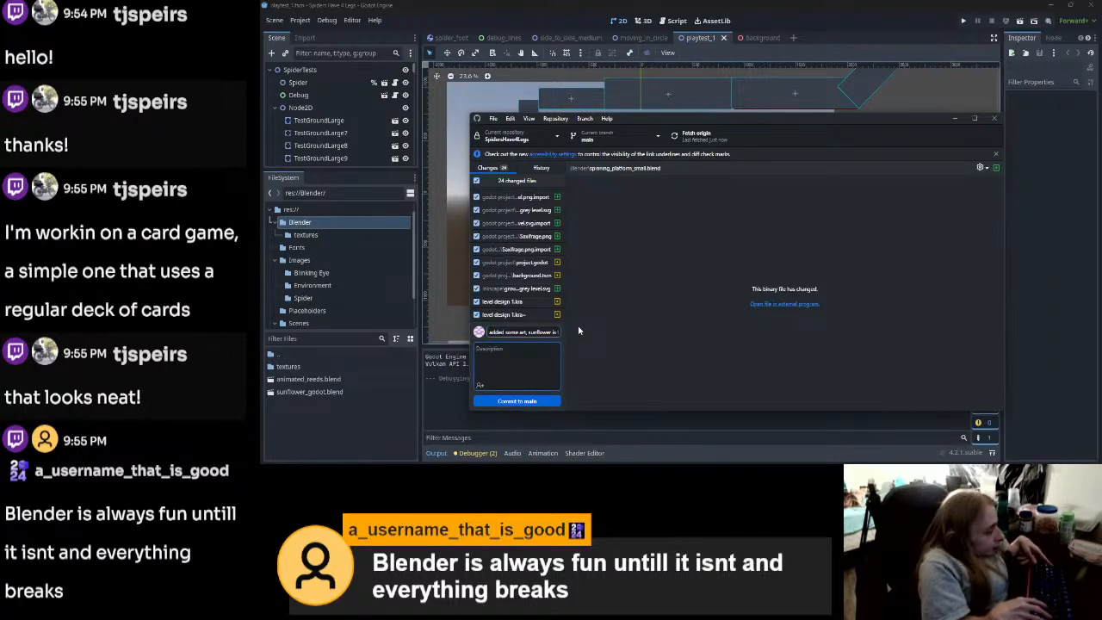
Step: Enter the commit description "added more art" and, in a separate paragraph, "sunflower is rigged. just needs to be animated!"
type("added")
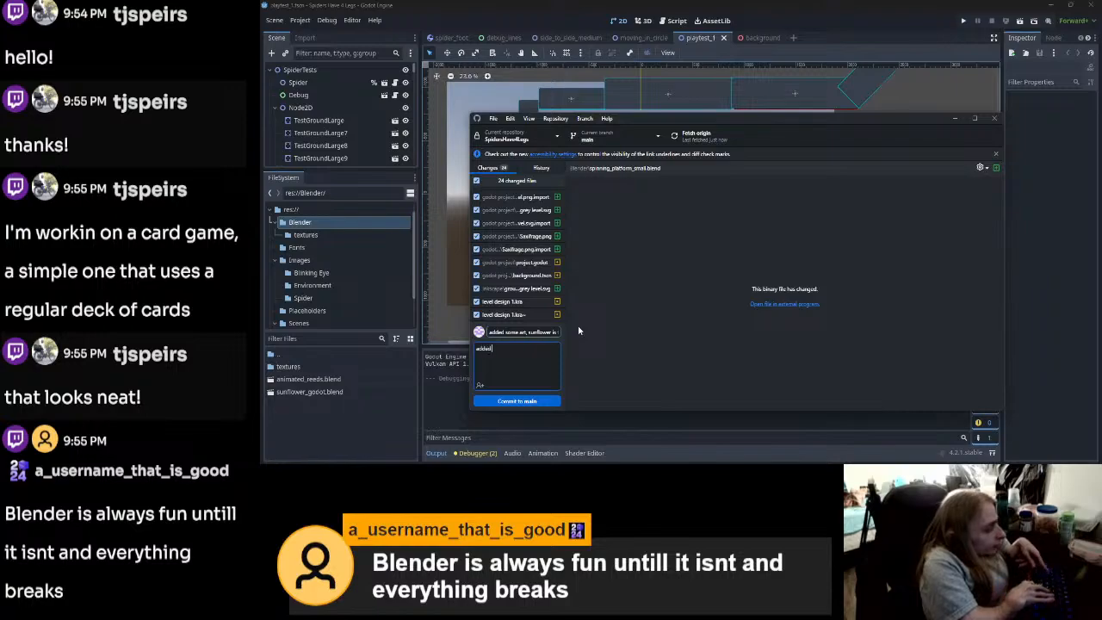
type(" more art  ")
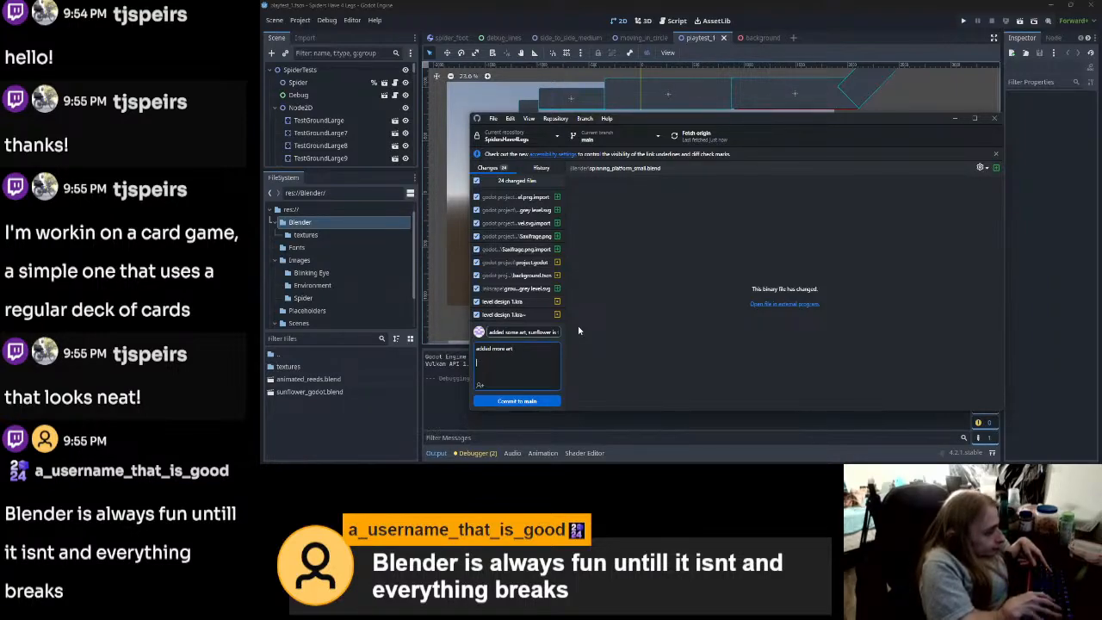
type("sunflower is rigged")
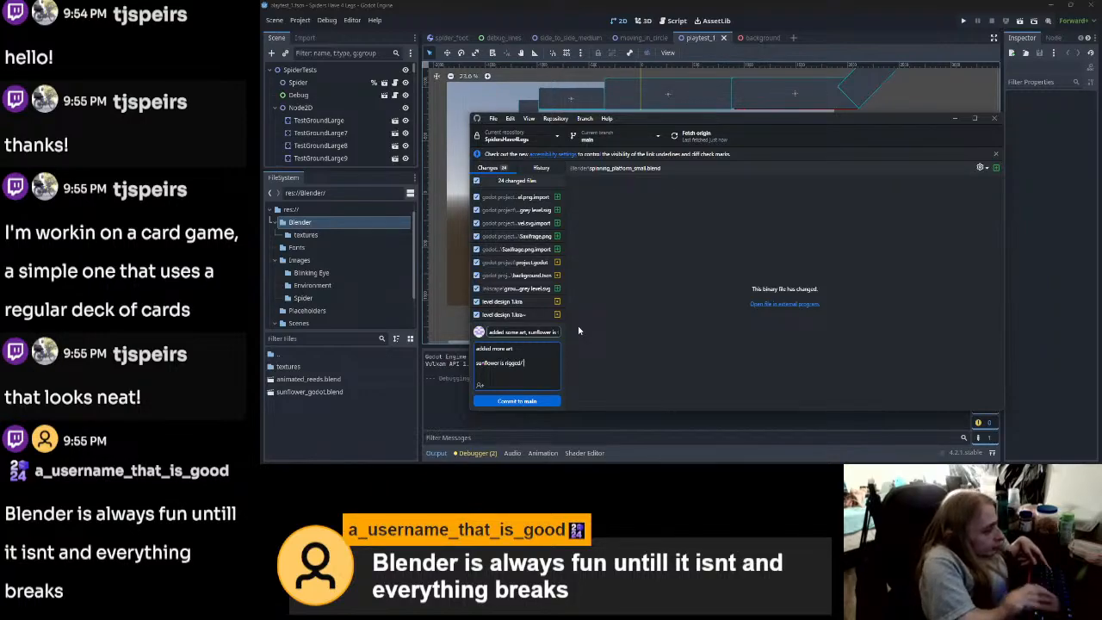
type(". just")
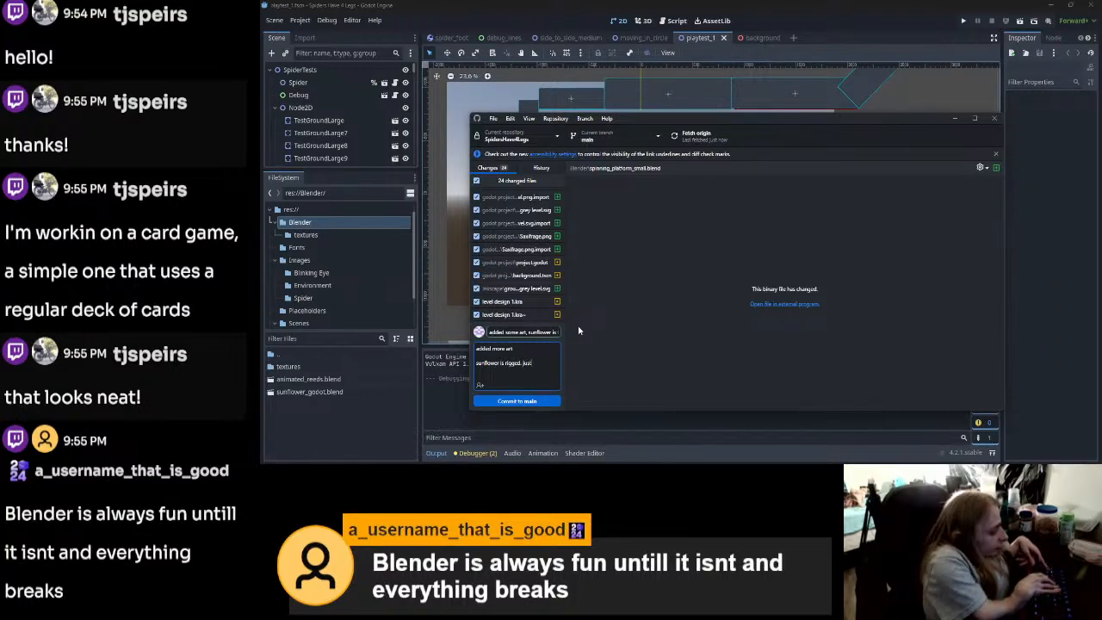
type(" needs to be animated!")
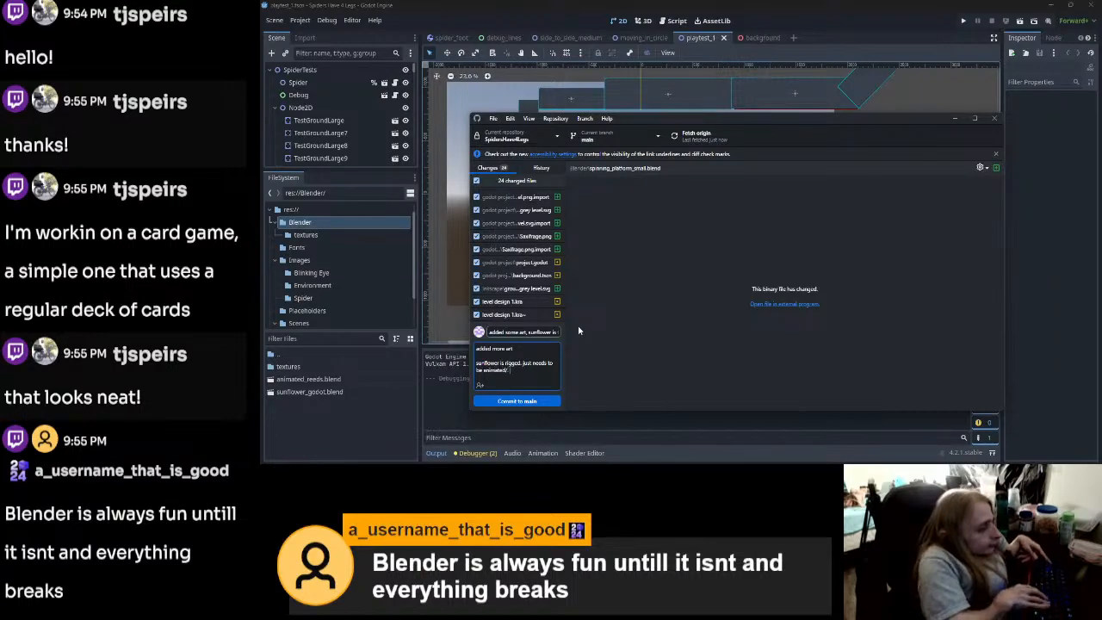
Step: Commit the changes to main, push the commit to origin and minimize GitHub Desktop
left_click(538, 400)
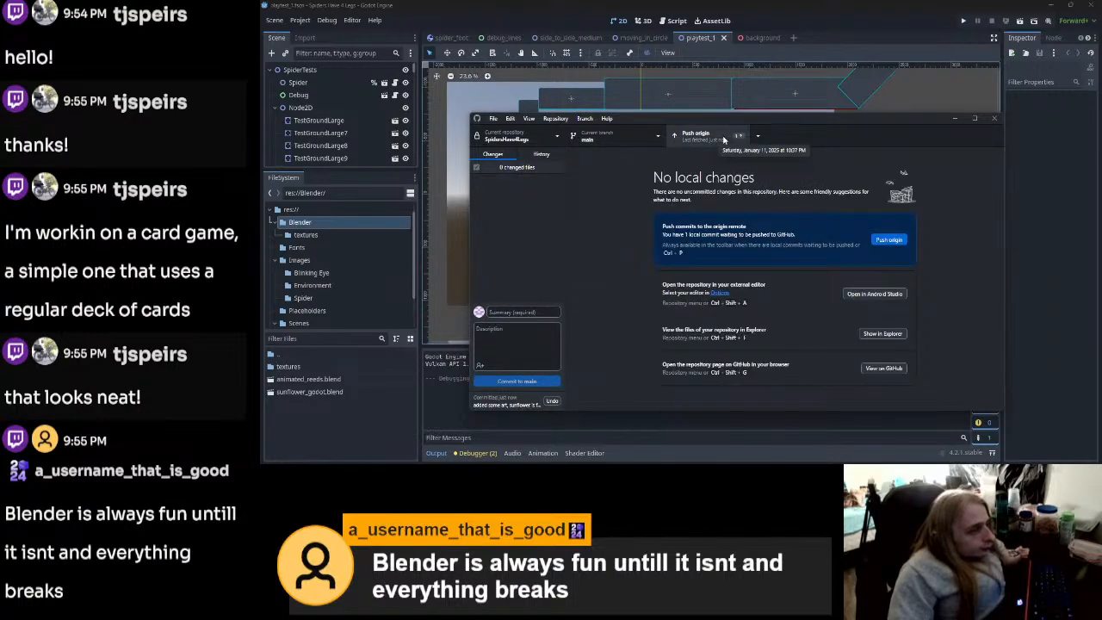
left_click(723, 138)
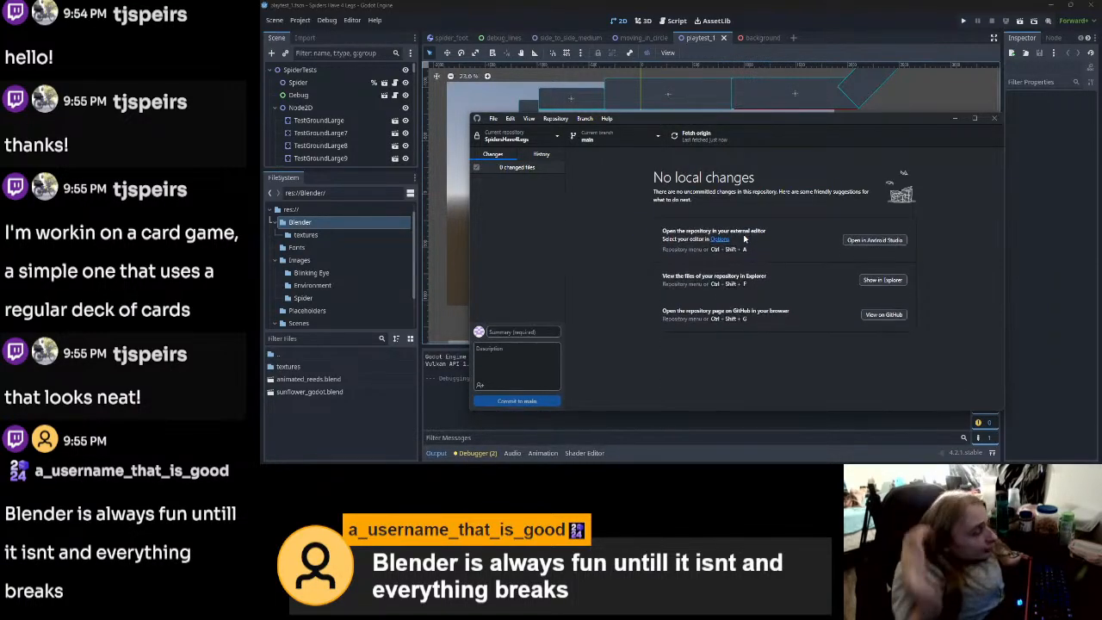
left_click(954, 118)
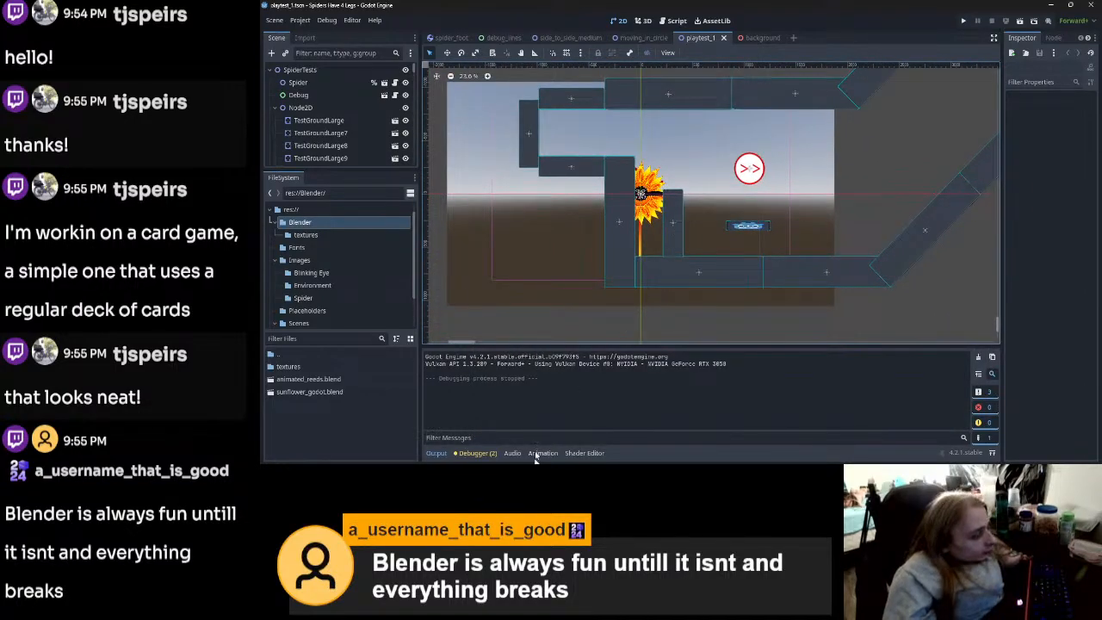
Step: Switch to Blender and enlarge the outliner to show the sunflower's mesh and armature collections
key("alt+Tab")
scroll(651, 223, "up", 5)
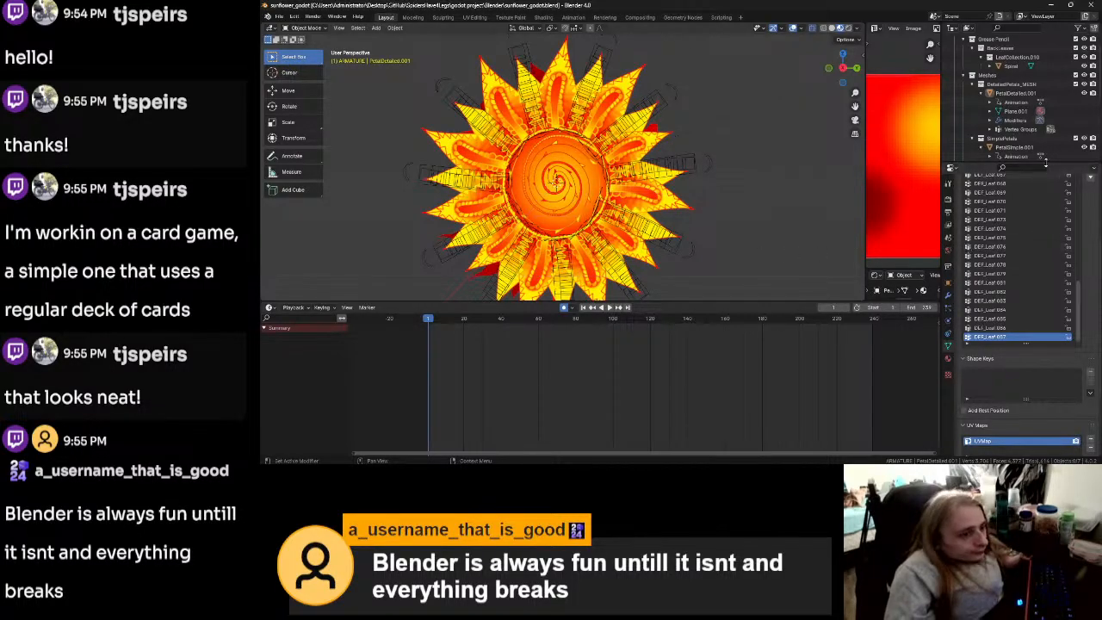
left_click_drag(1048, 167, 1036, 276)
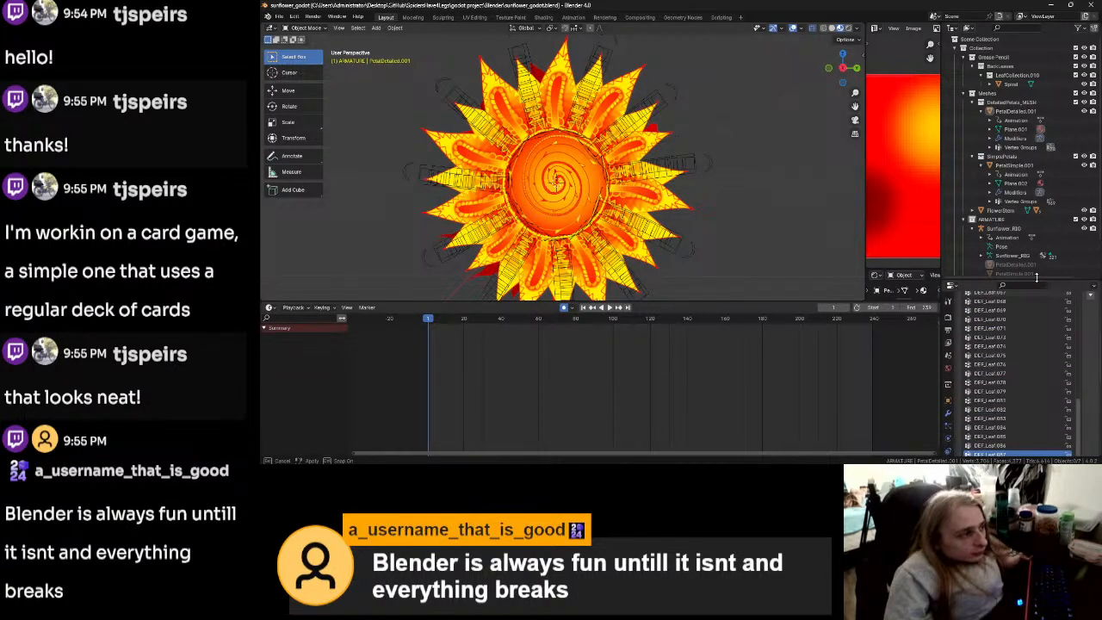
left_click_drag(1036, 277, 1037, 279)
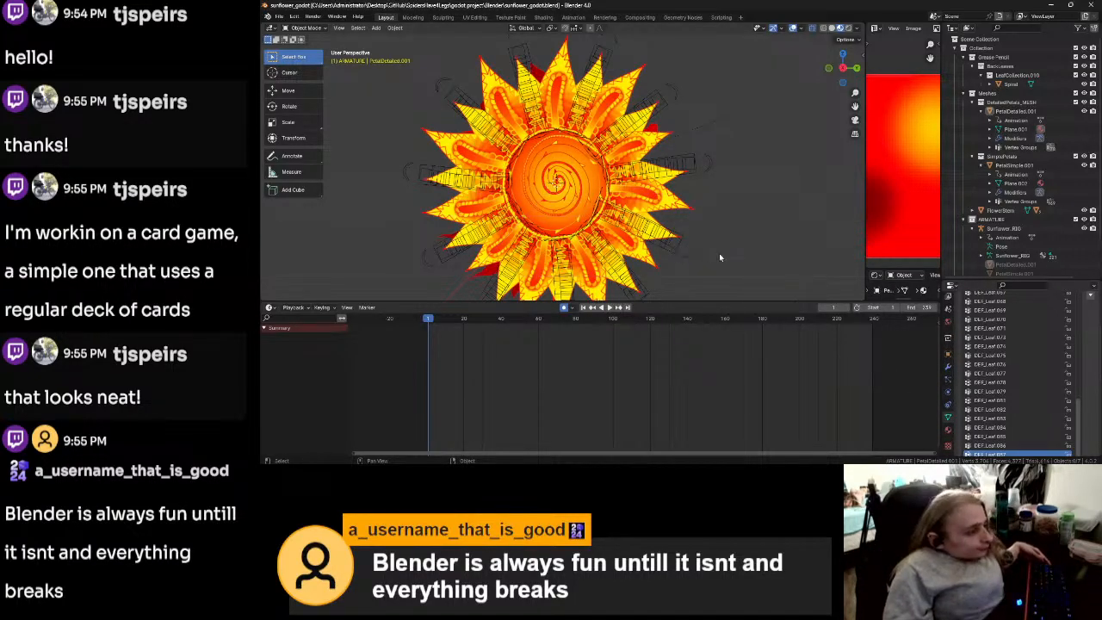
Step: Put the Sunflower_RIG armature in Pose Mode, reveal all its hidden bones and clear the bone selection
left_click(694, 164)
key("ctrl+Tab")
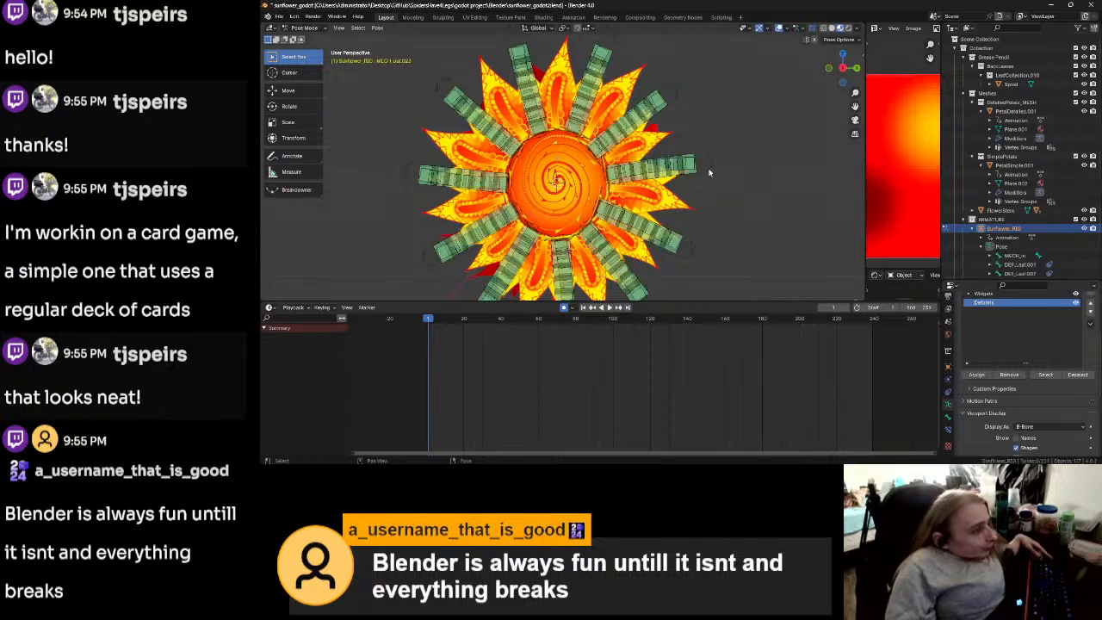
key("alt+h")
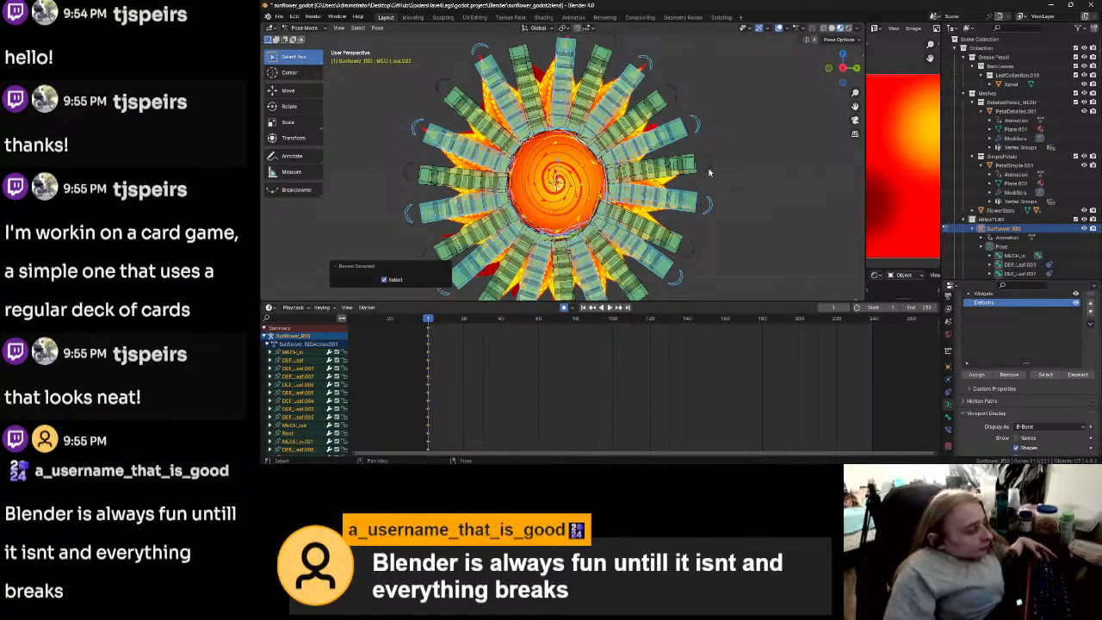
key("alt+a")
Step: Hide the deform and BendyBone bone collections of the sunflower rig, leaving only the widget controls shown
scroll(1049, 343, "up", 2)
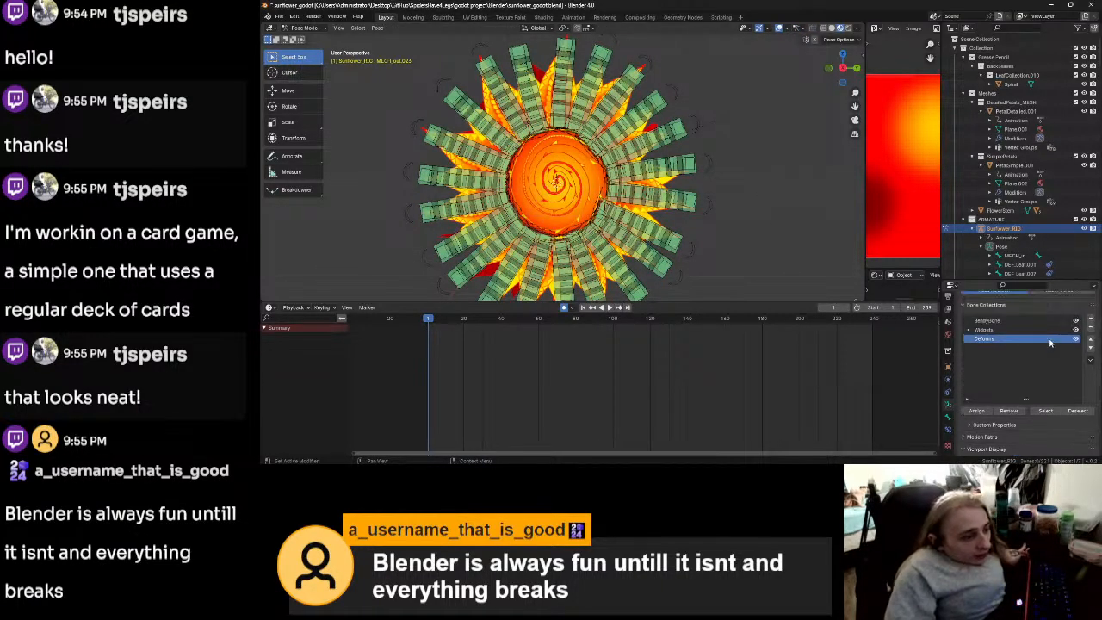
left_click(1076, 339)
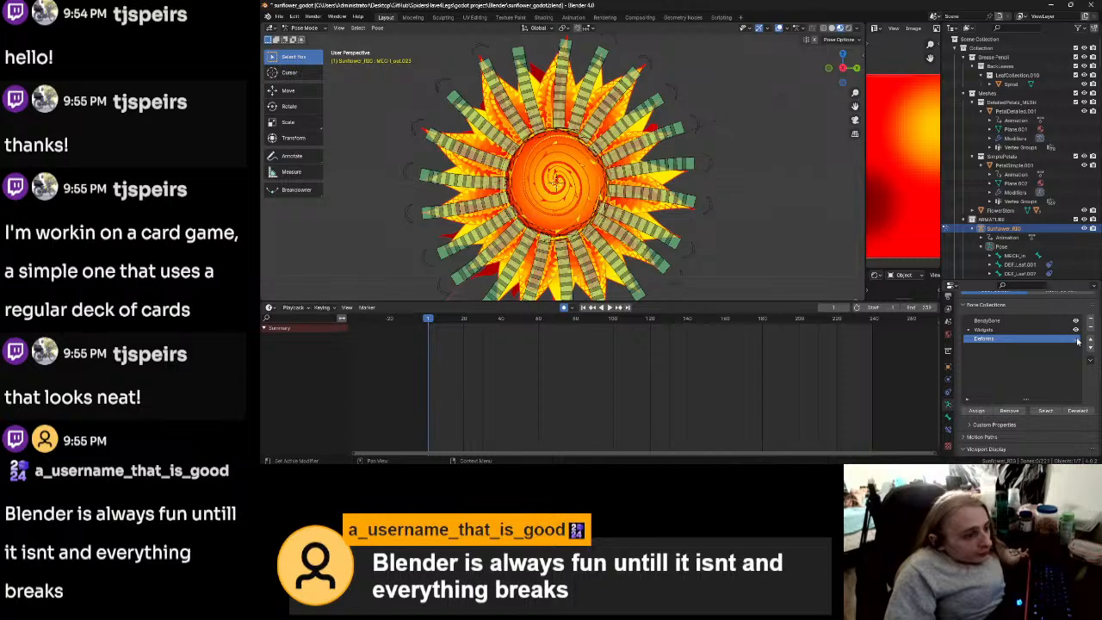
left_click(1076, 339)
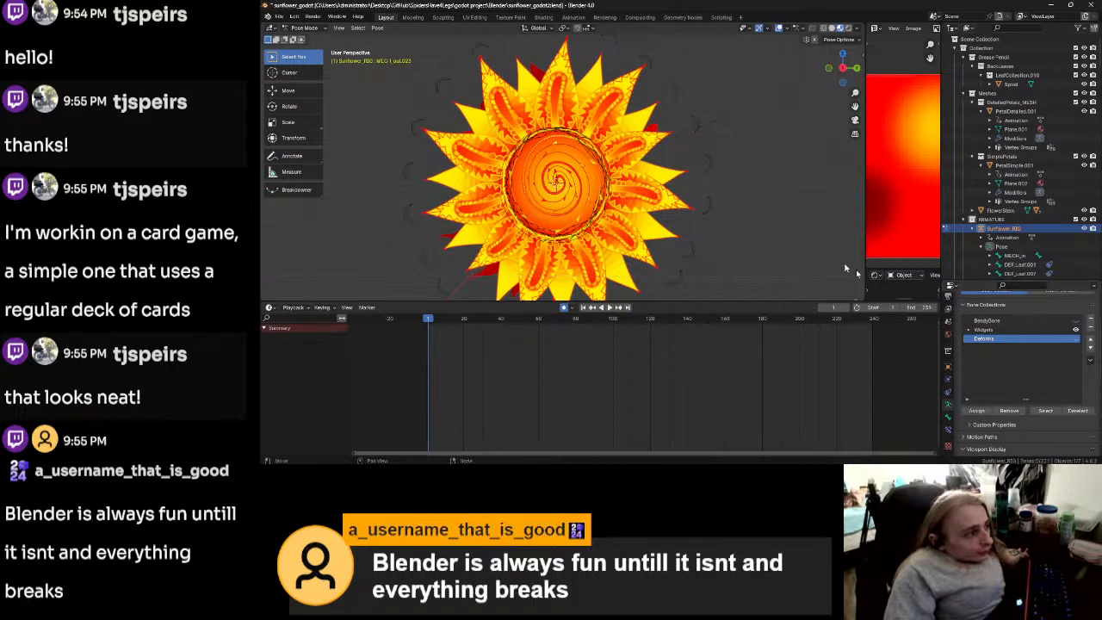
Step: Face the sunflower in the Right orthographic view and show the transform values of the top petal's outer control bone
scroll(770, 231, "down", 3)
scroll(759, 226, "up", 2)
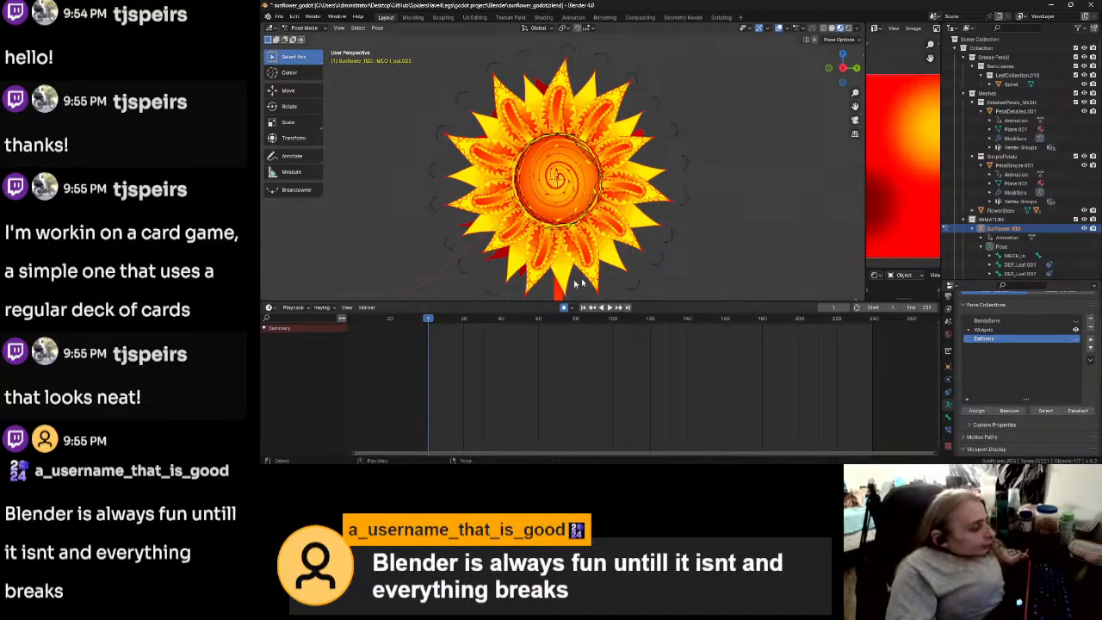
left_click(321, 307)
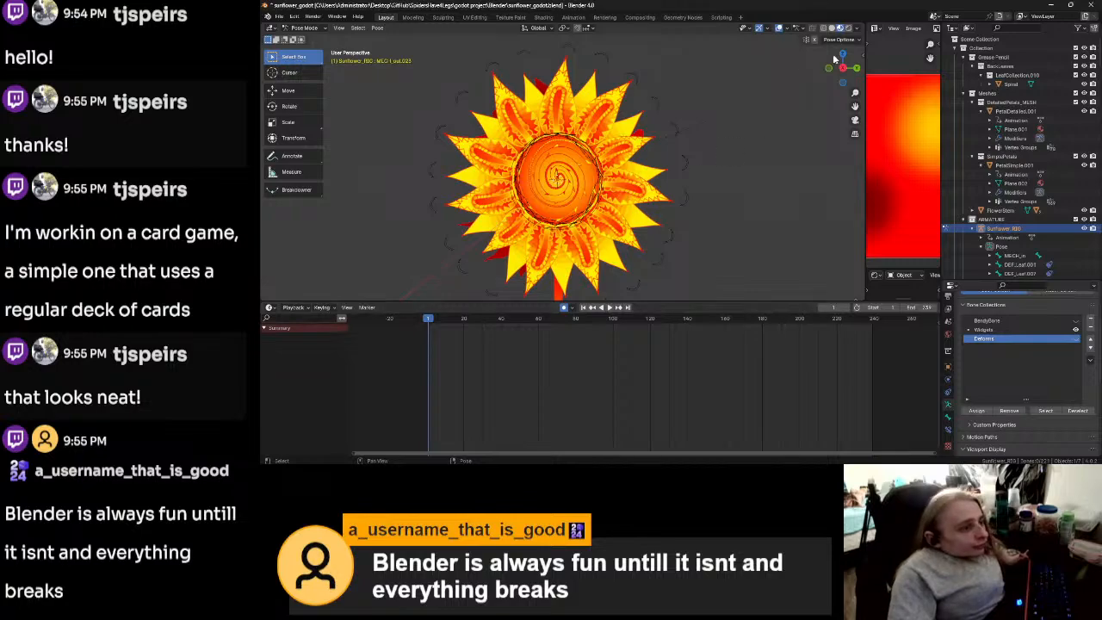
left_click(855, 67)
scroll(608, 204, "down", 3)
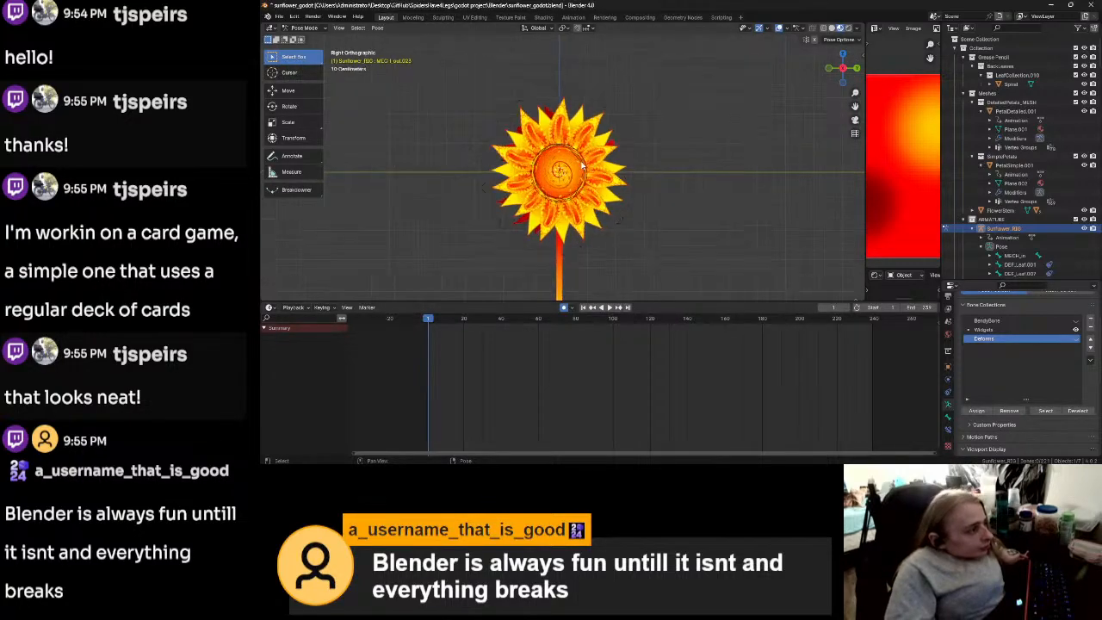
scroll(585, 129, "up", 1)
left_click(565, 81)
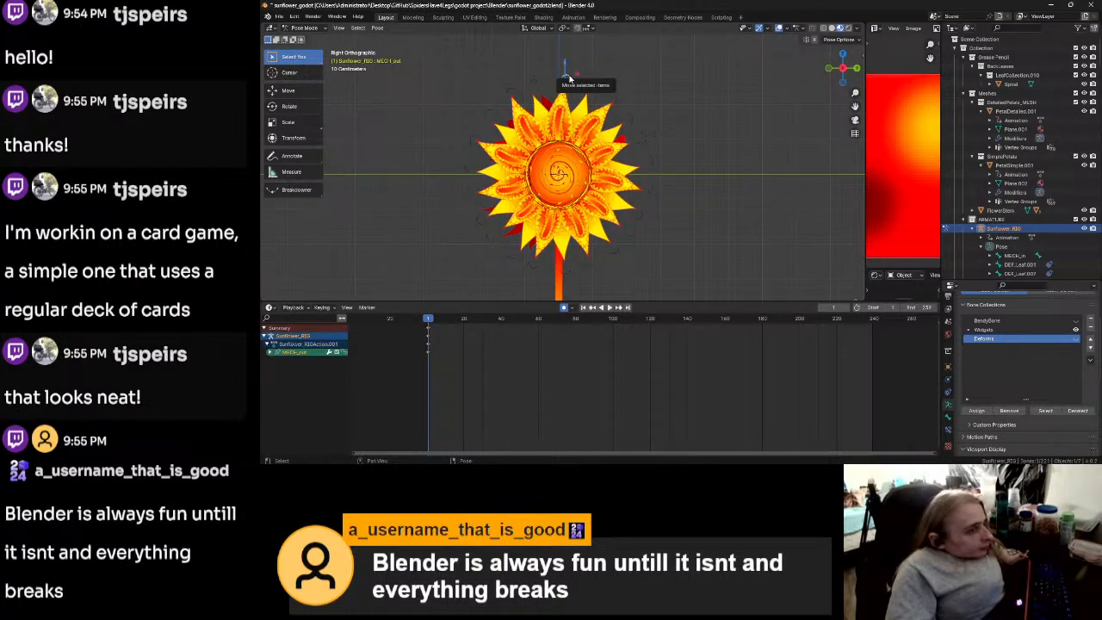
key("n")
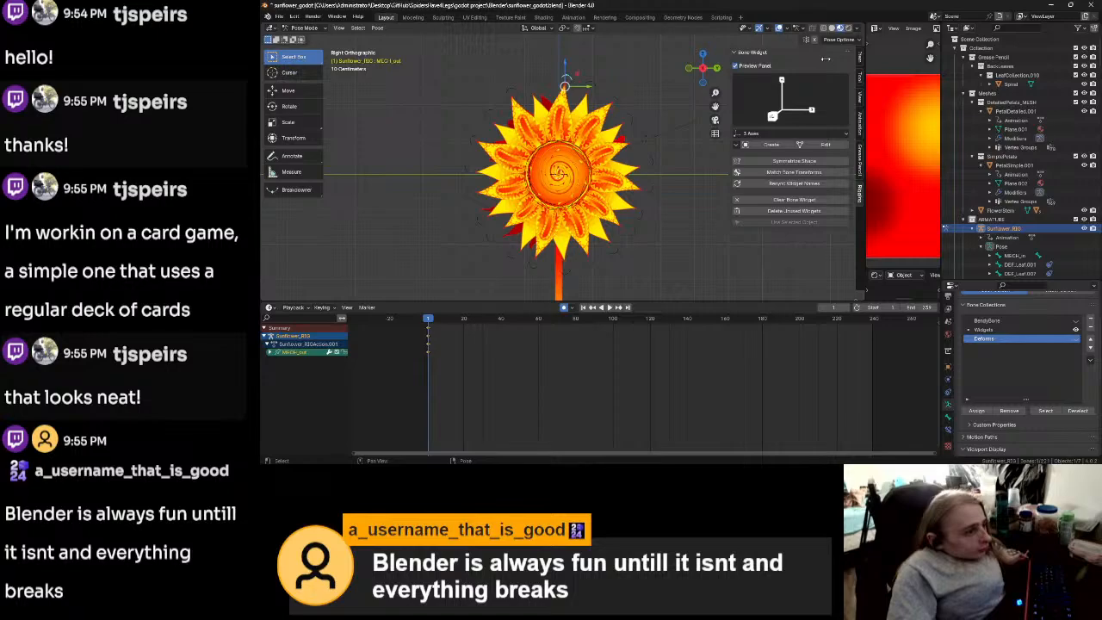
left_click(859, 57)
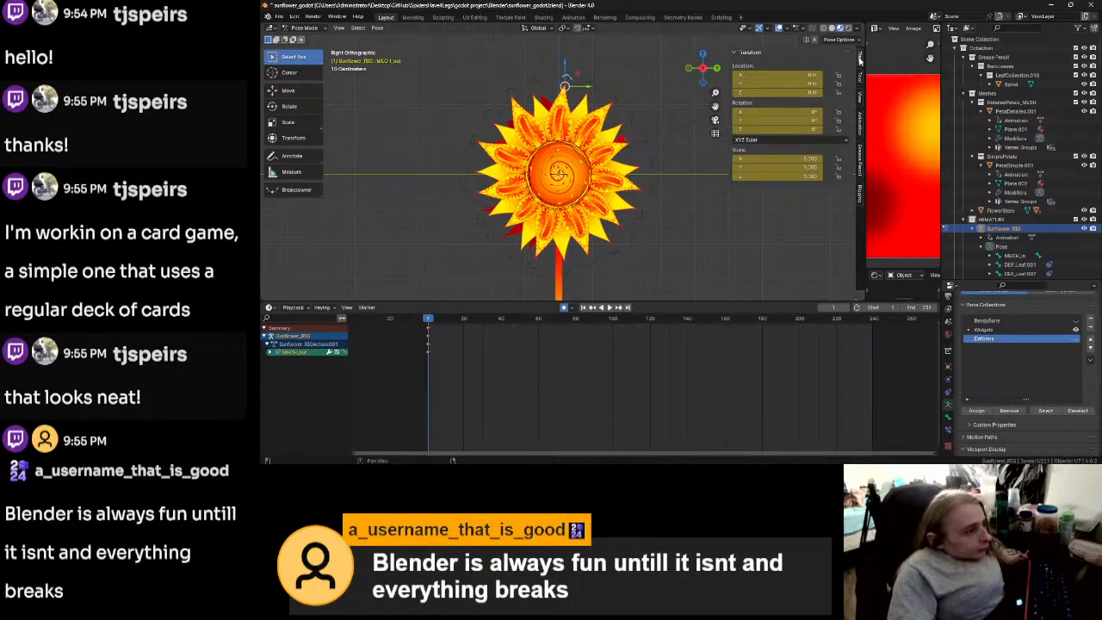
Step: Go clockwise around the flower's outer petal control bones and check each one's location and rotation values
left_click(594, 83)
left_click(621, 109)
left_click(643, 139)
left_click(650, 158)
left_click(651, 186)
left_click(627, 246)
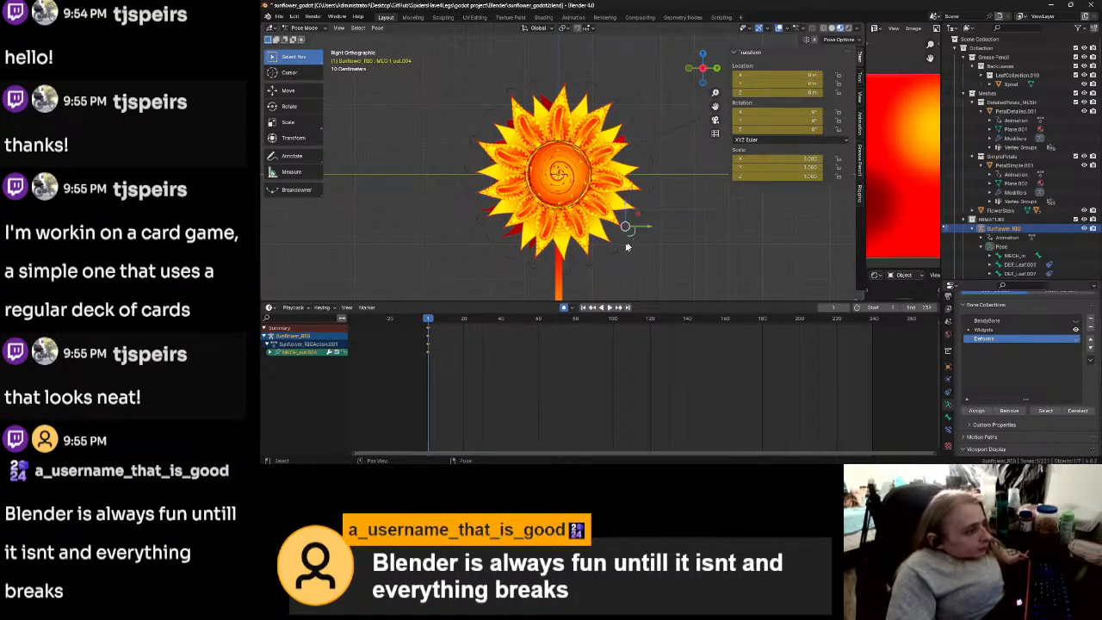
left_click(565, 276)
left_click(537, 275)
left_click(510, 256)
left_click(490, 238)
left_click(475, 218)
left_click(468, 183)
left_click(473, 143)
left_click(487, 118)
left_click(514, 92)
left_click(539, 83)
left_click(571, 79)
left_click(569, 82)
Step: Pose the top petal's outer control bone at frame 1, rotating it about 49° in total and moving it about 0.35 m sideways
scroll(596, 86, "up", 1)
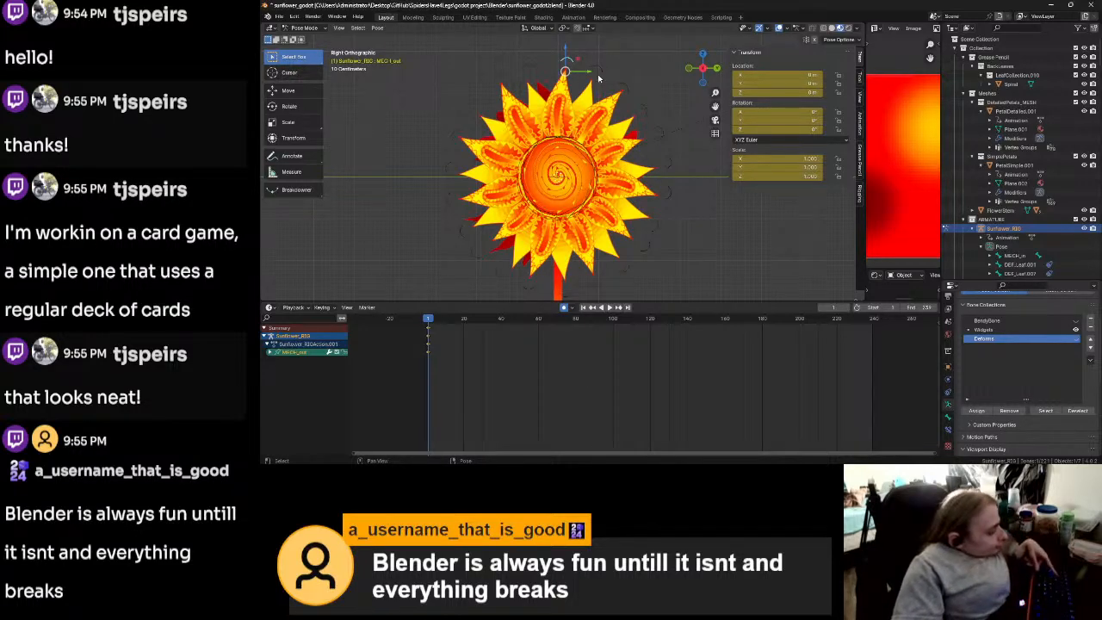
key("r")
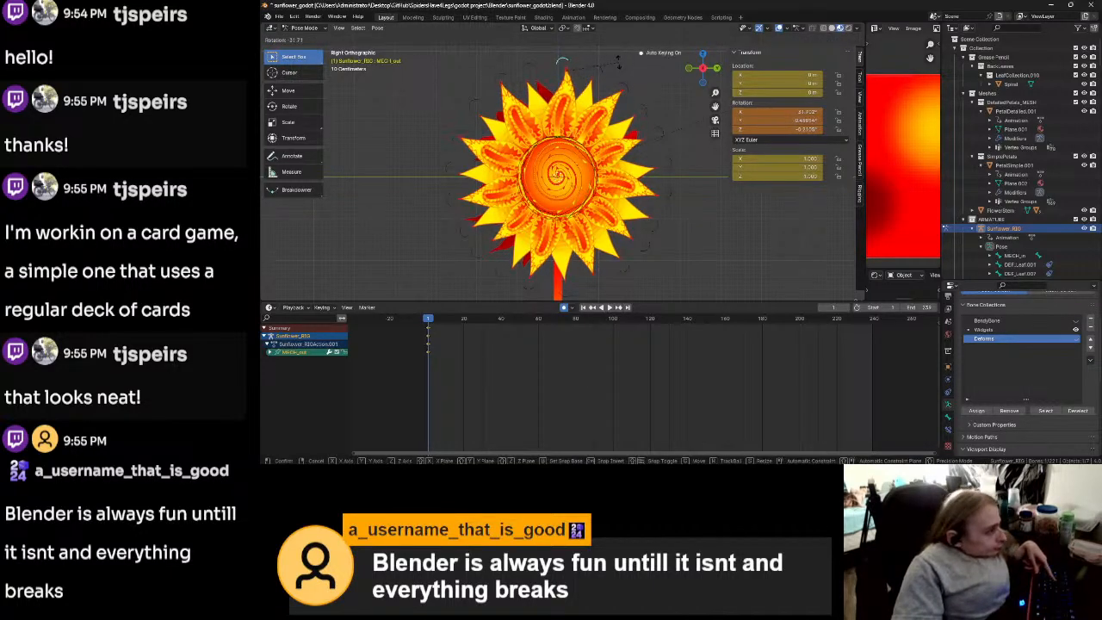
left_click(616, 65)
key("g")
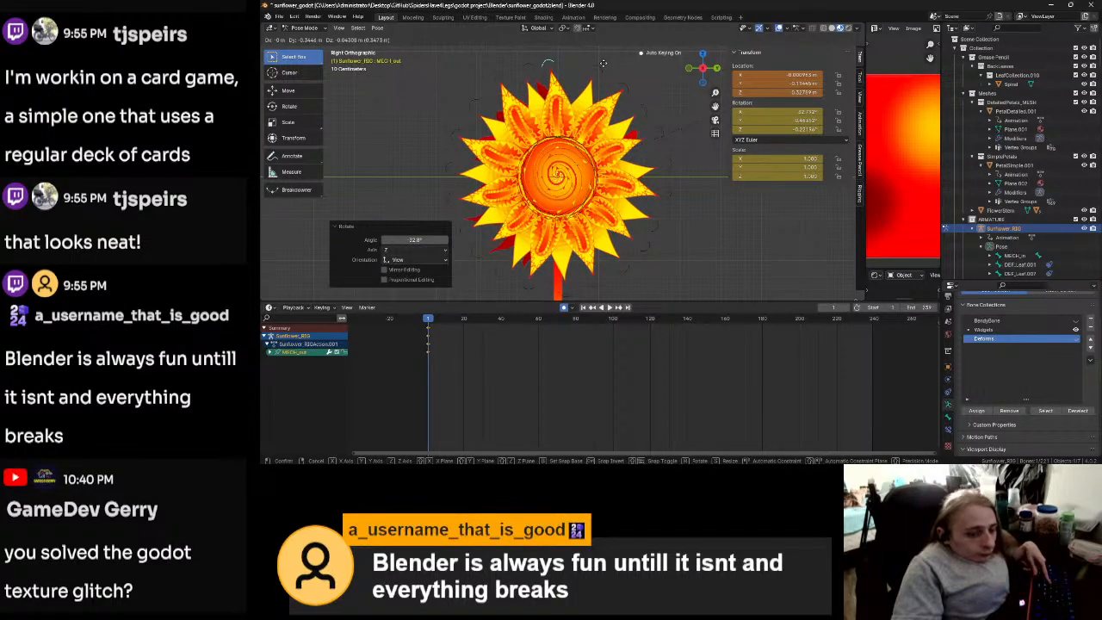
left_click(603, 64)
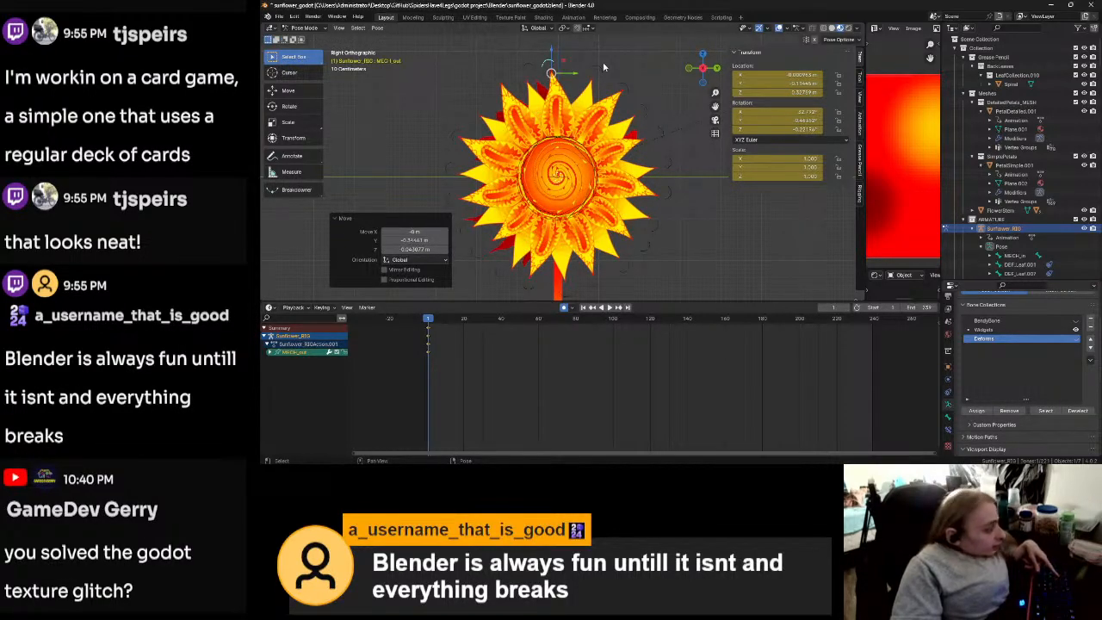
key("r")
left_click(606, 57)
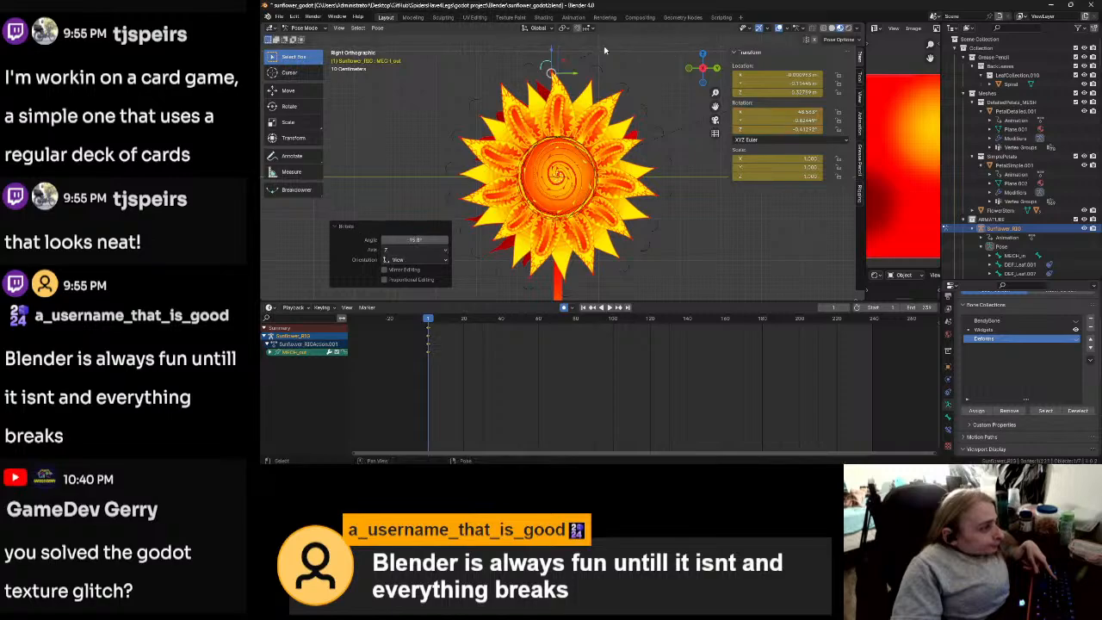
Step: Switch to the background scene in Godot and examine the LOD Bias setting of PetalSimple_001 and its property description
key("alt+Tab")
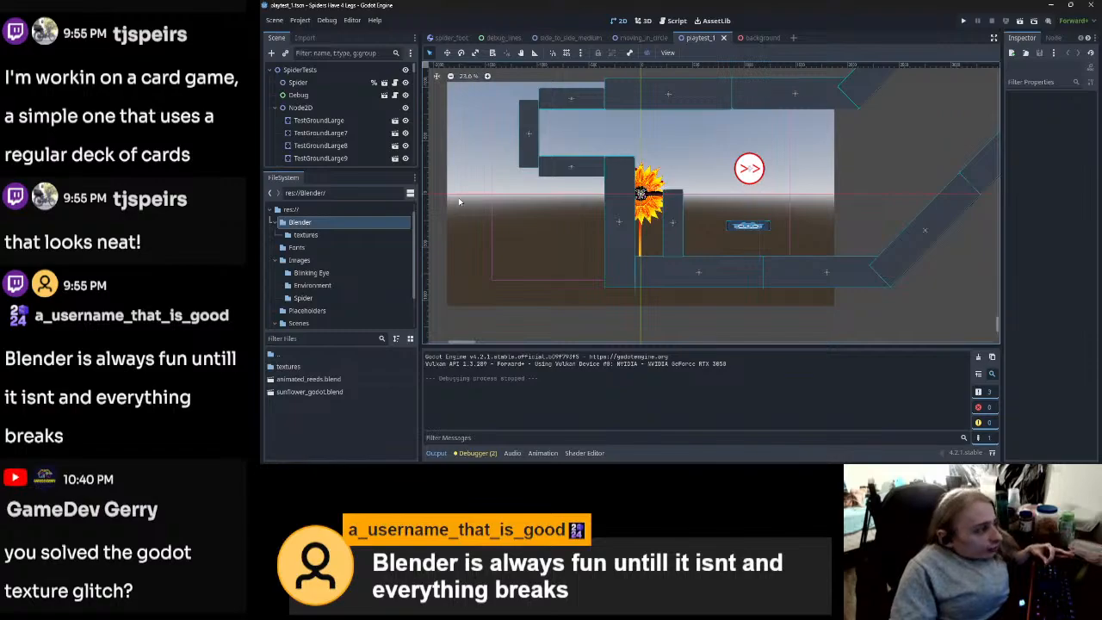
left_click(759, 38)
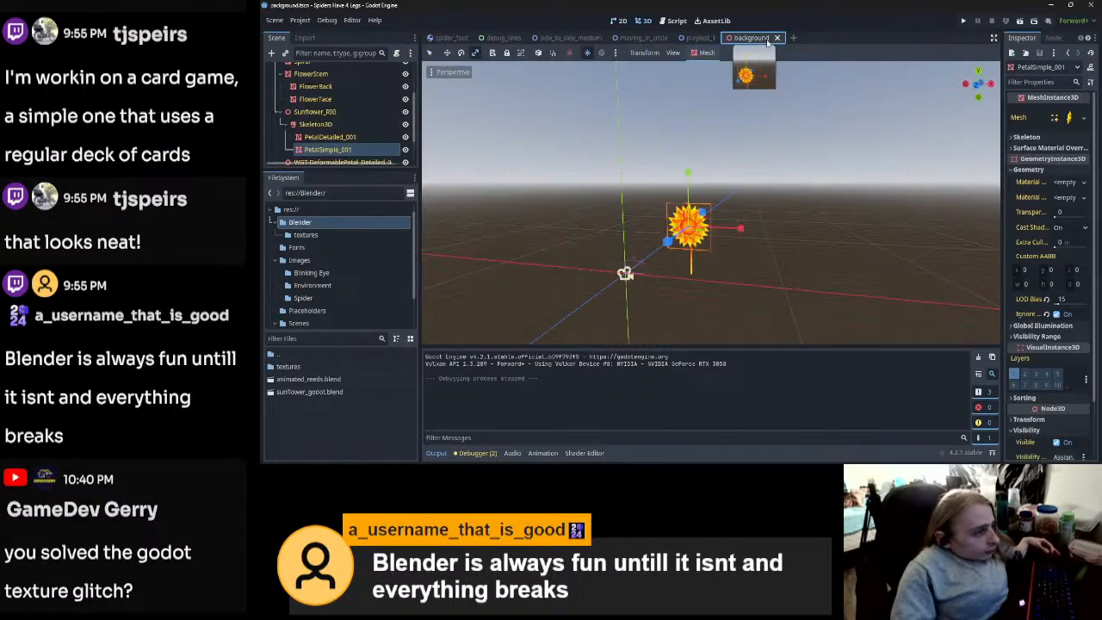
scroll(764, 230, "up", 5)
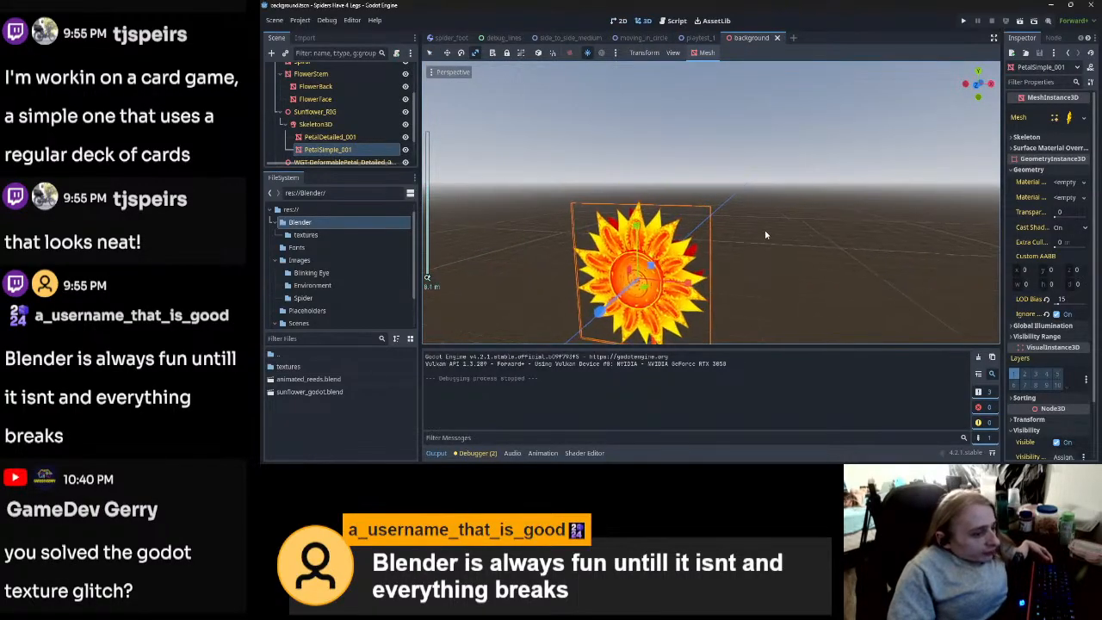
mouse_move(1030, 302)
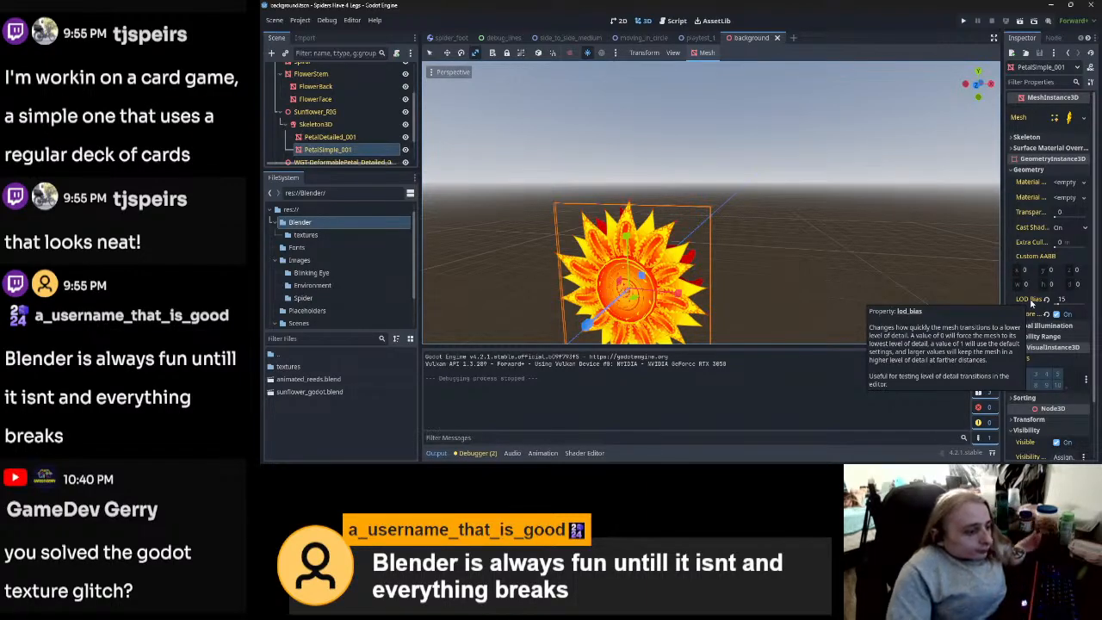
Step: Switch to Blender and pose MECH_out.001, one petal clockwise from the top, rotating it about 47° and moving it about 0.35 m counterclockwise
key("alt+Tab")
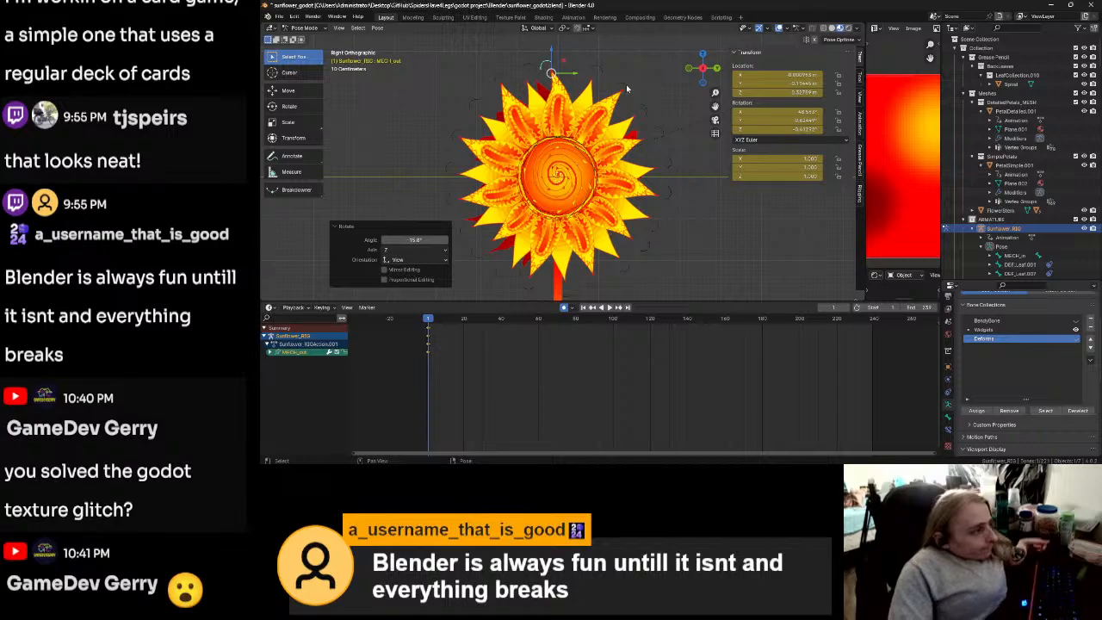
left_click(626, 84)
key("r")
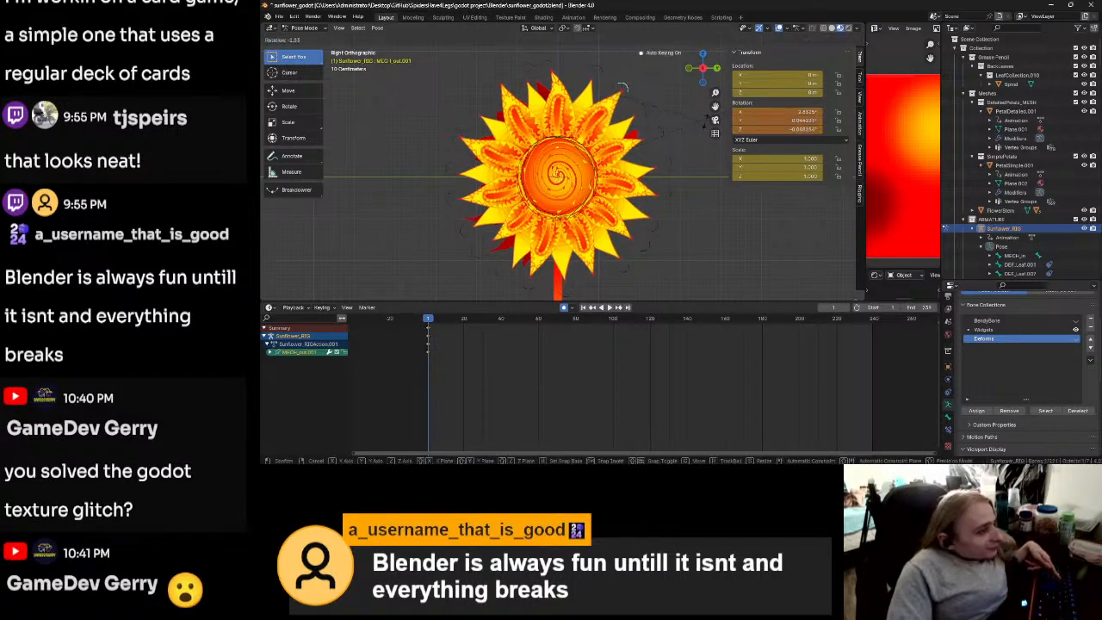
left_click(678, 73)
key("g")
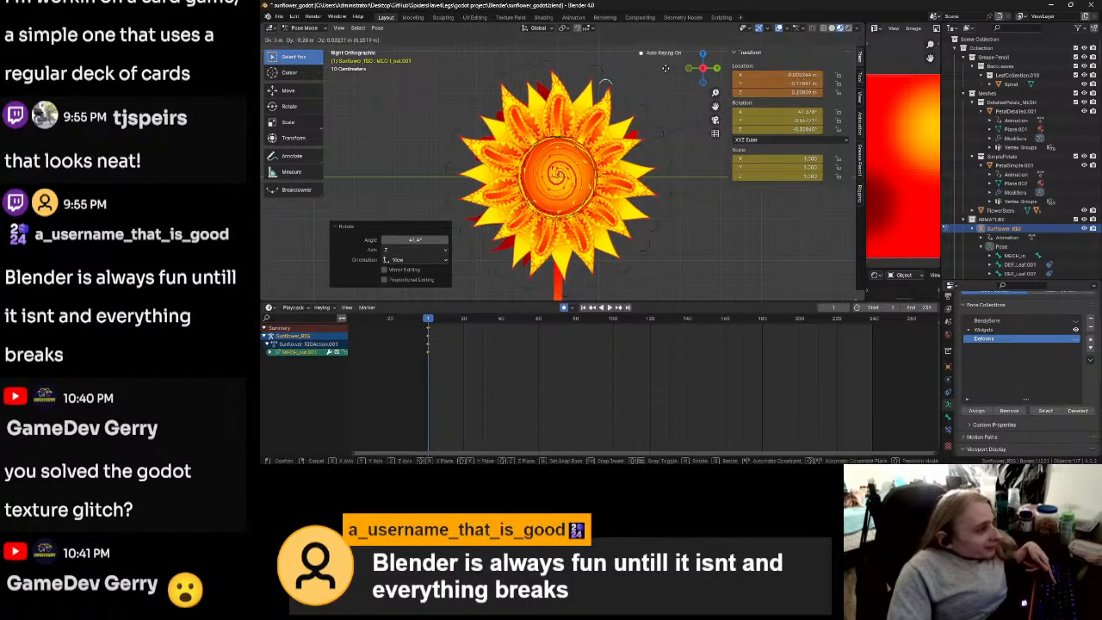
left_click(663, 69)
key("r")
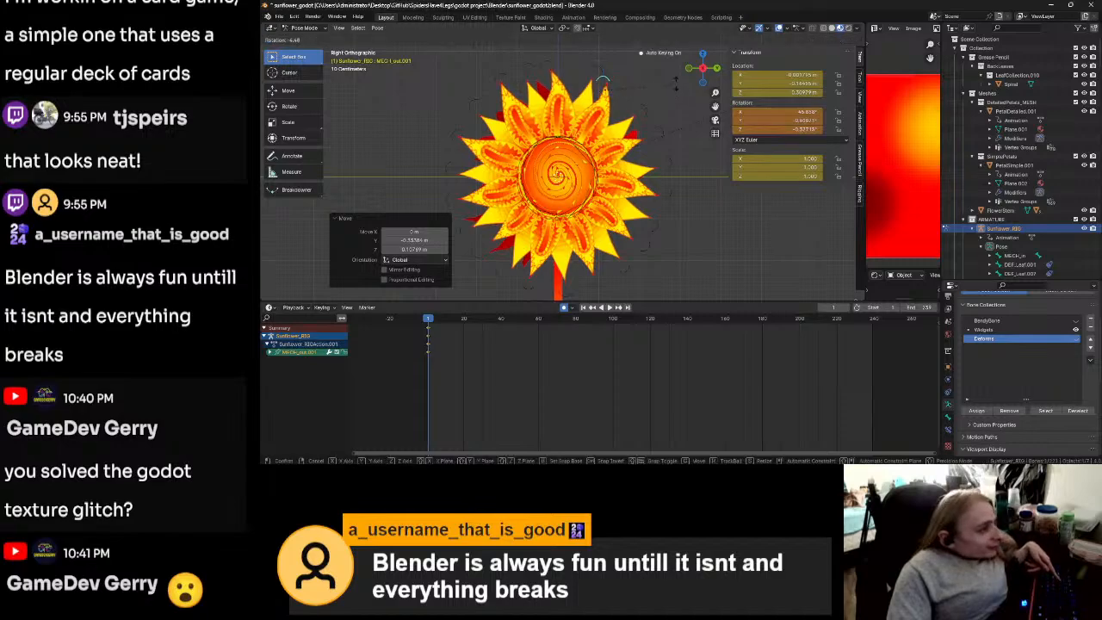
left_click(673, 81)
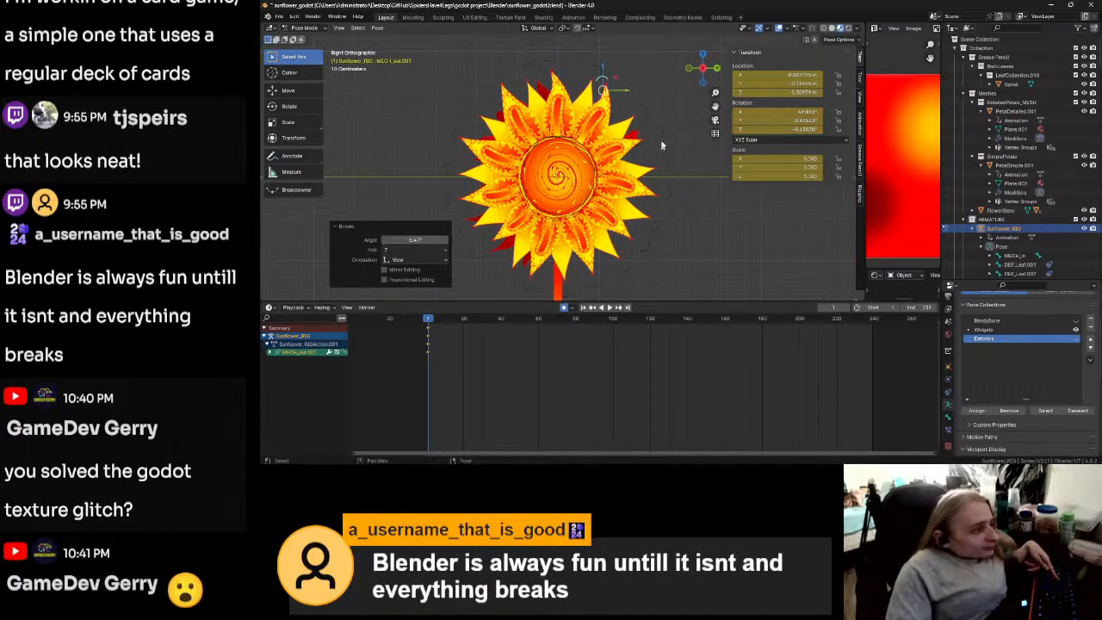
Step: Rotate the upper-right petal's control bone MECH_out.002 about 78° and shift it counterclockwise around the flower
left_click(659, 136)
key("r")
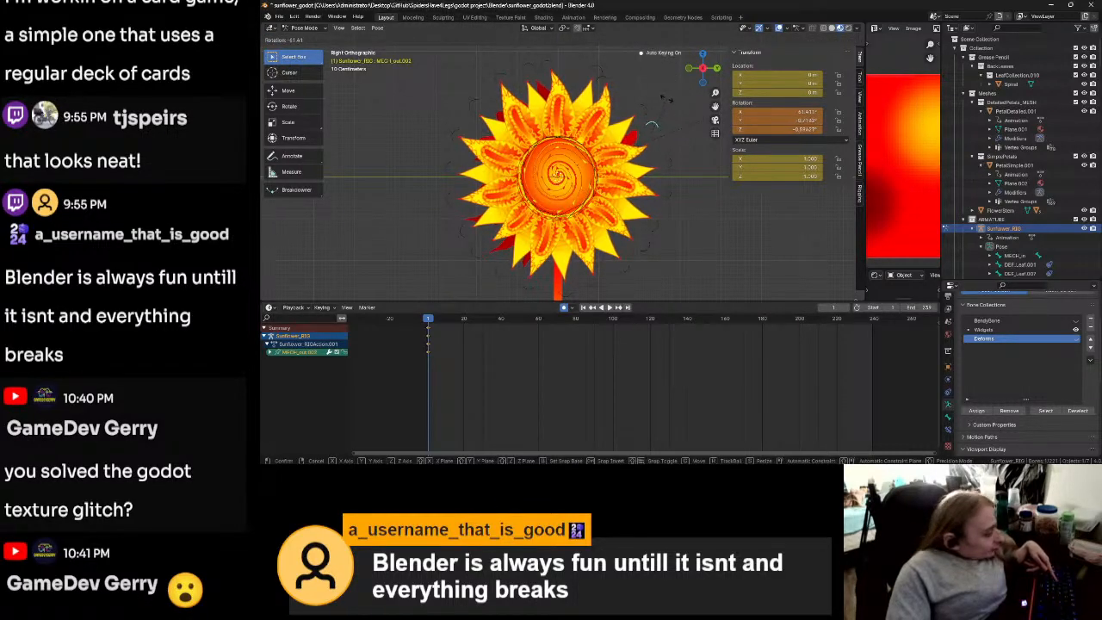
left_click(636, 152)
key("g")
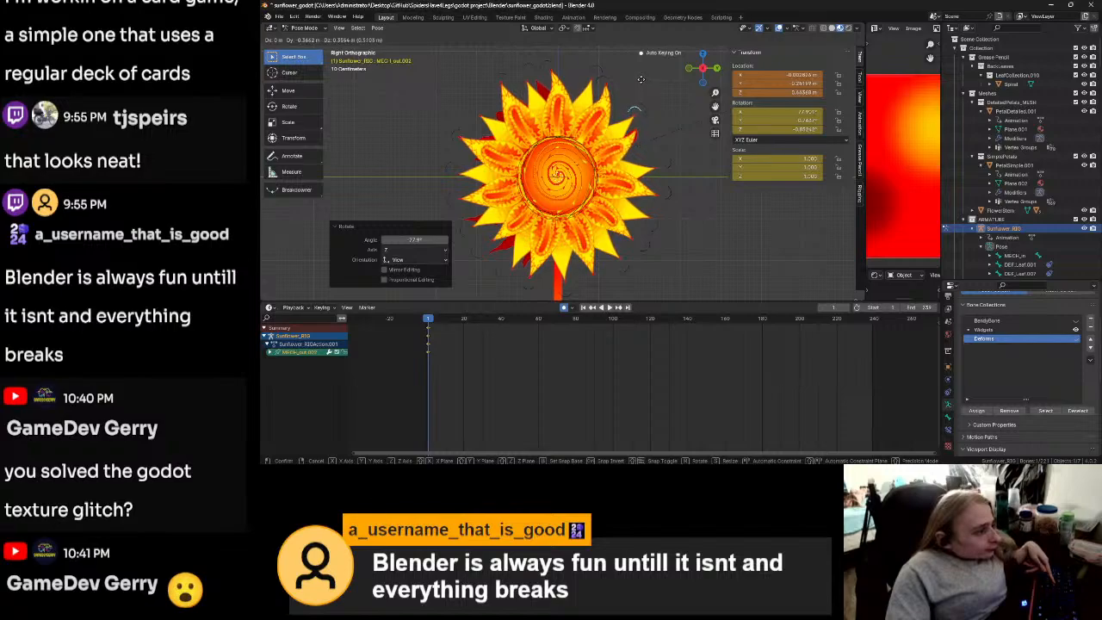
left_click(641, 84)
Step: Bend the rightmost petal by rotating its control bone MECH_out.003 about 58° and shifting it upward
left_click(673, 196)
key("r")
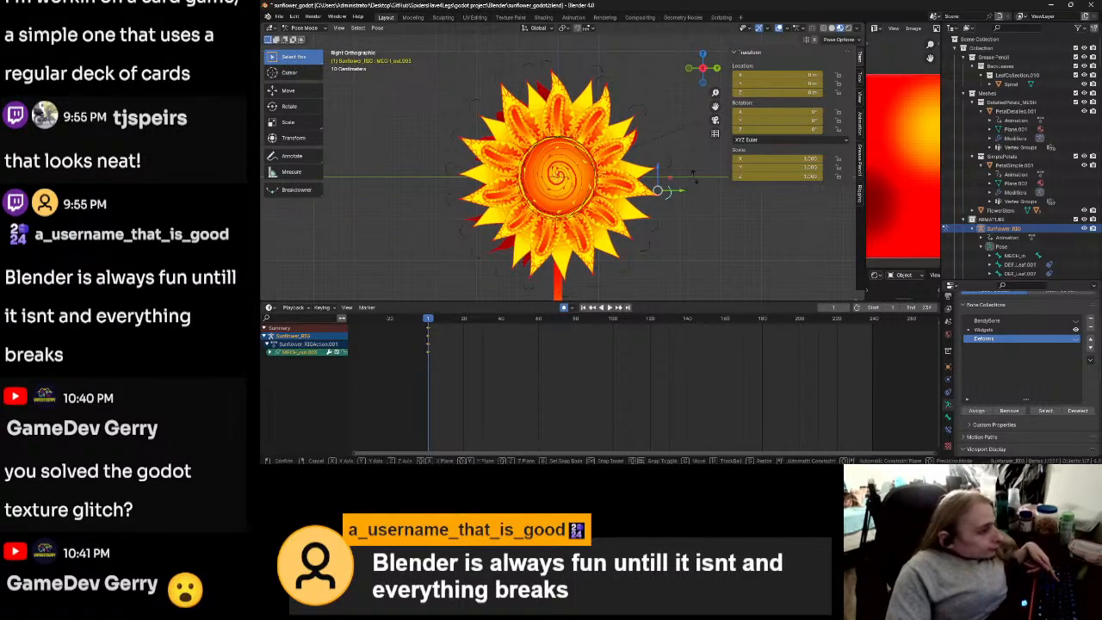
left_click(657, 187)
key("g")
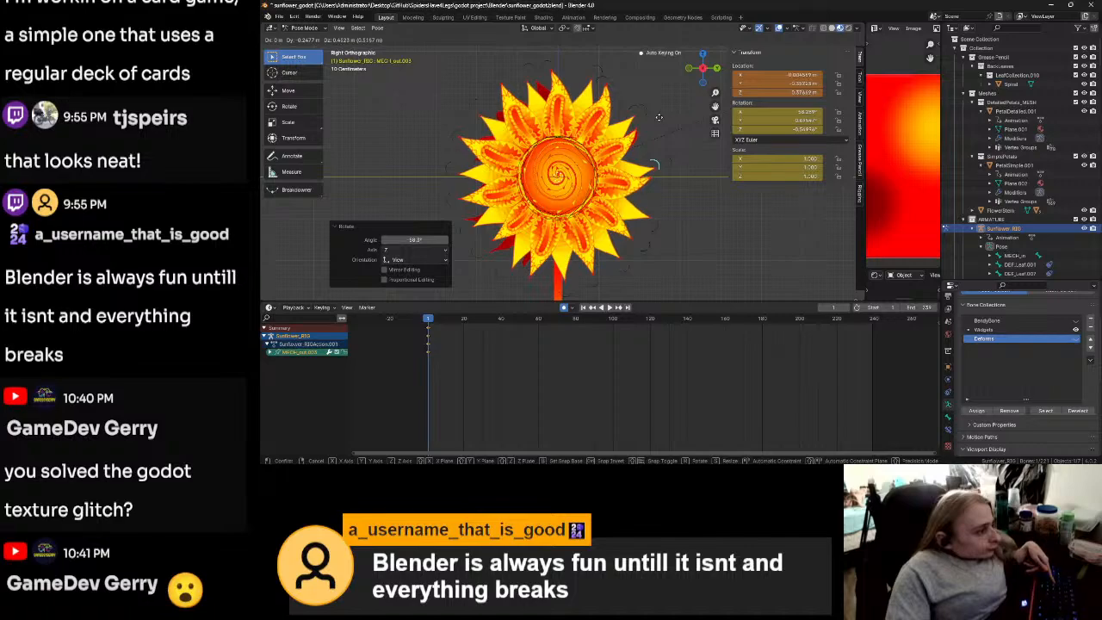
left_click(661, 129)
Step: Rotate the lower-right petal's control bone MECH_out.004 about 75° and move it up about 0.42 m and outward about 0.11 m
left_click(650, 247)
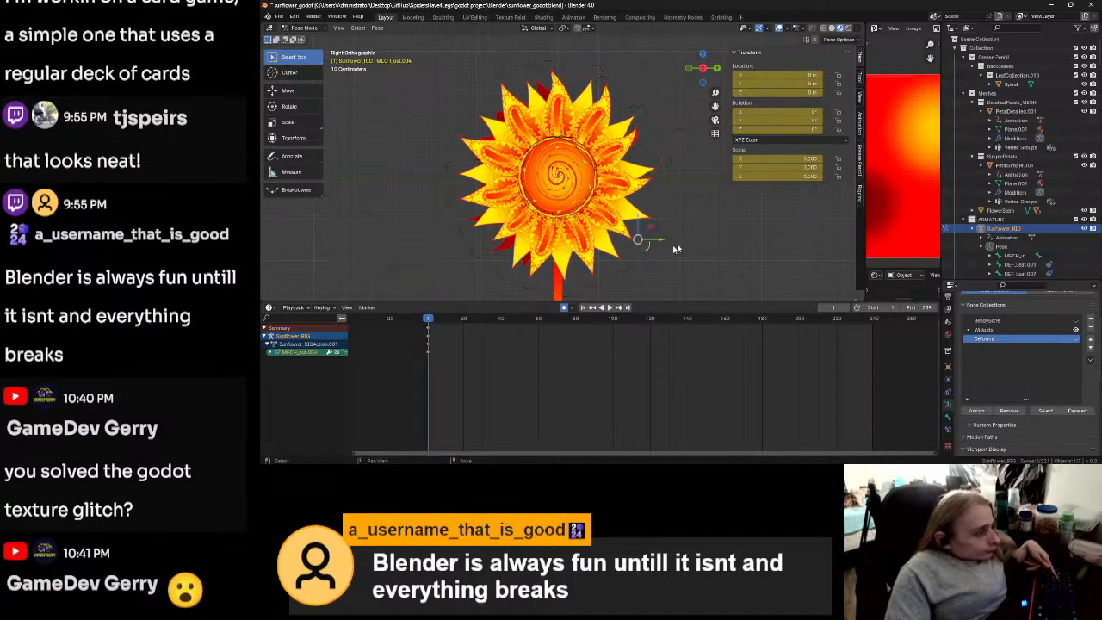
key("r")
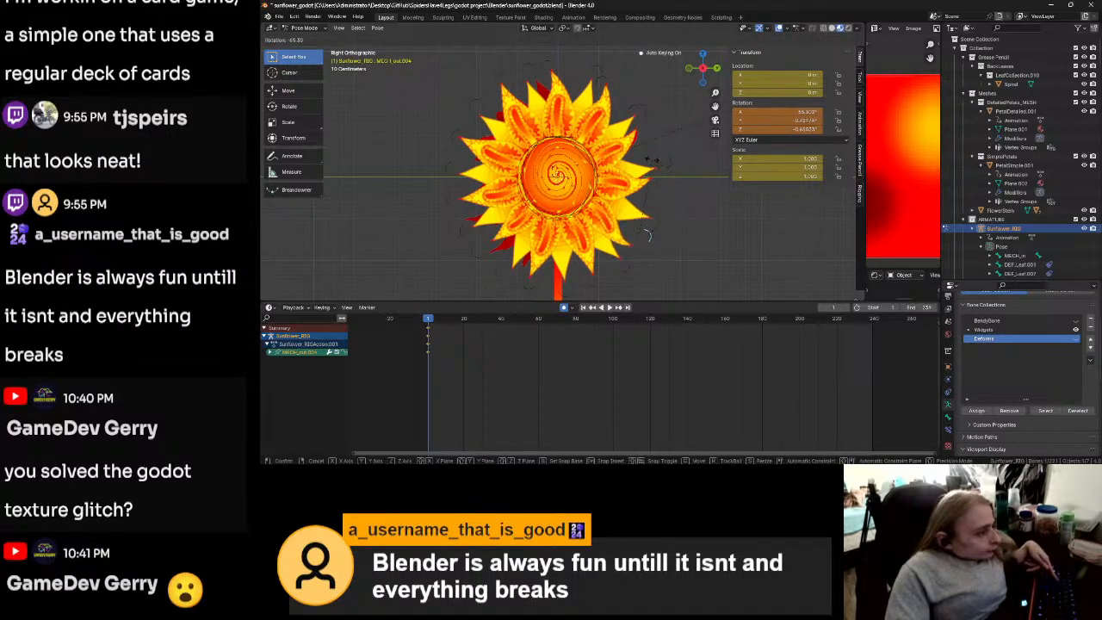
left_click(638, 168)
key("g")
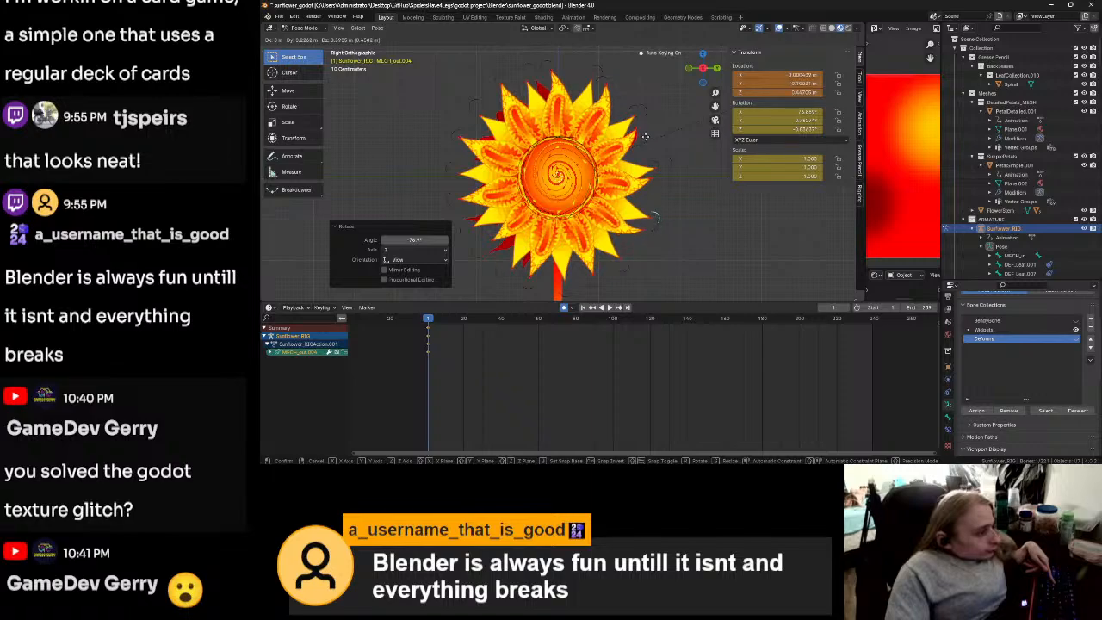
left_click(647, 142)
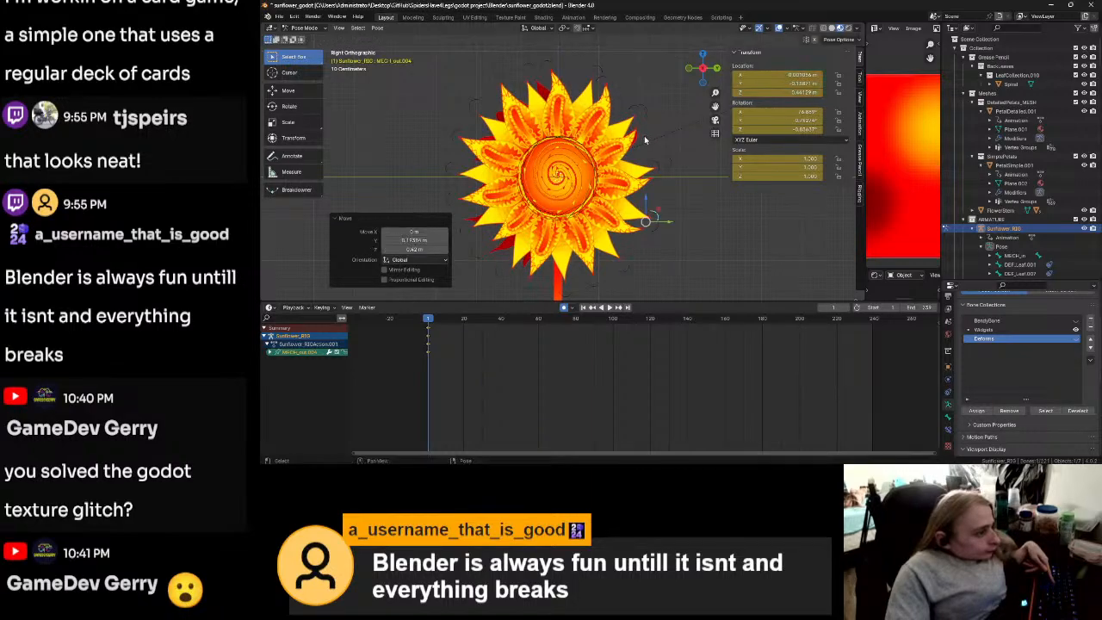
Step: Bend the petal right of the stem counterclockwise by rotating its control bone MECH_out.005 and shifting it outward
left_click(599, 286)
key("r")
left_click(599, 275)
key("g")
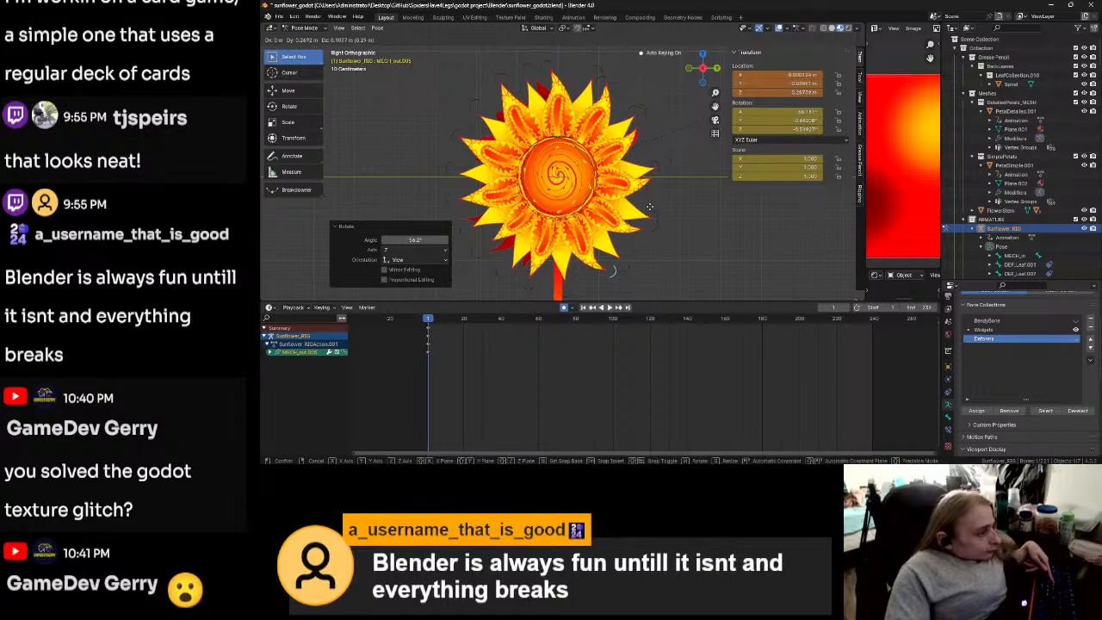
key("Escape")
Step: Rotate control bone MECH_out.006 beside the stem about 62° and move it about 0.32 m right and 0.15 m down
key("r")
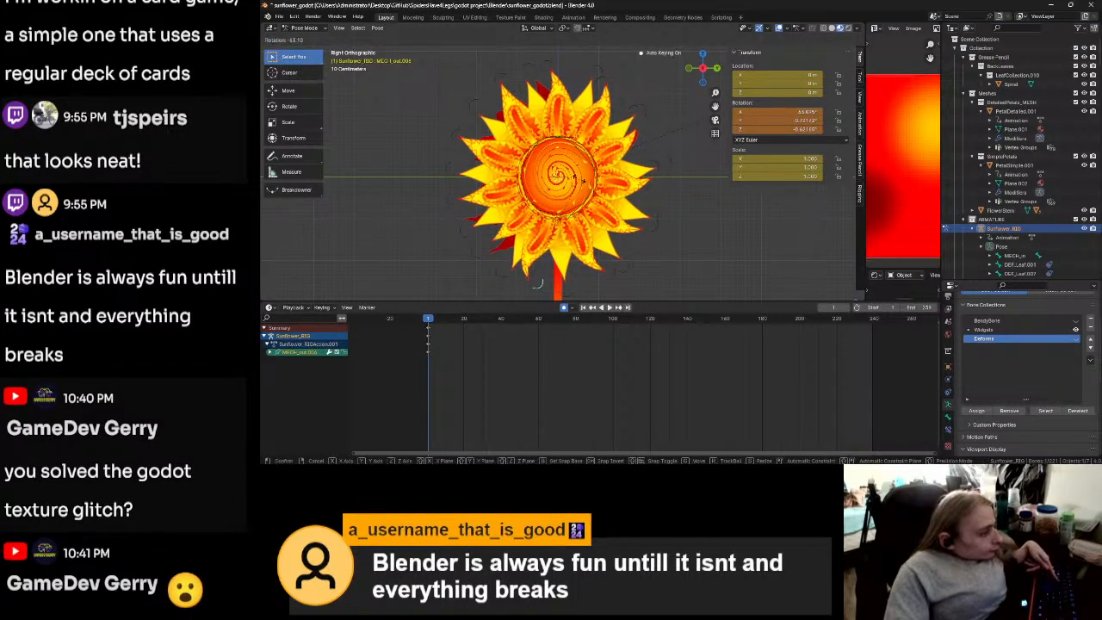
left_click(593, 185)
key("g")
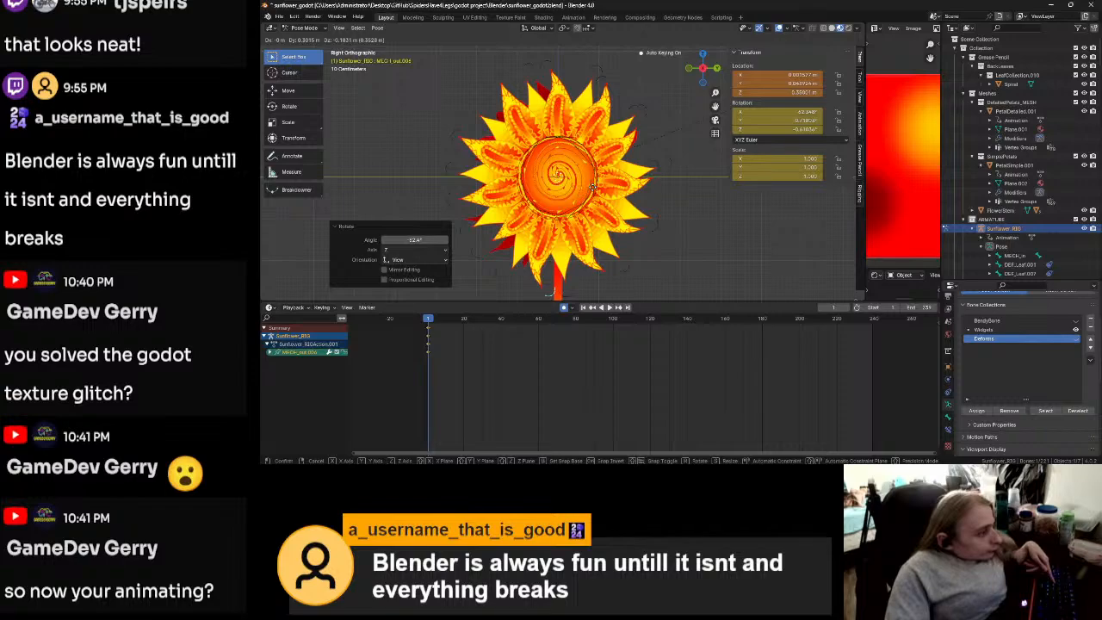
left_click(593, 187)
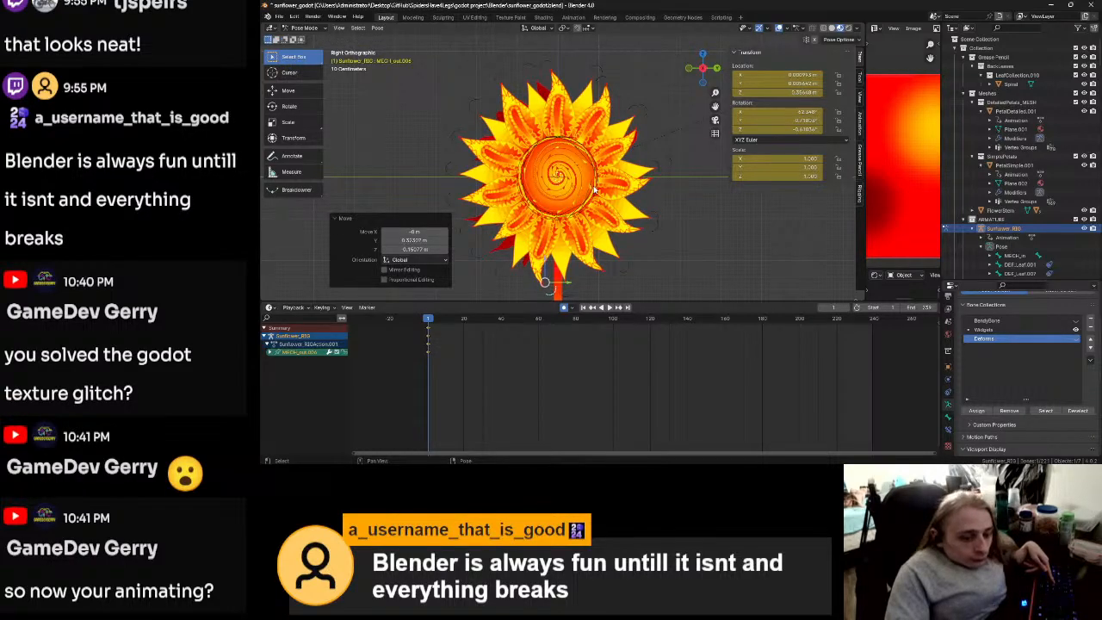
Step: Curl the lower-left petal by rotating its control bone MECH_out.007 about 60° and shifting it down and to the right
left_click(492, 268)
key("r")
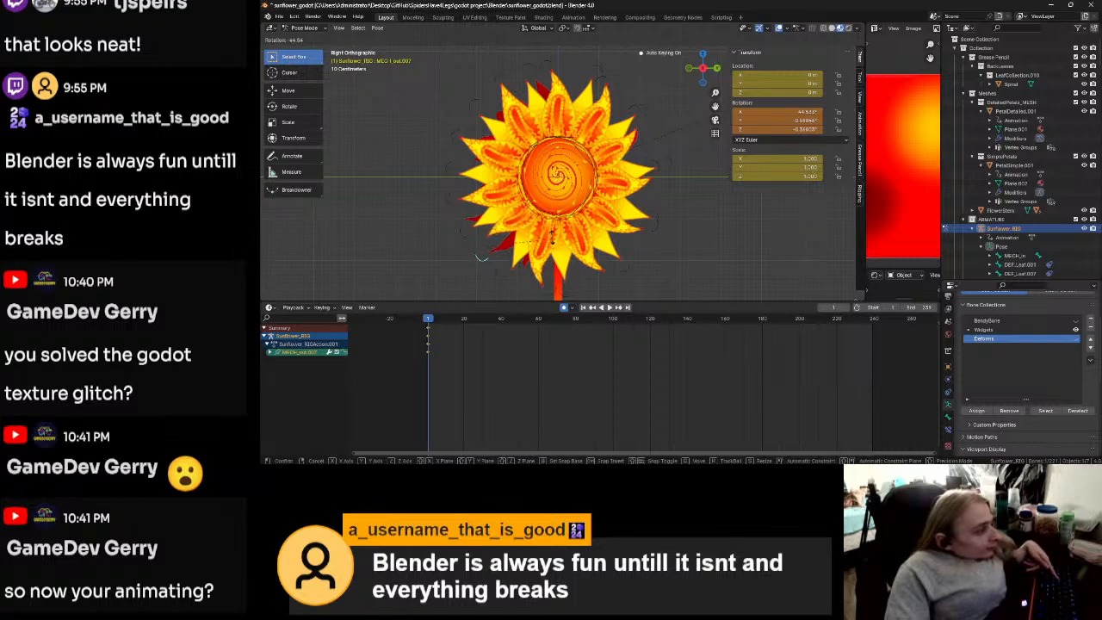
left_click(547, 225)
key("g")
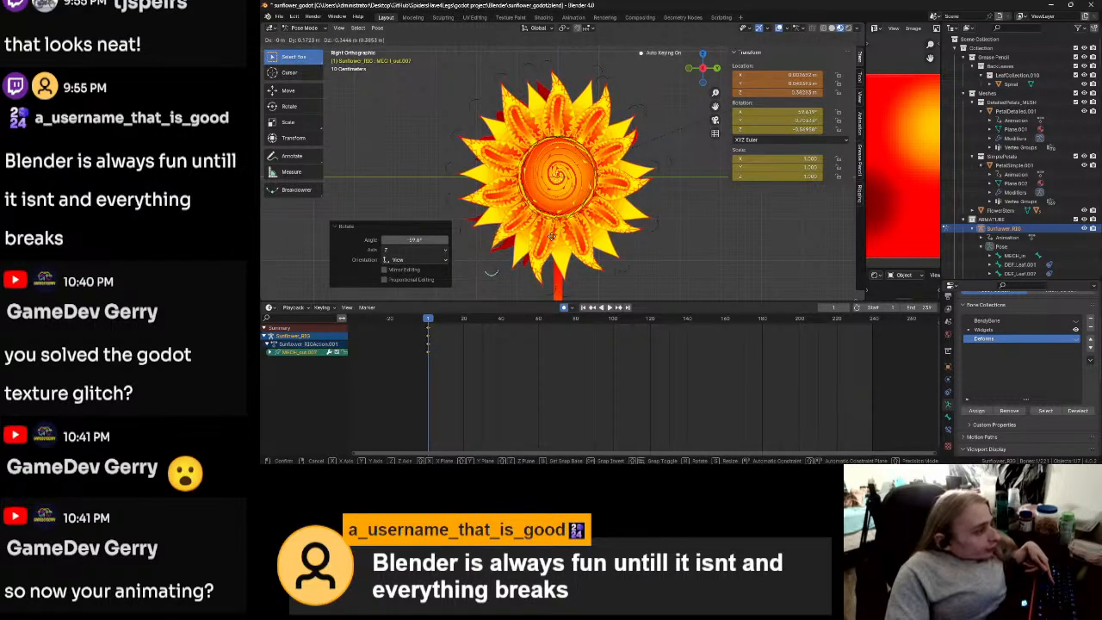
key("Escape")
Step: Rotate control bone MECH_out.008 of the left petal below the flower's centre counterclockwise and move it about 0.33 m, mostly downward
key("alt+r")
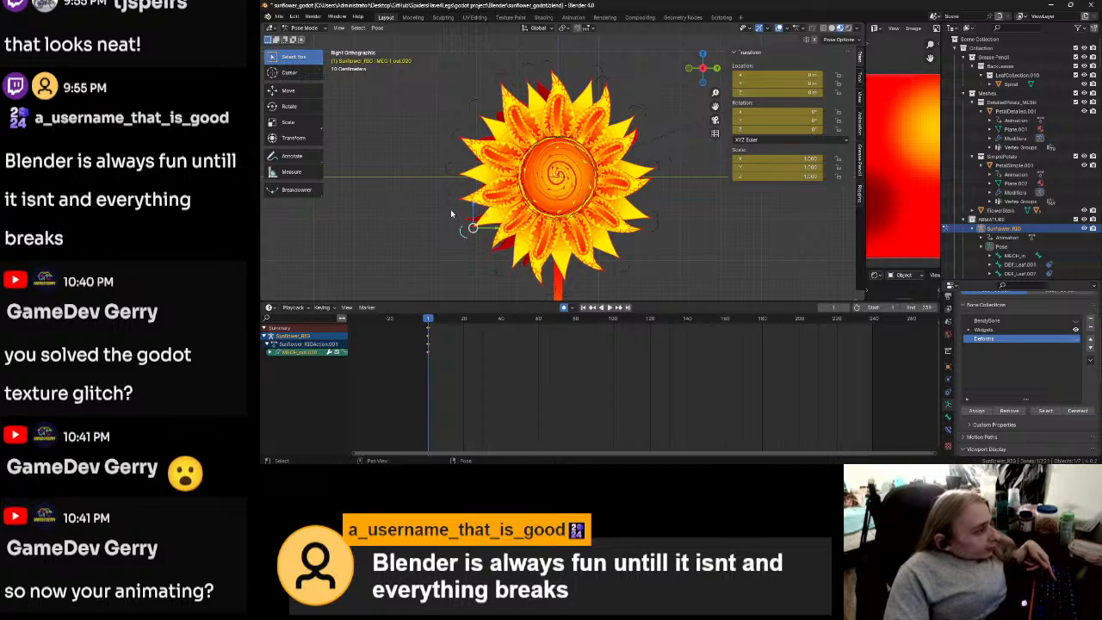
key("r")
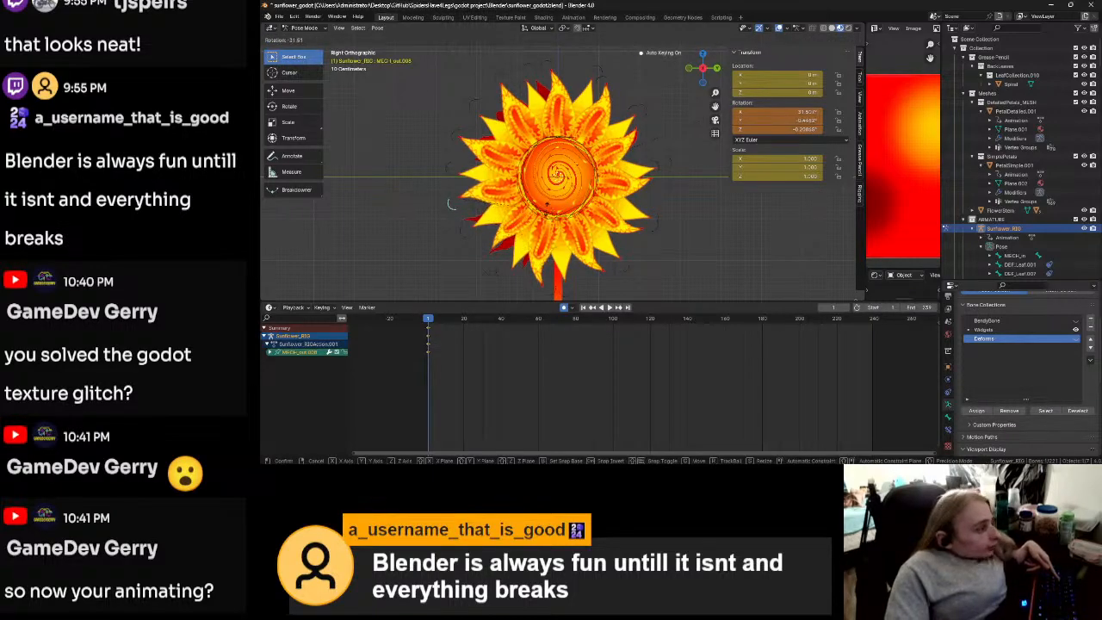
left_click(451, 207)
key("g")
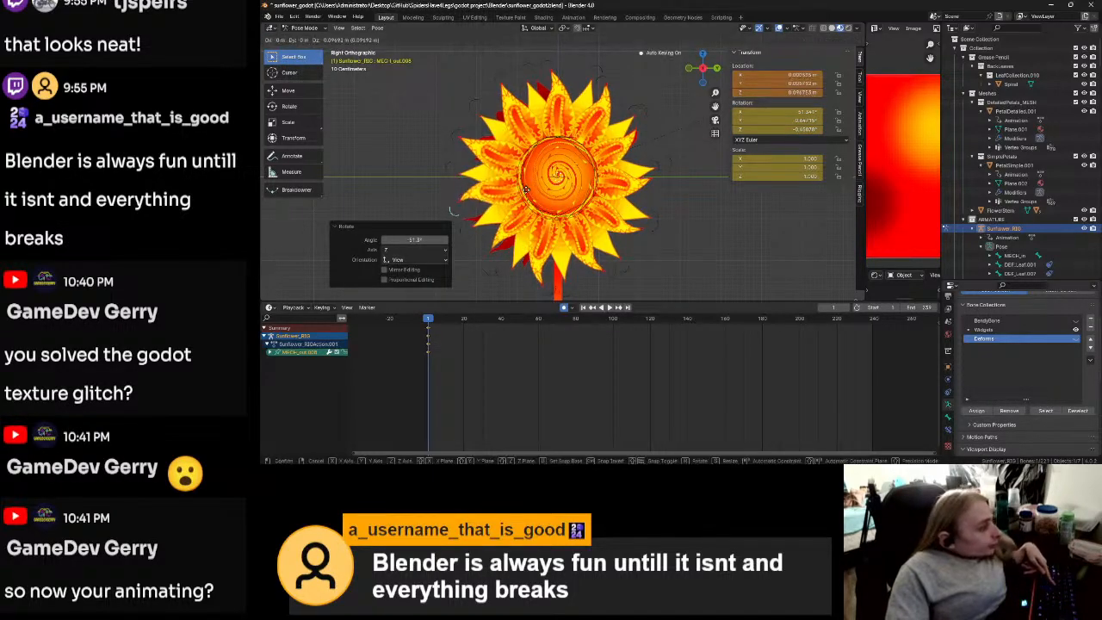
left_click(531, 201)
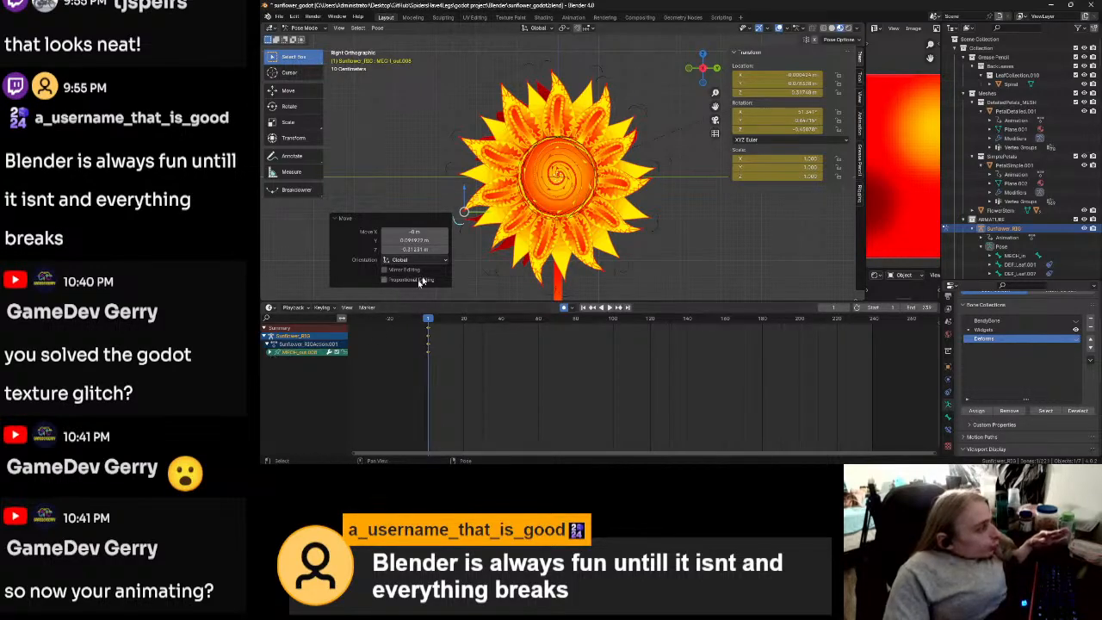
Step: Rotate control bone MECH_out.009 of the left petal above the flower's centre counterclockwise and move it about 0.45 m, mostly downward
middle_click_drag(531, 249, 615, 230, "shift")
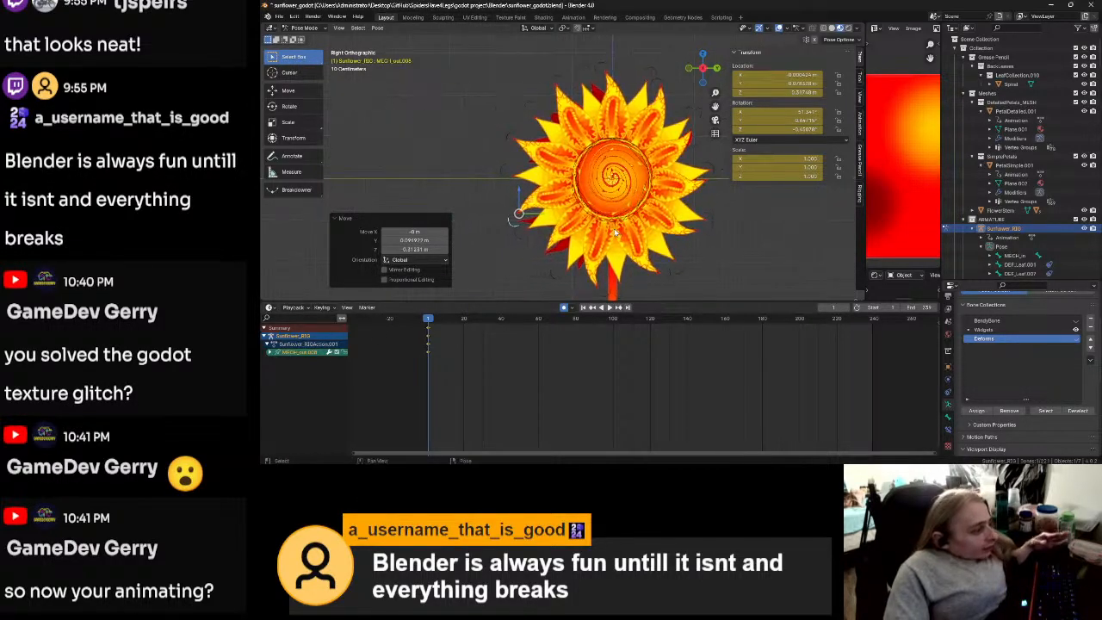
left_click(511, 142)
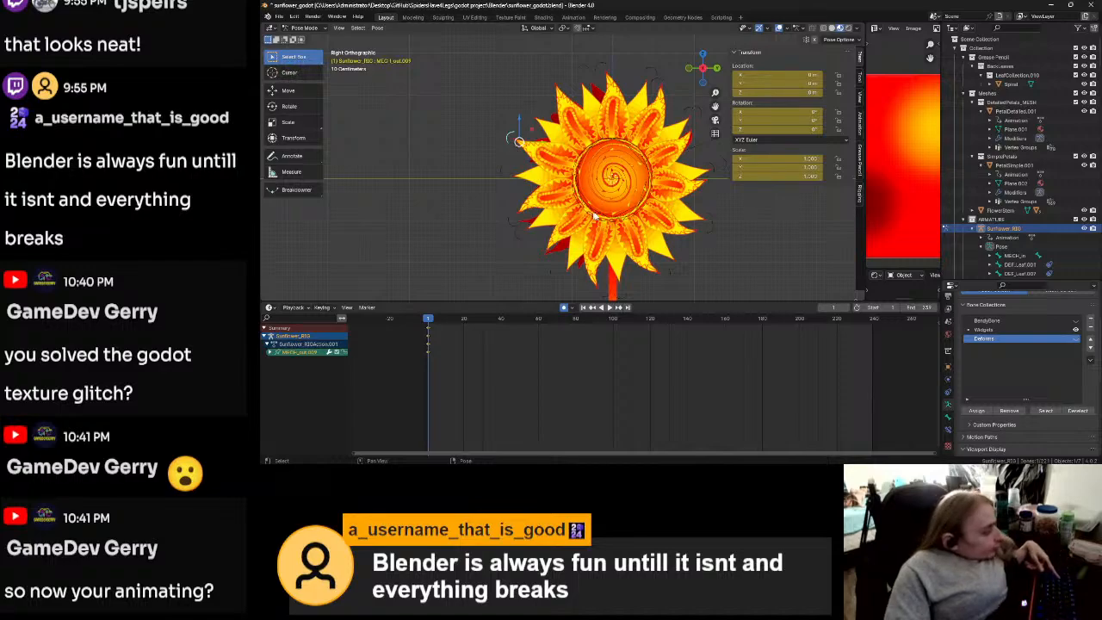
key("r")
left_click(564, 132)
key("g")
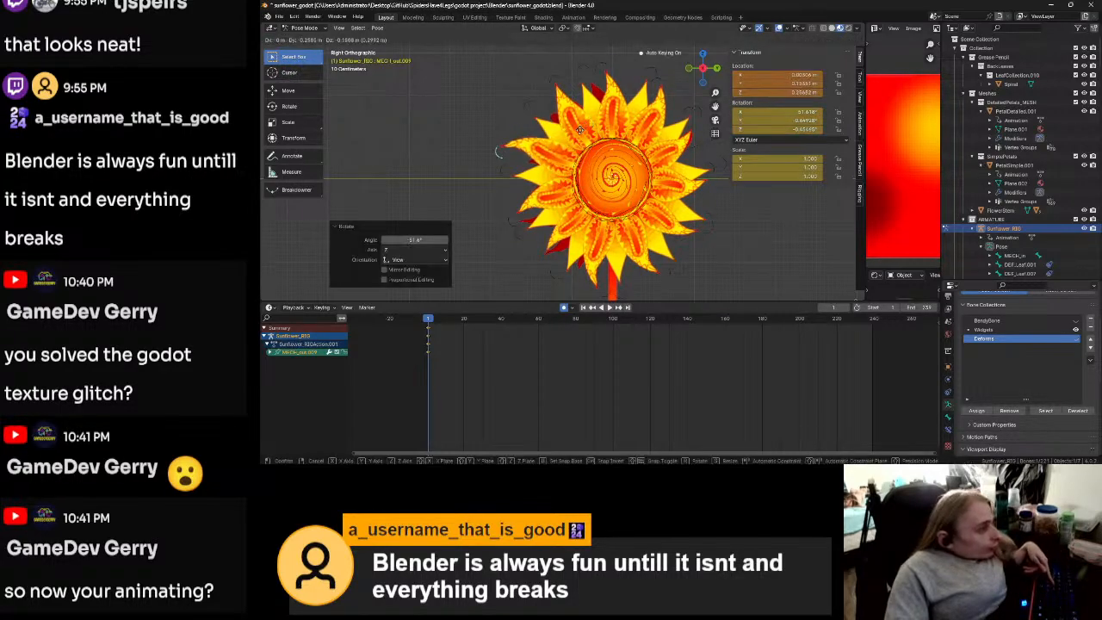
left_click(585, 137)
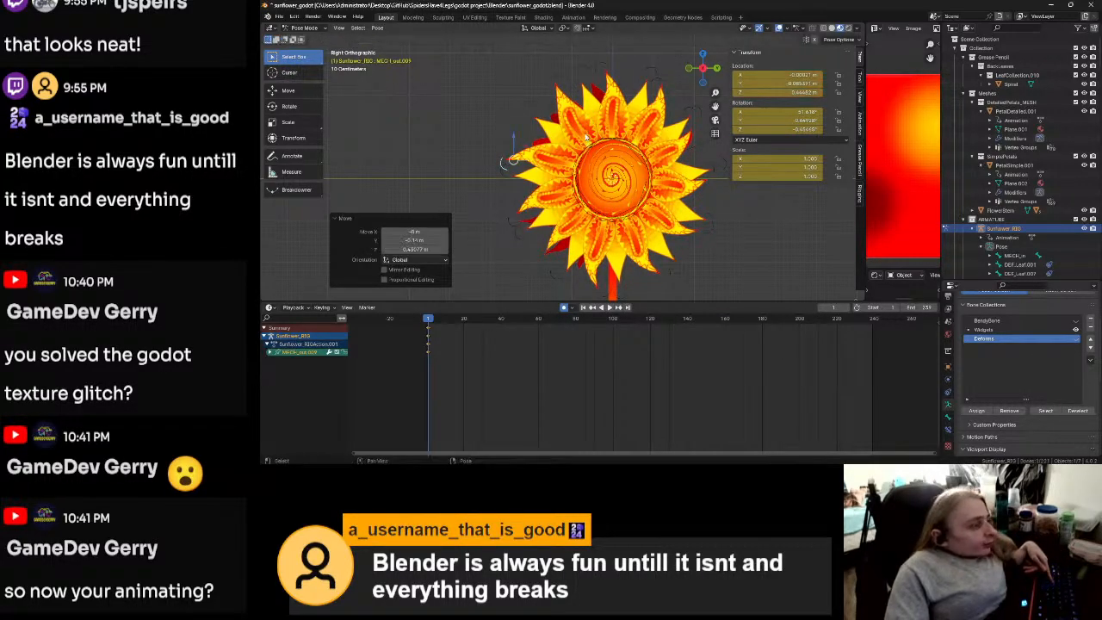
Step: Pose the upper-left petal's control bone MECH_out.010, rotating it about 59° and moving it about 0.45 m left and down
left_click(559, 84)
key("r")
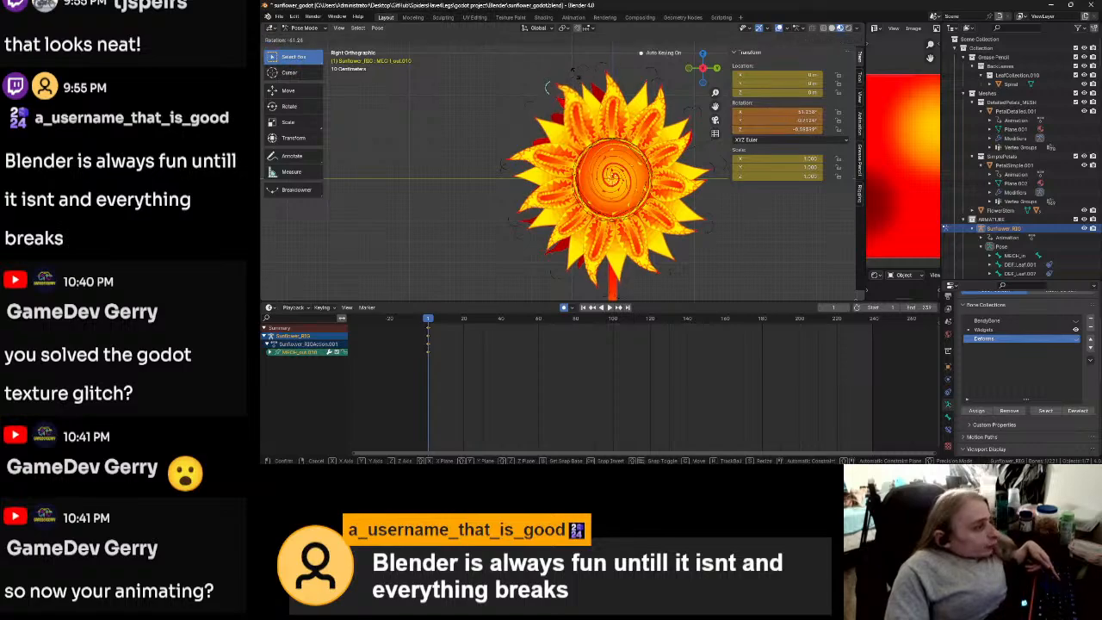
left_click(564, 82)
key("g")
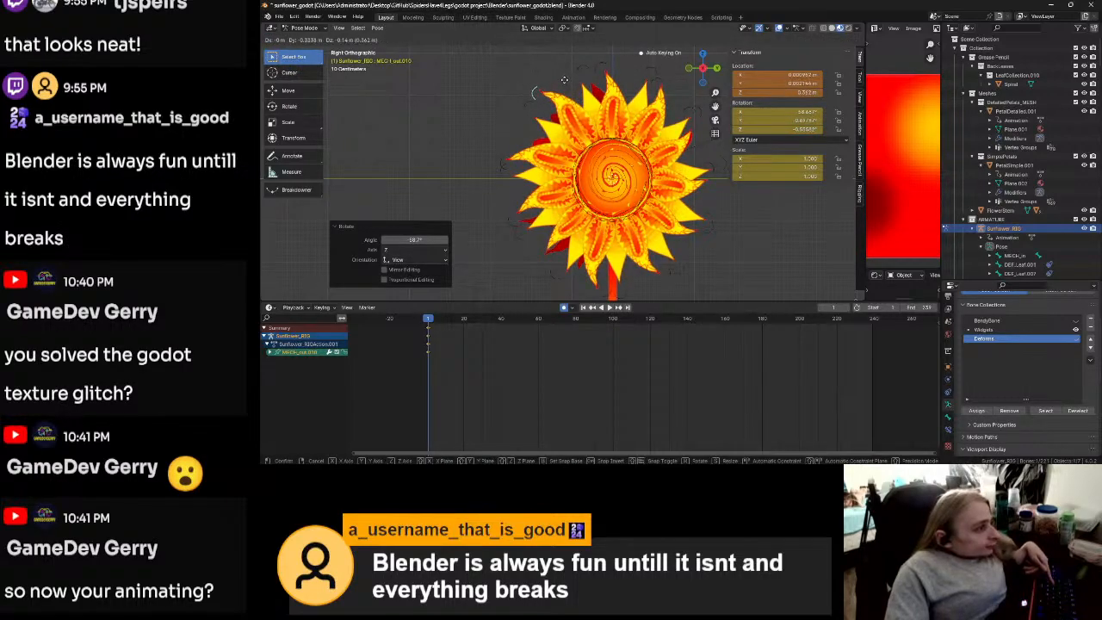
left_click(565, 87)
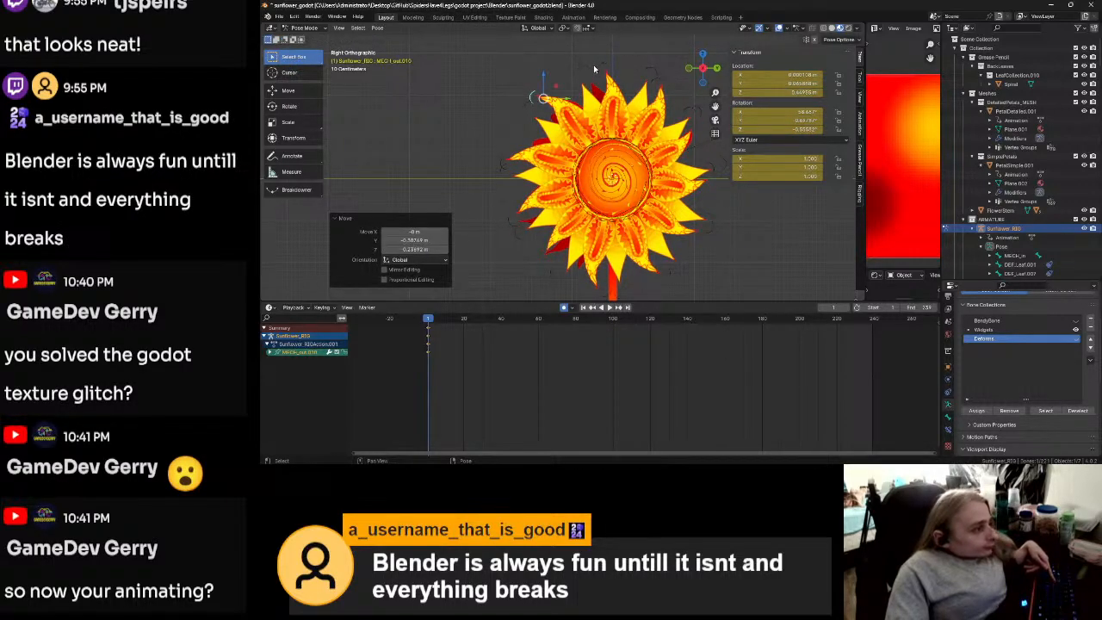
Step: Rotate the back-row petal control bone just left of the top petal about 42.5° clockwise and shift it to the right
left_click(583, 71)
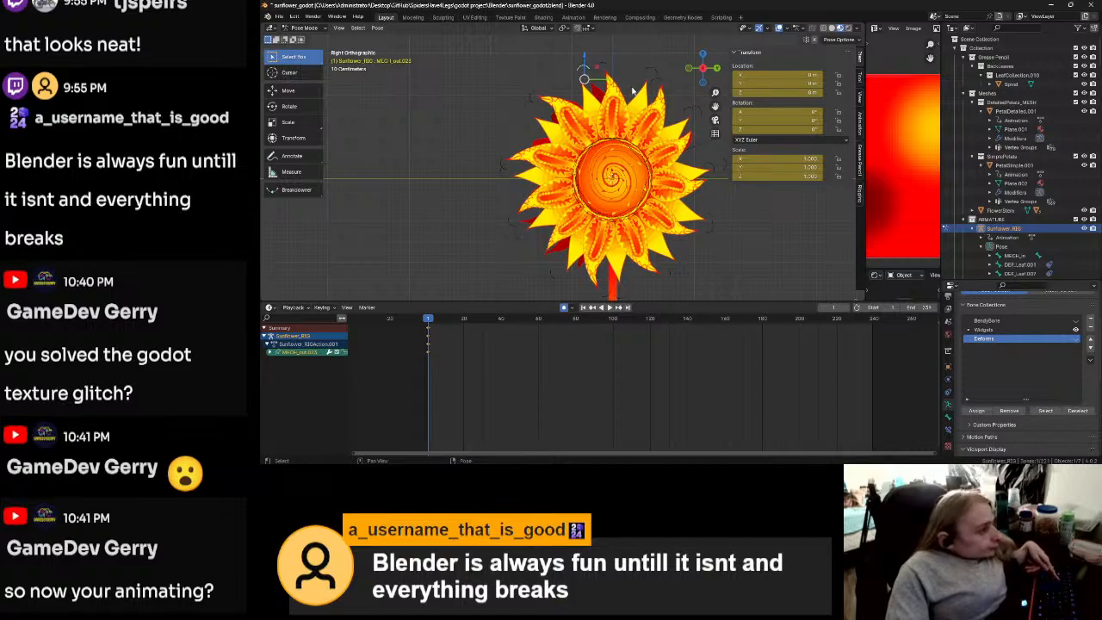
key("r")
left_click(623, 131)
key("g")
key("y")
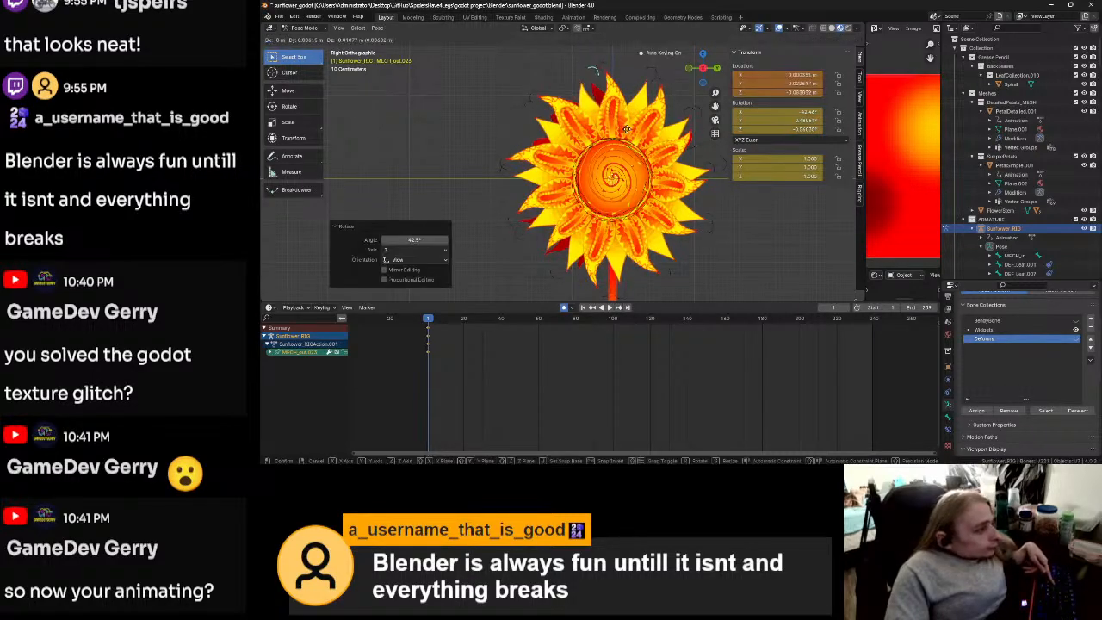
left_click(659, 74)
Step: Rotate back-row control bone MECH_out.011, just right of the top petal, about 47° clockwise and shift it right and down
left_click(658, 74)
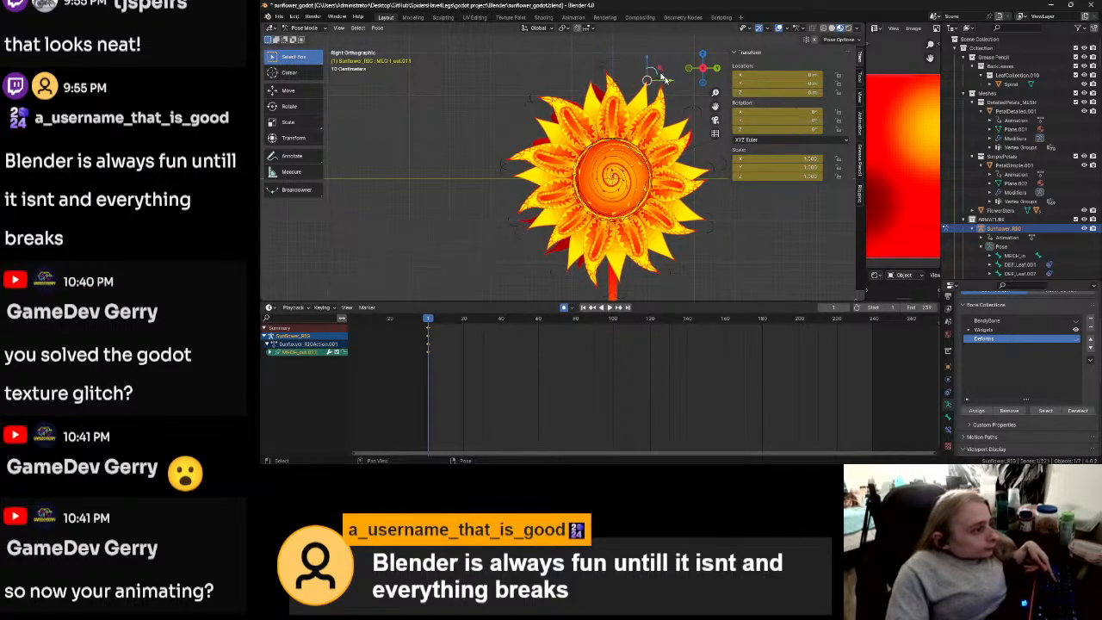
key("r")
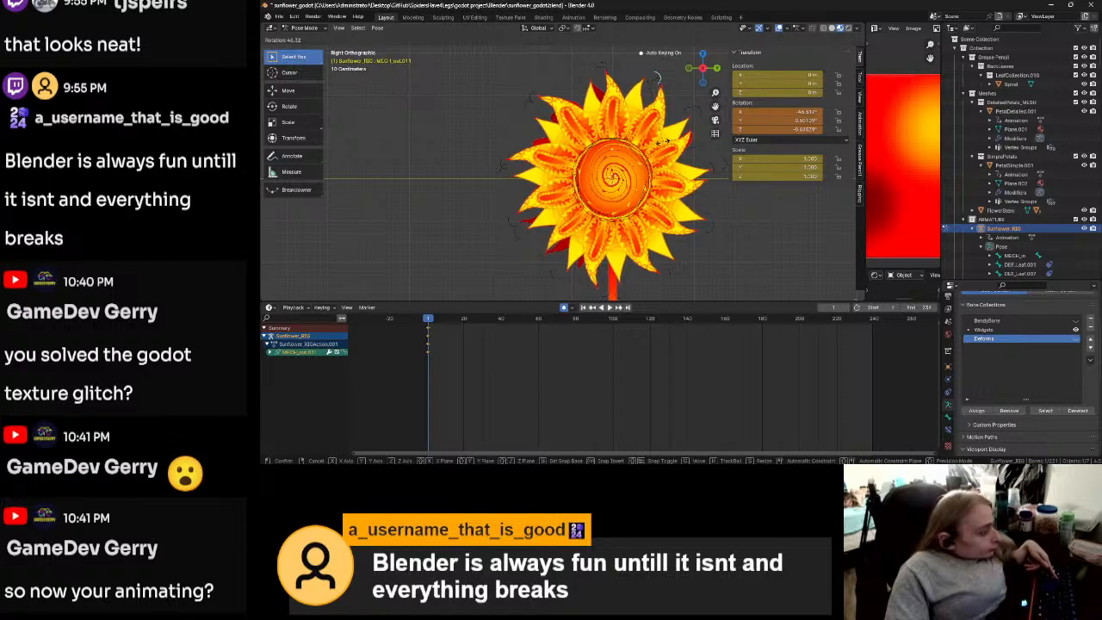
left_click(663, 146)
key("g")
left_click(672, 151)
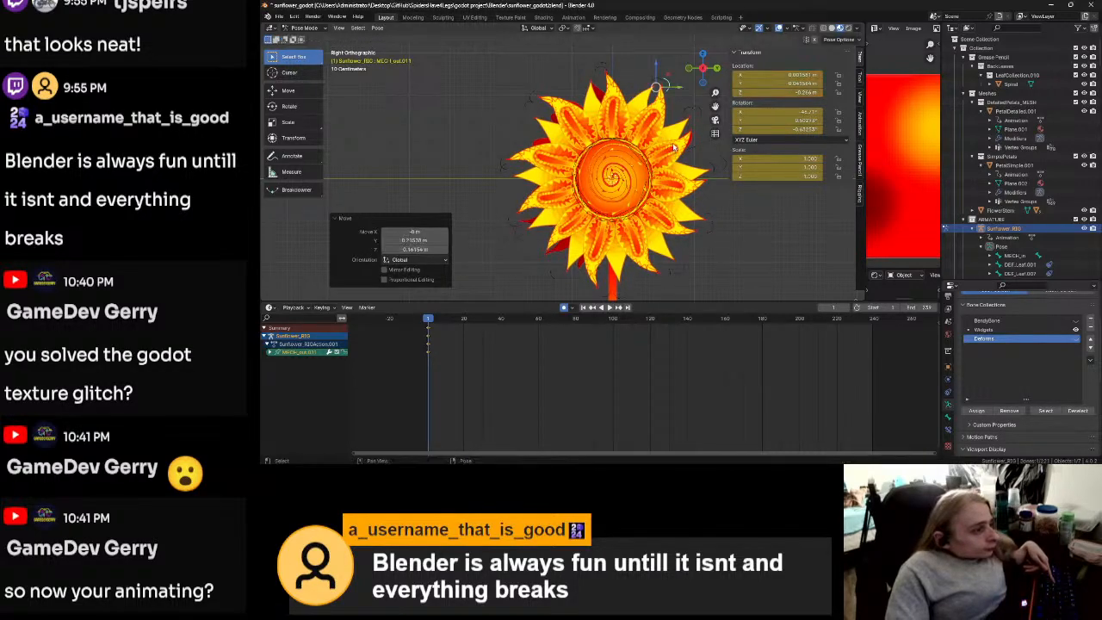
Step: Rotate the upper-right back-row petal's control bone MECH_out.012 about 53° clockwise and shift it
middle_click_drag(667, 145, 605, 151, "shift")
left_click(640, 122)
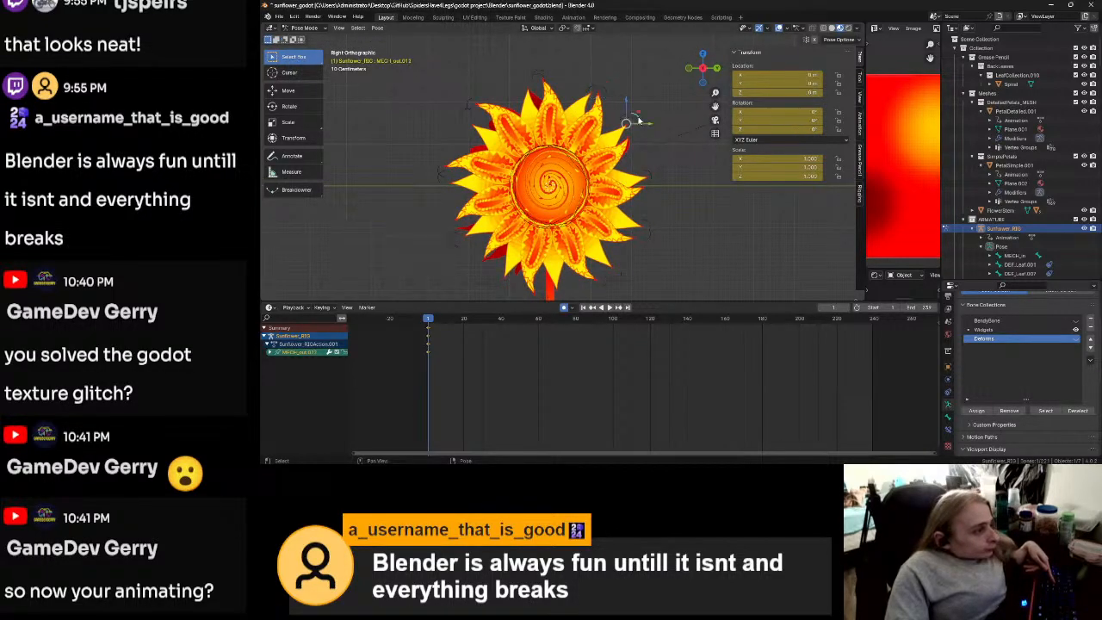
key("r")
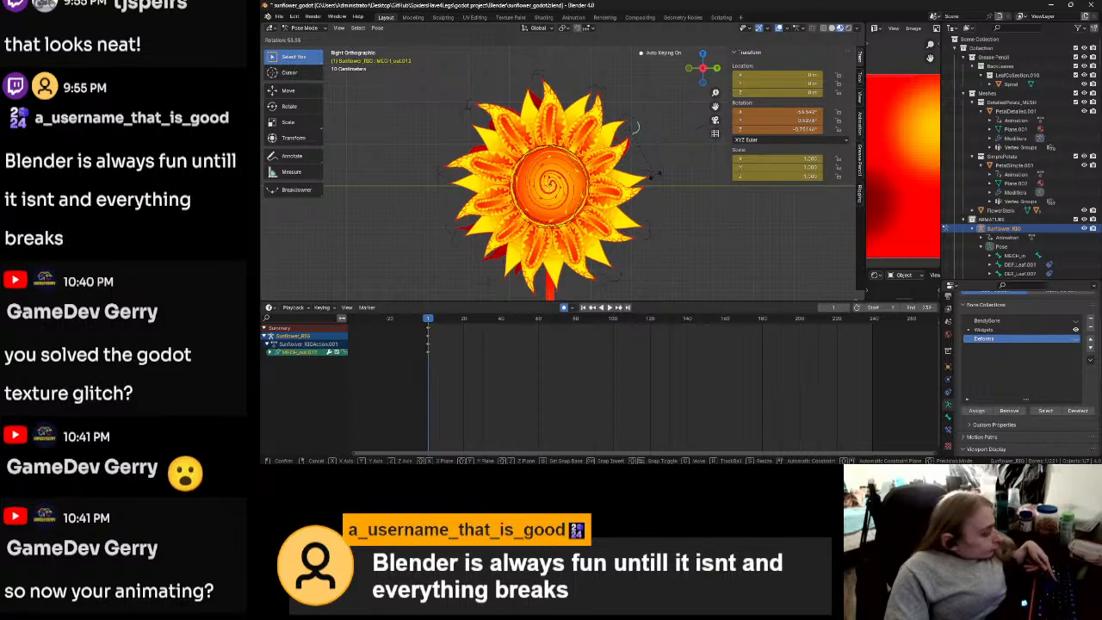
left_click(655, 175)
key("g")
left_click(662, 177)
Step: Rotate the rightmost back-row petal's control bone MECH_out.013 about 58° clockwise and shift it downward
left_click(666, 176)
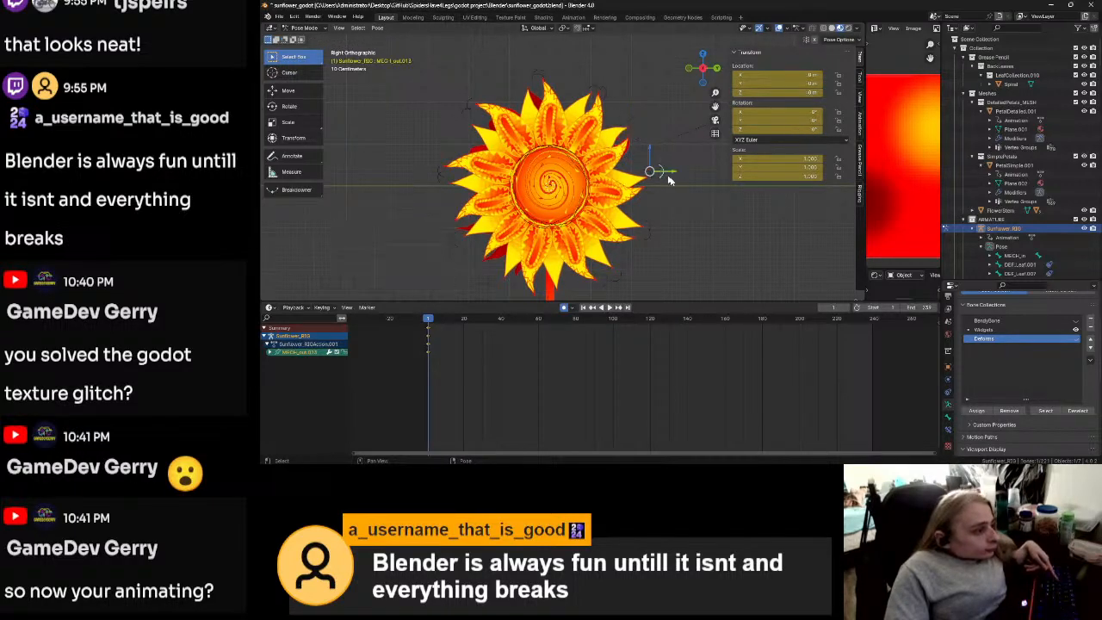
key("r")
left_click(667, 235)
key("g")
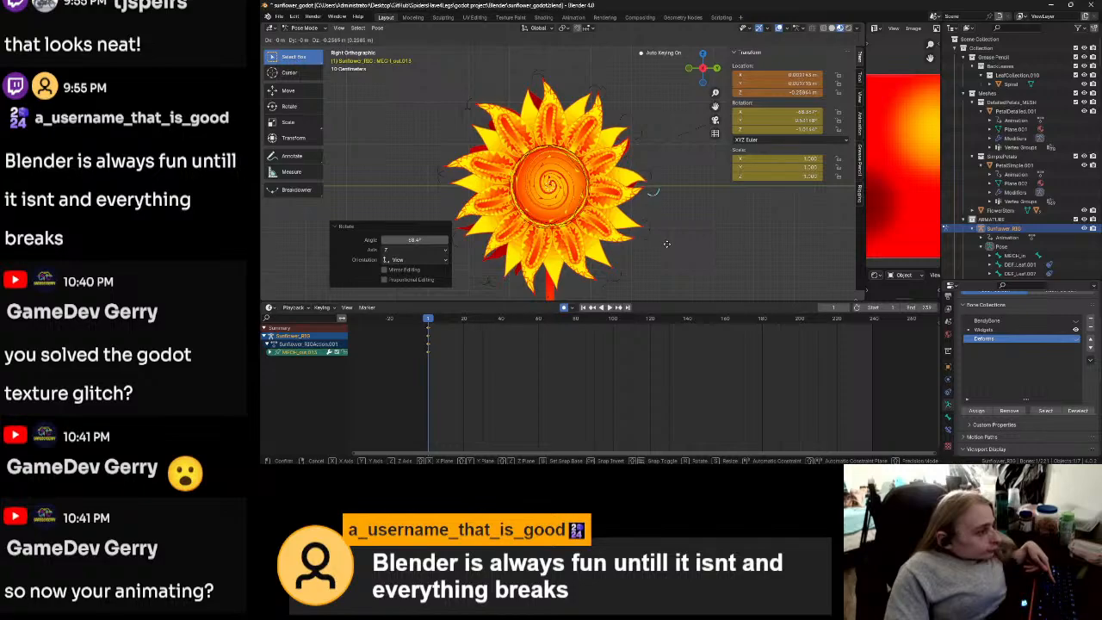
right_click(666, 245)
Step: Rotate the lower-right back-row control bone MECH_out.014 about 75° clockwise and shift it down and slightly left
left_click(649, 239)
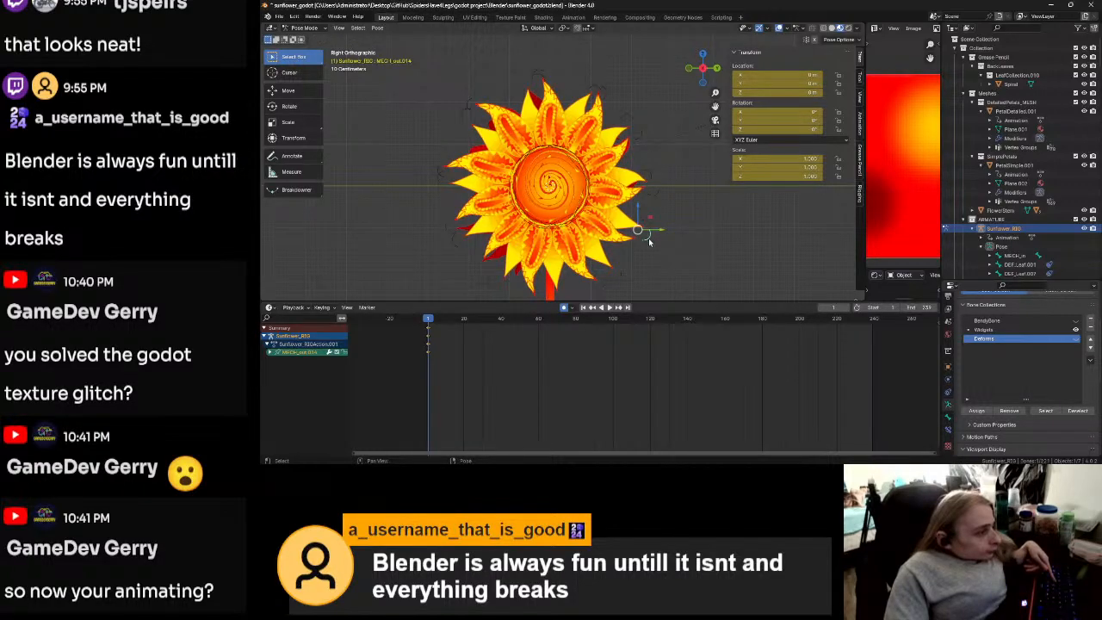
key("r")
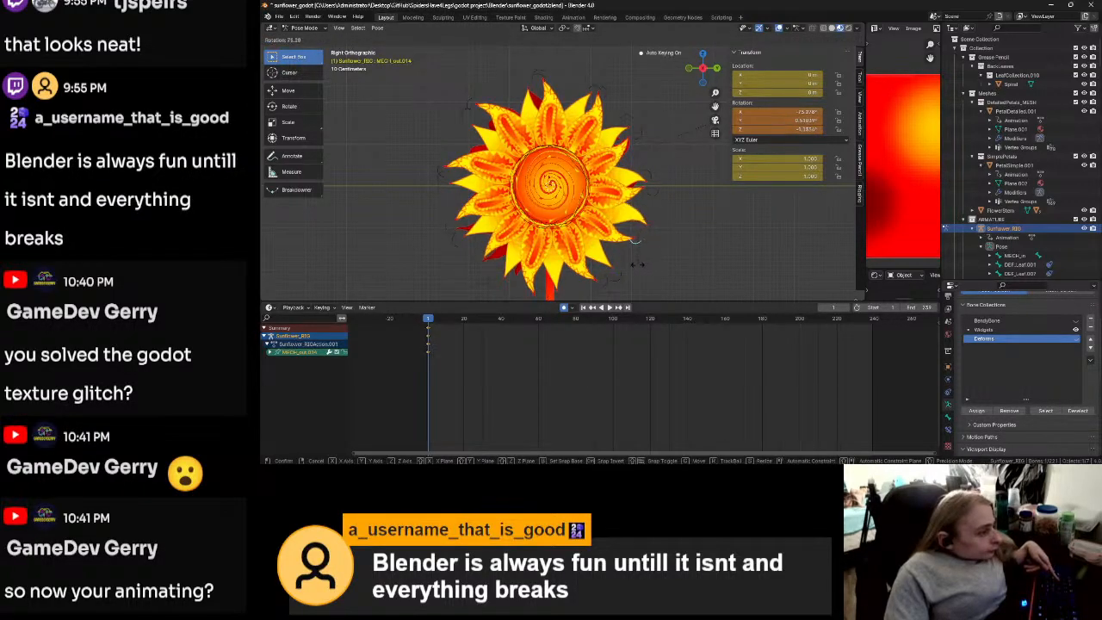
left_click(636, 264)
key("g")
left_click(633, 269)
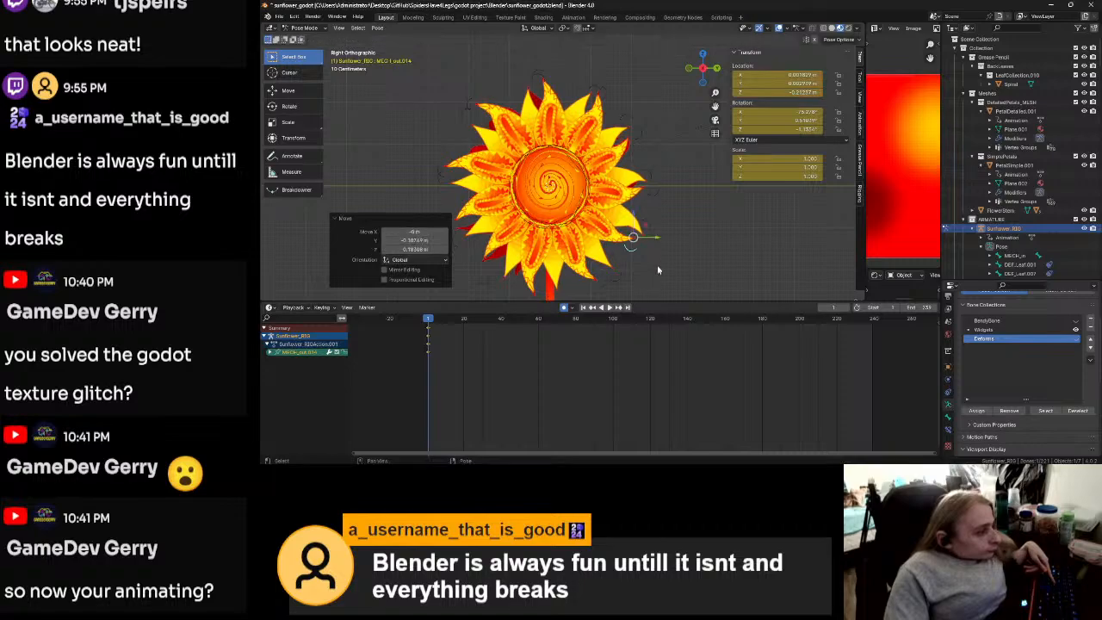
key("alt+g")
Step: Pose back-row control bone MECH_out.015, between the lower-right petals and the stem, rotating it about 82° clockwise and shifting it left and slightly down
left_click(652, 227)
key("r")
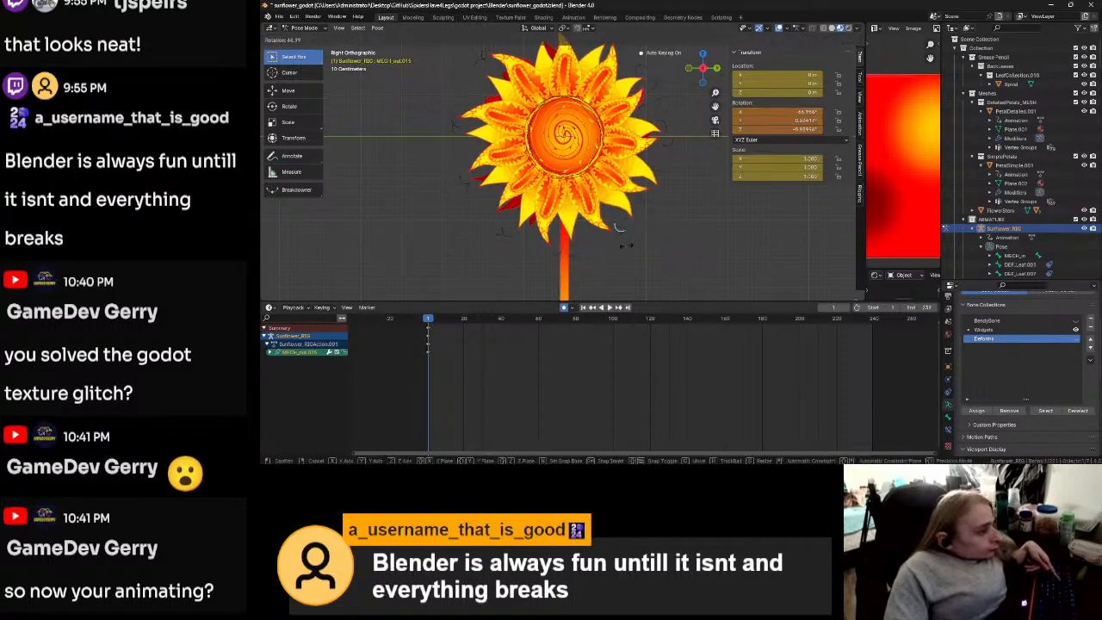
left_click(616, 230)
key("g")
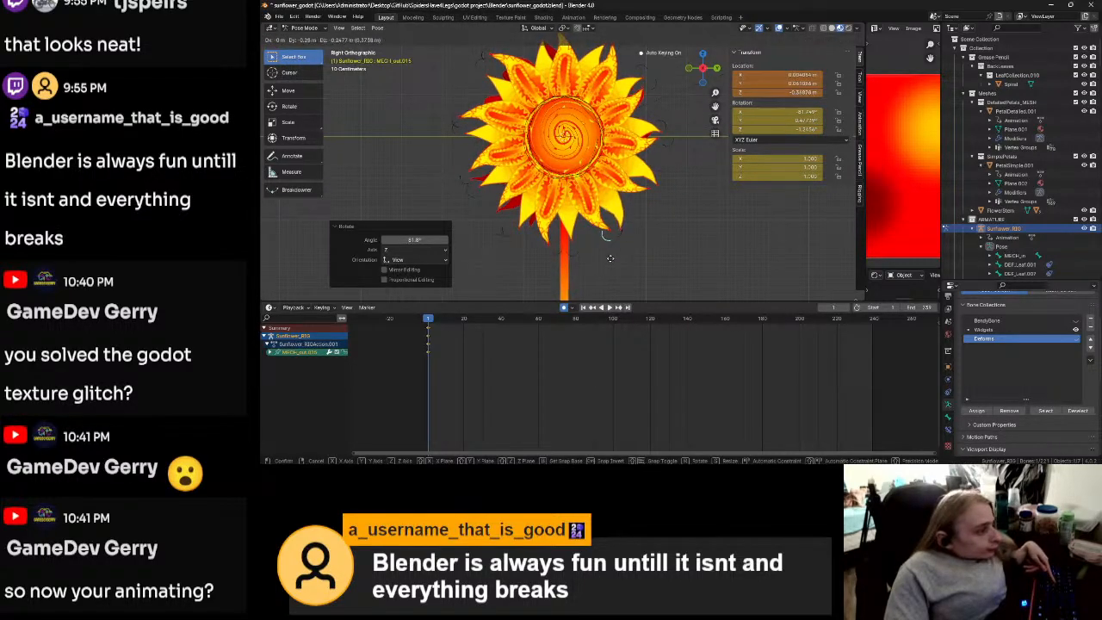
left_click(609, 259)
Step: Rotate the back-row petal control bone just above the stem about 72° clockwise and shift it left
left_click(572, 255)
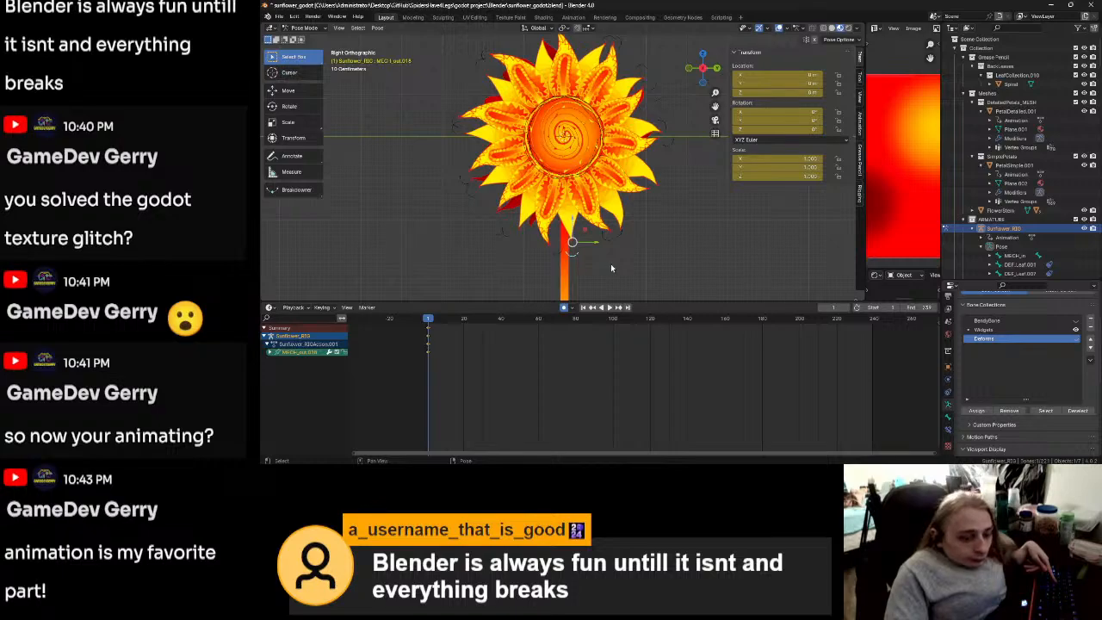
key("r")
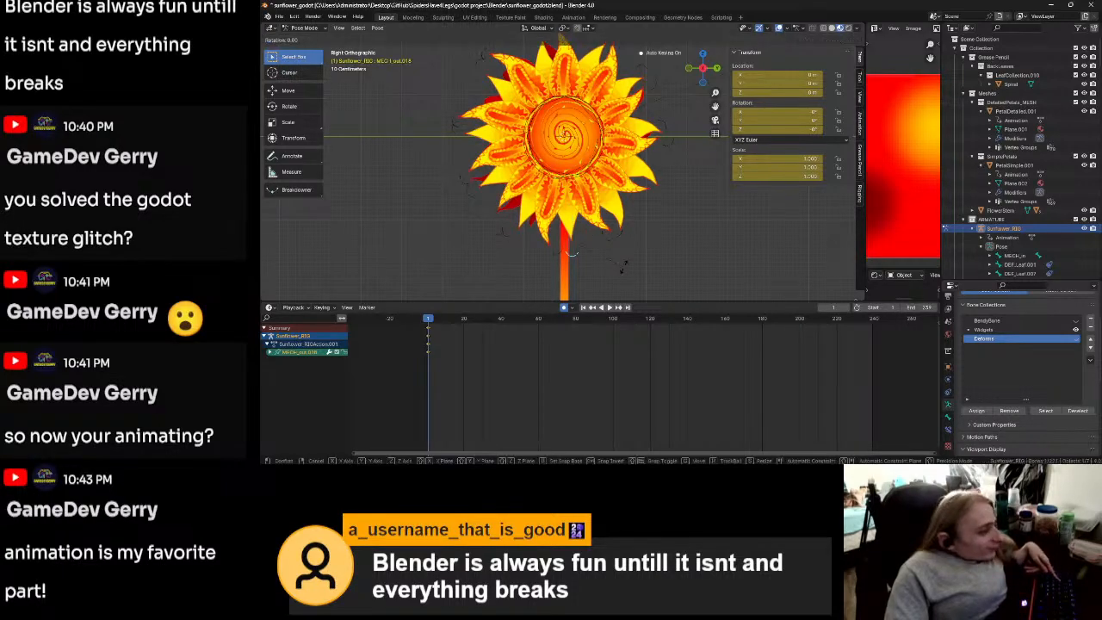
left_click(572, 266)
key("g")
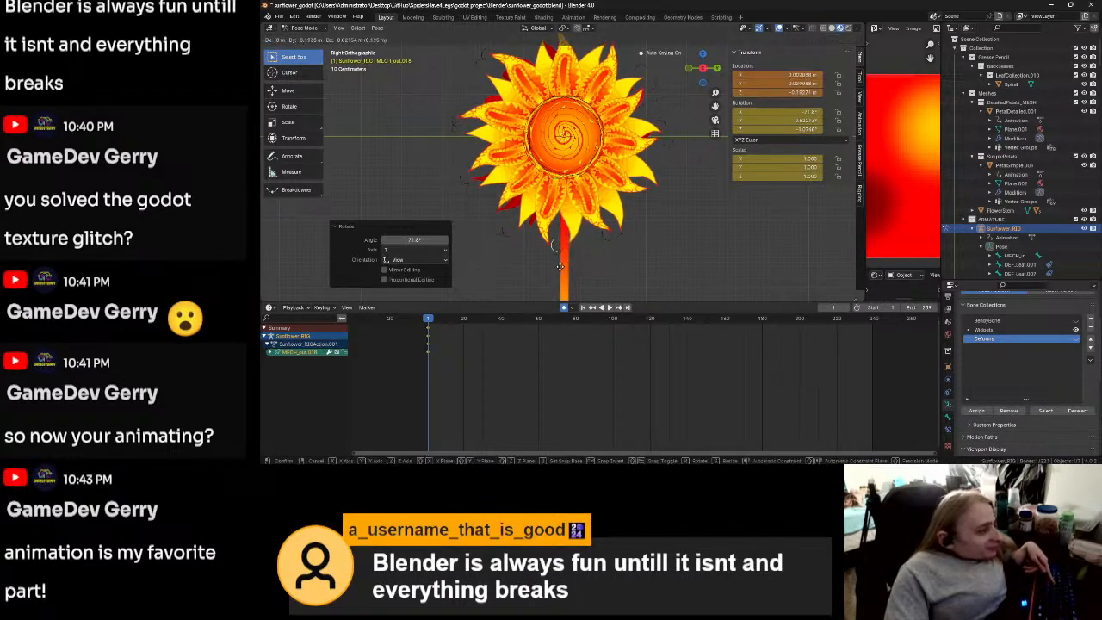
left_click(557, 267)
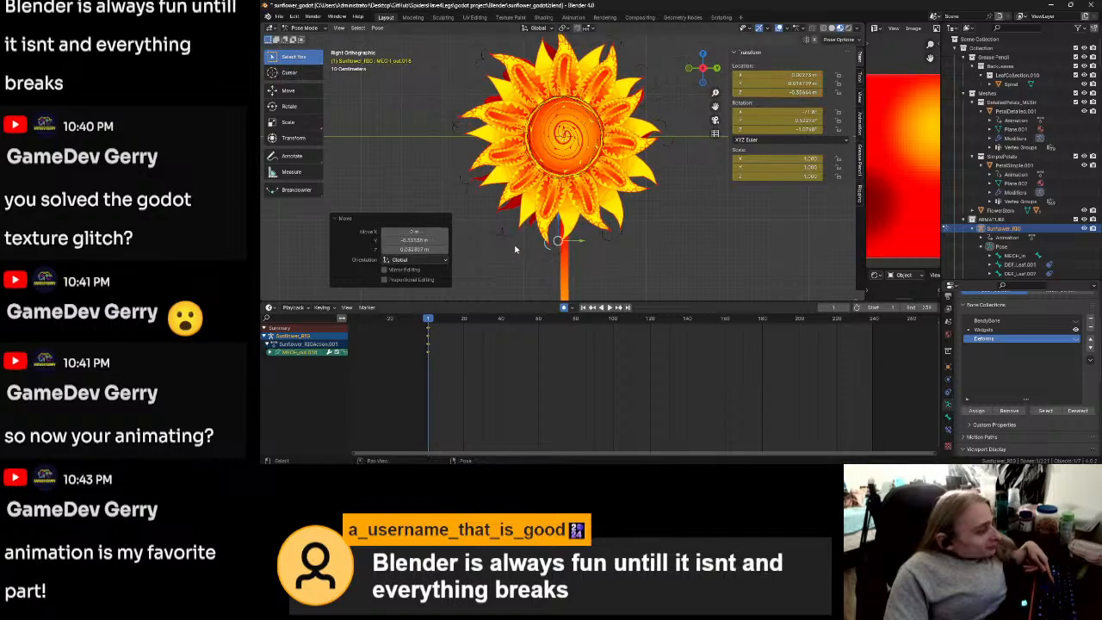
Step: Rotate back-row control bone MECH_out.019, left of the stem, about 82° clockwise and shift it up and slightly left
left_click(510, 241)
key("r")
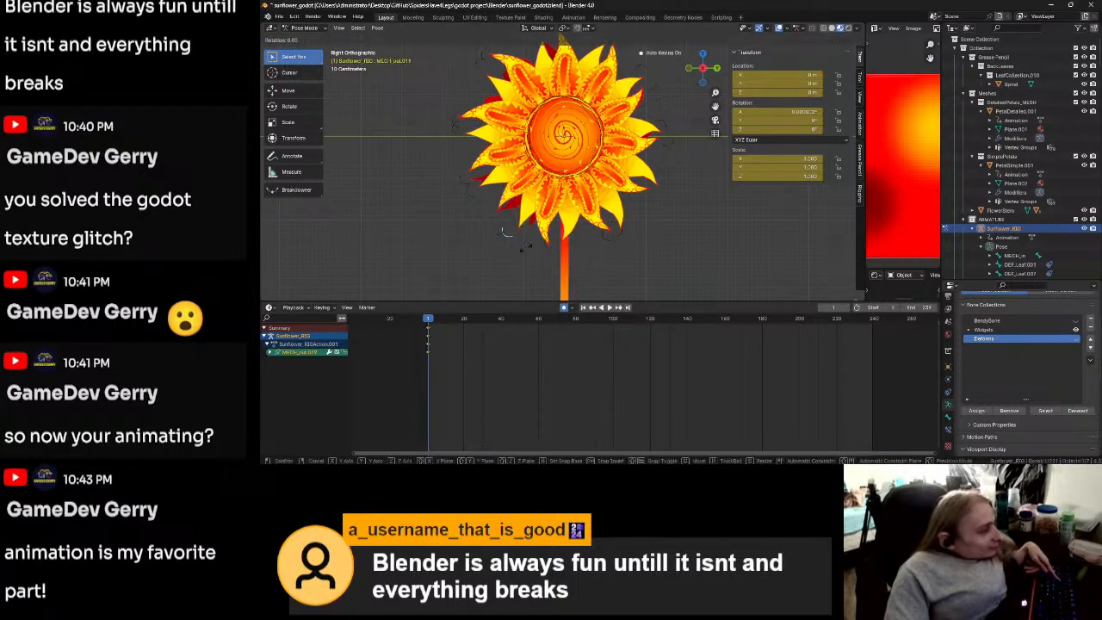
left_click(503, 228)
key("g")
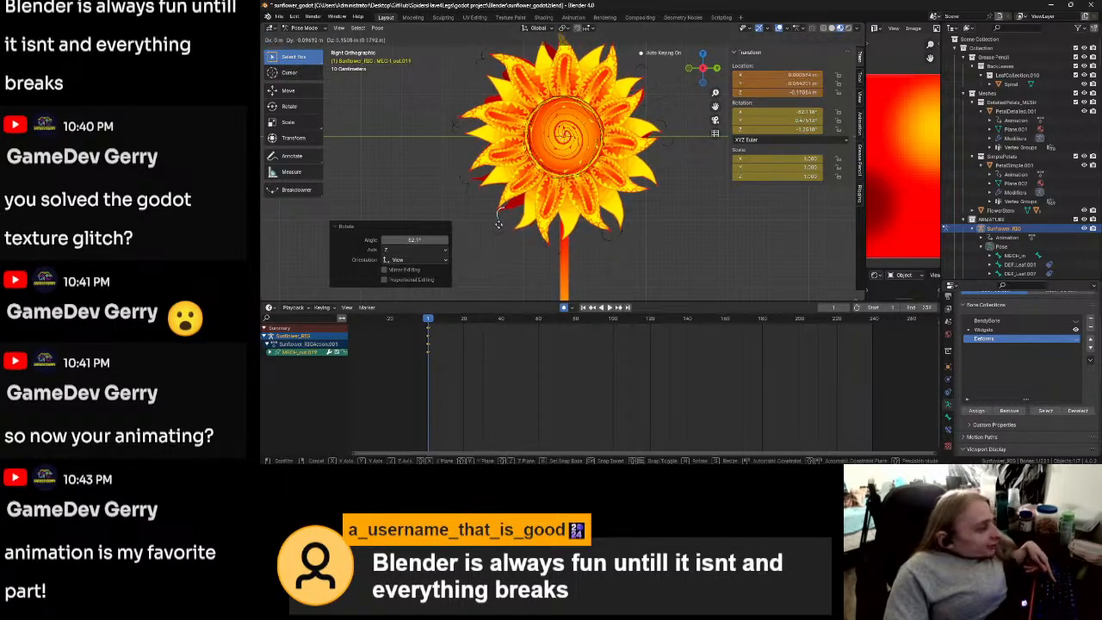
left_click(499, 218)
Step: Rotate the lower-left back-row petal's control bone MECH_out.020 clockwise and shift it slightly up and right
middle_click_drag(496, 239, 549, 262, "shift")
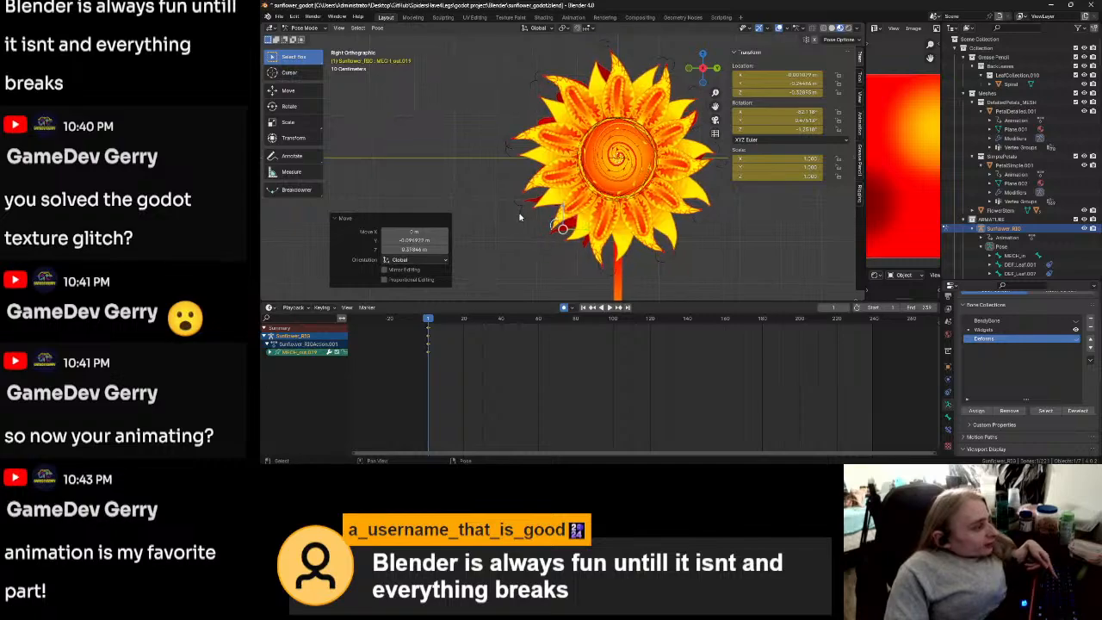
left_click(520, 214)
key("r")
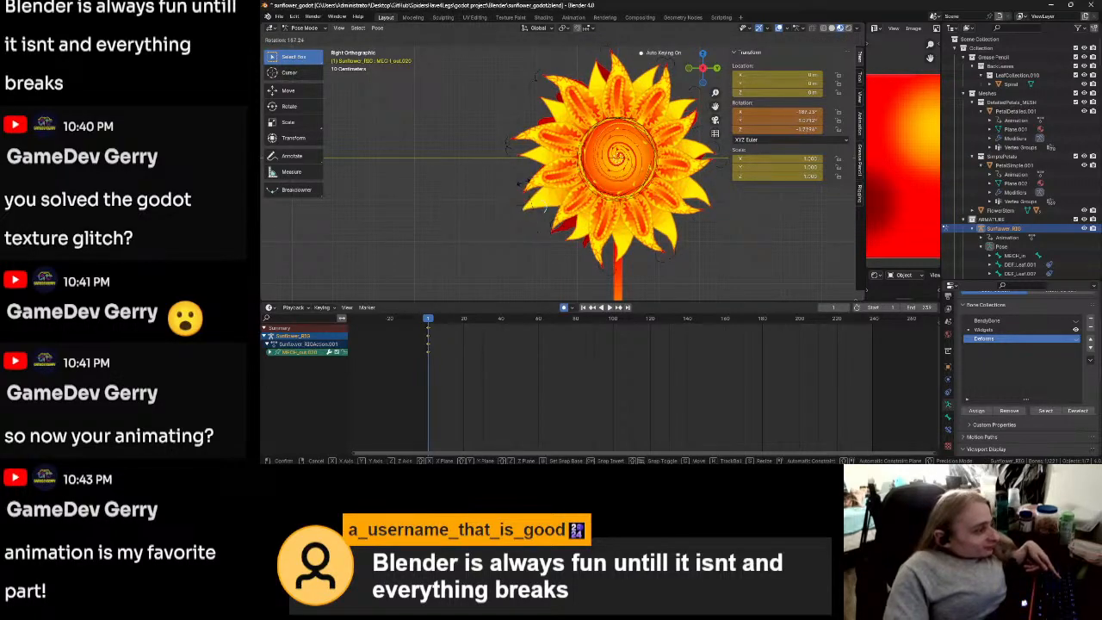
left_click(478, 236)
key("g")
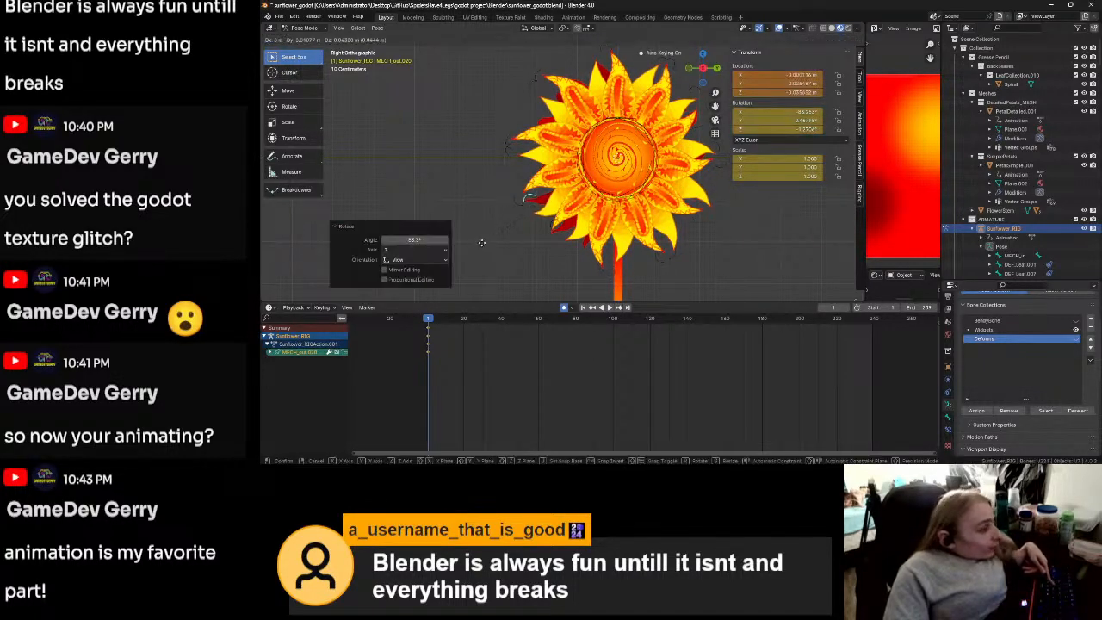
left_click(485, 232)
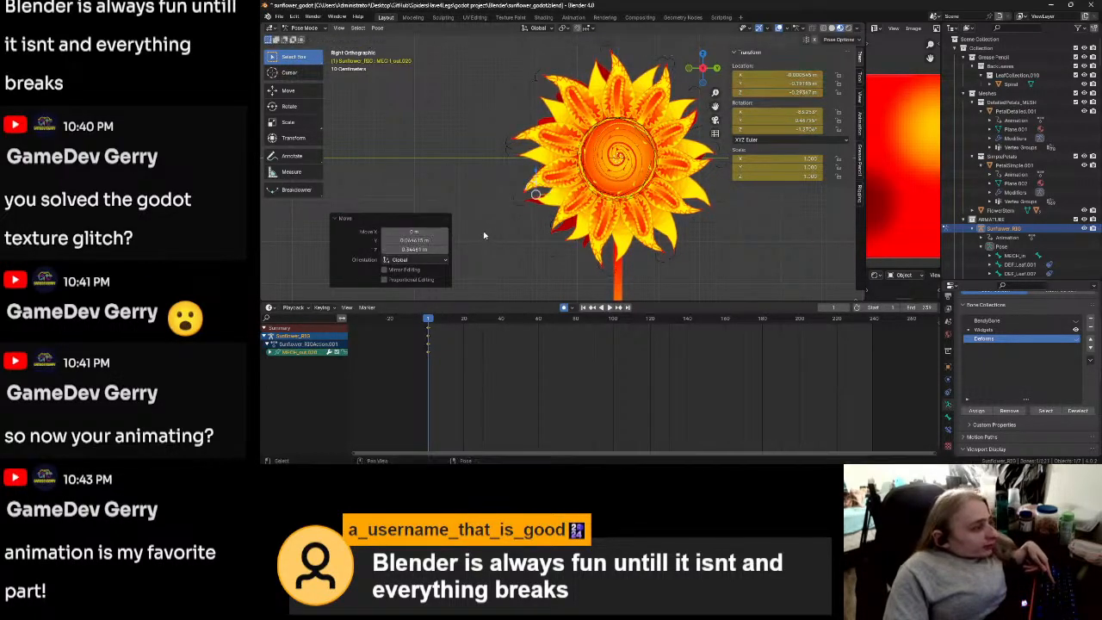
Step: Rotate the leftmost back-row petal's control bone MECH_out.021 about 82° clockwise and shift it right and up
left_click(510, 154)
key("r")
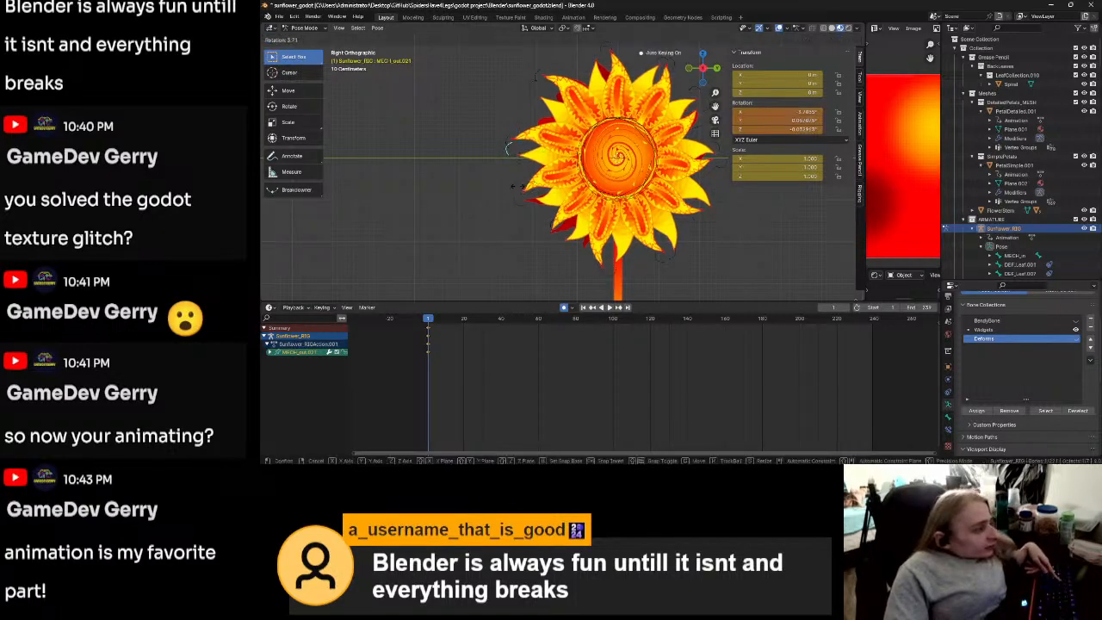
left_click(500, 158)
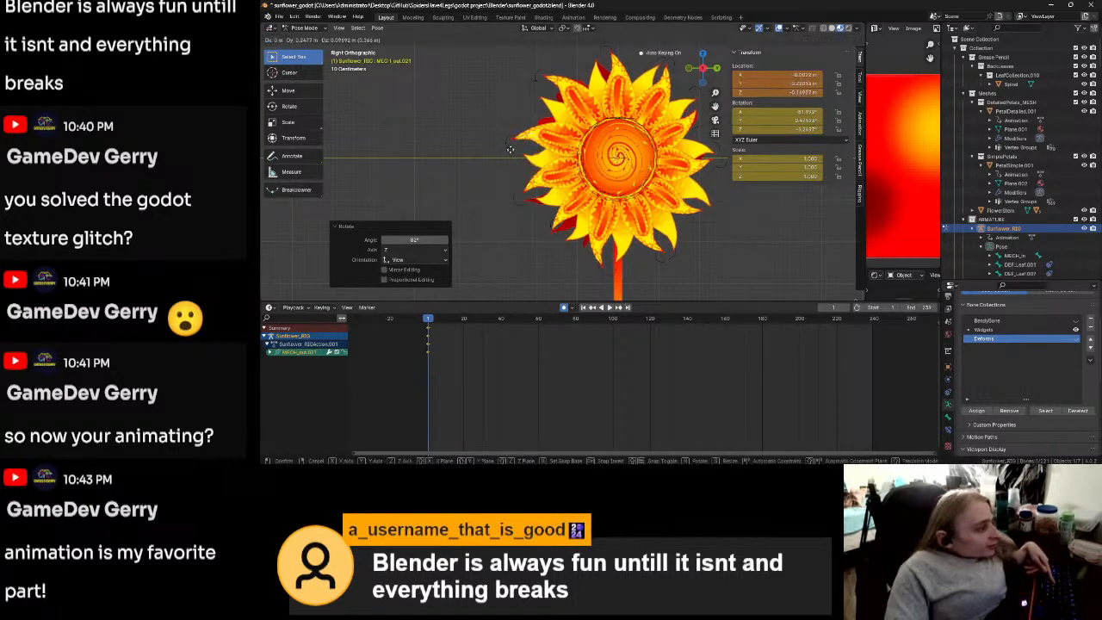
Step: Rotate the upper-left back-row control bone MECH_out.022 about 58° clockwise and move it about 0.29 m right and slightly up
left_click(532, 102)
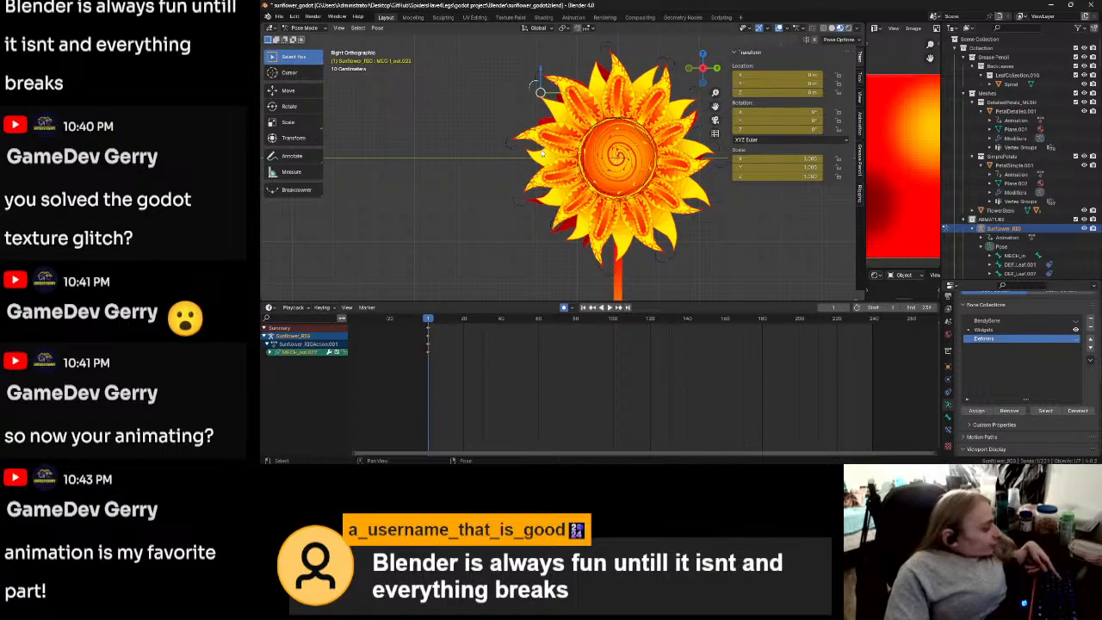
key("r")
left_click(514, 110)
key("g")
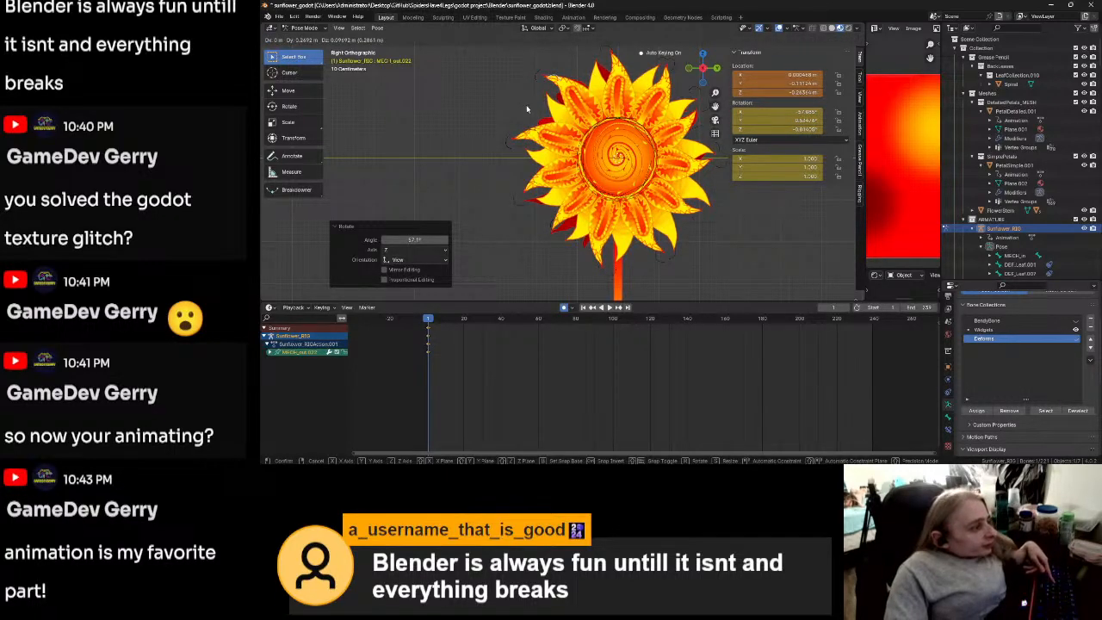
left_click(527, 108)
Step: At frame 60, rotate the top front petal's control bone MECH_out about 57° clockwise and move it about 0.14 m right and 0.17 m down
key("space")
left_click_drag(460, 320, 539, 327)
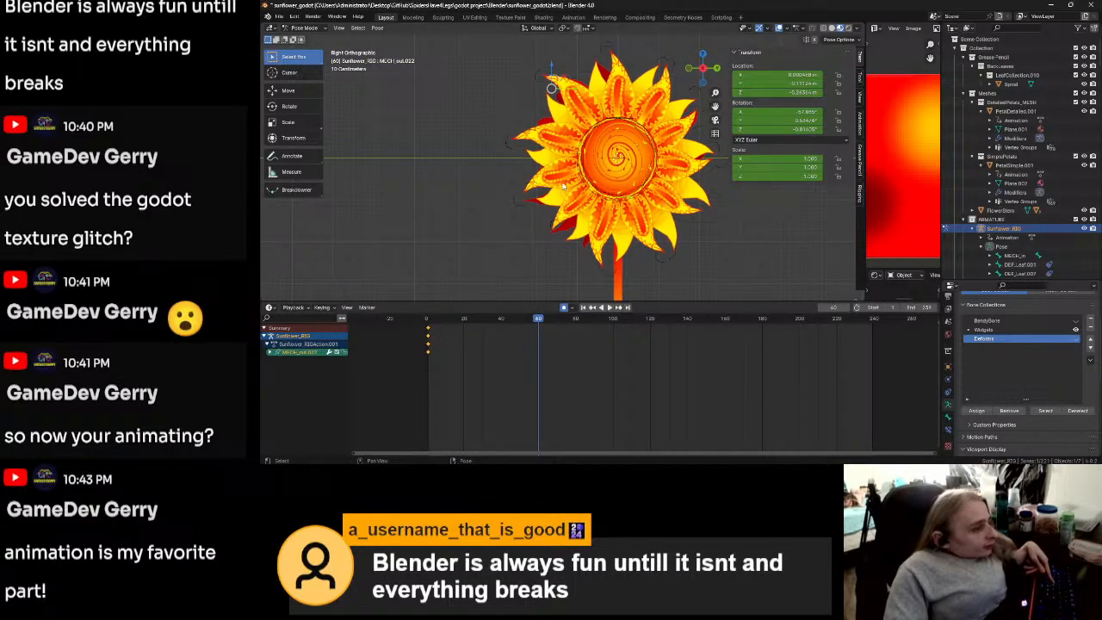
middle_click_drag(572, 174, 518, 224, "shift")
left_click(557, 100)
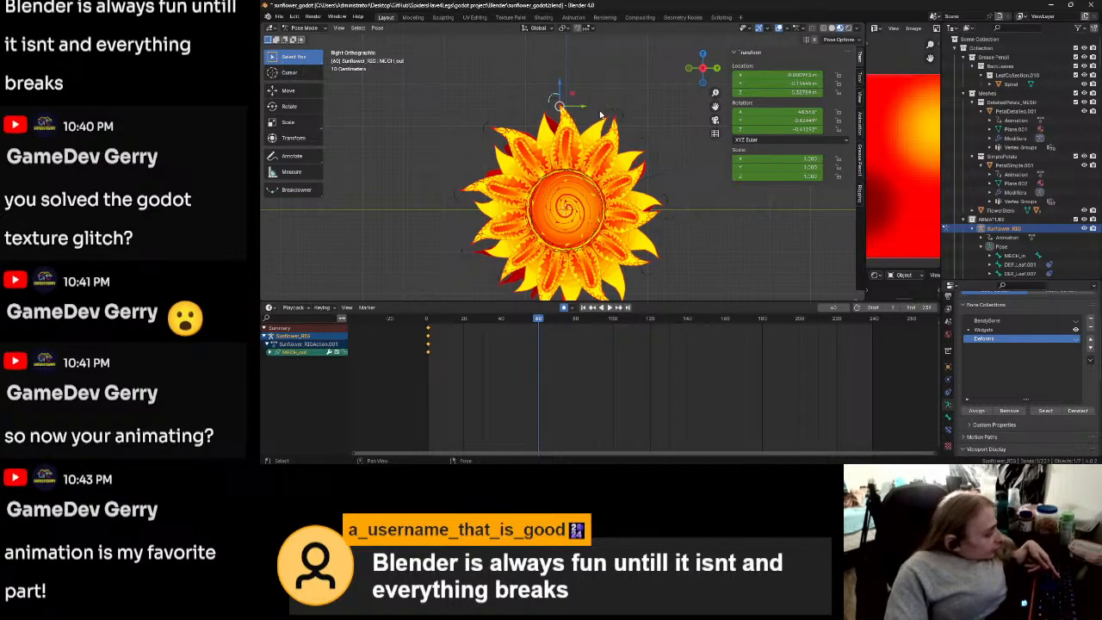
key("r")
left_click(623, 138)
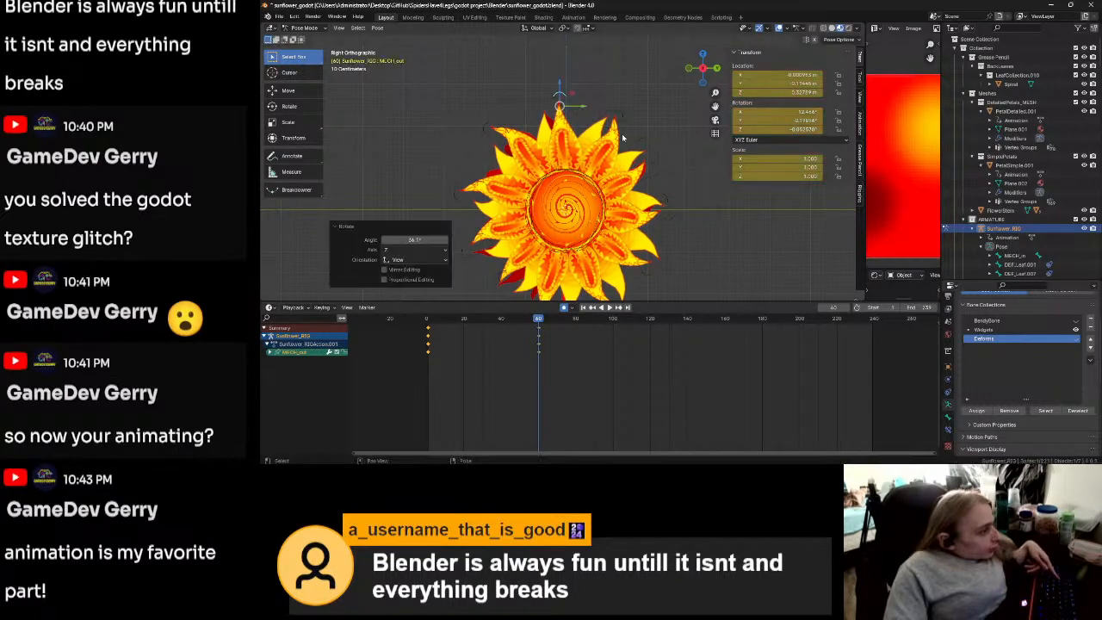
key("g")
left_click(626, 121)
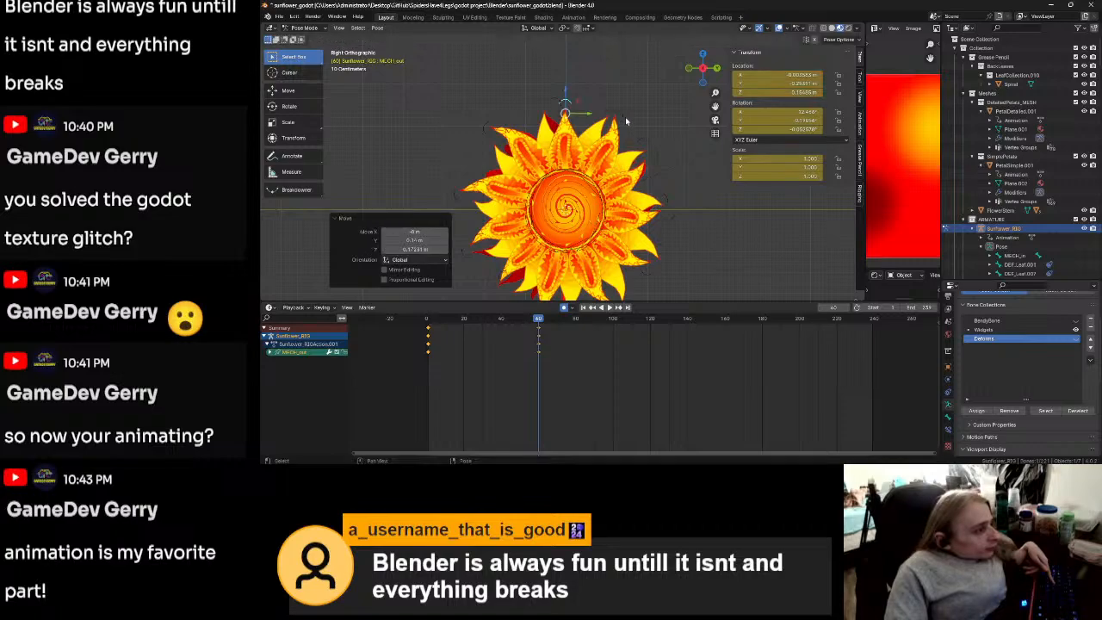
Step: At frame 60, rotate front petal control bone MECH_out.001, right of the top petal, clockwise and shift it right and down
left_click(610, 115)
key("r")
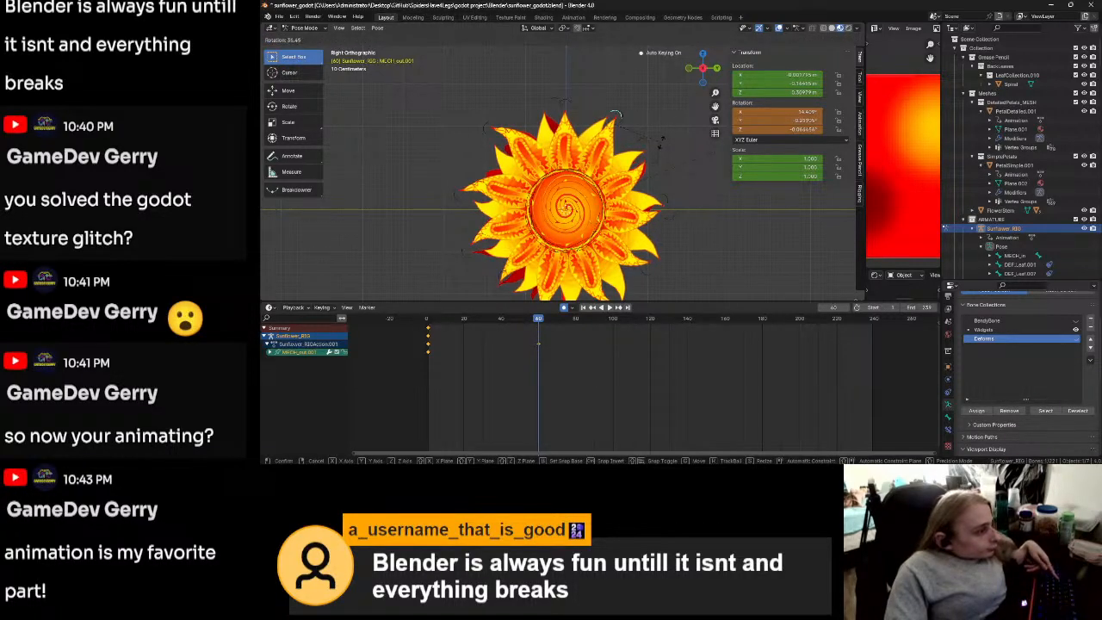
left_click(661, 144)
key("g")
left_click(665, 153)
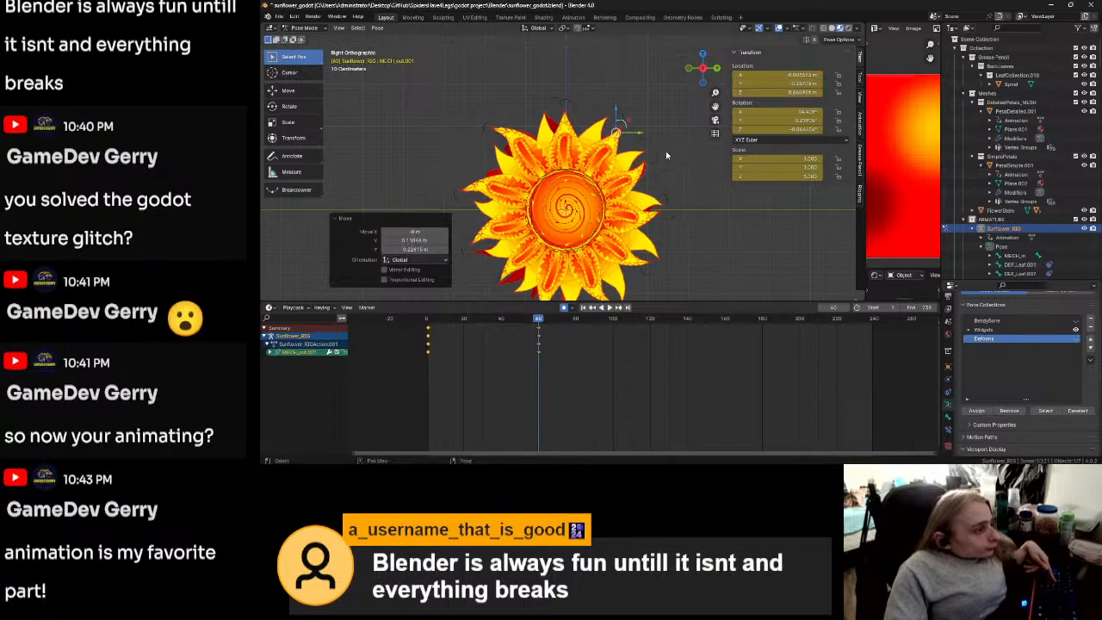
Step: At frame 60, rotate back-row control bone MECH_out.011 about 31° counterclockwise and shift it left
key("r")
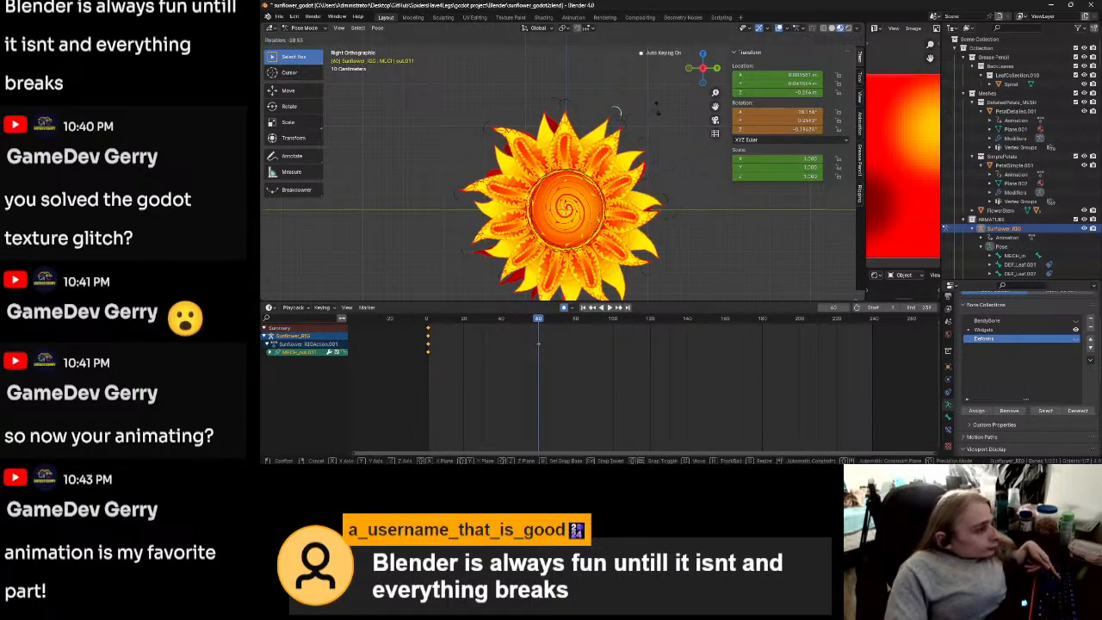
left_click(656, 106)
key("g")
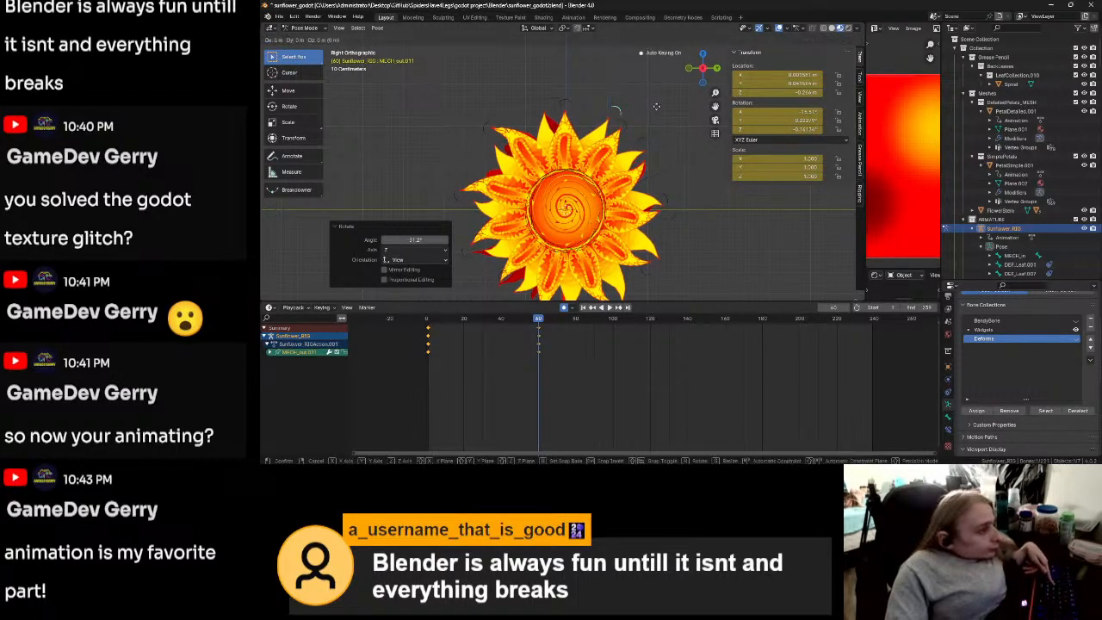
left_click(645, 107)
Step: At frame 60, rotate the upper-right front petal's control bone MECH_out.002 clockwise and move it about 0.3 m, mostly downward
key("r")
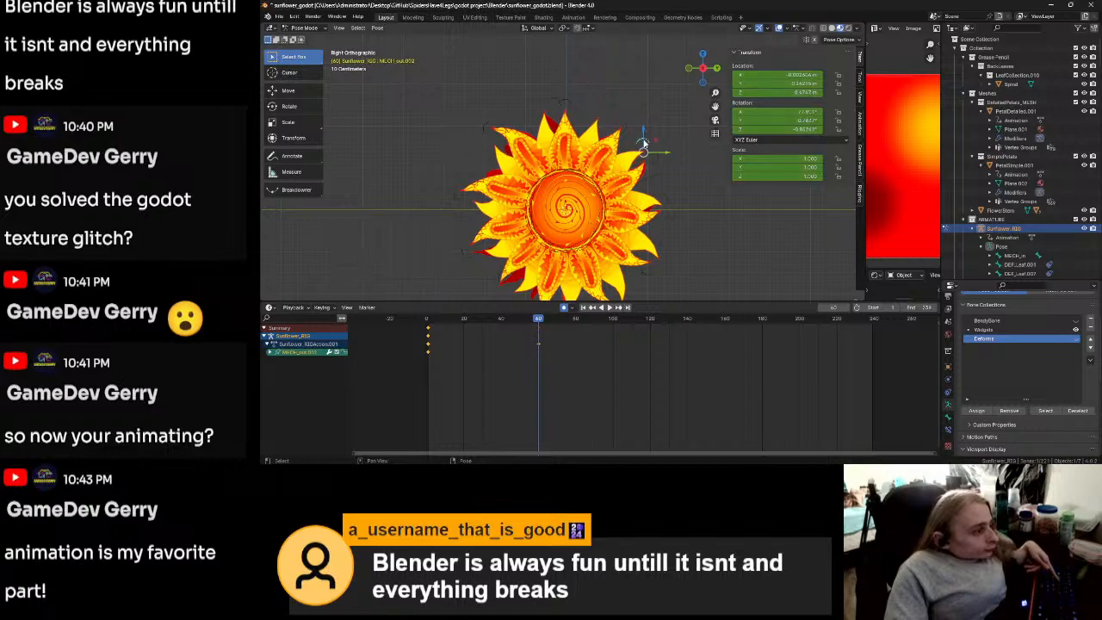
left_click(687, 179)
key("g")
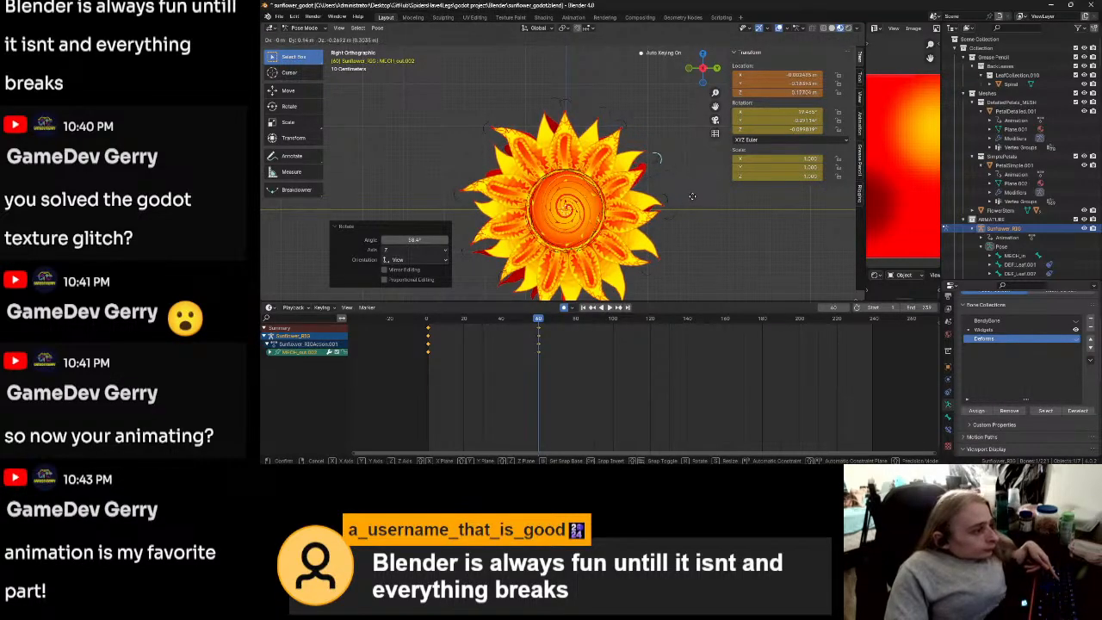
Step: At frame 60, rotate upper-right back petal control bone MECH_out.012 counterclockwise and shift it up and left
left_click(656, 161)
key("r")
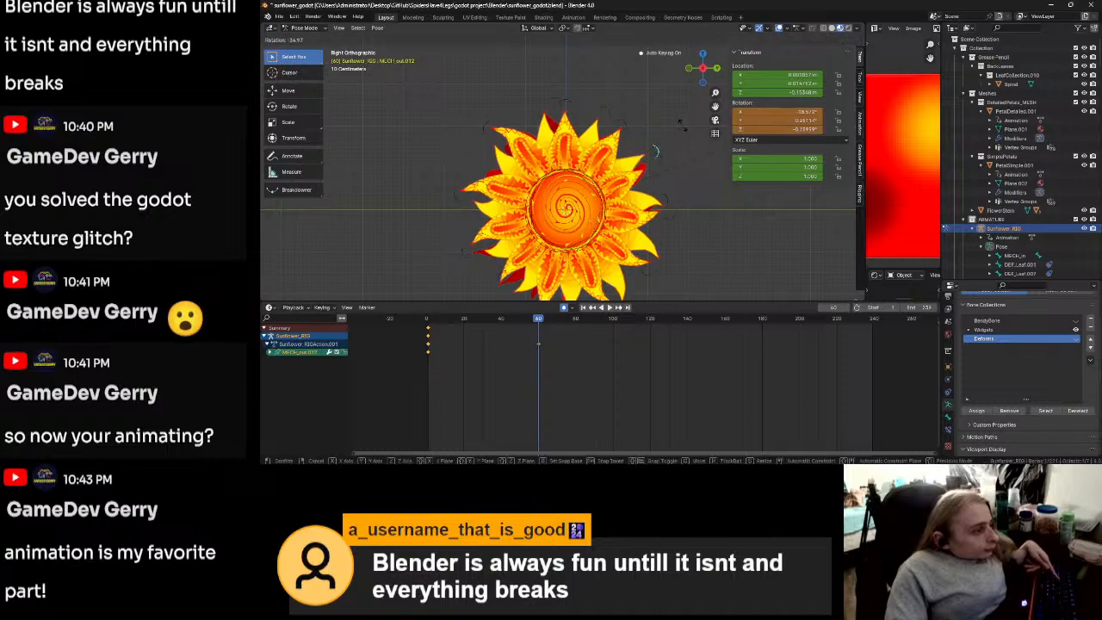
left_click(654, 151)
key("g")
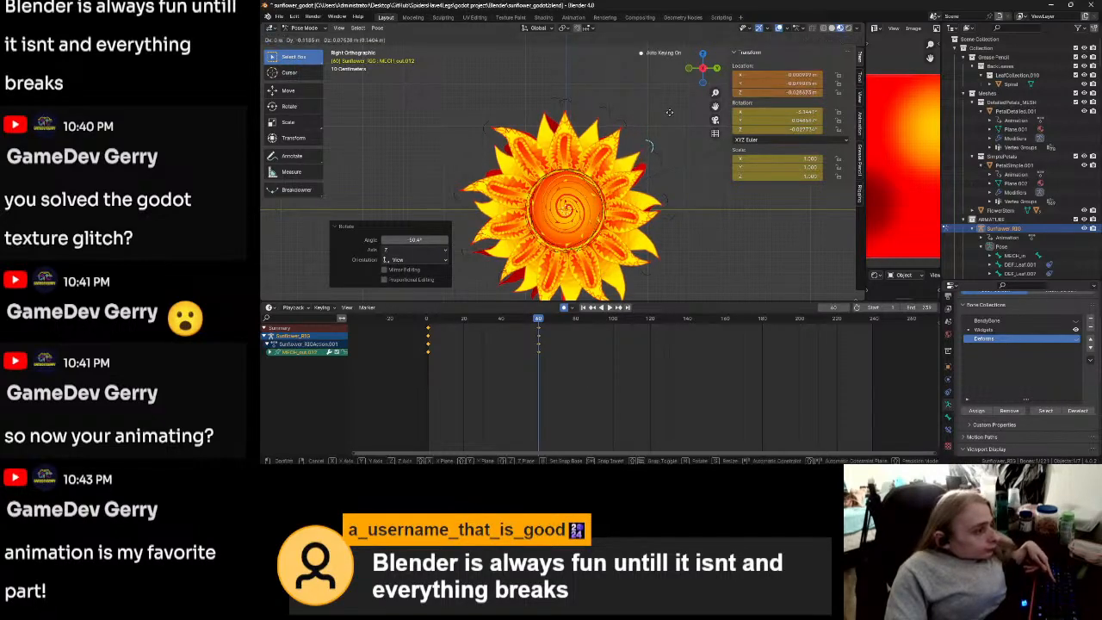
left_click(669, 199)
Step: At frame 60, rotate front petal control bone MECH_out.003, on the flower's right side, clockwise and reposition it
left_click(673, 214)
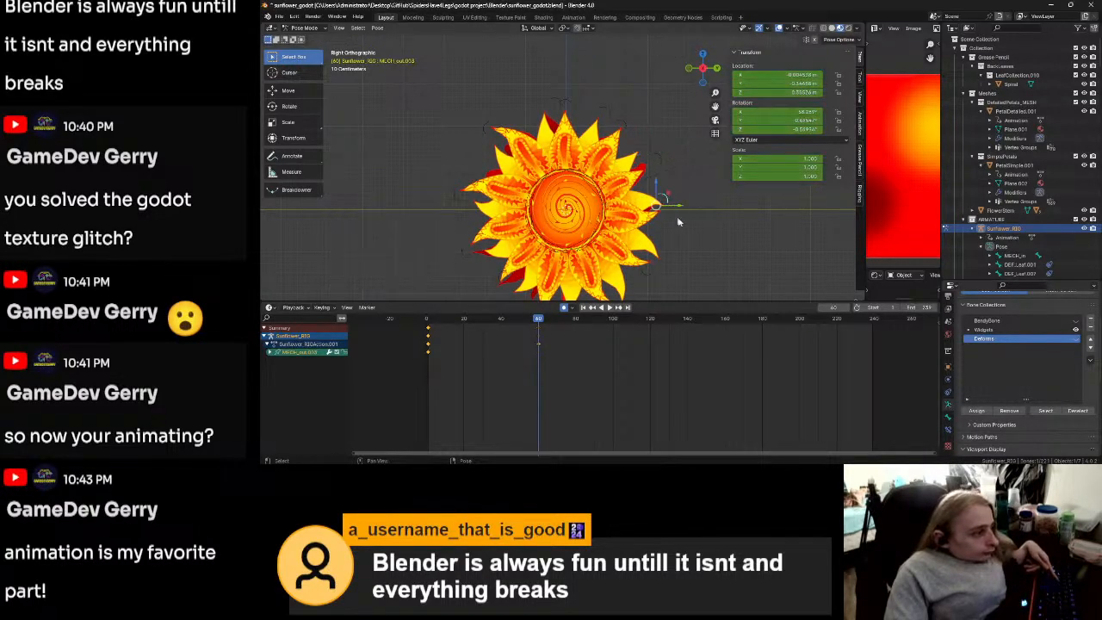
key("r")
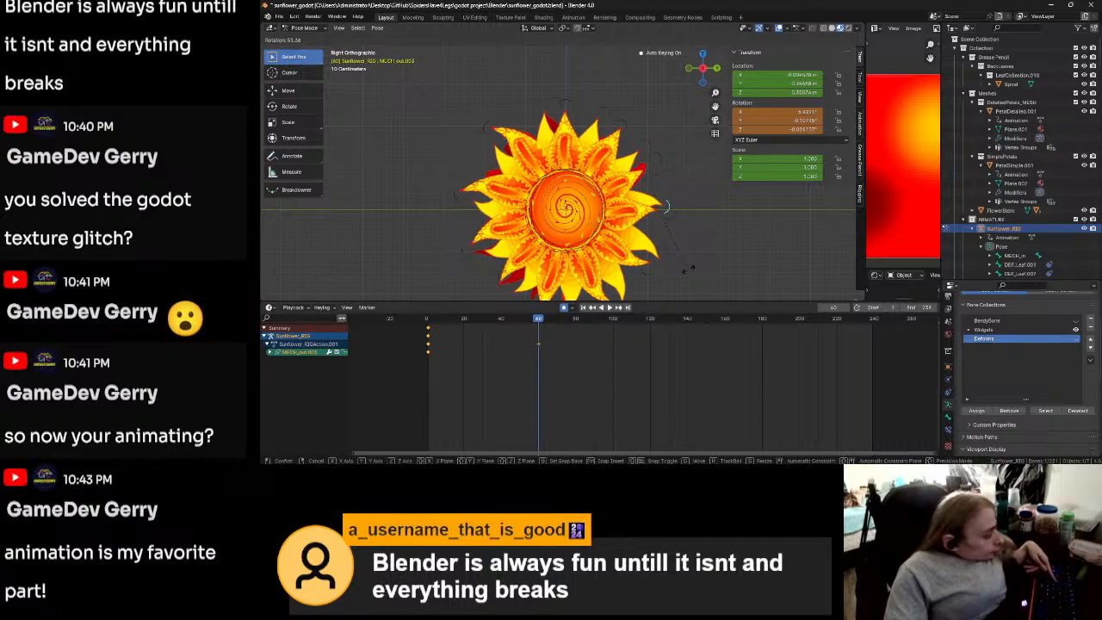
left_click(688, 269)
key("g")
left_click(682, 270)
key("g")
left_click(686, 233)
Step: At frame 60, rotate back petal control bone MECH_out.013 about 55° counterclockwise and move it about 0.39 m up and left
left_click(672, 220)
key("g")
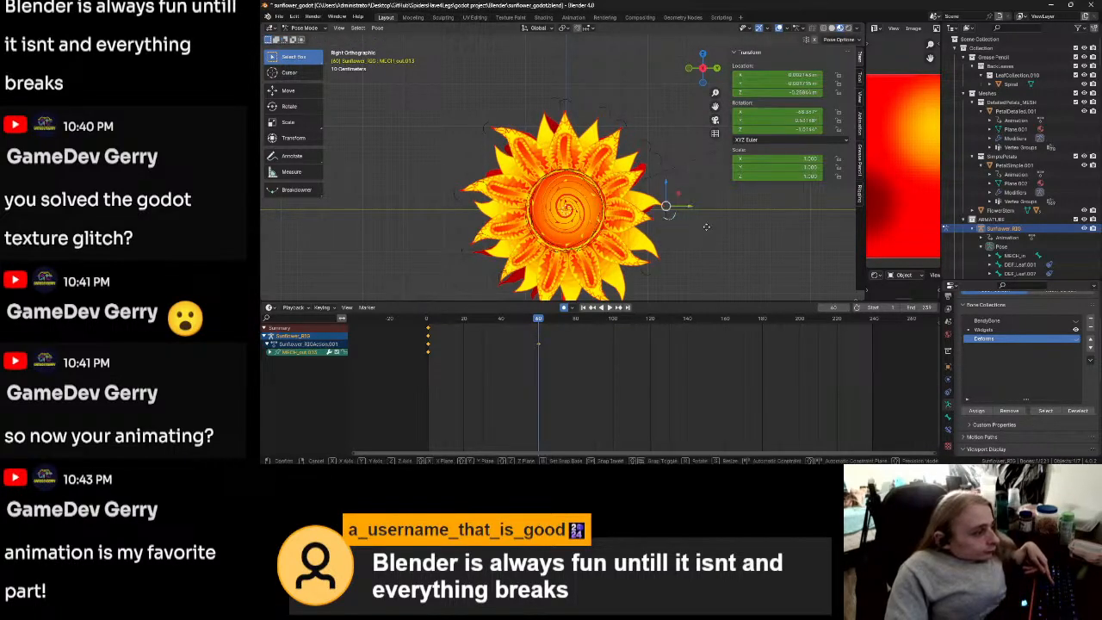
right_click(709, 214)
key("r")
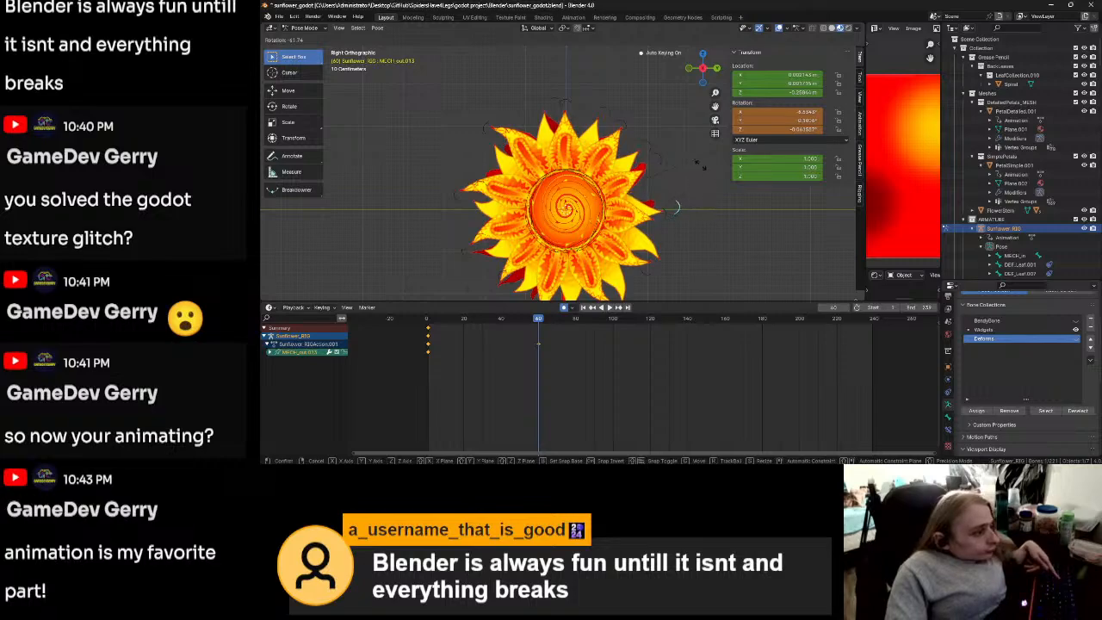
left_click(675, 207)
key("g")
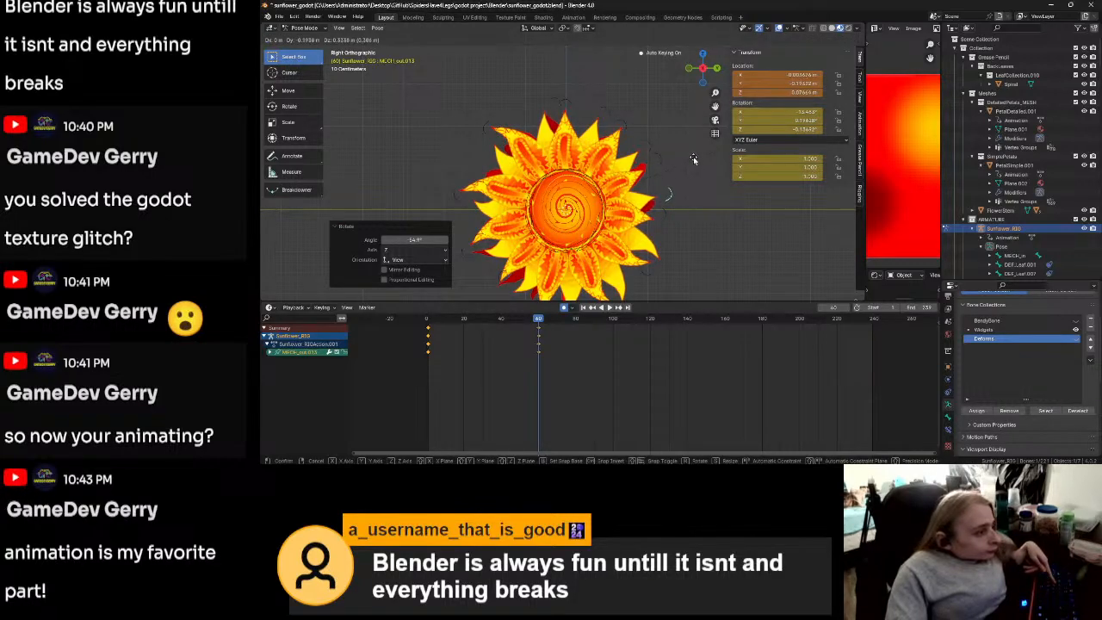
left_click(668, 196)
Step: At frame 60, rotate the lower-right front petal's control bone MECH_out.004 about 70° clockwise and shift it left and down
left_click(669, 256)
key("r")
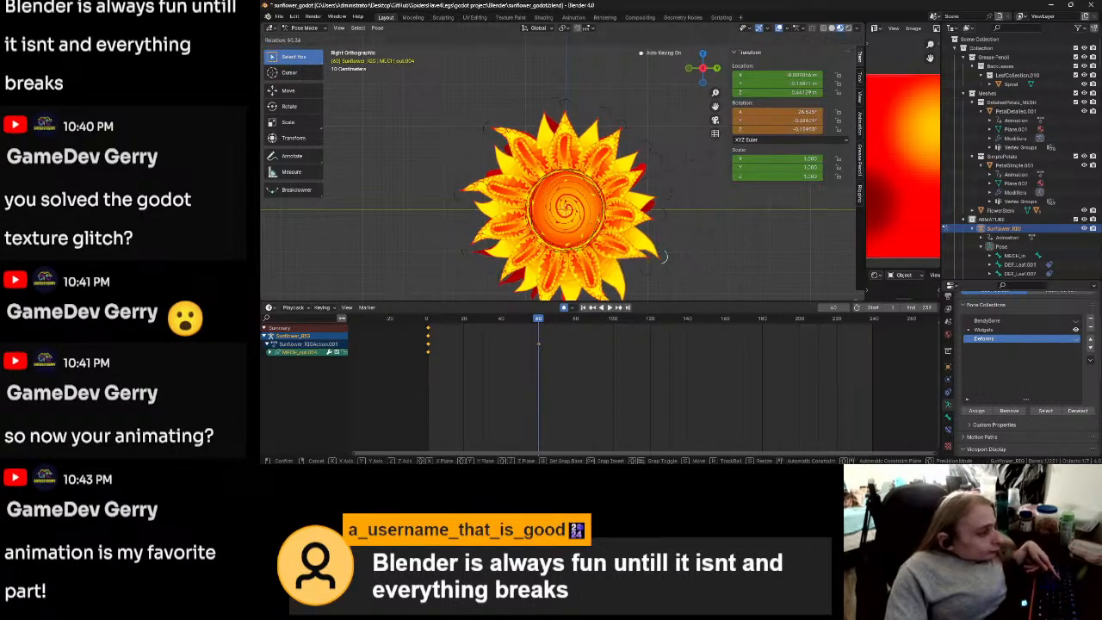
left_click(676, 41)
middle_click_drag(658, 129, 654, 80, "shift")
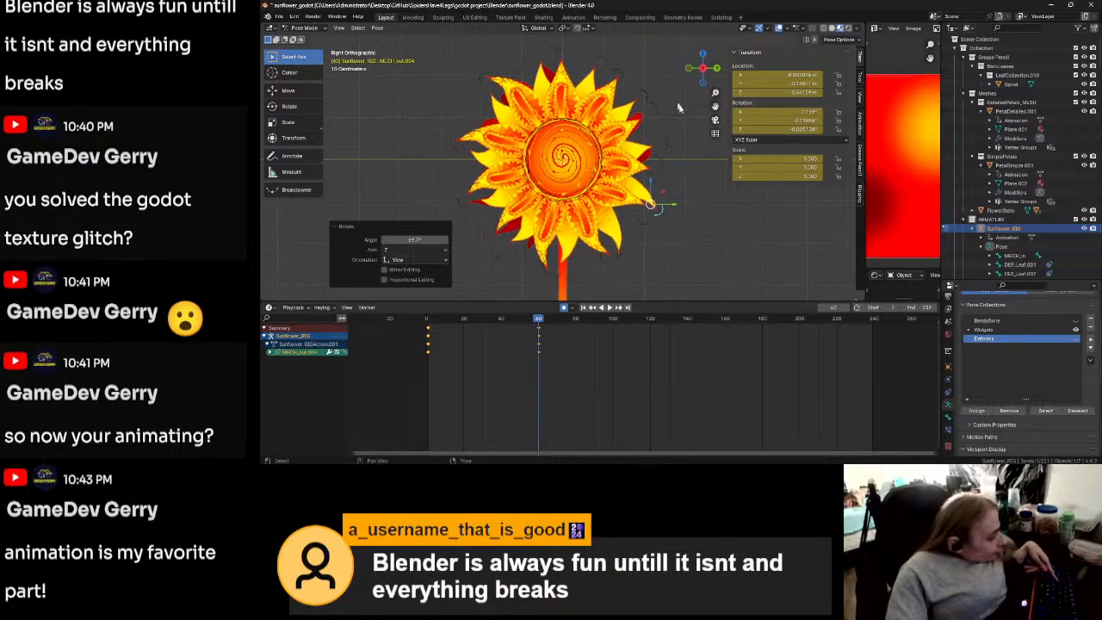
key("g")
left_click(652, 219)
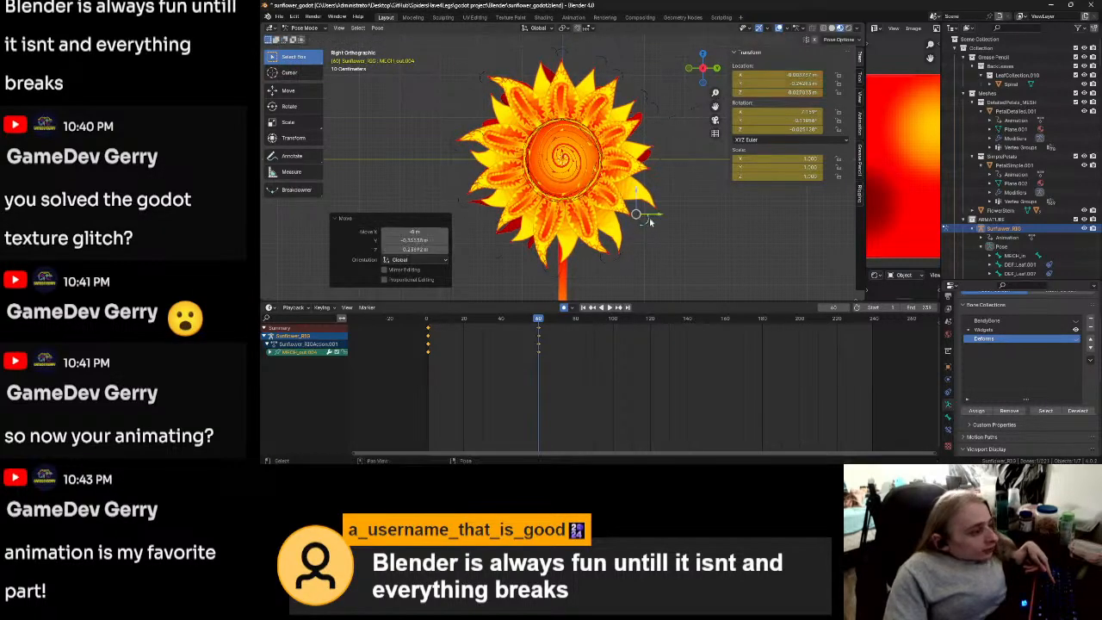
Step: At frame 60, rotate back petal control bone MECH_out.014 about 57° counterclockwise and move it about 0.19 m, mostly upward
left_click(642, 231)
key("r")
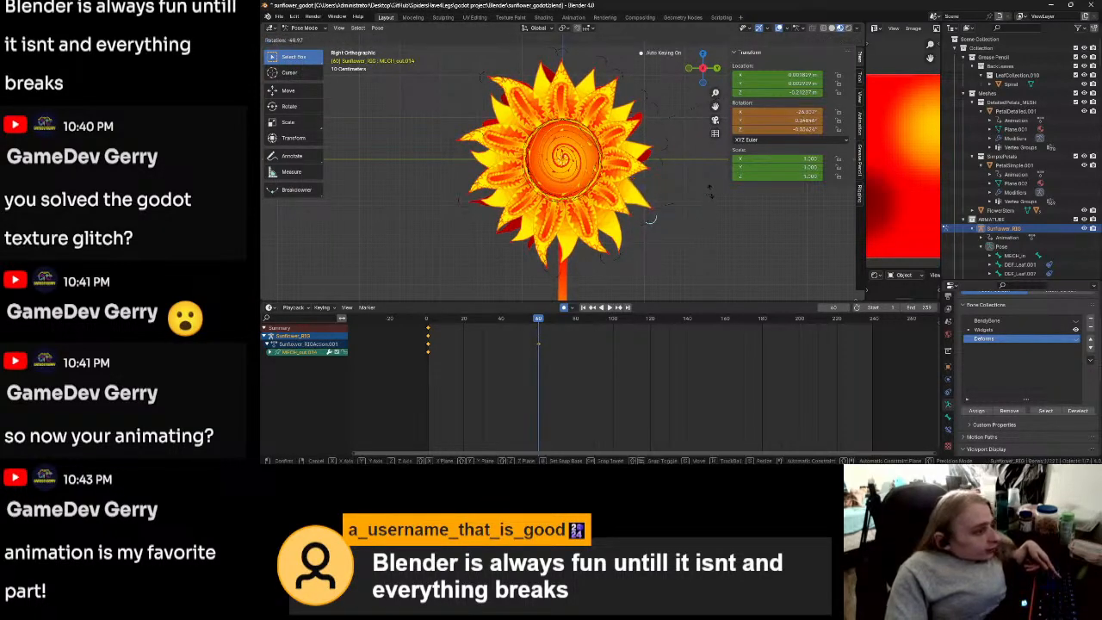
left_click(681, 223)
key("g")
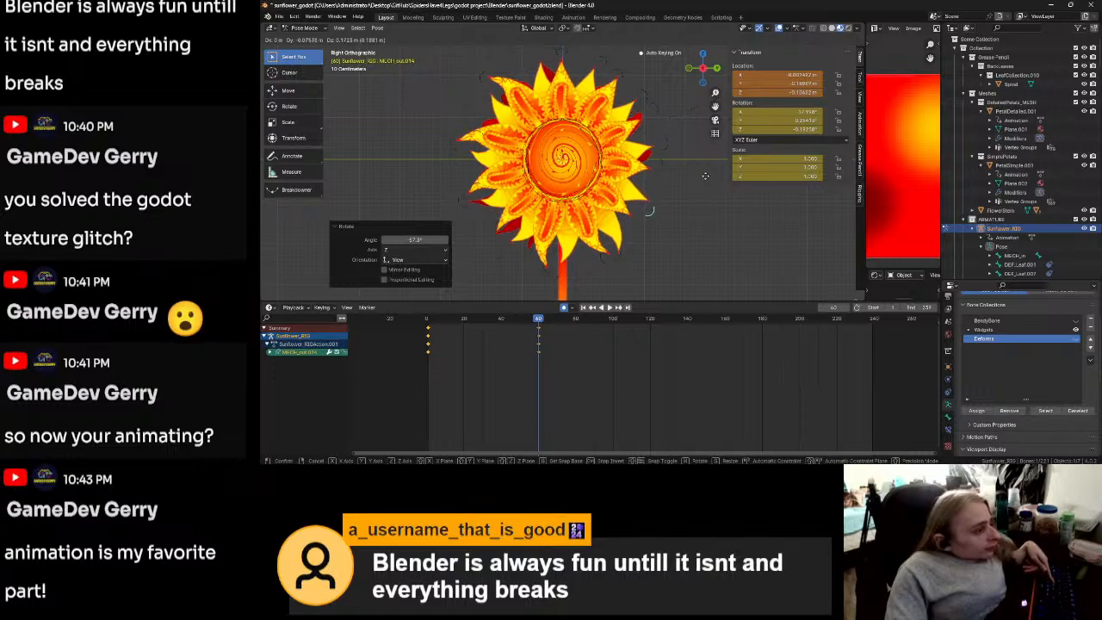
left_click(702, 178)
Step: At frame 60, rotate front petal control bone MECH_out.005, right of the stem, about 44° clockwise and move it about 0.3 m, mostly left
left_click(620, 263)
key("r")
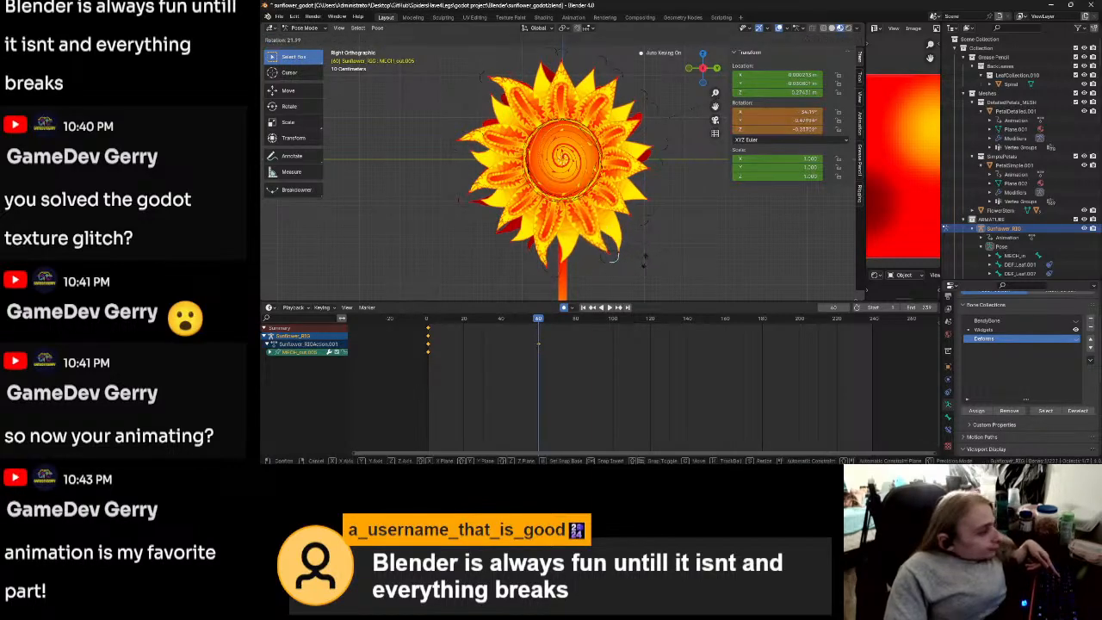
left_click(634, 270)
key("g")
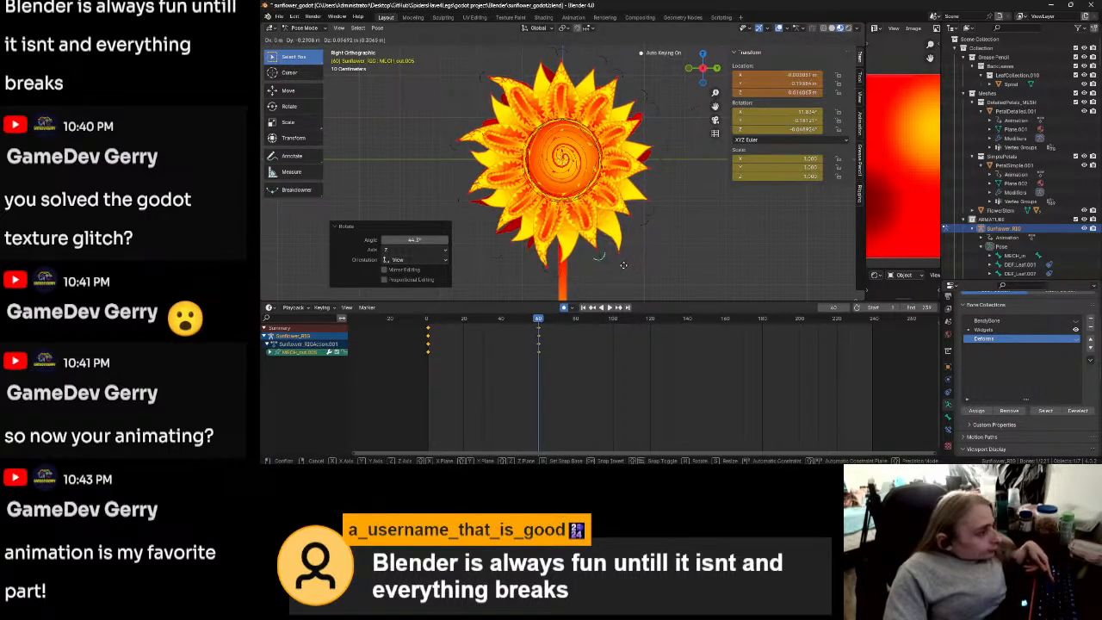
left_click(613, 266)
Step: At frame 60, rotate back petal control bone MECH_out.015, right of the stem, counterclockwise and shift it slightly right
left_click(607, 265)
key("r")
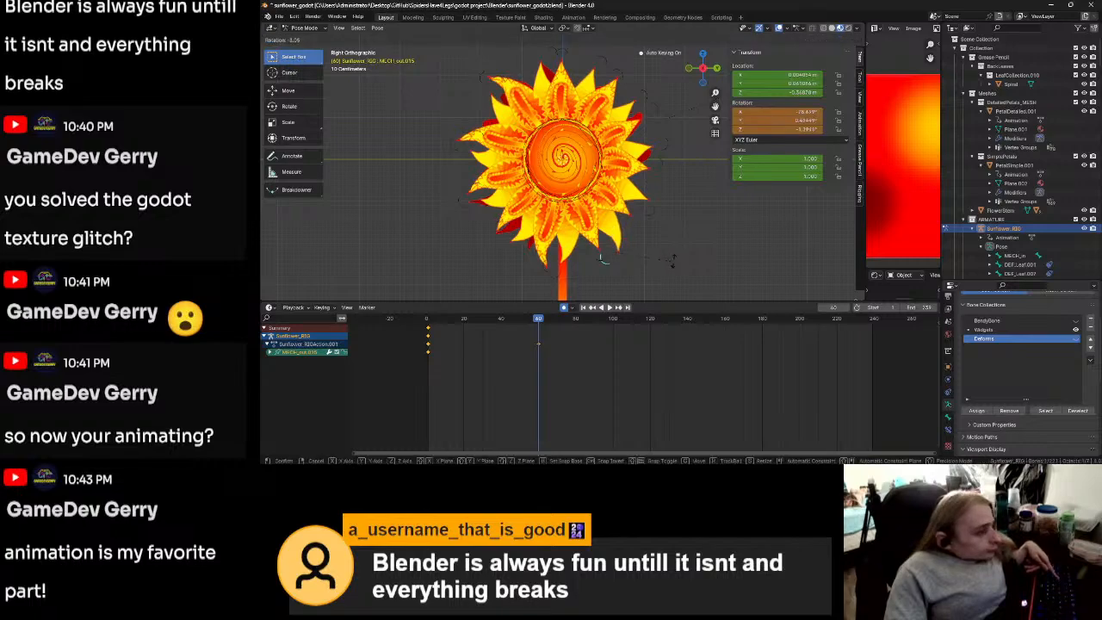
left_click(561, 286)
key("g")
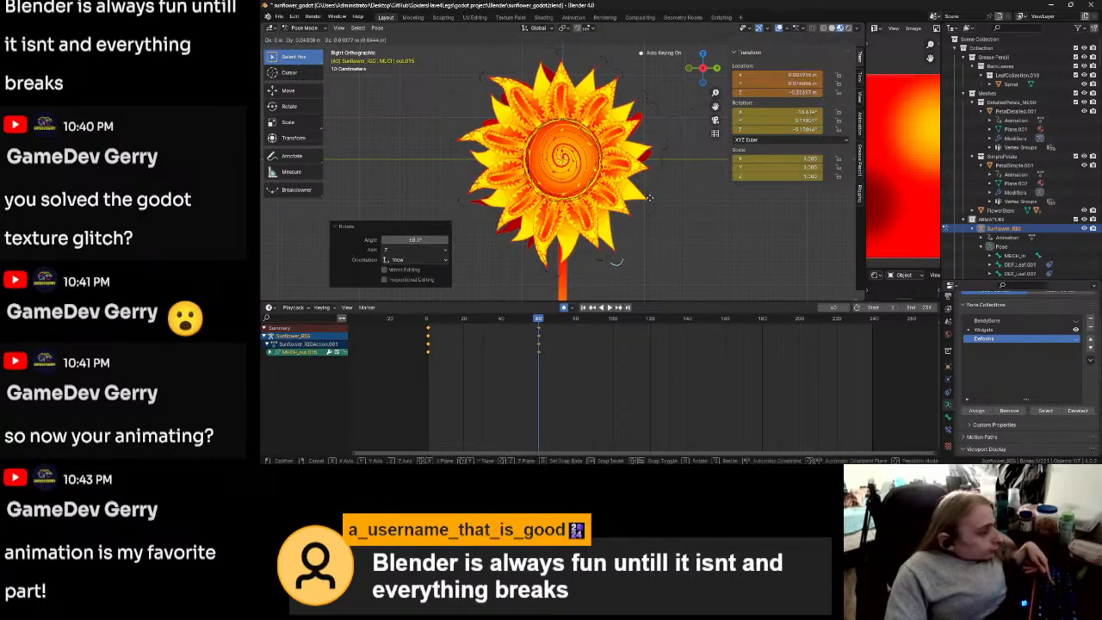
left_click(564, 274)
Step: At frame 60, rotate the bottom front petal's control bone MECH_out.006, beside the stem, clockwise and reposition it
left_click(571, 286)
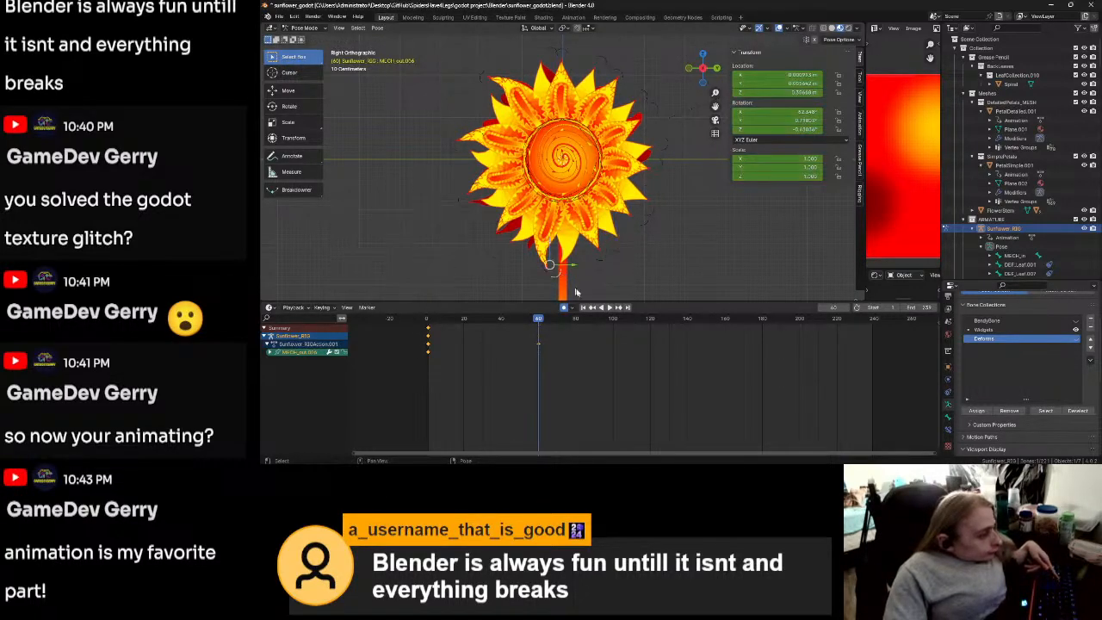
key("r")
left_click(576, 295)
key("g")
left_click(569, 286)
Step: At frame 60, rotate the bottom back petal's control bone MECH_out.018 counterclockwise and shift it right across the stem
left_click(546, 275)
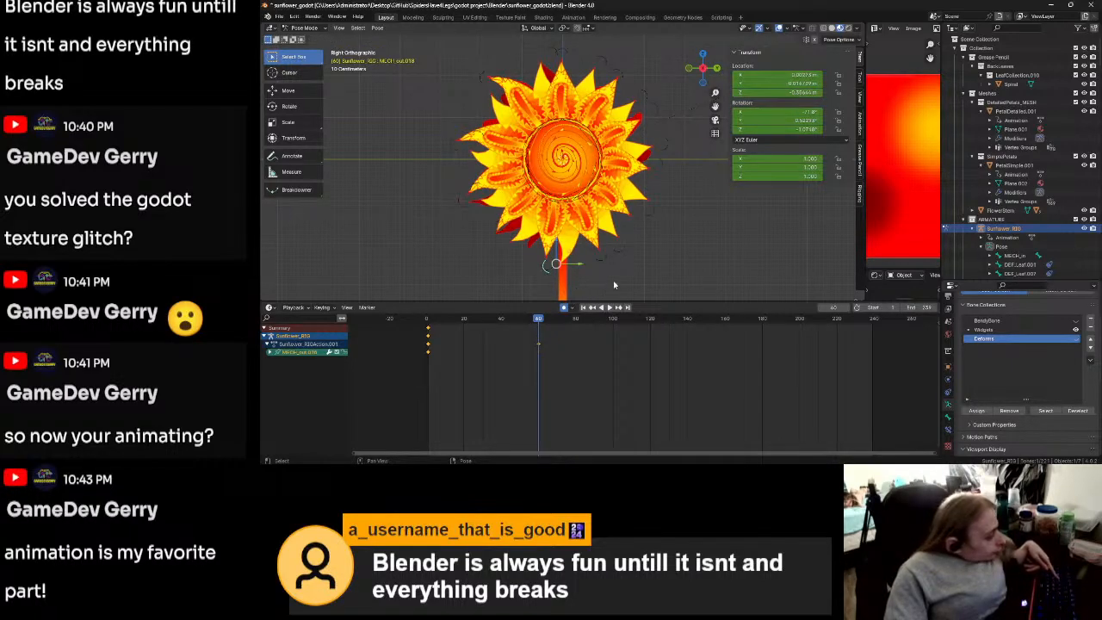
key("r")
left_click(553, 274)
key("g")
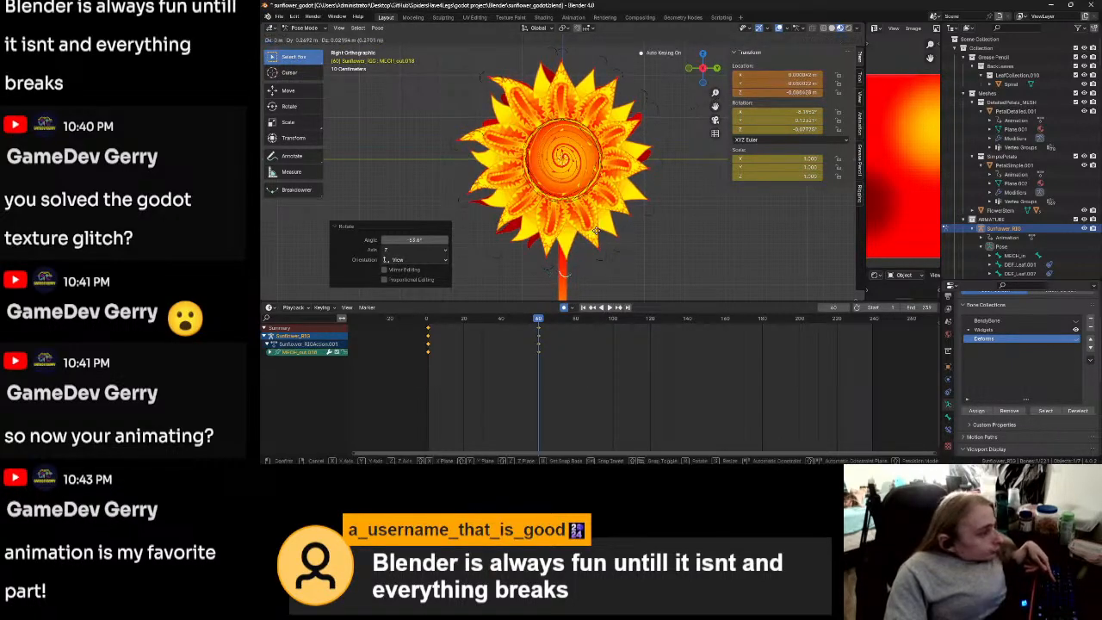
left_click(555, 242)
Step: At frame 60, rotate the lower-left front petal's control bone MECH_out.007 clockwise and shift it upward
left_click(498, 248)
key("r")
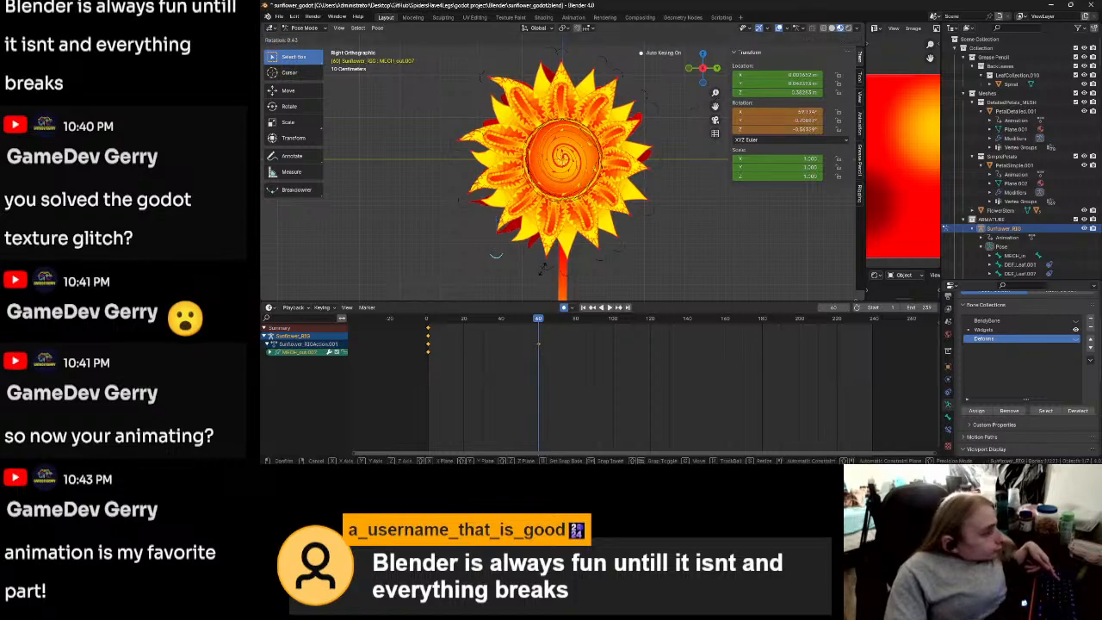
left_click(502, 274)
key("g")
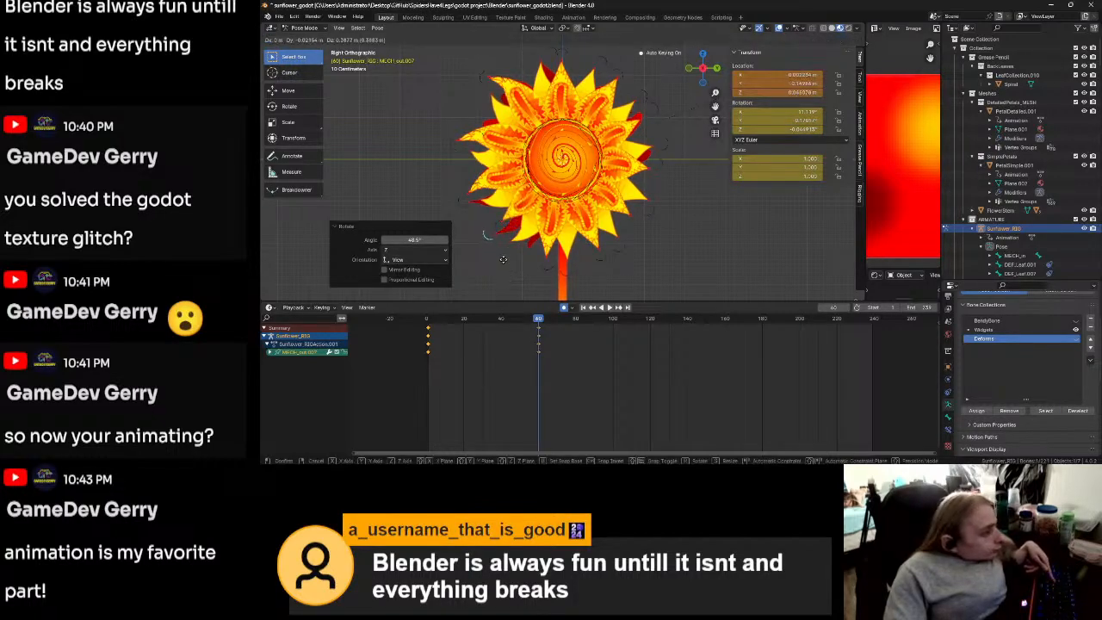
left_click(505, 253)
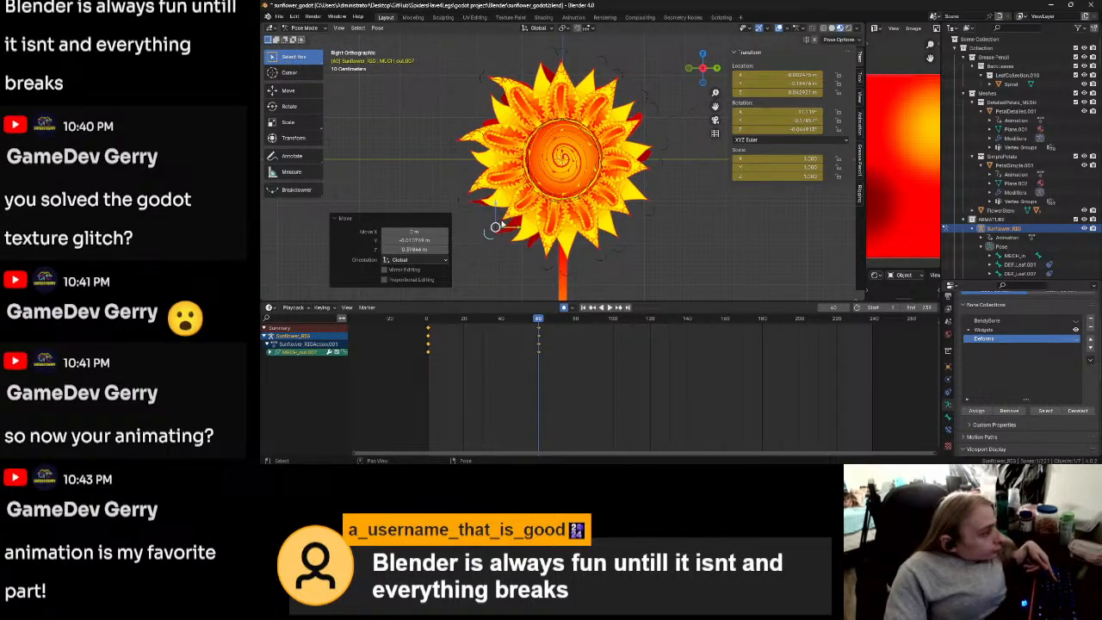
Step: At frame 60, rotate lower-left back petal control bone MECH_out.019 counterclockwise and move it about 0.07 m right and 0.05 m down
left_click(497, 229)
key("r")
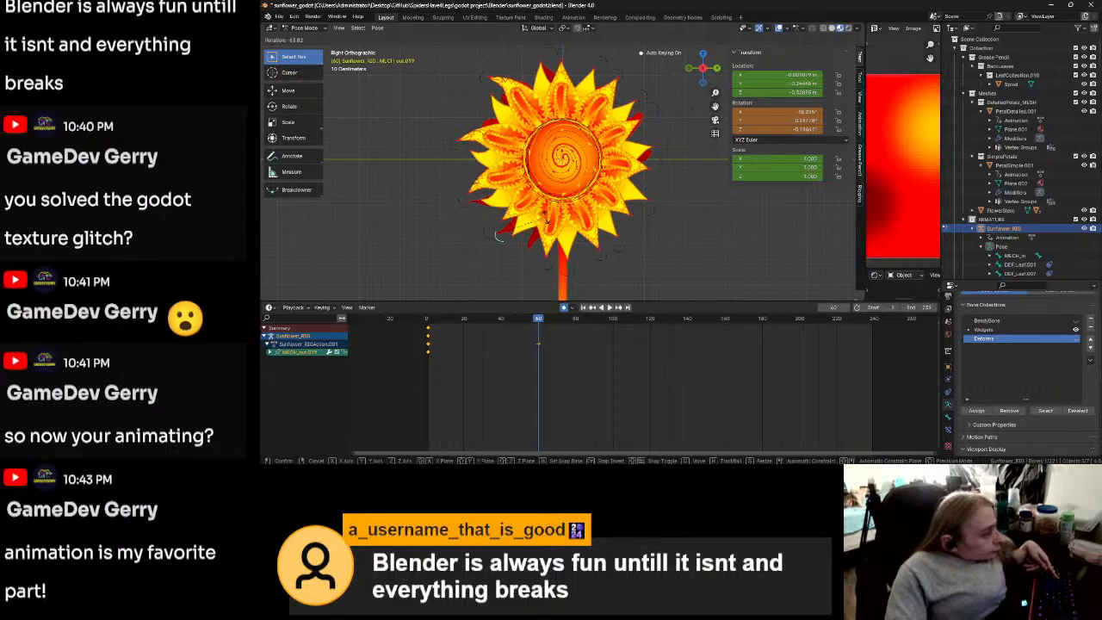
left_click(533, 221)
key("g")
left_click(548, 220)
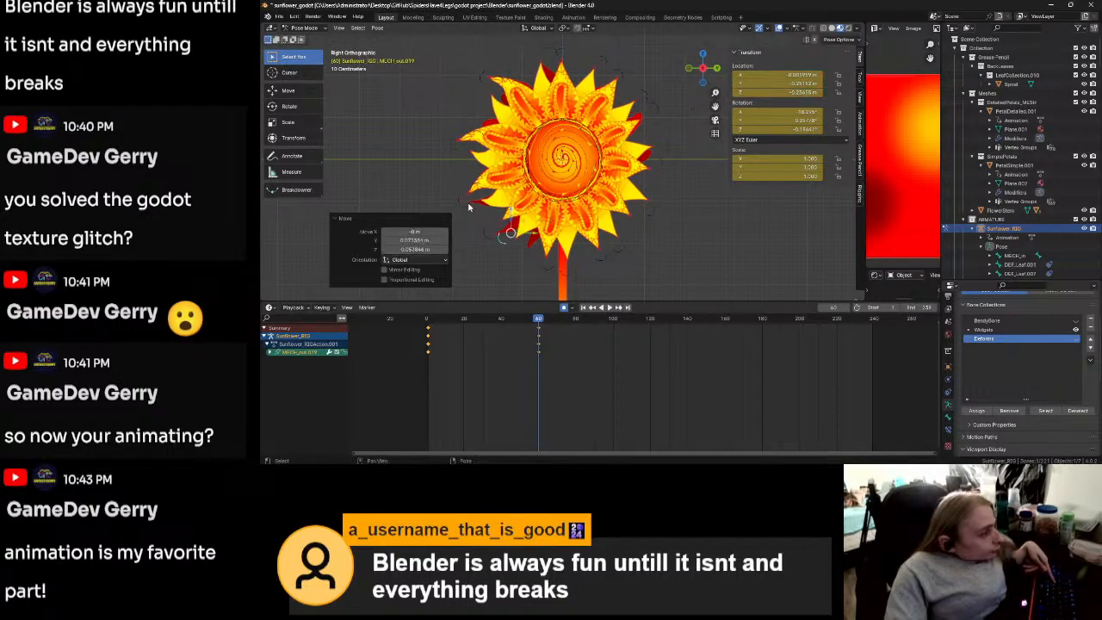
Step: At frame 60, rotate front petal control bone MECH_out.008, on the flower's left side, clockwise and reposition it
left_click(509, 227)
key("r")
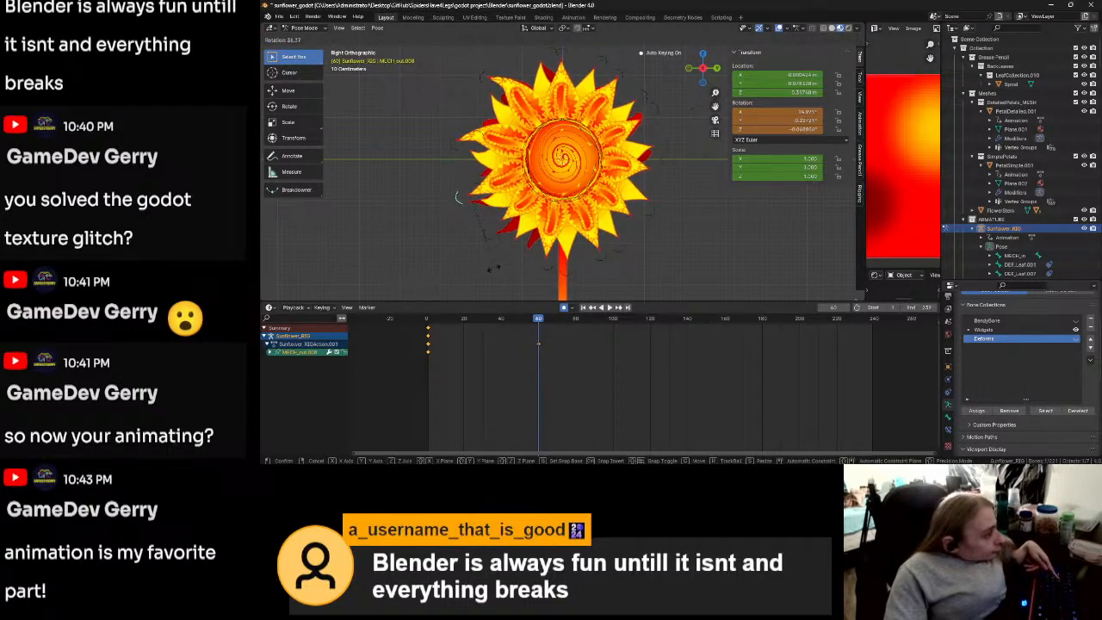
left_click(502, 264)
key("g")
left_click(480, 226)
Step: At frame 60, rotate left back petal control bone MECH_out.020 counterclockwise and shift it down and right, then refine both transforms once more
left_click(474, 193)
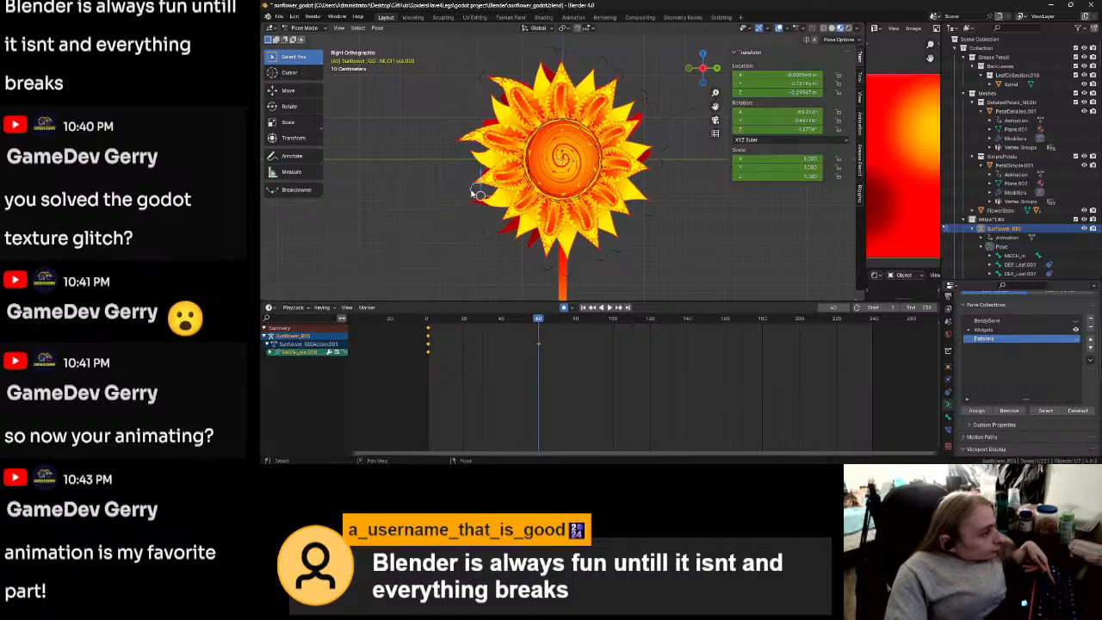
key("r")
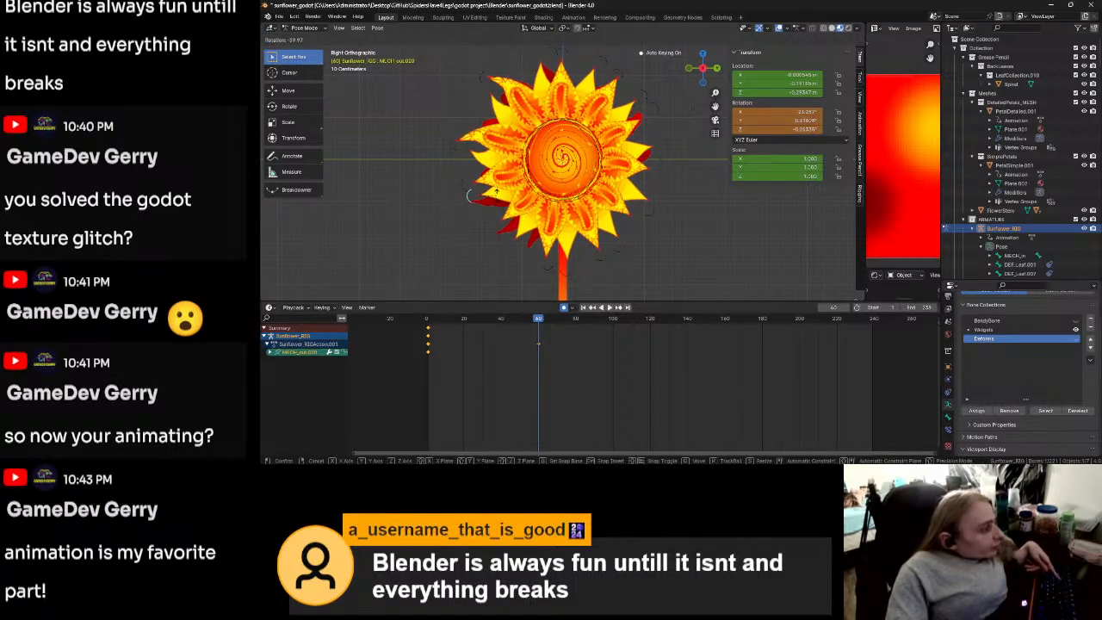
left_click(497, 198)
key("g")
left_click(501, 205)
key("r")
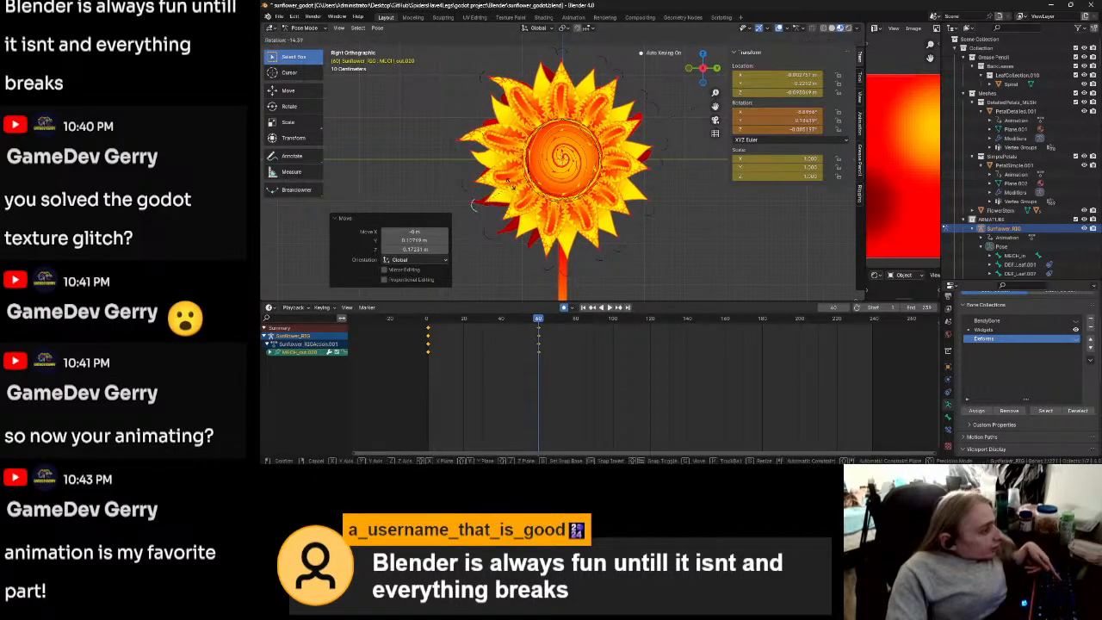
left_click(509, 187)
key("g")
left_click(511, 193)
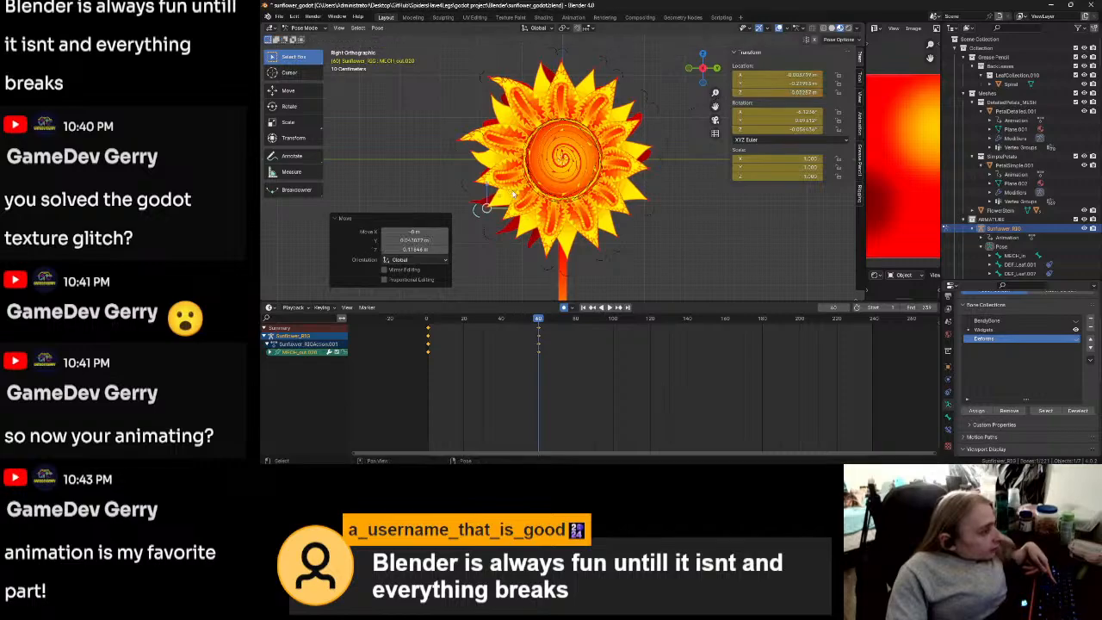
Step: At frame 60, rotate the left front petal's control bone MECH_out.009 about 51° clockwise and move it about 0.33 m right and 0.32 m up
middle_click_drag(487, 242, 522, 276, "shift")
middle_click_drag(502, 214, 520, 237, "shift")
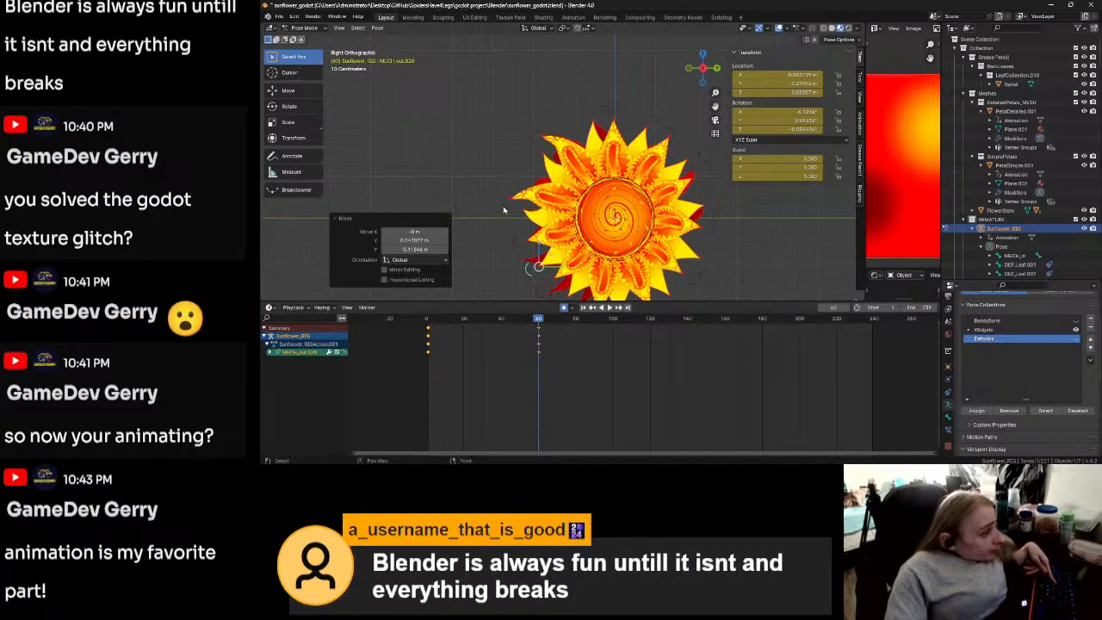
key("r")
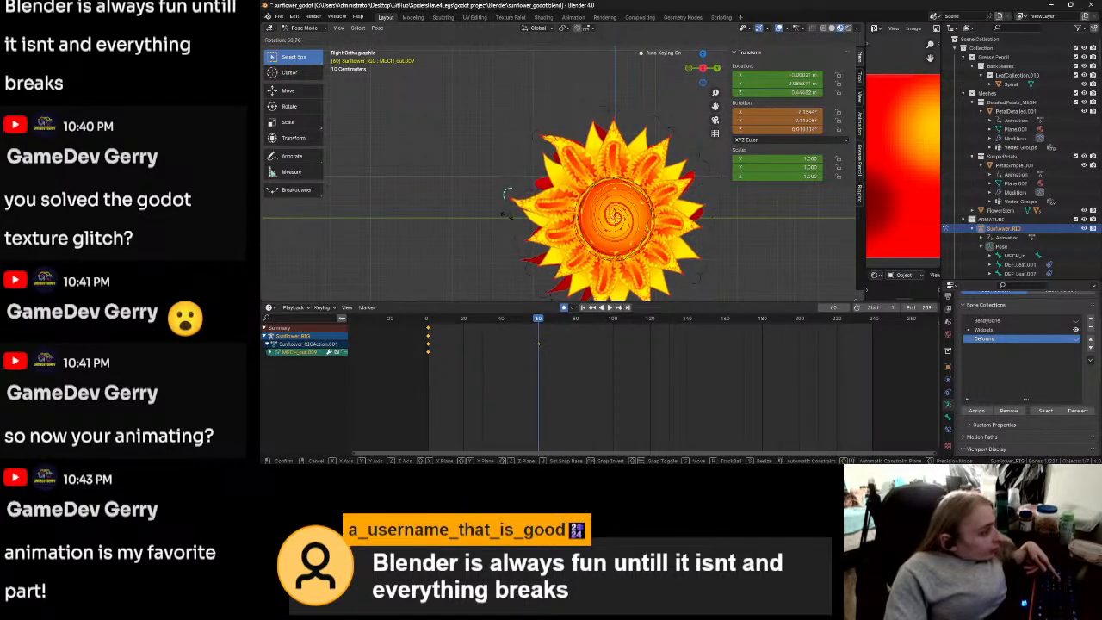
left_click(507, 193)
key("g")
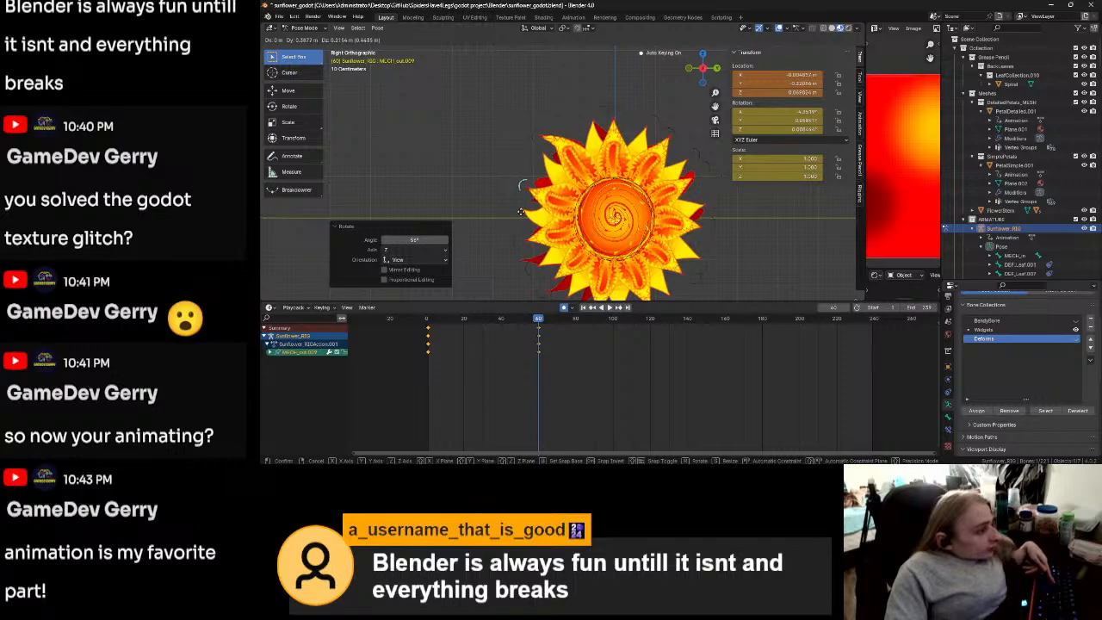
left_click(520, 212)
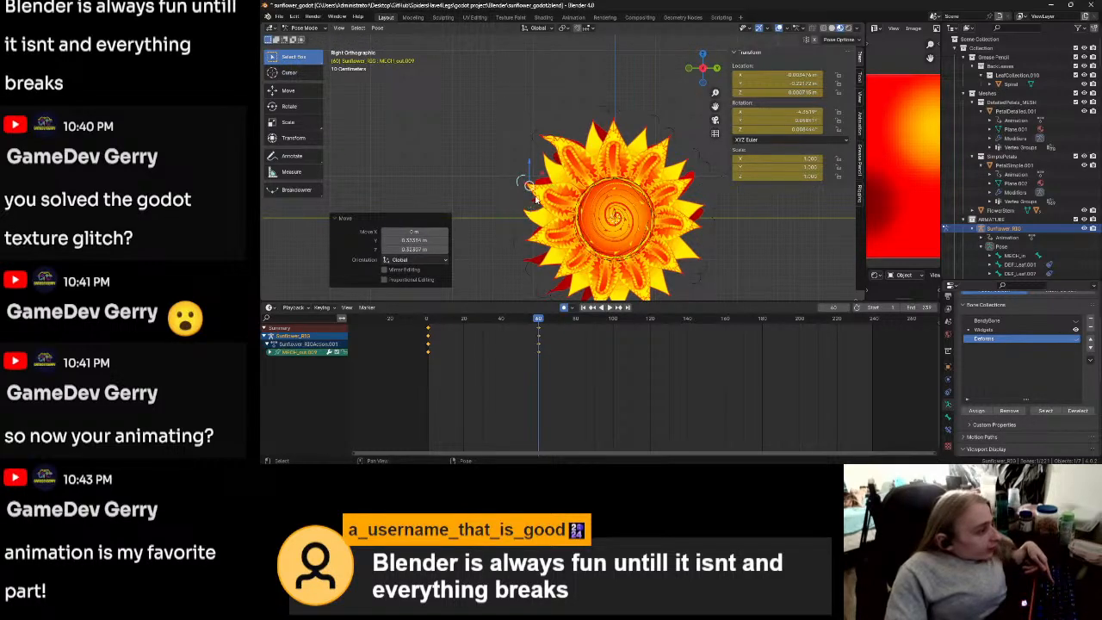
Step: At frame 60, rotate left back petal control bone MECH_out.021 counterclockwise and shift it straight down
left_click(544, 215)
key("r")
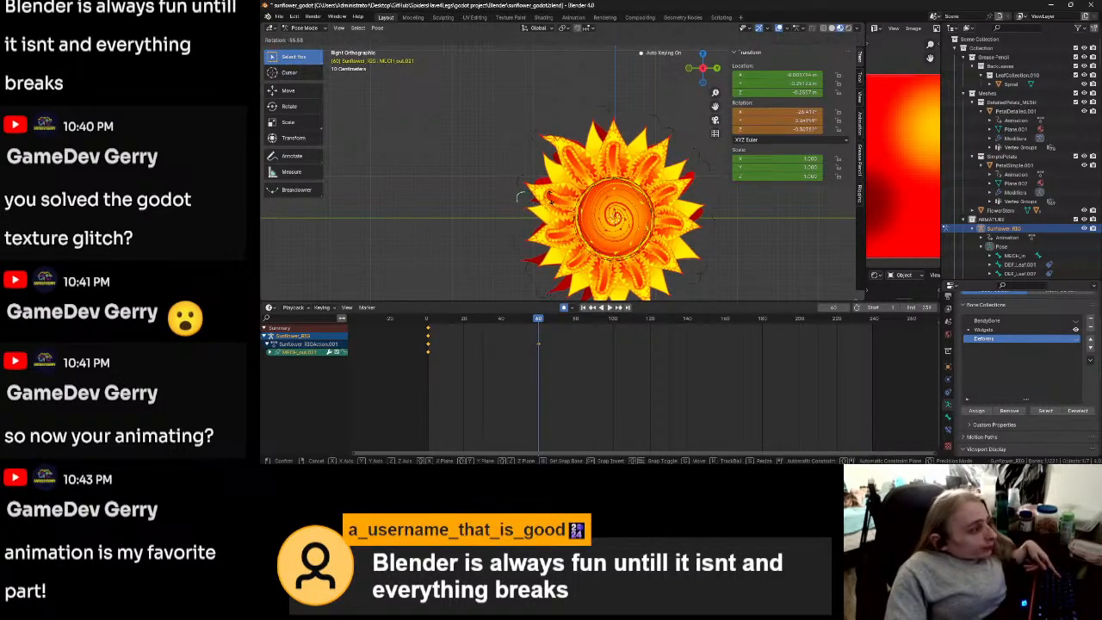
left_click(549, 196)
key("g")
left_click(551, 208)
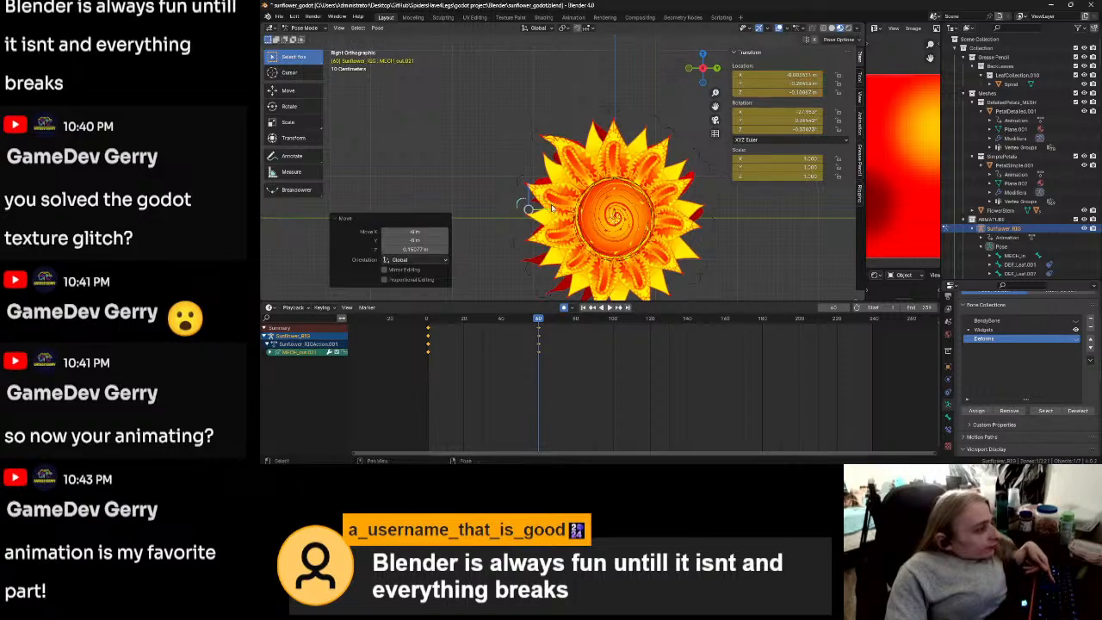
Step: At frame 60, rotate the upper-left front petal's control bone MECH_out.010 about 48° clockwise and shift it right and up
left_click(534, 143)
key("r")
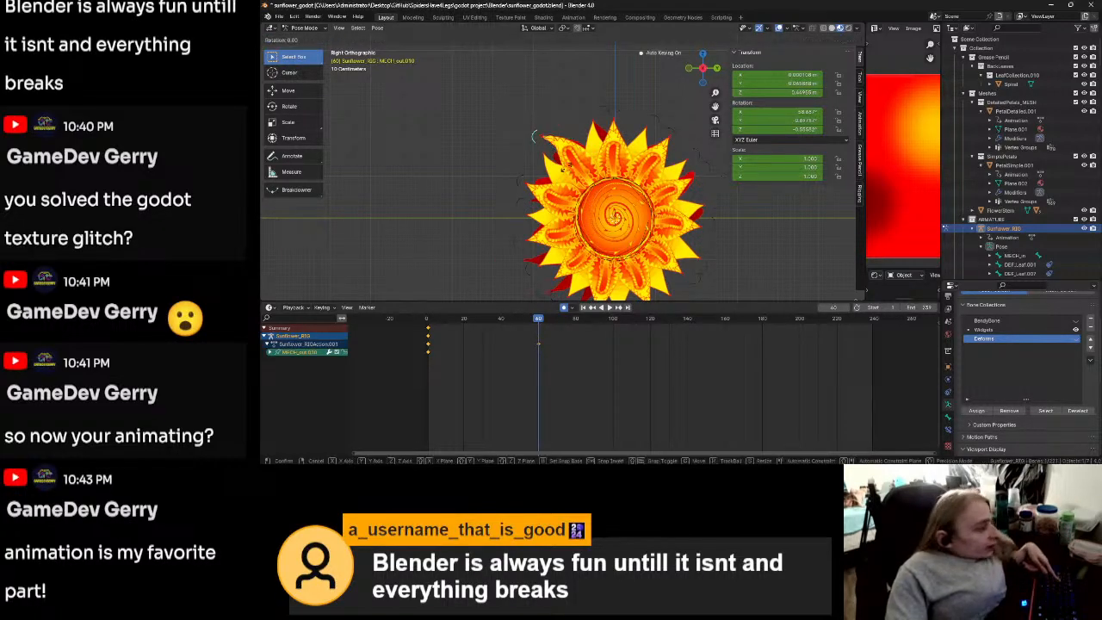
left_click(542, 134)
key("g")
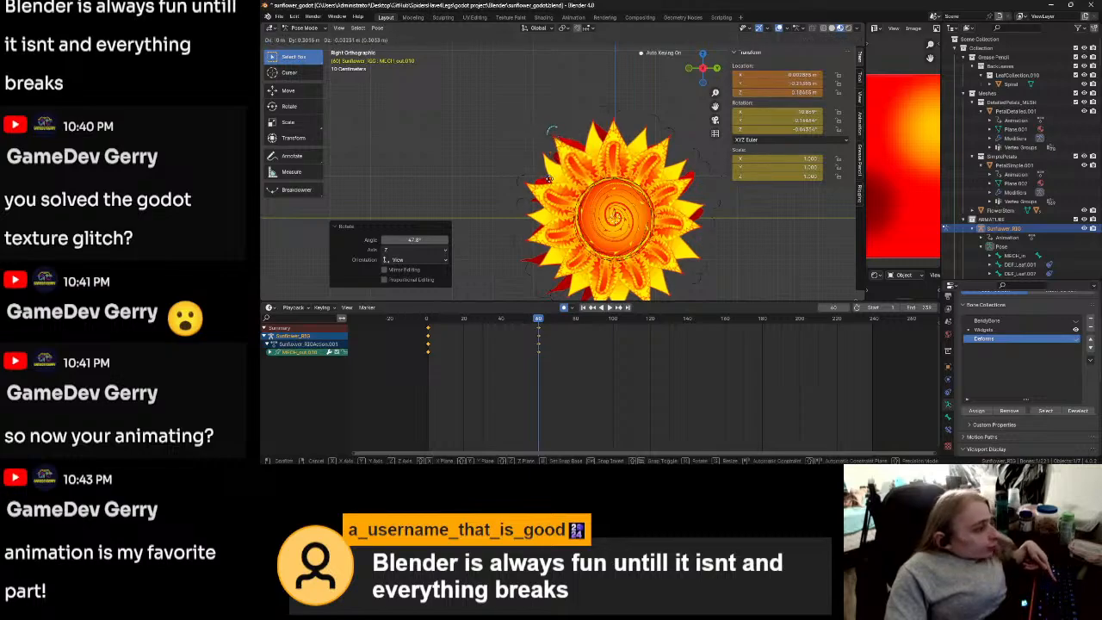
left_click(552, 147)
Step: At frame 60, rotate the upper-left back petal's control bone MECH_out.022 counterclockwise and reposition it
left_click(548, 148)
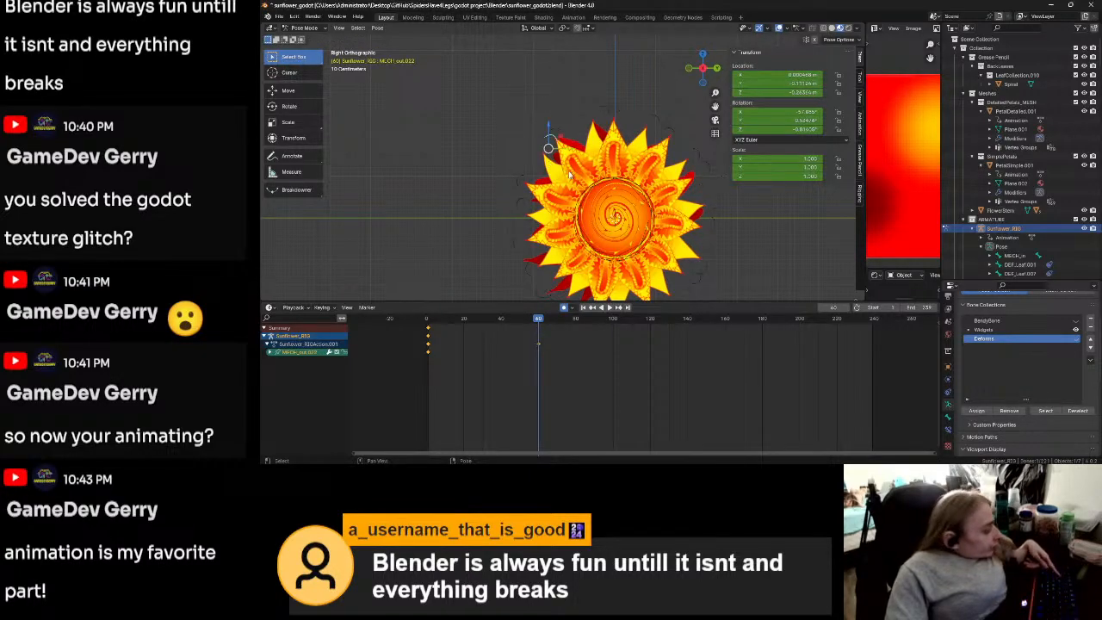
key("r")
left_click(556, 148)
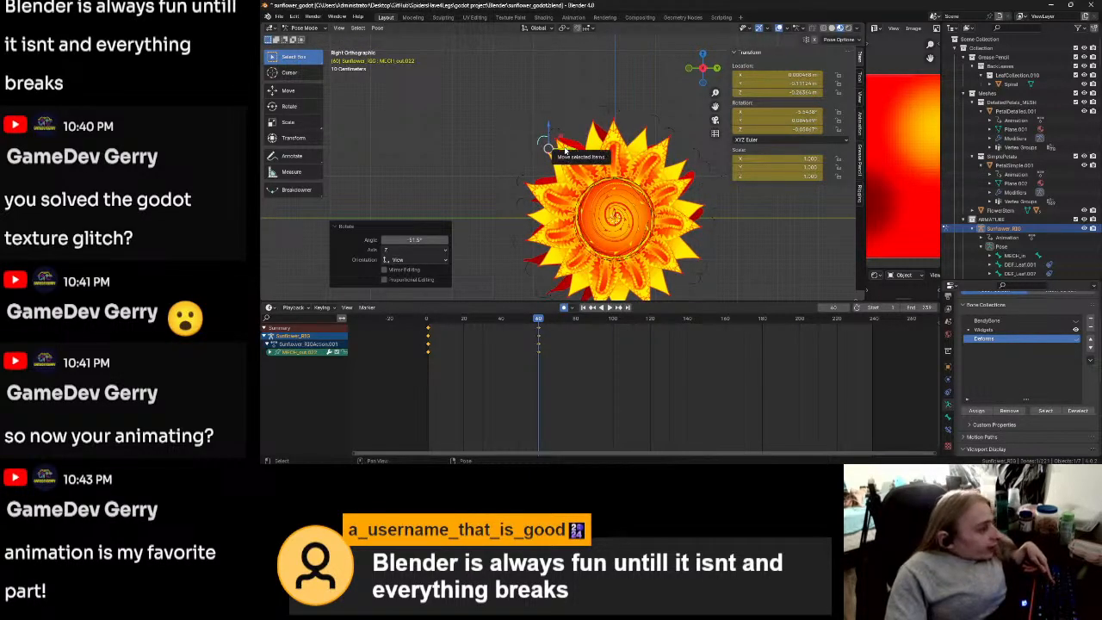
key("g")
left_click(560, 155)
Step: At frame 60, rotate the top back petal's control bone MECH_out.023 counterclockwise and move it about 0.21 m left and 0.12 m down
left_click(603, 115)
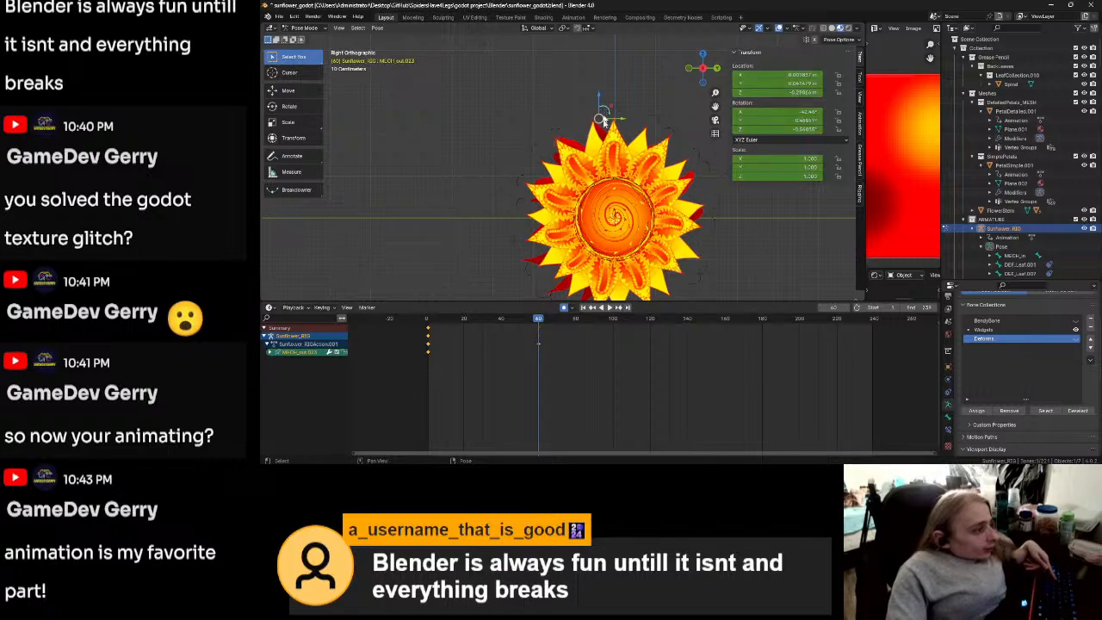
key("r")
left_click(612, 176)
key("g")
left_click(614, 177)
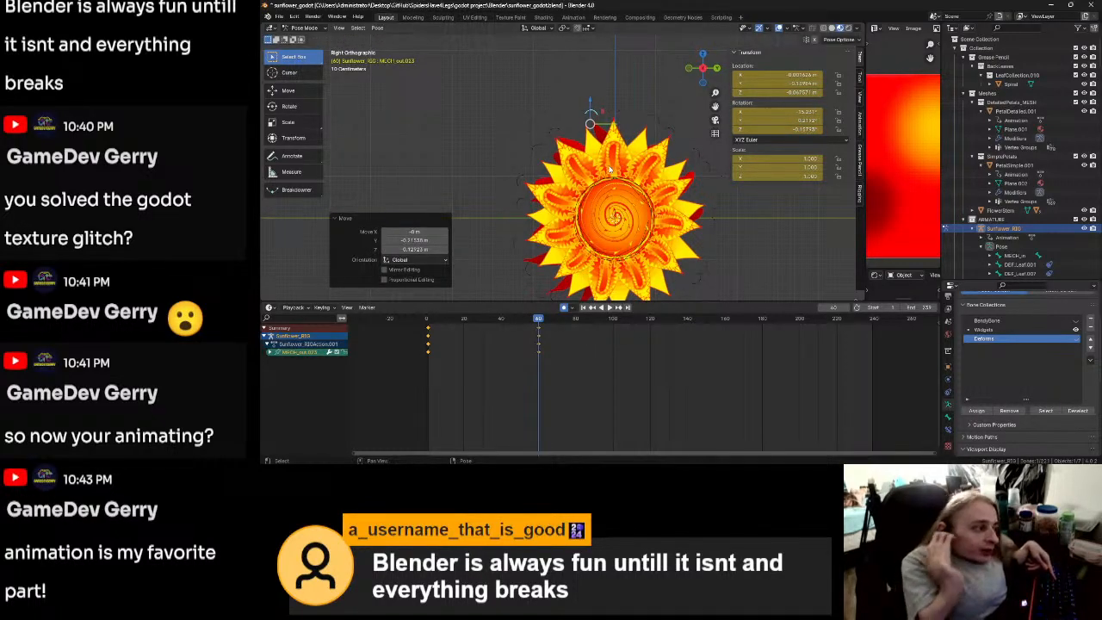
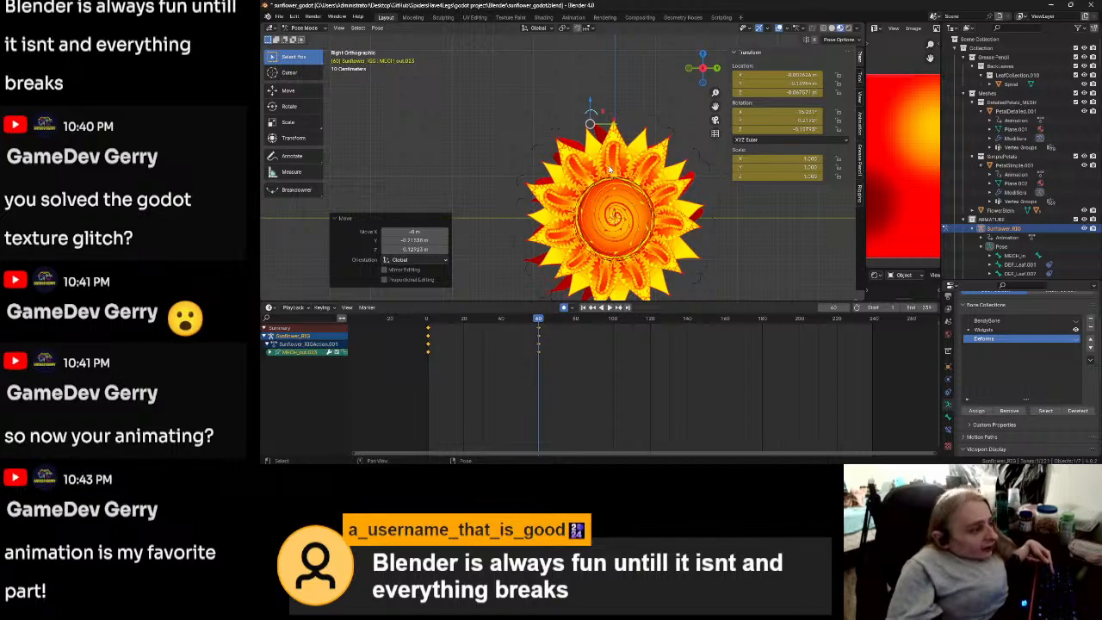
Step: At frame 120, rotate top front petal bone MECH_out about 30° clockwise, move it about 0.29 m right and 0.06 m down, and refine its rotation
left_click_drag(540, 325, 649, 310)
left_click(617, 110)
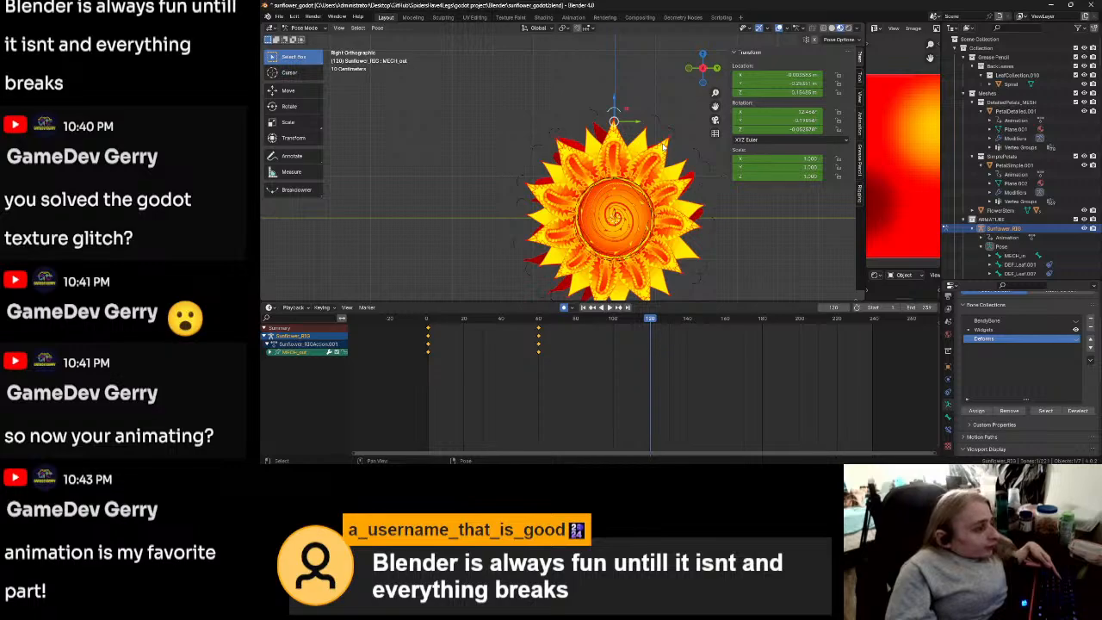
mouse_move(650, 319)
left_mouse_down()
mouse_move(455, 324)
mouse_move(649, 319)
left_mouse_up()
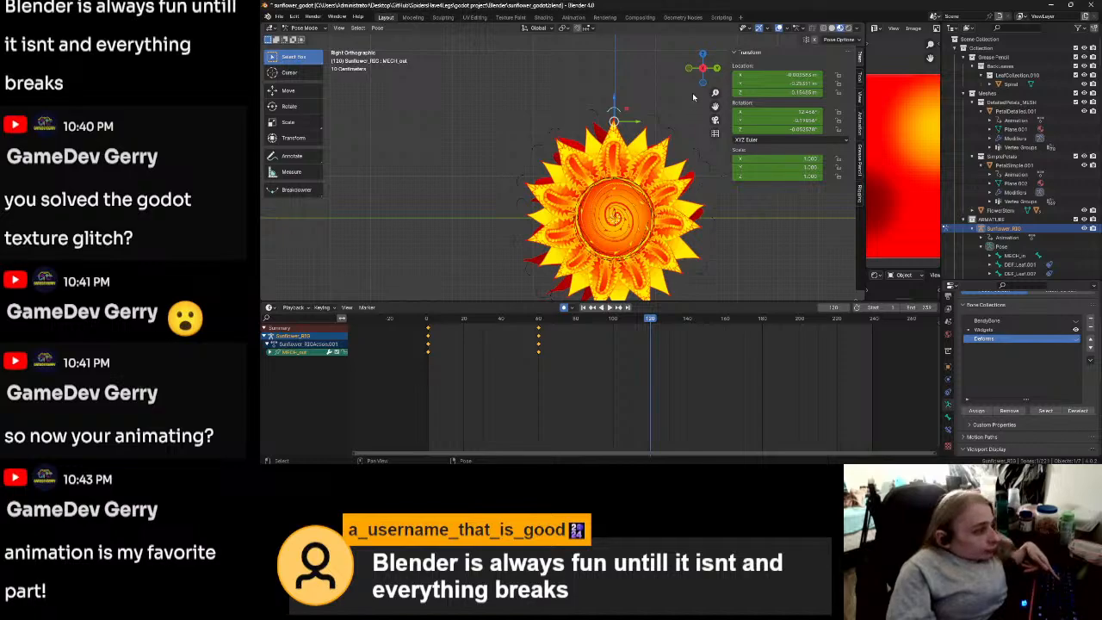
key("r")
right_click(687, 136)
mouse_move(650, 319)
left_mouse_down()
mouse_move(479, 336)
mouse_move(650, 338)
left_mouse_up()
key("r")
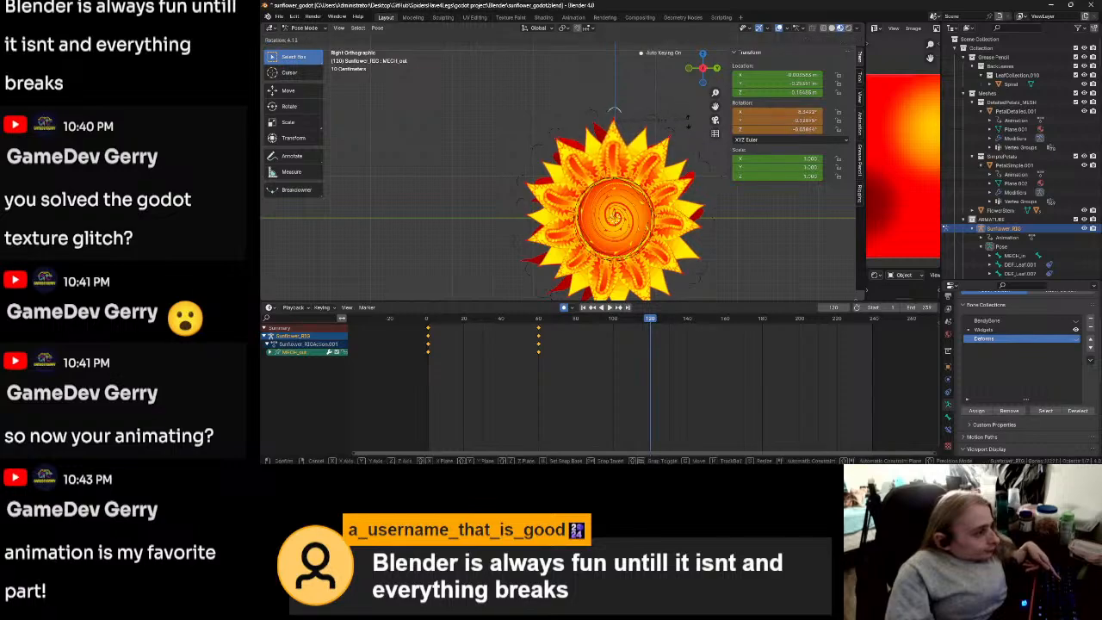
left_click(680, 167)
key("g")
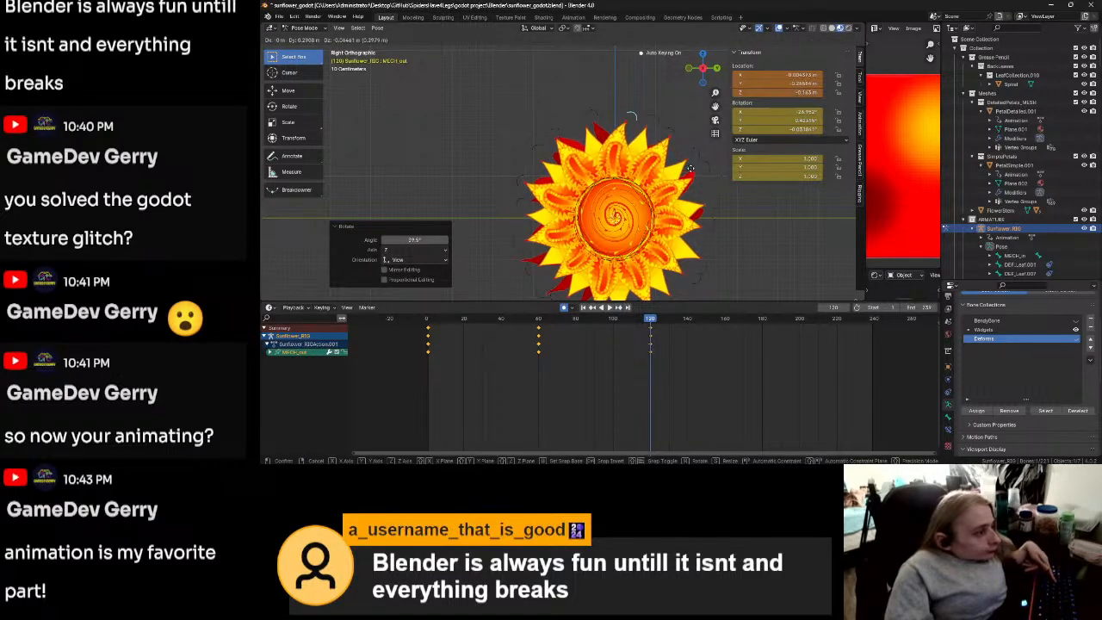
left_click(691, 169)
key("r")
left_click(684, 182)
Step: At frame 120, rotate the upper-right front petal's control bone MECH_out.001 about 57° clockwise and shift it right and down
left_click(672, 133)
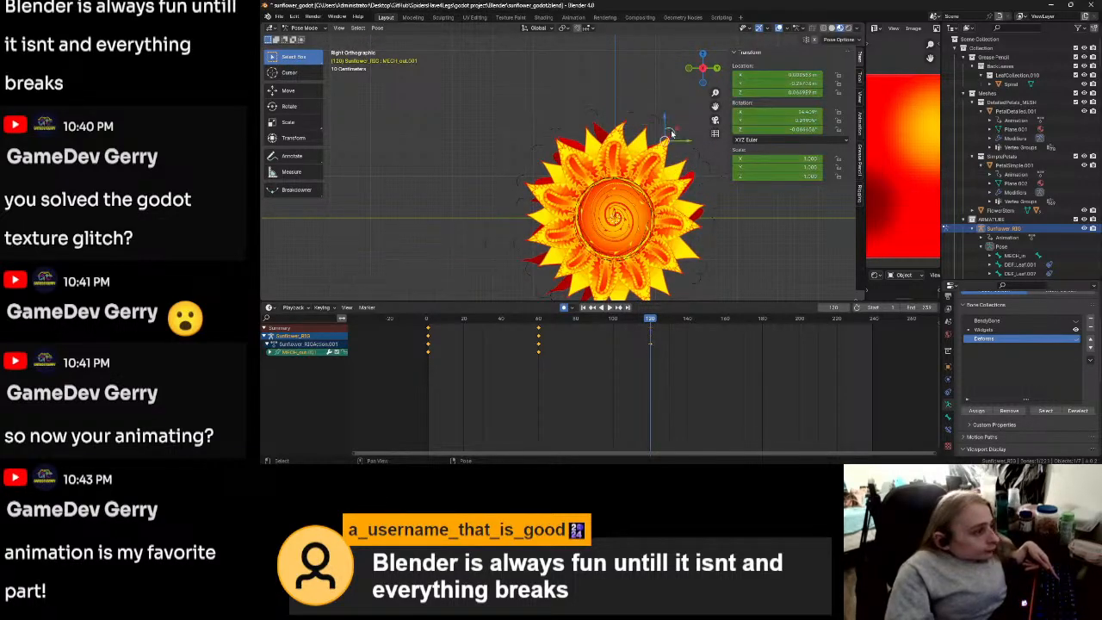
key("r")
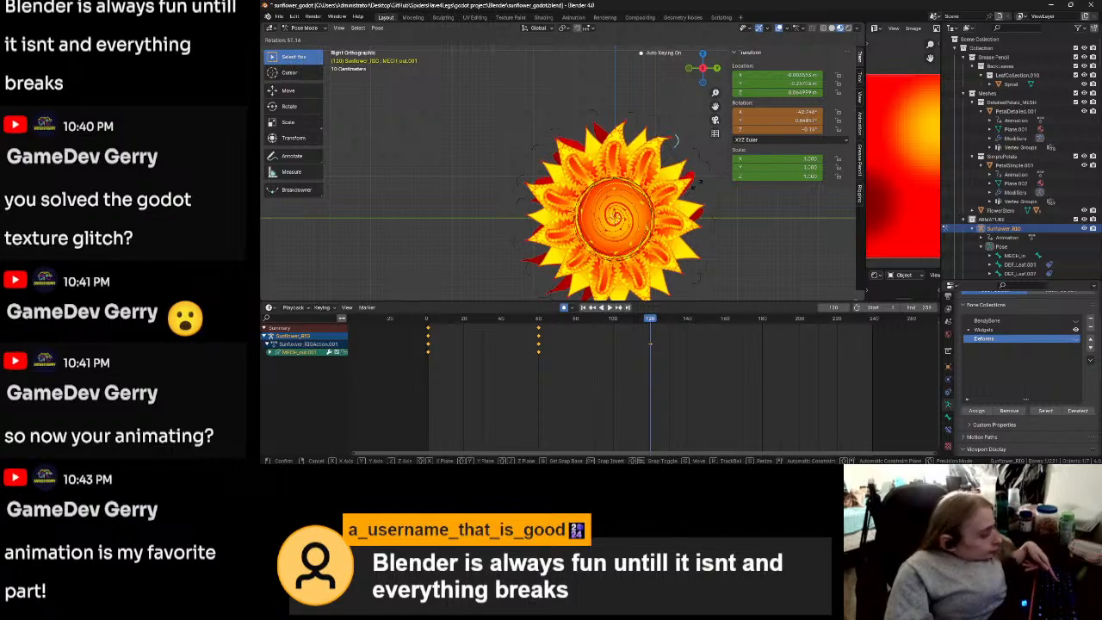
left_click(696, 184)
key("g")
left_click(705, 186)
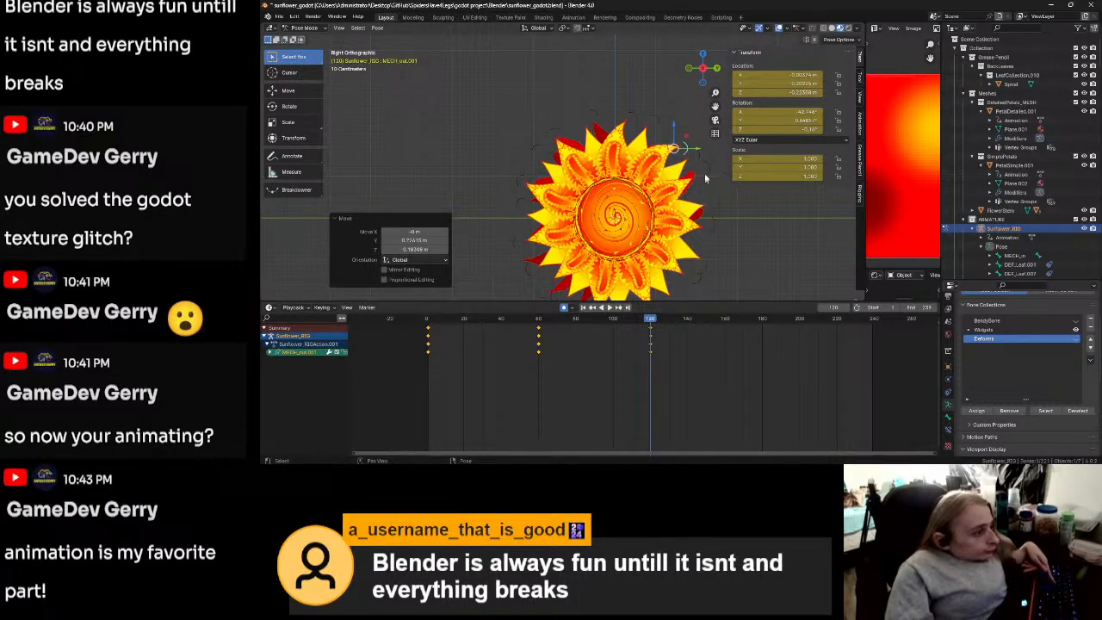
Step: At frame 120, rotate the right front petal's control bone MECH_out.002 clockwise and shift it right and down
left_click(706, 178)
key("r")
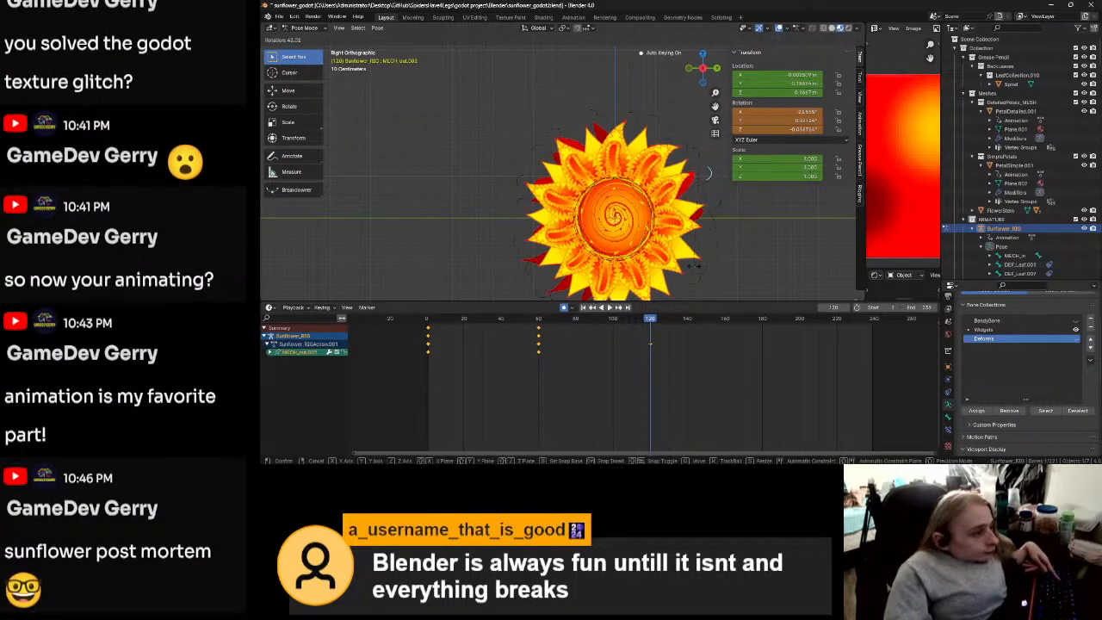
left_click(684, 270)
key("g")
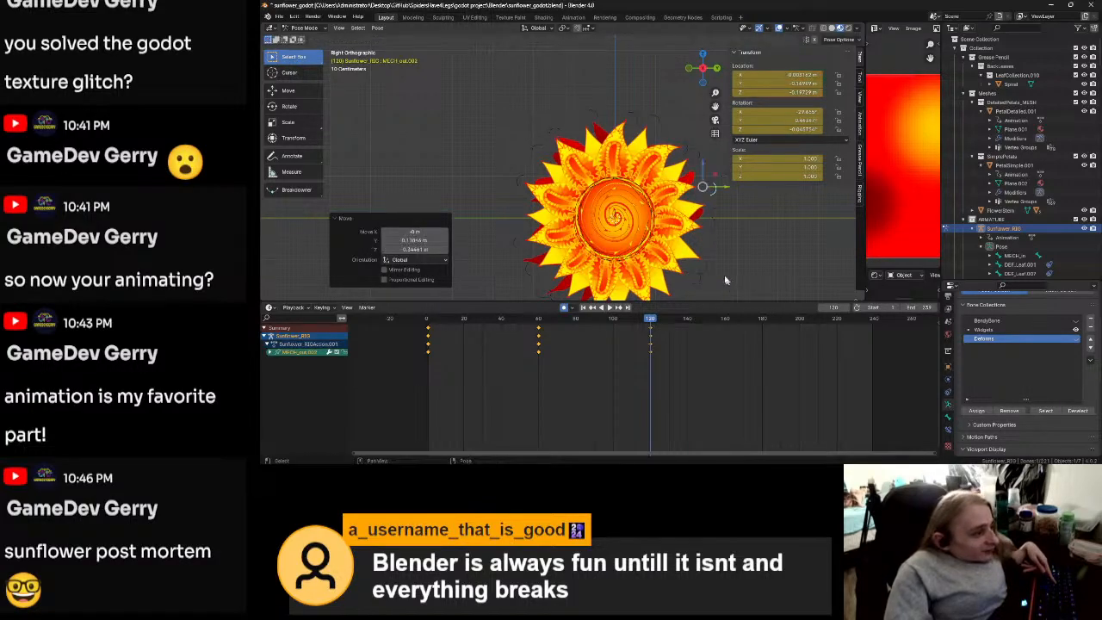
Step: At frame 120, rotate front petal control bone MECH_out.003, on the flower's right side, clockwise and shift it down
left_click(687, 202)
key("r")
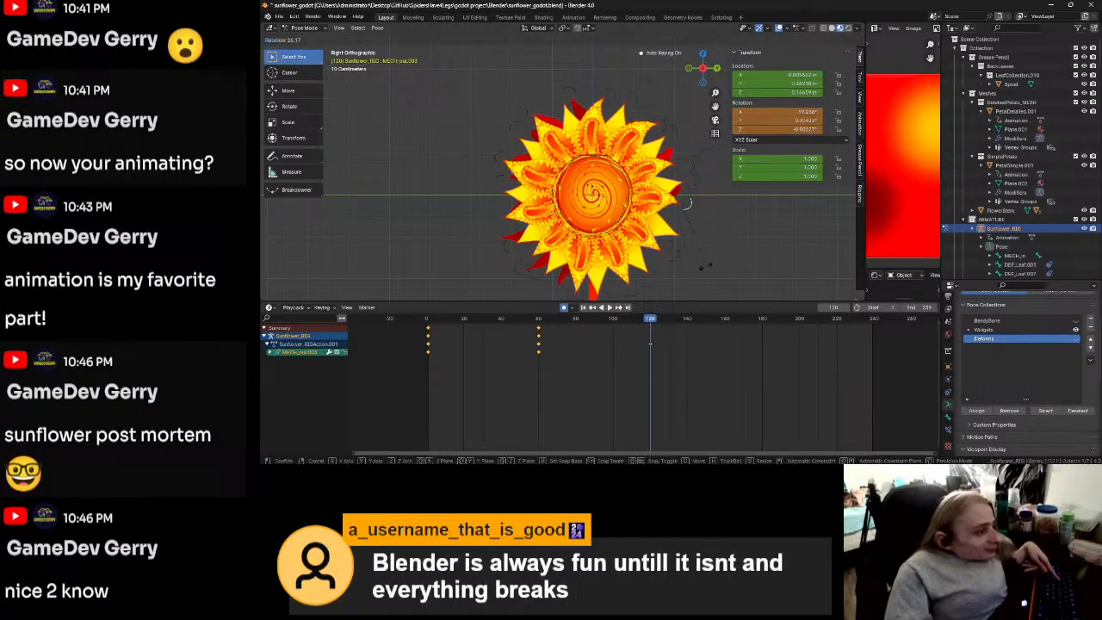
left_click(694, 274)
key("g")
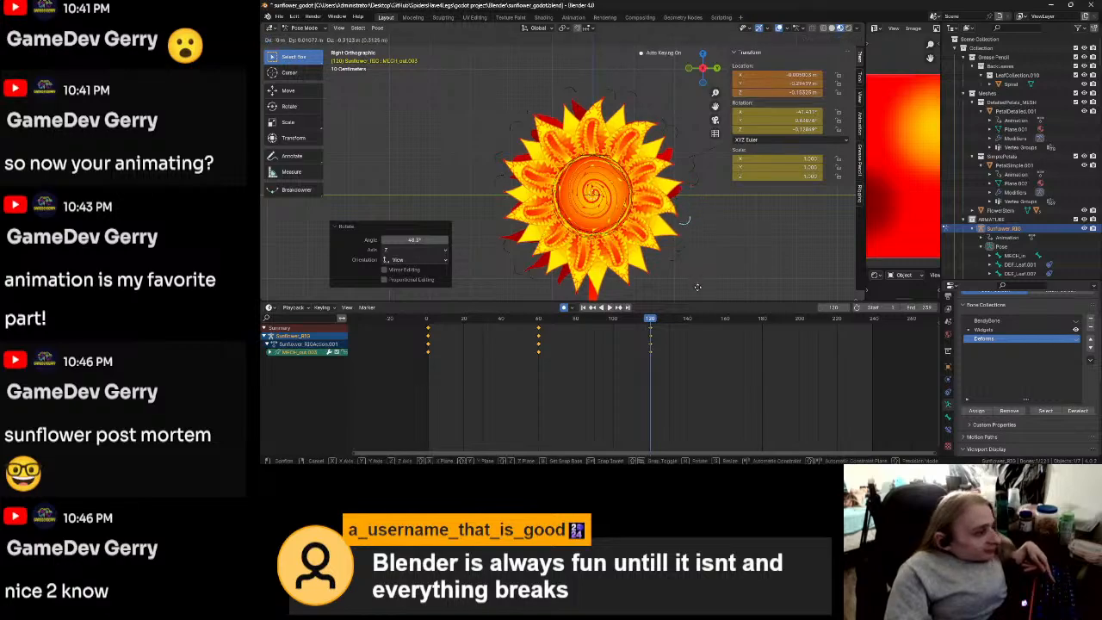
Step: At frame 120, rotate the lower-right front petal's control bone MECH_out.004 about 54° clockwise and shift it left and down
left_click(676, 259)
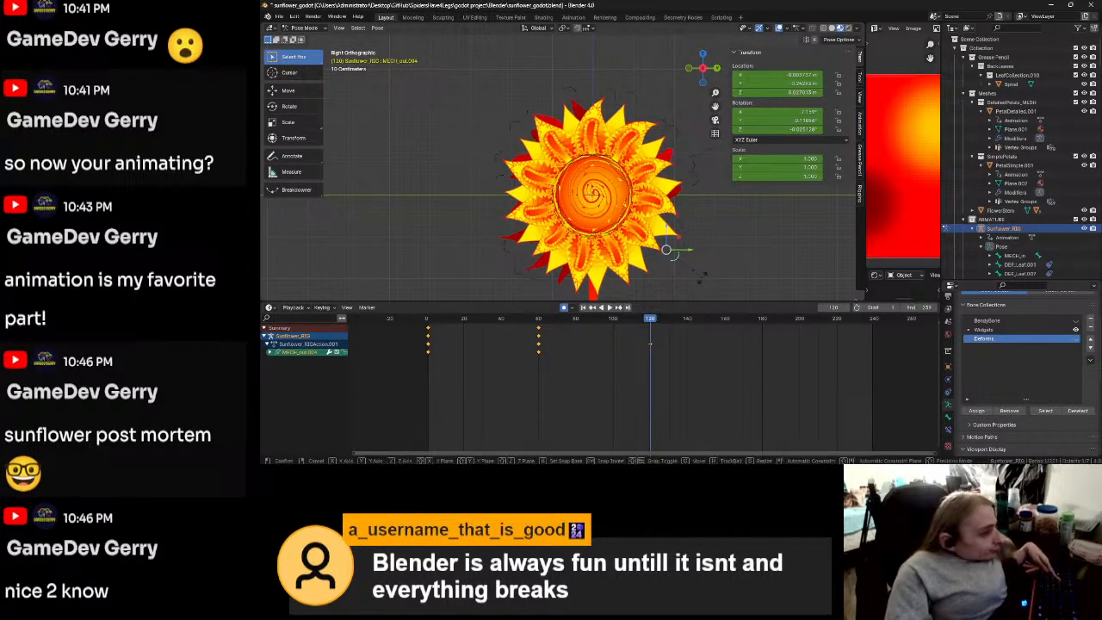
key("r")
right_click(664, 260)
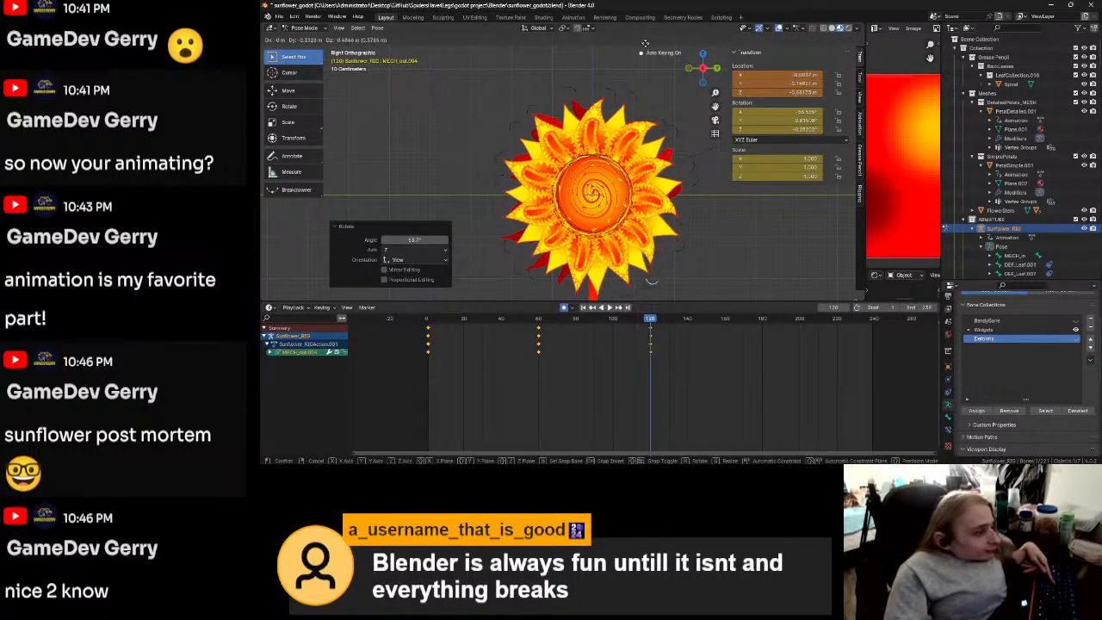
middle_click_drag(685, 161, 696, 112, "shift")
left_click_drag(706, 299, 704, 347)
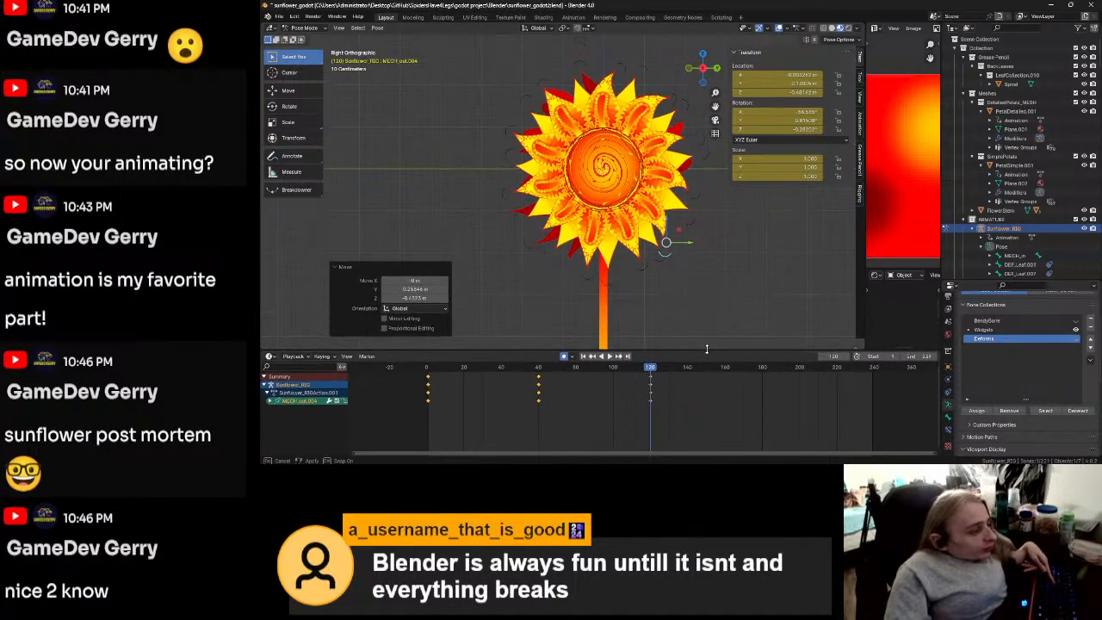
Step: At frame 120, rotate front petal control bone MECH_out.005, just right of the stem, clockwise and shift it left
key("r")
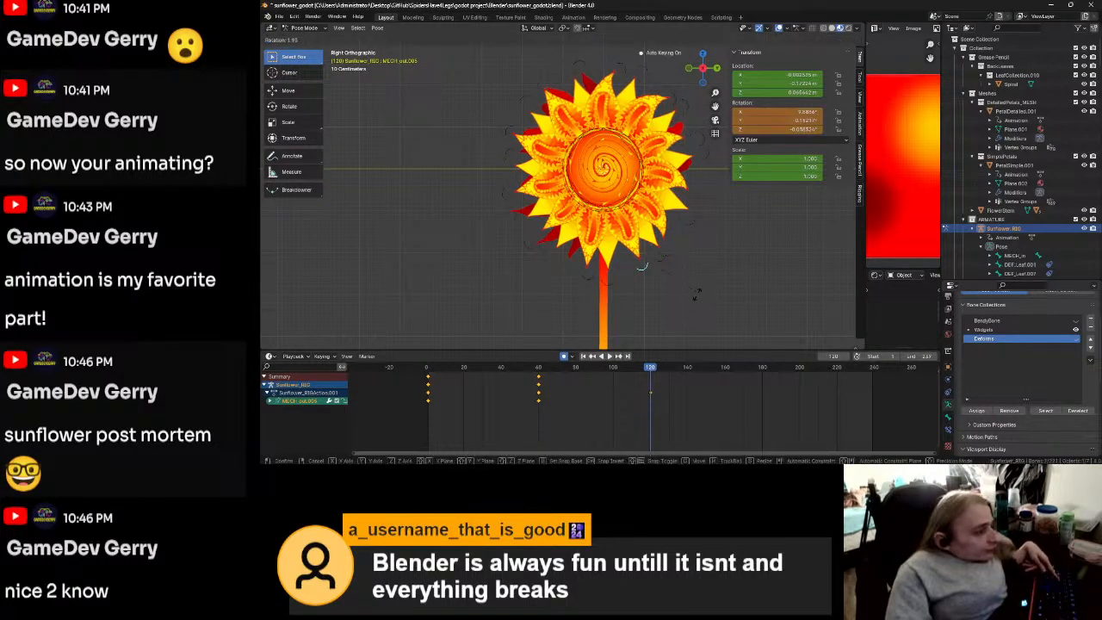
left_click(638, 314)
key("g")
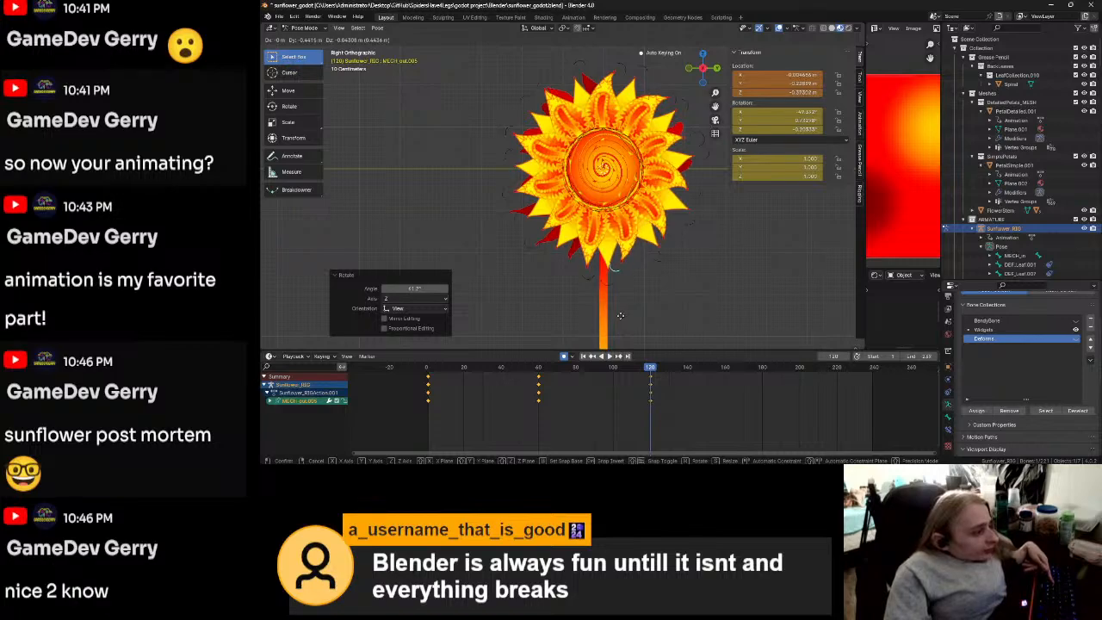
left_click(618, 313)
Step: At frame 120, rotate front petal control bone MECH_out.006, just left of the stem, clockwise and shift it left and up
left_click(590, 281)
key("r")
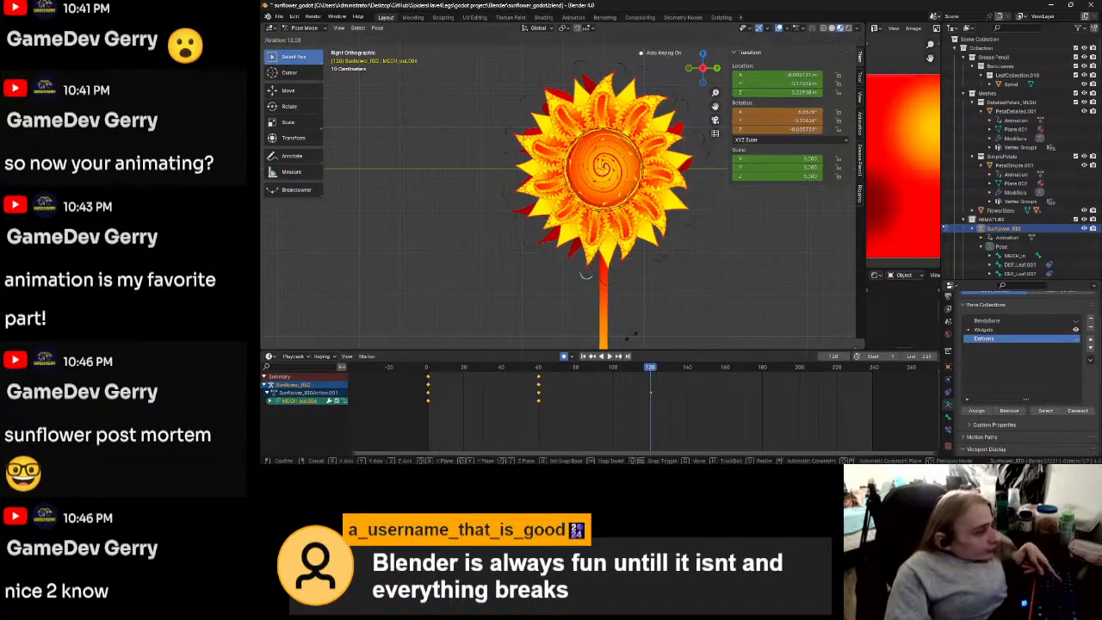
left_click(568, 327)
key("g")
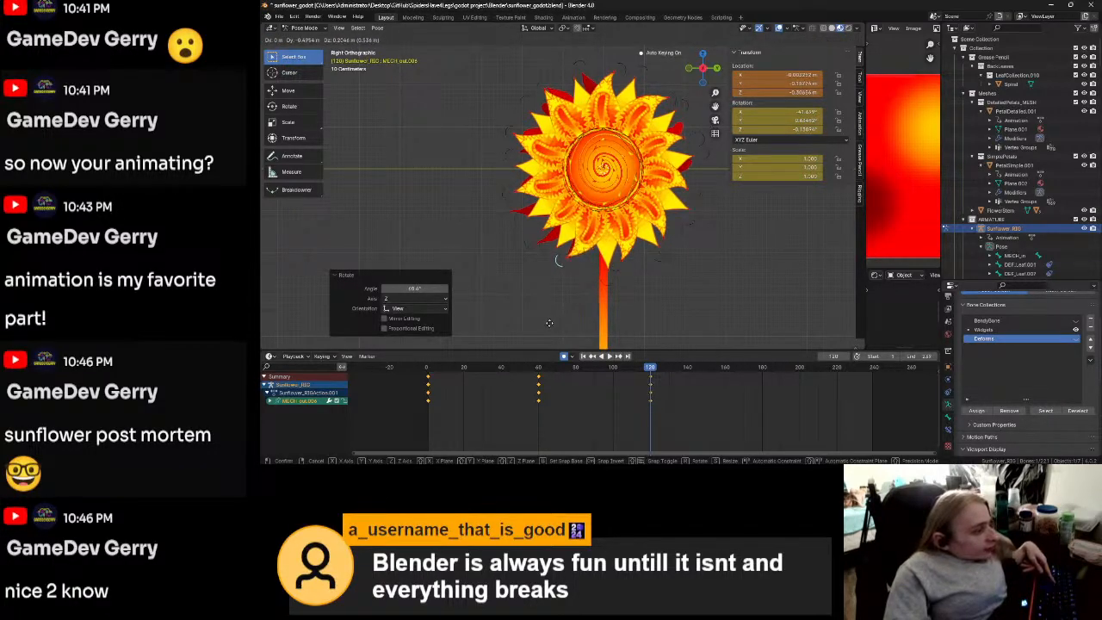
left_click(550, 327)
Step: At frame 120, rotate the lower-left front petal's control bone MECH_out.007 clockwise and reposition it
left_click(529, 255)
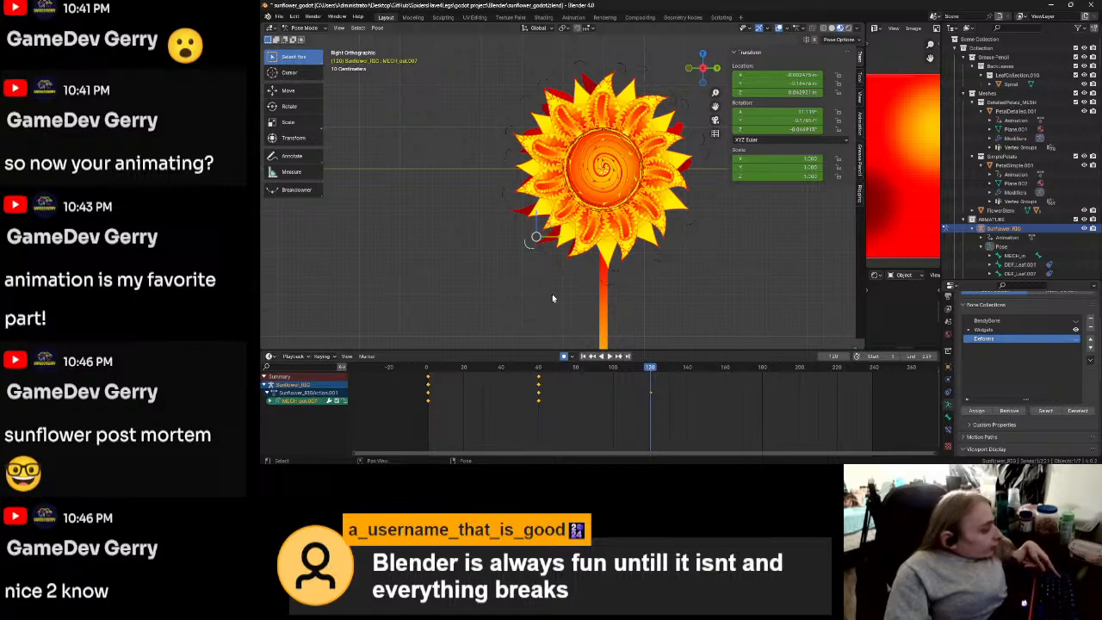
key("r")
left_click(500, 295)
key("g")
left_click(494, 283)
Step: At frame 120, rotate the left front petal's control bone MECH_out.008 clockwise and shift it about 0.33 m up
left_click(503, 199)
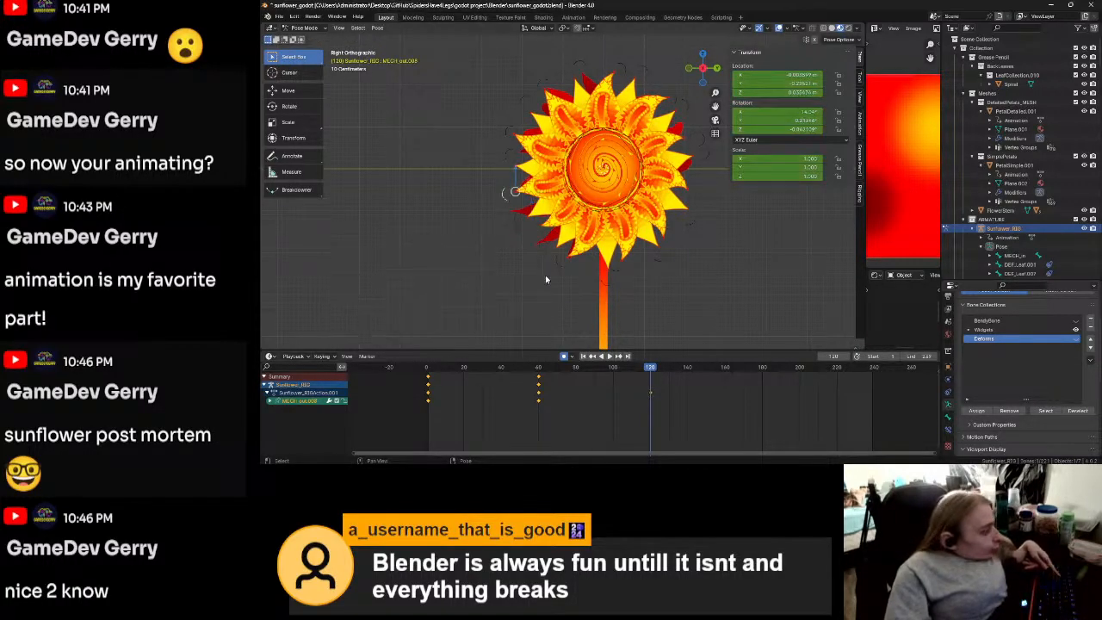
key("r")
left_click(495, 272)
key("g")
left_click(512, 231)
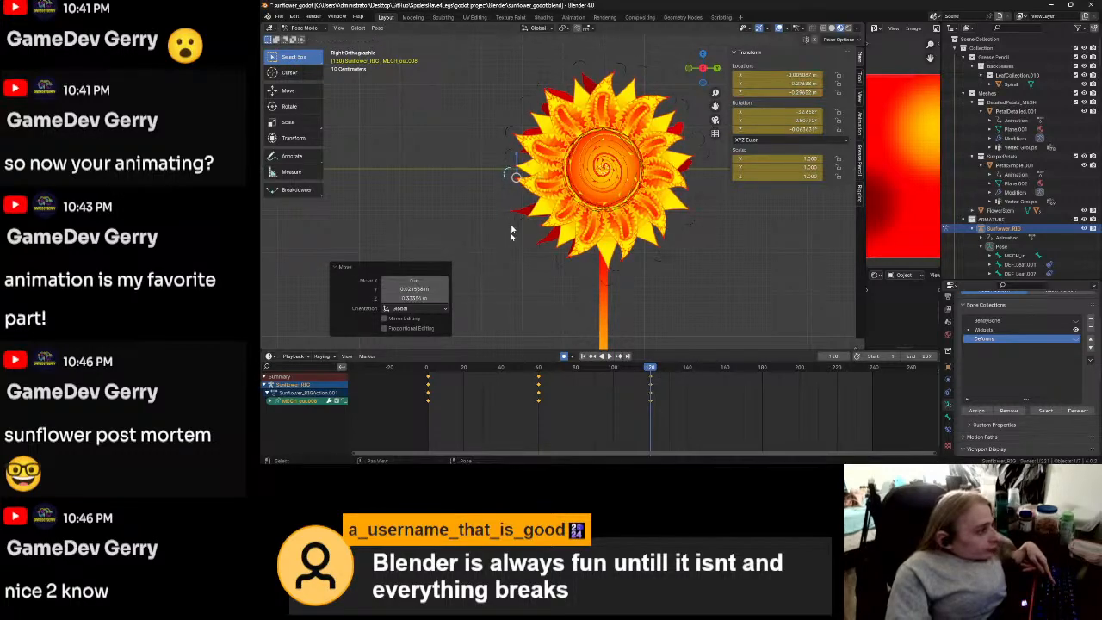
Step: At frame 120, rotate front petal control bone MECH_out.009, on the flower's left side, clockwise and shift it right and up
left_click(504, 128)
key("r")
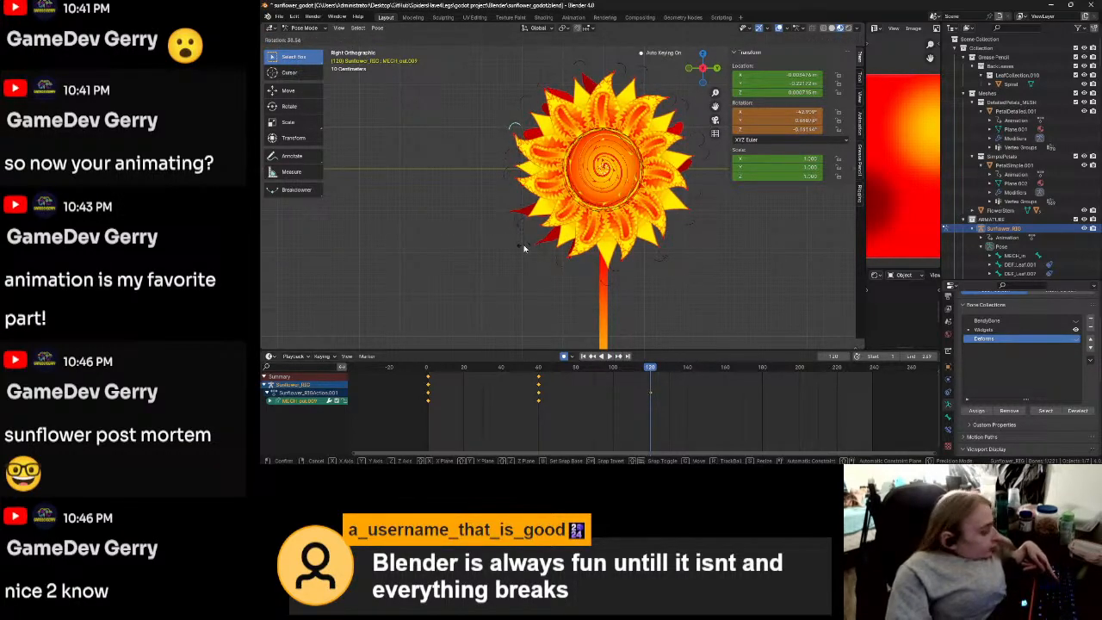
left_click(523, 248)
key("g")
left_click(554, 182)
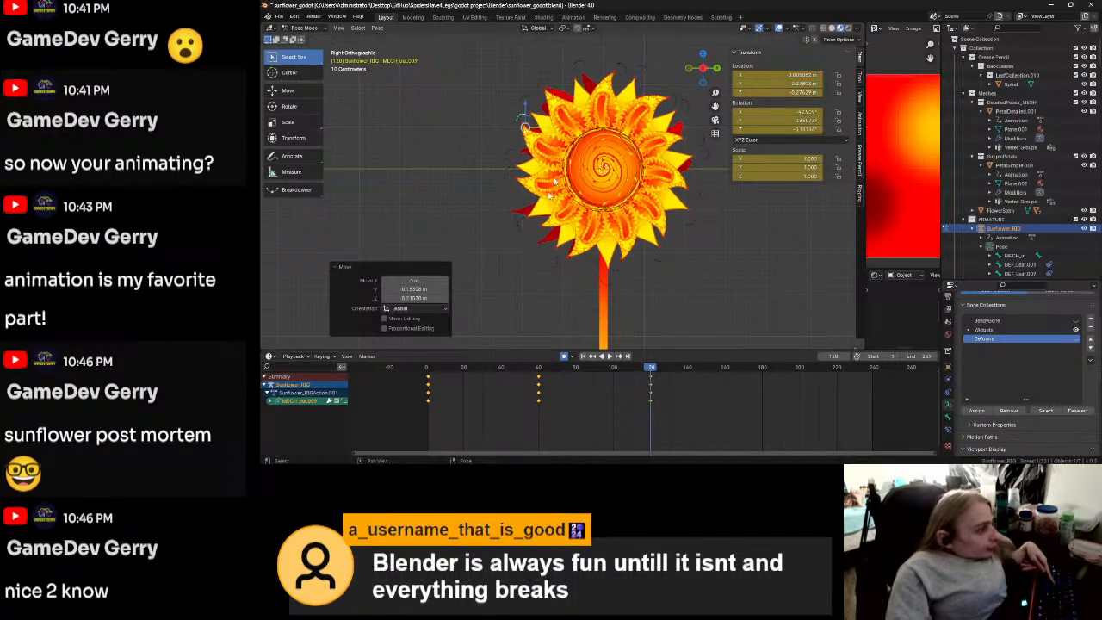
Step: At frame 120, rotate the upper-left front petal's control bone MECH_out.010 clockwise and shift it right and up
left_click(537, 78)
key("r")
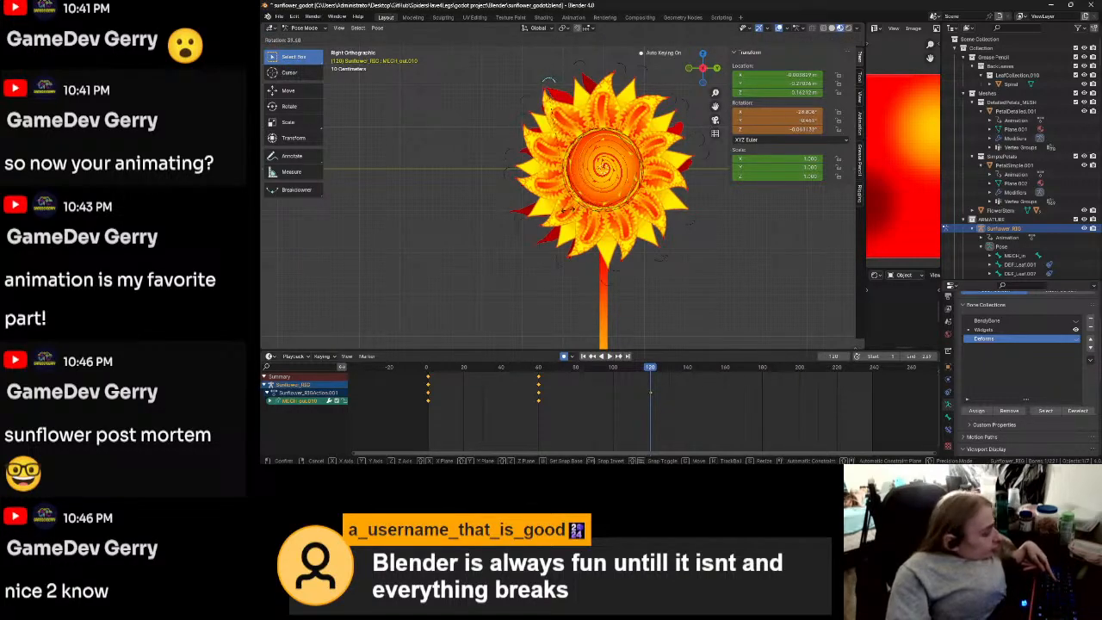
left_click(548, 84)
key("g")
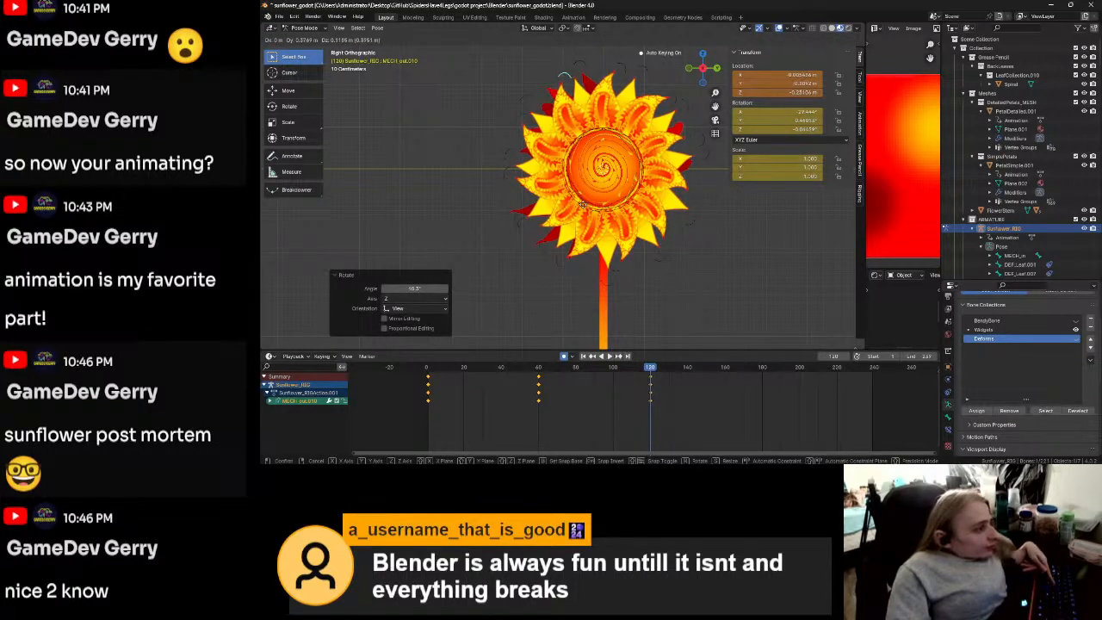
left_click(539, 143)
Step: At frame 120, rotate the top back petal's control bone MECH_out.023 about 55° counterclockwise and move it about 0.15 m left and 0.14 m down
left_click(587, 73)
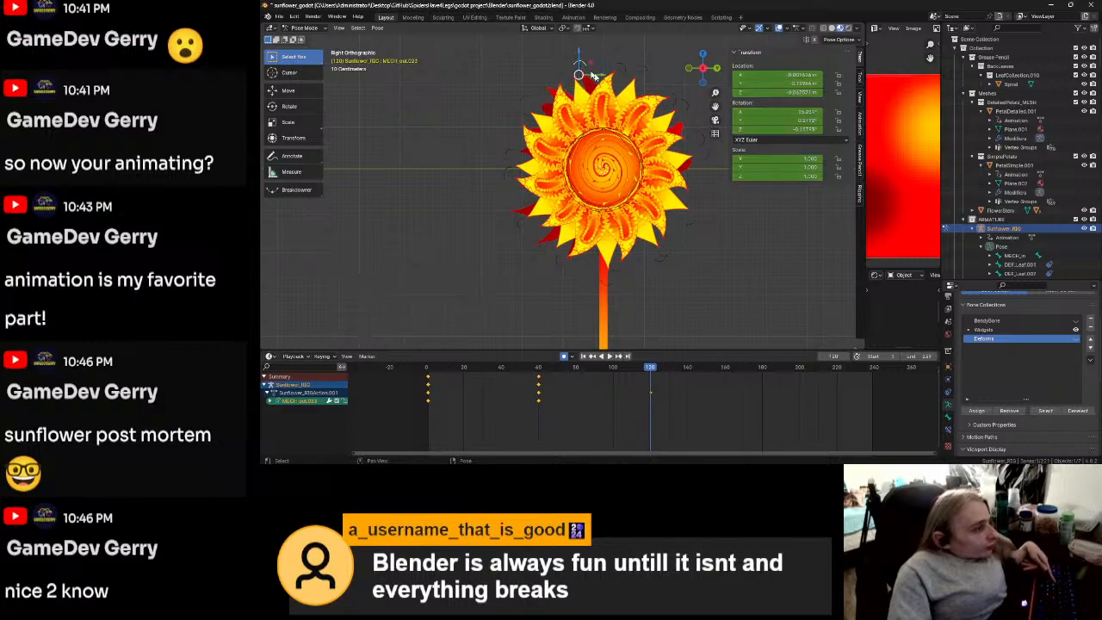
key("r")
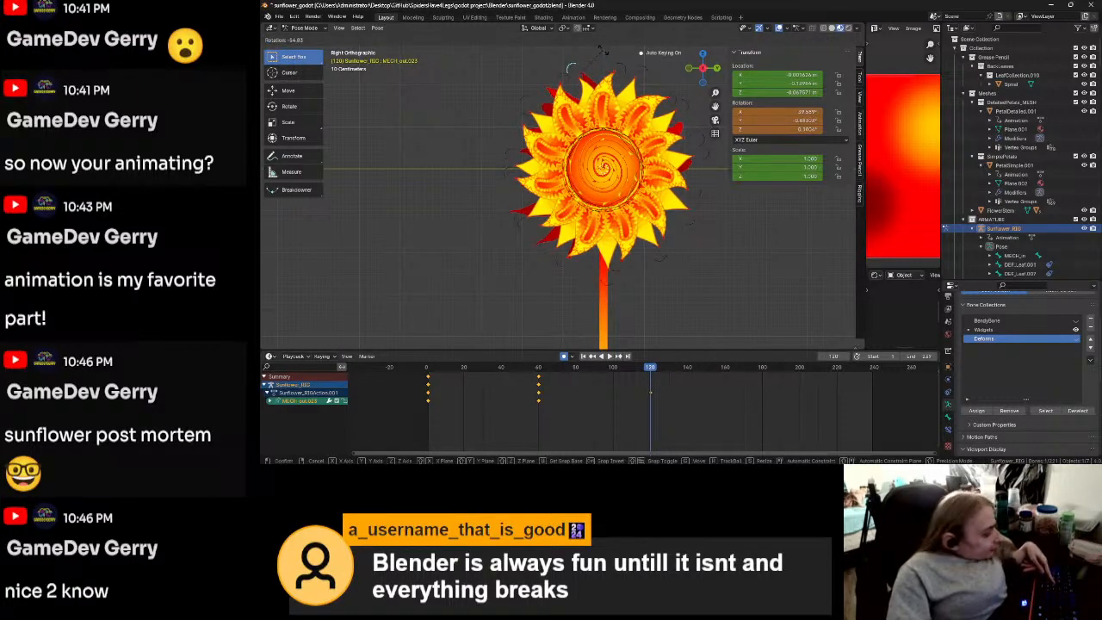
left_click(605, 52)
key("g")
left_click(596, 56)
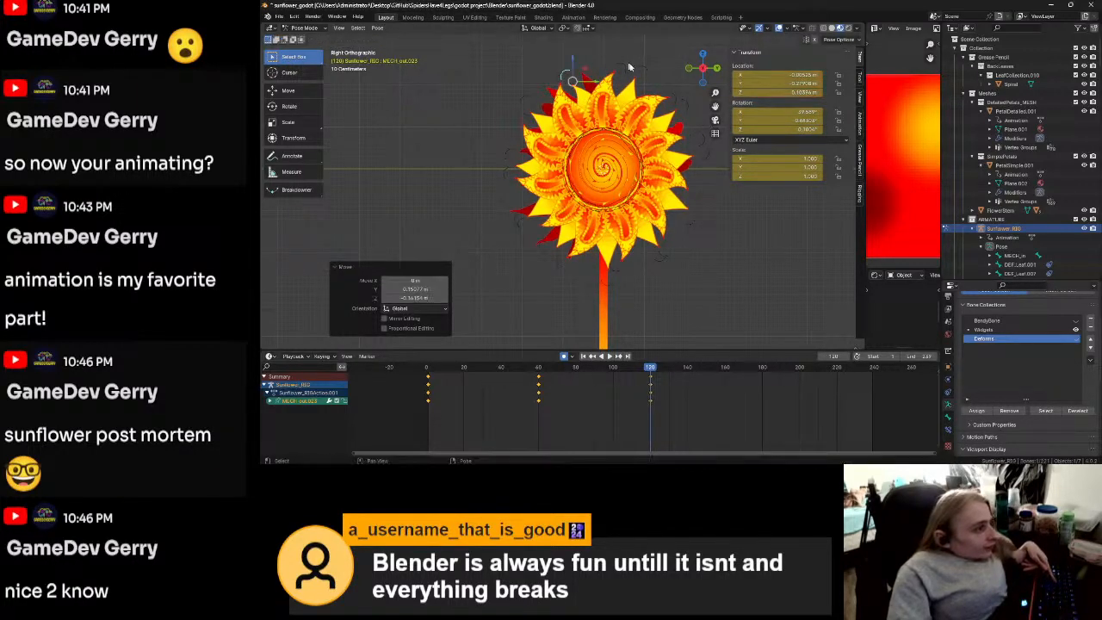
Step: At frame 120, rotate the top back petal's control bone MECH_out.011 counterclockwise and move it about 0.25 m left and 0.05 m down
left_click(643, 72)
key("r")
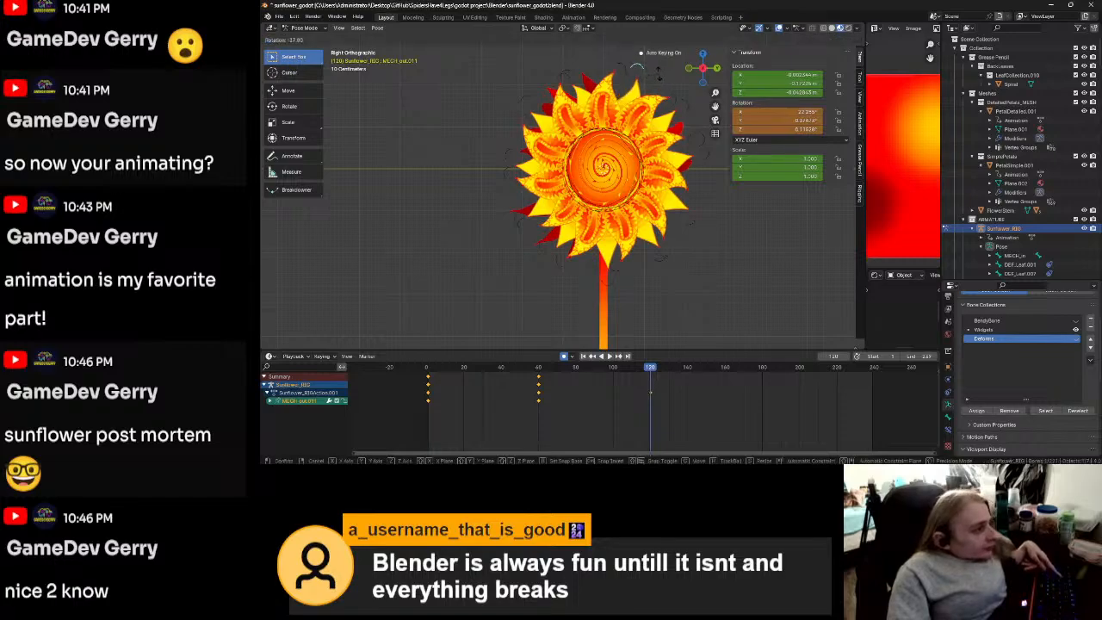
left_click(657, 75)
key("g")
left_click(649, 76)
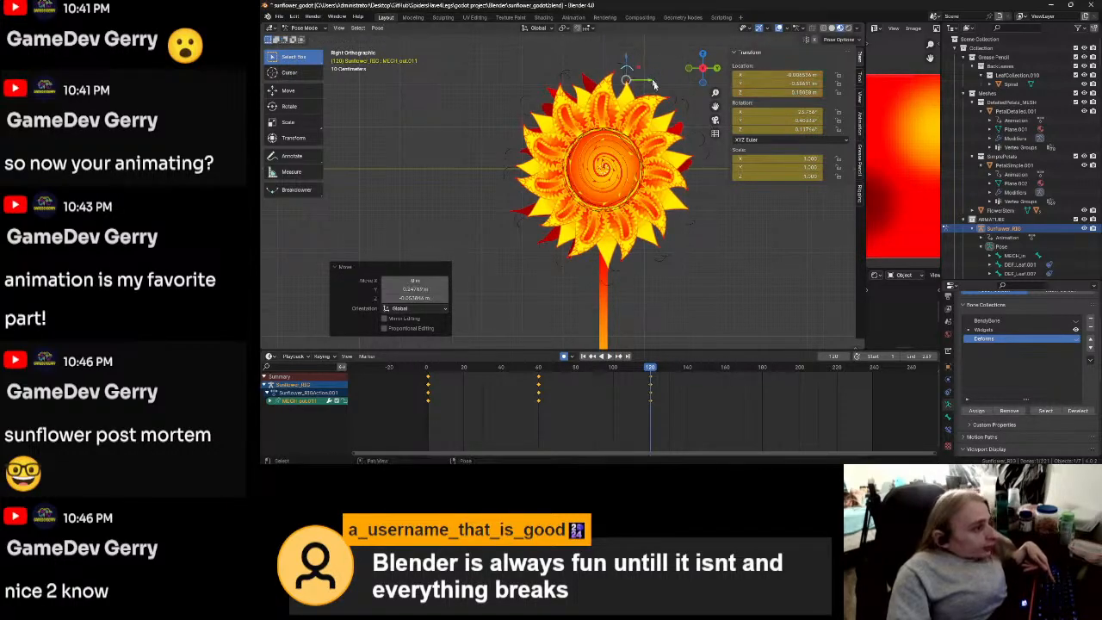
Step: At frame 120, rotate the upper-right back petal's control bone MECH_out.012 counterclockwise and shift it left
left_click(684, 106)
key("r")
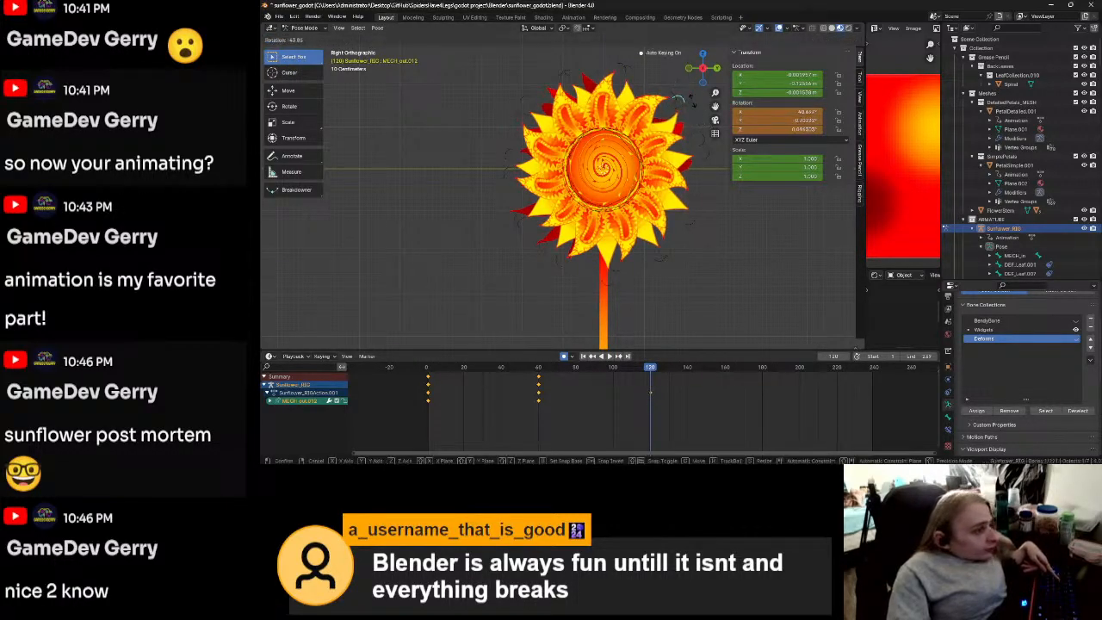
left_click(692, 105)
key("g")
left_click(680, 104)
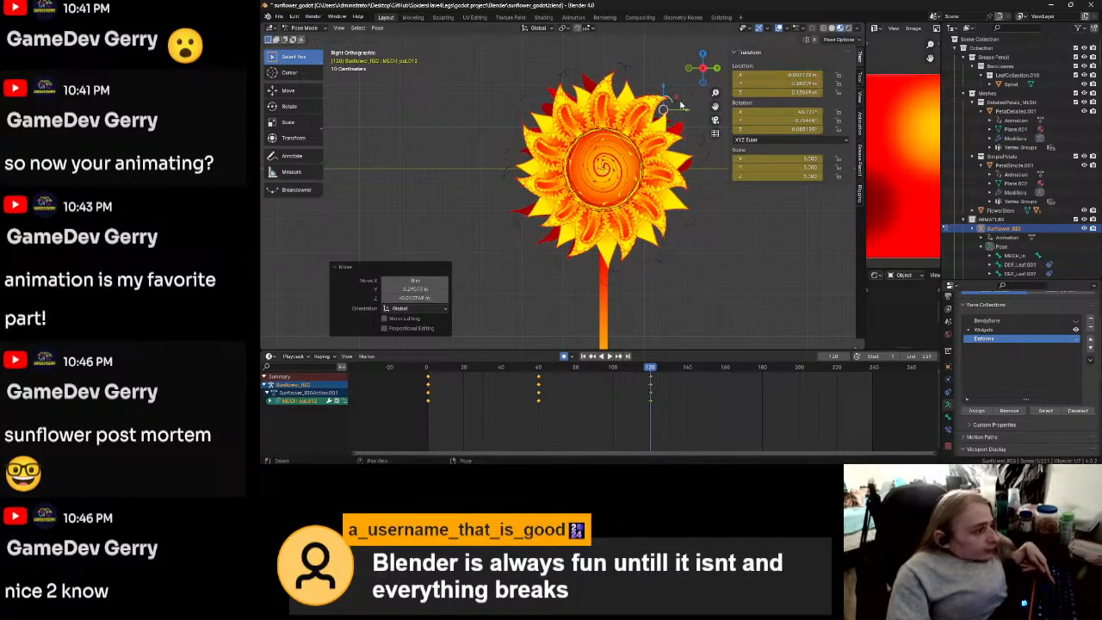
Step: At frame 120, rotate the right back petal's control bone MECH_out.013 counterclockwise and move it about 0.24 m left and 0.13 m up
left_click(709, 159)
key("r")
left_click(701, 147)
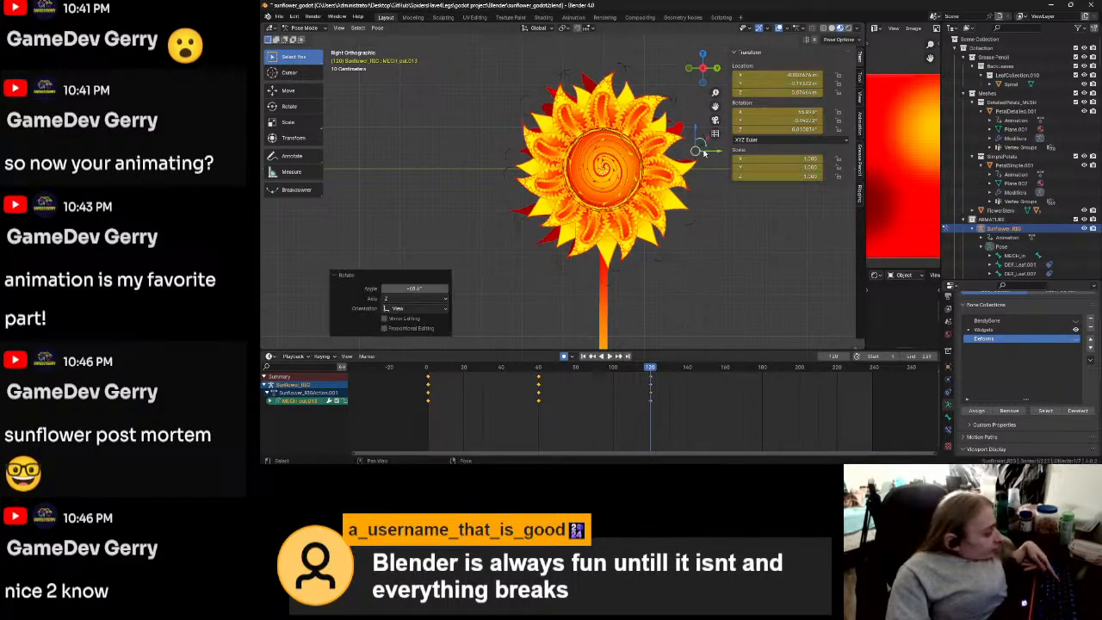
key("g")
left_click(704, 153)
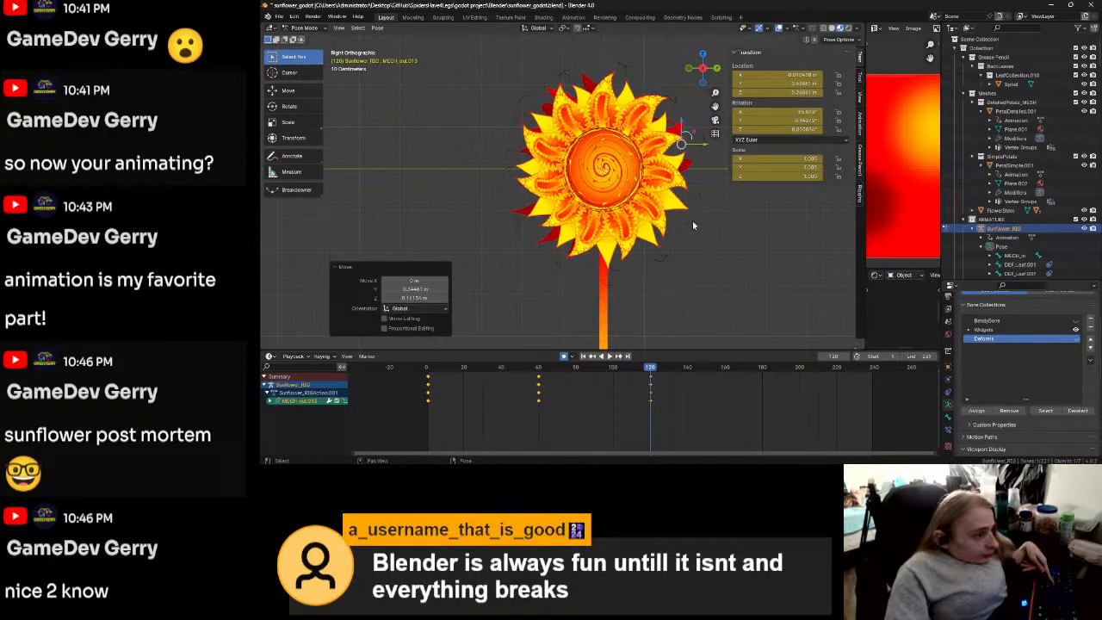
Step: At frame 120, rotate back petal control bone MECH_out.014, on the flower's lower right, counterclockwise and shift it left and up
left_click(694, 226)
key("r")
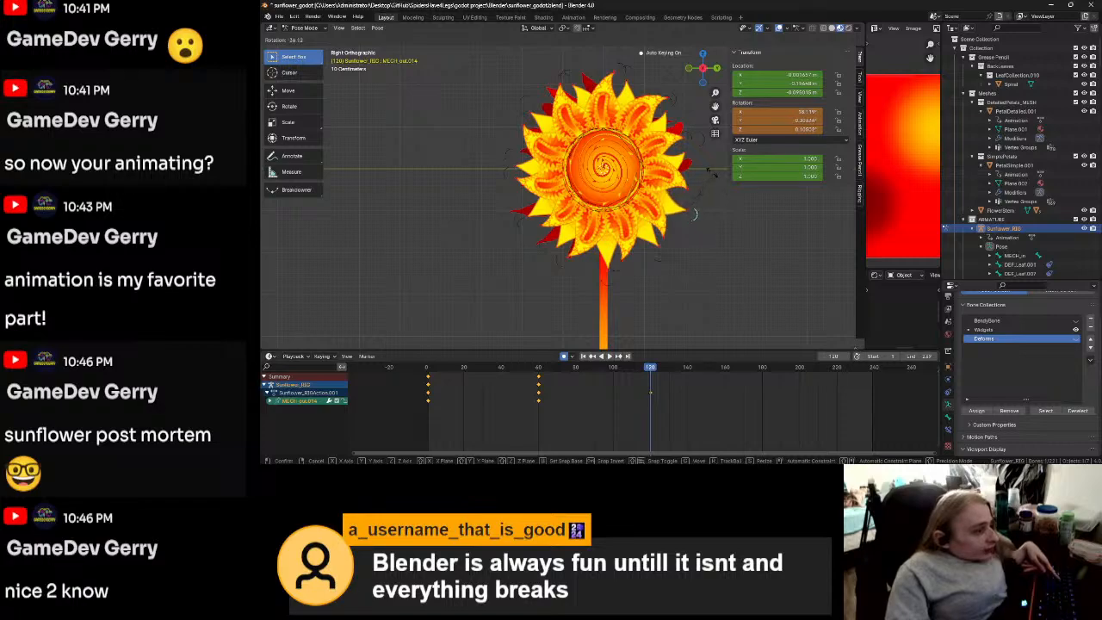
left_click(695, 211)
key("g")
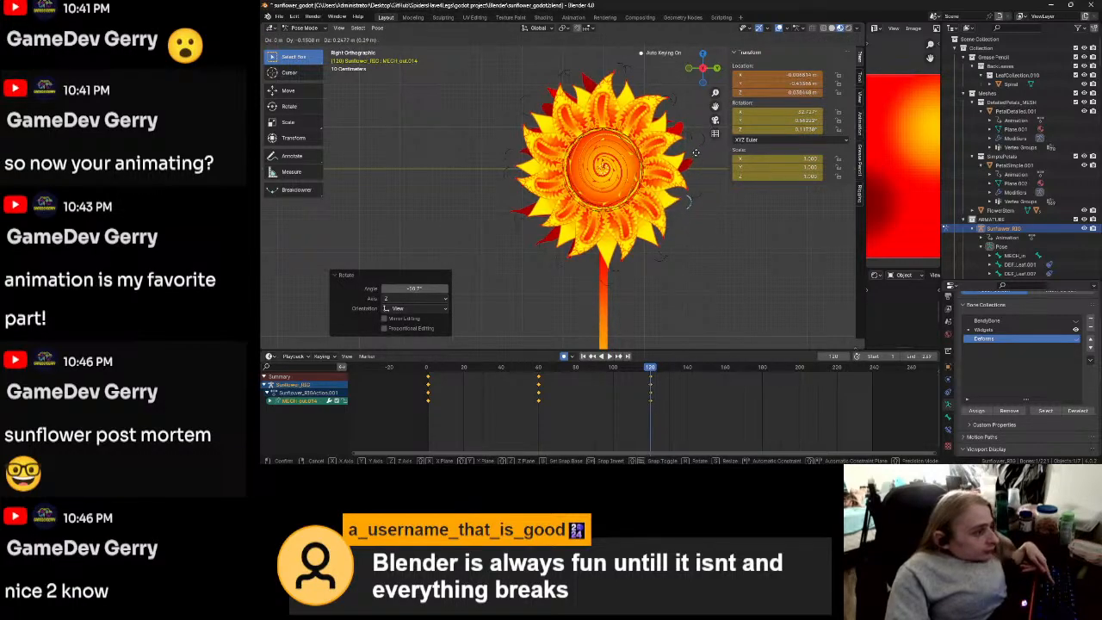
left_click(656, 248)
Step: At frame 120, rotate the lower-right back petal's control bone MECH_out.015 counterclockwise and shift it about 0.21 m up and slightly left
left_click(667, 265)
key("r")
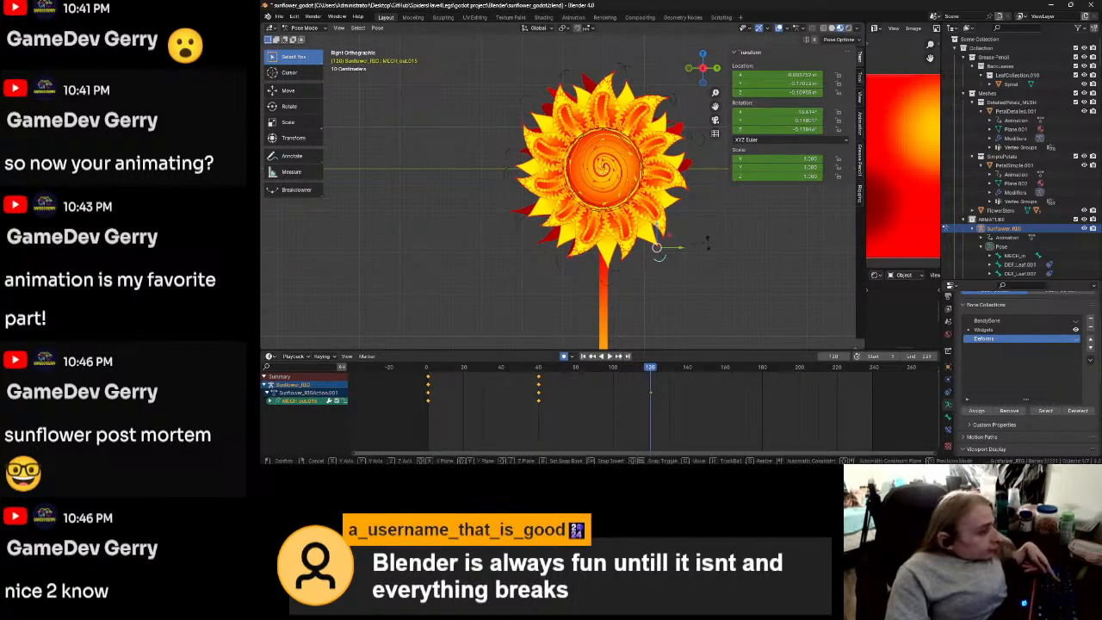
left_click(694, 204)
key("g")
left_click(654, 235)
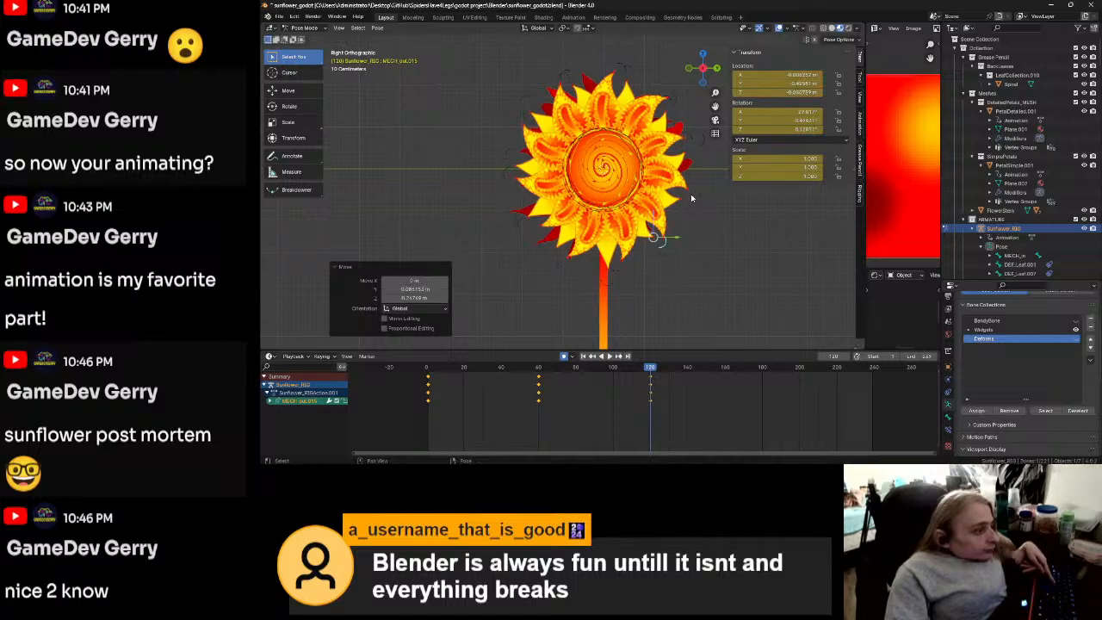
Step: At frame 120, rotate the bottom back petal's control bone MECH_out.018 counterclockwise and shift it about 0.30 m up and slightly right
left_click(609, 282)
key("r")
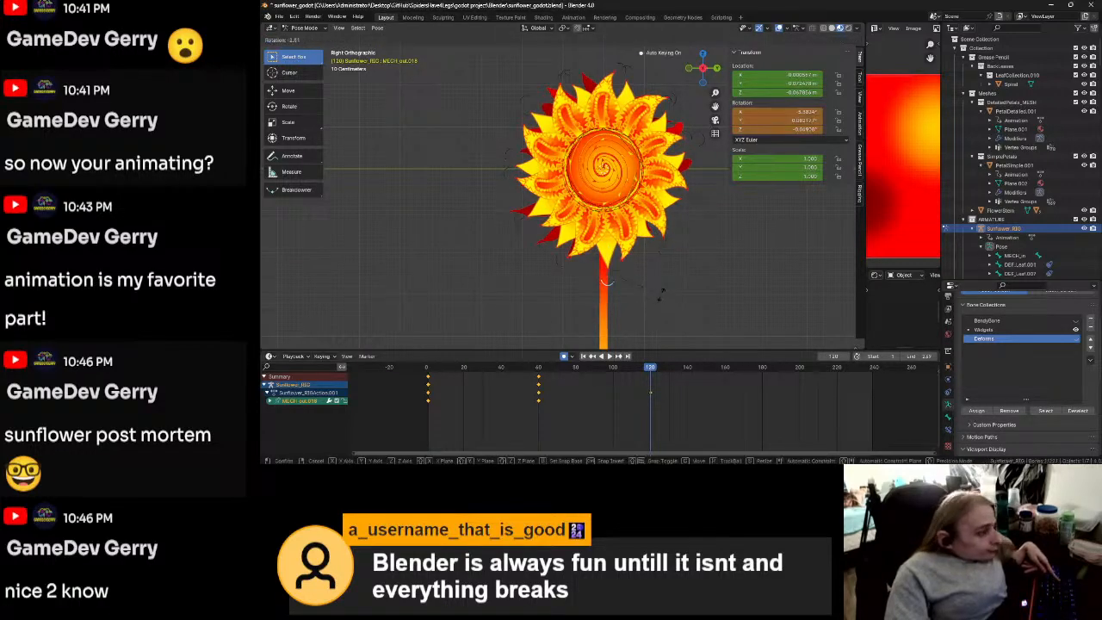
left_click(660, 263)
key("g")
left_click(652, 256)
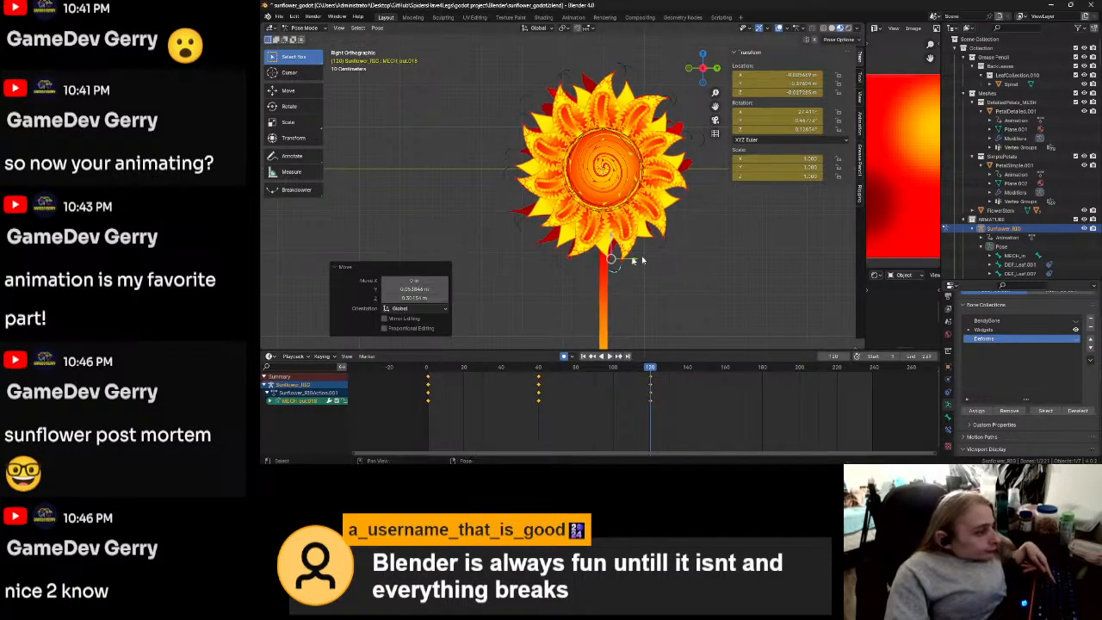
Step: At frame 120, rotate the lower-left back petal's control bone MECH_out.019 counterclockwise and shift it right
left_click(546, 252)
key("r")
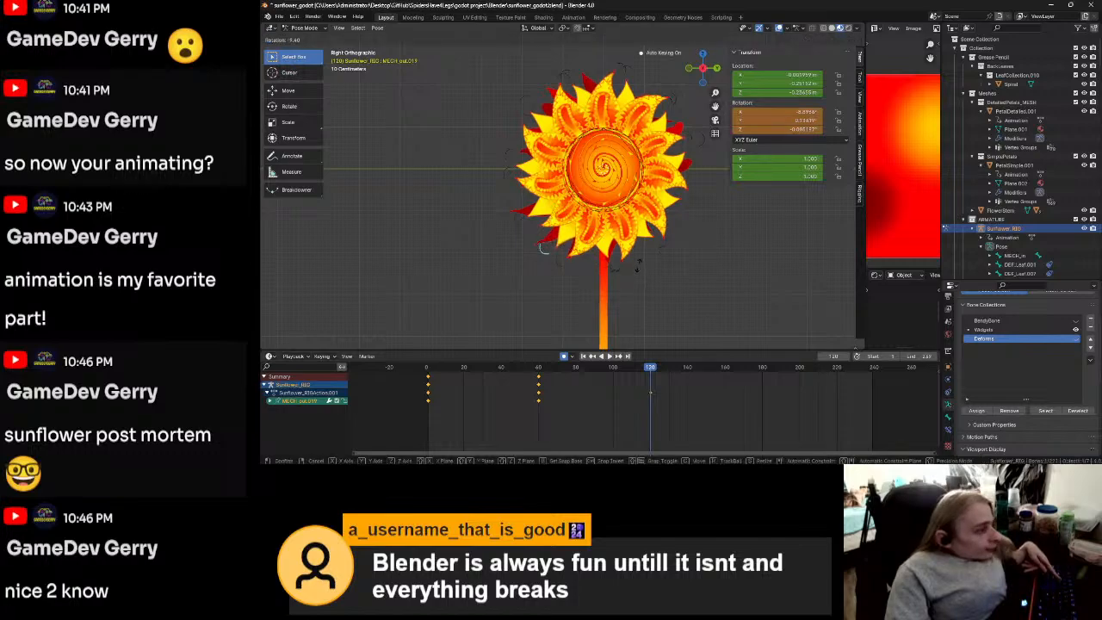
left_click(626, 215)
key("g")
left_click(632, 216)
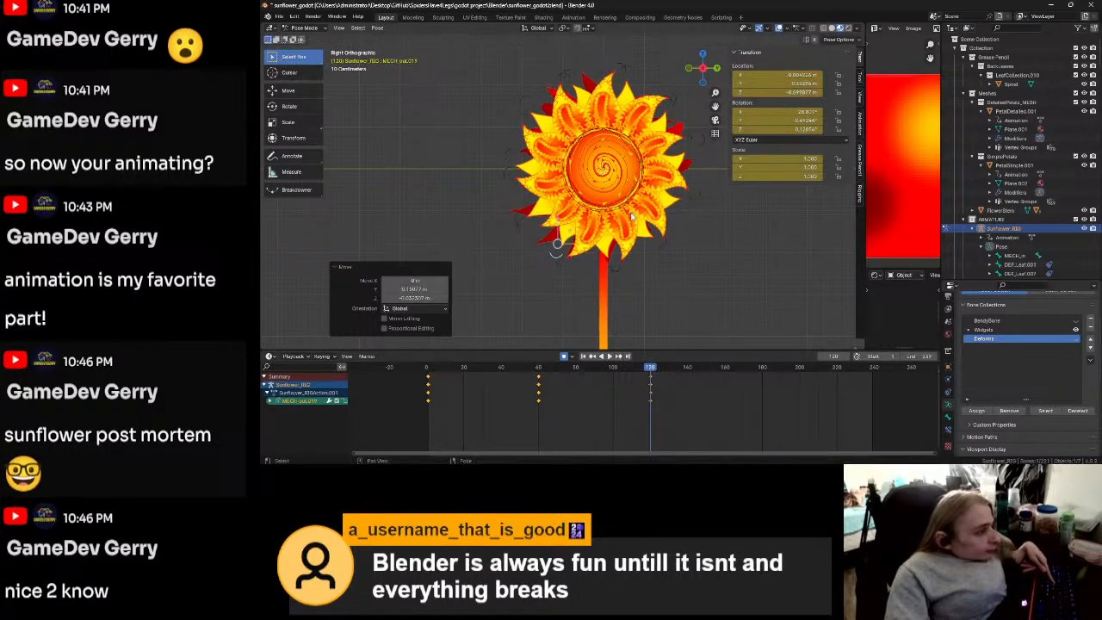
Step: At frame 120, rotate back petal control bone MECH_out.020, on the flower's lower-left side, counterclockwise and shift it right and up
left_click(517, 228)
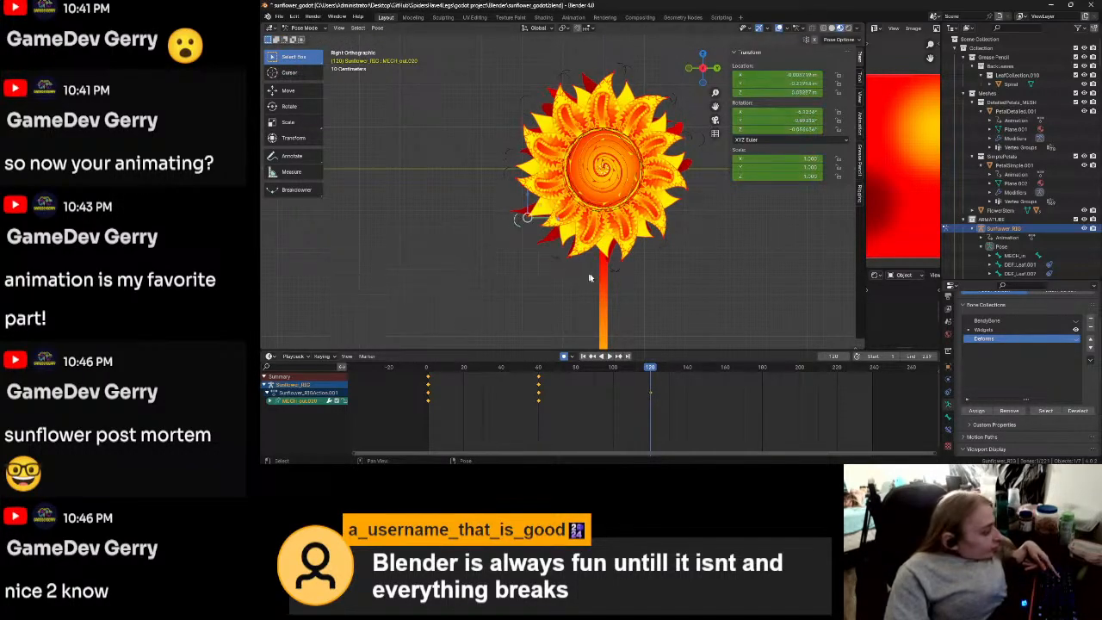
key("r")
left_click(586, 217)
key("g")
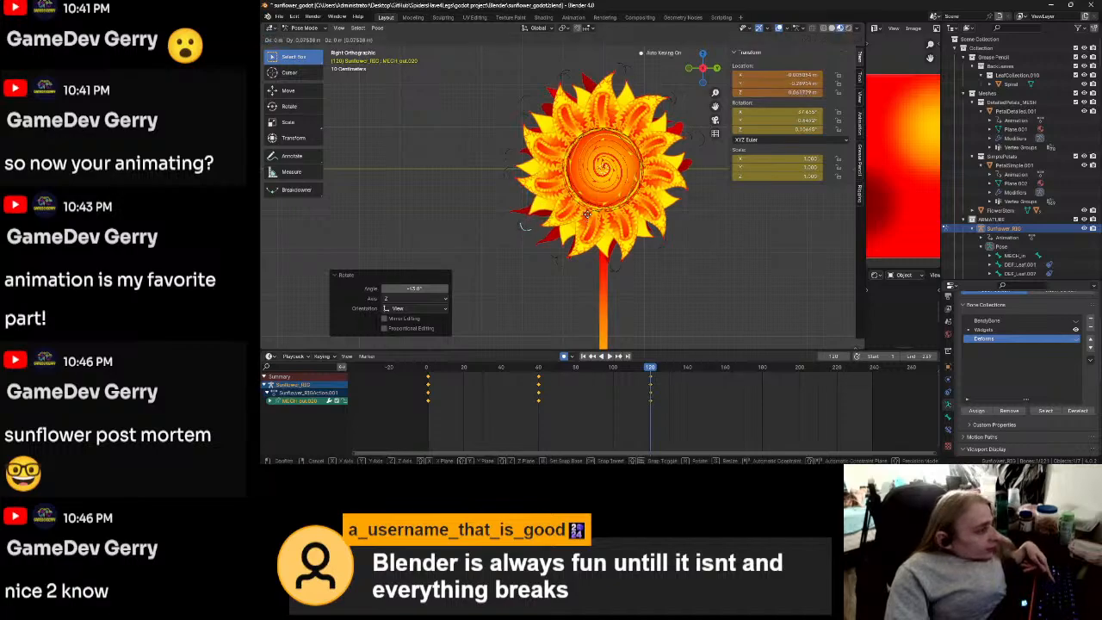
left_click(593, 212)
Step: At frame 120, rotate the left back petal's control bone MECH_out.021 counterclockwise and shift it slightly right and down
middle_click_drag(558, 244, 572, 270, "shift")
left_click(535, 215)
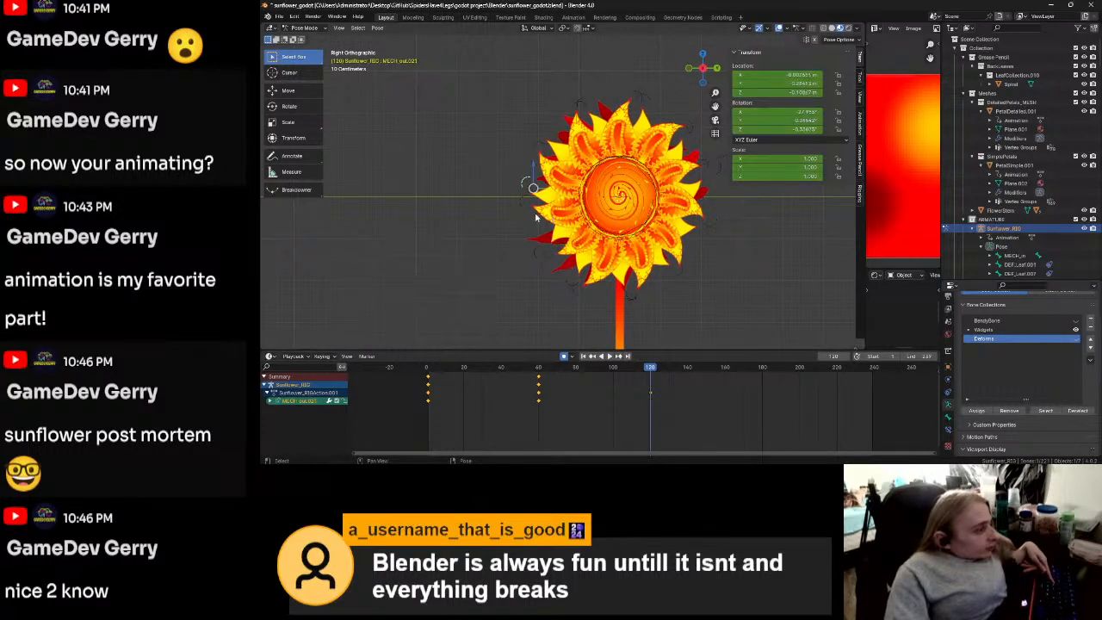
key("r")
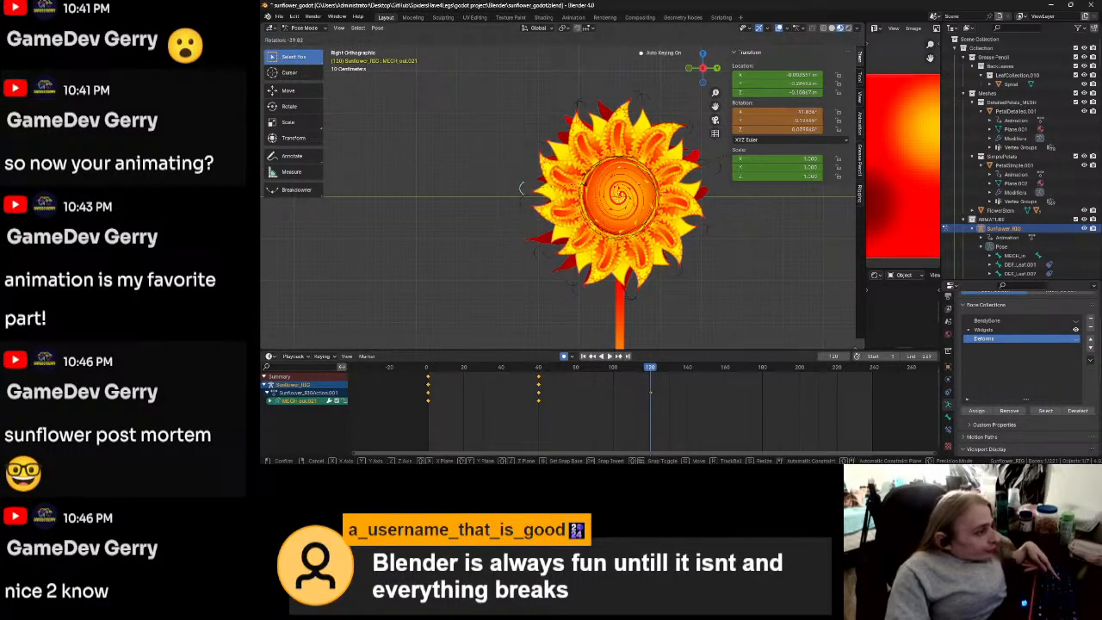
left_click(576, 167)
key("g")
left_click(576, 168)
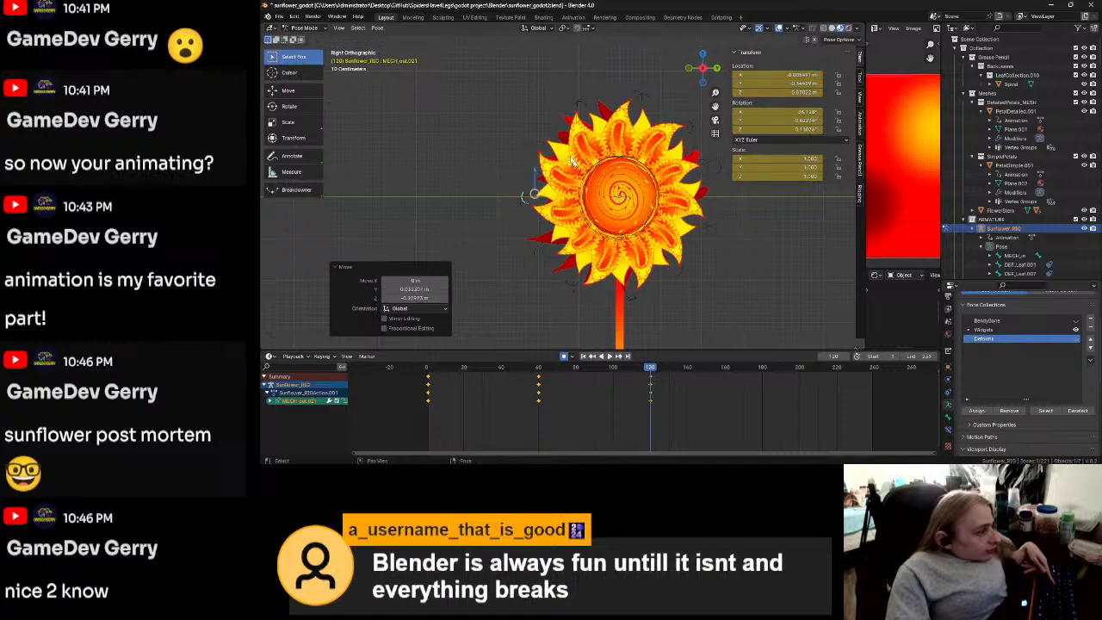
Step: At frame 120, rotate the upper-left back petal's control bone MECH_out.022 counterclockwise and shift it slightly right and down
left_click(539, 130)
key("r")
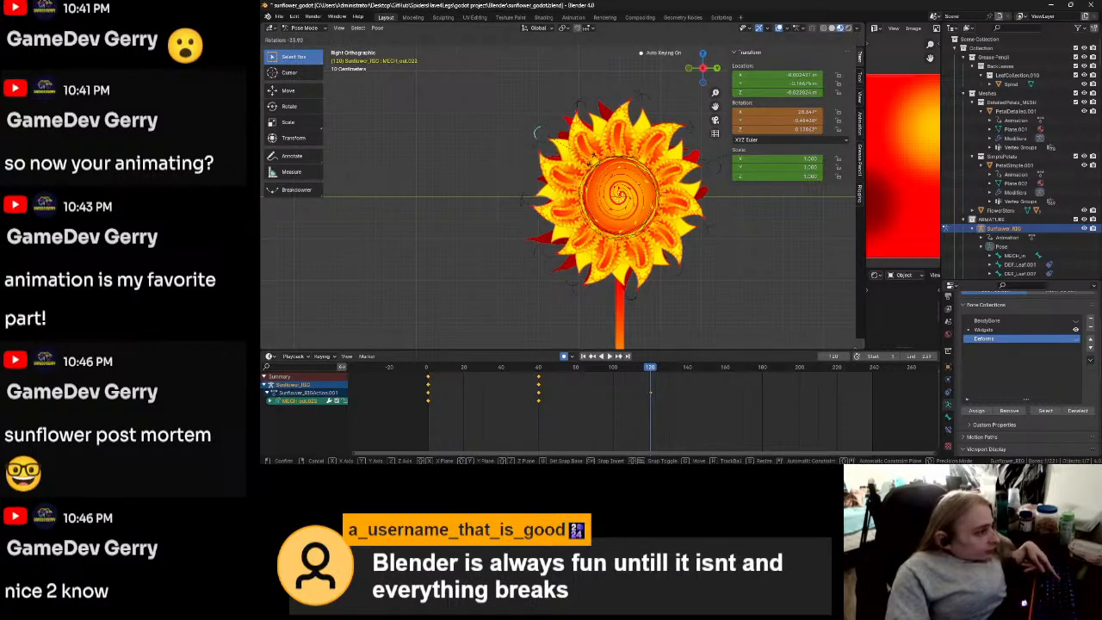
left_click(587, 153)
key("g")
left_click(590, 155)
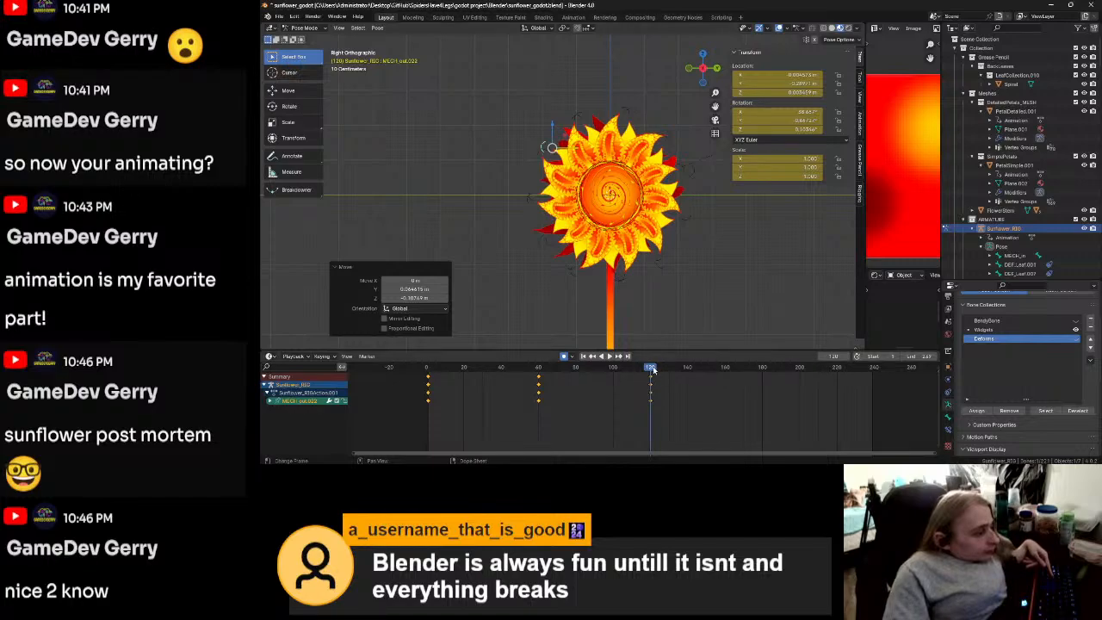
Step: Scrub through the petal animation to review the poses, and set the current frame to 180
left_click(620, 368)
left_click_drag(621, 369, 471, 383)
left_click_drag(555, 427, 545, 398)
left_click_drag(470, 371, 763, 373)
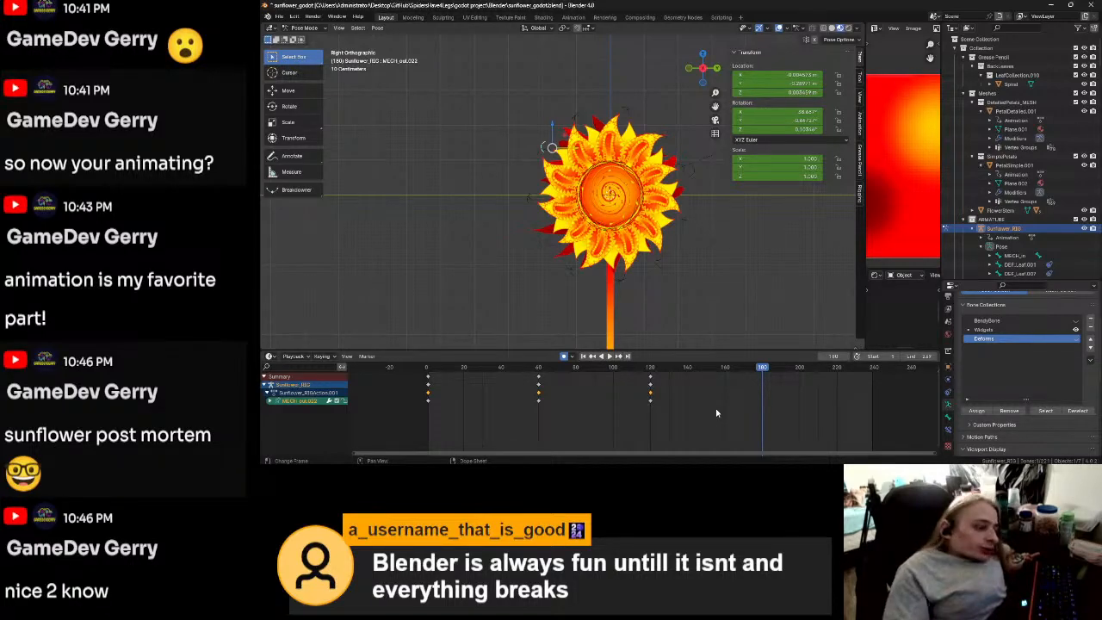
Step: Enlarge the timeline area and change it to a Dope Sheet in Action Editor mode
left_click_drag(705, 349, 704, 310)
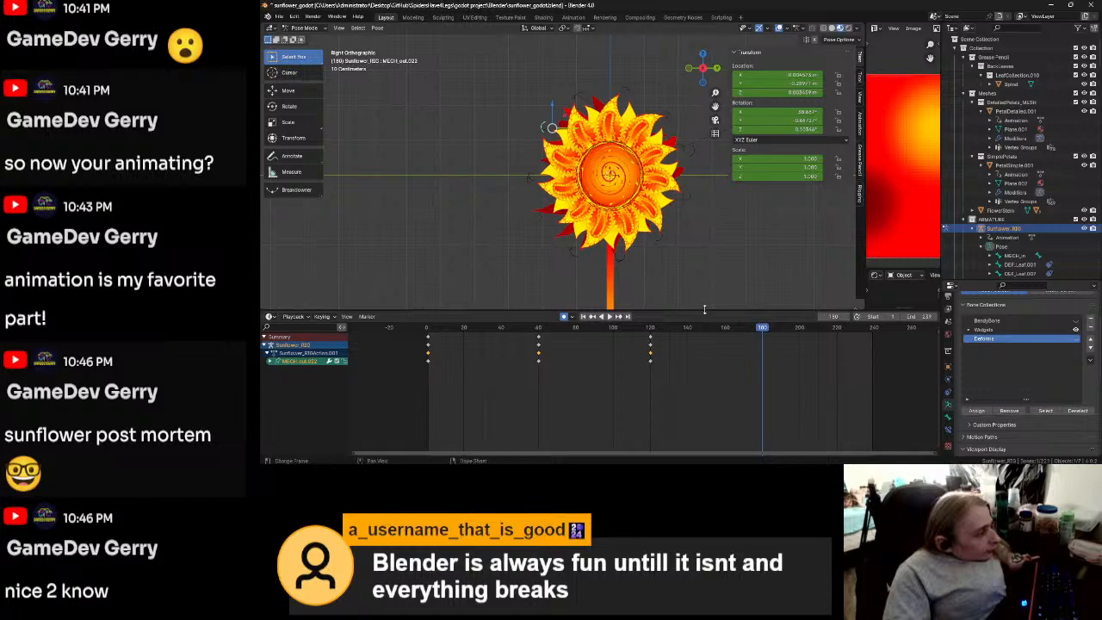
left_click(271, 317)
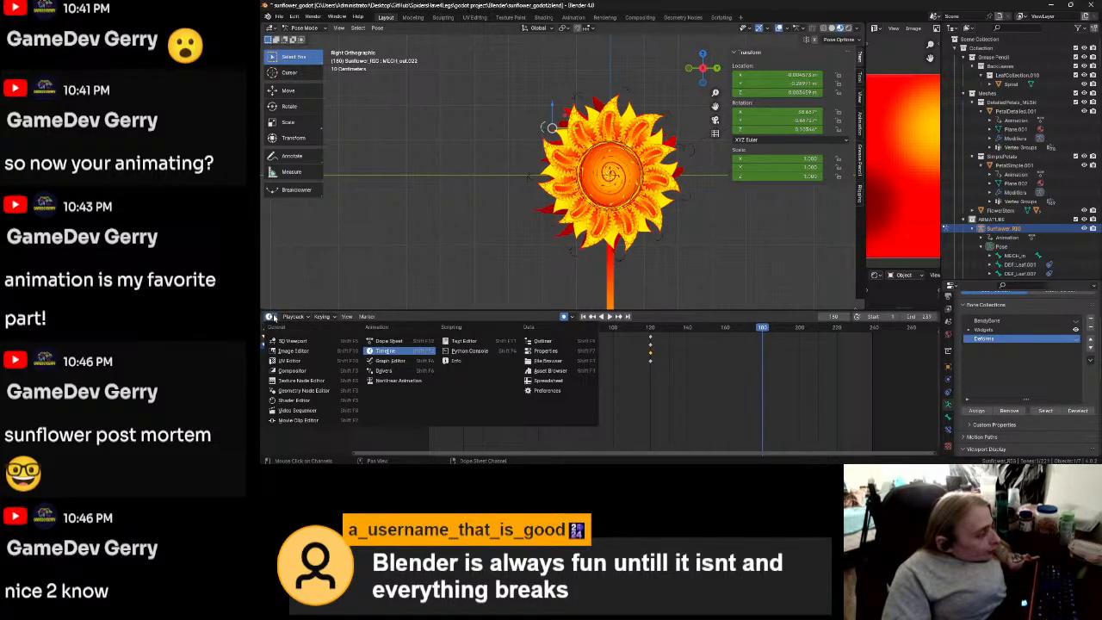
left_click(392, 342)
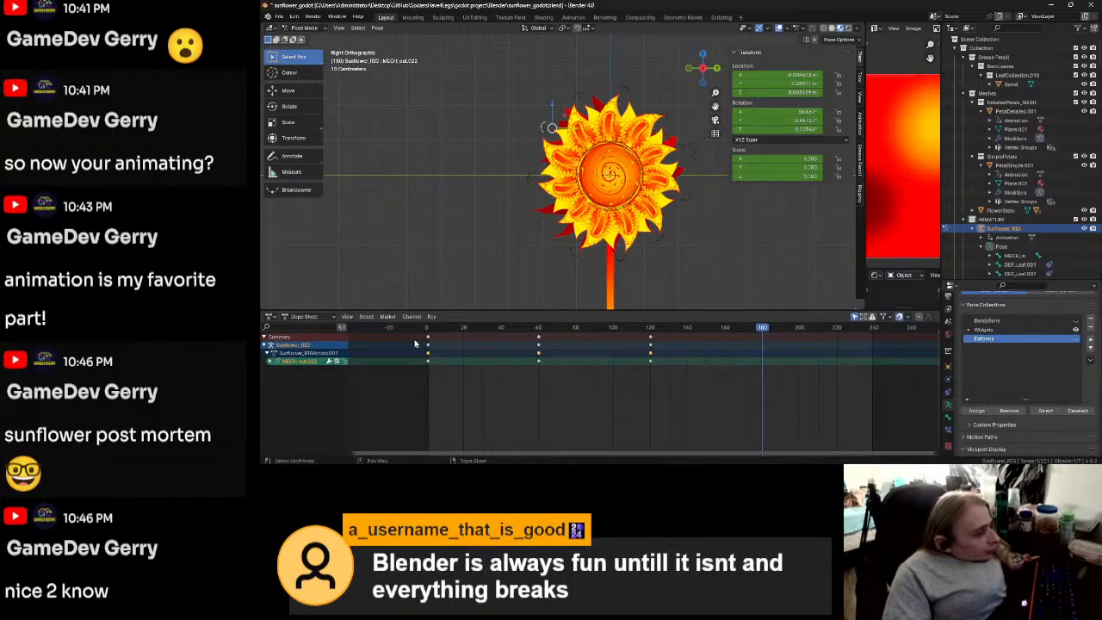
left_click(271, 361)
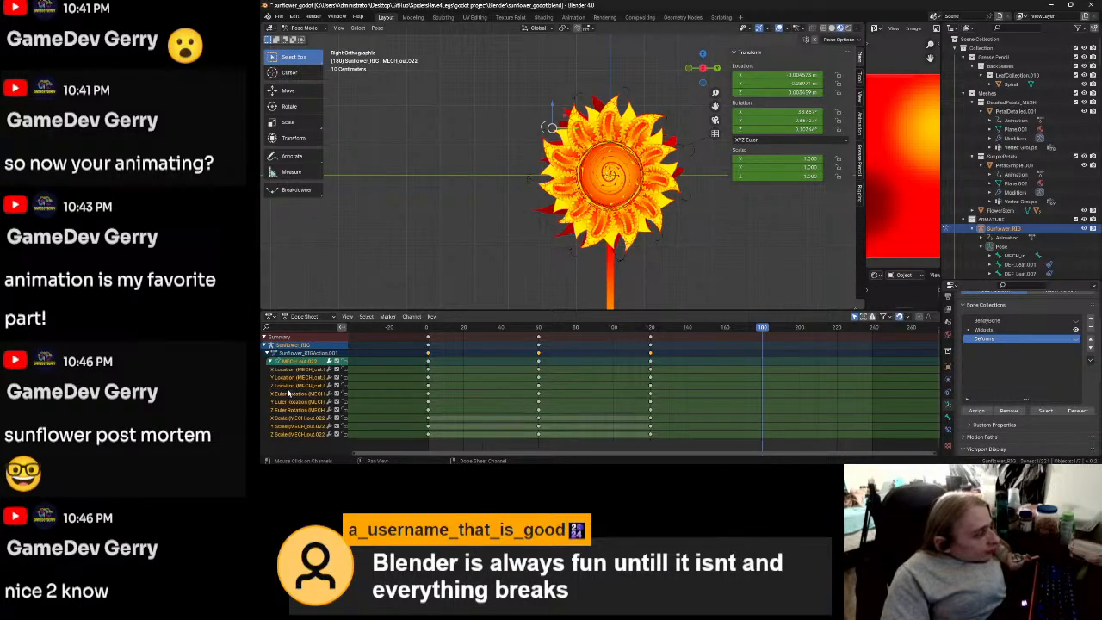
left_click(271, 361)
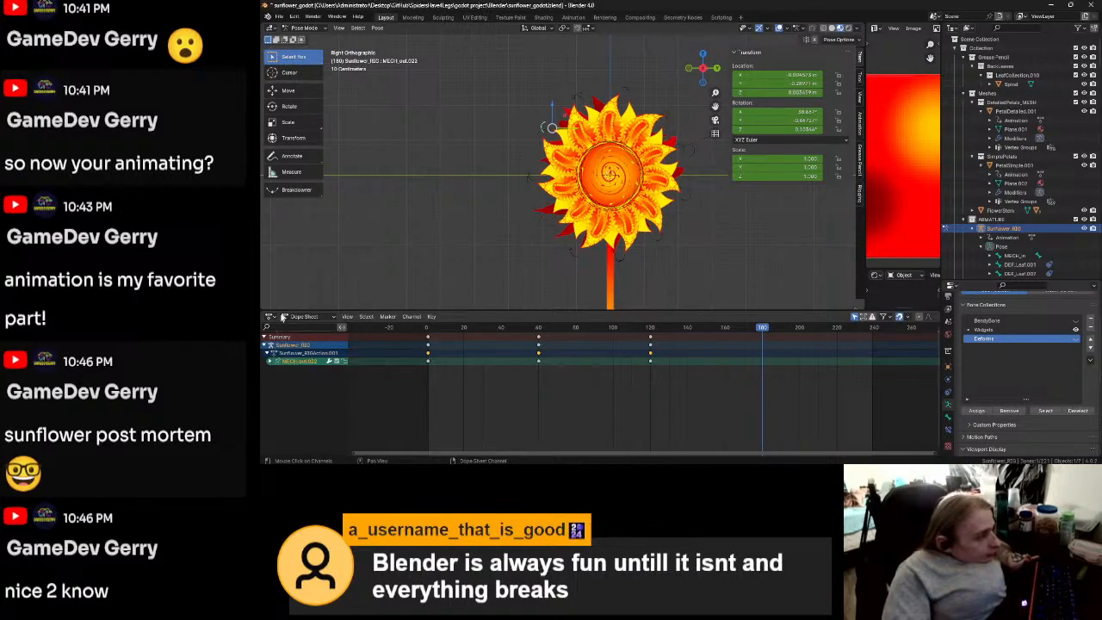
left_click(303, 316)
left_click(303, 349)
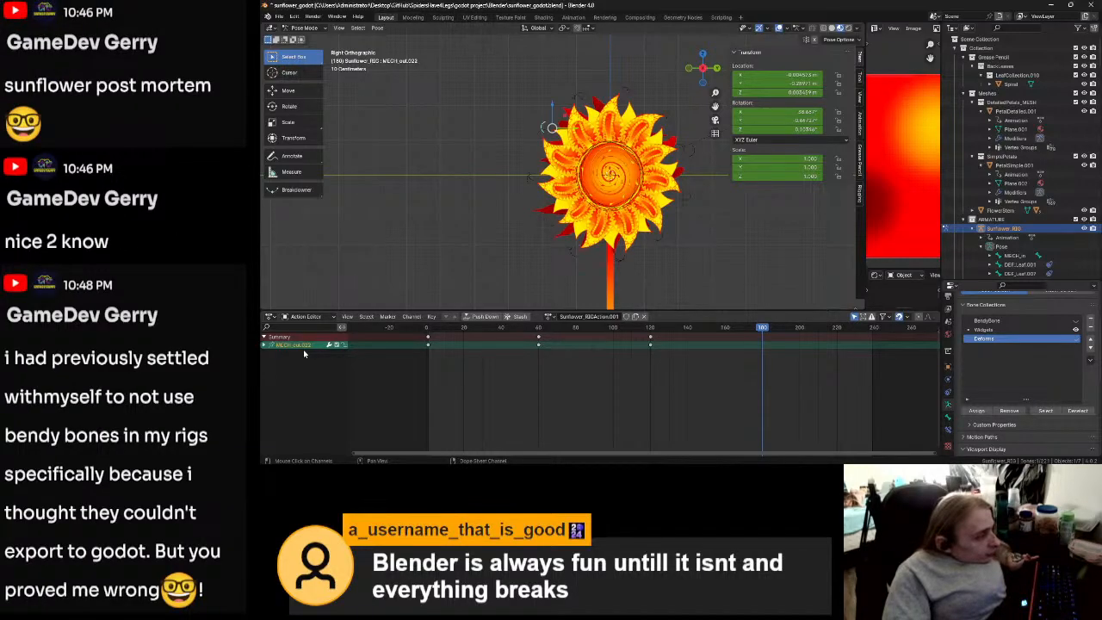
Step: Try to copy MECH_out.022's frame 60 keyframe to frame 180, scrub to check it, and undo the paste
left_click(539, 342)
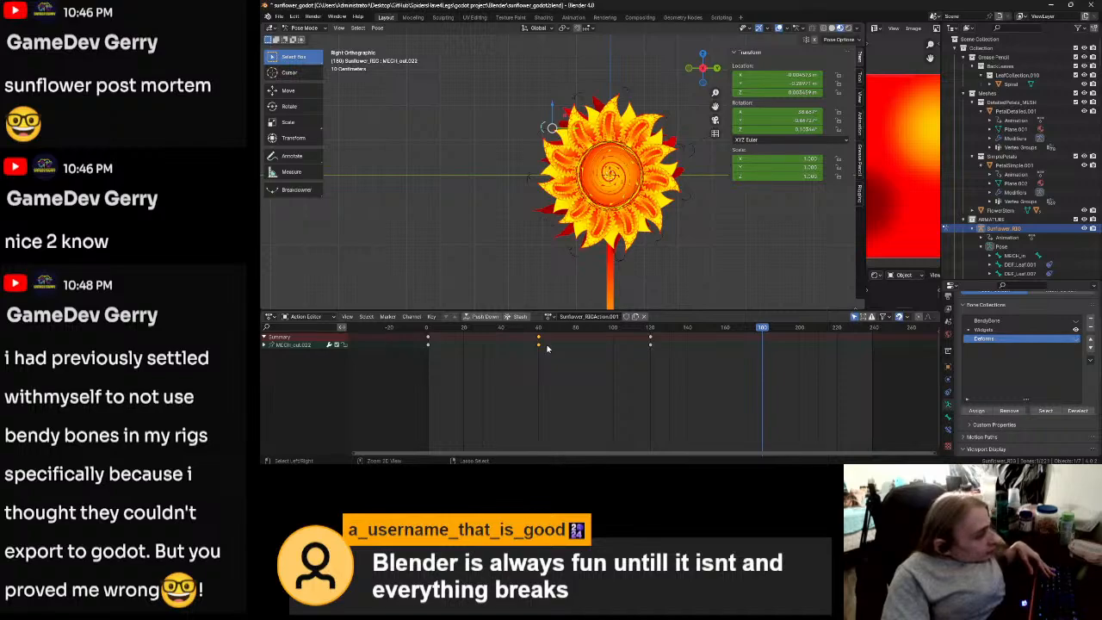
key("ctrl+v")
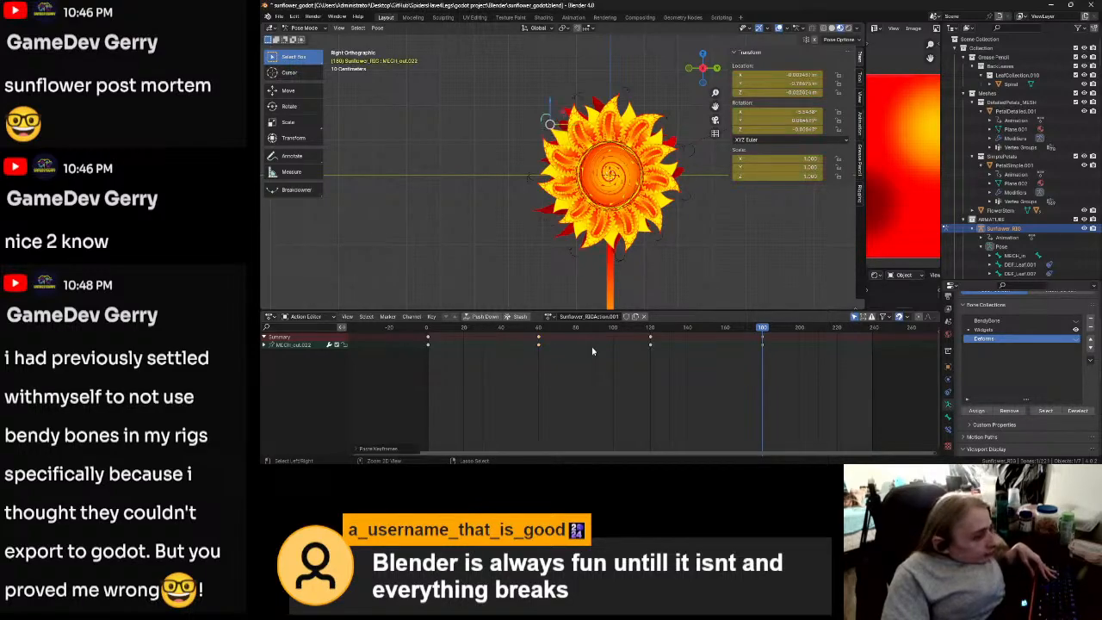
mouse_move(768, 327)
left_mouse_down()
mouse_move(689, 330)
mouse_move(761, 329)
left_mouse_up()
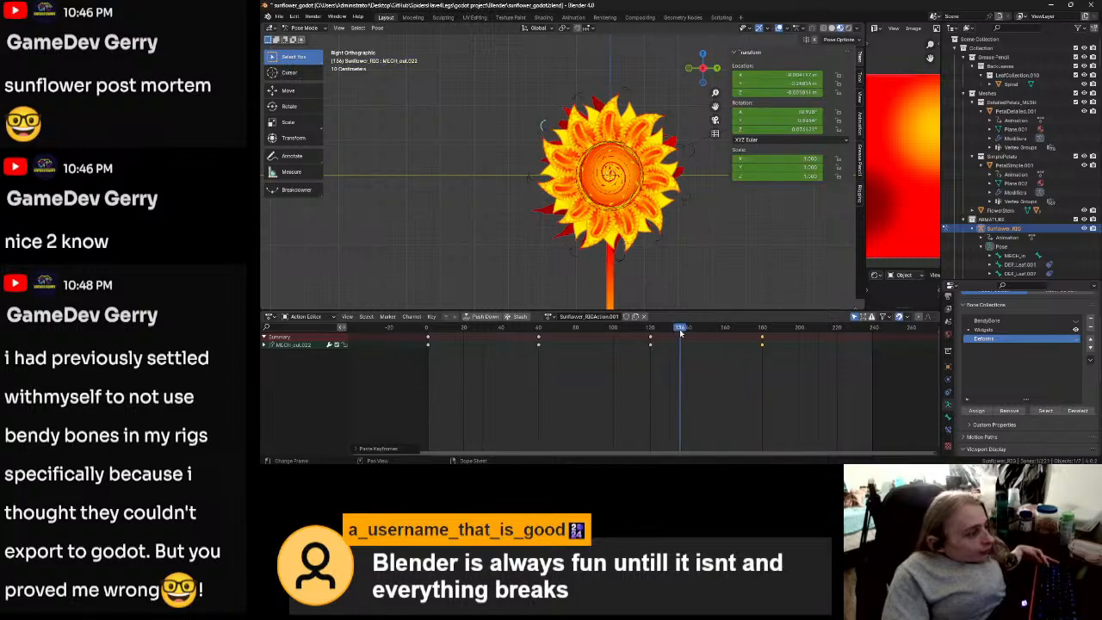
key("ctrl+z")
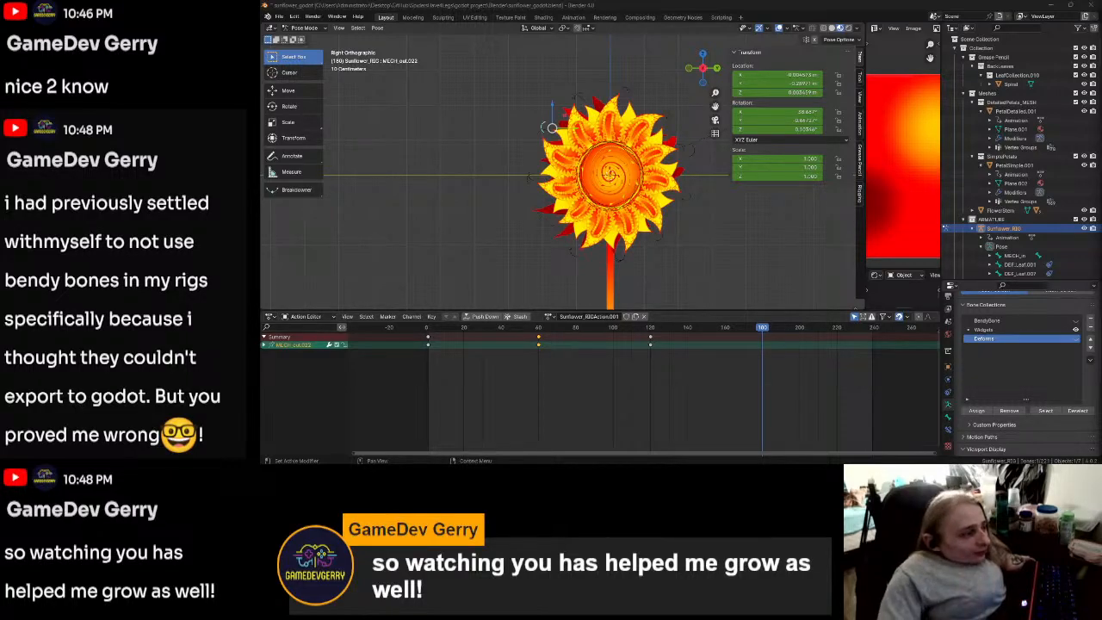
left_click_drag(697, 311, 691, 348)
scroll(682, 275, "up", 2)
middle_click_drag(713, 273, 641, 274, "shift")
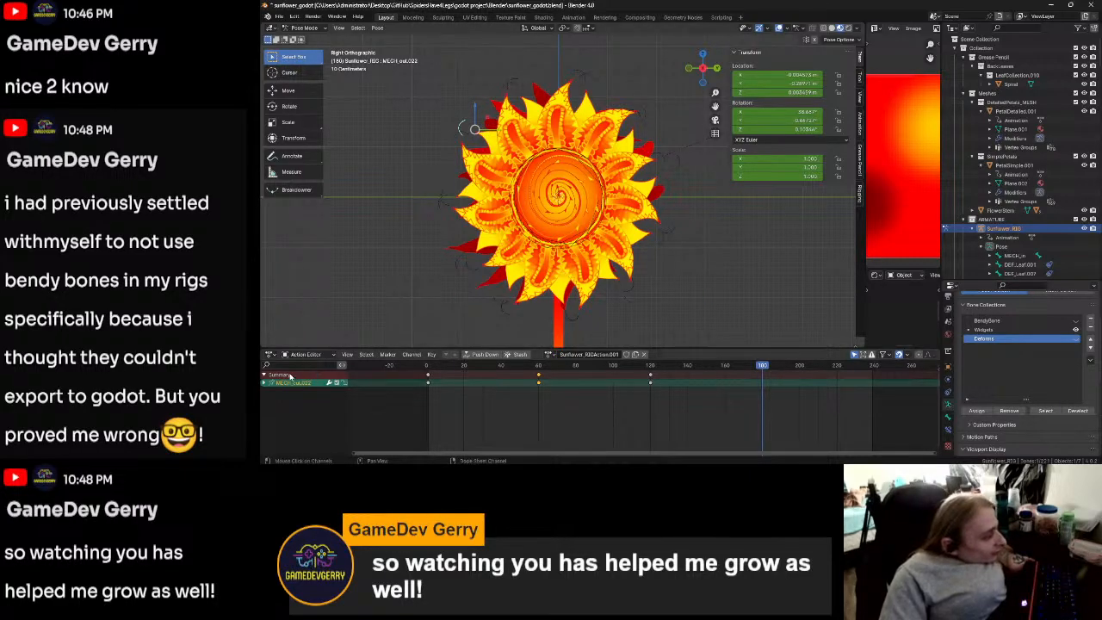
left_click(321, 356)
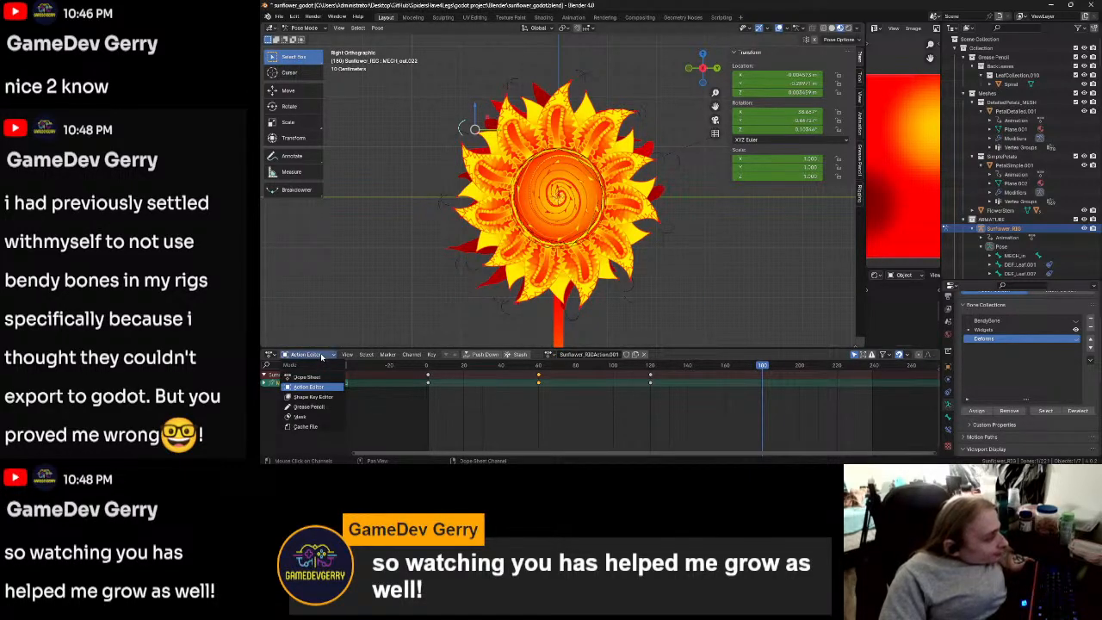
left_click(270, 355)
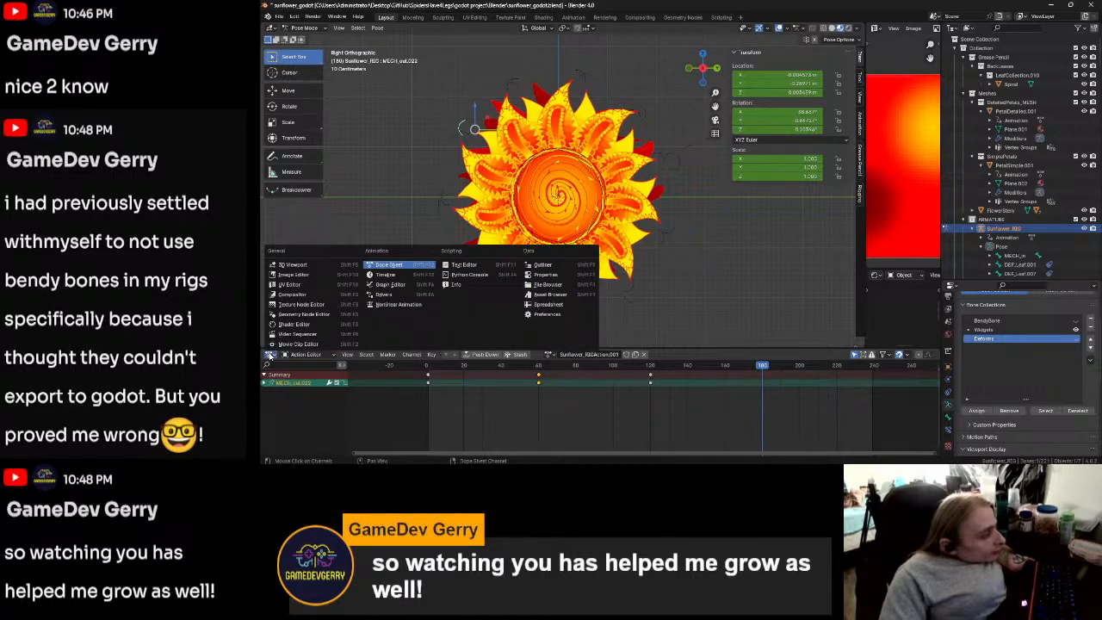
left_click(394, 284)
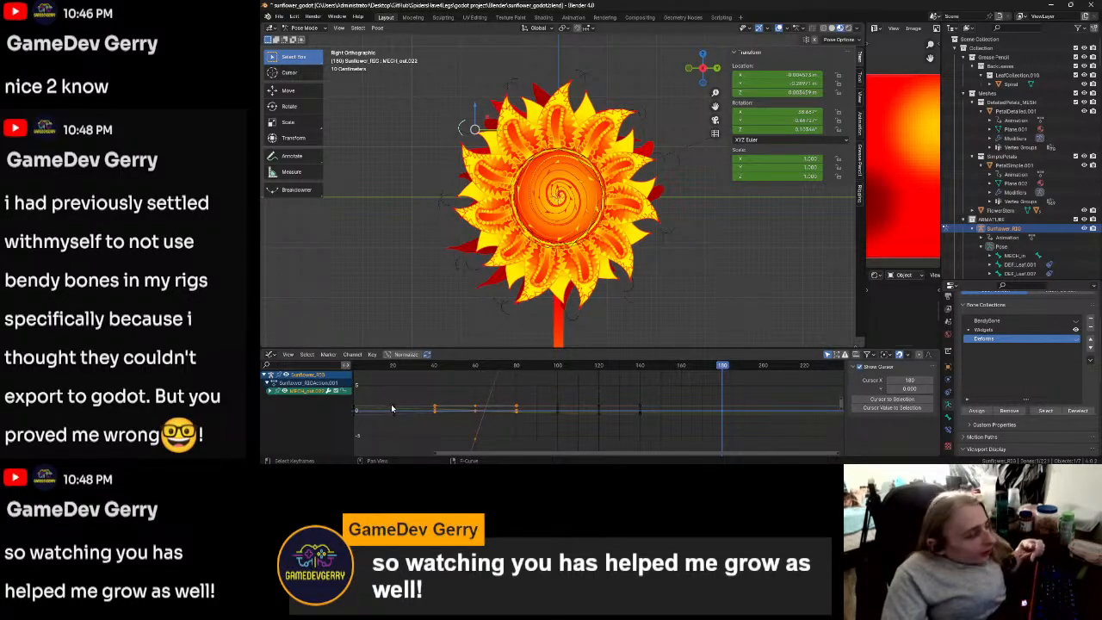
left_click(272, 355)
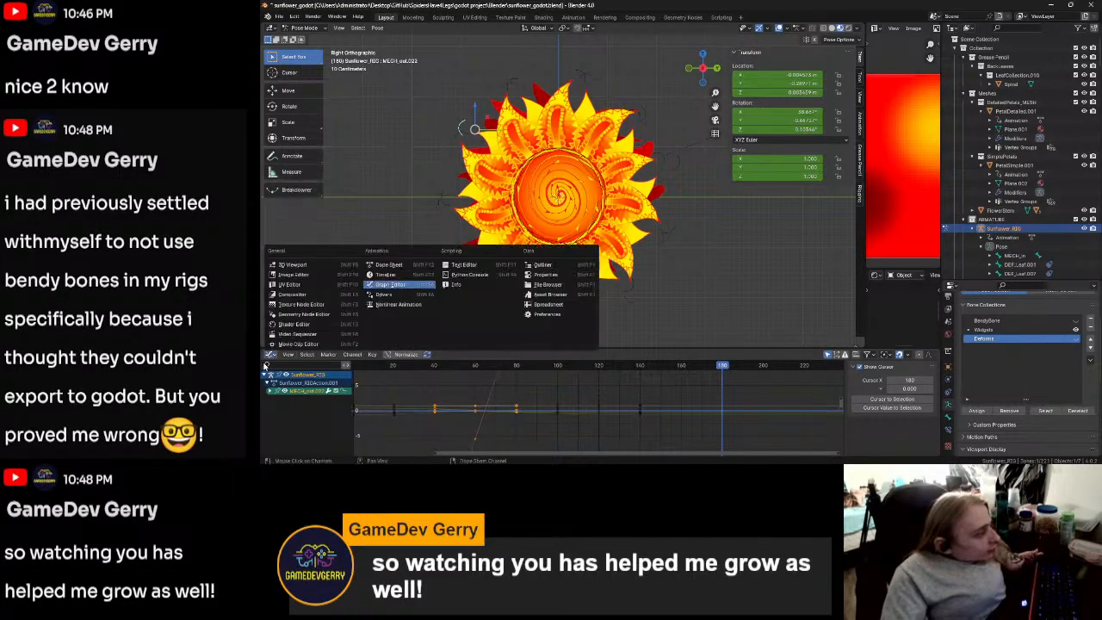
left_click(270, 355)
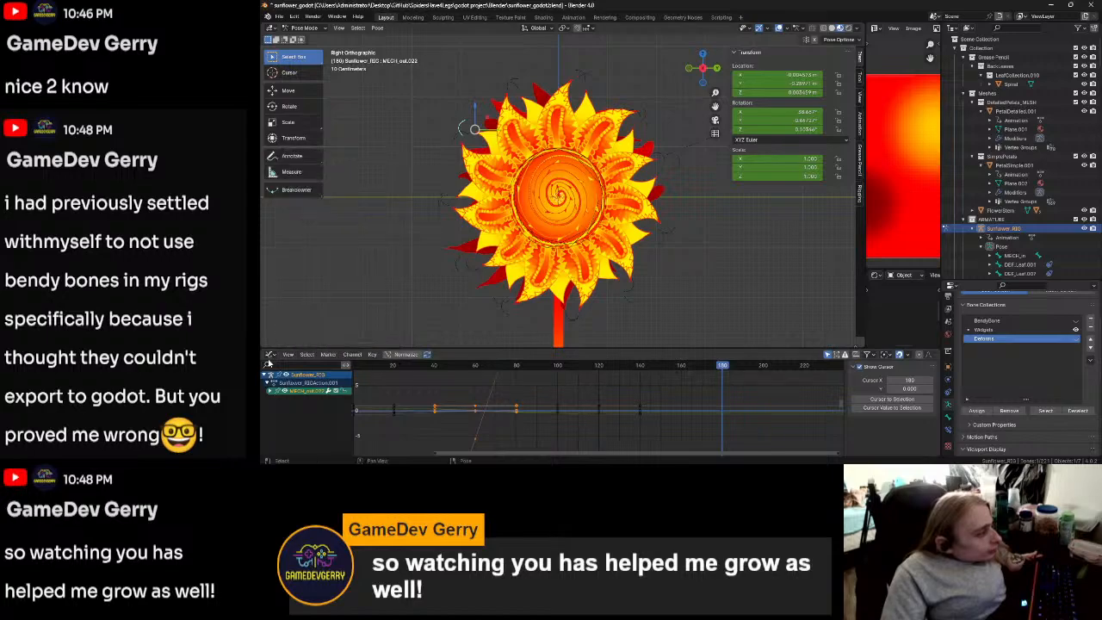
left_click(270, 355)
left_click(400, 270)
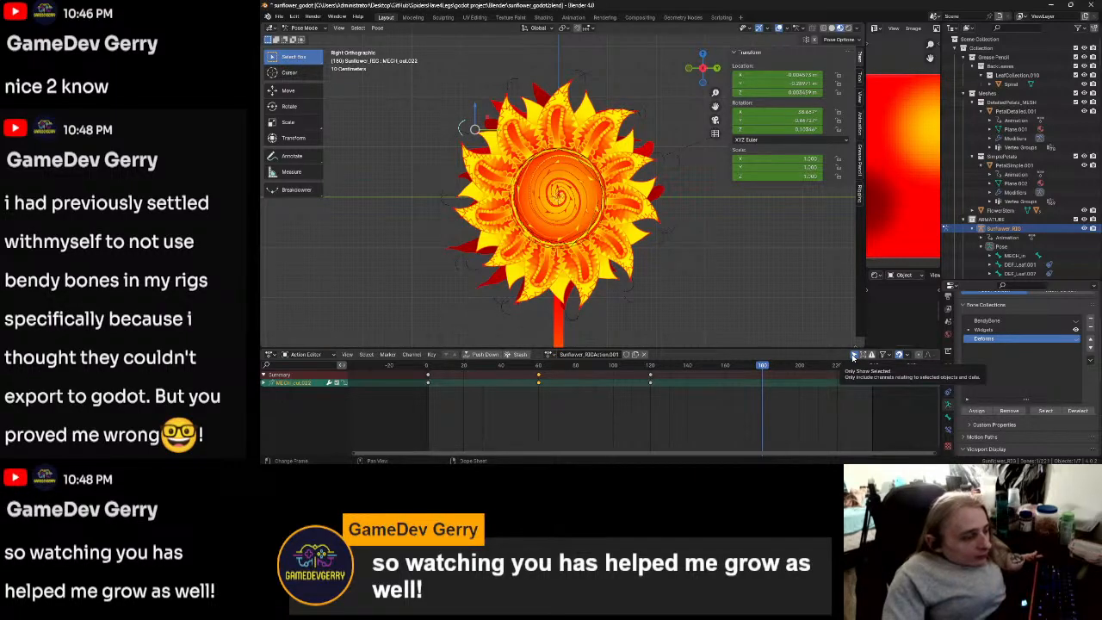
Step: Turn off Only Show Selected to list every bone's channels, and enlarge the Action Editor area
scroll(618, 383, "down", 1)
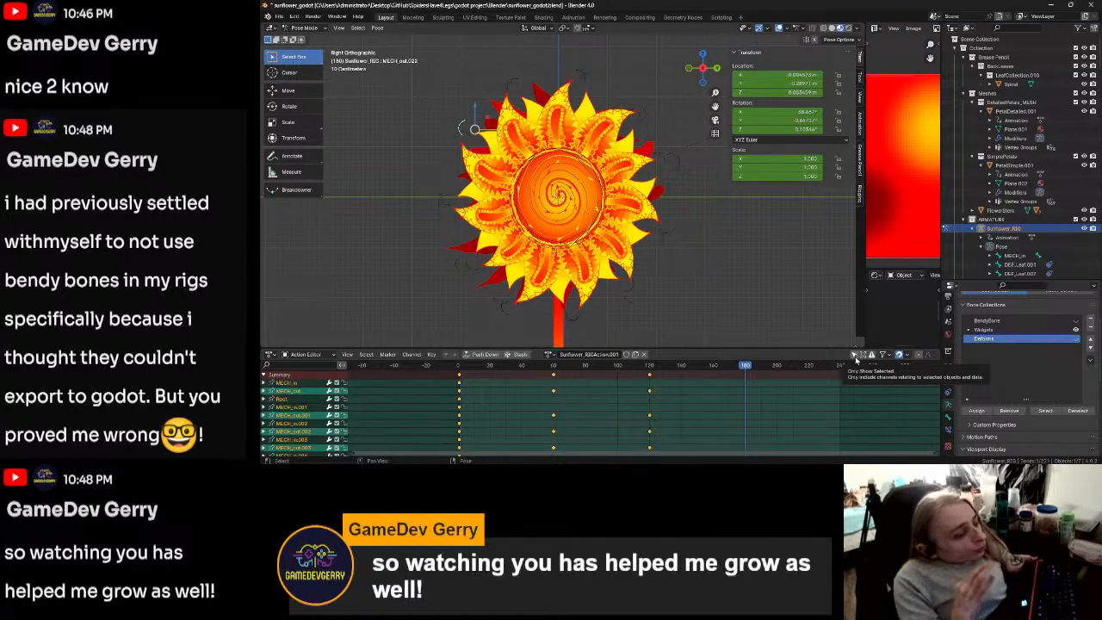
left_click_drag(854, 349, 826, 281)
scroll(724, 330, "down", 2)
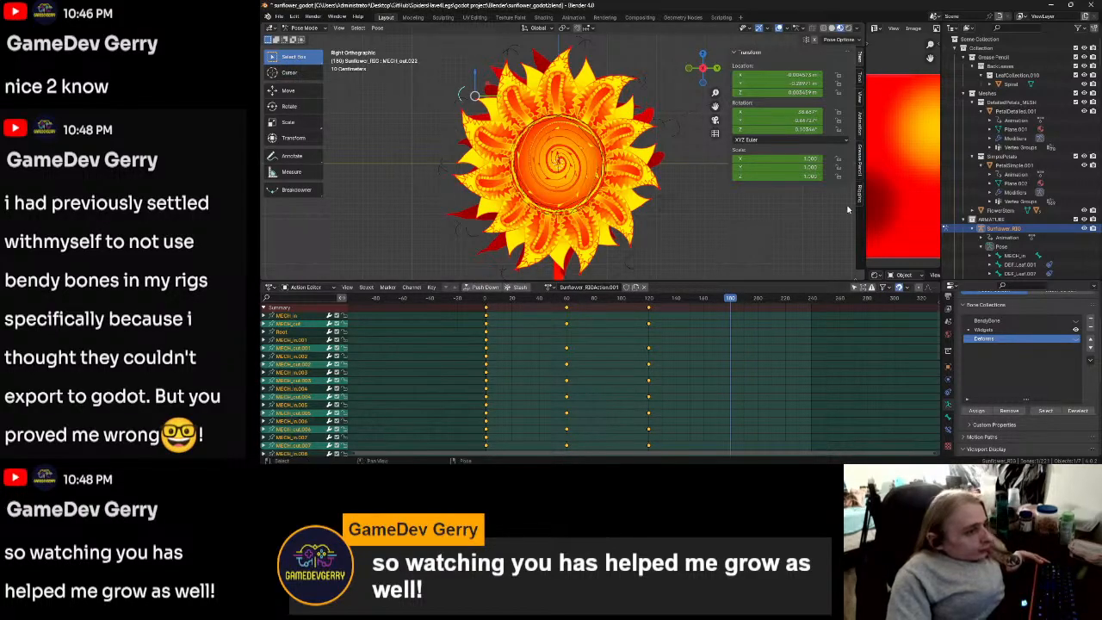
scroll(636, 379, "down", 2)
scroll(645, 375, "down", 3)
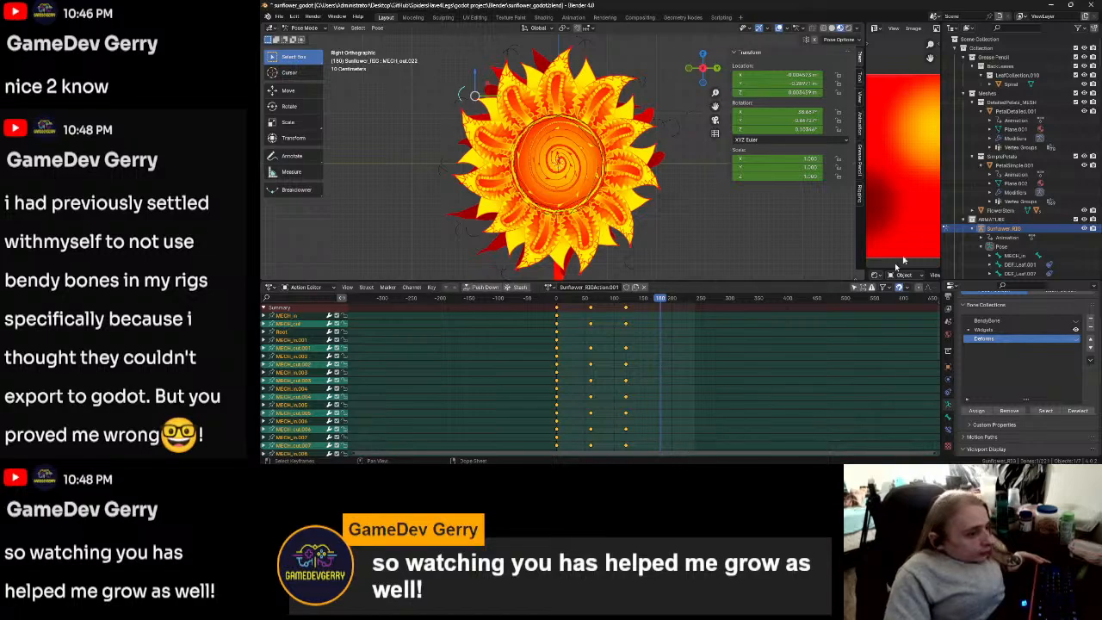
Step: Join the 3D viewport with the image area beside it, and enlarge the Action Editor until all bone channels fit
right_click(863, 172)
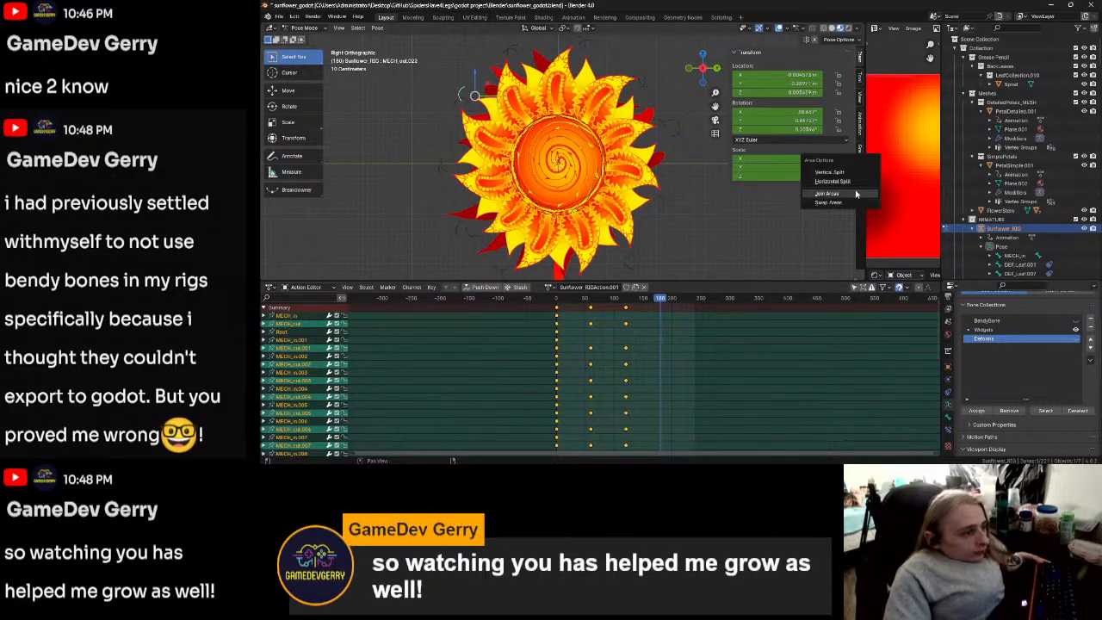
left_click(853, 197)
left_click(794, 233)
left_click_drag(772, 268, 764, 180)
right_click(763, 180)
left_click(740, 173)
left_click(759, 204)
left_click_drag(755, 288, 731, 43)
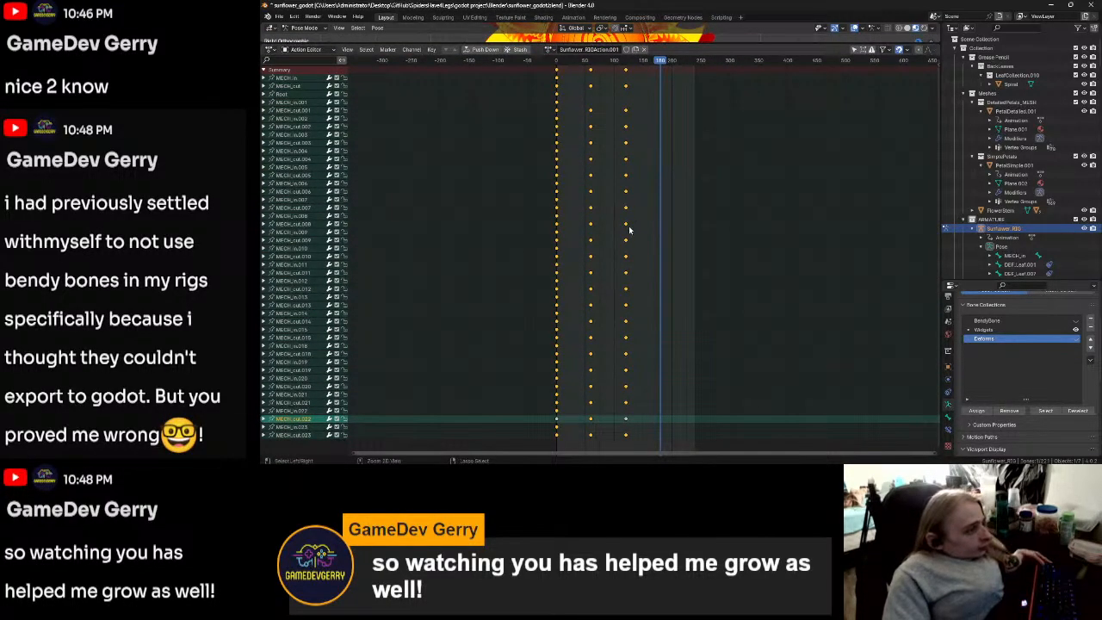
Step: Try to copy all bones' frame 60 keyframes and paste them at frame 180
scroll(628, 229, "down", 1, "ctrl")
scroll(628, 229, "down", 1, "ctrl")
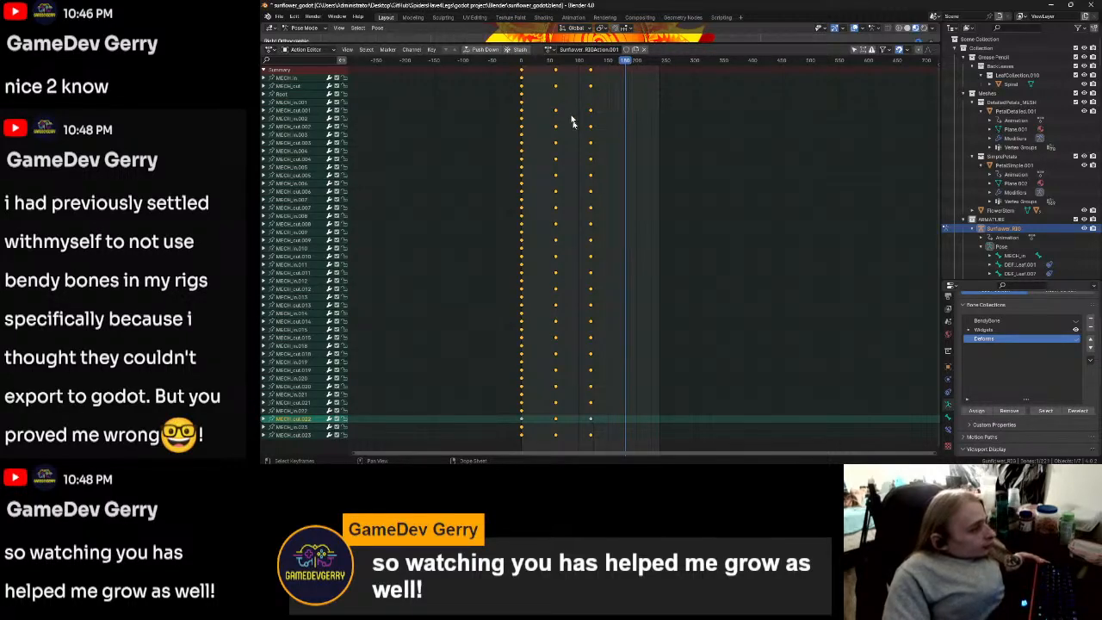
scroll(578, 140, "up", 3)
scroll(578, 140, "down", 3)
scroll(581, 150, "down", 1)
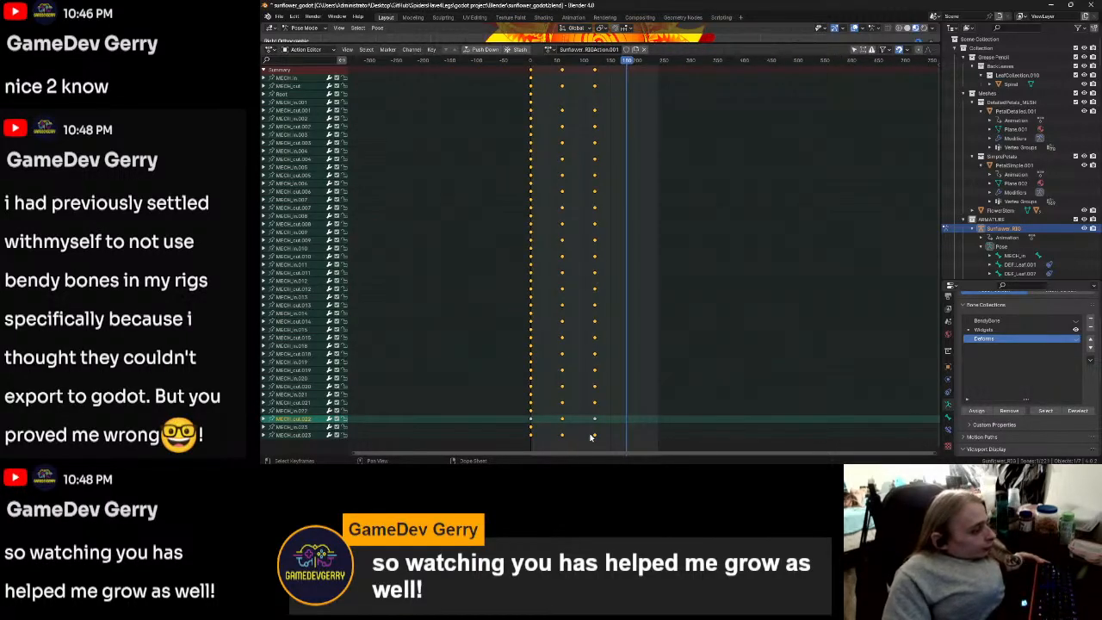
left_click_drag(571, 450, 555, 57)
scroll(604, 290, "down", 2)
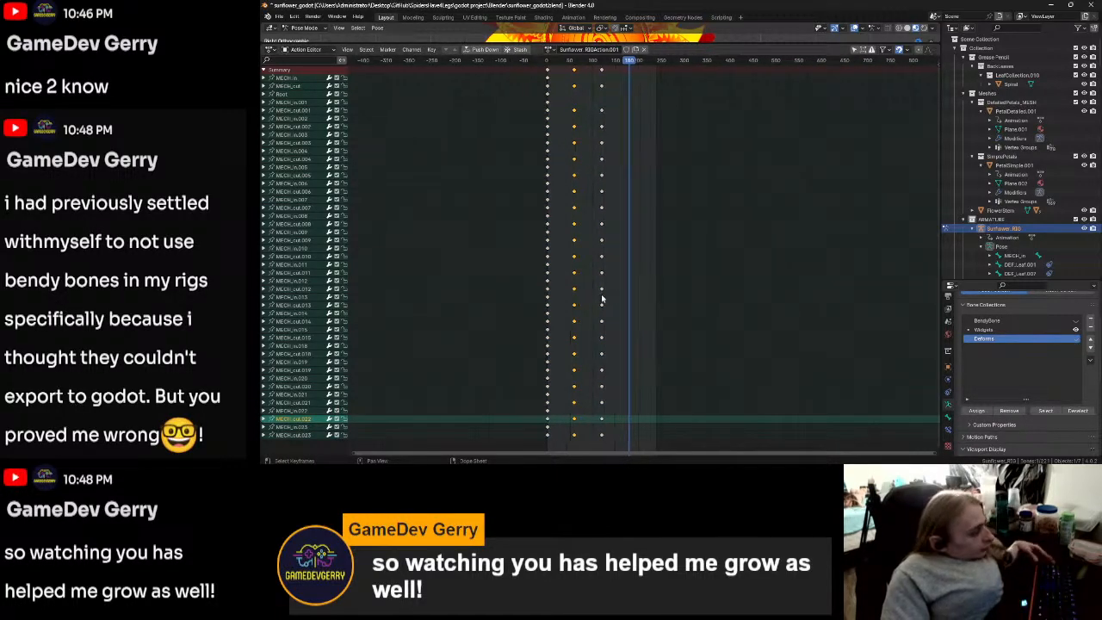
key("ctrl+v")
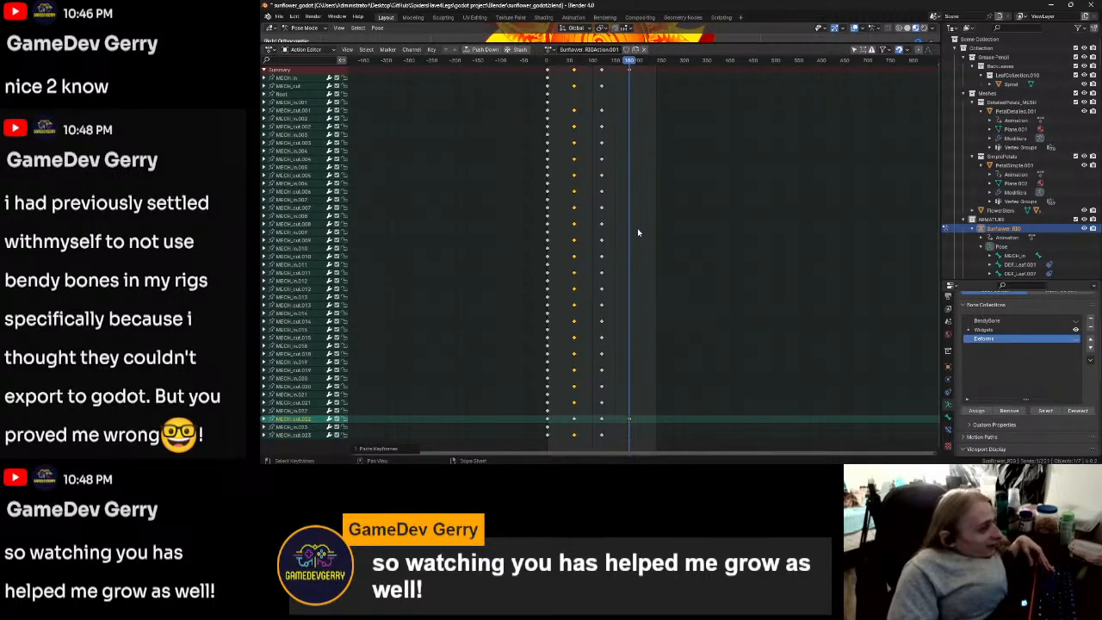
right_click(574, 146)
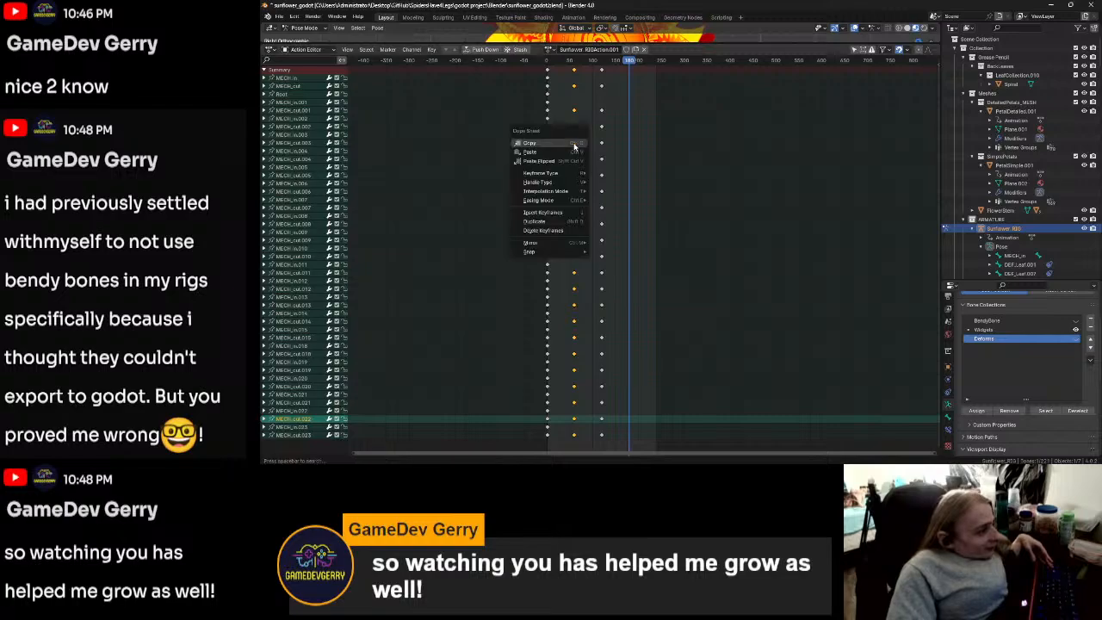
left_click(574, 145)
right_click(626, 145)
left_click(621, 153)
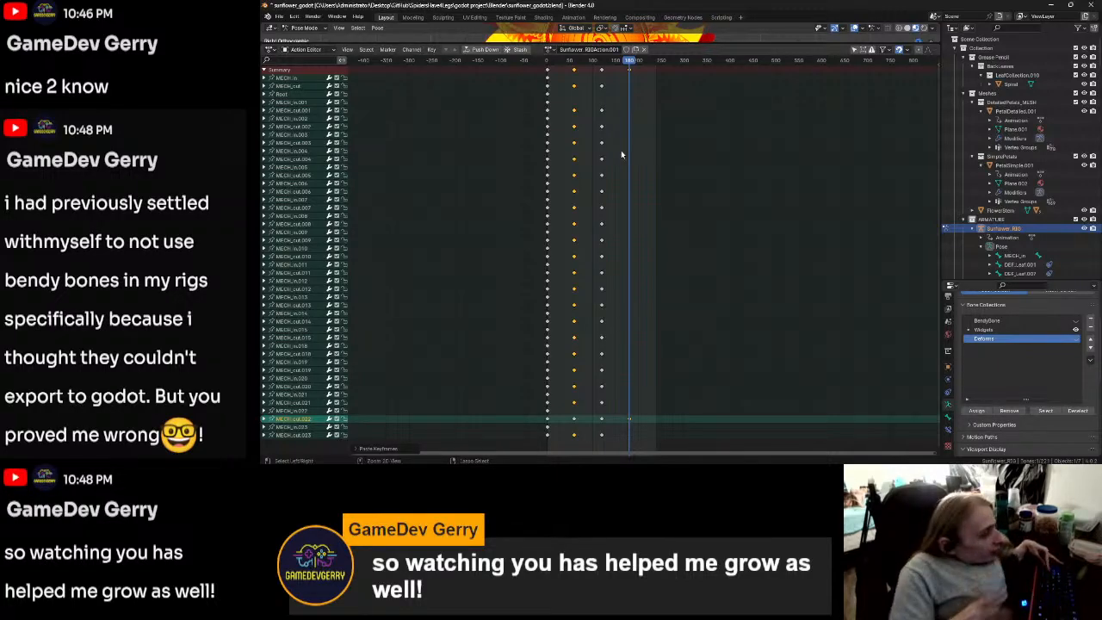
Step: Duplicate the frame 60 keyframes of all bones and move the copies 120 frames forward to frame 180
left_click(582, 160)
left_click_drag(629, 64, 647, 107)
left_click_drag(583, 446, 570, 66)
key("g")
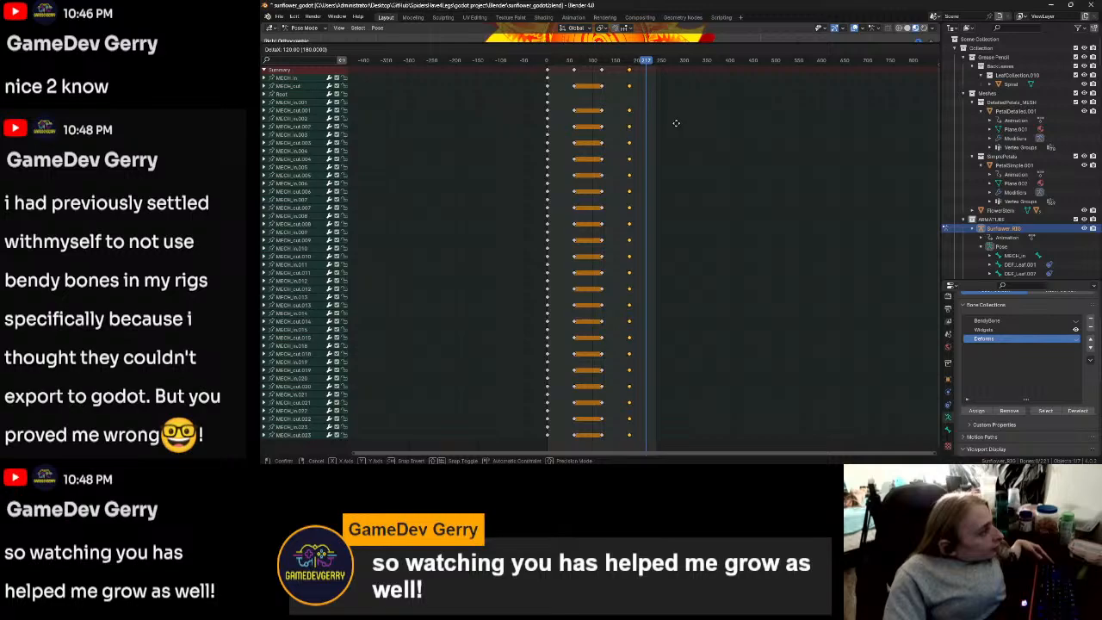
left_click(676, 123)
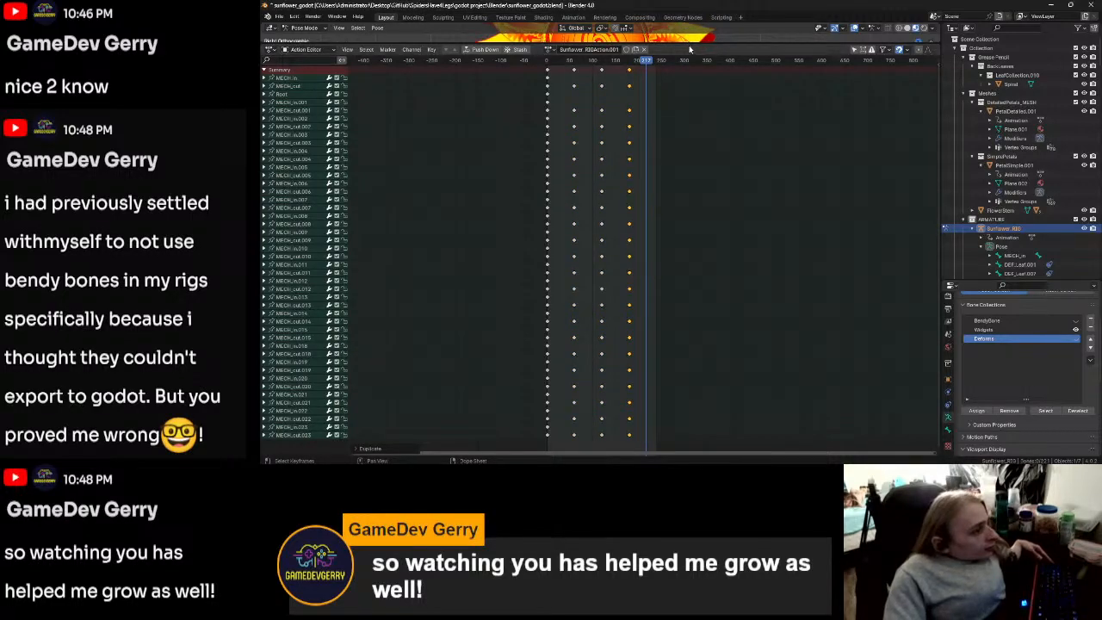
Step: Shrink the Action Editor to bring the flower back into view, and move the playhead to frame 202
key("ctrl+space")
left_click(639, 314)
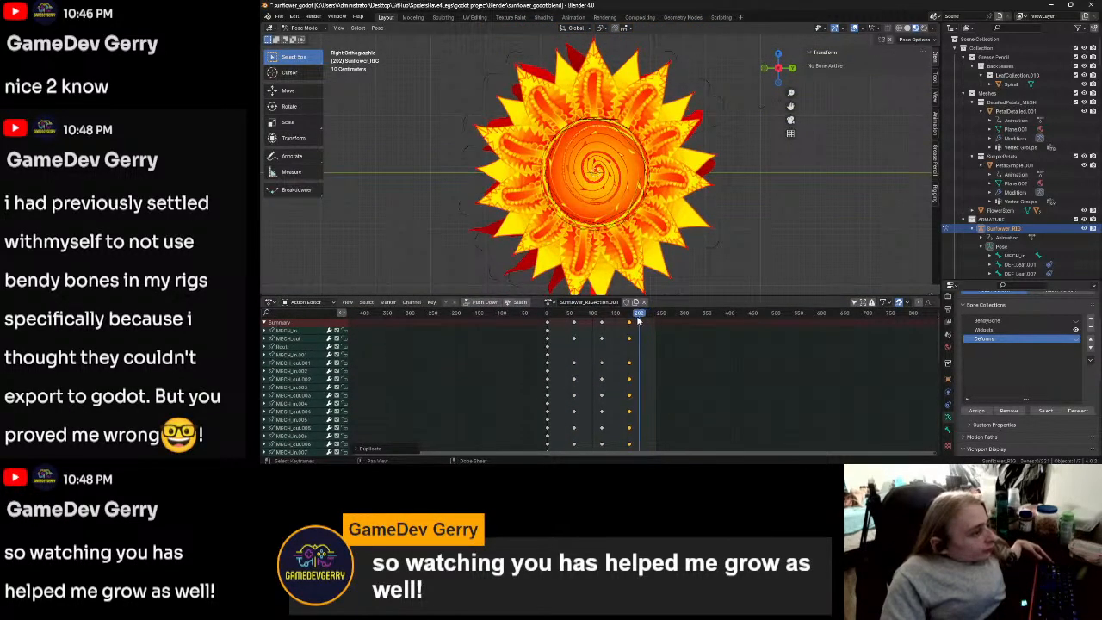